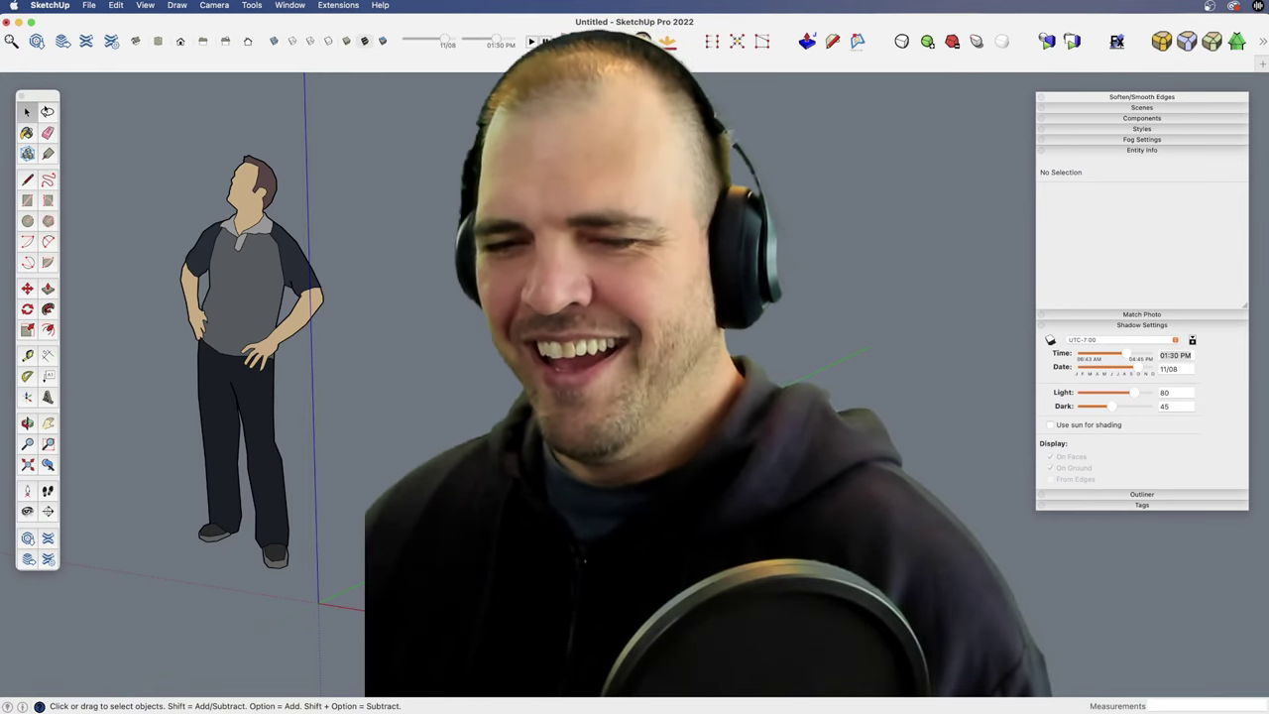
Step: Switch to Preview, reposition and widen the Steam Clock photo's window, and enlarge the image for a closer look
key("super+Tab")
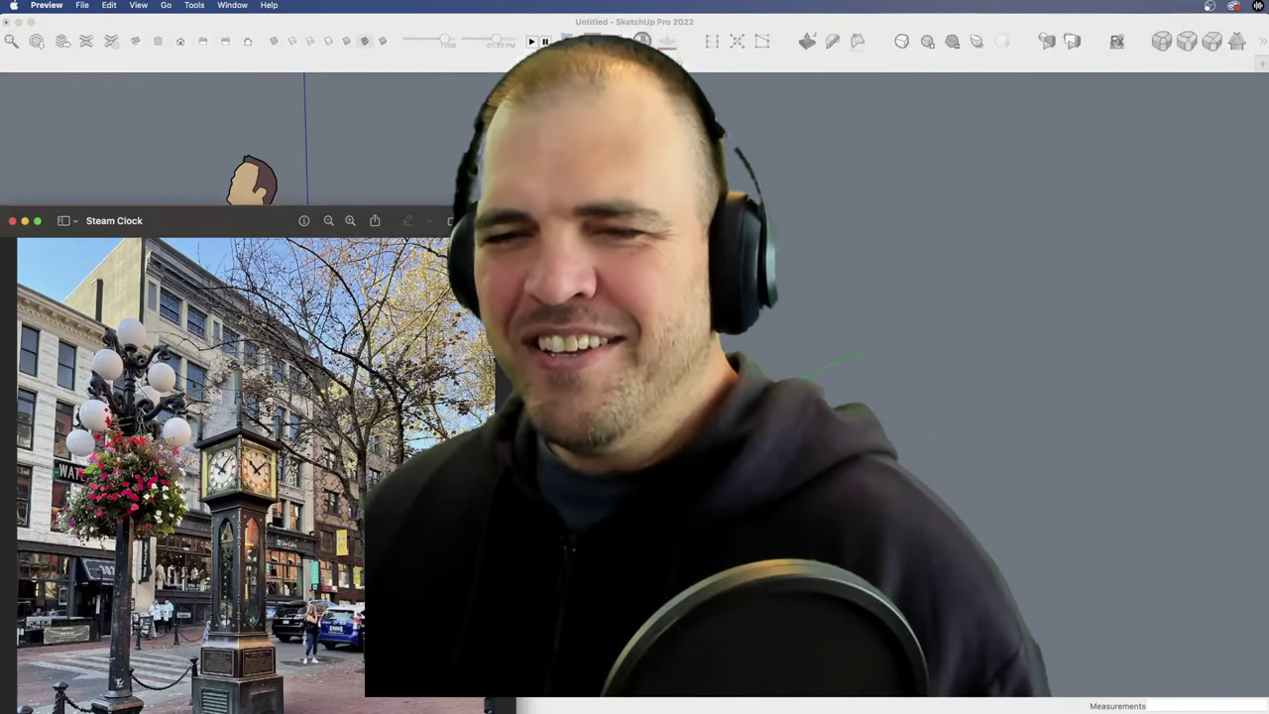
left_click_drag(261, 225, 469, 30)
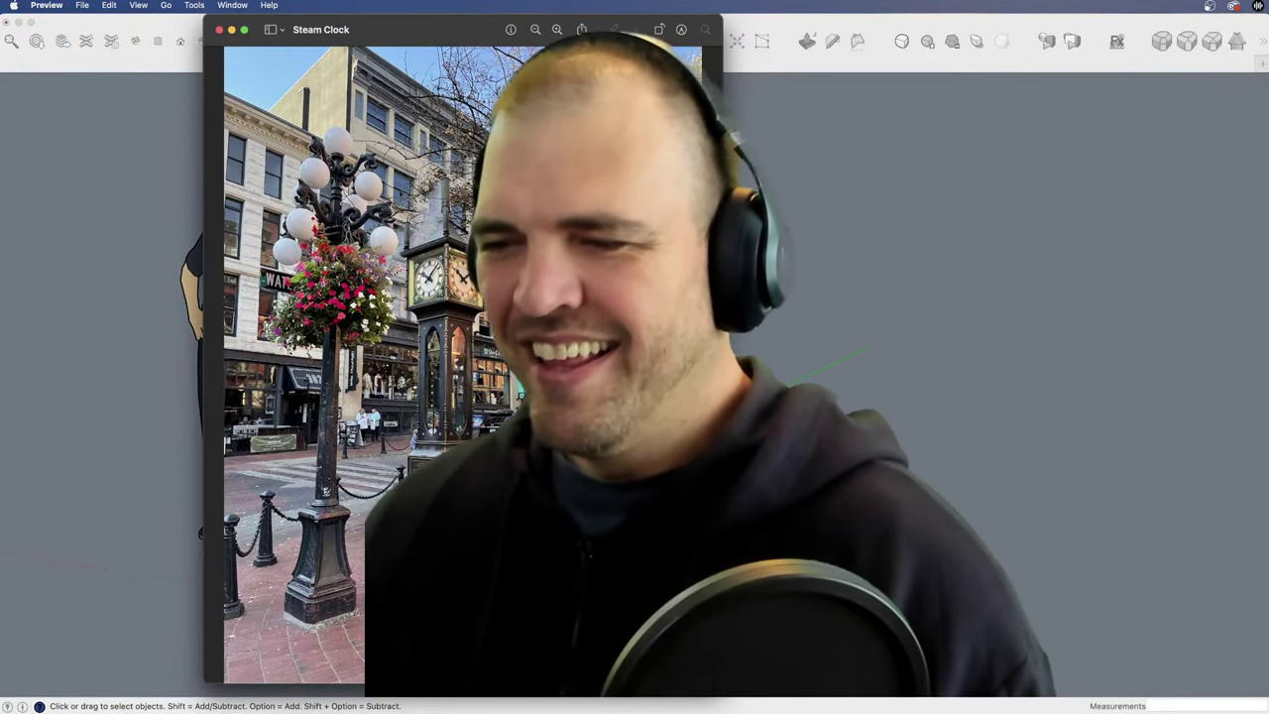
left_click_drag(721, 682, 1087, 660)
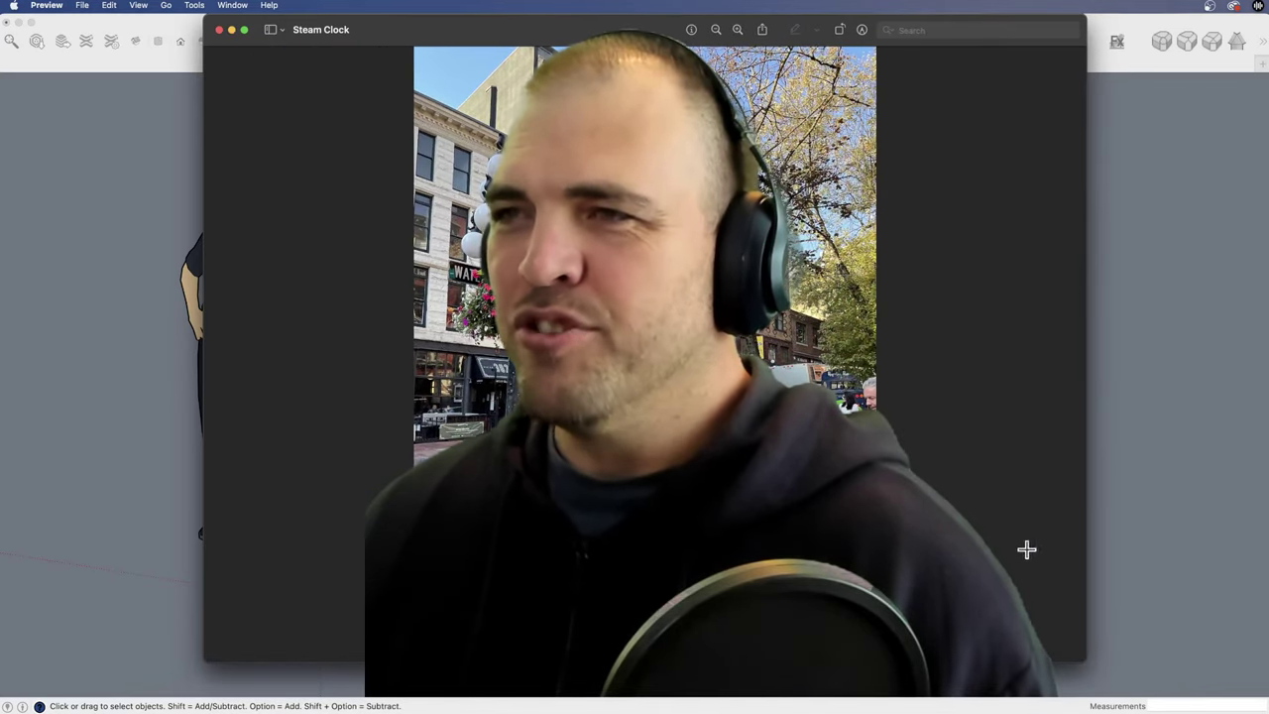
left_click(738, 30)
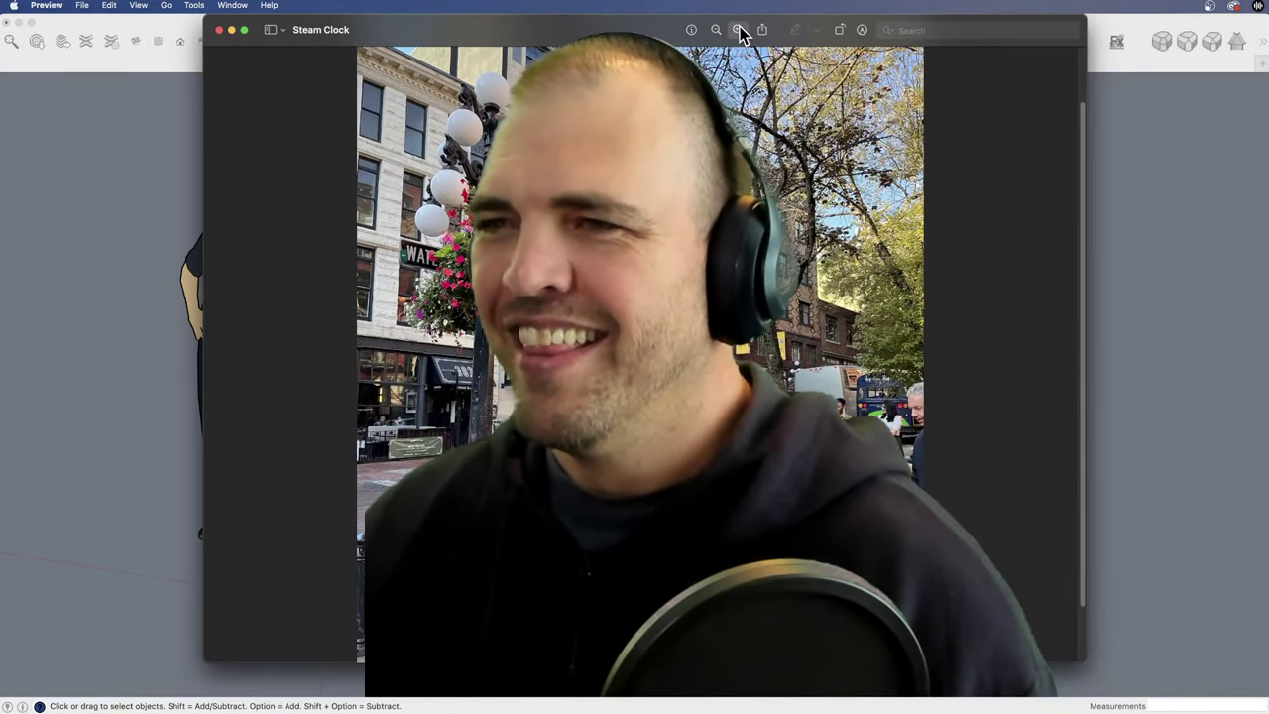
left_click(737, 30)
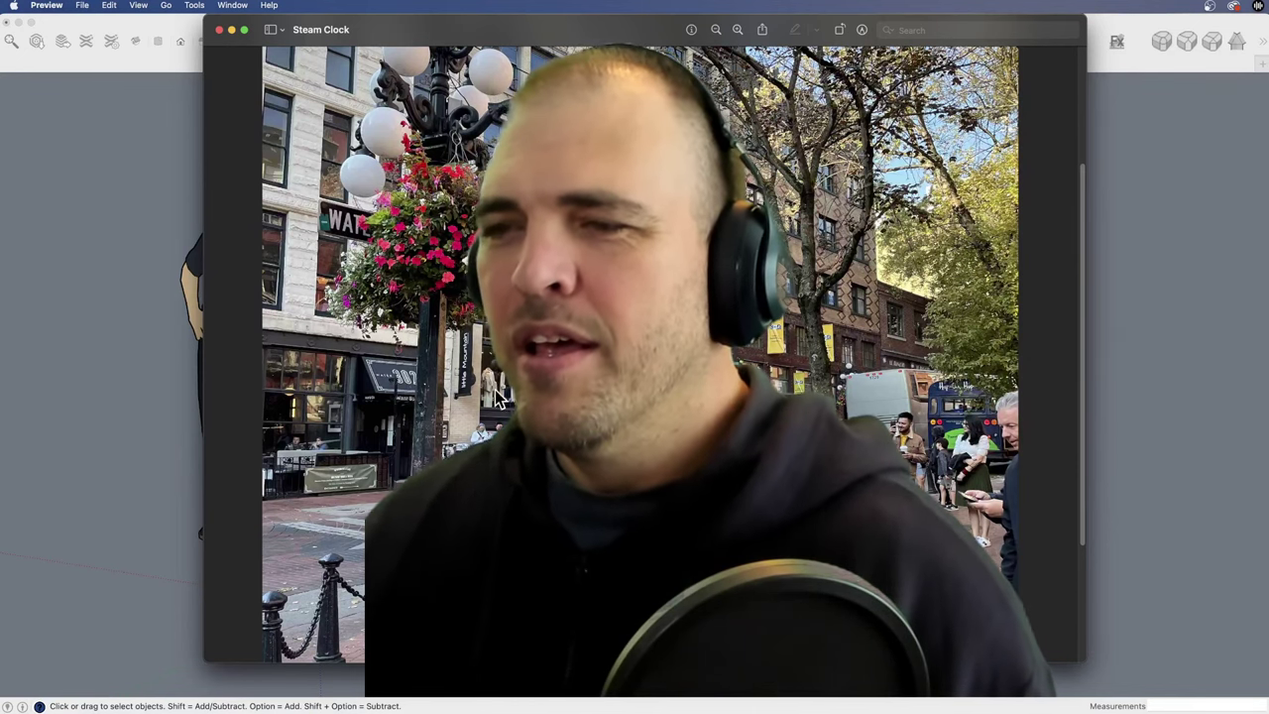
Step: Reposition the Steam Clock photo window so the whole clock can be examined, and return to SketchUp
left_click_drag(642, 35, 527, 15)
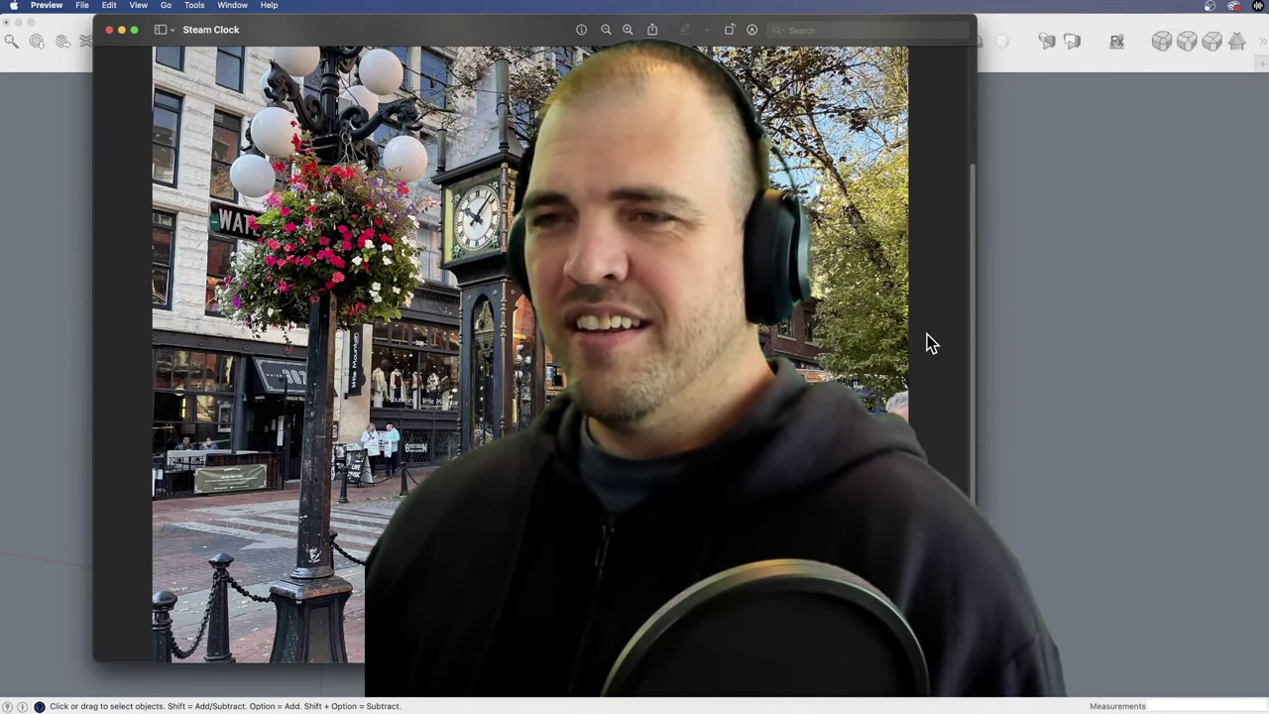
left_click_drag(516, 24, 492, 28)
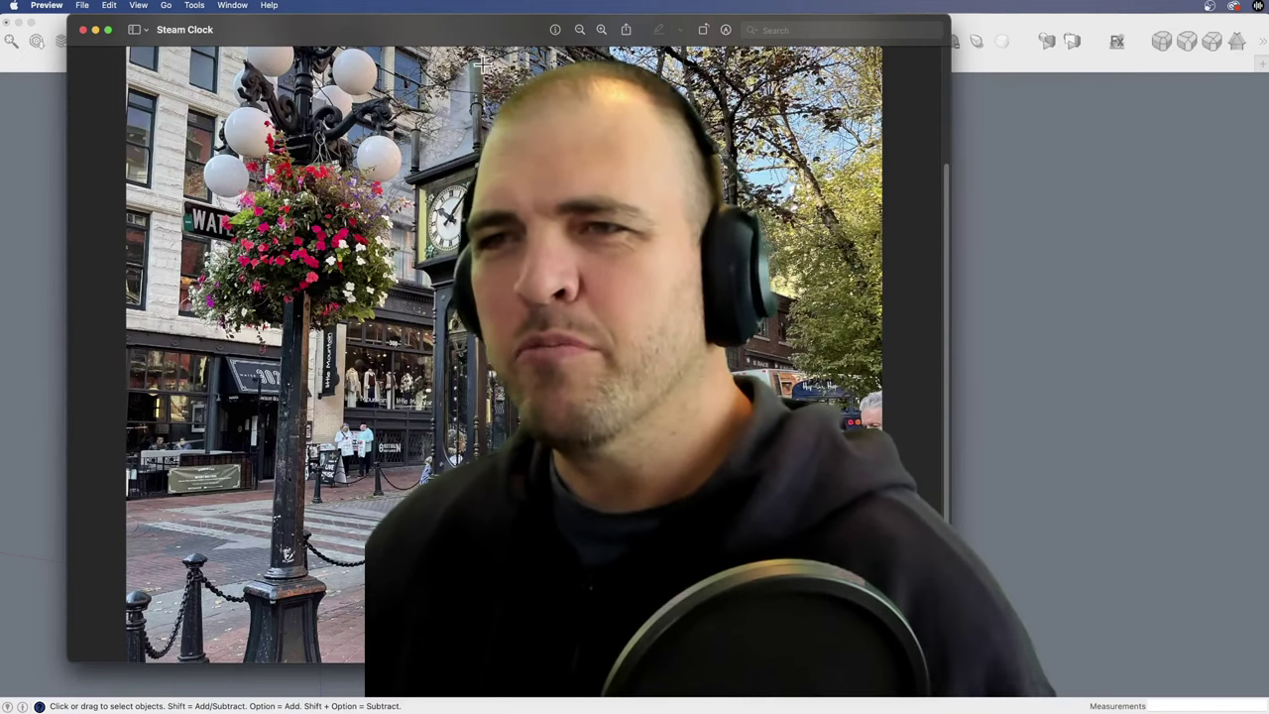
left_click_drag(473, 29, 504, 30)
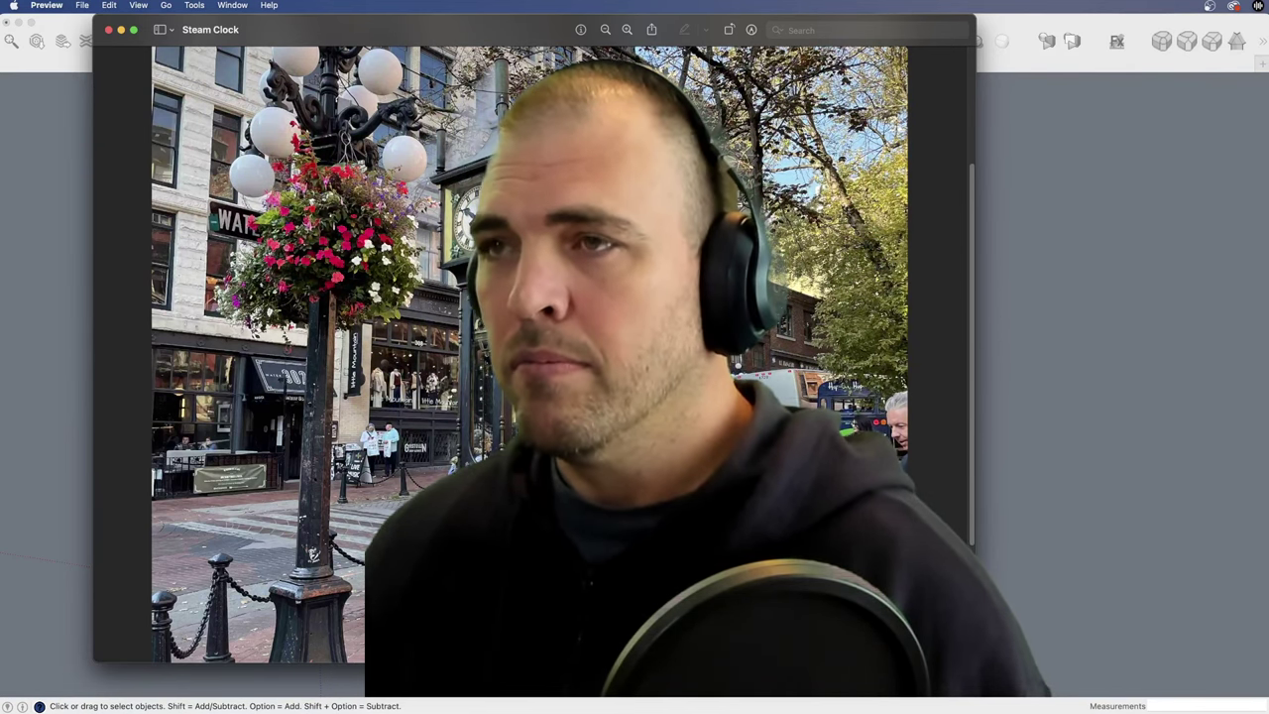
left_click_drag(519, 37, 220, 17)
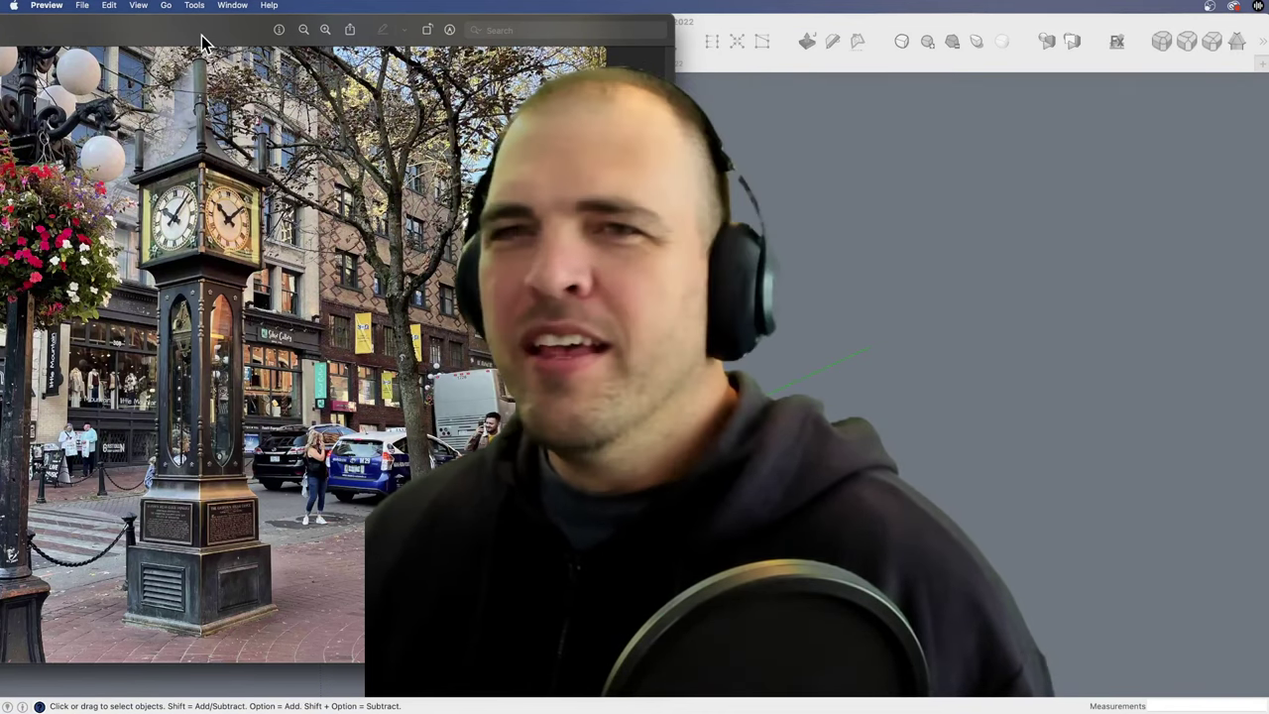
left_click_drag(201, 35, 218, 26)
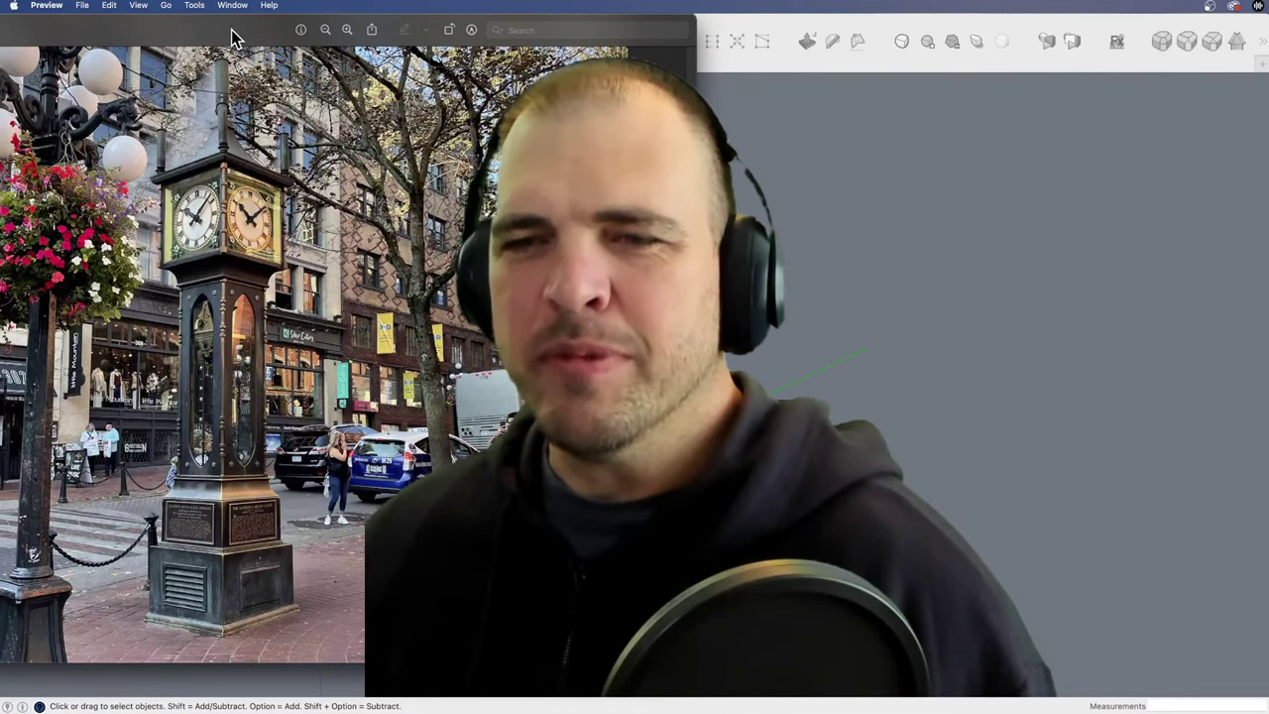
mouse_move(231, 30)
left_mouse_down()
mouse_move(237, 111)
mouse_move(231, 54)
mouse_move(213, 167)
left_mouse_up()
left_click(867, 281)
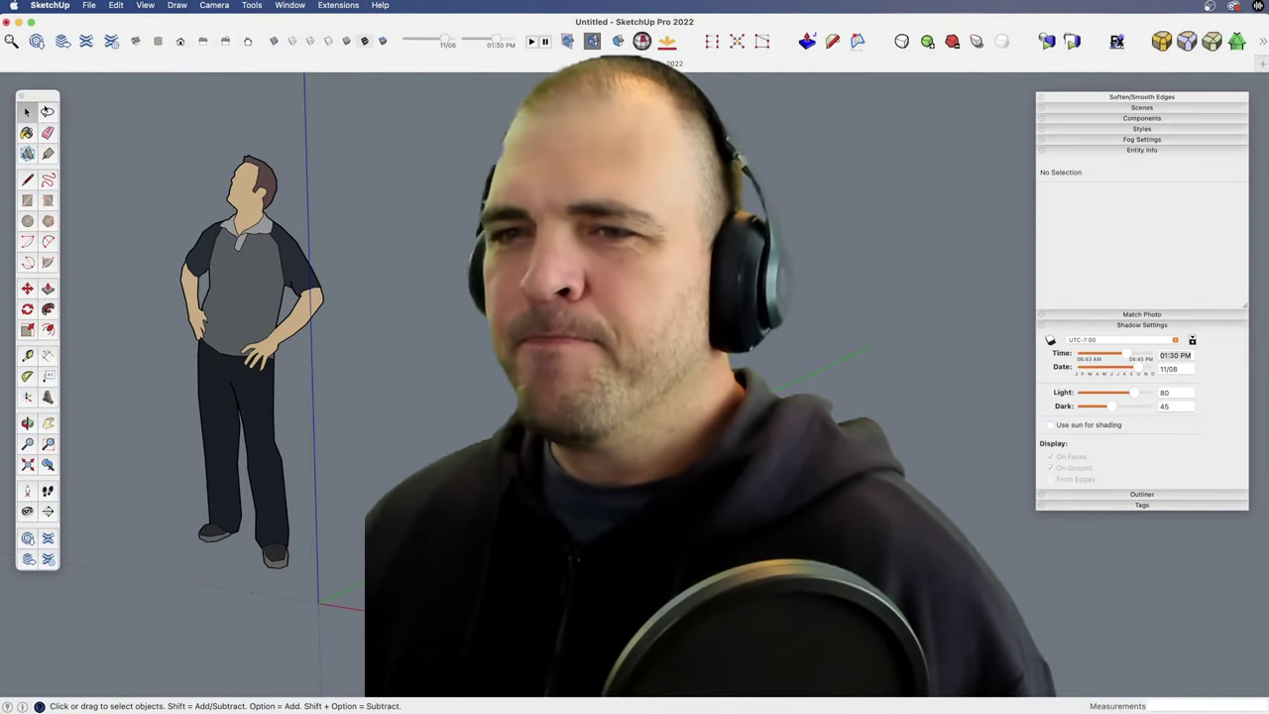
Step: Frame the scale figure smaller in the model view and switch to the steam - straight.jpg photo in Preview
key("z")
left_click_drag(635, 327, 634, 426)
left_click_drag(634, 356, 635, 397)
middle_click_drag(635, 397, 505, 405, "shift")
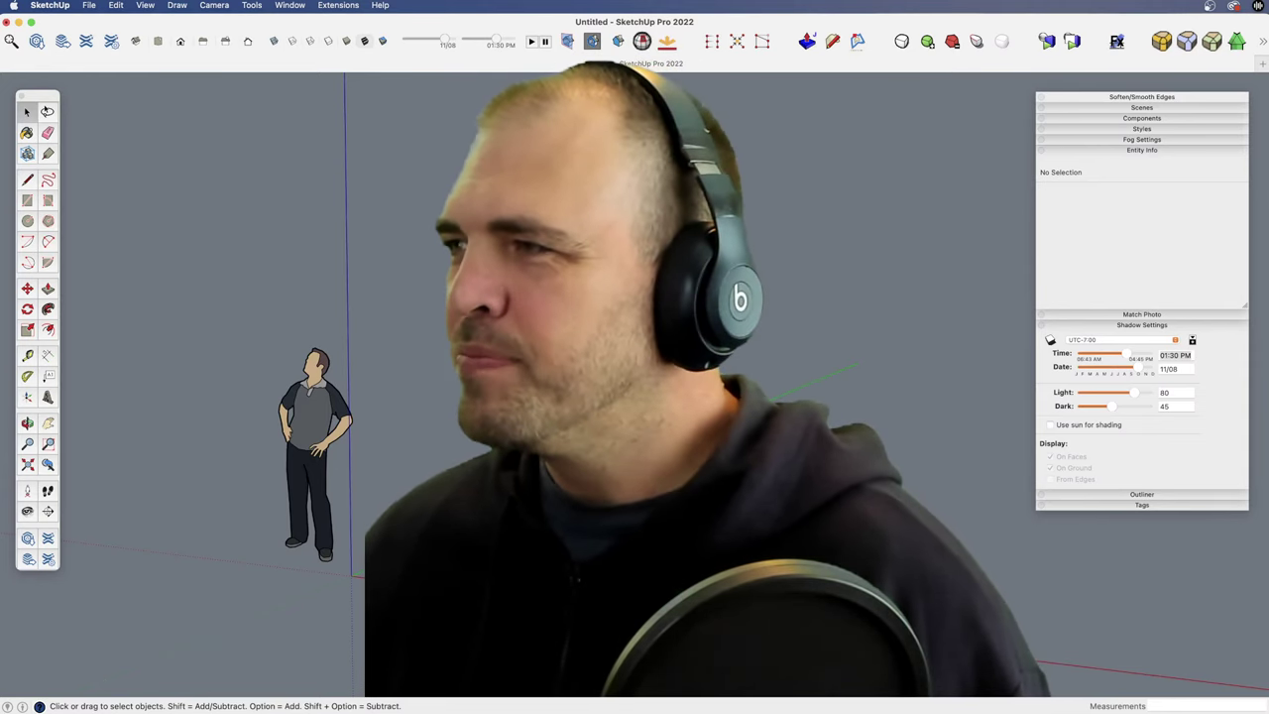
key("super+Tab")
key("super+Tab")
key("super+grave")
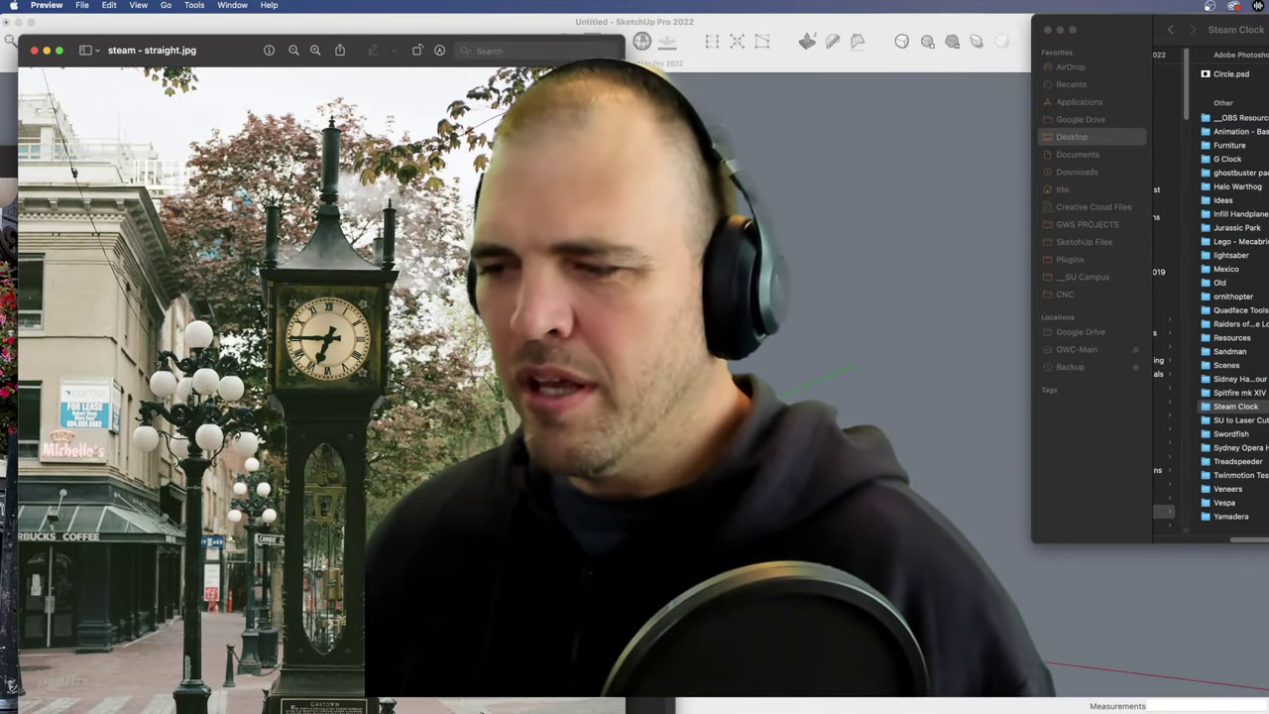
key("super+Tab")
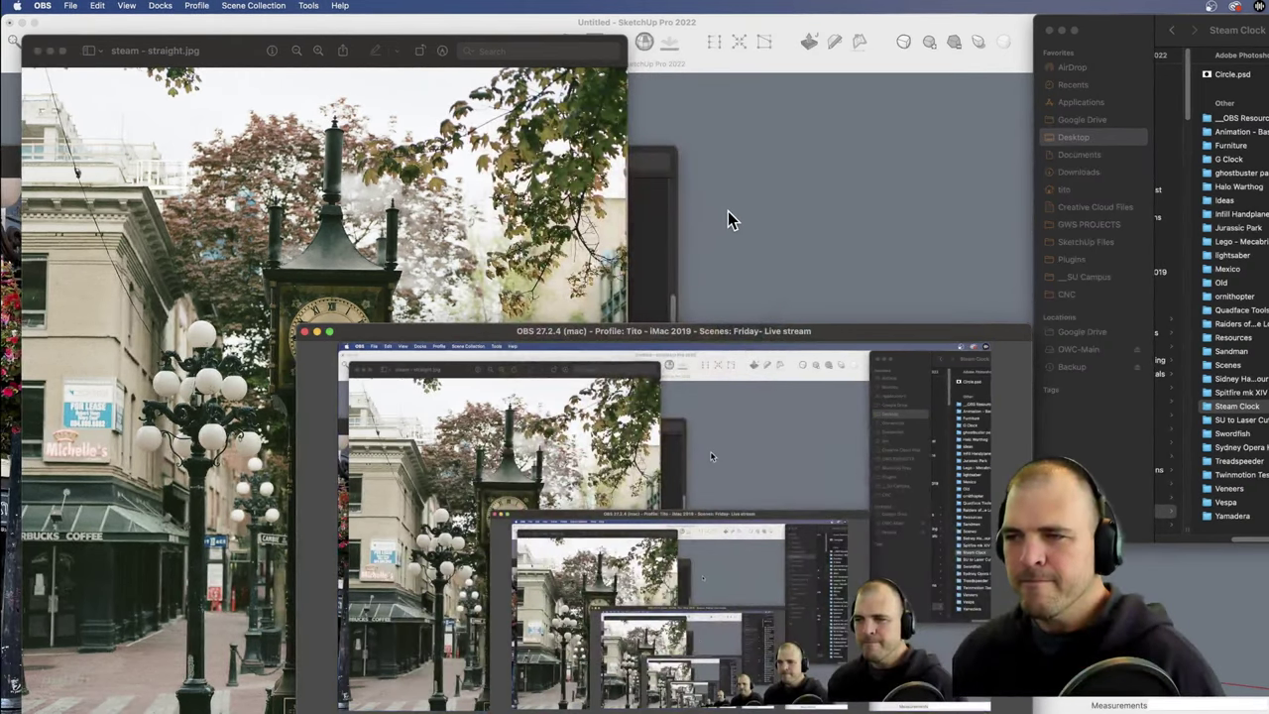
left_click(728, 214)
key("super+Tab")
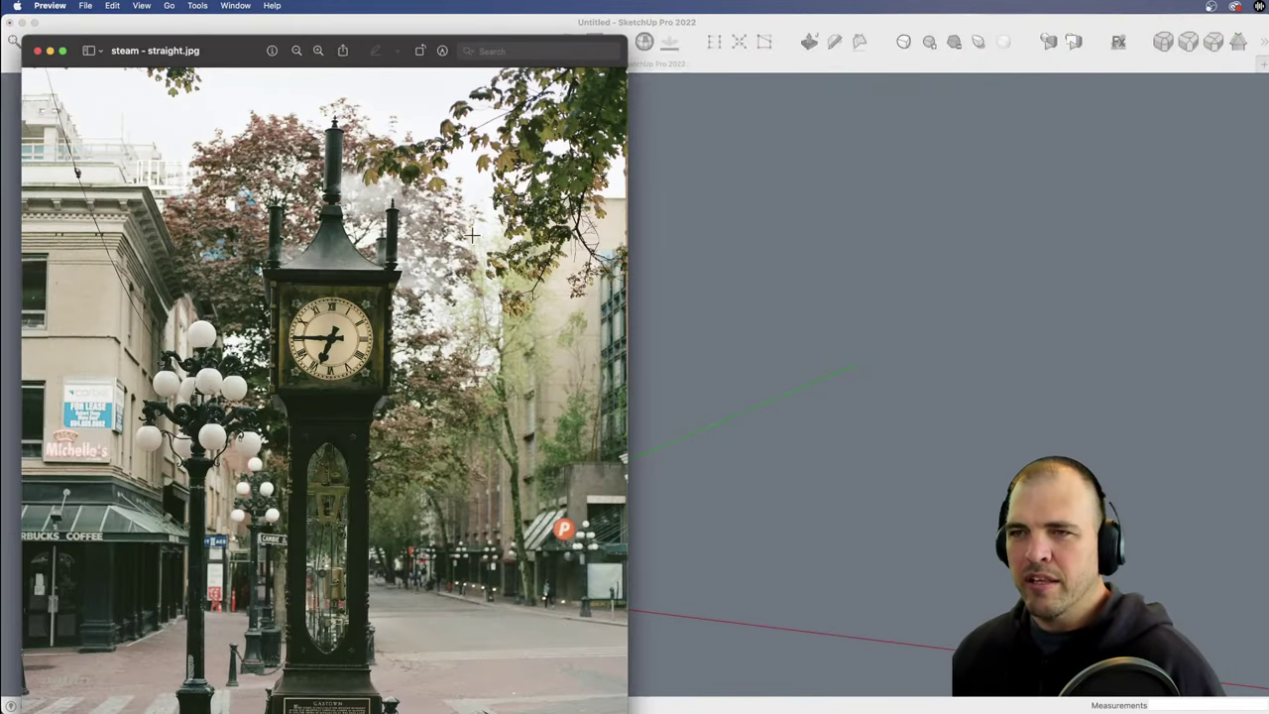
Step: Resize the steam - straight.jpg window to examine the clock from top to base, and close the photo
left_click_drag(405, 57, 418, 43)
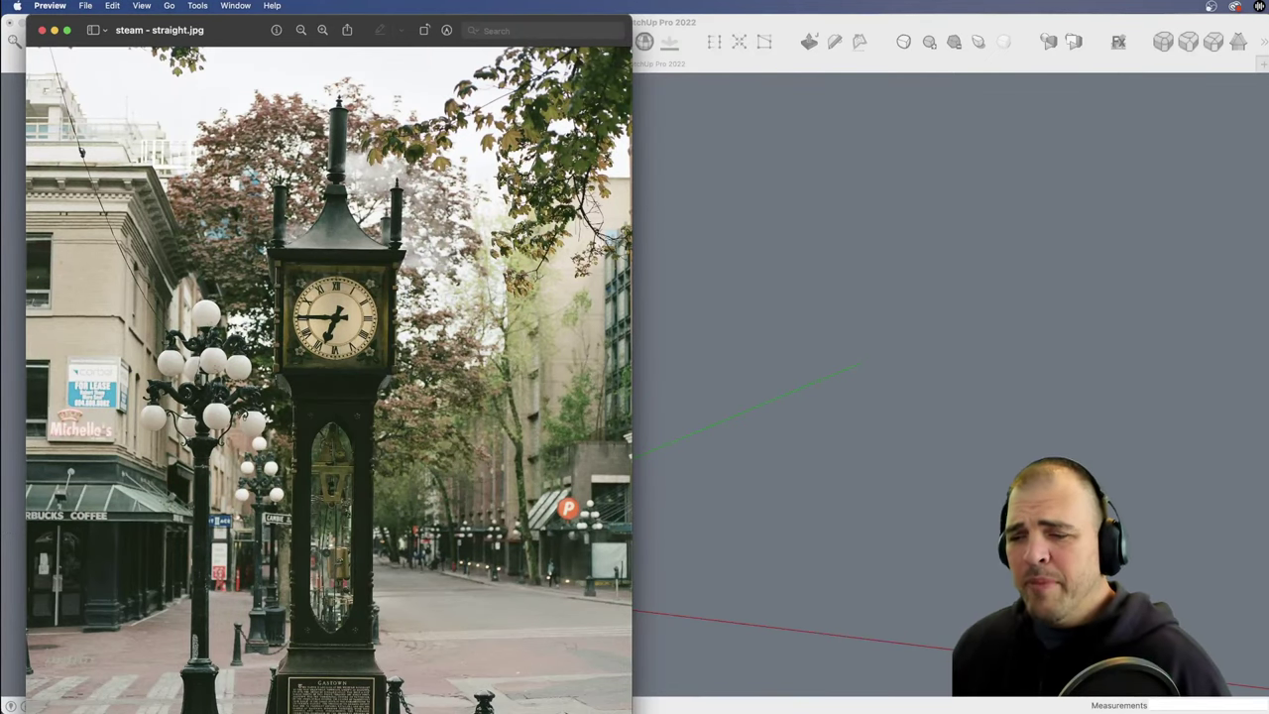
left_click_drag(631, 709, 730, 690)
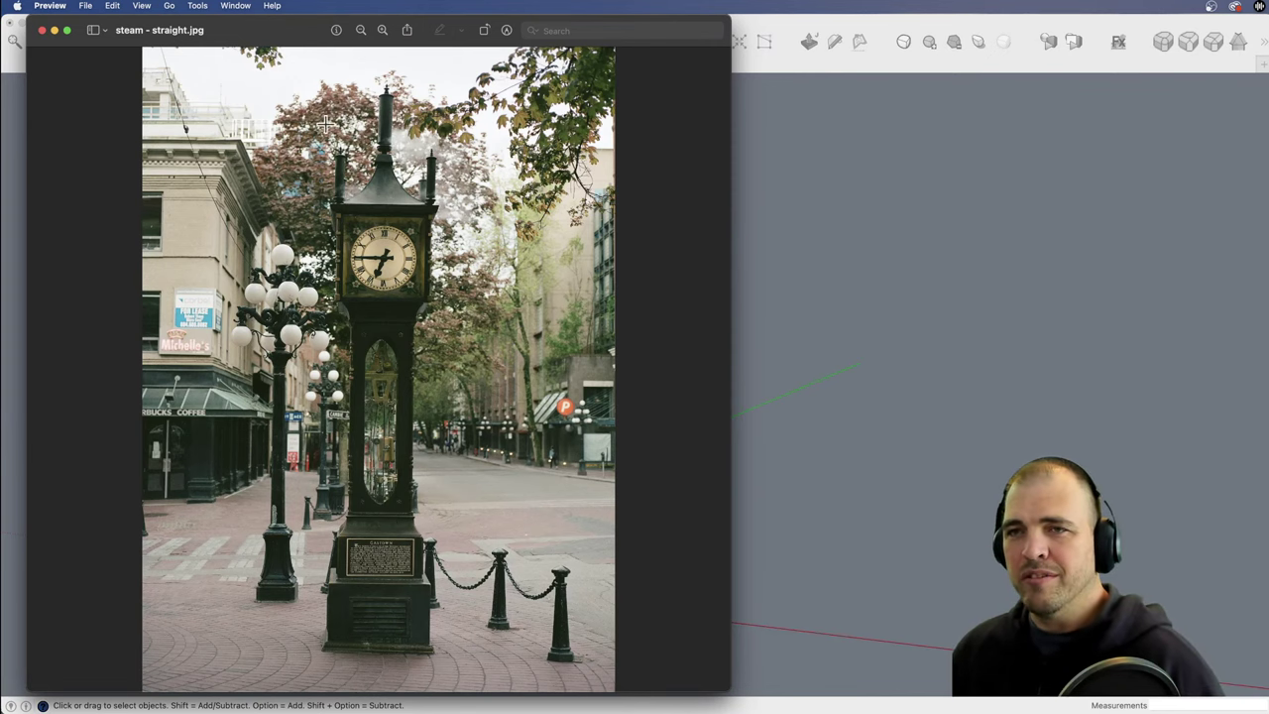
left_click_drag(275, 32, 282, 31)
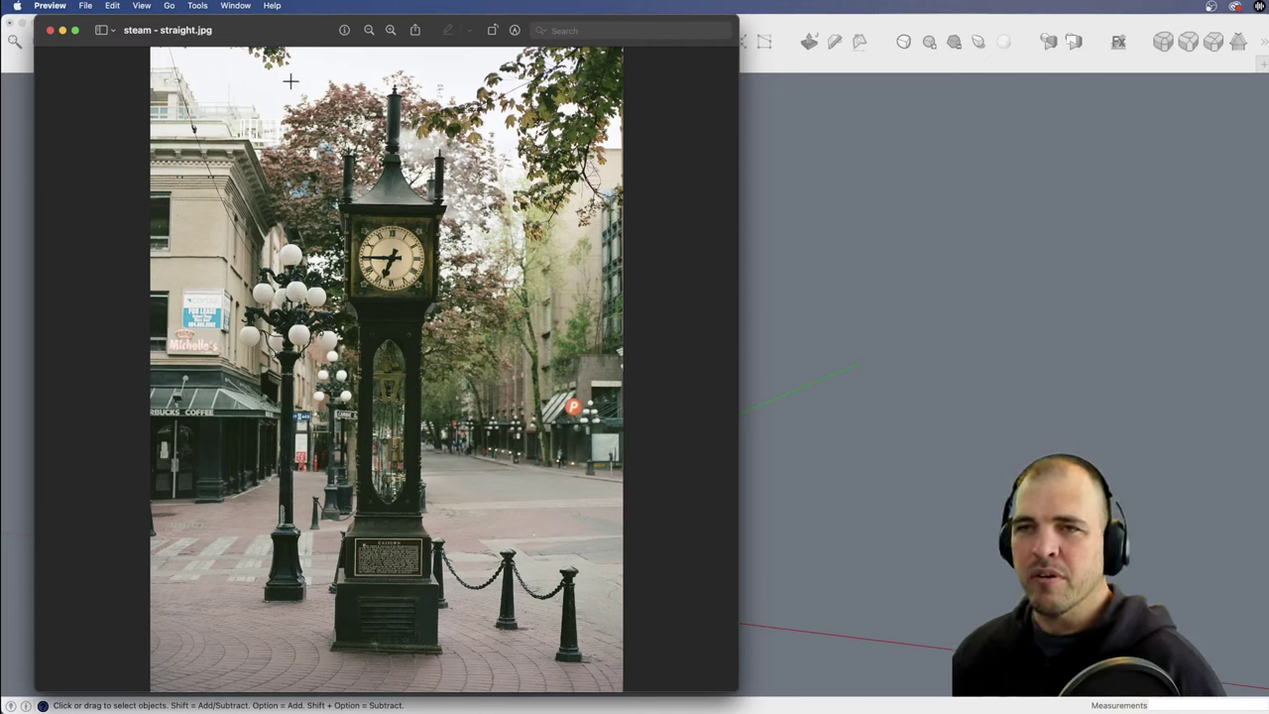
left_click(50, 33)
Step: Switch to SketchUp and place steam - straight.jpg as an image flat on the ground beside the scale figure
left_click(1137, 302)
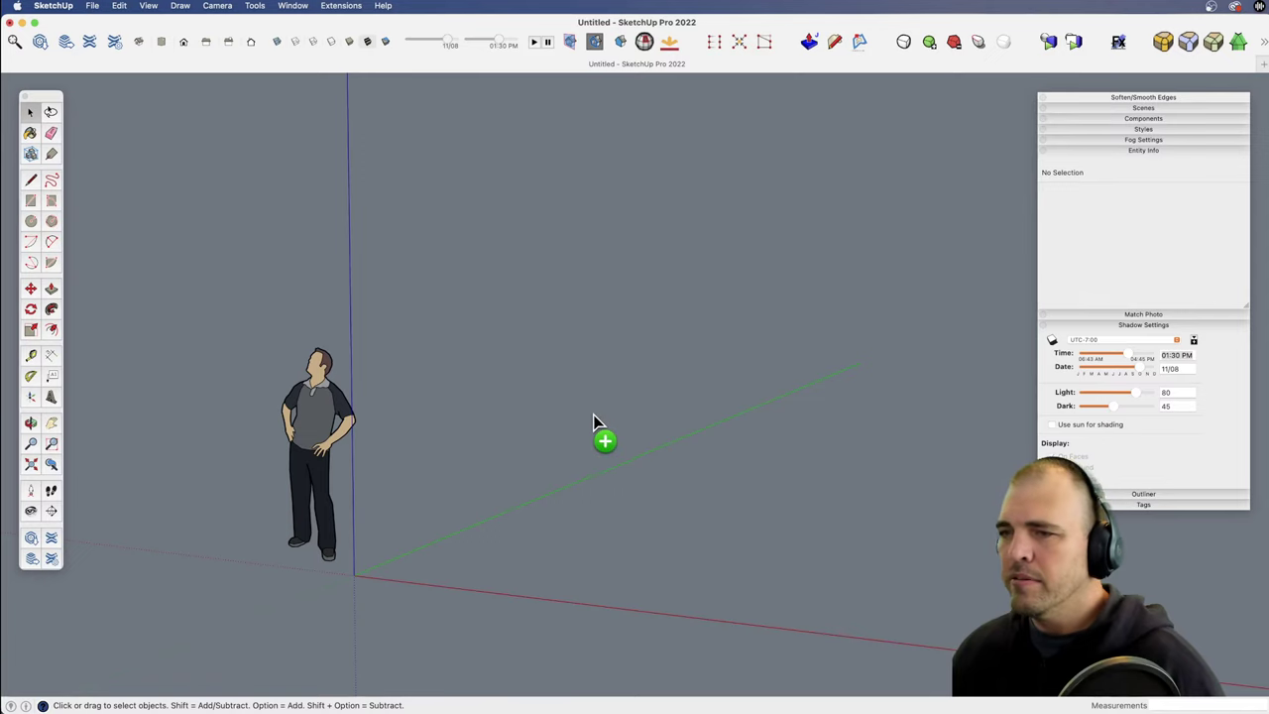
left_click_drag(593, 413, 593, 416)
left_click(503, 561)
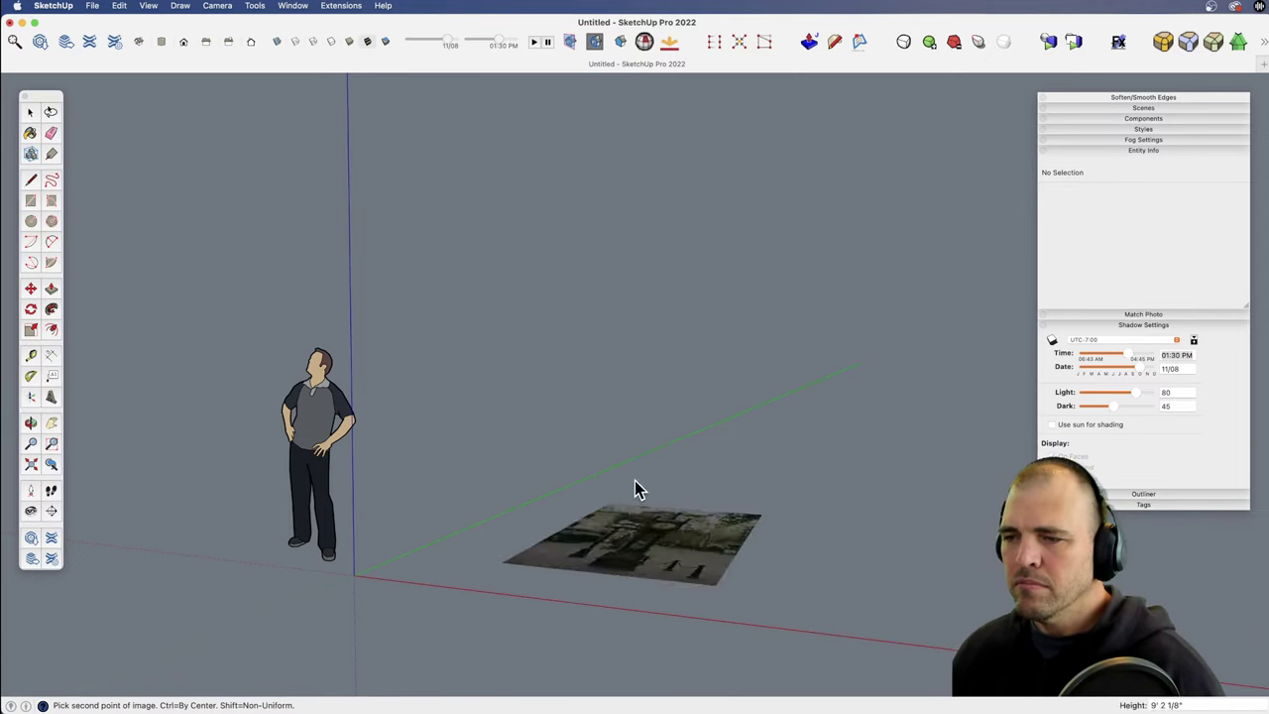
left_click(835, 380)
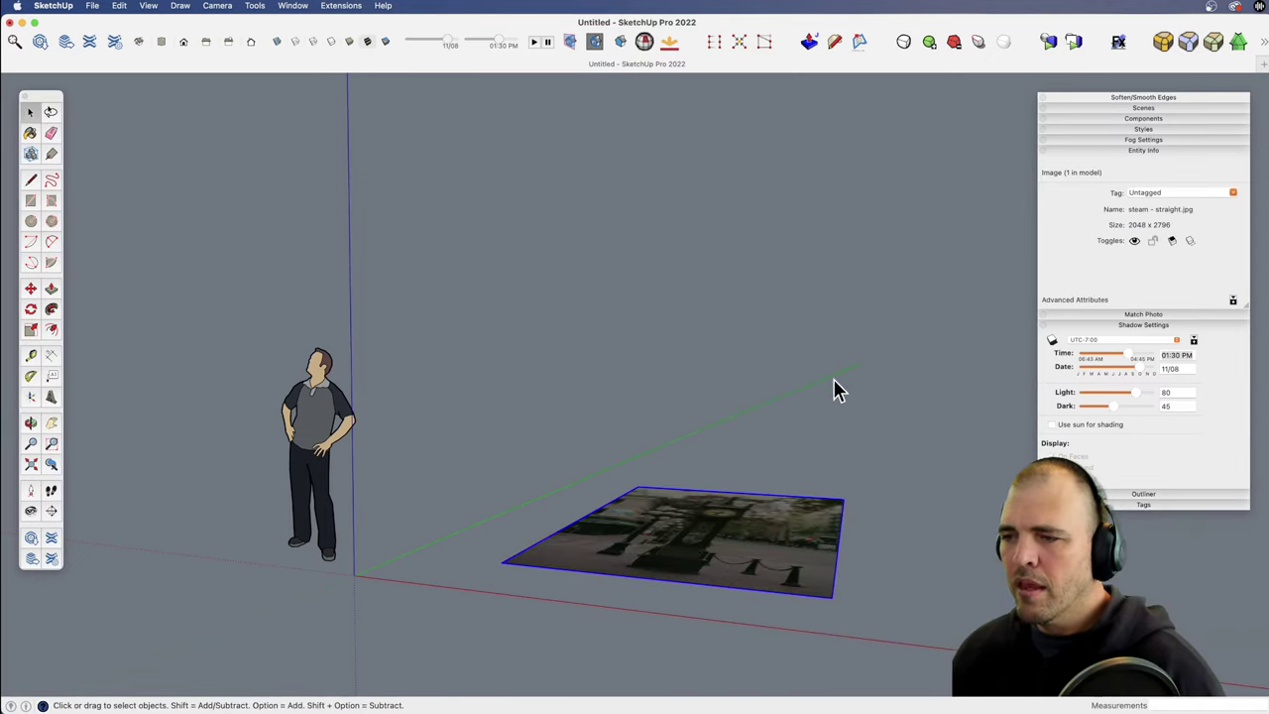
Step: Rotate the imported clock image 90 degrees so that it stands upright
scroll(668, 419, "down", 3)
middle_click_drag(668, 420, 547, 316, "shift")
scroll(690, 449, "up", 4)
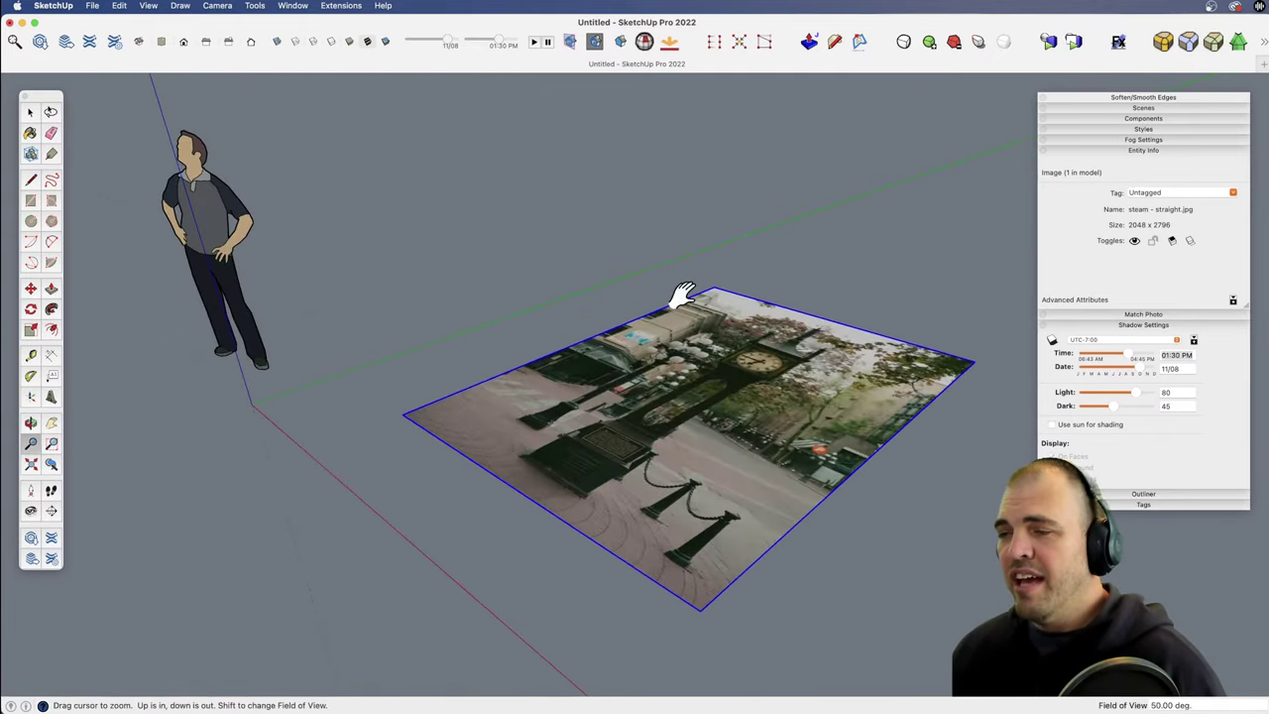
middle_click_drag(680, 295, 649, 416)
key("m")
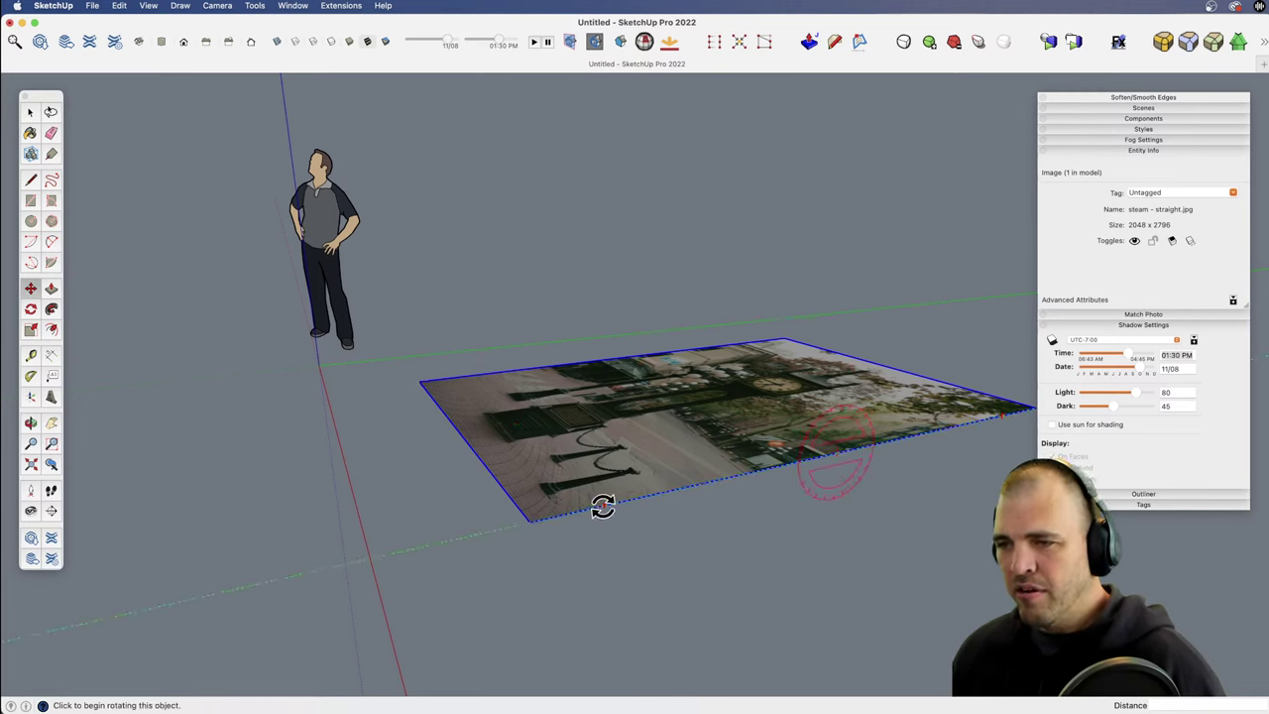
left_click(601, 505)
left_click(835, 501)
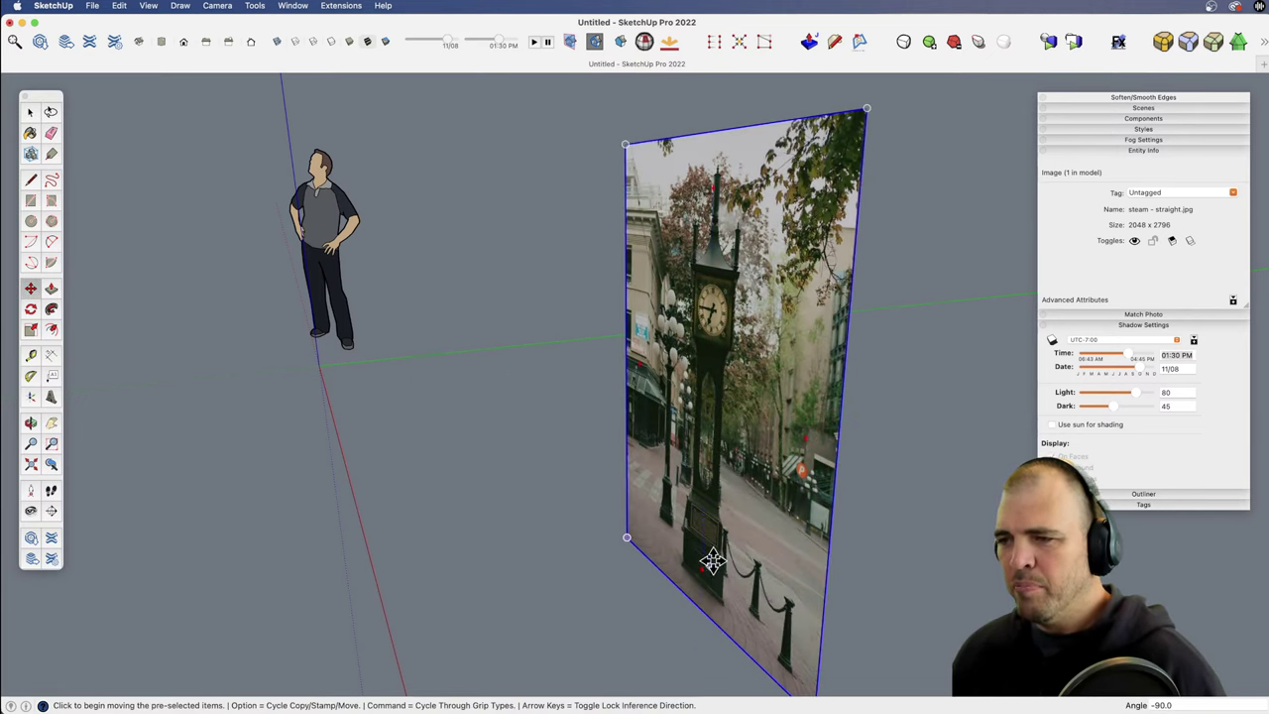
Step: Move the upright image by its lower corner nearest the scale figure onto the axes origin
middle_click_drag(680, 525, 927, 443)
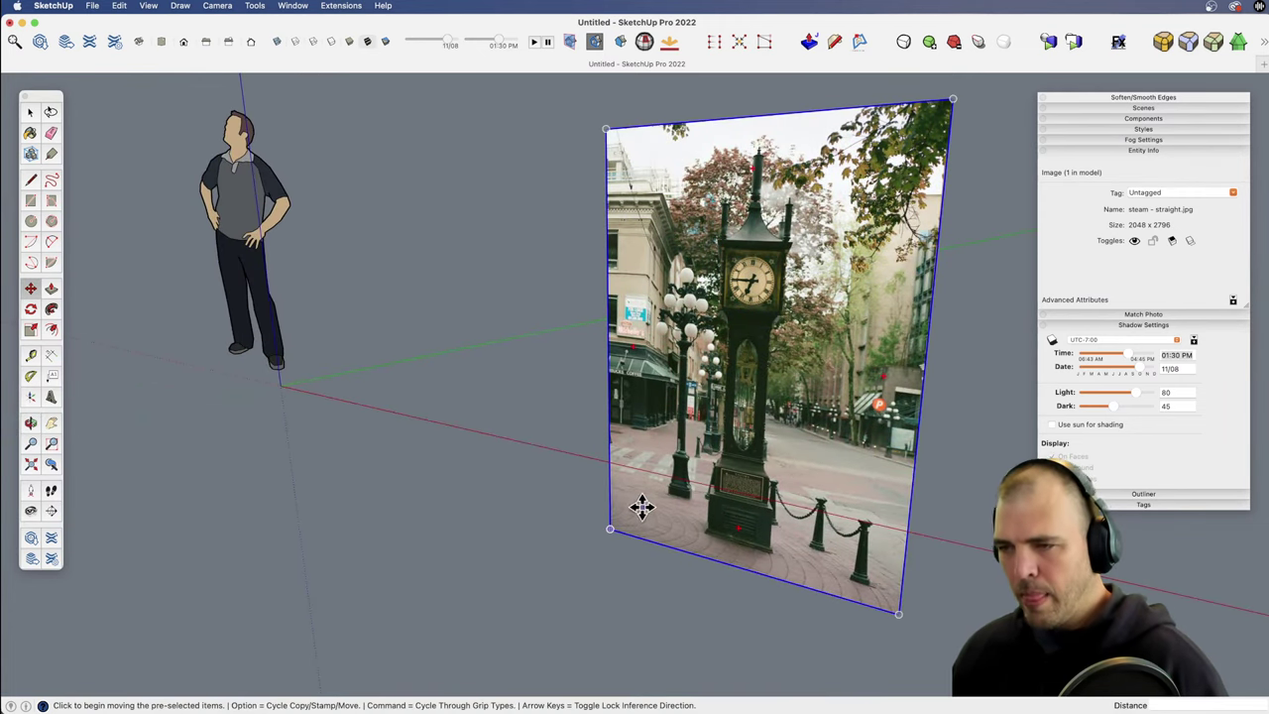
left_click(608, 529)
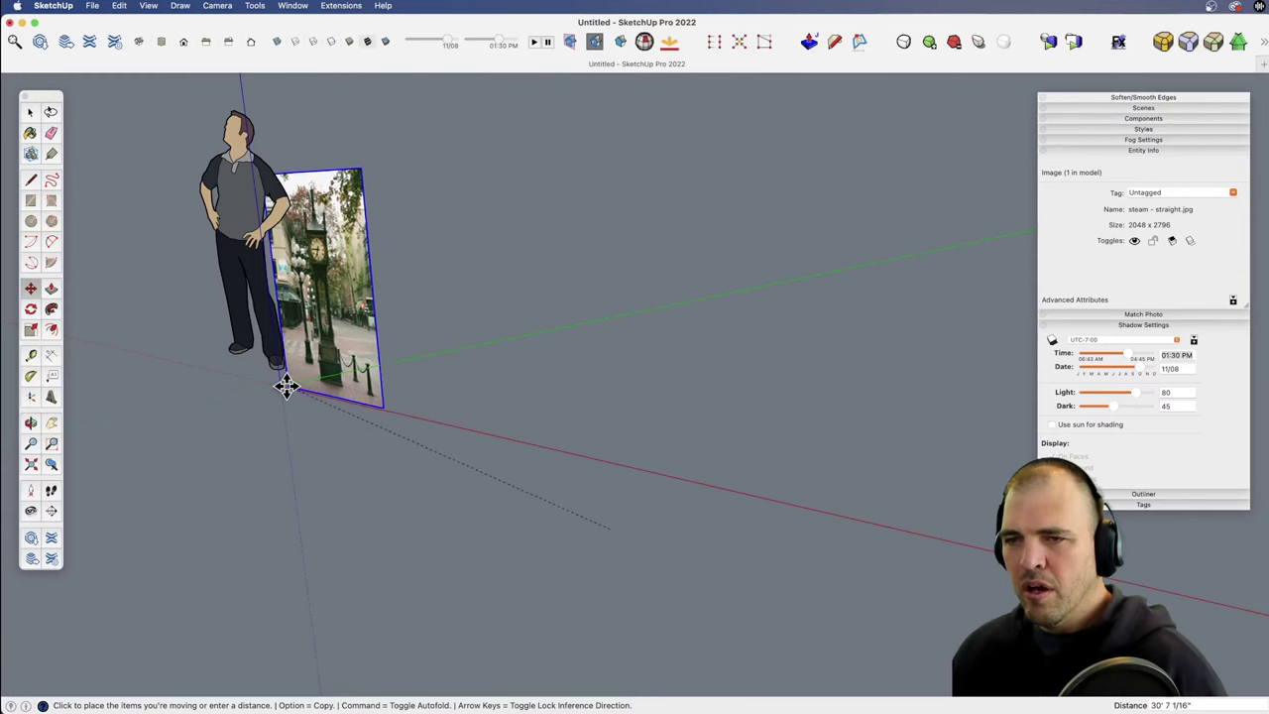
left_click(280, 382)
Step: Scale the image uniformly from the origin corner to over three times its size, making the clock much taller than the figure
scroll(410, 504, "down", 3)
middle_click_drag(410, 505, 494, 501, "shift")
middle_click_drag(494, 501, 546, 476)
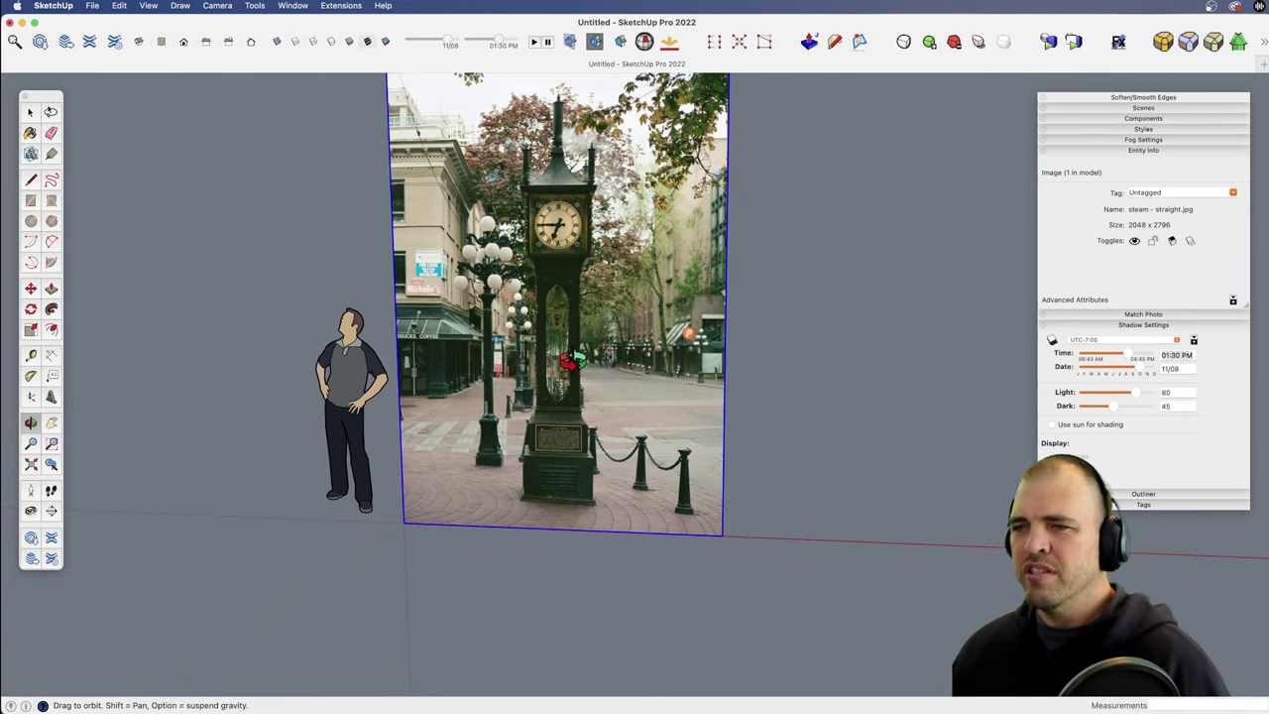
scroll(586, 411, "down", 4)
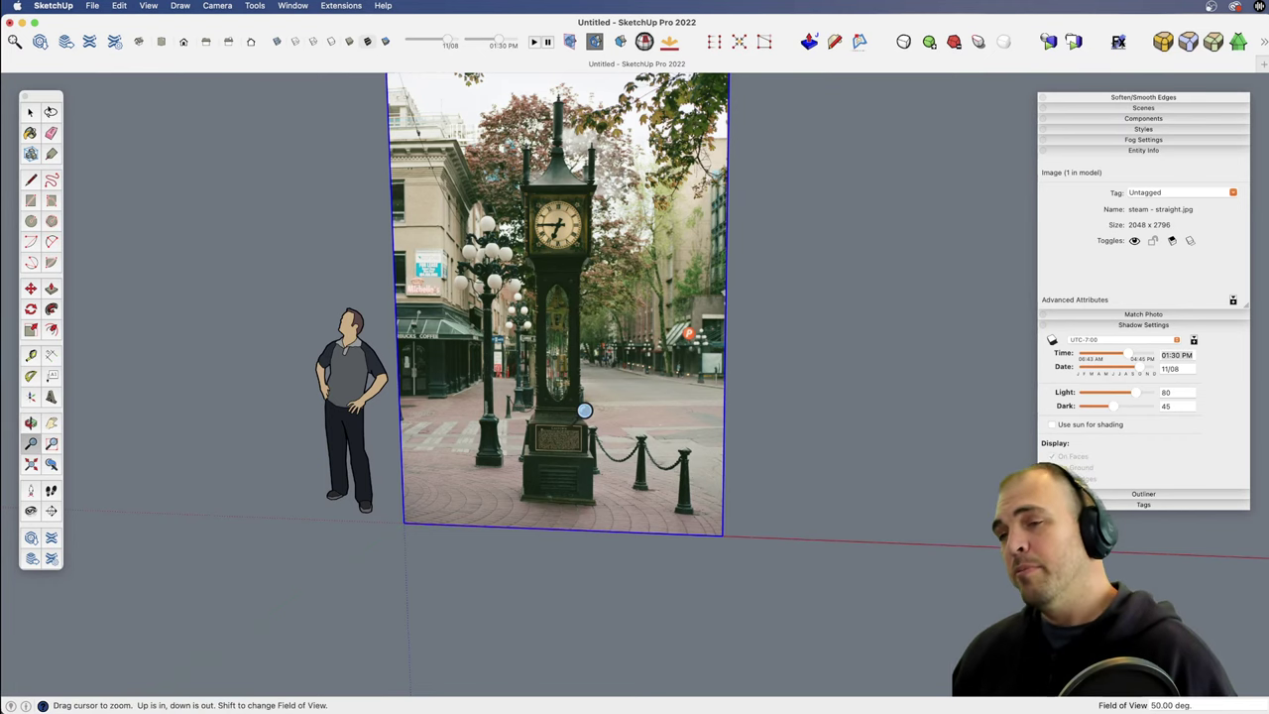
middle_click_drag(595, 509, 600, 538, "shift")
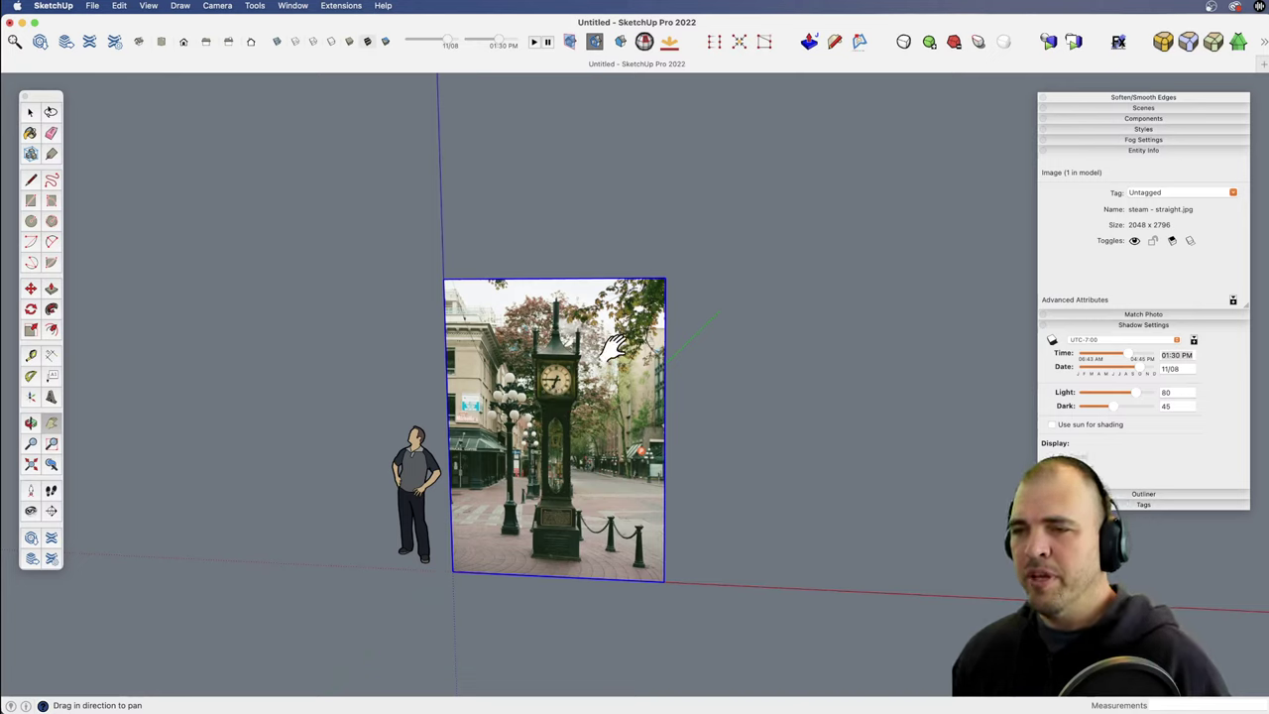
scroll(601, 425, "down", 3)
left_click_drag(670, 439, 493, 531)
key("s")
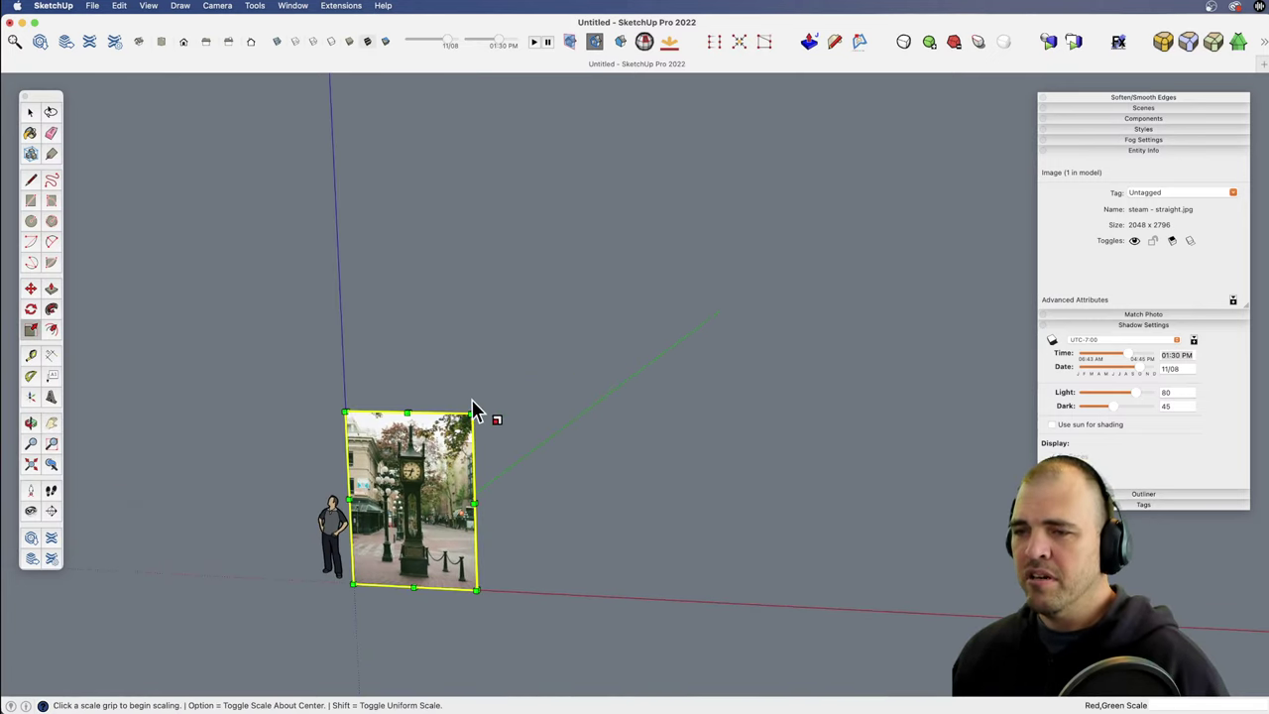
left_click(474, 412)
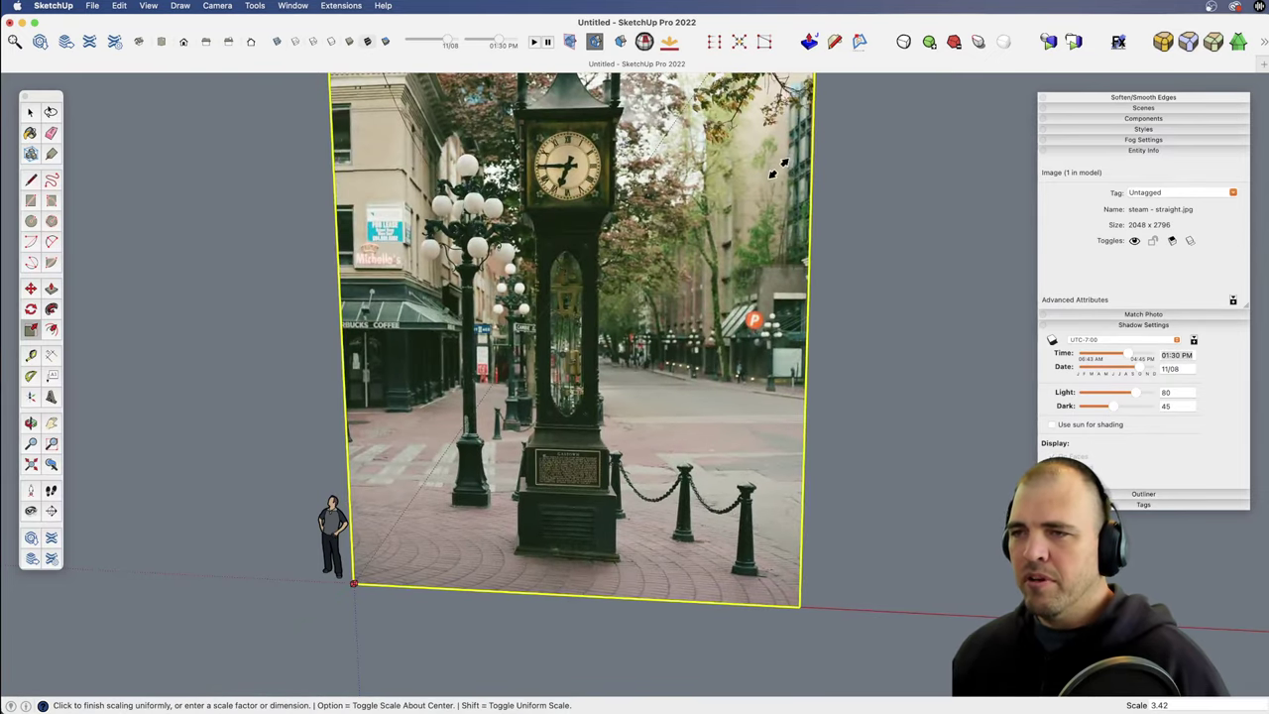
left_click(759, 170)
Step: Set the camera to the standard Front view and frame the base of the clock in the photo
key("z")
key("h")
left_click_drag(601, 363, 605, 492)
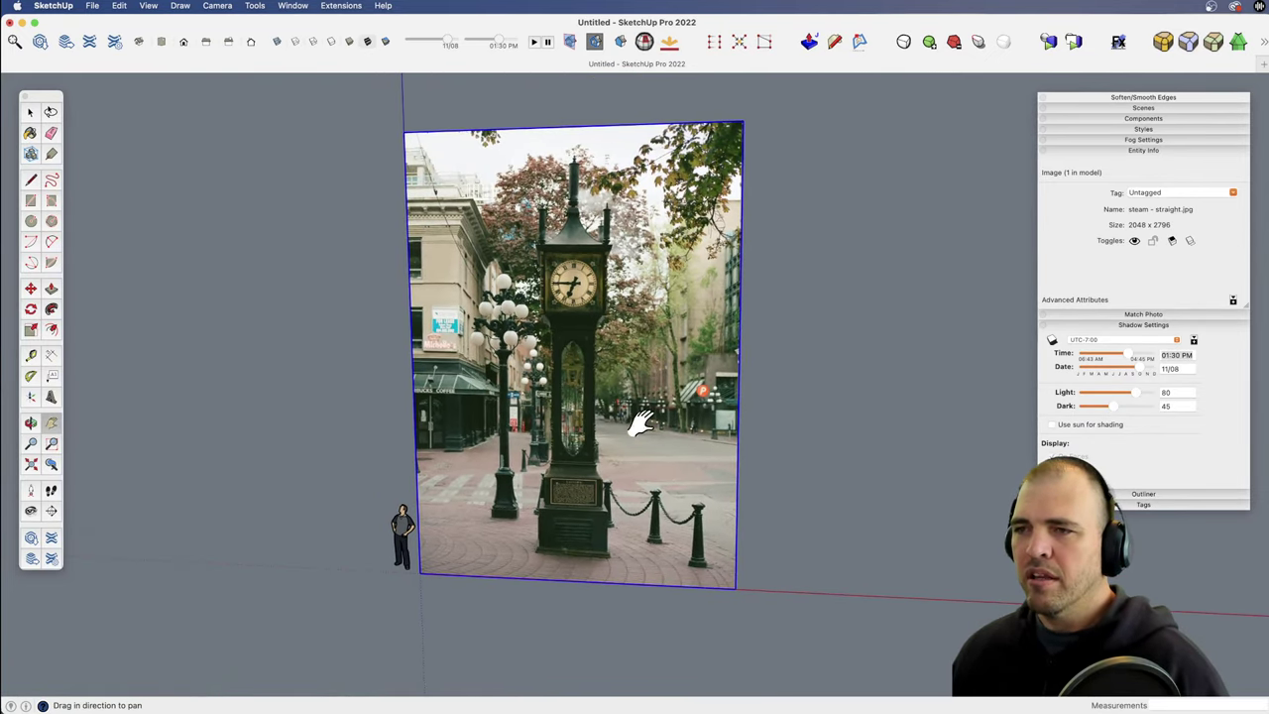
left_click(184, 42)
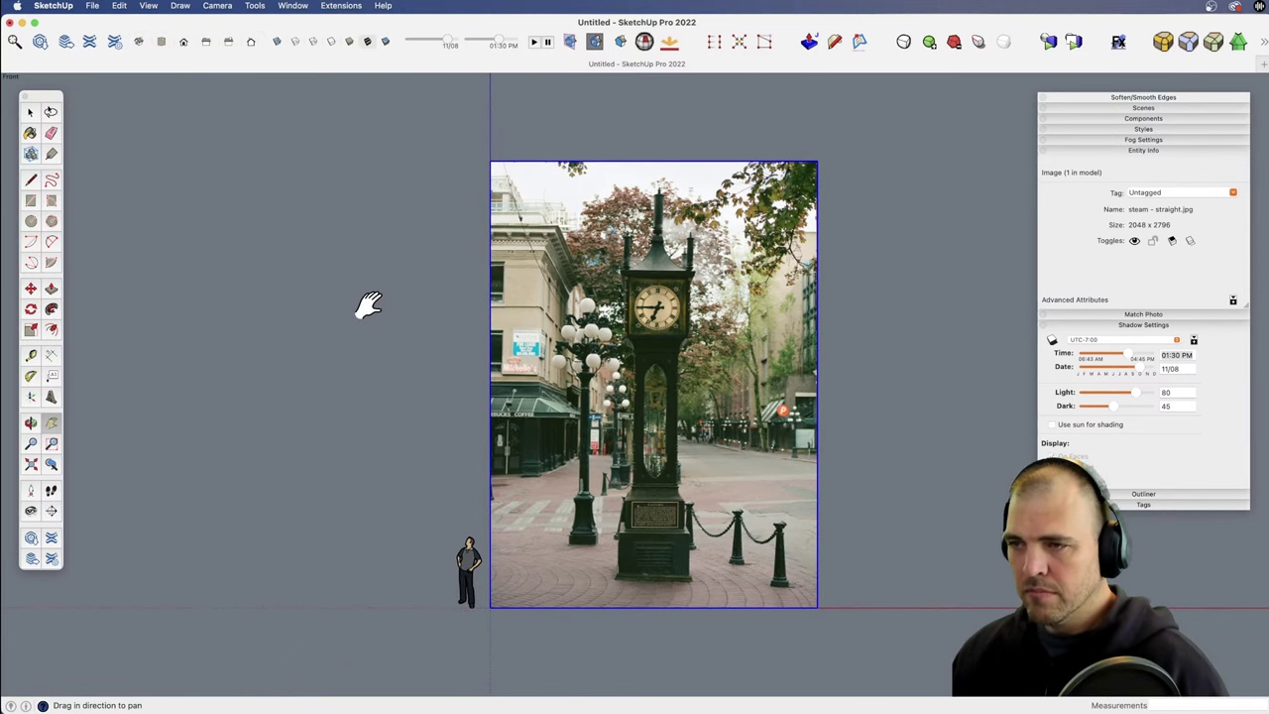
left_click_drag(593, 452, 520, 445)
key("z")
scroll(596, 416, "up", 5)
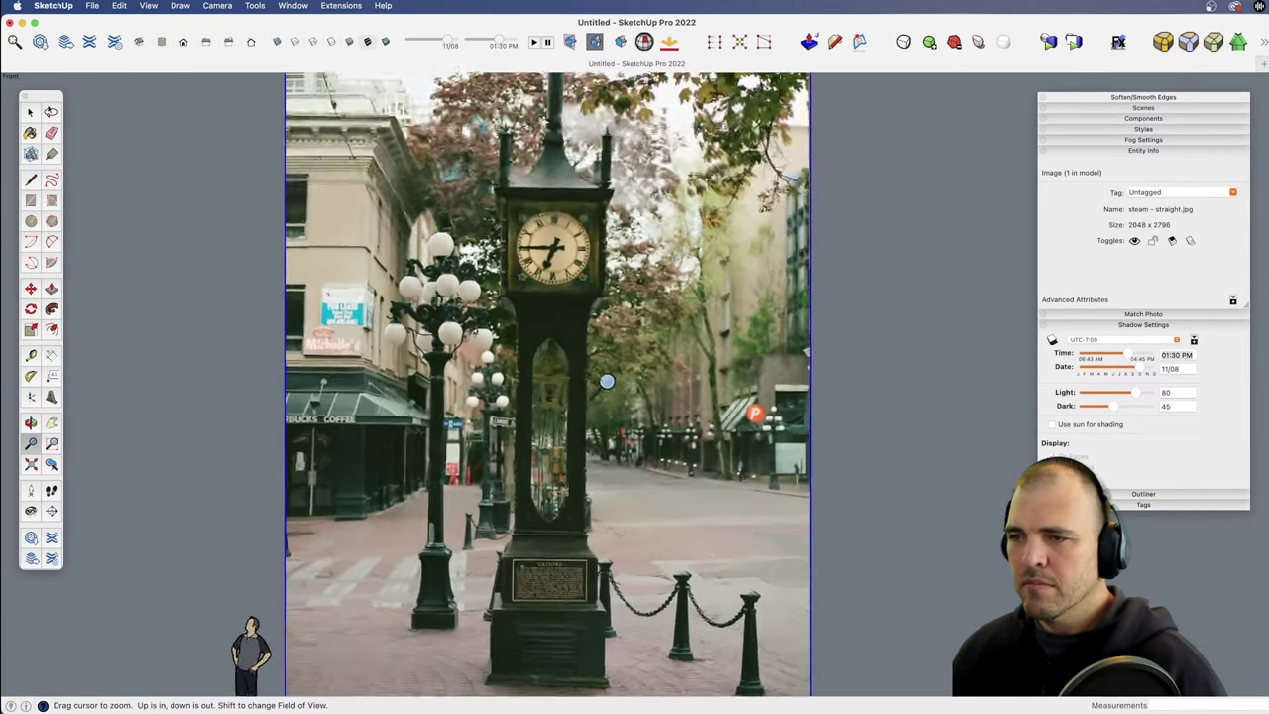
key("h")
left_click_drag(596, 438, 595, 320)
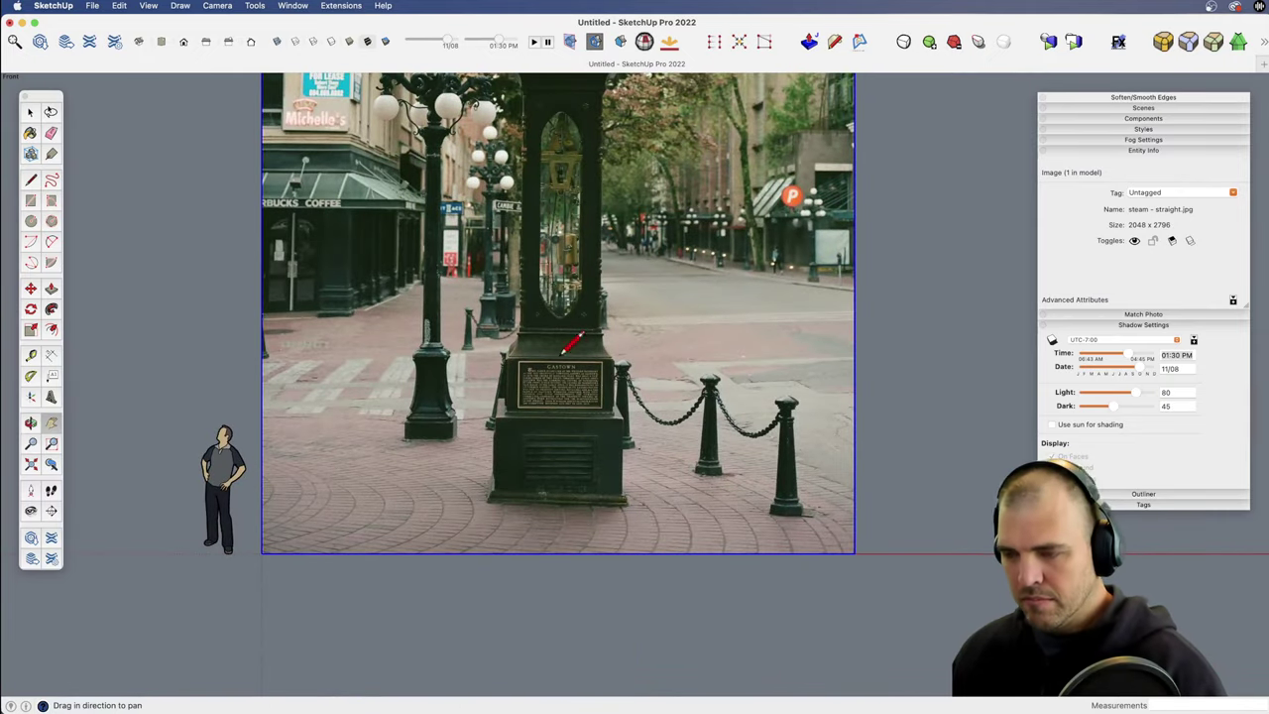
Step: Draw a short horizontal line outward from the clock image's upper corner on the side away from the scale figure
scroll(577, 421, "down", 5)
left_click_drag(577, 422, 542, 507)
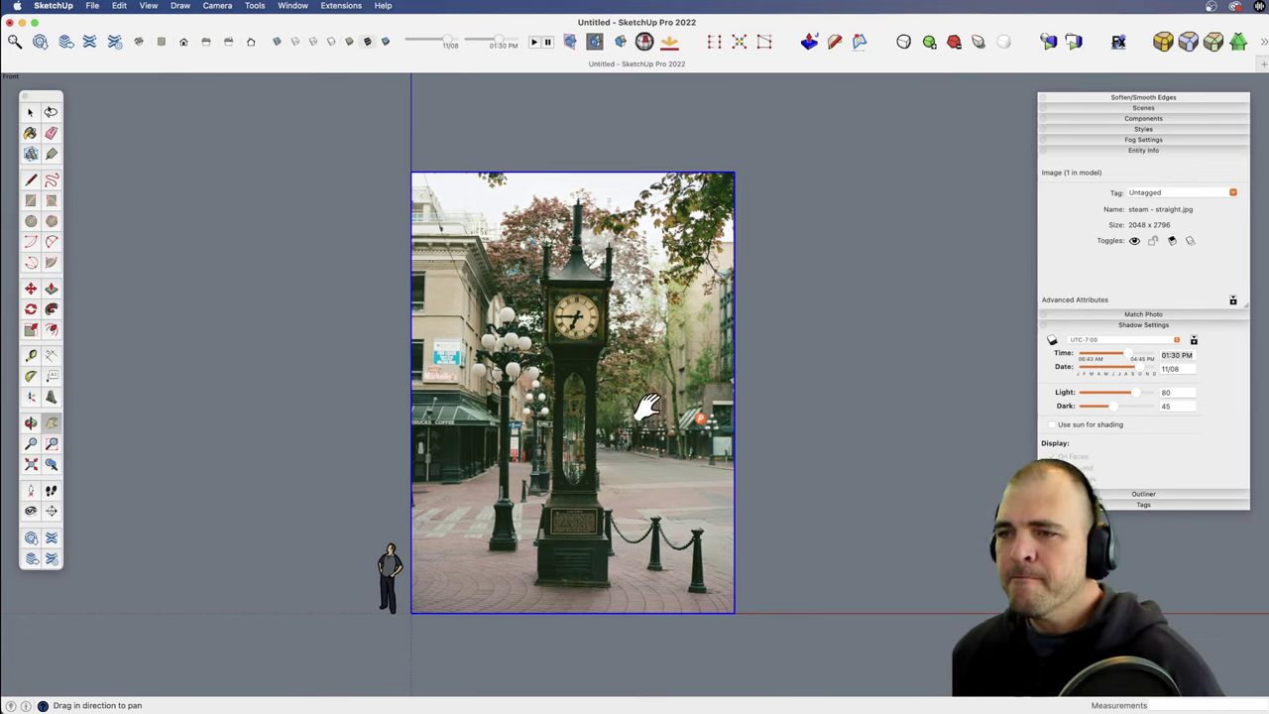
key("space")
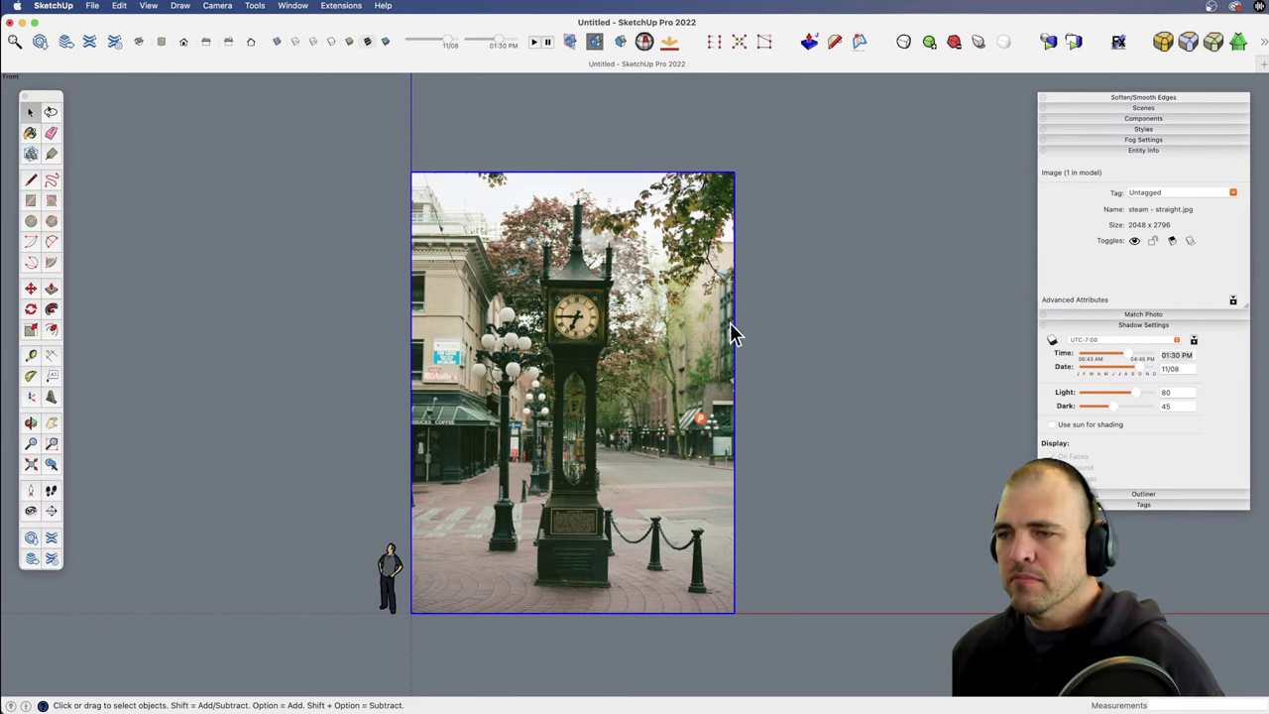
middle_click_drag(631, 521, 589, 558, "shift")
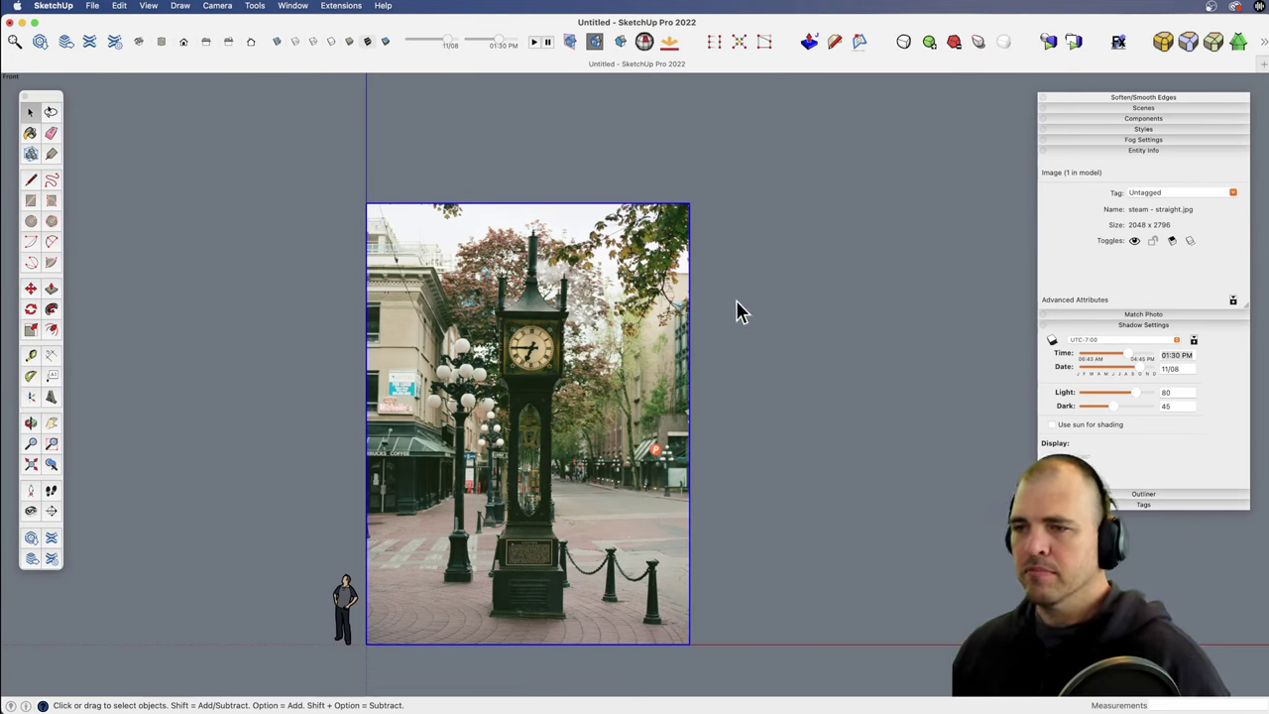
key("l")
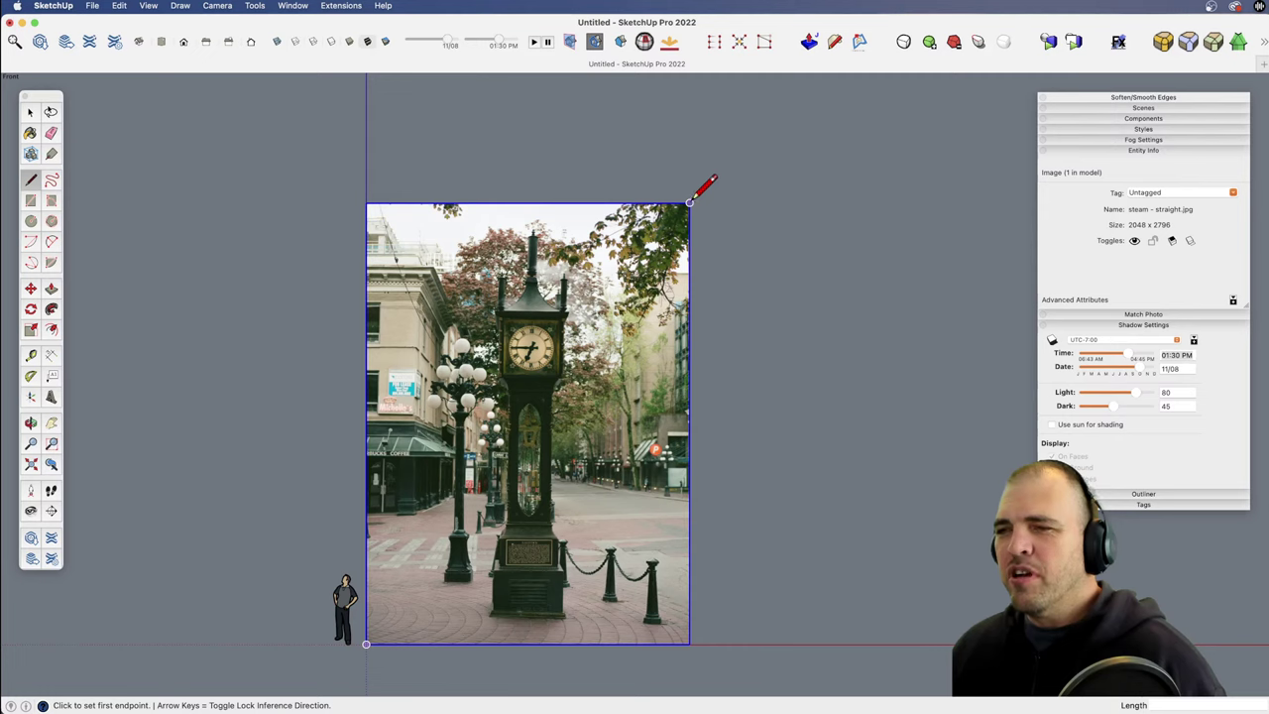
left_click(690, 203)
left_click(706, 203)
key("space")
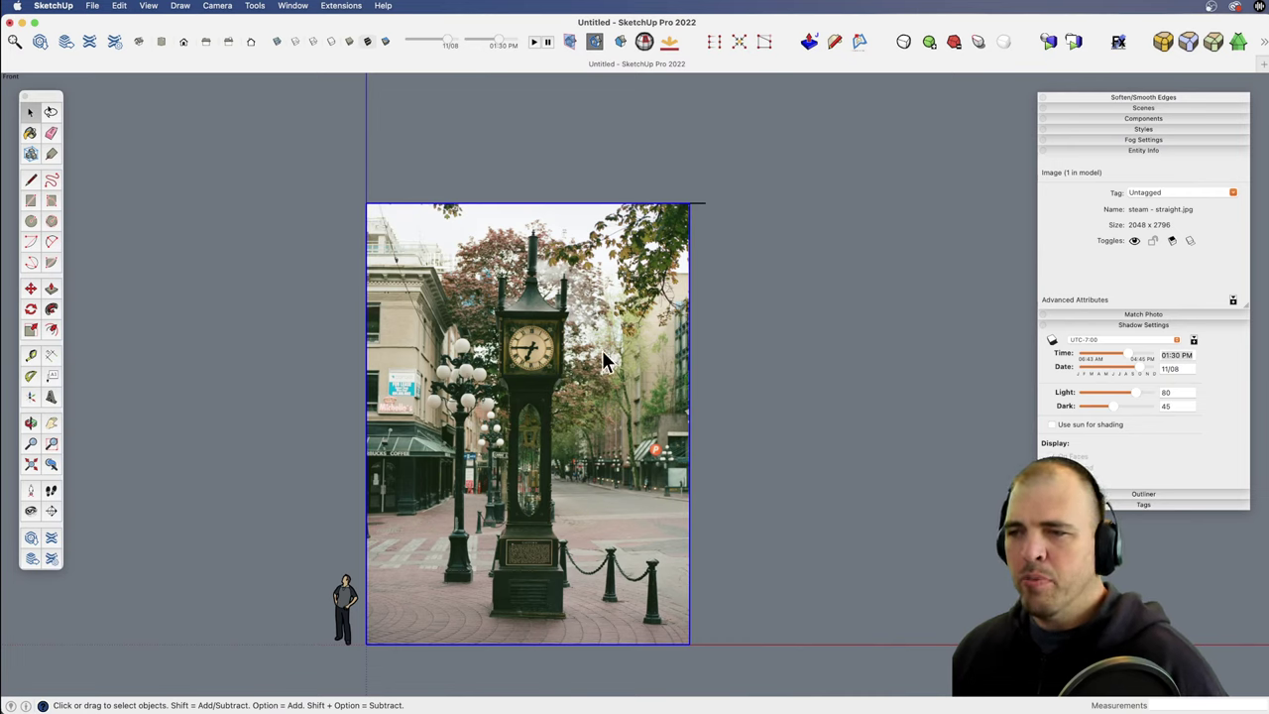
right_click(549, 309)
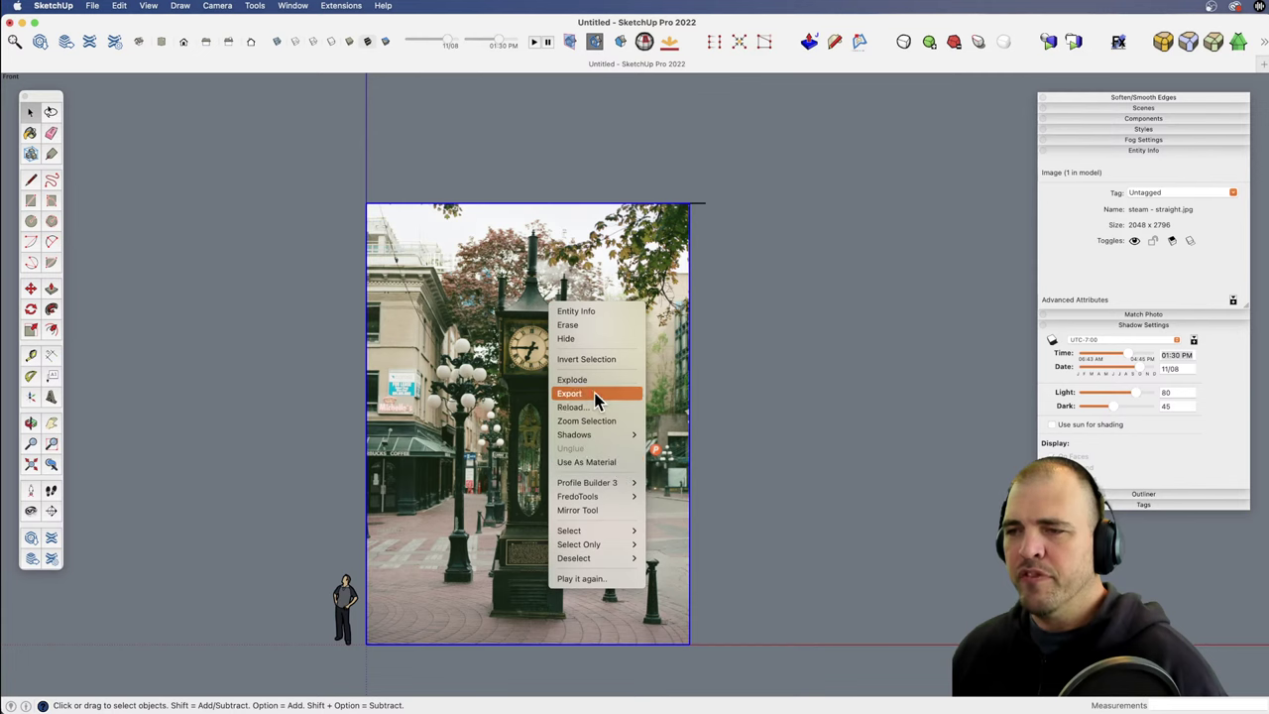
left_click(732, 333)
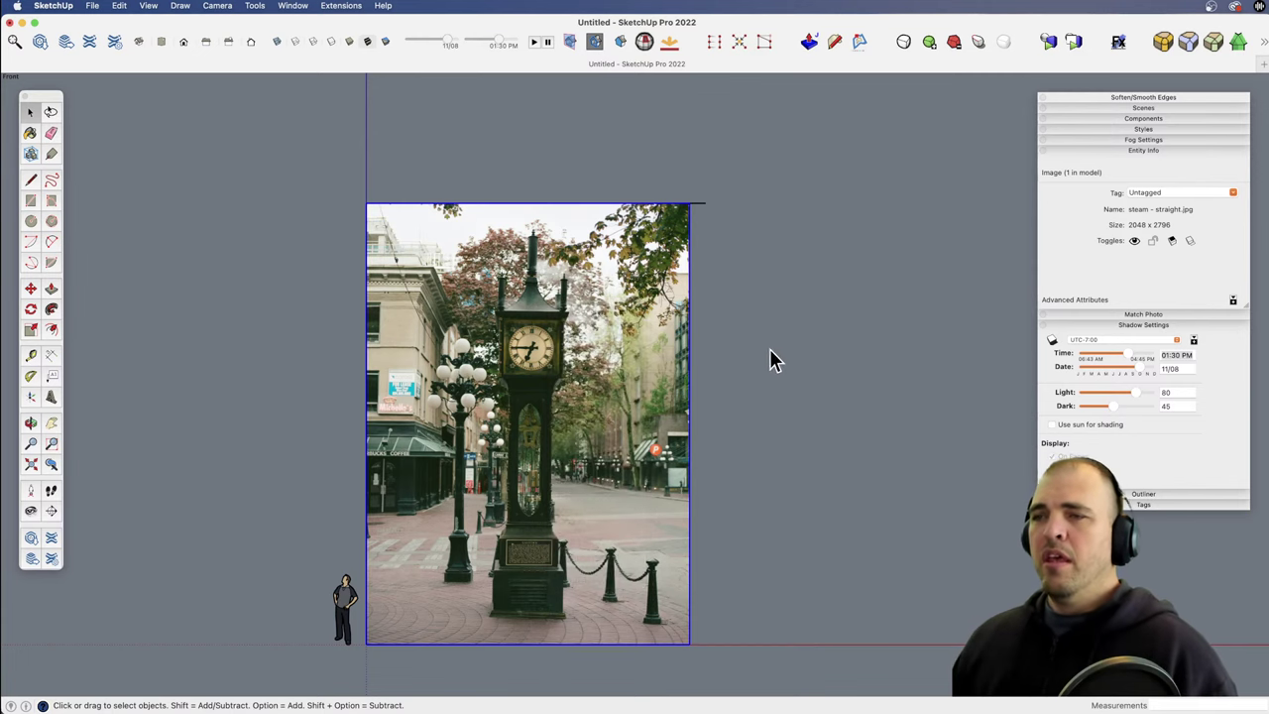
Step: Draw a rectangle on the ground in front of the clock image and push-pull it up into a low box
middle_click_drag(622, 521, 448, 368, "shift")
middle_click_drag(524, 425, 388, 609)
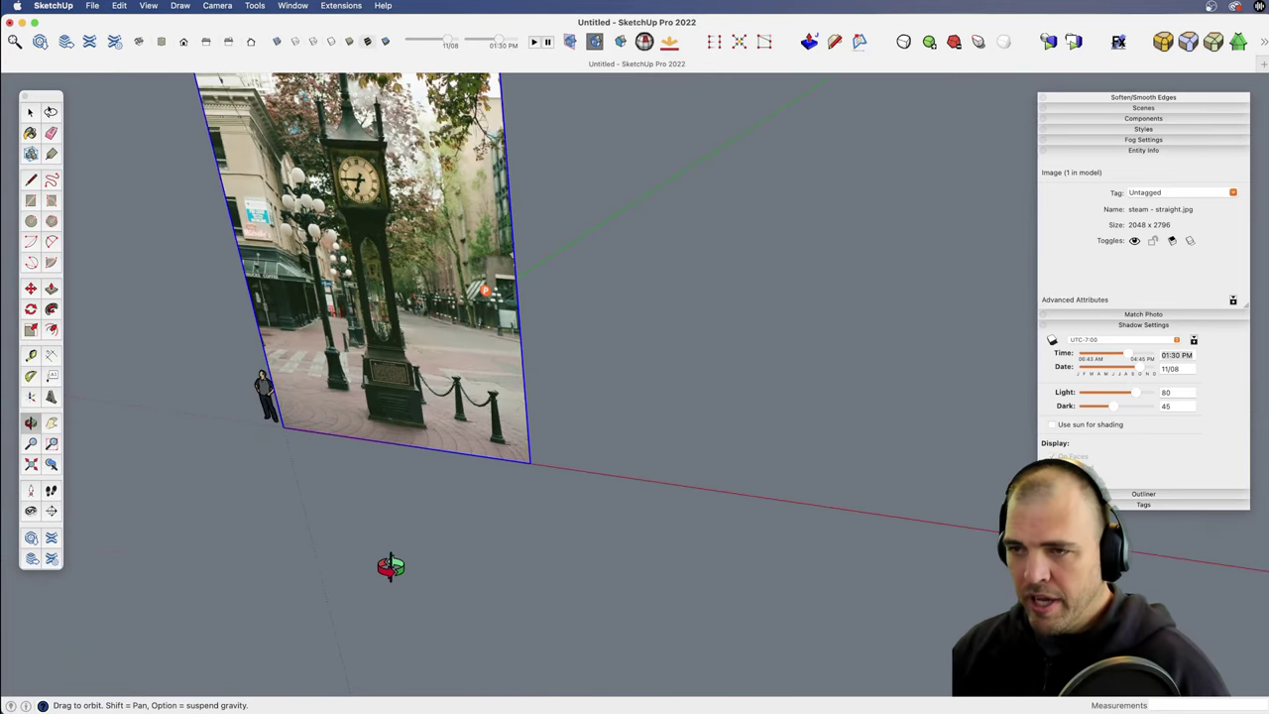
middle_click_drag(496, 353, 614, 375, "shift")
key("r")
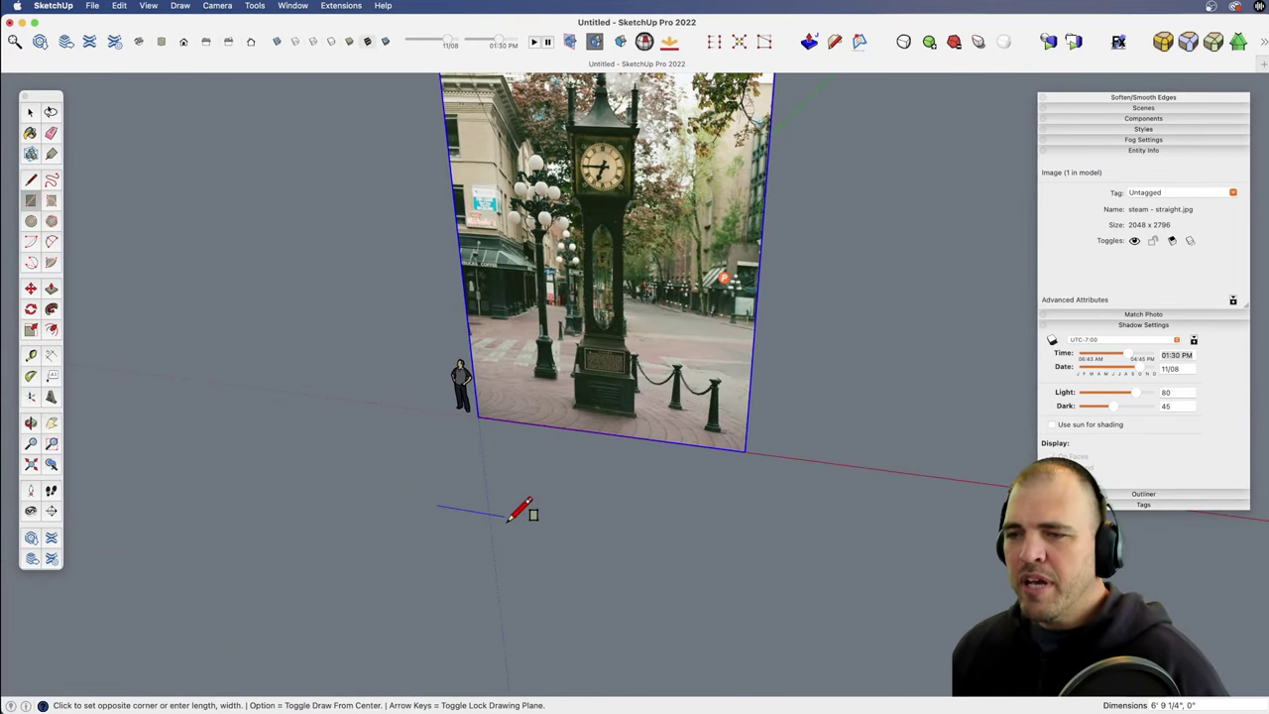
left_click(437, 506)
left_click(500, 593)
key("p")
left_click_drag(489, 583, 487, 539)
key("space")
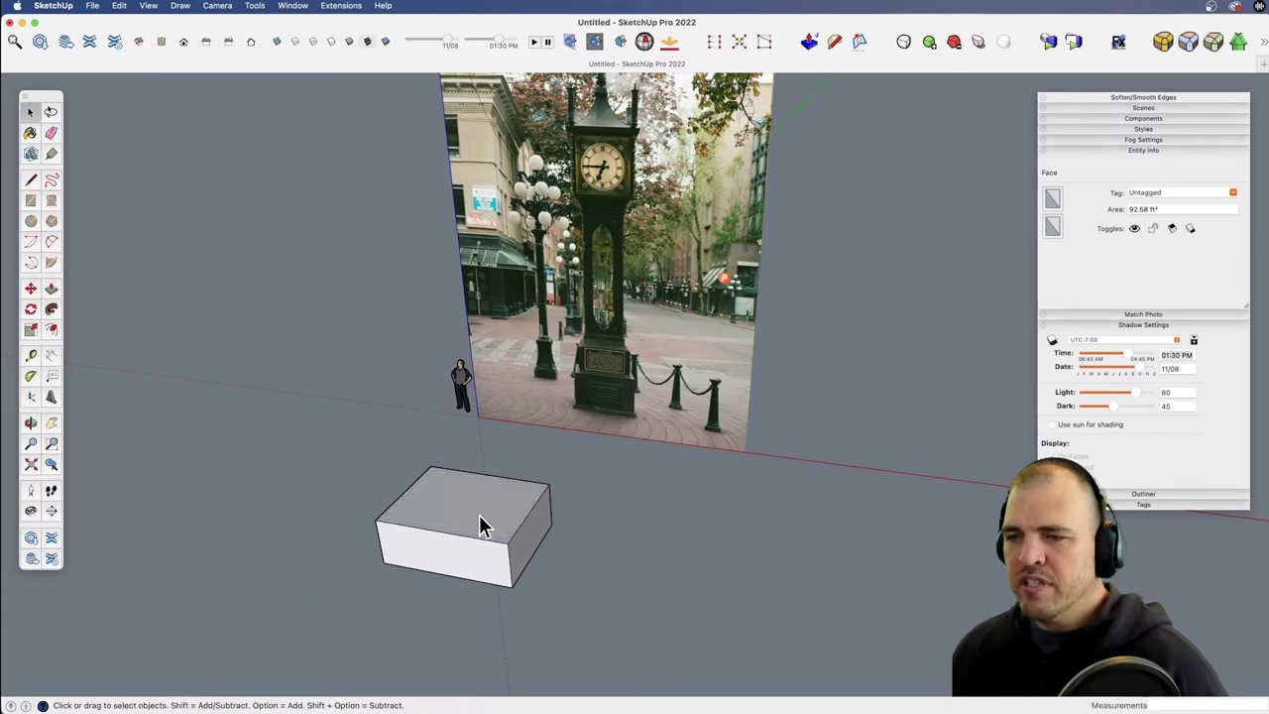
Step: Group the box, open the group to view the image while editing, and exit the group
triple_click(484, 528)
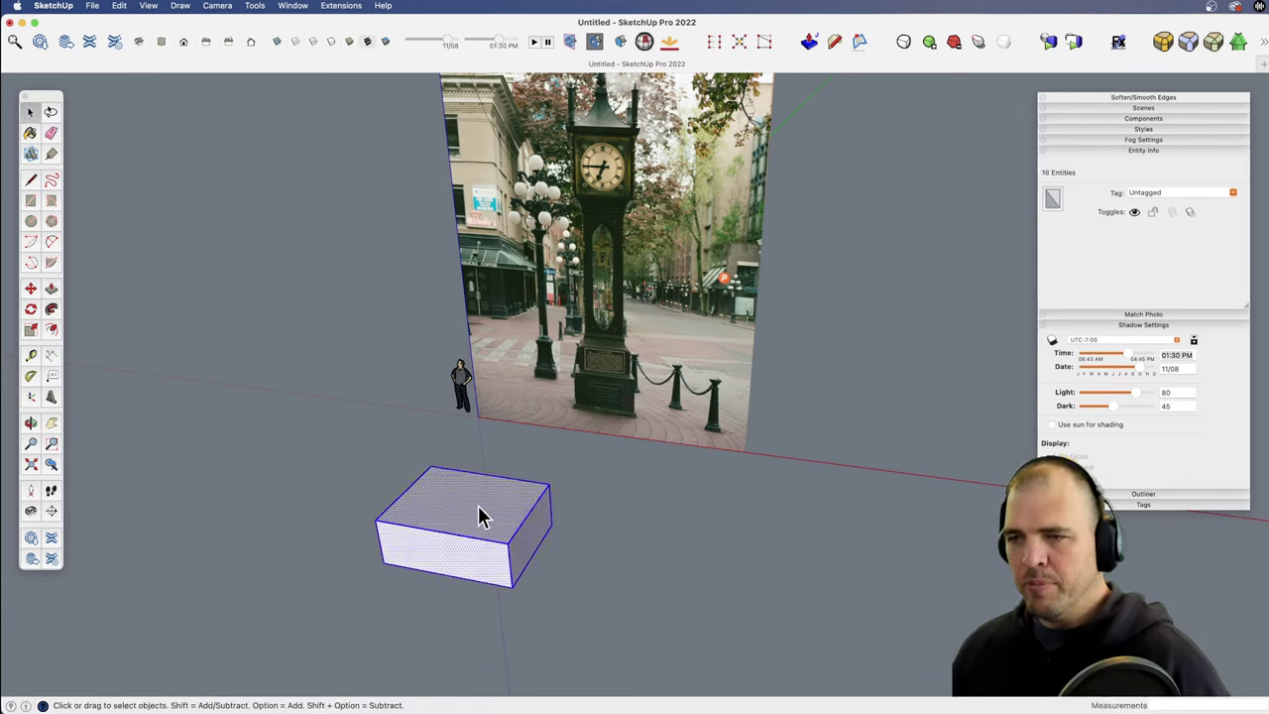
key("super+g")
double_click(487, 502)
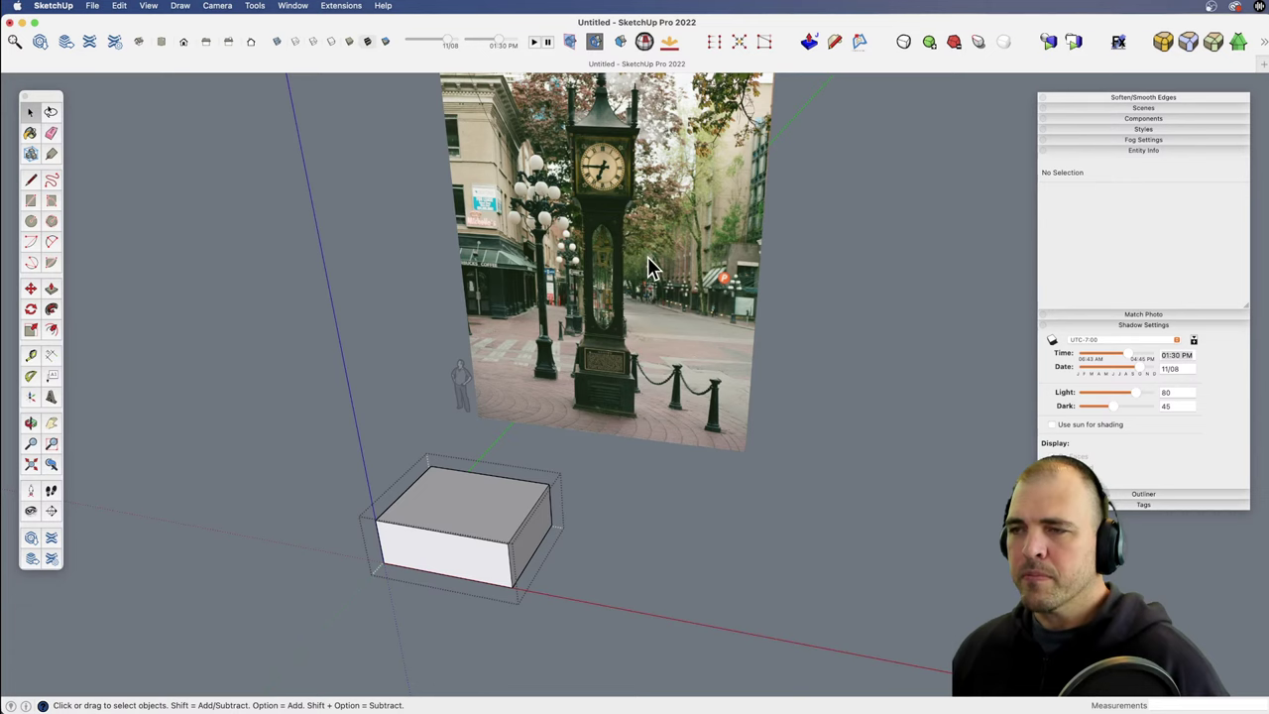
left_click(651, 478)
key("z")
left_click_drag(640, 476, 512, 527)
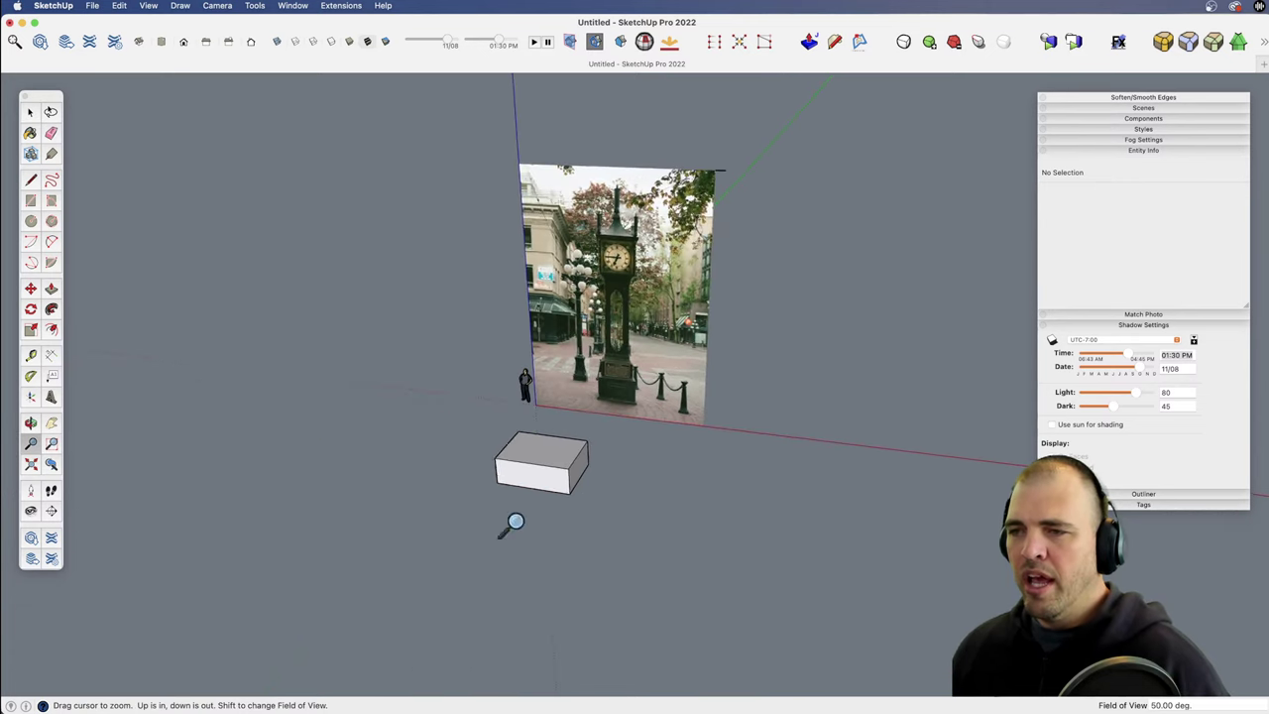
middle_click_drag(512, 527, 440, 576, "shift")
Step: Explode the clock image into a textured face with separate edges
key("space")
left_click(573, 419)
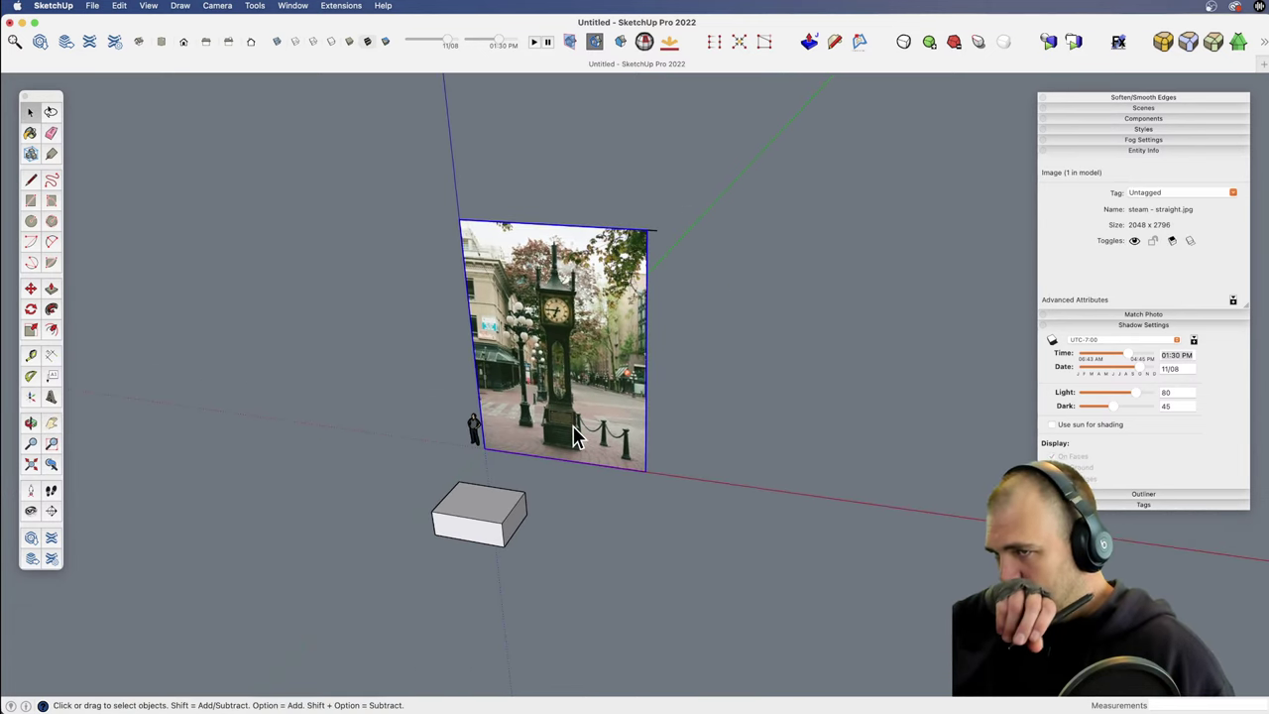
right_click(565, 337)
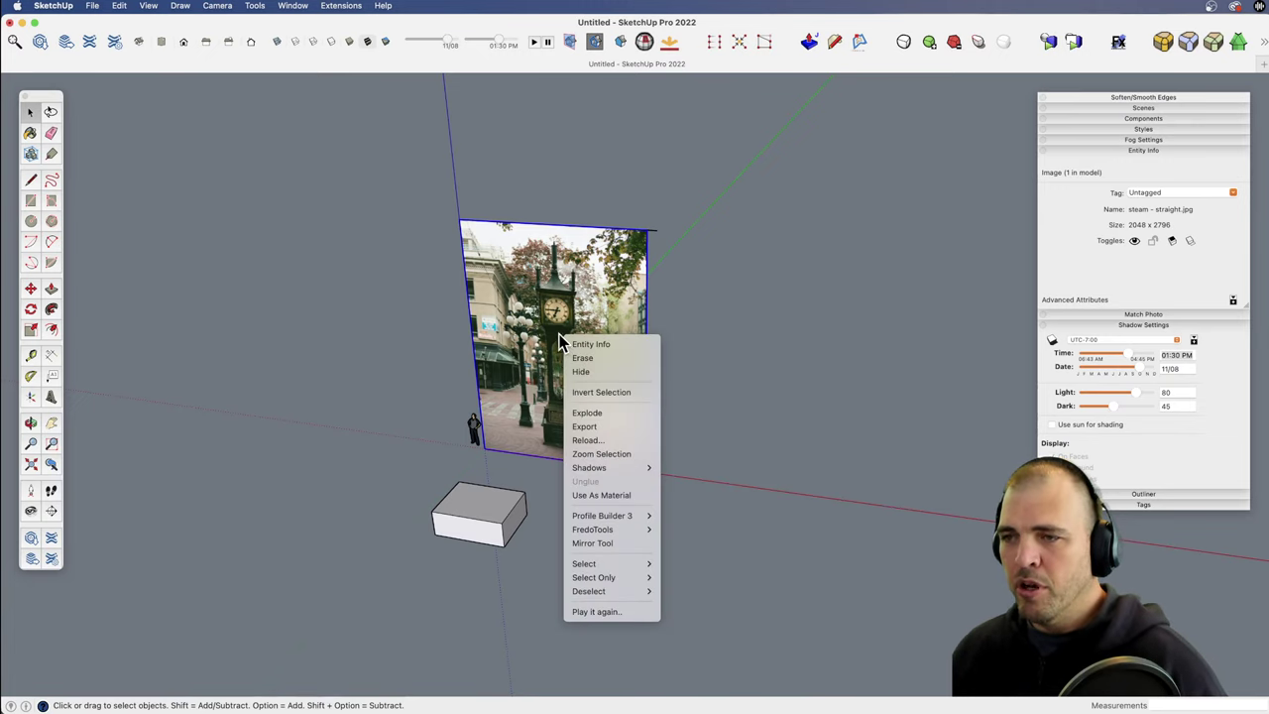
left_click(617, 413)
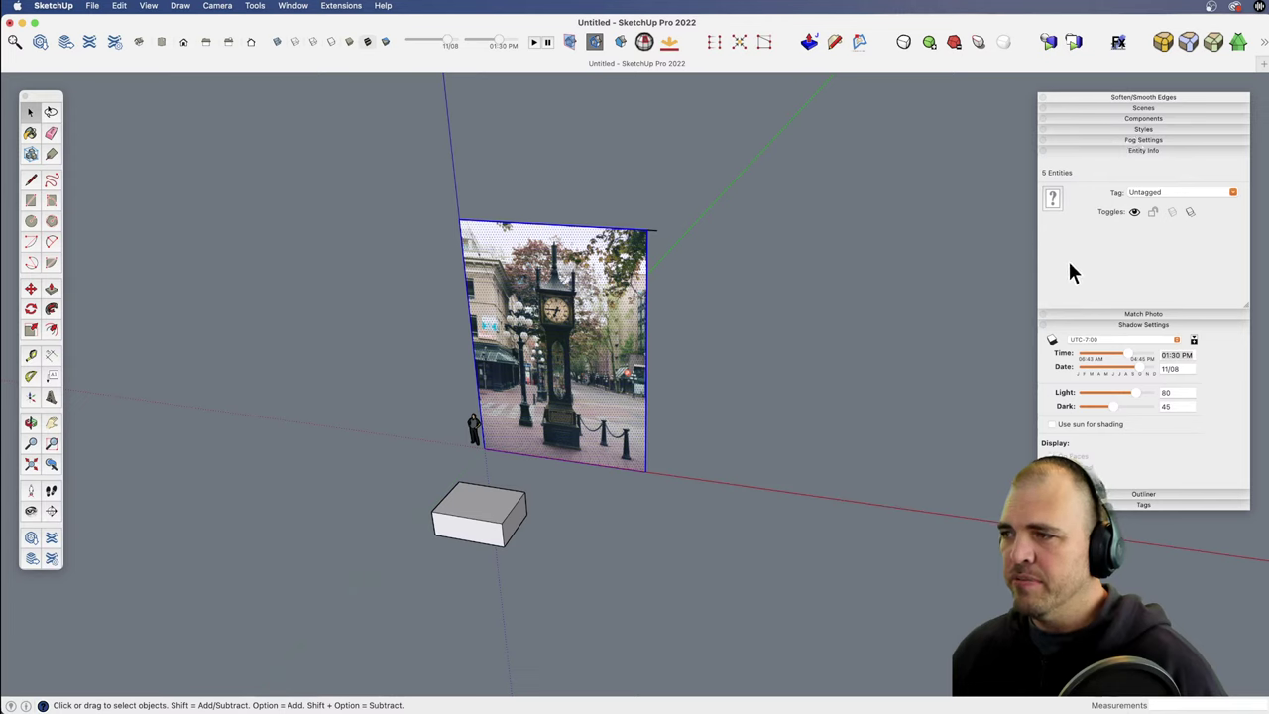
Step: Display the Colors In Model materials and move the colour window closer to the model
key("b")
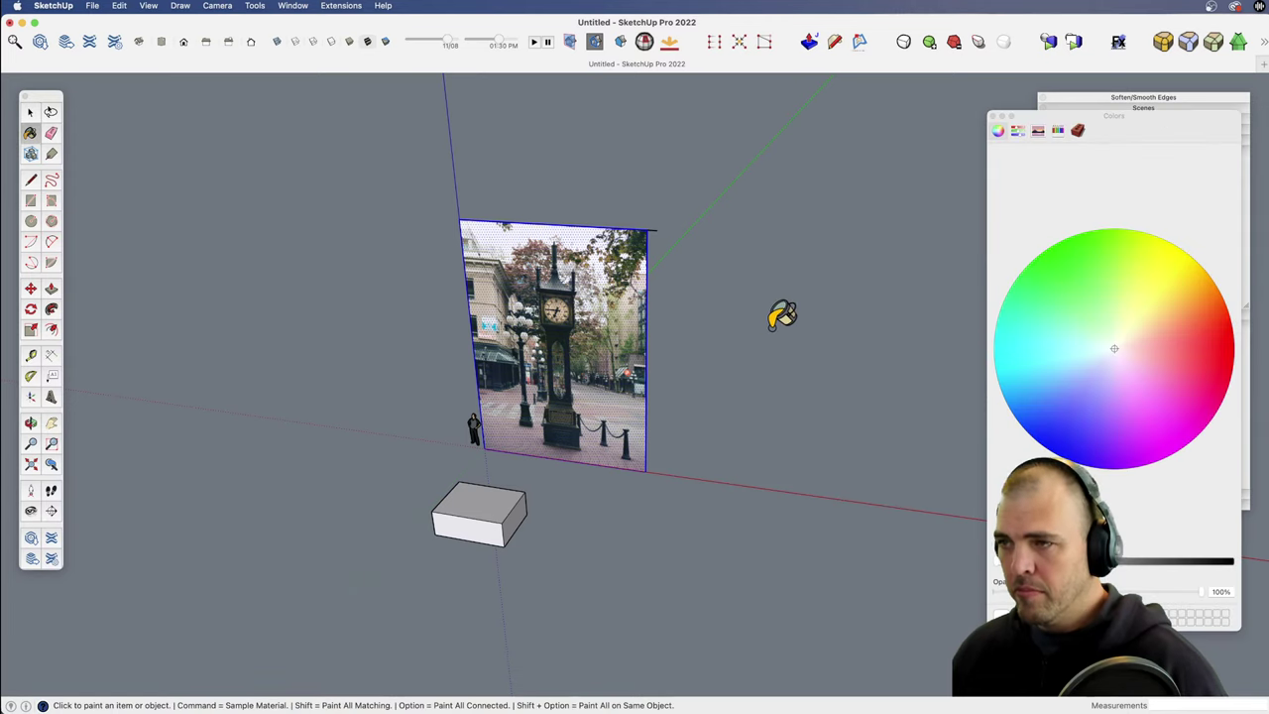
left_click(1078, 130)
left_click_drag(1141, 126, 1078, 126)
key("space")
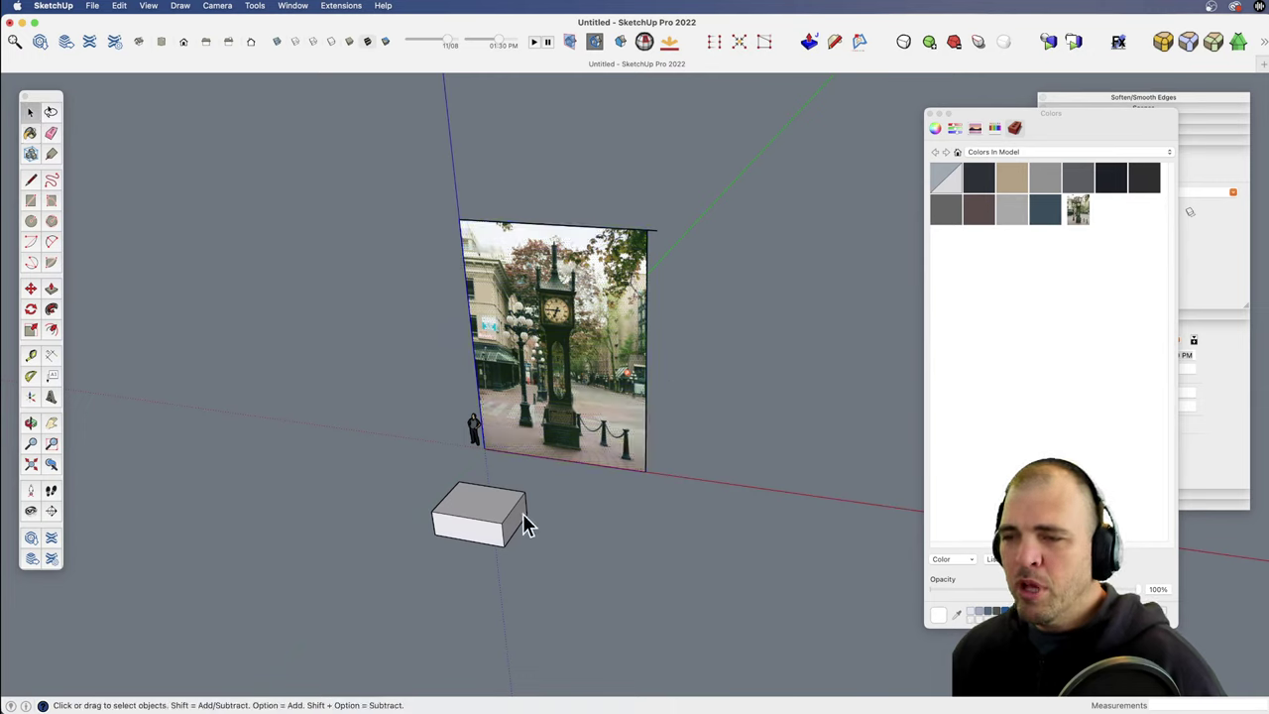
Step: Open the box group for editing, examine how the exploded photo face is displayed behind it, and exit the group
left_click(493, 523)
double_click(488, 519)
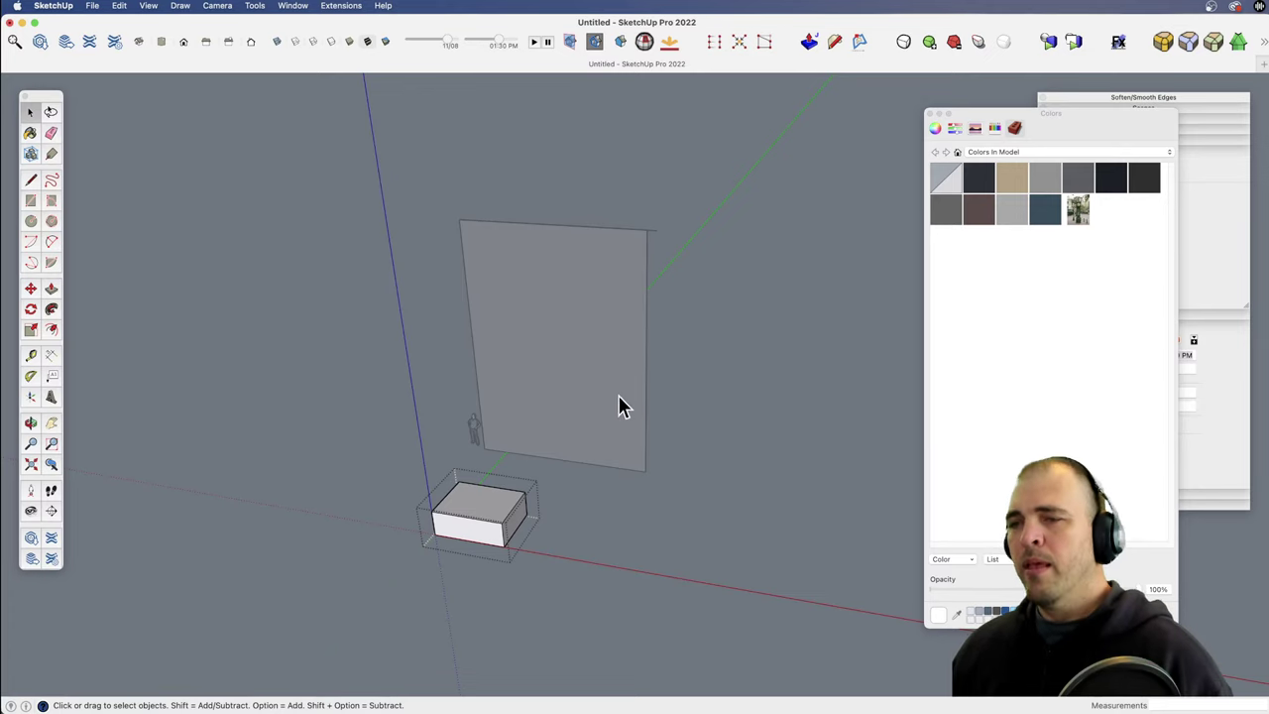
middle_click_drag(598, 406, 624, 416, "shift")
scroll(629, 368, "up", 3)
middle_click_drag(624, 416, 585, 382)
scroll(580, 378, "down", 4)
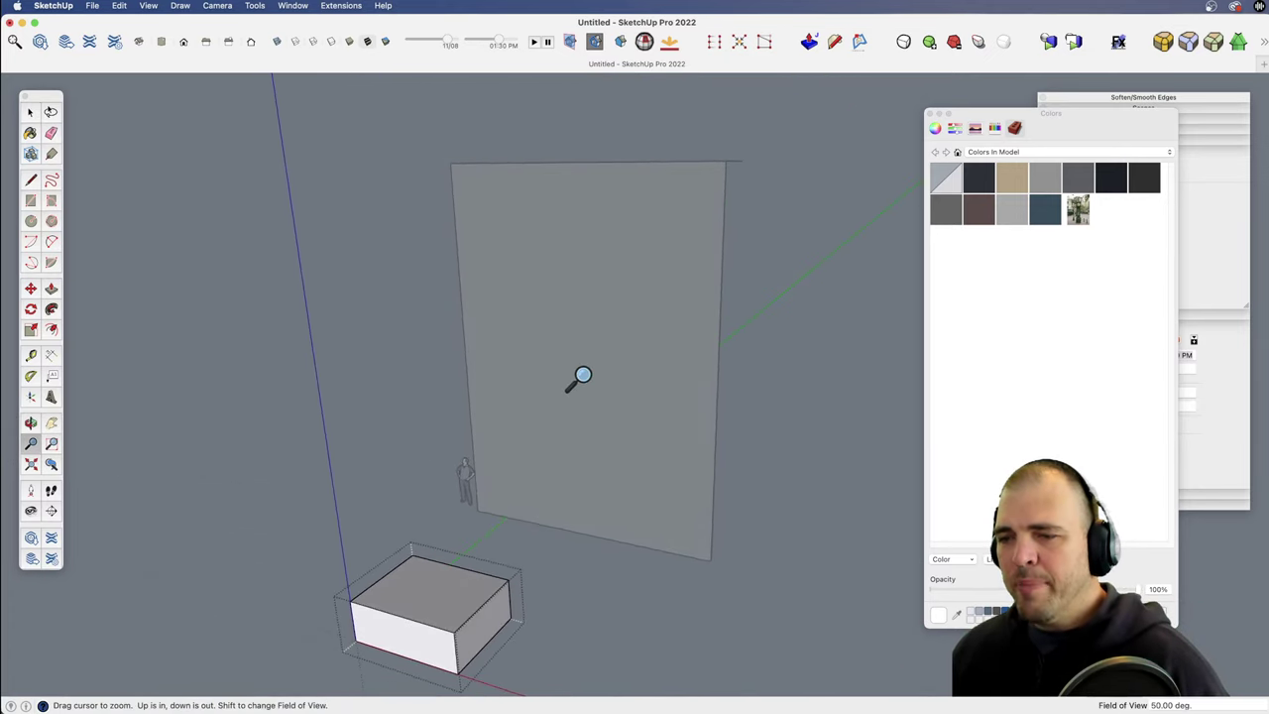
left_click(618, 504)
Step: Undo the exploding of the clock image and the creation of the box
key("super+z")
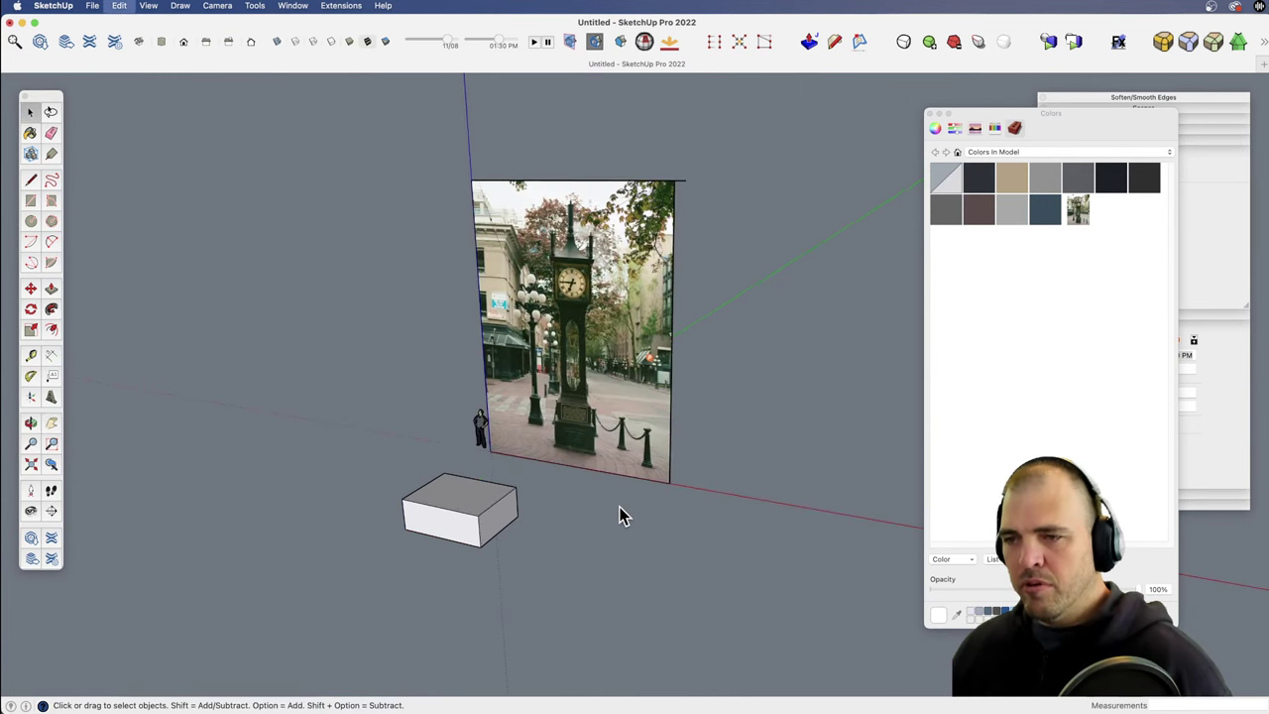
left_click(618, 386)
key("super+z")
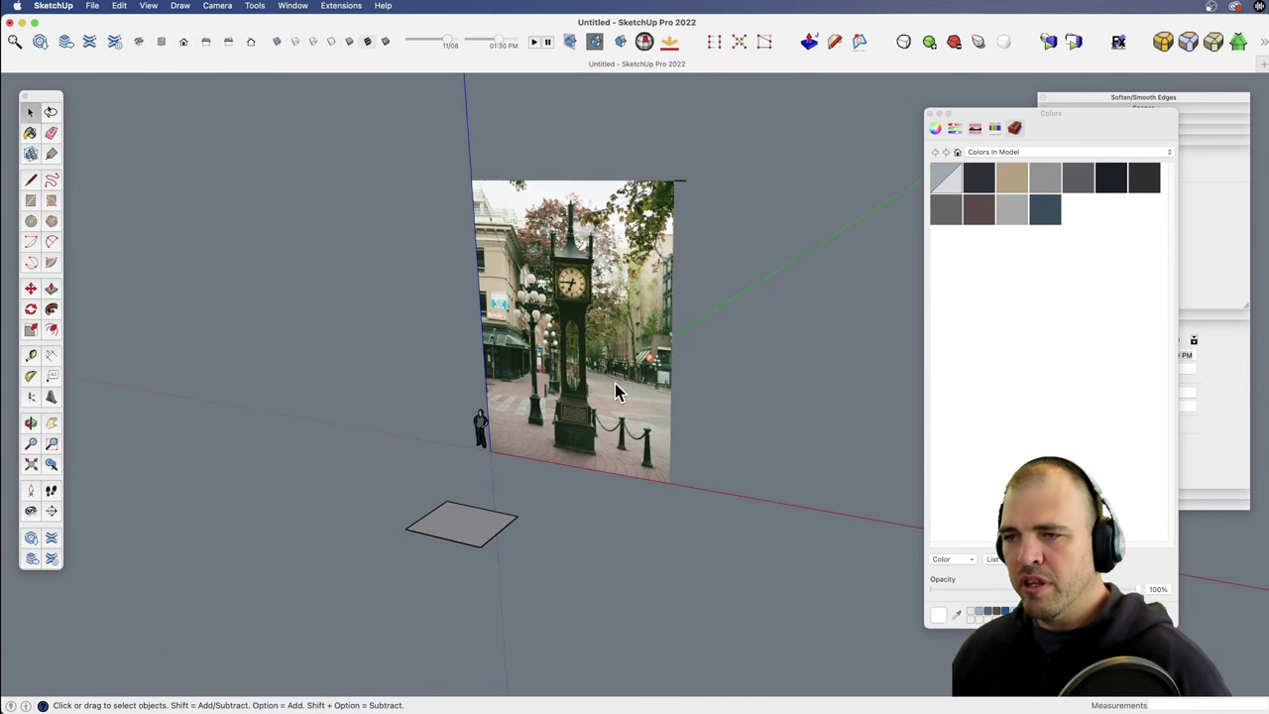
key("super+z")
Step: Group the clock image with the short line at its upper corner and lock the group
left_click(631, 395)
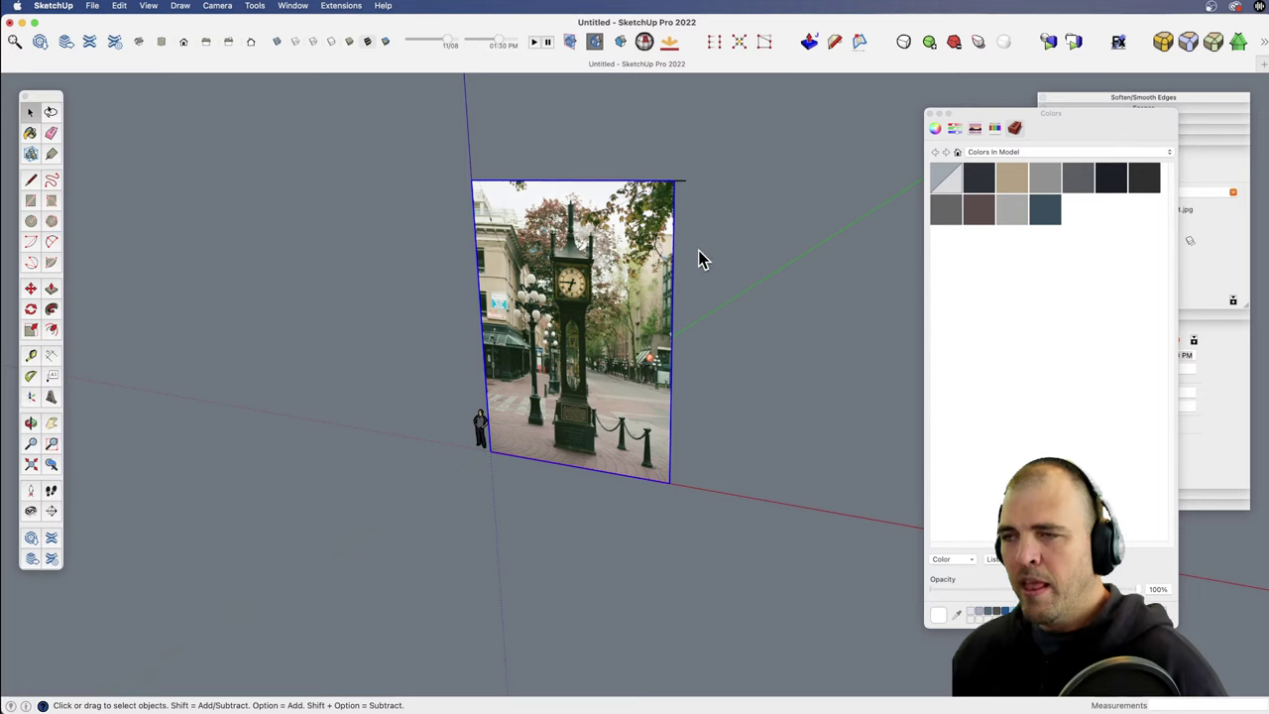
left_click(688, 193)
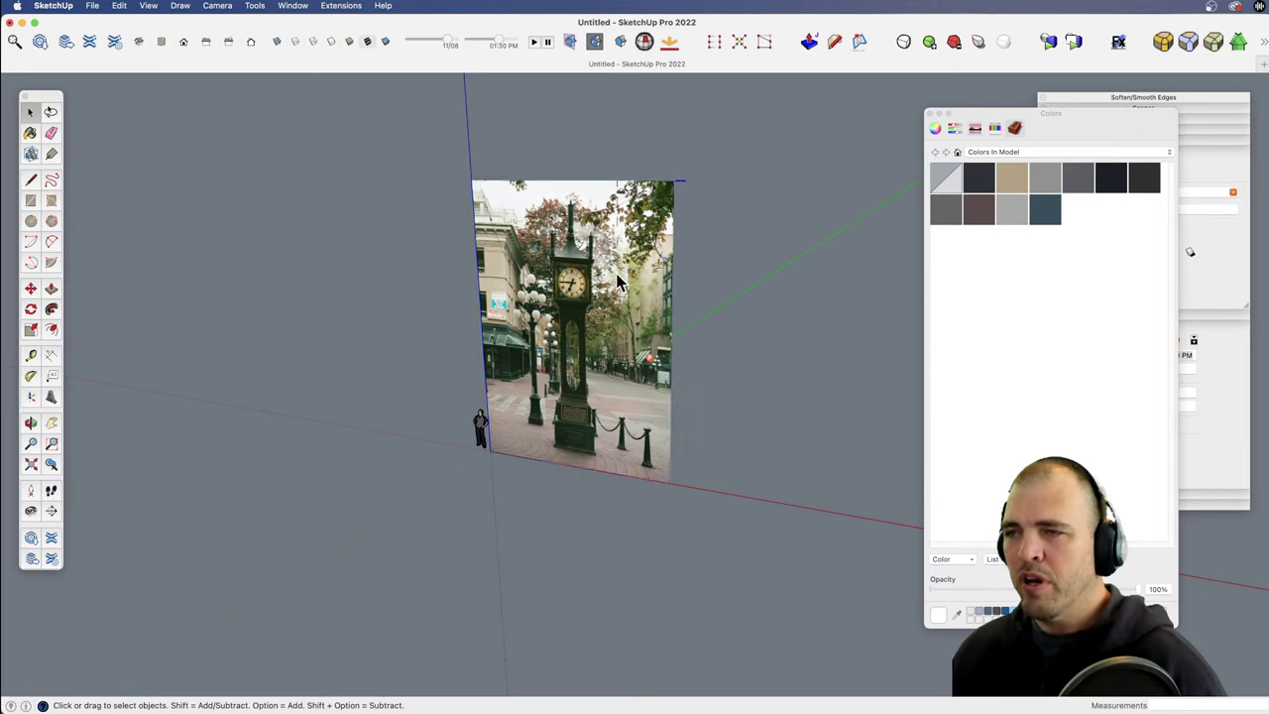
left_click(654, 226)
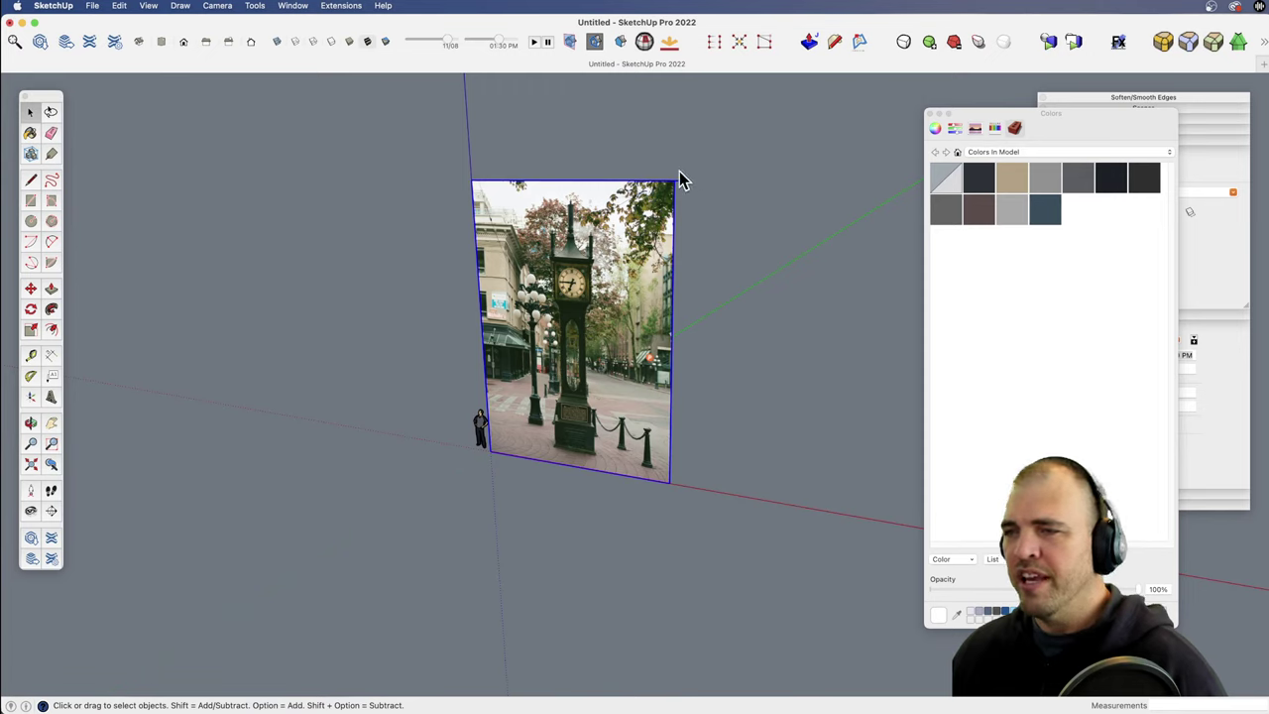
right_click(587, 301)
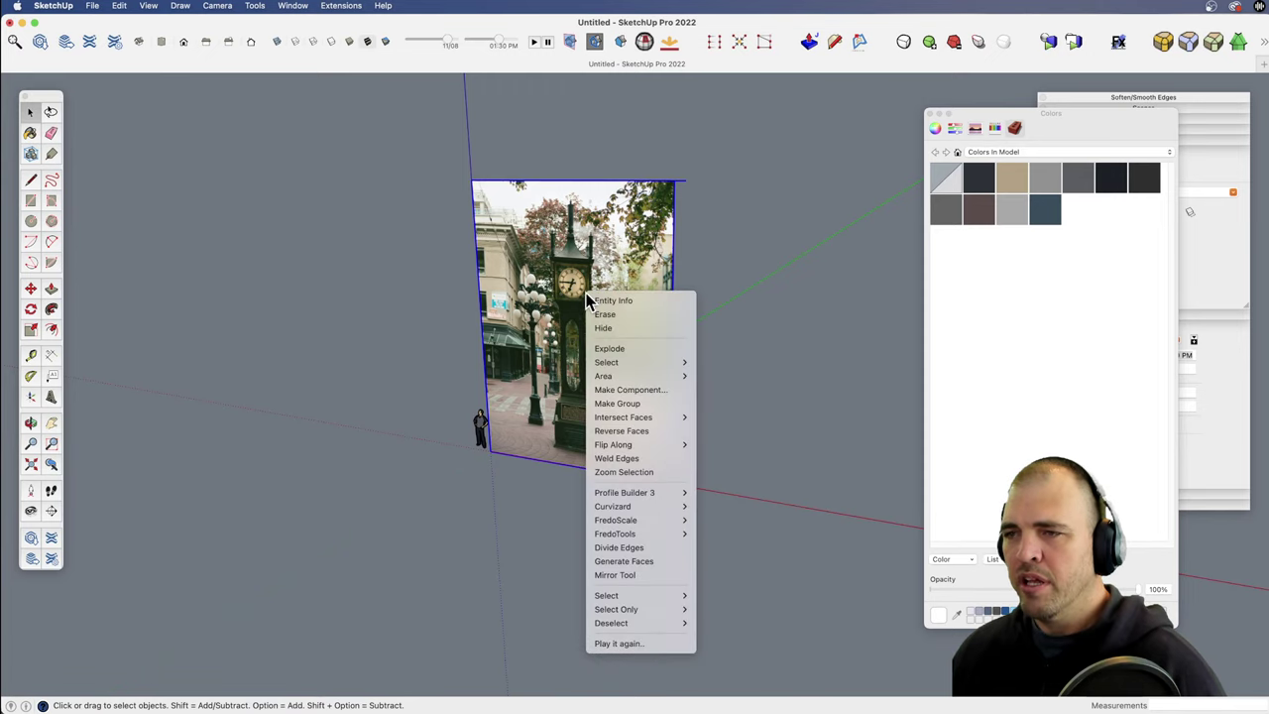
left_click(649, 403)
right_click(613, 246)
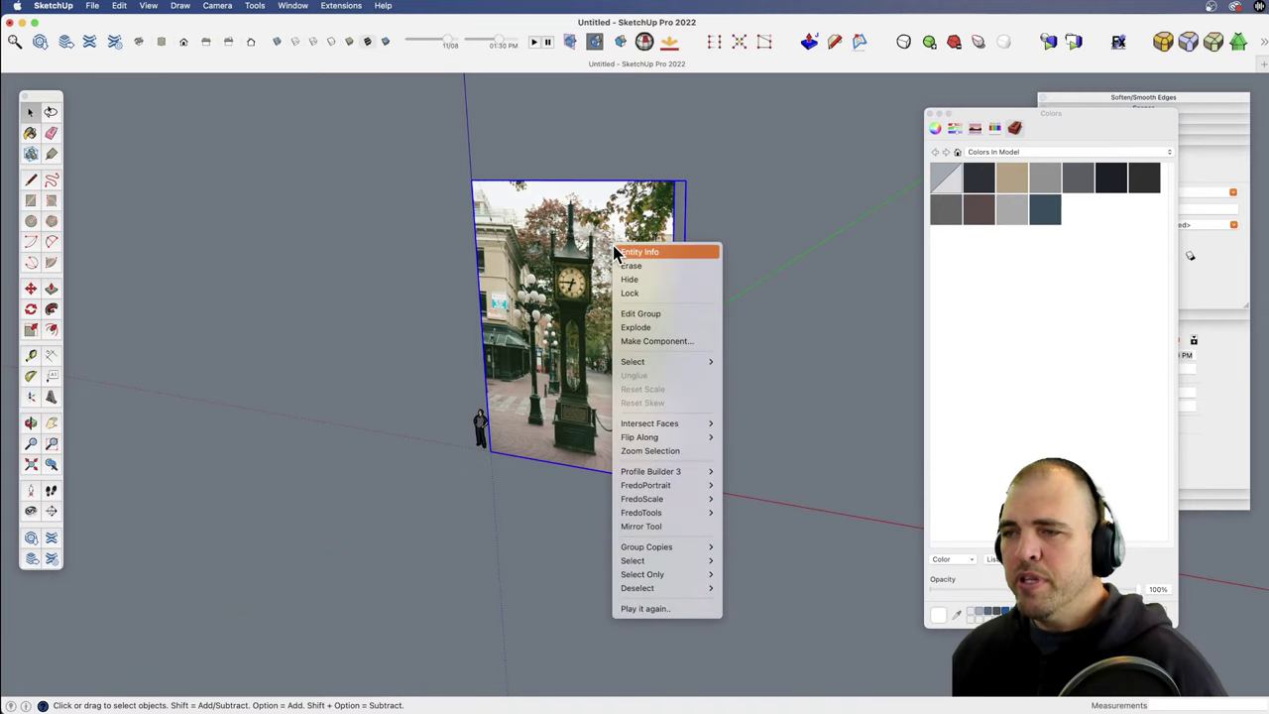
left_click(640, 292)
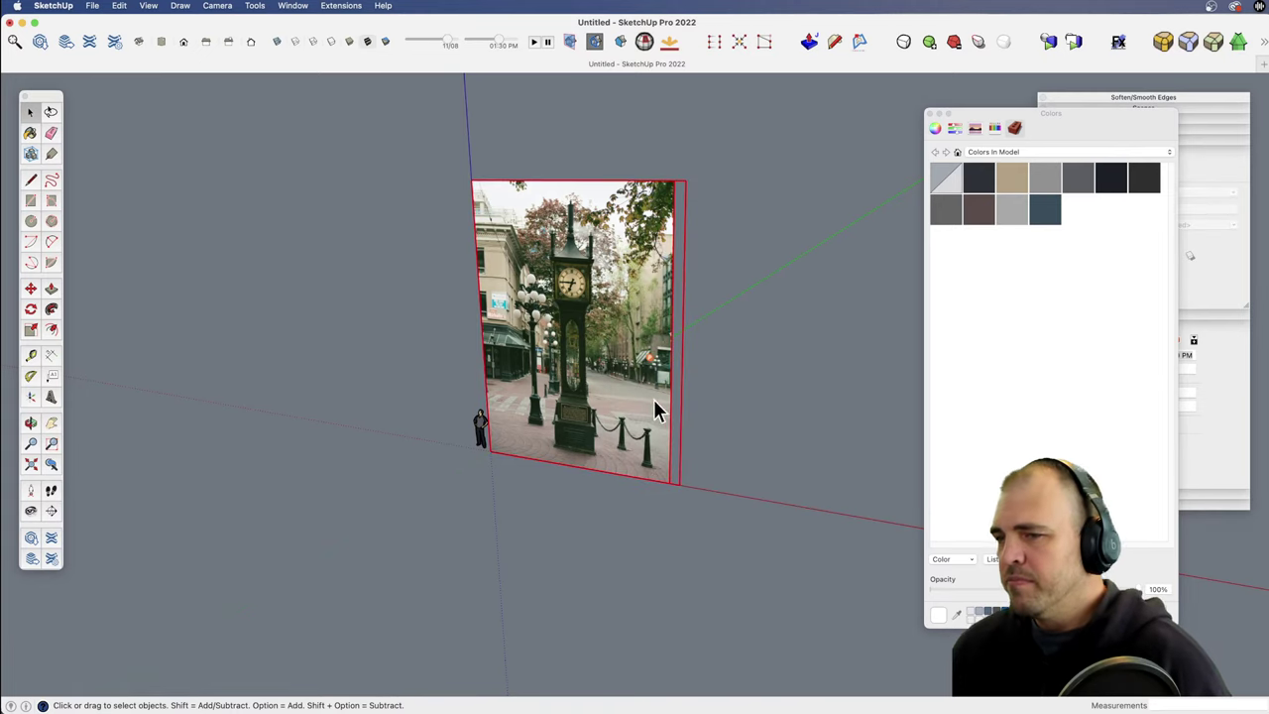
Step: Draw a rectangle about 14' 7" by 6' 4" in front of the locked image and push-pull it up into a box
key("r")
left_click(449, 523)
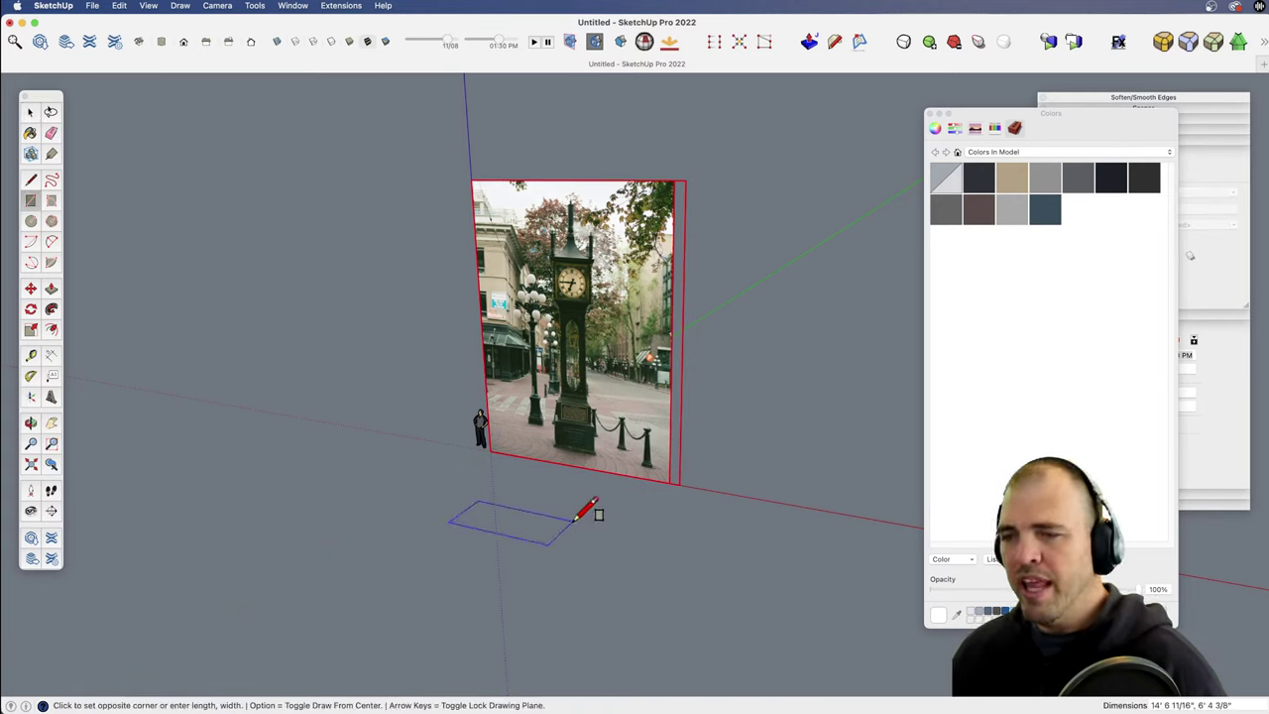
left_click(571, 521)
key("p")
left_click(528, 526)
left_click(527, 473)
Step: Group the box, enter it to check how the locked image is displayed, and erase the box after exiting
key("space")
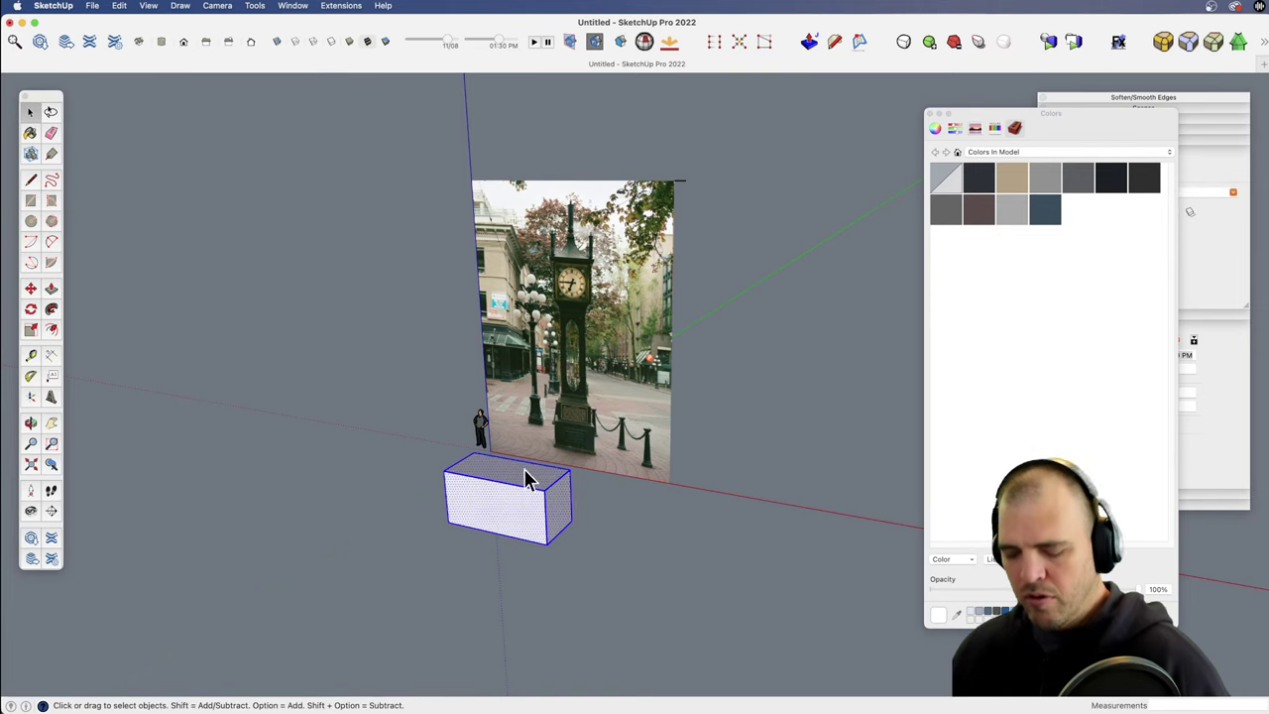
double_click(524, 490)
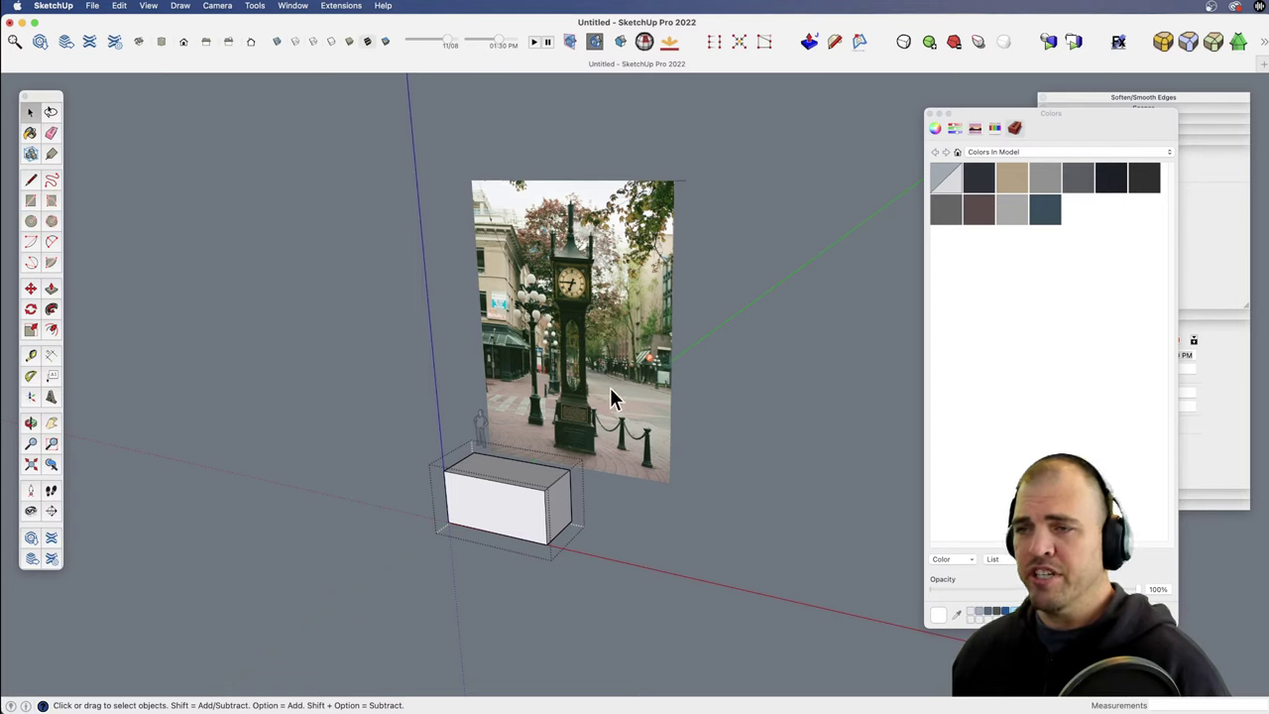
left_click(632, 524)
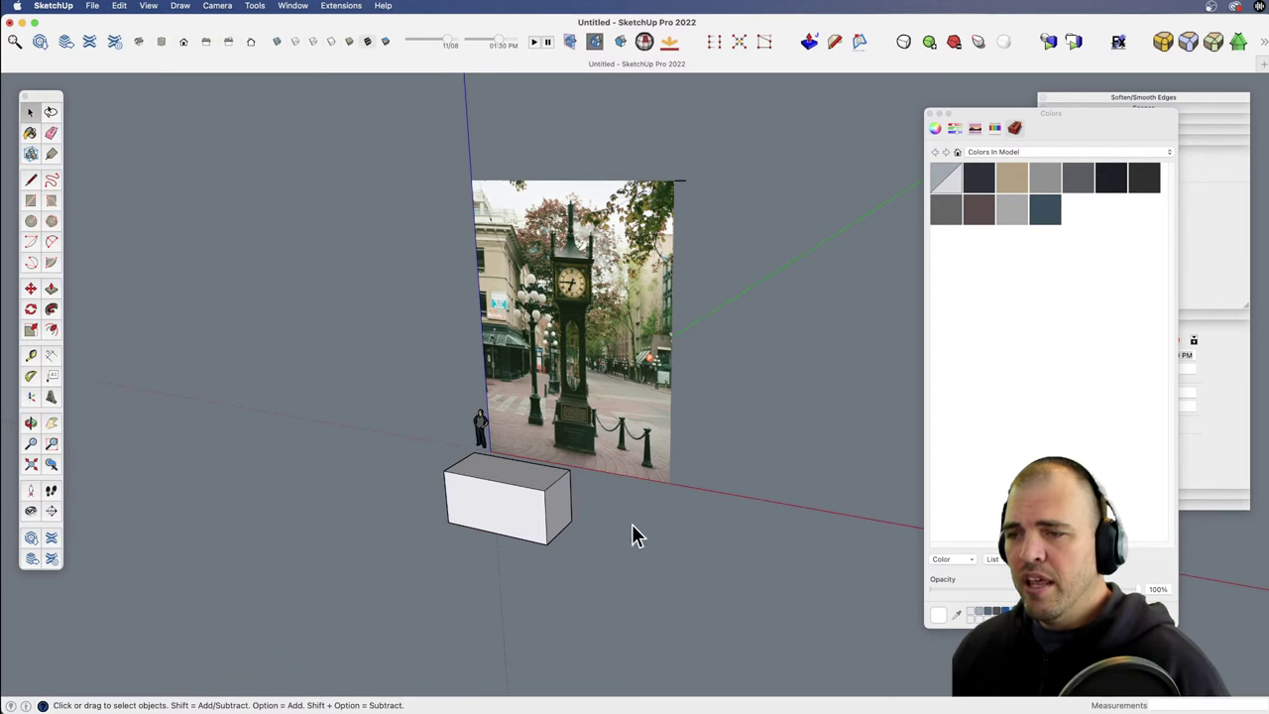
key("e")
left_click(577, 499)
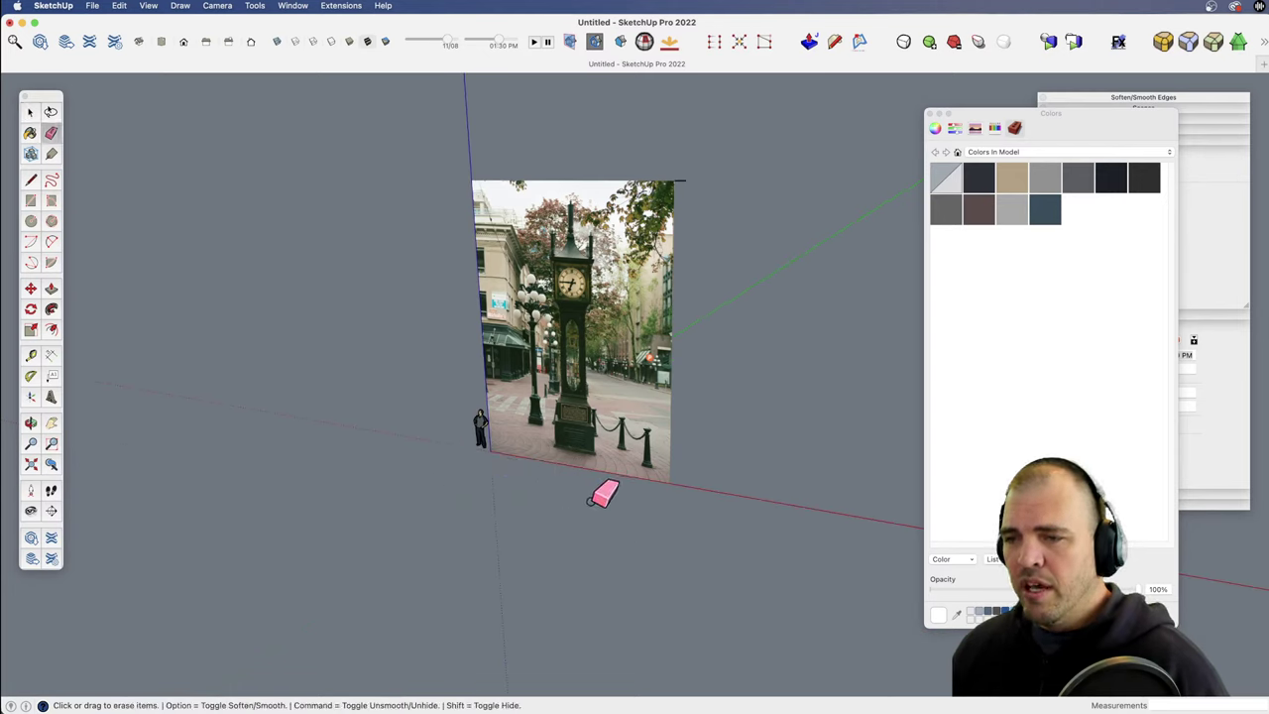
Step: Set the camera to the standard Front view of the locked clock image
scroll(600, 496, "up", 5)
middle_click_drag(601, 496, 630, 338)
key("space")
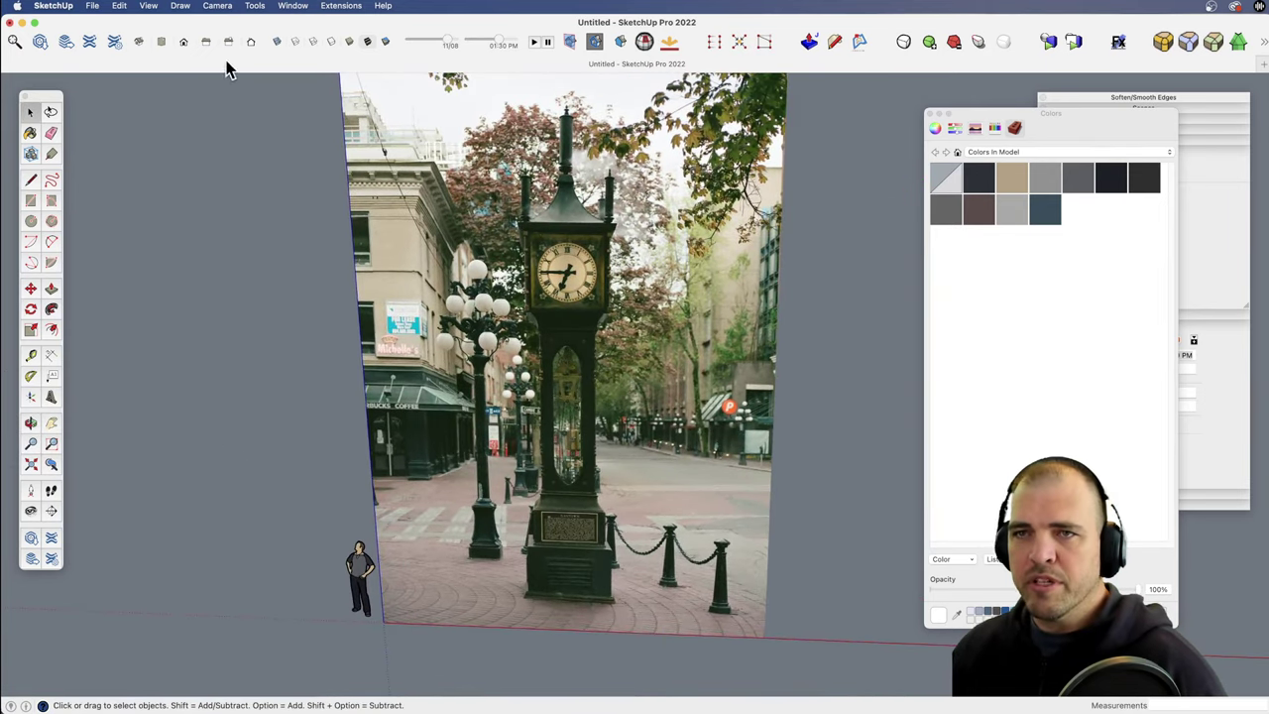
left_click(184, 43)
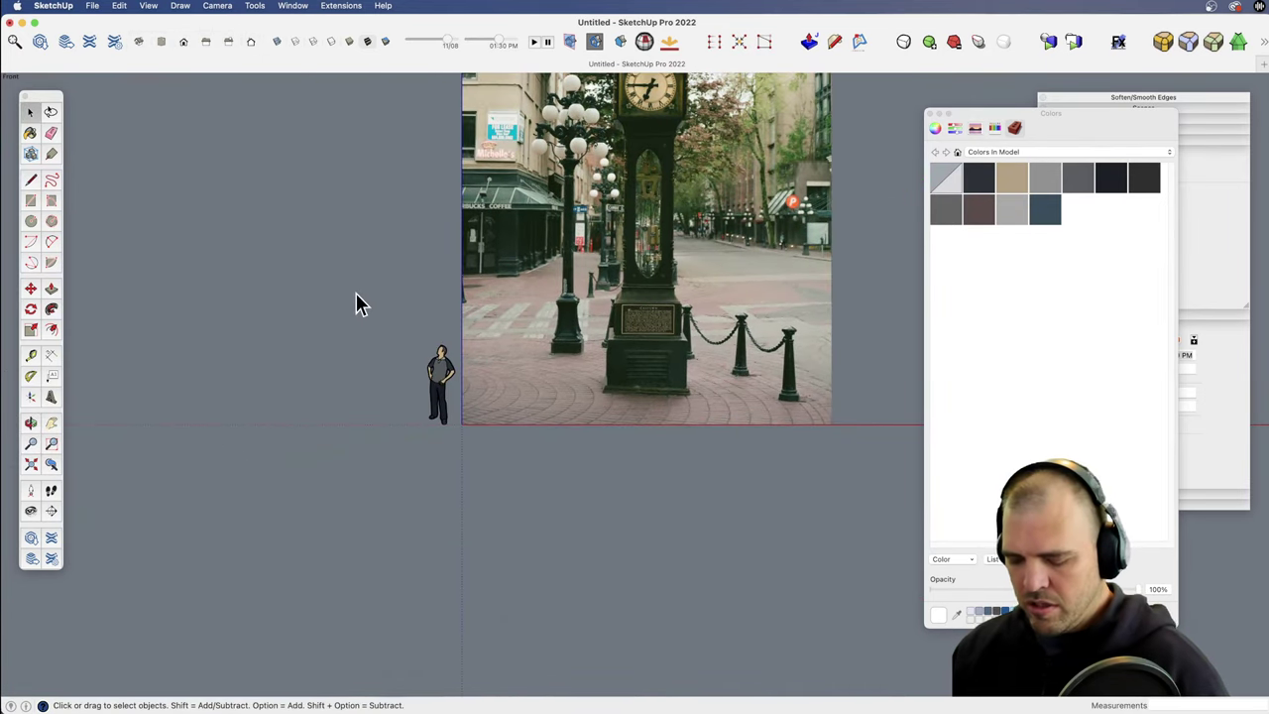
Step: Draw an upright rectangle about 2' 3" by 20' 9" over the clock image, from the base up to just below the clock face
key("h")
left_click_drag(621, 349, 588, 509)
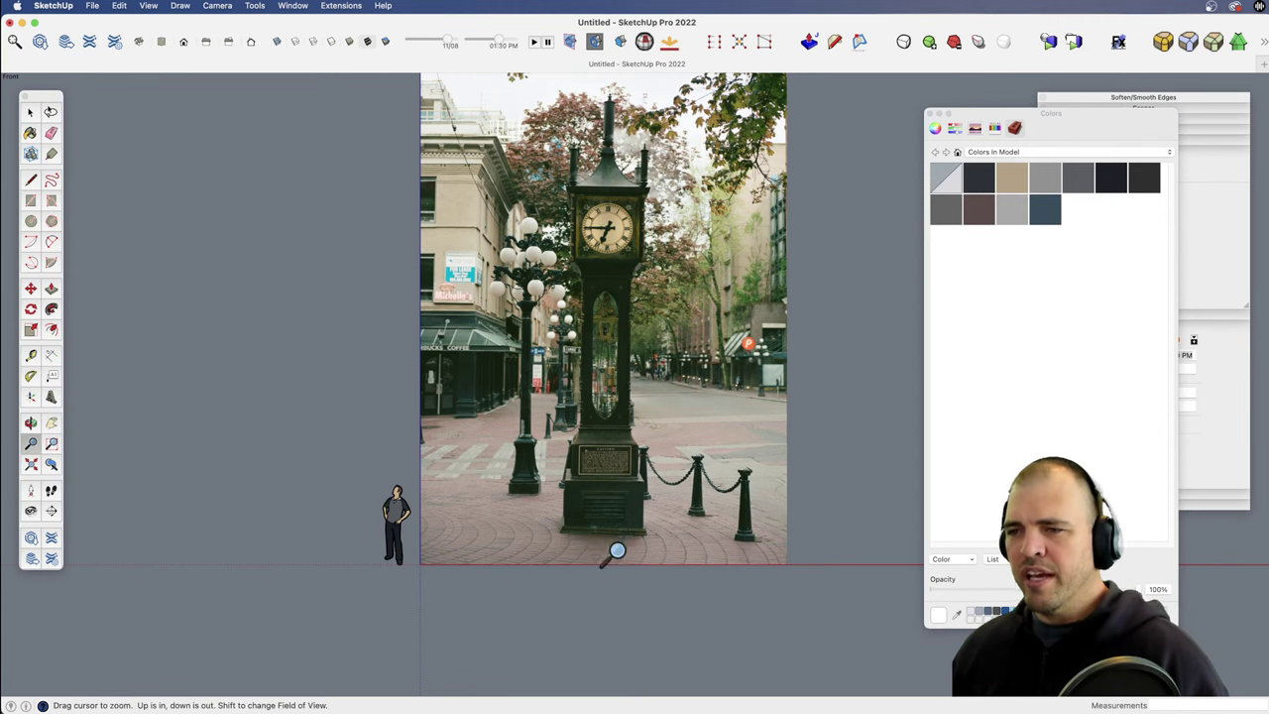
scroll(609, 552, "up", 5)
left_click_drag(627, 473, 615, 340)
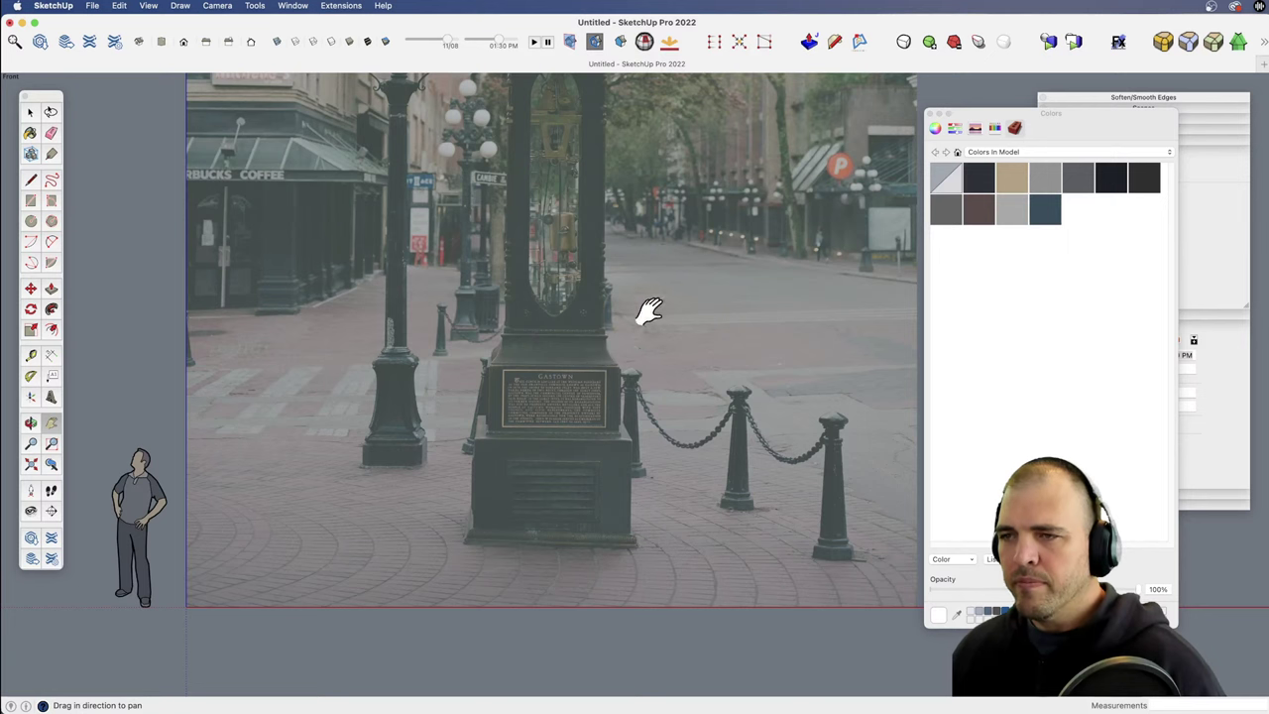
key("z")
left_click_drag(615, 282, 569, 526)
key("space")
scroll(581, 462, "up", 4)
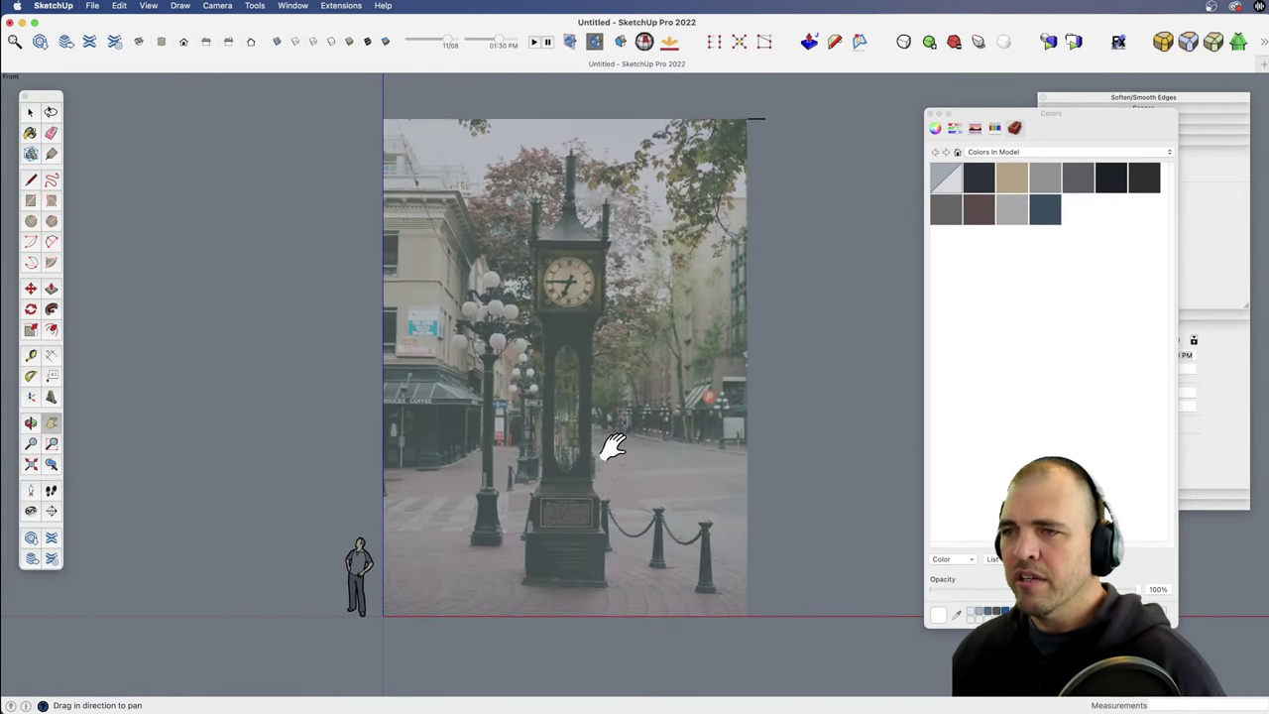
key("z")
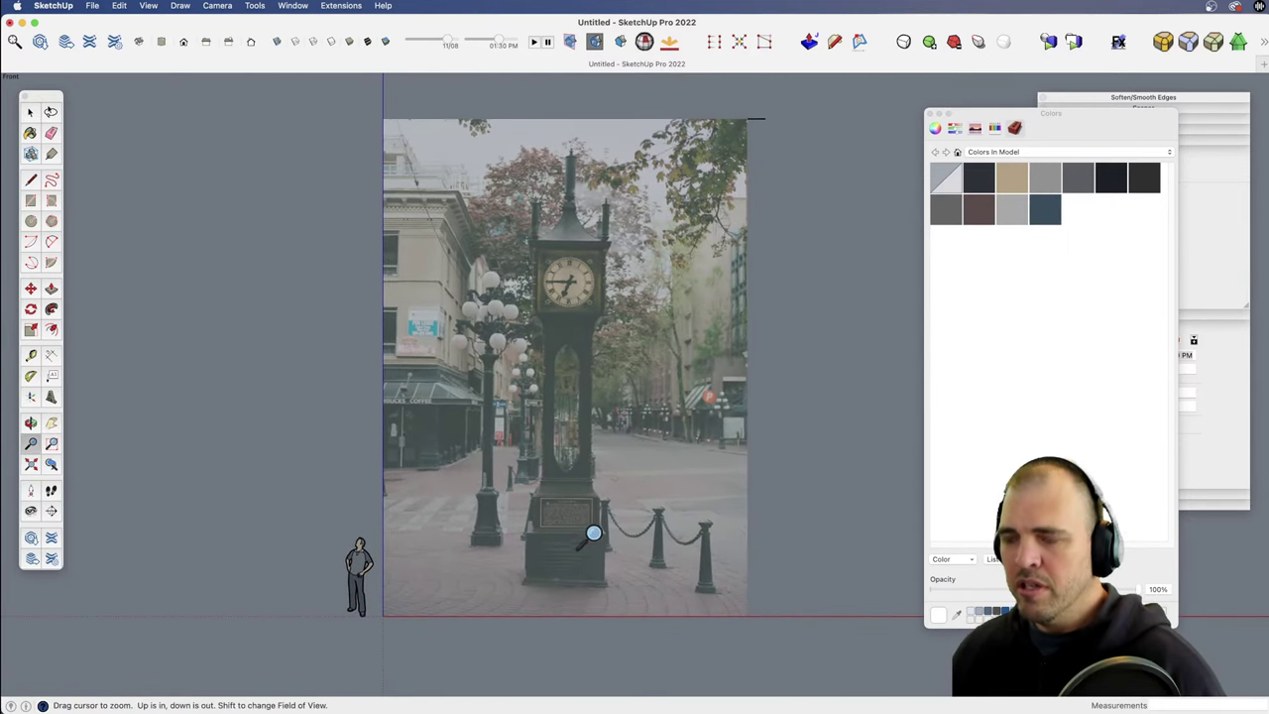
key("r")
left_click(566, 551)
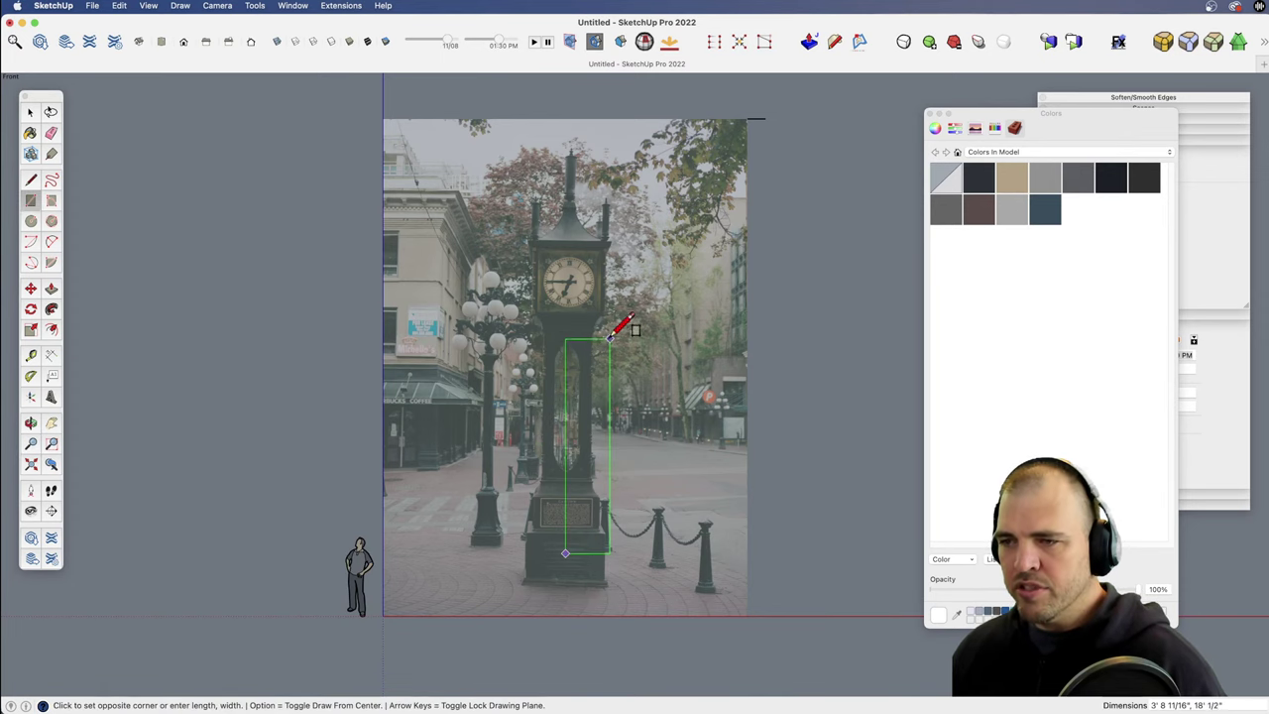
left_click(593, 307)
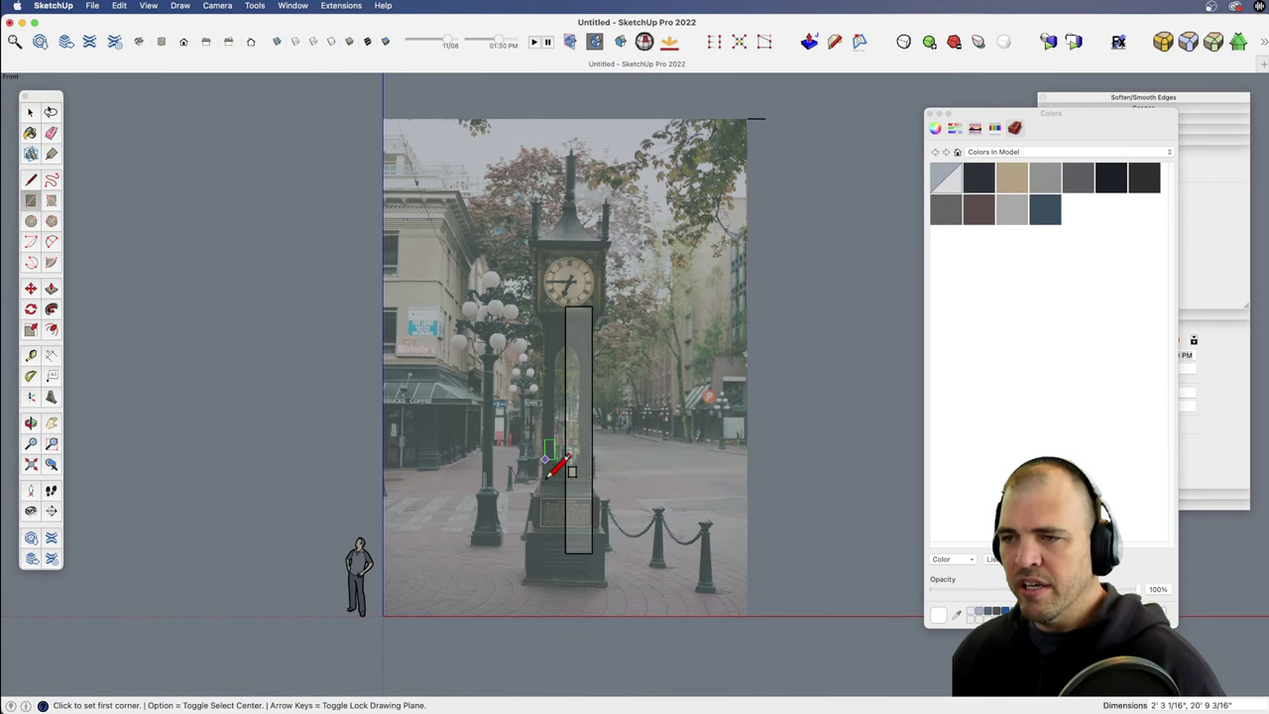
Step: Erase the tall rectangle drawn over the clock's shaft
middle_click_drag(566, 493, 581, 366, "shift")
key("space")
key("z")
left_click_drag(585, 366, 605, 203)
key("space")
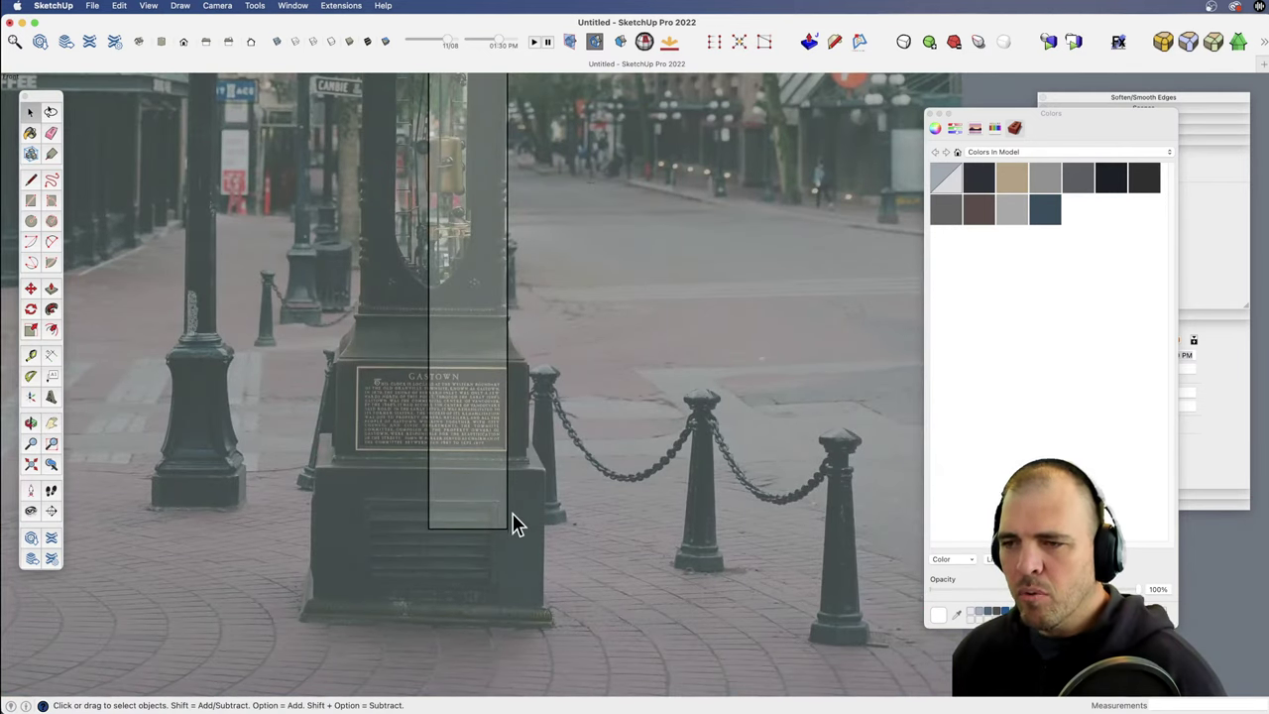
left_click(472, 462)
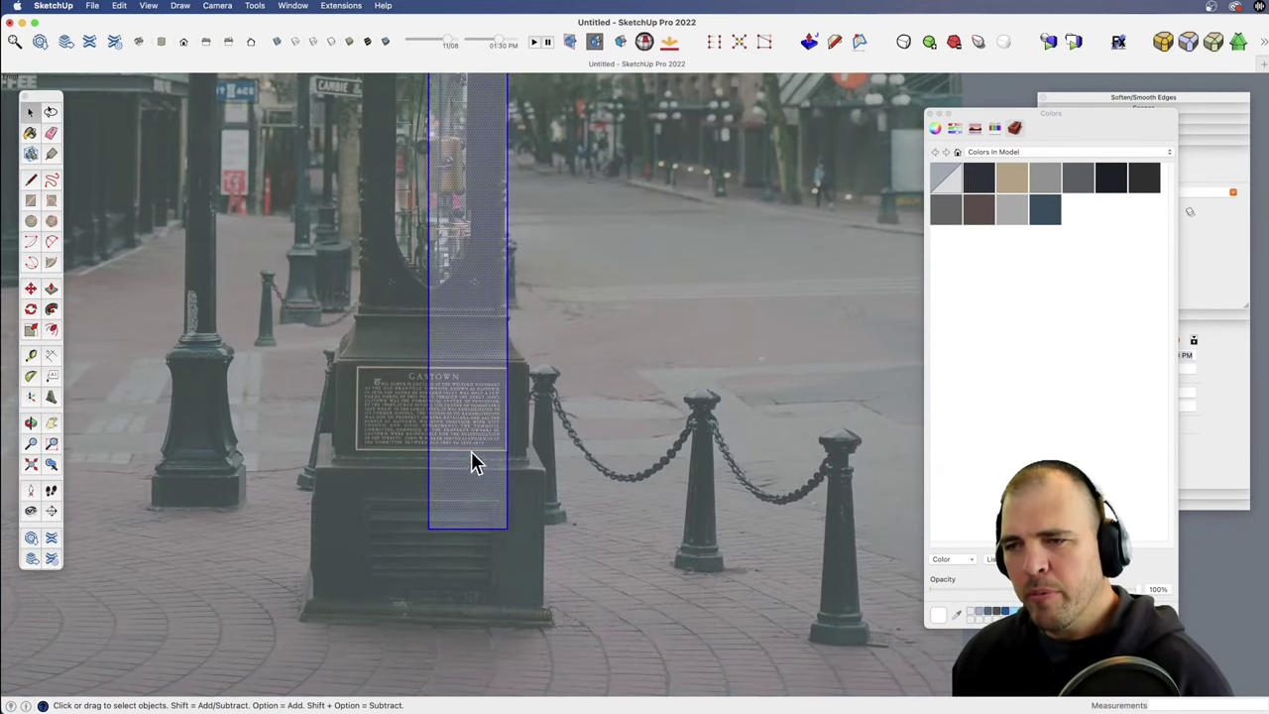
key("Delete")
key("l")
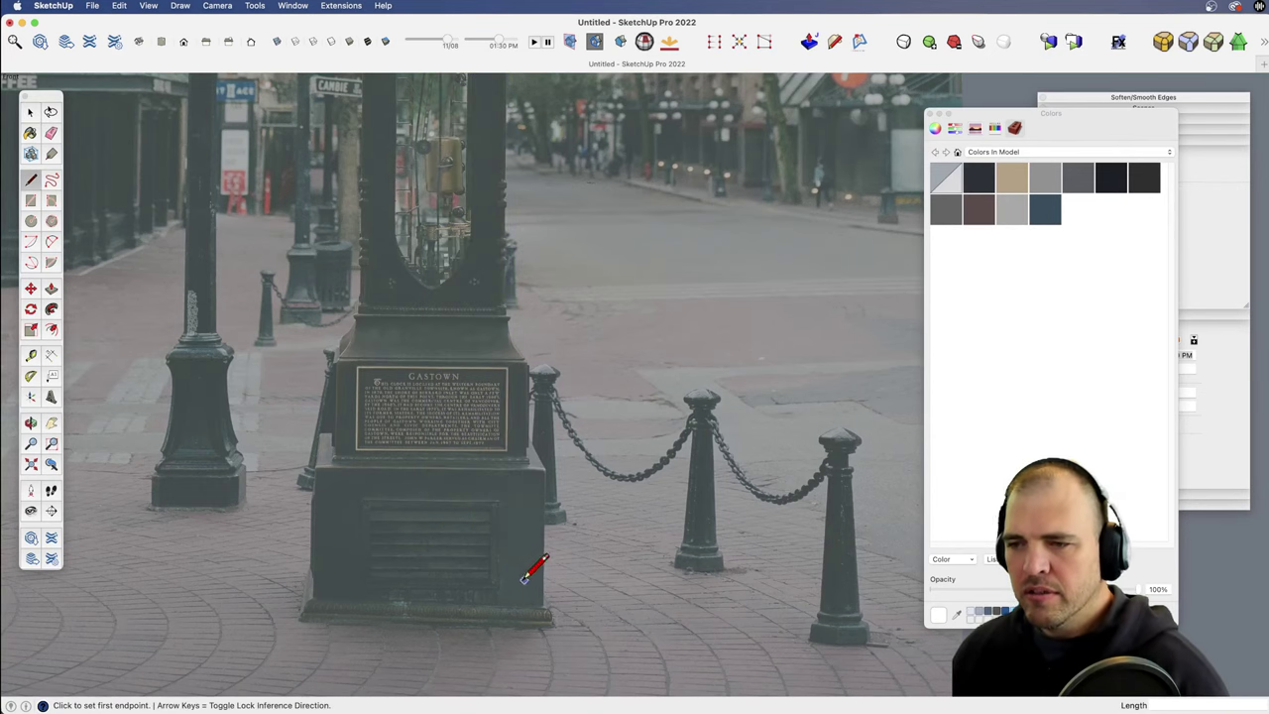
left_click(424, 607)
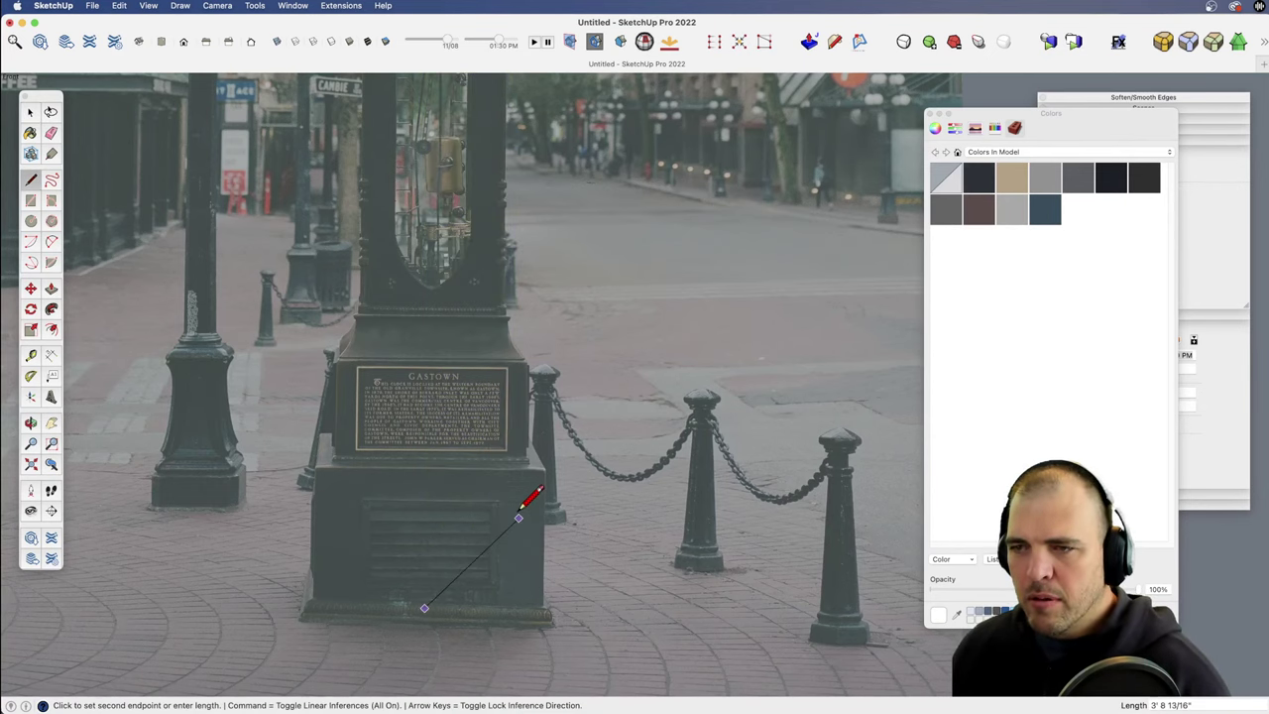
key("z")
left_click_drag(522, 512, 478, 630)
key("h")
left_click_drag(534, 525, 503, 663)
left_click(512, 619)
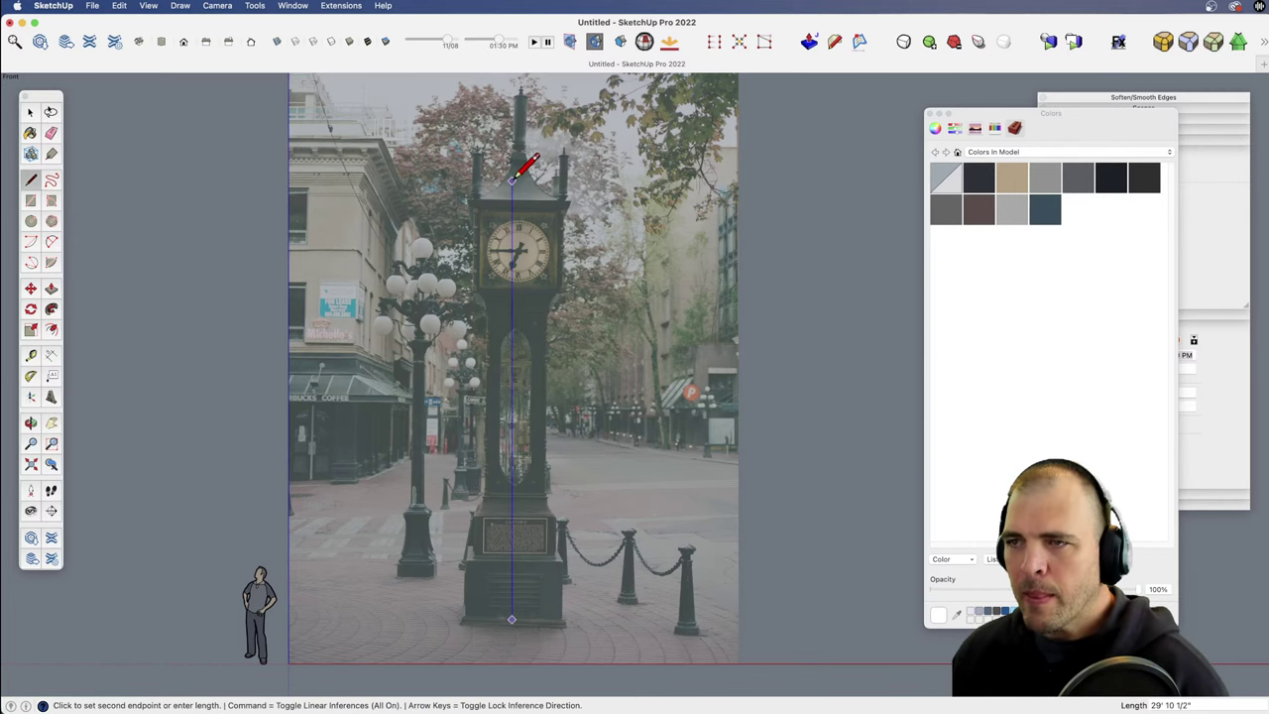
key("Escape")
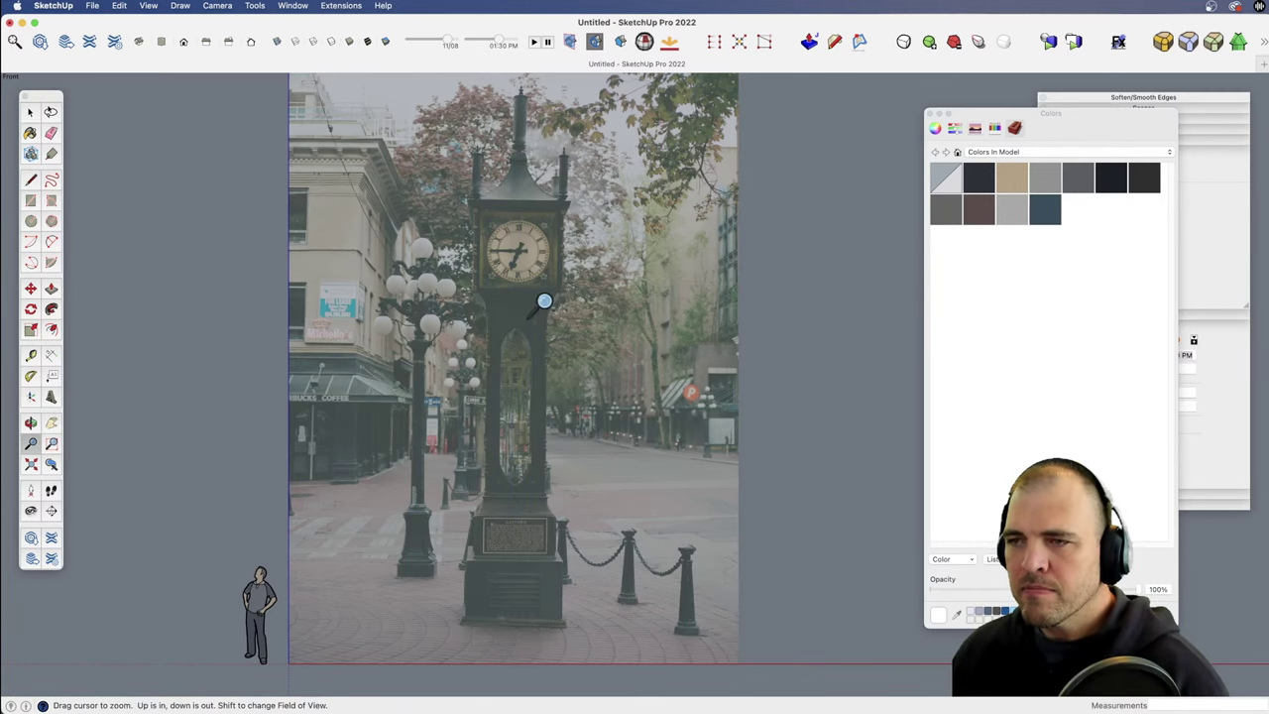
Step: Unlock the clock image group
scroll(566, 430, "down", 3)
key("space")
left_click(624, 356)
right_click(613, 328)
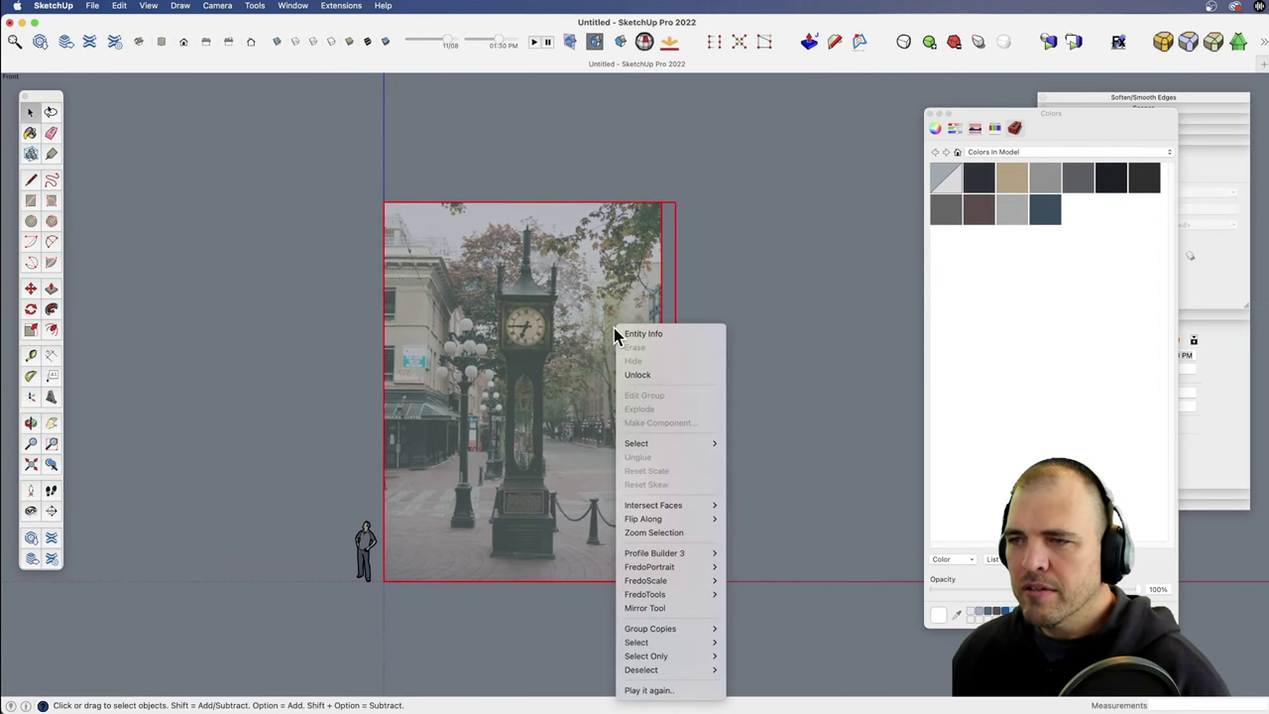
left_click(646, 377)
Step: Draw a reference line along the clock's leaning axis, from the centre of the base to the tip of the spire
scroll(547, 498, "up", 3)
middle_click_drag(549, 430, 591, 365, "shift")
key("z")
left_click_drag(545, 510, 518, 465)
key("space")
key("l")
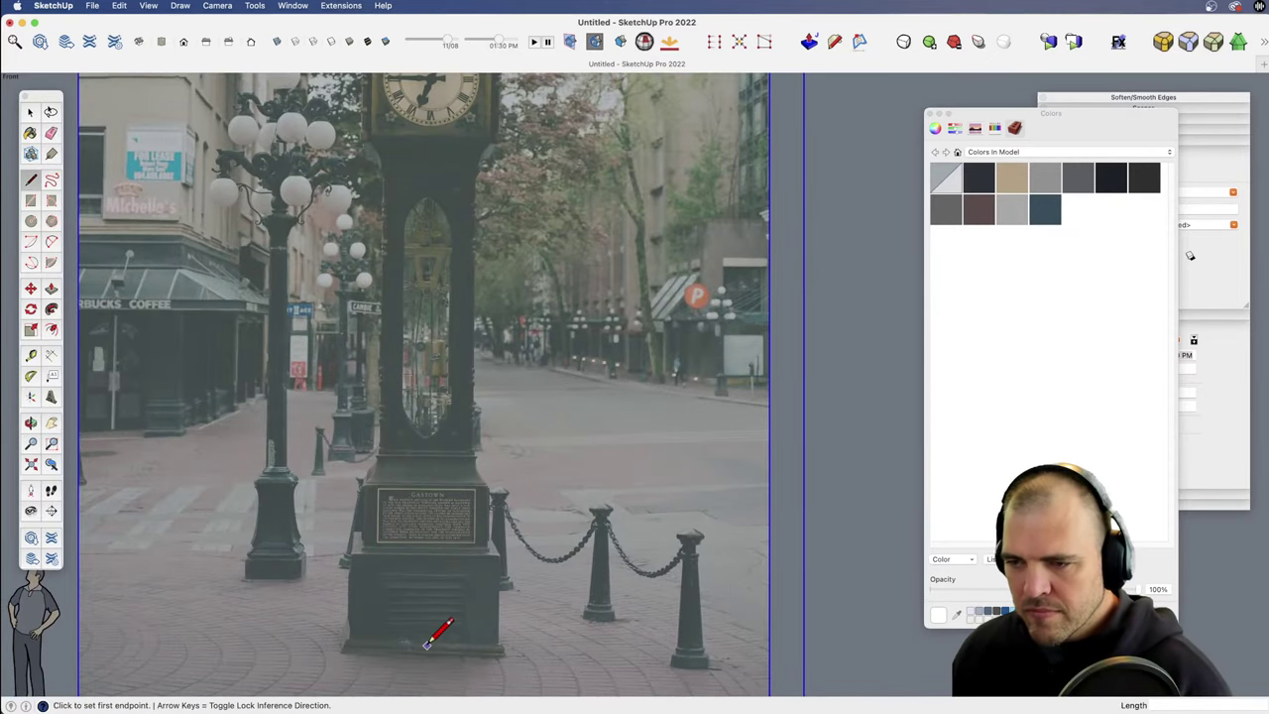
left_click(425, 642)
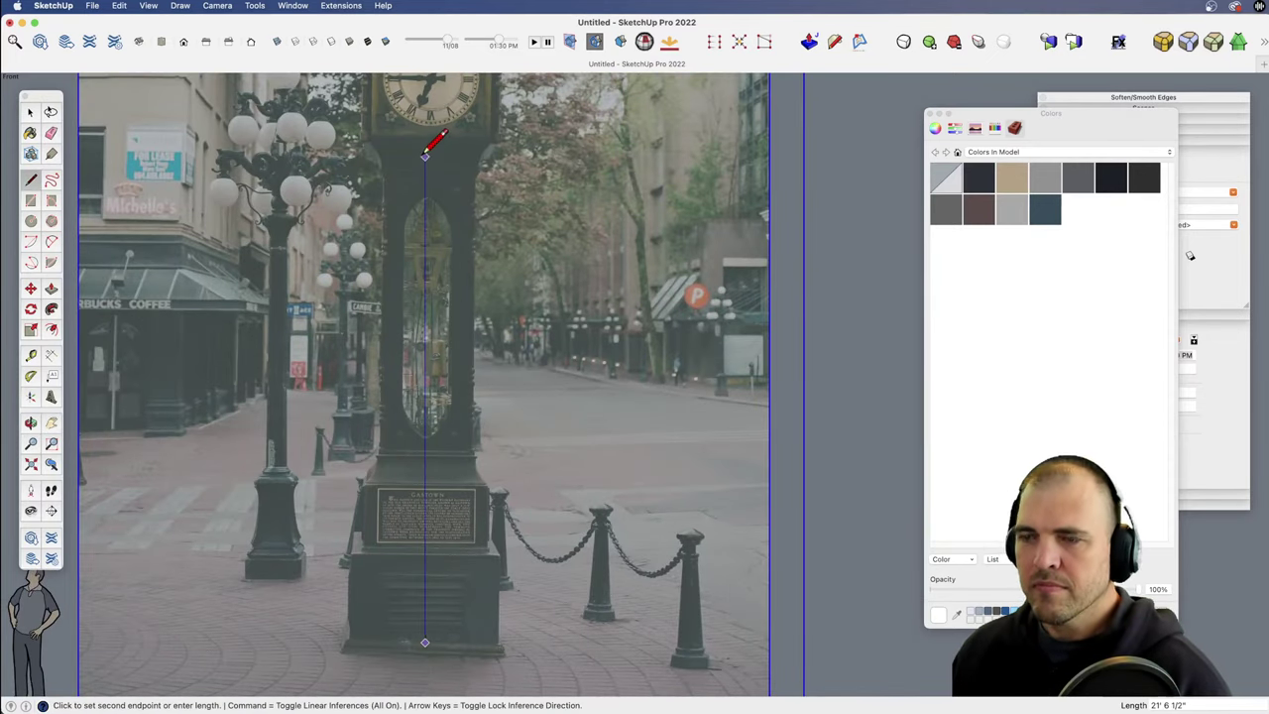
key("z")
left_click_drag(483, 186, 476, 351)
middle_click_drag(476, 351, 504, 578, "shift")
left_click_drag(504, 578, 460, 397)
key("h")
left_click_drag(460, 402, 538, 505)
key("Escape")
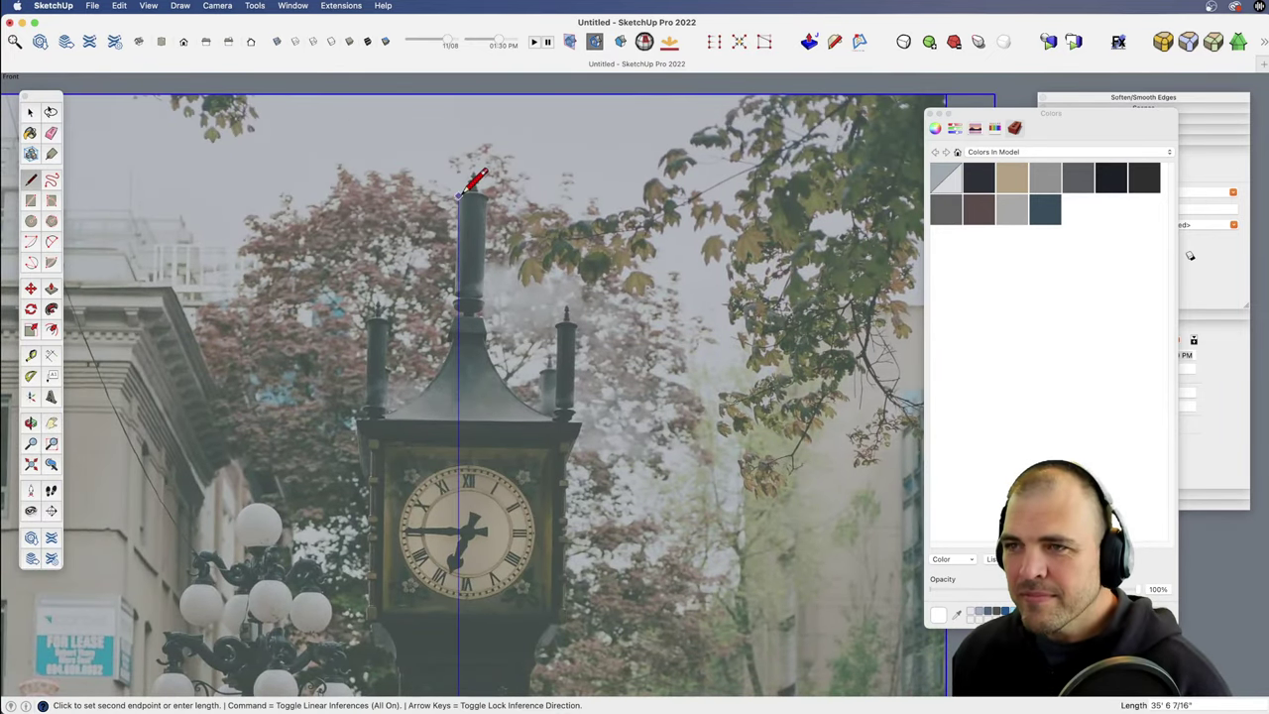
Step: Rotate the image group with the reference line about its lower end by about 0.8 degrees so the clock stands vertical
key("z")
left_click_drag(499, 144, 586, 473)
key("h")
left_click_drag(585, 473, 536, 254)
key("space")
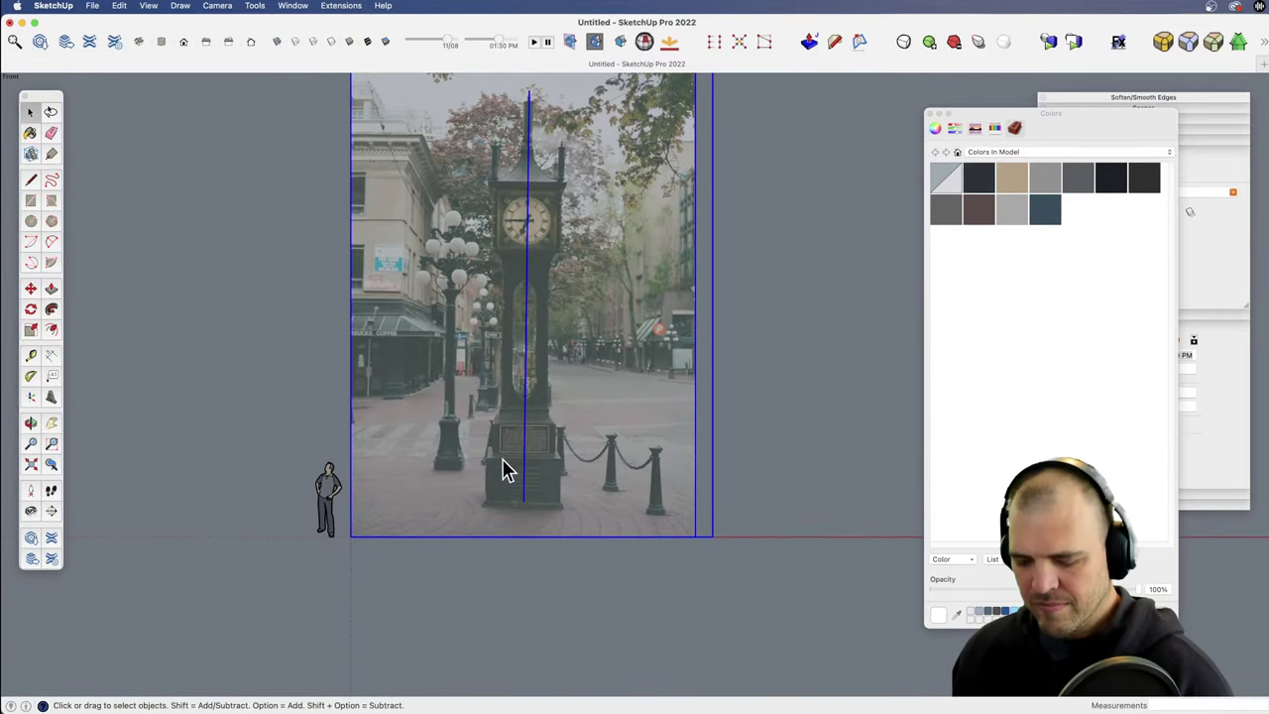
key("q")
left_click(524, 501)
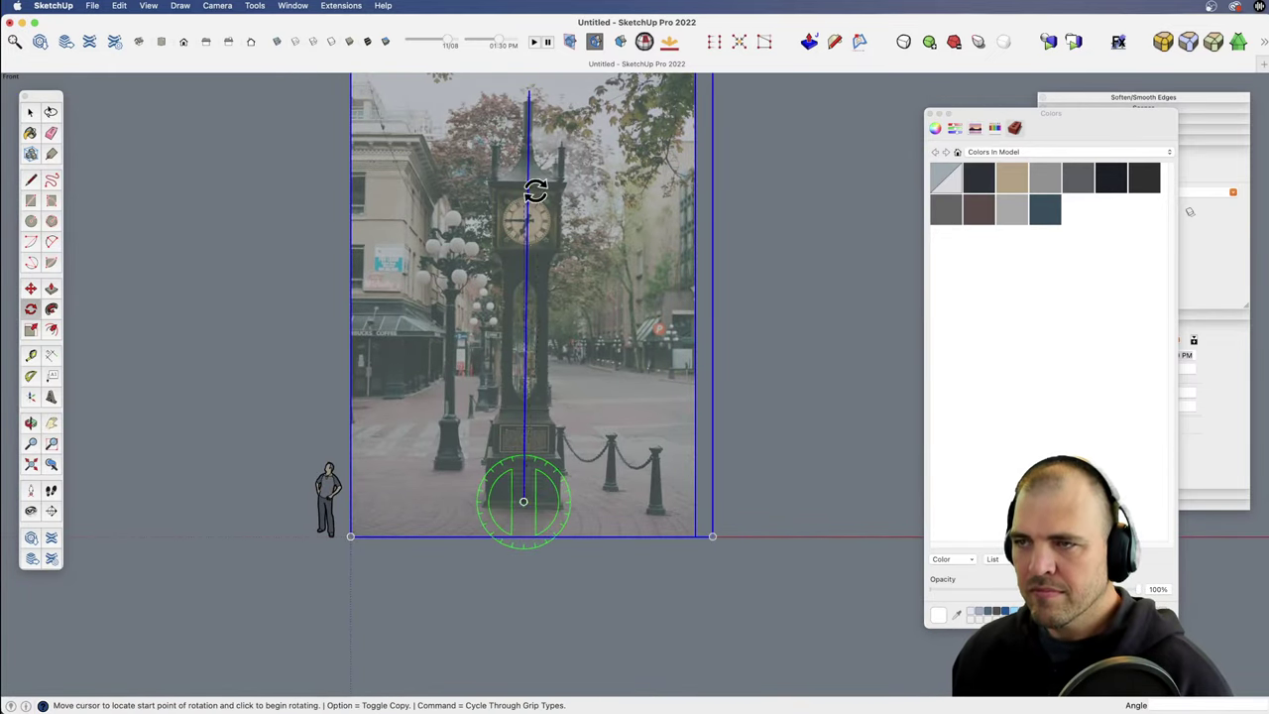
left_click(526, 141)
key("Escape")
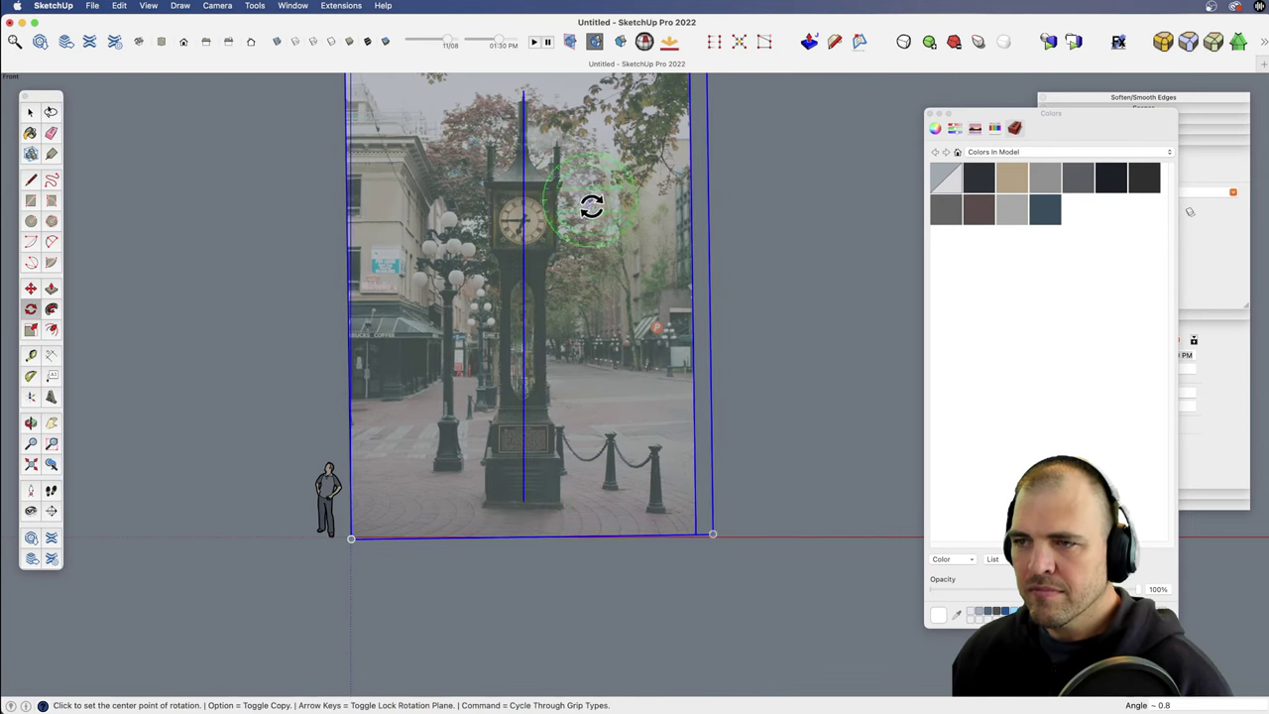
Step: Erase the reference line and lock the straightened clock image group again
key("e")
scroll(649, 387, "down", 4)
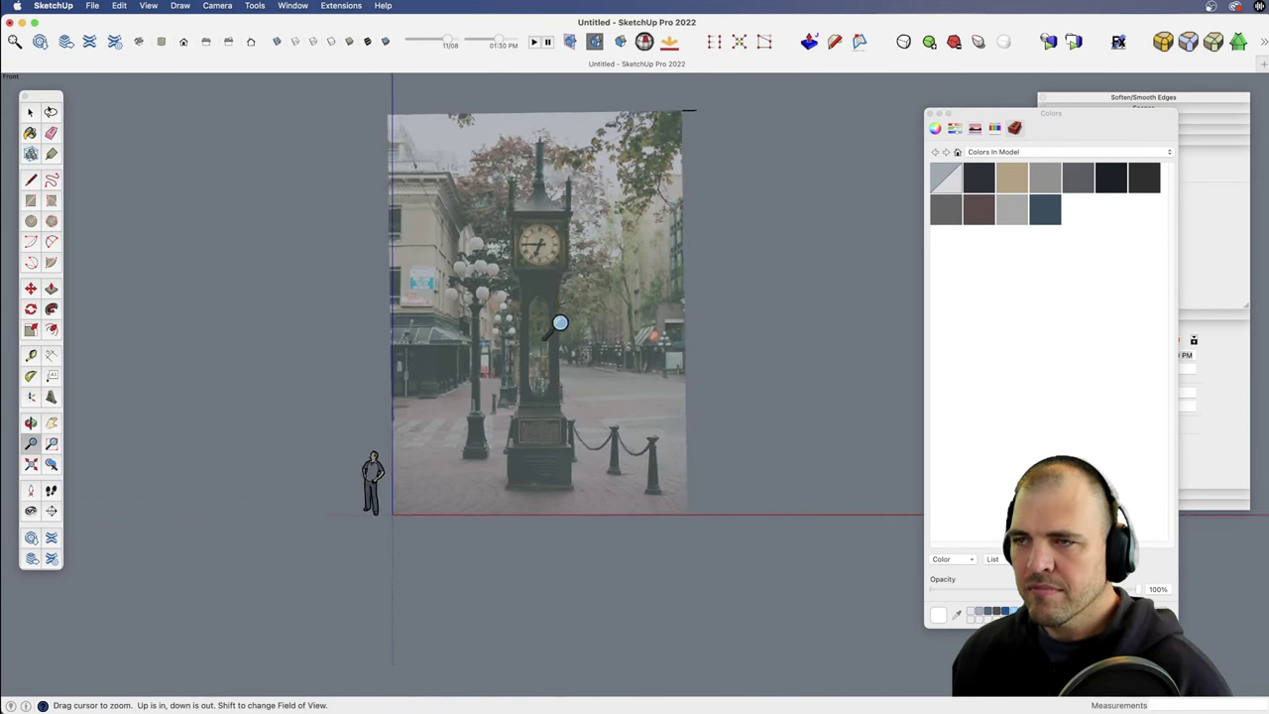
key("space")
left_click(566, 261)
right_click(565, 269)
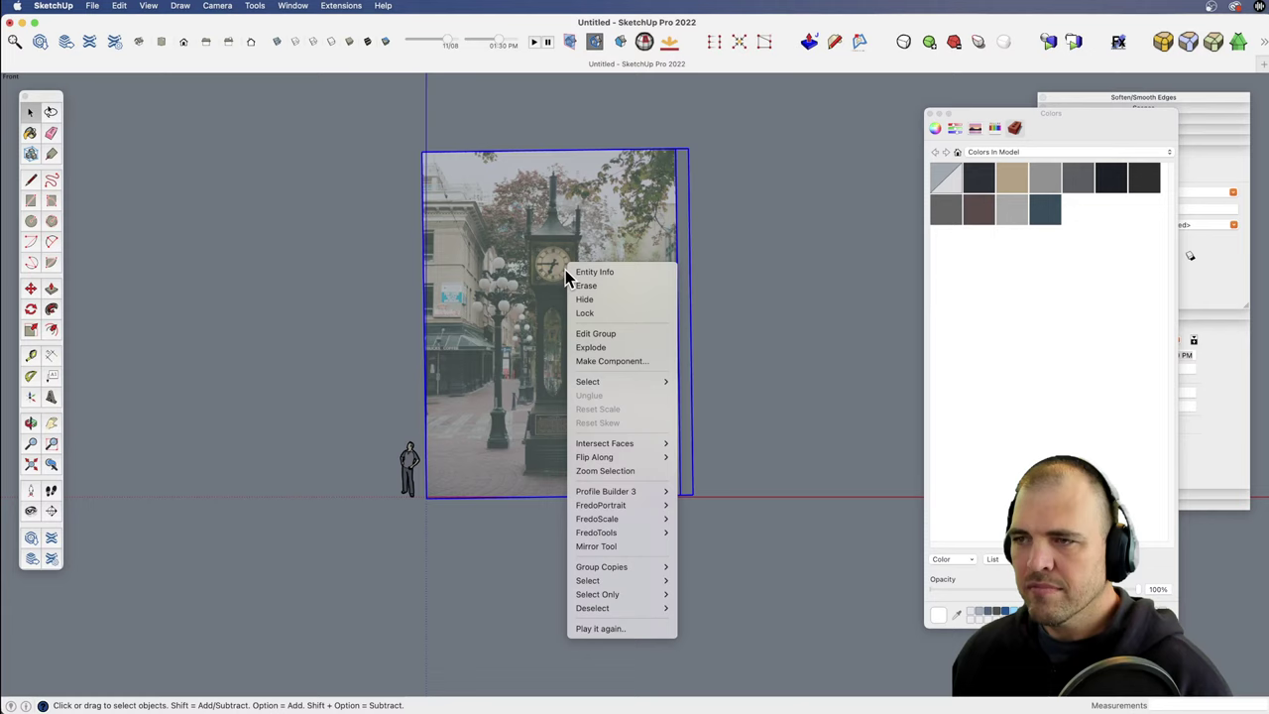
left_click(604, 312)
Step: Draw a vertical centre line over the clock from the tip of the spire down to just below the base
key("z")
left_click_drag(600, 370, 573, 347)
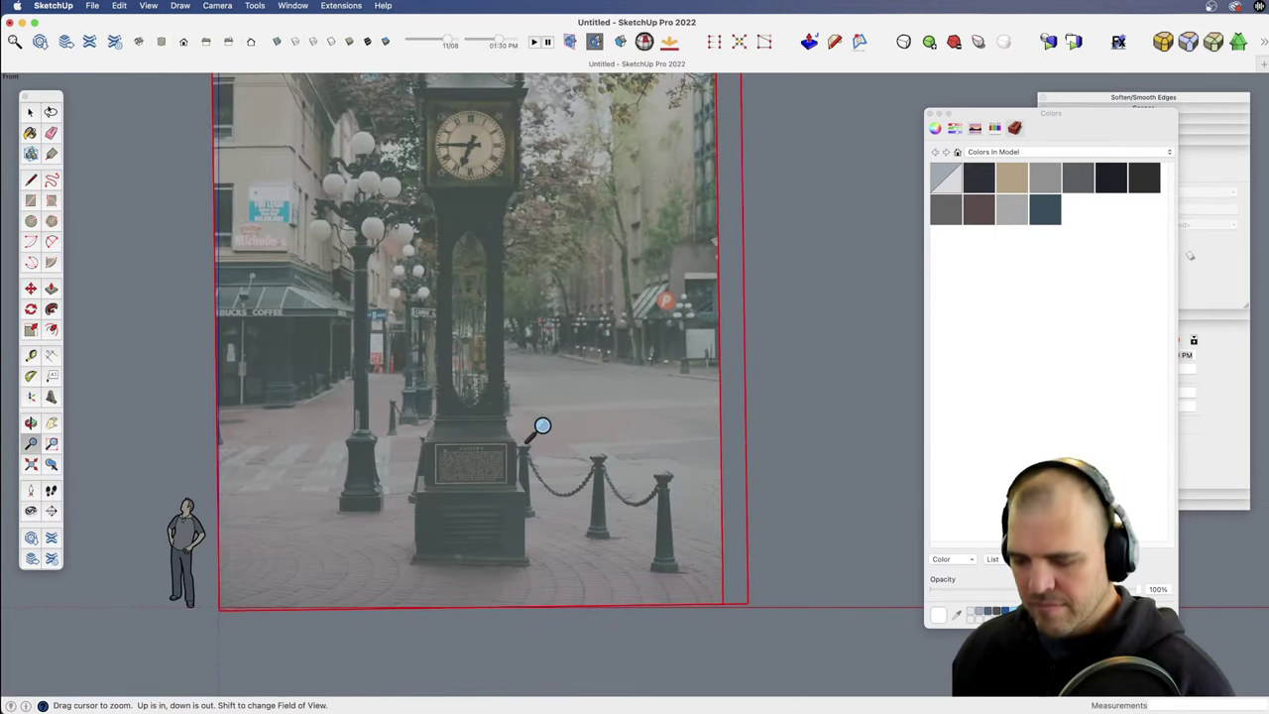
key("l")
key("h")
left_click_drag(490, 240, 512, 595)
key("z")
left_click_drag(527, 575, 496, 347)
key("h")
left_click_drag(385, 395, 534, 385)
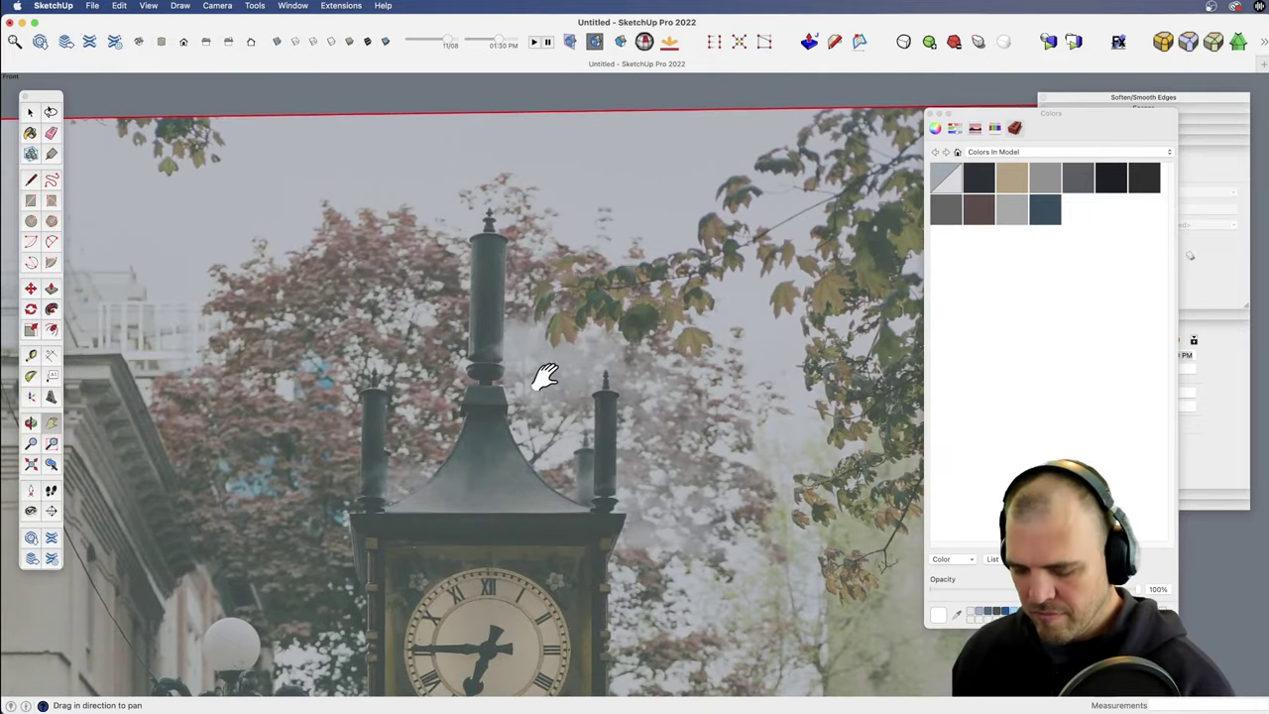
left_click(489, 209)
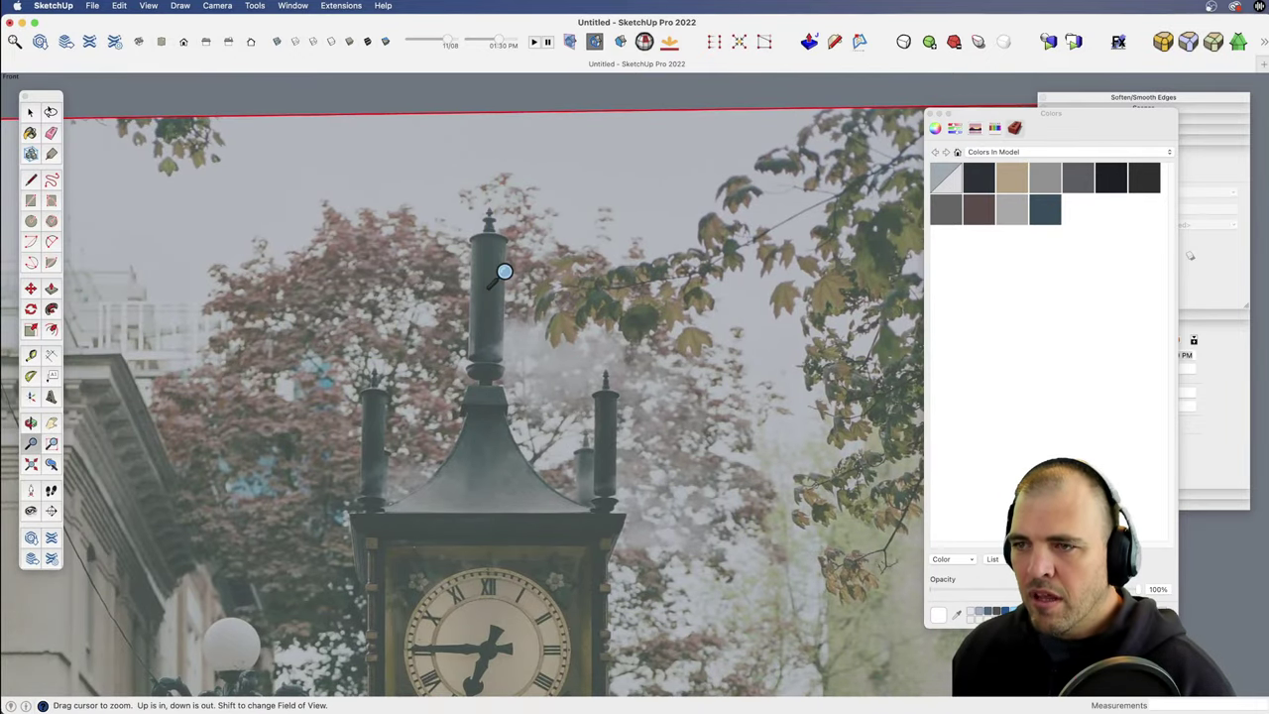
scroll(503, 269, "down", 5)
middle_click_drag(546, 589, 501, 248, "shift")
key("Escape")
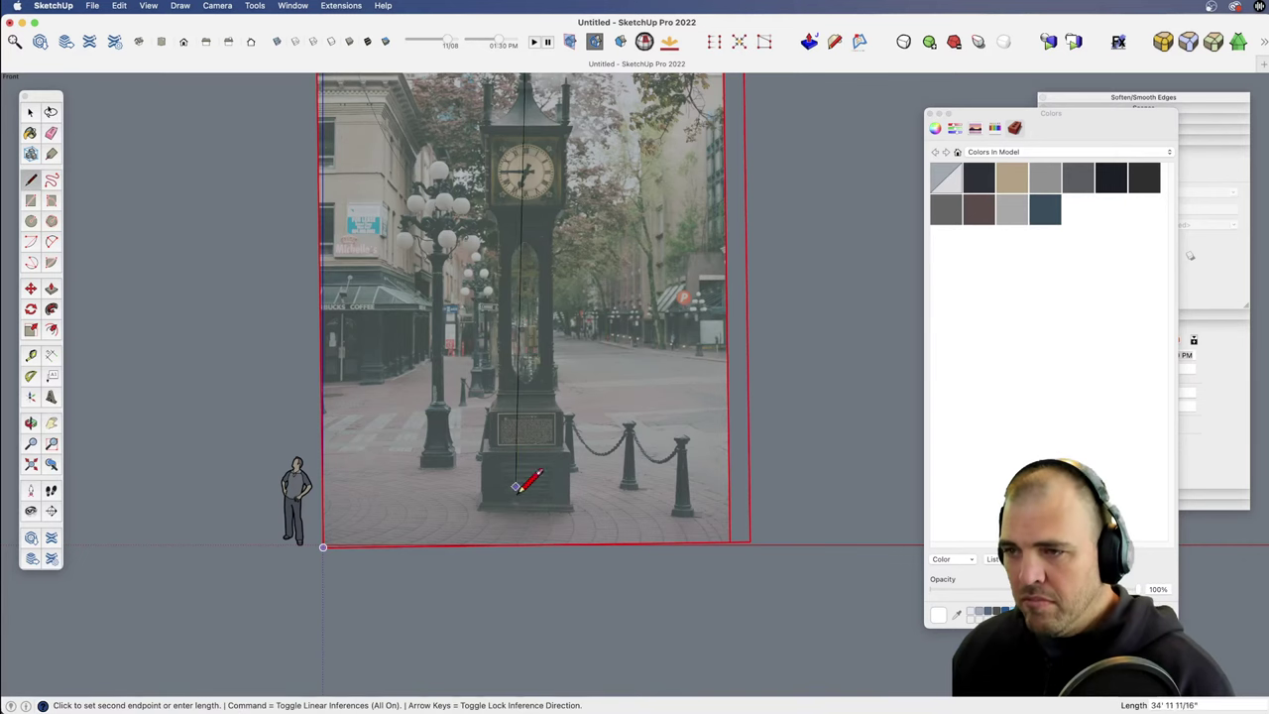
left_click(526, 514)
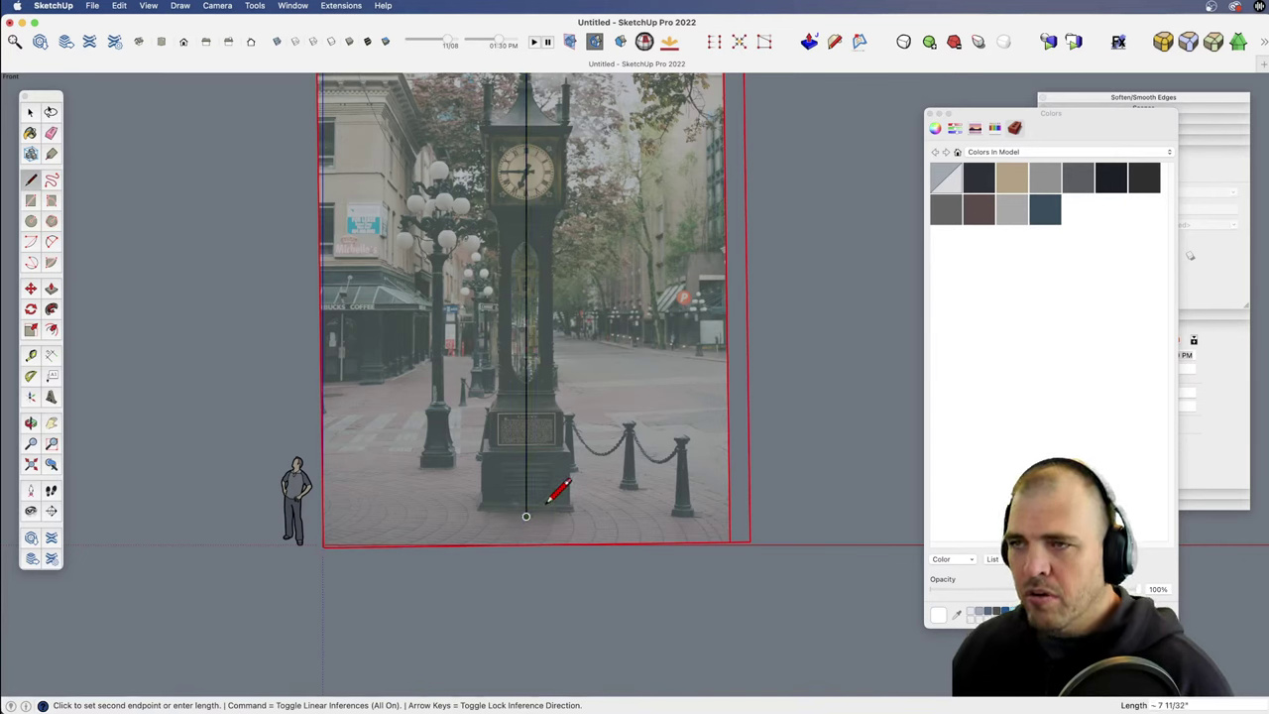
key("space")
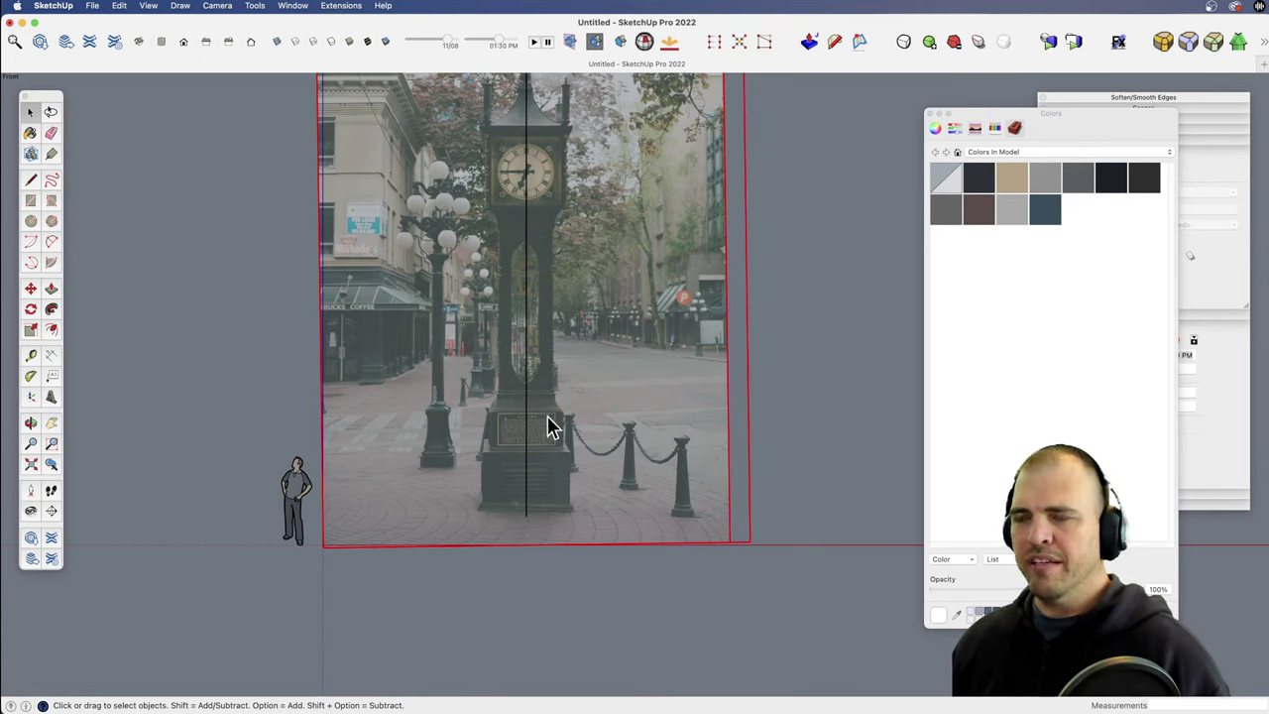
Step: Outline the right half of the clock's lowest base block with lines starting and ending on the centre line
key("l")
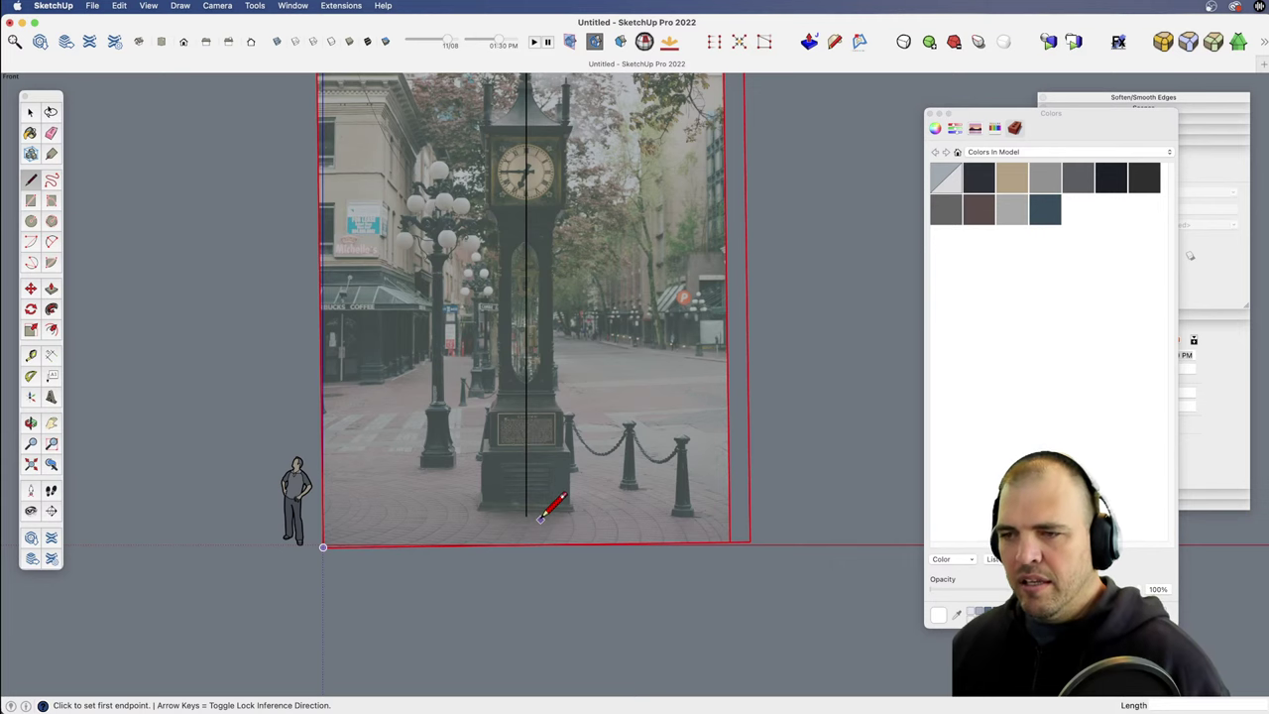
key("z")
left_click_drag(536, 545, 608, 209)
key("h")
key("z")
left_click_drag(539, 476, 536, 323)
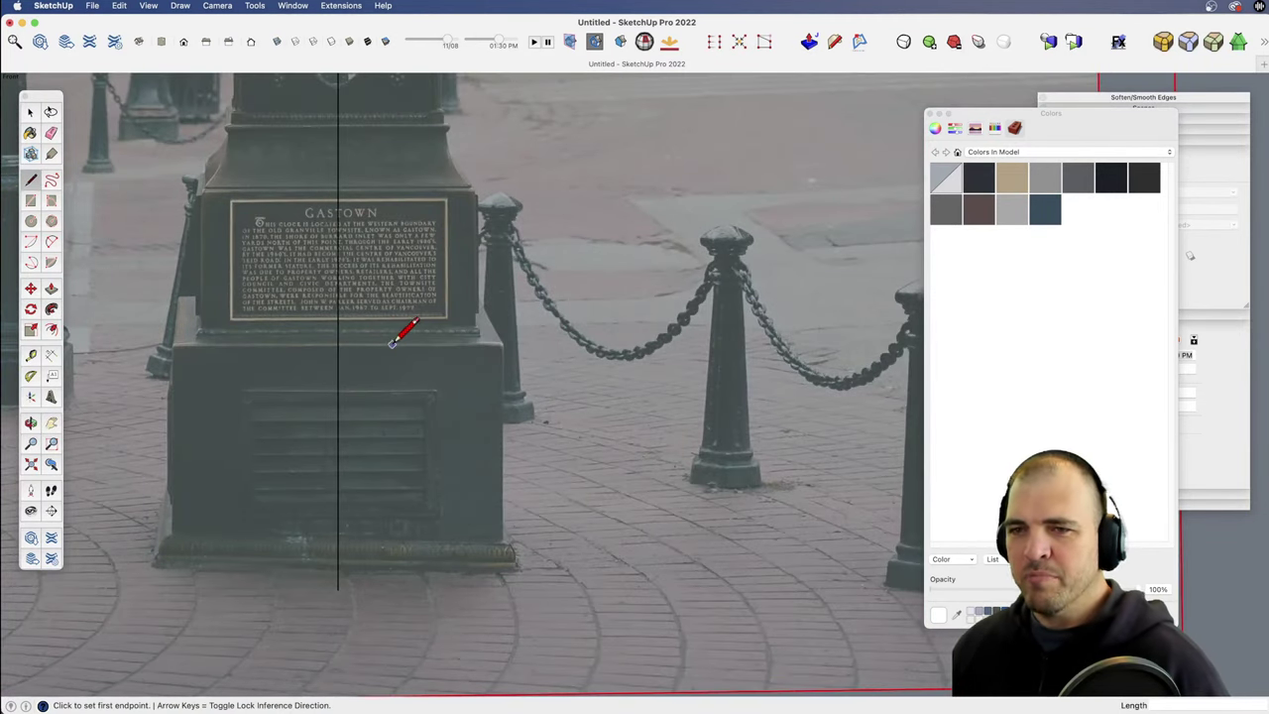
left_click(338, 321)
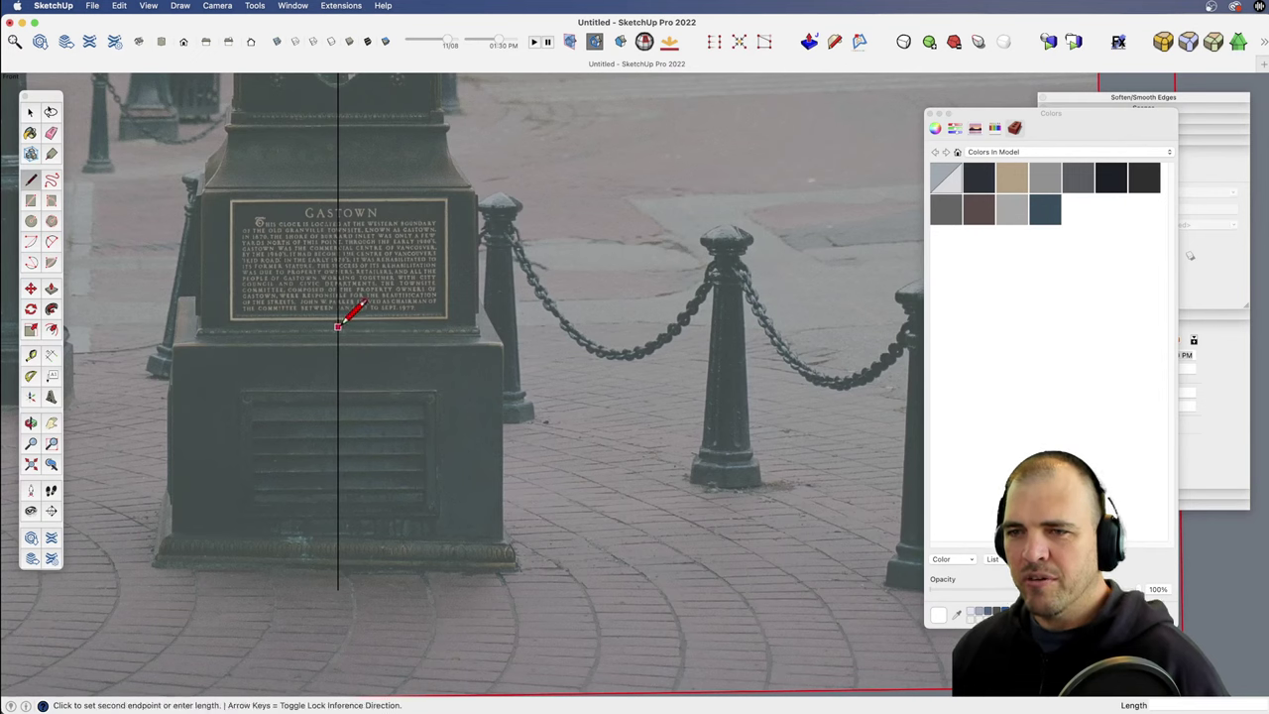
left_click(505, 326)
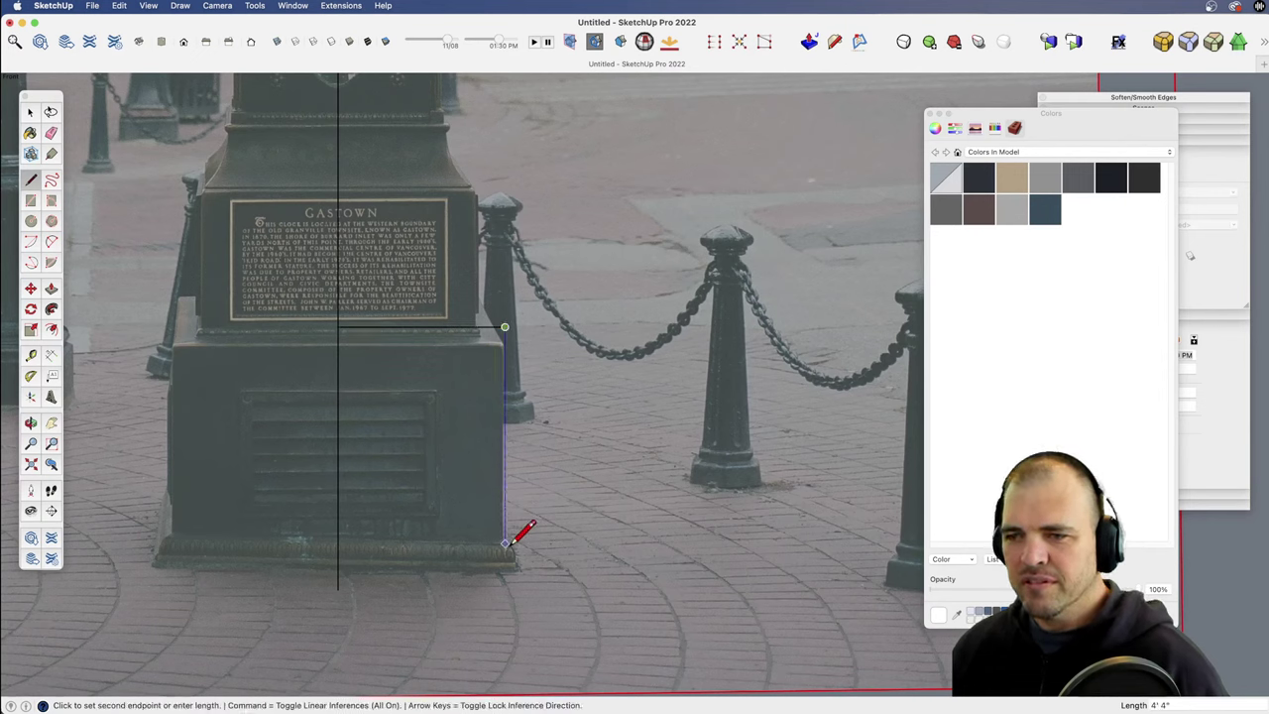
left_click(505, 563)
left_click(338, 564)
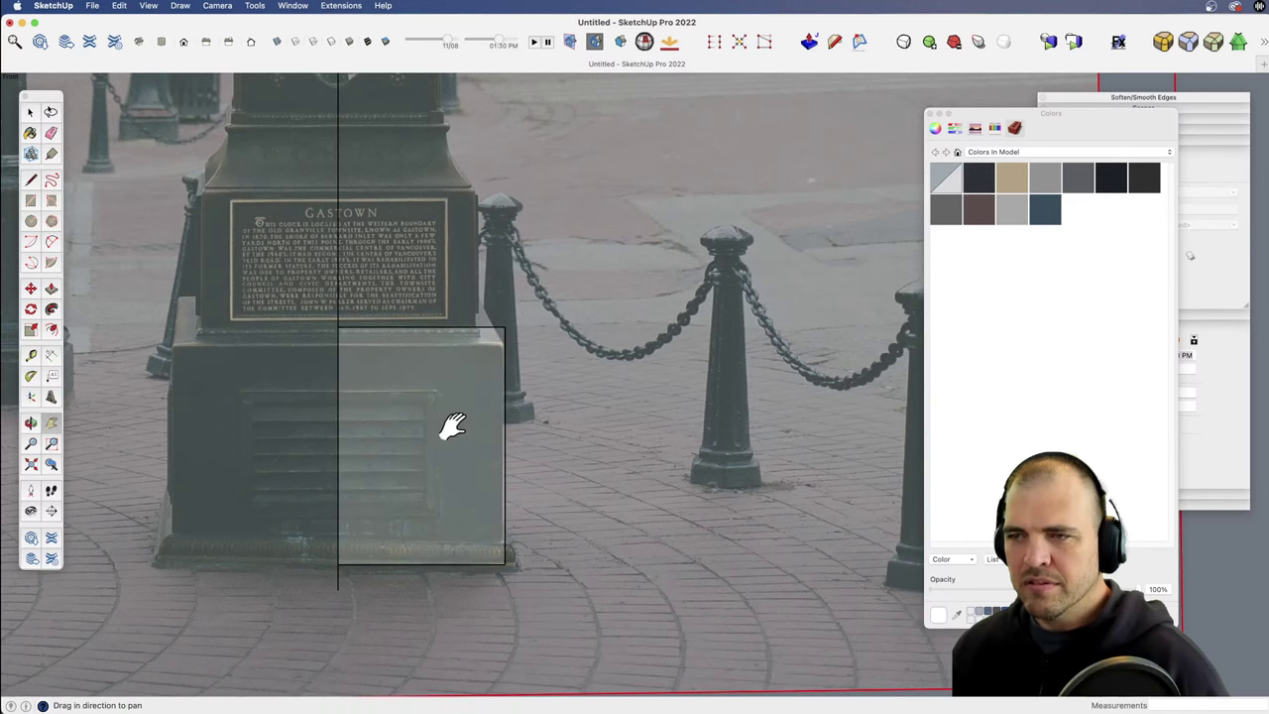
Step: Draw a rectangle about 2' 10" by 2' 9" over the right half of the plaque block, on top of the base outline
middle_click_drag(453, 425, 499, 557, "shift")
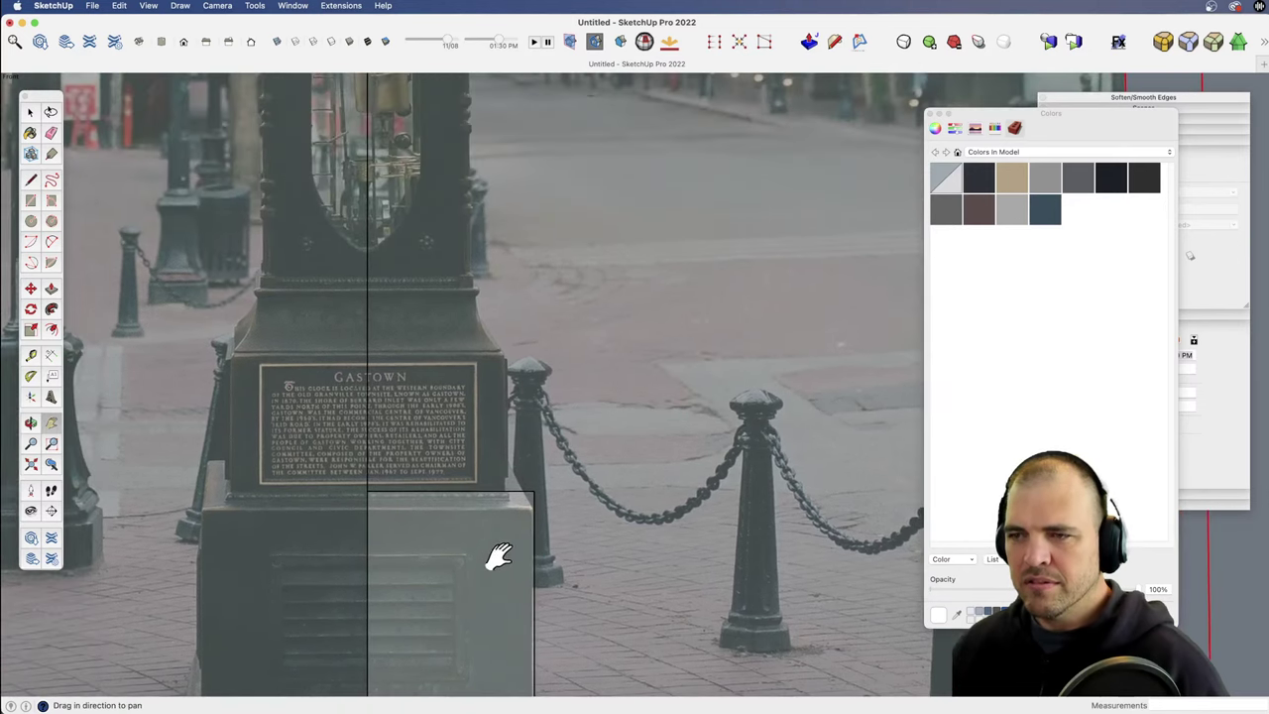
left_click(508, 490)
left_click(375, 349)
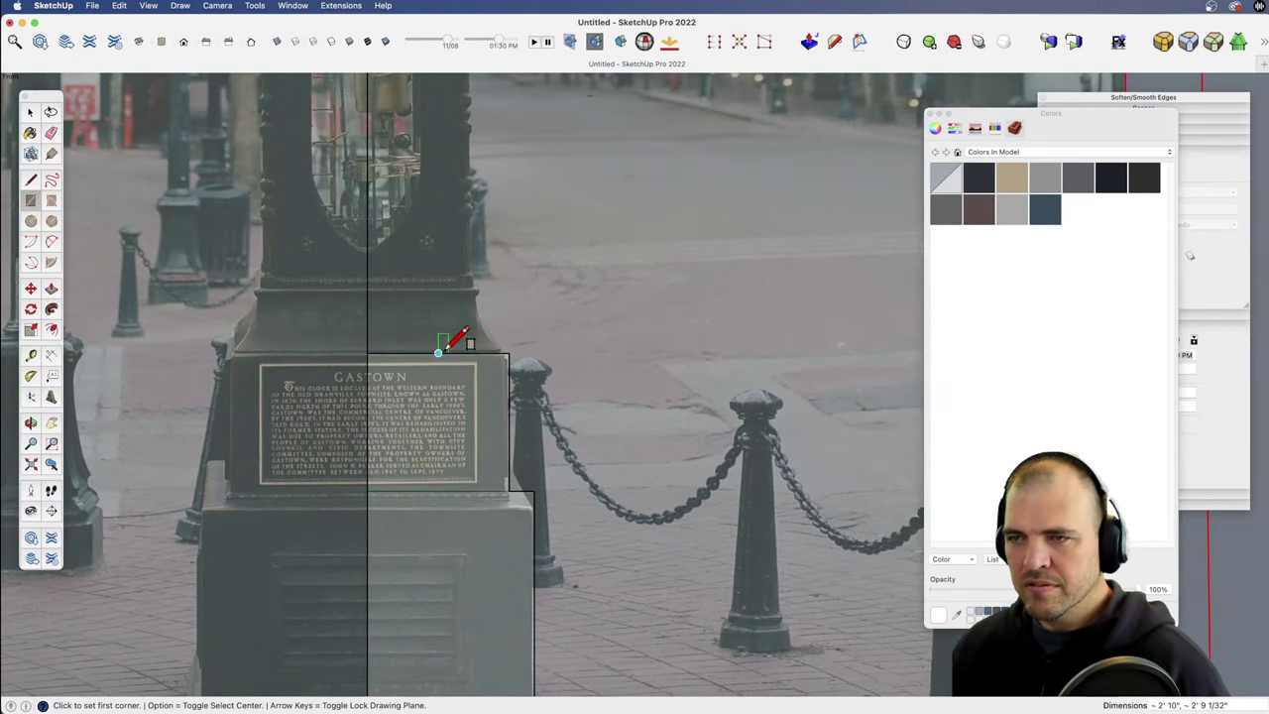
Step: Draw a rectangle about 1' 11" by 15' 4 1/2" over the right half of the pendulum case, from the plaque block up to the clock head
middle_click_drag(453, 340, 512, 548, "shift")
left_click(496, 542)
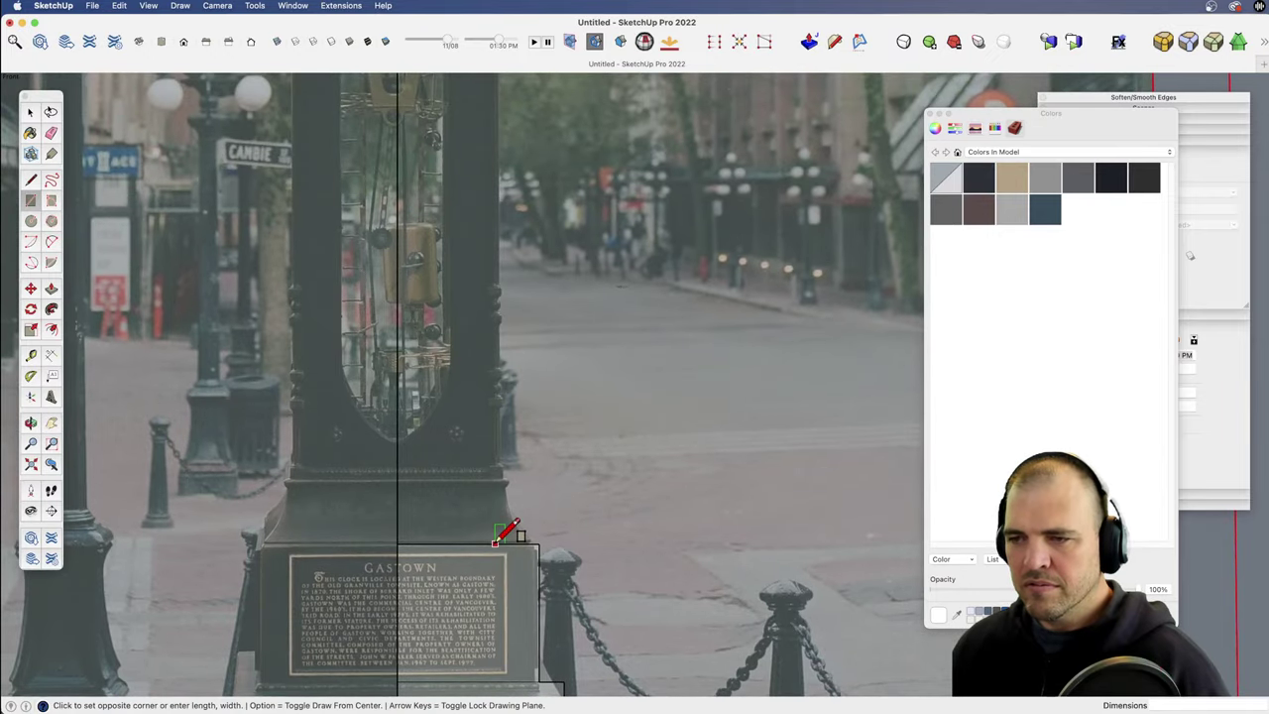
key("z")
left_click_drag(503, 349, 495, 476)
key("h")
left_click_drag(494, 476, 499, 662)
left_click(555, 675)
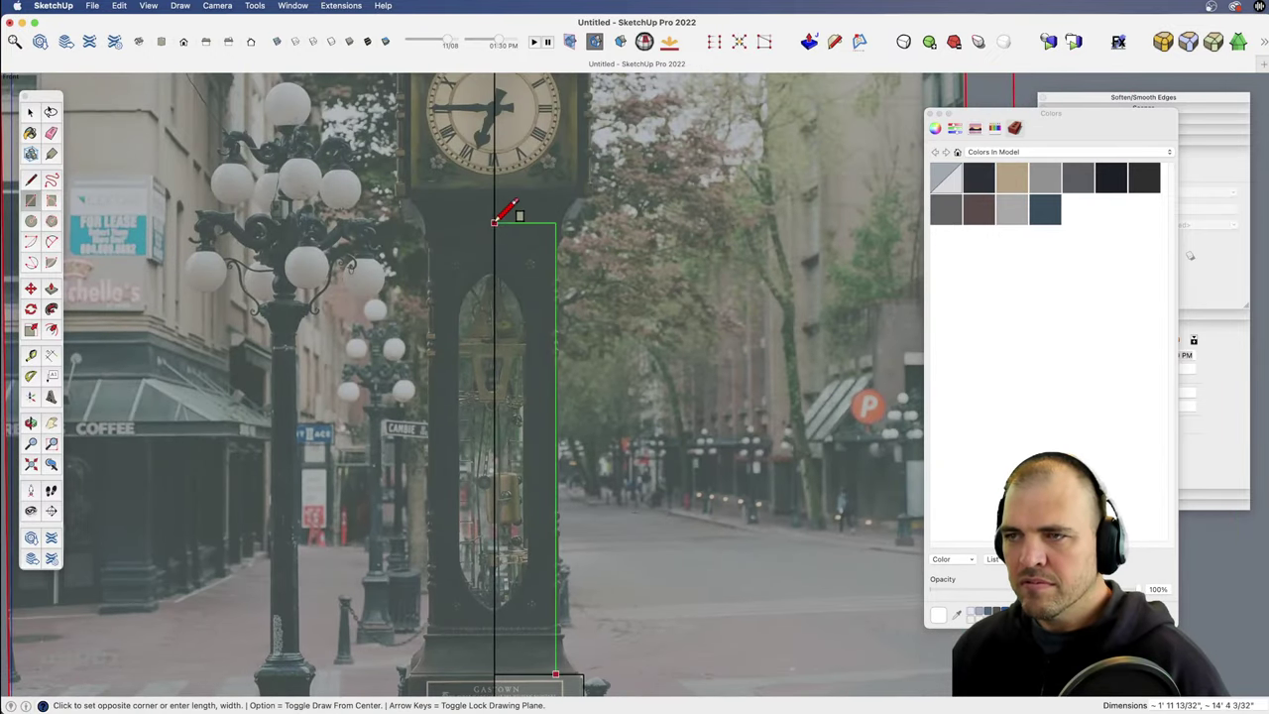
left_click(494, 188)
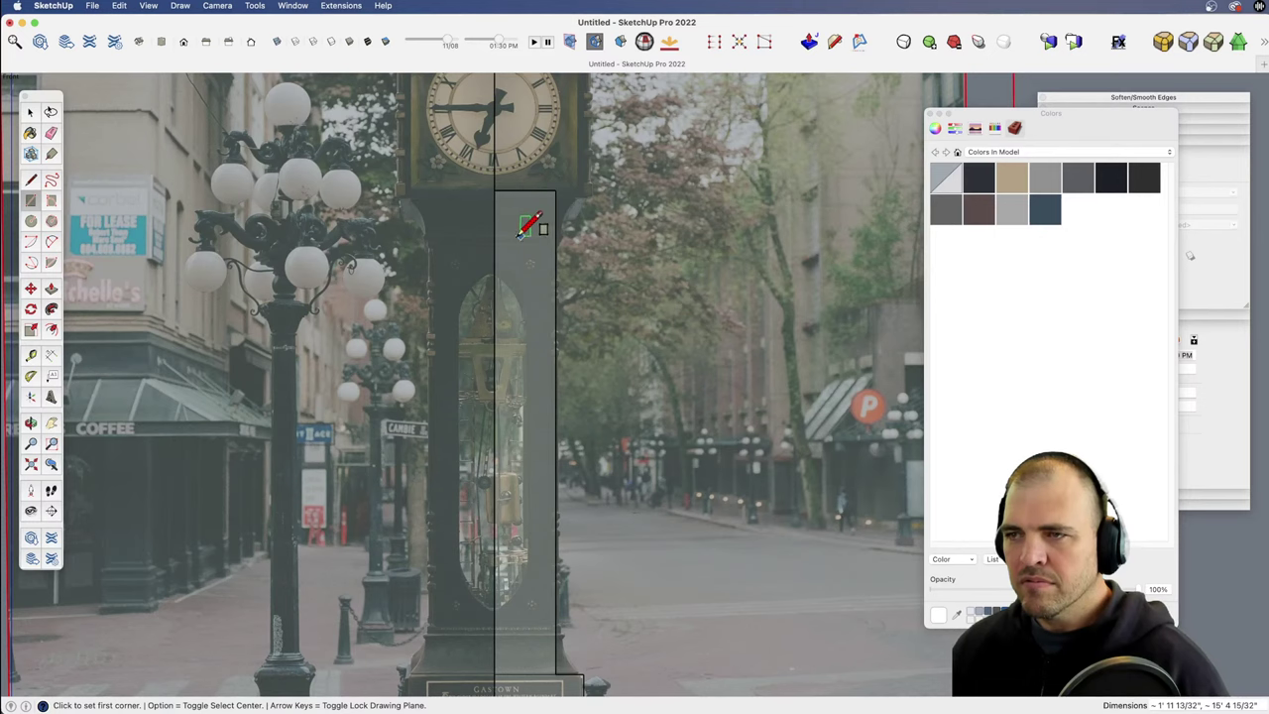
Step: Draw a wider rectangle over the right half of the neck below the clock head and erase the case edge inside it
left_click(494, 241)
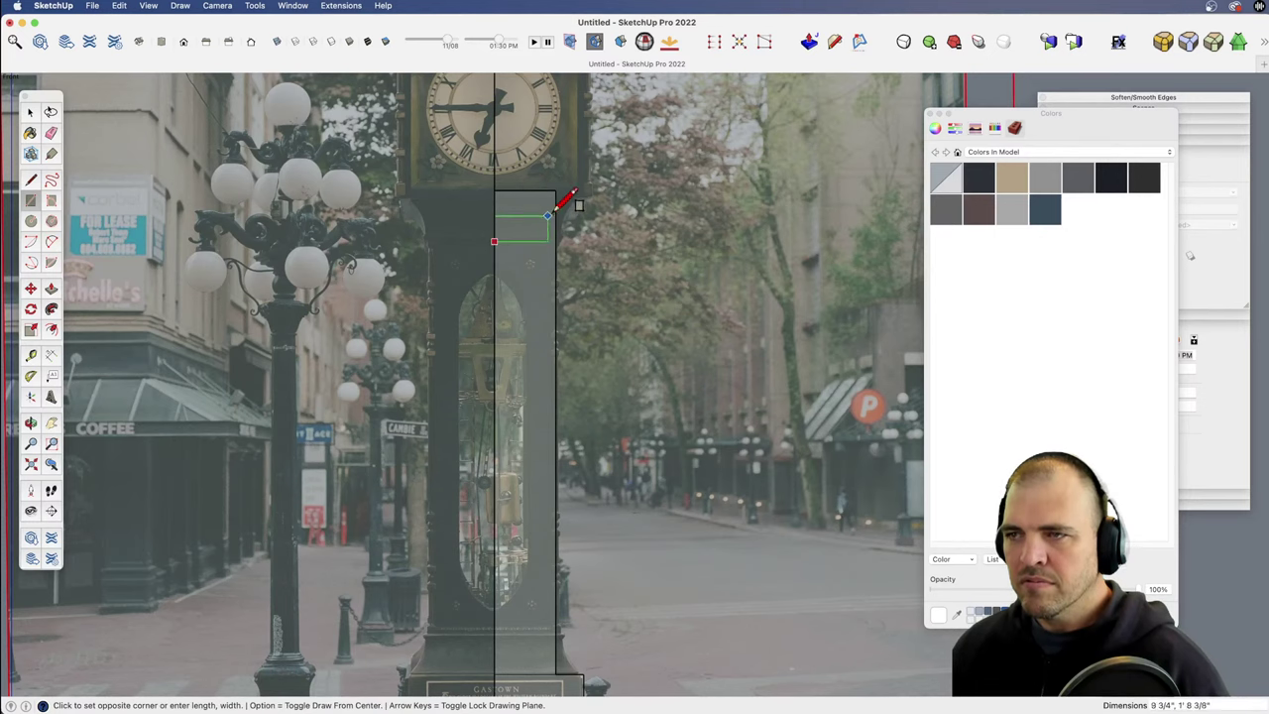
left_click(598, 175)
scroll(588, 214, "up", 6)
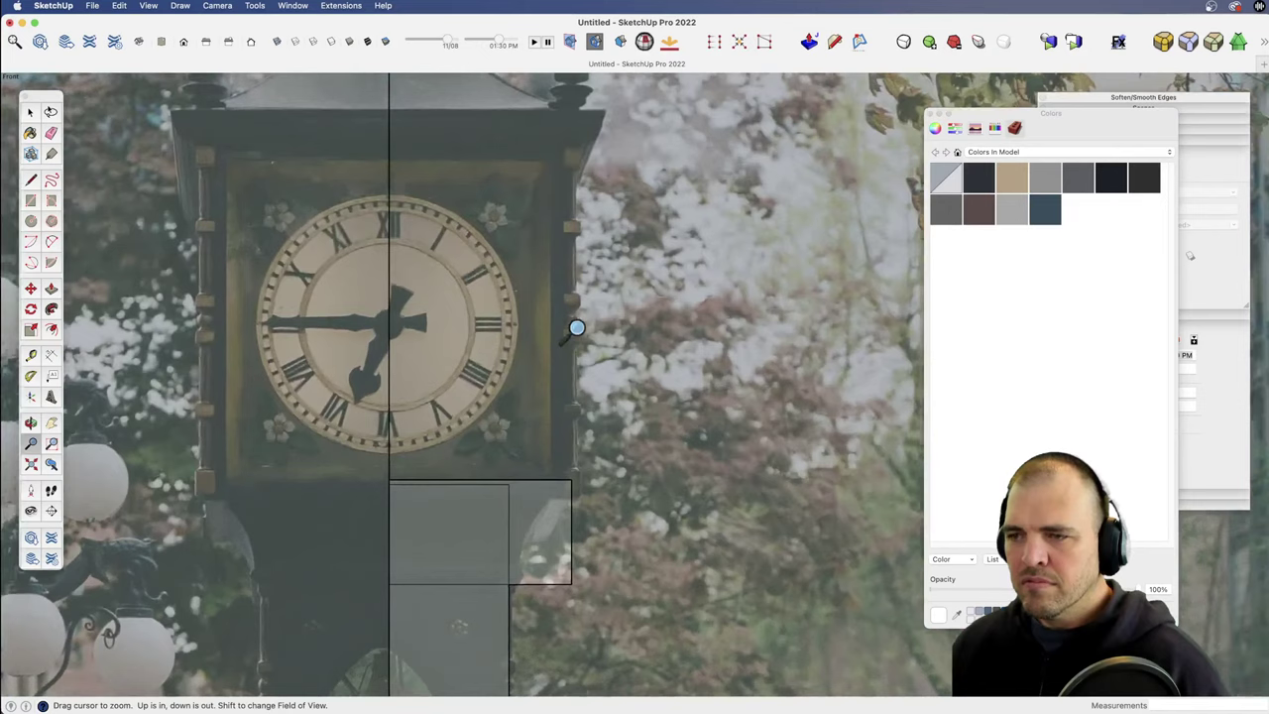
key("e")
left_click(508, 510)
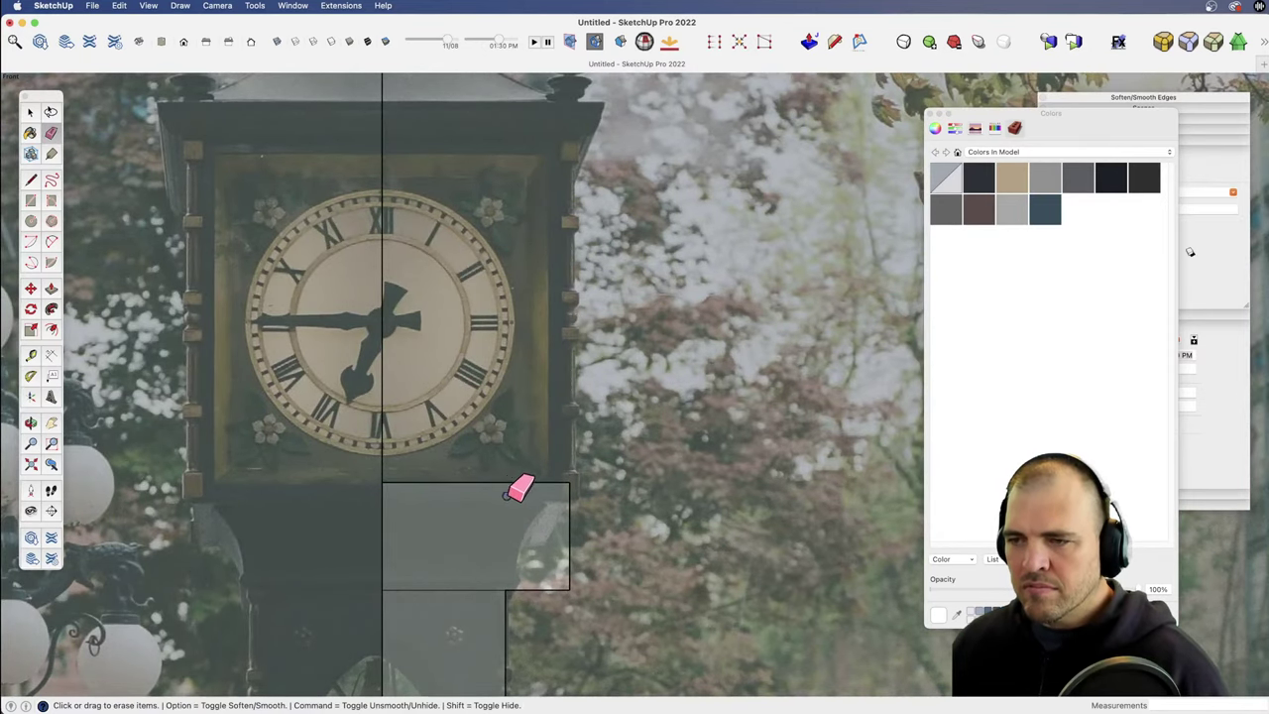
key("space")
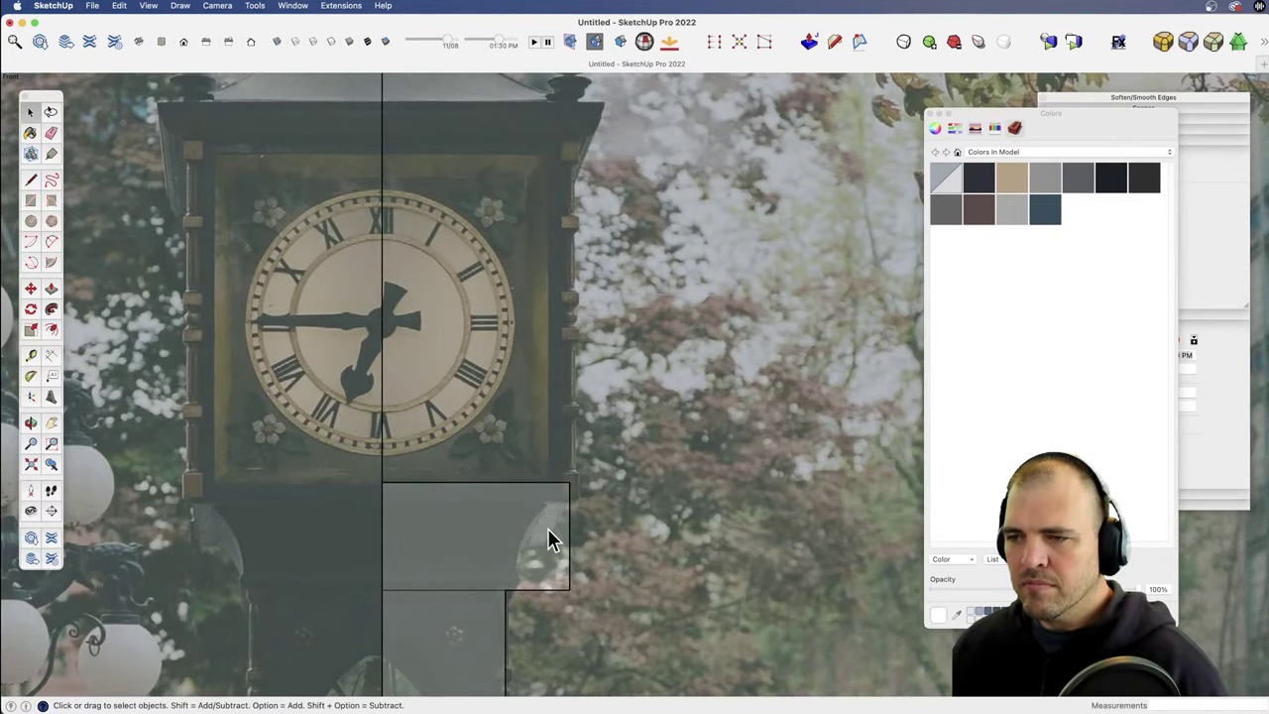
Step: Outline the right half of the clock head with lines from the neck's upper corner to the centre line, about 3' 2" wide at the top
key("l")
left_click(570, 483)
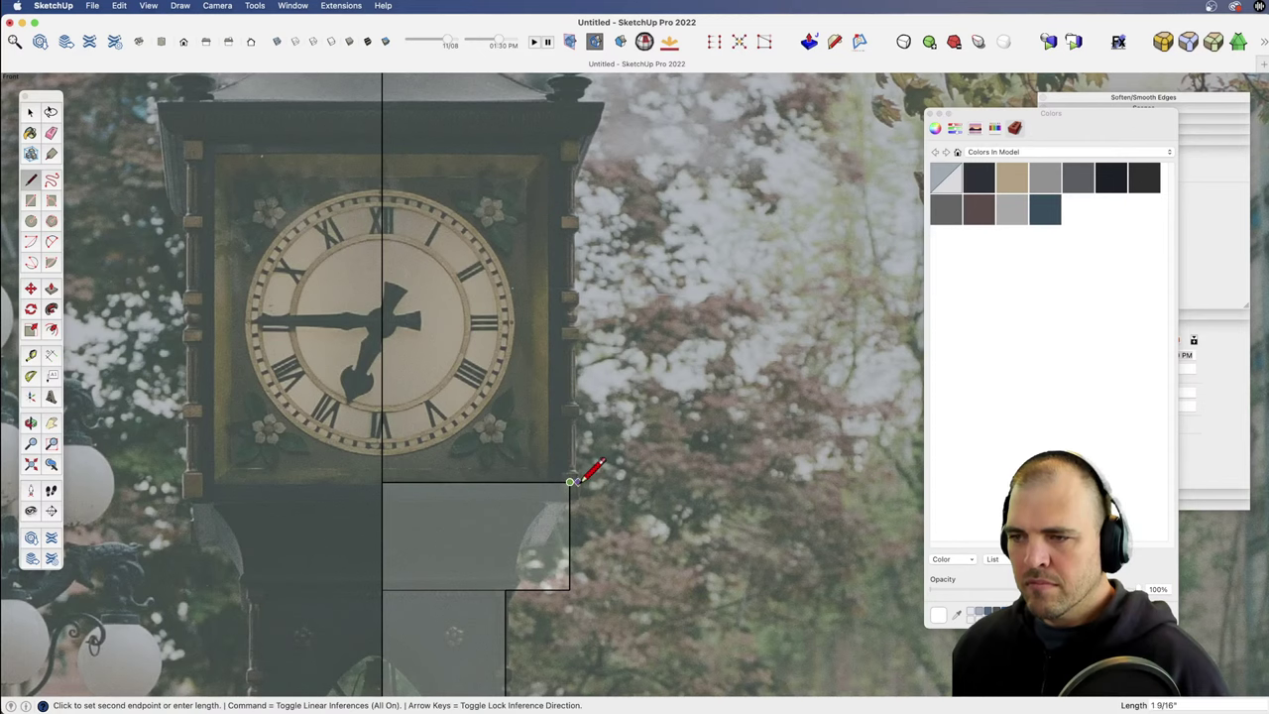
left_click(580, 136)
left_click(382, 136)
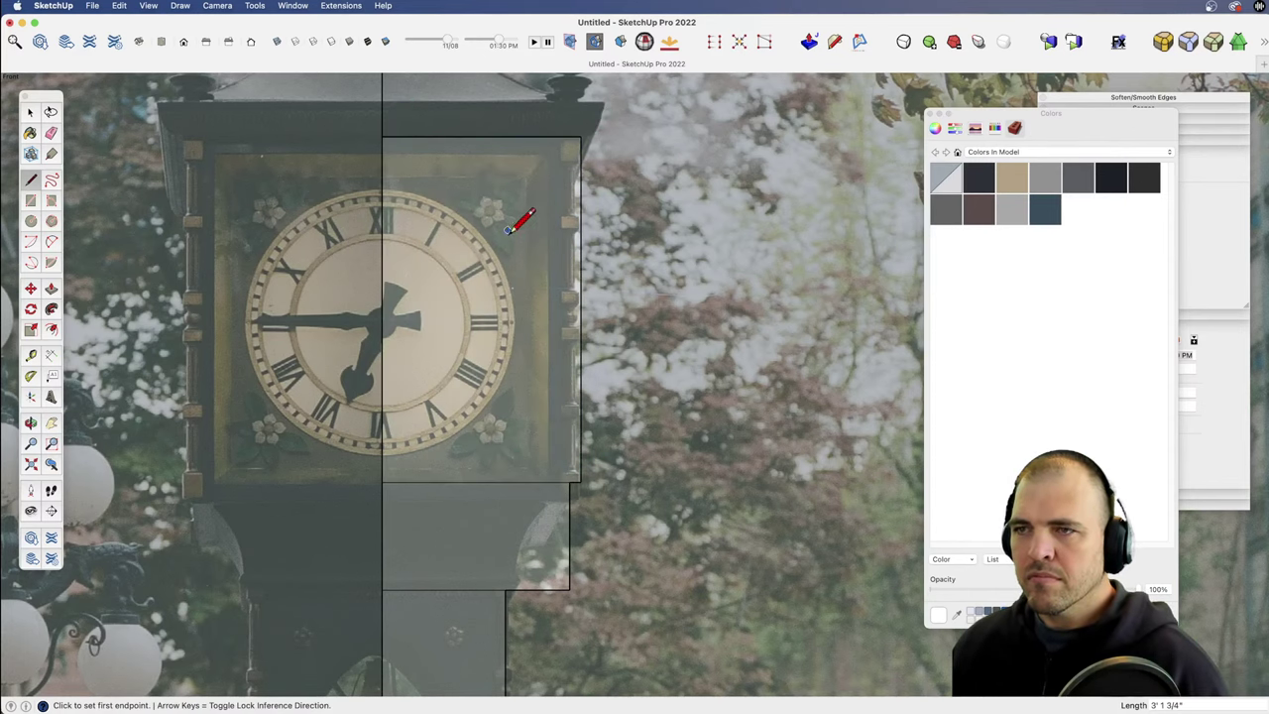
Step: Outline the right half of the roof cornice, about 3' 7" wide, with a short drop and a slant back to the clock head's corner
key("h")
left_click_drag(524, 212, 507, 438)
key("l")
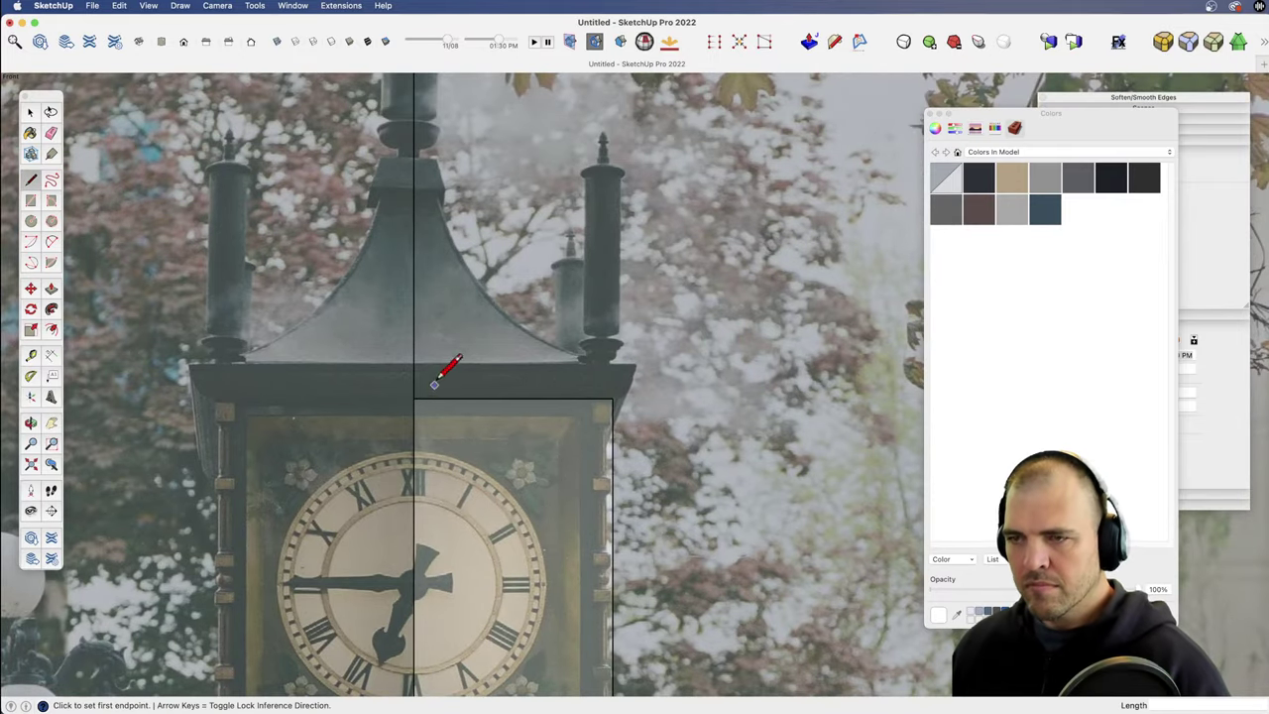
left_click(413, 361)
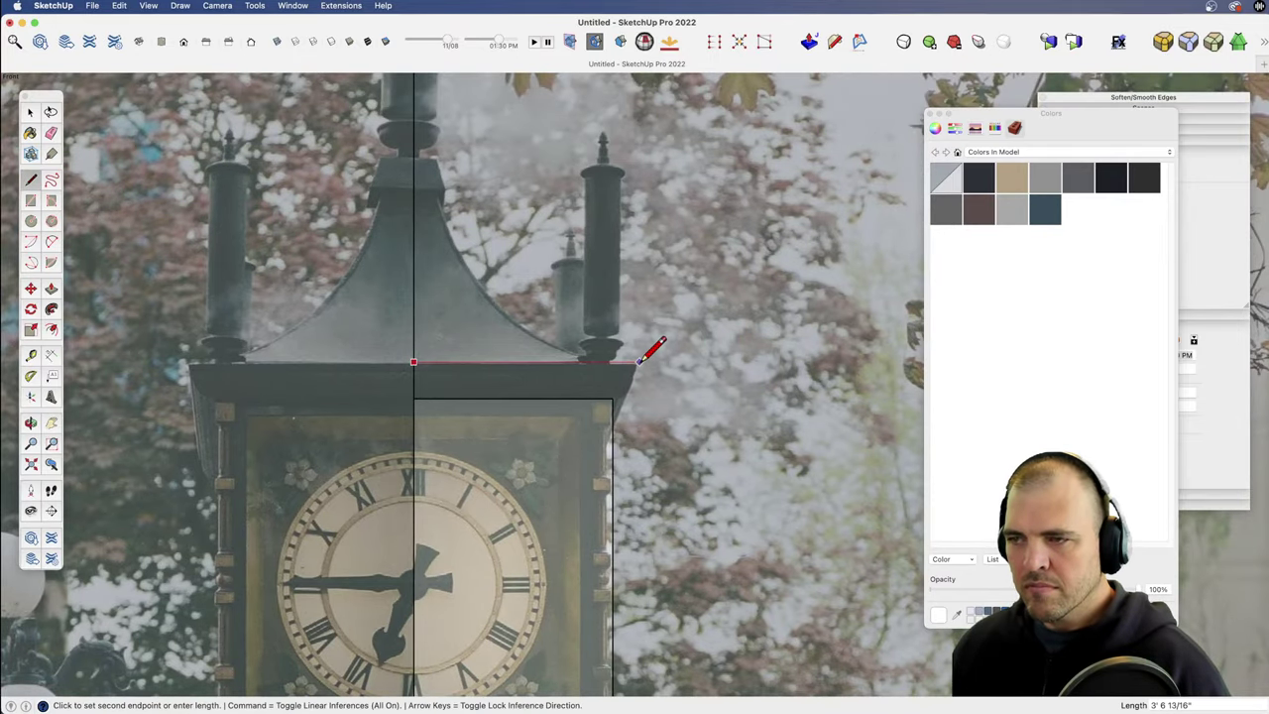
left_click(614, 396)
Step: Draw the roof's right half with an 8" top line and a straight slope to the cornice corner, and outline the small cap block above it
key("h")
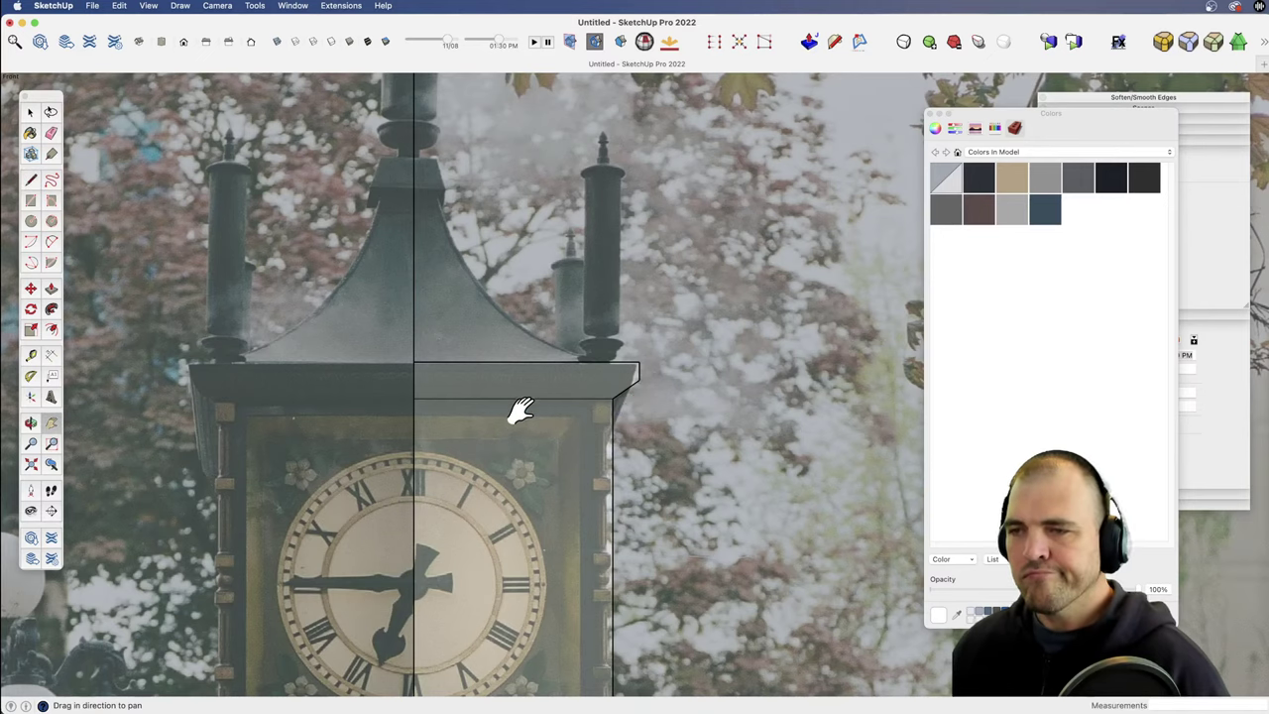
left_click_drag(516, 414, 510, 482)
key("l")
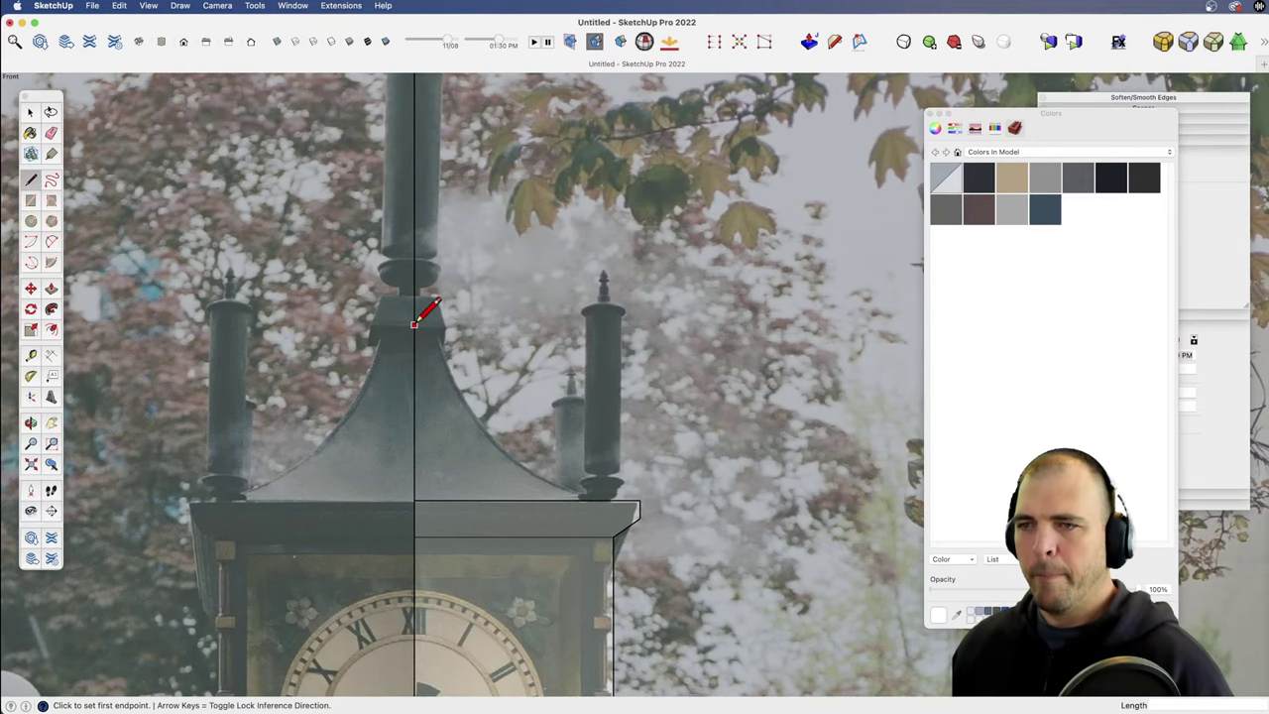
left_click(414, 325)
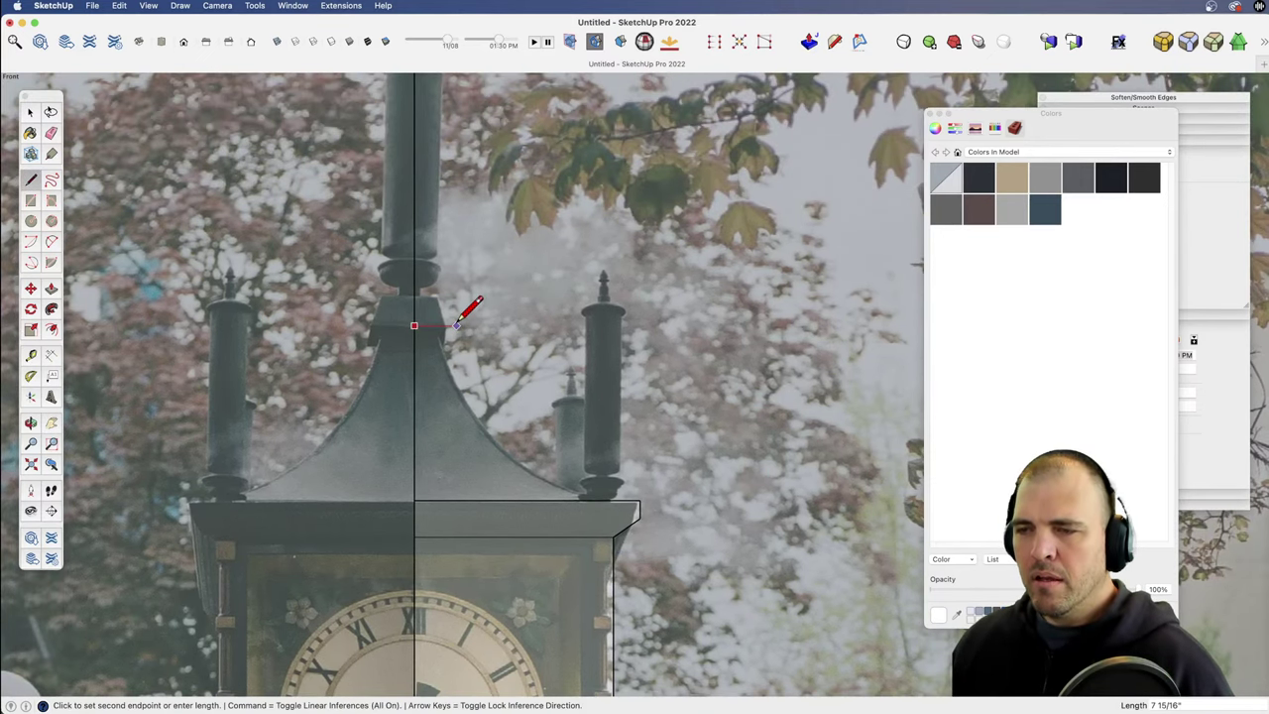
left_click(455, 325)
left_click(639, 500)
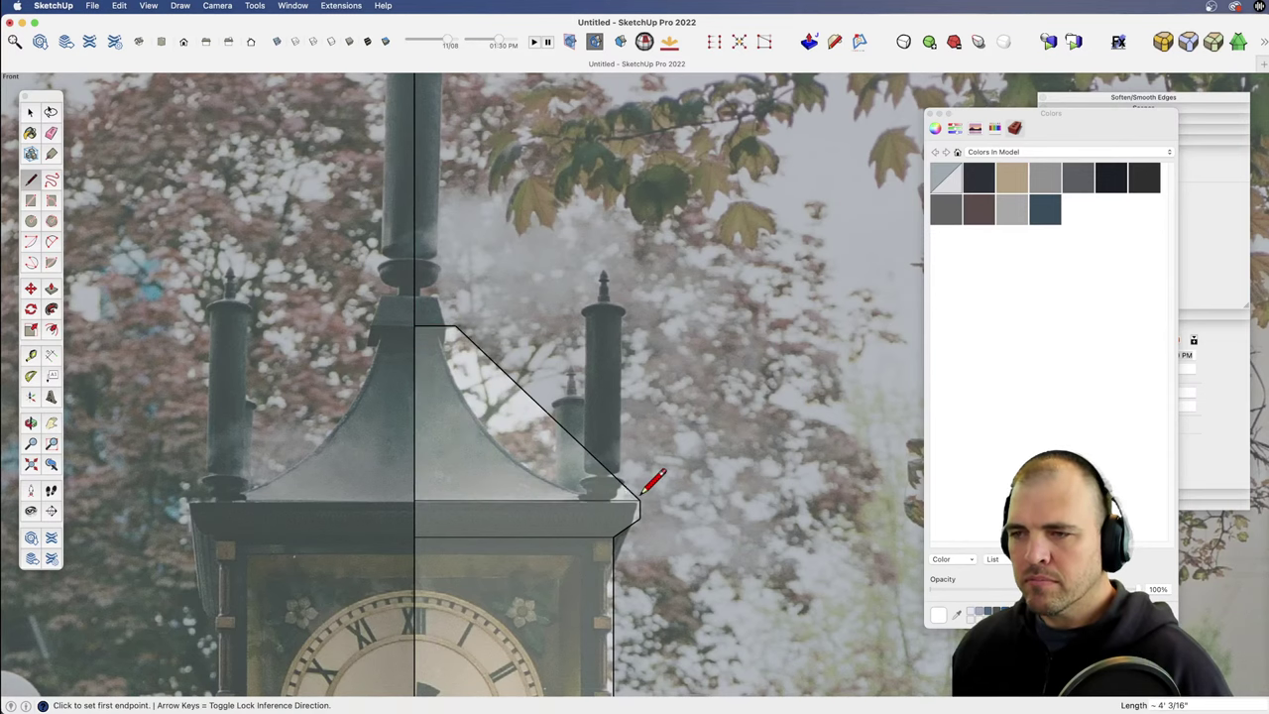
left_click(456, 325)
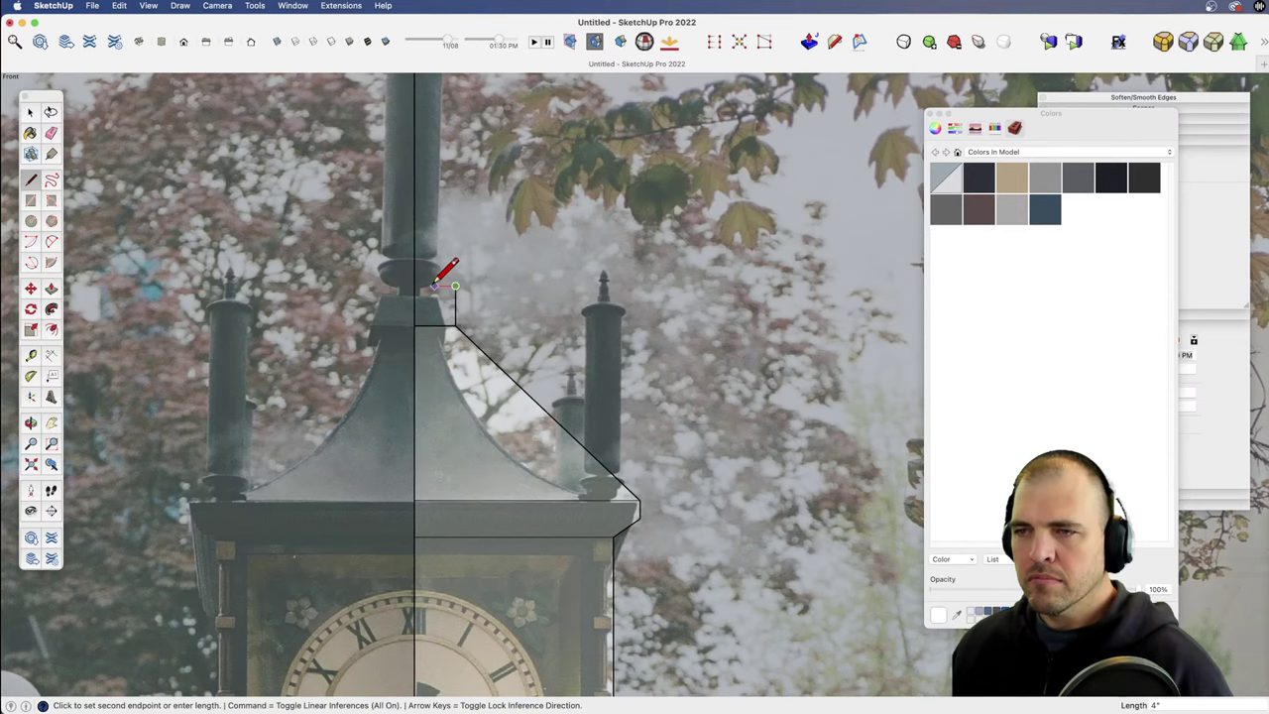
left_click(416, 285)
Step: Draw a short vertical line up from the neck's lower edge and a short horizontal line inward to the start of the bracket's curve
scroll(467, 386, "down", 3)
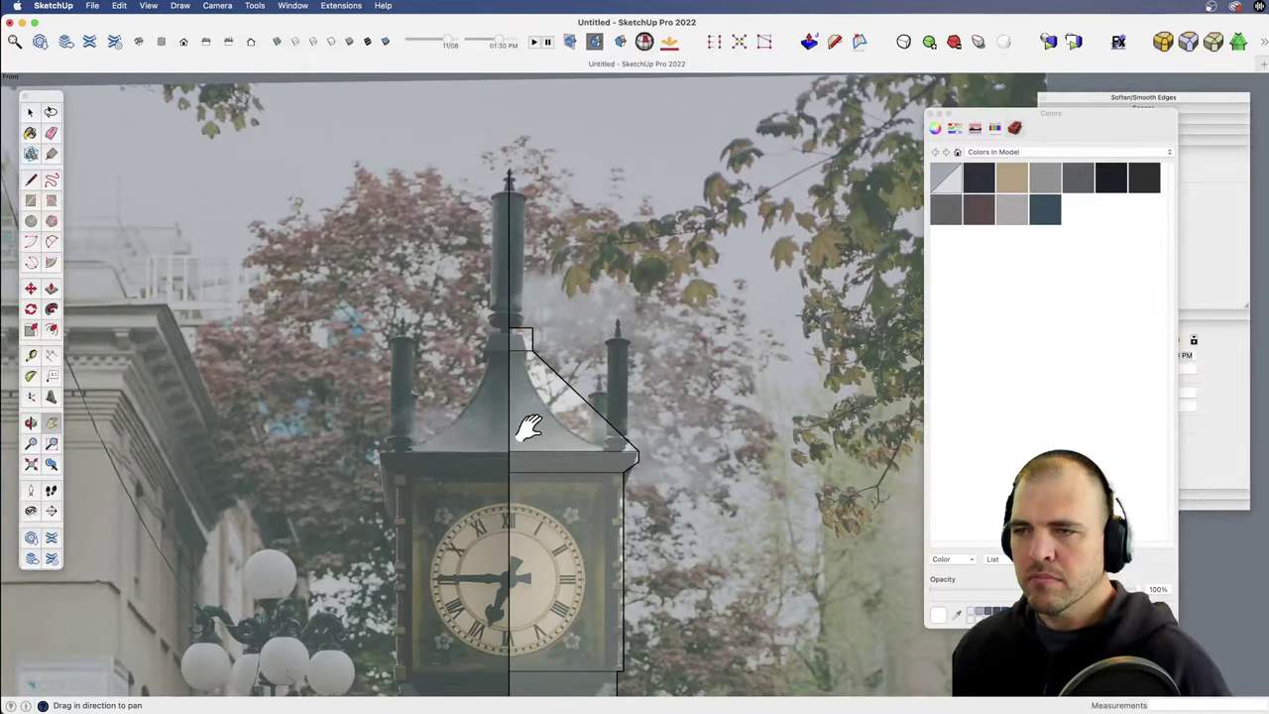
middle_click_drag(529, 417, 518, 194, "shift")
left_click_drag(535, 309, 550, 387)
middle_click_drag(560, 442, 577, 341, "shift")
left_click_drag(581, 455, 553, 165)
middle_click_drag(530, 364, 569, 451, "shift")
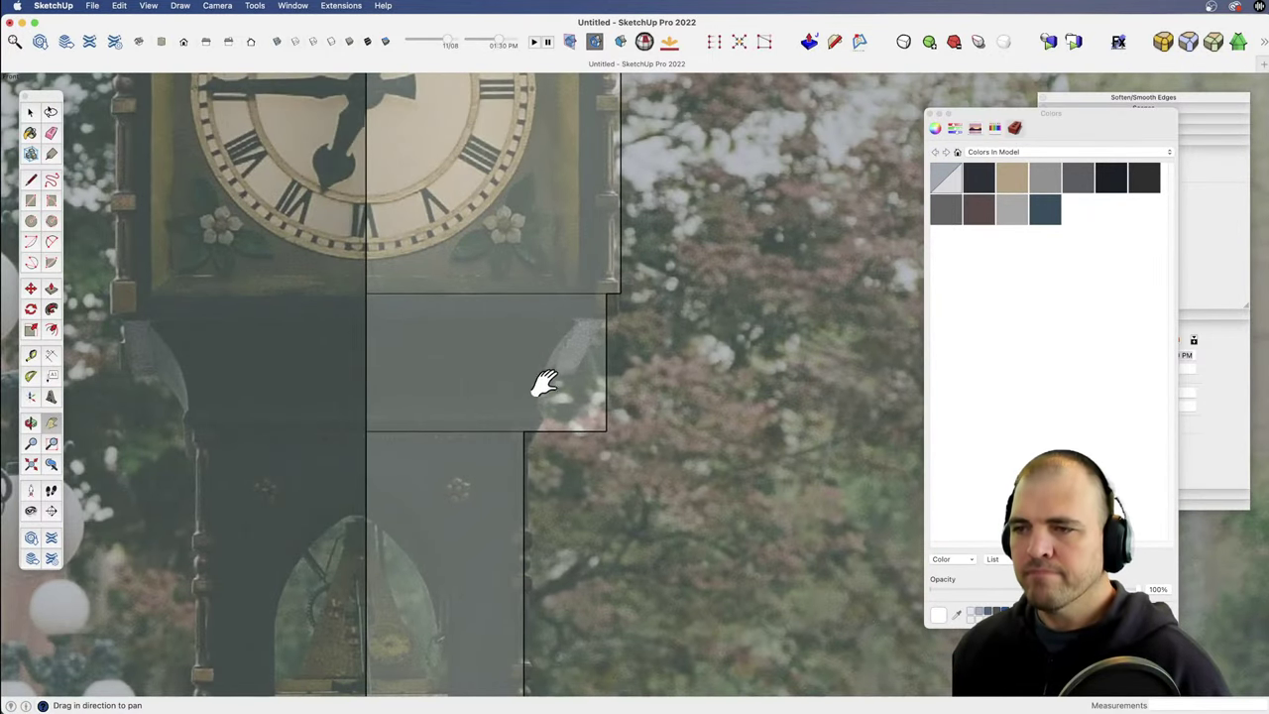
left_click(538, 430)
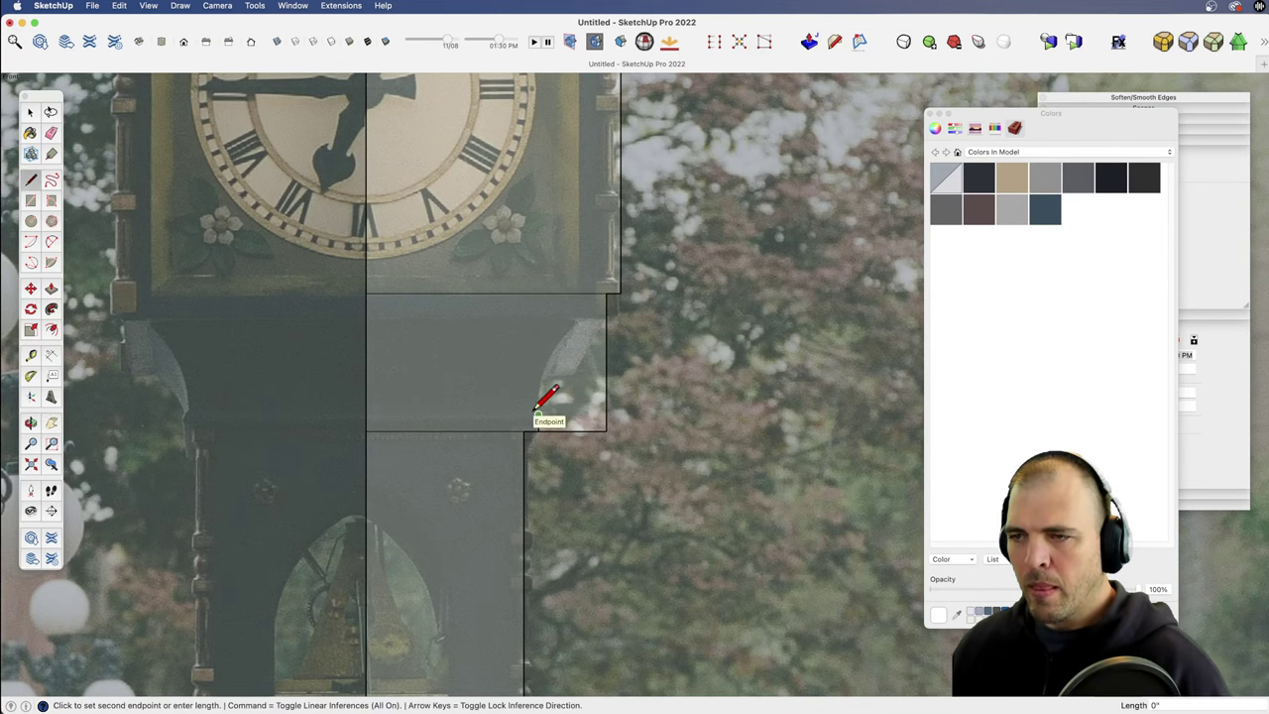
left_click(536, 413)
key("z")
left_click_drag(546, 445, 538, 261)
key("space")
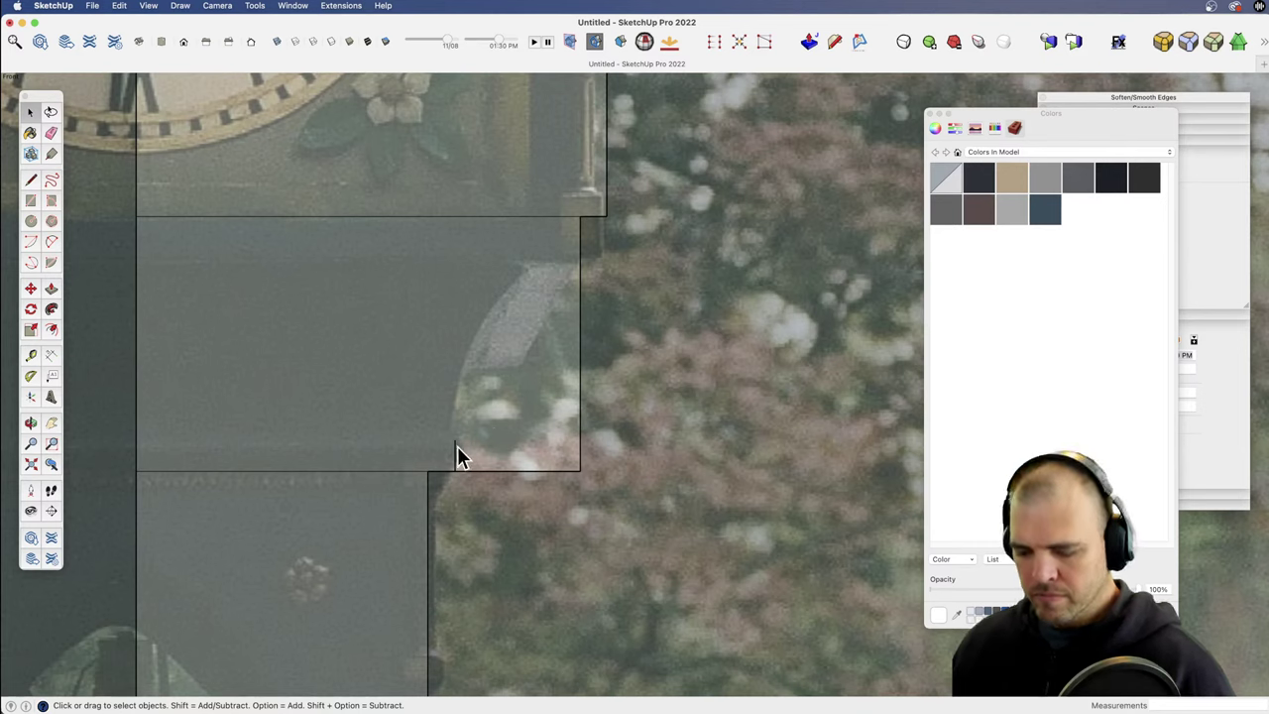
key("l")
left_click(455, 439)
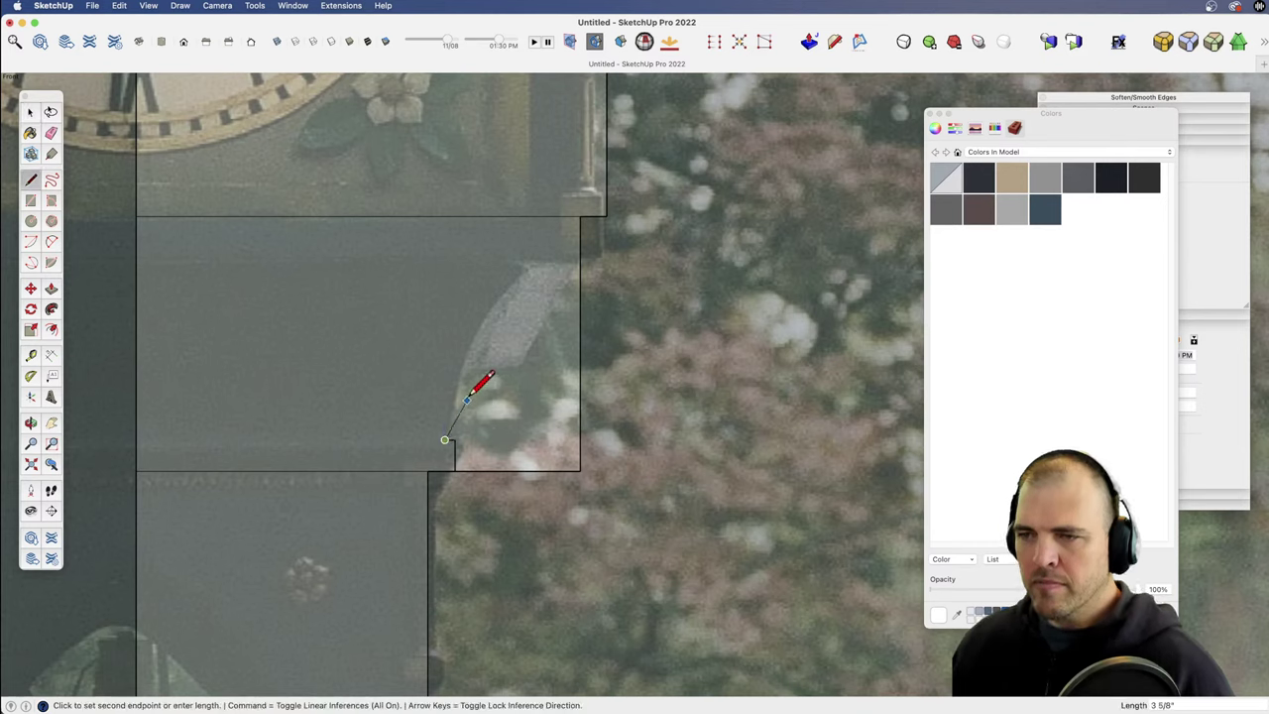
key("space")
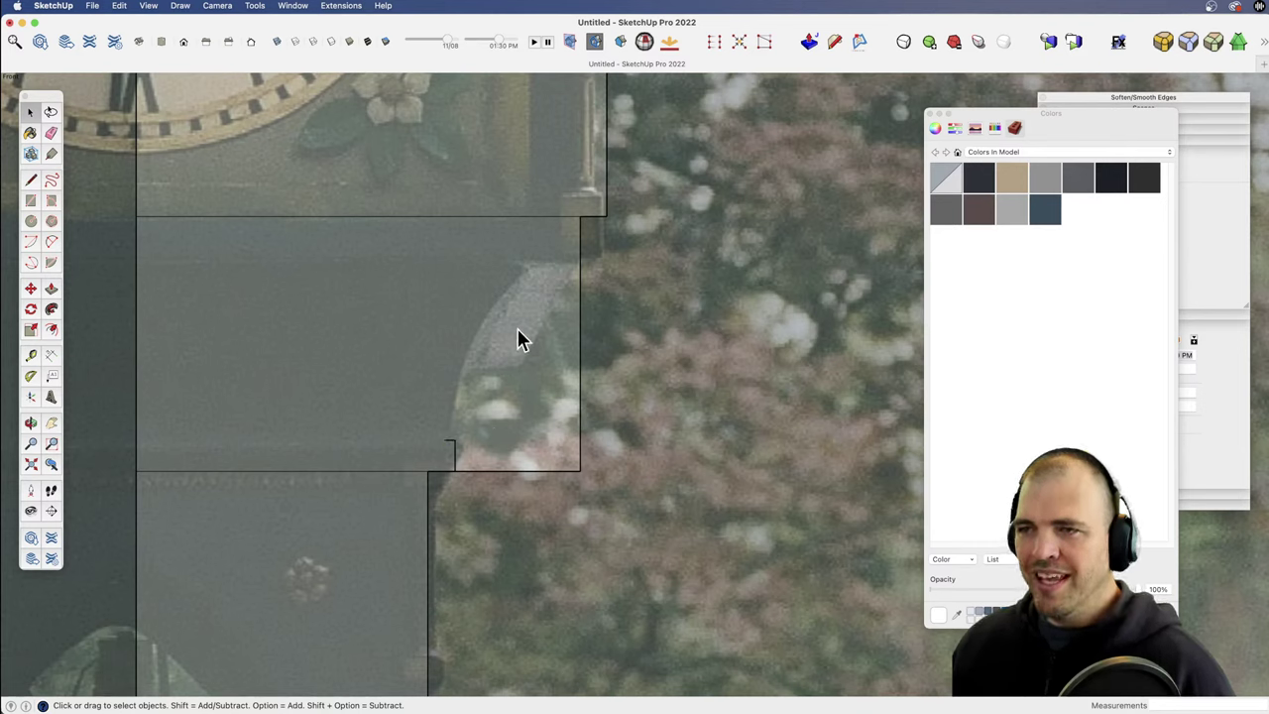
Step: Draw a short inward line near the neck's upper corner and join it to the lower step with an arc bulging about 1 3/4"
key("l")
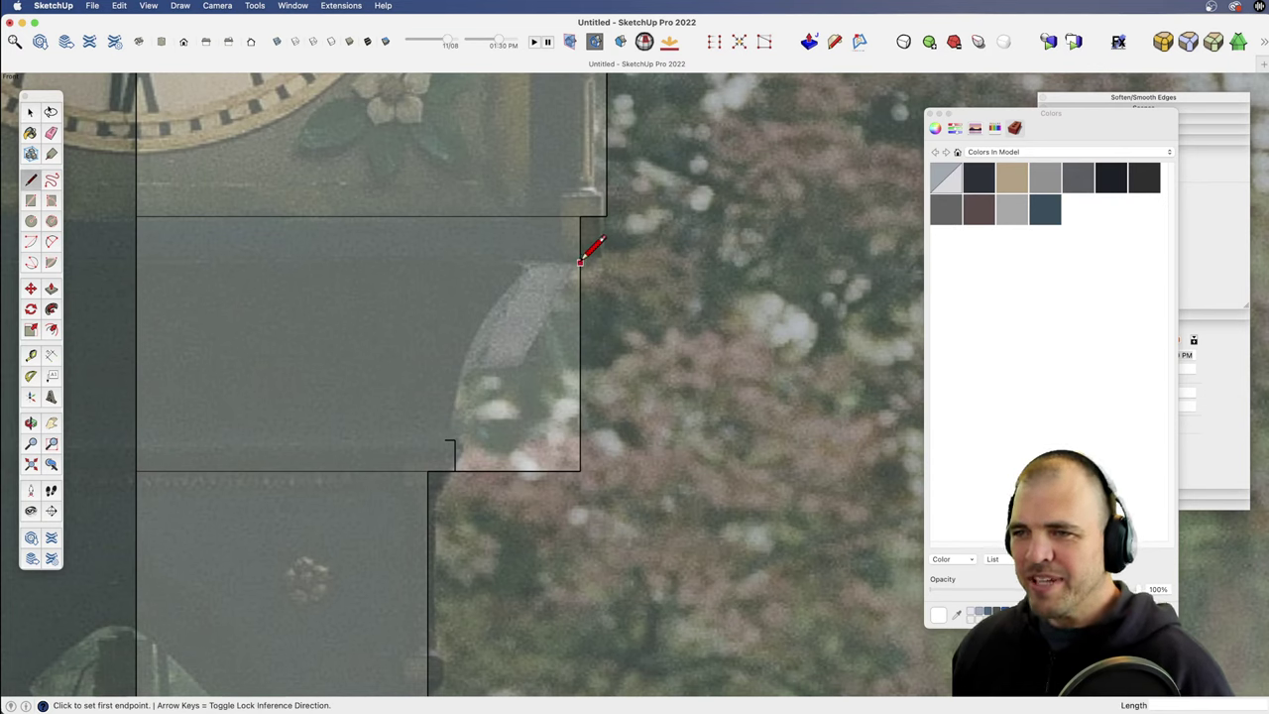
left_click(580, 262)
left_click(557, 262)
key("a")
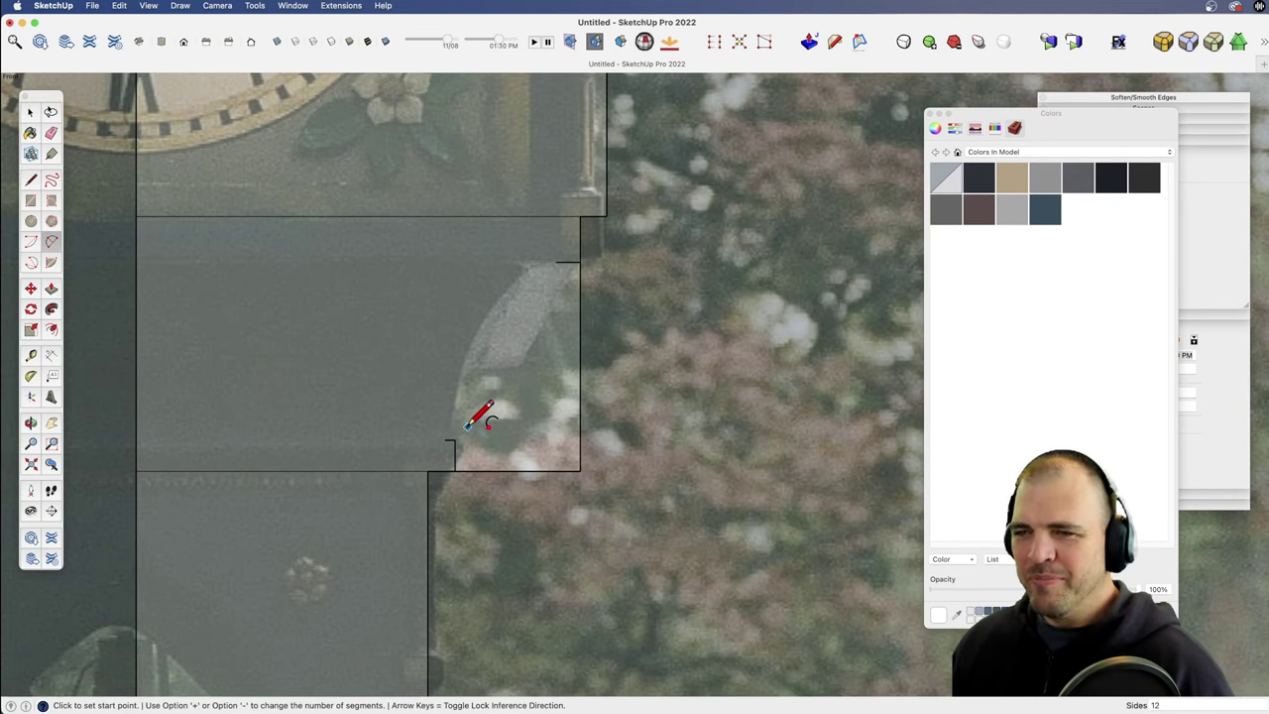
left_click(445, 440)
left_click(556, 262)
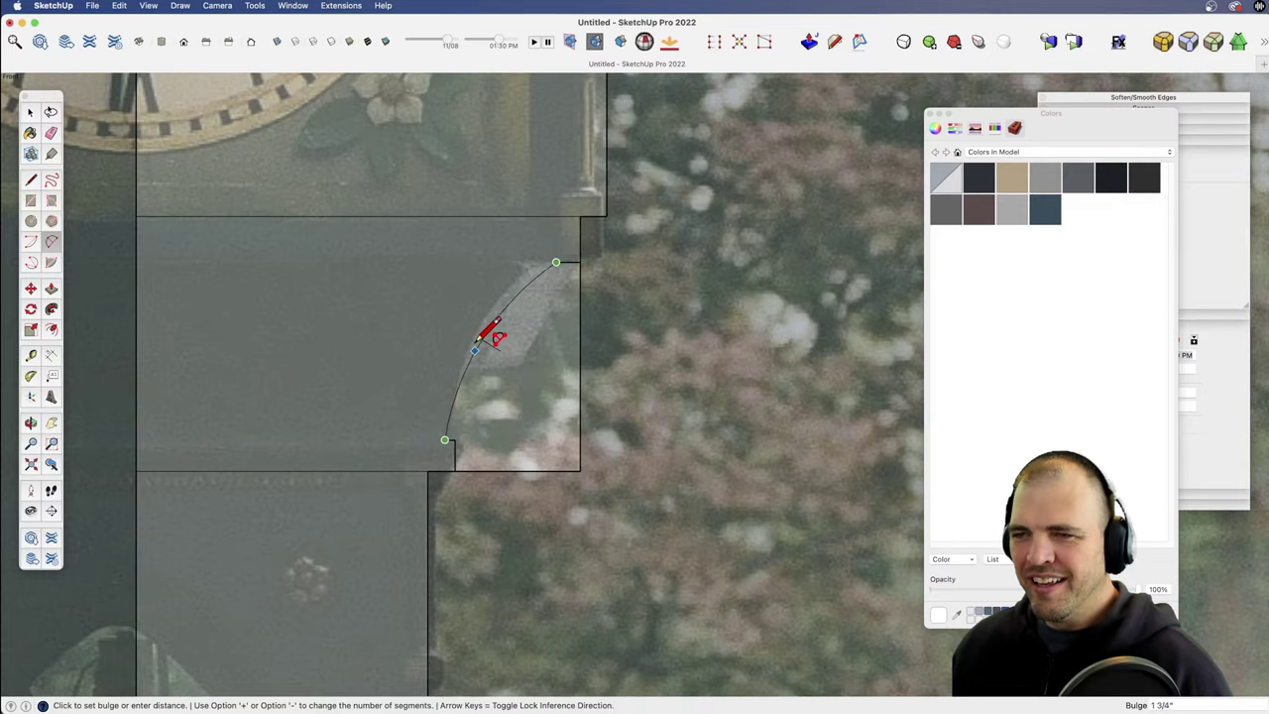
left_click(482, 333)
Step: Erase the leftover outer corner of the neck rectangle outside the bracket arc
key("z")
mouse_move(539, 303)
left_mouse_down()
mouse_move(509, 439)
mouse_move(565, 457)
mouse_move(631, 389)
mouse_move(581, 526)
left_mouse_up()
key("e")
key("z")
key("h")
left_click_drag(581, 525, 558, 206)
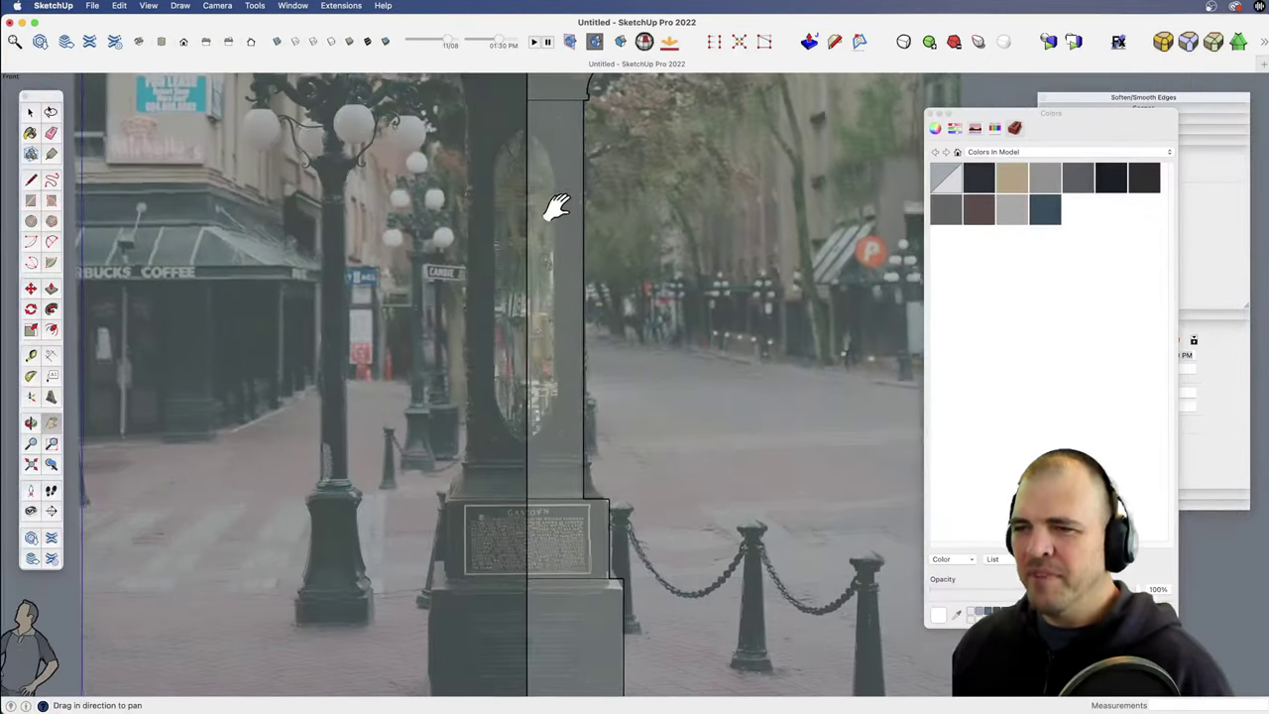
Step: Examine the traced half profile against the whole clock image
key("z")
left_click_drag(564, 340, 566, 526)
key("h")
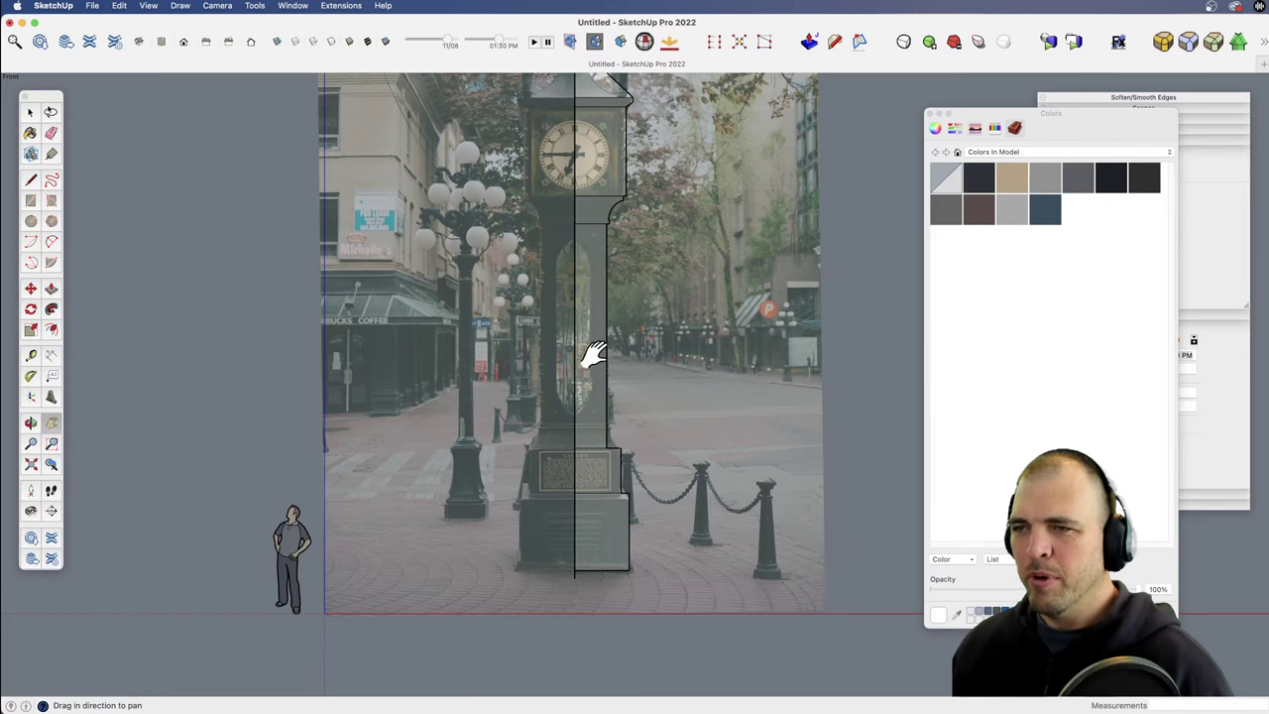
left_click_drag(585, 369, 578, 431)
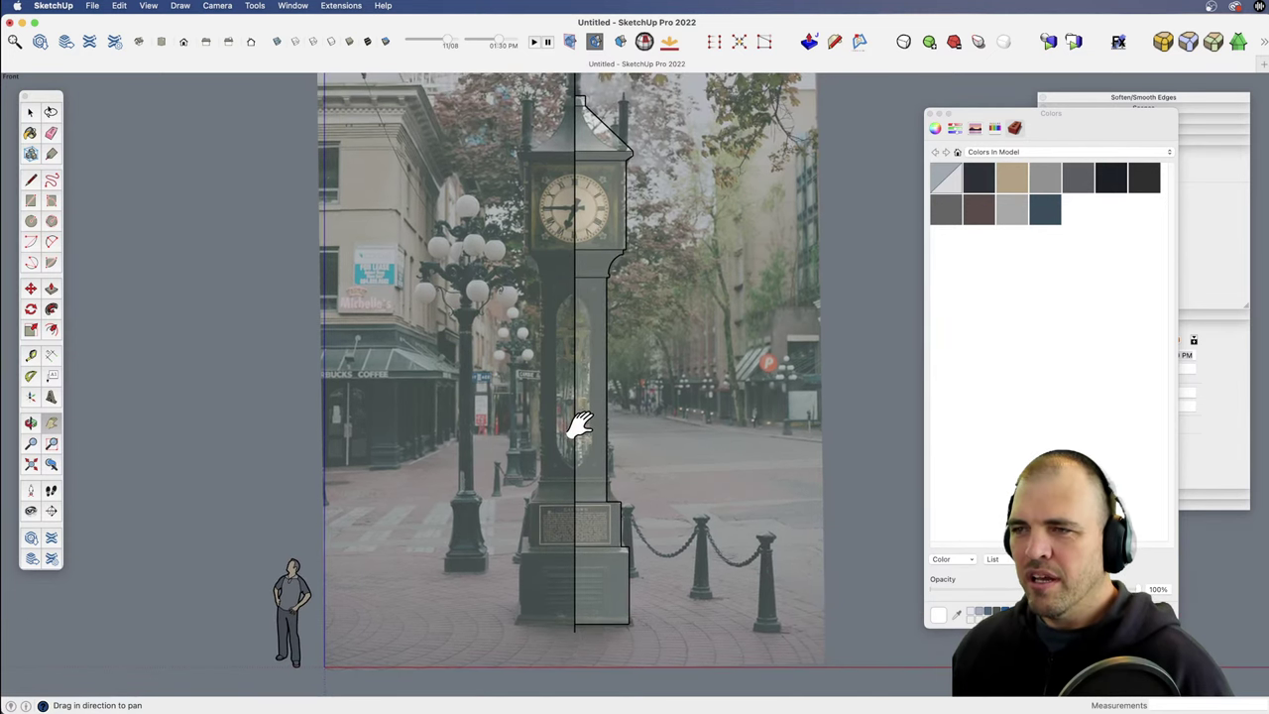
key("z")
left_click_drag(594, 323, 592, 354)
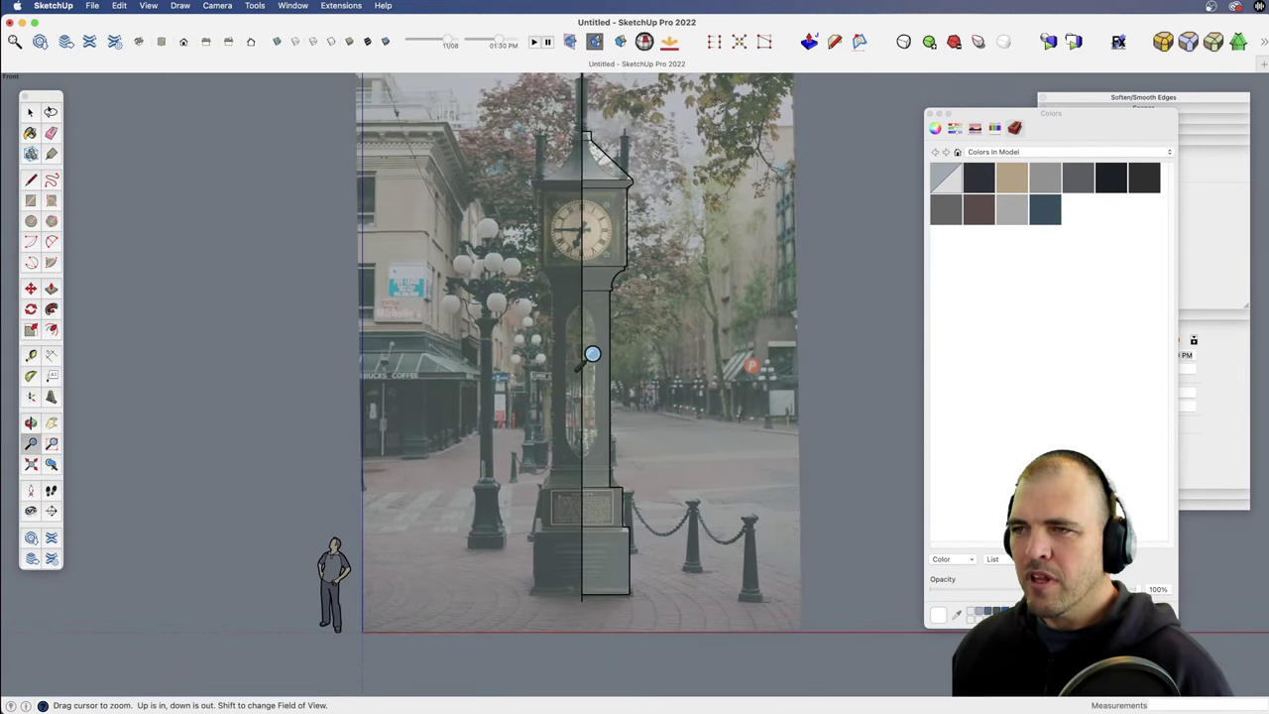
key("h")
left_click_drag(595, 274, 600, 446)
Step: Move the top edge of the small roof cap block down about 1 5/16" to match the photo
key("z")
left_click_drag(601, 446, 645, 346)
scroll(604, 396, "up", 10)
key("h")
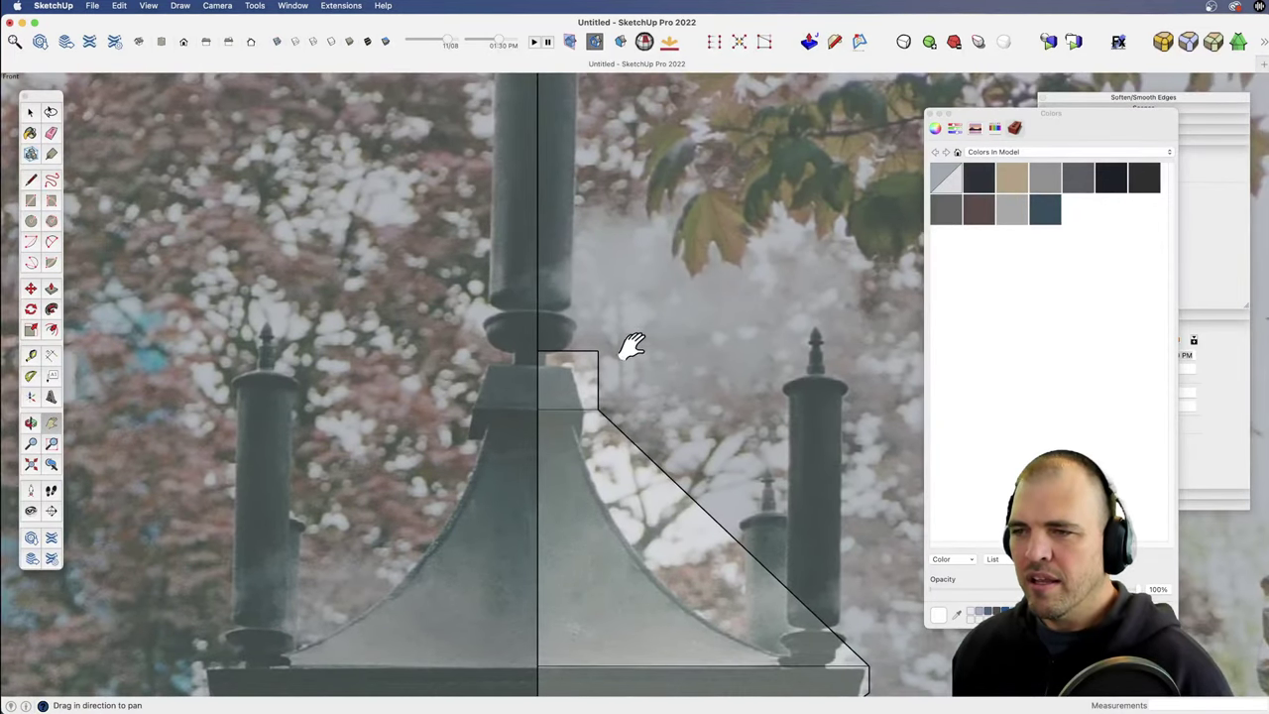
key("space")
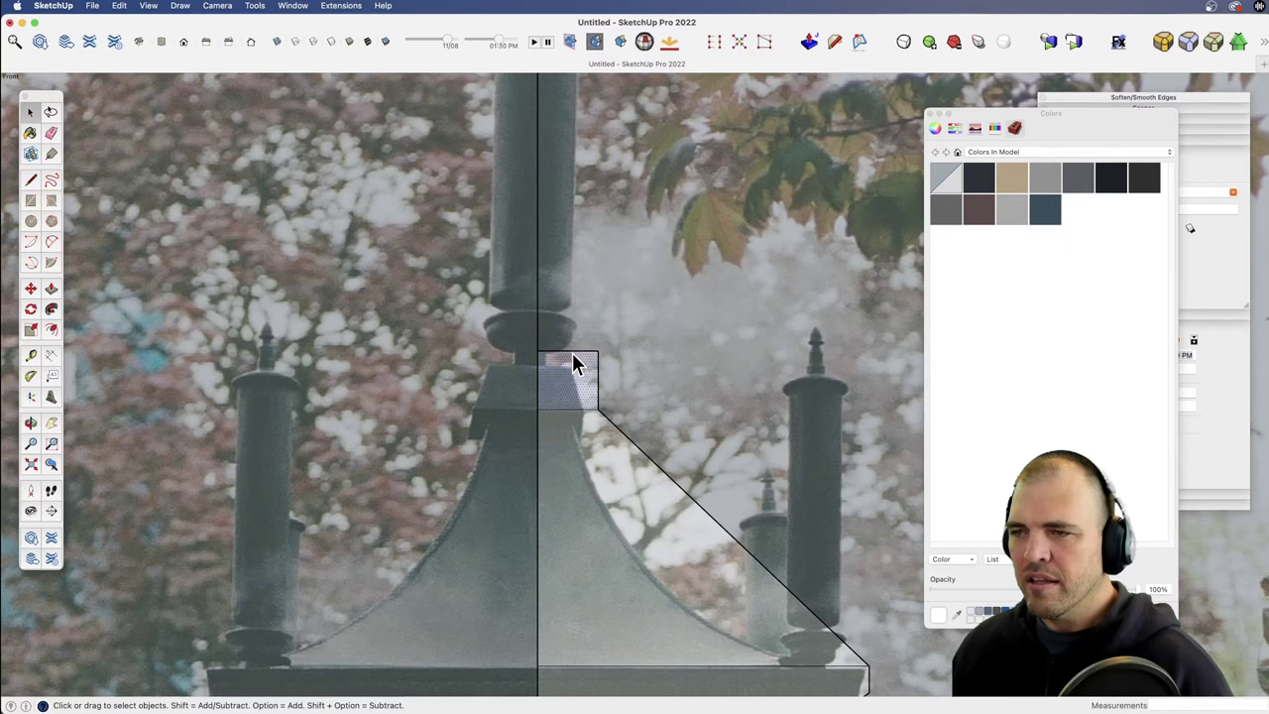
left_click(572, 353)
key("m")
left_click(575, 355)
left_click(578, 366)
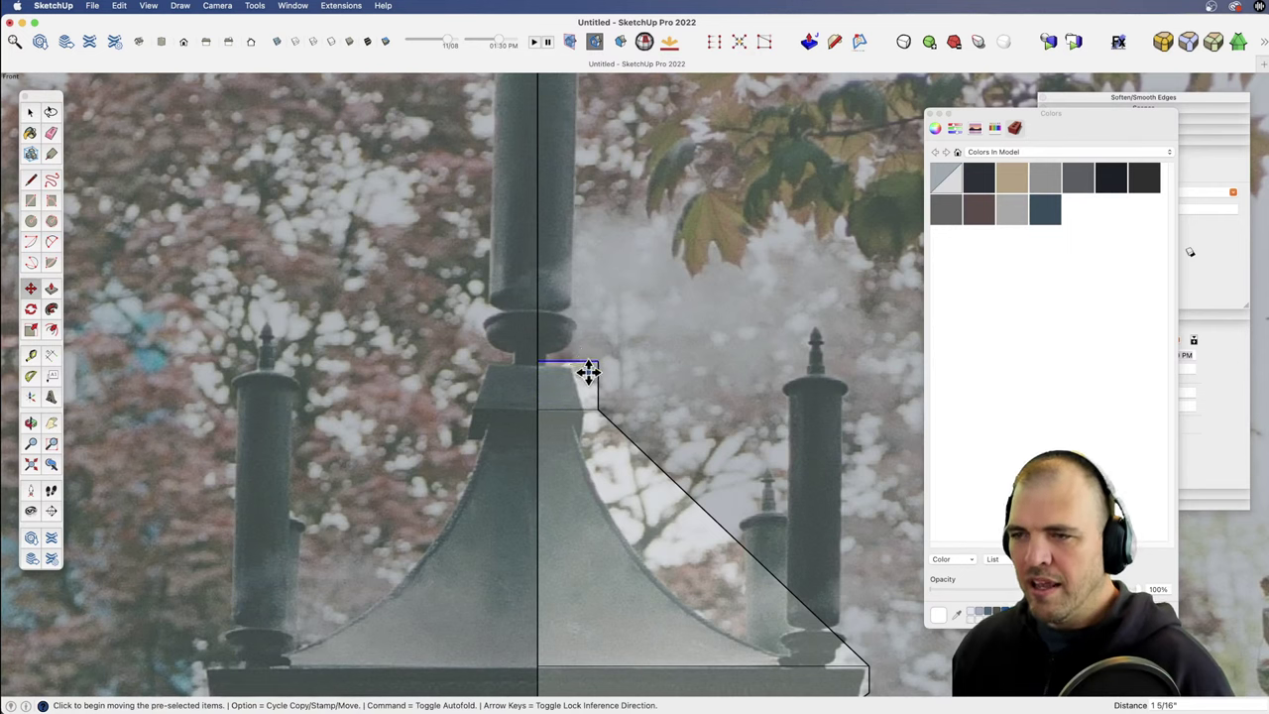
Step: Draw a concave arc from the roof cap block's underside to the eave's top edge along the curved roof
key("z")
key("space")
left_click(570, 387)
key("m")
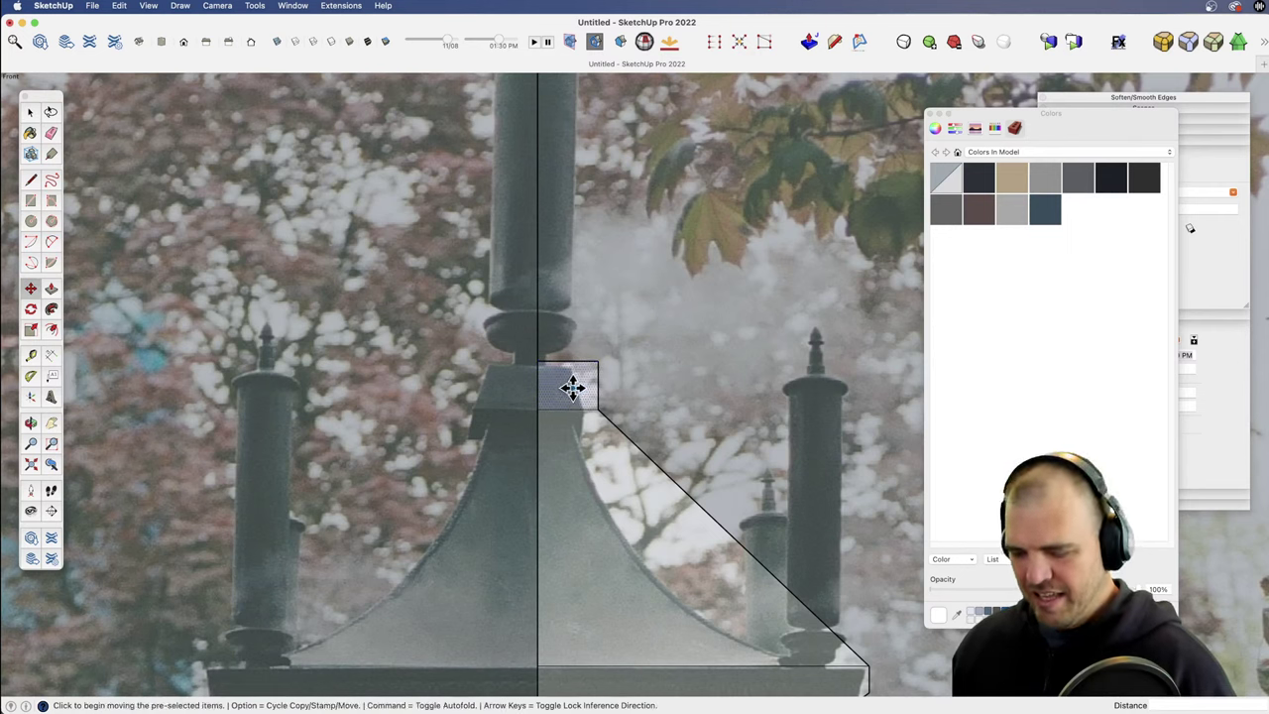
middle_click_drag(588, 421, 555, 287, "shift")
key("z")
left_click_drag(591, 394, 566, 333)
key("a")
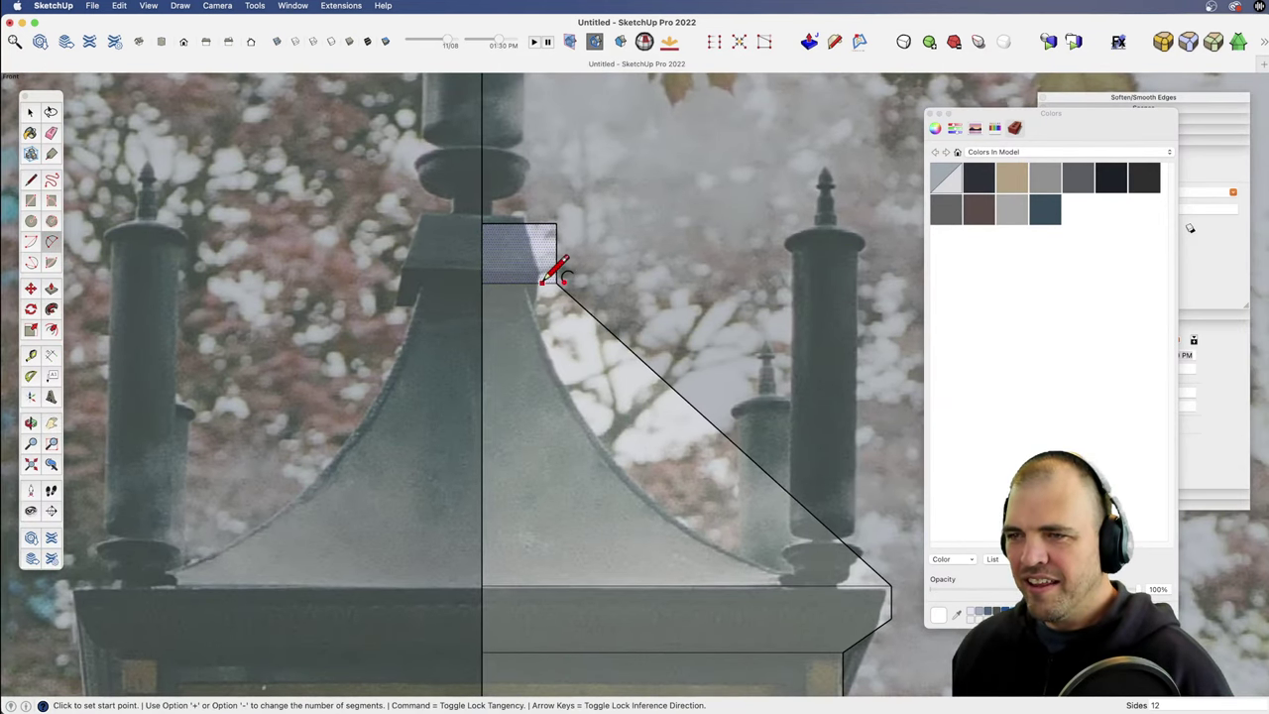
left_click(543, 284)
left_click(861, 585)
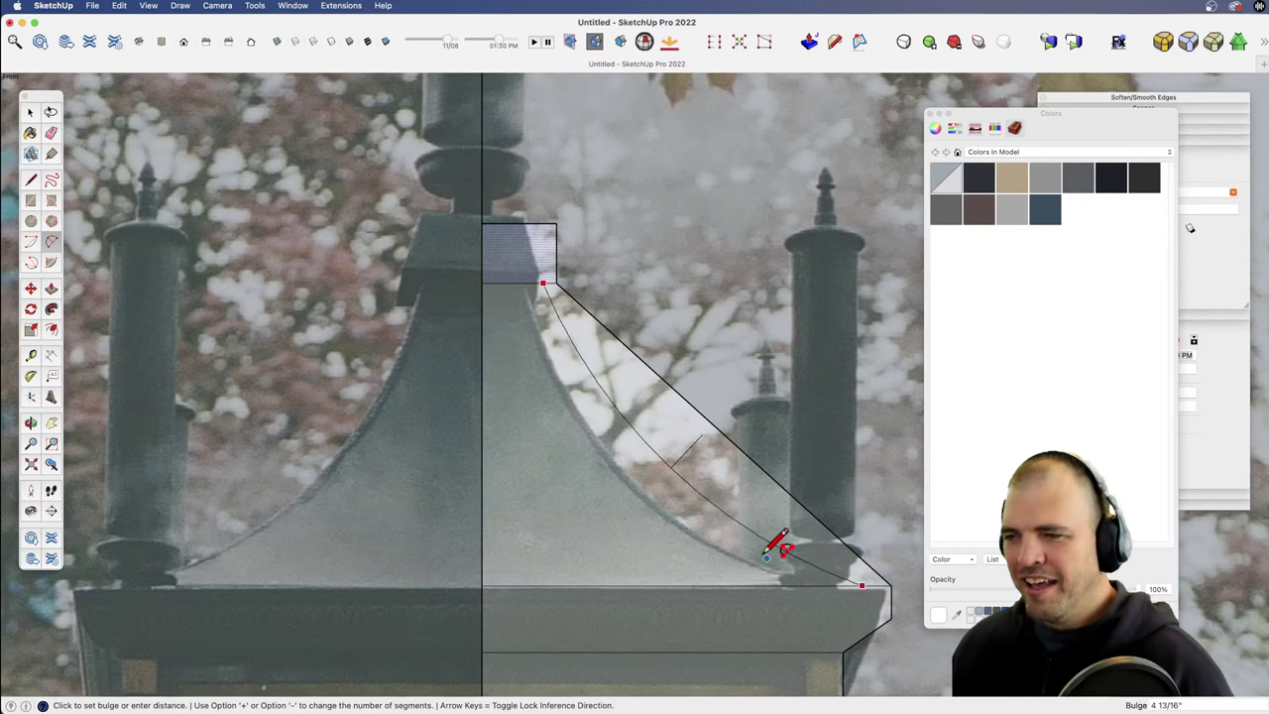
left_click(709, 524)
Step: Erase the straight diagonal roof edge outside the arc
key("e")
left_click(744, 452)
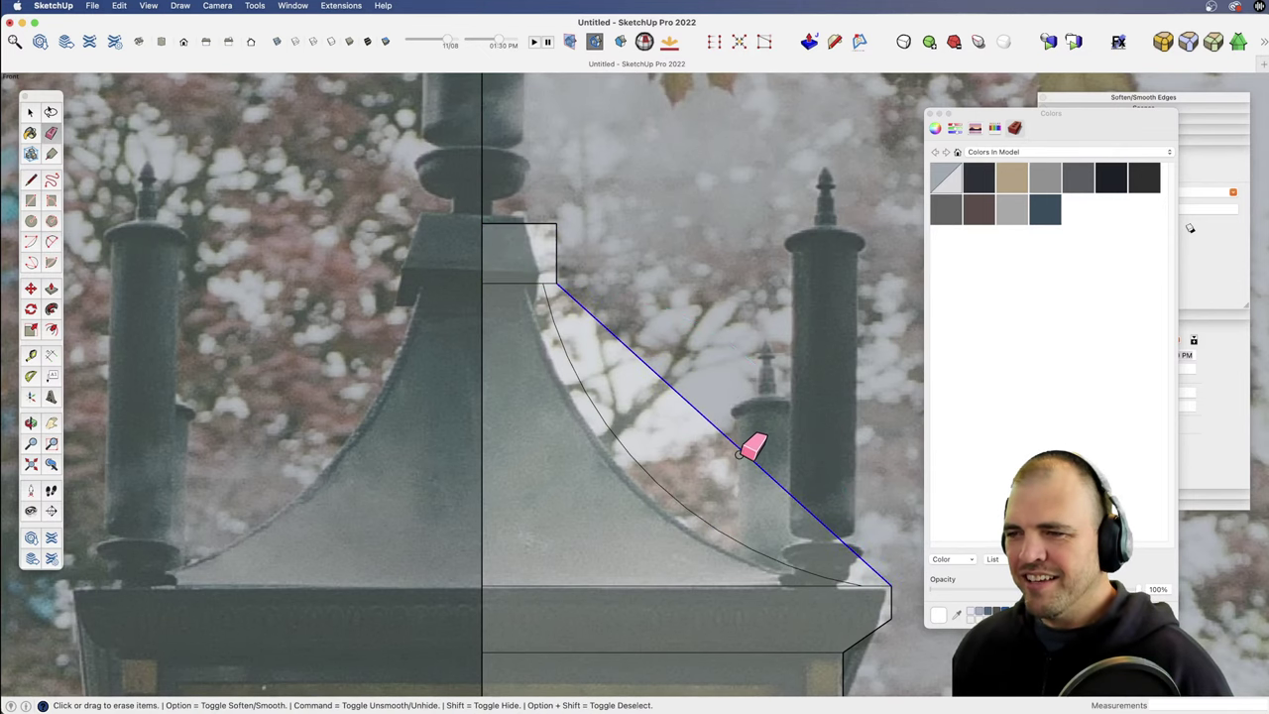
key("z")
mouse_move(593, 345)
left_mouse_down()
mouse_move(605, 436)
mouse_move(674, 365)
left_mouse_up()
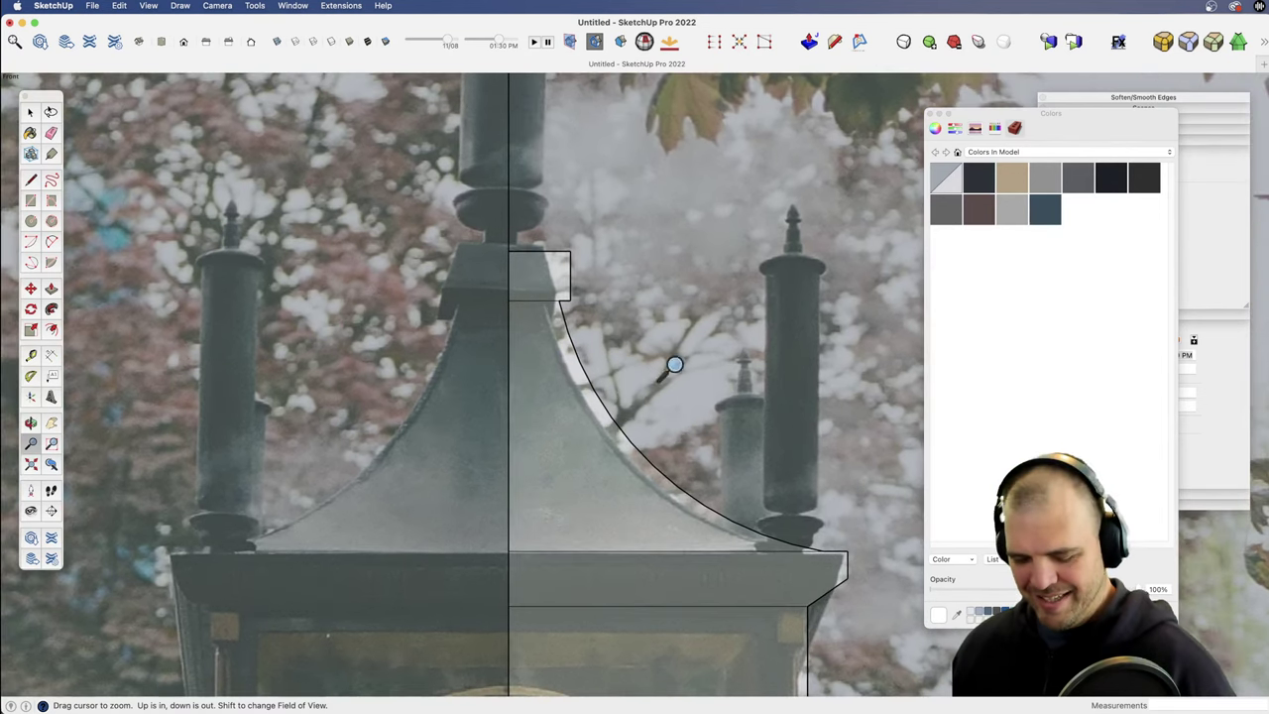
Step: Undo the erasing of the diagonal roof edge and erase the traced roof arc
key("super+z")
key("h")
mouse_move(764, 513)
left_mouse_down()
mouse_move(681, 453)
mouse_move(721, 368)
left_mouse_up()
key("e")
left_click(652, 463)
key("h")
Step: Draw a short vertical line up from the eave's outer end and join it to the cap block's underside with an arc bulging about 7 5/8"
key("z")
scroll(720, 368, "up", 1)
key("l")
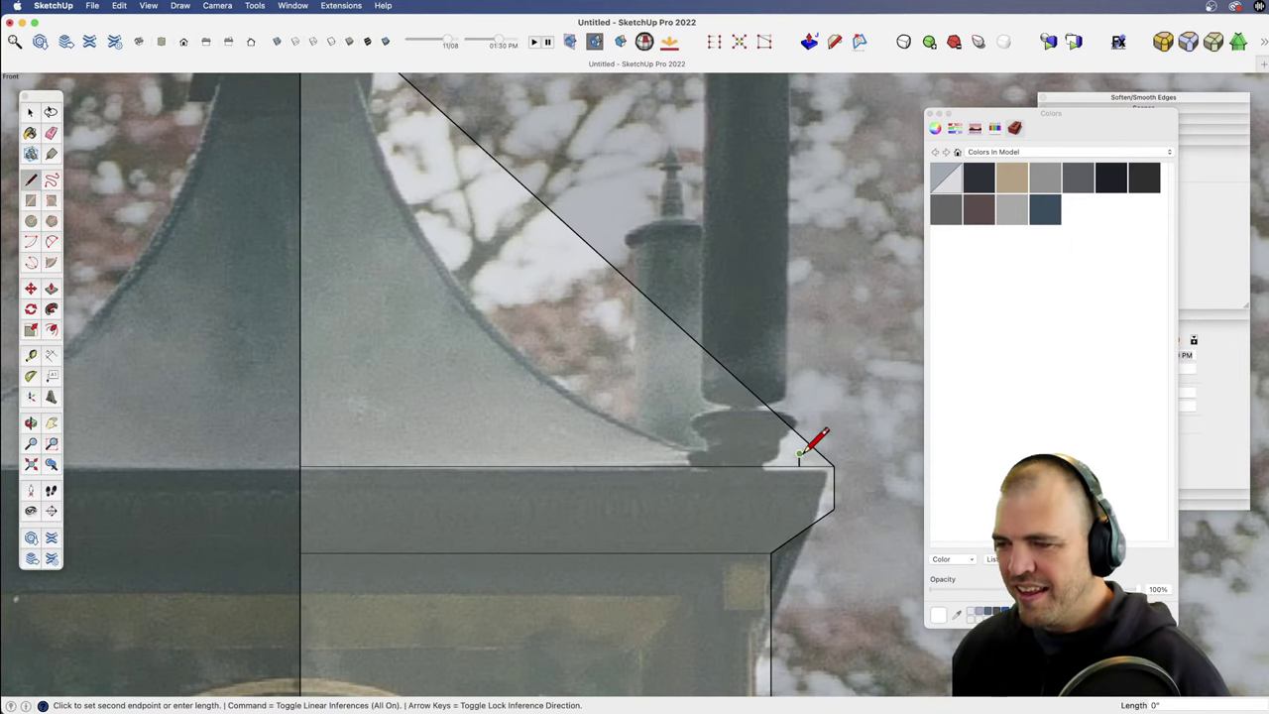
key("z")
left_click_drag(813, 446, 784, 540)
scroll(784, 540, "down", 2)
key("a")
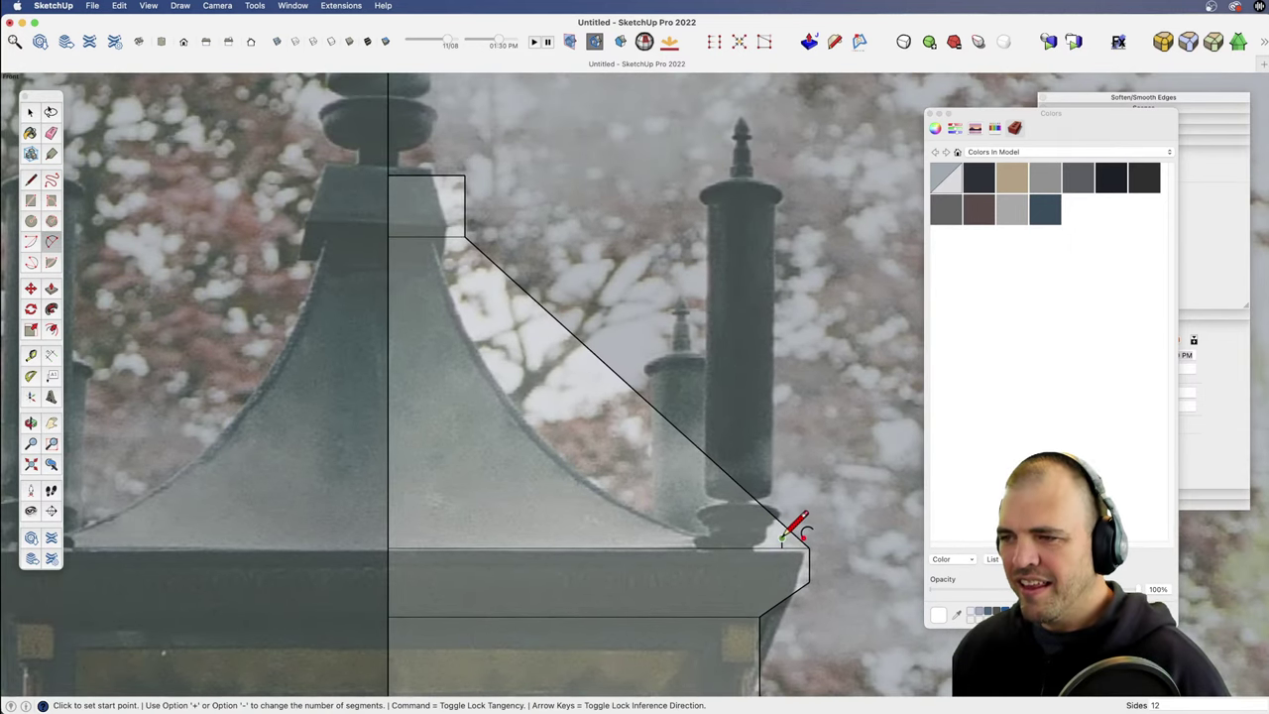
left_click(782, 539)
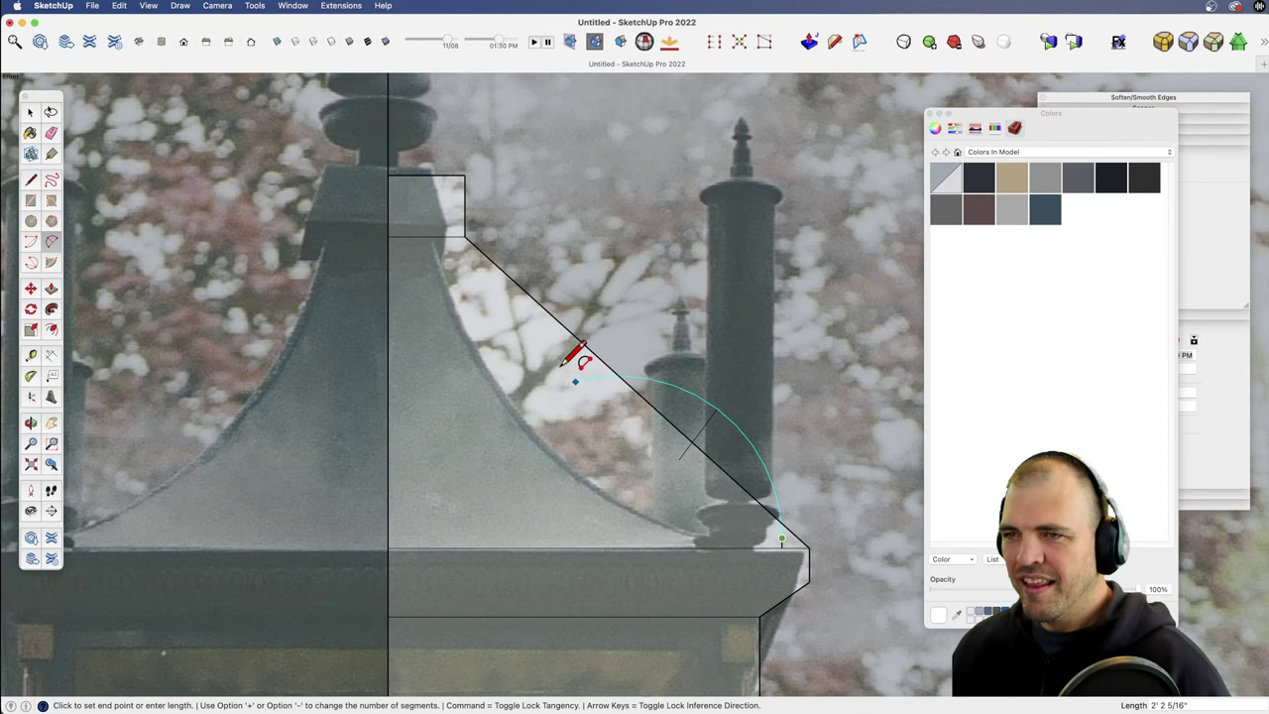
left_click(452, 234)
left_click(540, 389)
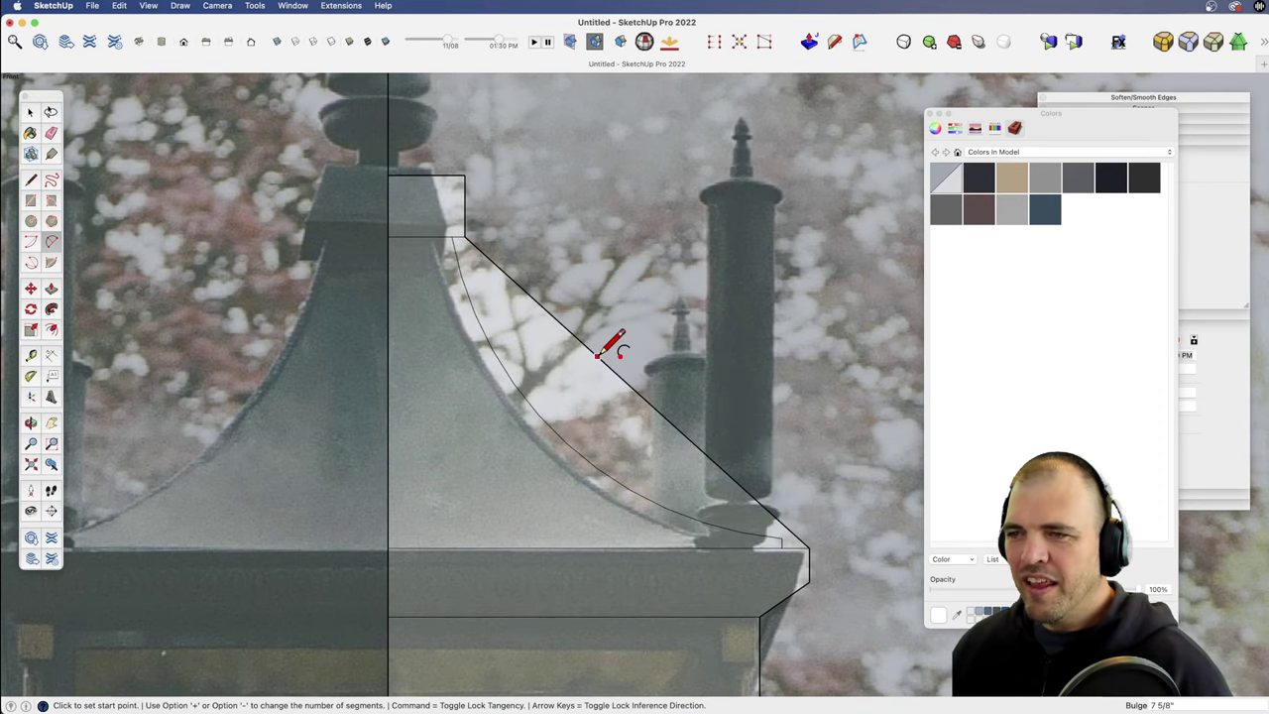
Step: Draw a tall rectangle from the centre line over half of the central chimney shaft, about 5 3/8" wide
key("z")
left_click_drag(717, 382, 561, 582)
key("h")
left_click_drag(584, 399, 585, 248)
key("z")
key("h")
left_click_drag(564, 290, 617, 421)
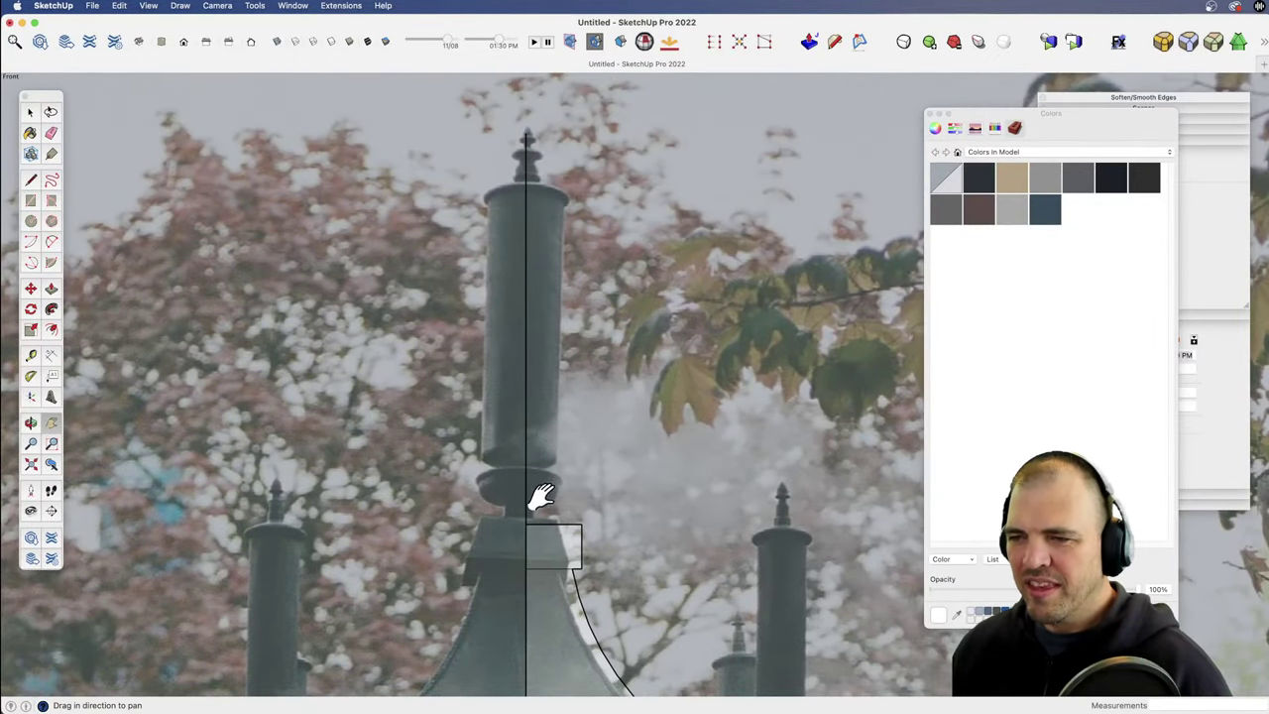
key("r")
left_click(525, 448)
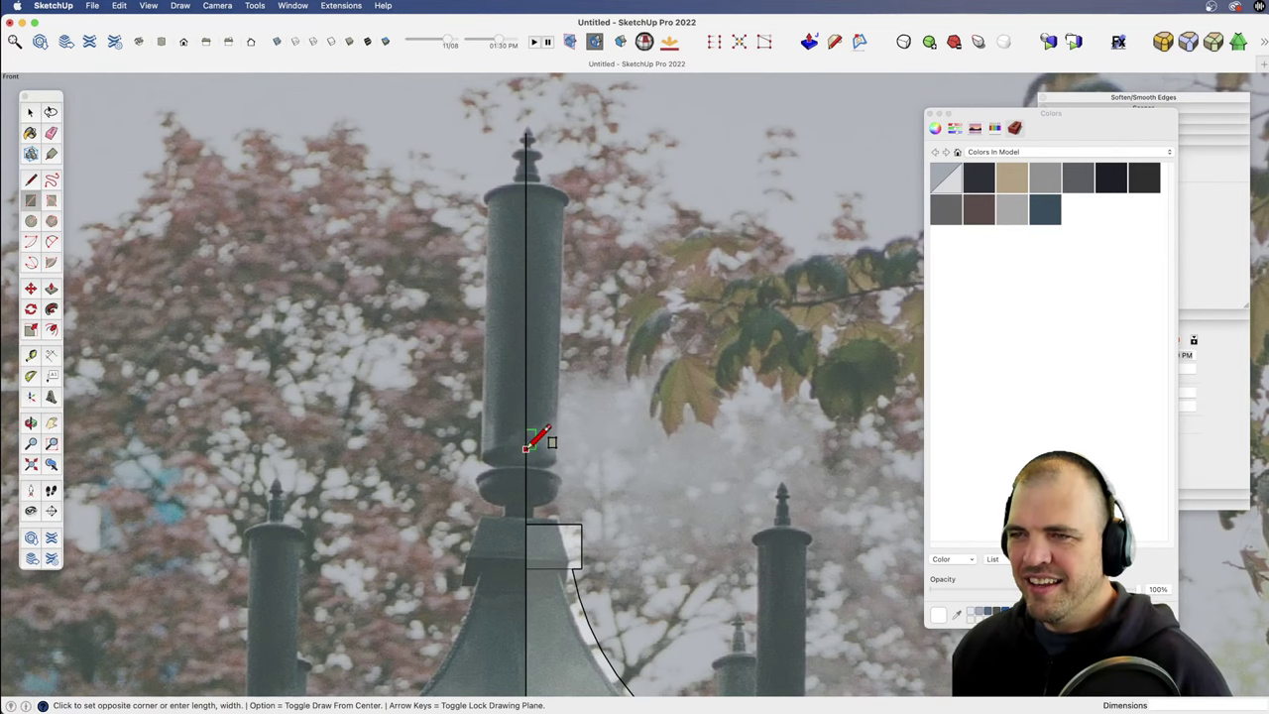
left_click(564, 191)
Step: Draw a rectangle about 5 3/8" wide and 7 3/32" tall directly below the shaft rectangle, reaching the centre line
key("h")
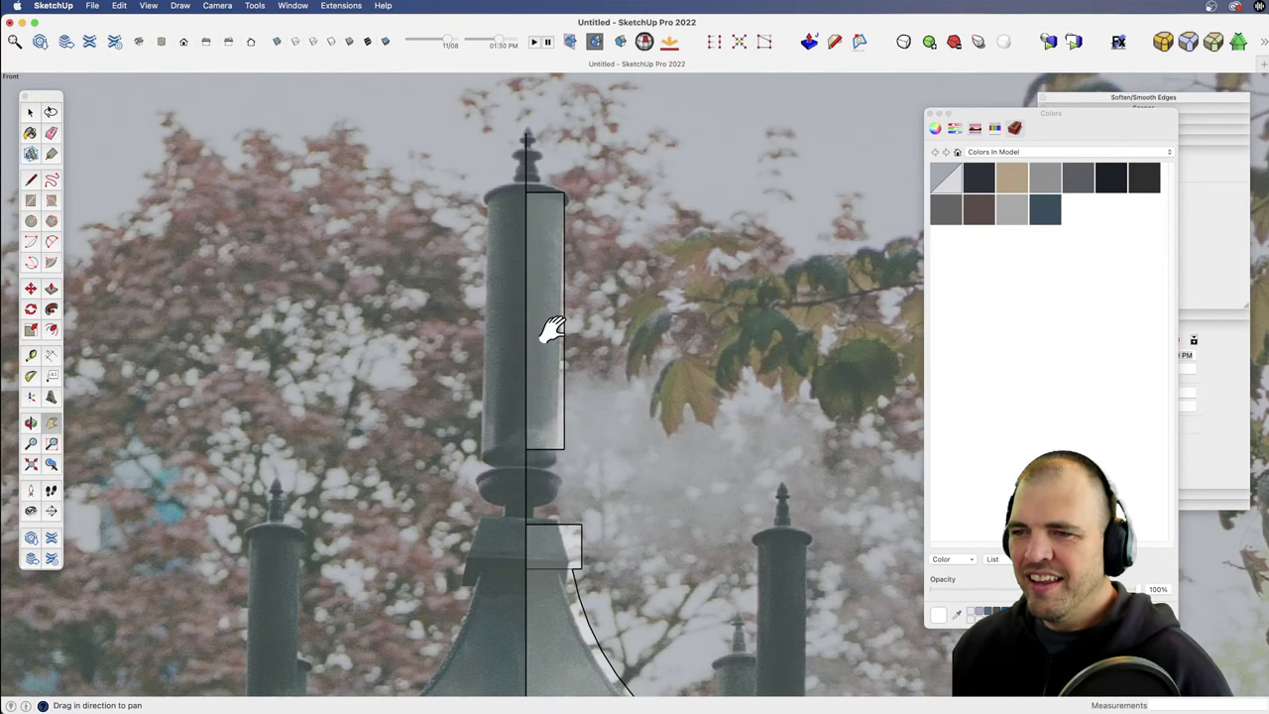
left_click_drag(550, 393, 603, 192)
key("z")
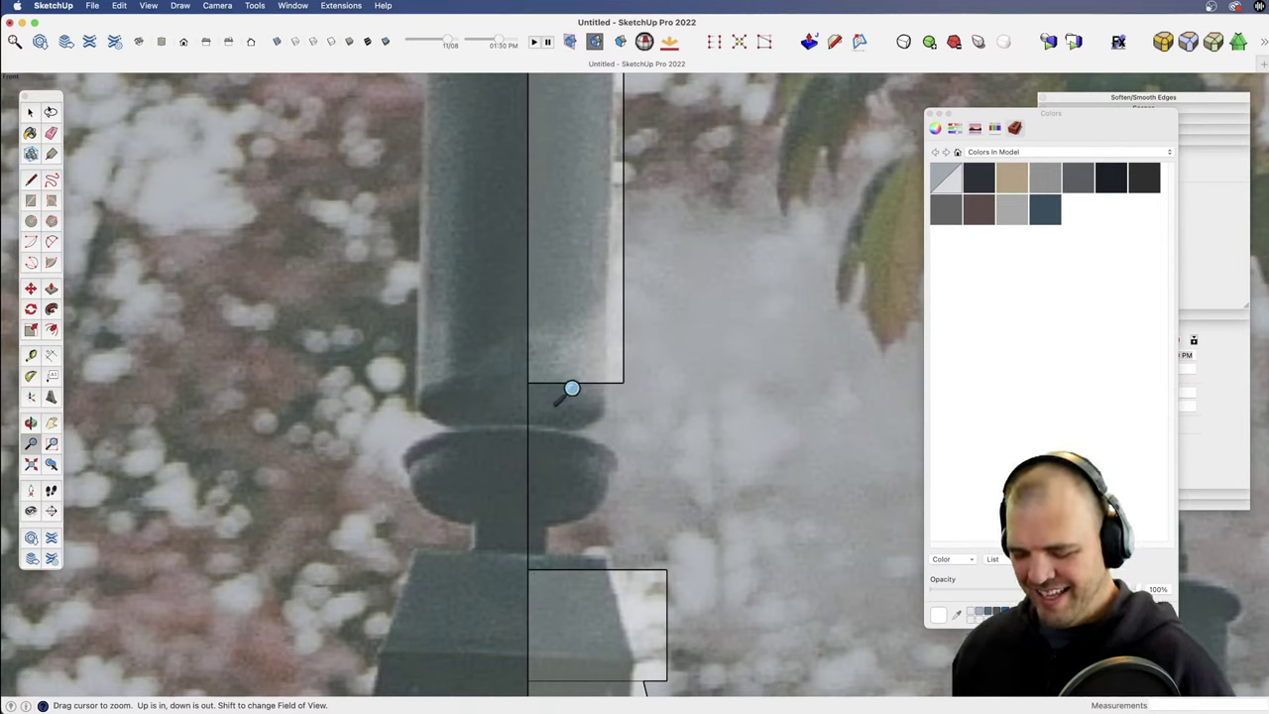
key("r")
left_click(624, 381)
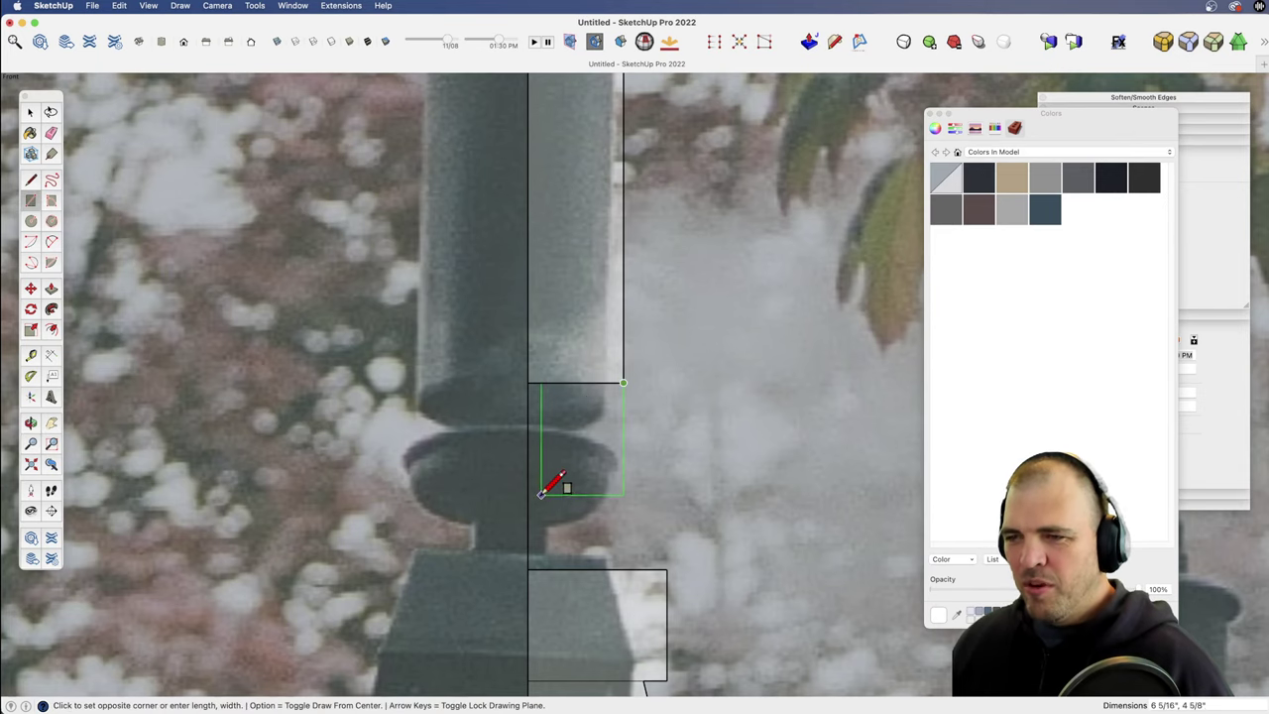
left_click(530, 508)
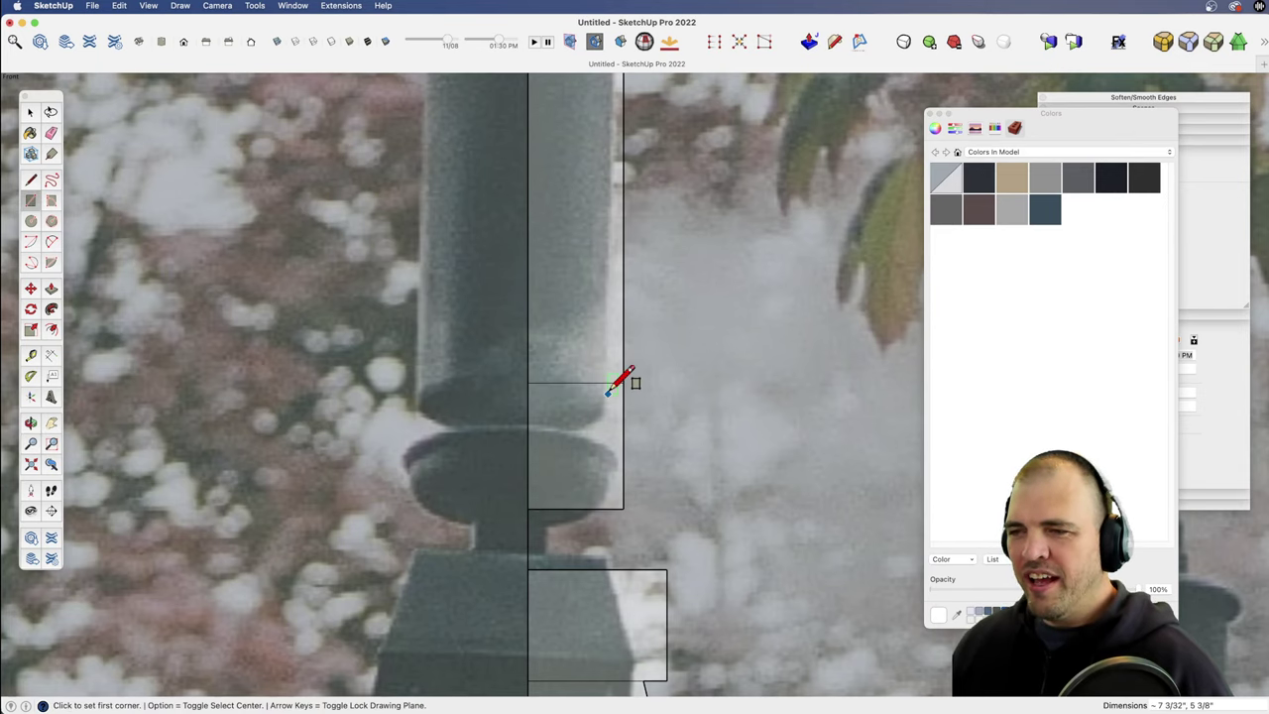
Step: Draw a thin cap rectangle about 6 5/8" wide and 1 9/16" tall on top of the shaft rectangle from the centre line
key("z")
left_click_drag(603, 287, 586, 586)
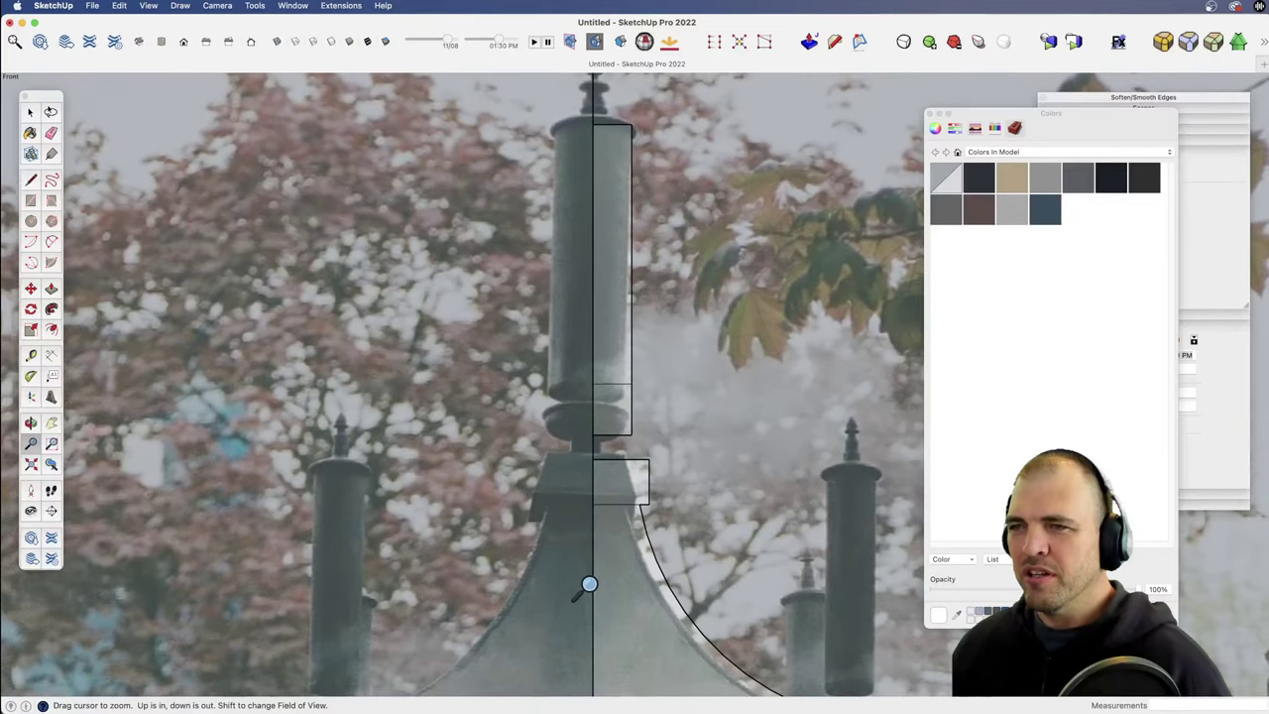
middle_click_drag(608, 335, 632, 578, "shift")
left_click_drag(631, 578, 616, 311)
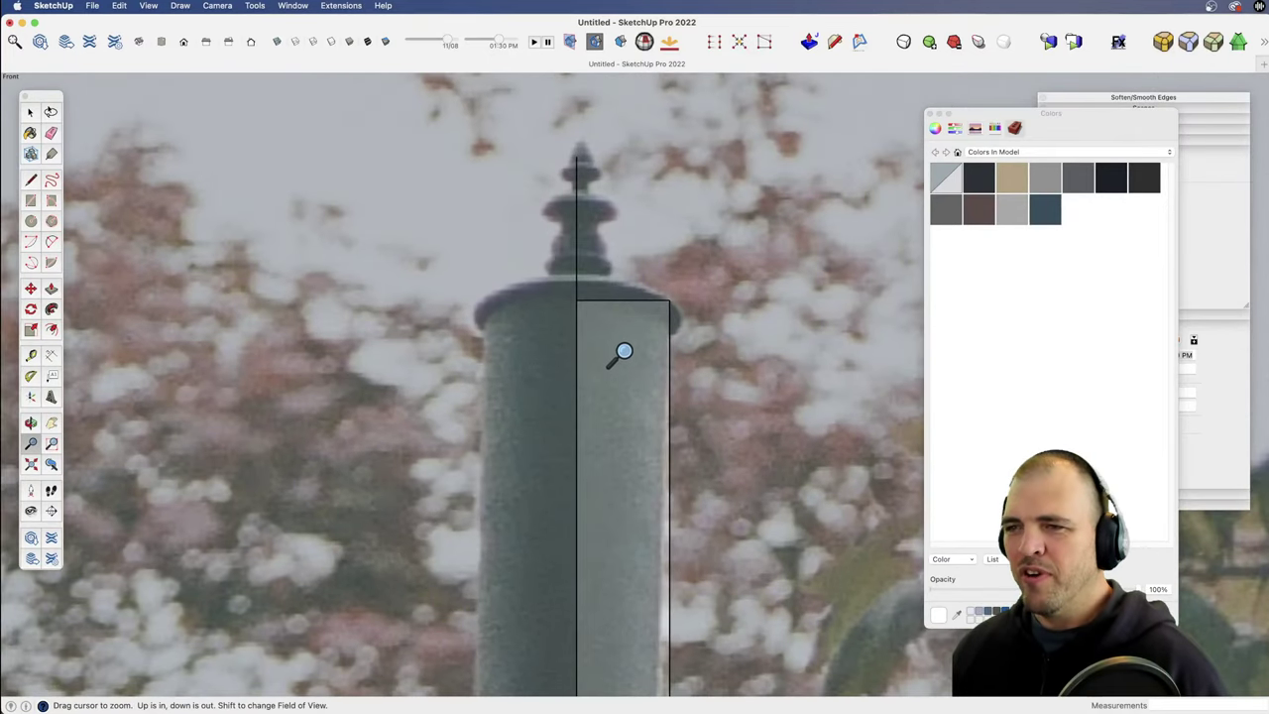
key("r")
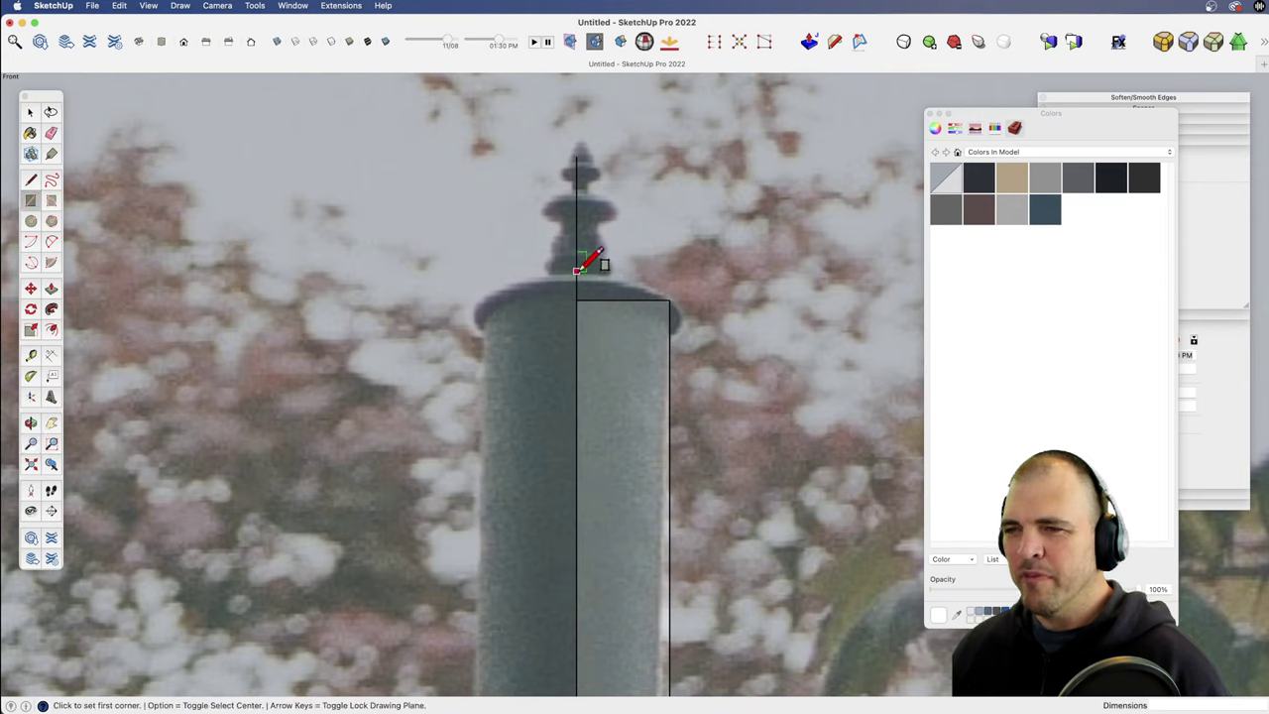
left_click(576, 272)
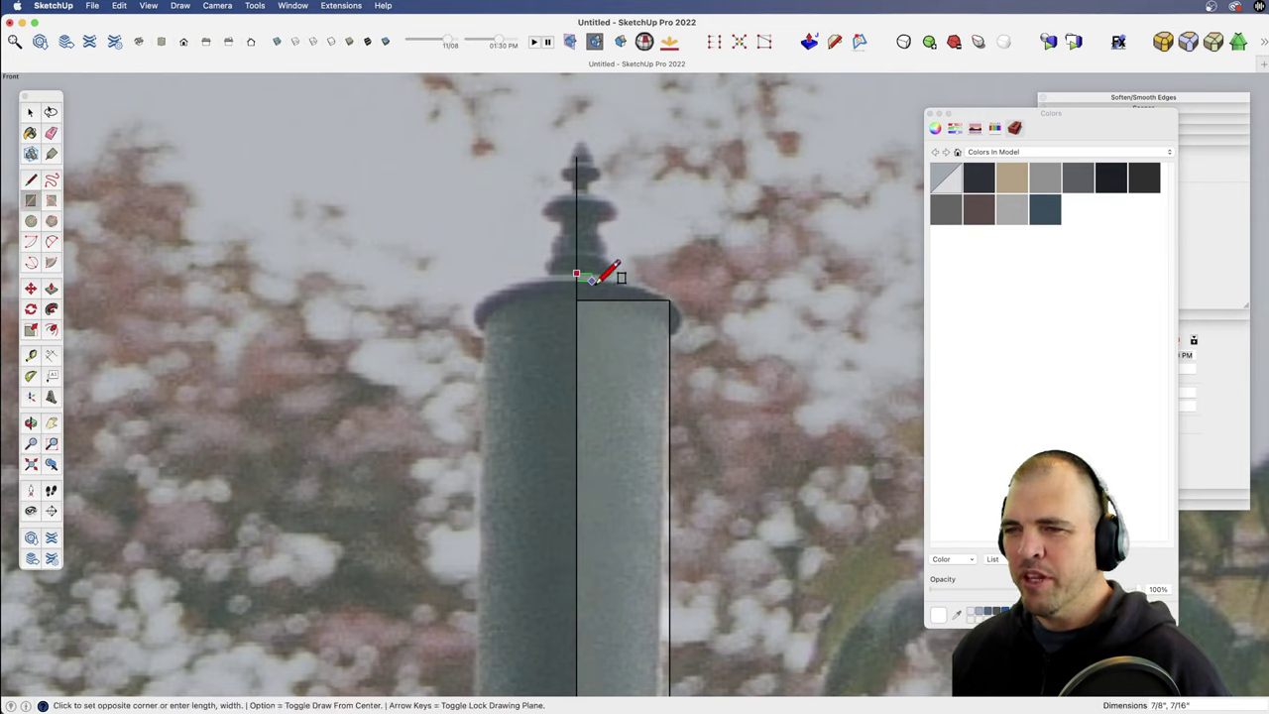
left_click(692, 298)
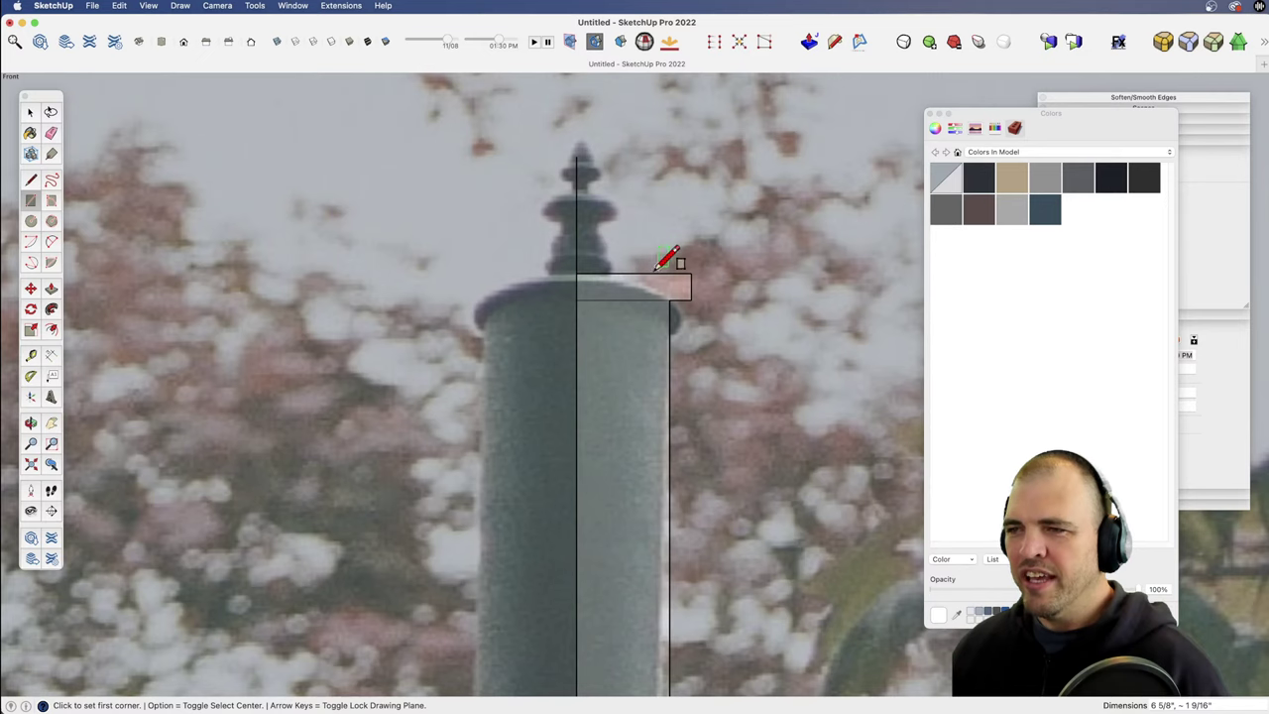
key("z")
left_click_drag(646, 382, 667, 256)
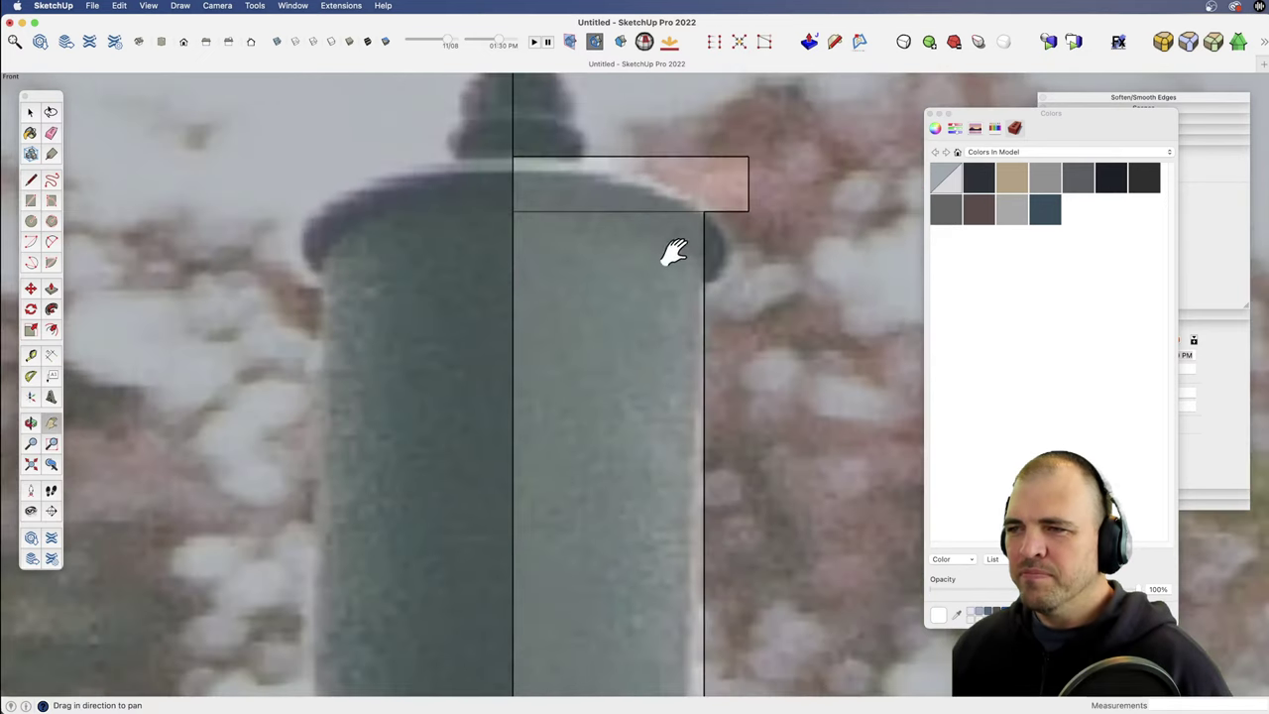
middle_click_drag(670, 254, 637, 409, "shift")
left_click_drag(622, 486, 619, 387)
key("a")
left_click(710, 363)
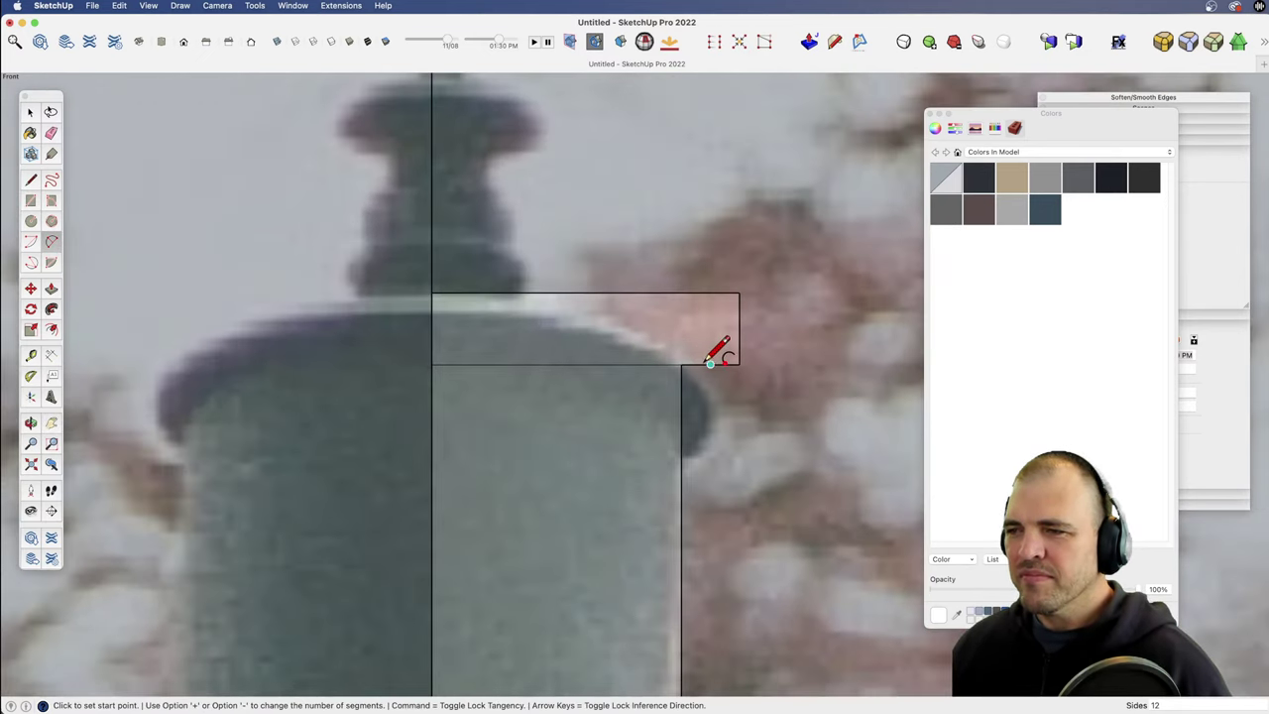
key("space")
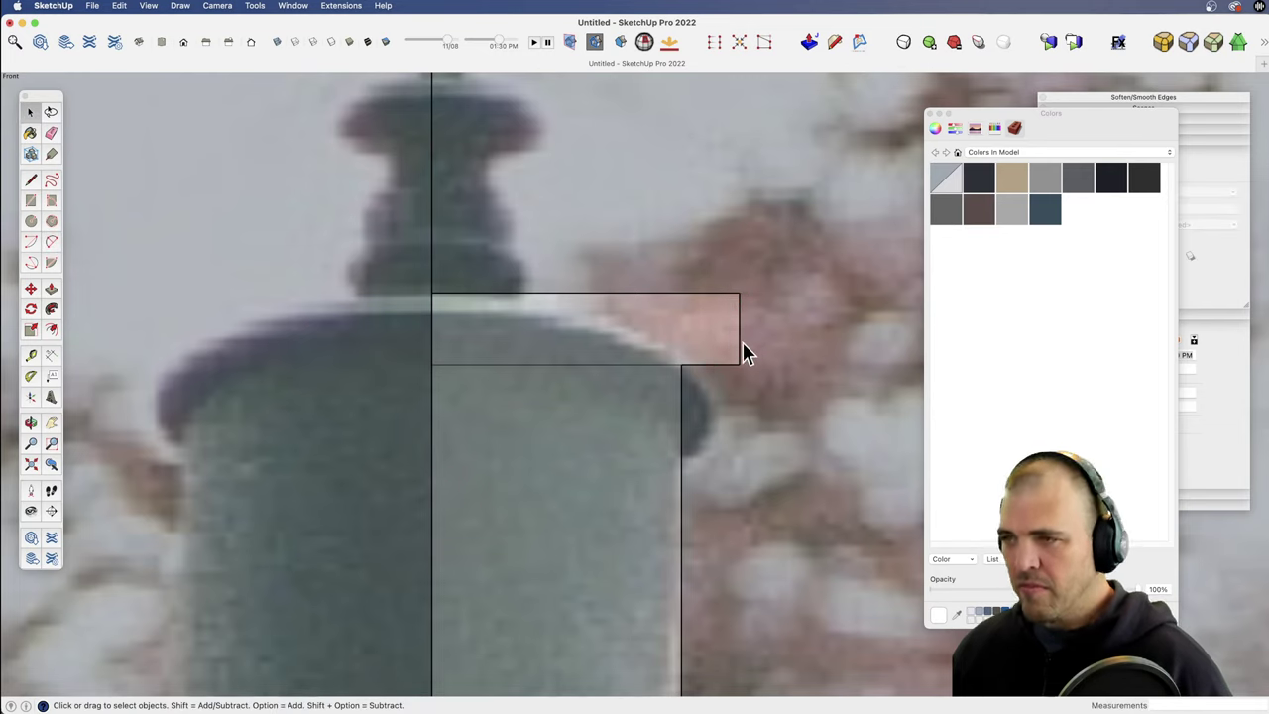
Step: Move the cap rectangle's outer vertical edge farther outward from the centre line
left_click_drag(727, 266, 764, 433)
key("m")
left_click(707, 326)
left_click(756, 331)
Step: Round the cap's outer end with a semicircular arc and erase the leftover top and side edges outside it
key("a")
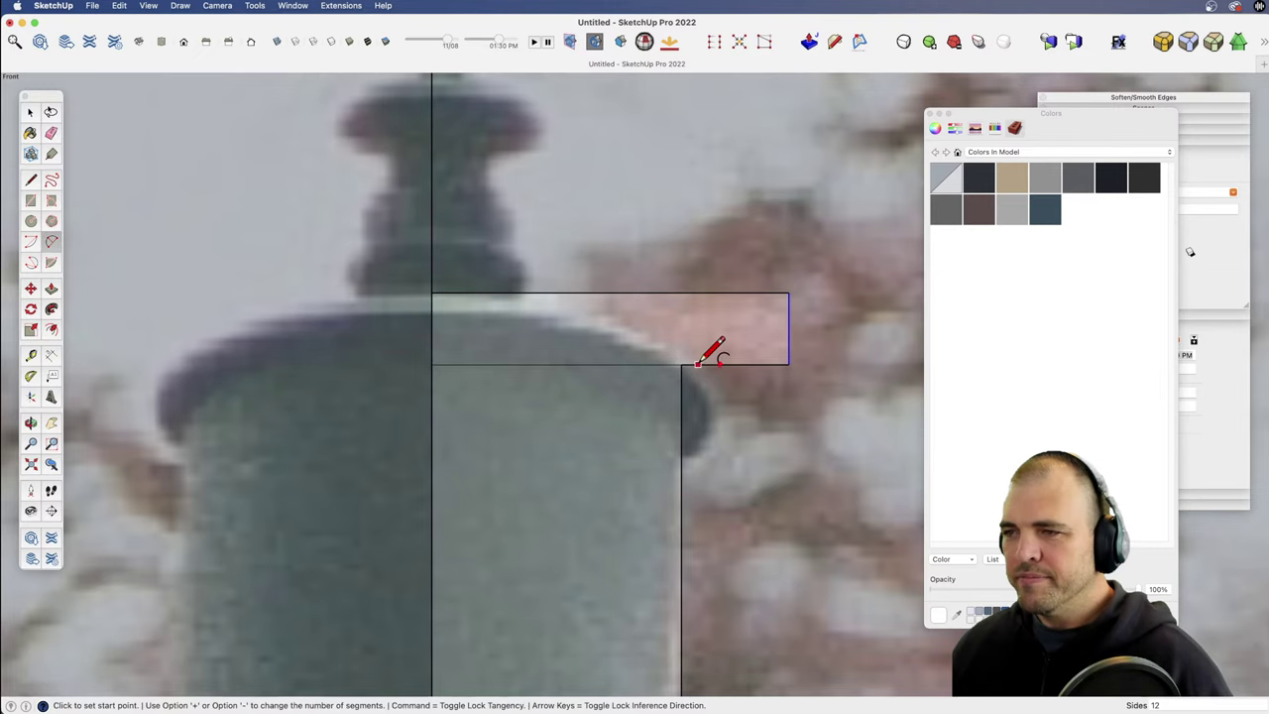
left_click(696, 363)
double_click(698, 292)
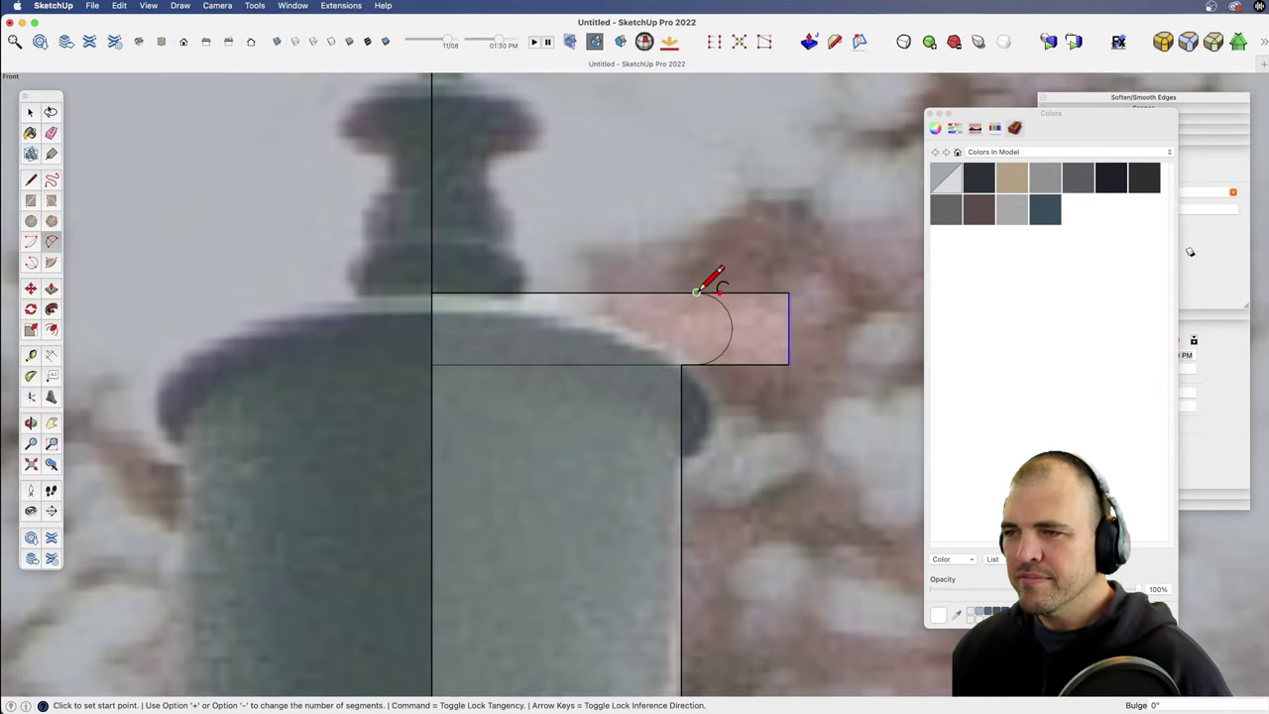
key("e")
left_click_drag(772, 289, 761, 380)
key("z")
left_click_drag(685, 354, 727, 400)
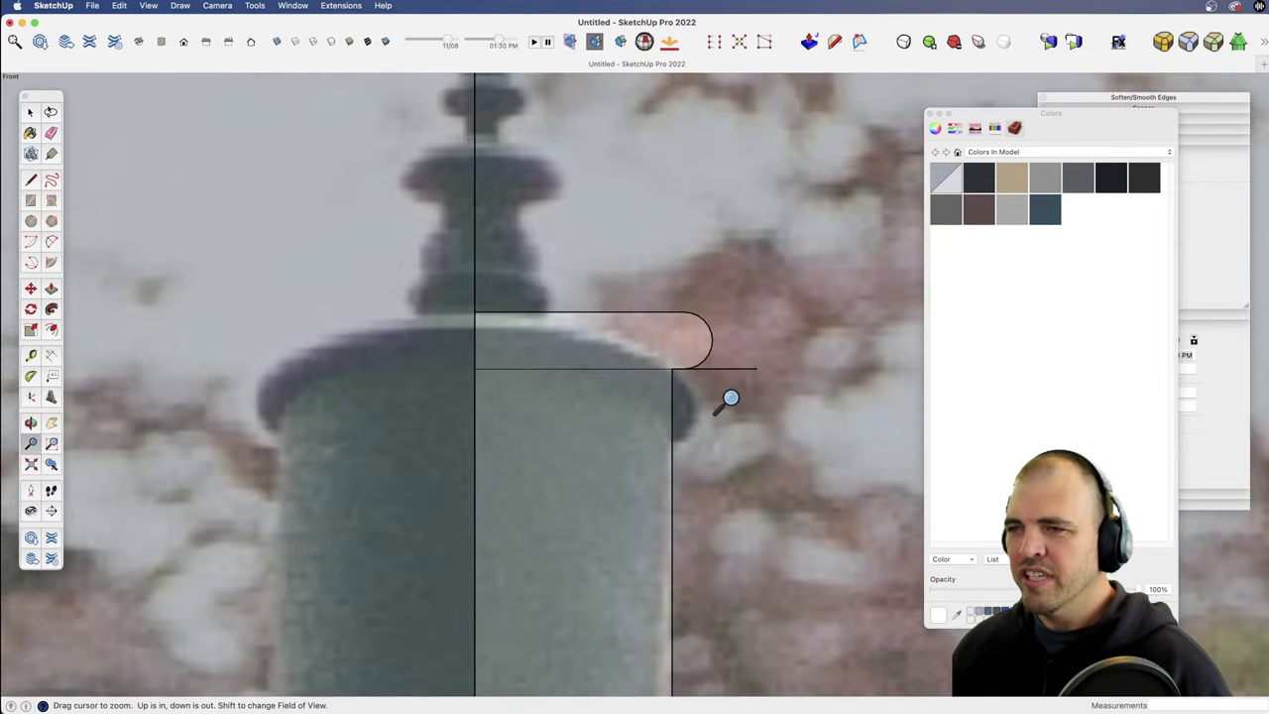
Step: Draw a horizontal line from the centre line just below the shaft's base edge and join it to the shaft's outer corner with a tangent arc
left_click_drag(637, 410, 641, 180)
key("h")
left_click_drag(655, 485, 654, 257)
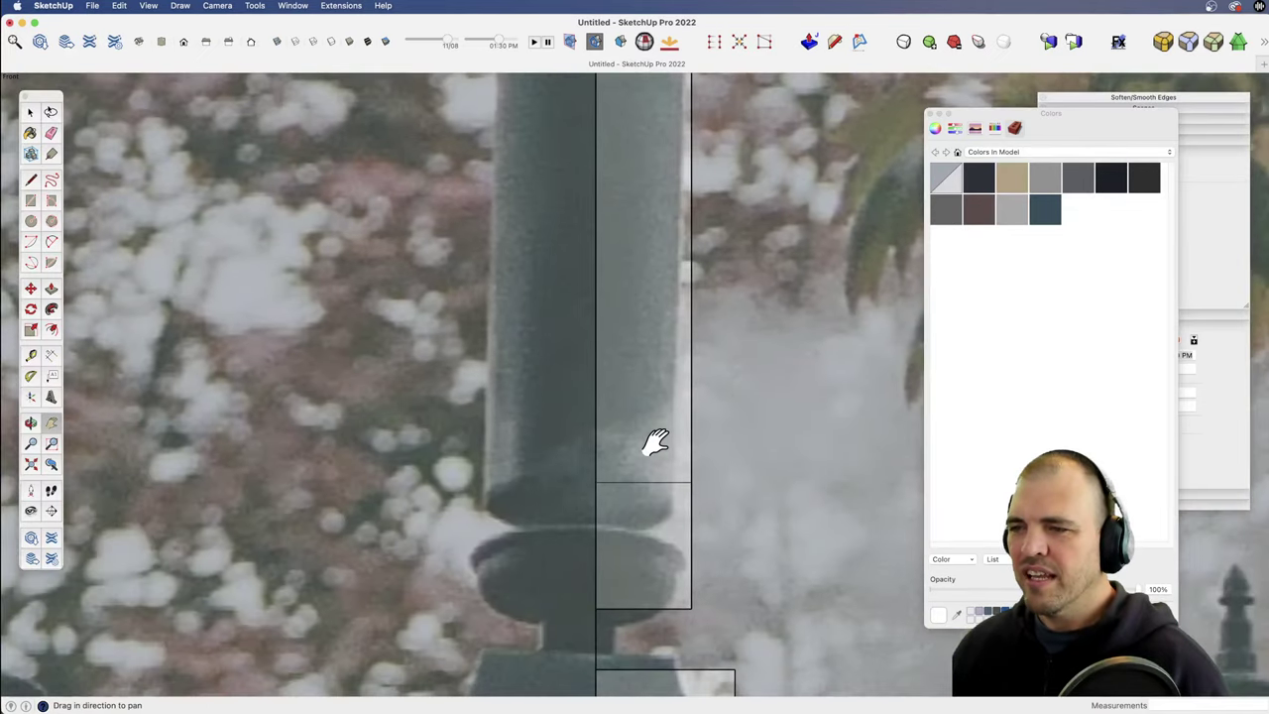
left_click_drag(654, 442, 636, 242)
key("z")
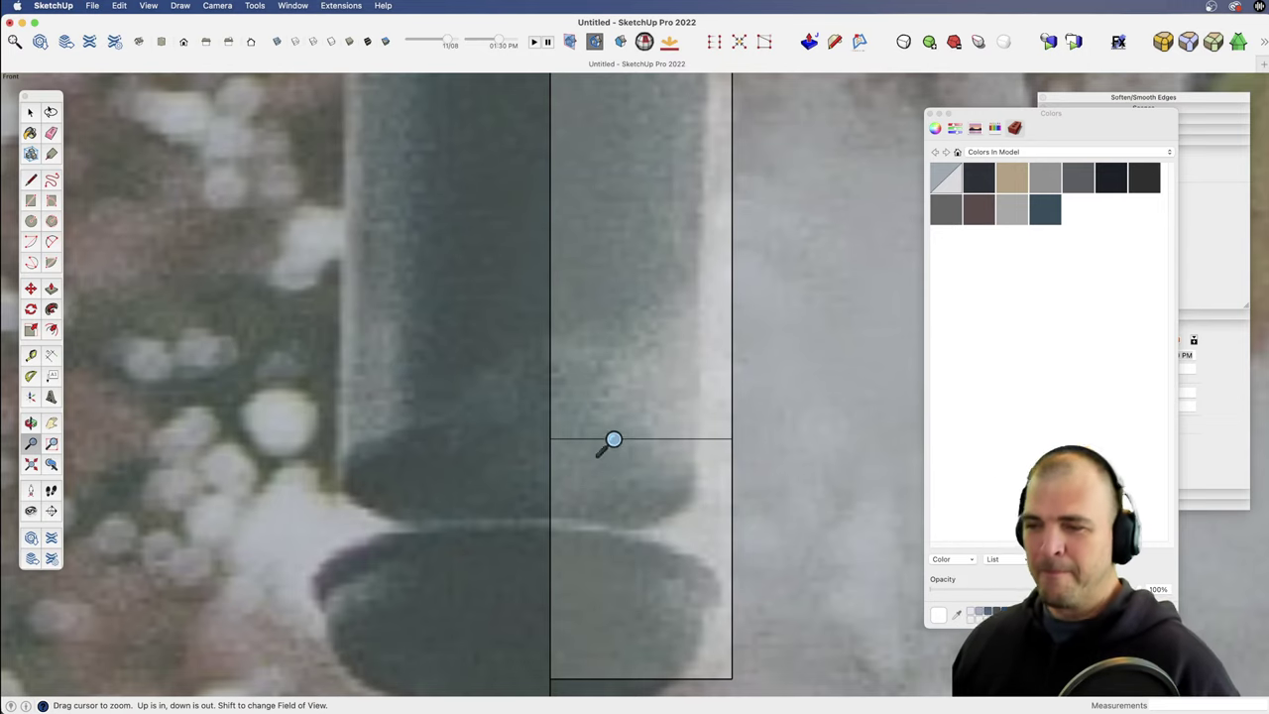
key("l")
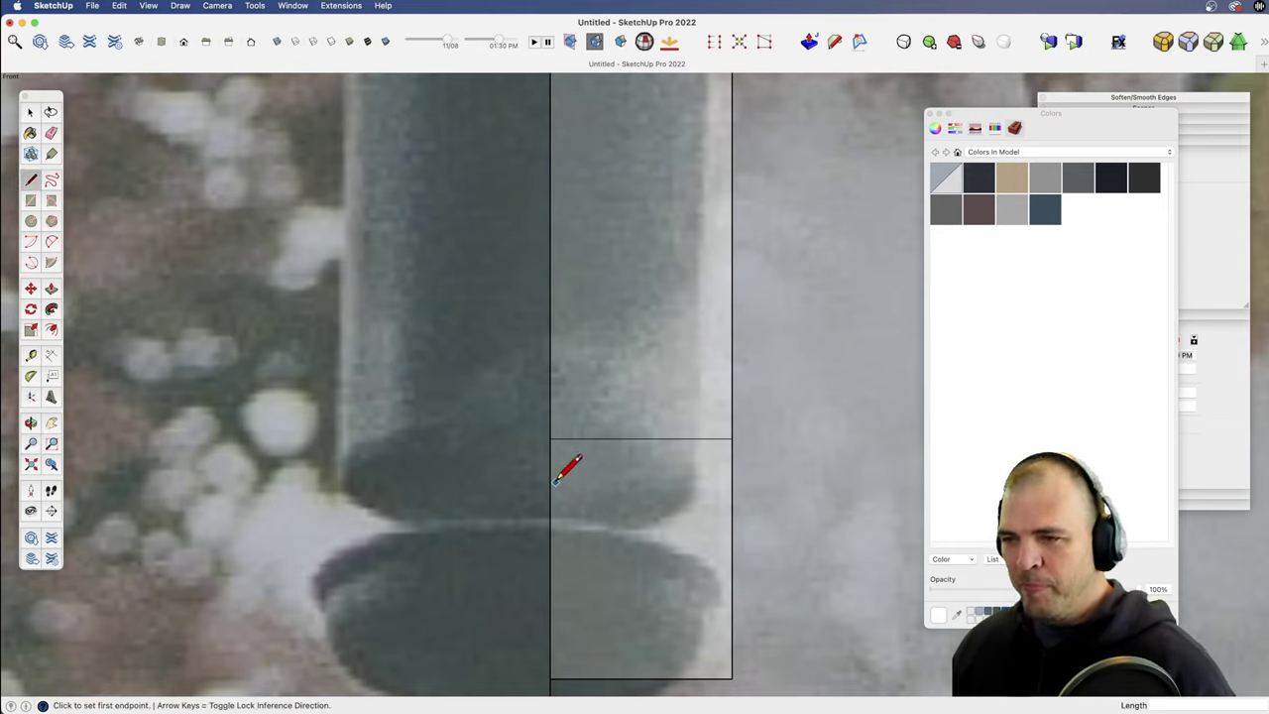
left_click(551, 486)
left_click(658, 485)
key("a")
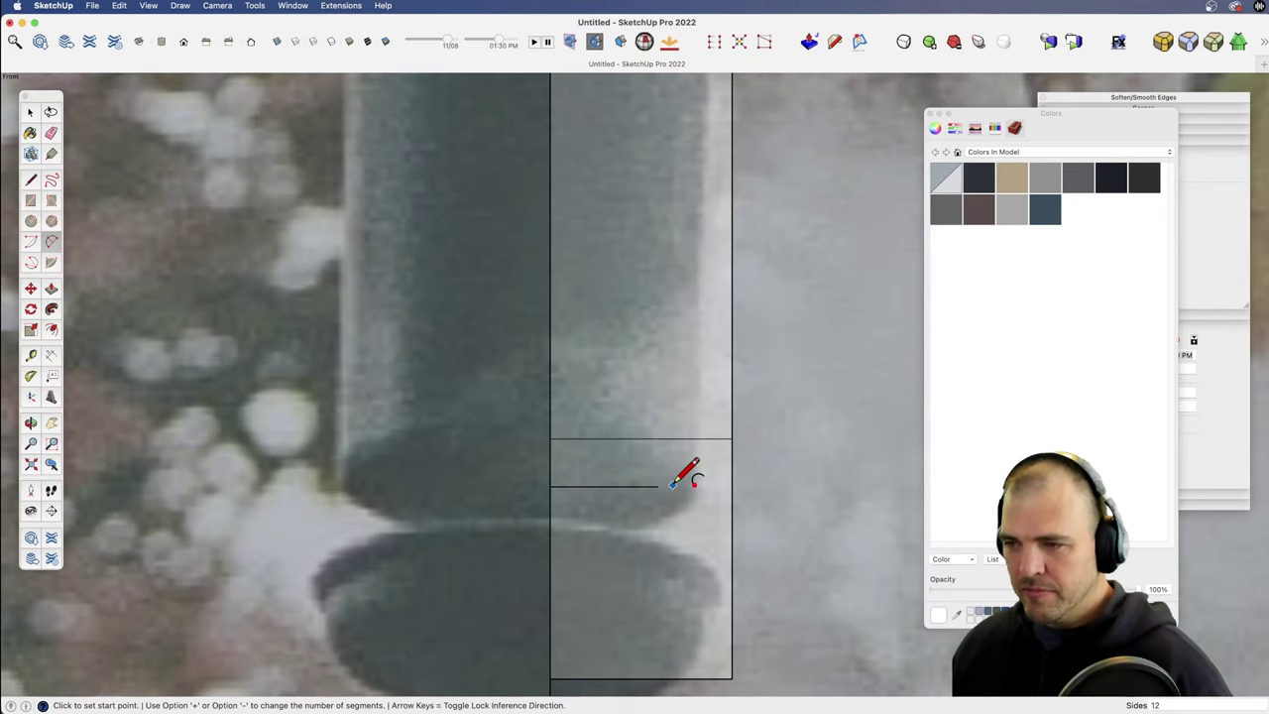
left_click(658, 486)
double_click(732, 437)
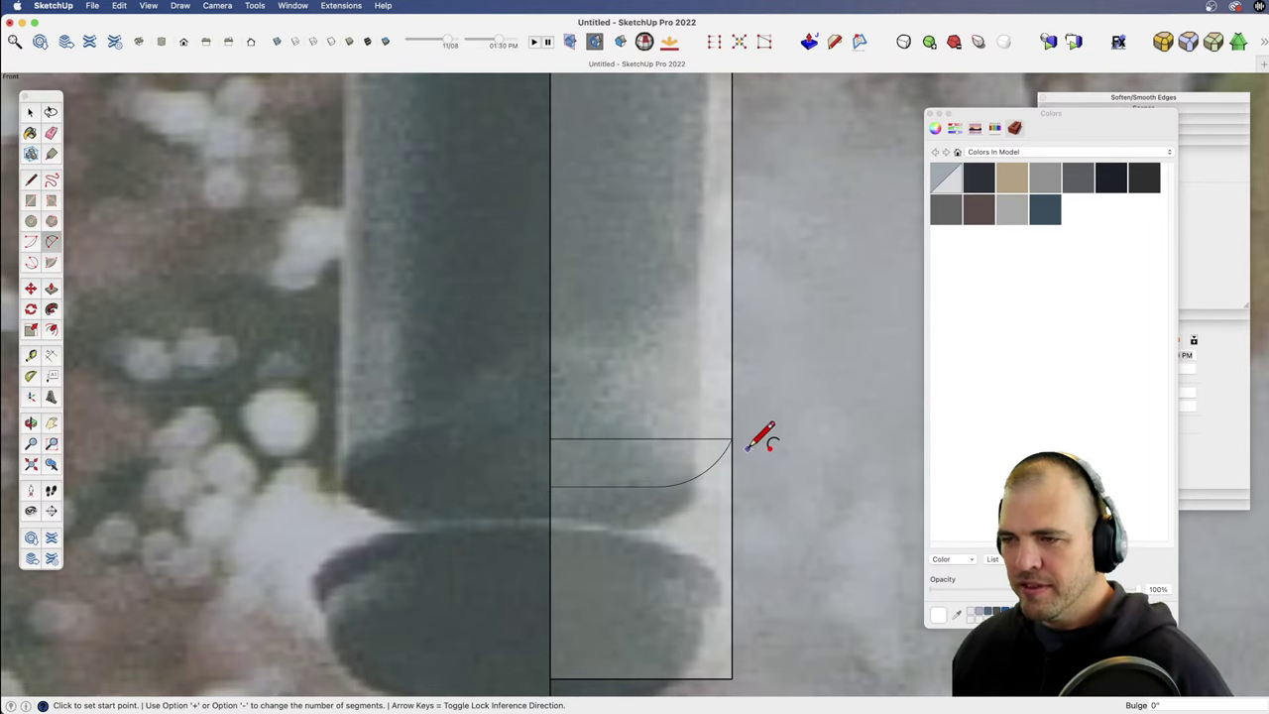
Step: Draw a short vertical line down from the line under the shaft's base, followed by a horizontal line about 1 1/16" outward
key("z")
left_click_drag(682, 493, 655, 559)
key("h")
middle_click_drag(657, 558, 657, 466, "shift")
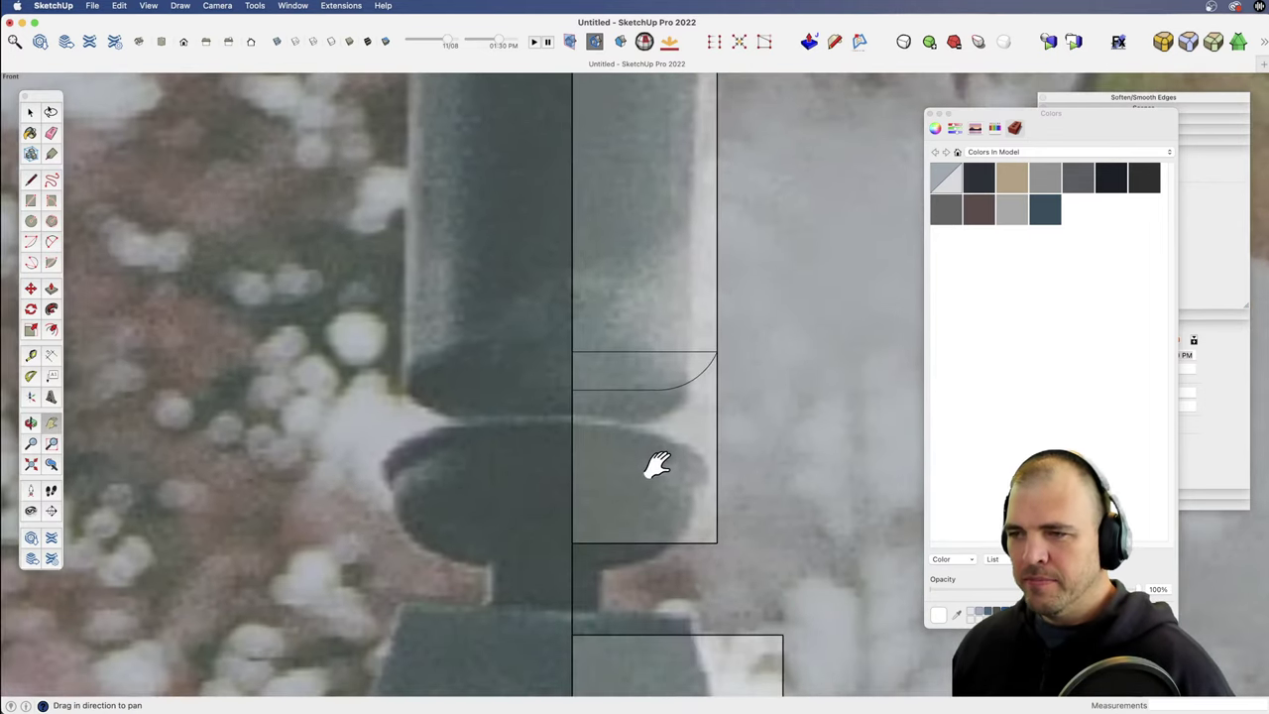
key("l")
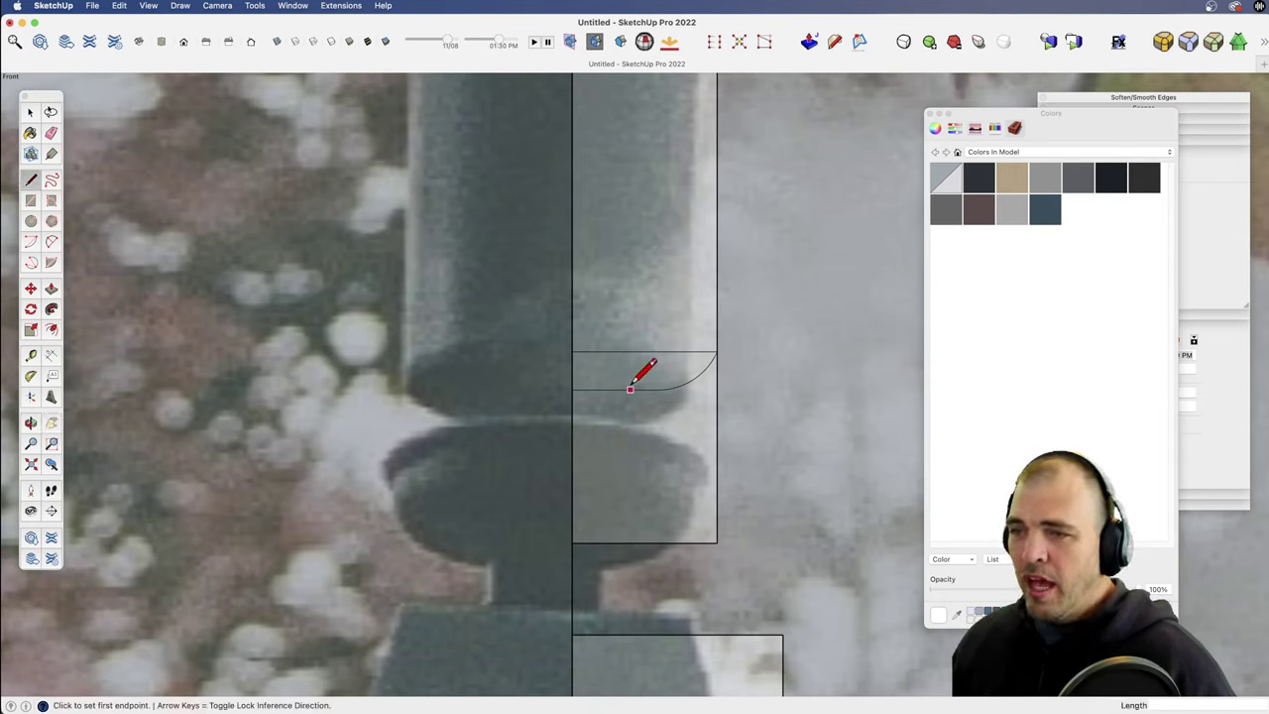
left_click(631, 389)
left_click(631, 414)
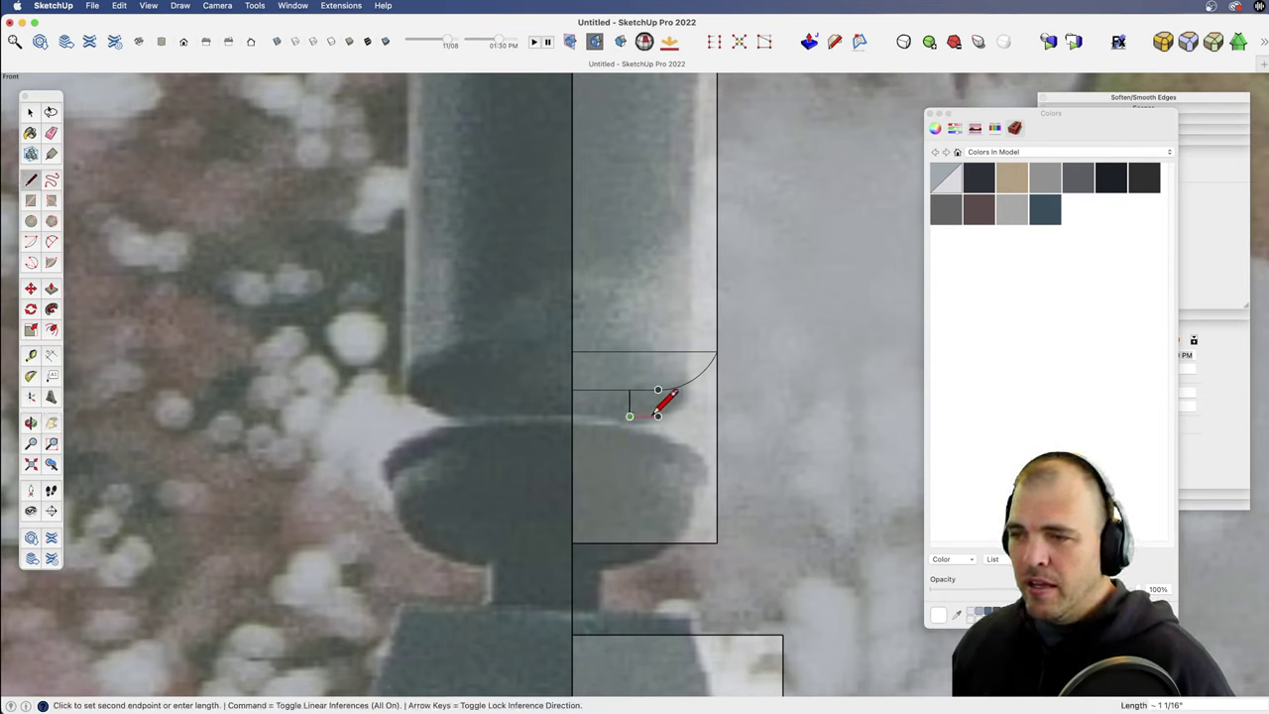
left_click(658, 415)
key("z")
left_click_drag(666, 473, 684, 377)
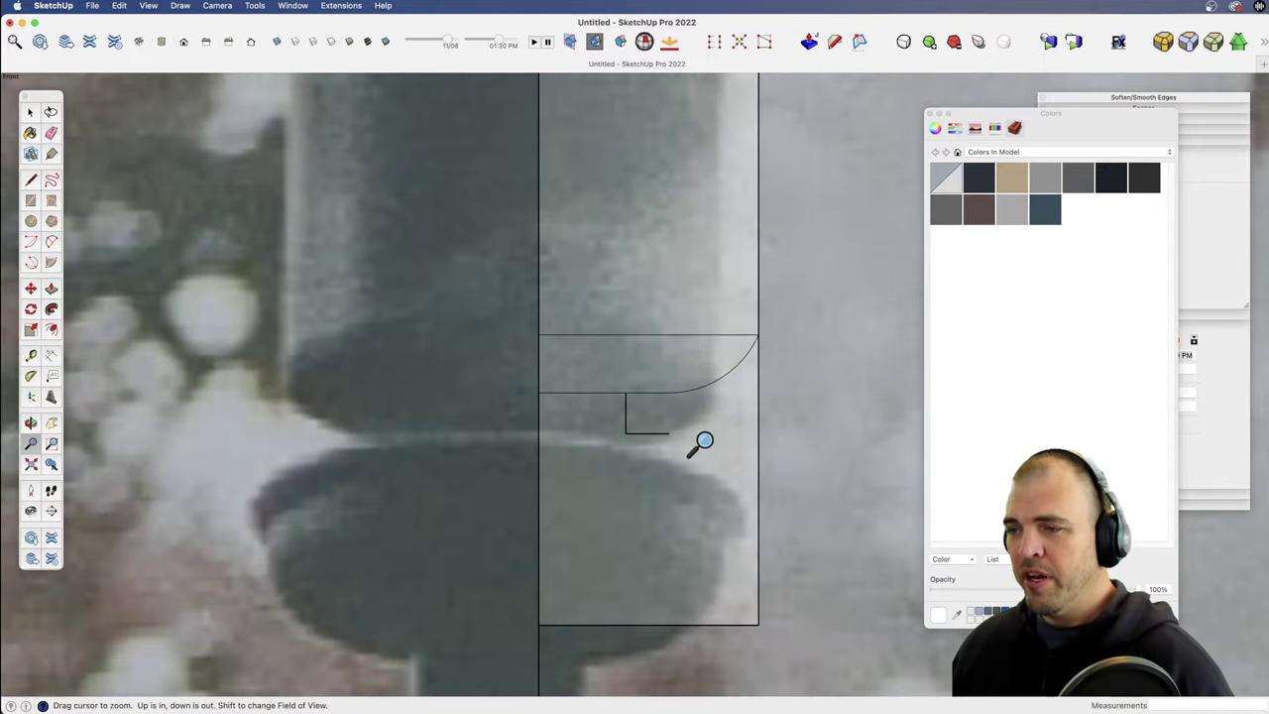
Step: Draw a tangent arc about 2 9/32" long from the short horizontal line's end down to the shaft's outer vertical edge
key("a")
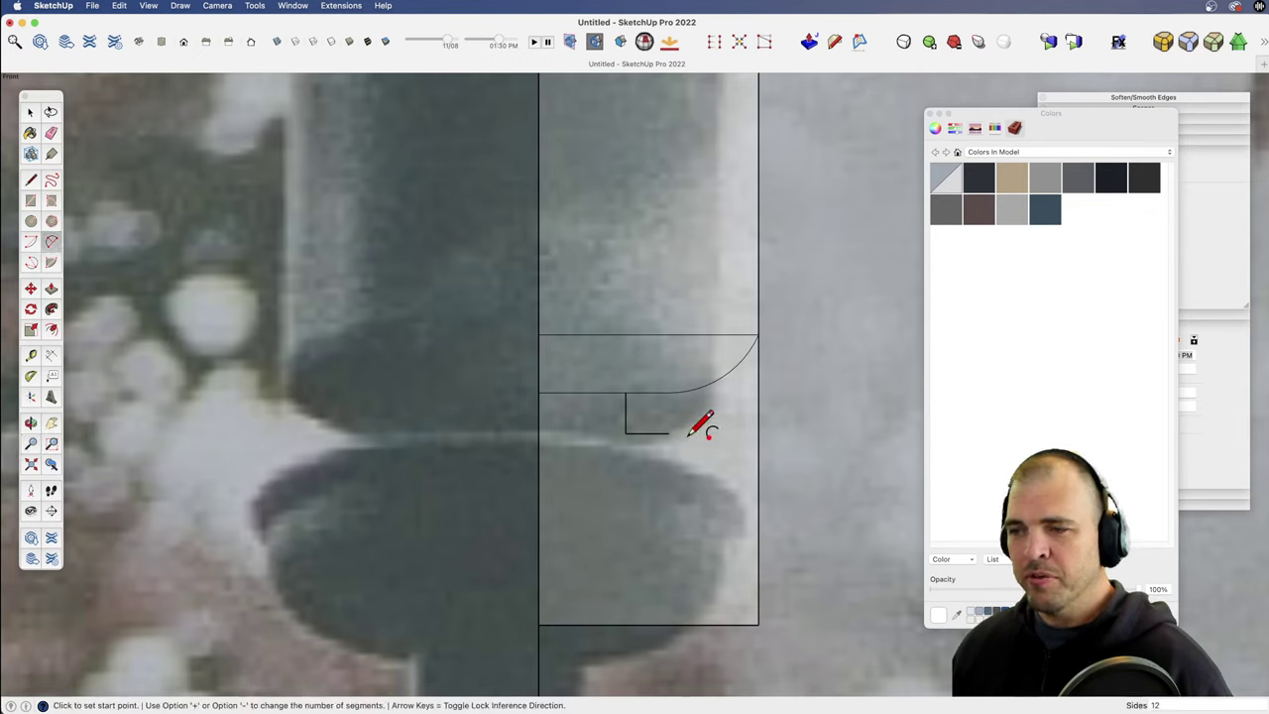
left_click(669, 433)
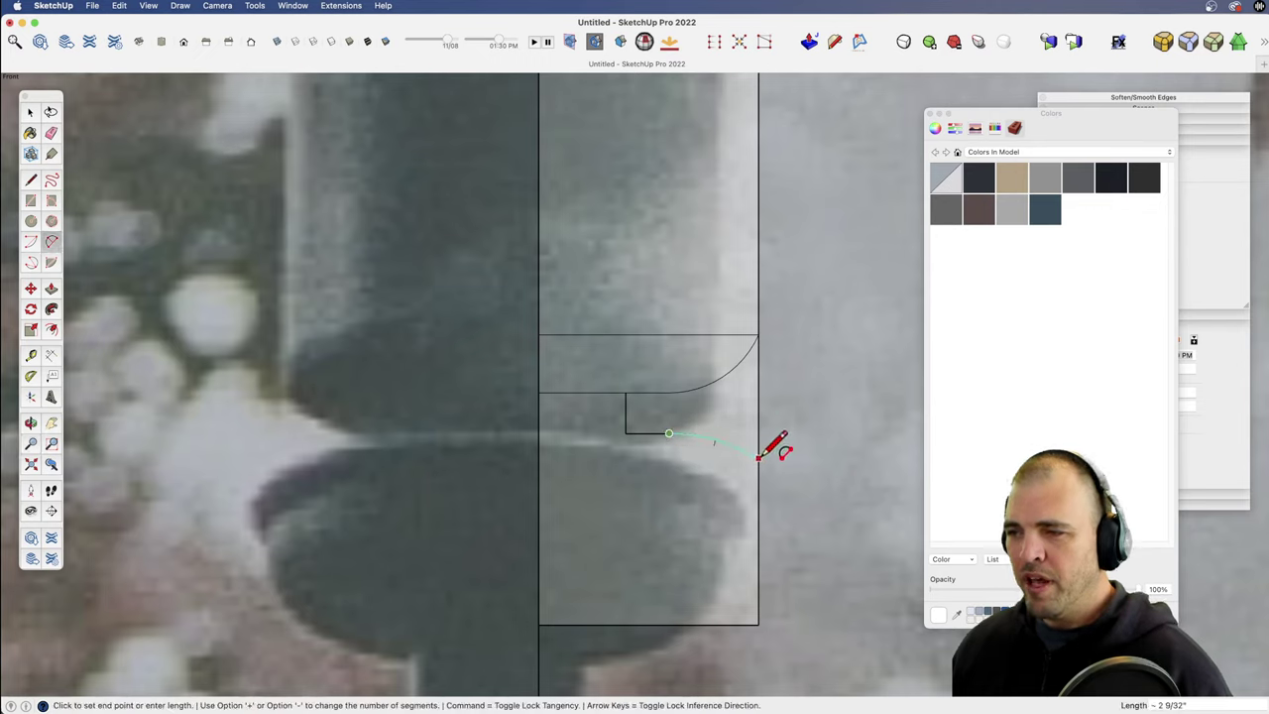
left_click(758, 458)
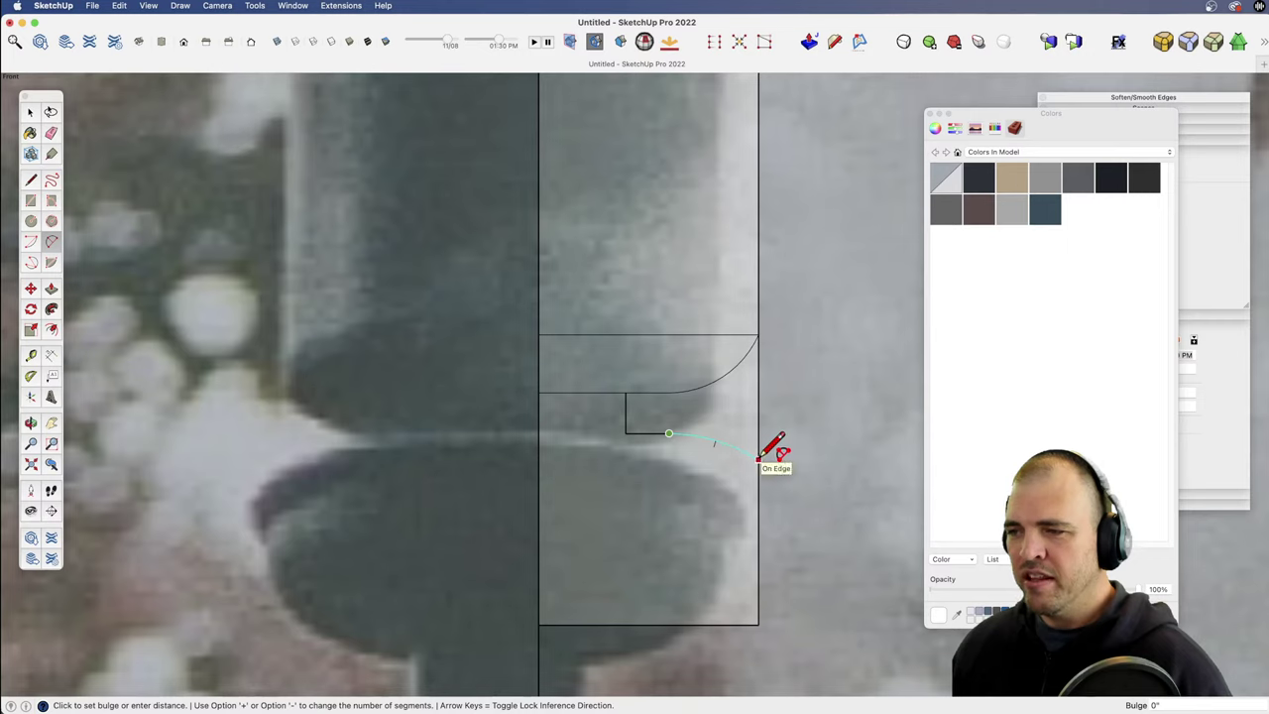
left_click(760, 455)
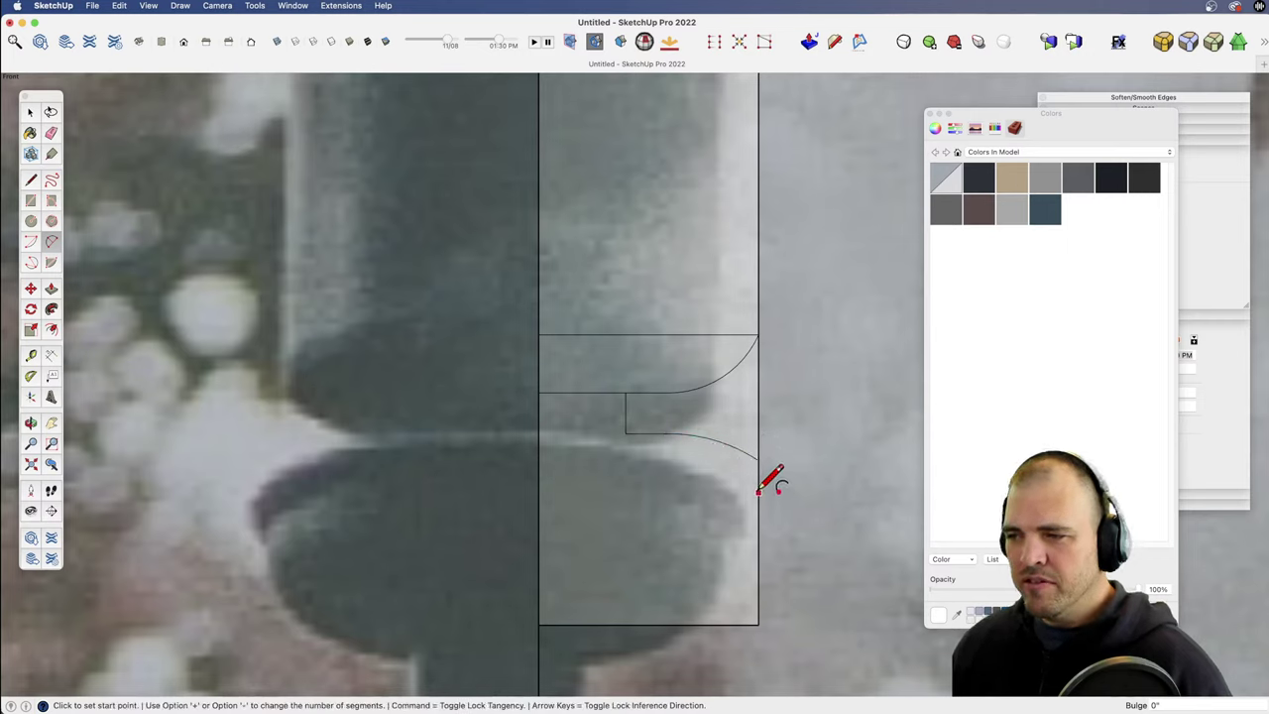
Step: Form the bowl's lower curve with a short inward line and an arc to the bottom edge, and erase the corner outside it
key("l")
key("a")
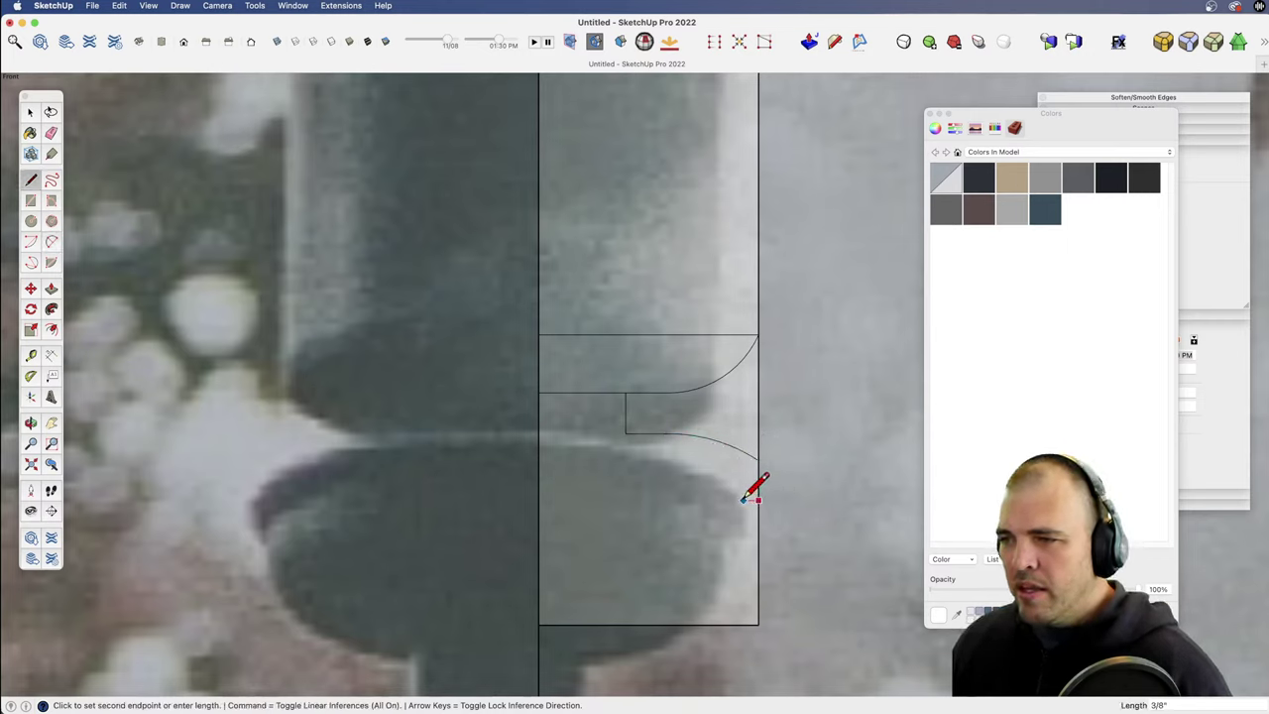
left_click(756, 499)
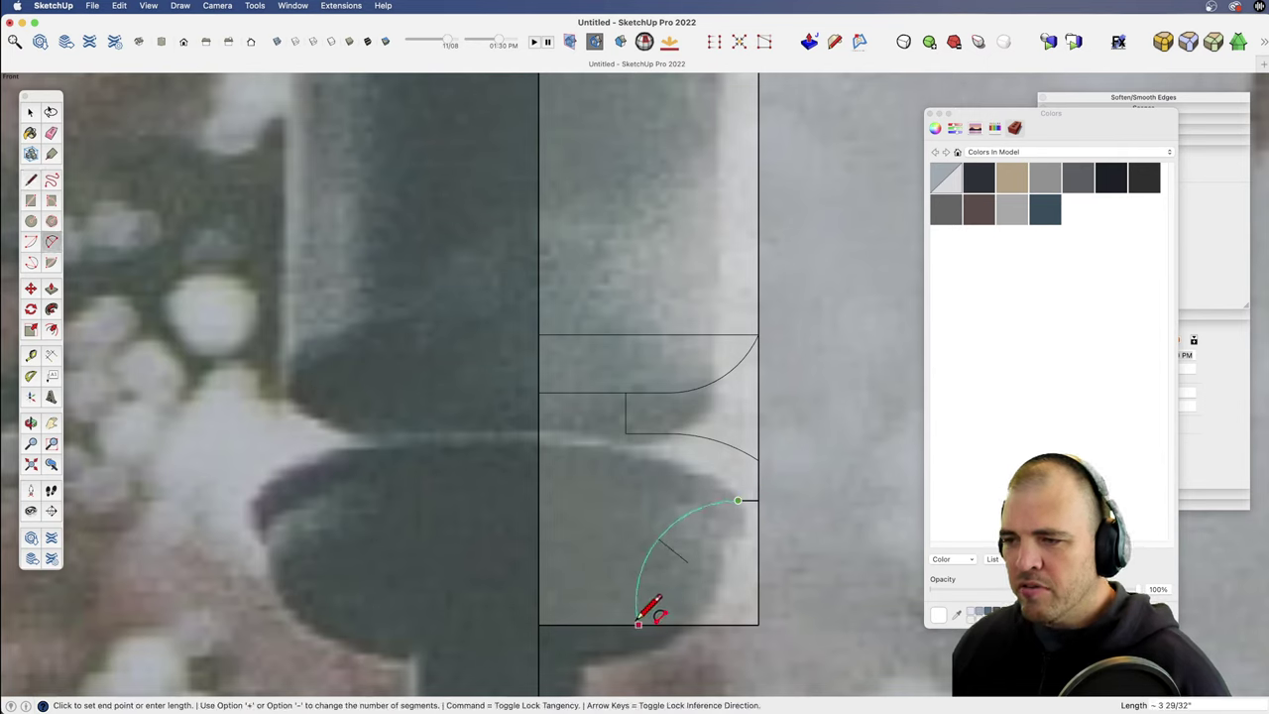
left_click(607, 623)
left_click(678, 590)
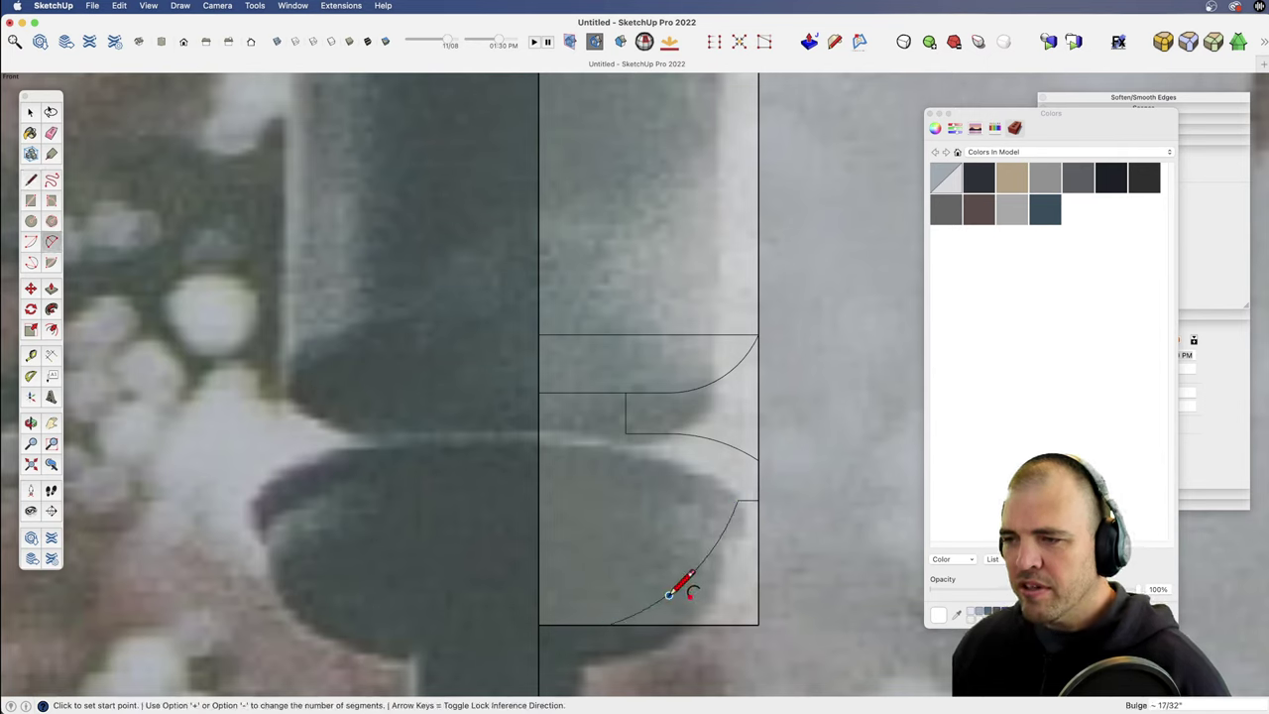
key("e")
left_click_drag(770, 606, 744, 622)
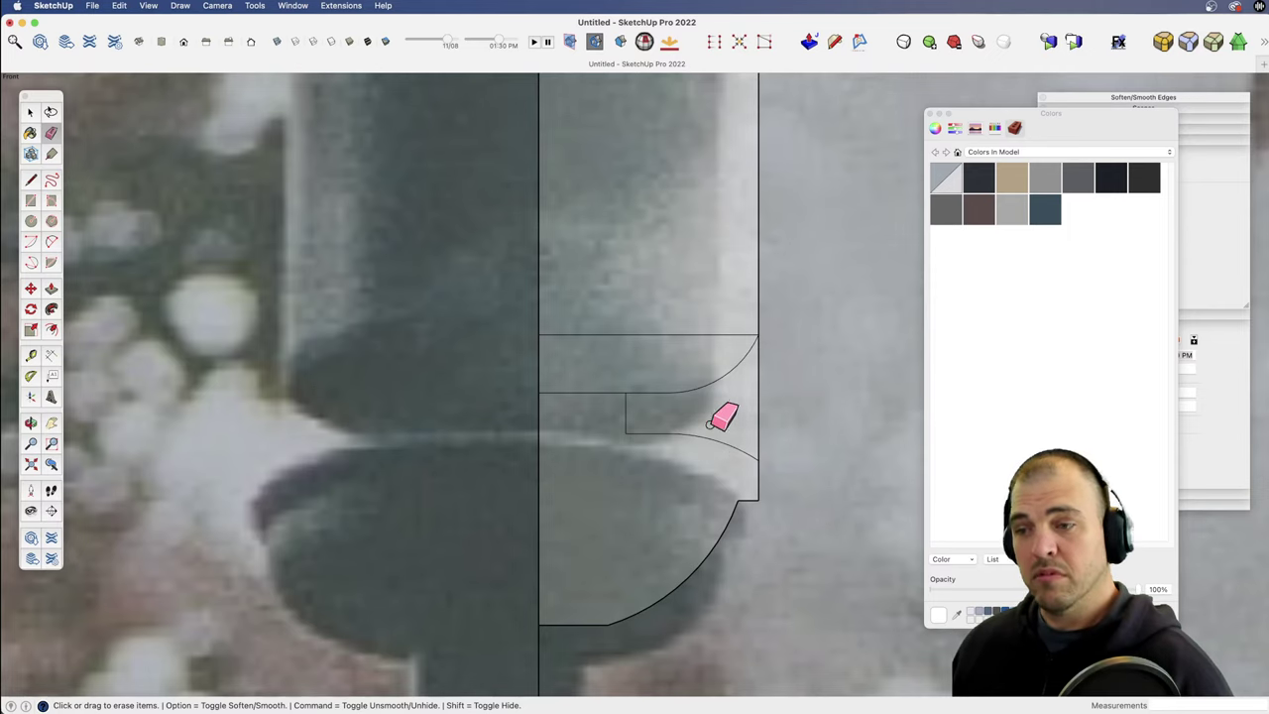
Step: Move the lower end of the bowl's arc about 1" outward along the bottom edge
key("z")
left_click_drag(709, 424, 666, 575)
middle_click_drag(666, 543, 685, 487, "shift")
left_click_drag(688, 484, 680, 418)
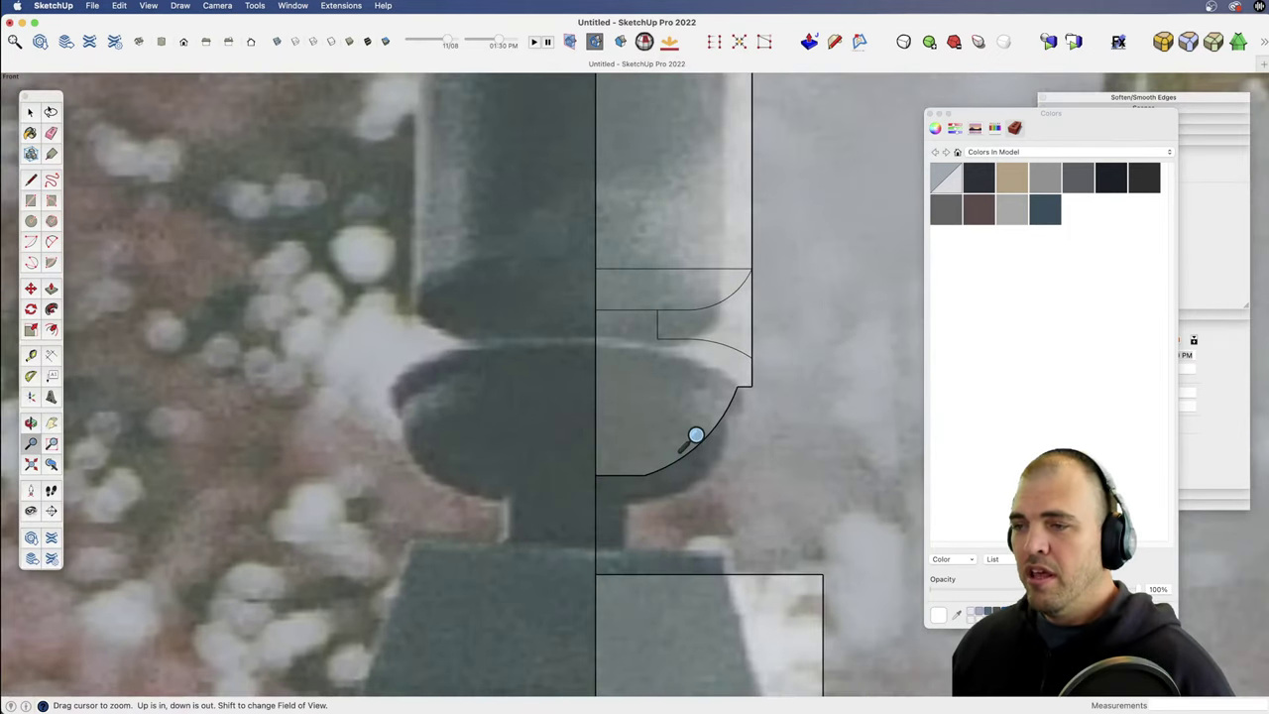
key("space")
key("m")
left_click(645, 476)
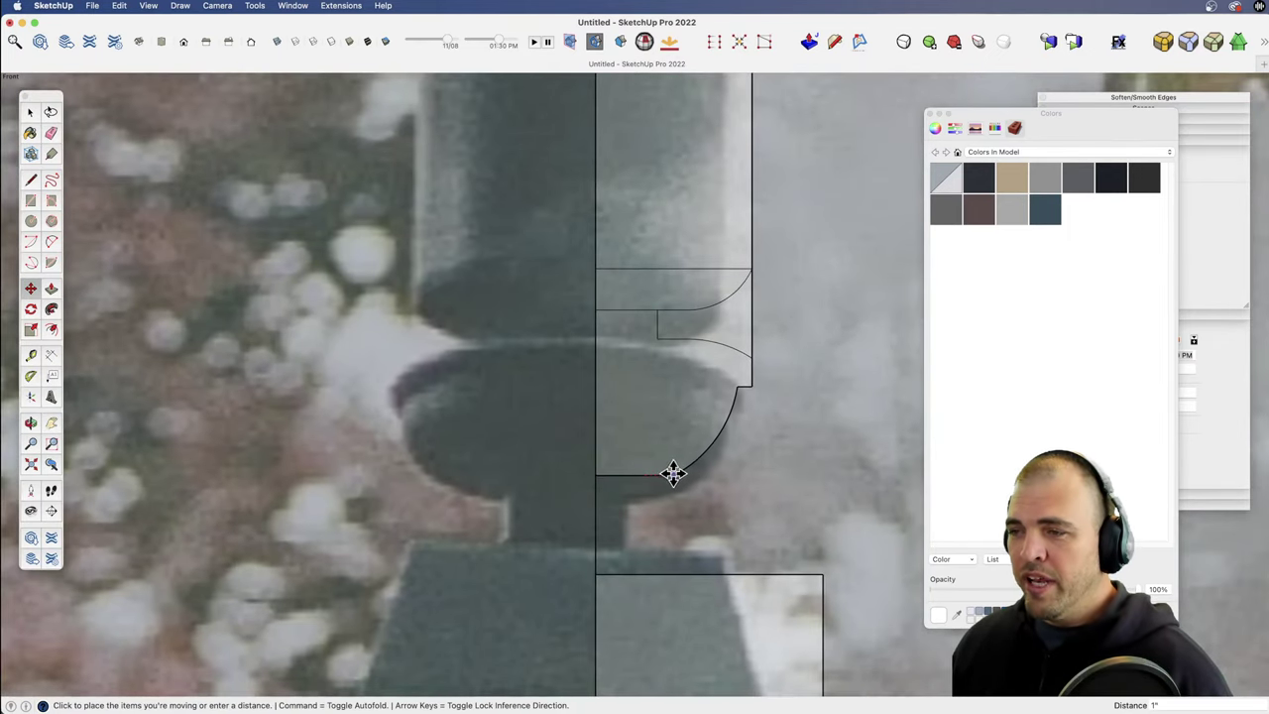
left_click(674, 487)
Step: Draw the stem below the bowl with a vertical and a horizontal line back to the centre line, and erase the edge separating them
key("l")
left_click(670, 475)
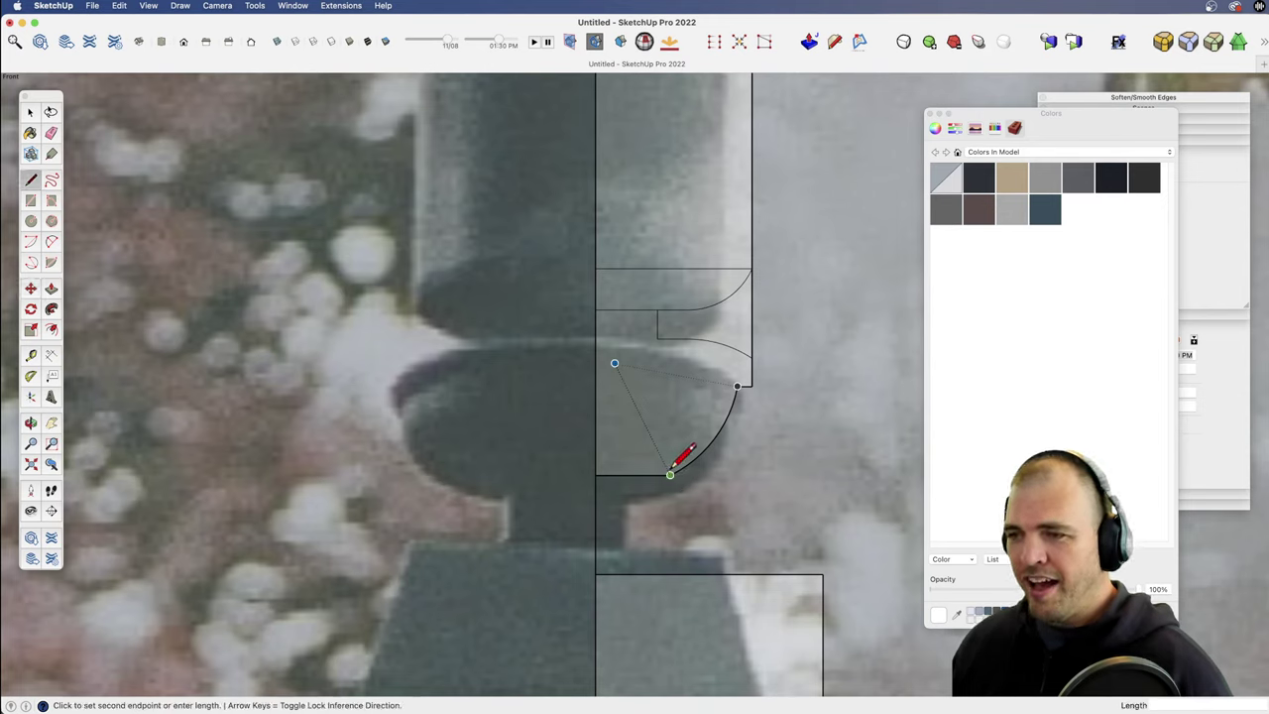
left_click(671, 511)
left_click(595, 511)
key("e")
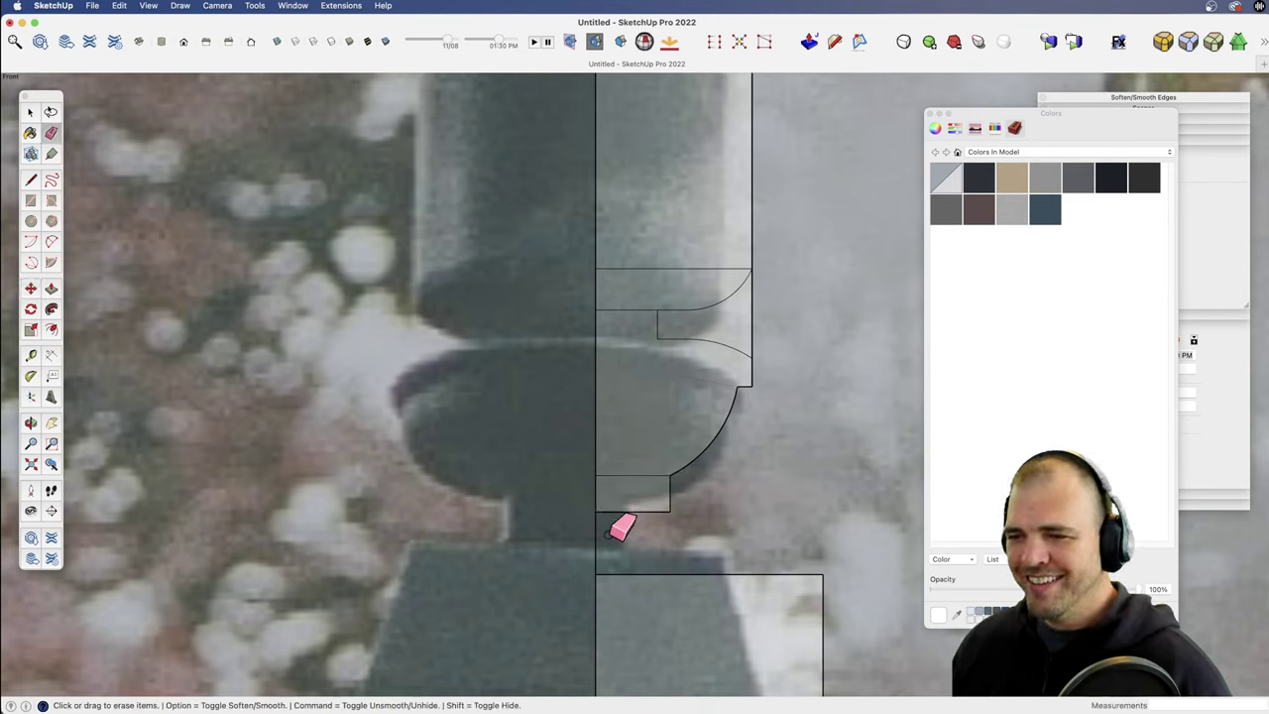
left_click(655, 476)
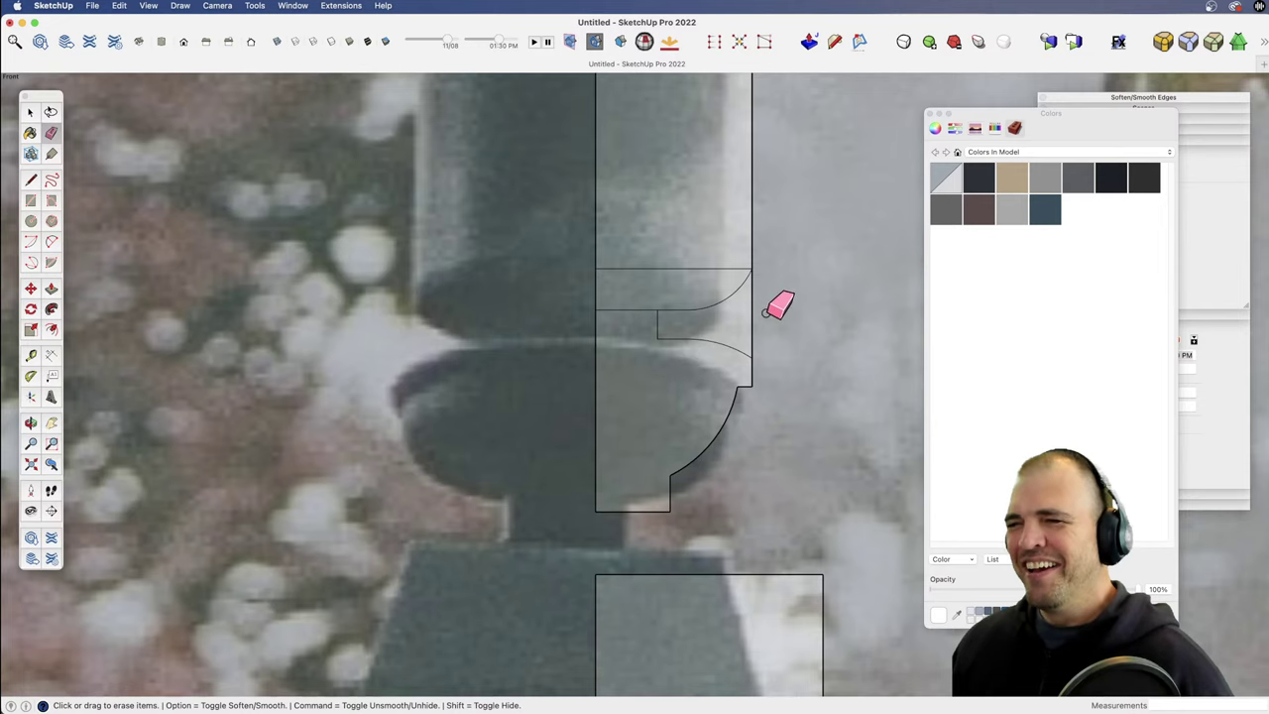
Step: Erase the leftover horizontal divider lines and the outer edge segment between the two arcs at the shaft's base
mouse_move(686, 269)
left_mouse_down()
mouse_move(642, 294)
mouse_move(729, 335)
mouse_move(743, 314)
mouse_move(767, 311)
left_mouse_up()
key("z")
left_click_drag(682, 248, 663, 535)
key("h")
left_click_drag(680, 397, 680, 453)
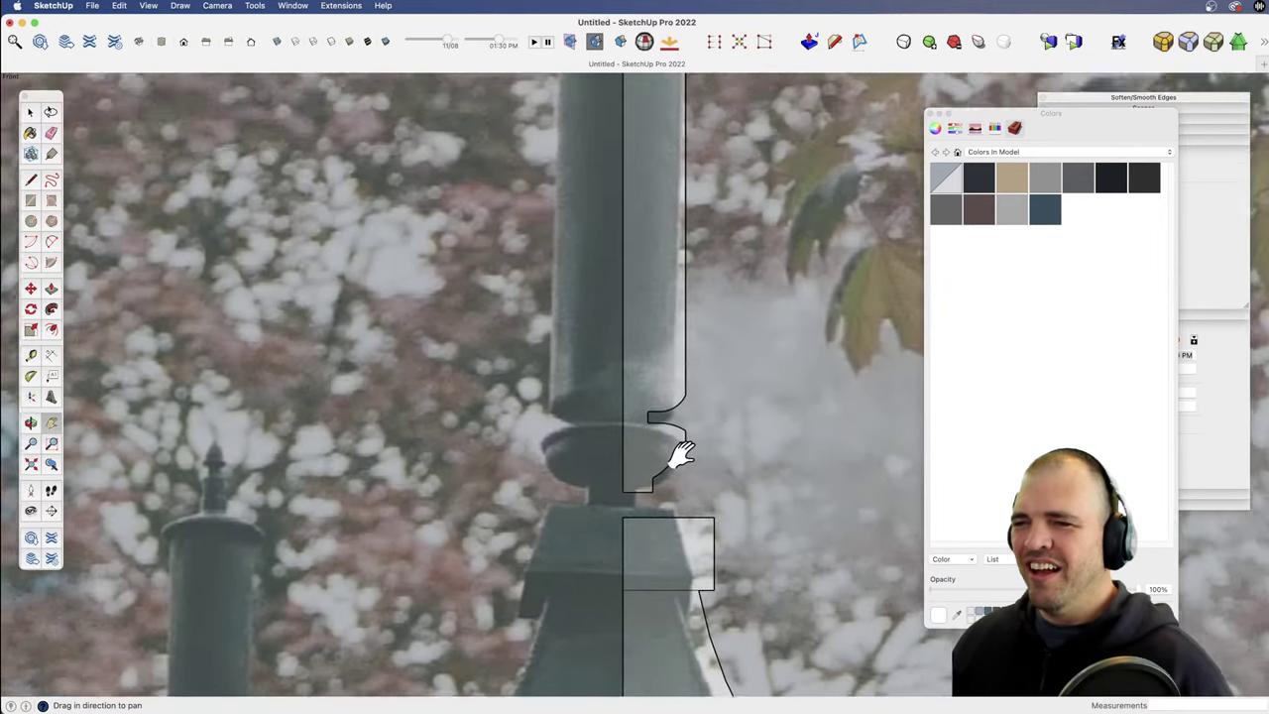
Step: Erase the part of the centre line that extends above the chimney cap
left_click_drag(663, 285, 646, 490)
middle_click_drag(646, 487, 655, 561, "shift")
scroll(648, 507, "up", 5)
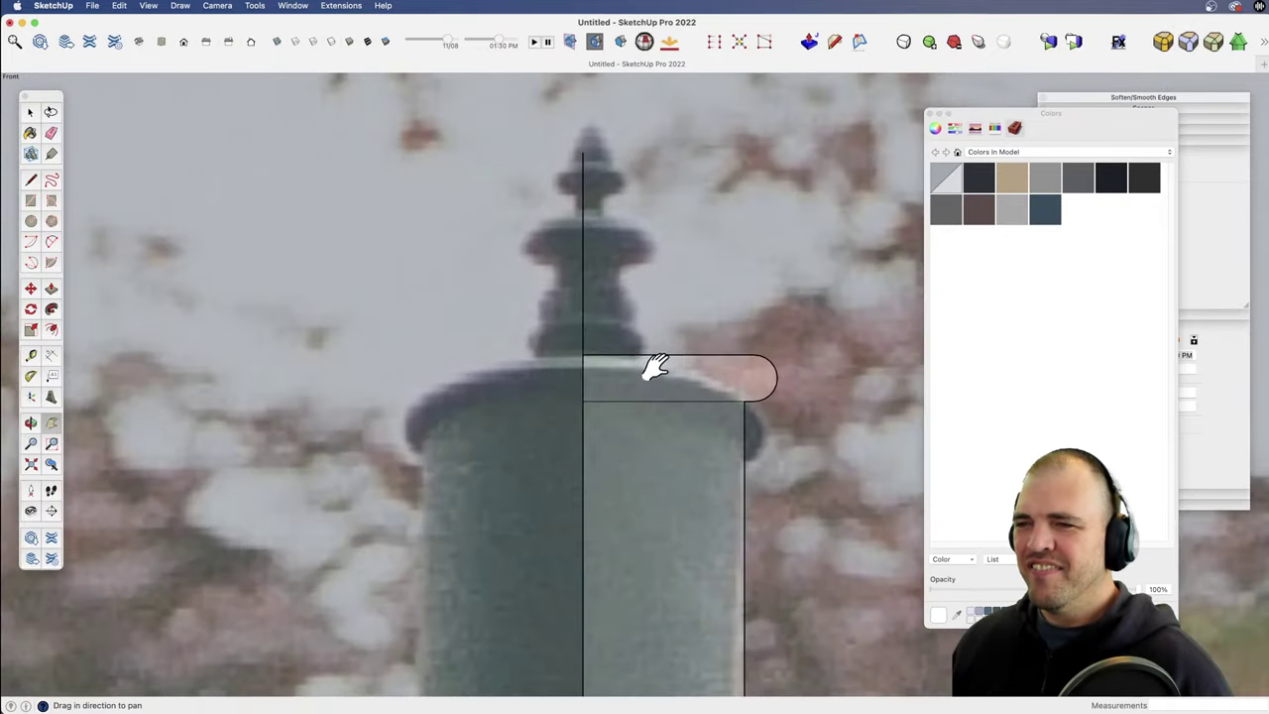
middle_click_drag(654, 368, 642, 485, "shift")
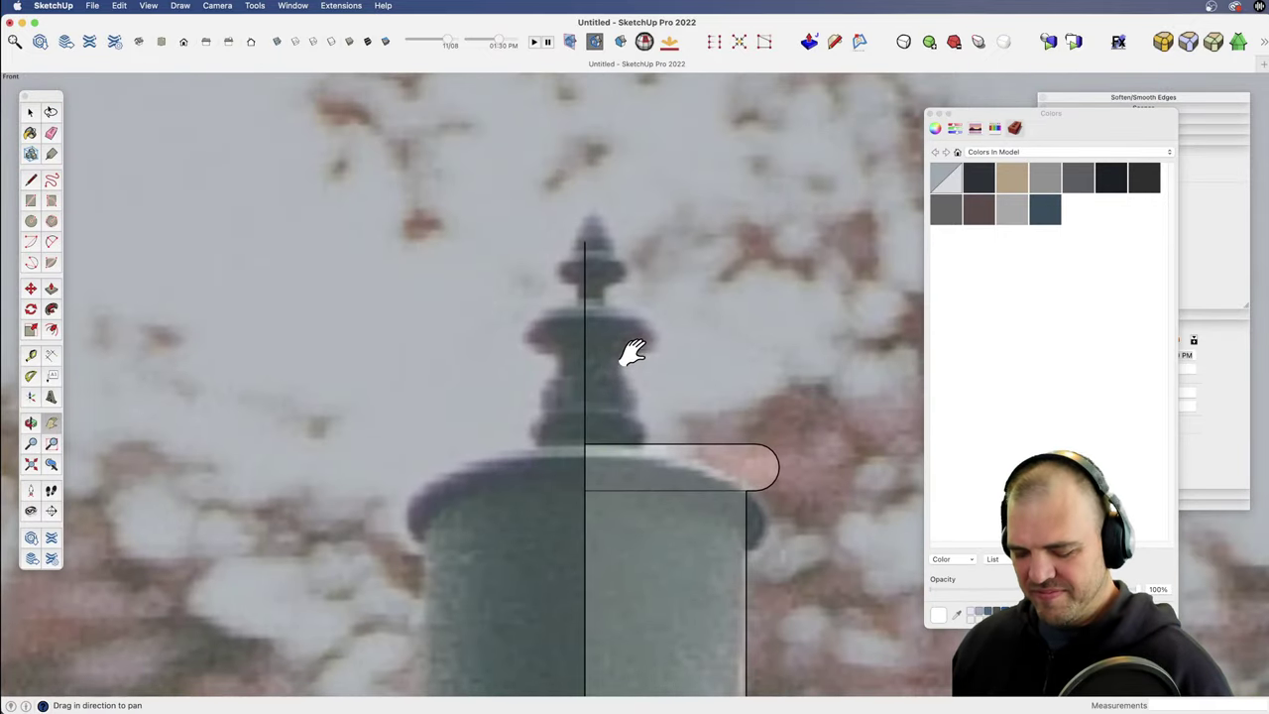
key("e")
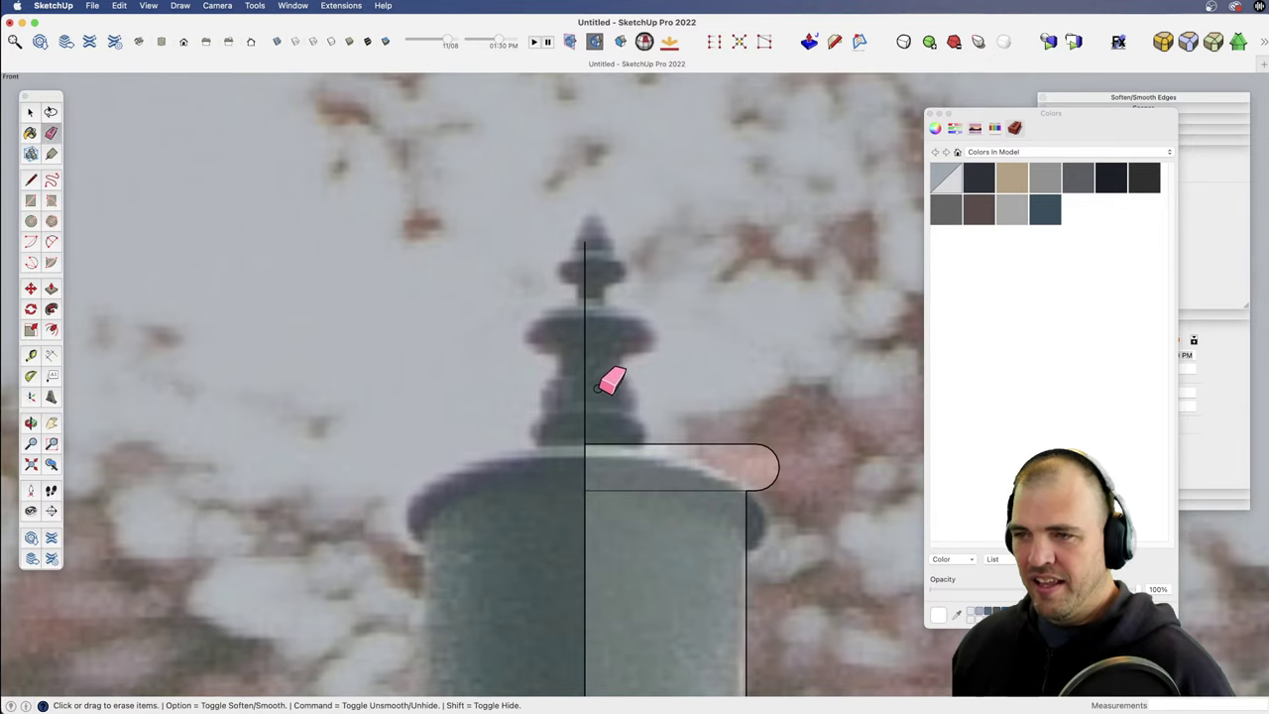
left_click(585, 369)
Step: Draw a new vertical centre line from the cap's inner top corner up to the height of the finial's tip
key("z")
left_click_drag(662, 361, 609, 625)
left_click_drag(644, 397, 637, 598)
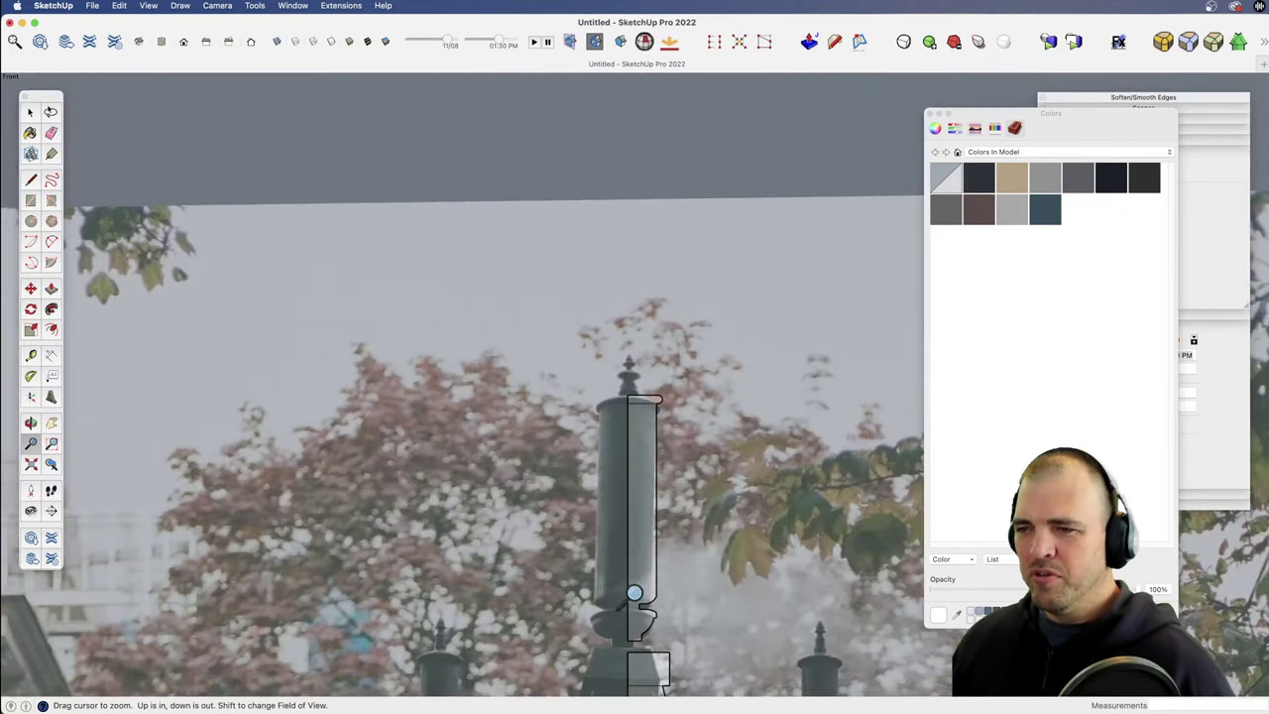
key("h")
left_click_drag(623, 535, 613, 320)
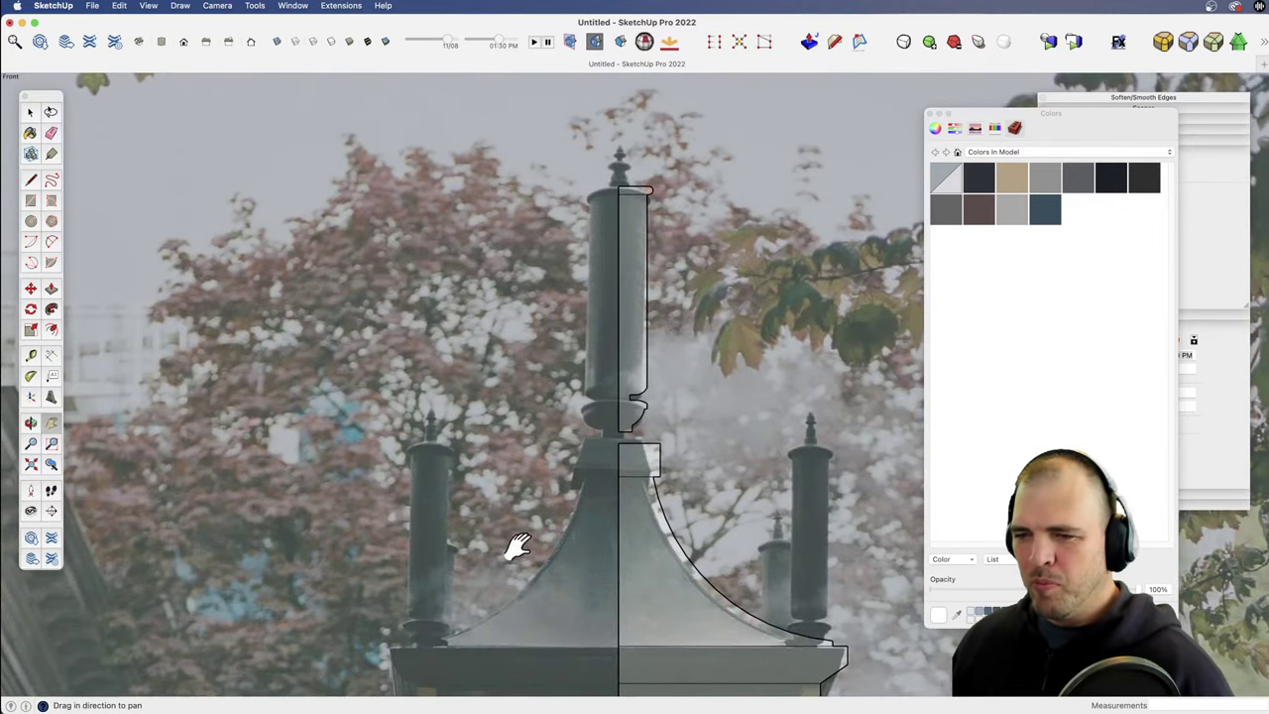
scroll(608, 334, "up", 6)
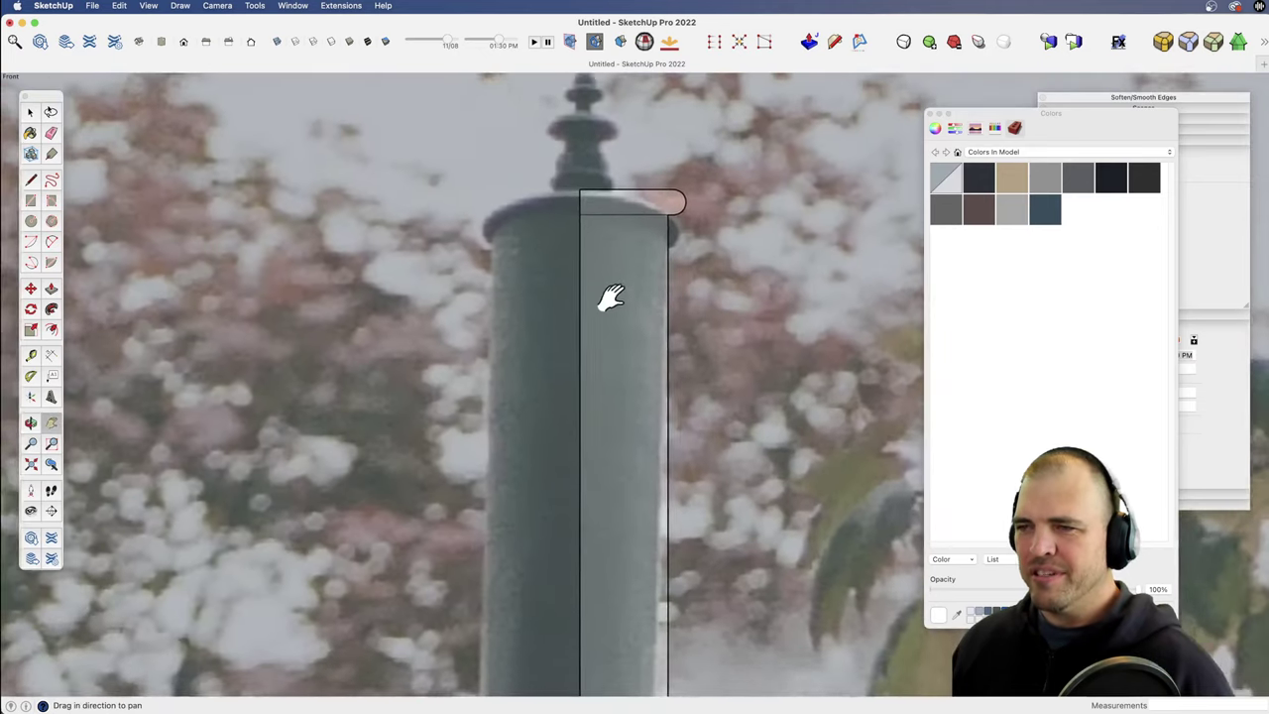
key("z")
left_click_drag(610, 297, 612, 363)
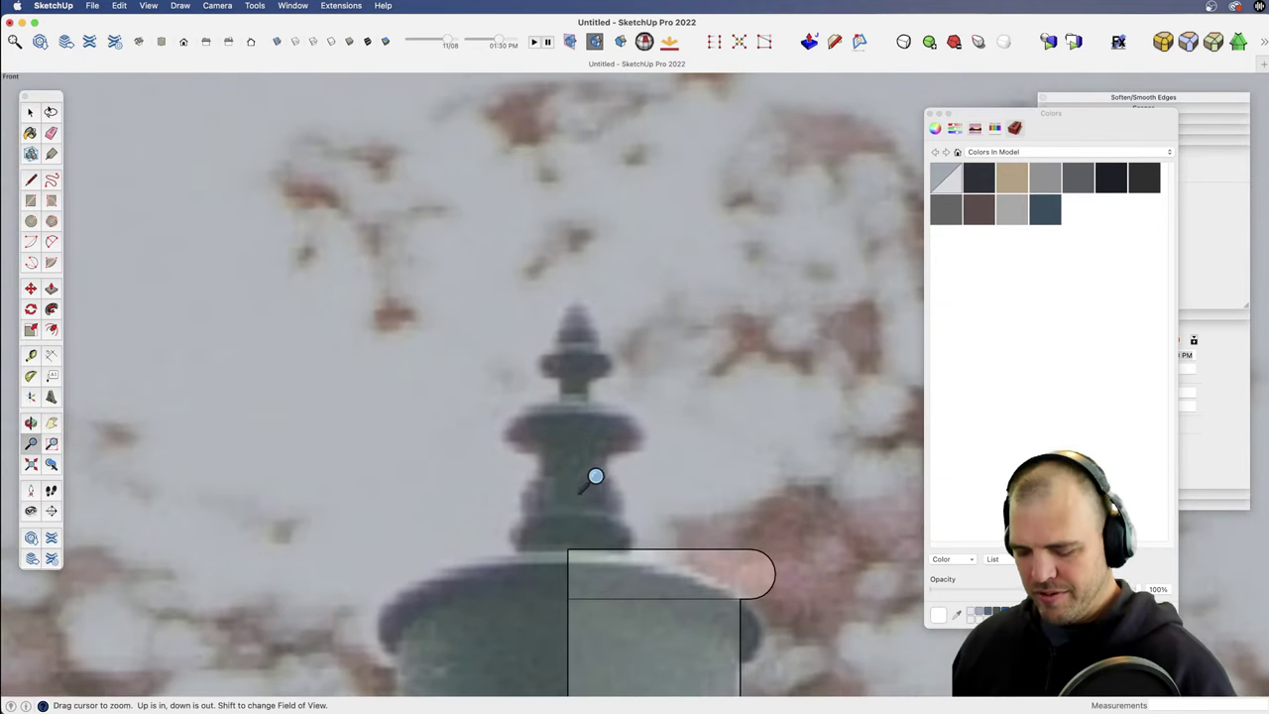
key("l")
left_click(567, 549)
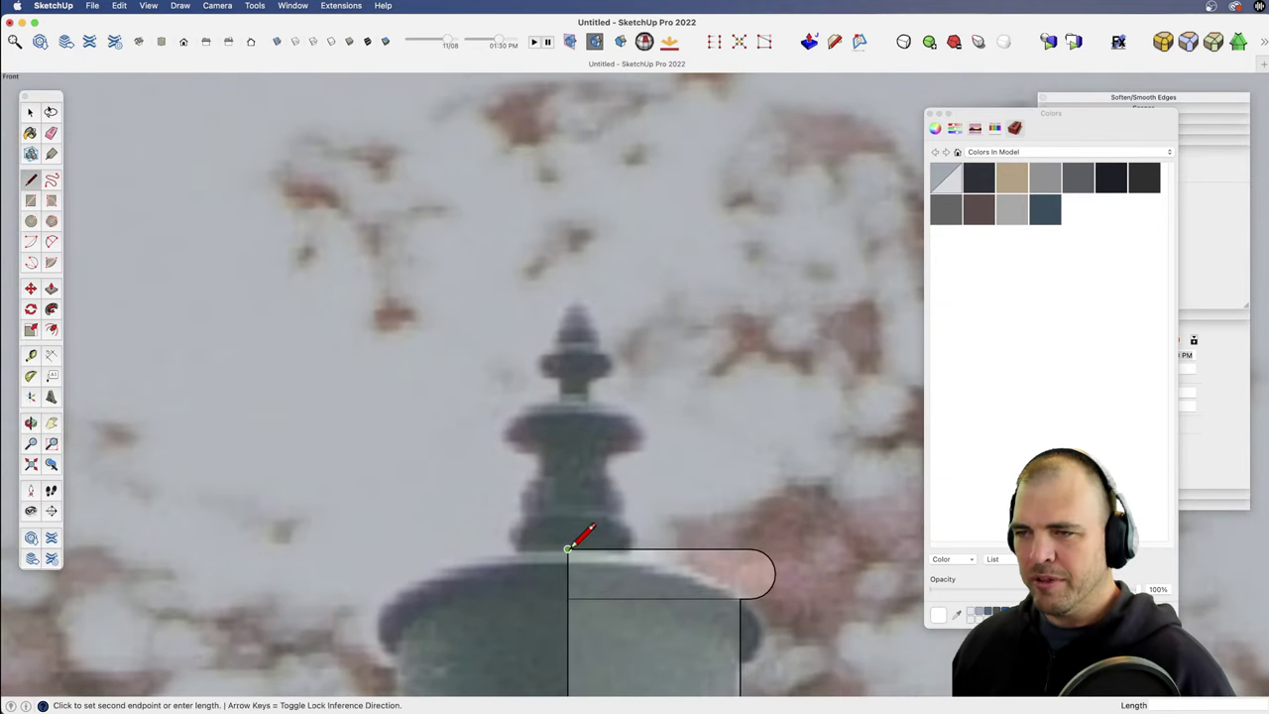
left_click(568, 296)
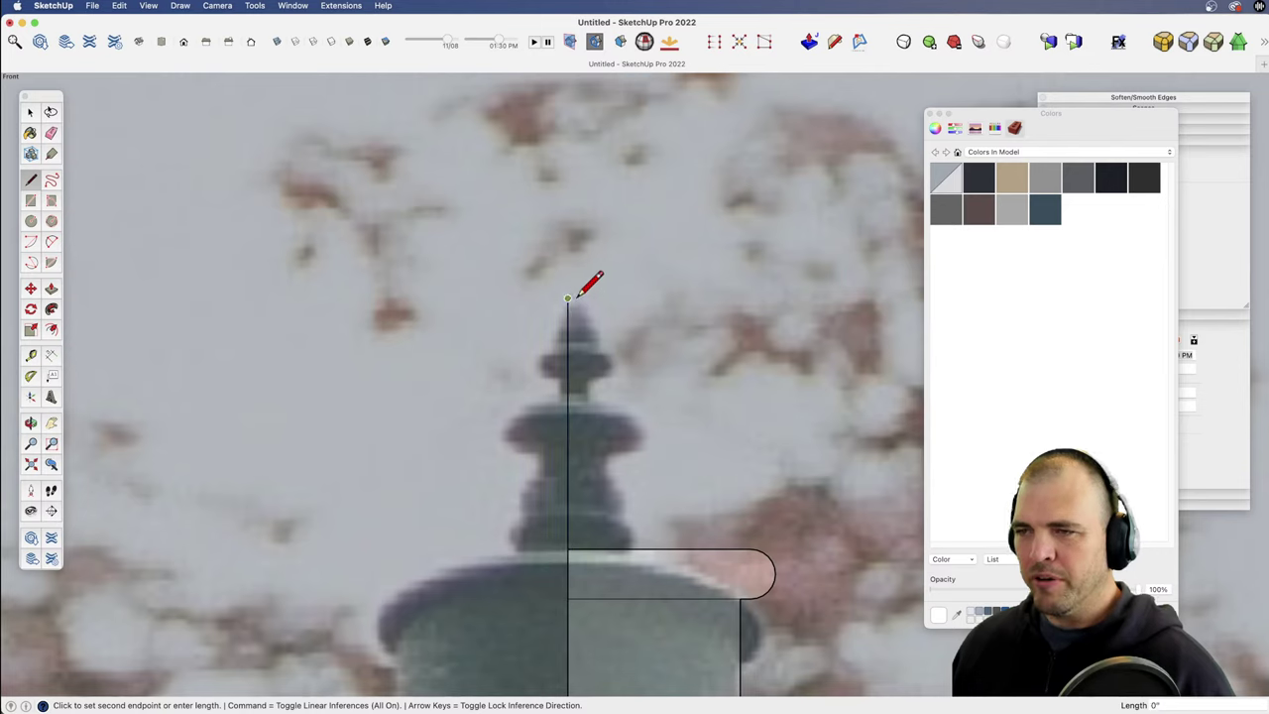
Step: Trace the finial's half profile in straight lines from its narrow top through the neck and collar to a sloped base on the cap
left_click(623, 368)
left_click(599, 369)
left_click(599, 405)
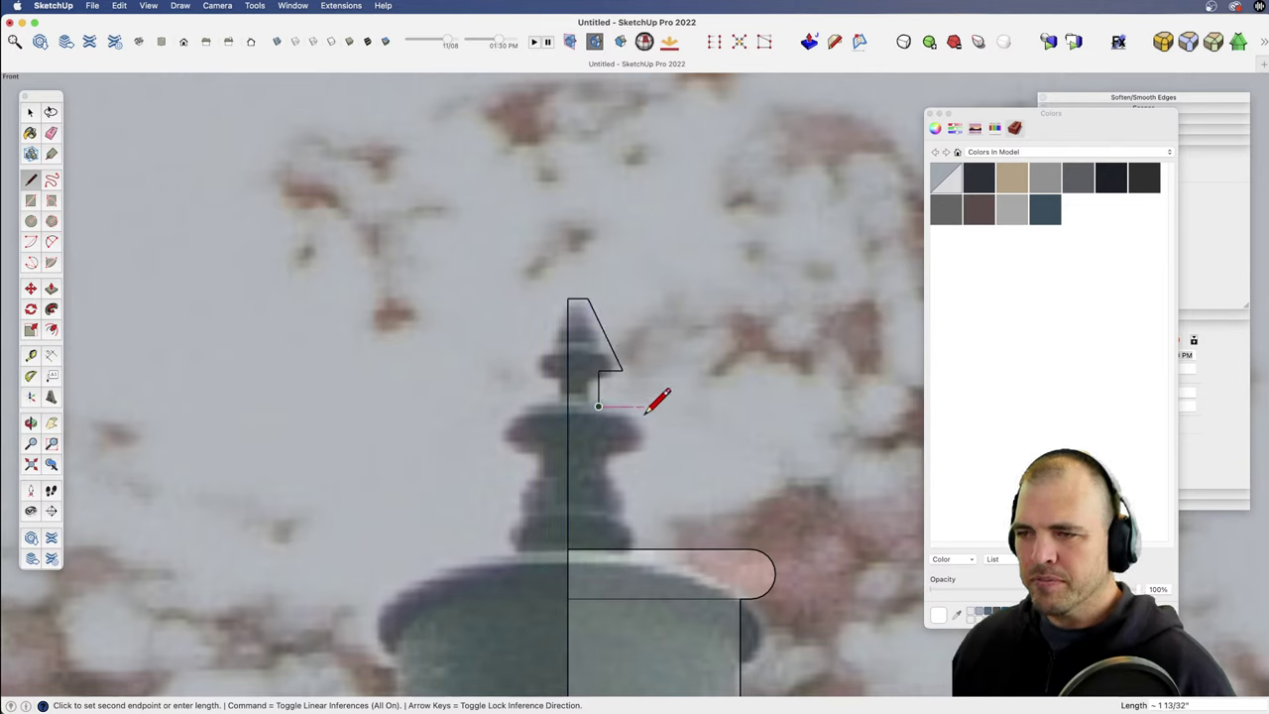
left_click(649, 405)
left_click(648, 452)
left_click(612, 452)
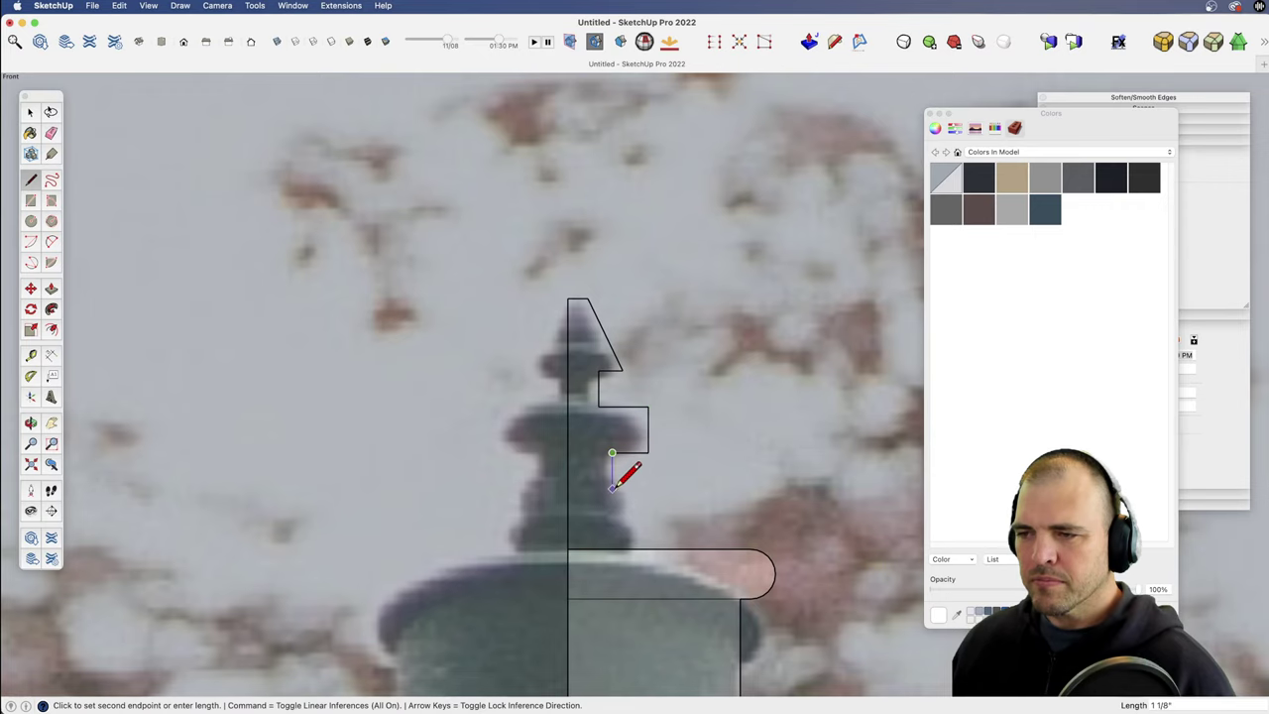
left_click(649, 549)
Step: Round the corner below the finial's collar with an outward-bulging arc ending on the sloped base edge, and erase the edges it replaces
middle_click_drag(634, 513, 649, 390, "shift")
scroll(641, 389, "up", 3)
key("space")
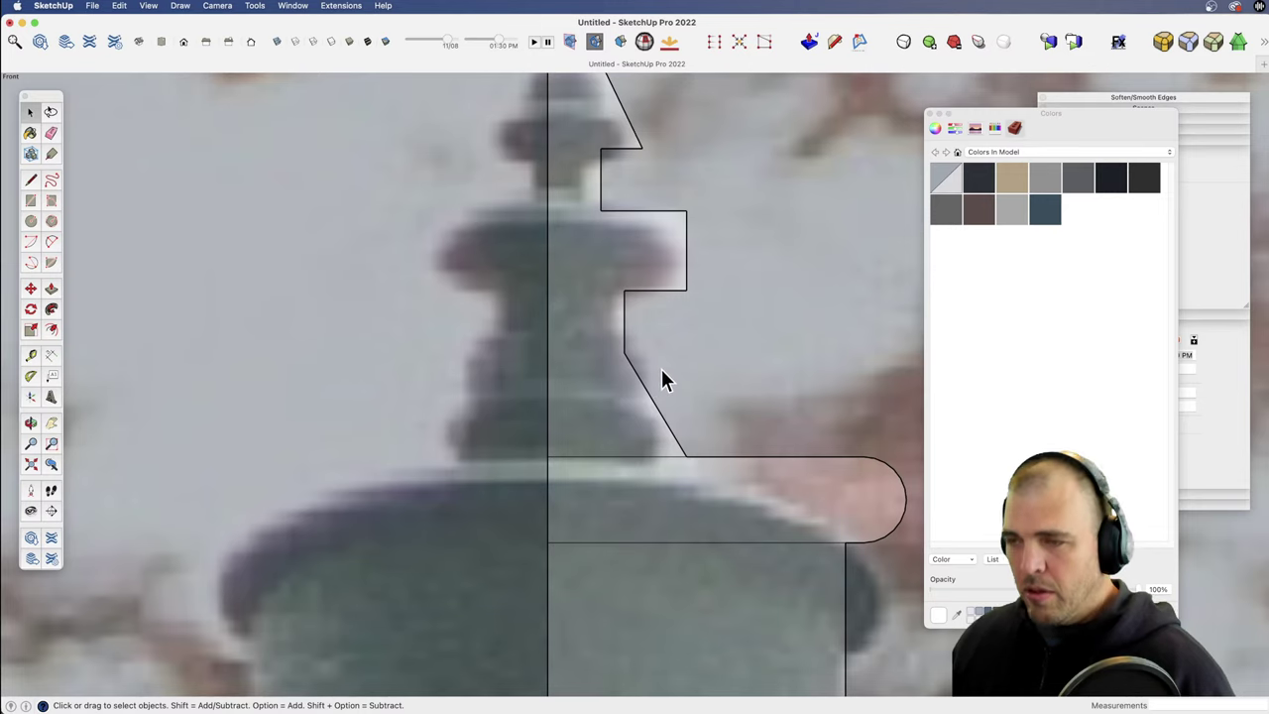
key("a")
left_click(624, 332)
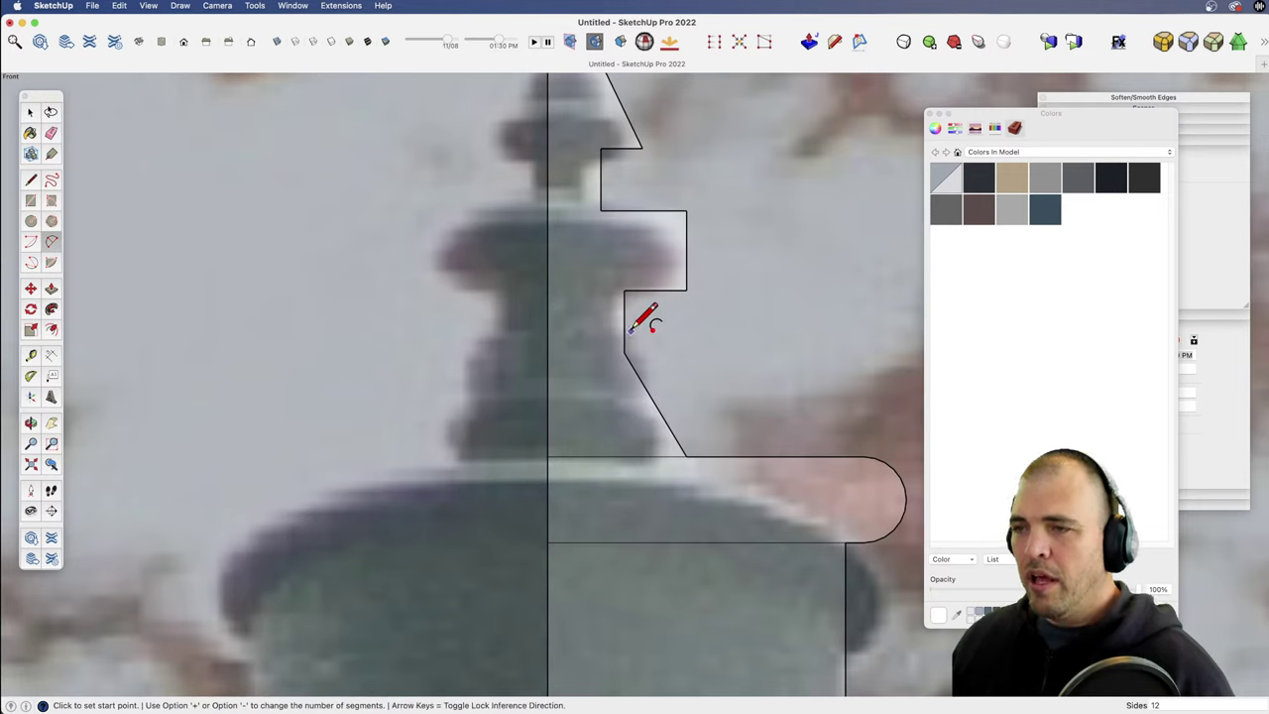
left_click(654, 401)
left_click(666, 371)
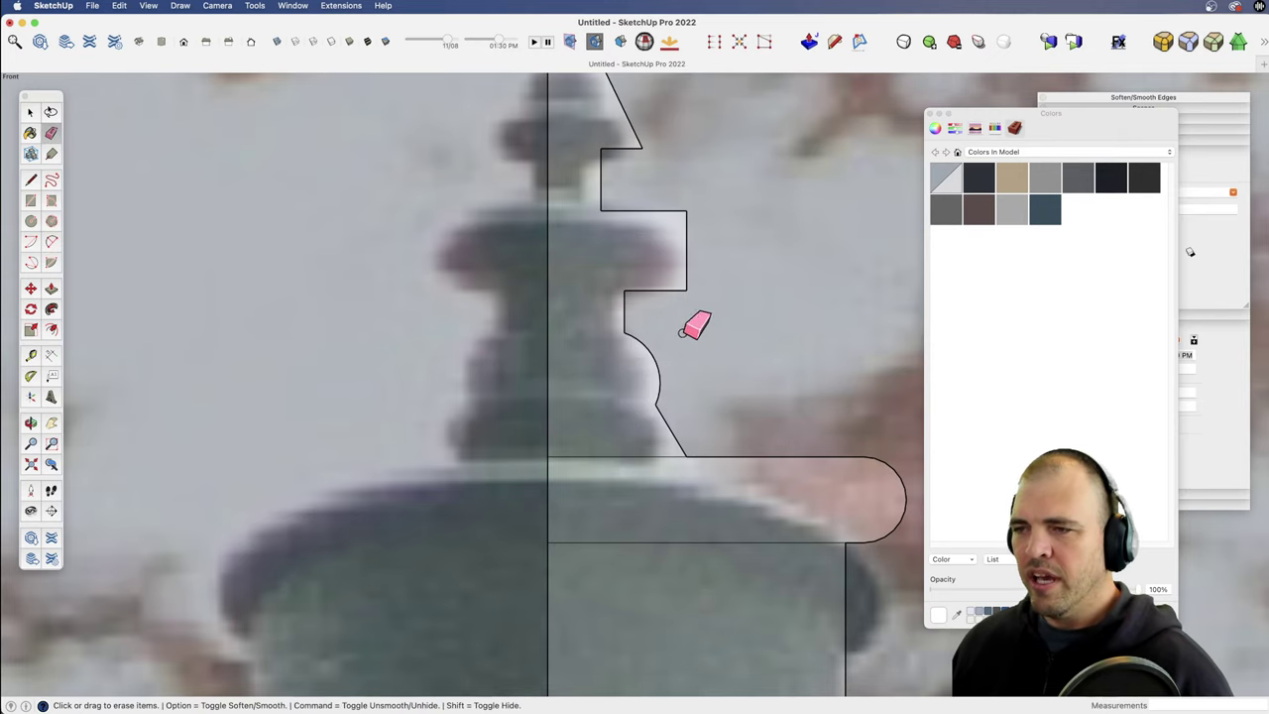
Step: Move the outer vertical edge of the finial's collar farther outward from the centre line
middle_click_drag(644, 342, 662, 471, "shift")
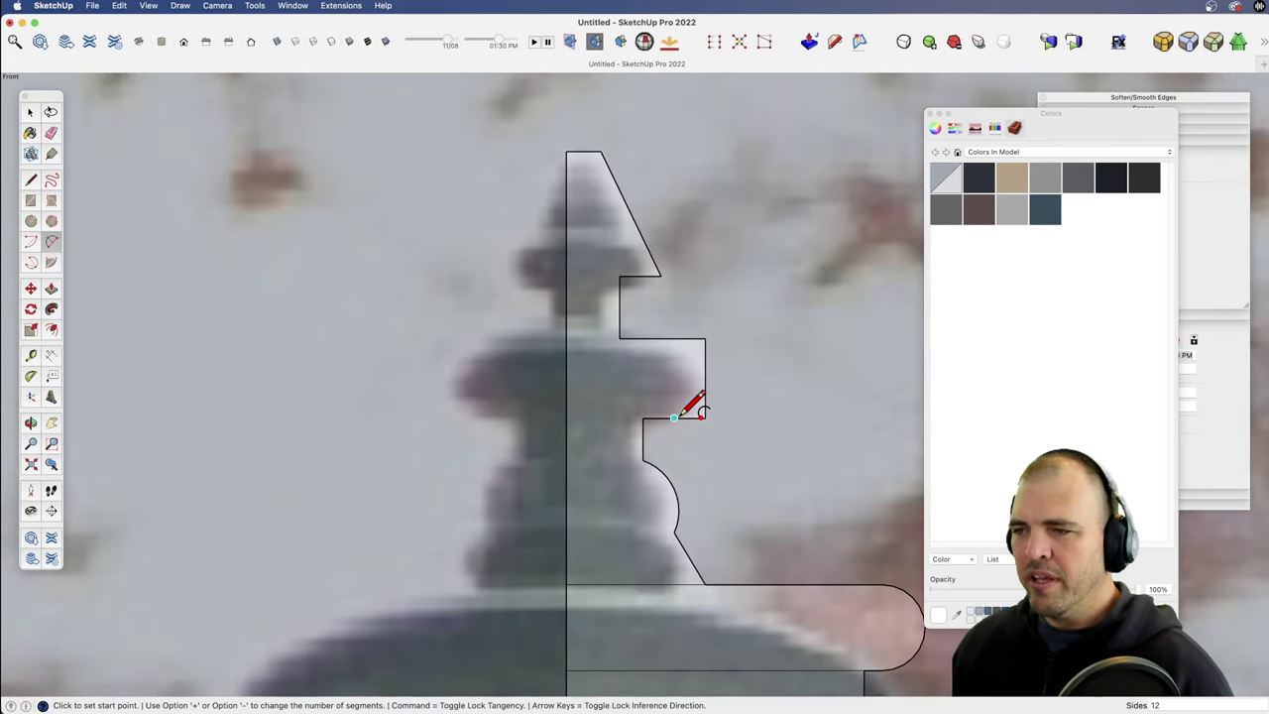
key("space")
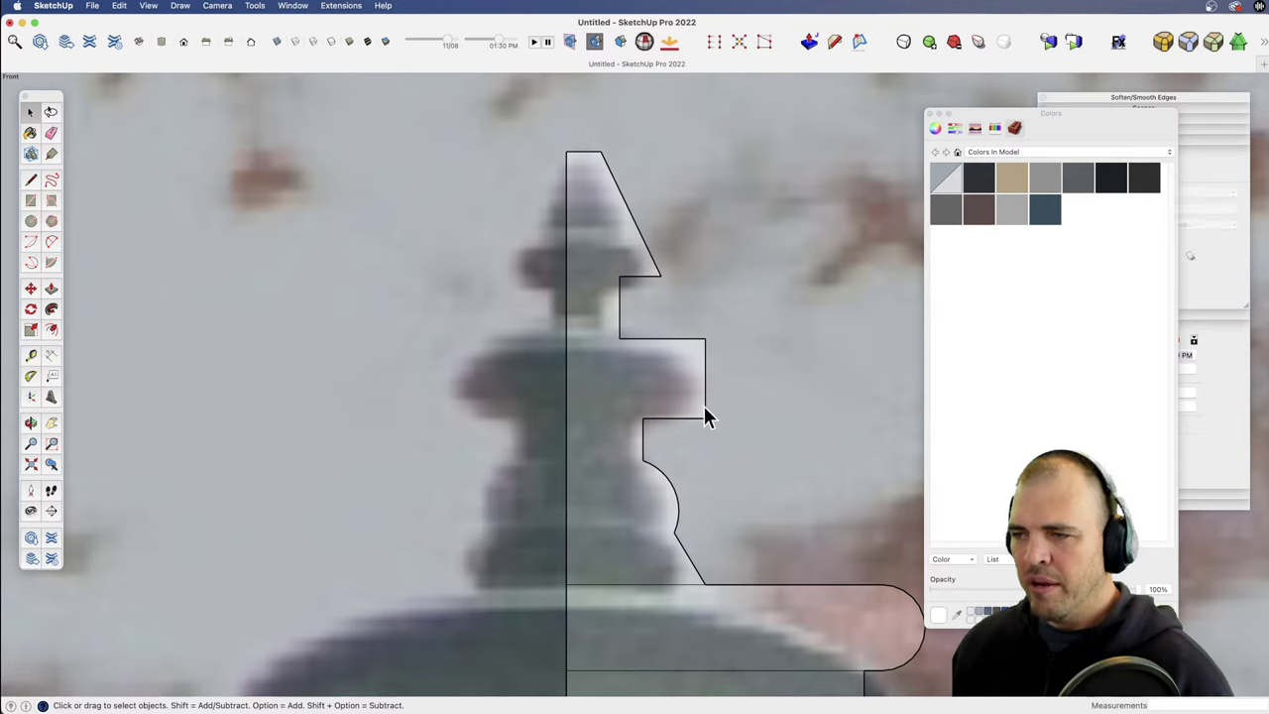
left_click(703, 403)
key("m")
left_click(705, 401)
left_click(739, 400)
Step: Round the finial's collar with an arc bulging about 3/8" between its horizontal edges, and erase the rectangular end outside it
key("a")
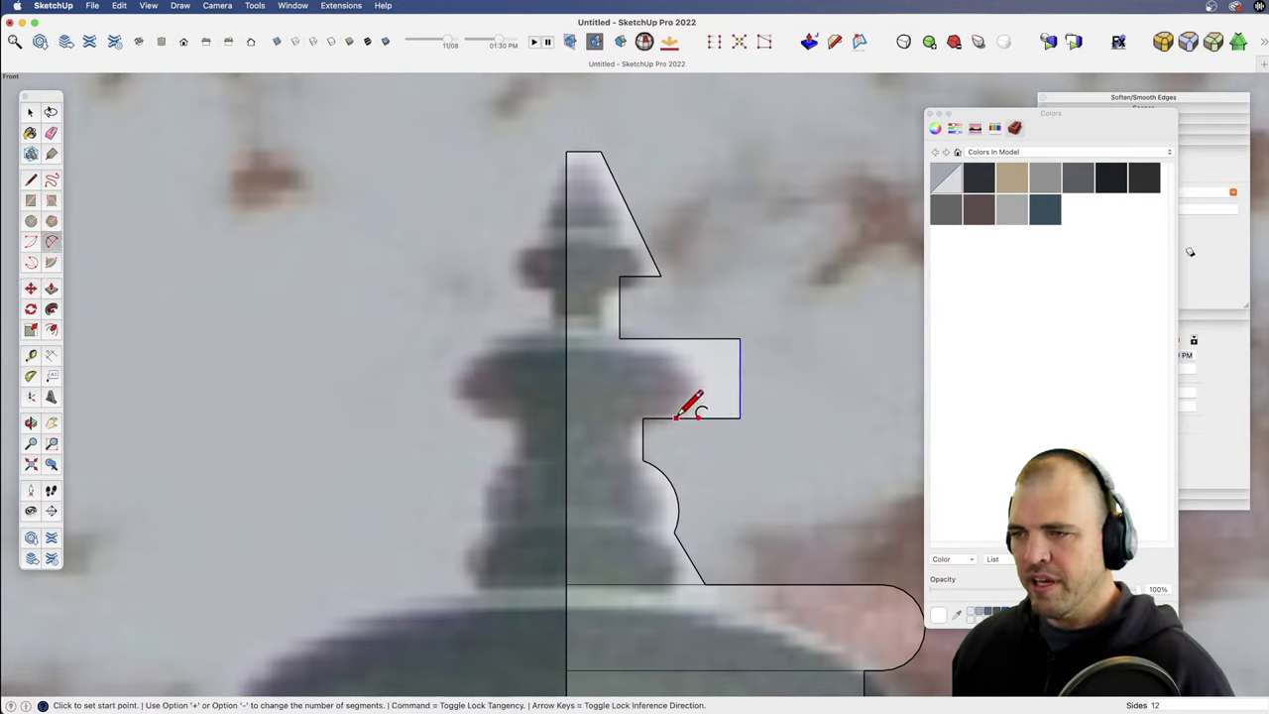
left_click(665, 418)
left_click(666, 338)
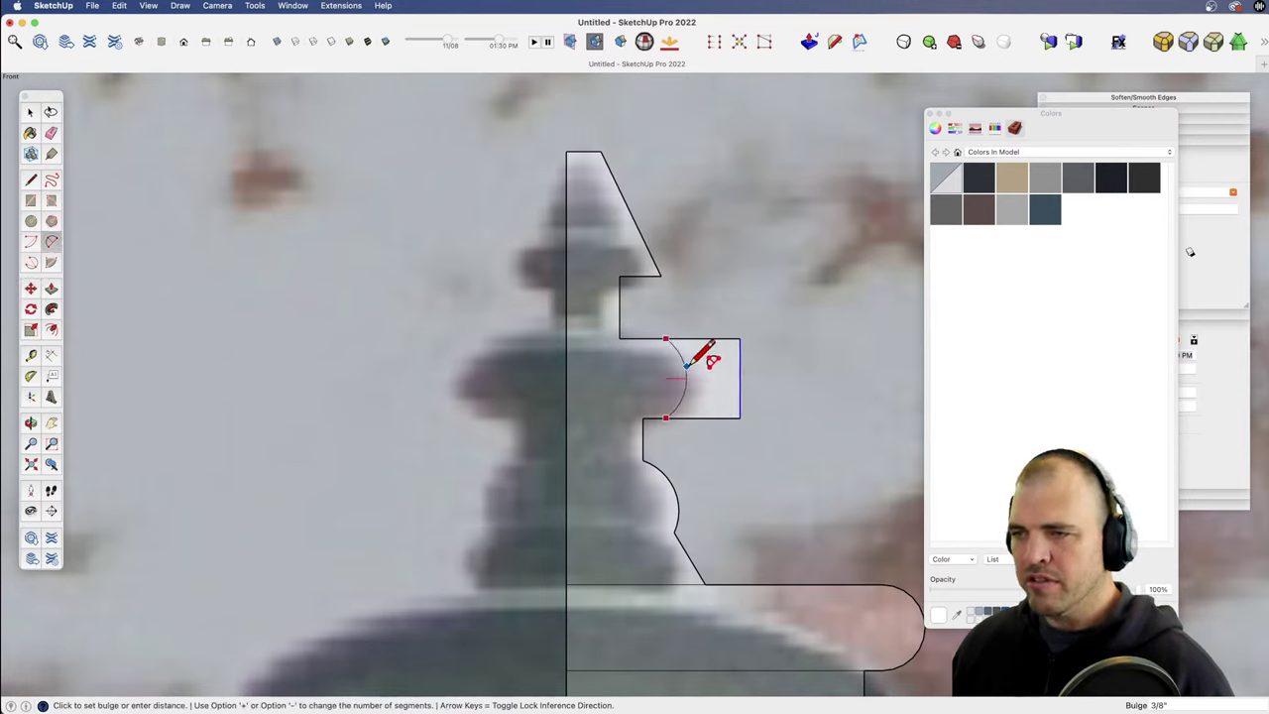
left_click(684, 375)
key("e")
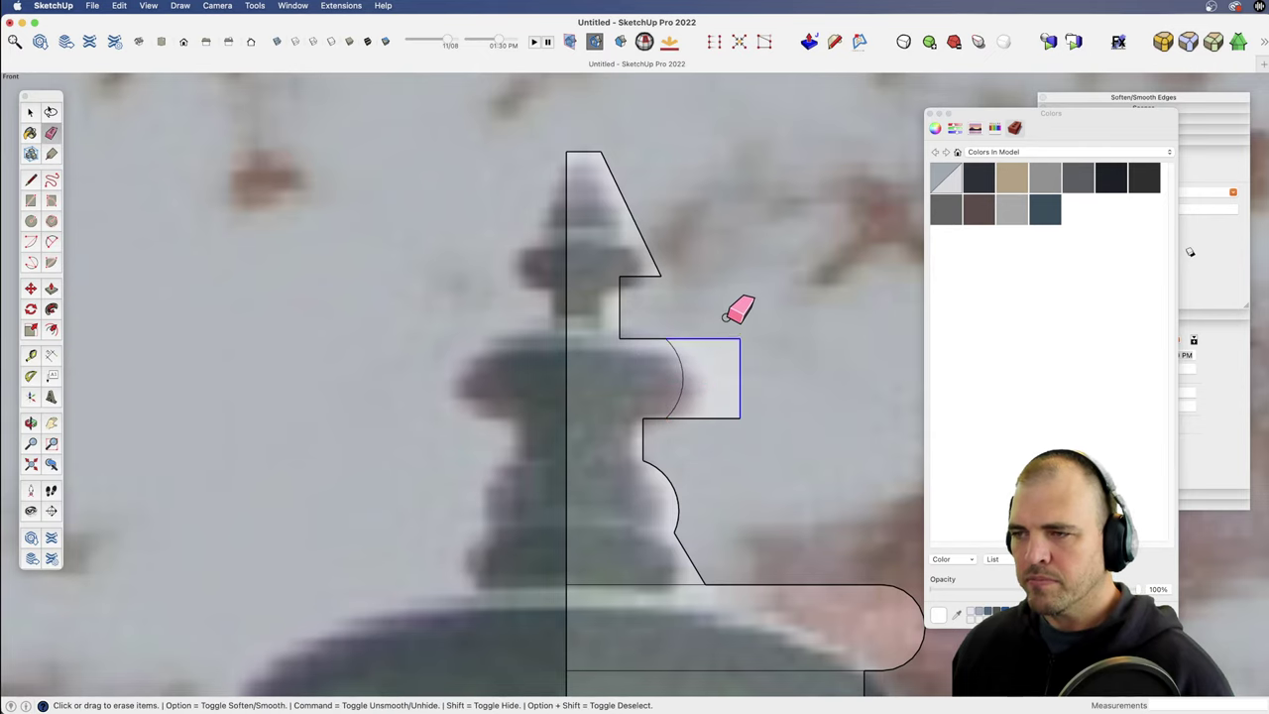
left_click_drag(733, 315, 730, 419)
Step: Draw a short horizontal edge outward from the midpoint of the finial tip's slope and move it up and away from the centre line
middle_click_drag(665, 478, 692, 559, "shift")
scroll(670, 391, "up", 3)
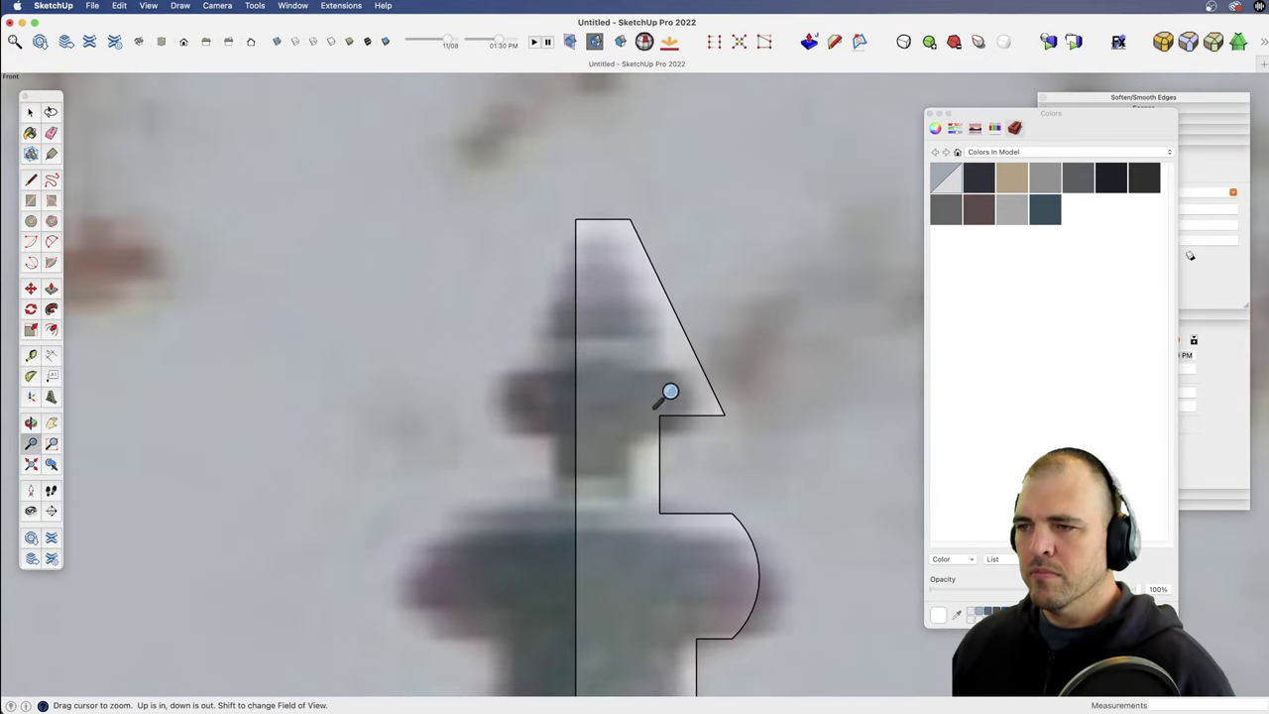
key("l")
left_click(691, 344)
left_click(724, 344)
key("space")
left_click(710, 346)
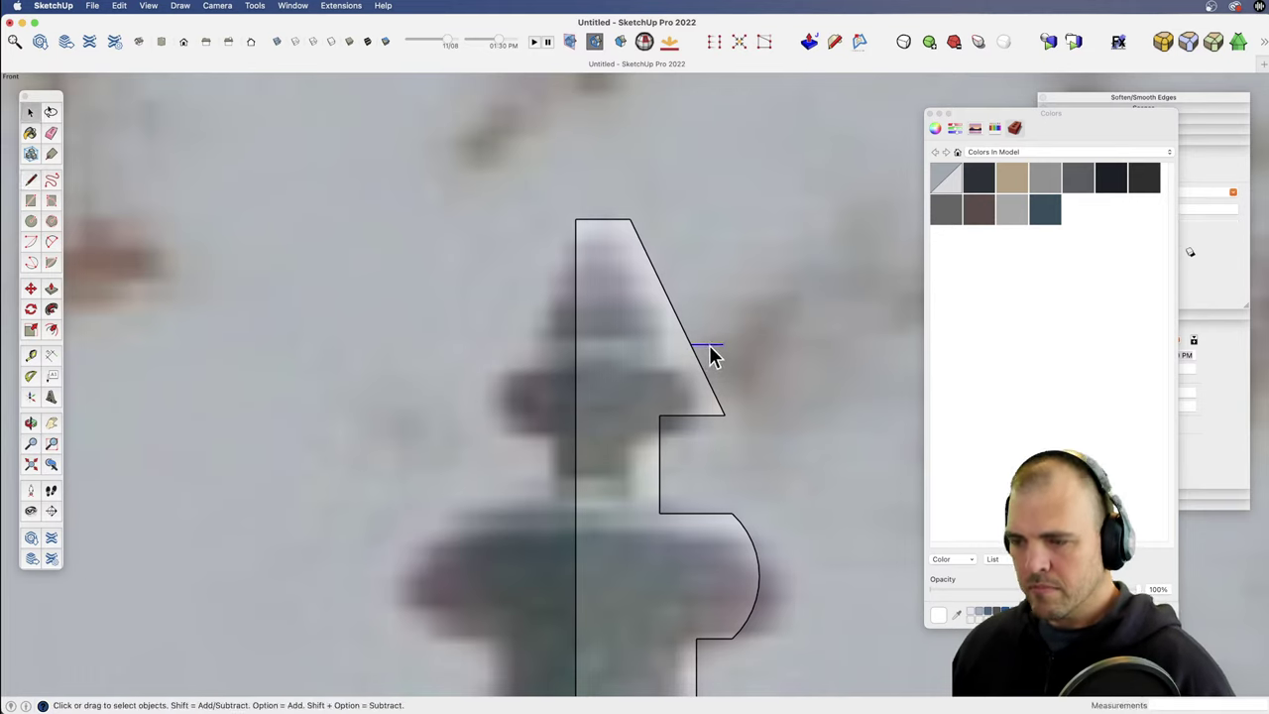
key("m")
left_click(709, 345)
left_click(728, 293)
Step: Draw an outward-bulging arc of about 1/4" from the underside of the finial's tip up along the widest part of the reference
key("a")
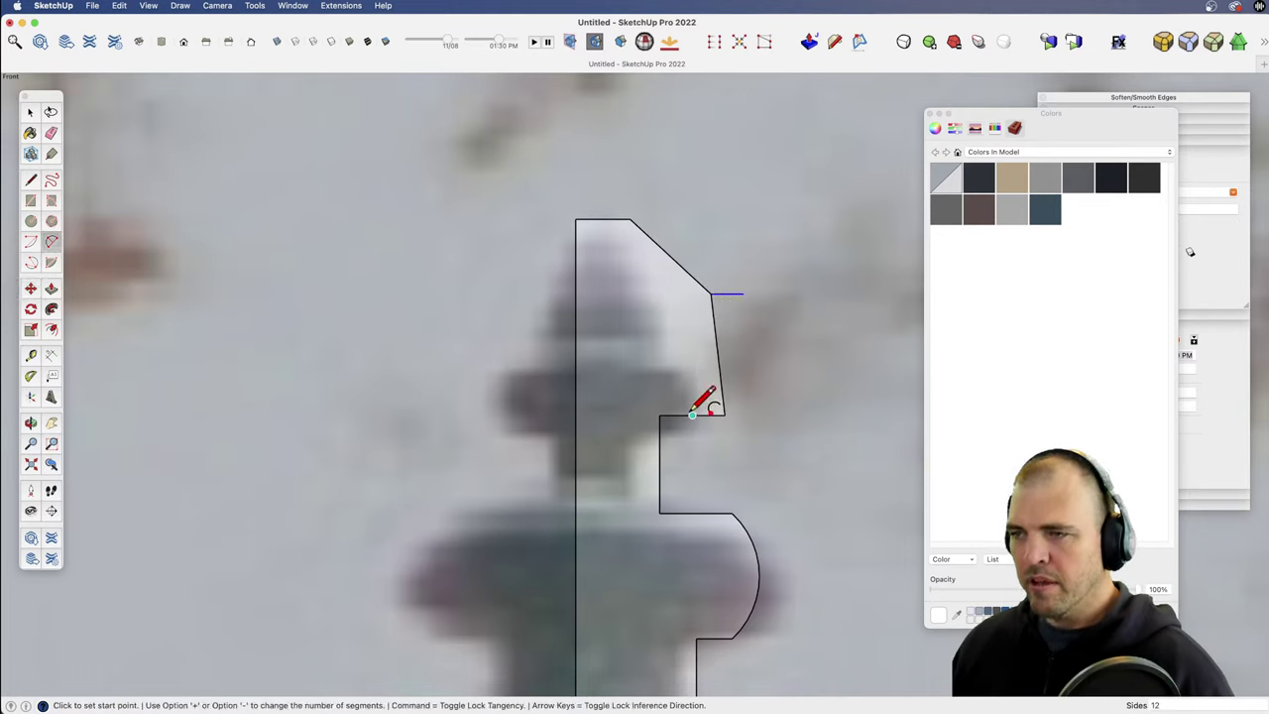
left_click(678, 414)
left_click(678, 354)
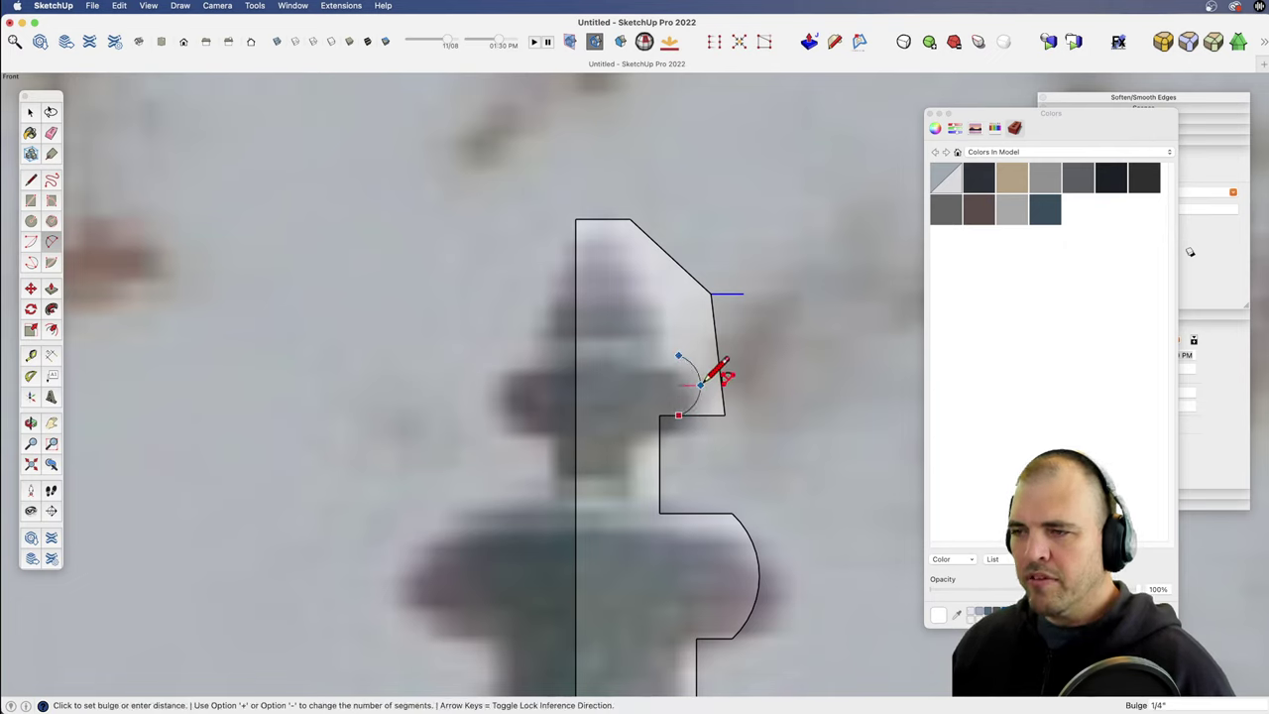
left_click(698, 375)
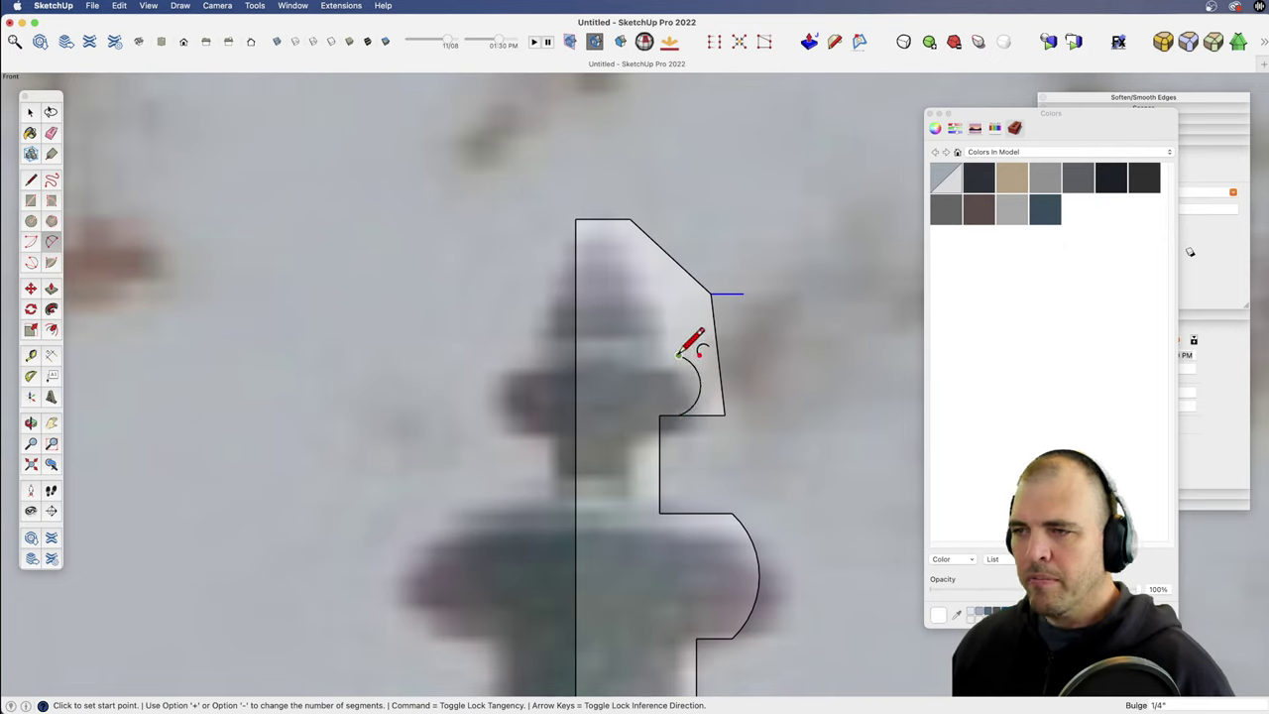
Step: Continue the tip's outline with an inward-curving arc of about 1/8" bulge and a straight line to the finial's top edge
left_click(678, 354)
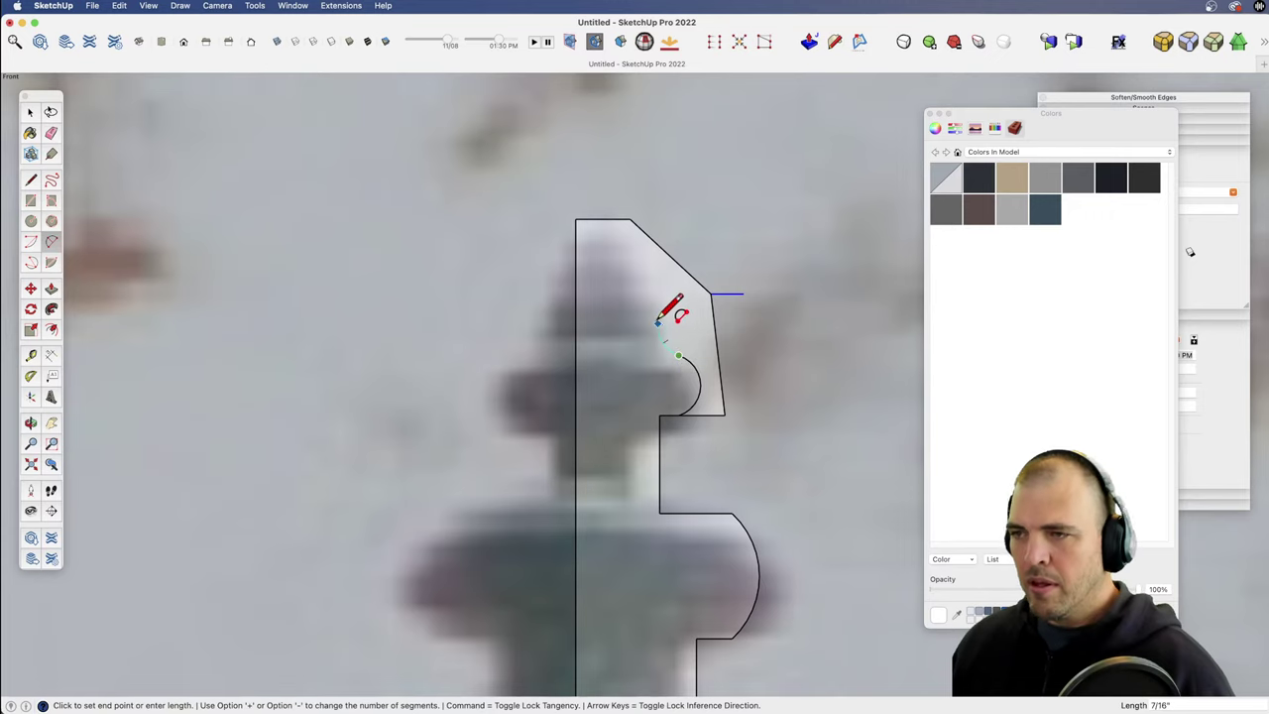
left_click(633, 268)
left_click(639, 313)
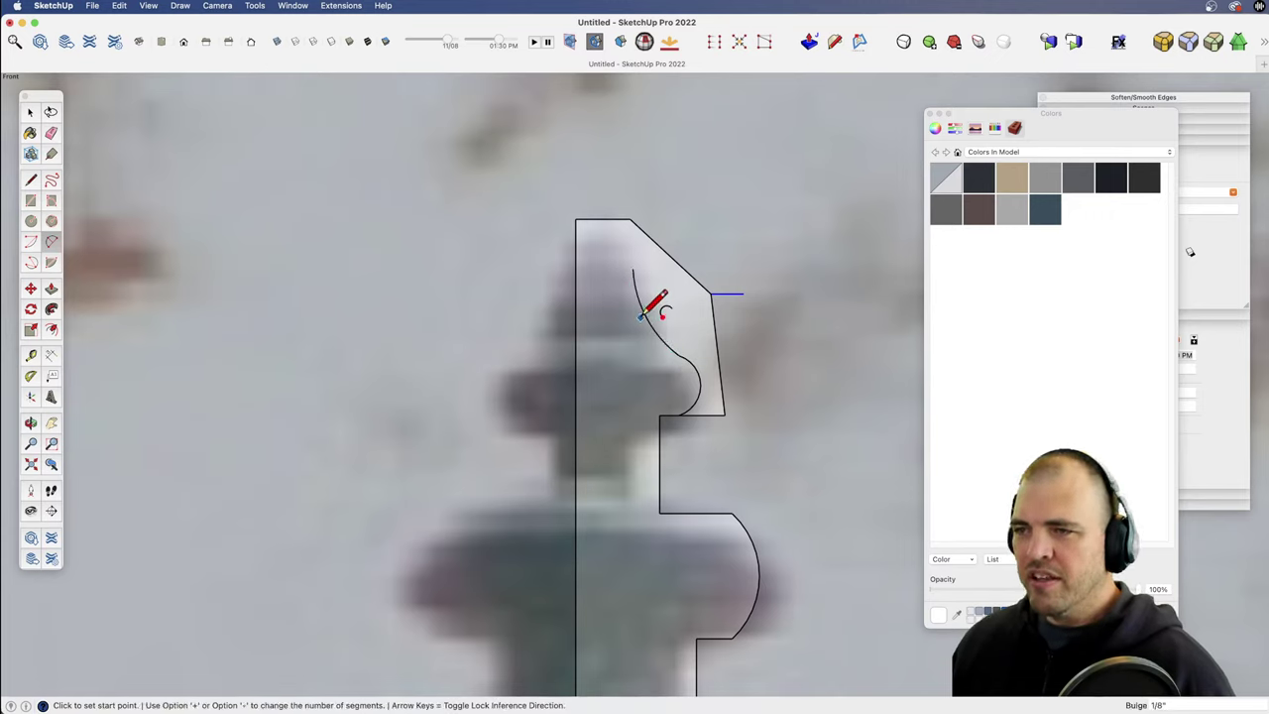
key("l")
left_click(633, 268)
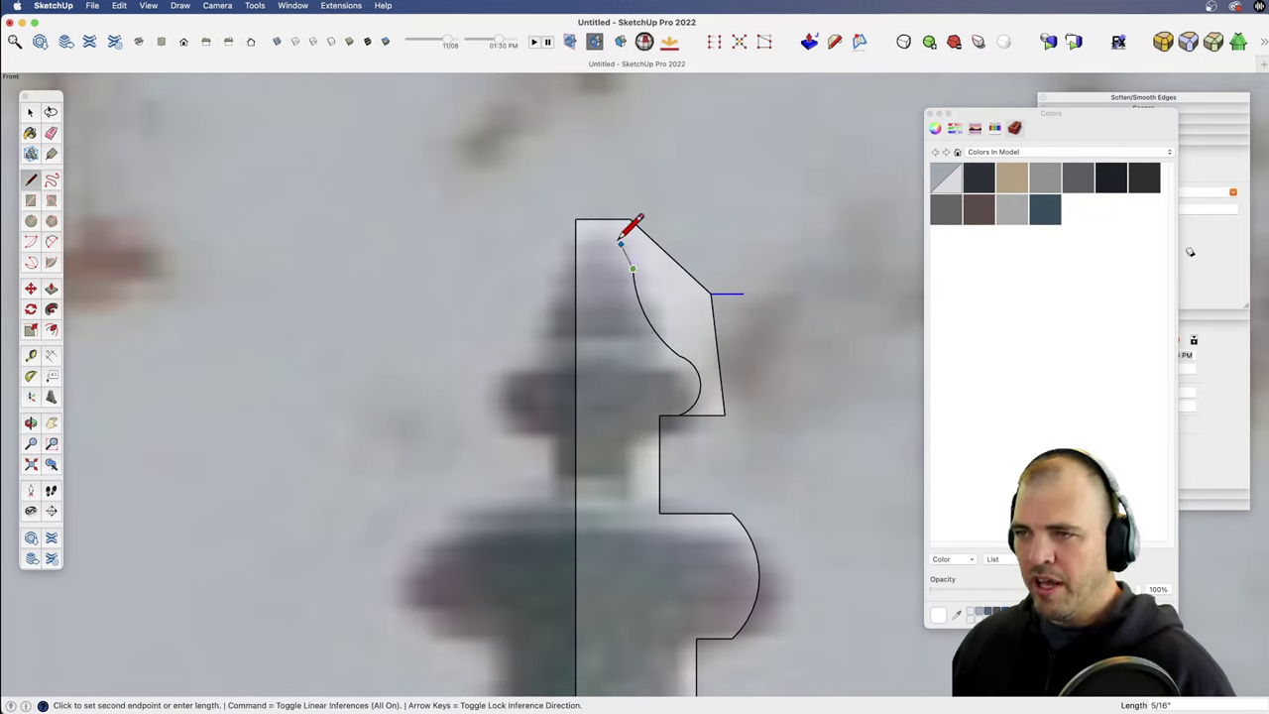
left_click(604, 218)
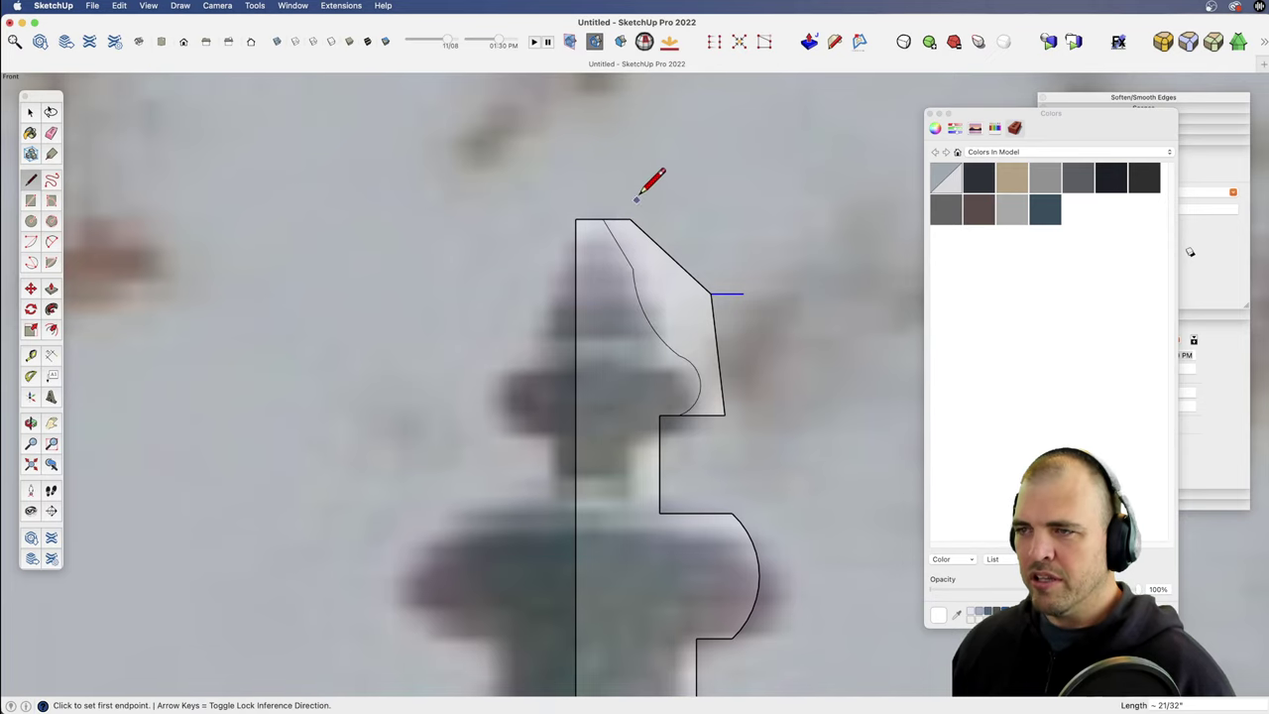
Step: Examine the whole clock profile against the reference image
key("b")
key("z")
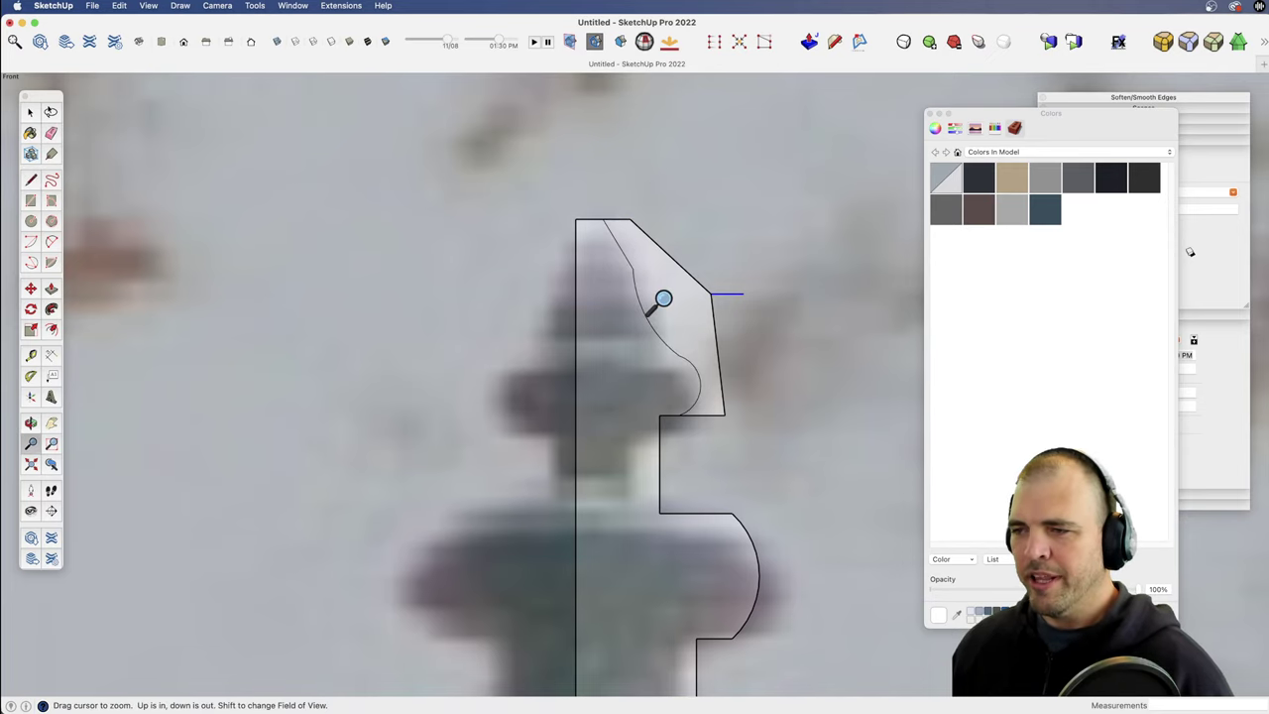
left_click_drag(663, 299, 659, 563)
left_click_drag(646, 366, 645, 595)
middle_click_drag(656, 543, 649, 203, "shift")
left_click_drag(649, 203, 643, 628)
key("h")
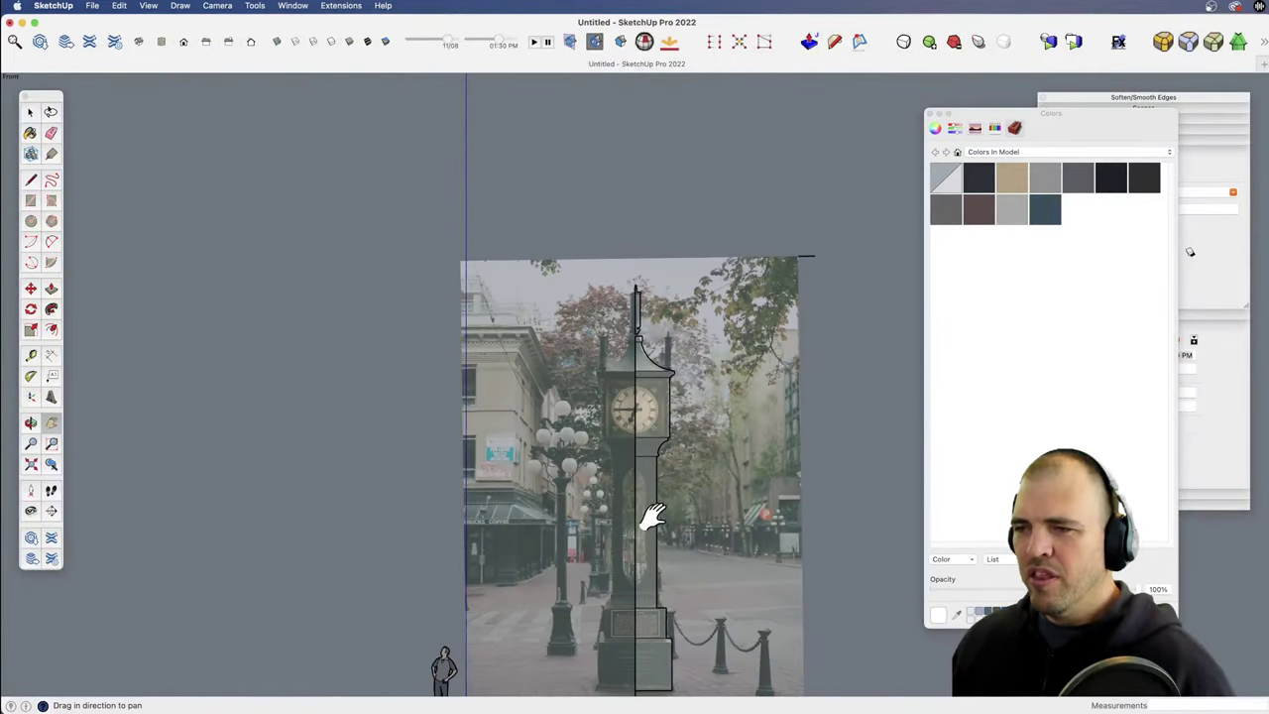
left_click_drag(645, 518, 646, 417)
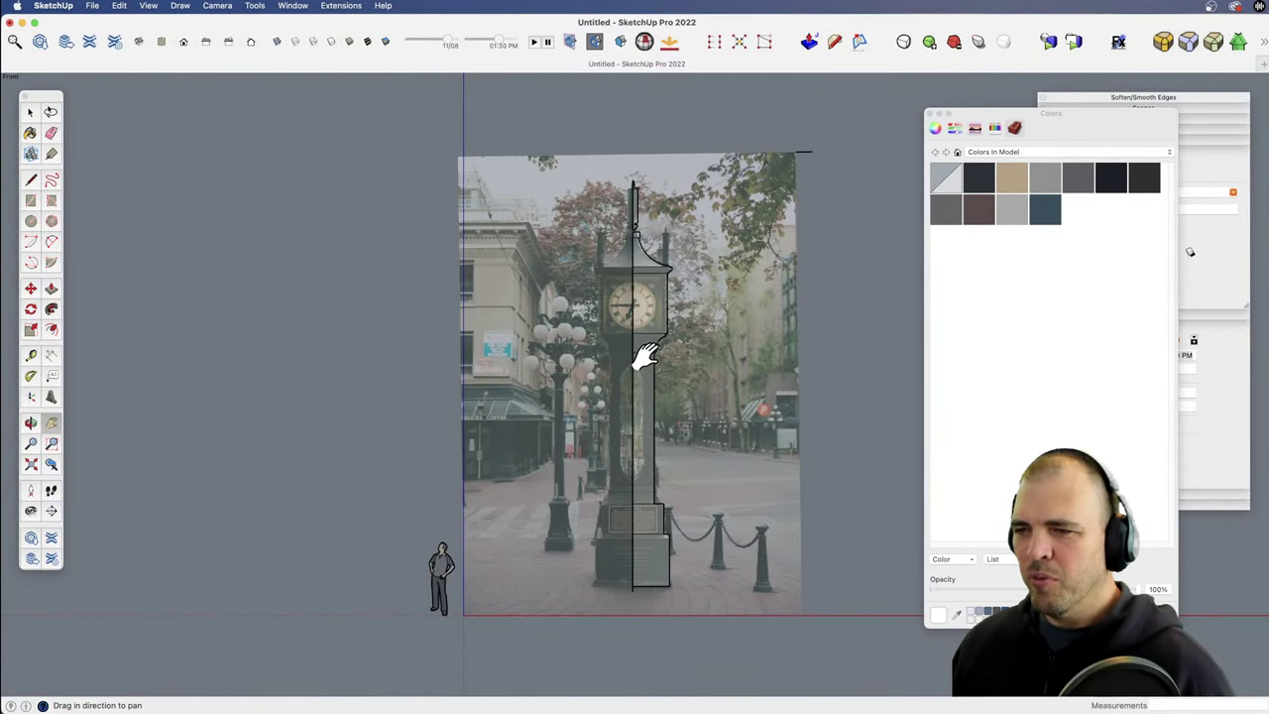
Step: Close the Colors window and set the arc below the finial's collar to 8 segments
middle_click_drag(644, 357, 658, 535, "shift")
left_click_drag(653, 584, 710, 226)
middle_click_drag(709, 226, 619, 531, "shift")
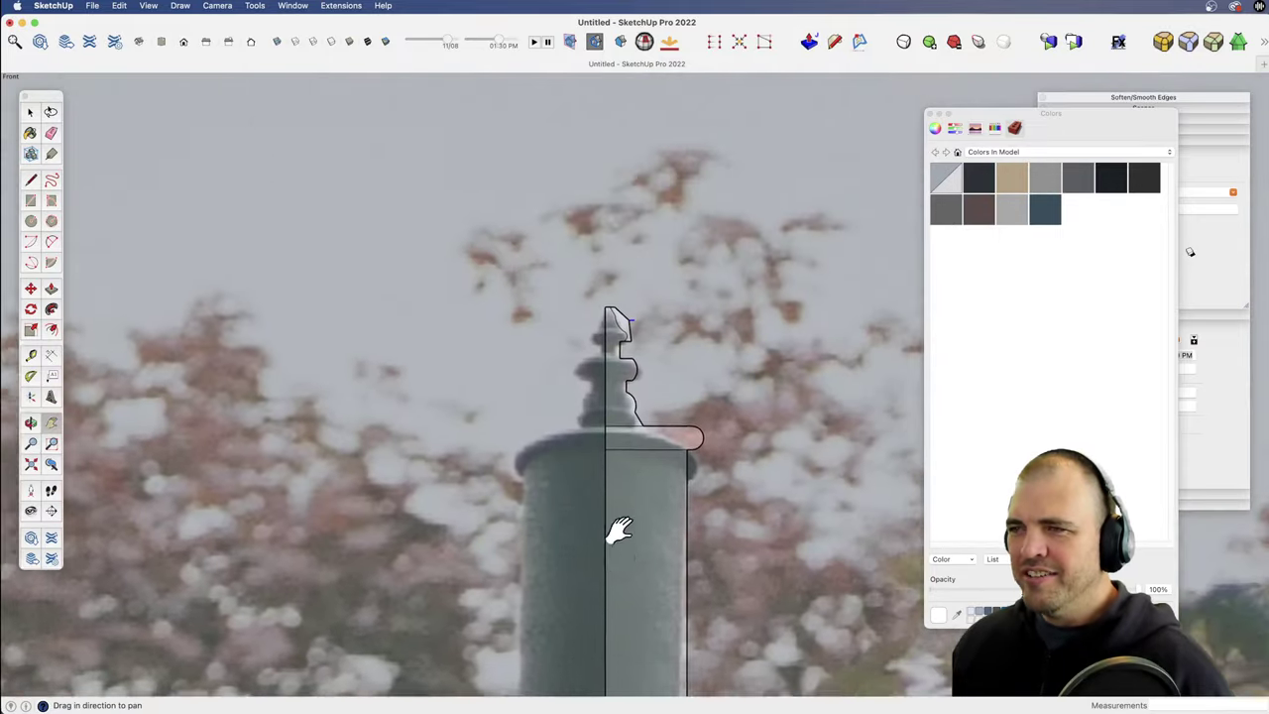
scroll(629, 221, "up", 10)
left_click_drag(671, 425, 627, 329)
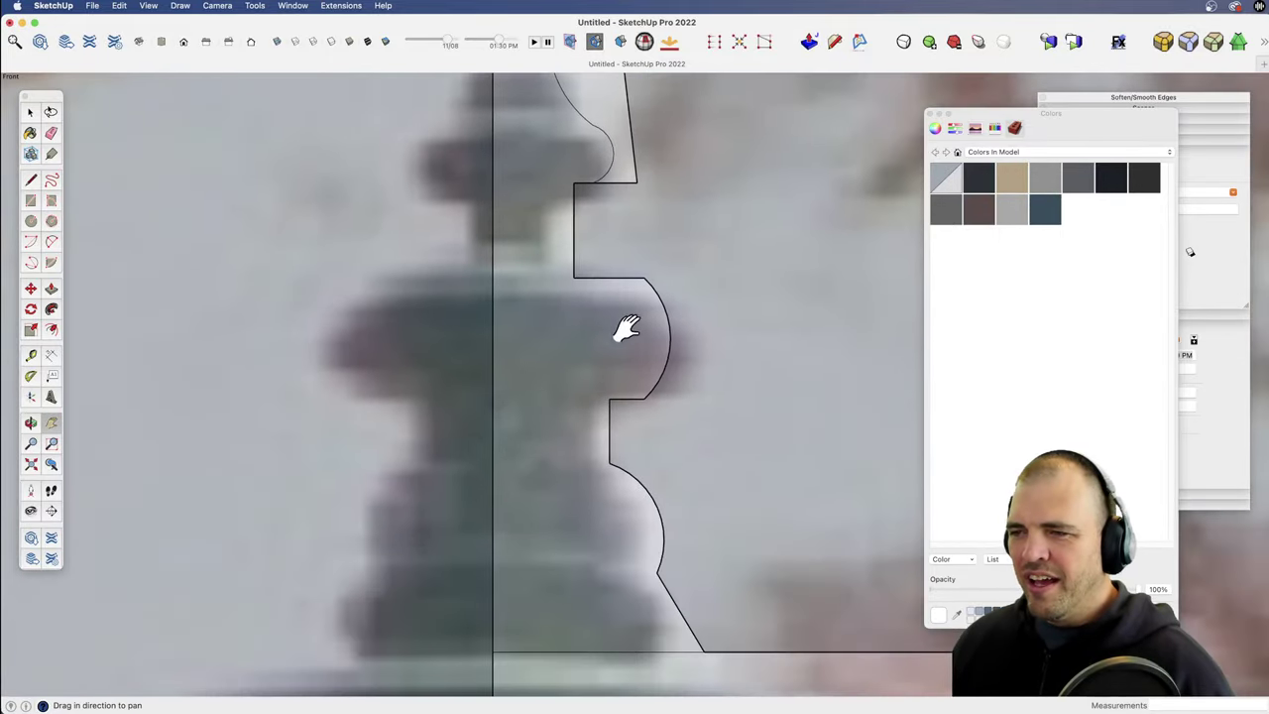
key("space")
scroll(634, 382, "down", 2)
left_click(768, 382)
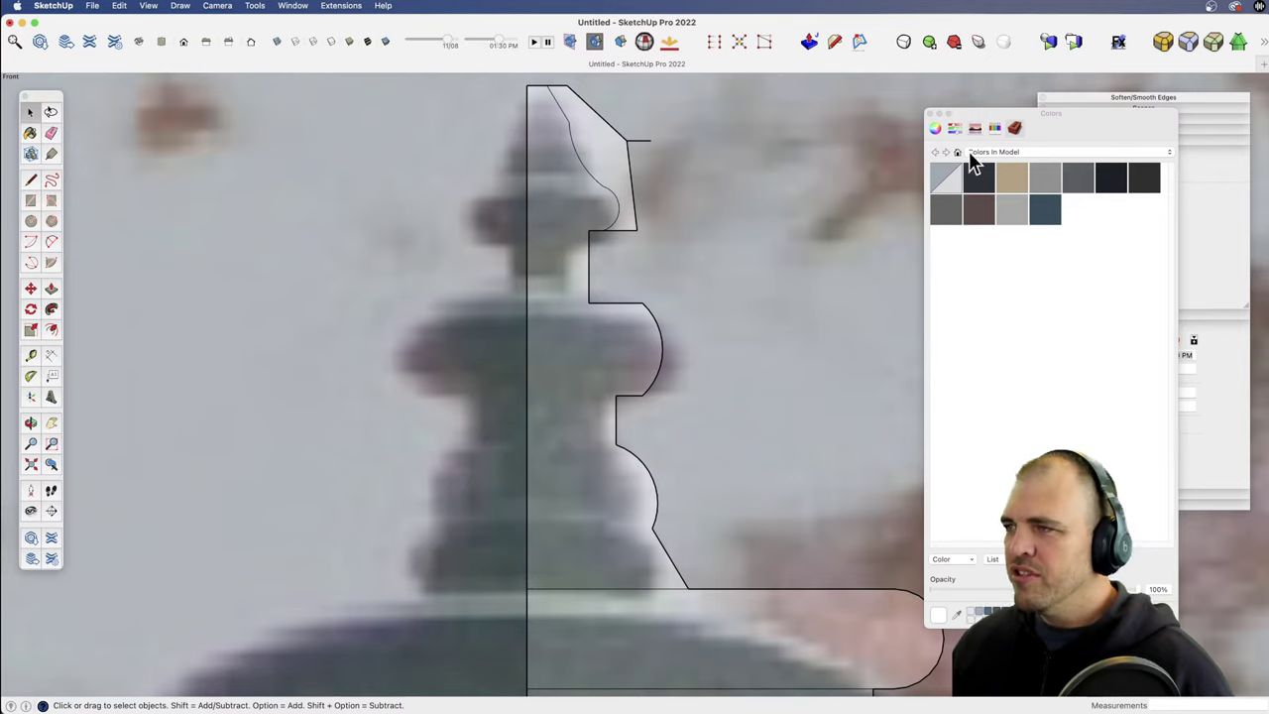
left_click(930, 115)
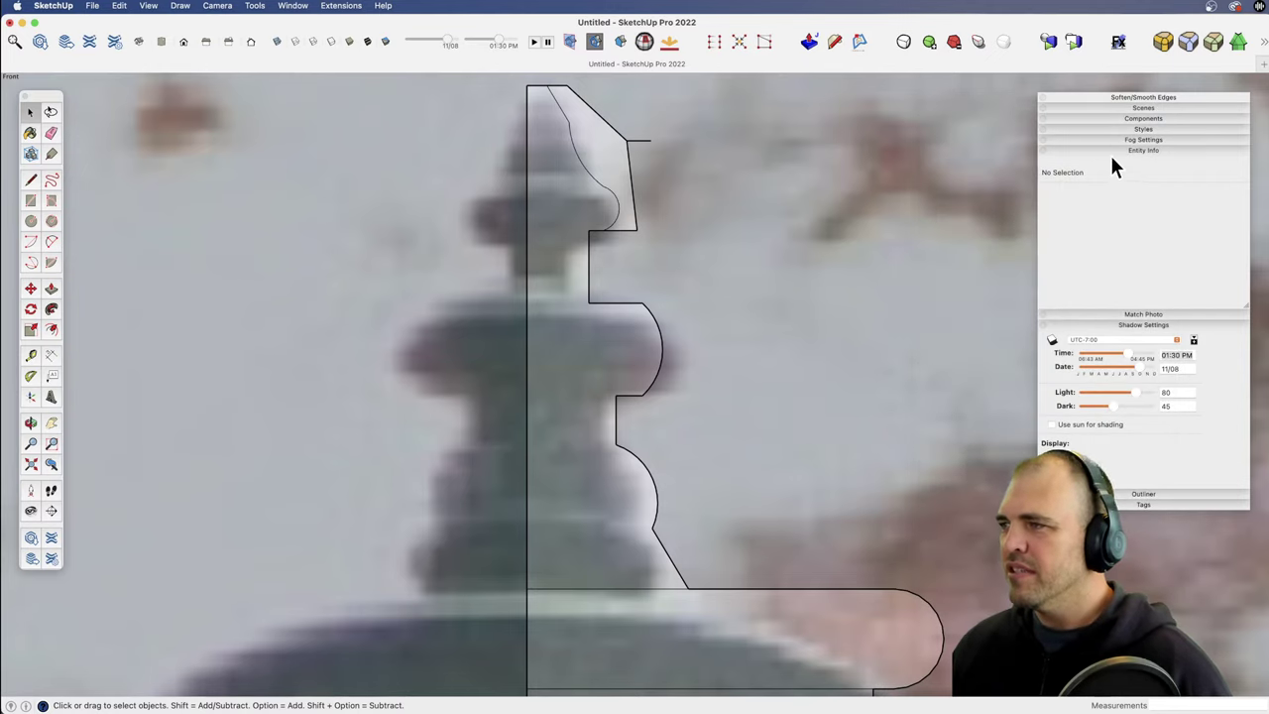
left_click(656, 488)
left_click(1117, 227)
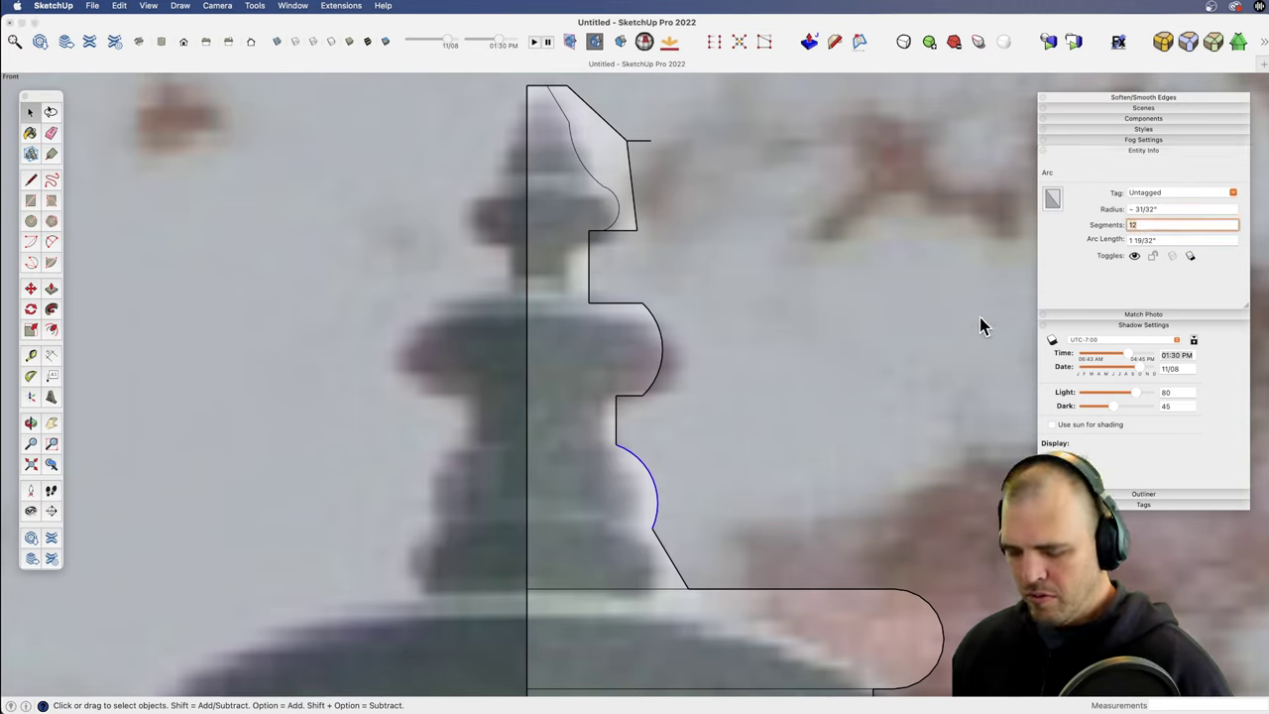
key("Return")
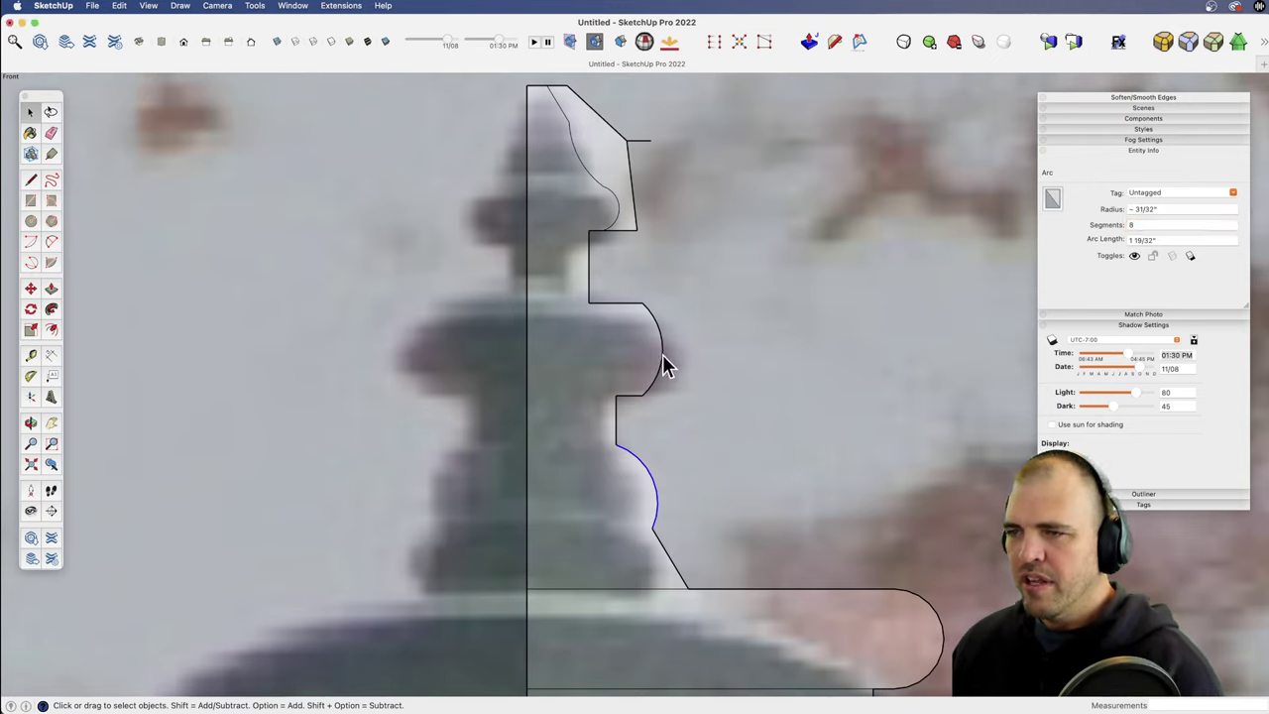
Step: Set the finial's collar arc and the small outward arc near its tip to 8 segments each
left_click(1123, 226)
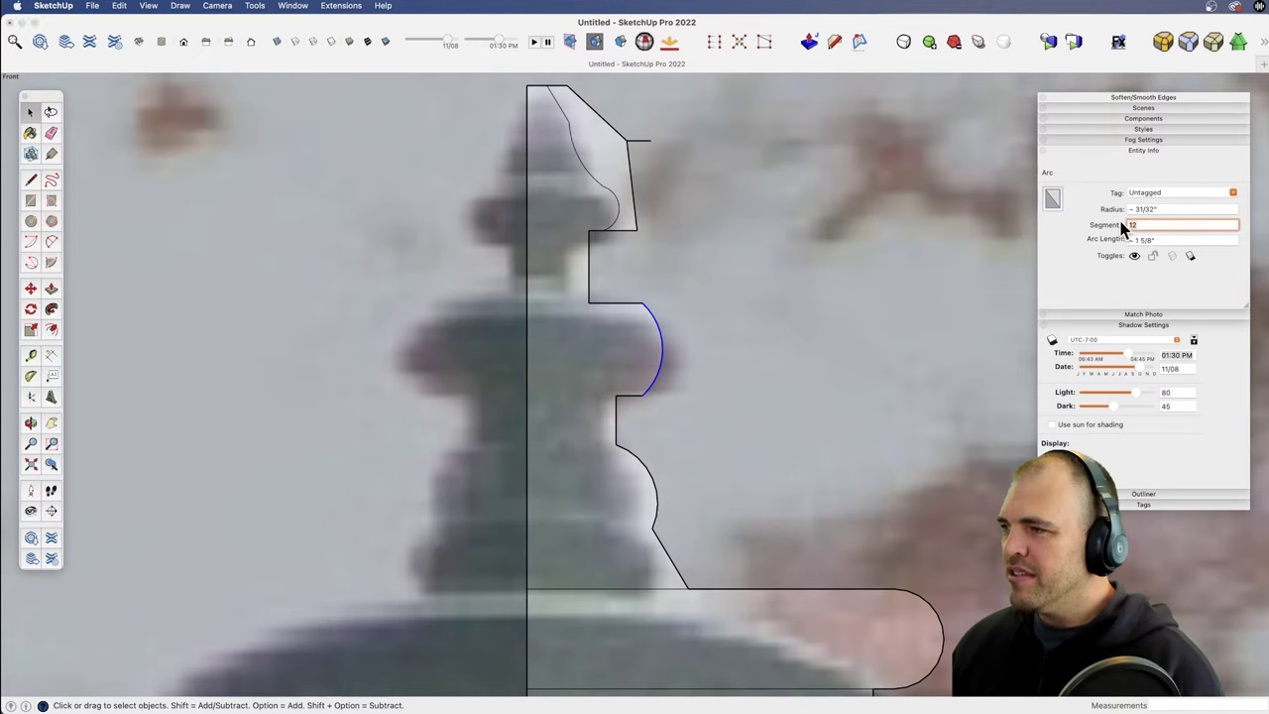
key("BackSpace")
key("BackSpace")
type("8")
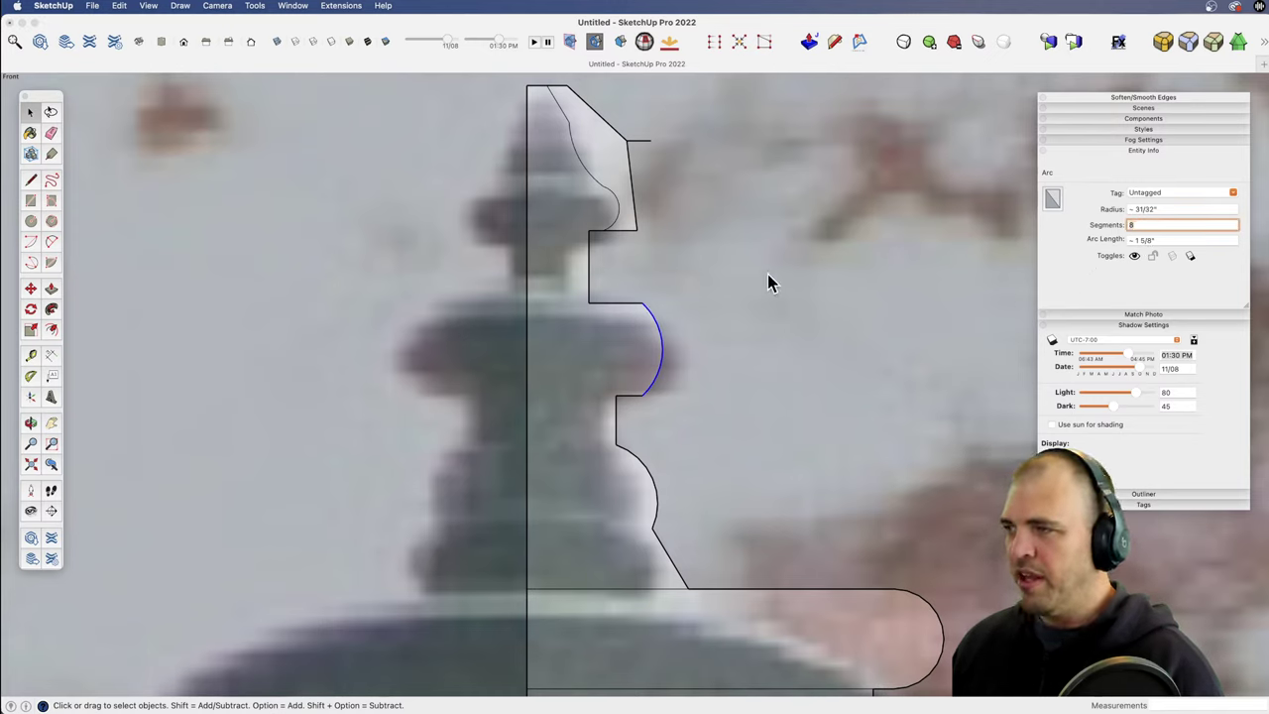
left_click(617, 214)
left_click(1136, 225)
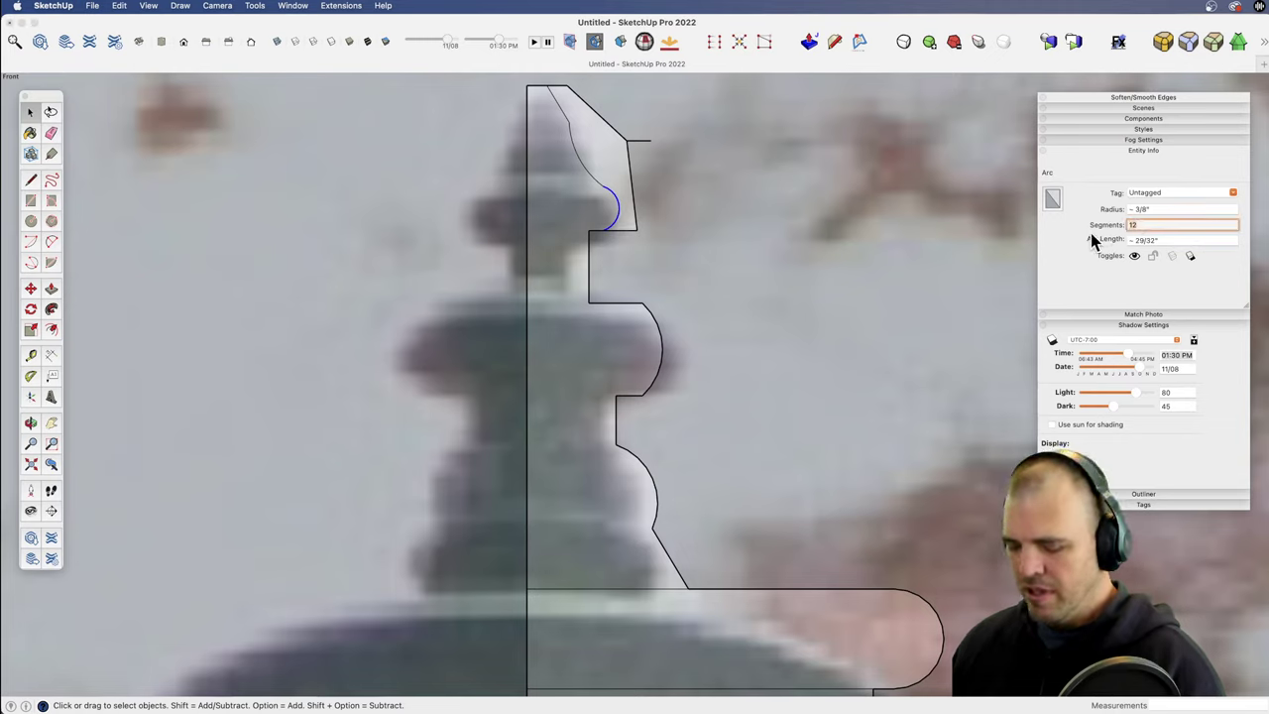
Step: Set the concave arc on the finial's tip to 6 segments and erase the straight edges left outside the new outline
double_click(589, 187)
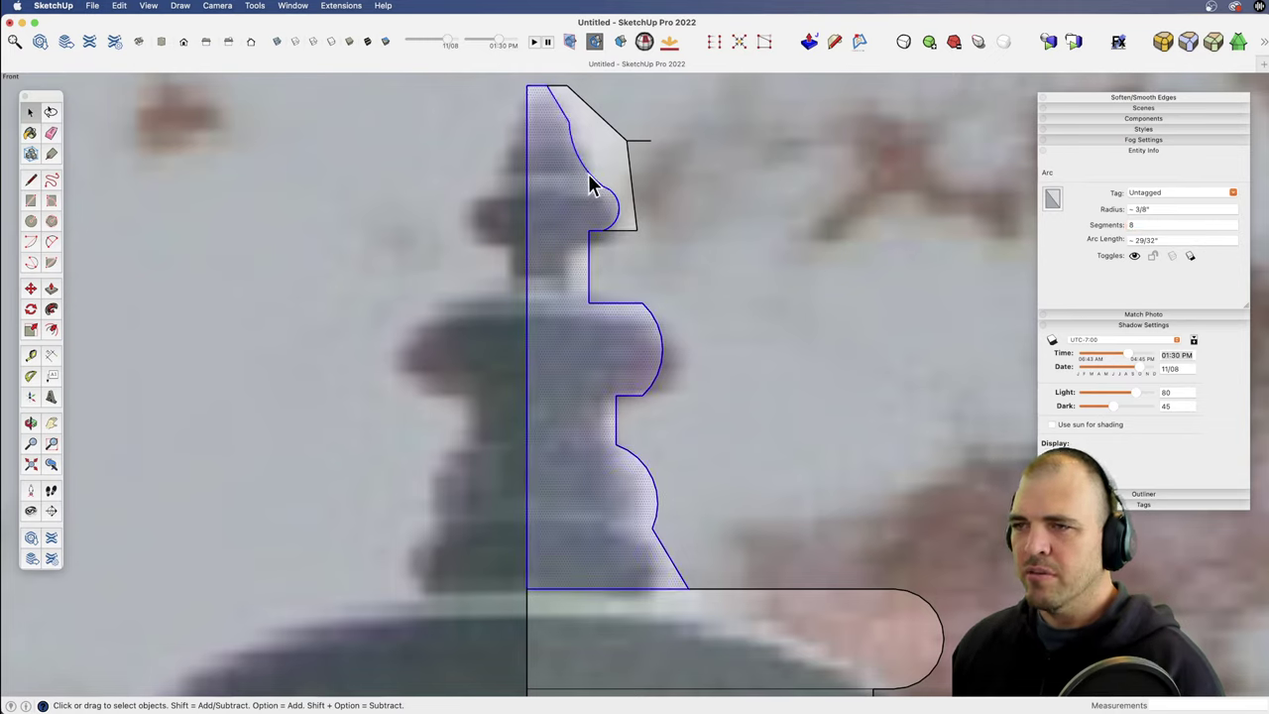
left_click(596, 179)
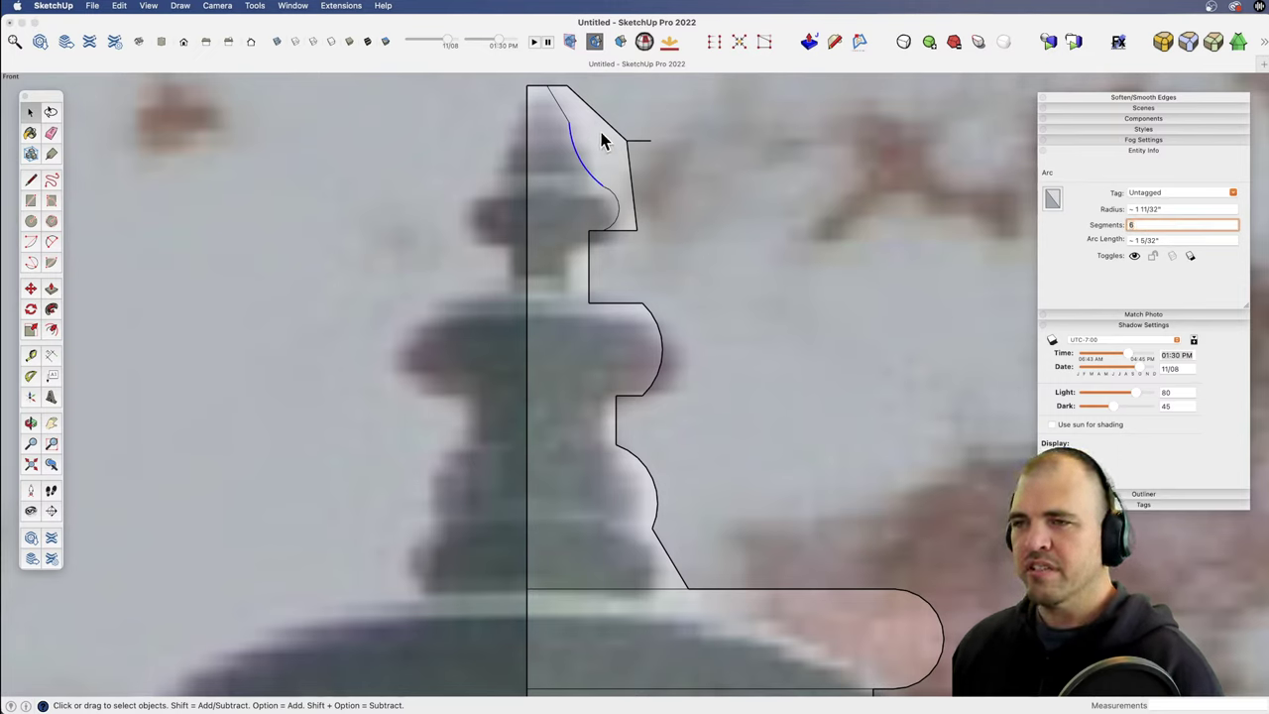
type("6")
key("Return")
key("e")
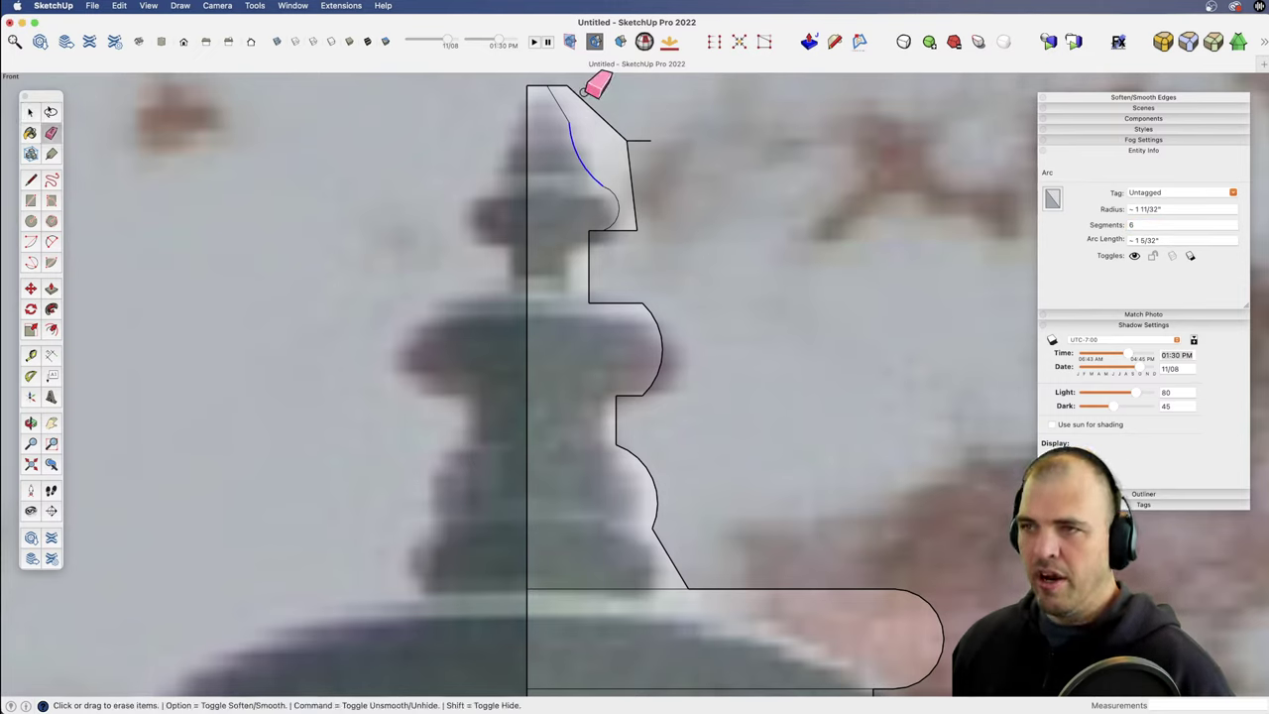
mouse_move(564, 88)
left_mouse_down()
mouse_move(632, 139)
mouse_move(639, 162)
left_mouse_up()
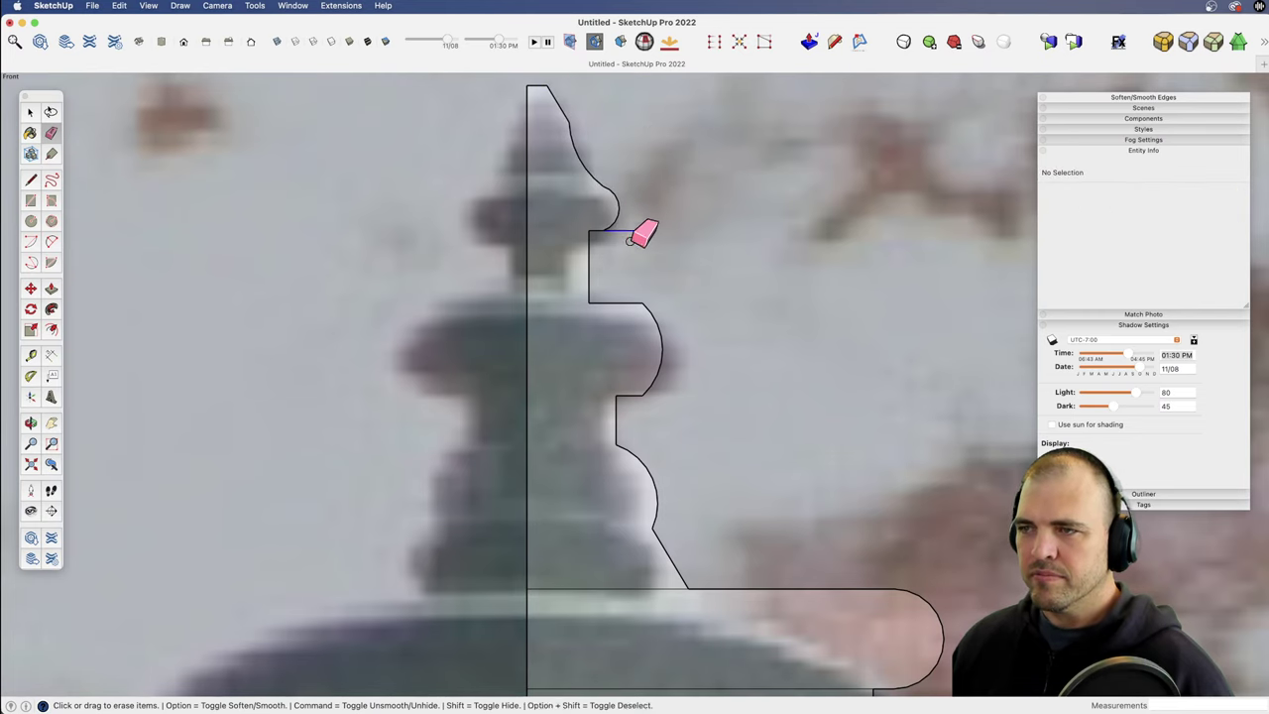
Step: Erase the horizontal edges crossing the profile's interior at the chimney cap, along the chimney and near the top of the roof
key("z")
left_click_drag(663, 360, 628, 534)
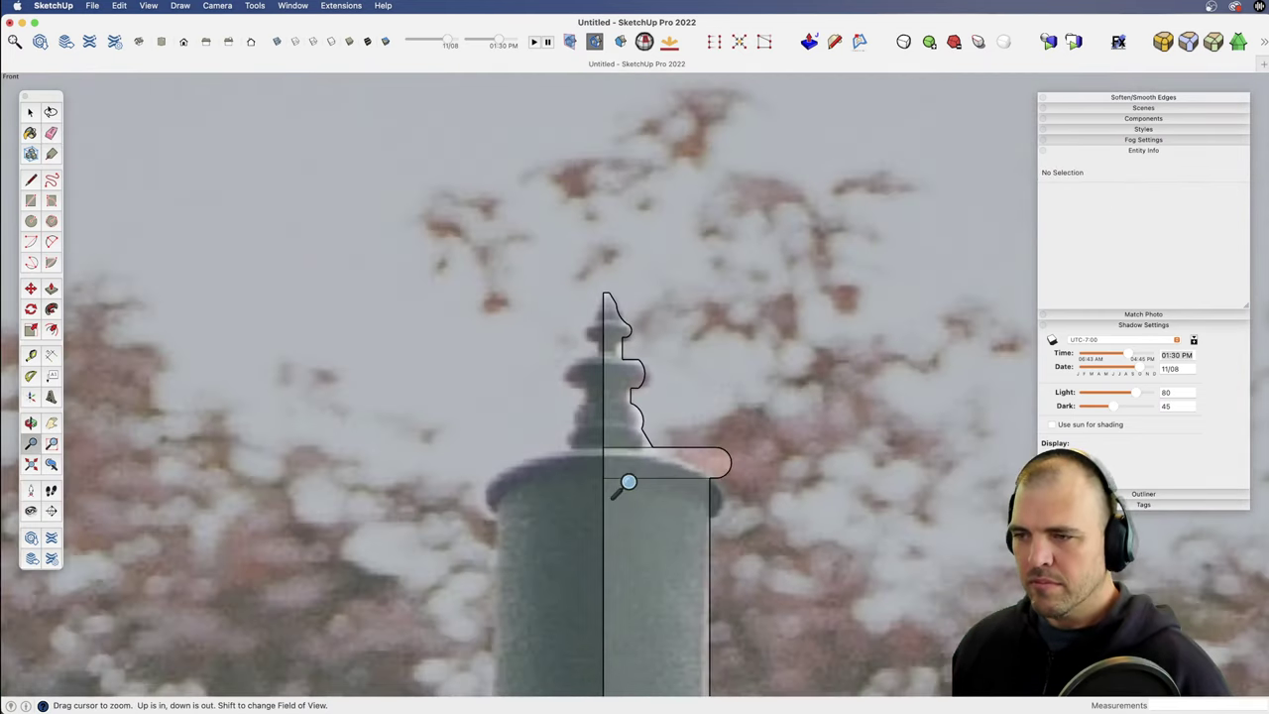
key("e")
mouse_move(638, 465)
left_mouse_down()
mouse_move(682, 518)
mouse_move(645, 644)
left_mouse_up()
key("z")
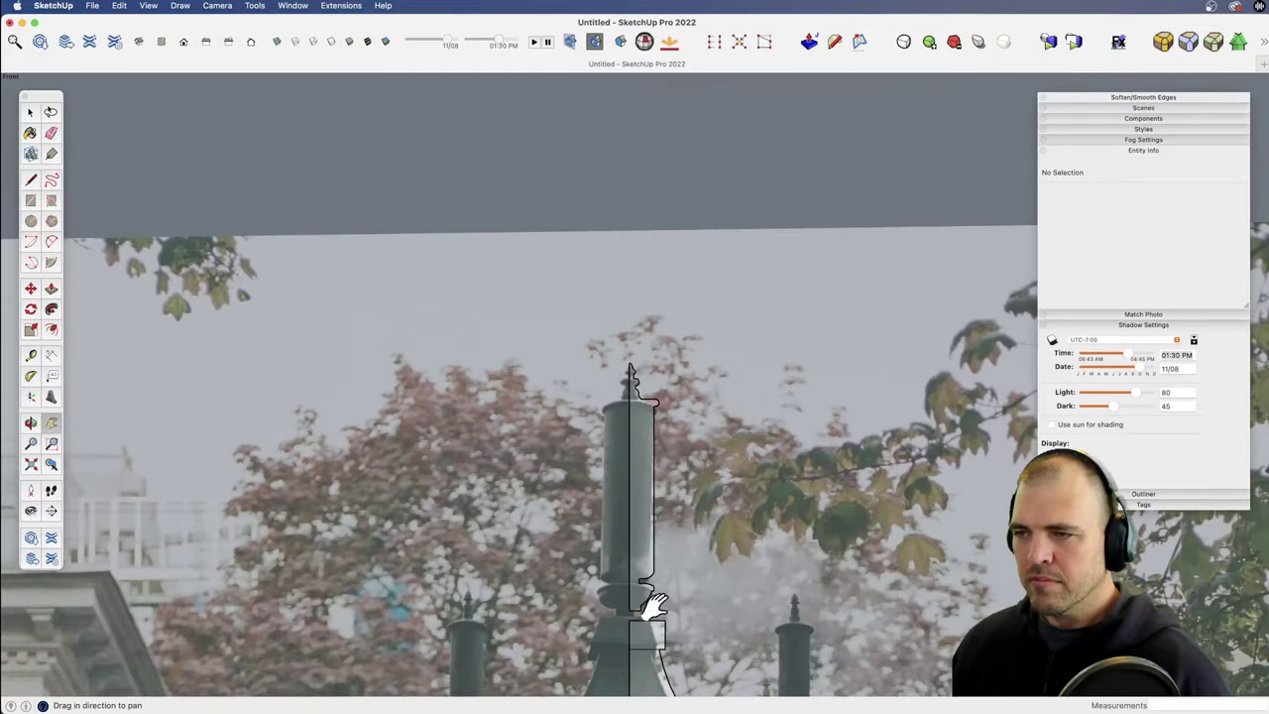
key("space")
key("e")
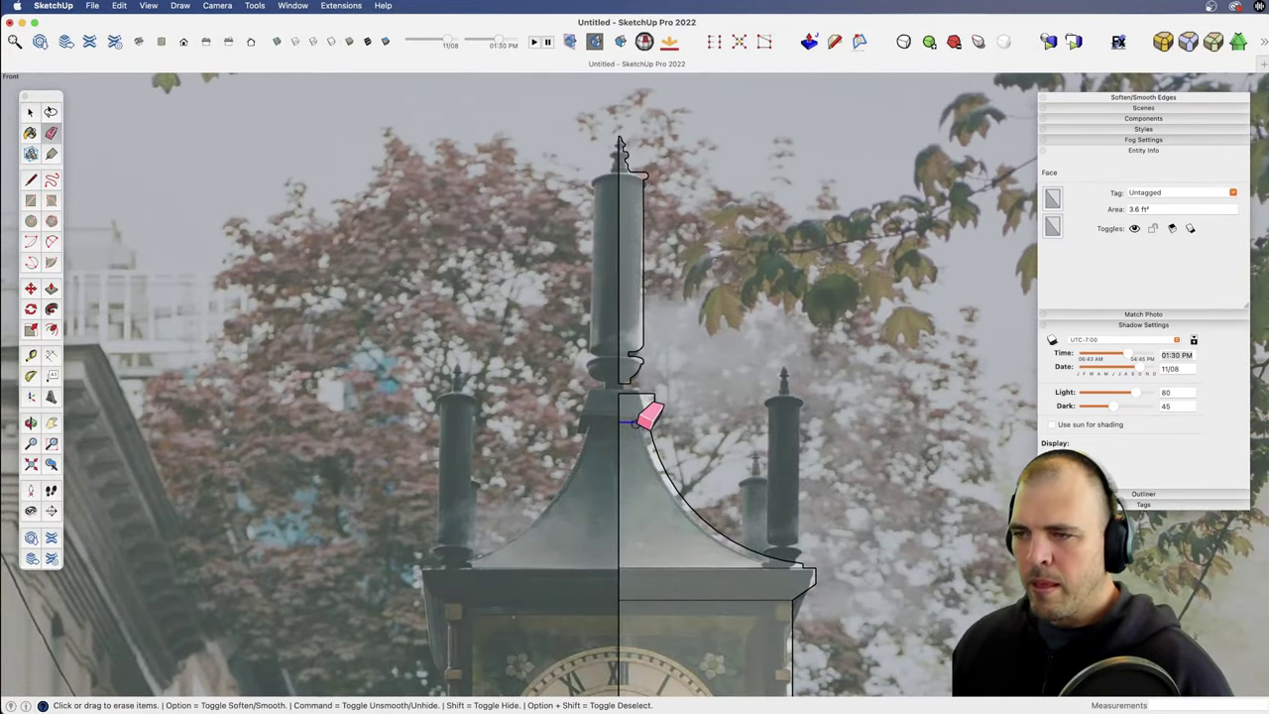
left_click(637, 422)
Step: Erase the two horizontal edges crossing the profile's interior at the roof's eave above the clock face
key("h")
left_click_drag(665, 528, 617, 231)
scroll(678, 278, "up", 5)
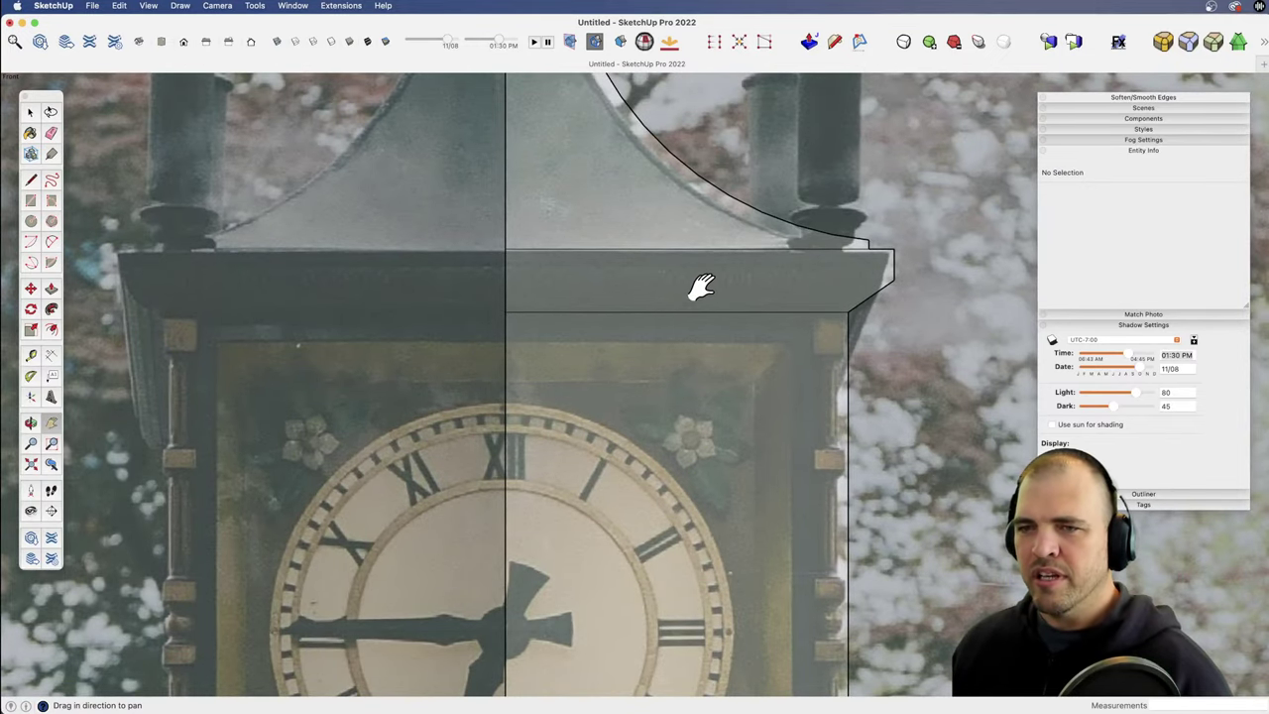
key("e")
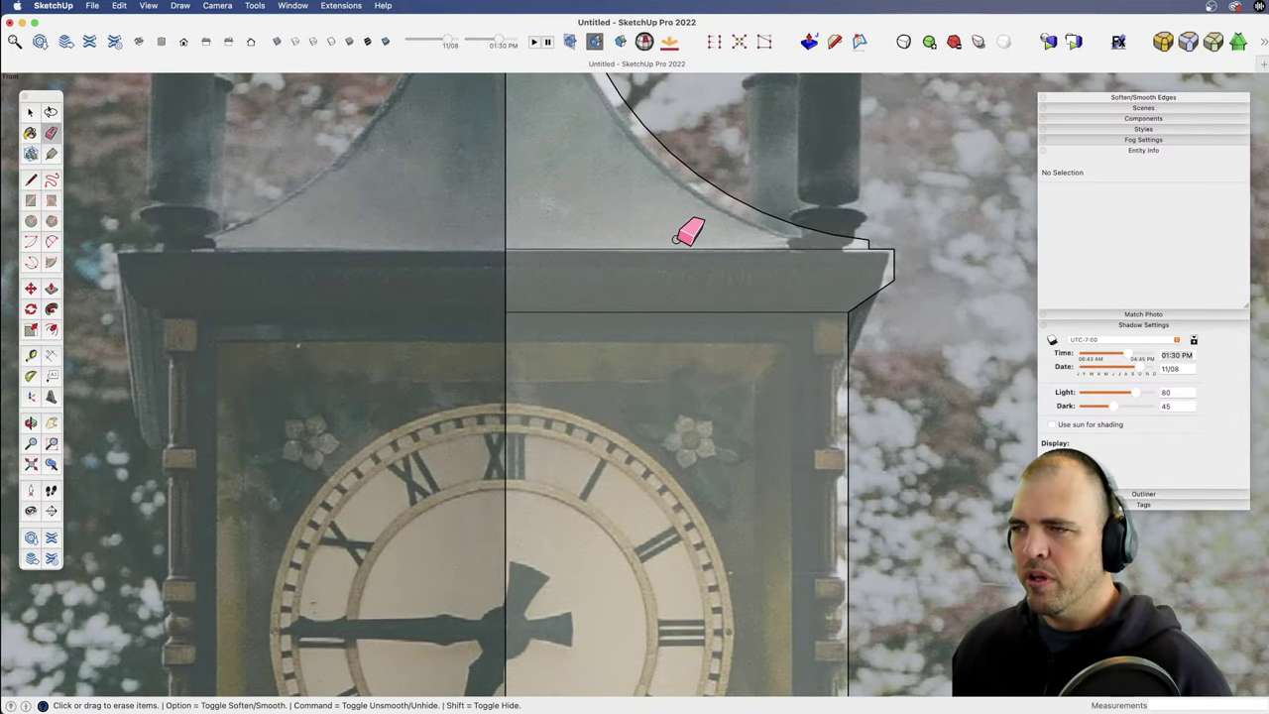
left_click_drag(674, 240, 691, 337)
Step: Erase the interior horizontal edges above and below the curved bracket under the clock face
key("z")
left_click_drag(680, 351, 680, 510)
key("h")
left_click_drag(680, 510, 682, 462)
middle_click_drag(682, 464, 702, 264, "shift")
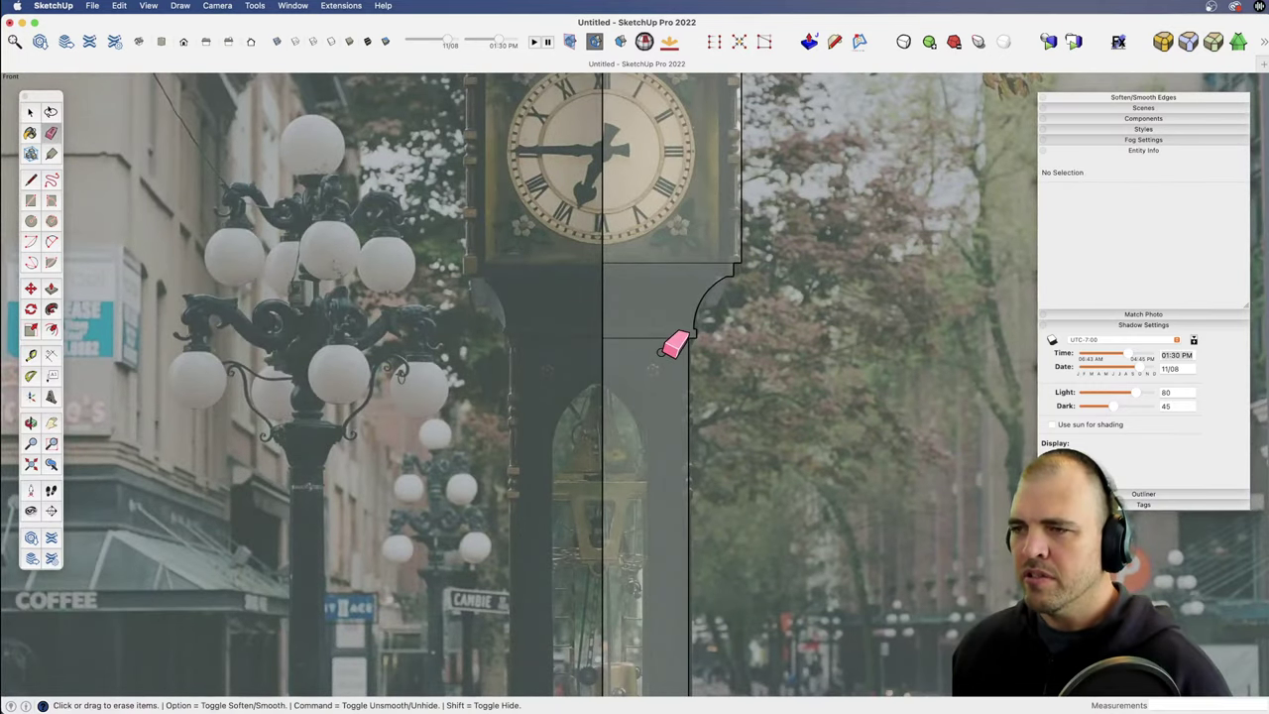
left_click_drag(678, 265, 680, 258)
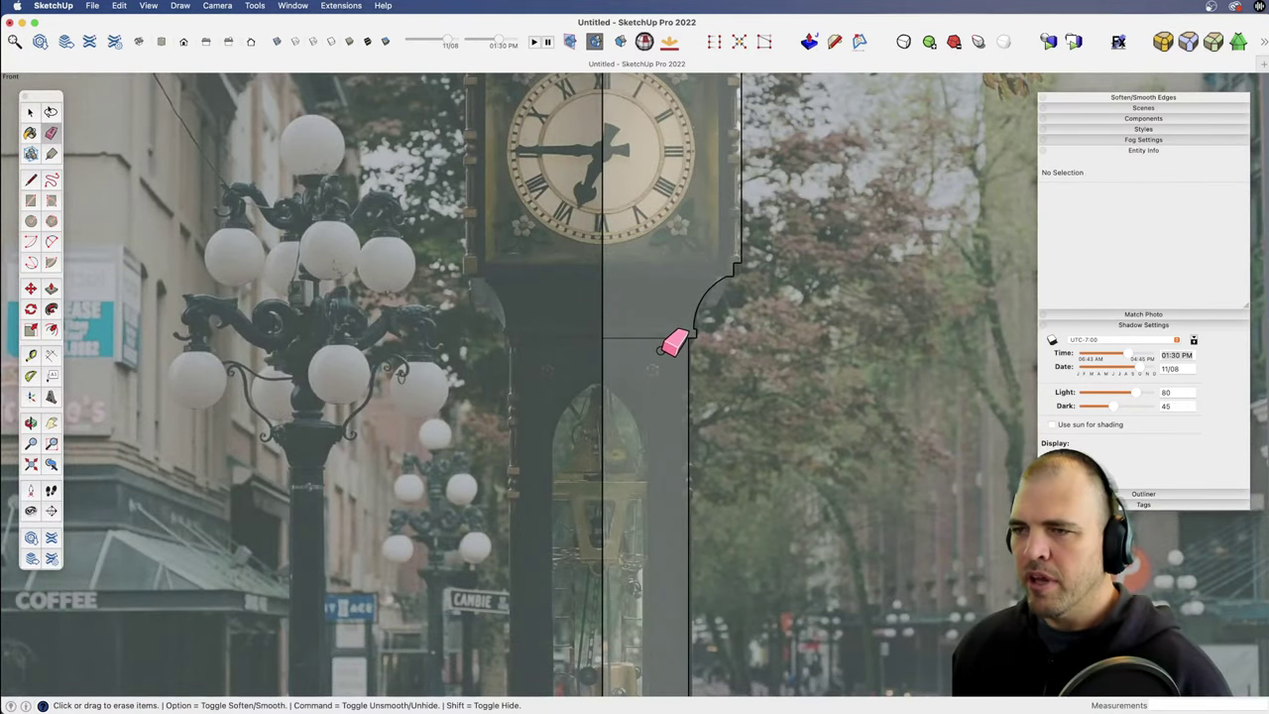
mouse_move(658, 354)
left_mouse_down()
mouse_move(677, 238)
mouse_move(647, 447)
mouse_move(660, 551)
left_mouse_up()
Step: Draw a rectangular ledge projecting about 2 1/2" from the profile's outer edge at the moulding above the flared base
key("z")
key("h")
left_click_drag(663, 550, 676, 304)
scroll(668, 462, "up", 5)
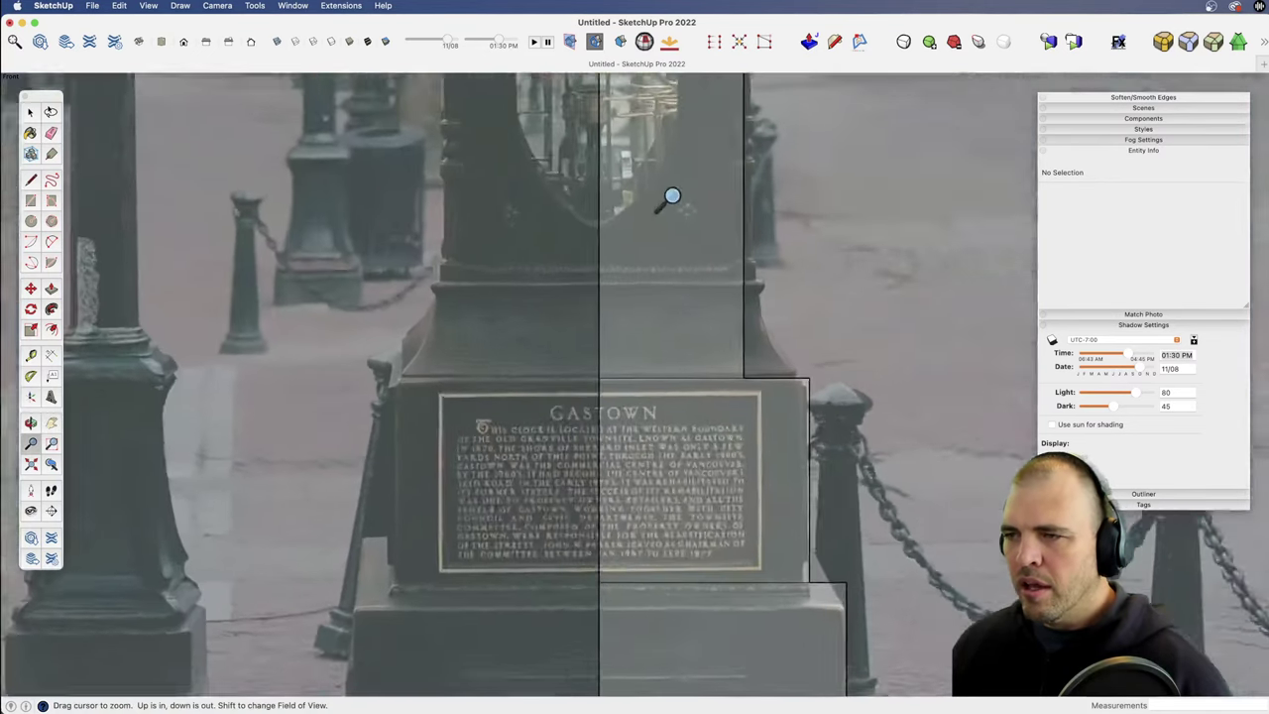
scroll(787, 284, "up", 4)
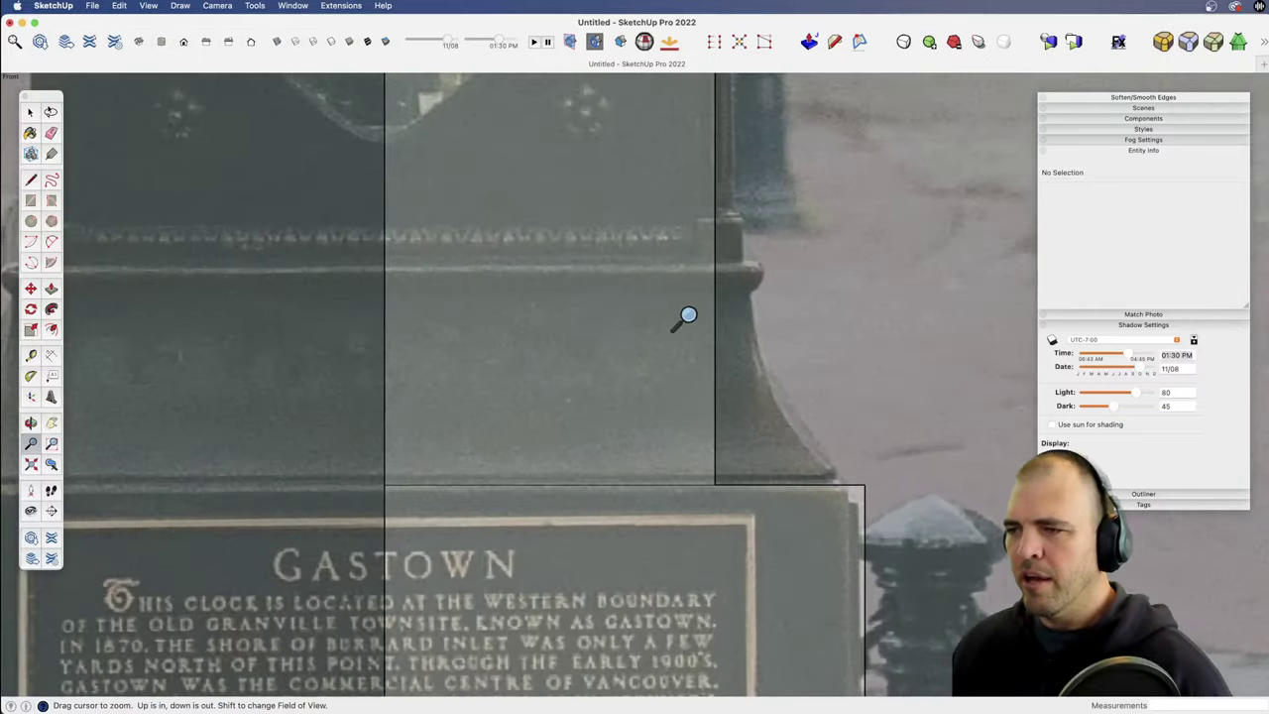
middle_click_drag(693, 382, 574, 466, "shift")
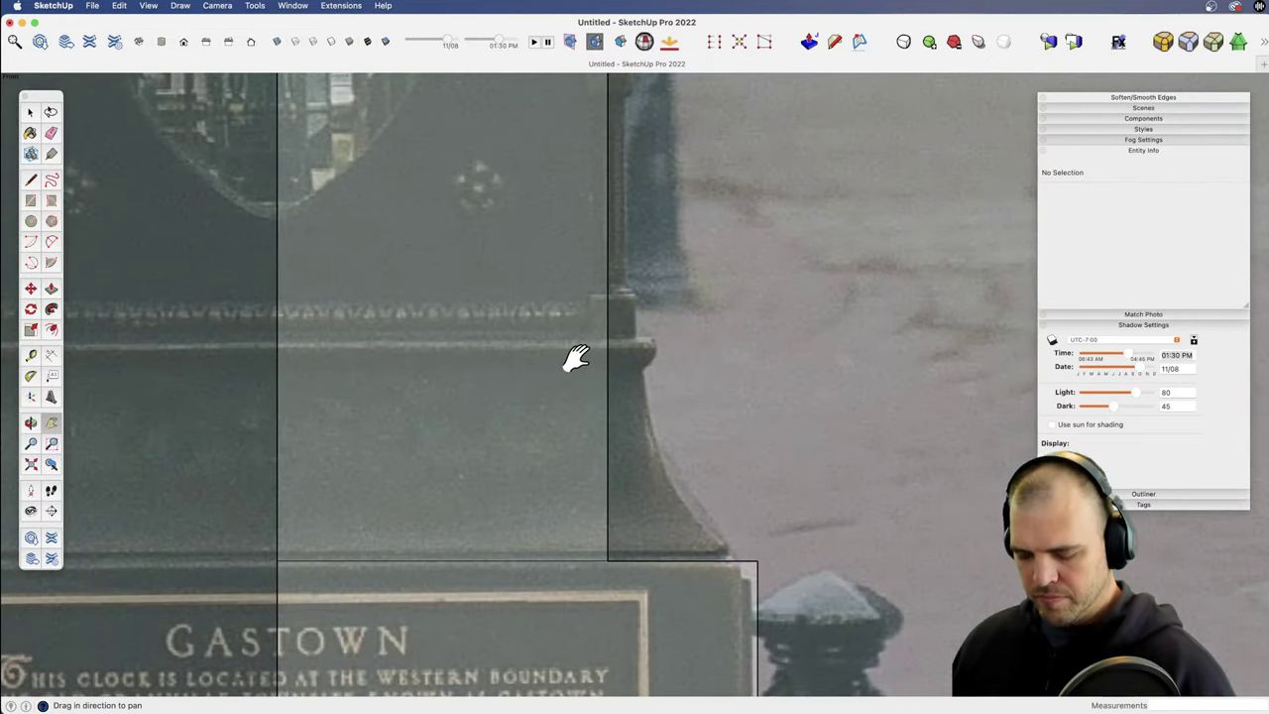
key("l")
left_click(608, 339)
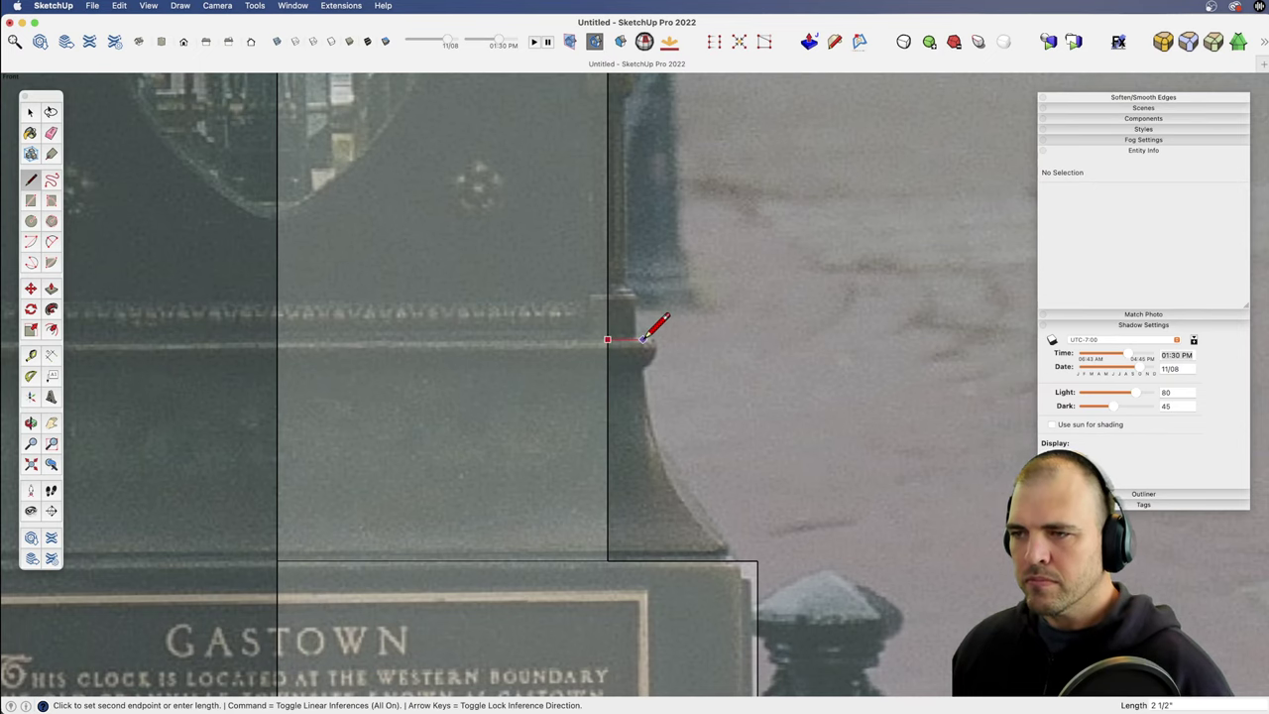
left_click(642, 339)
left_click(608, 382)
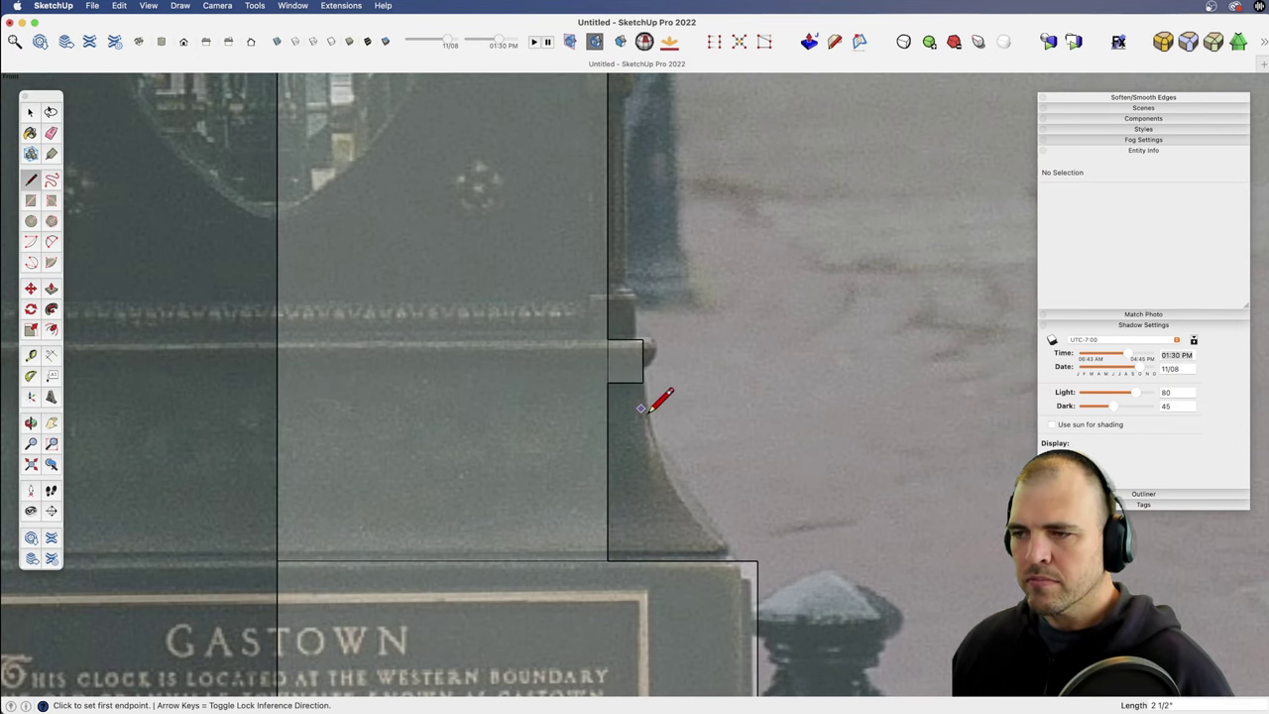
Step: Draw a concave arc from the ledge's underside down to the top edge of the plaque block, following the flare
scroll(662, 400, "up", 3)
key("a")
left_click(635, 380)
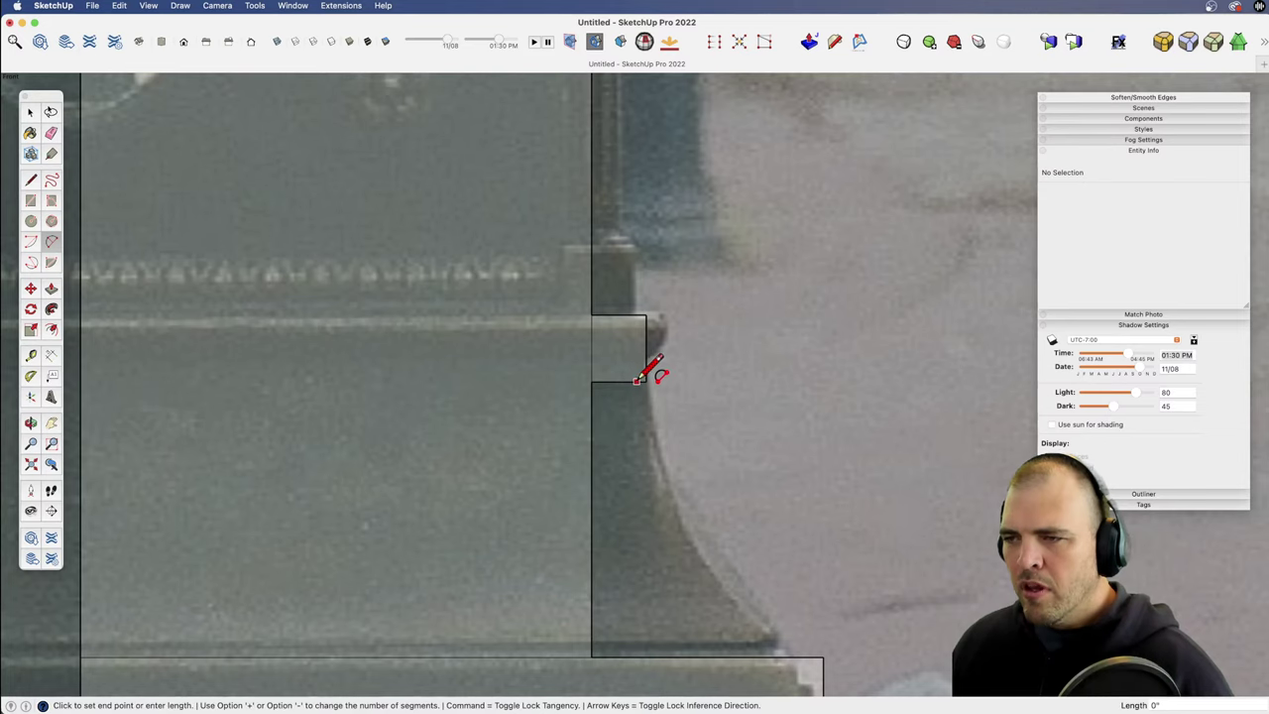
left_click(798, 655)
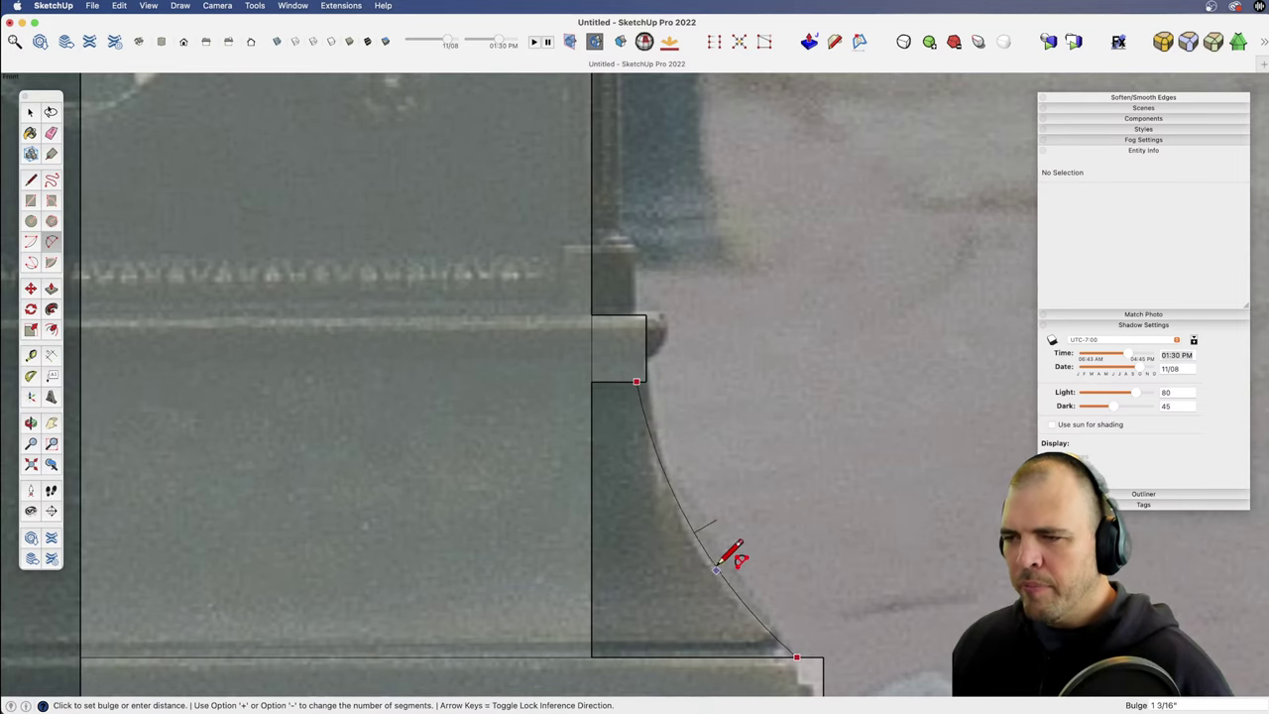
left_click(712, 544)
Step: Extend the ledge's upper edge outward to the moulding's outer rim and add a short vertical drop at its end
scroll(618, 476, "down", 5)
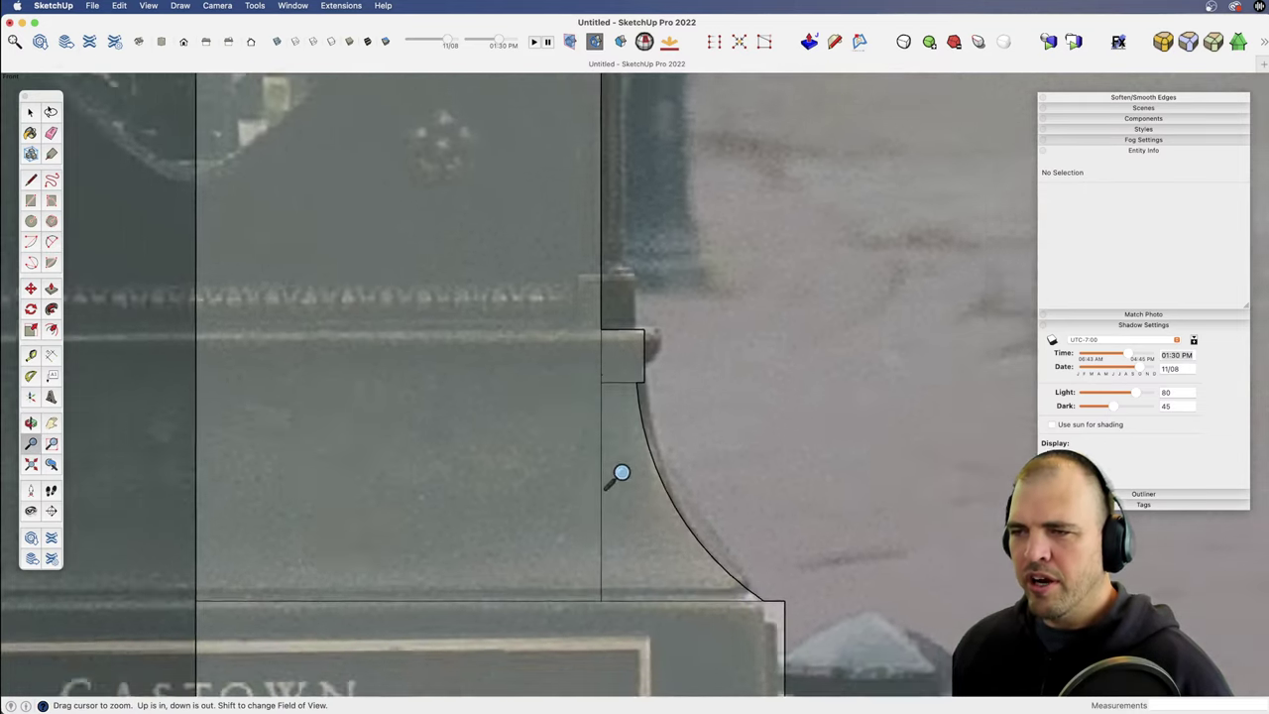
middle_click_drag(651, 482, 813, 380, "shift")
key("z")
mouse_move(756, 323)
left_mouse_down()
mouse_move(734, 339)
mouse_move(731, 483)
mouse_move(757, 303)
left_mouse_up()
middle_click_drag(783, 366, 565, 442, "shift")
scroll(626, 405, "up", 3)
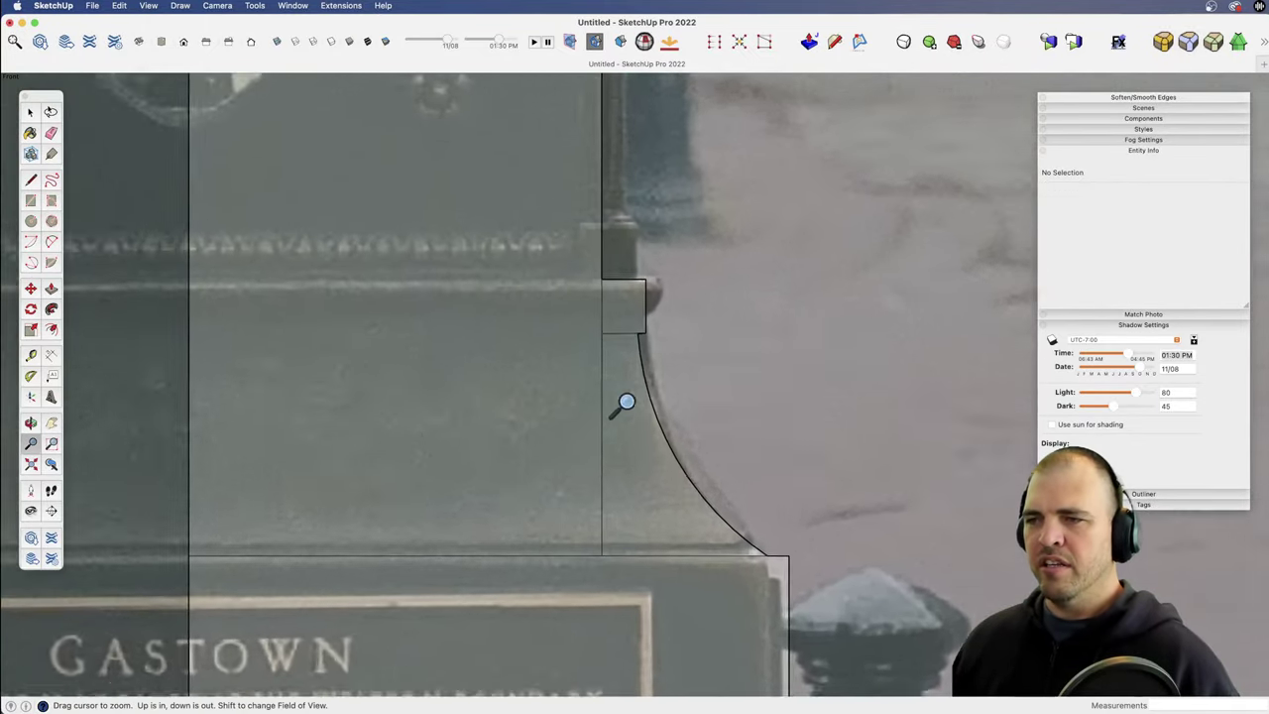
middle_click_drag(615, 326, 592, 399, "shift")
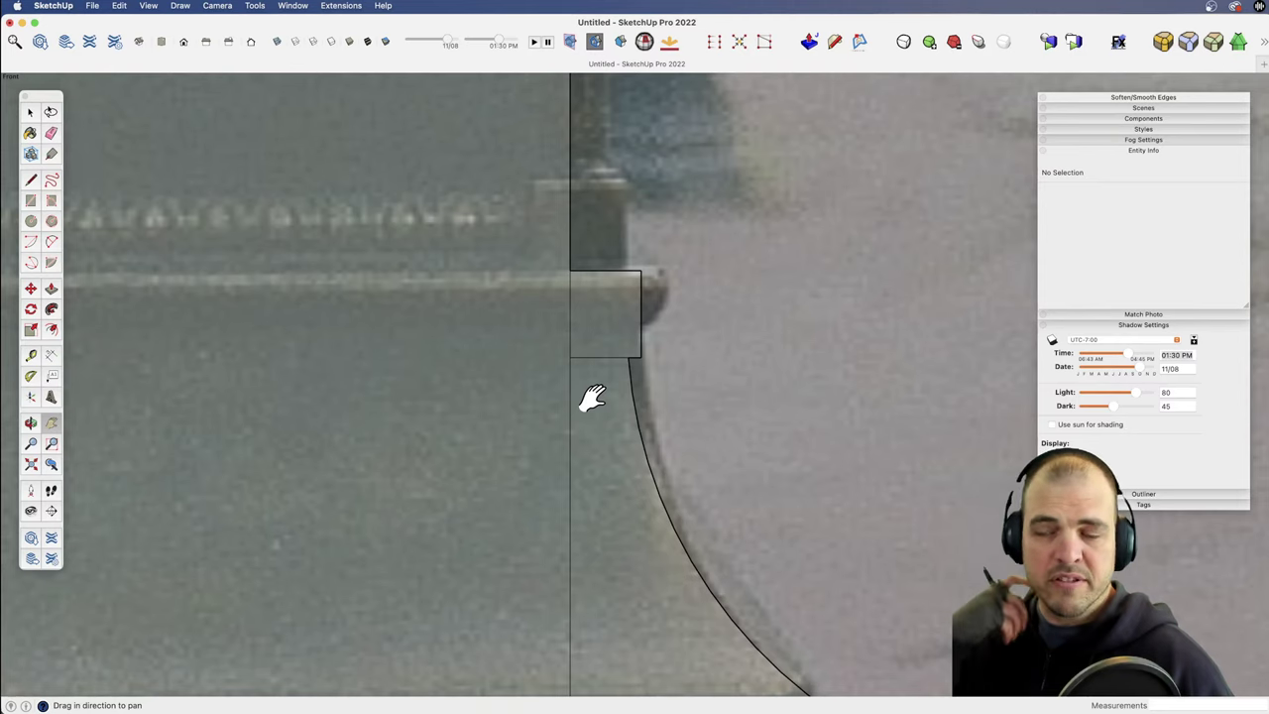
middle_click_drag(601, 334, 602, 363, "shift")
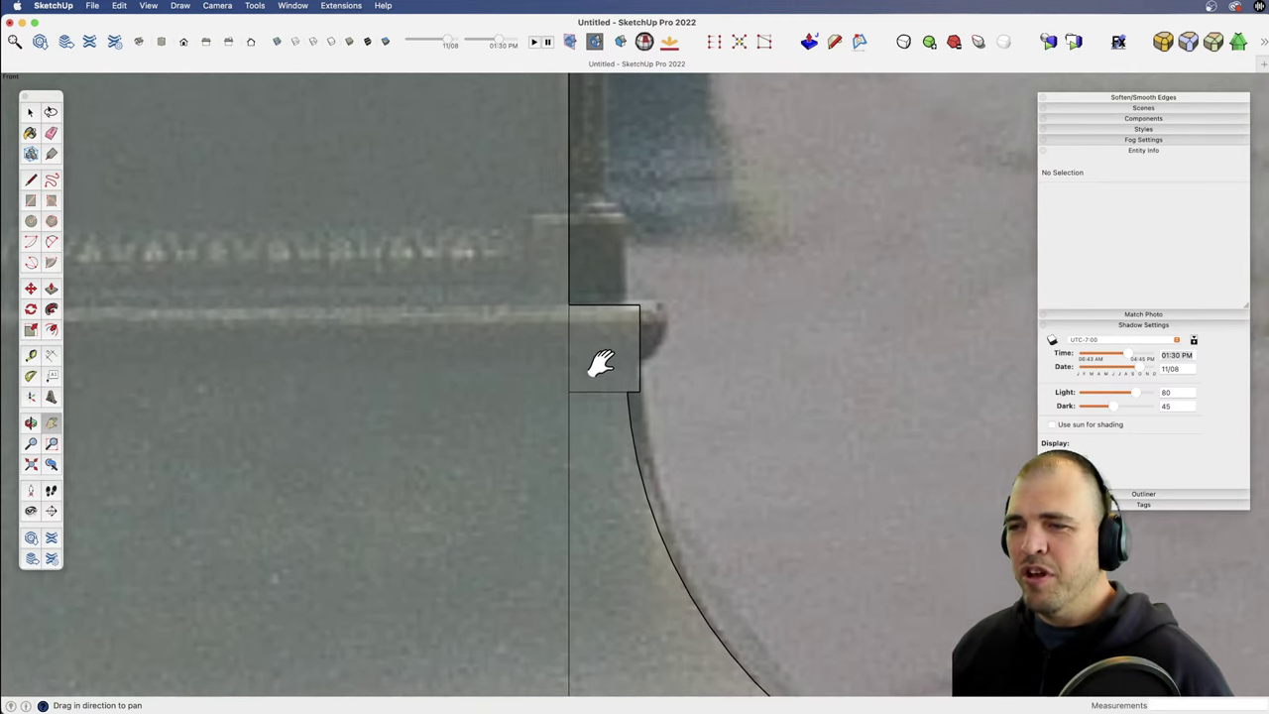
left_click_drag(601, 362, 600, 375)
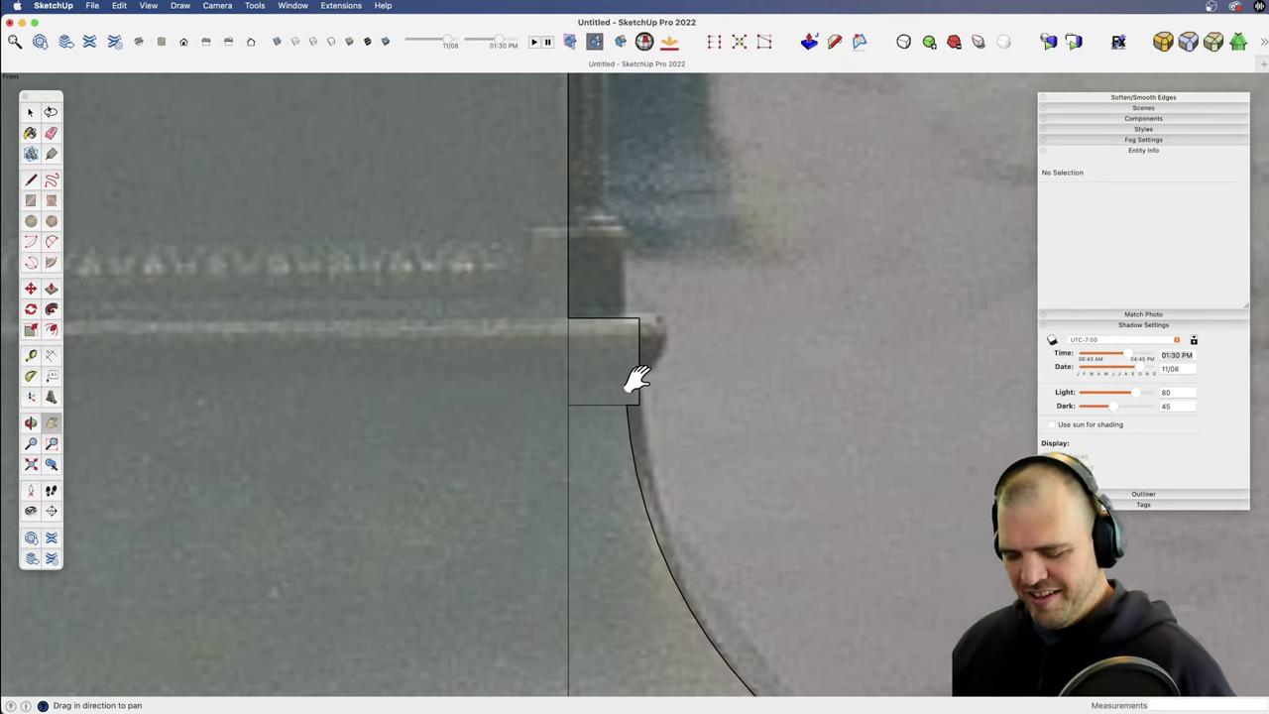
key("l")
left_click(639, 318)
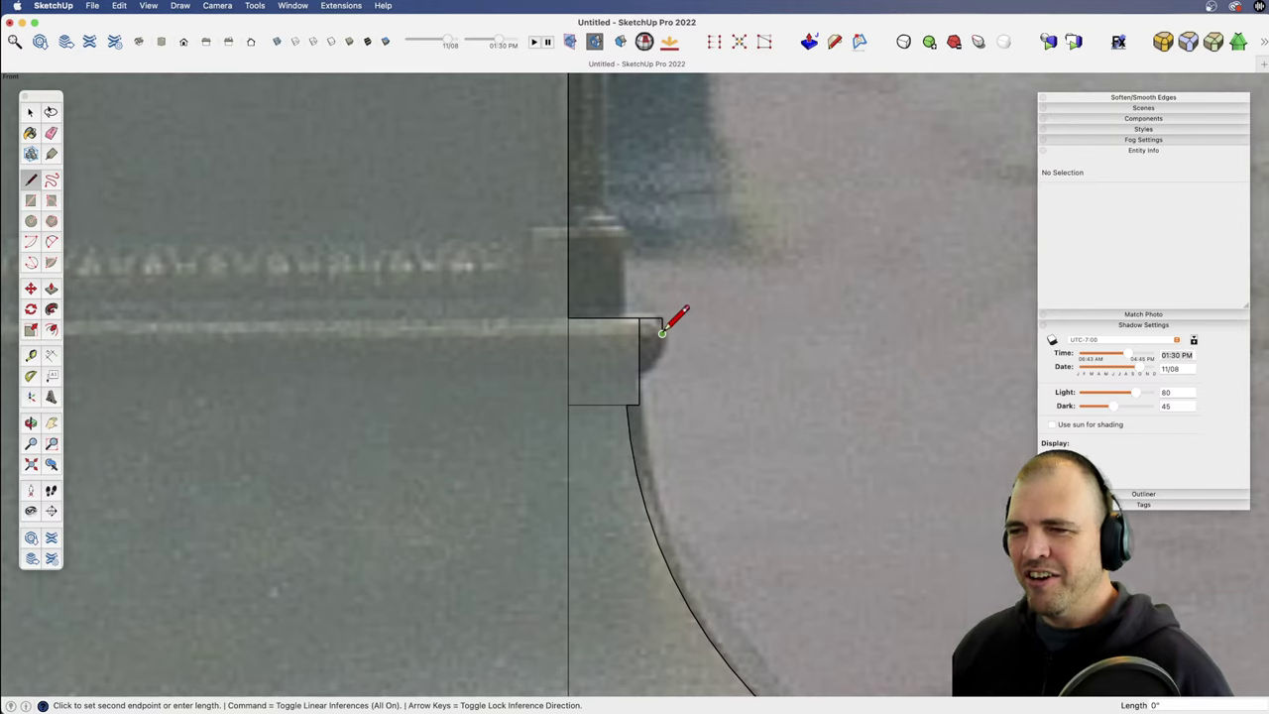
key("a")
left_click(663, 333)
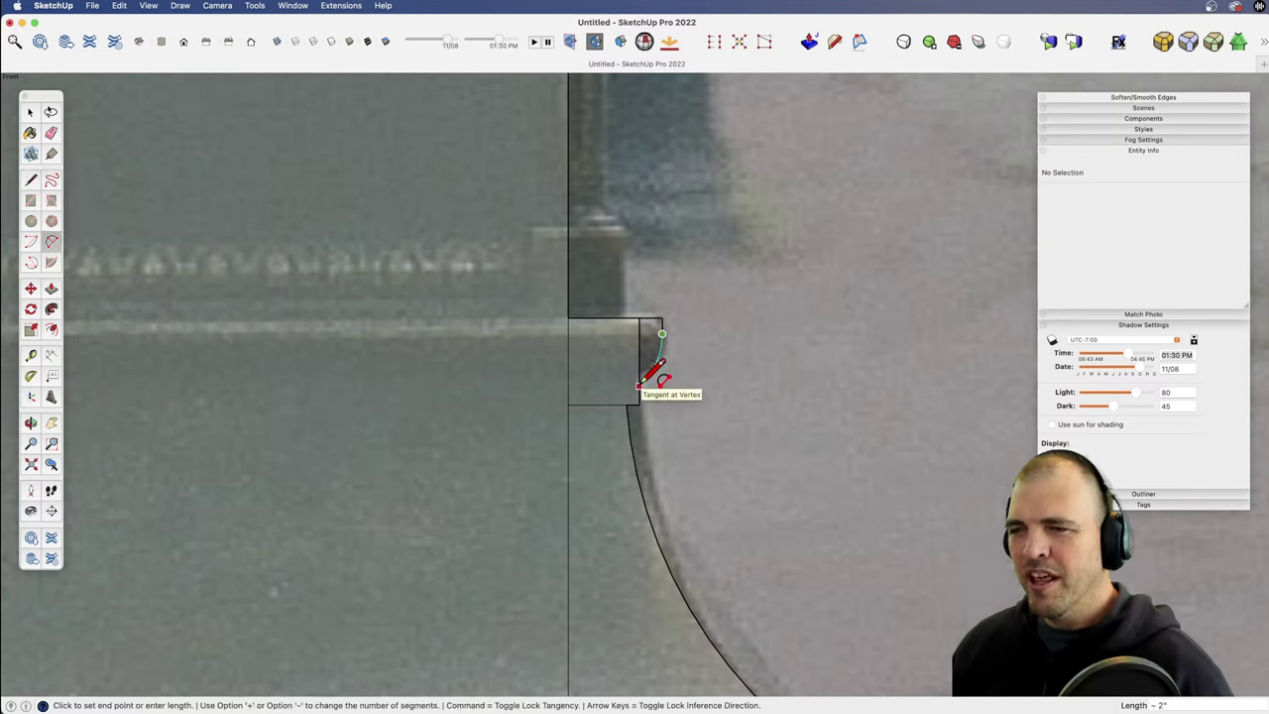
left_click(639, 385)
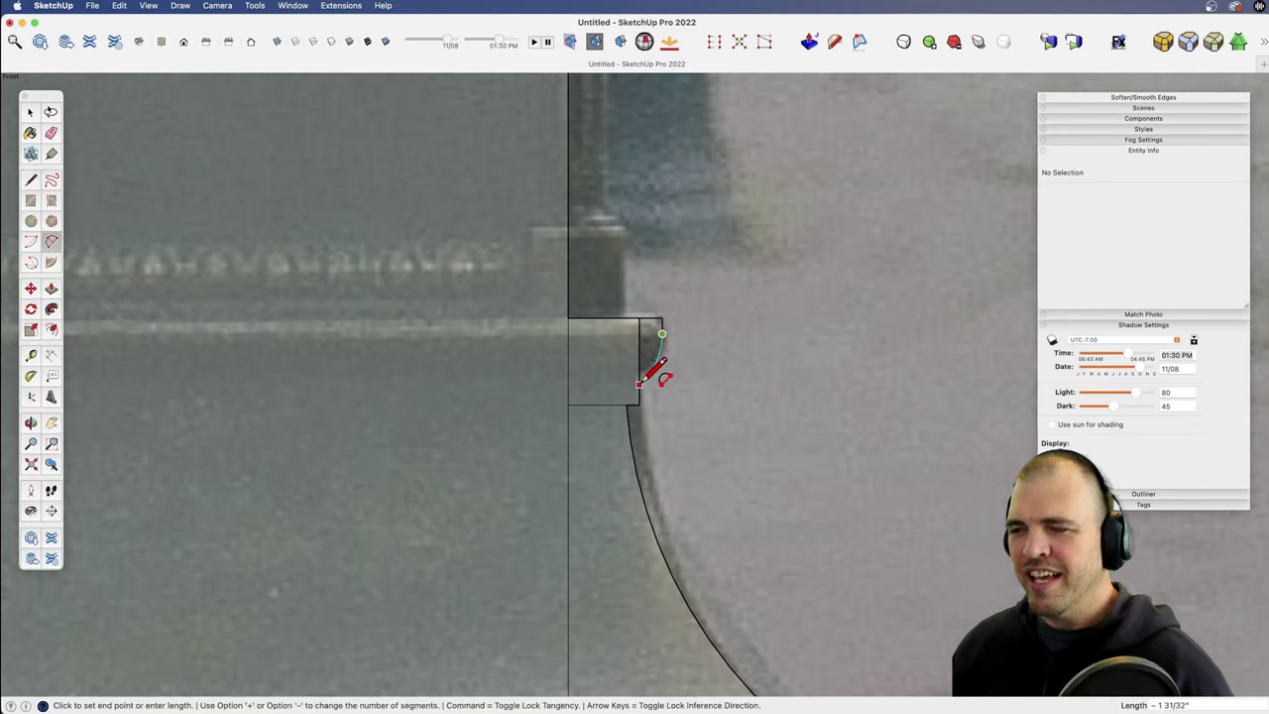
key("space")
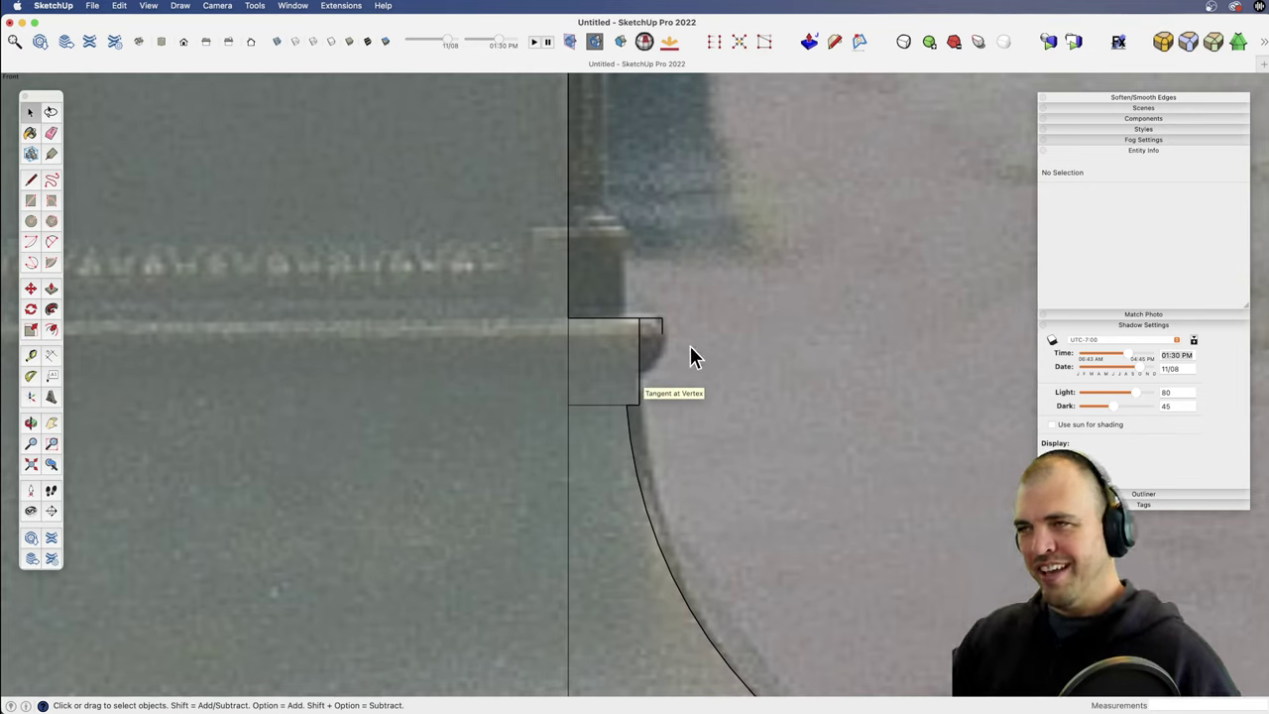
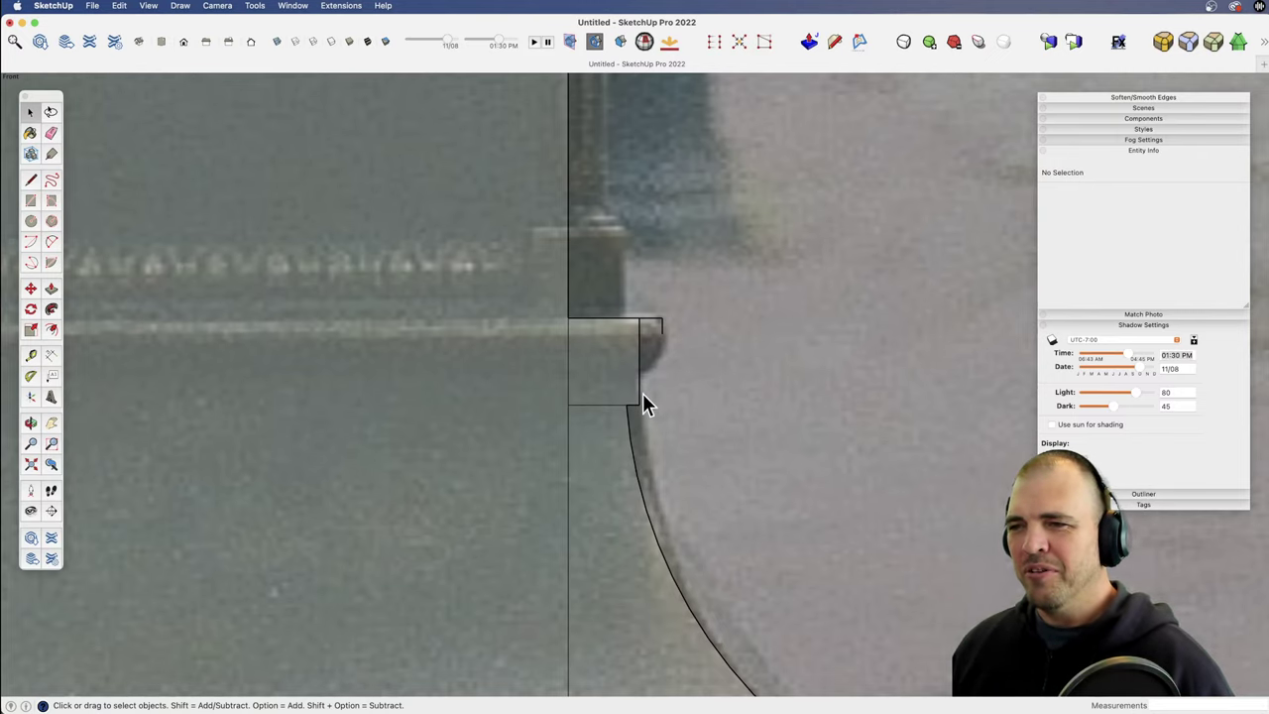
Step: Draw an arc tangent to the short vertical drop, curving back to the ledge's vertical edge to round the moulding
scroll(642, 397, "up", 4)
middle_click_drag(633, 342, 628, 386, "shift")
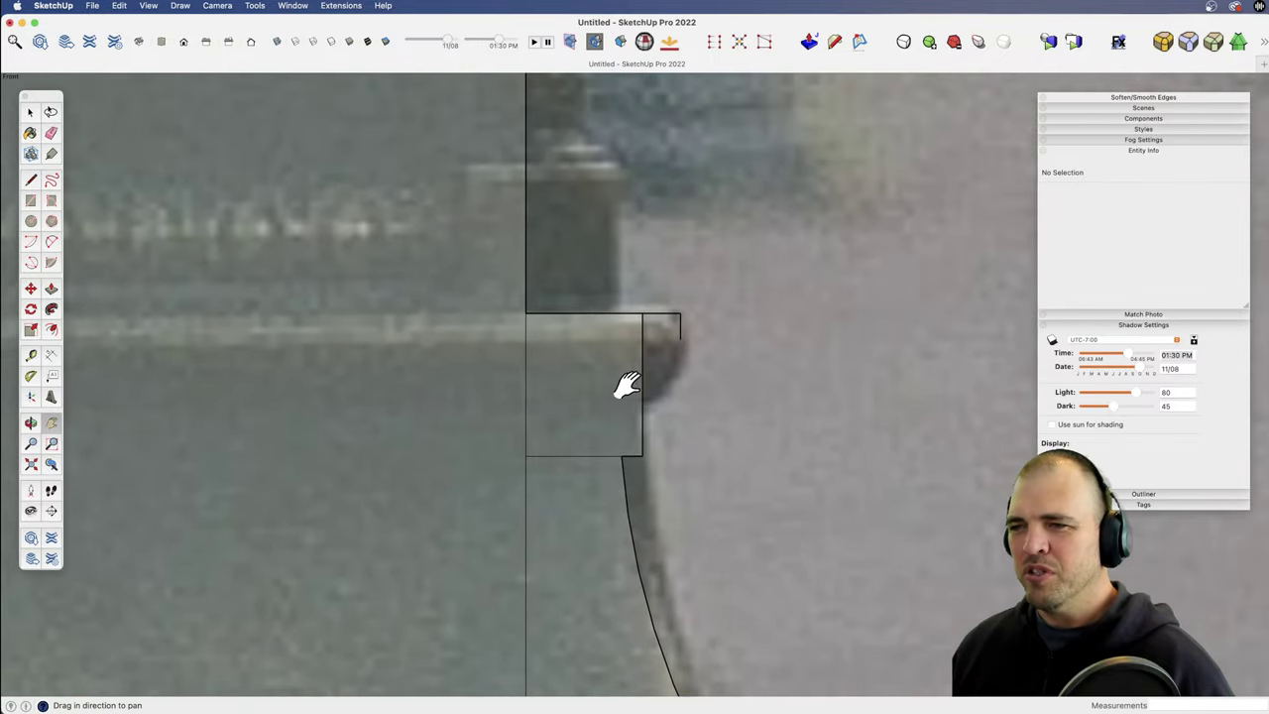
key("a")
left_click(680, 338)
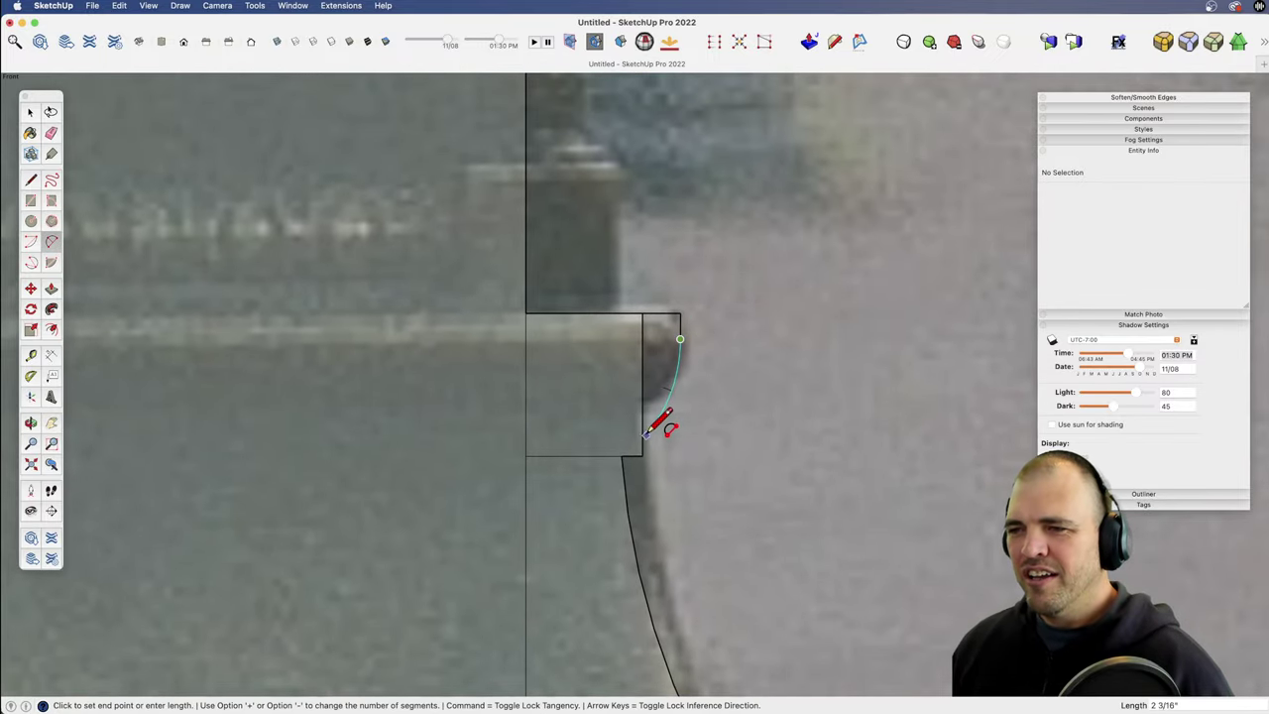
left_click(642, 437)
left_click(686, 319)
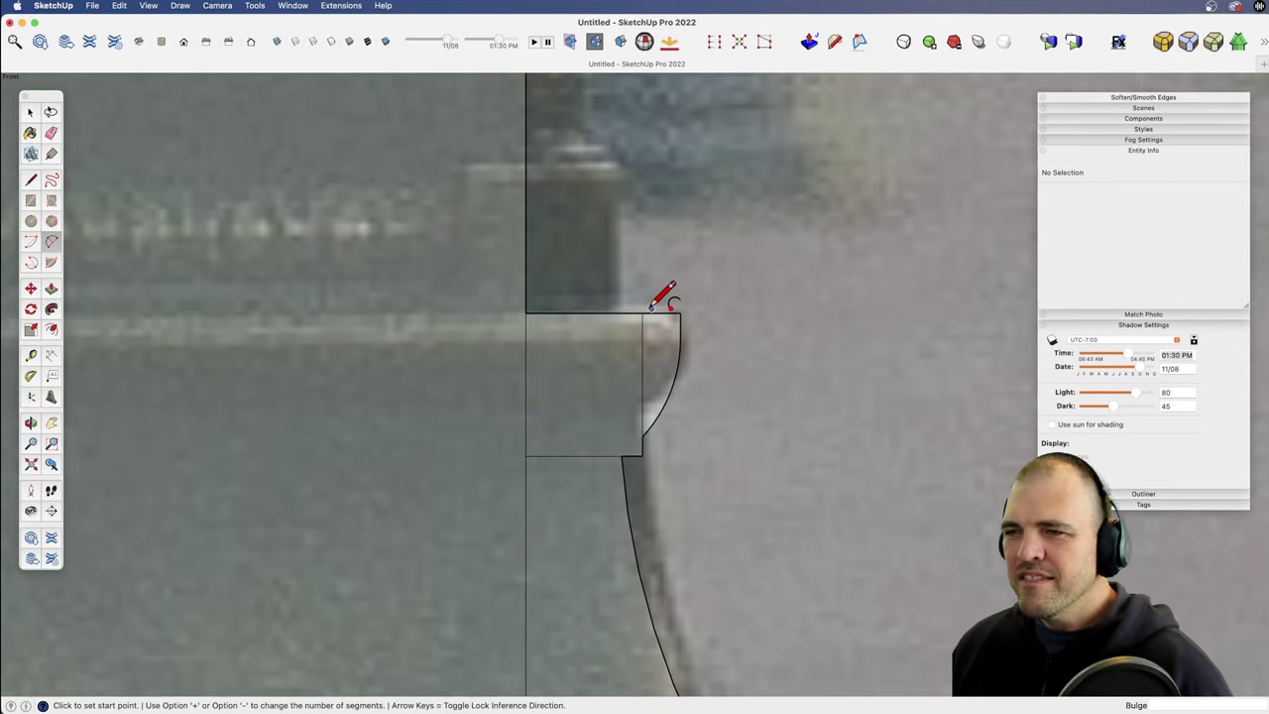
Step: Chamfer the moulding's upper outer corner with a diagonal line and erase the cut-off corner and the ledge's interior edges
key("z")
left_click_drag(654, 387, 664, 215)
key("l")
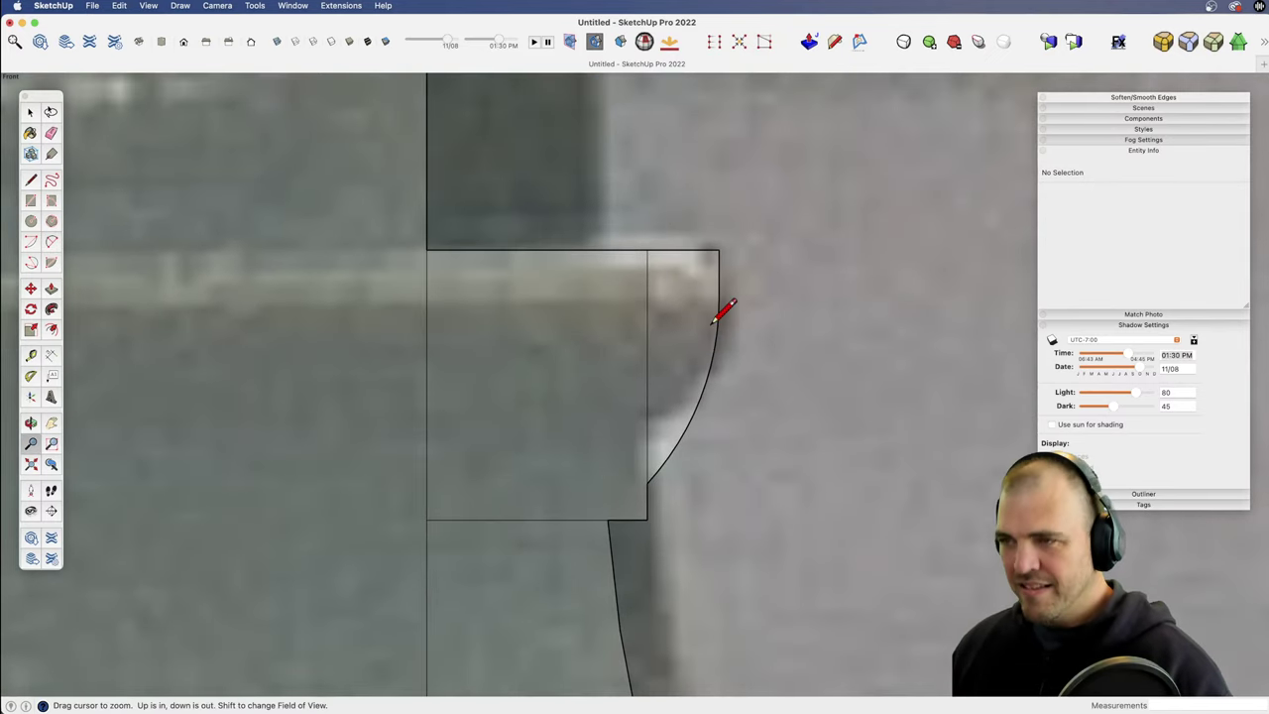
left_click(696, 249)
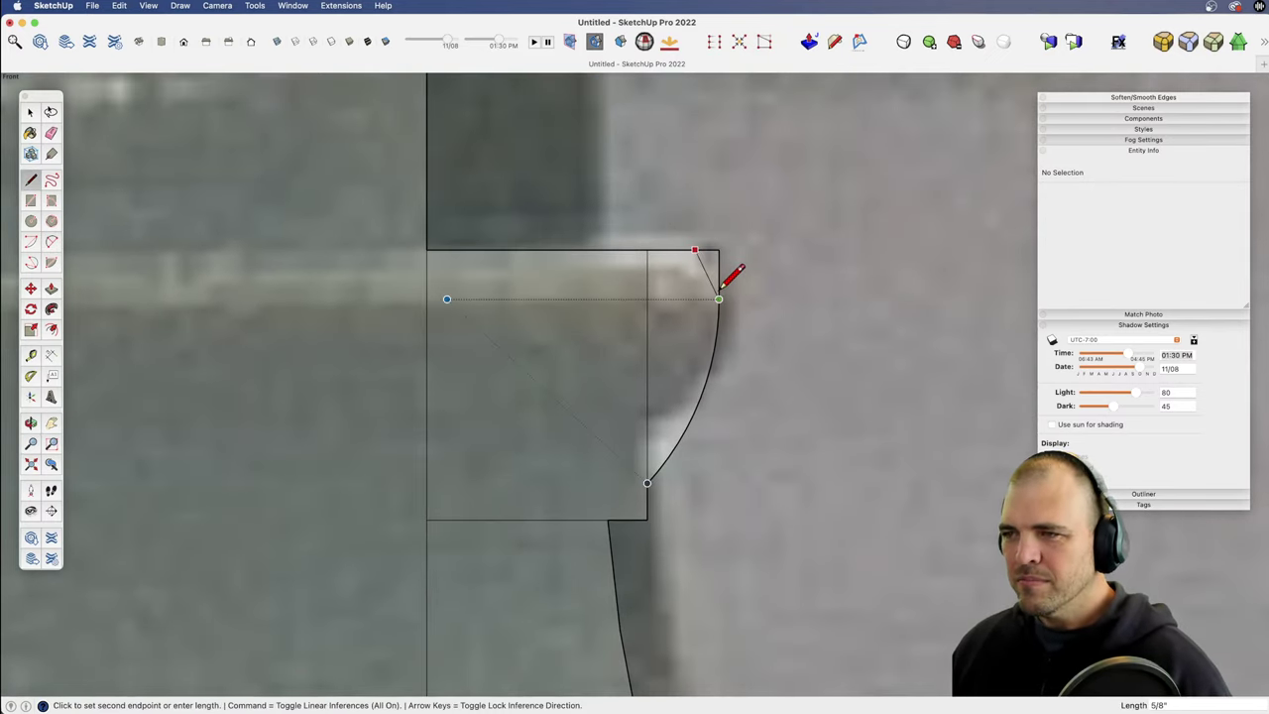
left_click(718, 274)
key("e")
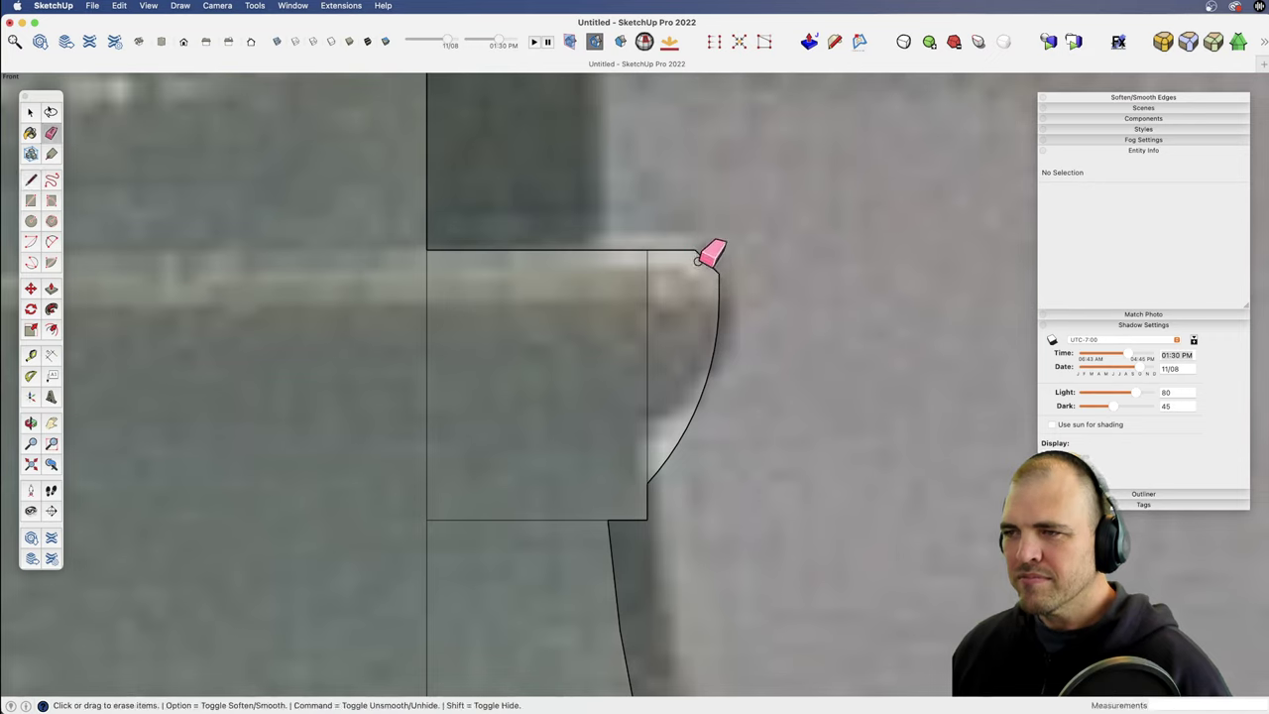
mouse_move(704, 259)
left_mouse_down()
mouse_move(638, 298)
mouse_move(572, 513)
left_mouse_up()
left_click(572, 515)
Step: Change the number of segments of the arc on the rounded moulding above the flare
key("space")
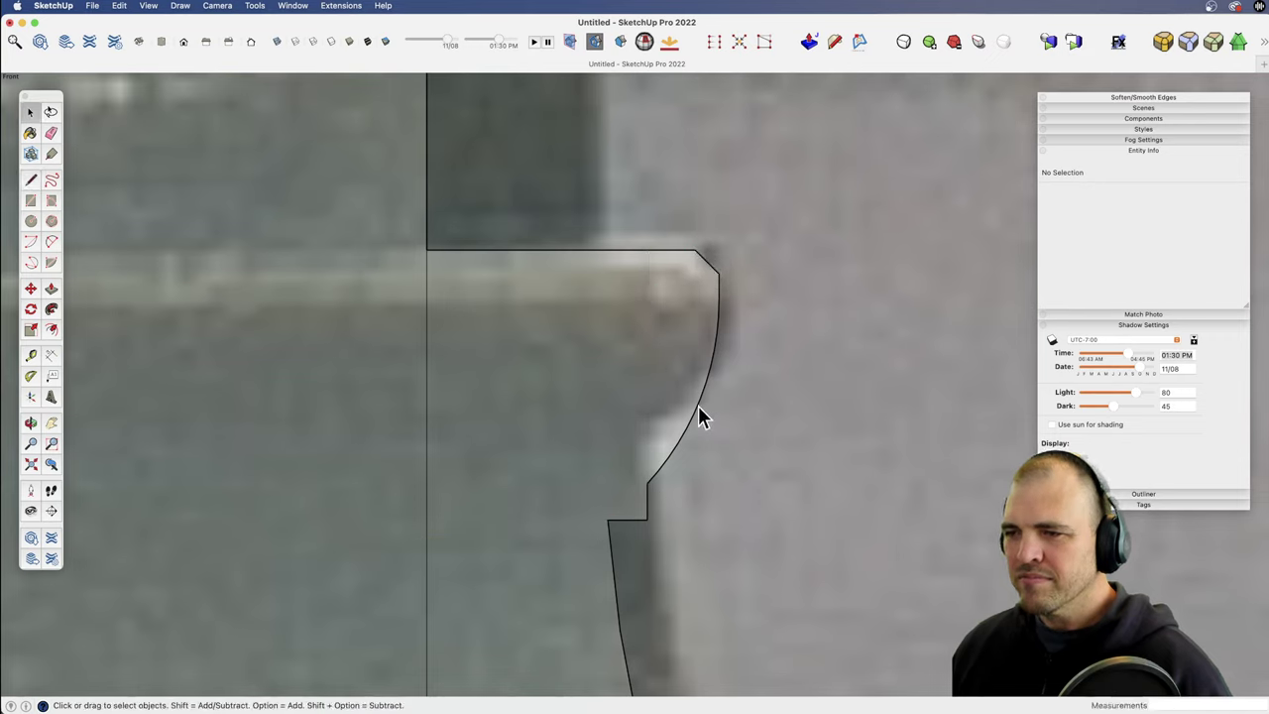
left_click(698, 406)
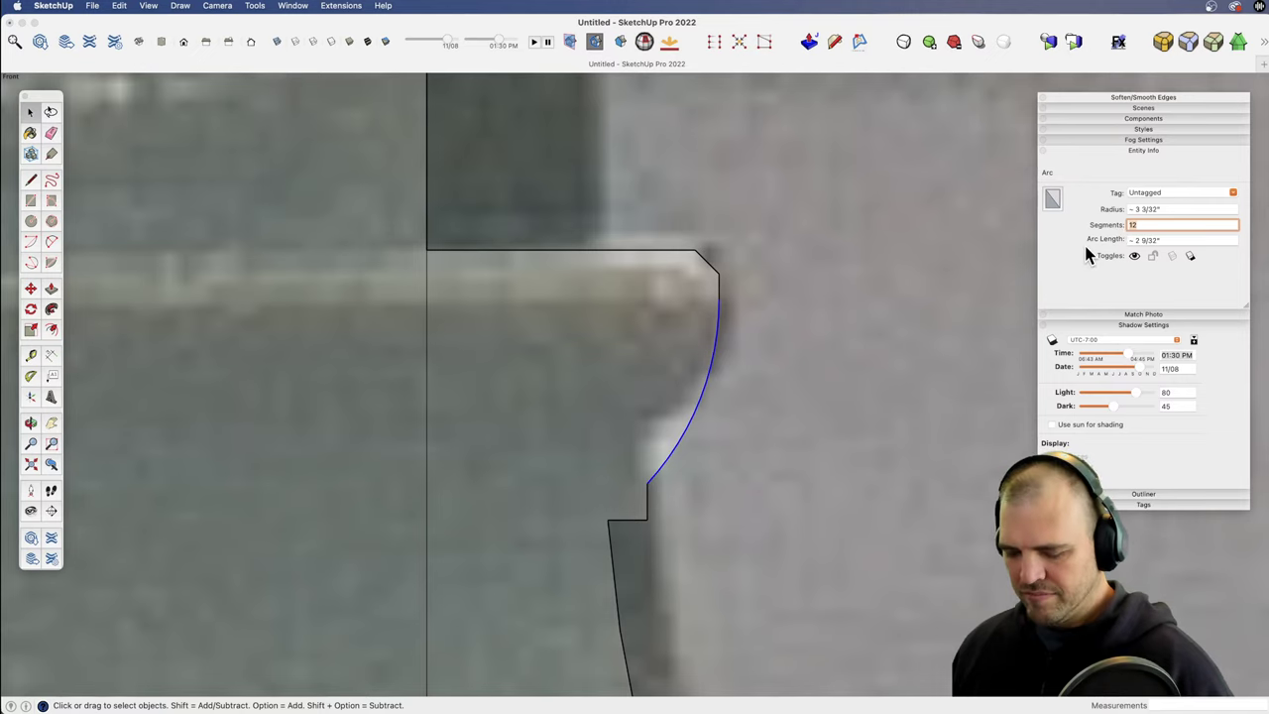
left_click(779, 403)
Step: Erase the vertical interior edge separating the flared section from the rest of the profile
key("z")
mouse_move(640, 179)
left_mouse_down()
mouse_move(608, 516)
mouse_move(621, 555)
left_mouse_up()
middle_click_drag(620, 555, 622, 484, "shift")
key("e")
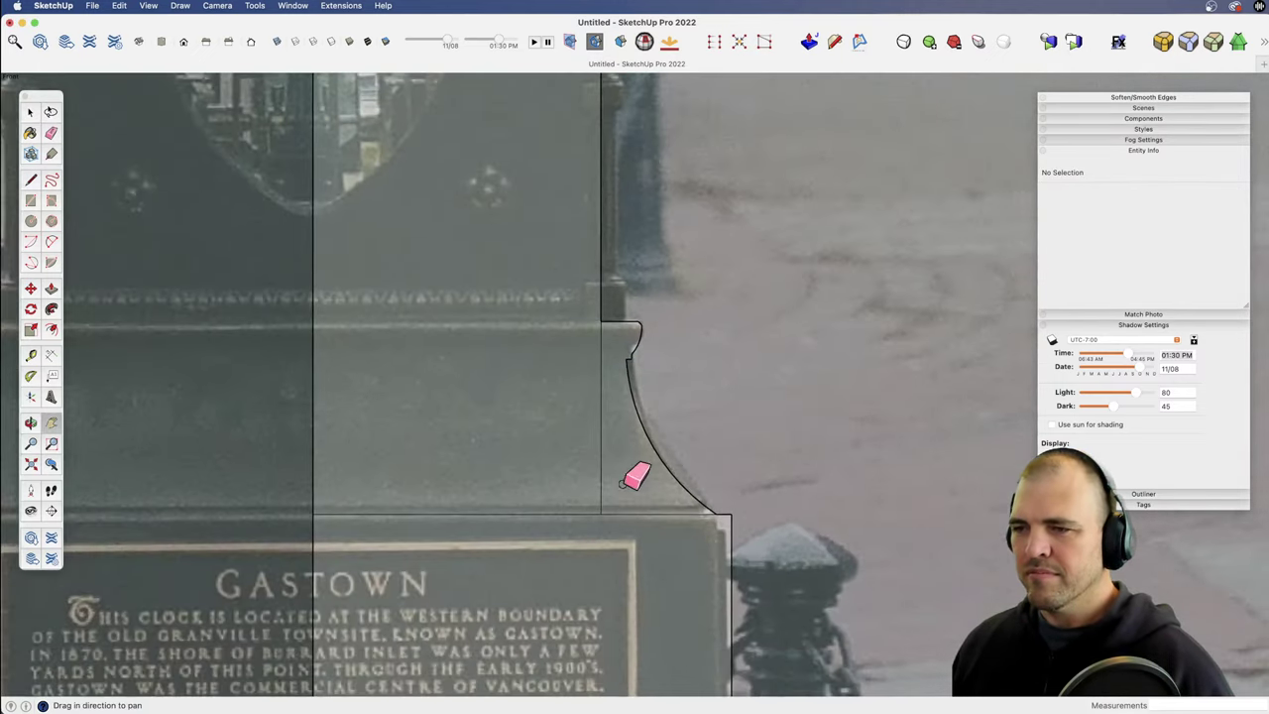
left_click(602, 448)
Step: Draw a vertical line about 3/4" long from the flare's foot to the plaque block and erase the arc's leftover end
key("z")
left_click_drag(640, 430, 632, 601)
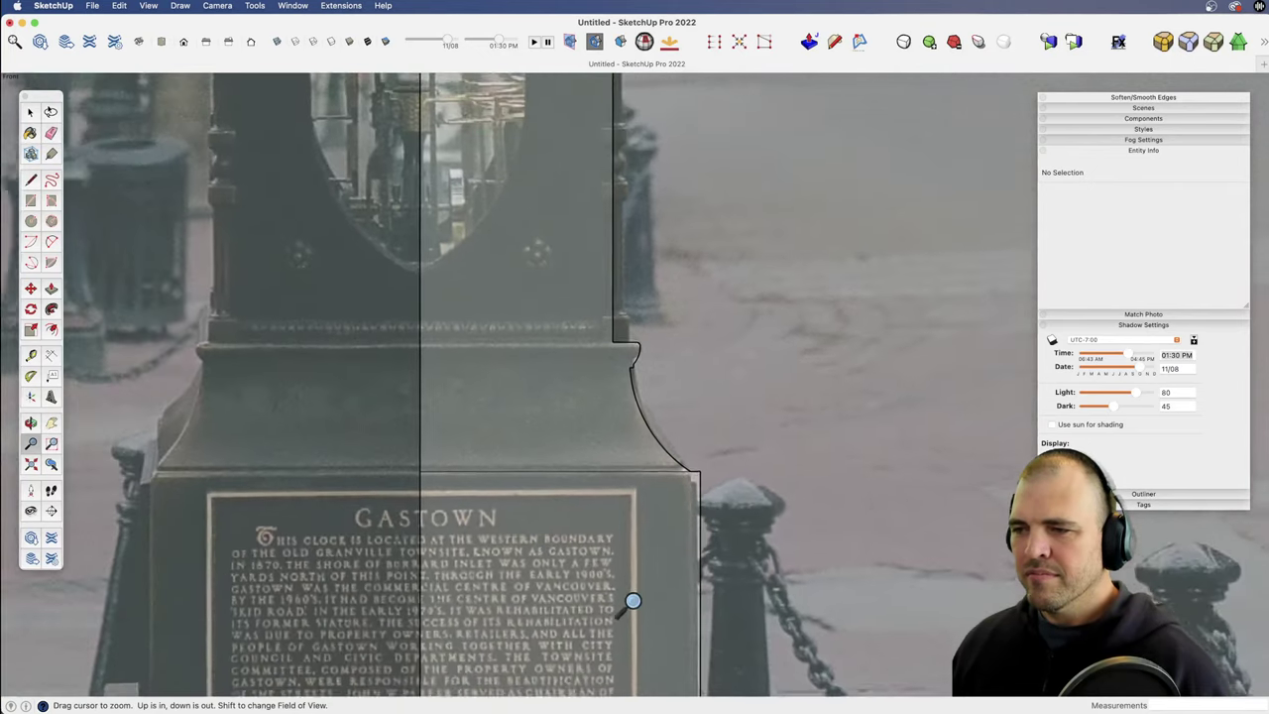
mouse_move(660, 534)
middle_mouse_down("shift")
mouse_move(614, 387)
mouse_move(641, 366)
mouse_move(664, 542)
middle_mouse_up("shift")
scroll(640, 351, "up", 7)
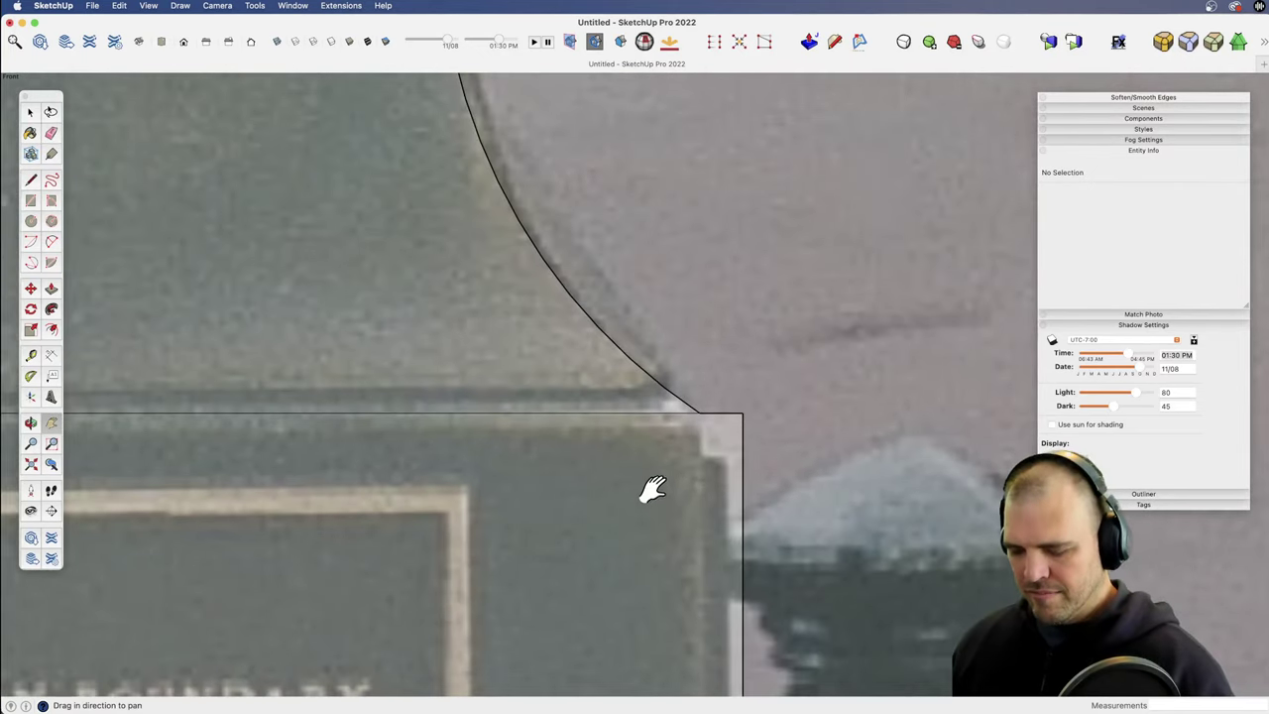
key("l")
left_click(664, 387)
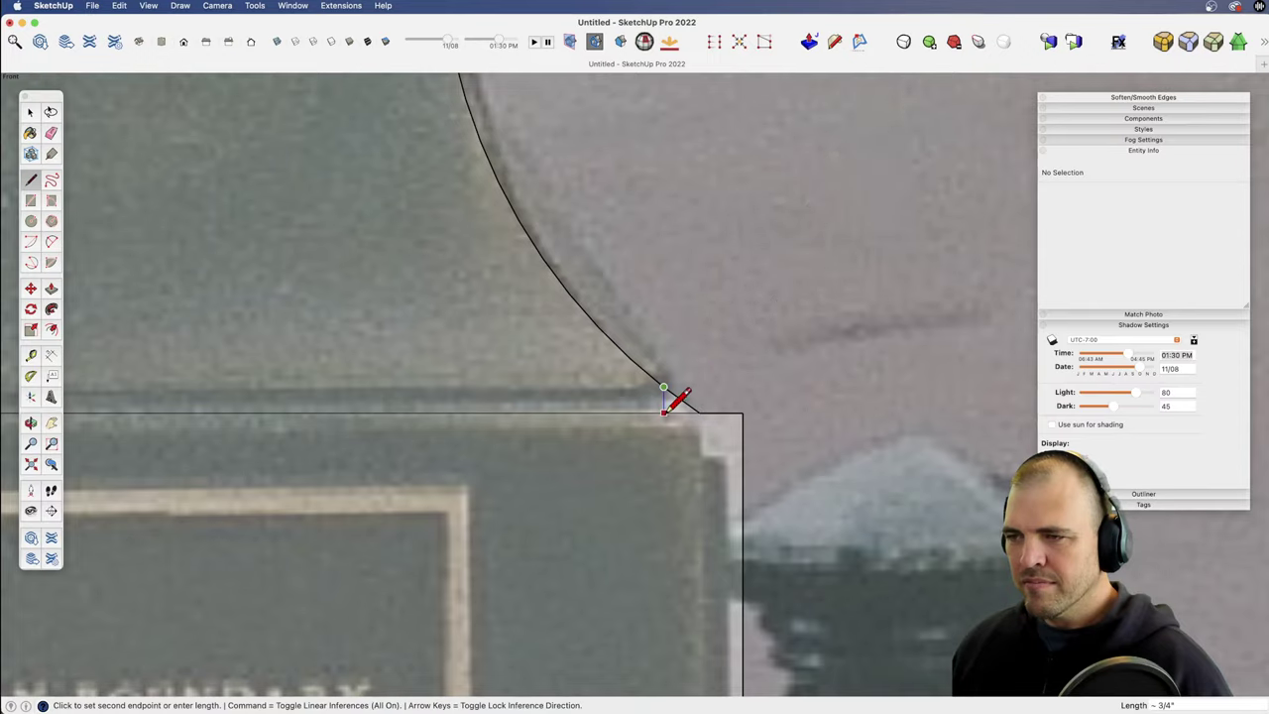
left_click(665, 413)
key("e")
left_click(680, 399)
Step: Draw a small chamfered step at the plaque block's lower outer corner and erase the vertical and horizontal edges inside it
key("z")
mouse_move(702, 336)
left_mouse_down()
mouse_move(623, 421)
mouse_move(614, 645)
left_mouse_up()
middle_click_drag(627, 567, 655, 339, "shift")
left_click_drag(656, 339, 646, 317)
key("z")
left_click_drag(692, 580, 535, 433)
key("h")
key("z")
left_click_drag(615, 496, 631, 403)
key("h")
left_click_drag(609, 316, 616, 412)
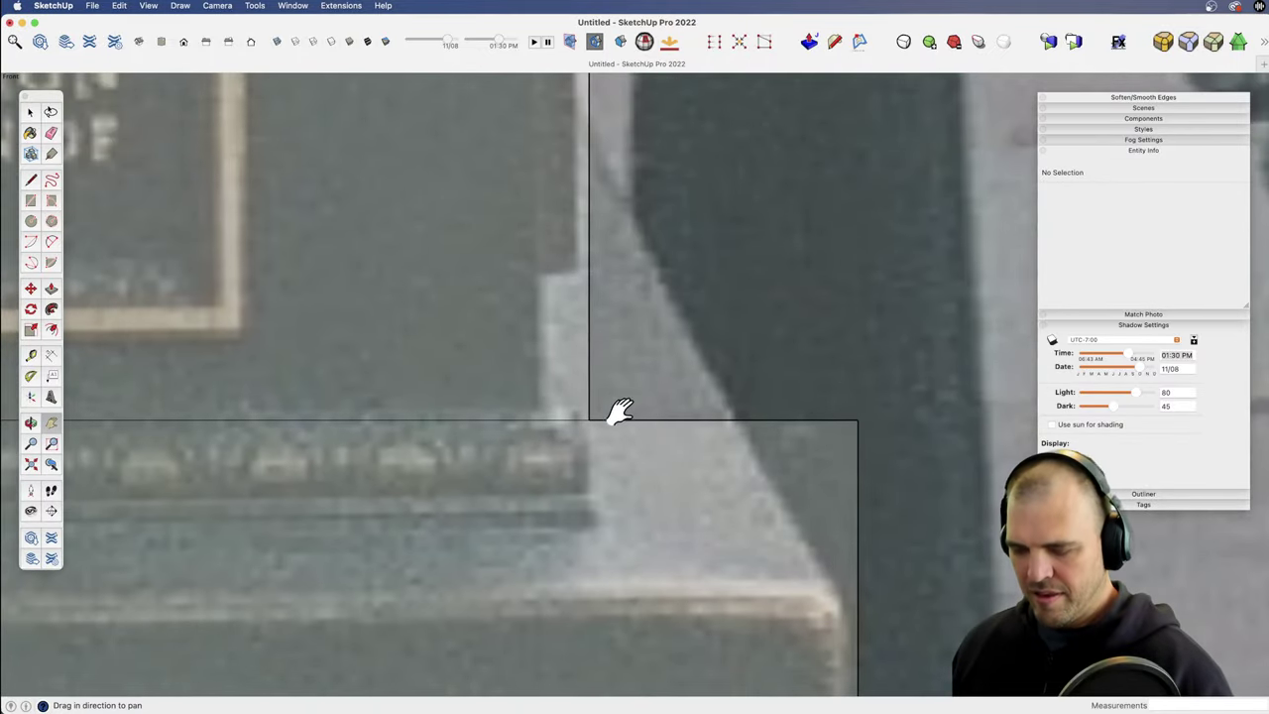
key("l")
left_click(588, 360)
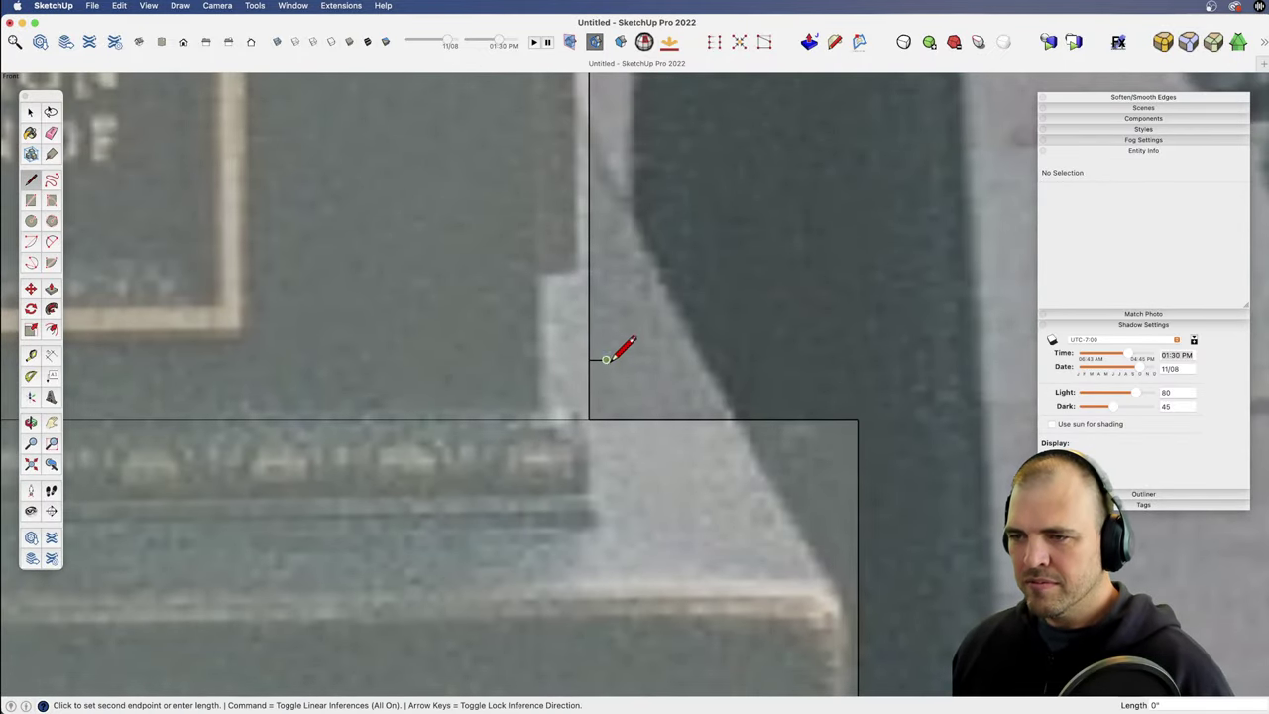
left_click(645, 420)
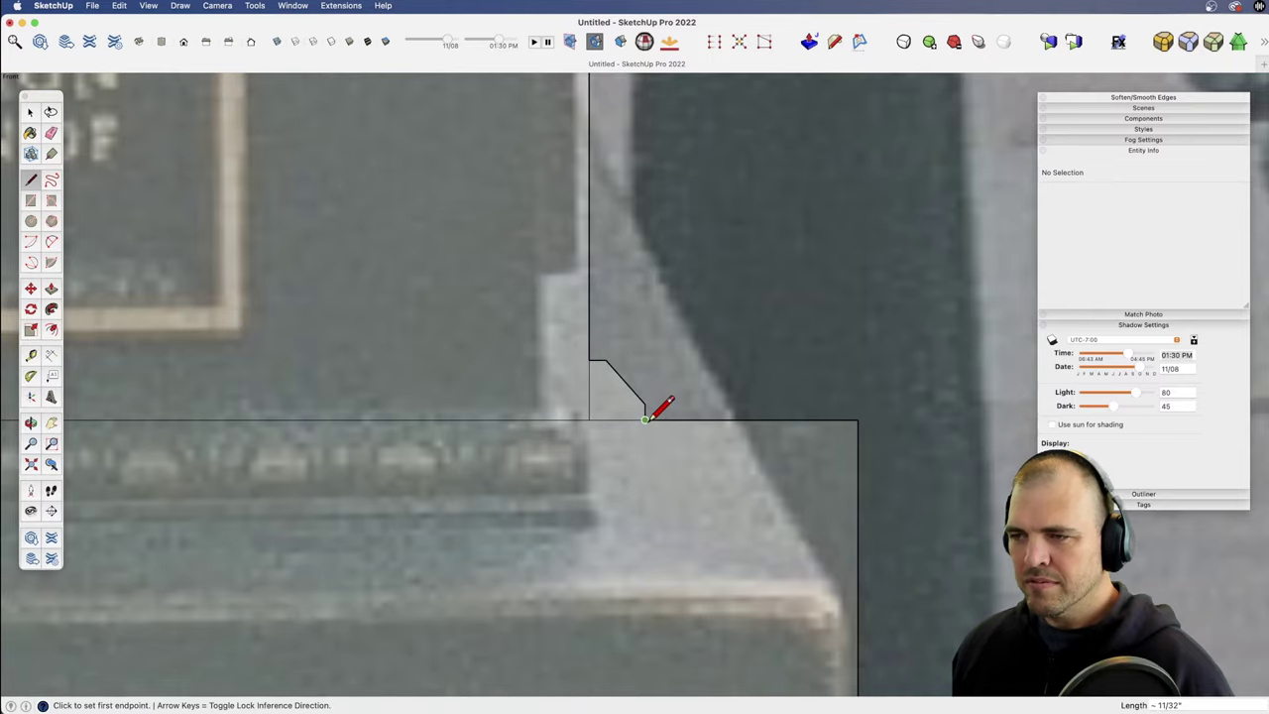
key("e")
left_click_drag(592, 371, 583, 424)
Step: Draw a low plinth strip projecting about 2 15/16" beyond the lower outer corner of the clock's base
scroll(595, 473, "down", 6)
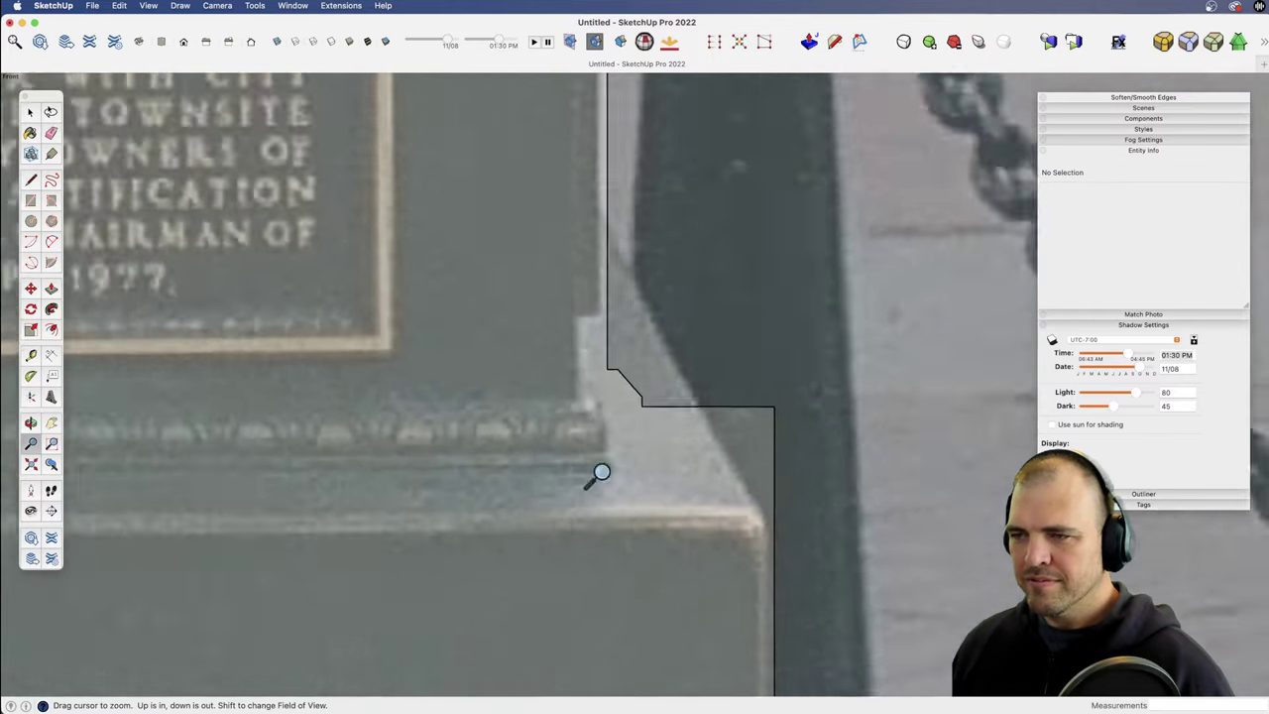
middle_click_drag(578, 623, 689, 296, "shift")
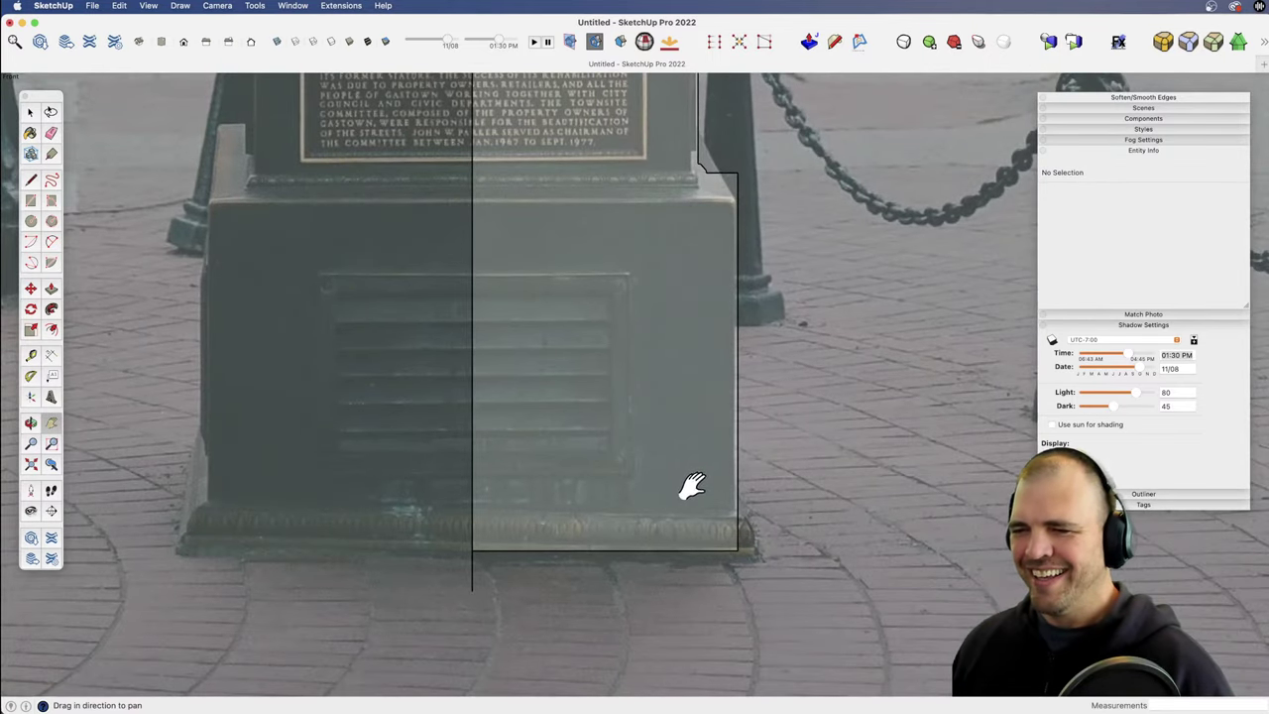
left_click_drag(692, 486, 610, 441)
key("z")
left_click_drag(632, 518, 634, 256)
key("h")
left_click_drag(646, 447, 610, 189)
key("z")
left_click_drag(634, 387, 633, 274)
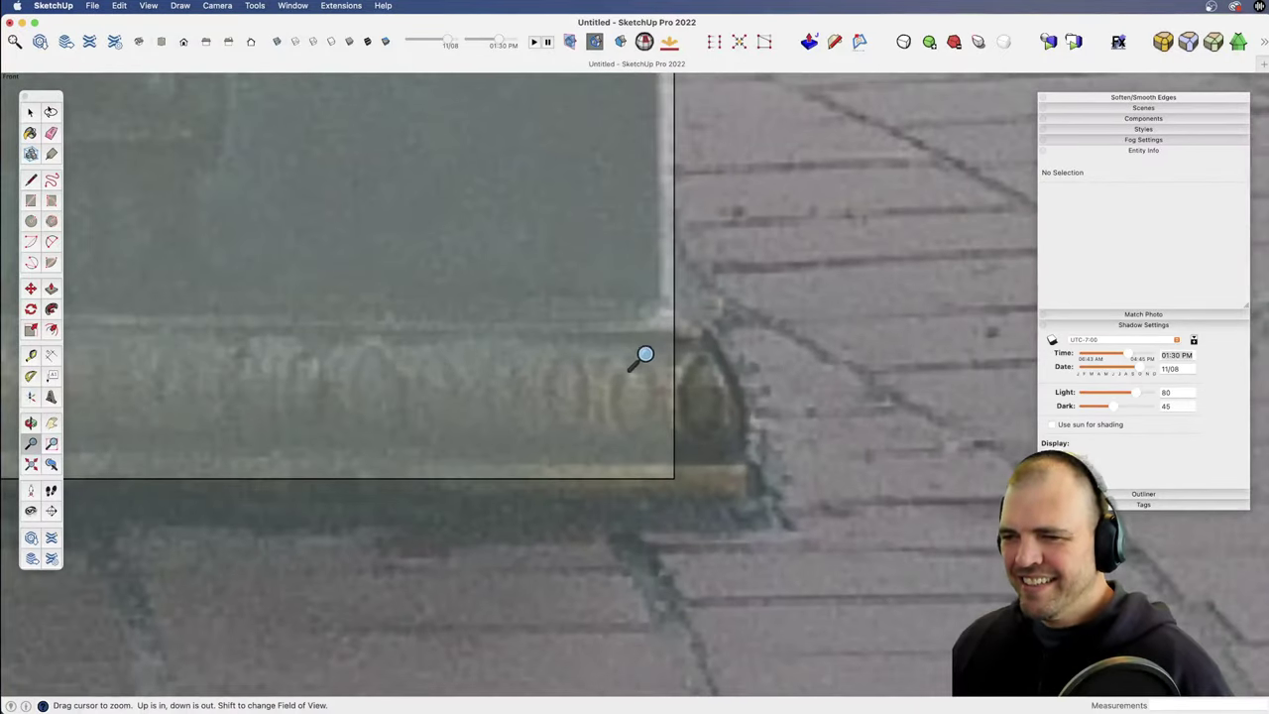
key("l")
left_click(675, 477)
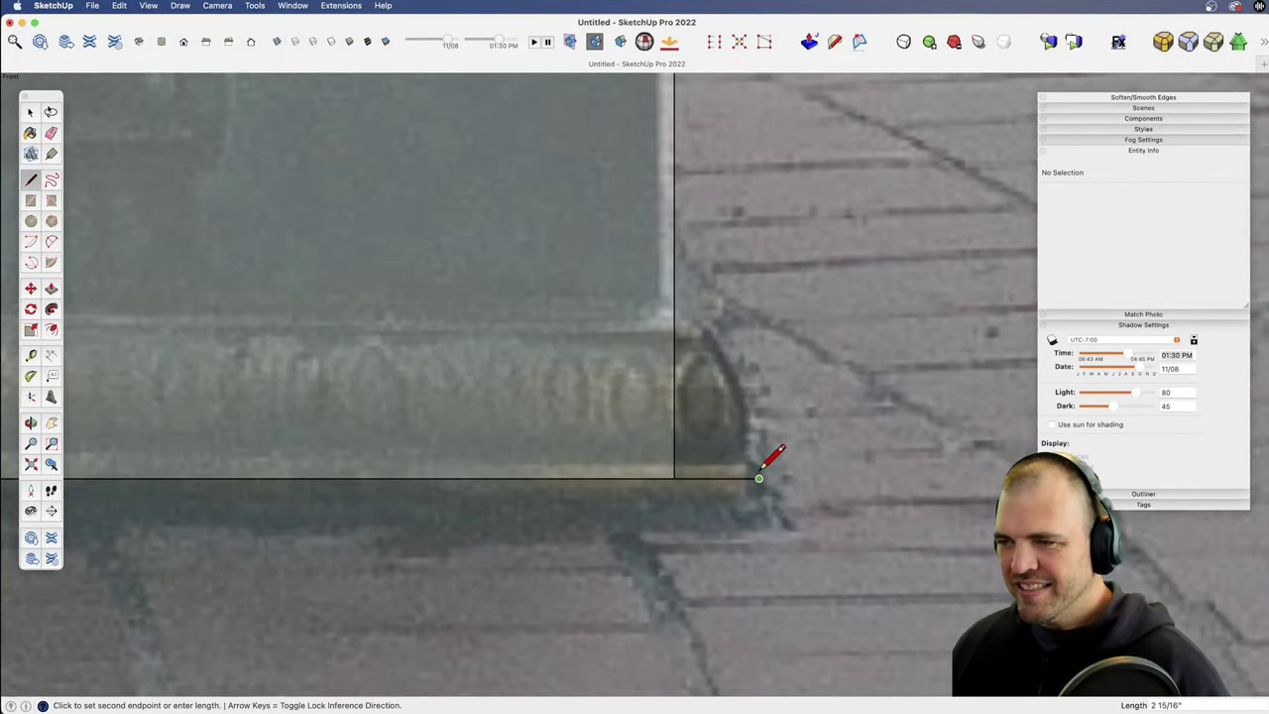
left_click(758, 478)
left_click(674, 451)
middle_click_drag(717, 433, 700, 467, "shift")
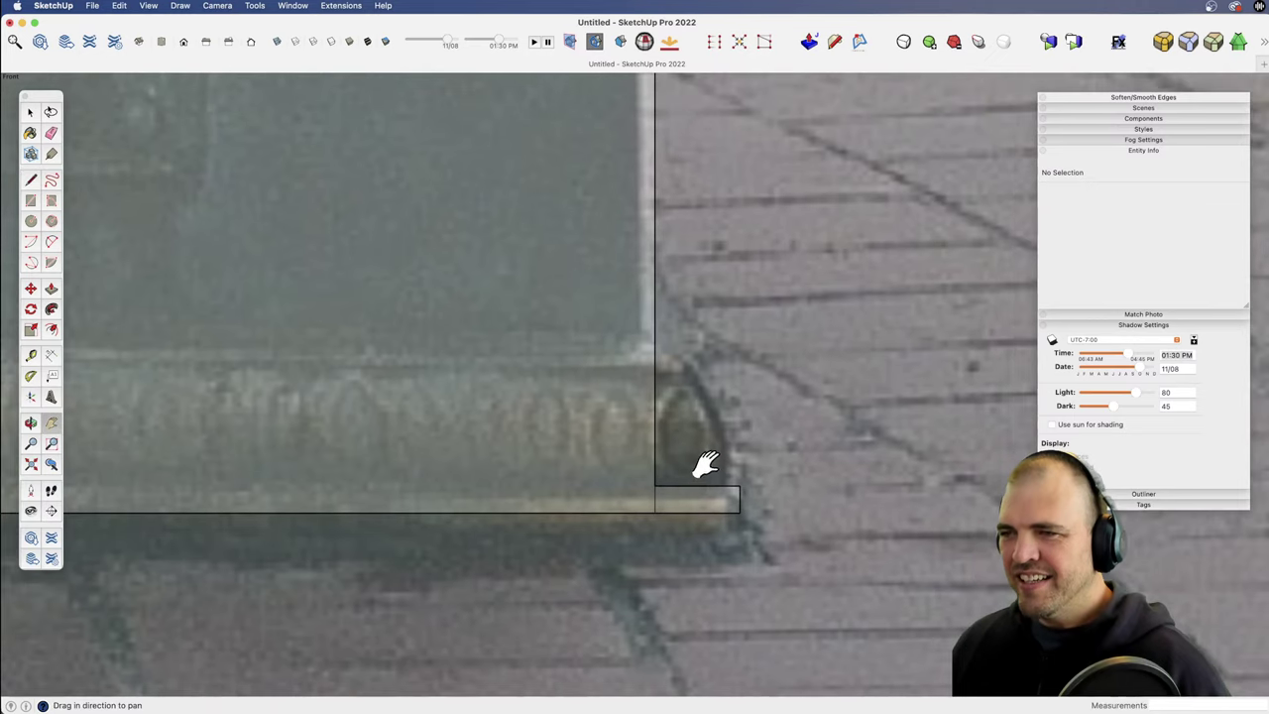
Step: Draw a small rectangular step about 1" high on the base's outer edge, above the rounded foot moulding
left_click(654, 325)
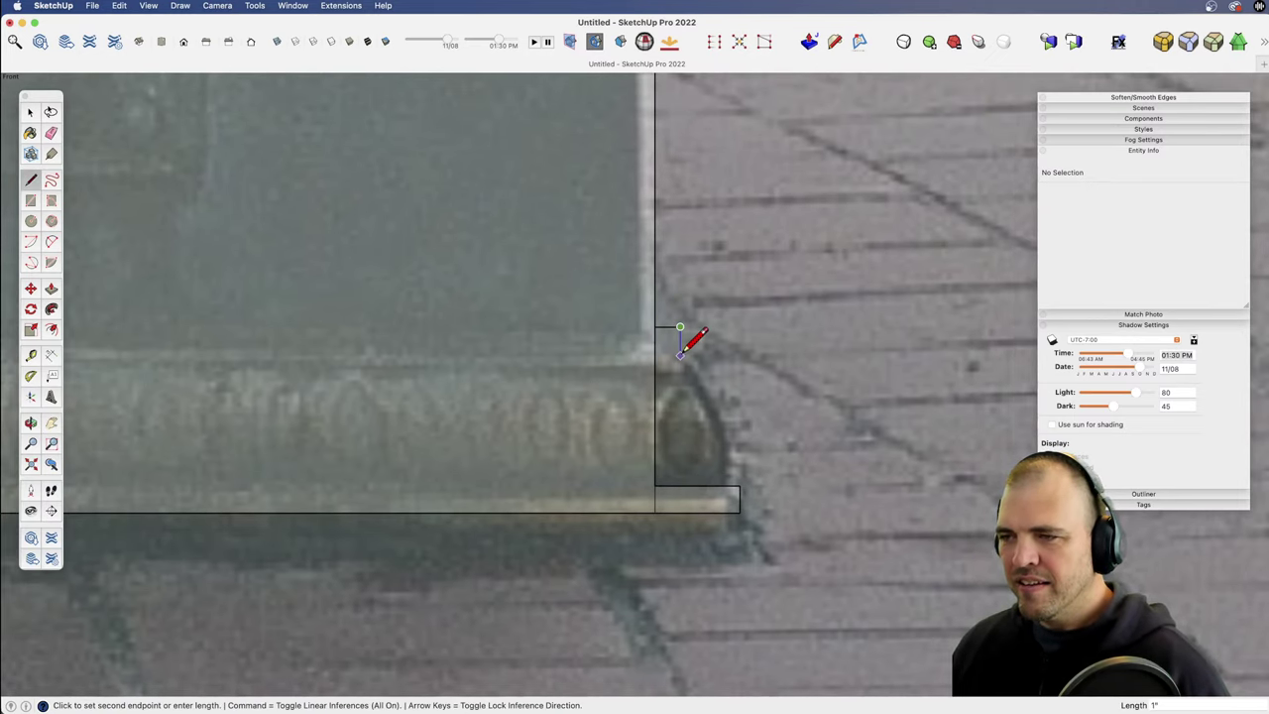
left_click(654, 358)
scroll(685, 326, "up", 3)
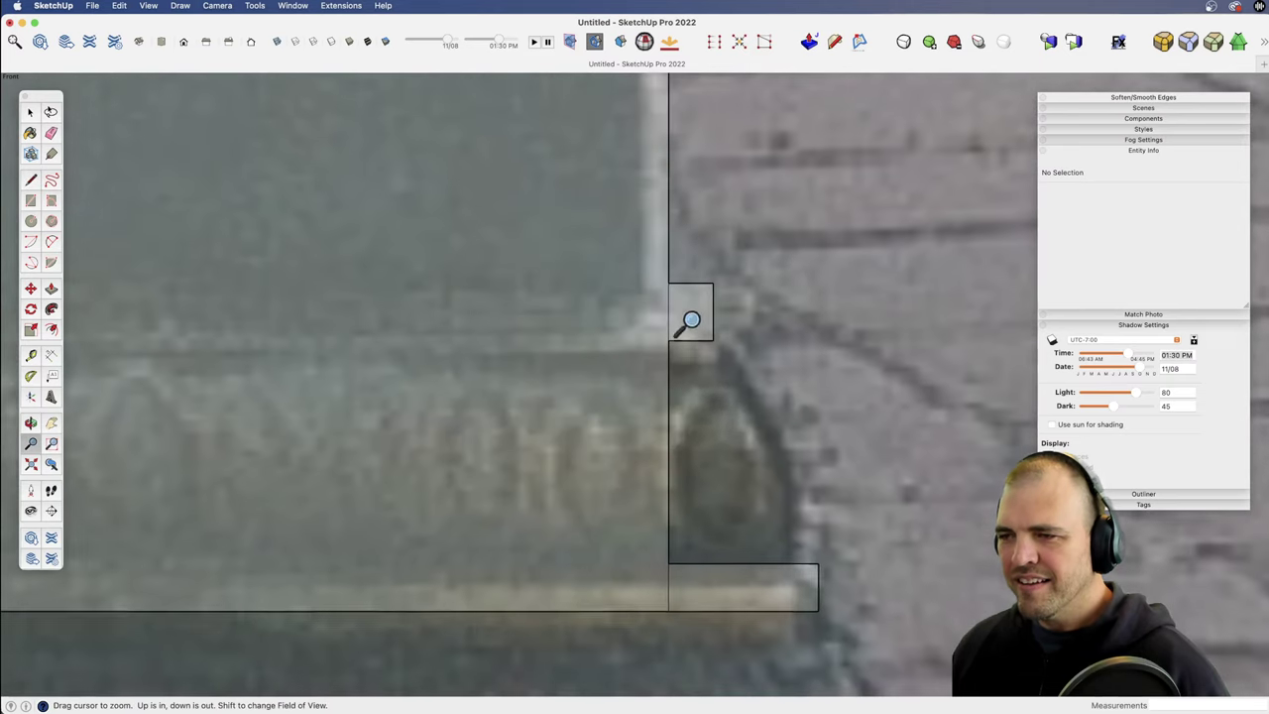
Step: Draw an arc with a bulge of about 3/8" from the plinth strip's top to the small step's lower outer corner, with 8 segments
key("a")
left_click(747, 530)
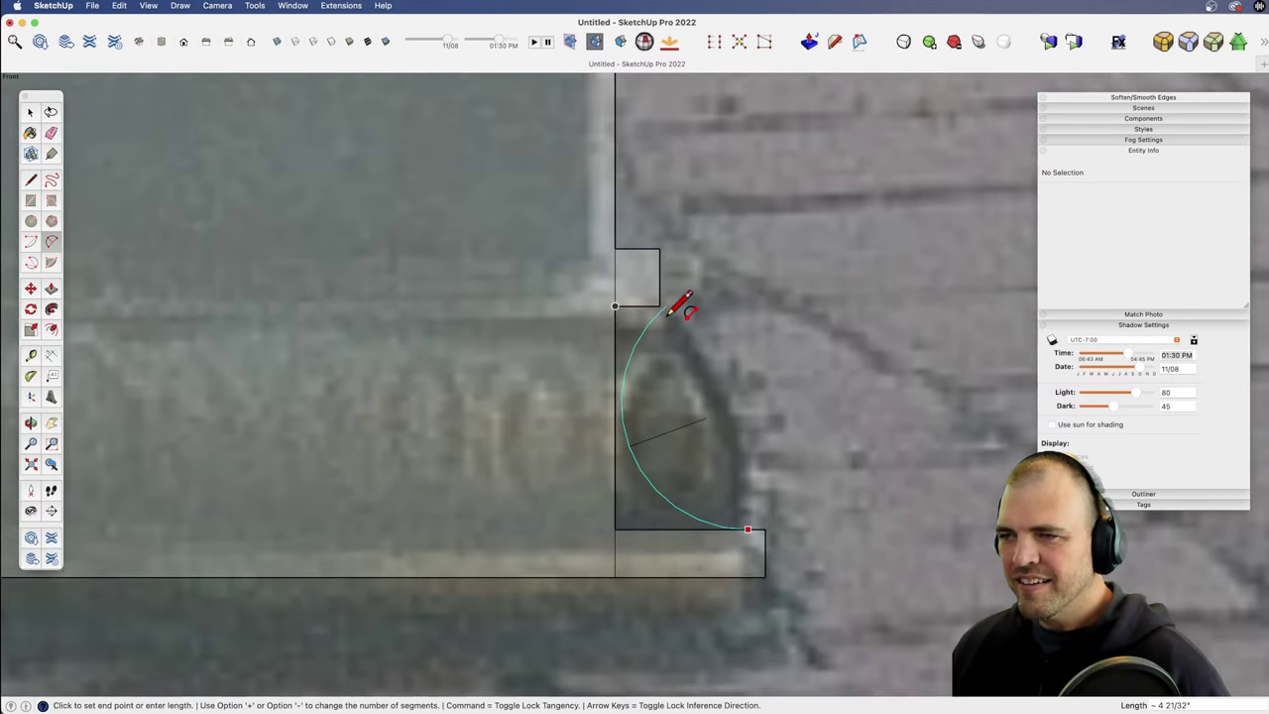
left_click(660, 306)
left_click(703, 362)
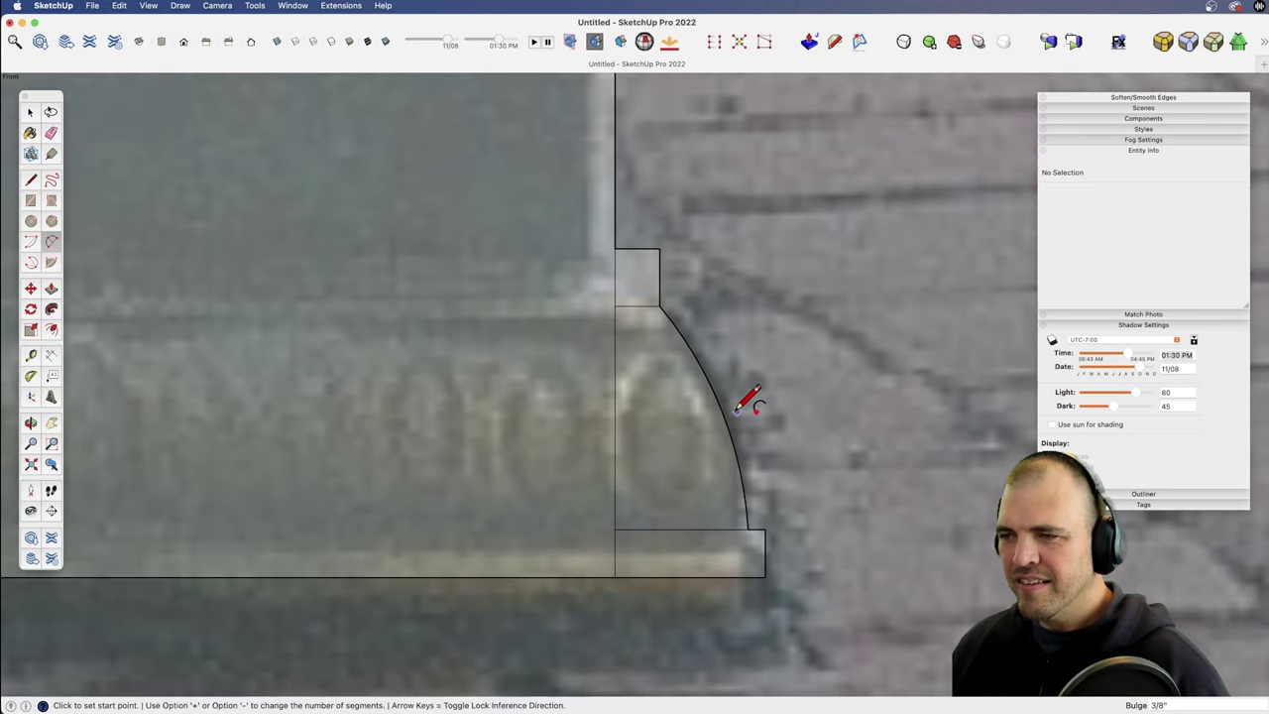
key("space")
left_click(721, 407)
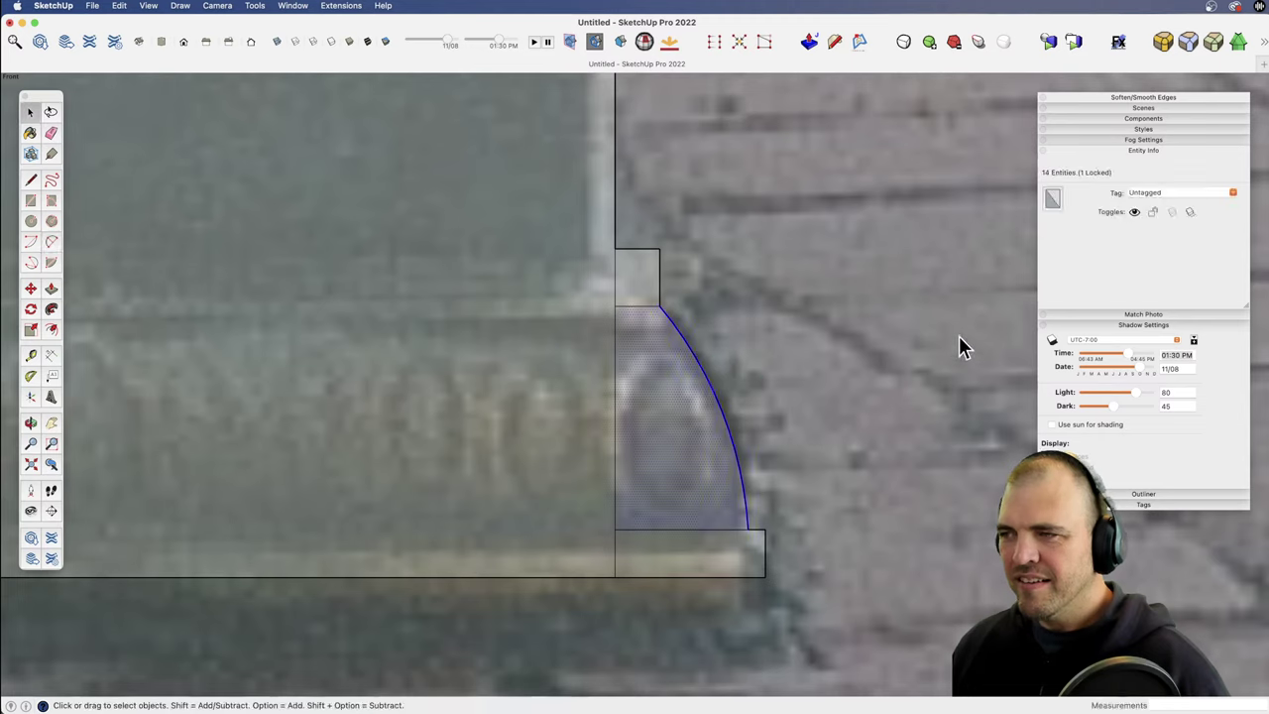
left_click(735, 425)
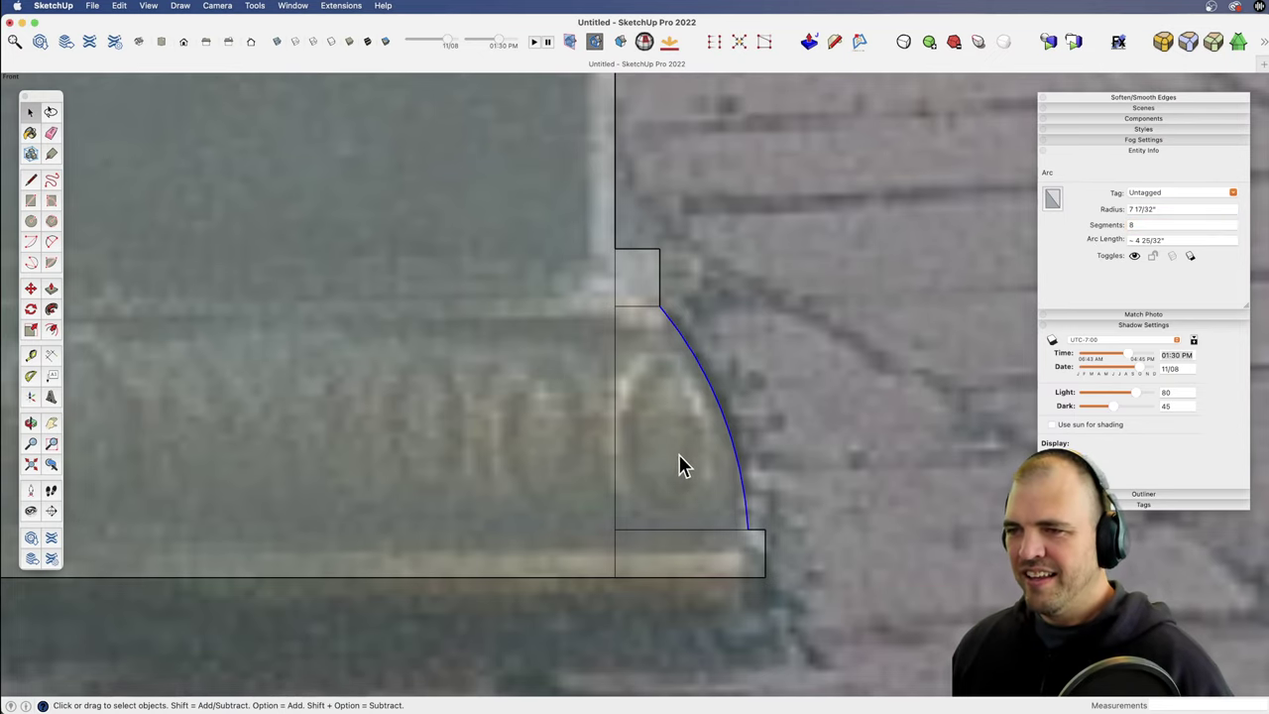
Step: Erase the interior edges dividing the small step, rounded moulding and plinth strip from the rest of the base
key("e")
left_click(616, 302)
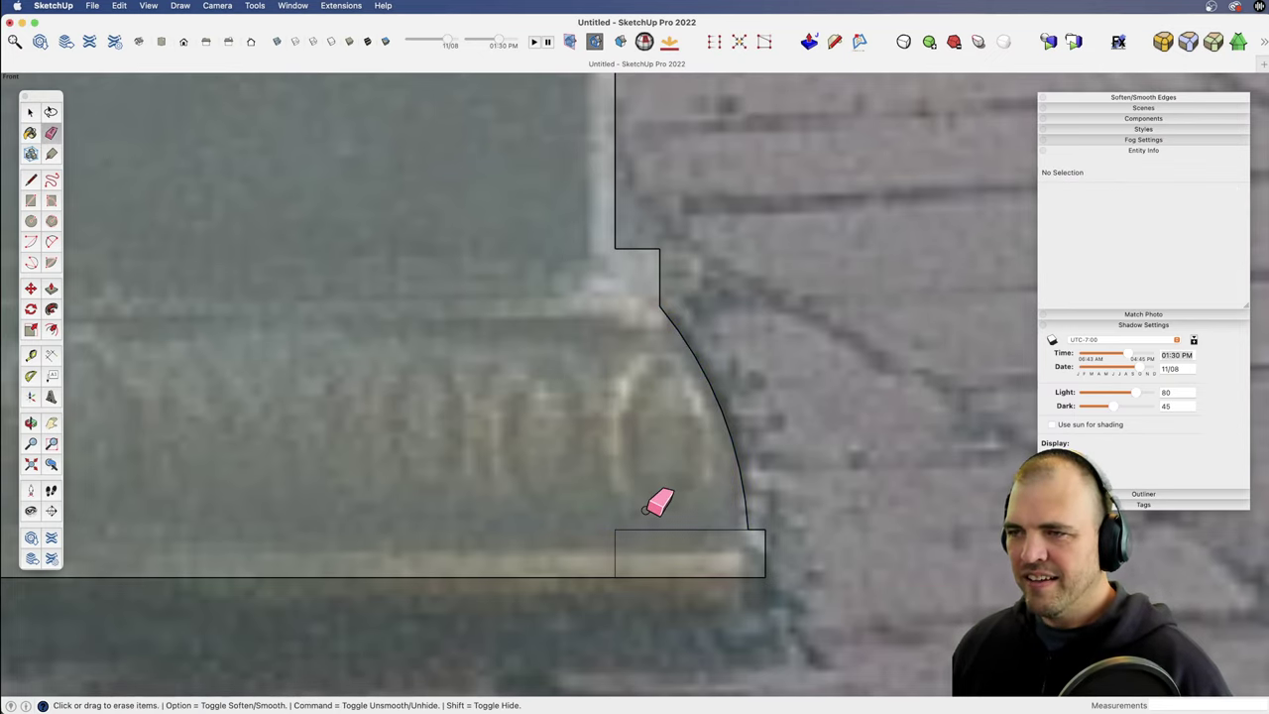
left_click_drag(610, 534, 639, 520)
Step: Erase the horizontal edge still dividing the profile above the plaque block, leaving the clock body as one face
scroll(627, 394, "down", 10)
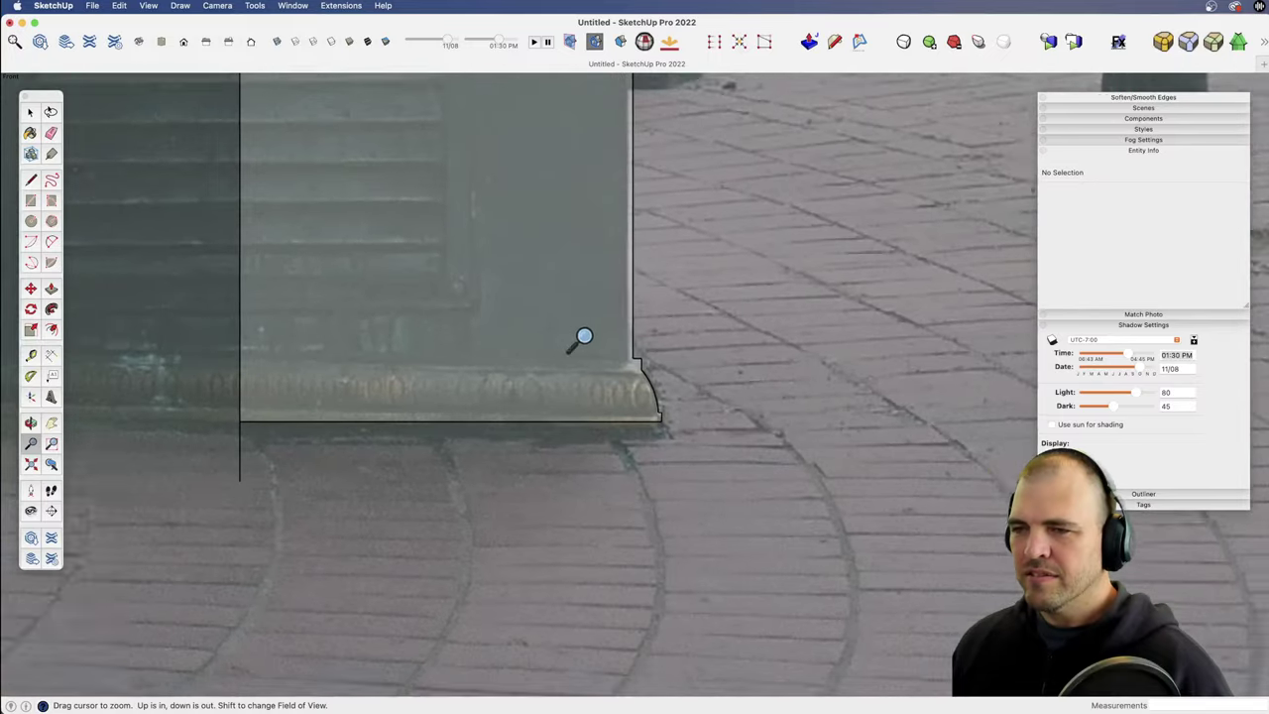
middle_click_drag(545, 400, 625, 474, "shift")
scroll(623, 474, "down", 10)
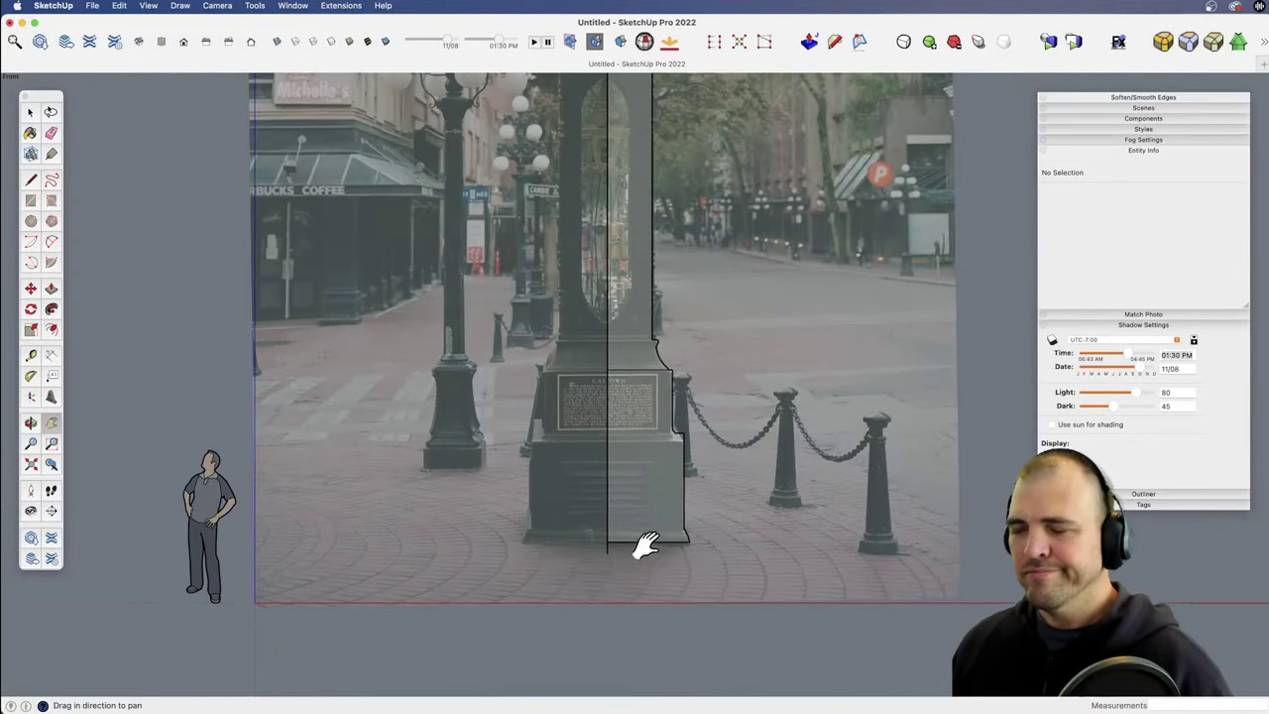
scroll(612, 306, "down", 5)
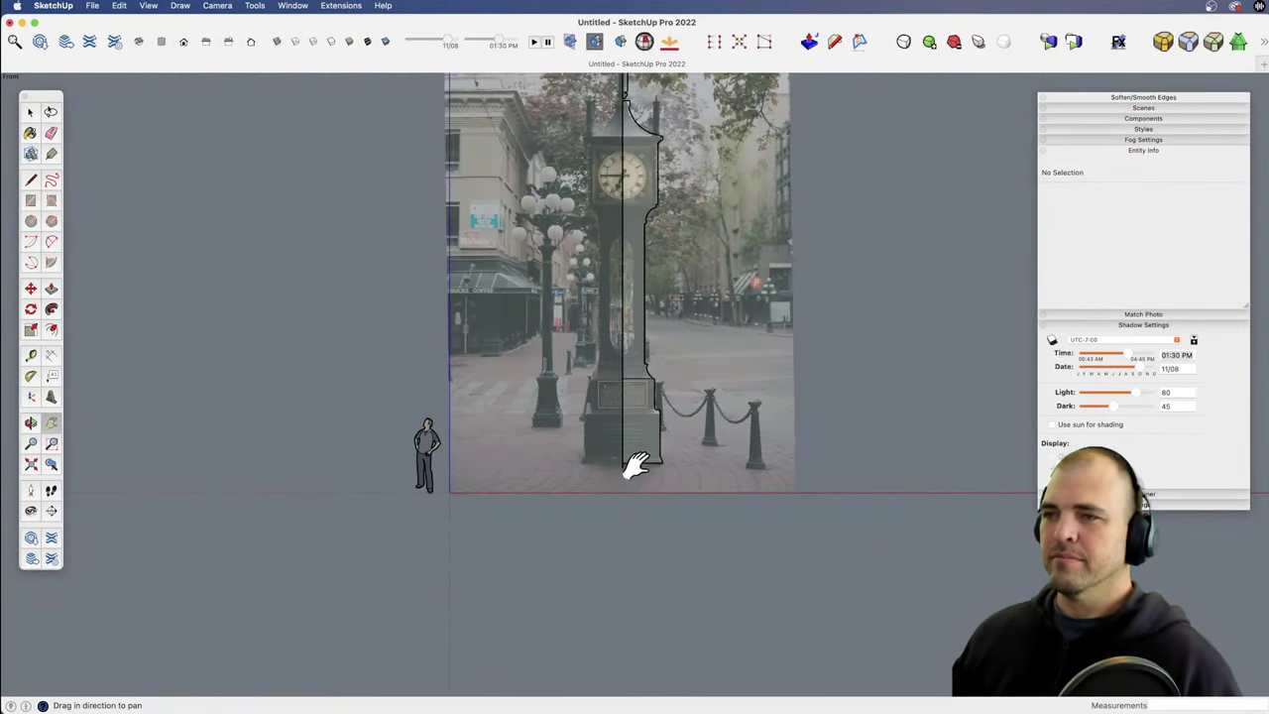
middle_click_drag(634, 462, 584, 615, "shift")
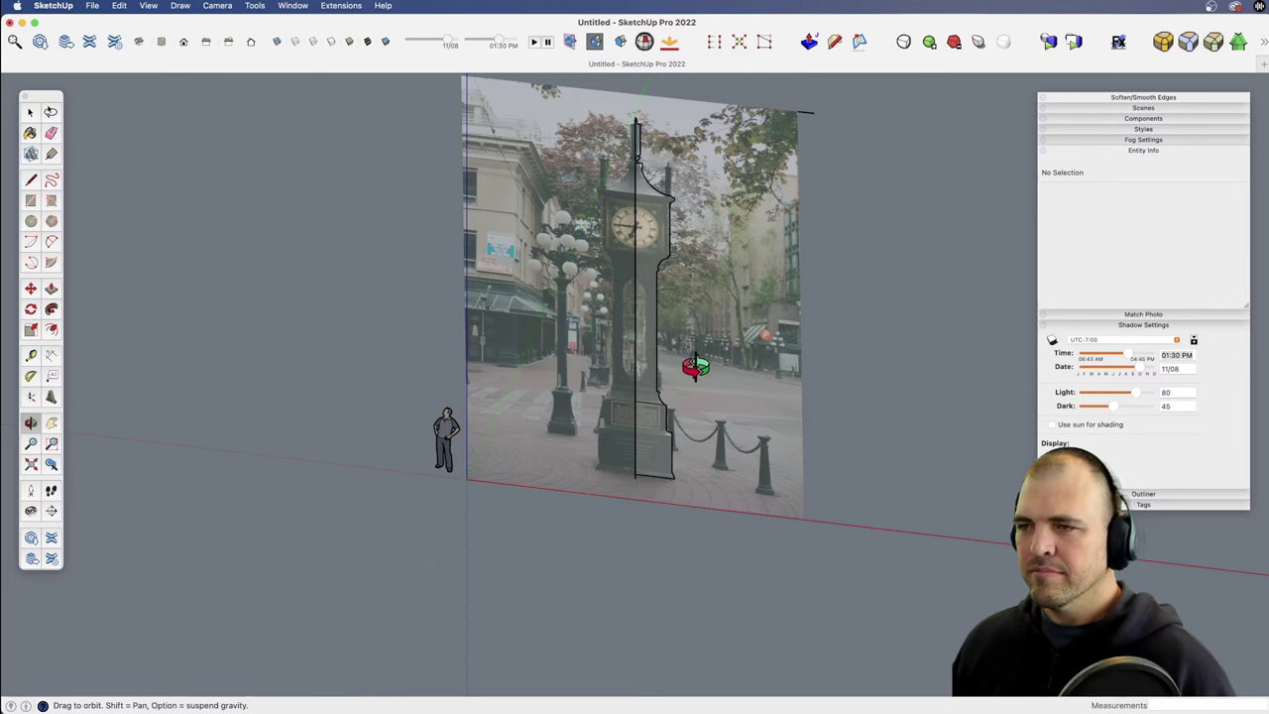
key("space")
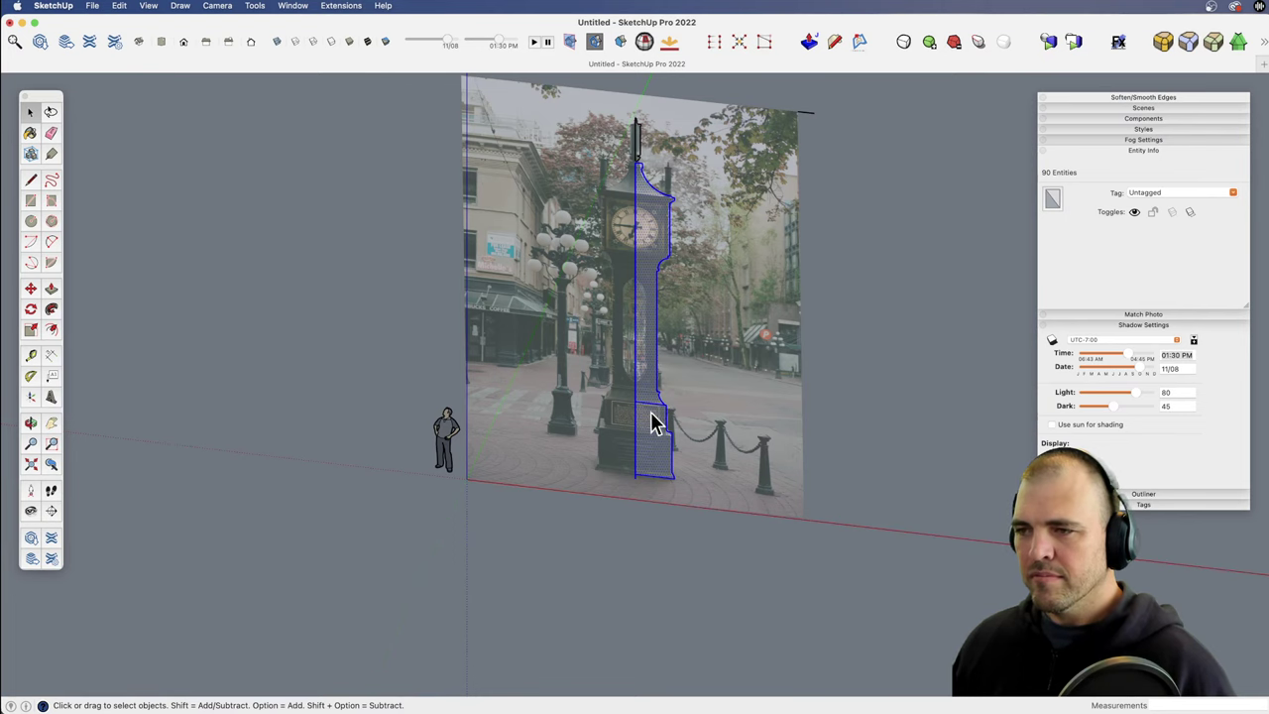
key("e")
left_click(650, 402)
Step: Copy the clock body's profile face along the red axis to a spot clear of the reference image
key("z")
key("h")
mouse_move(661, 535)
left_mouse_down()
mouse_move(634, 396)
mouse_move(623, 489)
mouse_move(524, 496)
left_mouse_up()
key("space")
left_click(641, 408)
key("z")
key("h")
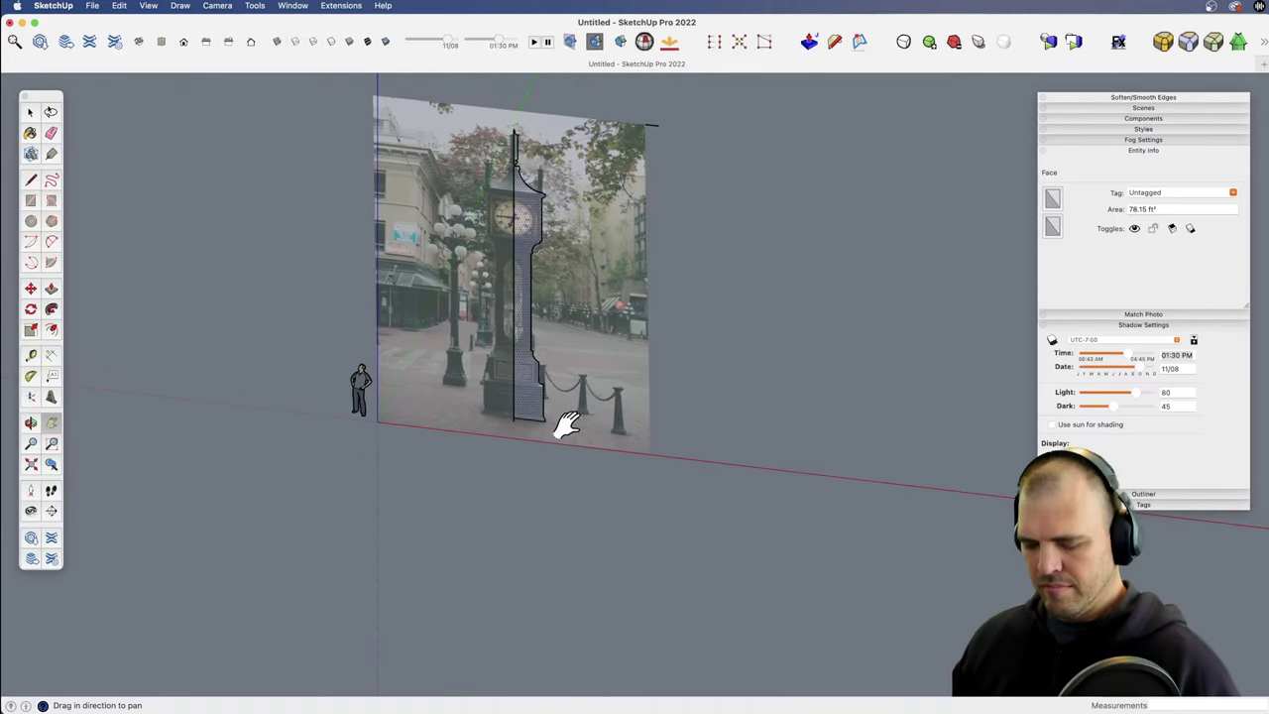
key("m")
left_click(566, 411)
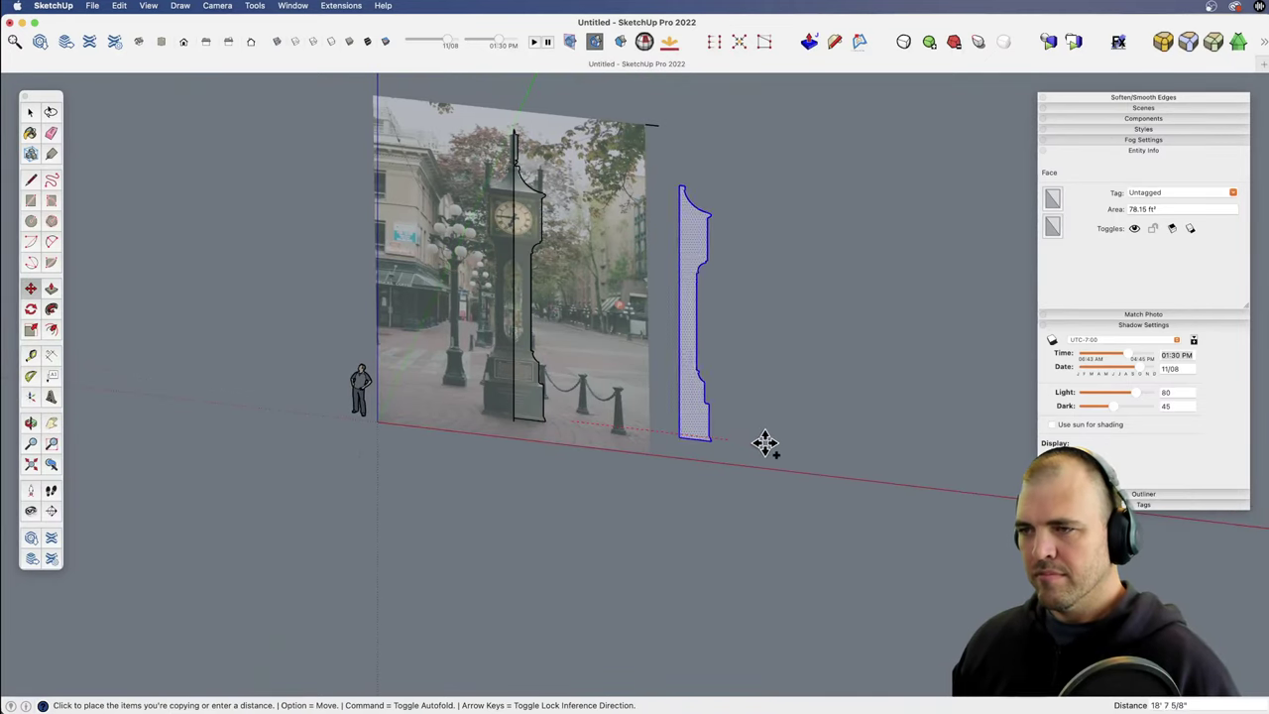
left_click(896, 459)
Step: Draw a horizontal rectangle about 5' 10 9/16" by 6' 1 13/16" on the ground beside the copied profile
scroll(822, 368, "up", 3)
middle_click_drag(822, 368, 596, 539)
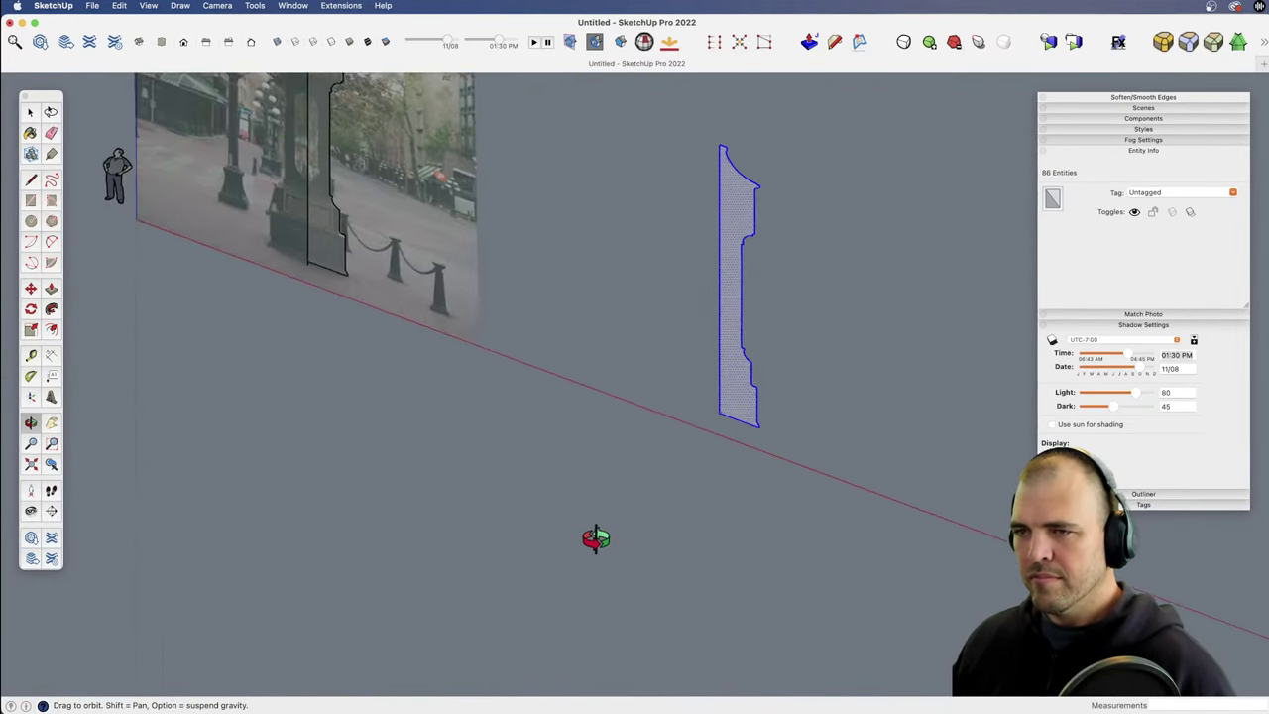
left_click_drag(596, 538, 672, 471)
key("v")
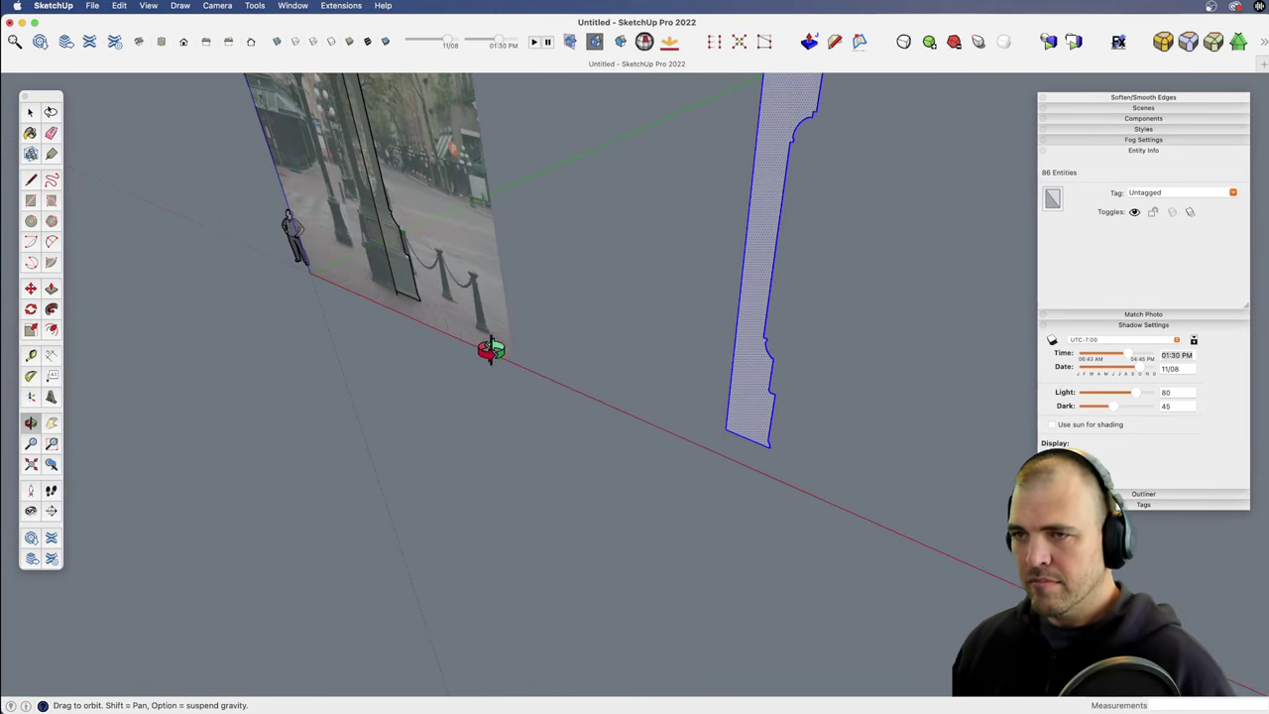
key("h")
left_click_drag(667, 419, 512, 421)
key("z")
left_click_drag(578, 504, 589, 406)
key("space")
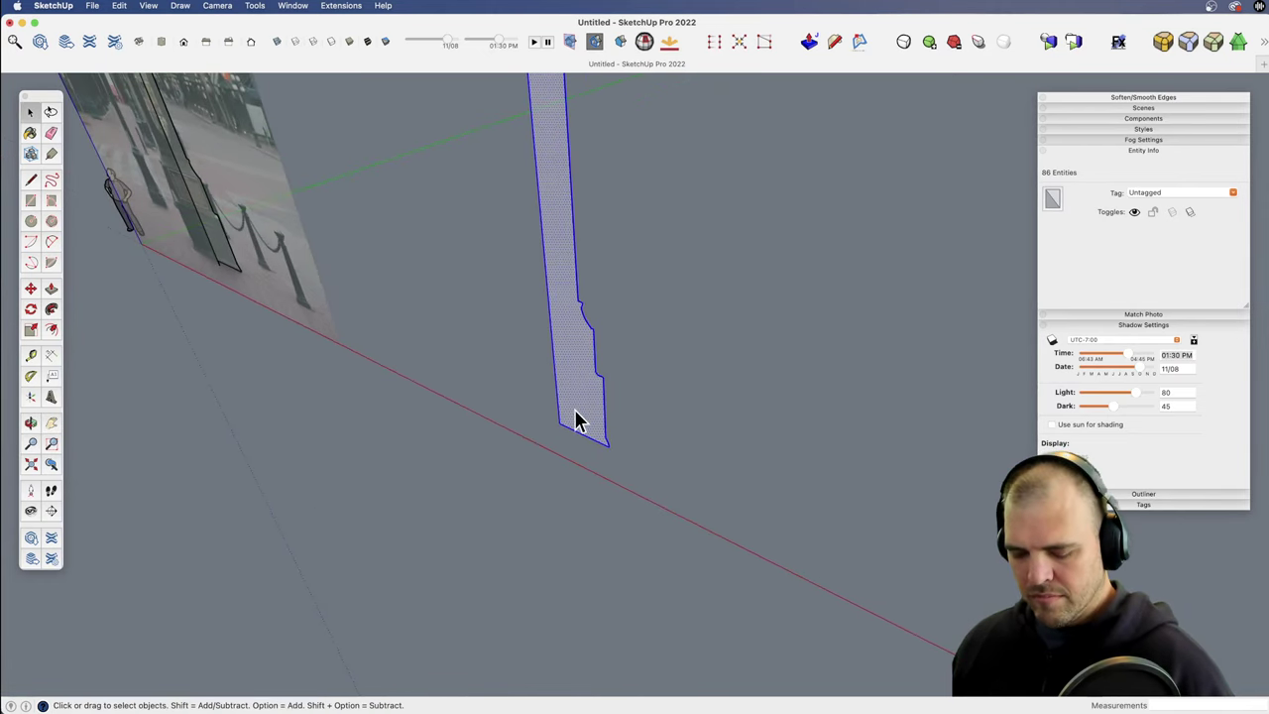
key("c")
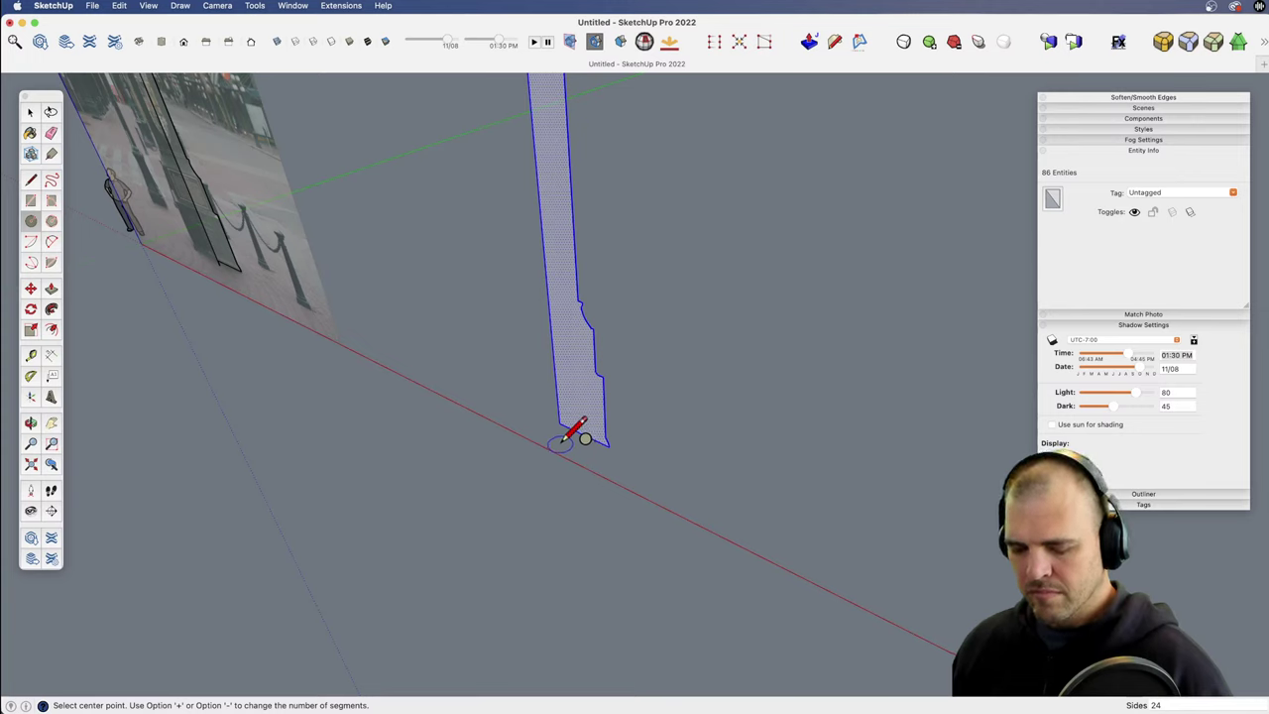
key("shift+c")
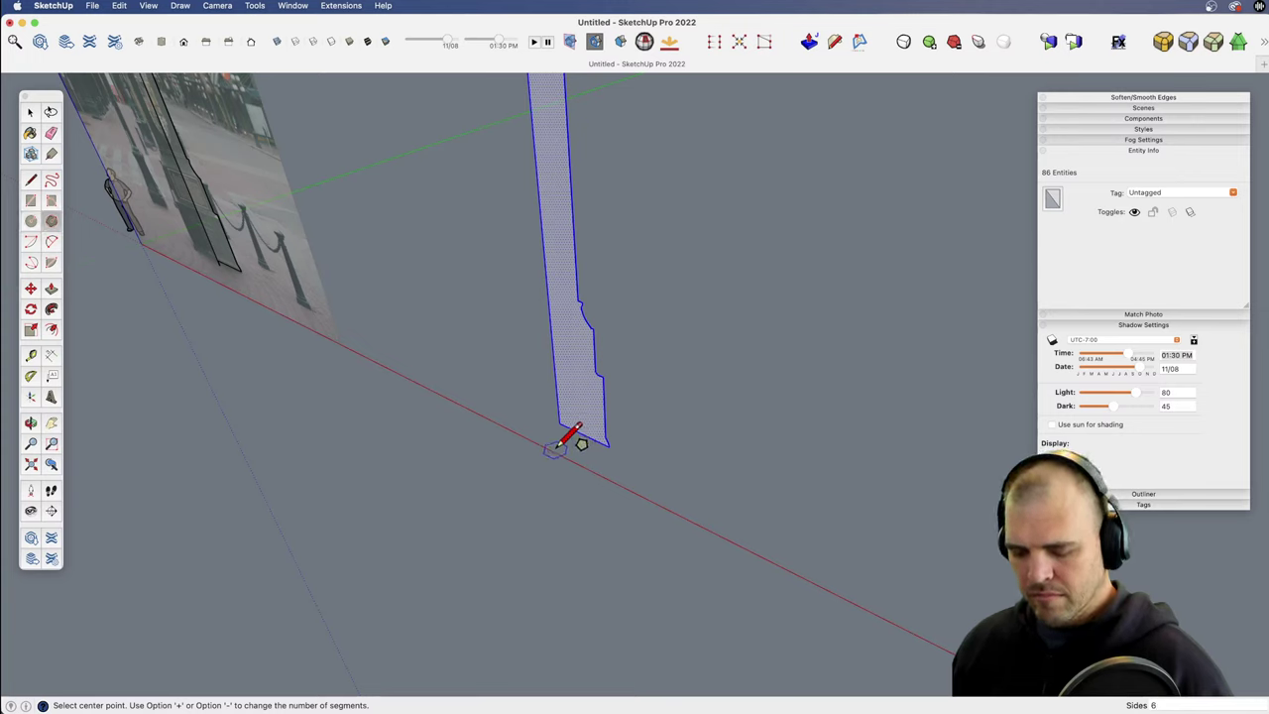
key("r")
left_click(700, 507)
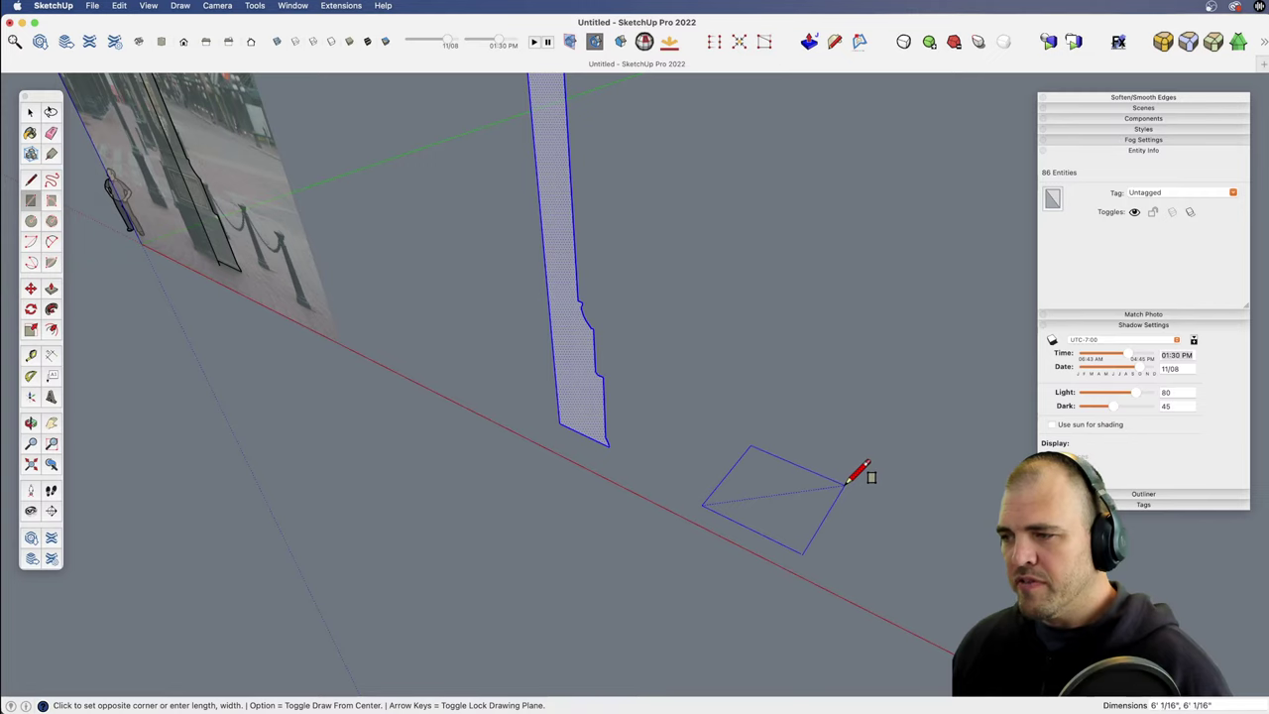
left_click(844, 482)
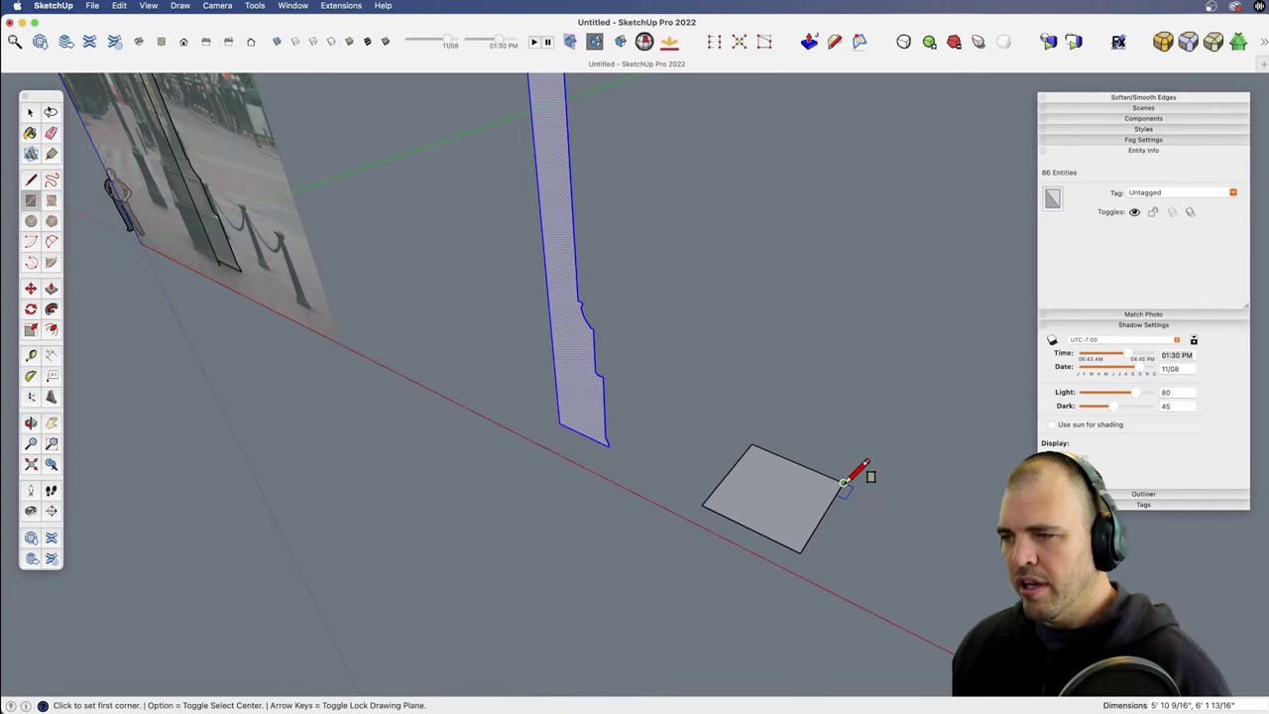
Step: Move the rectangle's face so it lies centred beneath the lower inner corner of the copied profile
middle_click_drag(759, 436, 787, 419)
key("space")
left_click(719, 484)
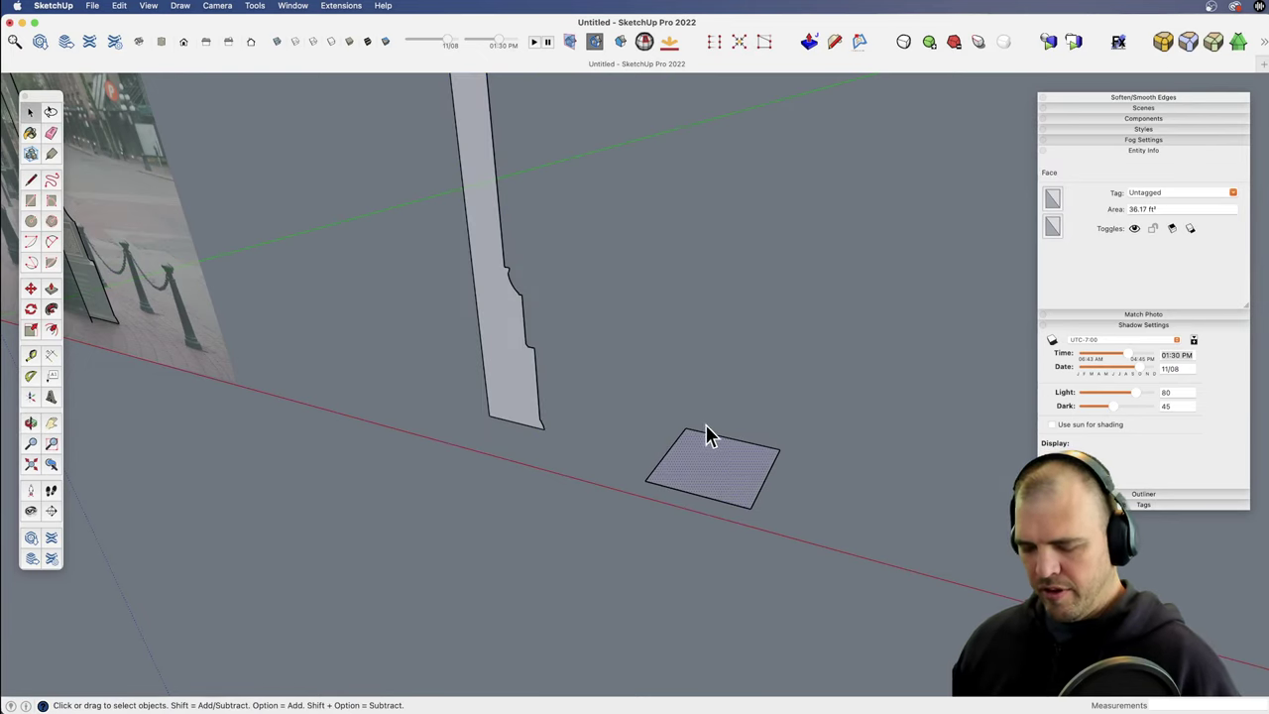
key("m")
left_click(698, 494)
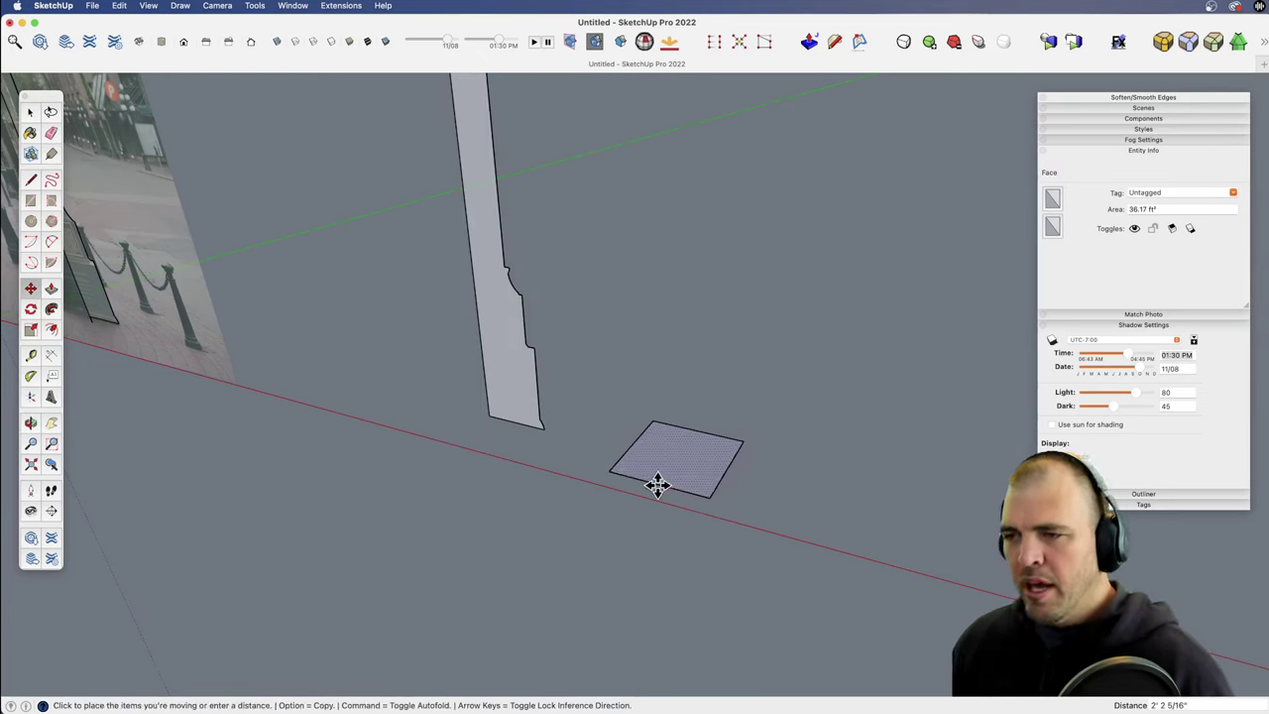
left_click(487, 410)
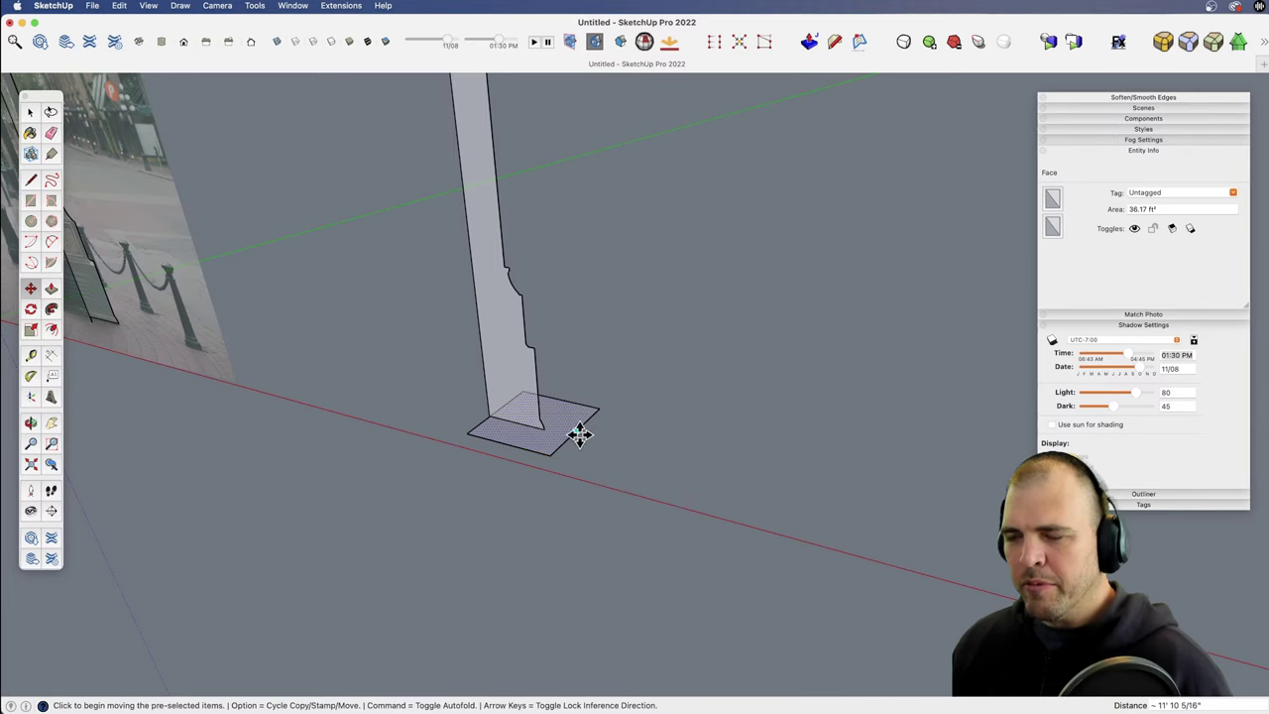
left_click(577, 428)
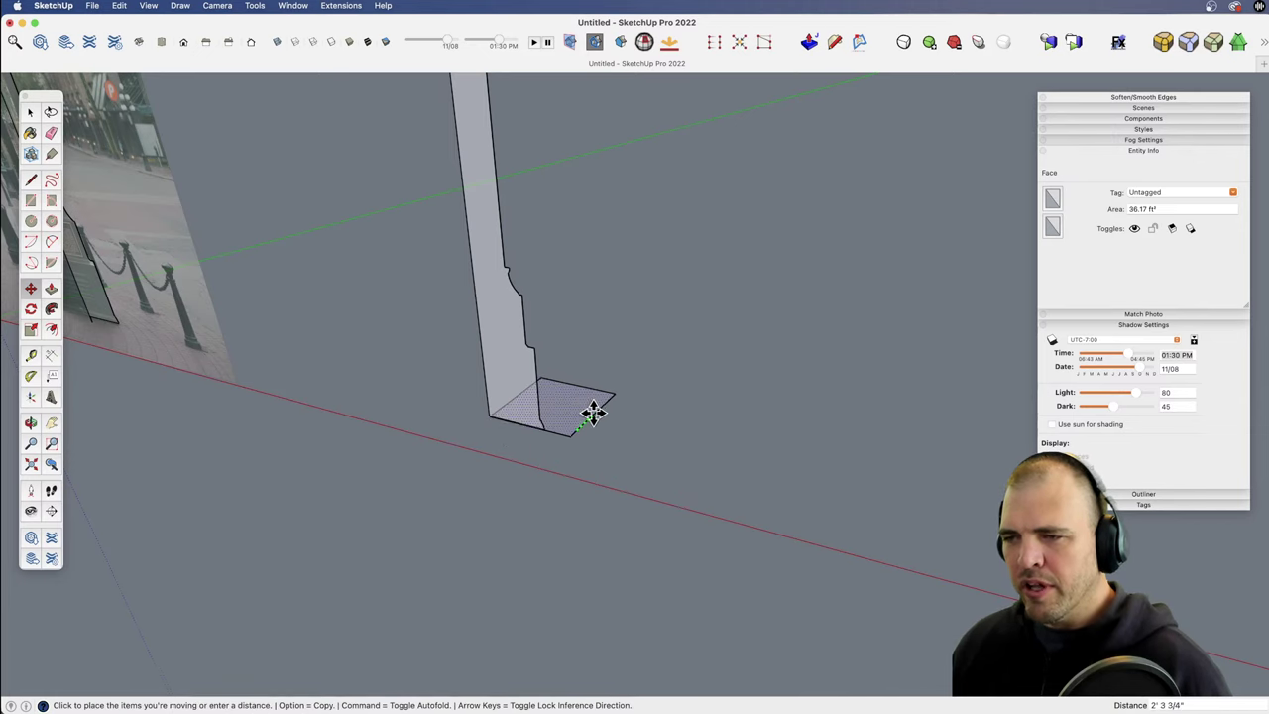
left_click(489, 417)
middle_click_drag(578, 463, 694, 449, "shift")
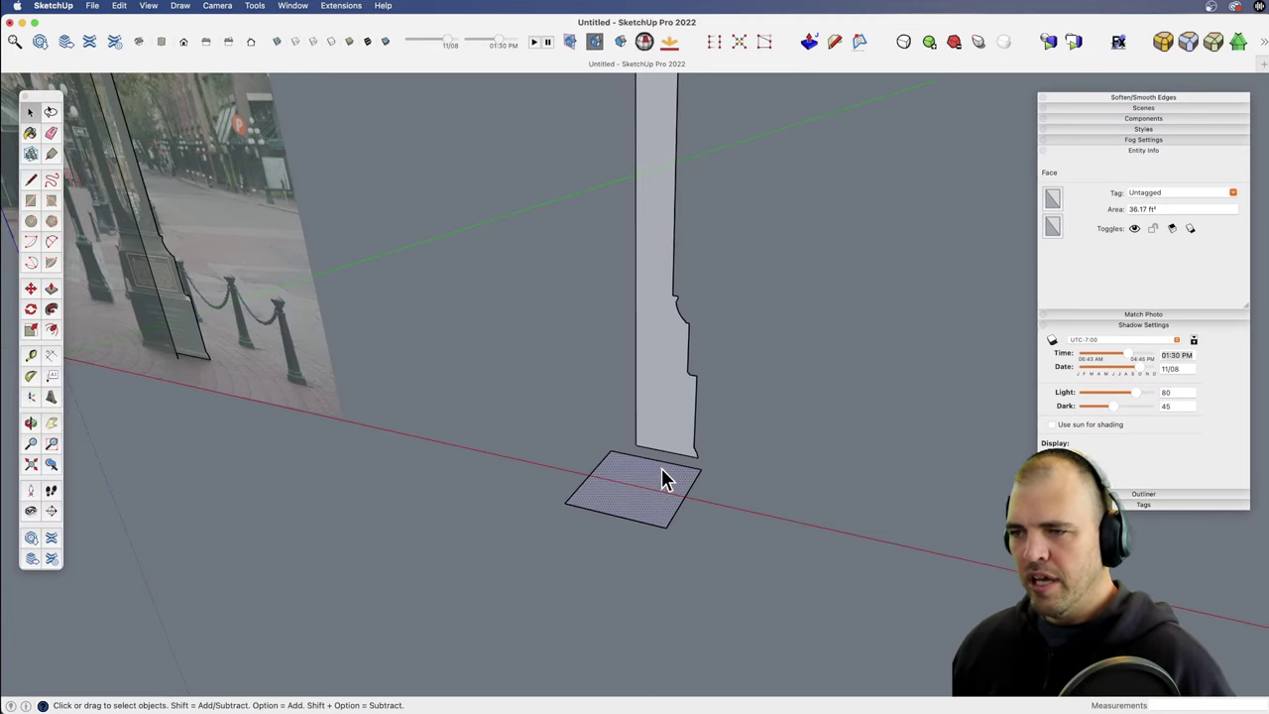
Step: Sweep the copied profile around the rectangle with Follow Me to form the four-sided clock body
key("shift+f")
left_click(670, 425)
key("z")
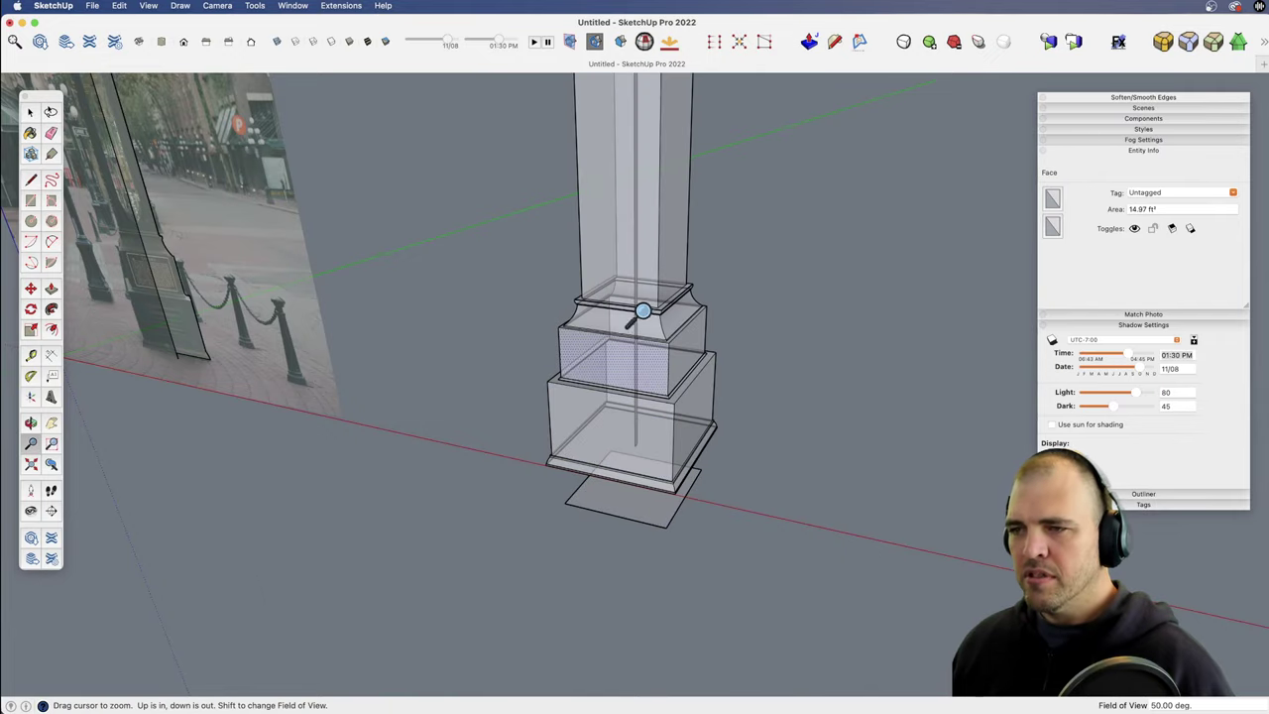
Step: Examine the swept clock body as a whole and the roof and cap at its top up close
scroll(643, 311, "down", 5)
middle_click_drag(645, 369, 657, 595, "shift")
scroll(657, 595, "up", 1)
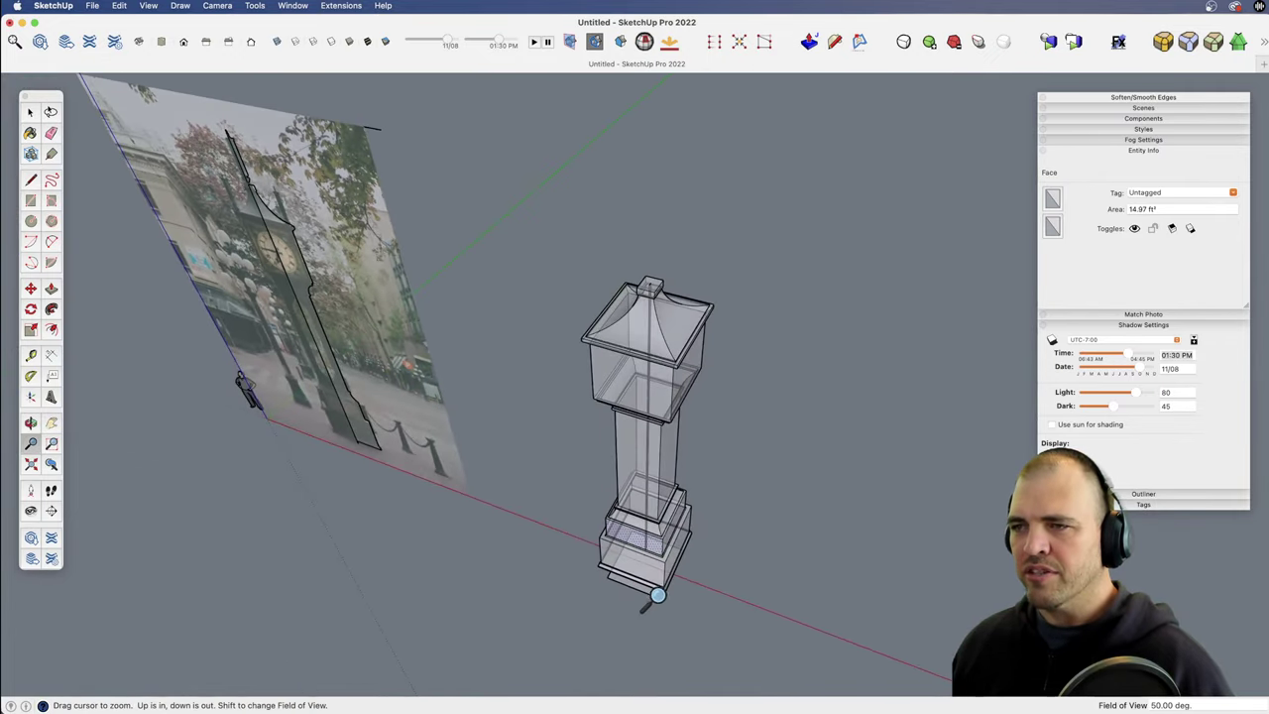
left_click_drag(657, 595, 699, 288)
middle_click_drag(699, 287, 684, 362)
middle_click_drag(684, 361, 649, 526, "shift")
left_click_drag(648, 526, 674, 393)
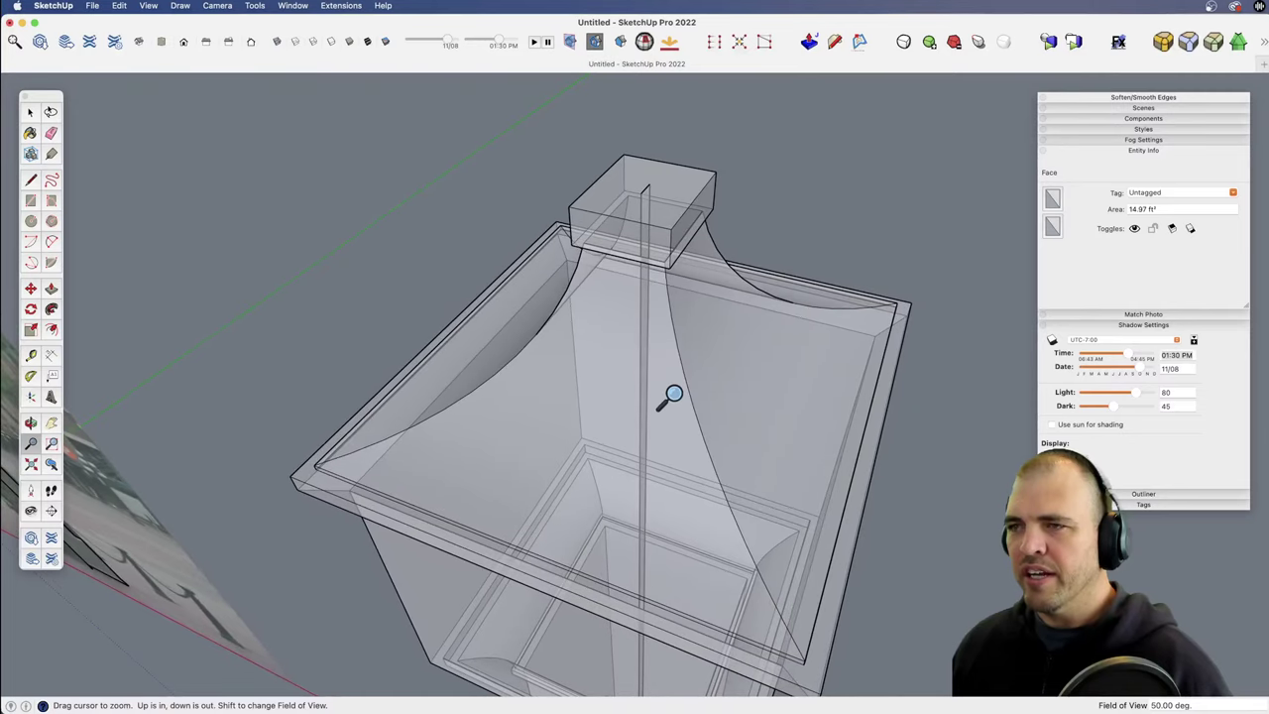
middle_click_drag(673, 394, 655, 304)
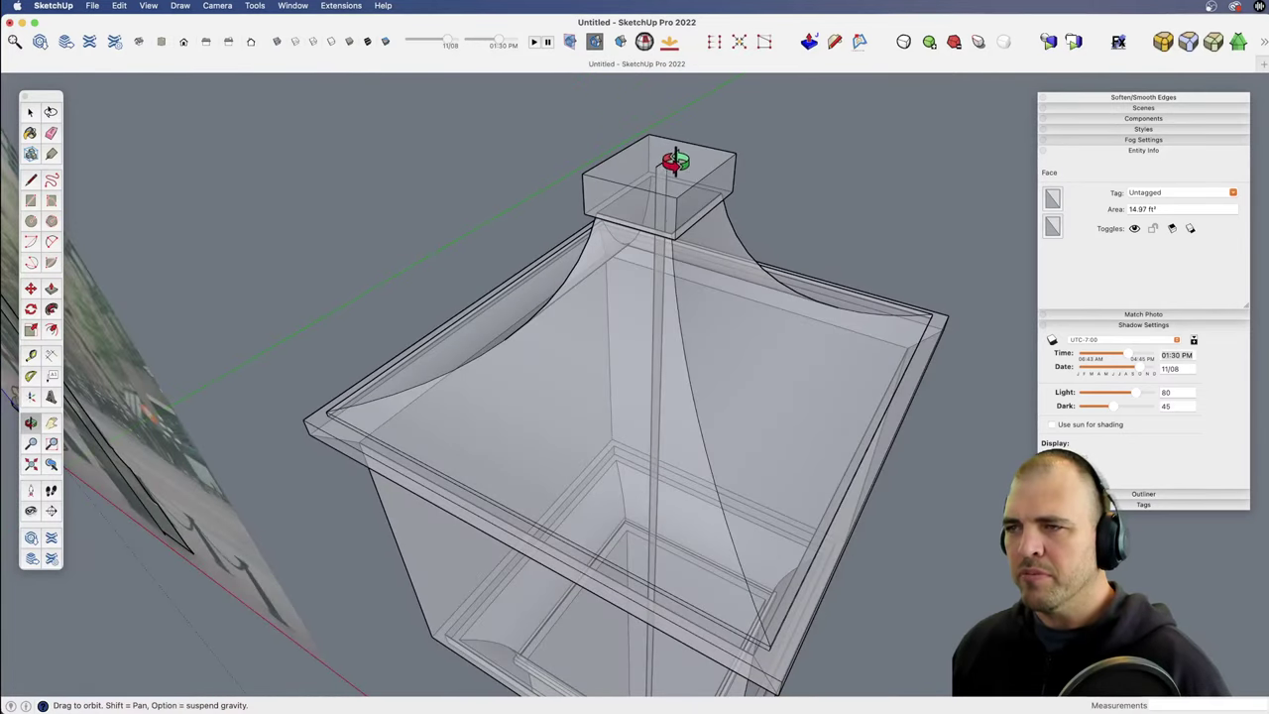
Step: Undo the Follow Me sweep and delete the rectangle with its edges beneath the copied profile
key("super+z")
key("z")
mouse_move(677, 347)
left_mouse_down()
mouse_move(680, 581)
mouse_move(666, 482)
mouse_move(680, 362)
left_mouse_up()
key("space")
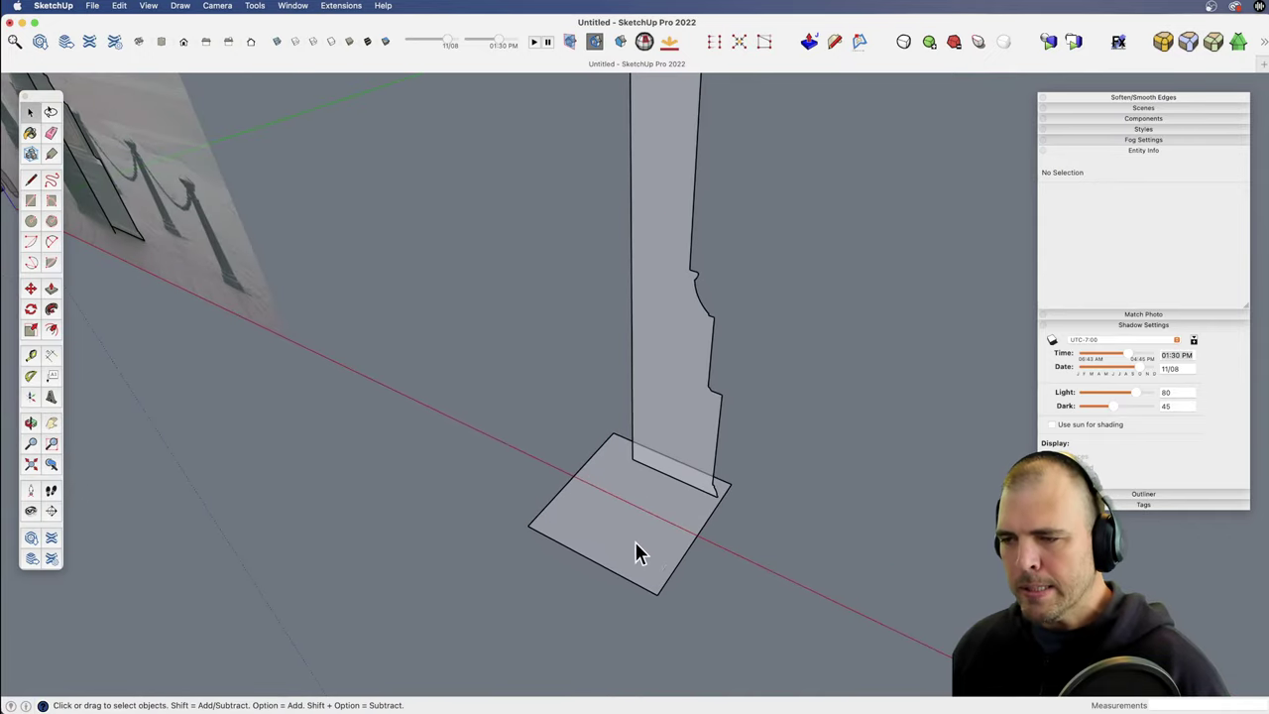
double_click(622, 517)
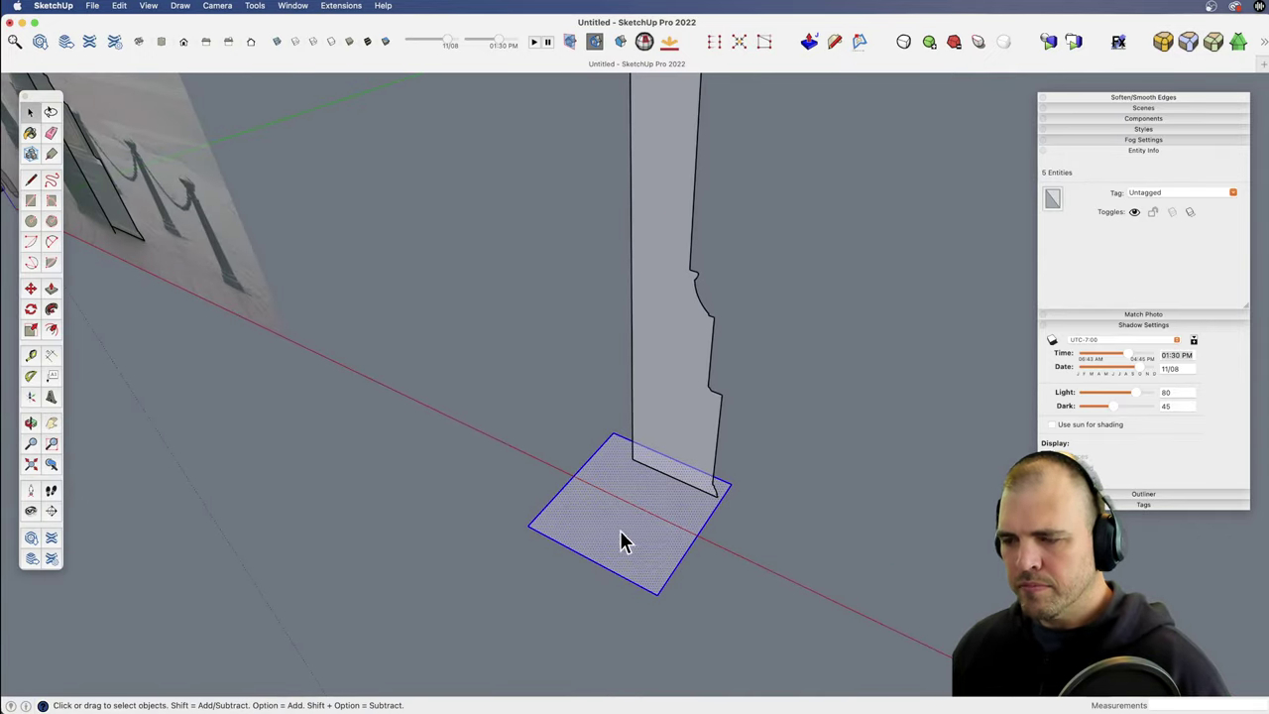
key("Delete")
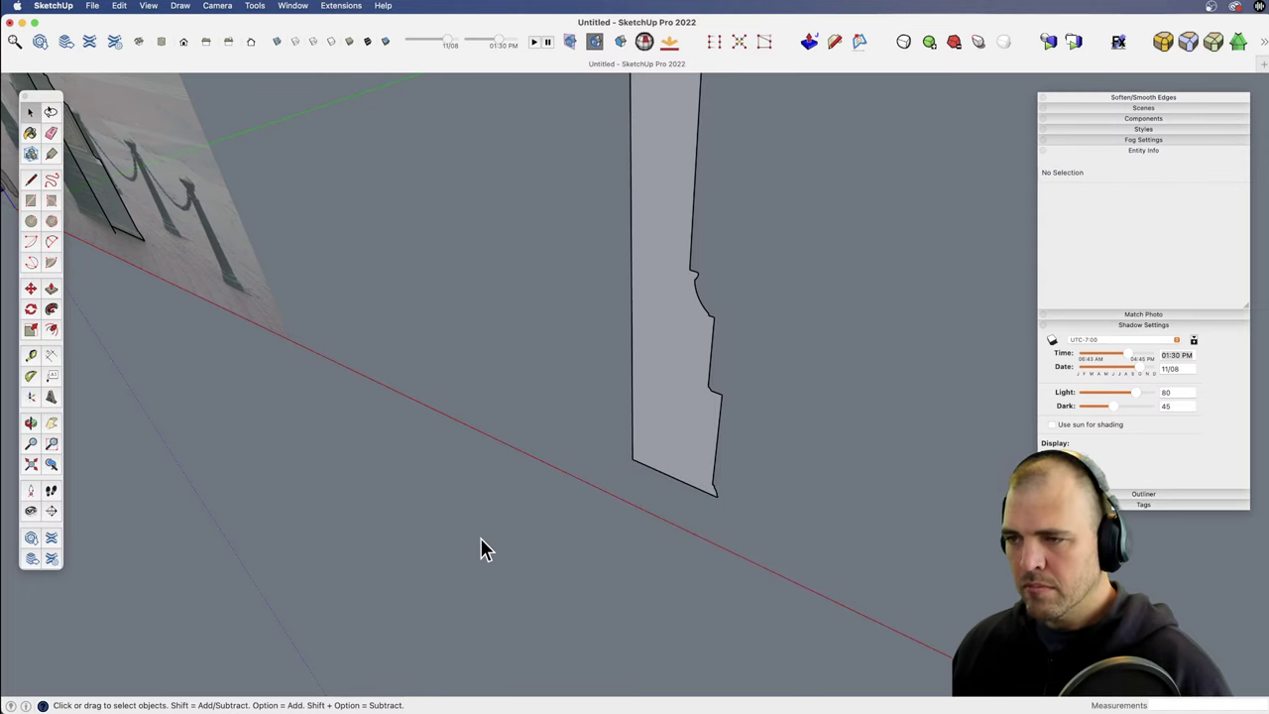
Step: Draw a 30 by 30 inch square on the ground beside the copied profile and select its face
key("h")
mouse_move(703, 452)
left_mouse_down()
mouse_move(764, 360)
mouse_move(698, 430)
left_mouse_up()
key("r")
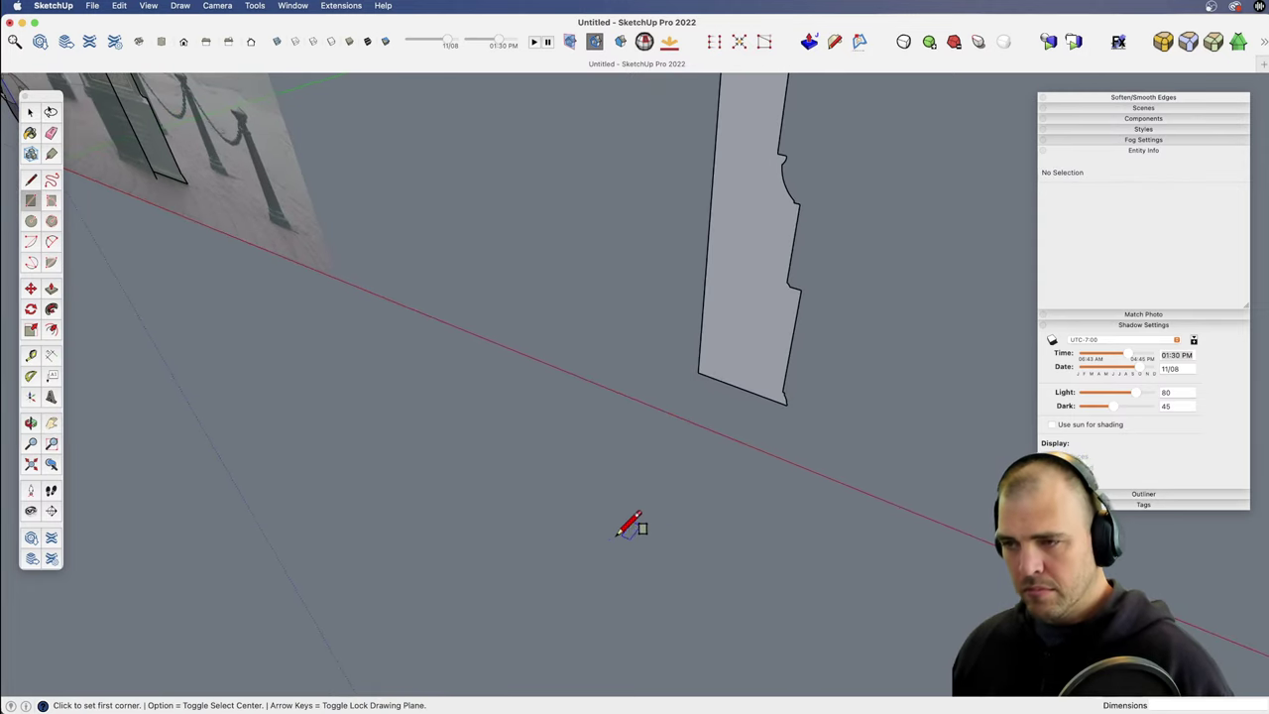
left_click(519, 483)
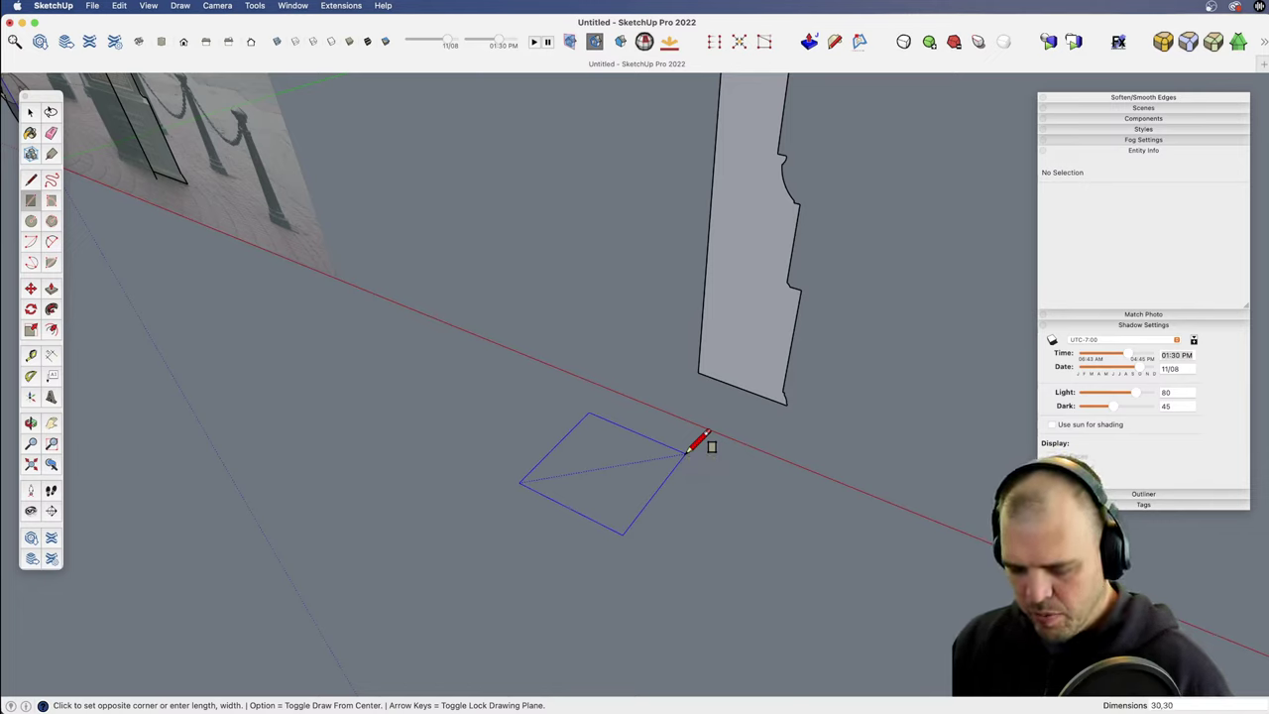
key("Return")
key("space")
left_click(586, 474)
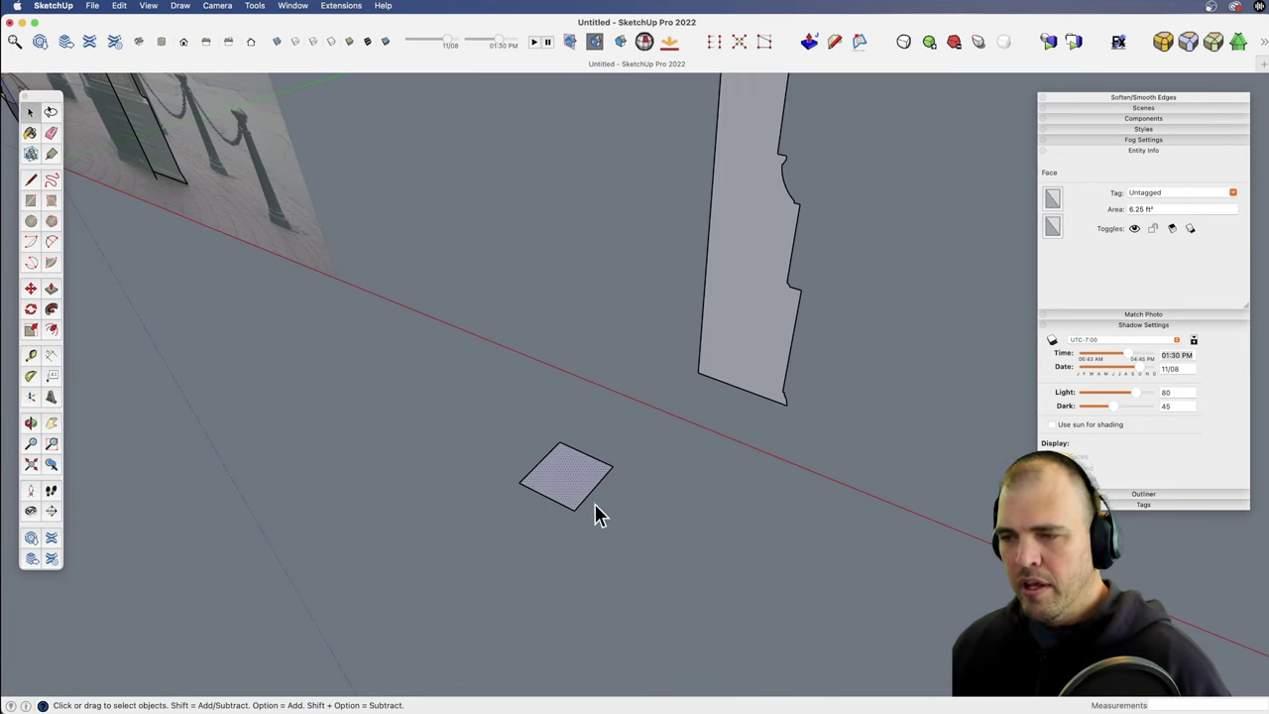
Step: Examine the small square in relation to the whole copied profile and the reference image
key("m")
key("z")
left_click_drag(726, 365, 696, 482)
middle_click_drag(695, 565, 717, 363)
scroll(702, 411, "down", 1)
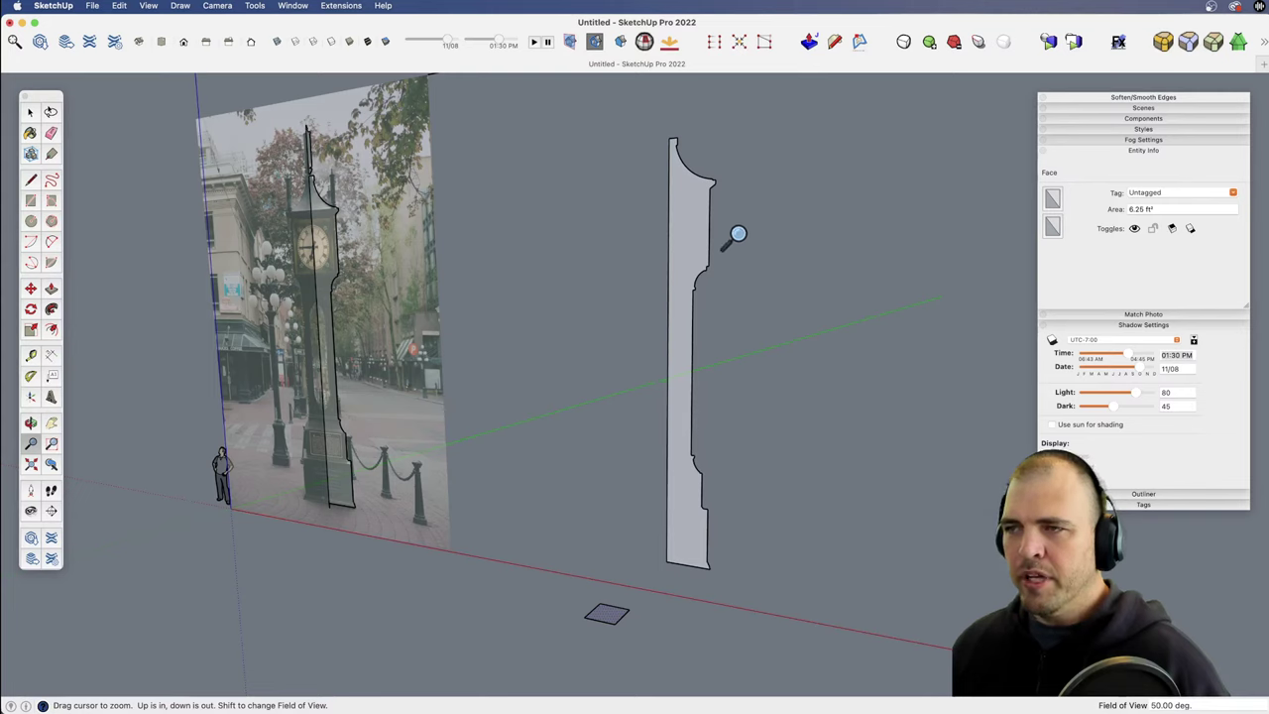
key("space")
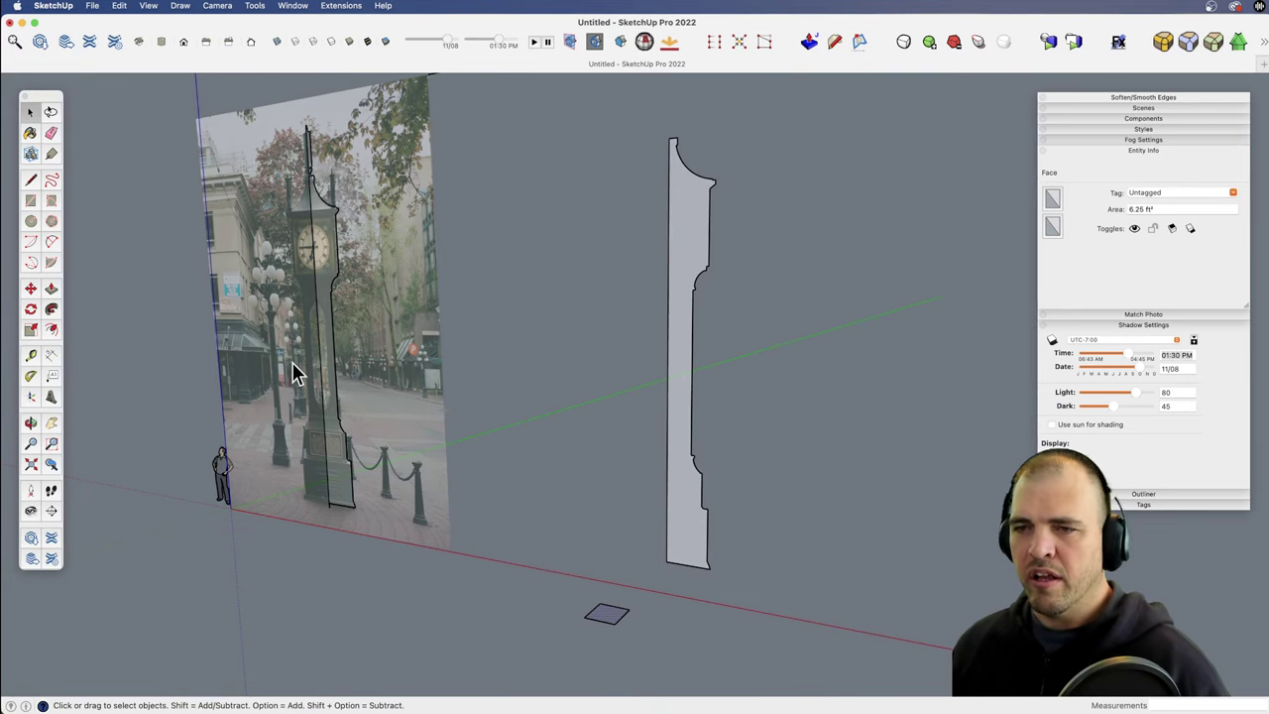
middle_click_drag(696, 506, 664, 525, "shift")
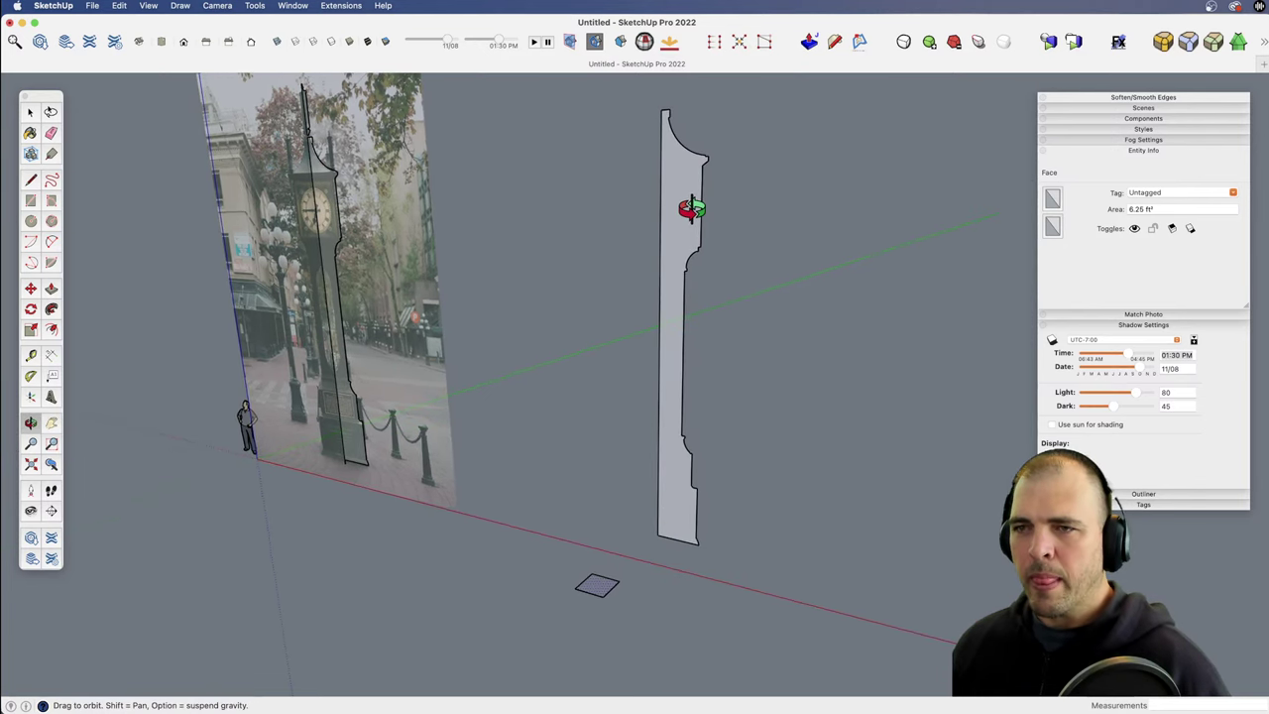
middle_click_drag(665, 486, 630, 498)
scroll(648, 563, "up", 3)
middle_click_drag(647, 418, 625, 436, "shift")
left_click(594, 451)
key("z")
left_click_drag(615, 586, 607, 462)
key("space")
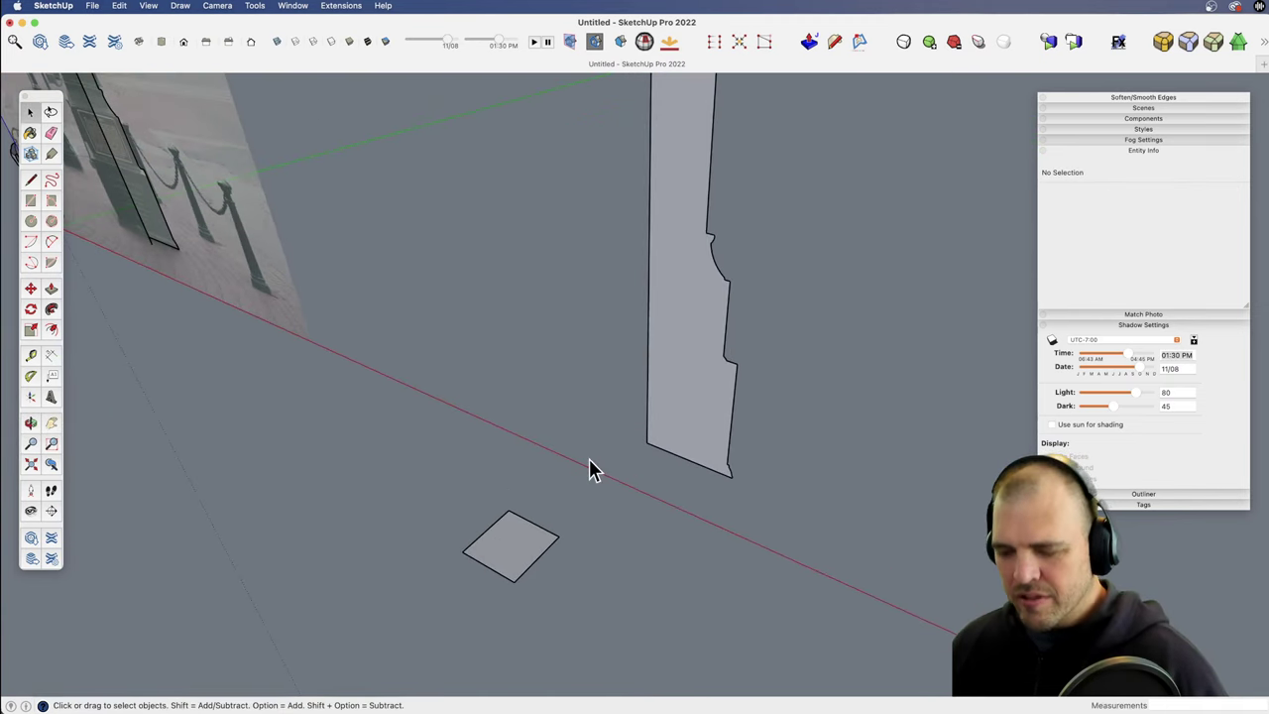
Step: Move the small square's face so it lies about centred beneath the copied profile's lower inner corner
key("m")
left_click(556, 546)
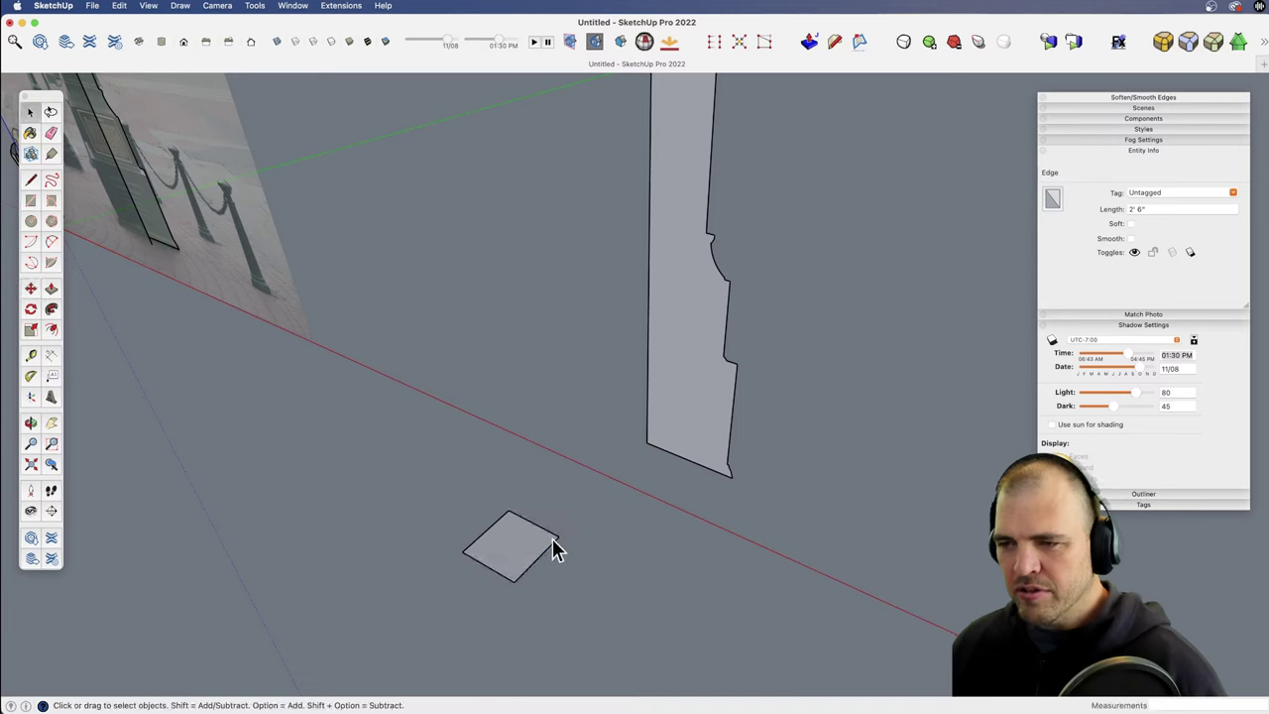
left_click(533, 555)
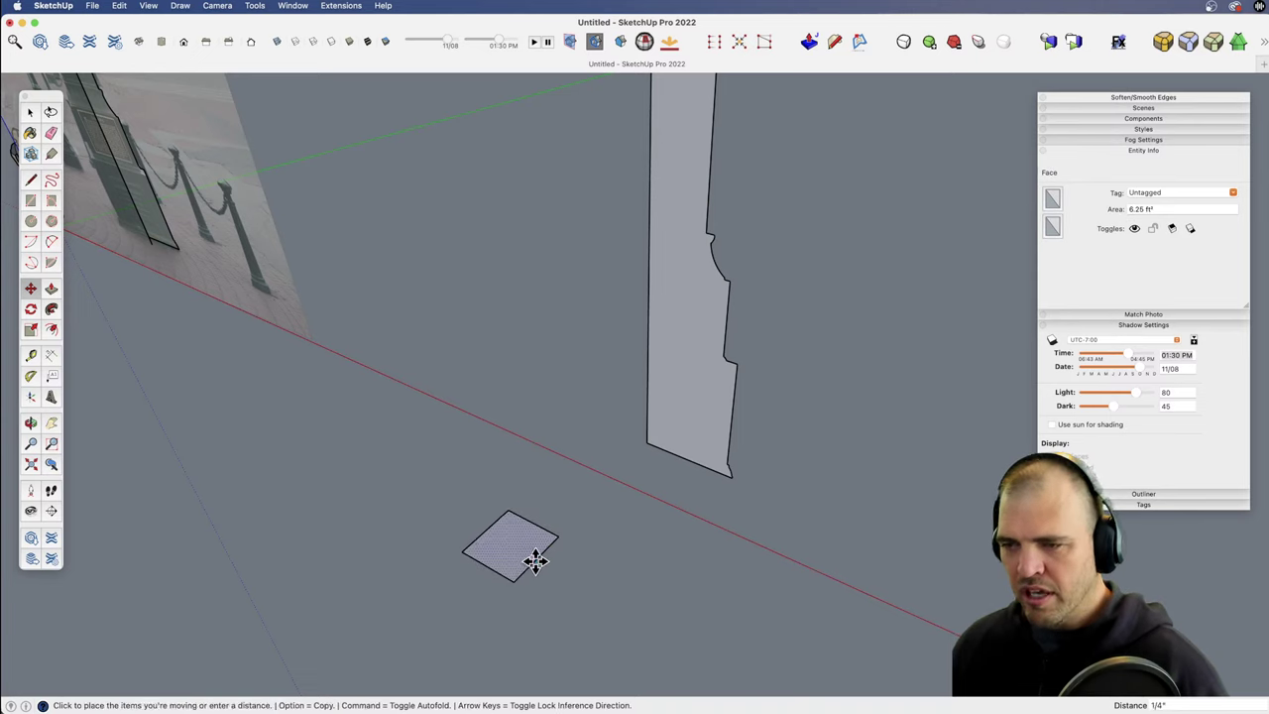
left_click(648, 443)
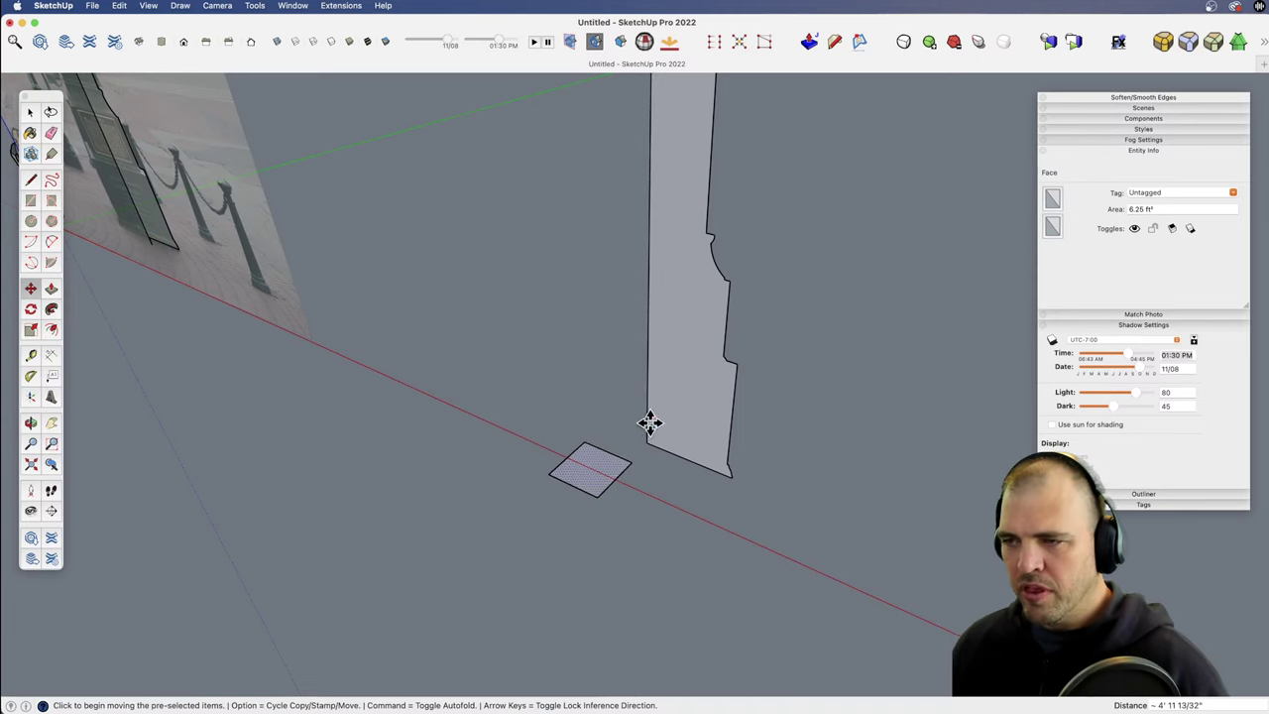
left_click(569, 487)
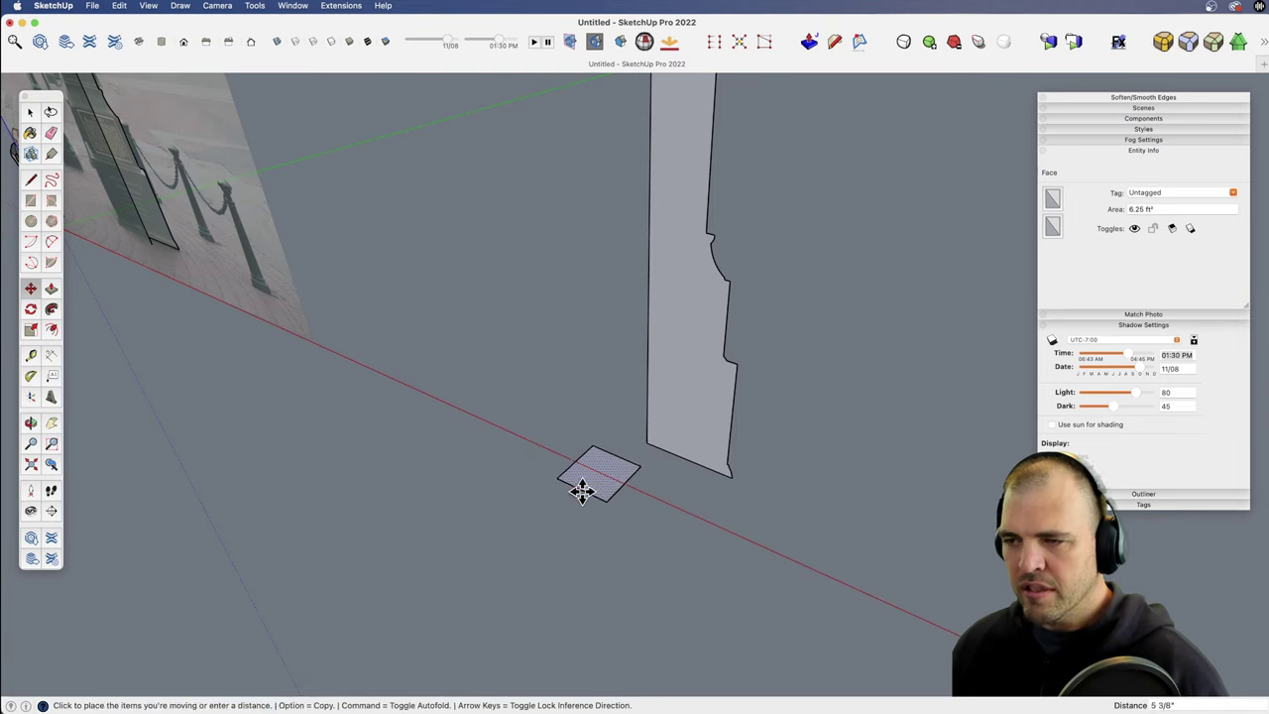
left_click(648, 446)
key("space")
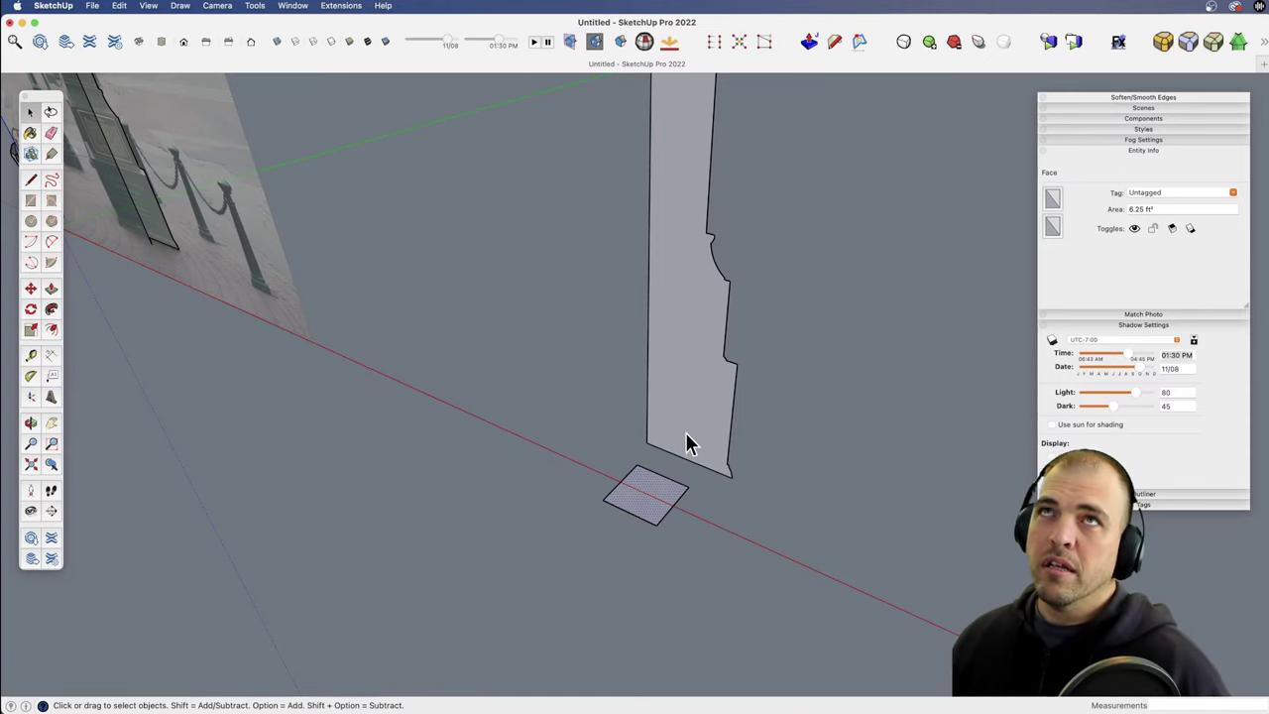
Step: Move the small square with its edges about 8' 11" away from beneath the copied profile
key("o")
left_click_drag(672, 447, 713, 348)
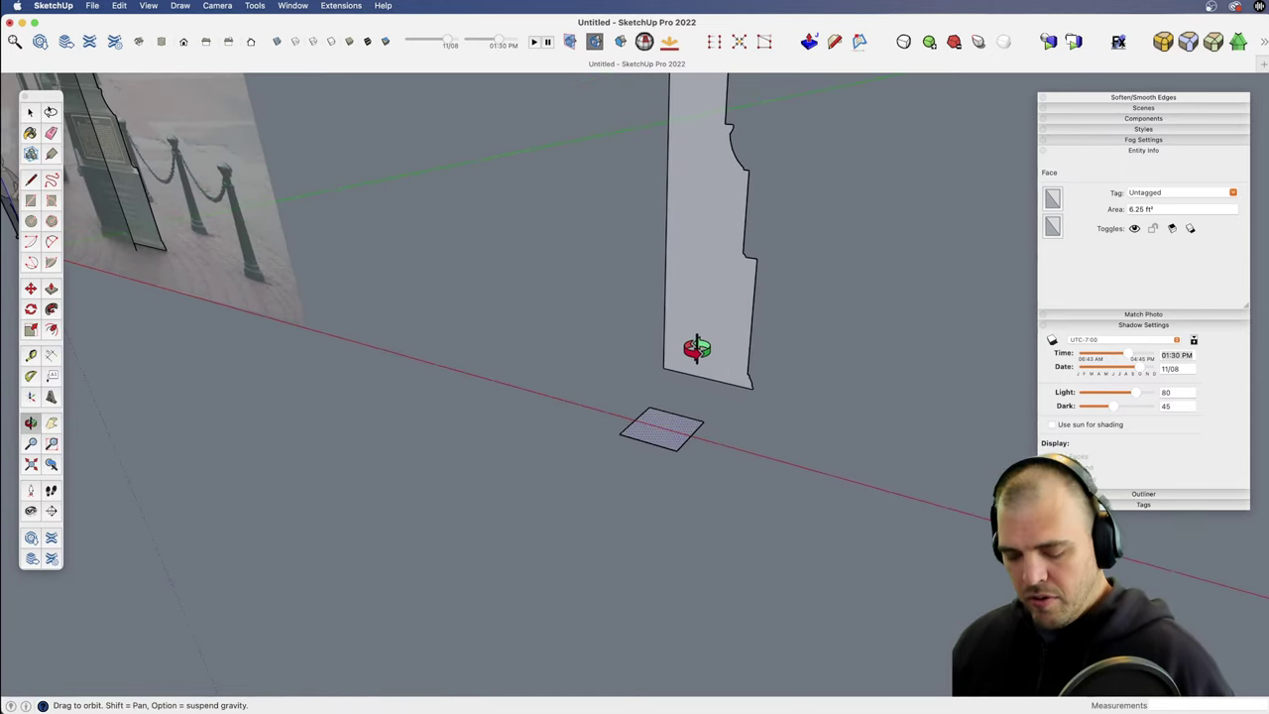
key("space")
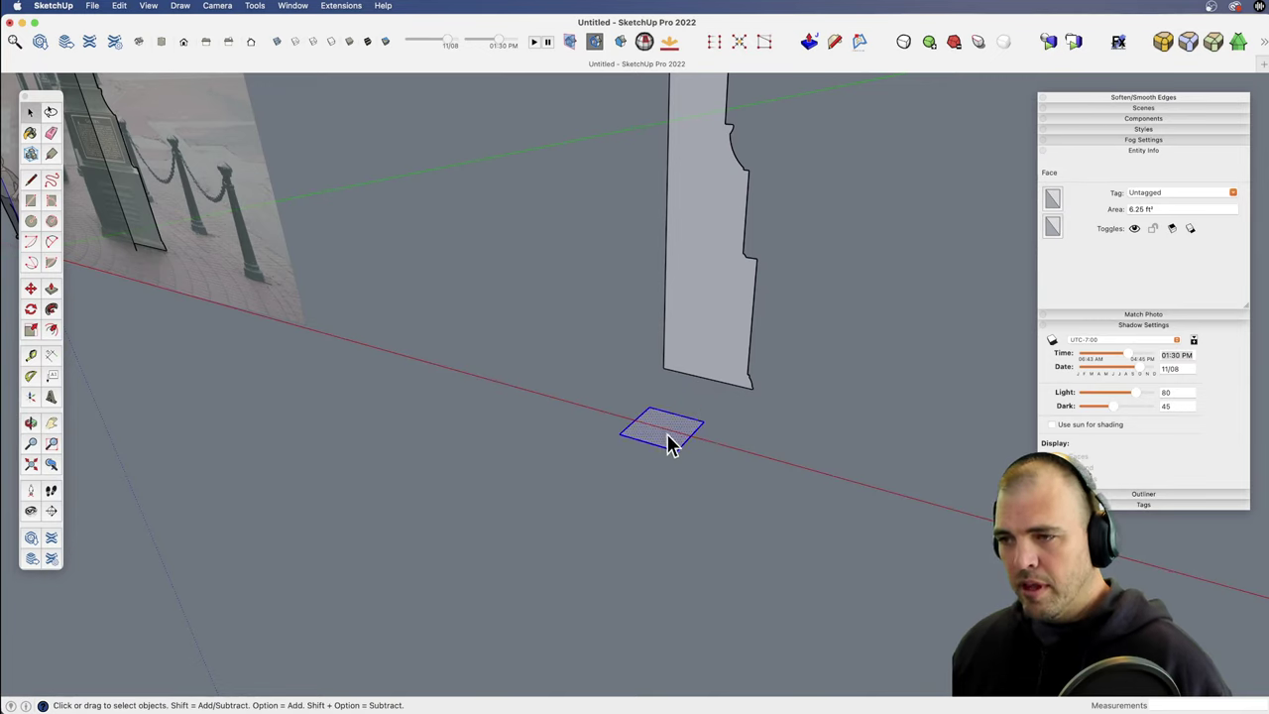
double_click(669, 444)
key("m")
left_click(688, 445)
left_click(464, 484)
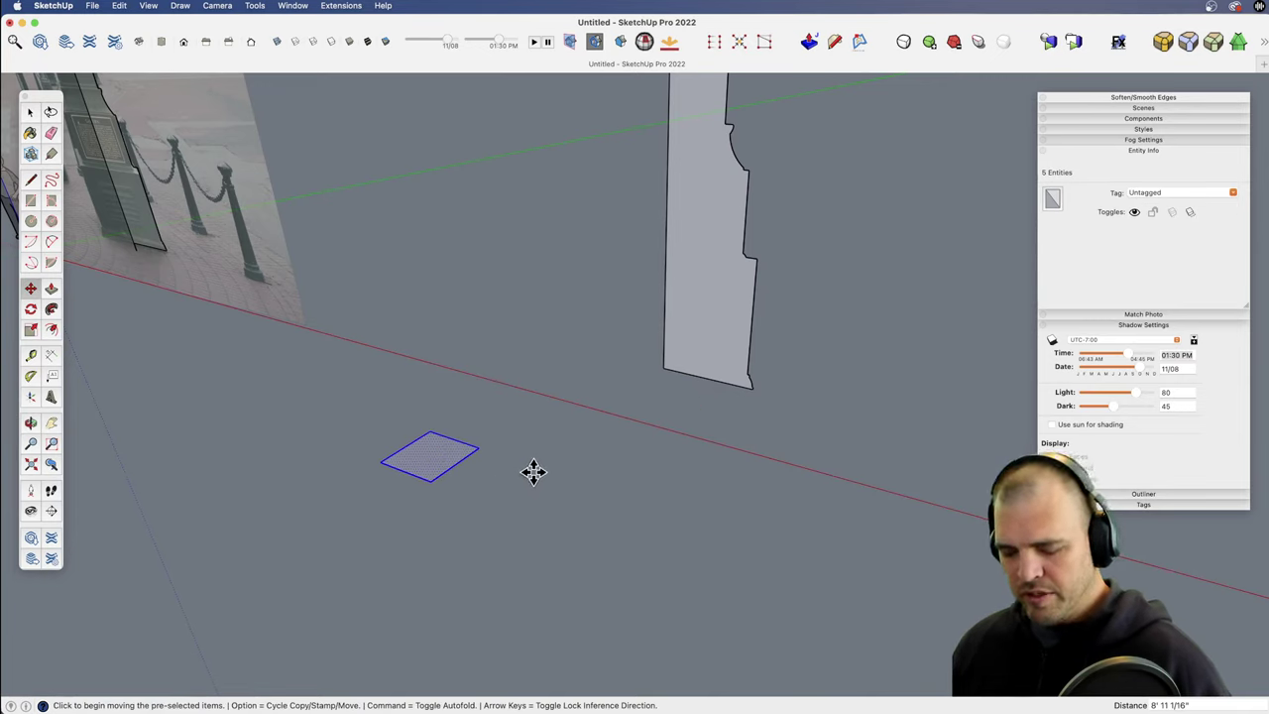
Step: Draw a square of about 5' 5 5/8" per side from its centre, directly beneath the profile's lower inner corner
key("r")
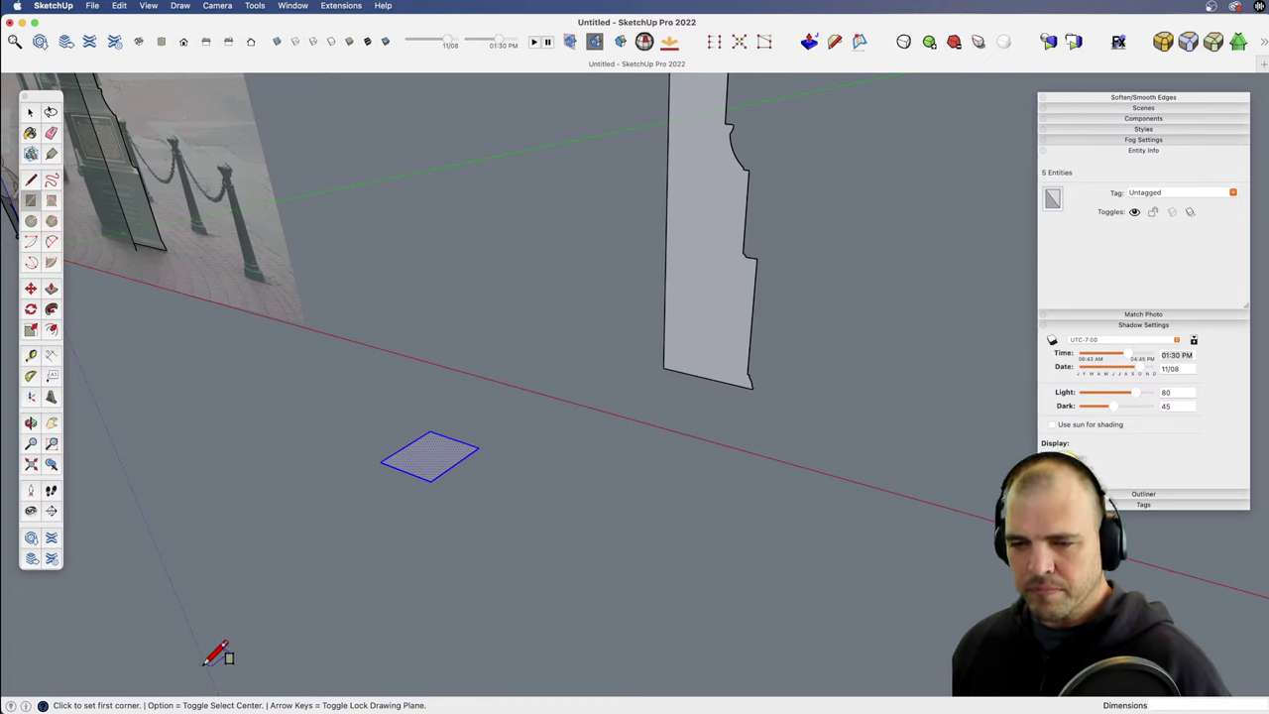
left_click(667, 425)
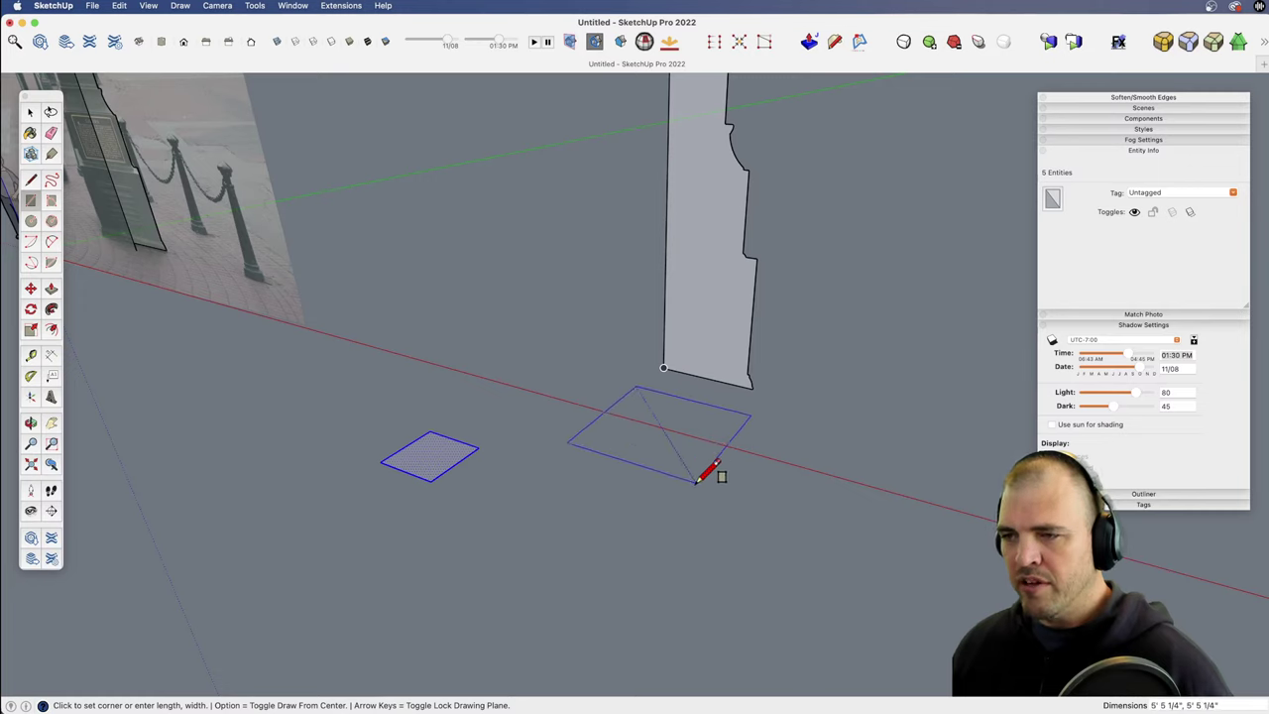
left_click(696, 482)
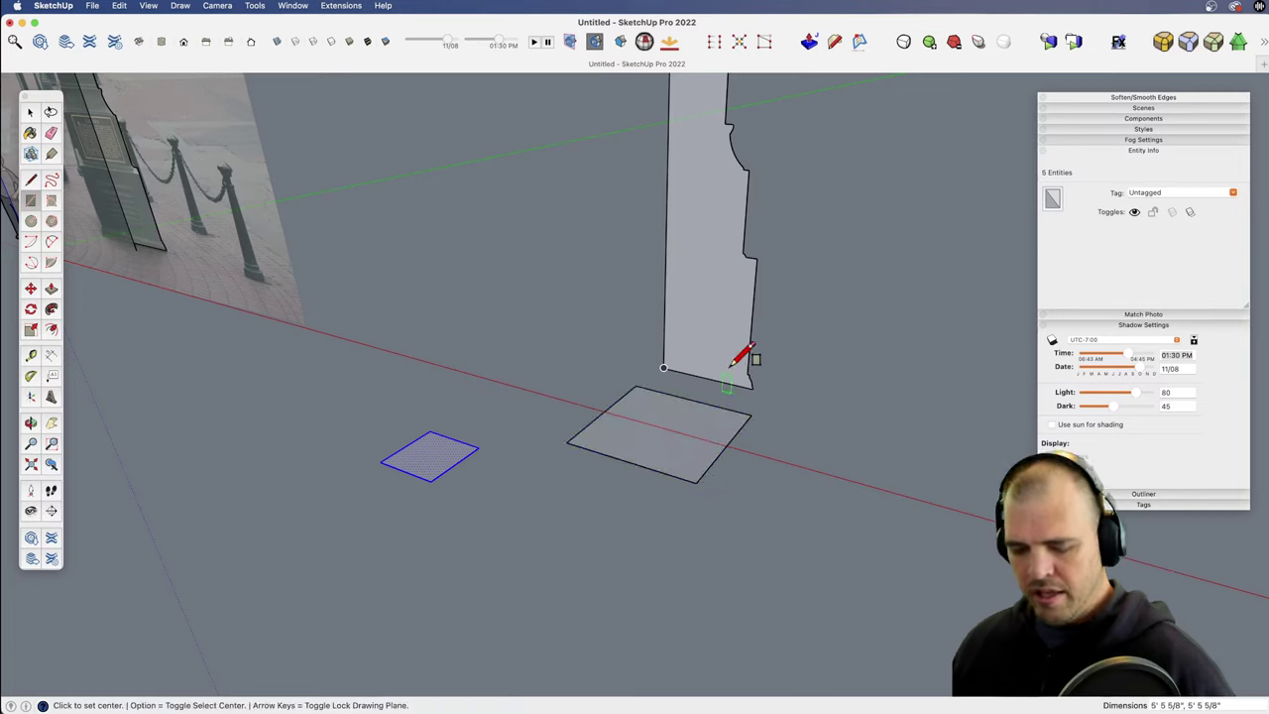
Step: Sweep the copied profile around the larger square with Follow Me and examine the resulting clock body
middle_click_drag(723, 377, 704, 404)
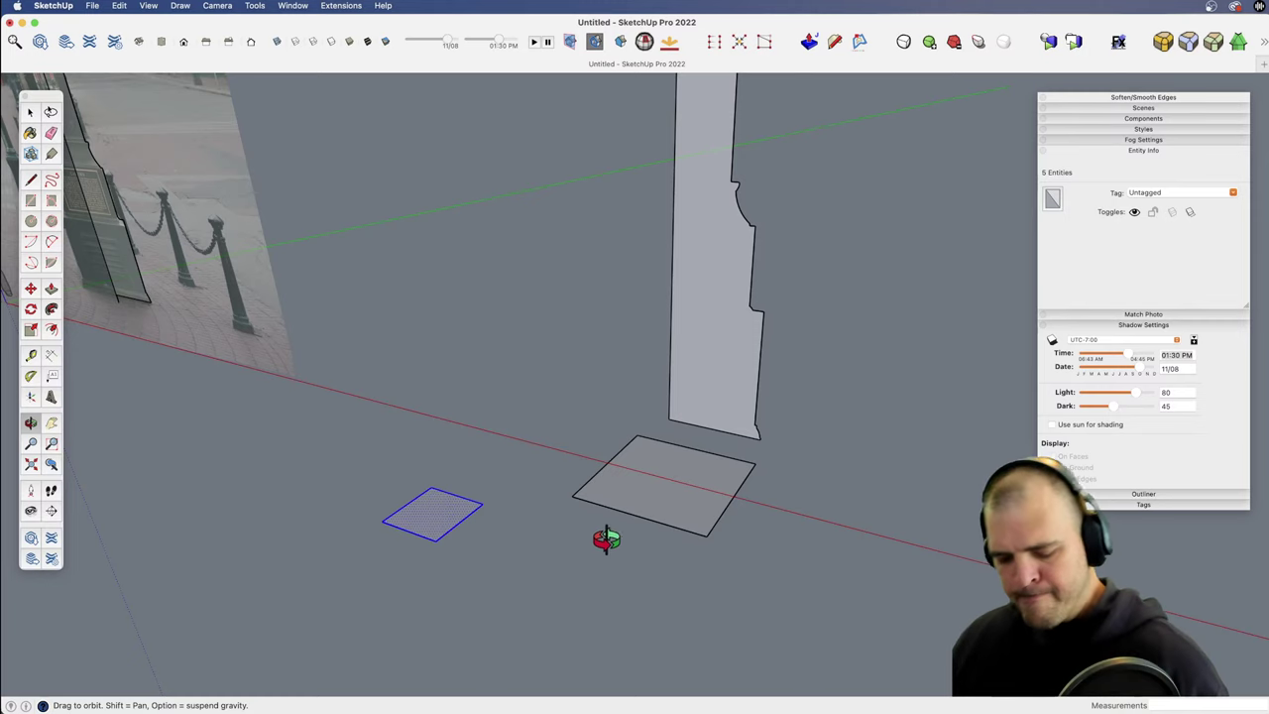
key("space")
left_click(672, 497)
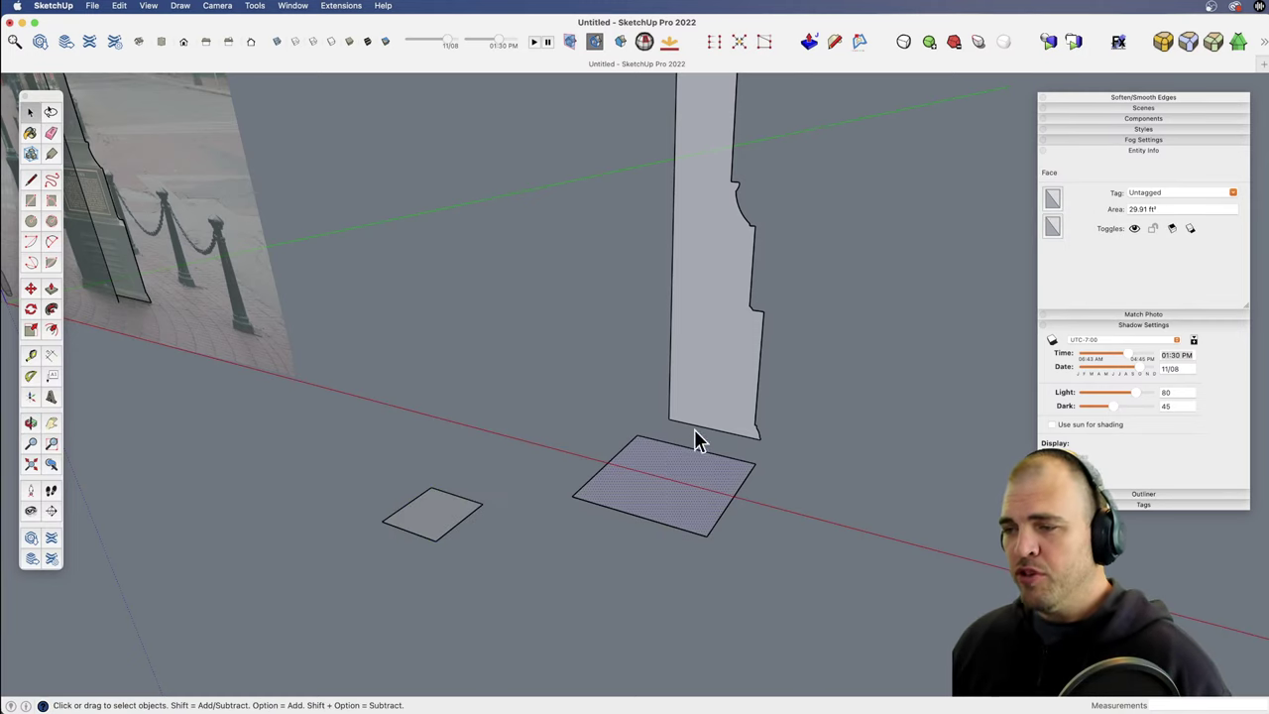
key("f")
left_click(719, 399)
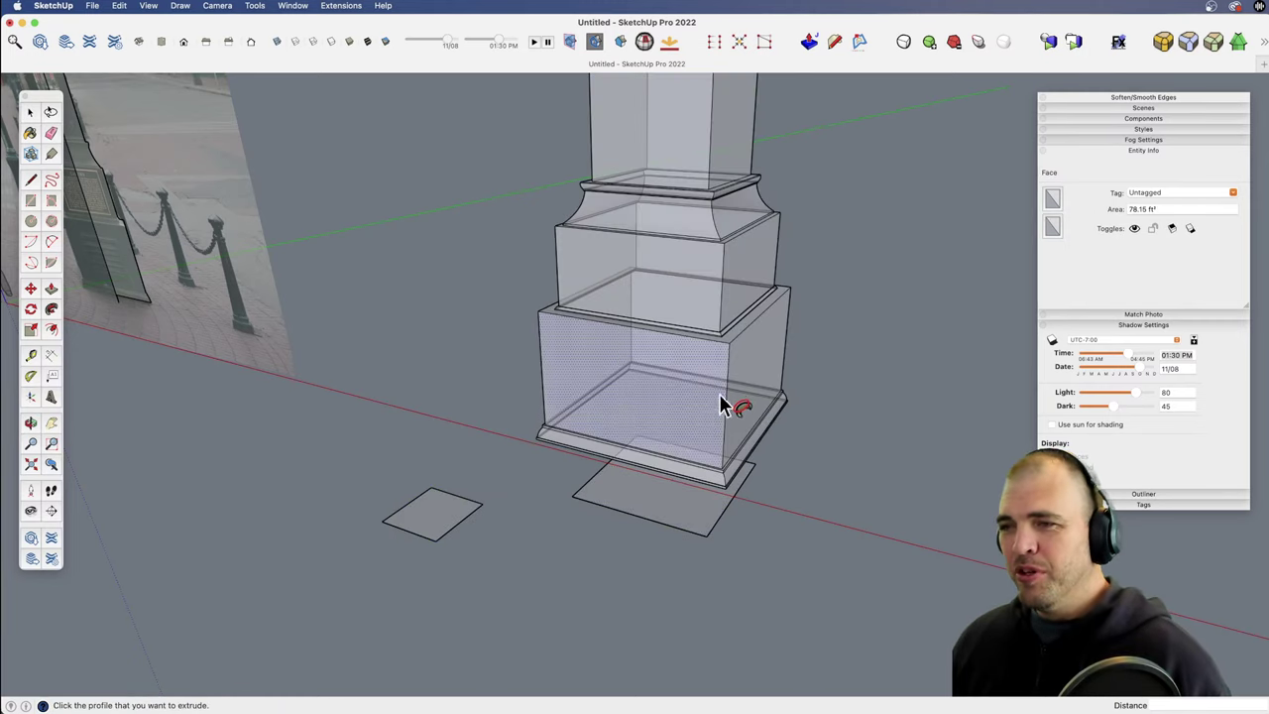
key("z")
left_click_drag(680, 290, 680, 318)
scroll(680, 318, "down", 2)
middle_click_drag(680, 319, 792, 561)
left_click_drag(792, 560, 669, 294)
middle_click_drag(670, 294, 651, 328)
Step: Undo the Follow Me sweep around the larger square and select the flat profile's face
left_click(694, 528)
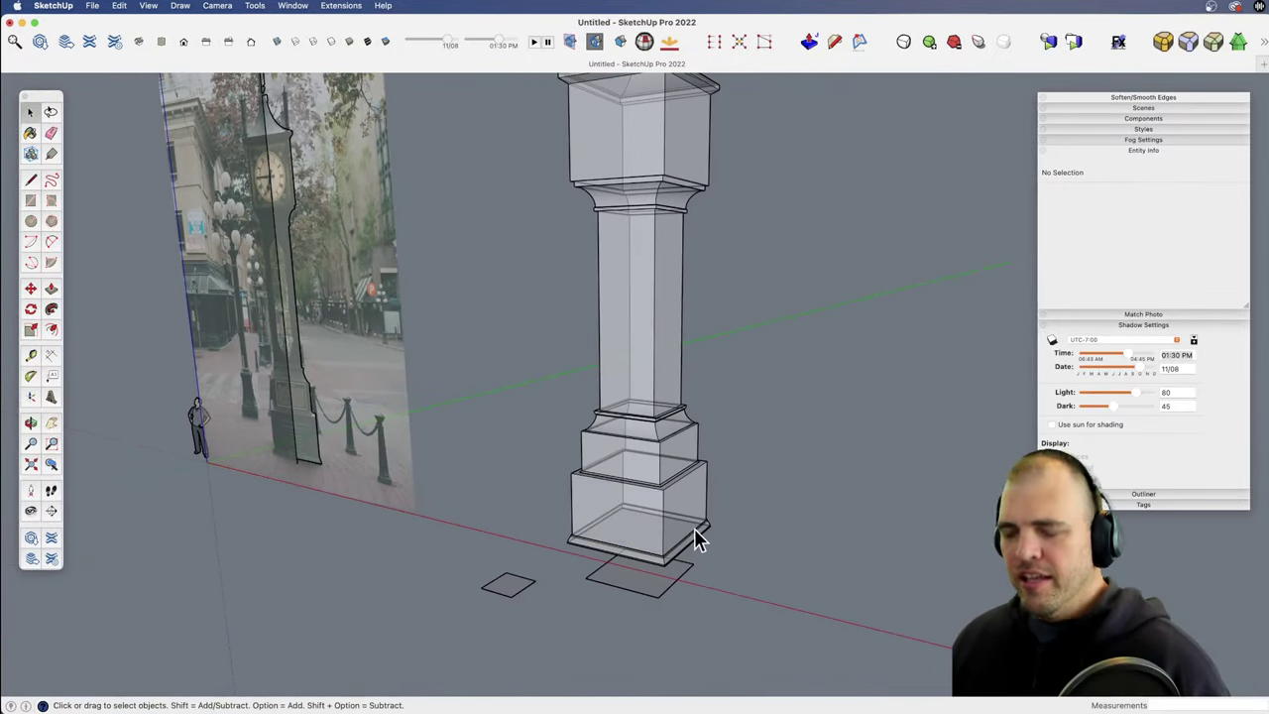
key("super+z")
left_click(642, 580)
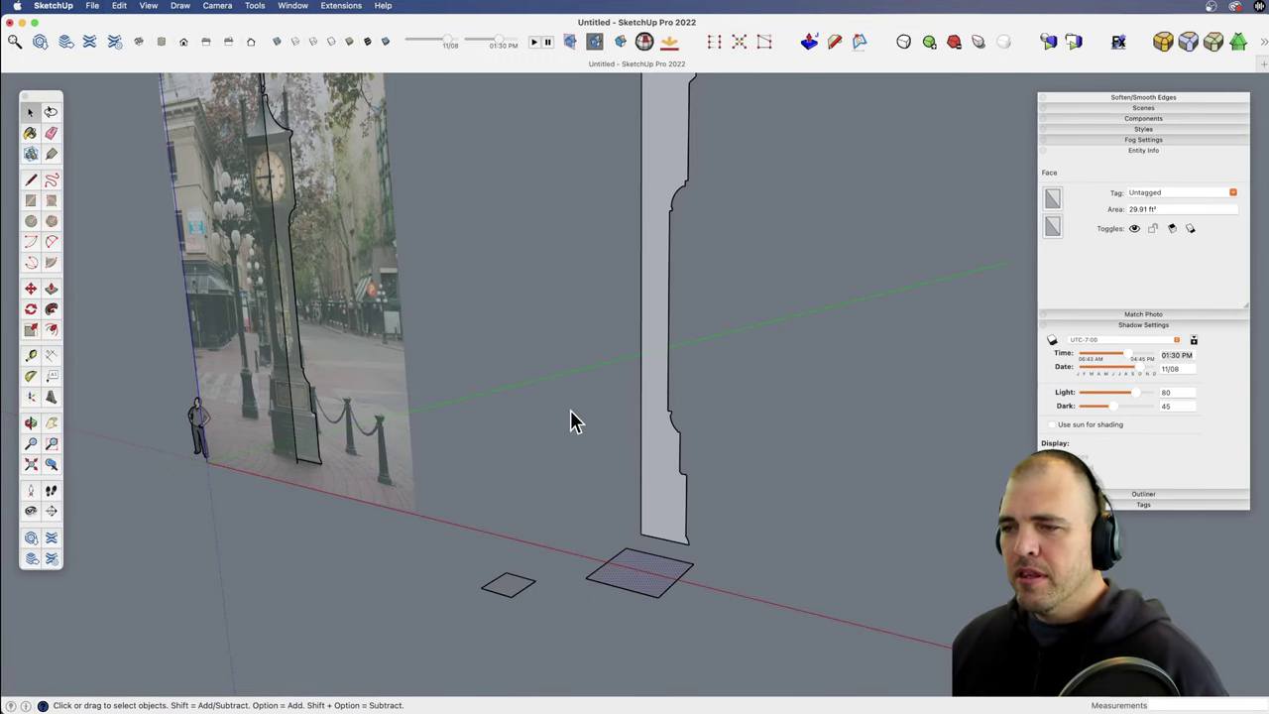
mouse_move(569, 430)
middle_mouse_down()
mouse_move(618, 424)
mouse_move(586, 532)
mouse_move(562, 446)
middle_mouse_up()
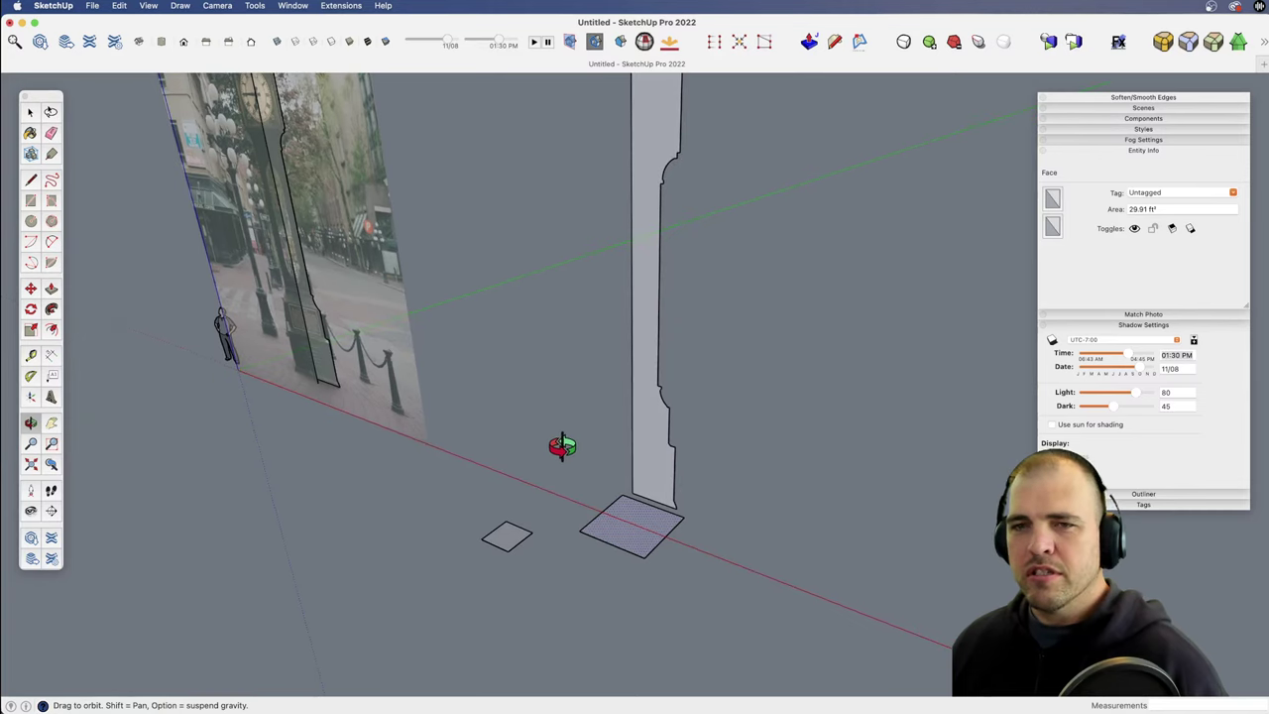
scroll(649, 552, "up", 5)
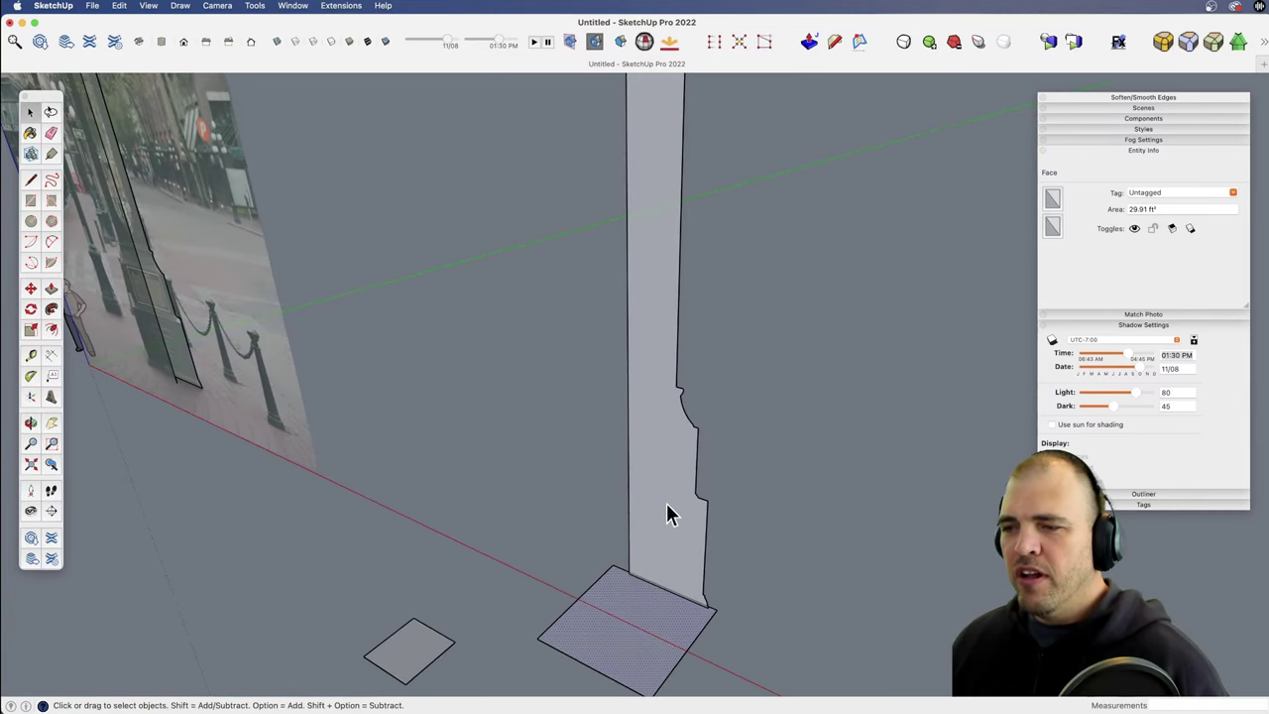
left_click(667, 512)
middle_click_drag(667, 513, 682, 405)
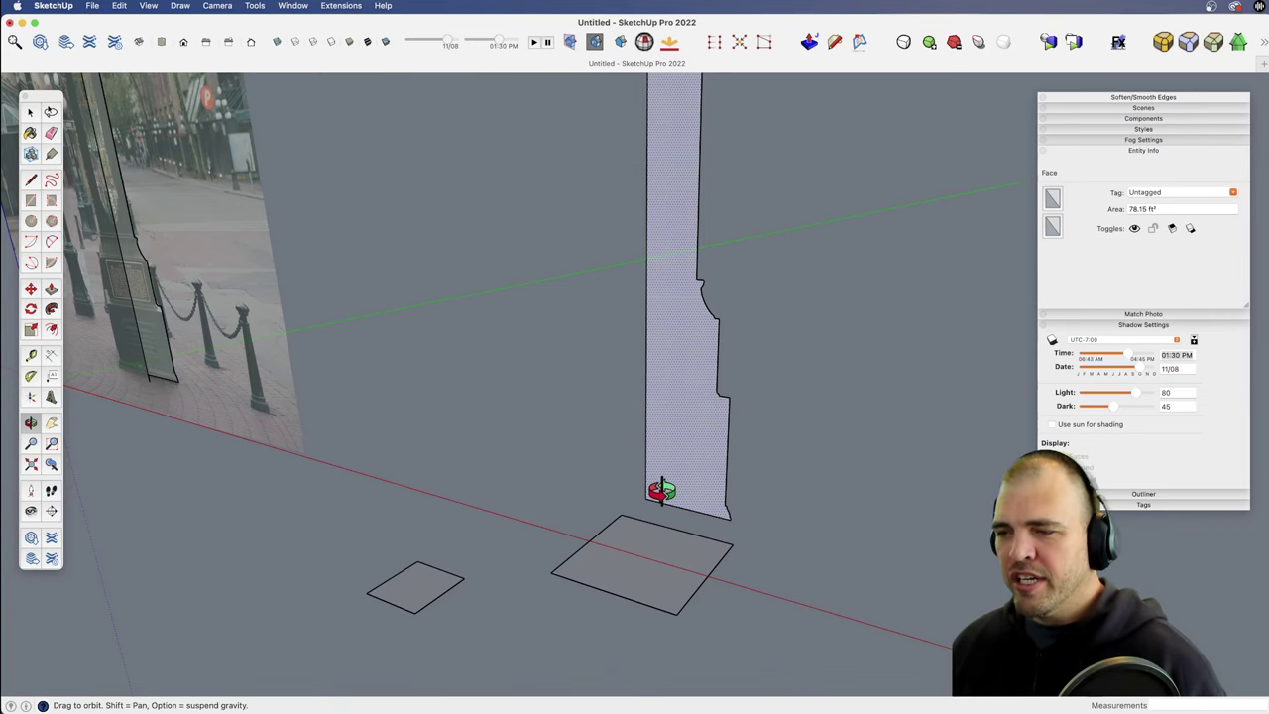
scroll(663, 489, "down", 3)
Step: Draw a six-sided polygon with a radius of about 5' 6 3/8" centred on the larger square beneath the profile
key("c")
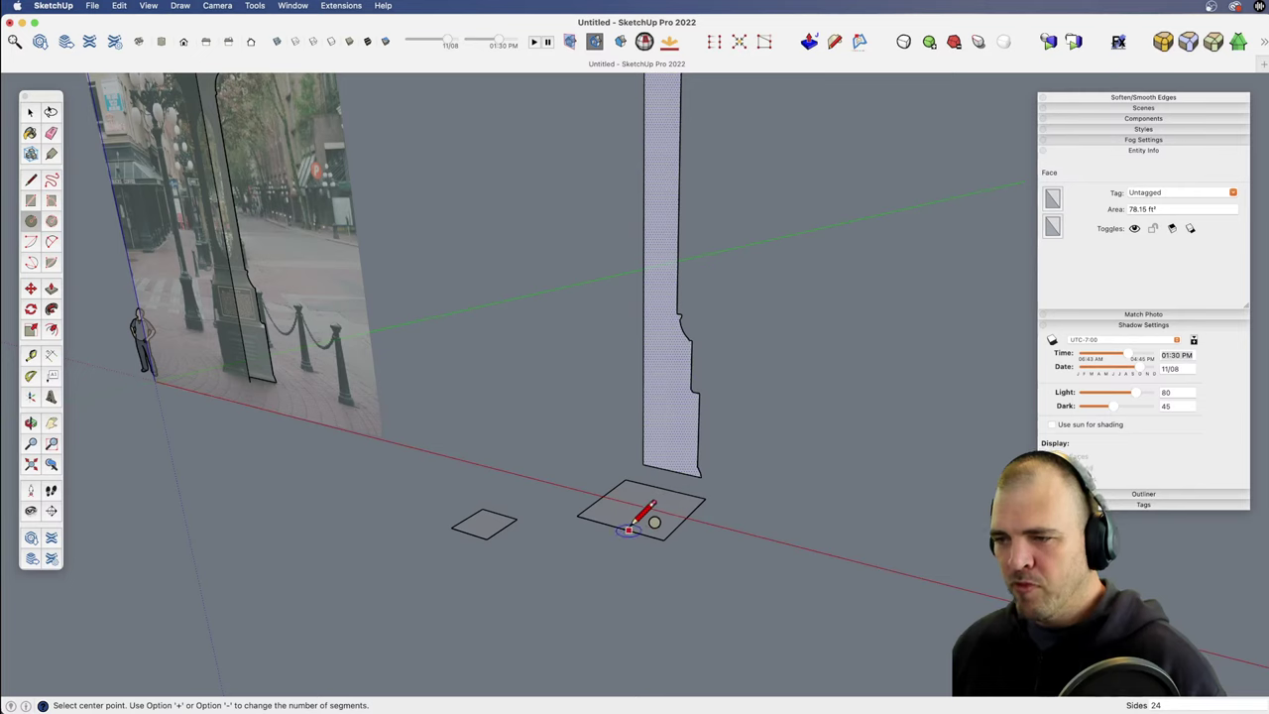
key("shift+c")
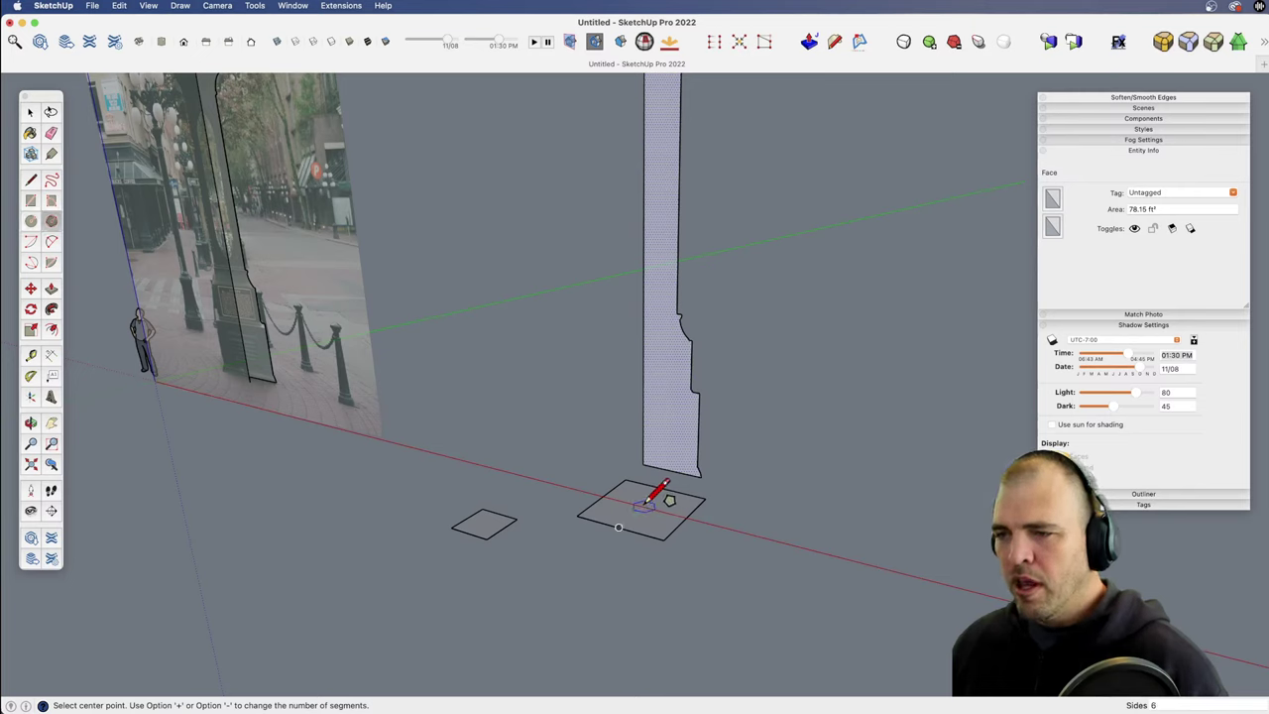
left_click(642, 507)
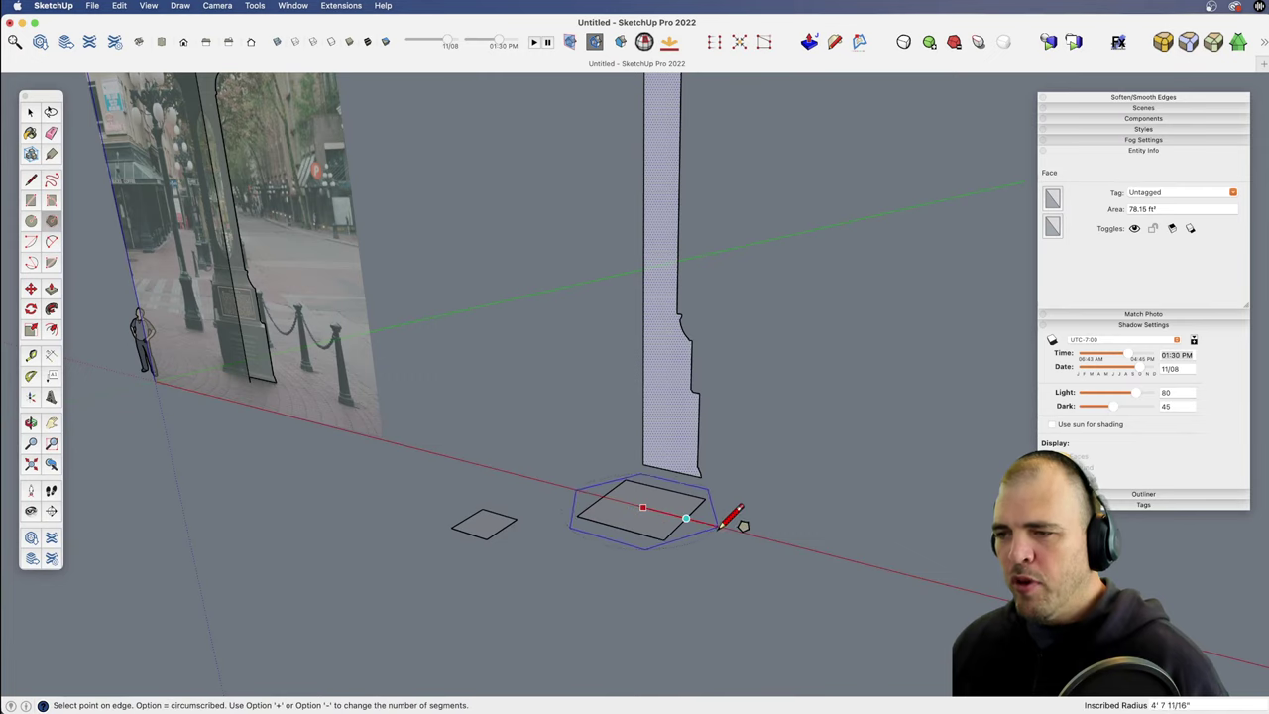
left_click(735, 530)
key("space")
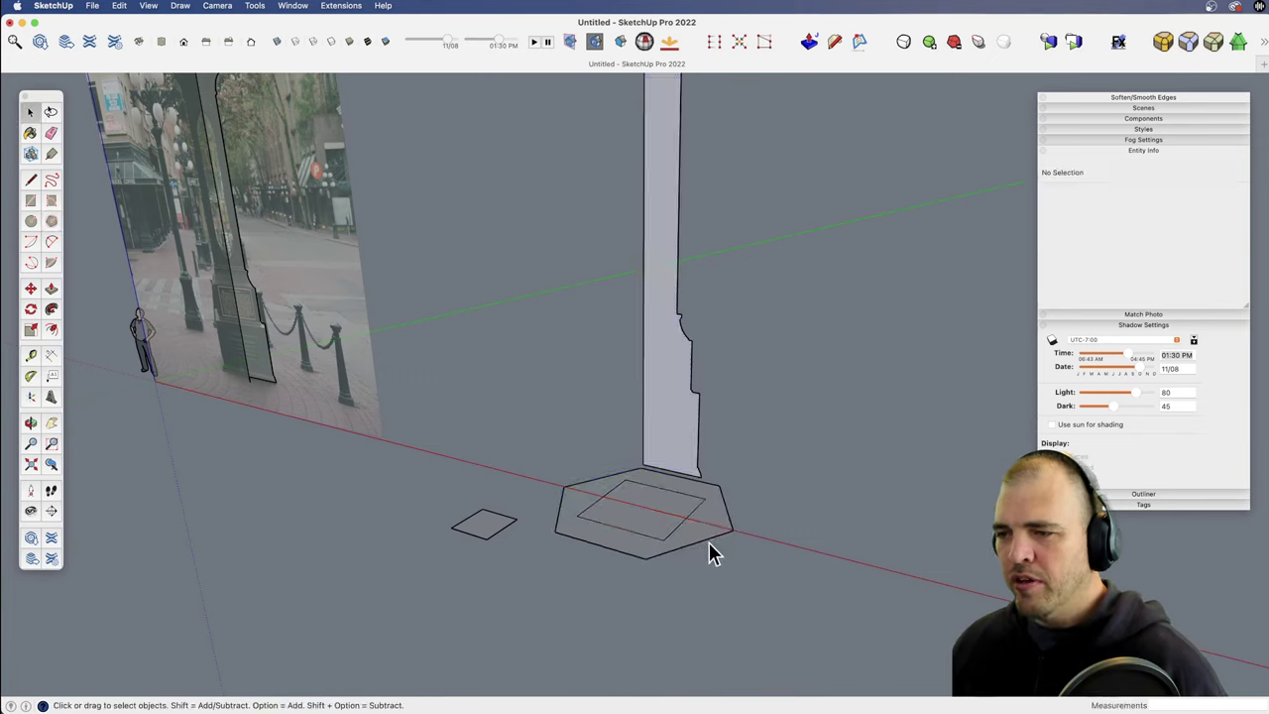
Step: Sweep the copied profile around the hexagon with Follow Me to form a six-sided clock body
left_click(705, 542)
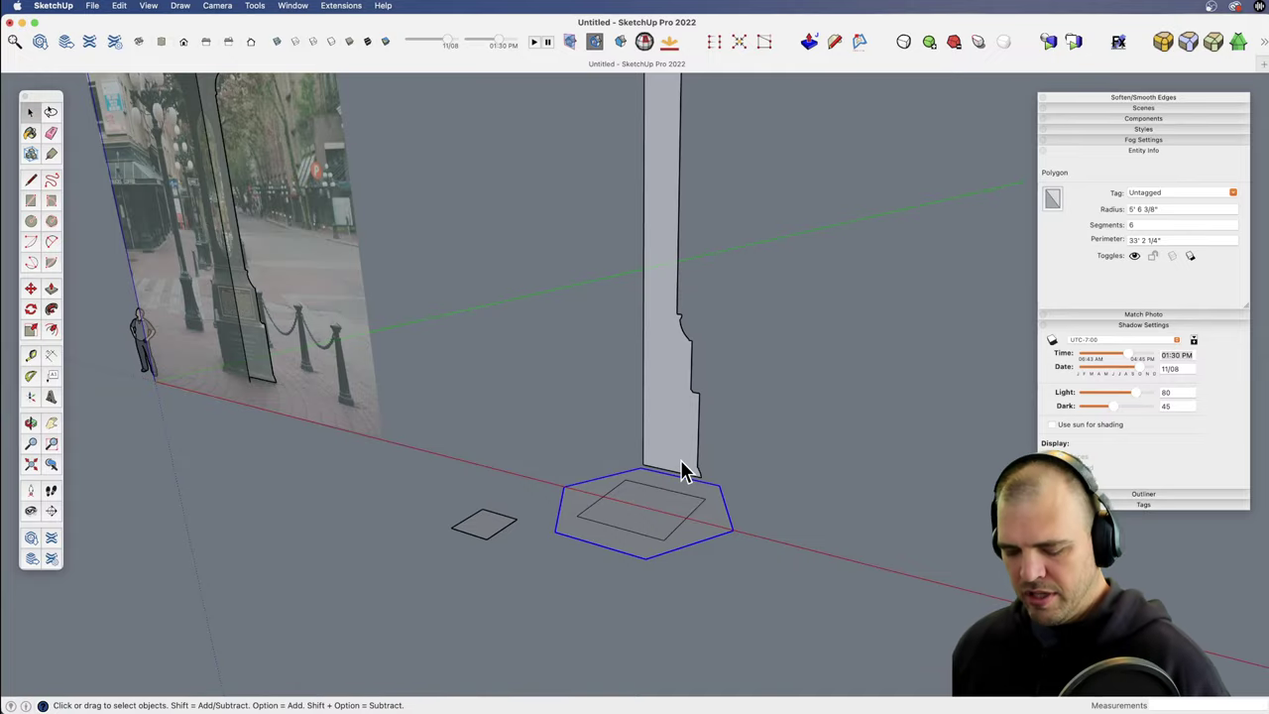
key("f")
left_click(684, 451)
middle_click_drag(685, 437, 615, 509)
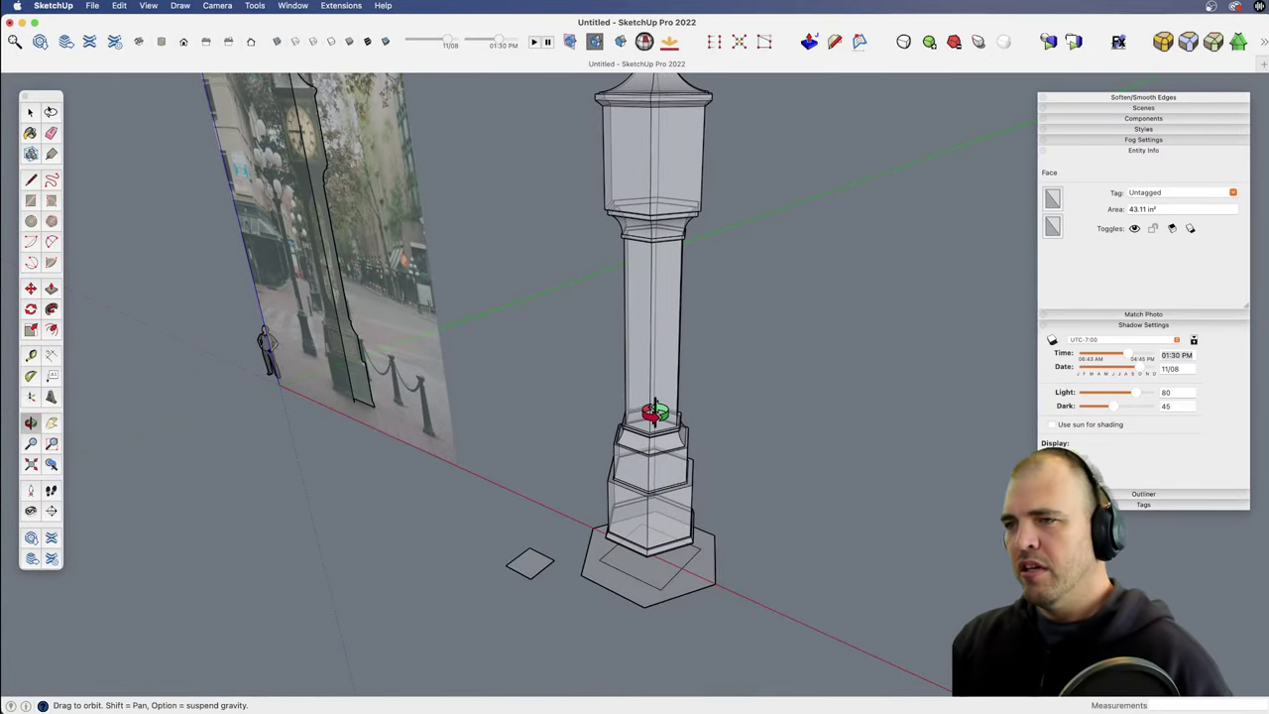
Step: Undo the Follow Me sweep around the hexagon and the drawing of the hexagon itself
left_click_drag(613, 343, 700, 459)
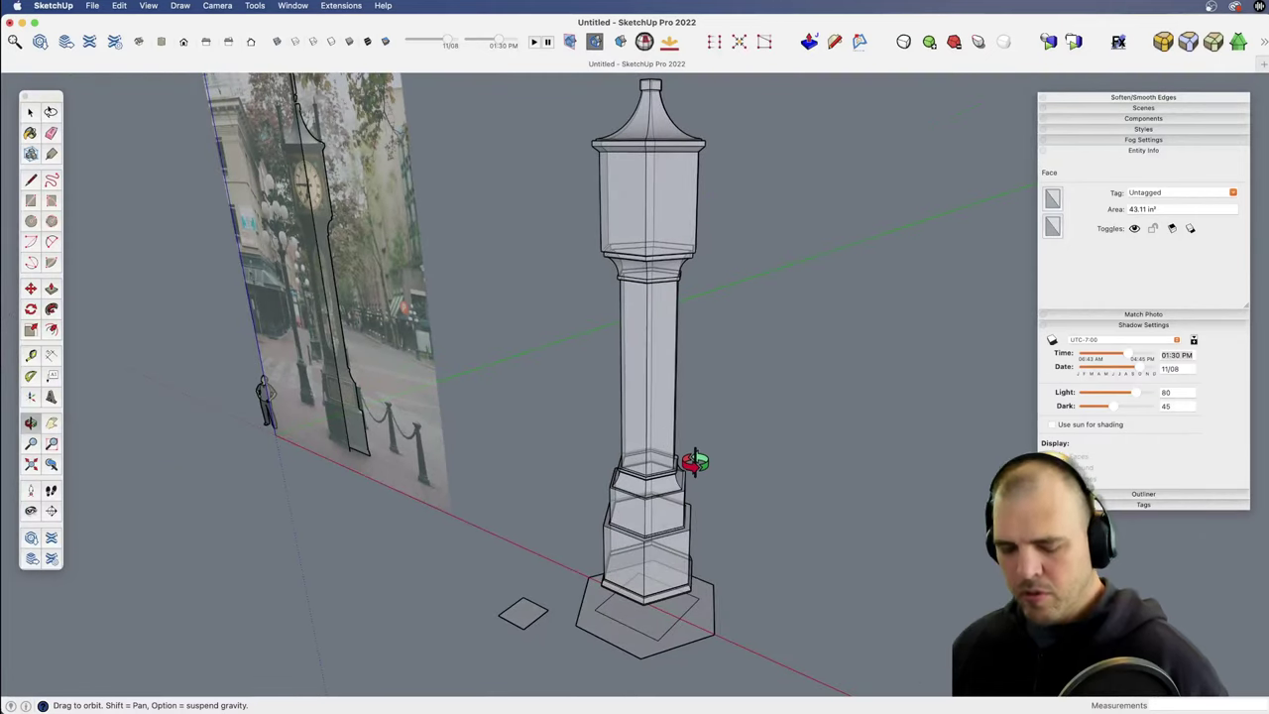
key("super+z")
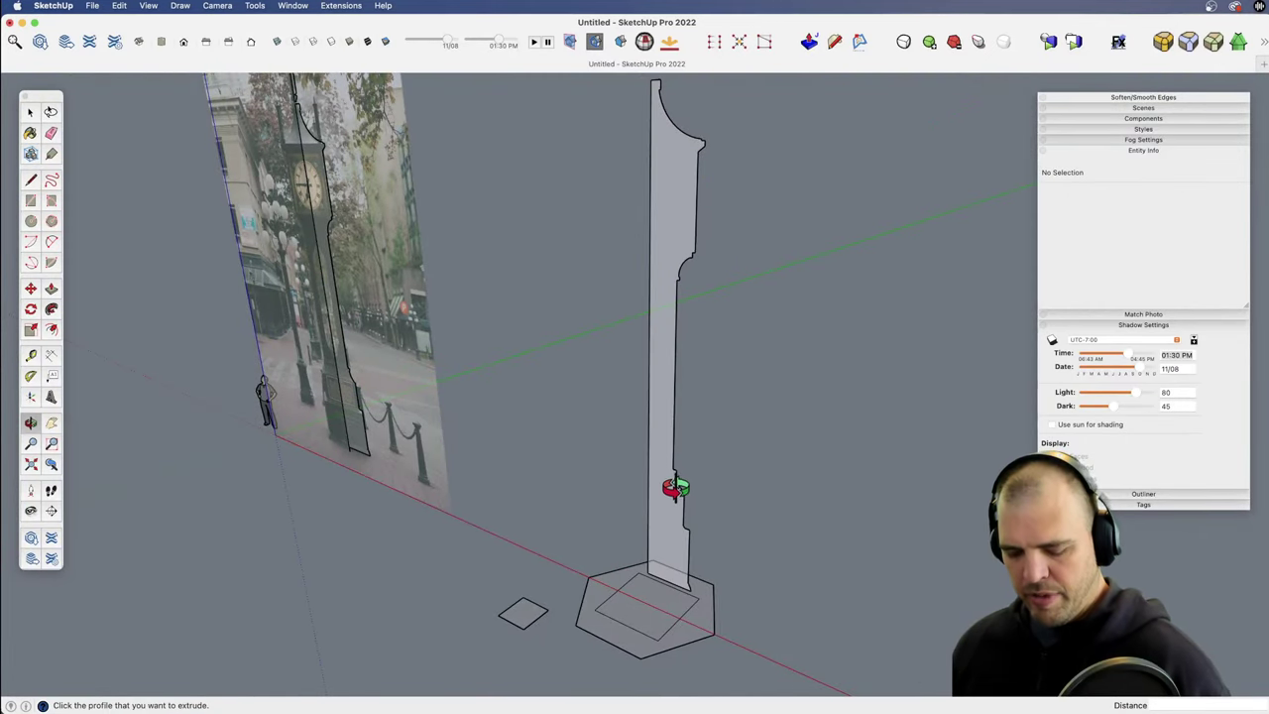
key("super+z")
key("h")
left_click_drag(672, 548, 666, 458)
key("space")
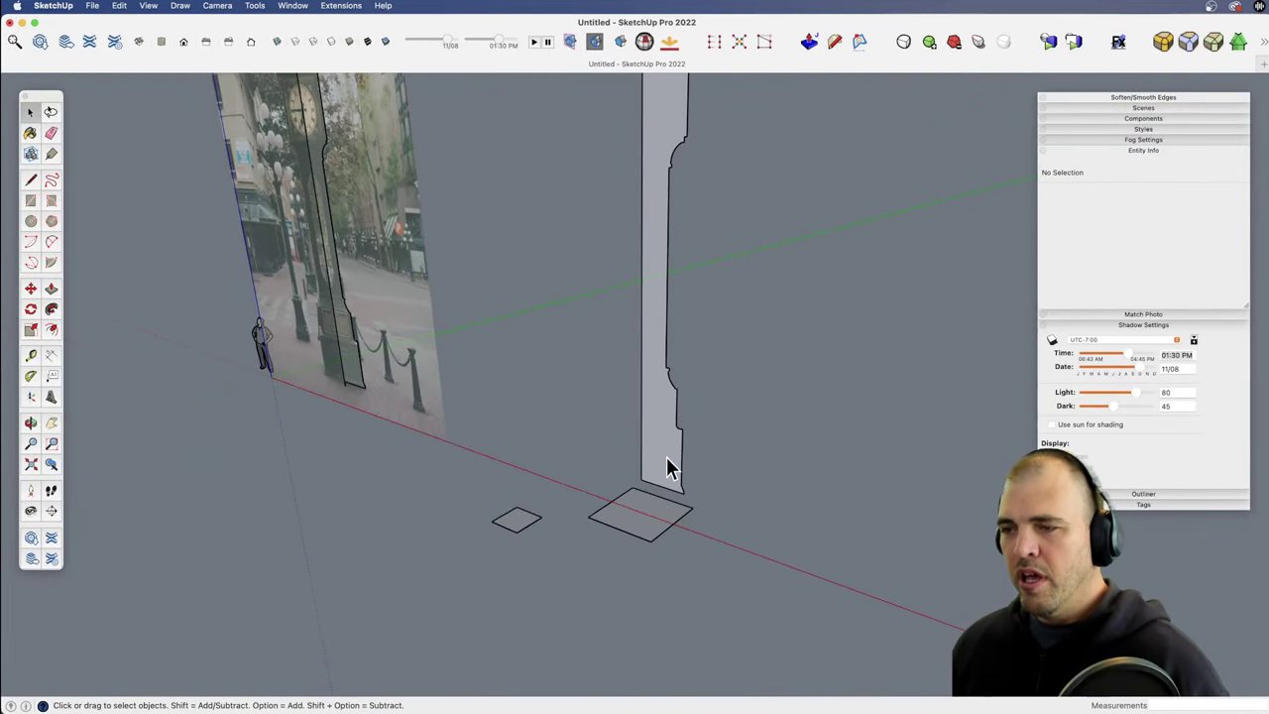
left_click(653, 525)
key("z")
left_click_drag(652, 539, 648, 427)
key("h")
left_click_drag(665, 515, 659, 437)
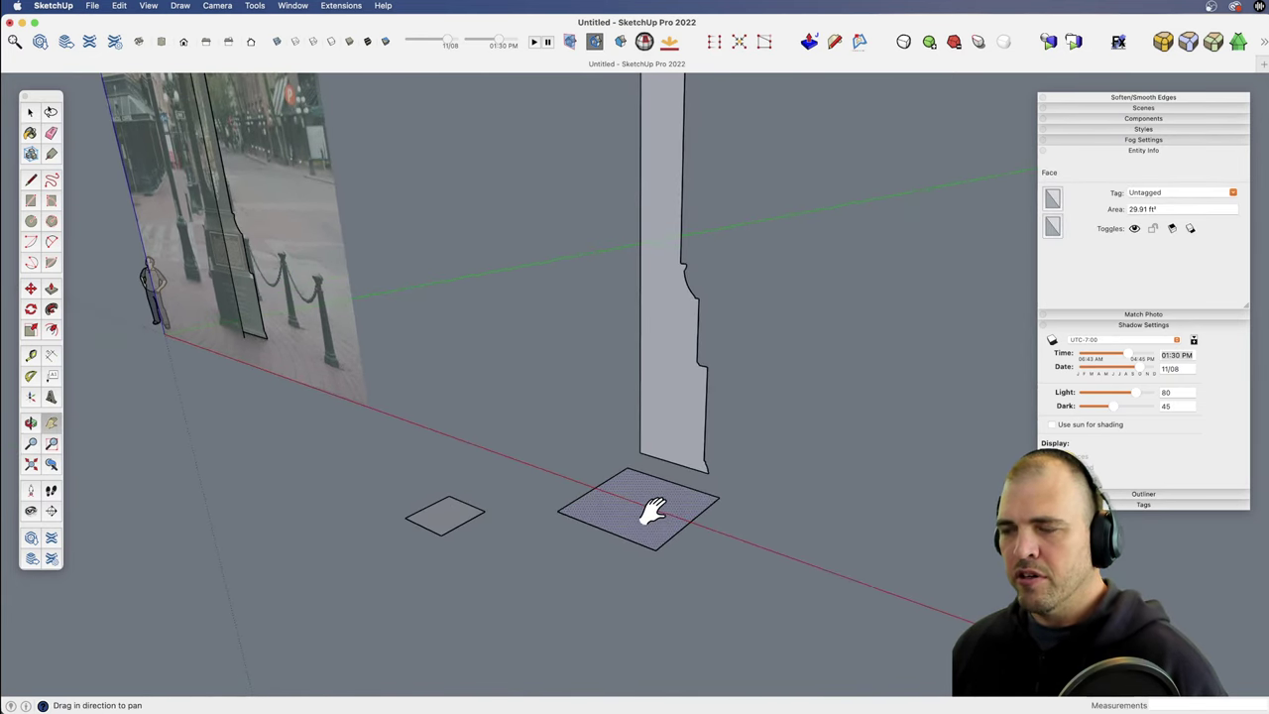
key("space")
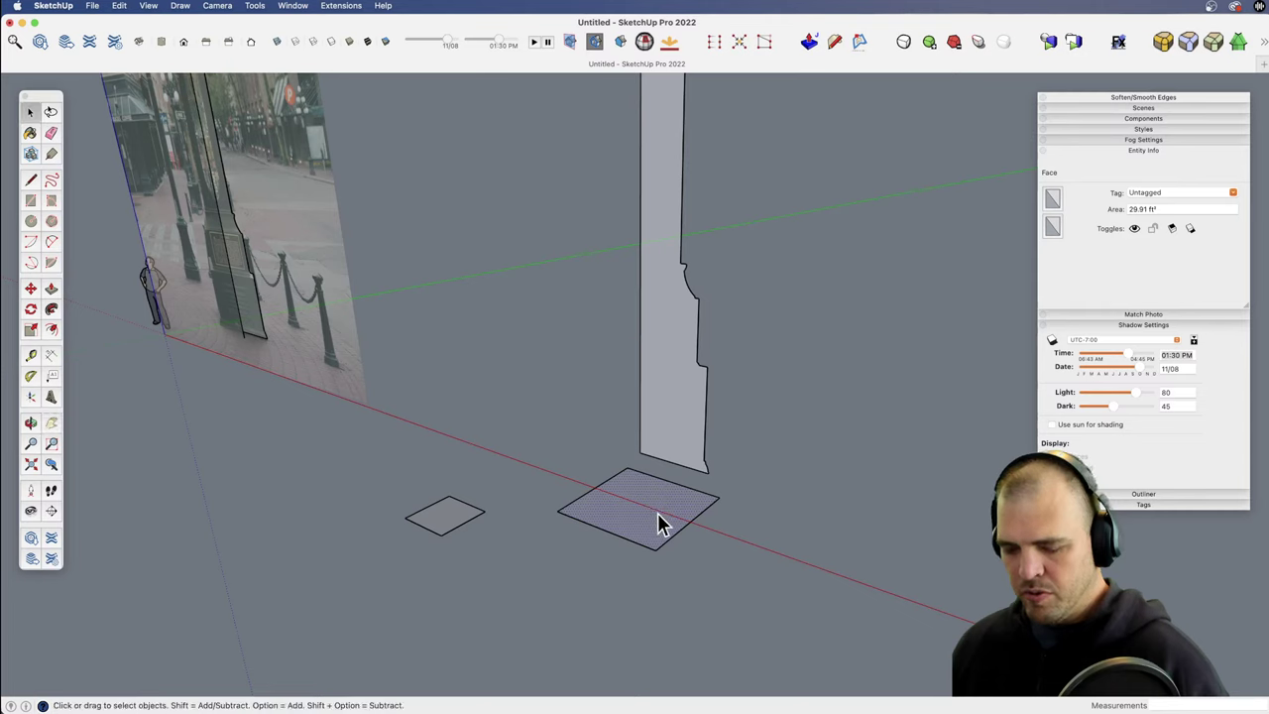
left_click(51, 331)
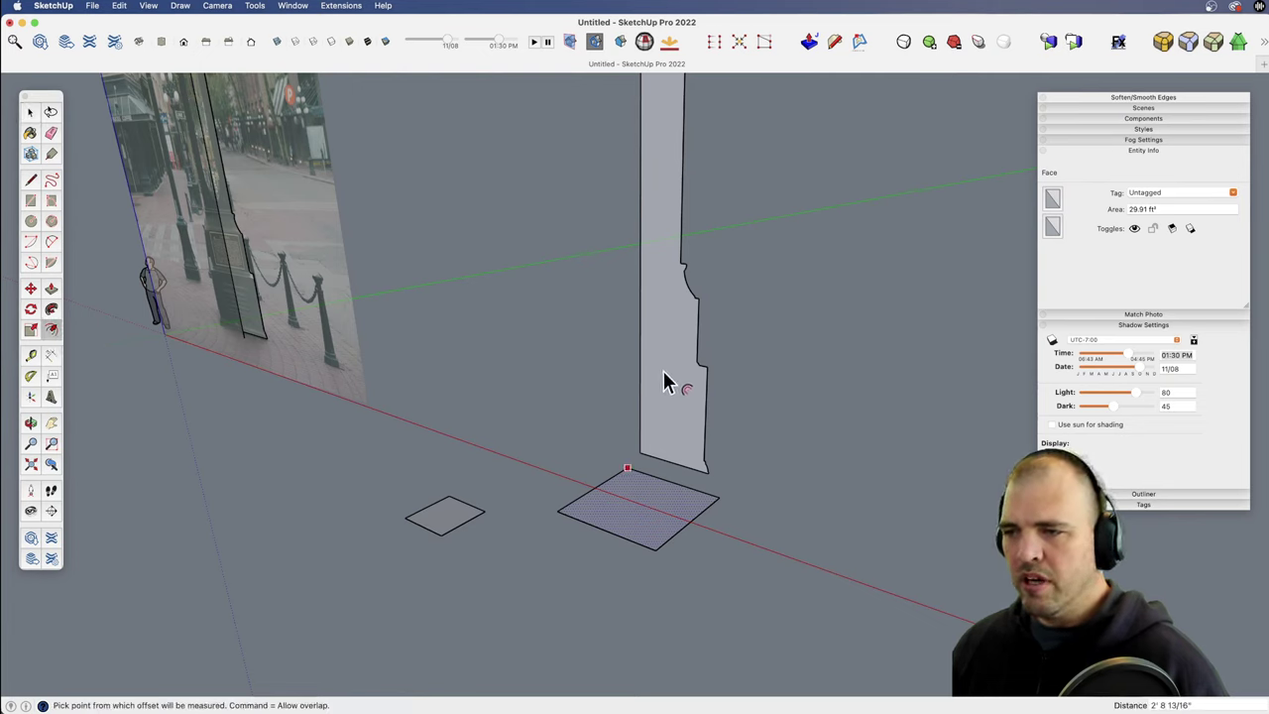
key("space")
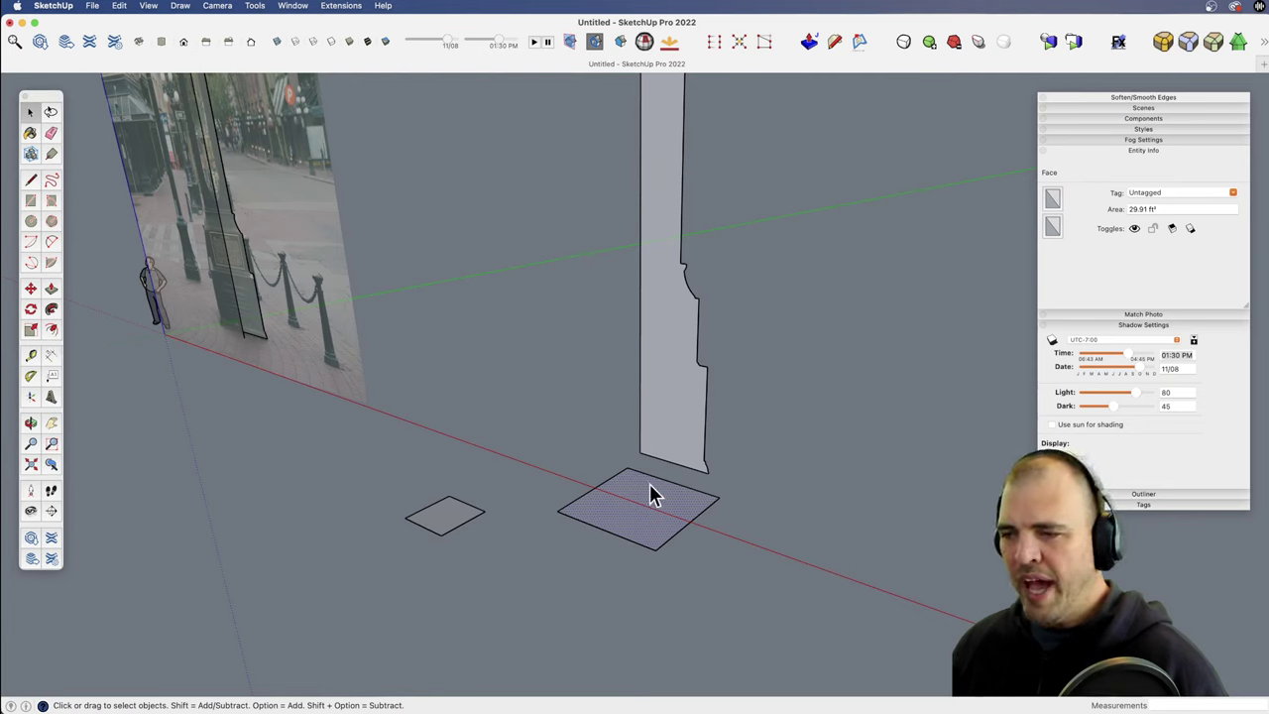
left_click(52, 332)
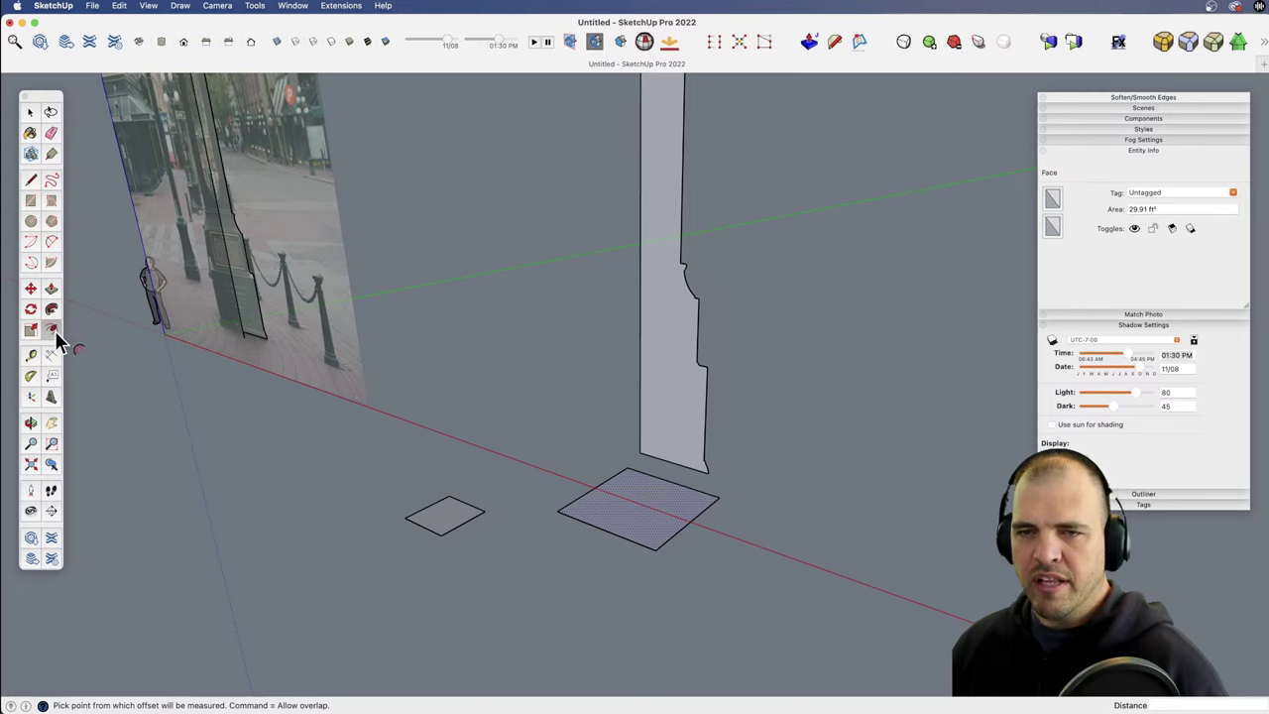
left_click(51, 310)
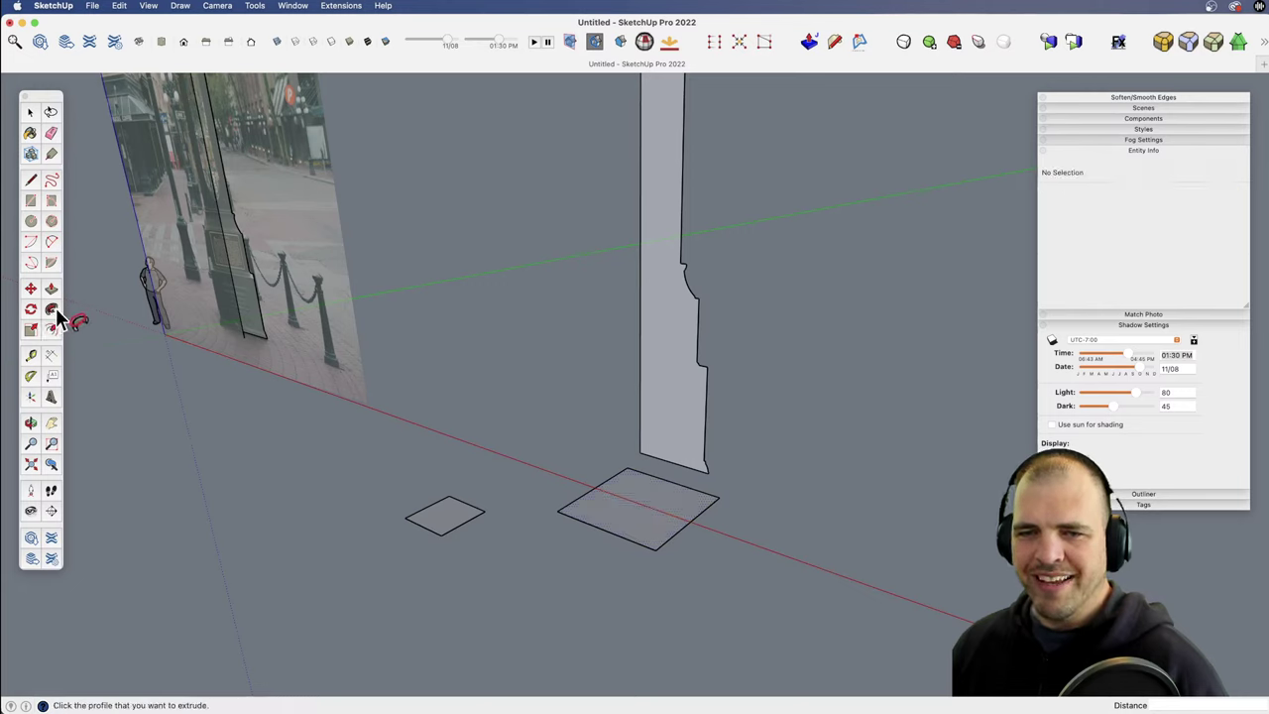
left_click(677, 391)
key("space")
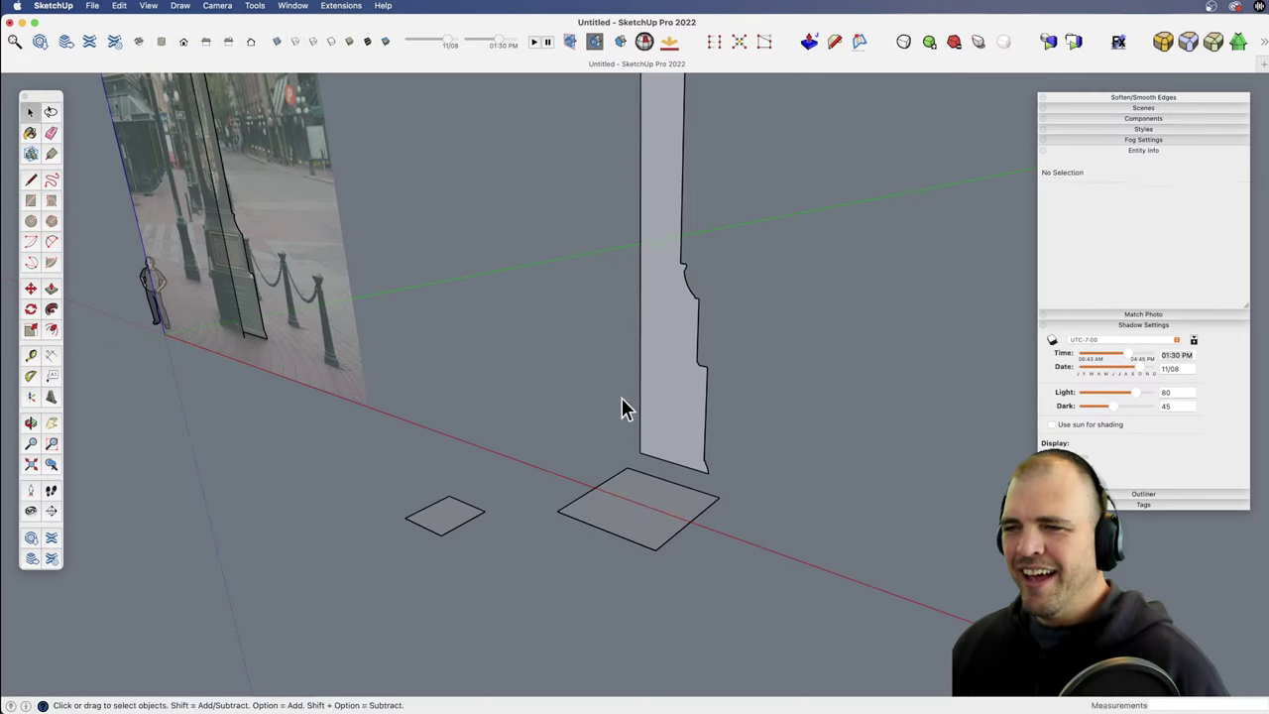
Step: Sweep the copied profile around the larger square with Follow Me and examine the four-sided clock body
left_click(628, 507)
left_click(51, 310)
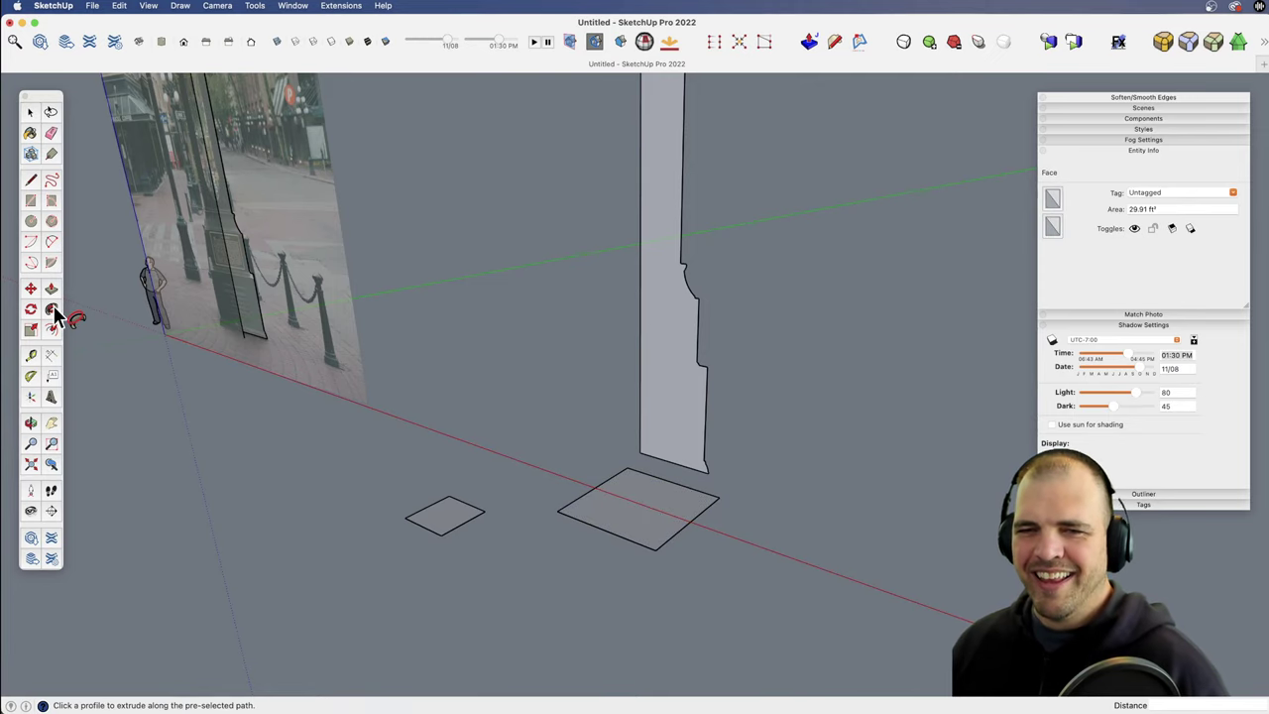
left_click(699, 372)
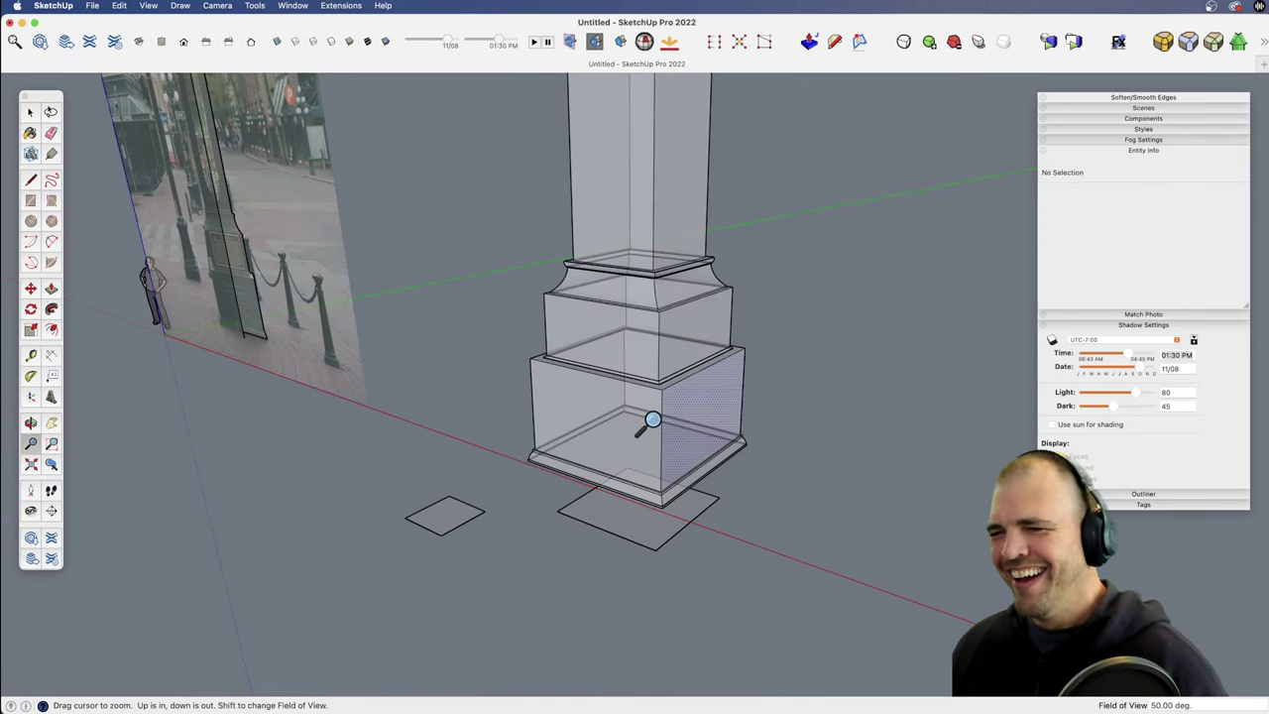
middle_click_drag(648, 419, 684, 389, "shift")
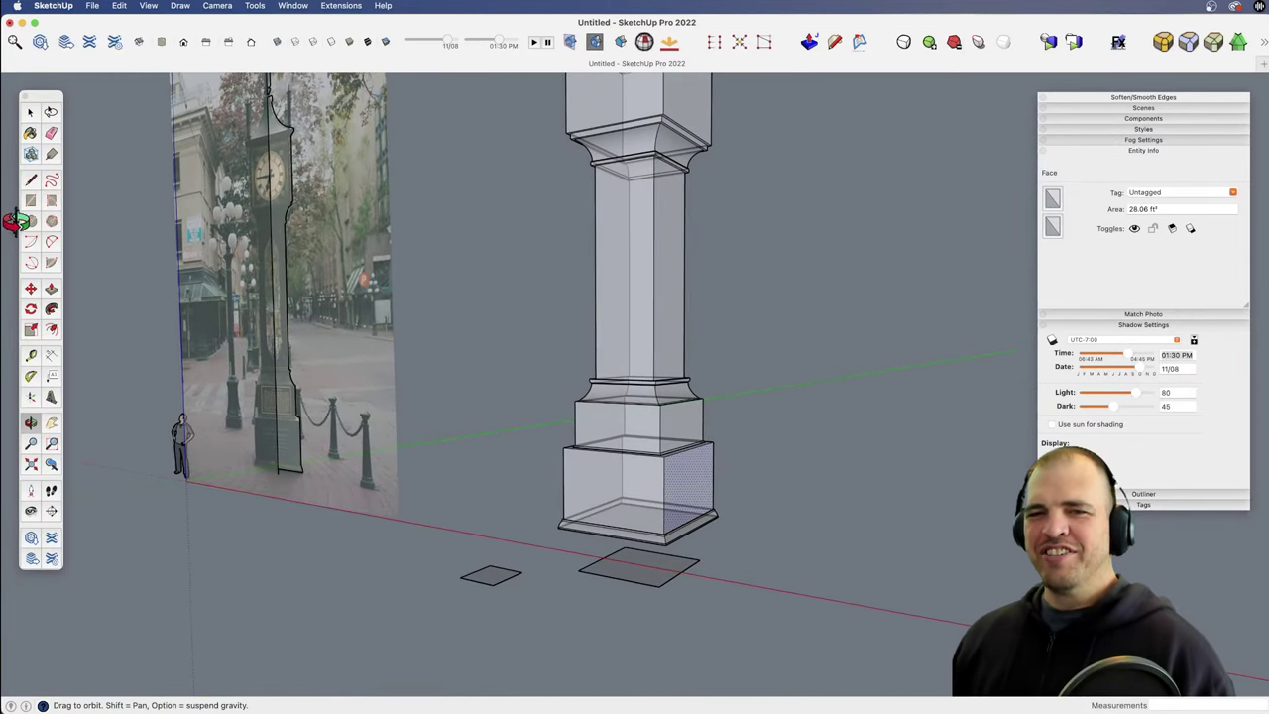
key("z")
left_click_drag(639, 319, 635, 335)
scroll(636, 337, "down", 5)
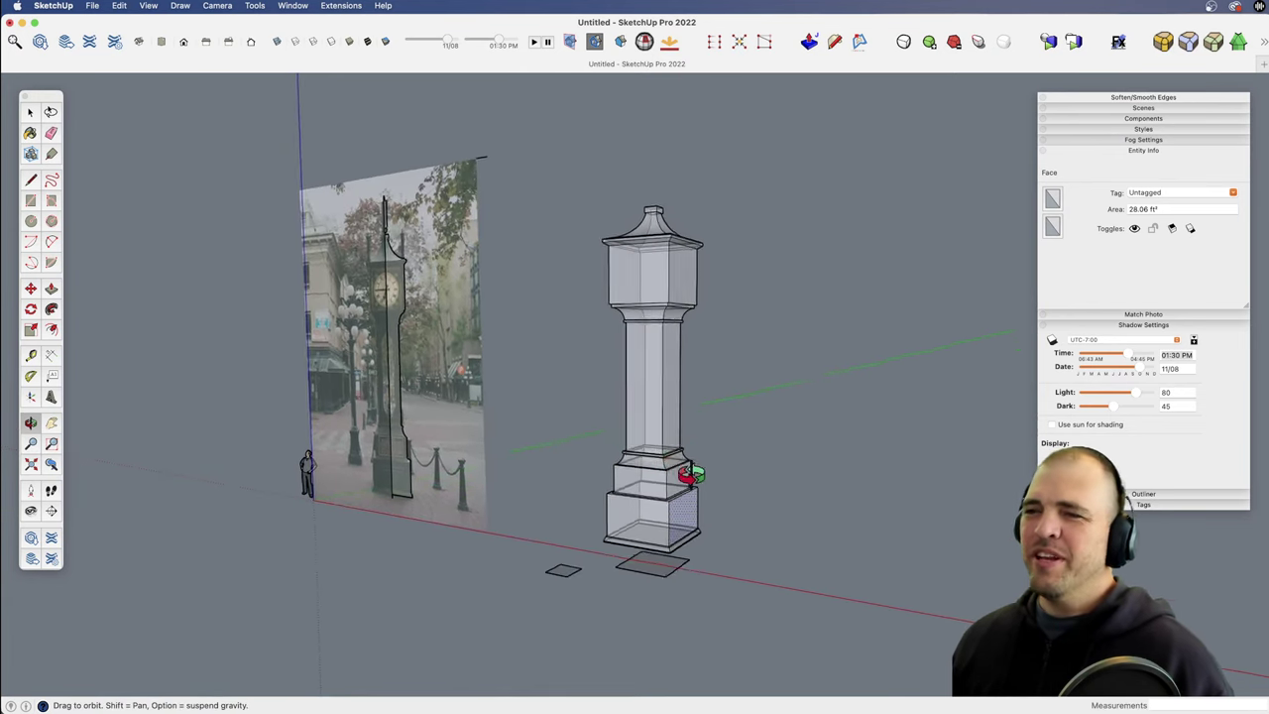
middle_click_drag(688, 476, 704, 566)
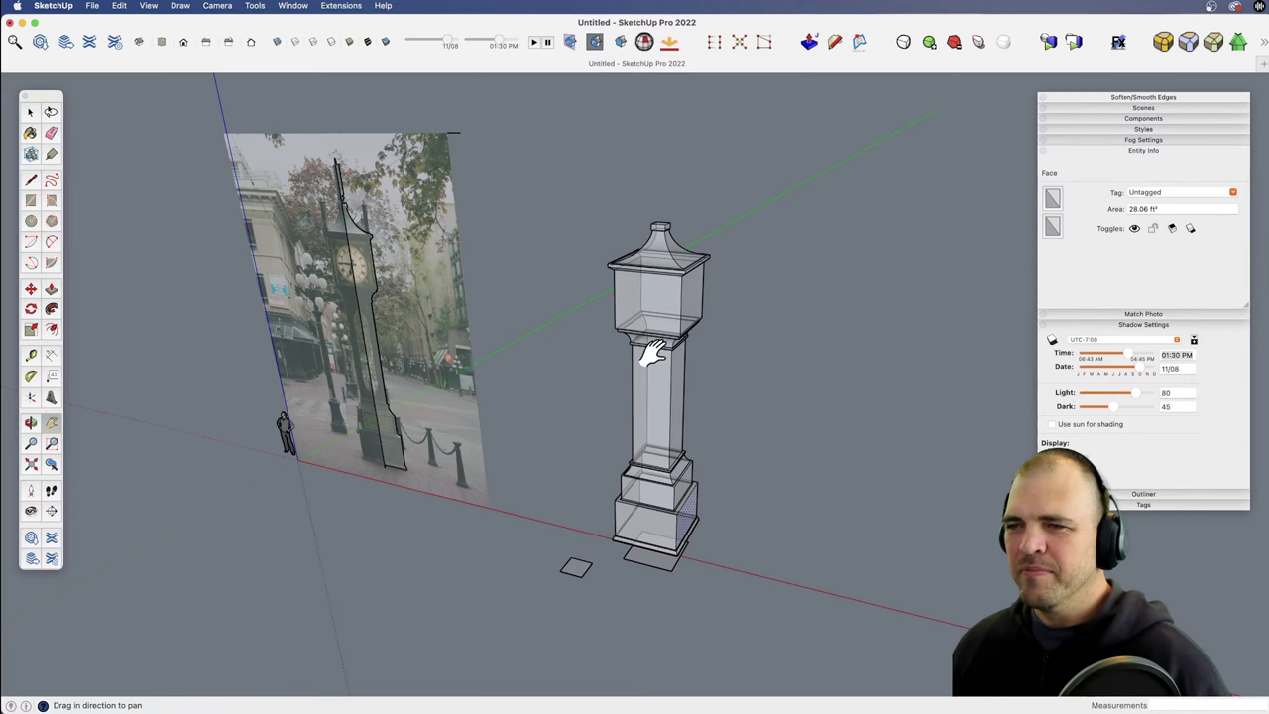
Step: Delete the larger square beneath the clock body and the smaller square beside it, including their edges
middle_click_drag(651, 354, 712, 503)
scroll(674, 426, "up", 10)
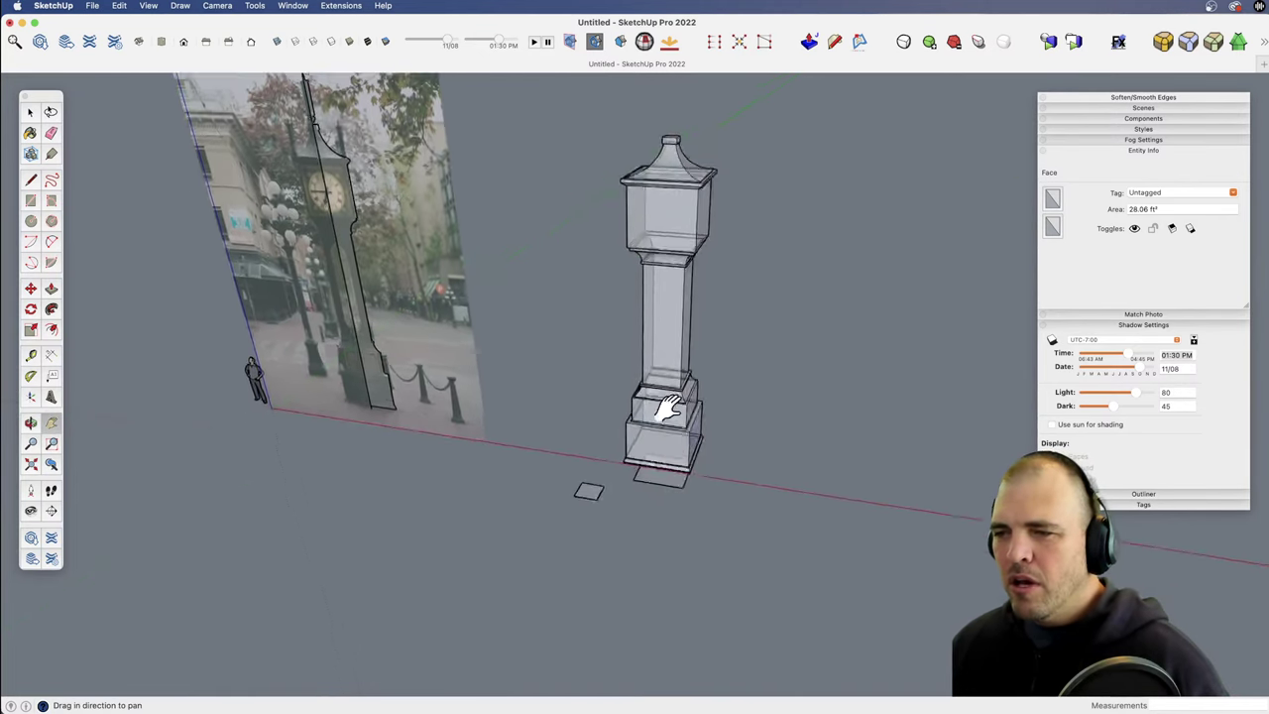
key("space")
left_click(671, 436)
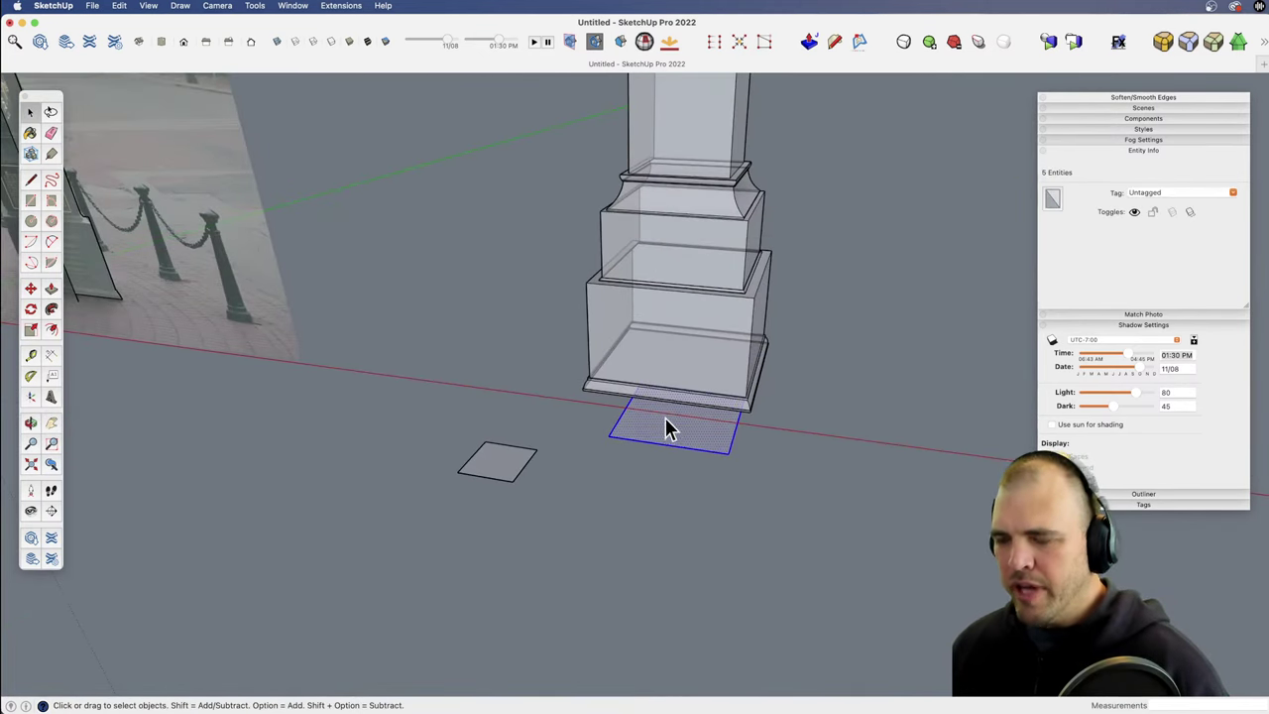
left_click(533, 463)
key("Delete")
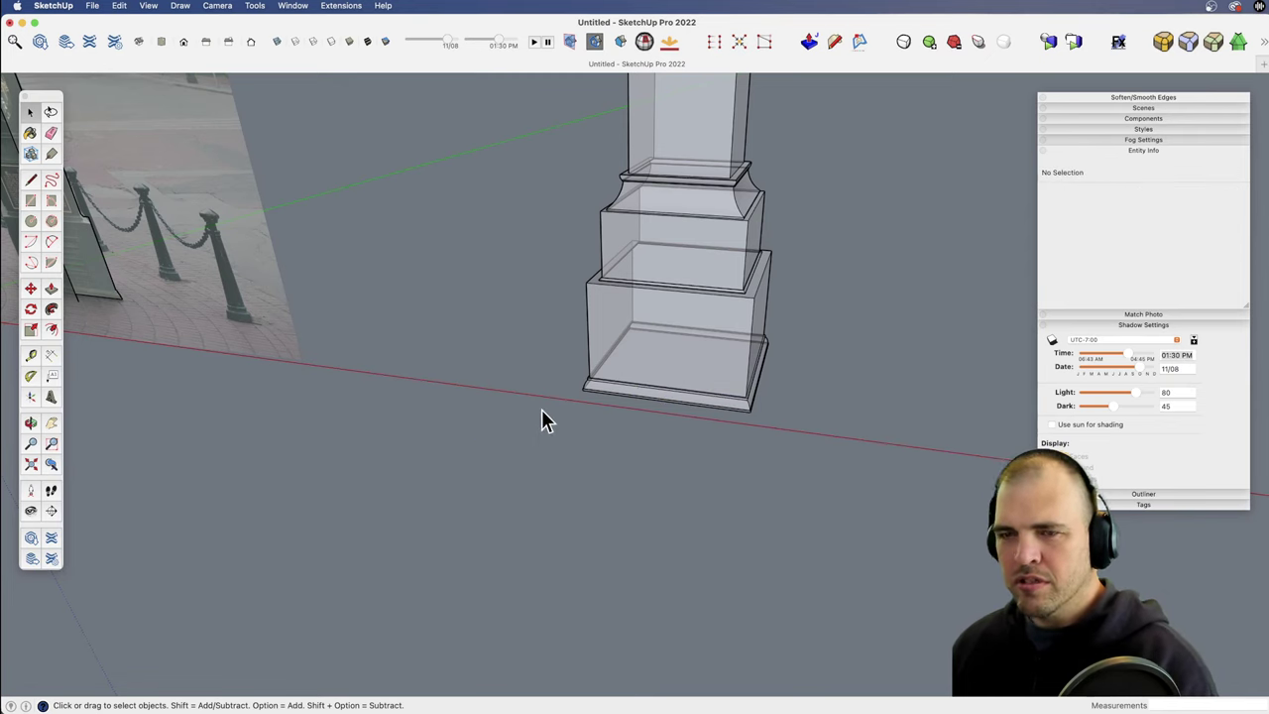
Step: Undo the last two operations to revert the clock body's Follow Me extrusion back to its flat profile
scroll(649, 320, "up", 2)
middle_click_drag(649, 320, 684, 471, "shift")
left_click_drag(682, 470, 686, 502)
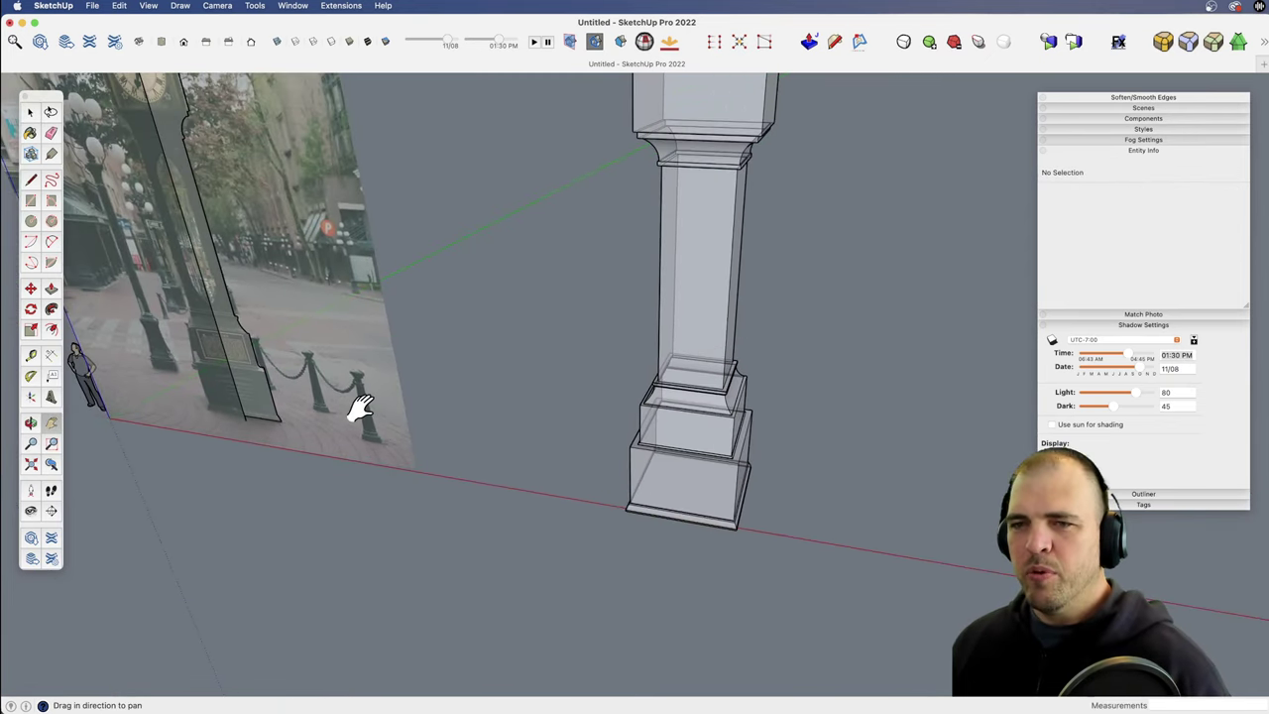
middle_click_drag(226, 327, 501, 335)
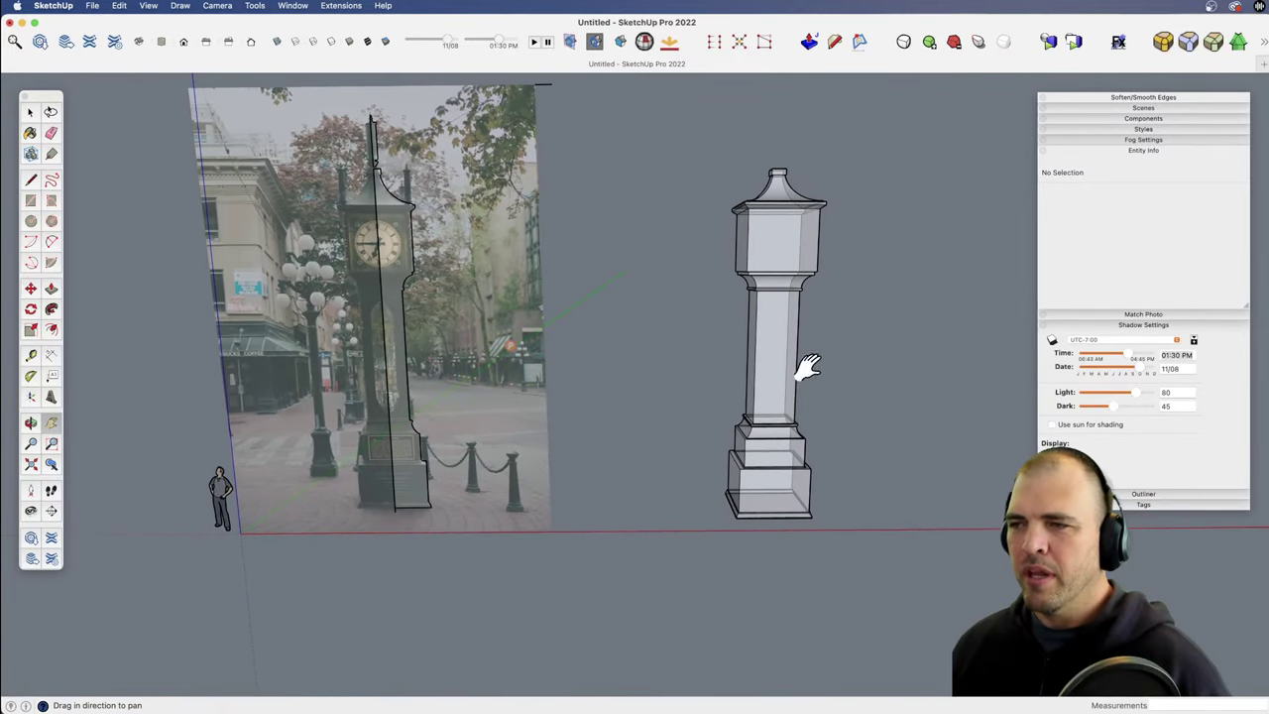
middle_click_drag(804, 363, 648, 351)
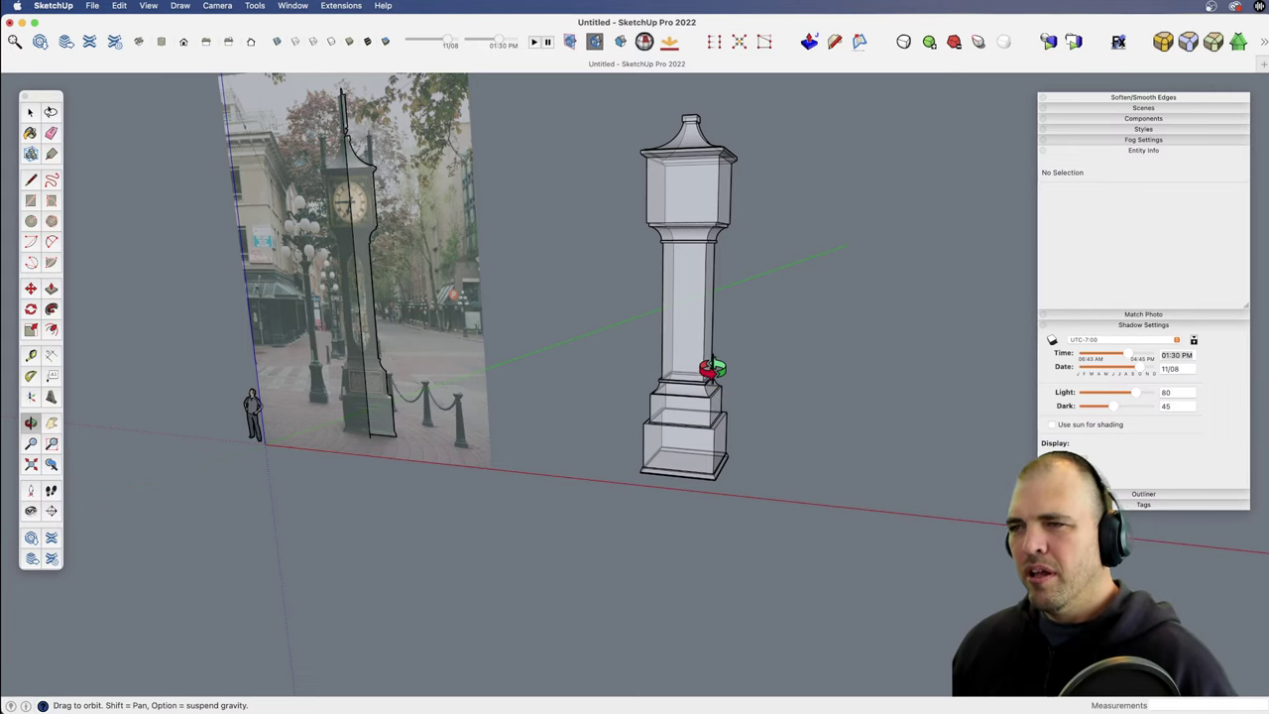
key("super+z")
key("super+z")
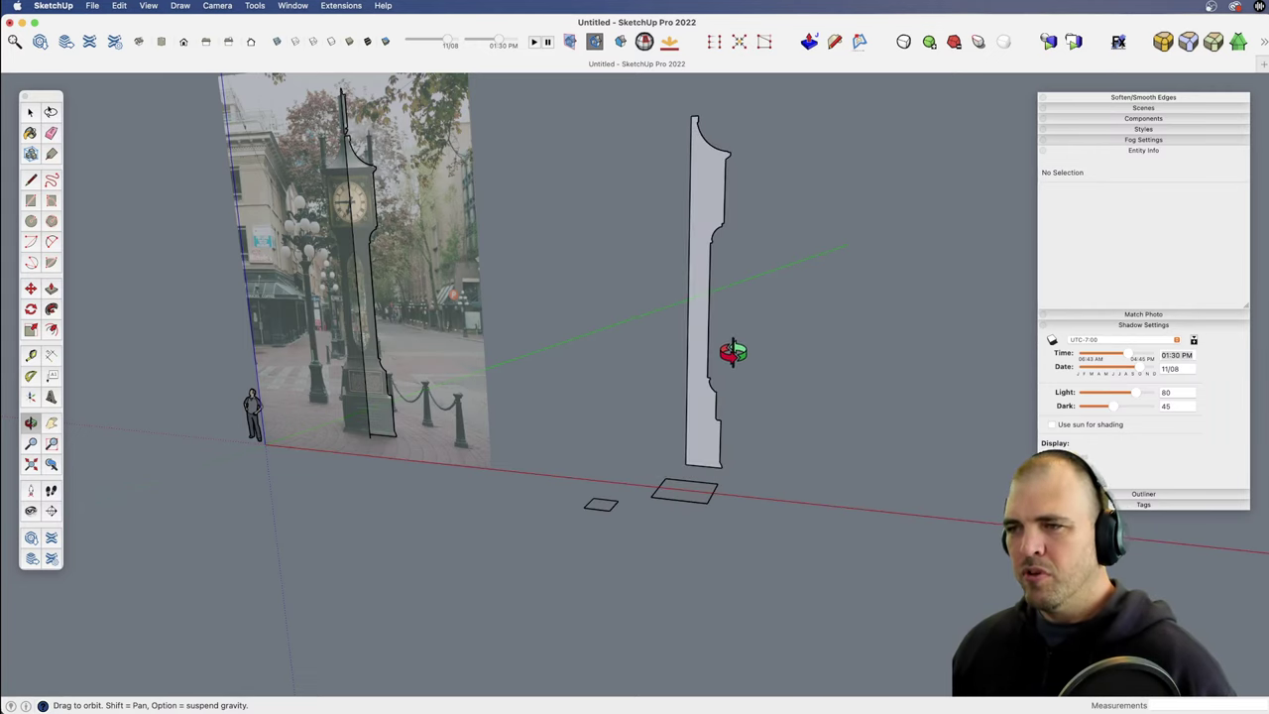
Step: Select the stepped outer edges of the flat clock profile and move them outward along the red axis by about 2 11/16"
left_click_drag(732, 352, 790, 380)
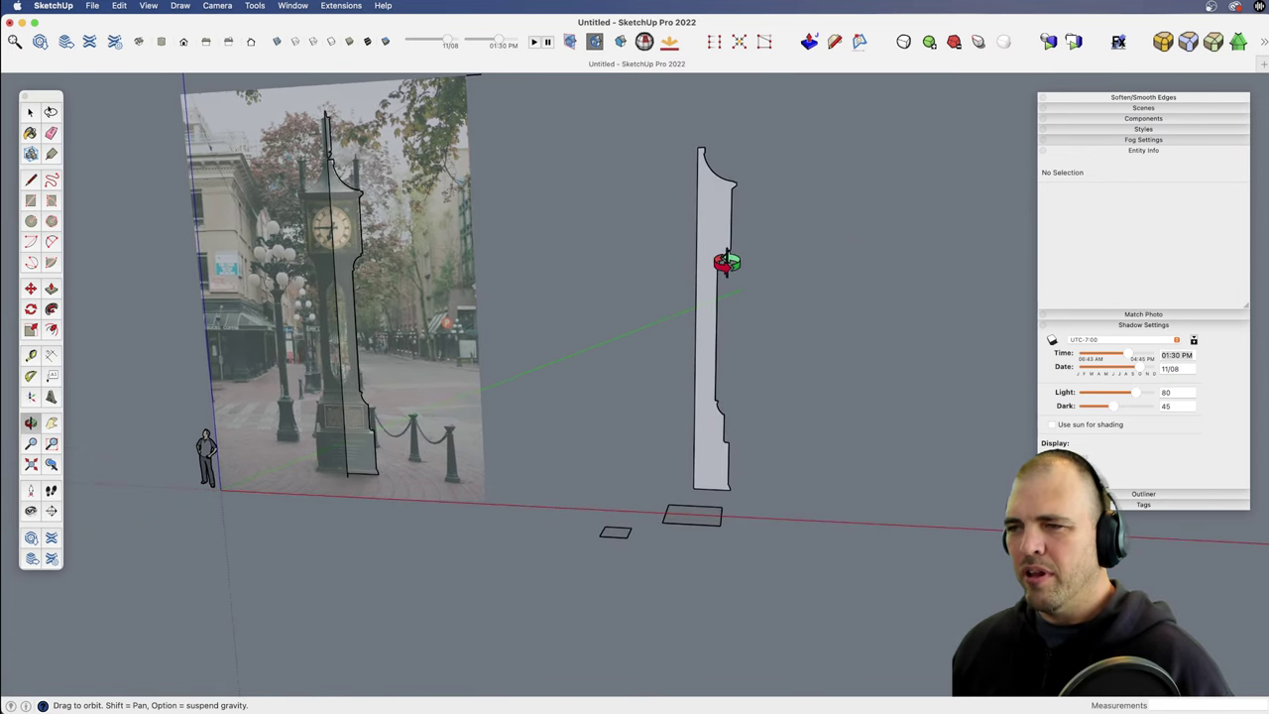
left_click_drag(708, 447, 723, 402)
key("space")
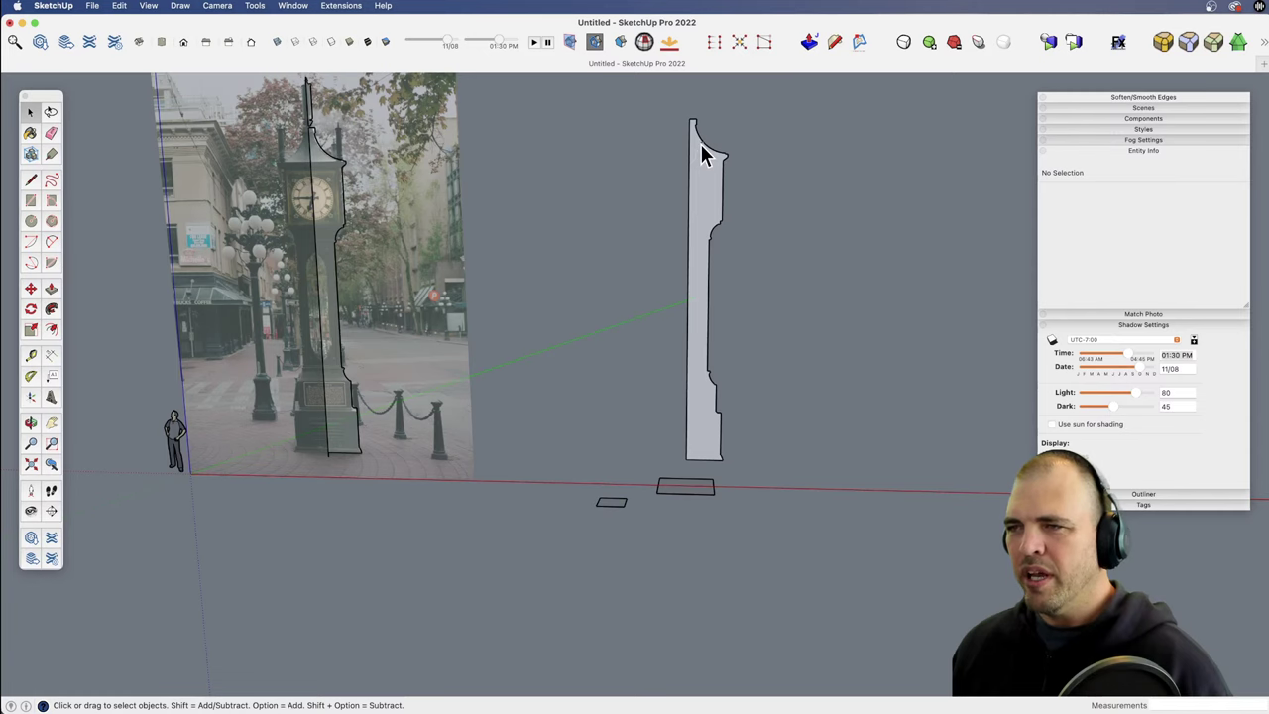
left_click(702, 153)
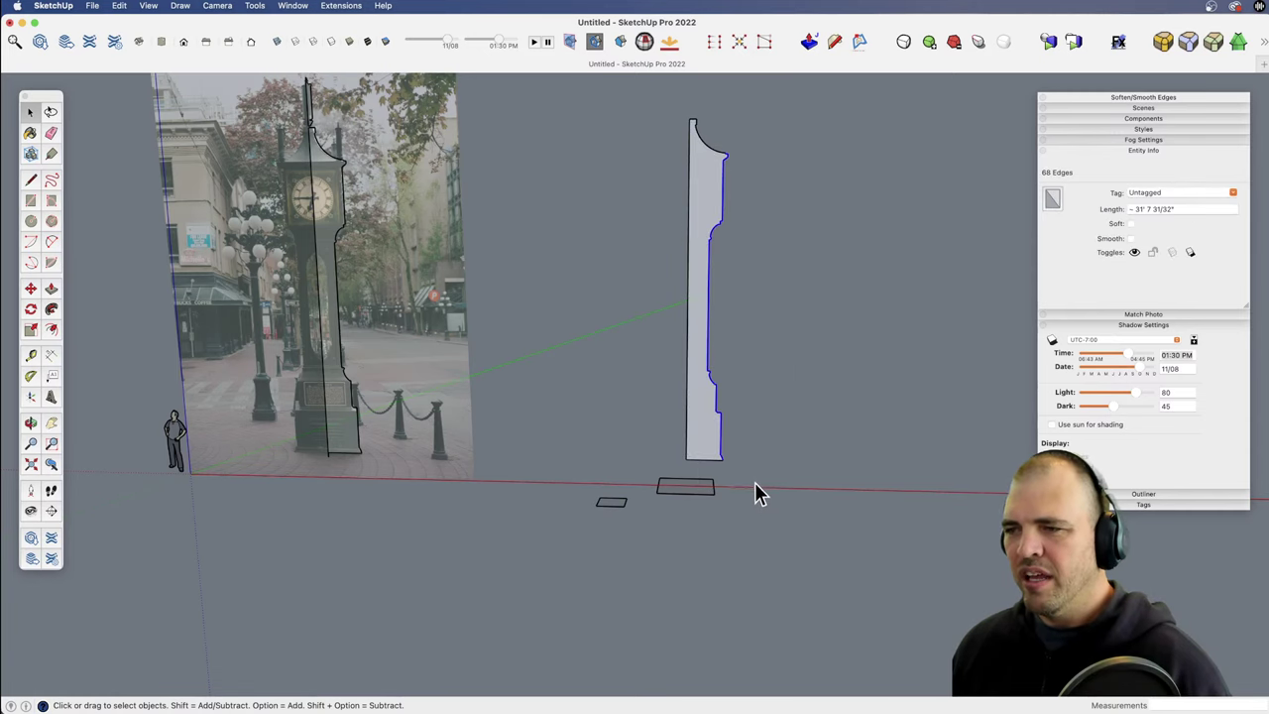
scroll(724, 399, "up", 3)
middle_click_drag(724, 400, 637, 468)
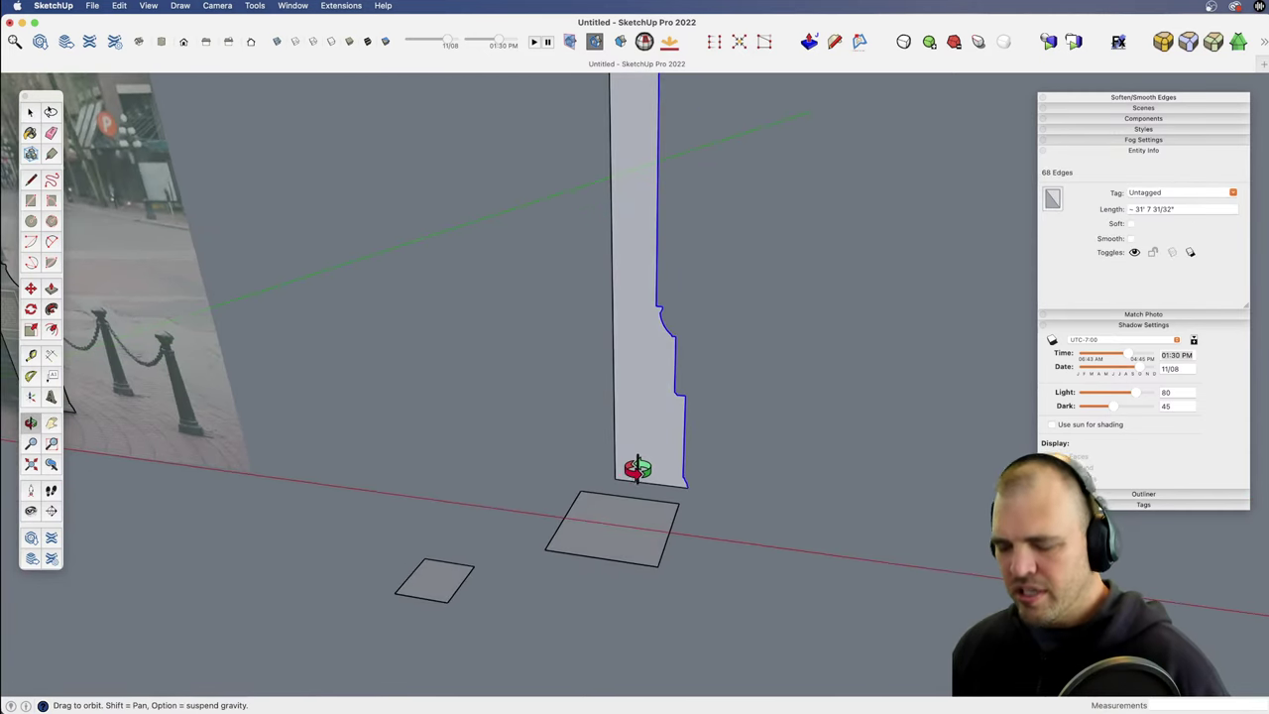
key("m")
left_click(657, 452)
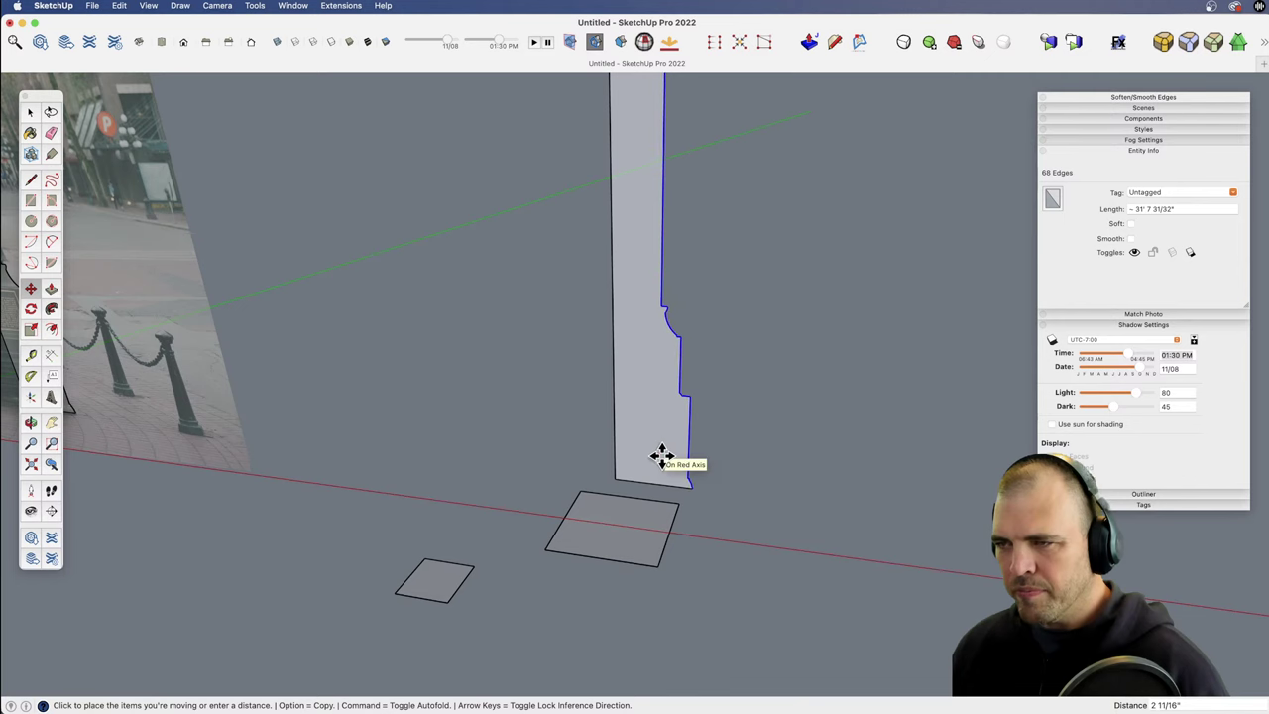
left_click(660, 455)
Step: Examine the traced spire and roof outline on the reference photo against the separate clock profile
key("z")
left_click_drag(677, 389, 645, 422)
middle_click_drag(654, 302, 443, 337, "shift")
left_click(588, 531)
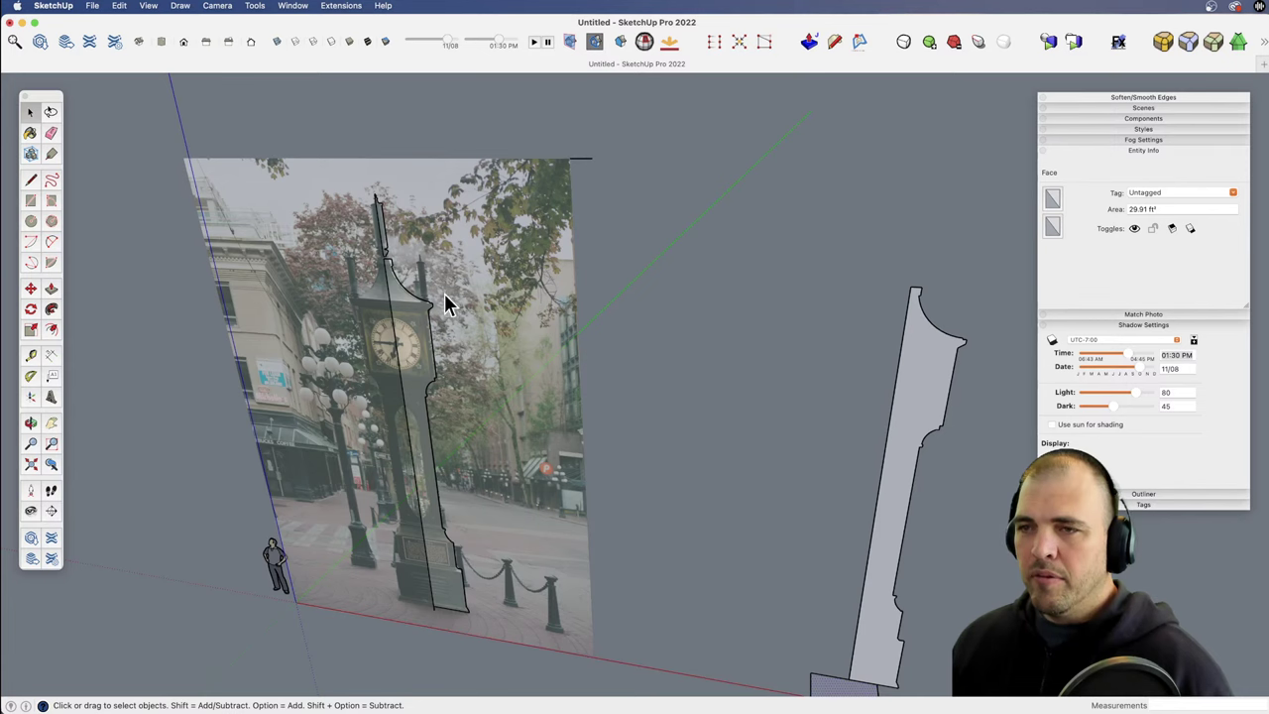
key("h")
left_click_drag(396, 311, 544, 171)
key("z")
key("h")
left_click_drag(468, 266, 657, 454)
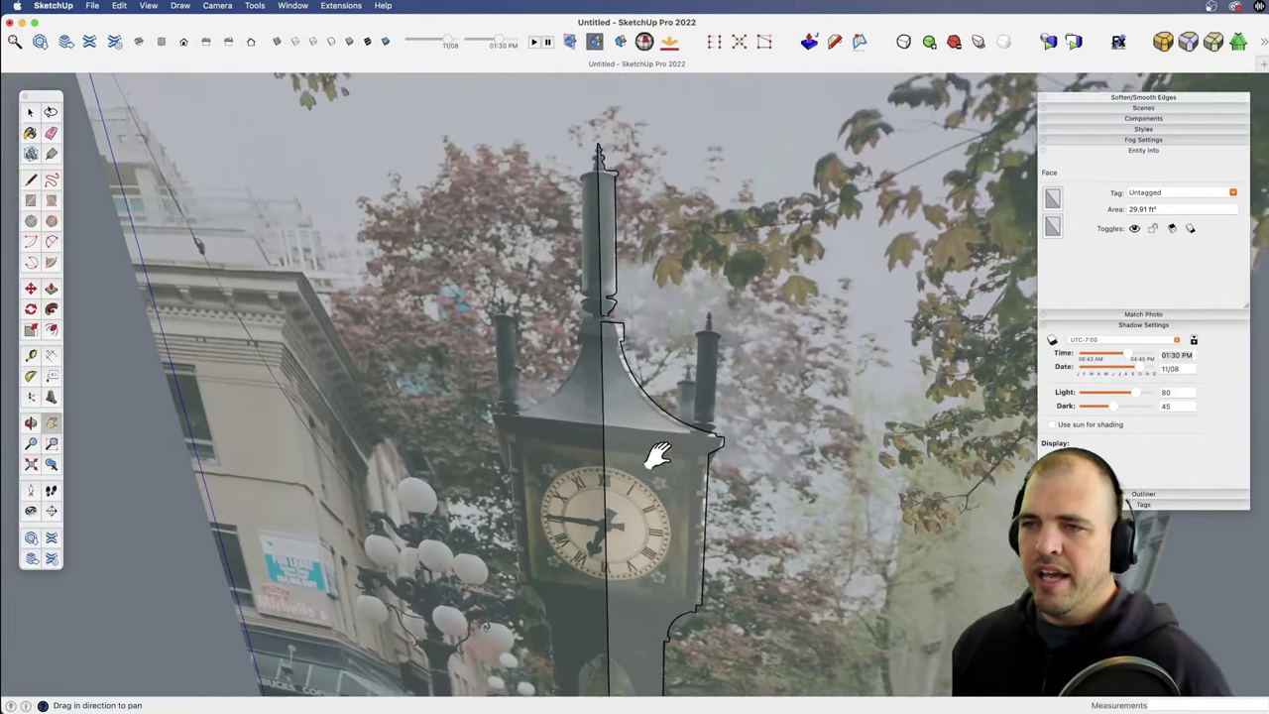
middle_click_drag(659, 456, 663, 464, "shift")
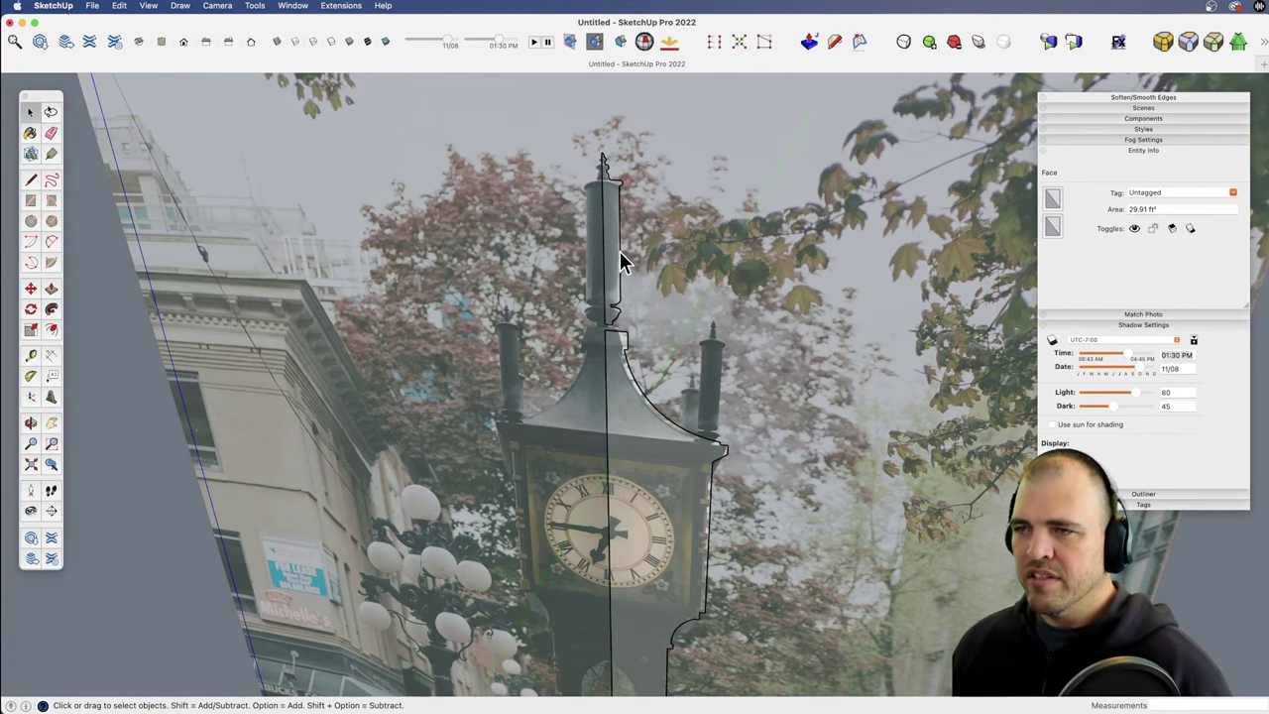
key("z")
left_click_drag(603, 286, 631, 496)
key("h")
left_click_drag(704, 575, 581, 467)
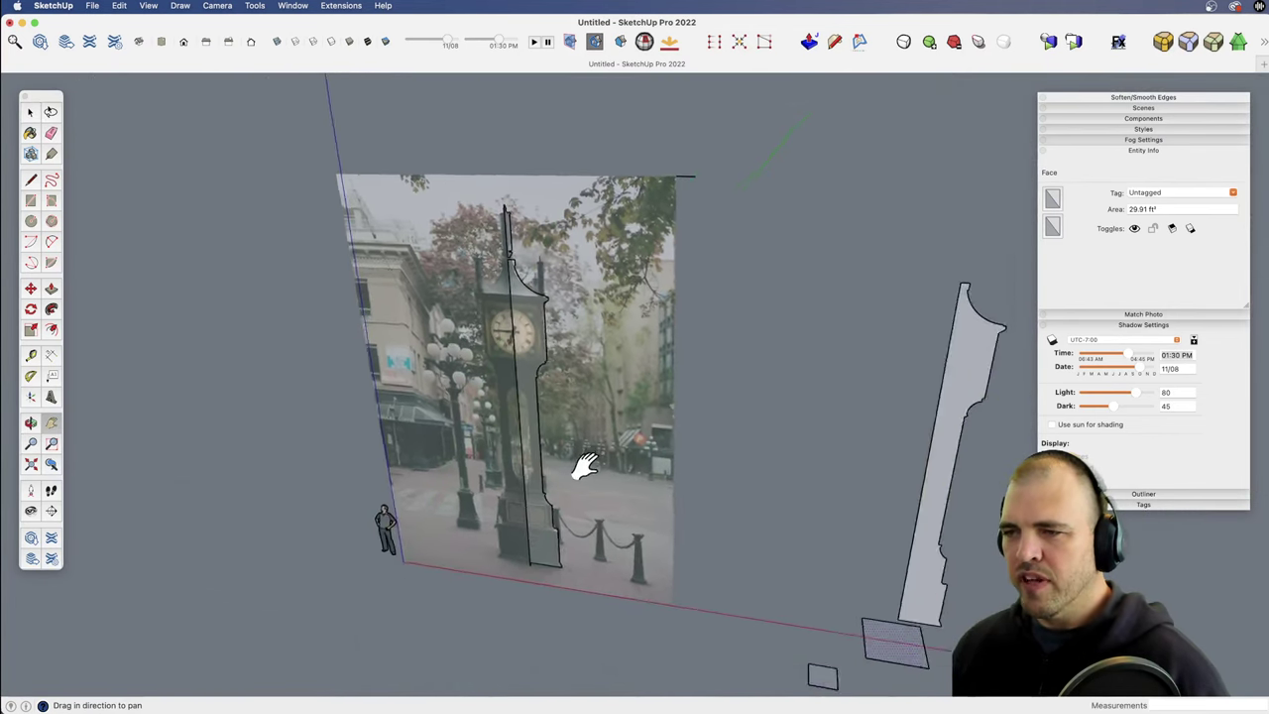
left_click_drag(794, 547, 621, 447)
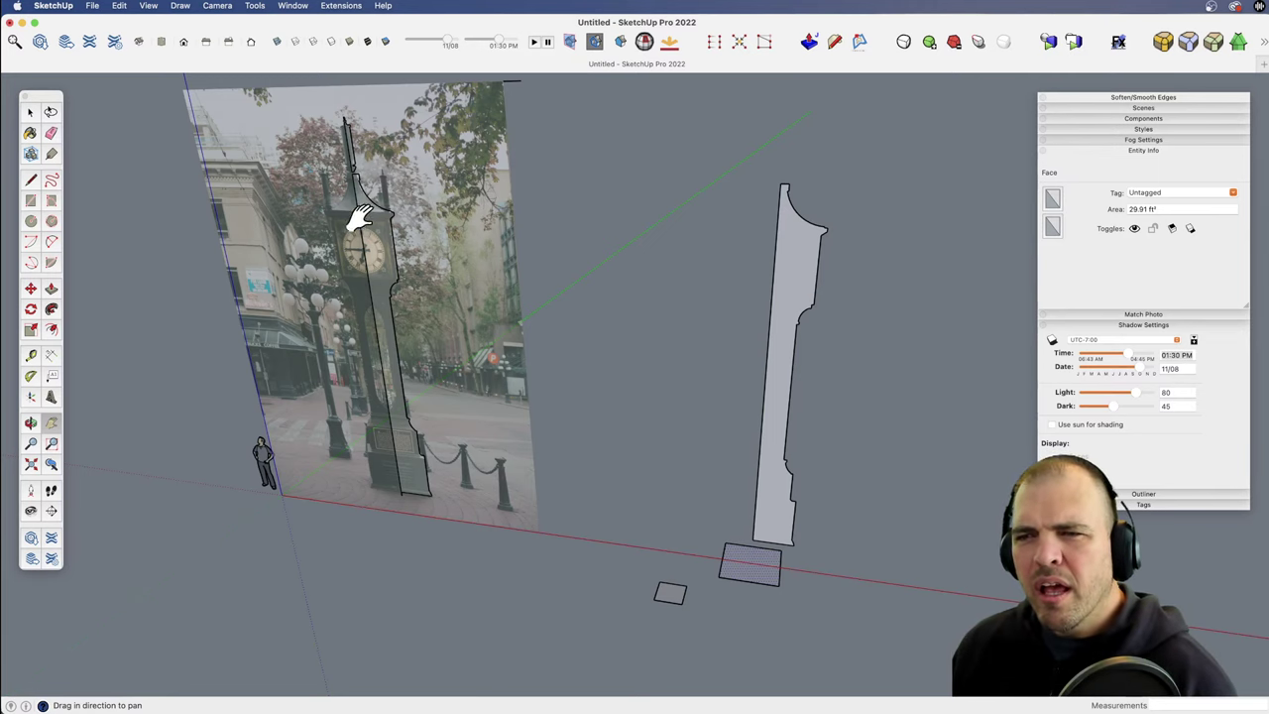
left_click_drag(764, 495, 744, 476)
Step: Delete the large path square beneath the clock profile, including its edges
key("space")
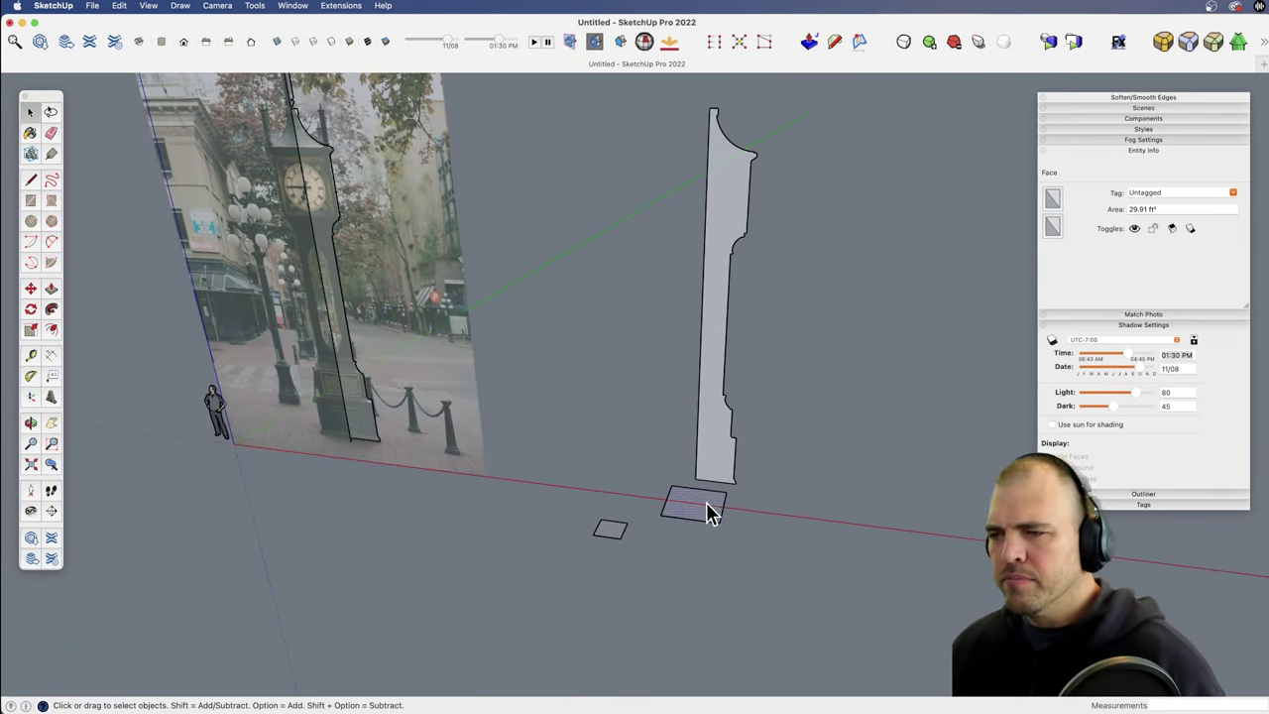
double_click(710, 512)
left_click(748, 510)
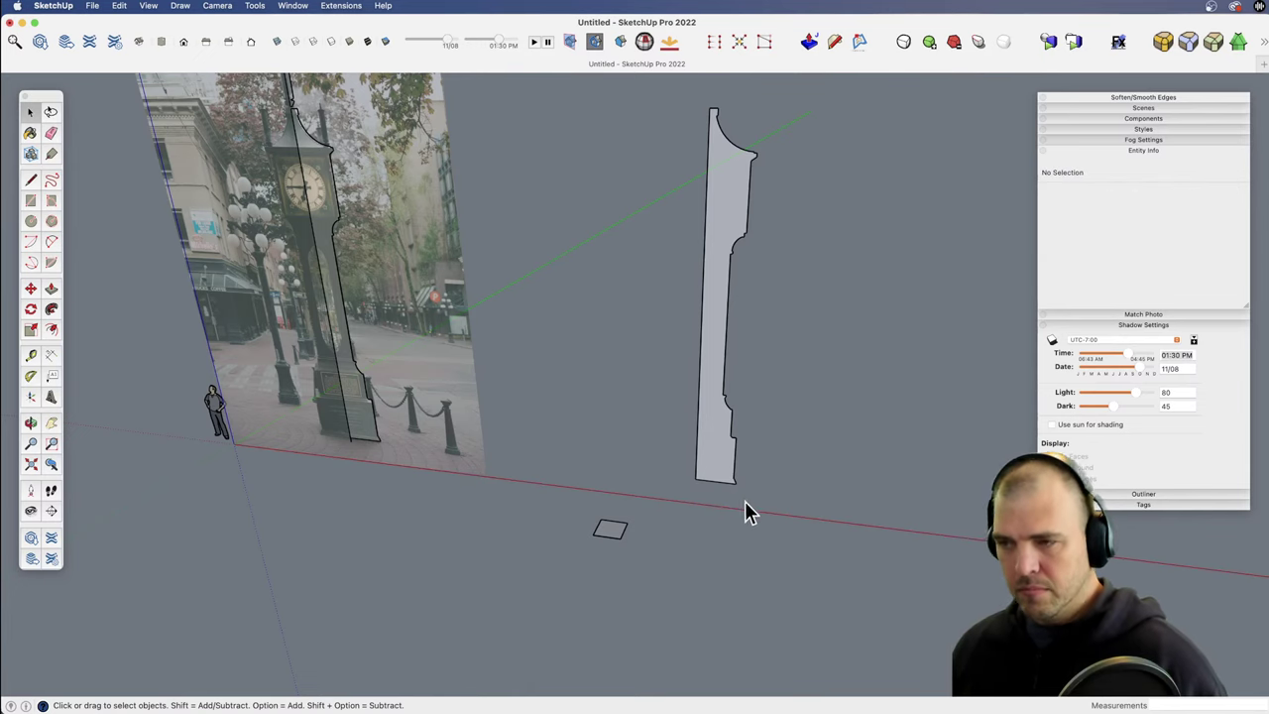
Step: Draw a horizontal square of about 3' 10 3/8" per side, centred directly below the profile's inner lower corner
scroll(741, 284, "up", 3)
middle_click_drag(741, 283, 688, 442)
scroll(683, 428, "up", 2)
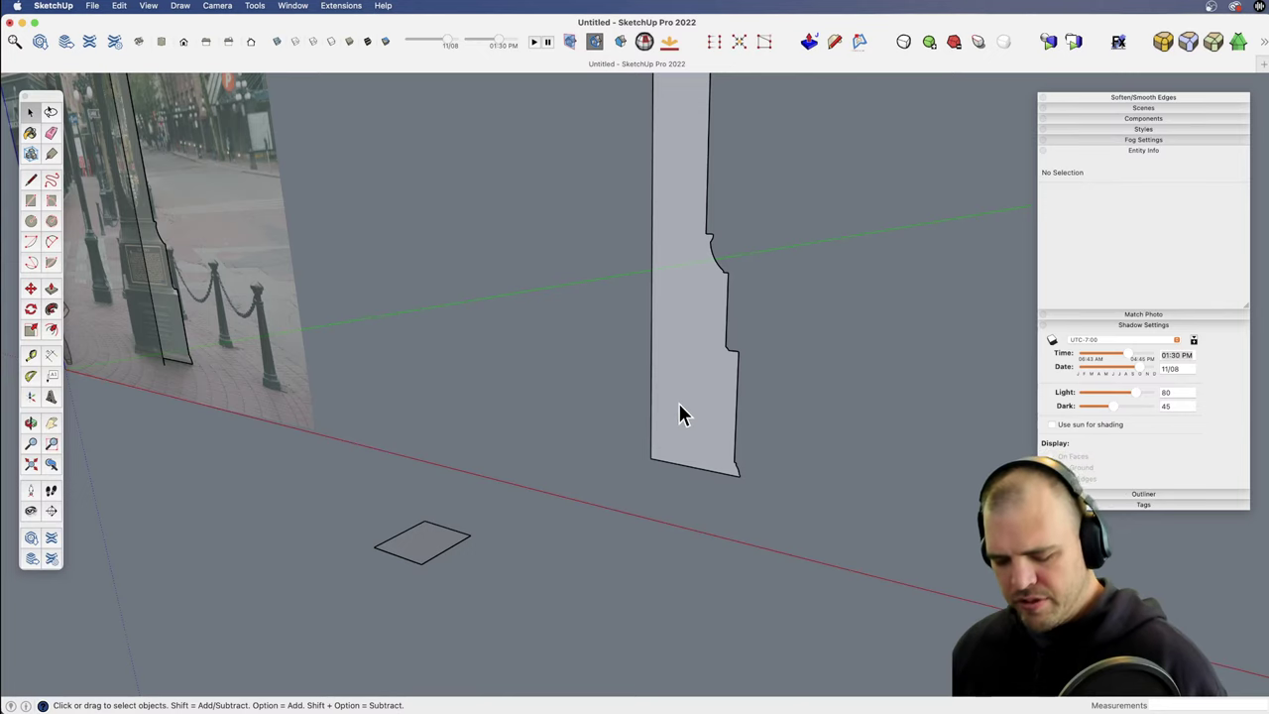
key("r")
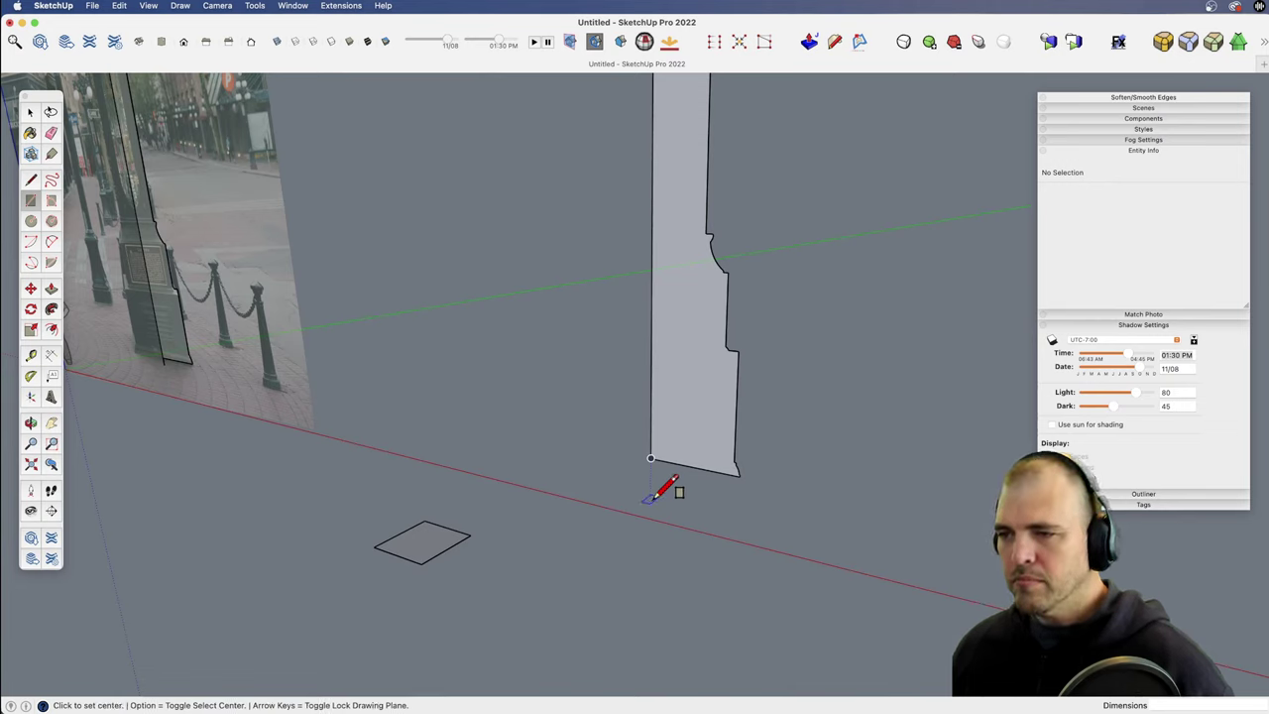
left_click(656, 498)
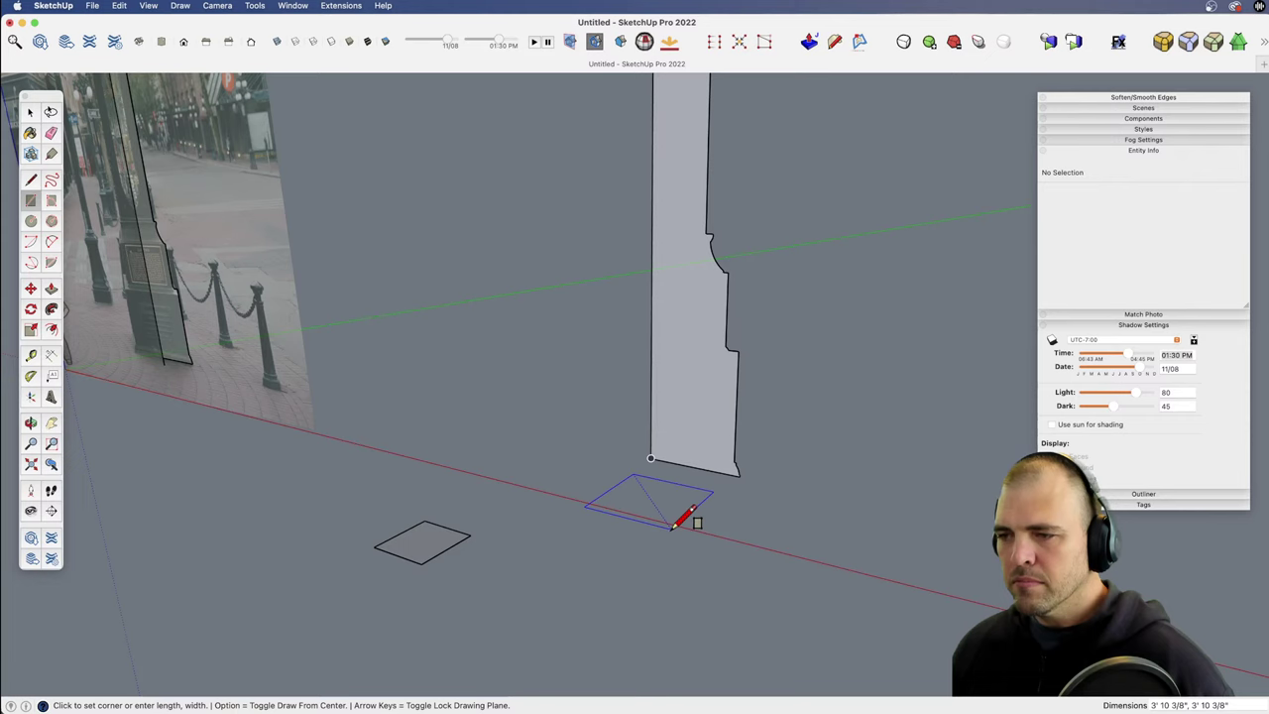
left_click(672, 525)
Step: Extrude the clock profile around the new square with Follow Me
key("space")
left_click(667, 490)
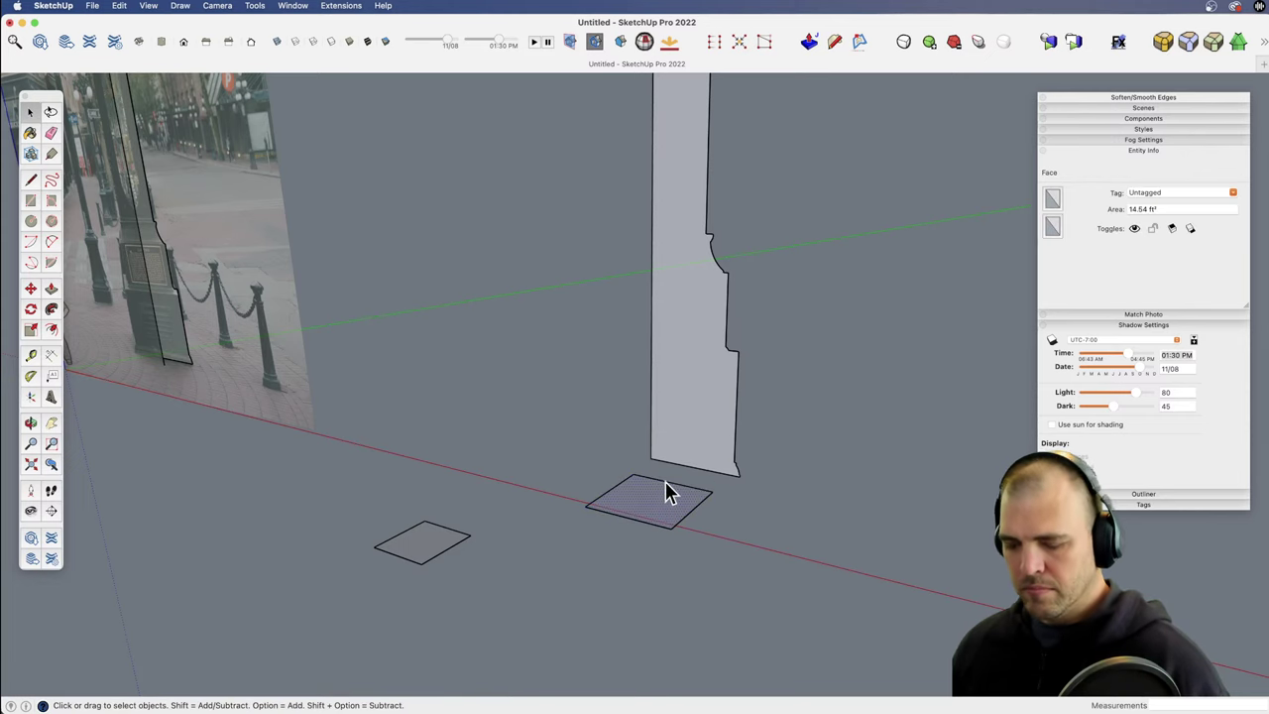
key("f")
left_click(697, 437)
Step: Select all connected geometry of the extruded clock body and make it a group
key("space")
triple_click(674, 410)
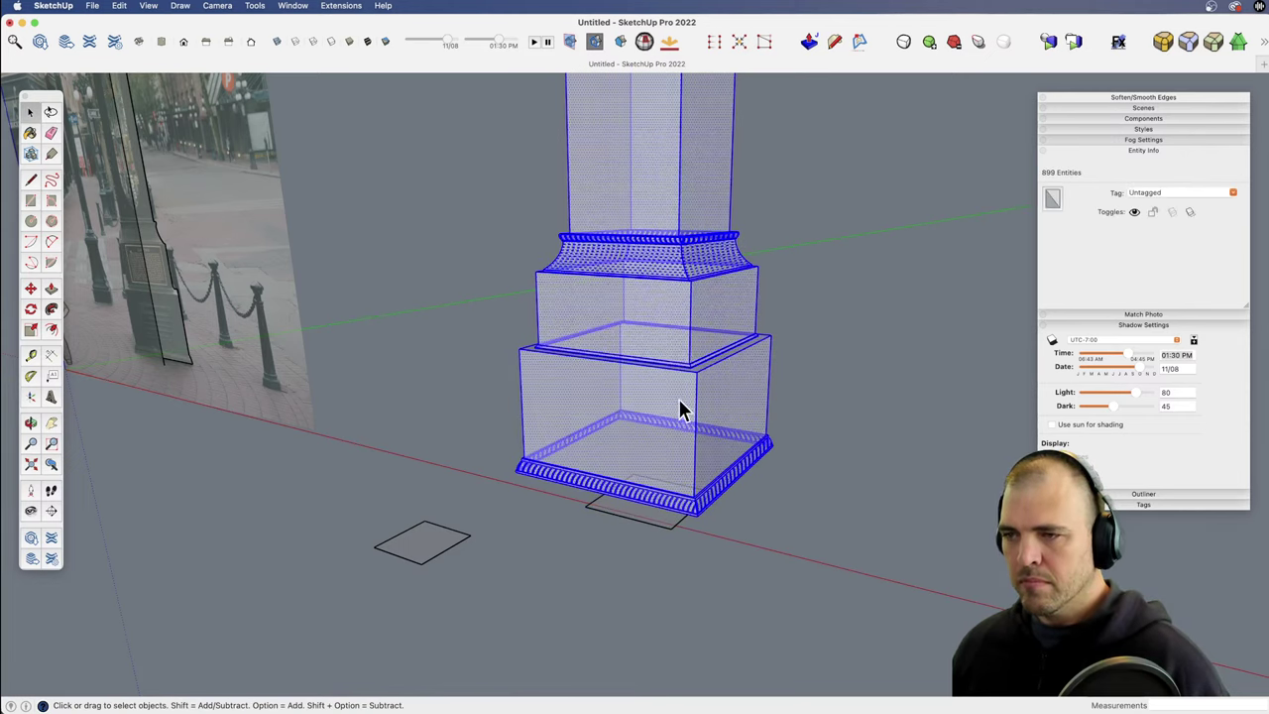
key("z")
left_click_drag(679, 404, 651, 462)
middle_click_drag(651, 462, 854, 512, "shift")
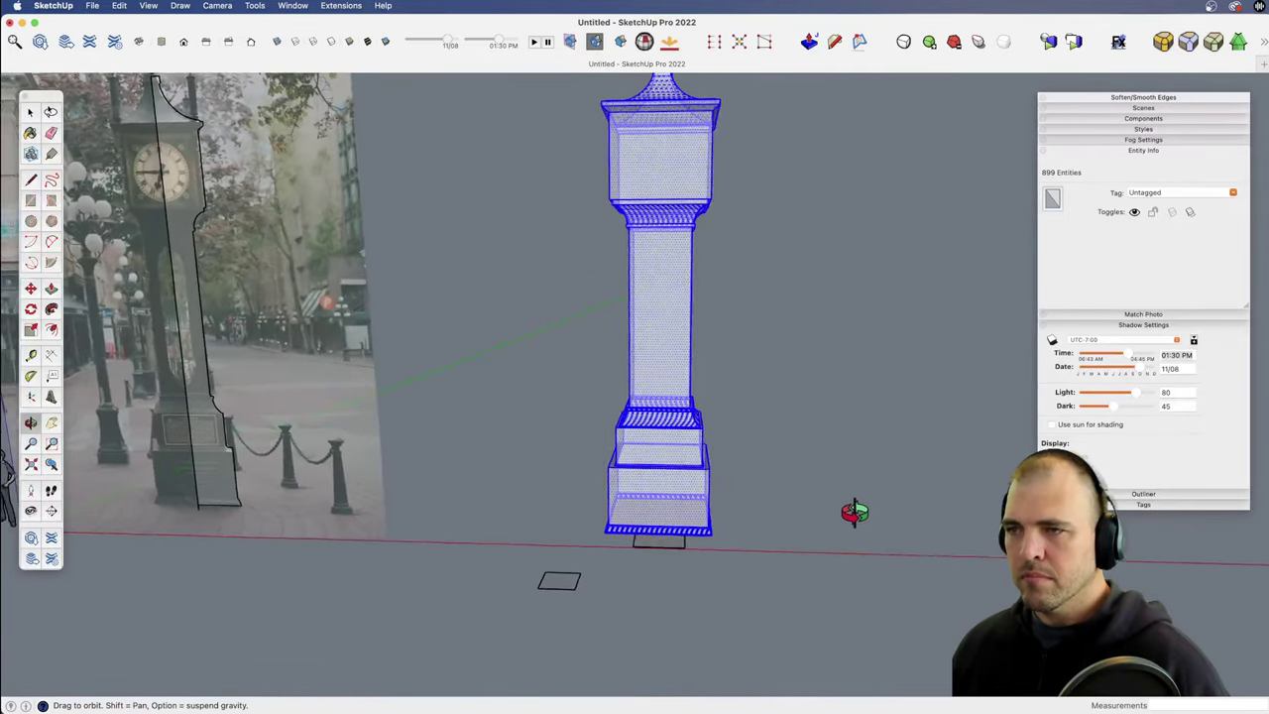
left_click_drag(854, 511, 708, 577)
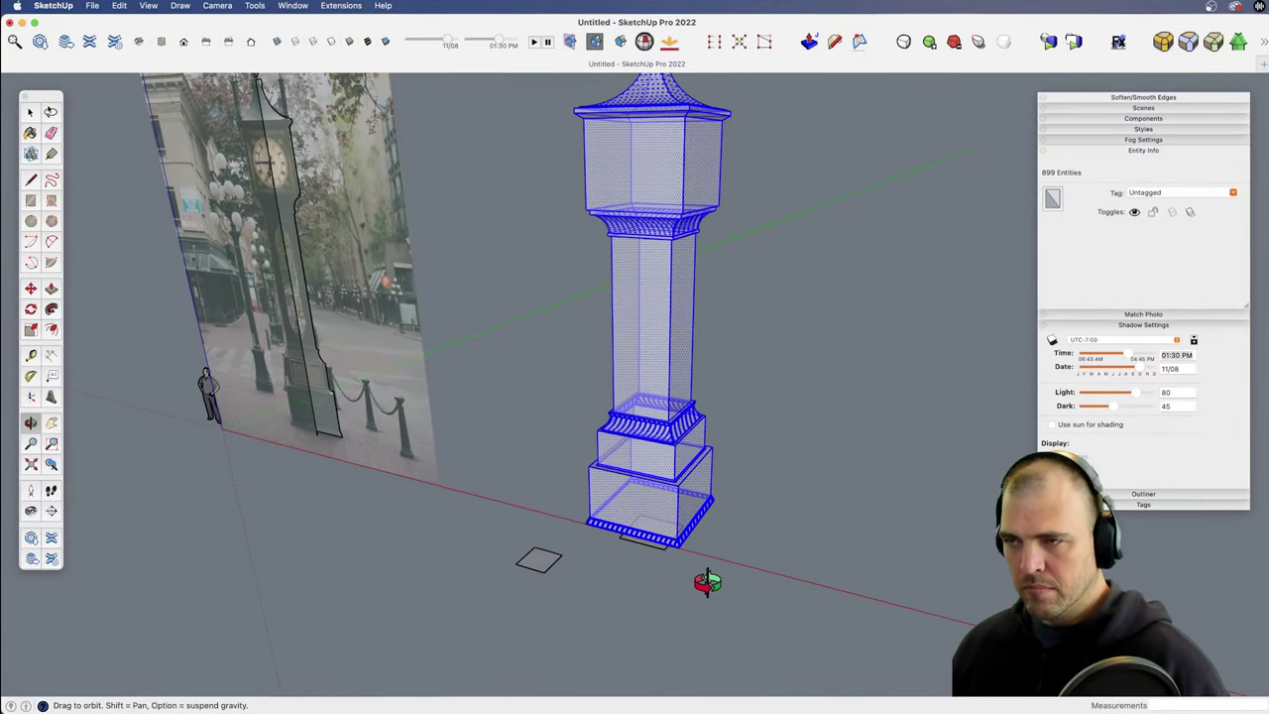
key("g")
Step: Delete the path square under the clock body and the small leftover square beside it
key("z")
left_click_drag(654, 410, 667, 536)
key("space")
middle_click_drag(673, 483, 717, 413, "shift")
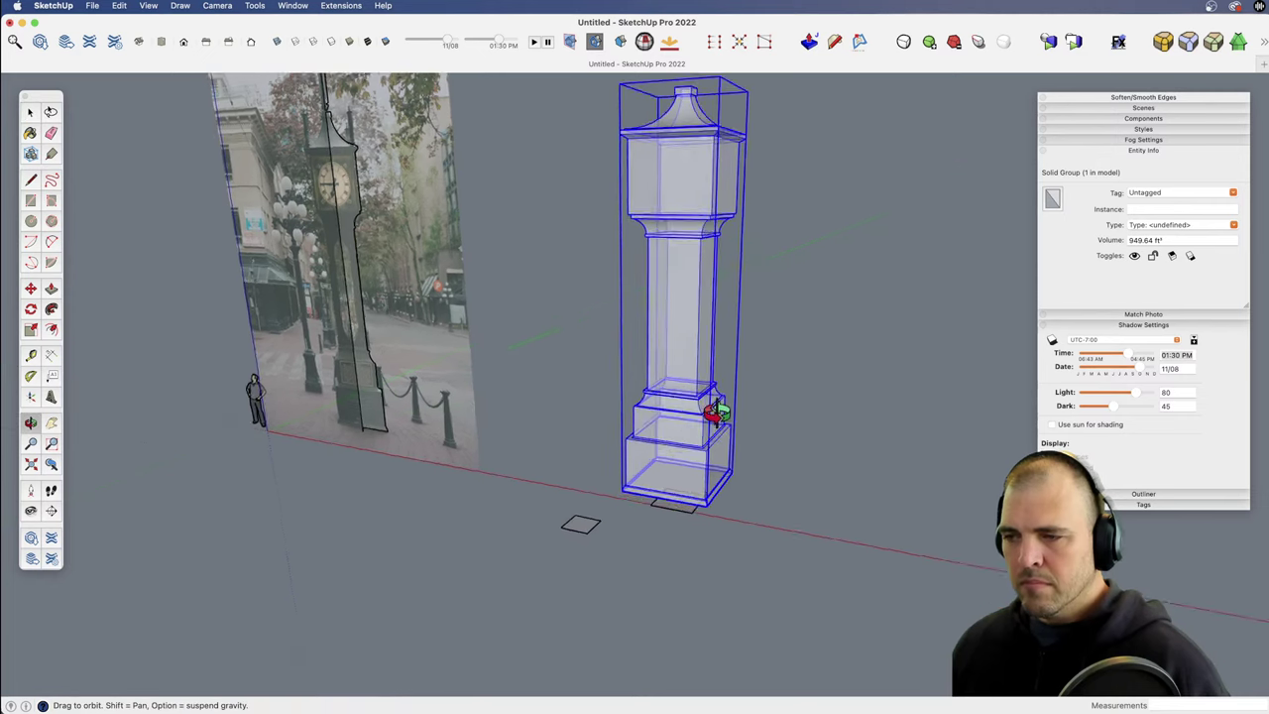
scroll(715, 411, "up", 5)
key("space")
double_click(701, 562)
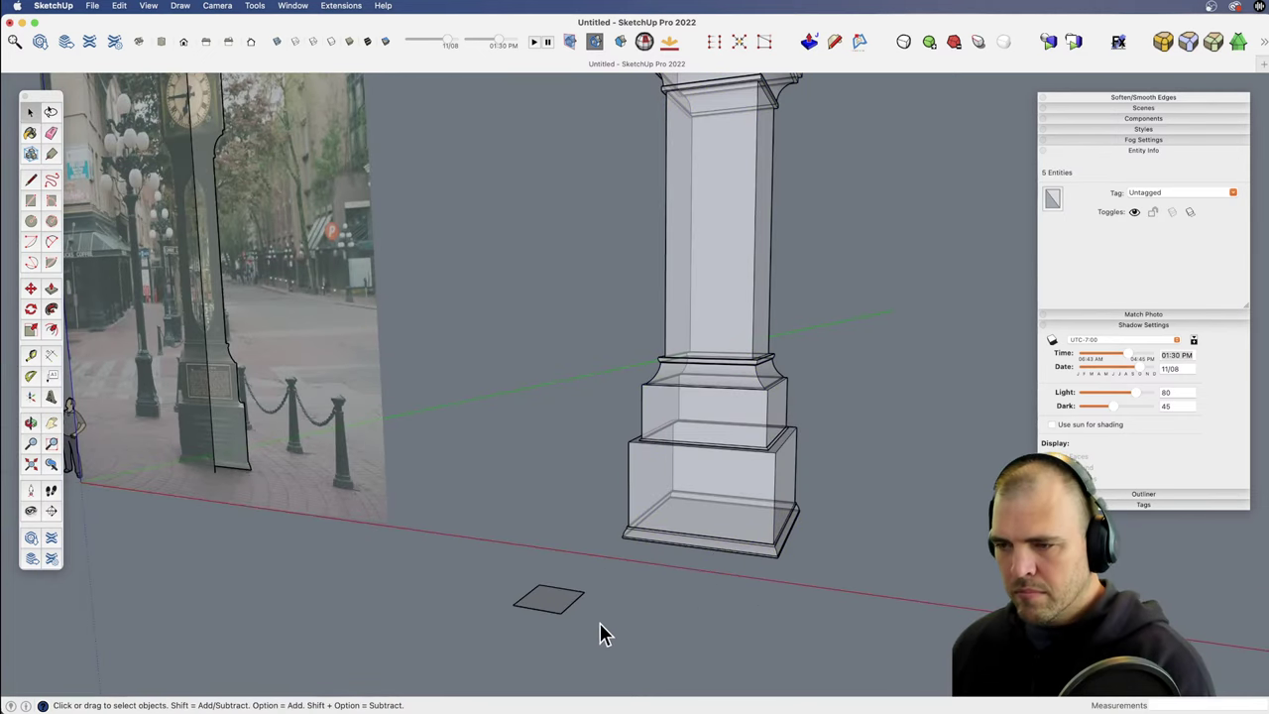
double_click(557, 607)
Step: Open the clock body group for editing and show it from the top in parallel projection
left_click(722, 411)
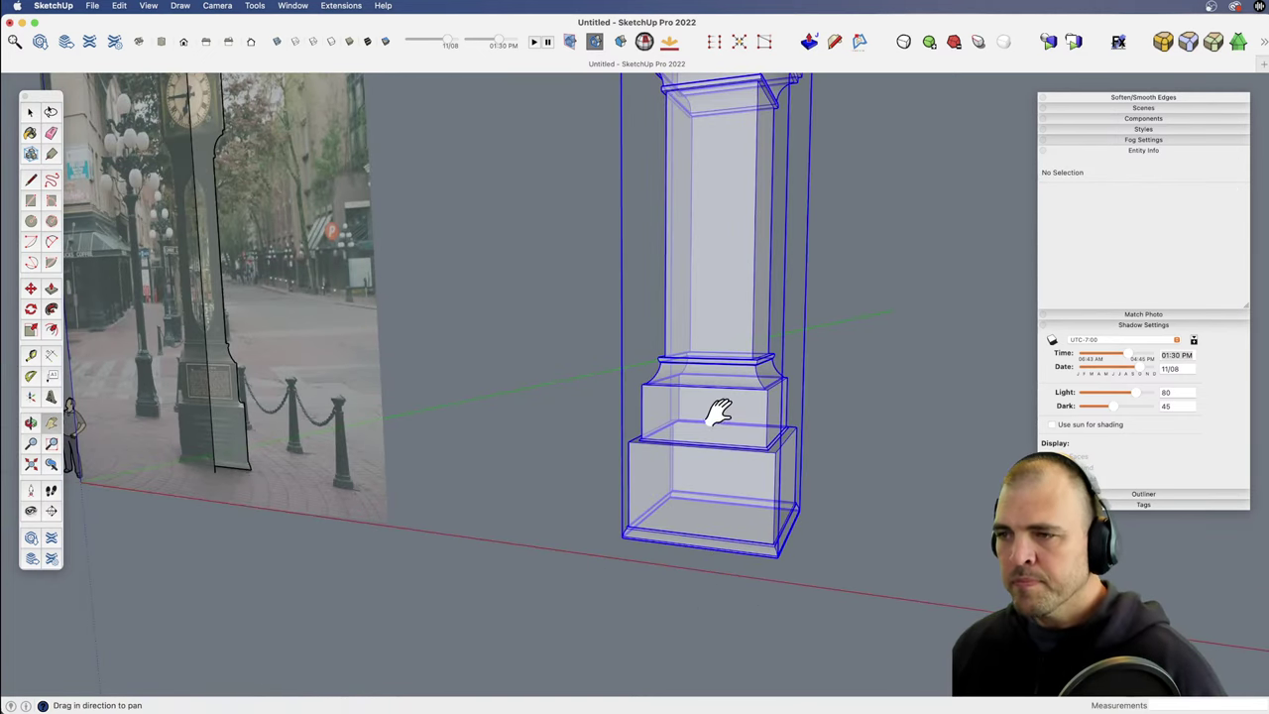
middle_click_drag(722, 411, 643, 448)
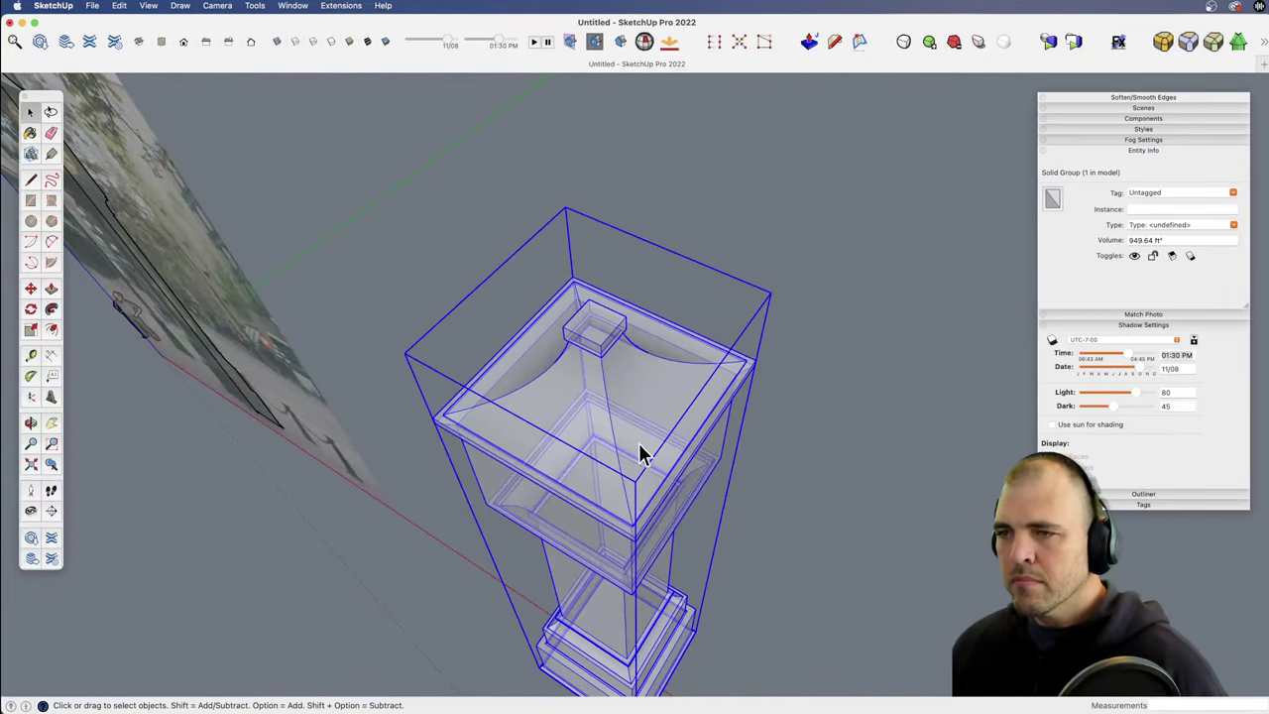
double_click(627, 341)
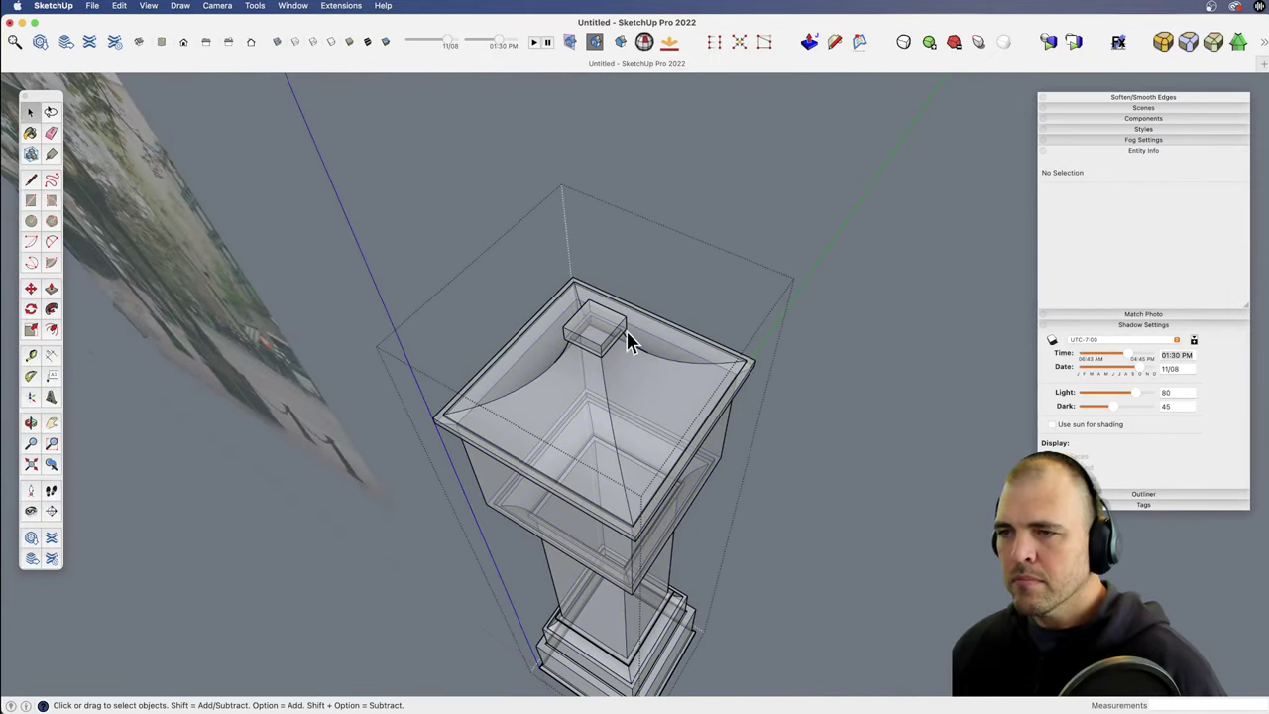
left_click(161, 45)
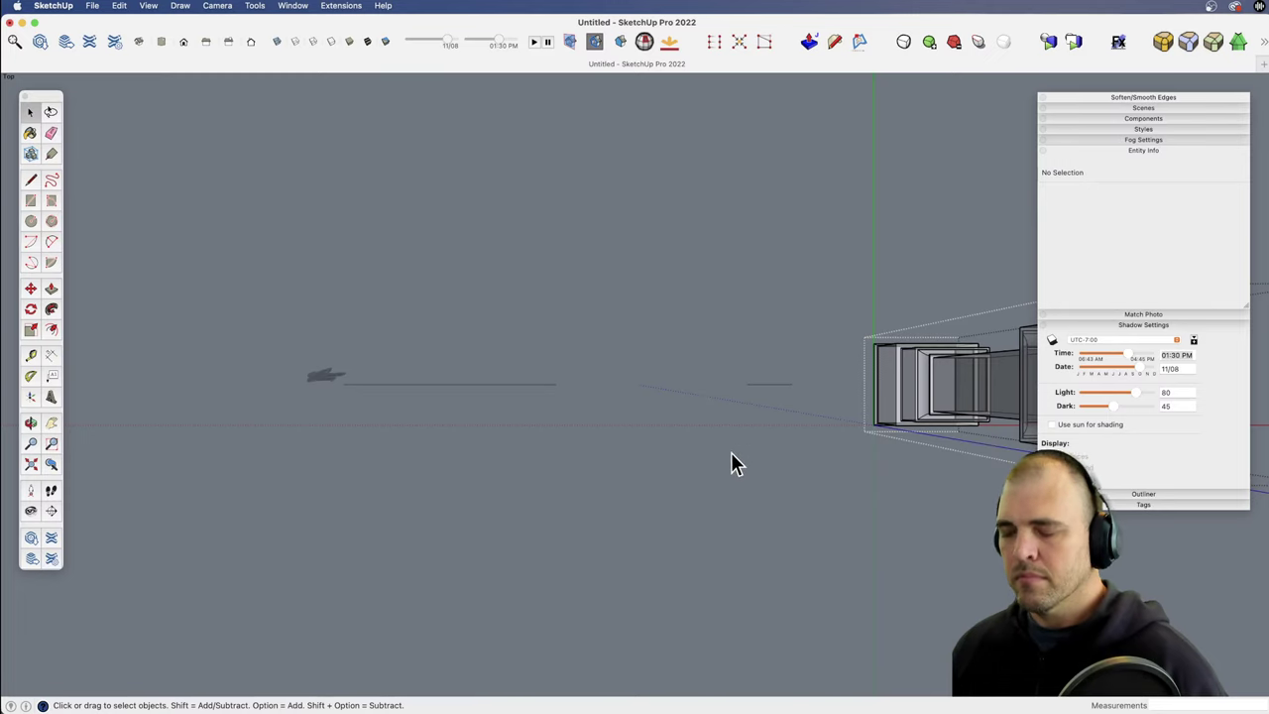
key("v")
key("h")
left_click_drag(859, 473, 478, 477)
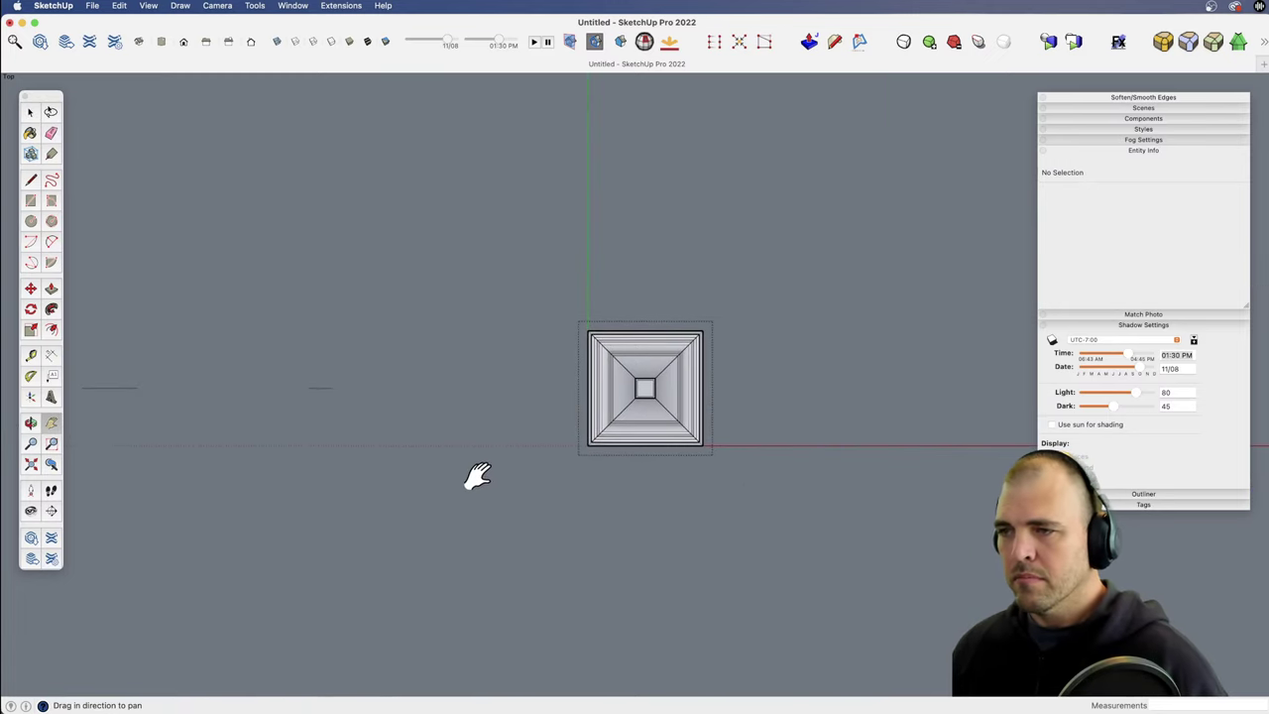
key("z")
left_click_drag(667, 572, 825, 279)
key("space")
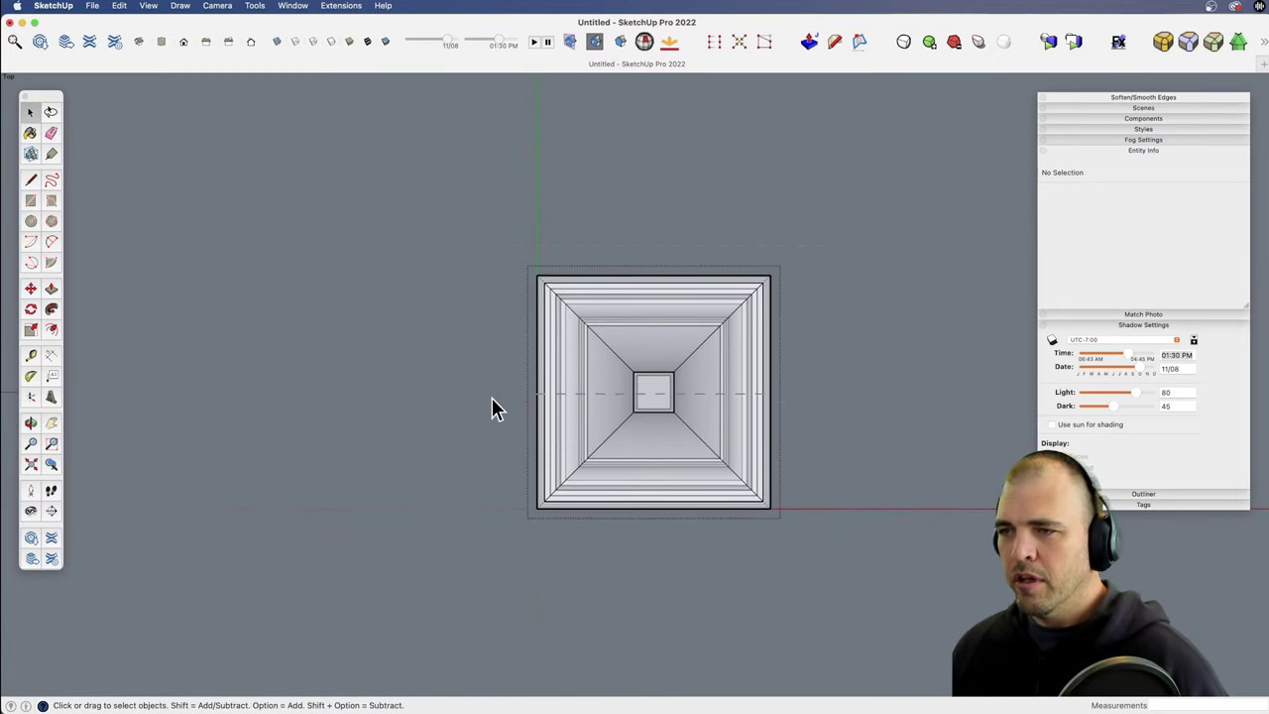
Step: Try deleting all of the clock body's geometry except its front side, and undo the deletion
key("super+a")
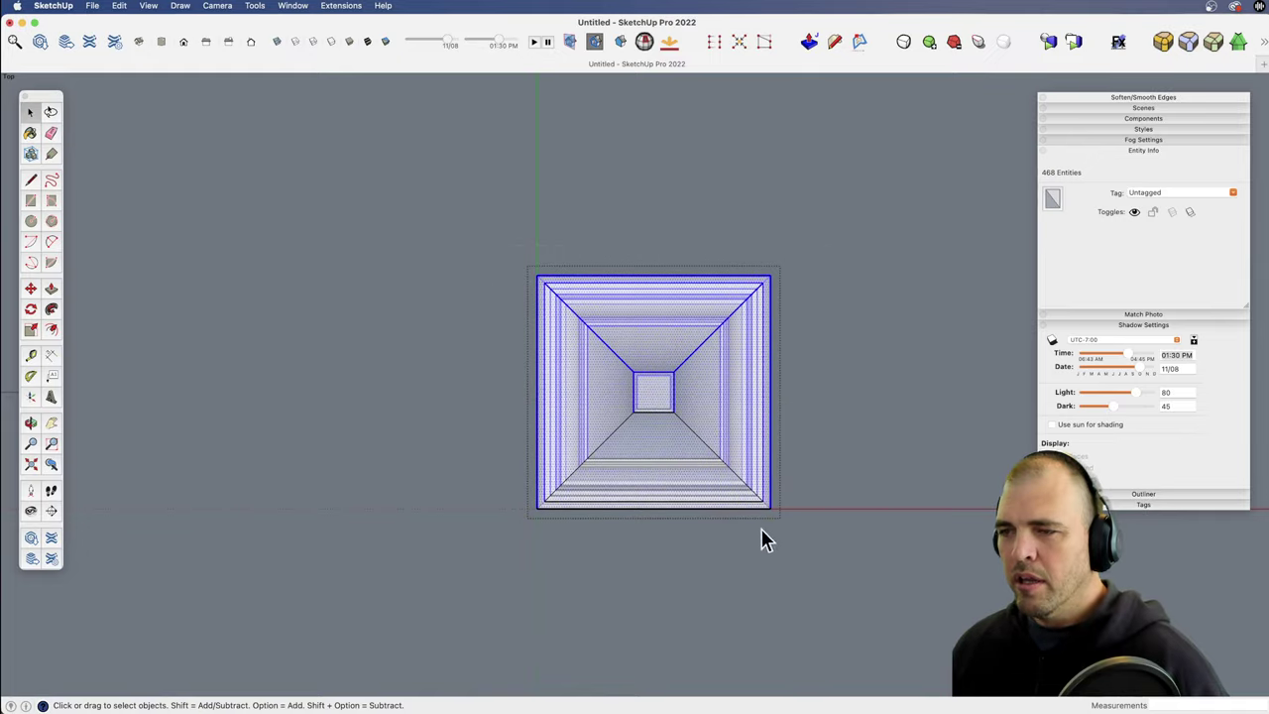
key("o")
left_click_drag(674, 566, 477, 374)
key("Delete")
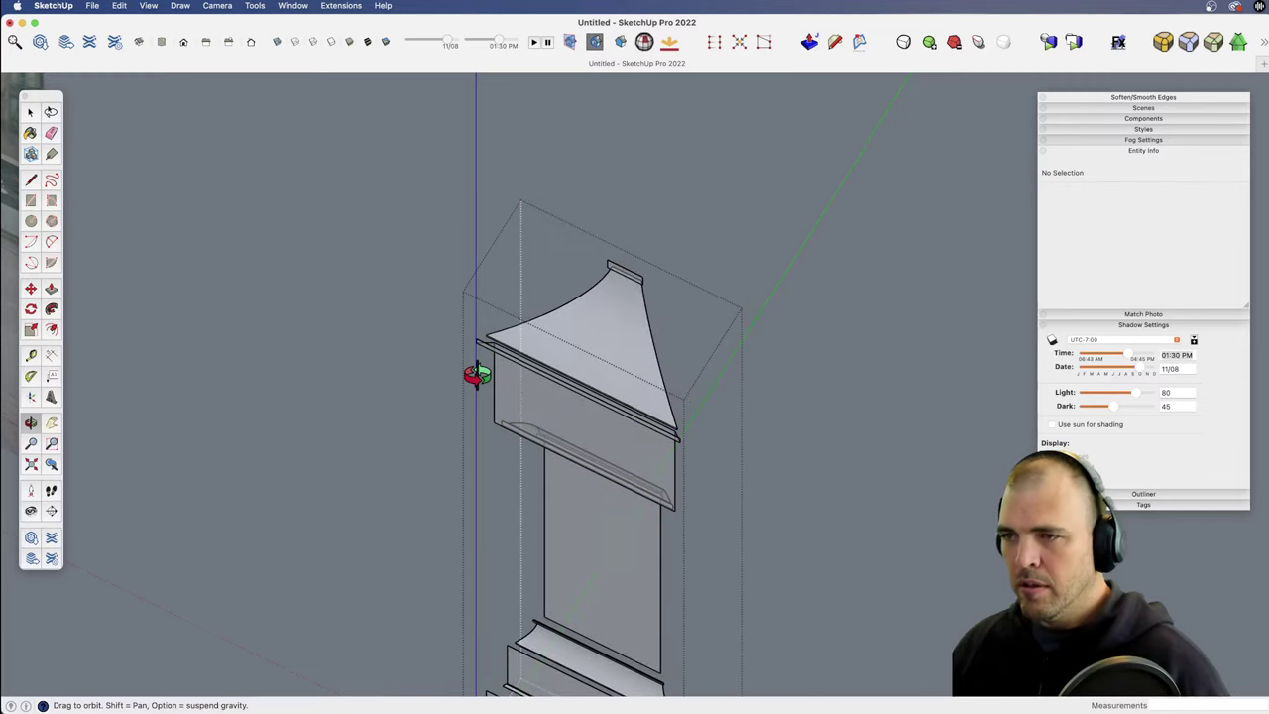
left_click_drag(637, 521, 641, 351, "shift")
left_click_drag(605, 393, 573, 426)
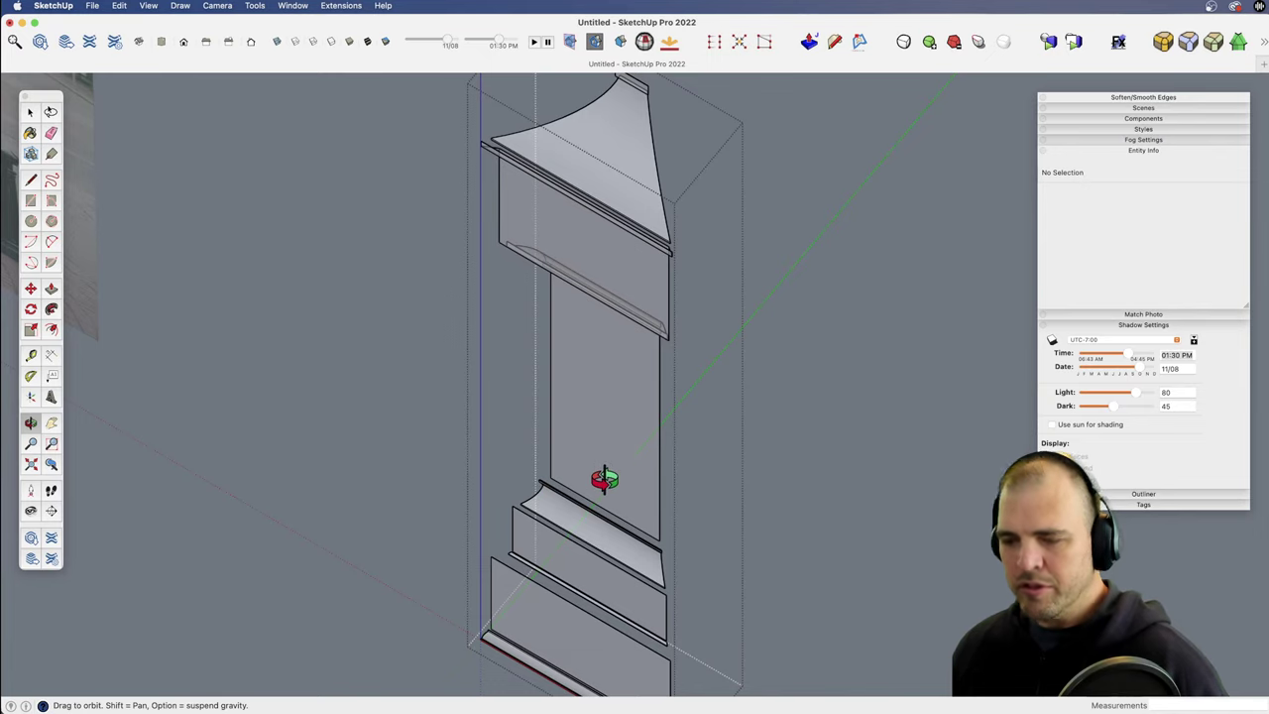
key("super+z")
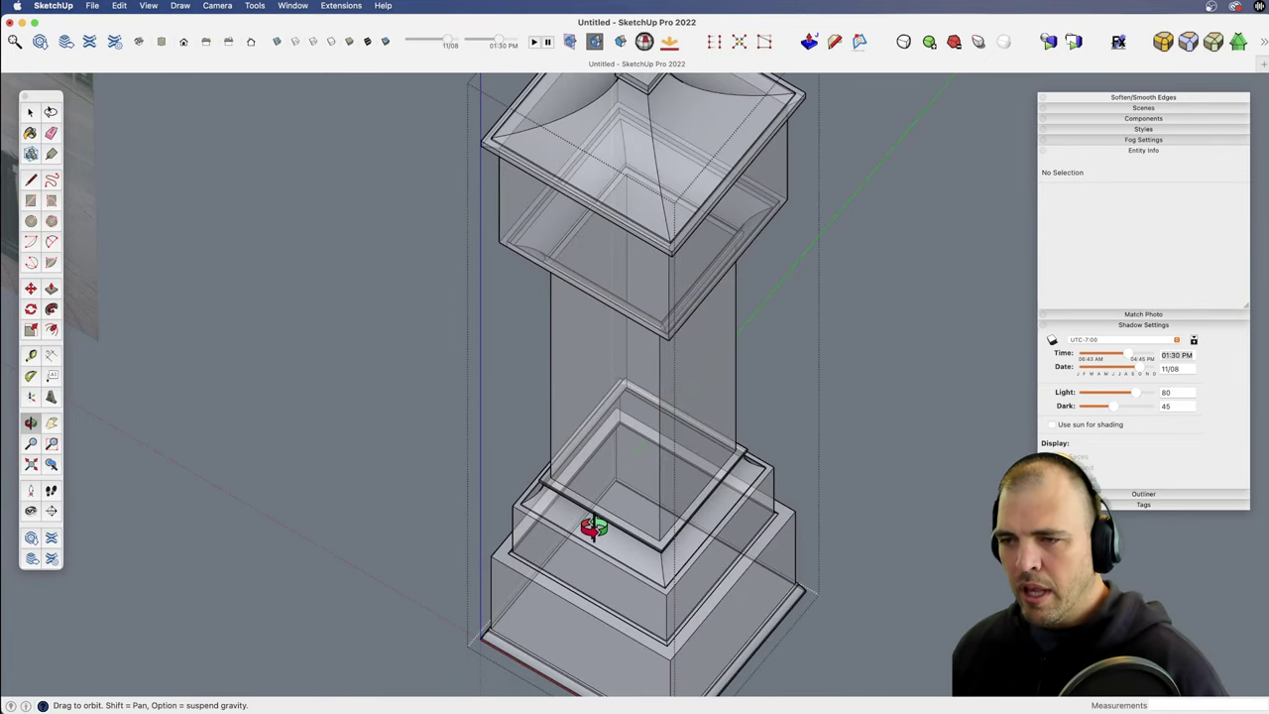
Step: Try again to keep only the clock body's front faces by deleting the other sides, and undo the deletion
left_click_drag(593, 528, 889, 396)
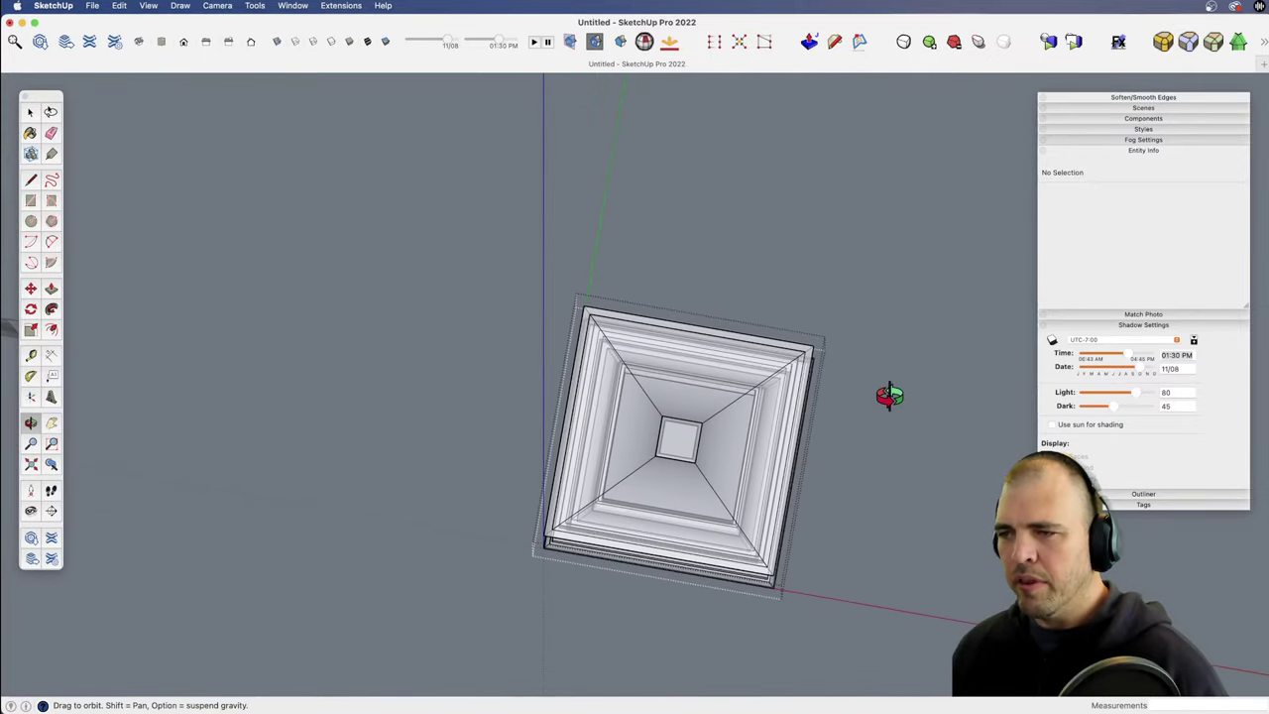
key("space")
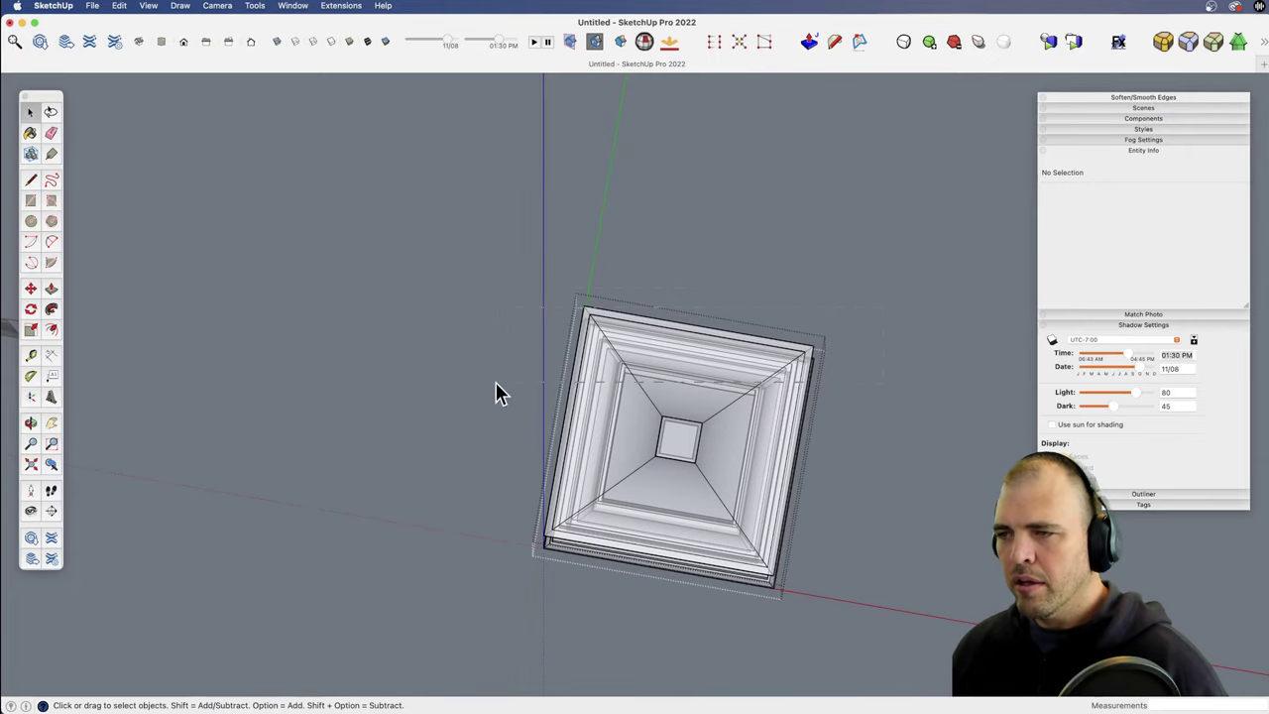
key("super+a")
middle_click_drag(655, 459, 617, 444)
key("super+t")
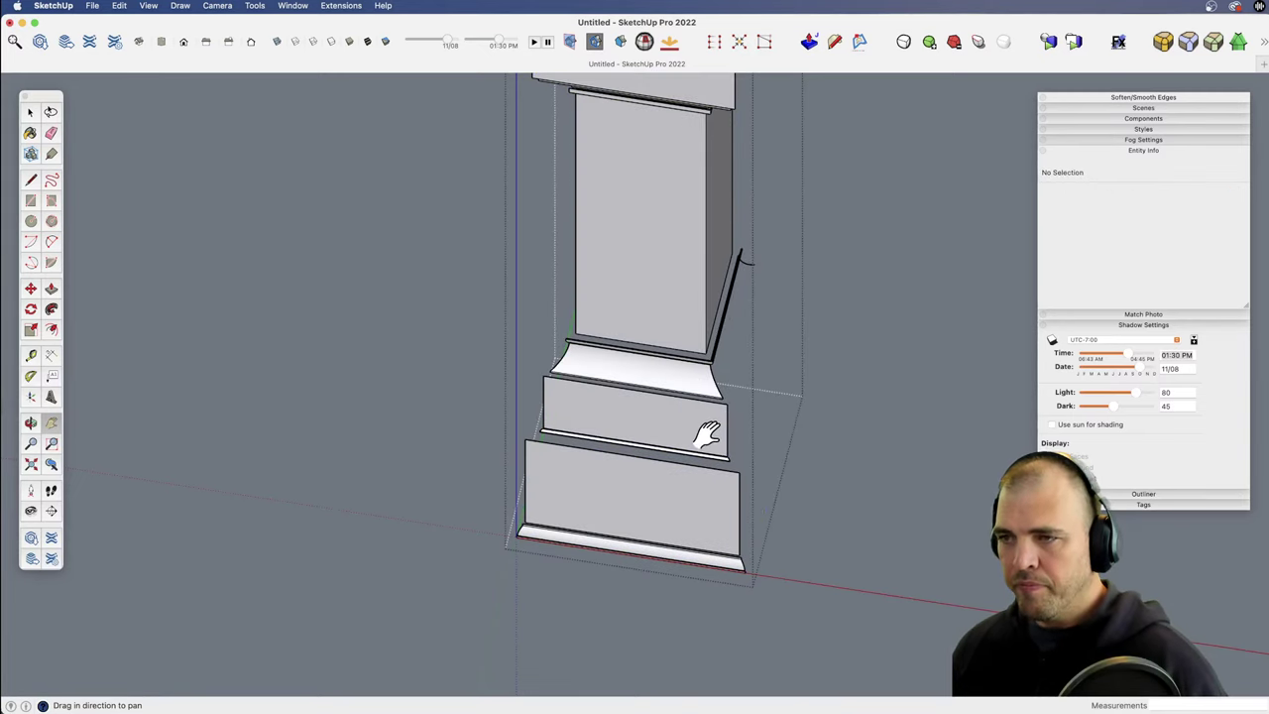
key("super+z")
key("space")
Step: Try to draw a diagonal edge from the column's front-right corner to the outer corner of the rounded molding's top ledge
middle_click_drag(738, 383, 672, 384, "shift")
key("z")
scroll(672, 385, "up", 6)
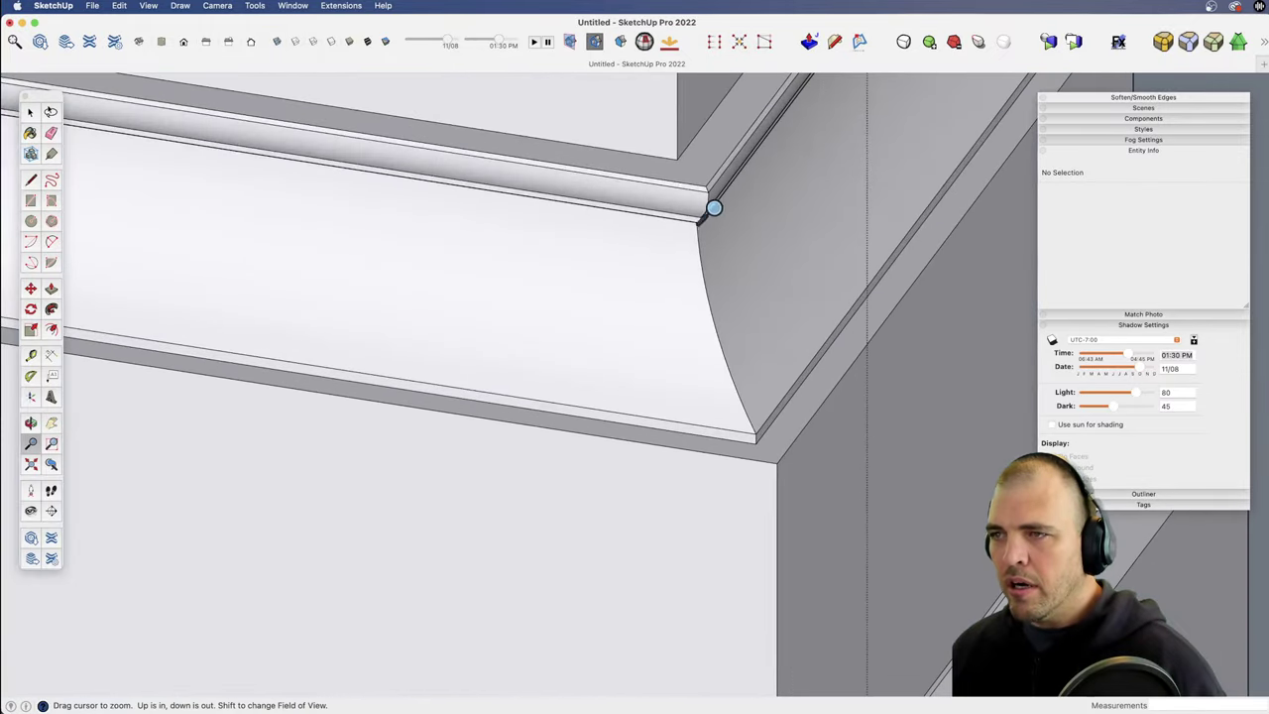
key("l")
left_click(677, 160)
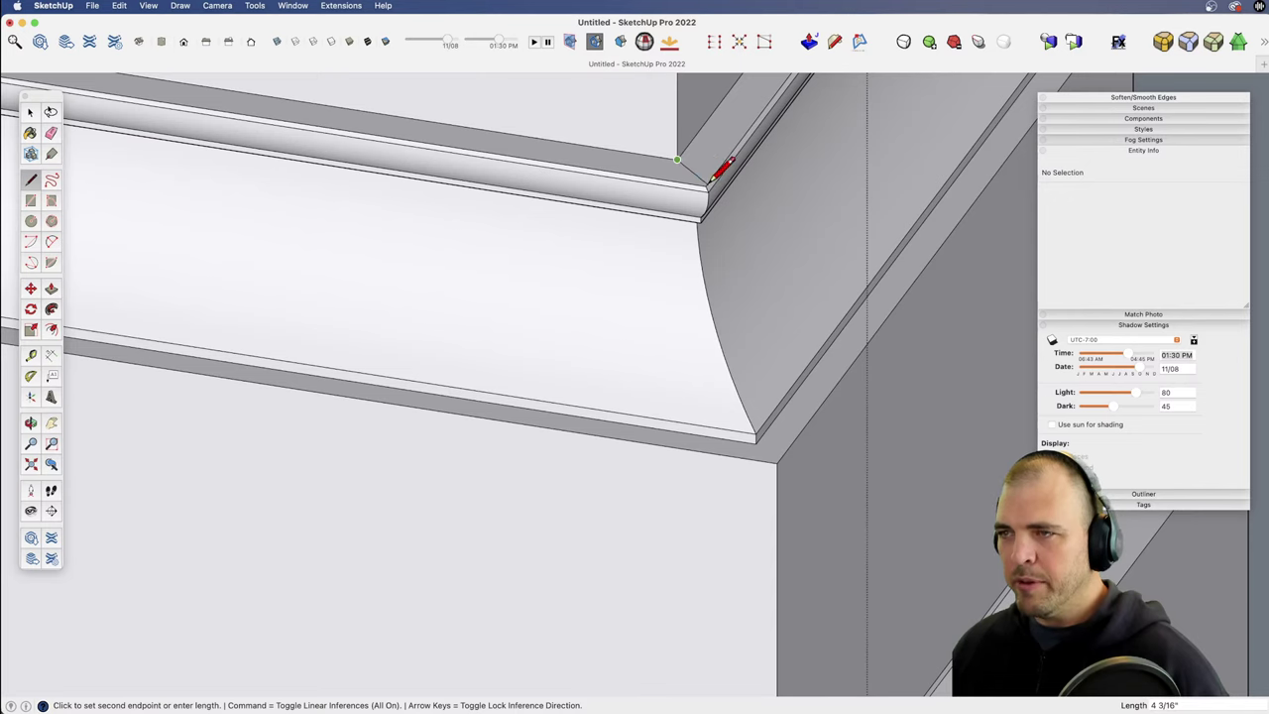
left_click(708, 194)
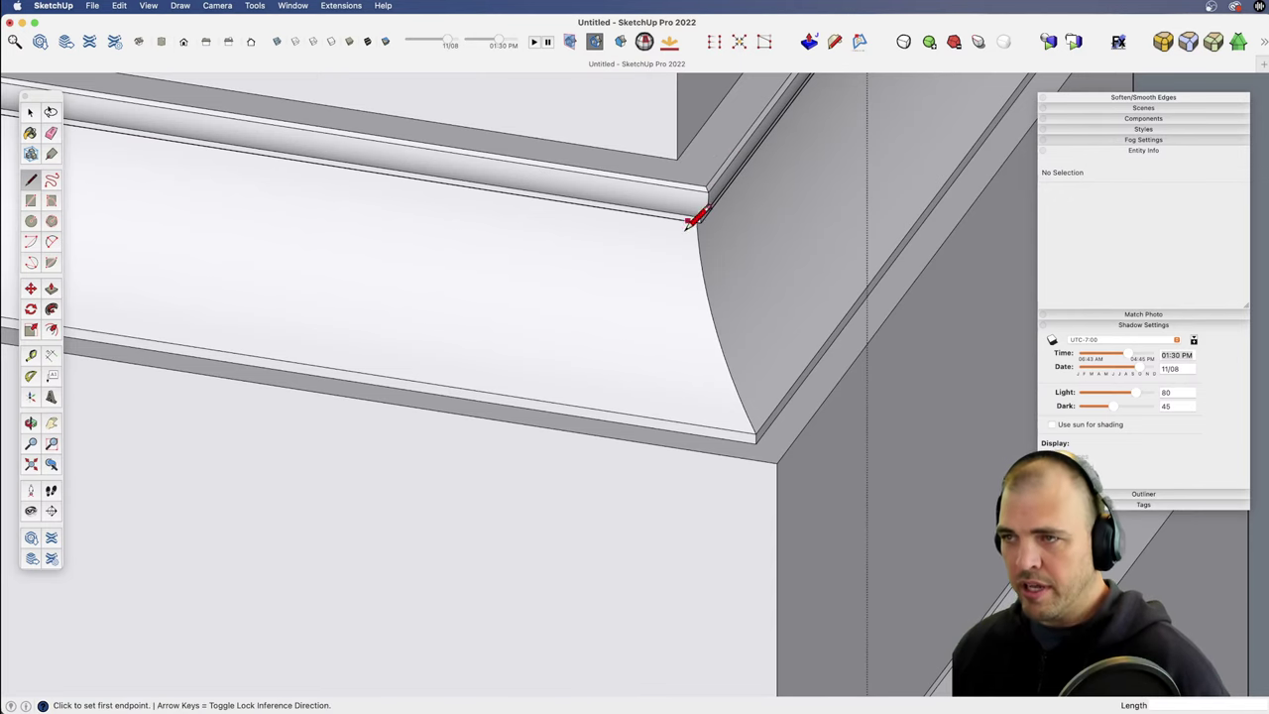
Step: Check the ledge face around the column and redraw the diagonal edge from the column's front-right corner to the rounded molding's corner
middle_click_drag(691, 366, 692, 451)
key("v")
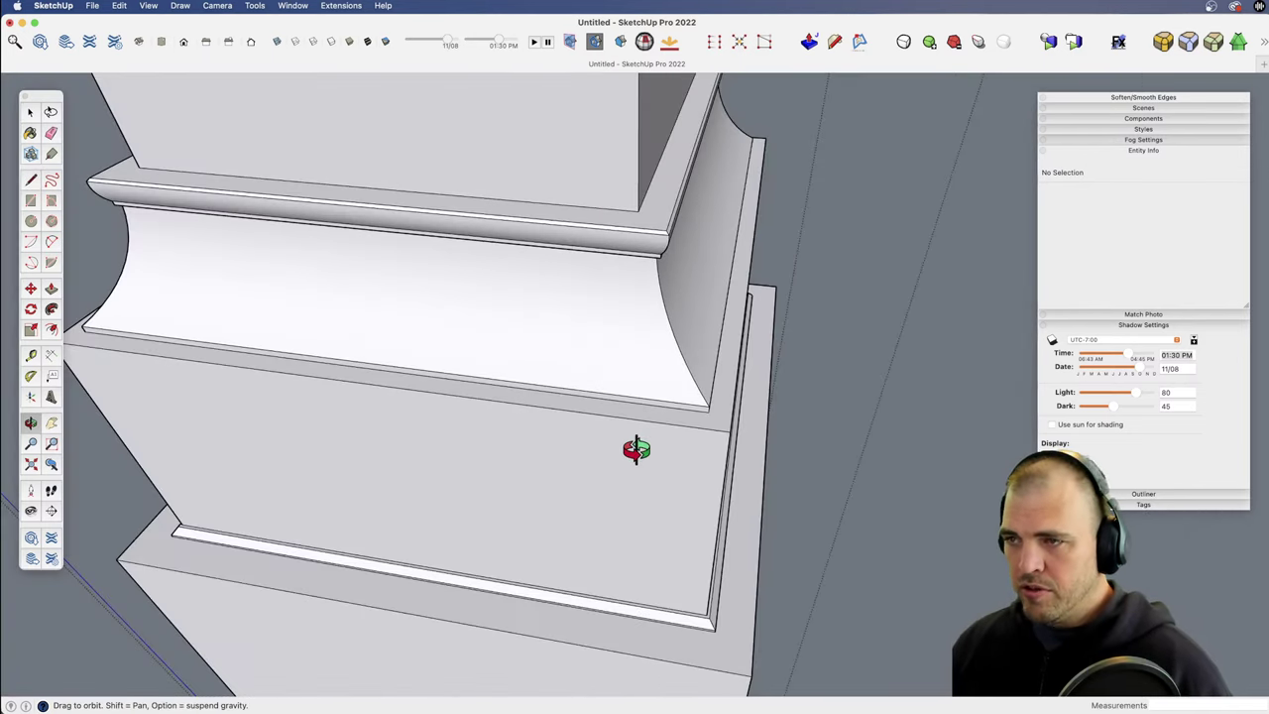
middle_click_drag(605, 305, 541, 446, "shift")
scroll(572, 394, "up", 4)
key("space")
left_click(583, 334)
left_click(581, 339)
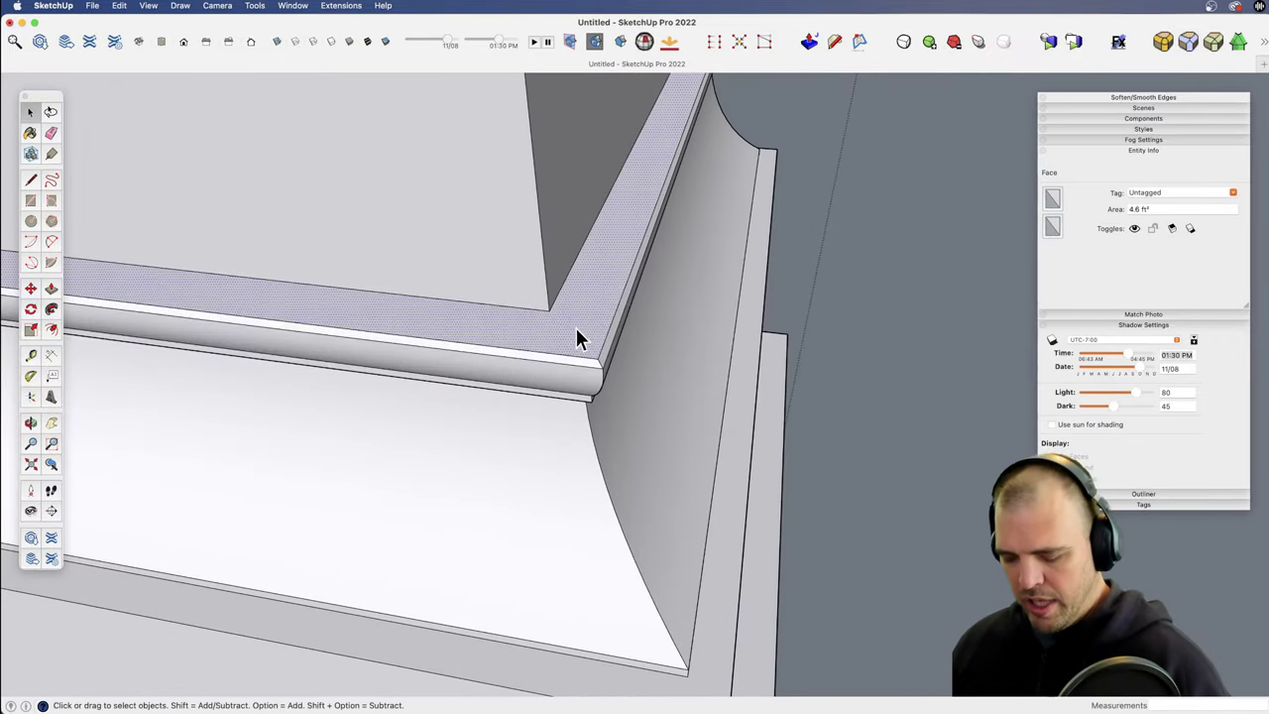
key("l")
left_click(549, 310)
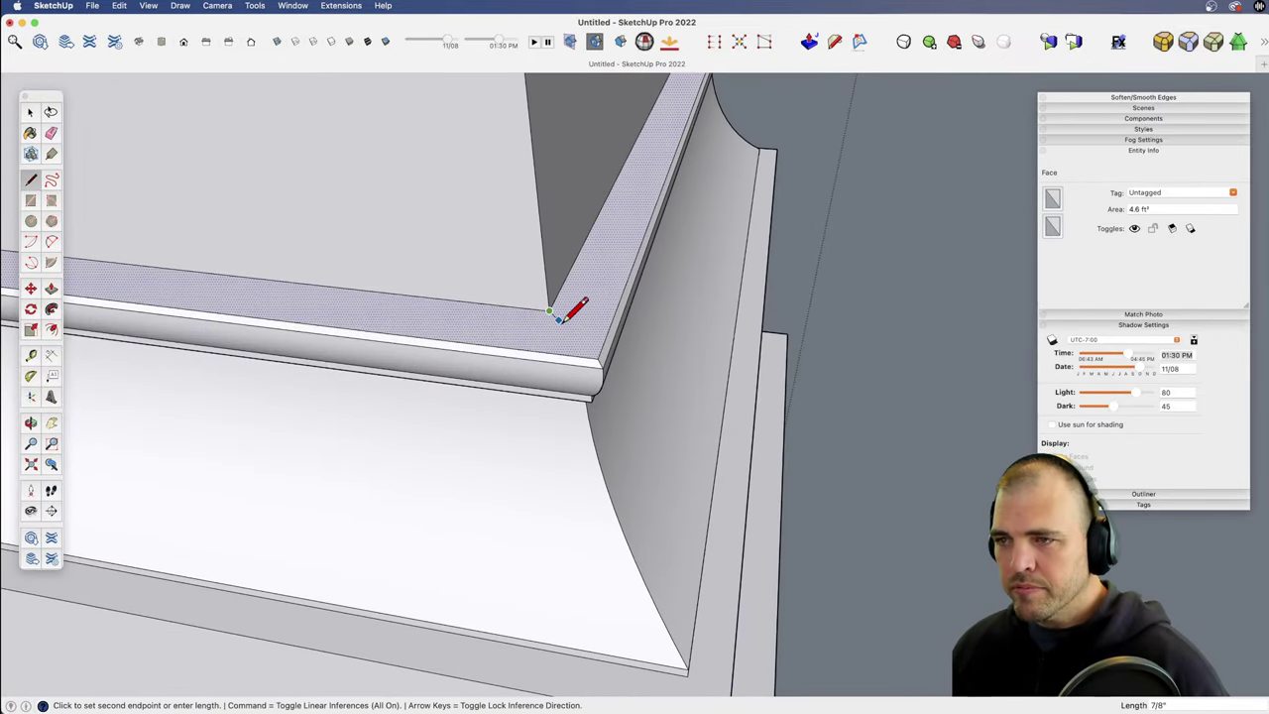
left_click(599, 358)
Step: Draw a diagonal edge across the ledge below the concave molding at the front-right corner
middle_click_drag(661, 478, 589, 387)
left_click(593, 391)
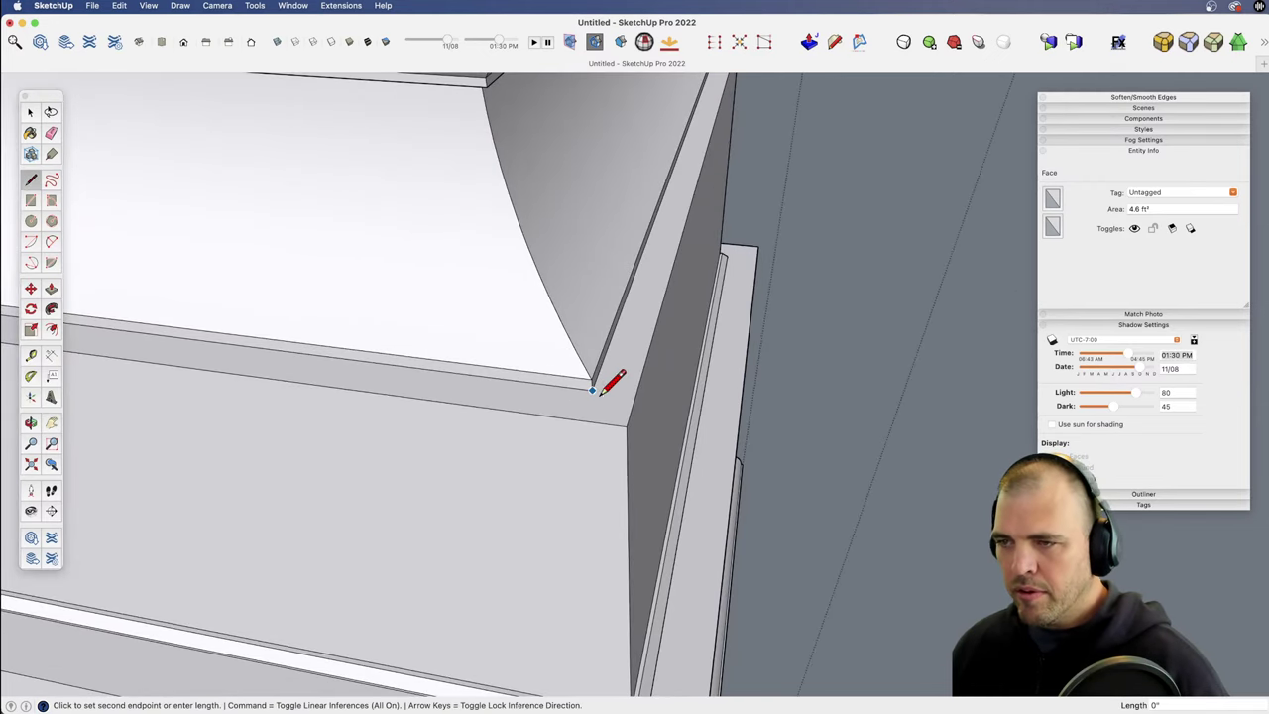
left_click(626, 427)
Step: Draw a diagonal edge across the wide ledge on top of the lowest base block at the front-right corner
scroll(625, 311, "down", 3)
middle_click_drag(644, 555, 593, 335, "shift")
scroll(609, 418, "up", 2)
scroll(610, 417, "up", 3)
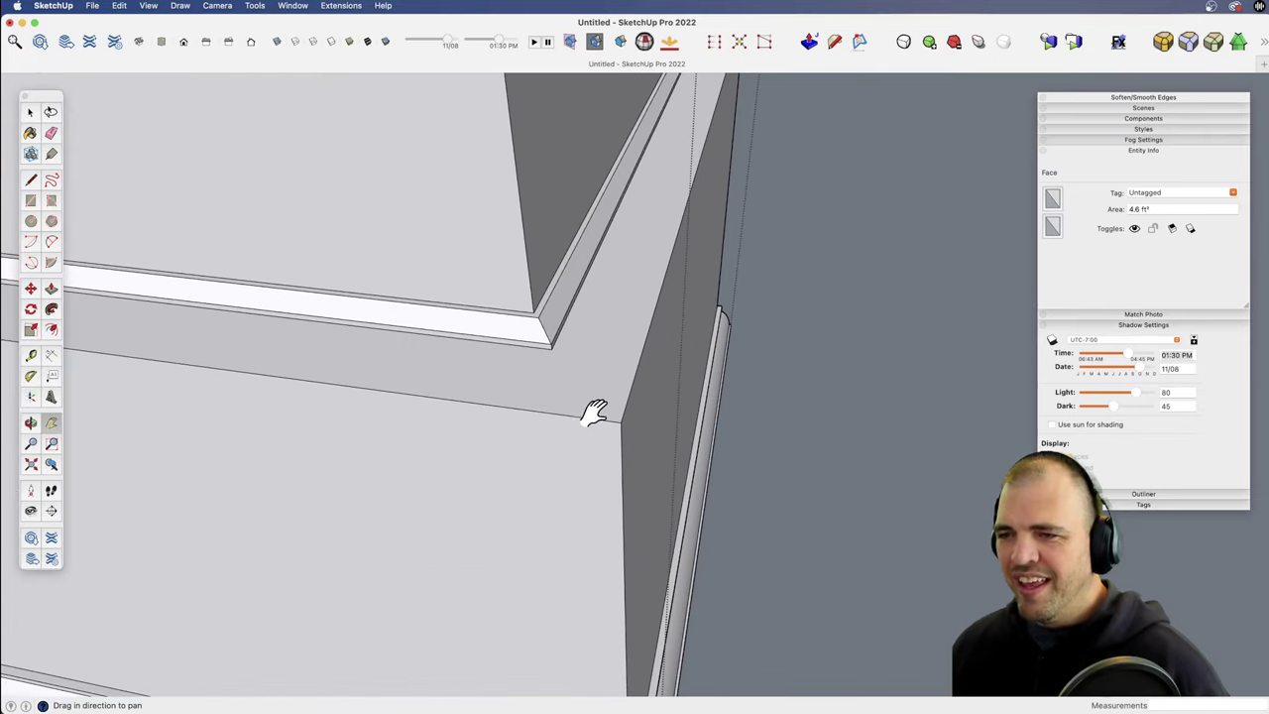
key("l")
left_click(552, 348)
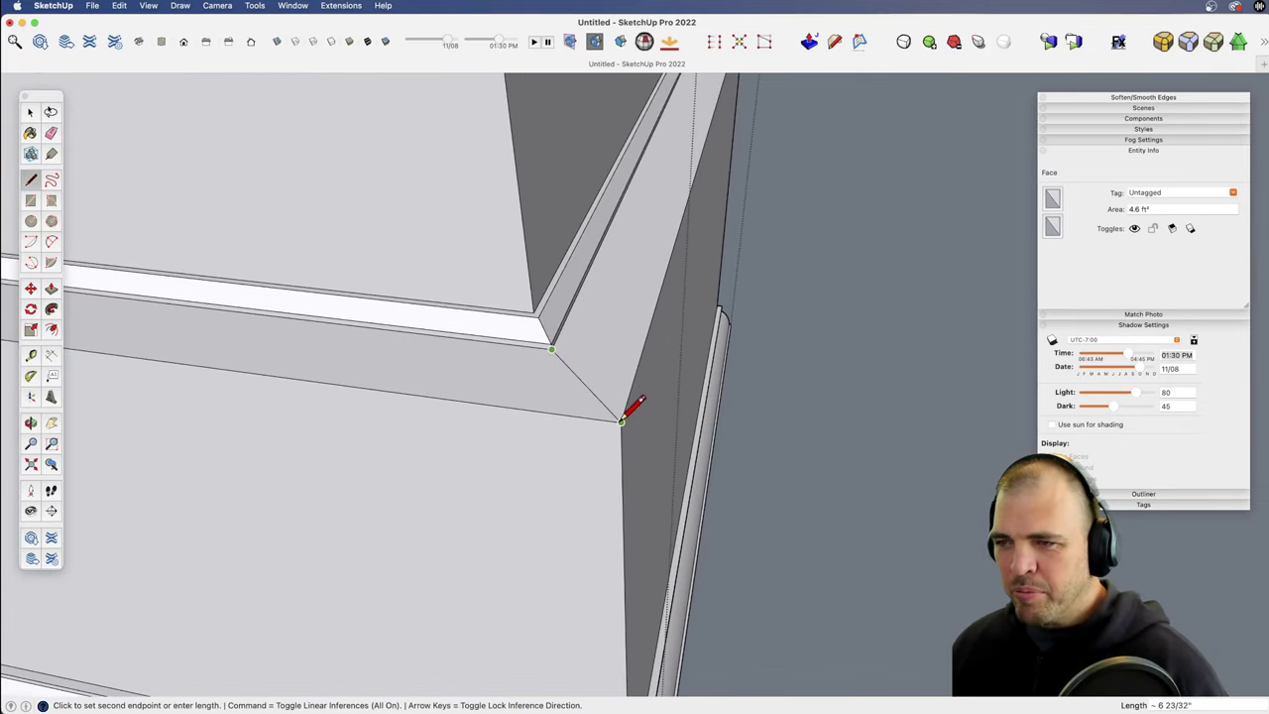
left_click(622, 421)
Step: Draw a diagonal edge across the wide ledge on top of the lowest base block at the front-left corner
key("z")
left_click_drag(616, 252, 605, 493)
left_click_drag(608, 382, 605, 436)
key("h")
left_click_drag(551, 448, 601, 552)
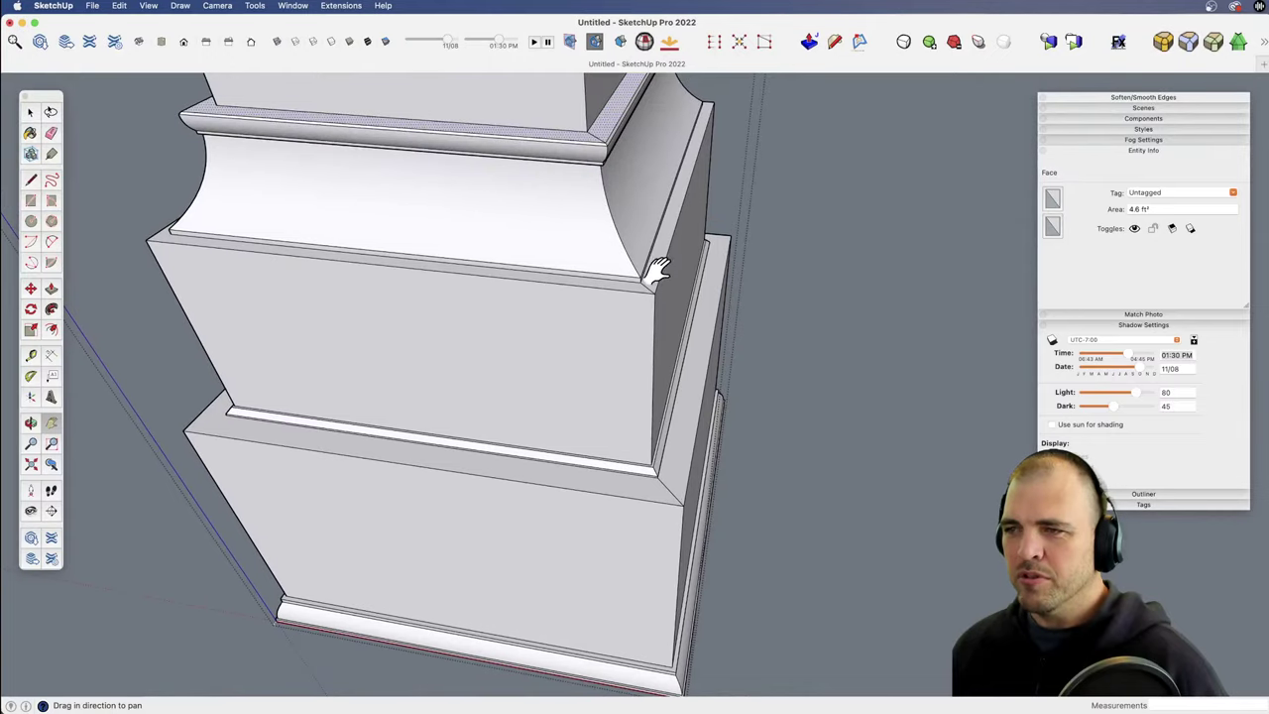
middle_click_drag(511, 332, 483, 404)
scroll(538, 303, "up", 5)
middle_click_drag(539, 304, 511, 404, "shift")
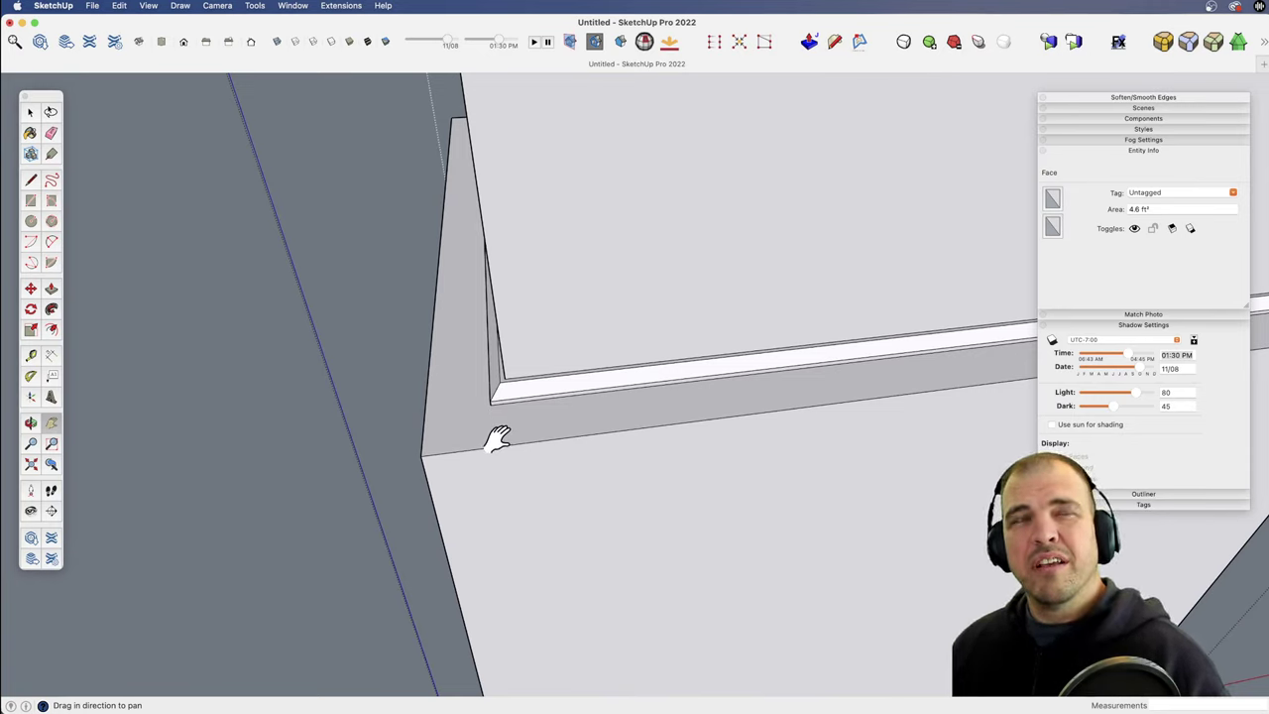
key("l")
left_click(491, 403)
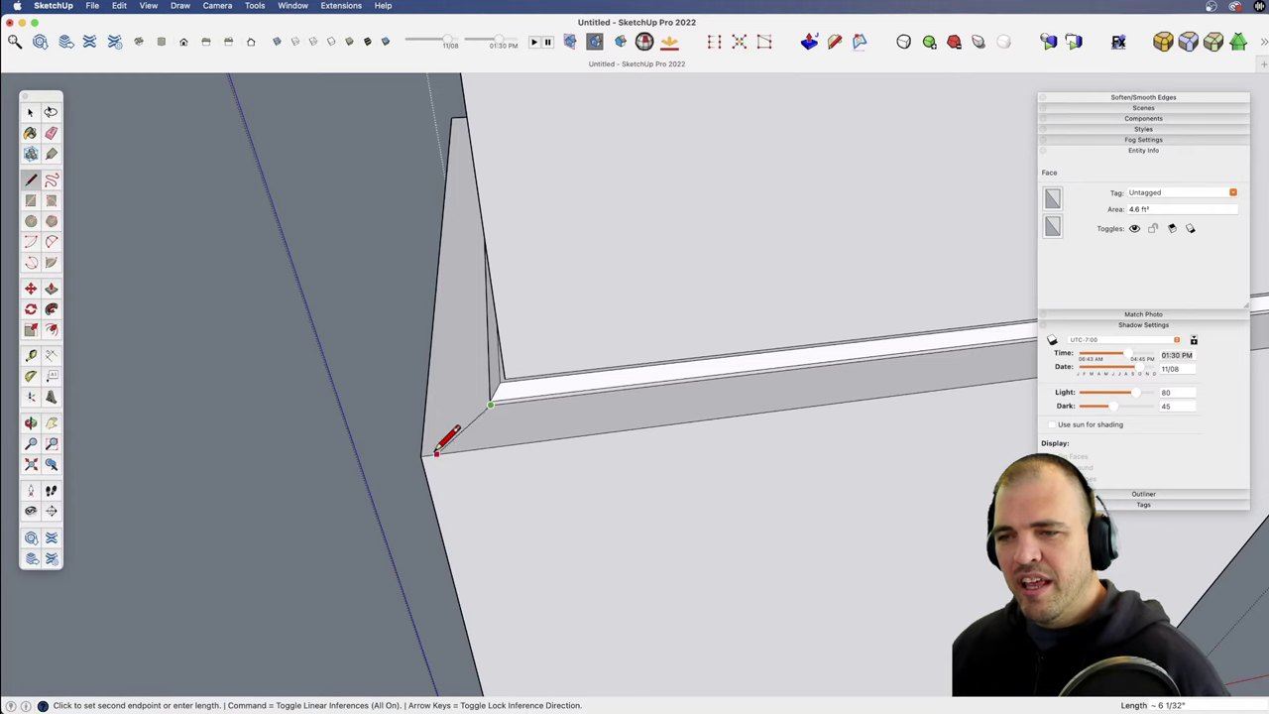
left_click(424, 453)
Step: Draw a short diagonal edge across the upper ledge of the bottom molding at the front-left corner
key("z")
left_click_drag(526, 363, 585, 514)
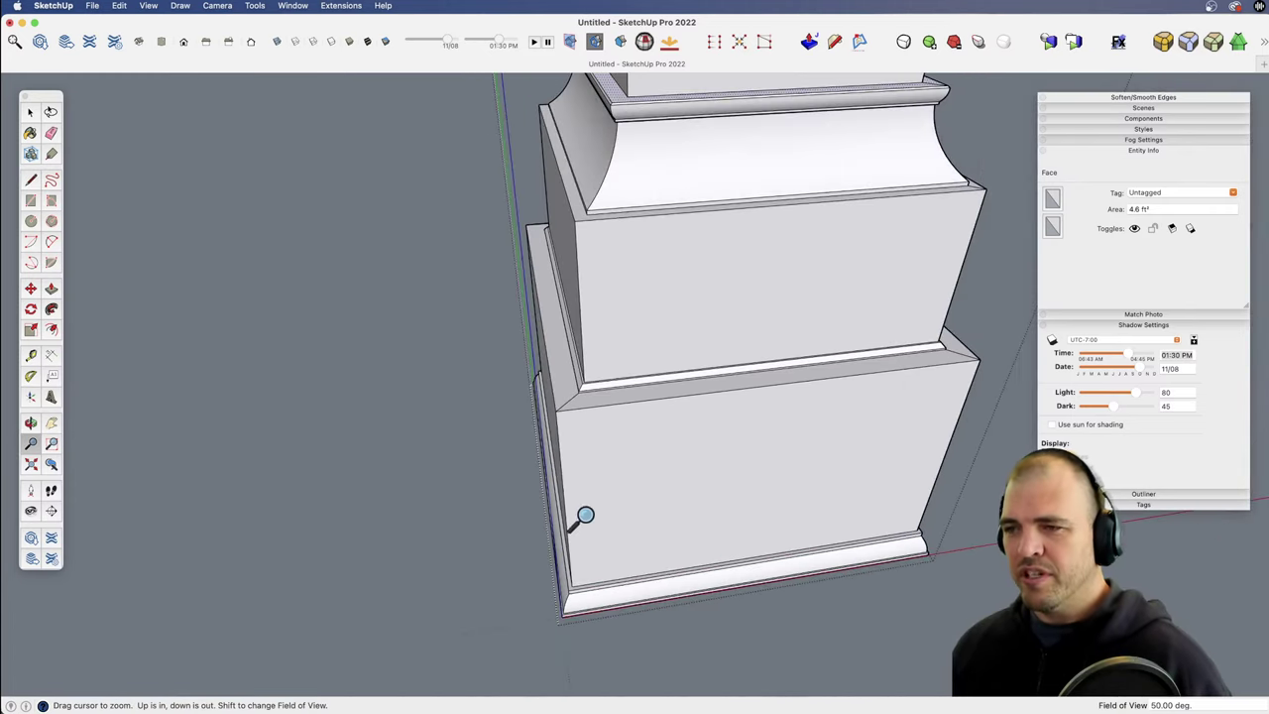
key("h")
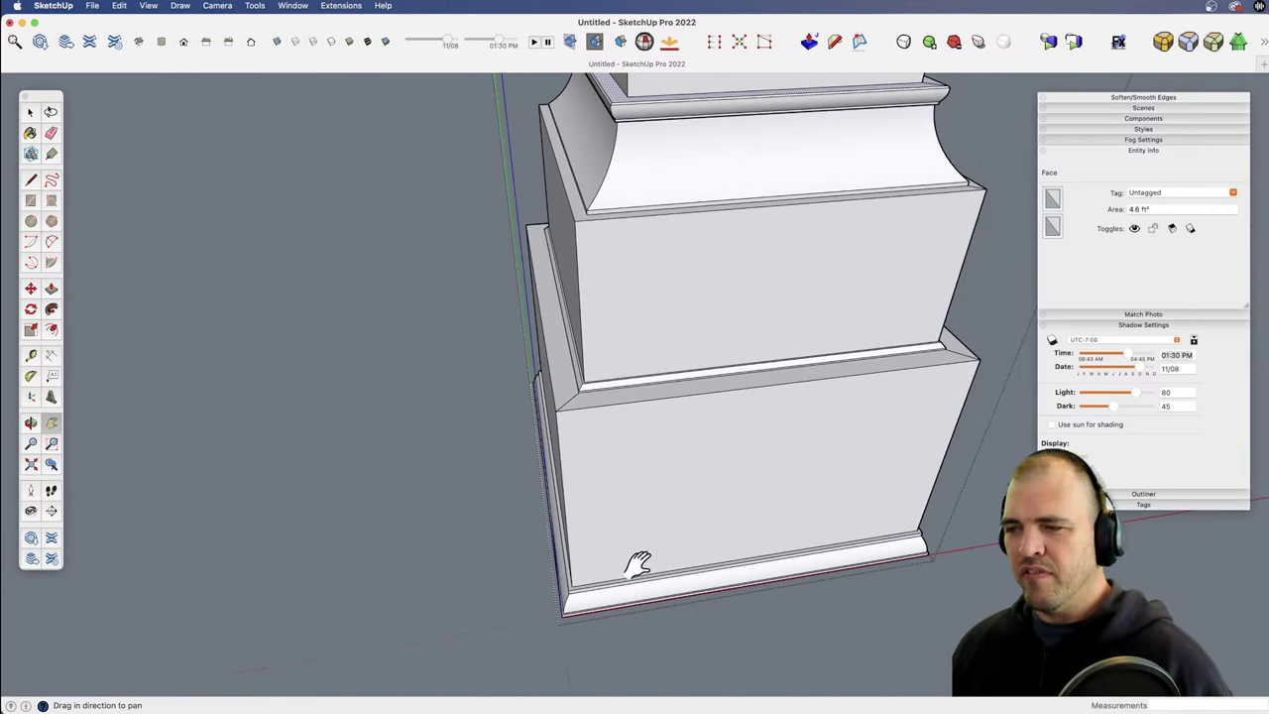
left_click_drag(641, 561, 667, 351)
key("z")
left_click_drag(643, 516, 637, 181)
key("h")
left_click_drag(594, 291, 661, 481)
key("z")
scroll(661, 482, "up", 2)
key("space")
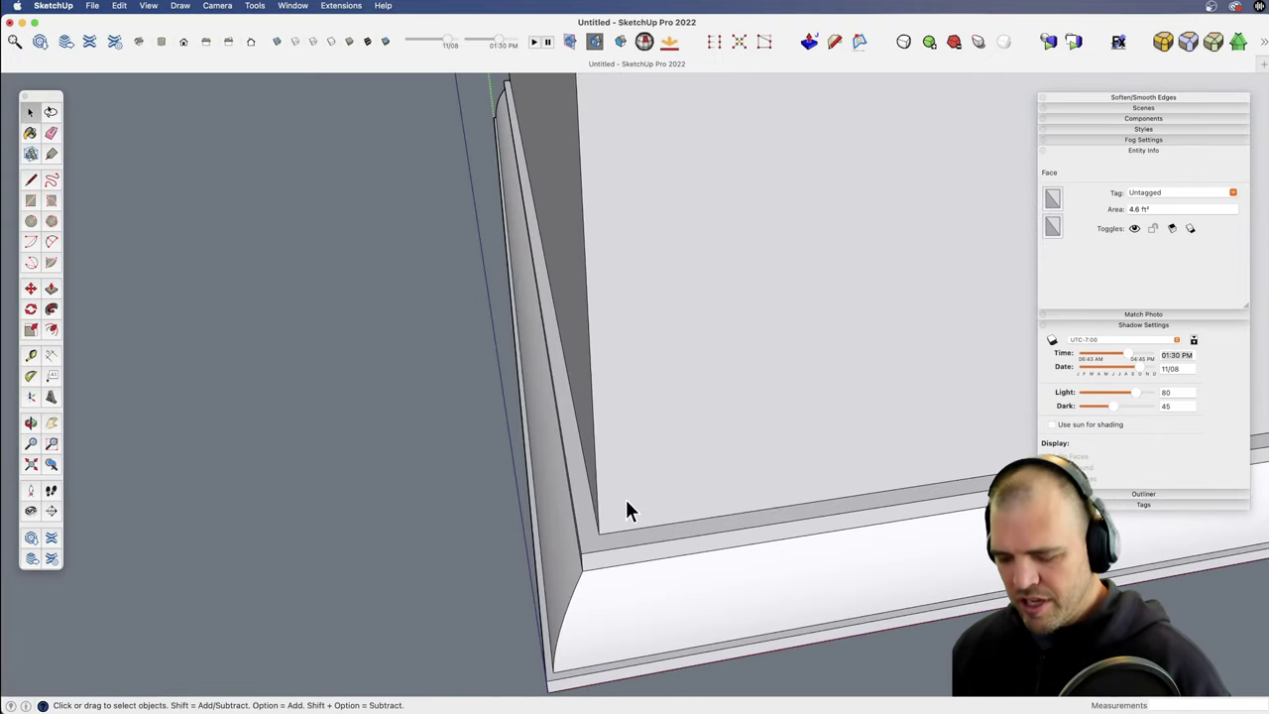
key("l")
left_click(599, 533)
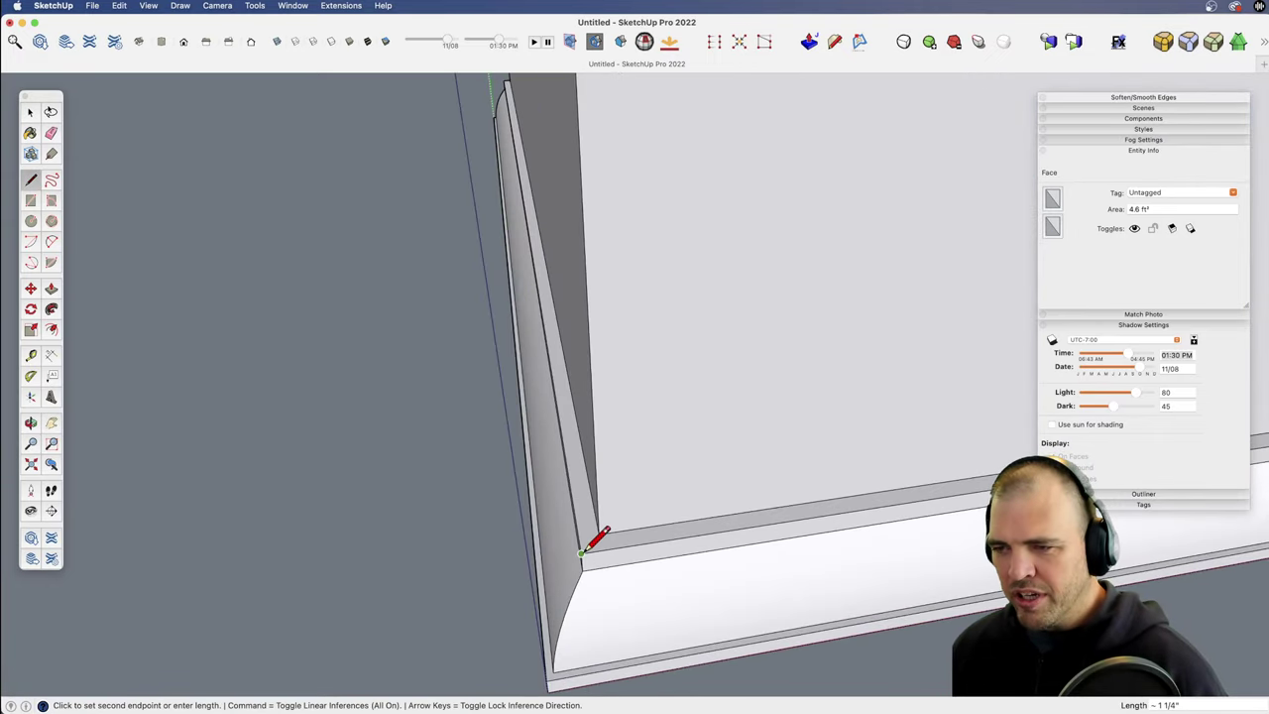
mouse_move(599, 541)
middle_mouse_down("shift")
mouse_move(703, 447)
mouse_move(588, 552)
middle_mouse_up("shift")
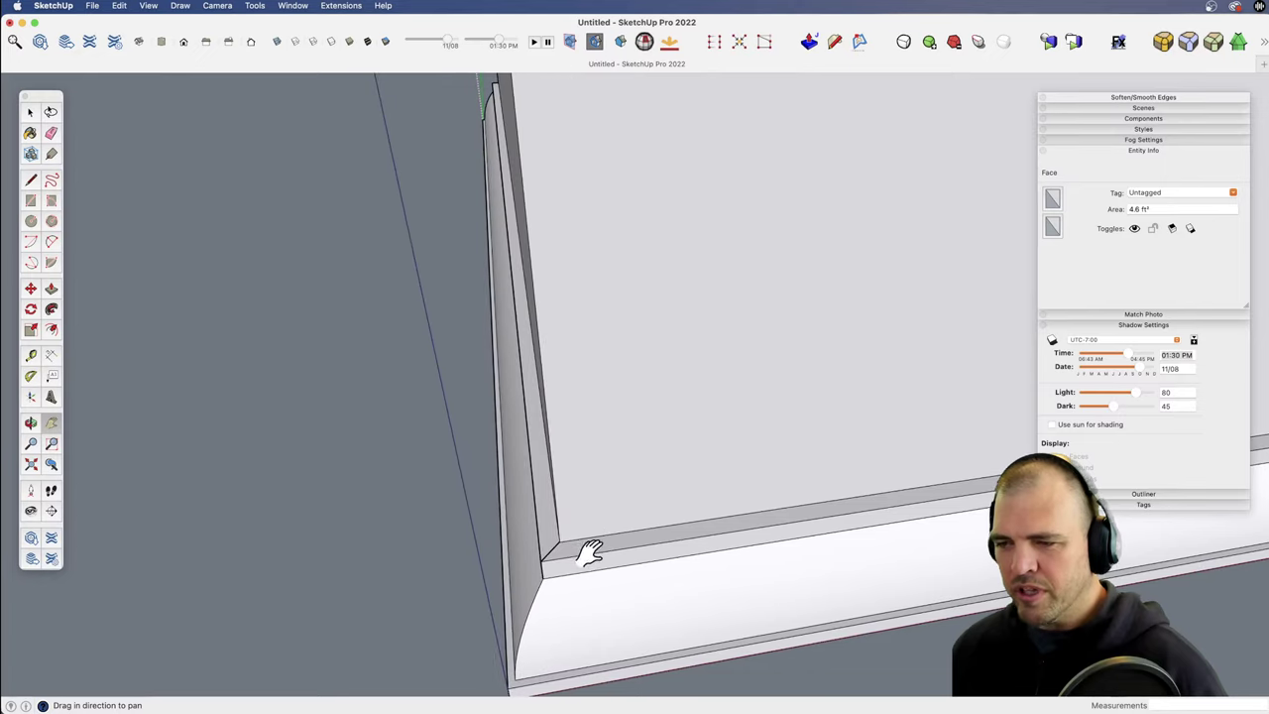
Step: Erase the short diagonal on the bottom molding's upper ledge and redraw it from the molding corner to the block corner
key("e")
key("l")
left_click(540, 561)
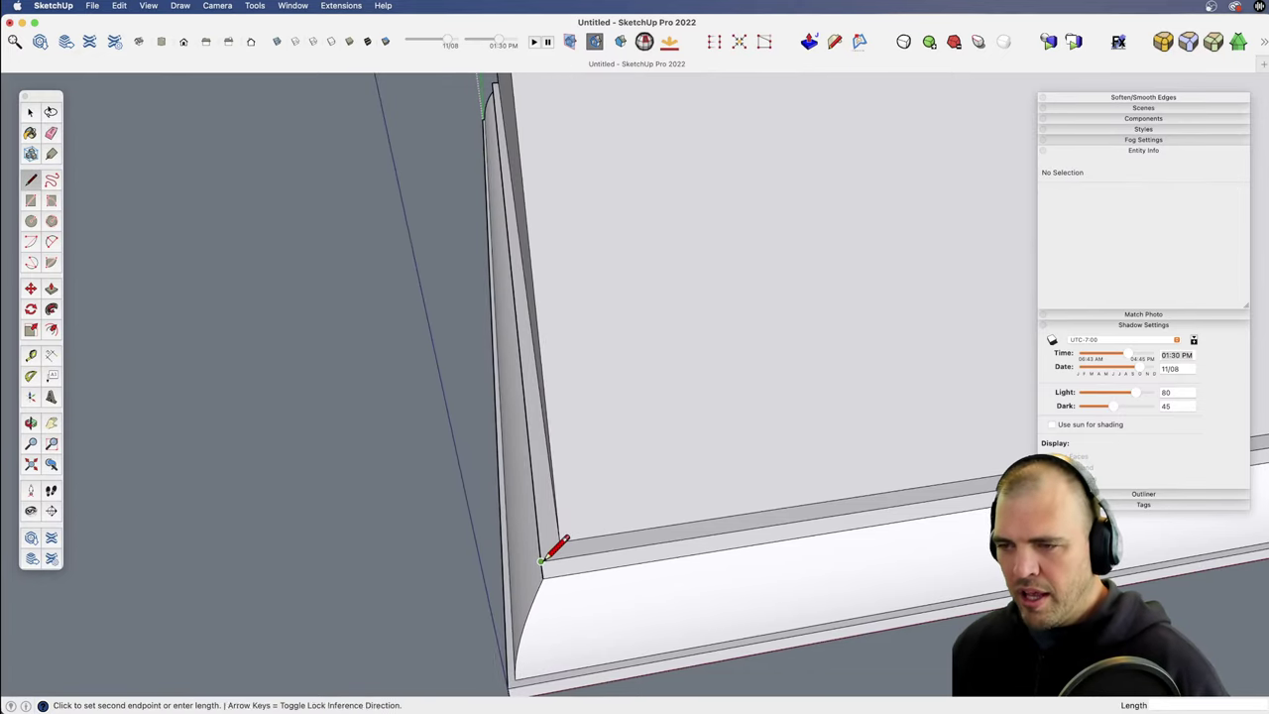
left_click(560, 541)
Step: Draw a short diagonal edge across the lower ledge at the foot of the bottom molding's curve at the front-left corner
scroll(614, 533, "down", 3)
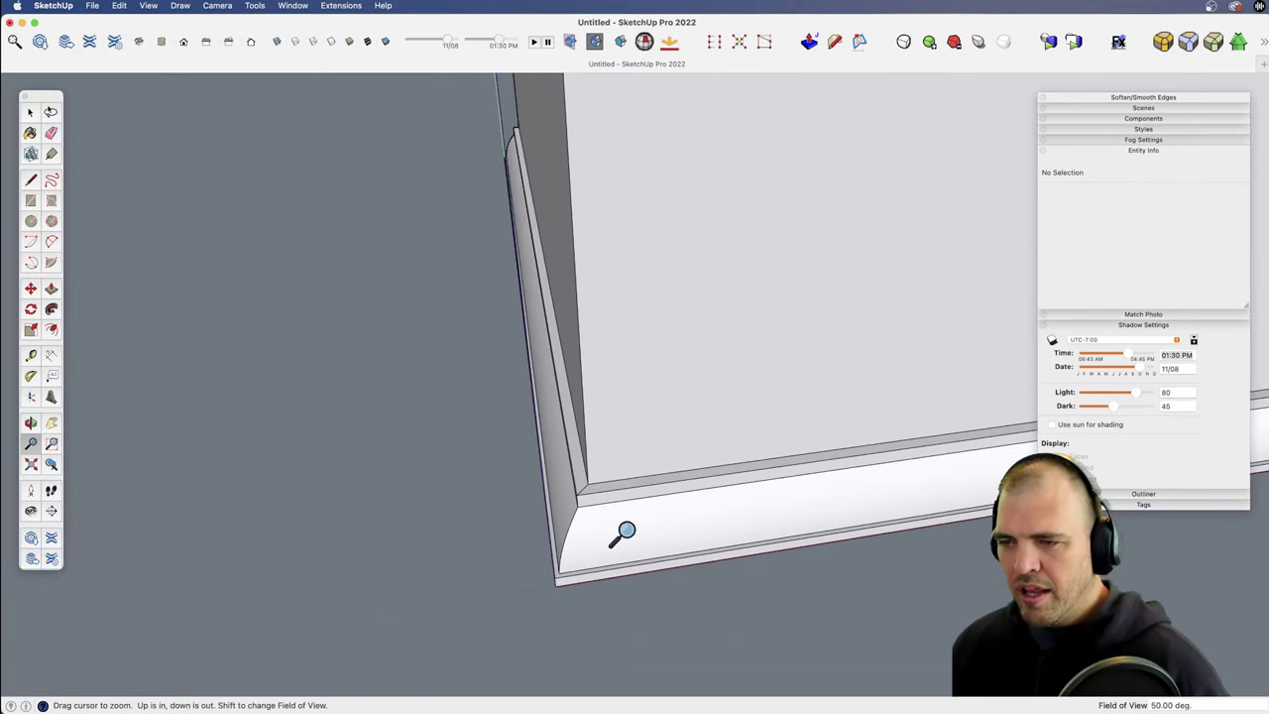
middle_click_drag(614, 534, 691, 390, "shift")
scroll(665, 226, "up", 2)
key("l")
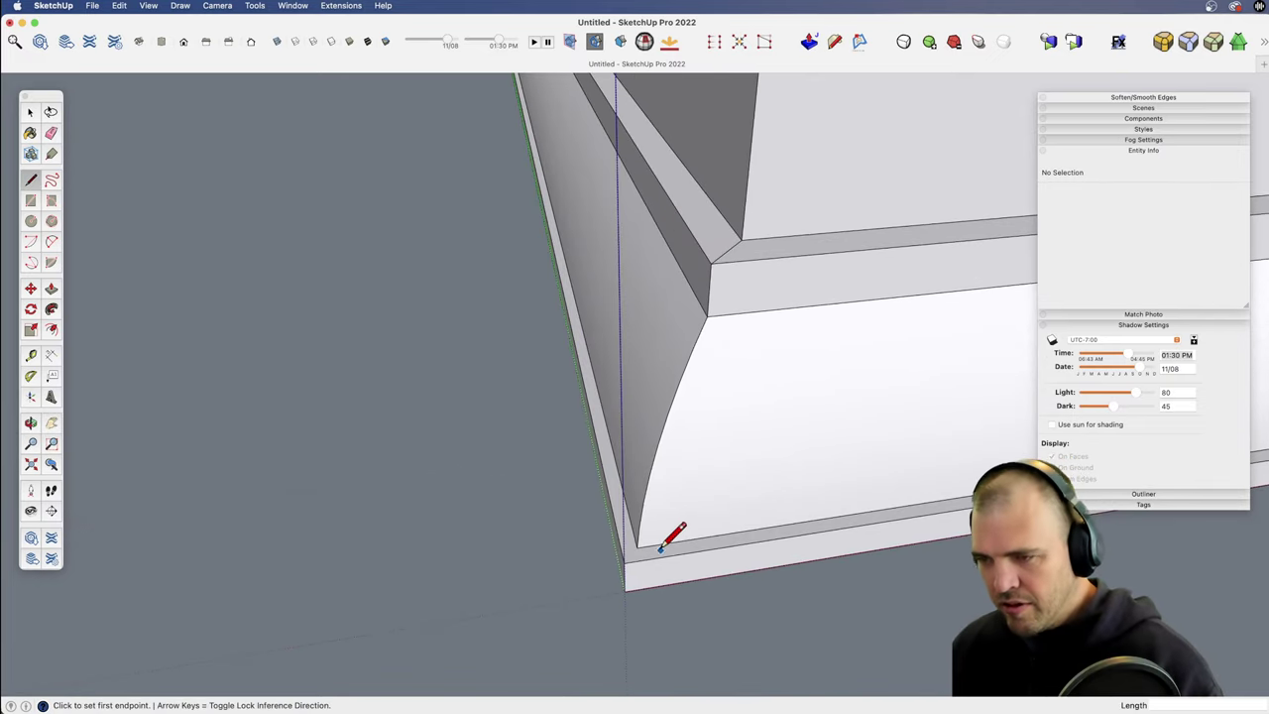
left_click(637, 544)
key("Escape")
Step: Draw diagonal edges across both the upper and lower ledges of the bottom molding at the front-right corner
key("z")
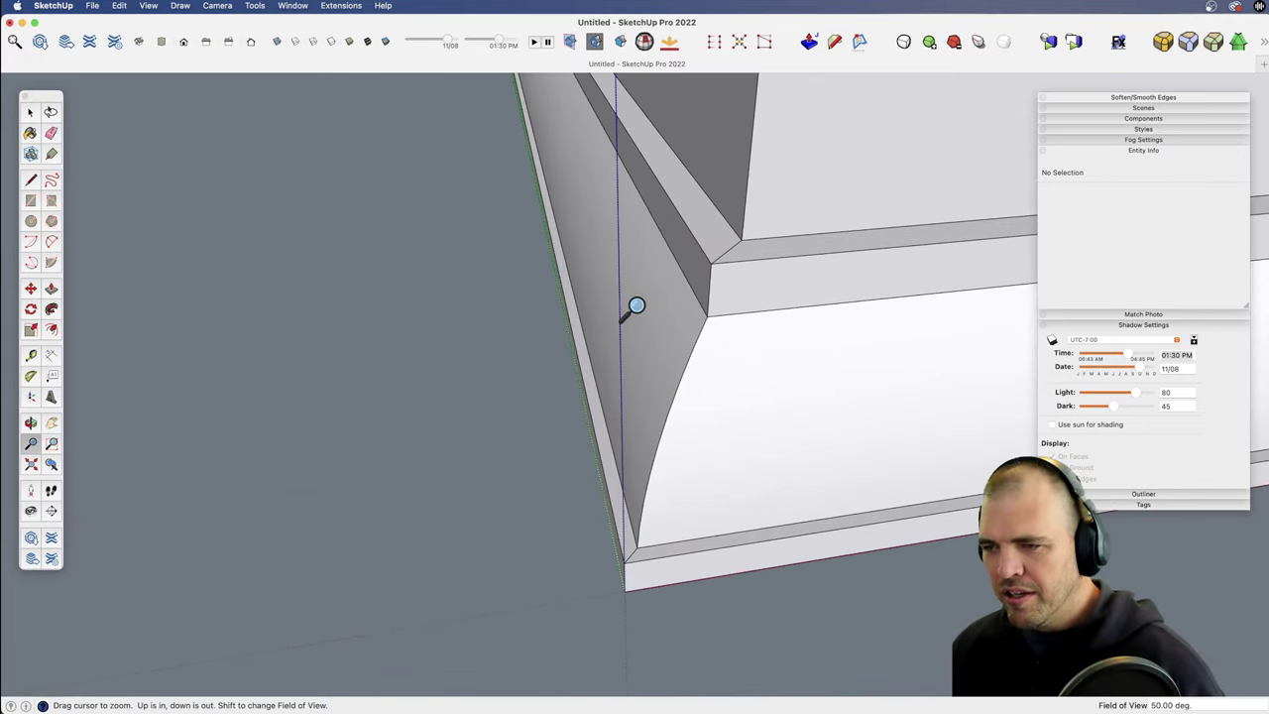
left_click_drag(634, 307, 642, 553)
key("h")
left_click_drag(740, 499, 496, 700)
mouse_move(854, 559)
left_mouse_down()
mouse_move(504, 526)
mouse_move(625, 298)
mouse_move(589, 487)
left_mouse_up()
key("z")
middle_click_drag(589, 487, 558, 377)
key("l")
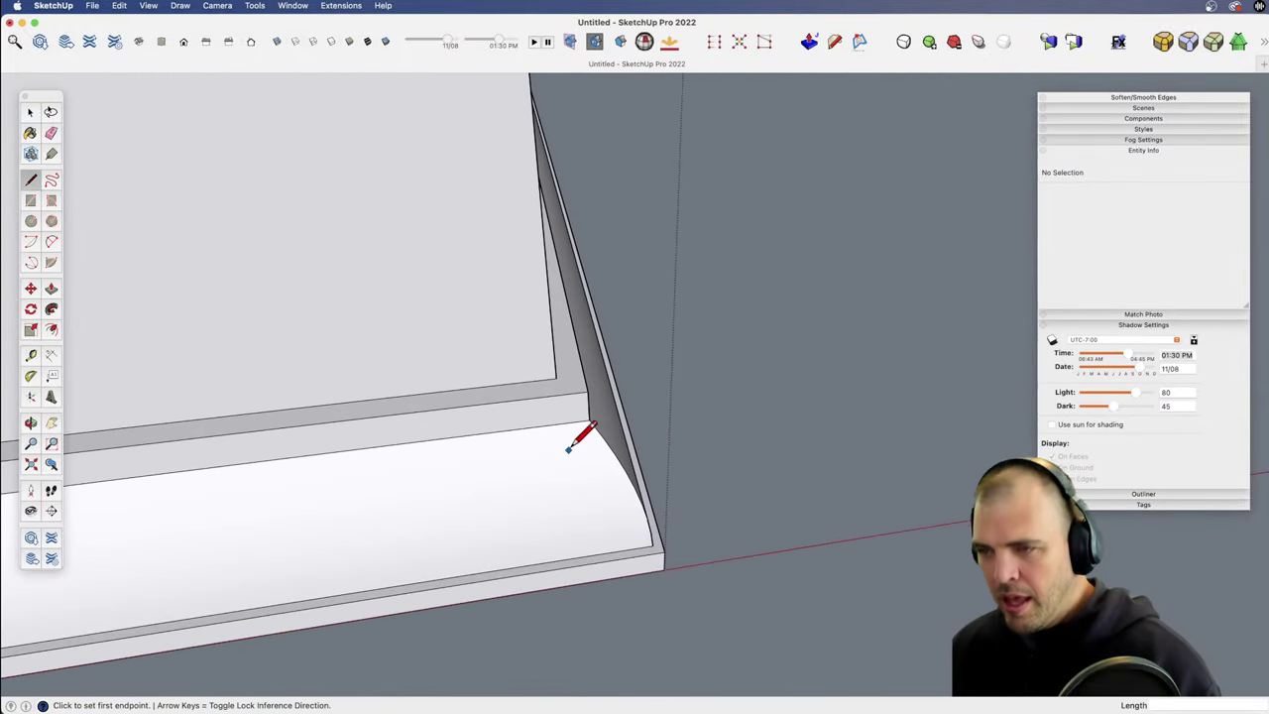
left_click(557, 375)
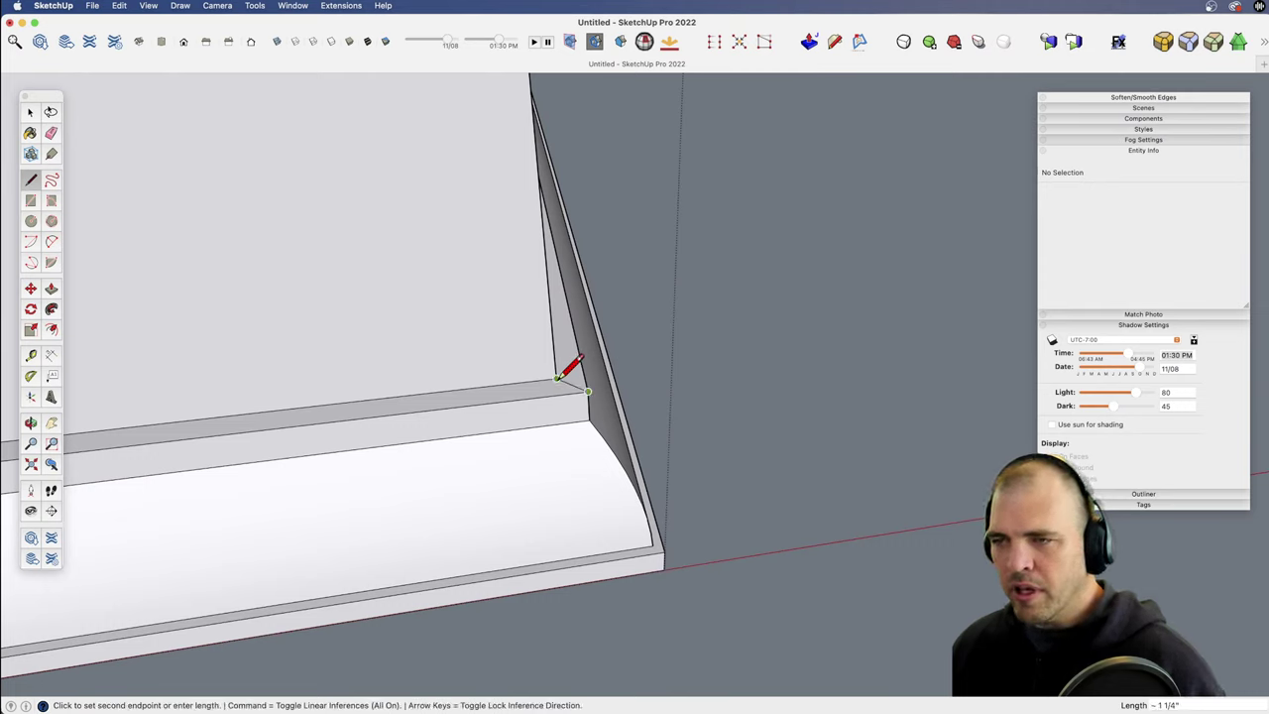
left_click(557, 377)
left_click(652, 544)
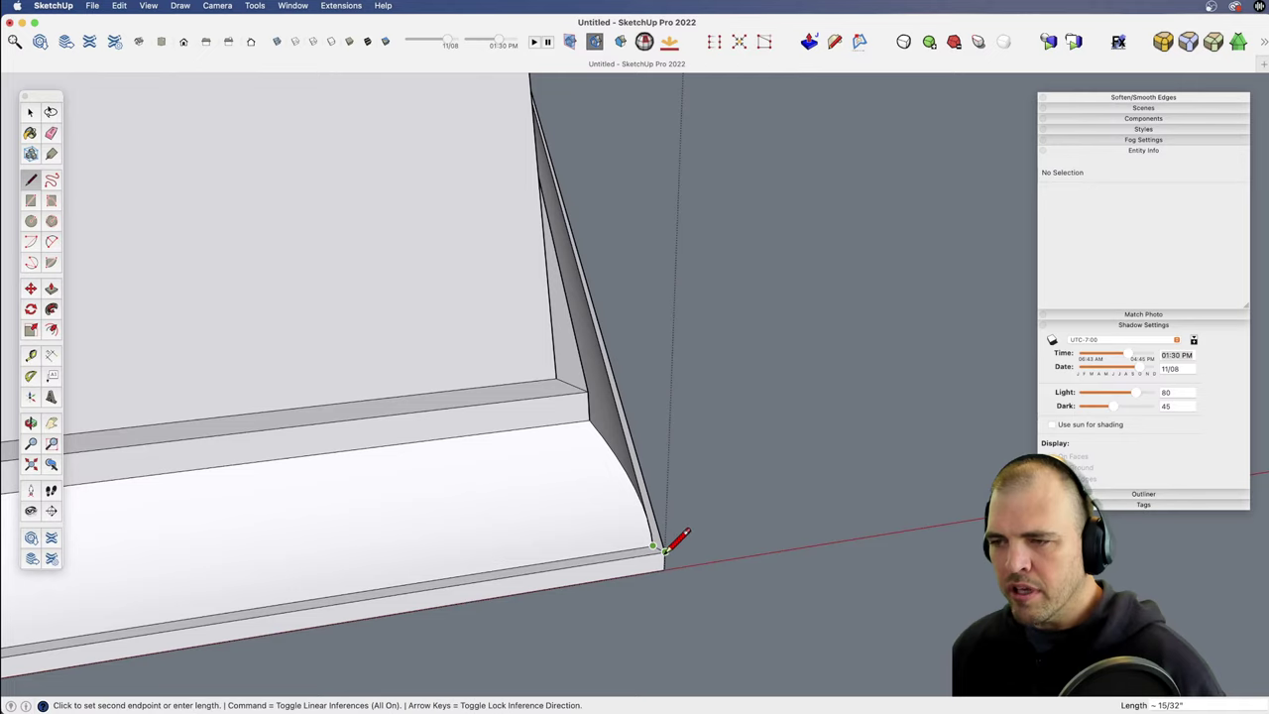
left_click(664, 553)
Step: Draw a short diagonal edge across the narrow ledge above the sloped trim of the middle base block at the front-right corner
key("z")
left_click_drag(565, 342, 529, 429)
key("h")
left_click_drag(511, 176, 495, 592)
key("z")
key("h")
left_click_drag(549, 308, 536, 550)
left_click_drag(521, 358, 506, 462)
middle_click_drag(507, 461, 545, 395, "shift")
scroll(544, 395, "up", 2)
left_click_drag(544, 394, 525, 340)
key("l")
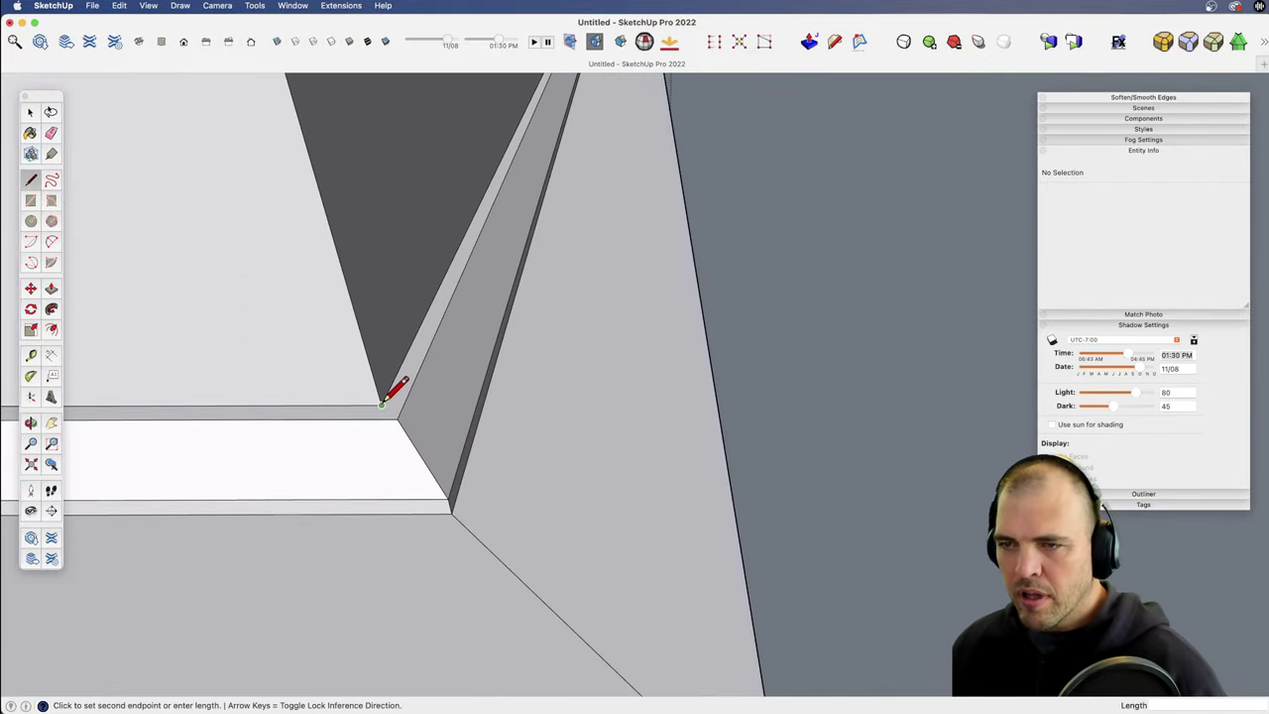
key("z")
left_click_drag(397, 418, 498, 674)
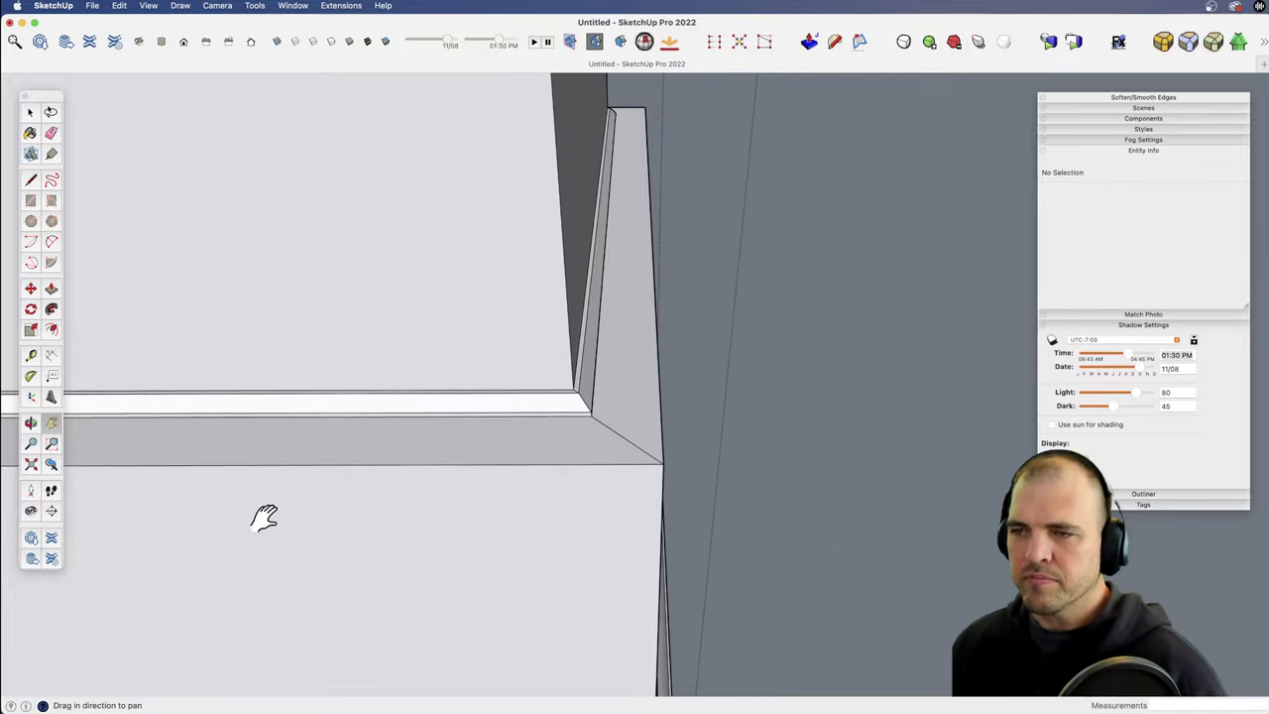
Step: Try to draw a short diagonal edge across the narrow ledge above the middle block's sloped trim at the front-left corner
middle_click_drag(264, 519, 842, 524, "shift")
middle_click_drag(264, 456, 791, 493, "shift")
scroll(606, 452, "up", 5)
middle_click_drag(580, 430, 680, 362, "shift")
middle_click_drag(643, 436, 637, 530)
scroll(638, 531, "up", 1)
scroll(614, 386, "up", 2)
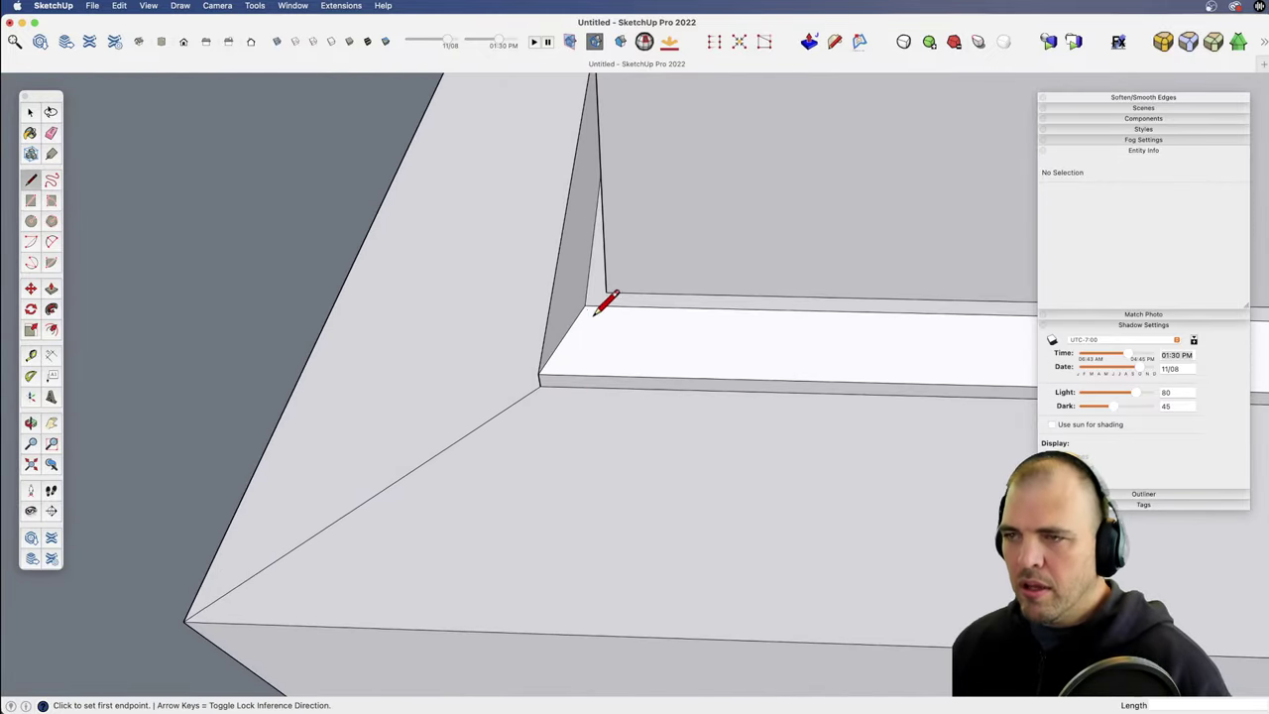
left_click(585, 305)
left_click(607, 291)
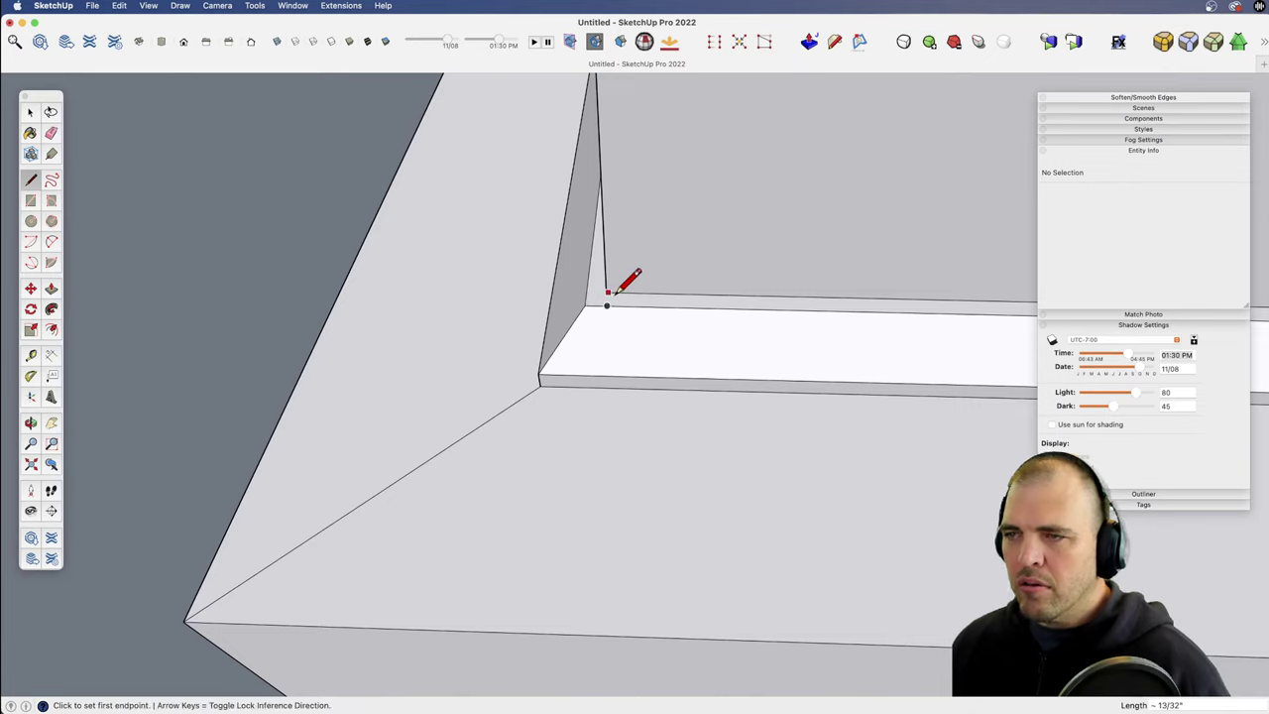
Step: Redraw the front-left diagonal on the sloped trim's narrow ledge, connecting the block corner with the trim's upper corner
key("space")
key("l")
left_click(608, 291)
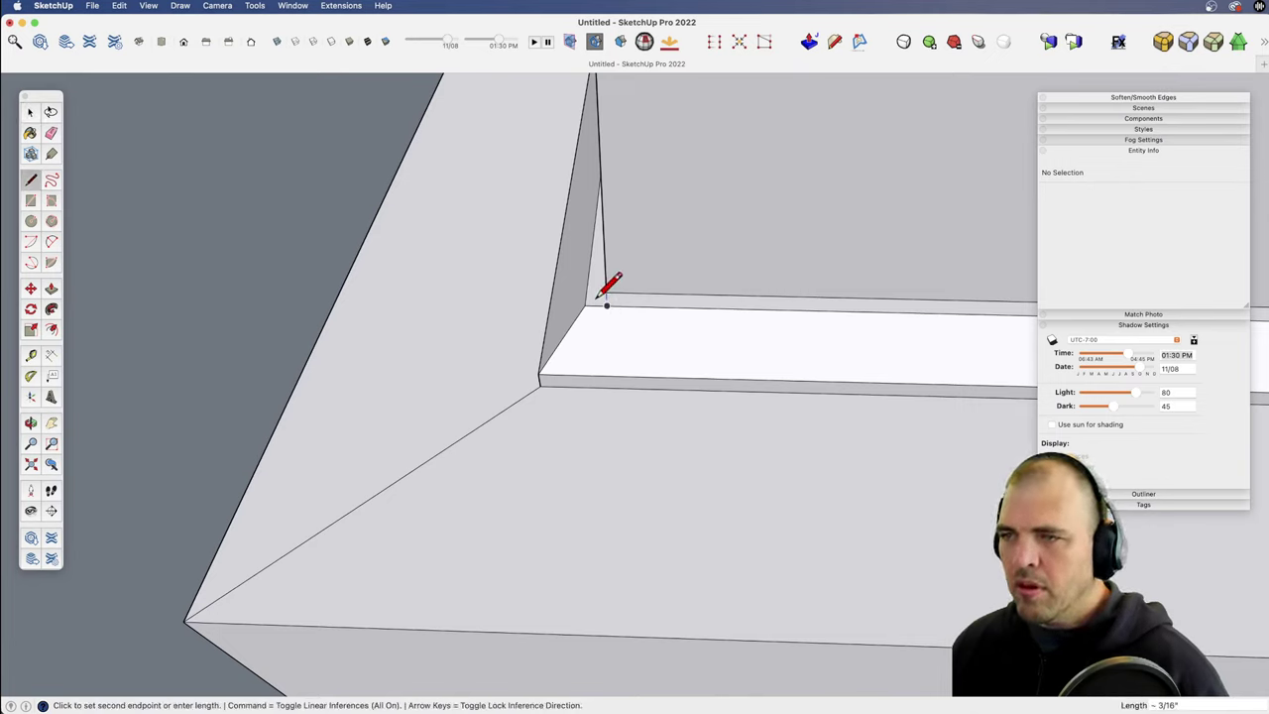
key("space")
key("l")
left_click(608, 291)
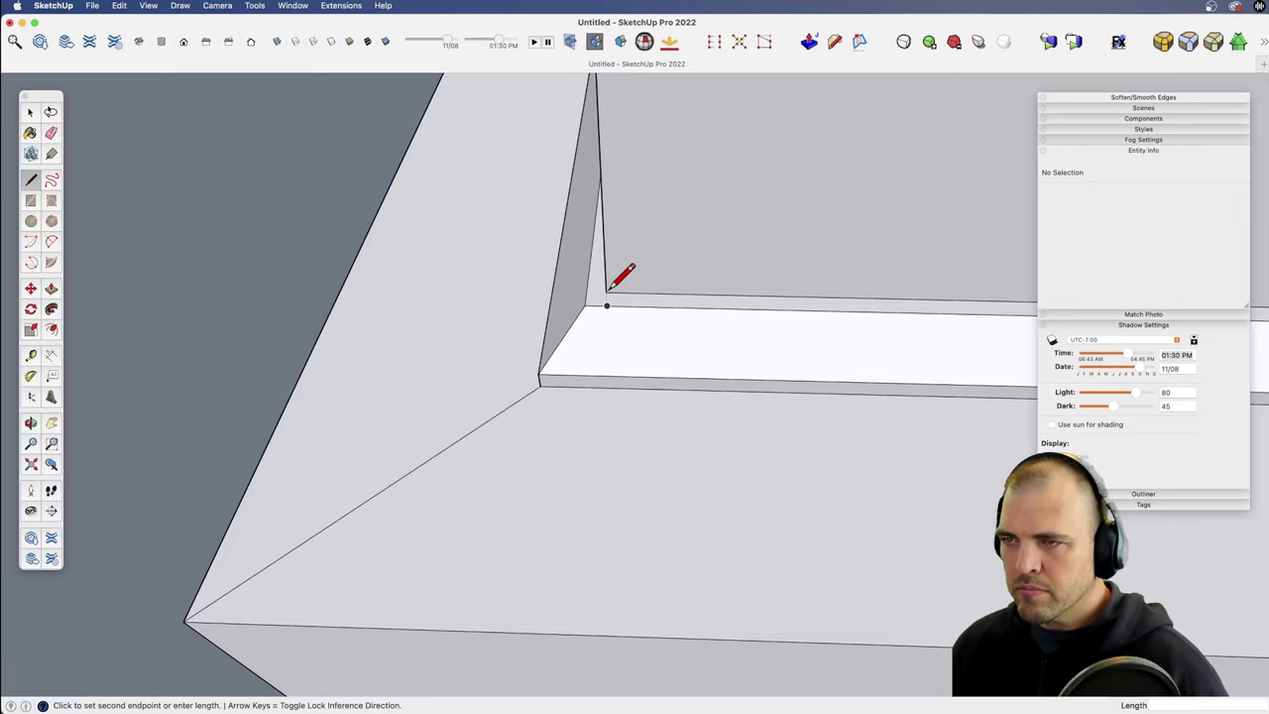
left_click(586, 304)
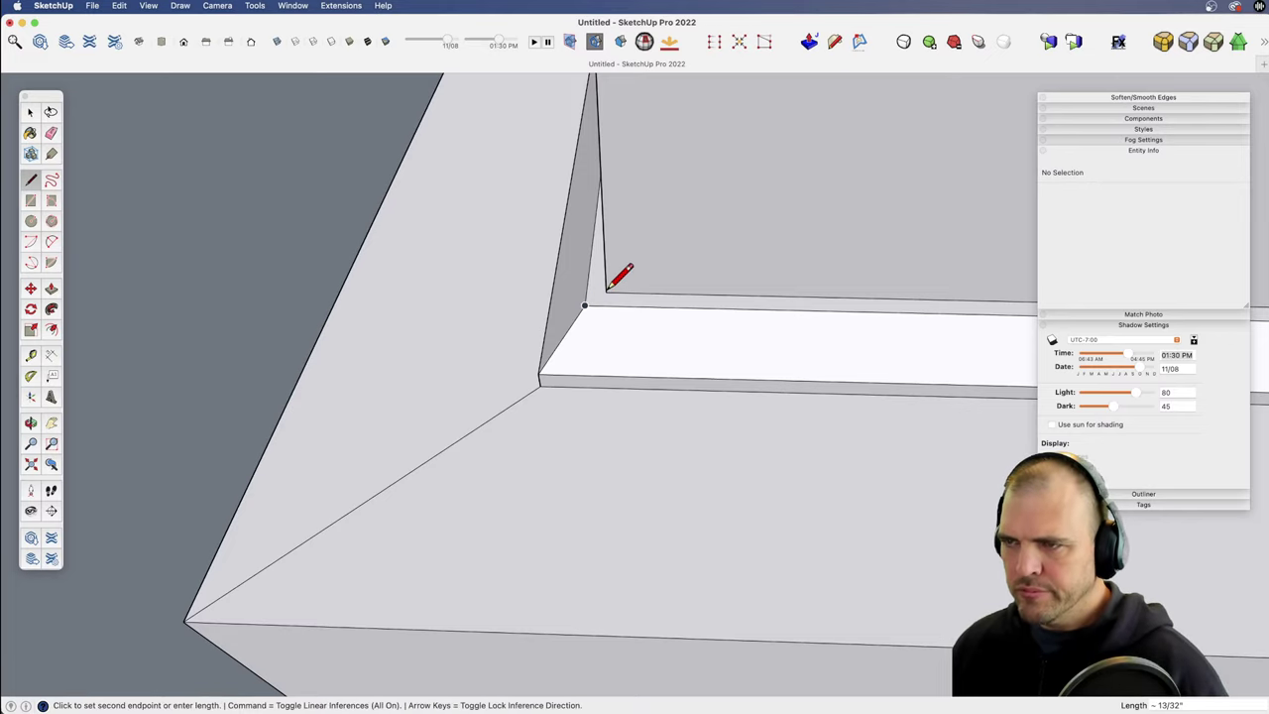
Step: Draw diagonal edges across the ledge below the sloped trim and the ledge above the rounded molding at the front-left corner
key("z")
left_click_drag(627, 287, 663, 580)
middle_click_drag(682, 412, 698, 545, "shift")
left_click_drag(697, 544, 724, 327)
middle_click_drag(723, 326, 767, 430, "shift")
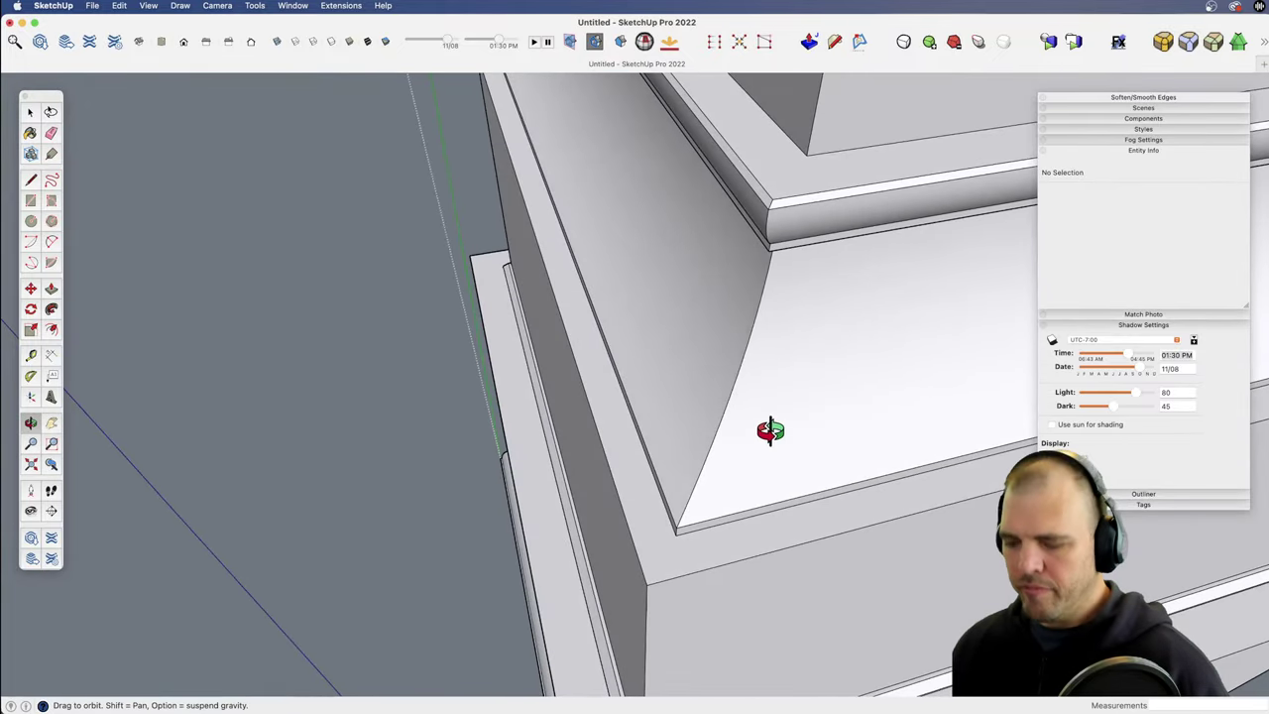
key("l")
left_click(646, 585)
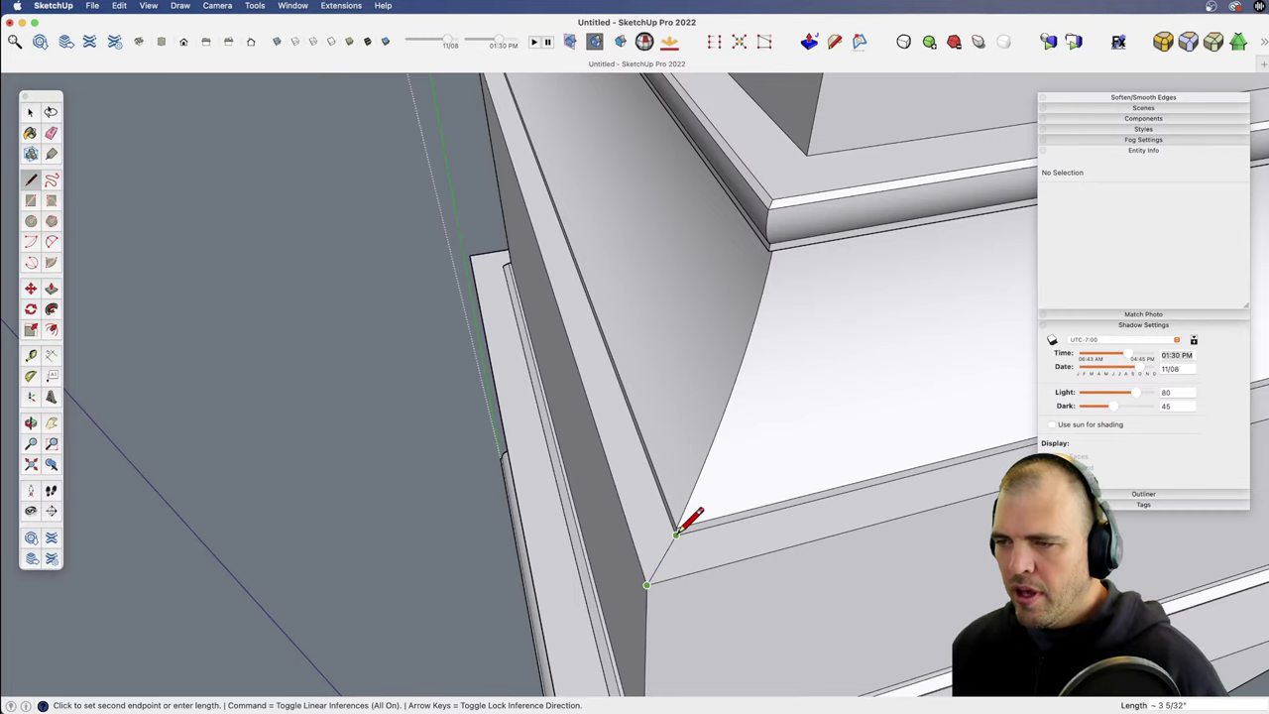
left_click(675, 532)
left_click(770, 202)
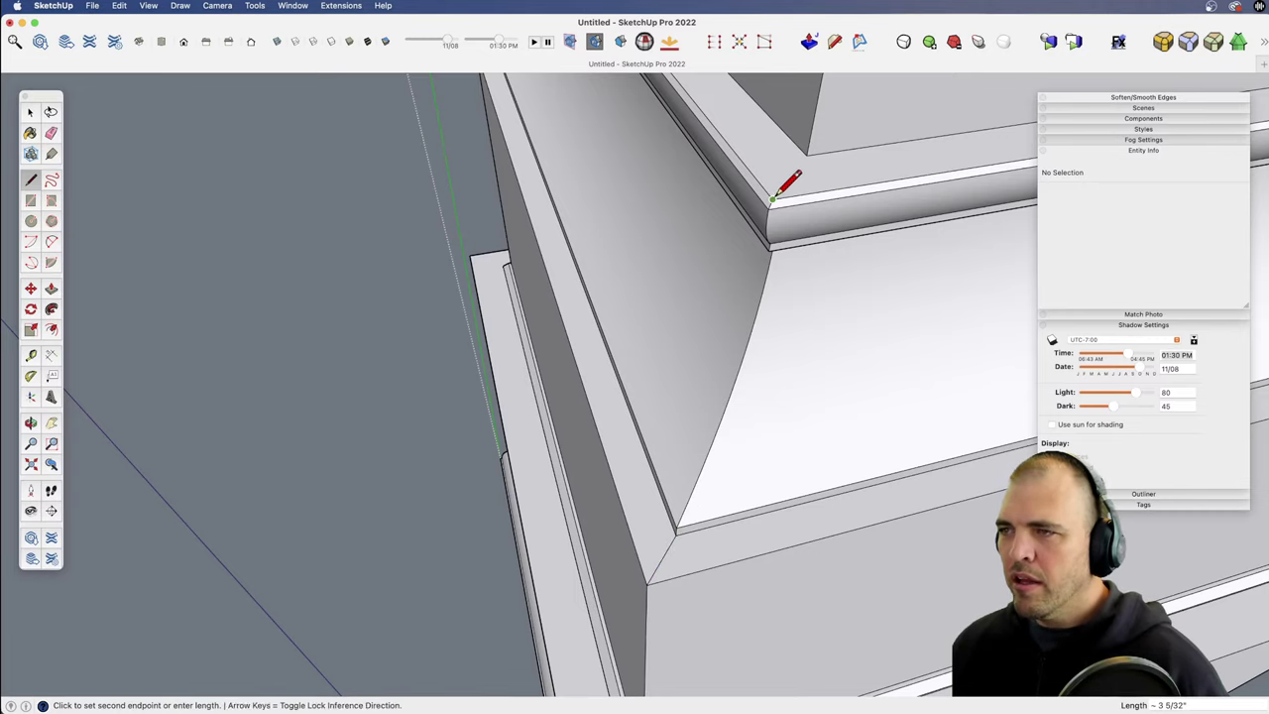
left_click(808, 154)
Step: Display the Split Tools palette and place it in the open space beside the model
mouse_move(782, 326)
middle_mouse_down()
mouse_move(754, 396)
mouse_move(700, 125)
mouse_move(764, 187)
mouse_move(764, 165)
mouse_move(769, 211)
middle_mouse_up()
key("space")
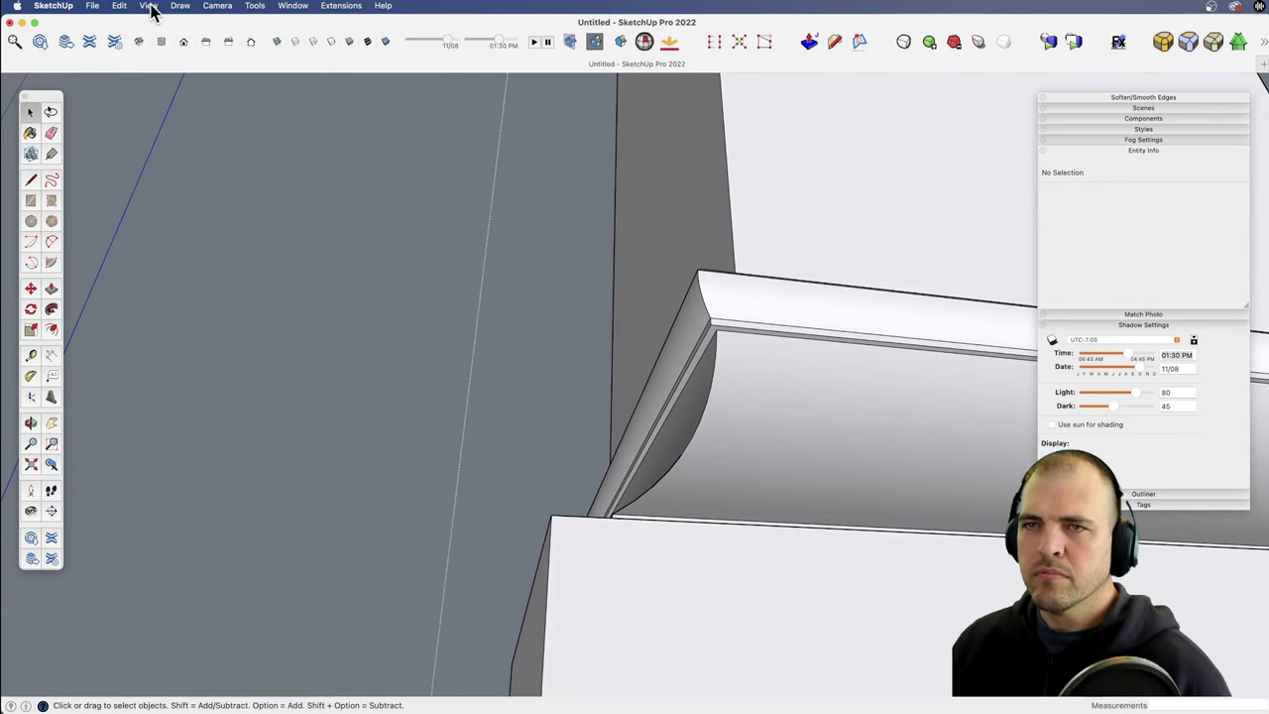
left_click(149, 6)
mouse_move(220, 65)
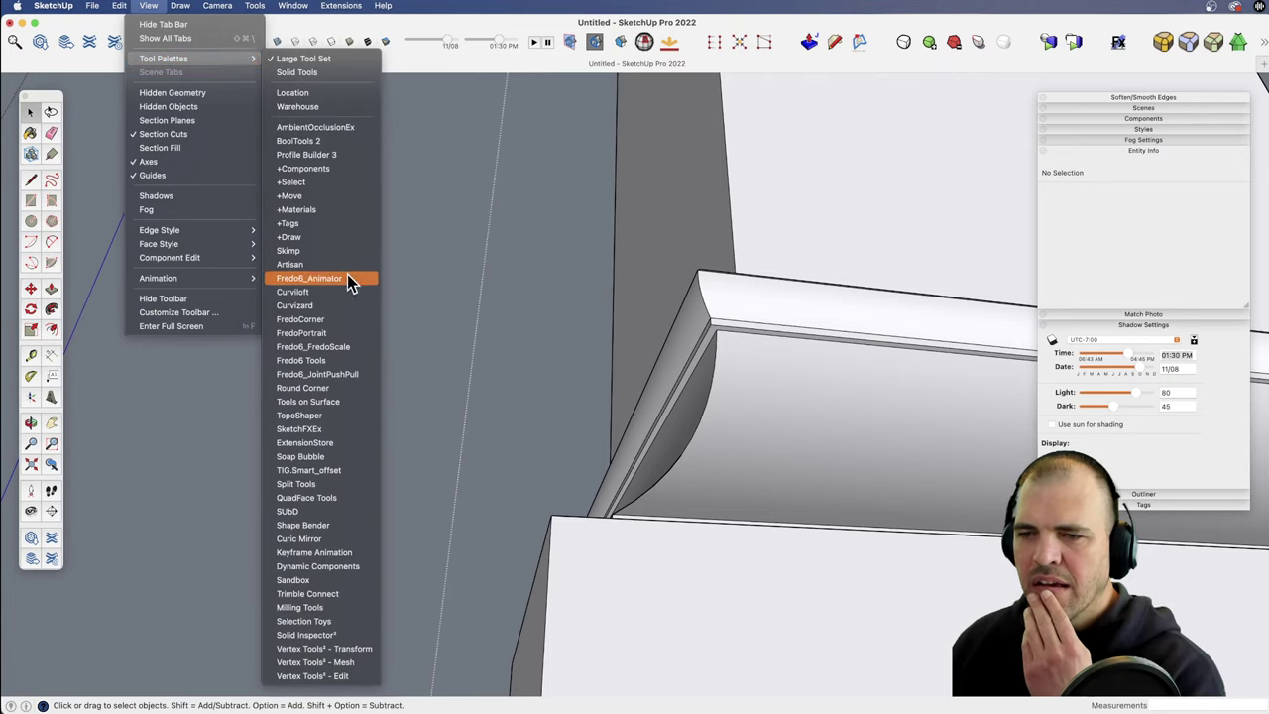
left_click(307, 484)
left_click_drag(201, 287, 453, 273)
Step: Split the narrow underside ring beneath the base's rounded molding with diagonal edges at its four corners using Split Tools
scroll(702, 402, "up", 3)
middle_click_drag(702, 403, 632, 283, "shift")
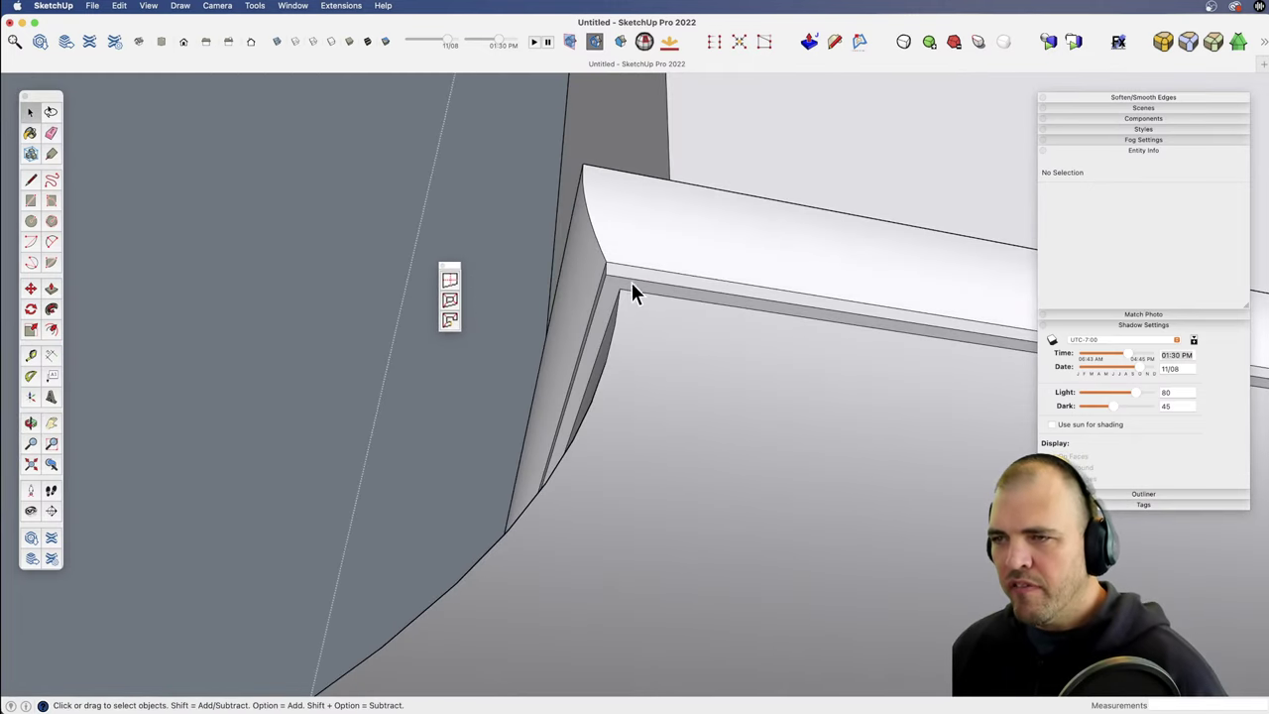
left_click(454, 302)
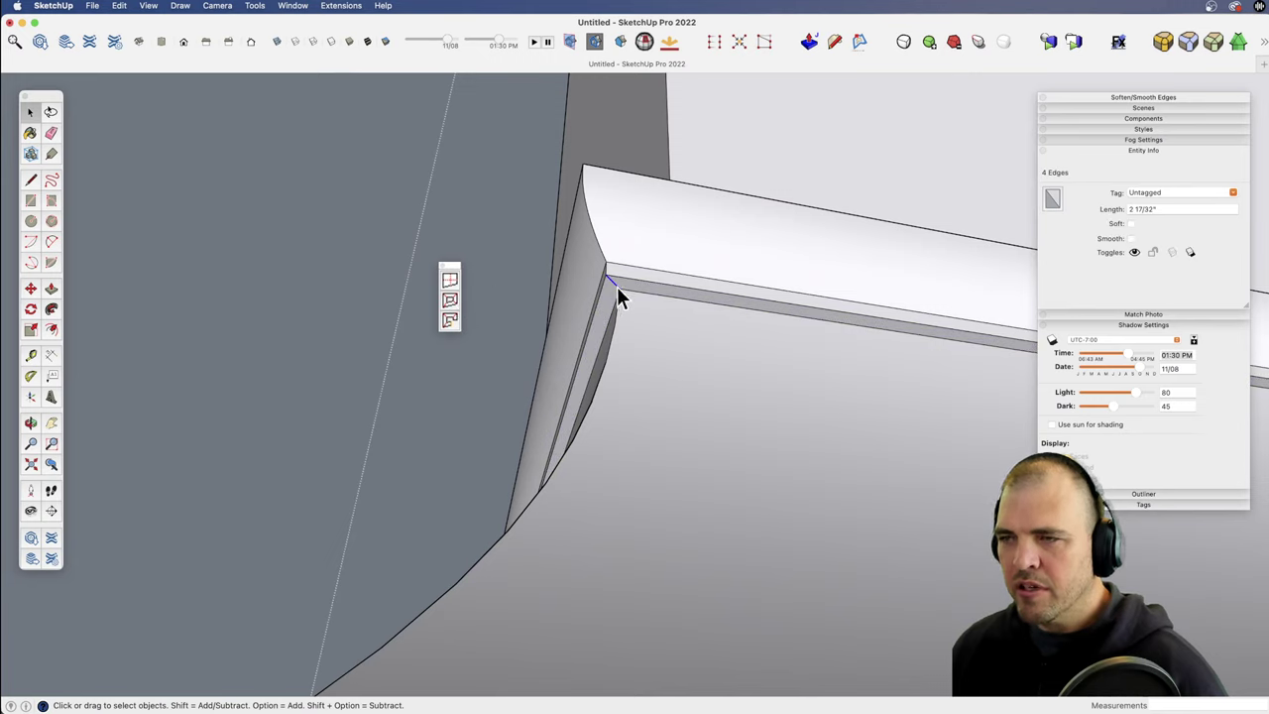
left_click(204, 254)
left_click_drag(451, 273, 212, 260)
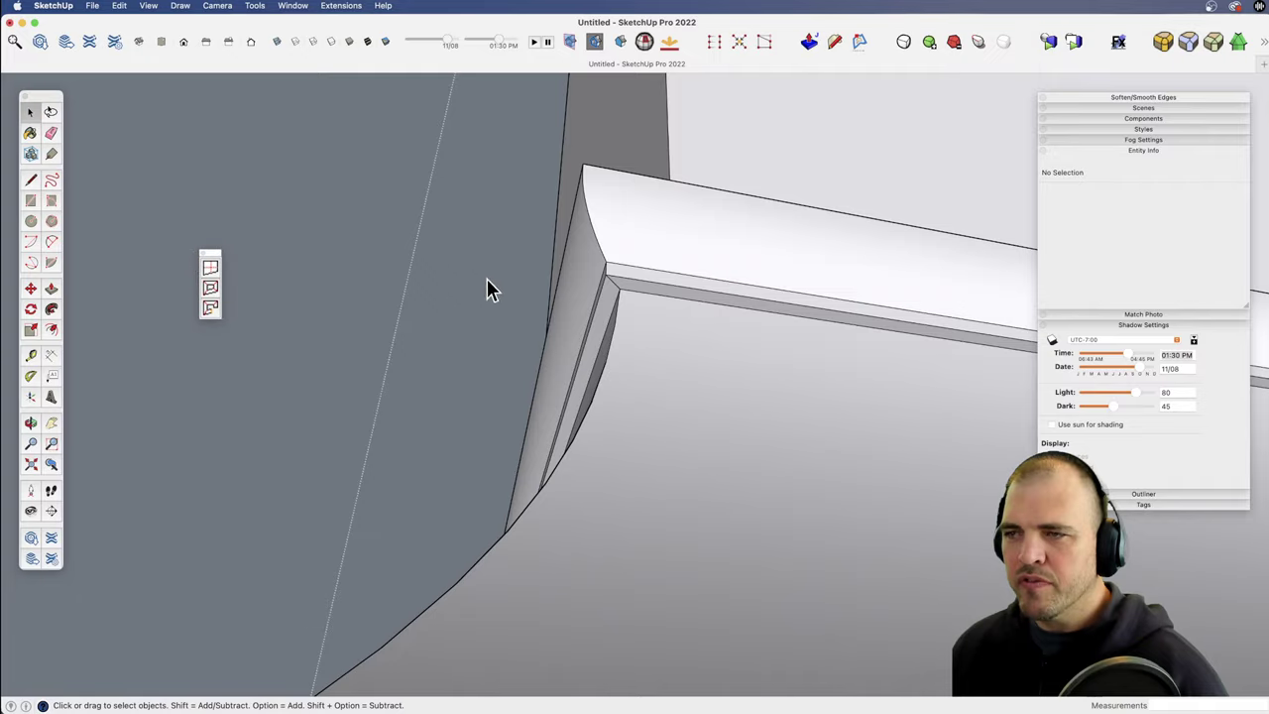
Step: Split the narrow ledge ring between the cove and the band at the column's top with diagonal edges at all four corners
key("z")
left_click_drag(641, 232, 697, 454)
key("h")
left_click_drag(697, 454, 467, 398)
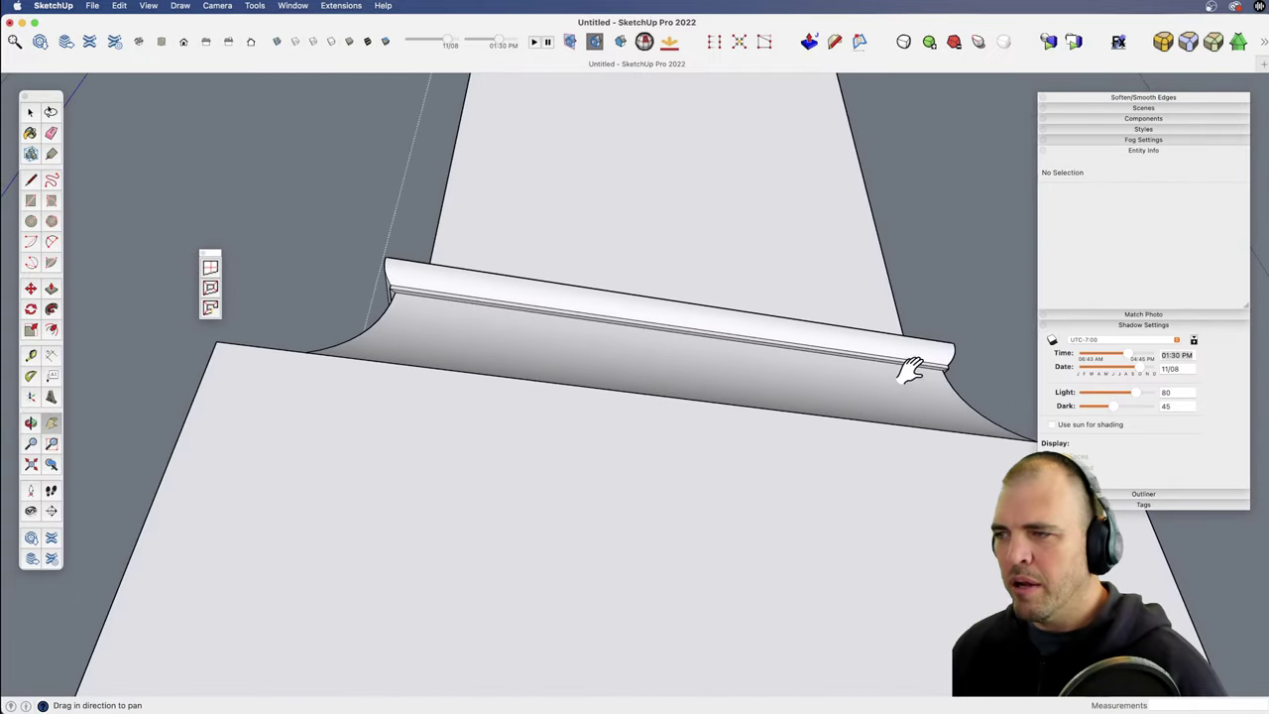
key("o")
left_click_drag(906, 372, 723, 564)
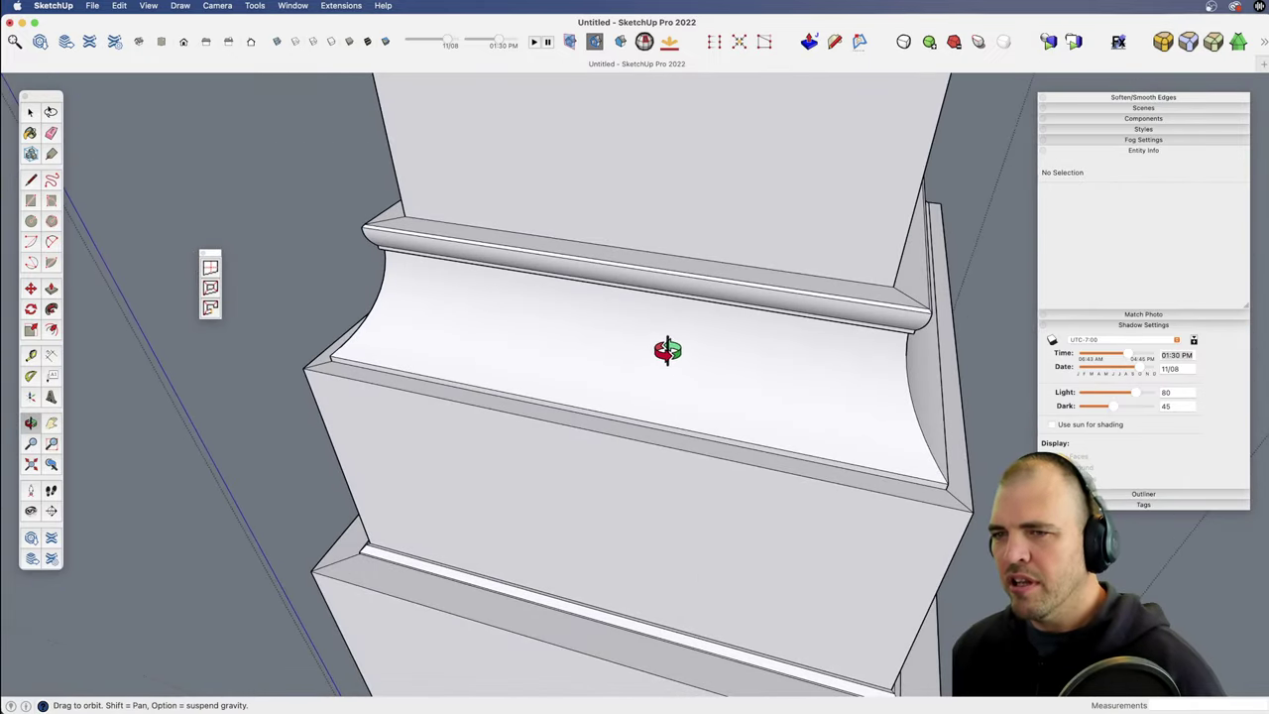
key("z")
key("h")
left_click_drag(669, 349, 610, 549)
left_click_drag(677, 320, 615, 535)
key("space")
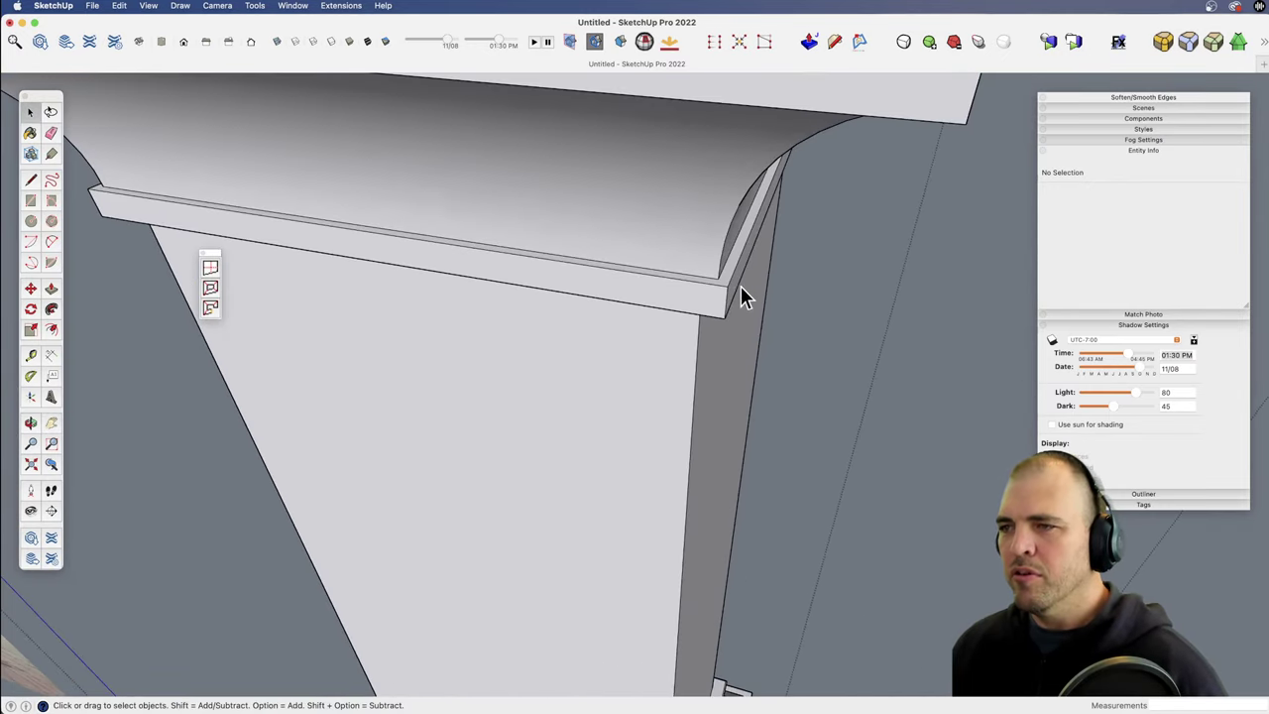
left_click(712, 283)
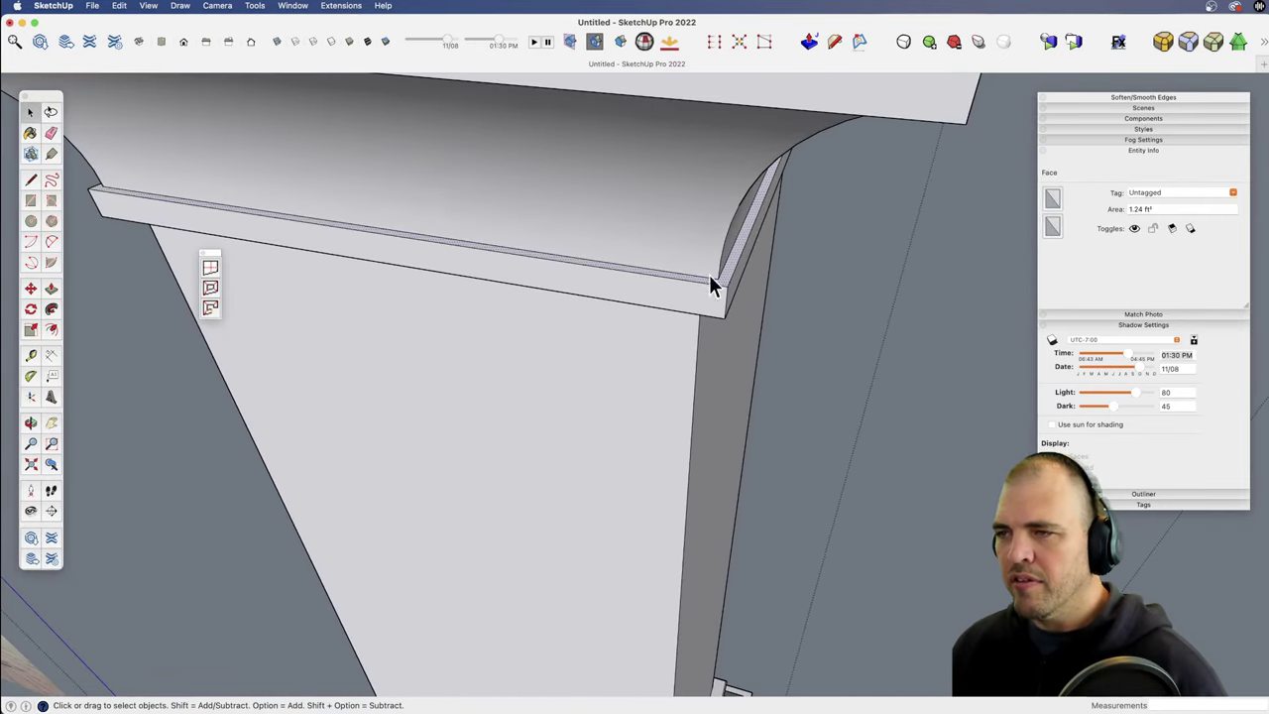
left_click(212, 289)
Step: Split the underside ring of the band around the column's top with diagonal corner edges
middle_click_drag(86, 196, 775, 270)
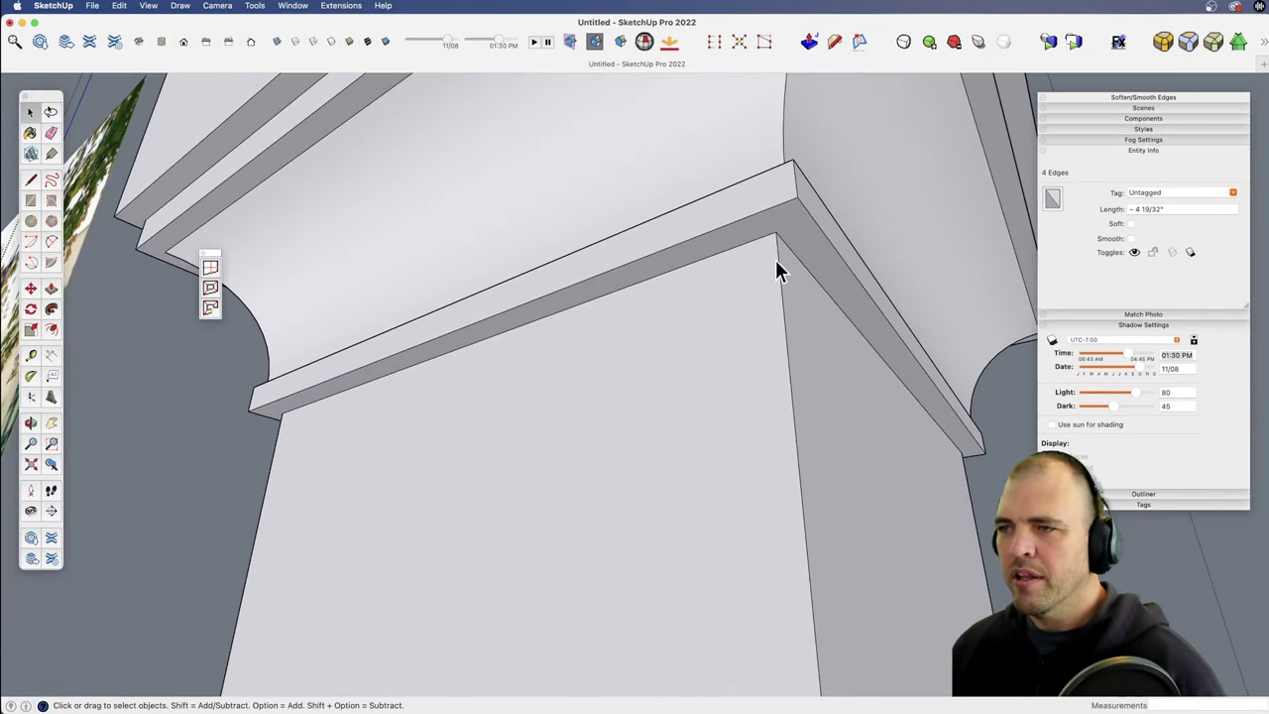
left_click(210, 288)
left_click_drag(216, 261, 130, 357)
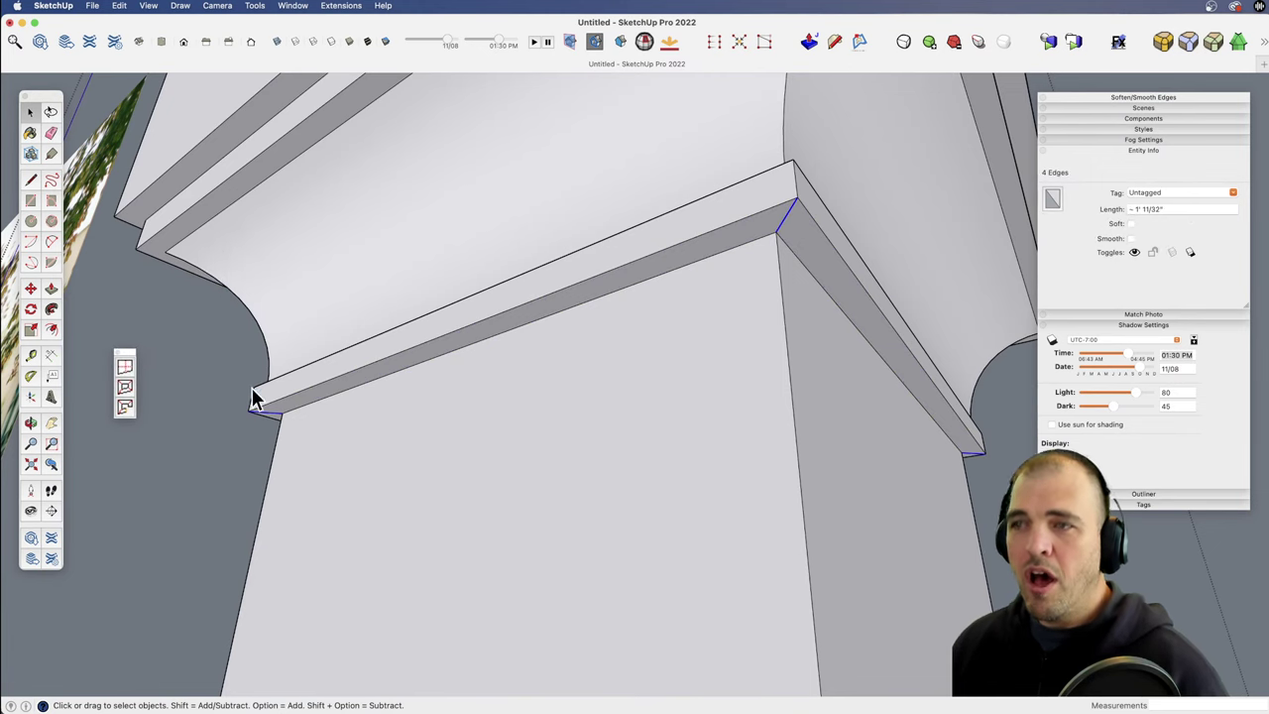
Step: Split both underside rings of the clock head above the column's cove with diagonal edges at all four corners
key("z")
left_click_drag(620, 238, 623, 358)
middle_click_drag(622, 358, 618, 431)
left_click_drag(618, 430, 634, 327)
key("space")
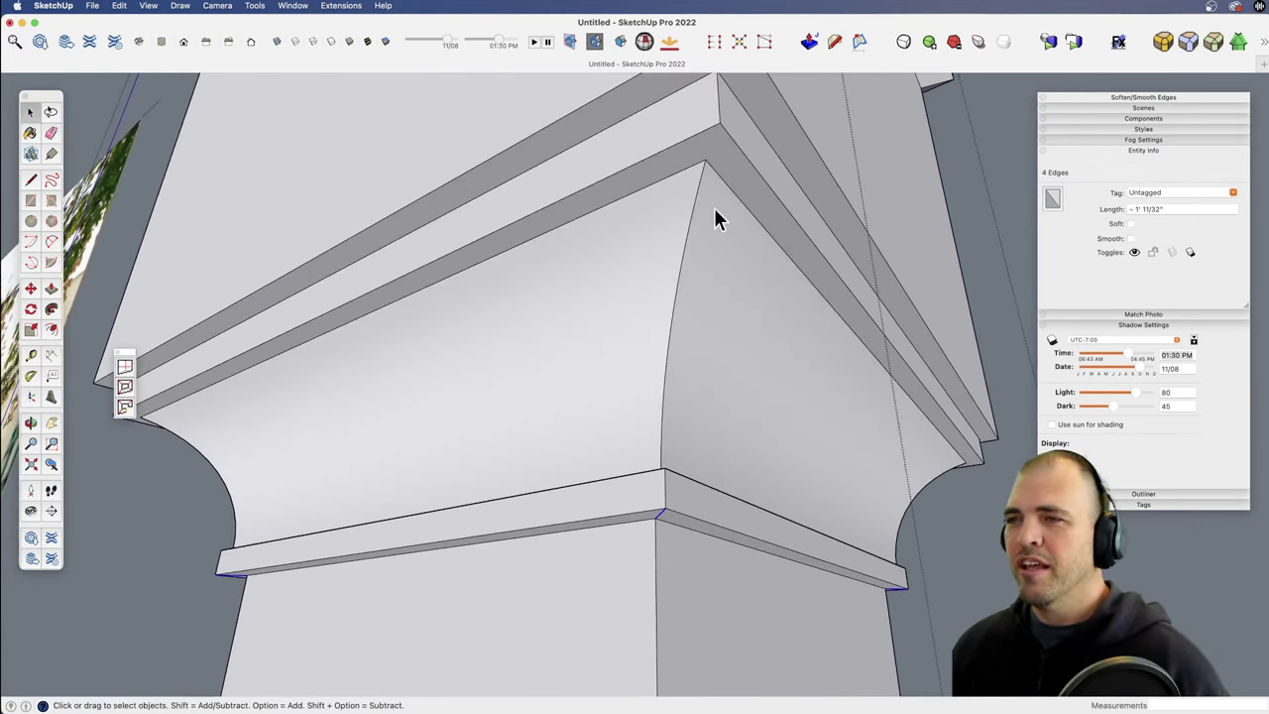
left_click(722, 164)
left_click(130, 386)
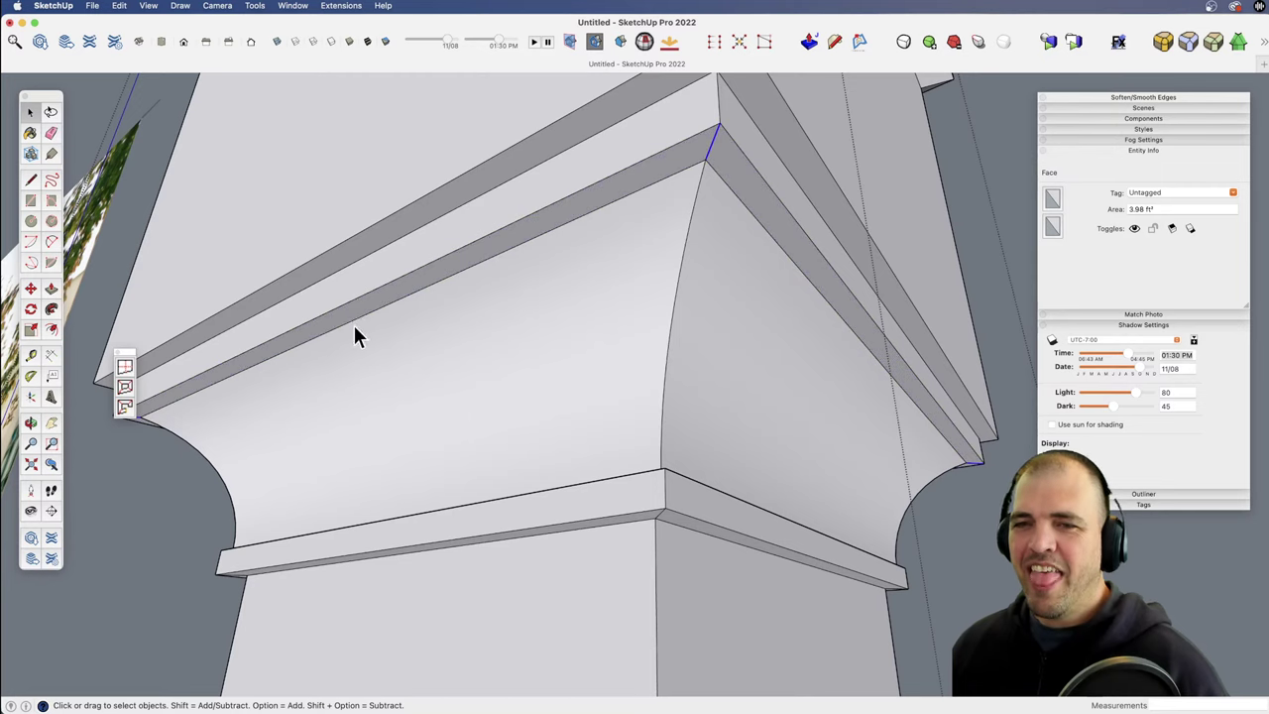
left_click(758, 93)
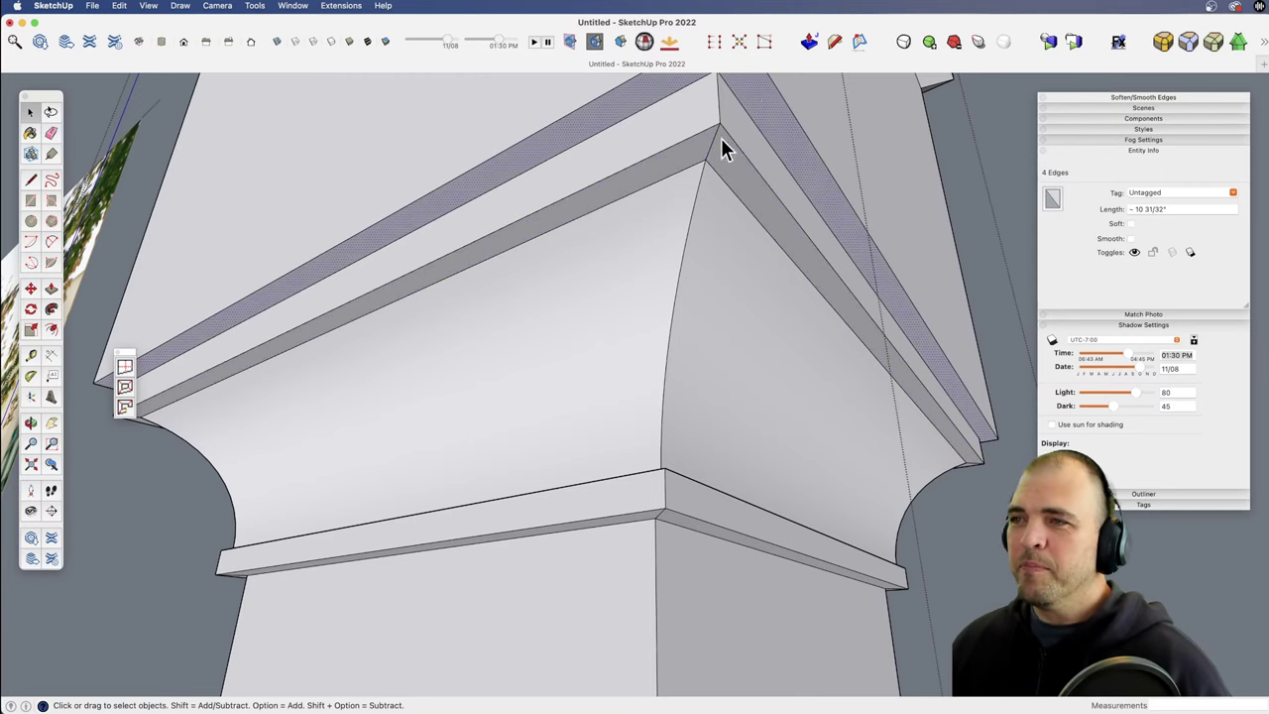
left_click(124, 387)
left_click(189, 514)
Step: Split the ledge ring around the base of the curved roof with diagonal edges at its four corners
key("z")
left_click_drag(586, 195, 577, 262)
key("h")
left_click_drag(577, 262, 570, 585)
left_click_drag(616, 225, 582, 414)
middle_click_drag(600, 322, 724, 594)
left_click(723, 589)
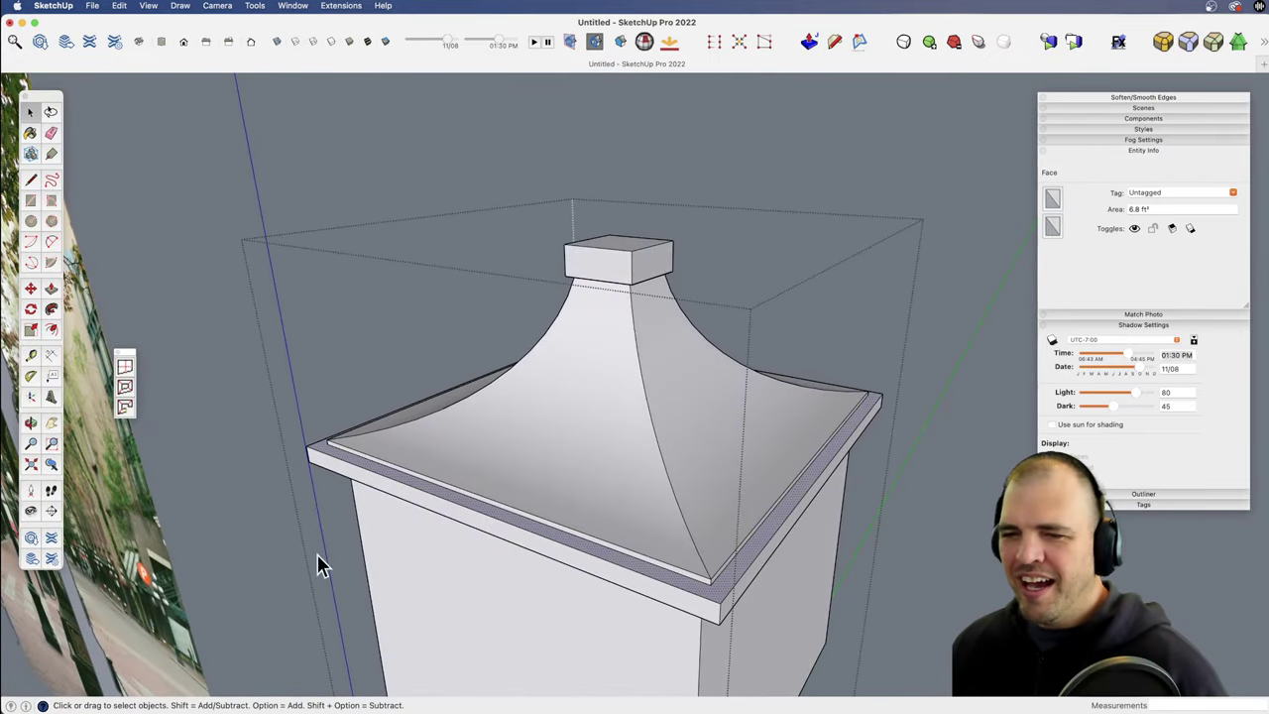
left_click(124, 388)
Step: Draw two crossing diagonal edges corner to corner on the top face of the roof's cap block
middle_click_drag(637, 425, 648, 499)
scroll(609, 453, "up", 5)
key("l")
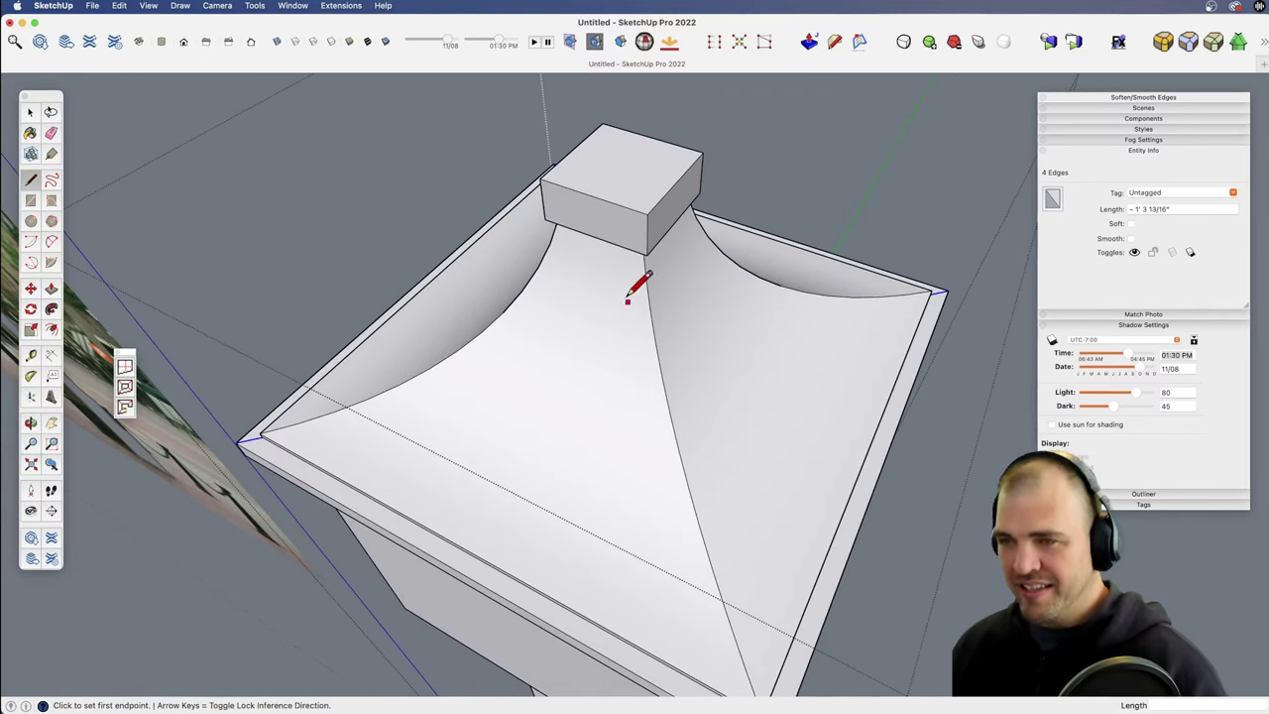
left_click(604, 127)
left_click(647, 214)
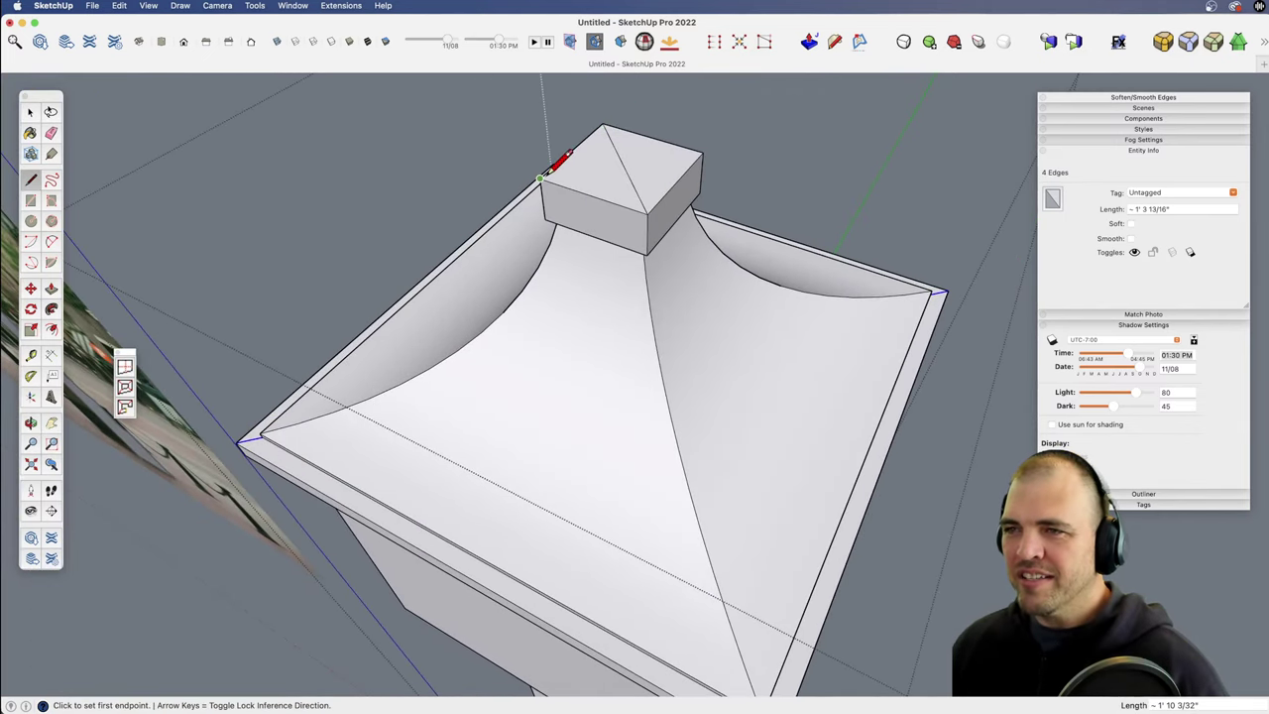
left_click(540, 178)
left_click(702, 152)
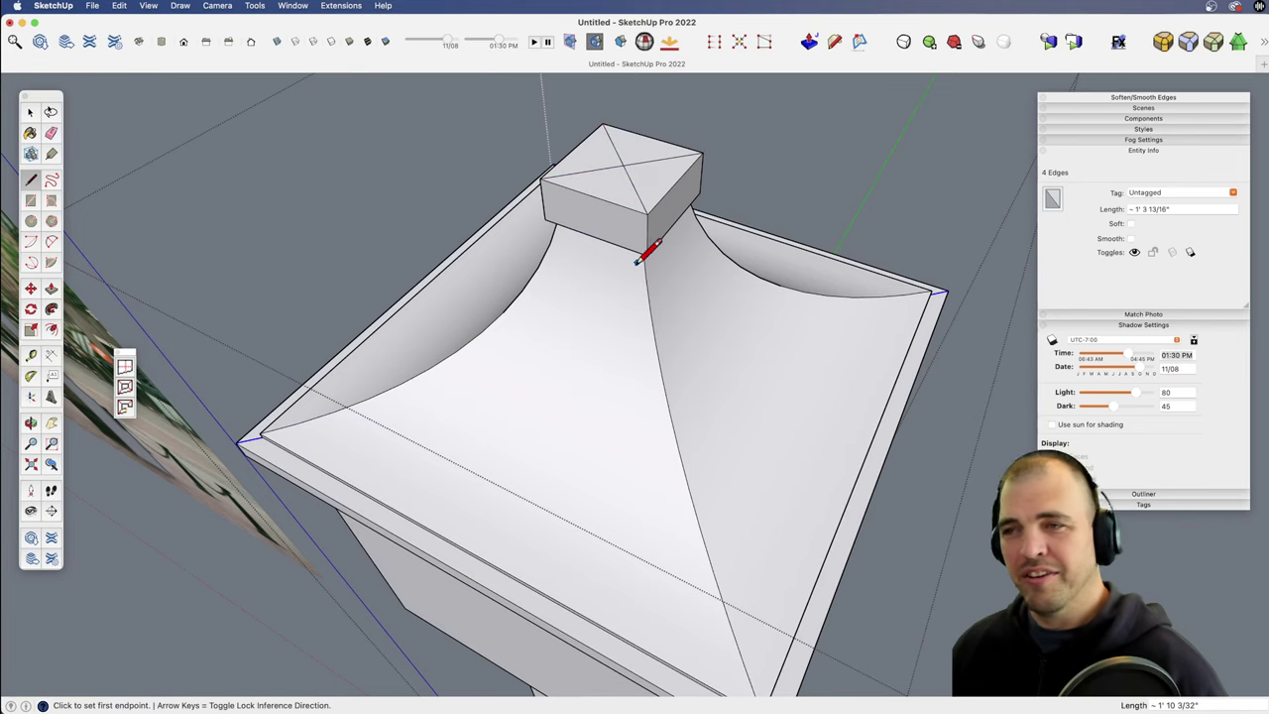
Step: Exit the clock body group and save the model as "Steam Clock" in the Steam Clock folder
scroll(637, 261, "down", 10)
middle_click_drag(629, 519, 604, 332, "shift")
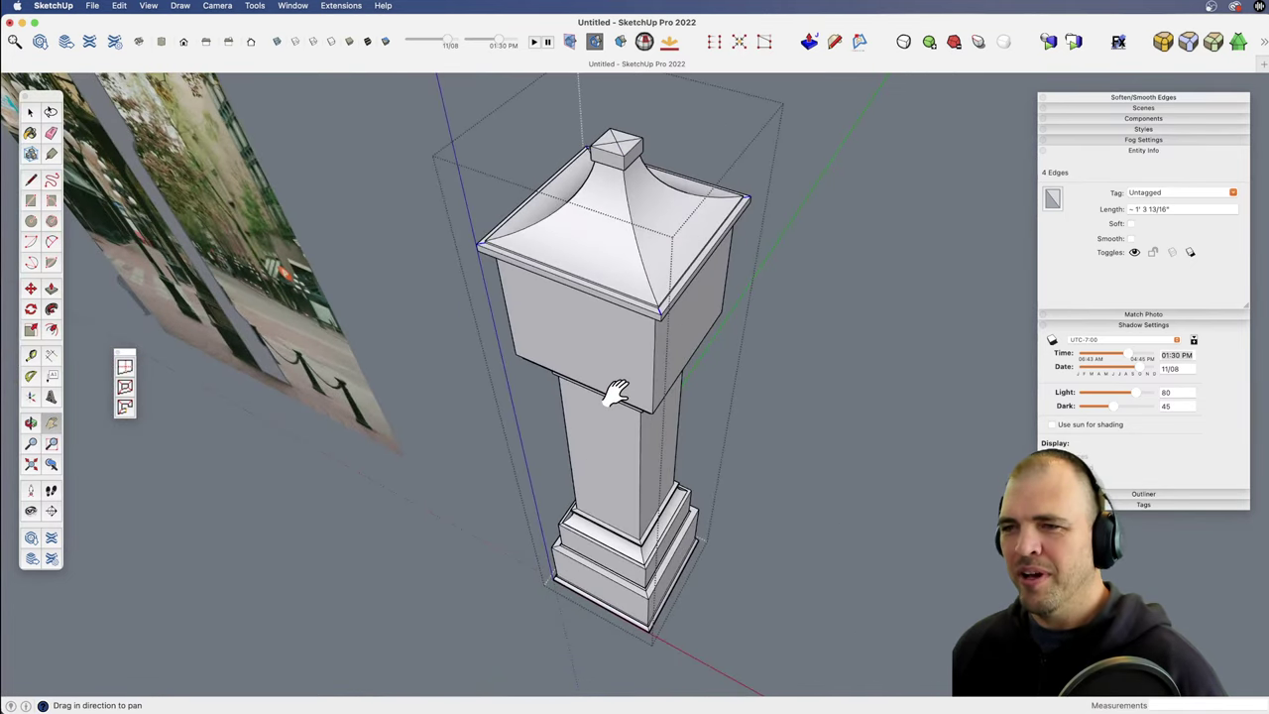
middle_click_drag(617, 393, 660, 209)
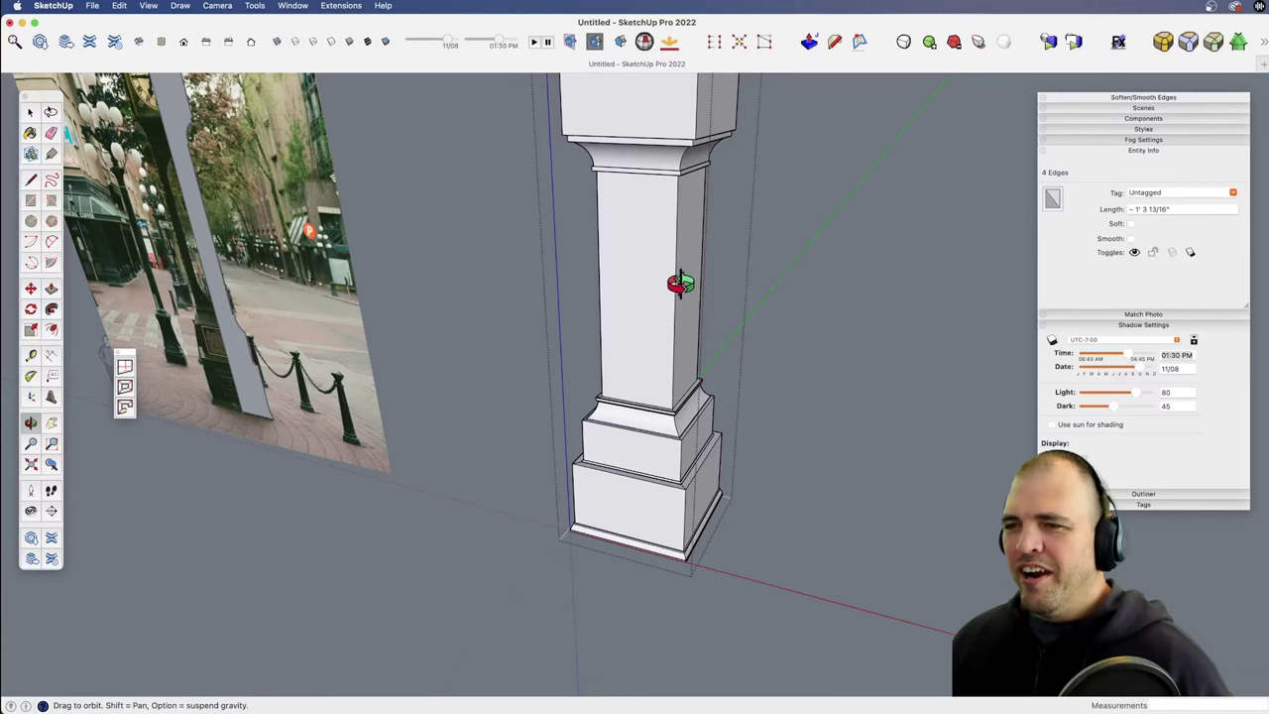
key("space")
left_click(789, 350)
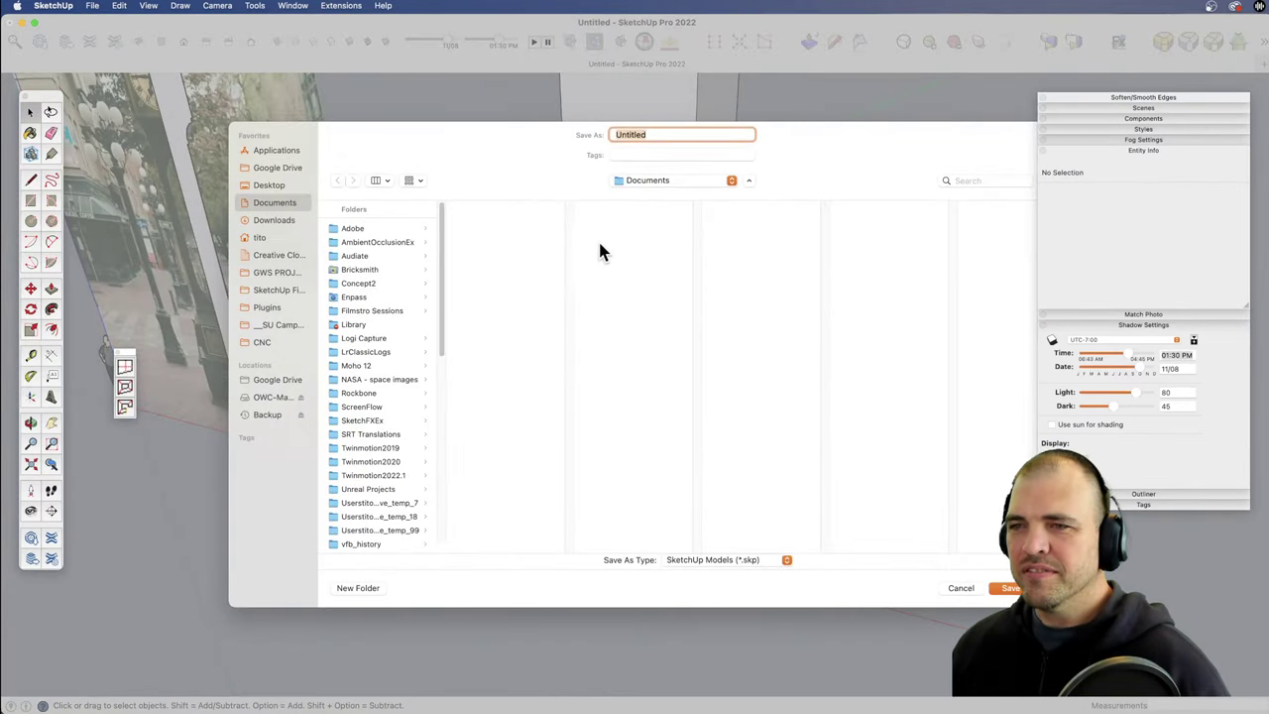
left_click(731, 179)
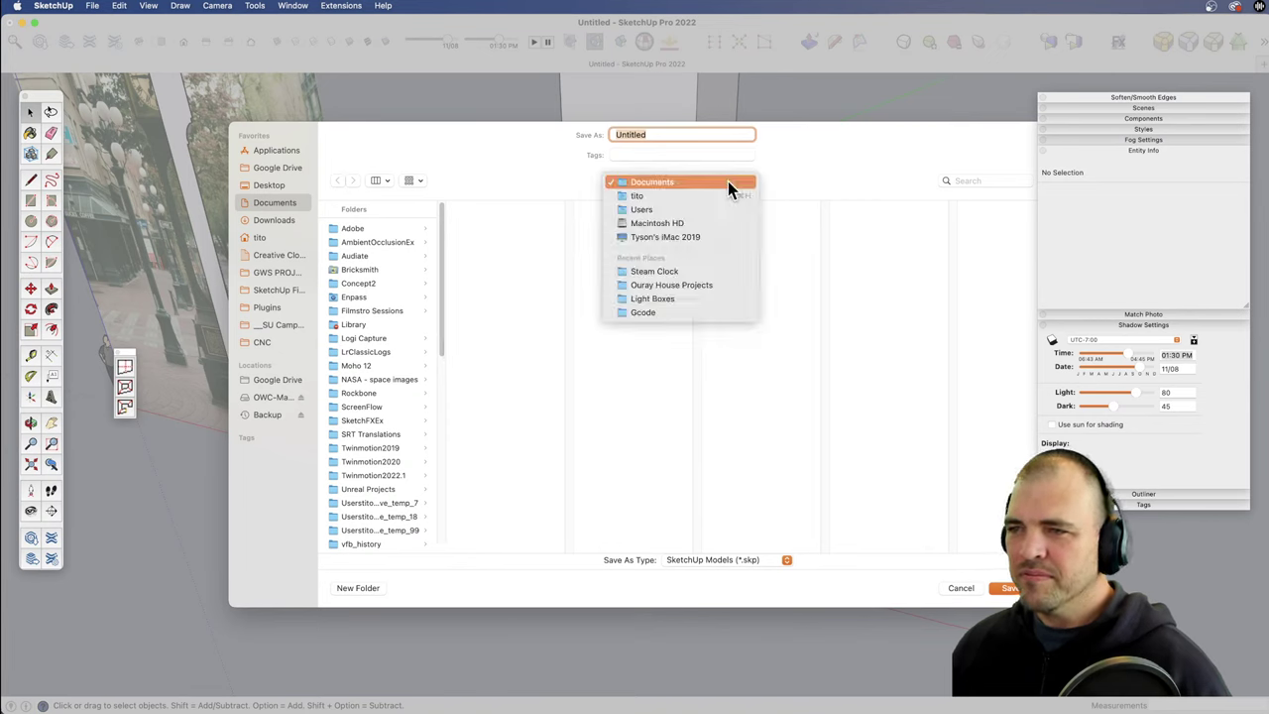
left_click(668, 269)
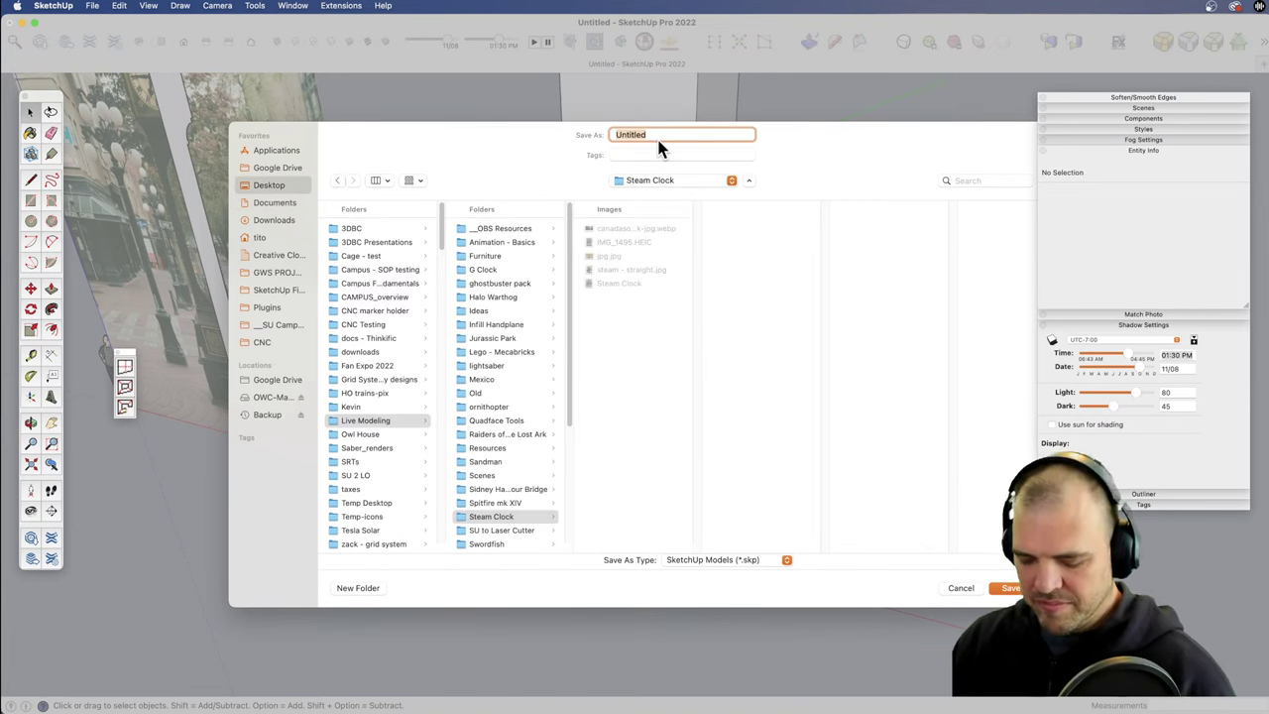
type("Steam Clock")
key("Return")
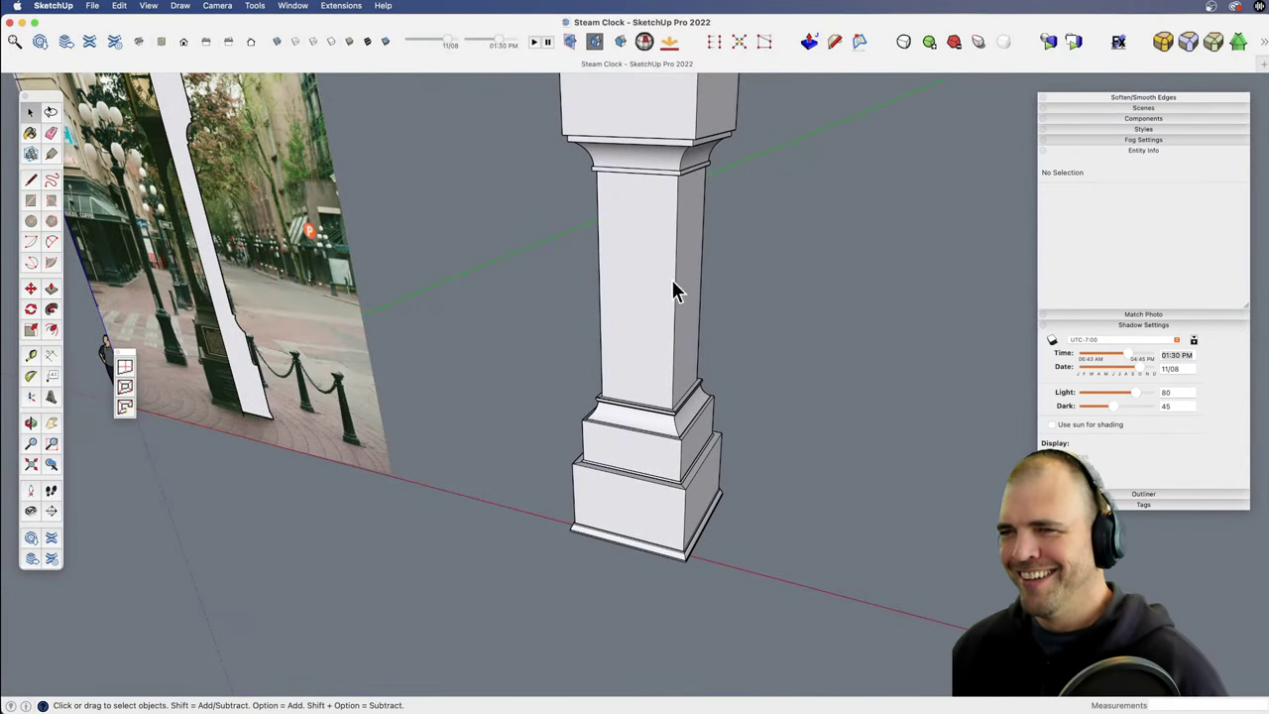
Step: View the clock from above in the standard Top view and open its body group for editing
left_click(662, 302)
middle_click_drag(657, 317, 741, 507)
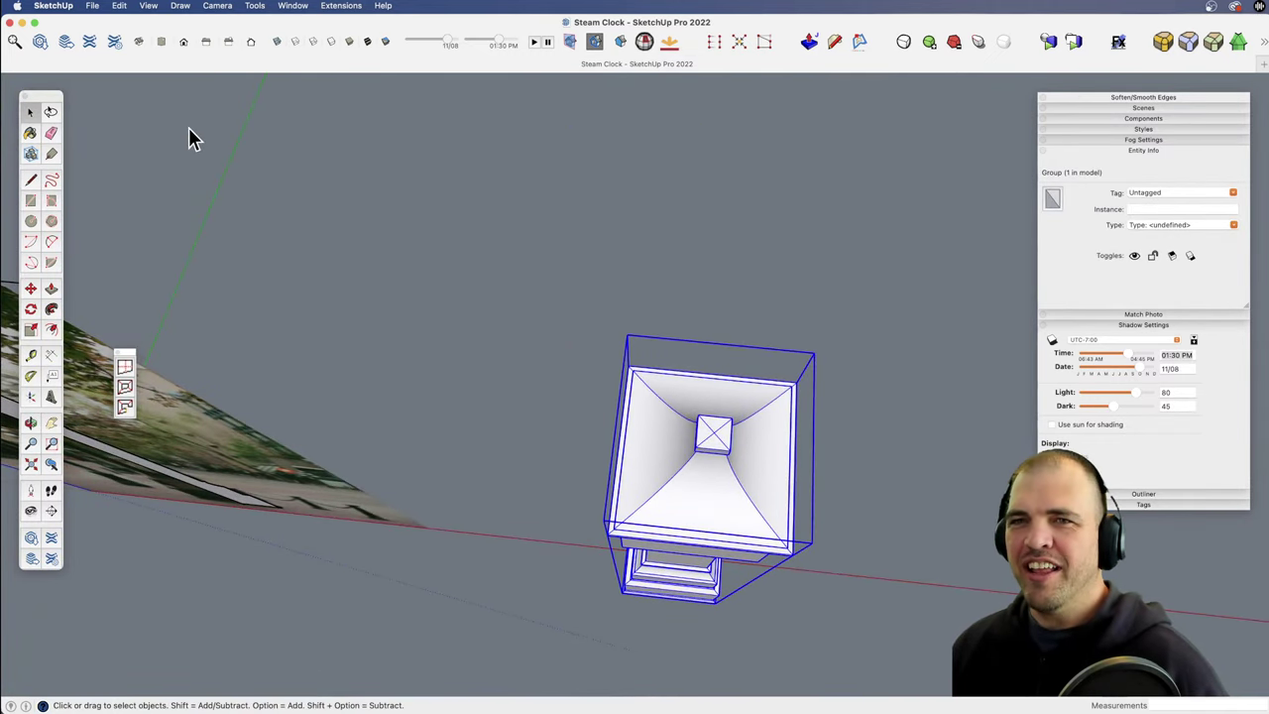
left_click(160, 41)
middle_click_drag(471, 399, 167, 400, "shift")
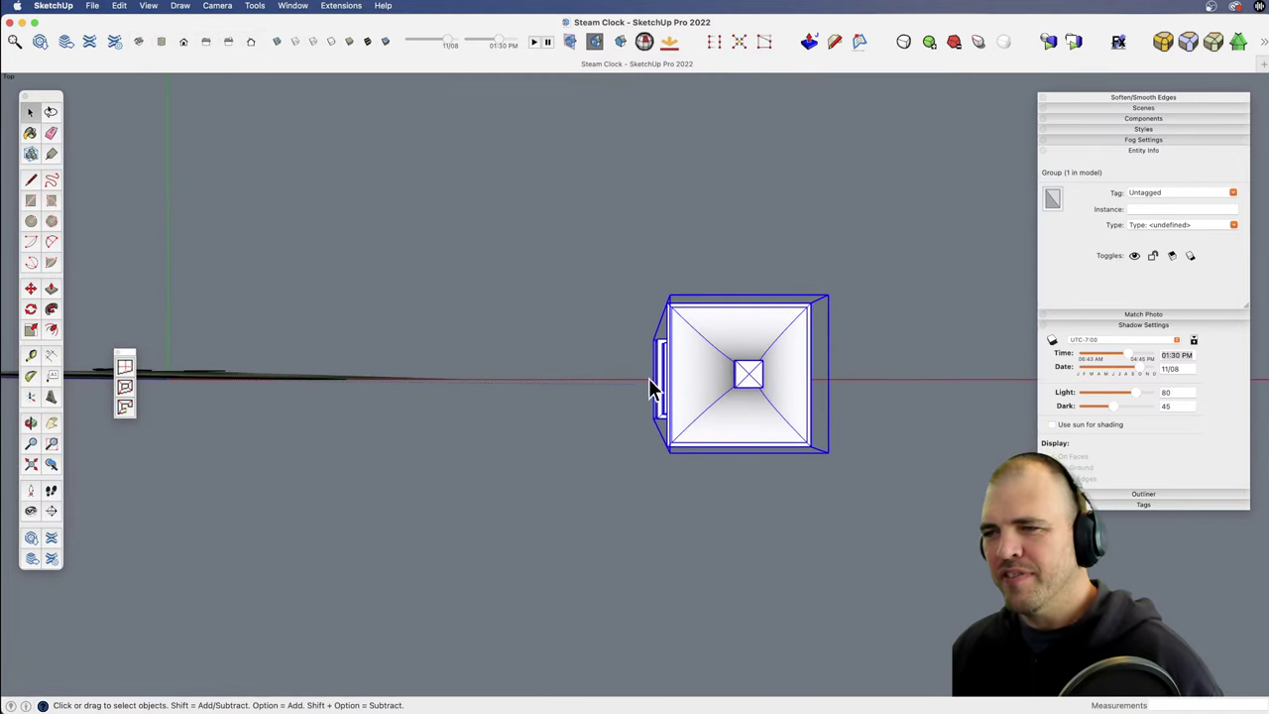
double_click(763, 373)
middle_click_drag(721, 379, 562, 386, "shift")
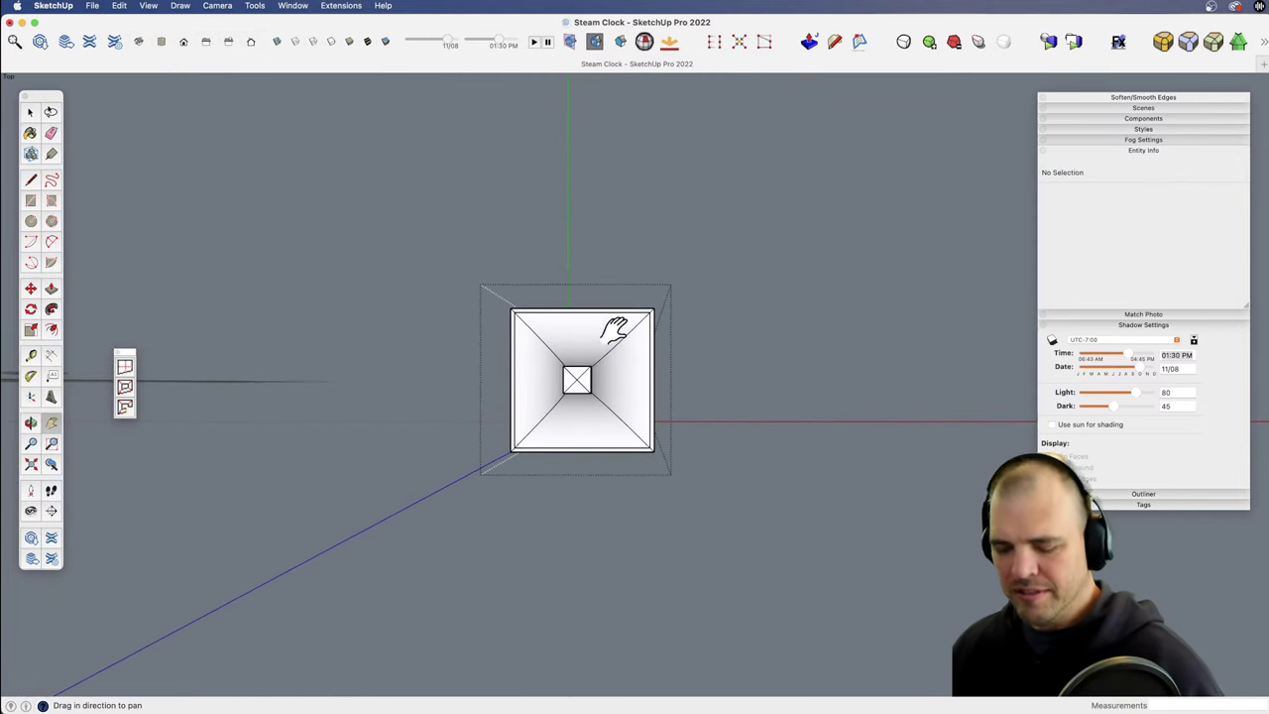
Step: With X-ray display temporarily on, select the back and both lateral sides of the clock body and delete them, keeping the front
key("x")
key("space")
left_click_drag(702, 266, 588, 316)
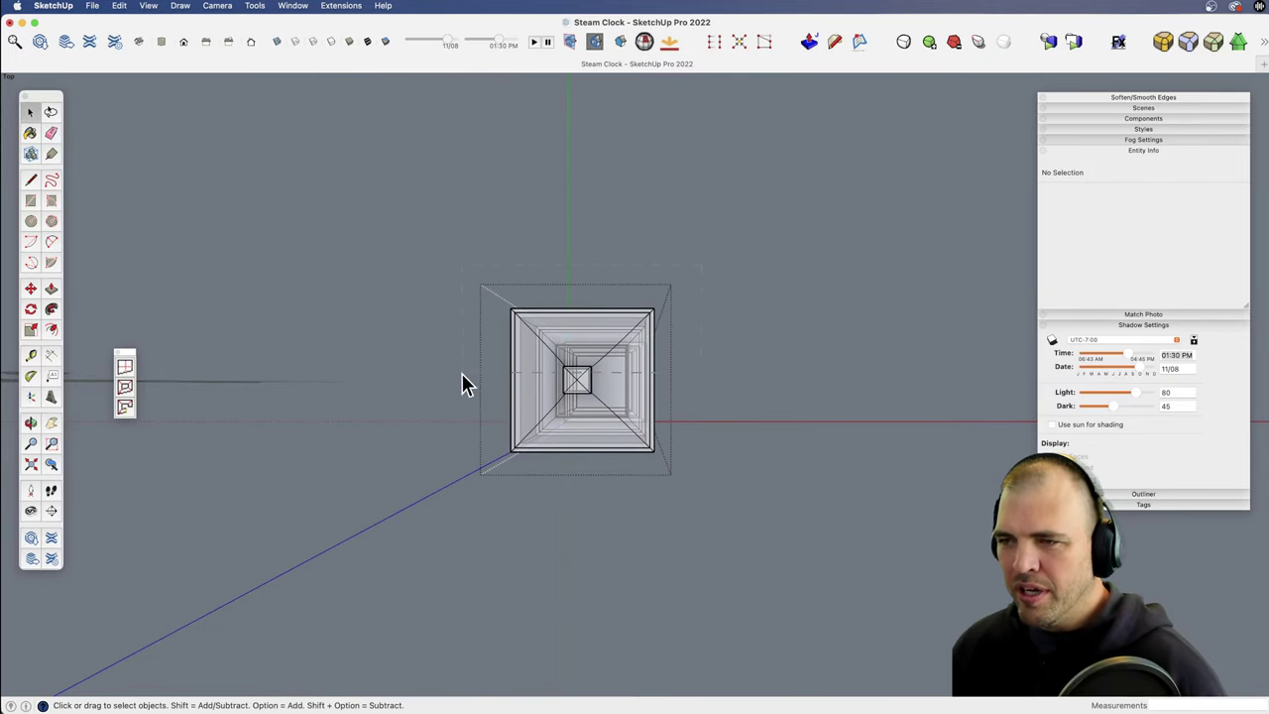
left_click_drag(461, 373, 461, 373)
middle_click_drag(576, 387, 525, 175)
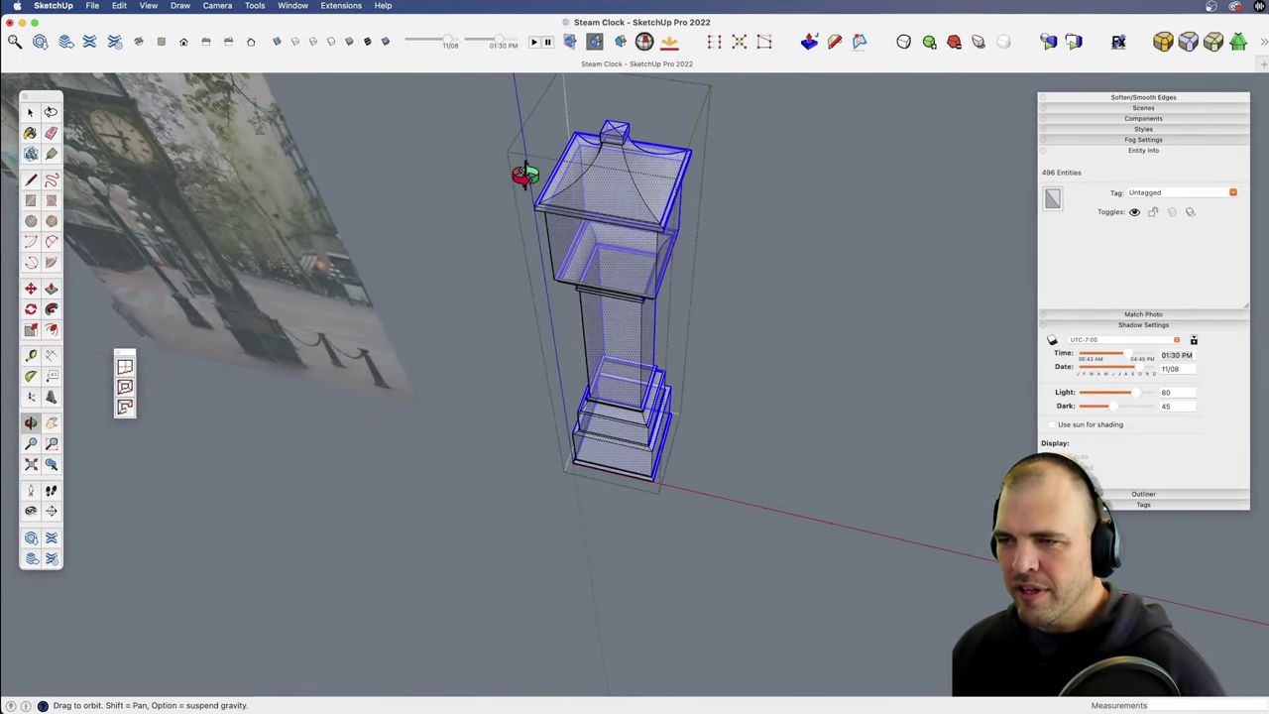
key("Delete")
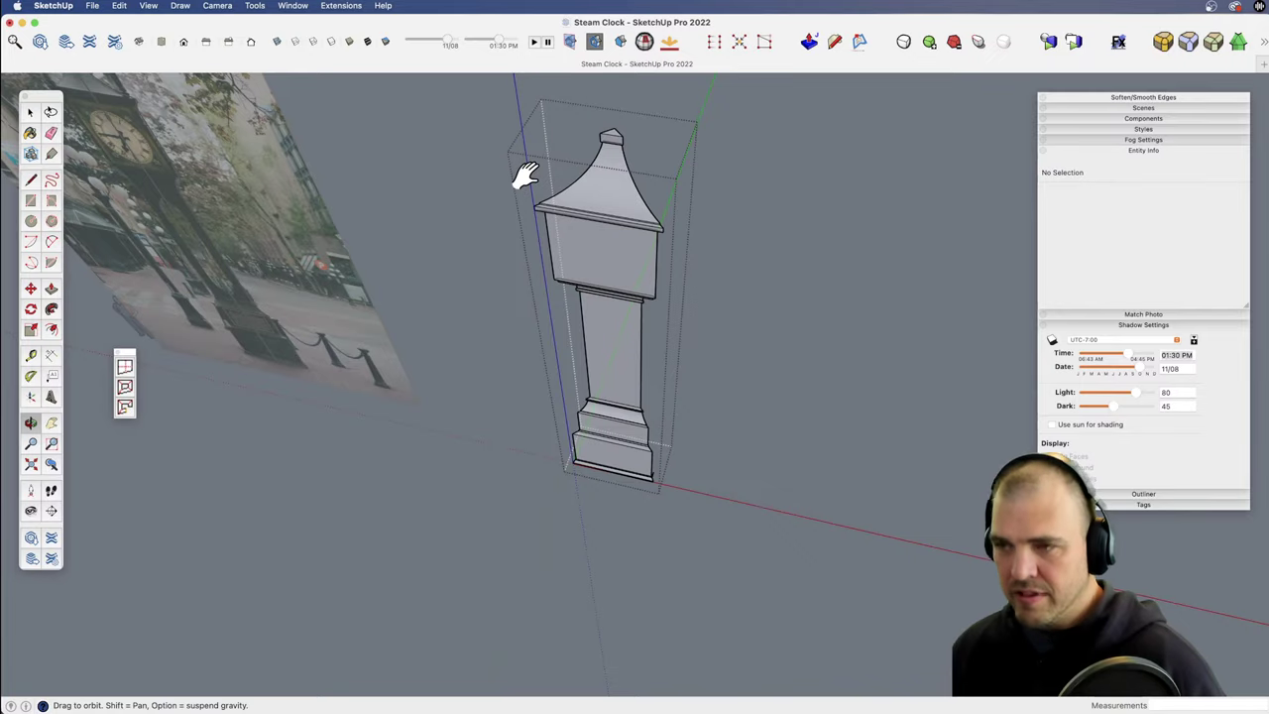
key("x")
Step: Examine the isolated front side of the clock from the head down to the base moldings
middle_click_drag(665, 373, 650, 504, "shift")
key("z")
left_click_drag(649, 503, 639, 223)
key("h")
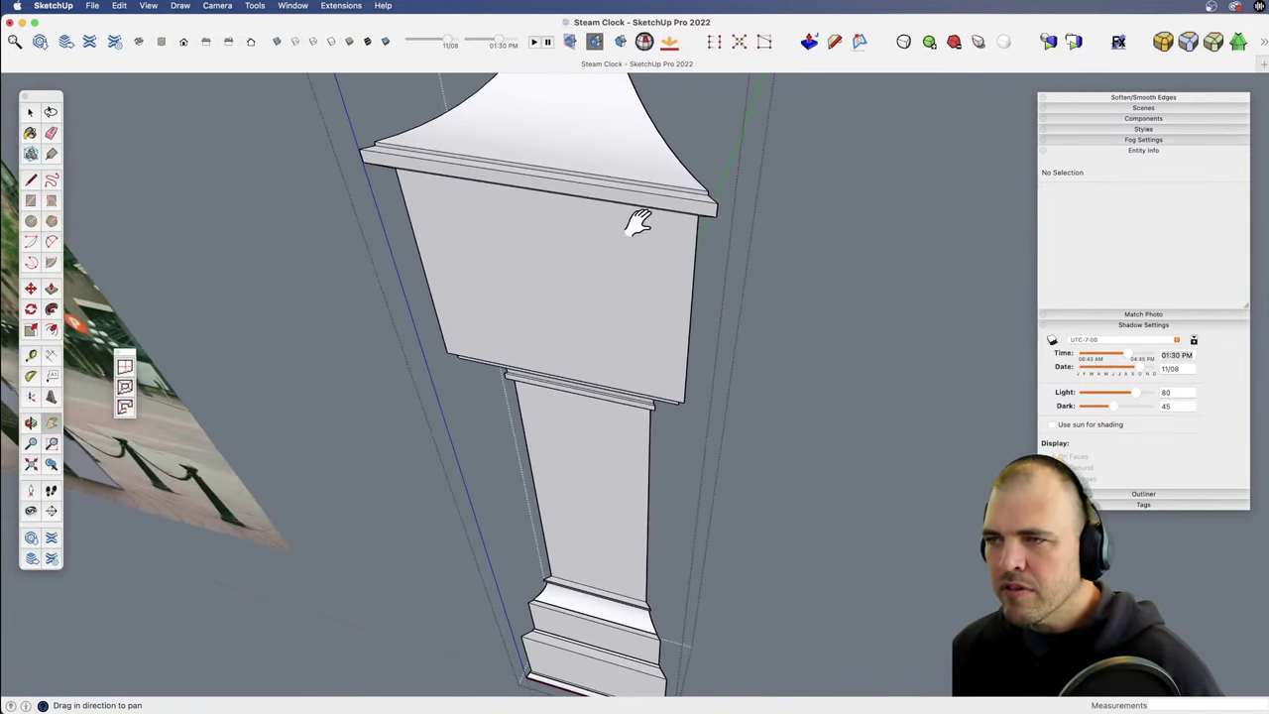
middle_click_drag(638, 222, 635, 128)
middle_click_drag(640, 360, 572, 396)
scroll(635, 487, "down", 3)
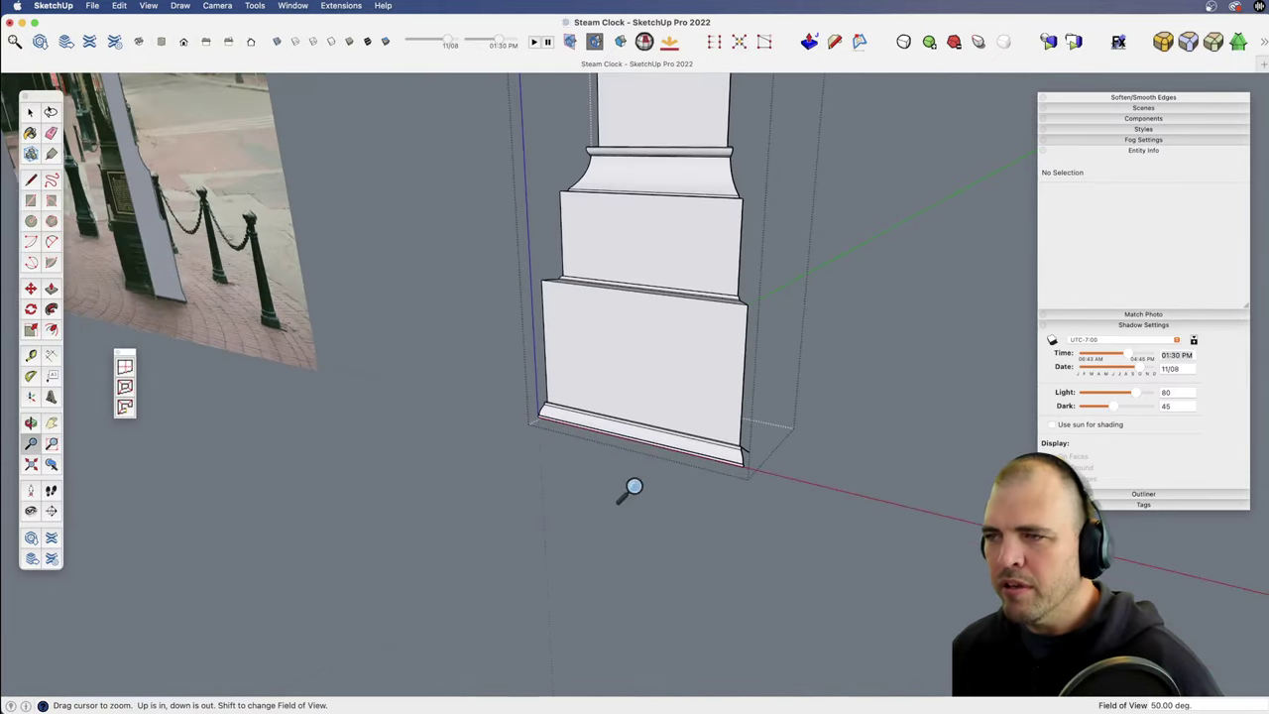
Step: Erase the stray edge protruding past the corner of the clock's base molding
scroll(641, 294, "up", 4)
key("e")
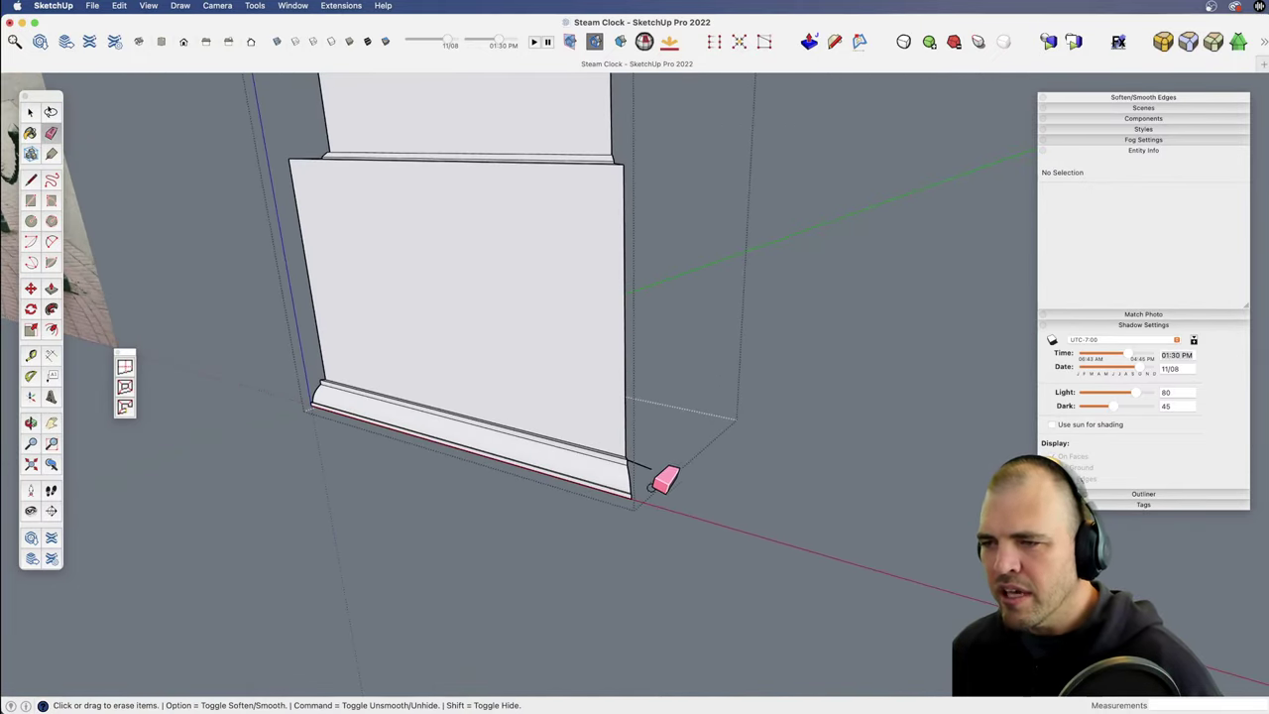
left_click_drag(651, 487, 651, 445)
Step: Exit the body group and convert the clock's front side into a component named "Steam clock - 4th"
key("z")
left_click_drag(500, 342, 541, 526)
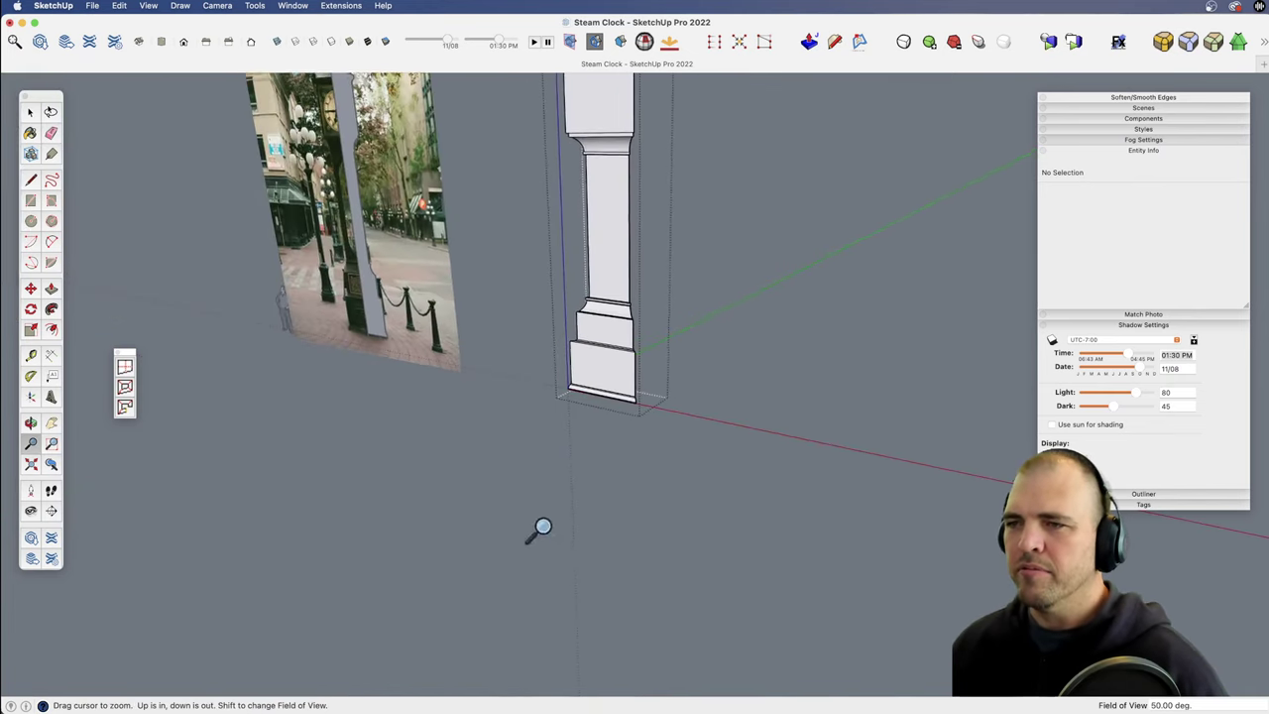
middle_click_drag(542, 527, 644, 396)
key("space")
left_click(649, 392)
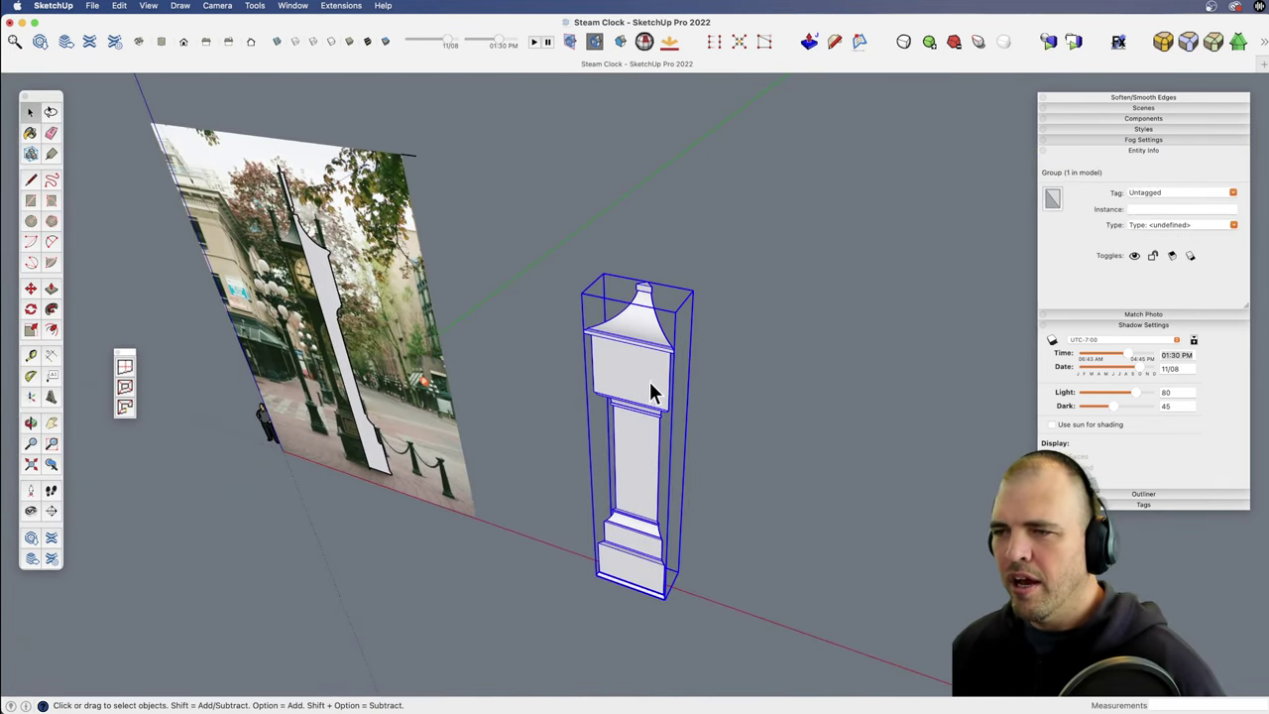
right_click(639, 370)
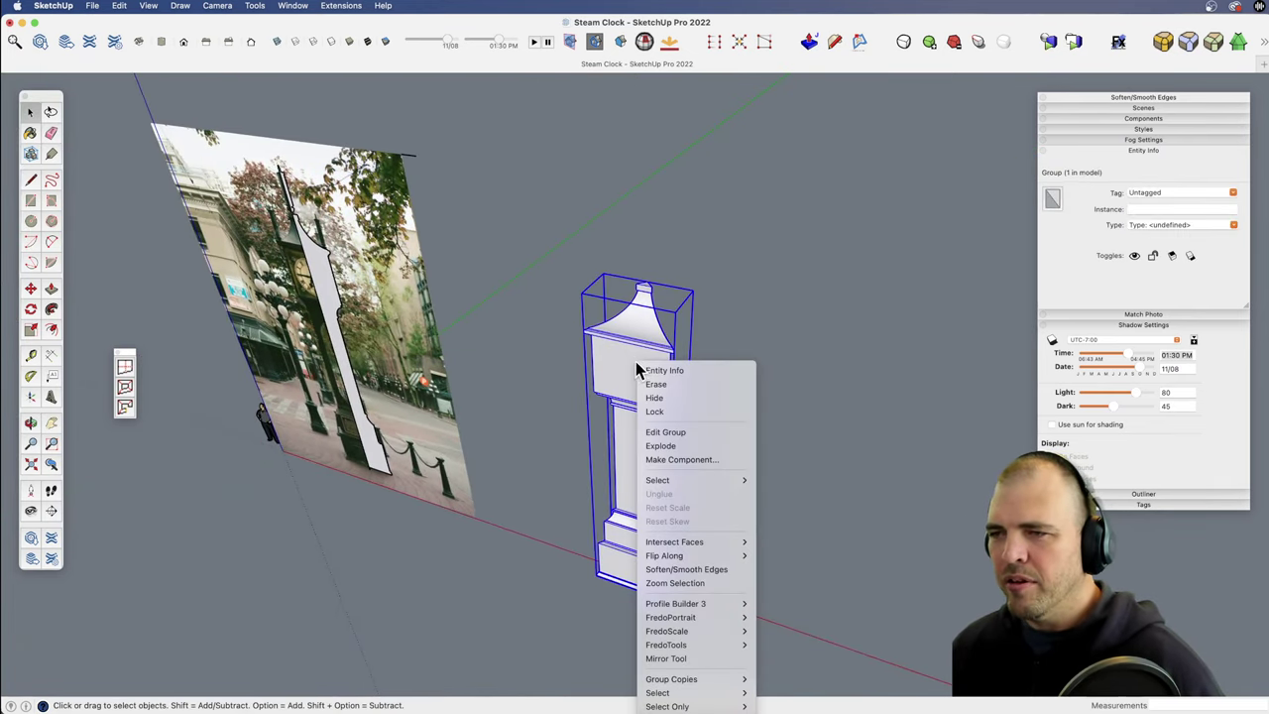
left_click(699, 461)
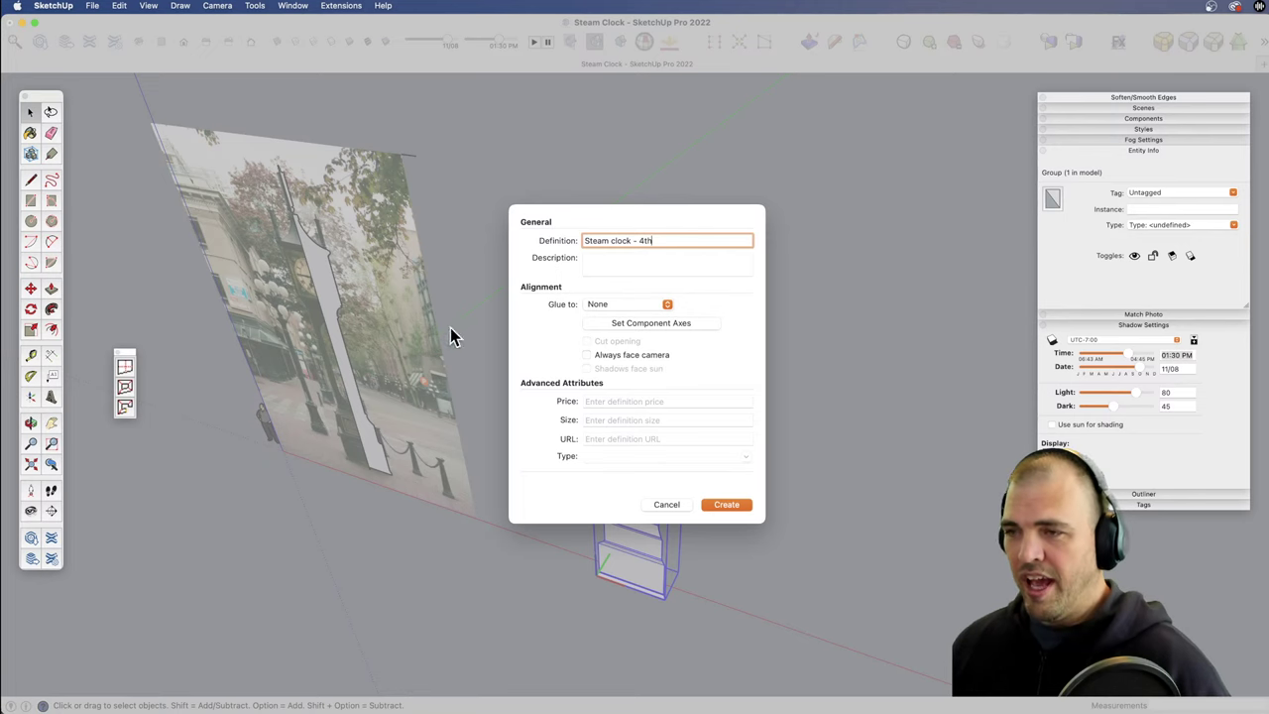
left_click(726, 504)
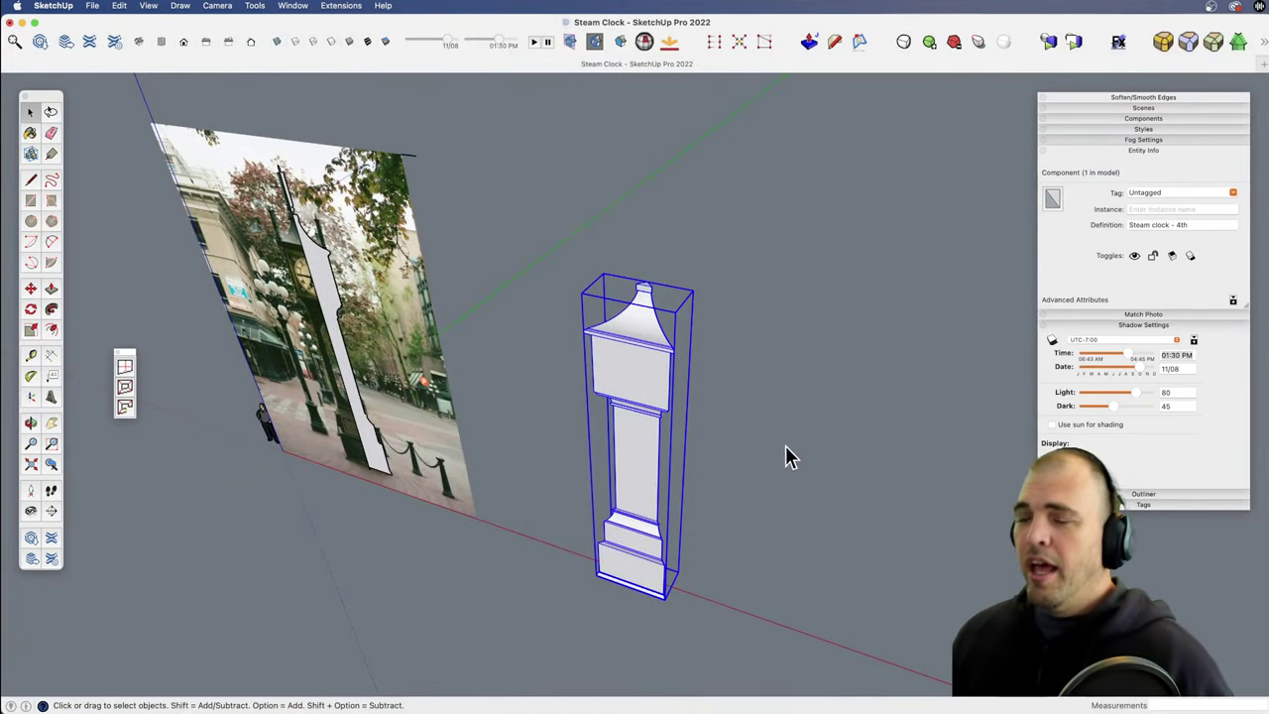
Step: Rotate-copy the component by 90 degrees around the clock's top center point, making 3 copies that complete all four sides
key("o")
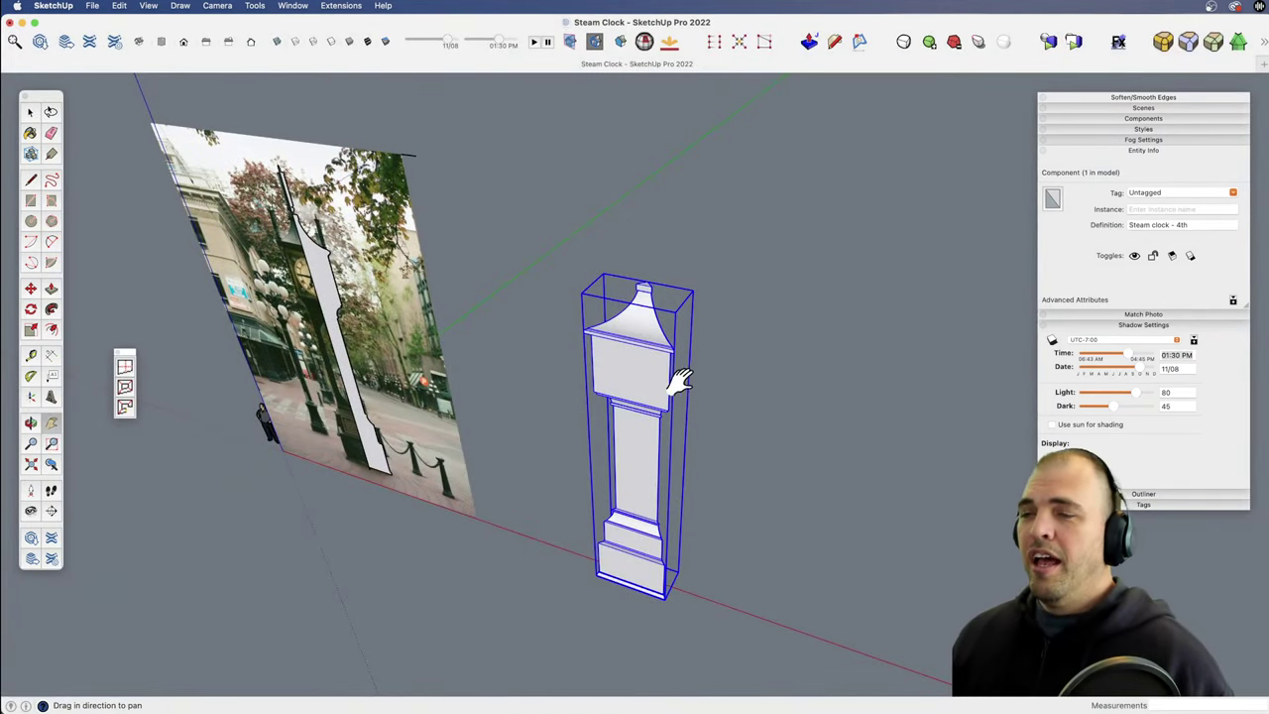
left_click_drag(680, 377, 674, 315)
key("z")
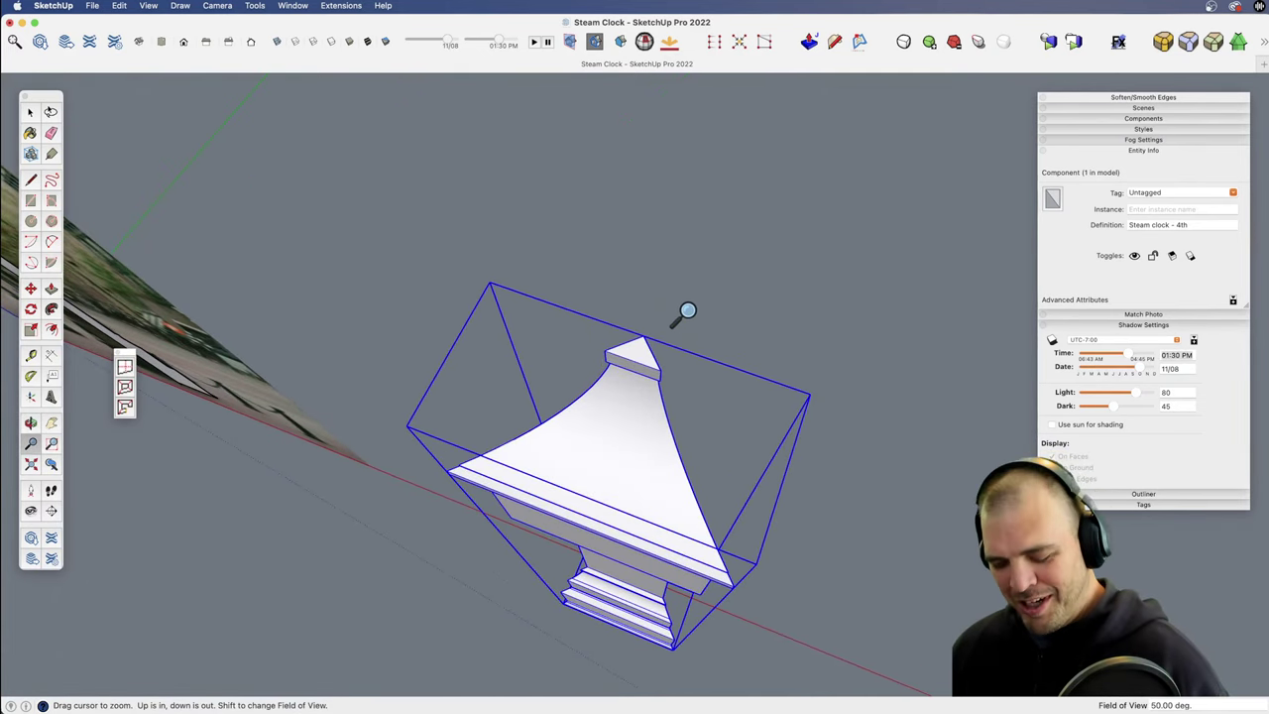
key("q")
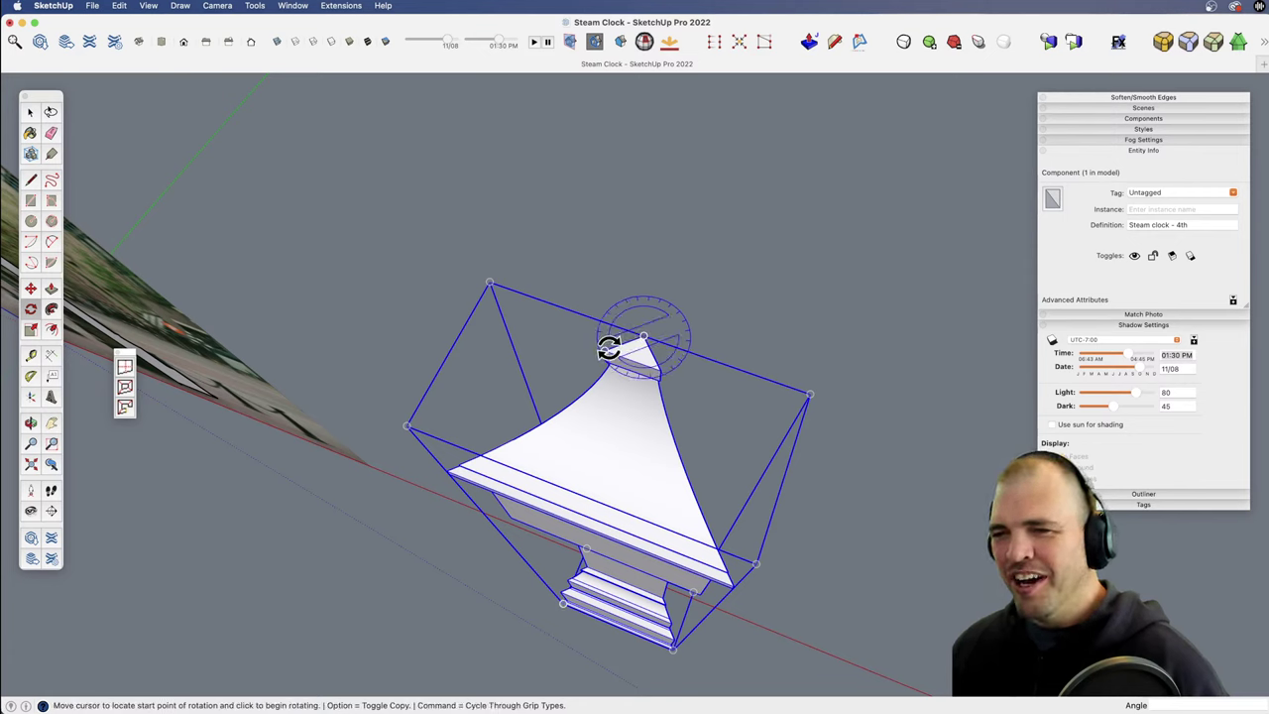
left_click(608, 347)
key("alt")
left_click(680, 354)
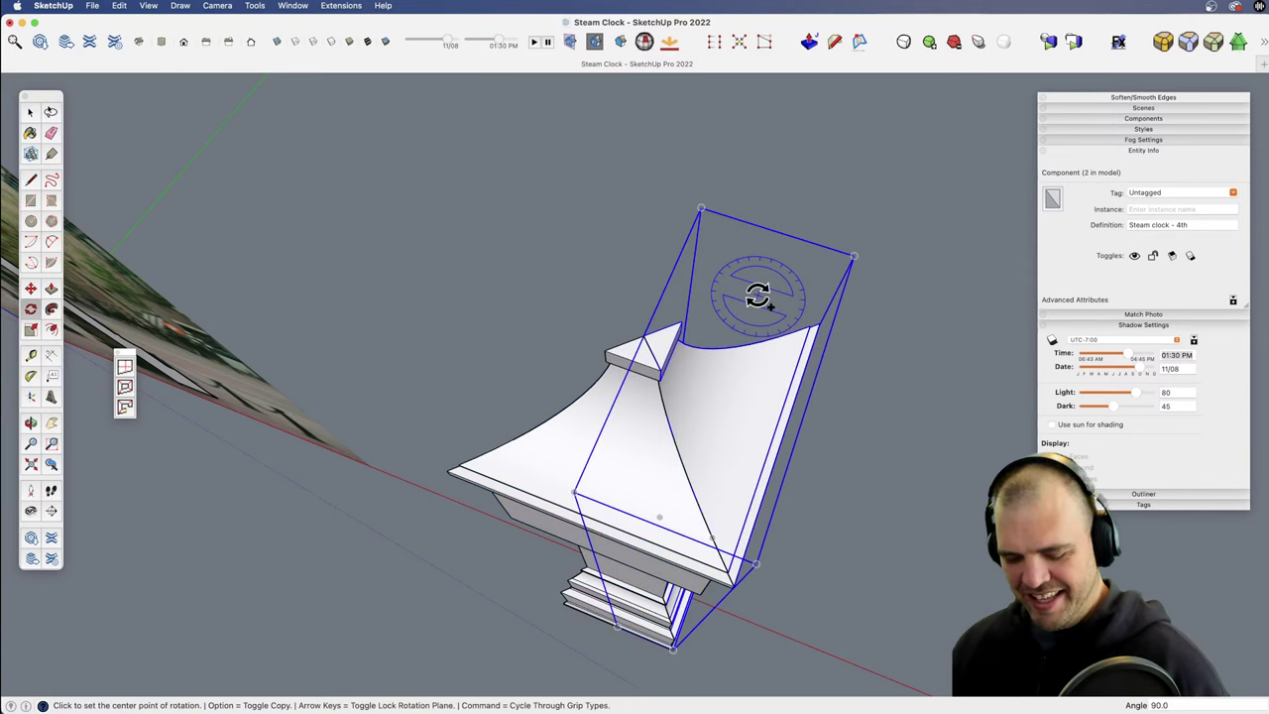
type("3x")
key("Return")
Step: Test the linked sides by pulling a circle on the clock head's front face outward about 7' 8", undo it and exit the component
middle_click_drag(757, 294, 640, 347)
double_click(640, 347)
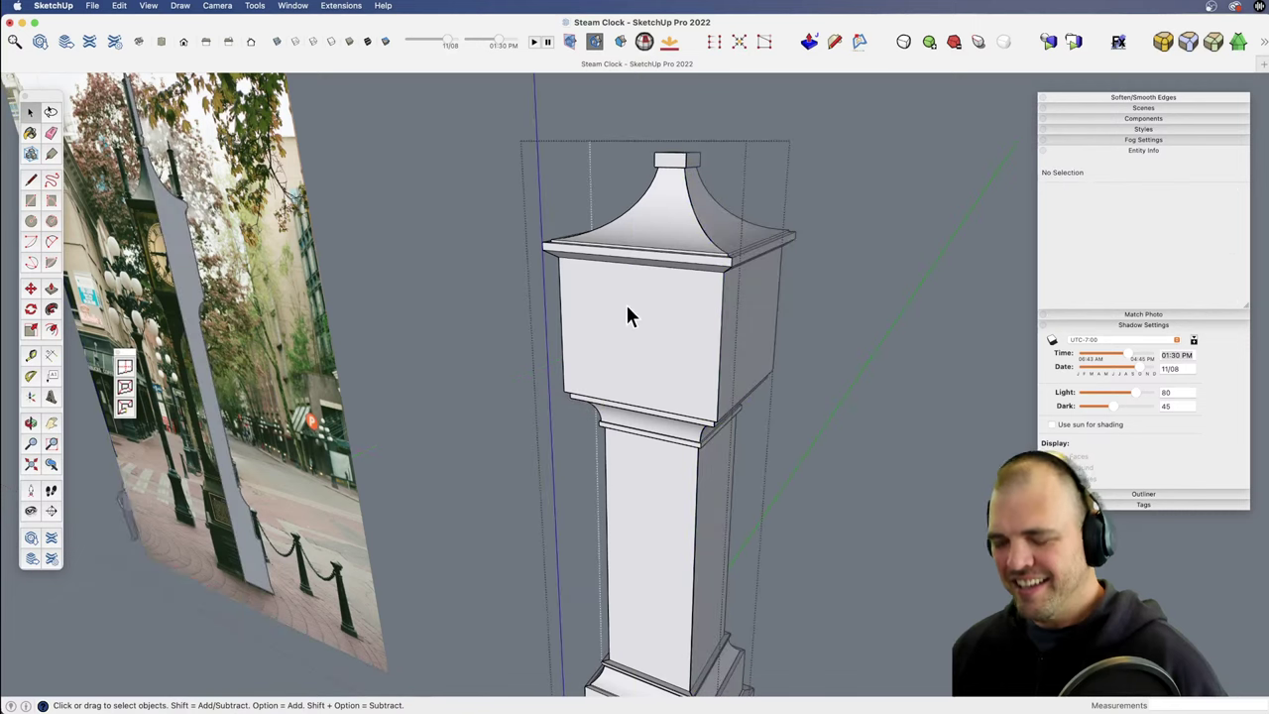
key("c")
left_click(630, 328)
left_click(680, 327)
key("p")
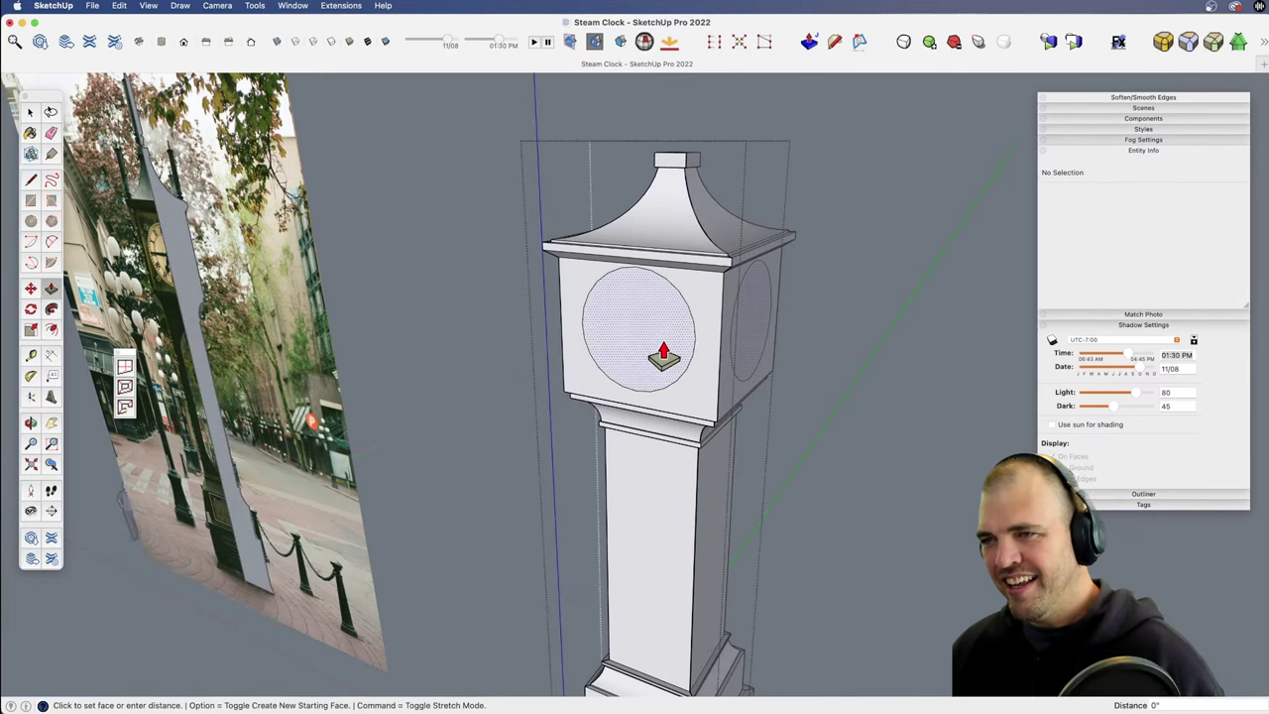
left_click(654, 352)
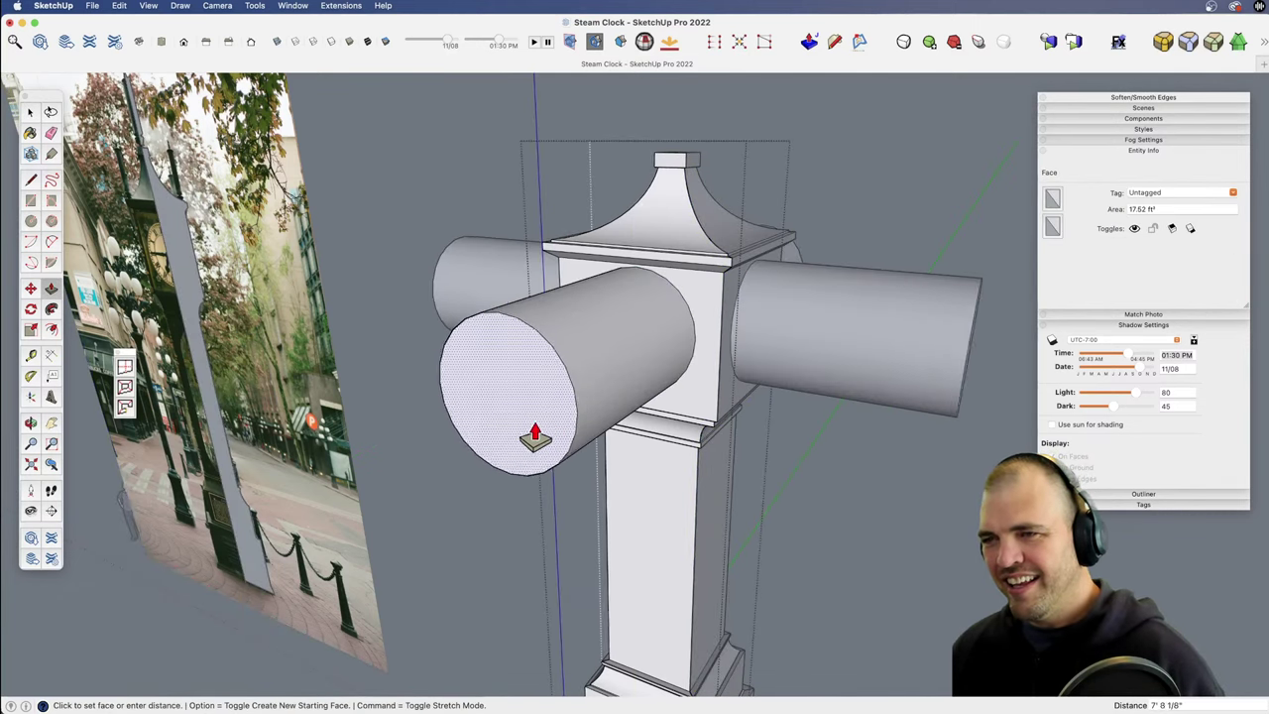
key("space")
key("super+z")
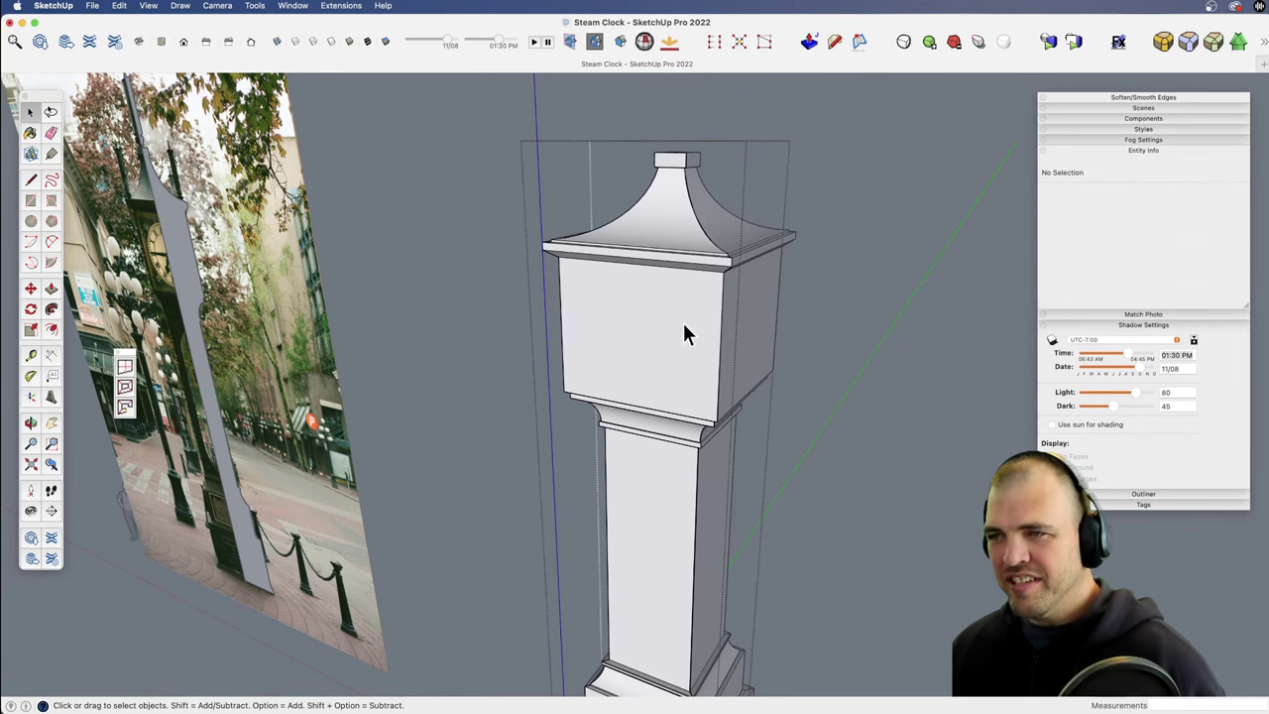
scroll(684, 334, "down", 3)
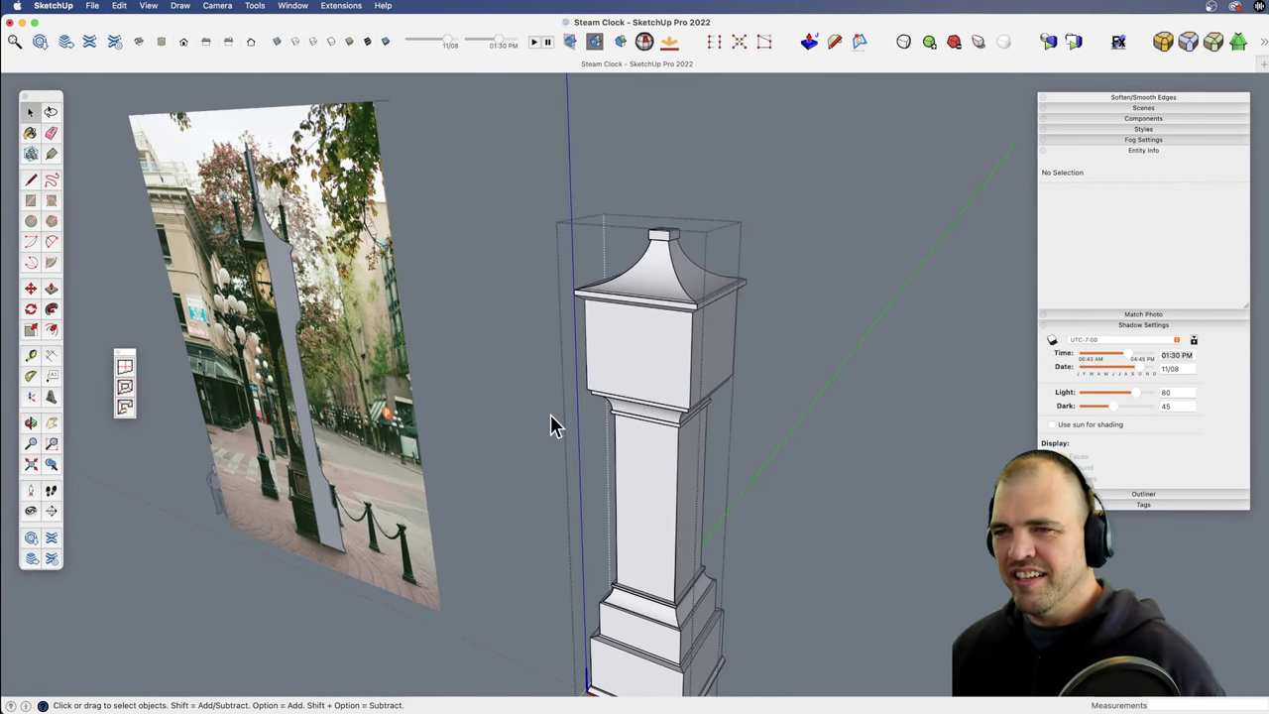
left_click(548, 428)
Step: Compare the four-sided clock model with the reference photo standing beside it
scroll(621, 462, "down", 1)
middle_click_drag(621, 462, 614, 426)
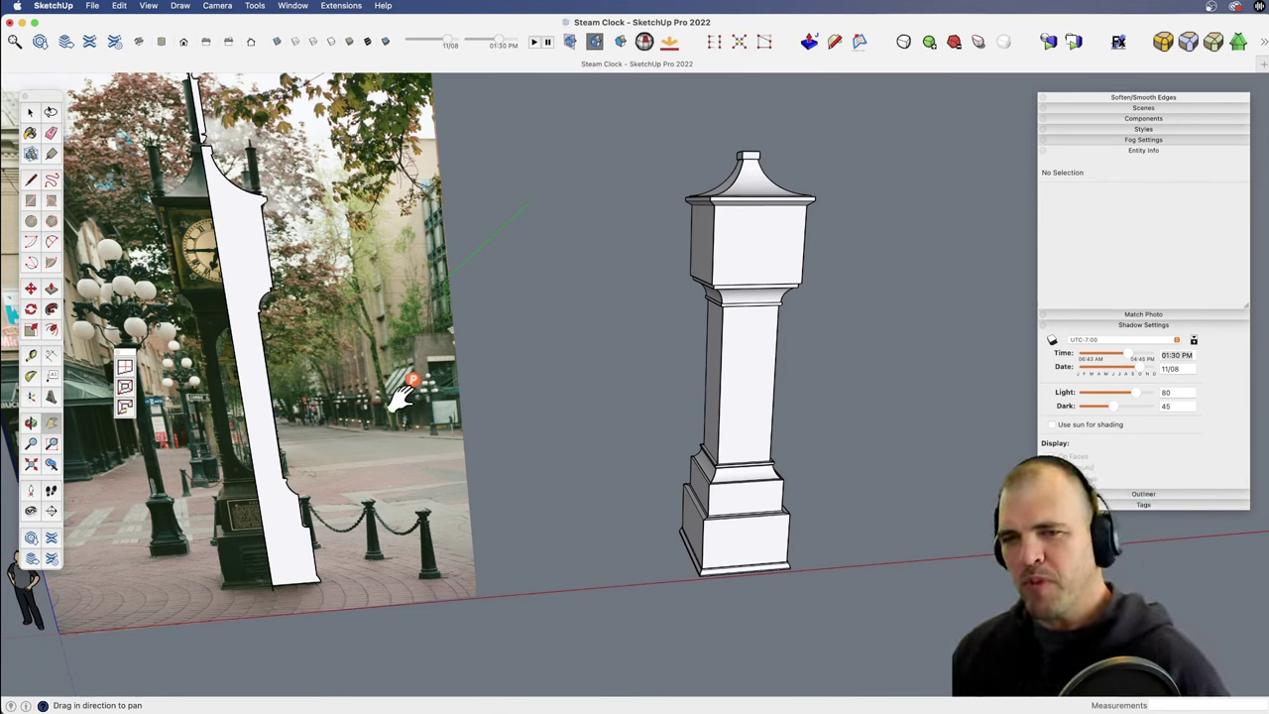
key("space")
left_click(374, 466)
key("h")
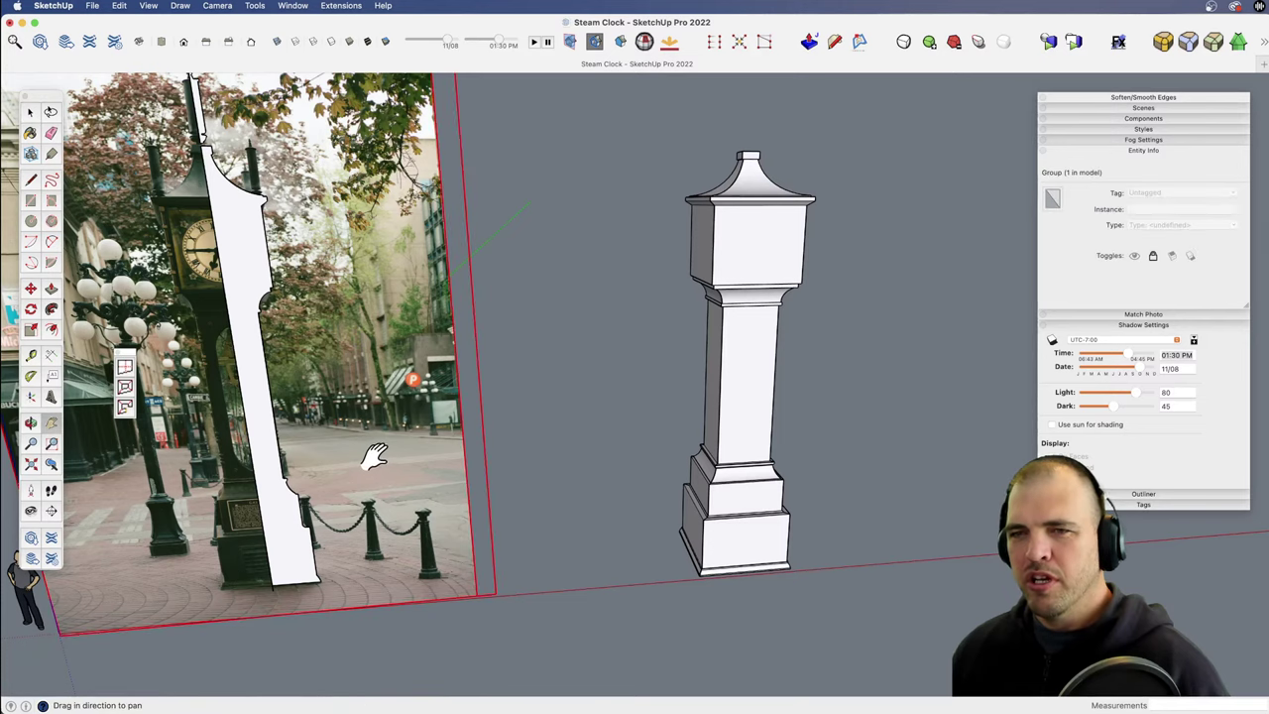
left_click_drag(377, 453, 664, 463)
key("o")
left_click_drag(572, 430, 655, 442)
Step: Switch to the Steam Clock photo in Preview, enlarge it and reposition its window for a full view
key("super+Tab")
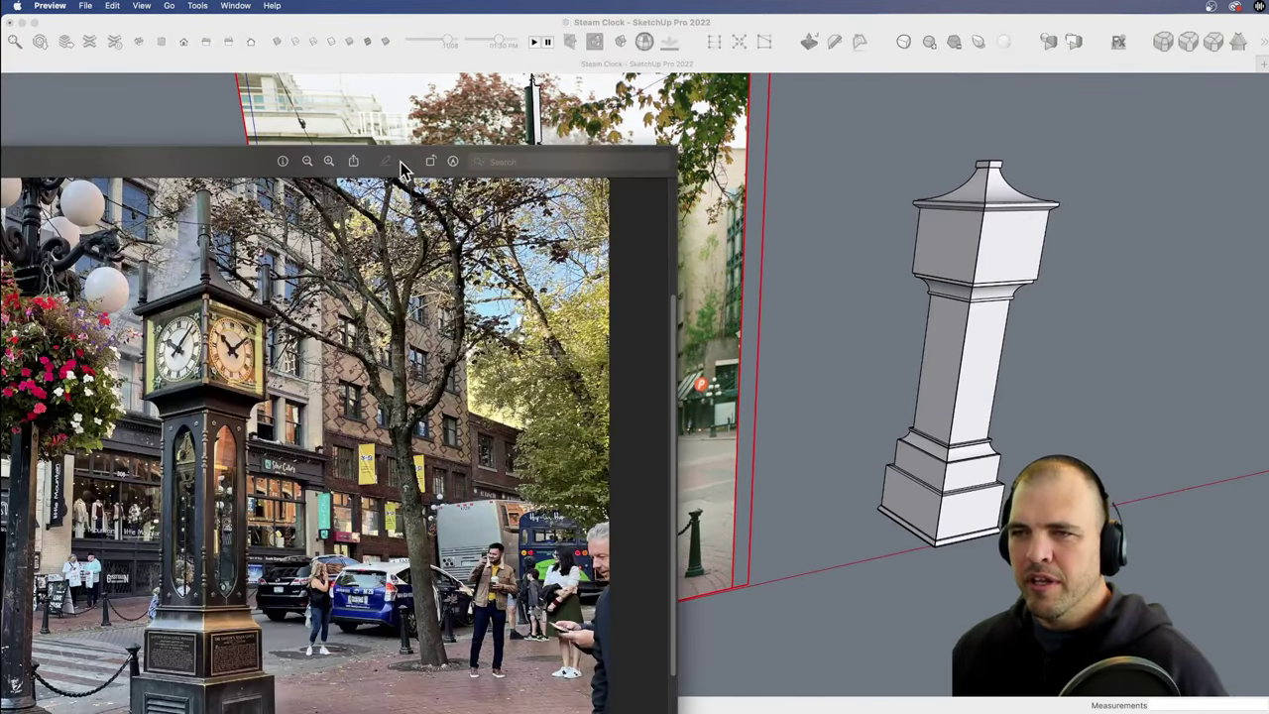
left_click(328, 160)
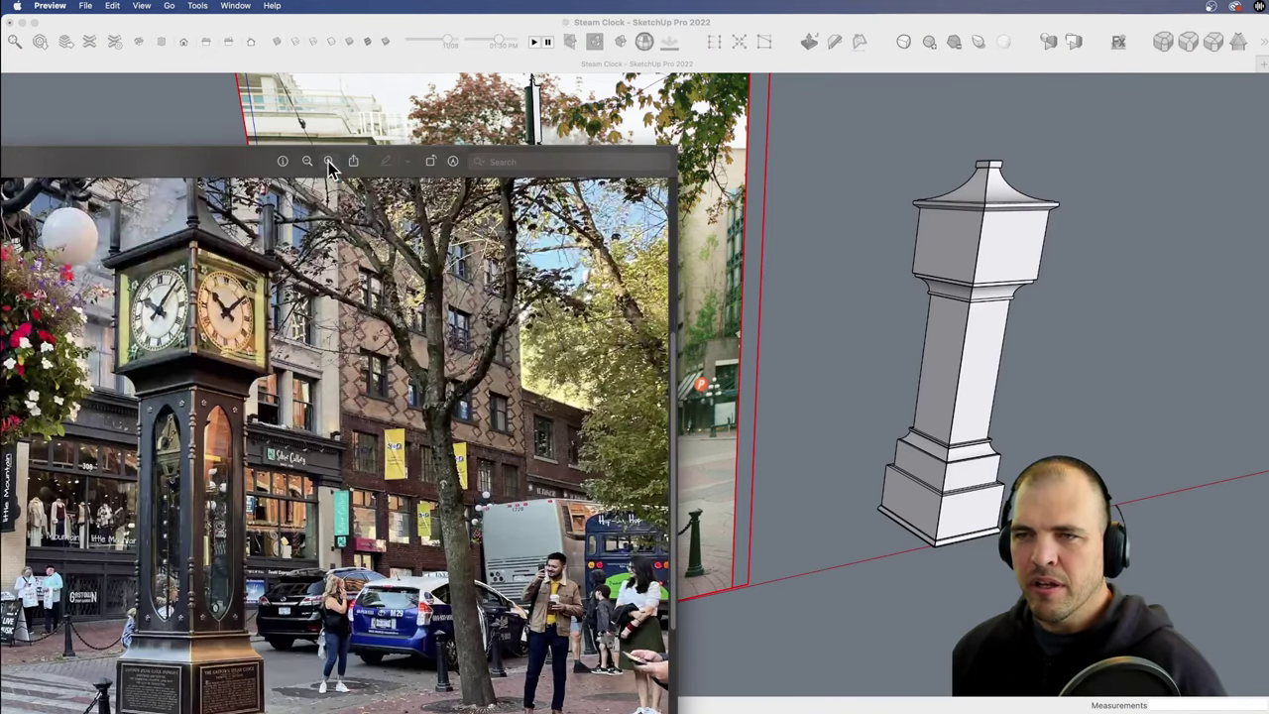
left_click(328, 161)
left_click(327, 161)
left_click(327, 162)
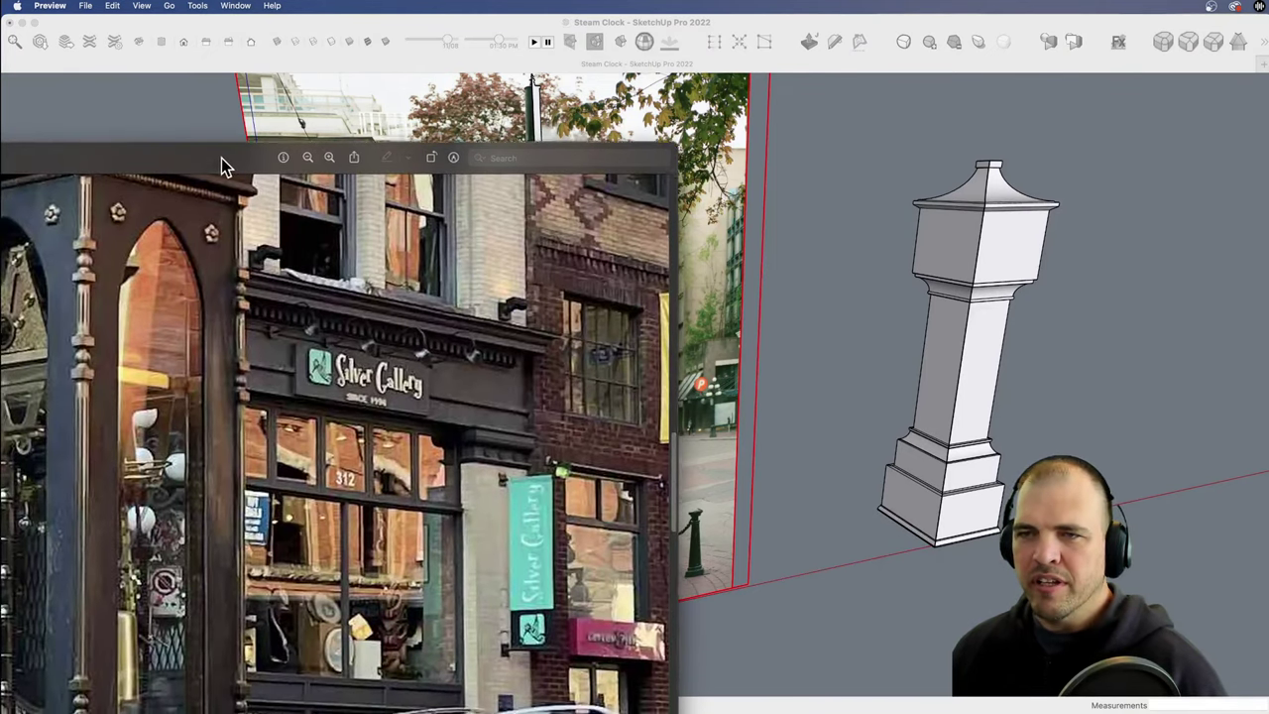
left_click_drag(221, 159, 441, 43)
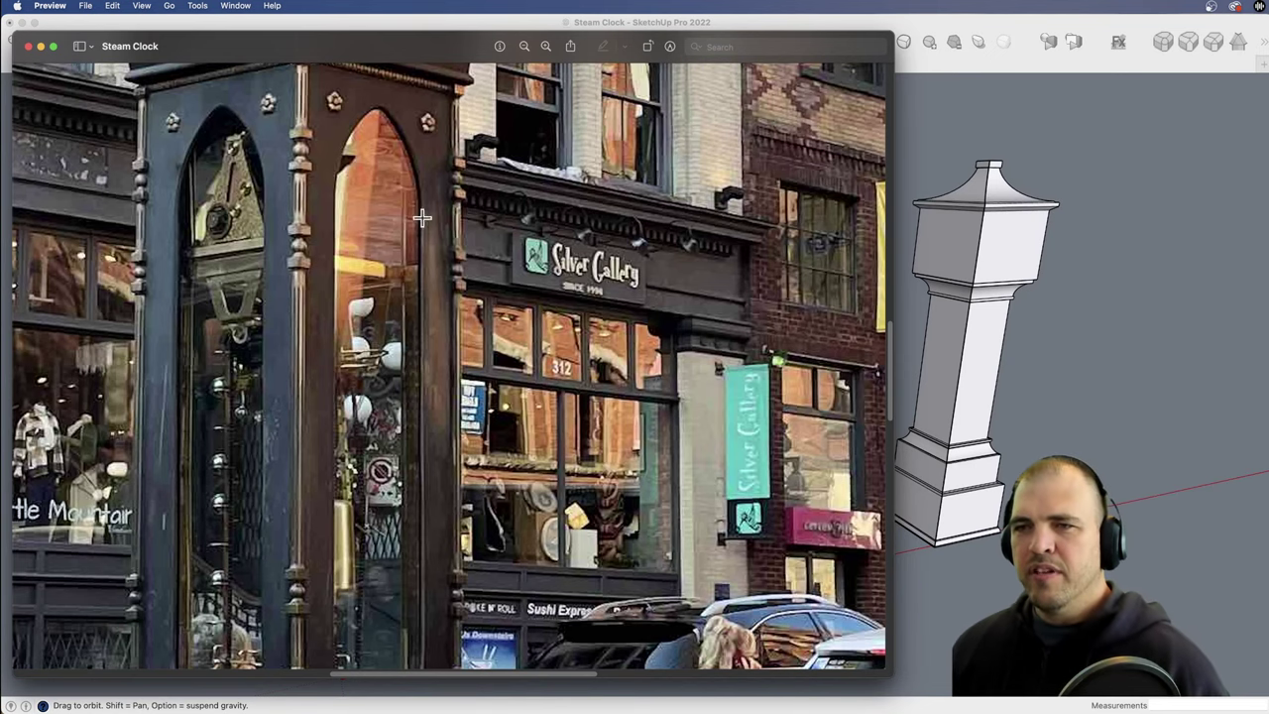
Step: Examine the dials, corner columns and roof trim of the clock head in the enlarged photo
scroll(443, 365, "up", 10)
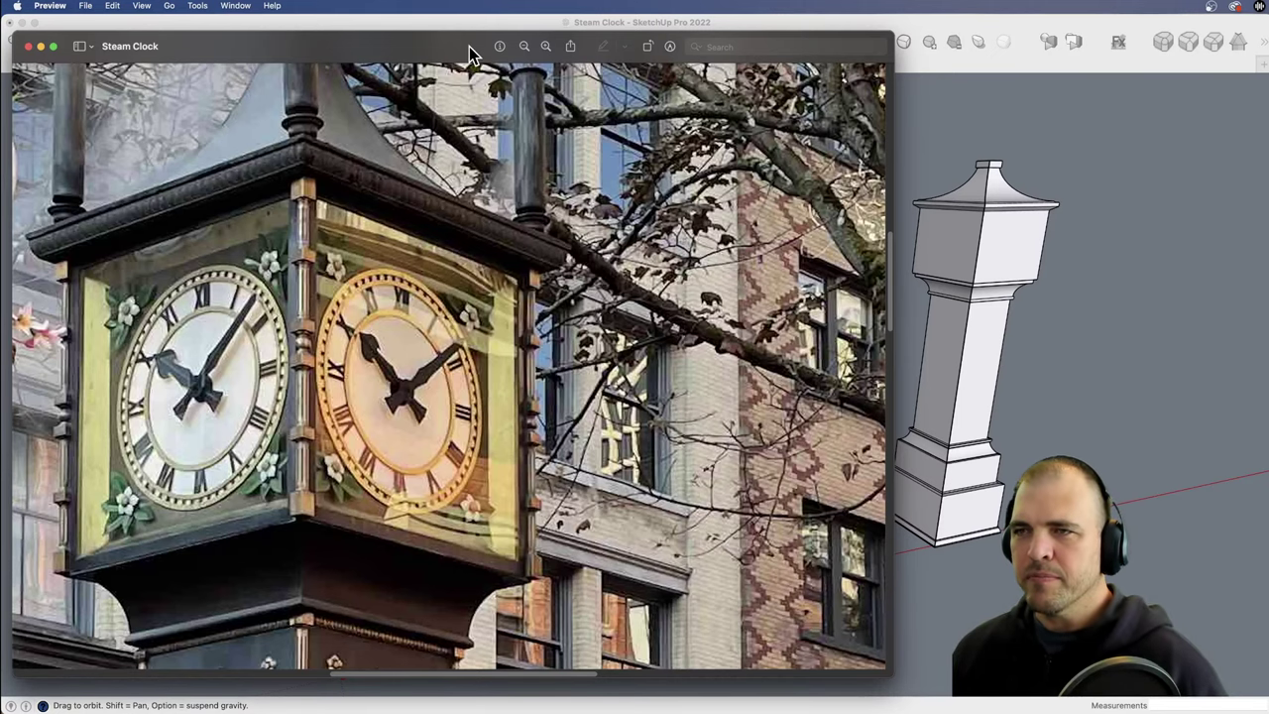
left_click_drag(469, 47, 473, 118)
left_click(929, 228)
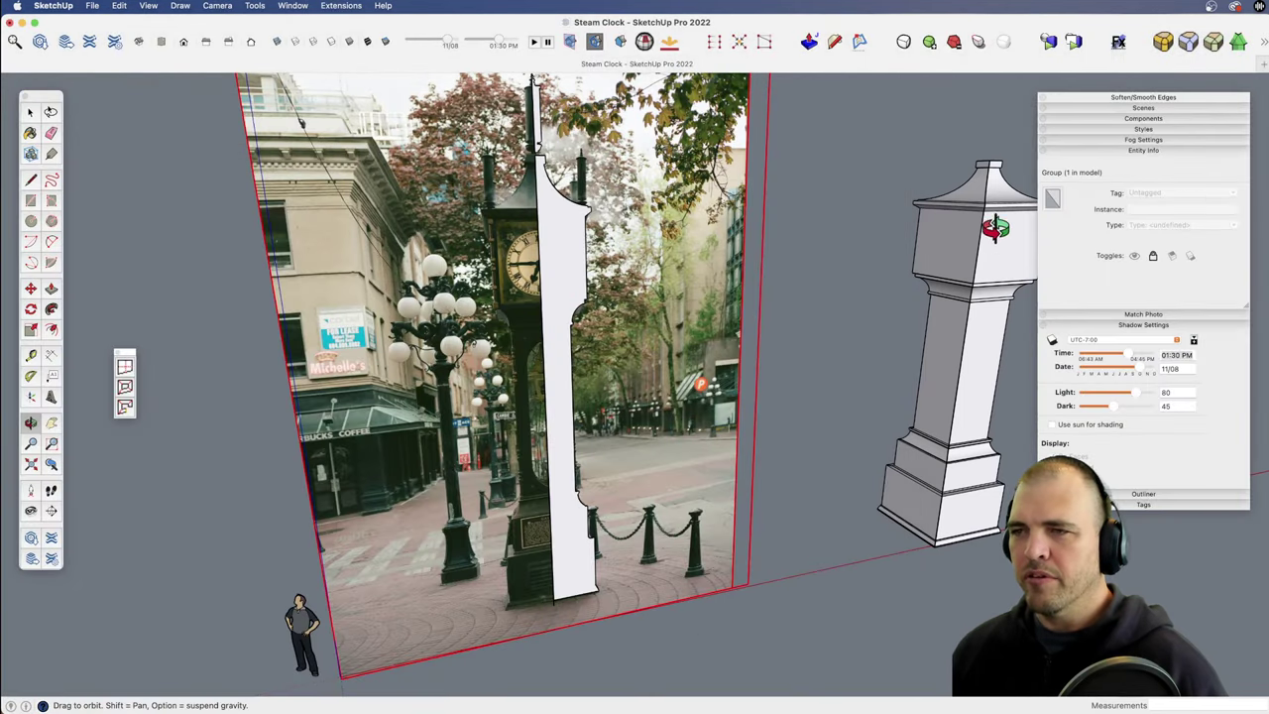
key("super+Tab")
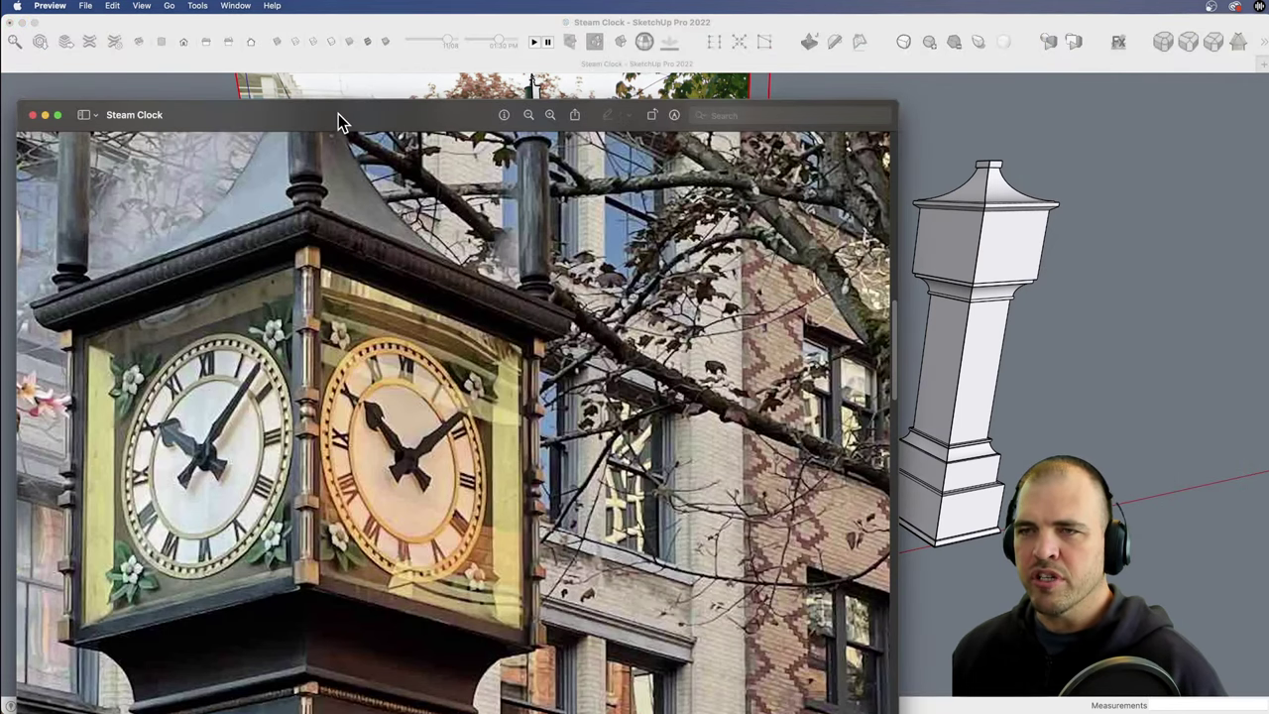
left_click_drag(338, 114, 341, 56)
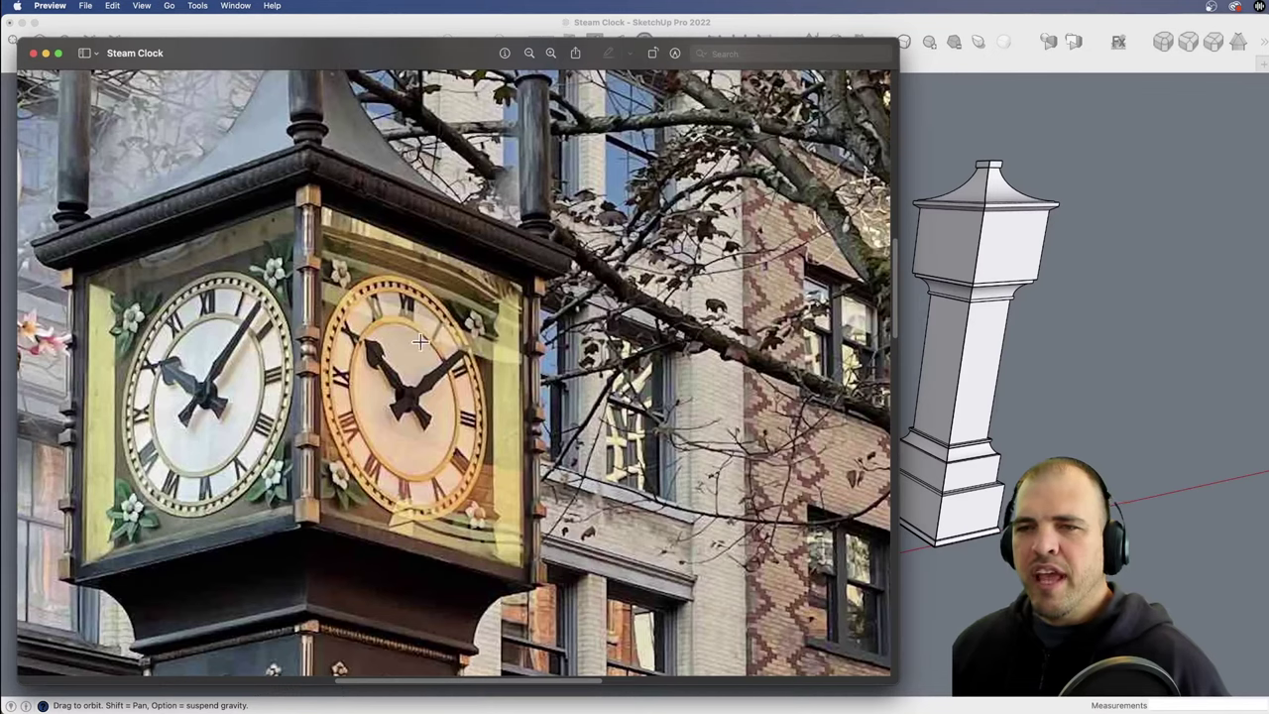
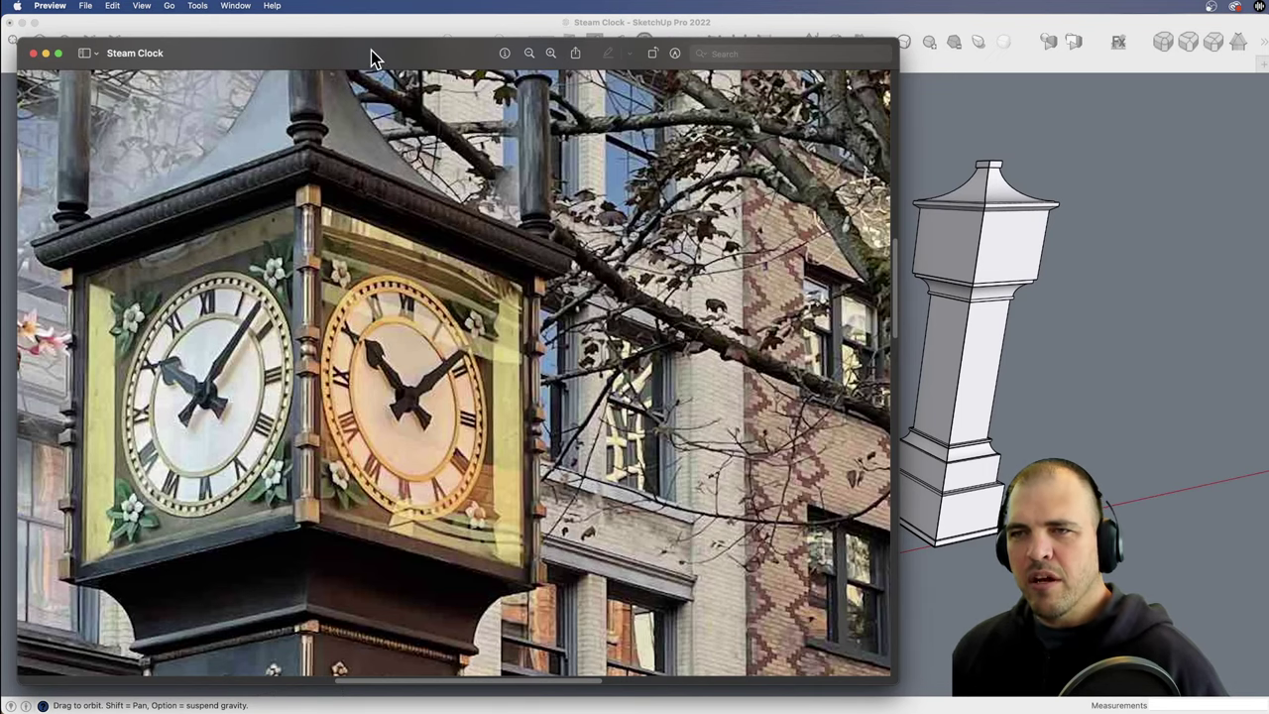
left_click_drag(371, 49, 372, 65)
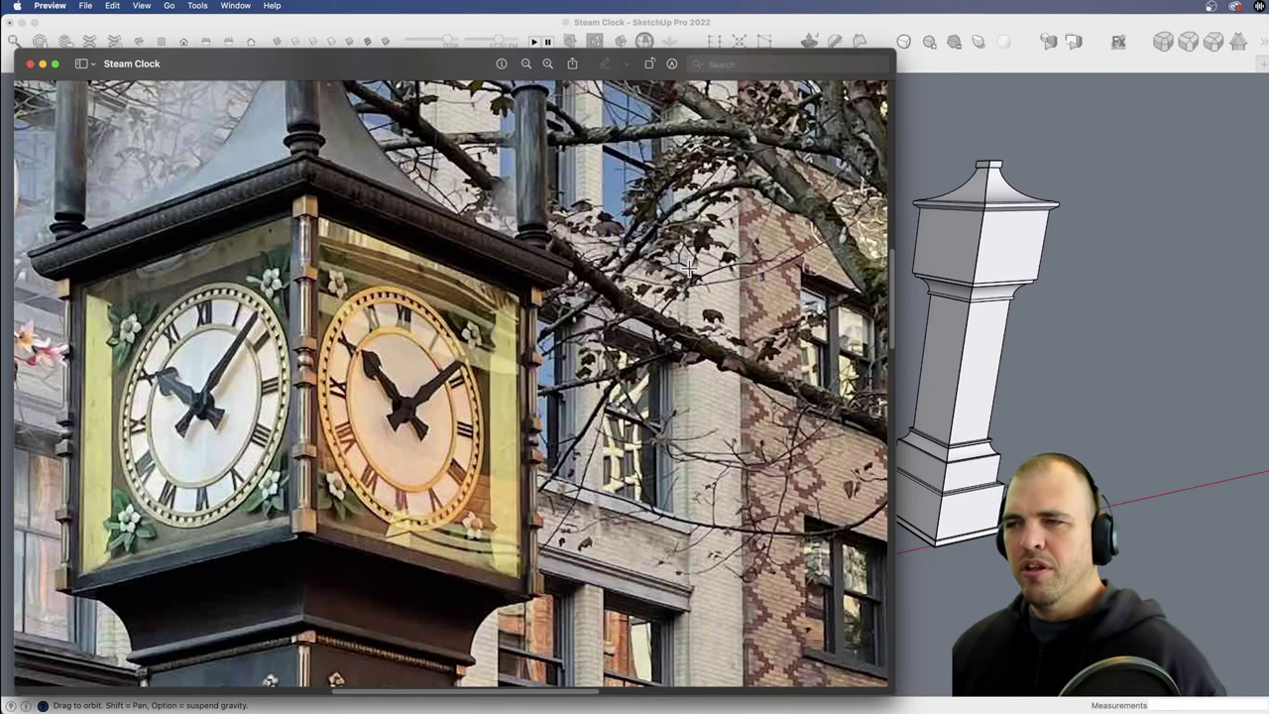
Step: Examine the arched column windows, plaques and lower base panels further down the photo
left_click_drag(890, 314, 891, 406)
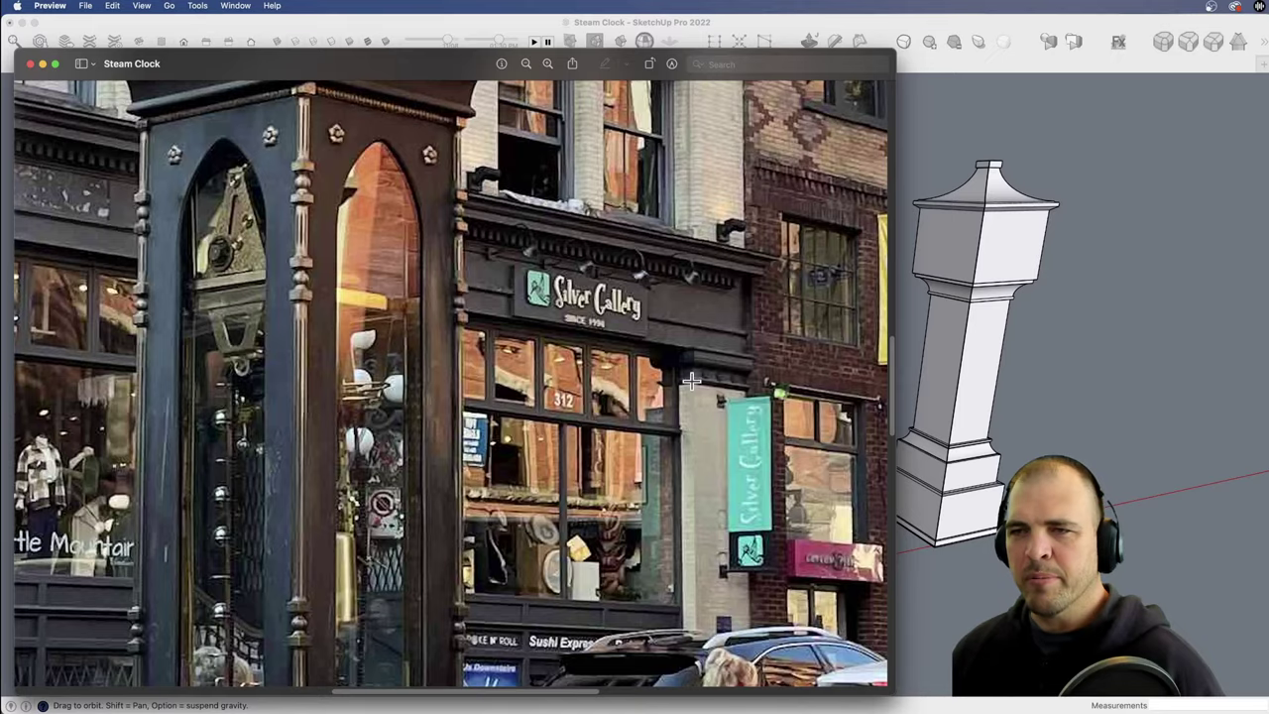
left_click_drag(893, 356, 899, 492)
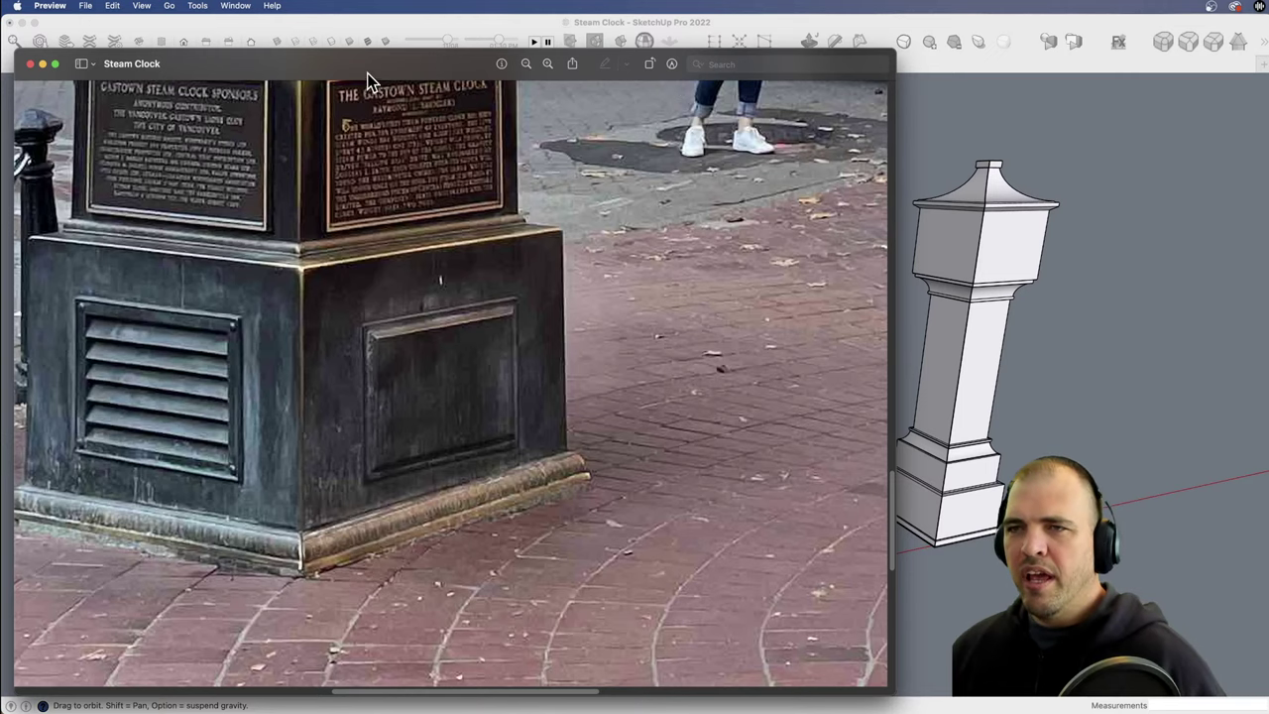
left_click_drag(377, 72, 398, 212)
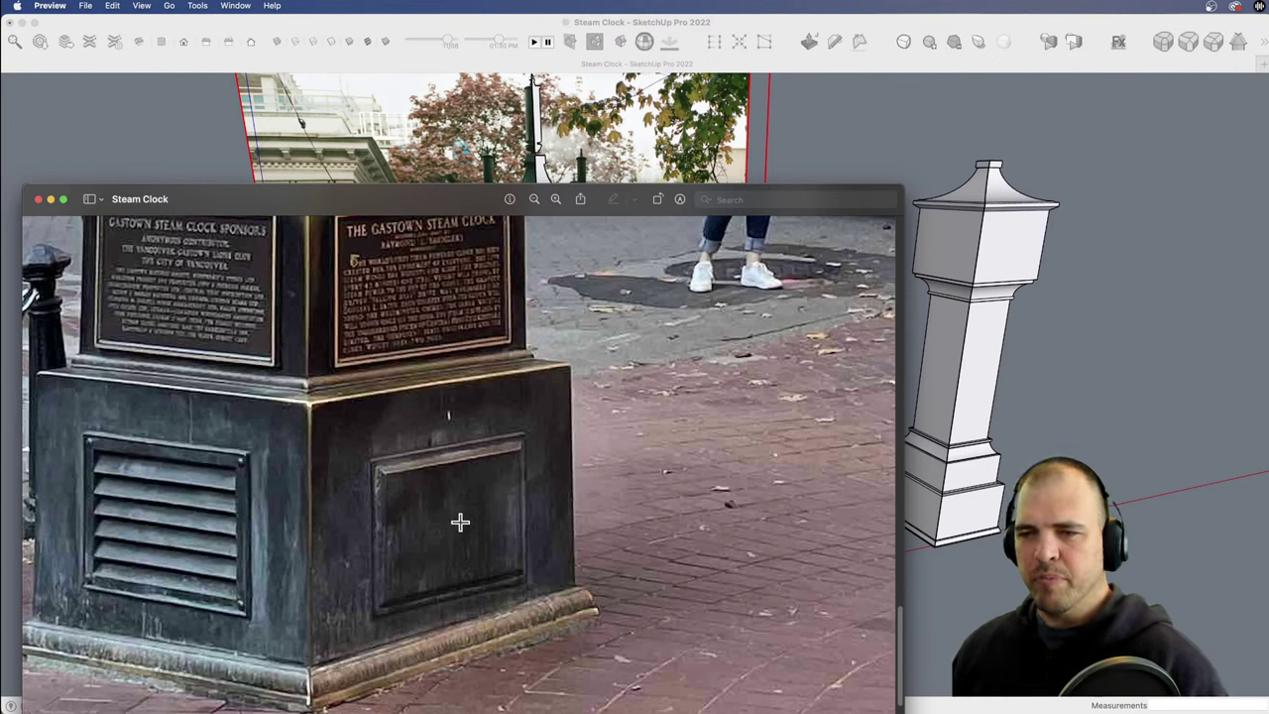
Step: Switch back to SketchUp and inspect the stepped base of the clock model up close from several sides
left_click(983, 564)
middle_click_drag(962, 515, 601, 448, "shift")
key("z")
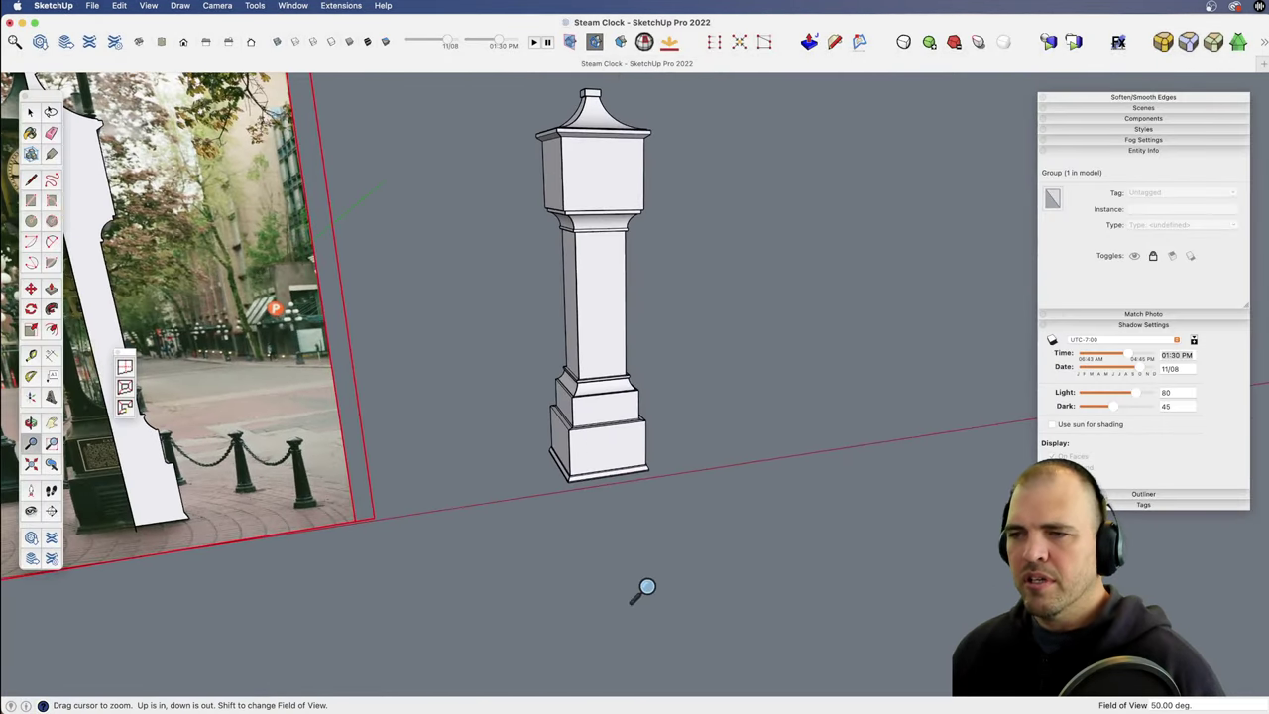
left_click_drag(643, 588, 604, 251)
middle_click_drag(583, 505, 558, 424, "shift")
scroll(634, 518, "up", 6)
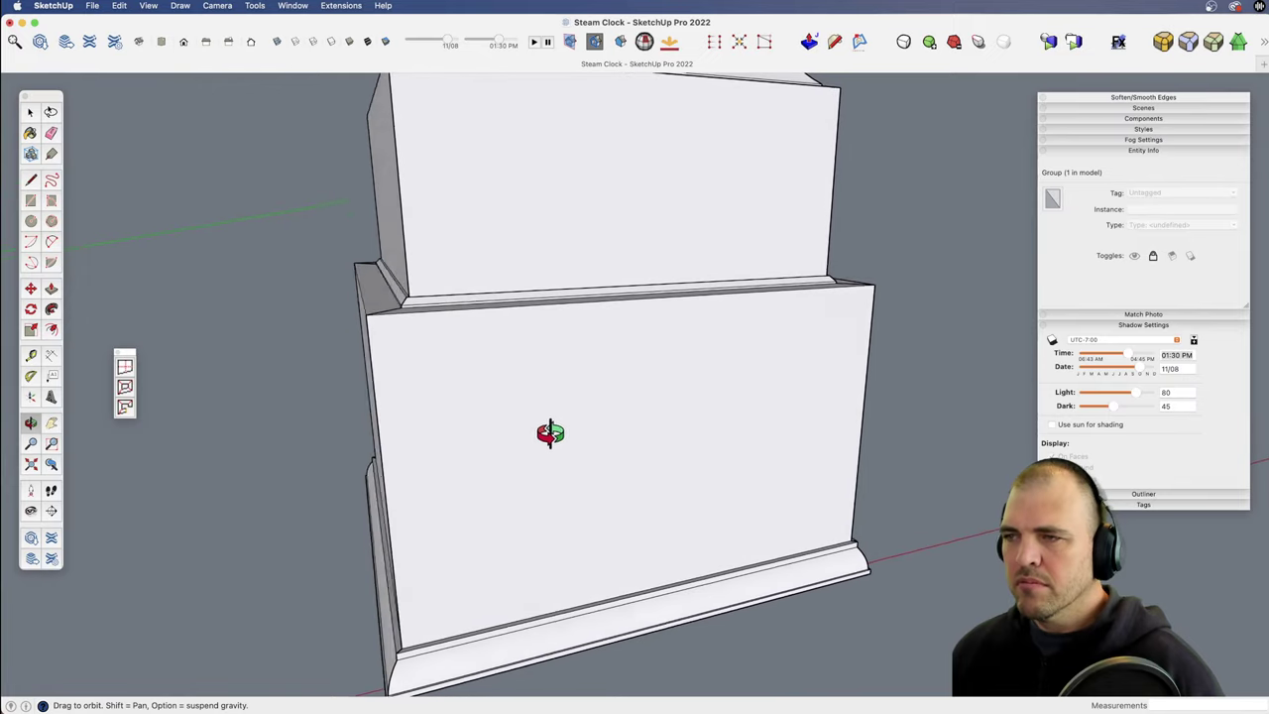
key("z")
left_click_drag(661, 286, 680, 446)
middle_click_drag(680, 446, 744, 456, "shift")
middle_click_drag(744, 456, 499, 397)
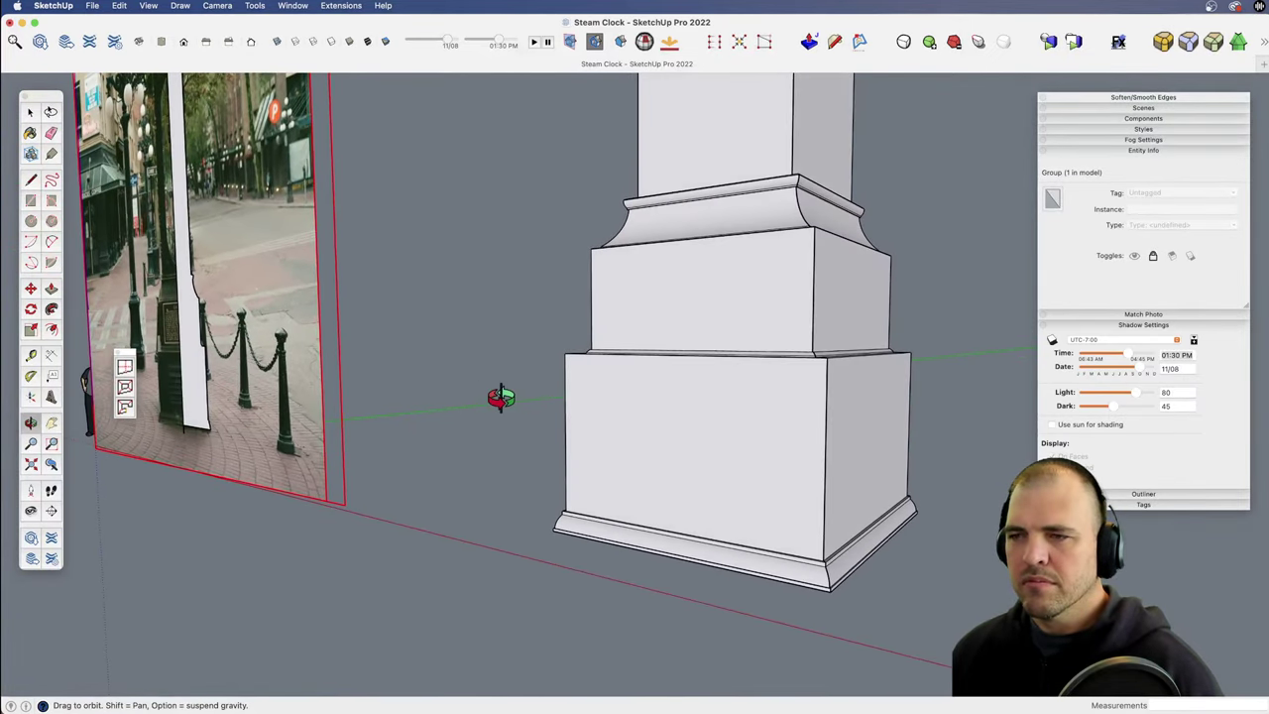
Step: Open the clock's front side component for editing at its lowest base panel
left_click(664, 448)
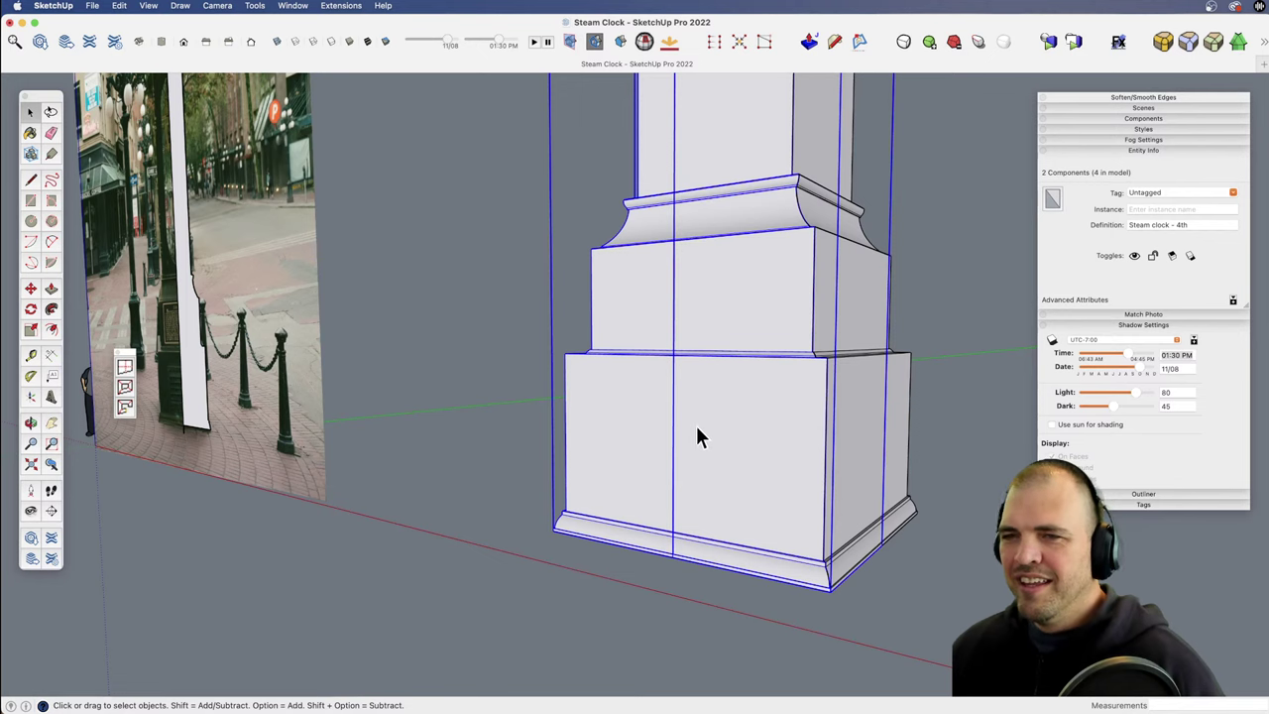
double_click(695, 419)
middle_click_drag(697, 424, 800, 421)
middle_click_drag(728, 362, 623, 466)
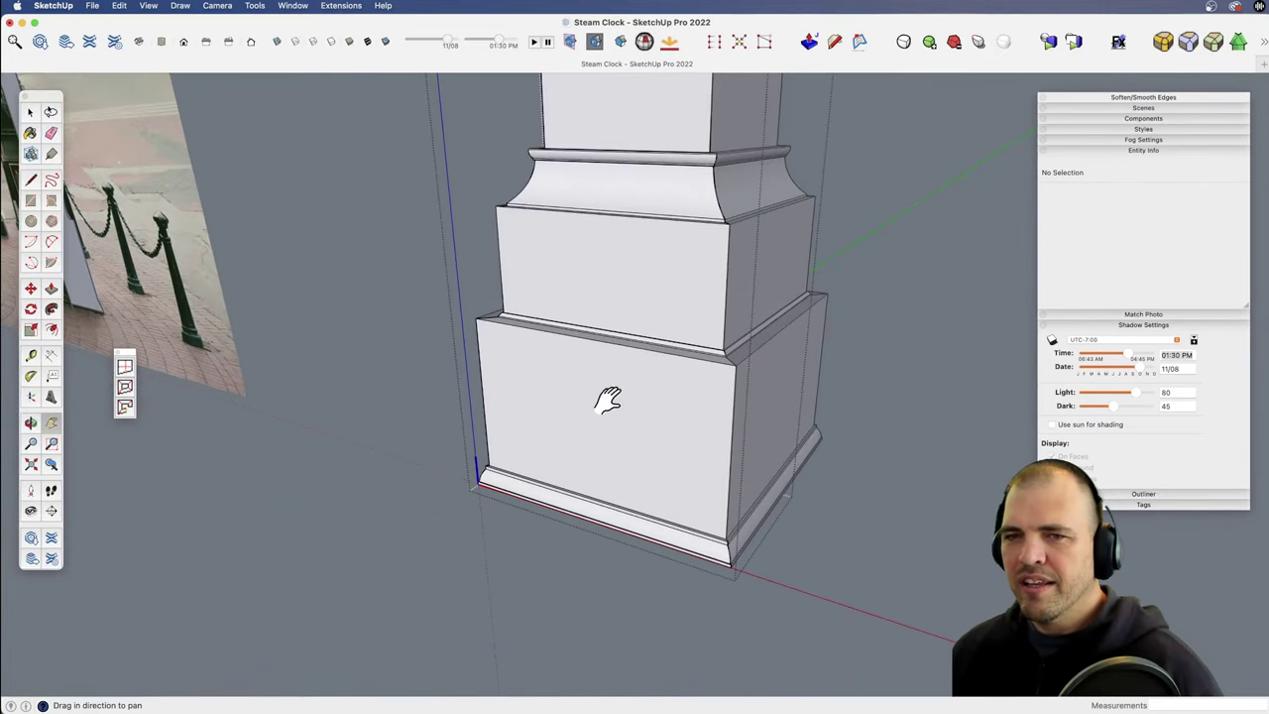
Step: Check the side component's connected geometry by selecting the lowest base face, the shaft face and everything attached to the head's front face
middle_click_drag(608, 400, 691, 416)
key("space")
left_click(689, 442)
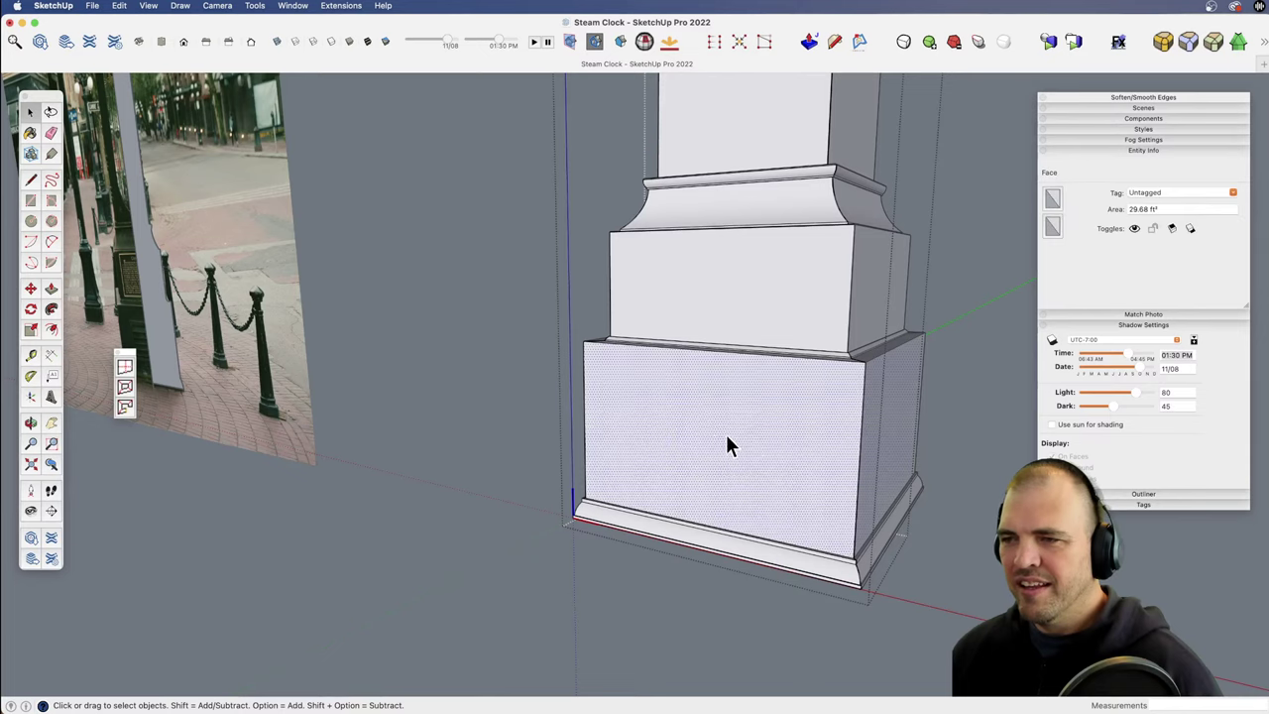
middle_click_drag(660, 551, 721, 488)
key("z")
left_click_drag(703, 190, 675, 487)
middle_click_drag(675, 486, 647, 319)
key("space")
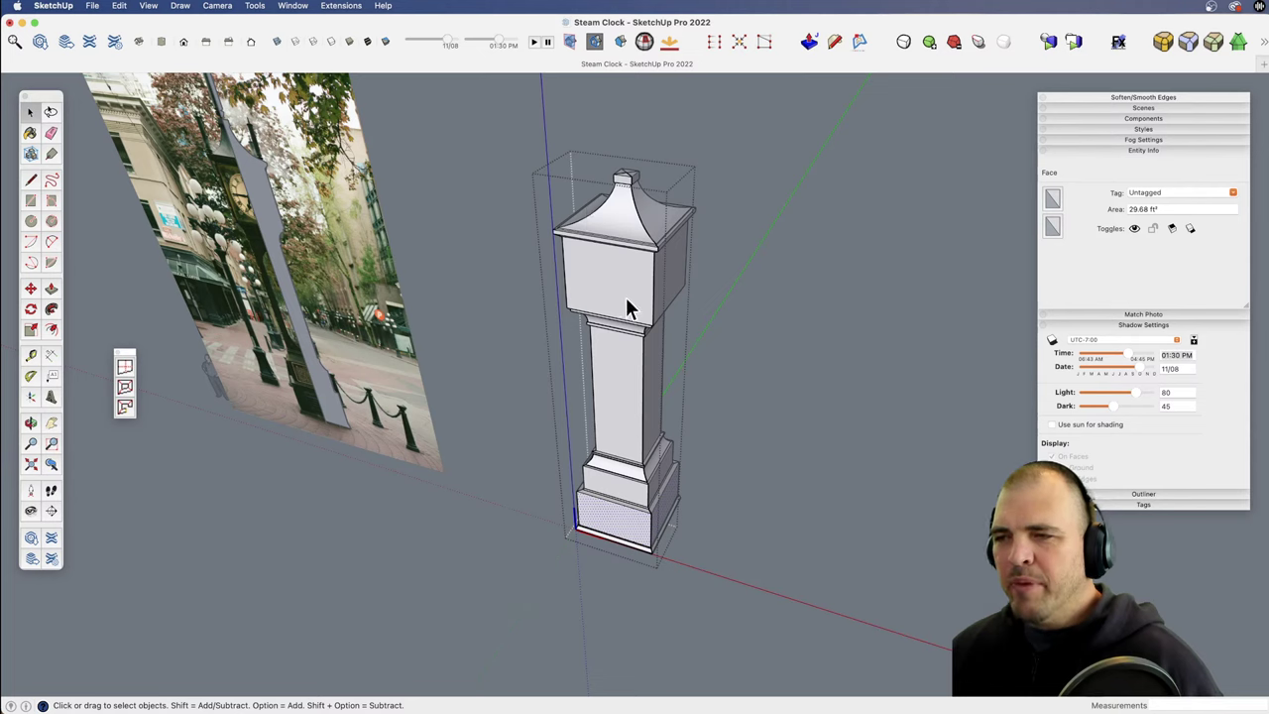
left_click(615, 352)
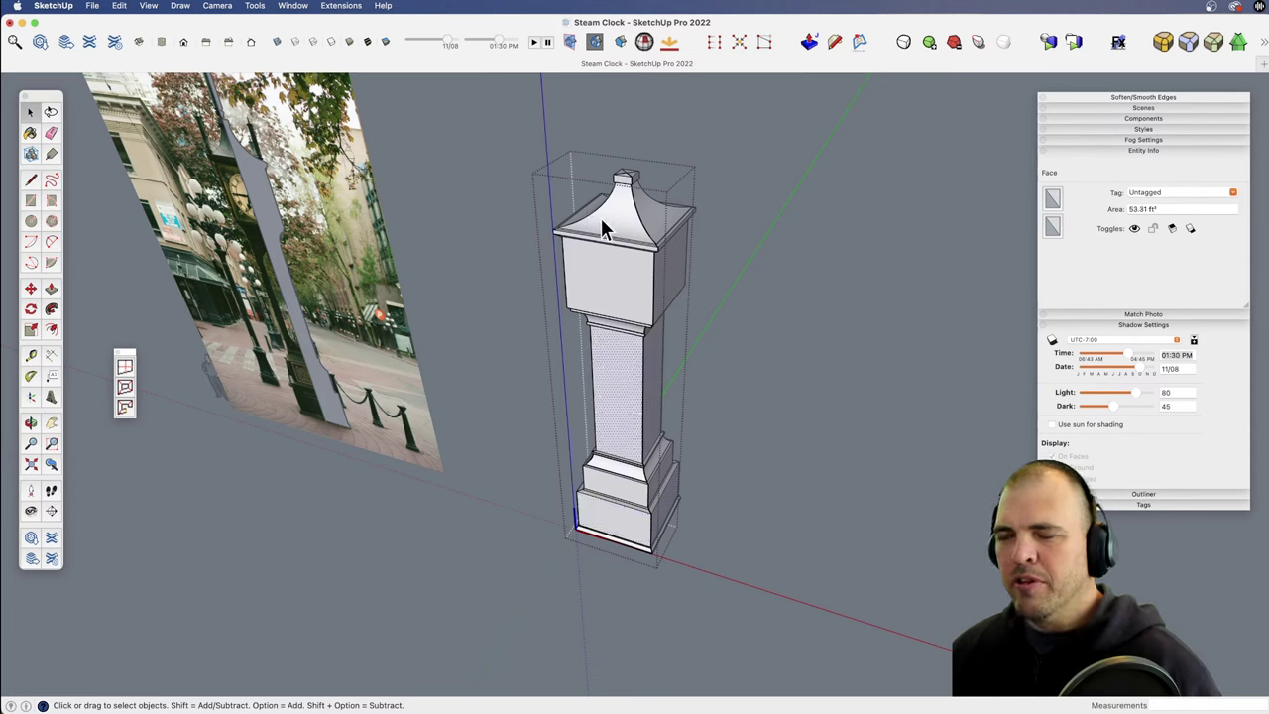
triple_click(618, 275)
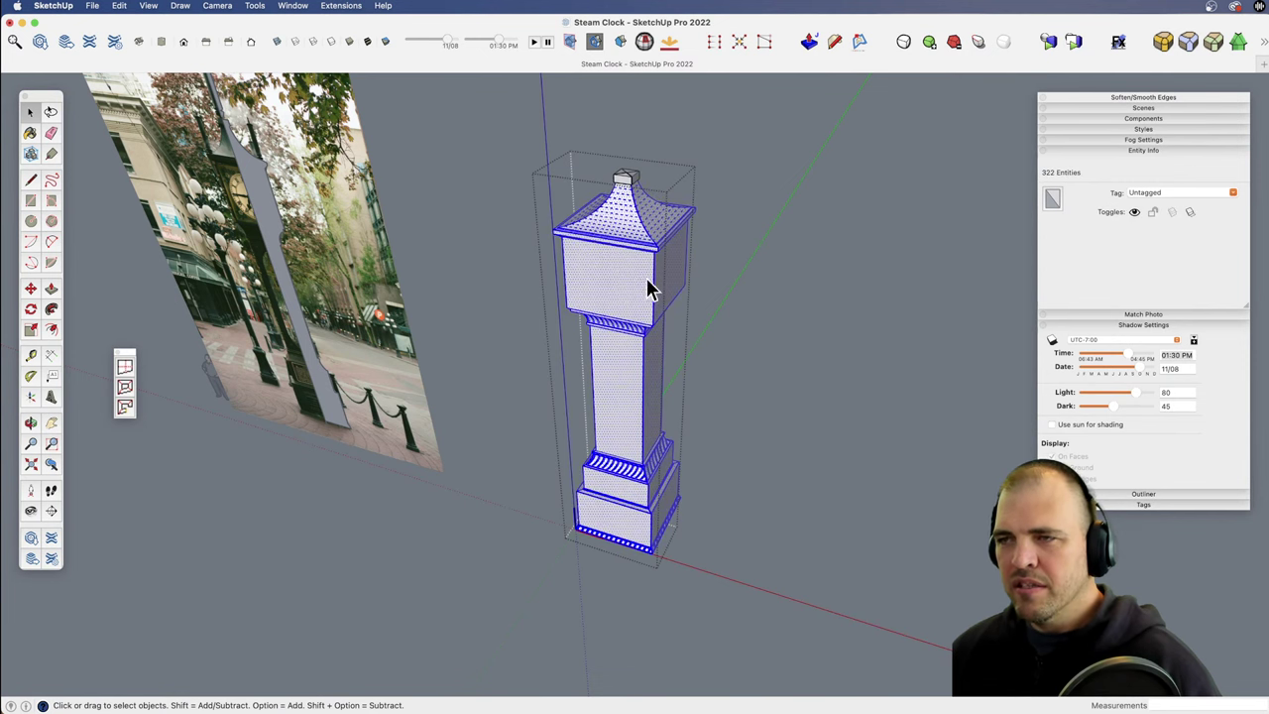
middle_click_drag(631, 225, 615, 467, "shift")
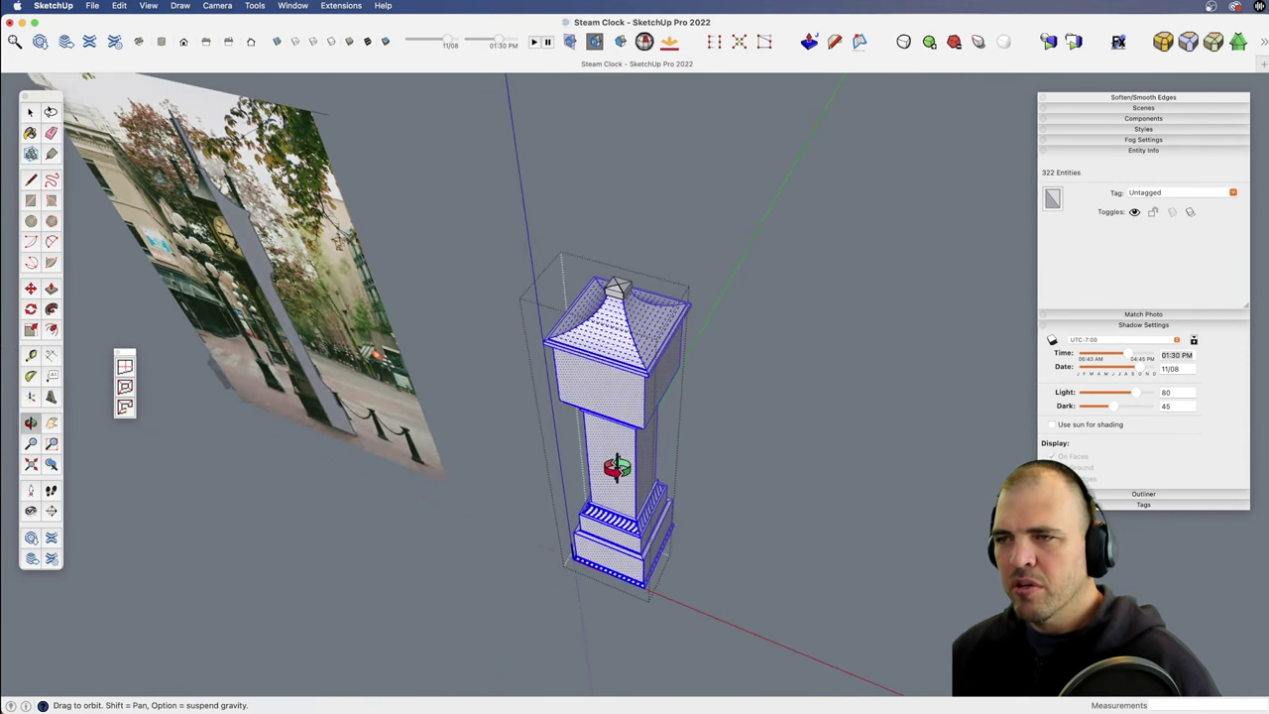
scroll(628, 377, "up", 6)
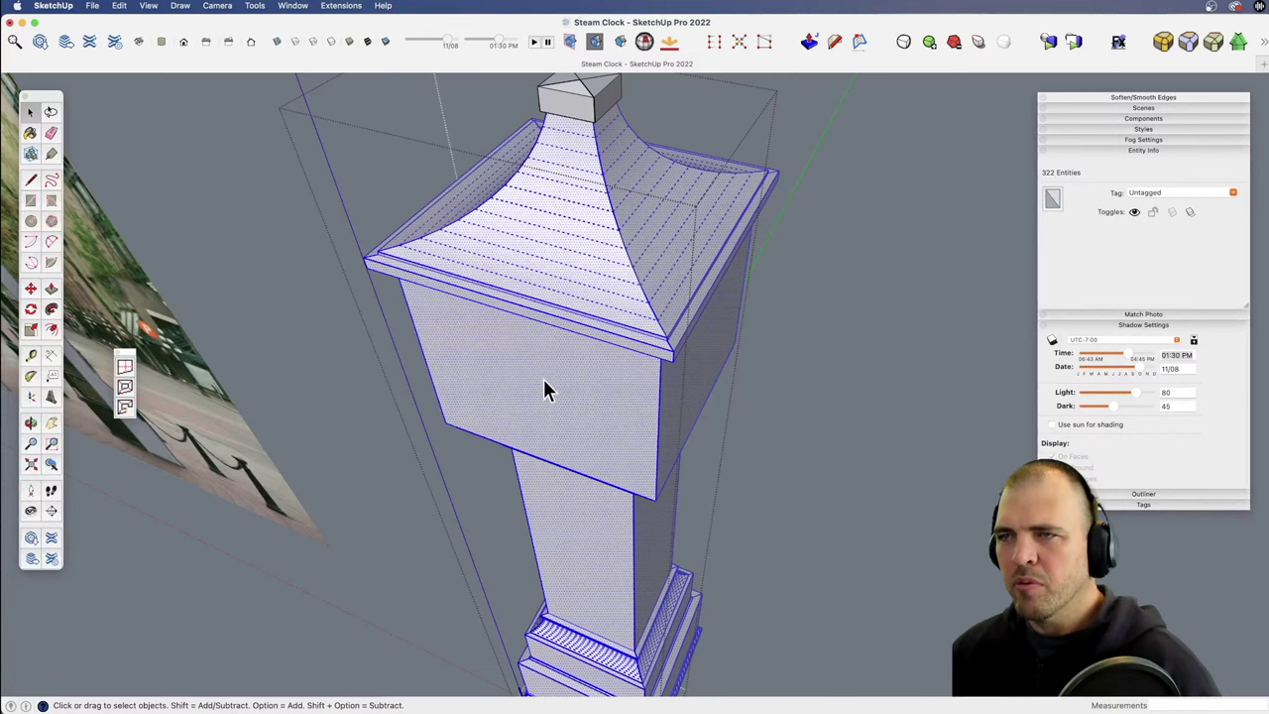
Step: Draw a line from corner to corner along the roof's upper edge beneath the cap to connect the two
left_click(573, 113)
middle_click_drag(581, 113, 645, 213)
middle_click_drag(630, 314, 637, 565, "shift")
scroll(637, 565, "up", 6)
middle_click_drag(630, 466, 649, 398, "shift")
scroll(652, 337, "up", 4)
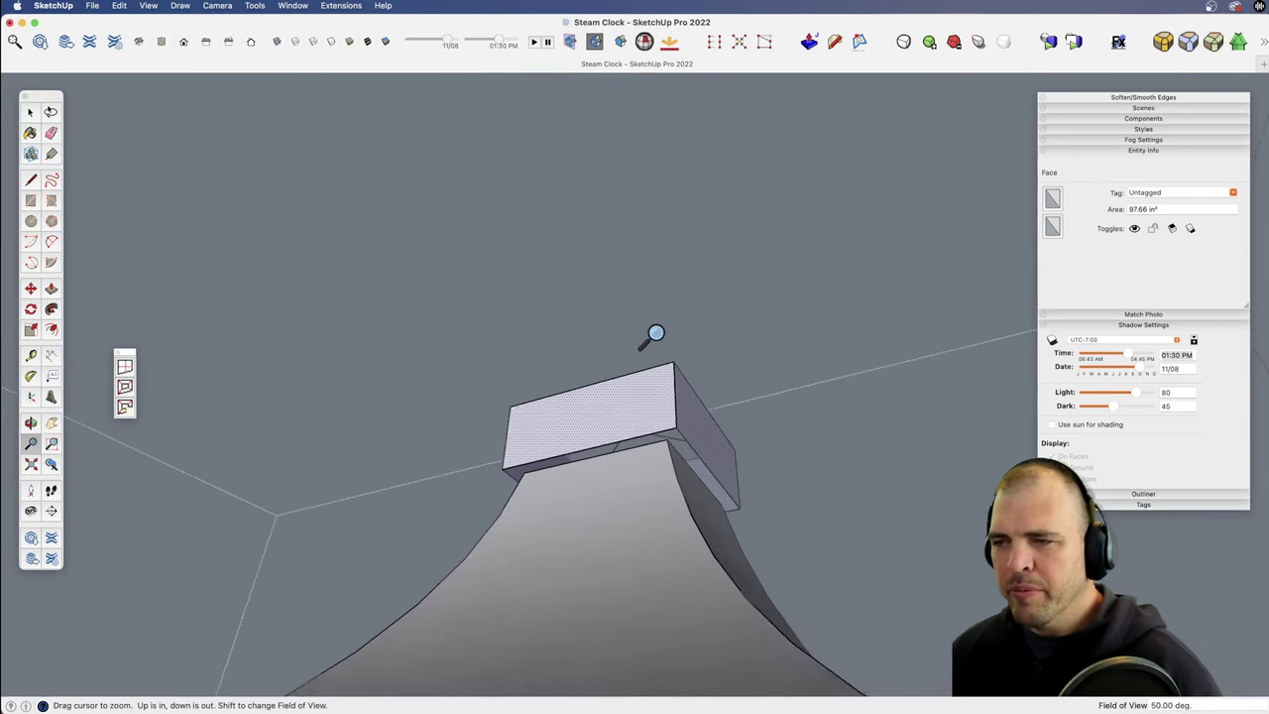
key("l")
left_click(511, 481)
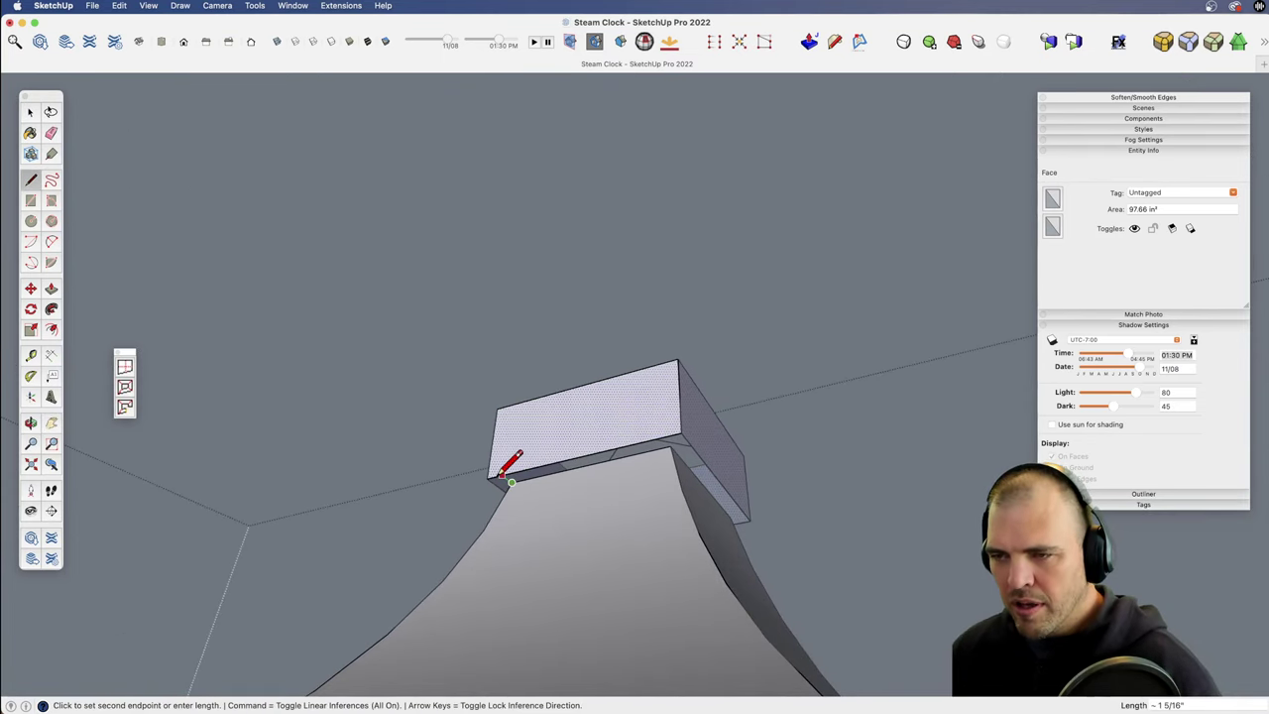
left_click(671, 445)
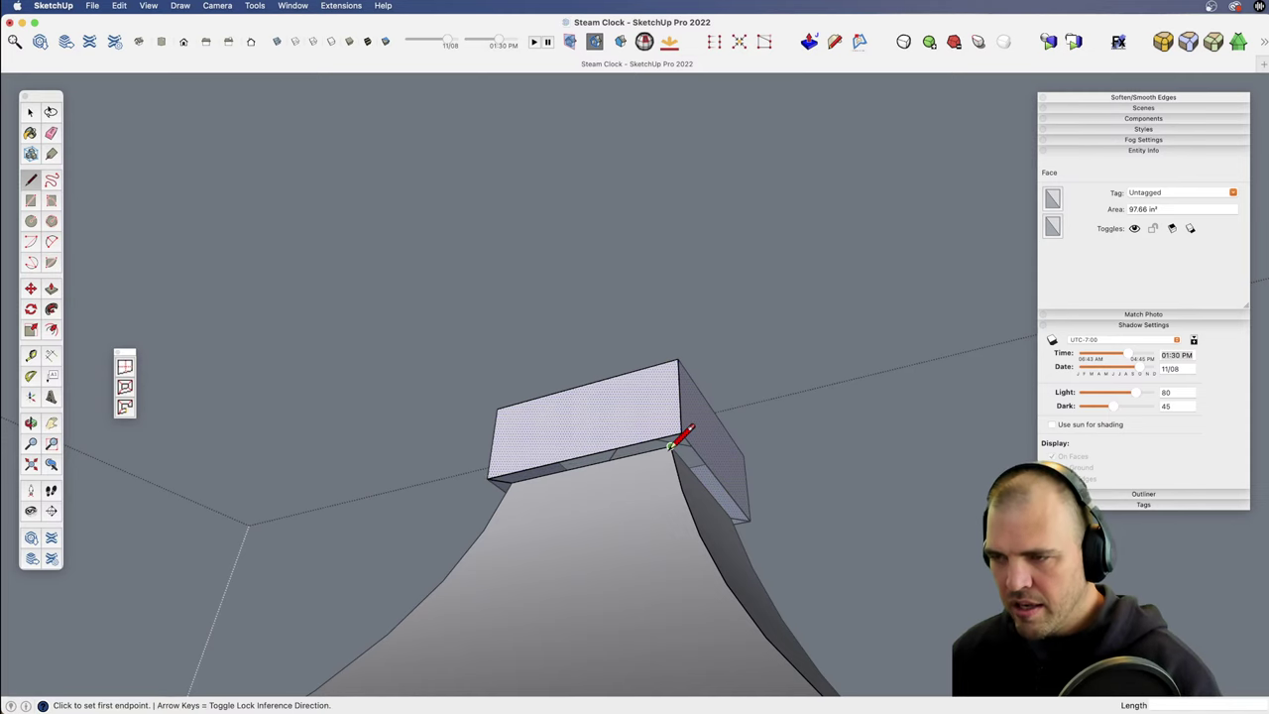
Step: Select all geometry connected to the roof face to check the cap's connection, and clear the selection
middle_click_drag(657, 433, 644, 591)
triple_click(614, 525)
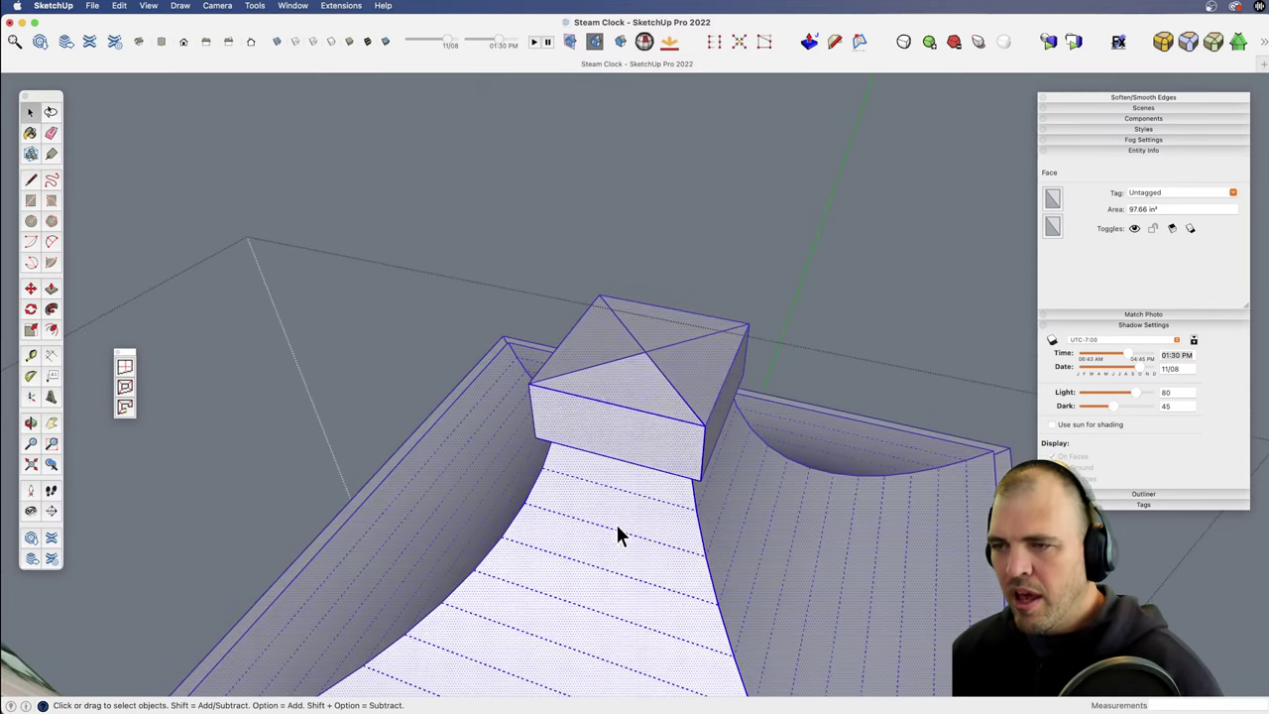
scroll(639, 389, "down", 5)
middle_click_drag(593, 658, 586, 232, "shift")
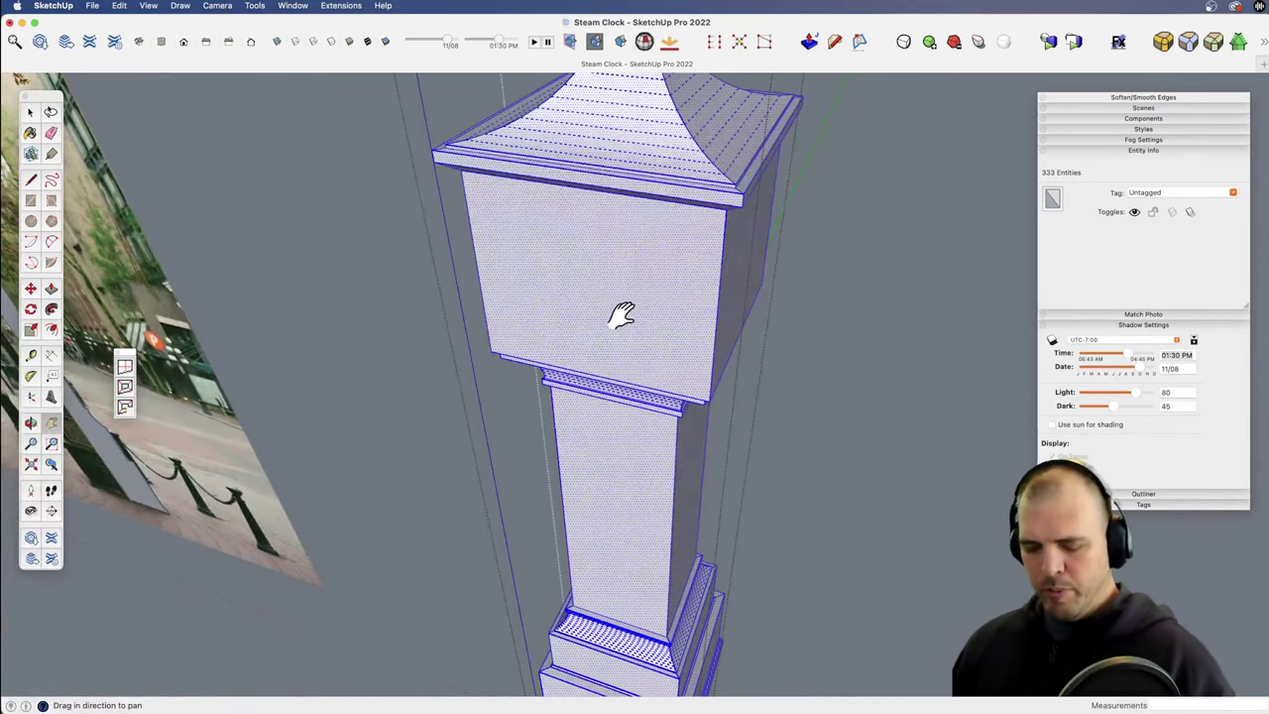
key("Escape")
Step: Try extruding a rectangle on the clock head's front face outward about 1' 6 9/16", and undo both the extrusion and the rectangle
key("z")
left_click_drag(609, 331, 587, 516)
mouse_move(604, 367)
left_mouse_down()
mouse_move(601, 284)
mouse_move(618, 334)
left_mouse_up()
key("r")
left_click(486, 329)
left_click(669, 224)
key("p")
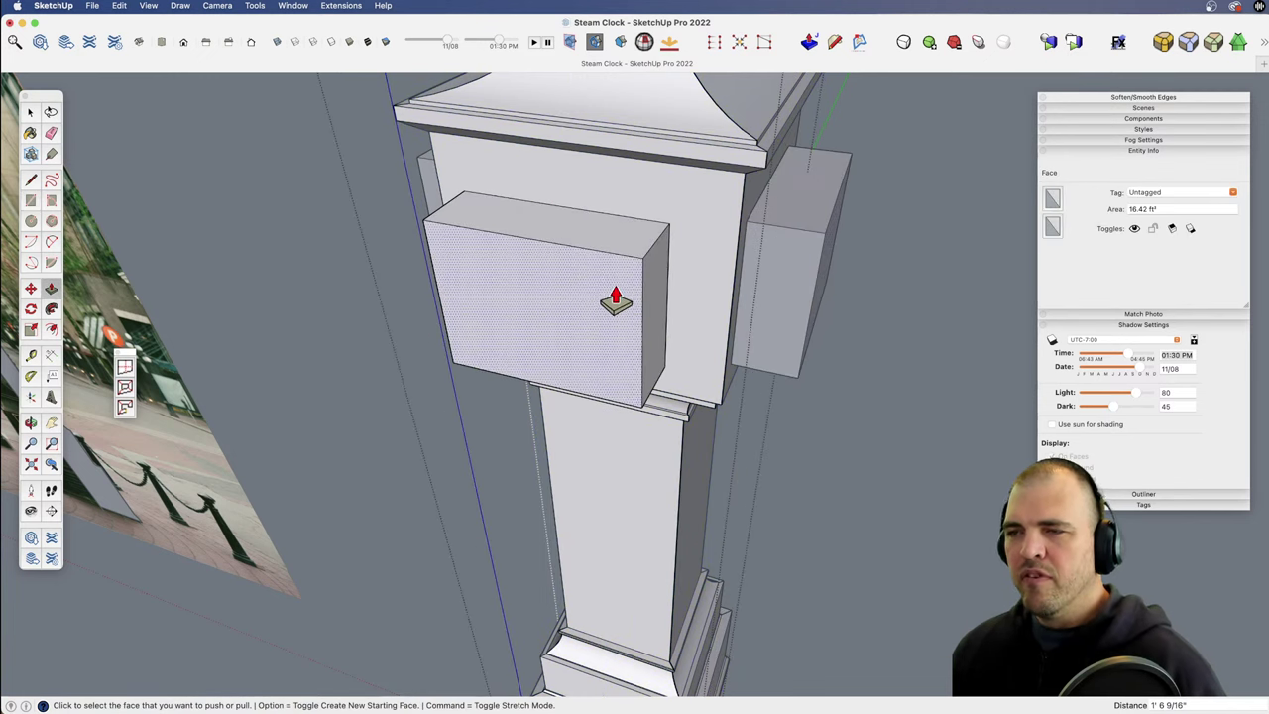
key("super+z")
key("super+z")
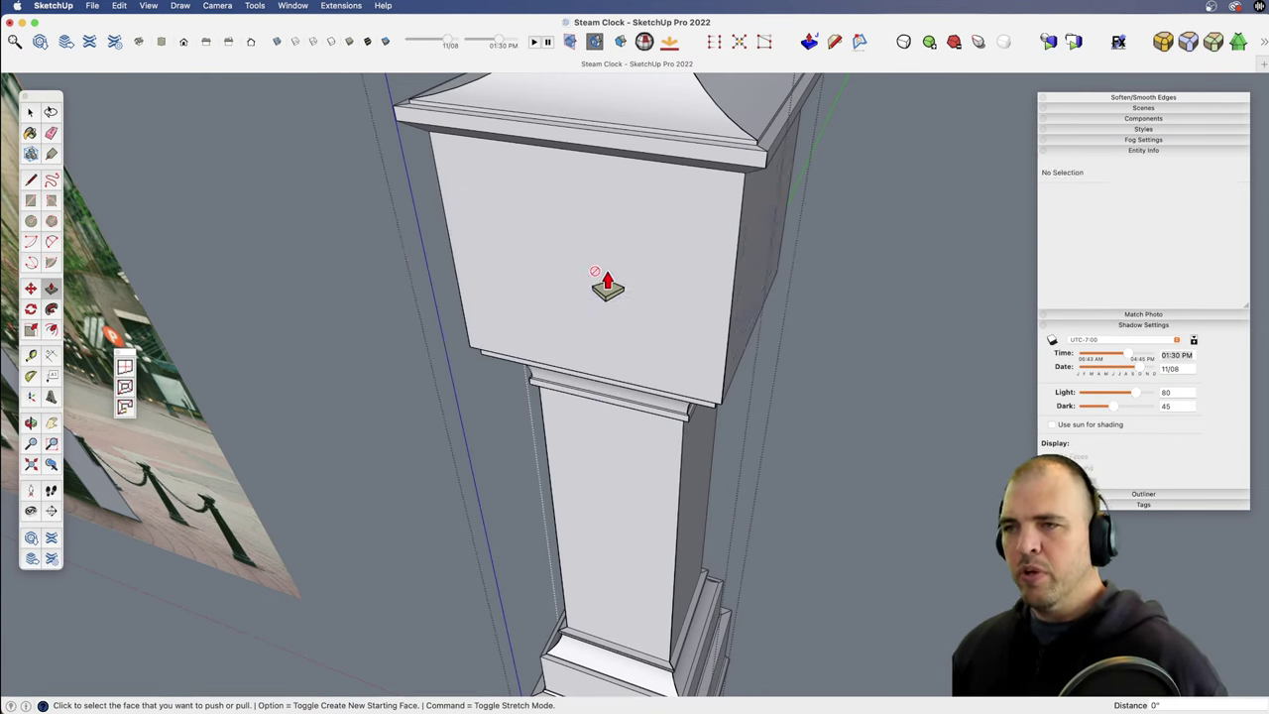
Step: Leave component editing back to the model's top level and select the clock's front side component
key("space")
double_click(632, 269)
key("Escape")
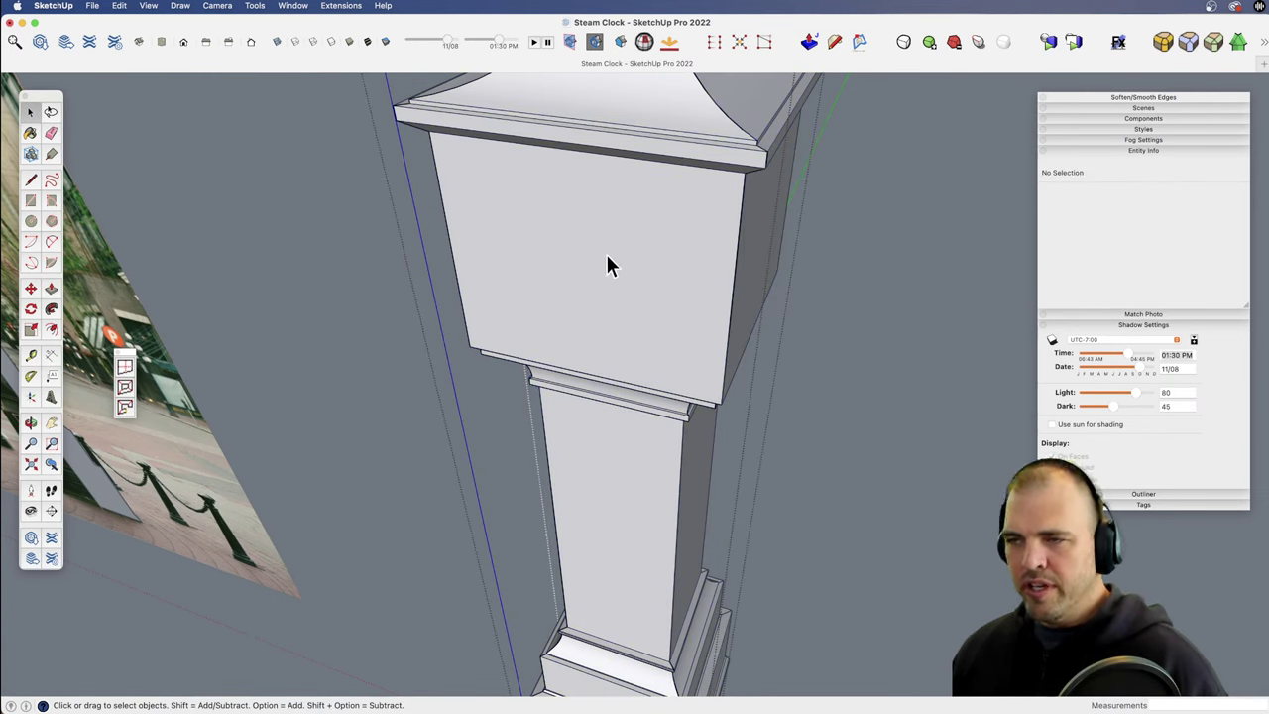
left_click(610, 255)
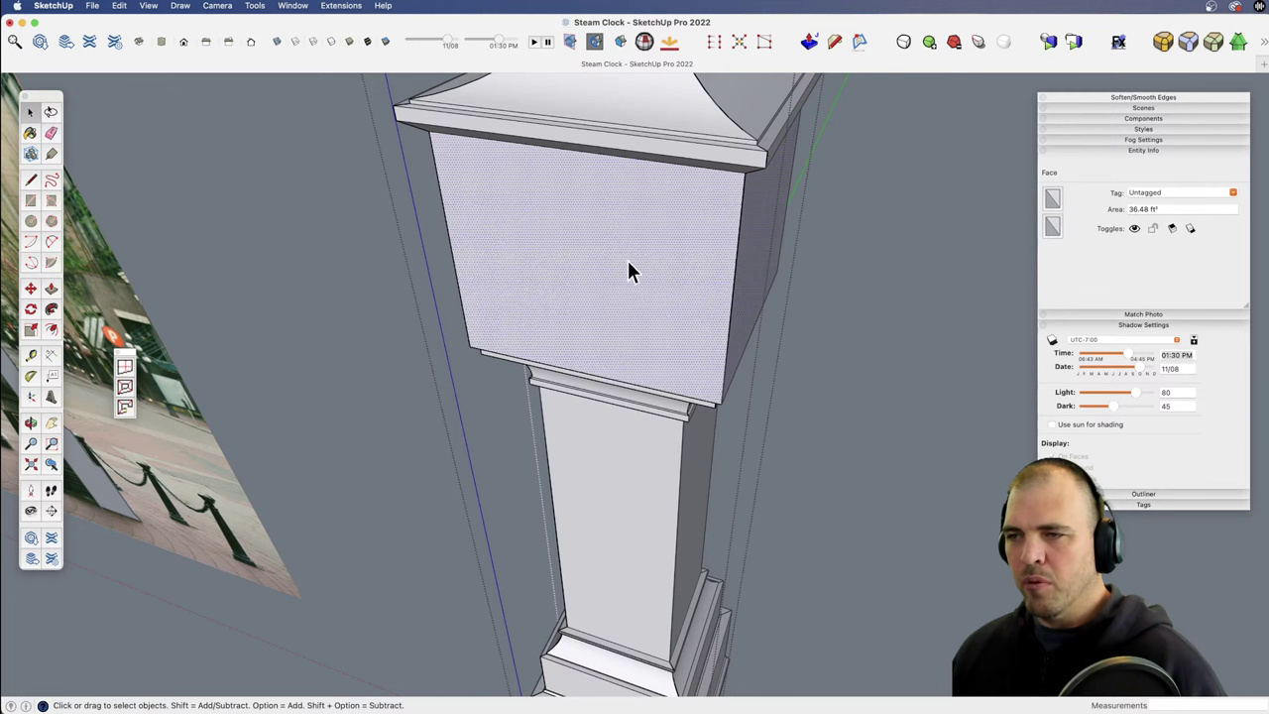
scroll(629, 270, "down", 5)
middle_click_drag(601, 445, 589, 368)
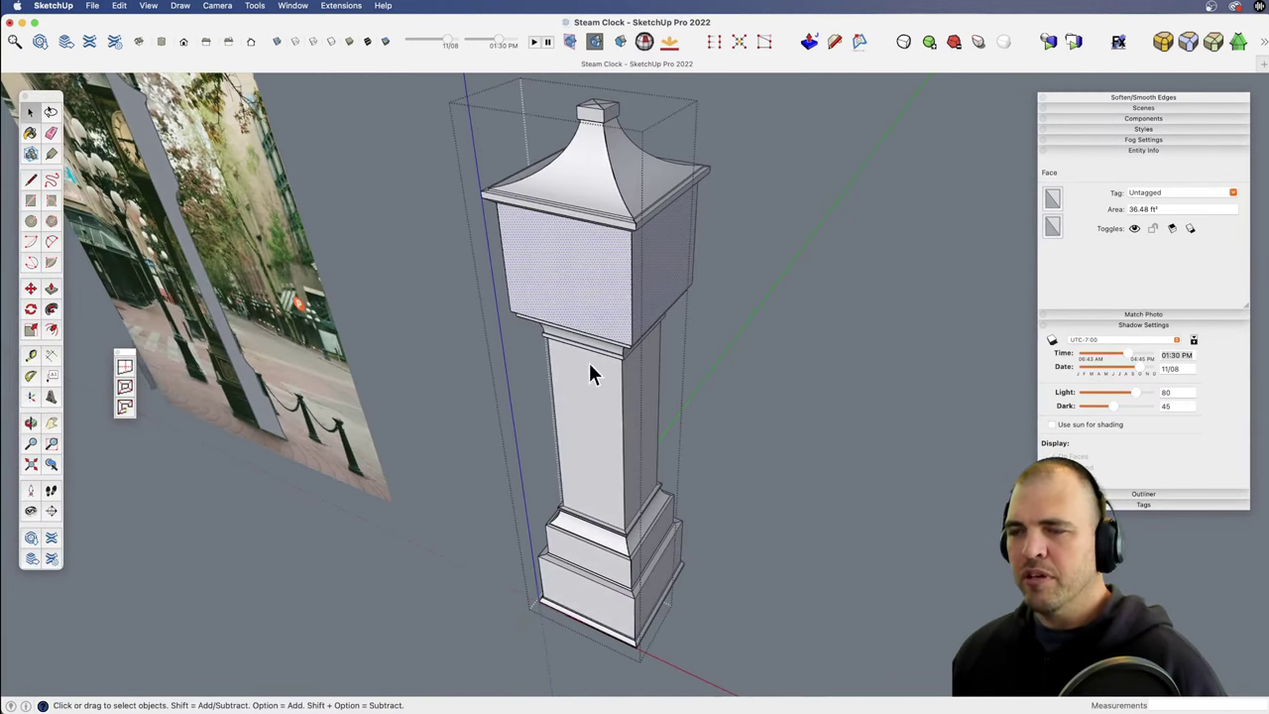
left_click(491, 389)
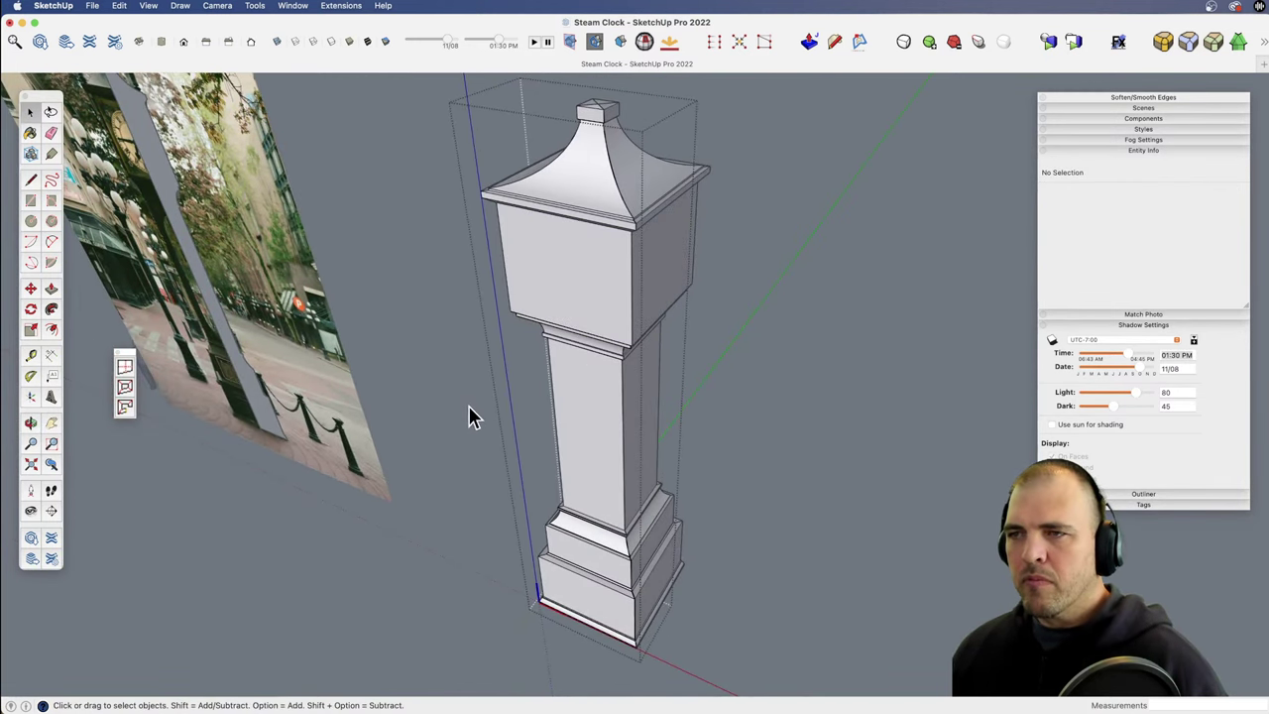
left_click(585, 315)
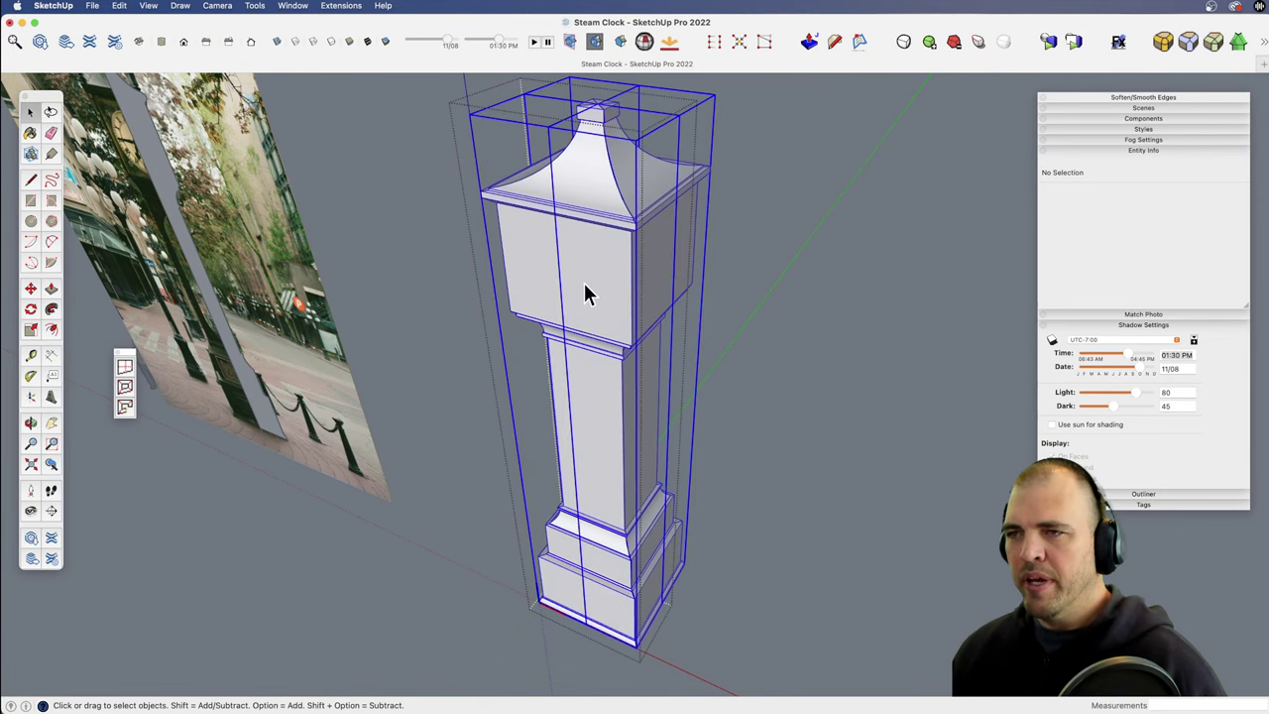
left_click(470, 339)
middle_click_drag(470, 339, 558, 295)
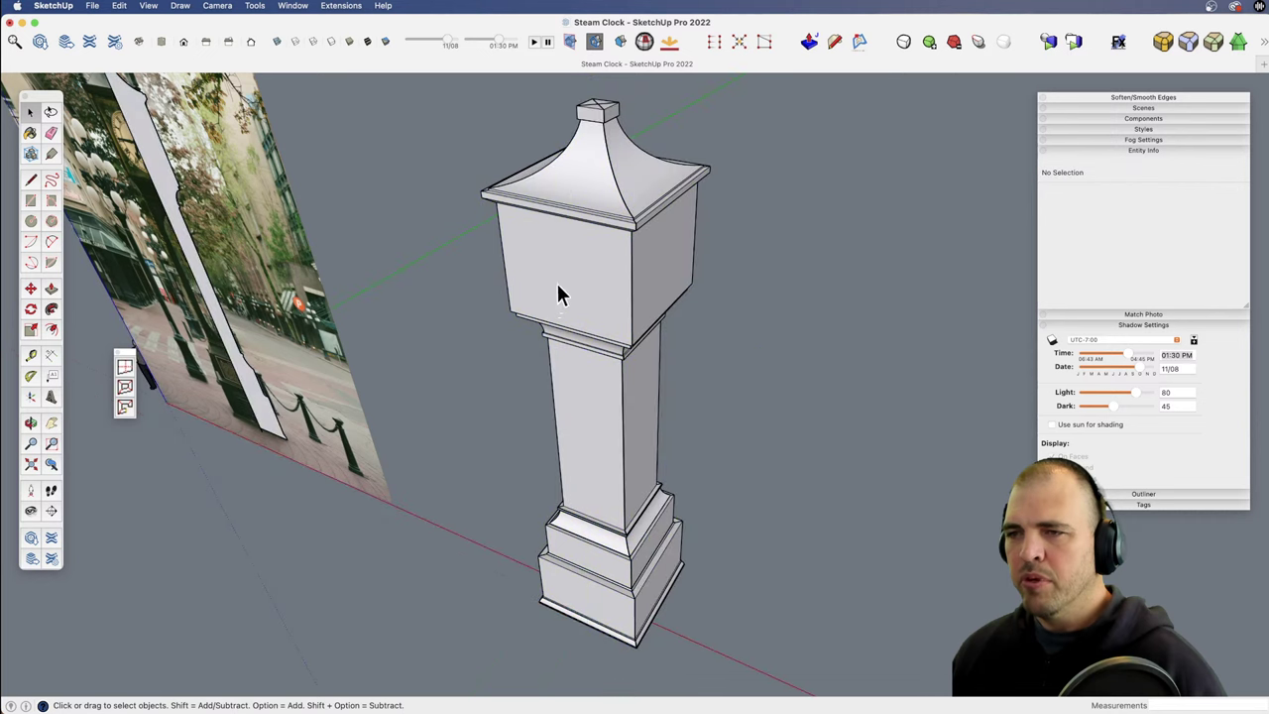
left_click(591, 315)
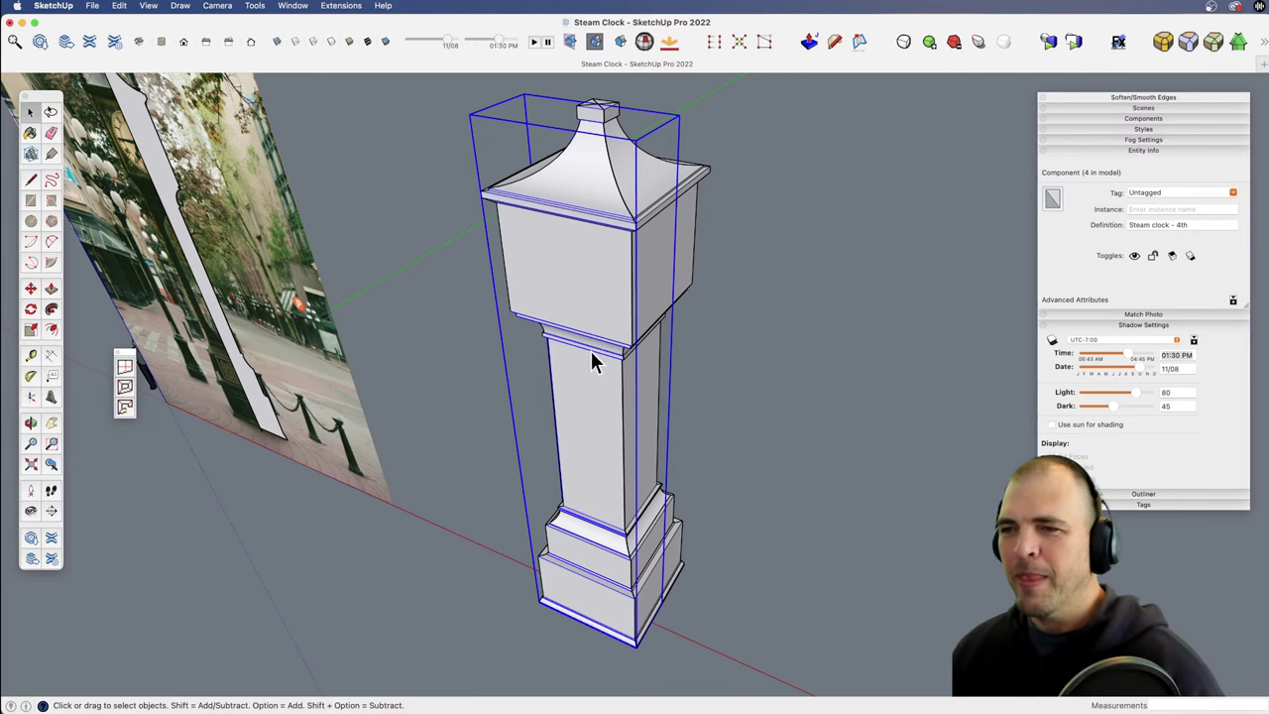
Step: Draw a rectangle of 7' 5/8" by about 4' 2 1/2" covering the front face of the lowest base block, corner to corner
middle_click_drag(602, 378, 668, 178, "shift")
scroll(657, 130, "up", 6)
middle_click_drag(665, 300, 625, 332, "shift")
middle_click_drag(624, 332, 634, 273)
key("r")
left_click(452, 235)
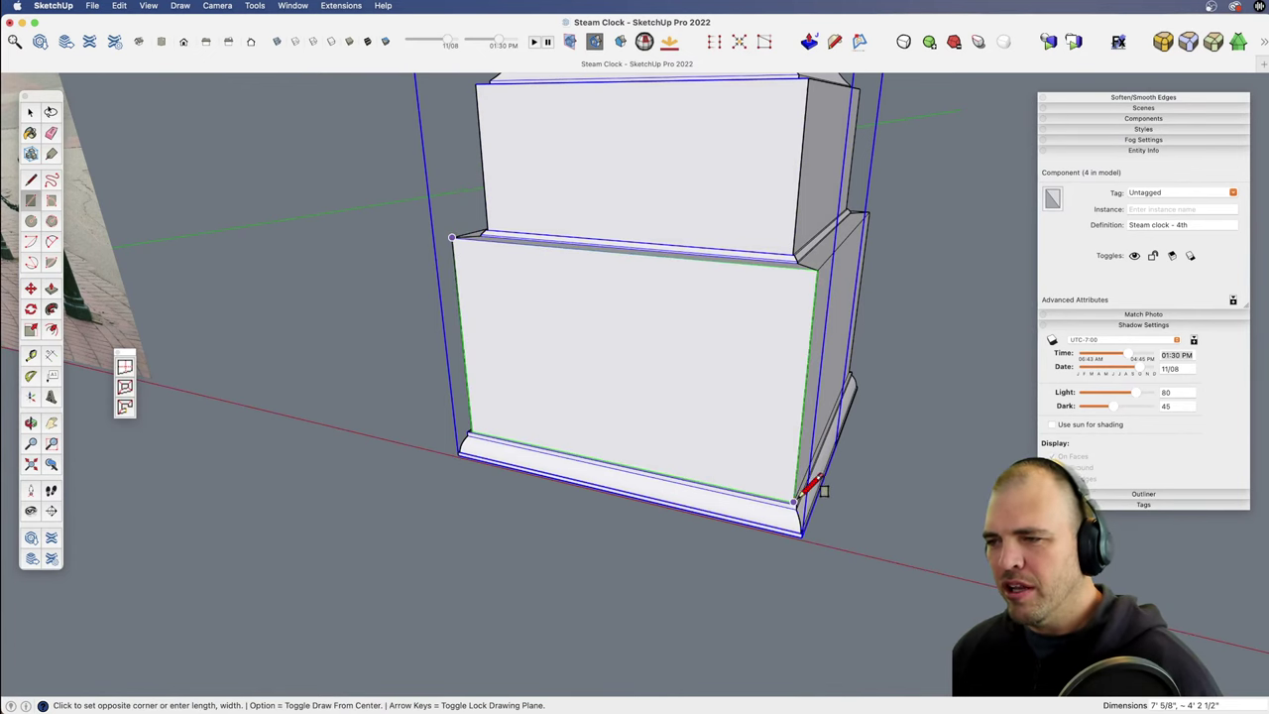
left_click(799, 493)
Step: Scale the new rectangle about its center to about 0.76, and narrow its width about the center by about 0.83
key("space")
left_click(763, 424)
key("s")
left_click(814, 267, "alt")
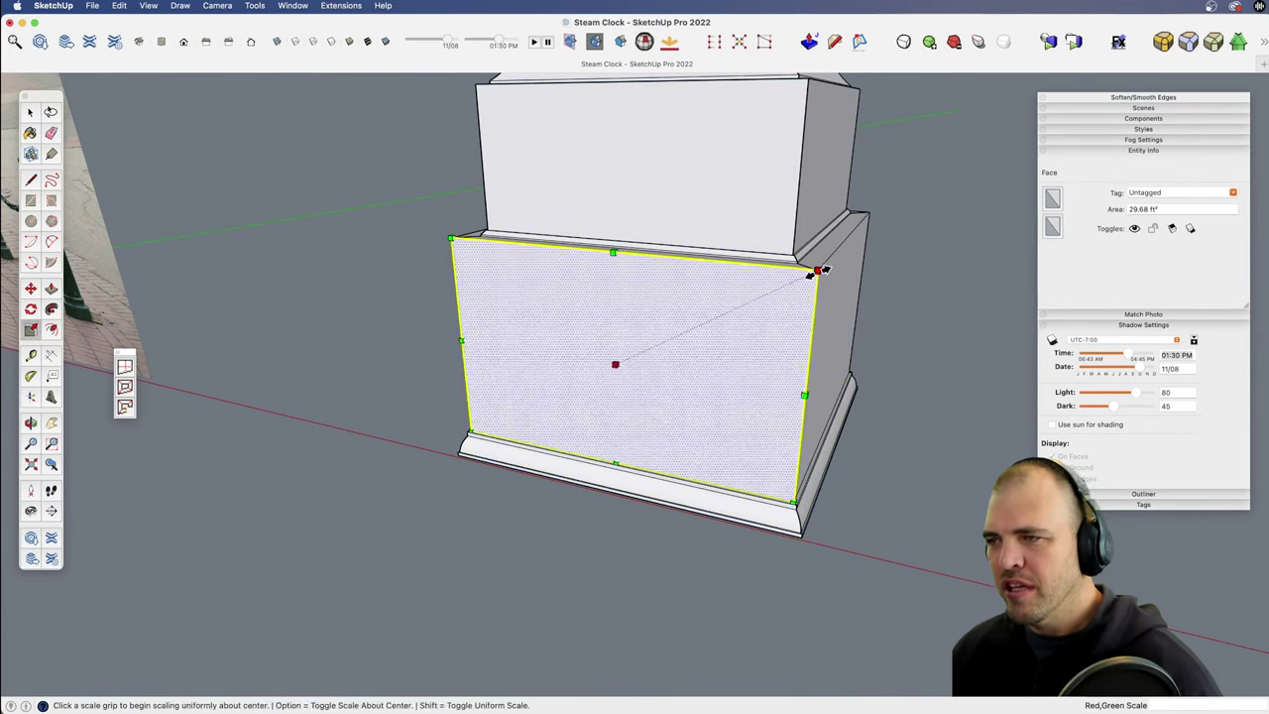
left_click(763, 297)
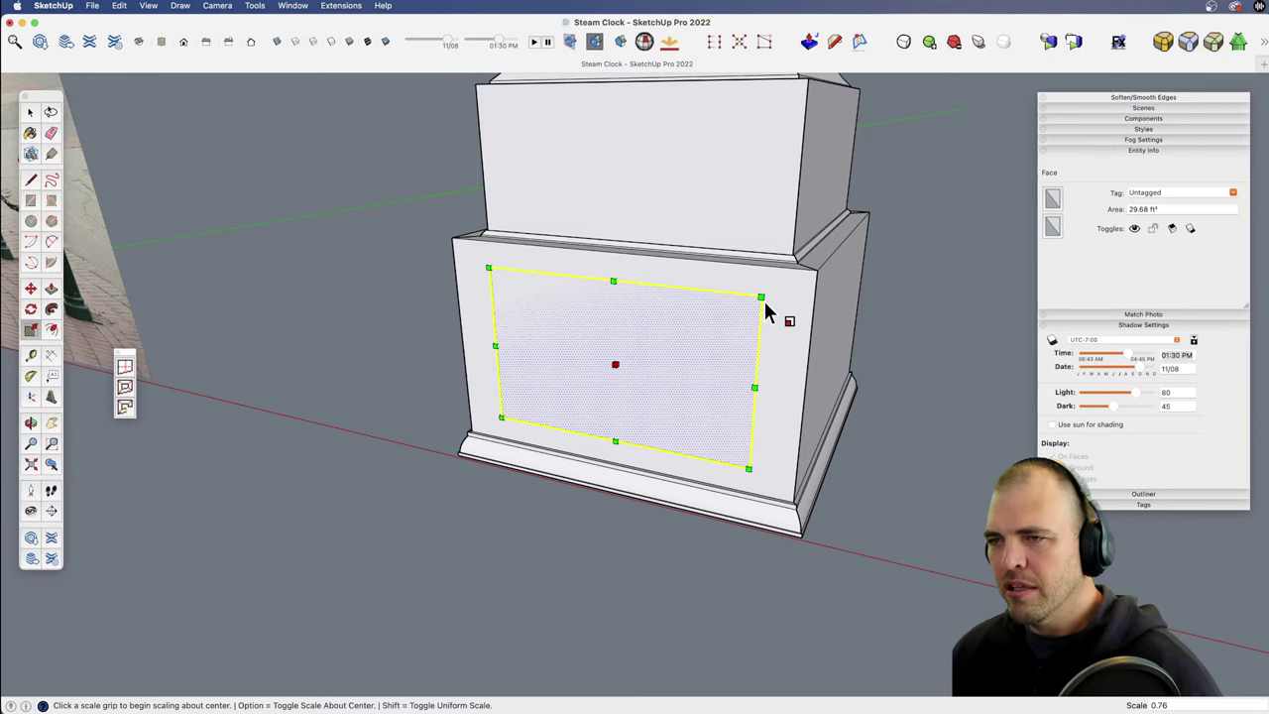
left_click(496, 343)
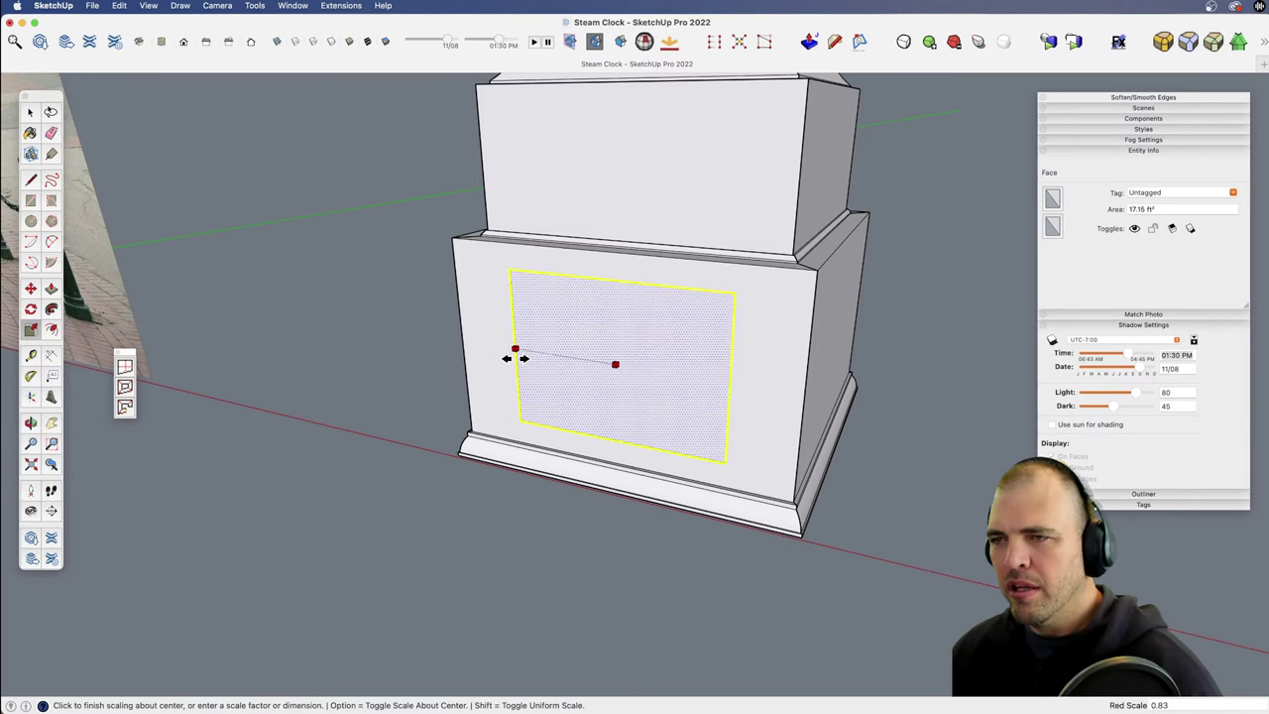
left_click(519, 360)
Step: Extrude the scaled rectangle outward about 1 11/16" to form a raised panel on the base
middle_click_drag(646, 369, 629, 467, "shift")
scroll(629, 467, "up", 3)
key("p")
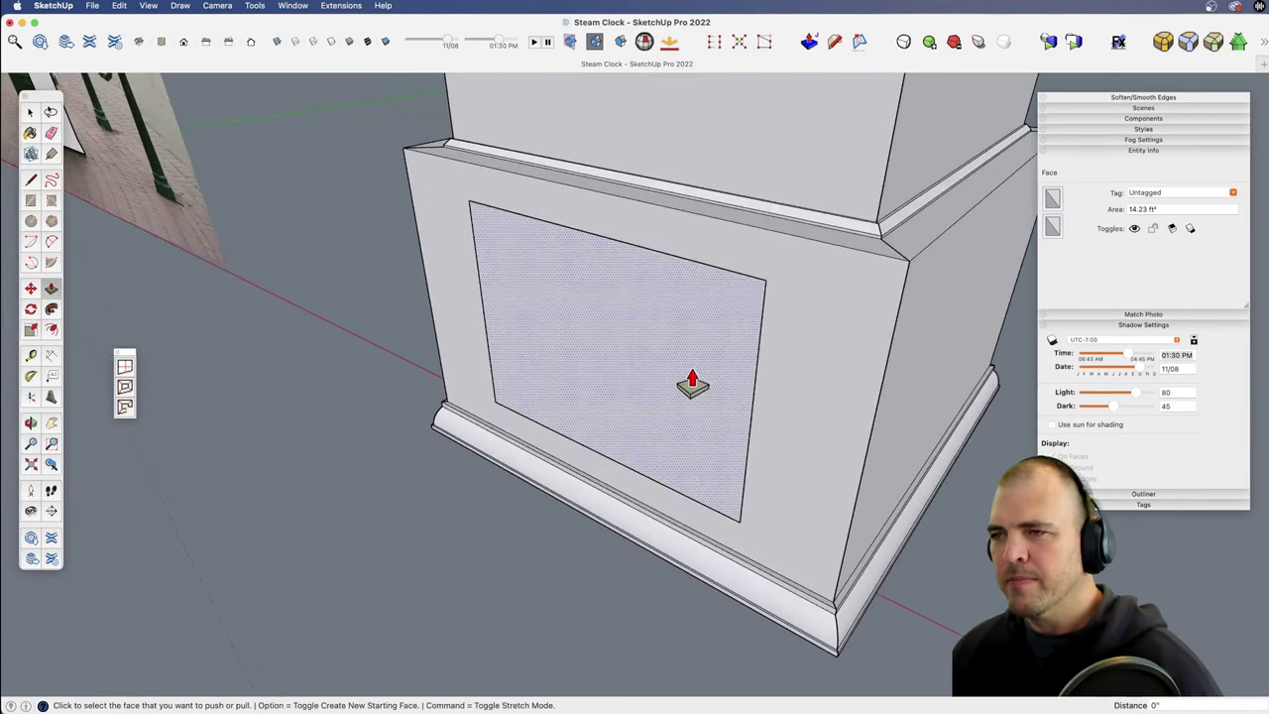
left_click(692, 384)
left_click(694, 396)
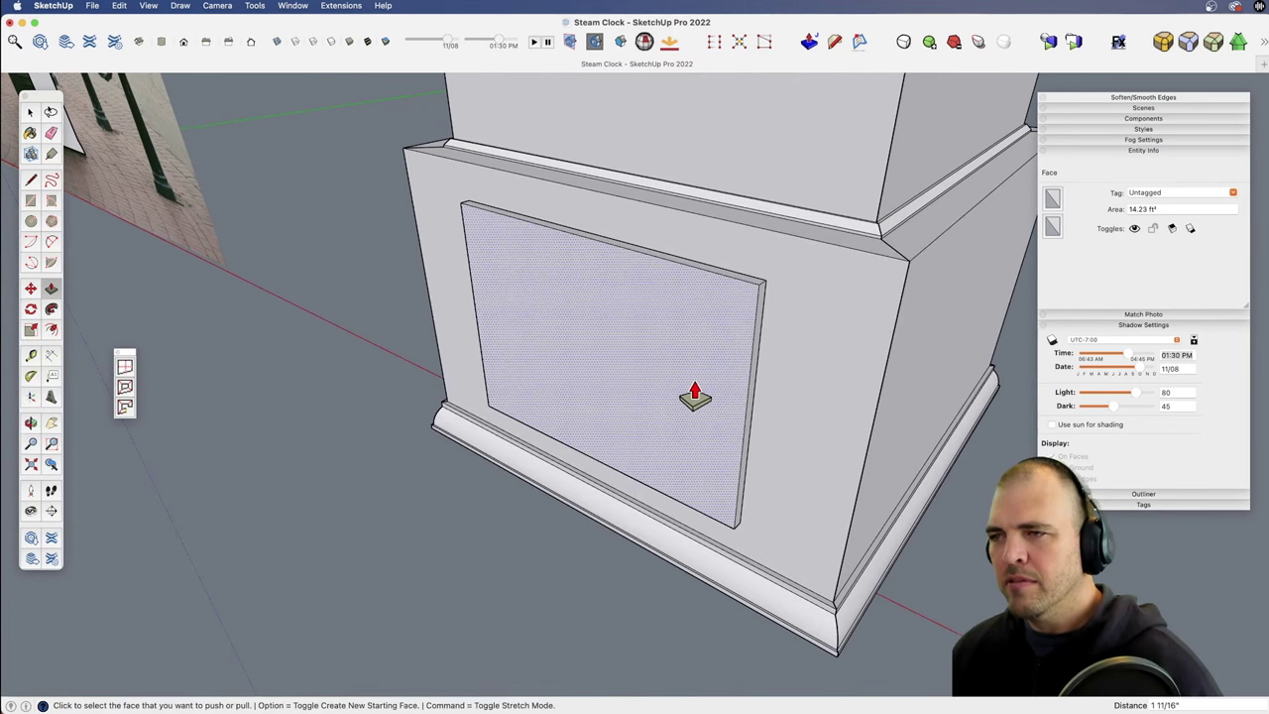
left_click(700, 397)
Step: Draw a diagonal bevel profile across the upper front corner of the raised panel's thin side face
middle_click_drag(793, 377, 585, 478)
scroll(585, 479, "down", 1)
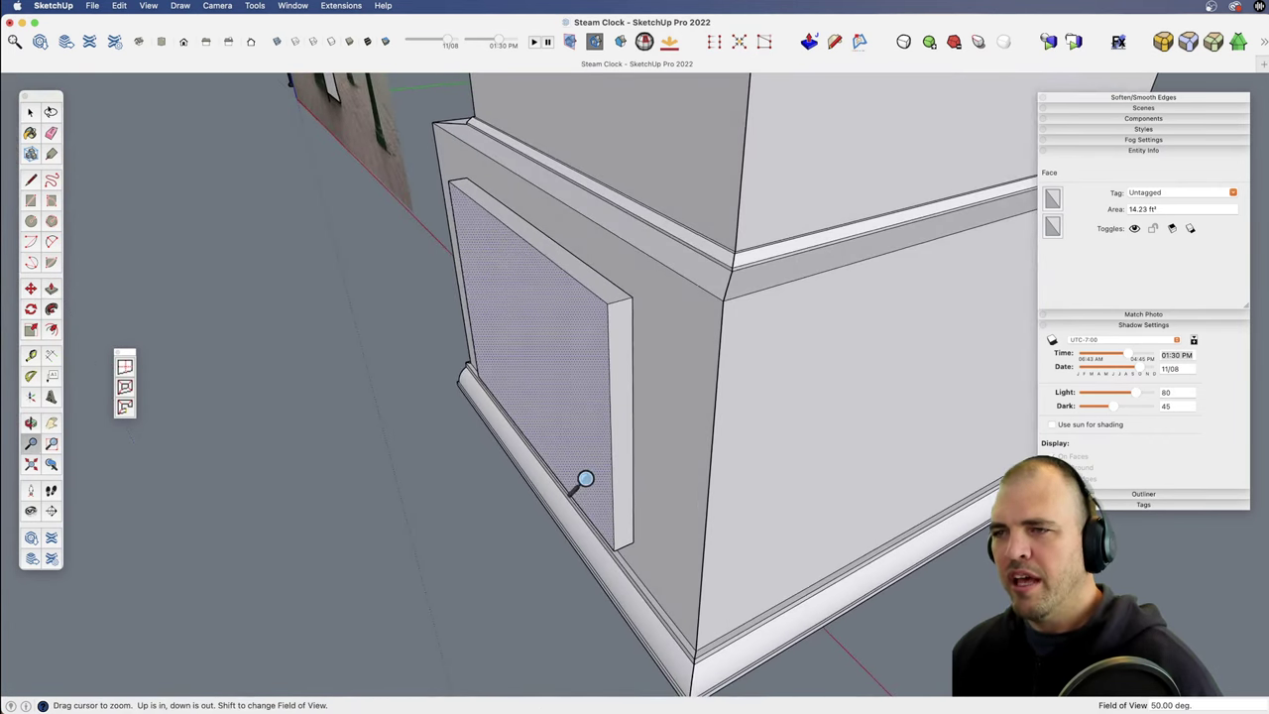
scroll(553, 314, "up", 3)
scroll(641, 486, "down", 1)
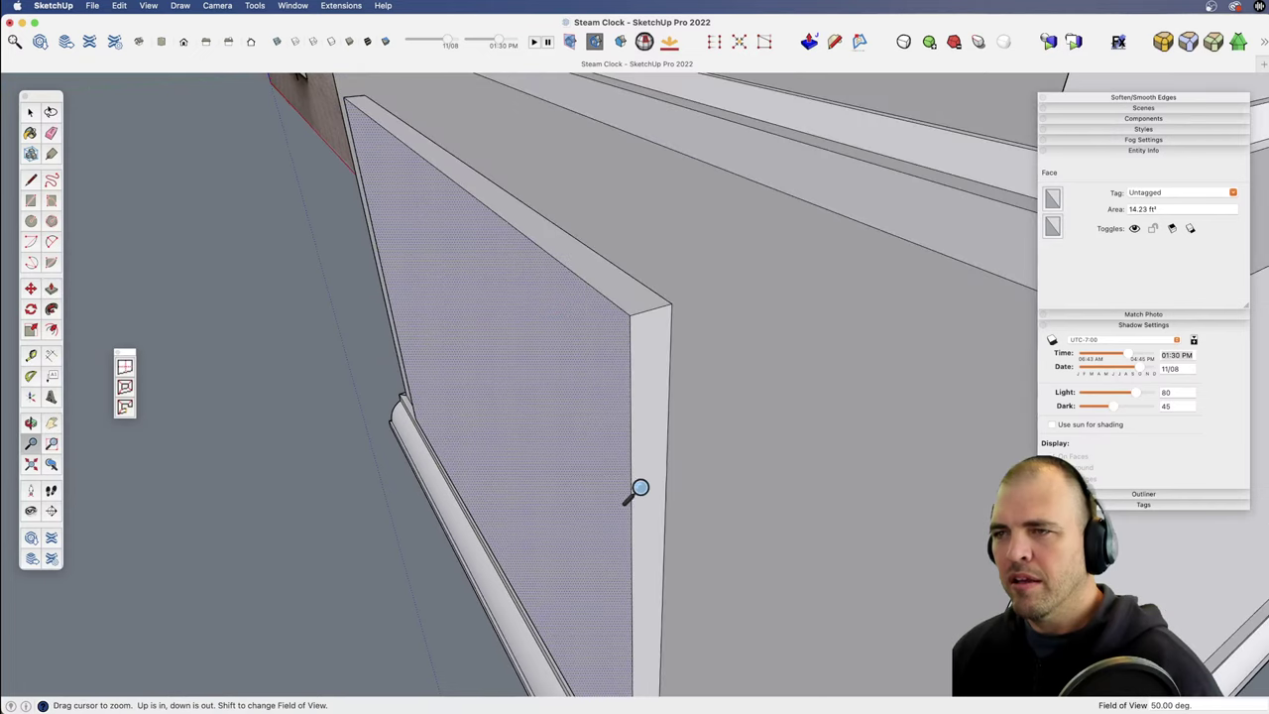
scroll(639, 416, "up", 3)
key("l")
left_click(622, 310)
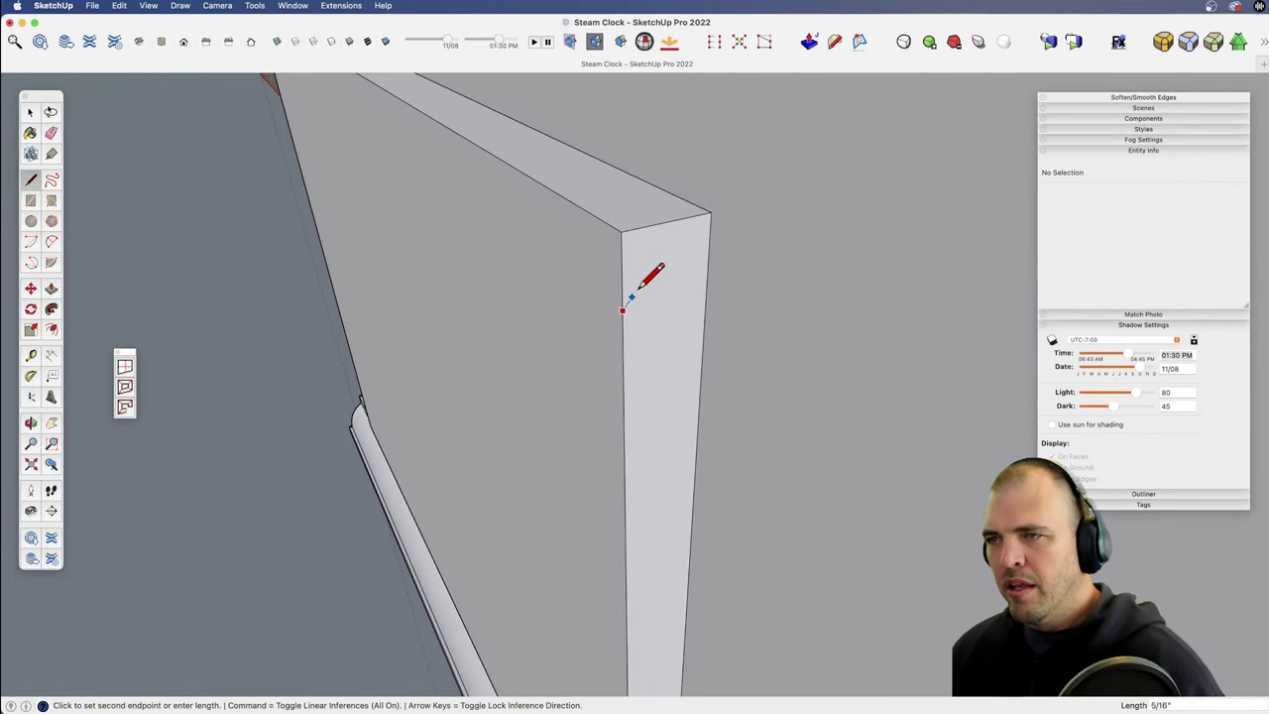
left_click(693, 216)
Step: Bevel the panel's front edges by sweeping the corner profile around the front face with Follow Me
key("space")
left_click(589, 341)
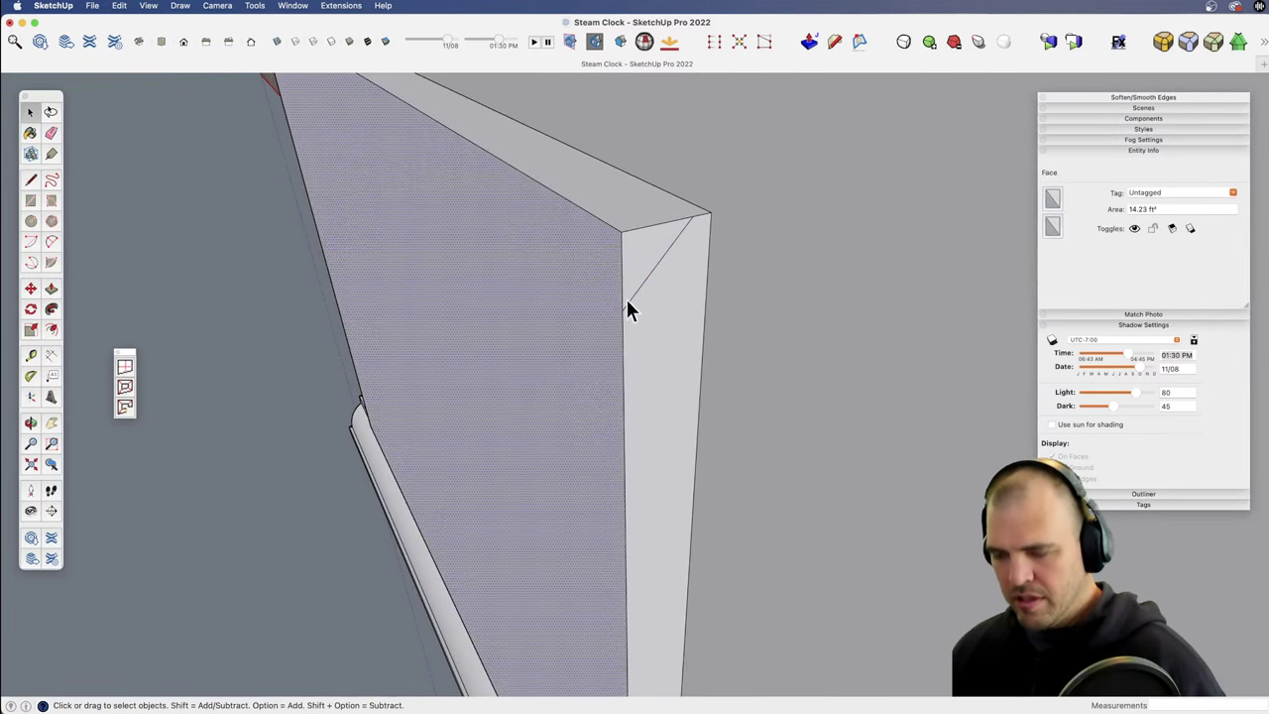
key("shift+f")
left_click(642, 272)
Step: Offset the panel's front face inward to form a narrow border and recess the inner face with Push/Pull
middle_click_drag(642, 283, 750, 362)
key("f")
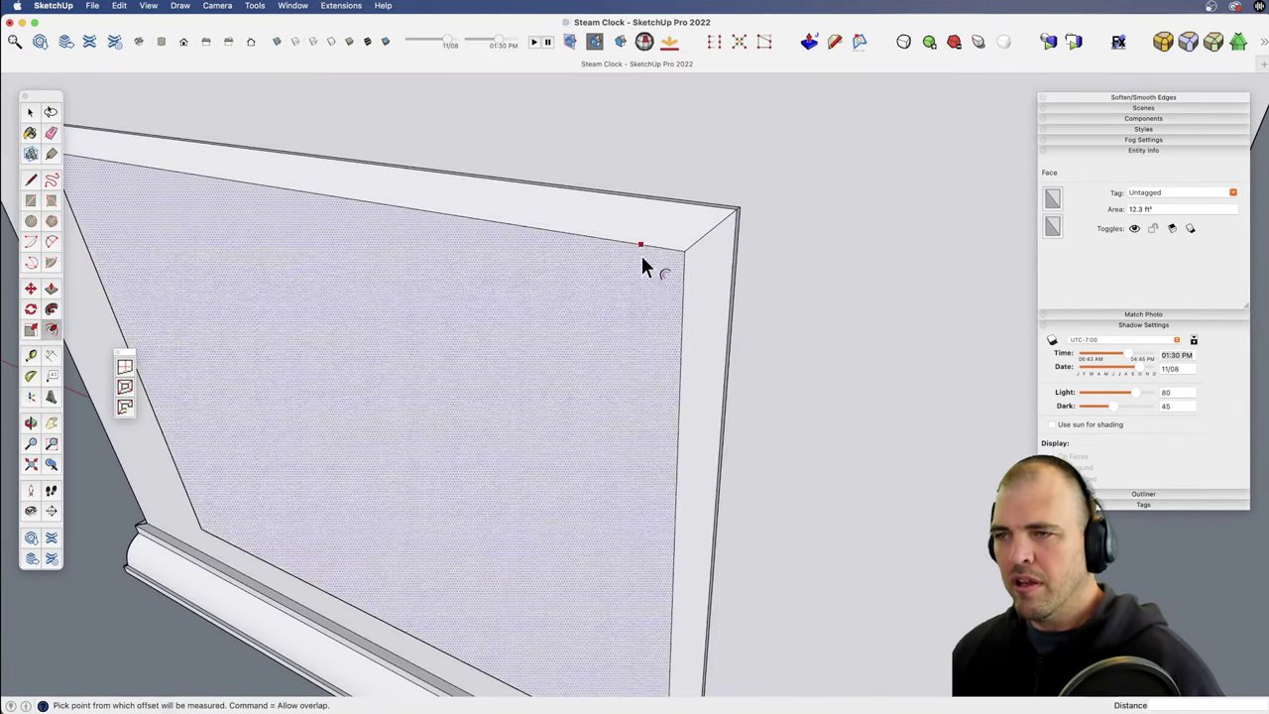
left_click(642, 247)
left_click(638, 278)
key("p")
Step: Select the entire raised panel and turn it into a component named vent
key("z")
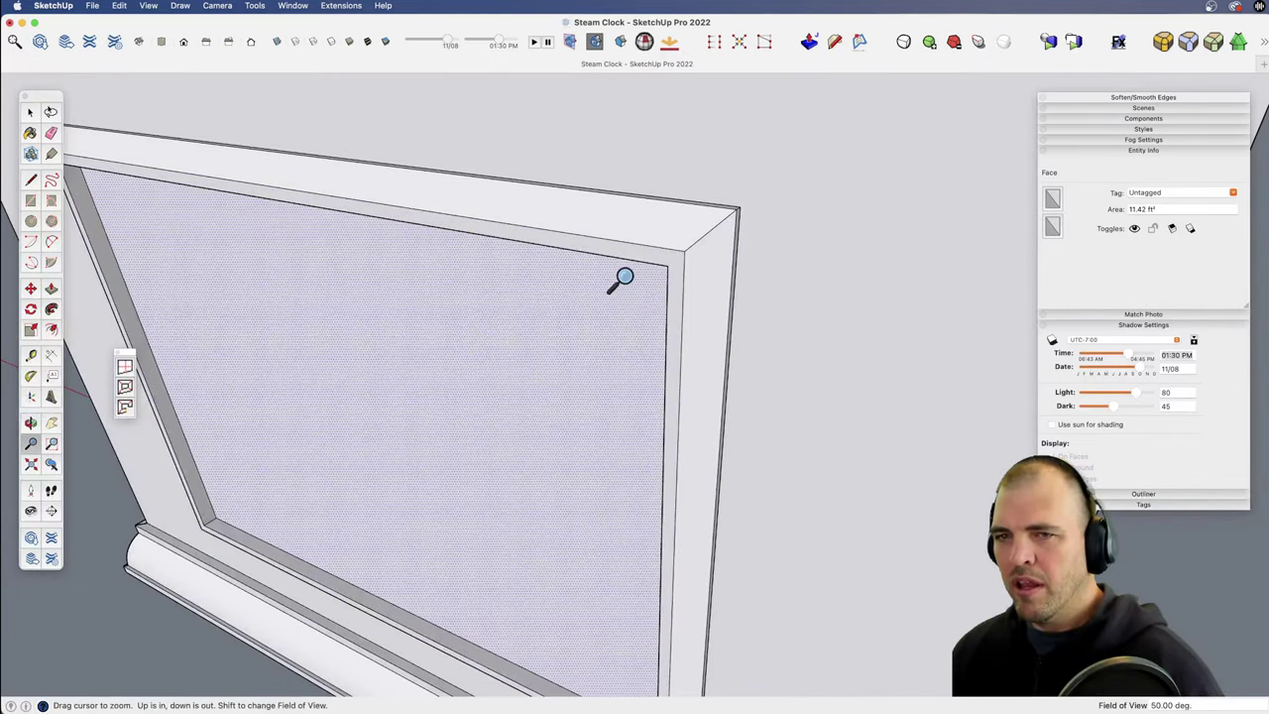
left_click_drag(617, 277, 619, 508)
key("space")
double_click(622, 377)
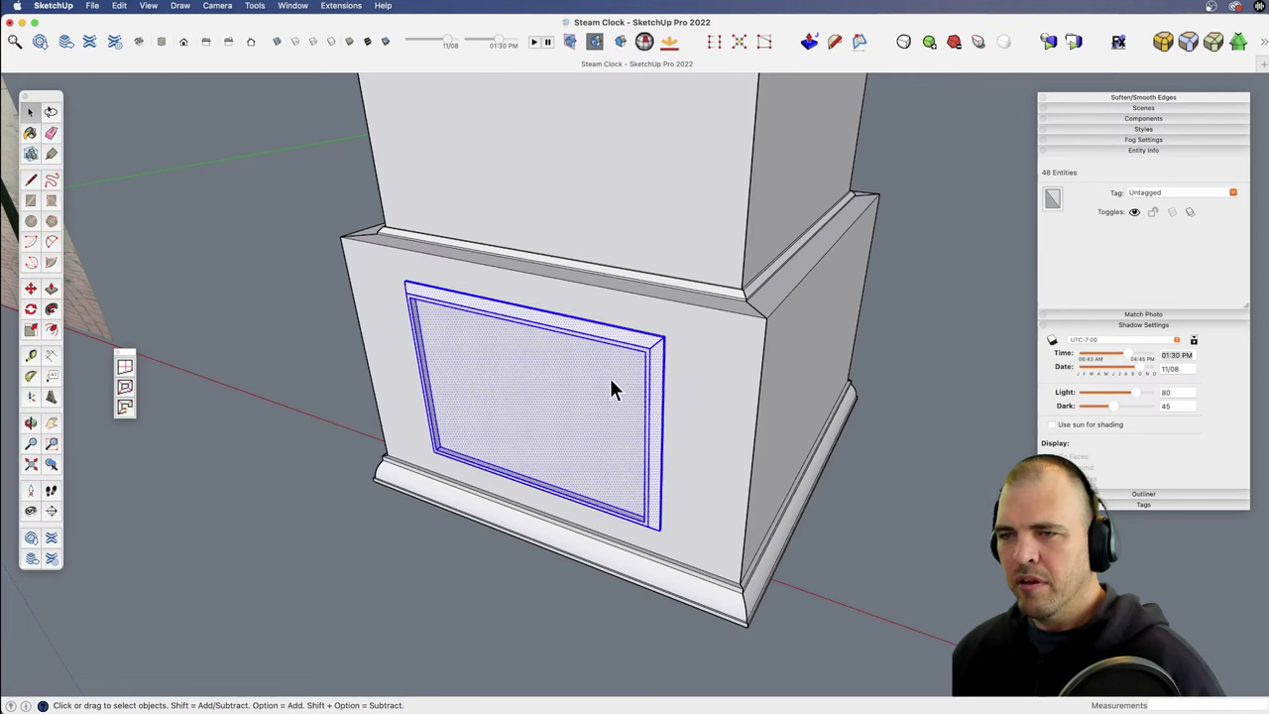
key("z")
left_click_drag(664, 431, 623, 505)
type("g")
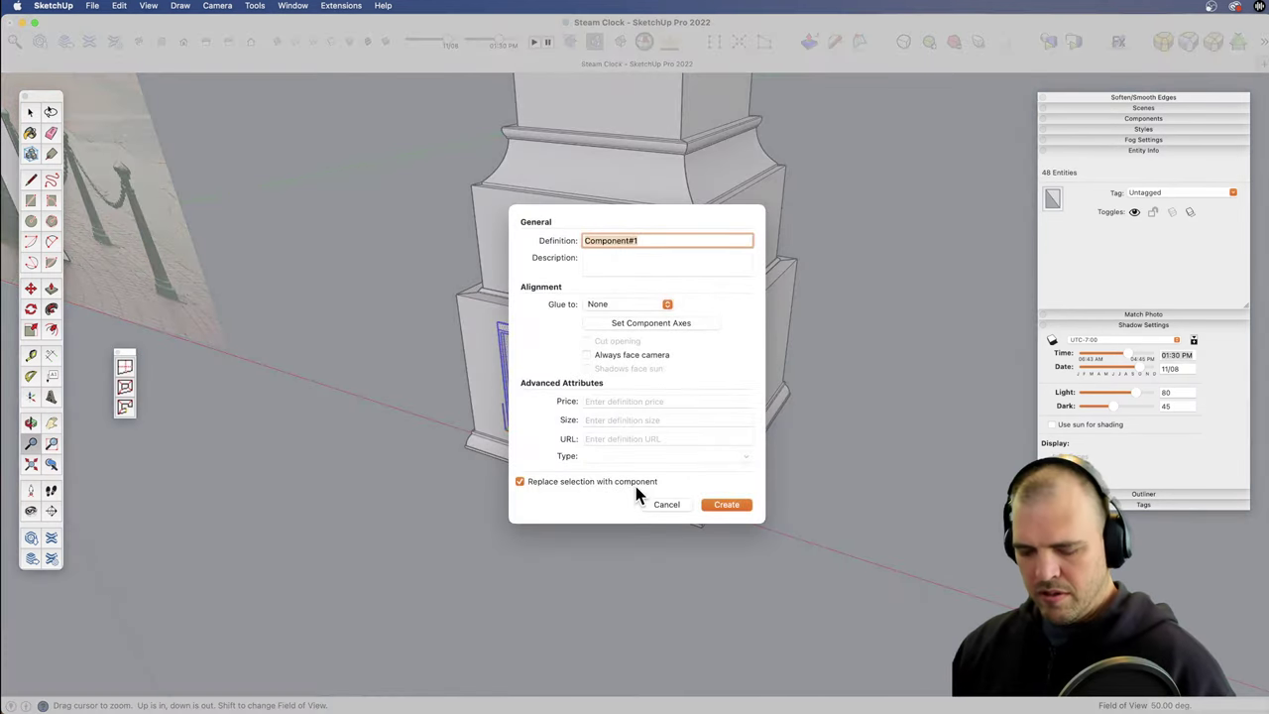
type("panel")
key("Return")
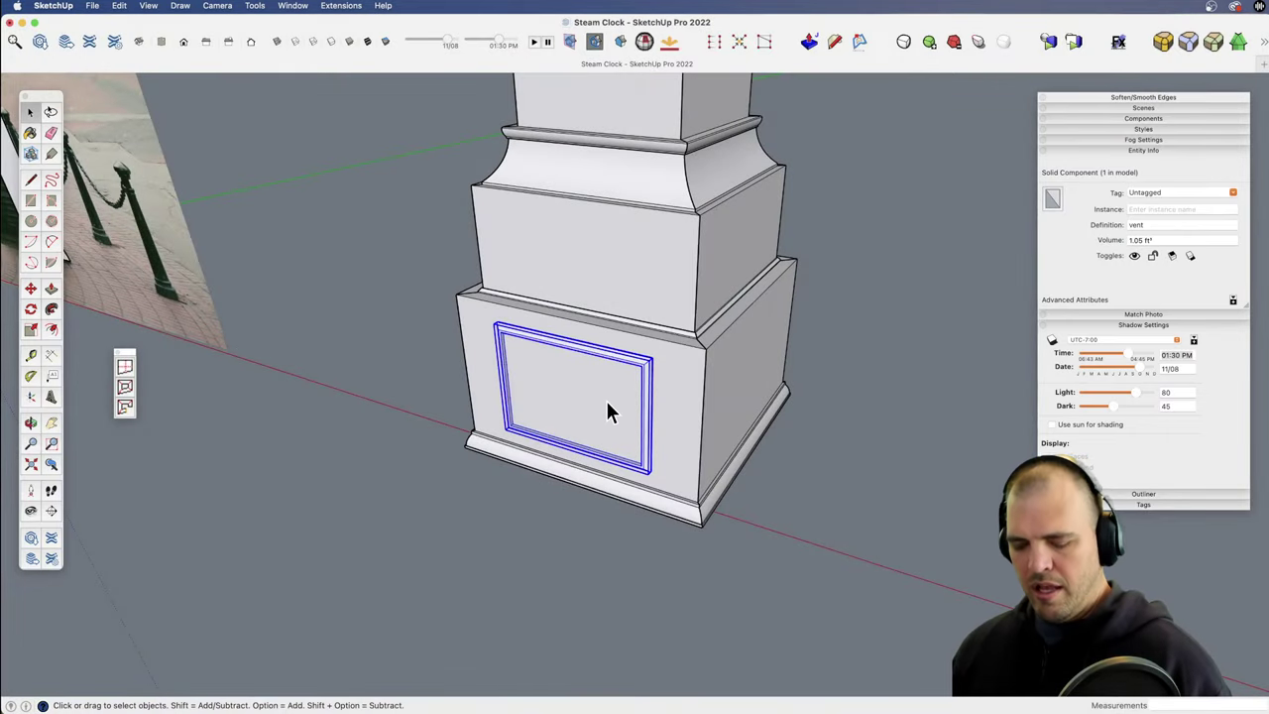
Step: Cut the vent panel and paste it in place inside the Steam clock - 4th side component so it repeats on all four sides
key("super+x")
left_click(623, 406)
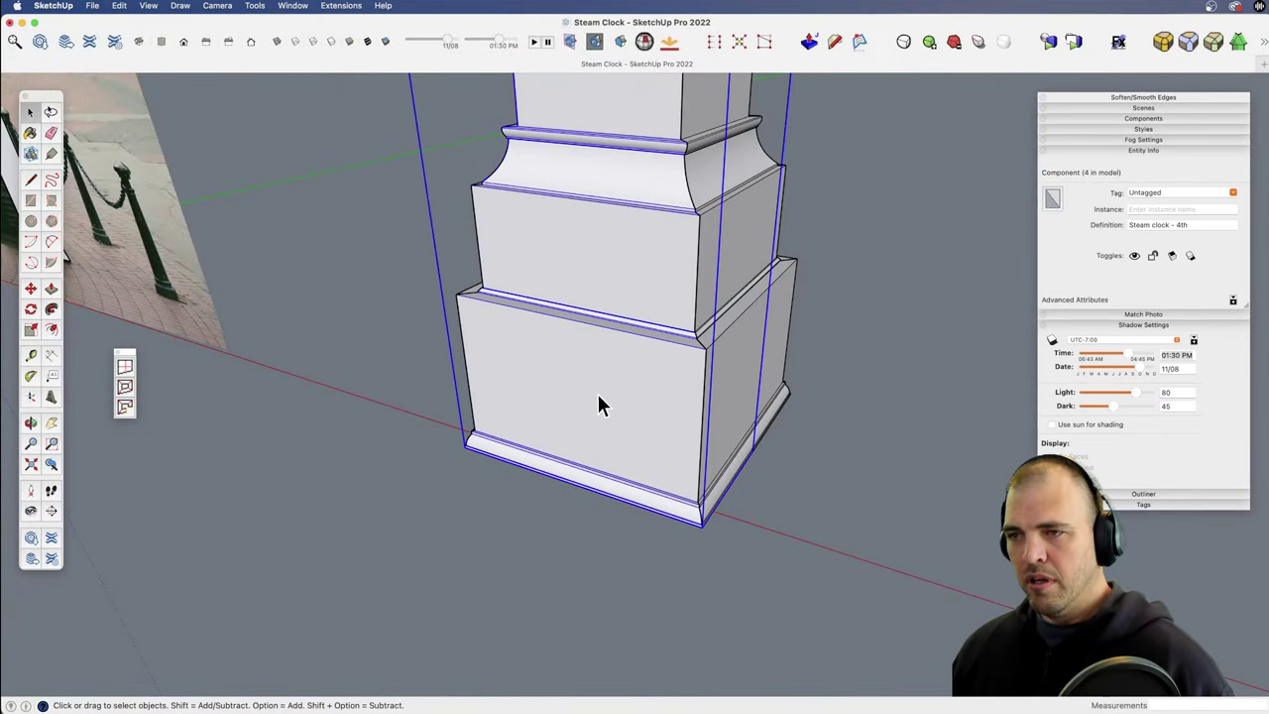
double_click(590, 395)
left_click(602, 375)
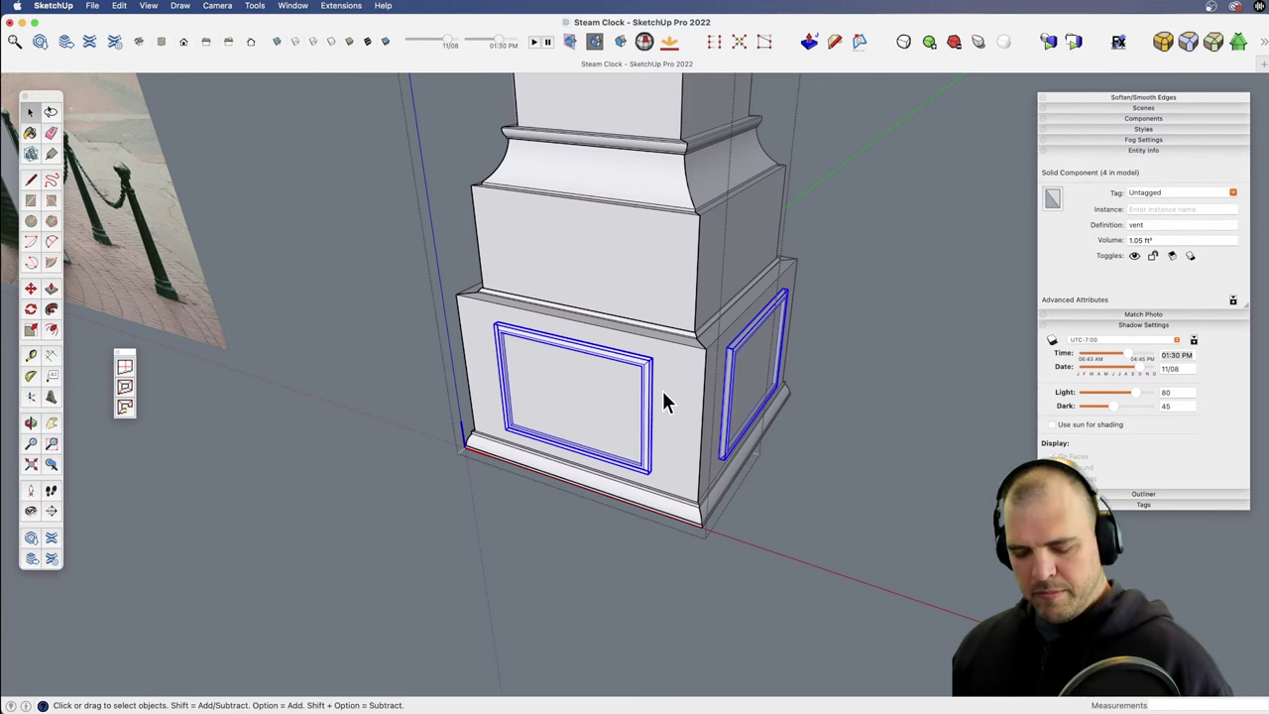
Step: Examine the clock model from the base panels up to the roof and compare it with the reference photo
key("z")
left_click_drag(644, 288, 615, 485)
middle_click_drag(614, 485, 675, 360)
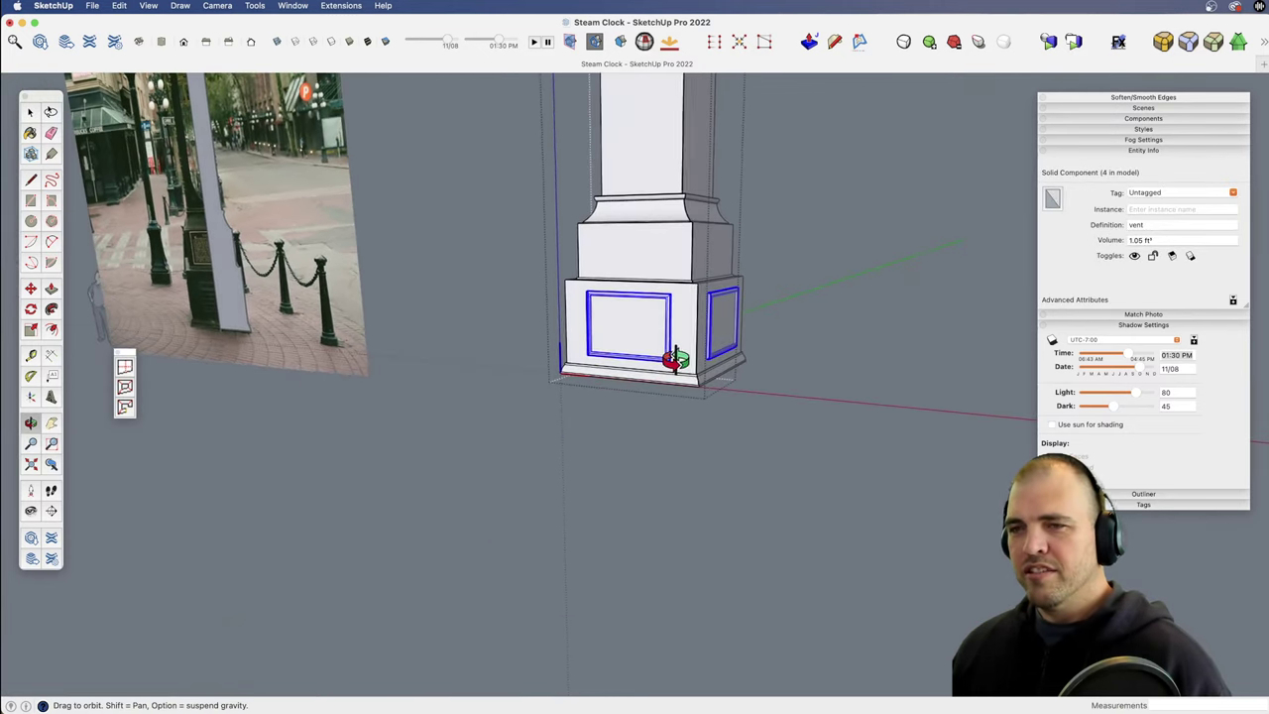
middle_click_drag(662, 316, 626, 342, "shift")
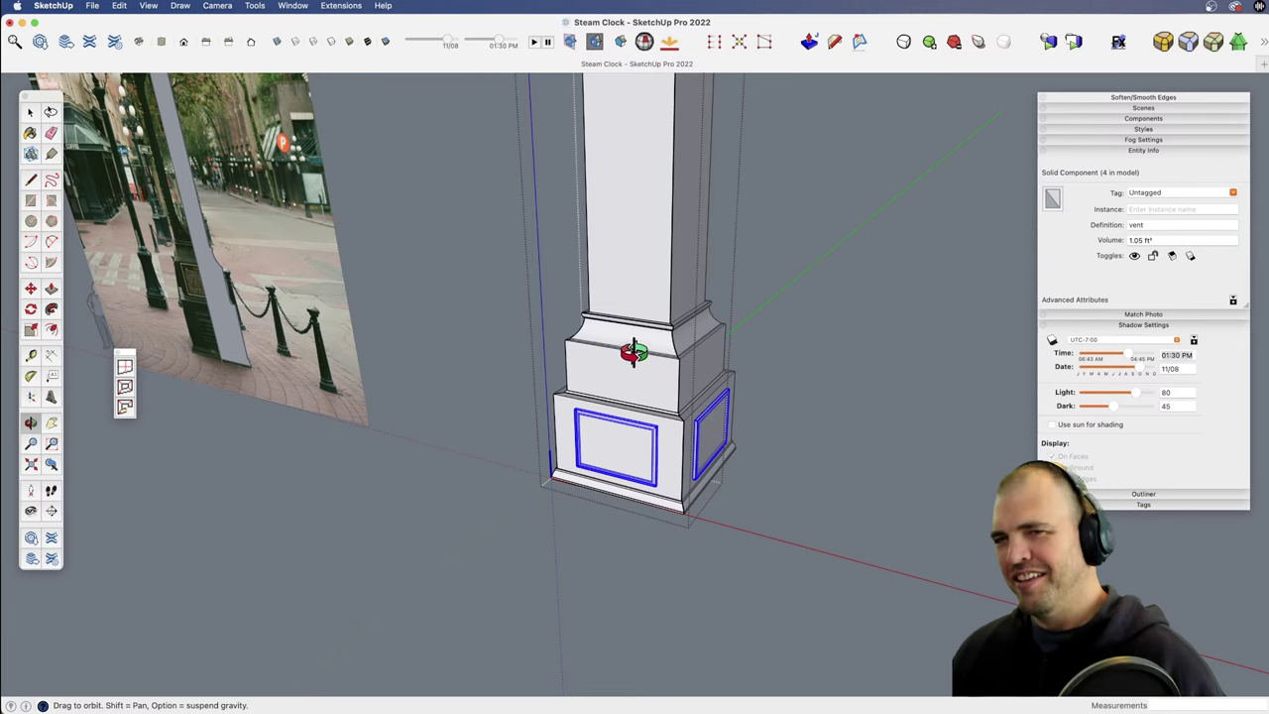
middle_click_drag(640, 381, 662, 453)
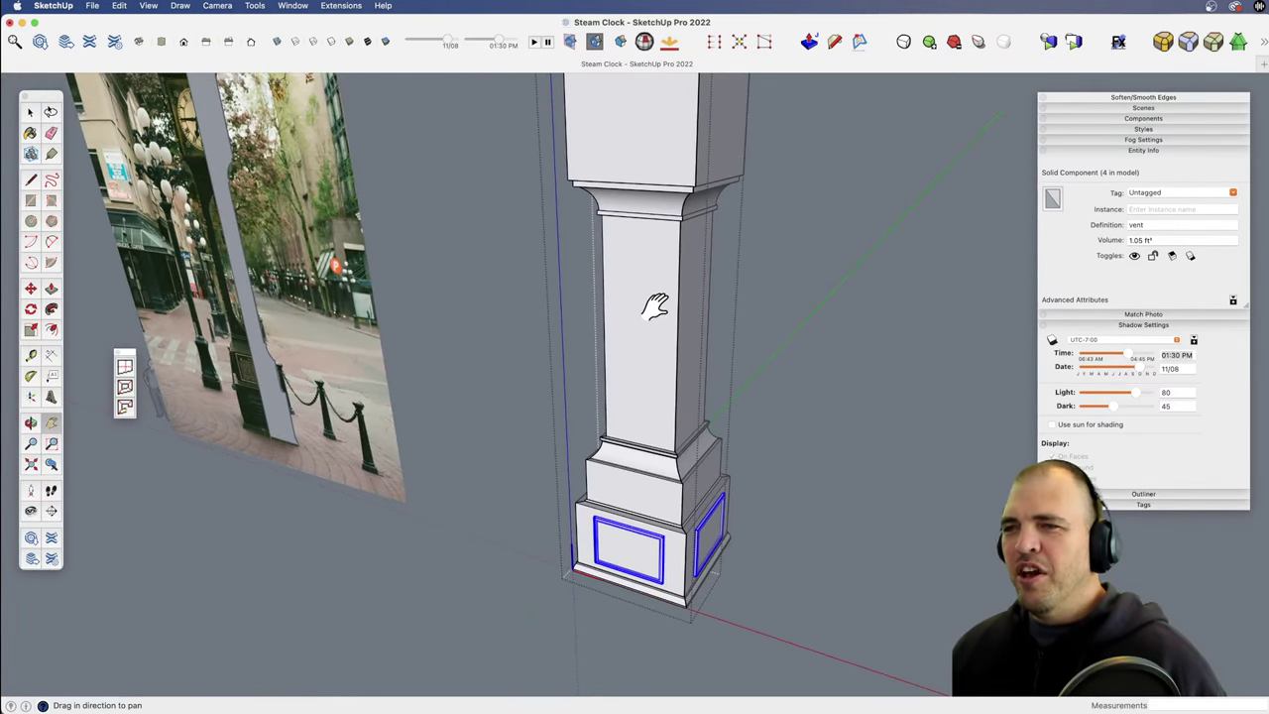
middle_click_drag(640, 323, 657, 417)
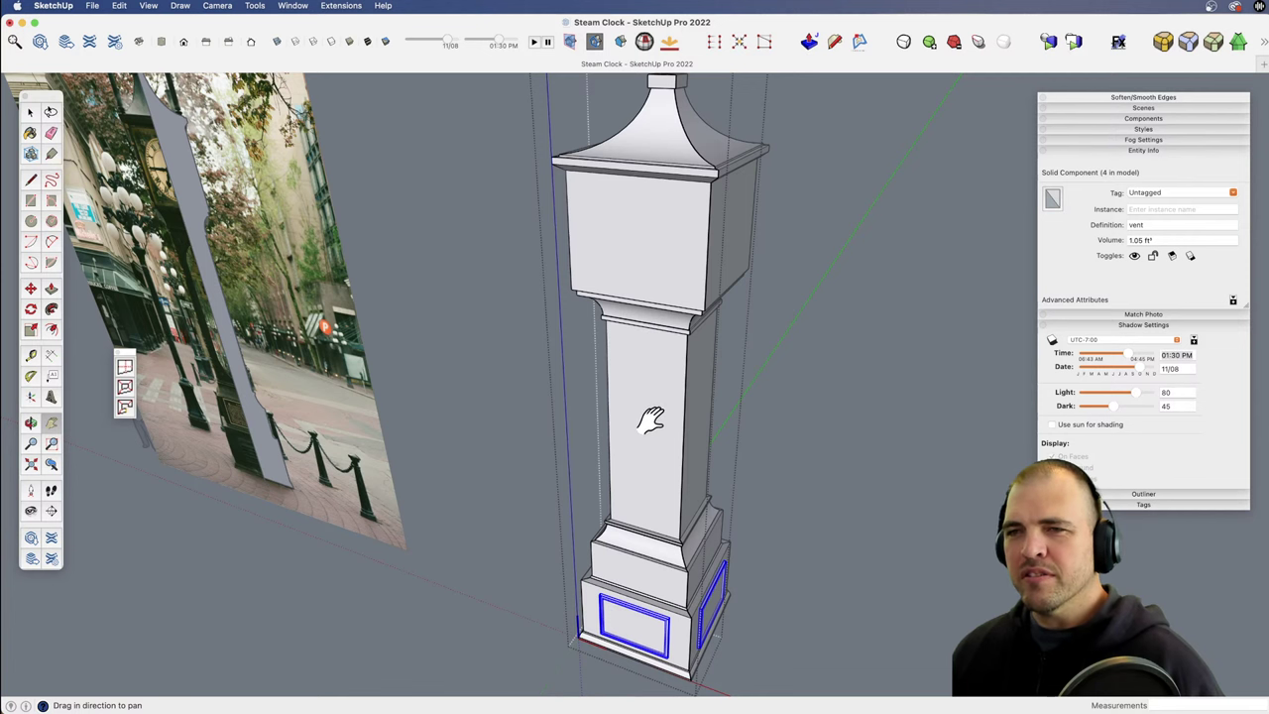
middle_click_drag(651, 420, 646, 388, "shift")
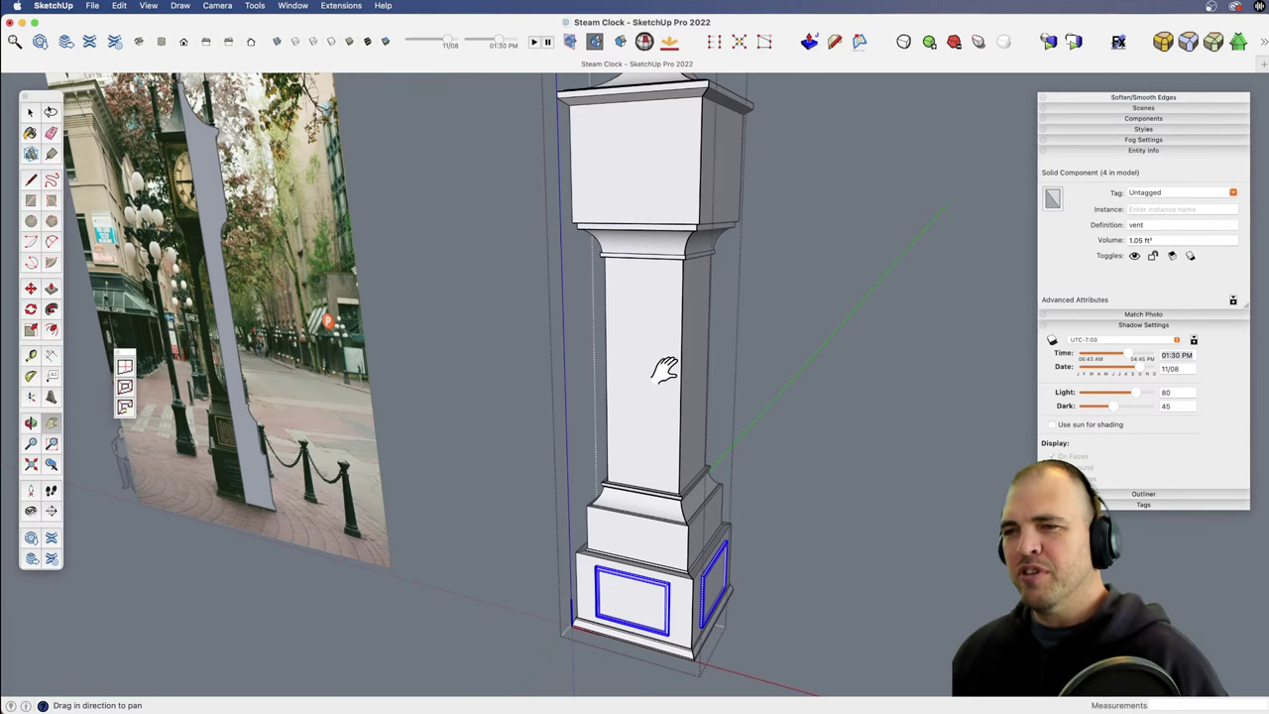
key("z")
key("h")
left_click_drag(644, 552, 645, 505)
key("z")
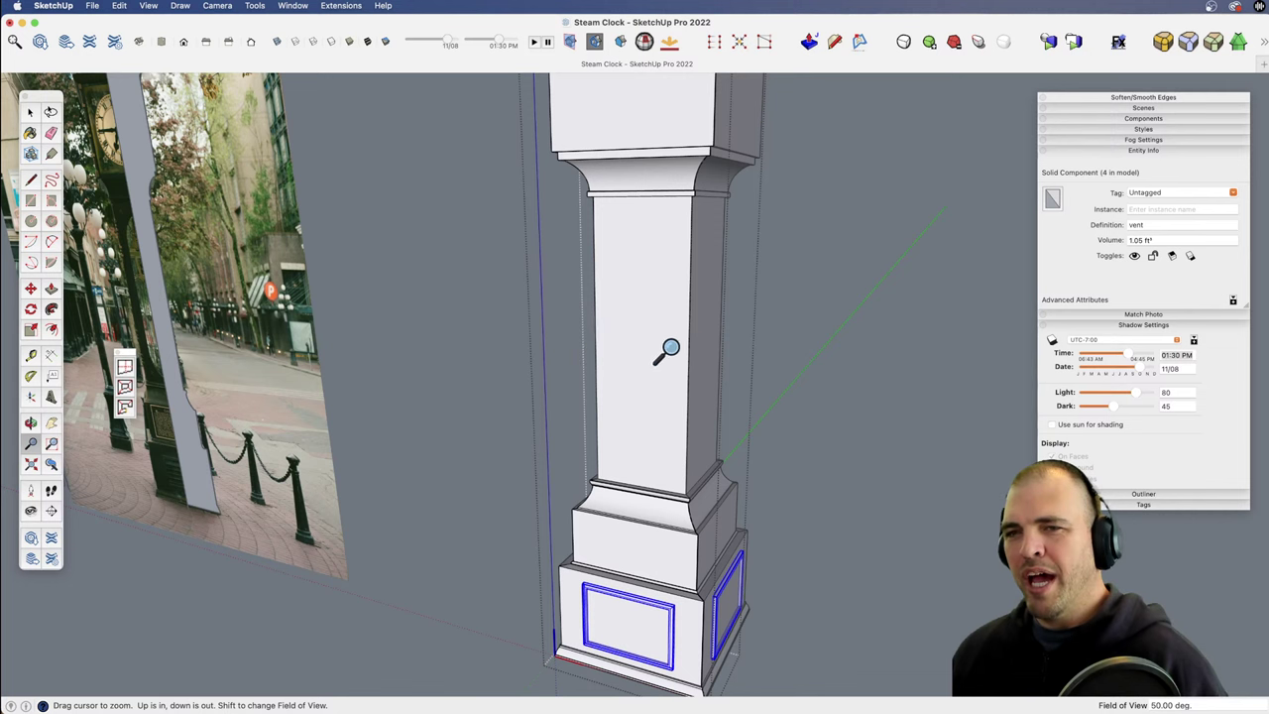
middle_click_drag(623, 357, 645, 360, "shift")
key("space")
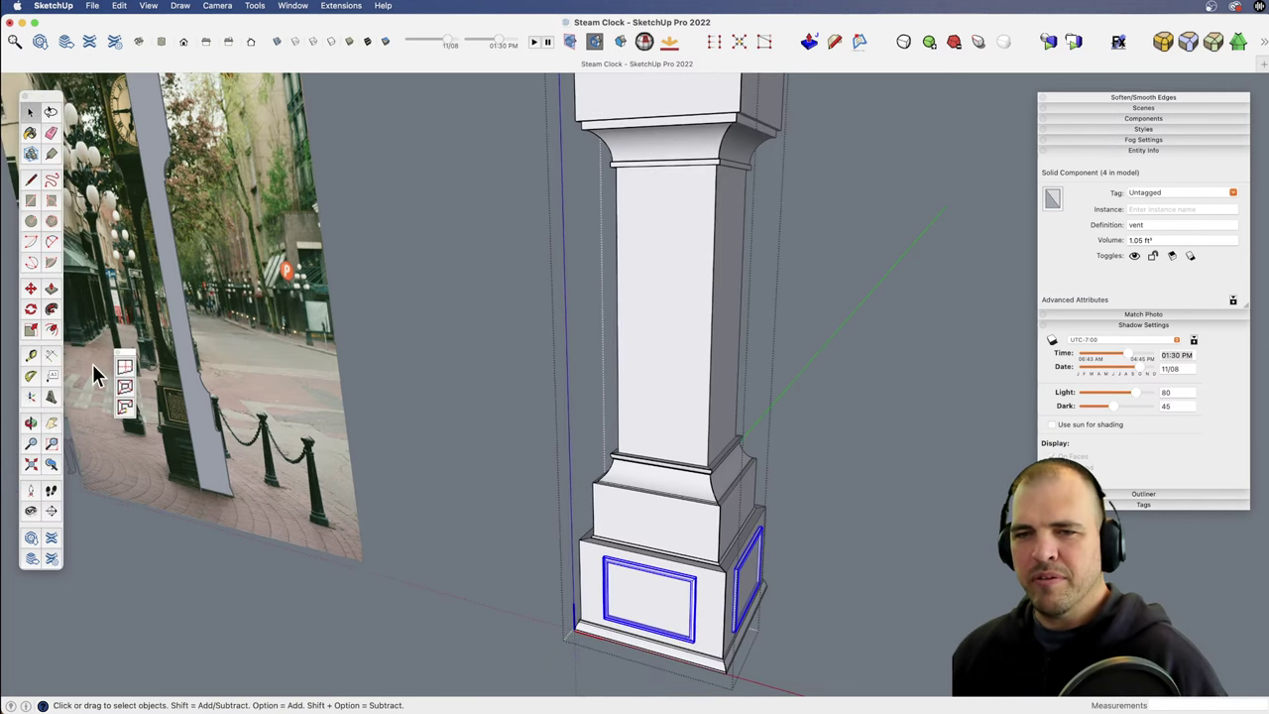
Step: Copy the side geometry group out of the clock component and place the copy in front of the reference photo, beside the photographed clock
middle_click_drag(410, 374, 563, 520)
key("z")
left_click_drag(484, 365, 561, 501)
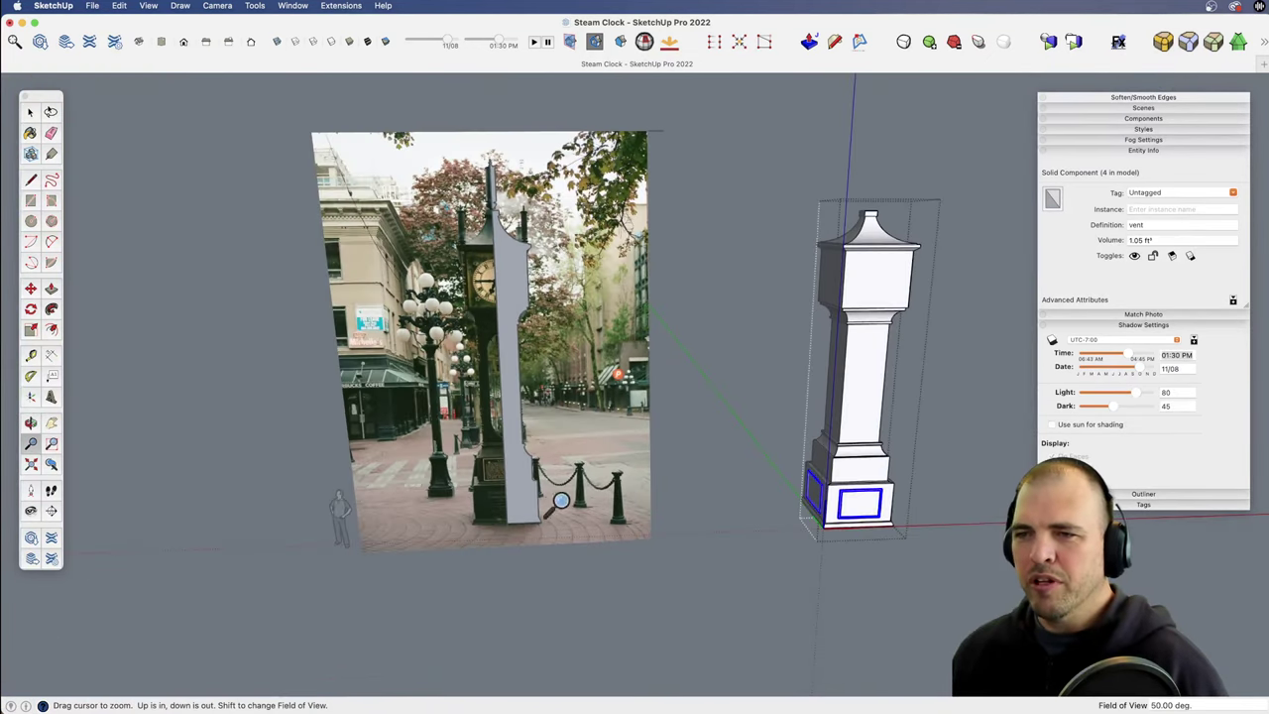
middle_click_drag(597, 466, 609, 459, "shift")
key("space")
left_click(762, 441)
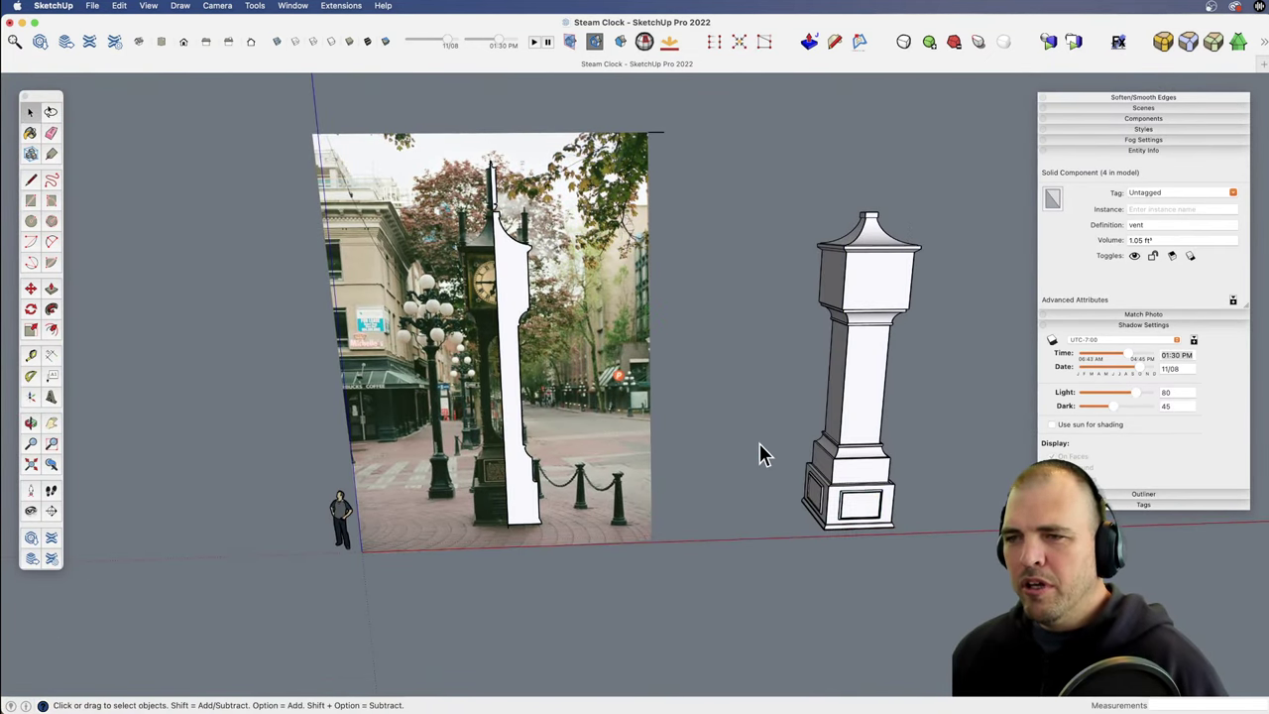
double_click(863, 406)
left_click(862, 402)
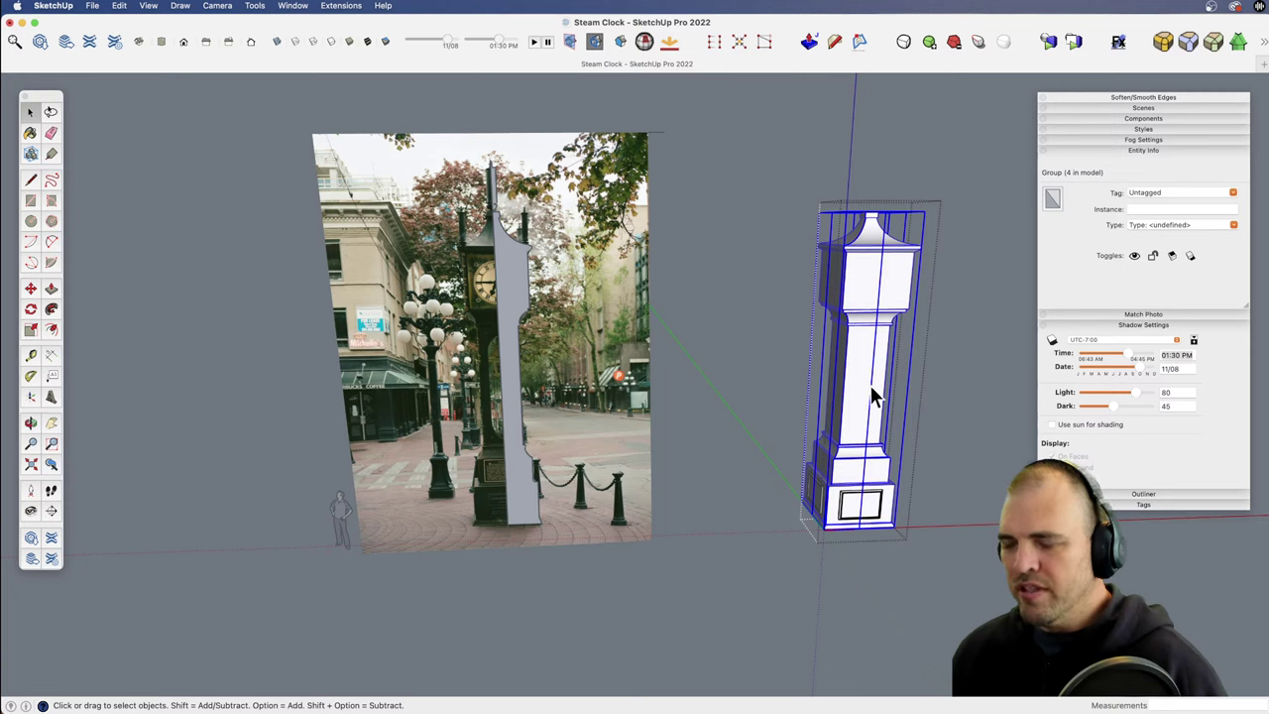
left_click(593, 462)
key("m")
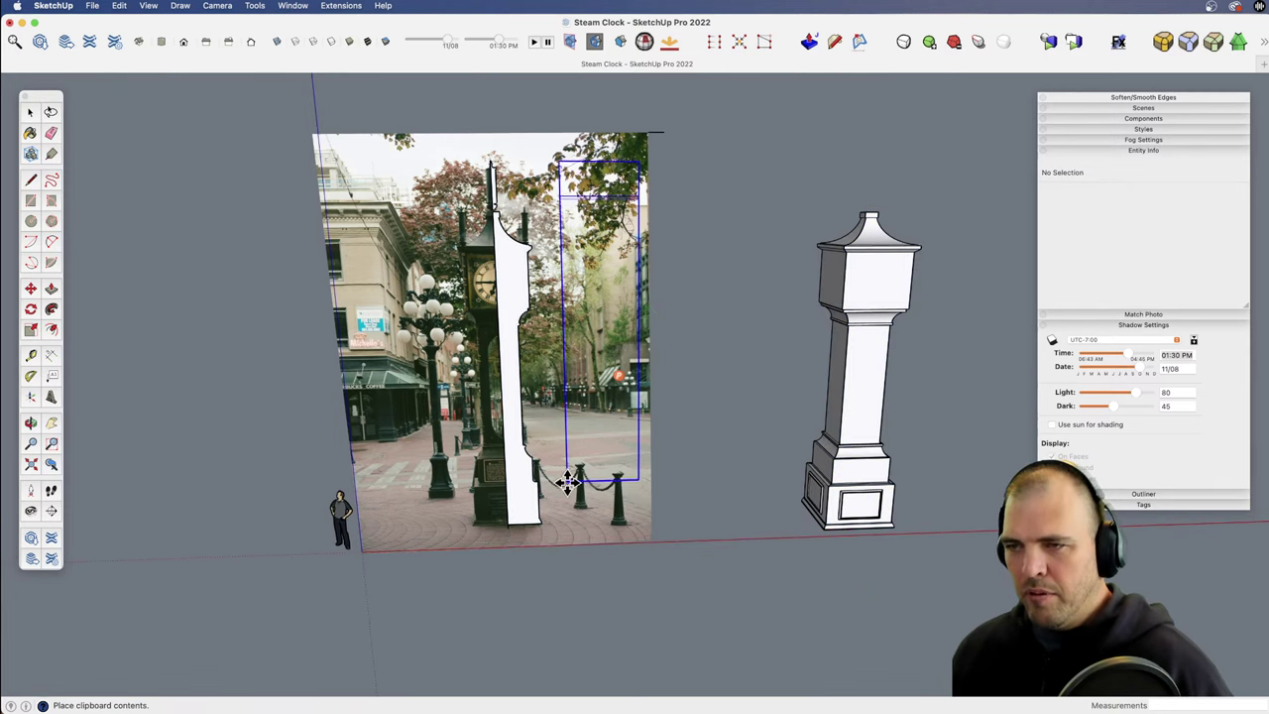
left_click(672, 507)
left_click(680, 515)
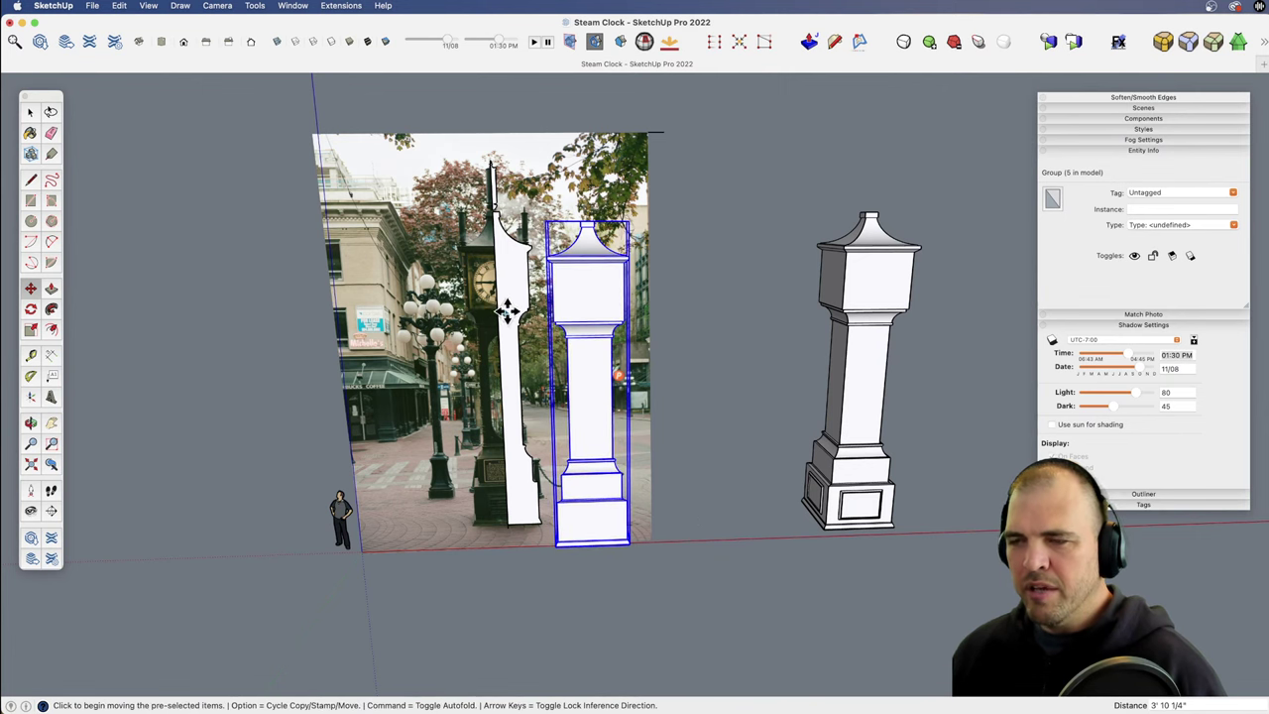
Step: Group the traced half-profile with its edges and move it about 39' 9" sideways, clear of the reference photo
mouse_move(595, 420)
middle_mouse_down()
mouse_move(671, 447)
mouse_move(691, 486)
mouse_move(608, 503)
mouse_move(582, 399)
middle_mouse_up()
key("space")
left_click(585, 399)
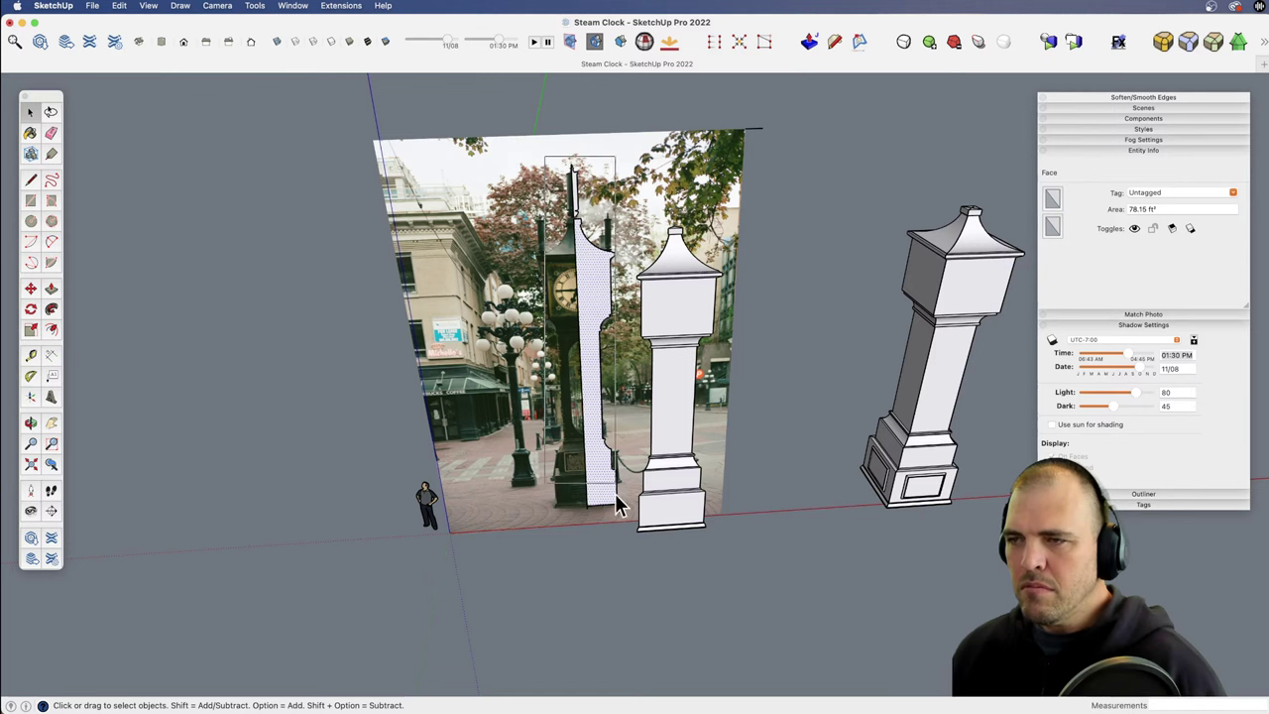
double_click(613, 409)
key("super+g")
key("m")
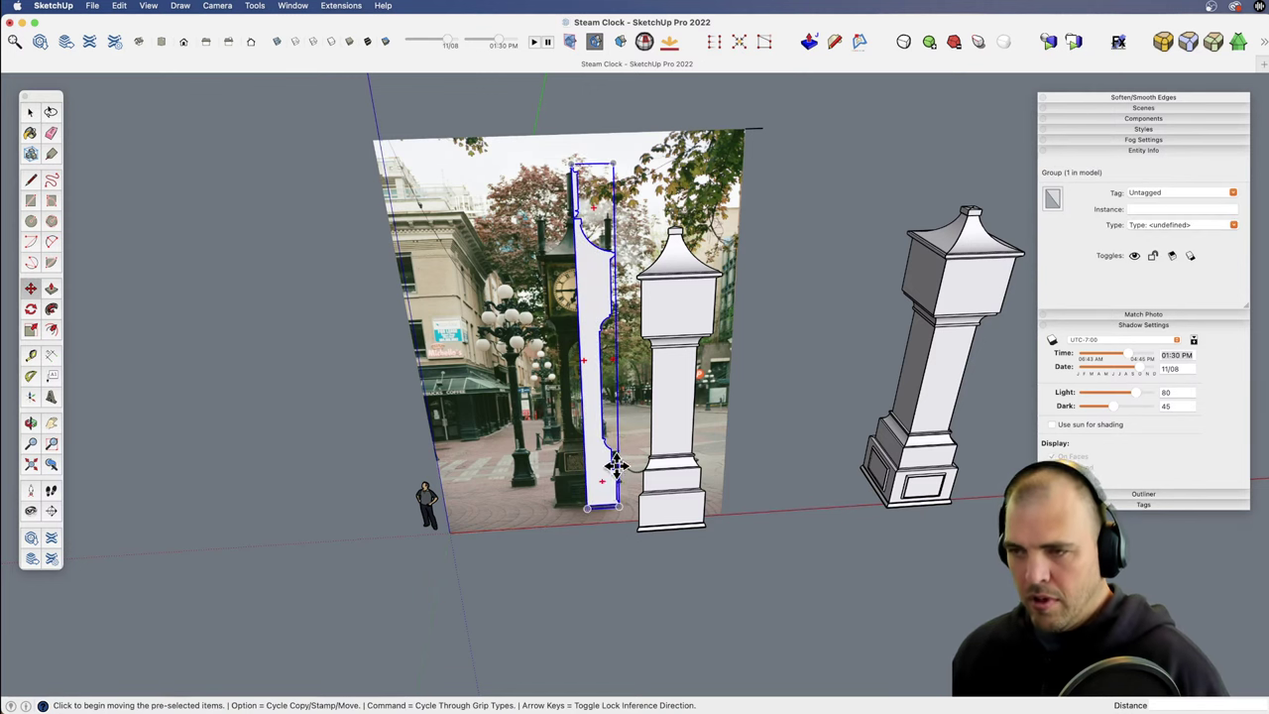
left_click(616, 496)
left_click(244, 523)
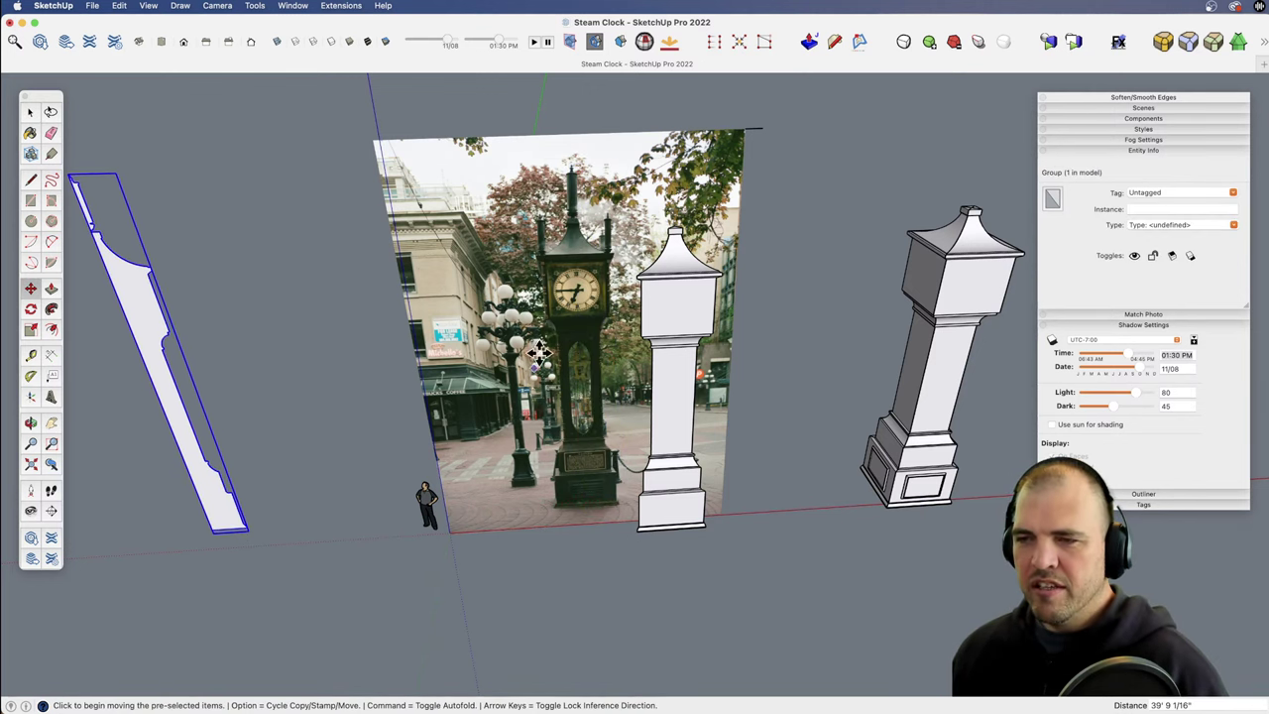
Step: Move the copied clock group about 2' 2" so that its base sits against the photo plane
middle_click_drag(501, 426, 565, 433, "shift")
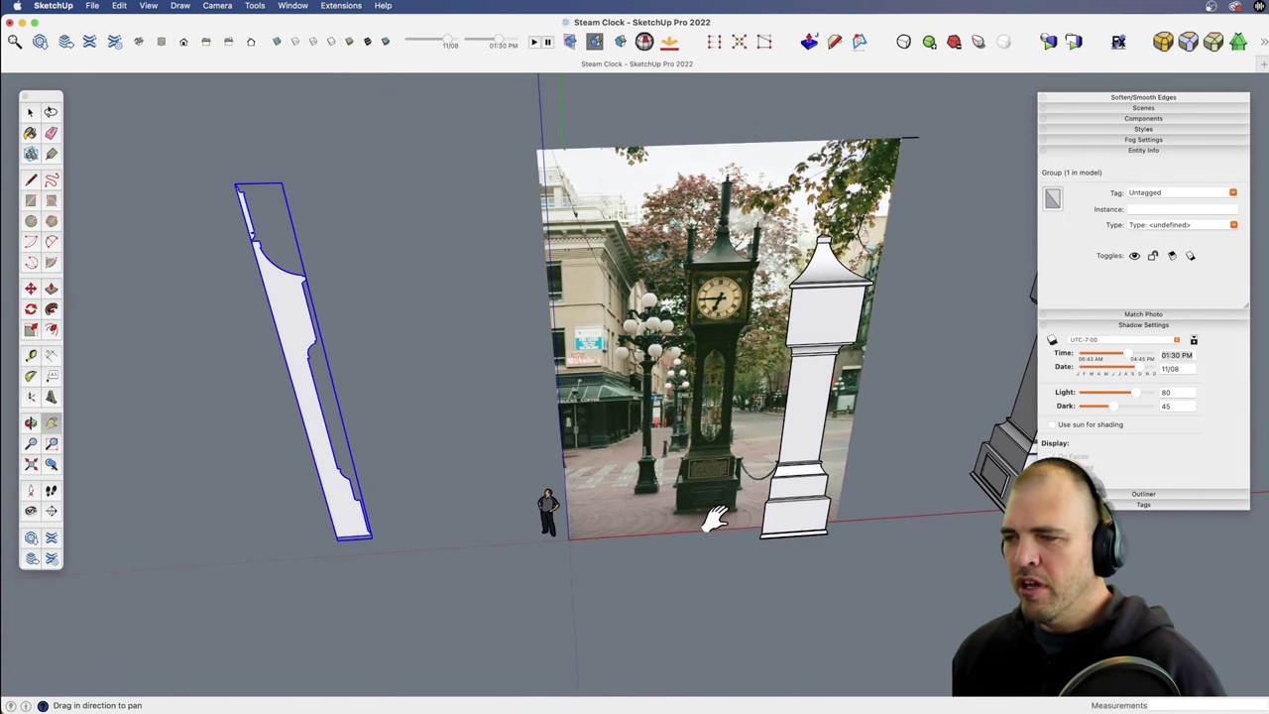
middle_click_drag(713, 519, 644, 505, "shift")
key("space")
left_click(664, 405)
scroll(666, 400, "up", 5)
middle_click_drag(666, 400, 715, 453)
key("m")
left_click(725, 471)
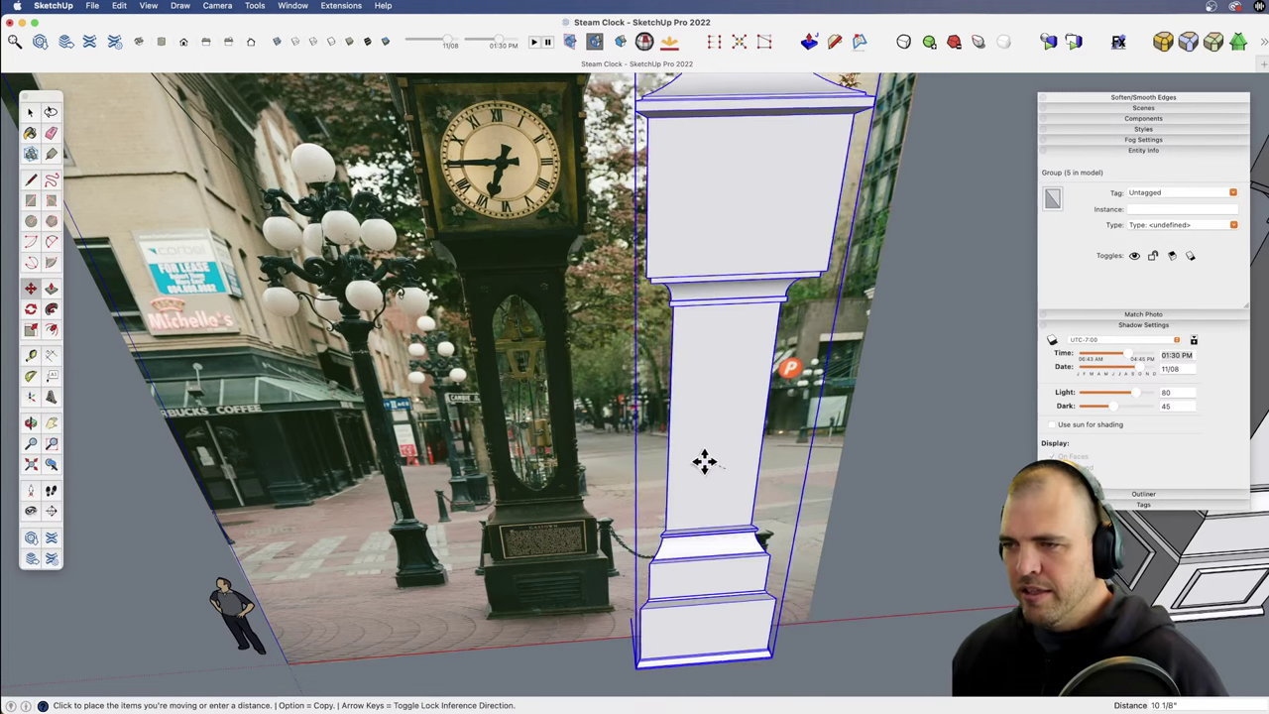
scroll(605, 422, "up", 3)
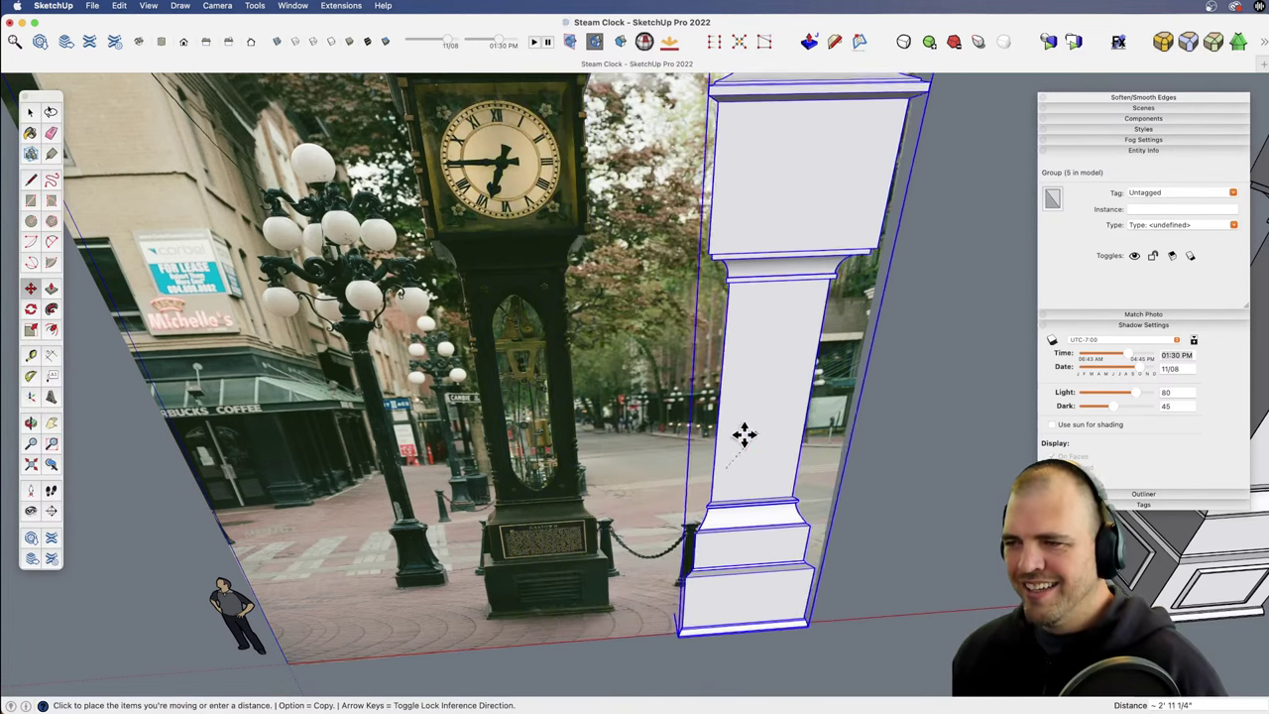
left_click(653, 421)
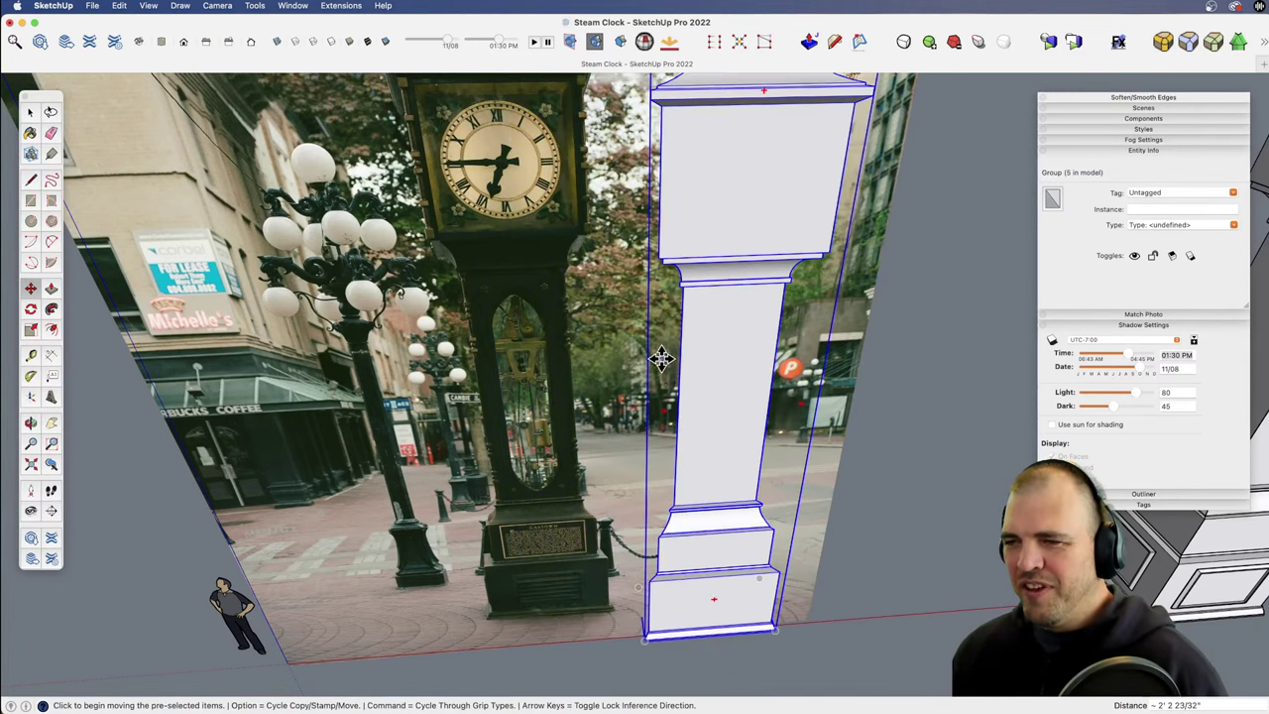
Step: Slide the copied clock group about 9' sideways over the photographed clock and turn on X-ray display
middle_click_drag(692, 400, 662, 365, "shift")
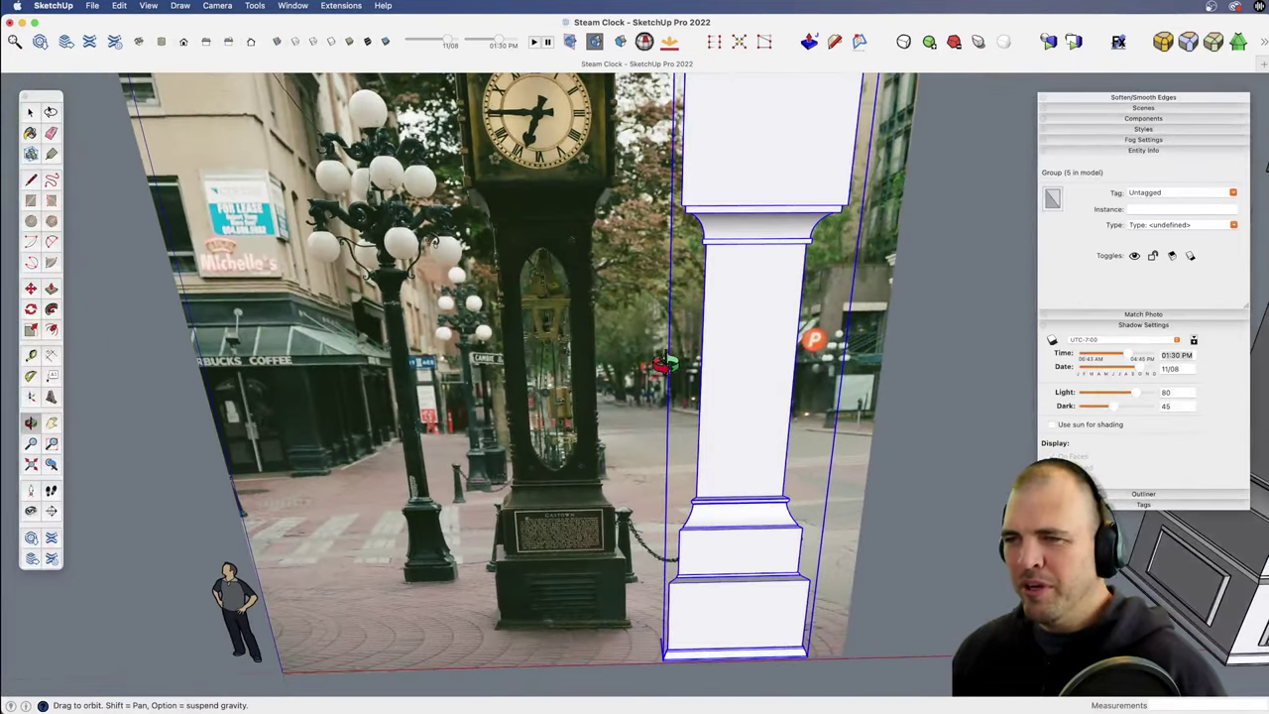
key("m")
left_click(751, 369)
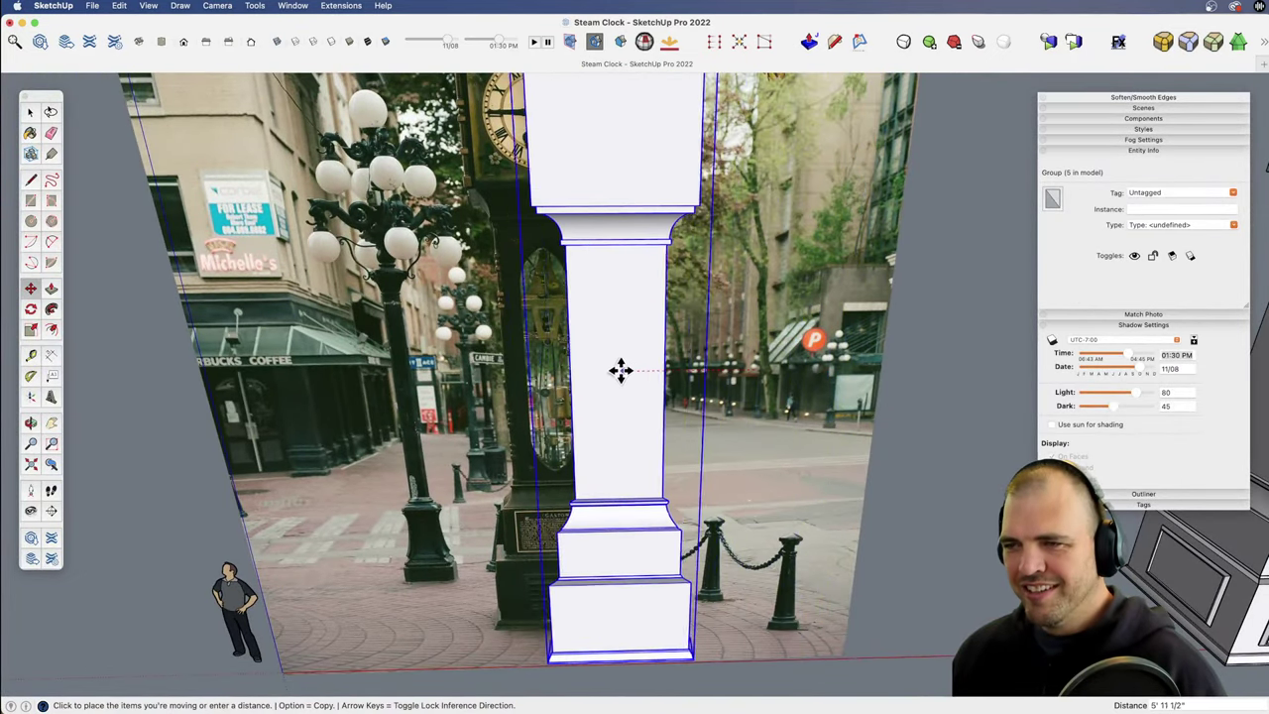
left_click(553, 367)
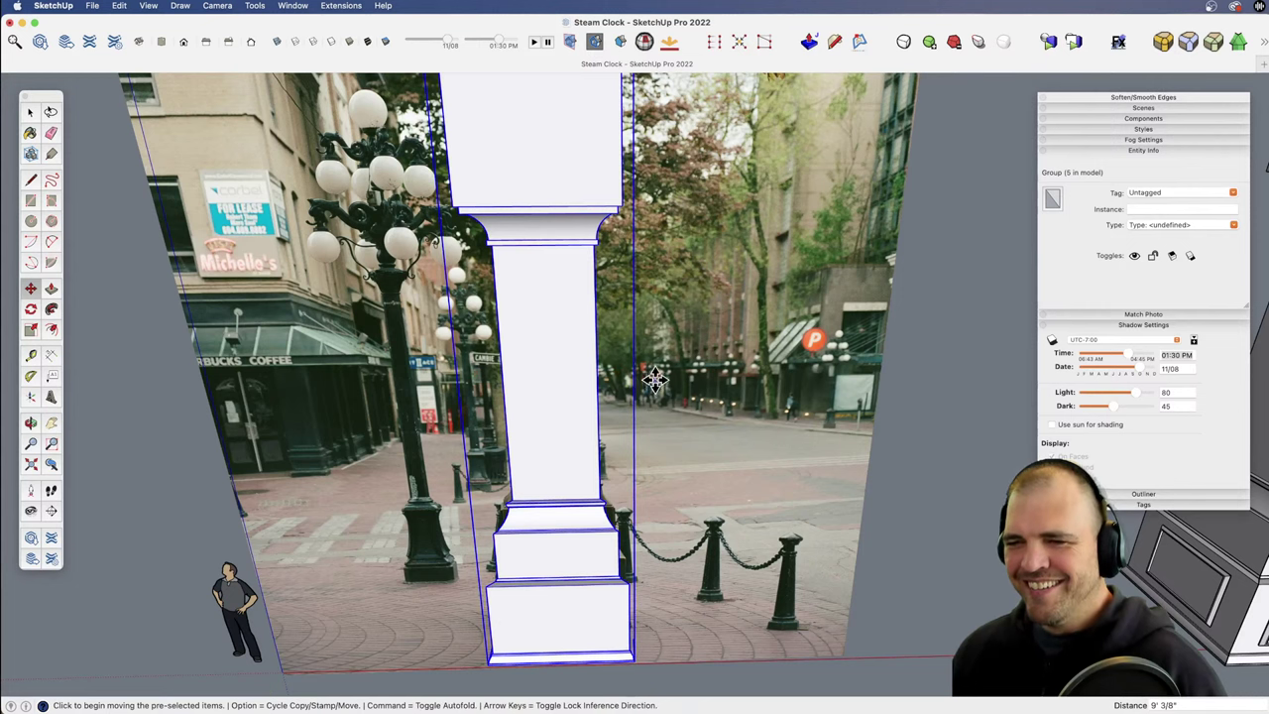
key("x")
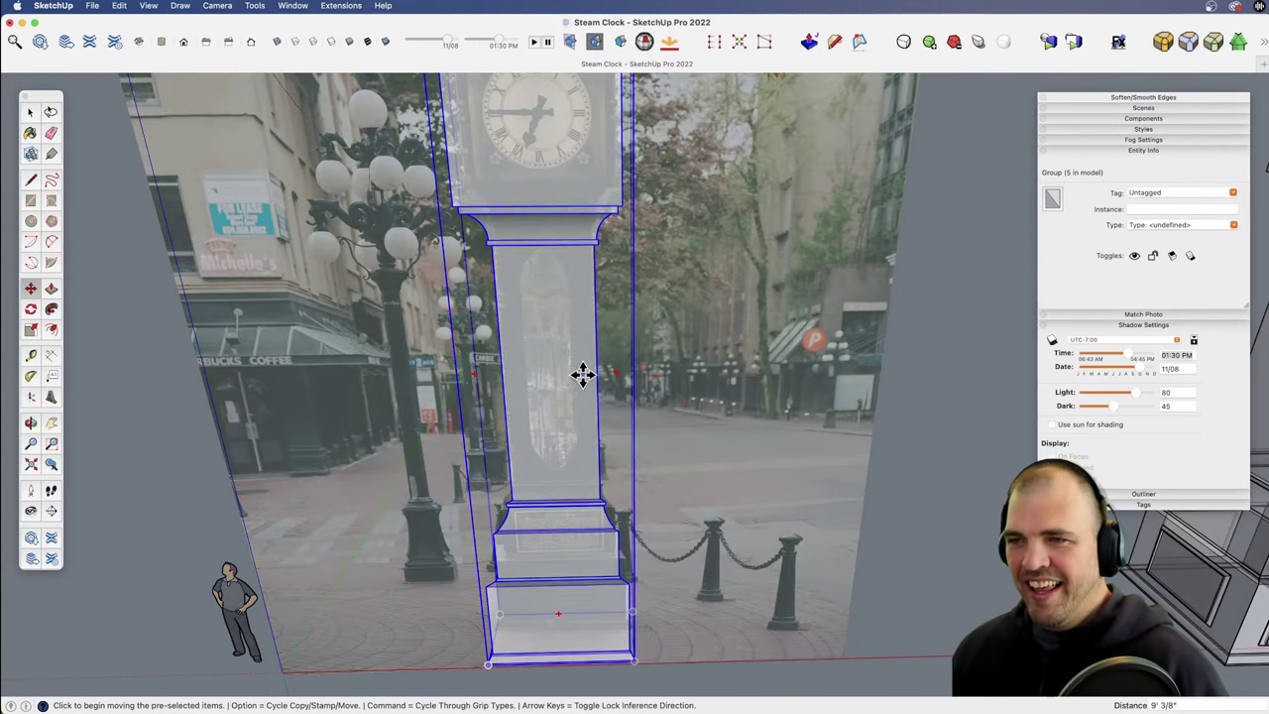
Step: Move the clock group upward until its shaft base and plinth line up with the photographed Gastown plaque section
middle_click_drag(577, 405, 626, 383)
key("z")
left_click_drag(605, 555, 588, 416)
middle_click_drag(589, 417, 625, 308, "shift")
middle_click_drag(621, 354, 572, 320)
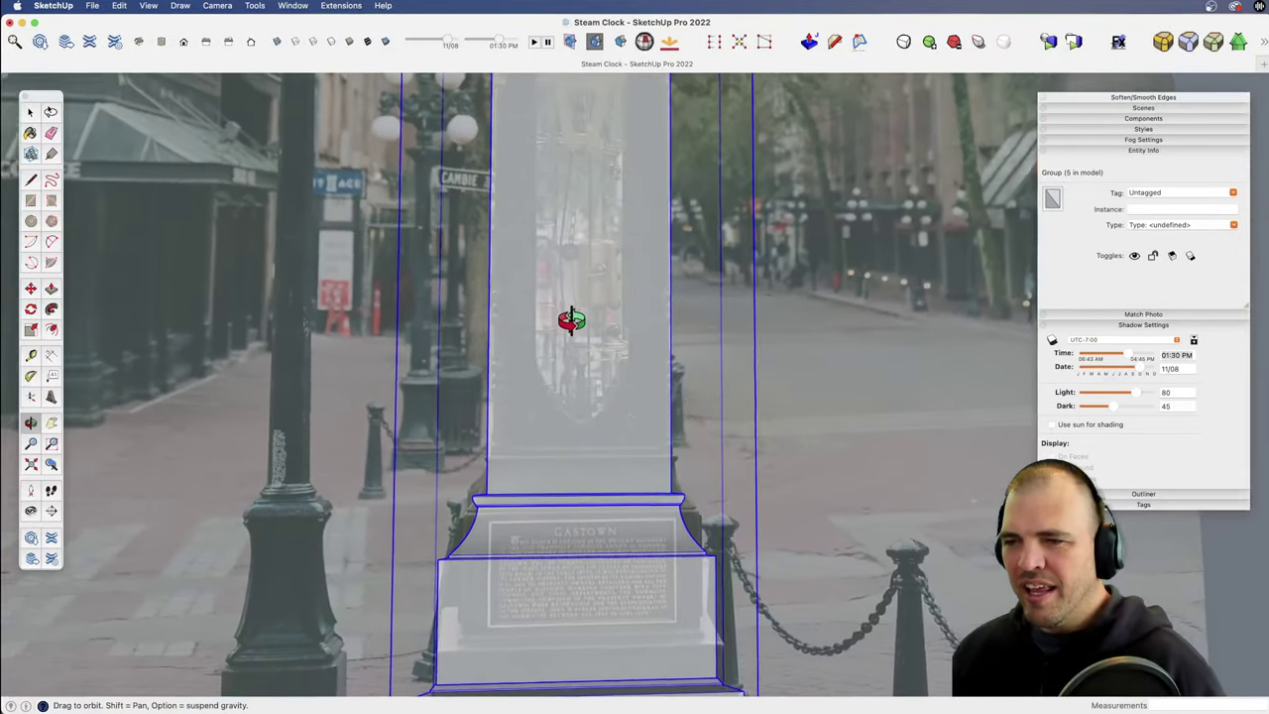
key("m")
left_click(619, 399)
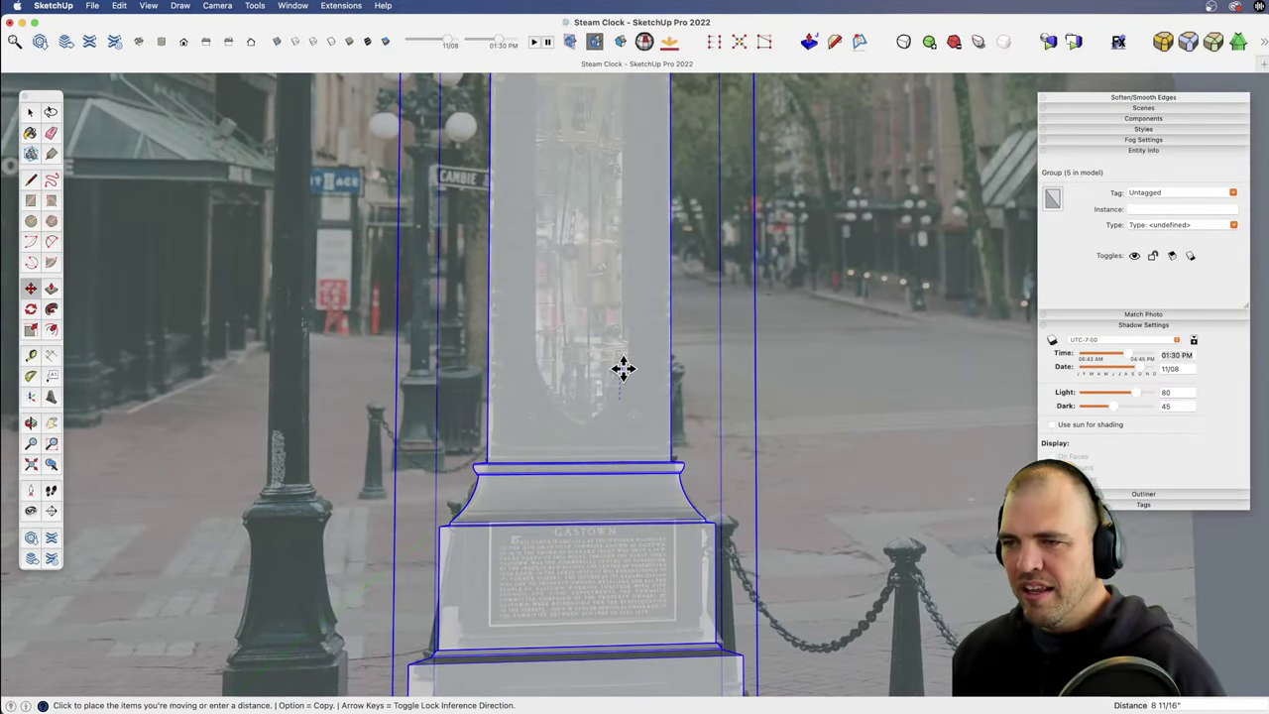
left_click(629, 356)
Step: Open the clock group and offset the shaft's front face inward by about 1' to outline the window
key("o")
left_click_drag(632, 353, 601, 530)
key("z")
key("space")
double_click(630, 366)
left_click(630, 368)
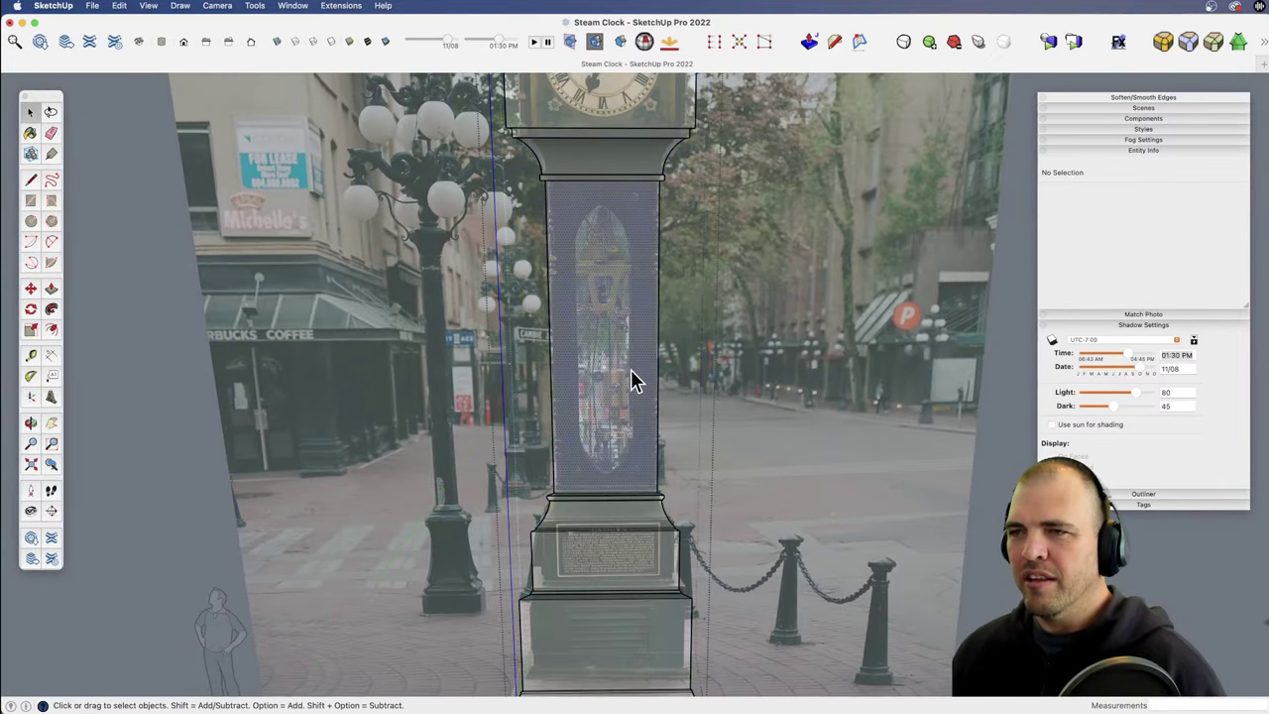
key("z")
key("h")
left_click_drag(604, 485, 662, 461)
key("f")
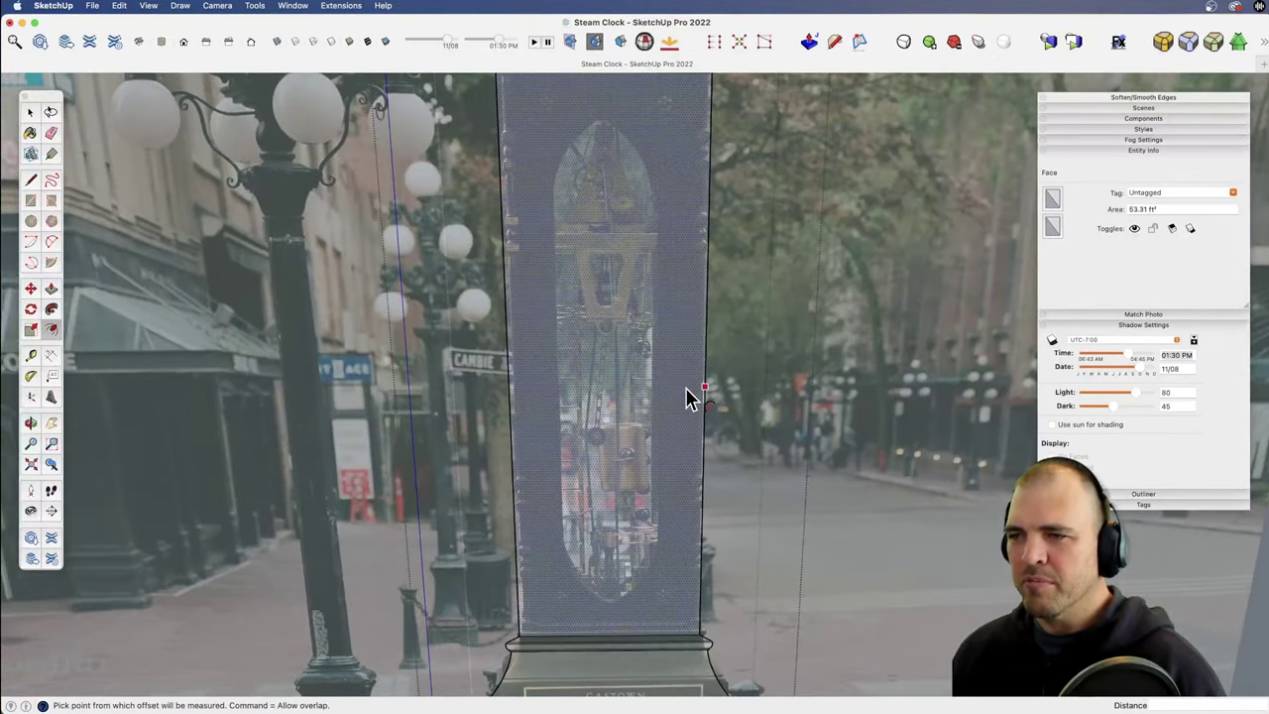
left_click(703, 388)
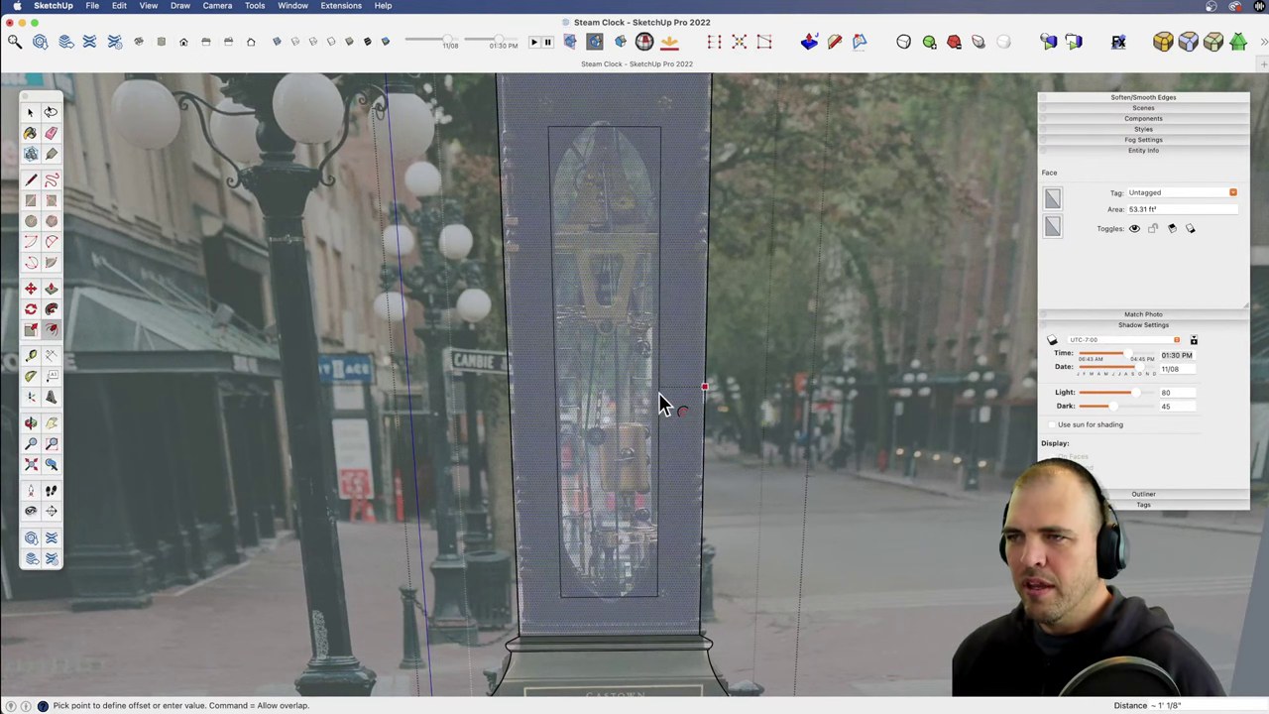
left_click(660, 402)
Step: Scale the inner window rectangle down uniformly about its centre to match the straight sides of the photographed window
mouse_move(662, 427)
middle_mouse_down("shift")
mouse_move(628, 495)
mouse_move(626, 371)
mouse_move(655, 419)
middle_mouse_up("shift")
key("space")
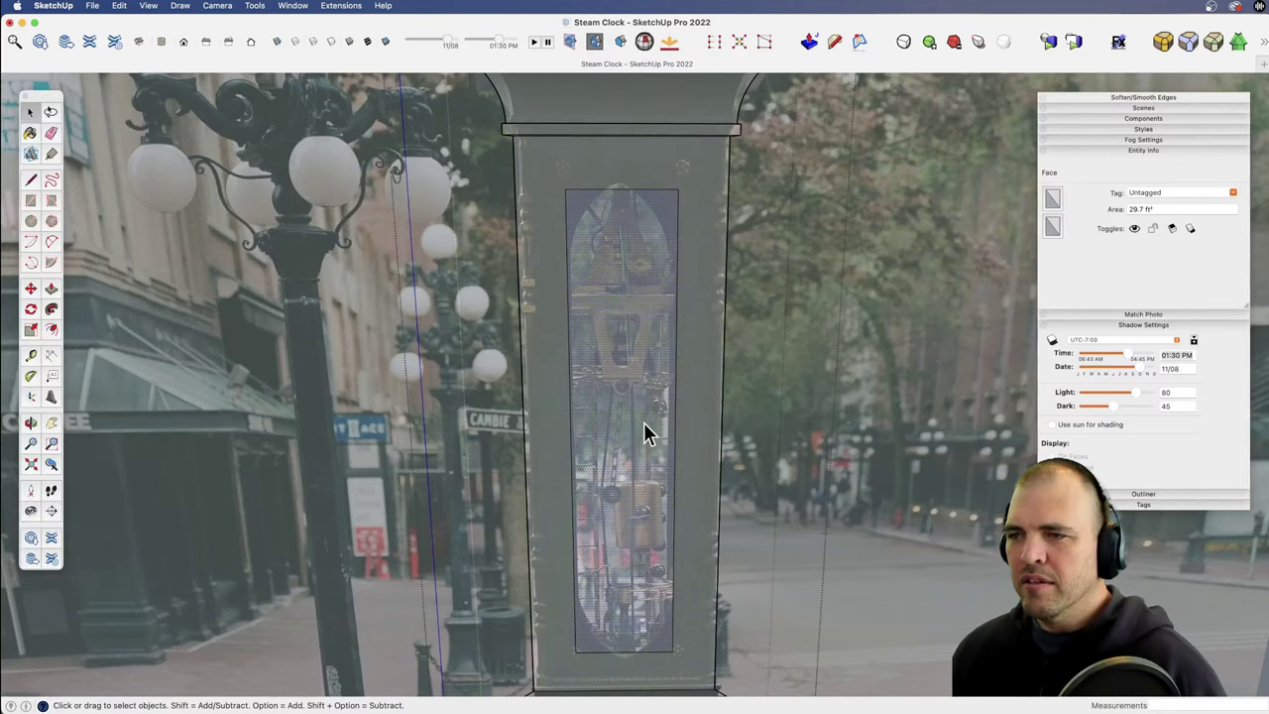
left_click(644, 434)
key("s")
left_click(678, 189)
key("alt")
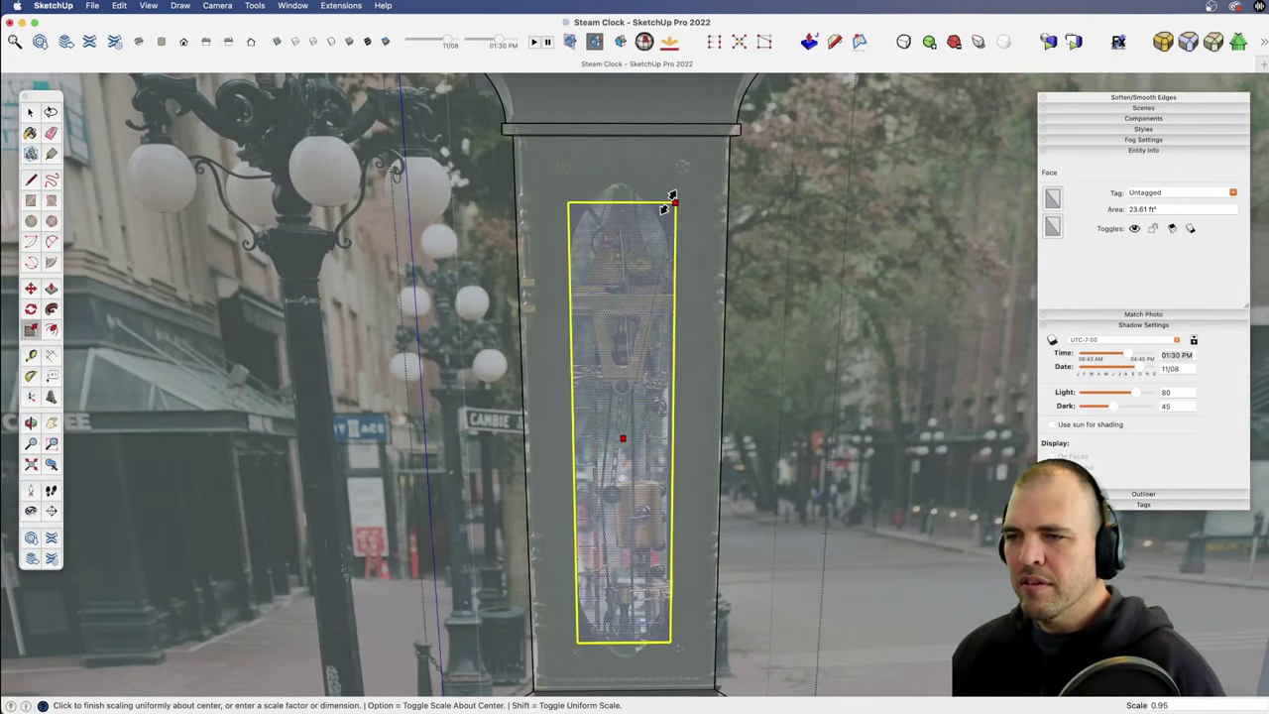
left_click(663, 226)
Step: Draw a vertical centre line up from the midpoint of the window rectangle's top edge, ending in a 7/8" horizontal segment
middle_click_drag(636, 311, 632, 424, "shift")
scroll(632, 424, "up", 3)
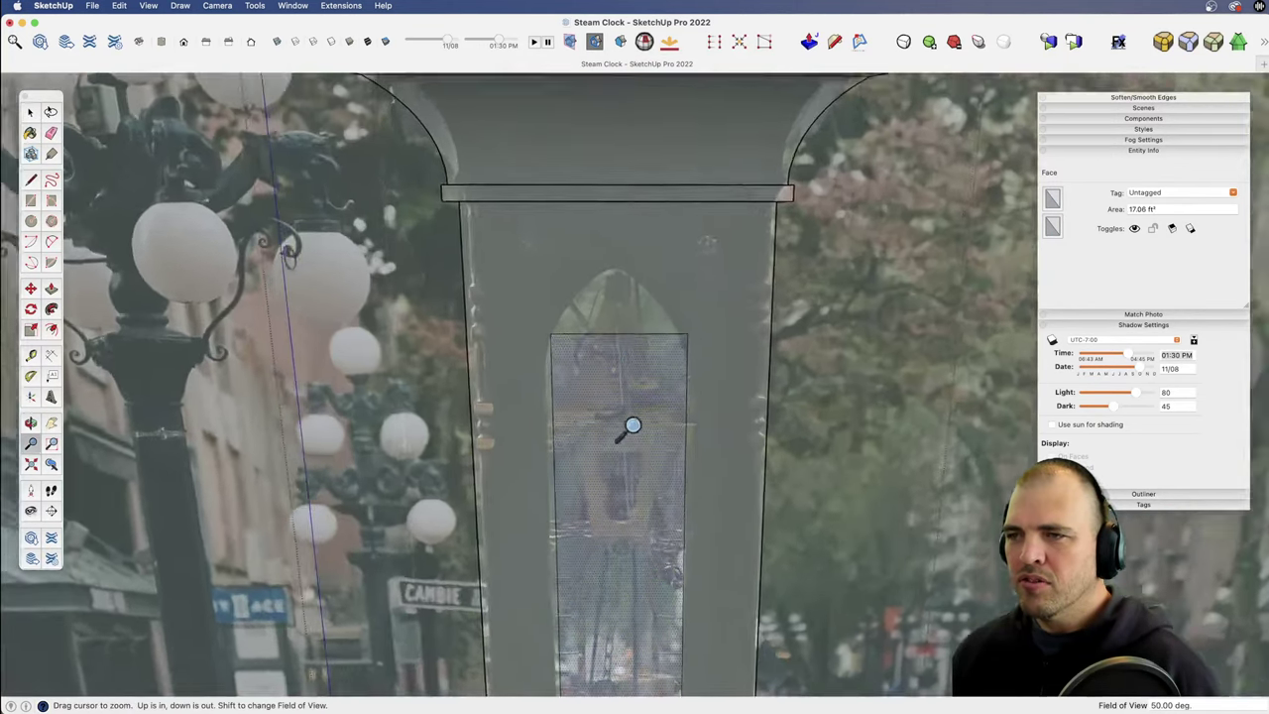
left_click_drag(633, 426, 627, 322)
key("l")
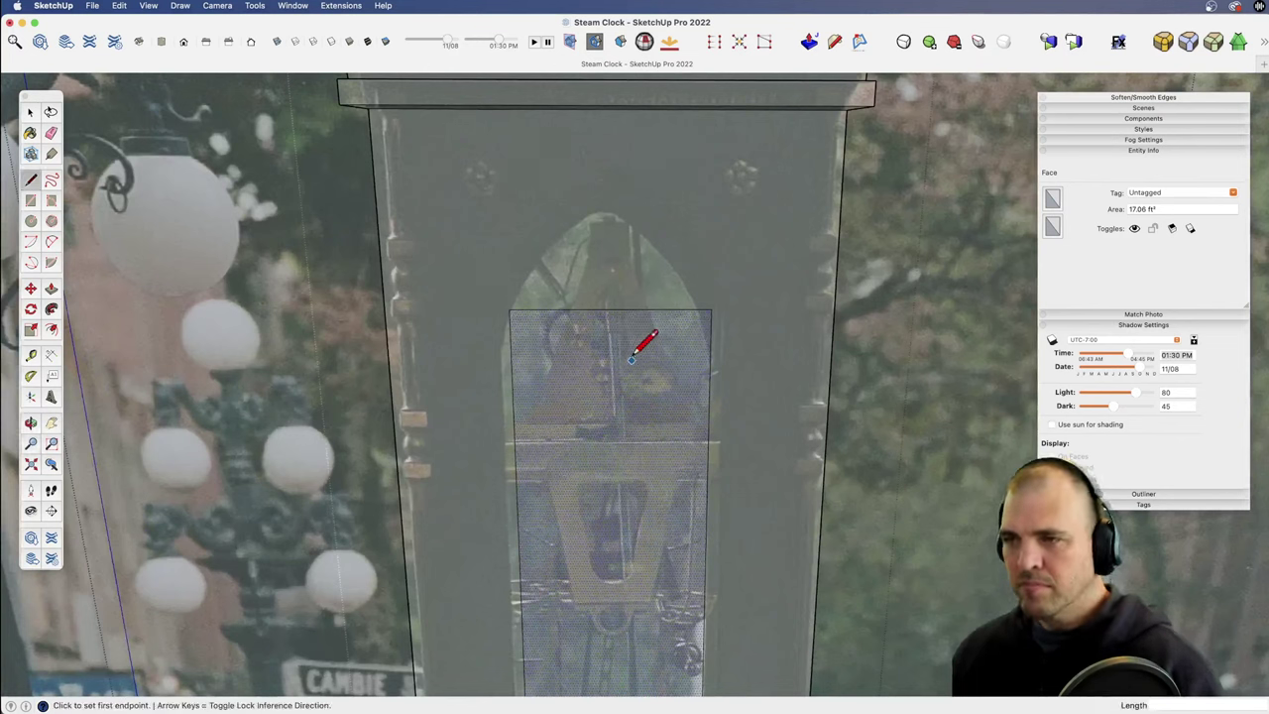
left_click(610, 309)
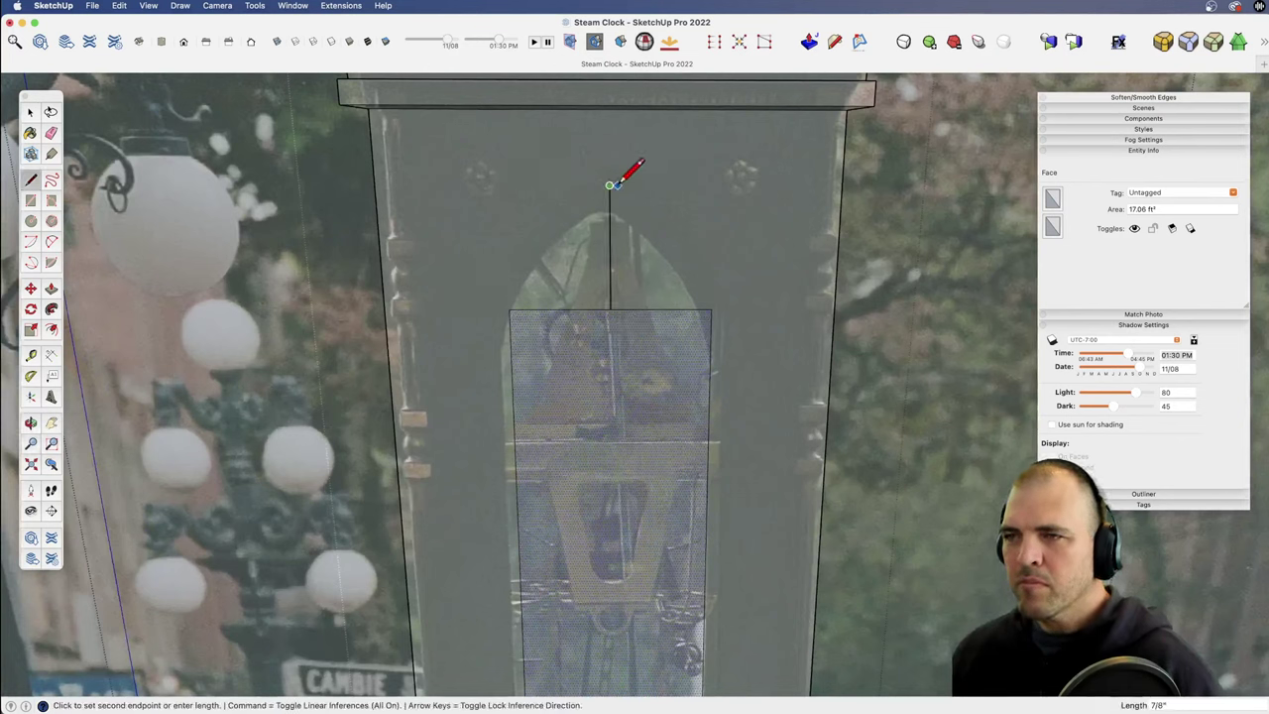
Step: Draw an arc from the rectangle's top-right corner to the short segment's end, bulging outward about 2" like the photographed arch
key("a")
left_click(618, 185)
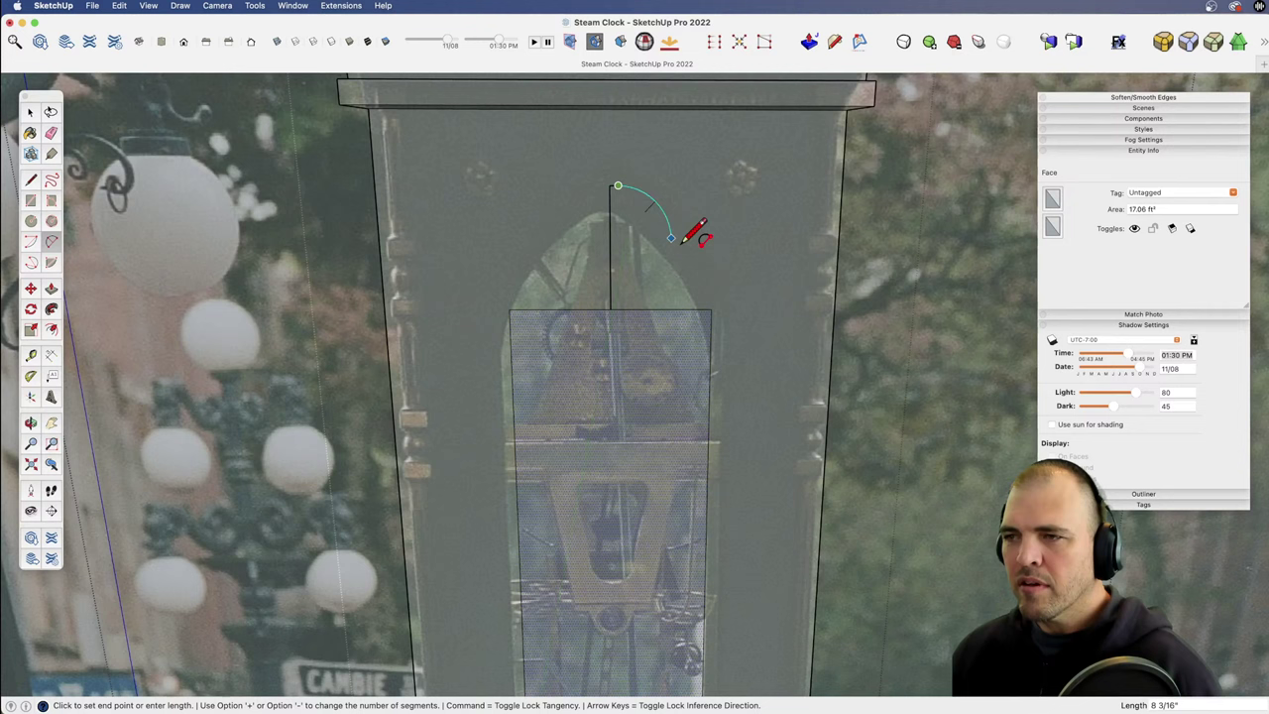
key("Escape")
left_click(711, 309)
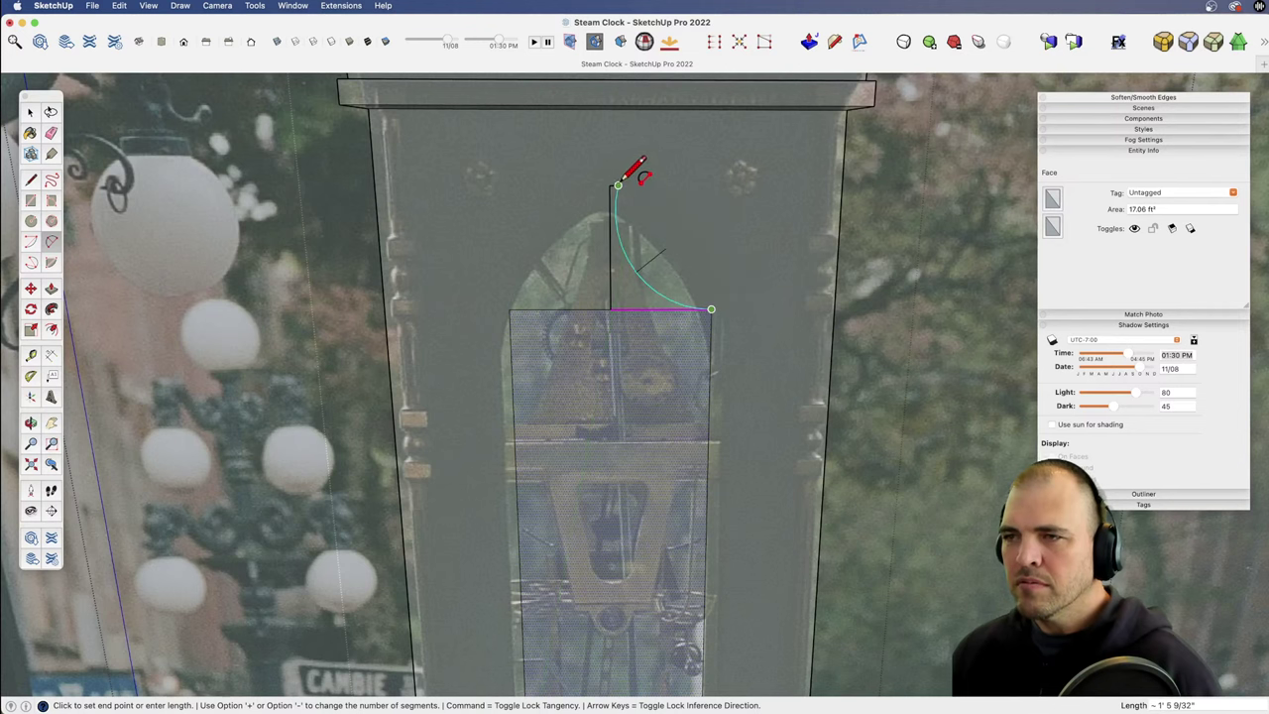
left_click(619, 185)
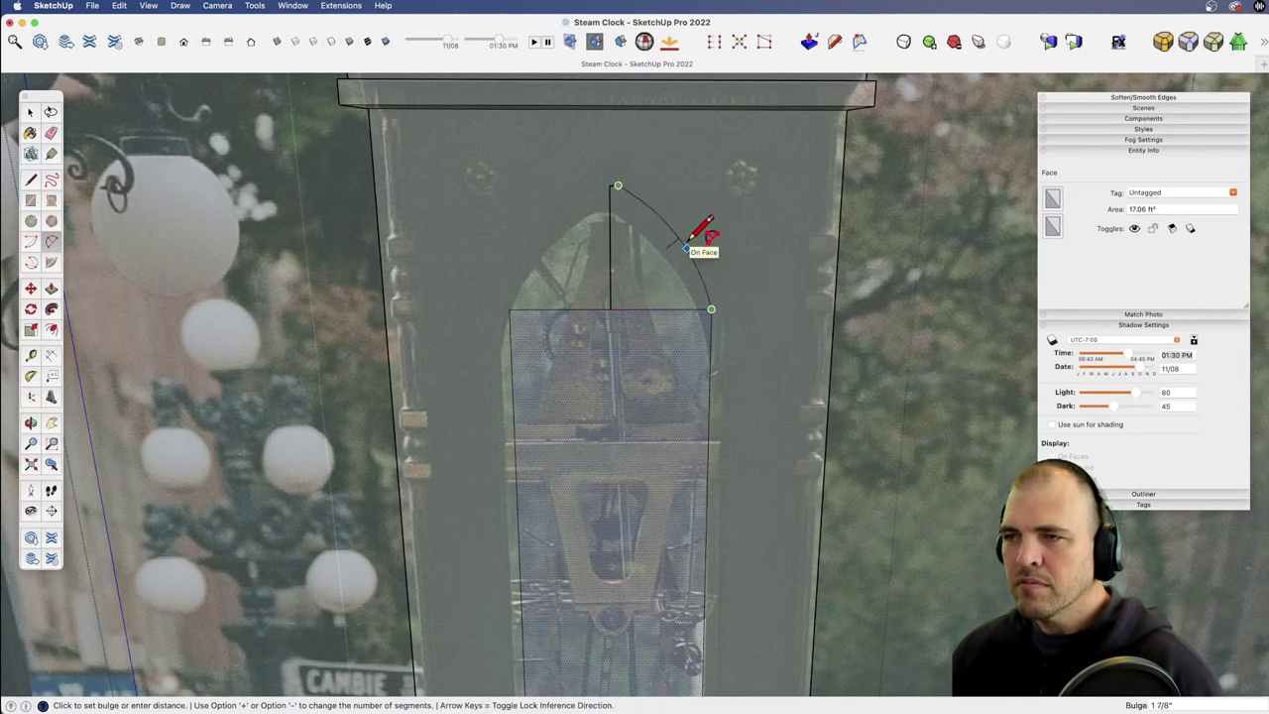
left_click(694, 245)
Step: Mirror a copy of the half-arch face across the centre line and erase the dividing line to form one pointed arch
key("space")
left_click(670, 308)
middle_click_drag(617, 334, 671, 513)
scroll(663, 341, "up", 3)
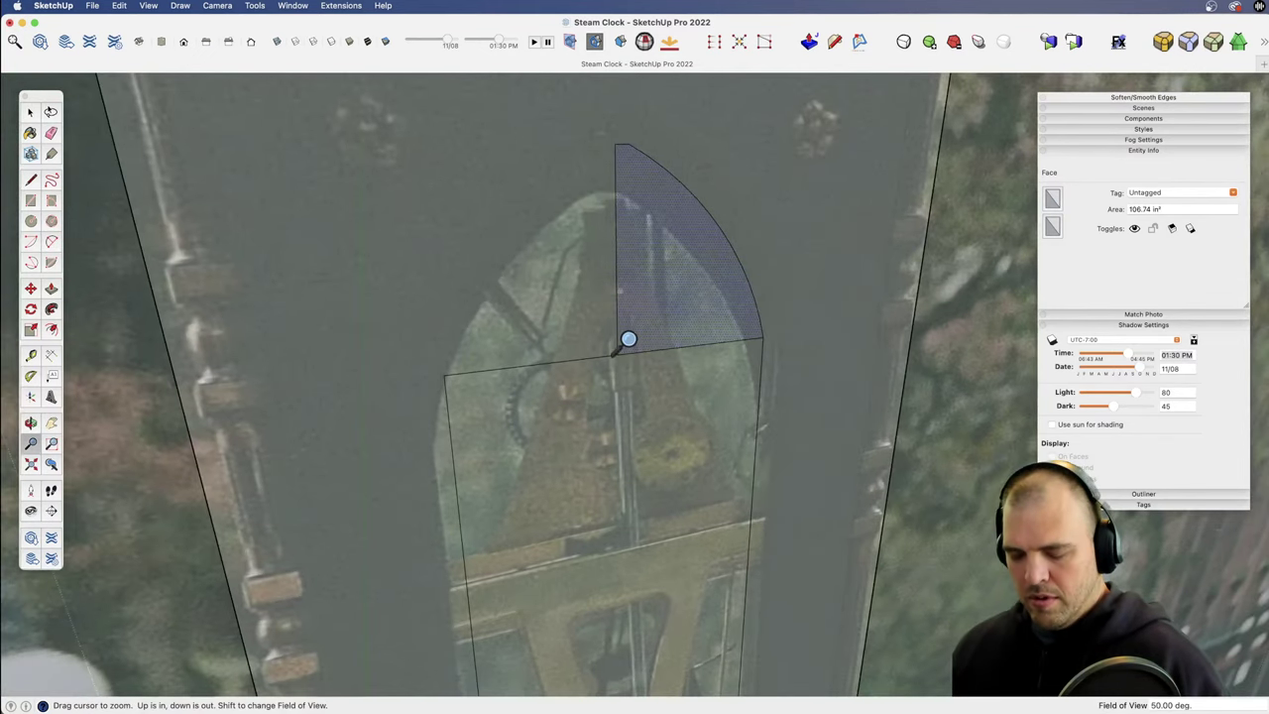
key("shift+m")
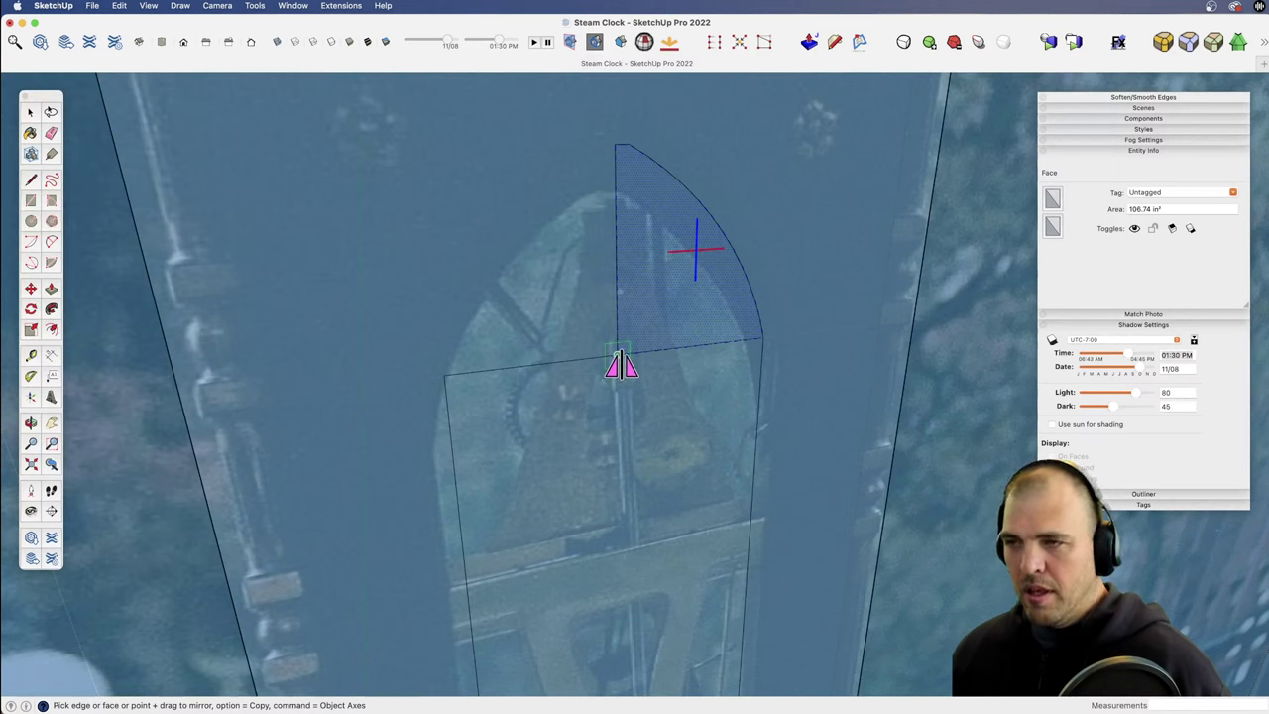
key("space")
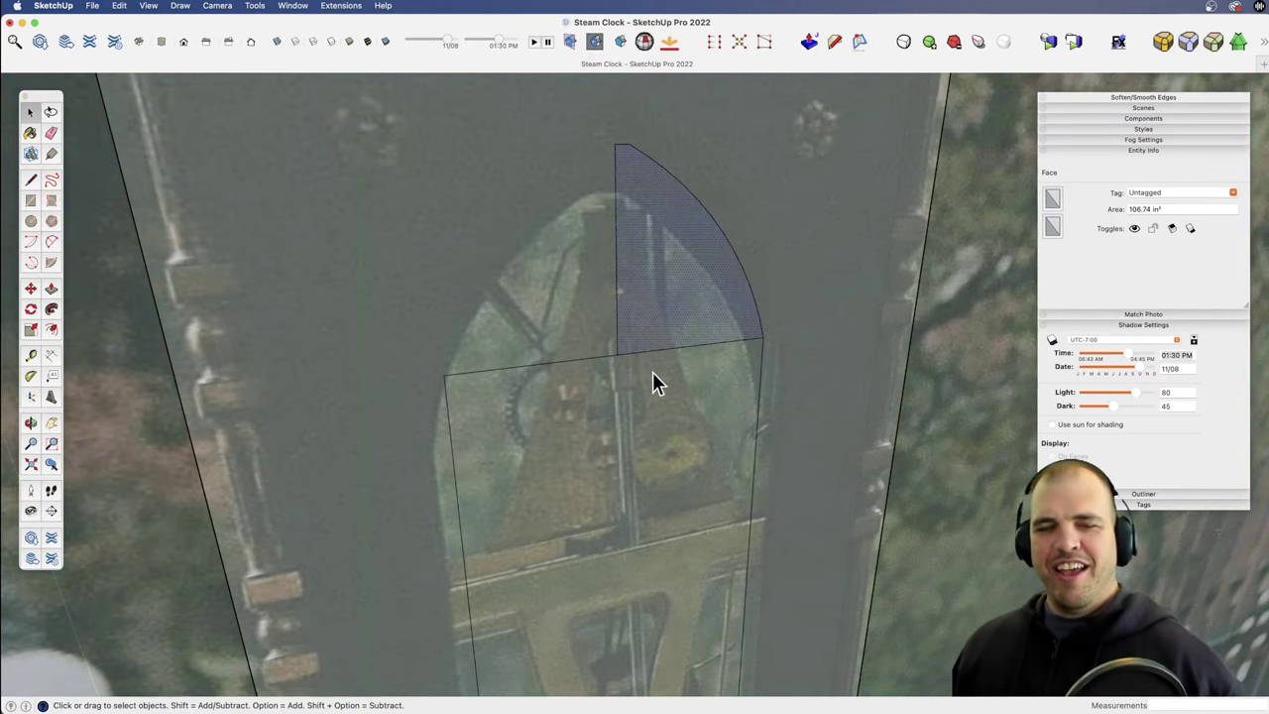
double_click(665, 322)
key("shift+m")
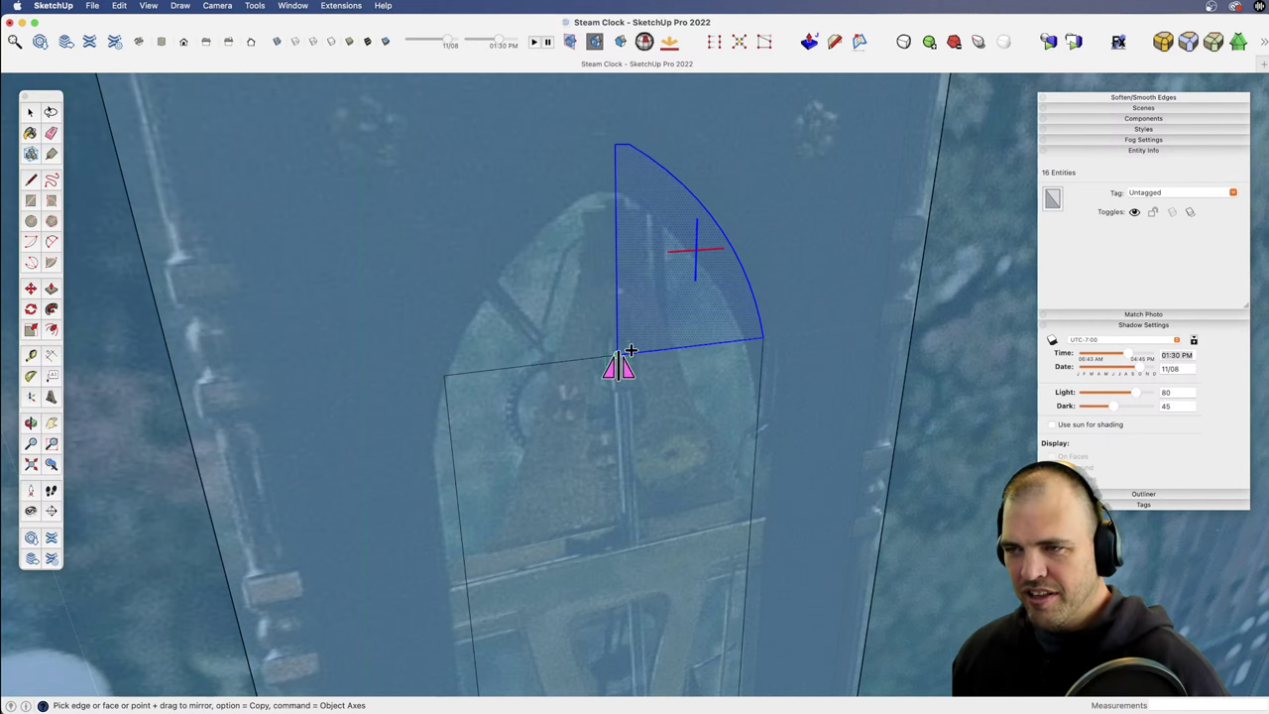
left_click(584, 371)
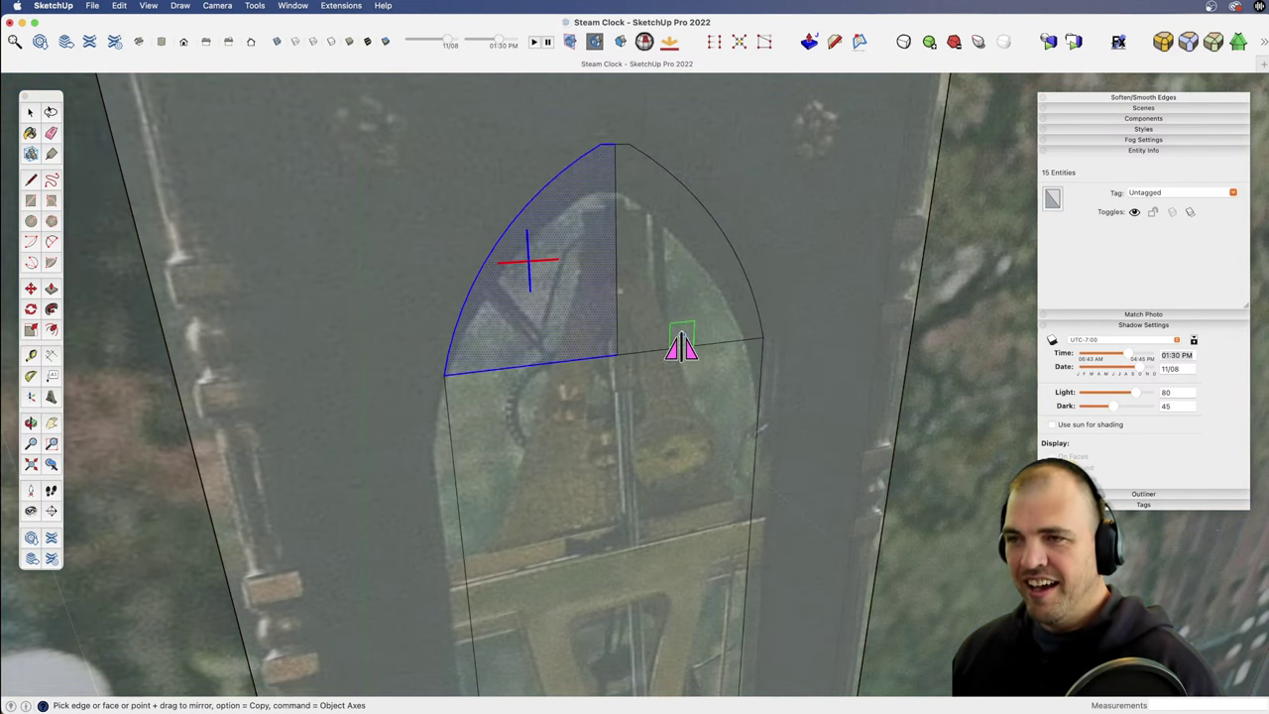
key("e")
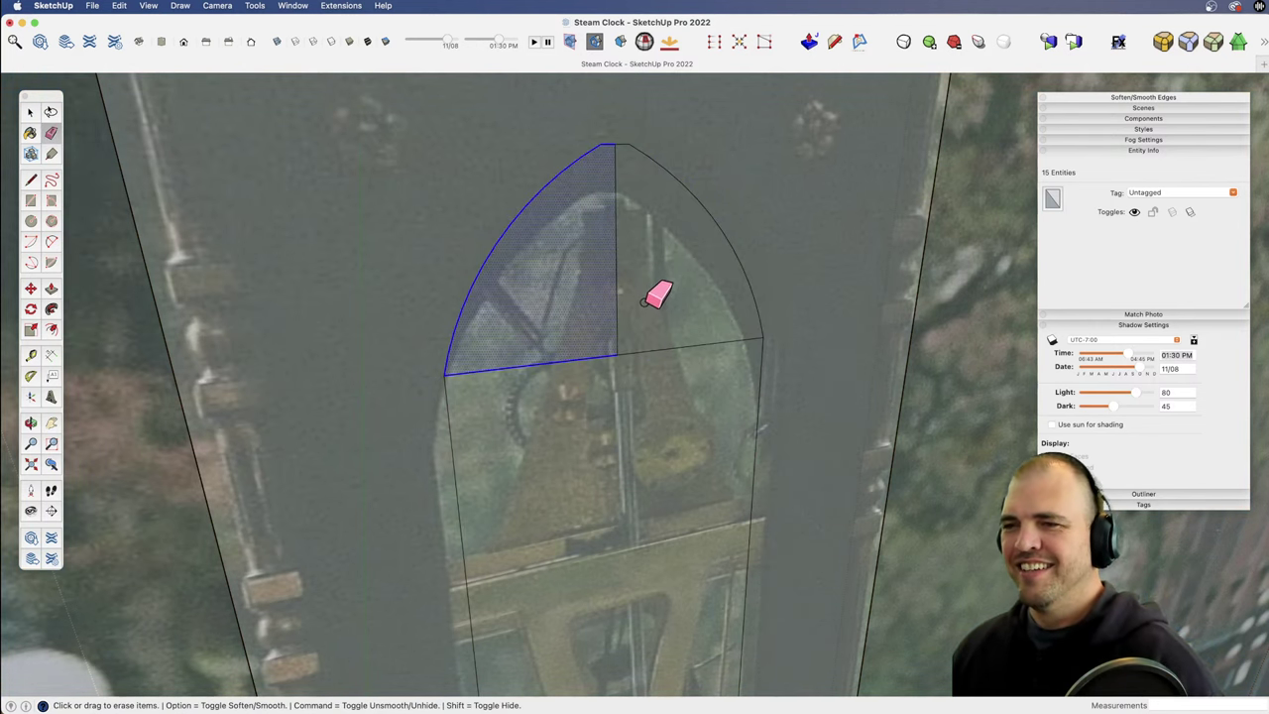
mouse_move(622, 314)
left_mouse_down()
mouse_move(631, 358)
mouse_move(652, 334)
left_mouse_up()
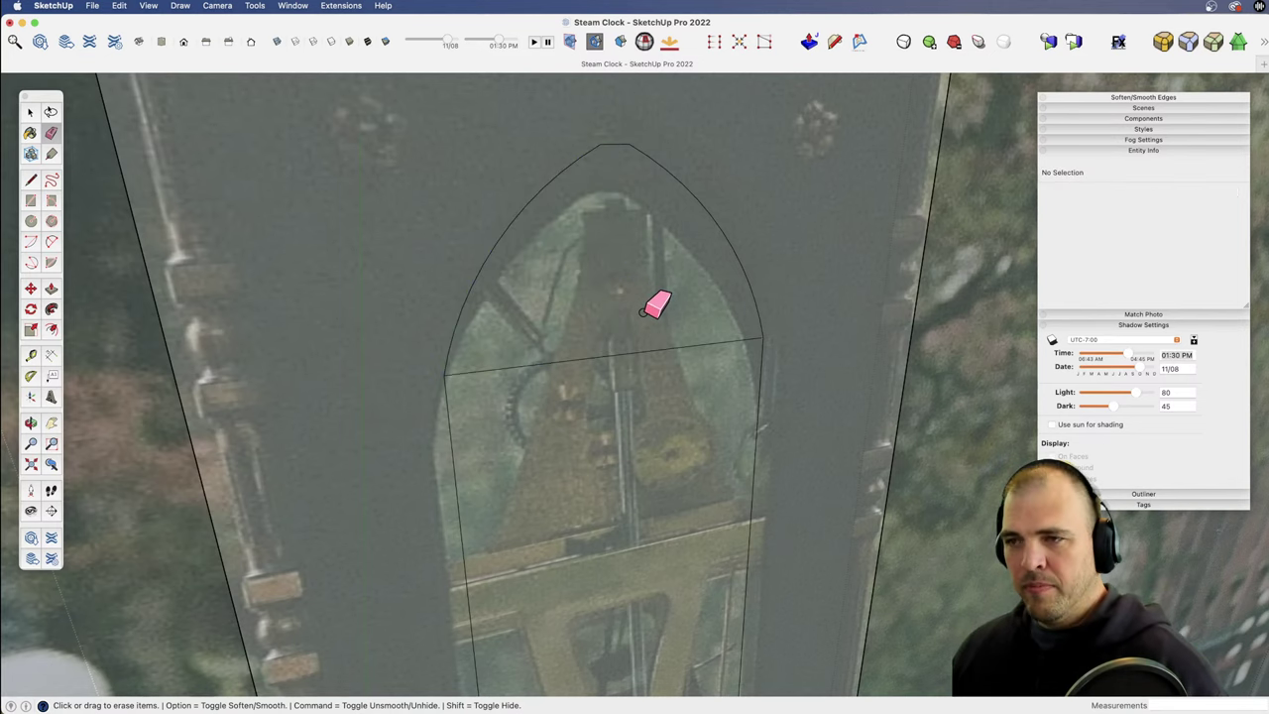
Step: Copy the pointed arch face about 3' 9" sideways, clear of the clock shaft
key("space")
left_click(615, 311)
key("z")
left_click_drag(640, 240, 648, 544)
middle_click_drag(648, 544, 629, 261, "shift")
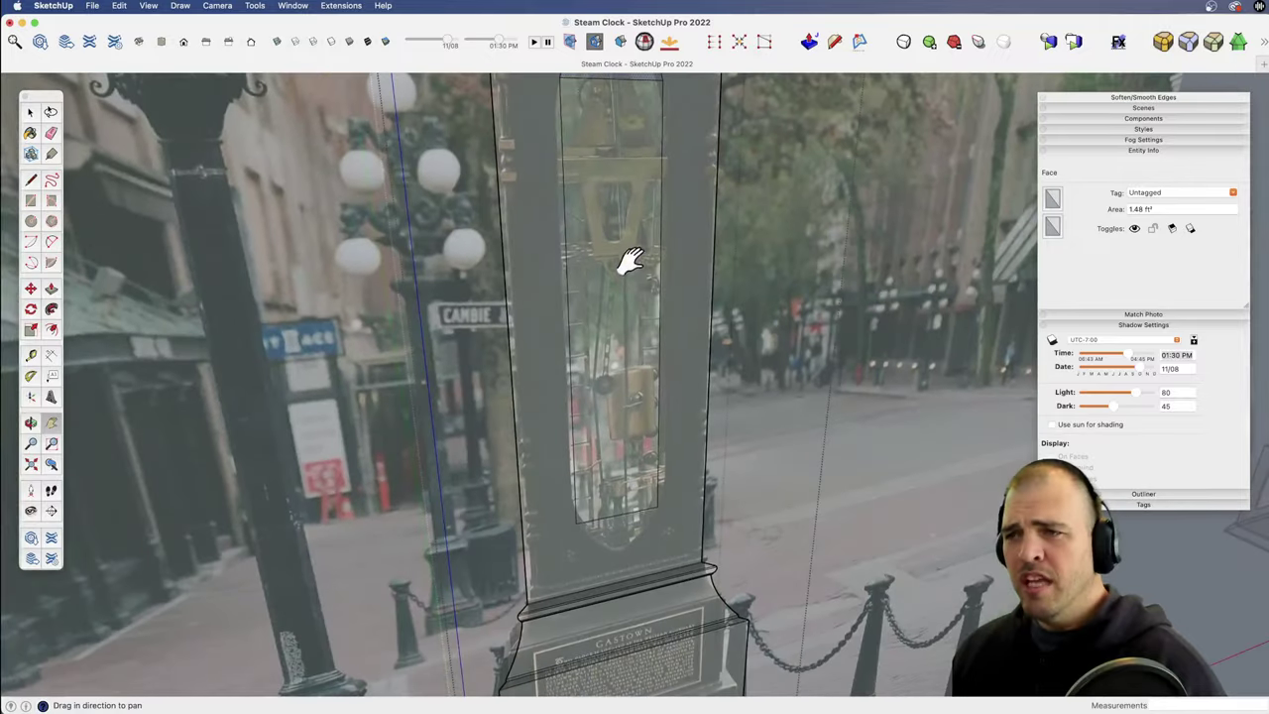
left_click_drag(636, 265, 612, 382)
key("space")
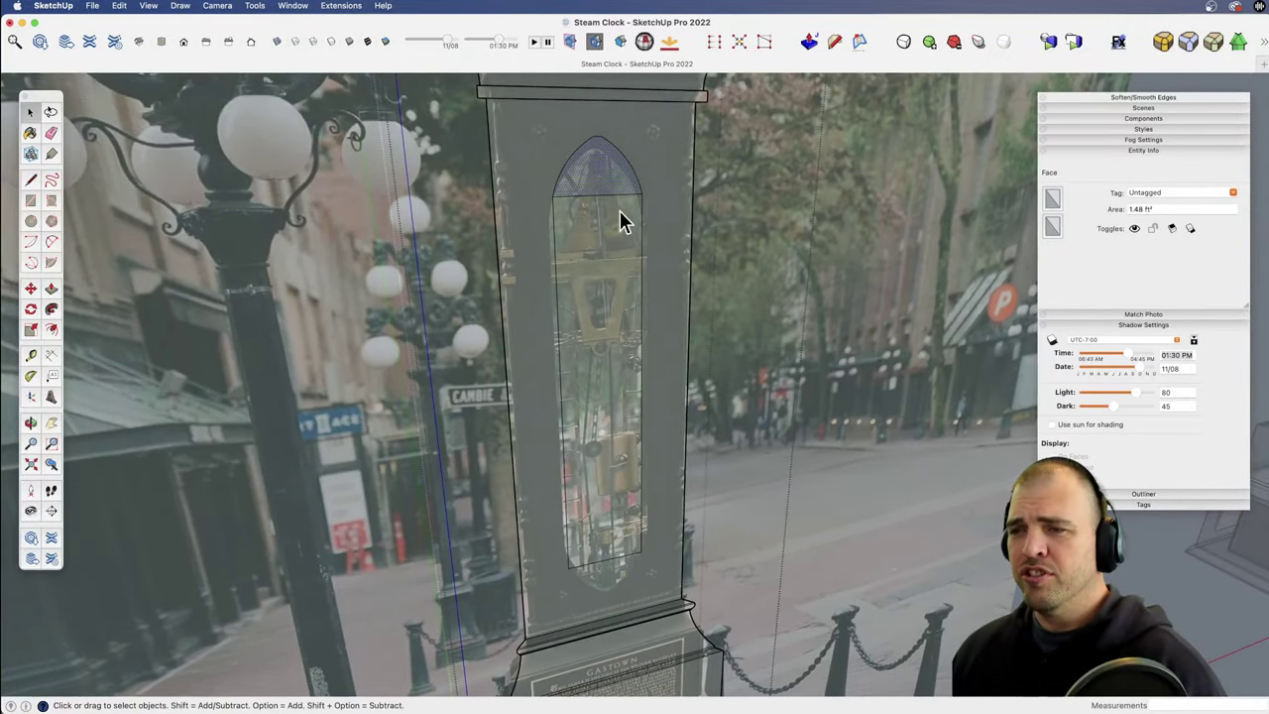
key("m")
key("alt")
left_click(606, 174)
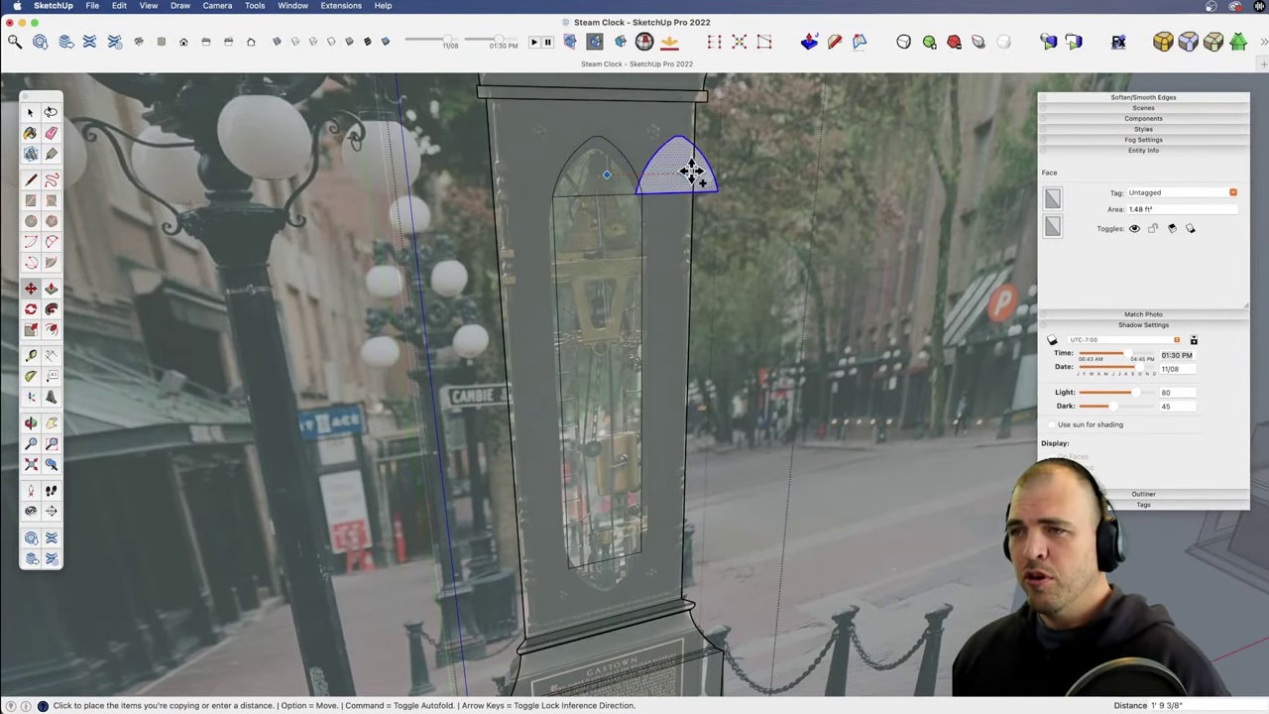
left_click(766, 174)
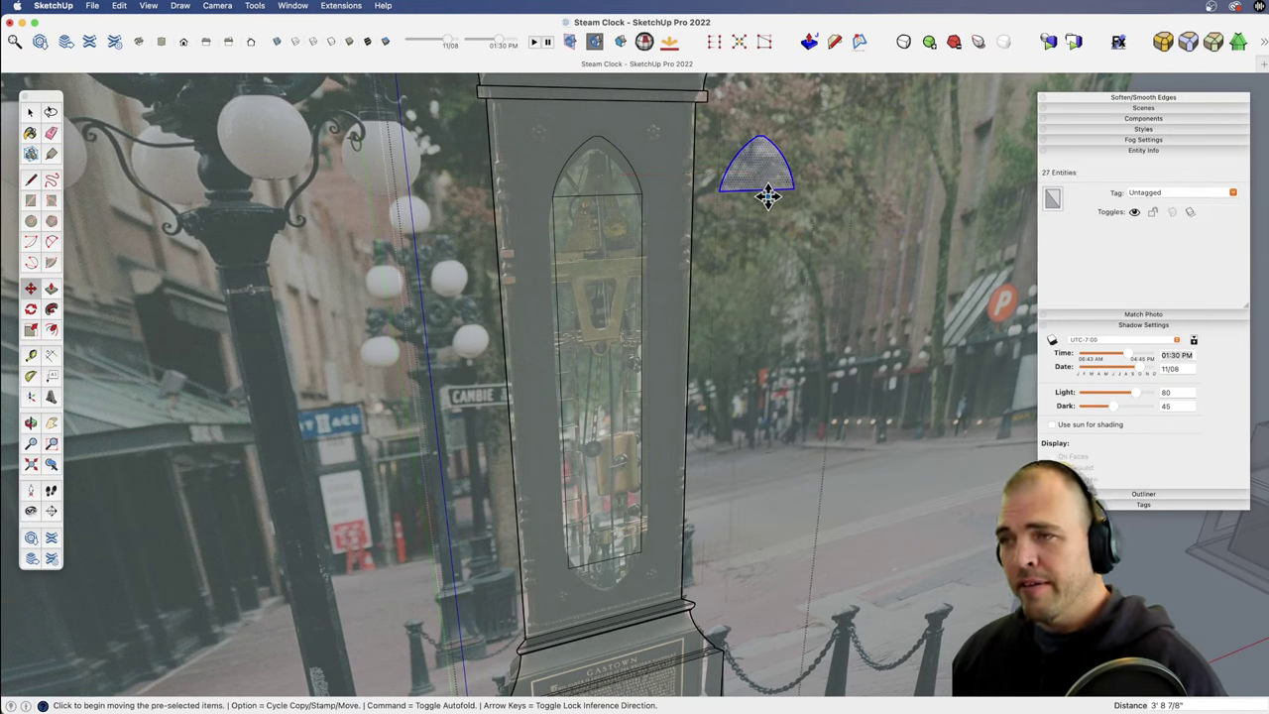
Step: Flip the copied arch upside down and move it onto the midpoint of the window rectangle's bottom edge
key("shift+f")
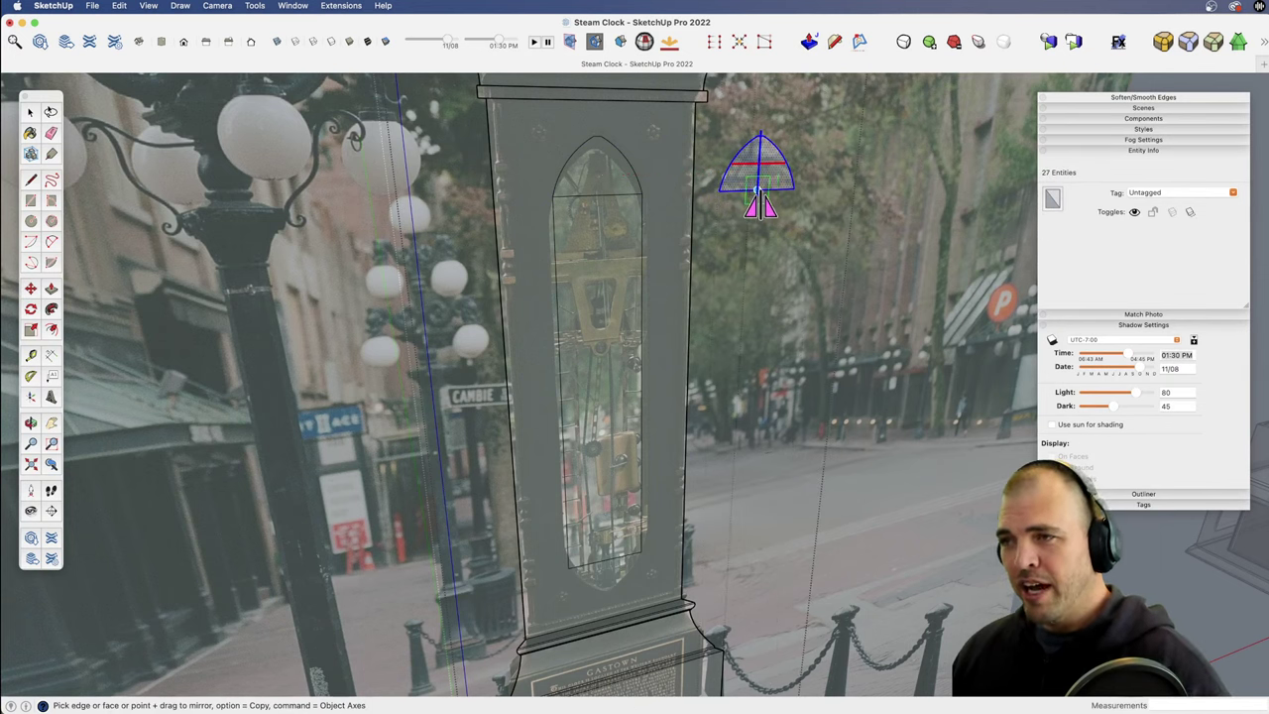
left_click(762, 132)
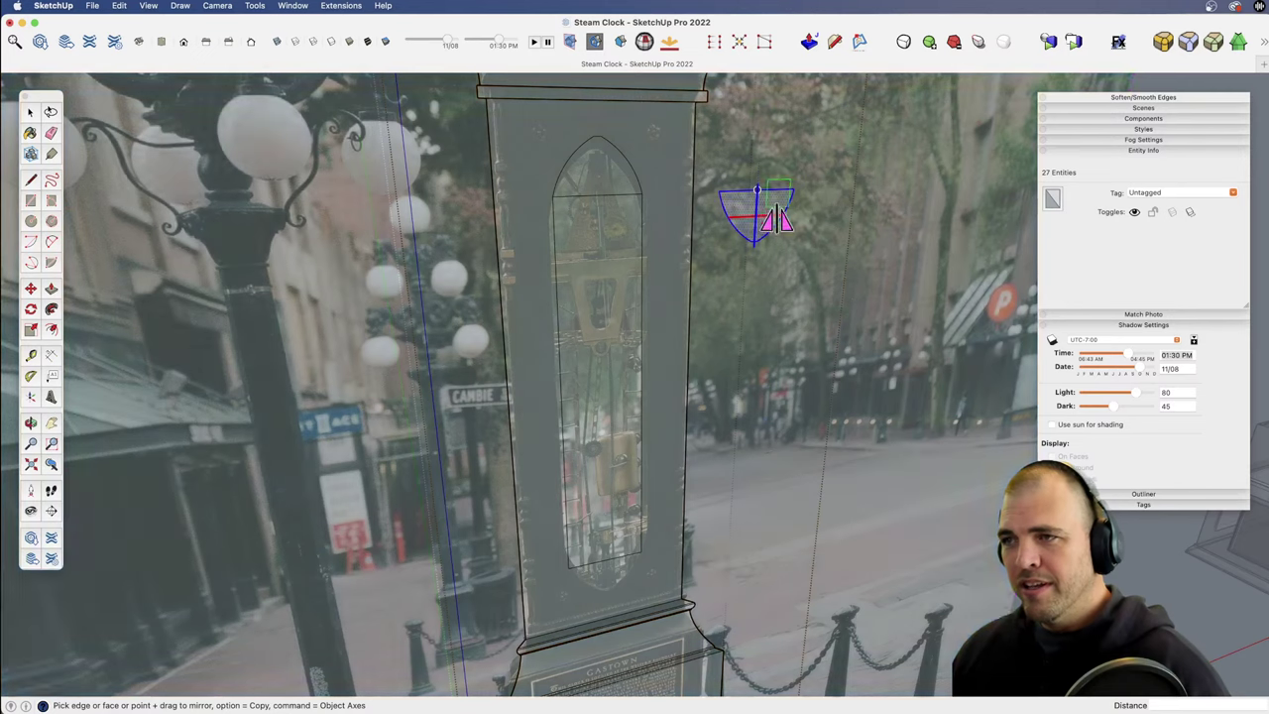
key("m")
left_click(758, 194)
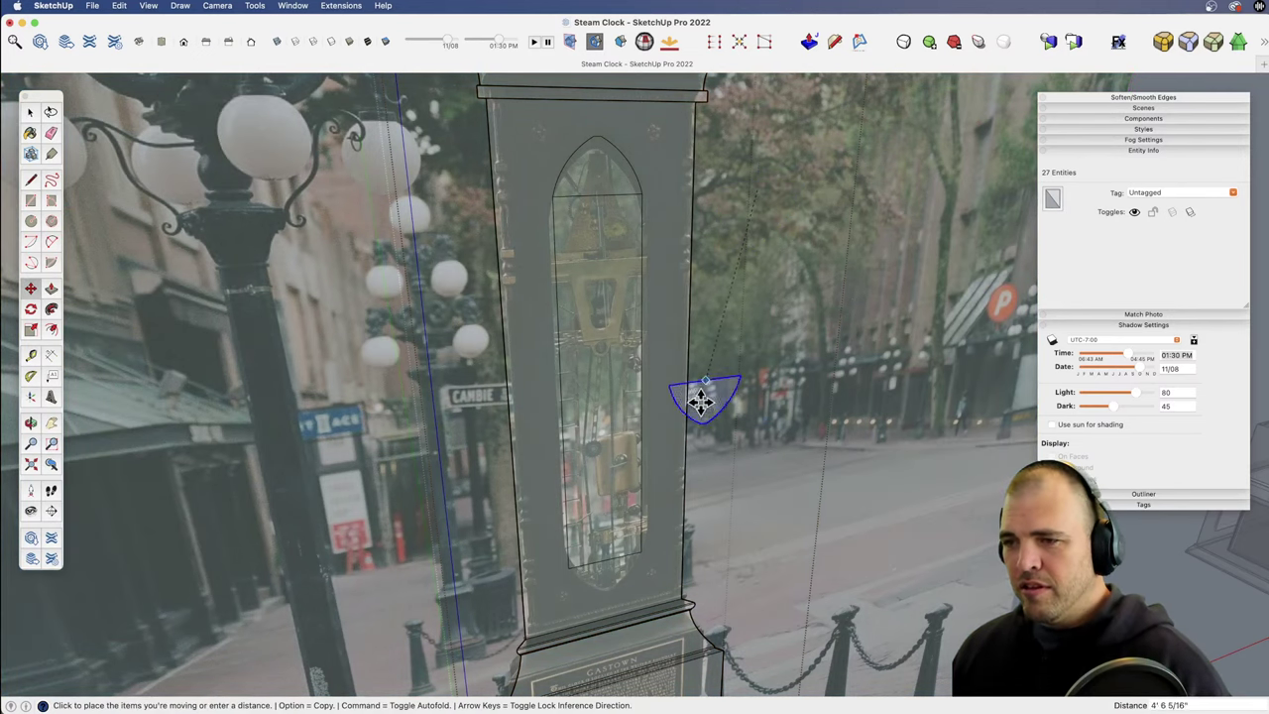
left_click(608, 560)
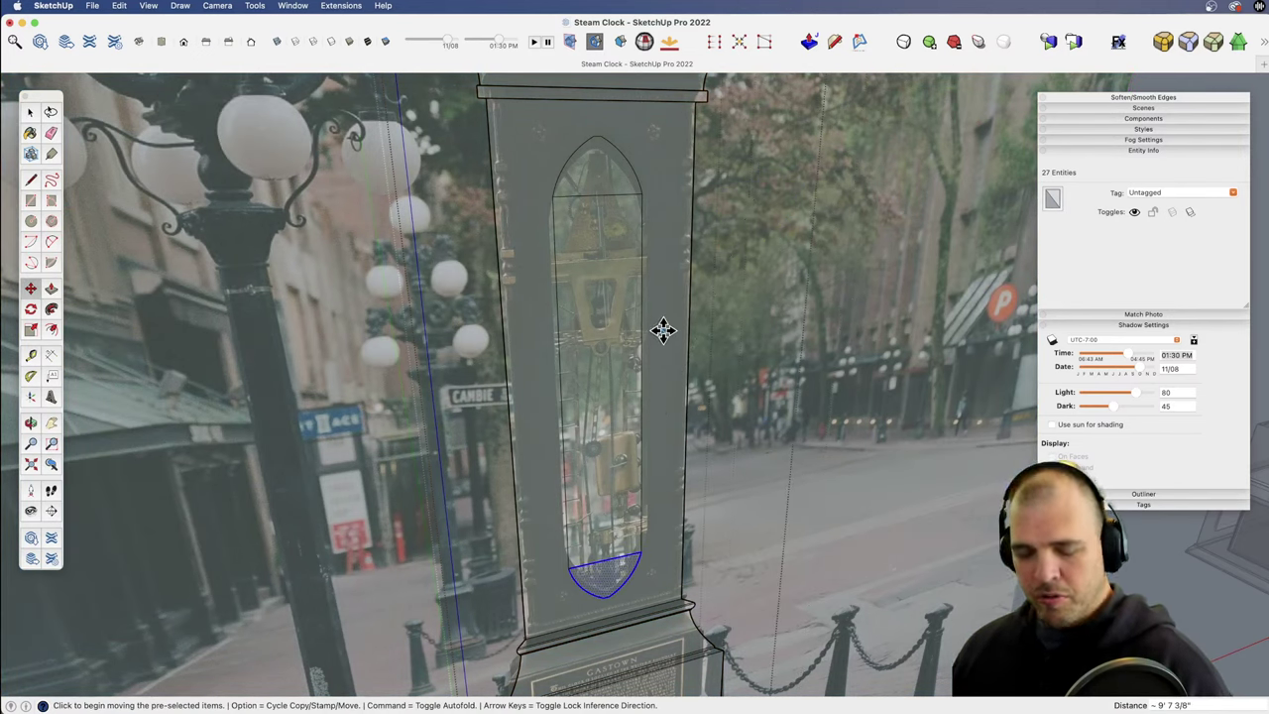
Step: Erase the two horizontal edges dividing the window from its upper and lower arches, and close the clock group
middle_click_drag(650, 369, 641, 415)
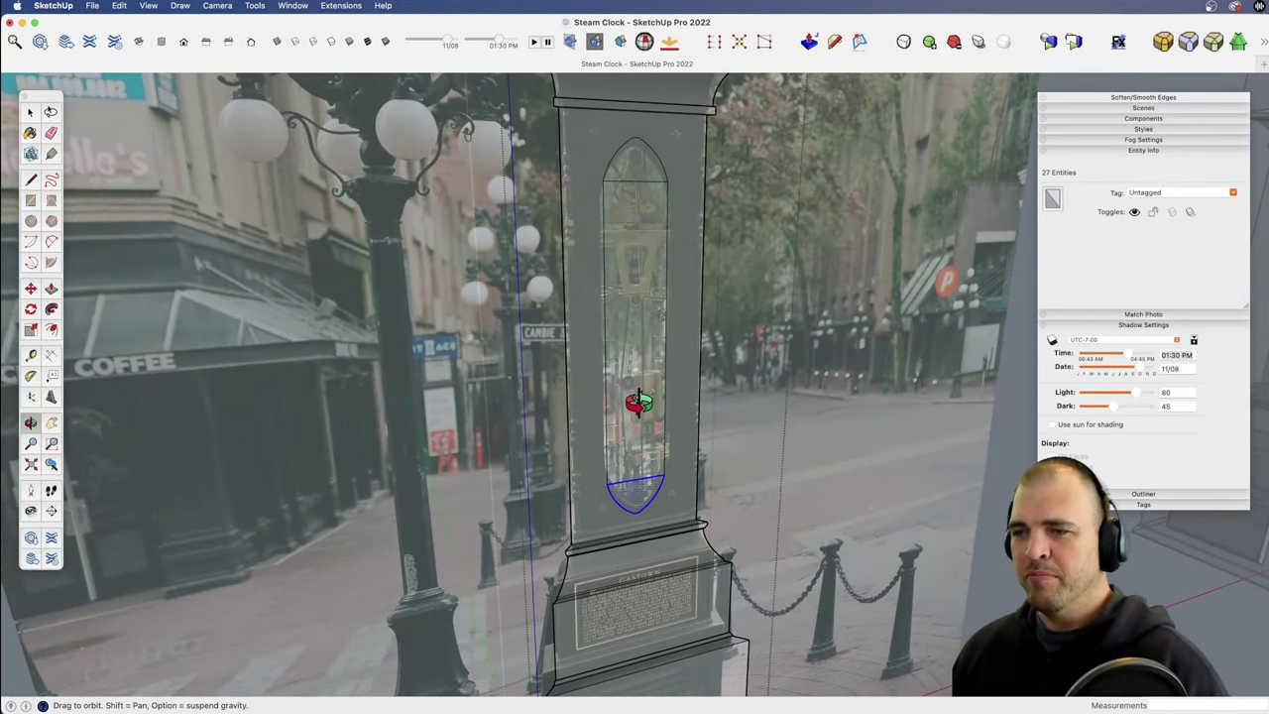
key("e")
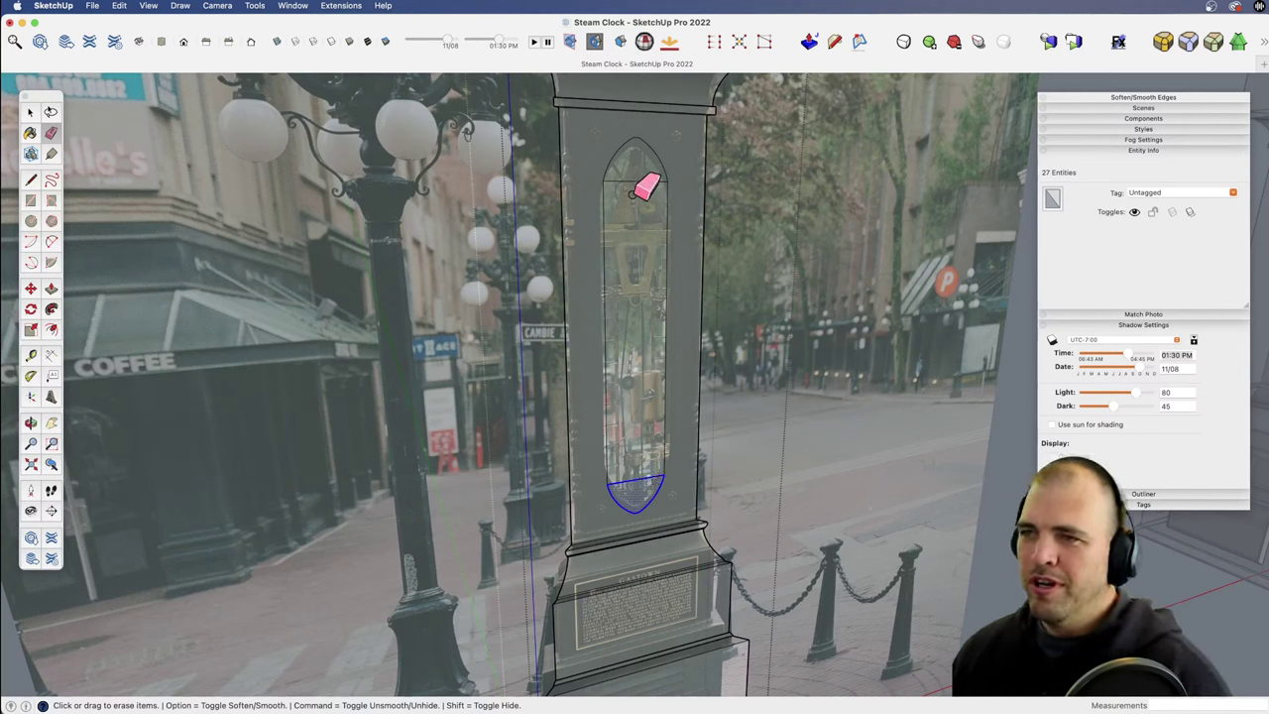
left_click_drag(640, 180, 650, 496)
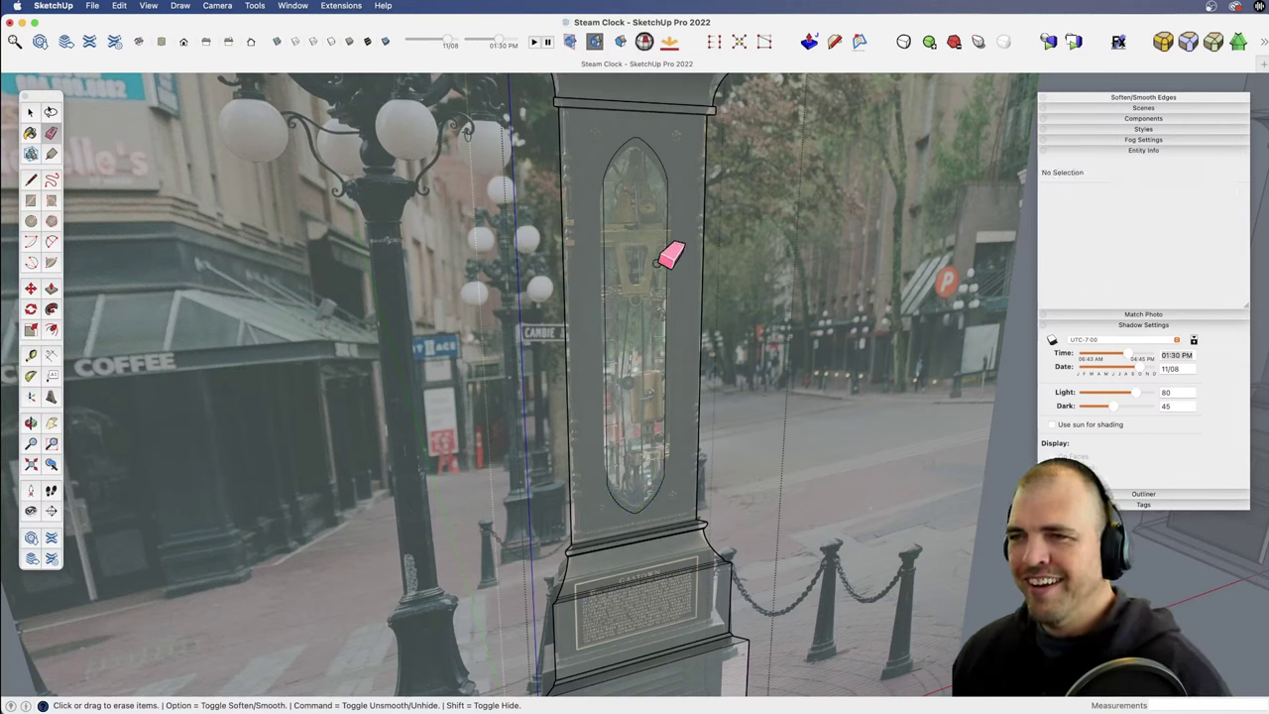
middle_click_drag(635, 291, 541, 446, "shift")
left_click(511, 409)
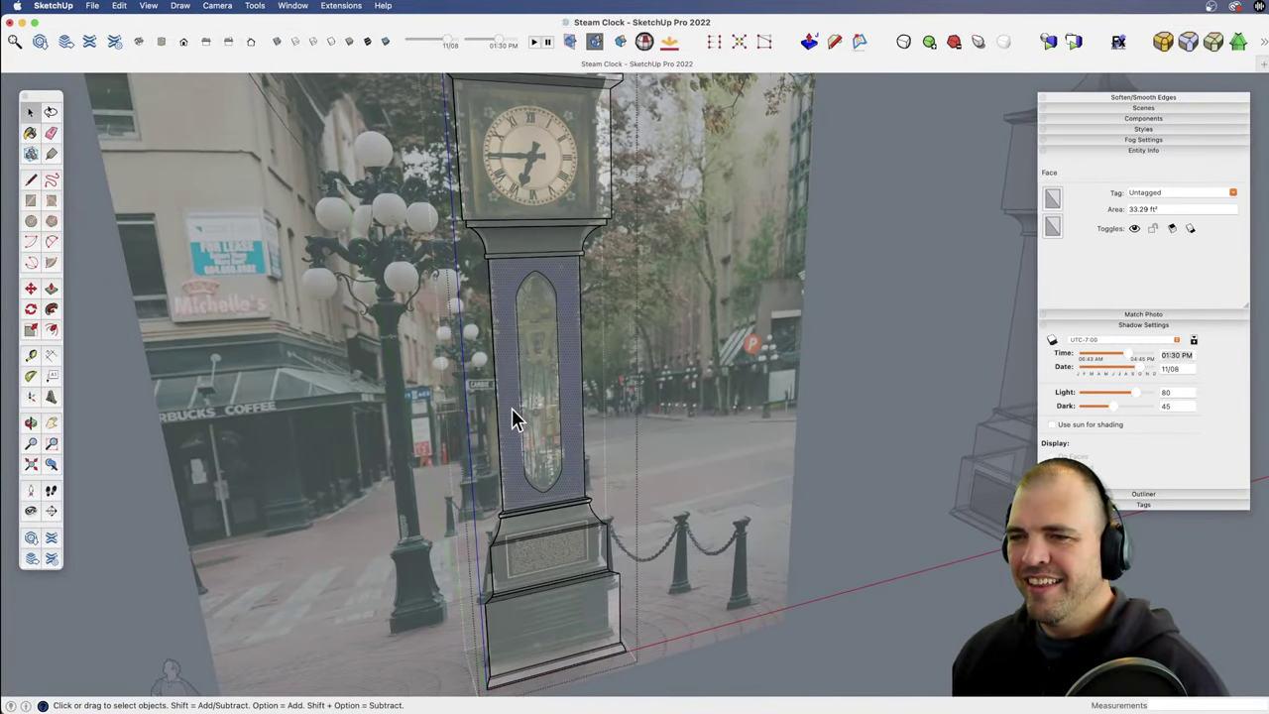
key("z")
left_click_drag(555, 360, 760, 405)
key("space")
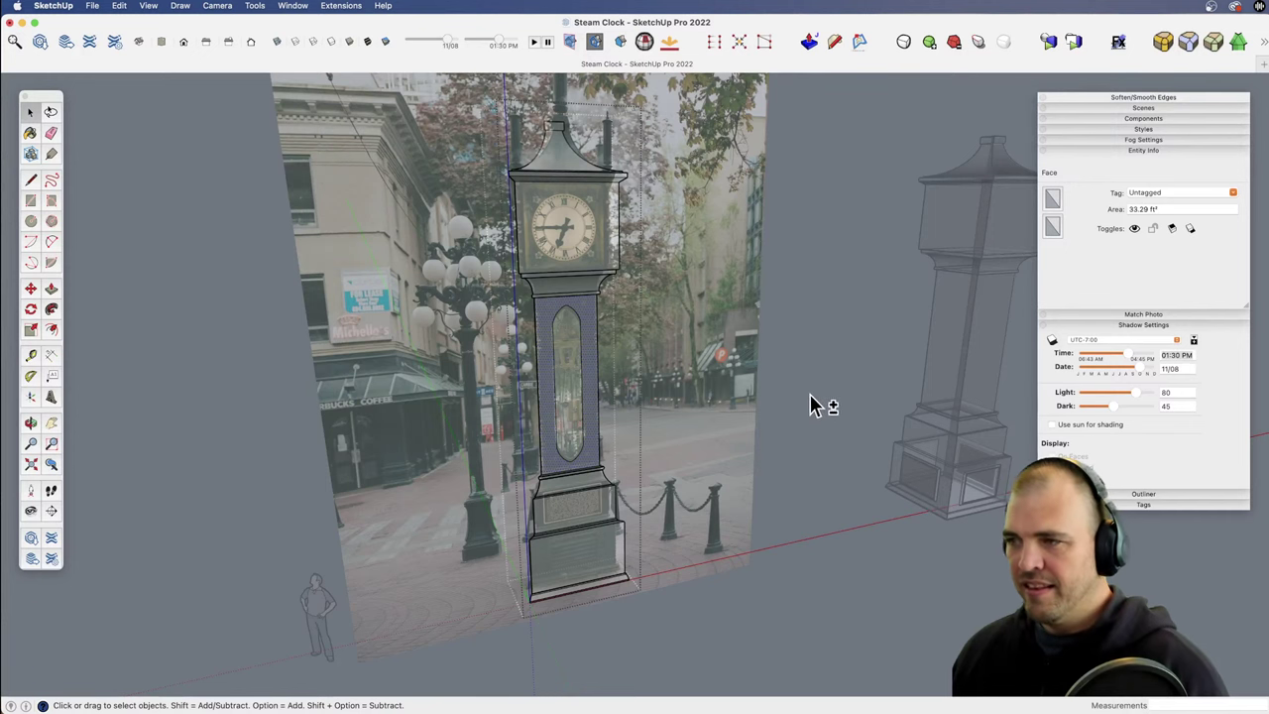
key("shift+h")
key("shift+h")
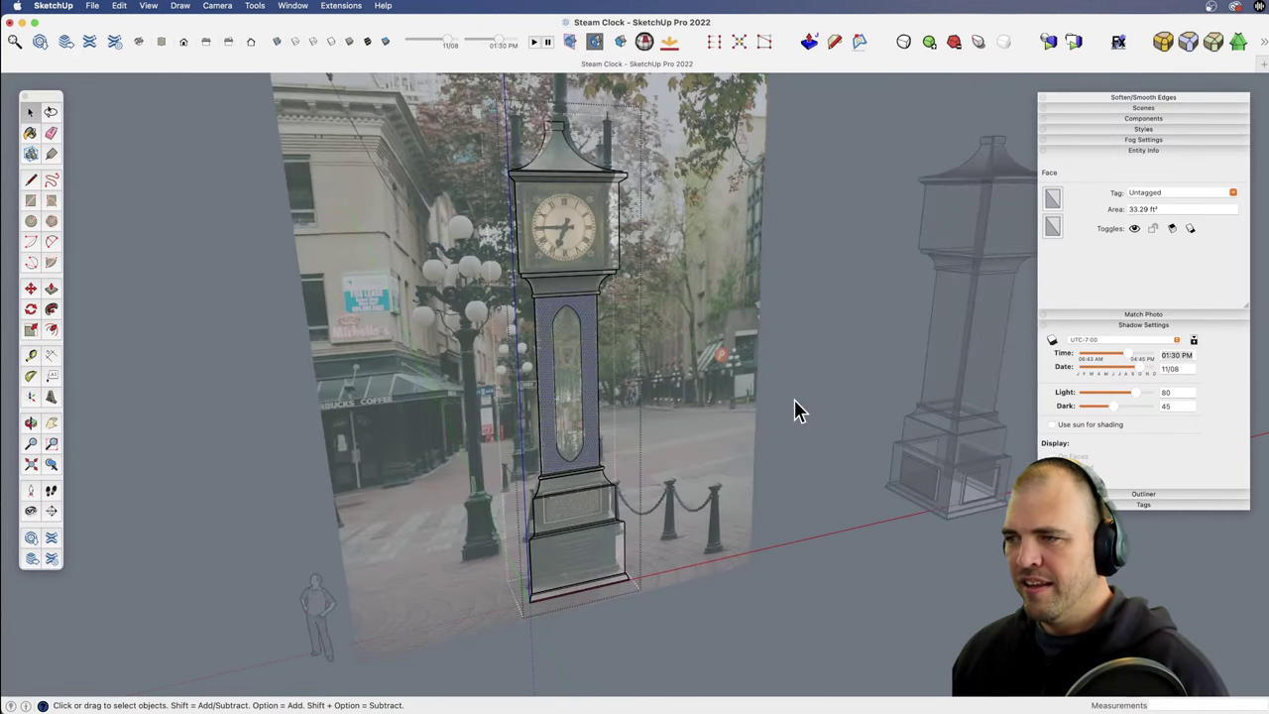
left_click(803, 409)
key("z")
left_click_drag(793, 385, 710, 475)
middle_click_drag(711, 475, 601, 430)
left_click(527, 332)
middle_click_drag(546, 388, 604, 423)
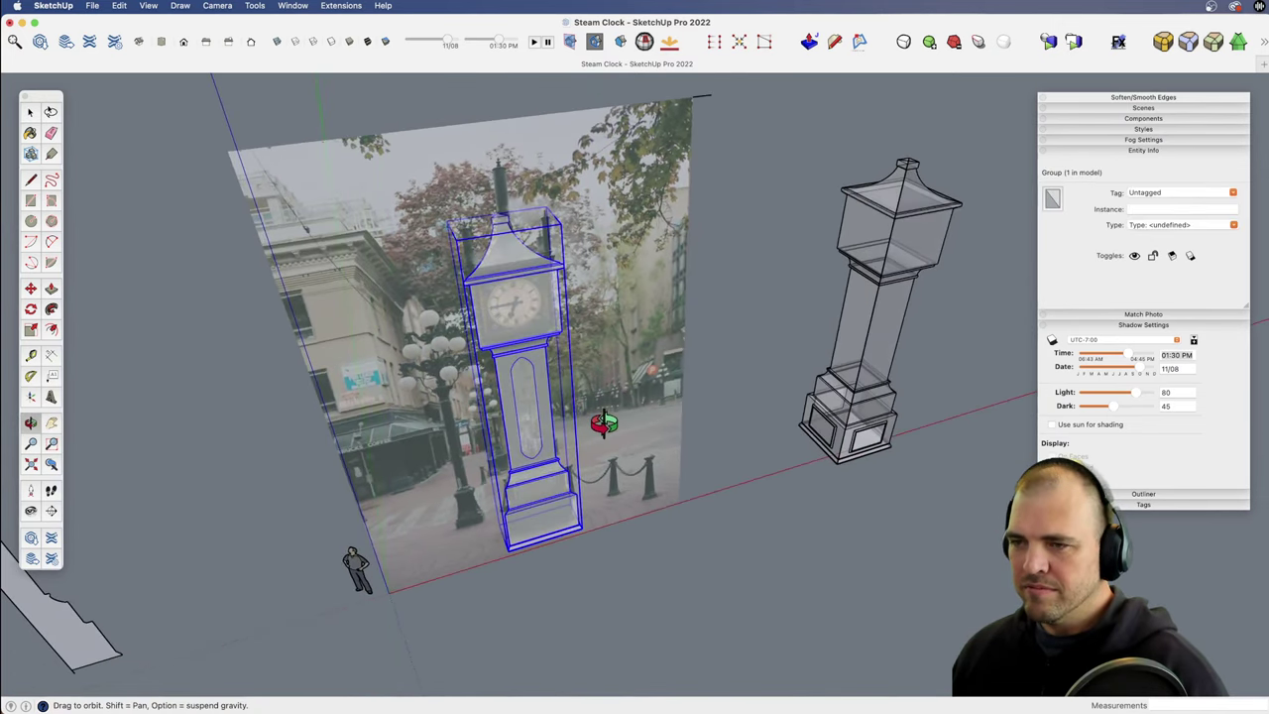
key("m")
left_click(618, 430)
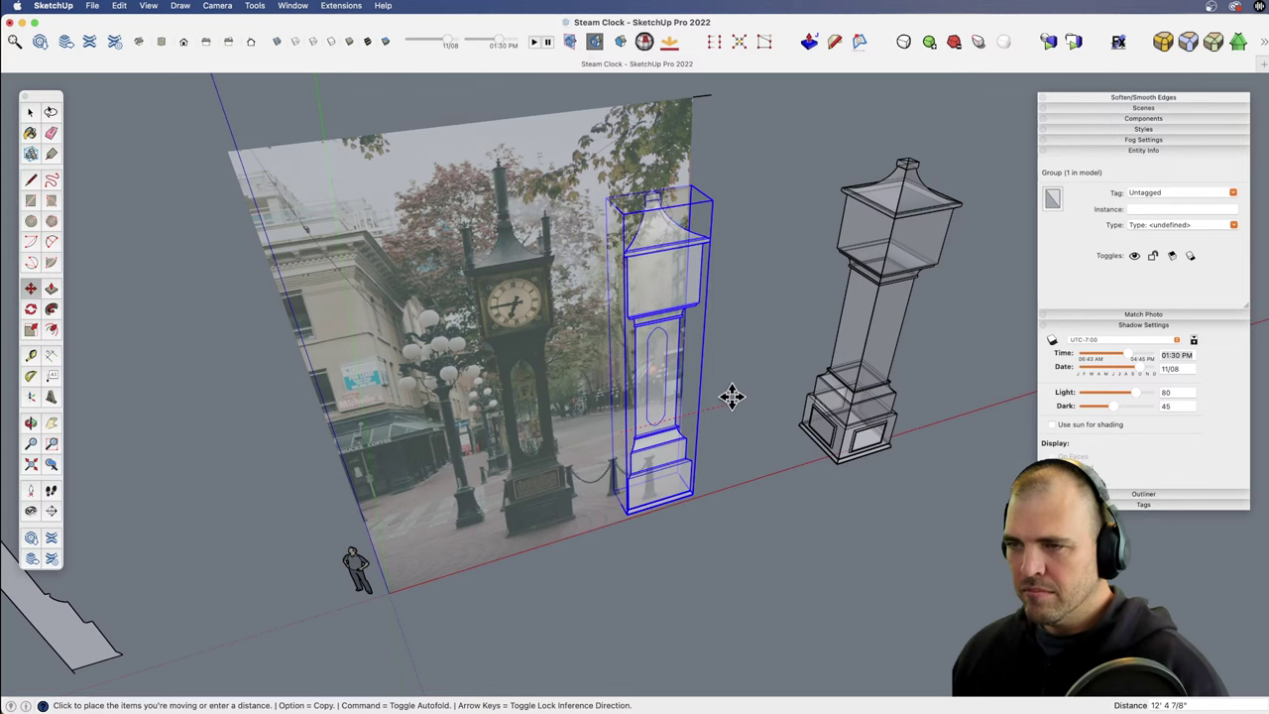
left_click(539, 417)
key("space")
double_click(524, 405)
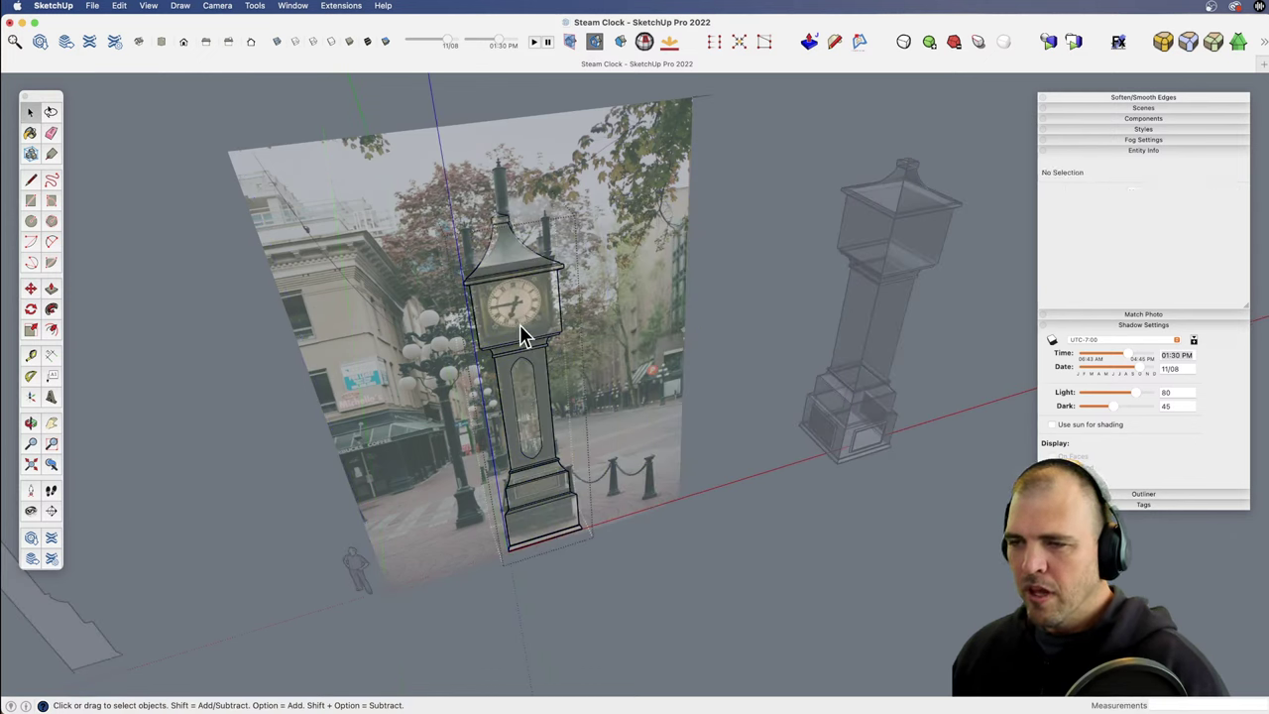
key("p")
left_click(529, 419)
key("space")
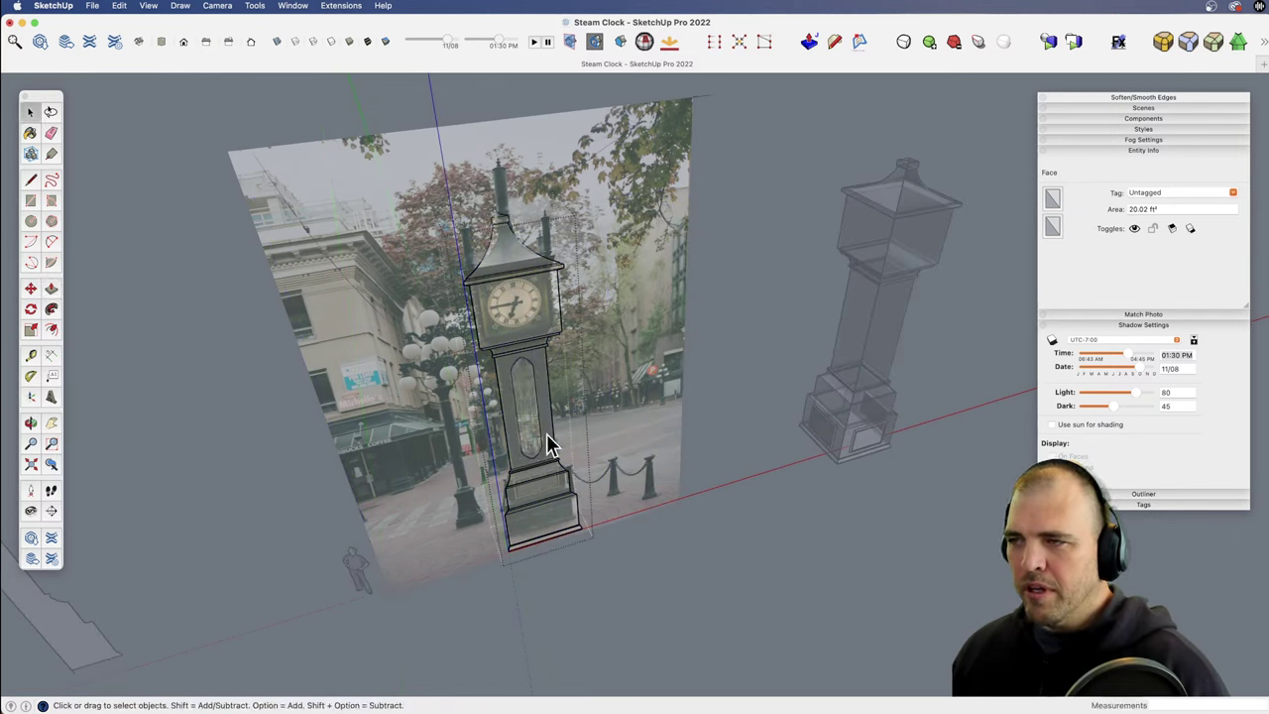
left_click(724, 388)
left_click(723, 368)
Step: Open a side component of the original clock, select all its geometry and hide the other copies of the component
middle_click_drag(722, 365, 668, 360, "shift")
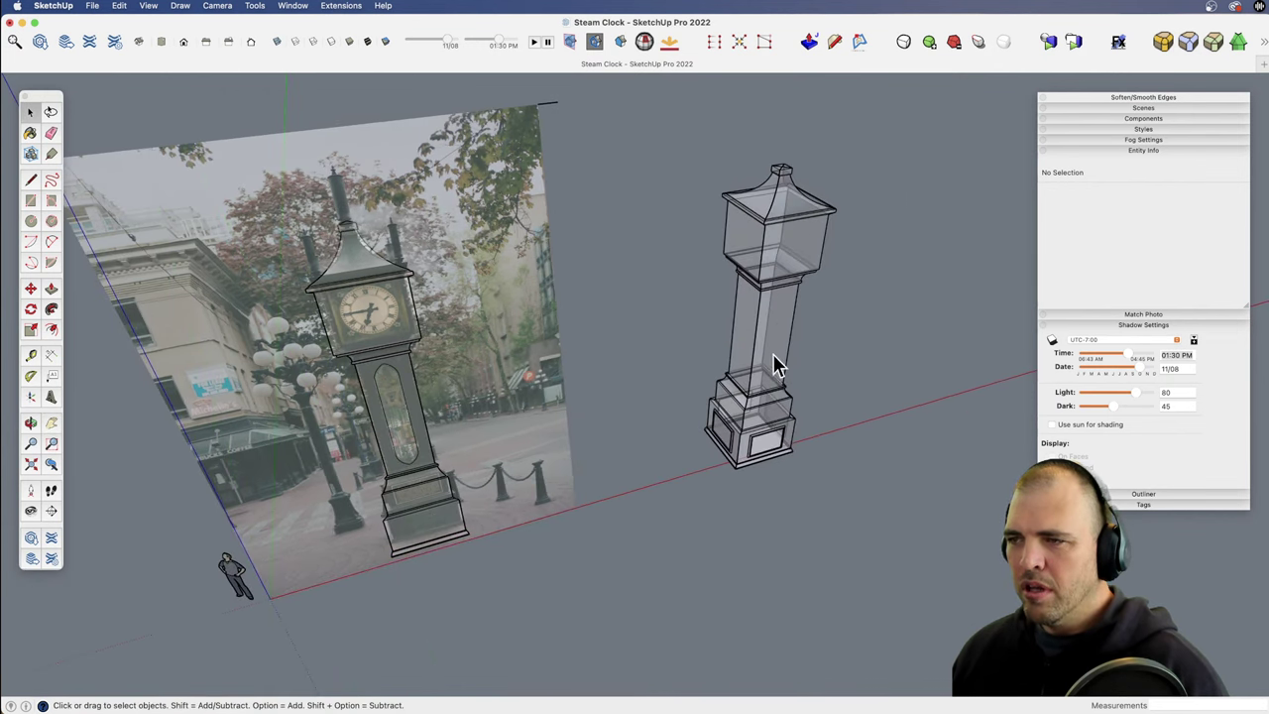
left_click(772, 365)
middle_click_drag(722, 411, 713, 322)
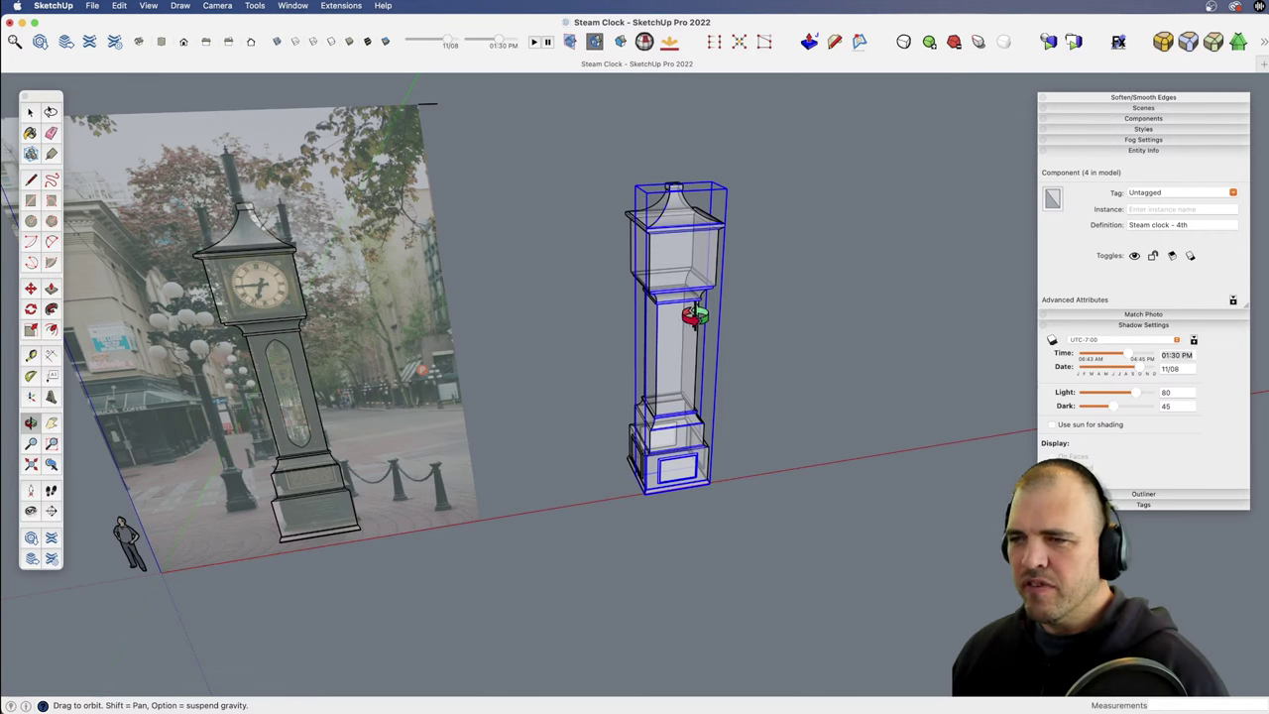
double_click(674, 348)
key("super+a")
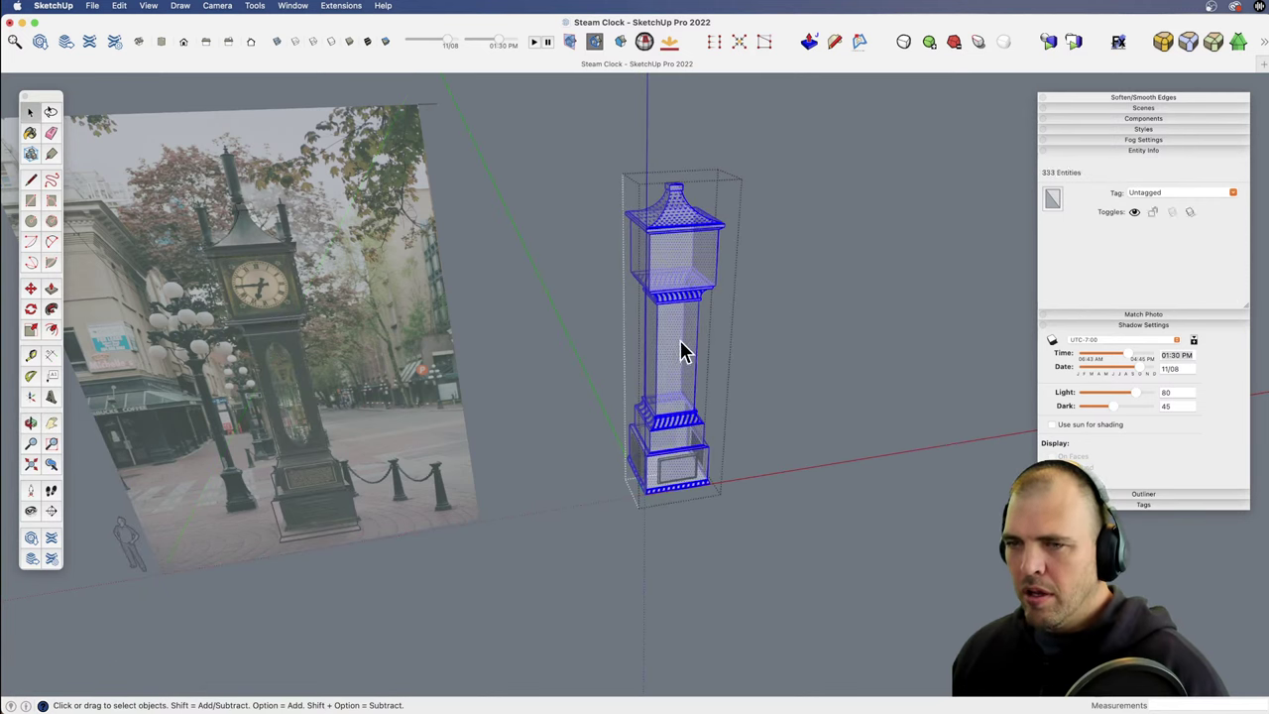
key("shift+x")
key("shift+x")
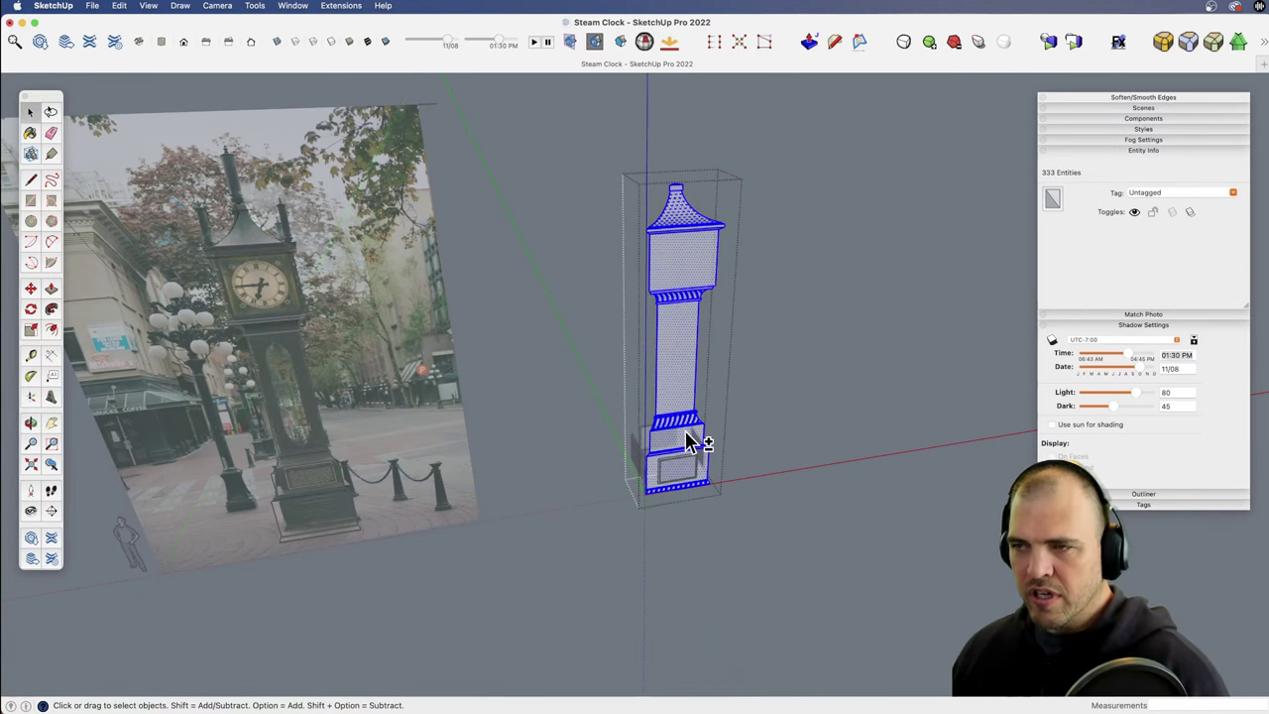
Step: Show the other component copies again, clear the geometry selection and close the clock's side component
key("shift+h")
key("shift+h")
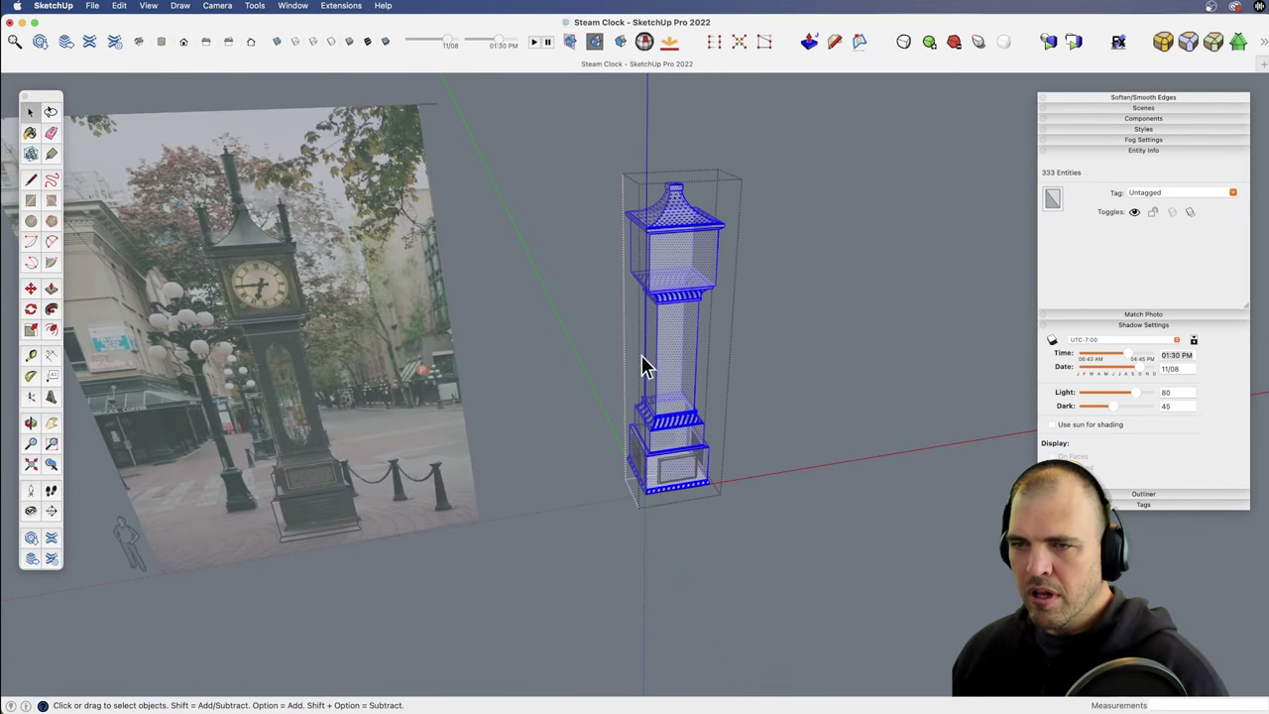
middle_click_drag(610, 347, 706, 392)
left_click(708, 416)
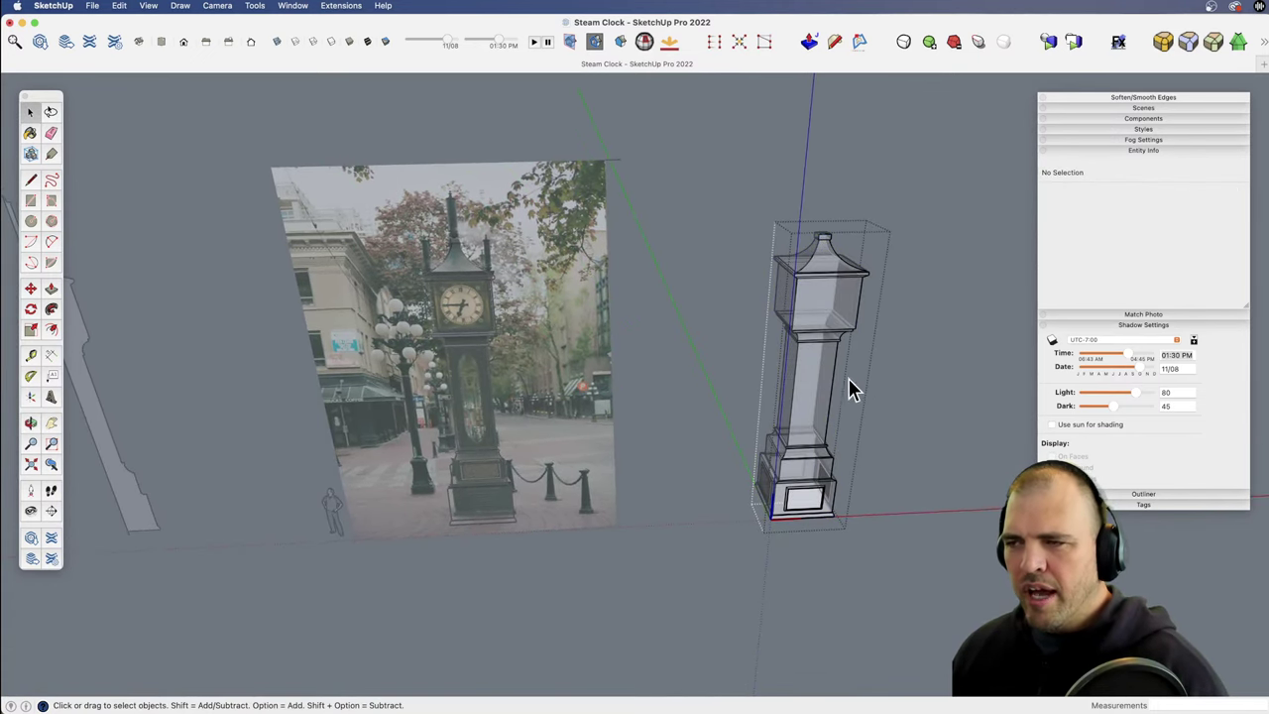
Step: Open the traced clock group over the photo and copy its arched window face together with its outline
middle_click_drag(475, 384, 604, 367)
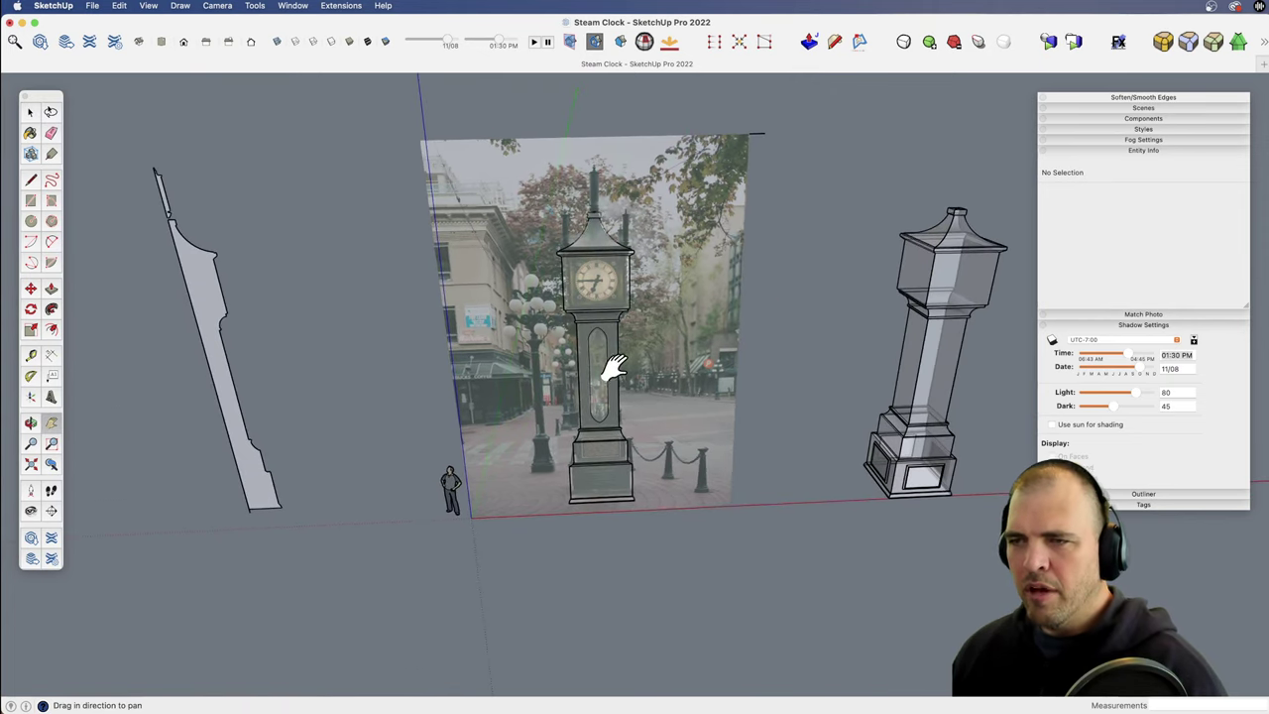
scroll(604, 368, "up", 5)
middle_click_drag(663, 196, 680, 421)
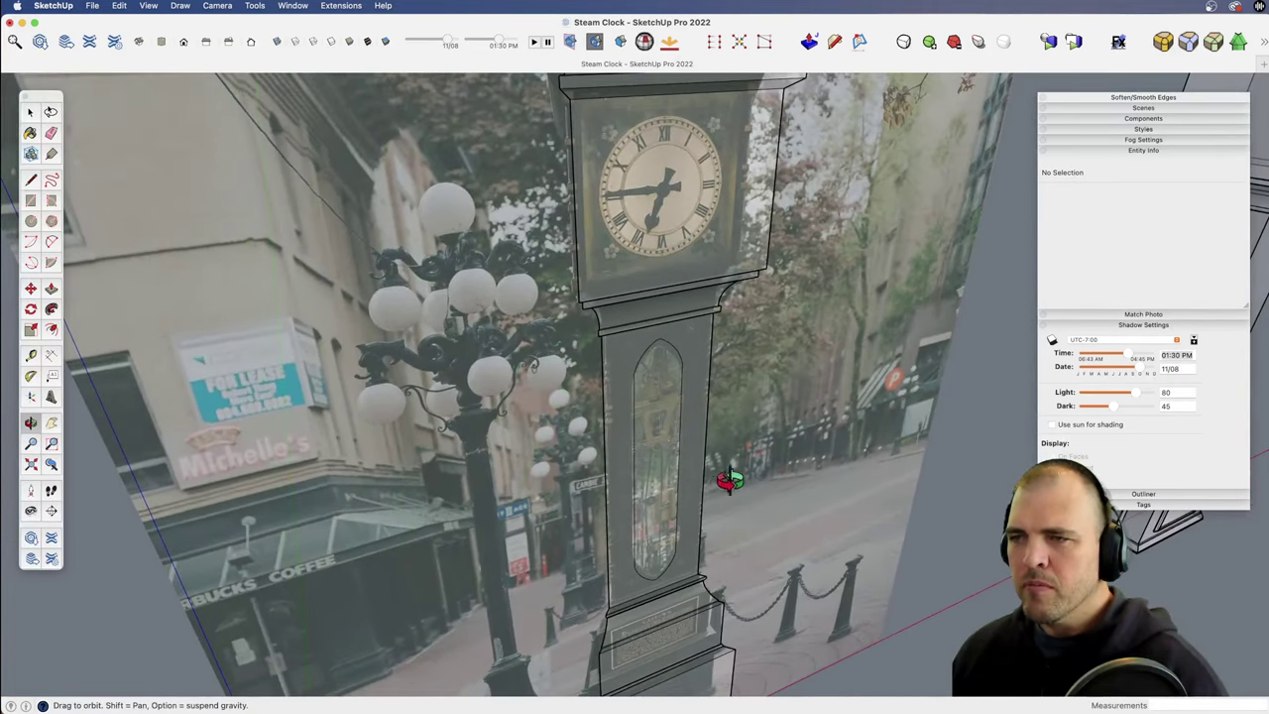
left_click(666, 407)
double_click(664, 406)
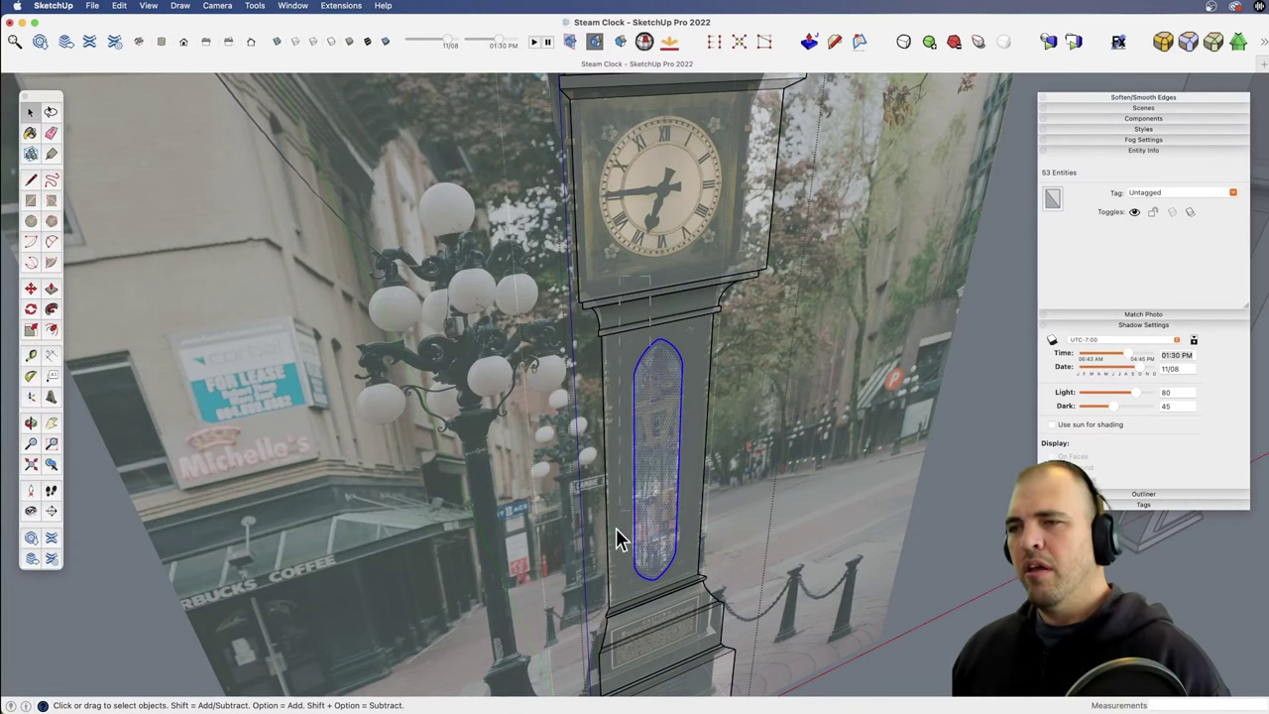
left_click(670, 394)
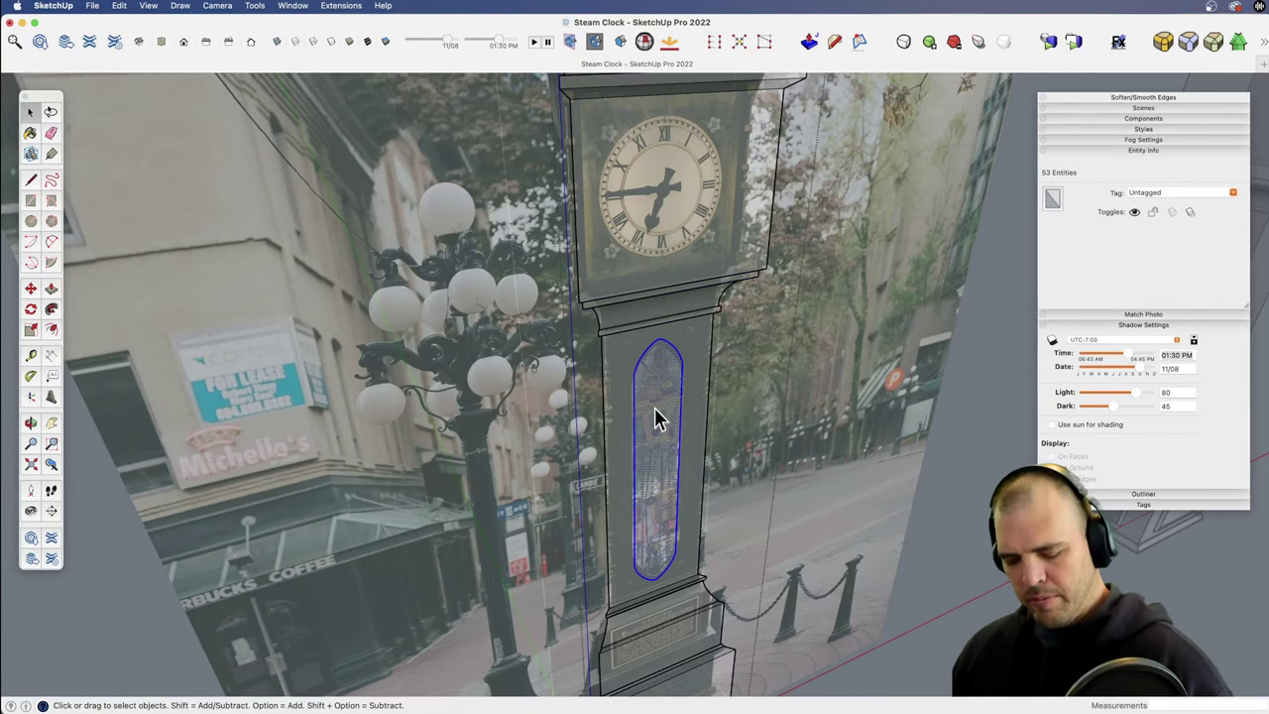
Step: Close the traced clock group and delete it from in front of the photo
key("z")
left_click_drag(667, 309, 614, 470)
key("space")
left_click(723, 462)
left_click(572, 342)
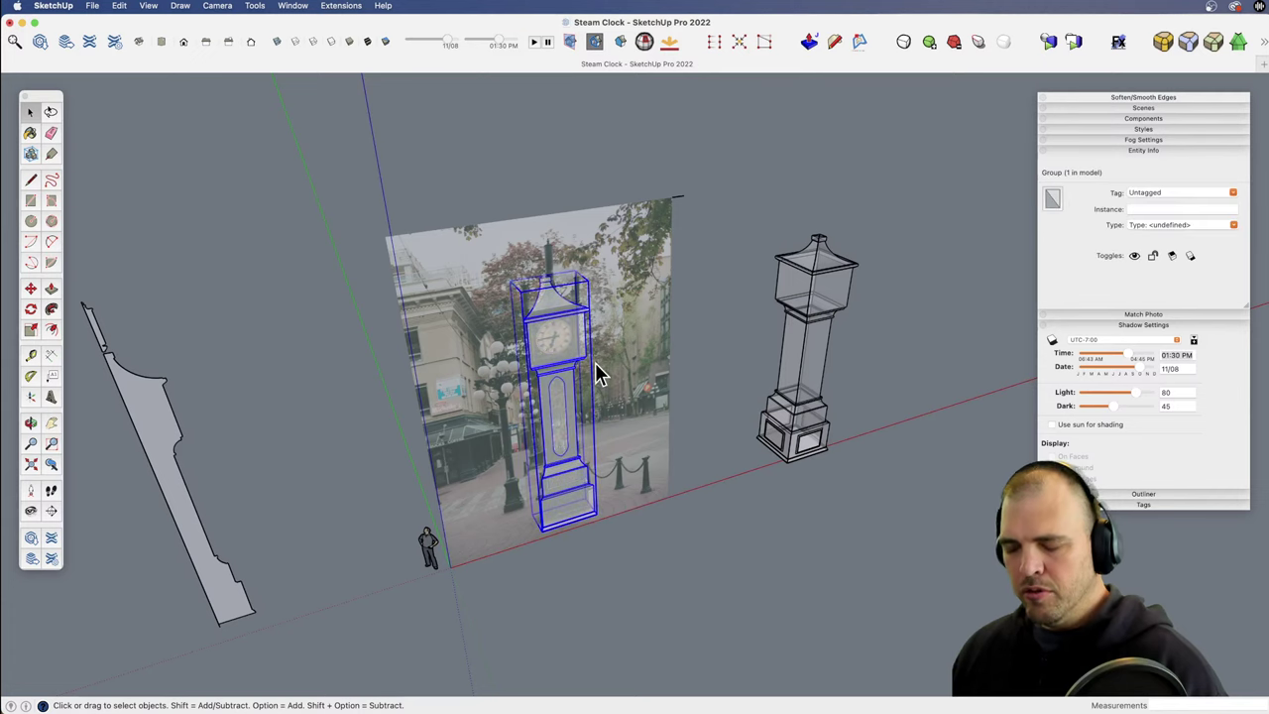
key("Delete")
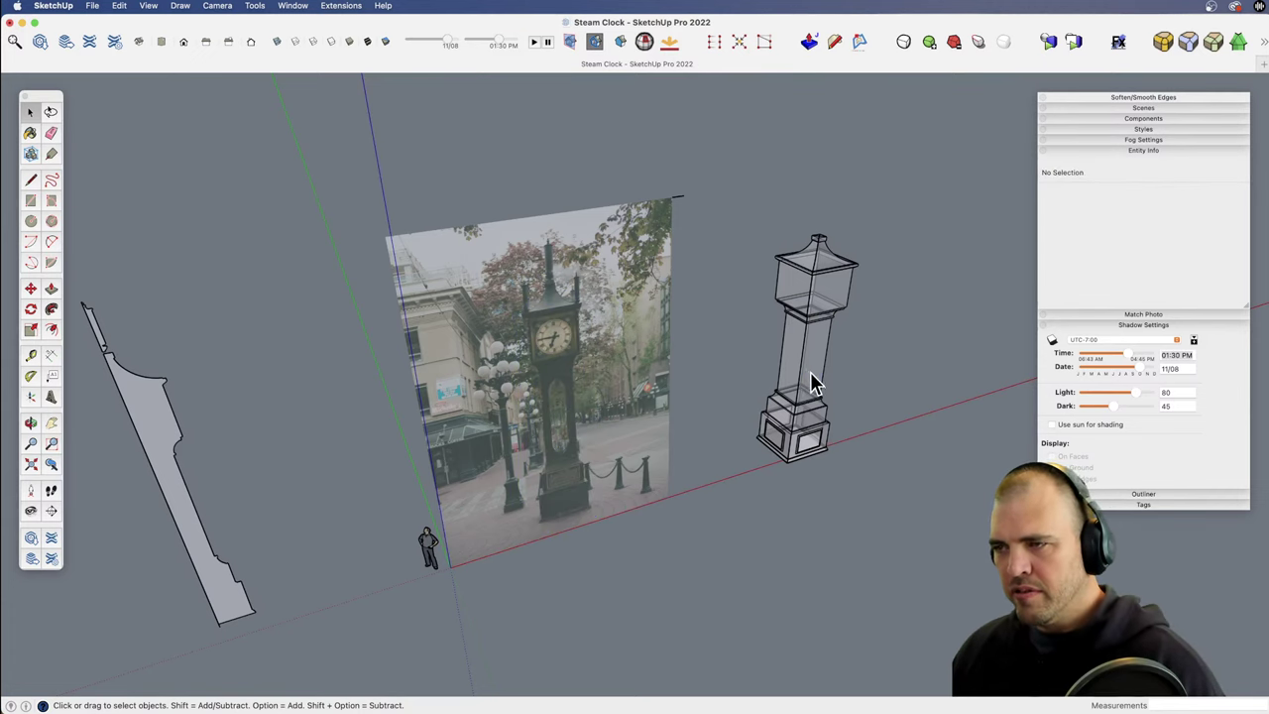
Step: Copy one side component of the clock about 37' 2" along the red axis to the front of the photo
left_click(809, 372)
key("o")
left_click_drag(674, 434, 634, 490)
key("h")
left_click_drag(723, 500, 668, 397)
key("space")
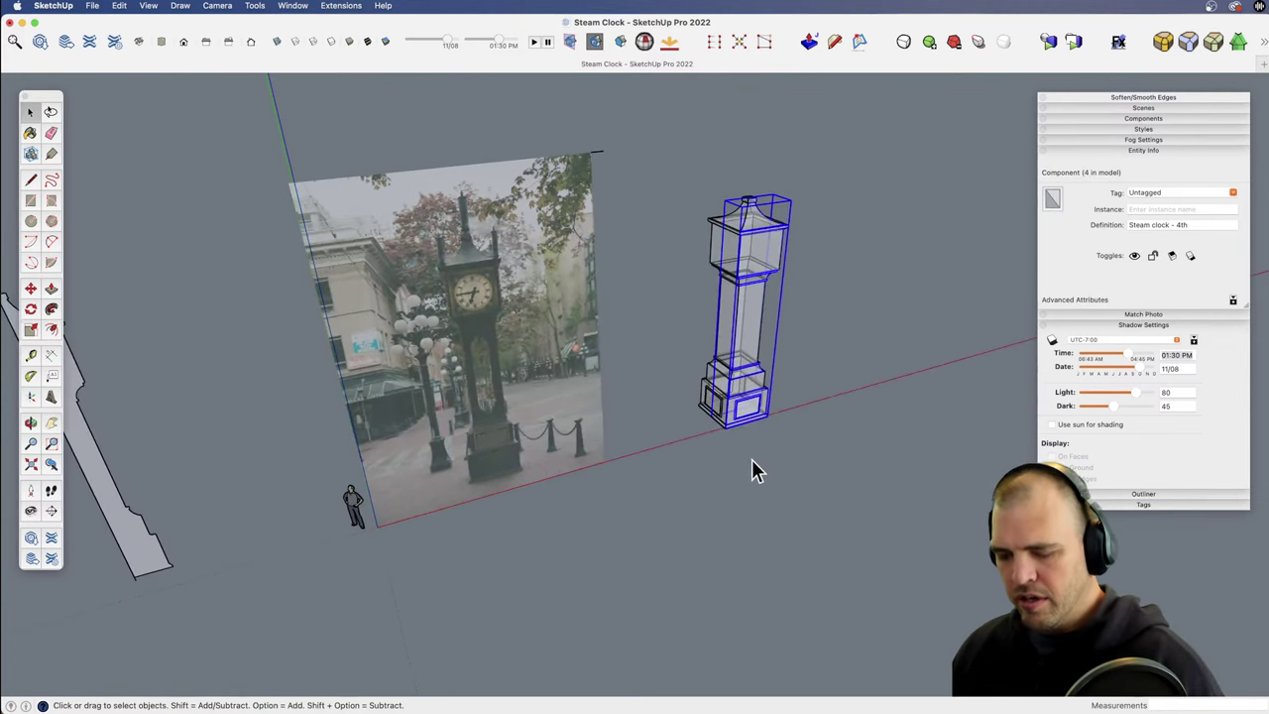
key("m")
key("alt")
left_click(771, 474)
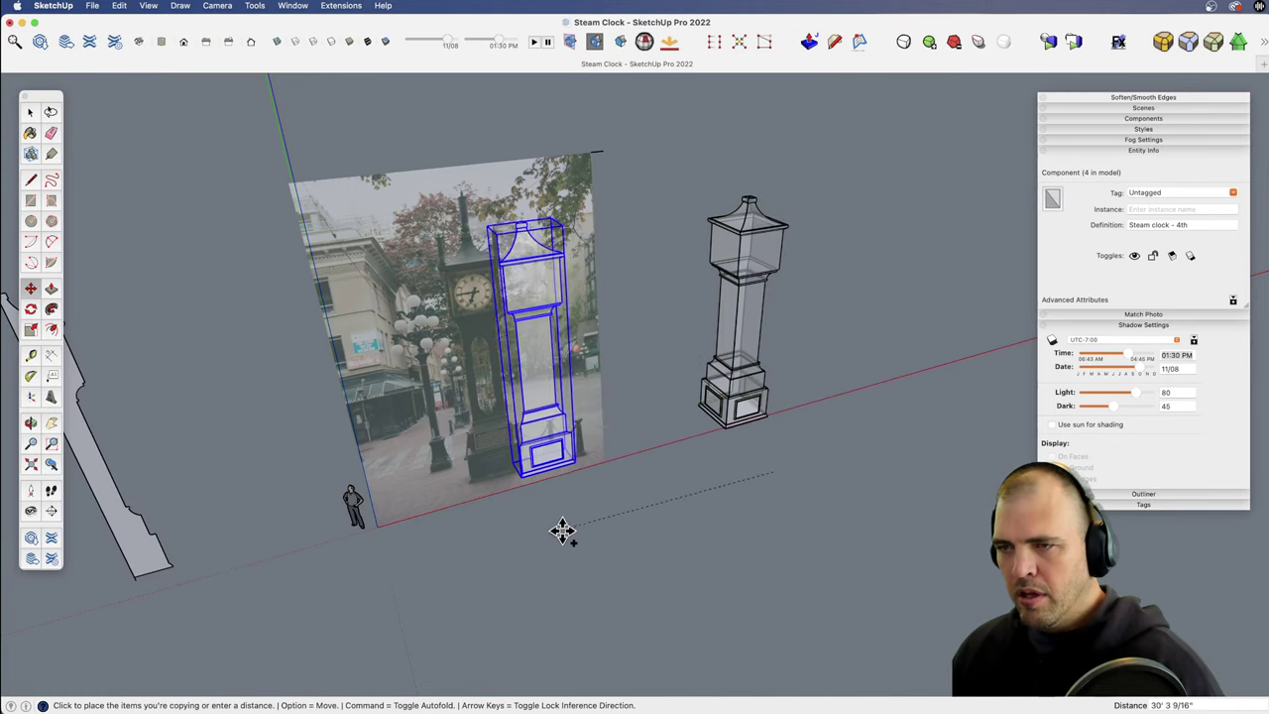
left_click(515, 550)
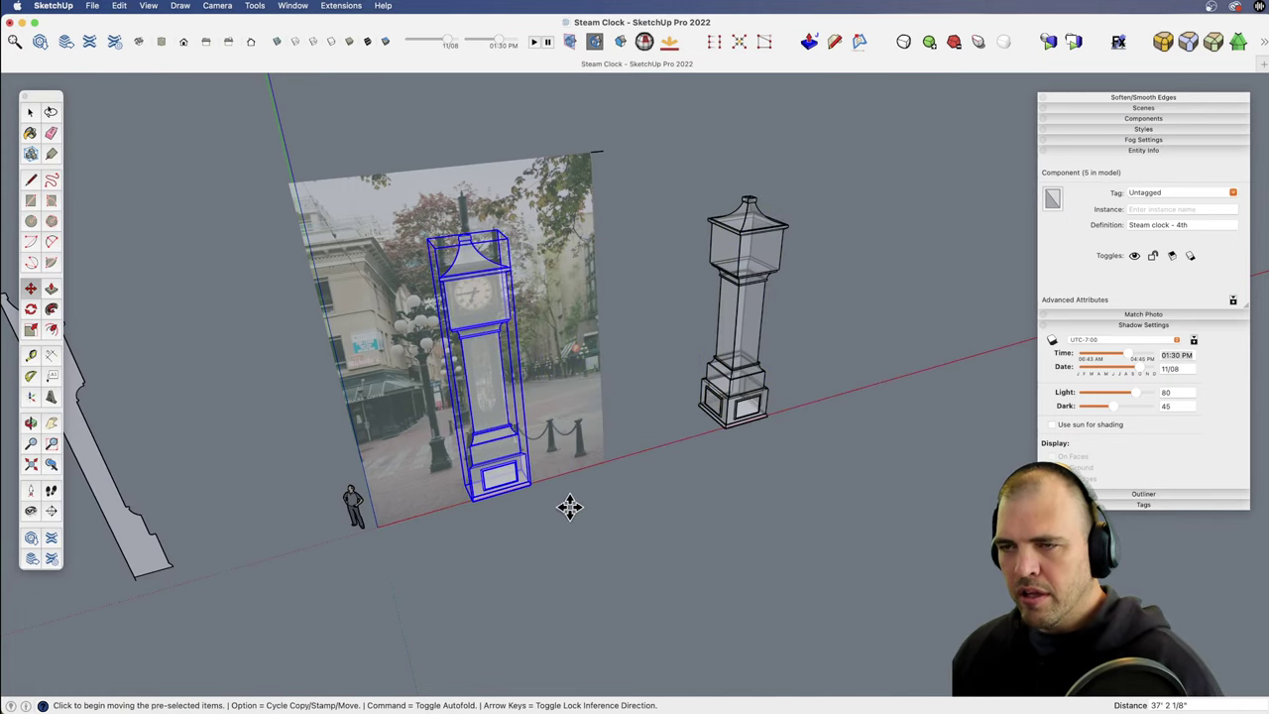
Step: Move the component copy until its outline lines up with the clock in the photo
key("o")
left_click_drag(571, 507, 656, 424)
key("z")
key("m")
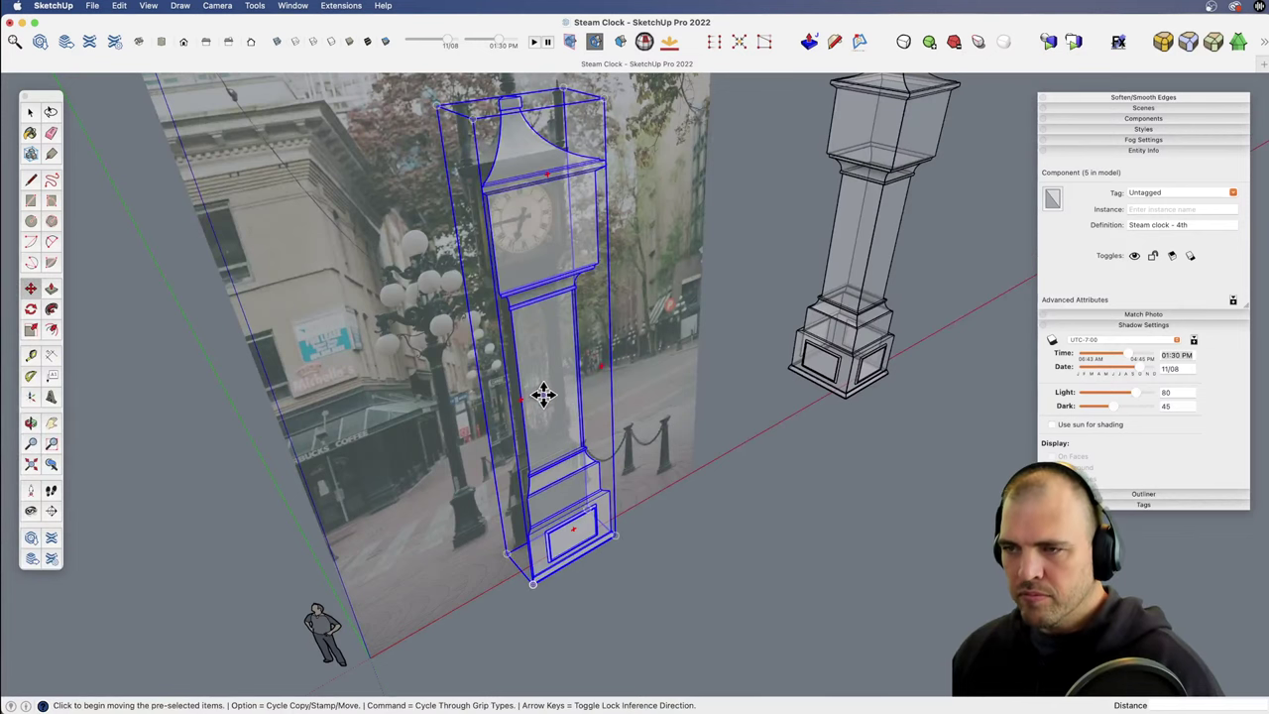
left_click(538, 391)
left_click(520, 389)
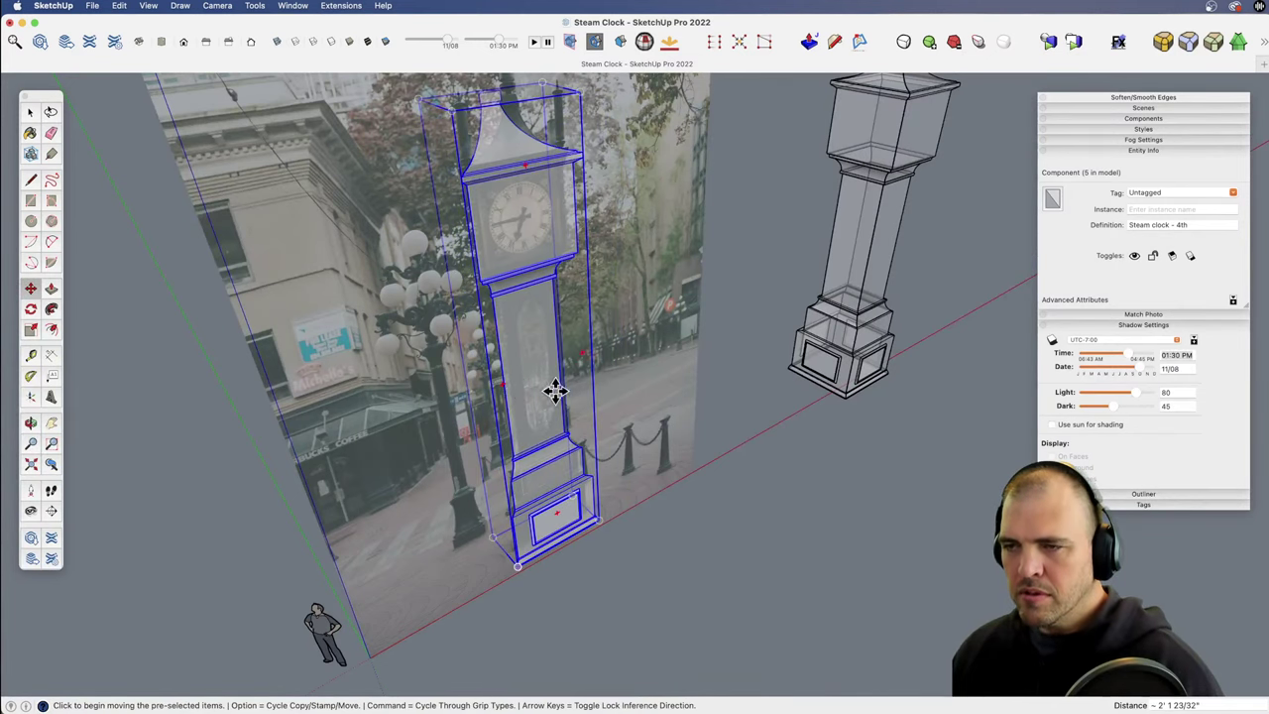
middle_click_drag(555, 391, 558, 490)
key("z")
left_click_drag(558, 490, 543, 402)
key("m")
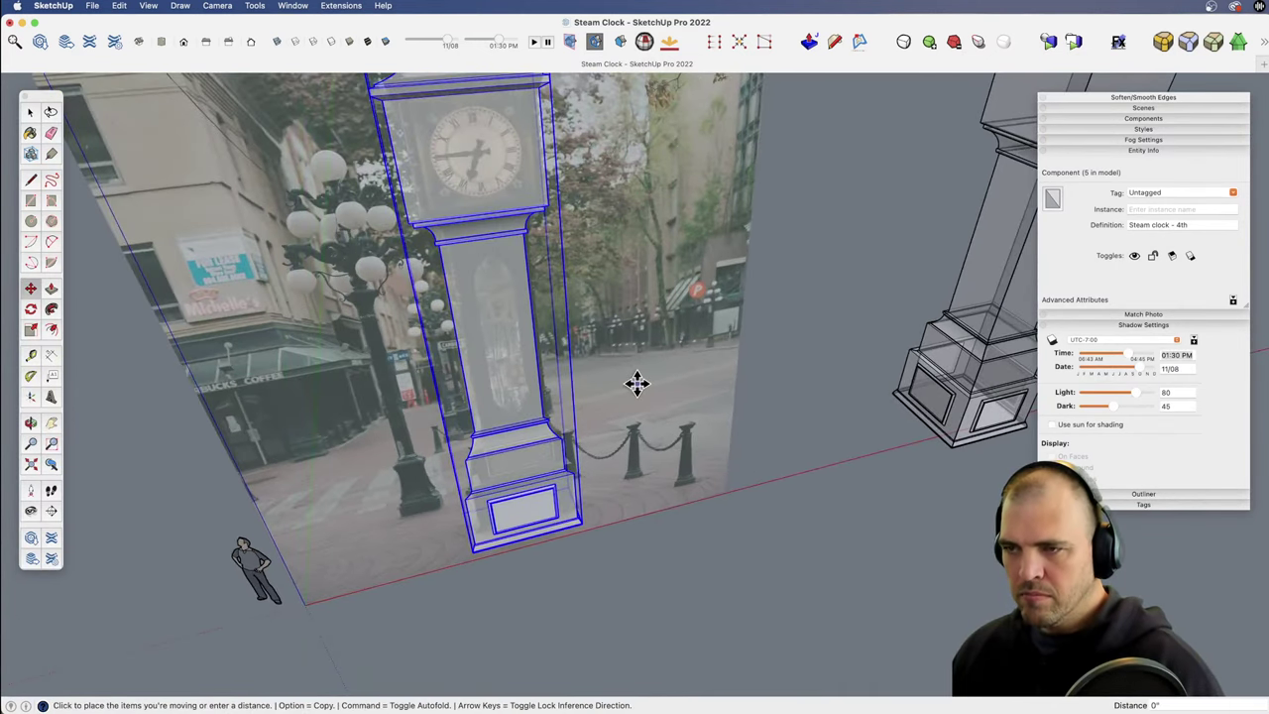
left_click(638, 380)
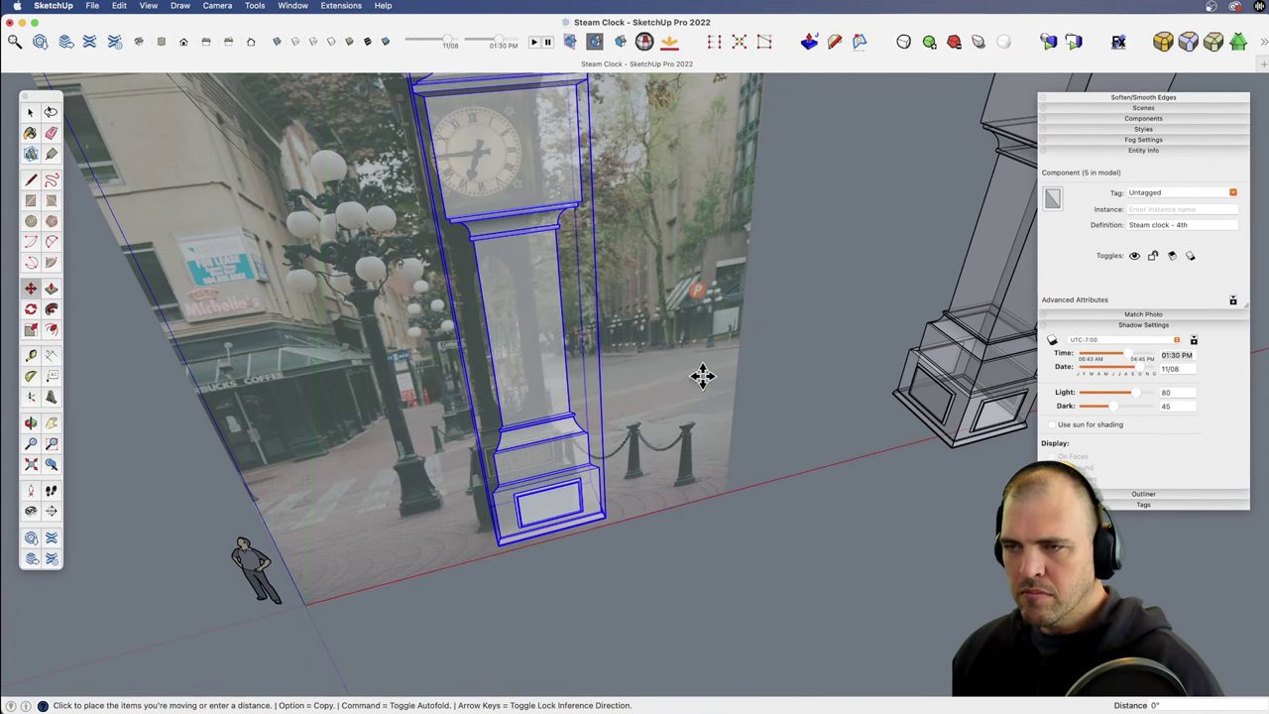
left_click(691, 377)
key("space")
Step: Open the component copy and paste the arched window onto its shaft face
double_click(500, 336)
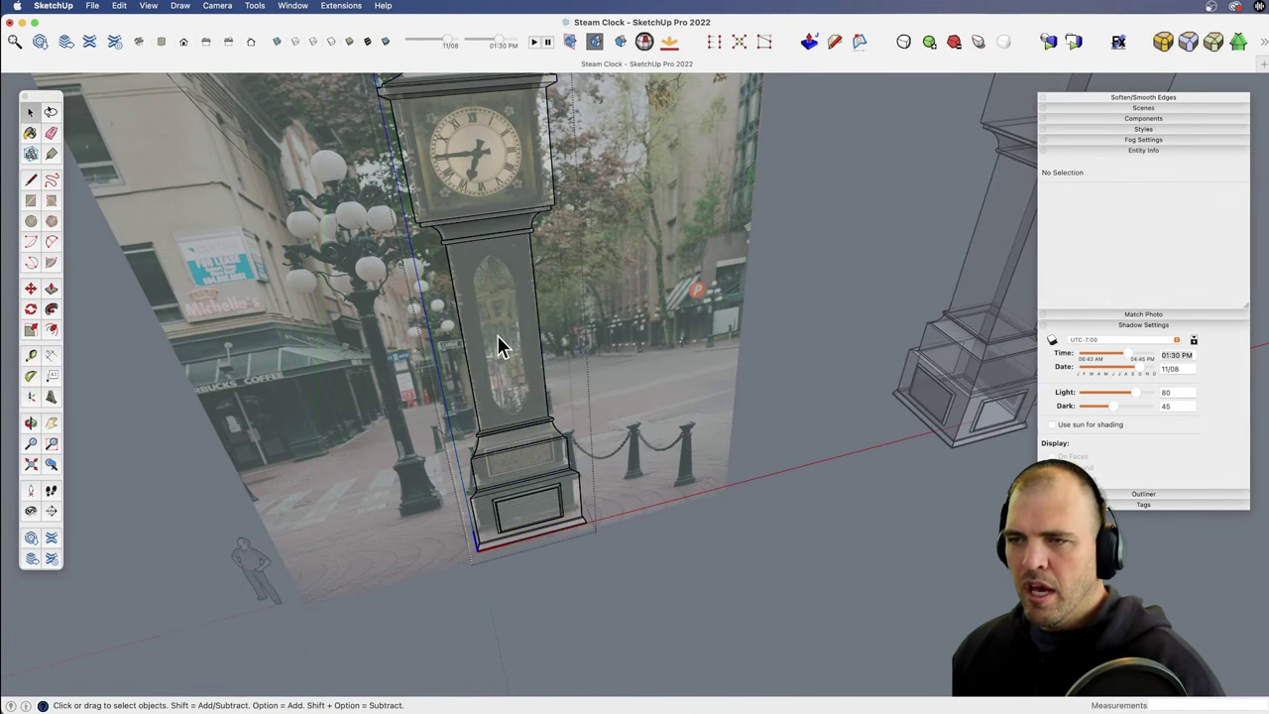
left_click(499, 337)
double_click(503, 327)
left_click(511, 342)
left_click(512, 354)
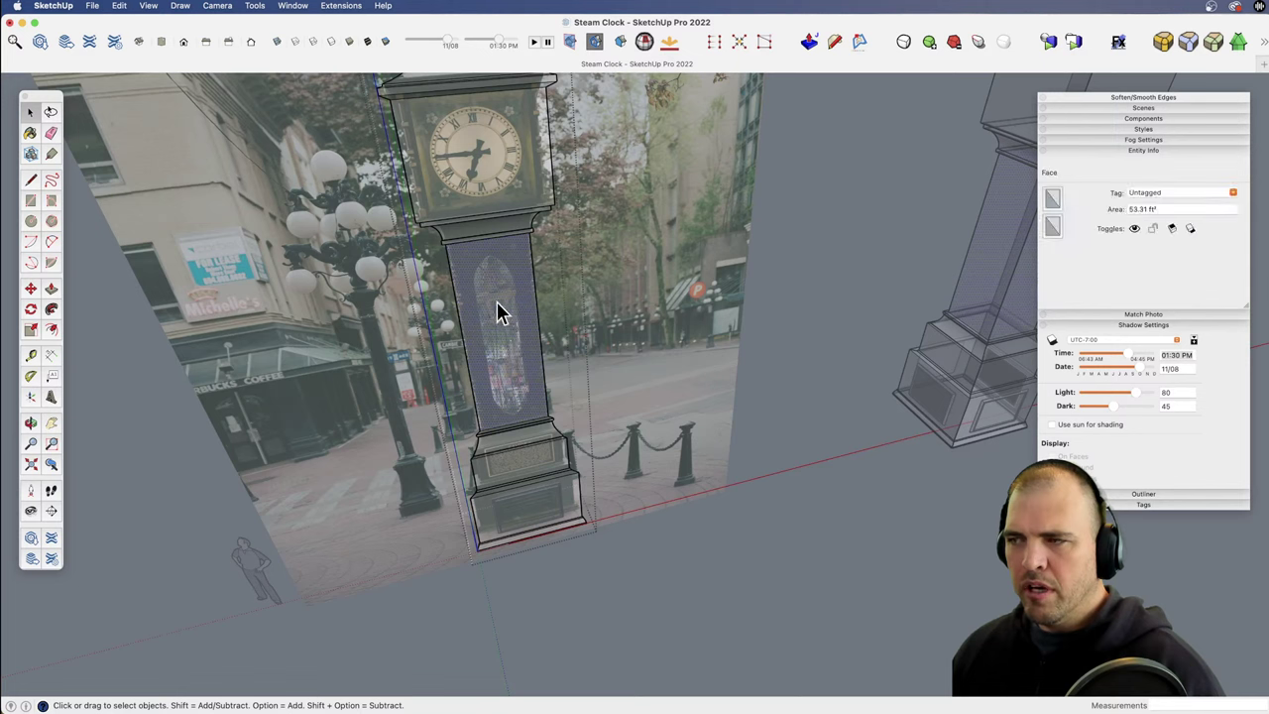
key("super+c")
key("super+v")
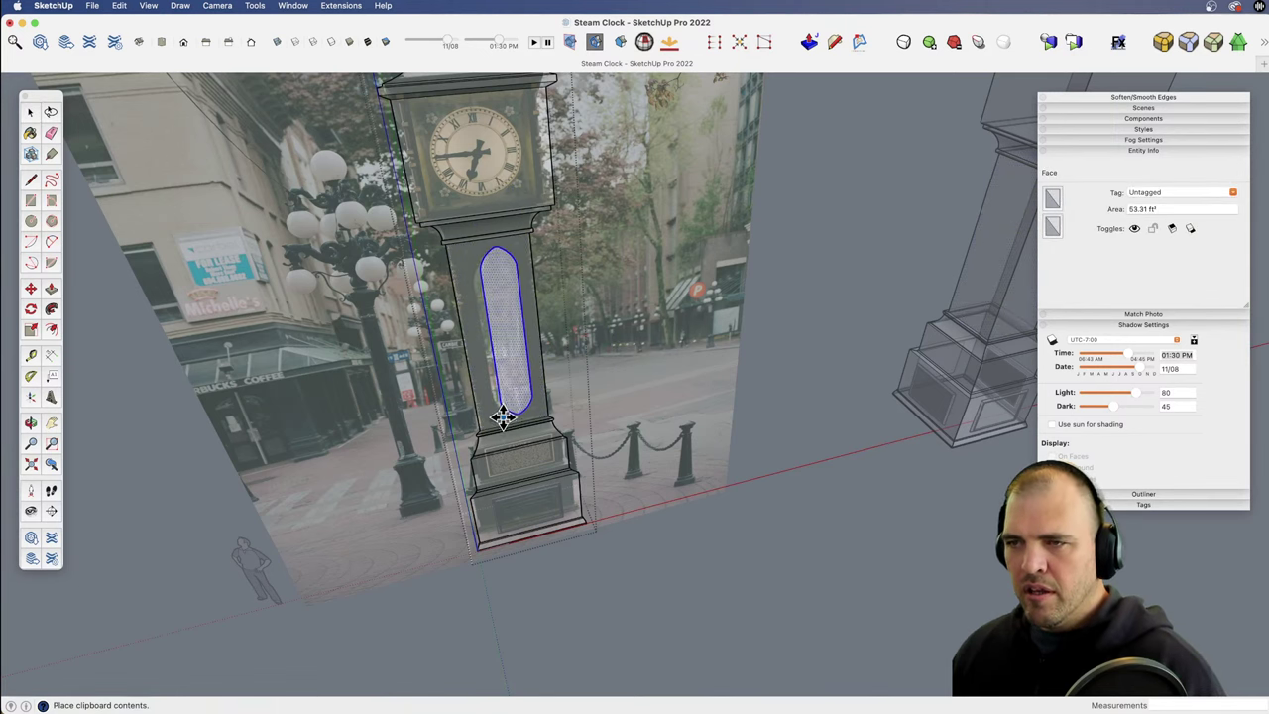
left_click(503, 417)
Step: Move the pasted window sideways by its apex to align with the midpoint of the shaft's top edge
key("h")
left_click_drag(532, 410, 525, 464)
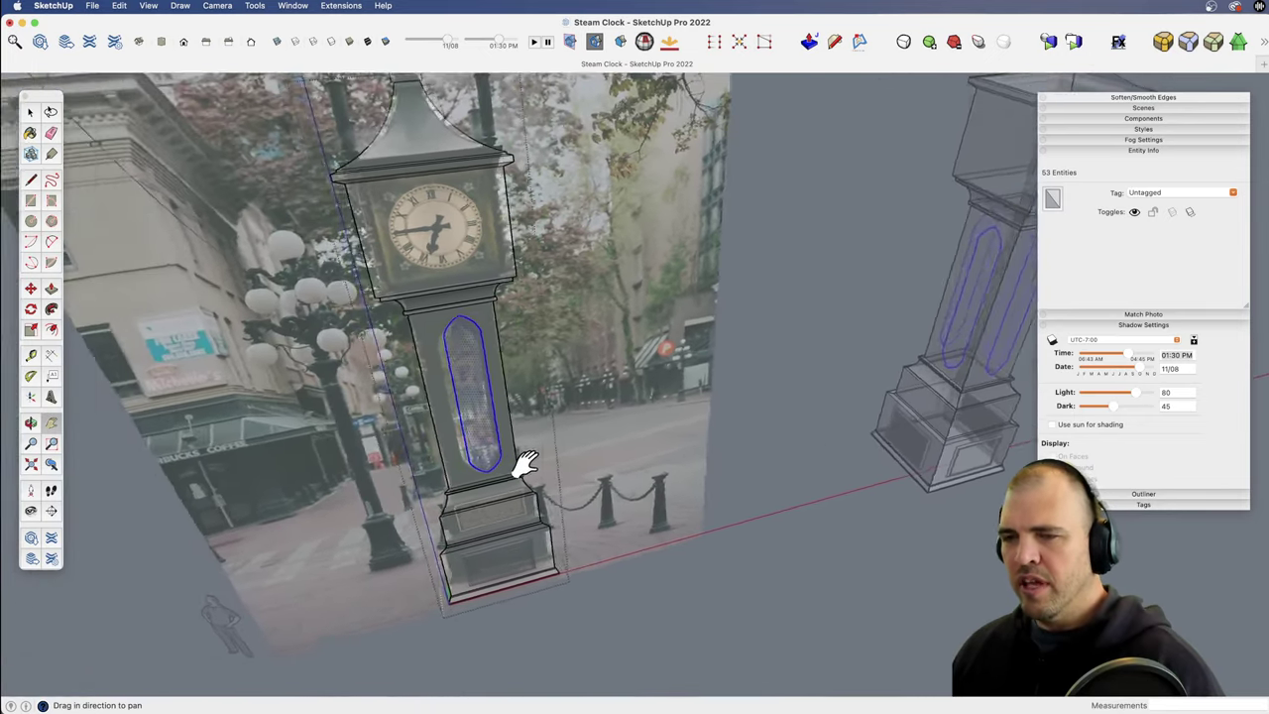
scroll(535, 456, "up", 15)
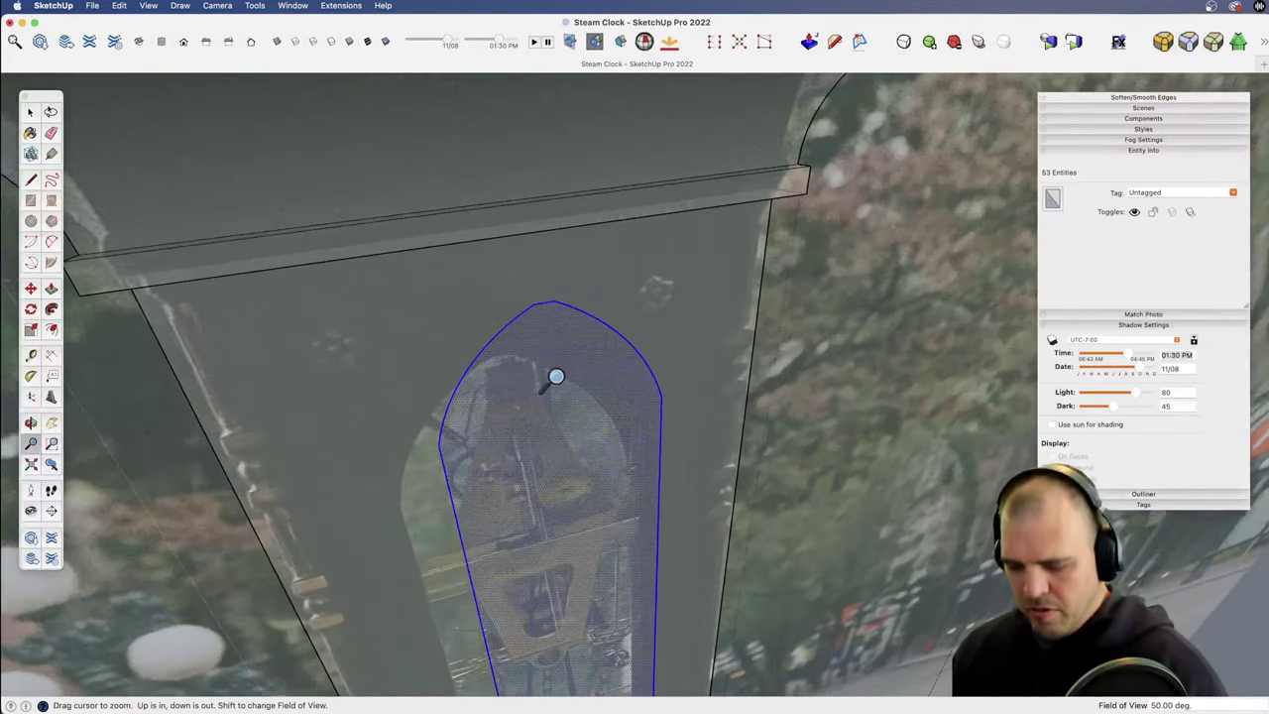
key("m")
left_click(543, 303)
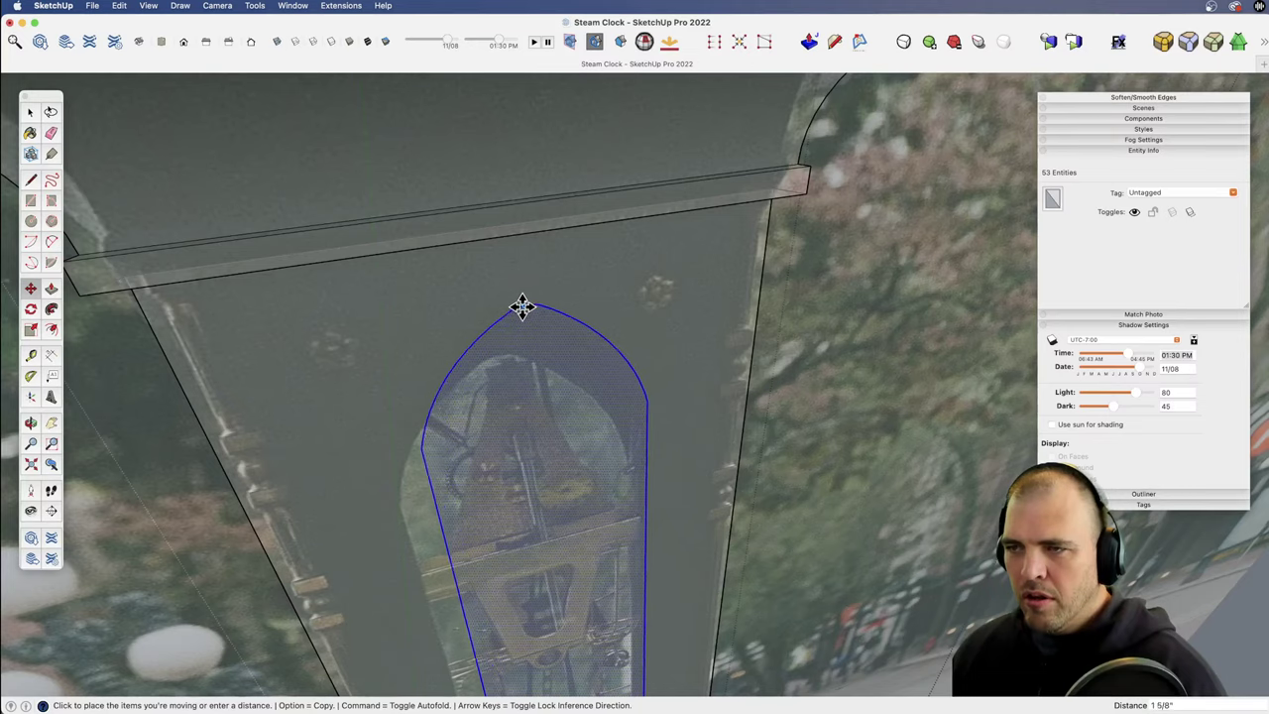
left_click(492, 235)
Step: Compare the placed window with the window in the photo from several angles and select the window face
key("z")
scroll(536, 392, "down", 5)
middle_click_drag(516, 523, 495, 437, "shift")
scroll(495, 437, "down", 1)
scroll(494, 437, "down", 5)
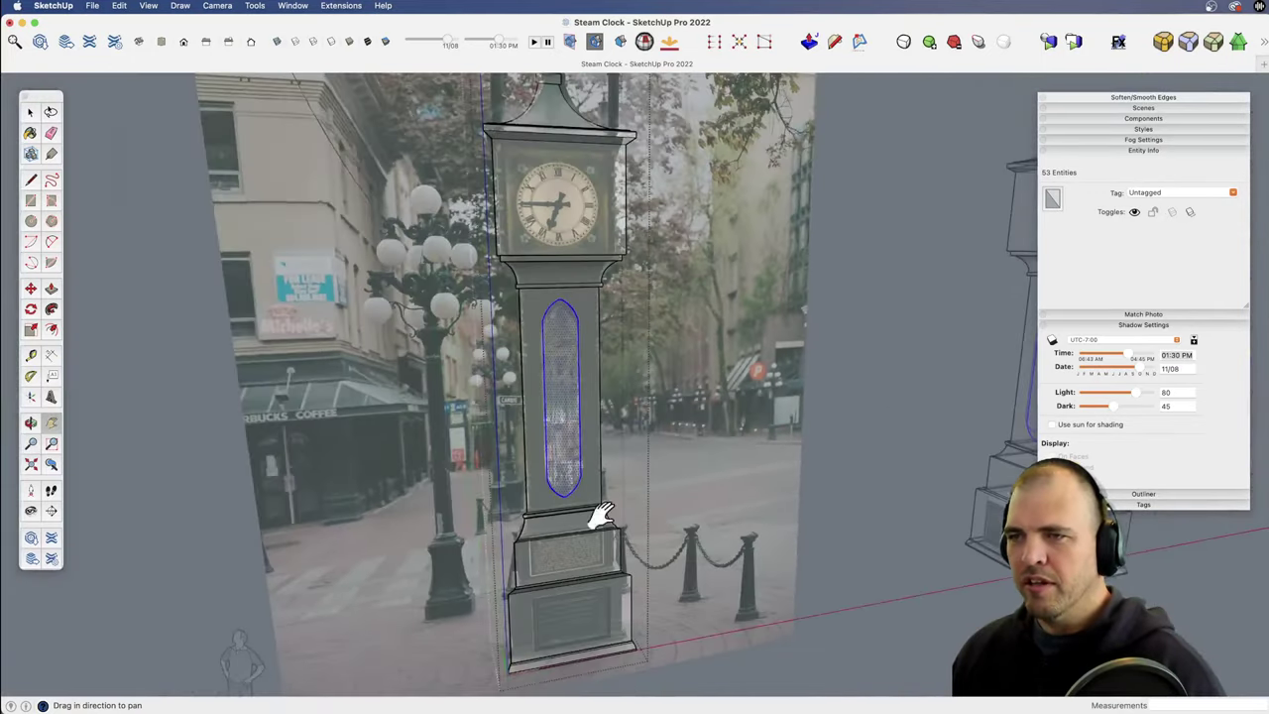
middle_click_drag(595, 513, 406, 510, "shift")
middle_click_drag(508, 387, 525, 501, "shift")
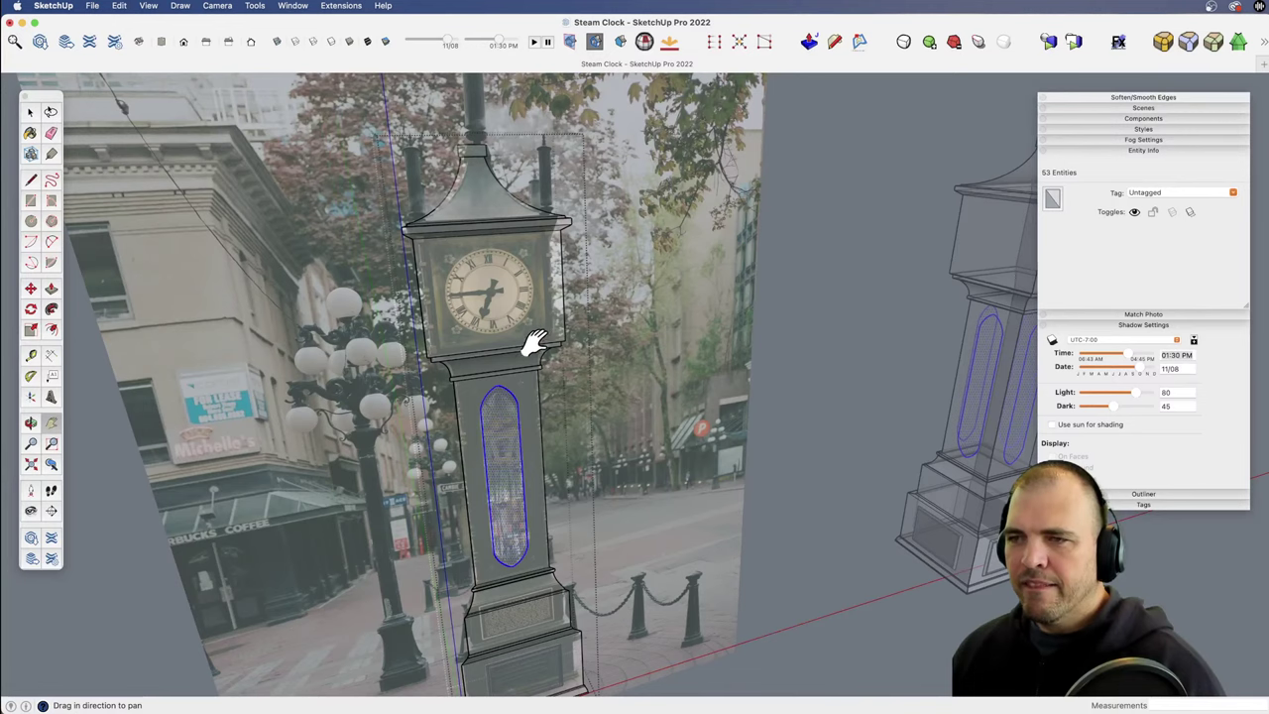
left_click(503, 303)
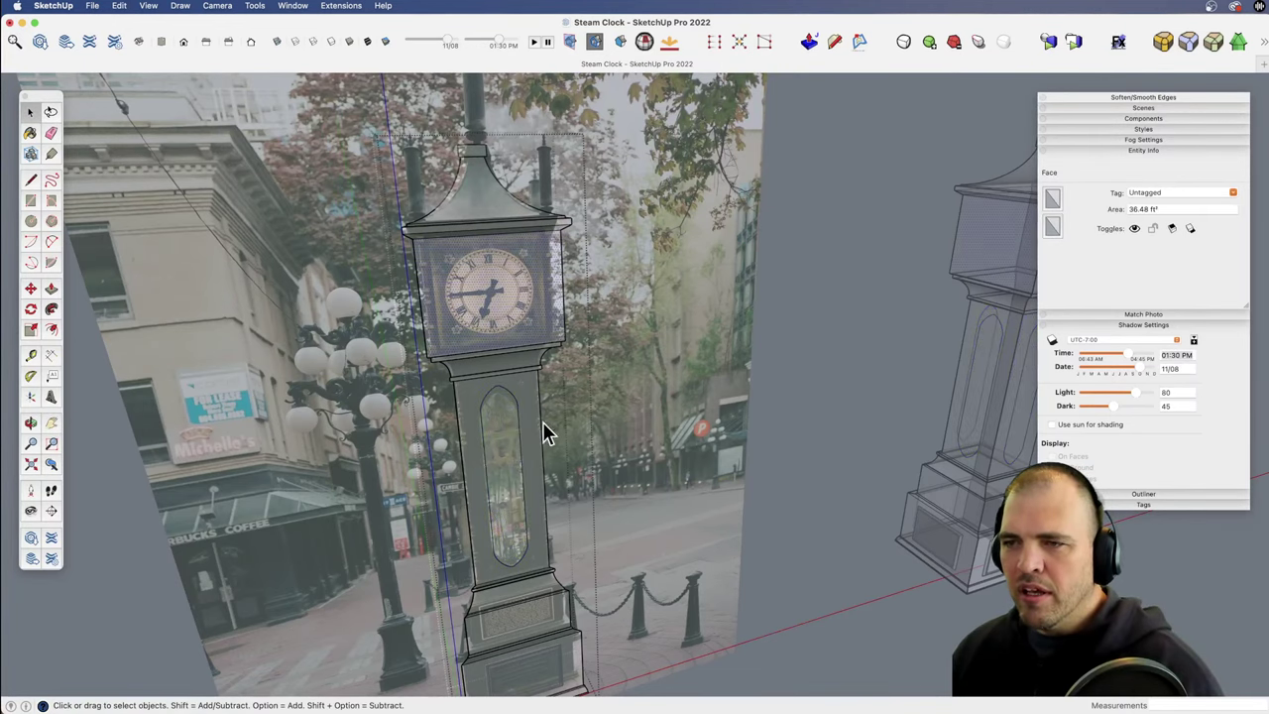
middle_click_drag(543, 425, 461, 349, "shift")
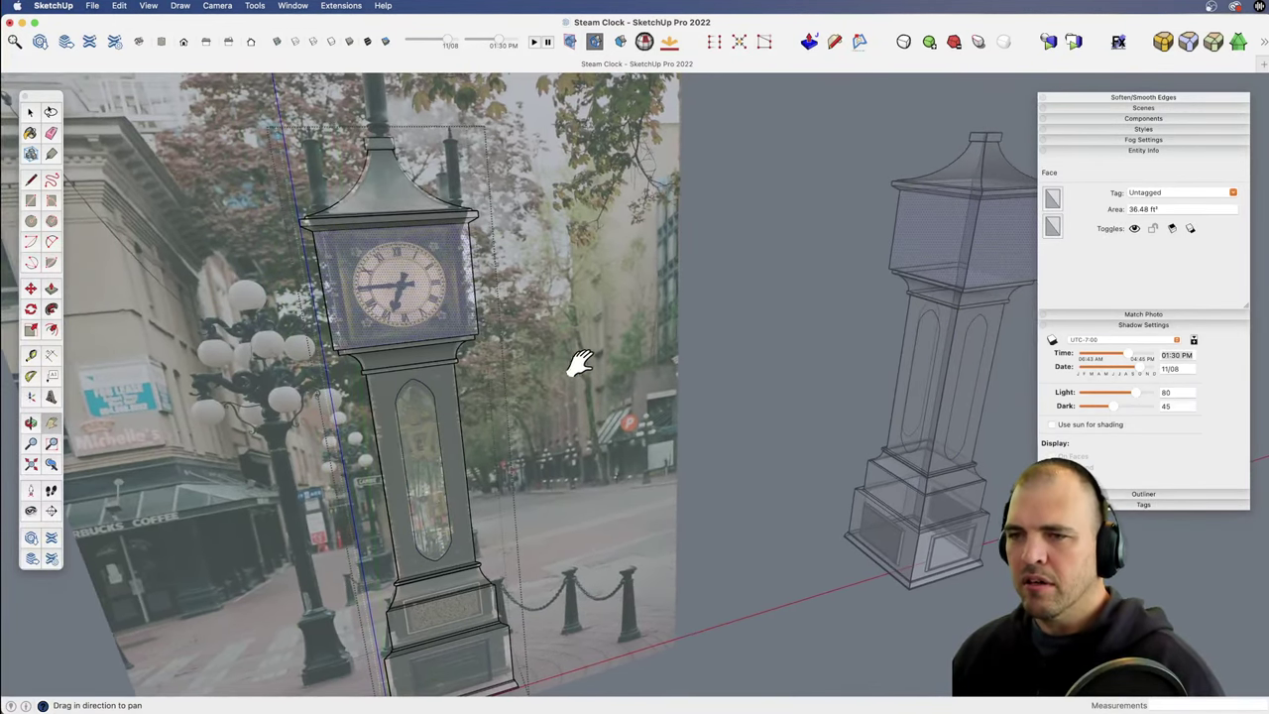
middle_click_drag(462, 432, 512, 422, "shift")
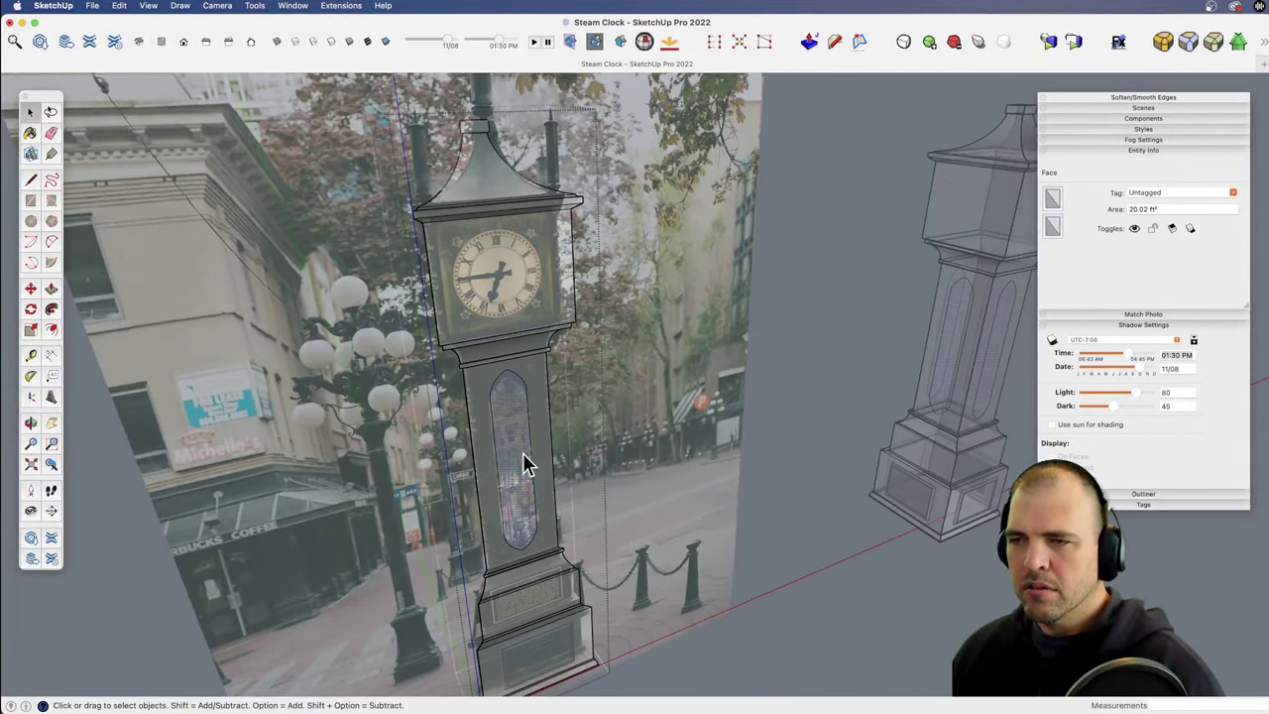
scroll(525, 466, "up", 10)
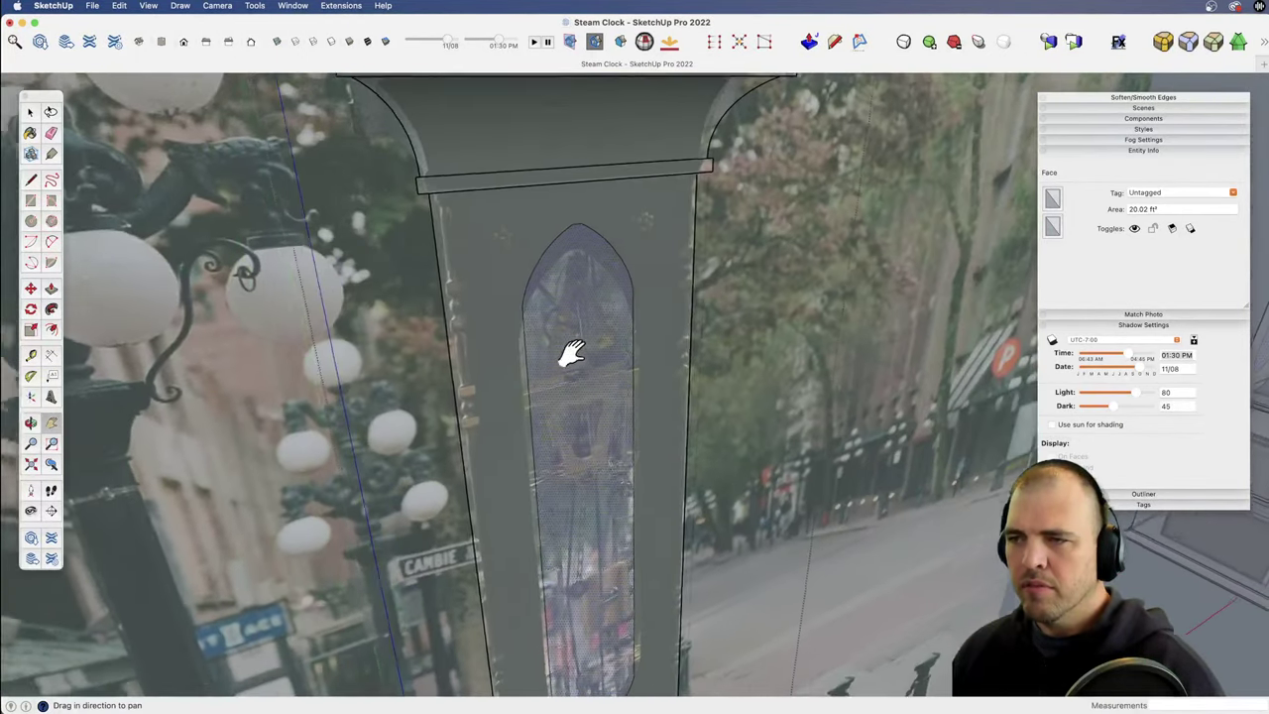
mouse_move(572, 353)
middle_mouse_down()
mouse_move(529, 473)
mouse_move(552, 349)
middle_mouse_up()
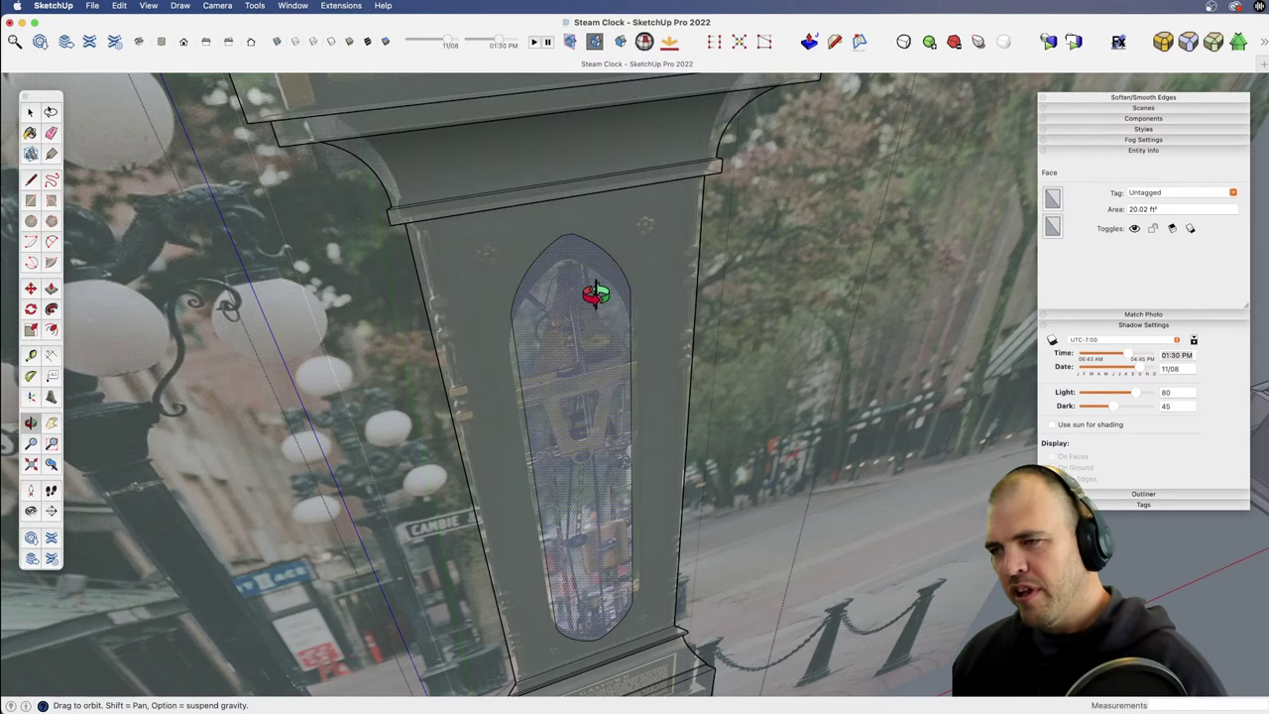
left_click_drag(581, 283, 581, 368)
key("space")
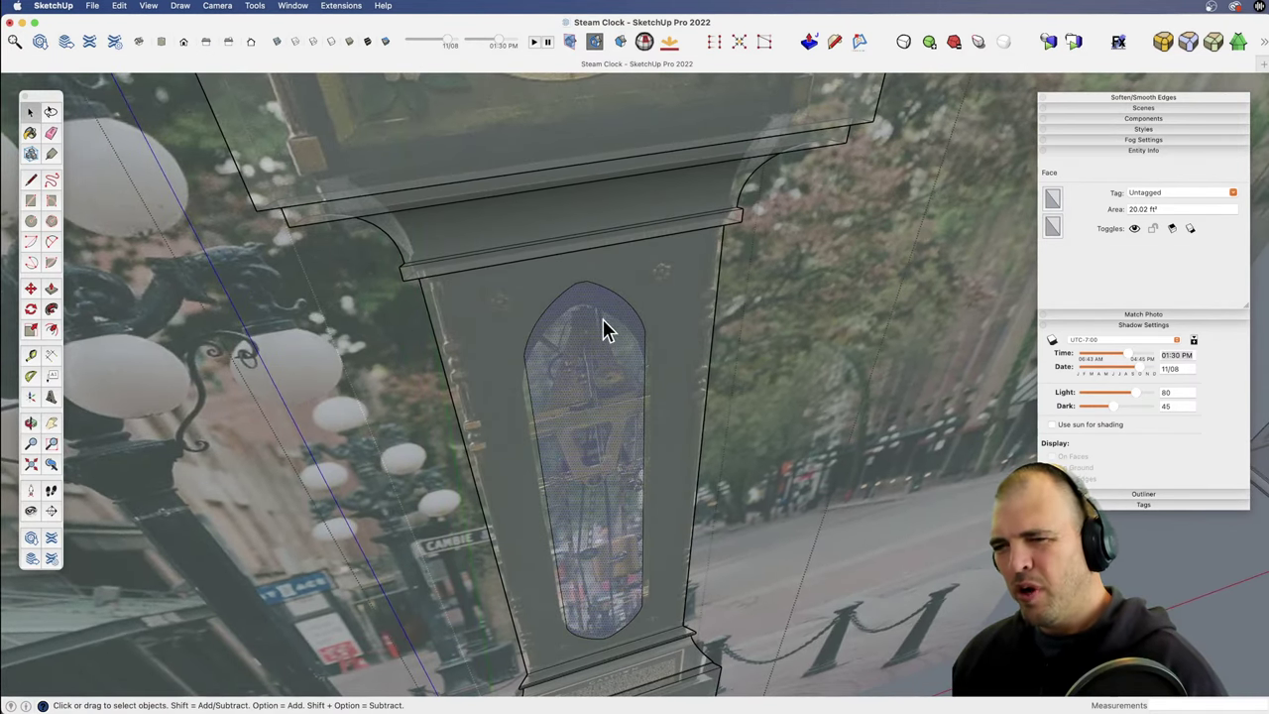
Step: Move the window face freehand about 1' across the shaft, toward its right edge
key("m")
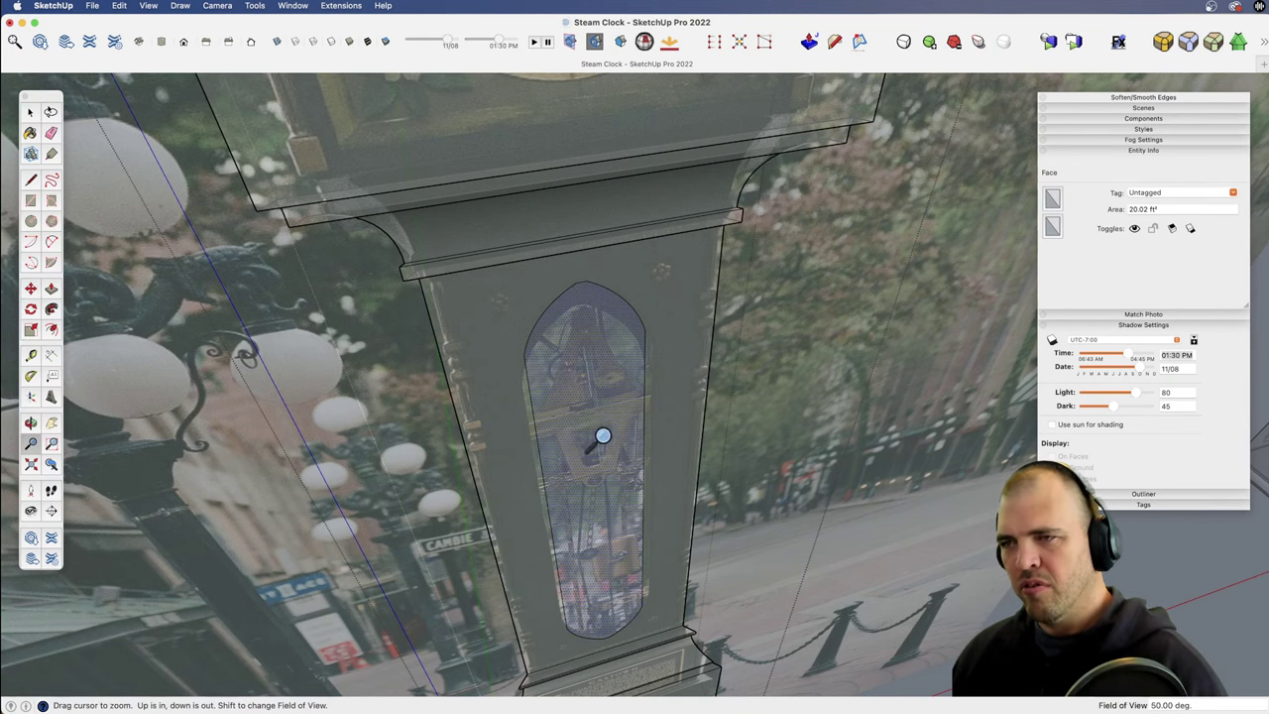
middle_click_drag(601, 436, 589, 269)
left_click(589, 393)
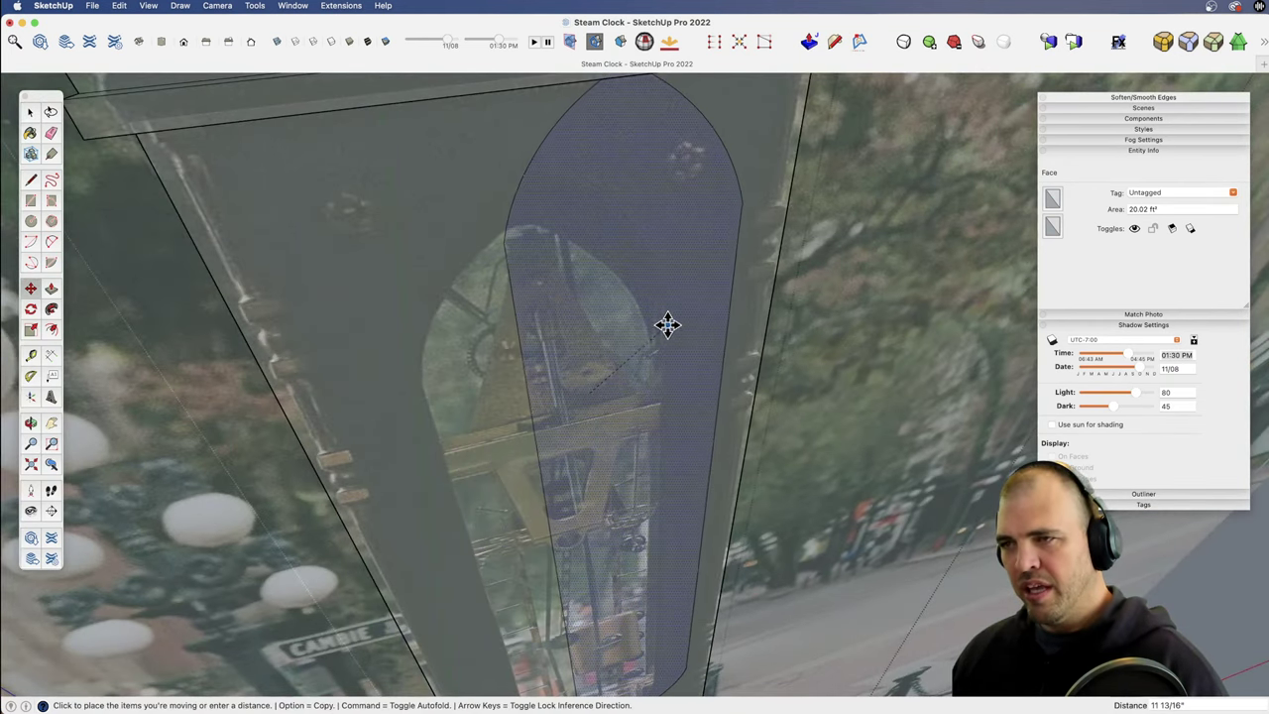
middle_click_drag(665, 328, 608, 211)
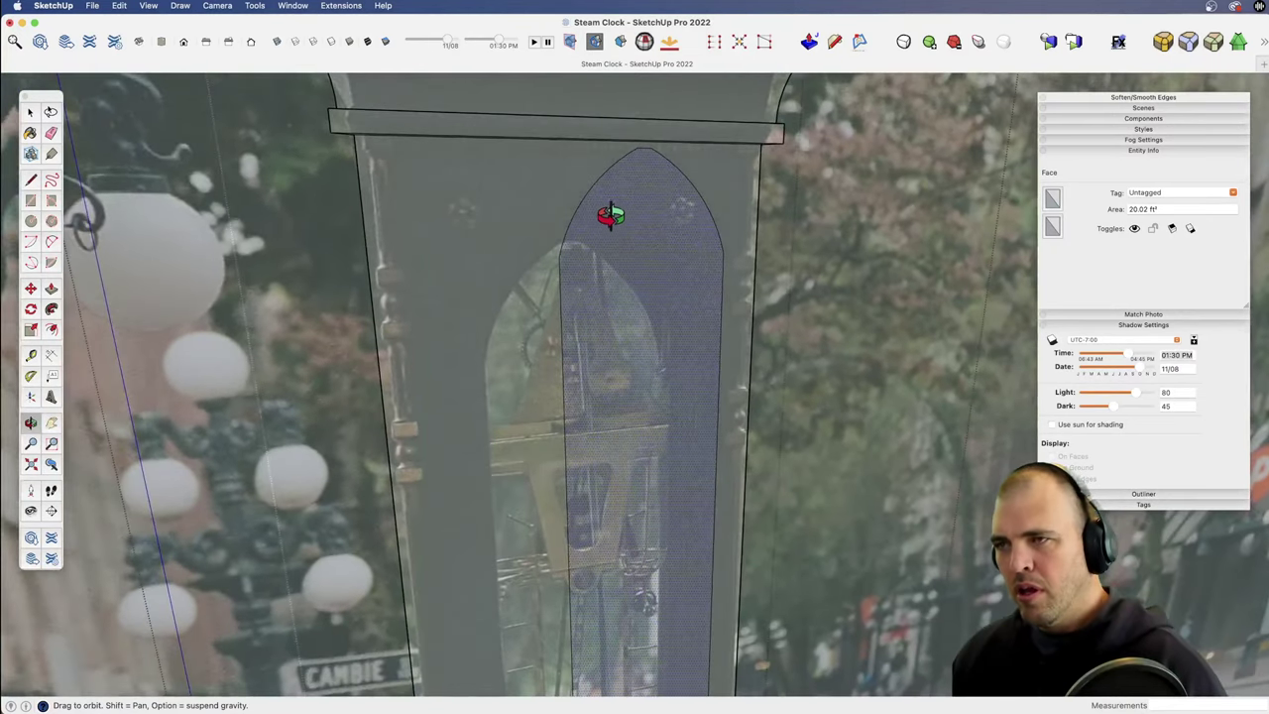
middle_click_drag(641, 323, 615, 476, "shift")
scroll(645, 319, "up", 2)
key("space")
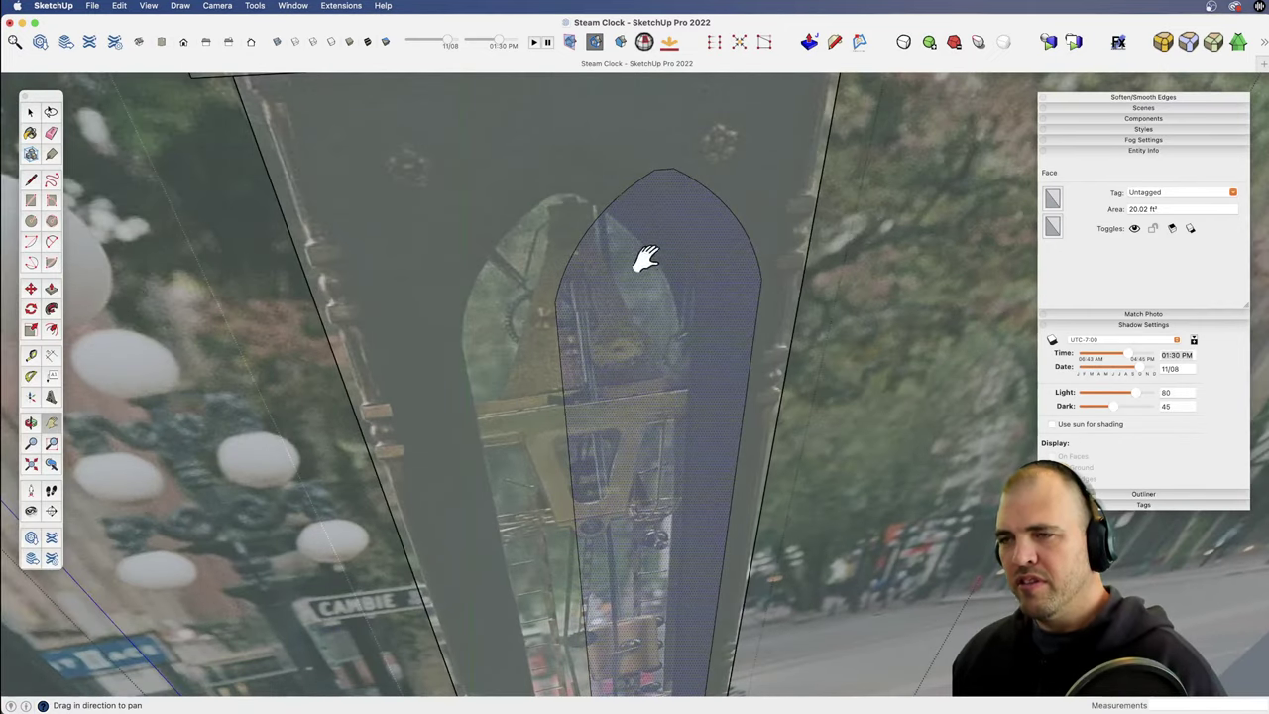
Step: Move the window face about 9" sideways by its apex, aligning it with the middle of the molding edge above the shaft
scroll(645, 363, "down", 5)
key("m")
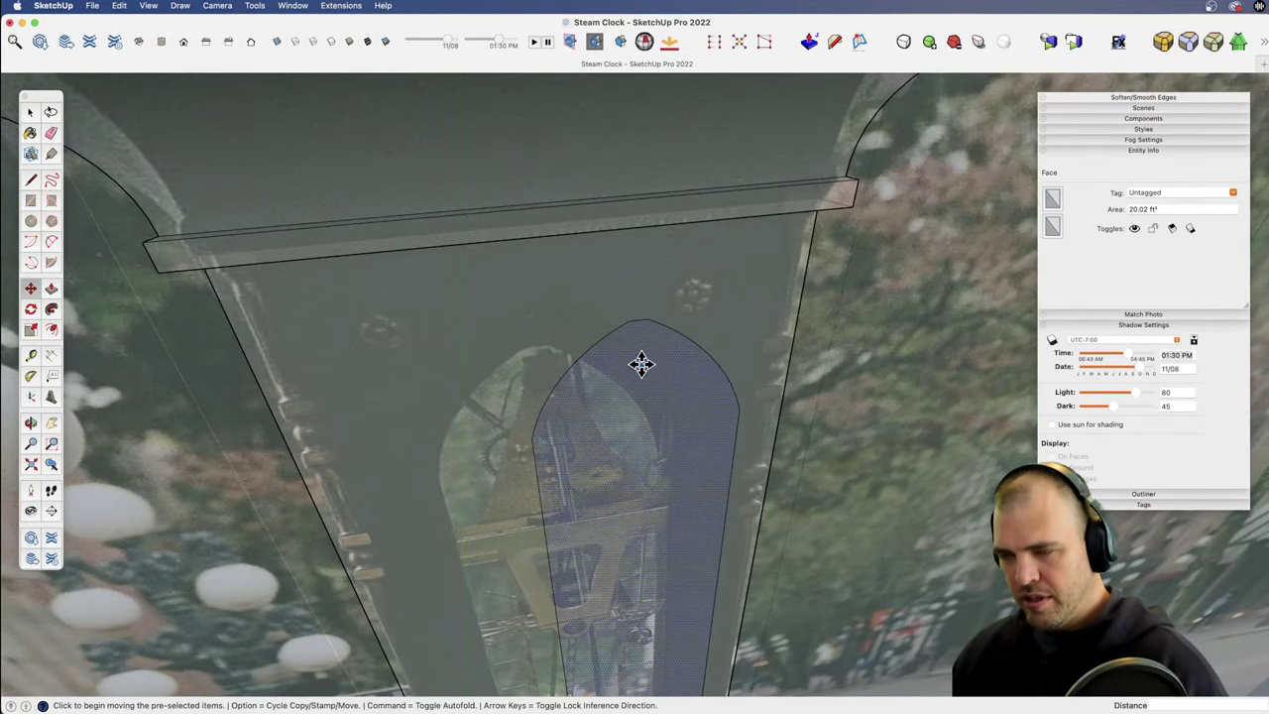
left_click(638, 324)
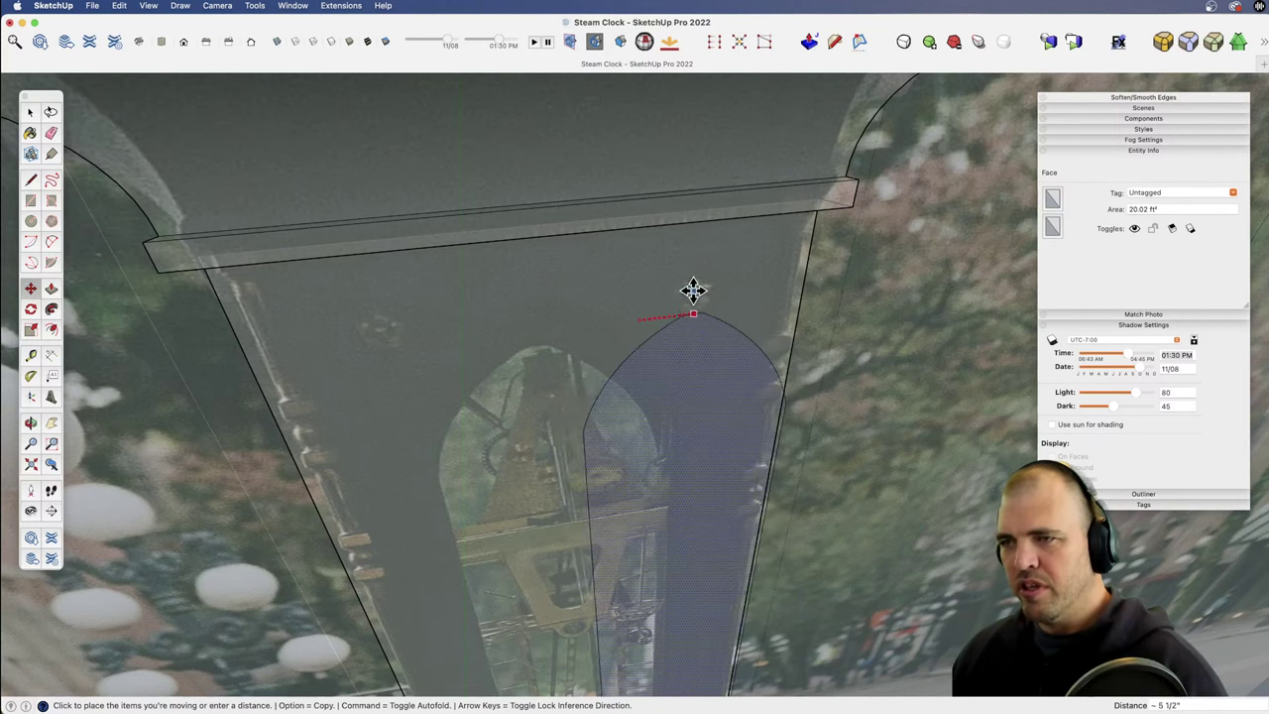
left_click(530, 206)
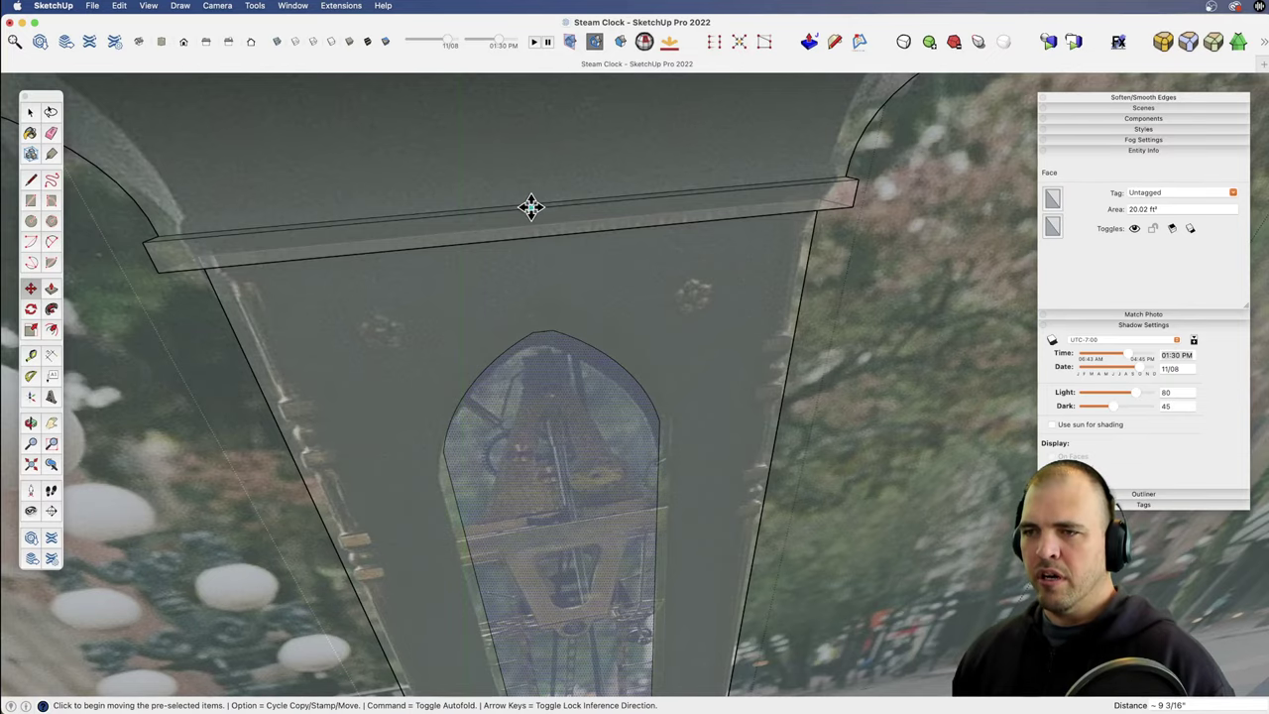
Step: Raise the window face a few inches up the shaft to center it vertically over the window in the photo
scroll(564, 353, "down", 5)
middle_click_drag(555, 526, 615, 297, "shift")
middle_click_drag(615, 297, 621, 249)
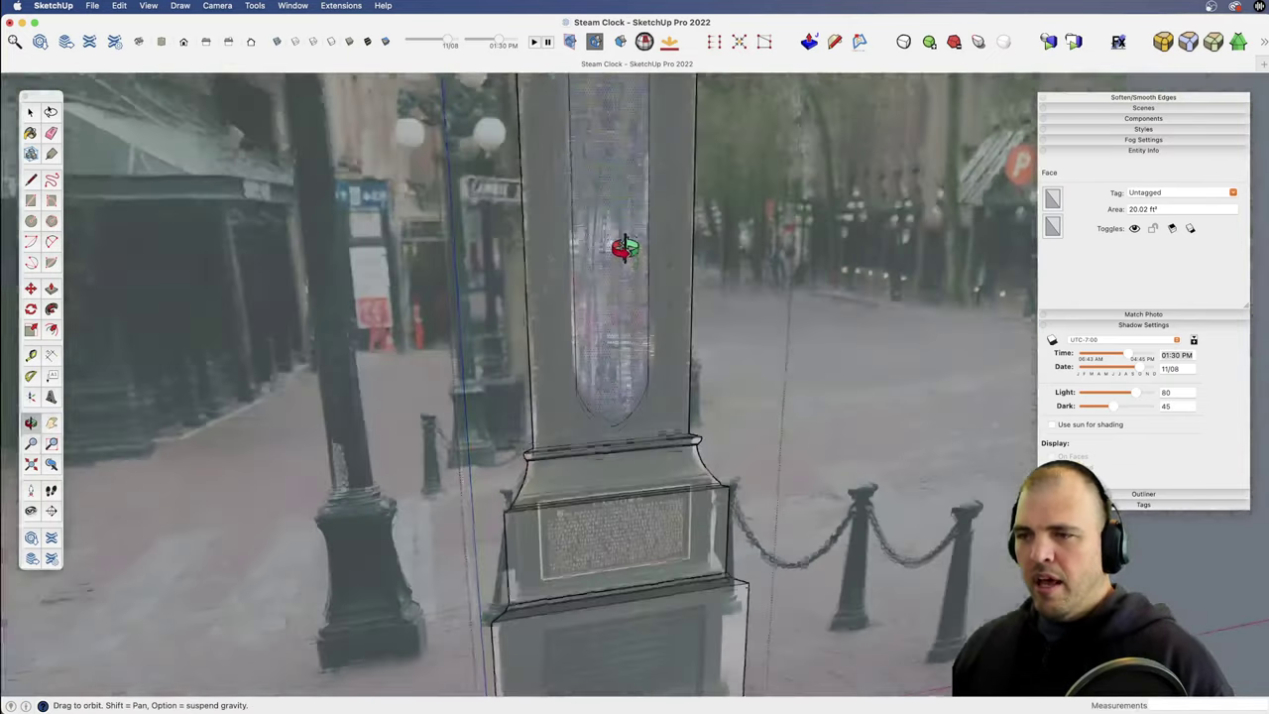
scroll(620, 298, "down", 2)
middle_click_drag(618, 349, 612, 522, "shift")
scroll(611, 487, "up", 3)
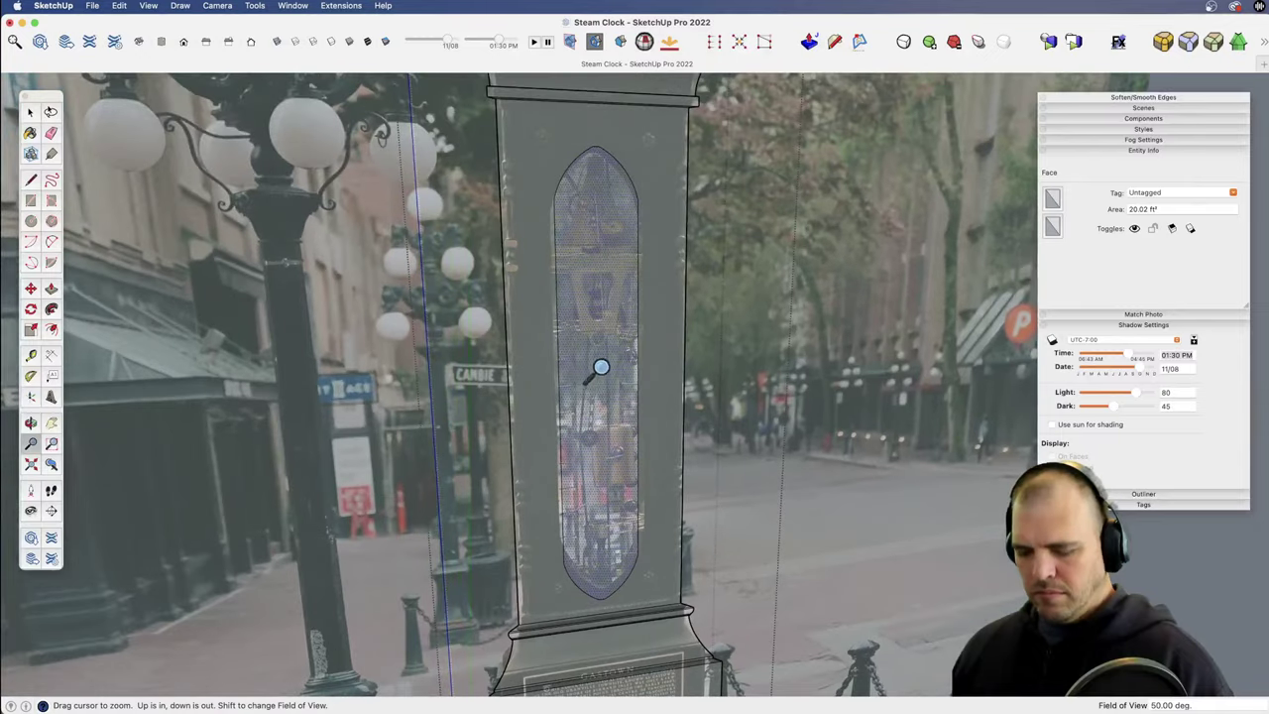
left_click(599, 369)
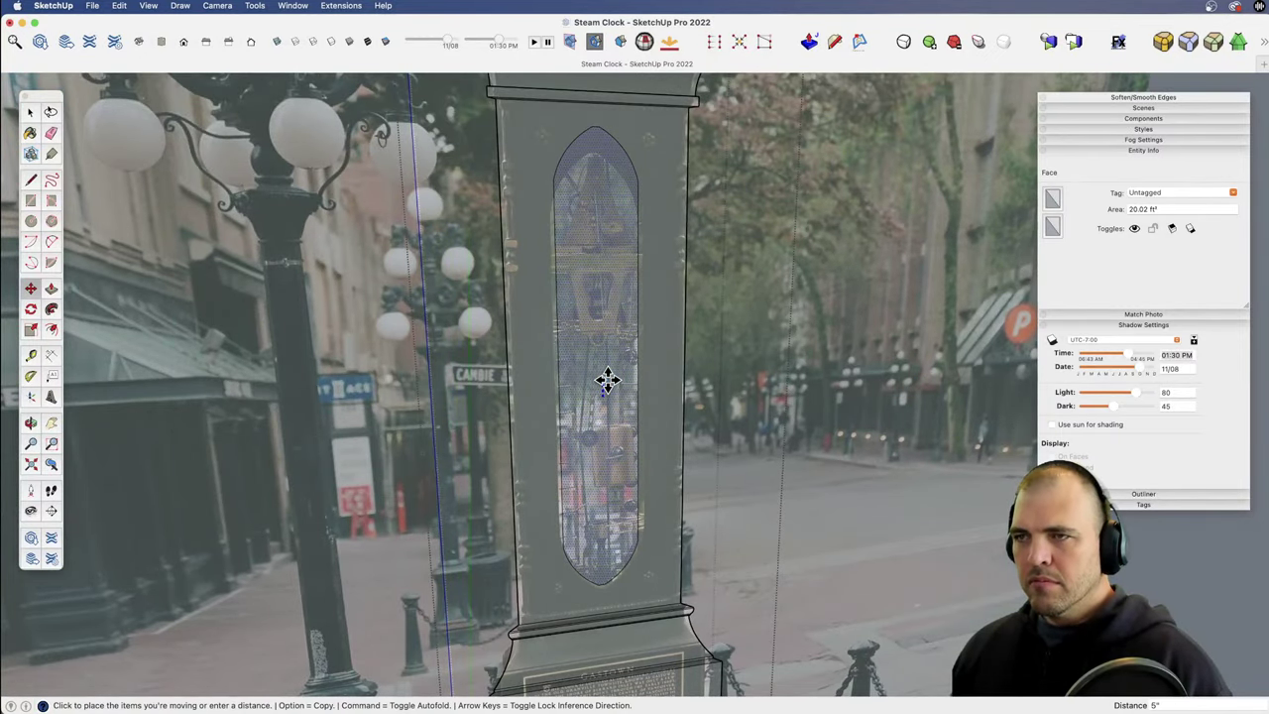
left_click(607, 382)
Step: Examine the whole clock side against the reference photo, from the base up to the clock head
key("z")
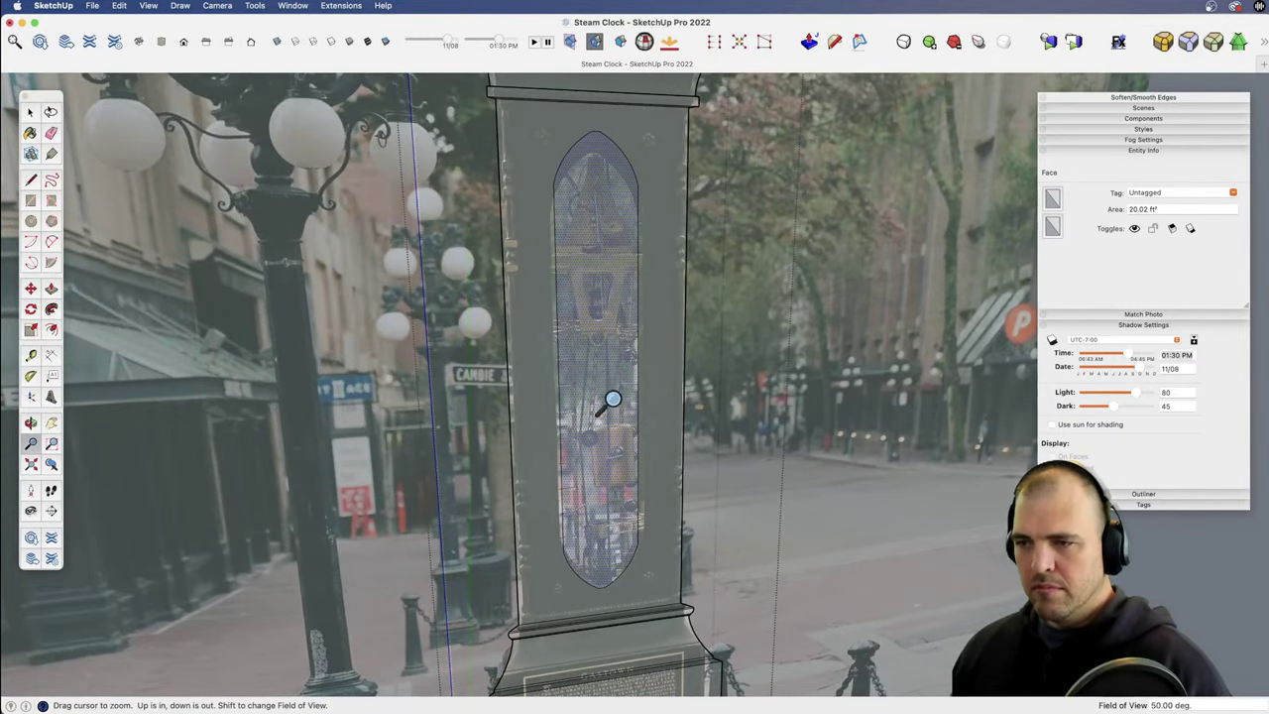
left_click_drag(607, 401, 599, 488)
middle_click_drag(606, 381, 562, 383, "shift")
left_click_drag(571, 345, 571, 436)
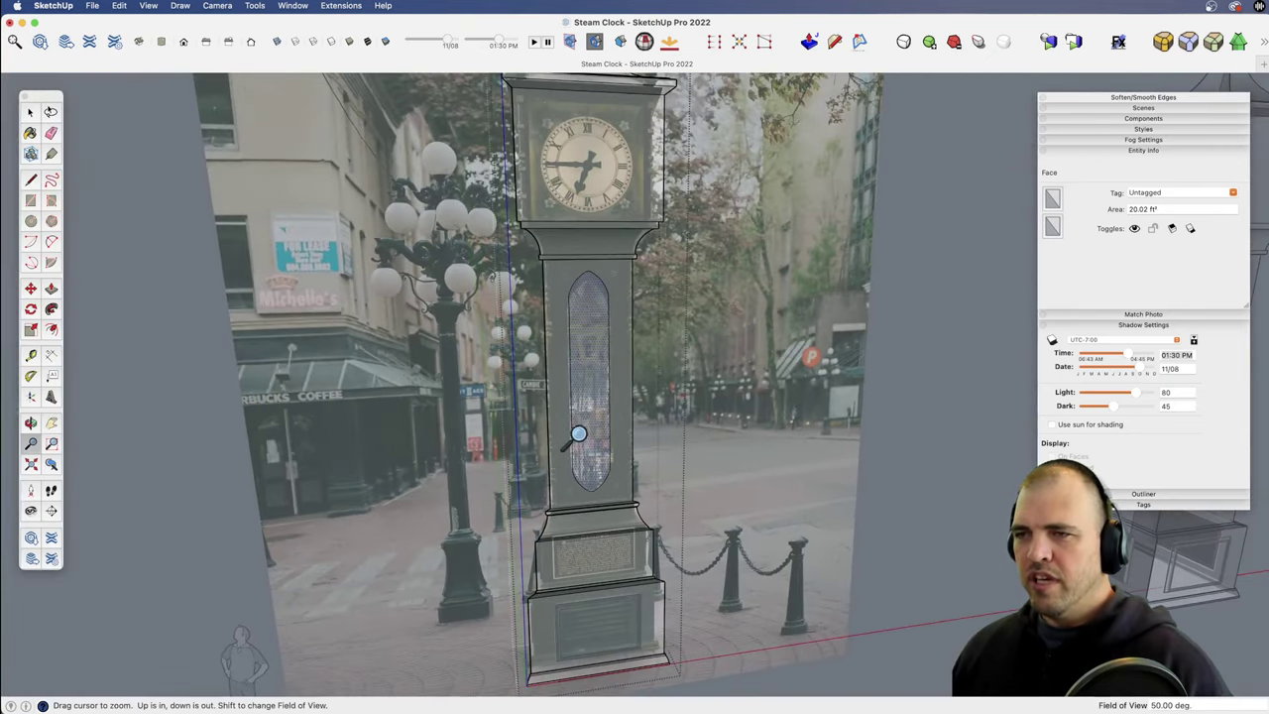
middle_click_drag(581, 381, 485, 379, "shift")
key("o")
left_click_drag(628, 380, 565, 362)
key("h")
left_click_drag(553, 277, 535, 349)
left_click_drag(423, 429, 654, 337)
key("z")
key("o")
Step: Offset the square clock head face inward by about 4 3/8" to outline a frame around the dial
key("space")
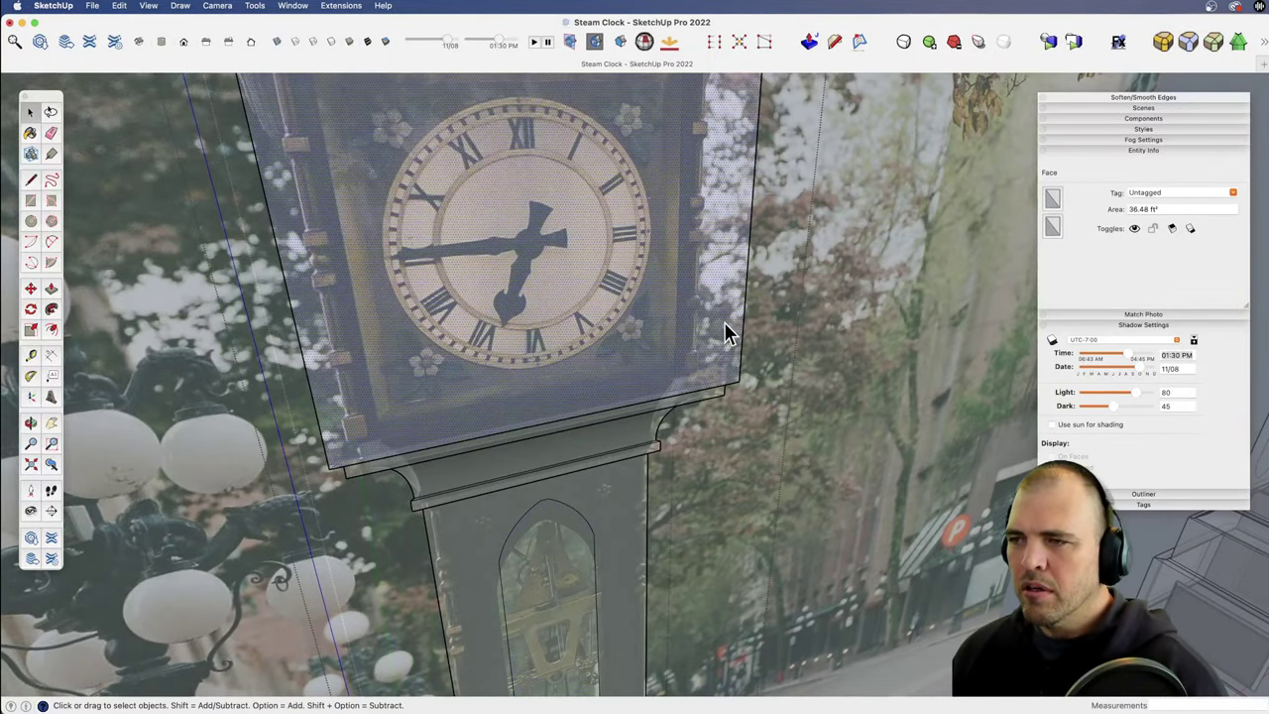
key("f")
left_click(725, 320)
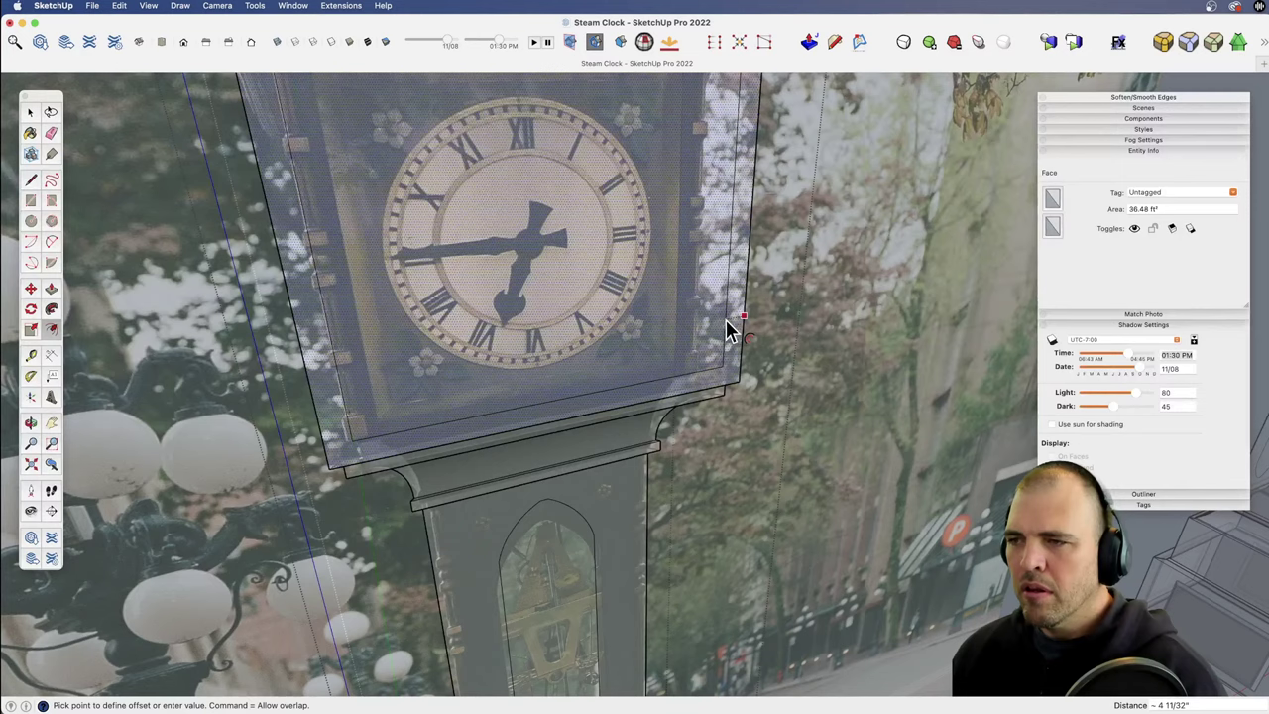
left_click(731, 331)
Step: Push the inner face of the clock head inward about 2 1/8" to recess the dial area
middle_click_drag(629, 334, 711, 396, "shift")
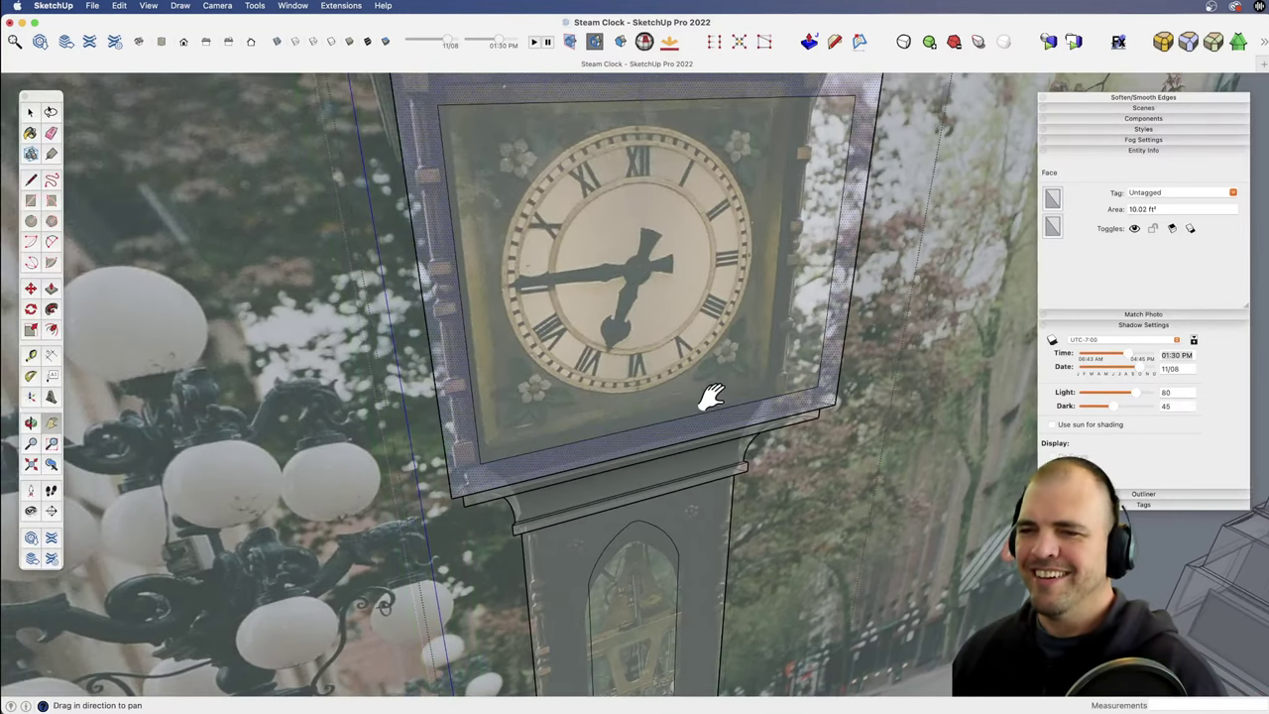
key("p")
left_click(698, 387)
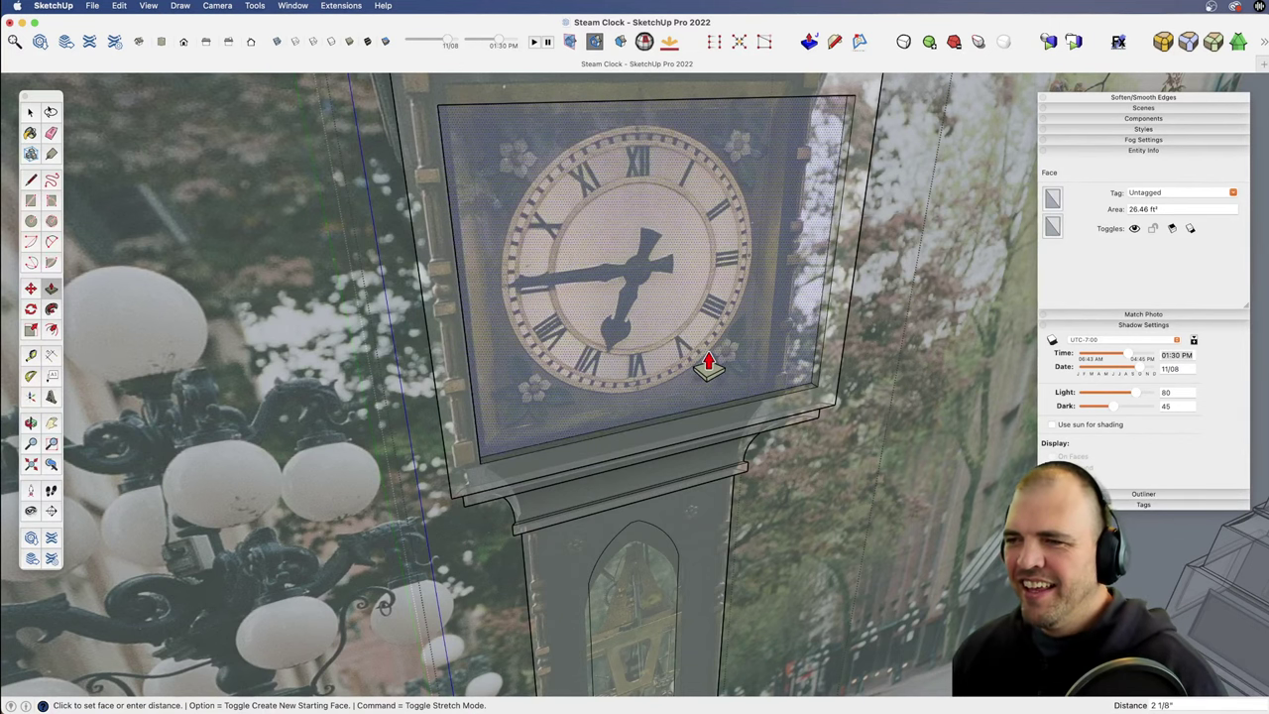
left_click(708, 363)
Step: Offset the recessed dial face inward by about 5 5/8" to outline a second, inner frame
middle_click_drag(708, 360, 701, 263)
key("z")
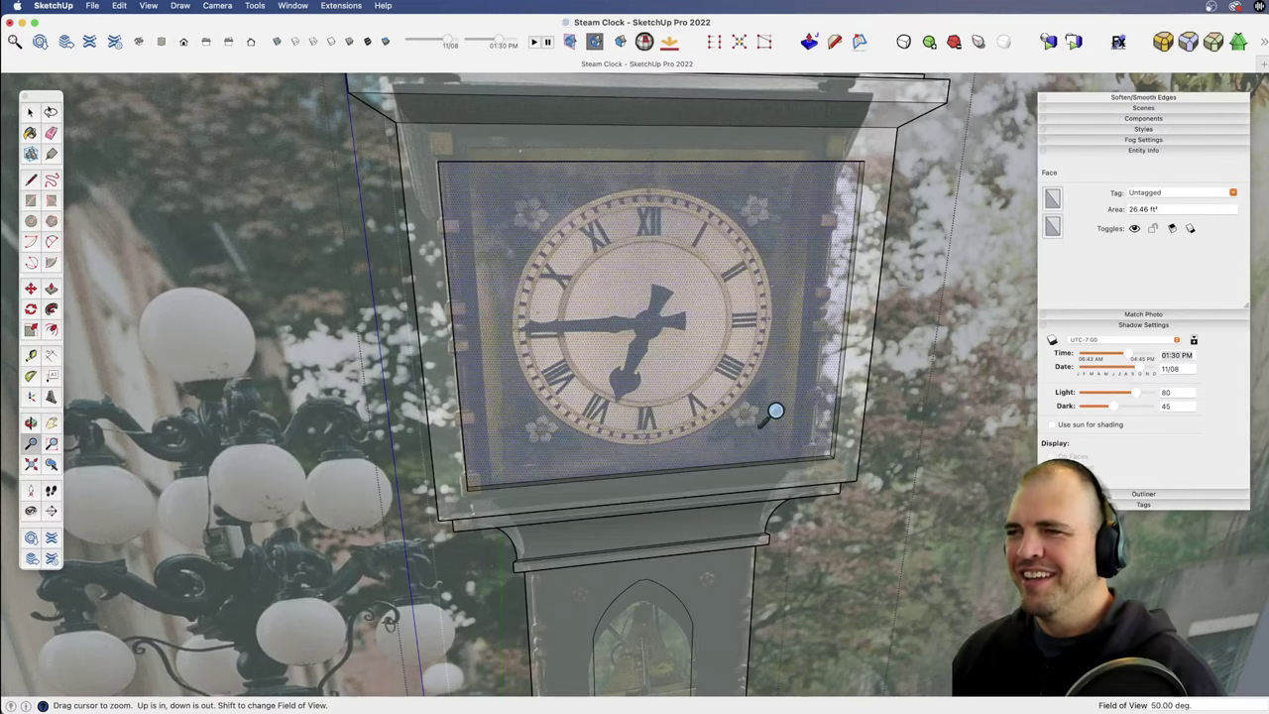
left_click_drag(773, 414, 799, 278)
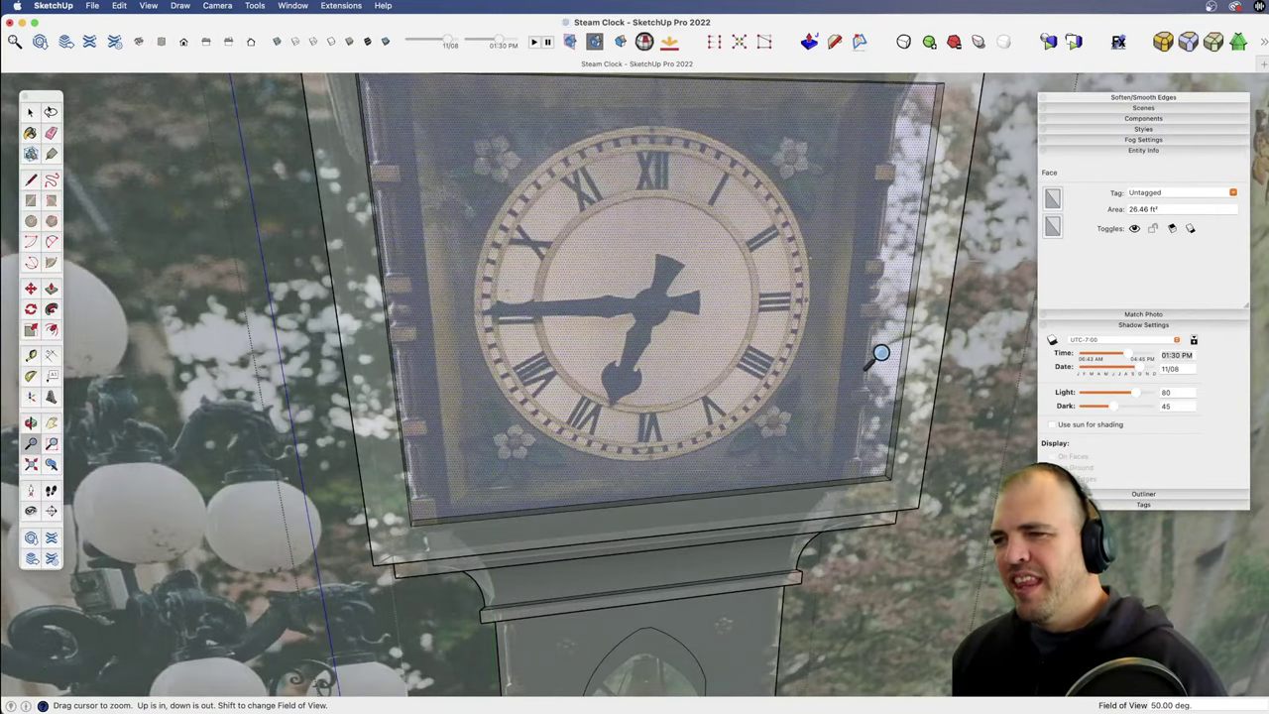
key("f")
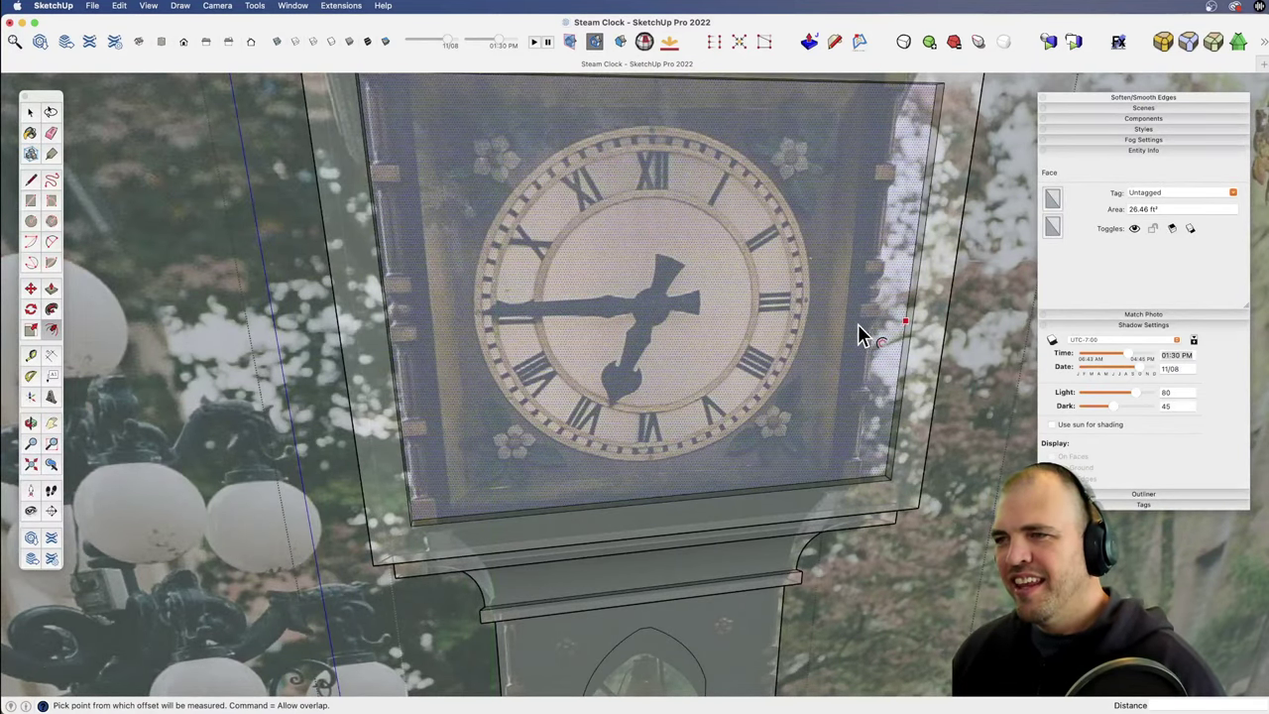
left_click(869, 318)
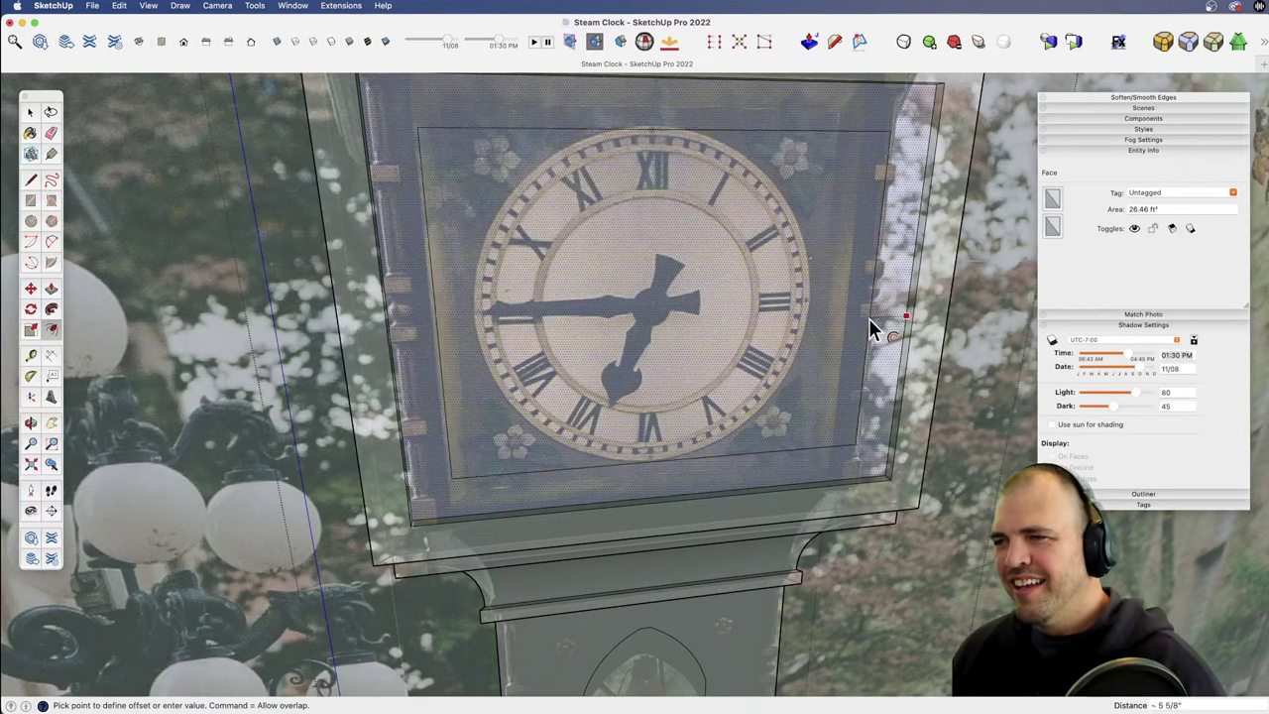
left_click(867, 318)
Step: Turn off X-ray and move the innermost dial face about 2 13/16" into the clock head to form a beveled recess
middle_click_drag(729, 357, 408, 230)
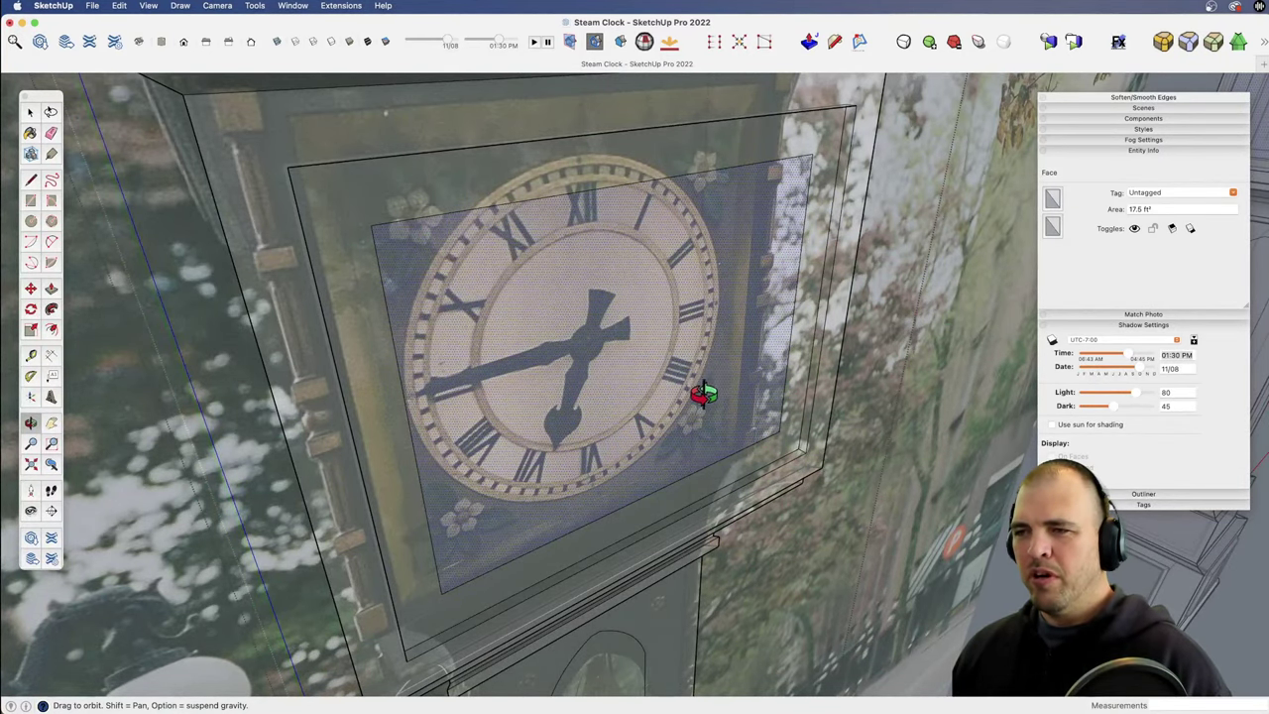
middle_click_drag(703, 394, 816, 287)
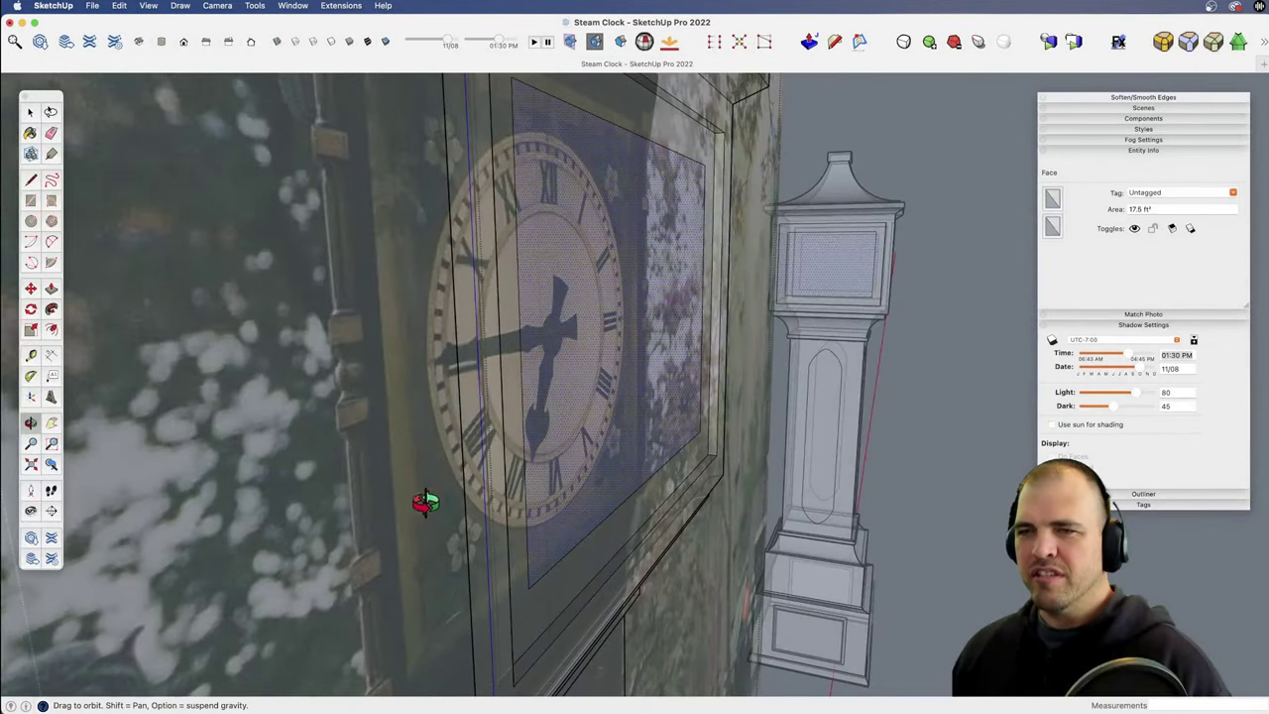
middle_click_drag(425, 503, 429, 337, "shift")
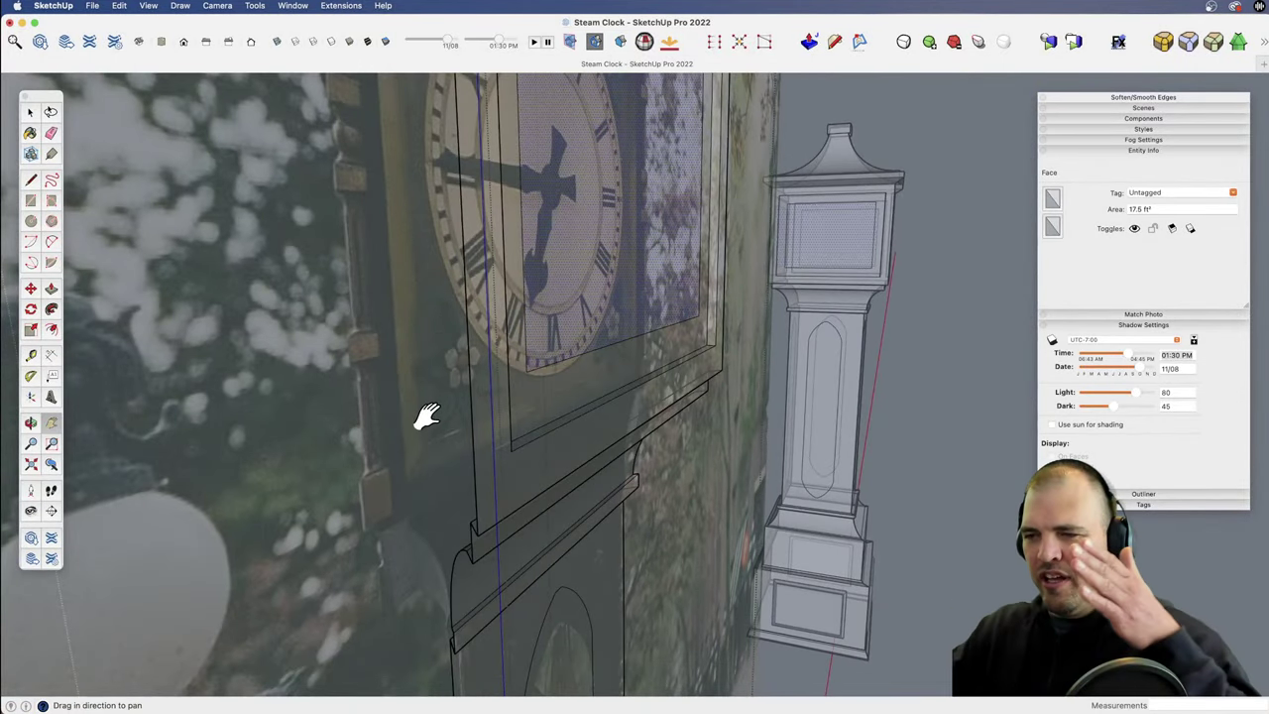
middle_click_drag(651, 283, 628, 401)
key("m")
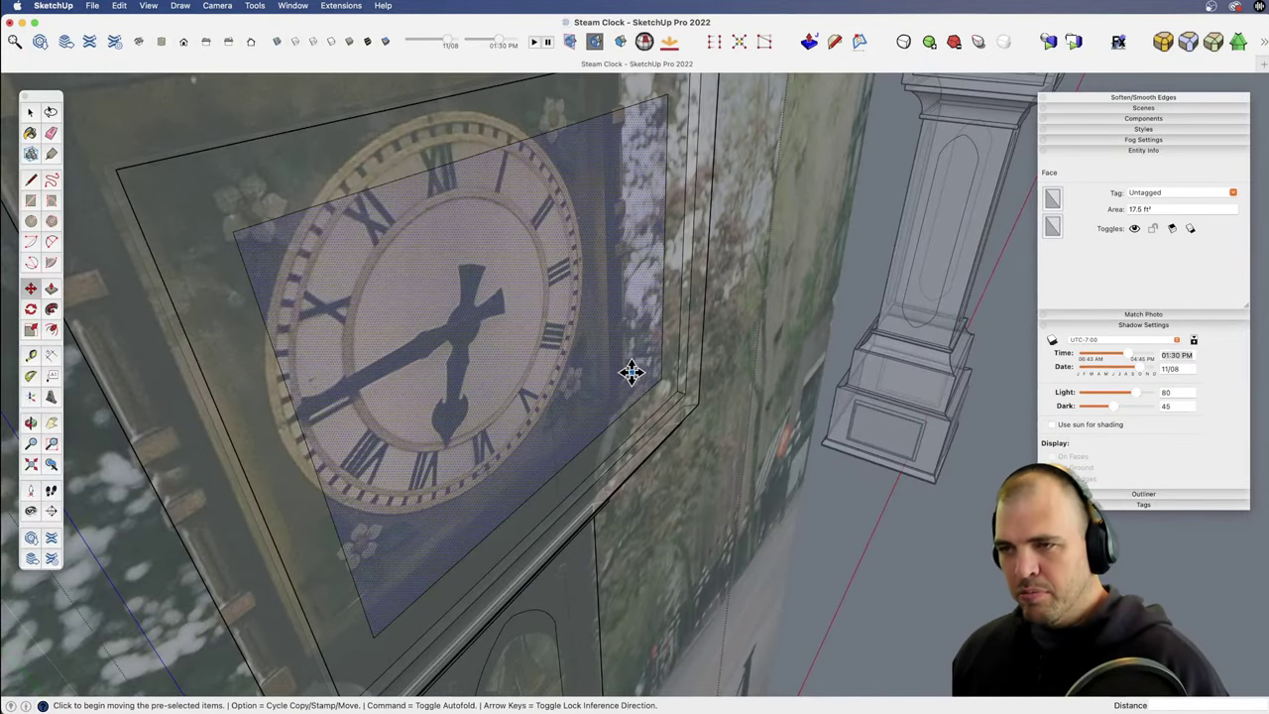
key("x")
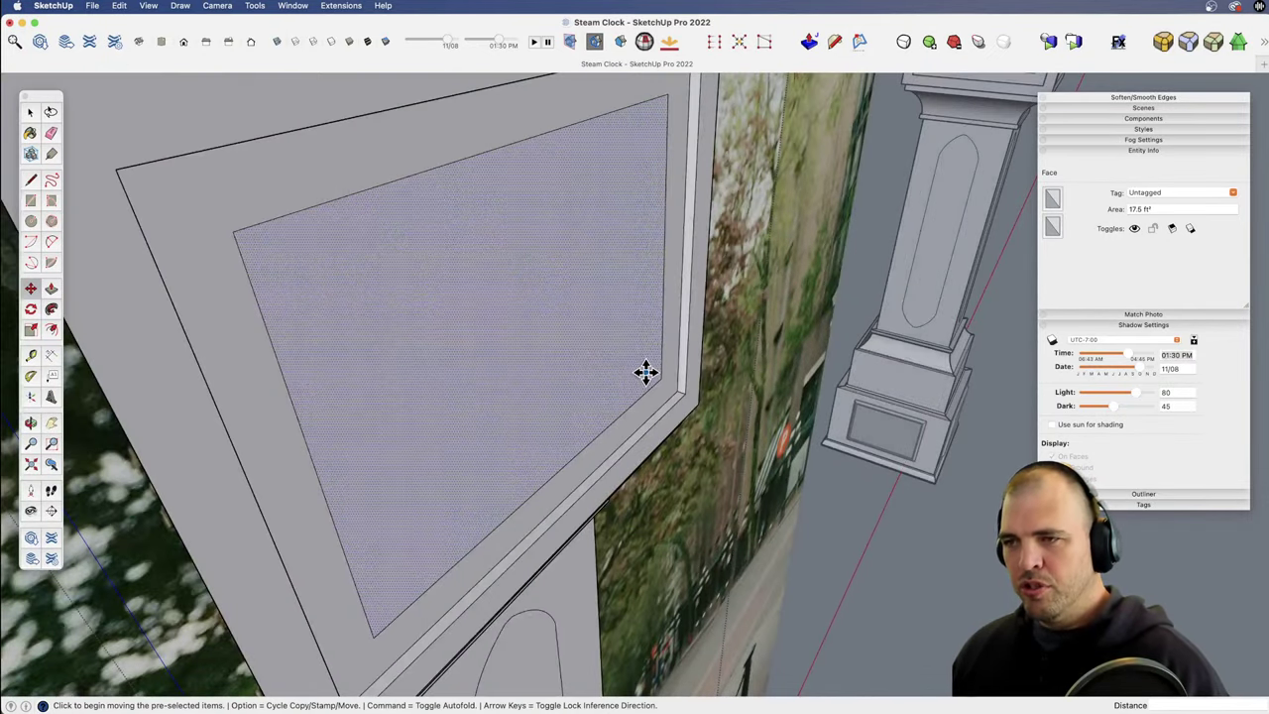
left_click(646, 371)
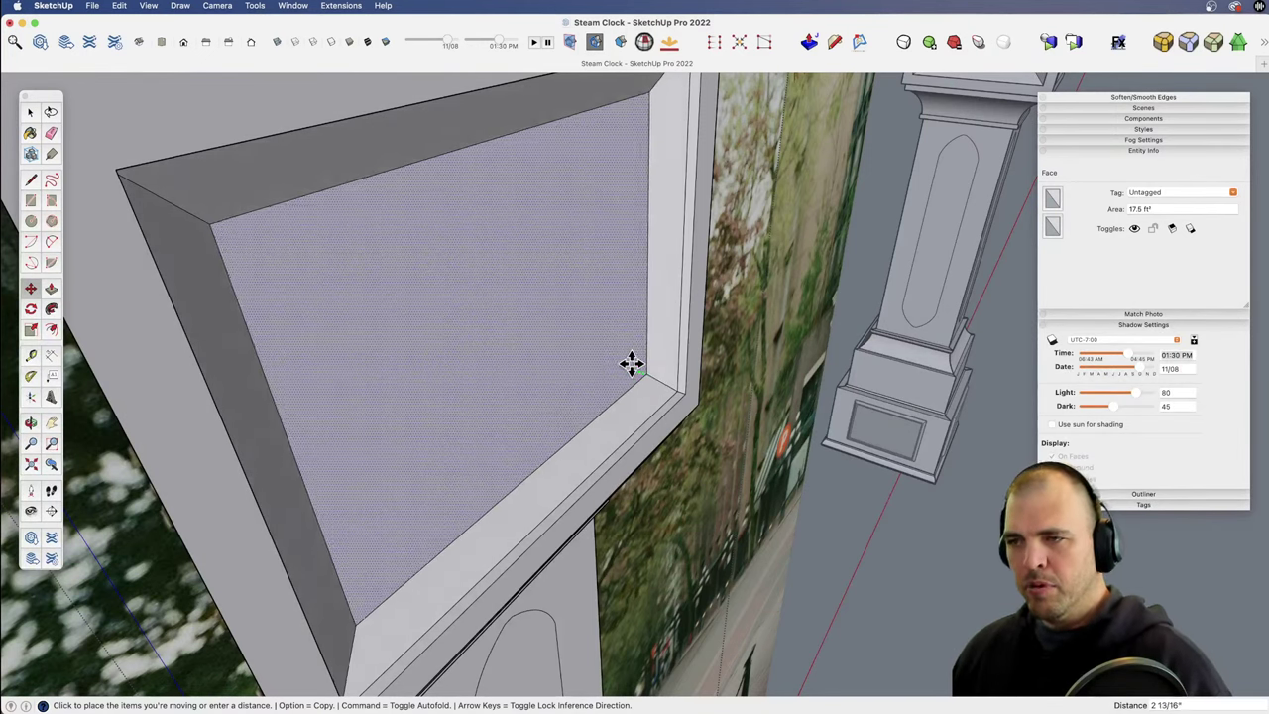
left_click(631, 364)
Step: Examine the beveled recess in the clock head from the front, from a distance and up close
key("z")
middle_click_drag(601, 346, 420, 315)
scroll(578, 391, "down", 4)
middle_click_drag(578, 390, 544, 359, "shift")
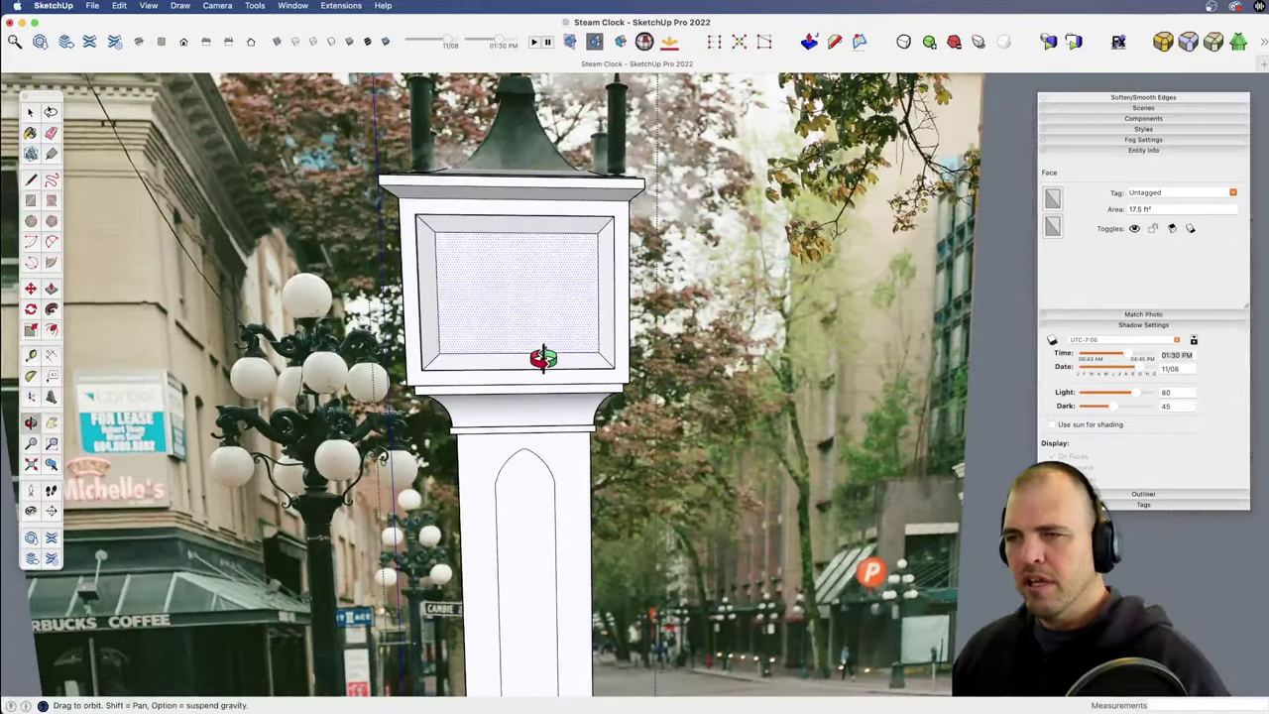
scroll(561, 541, "down", 3)
scroll(598, 328, "up", 6)
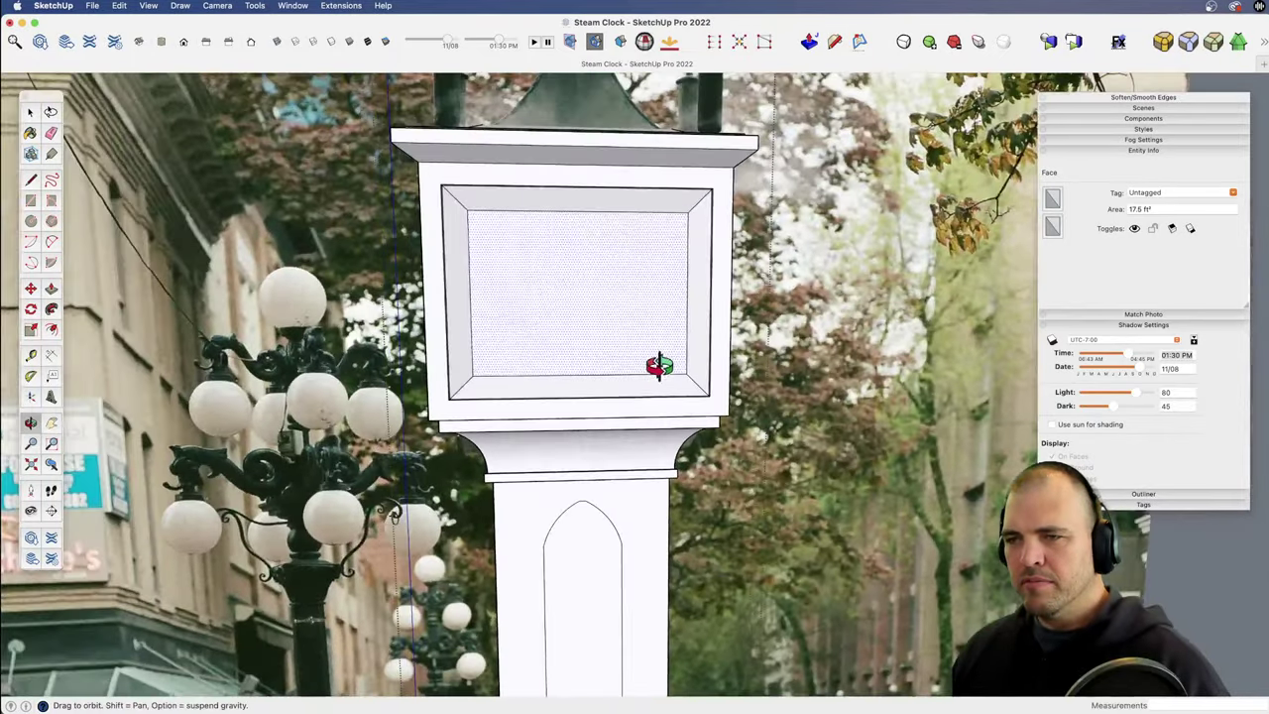
middle_click_drag(659, 366, 774, 501)
scroll(617, 489, "up", 5)
middle_click_drag(604, 354, 646, 413, "shift")
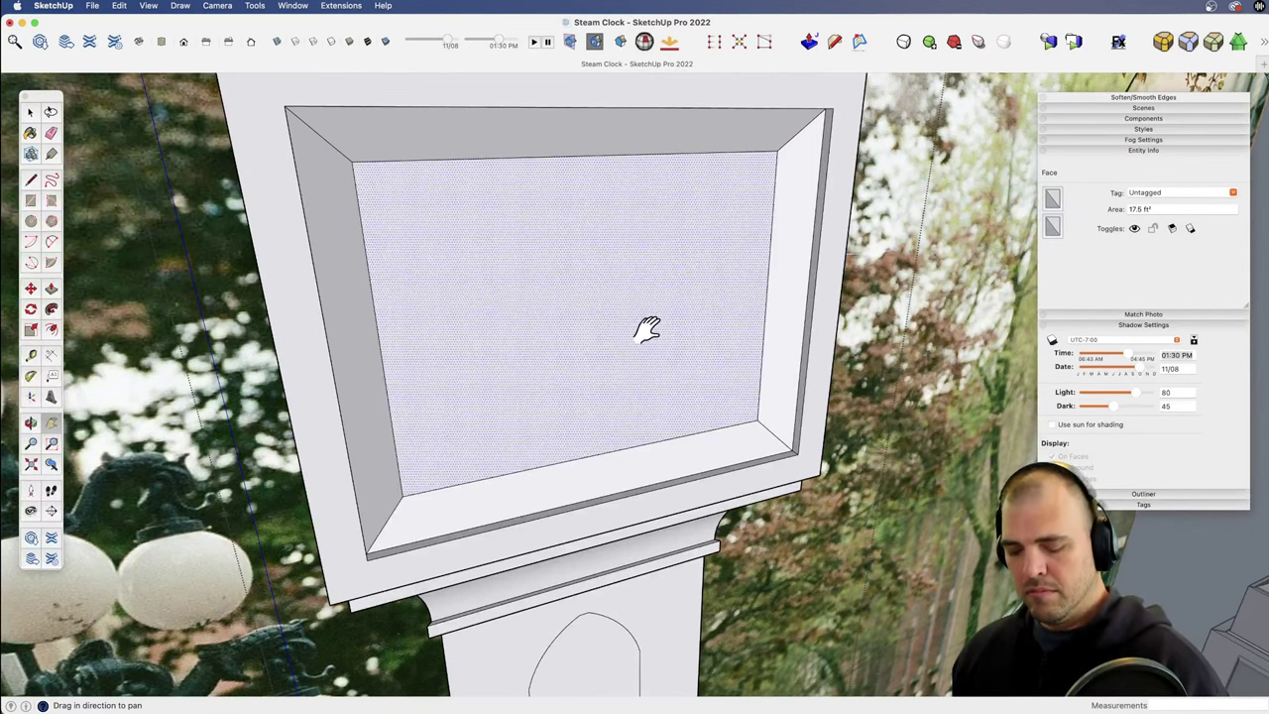
Step: Turn X-ray back on and compare the beveled recess and clock proportions with the reference photo
key("x")
middle_click_drag(624, 338, 520, 293, "shift")
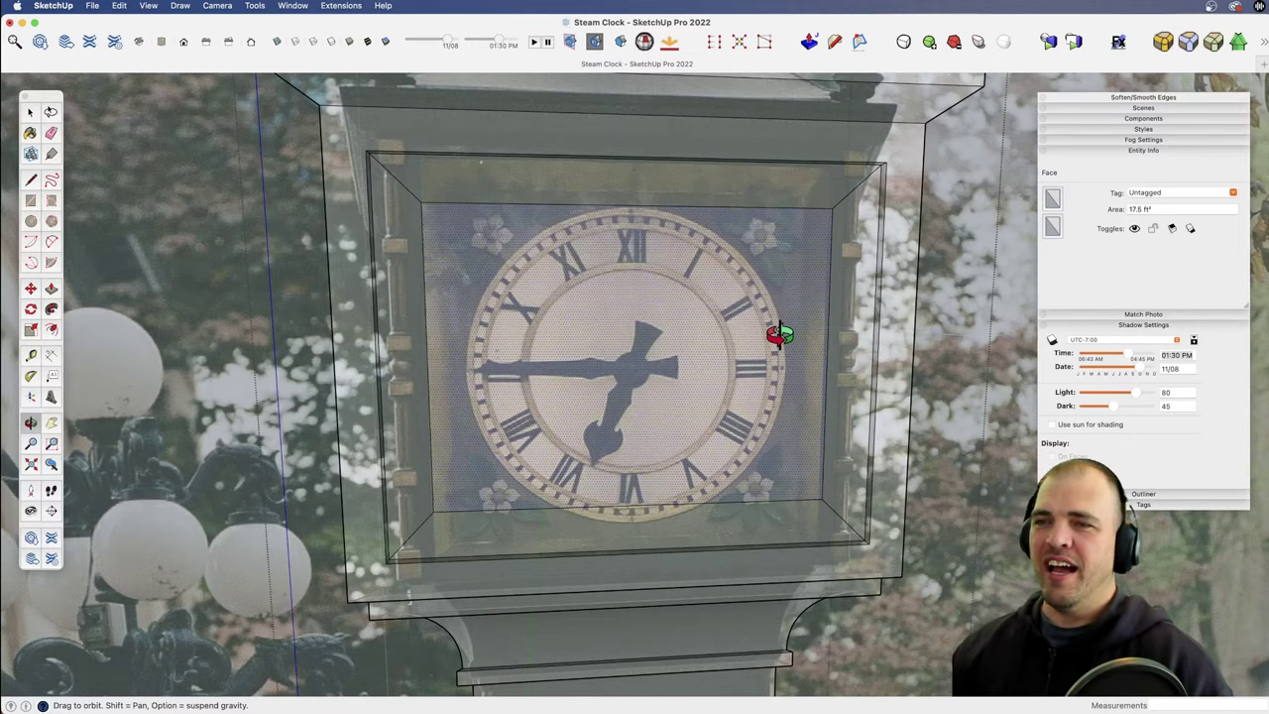
key("z")
left_click_drag(781, 431, 650, 503)
key("h")
key("o")
left_click_drag(650, 437, 480, 446)
middle_click_drag(481, 446, 706, 384)
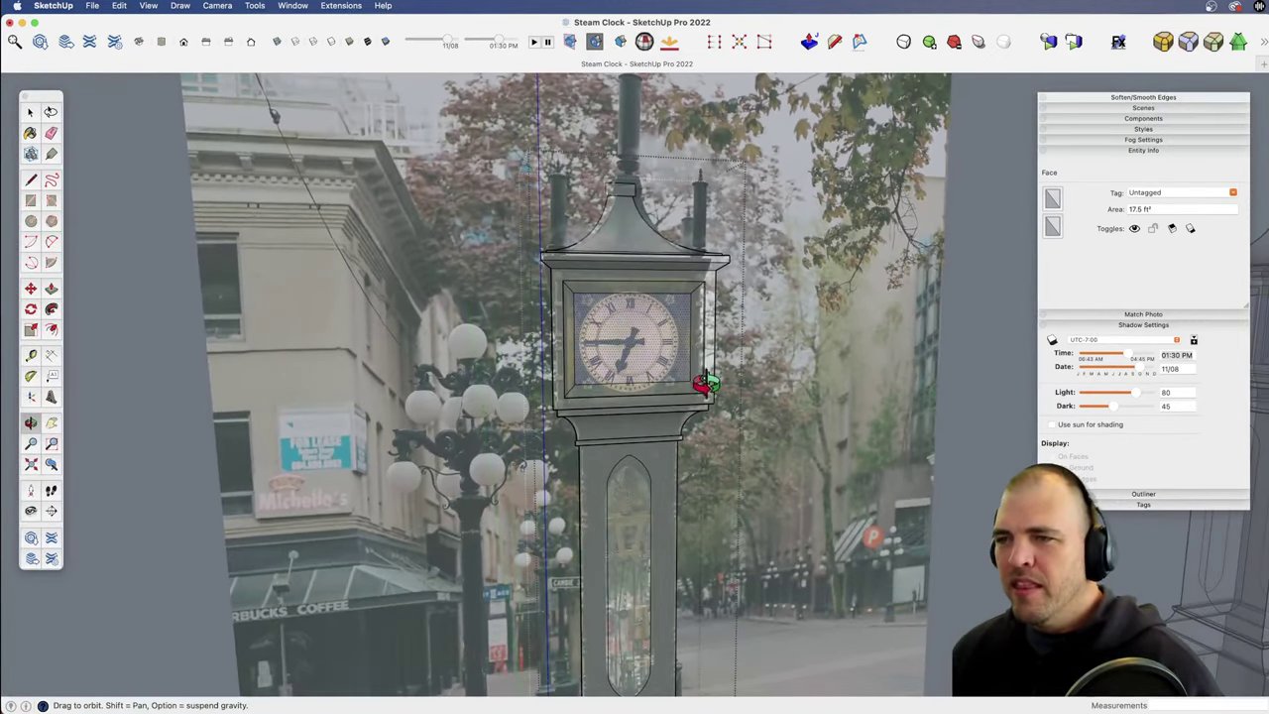
key("z")
left_click_drag(647, 329, 629, 487)
key("h")
left_click_drag(629, 488, 507, 410)
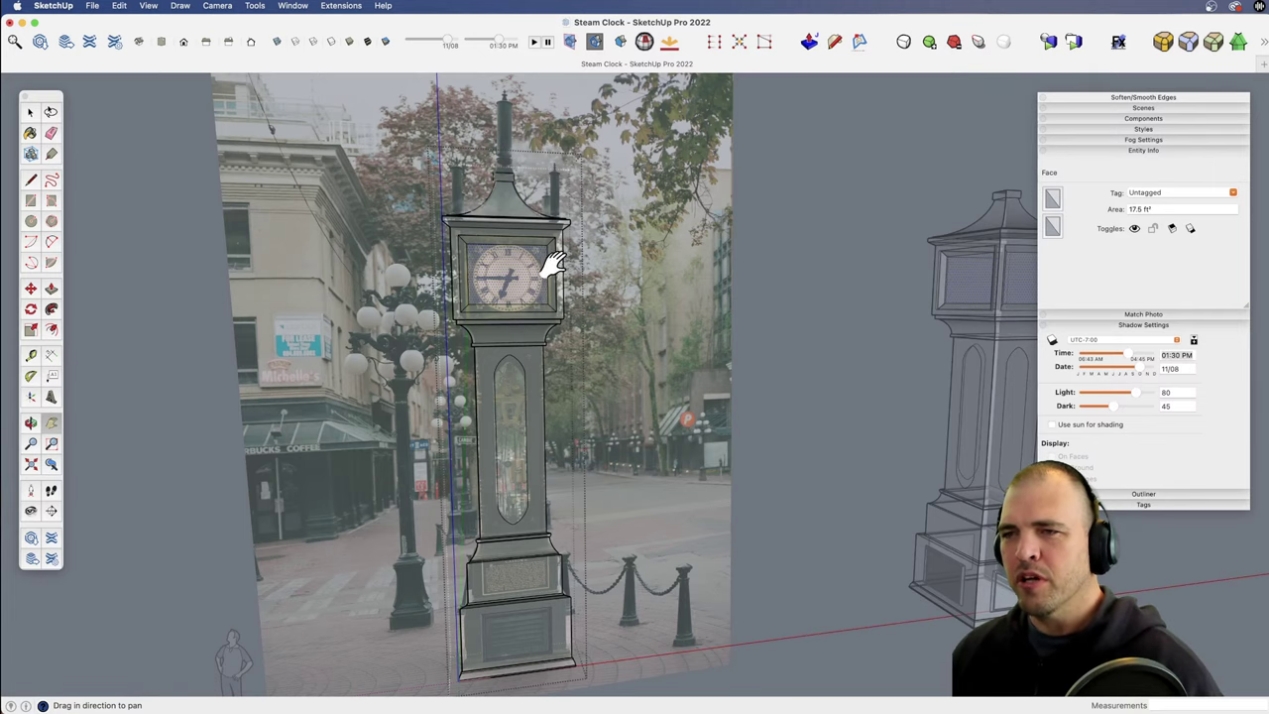
Step: Select the clock's roof and cornice geometry together with the upper bevel of the dial recess
key("z")
left_click_drag(528, 403, 773, 461)
key("o")
key("z")
key("o")
left_click_drag(651, 302, 583, 348)
key("h")
key("o")
left_click_drag(583, 348, 506, 343)
key("z")
left_click_drag(562, 337, 571, 392)
key("space")
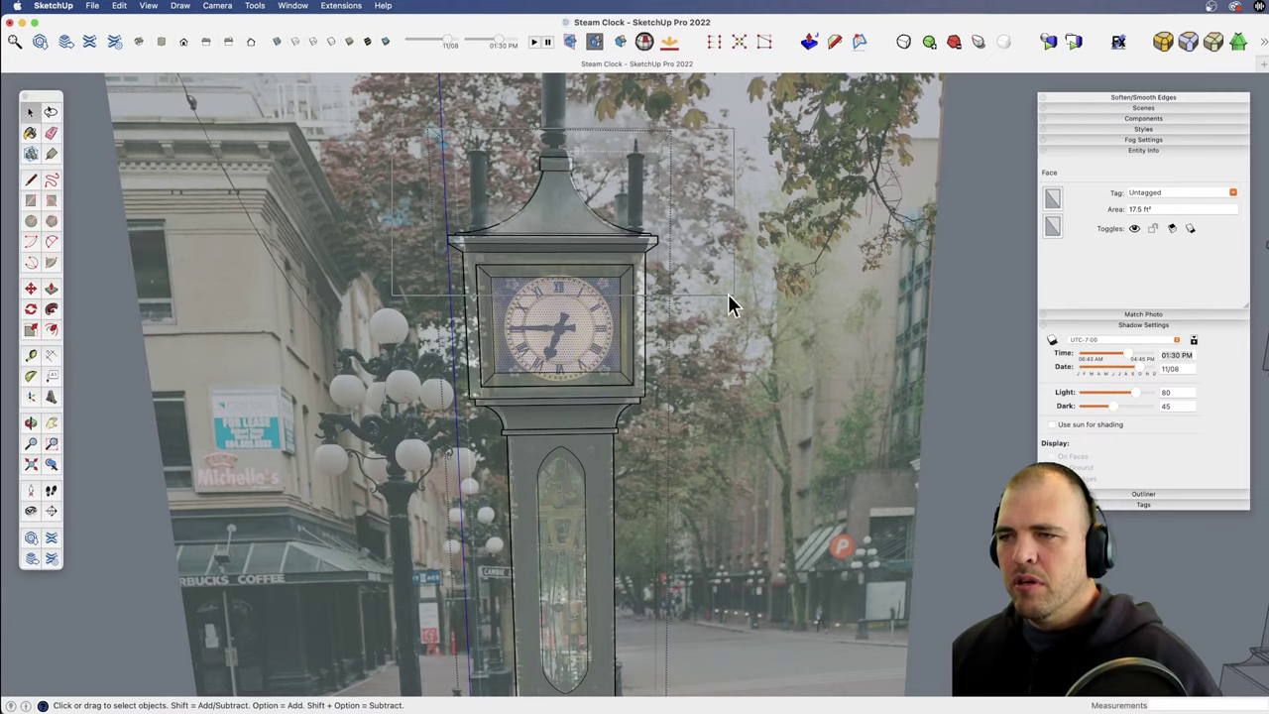
left_click_drag(727, 294, 734, 296)
Step: Measure the lower inner edge of the dial recess and select that edge to check its length
key("z")
left_click_drag(572, 430, 597, 165)
key("h")
left_click_drag(565, 285, 673, 362)
key("o")
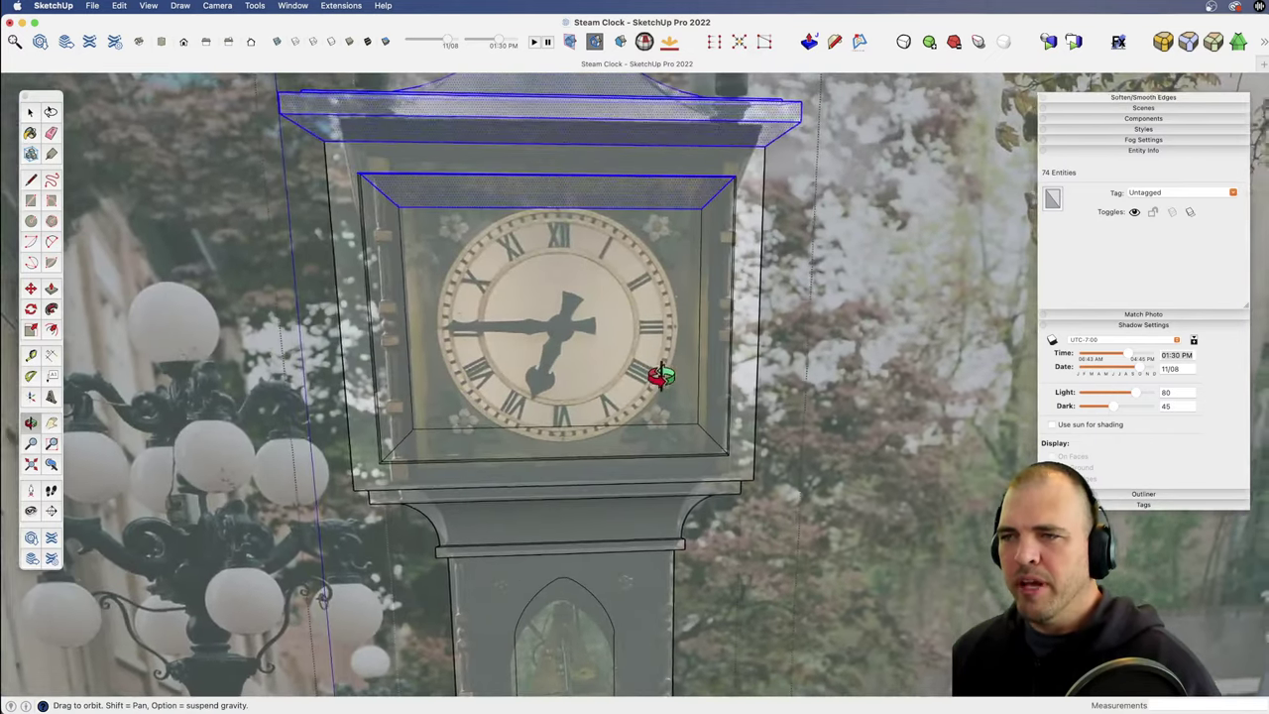
middle_click_drag(662, 374, 790, 380)
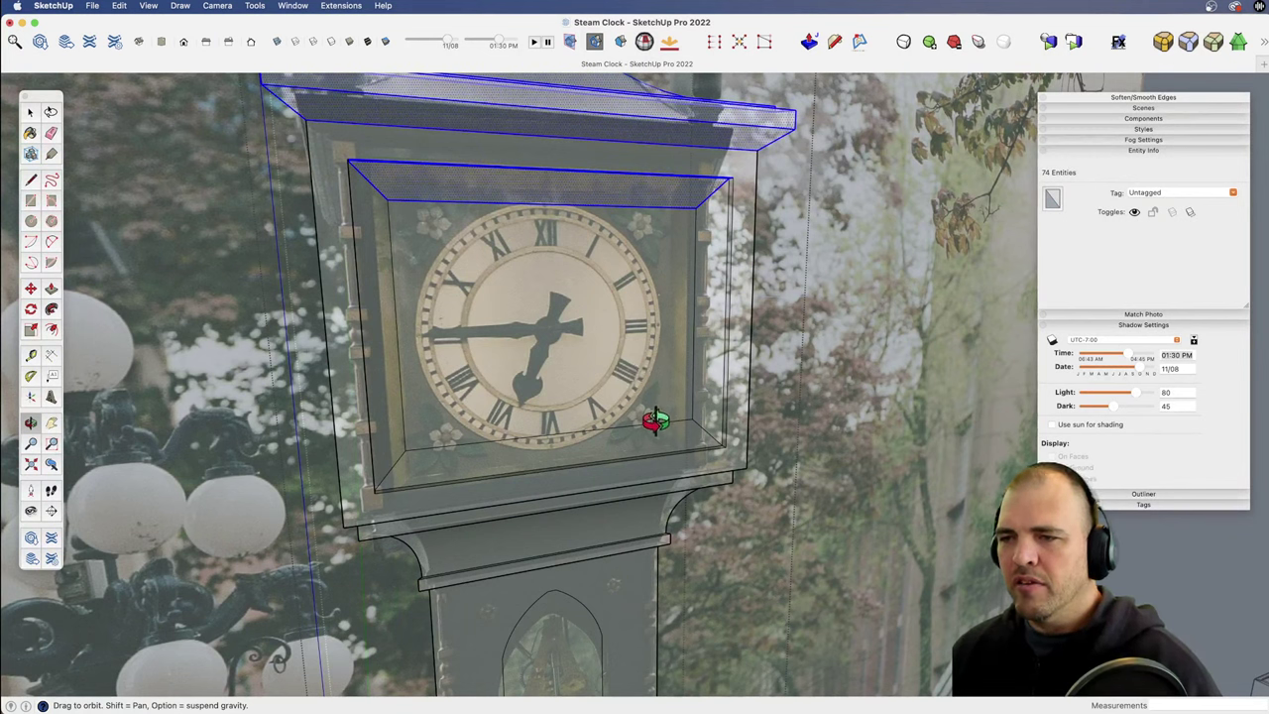
key("t")
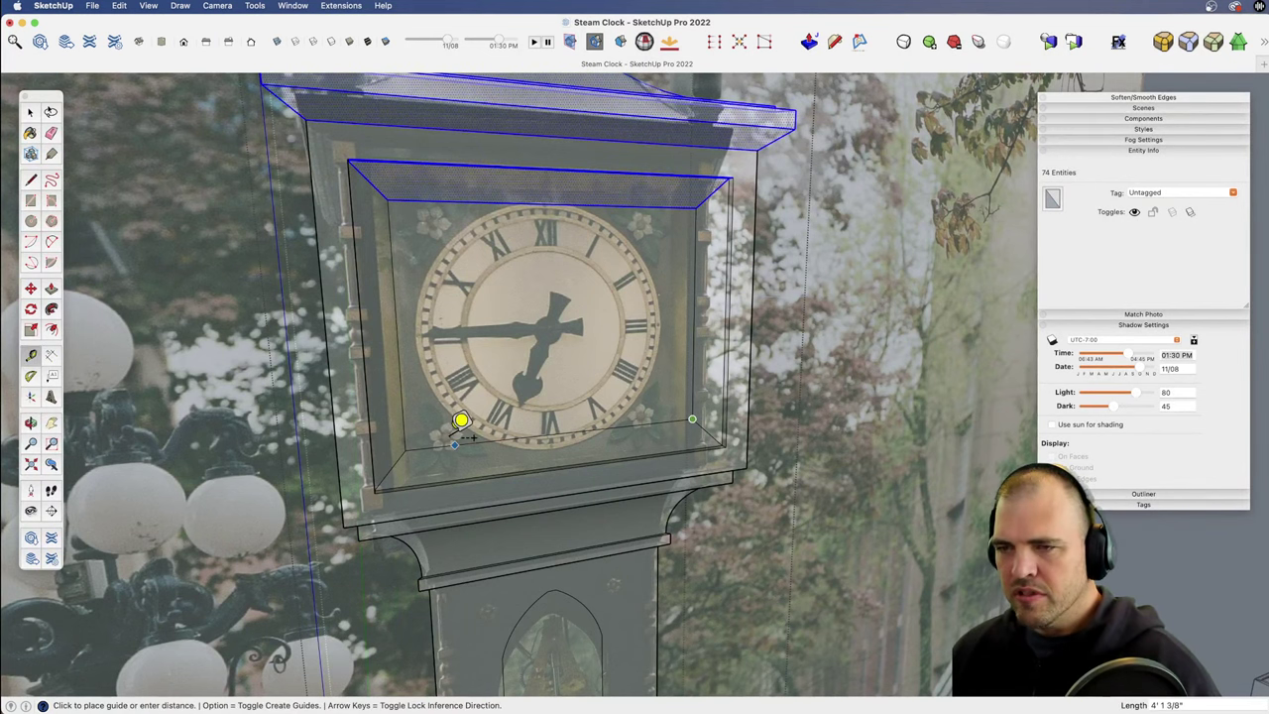
key("space")
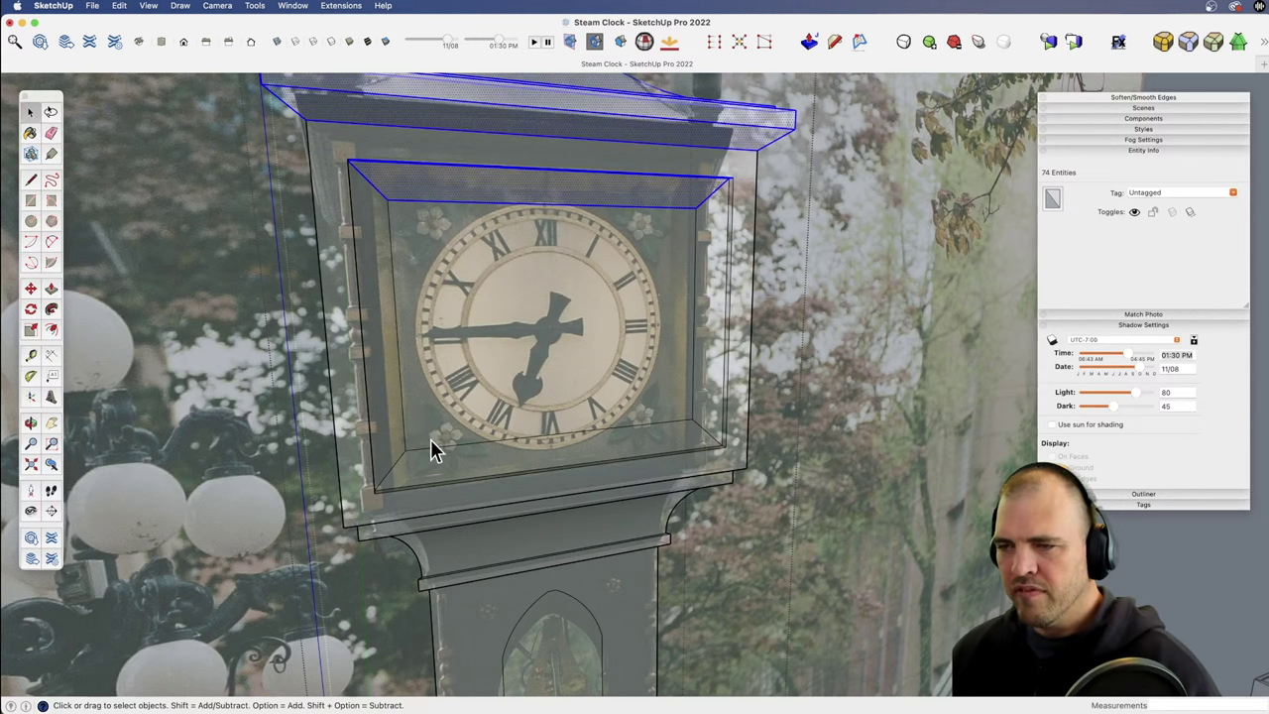
left_click(647, 428)
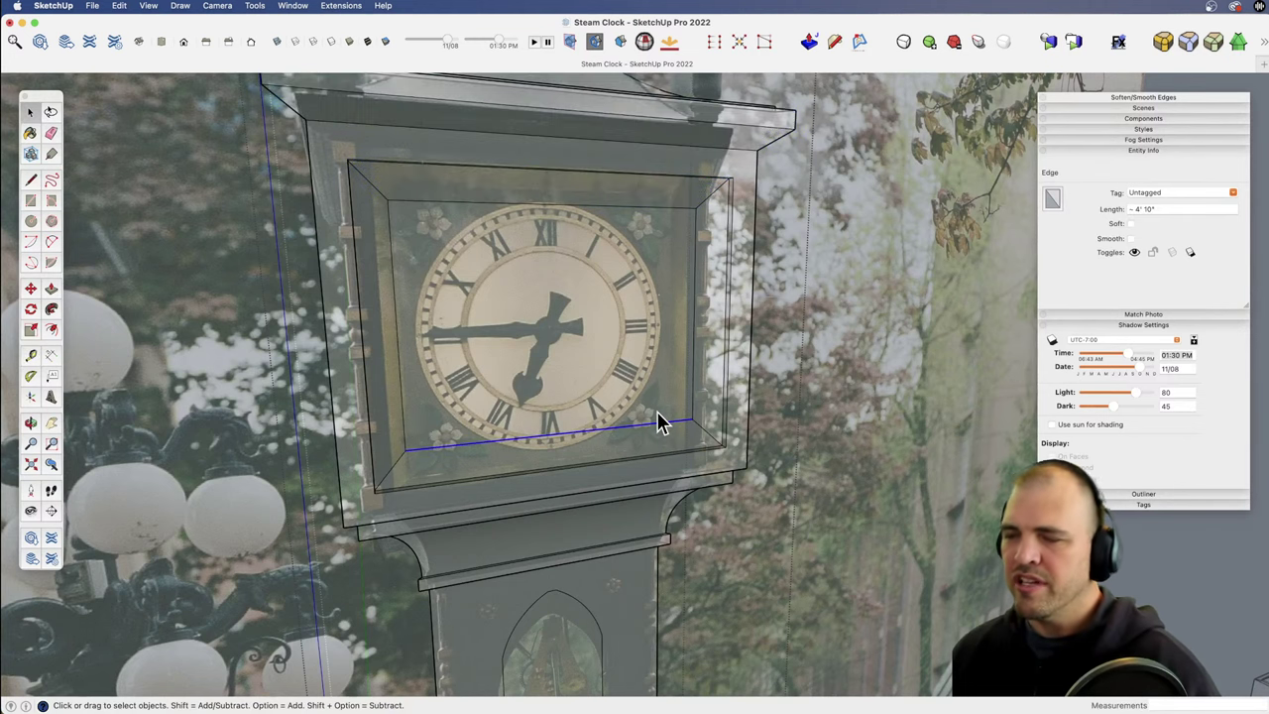
scroll(606, 356, "down", 5)
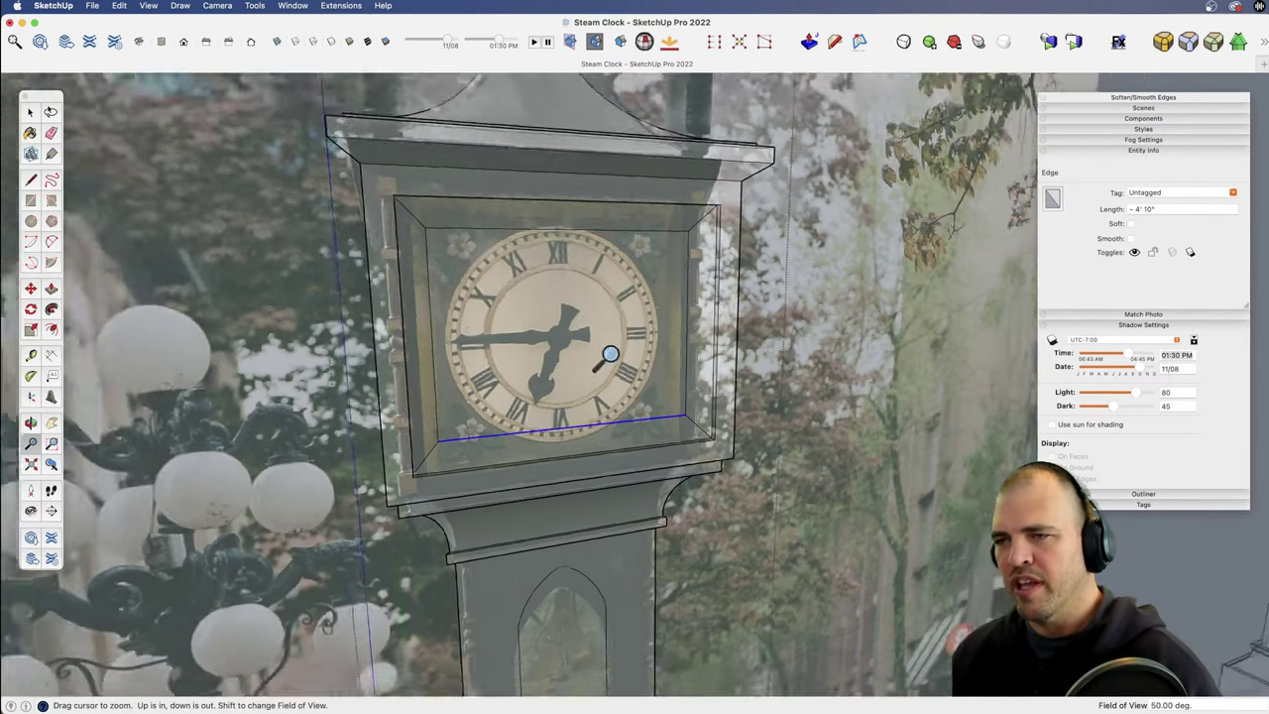
Step: Copy the lower inner edge of the dial recess into the empty space beside the clock head
middle_click_drag(606, 357, 540, 520, "shift")
scroll(540, 520, "up", 3)
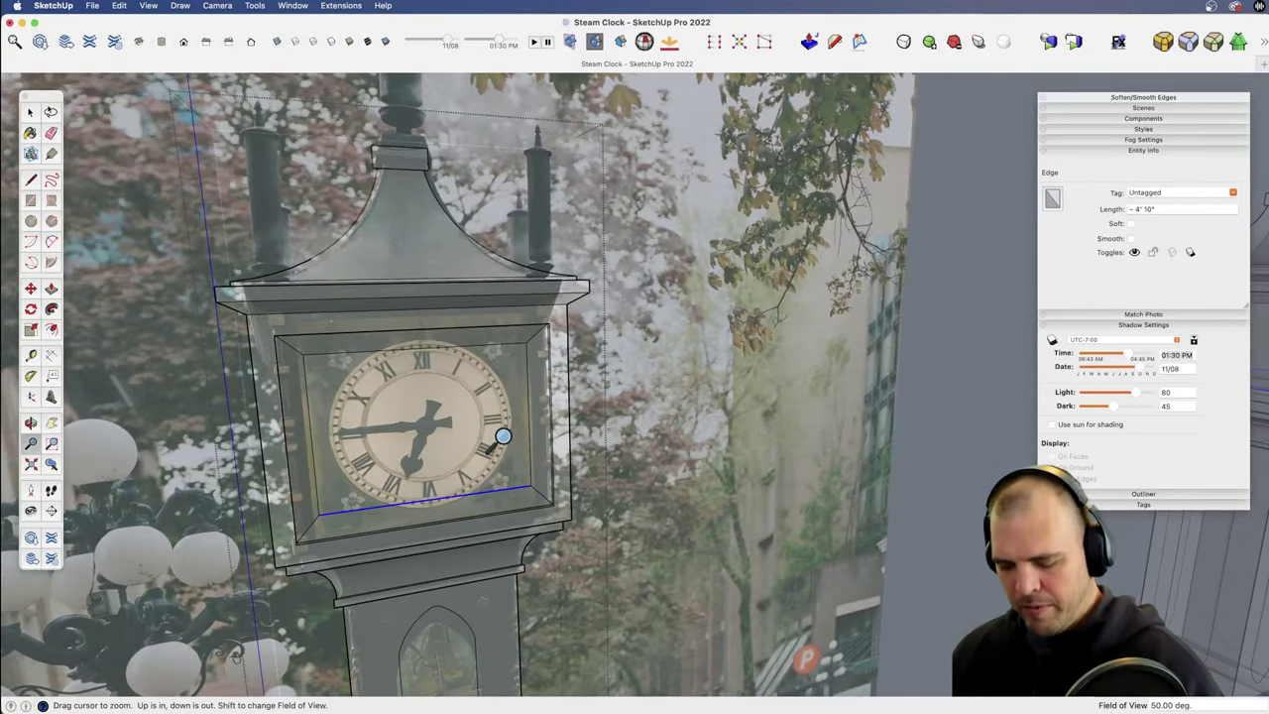
key("m")
left_click(457, 470)
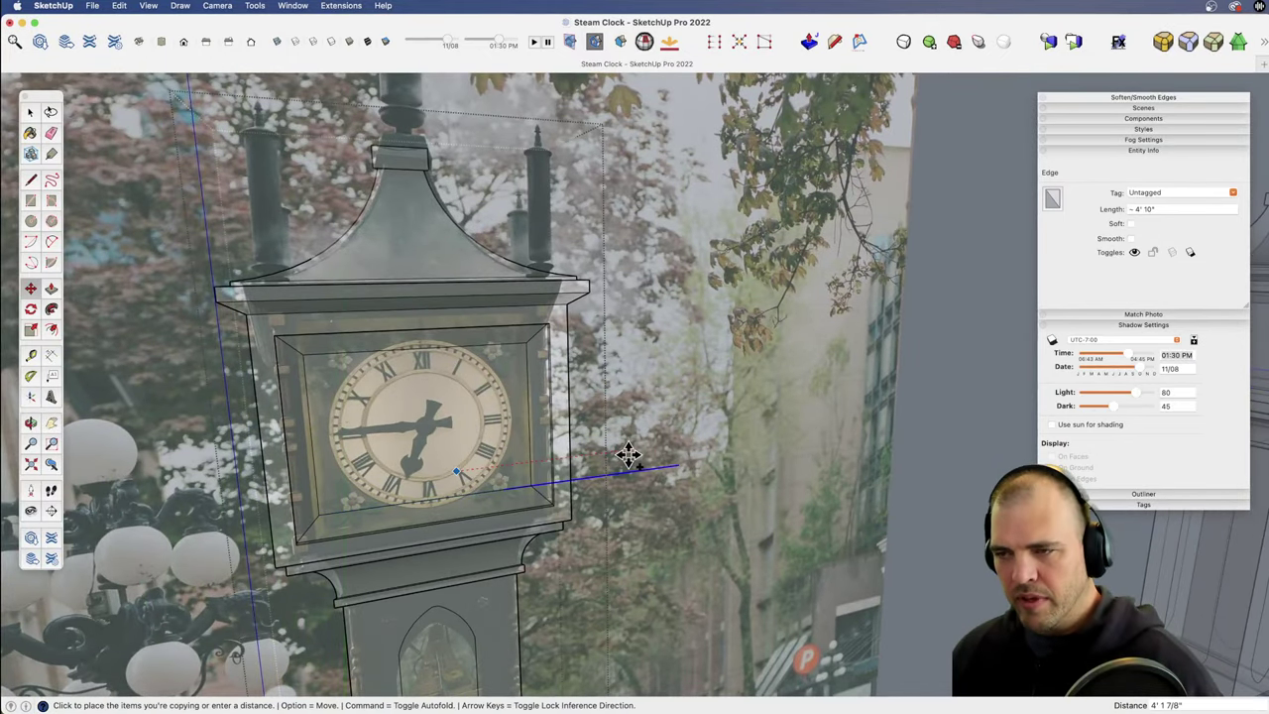
left_click(700, 440)
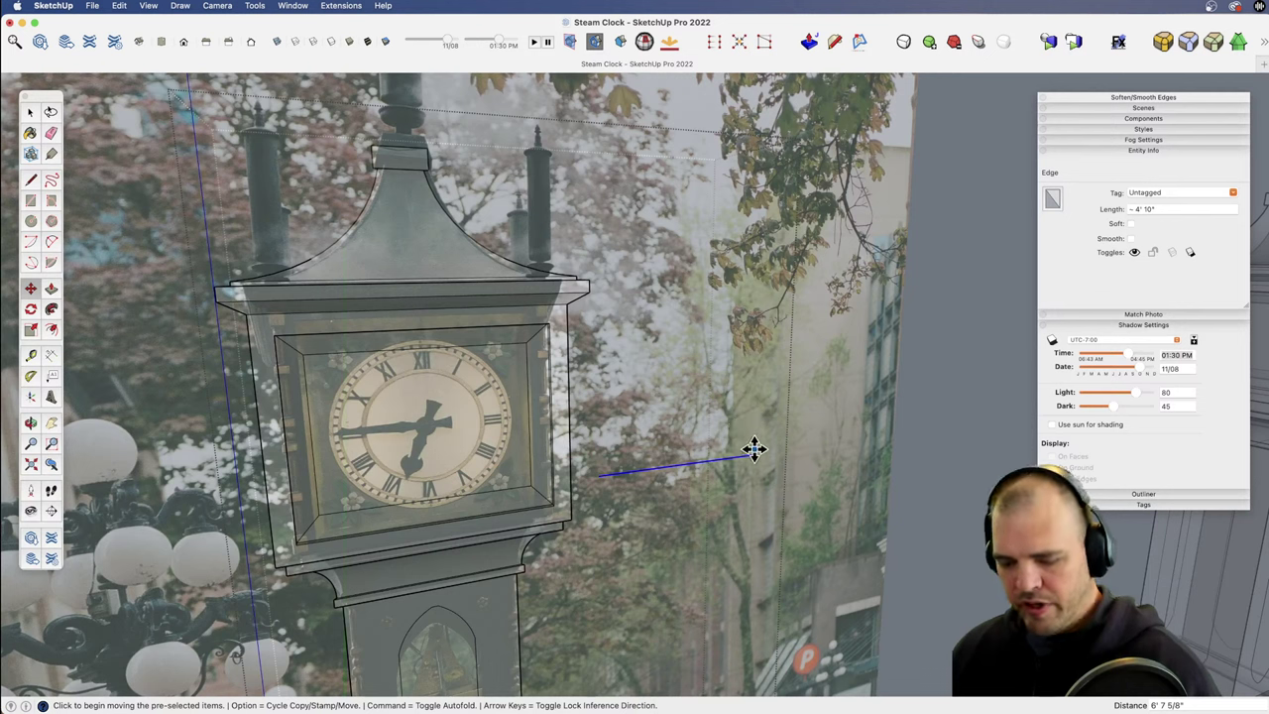
Step: Rotate the copied edge upright about its outer endpoint for use as a vertical height reference
key("q")
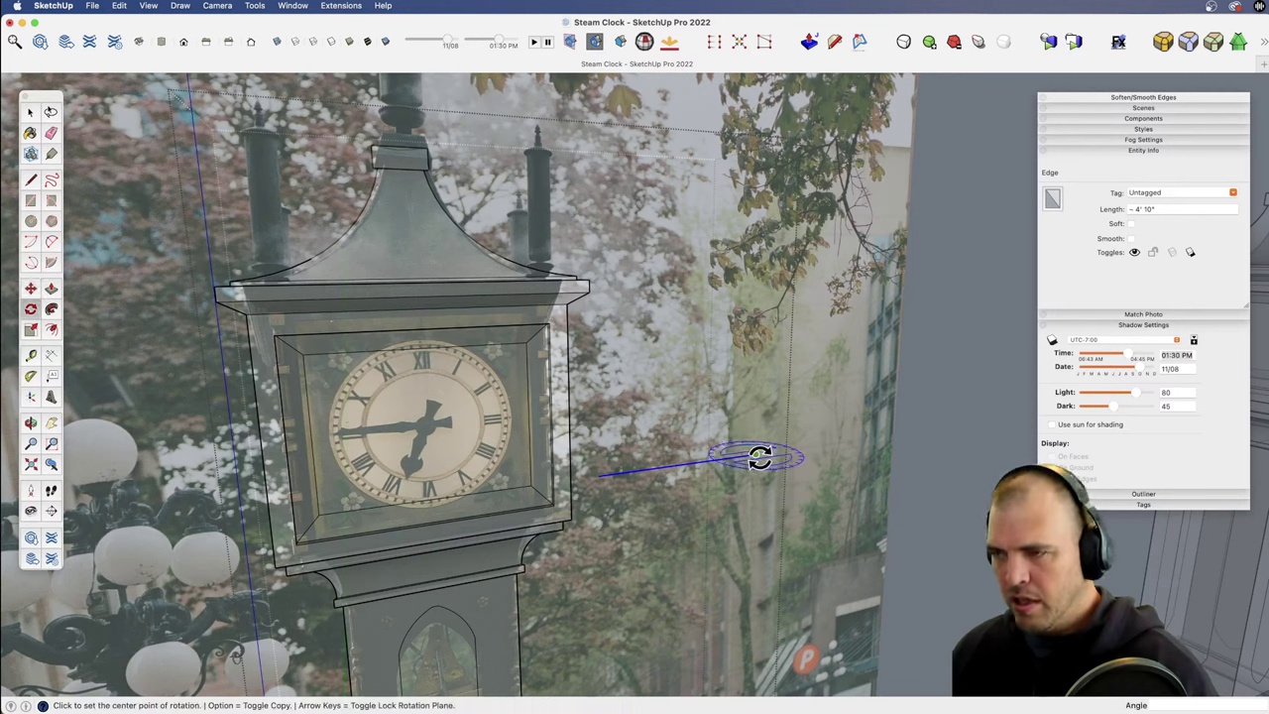
left_click(757, 455)
left_click(700, 462)
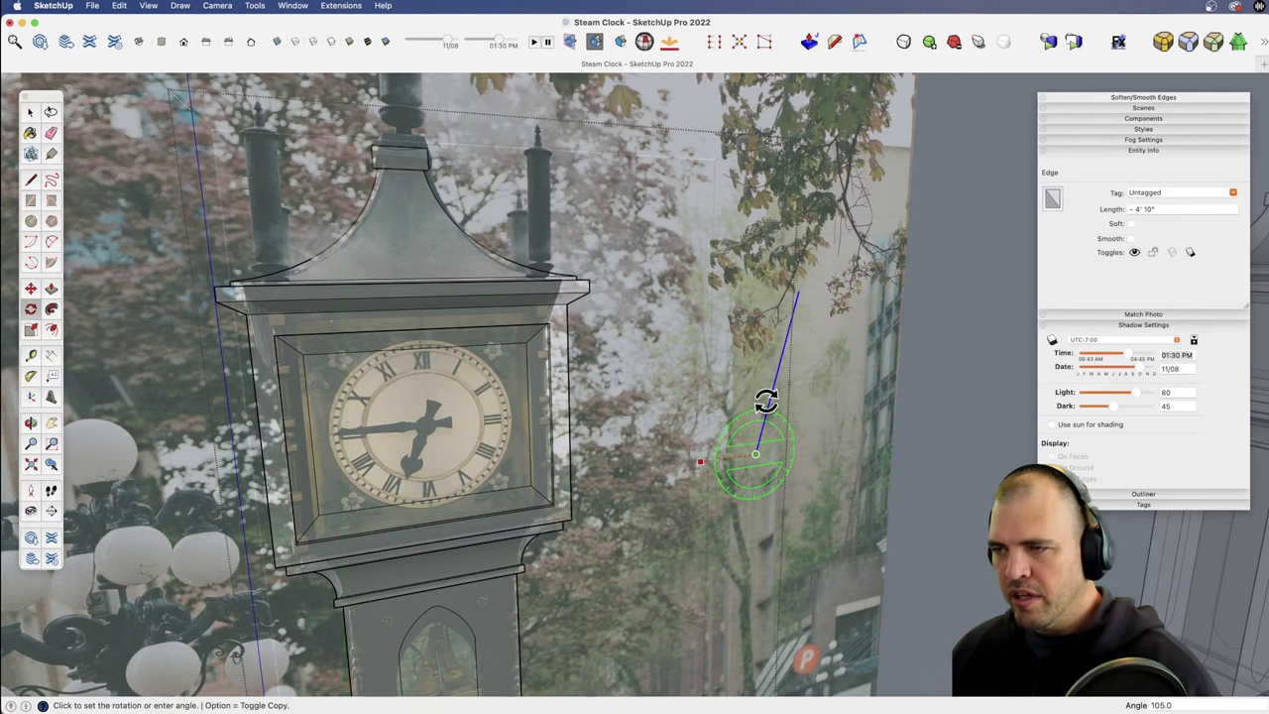
left_click(756, 403)
middle_click_drag(722, 411, 657, 415)
scroll(600, 382, "up", 1)
left_click_drag(600, 381, 601, 421)
key("space")
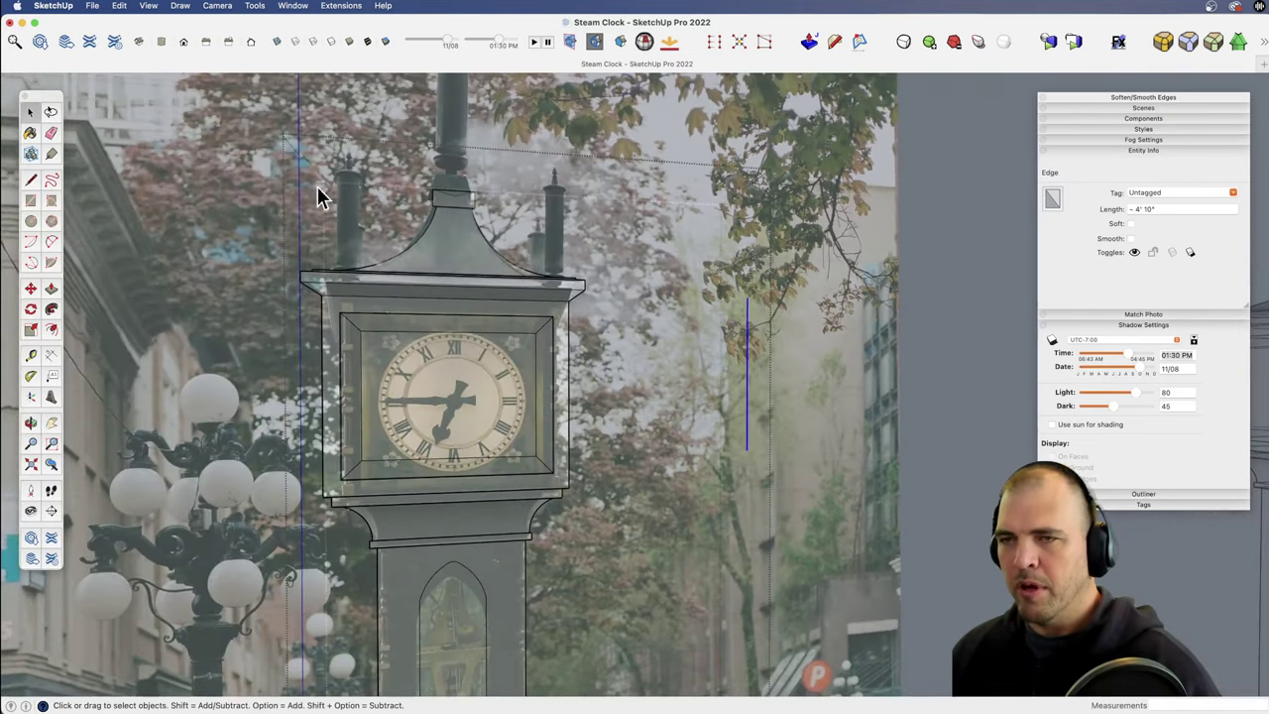
Step: Select the roof, cornice and upper recess bevel, and move them up about 8 27/32" to match the reference edge's upper end
left_click_drag(238, 148, 683, 393)
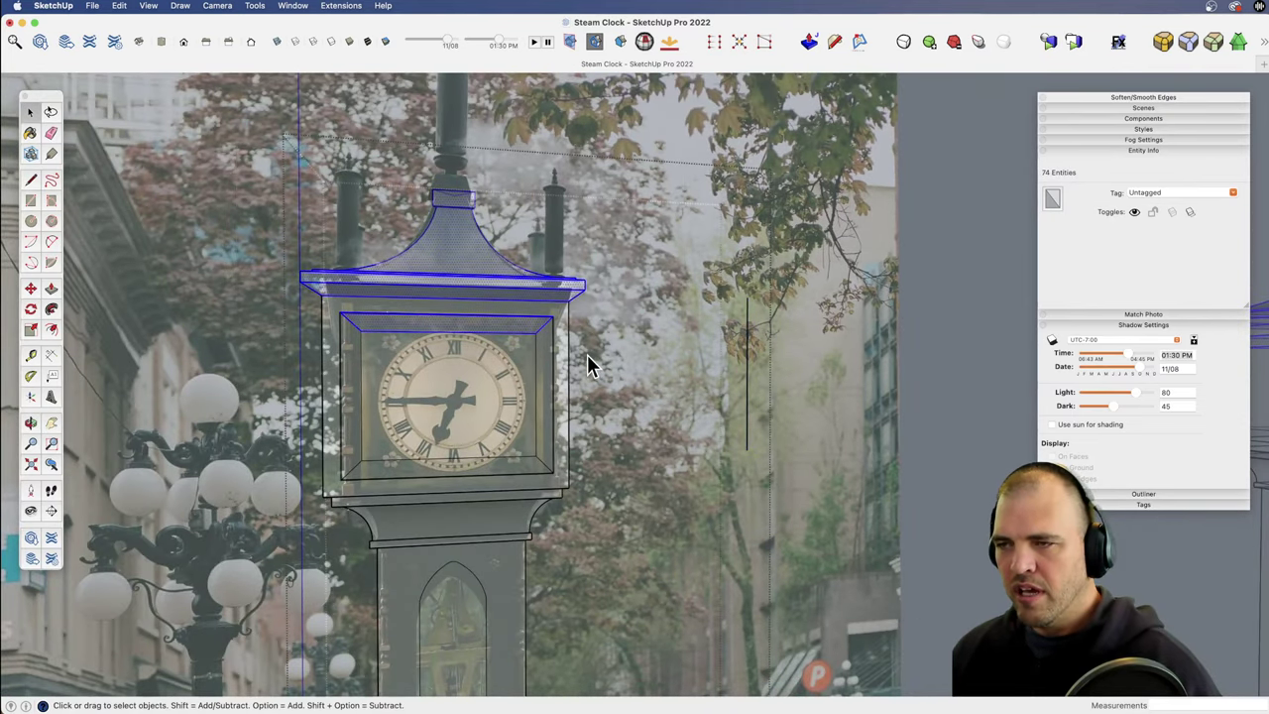
key("m")
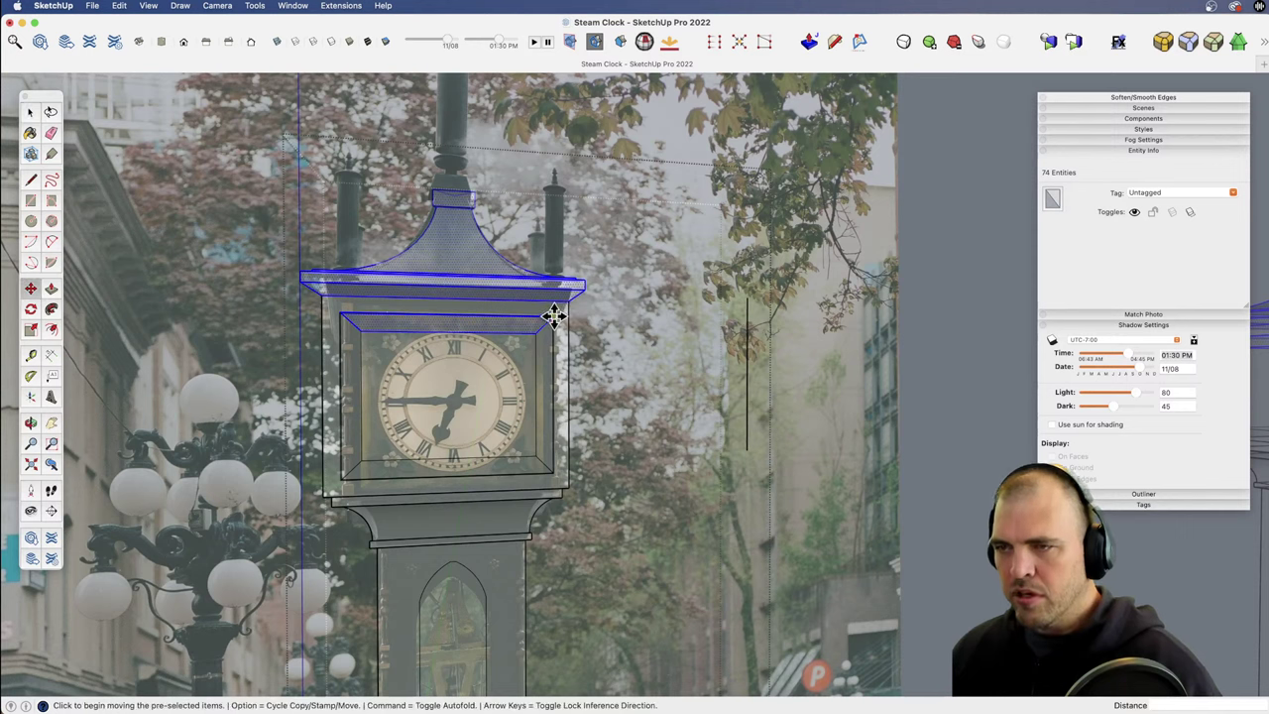
left_click(553, 315)
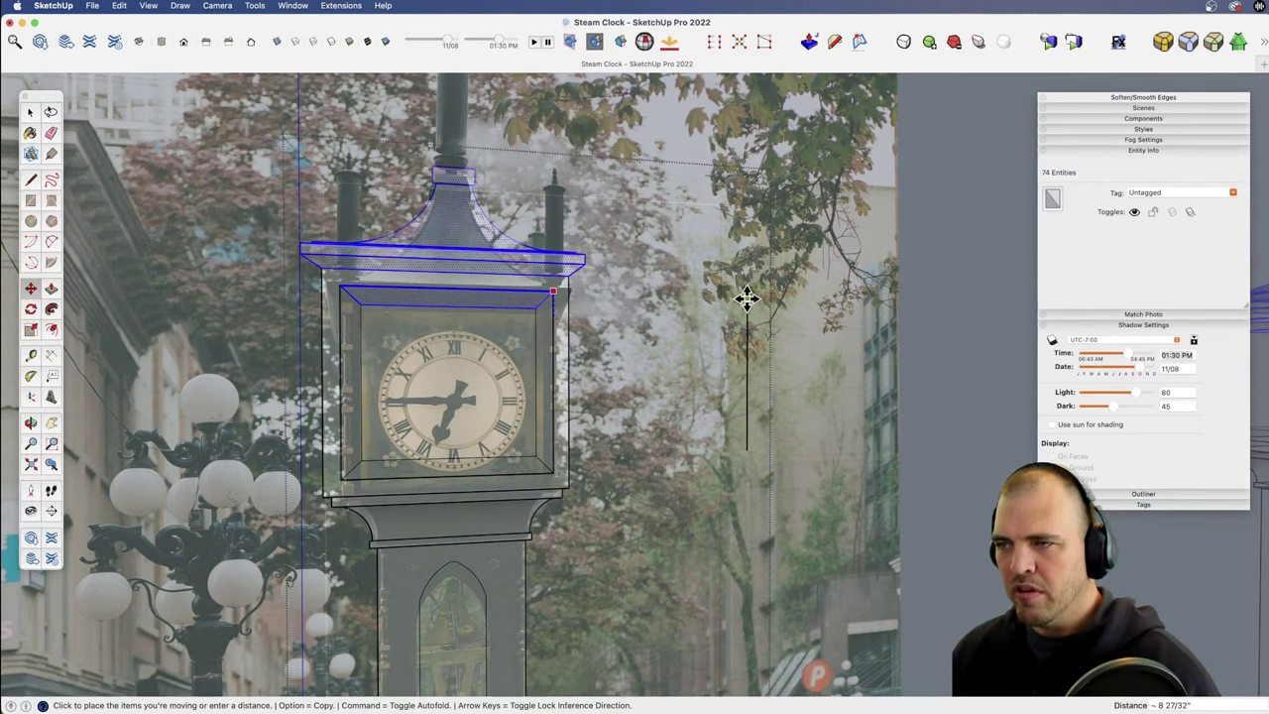
left_click(746, 297)
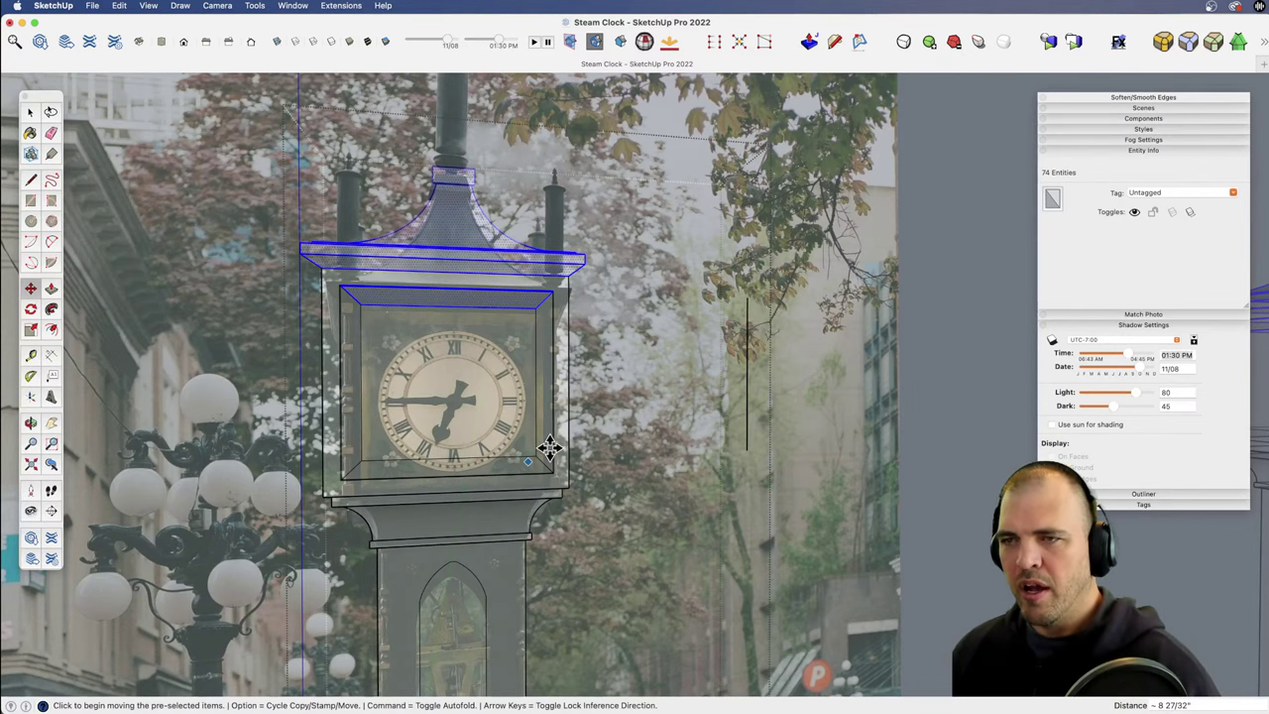
Step: Erase the vertical reference edge beside the clock head and clear the selection
scroll(541, 349, "down", 5)
mouse_move(581, 462)
middle_mouse_down()
mouse_move(317, 425)
mouse_move(454, 403)
mouse_move(281, 447)
mouse_move(402, 581)
mouse_move(589, 544)
mouse_move(507, 436)
mouse_move(612, 308)
middle_mouse_up()
key("space")
key("e")
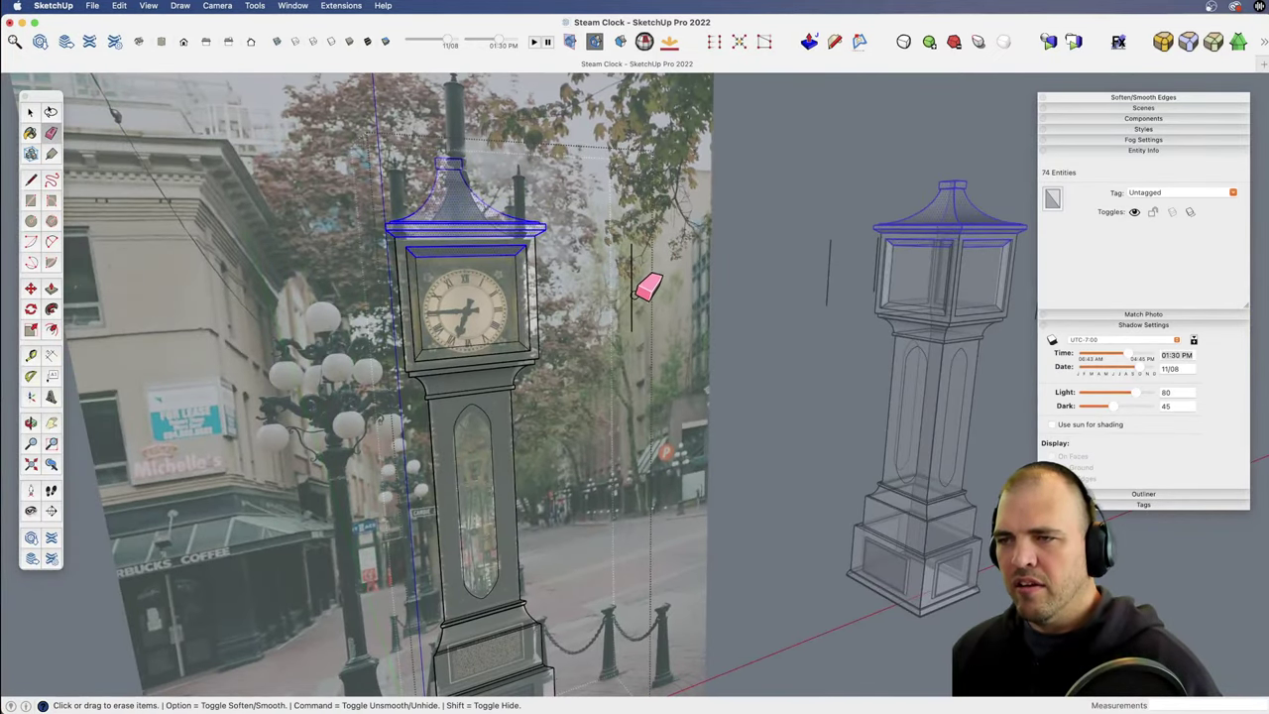
left_click_drag(640, 296, 625, 278)
key("z")
left_click_drag(550, 373, 670, 464)
key("space")
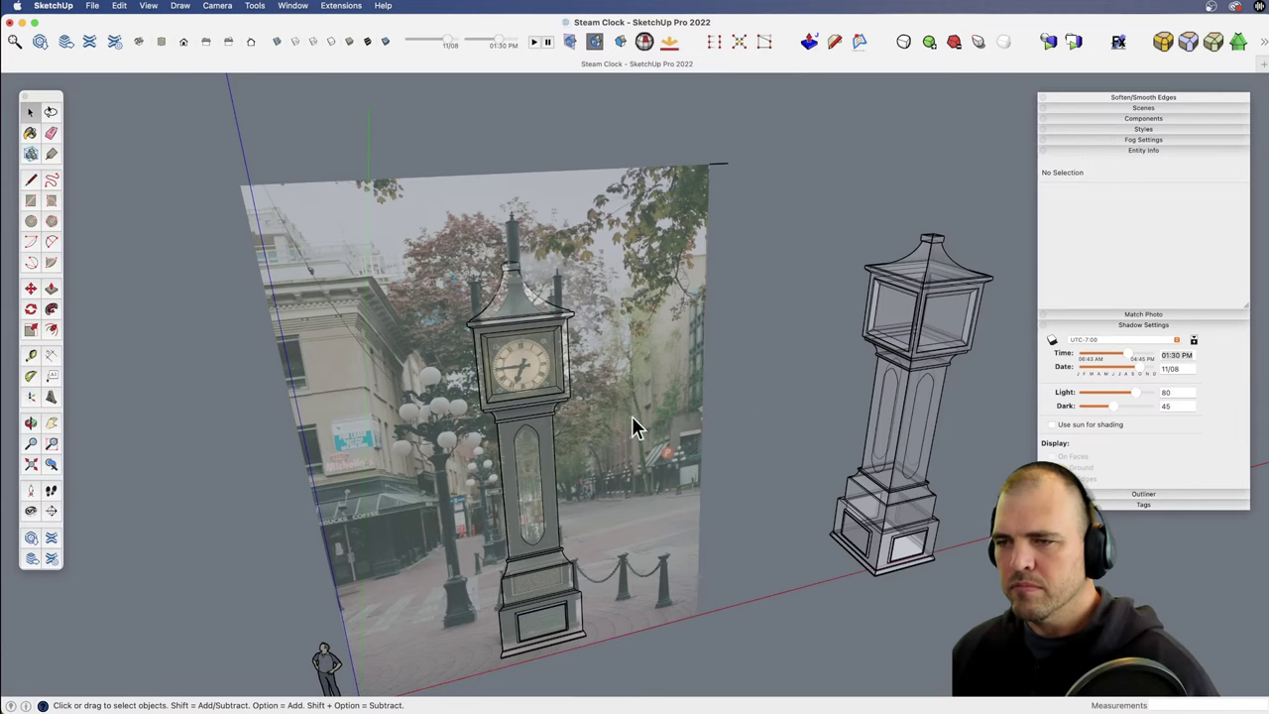
Step: Turn off X-ray and examine the clock head and its beveled dial recesses up close
middle_click_drag(632, 416, 473, 363)
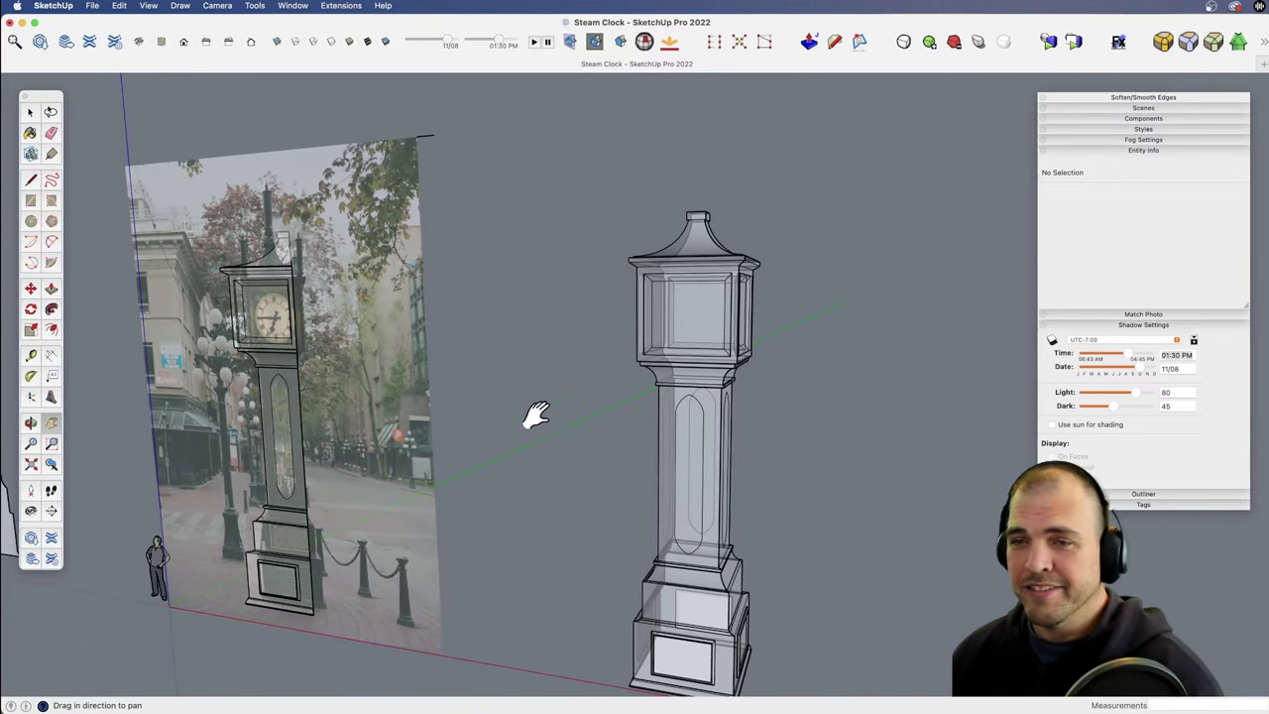
key("space")
key("z")
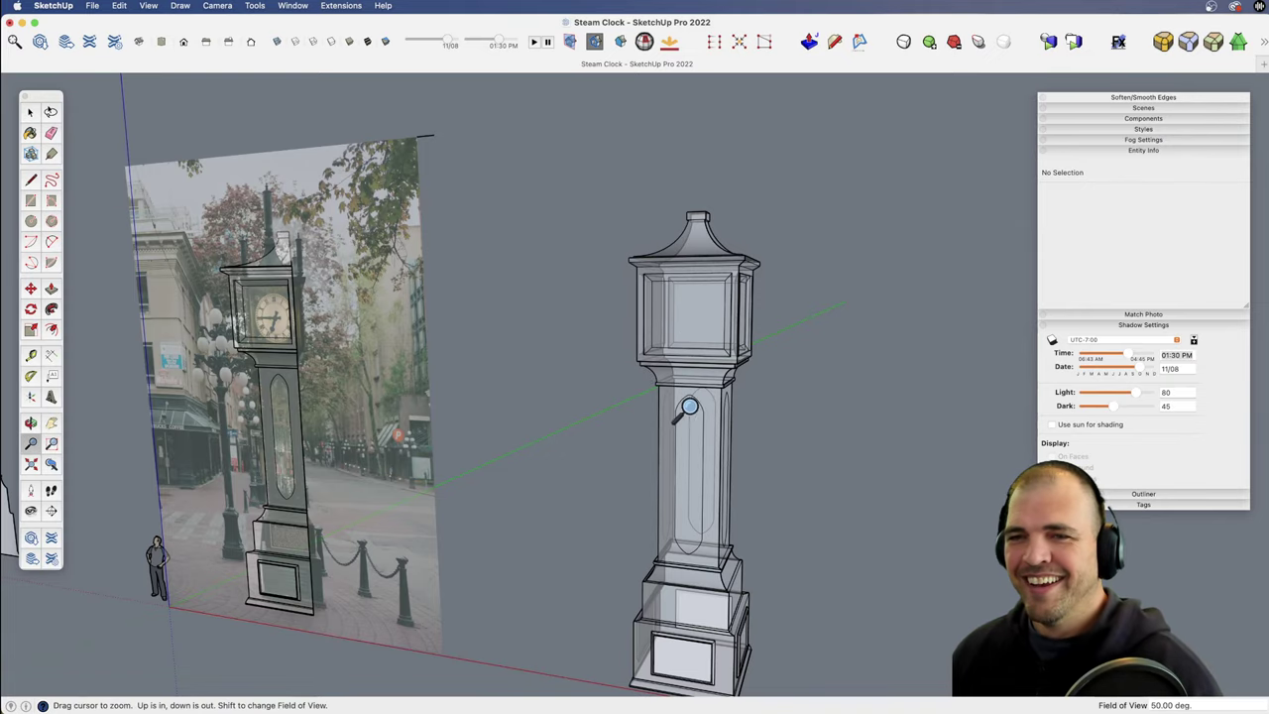
left_click_drag(686, 406, 705, 209)
key("h")
left_click_drag(694, 285, 594, 357)
key("o")
left_click_drag(624, 386, 574, 427)
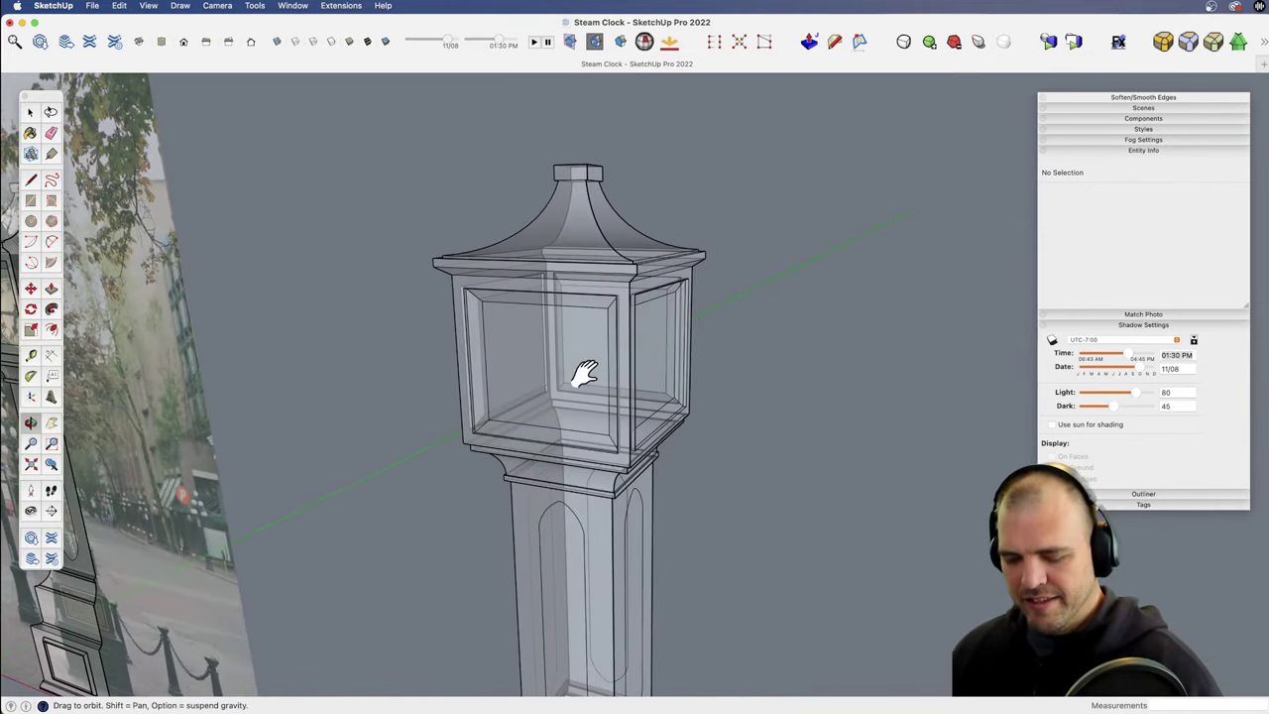
key("x")
key("z")
left_click_drag(579, 537, 583, 501)
scroll(583, 501, "up", 3)
key("space")
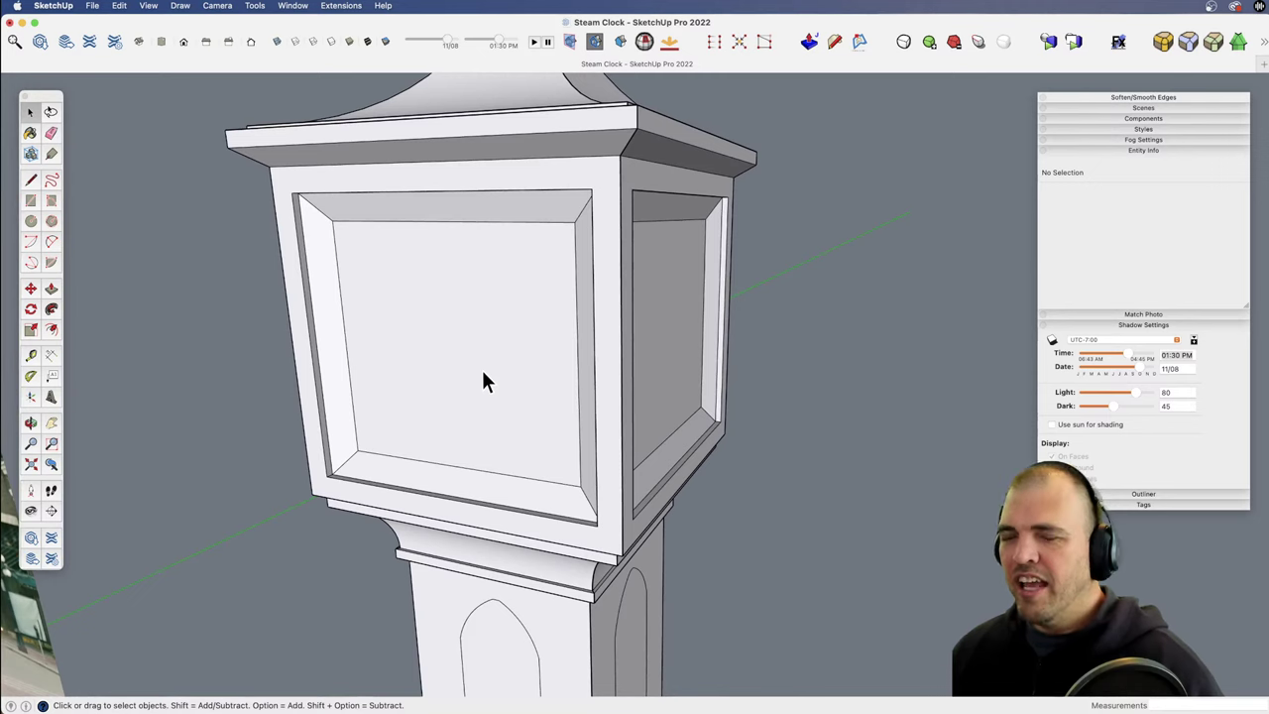
Step: Open the clock's side component for editing and select the inner face of the dial recess
double_click(479, 378)
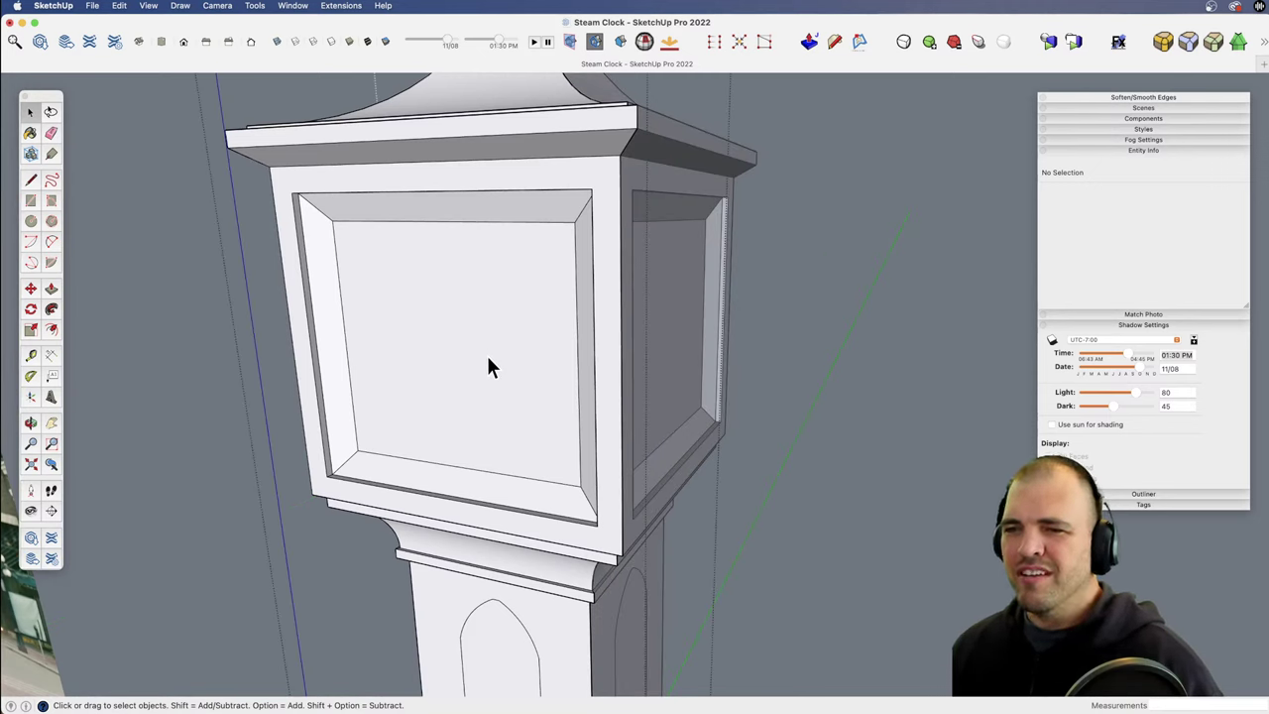
left_click(497, 373)
double_click(501, 346)
left_click(506, 354)
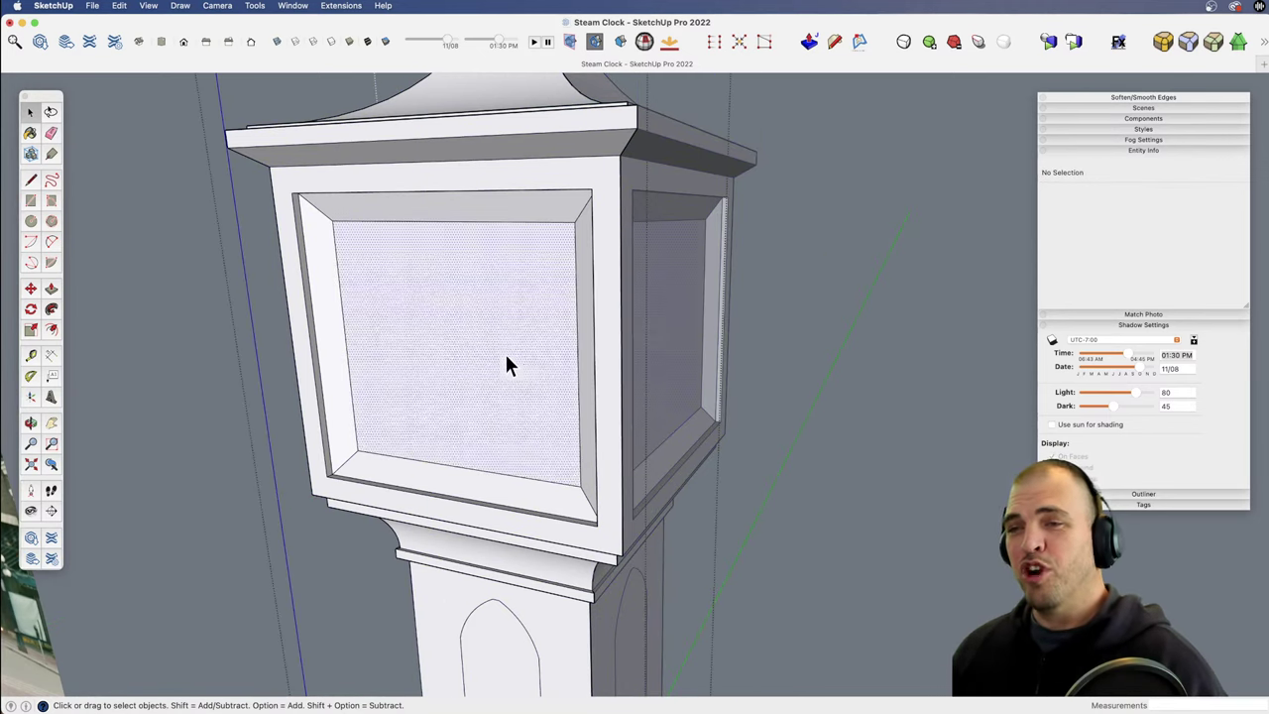
Step: Compare the clock side's overall proportions with the street photo from a distance
key("z")
left_click_drag(502, 351, 482, 502)
middle_click_drag(482, 502, 617, 447, "shift")
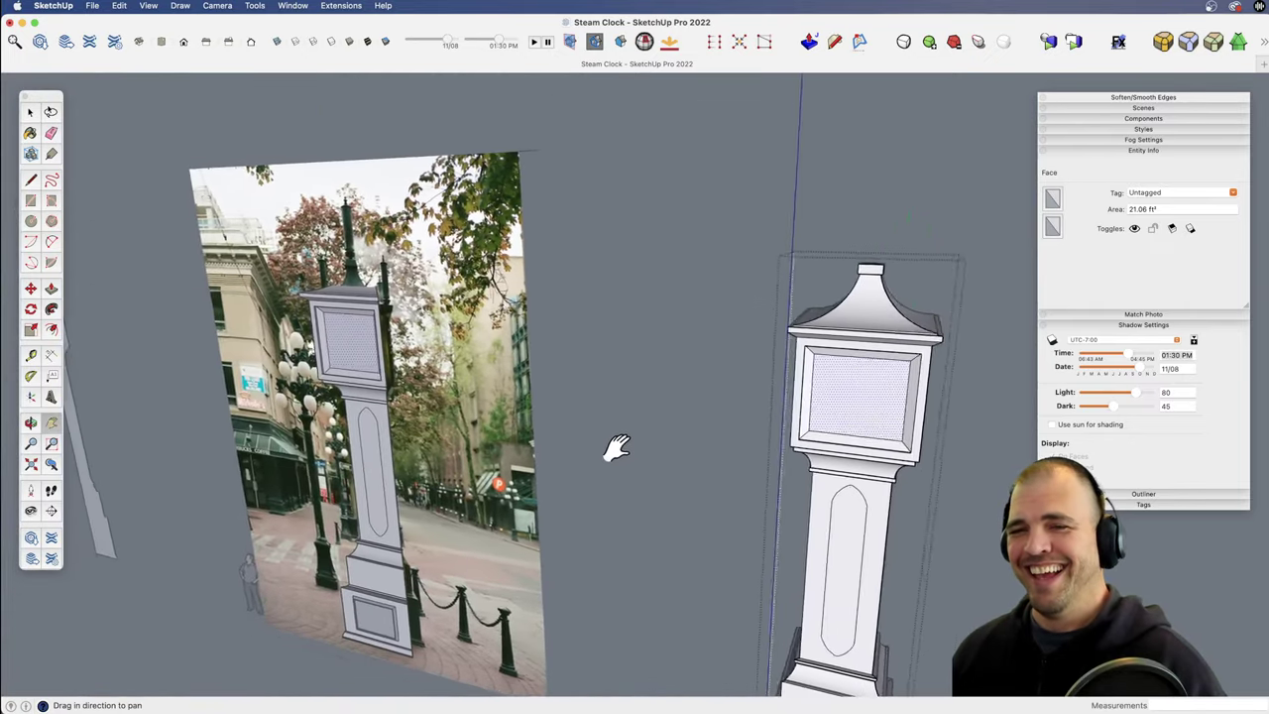
middle_click_drag(487, 453, 538, 376)
key("z")
left_click_drag(624, 362, 624, 189)
left_click_drag(624, 296, 566, 482)
middle_click_drag(566, 482, 835, 481, "shift")
key("space")
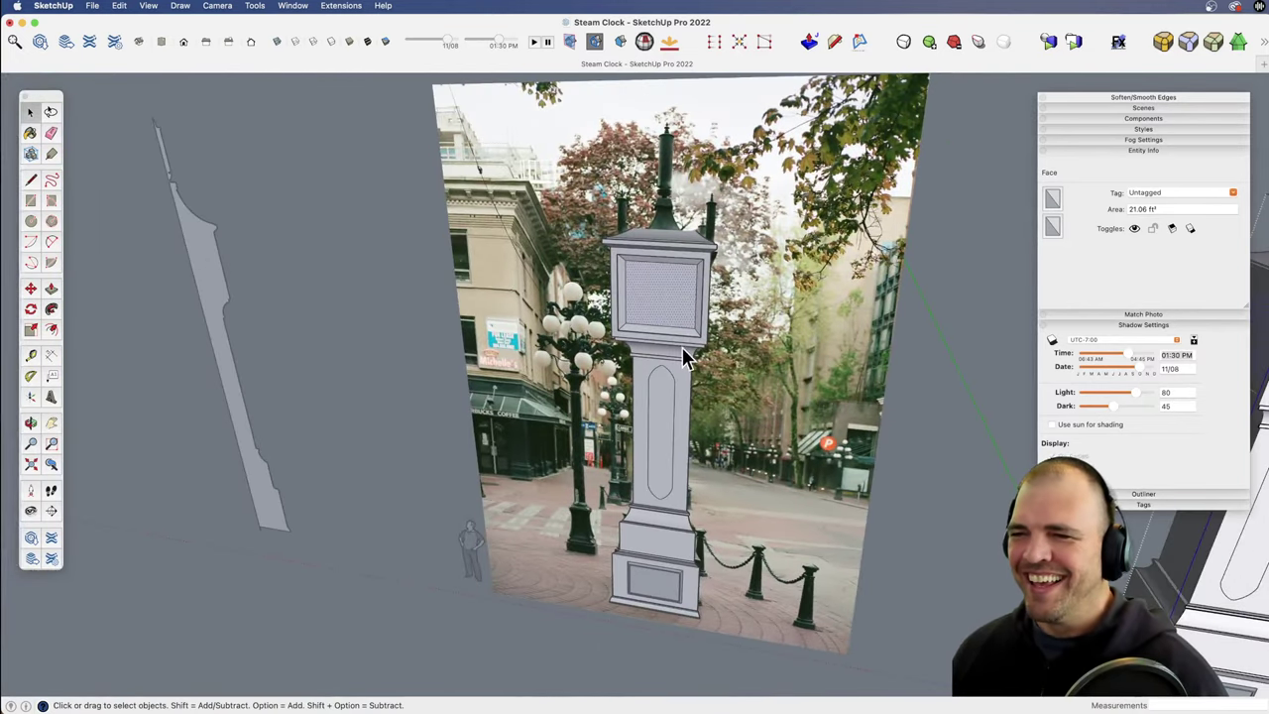
Step: Switch to the Steam Clock reference photo in Preview, examine the two dials, and return to SketchUp
key("super+Tab")
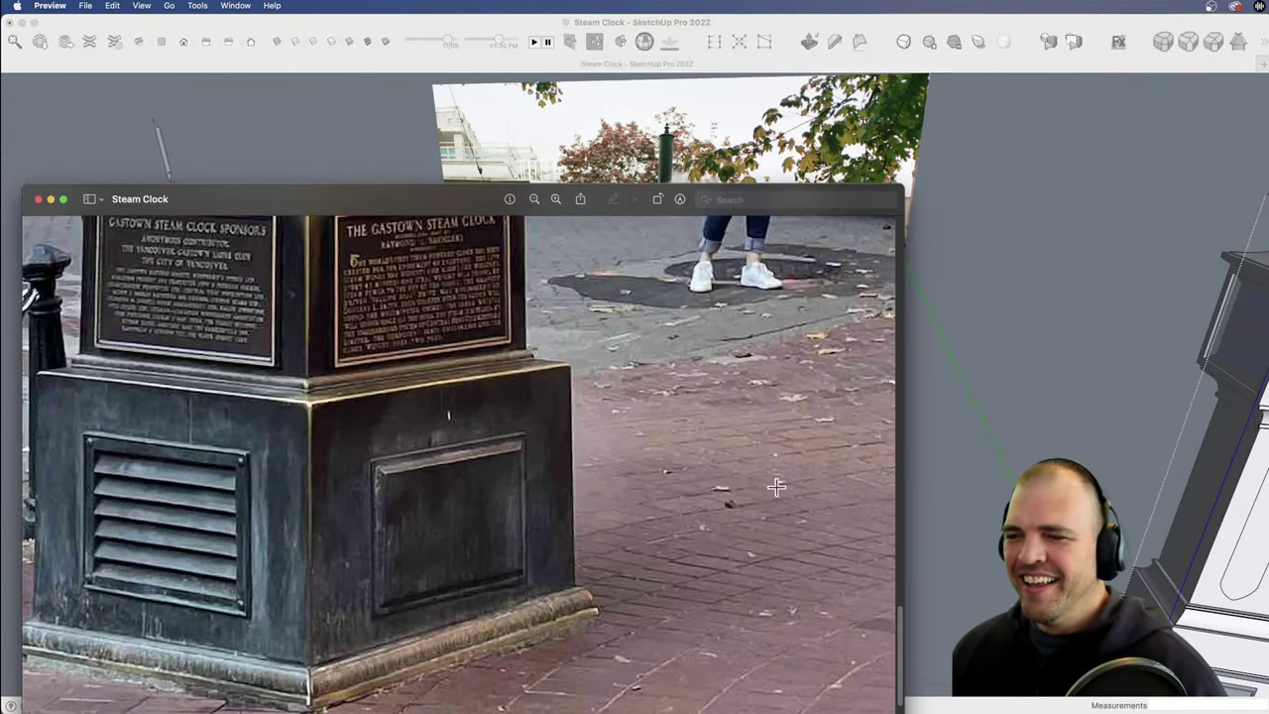
left_click_drag(901, 630, 890, 411)
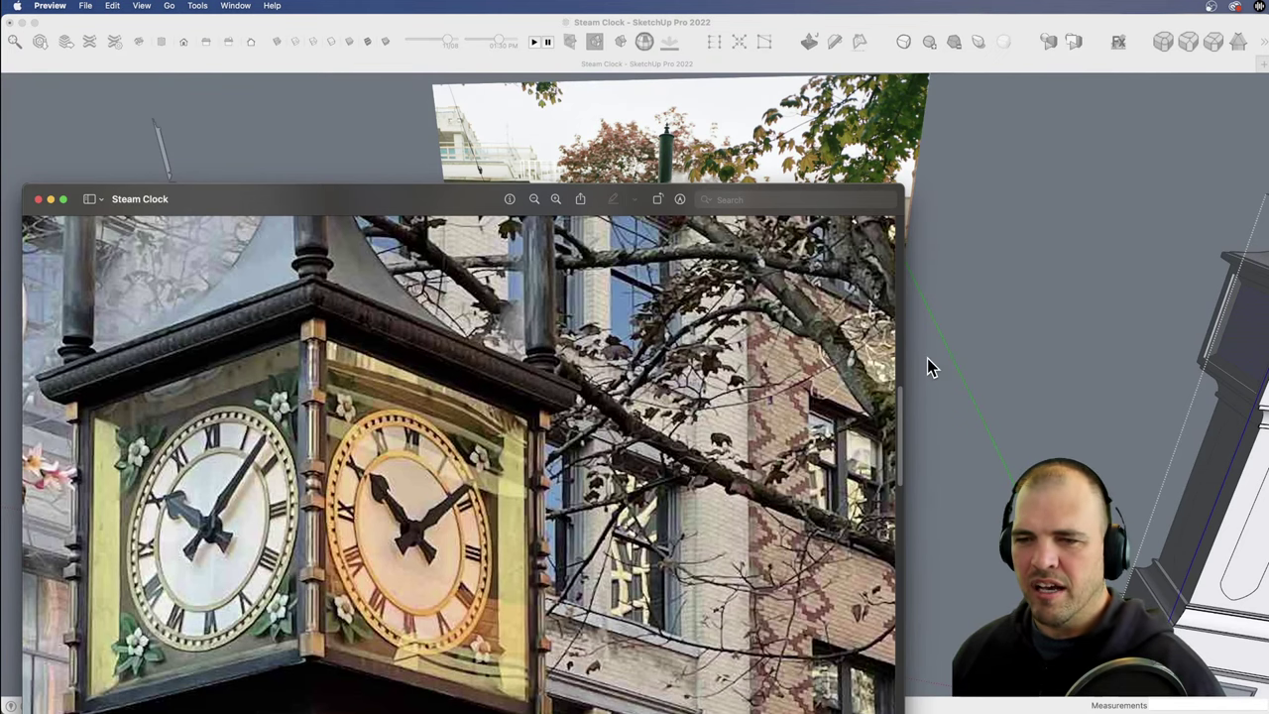
left_click(974, 346)
Step: Examine the full clock model from several angles and recheck the dial close-up in the Preview reference photo
mouse_move(683, 330)
middle_mouse_down()
mouse_move(688, 399)
mouse_move(646, 343)
middle_mouse_up()
key("z")
mouse_move(645, 343)
left_mouse_down()
mouse_move(653, 452)
mouse_move(572, 411)
left_mouse_up()
key("h")
left_click_drag(753, 404, 743, 399)
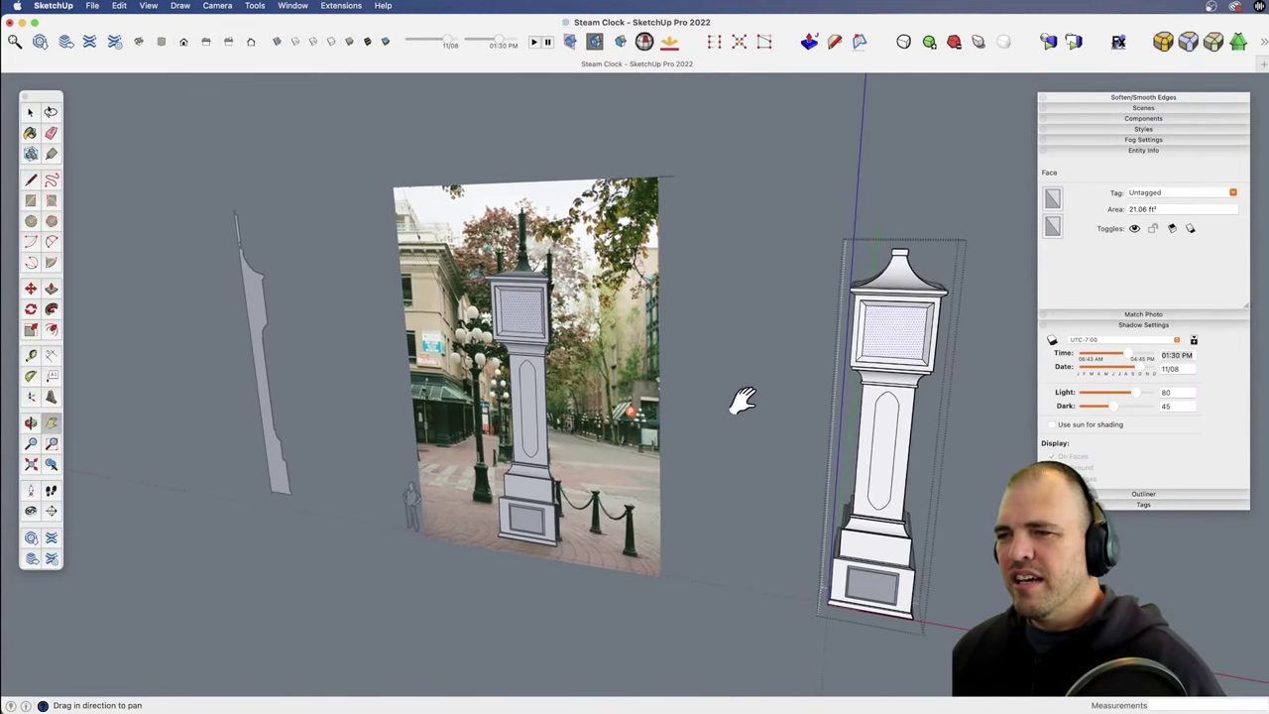
middle_click_drag(743, 400, 679, 403)
left_click_drag(841, 400, 766, 401)
middle_click_drag(765, 401, 605, 372, "shift")
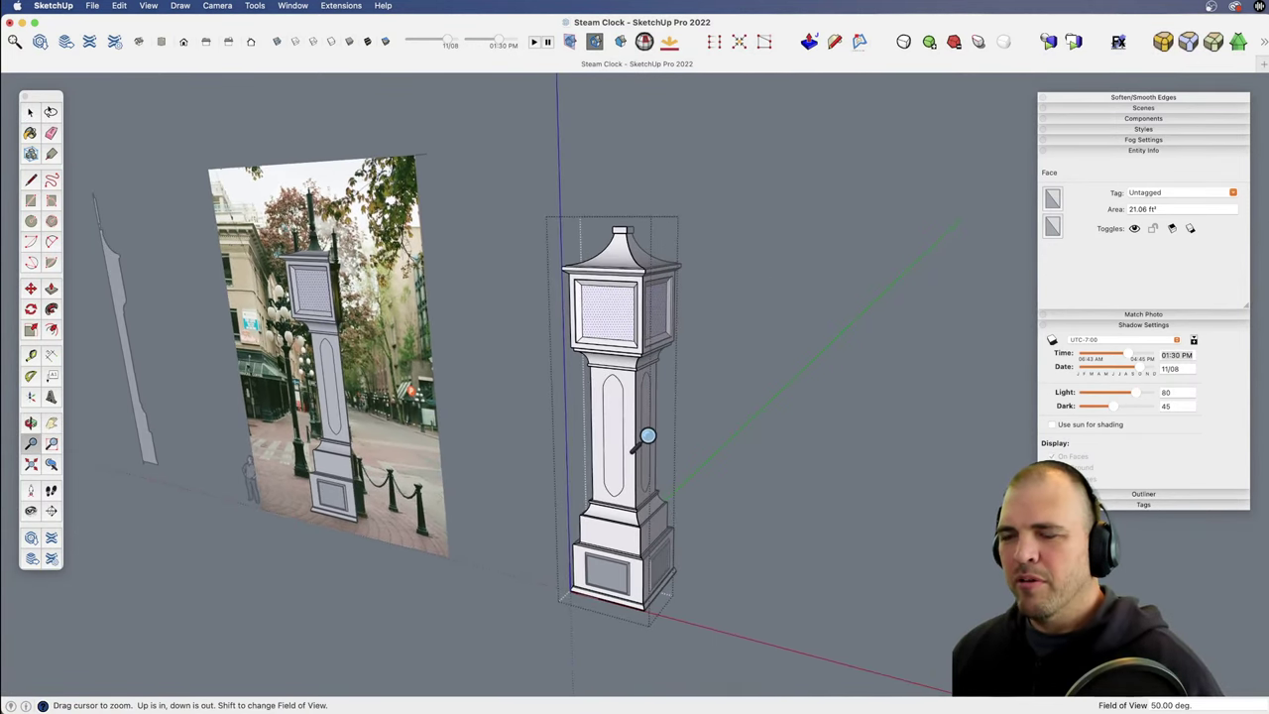
left_click_drag(646, 483, 646, 466)
key("super+Tab")
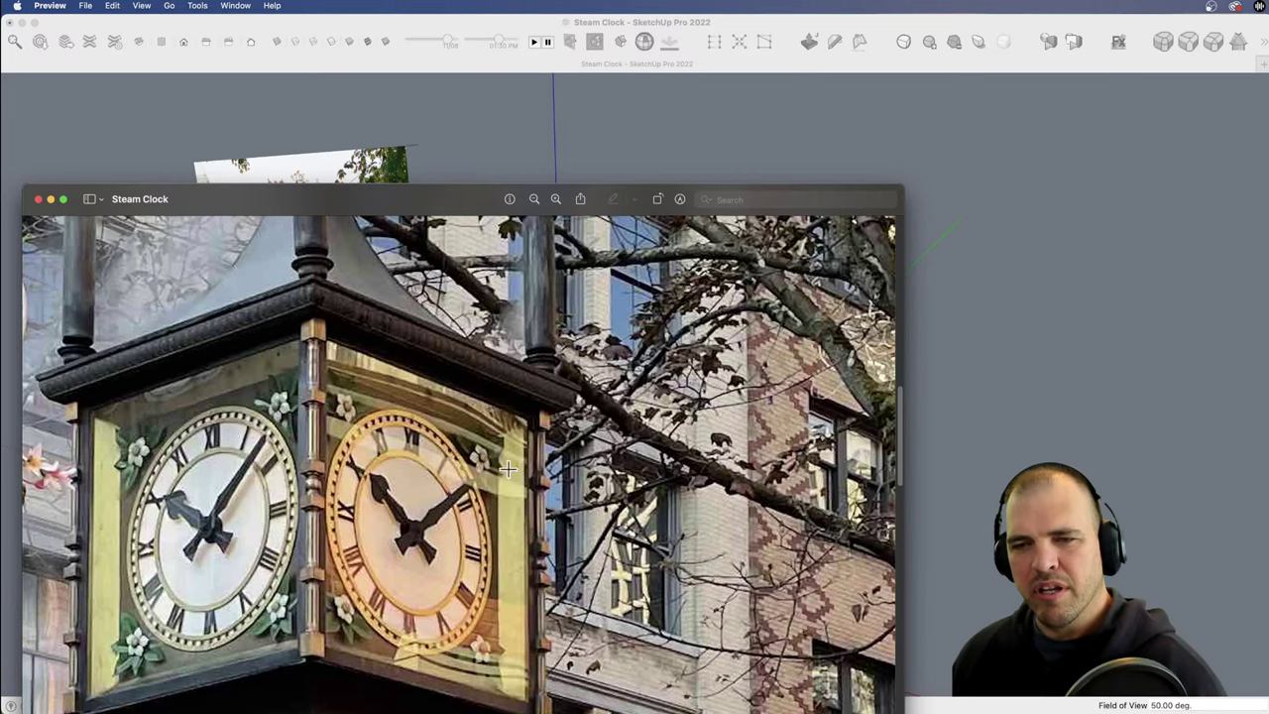
left_click(950, 428)
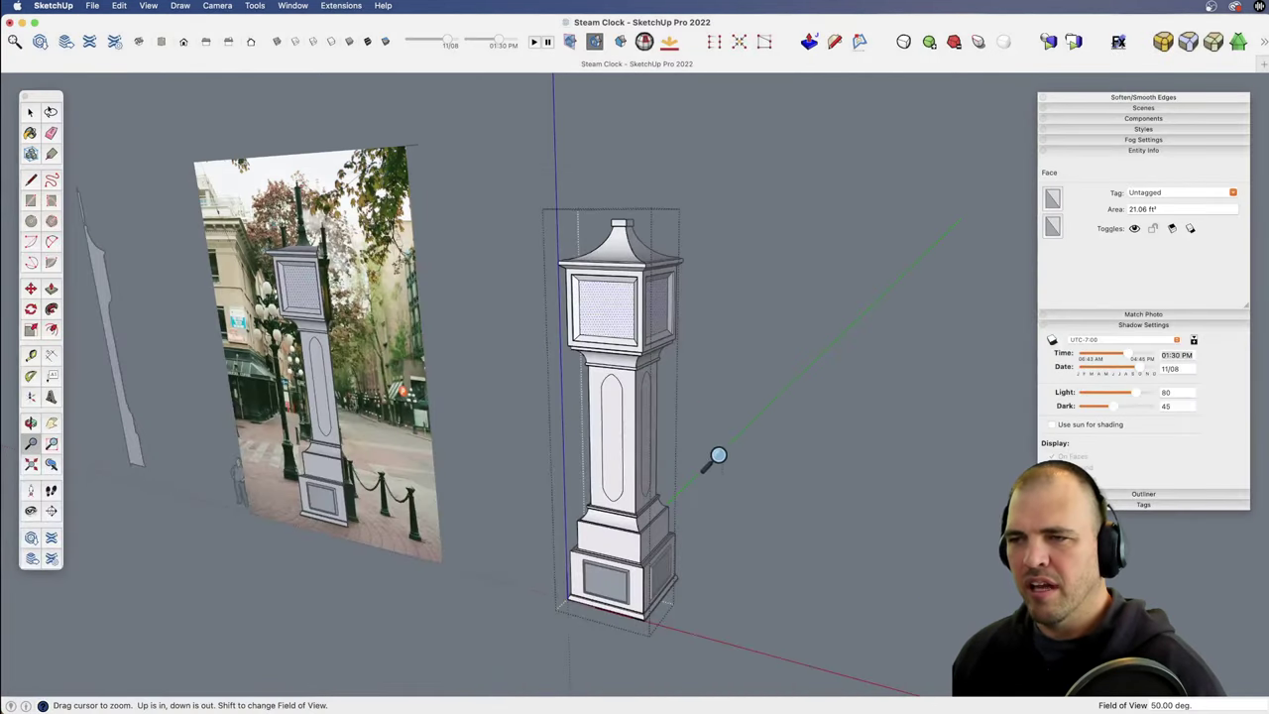
Step: Draw a 24-sided circle with a radius of about 2' 3/4" centered on the inner face of the dial recess
left_click_drag(639, 542, 634, 230)
middle_click_drag(634, 288, 635, 545, "shift")
left_click_drag(636, 545, 636, 428)
middle_click_drag(635, 429, 672, 390)
key("space")
key("c")
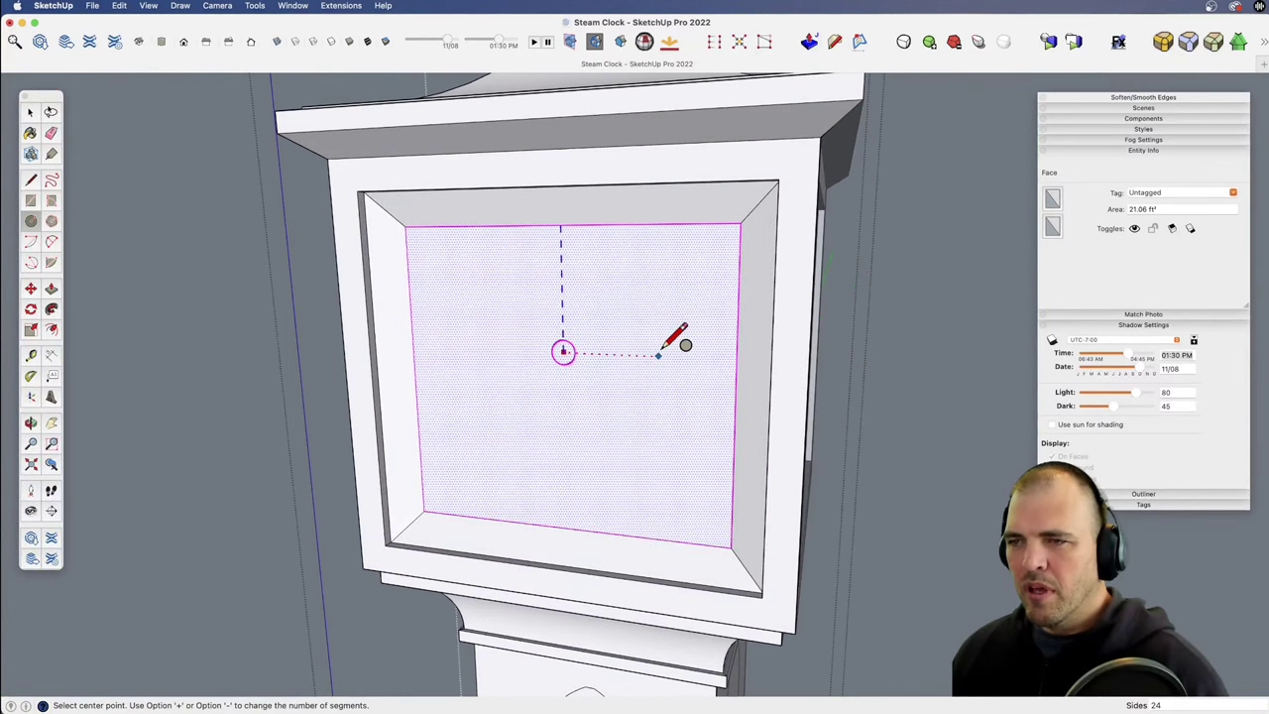
left_click(736, 392, "shift")
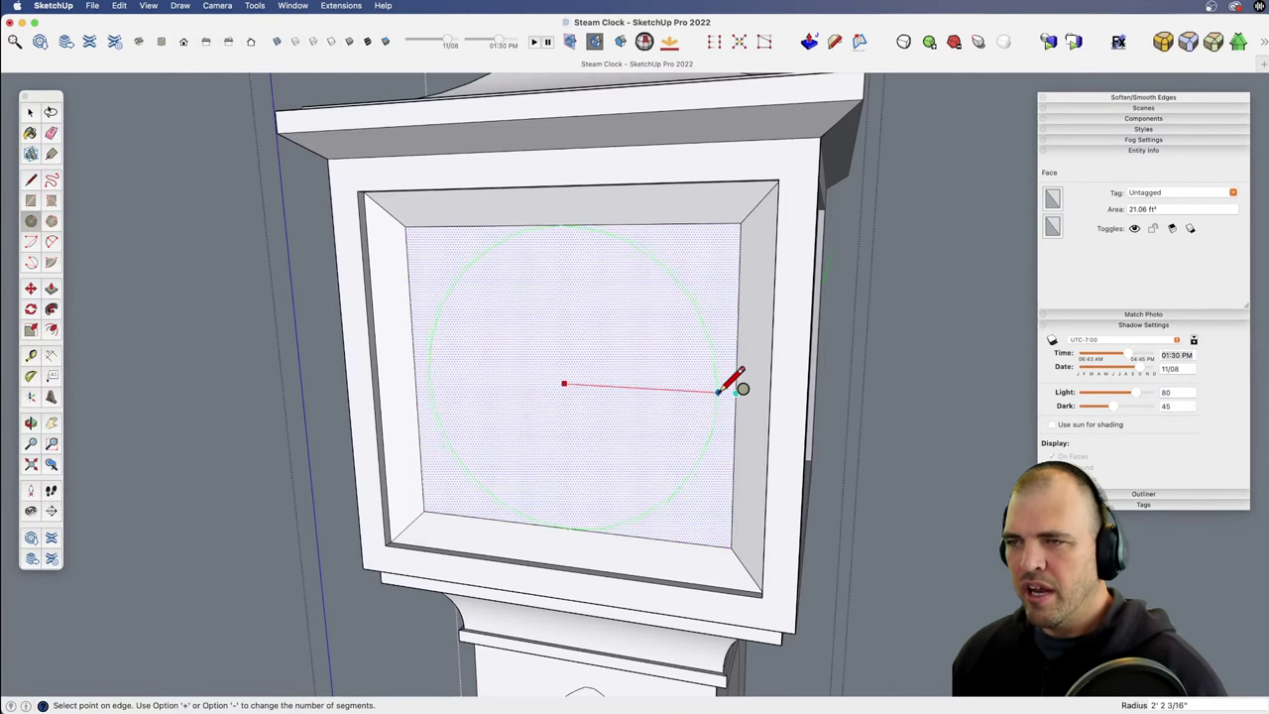
left_click(710, 390)
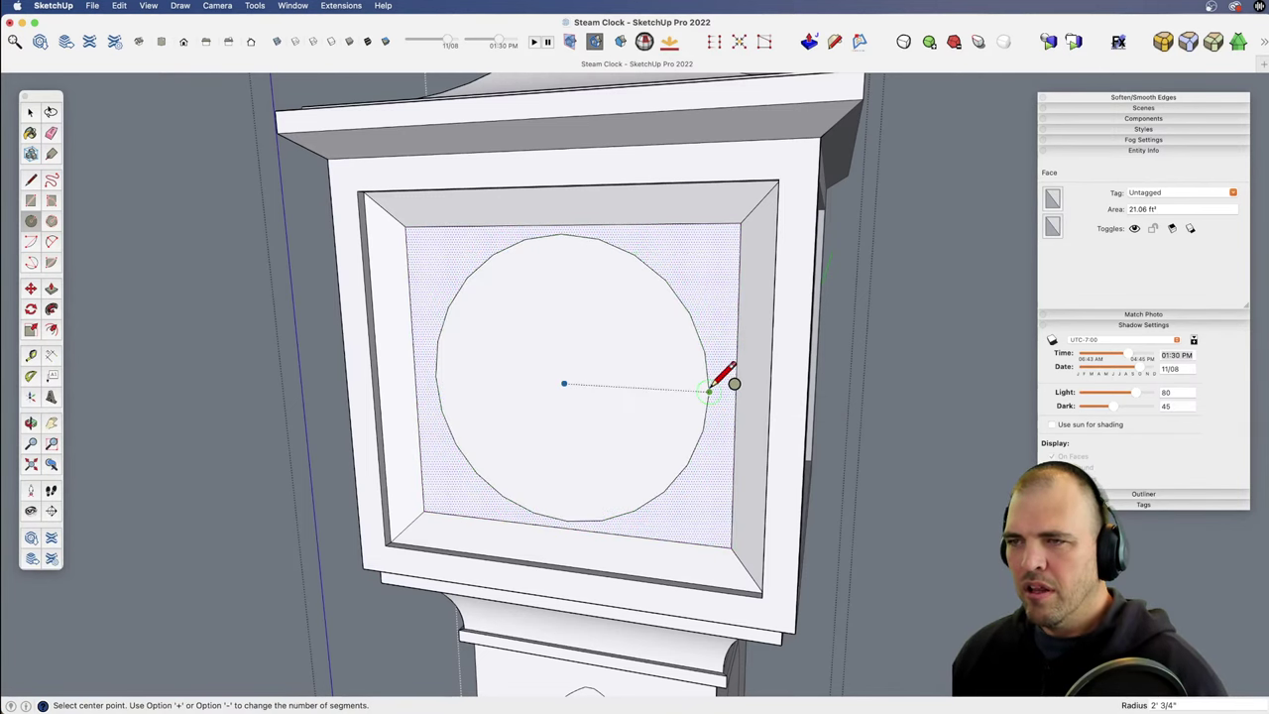
Step: Examine the dial circle from the front and at an angle, and select the recess's lower outer edge to check its length
middle_click_drag(721, 373, 744, 385)
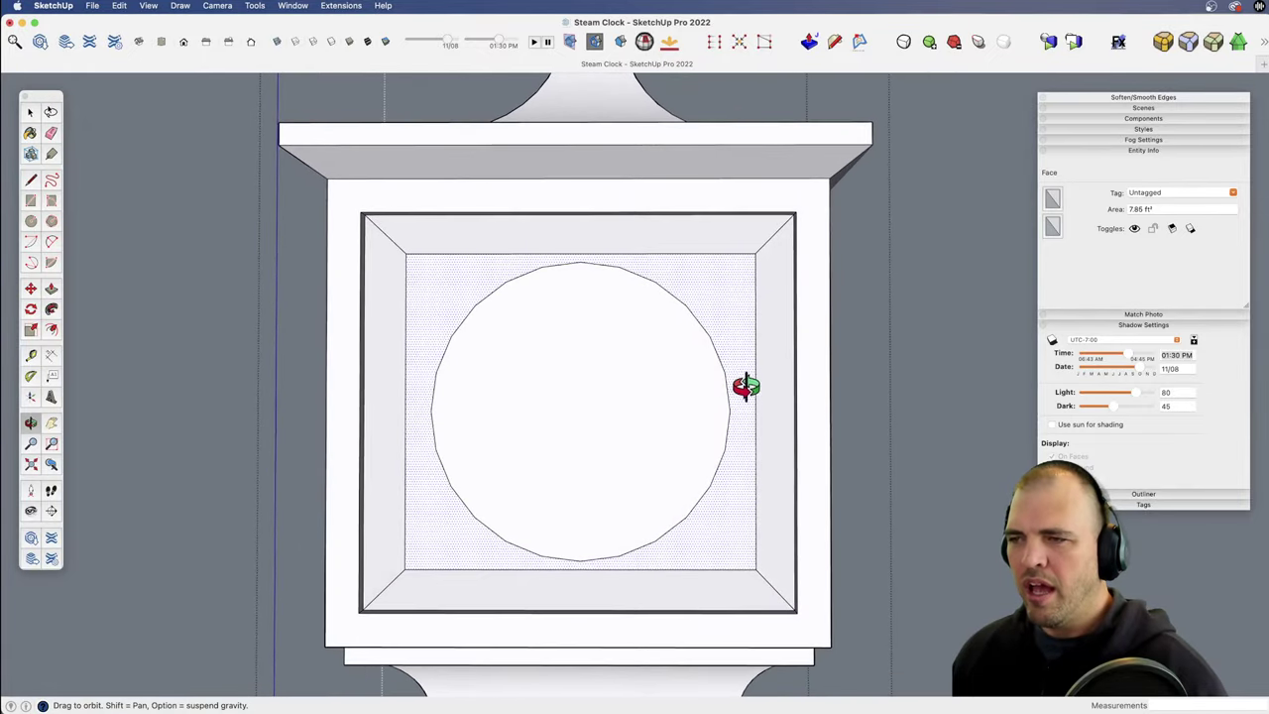
key("space")
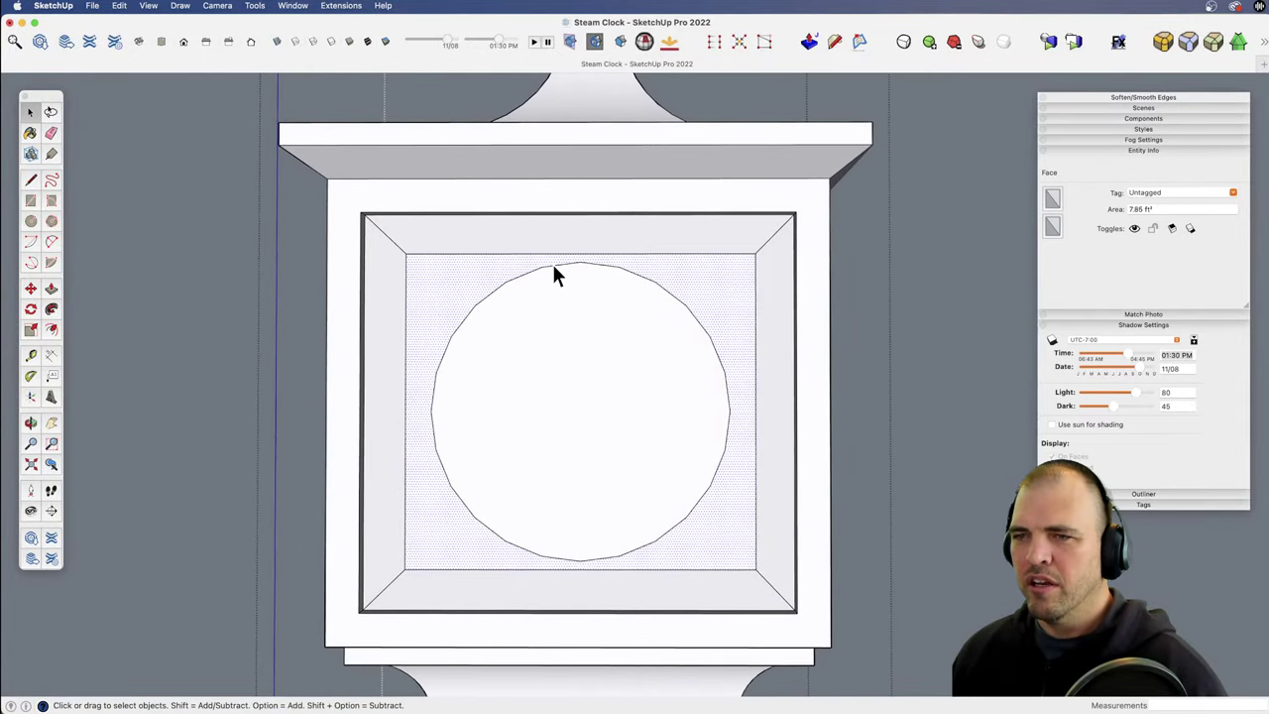
middle_click_drag(552, 264, 581, 522)
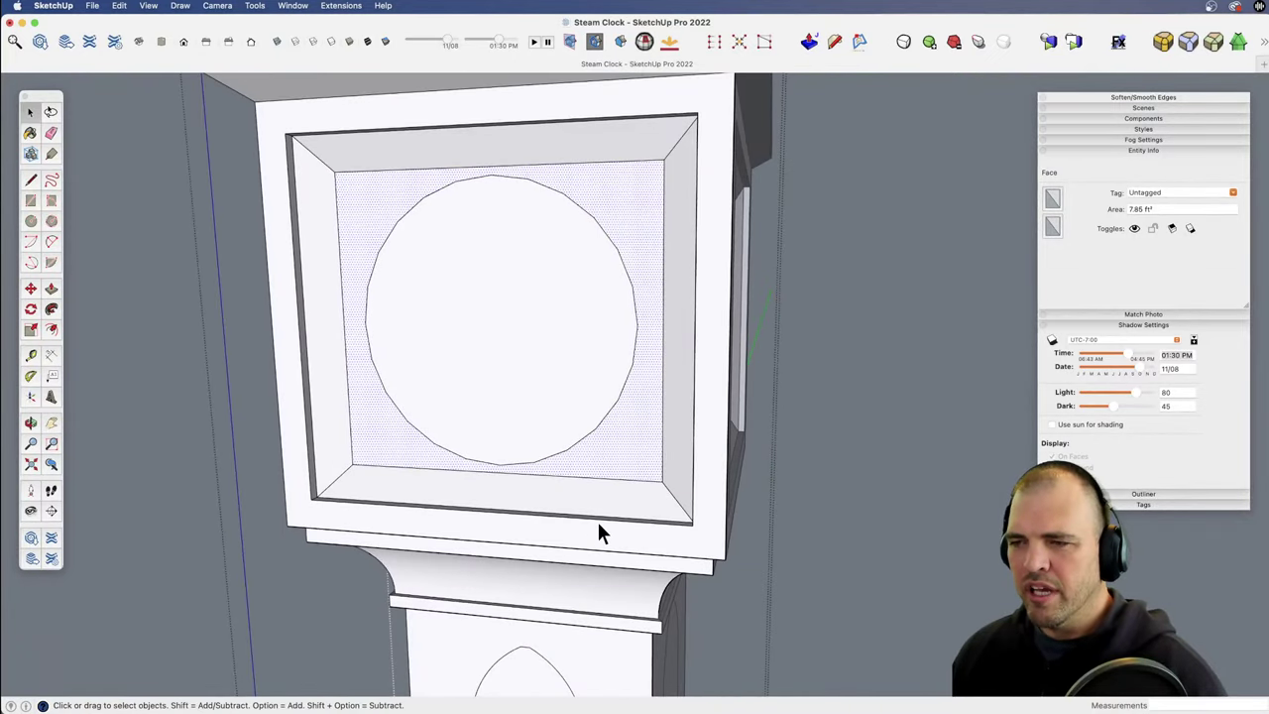
left_click(603, 521)
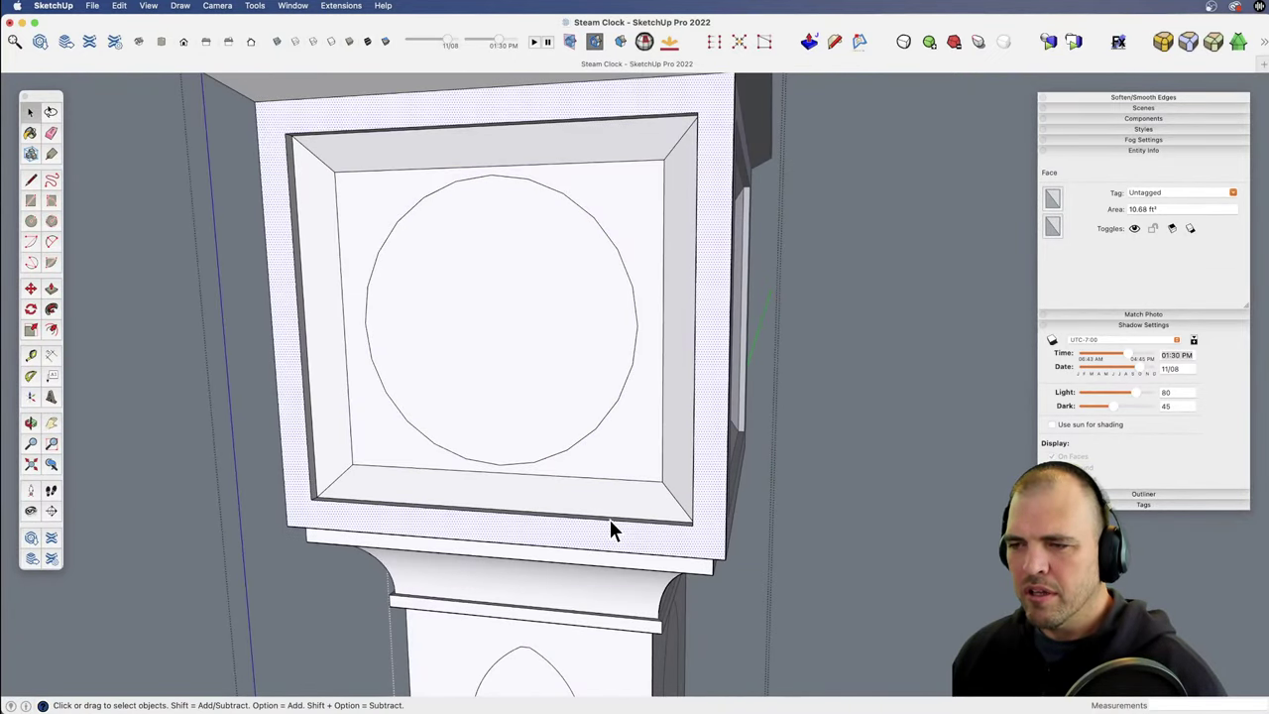
left_click(611, 520)
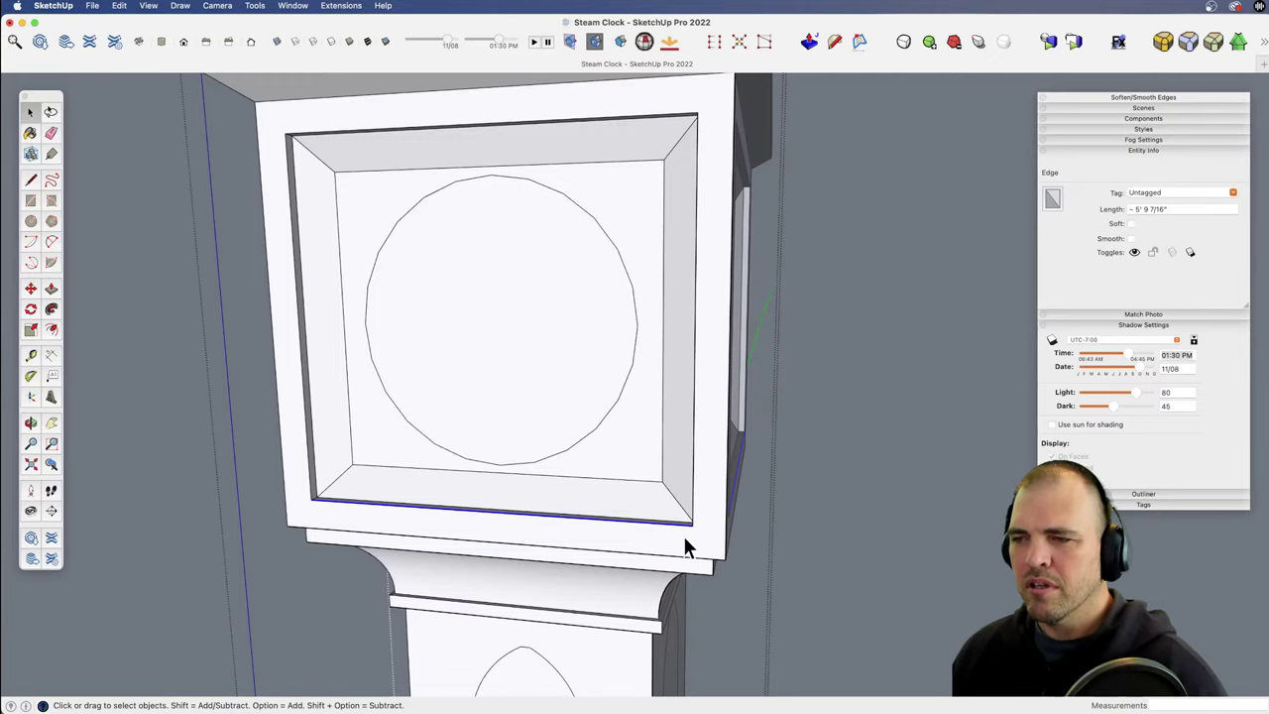
middle_click_drag(678, 521, 569, 462)
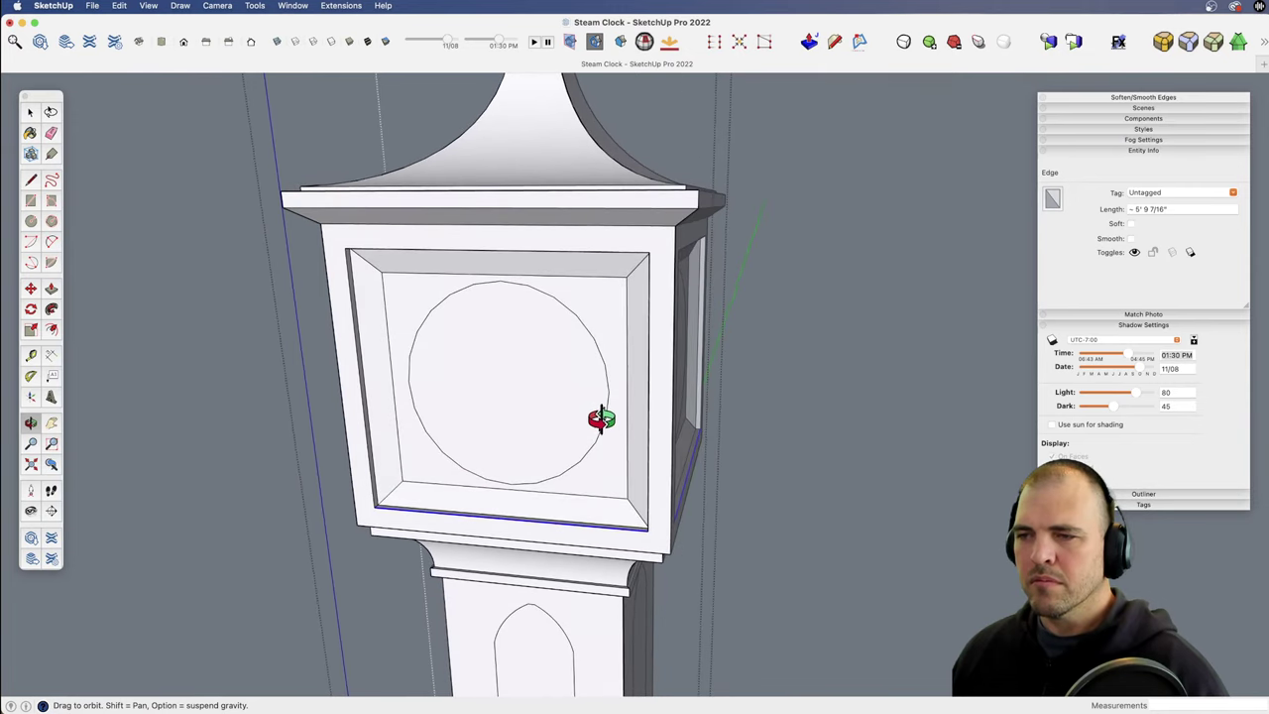
Step: Measure the dial recess's lower outer edge from corner to corner, and select the inner lower edge to check its length
key("t")
left_click(375, 507)
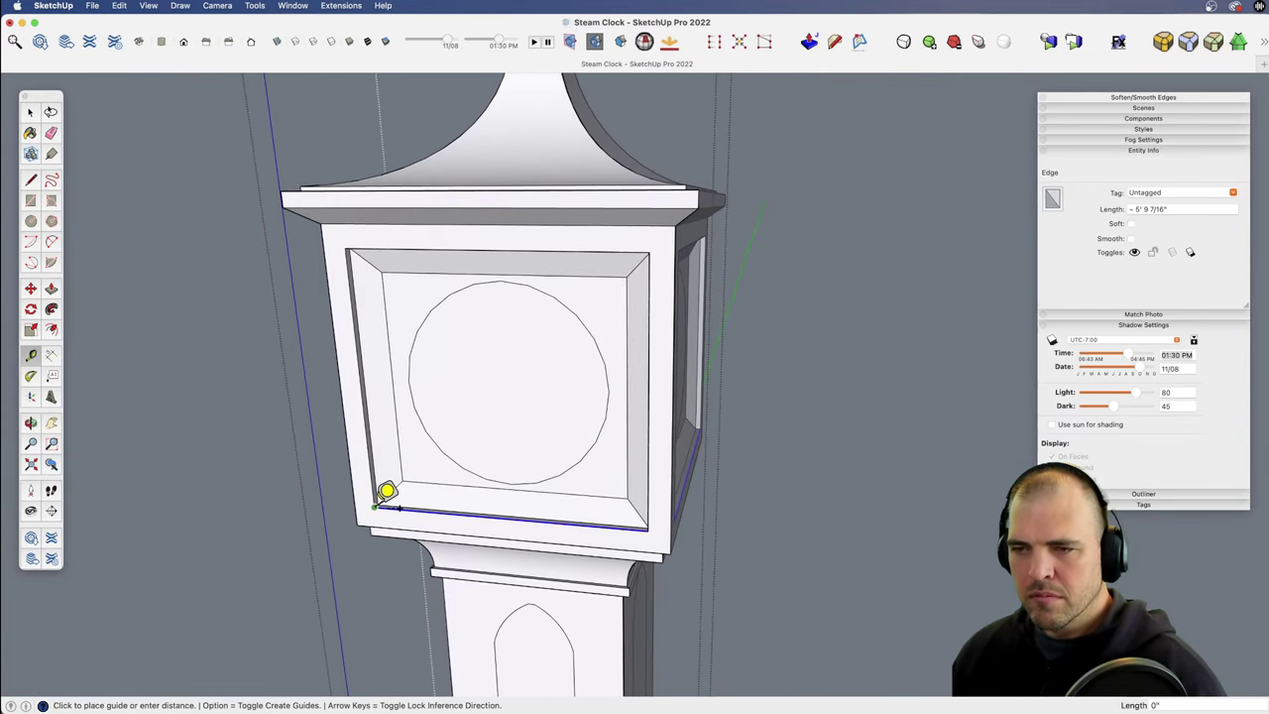
left_click(668, 530)
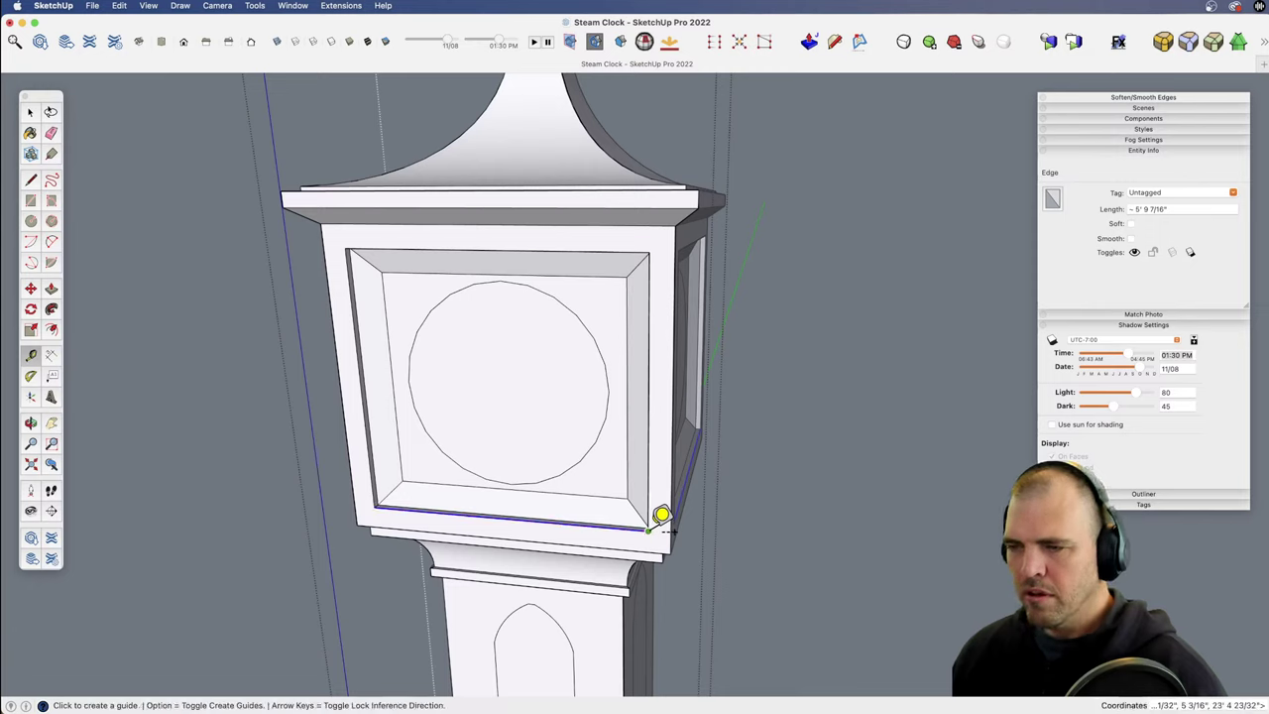
left_click(649, 529)
key("space")
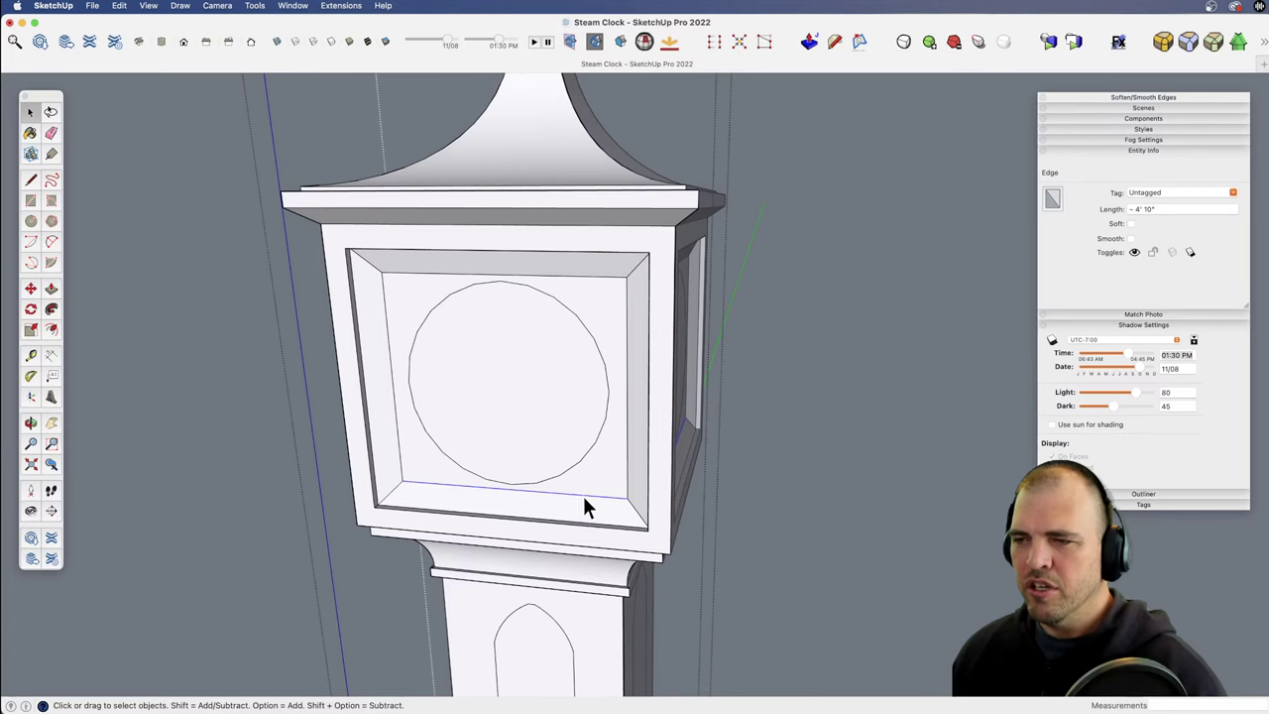
Step: Erase the dial circle from the inner face of the recess
scroll(585, 451, "down", 3)
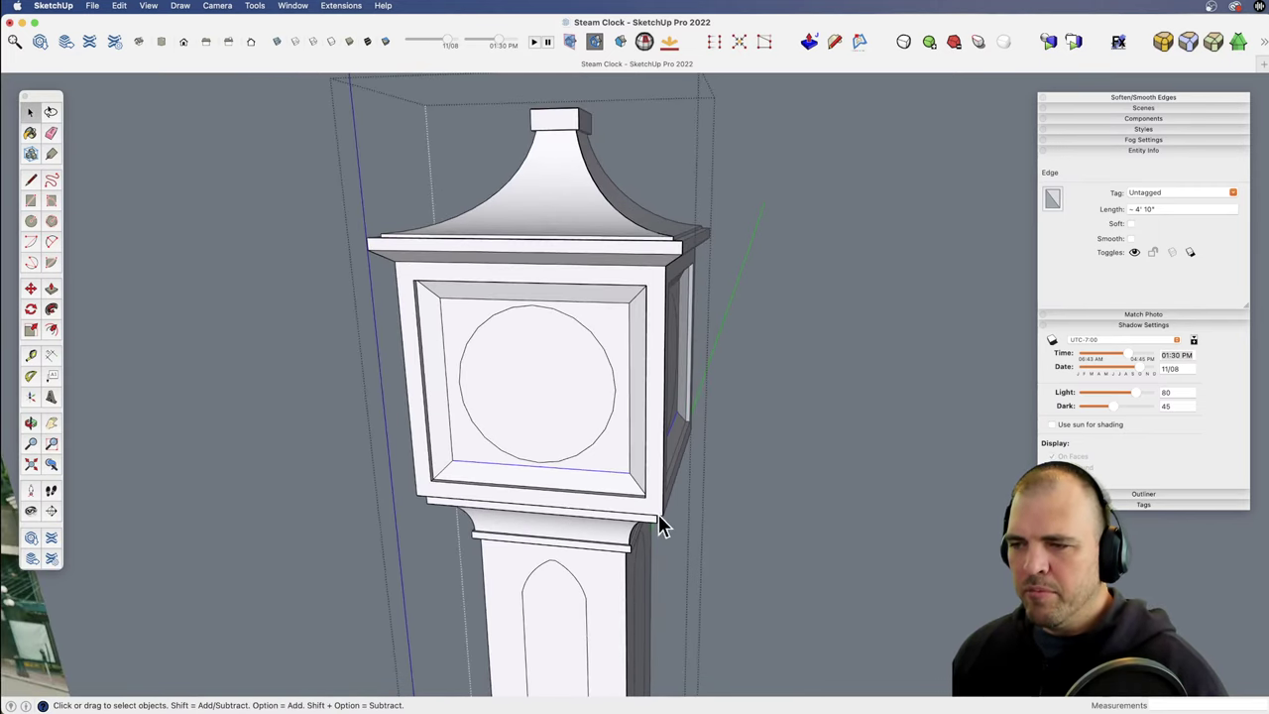
middle_click_drag(652, 528, 581, 476)
key("e")
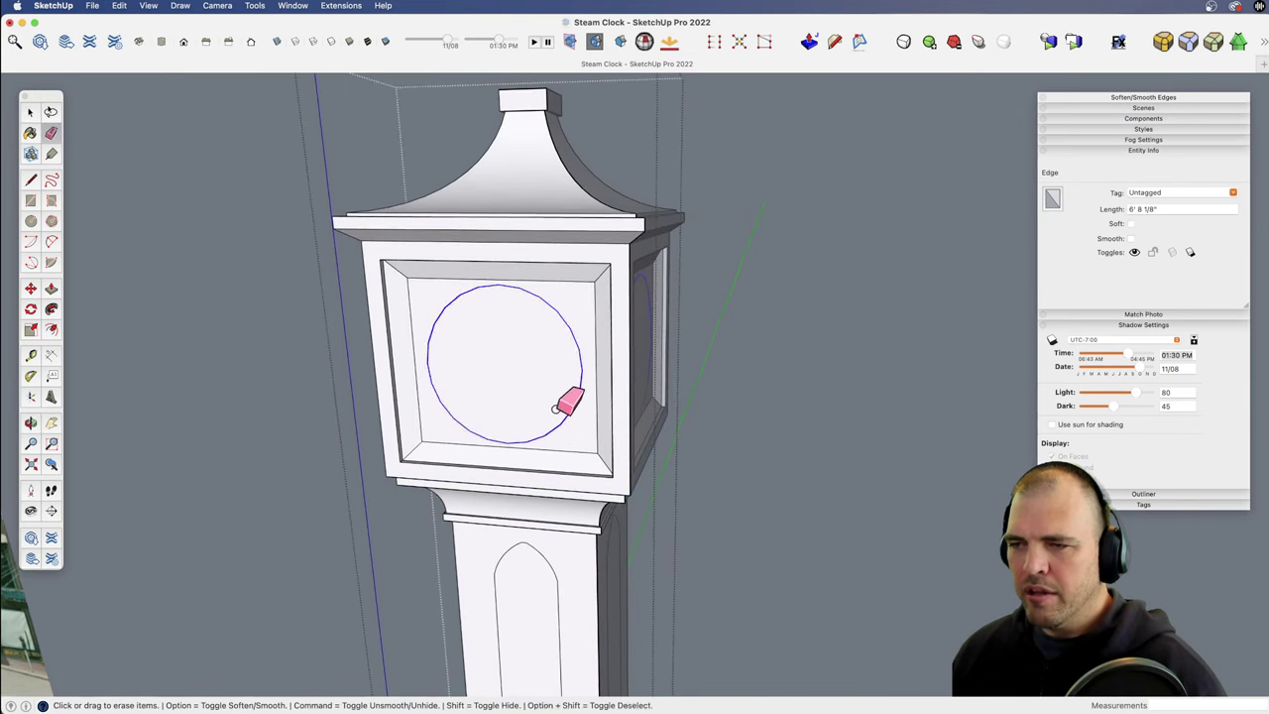
left_click(566, 406)
key("space")
Step: Select the recess's lower outer edge on the front frame to check its length
left_click(602, 500)
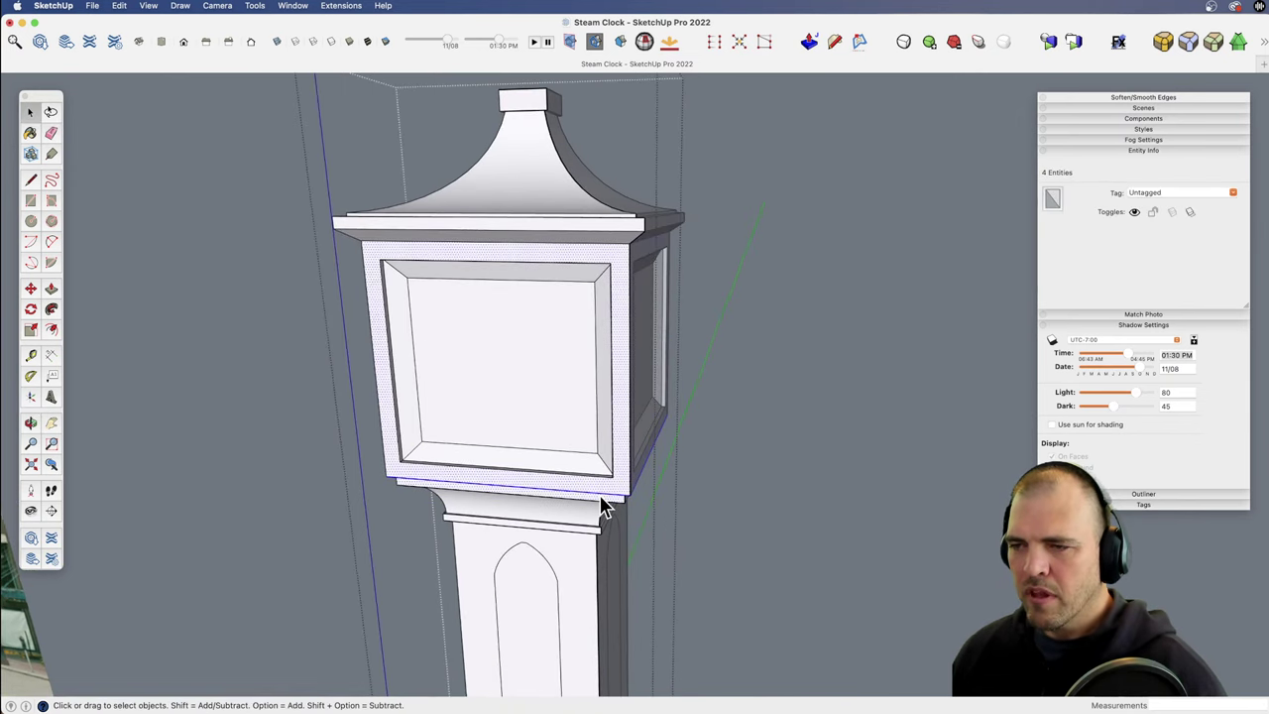
middle_click_drag(552, 476, 632, 430)
left_click(624, 486)
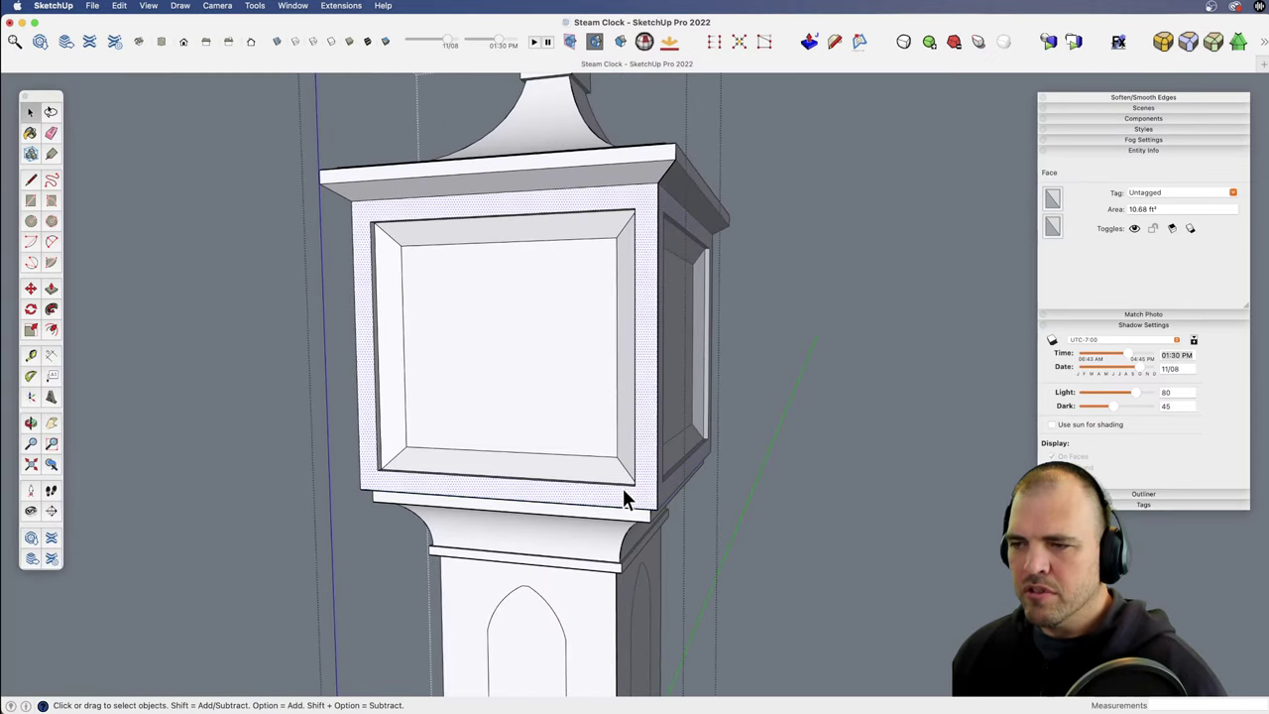
left_click(623, 485)
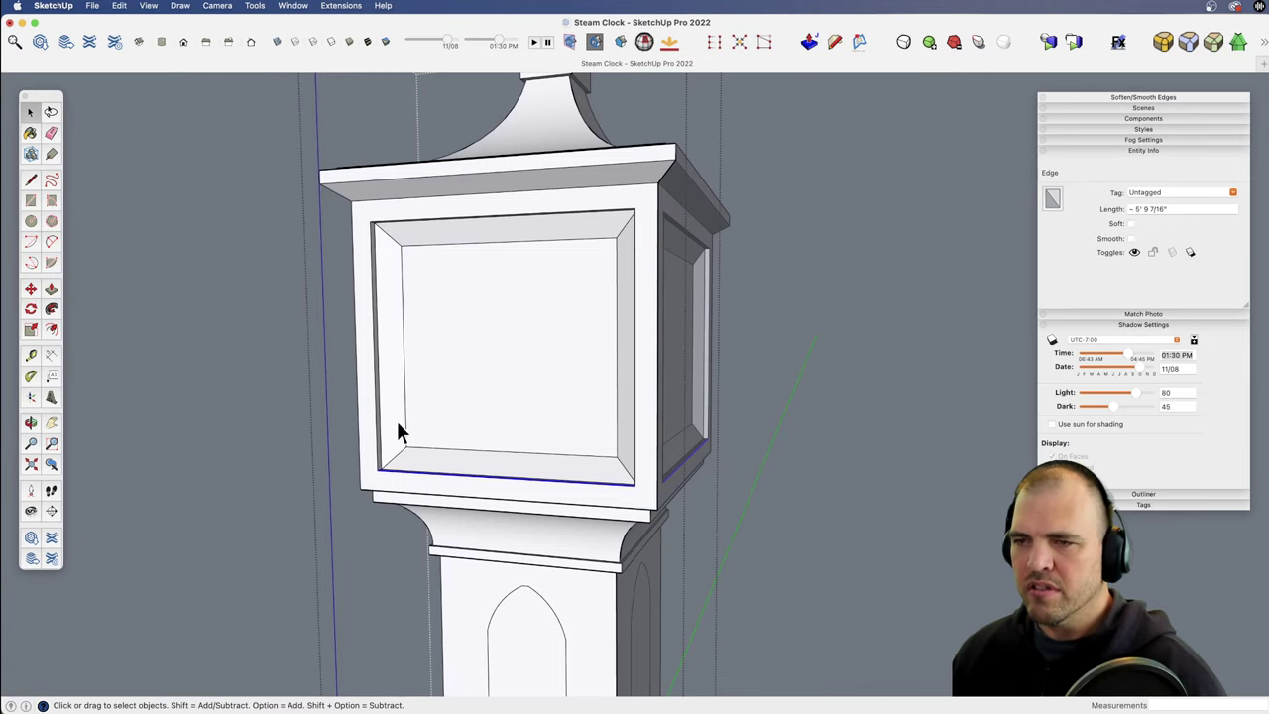
middle_click_drag(595, 435, 512, 426)
key("m")
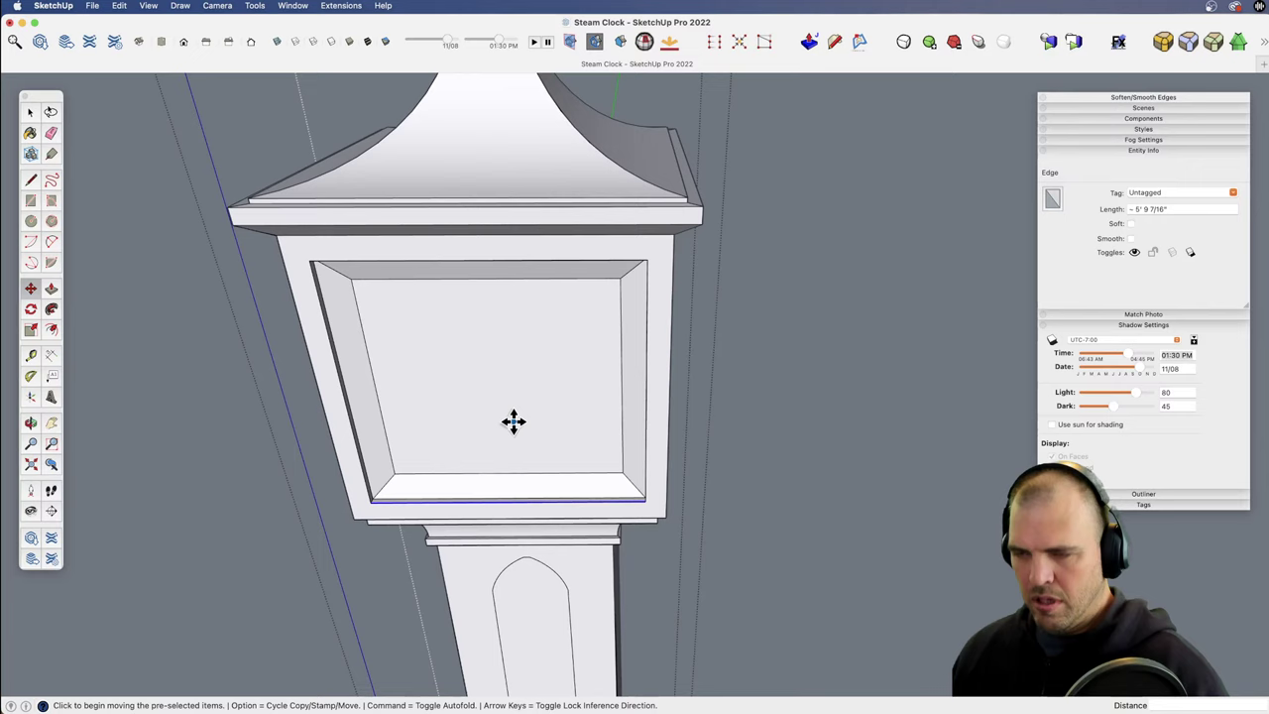
left_click(485, 502)
key("alt")
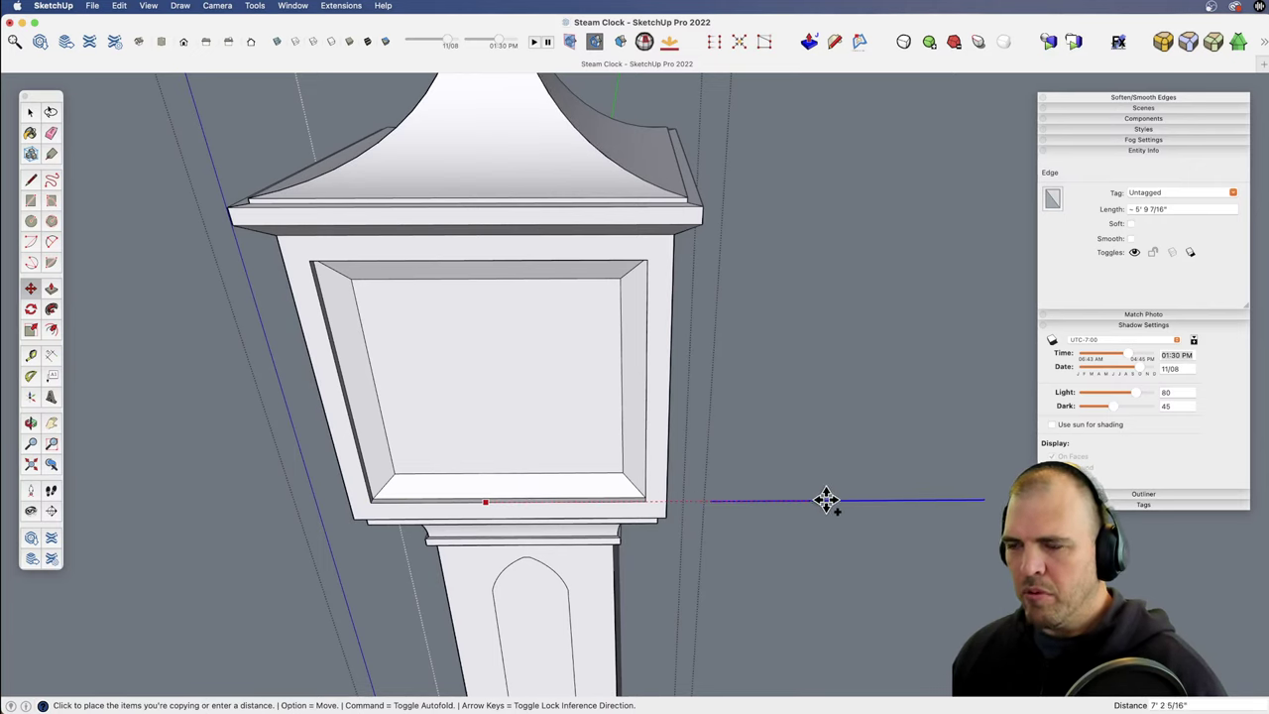
key("Escape")
Step: Measure the recess's lower outer edge again between its two corners with the Tape Measure
key("t")
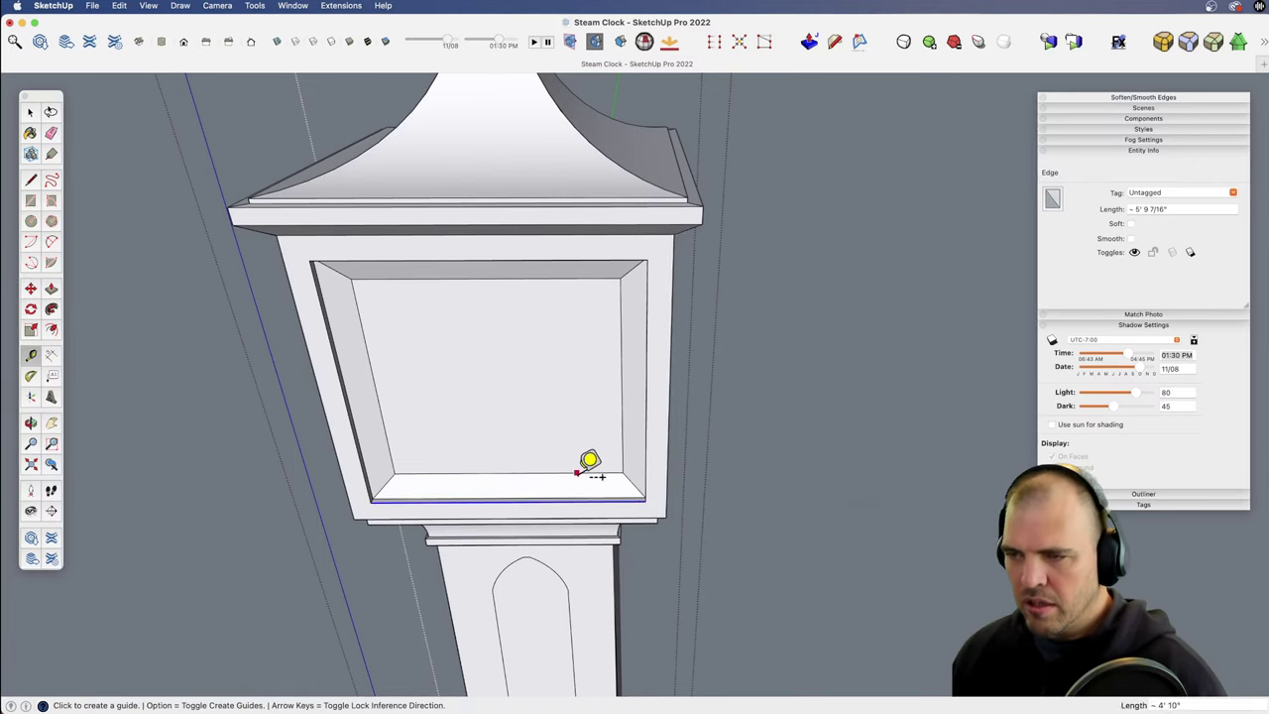
left_click(645, 501)
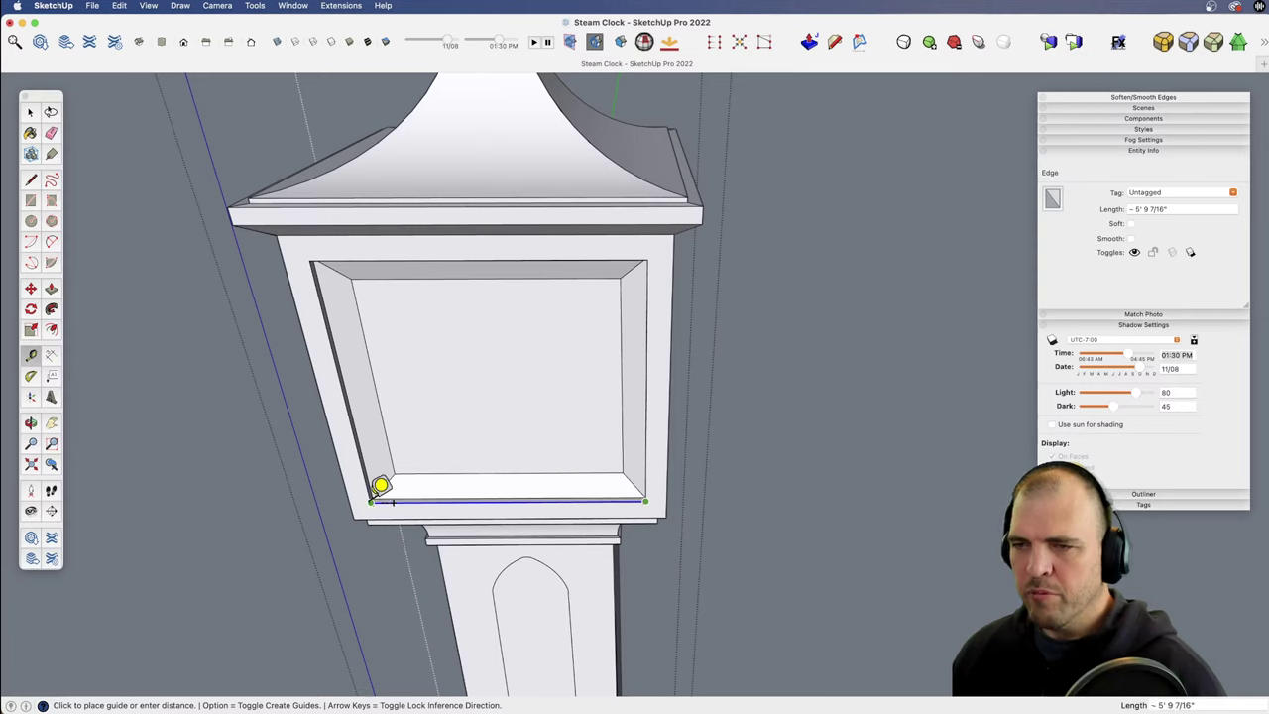
Step: Copy the lower edge of the recessed clock-face panel about 7' 2 1/4" sideways, clear of the clock body
key("space")
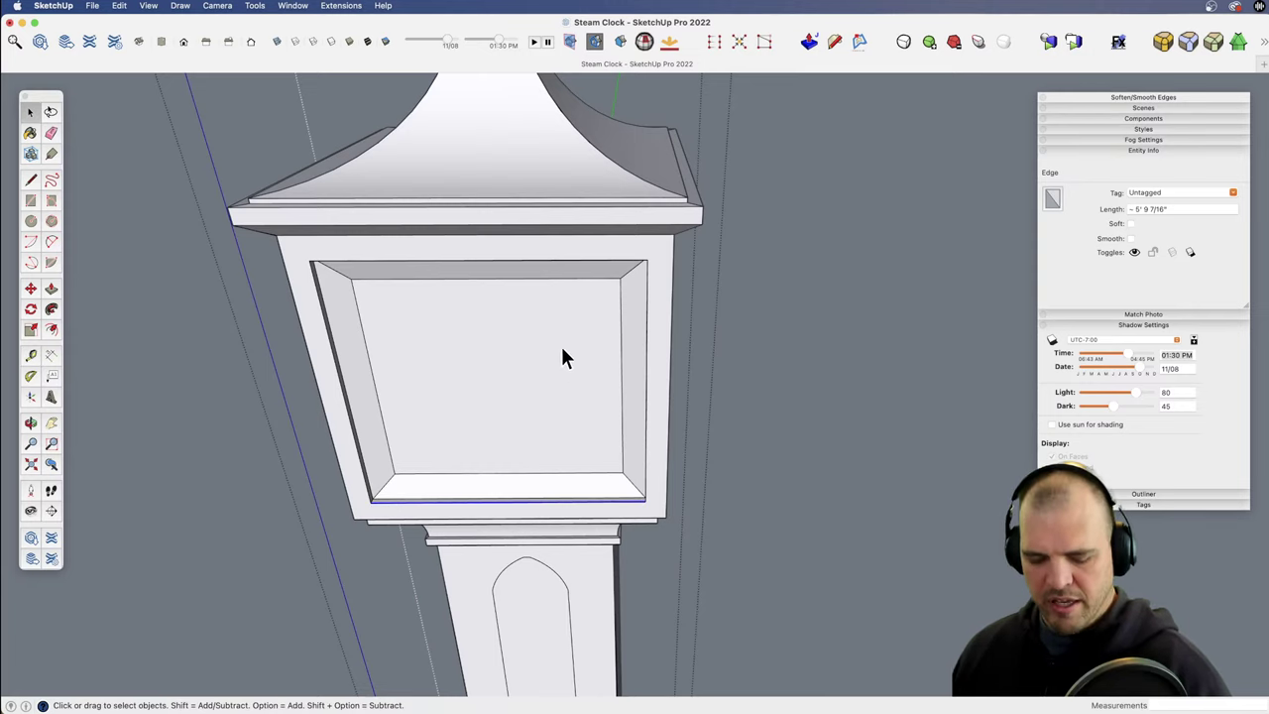
key("z")
scroll(608, 416, "down", 3)
key("h")
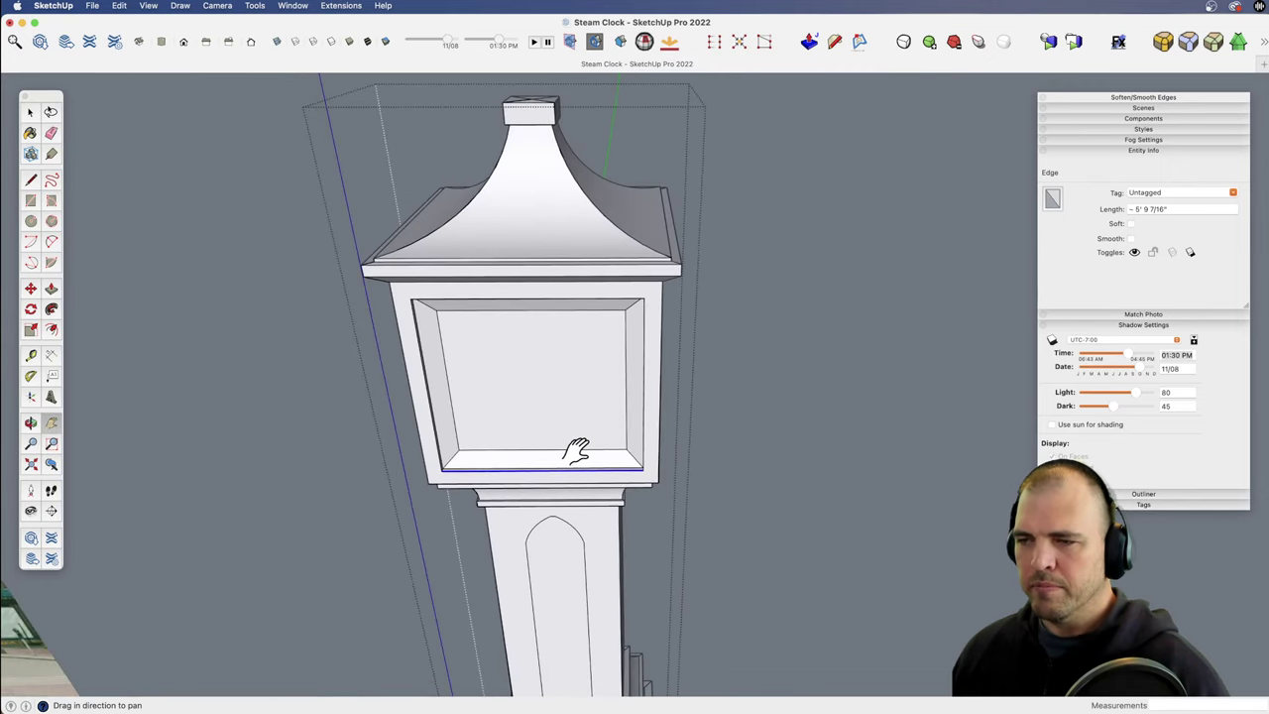
key("space")
key("m")
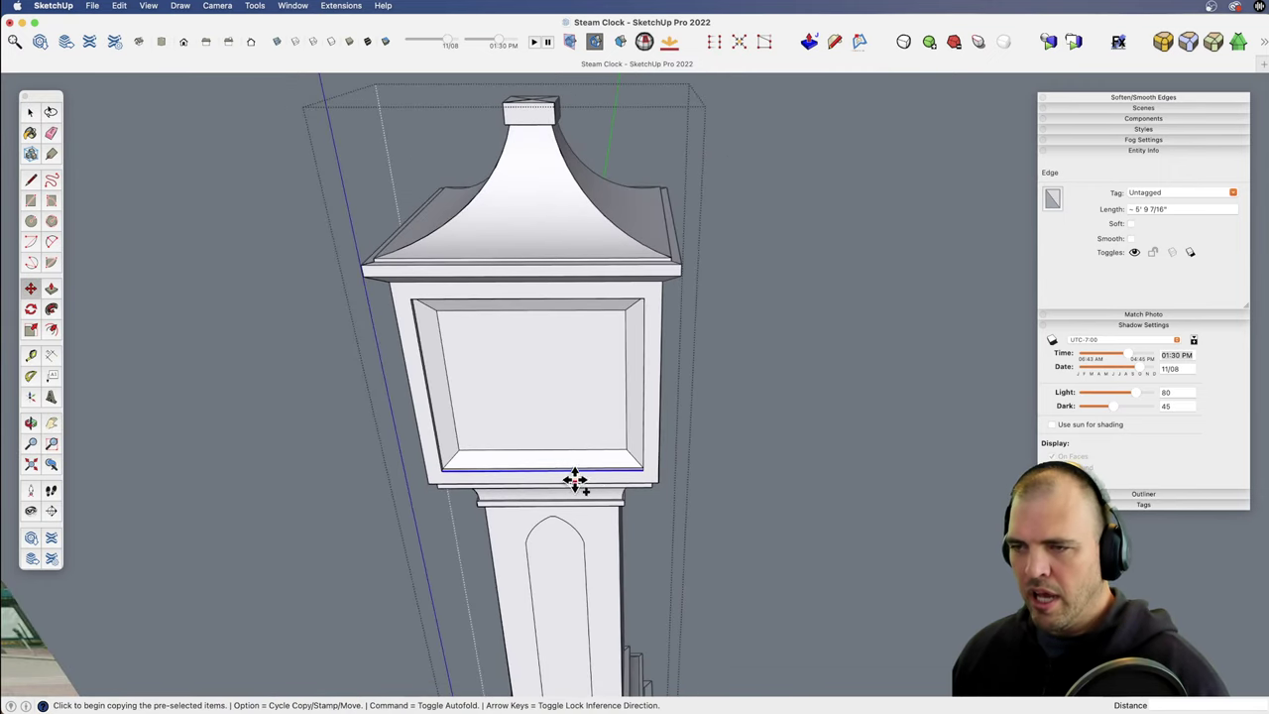
left_click(575, 467)
left_click(825, 465)
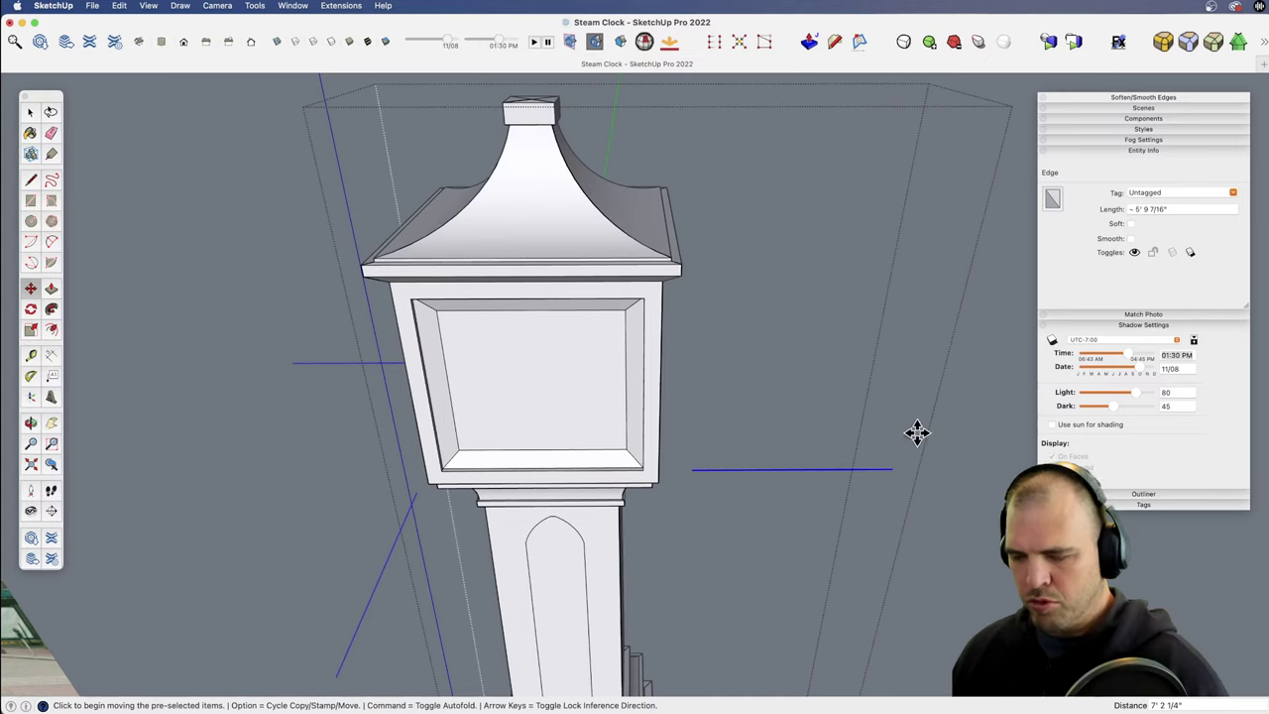
Step: Rotate the copied edge 90 degrees about its outer endpoint so it stands vertical as a height reference
key("q")
left_click_drag(893, 470, 871, 429)
left_click(792, 469)
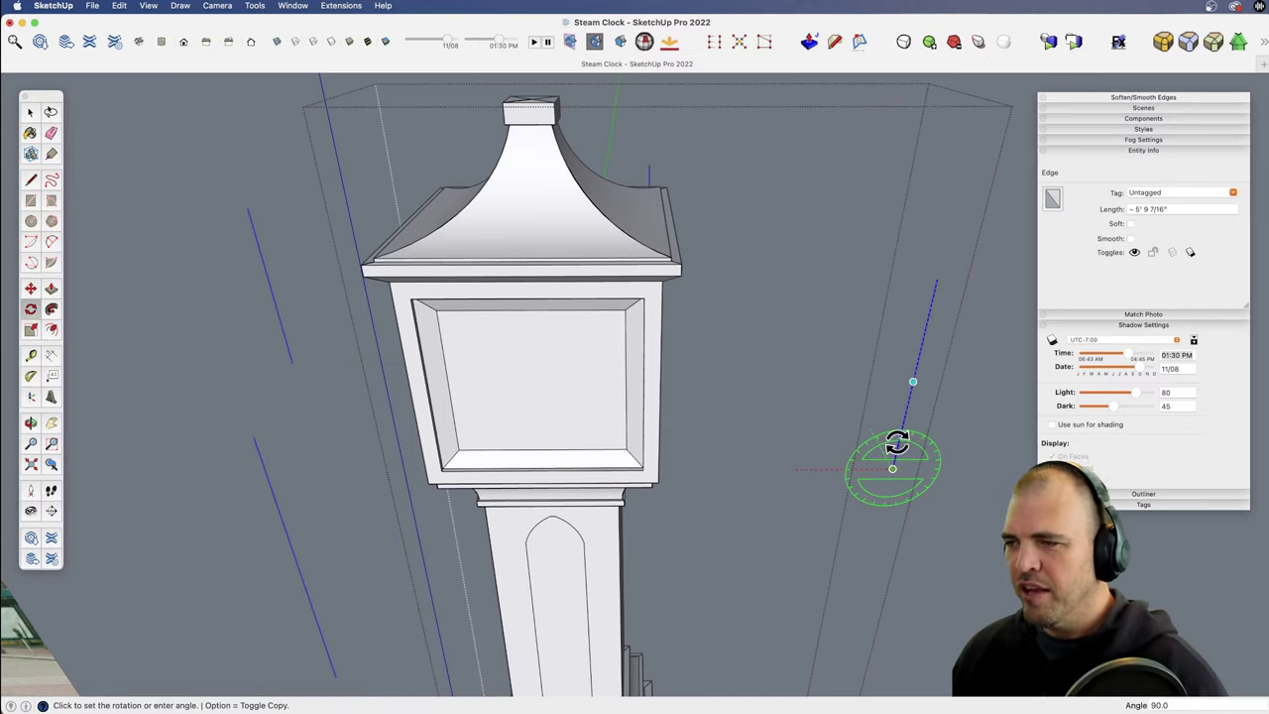
left_click(898, 431)
Step: Select the roof and upper frame of the clock head and move them level with the vertical reference edge's upper end
middle_click_drag(708, 459, 496, 259)
key("space")
left_click_drag(356, 170, 786, 409)
middle_click_drag(664, 457, 700, 430)
key("m")
left_click(689, 344)
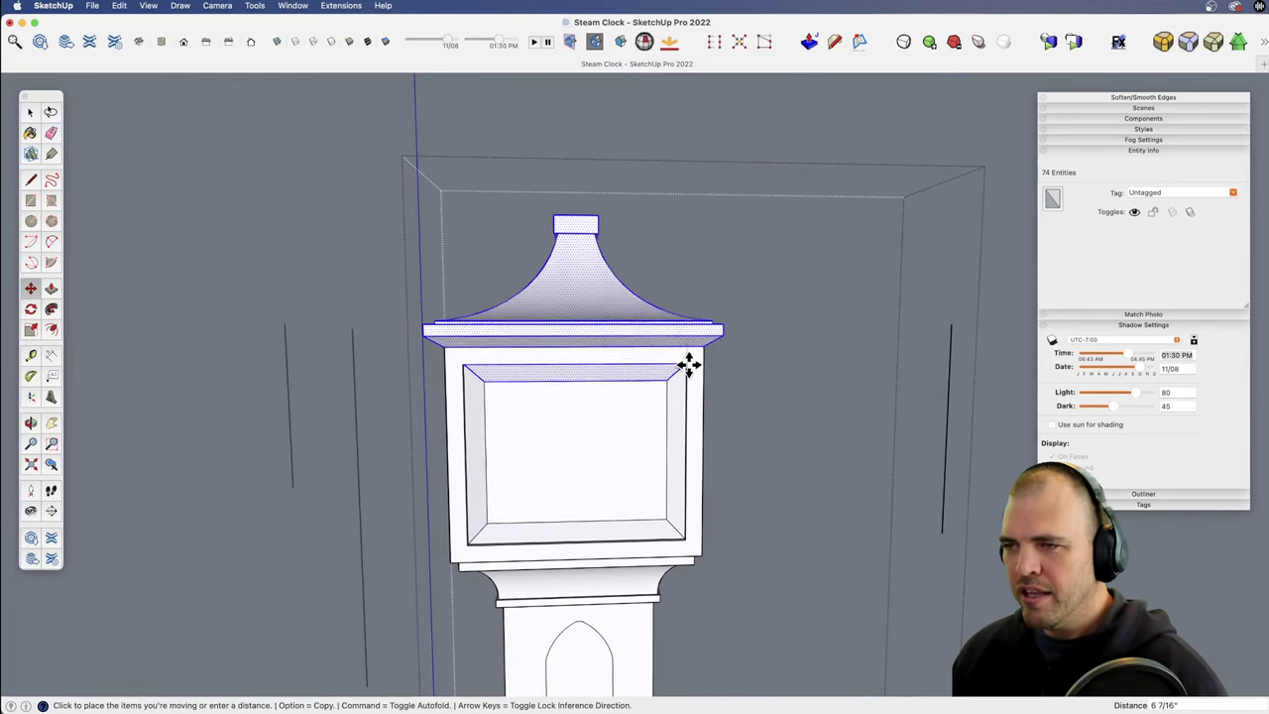
left_click(951, 324)
Step: Erase the vertical reference edge beside the clock head
middle_click_drag(651, 459, 607, 424)
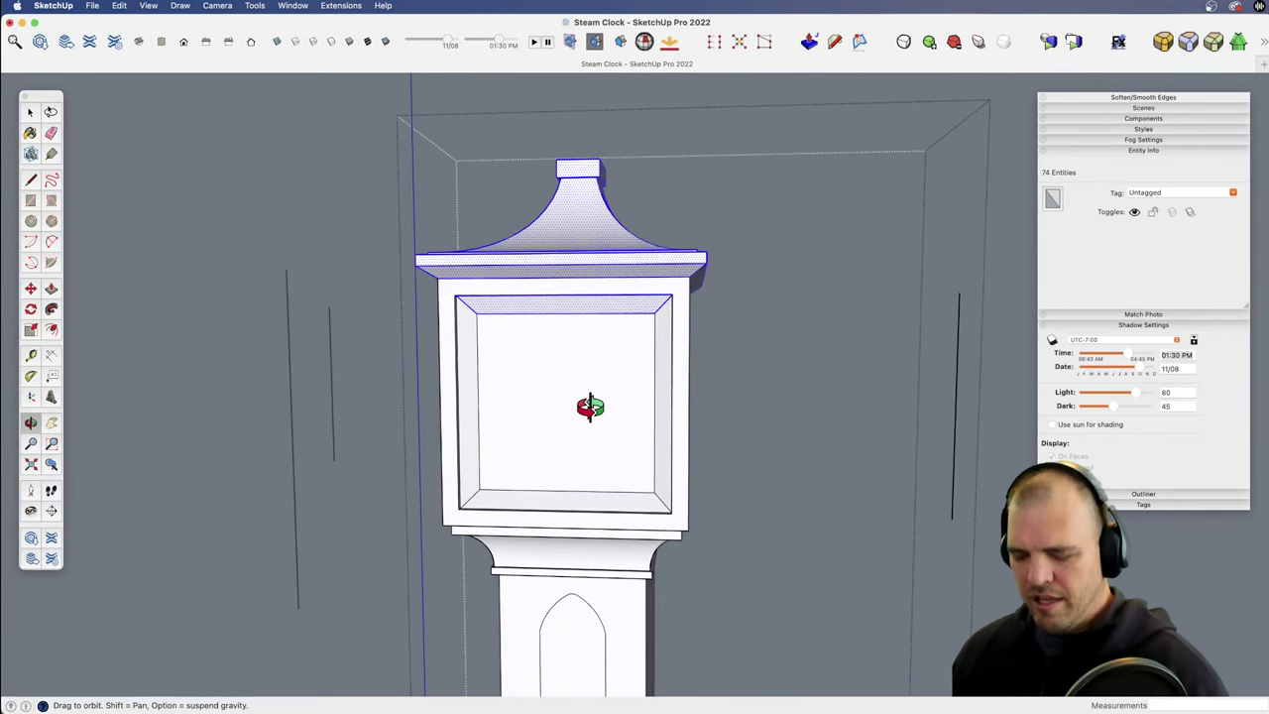
key("c")
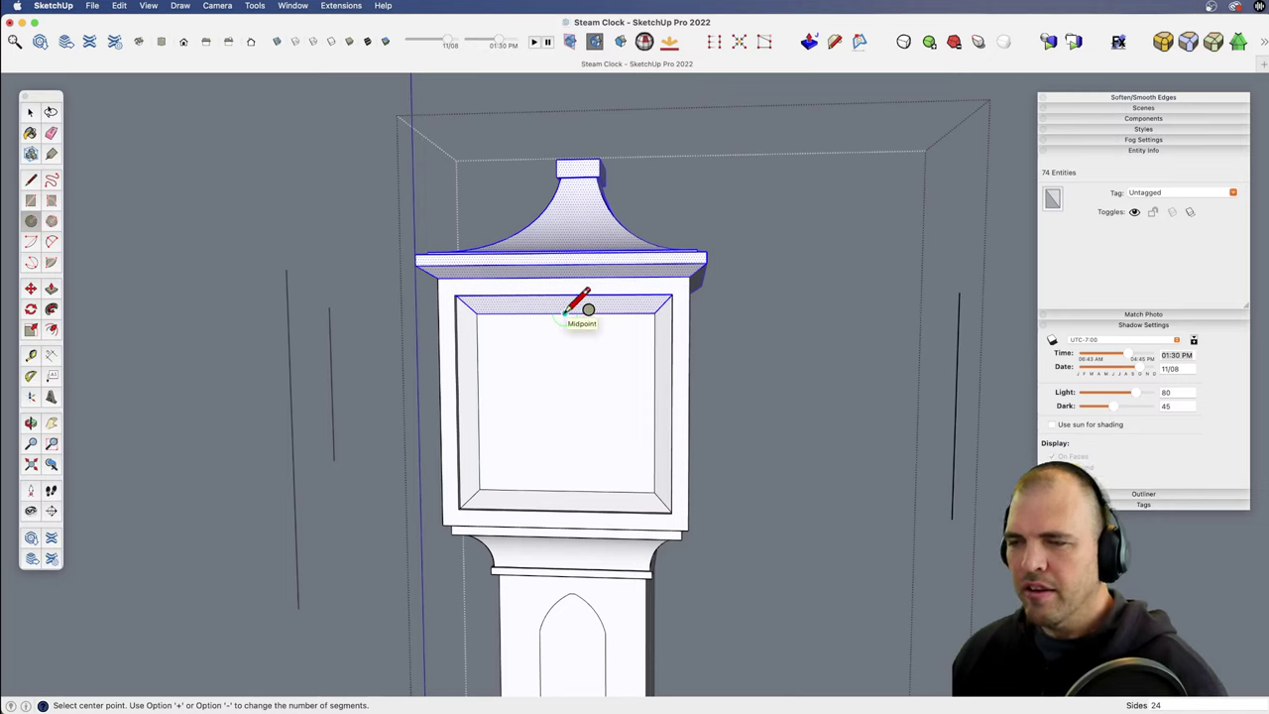
key("h")
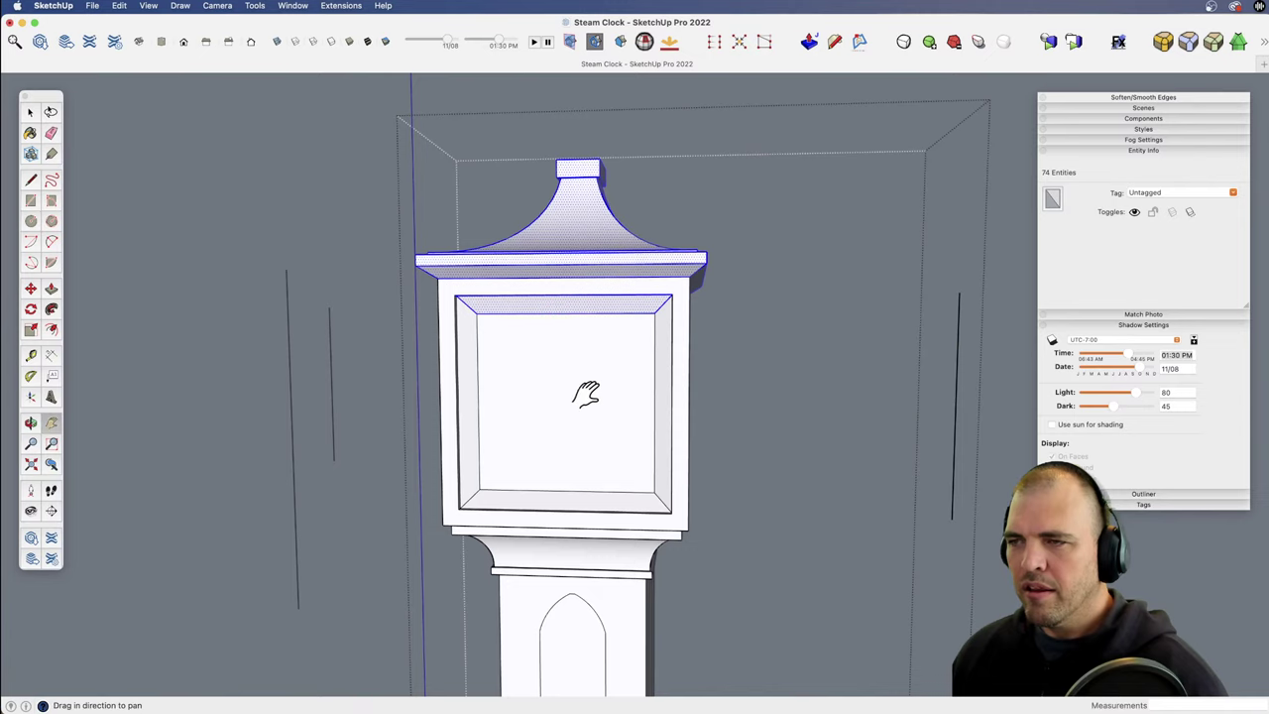
key("e")
left_click(950, 408)
Step: Draw a circle with a radius of about 2' 3" centred on the square recessed panel
scroll(601, 461, "up", 4)
mouse_move(601, 396)
middle_mouse_down()
mouse_move(615, 371)
mouse_move(587, 411)
middle_mouse_up()
middle_click_drag(587, 412, 595, 371, "shift")
scroll(594, 371, "up", 2)
key("c")
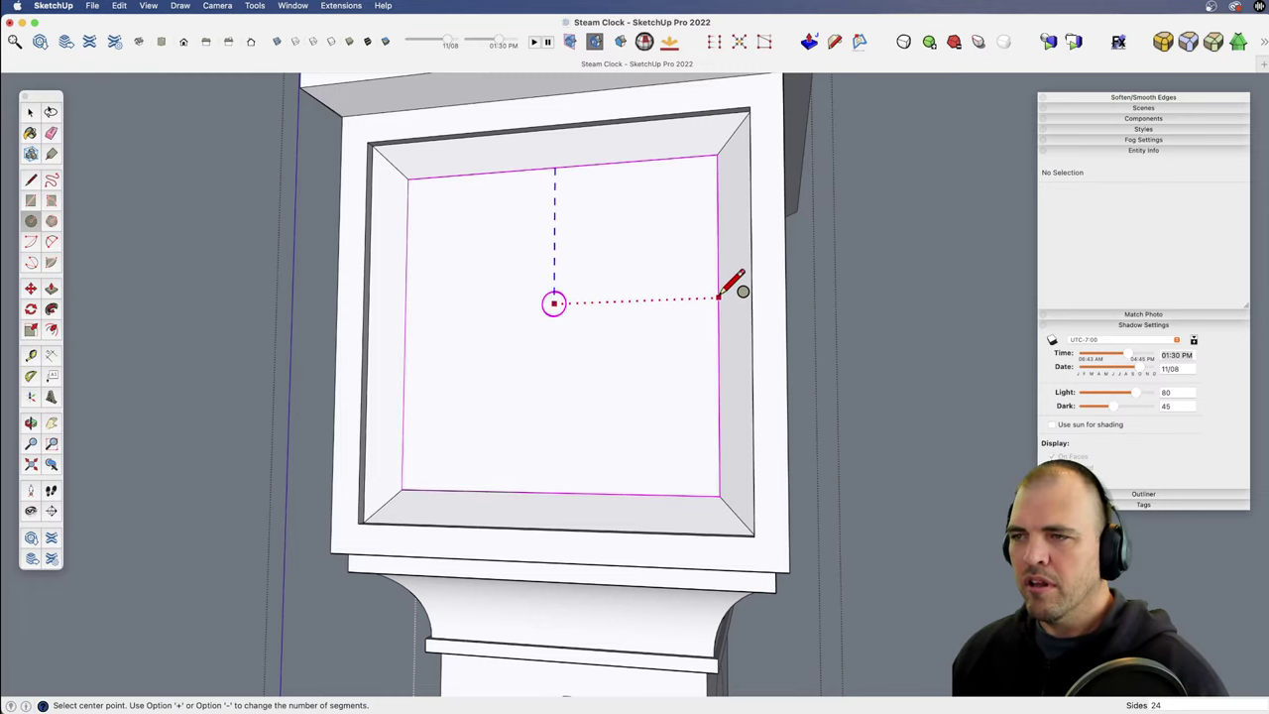
left_click(554, 326)
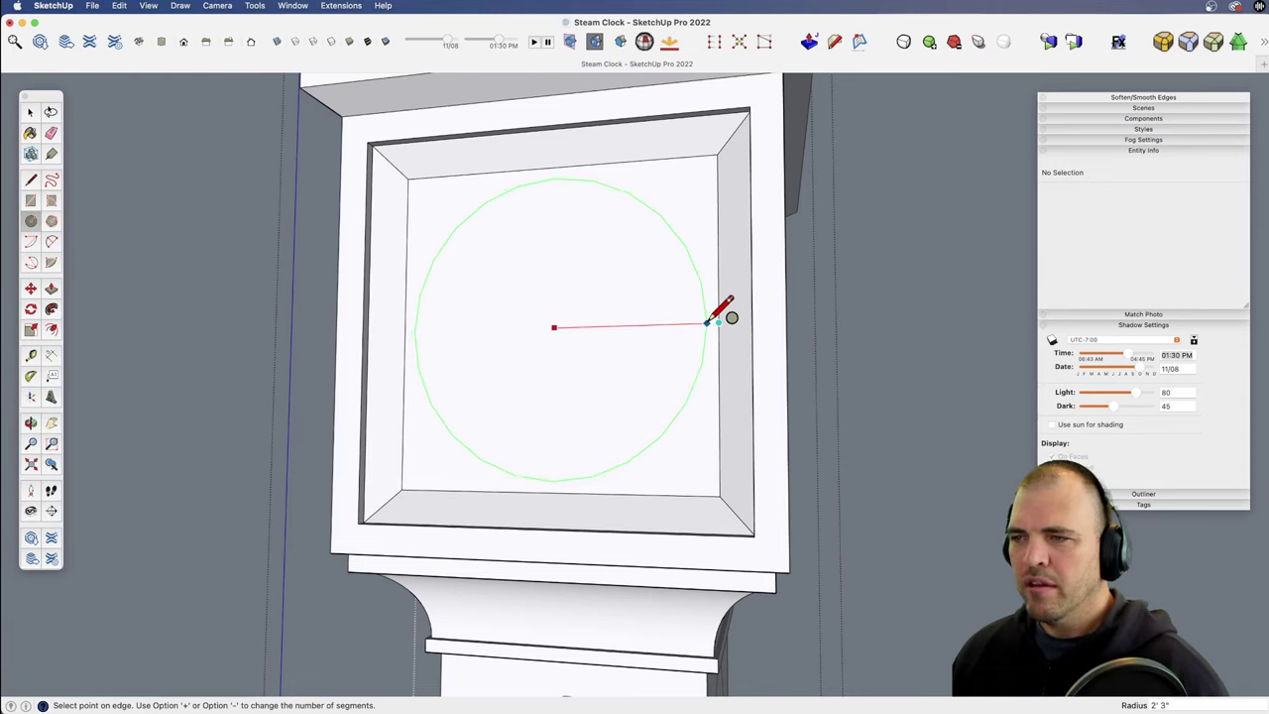
left_click(708, 321)
Step: Set the clock-face circle's segment count to 48
key("space")
left_click(705, 322)
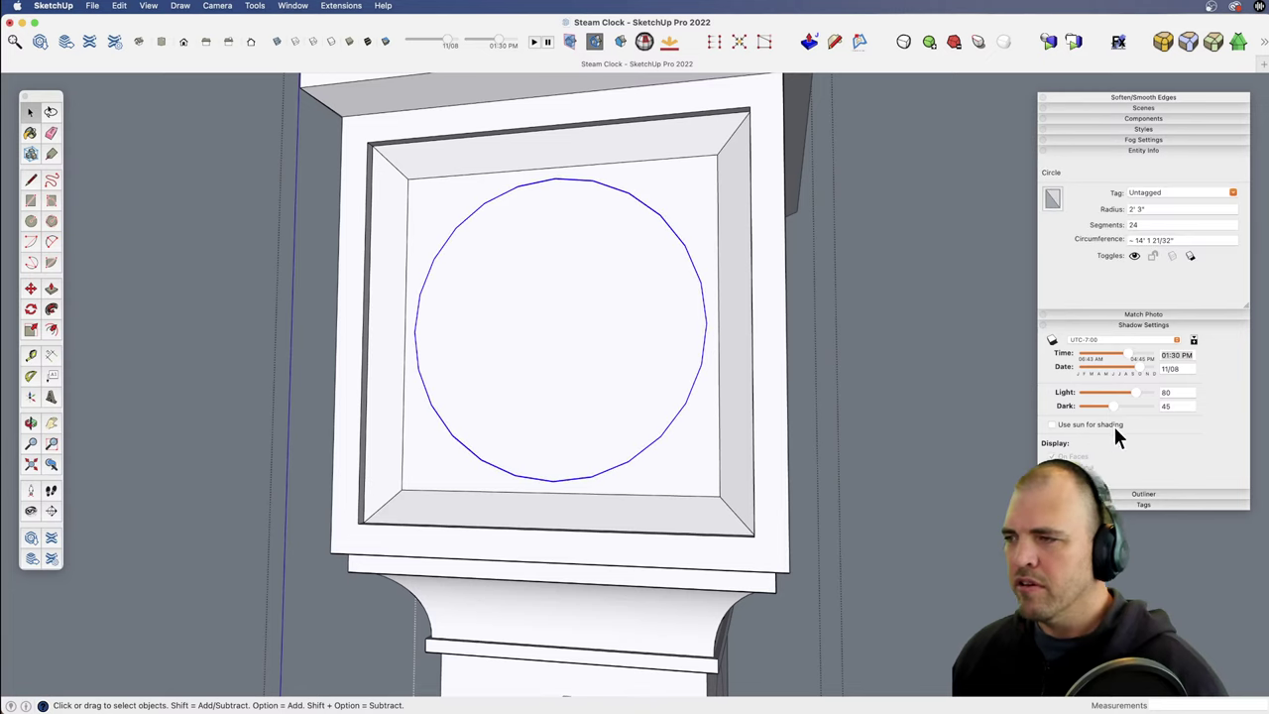
left_click(1147, 226)
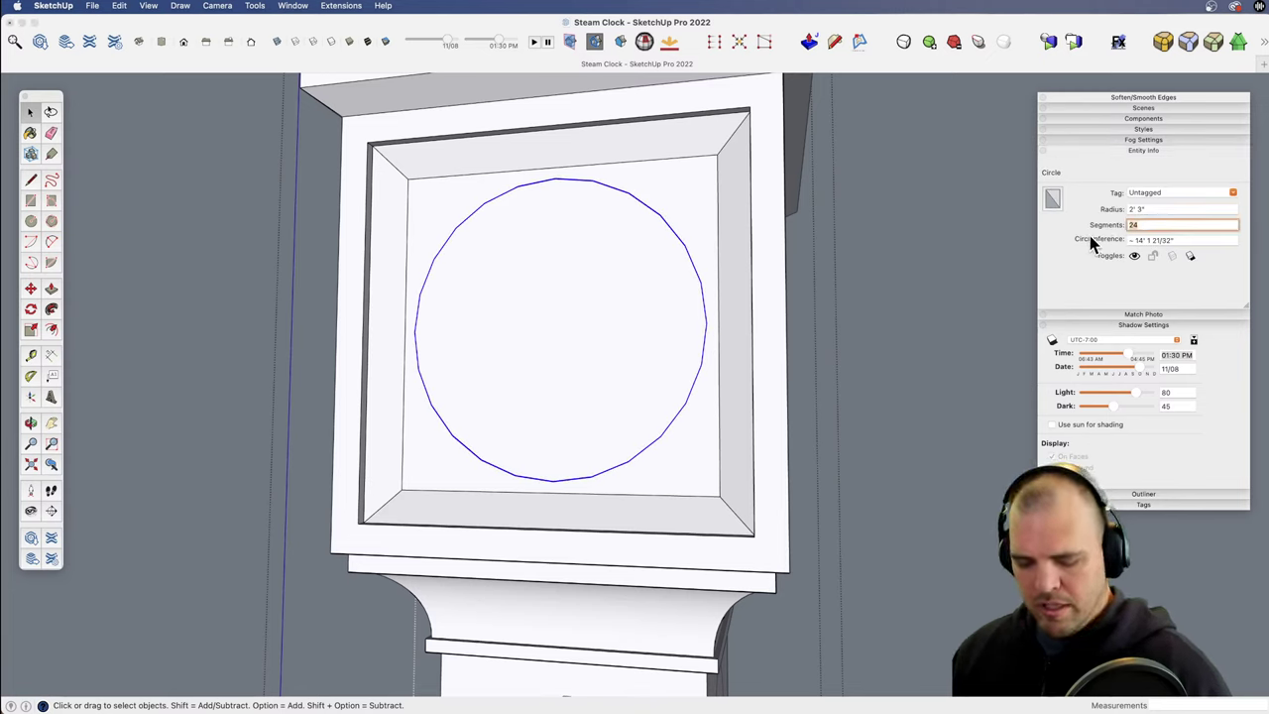
type("48")
key("Return")
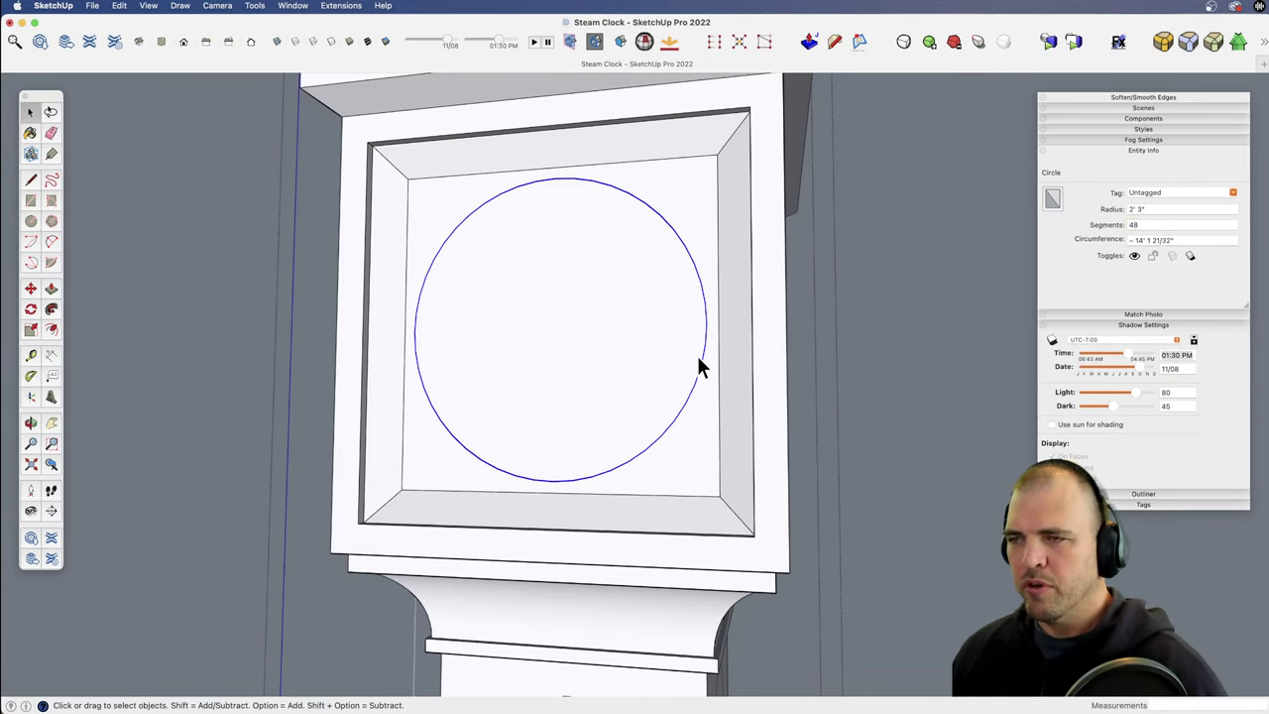
Step: Compare the clock-face circle with the matched photo and the Steam Clock reference image in Preview
key("z")
left_click_drag(674, 306, 704, 471)
key("h")
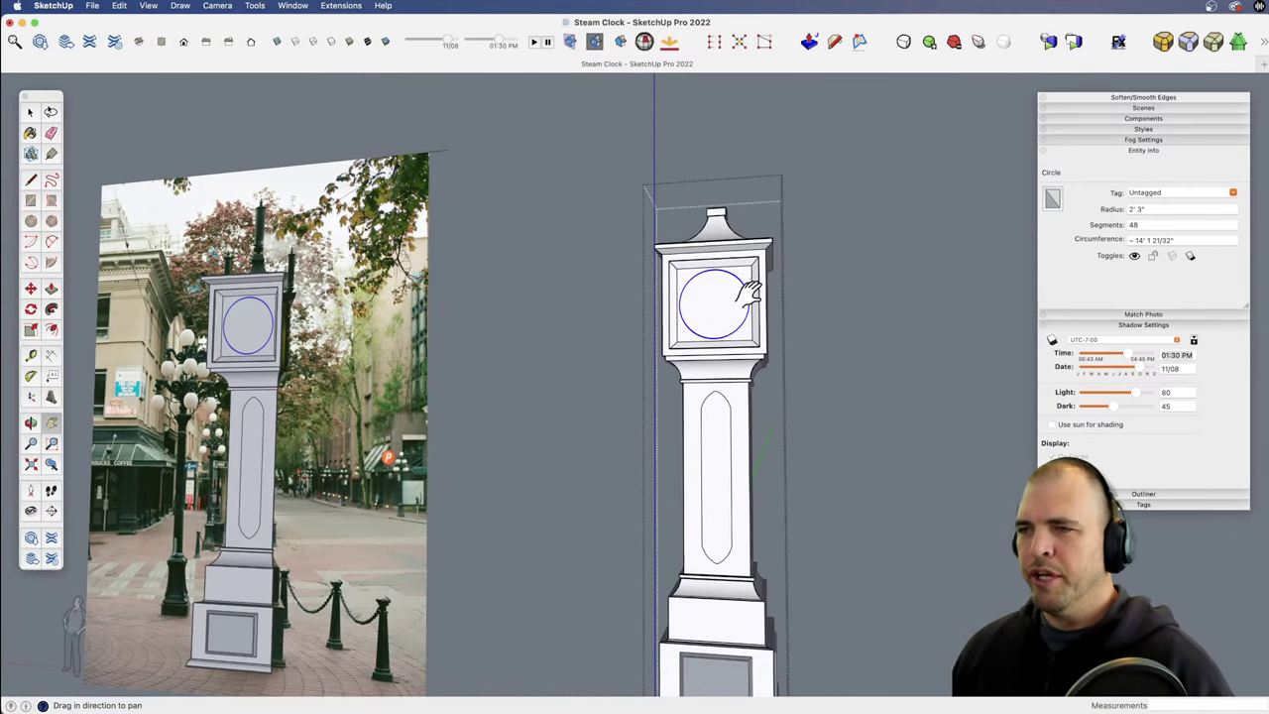
scroll(754, 432, "up", 5)
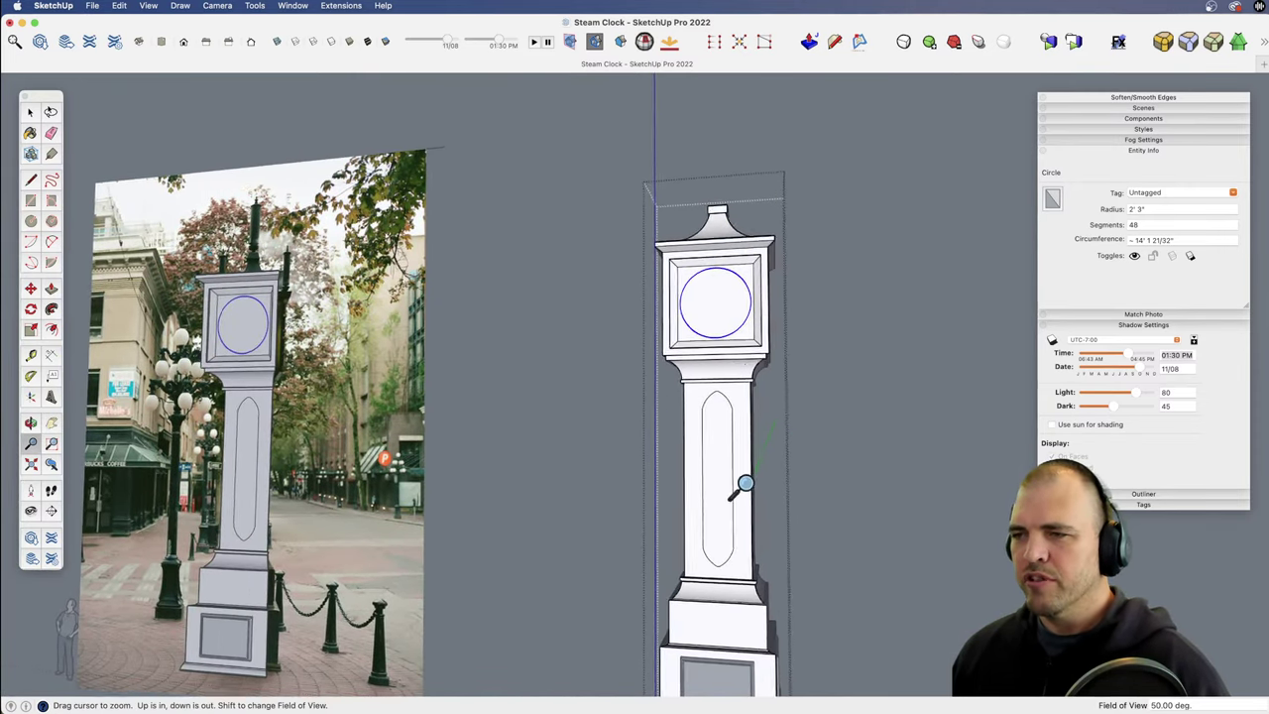
key("space")
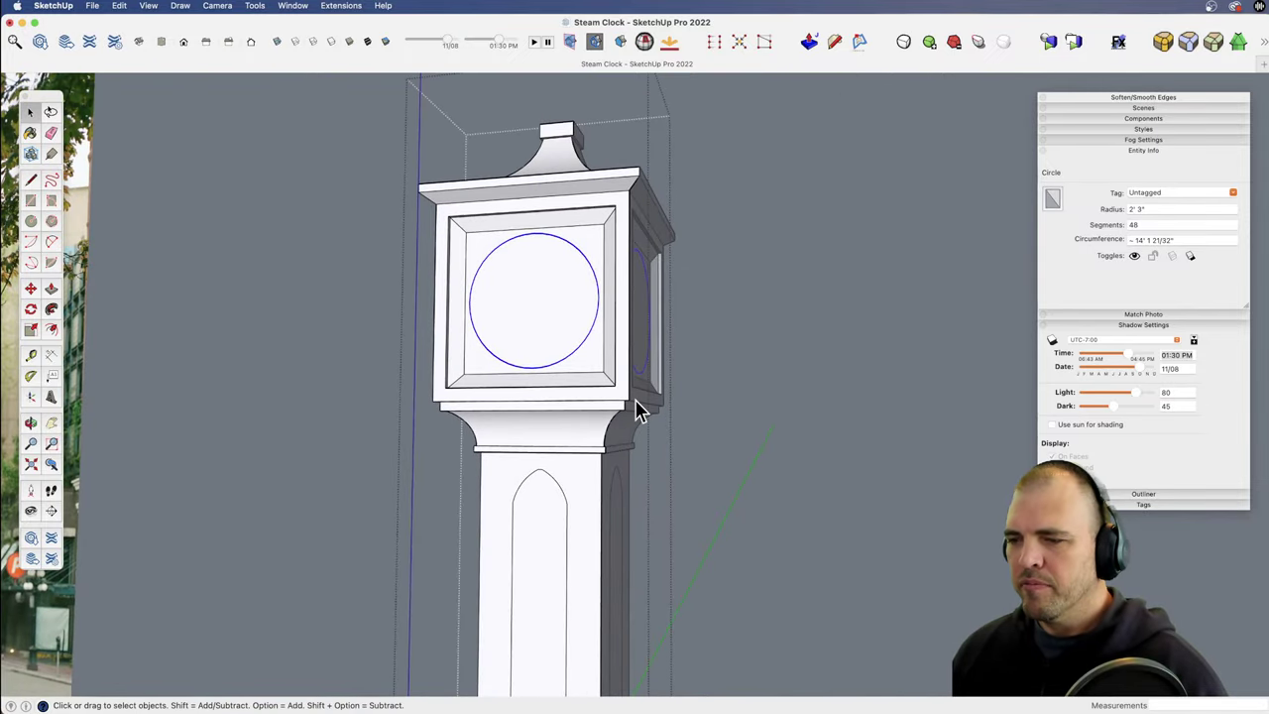
key("super+Tab")
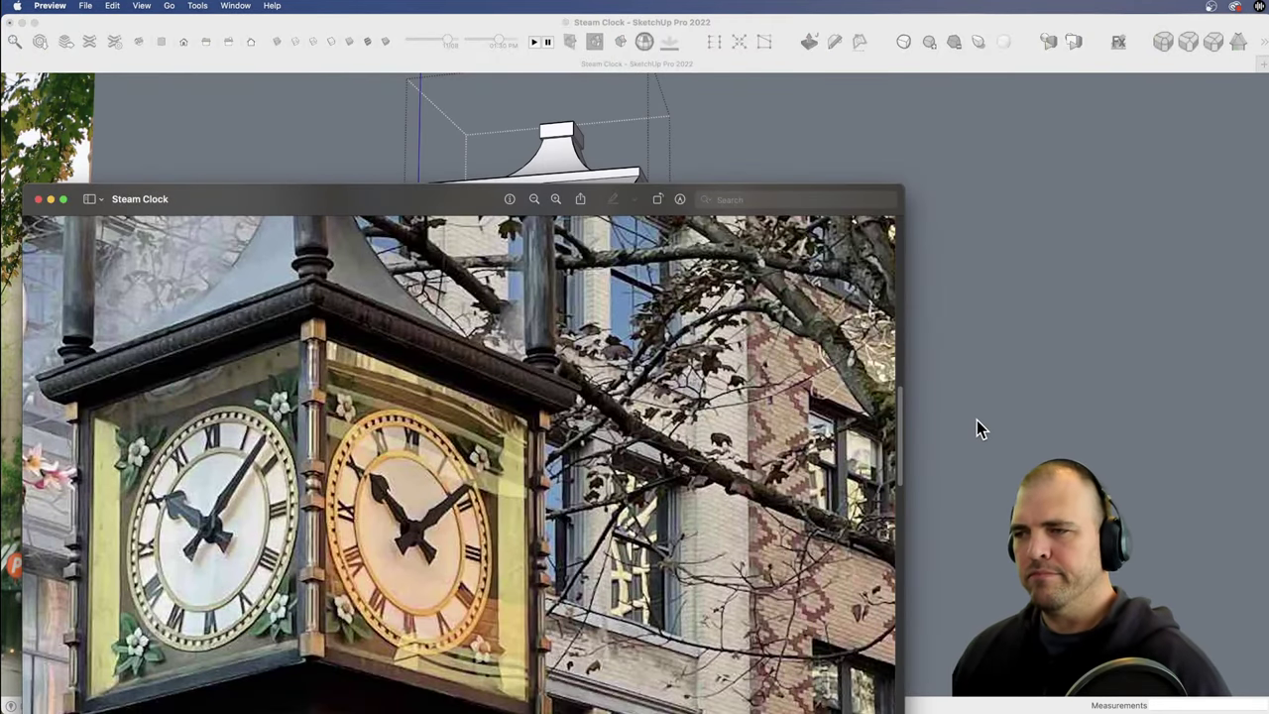
key("super+Tab")
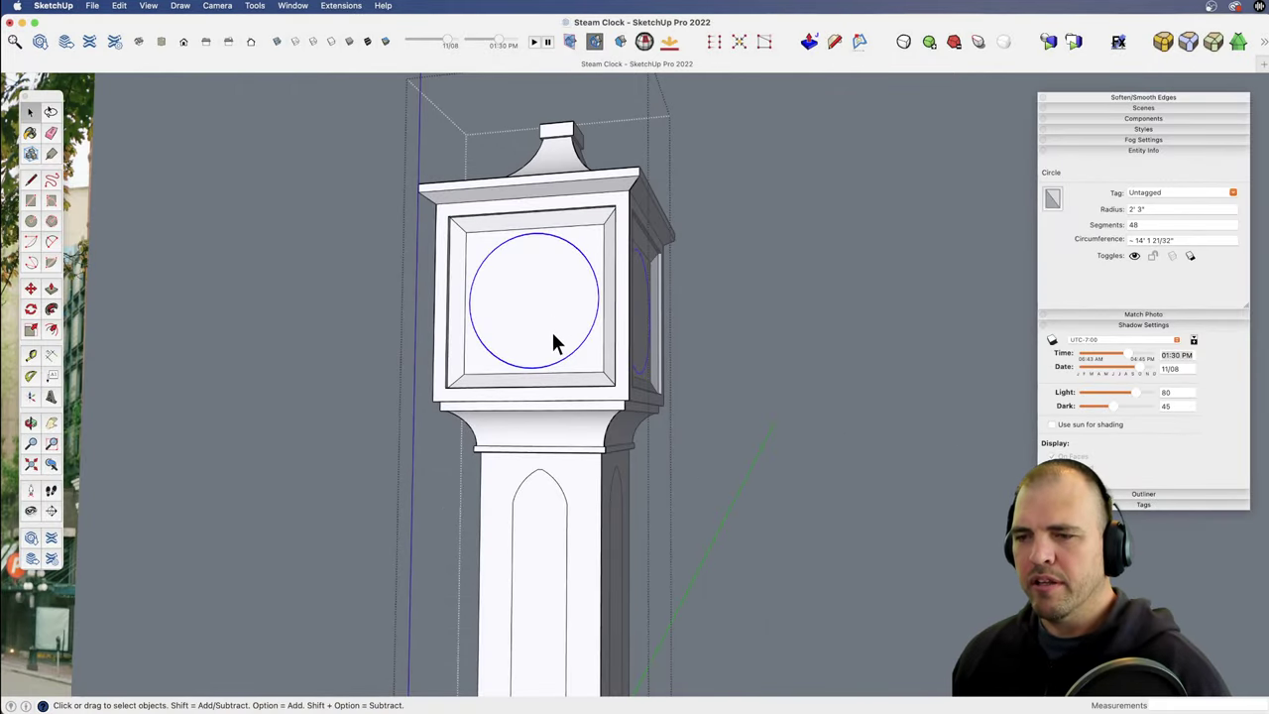
key("super+Tab")
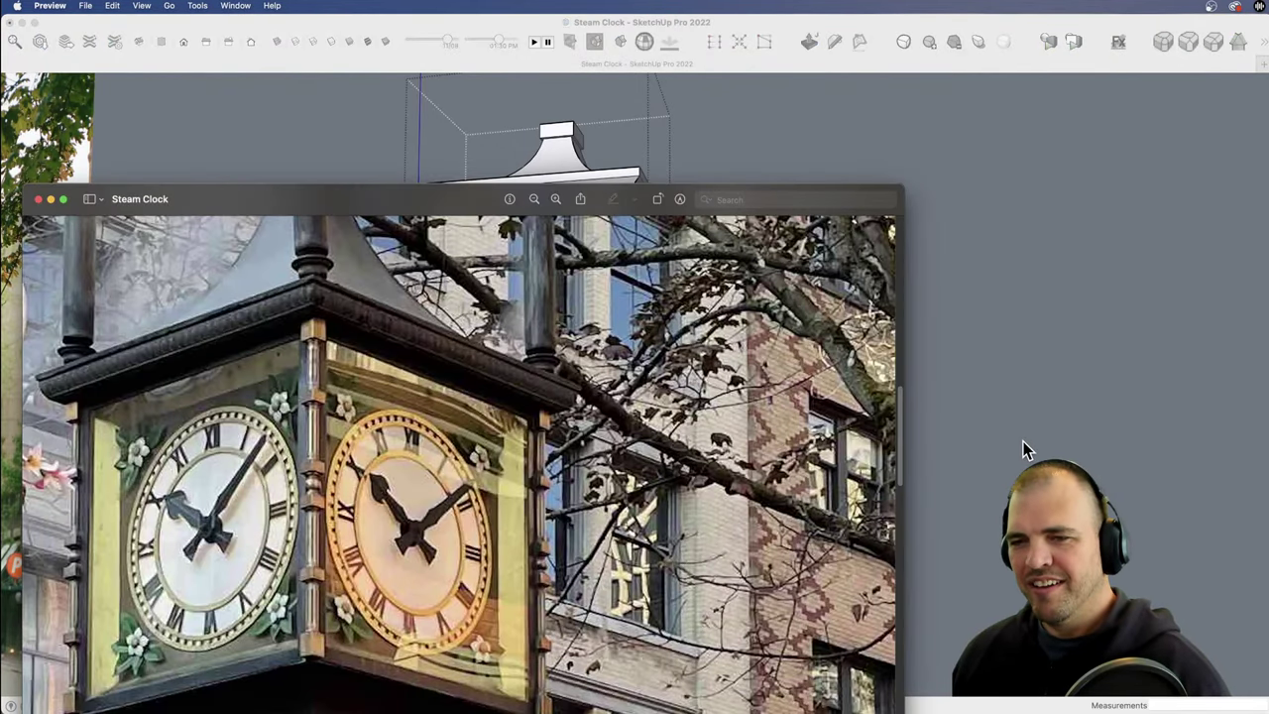
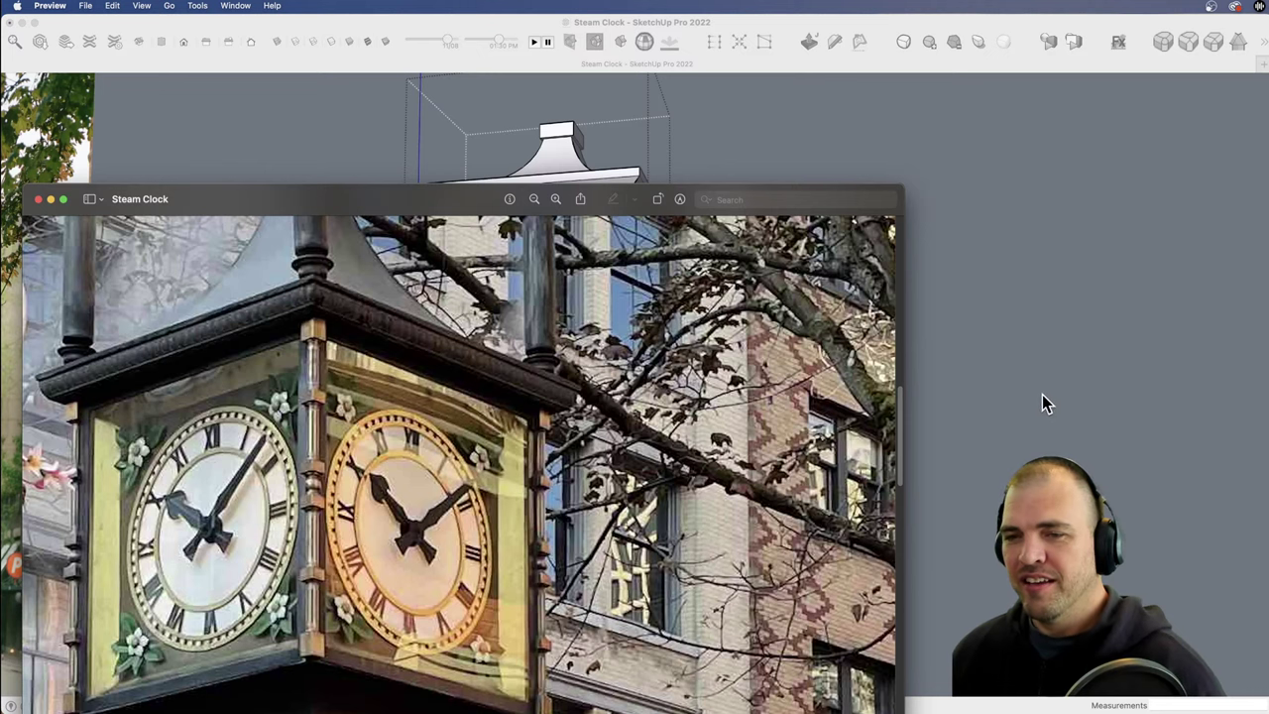
Step: Back in SketchUp, offset the clock-face circle inward about 1 1/16", 3 13/32" and 4 21/32" to outline the dial rings
left_click(978, 386)
key("h")
left_click_drag(561, 283, 613, 313)
key("z")
left_click_drag(632, 430, 643, 97)
middle_click_drag(620, 300, 677, 462, "shift")
left_click_drag(677, 462, 712, 248)
key("space")
left_click(718, 243)
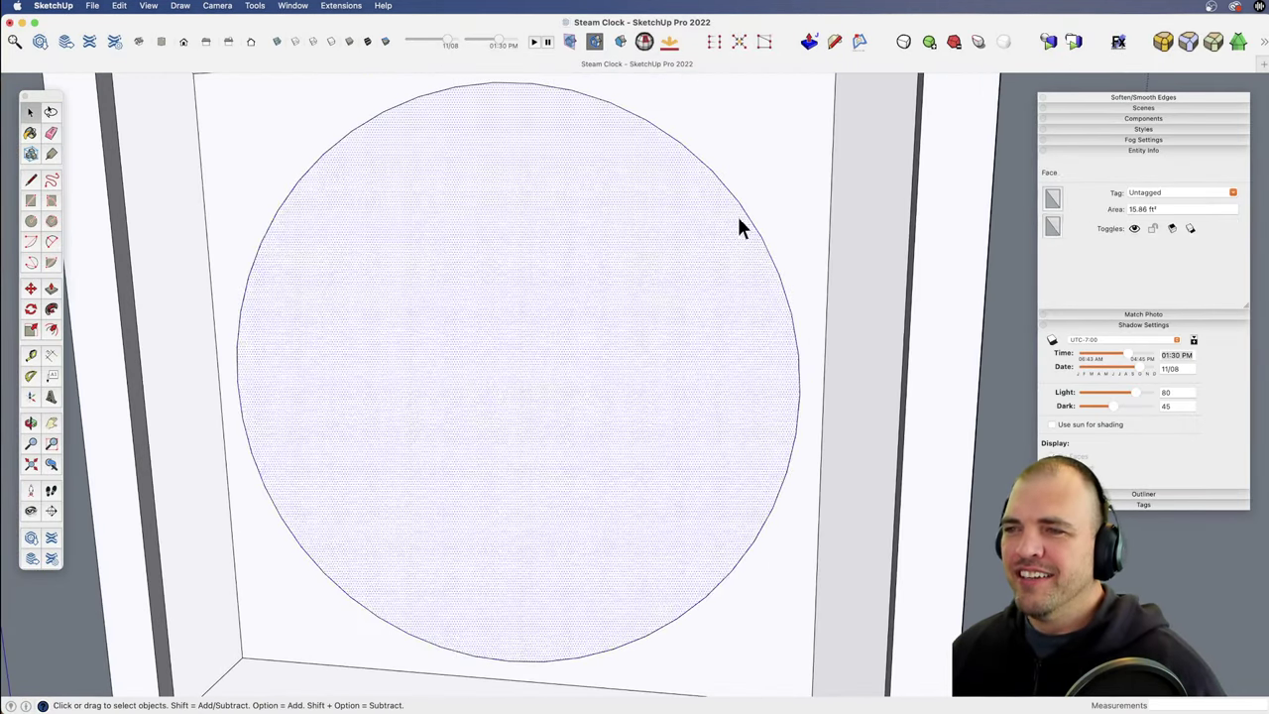
key("f")
left_click(731, 206)
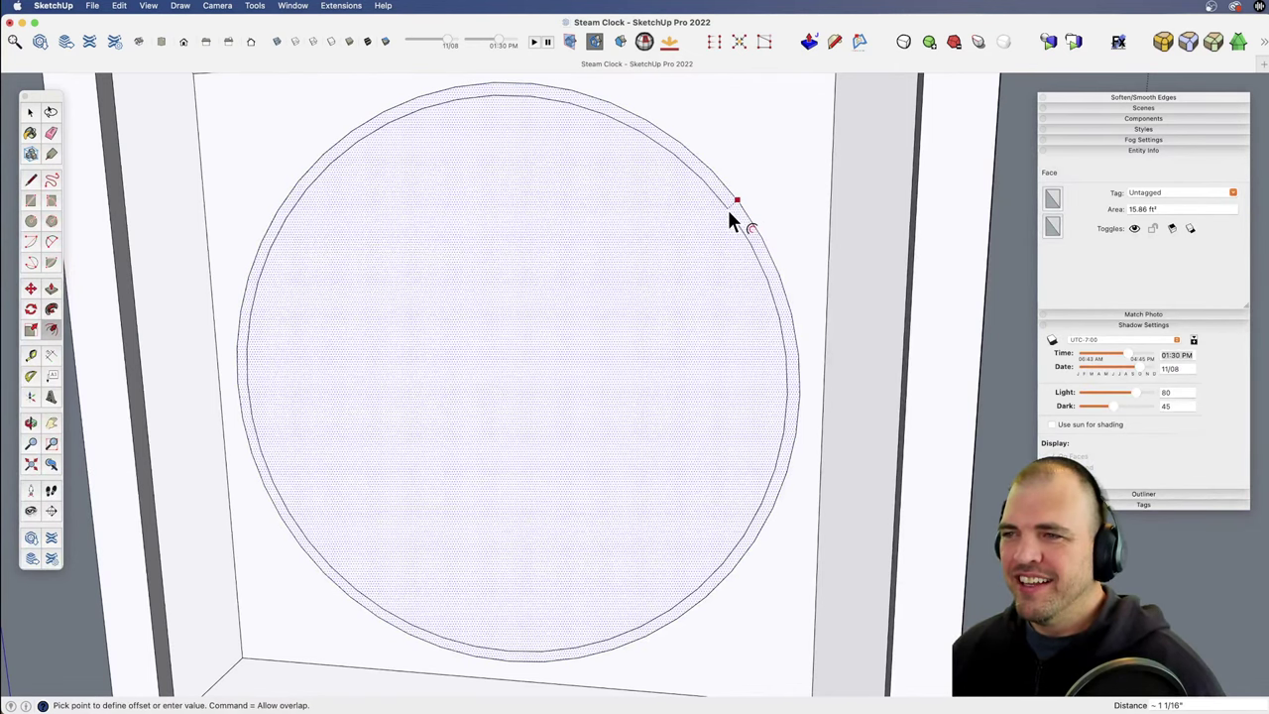
left_click(728, 210)
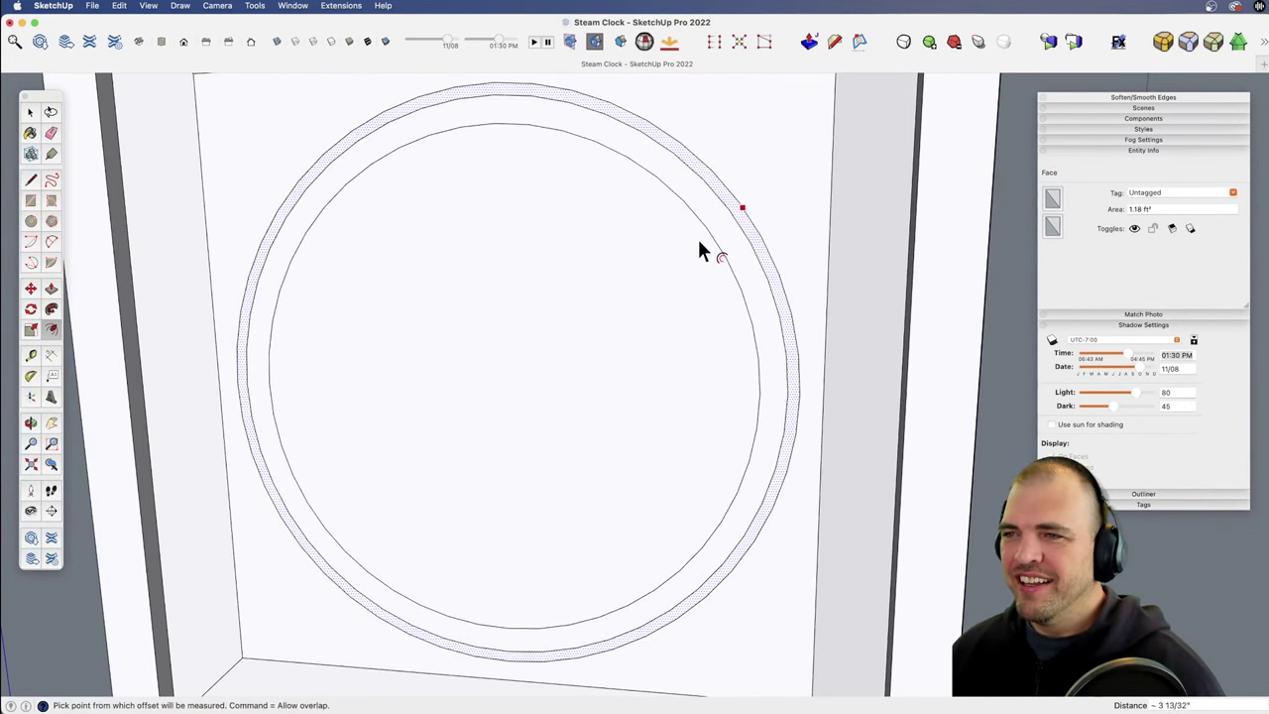
left_click(697, 237)
left_click(695, 246)
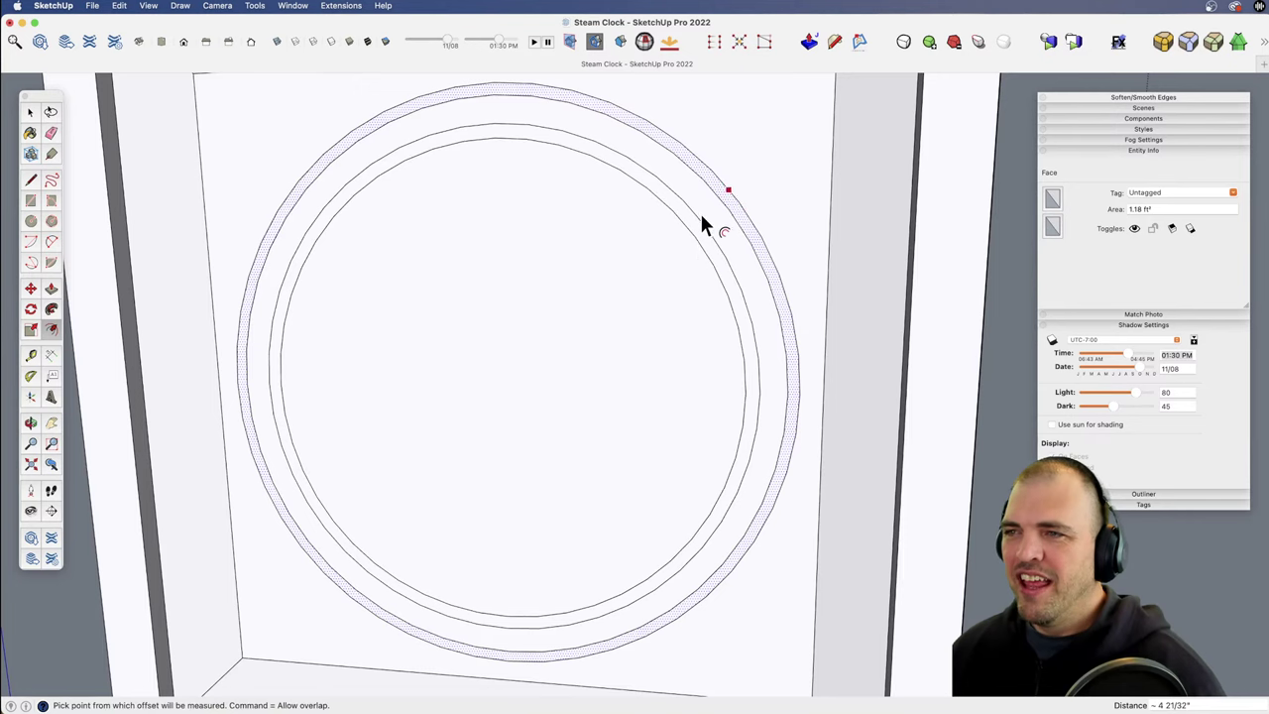
Step: Check the Preview reference image and offset two more inner dial circles, about 9 11/16" and 10 31/32"
key("super+Tab")
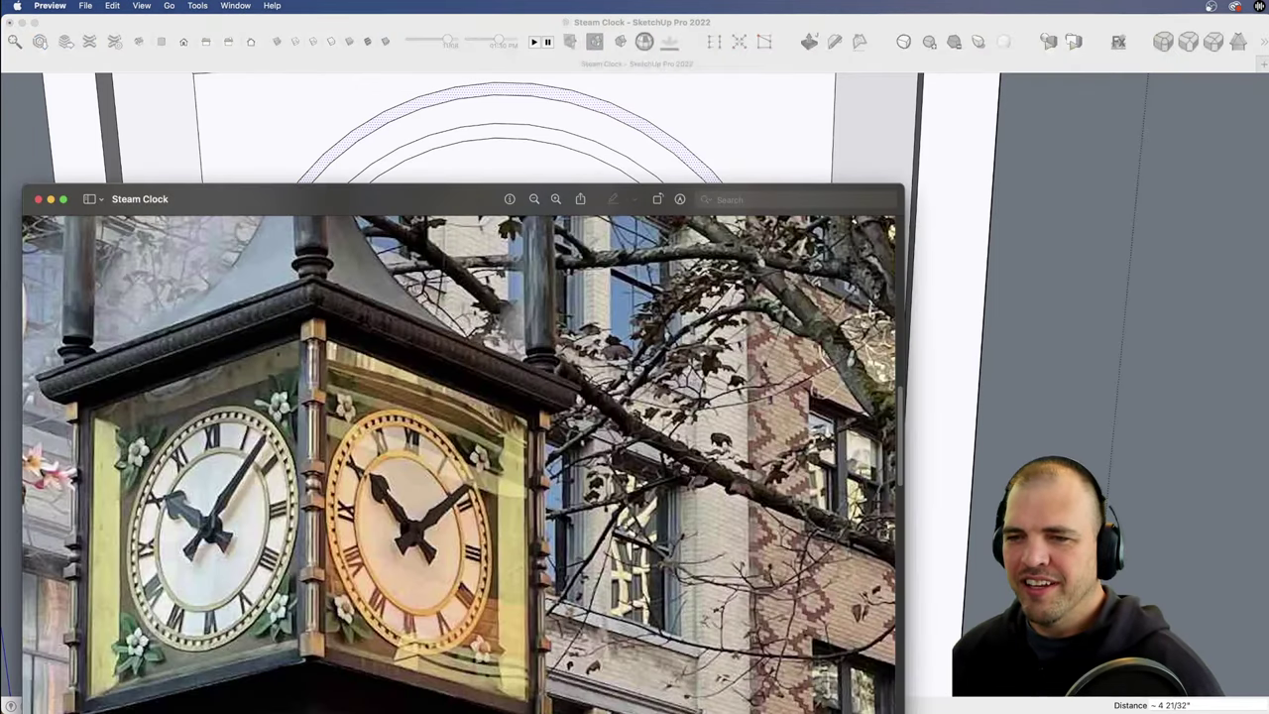
left_click(808, 135)
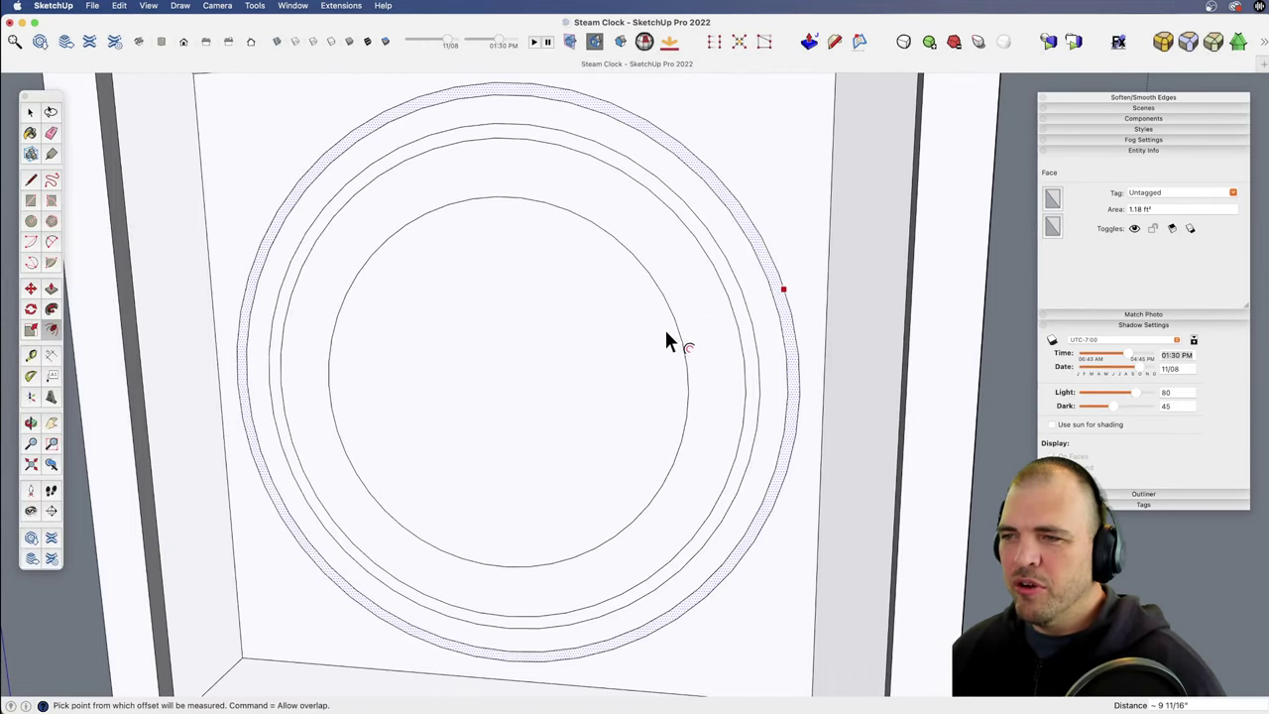
left_click(665, 336)
left_click(669, 343)
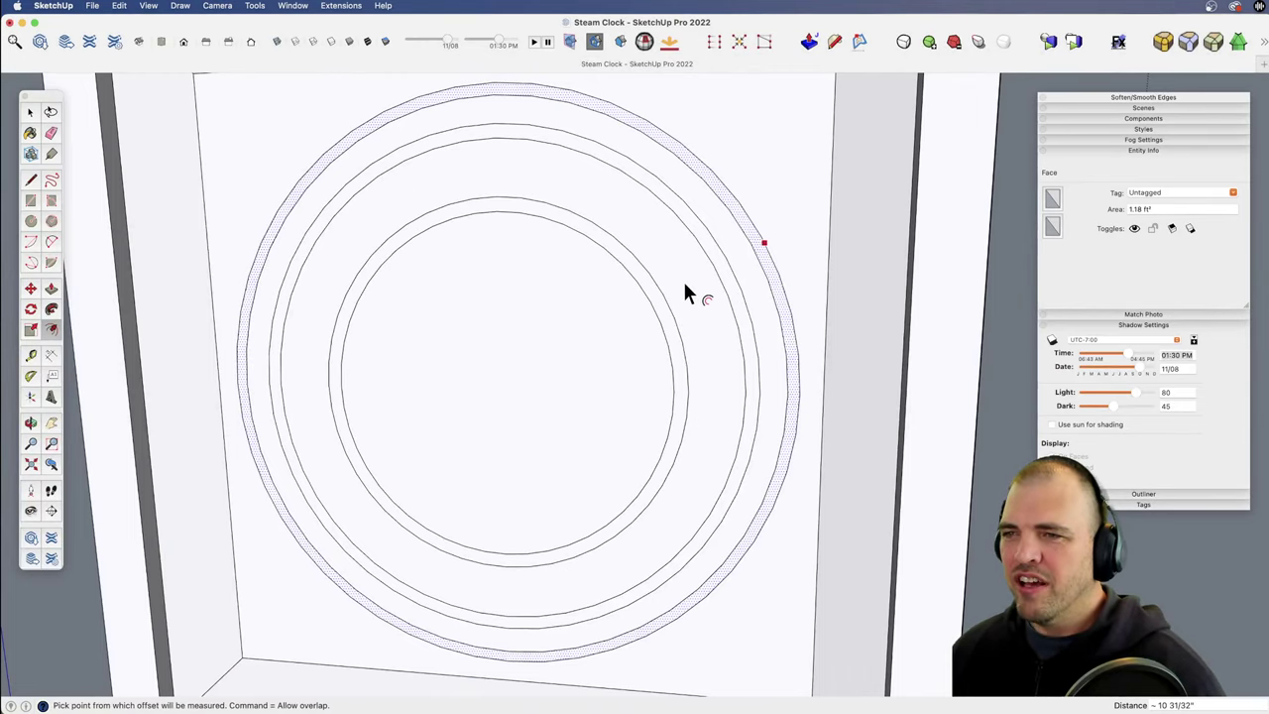
Step: Erase the surplus dial circles, keeping only the outer circle and the one offset about 3 13/32" inside it
key("z")
mouse_move(683, 292)
left_mouse_down()
mouse_move(653, 454)
mouse_move(595, 586)
mouse_move(671, 363)
mouse_move(682, 363)
left_mouse_up()
key("e")
left_click(671, 367)
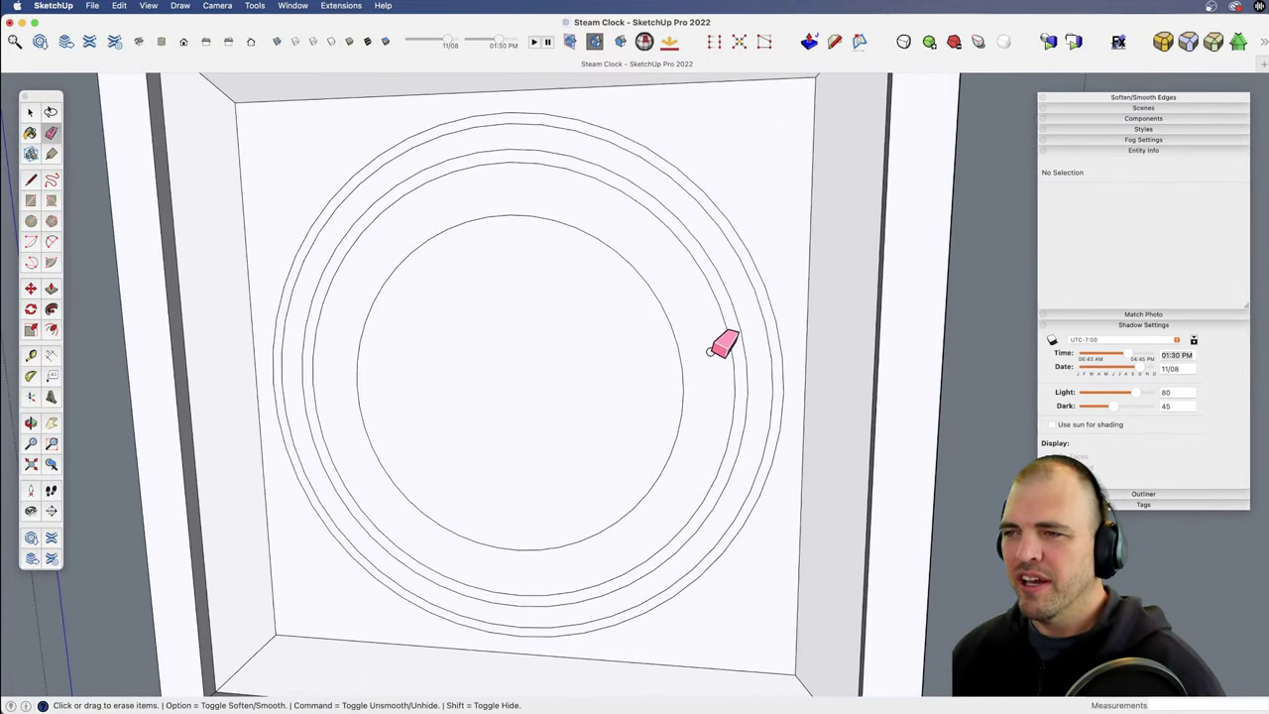
left_click(733, 337)
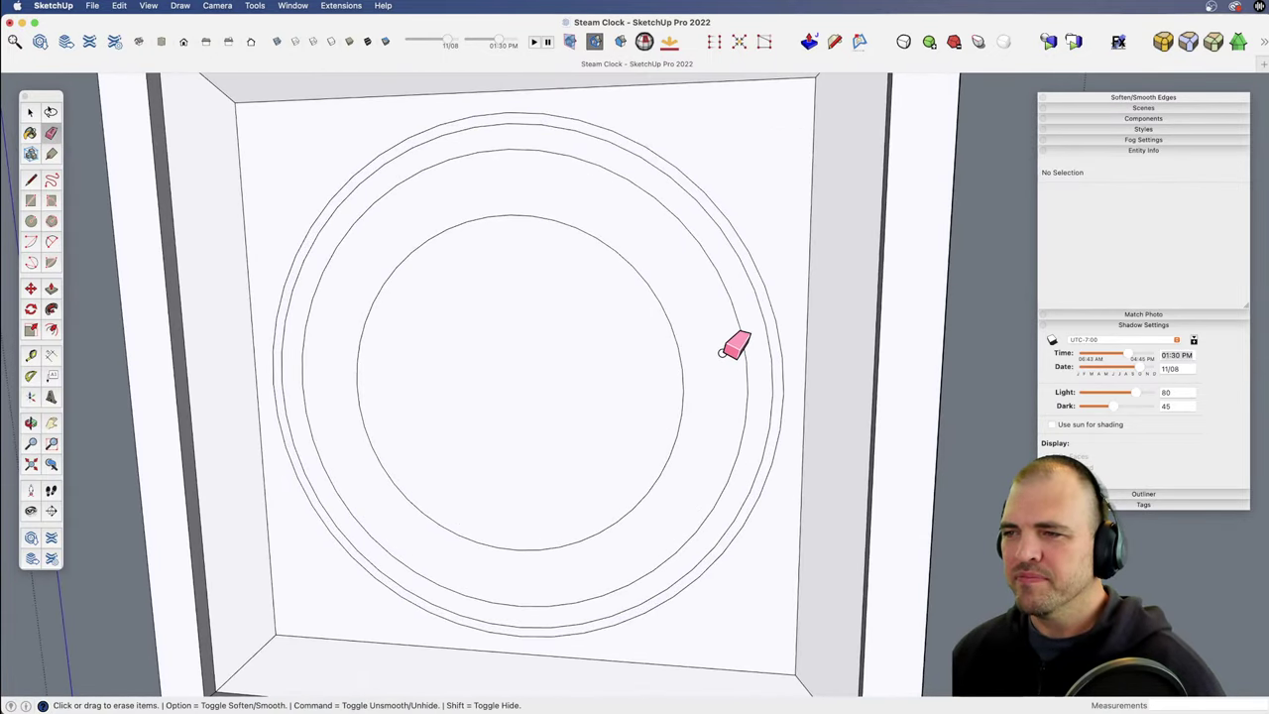
left_click(773, 325)
key("z")
mouse_move(728, 441)
left_mouse_down()
mouse_move(718, 411)
mouse_move(716, 428)
left_mouse_up()
key("e")
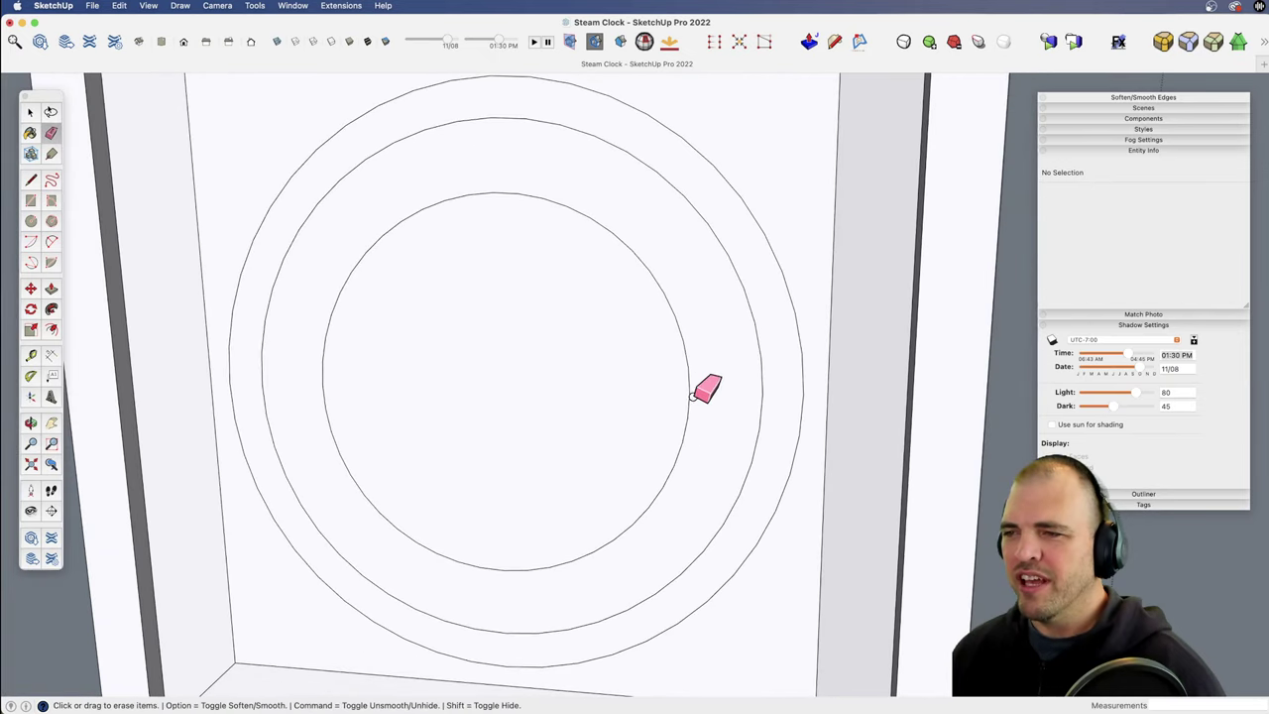
left_click(689, 399)
Step: Offset the inner disc about 4 1/4" inward, and offset the resulting ring's outer edge outward about 11/16" and 2 21/32"
key("space")
left_click(749, 385)
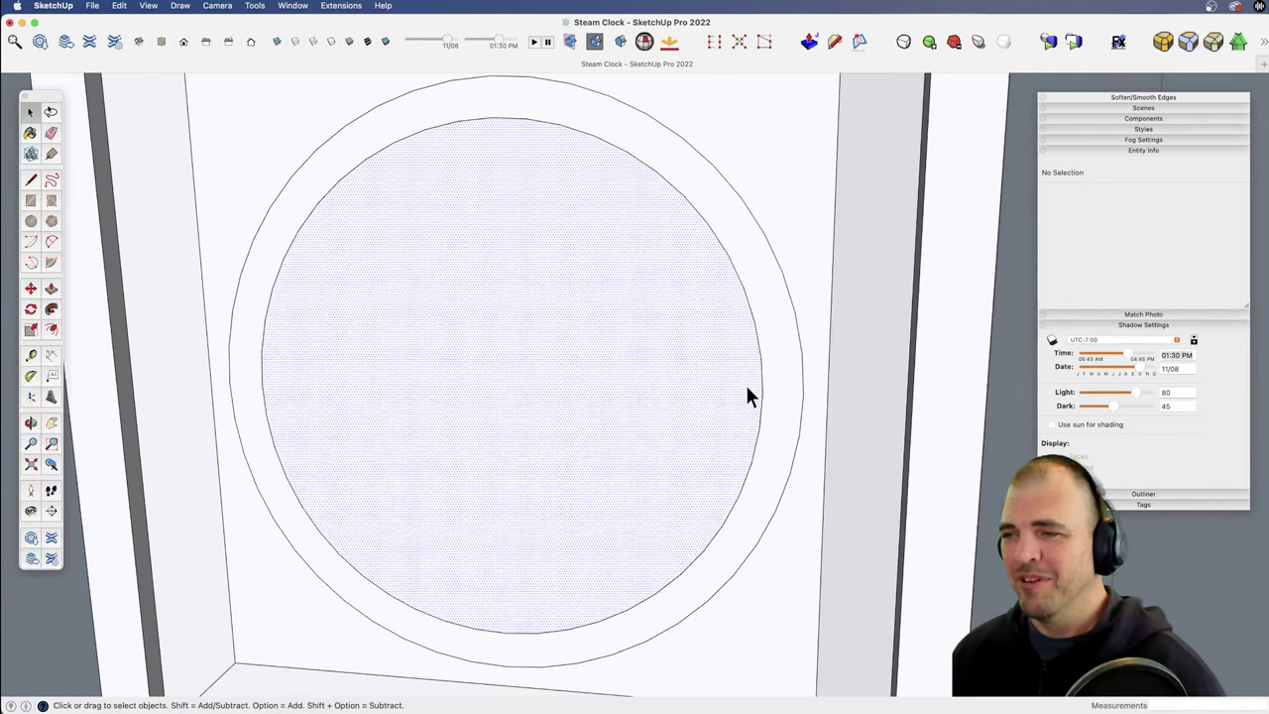
key("f")
left_click(760, 377)
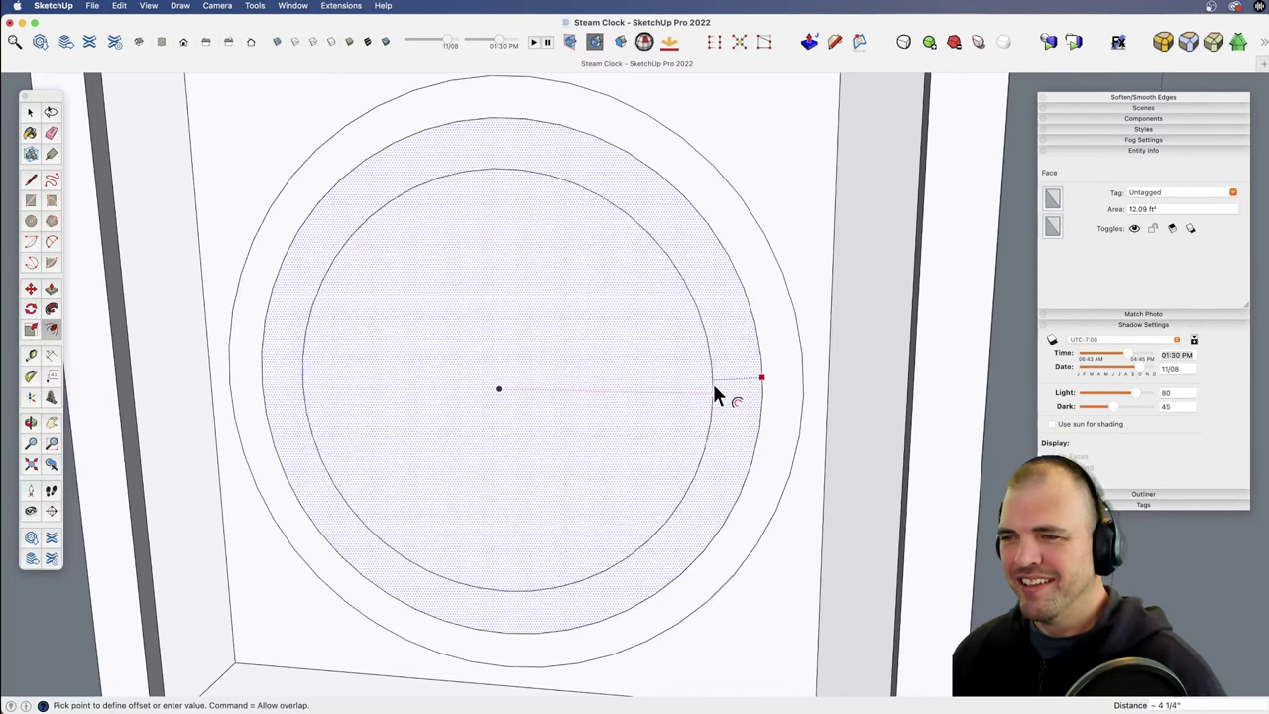
left_click(715, 385)
left_click(768, 377)
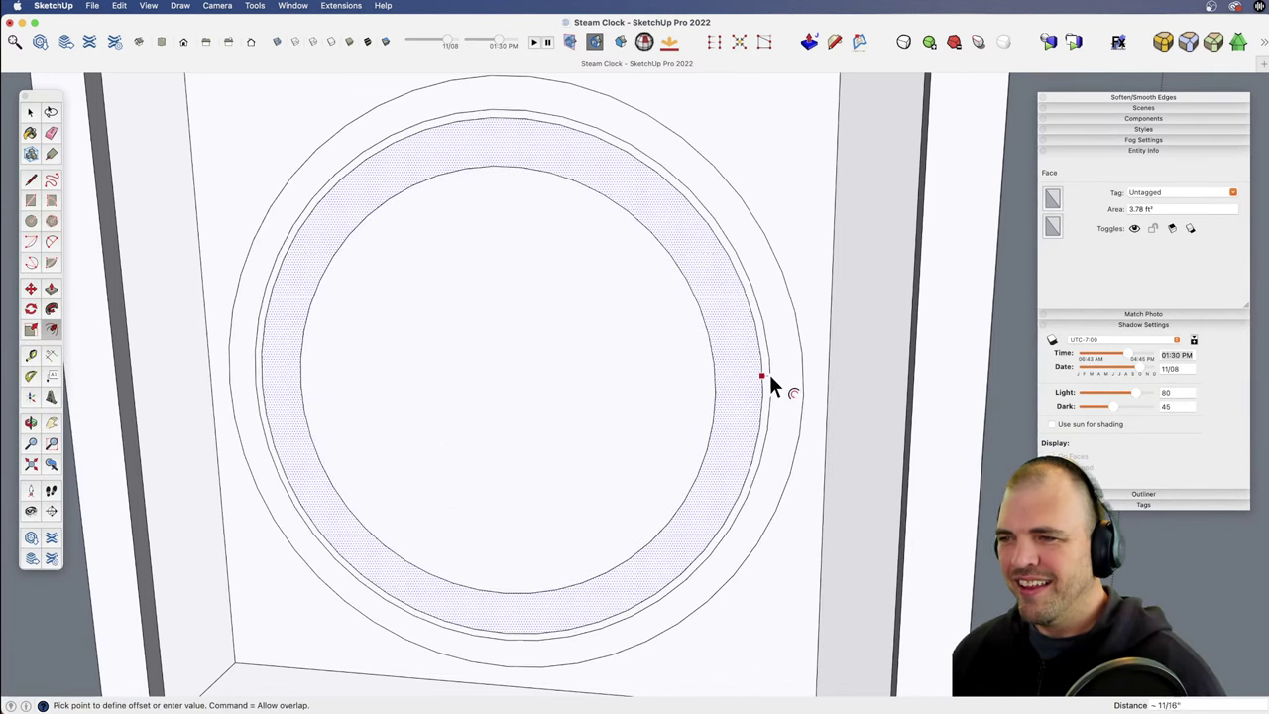
left_click(790, 372)
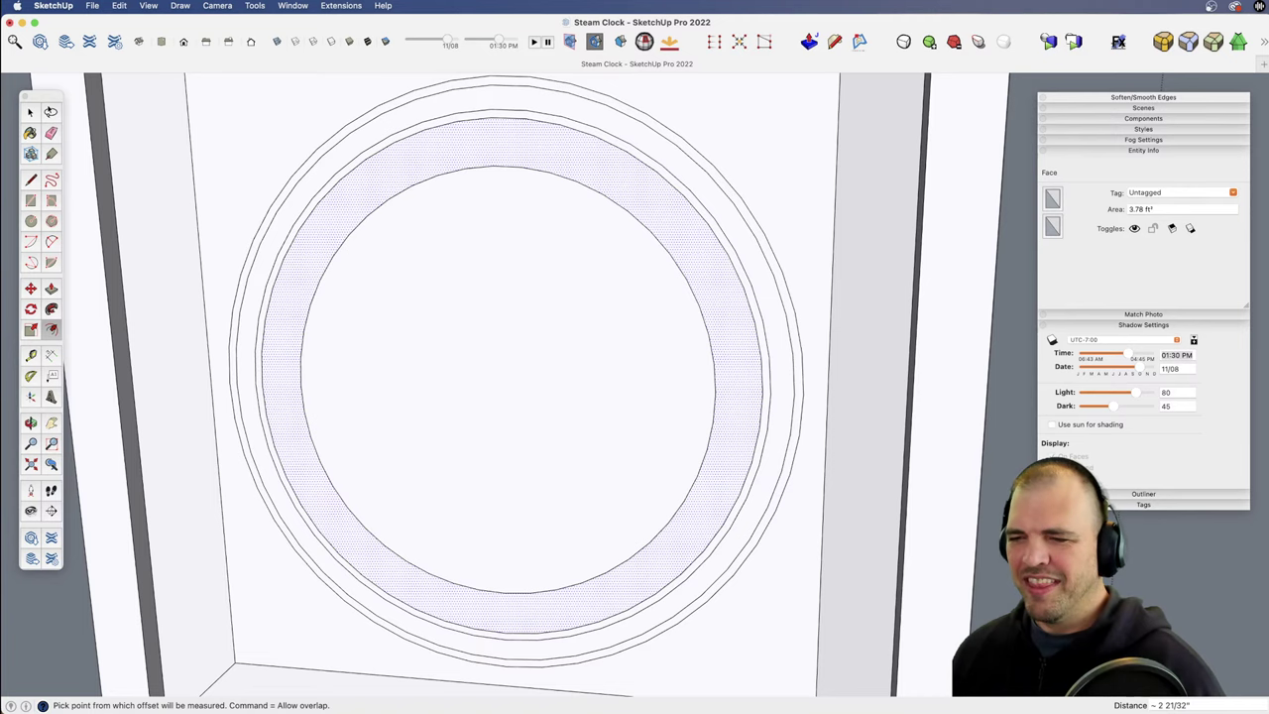
Step: Check the Preview reference photo and, back in SketchUp, offset the wide dial ring about 4 29/32" inward to outline a thin inner rim
key("super+Tab")
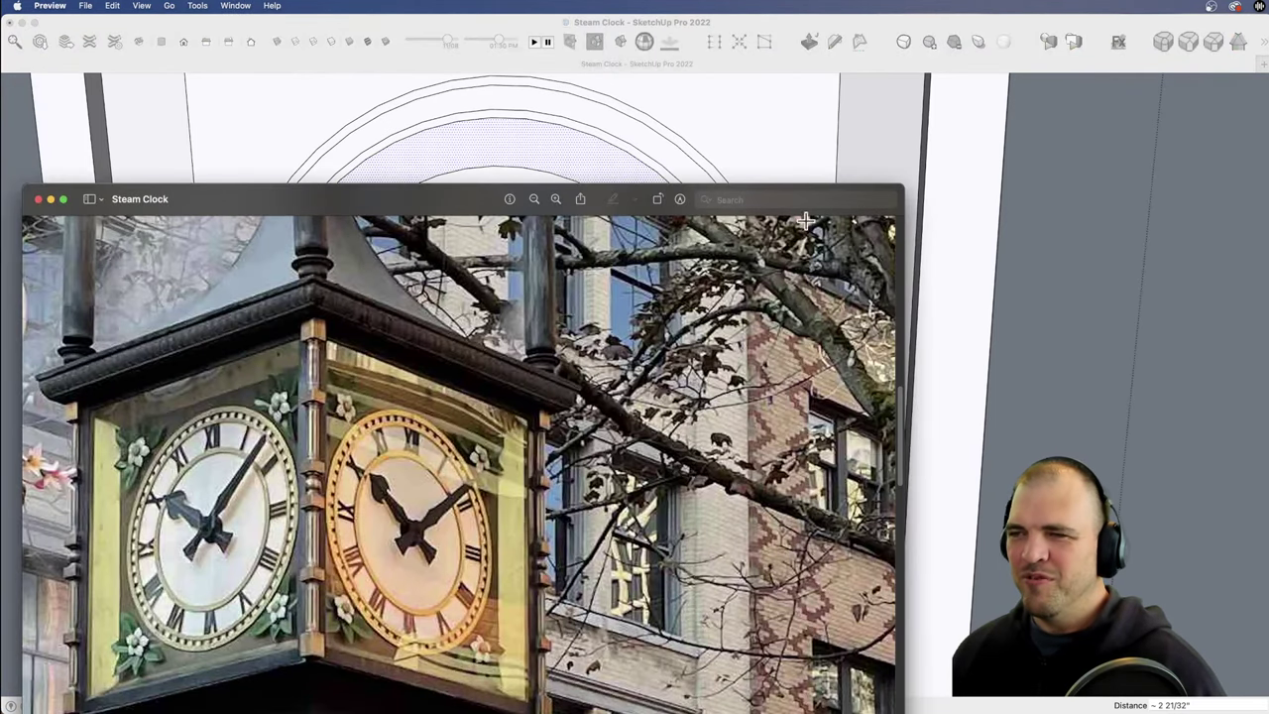
key("super+Tab")
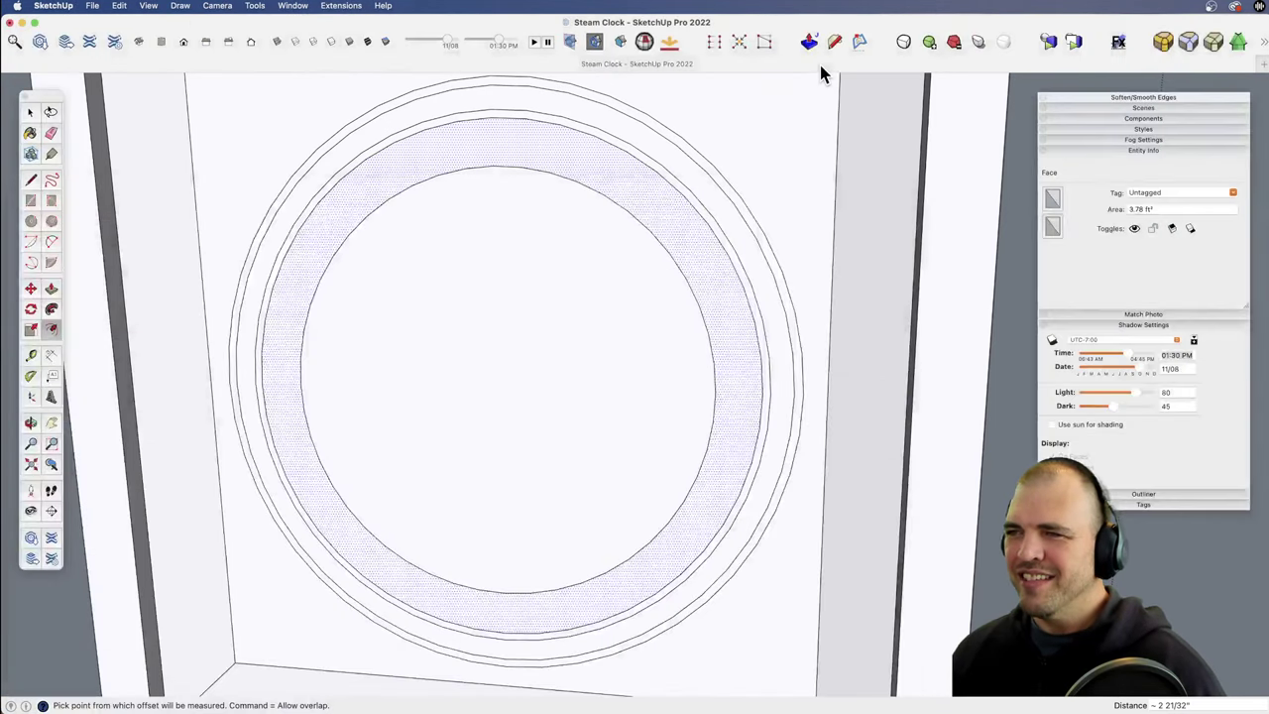
left_click(707, 397)
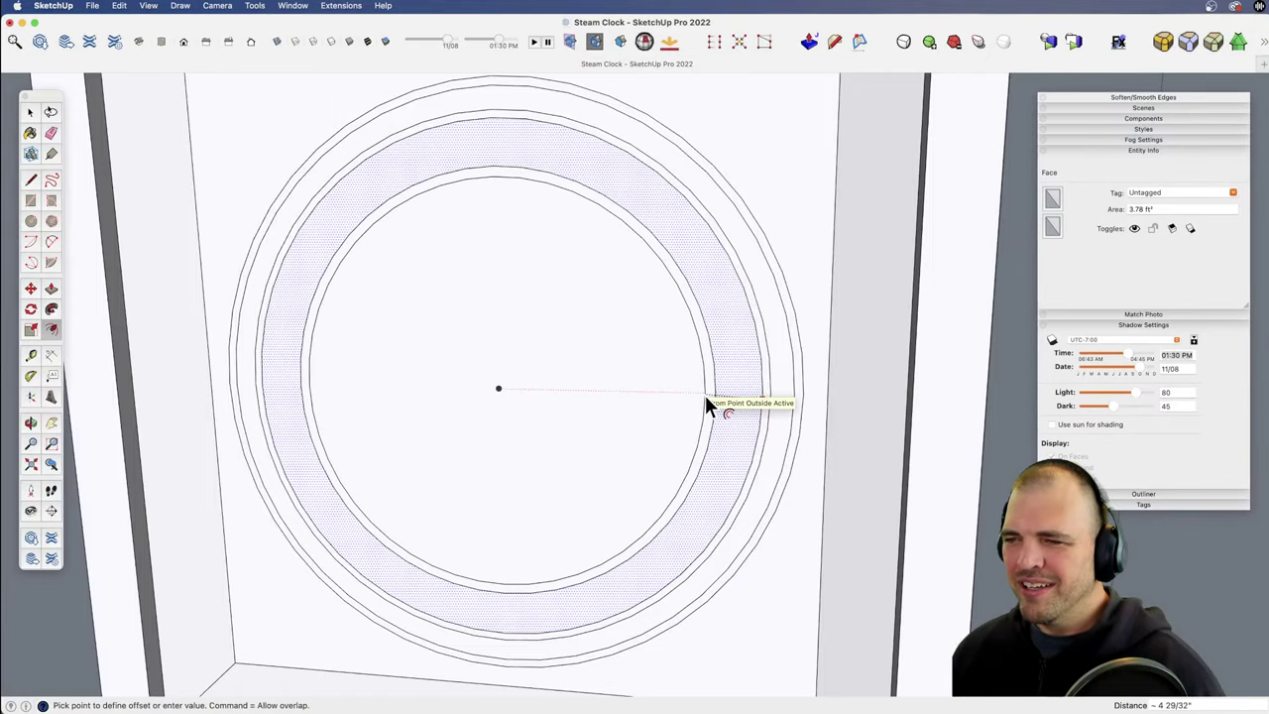
left_click(705, 394)
Step: Compare the dial with the Preview reference photo, and recess the central disc and the wide ring around it with Push/Pull
key("z")
left_click_drag(704, 396, 609, 551)
middle_click_drag(609, 552, 578, 498)
key("z")
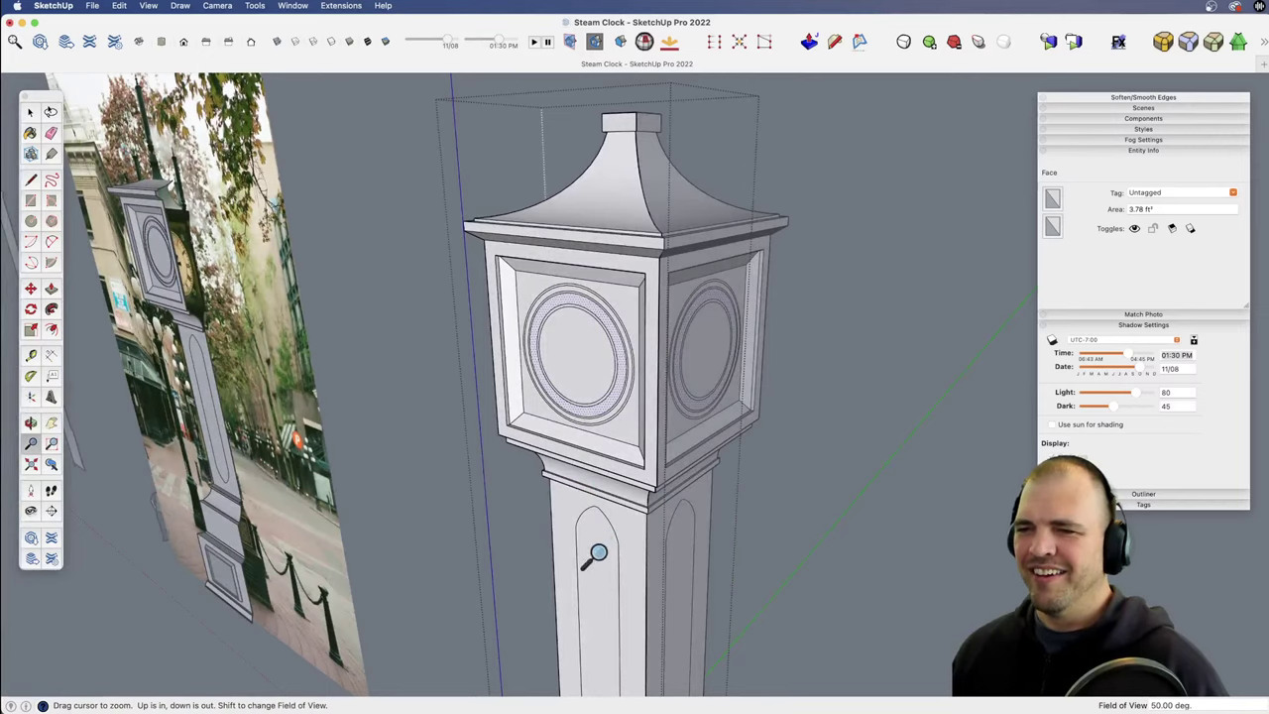
left_click_drag(599, 553, 621, 230)
key("super+Tab")
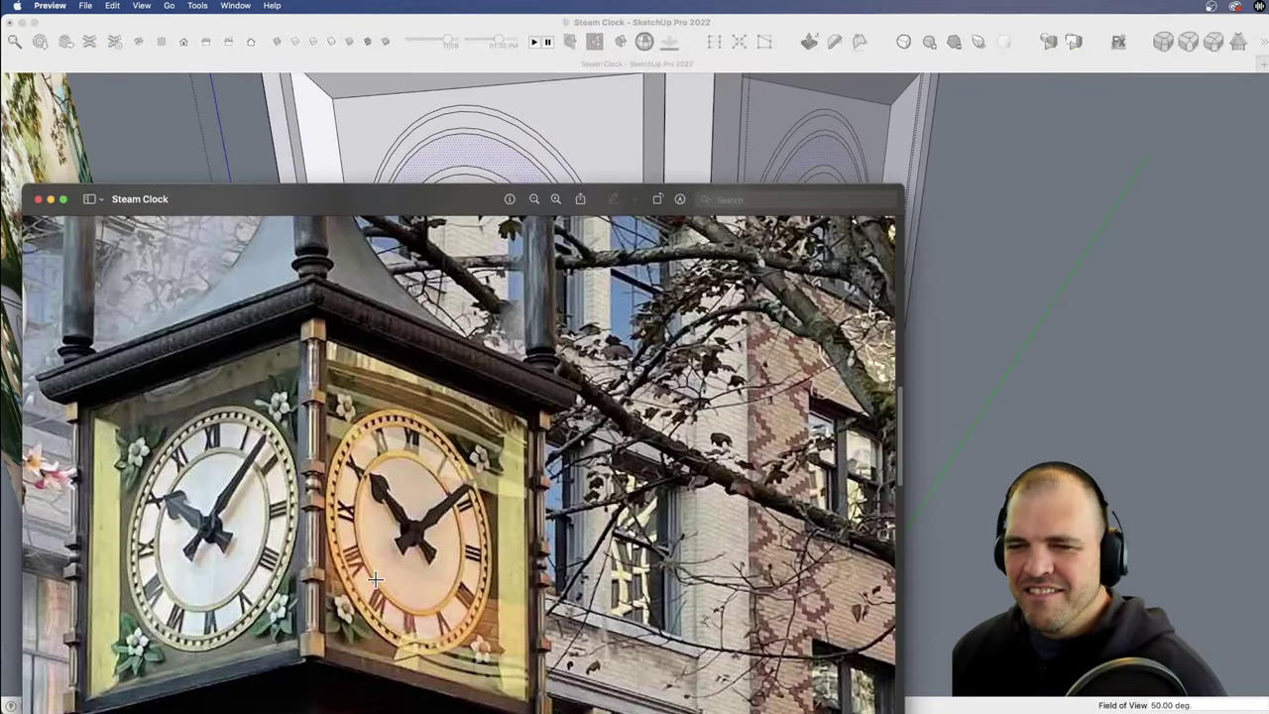
left_click(645, 164)
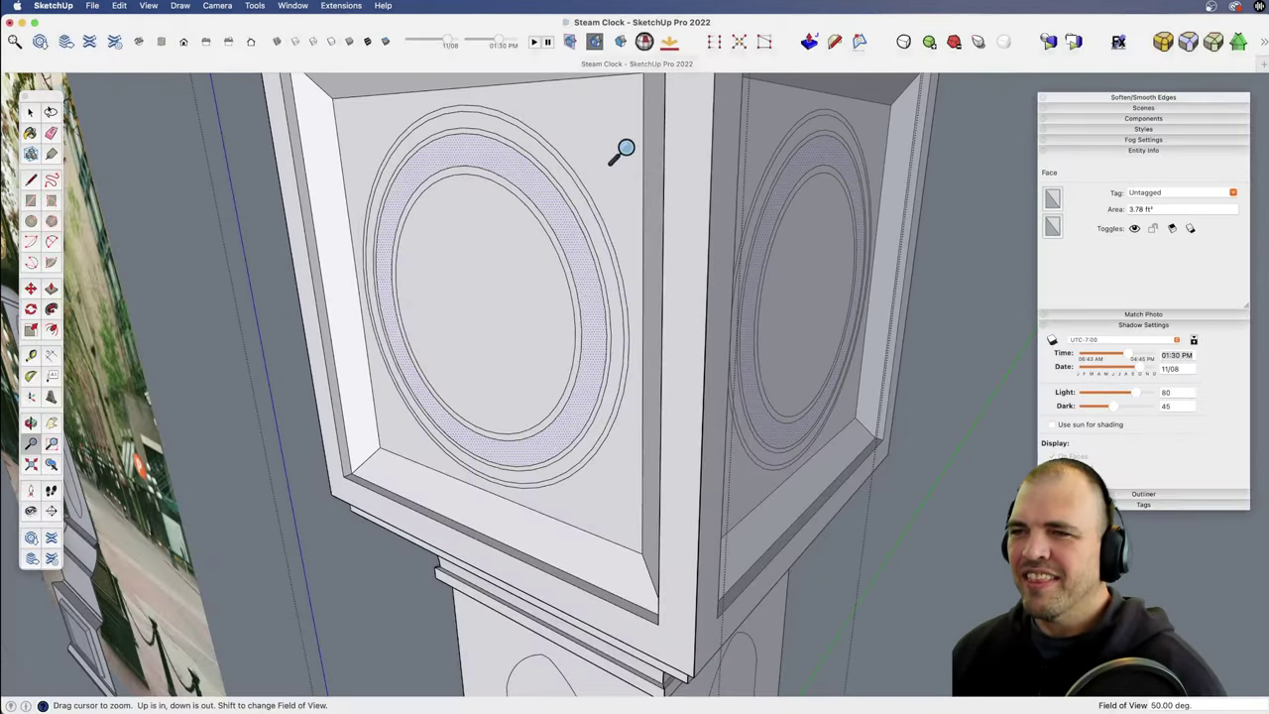
left_click_drag(593, 494, 555, 288)
middle_click_drag(515, 287, 694, 427, "shift")
key("p")
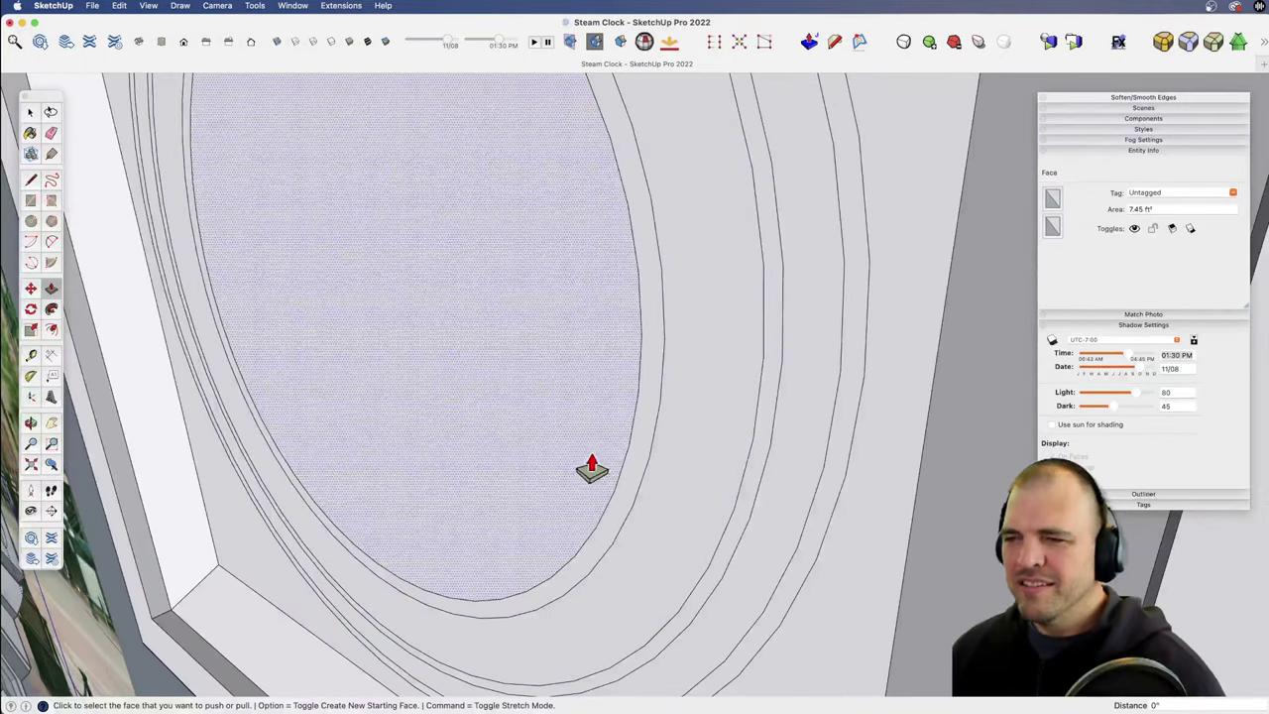
left_click(591, 459)
left_click(596, 462)
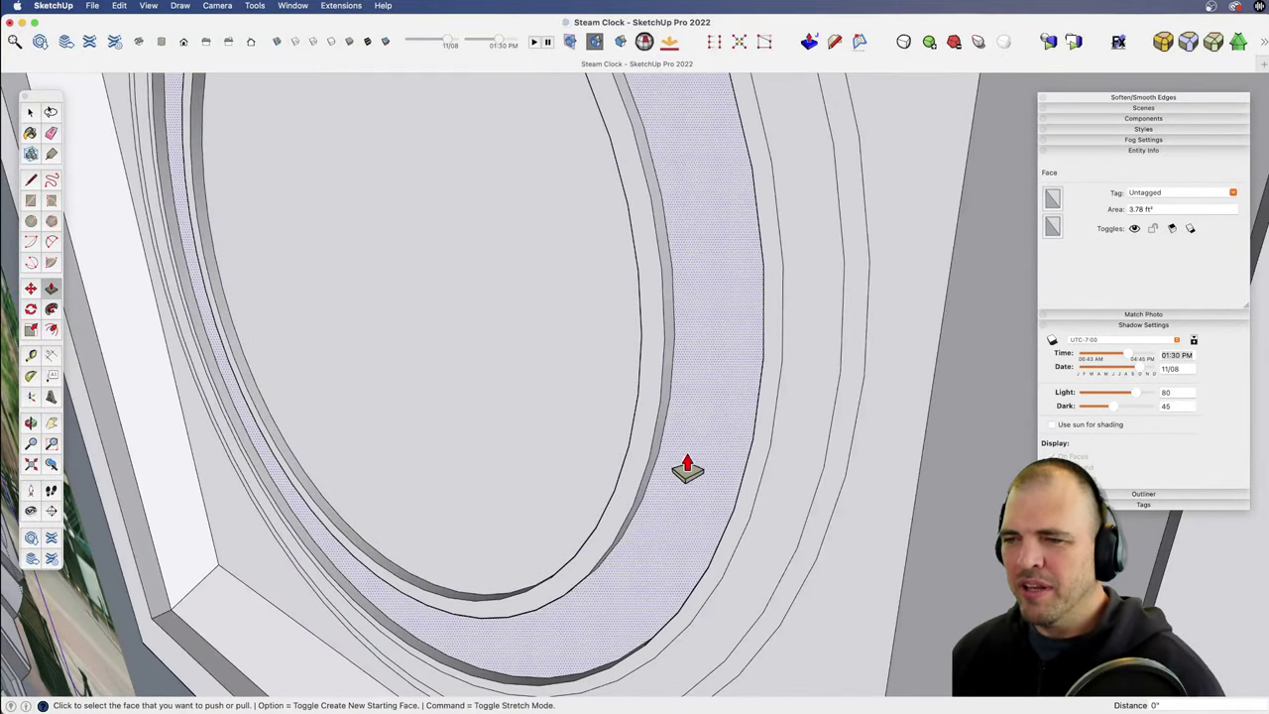
Step: Try recessing the band just outside the wide dial ring by the same depth
double_click(785, 474)
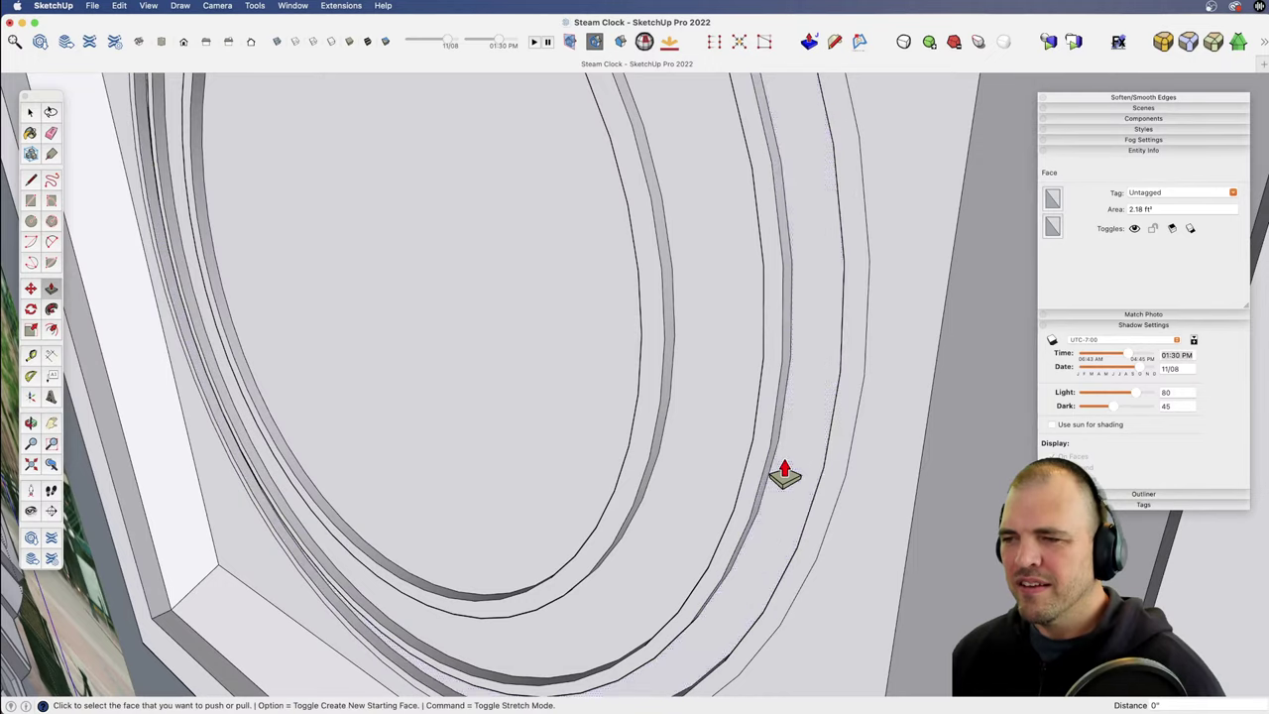
key("z")
left_click_drag(702, 446, 697, 515)
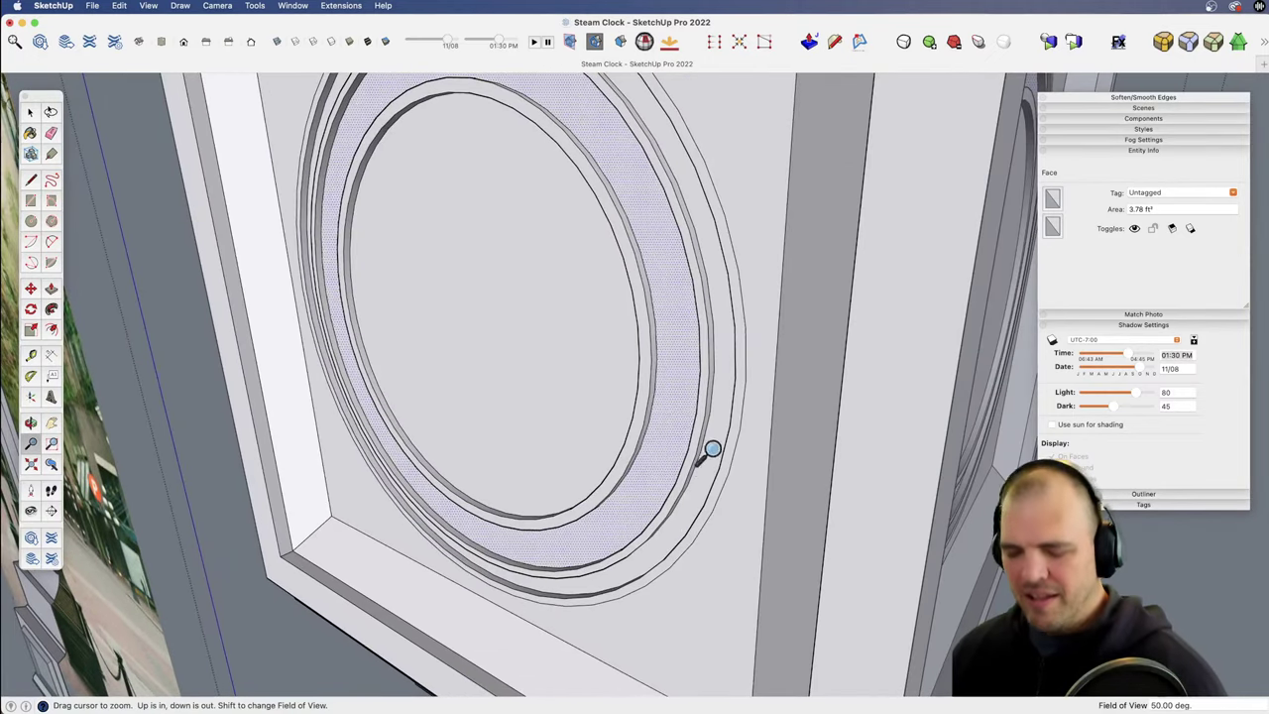
key("super+z")
Step: Examine the recessed clock dial from several angles and compare its proportions with the whole clock
scroll(646, 447, "down", 5)
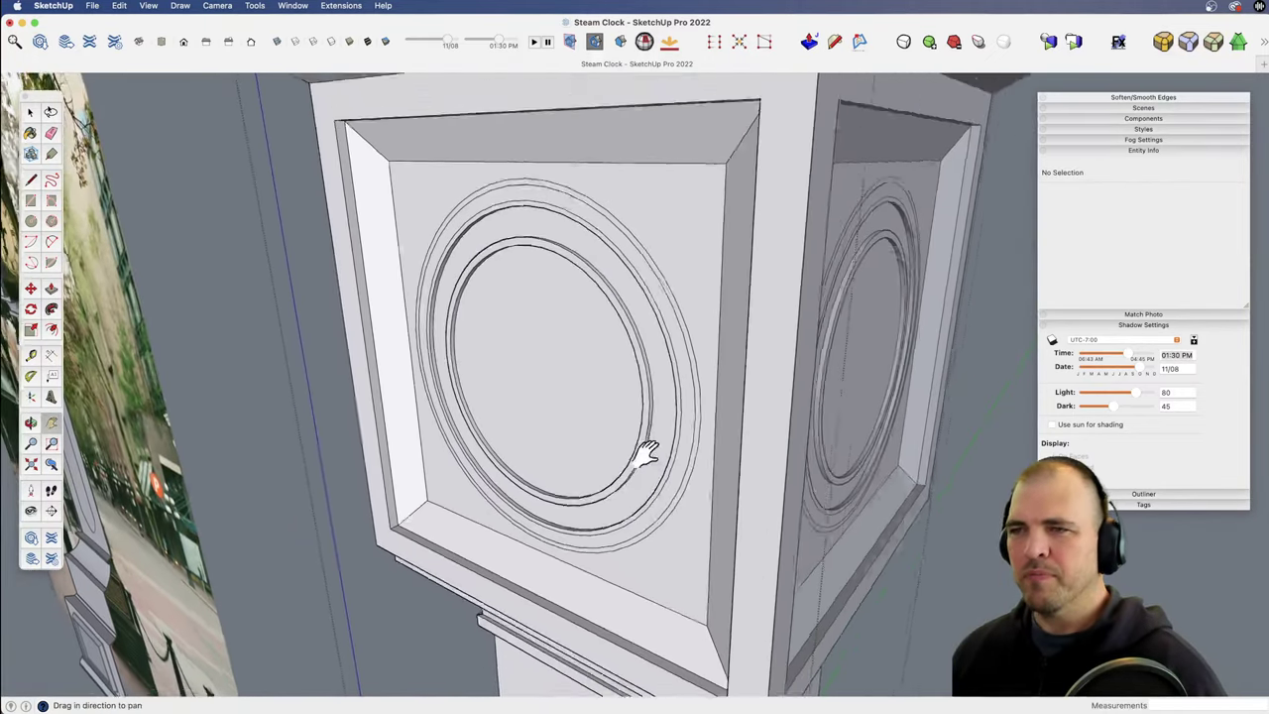
middle_click_drag(646, 447, 645, 501)
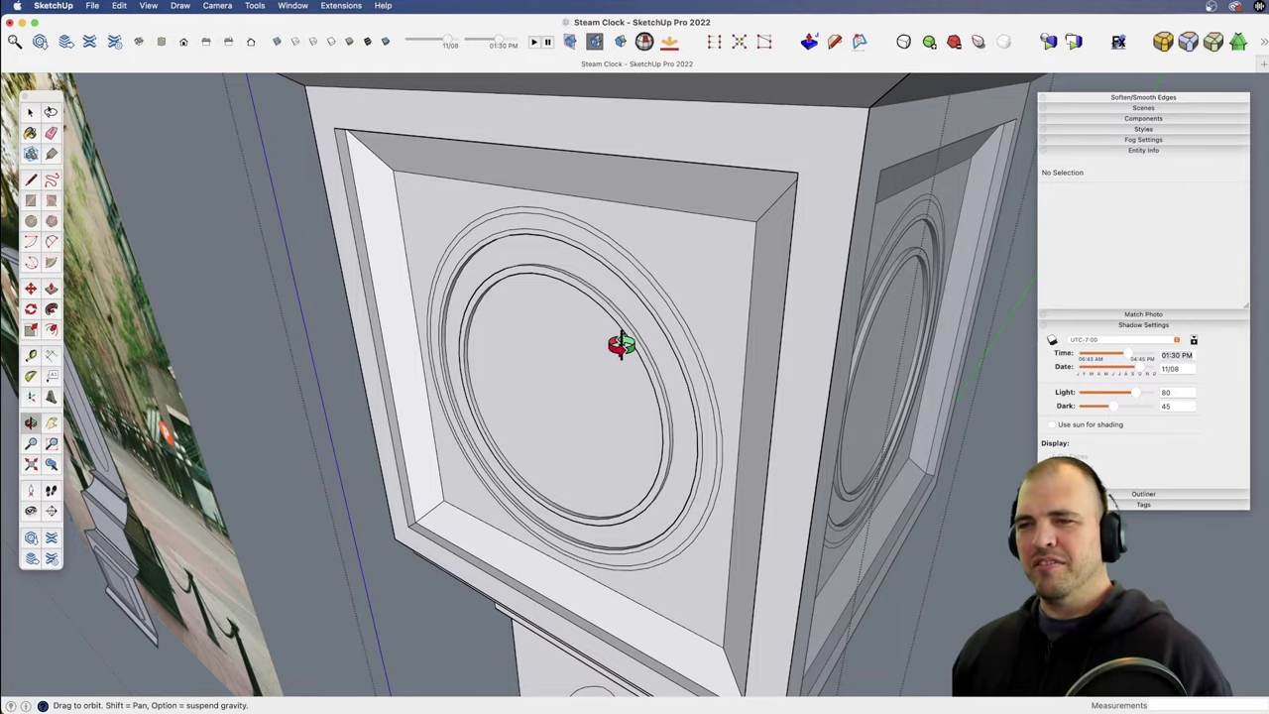
key("z")
mouse_move(608, 377)
left_mouse_down()
mouse_move(618, 512)
mouse_move(616, 385)
left_mouse_up()
middle_click_drag(608, 342, 645, 440)
left_click_drag(645, 439, 631, 238)
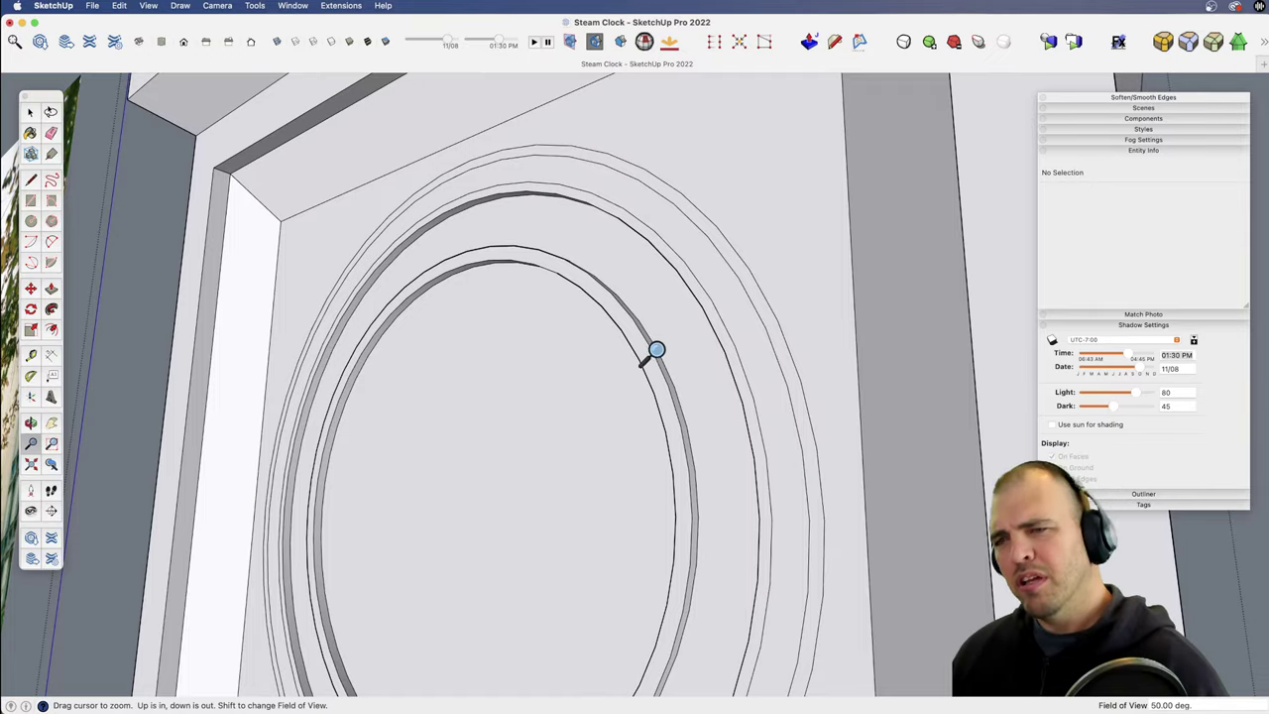
left_click_drag(649, 261, 631, 406)
middle_click_drag(631, 407, 662, 535, "shift")
middle_click_drag(662, 535, 670, 568)
left_click_drag(624, 466, 635, 615)
middle_click_drag(639, 594, 662, 234, "shift")
left_click_drag(658, 287, 644, 441)
key("space")
middle_click_drag(547, 448, 548, 501)
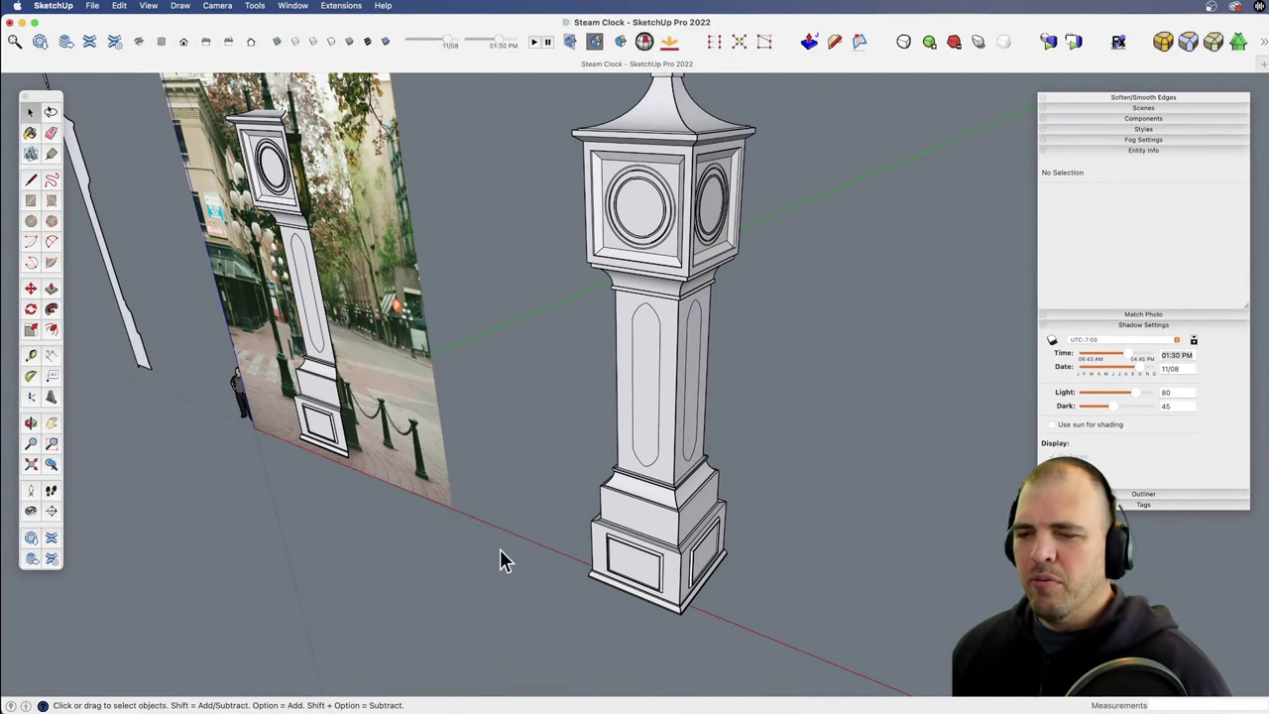
Step: Open the clock body for editing to work on the arched panel of its shaft
scroll(680, 232, "up", 5)
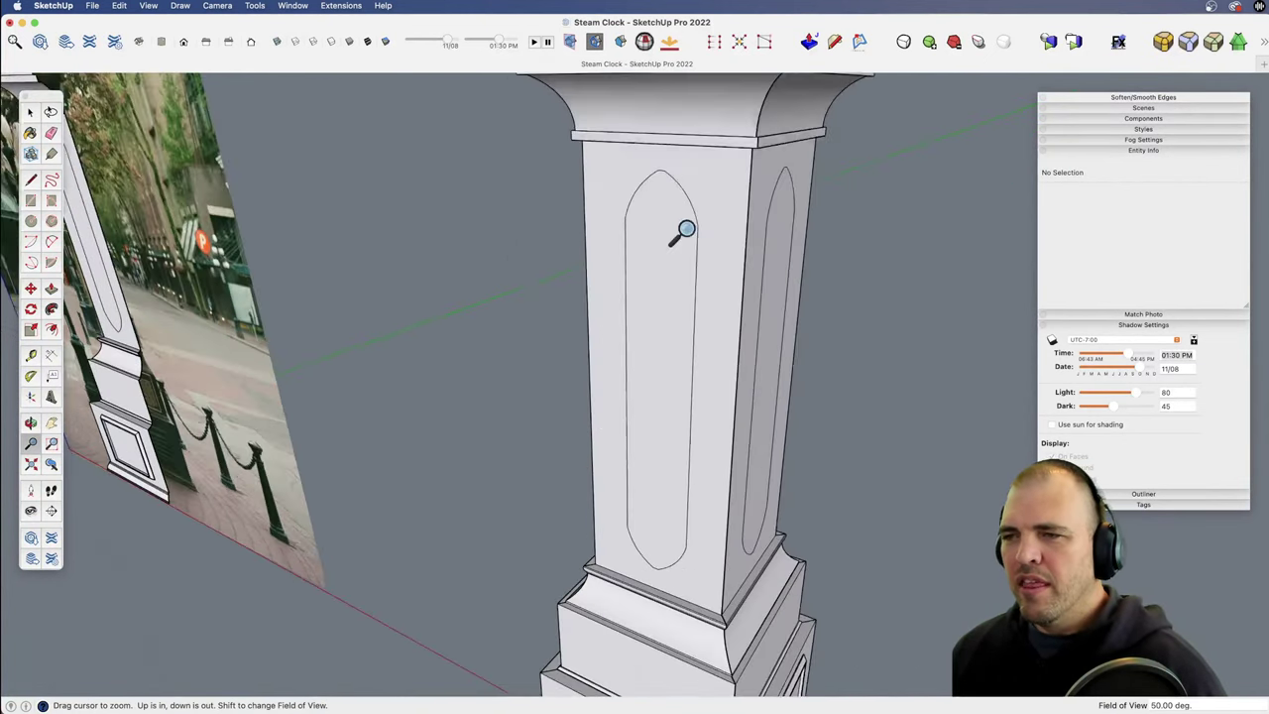
left_click(648, 402)
scroll(614, 549, "up", 3)
double_click(657, 453)
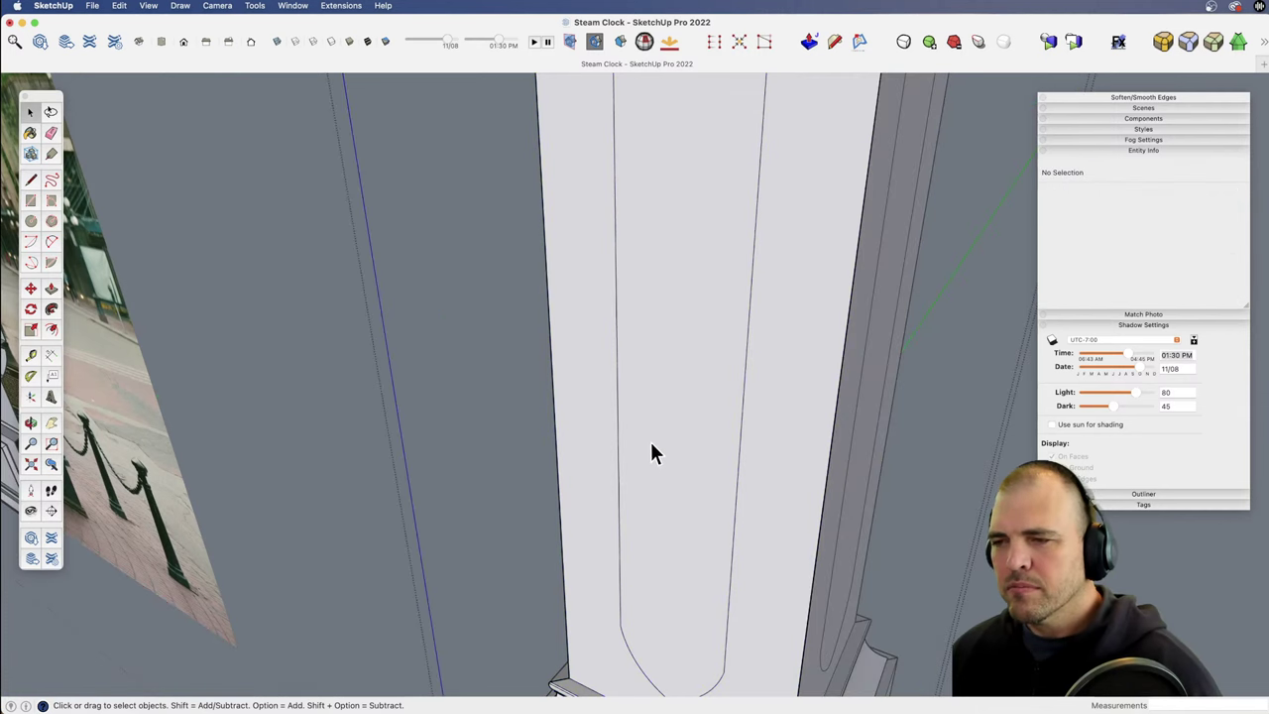
middle_click_drag(651, 442, 585, 428)
scroll(585, 428, "up", 3)
Step: Try recessing the shaft's arched panel about 2 1/8"
key("p")
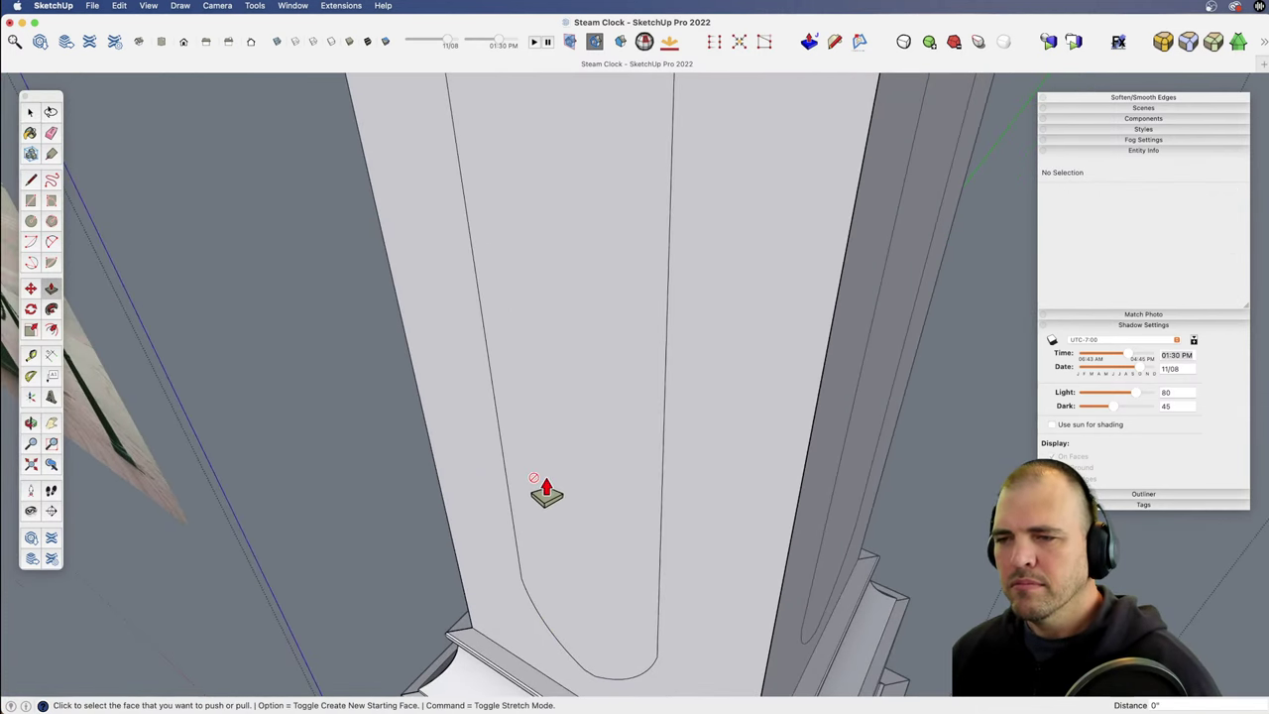
key("space")
left_click(544, 481)
key("p")
left_click(539, 513)
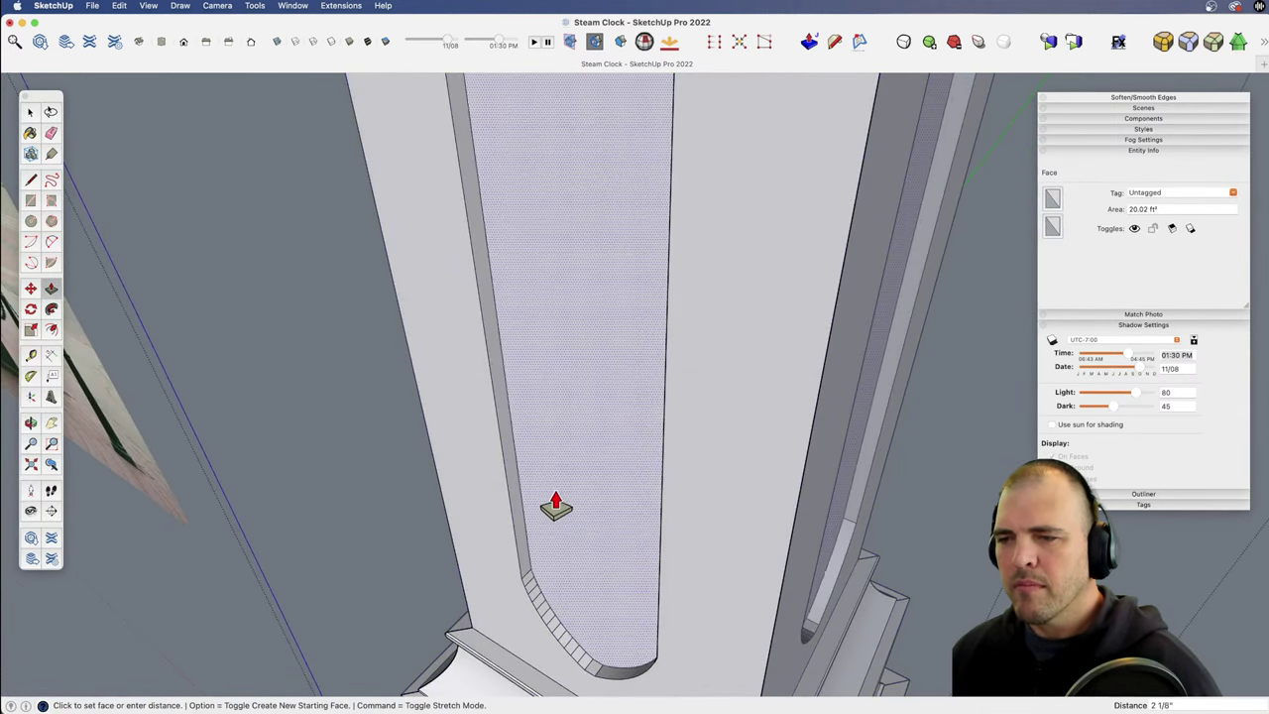
key("space")
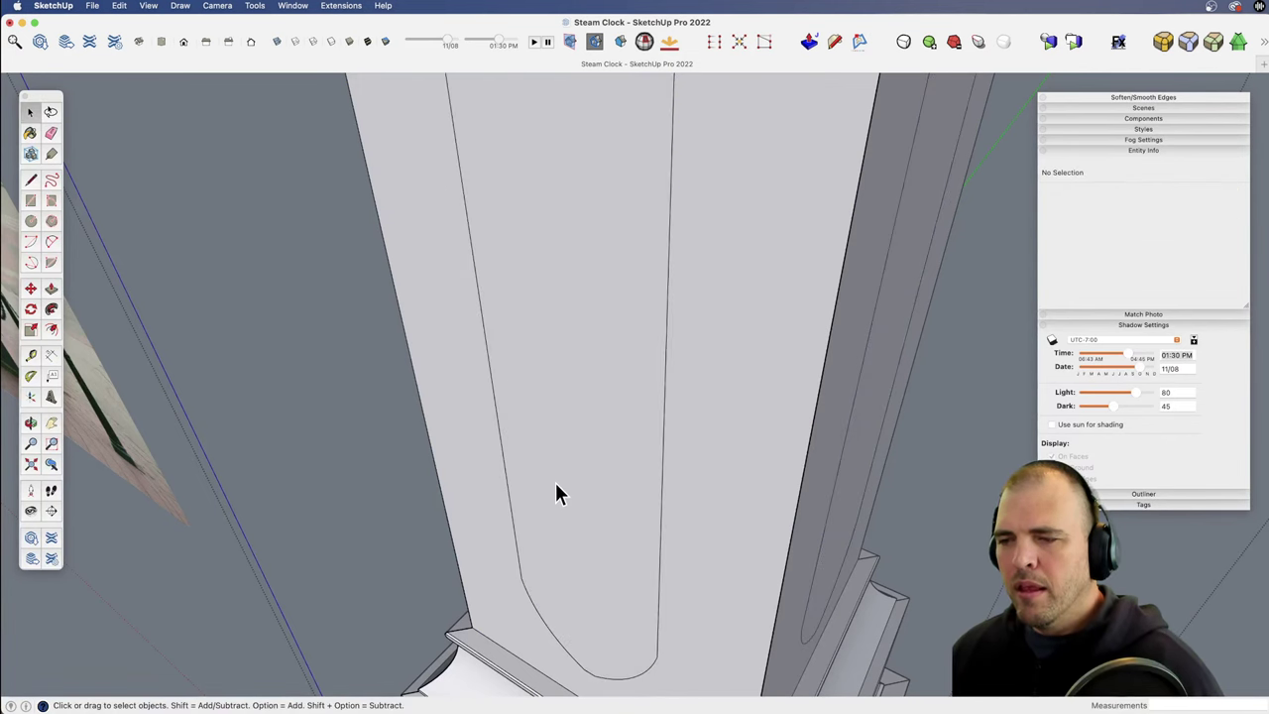
Step: Try a deeper recess of 4" for the shaft's arched panel
key("p")
left_click(552, 519)
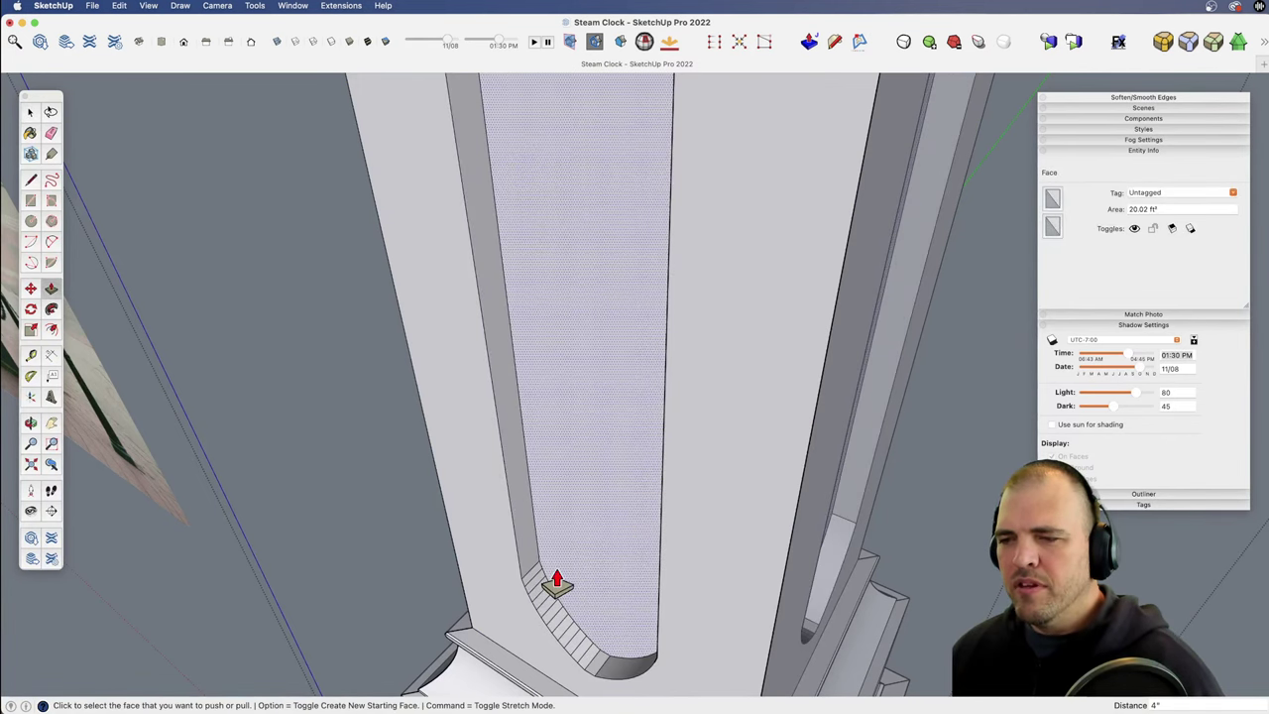
scroll(575, 334, "down", 3)
middle_click_drag(575, 334, 558, 272)
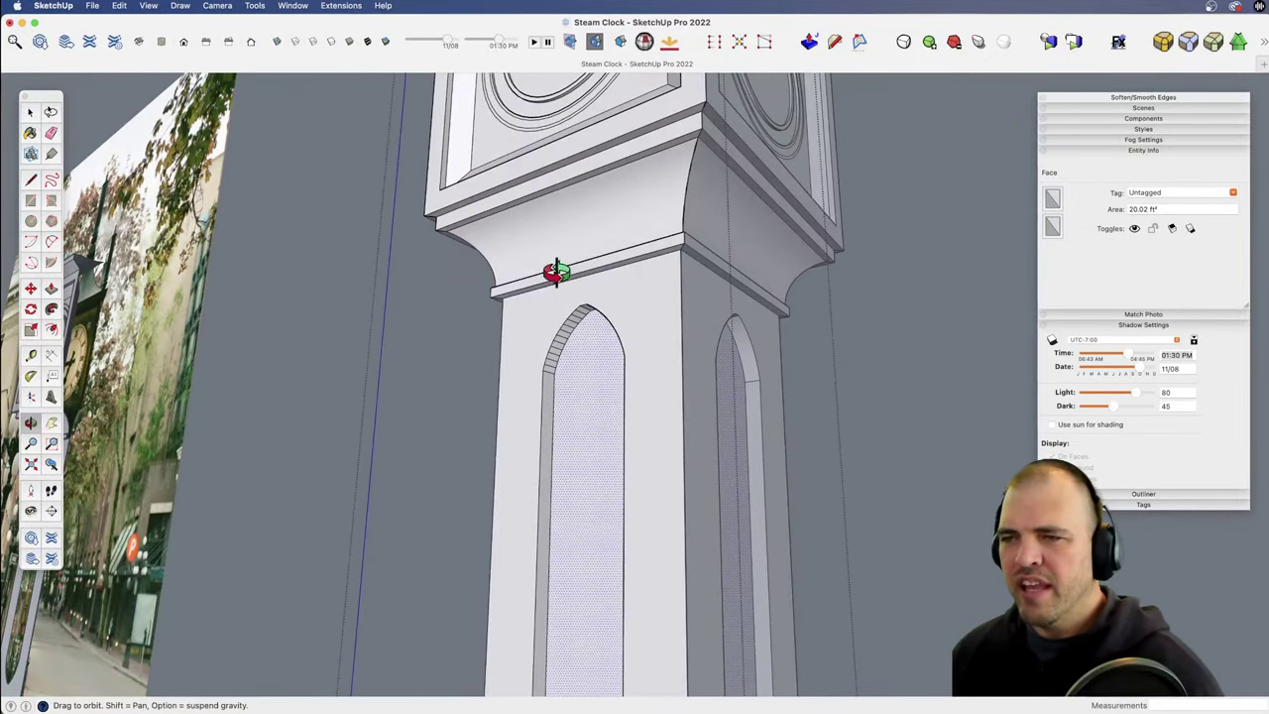
key("z")
left_click_drag(592, 555, 570, 366)
key("super+z")
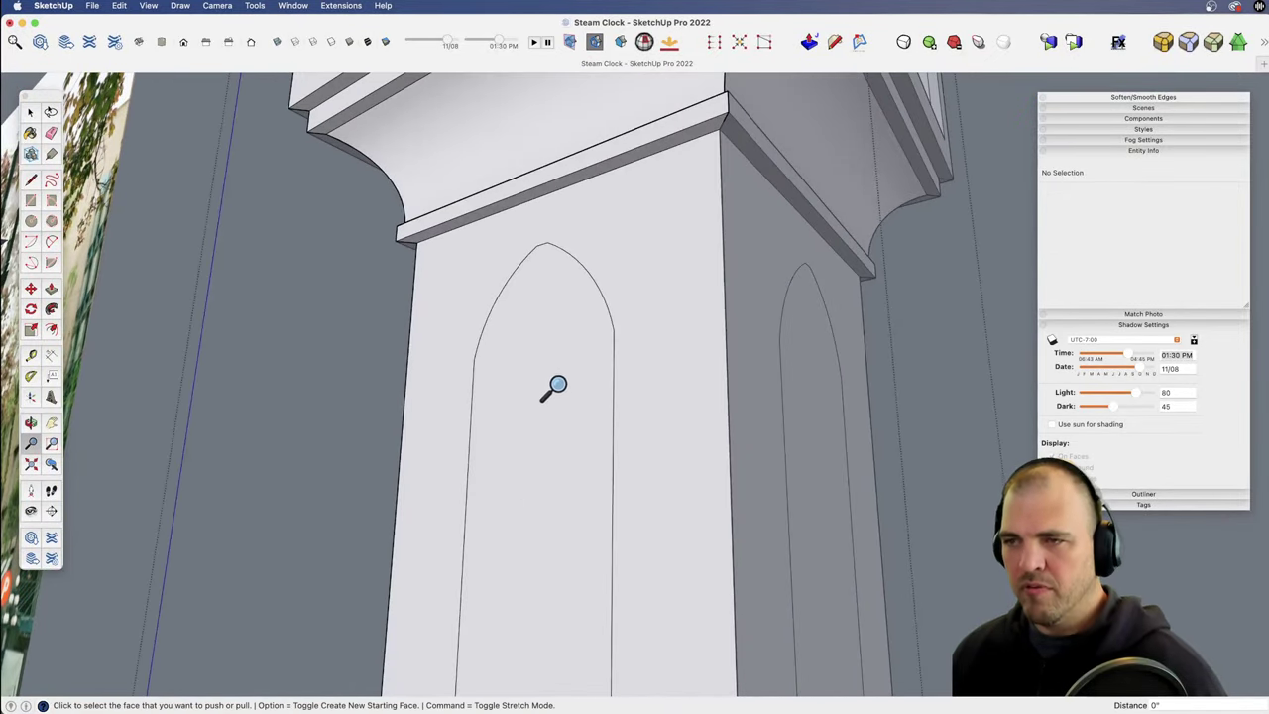
Step: Weld the segmented edges of the shaft panel's upper and lower arcs into continuous curves
middle_click_drag(555, 338, 574, 307, "shift")
key("space")
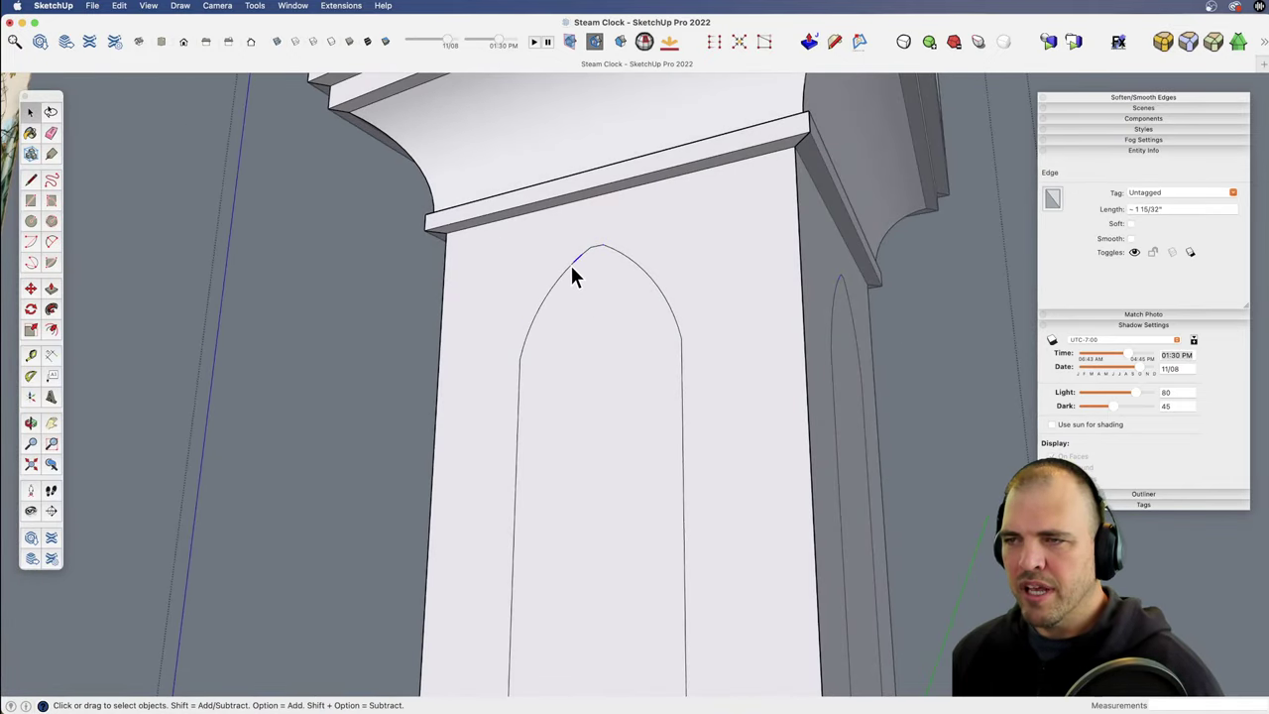
middle_click_drag(546, 297, 531, 275)
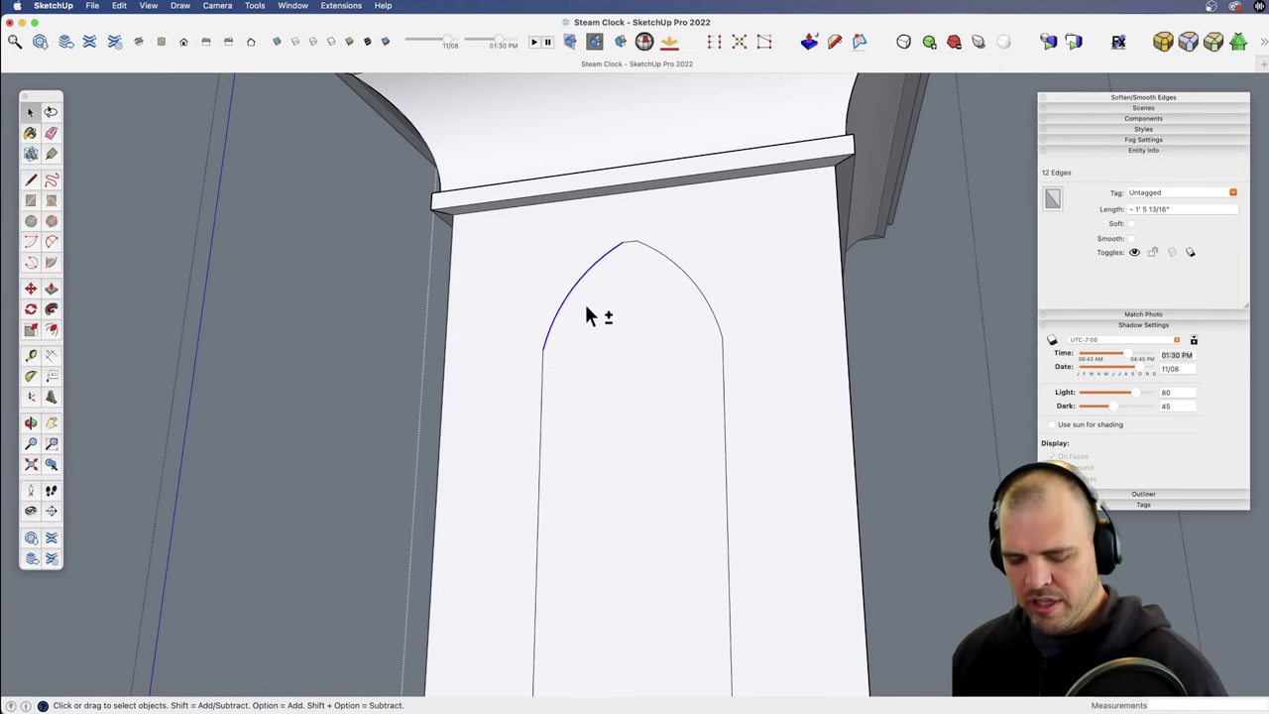
scroll(578, 578, "down", 3)
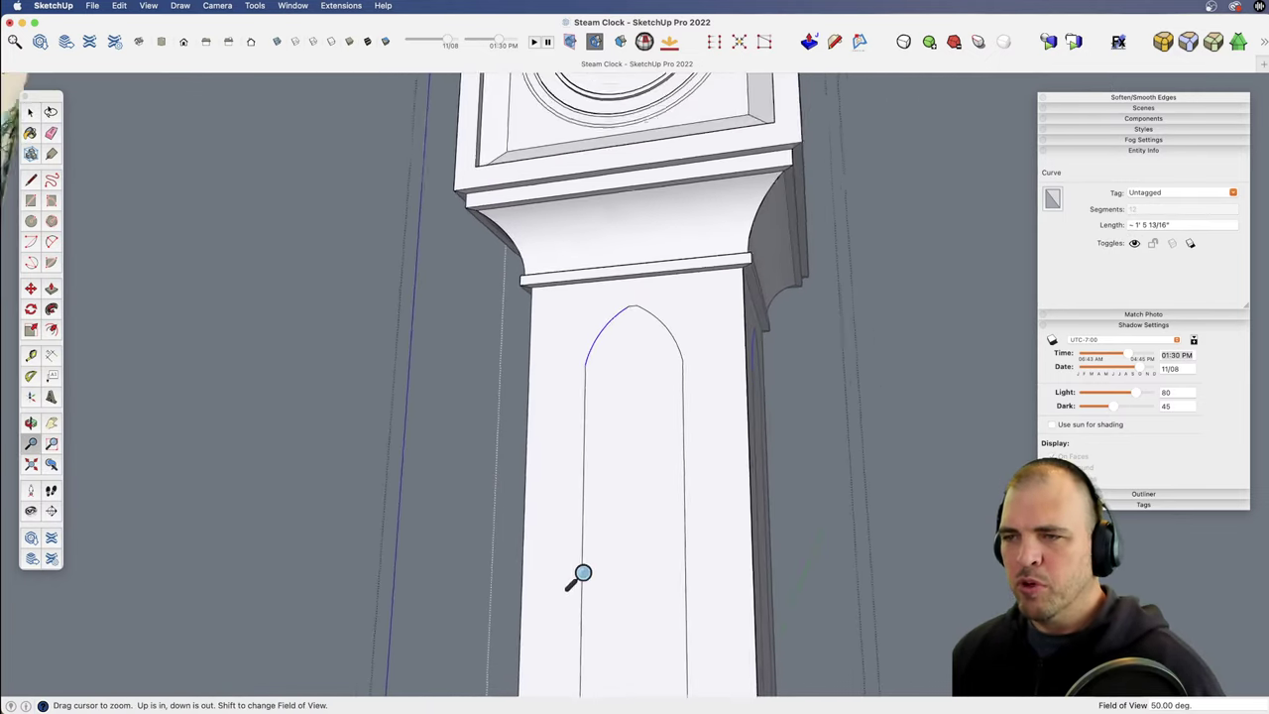
middle_click_drag(578, 578, 589, 198, "shift")
left_click_drag(596, 501, 599, 494)
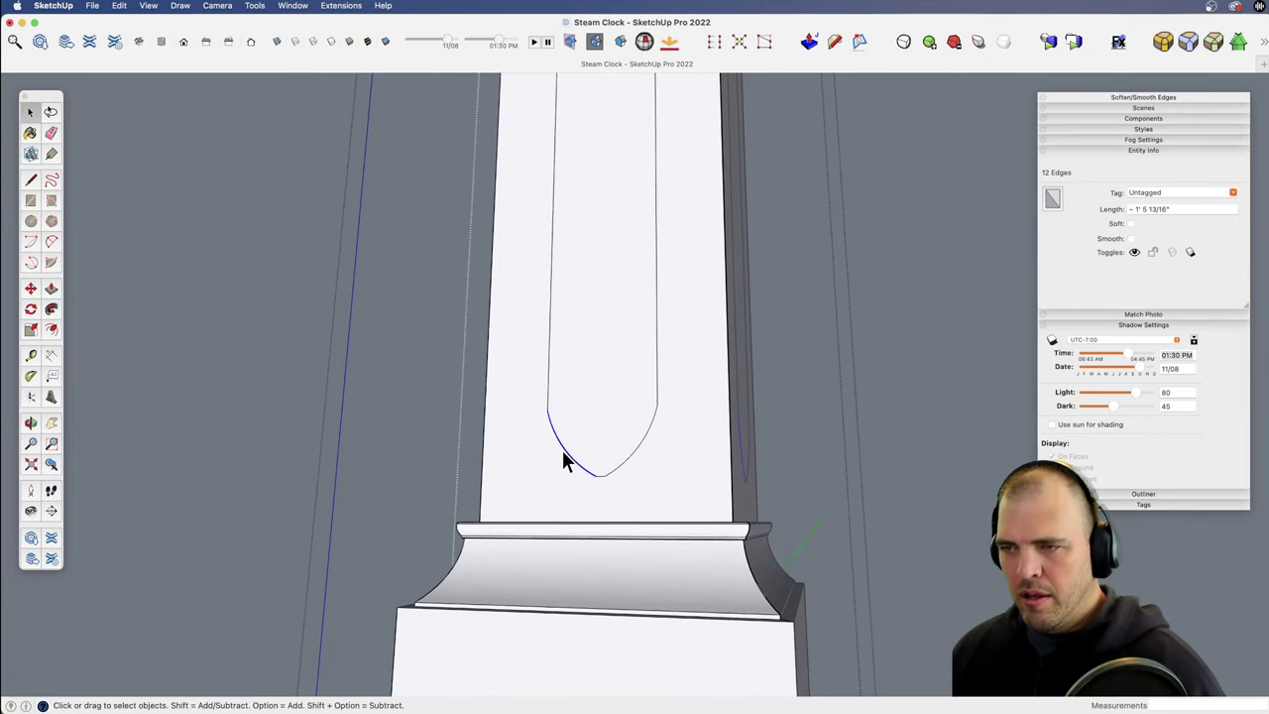
left_click(626, 410)
Step: Recess the shaft's arched panel about 3 1/16" with Push/Pull
middle_click_drag(596, 422, 594, 512, "shift")
key("p")
left_click(598, 468)
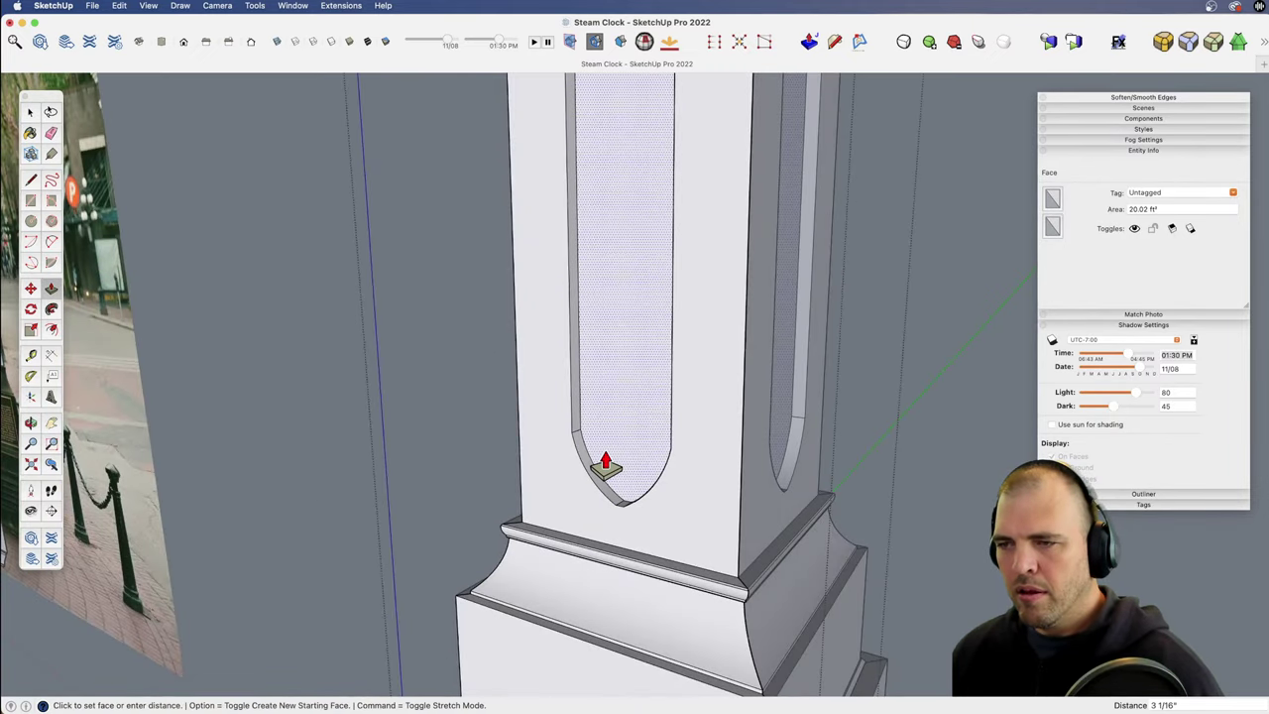
left_click(605, 460)
Step: Examine the recessed shaft panels, clock head and base from several angles
key("z")
left_click_drag(643, 313, 594, 526)
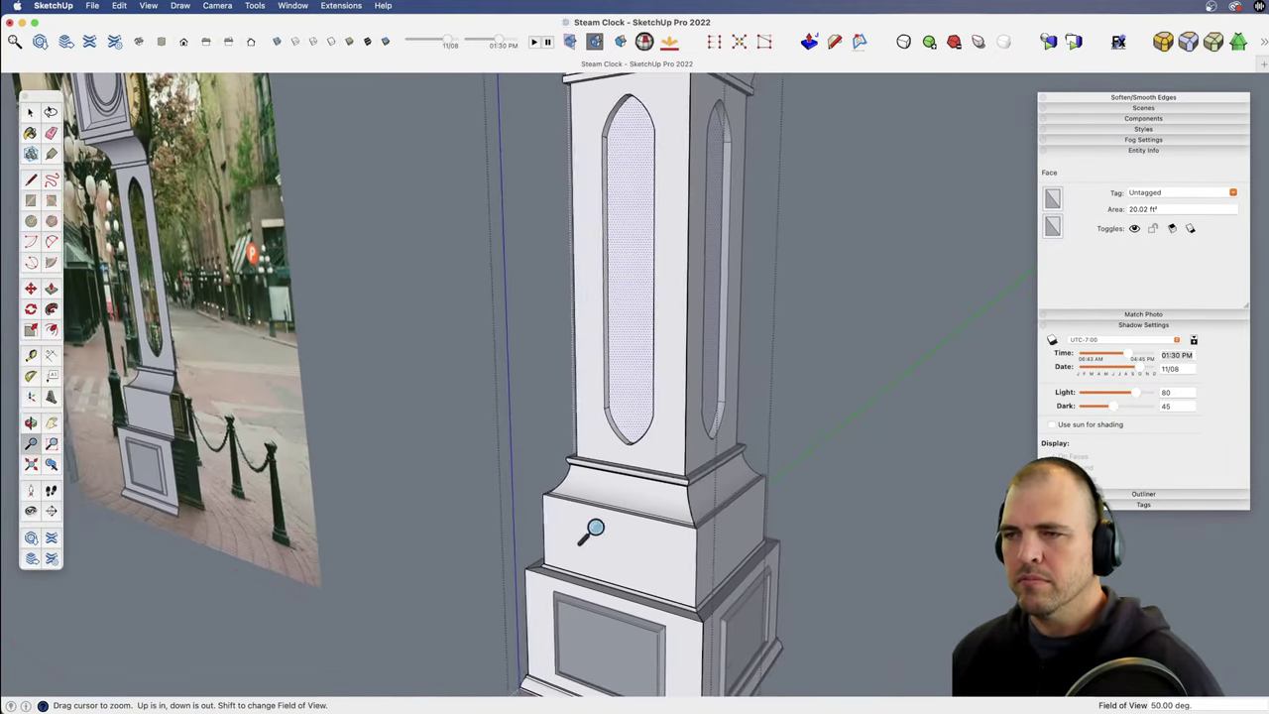
middle_click_drag(610, 396, 701, 484, "shift")
left_click_drag(694, 421, 686, 488)
middle_click_drag(686, 488, 650, 397, "shift")
middle_click_drag(529, 332, 796, 424)
middle_click_drag(808, 266, 721, 391, "shift")
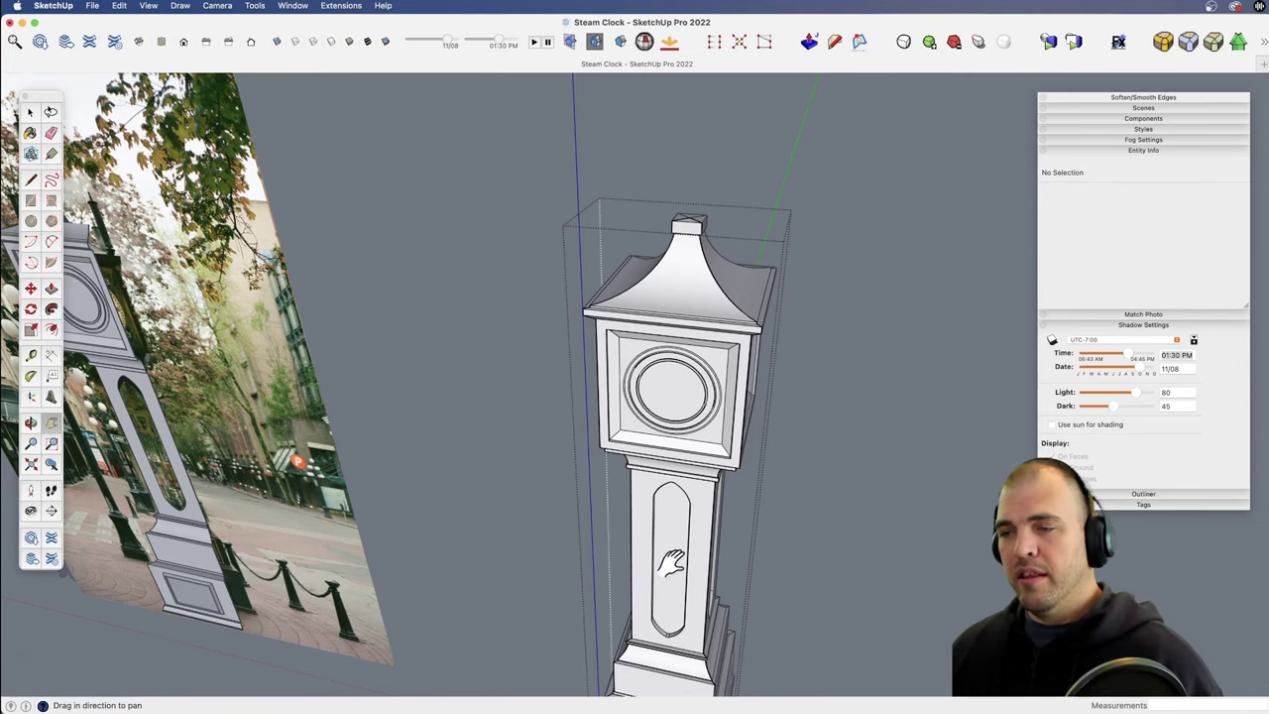
left_click_drag(670, 564, 617, 365)
key("o")
key("z")
left_click_drag(624, 481, 616, 248)
middle_click_drag(589, 346, 611, 397)
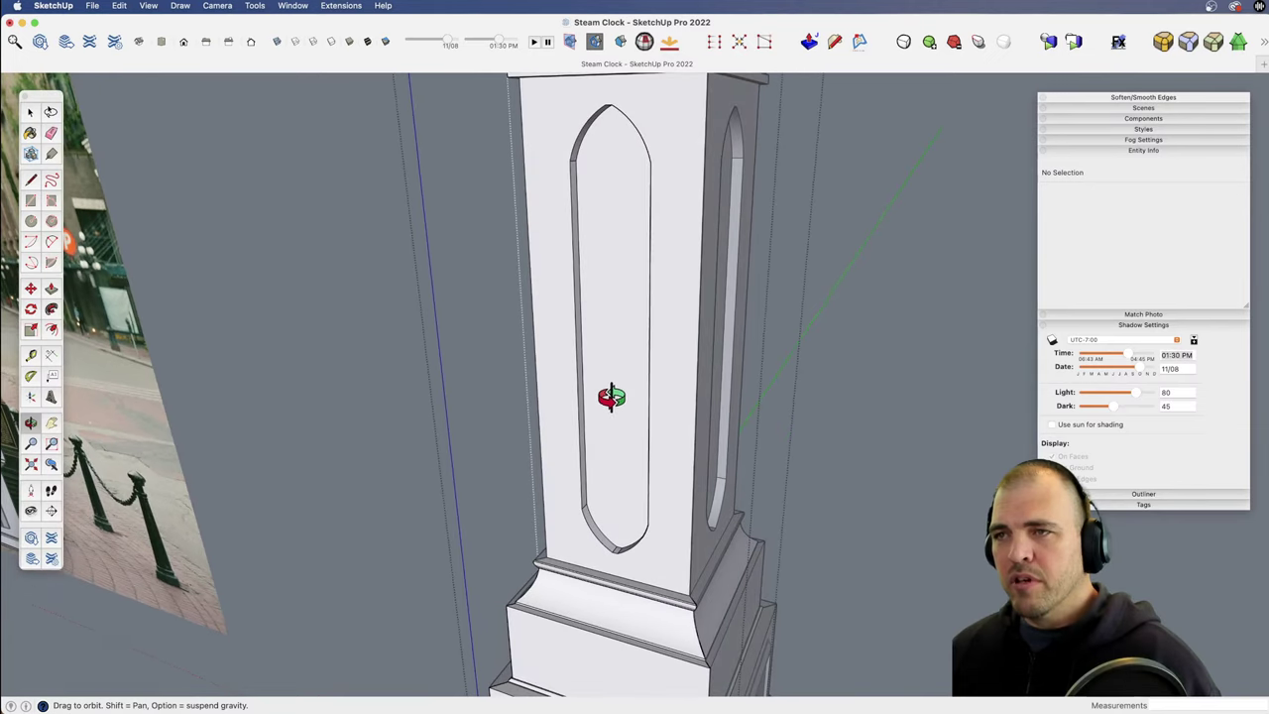
key("space")
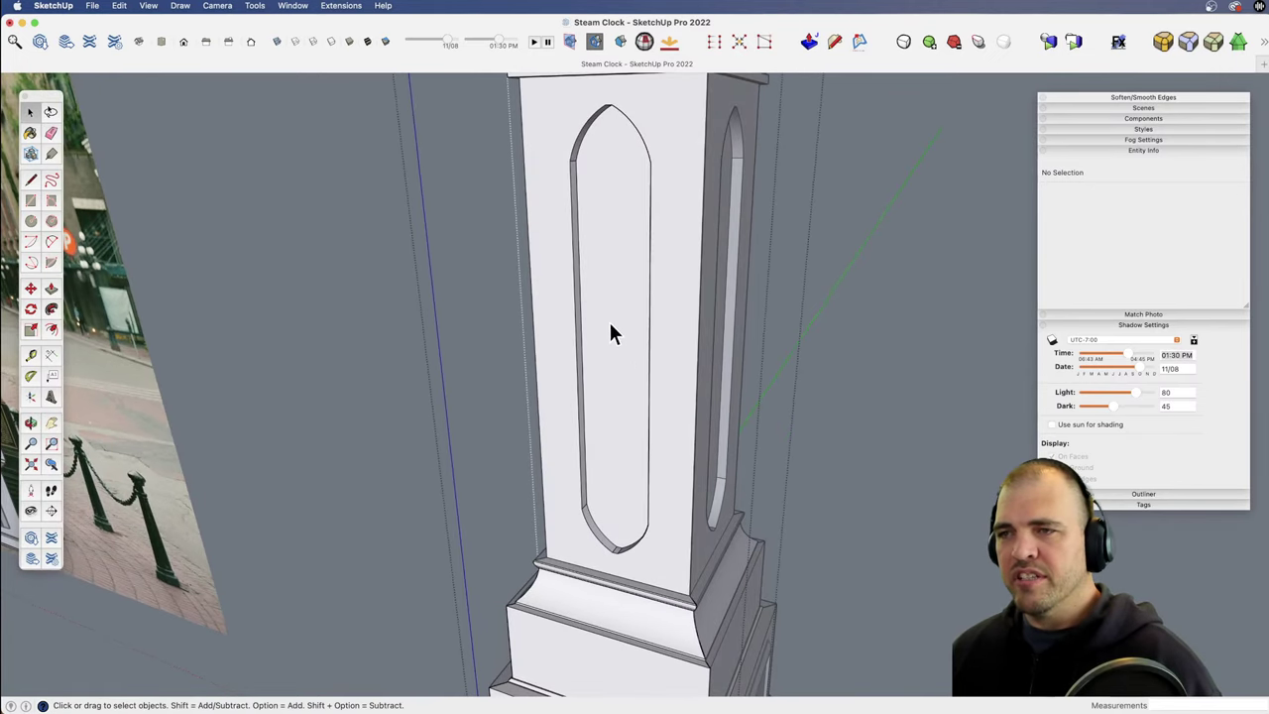
left_click(578, 254)
scroll(572, 204, "up", 5)
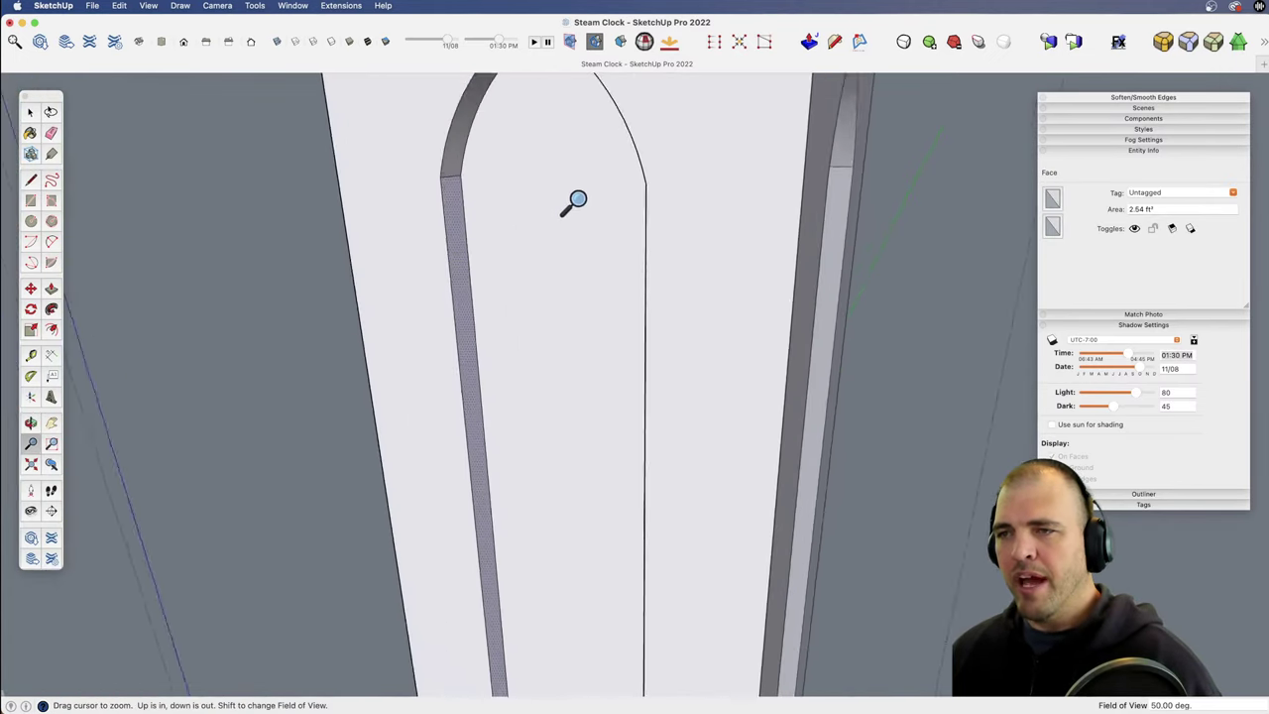
left_click(445, 208)
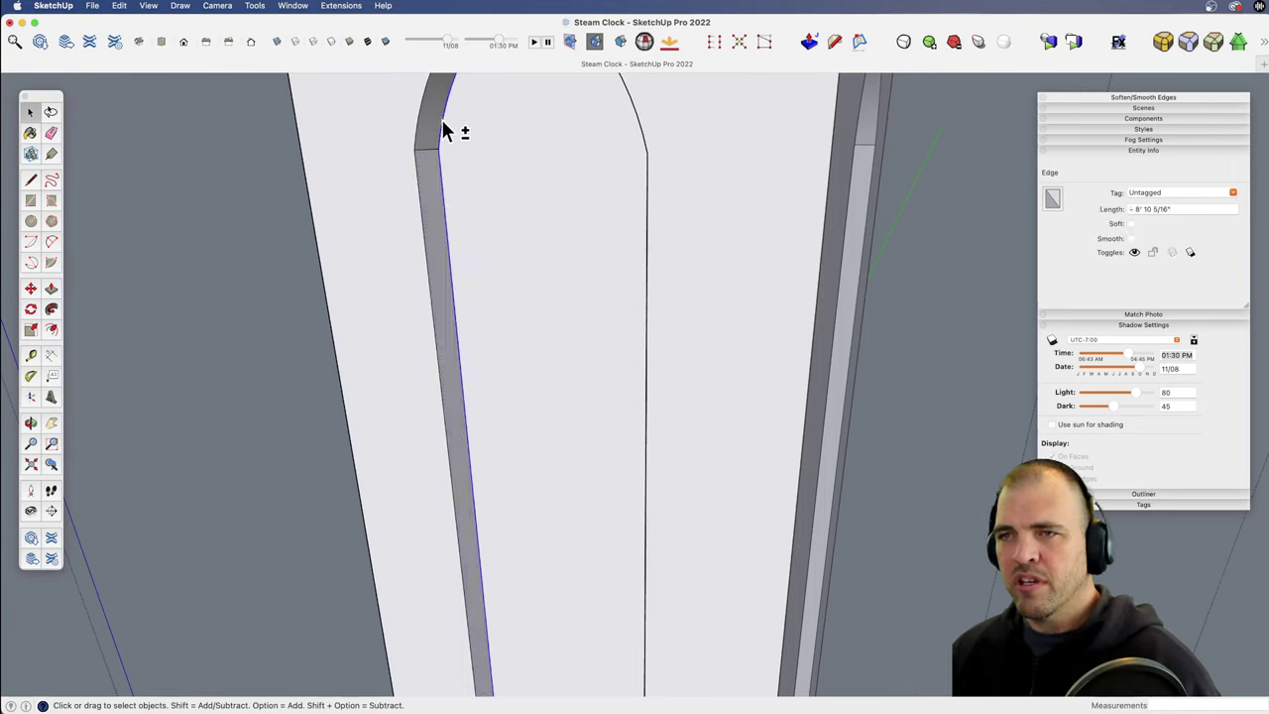
right_click(449, 127)
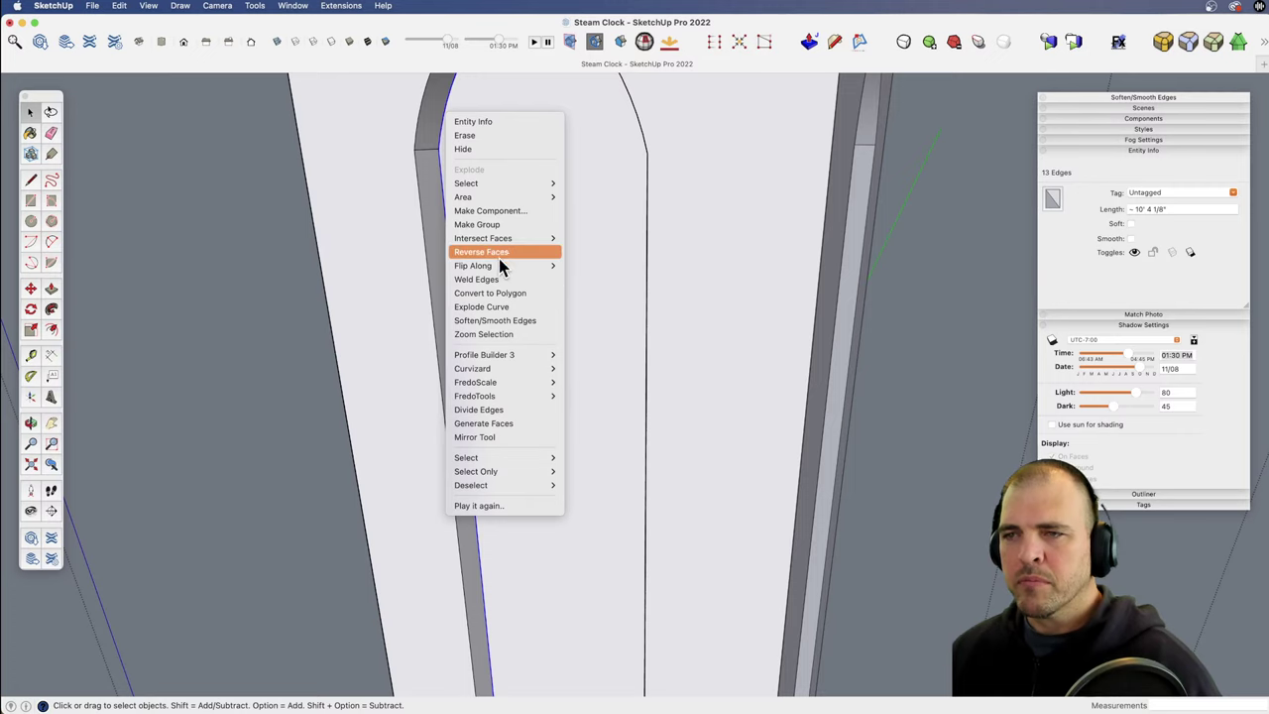
left_click(265, 278)
scroll(570, 298, "down", 5)
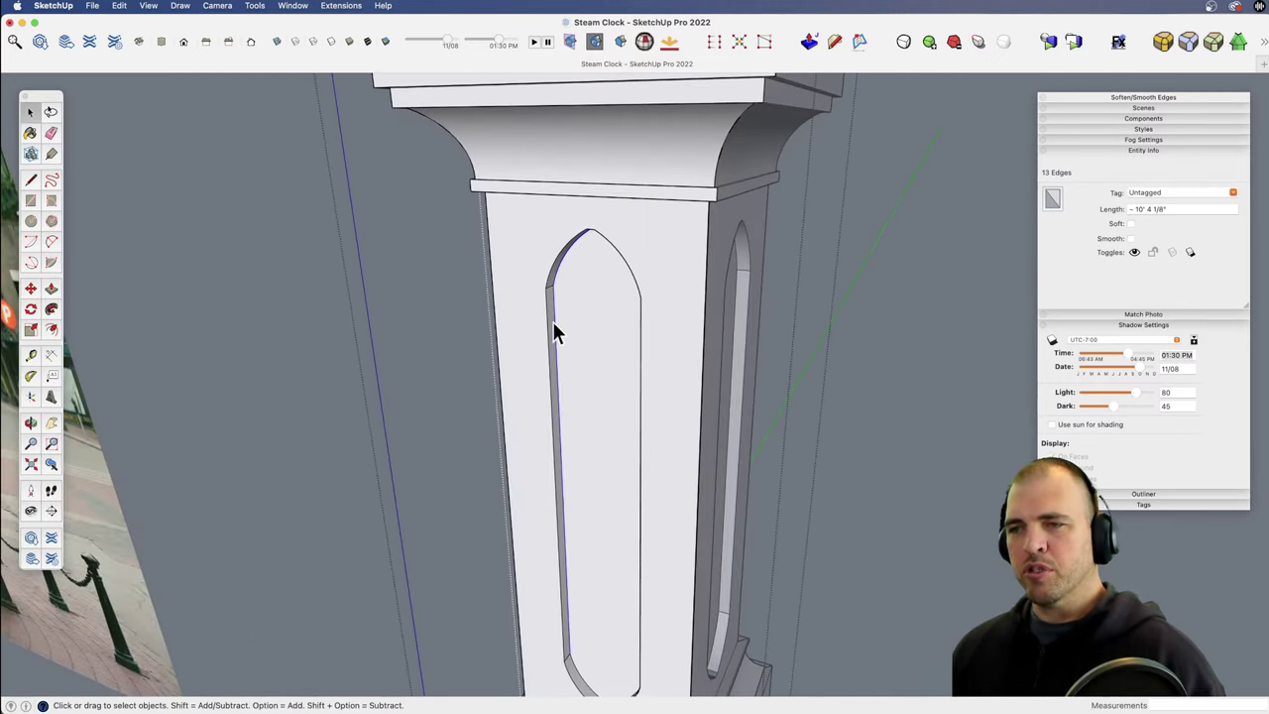
mouse_move(587, 286)
middle_mouse_down()
mouse_move(581, 340)
mouse_move(748, 187)
mouse_move(643, 326)
mouse_move(604, 334)
mouse_move(836, 314)
middle_mouse_up()
double_click(616, 342)
scroll(620, 244, "up", 4)
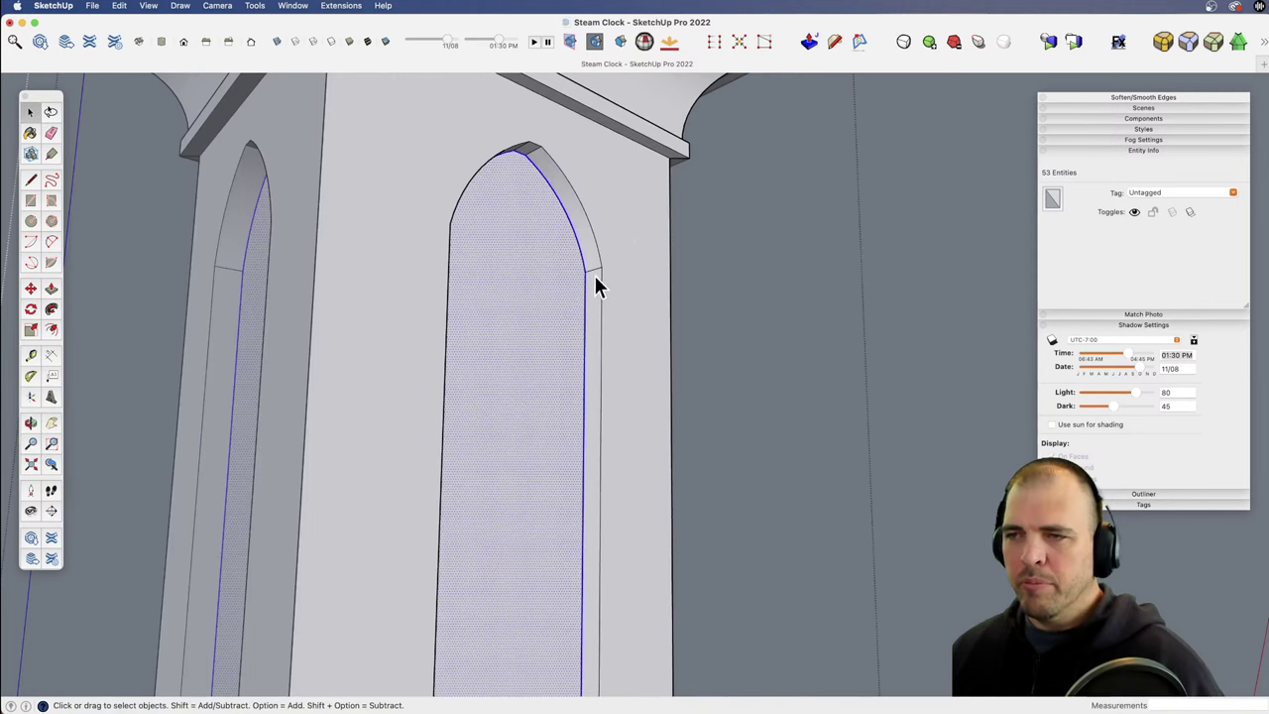
scroll(555, 322, "down", 5)
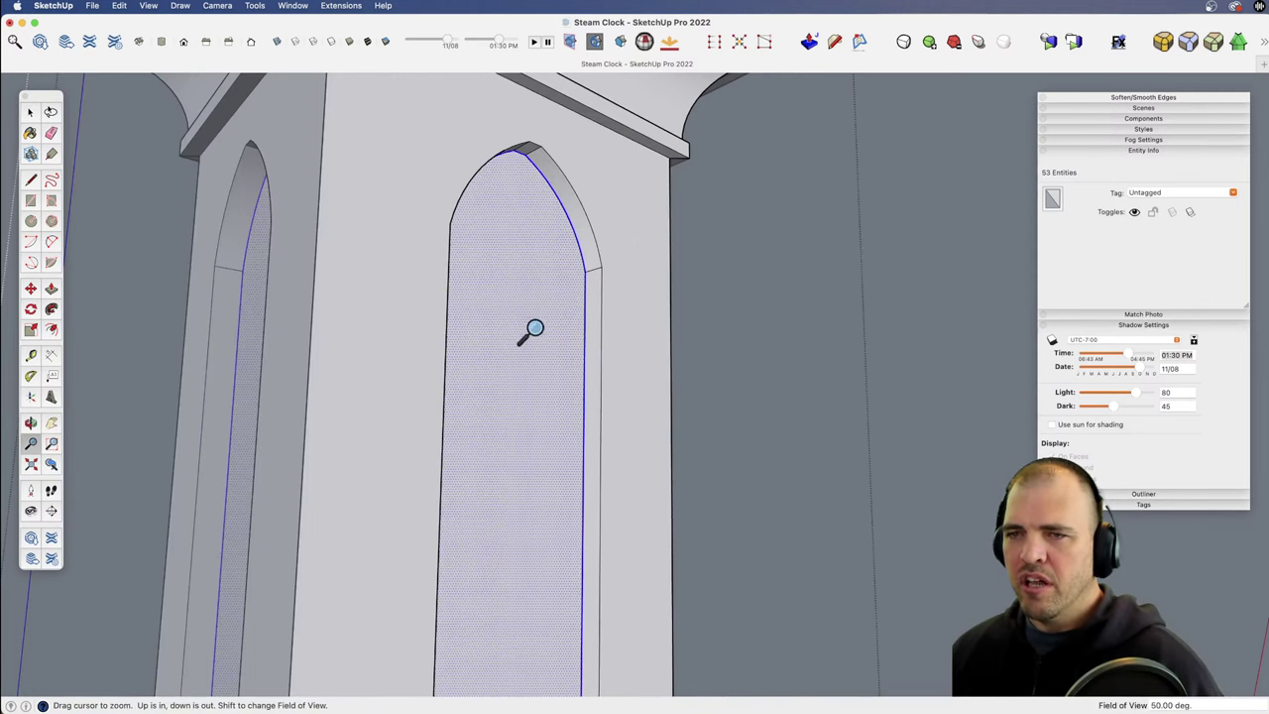
middle_click_drag(589, 315, 499, 416)
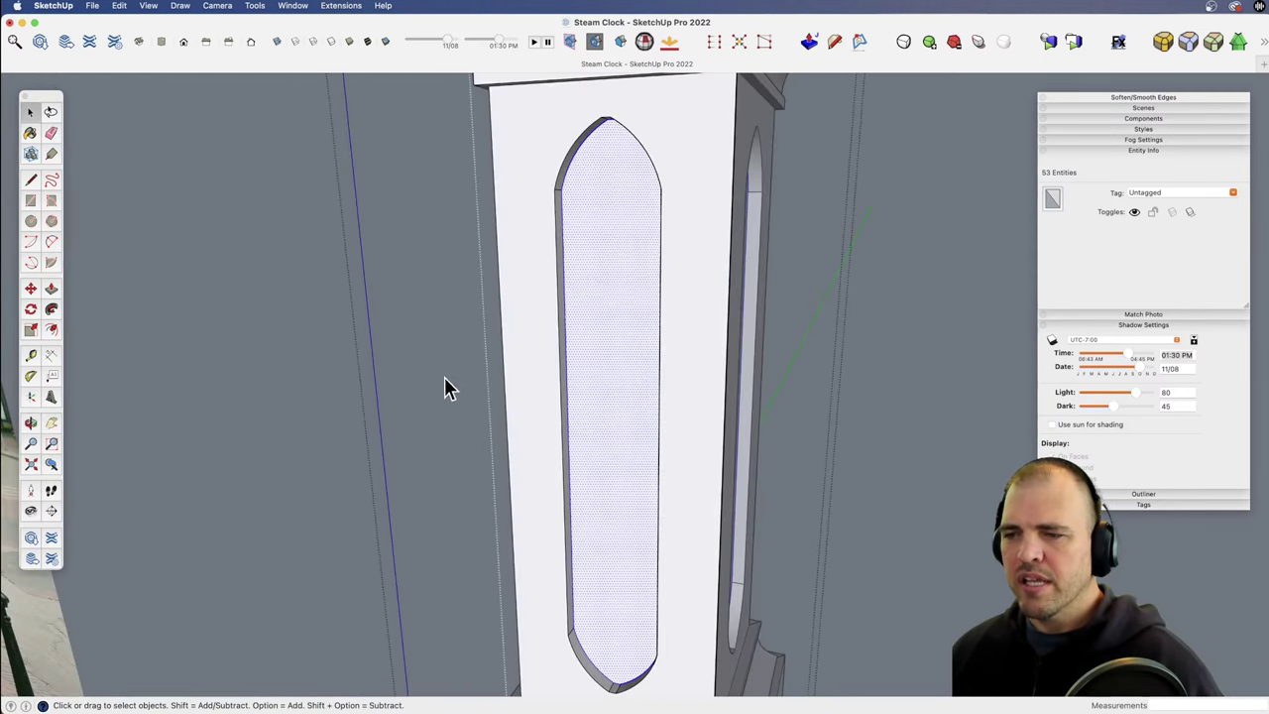
left_click(338, 489)
Step: Pull the shaft's recessed arched panel face back outward 2 1/16" with Push/Pull to make the recess shallower
middle_click_drag(604, 416, 509, 532)
left_click(527, 496)
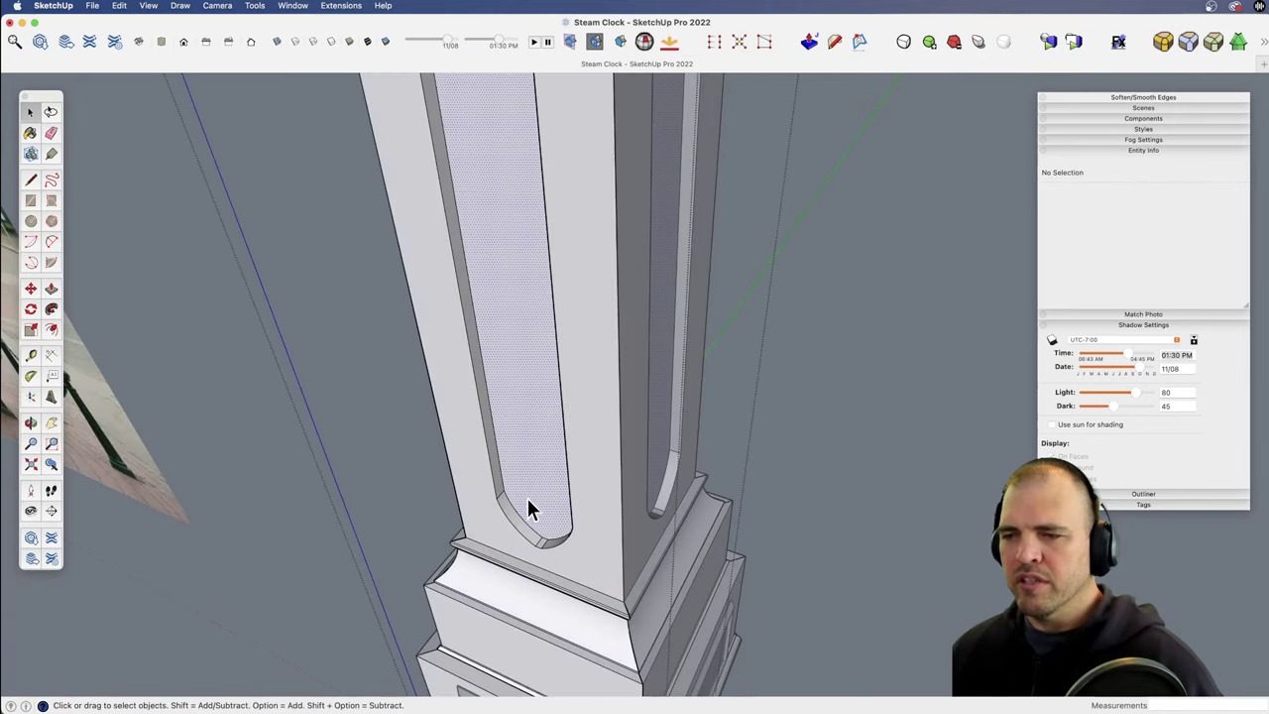
scroll(526, 460, "up", 2)
scroll(526, 462, "up", 2)
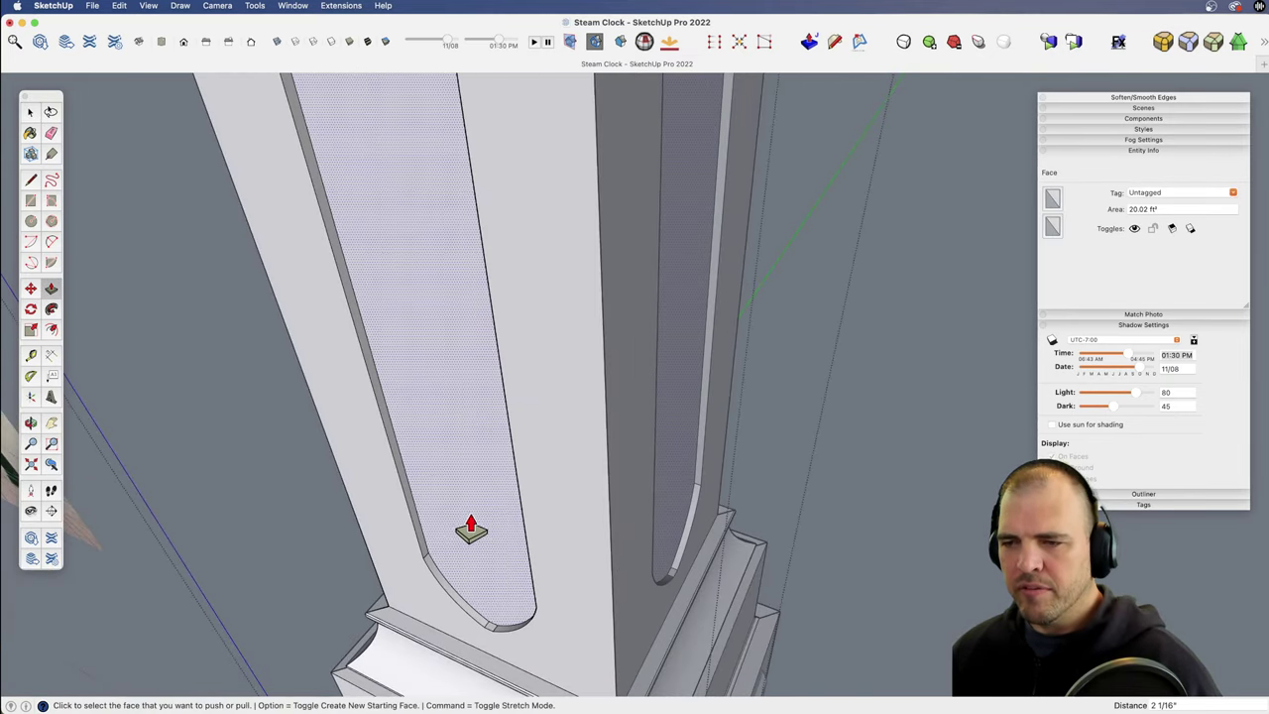
scroll(483, 346, "down", 4)
middle_click_drag(466, 476, 604, 326, "shift")
scroll(604, 326, "down", 4)
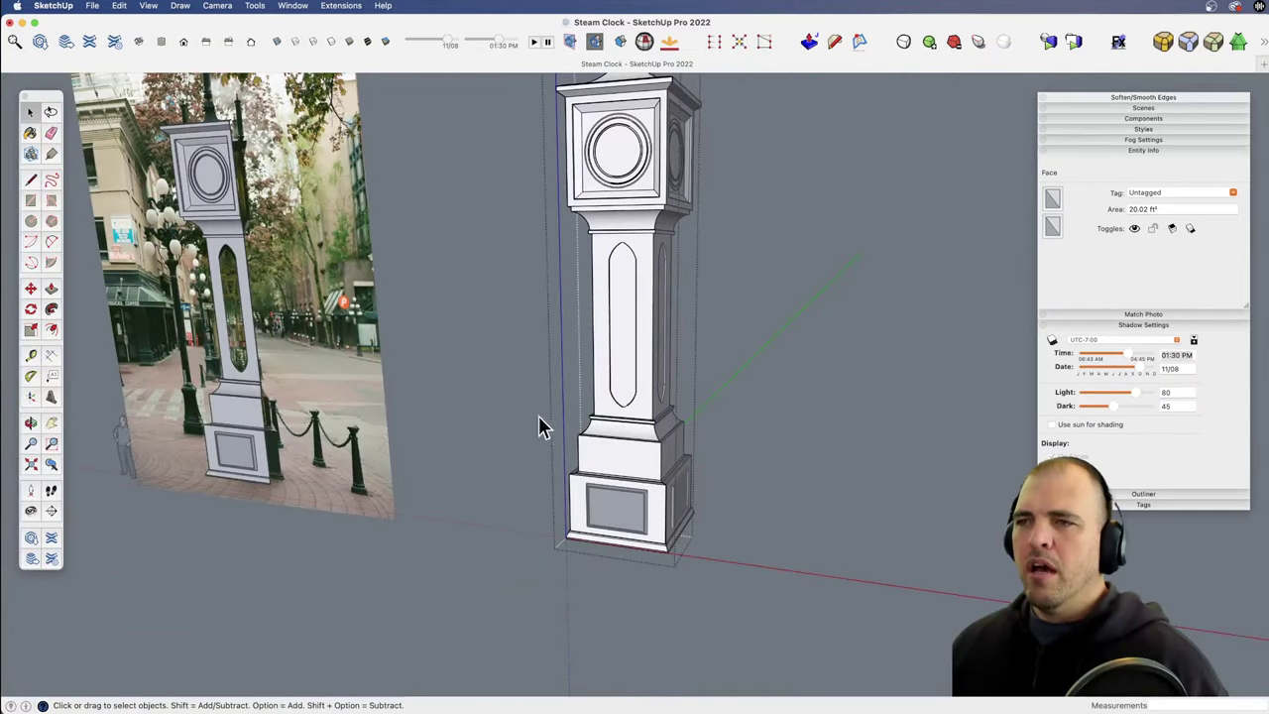
left_click(531, 402)
Step: Examine the whole clock model and compare it with the clock overlaid on the reference photo
key("h")
left_click_drag(581, 317, 629, 404)
middle_click_drag(631, 404, 522, 320)
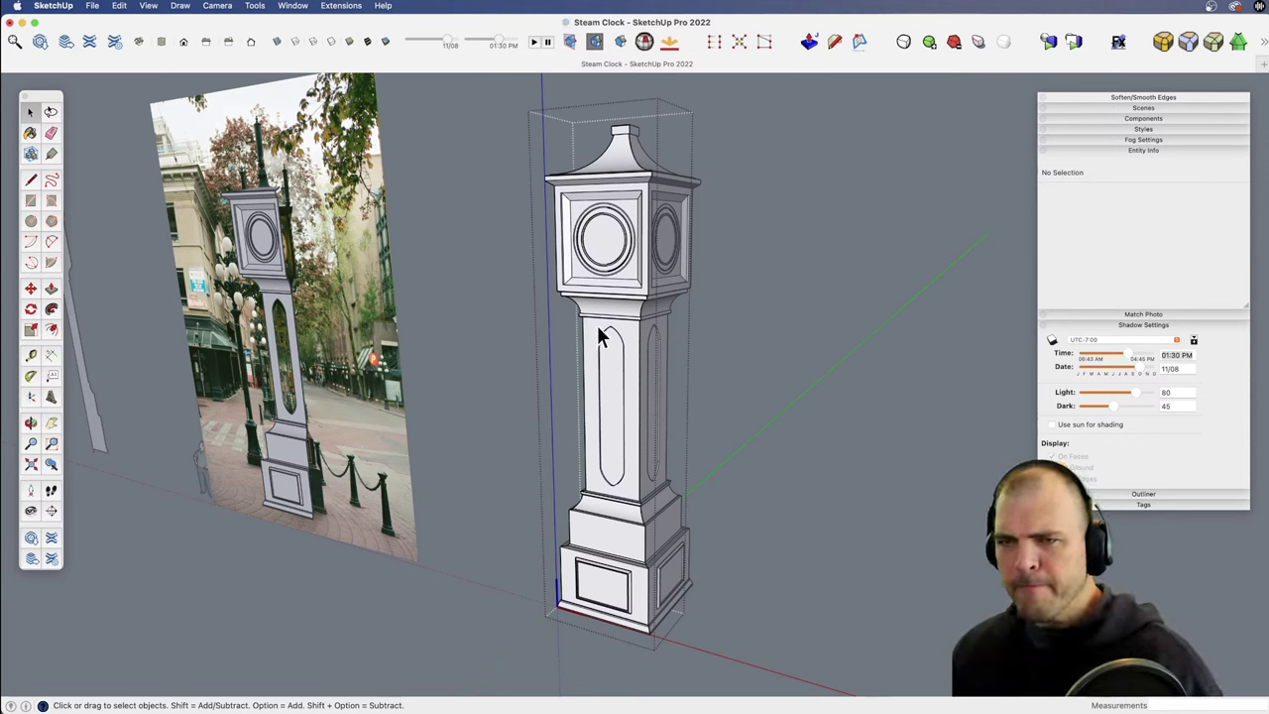
key("h")
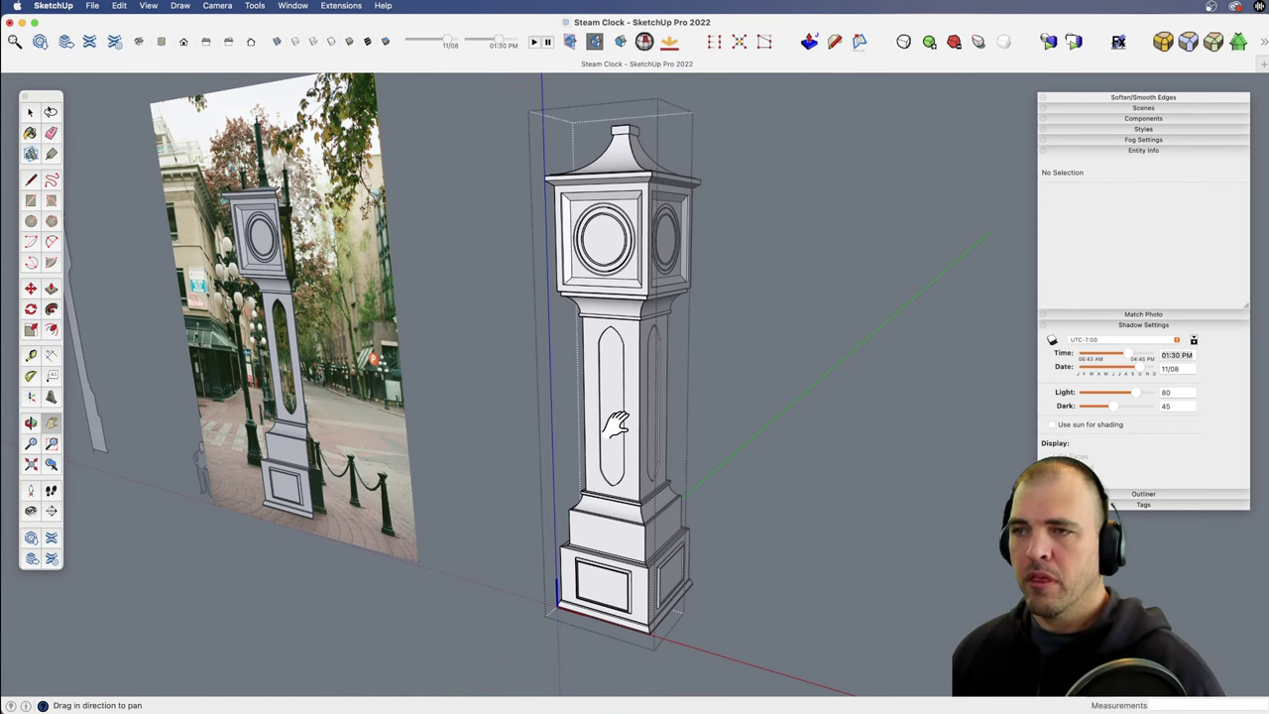
key("z")
left_click_drag(616, 425, 535, 379)
middle_click_drag(314, 416, 735, 504)
Step: Move the clock component off the photographed clock, about 7' 9" sideways along the photo
key("space")
left_click(678, 515)
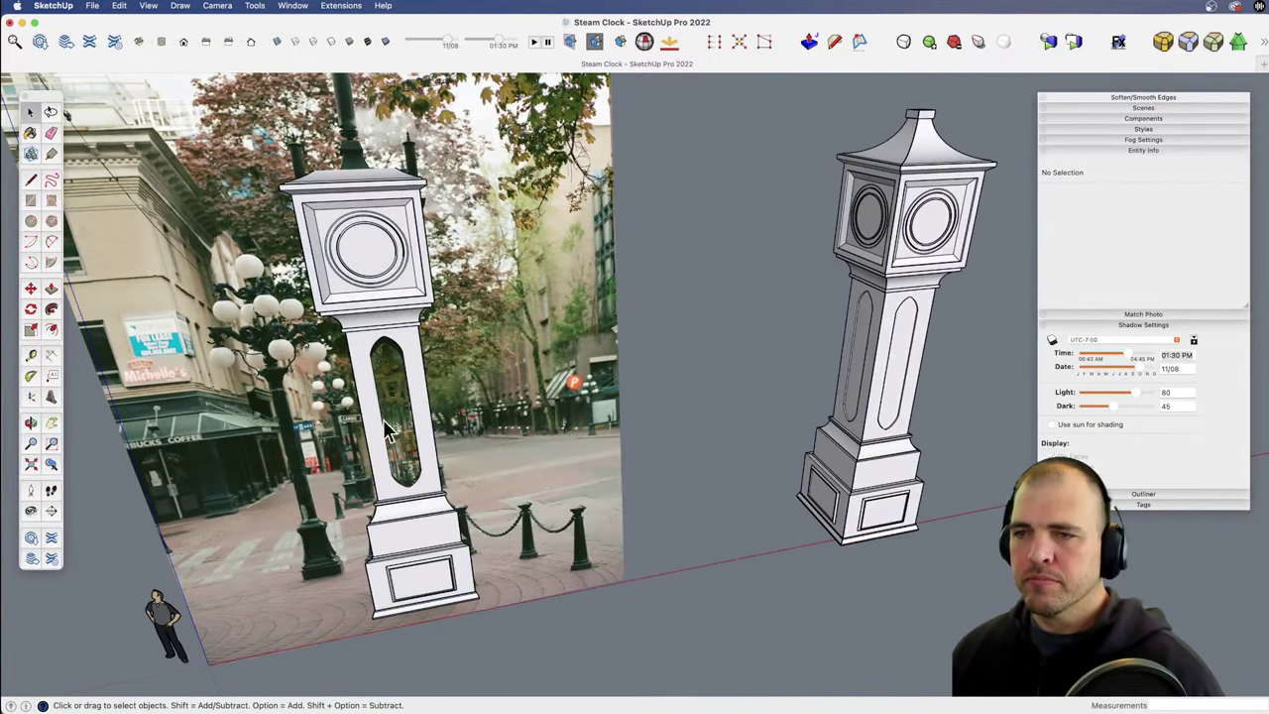
left_click(379, 307)
key("m")
left_click(466, 396)
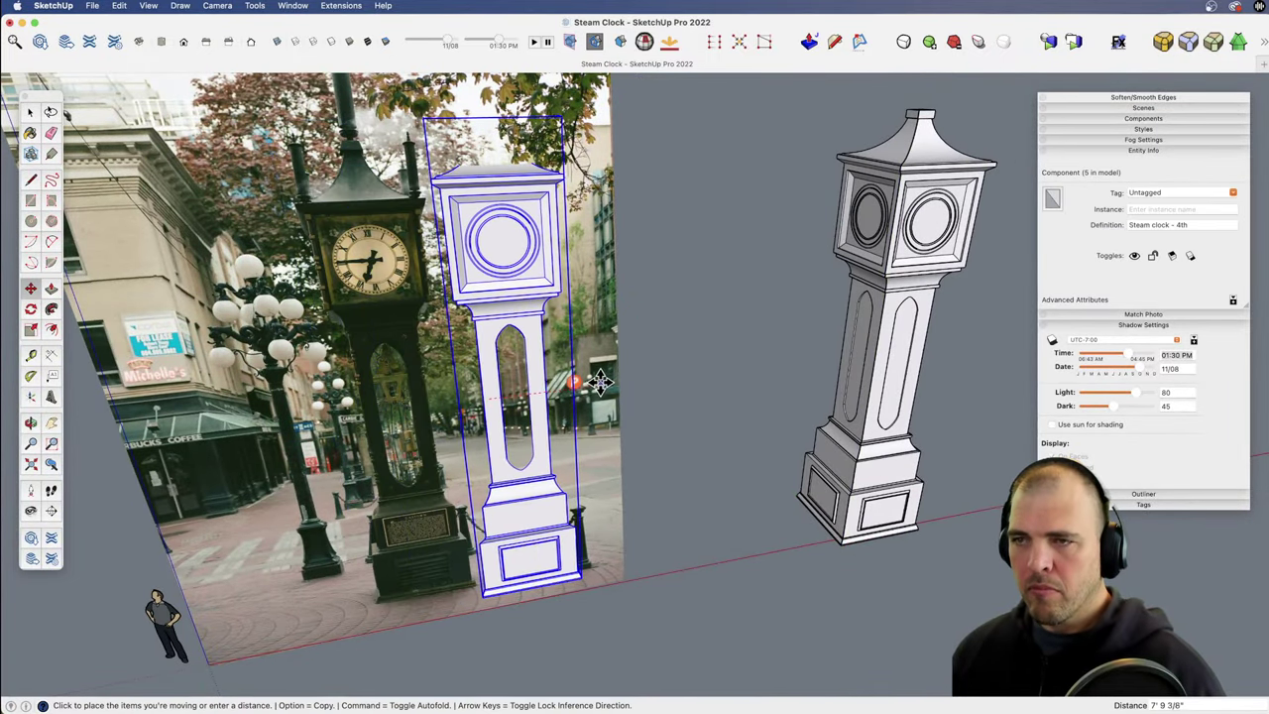
left_click(589, 382)
Step: Examine the dial's rings, numerals and rims in the reference photo
middle_click_drag(489, 409, 610, 374, "shift")
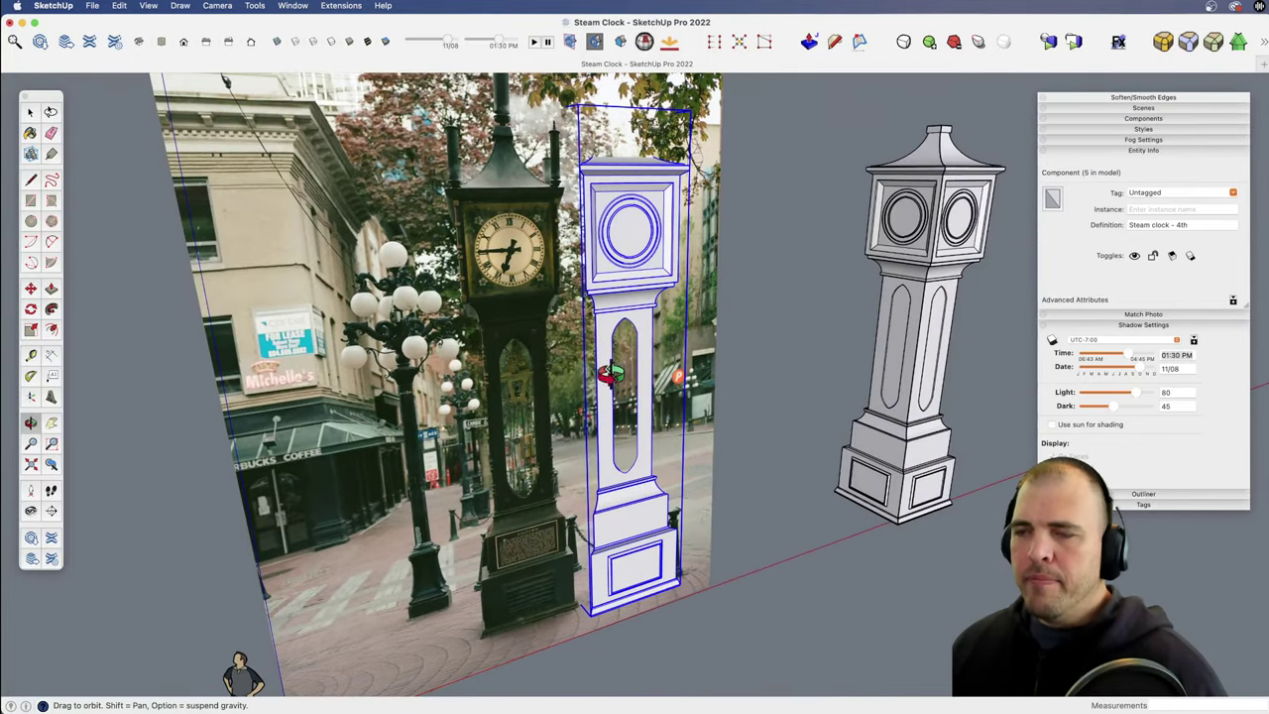
scroll(535, 291, "up", 4)
middle_click_drag(529, 360, 793, 534, "shift")
scroll(681, 269, "up", 5)
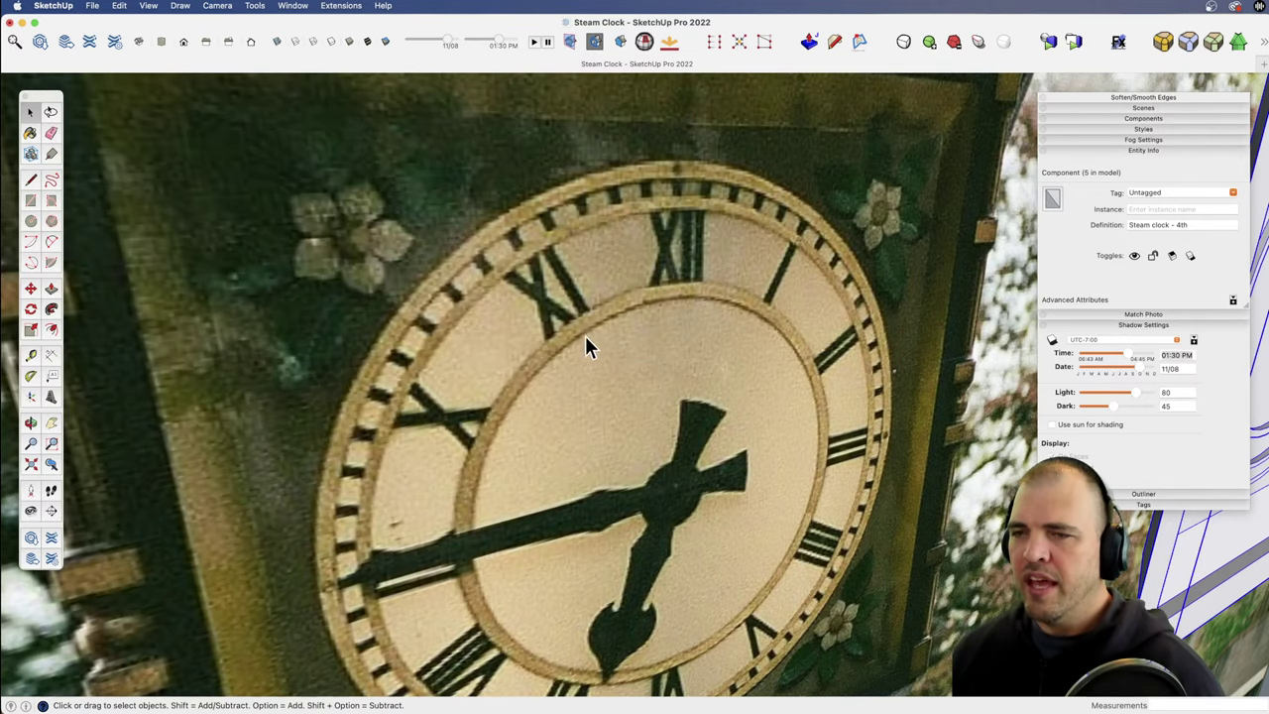
scroll(581, 416, "down", 5)
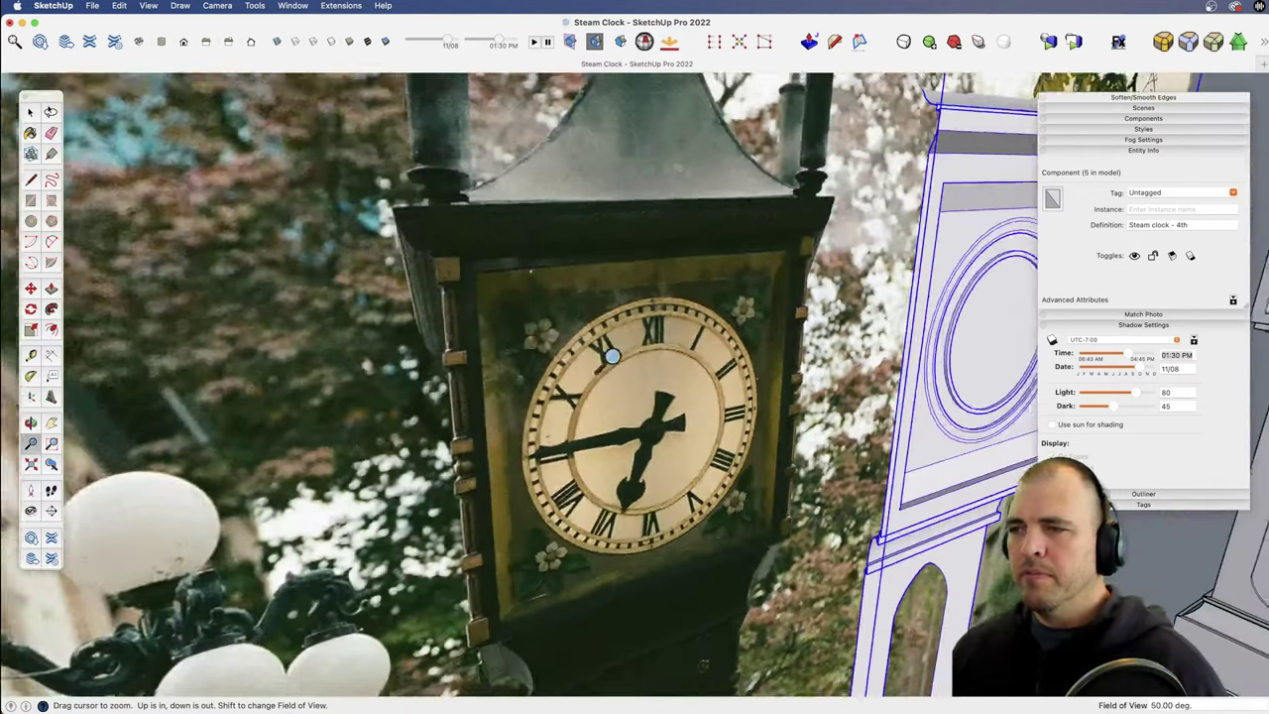
middle_click_drag(644, 425, 550, 417, "shift")
Step: Open the clock component beside the photographed clock for editing, working at its dial
middle_click_drag(549, 417, 637, 456)
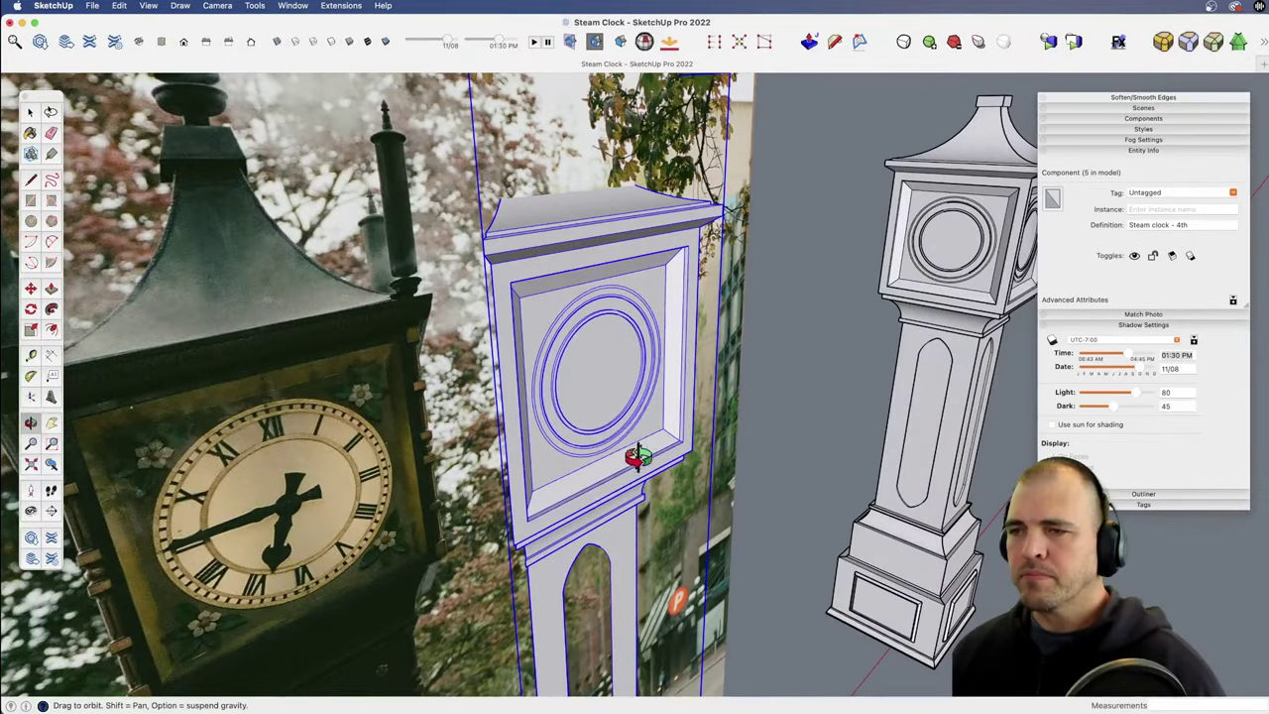
scroll(609, 235, "up", 5)
middle_click_drag(546, 362, 656, 395, "shift")
left_click_drag(656, 394, 693, 423)
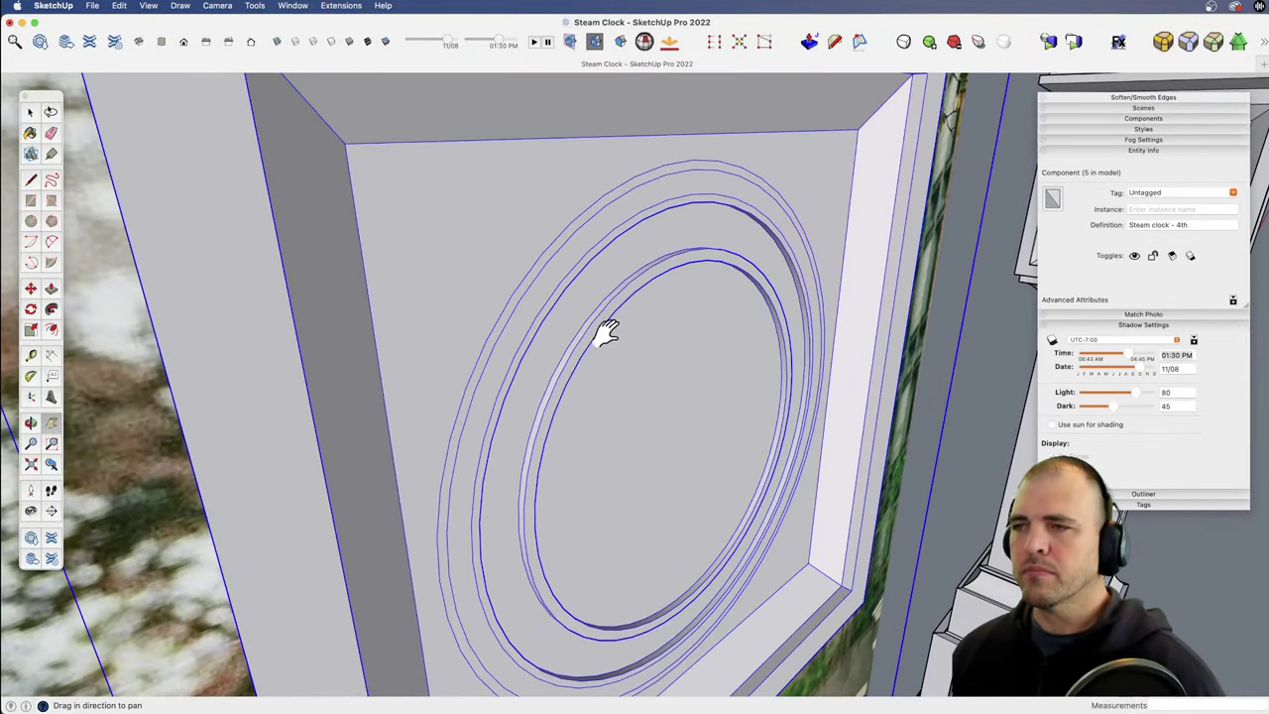
key("space")
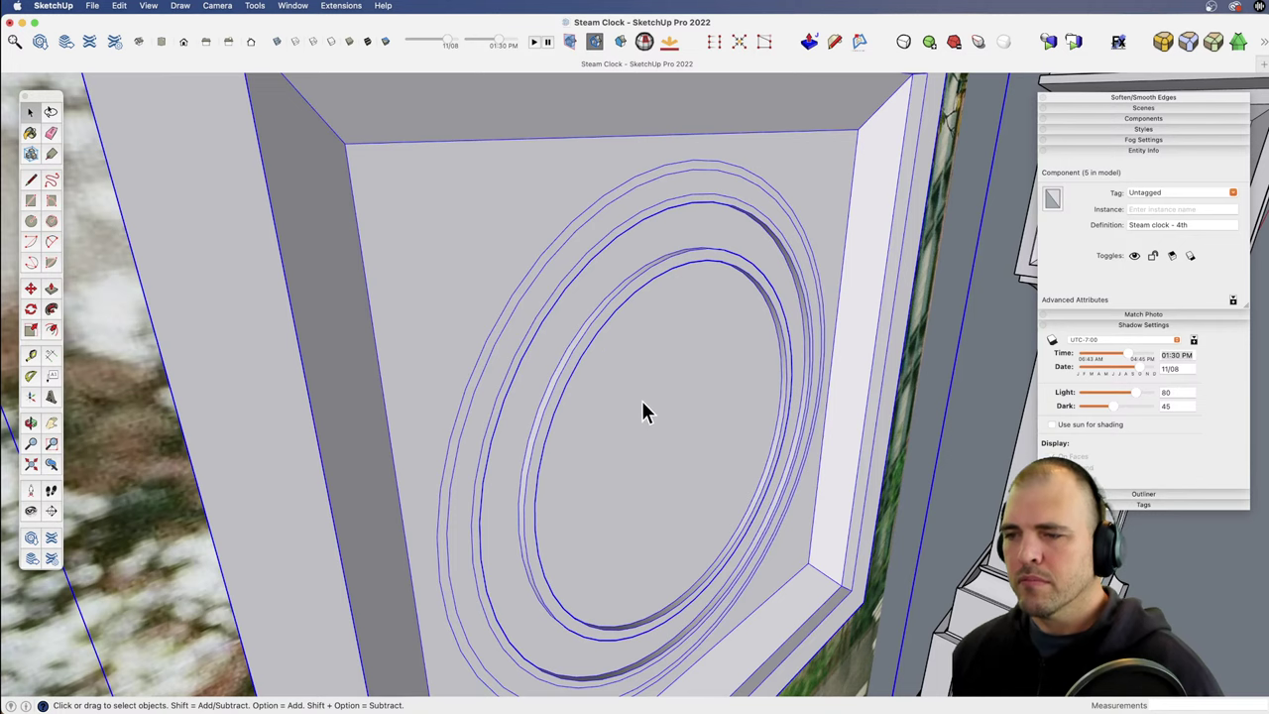
double_click(640, 371)
key("super+a")
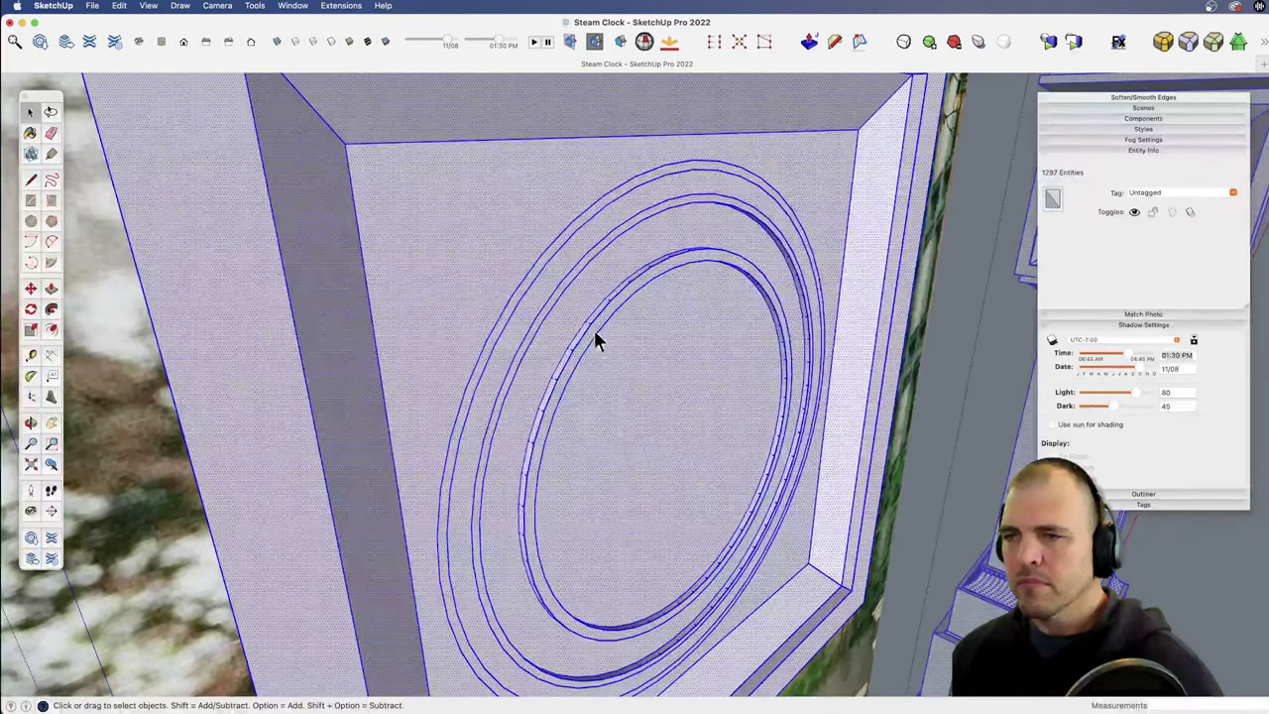
Step: Try to pull the face between the dial's two raised rings outward about 11/16"
left_click(543, 368)
key("p")
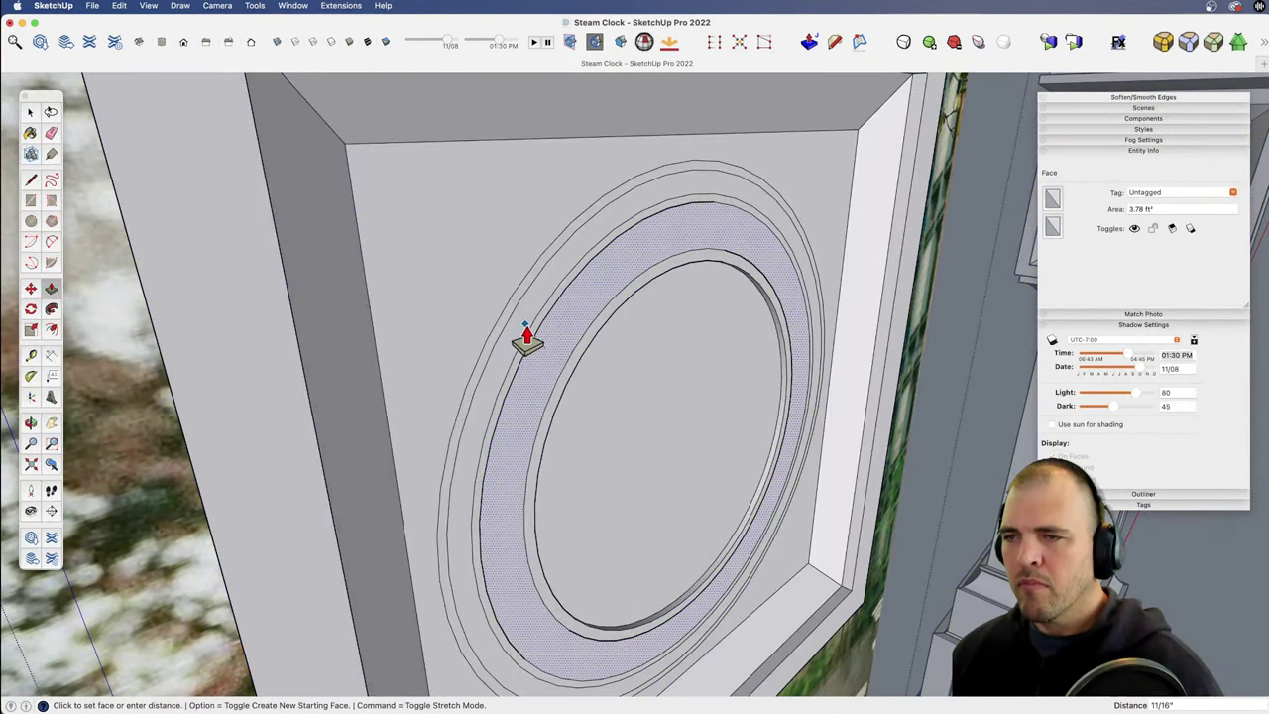
left_click(526, 330)
key("space")
key("z")
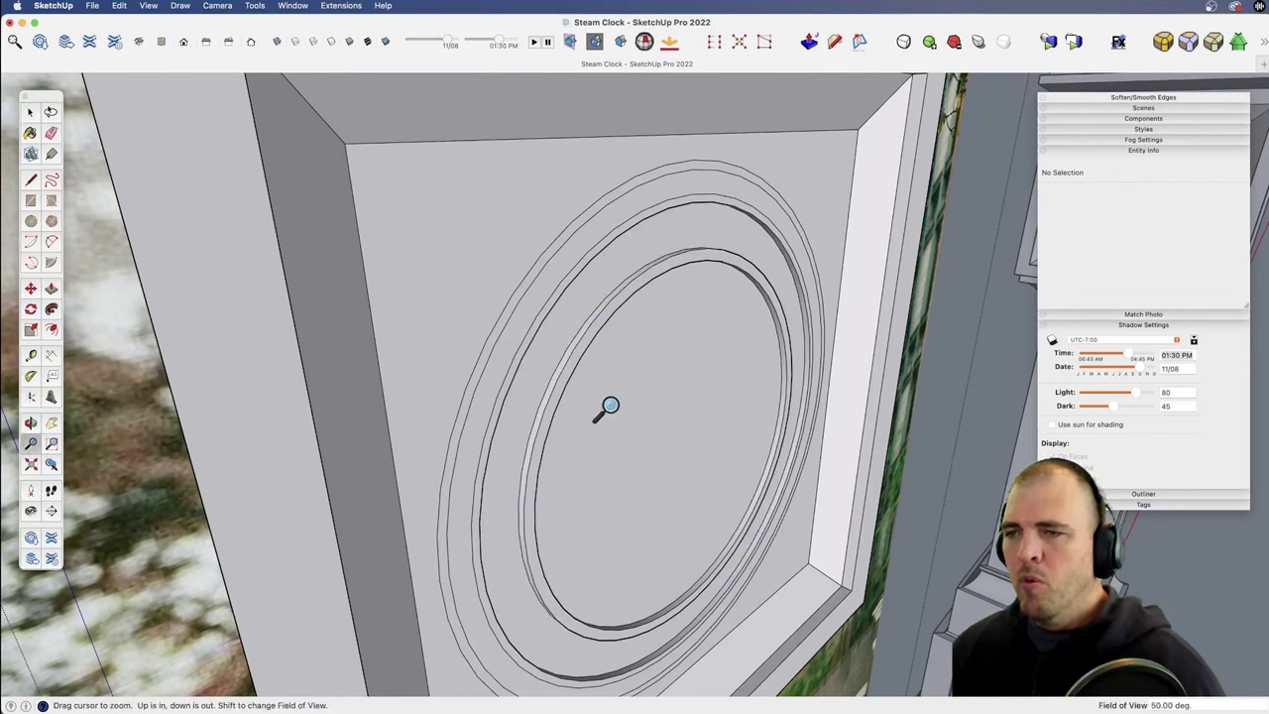
Step: Push the dial's central disc inward about 1 3/8" and the face between the two rings inward 1 1/2"
key("p")
left_click(674, 435)
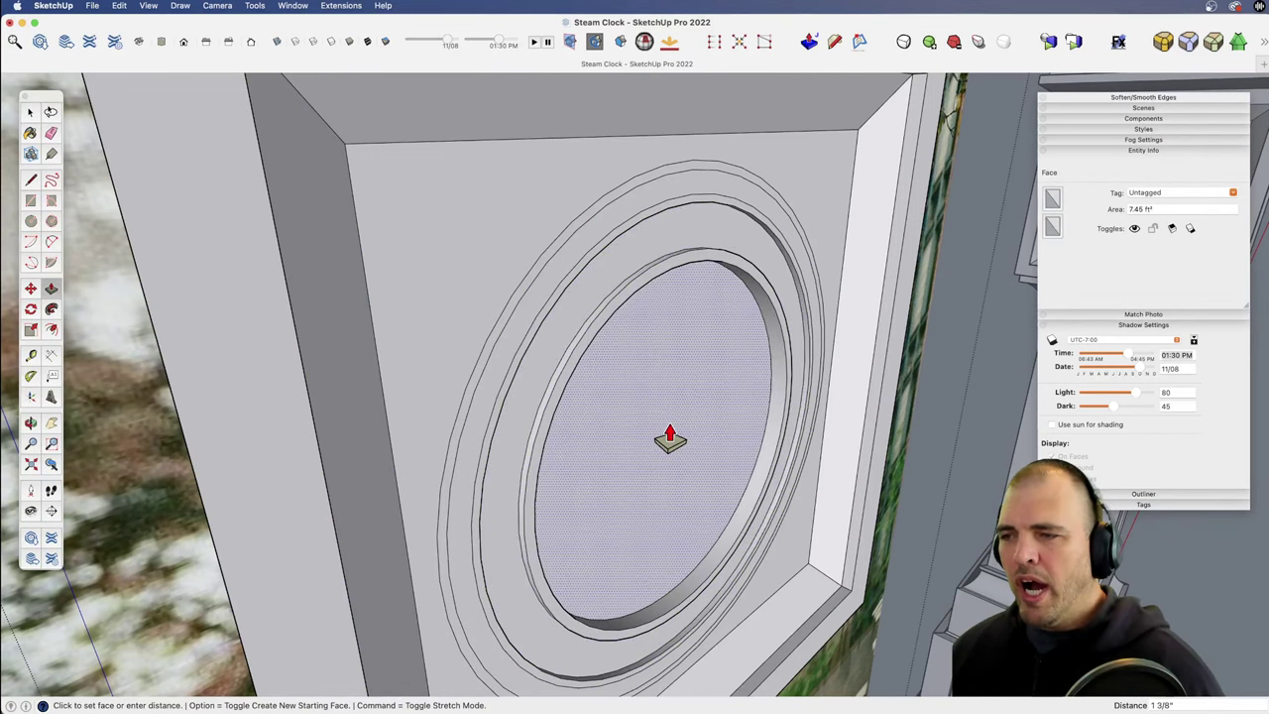
left_click(670, 438)
left_click(688, 250)
left_click(676, 323)
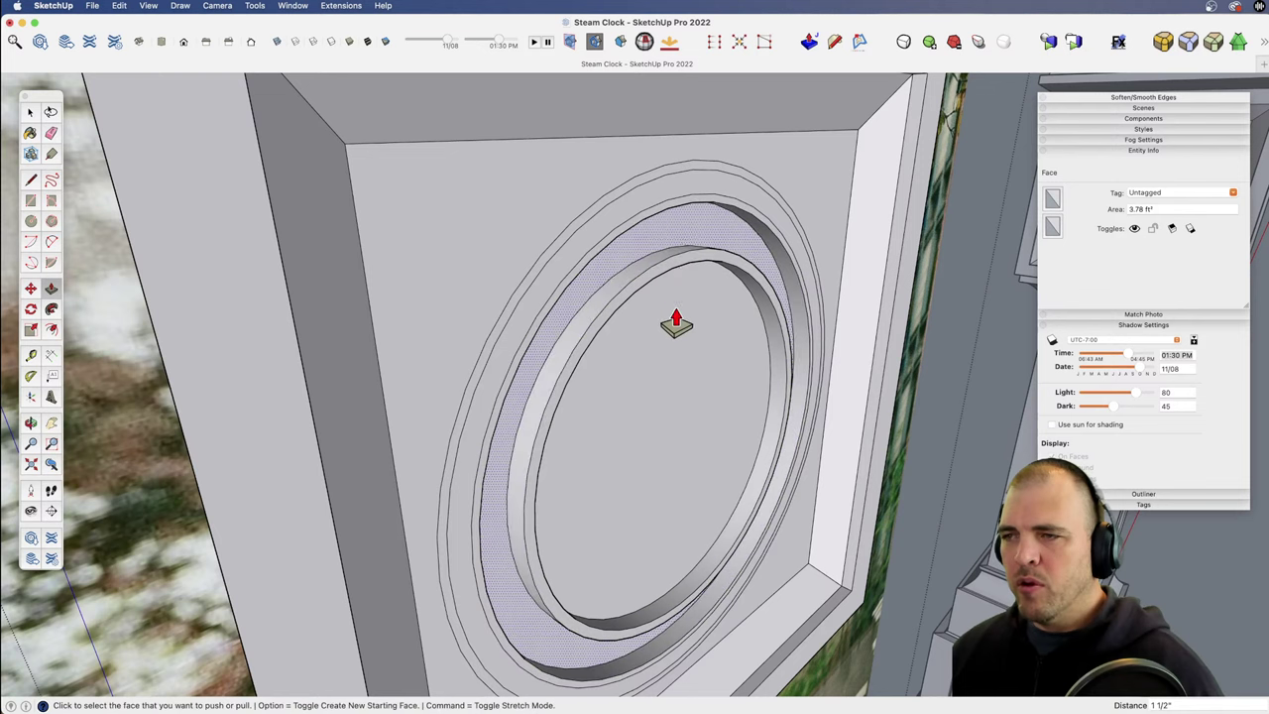
middle_click_drag(660, 280, 680, 249)
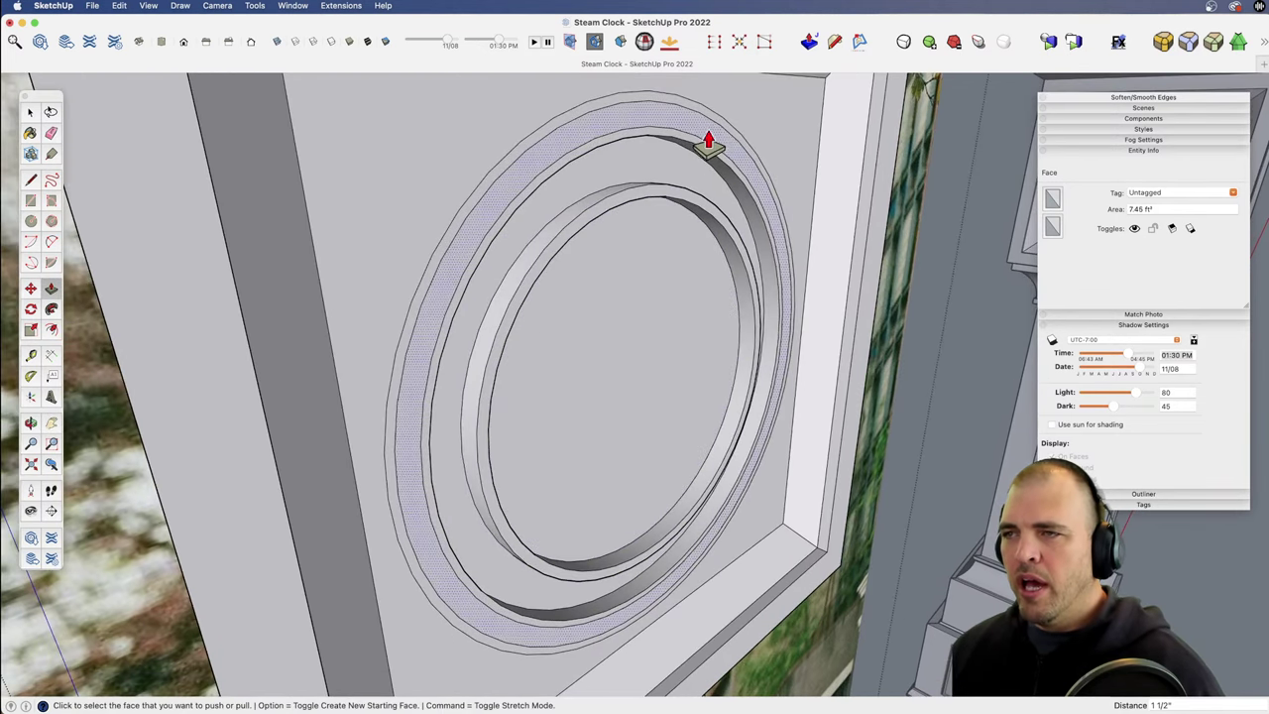
Step: Push the band outside the dial's outer ring inward with Push/Pull so that ring stands out
left_click(709, 147)
left_click(697, 133)
key("space")
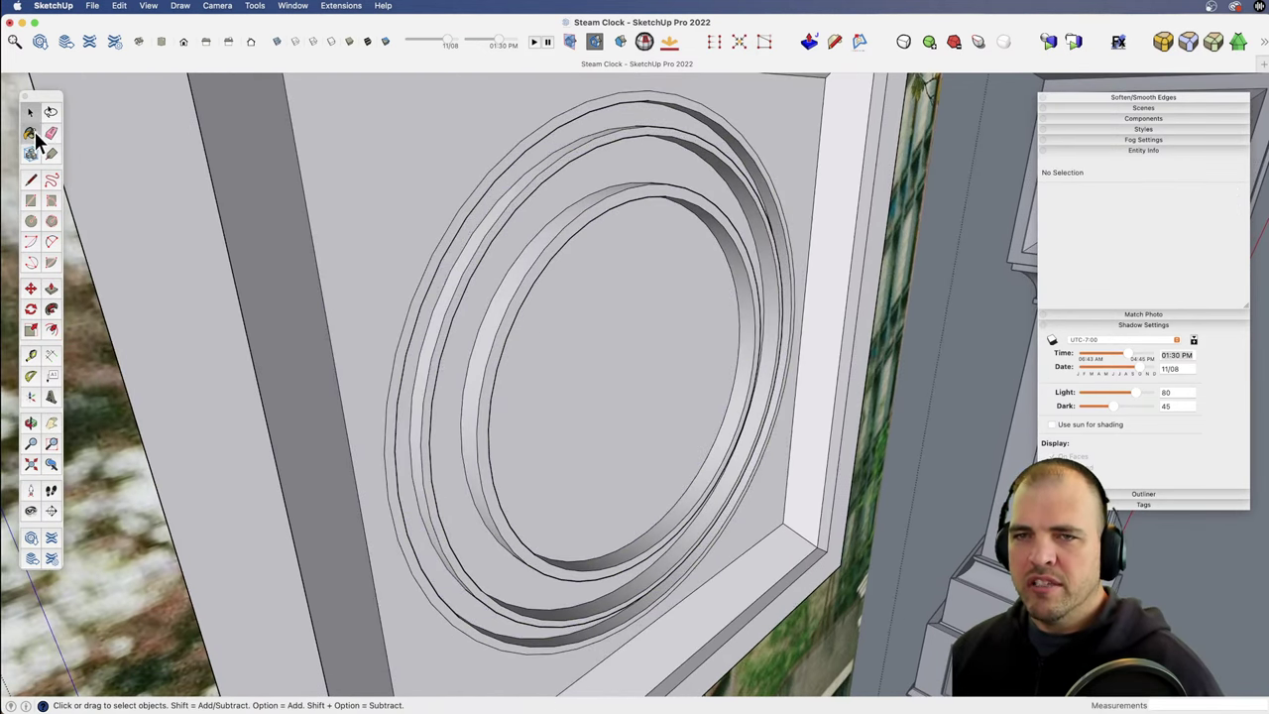
Step: Paint the sides and front of the dial's inner ring with the tan colour already used in the model
left_click(31, 133)
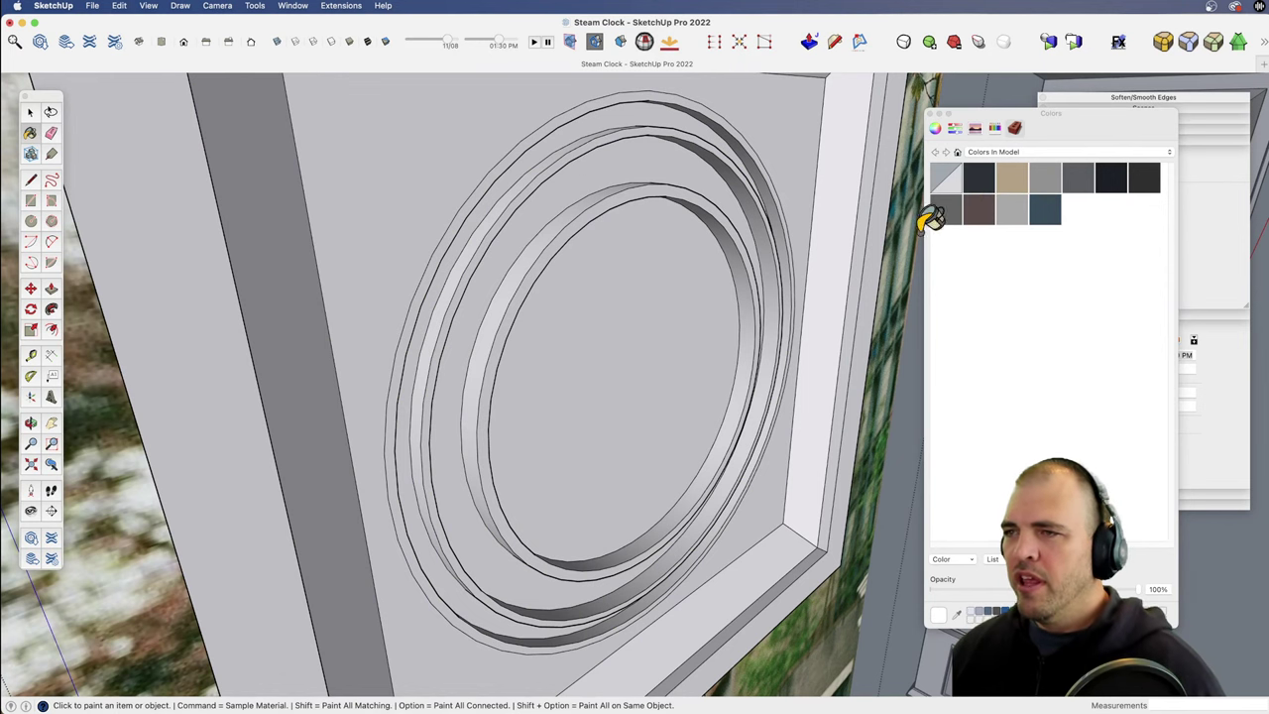
mouse_move(626, 300)
middle_mouse_down()
mouse_move(657, 363)
mouse_move(688, 368)
middle_mouse_up()
key("space")
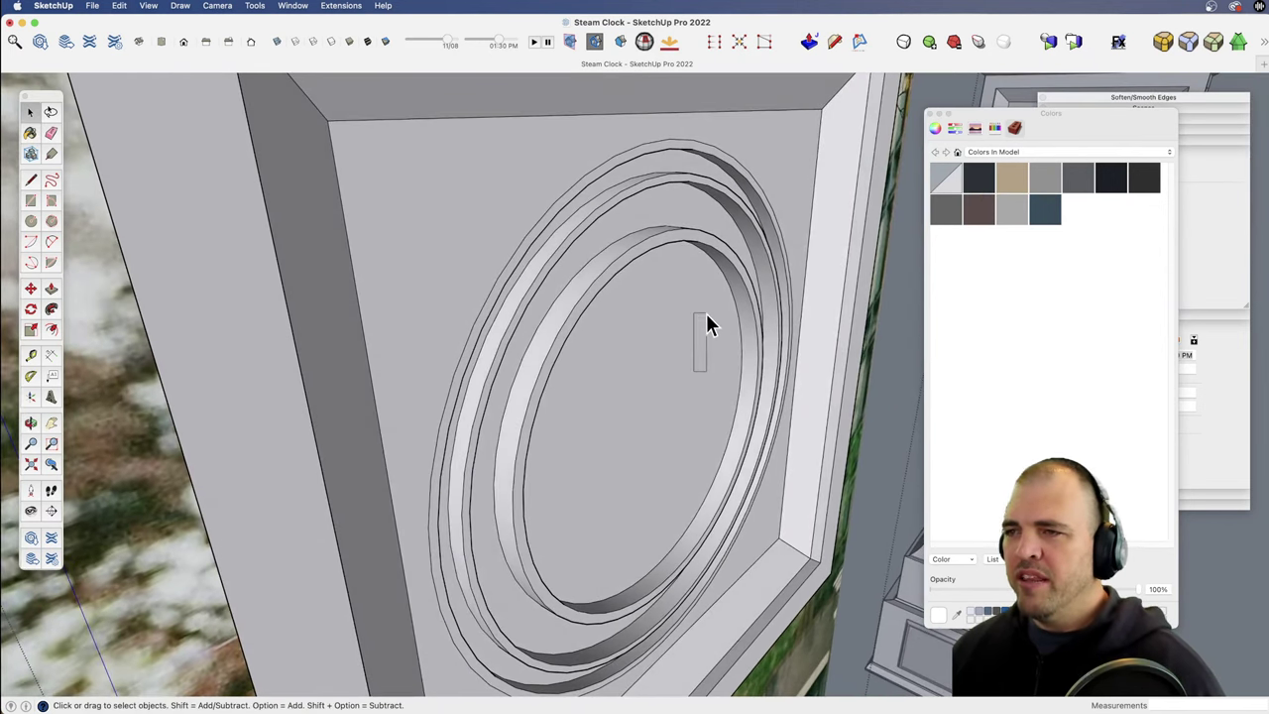
left_click(1011, 188)
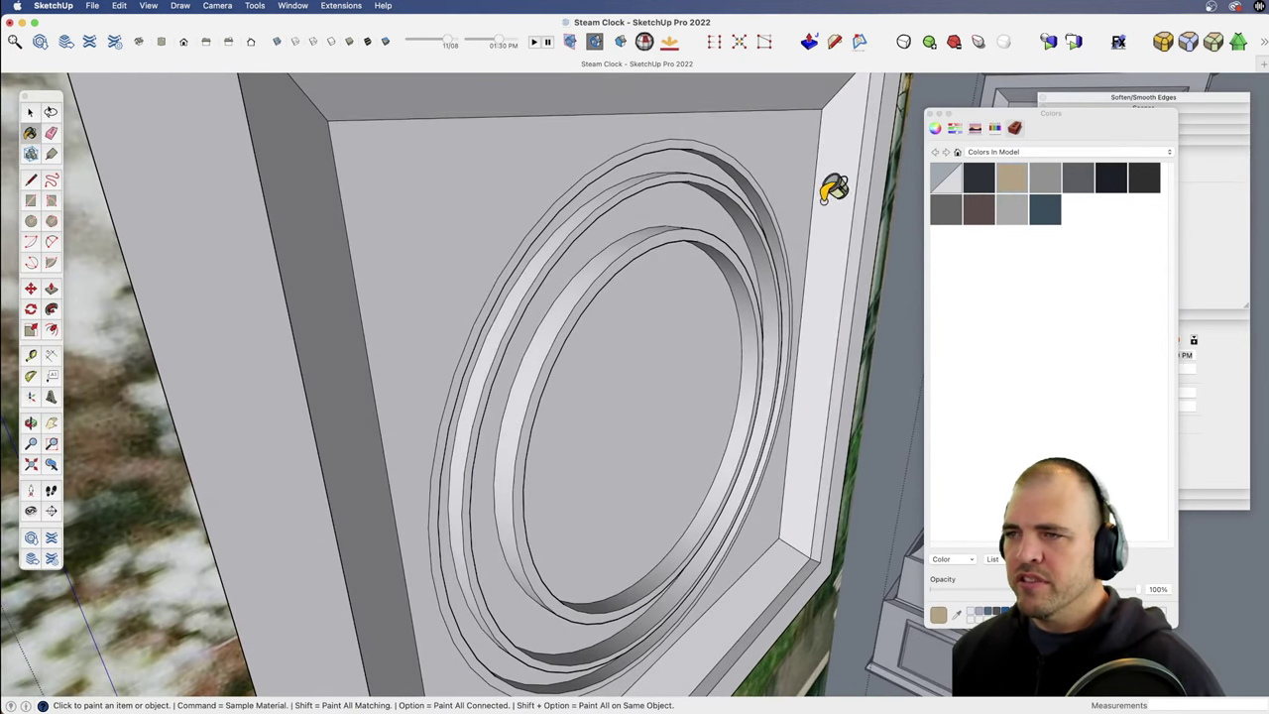
left_click(607, 268)
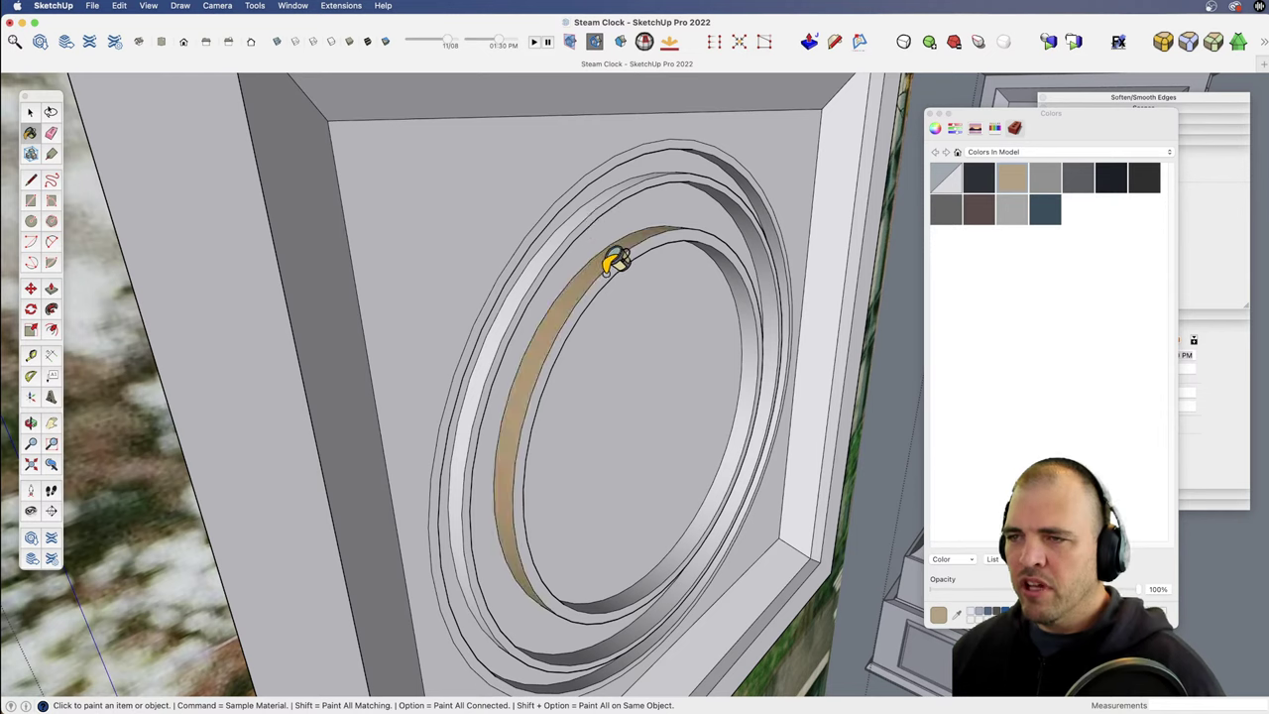
left_click(718, 242)
left_click(753, 282)
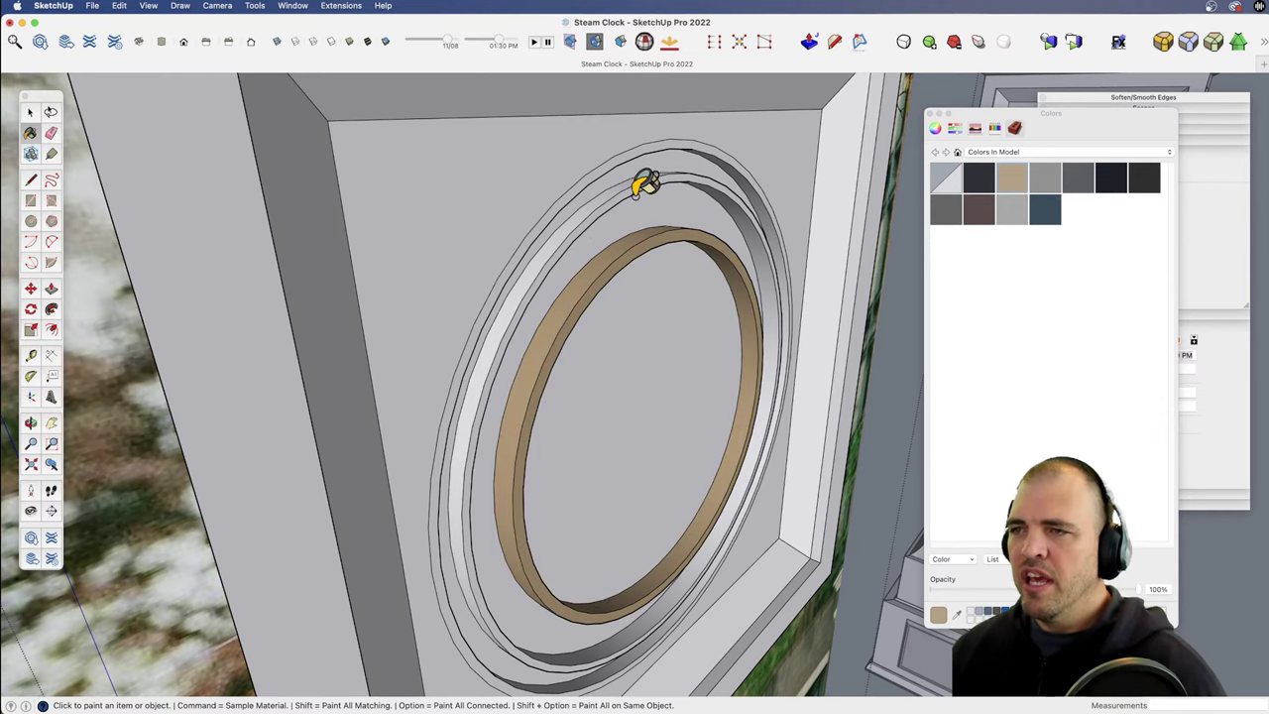
Step: Paint the sides and front of the dial's outer ring with the same tan colour
left_click(601, 201)
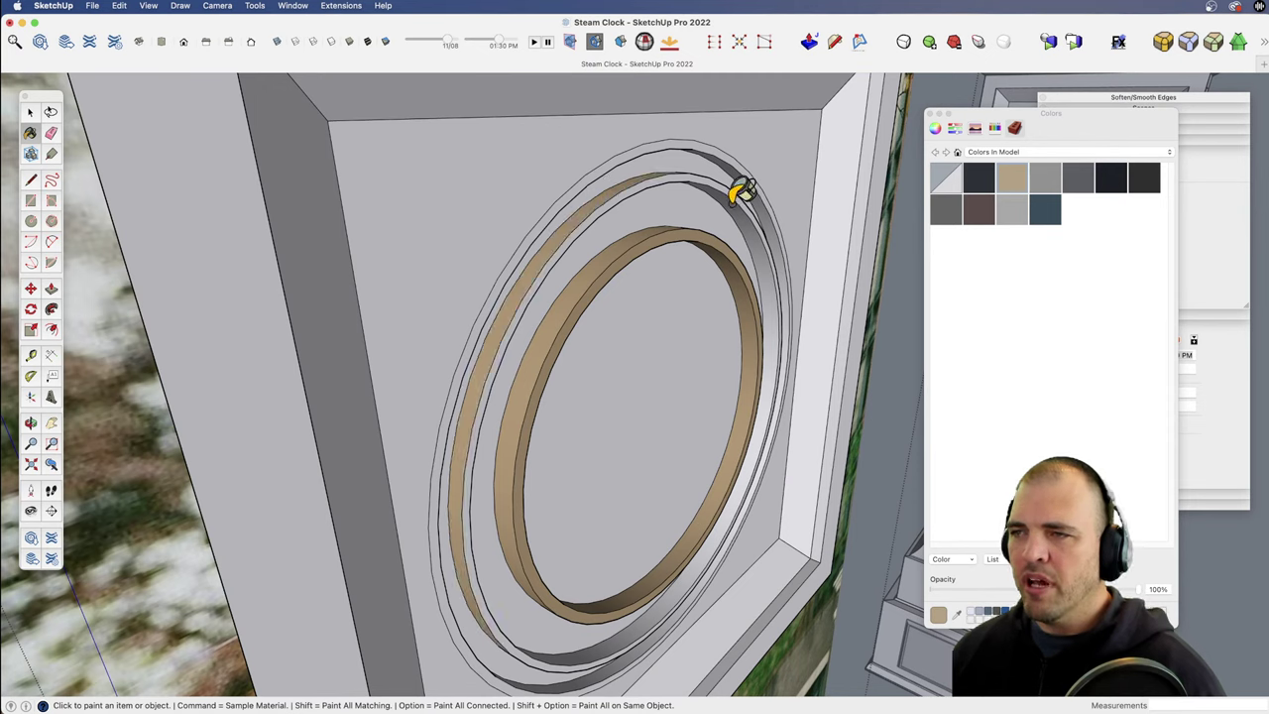
left_click(745, 210)
left_click(769, 236)
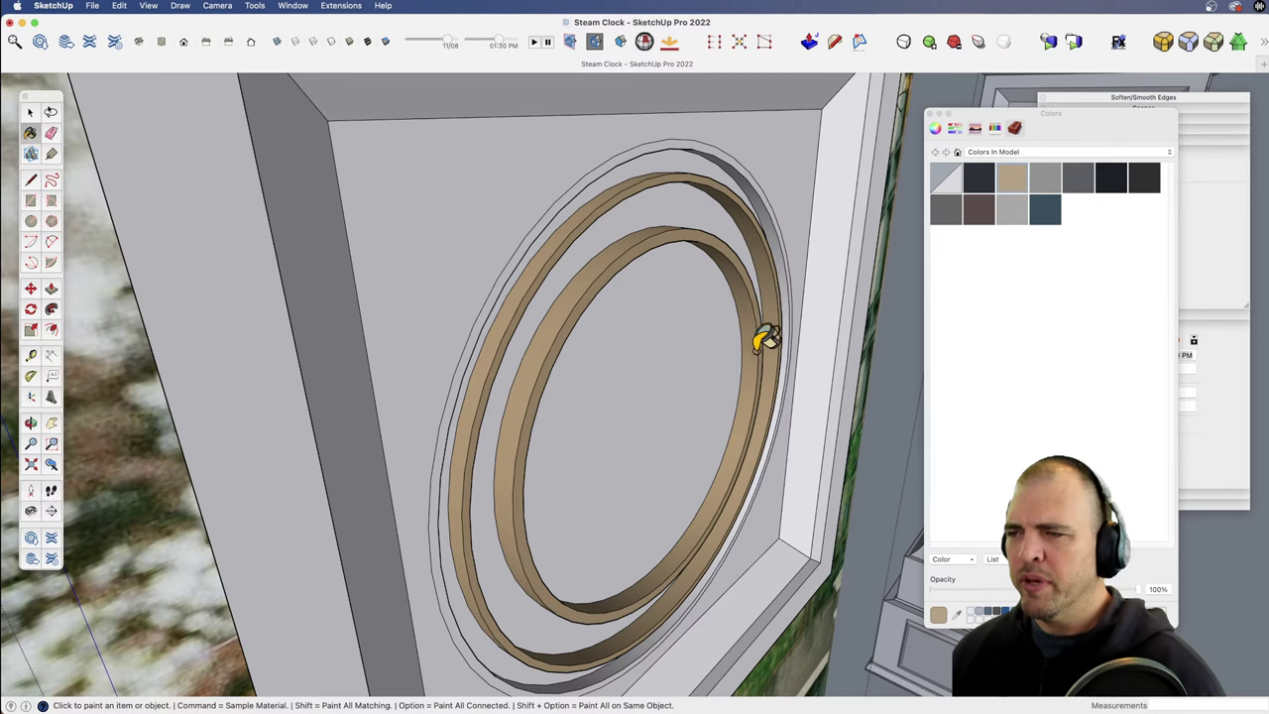
Step: Undo the tan painting on the sides and fronts of the dial's inner and outer rings
key("super+z")
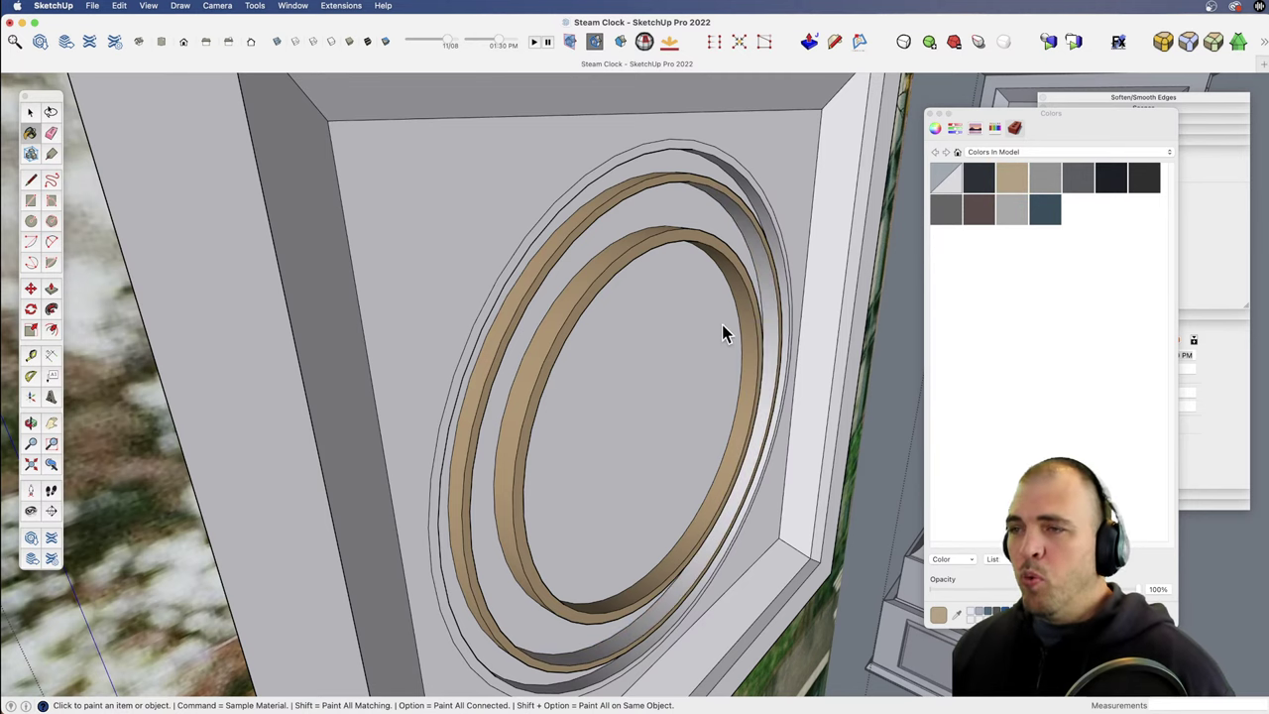
key("super+z")
key("super+z")
key("super+z")
key("super+z")
key("super+z")
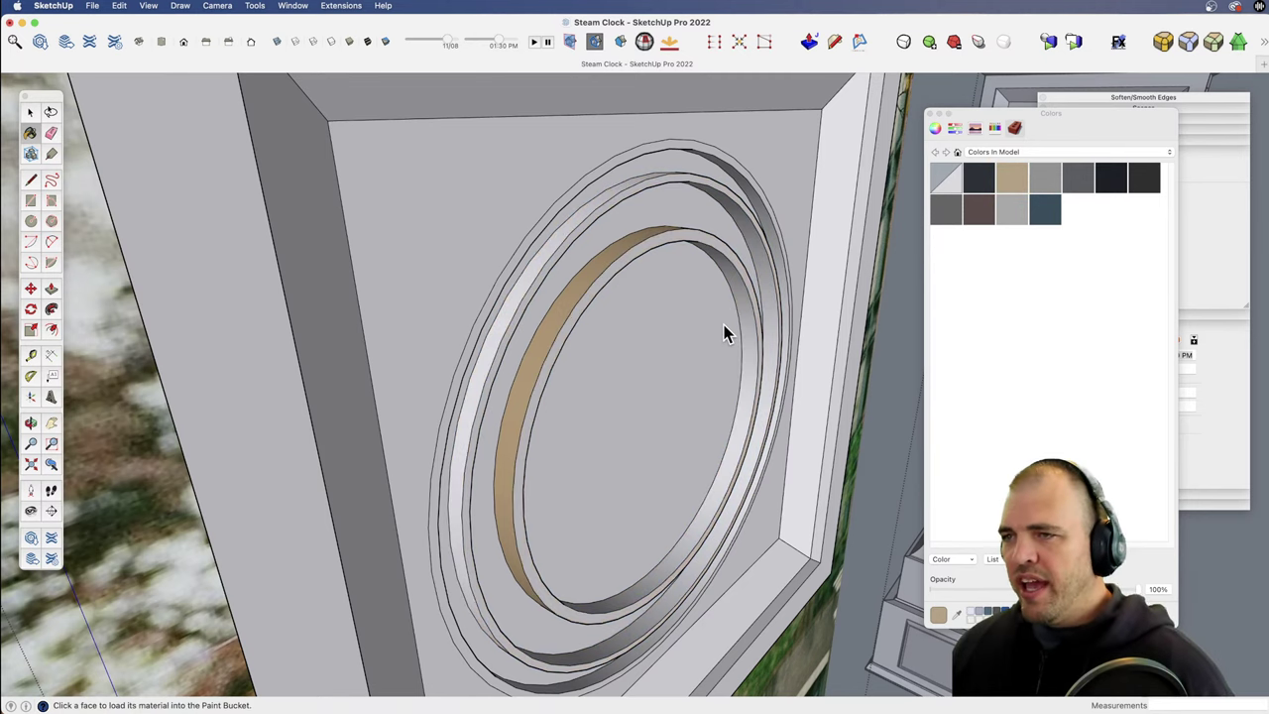
Step: Bring the dial's recessed bands and central disc back flush with the surrounding panel using Push/Pull
key("p")
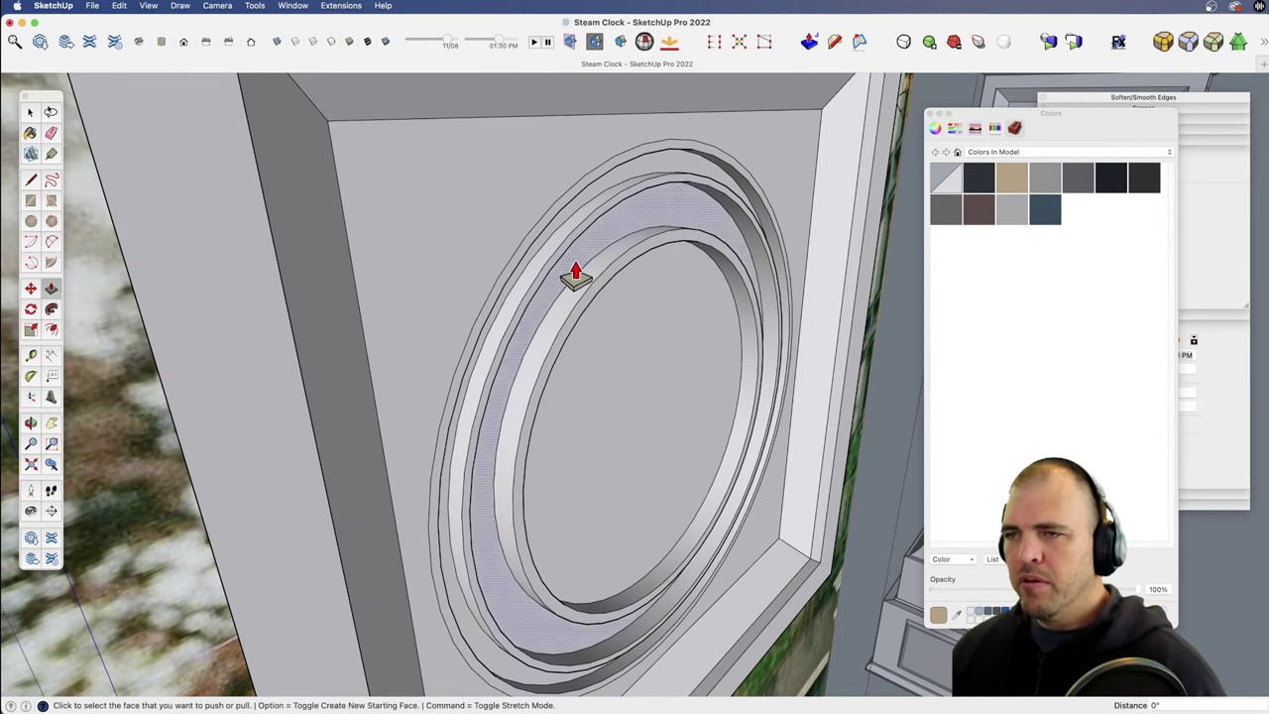
left_click(614, 192)
left_click(603, 159)
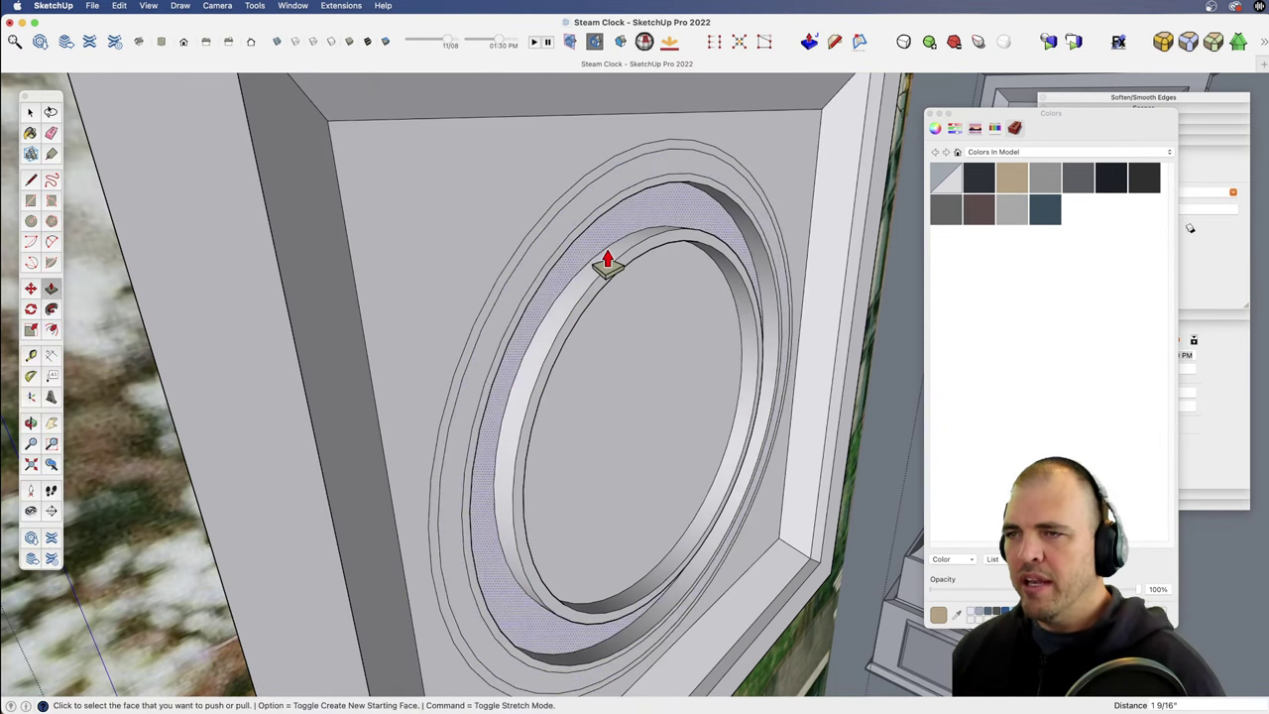
left_click(608, 251)
left_click(581, 212)
left_click(631, 289)
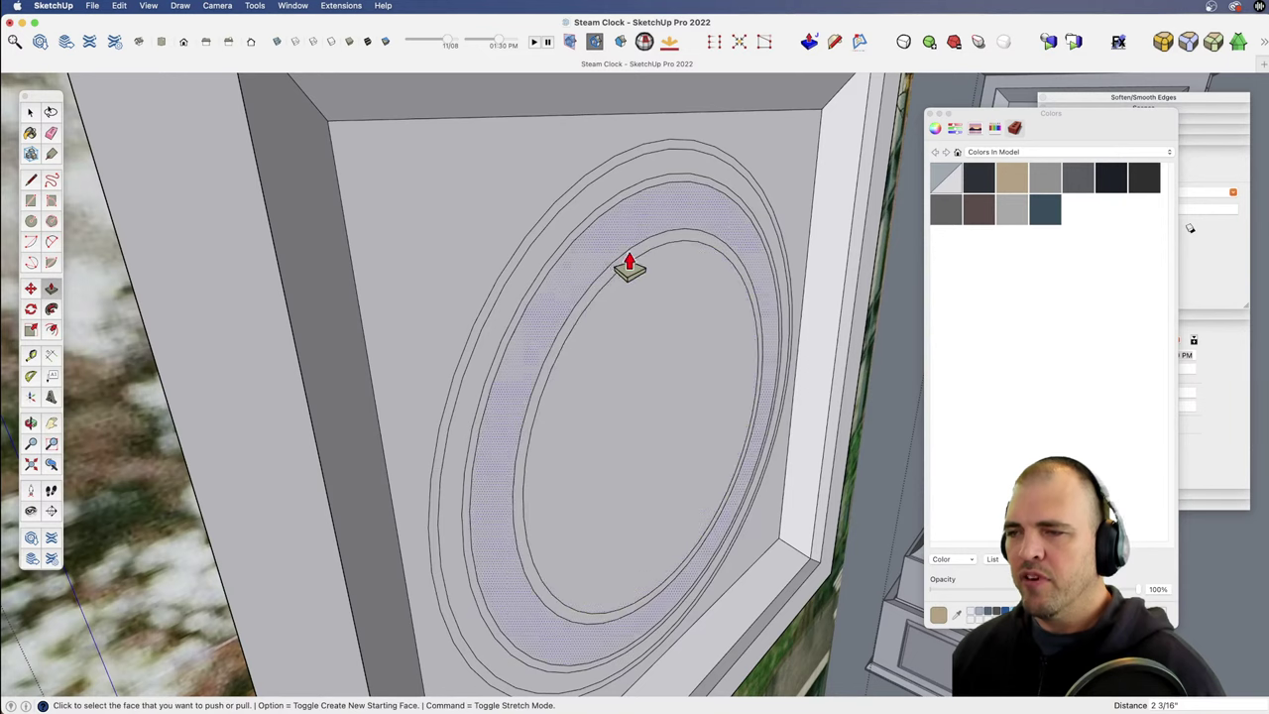
key("space")
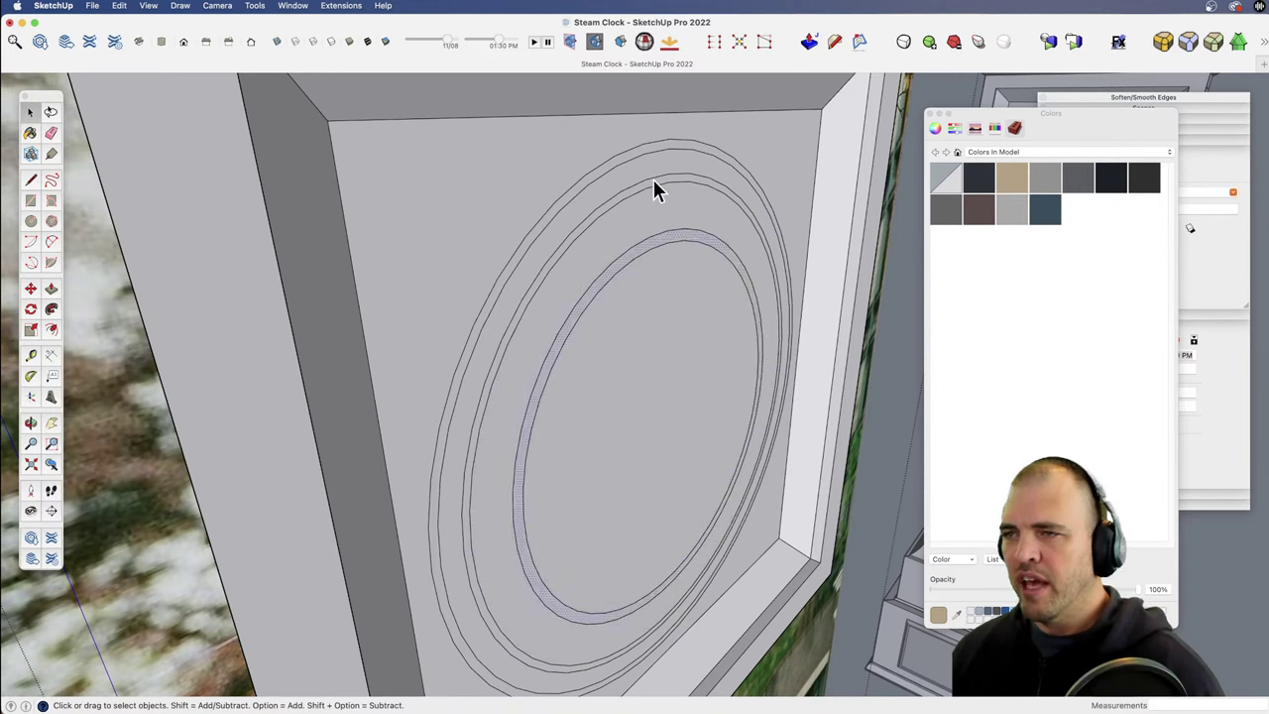
Step: Paint the flat faces of the dial's inner, middle and outermost thin rings with the tan colour
left_click(655, 182)
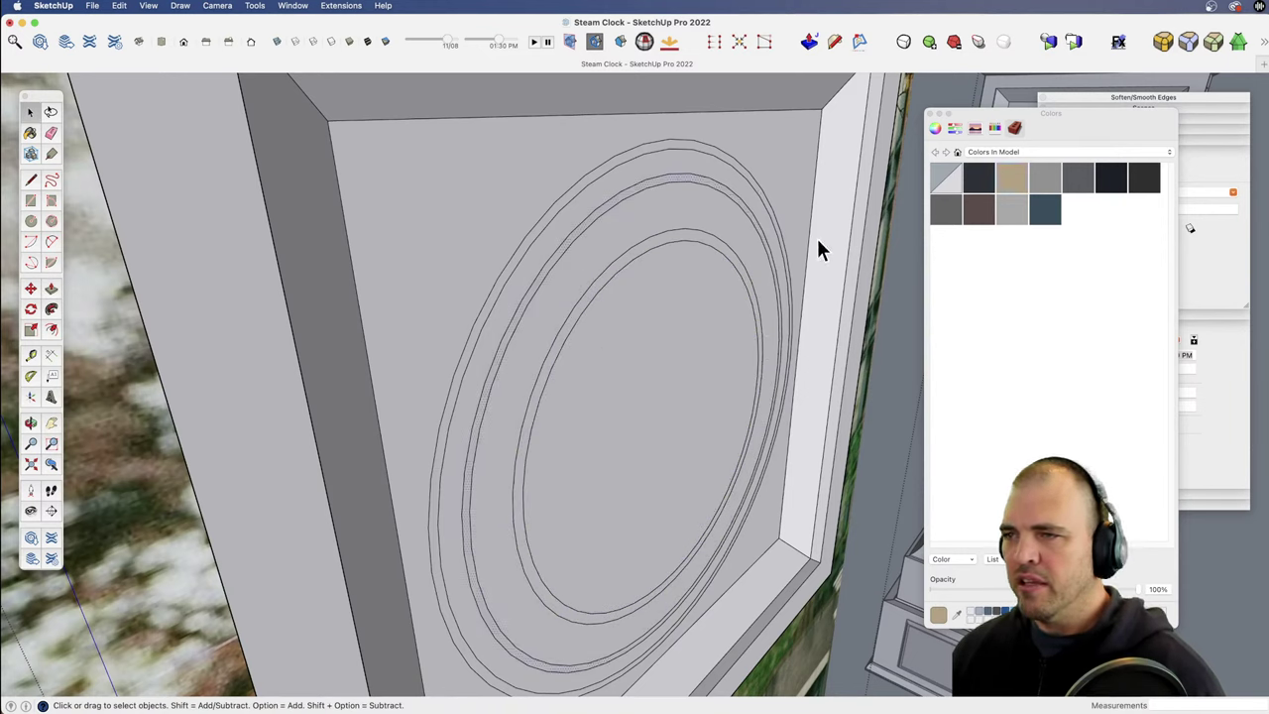
key("b")
left_click(657, 234)
left_click(624, 191)
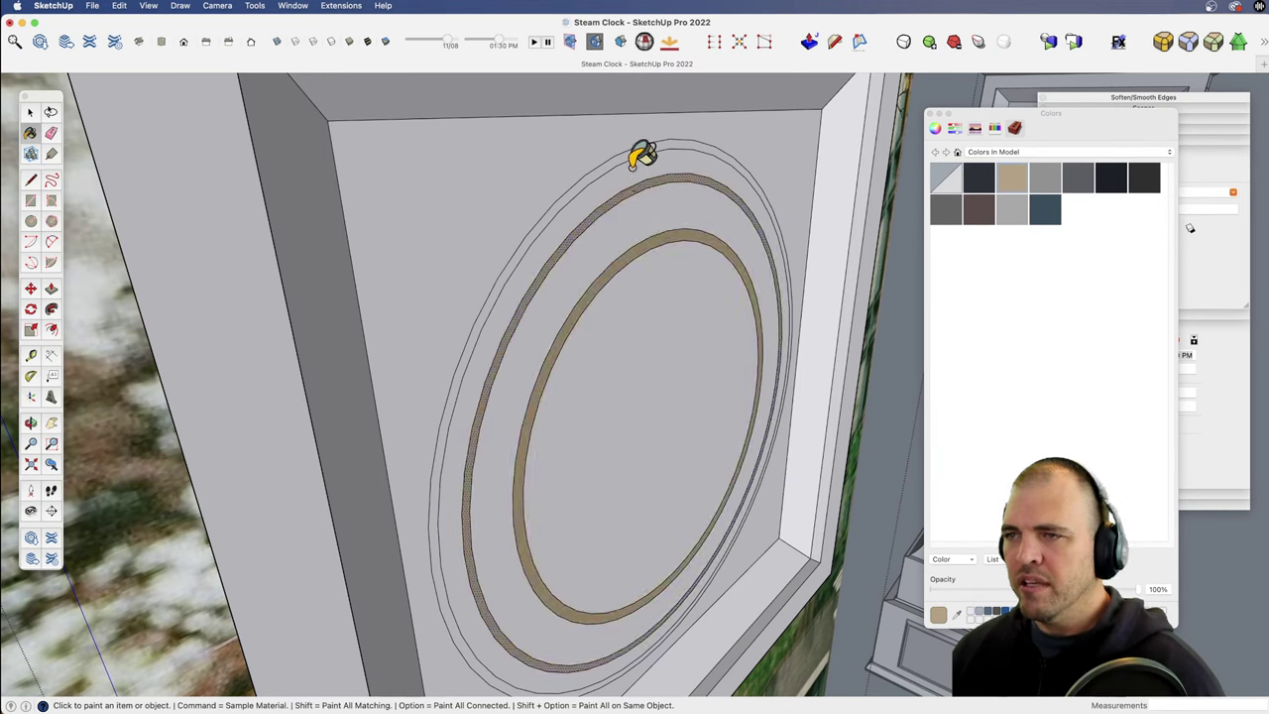
left_click(631, 154)
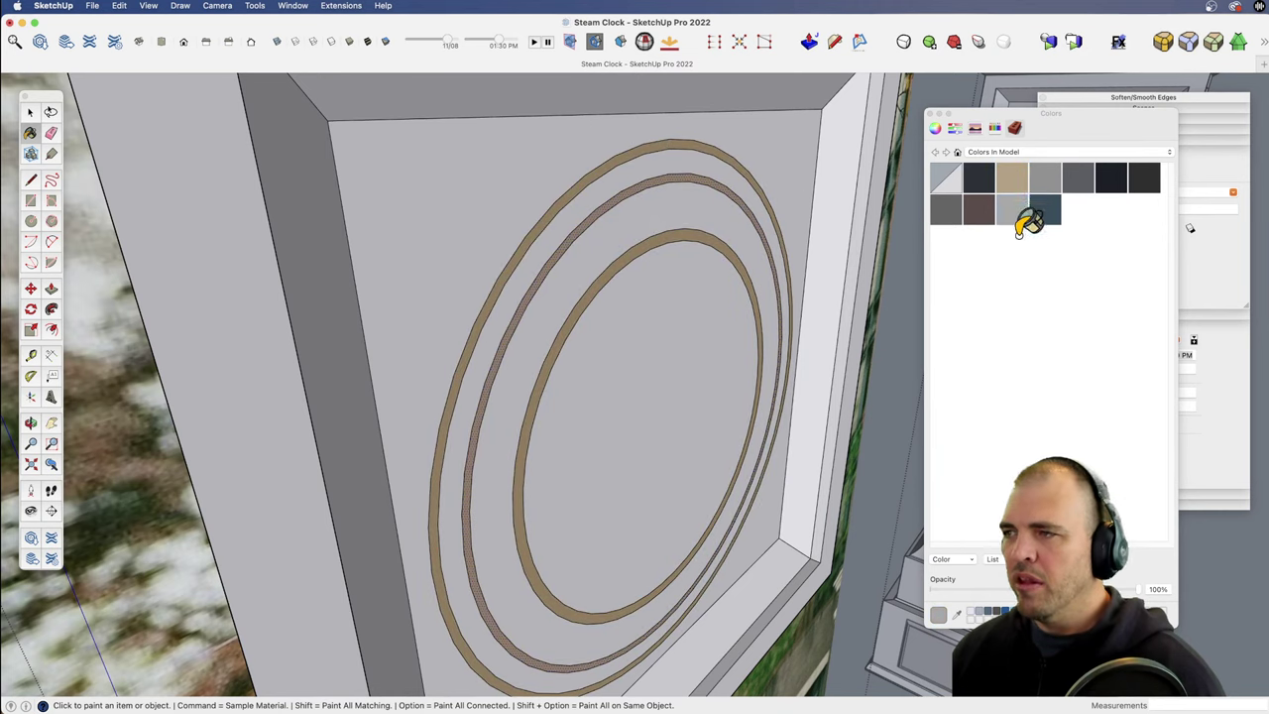
Step: Paint the dial's central disc and the two bands between the rings grey, and the surrounding square panel dark brown
left_click(677, 337)
left_click(598, 240)
left_click(607, 186)
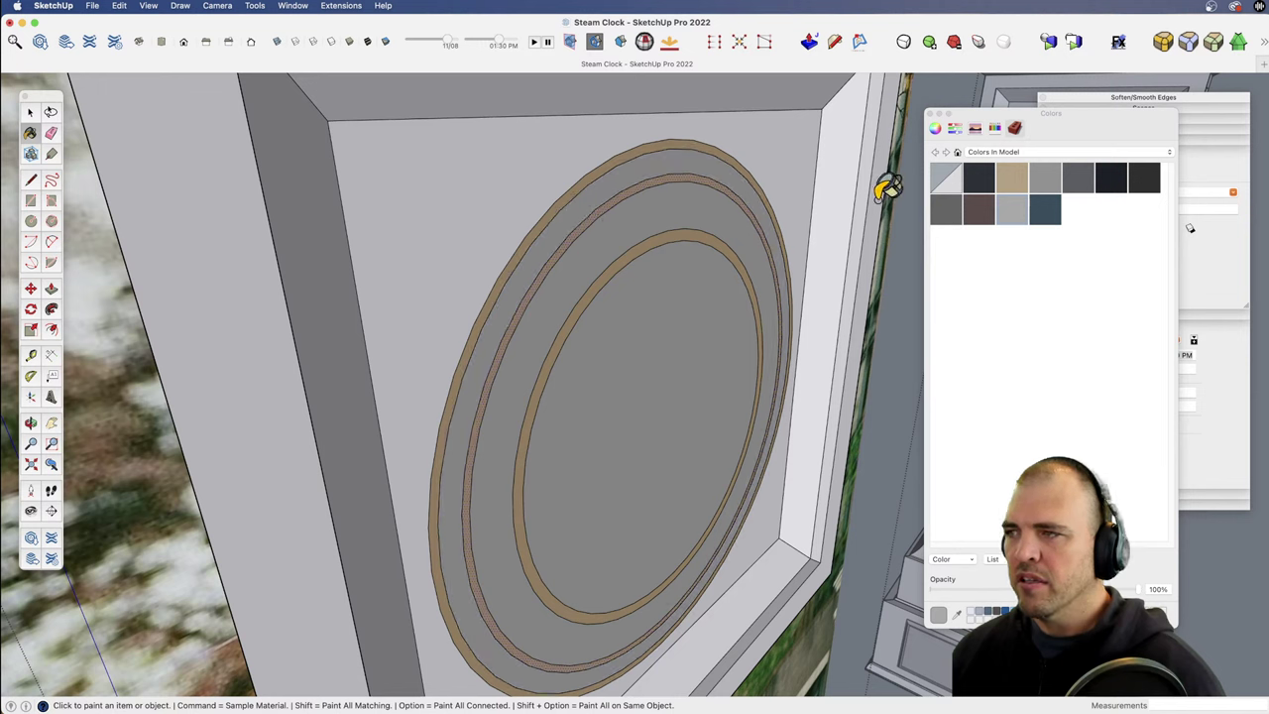
left_click(978, 209)
left_click(456, 224)
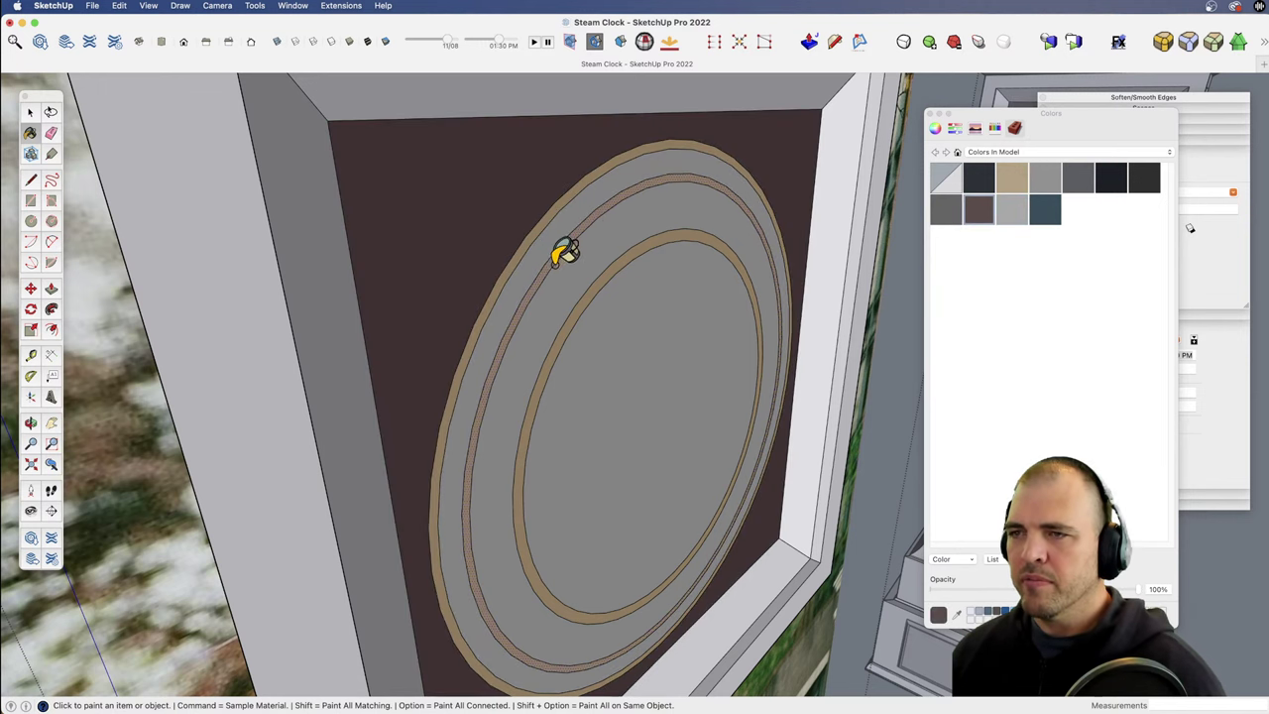
Step: Try pushing the central disc inward about 1 9/16" and the bands between the rings inward about 1 11/16"
key("p")
left_click(627, 355)
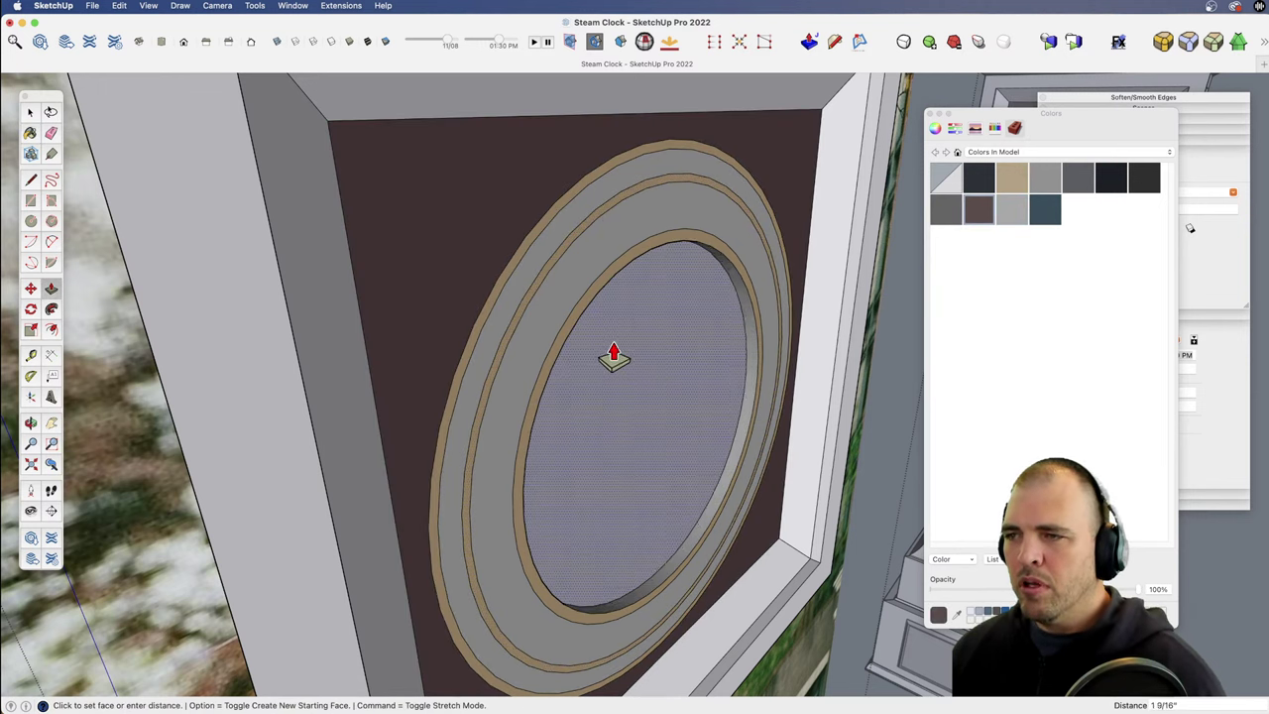
left_click(614, 357)
left_click(604, 258)
left_click(603, 340)
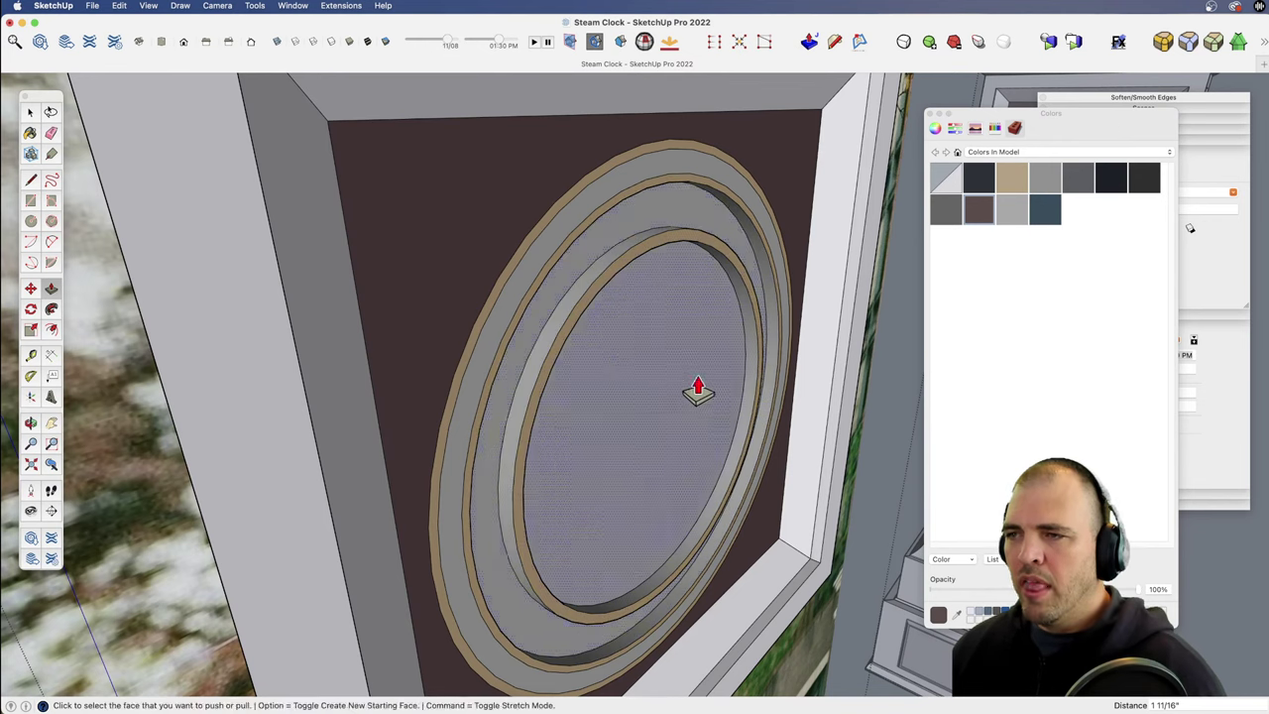
key("space")
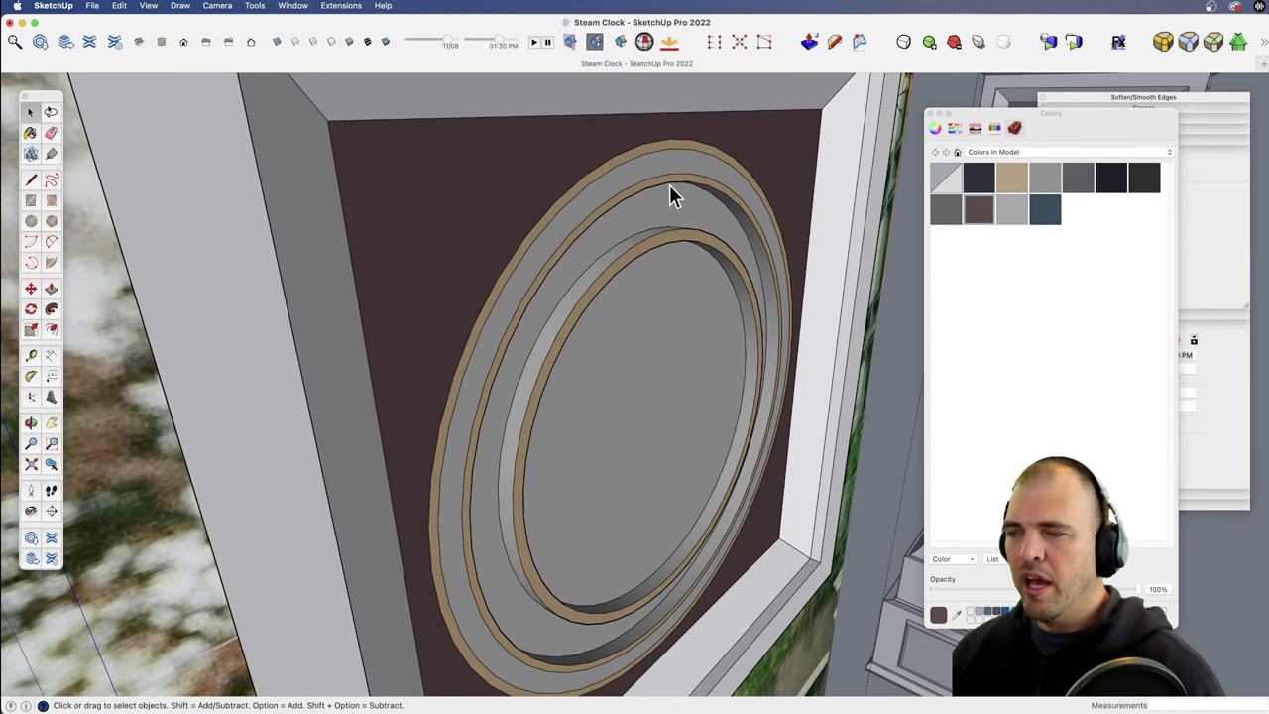
key("p")
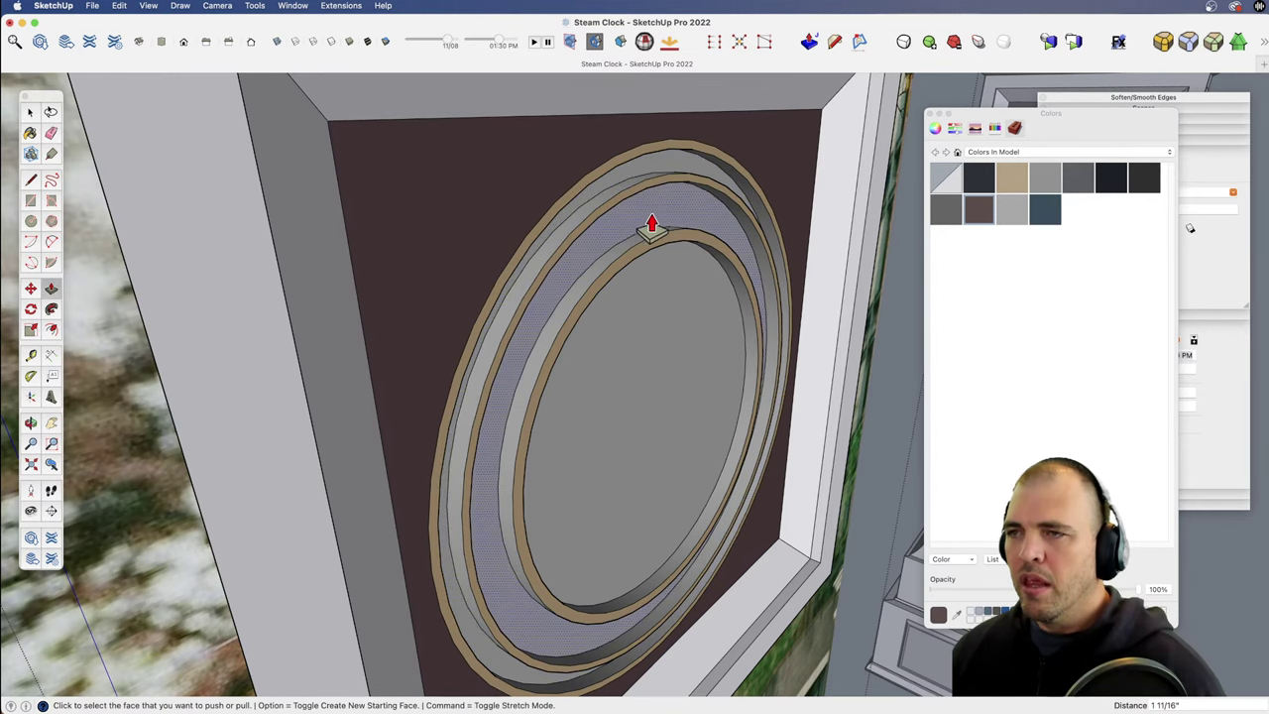
middle_click_drag(668, 320, 664, 357)
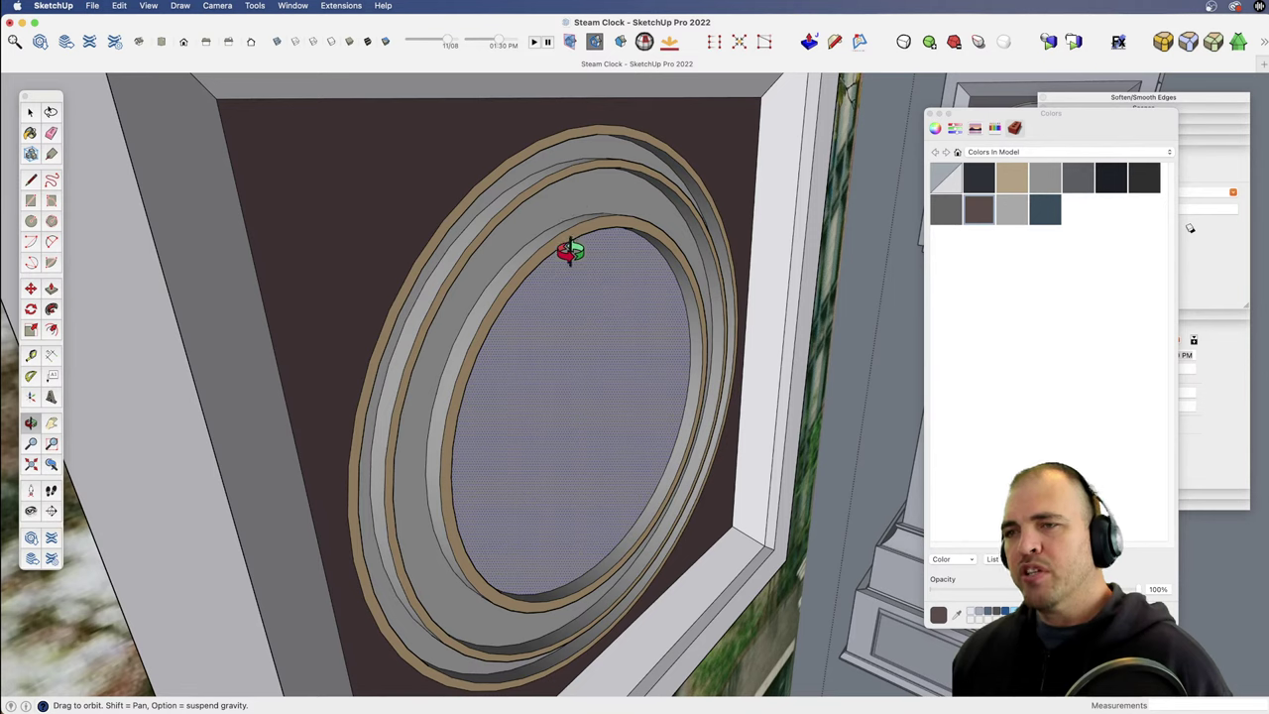
key("p")
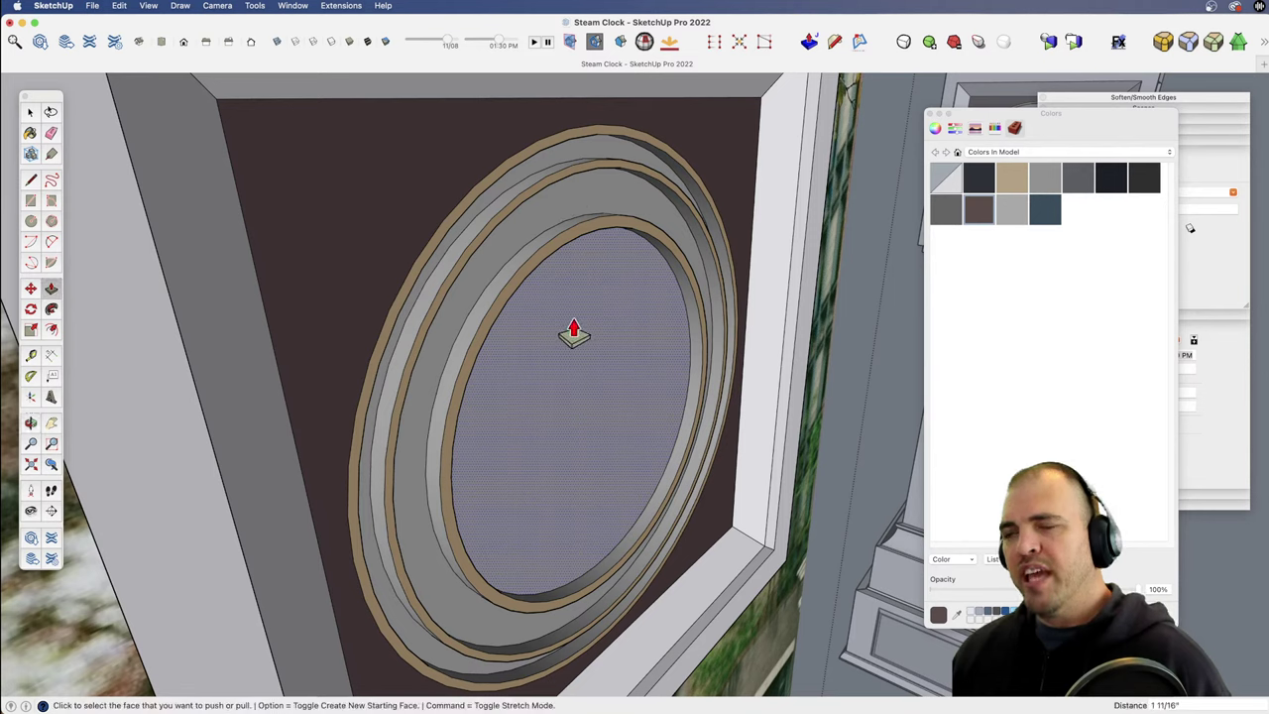
key("space")
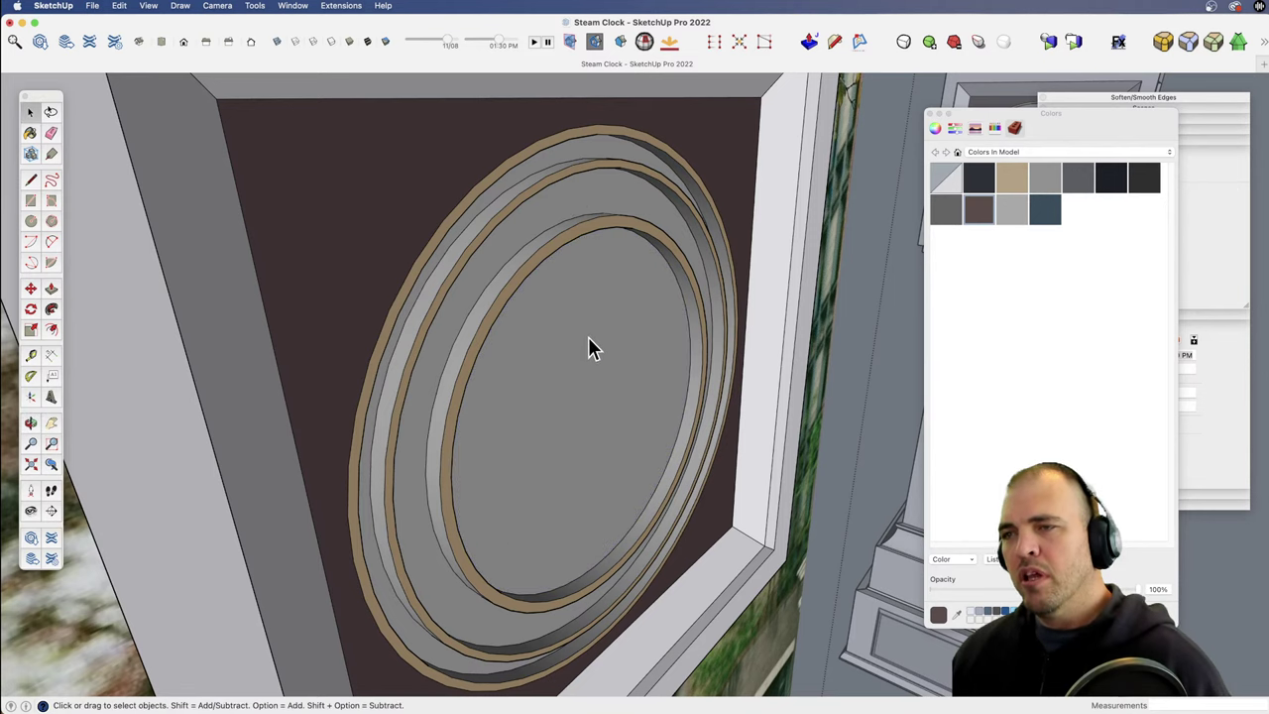
Step: Undo the Push/Pull recesses of the dial's disc and bands
key("super+z")
key("super+z")
key("super+z")
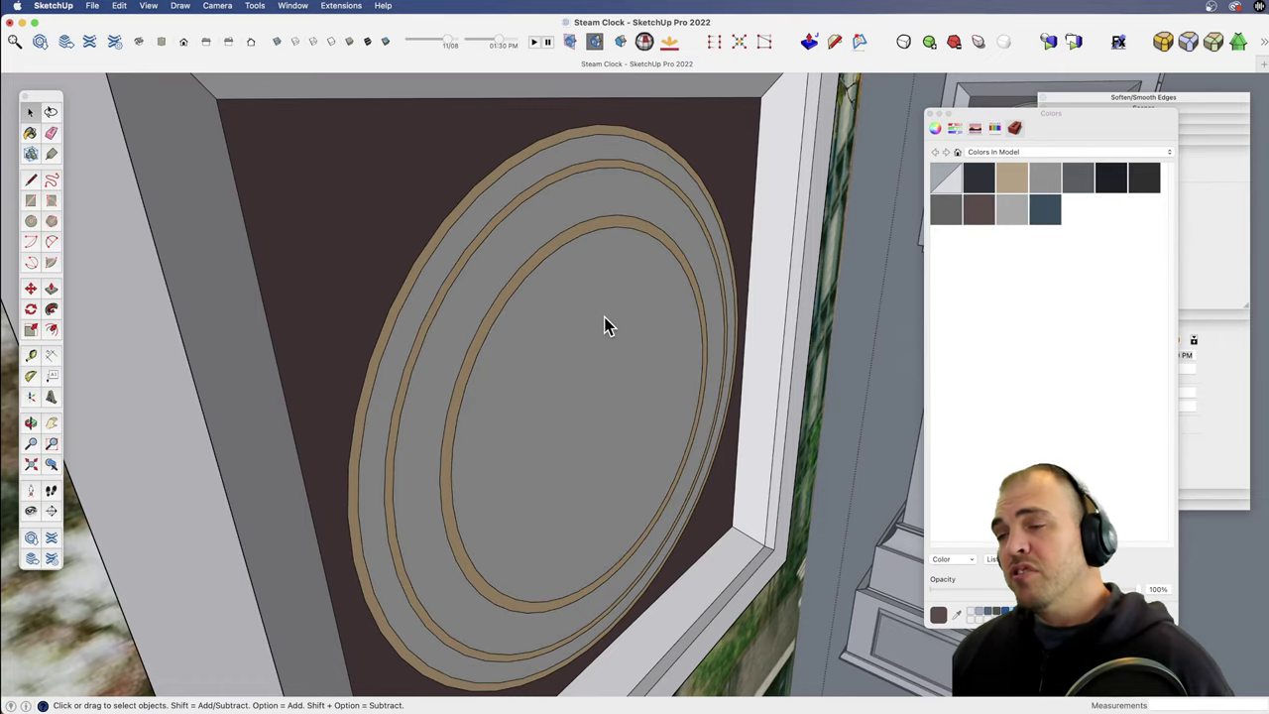
Step: Try pushing the inner band and central disc inward about 3 5/16", and undo these recesses together with the panel's brown paint
key("z")
left_click_drag(558, 268, 527, 347)
key("h")
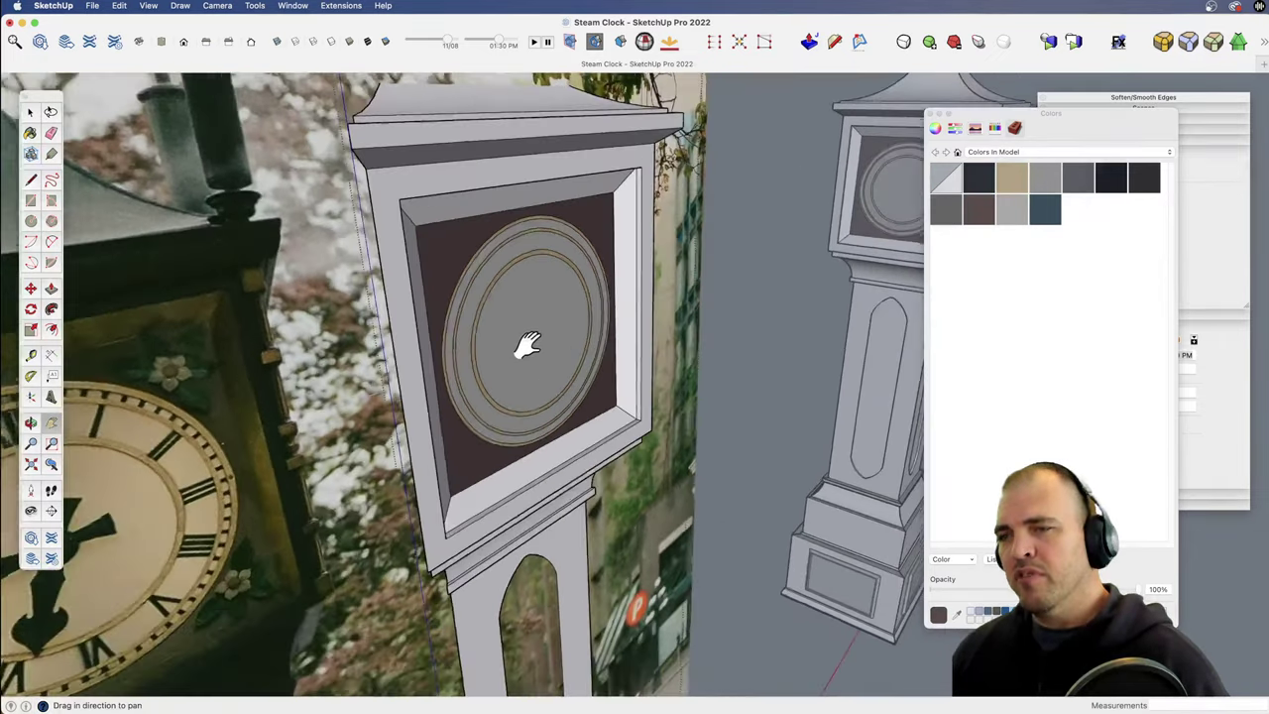
scroll(533, 374, "up", 5)
middle_click_drag(518, 189, 677, 327, "shift")
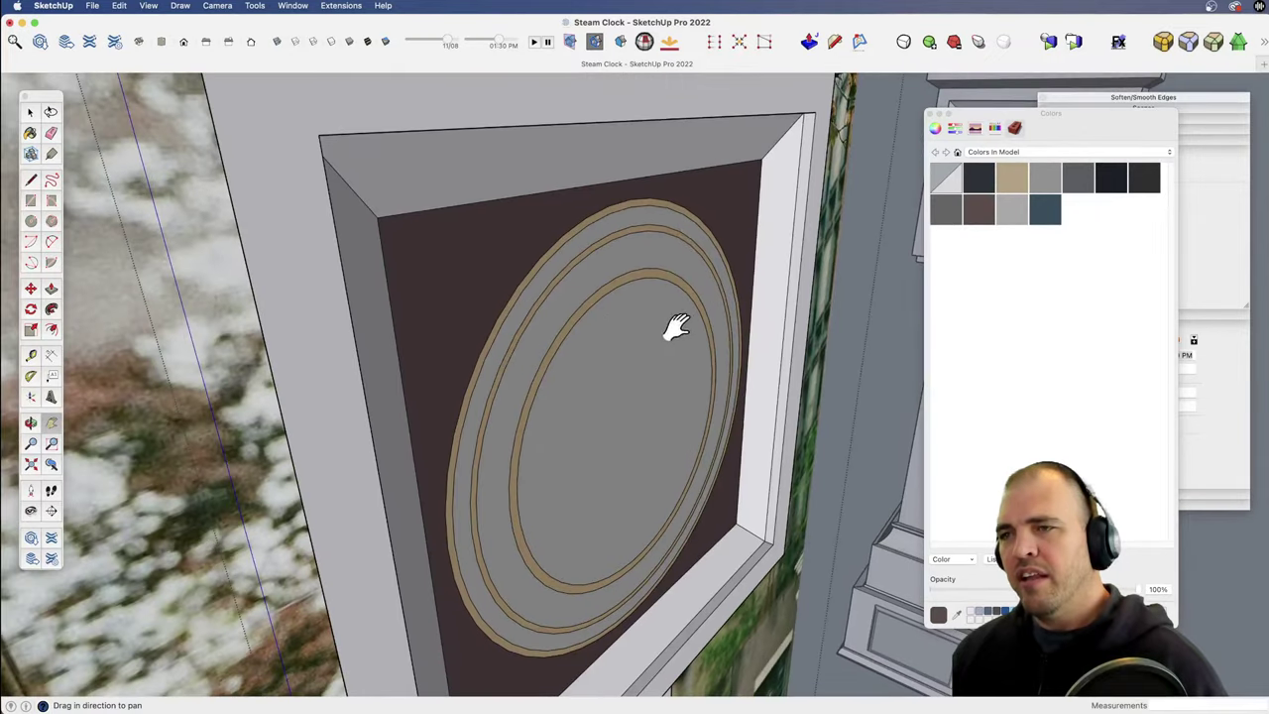
key("z")
left_click_drag(635, 404, 632, 278)
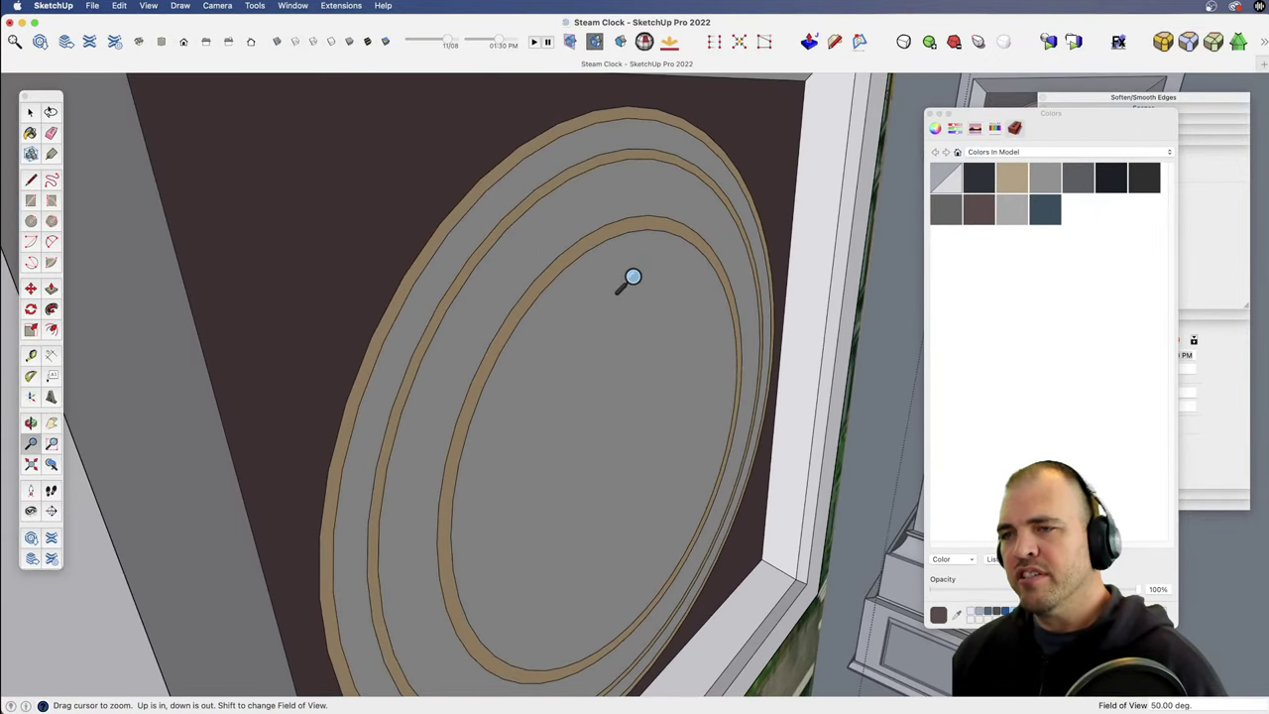
key("p")
left_click(570, 228)
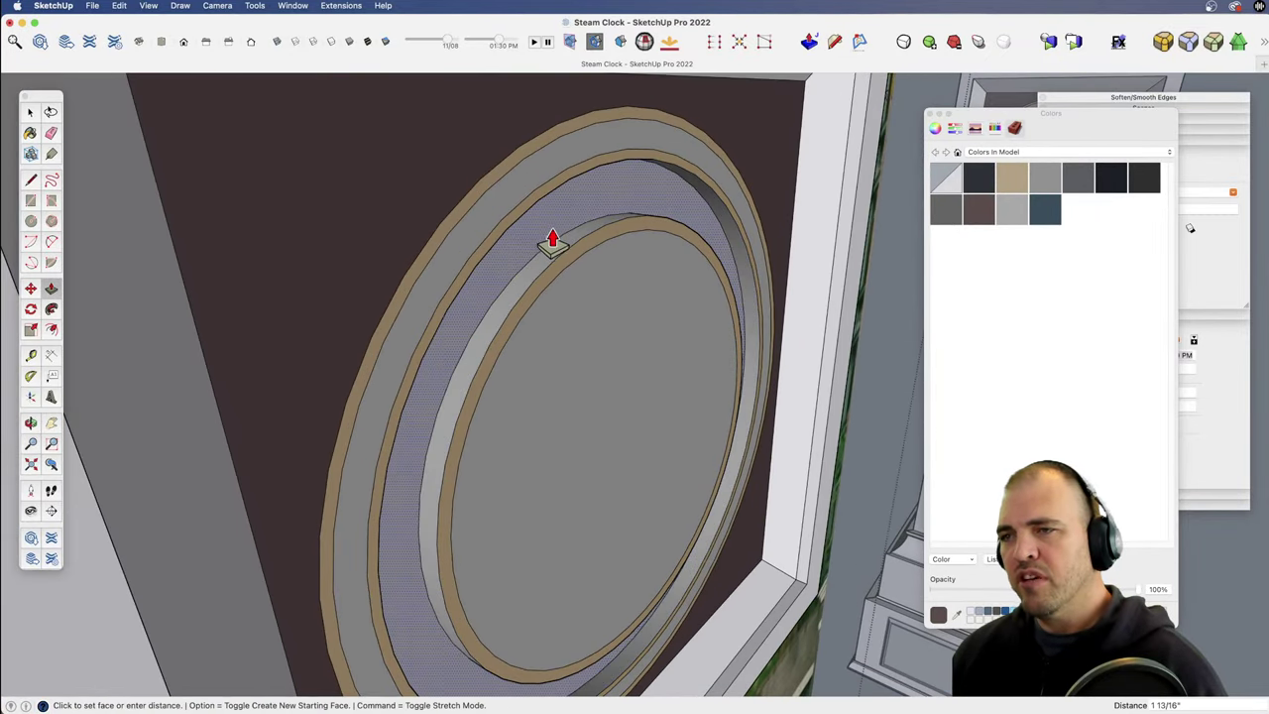
key("space")
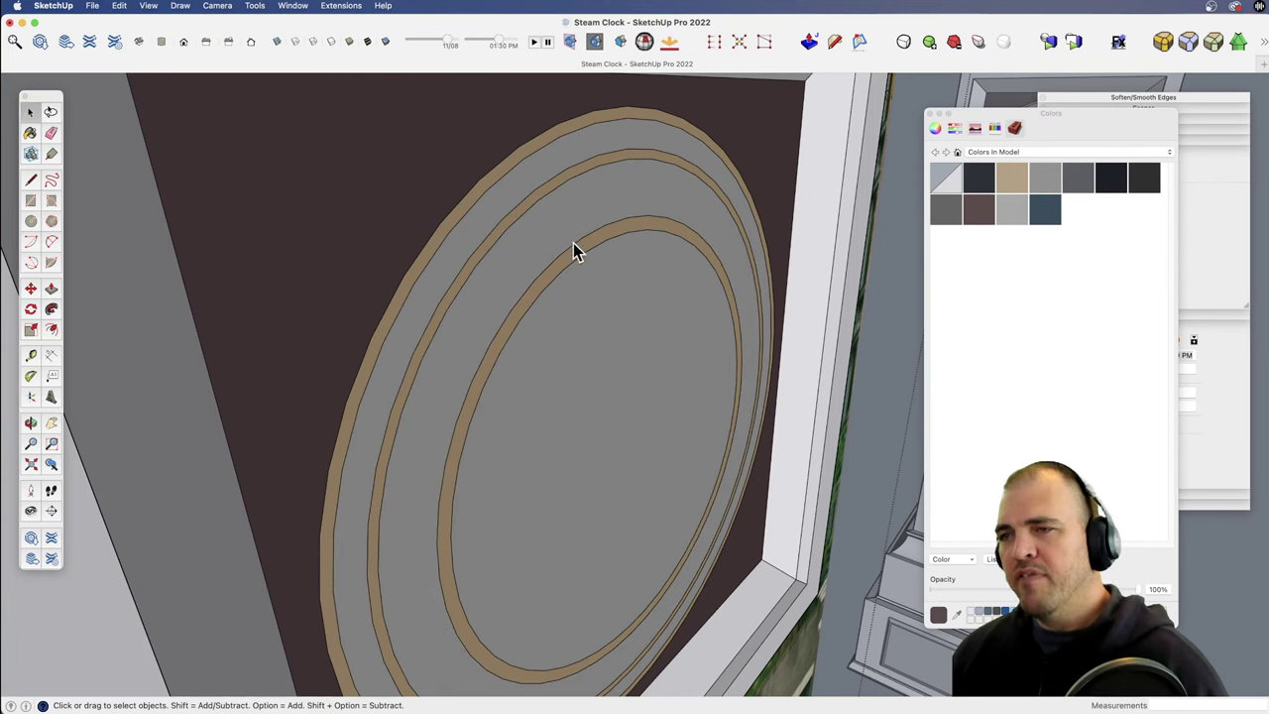
key("p")
left_click(591, 216)
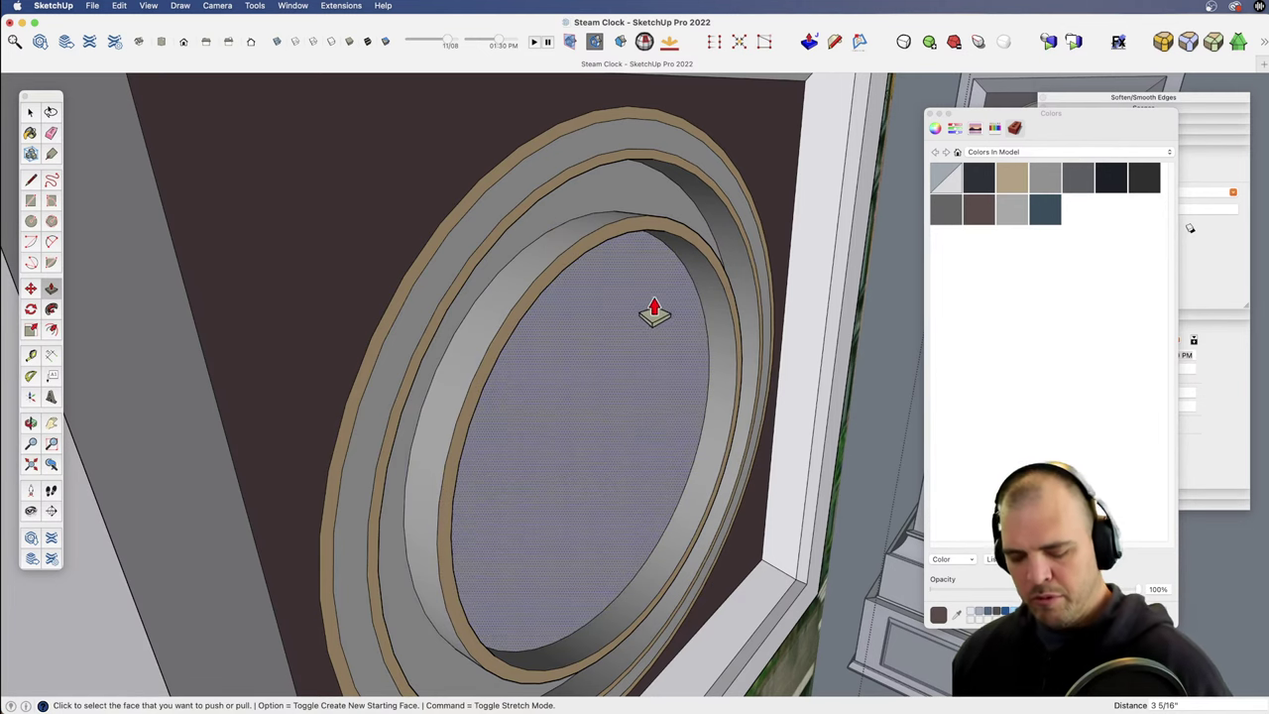
key("super+z")
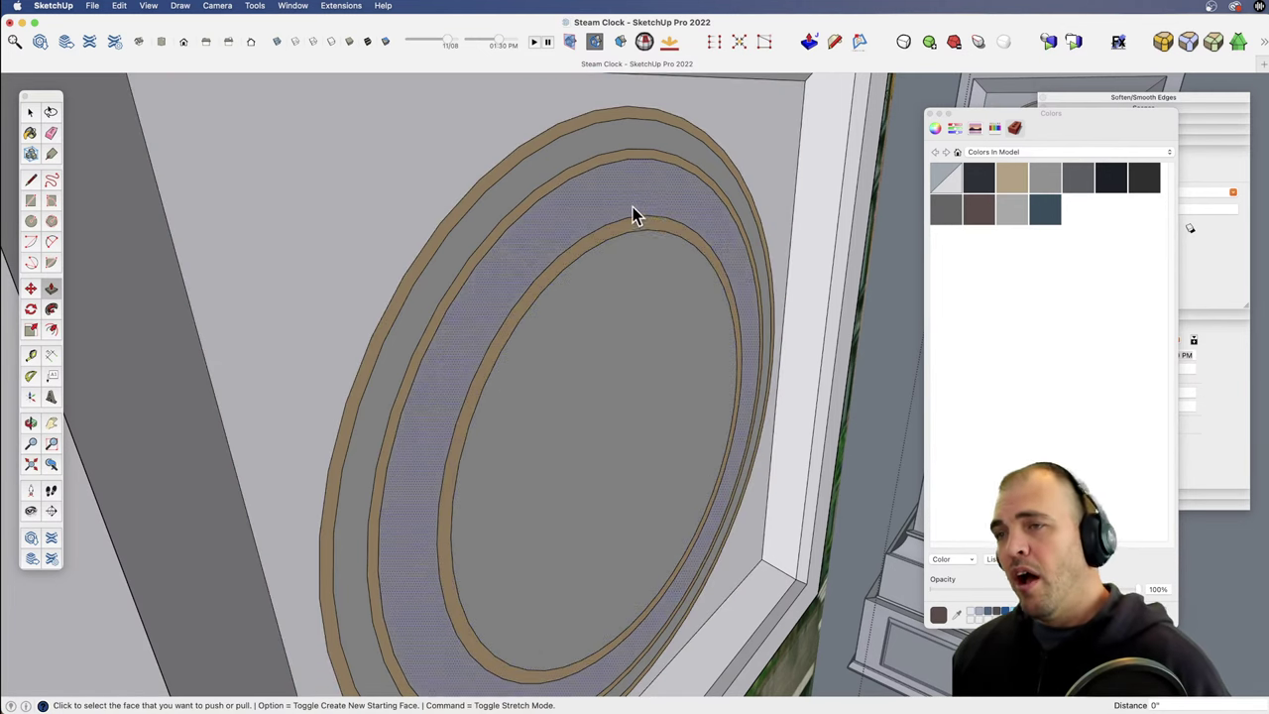
Step: Paint the central disc and both bands between the rings tan, matching the rings
left_click(1011, 180)
left_click(601, 250)
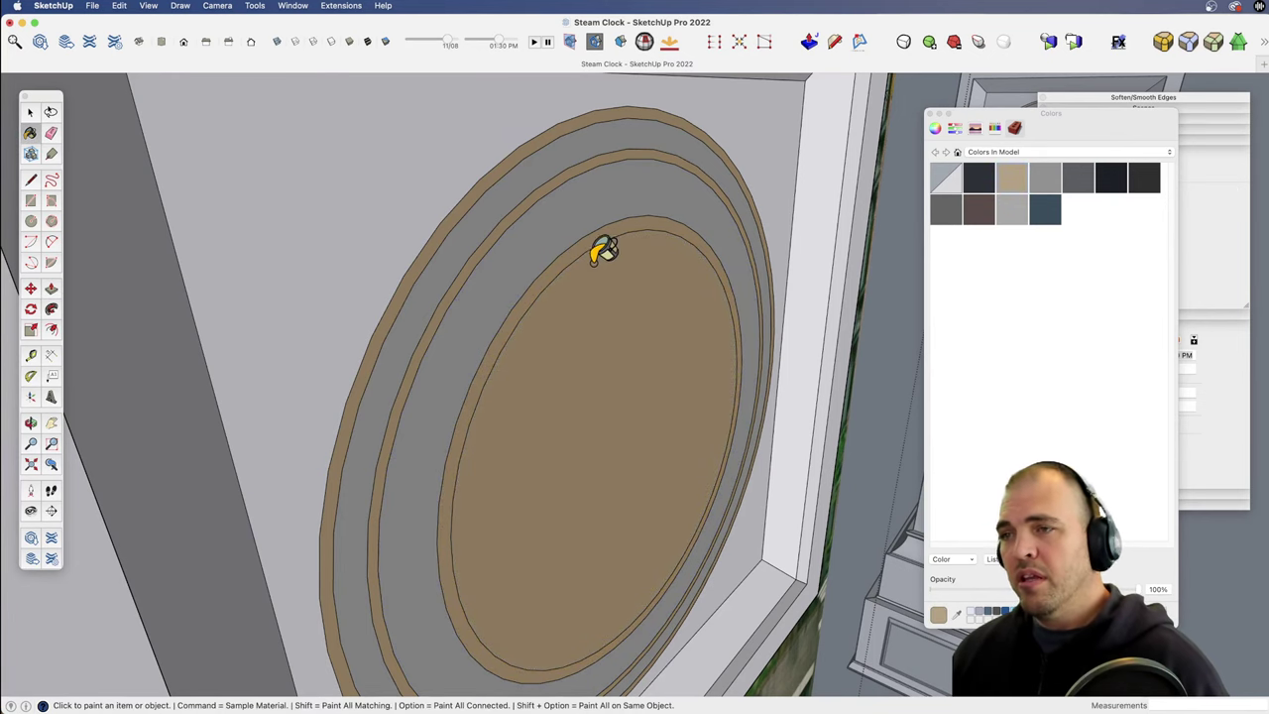
left_click(567, 174)
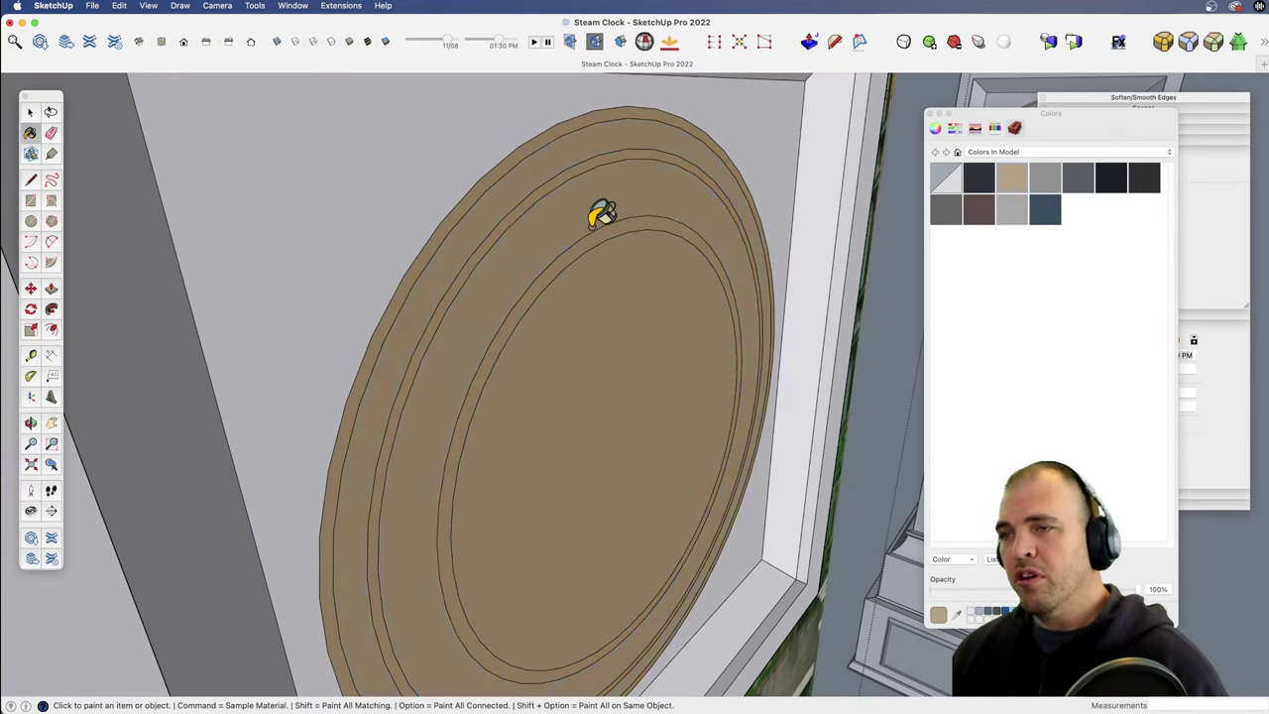
Step: Recess the band around the inner ring and the central disc with Push/Pull, pushing the disc inward about 2 1/2"
key("p")
left_click(586, 226)
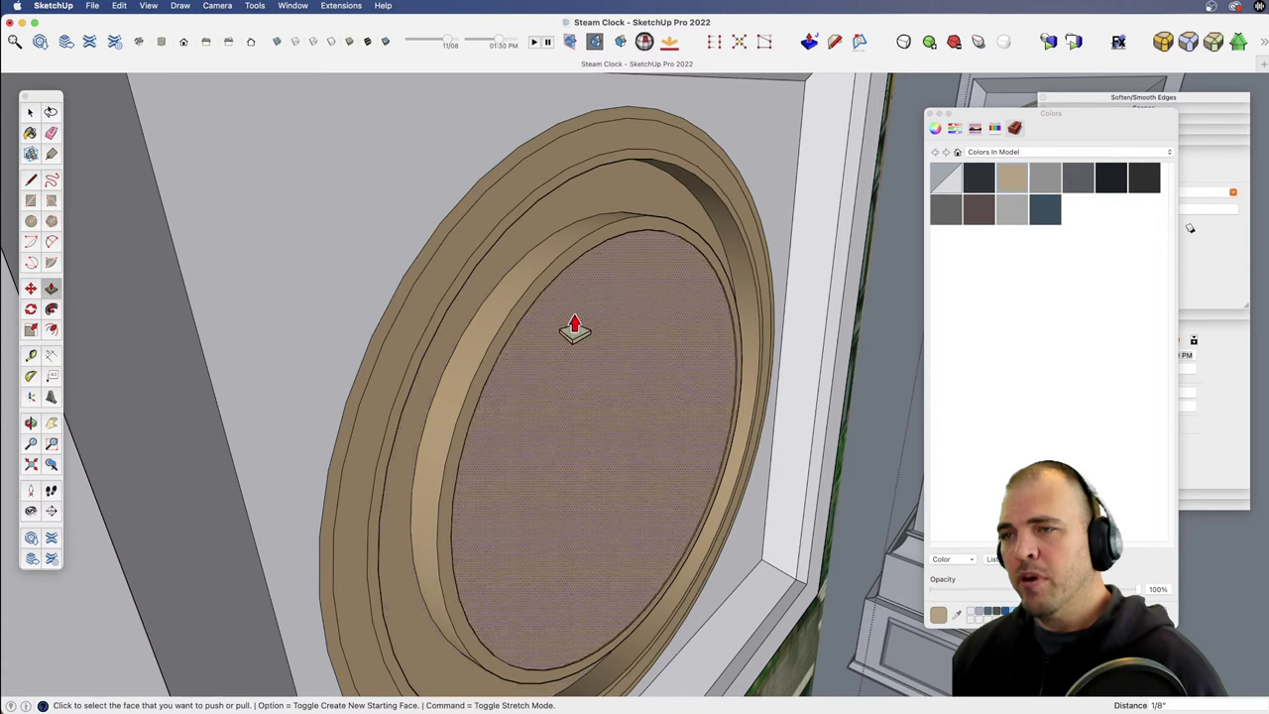
left_click(601, 292)
left_click(600, 214)
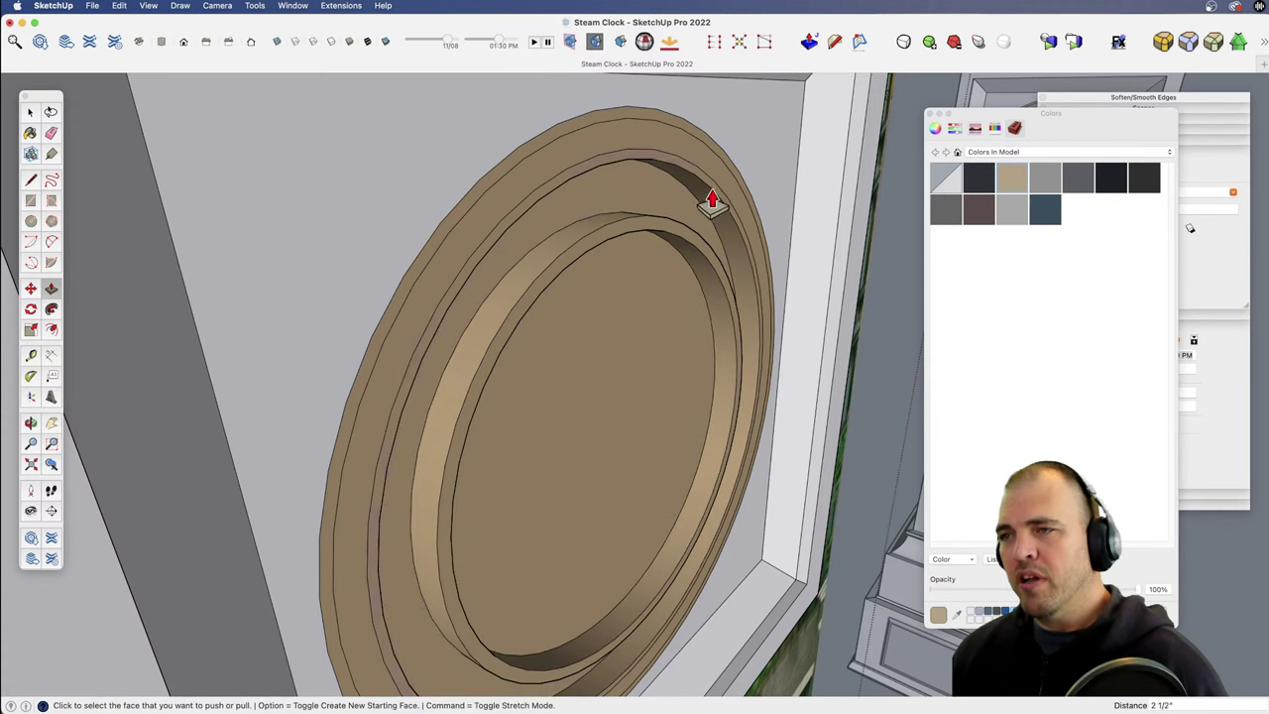
Step: Paint the recessed faces of the central disc and the band around the inner ring light grey
key("space")
key("b")
left_click(606, 317)
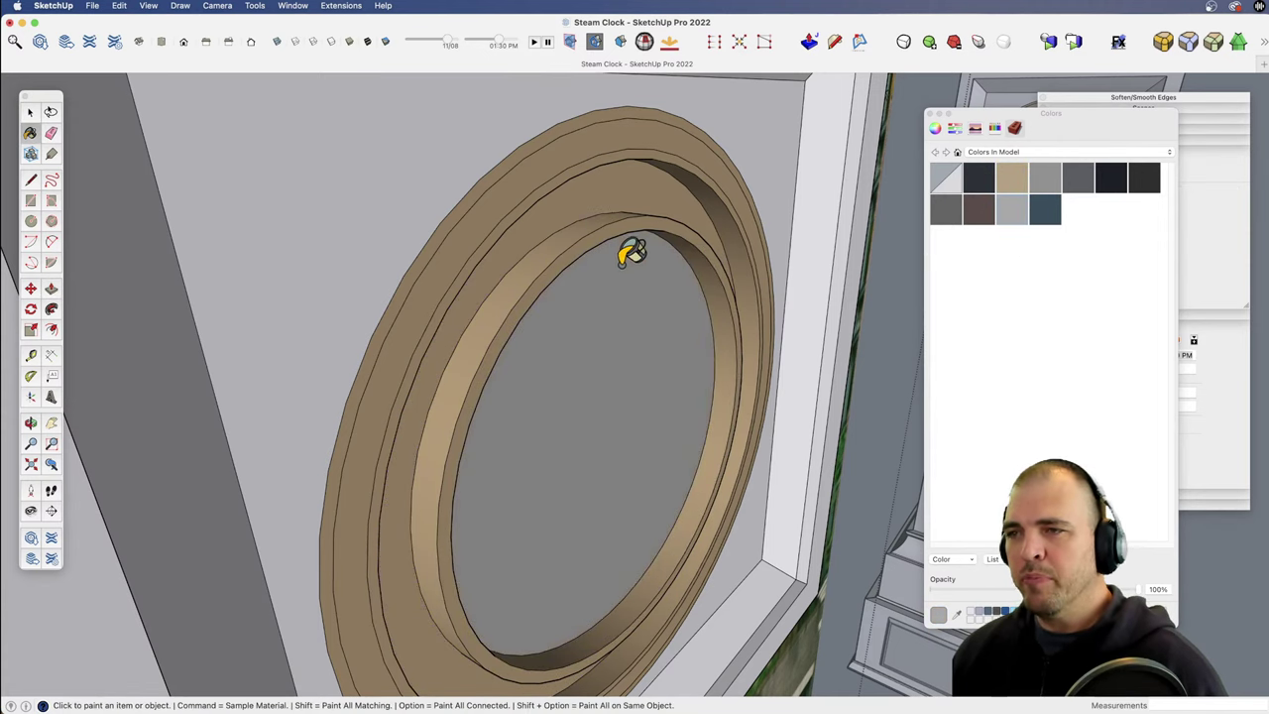
left_click(625, 199)
Step: Examine the dial from the front and the whole clock beside the reference photo
scroll(725, 311, "down", 2)
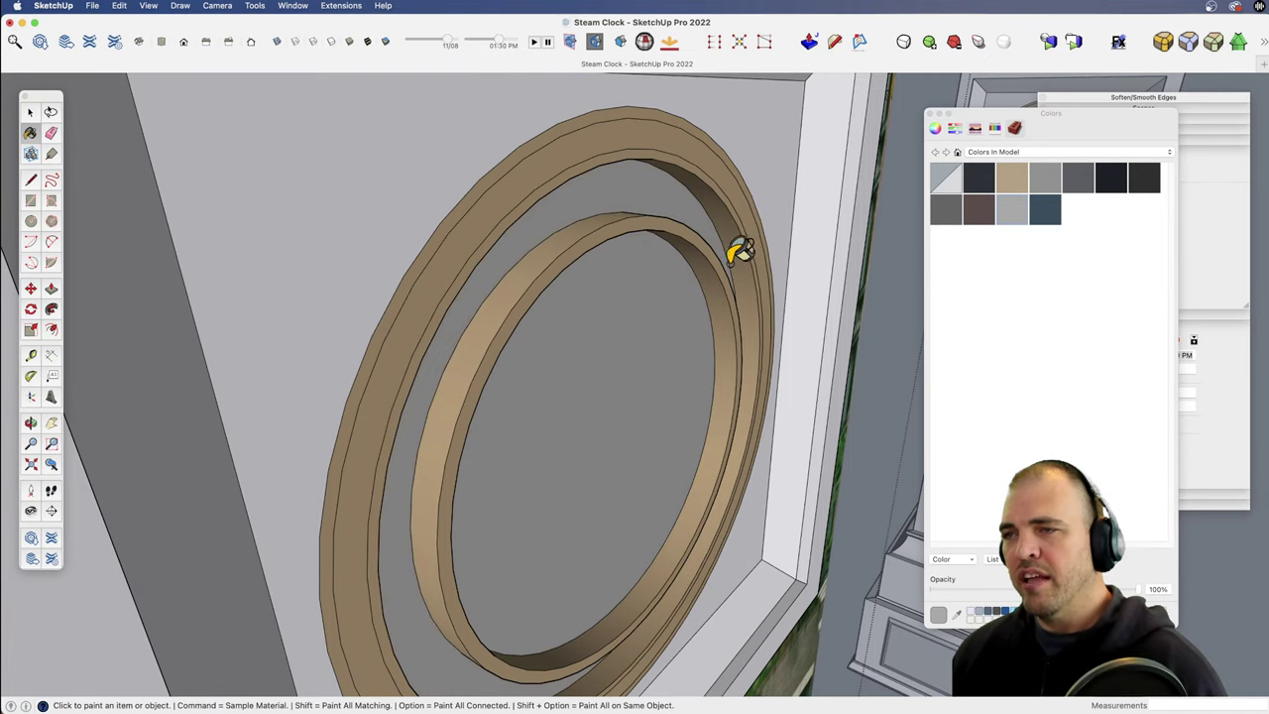
scroll(559, 512, "down", 8)
middle_click_drag(558, 512, 635, 434, "shift")
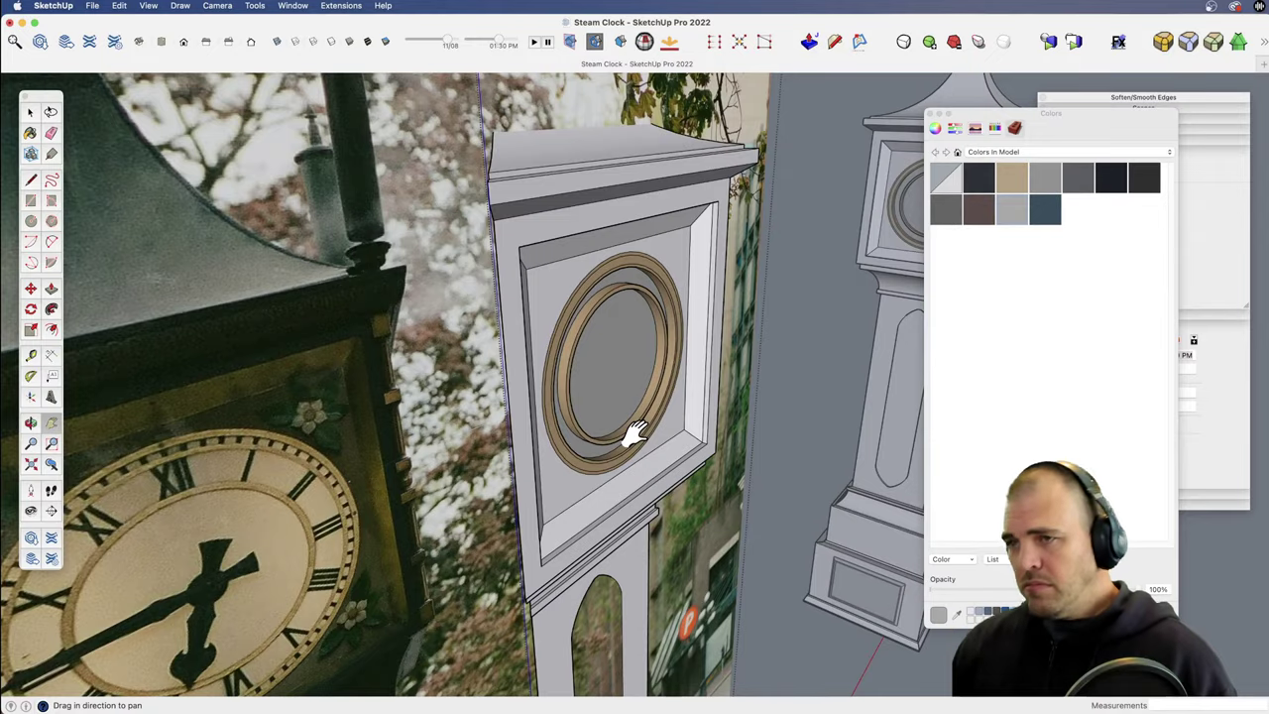
mouse_move(636, 340)
middle_mouse_down()
mouse_move(646, 396)
mouse_move(624, 328)
middle_mouse_up()
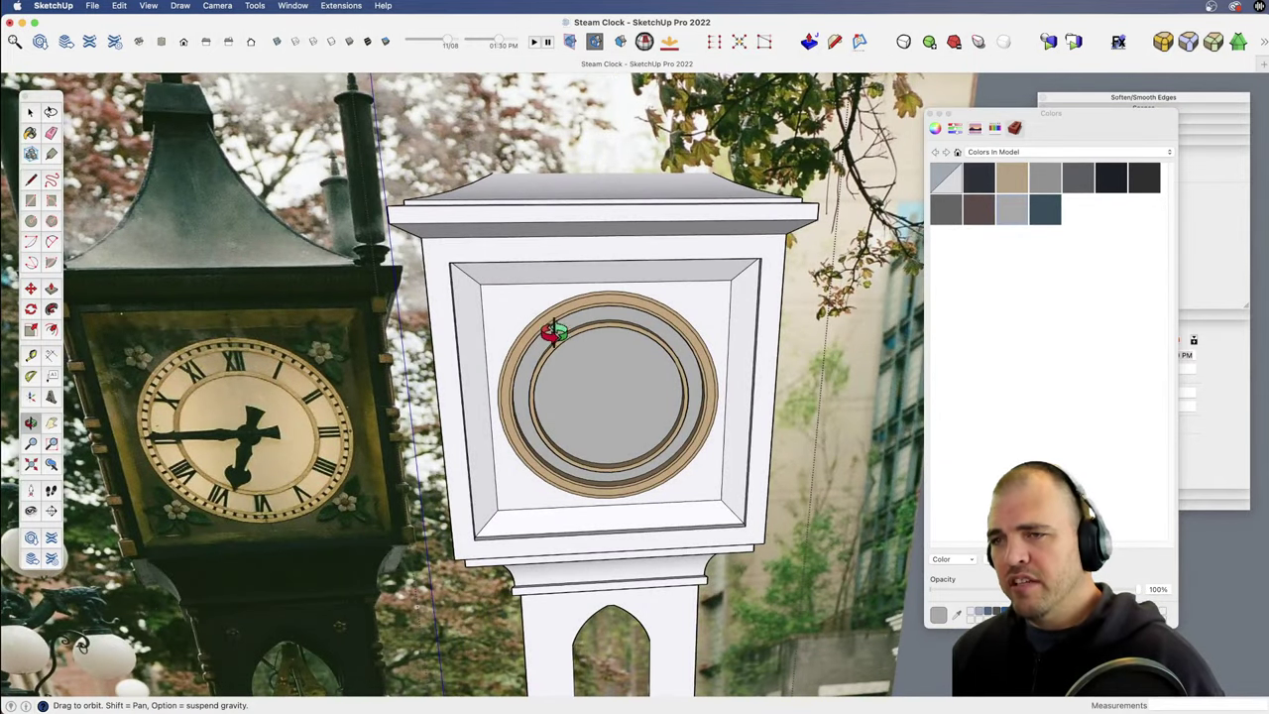
left_click_drag(554, 332, 680, 566)
middle_click_drag(680, 566, 447, 346, "shift")
left_click_drag(448, 339, 431, 382)
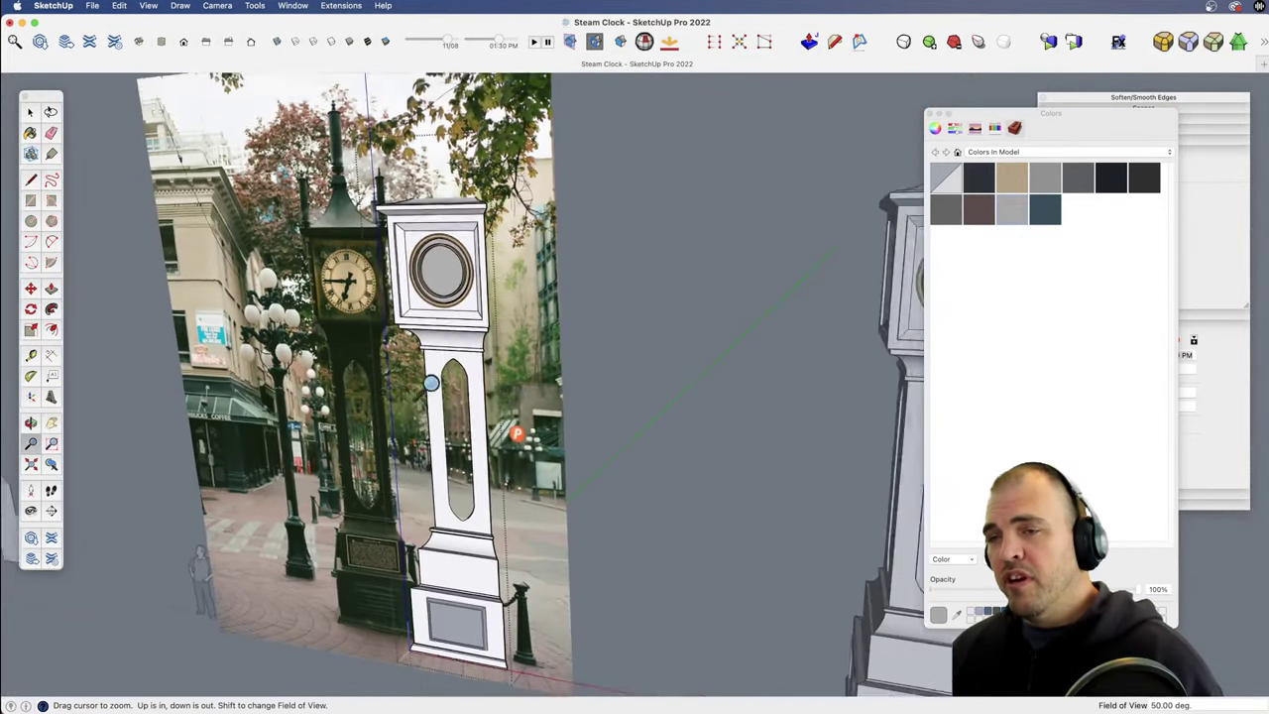
Step: Pull the recessed central disc and the band around the inner ring outward 1 15/16" with Push/Pull, making the recesses shallower
middle_click_drag(431, 383, 570, 407)
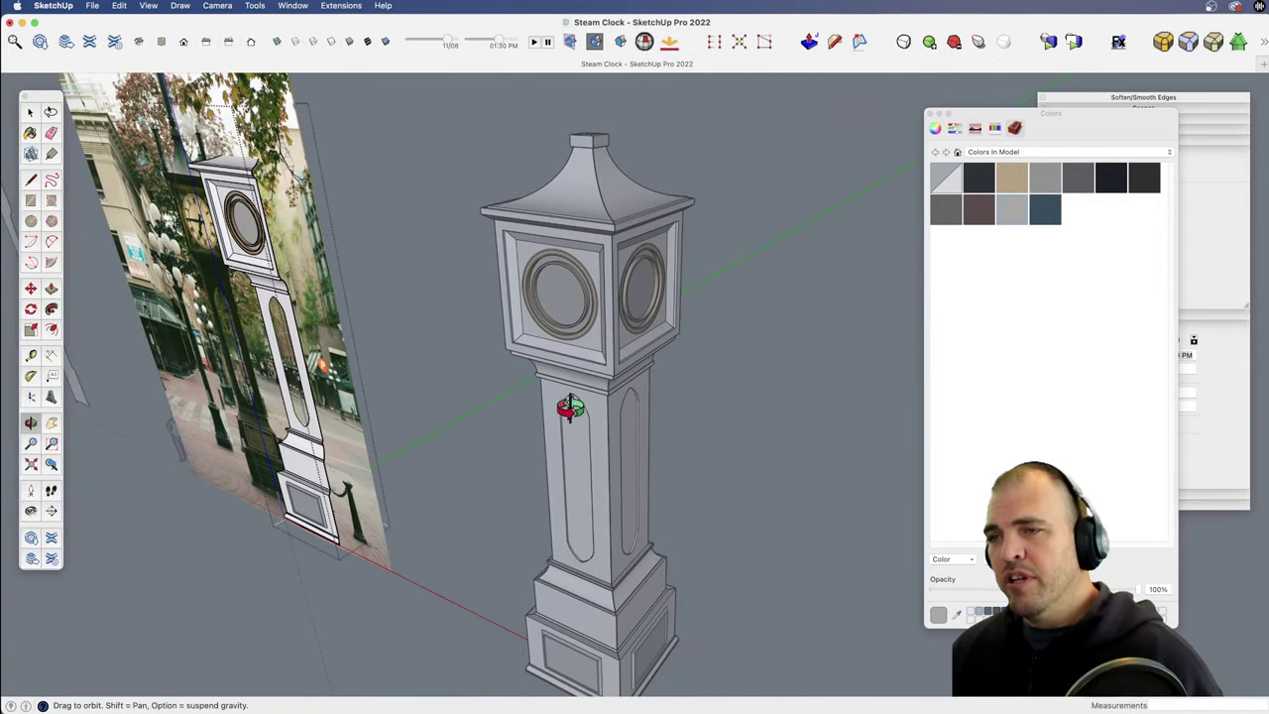
scroll(558, 348, "up", 8)
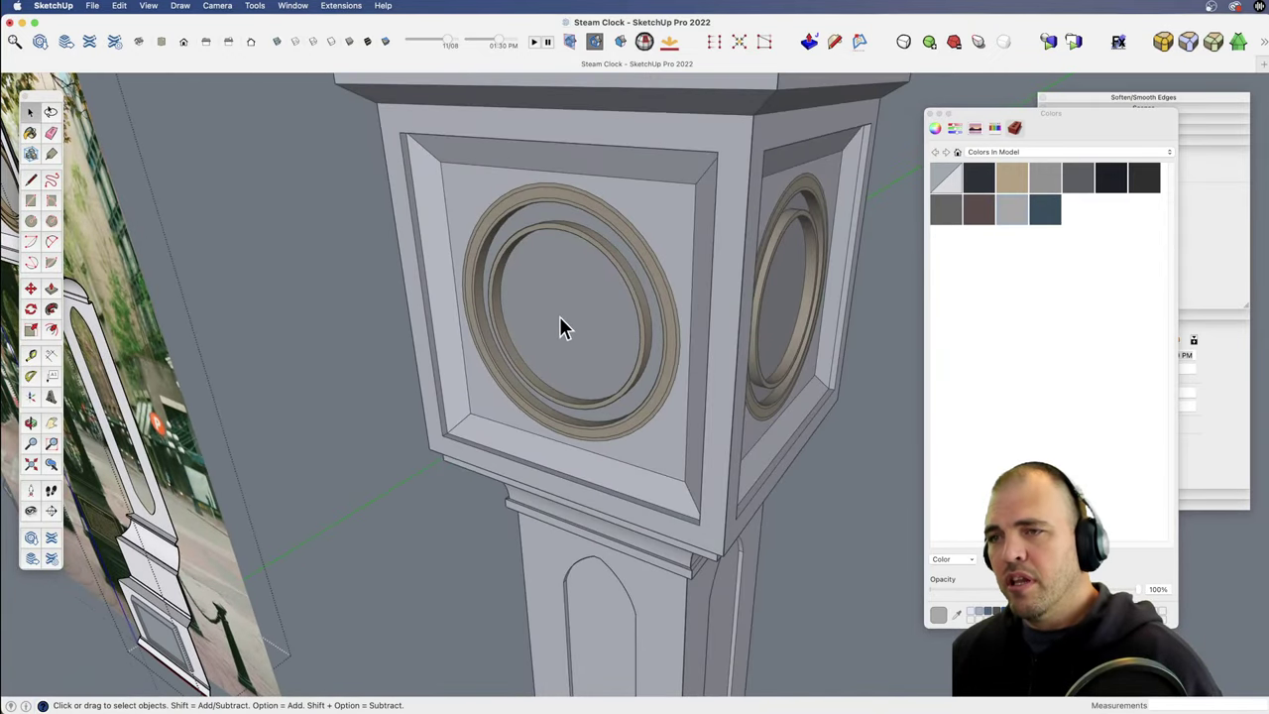
key("super+a")
key("z")
left_click_drag(558, 403, 476, 256)
middle_click_drag(475, 255, 595, 446, "shift")
left_click_drag(595, 446, 593, 379)
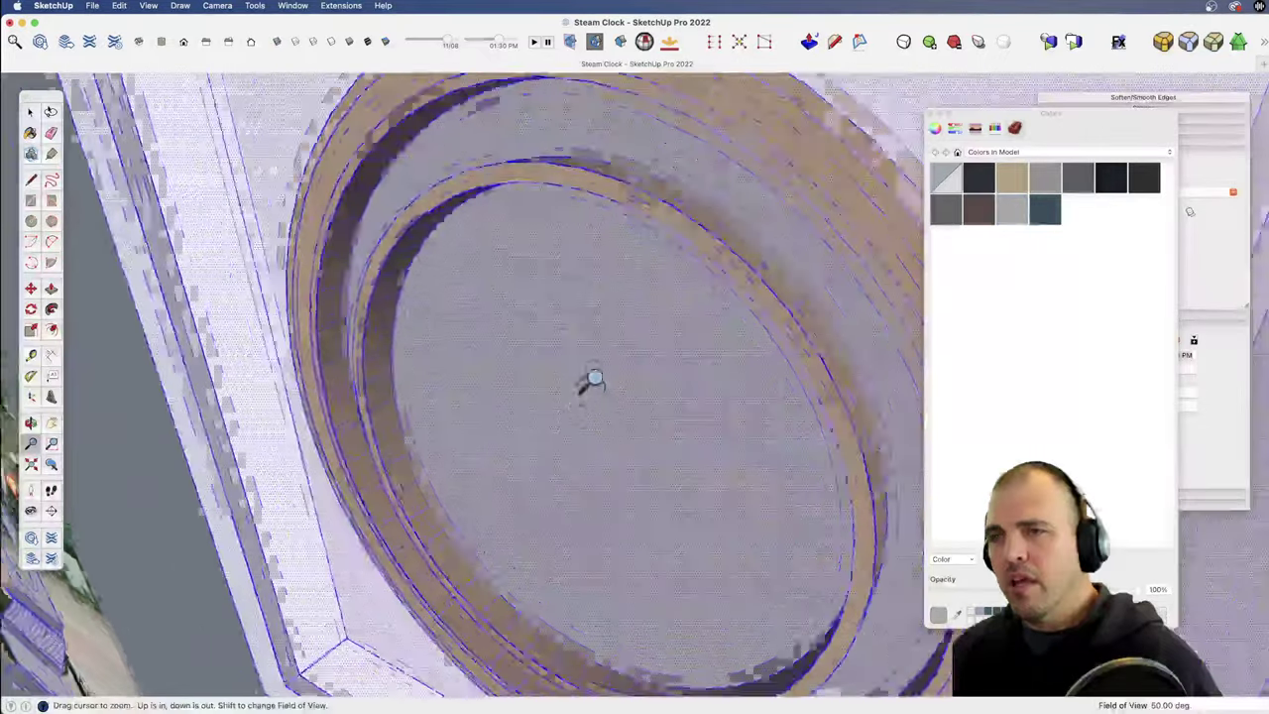
key("p")
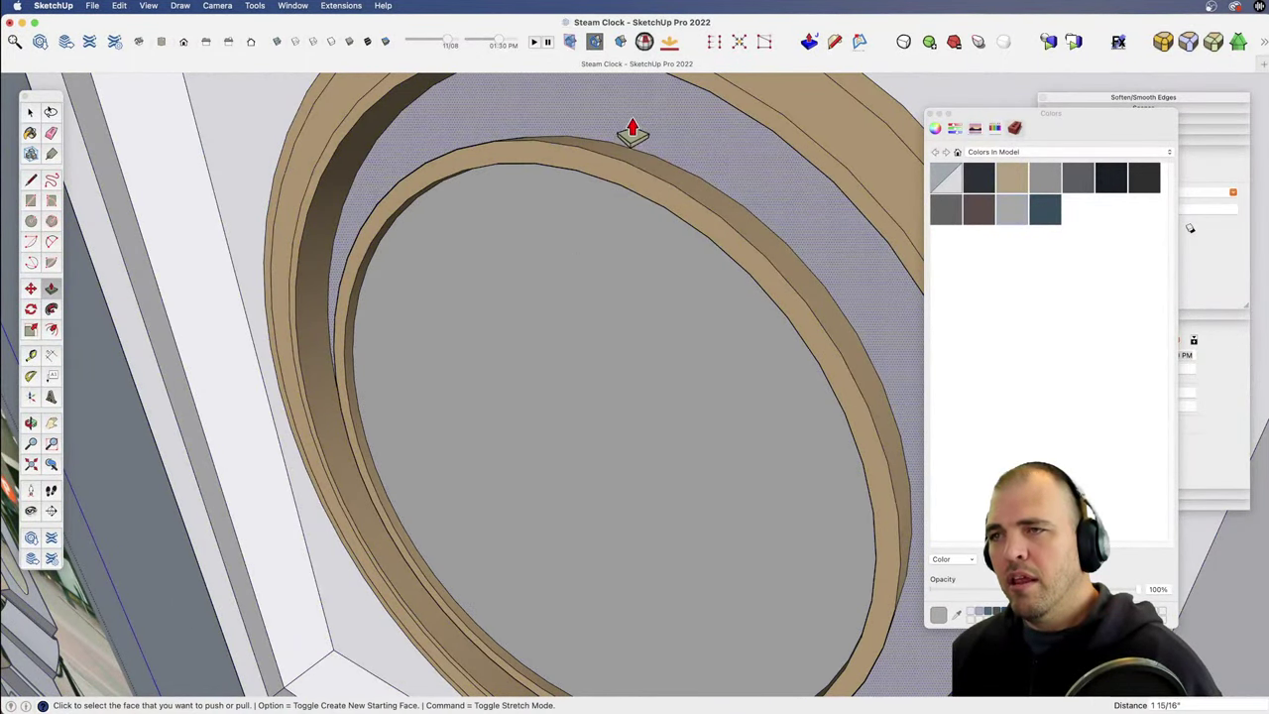
key("z")
scroll(596, 397, "down", 10)
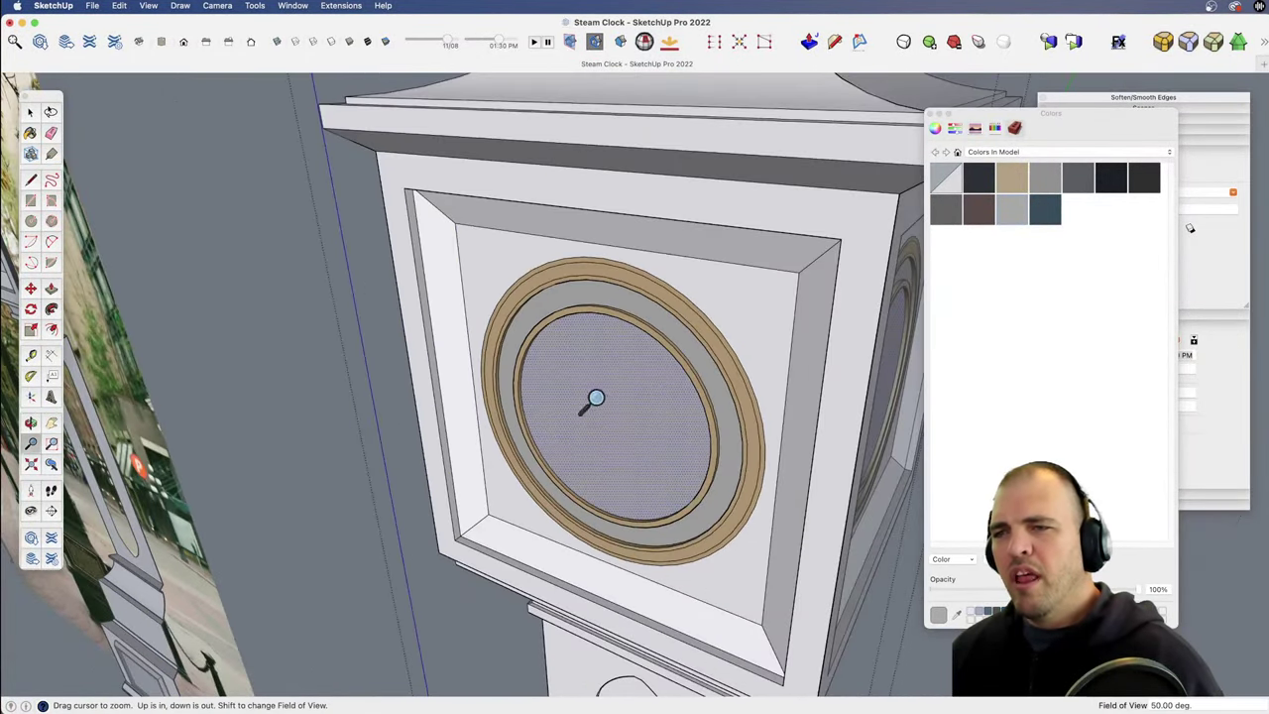
Step: Examine the dial recesses and the whole clock from several angles, comparing them with the reference photo
middle_click_drag(596, 398, 550, 327, "shift")
left_click_drag(549, 327, 566, 410)
middle_click_drag(566, 410, 545, 346, "shift")
middle_click_drag(545, 347, 584, 340)
key("space")
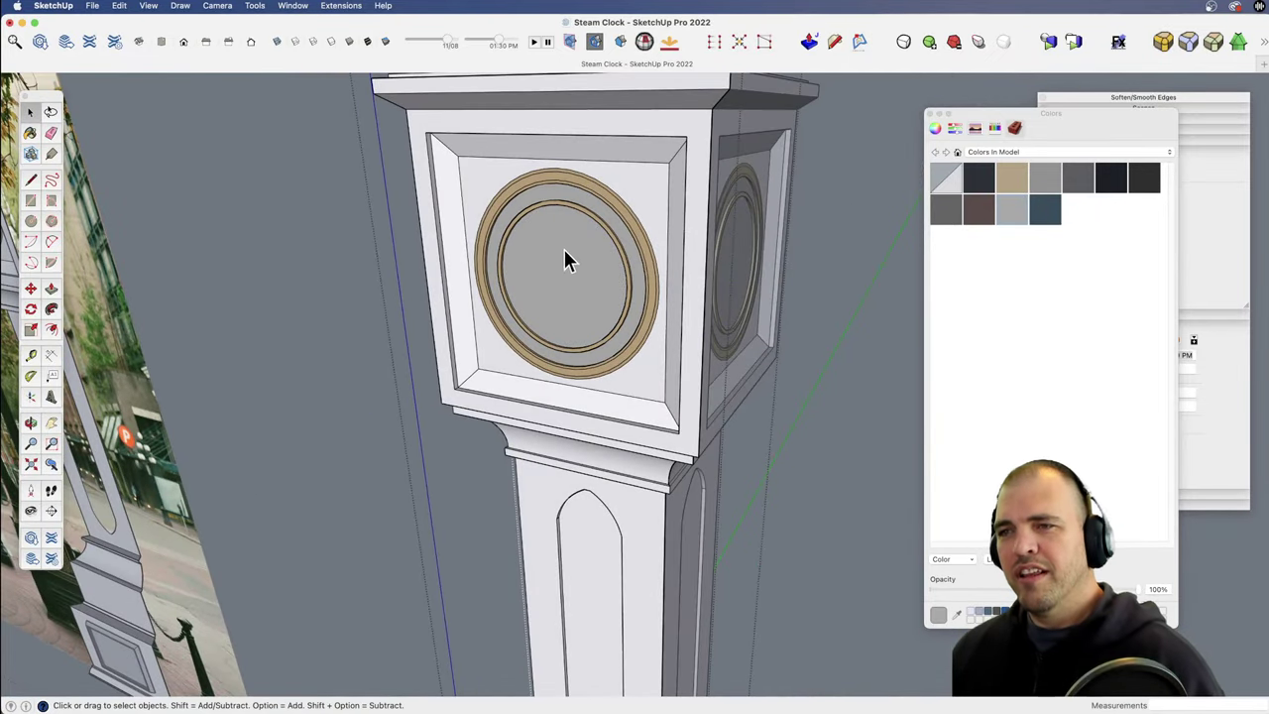
key("z")
left_click_drag(564, 249, 566, 510)
middle_click_drag(591, 421, 595, 340, "shift")
key("space")
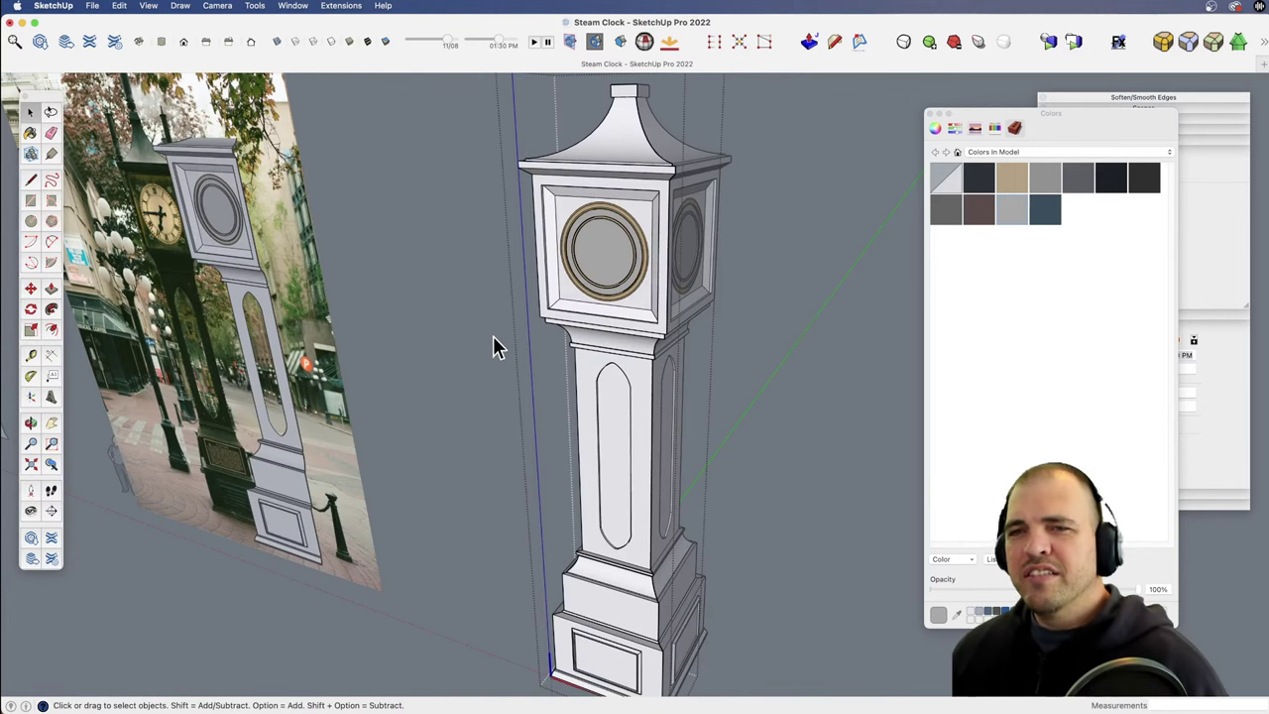
middle_click_drag(495, 347, 626, 373, "shift")
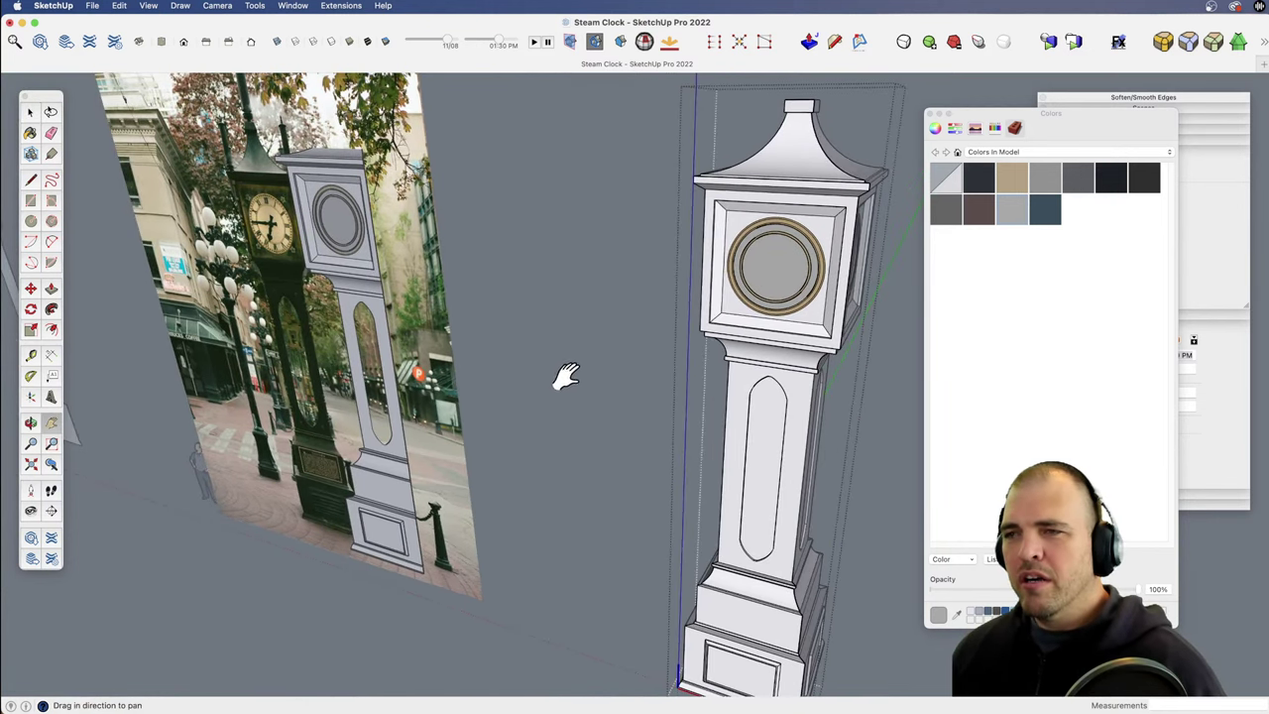
middle_click_drag(410, 405, 521, 436)
scroll(628, 444, "down", 2)
middle_click_drag(521, 436, 692, 402)
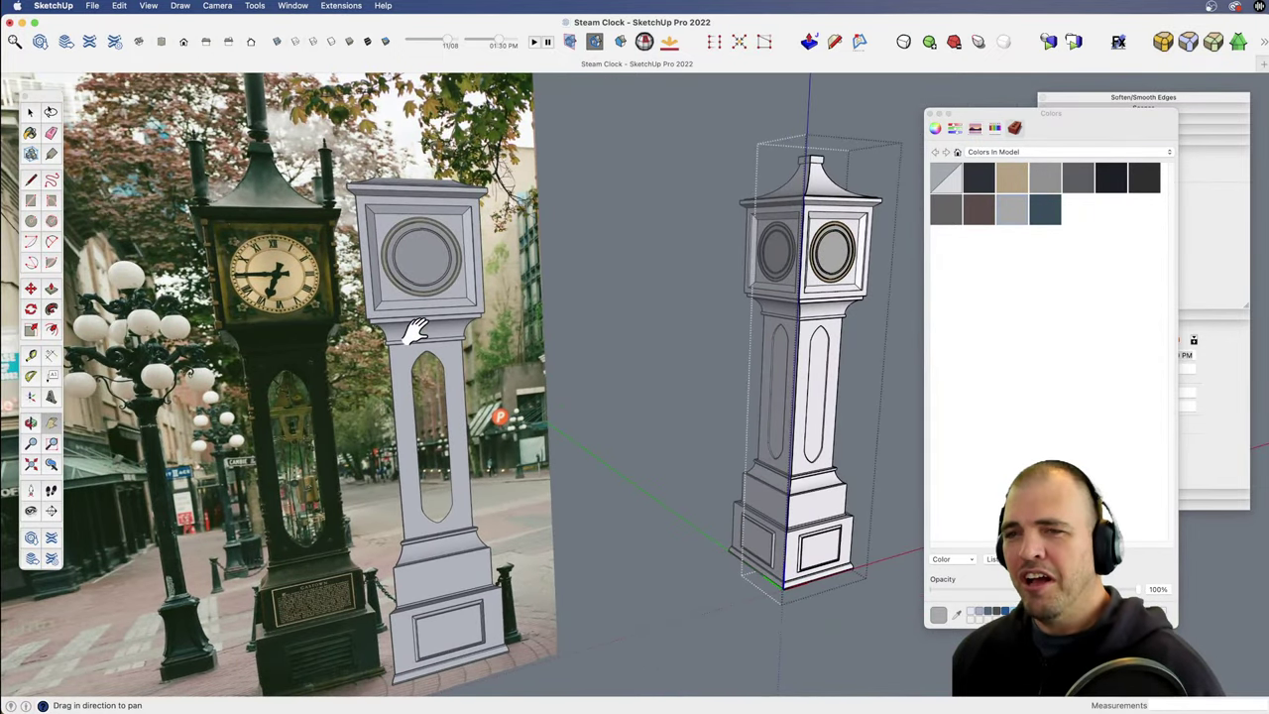
middle_click_drag(413, 416, 516, 412)
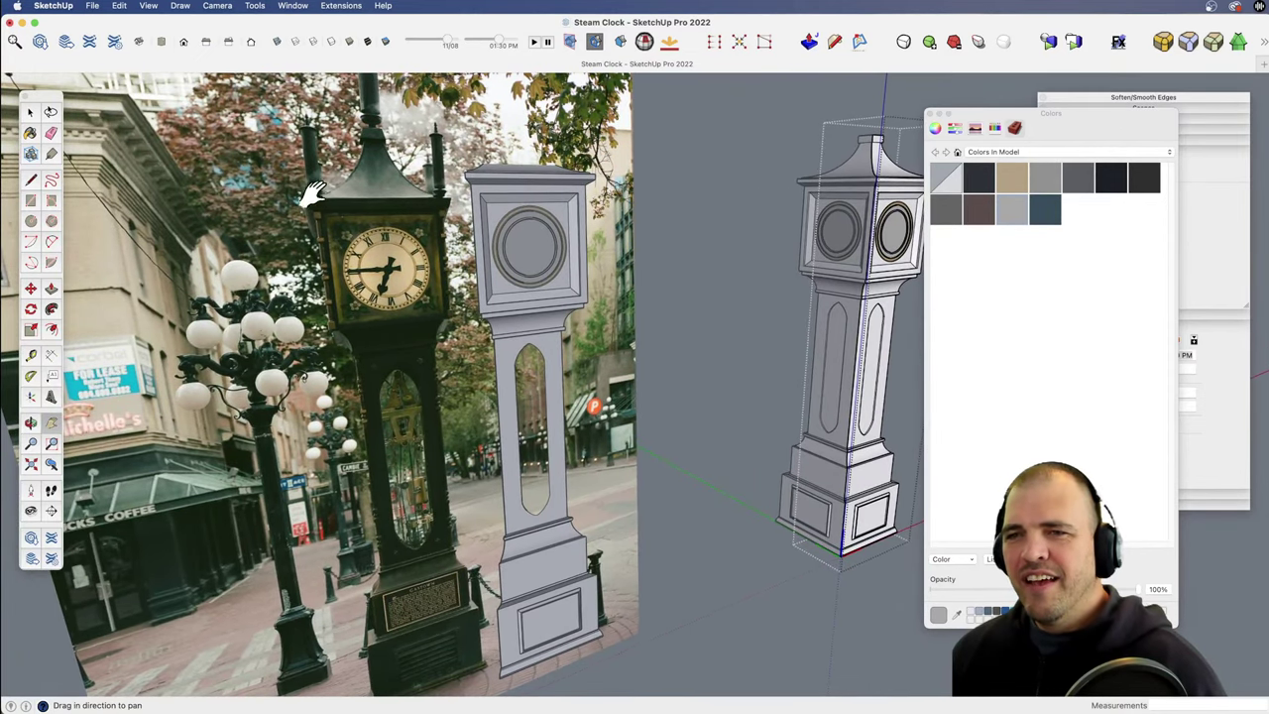
middle_click_drag(313, 194, 457, 309)
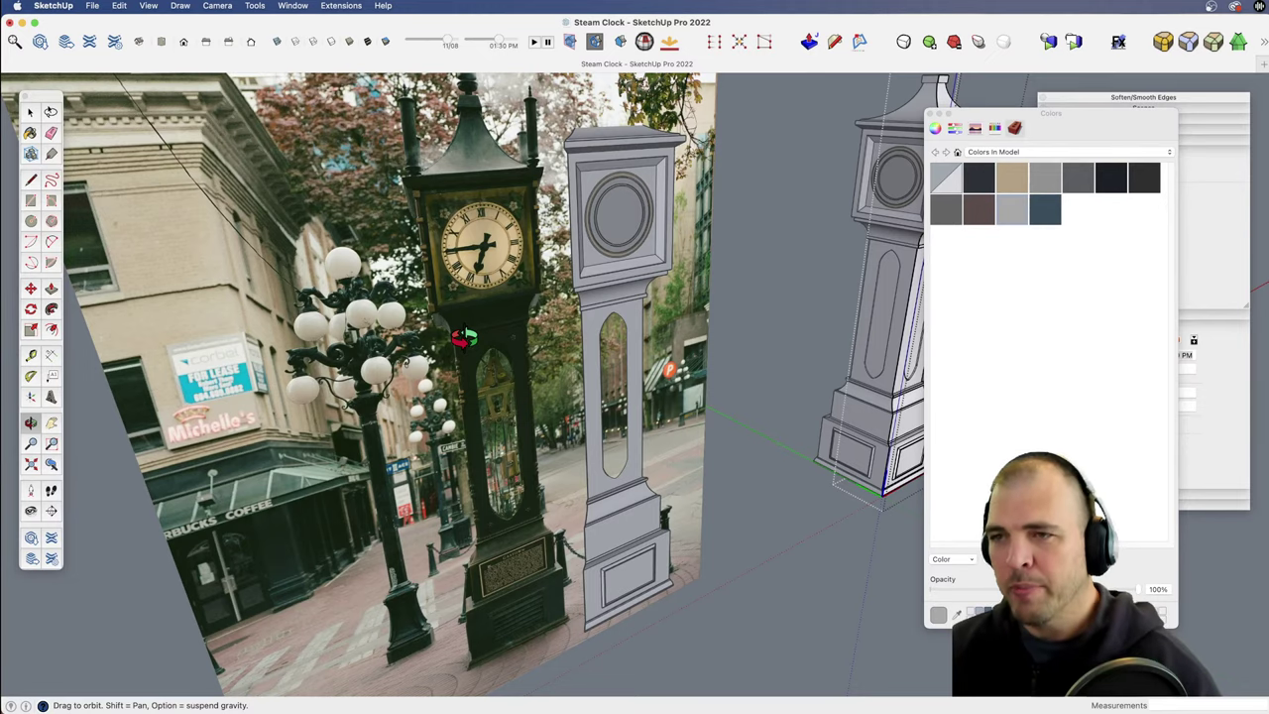
Step: Examine the gold trim along the clock head's corners in the reference photo and compare it with the modelled head
middle_click_drag(501, 340, 591, 426, "shift")
scroll(591, 425, "up", 1)
left_click_drag(590, 426, 570, 347)
key("space")
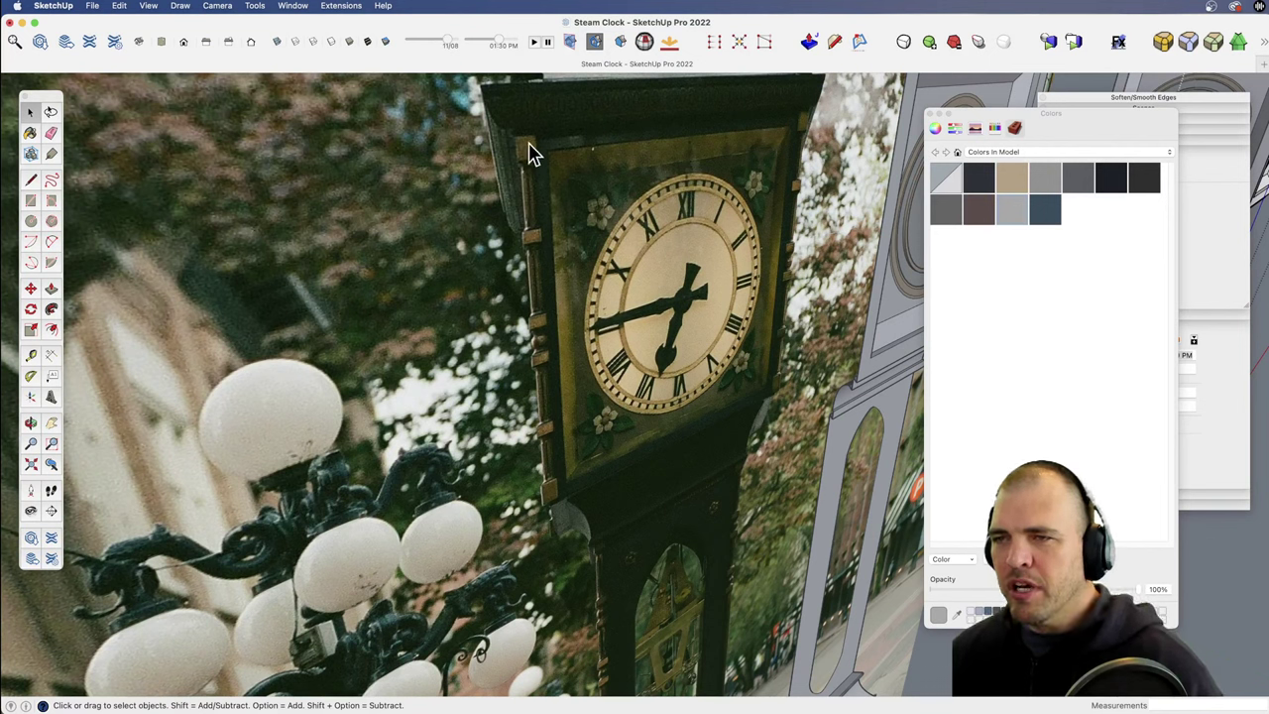
middle_click_drag(650, 319, 572, 352)
scroll(632, 467, "down", 3)
middle_click_drag(658, 454, 600, 308, "shift")
scroll(604, 347, "down", 2)
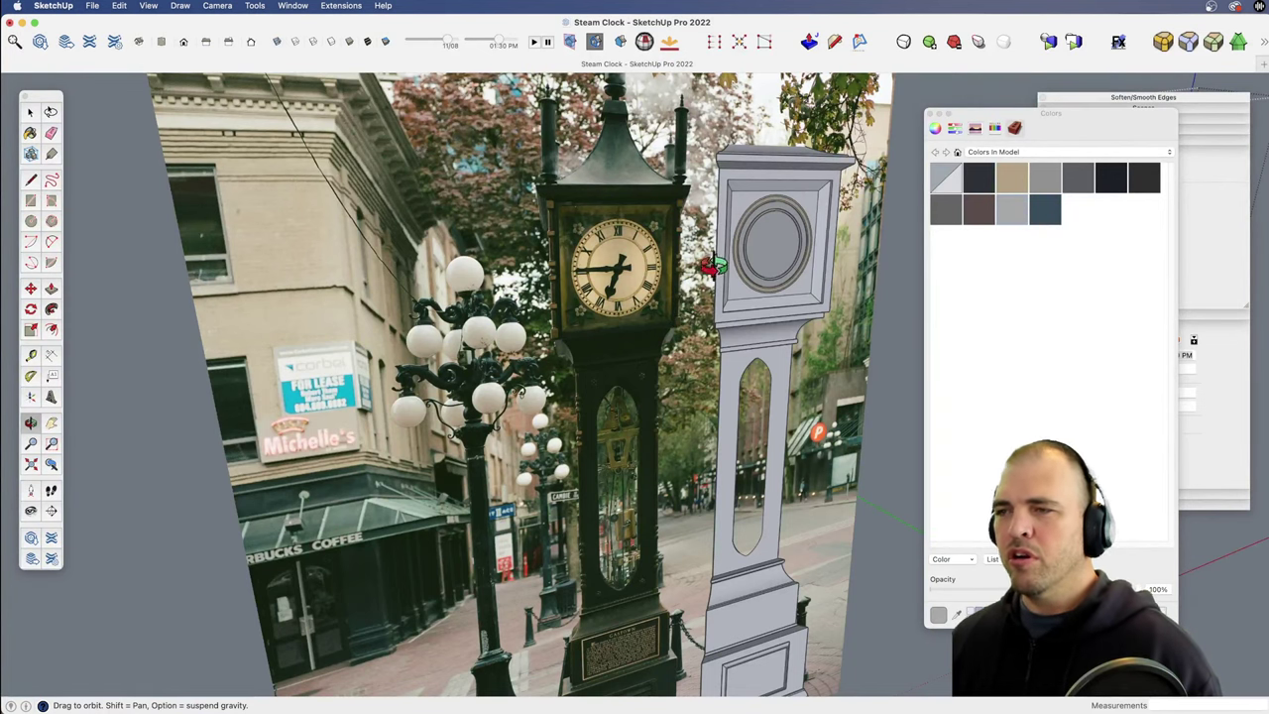
left_click_drag(634, 318, 678, 410)
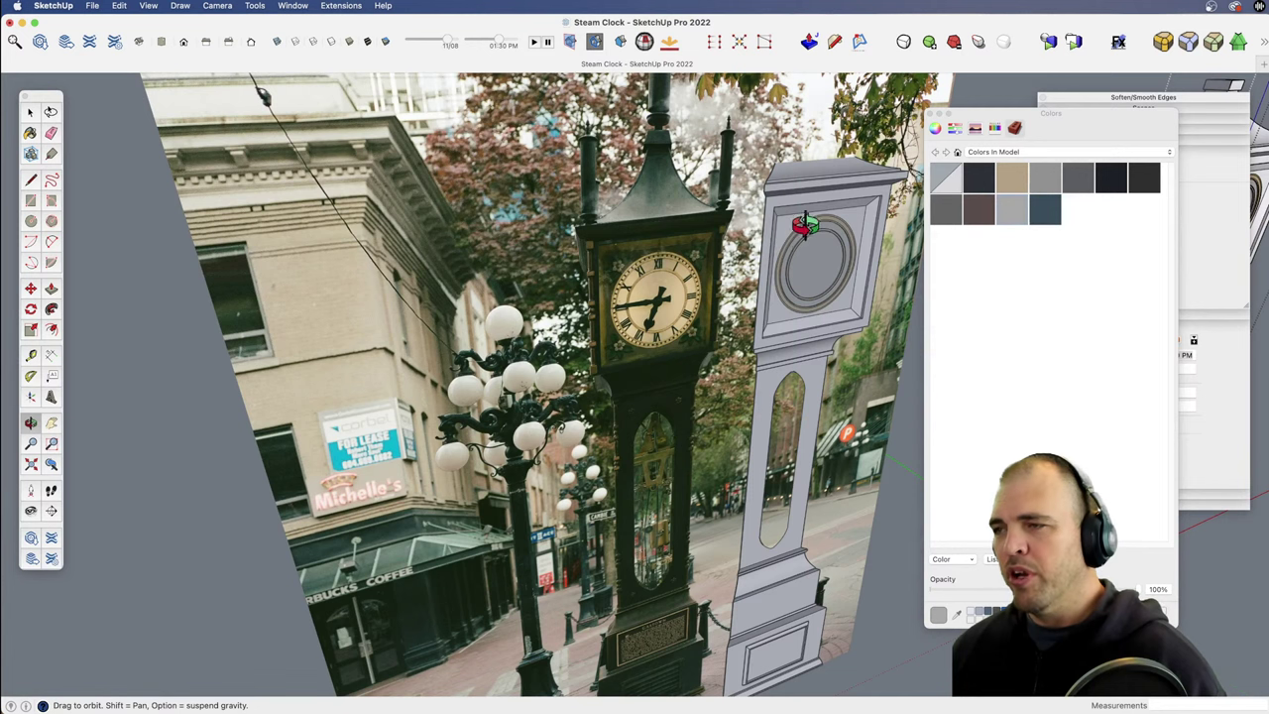
left_click_drag(680, 456, 649, 422)
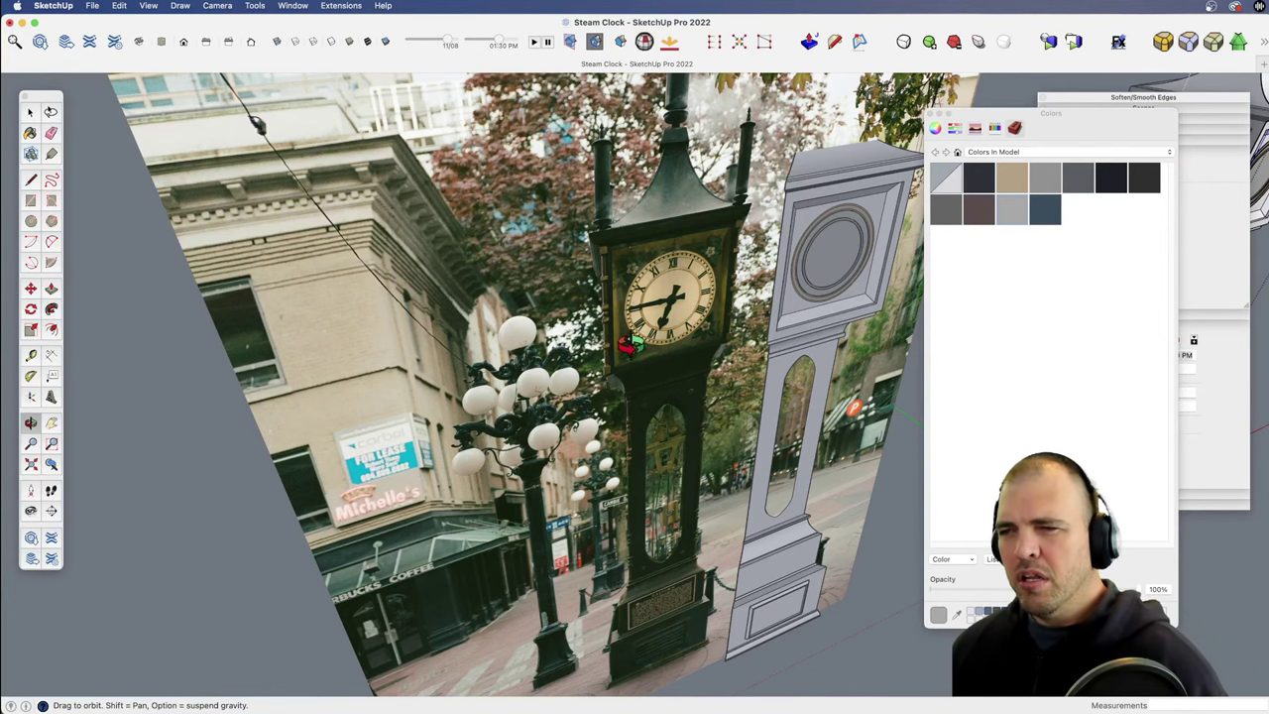
key("z")
left_click_drag(647, 434, 645, 249)
middle_click_drag(645, 249, 662, 445, "shift")
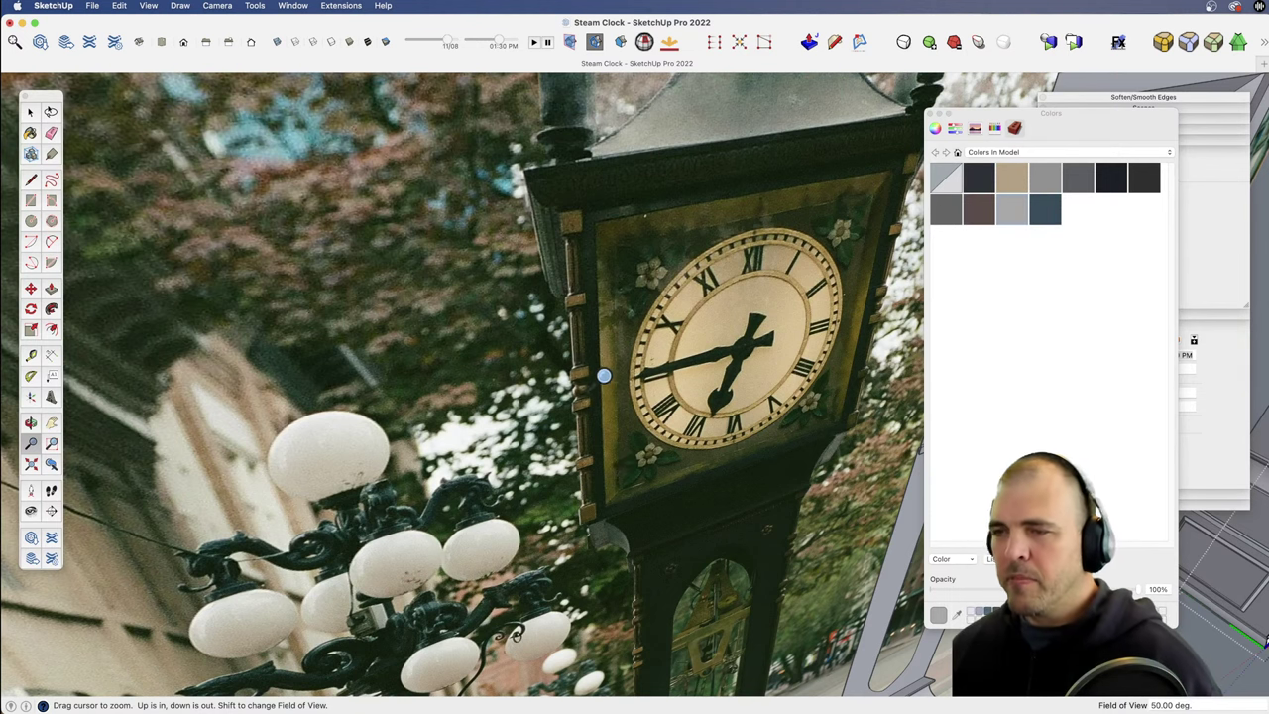
key("o")
mouse_move(623, 331)
left_mouse_down()
mouse_move(652, 348)
mouse_move(651, 238)
mouse_move(591, 258)
mouse_move(623, 282)
mouse_move(646, 416)
mouse_move(518, 430)
mouse_move(524, 406)
left_mouse_up()
mouse_move(657, 376)
left_mouse_down()
mouse_move(667, 433)
mouse_move(623, 496)
left_mouse_up()
key("space")
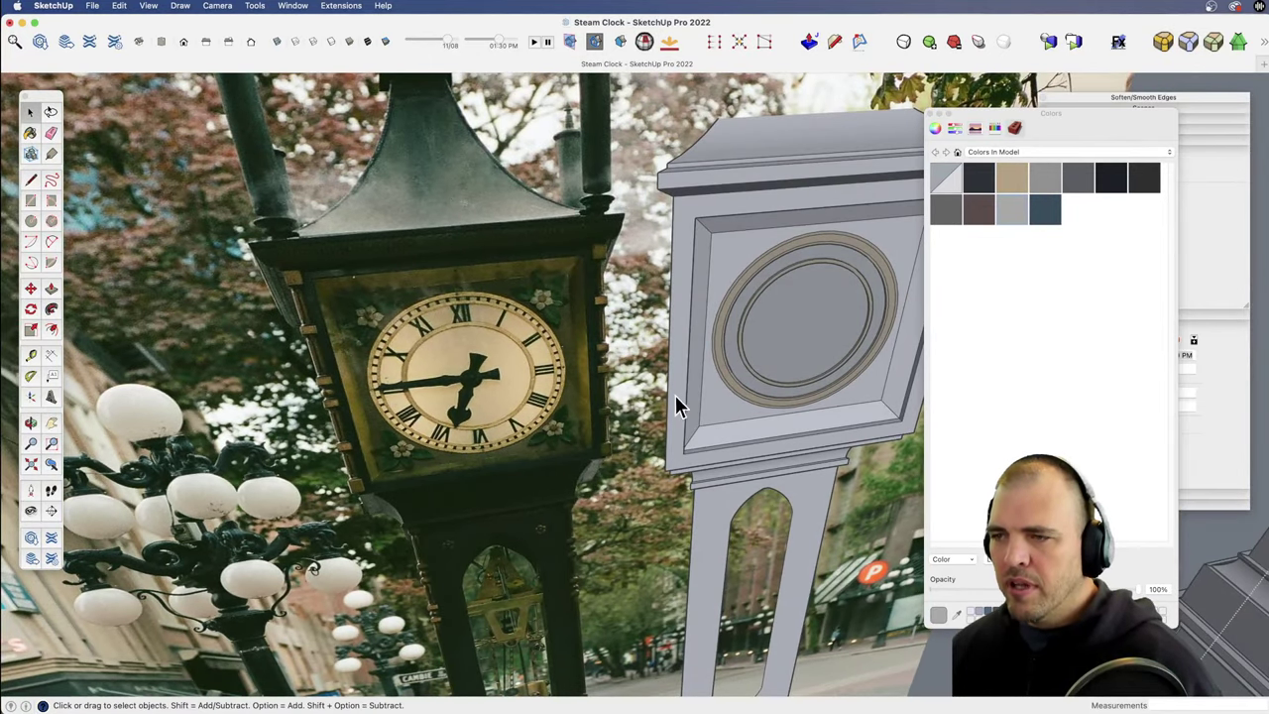
key("z")
left_click_drag(675, 395, 691, 439)
key("h")
key("o")
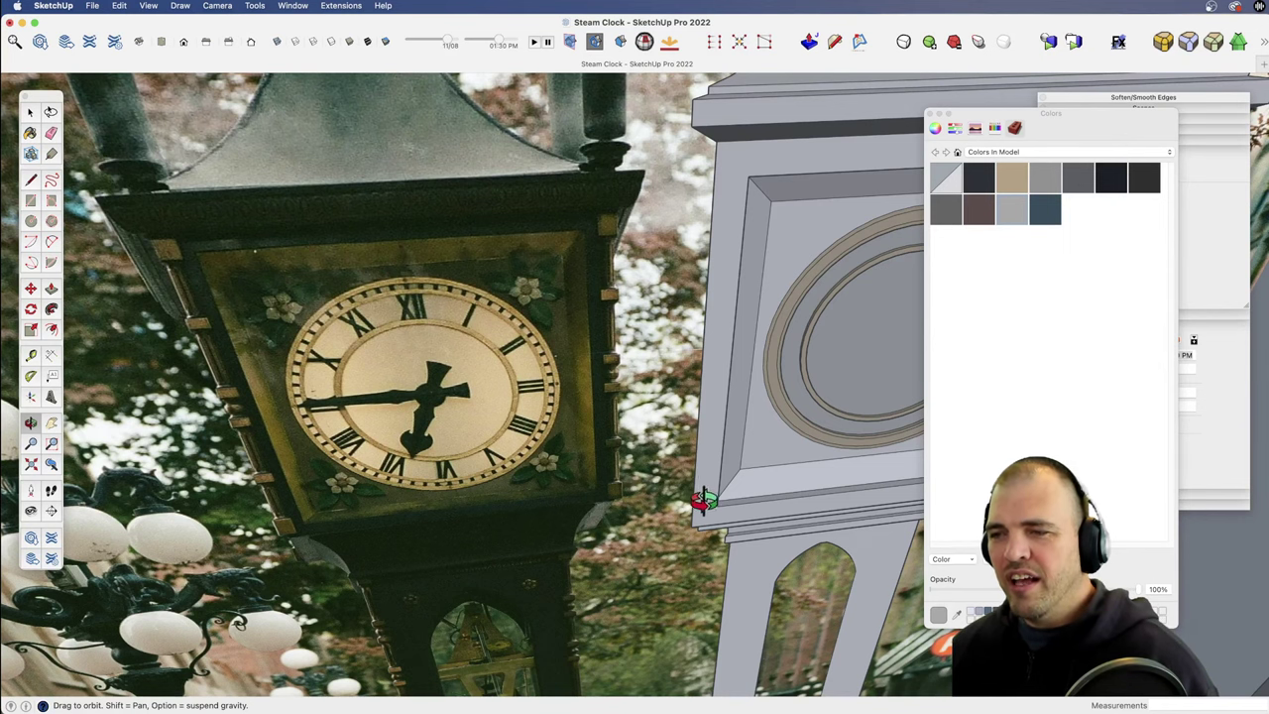
key("h")
left_click_drag(668, 497, 626, 442)
key("z")
left_click_drag(661, 515, 661, 455)
key("h")
Step: Draw a 4 1/8" by 4 1/8" square off the lower corner of the clock head with the Rectangle tool
middle_click_drag(660, 456, 551, 354)
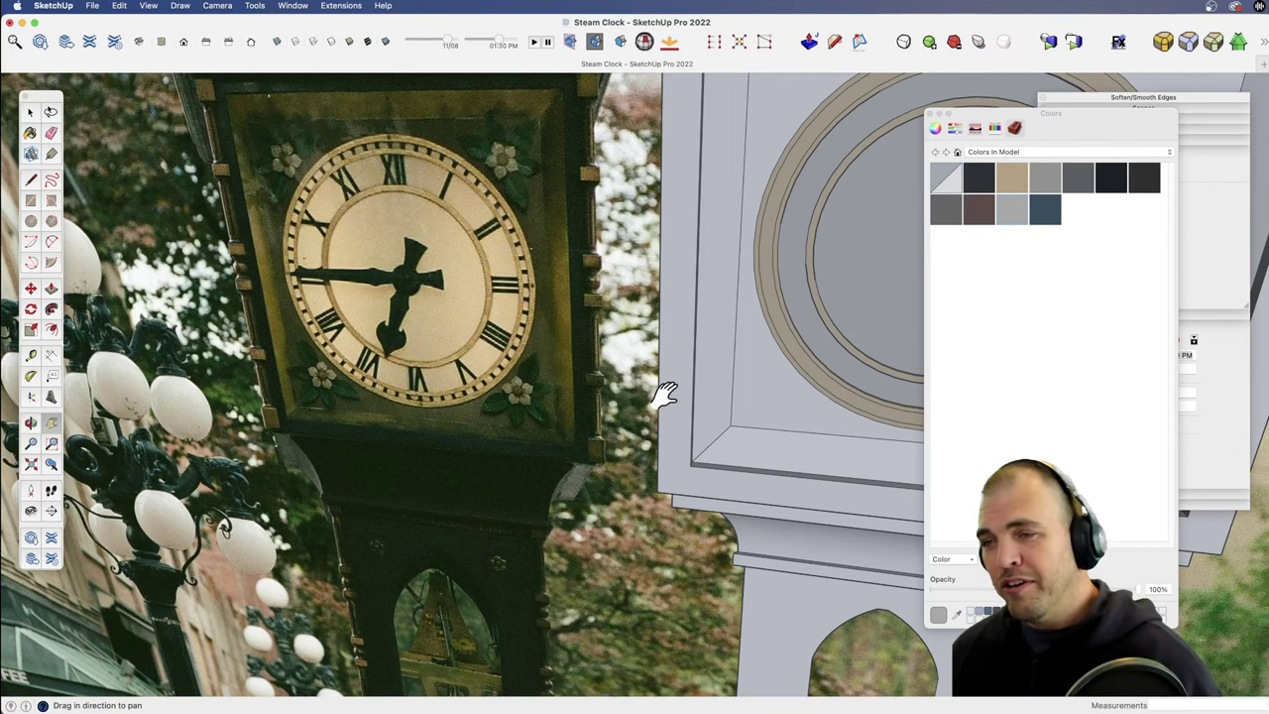
middle_click_drag(663, 390, 685, 504)
scroll(648, 487, "up", 6)
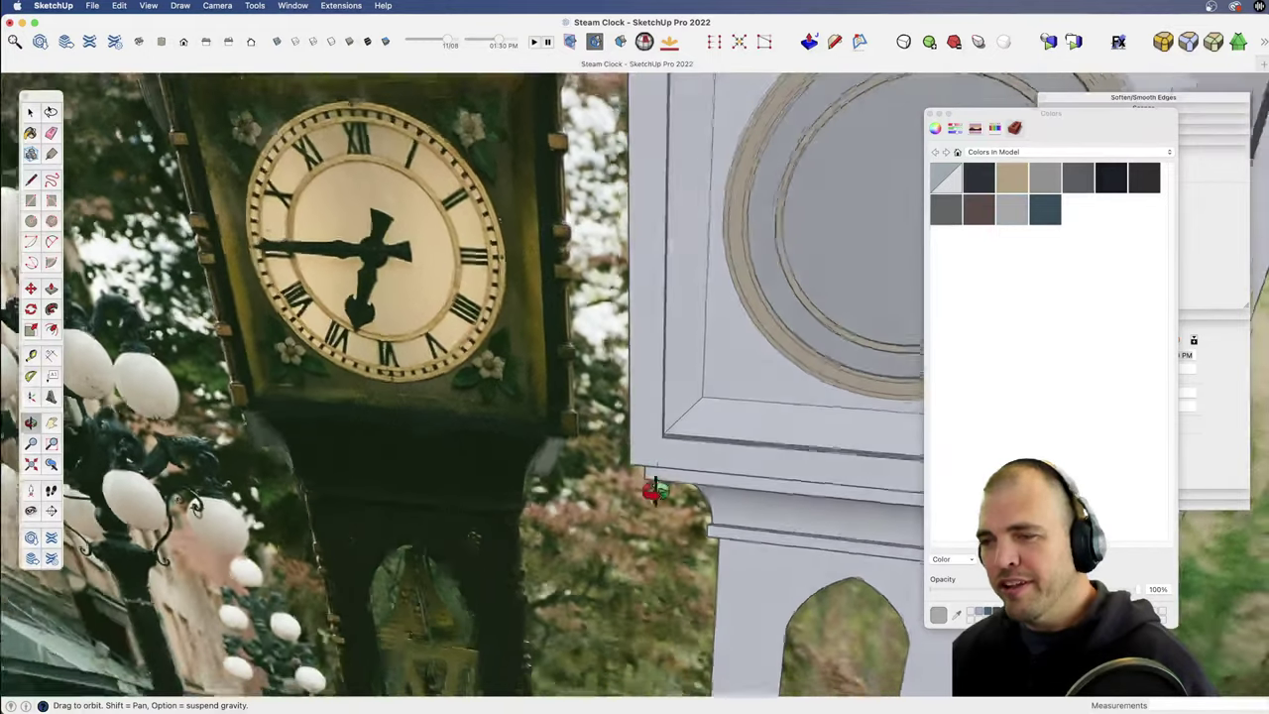
key("r")
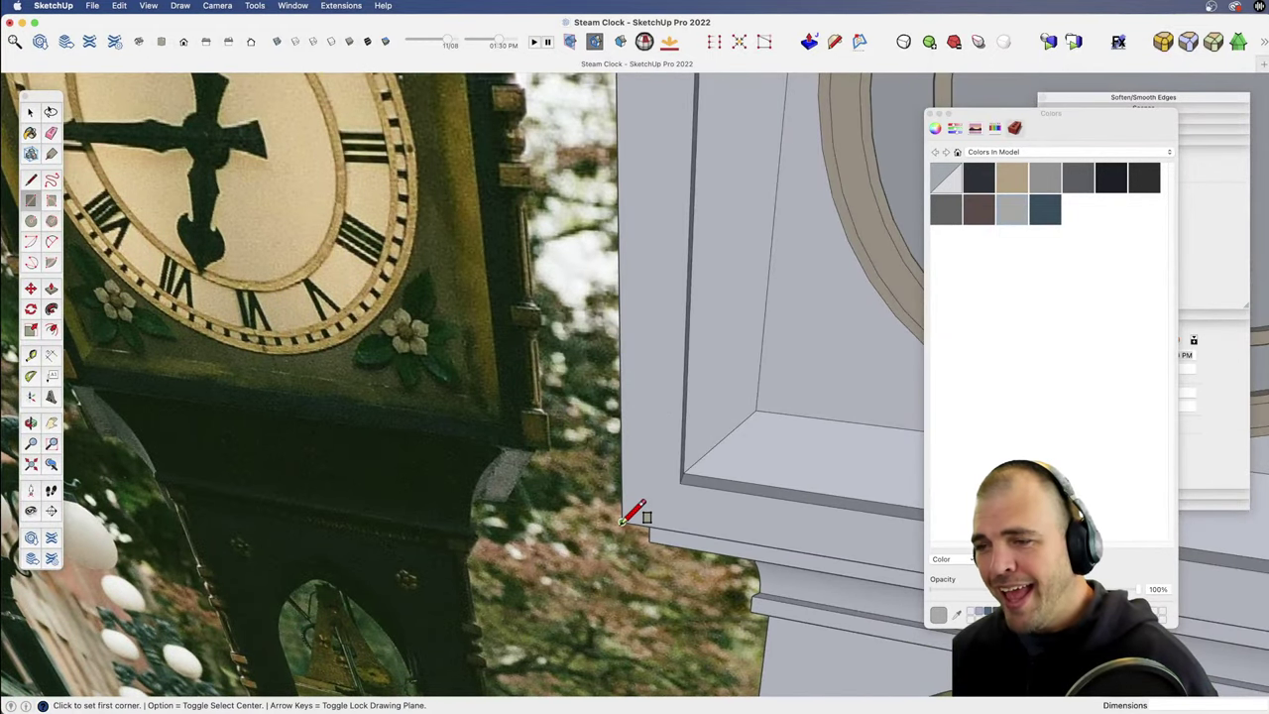
left_click_drag(623, 522, 566, 549)
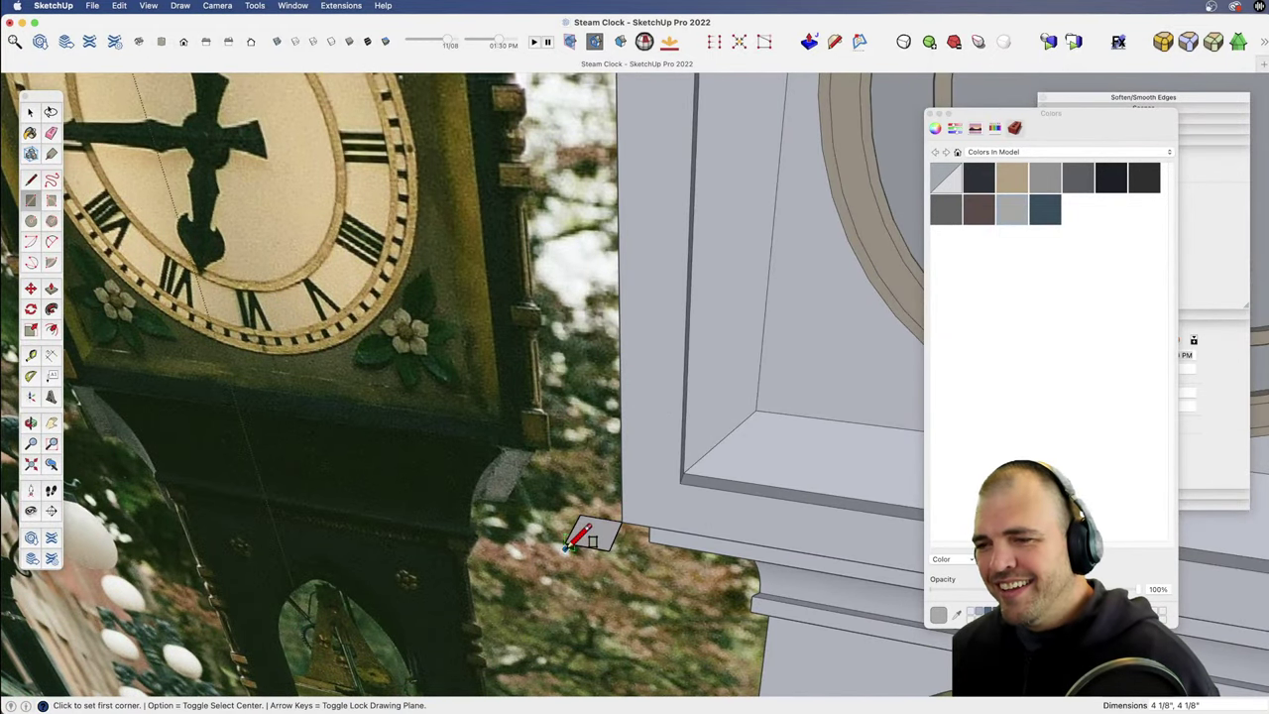
Step: Extrude the corner square upward about 3' 4" with Push/Pull to form a bar up to about half the head's height
scroll(645, 340, "down", 8)
key("p")
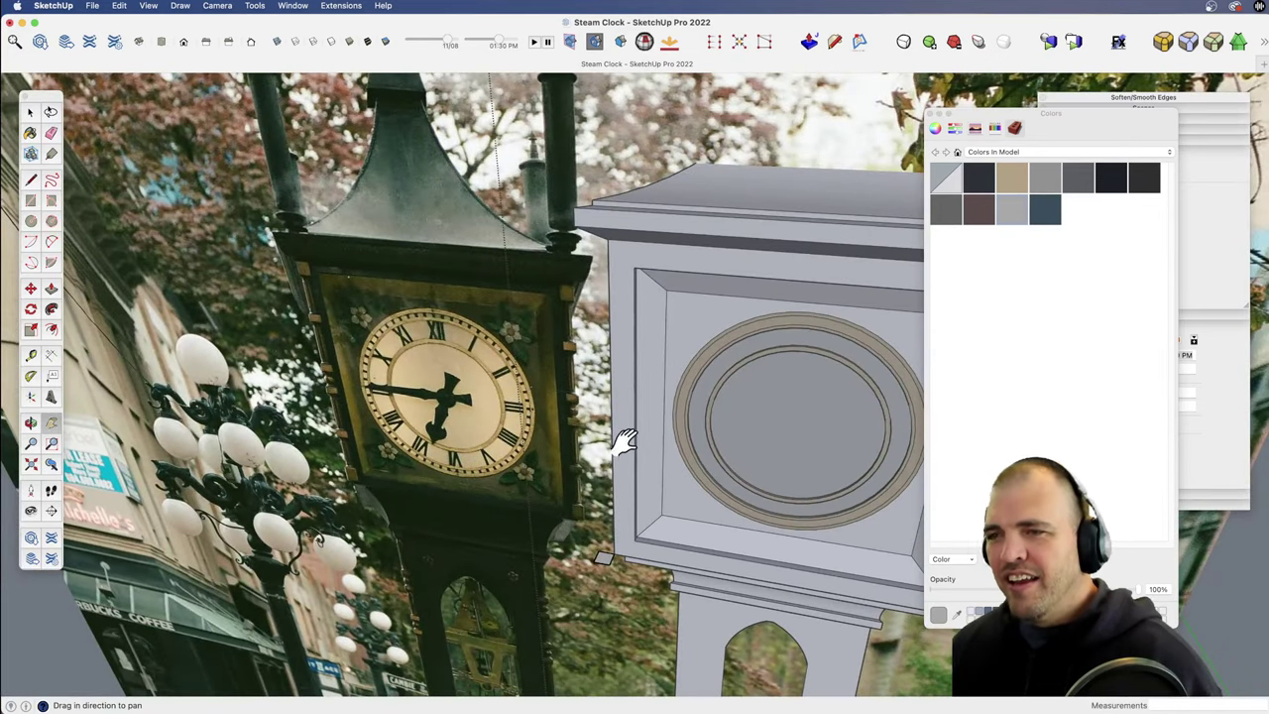
left_click(609, 569)
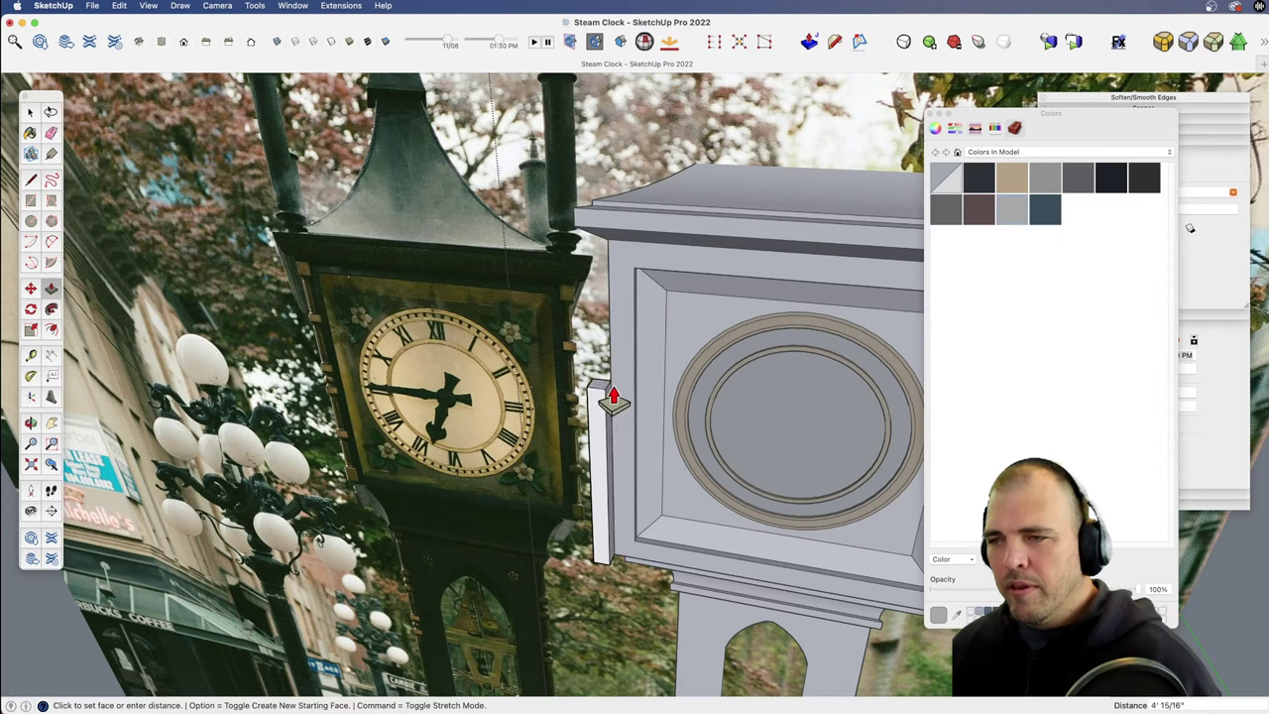
left_click(631, 433)
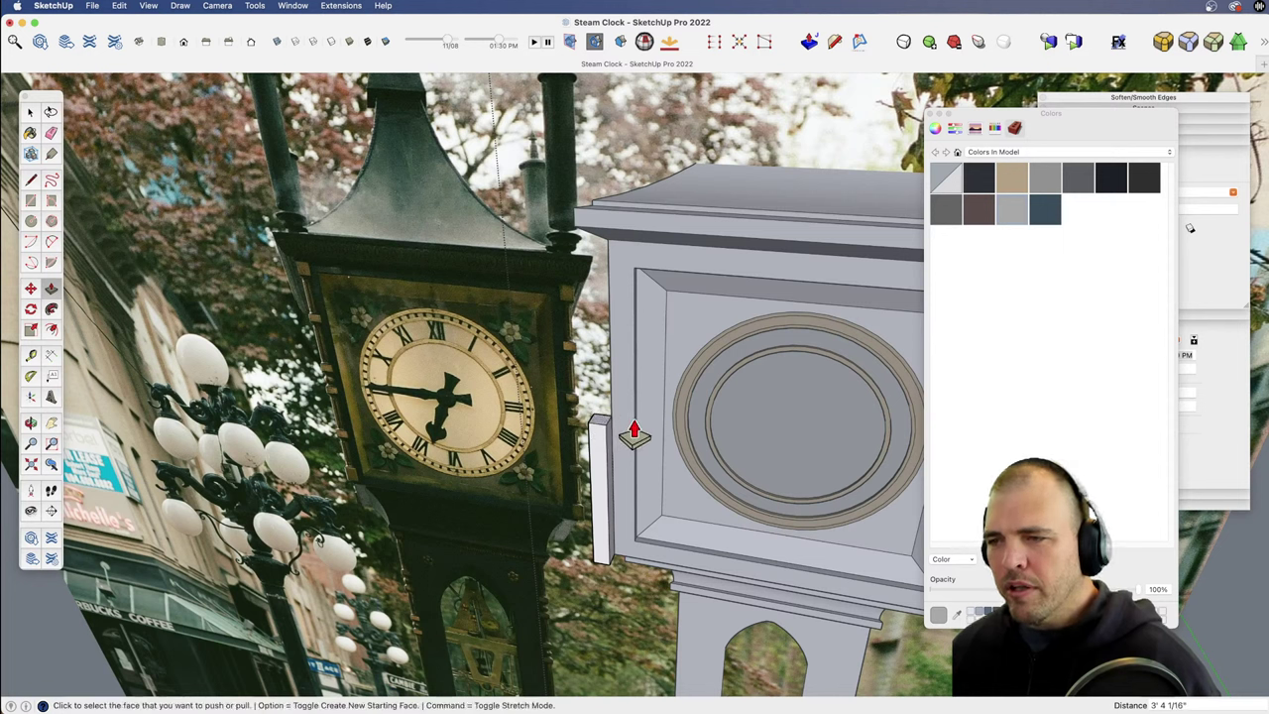
Step: Select the whole corner bar and make it a component
key("space")
left_click(609, 474)
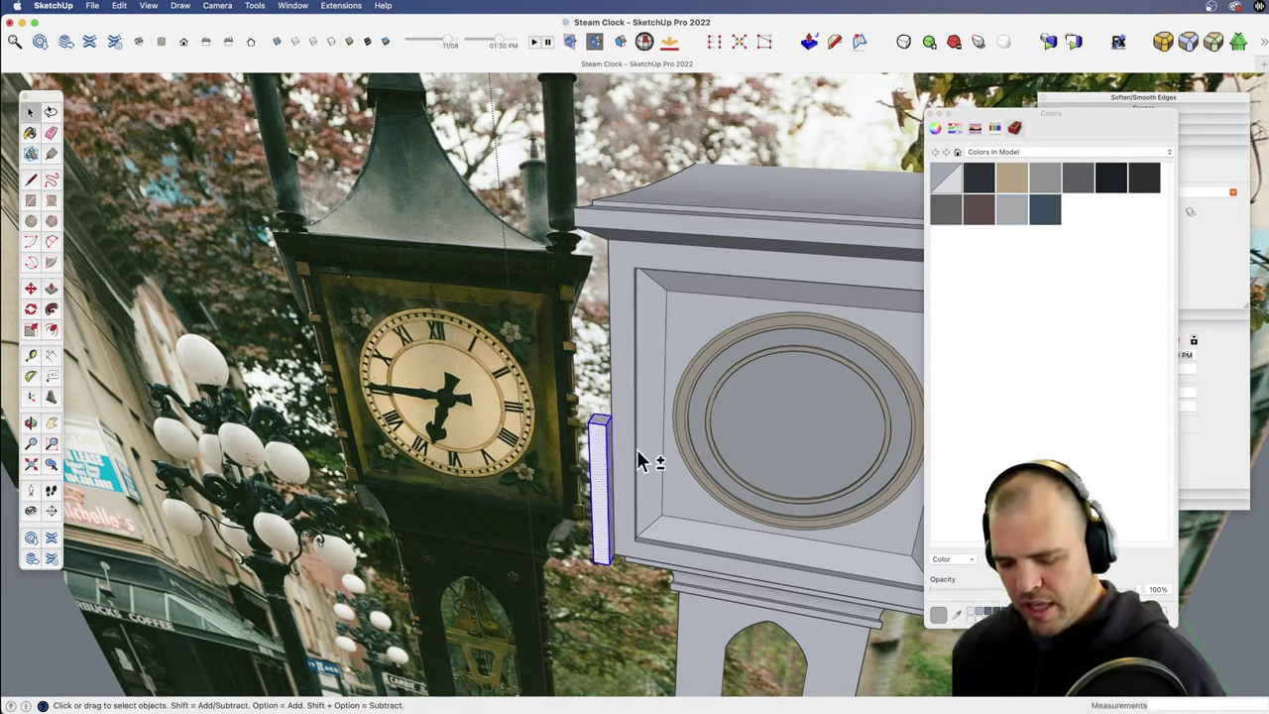
key("g")
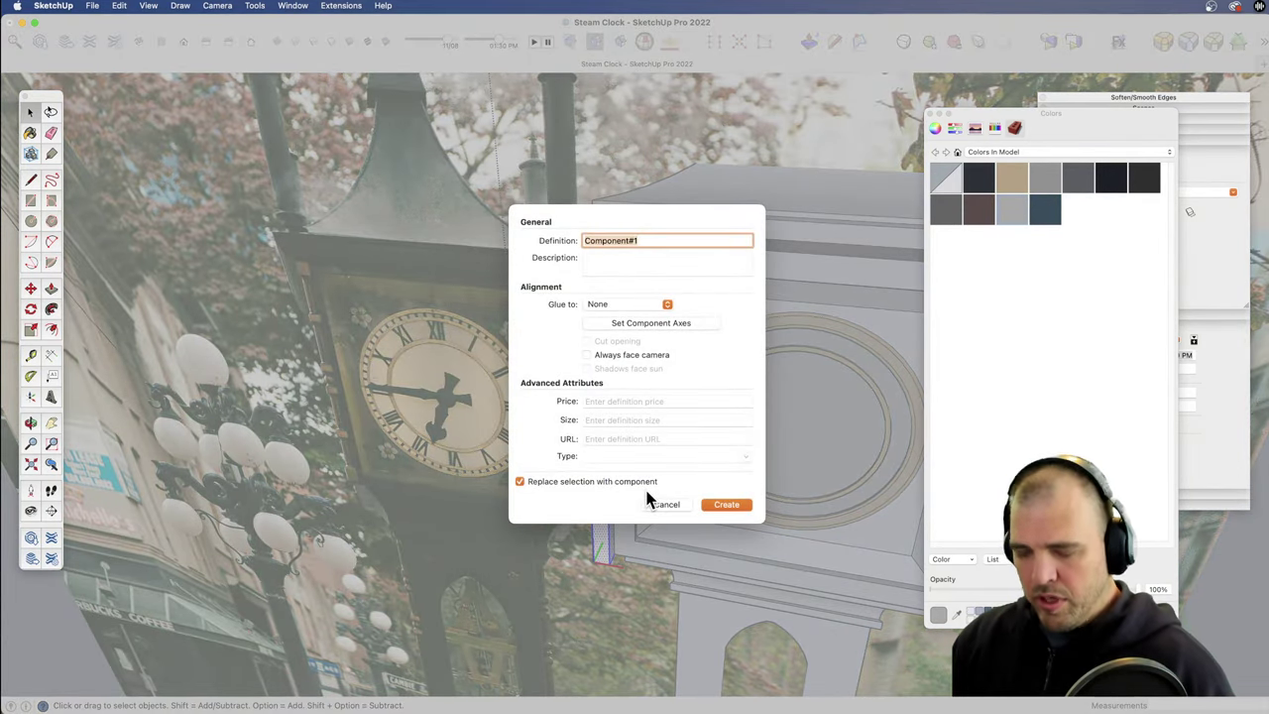
left_click(650, 501)
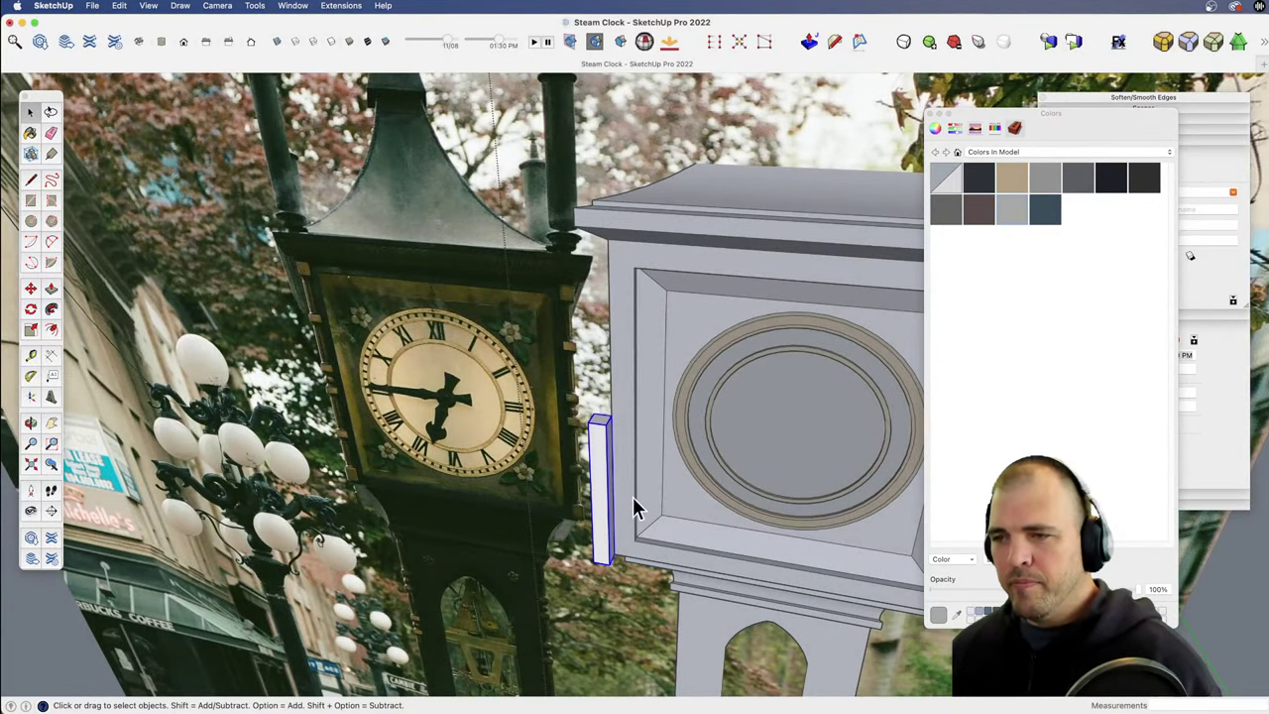
Step: Copy the corner bar component straight up the clock head's edge by about 2' 1 7/16"
key("m")
left_click(622, 503)
key("alt")
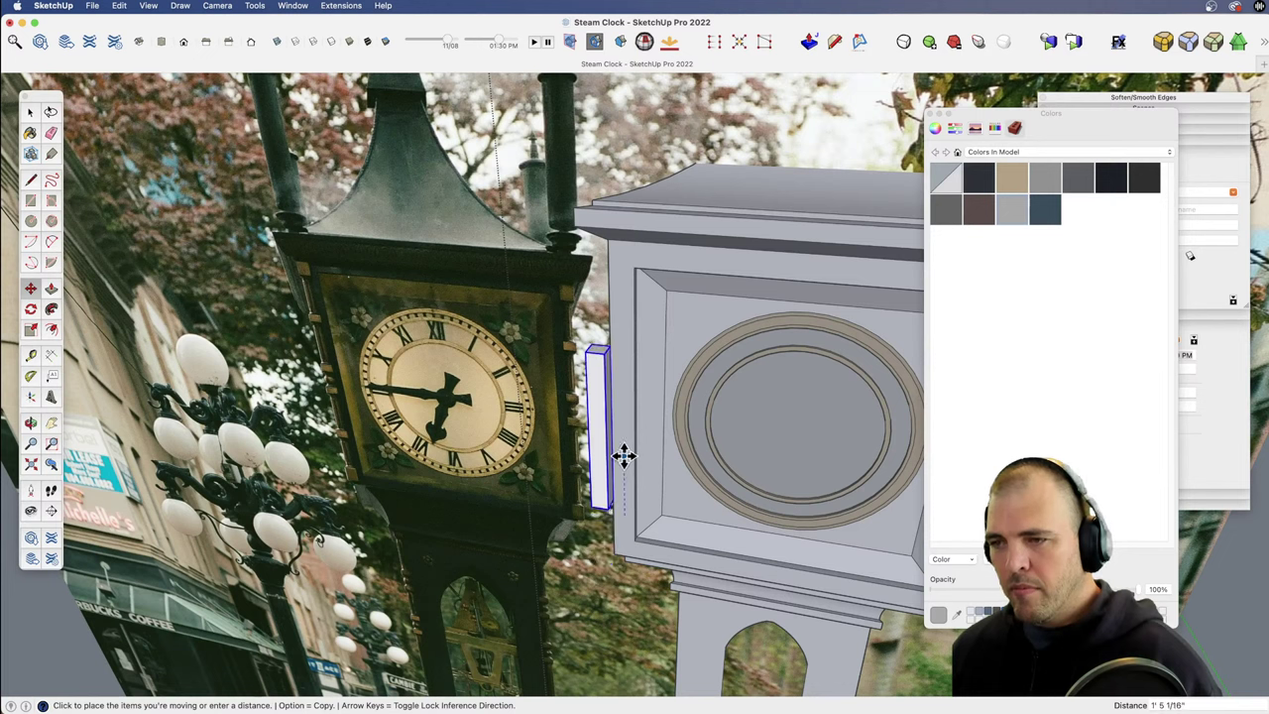
left_click(624, 427)
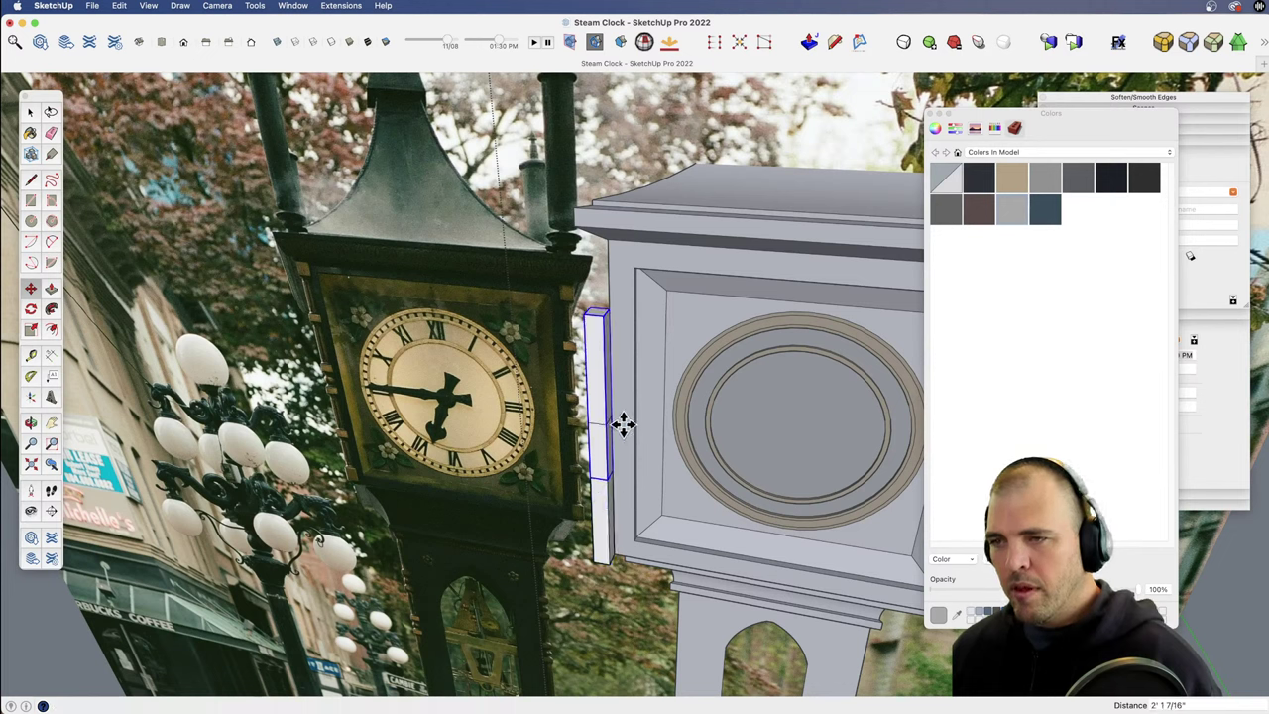
Step: Flip the upper bar copy vertically with Scale and move it so it sits directly on the lower bar's end
key("s")
left_click(599, 480)
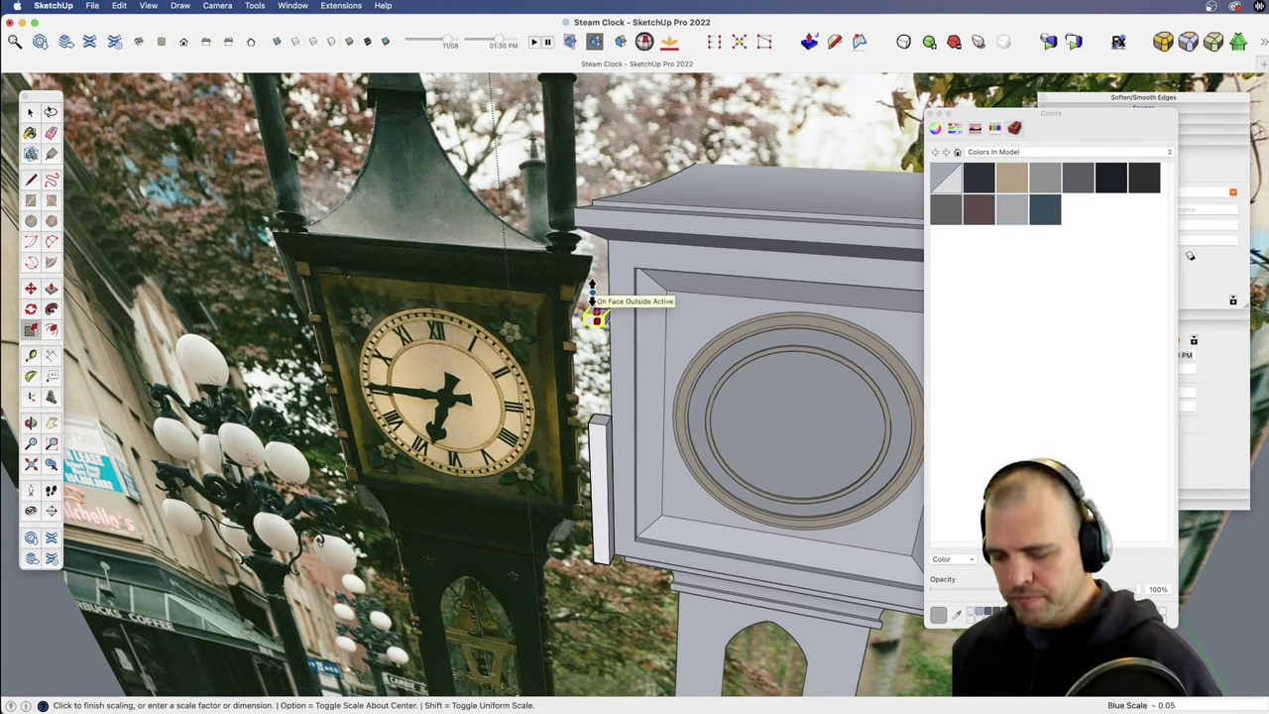
left_click(593, 290)
key("m")
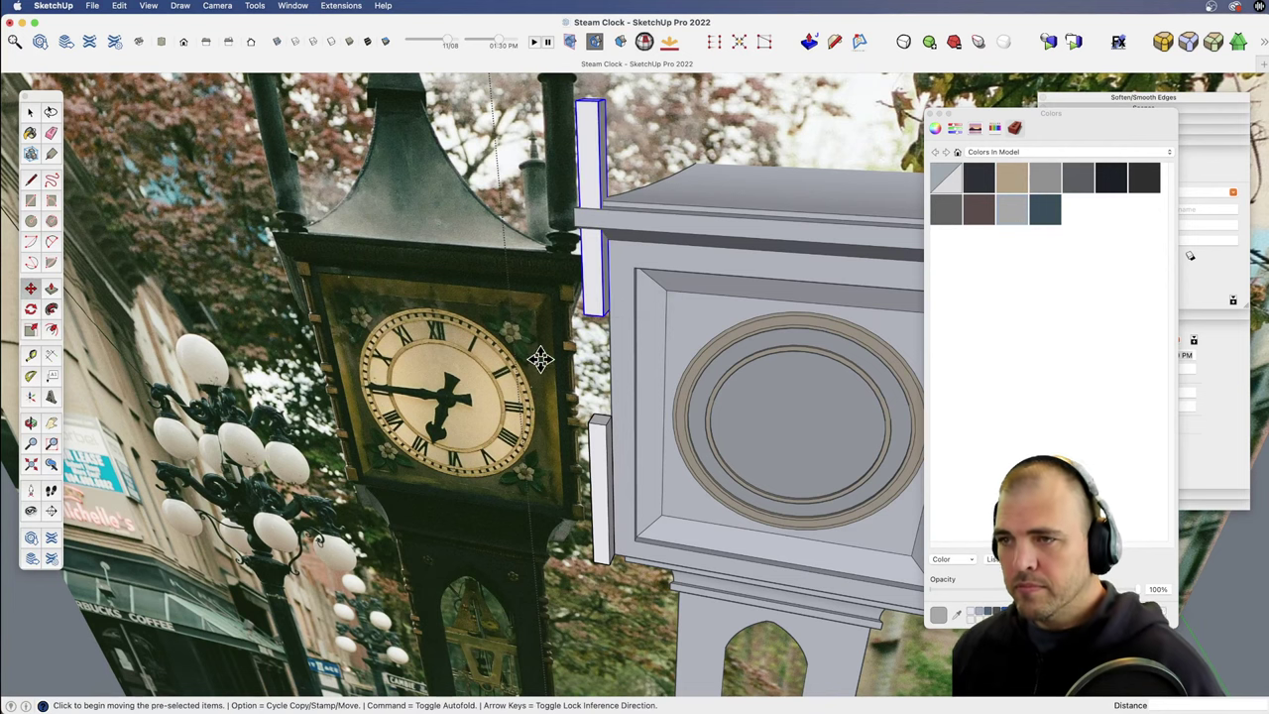
left_click(610, 321)
left_click(607, 426)
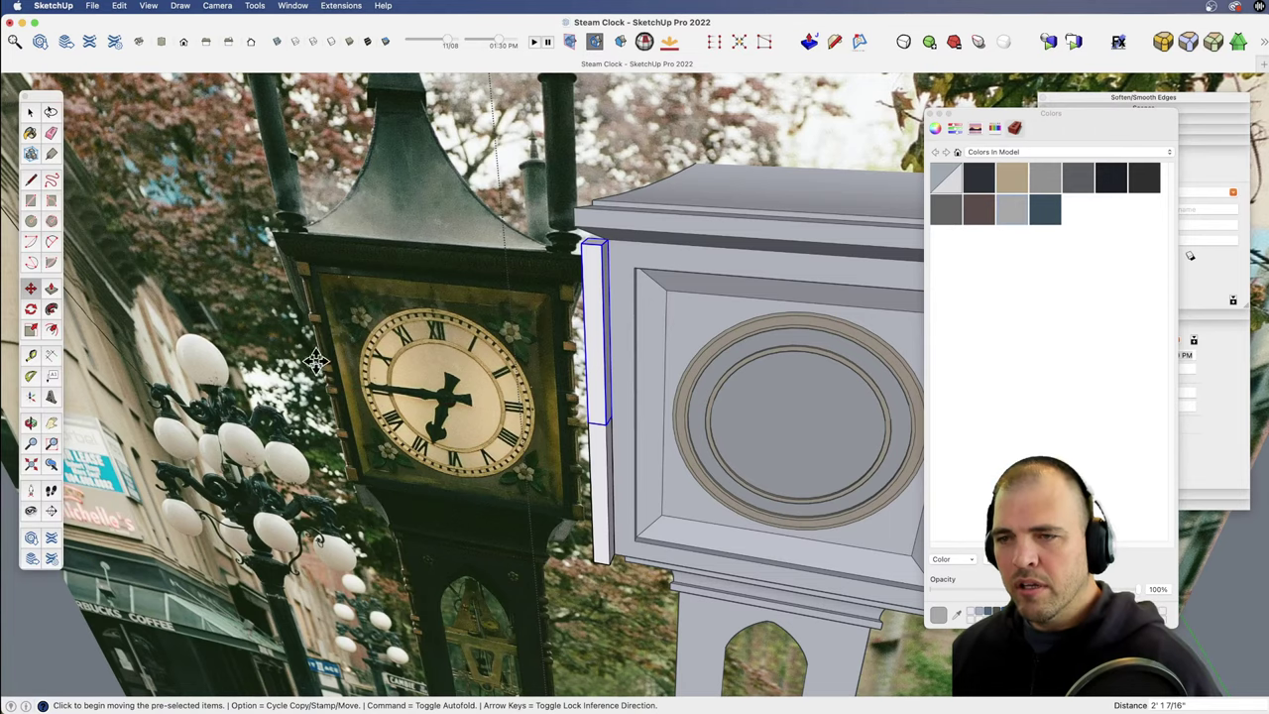
Step: Push the lower corner bar's top face down with Push/Pull, leaving only a small block at the head's lower corner
middle_click_drag(643, 400, 617, 336)
scroll(606, 424, "up", 5)
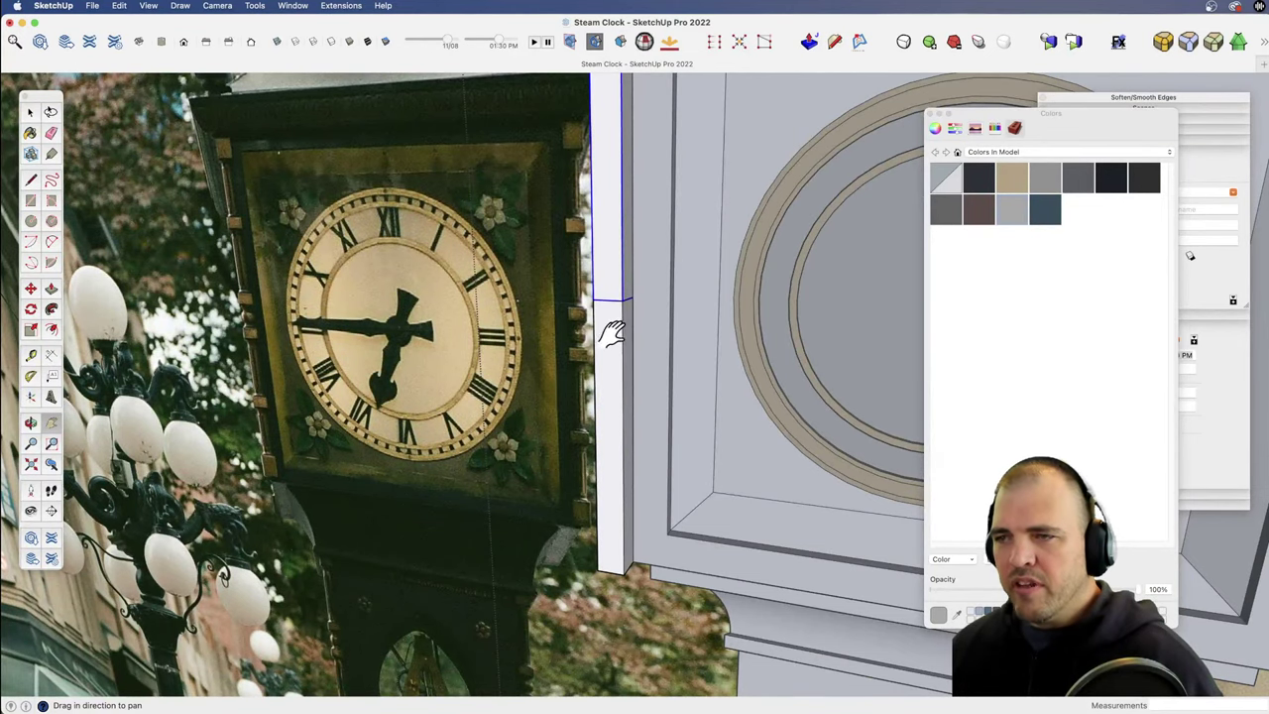
middle_click_drag(612, 330, 622, 309)
key("p")
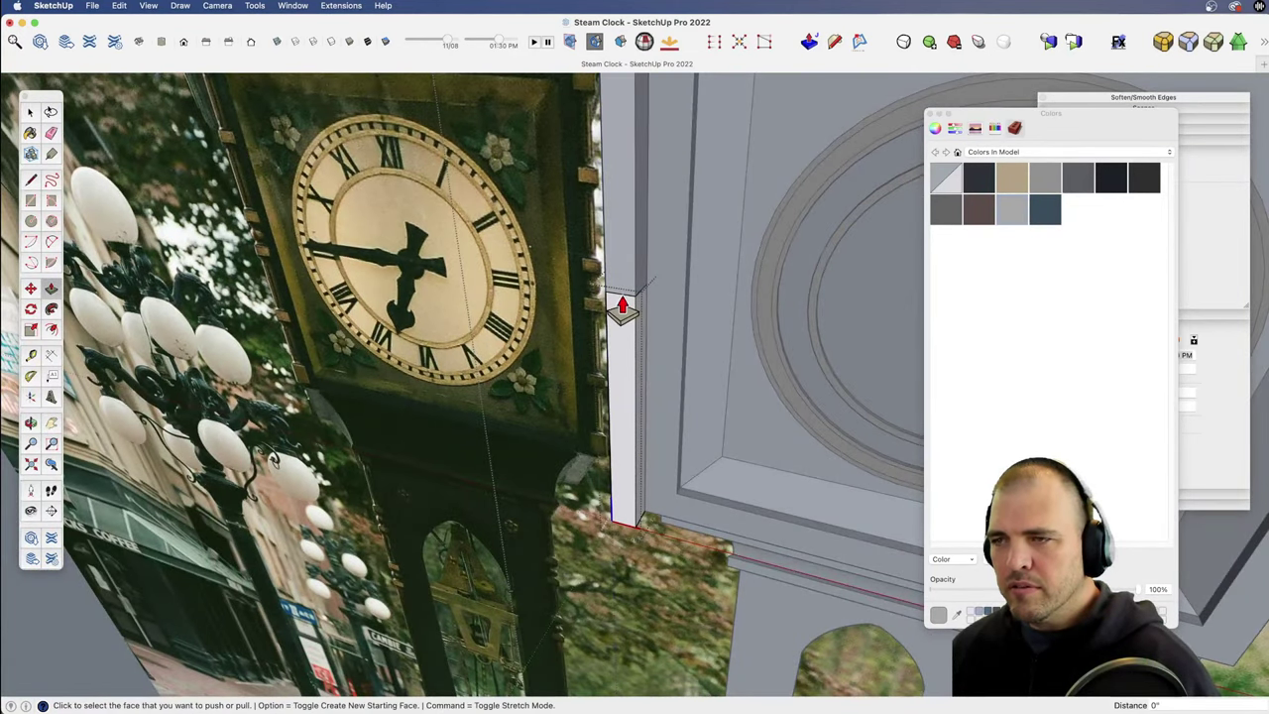
left_click(623, 297)
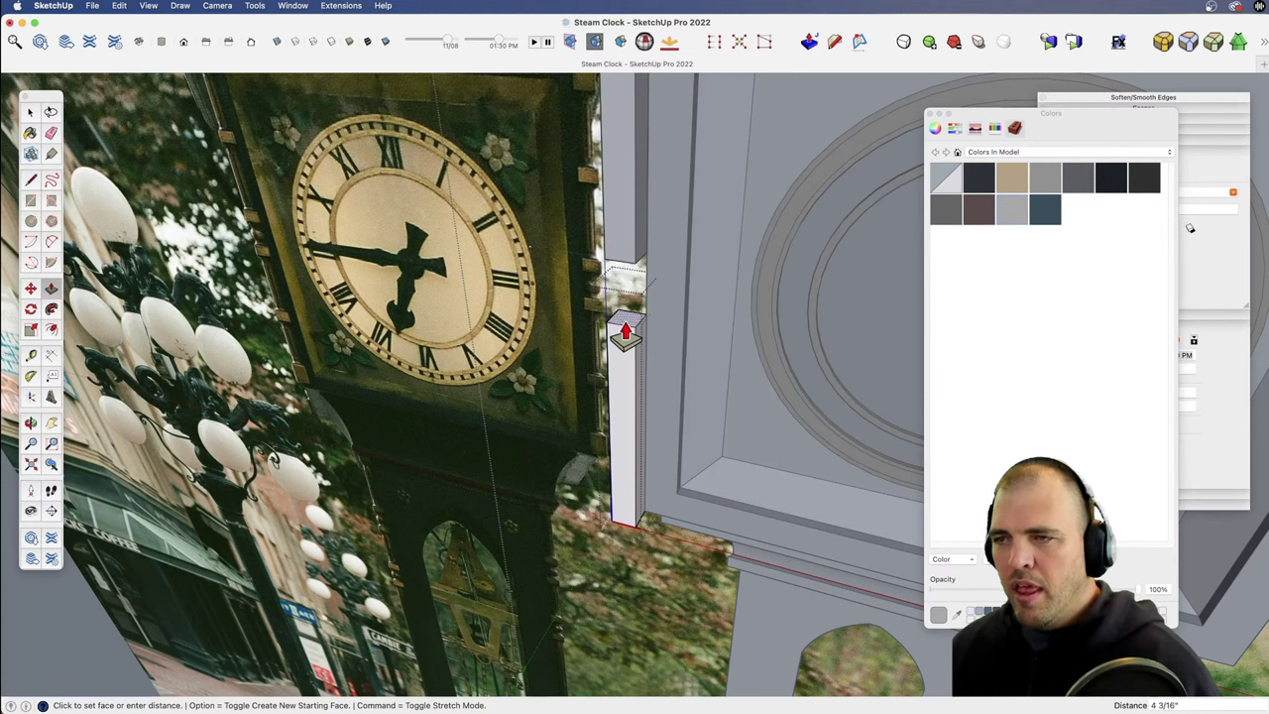
middle_click_drag(605, 371, 645, 340)
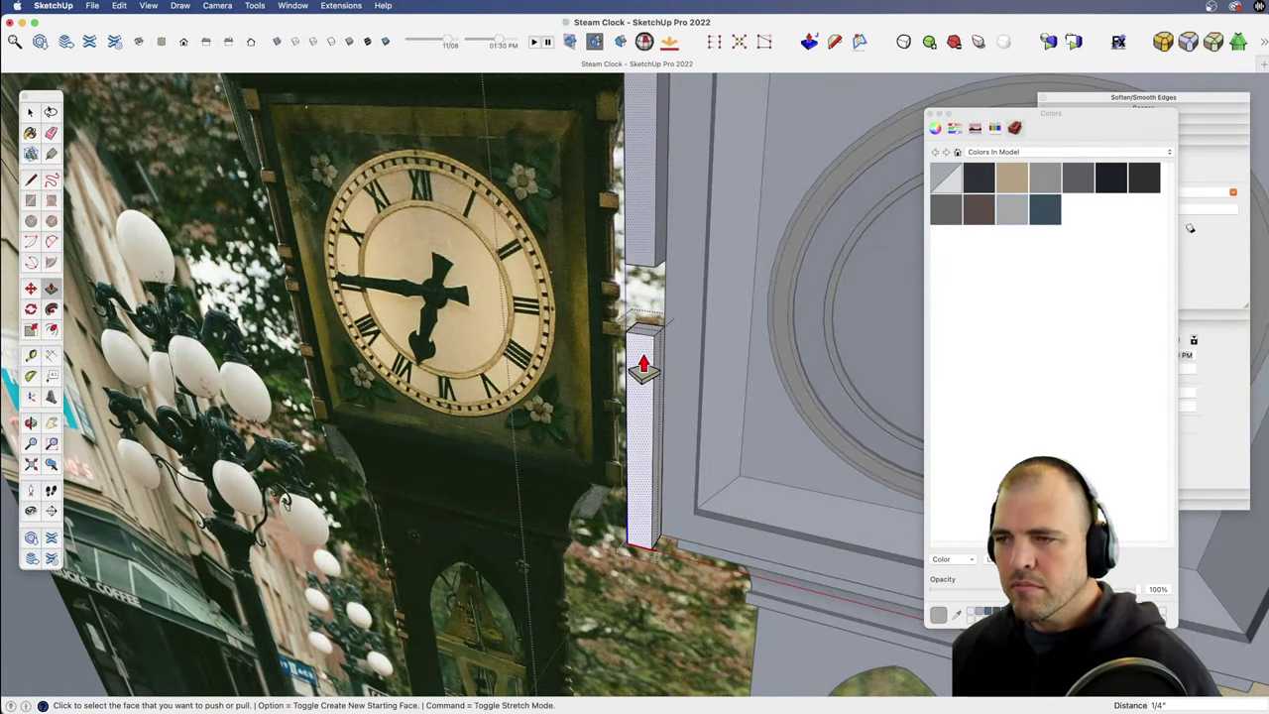
left_click(642, 369)
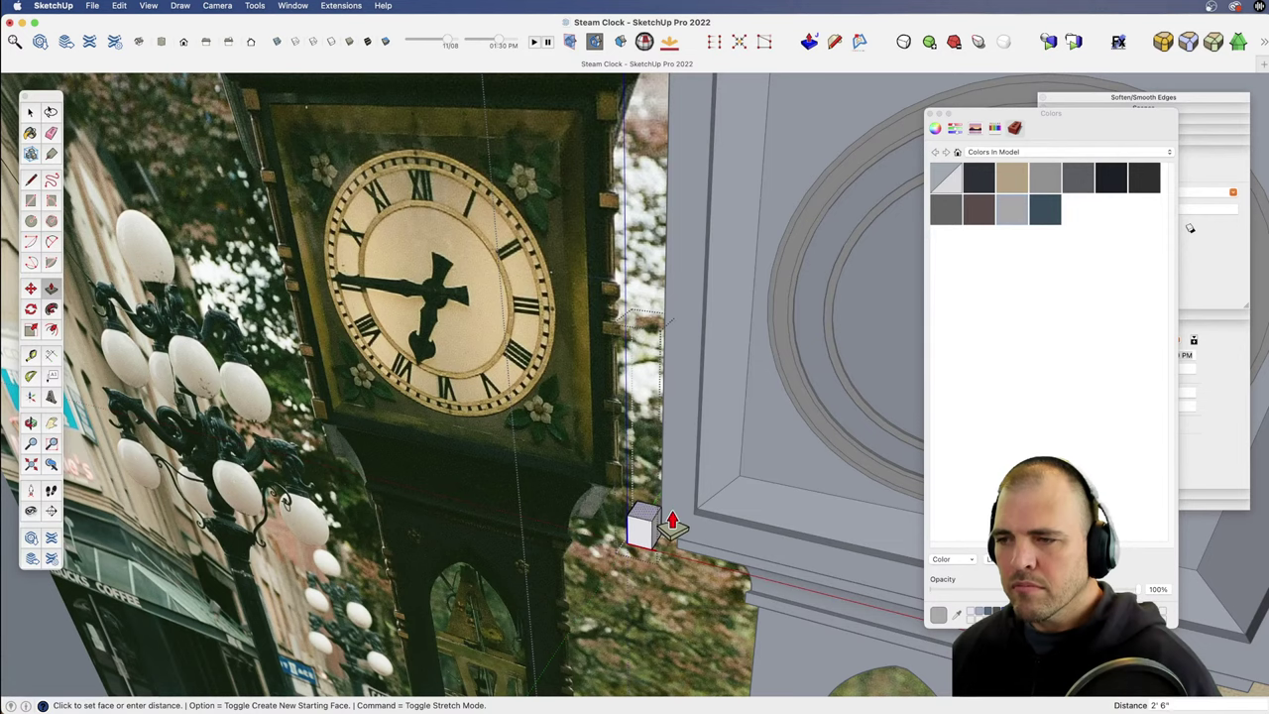
Step: Lower the top of the small corner block by about 3/8" with Push/Pull
middle_click_drag(654, 524, 670, 482)
key("space")
key("z")
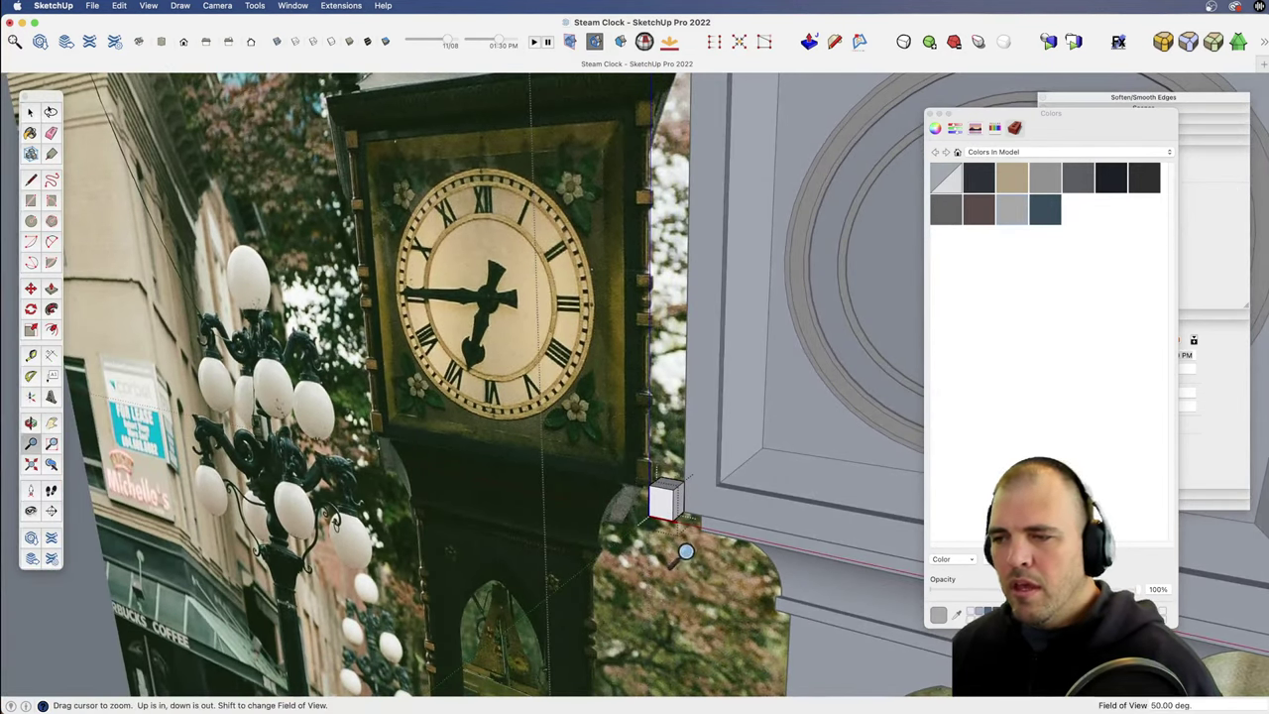
left_click_drag(686, 552, 680, 311)
key("p")
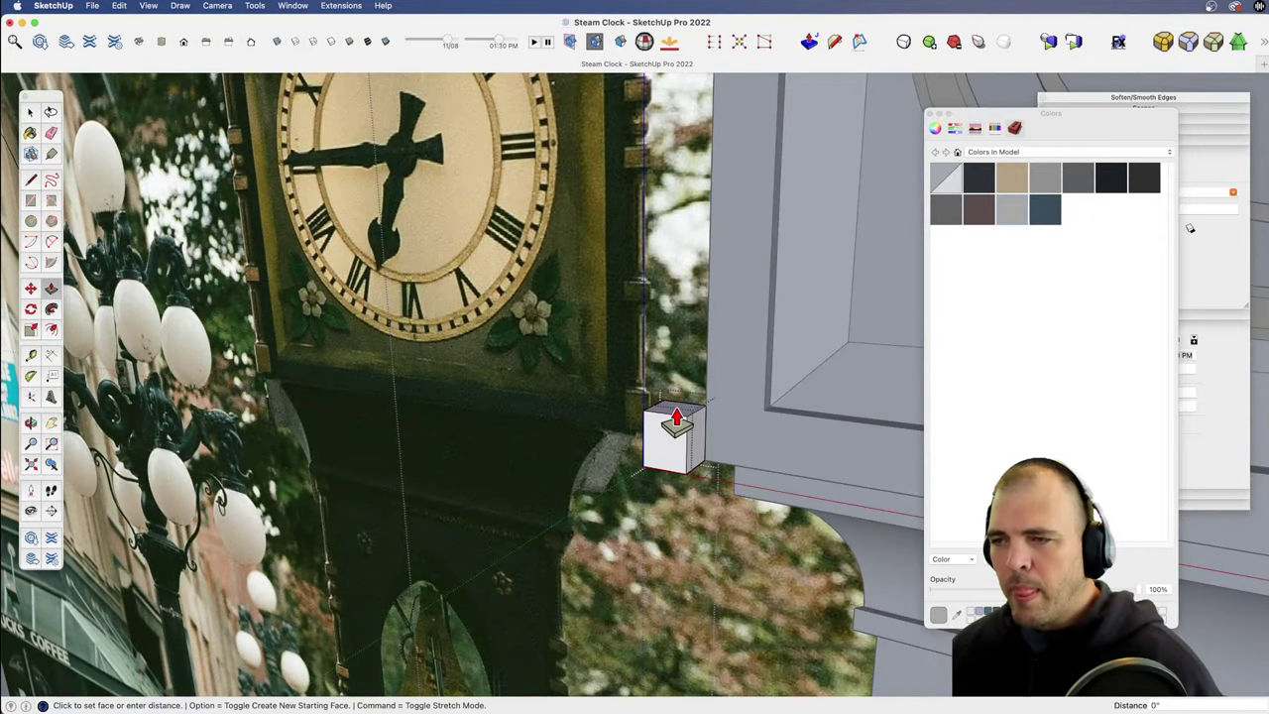
left_click(680, 426)
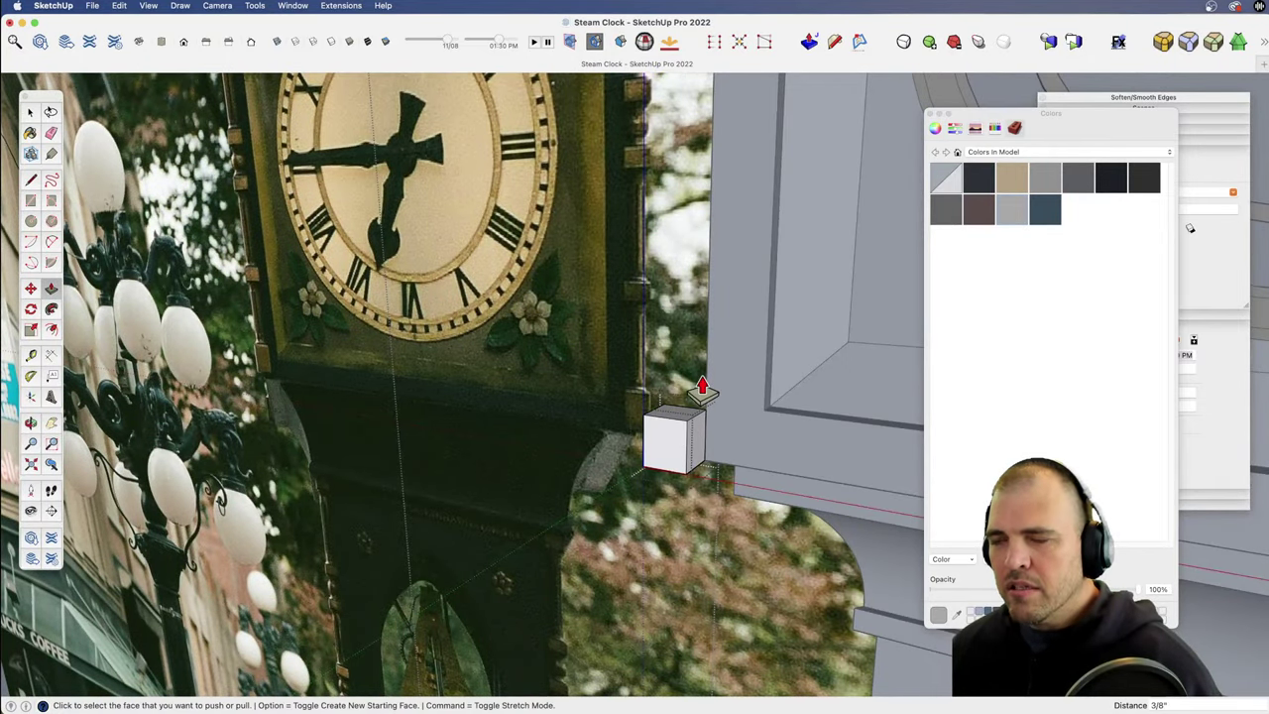
key("space")
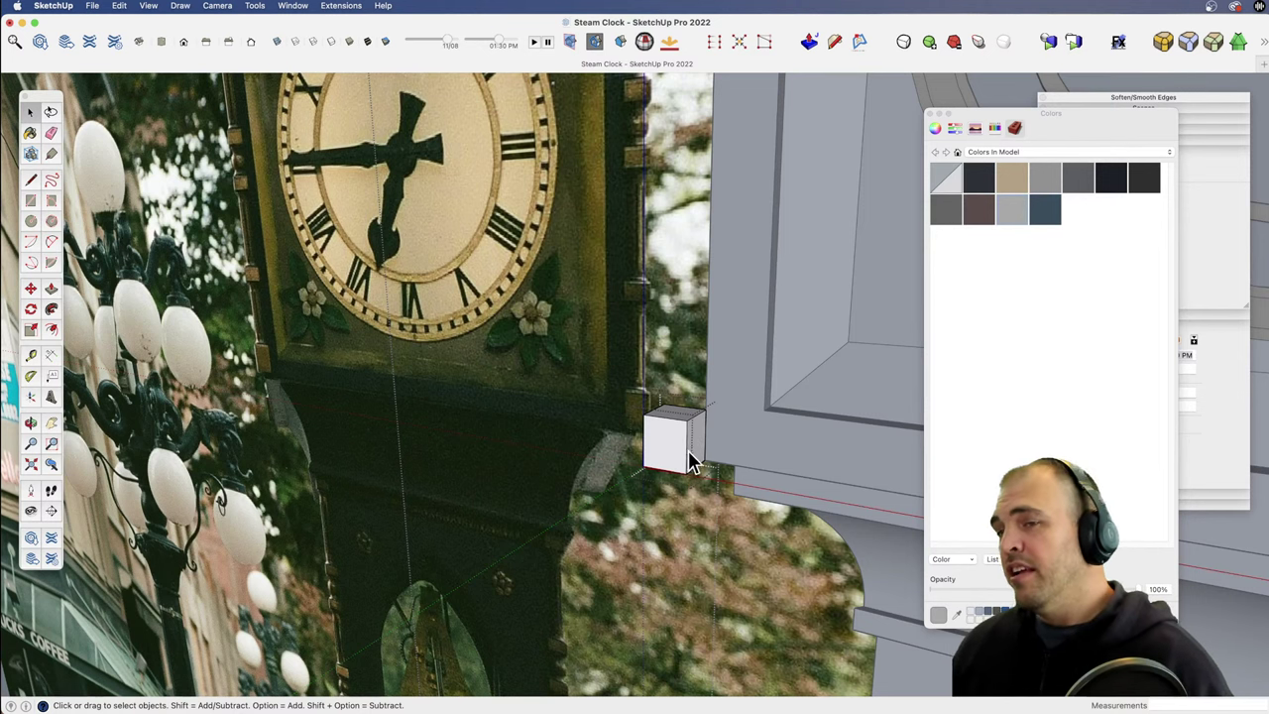
Step: Draw a circle of about 1 7/16" radius centred on the corner block's top face
middle_click_drag(675, 434, 665, 516, "shift")
key("z")
left_click_drag(670, 515, 694, 338)
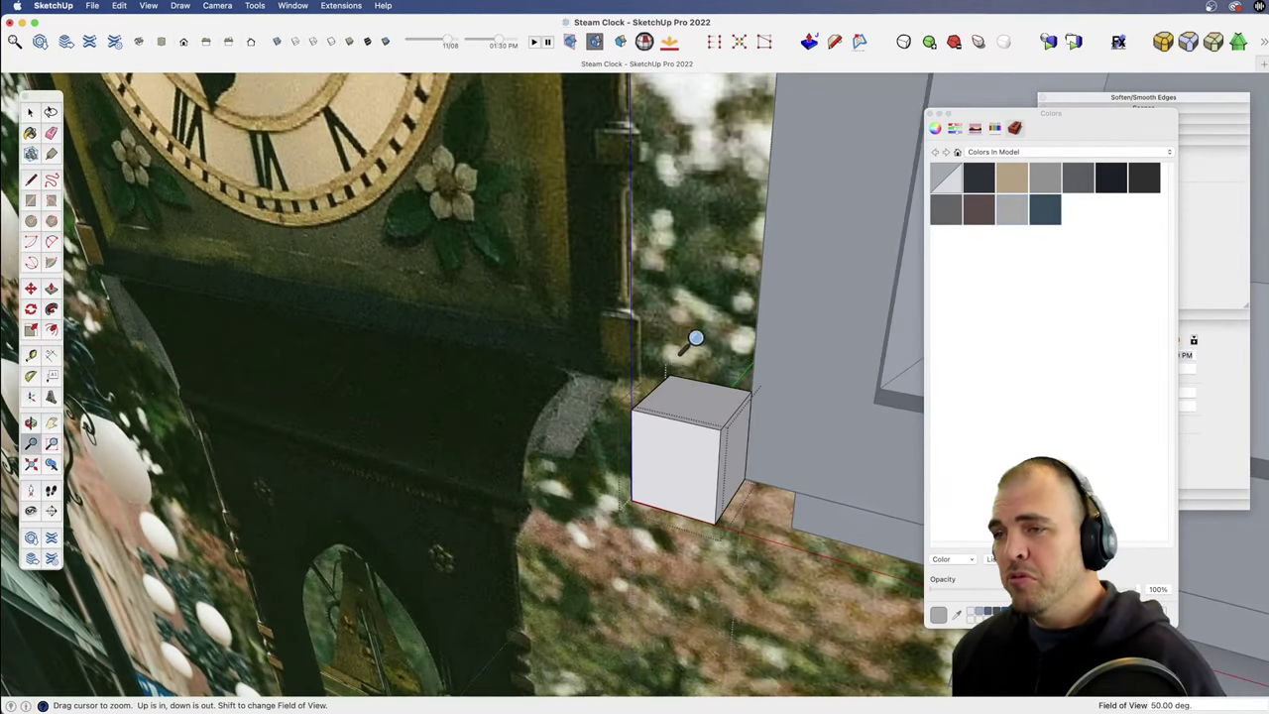
key("h")
left_click_drag(697, 459, 663, 501)
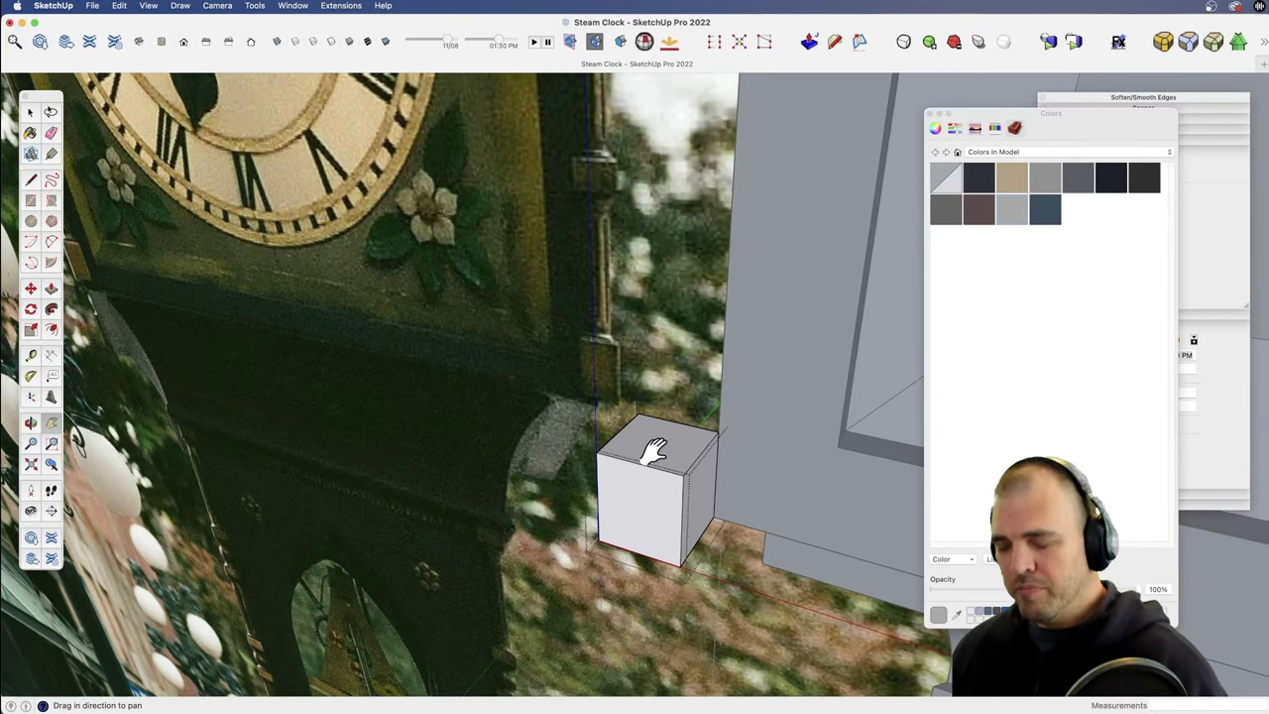
key("c")
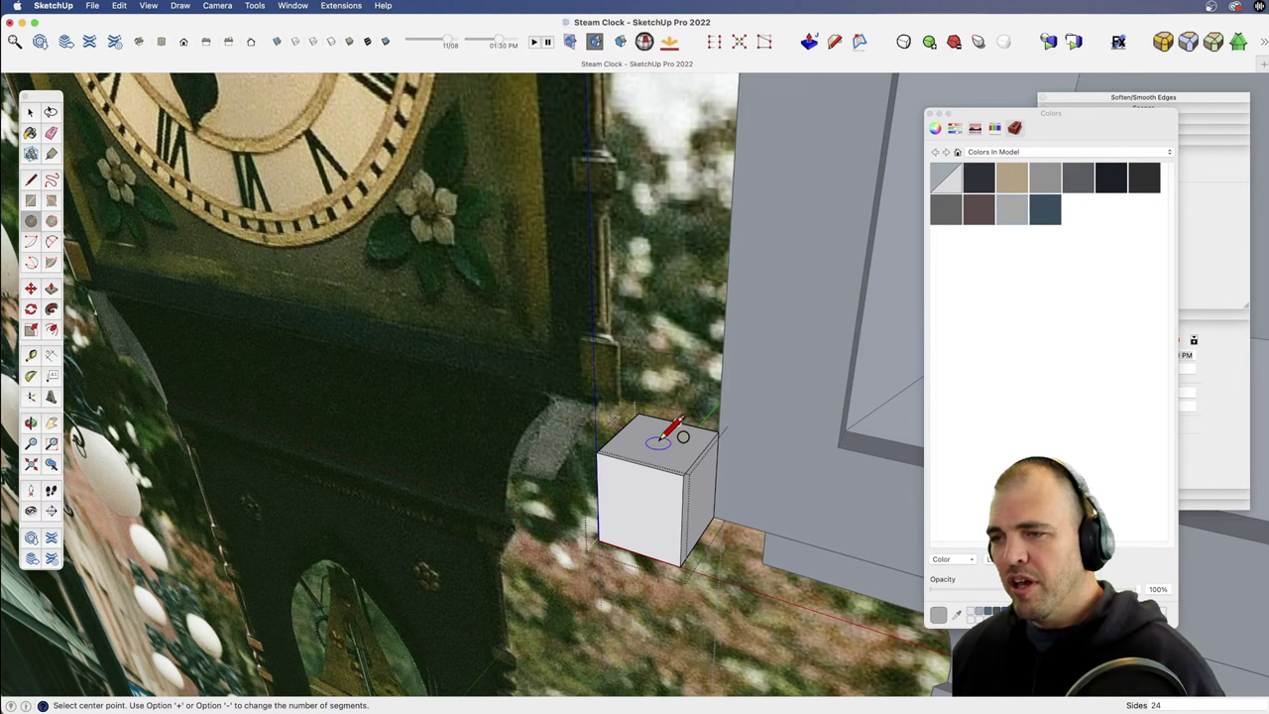
left_click(659, 441)
left_click(660, 441)
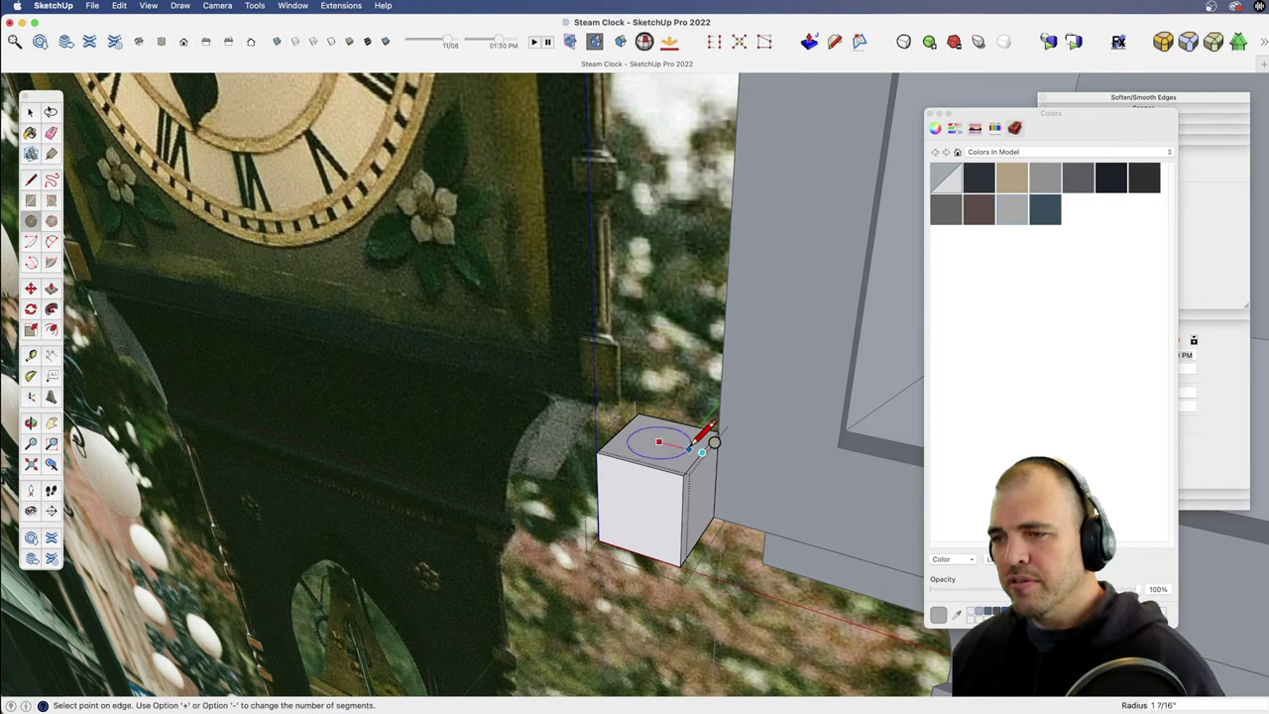
left_click(702, 451)
Step: Try to extrude the circle on the corner block upward into a tall cylinder with Push/Pull
key("p")
left_click(659, 440)
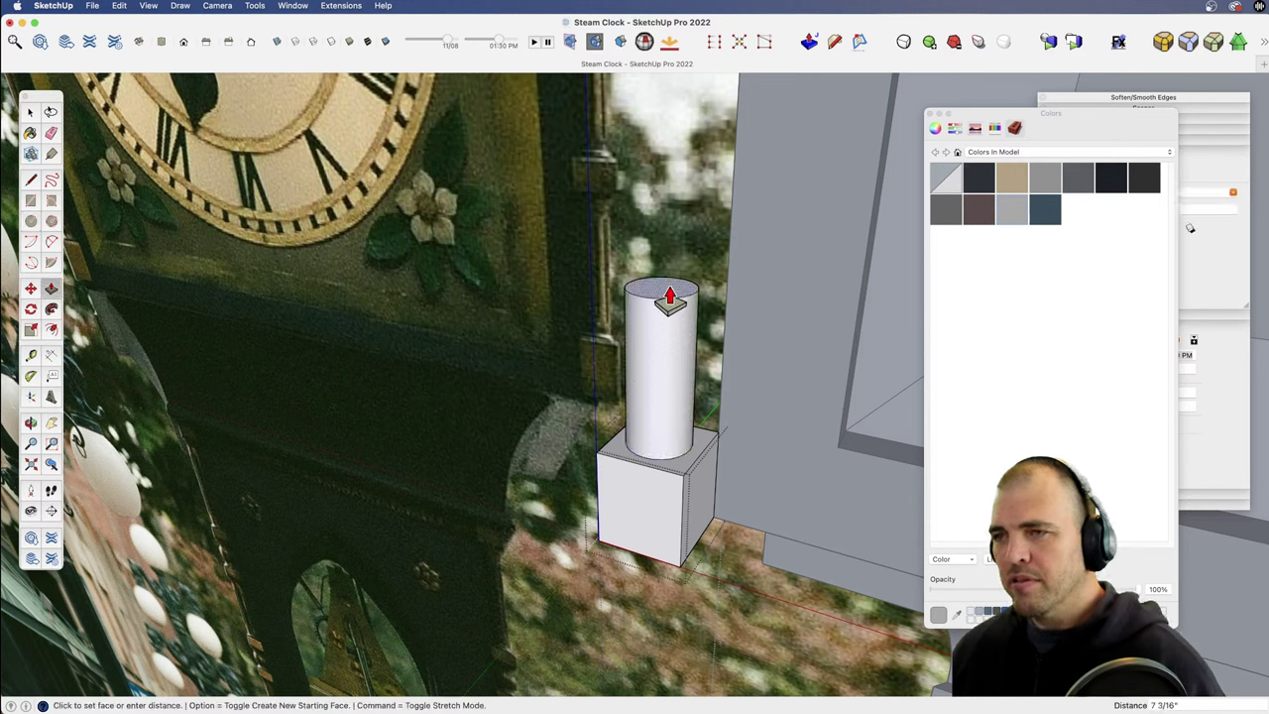
left_click(582, 243)
key("z")
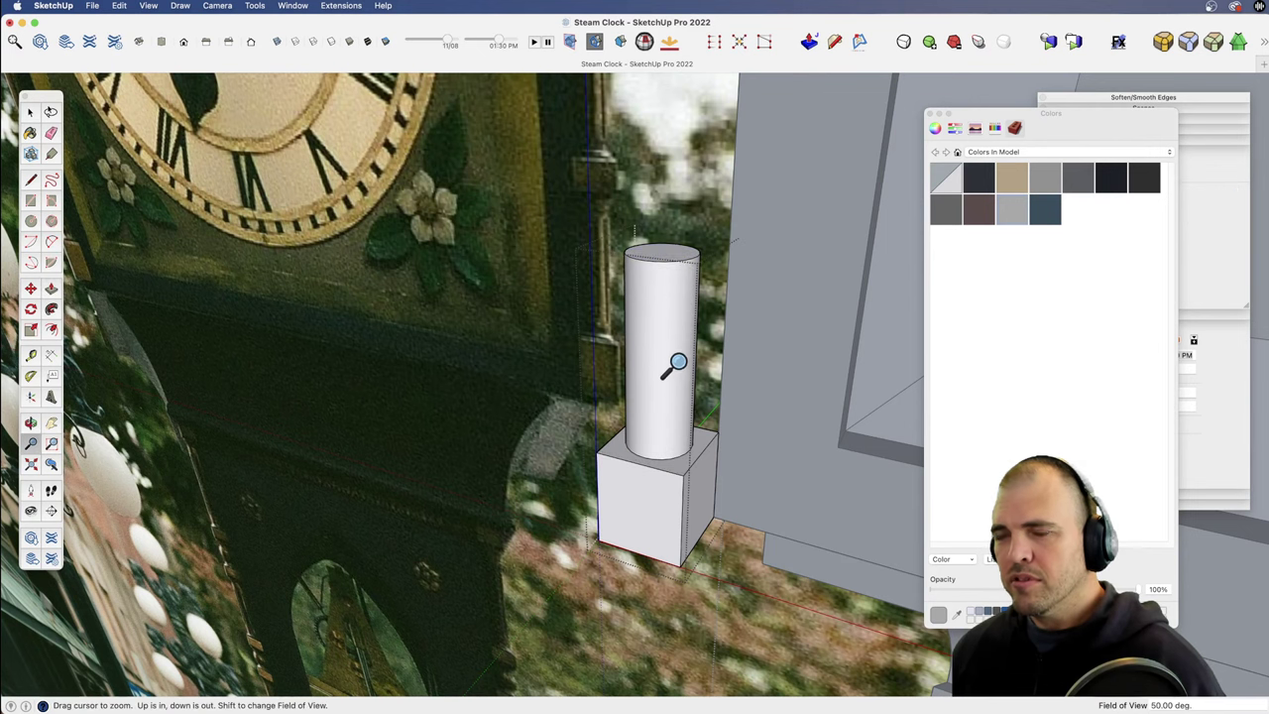
key("o")
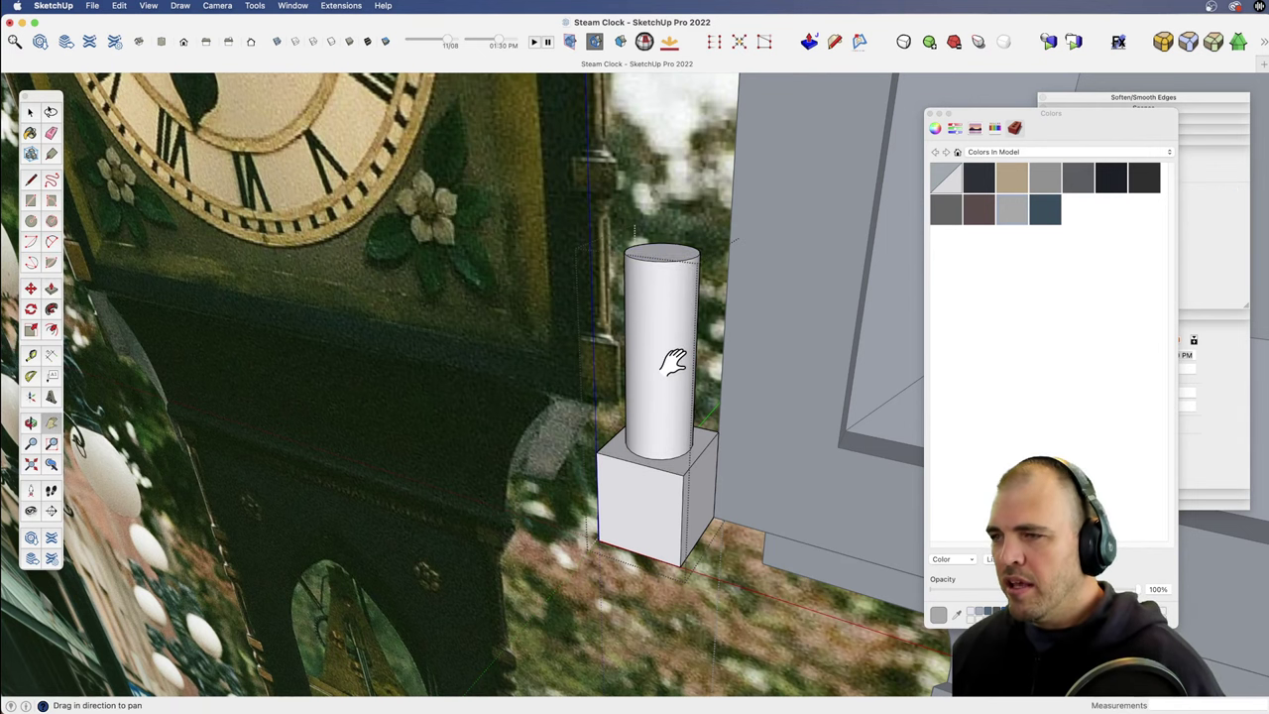
left_click_drag(668, 363, 683, 332)
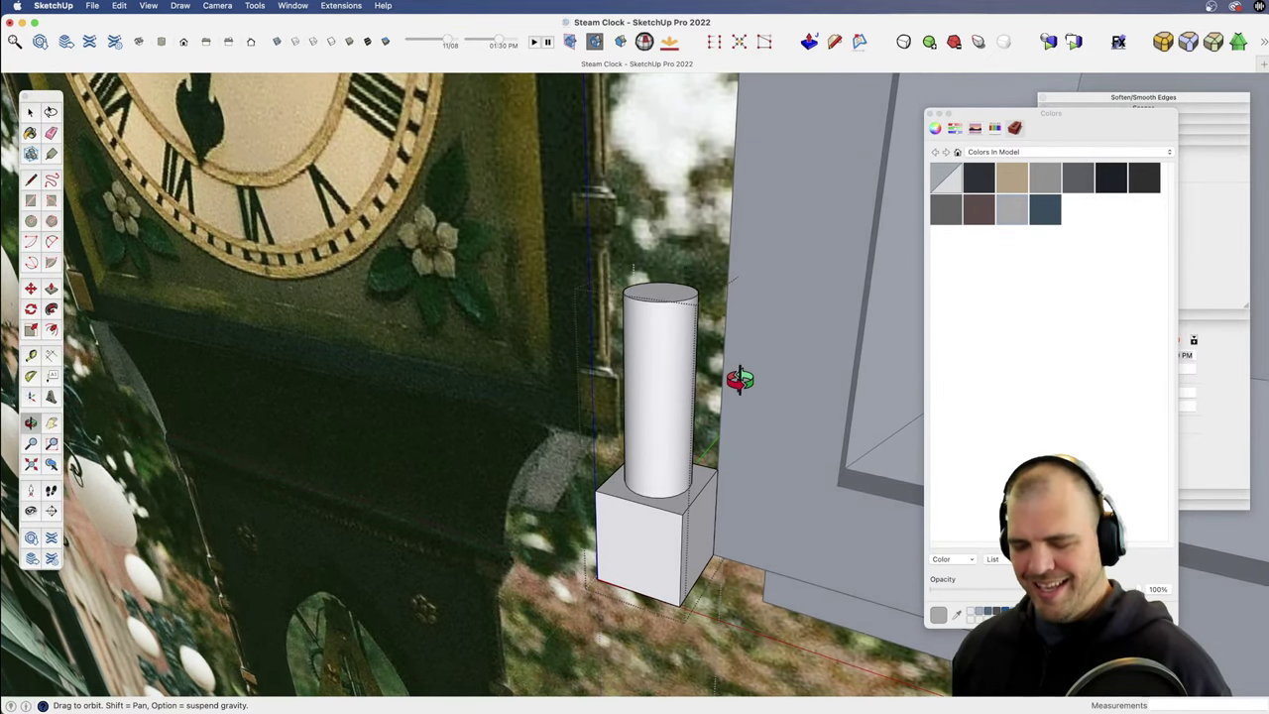
key("super+z")
Step: Draw a tall upright rectangular profile about 1 5/16" wide with the Line tool, starting from the circle's centre
key("l")
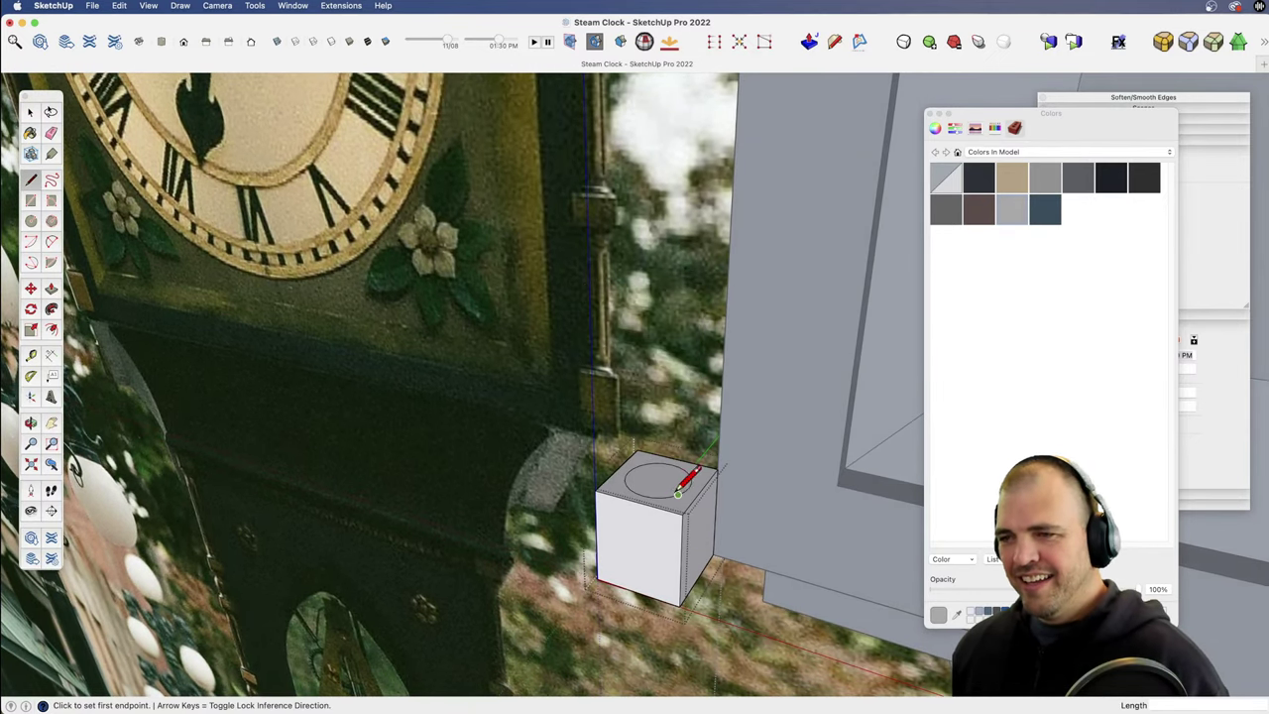
left_click(658, 479)
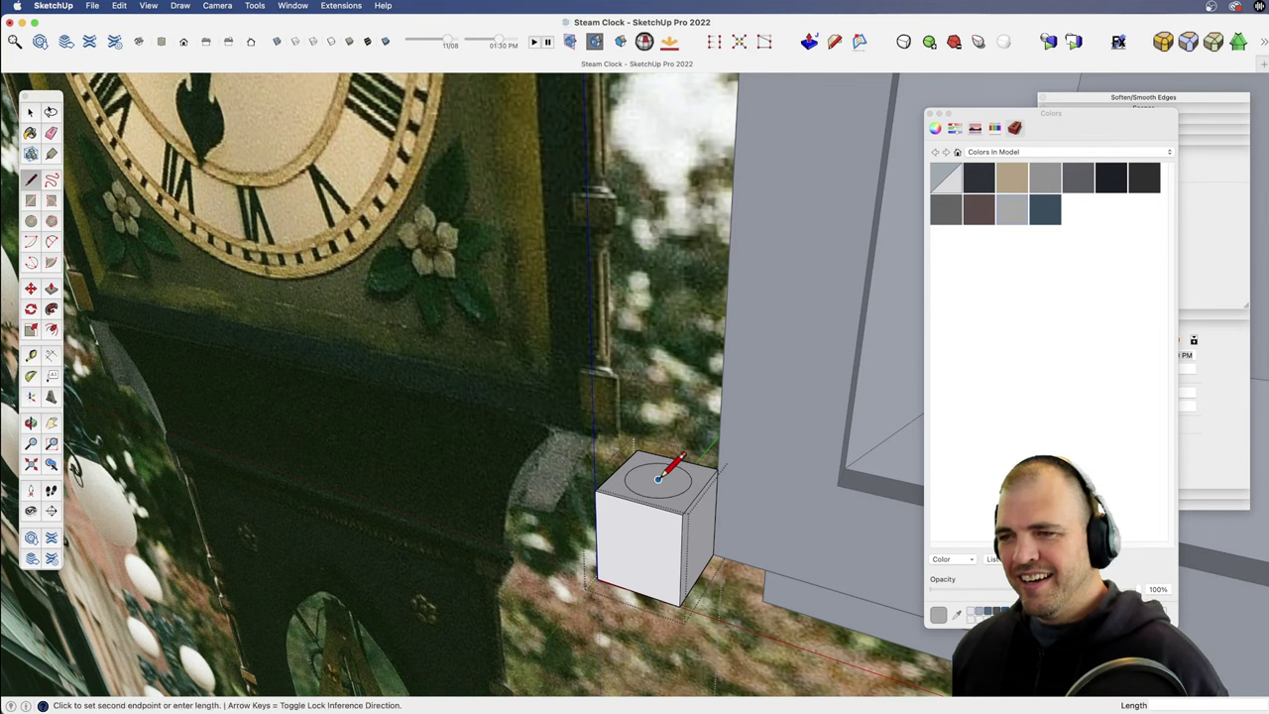
left_click(662, 239)
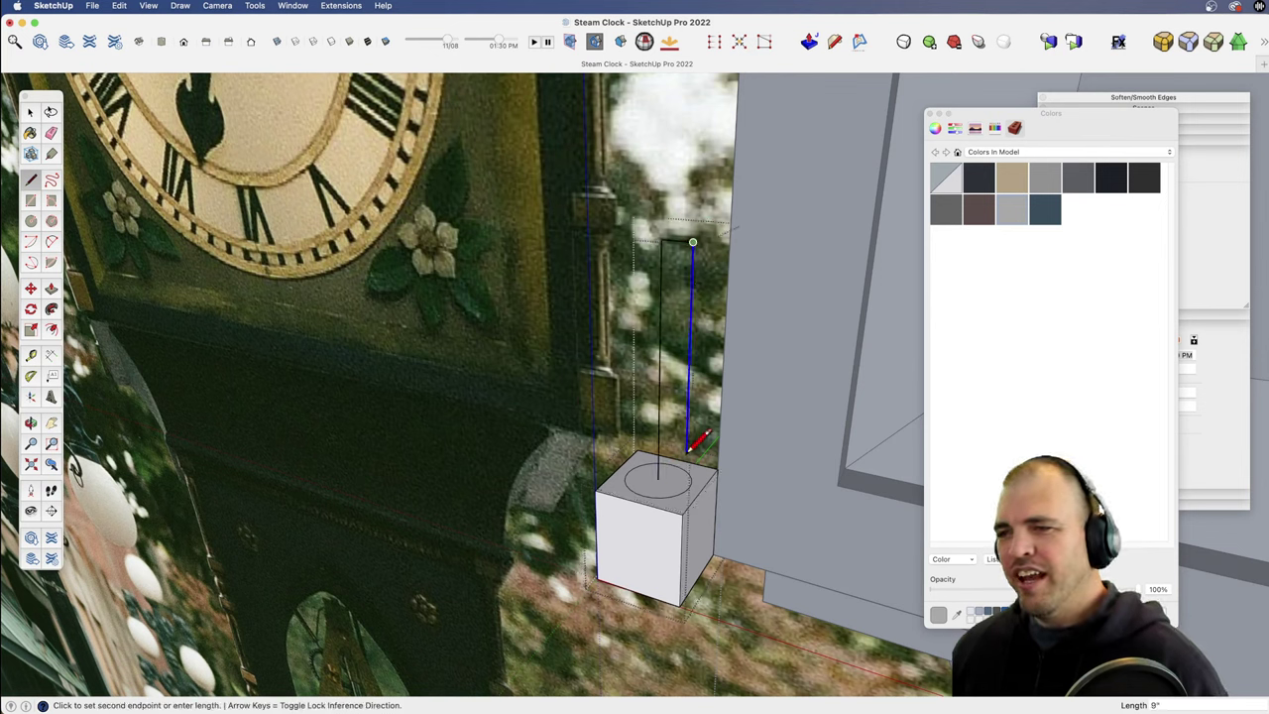
left_click(659, 480)
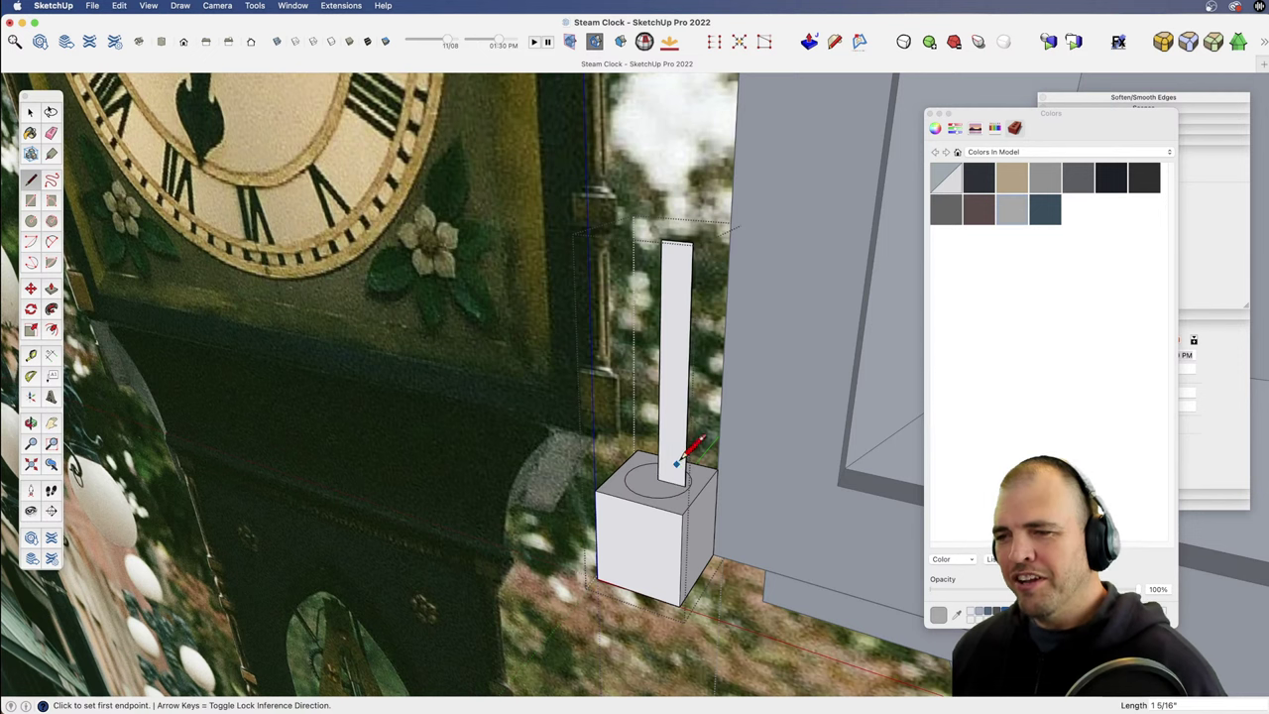
Step: Draw a two-point arc with about a 5/16" inward bulge on the profile's outer edge, just above the block
key("z")
left_click_drag(674, 501, 677, 340)
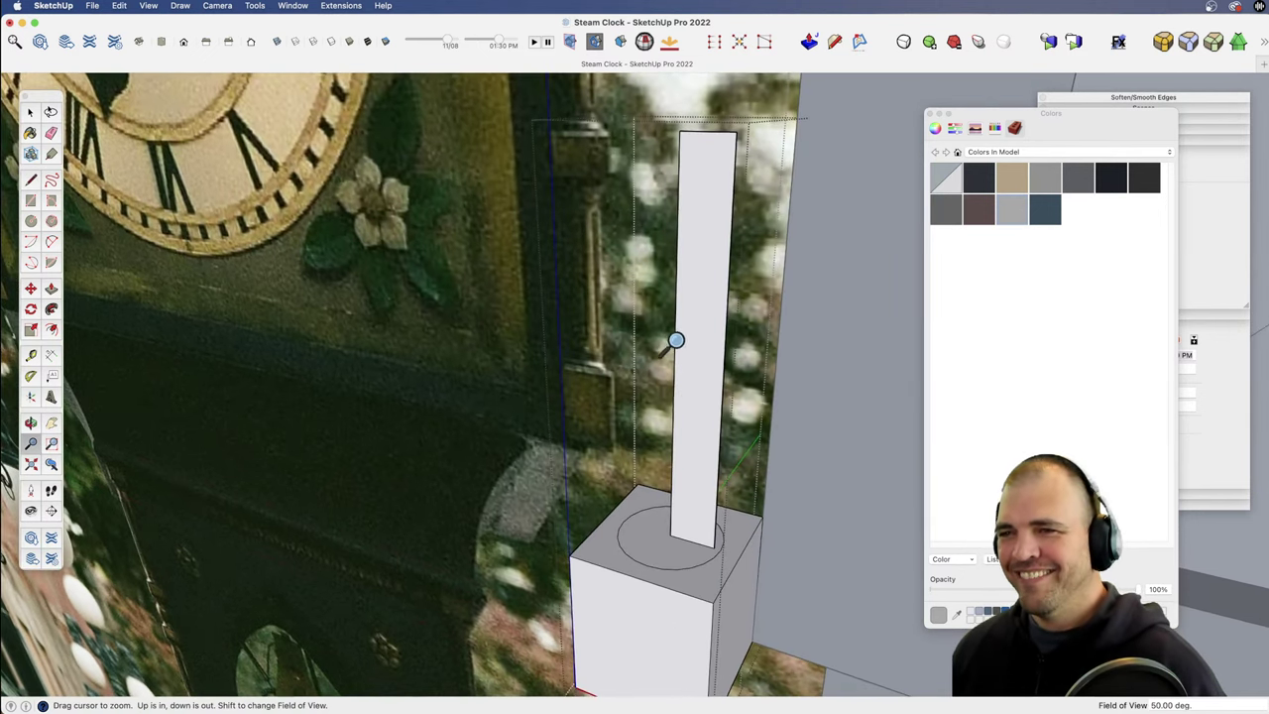
key("space")
middle_click_drag(684, 484, 668, 487, "shift")
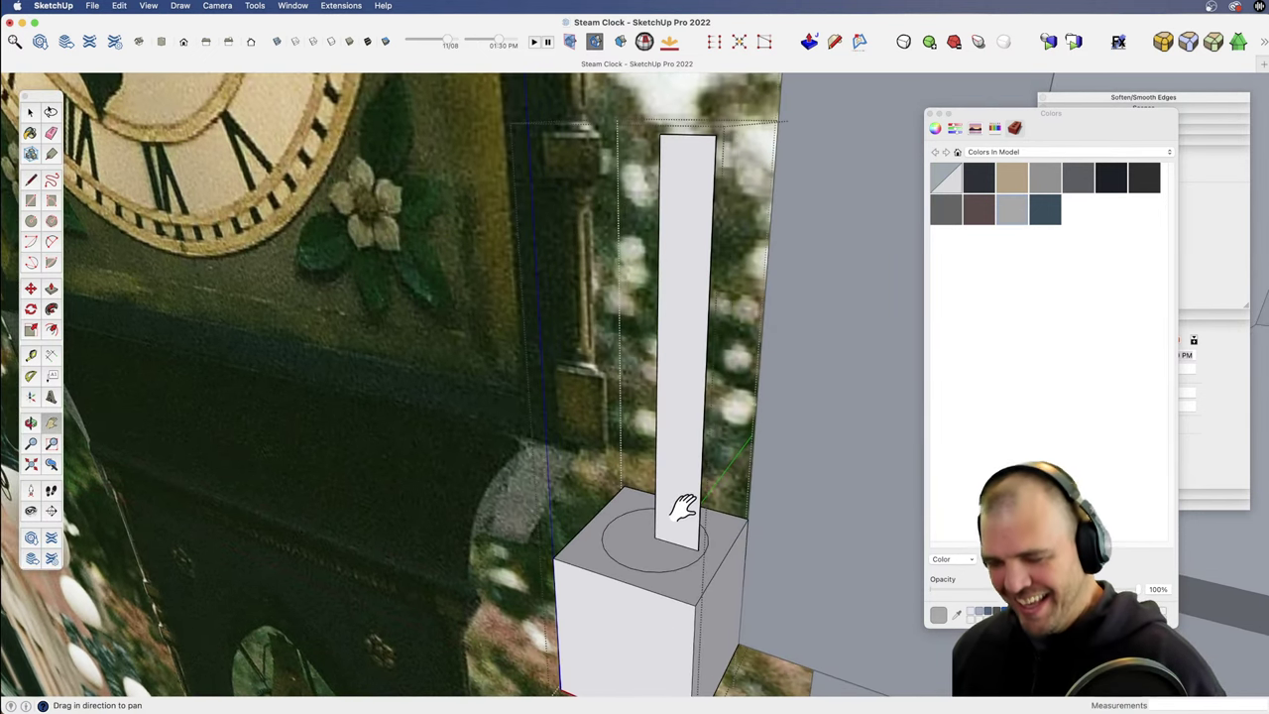
key("o")
left_click_drag(683, 508, 680, 425)
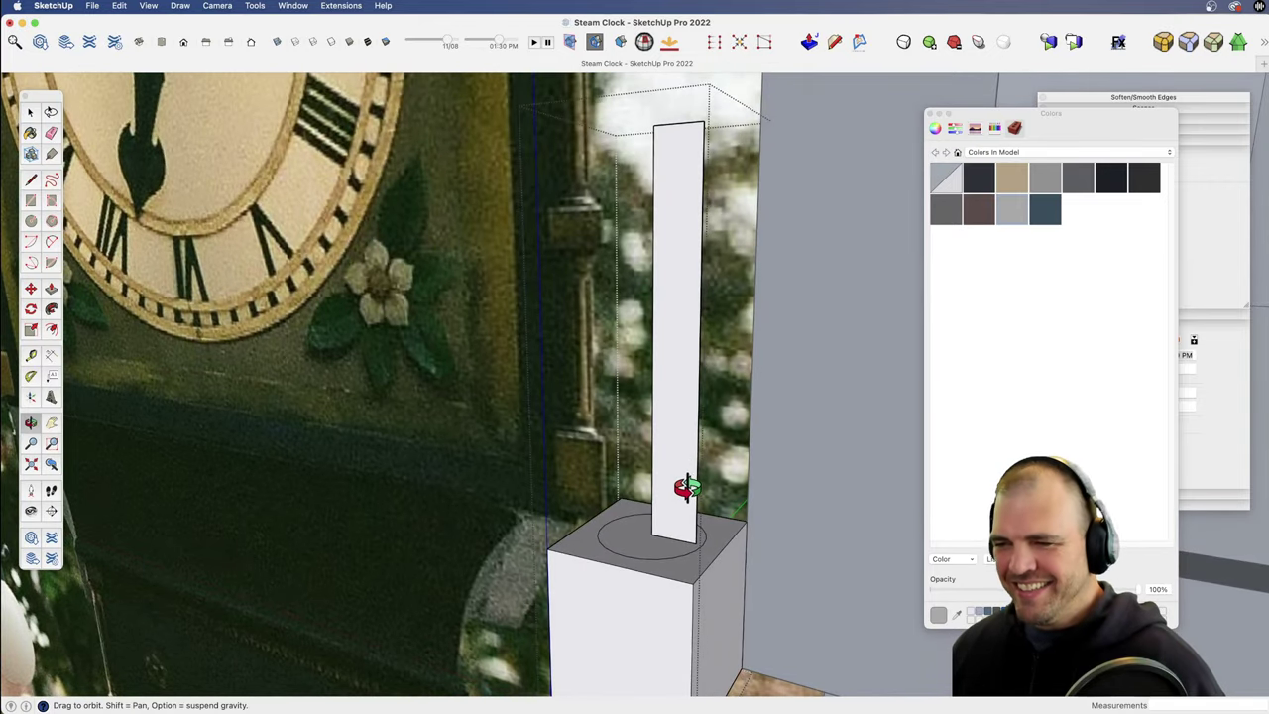
key("c")
scroll(694, 430, "up", 3)
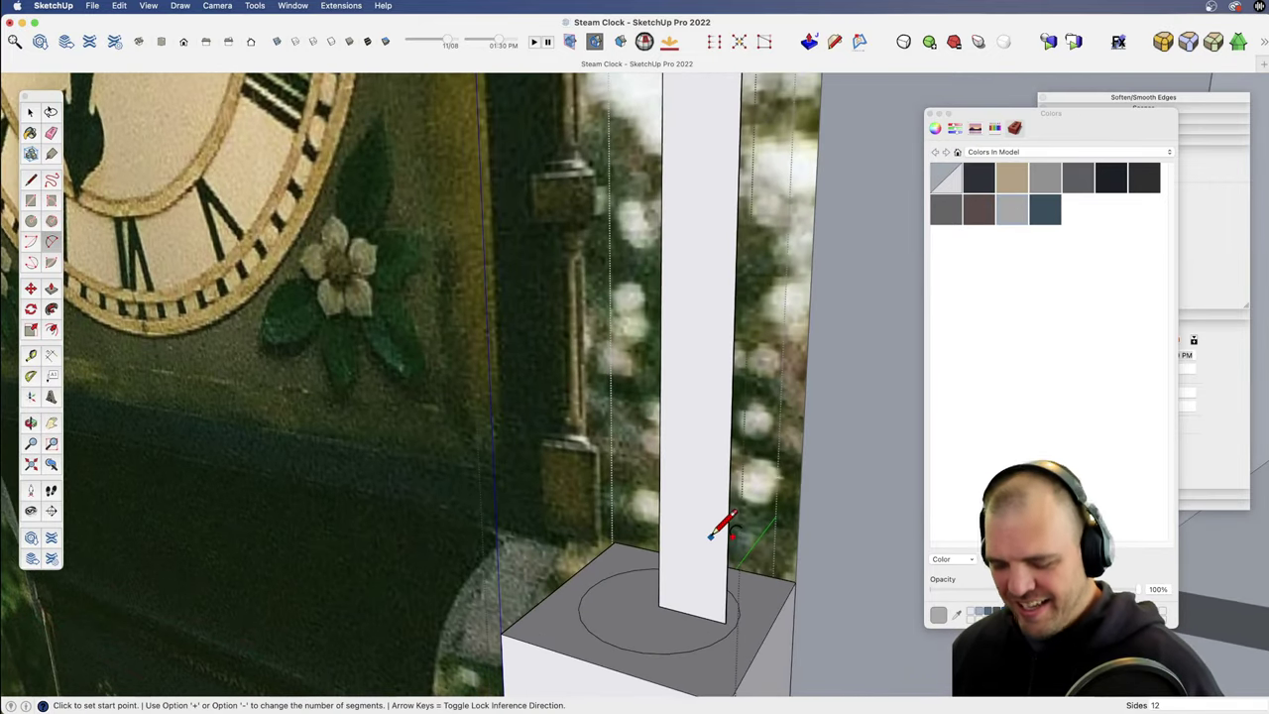
left_click(726, 603)
left_click(727, 548)
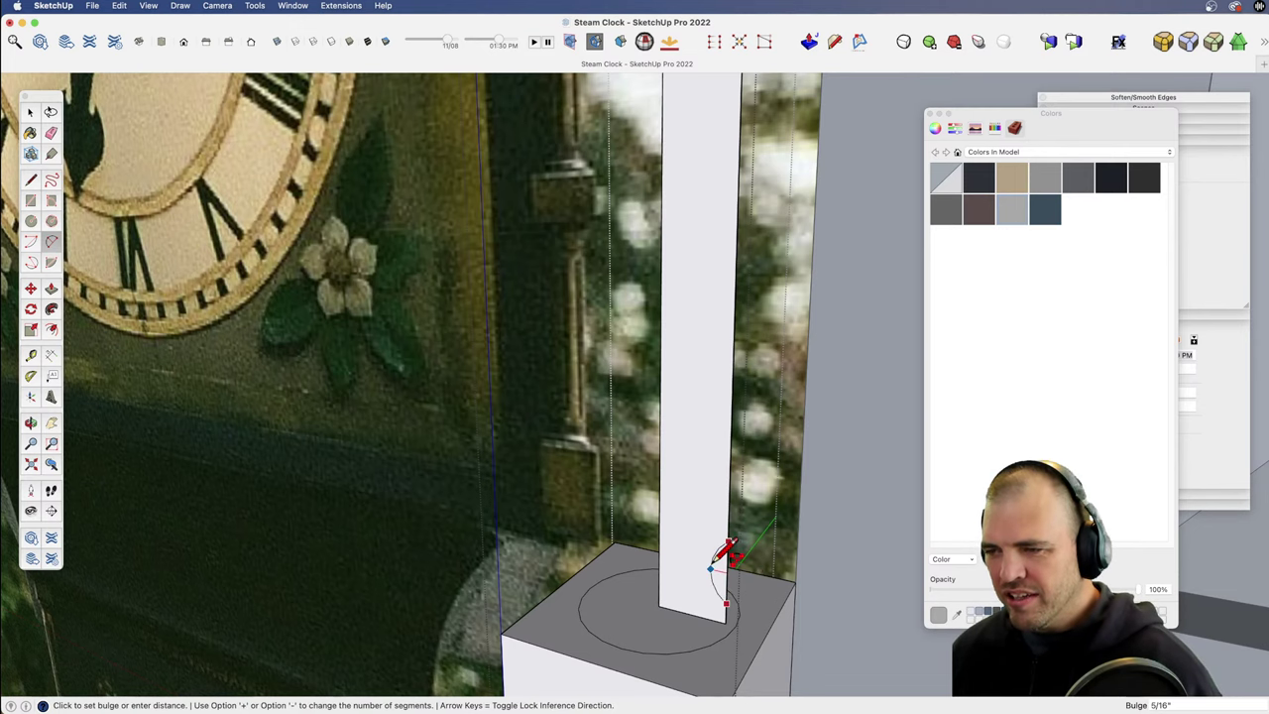
left_click(714, 569)
Step: Copy the arc straight up by about 8 3/4" to the upper end of the profile
middle_click_drag(708, 408, 730, 620, "shift")
key("space")
left_click(731, 666)
key("m")
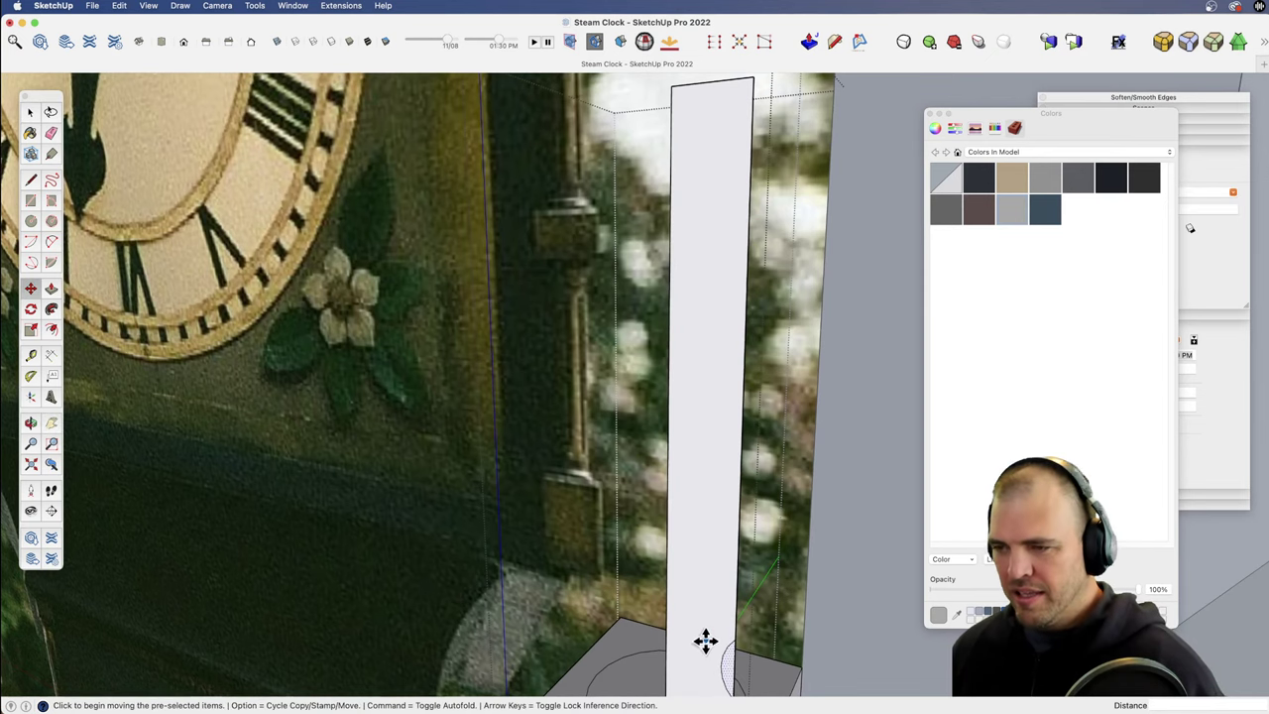
key("alt")
left_click(701, 654)
left_click(717, 134)
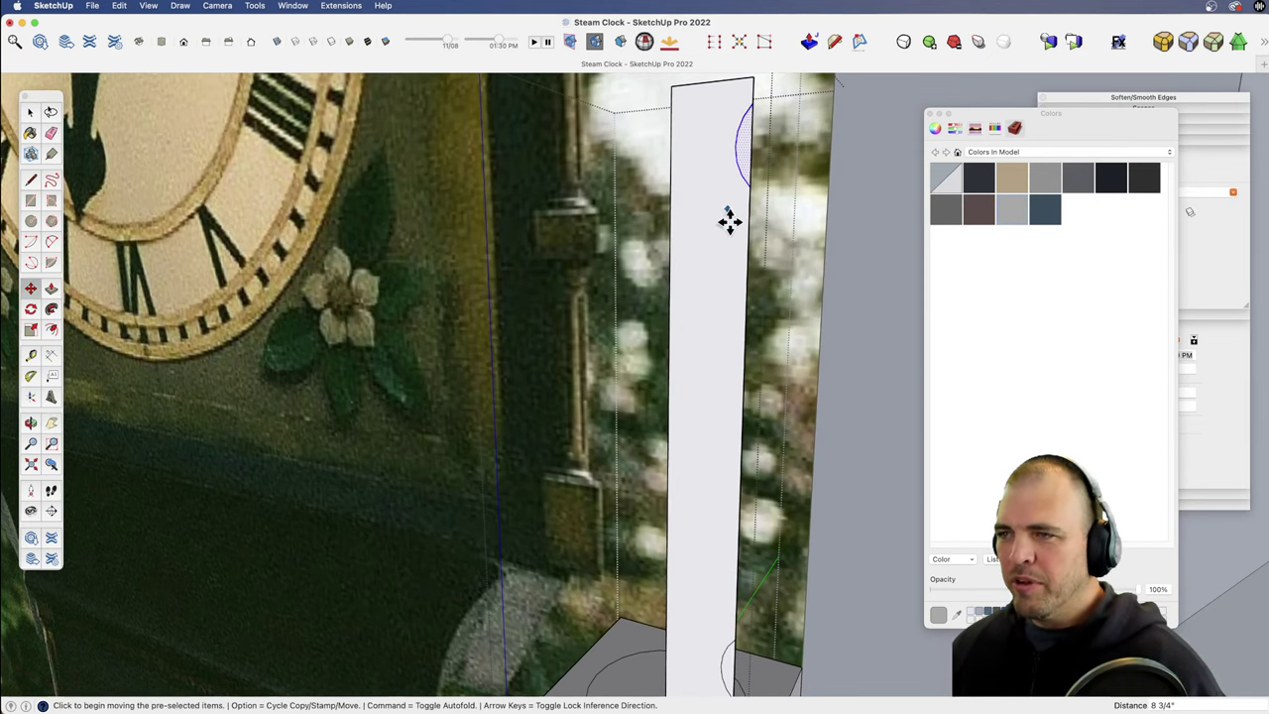
Step: Move the profile's outer edge between the two arcs outward by about 3/16"
key("space")
middle_click_drag(746, 464, 708, 499)
key("m")
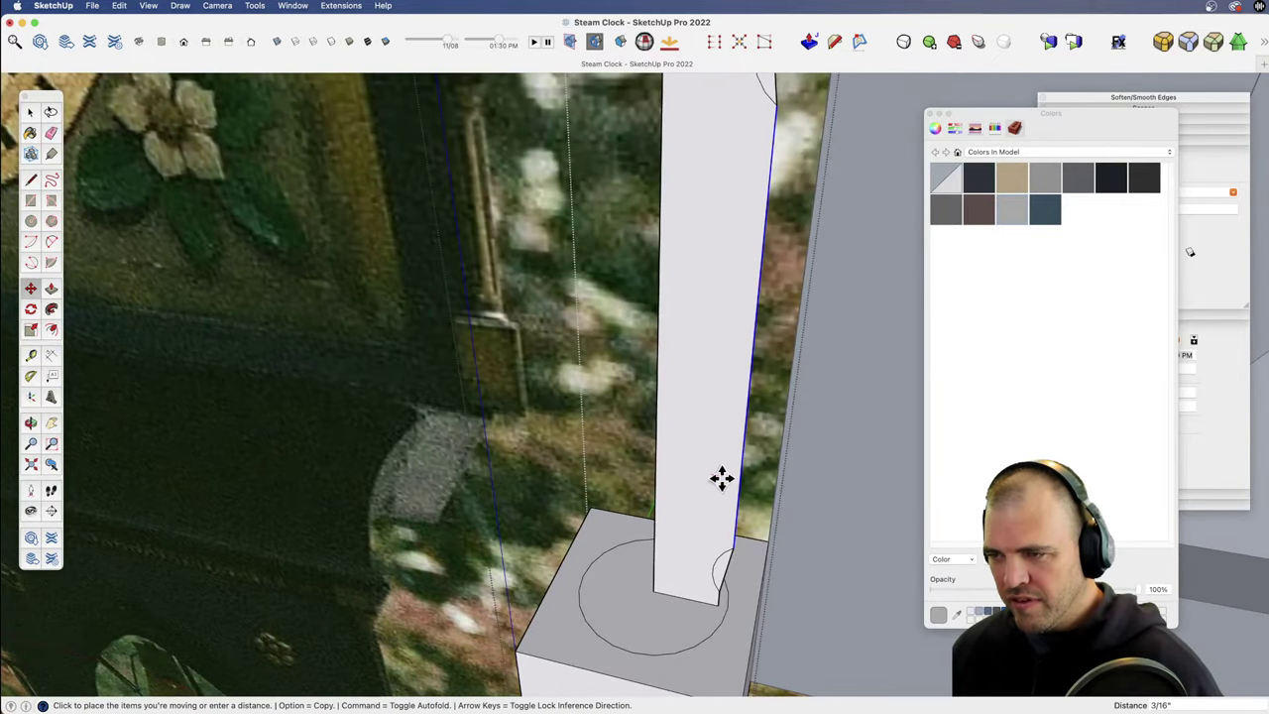
Step: Erase the outer edge segments closing the two arcs so the profile is notched at both ends
key("e")
left_click(730, 560)
mouse_move(712, 337)
middle_mouse_down("shift")
mouse_move(664, 585)
mouse_move(675, 426)
middle_mouse_up("shift")
left_click(723, 371)
scroll(662, 416, "down", 3)
Step: Sweep the notched profile around the circle on the block with Follow Me to form a turned column
key("space")
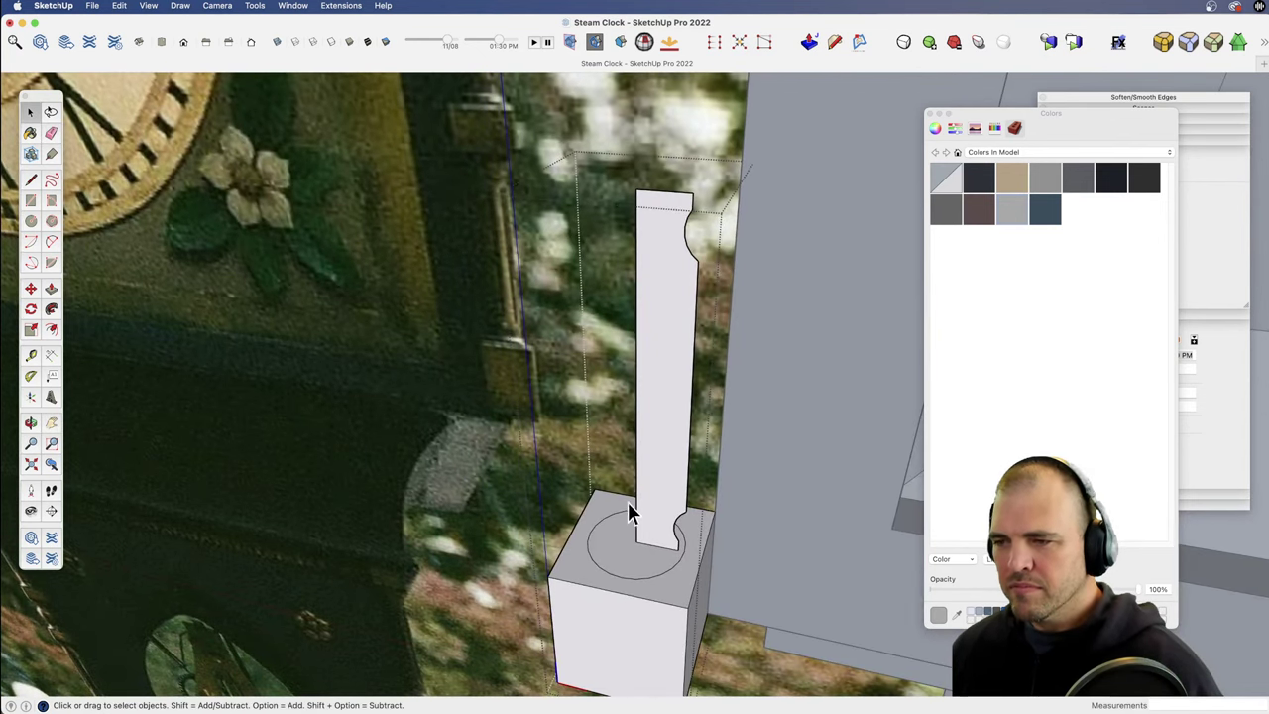
left_click(659, 563)
key("shift+f")
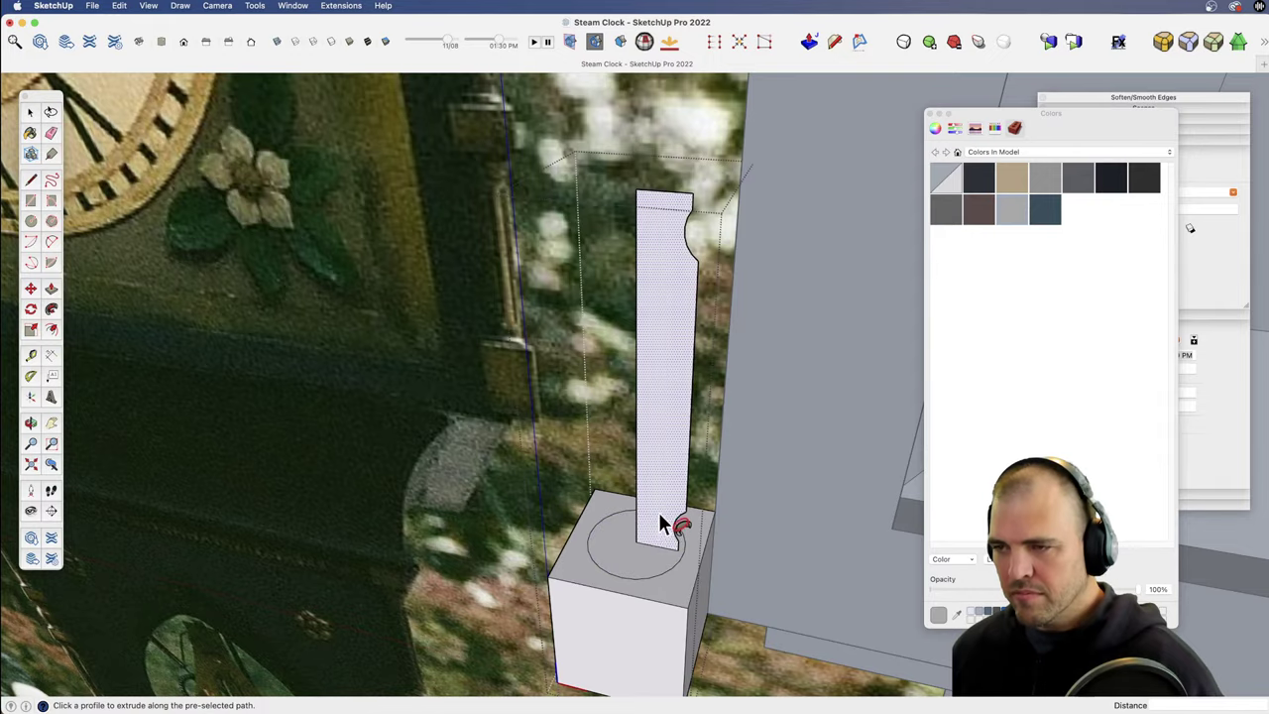
left_click(662, 524)
Step: Erase the leftover path circle around the turned column's base and select the column's shaft surface
scroll(645, 383, "down", 5)
scroll(650, 448, "up", 3)
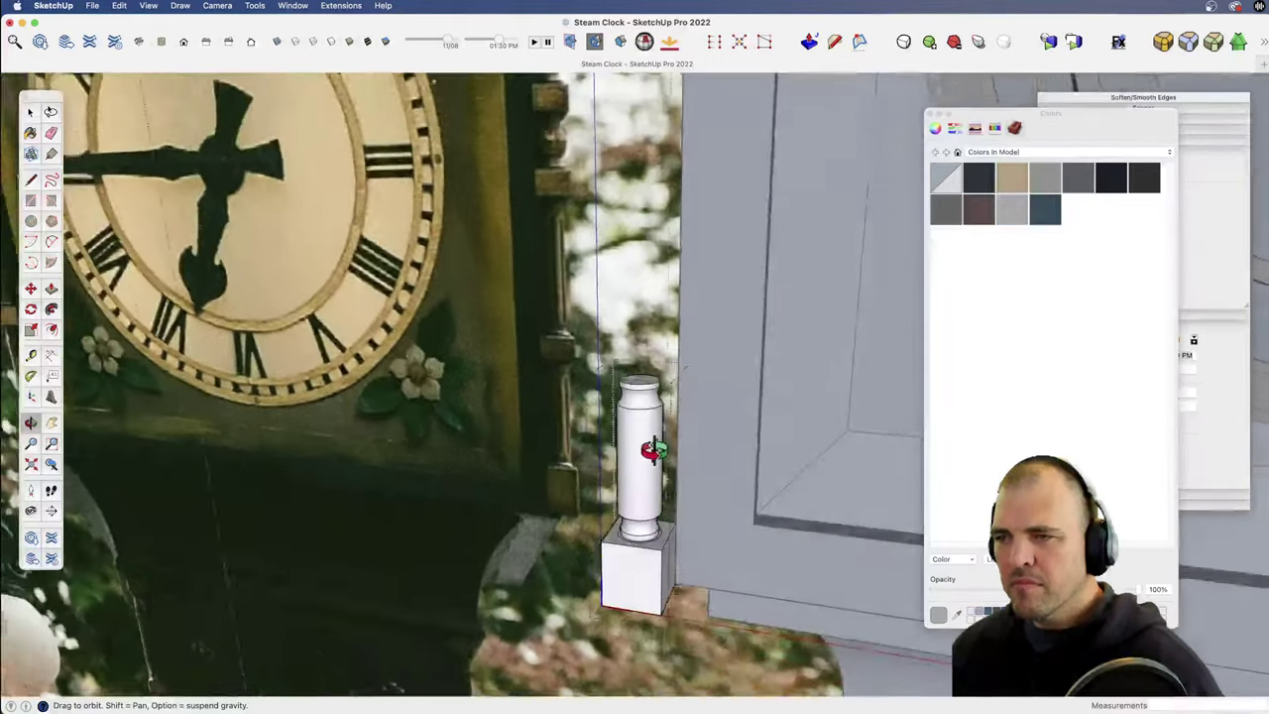
mouse_move(653, 449)
middle_mouse_down()
mouse_move(661, 311)
mouse_move(711, 300)
mouse_move(673, 325)
mouse_move(608, 433)
mouse_move(655, 519)
middle_mouse_up()
scroll(655, 519, "up", 3)
middle_click_drag(655, 473, 660, 360, "shift")
key("e")
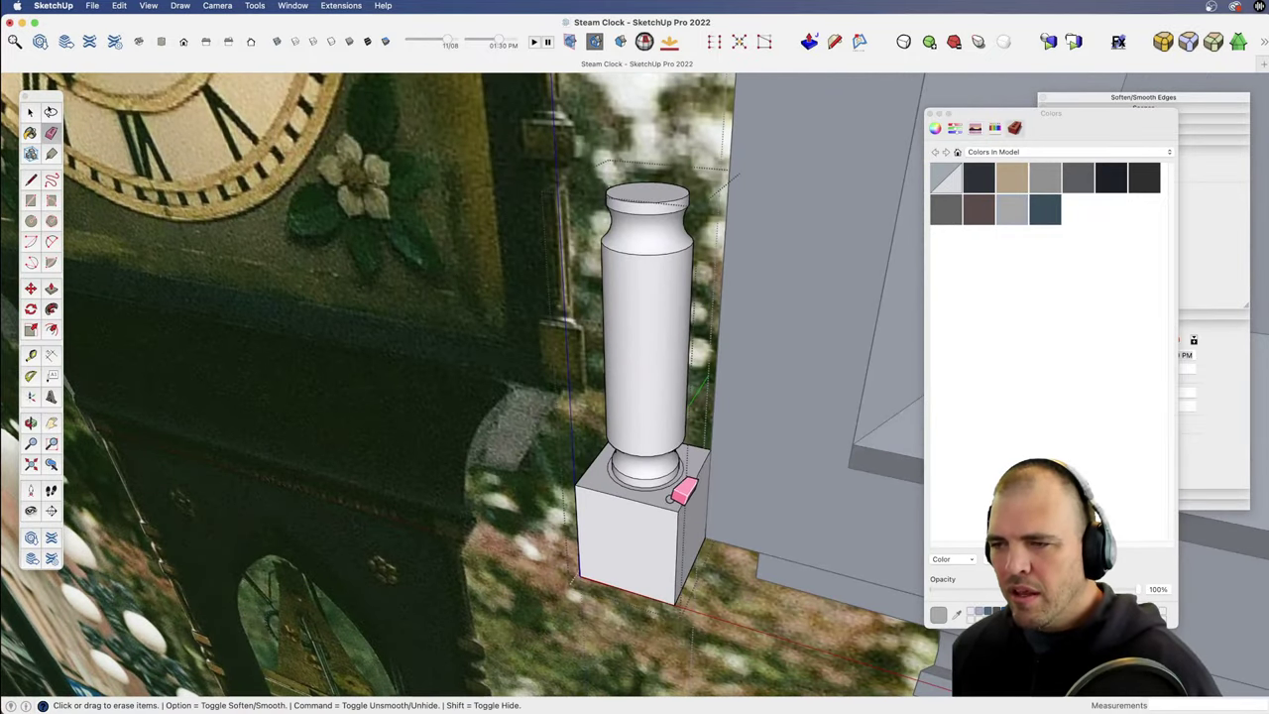
key("space")
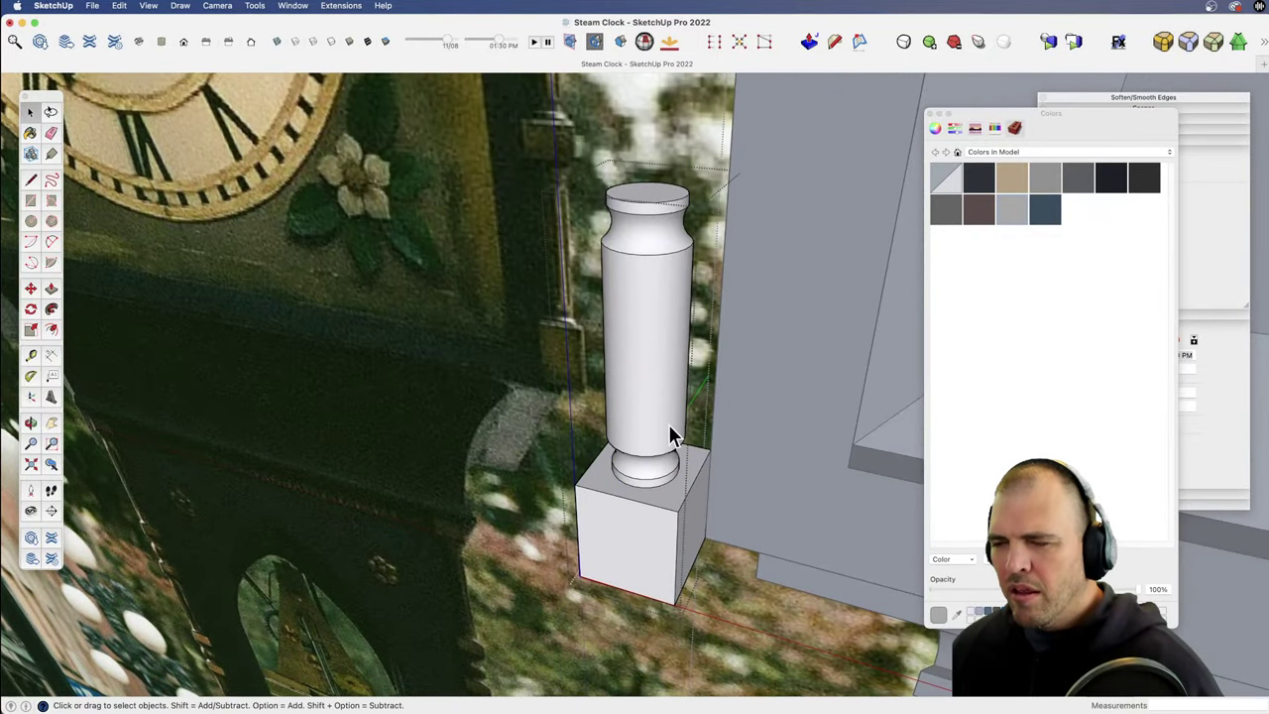
left_click(680, 424)
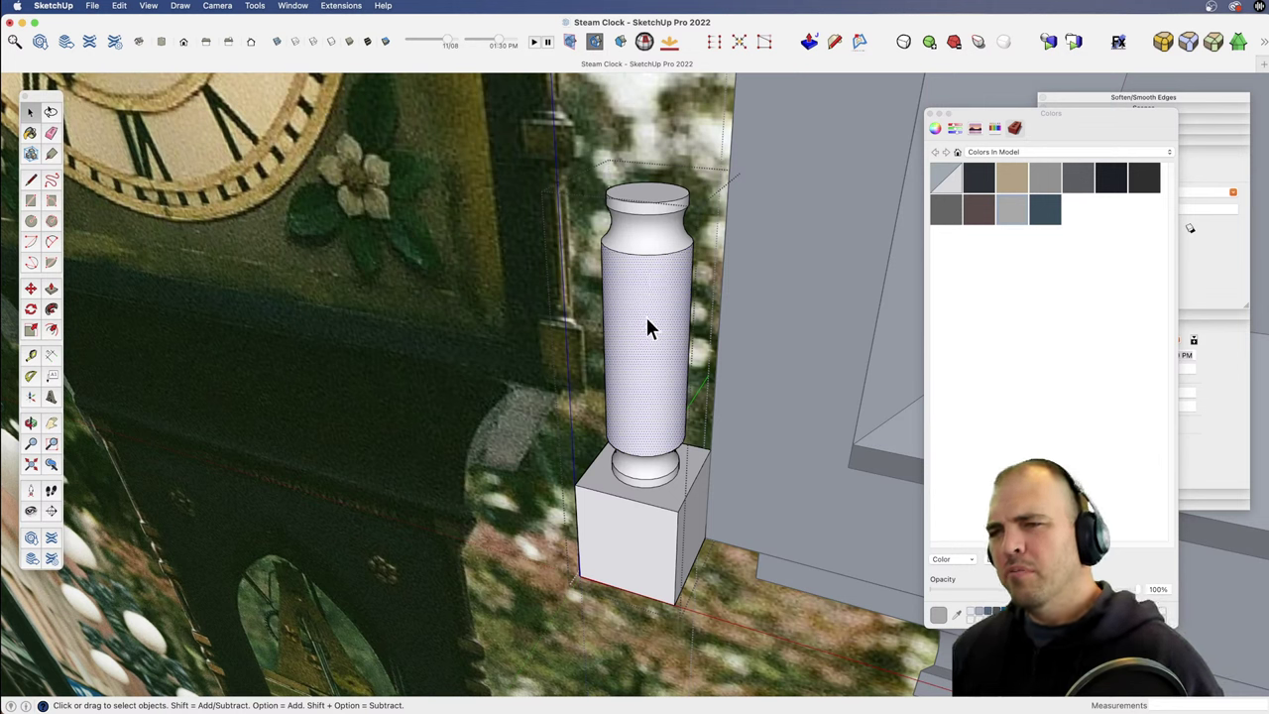
Step: Copy the block and its turned column straight up by about 1' 3 7/16" so the copy stacks on the column's top
triple_click(648, 360)
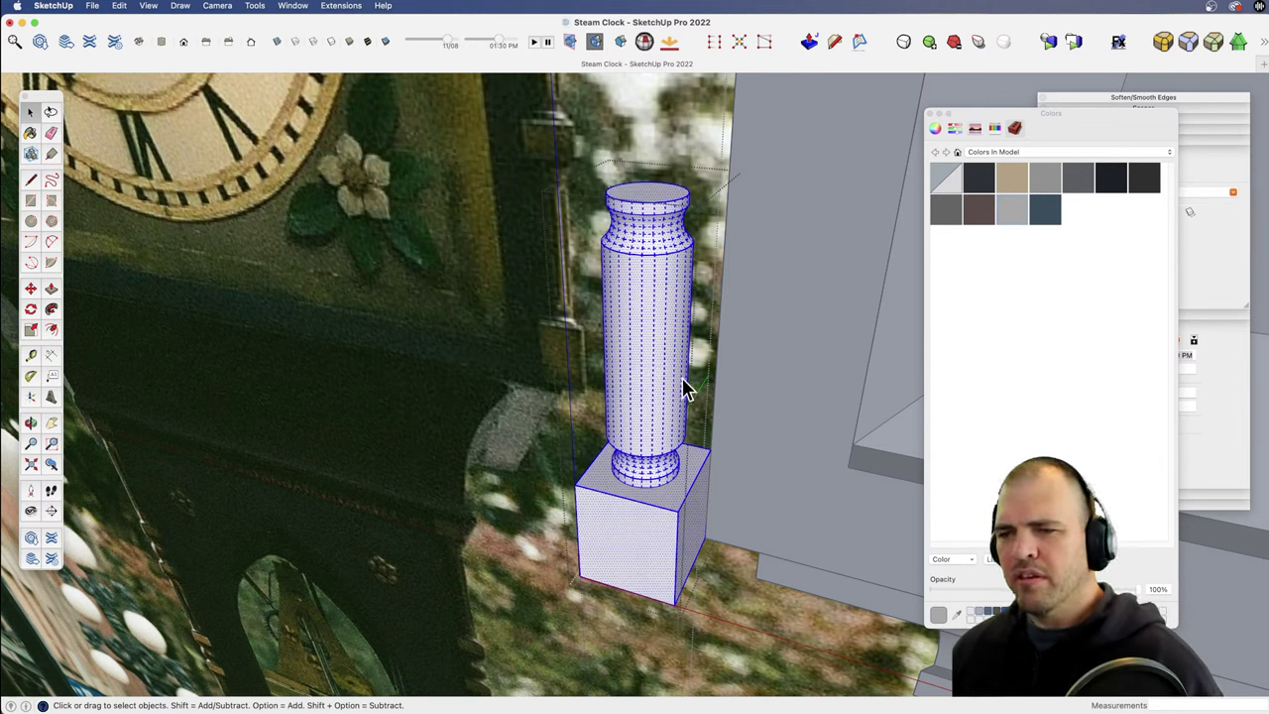
key("h")
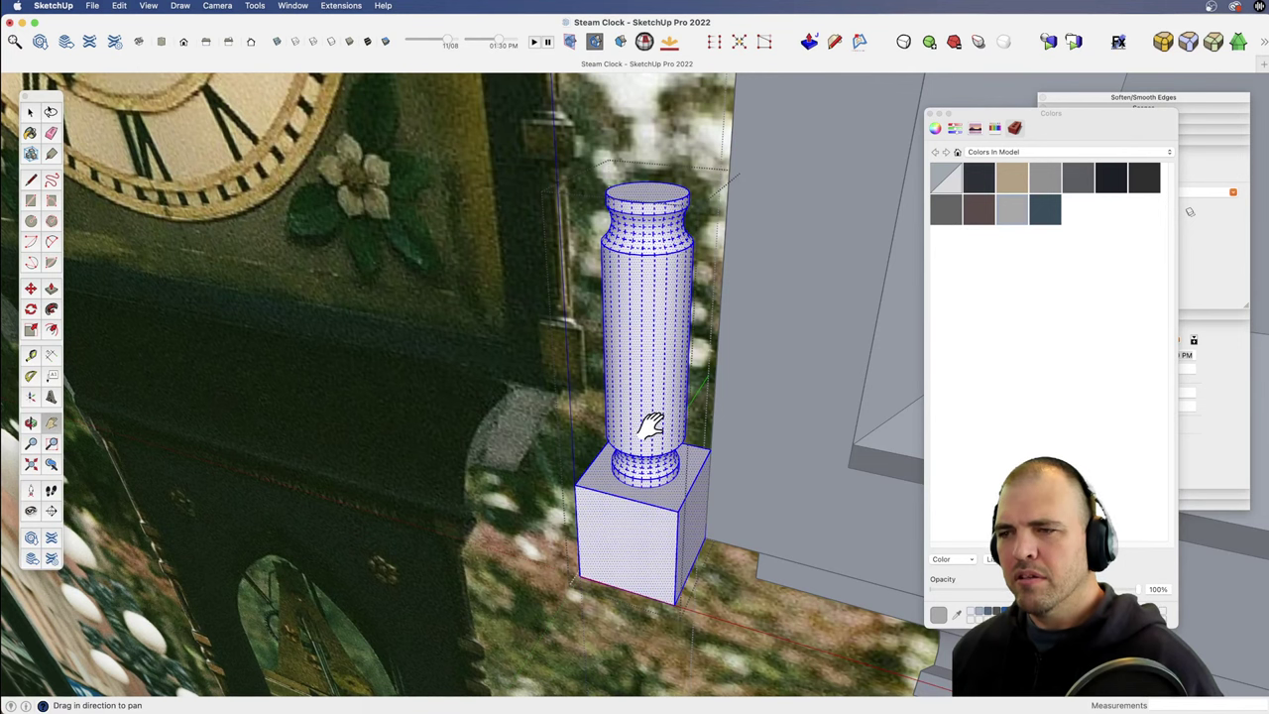
key("o")
left_click_drag(649, 426, 662, 392)
key("z")
middle_click_drag(634, 396, 618, 486)
left_click_drag(650, 501, 658, 452)
key("m")
key("alt")
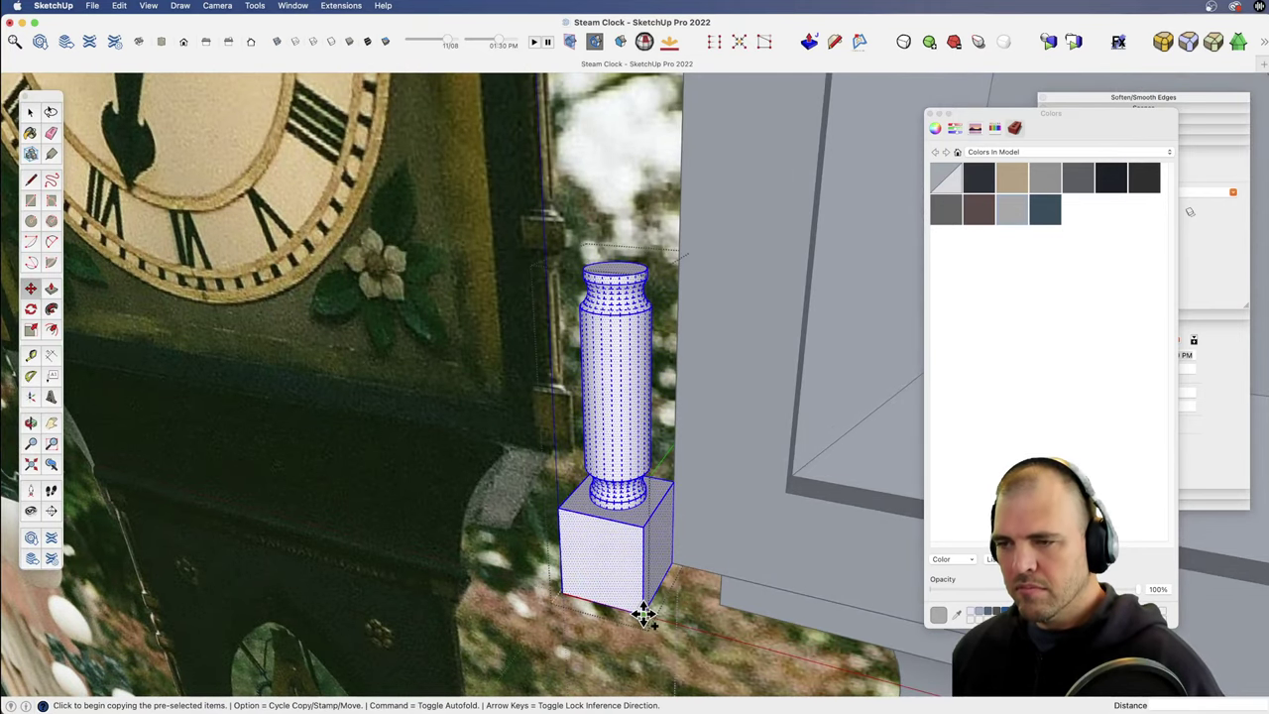
left_click(642, 614)
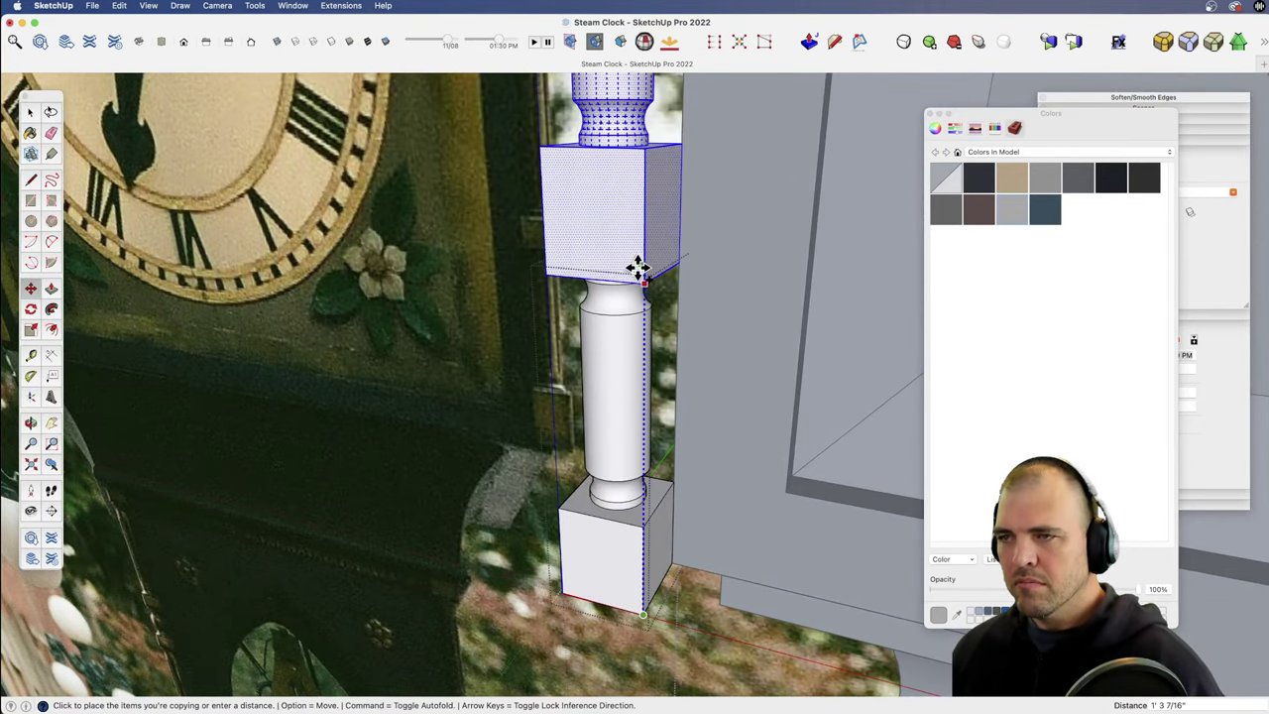
left_click(623, 278)
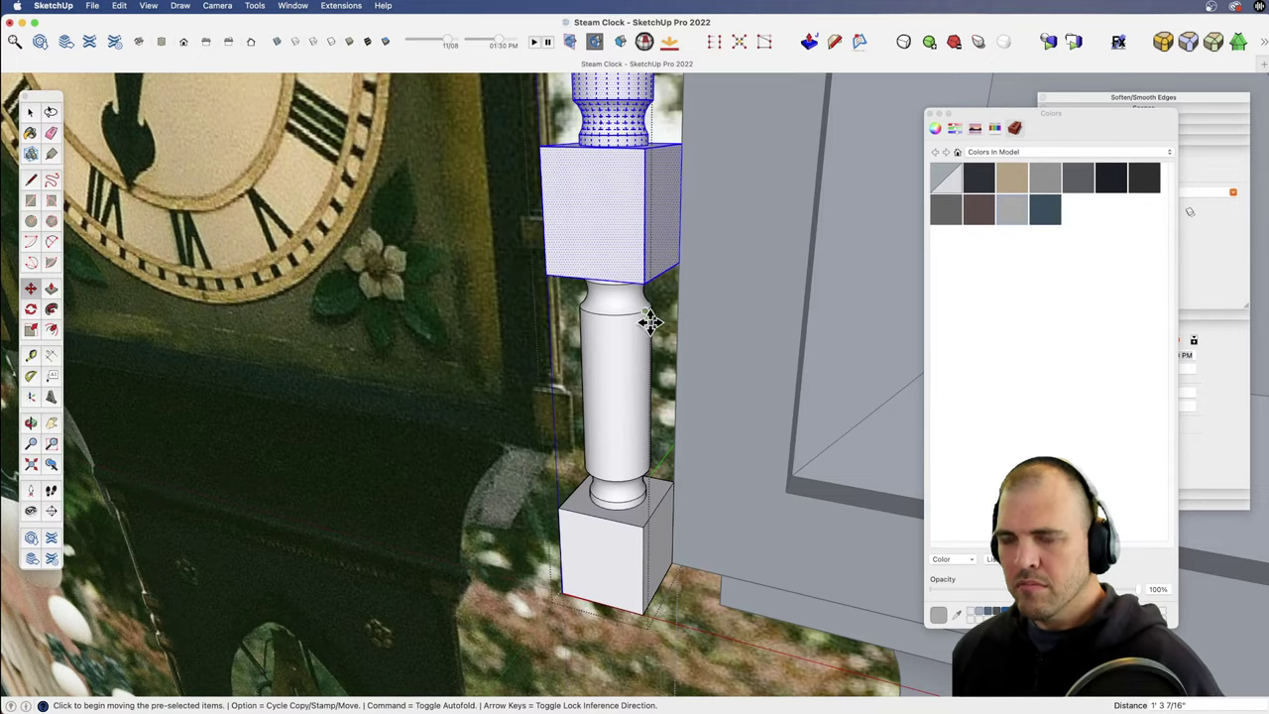
Step: Copy the bottom block's base face straight up to just above the upper turned column
middle_click_drag(685, 359, 612, 526)
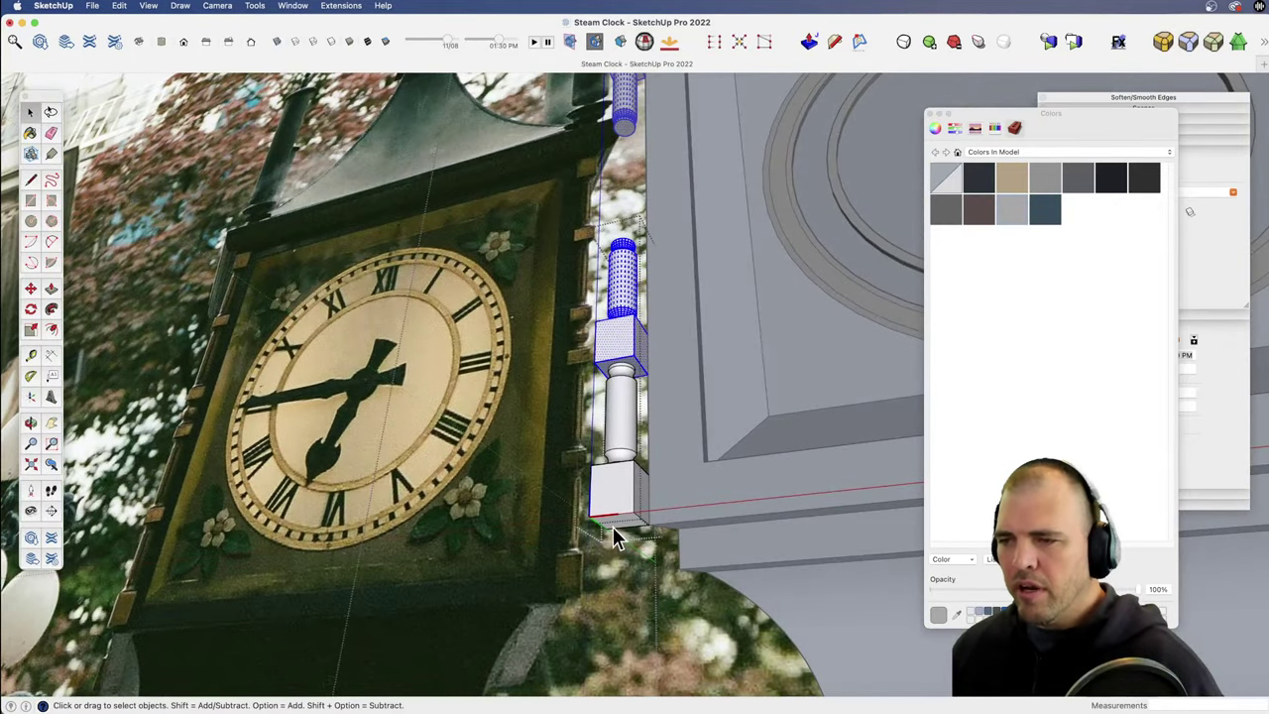
key("m")
left_click(633, 513)
key("alt")
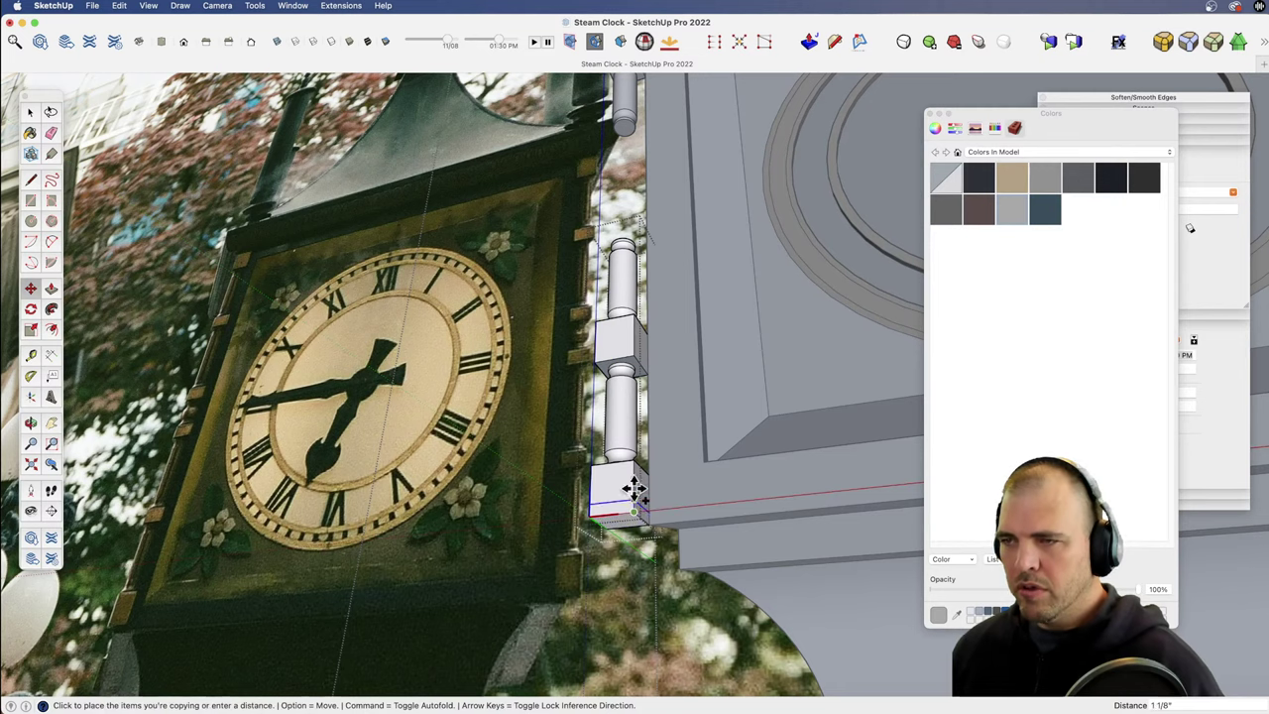
Step: Extrude the copied face down to the upper column's top and raise its top face by about 9/16" to form a capping block
middle_click_drag(634, 223, 607, 293)
scroll(626, 210, "up", 6)
key("p")
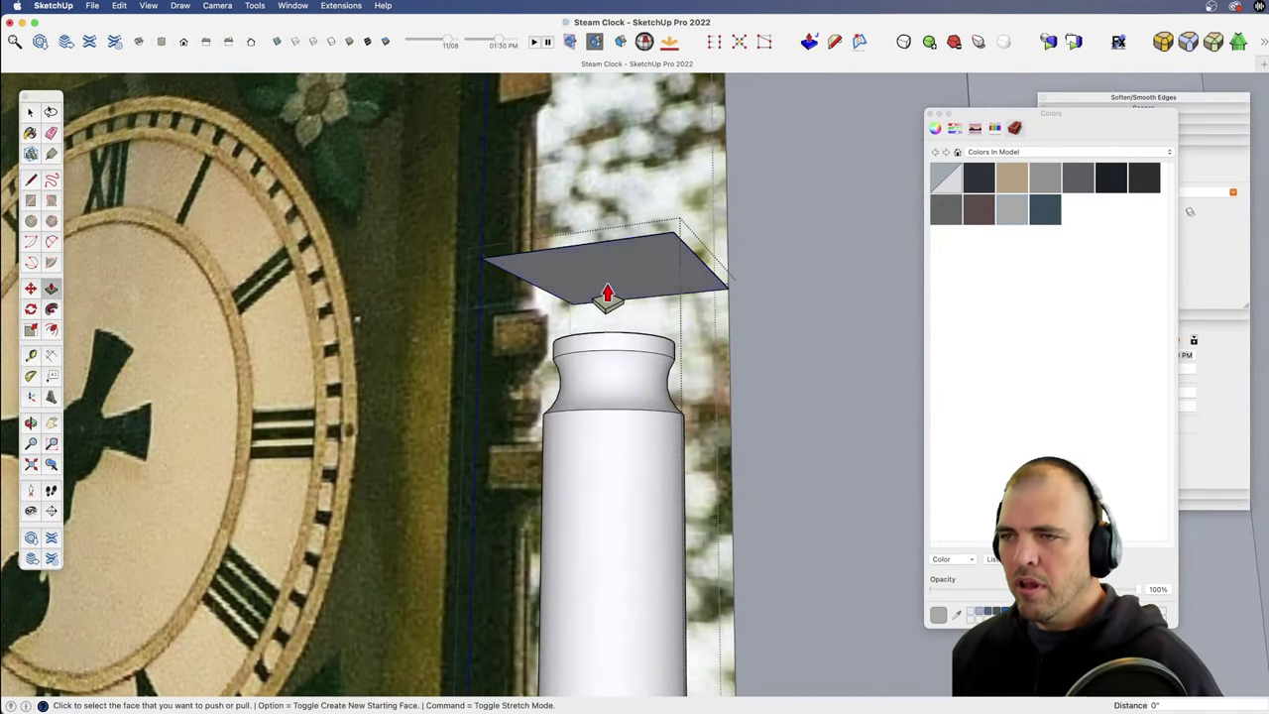
left_click(607, 293)
left_click(636, 347)
middle_click_drag(635, 348, 643, 456)
left_click(655, 288)
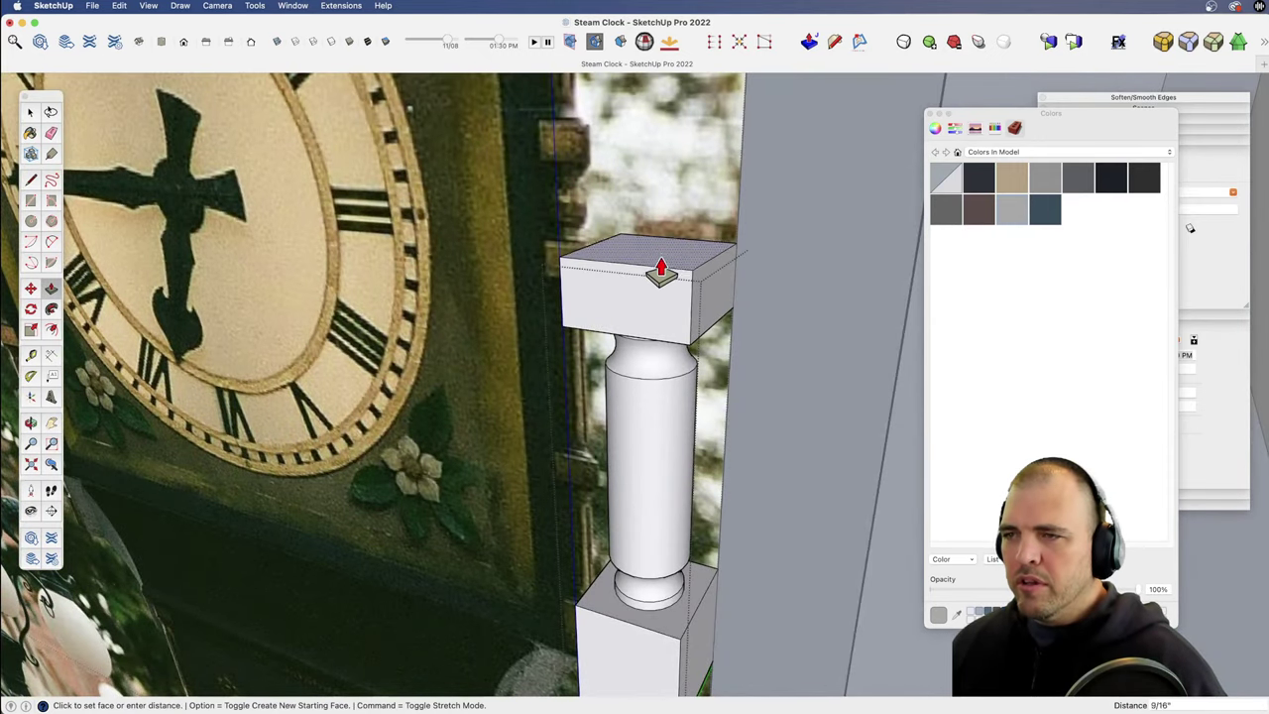
key("z")
left_click_drag(664, 240, 631, 487)
middle_click_drag(631, 487, 760, 307)
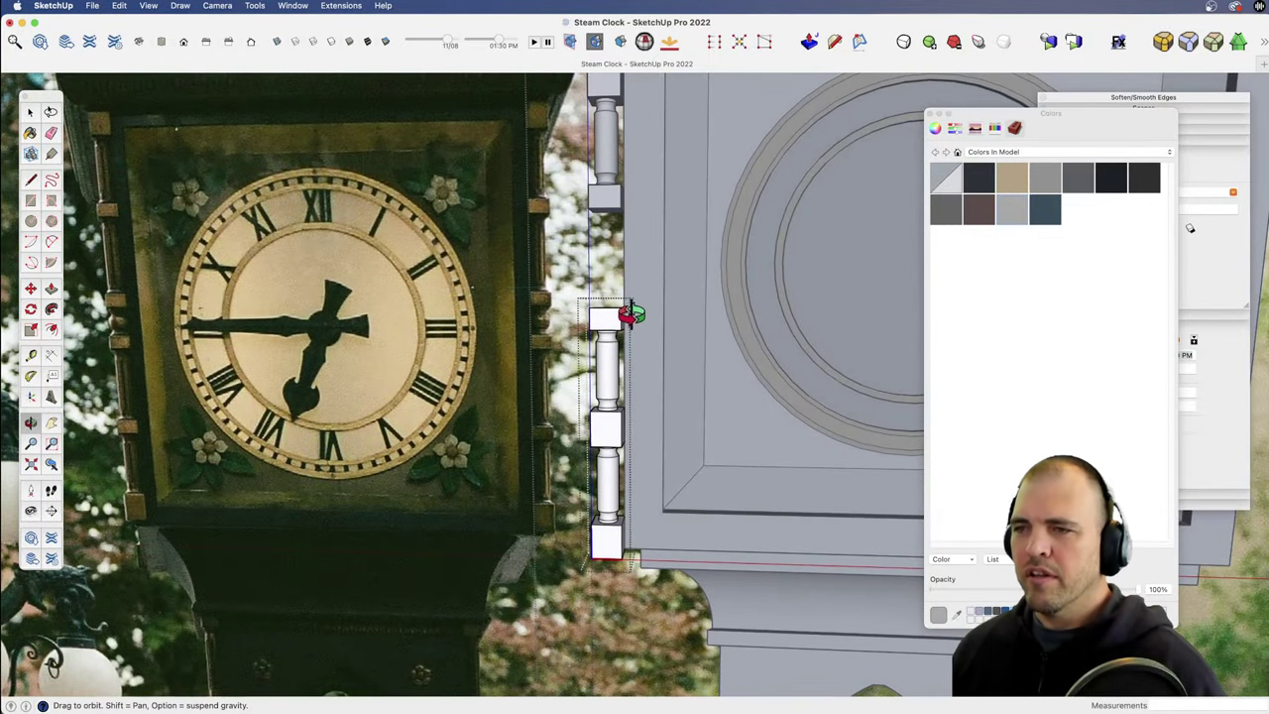
Step: Raise the capping block's top face by another 3/8" or so with Push/Pull
key("space")
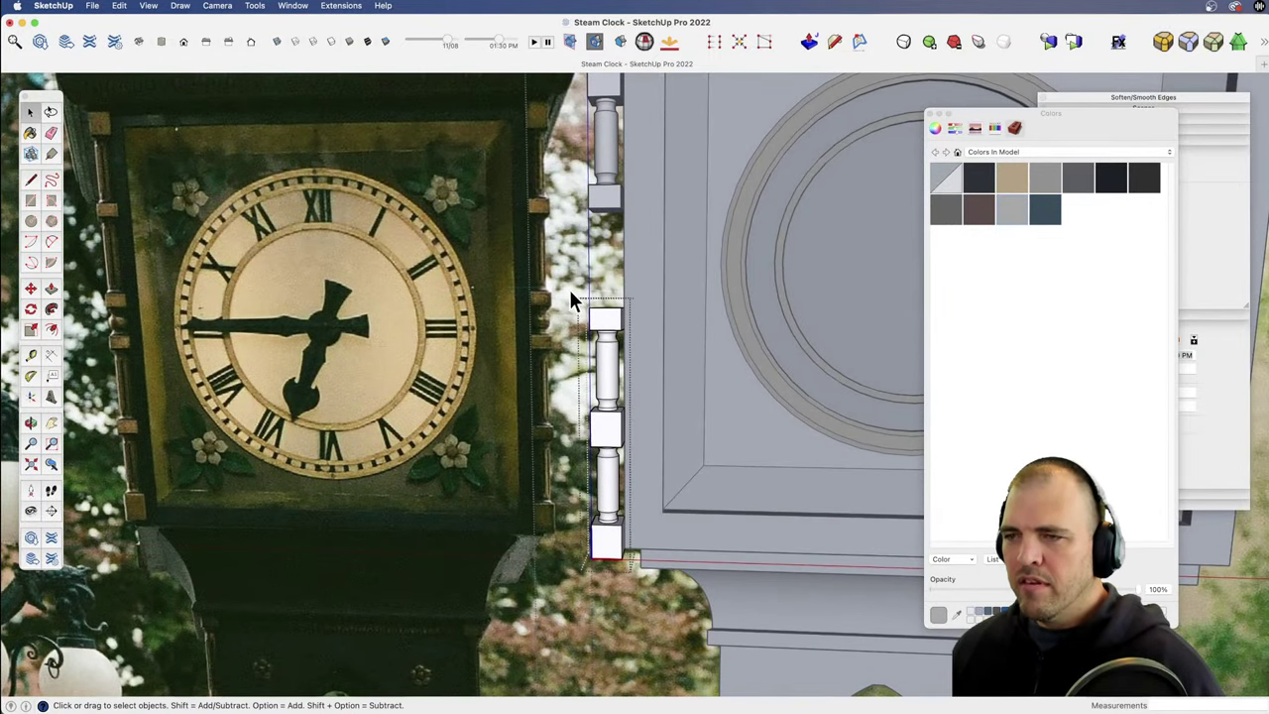
middle_click_drag(617, 316, 615, 532)
key("z")
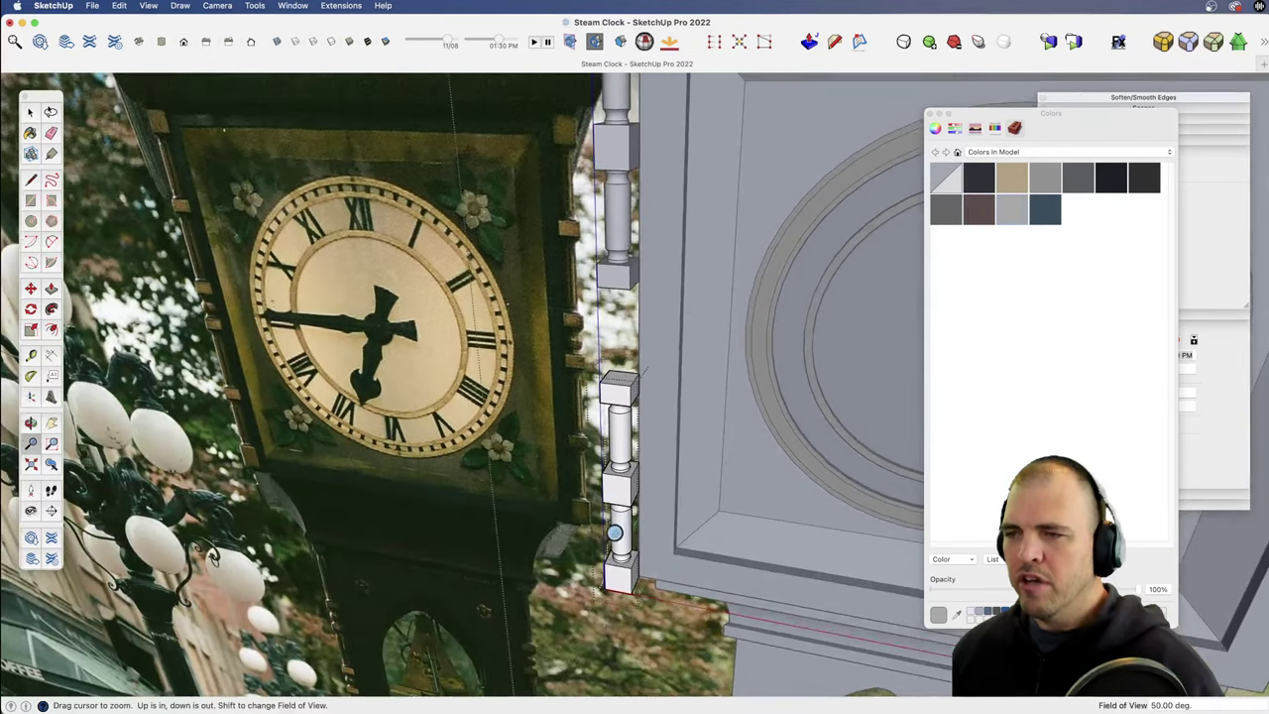
left_click_drag(615, 532, 614, 382)
key("p")
left_click(610, 381)
left_click(616, 376)
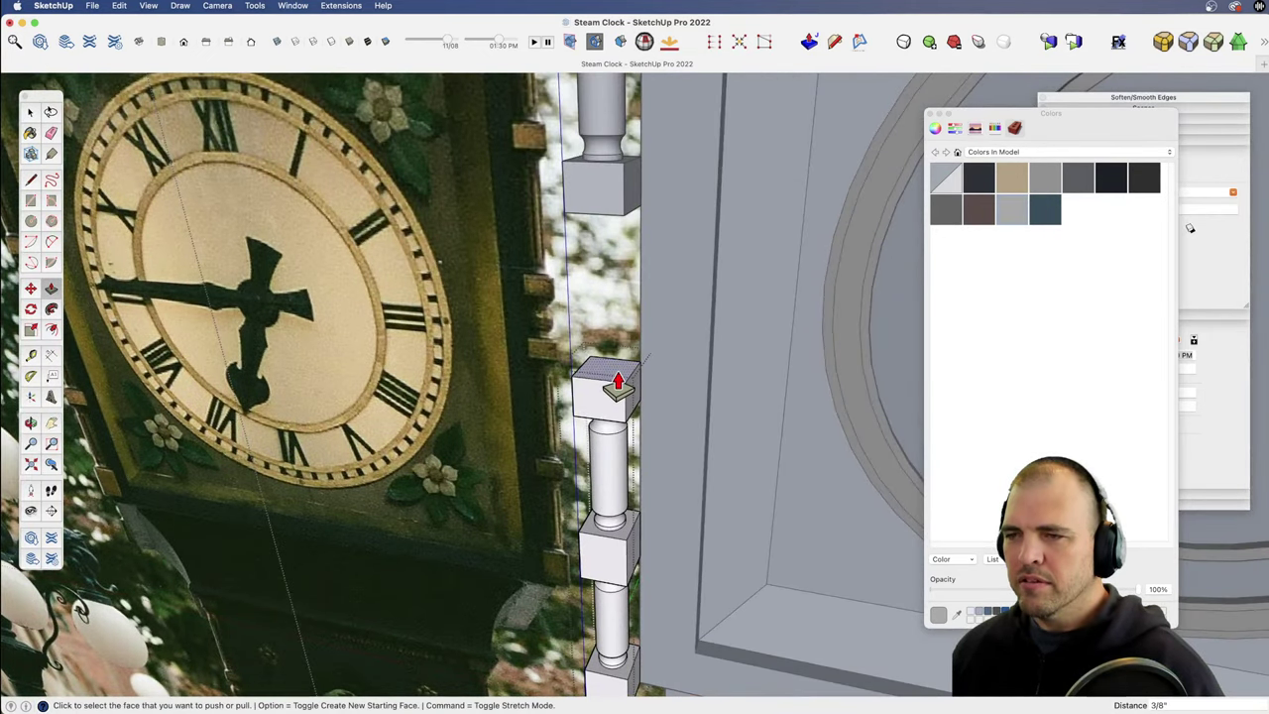
Step: Move the capping block and the upper column's top collar upward to lengthen the upper column
key("space")
mouse_move(606, 404)
middle_mouse_down()
mouse_move(671, 377)
mouse_move(629, 399)
middle_mouse_up()
left_click_drag(581, 343, 722, 467)
key("m")
left_click(679, 448)
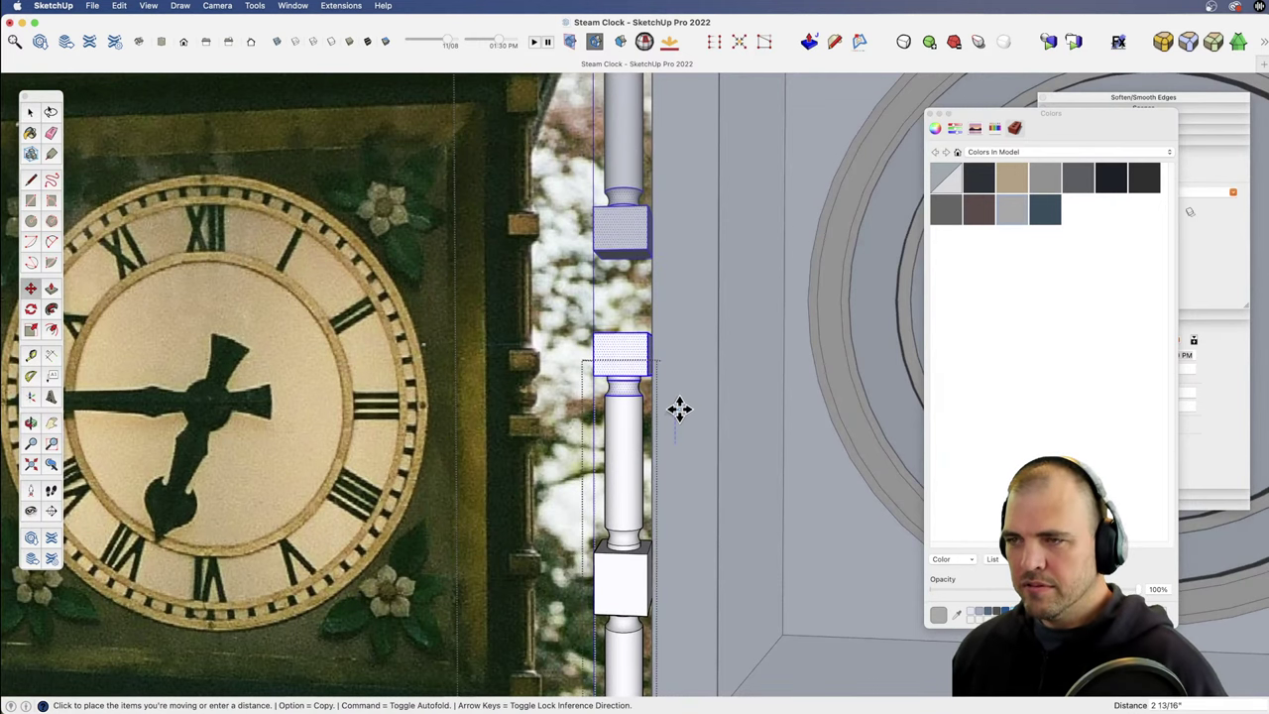
Step: Move the middle block and its adjoining column collars upward to even out the two column lengths
mouse_move(679, 406)
middle_mouse_down()
mouse_move(665, 504)
mouse_move(683, 397)
mouse_move(656, 408)
middle_mouse_up()
key("space")
left_click_drag(586, 401, 658, 347)
key("m")
key("z")
key("h")
middle_click_drag(657, 347, 612, 445)
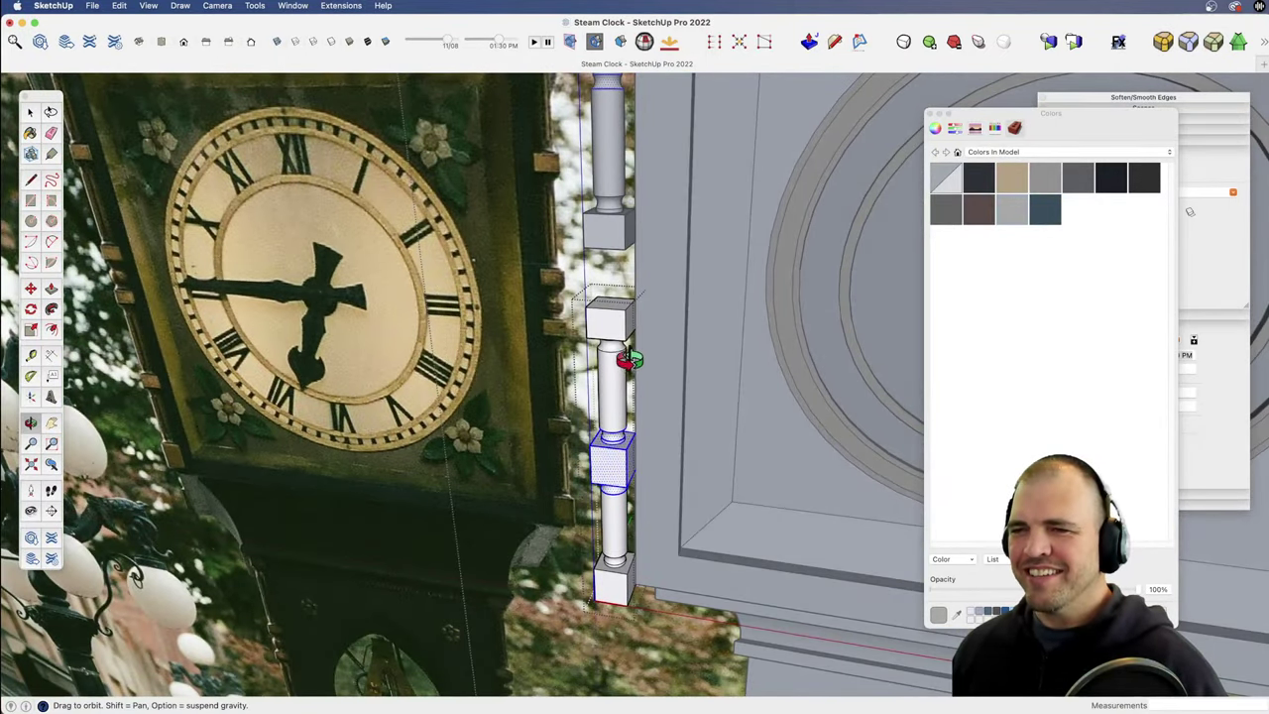
Step: Raise the top face of the capping block by about 3/8" with Push/Pull
key("z")
left_click_drag(613, 309, 662, 462)
key("h")
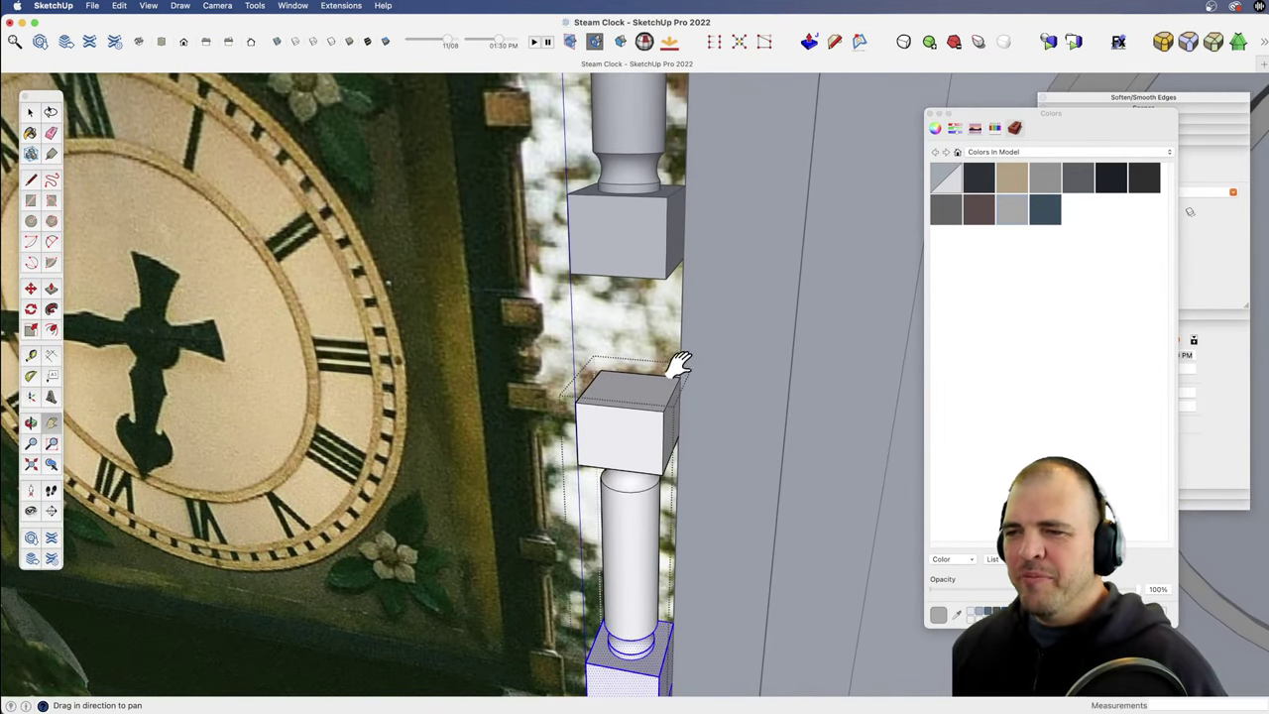
middle_click_drag(679, 365, 640, 389)
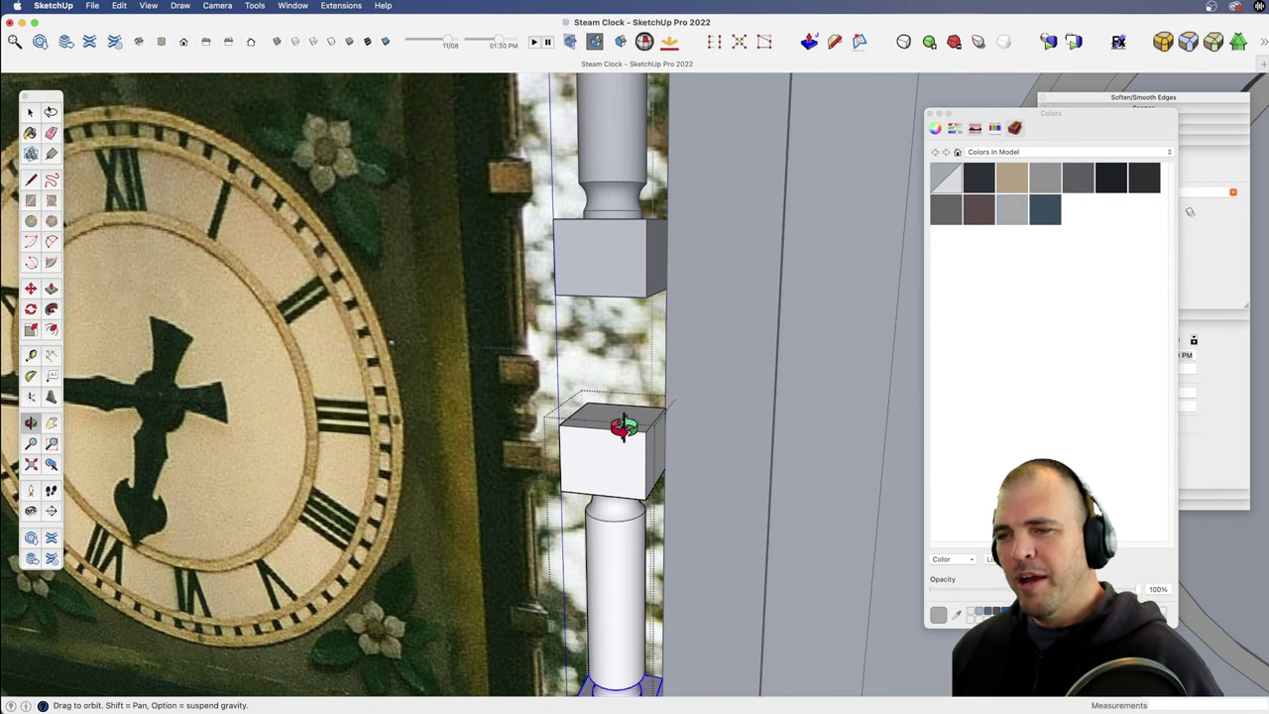
key("p")
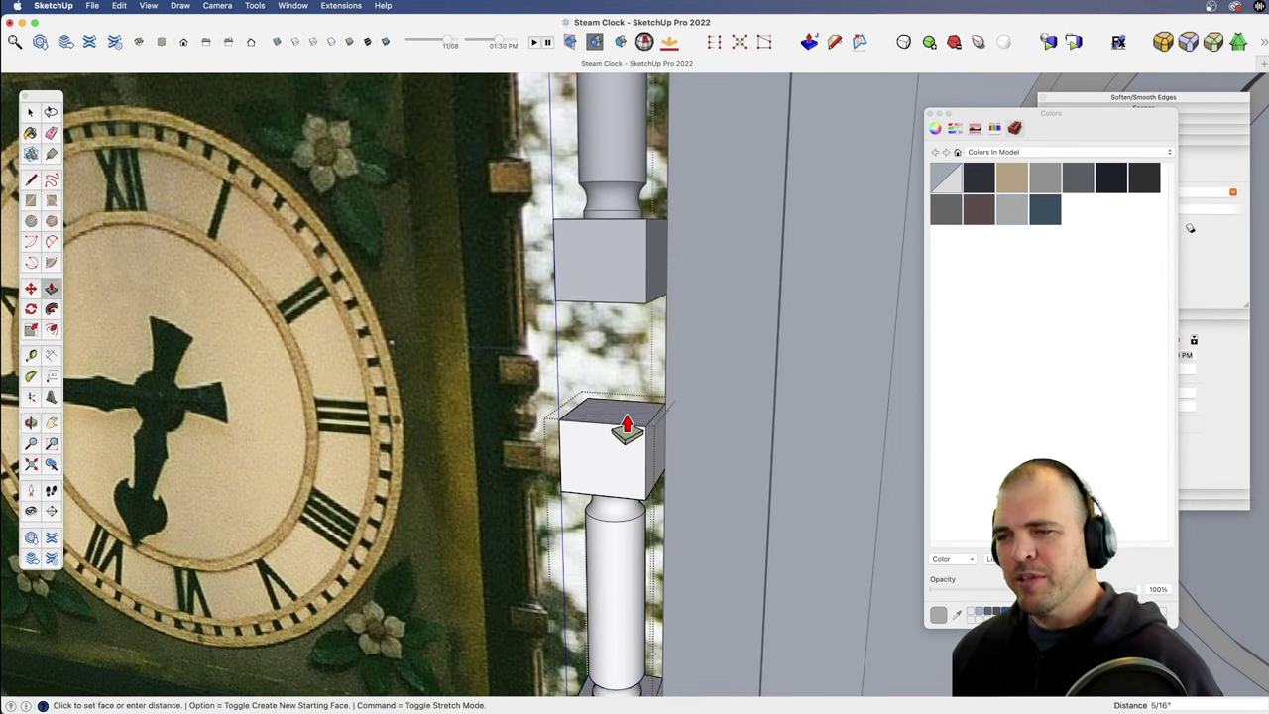
left_click(628, 428)
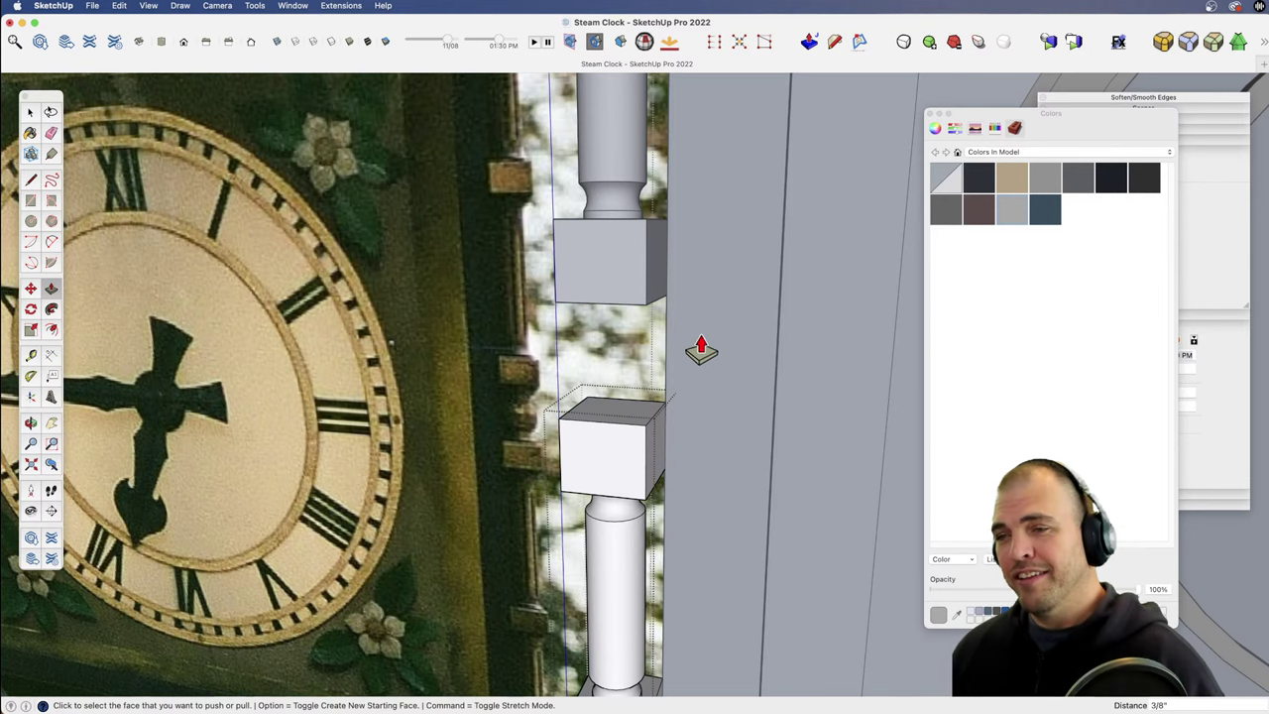
Step: Close the corner trim component for editing
scroll(663, 569, "down", 10)
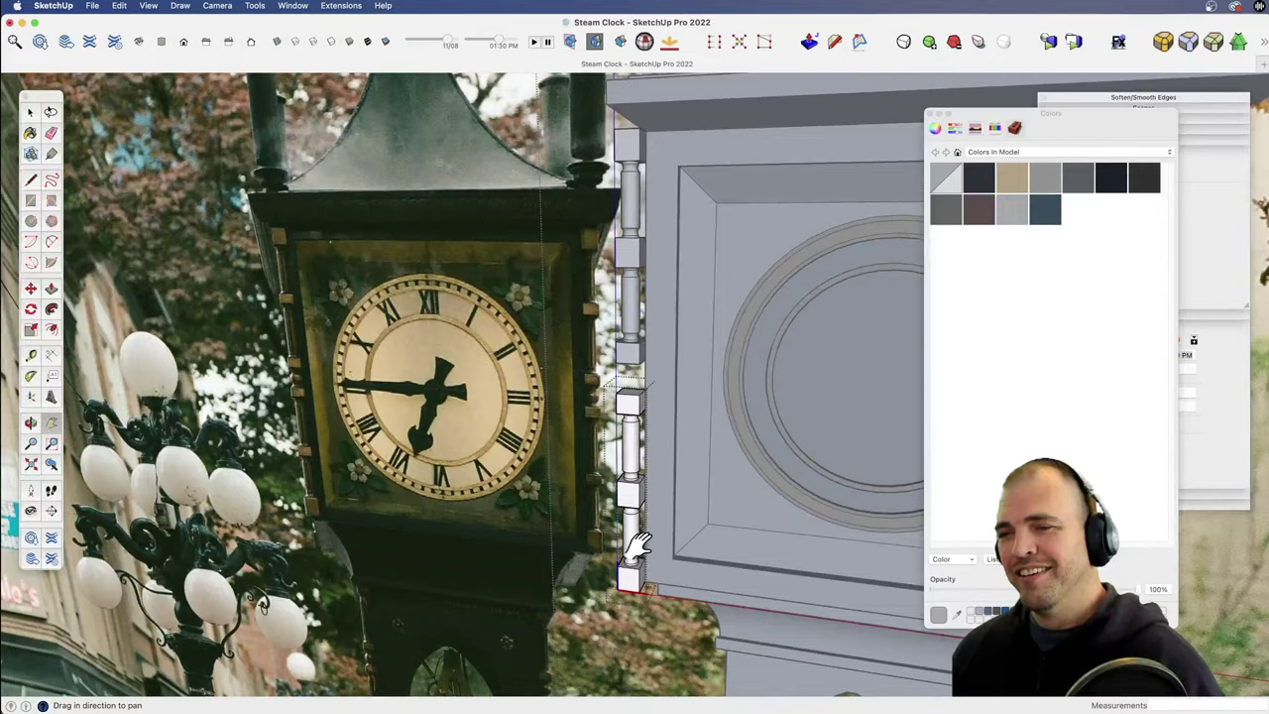
middle_click_drag(640, 545, 651, 512)
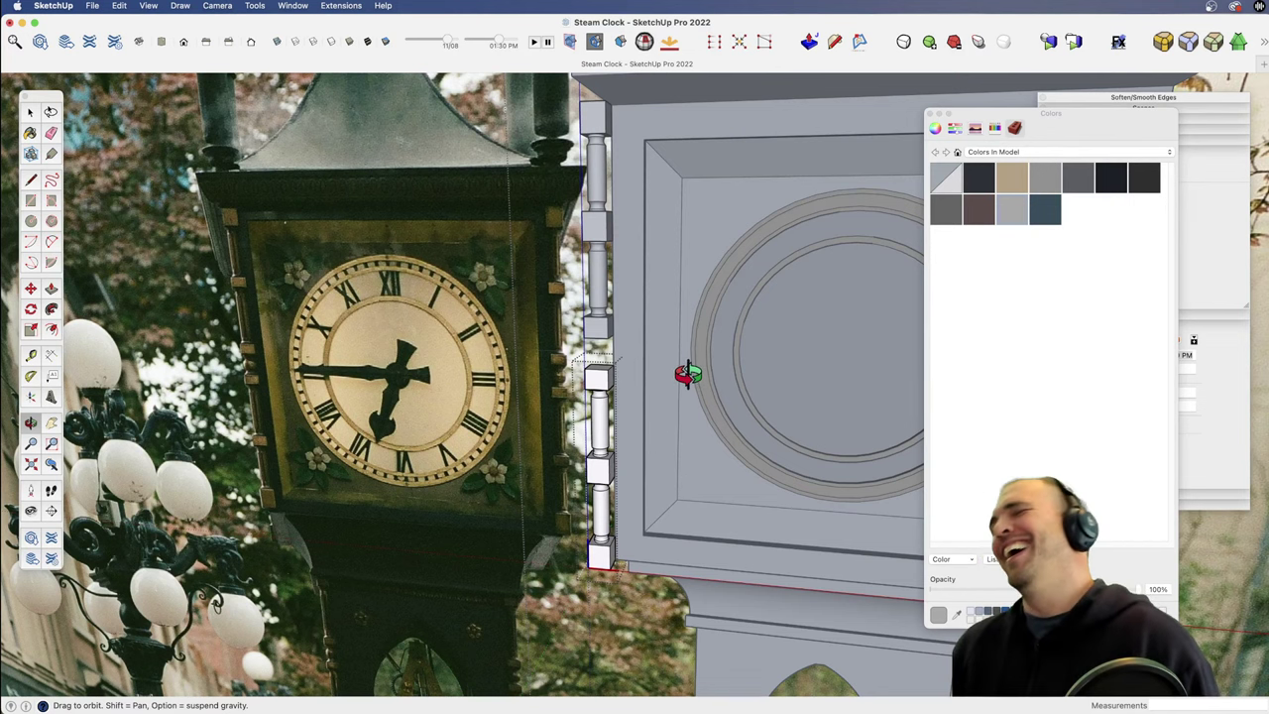
key("space")
left_click(530, 442)
Step: Draw a circle centred on the lower capping block's top face, reaching nearly to the block's sides
middle_click_drag(601, 429, 619, 408, "shift")
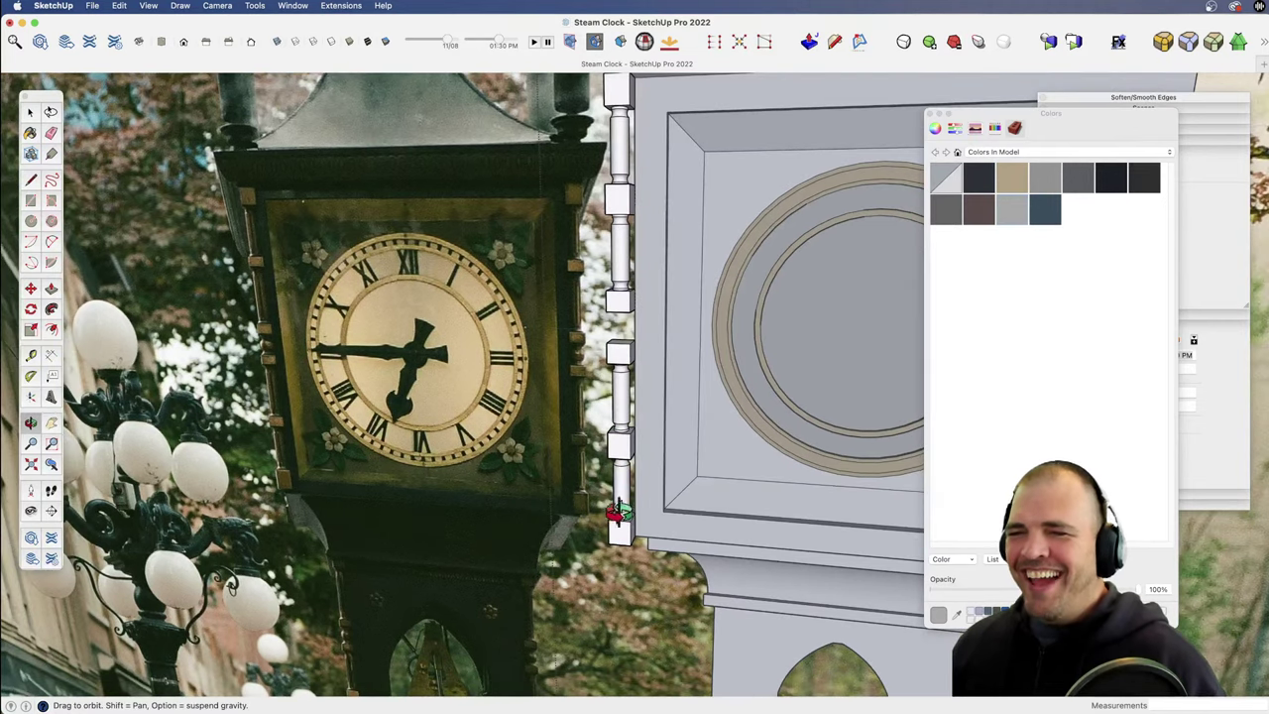
scroll(651, 326, "up", 10)
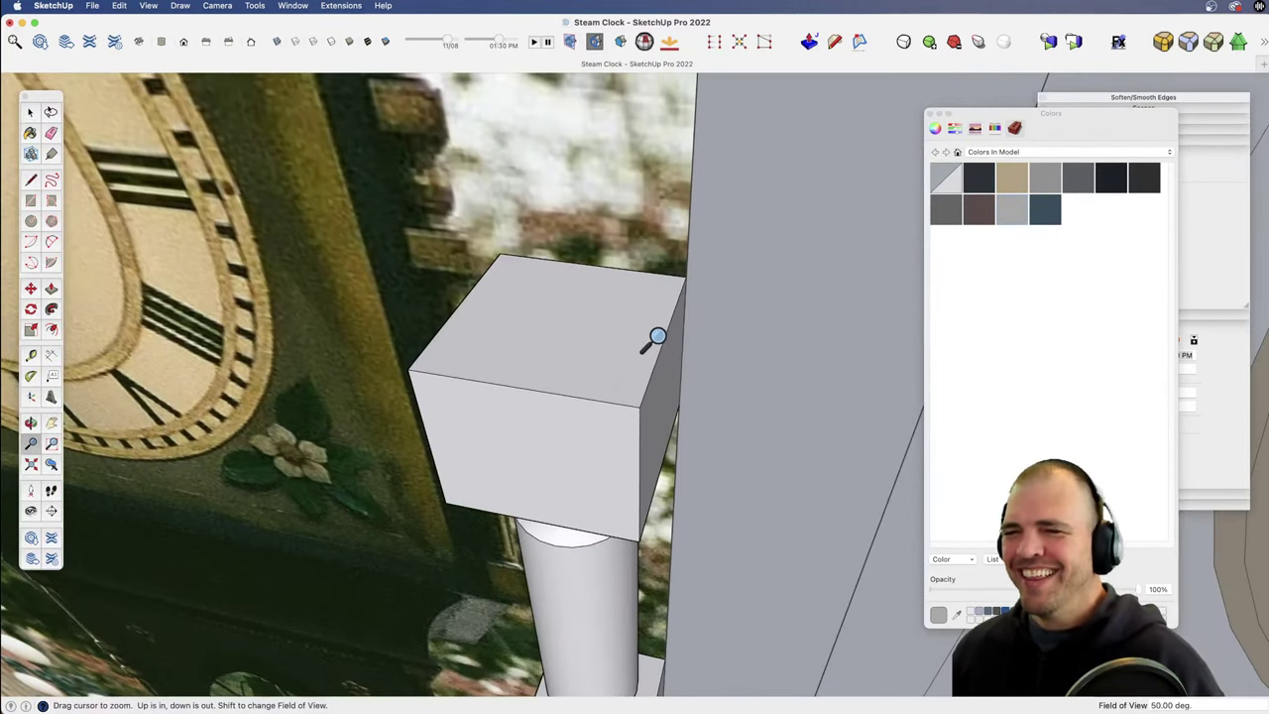
key("c")
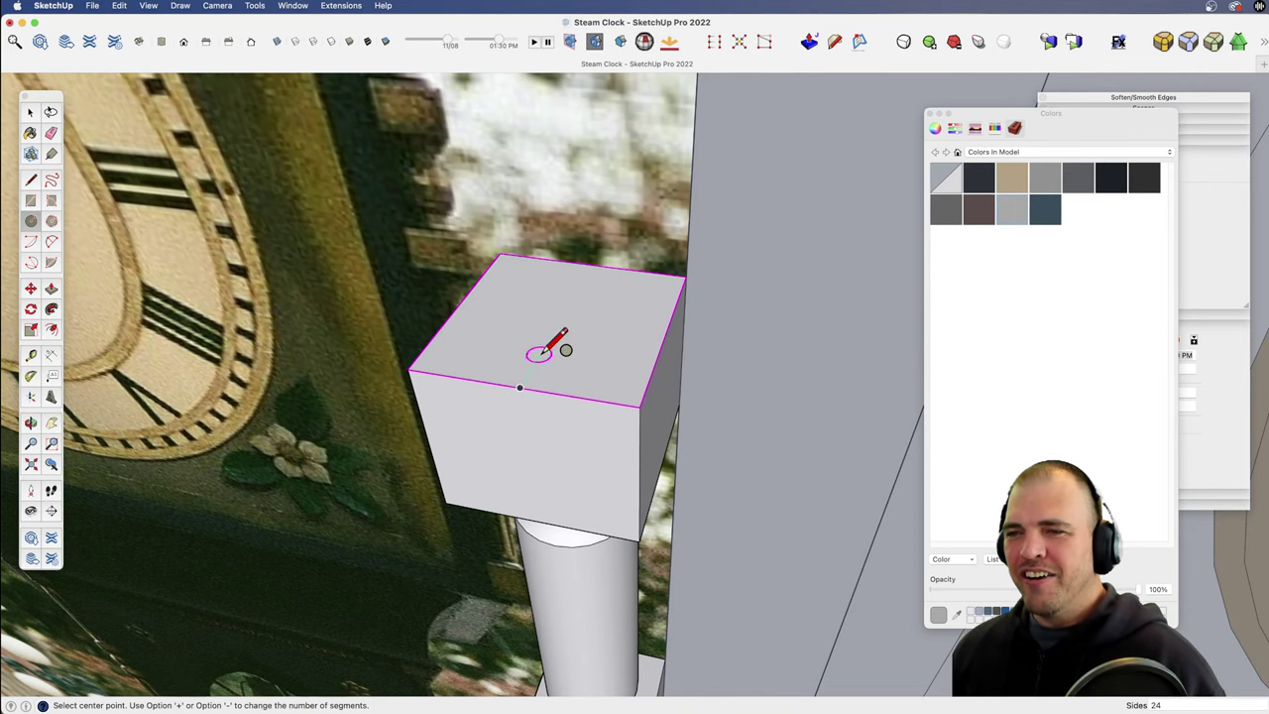
left_click(559, 318)
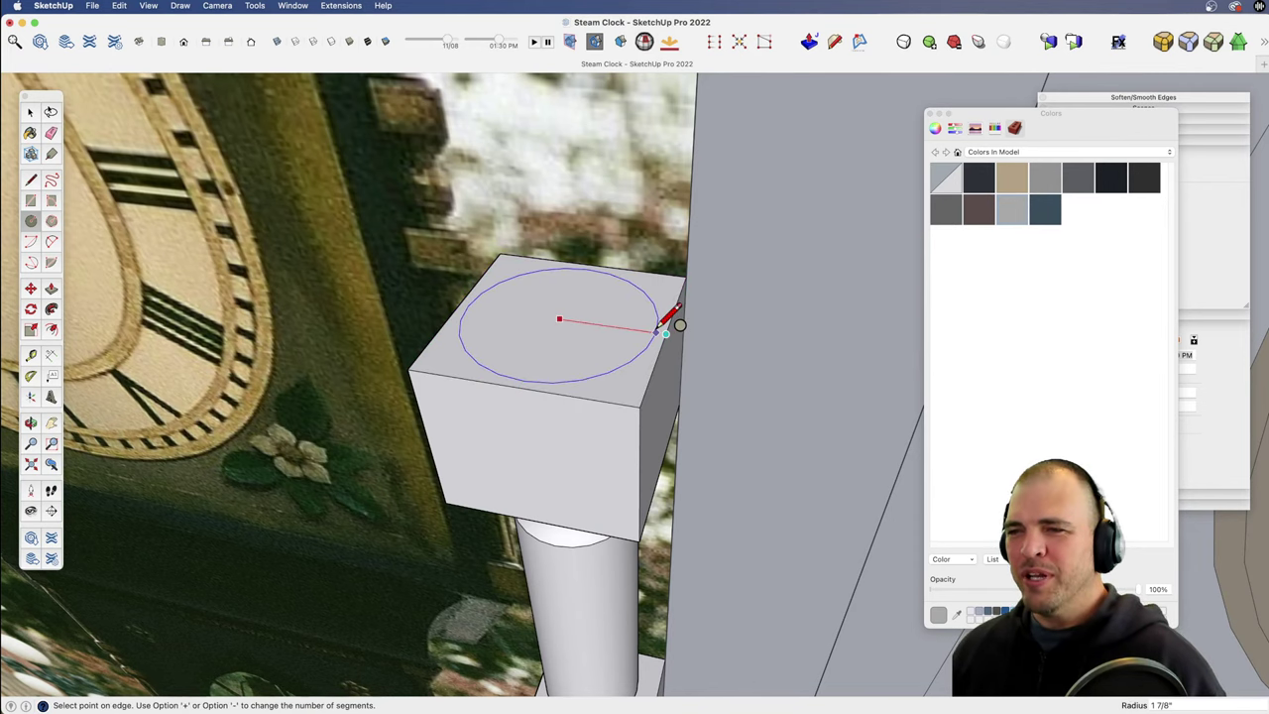
left_click(675, 323)
Step: Draw a vertical rectangular face about 3 3/16" wide, rising from the circle's centre into the gap between the blocks
key("z")
left_click_drag(587, 342, 585, 430)
key("h")
left_click_drag(585, 430, 585, 525)
key("o")
left_click_drag(587, 431, 575, 385)
key("l")
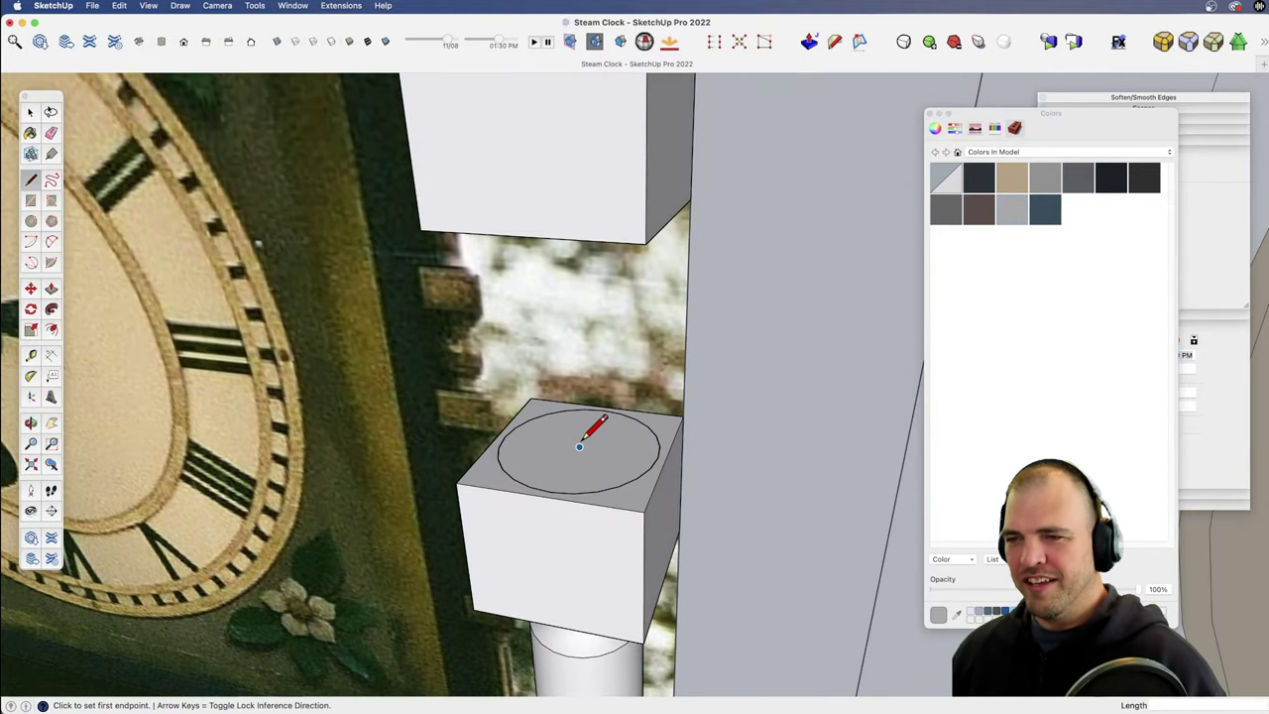
left_click(579, 446)
left_click(571, 257)
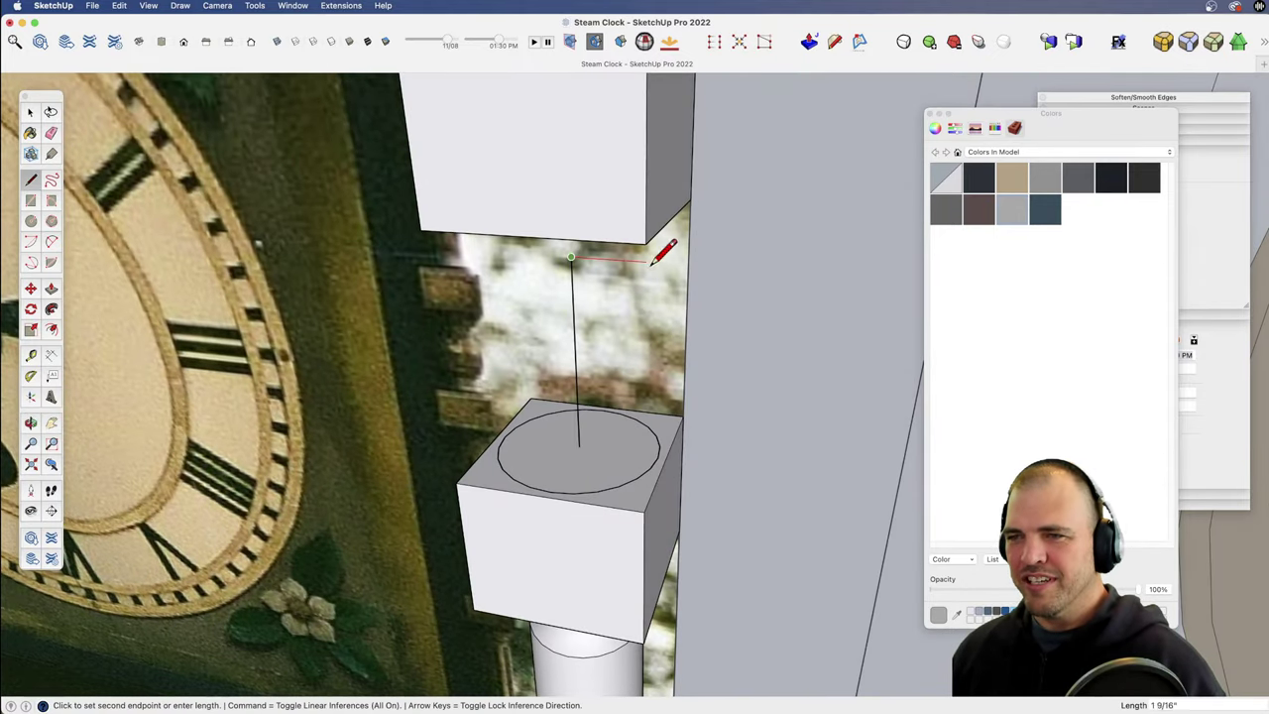
left_click(727, 267)
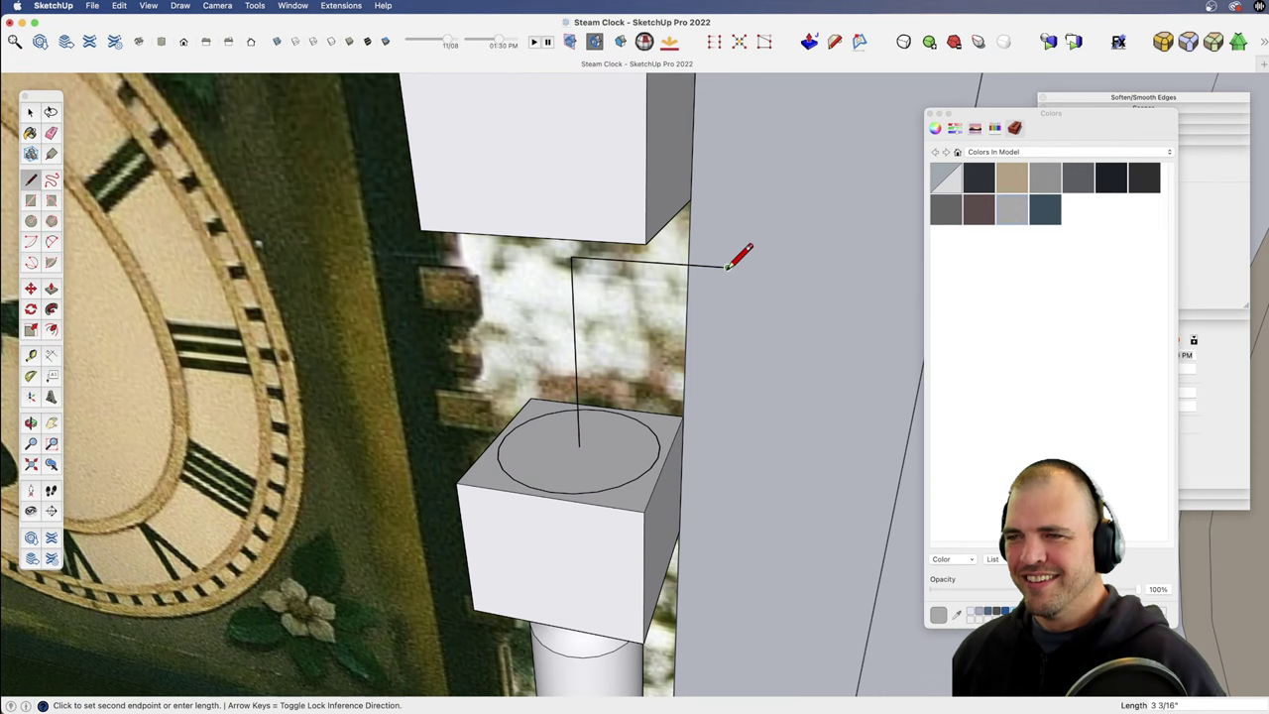
left_click(580, 446)
Step: Draw a half-circle arc of about 2 1/4" radius on the rectangle, bulging outward between its lower and upper edges
middle_click_drag(586, 439, 614, 340)
scroll(648, 470, "up", 4)
key("a")
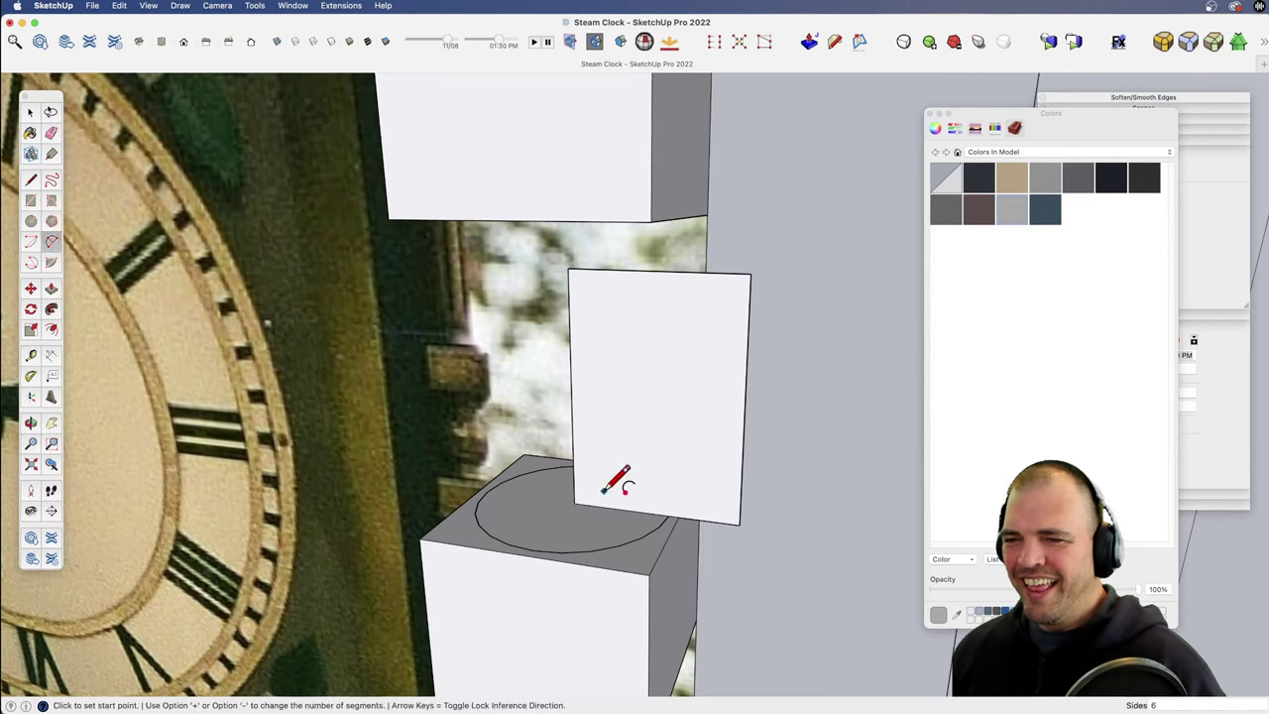
left_click(591, 504)
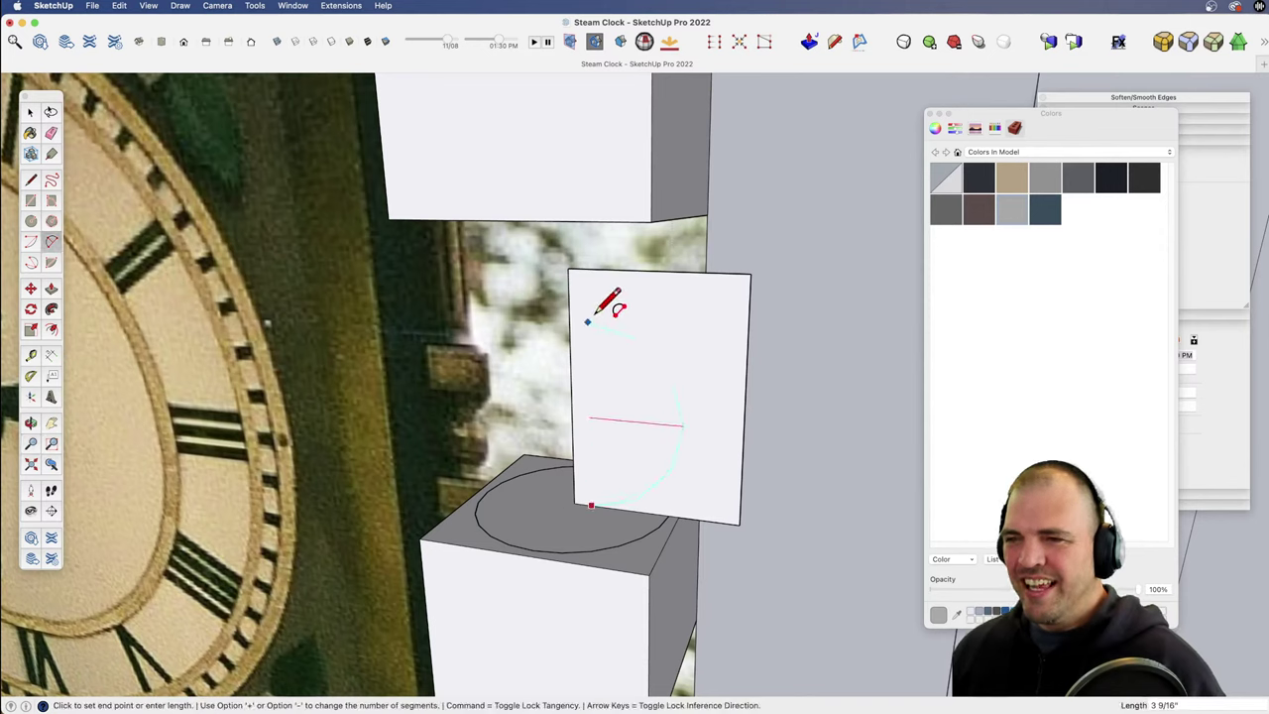
left_click(586, 268)
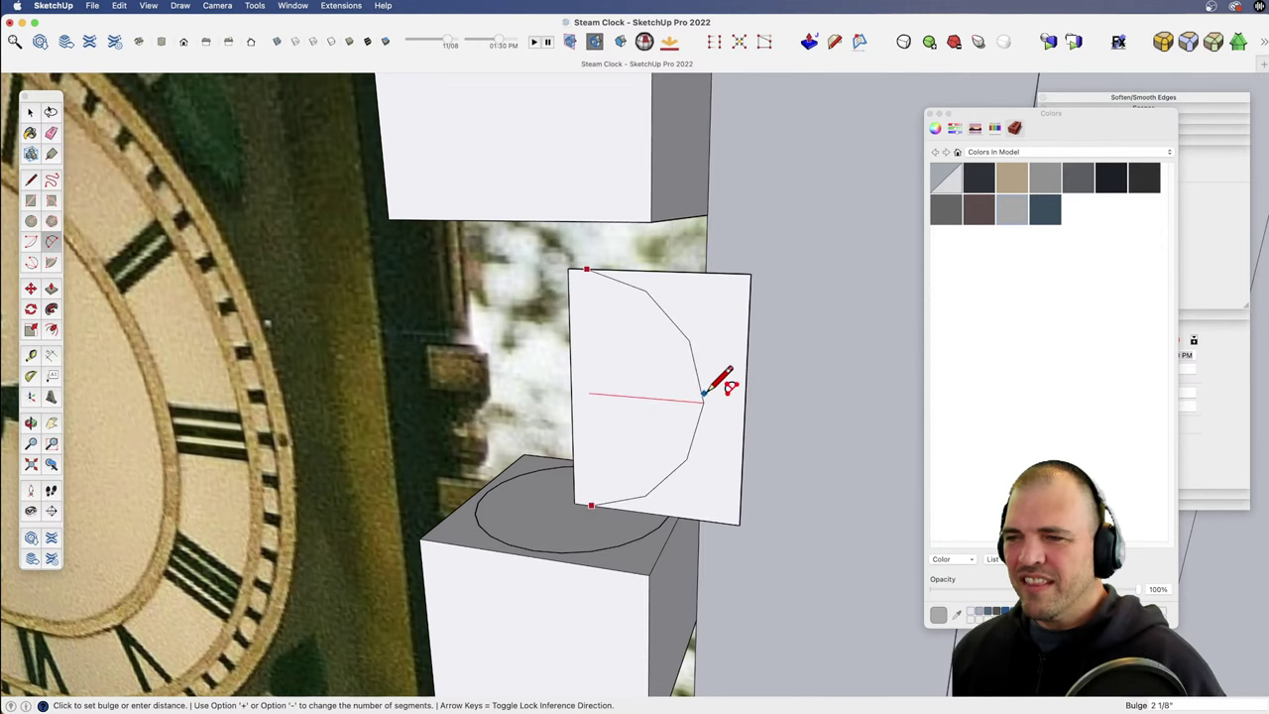
left_click(710, 401)
Step: Close the Colors window and set the half-circle arc's segment count to 12
key("space")
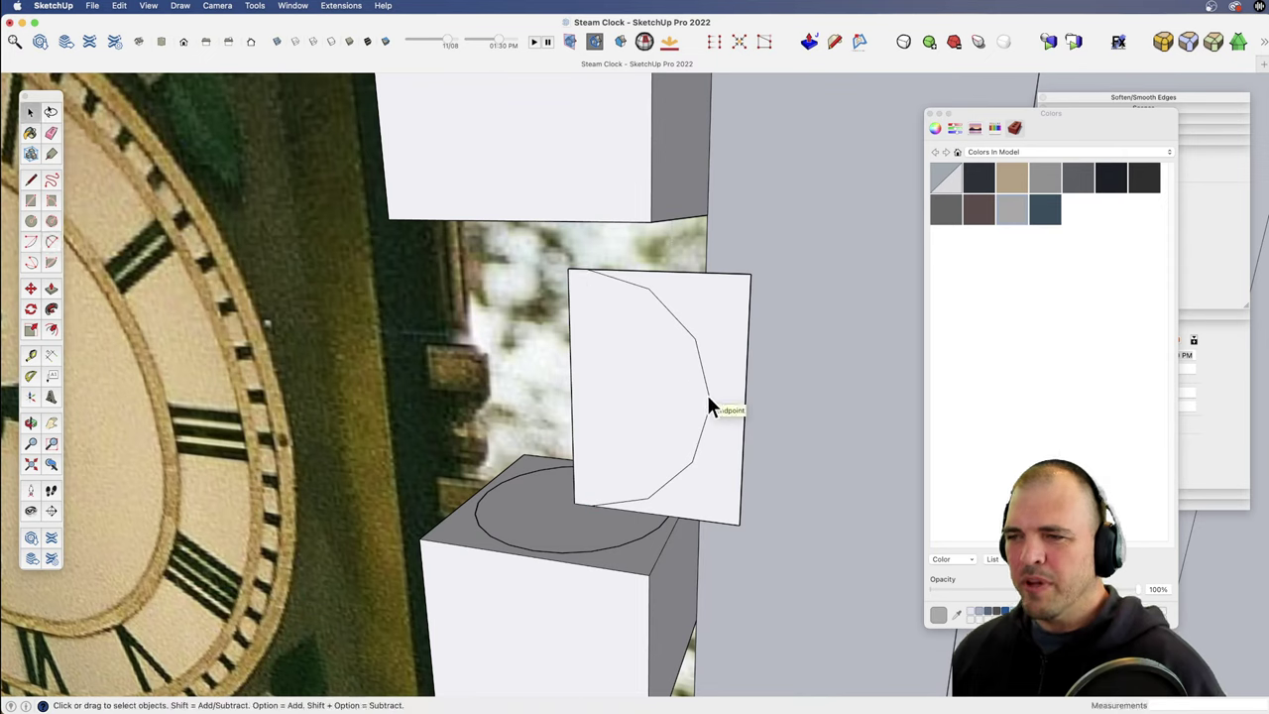
left_click(708, 403)
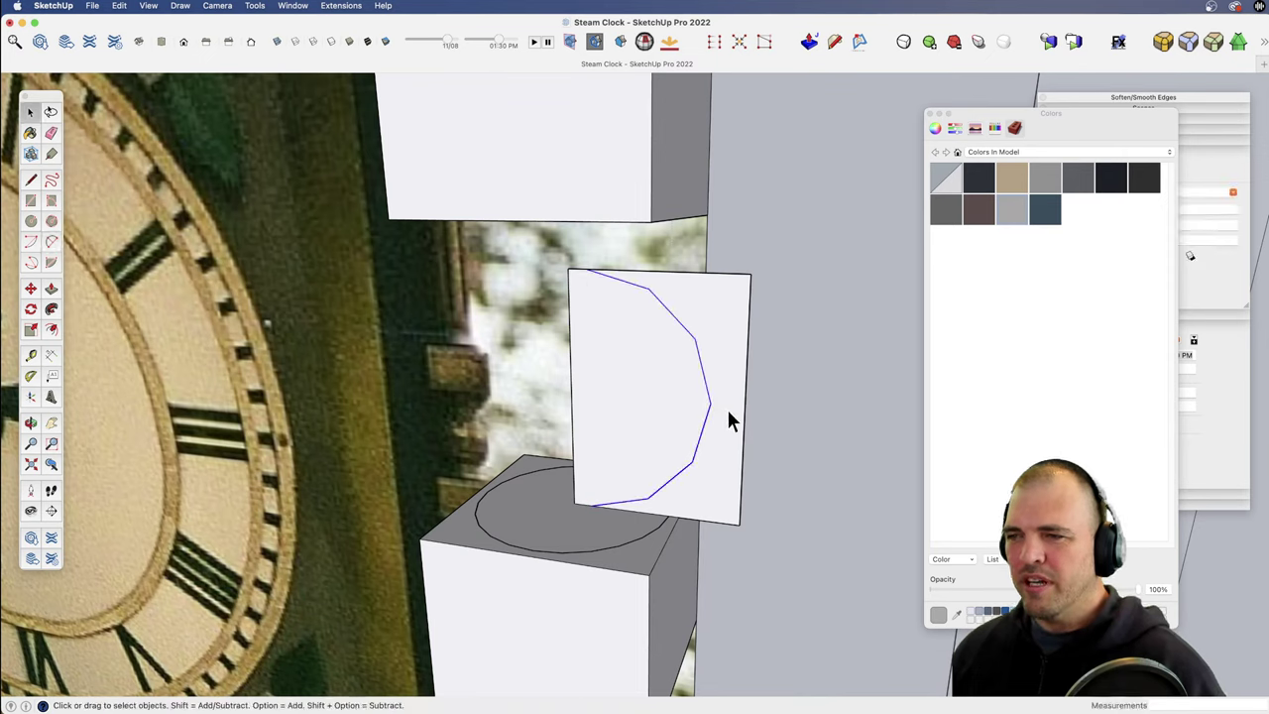
left_click(931, 114)
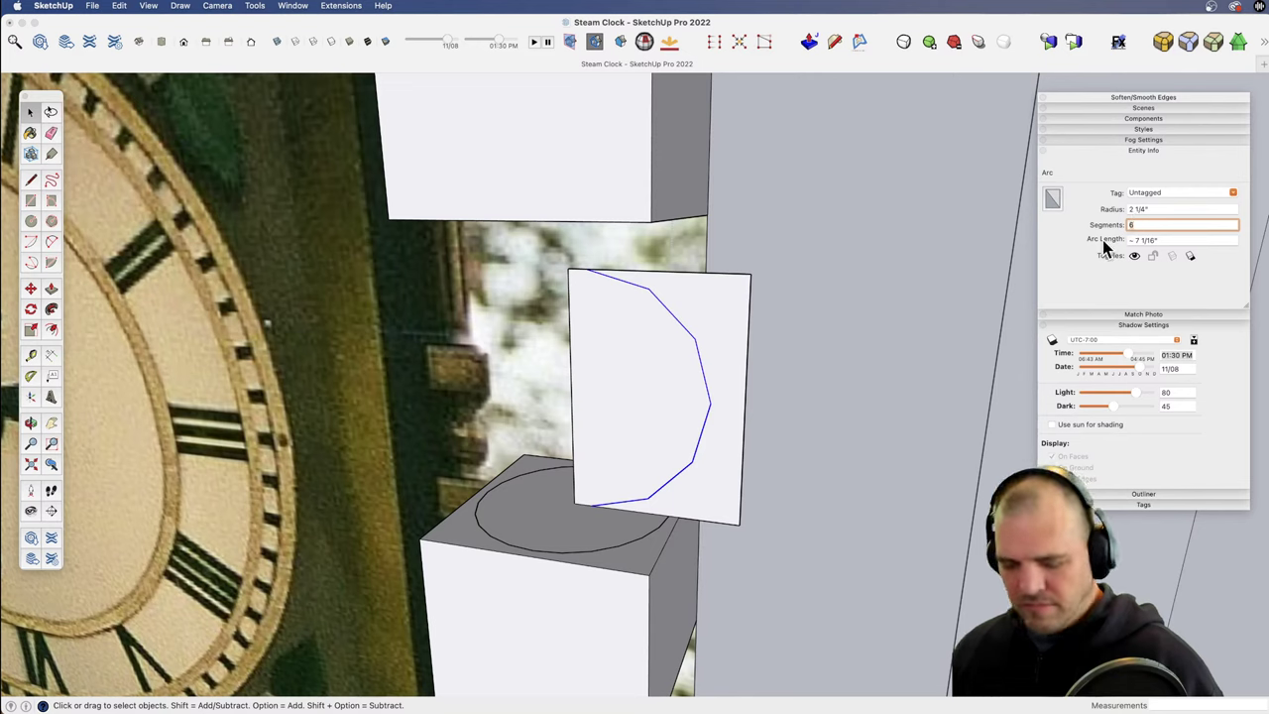
key("Return")
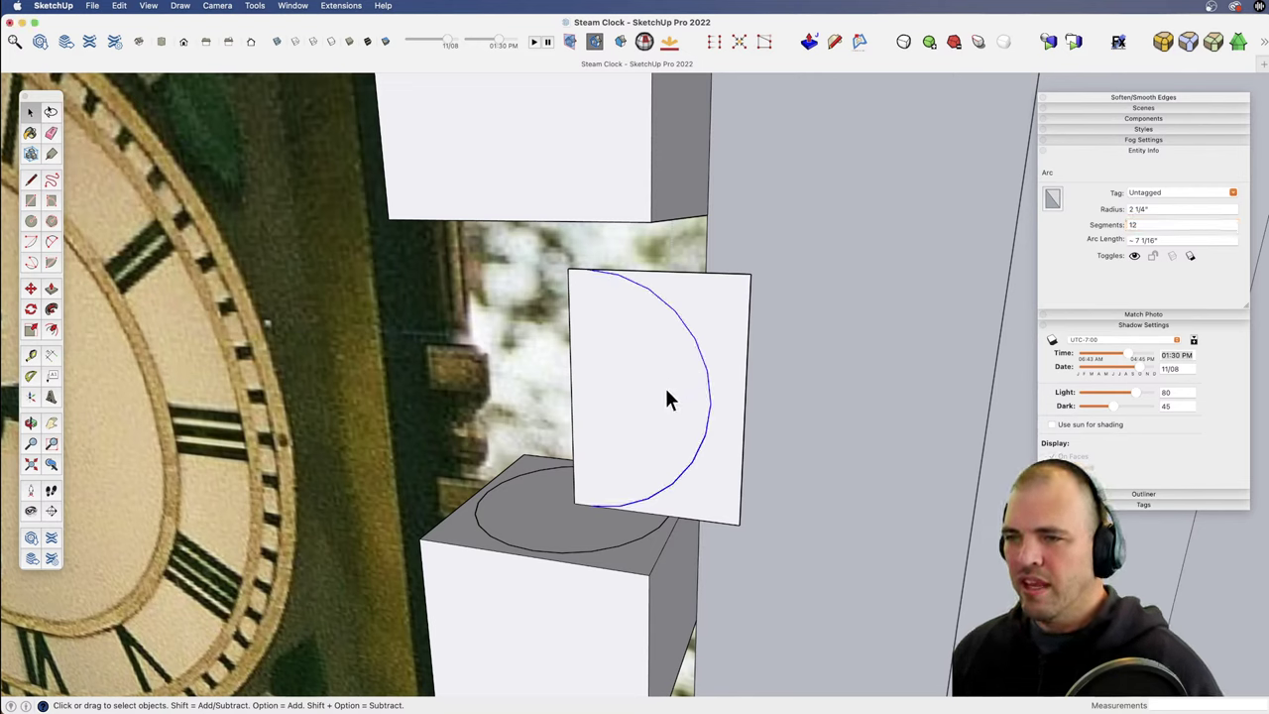
Step: Erase the rectangle's outer edges so that only the half-circle face remains above the lower block
left_click(744, 359)
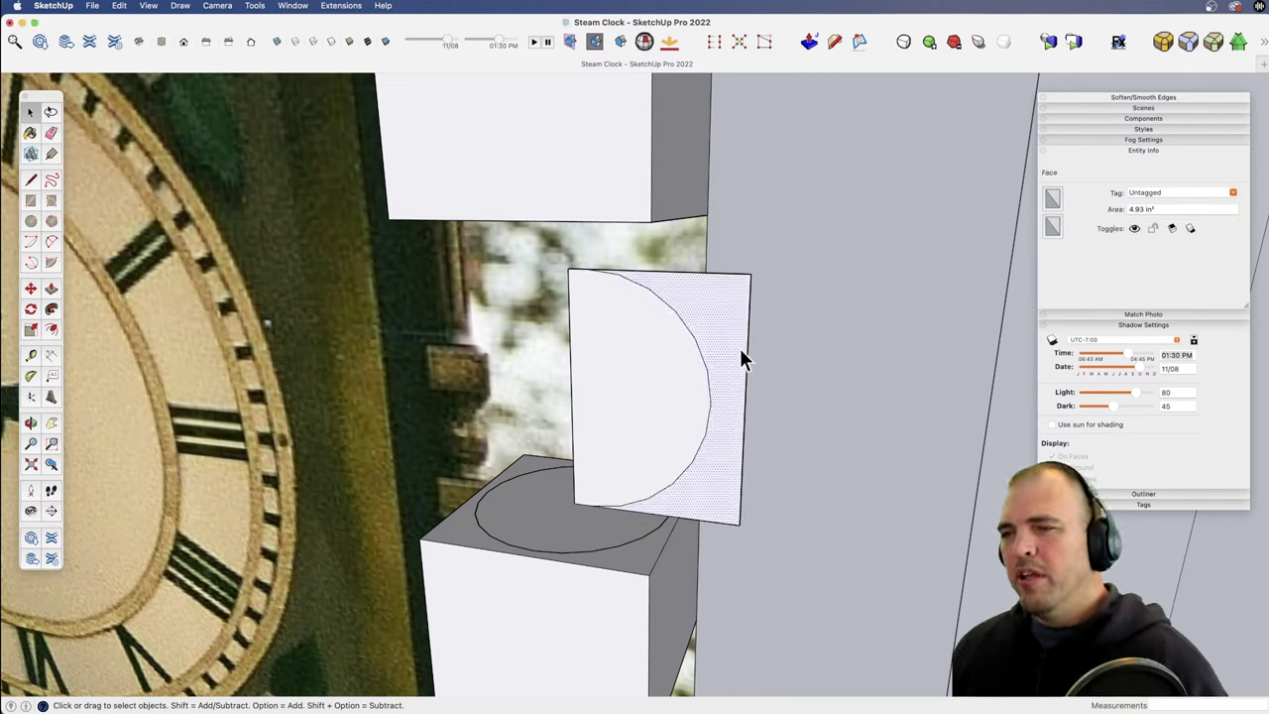
key("e")
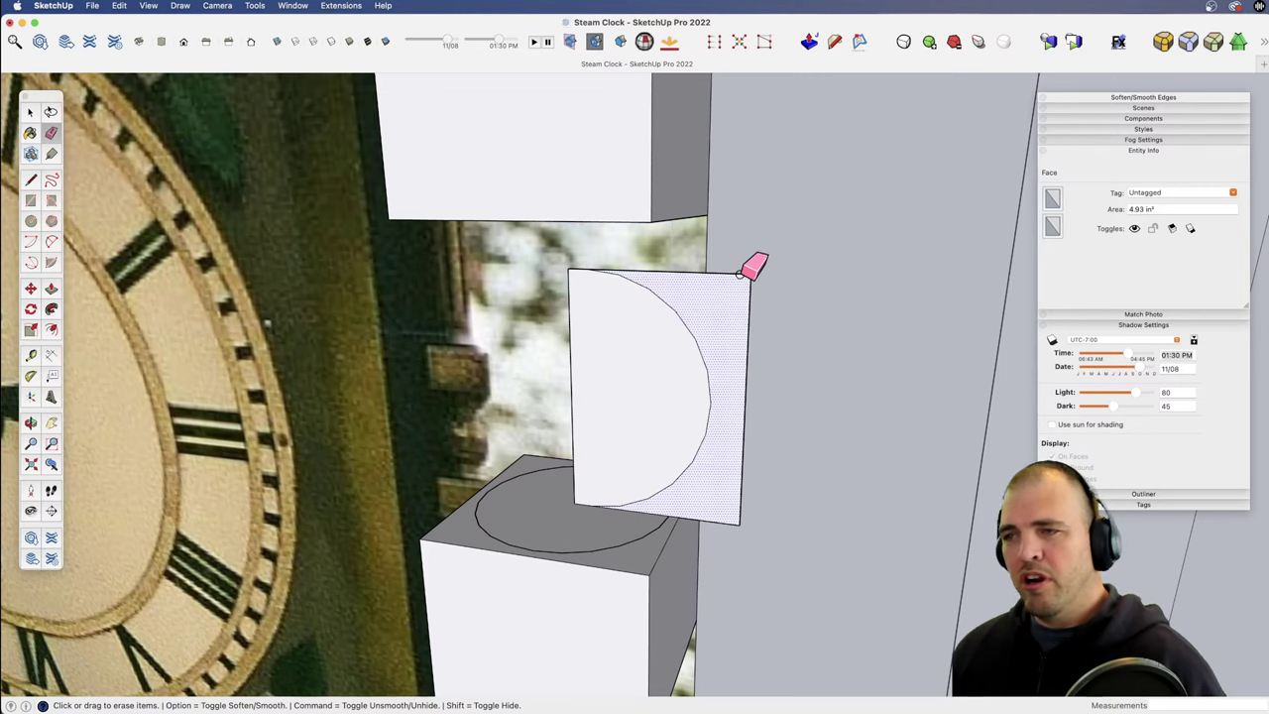
left_click_drag(745, 269, 774, 334)
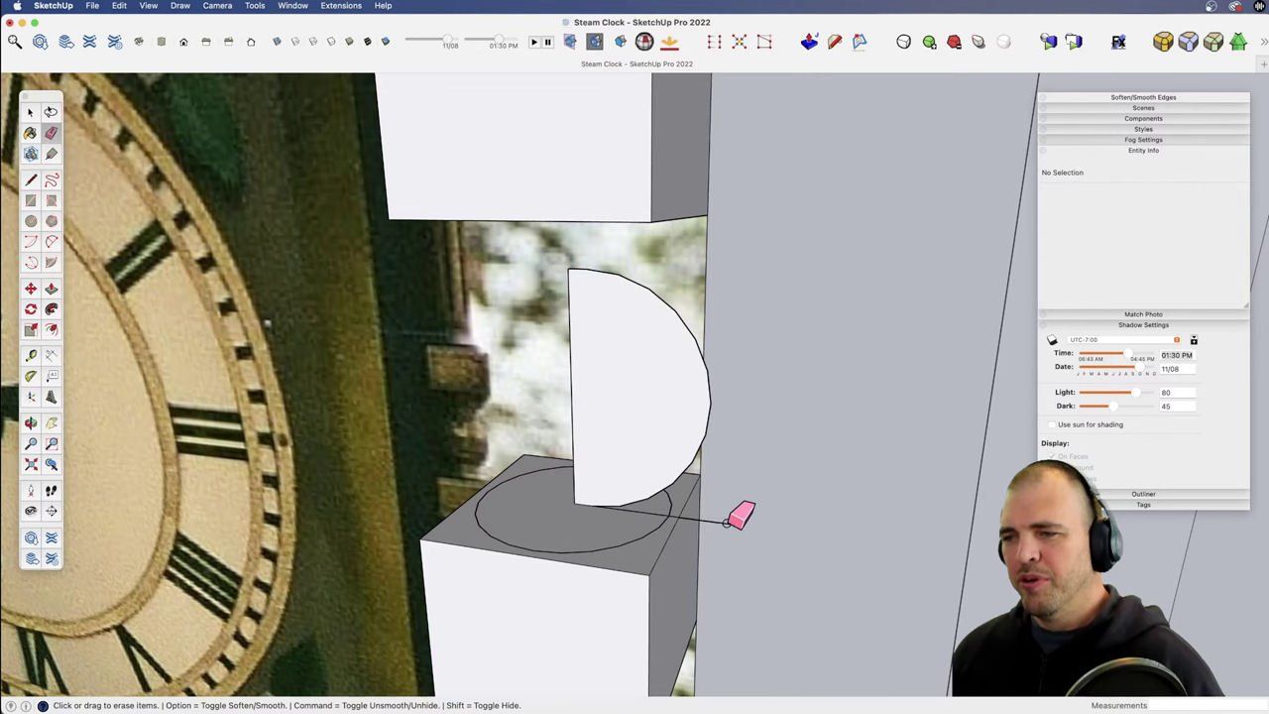
Step: Try to sweep the half-circle face around the circle with Follow Me, and undo the sweep
key("o")
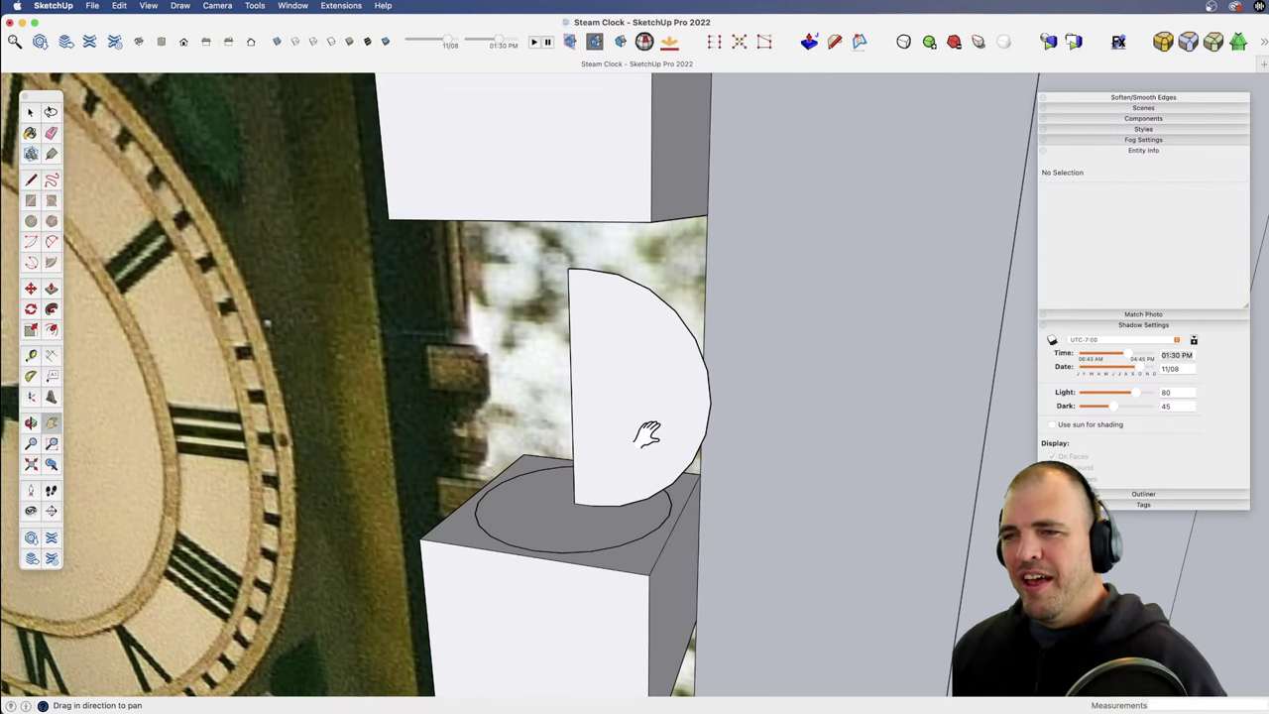
mouse_move(645, 440)
left_mouse_down()
mouse_move(653, 389)
mouse_move(625, 462)
left_mouse_up()
key("space")
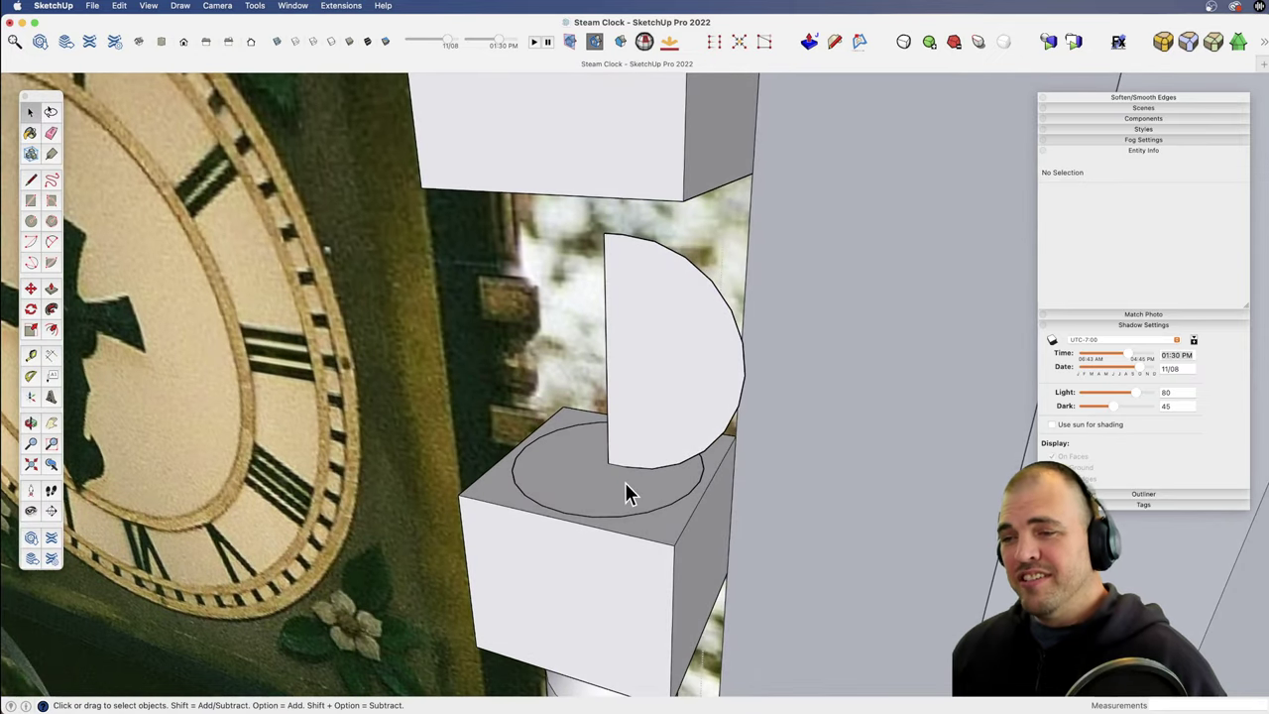
key("f")
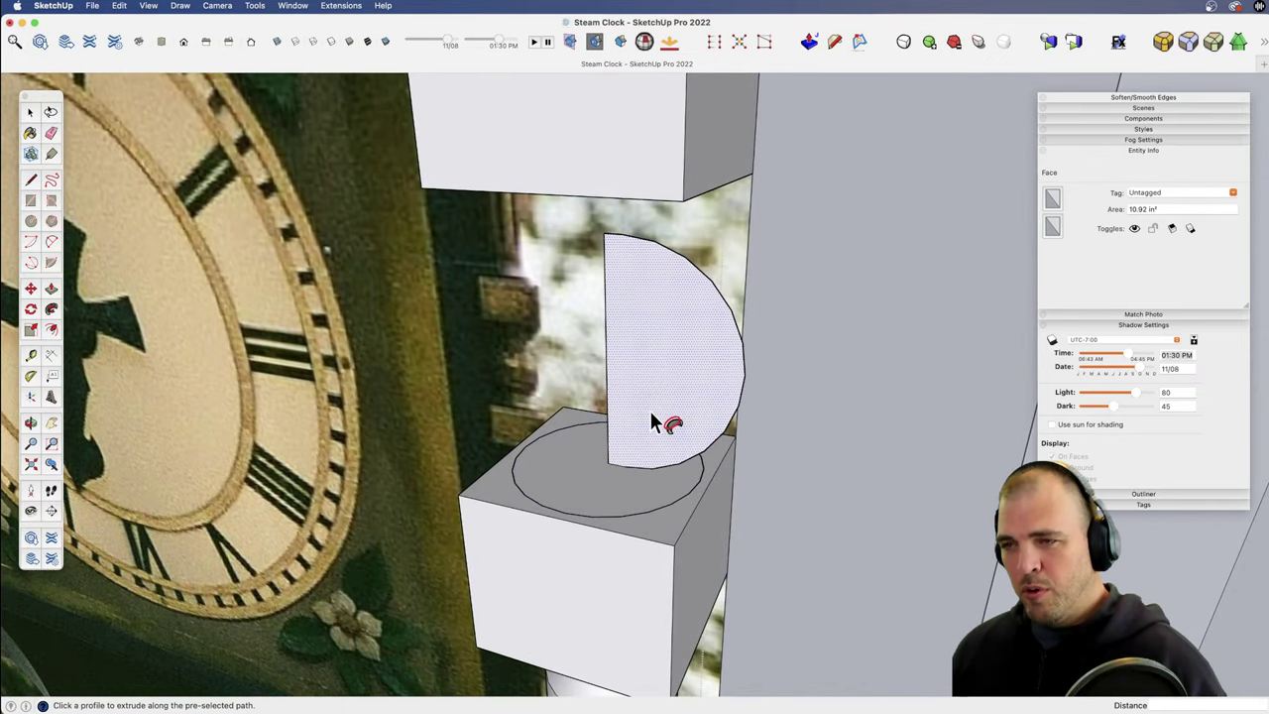
left_click(655, 408)
scroll(604, 340, "down", 4)
middle_click_drag(601, 419, 675, 363, "shift")
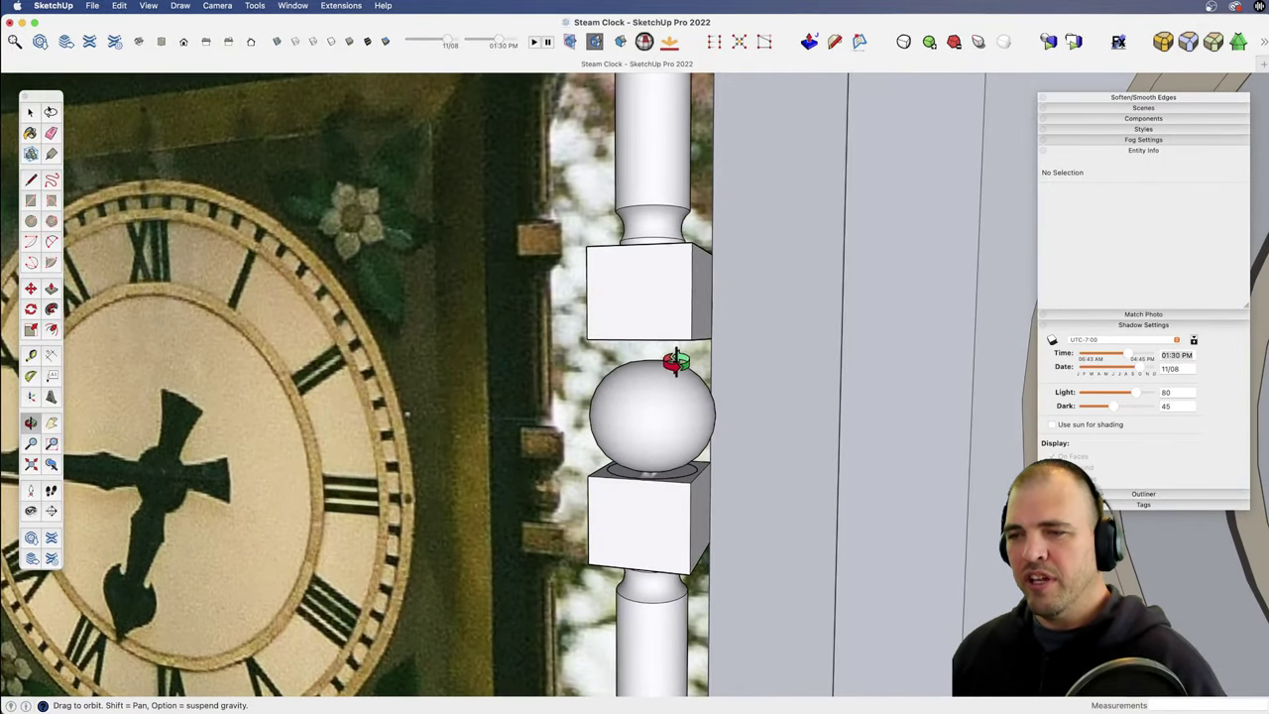
key("super+z")
Step: Raise the half-circle face off the circle so it sits clear of both blocks in the gap
key("z")
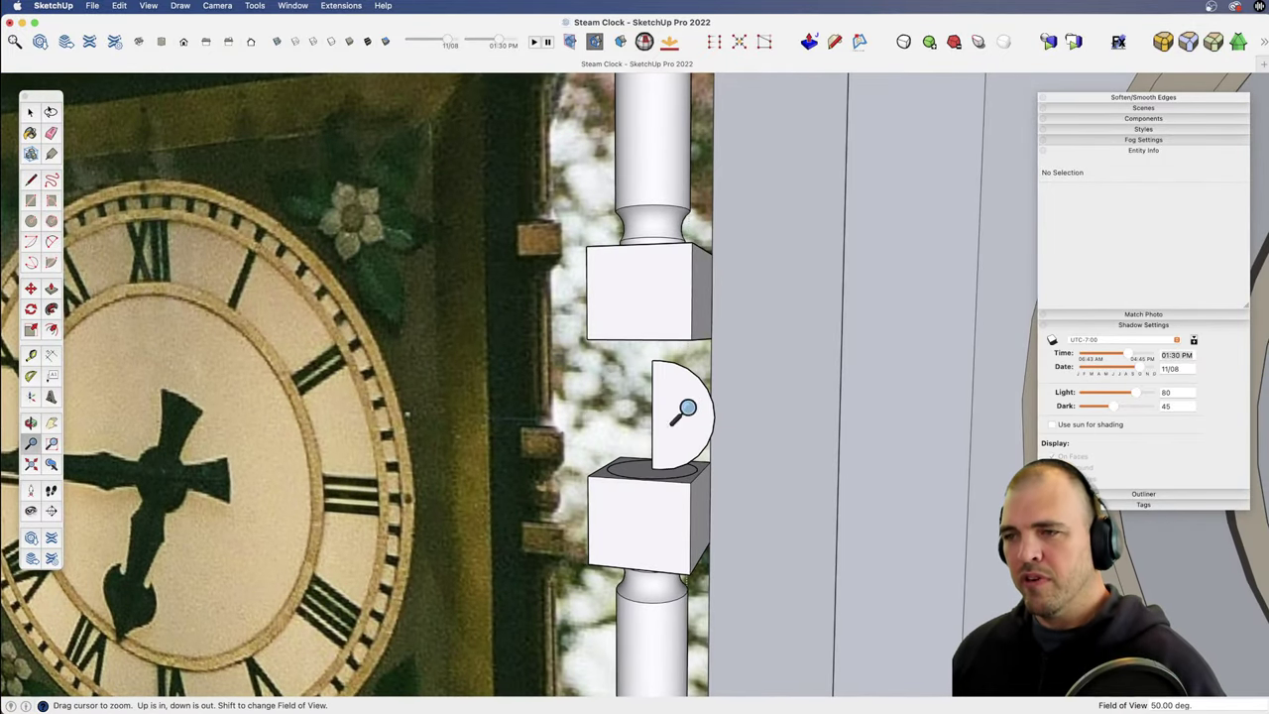
left_click_drag(680, 410, 671, 307)
key("space")
left_click(705, 462)
key("m")
left_click_drag(707, 456, 708, 408)
middle_click_drag(708, 409, 688, 439)
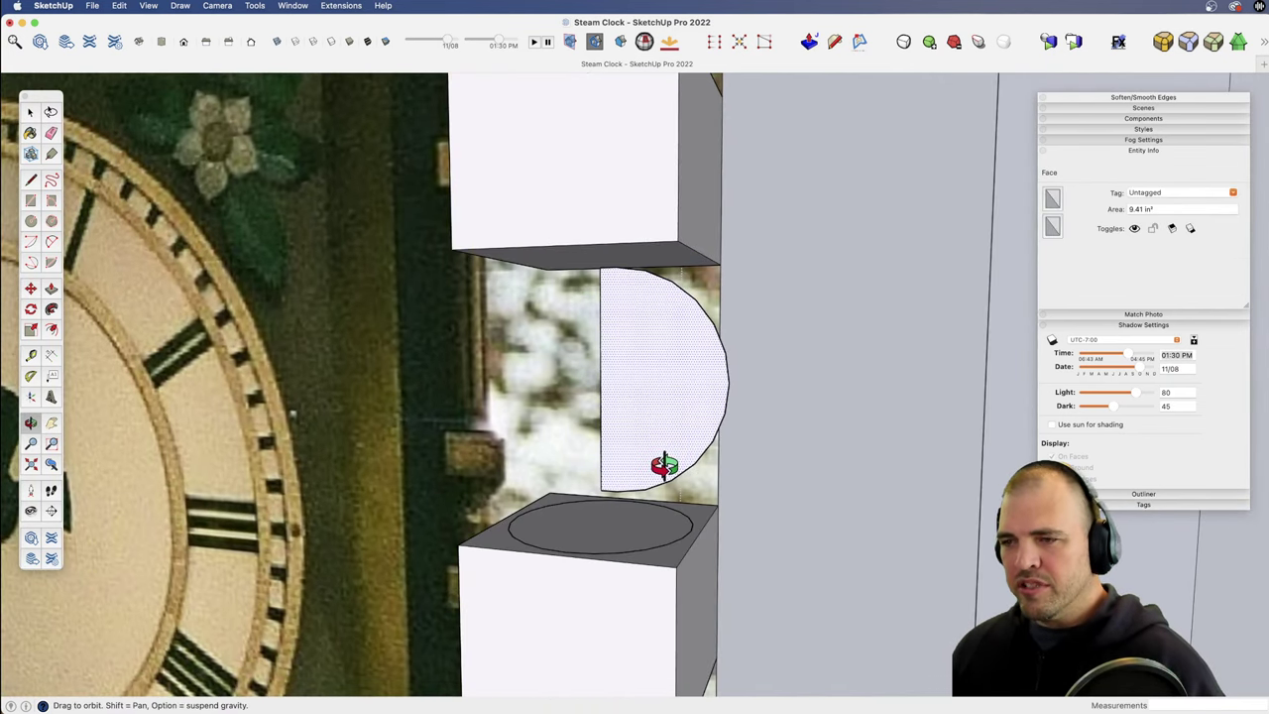
Step: Draw a tapered neck under the half-circle, with a horizontal base about 15/16" wide and a slanted side meeting the arc
key("l")
left_click(601, 490)
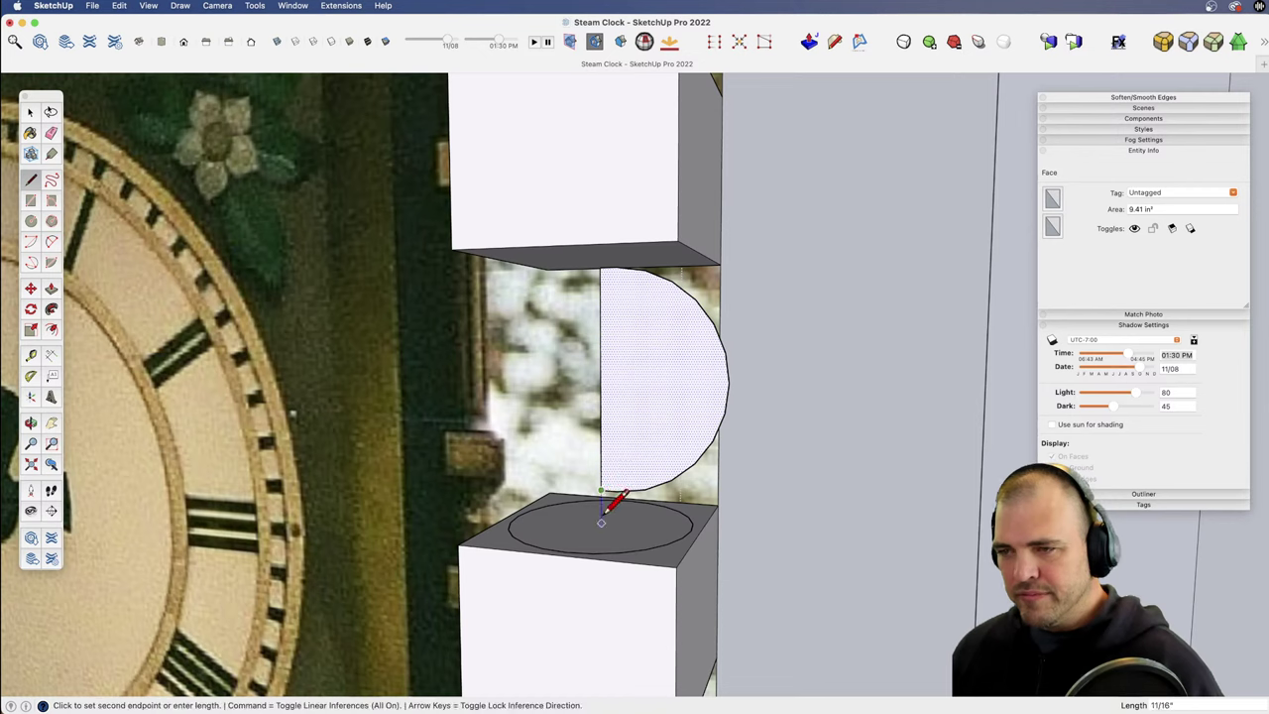
key("Right")
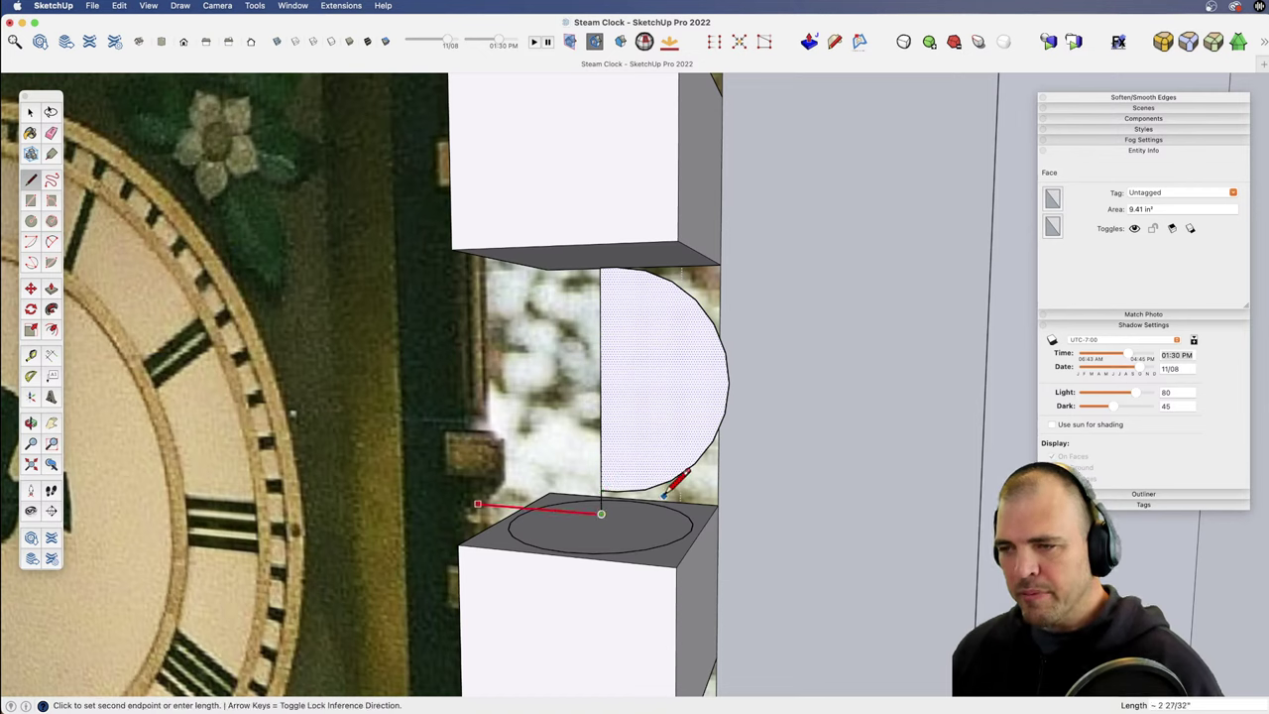
left_click(663, 500)
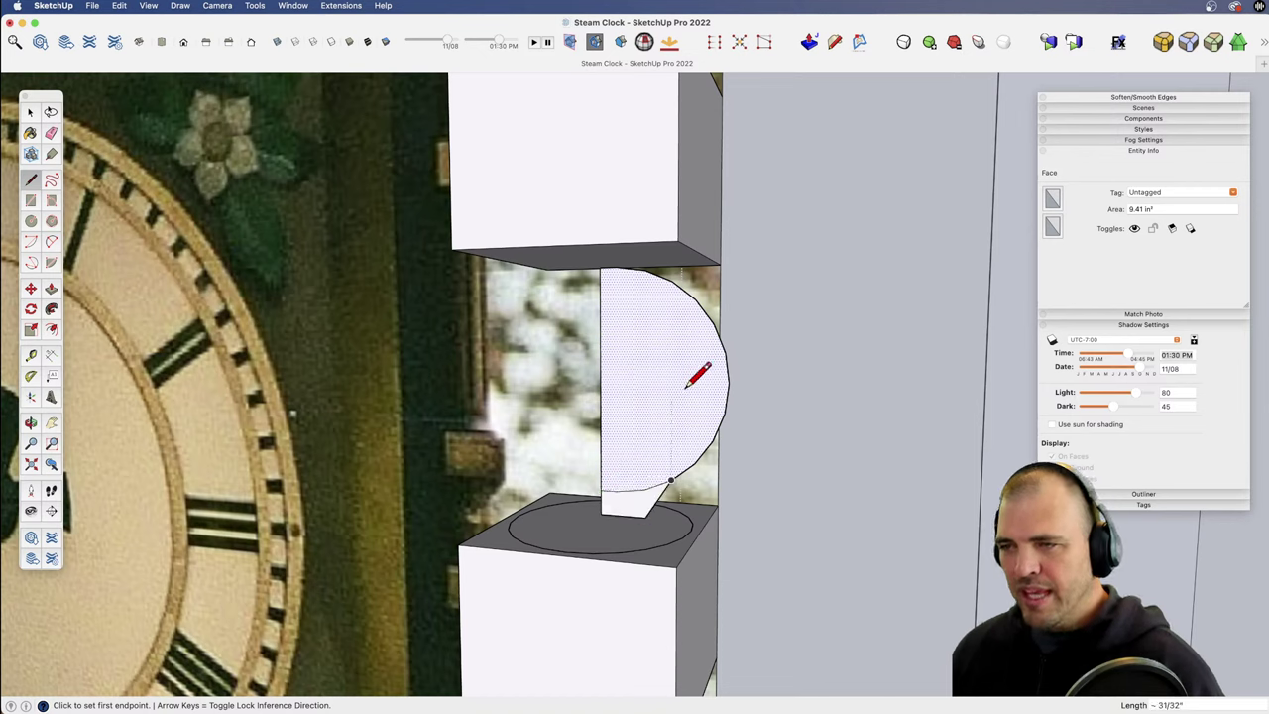
Step: Draw a matching neck above the half-circle up to the upper block, and erase the arc segments dividing the profile
left_click(601, 269)
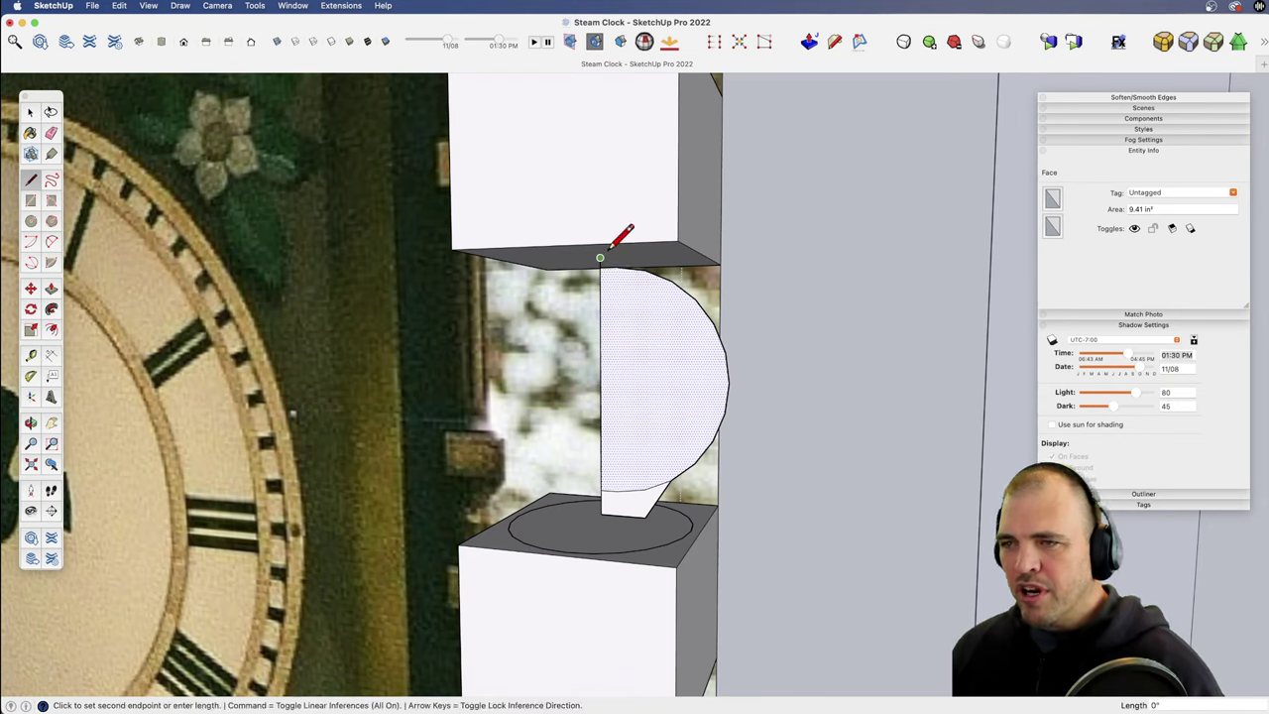
key("Escape")
key("e")
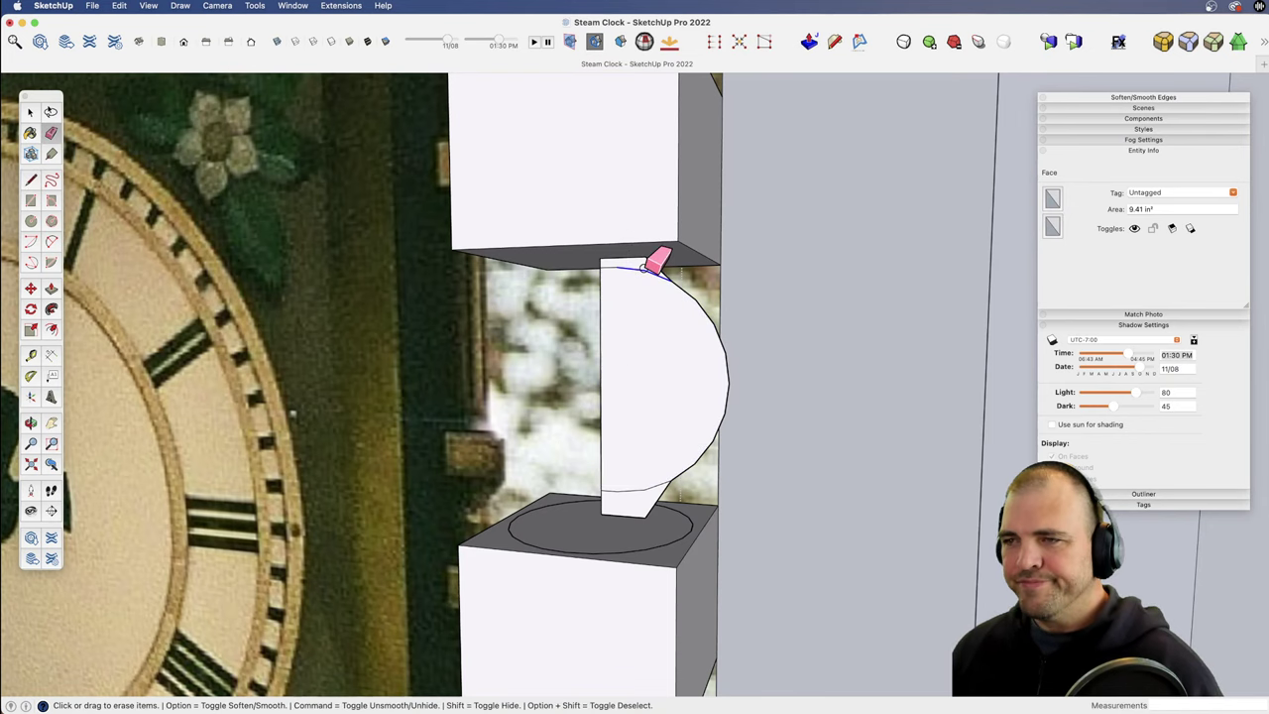
left_click(646, 491)
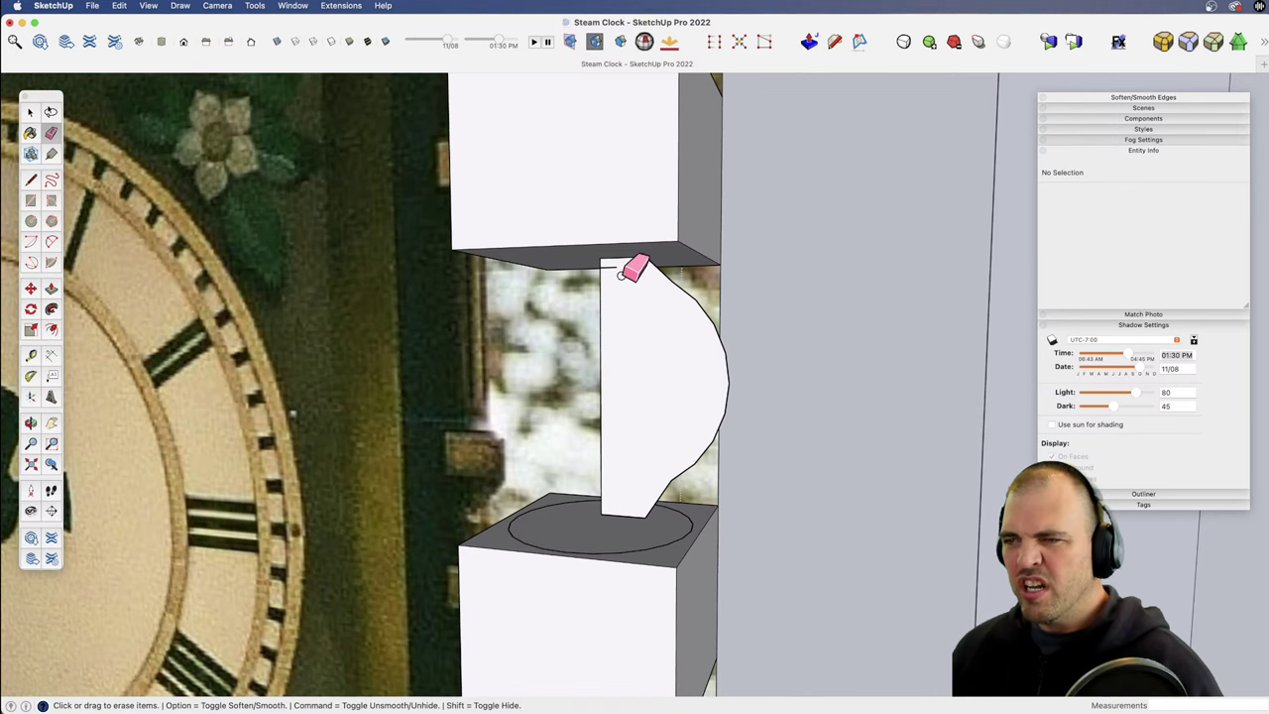
Step: Move the lower neck's base edge down onto the circle on the lower block's top face
middle_click_drag(645, 487, 634, 526)
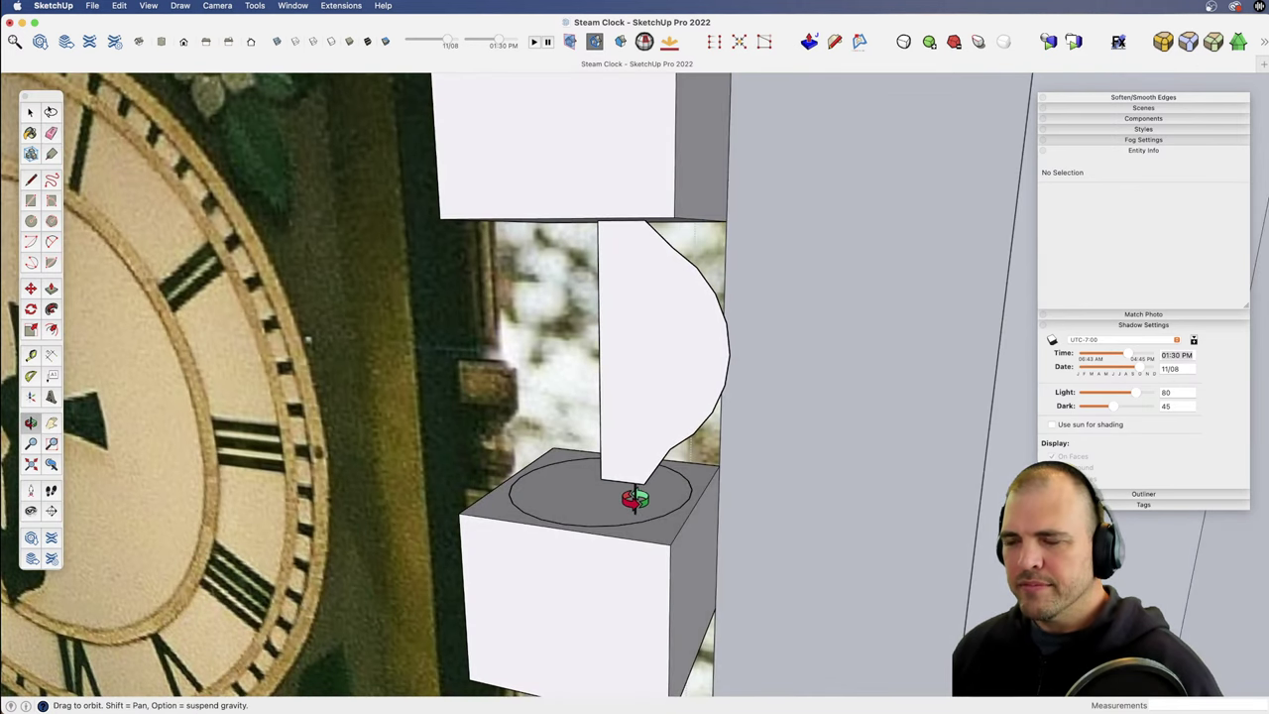
key("space")
left_click(630, 485)
key("m")
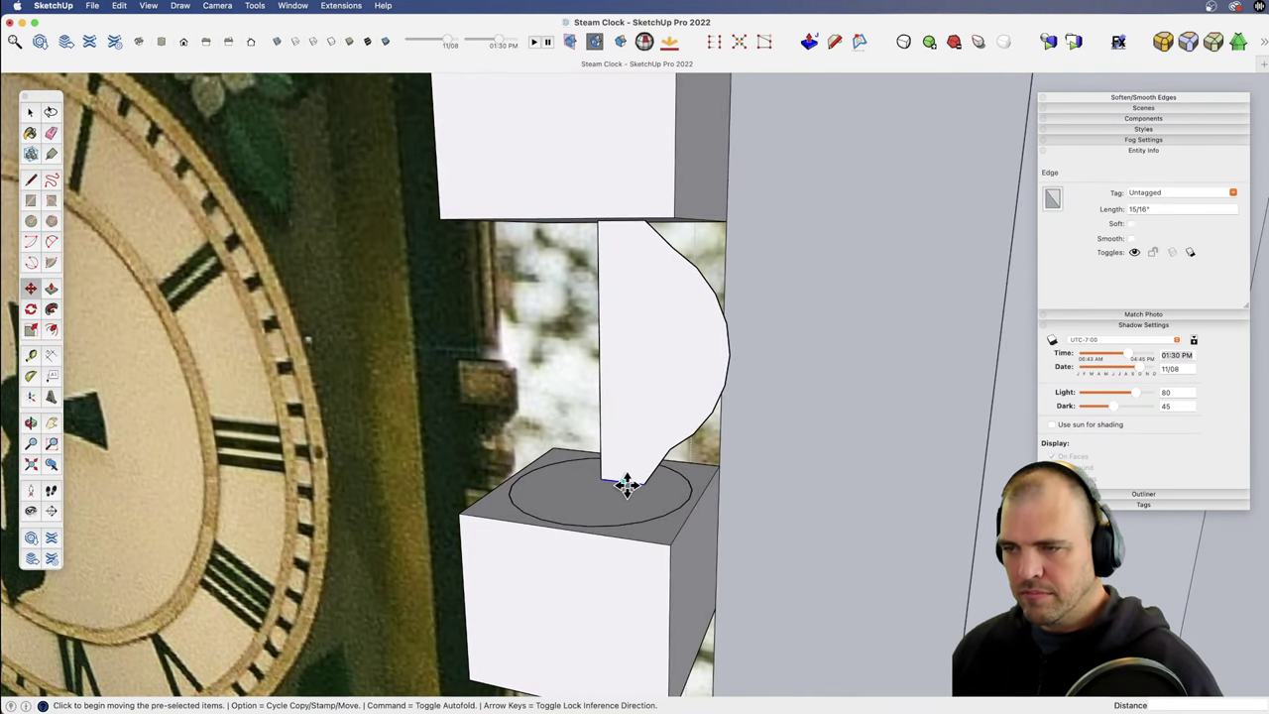
left_click(626, 484)
left_click(624, 500)
Step: Sweep the necked ball profile around the circle with Follow Me and clear the leftover circle from the lower block
key("space")
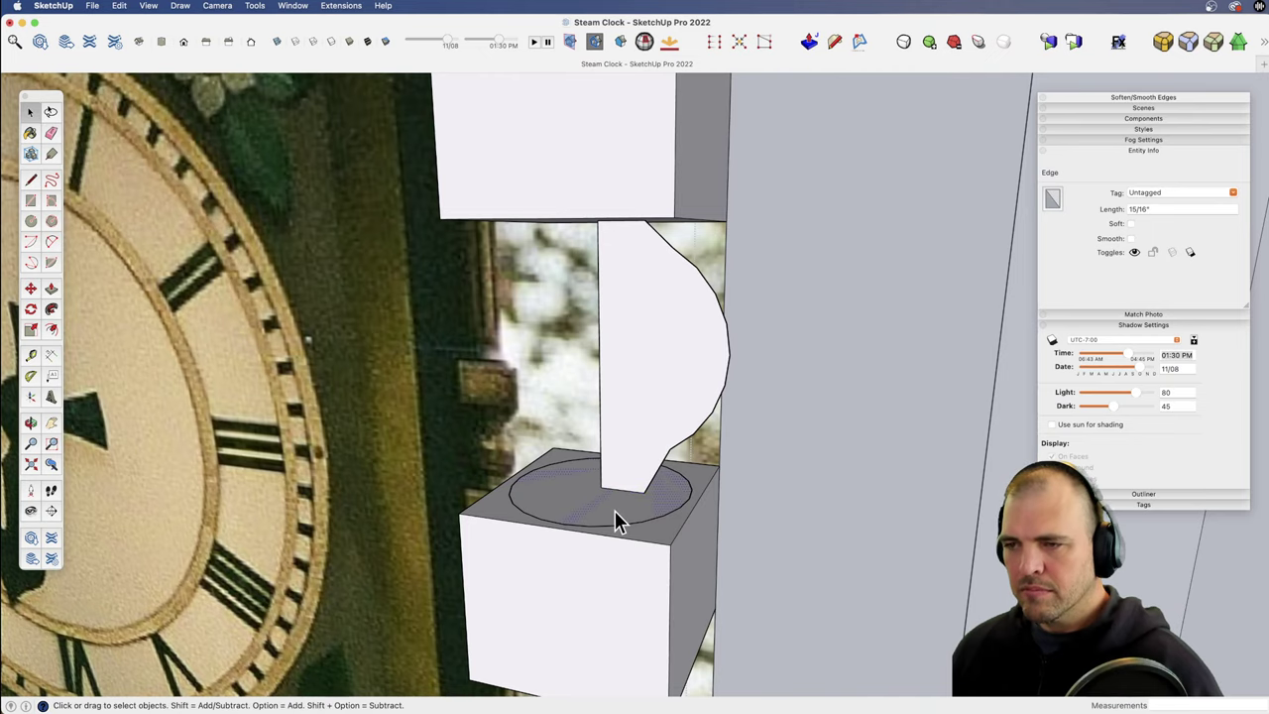
left_click(614, 511)
key("shift+f")
left_click(632, 456)
key("z")
left_click_drag(628, 327, 649, 454)
key("space")
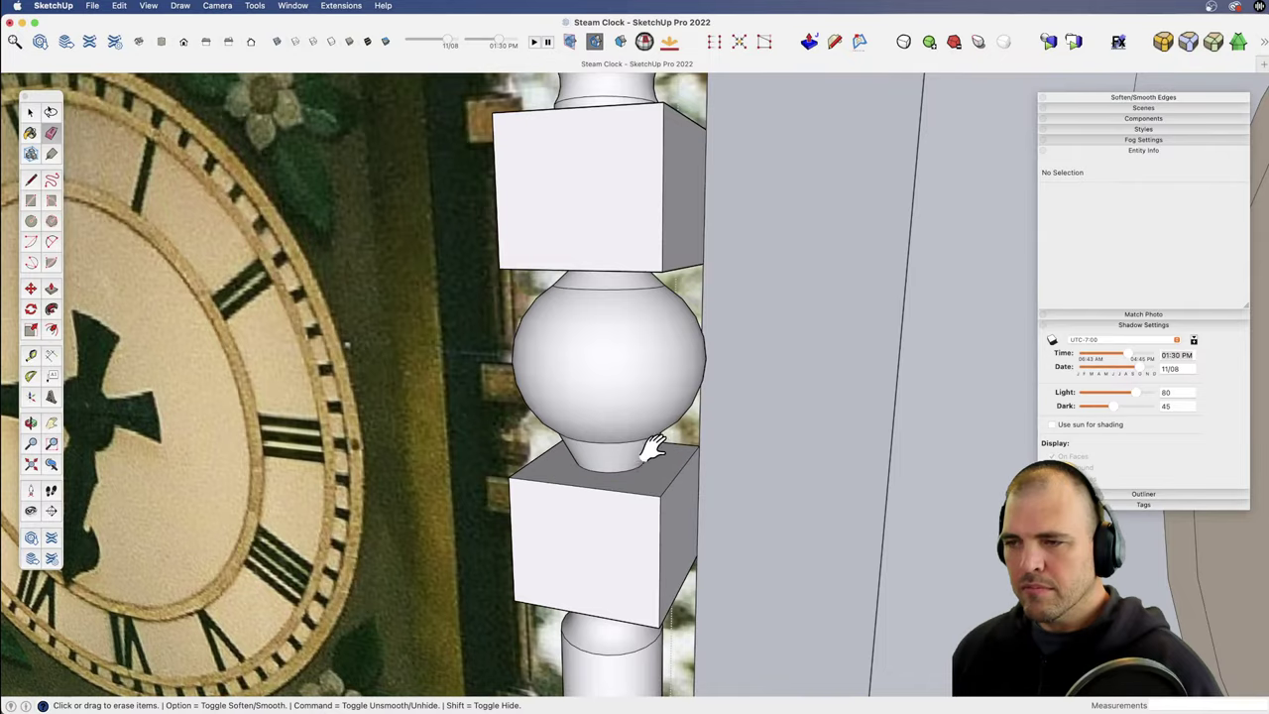
middle_click_drag(655, 445, 694, 417)
Step: Cut the central ball group from between the upper and lower halves of the corner trim
key("z")
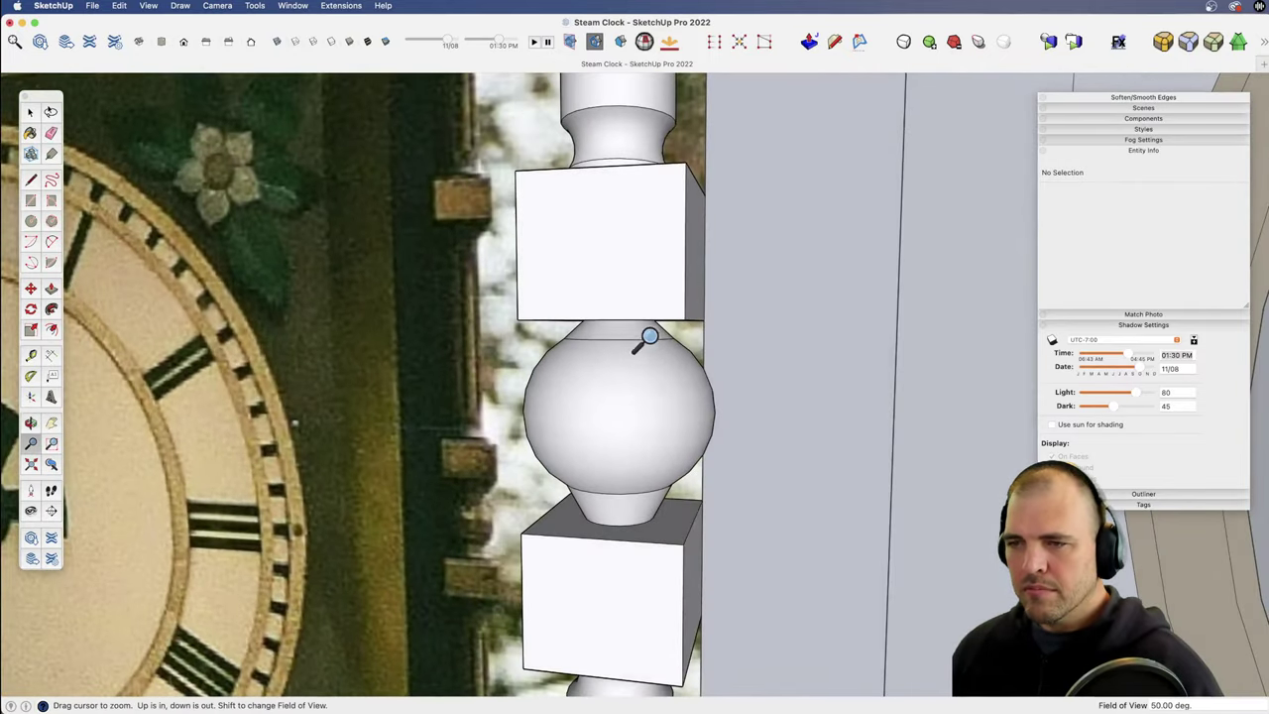
left_click_drag(647, 337, 647, 506)
middle_click_drag(646, 506, 614, 429)
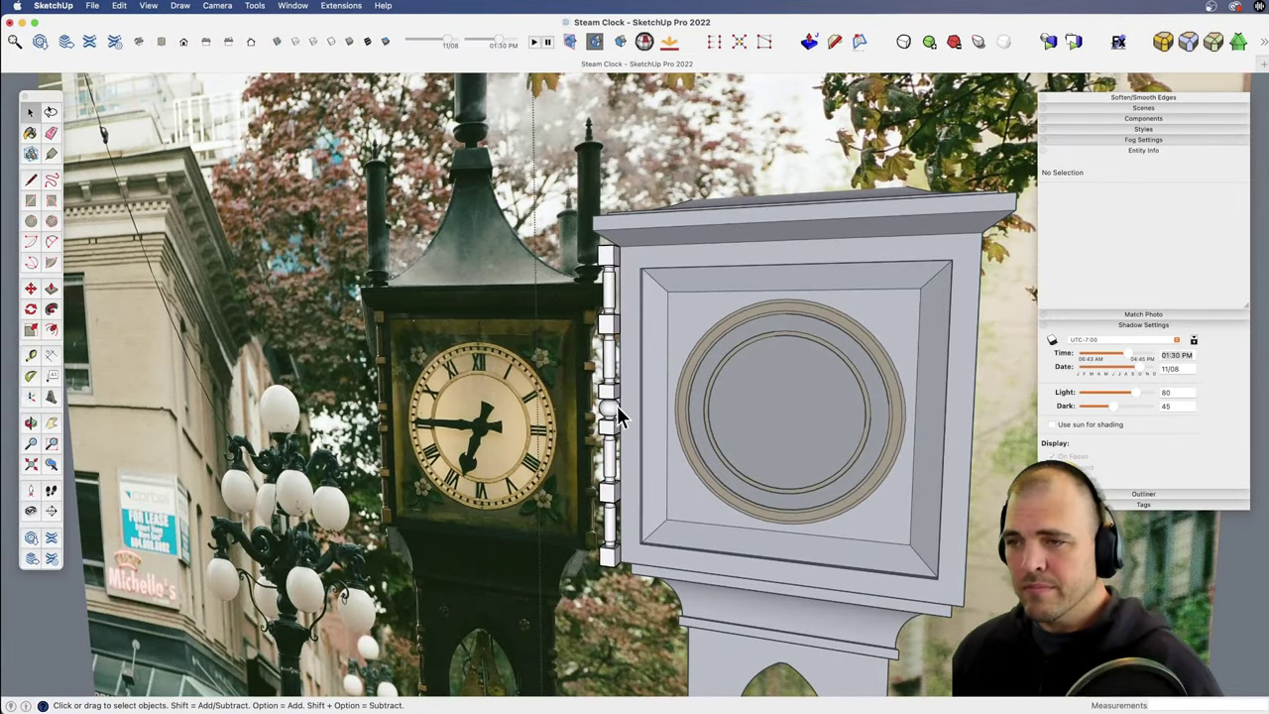
key("super+a")
left_click(614, 451)
key("z")
left_click_drag(615, 436, 589, 277)
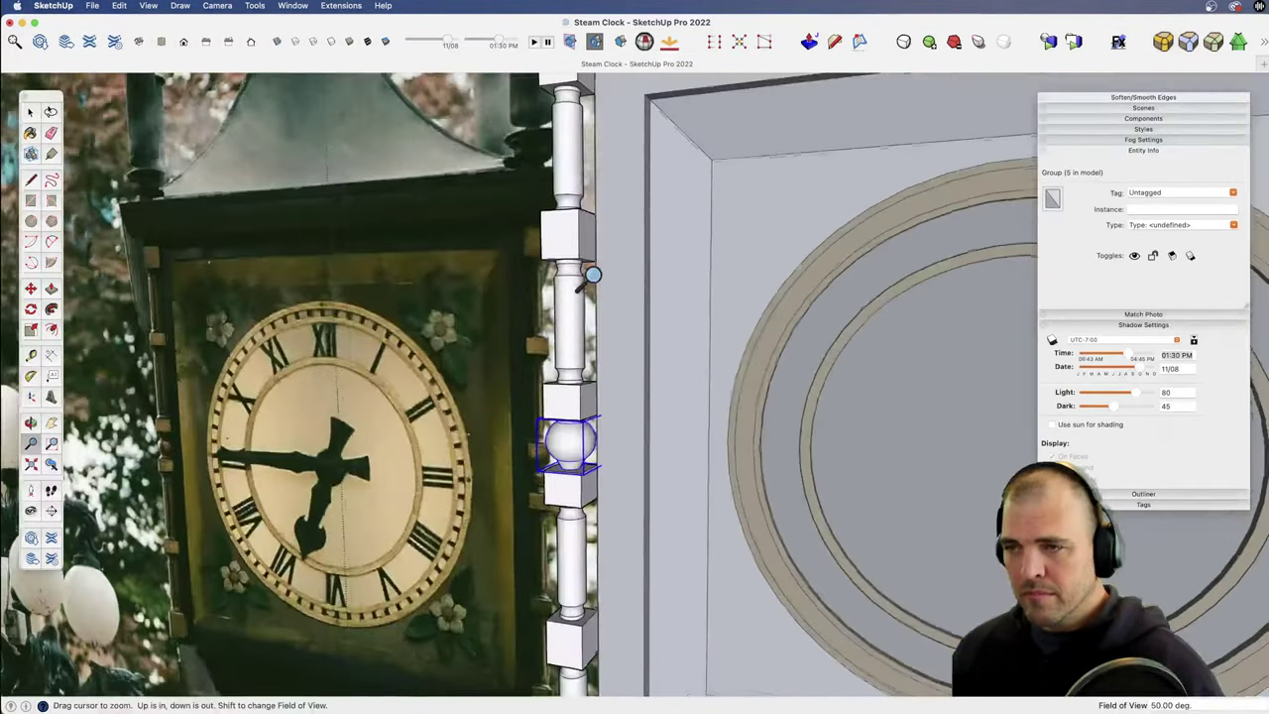
middle_click_drag(615, 397, 660, 295)
left_click_drag(663, 362, 657, 451)
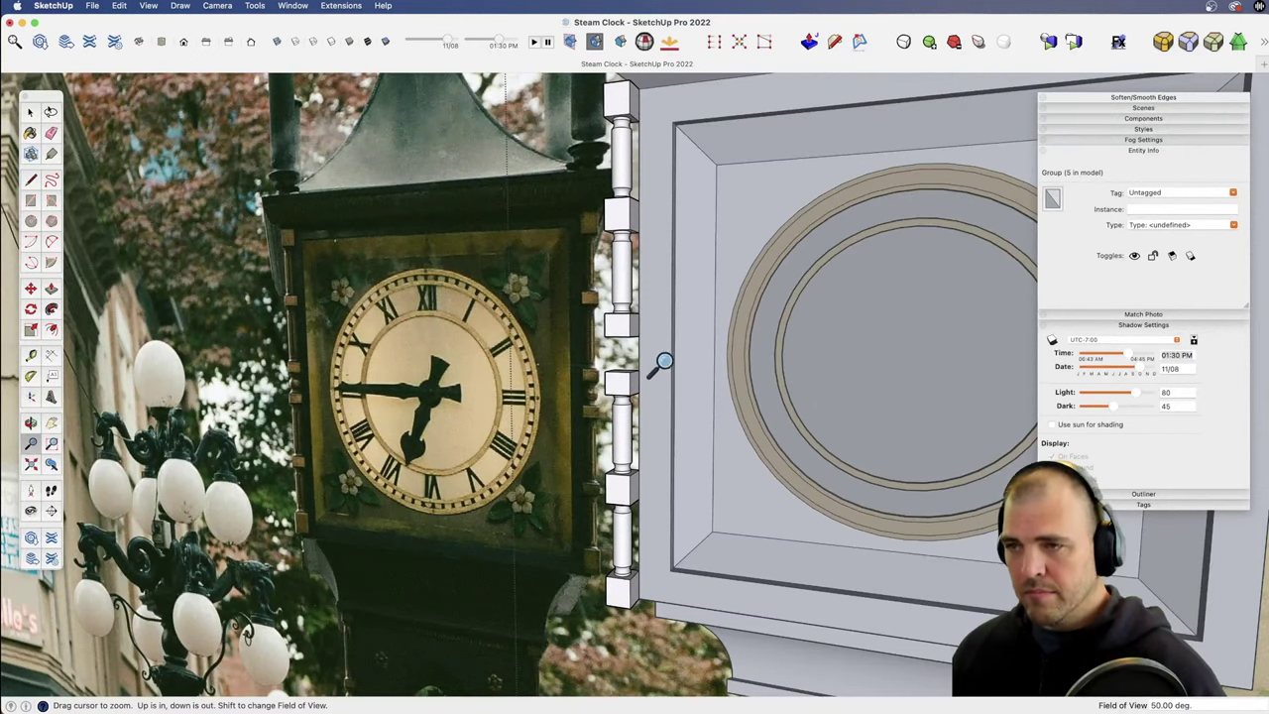
Step: Combine the upper and lower halves of the corner trim into one component named corner blocks
key("space")
left_click(624, 332)
left_click(622, 395)
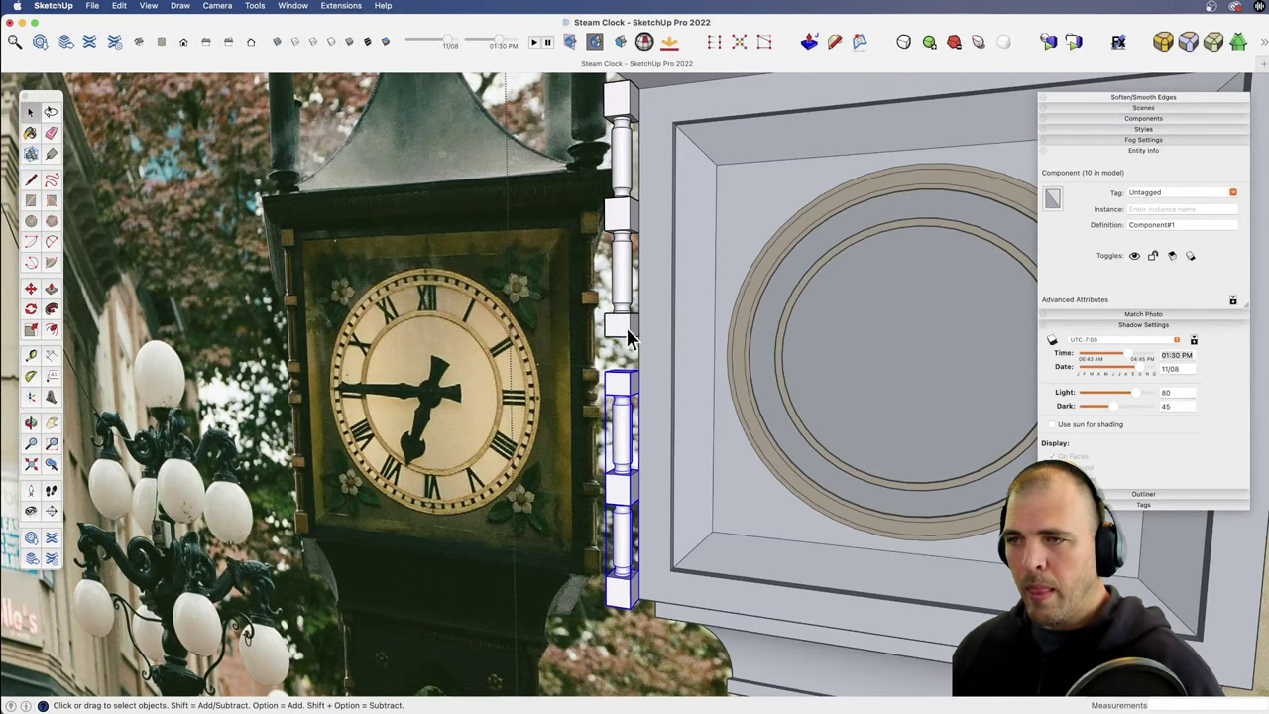
left_click(627, 325, "shift")
key("z")
left_click_drag(649, 297, 657, 453)
middle_click_drag(657, 453, 694, 518)
key("g")
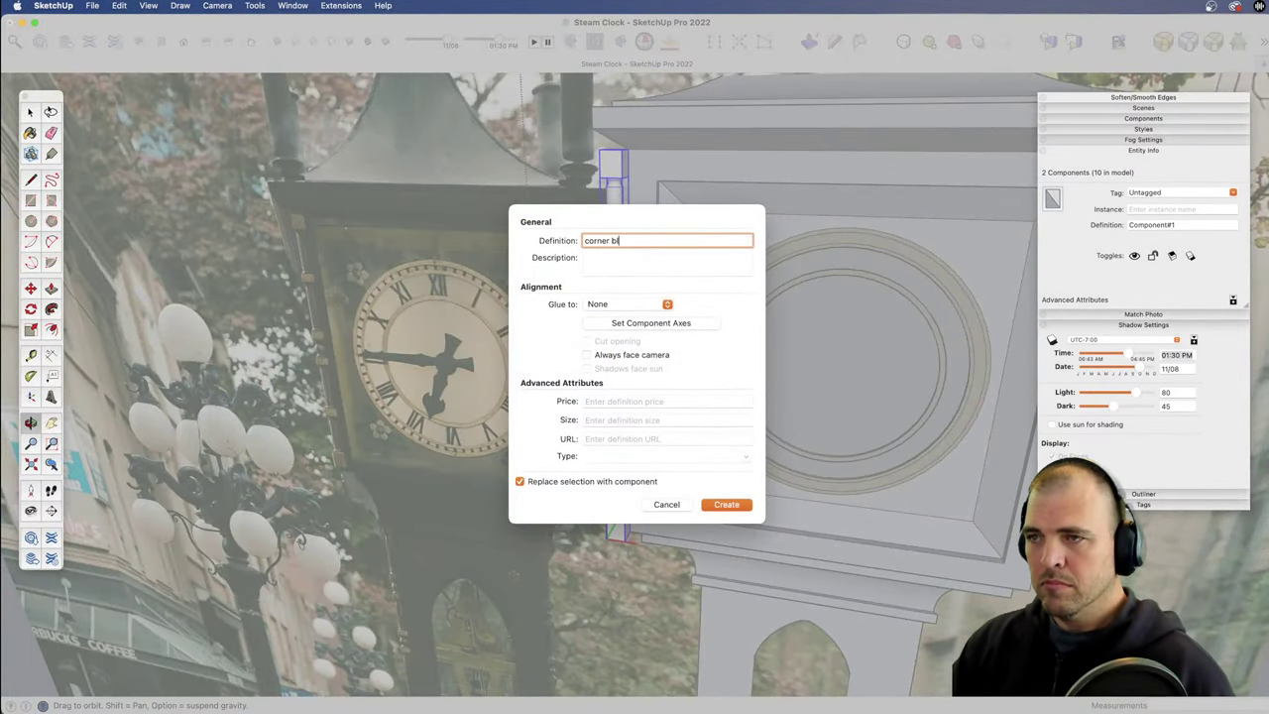
type("corner blocks")
key("Return")
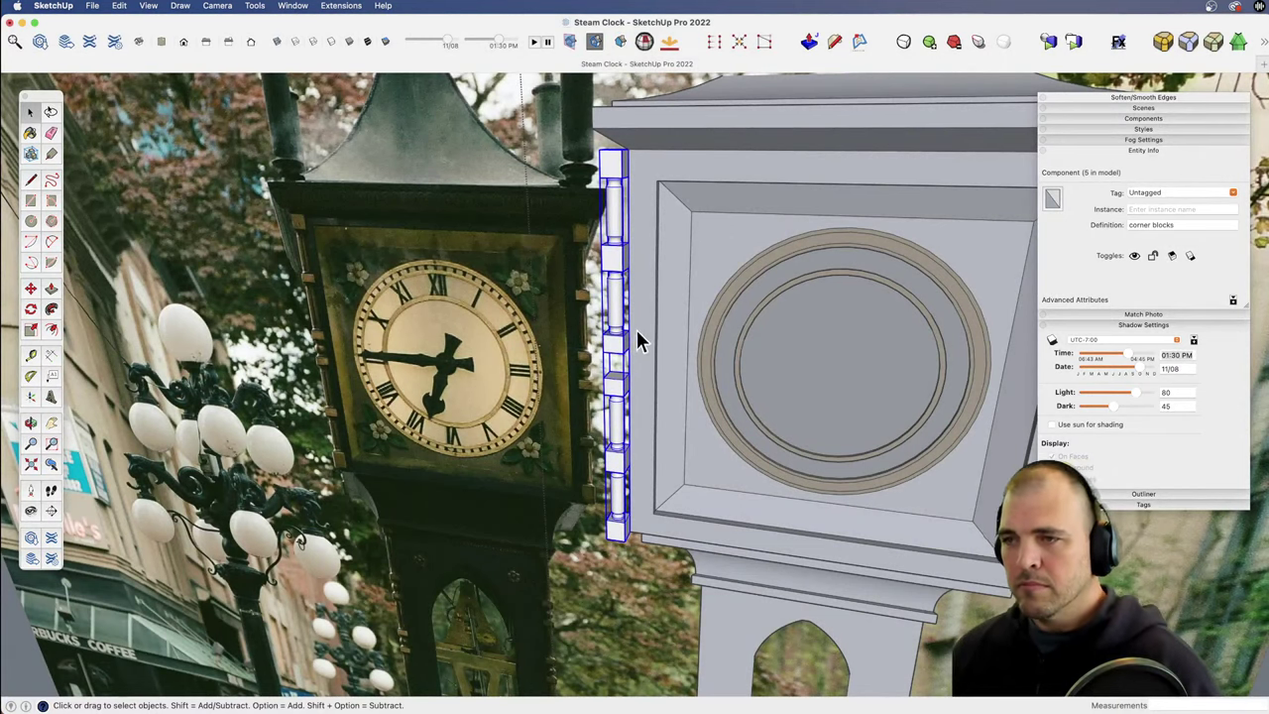
Step: Paste the ball in place inside the corner blocks component and close the component
double_click(616, 345)
key("super+shift+v")
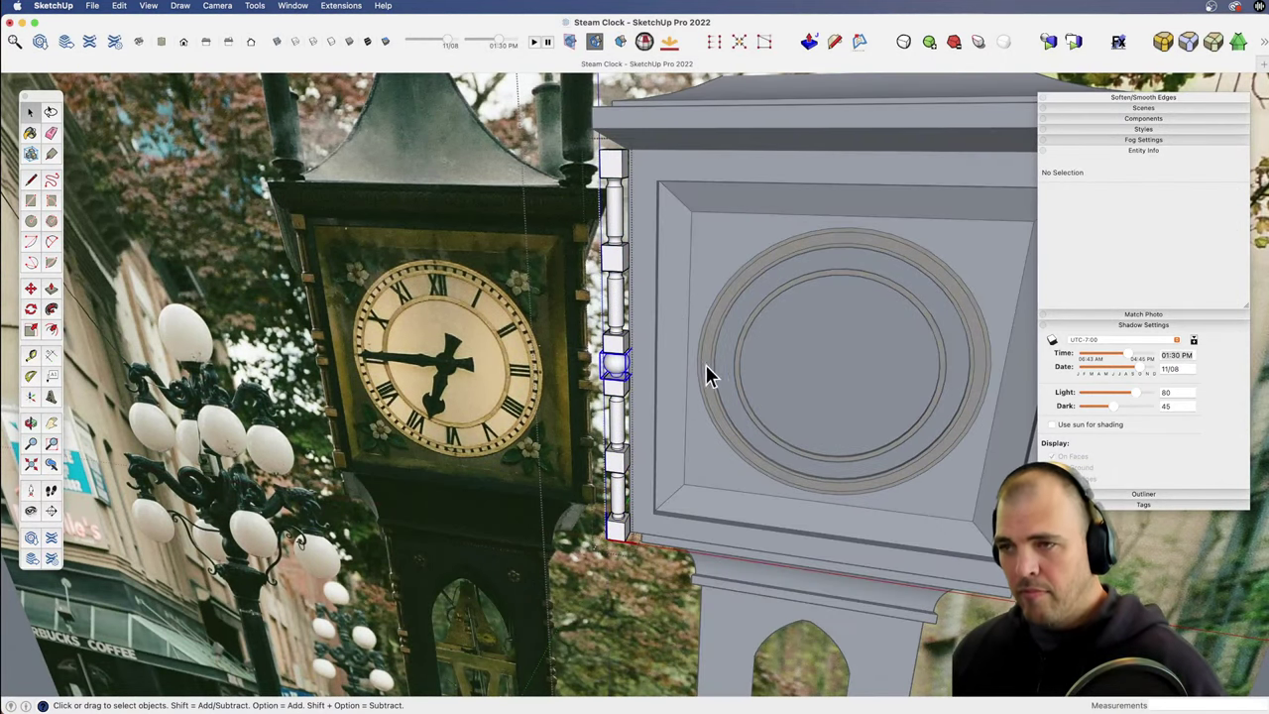
middle_click_drag(687, 316, 645, 473)
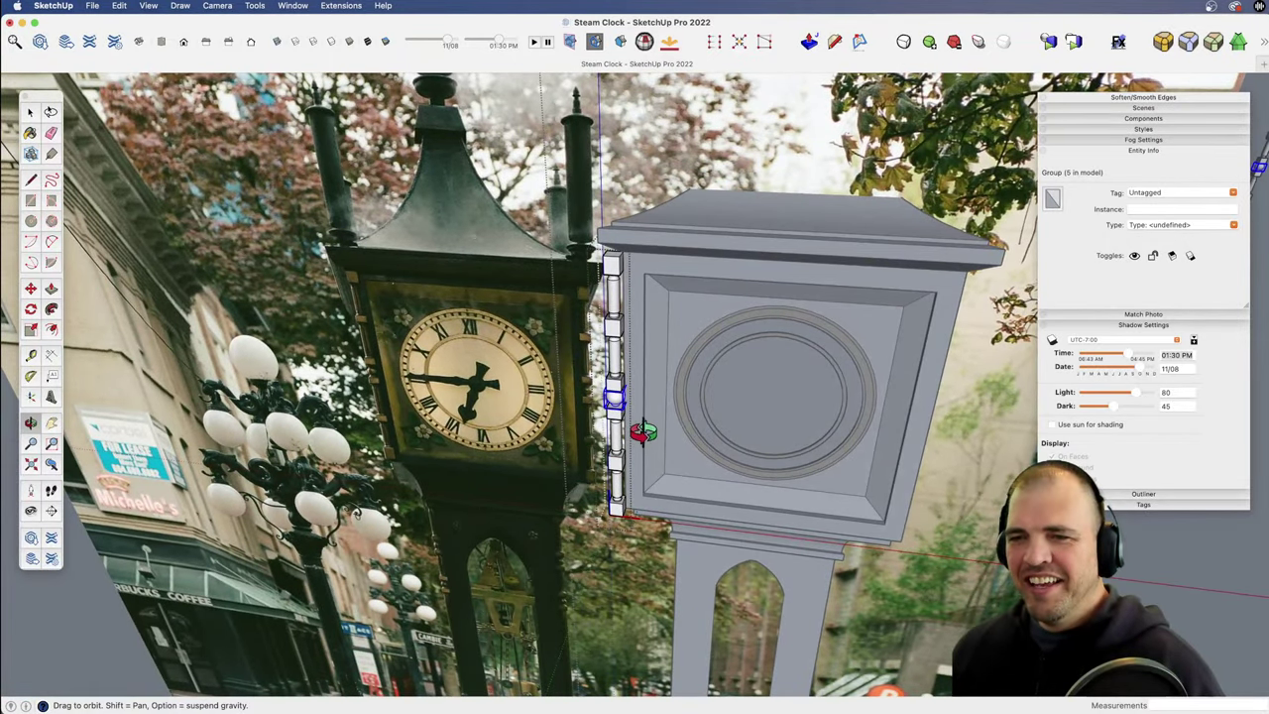
key("space")
left_click(627, 545)
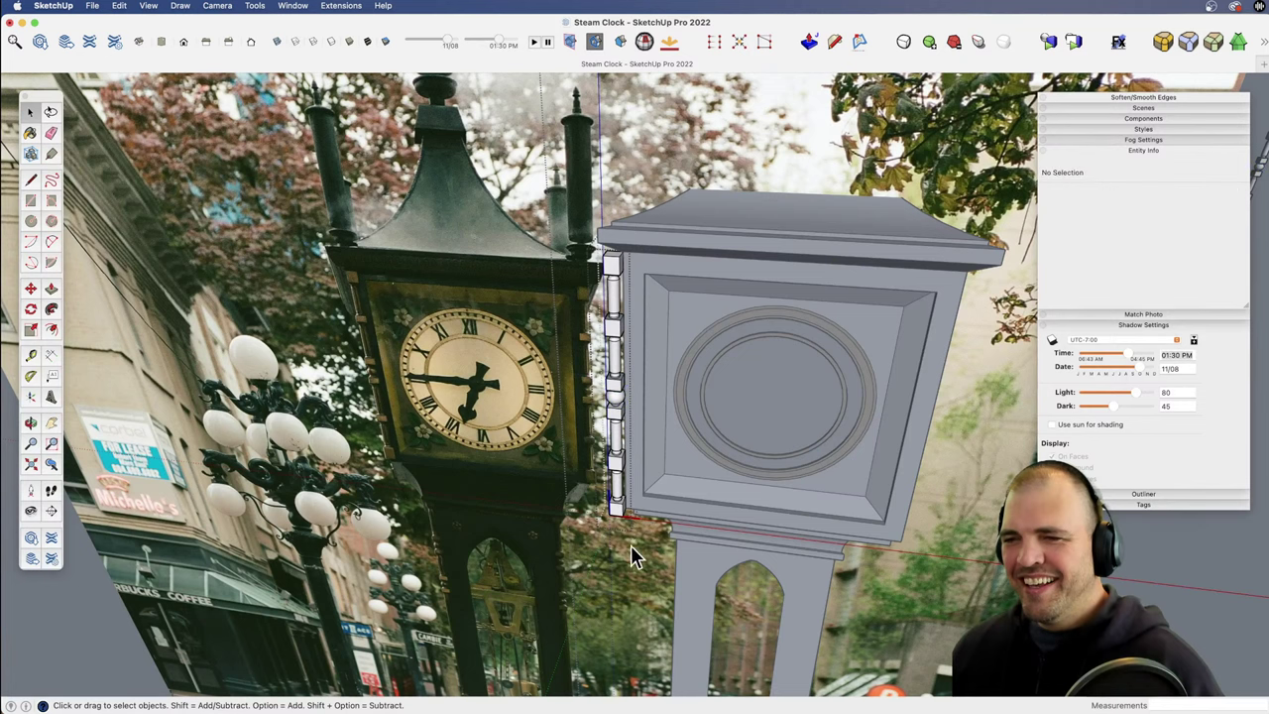
Step: Shift the corner blocks component inward along the red and green axes so it sits into the clock head's corner
left_click(618, 510)
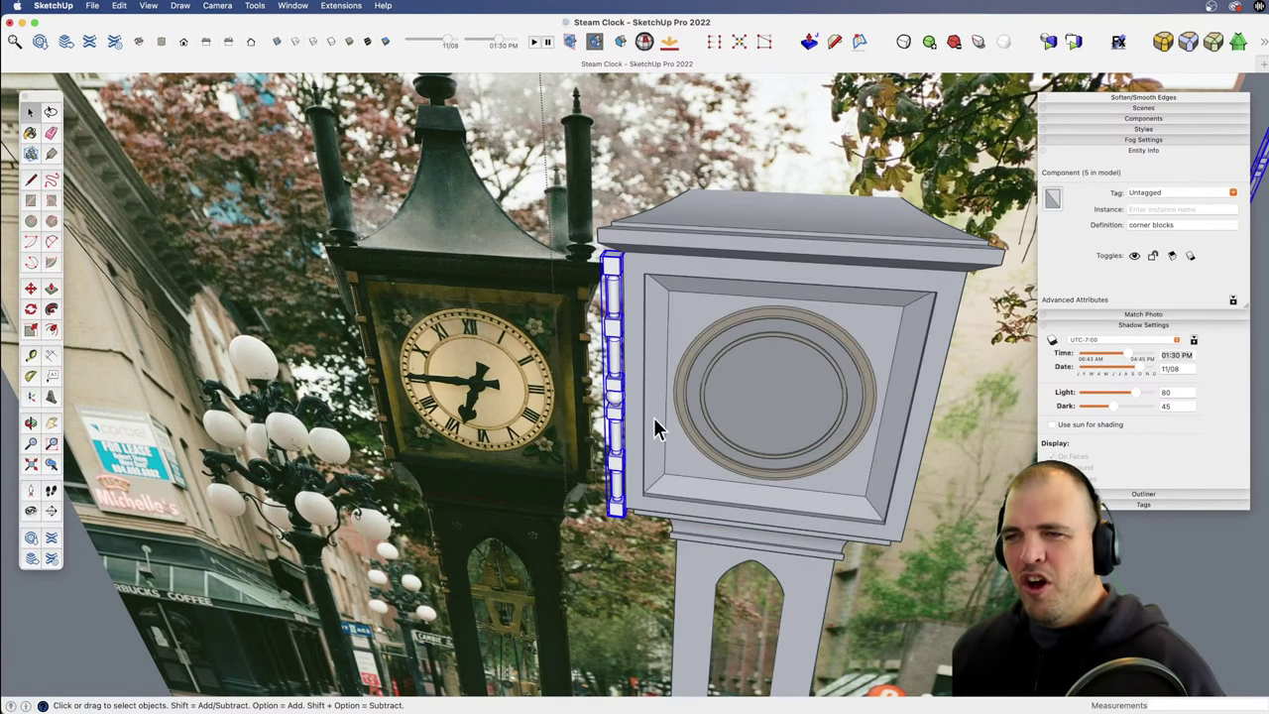
key("z")
left_click_drag(645, 510, 632, 325)
mouse_move(632, 325)
middle_mouse_down("shift")
mouse_move(649, 470)
mouse_move(722, 488)
mouse_move(912, 467)
mouse_move(604, 487)
mouse_move(634, 330)
middle_mouse_up("shift")
scroll(645, 308, "up", 5)
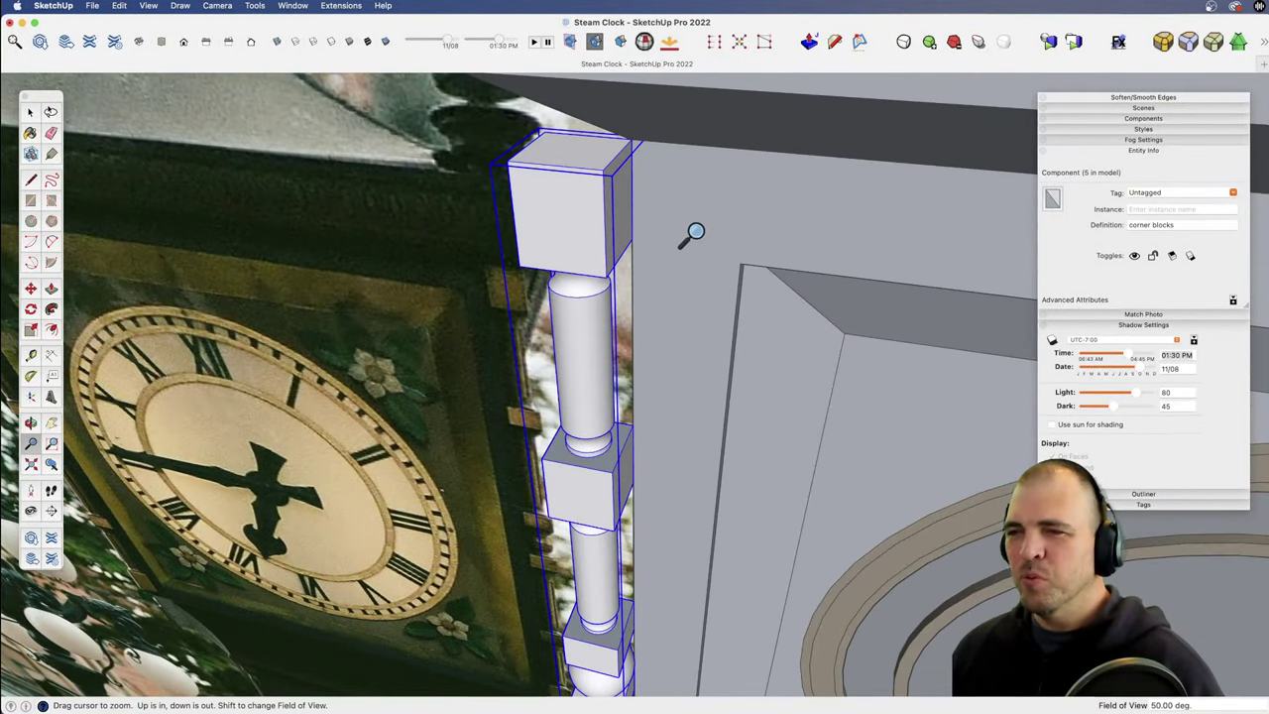
key("m")
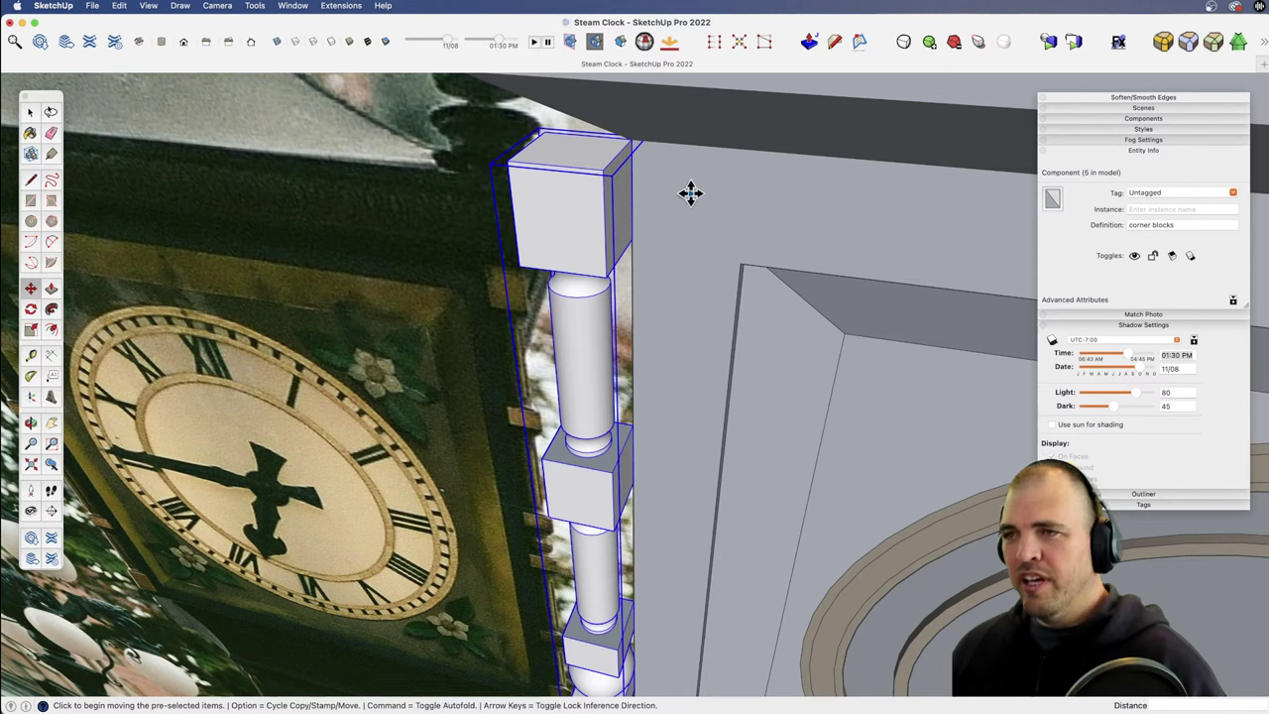
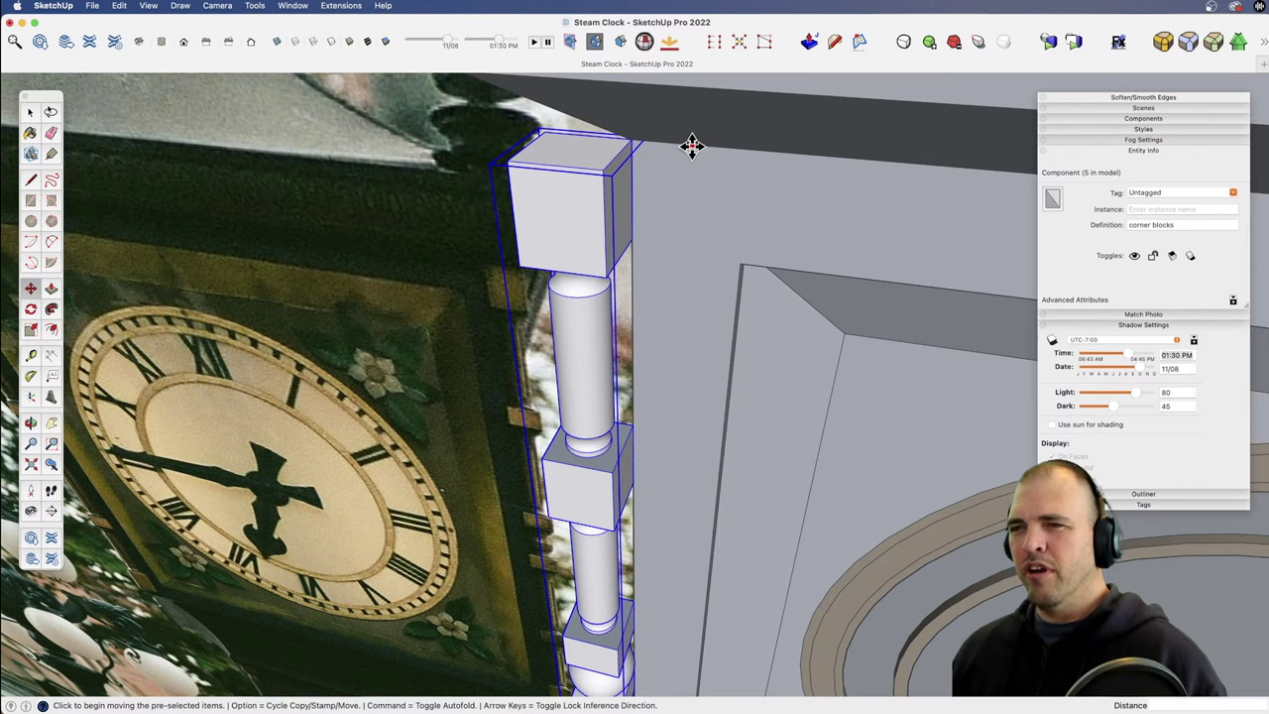
left_click(683, 199)
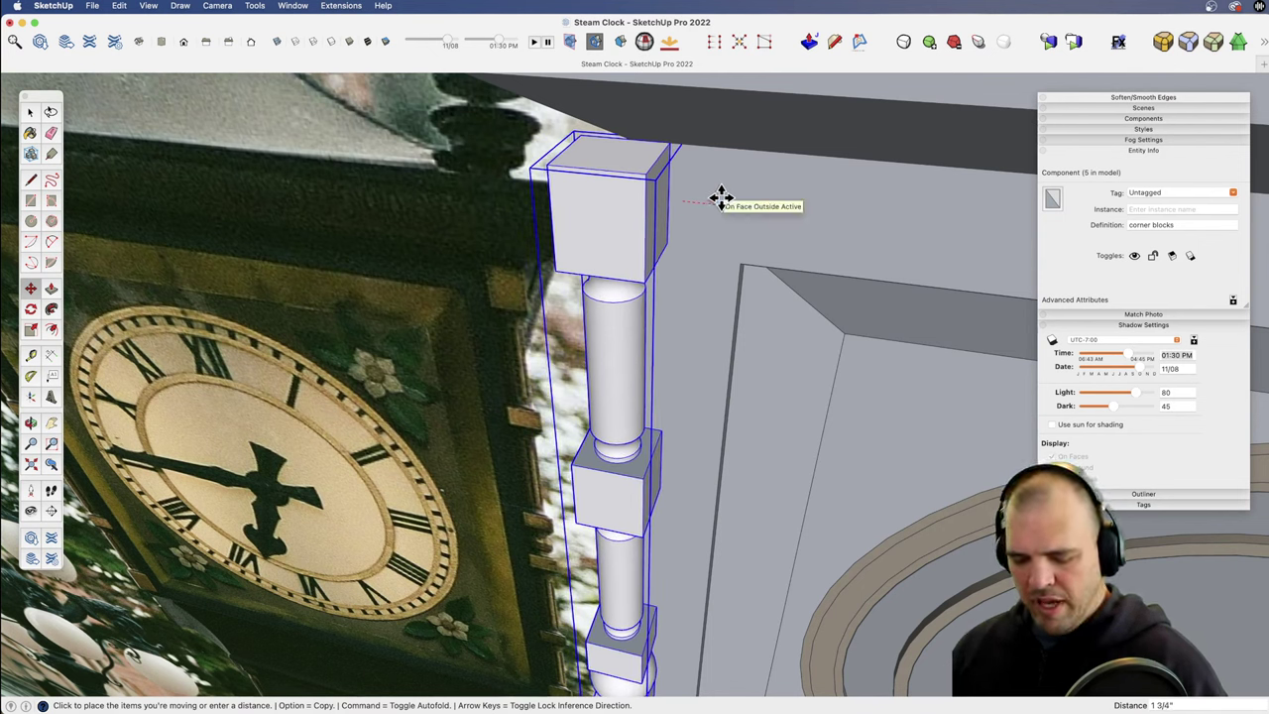
middle_click_drag(593, 485, 693, 345)
left_click(681, 259)
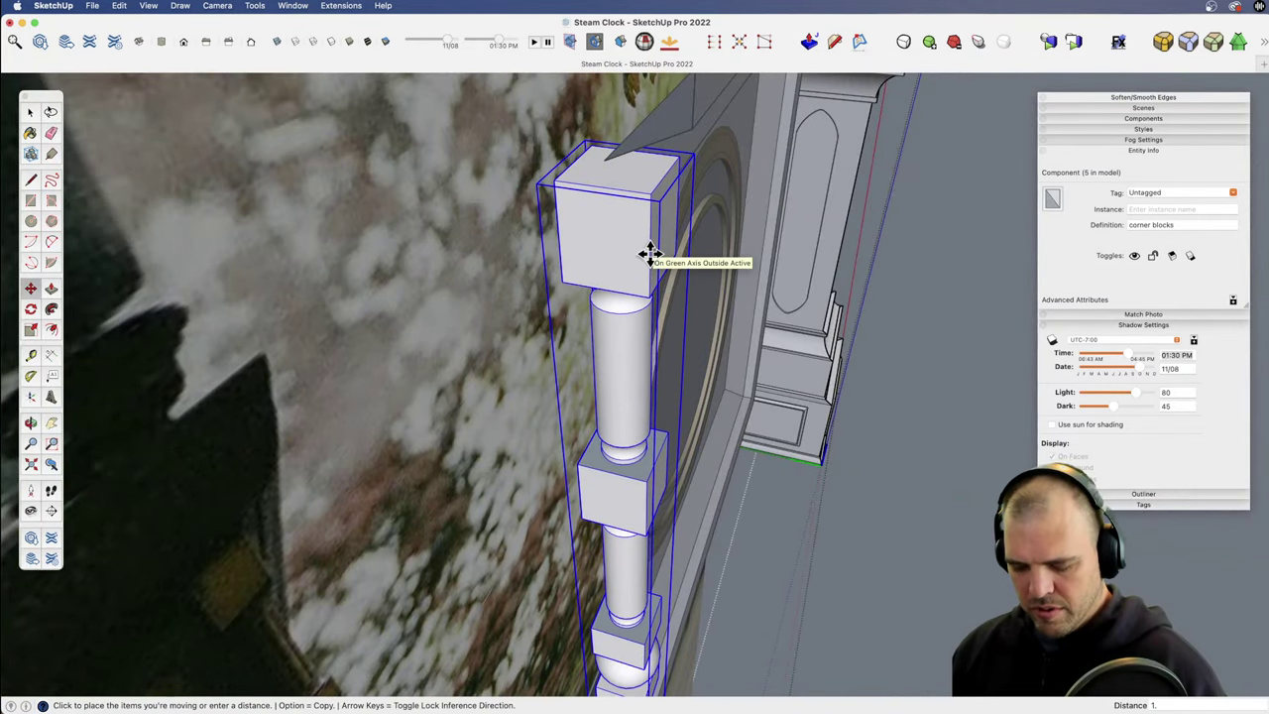
middle_click_drag(717, 286, 592, 300)
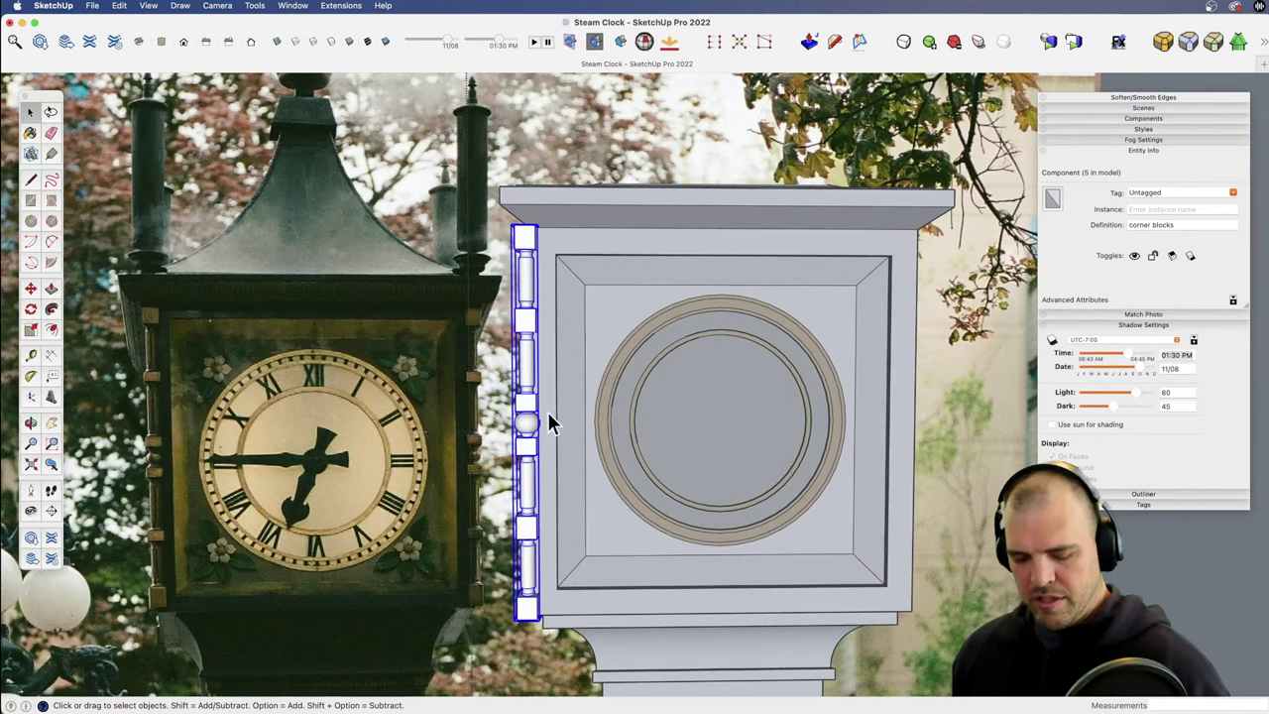
Step: Cut the corner blocks component from the clock head and leave the open editing context
key("Delete")
key("z")
left_click_drag(580, 391, 524, 510)
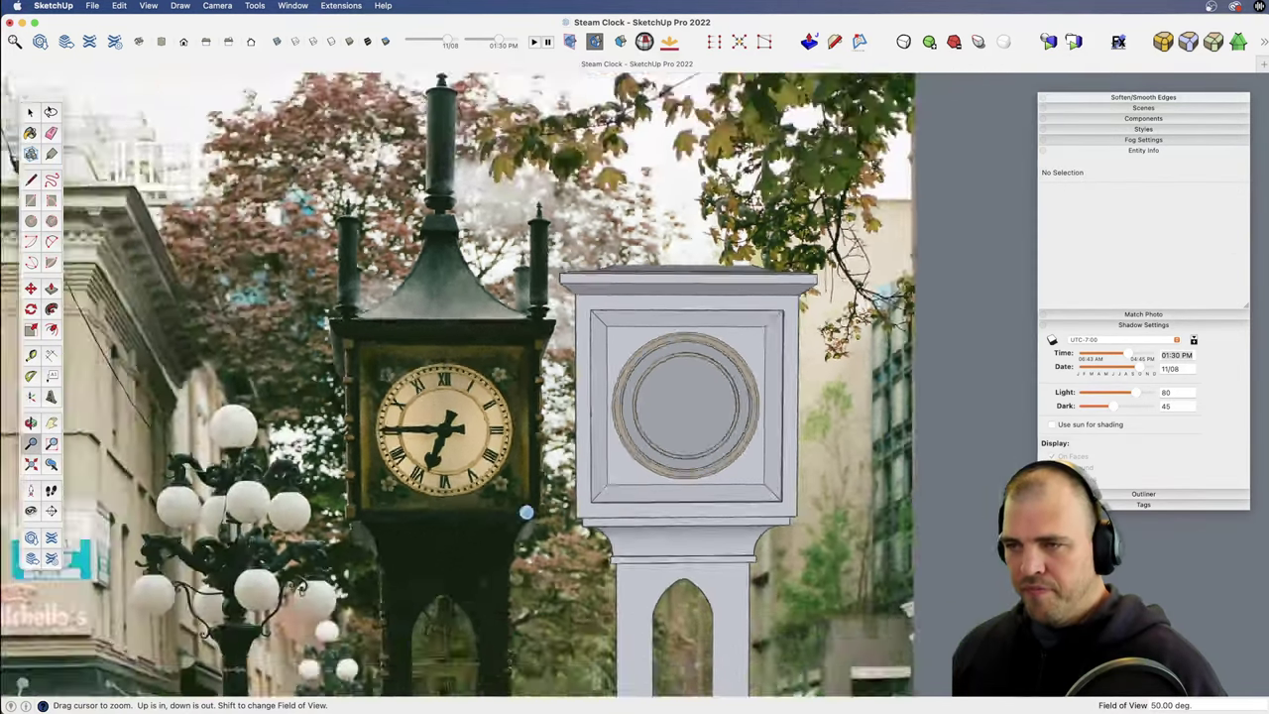
middle_click_drag(525, 510, 390, 427)
left_click_drag(390, 426, 714, 538)
key("space")
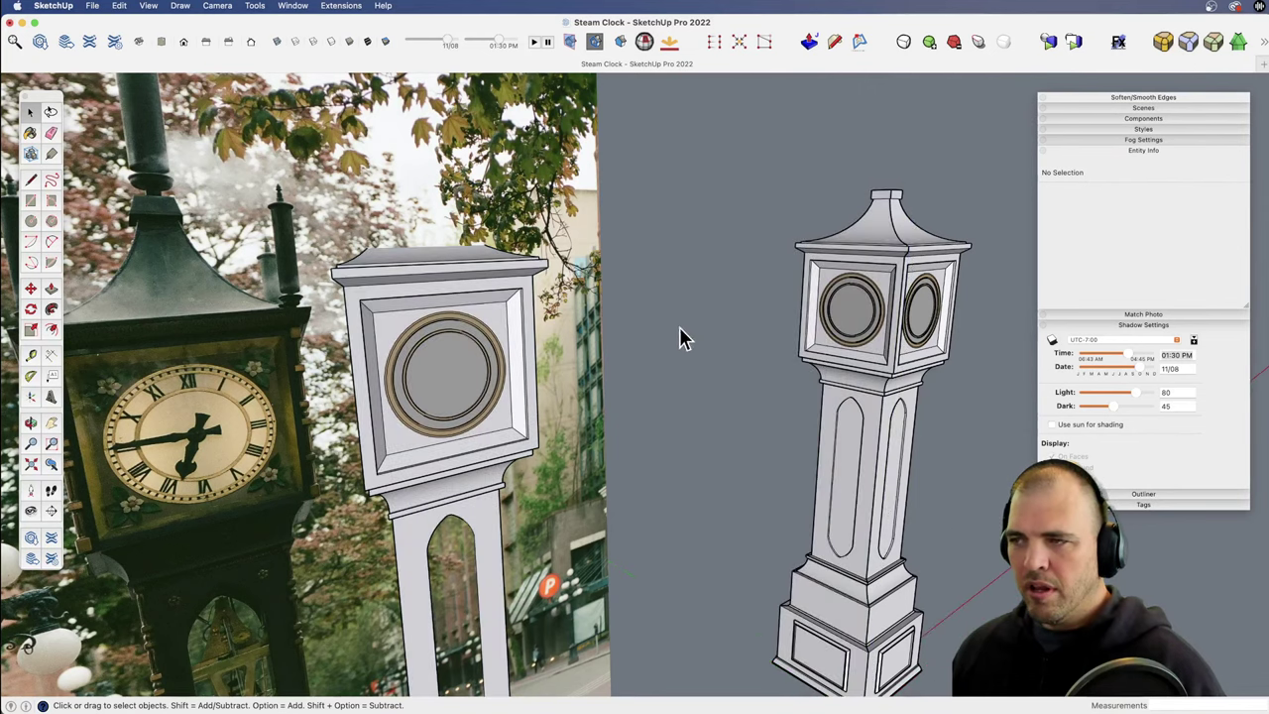
Step: Paste the corner blocks in place directly inside the Steam clock - 4th component and close the component
left_click(468, 379)
double_click(406, 369)
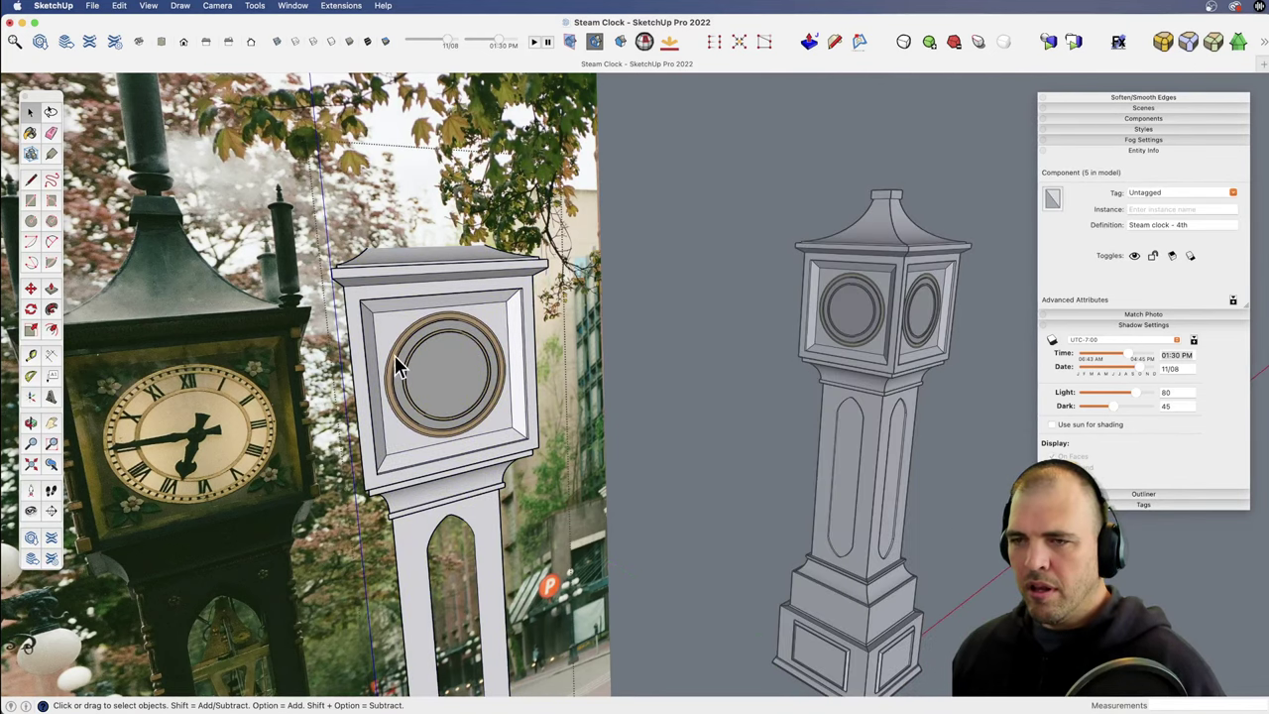
left_click(400, 345)
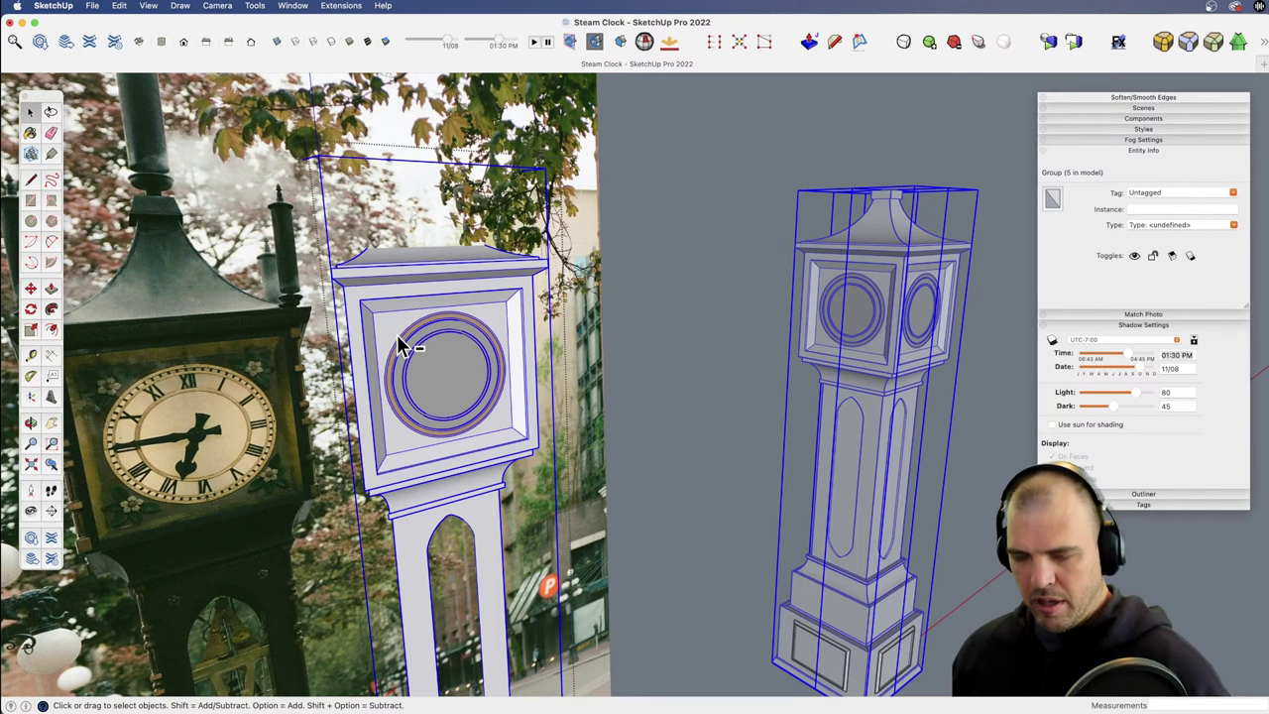
double_click(393, 347)
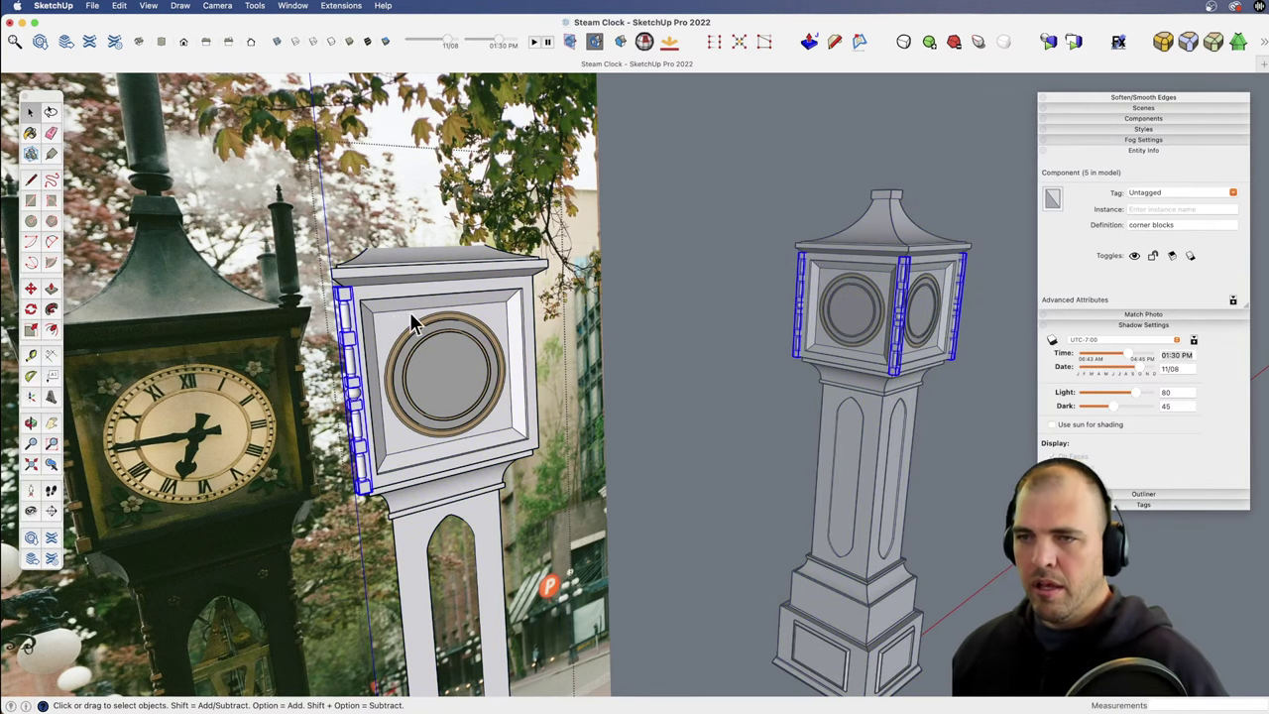
middle_click_drag(467, 348, 241, 377, "shift")
left_click(717, 433)
left_click(717, 433)
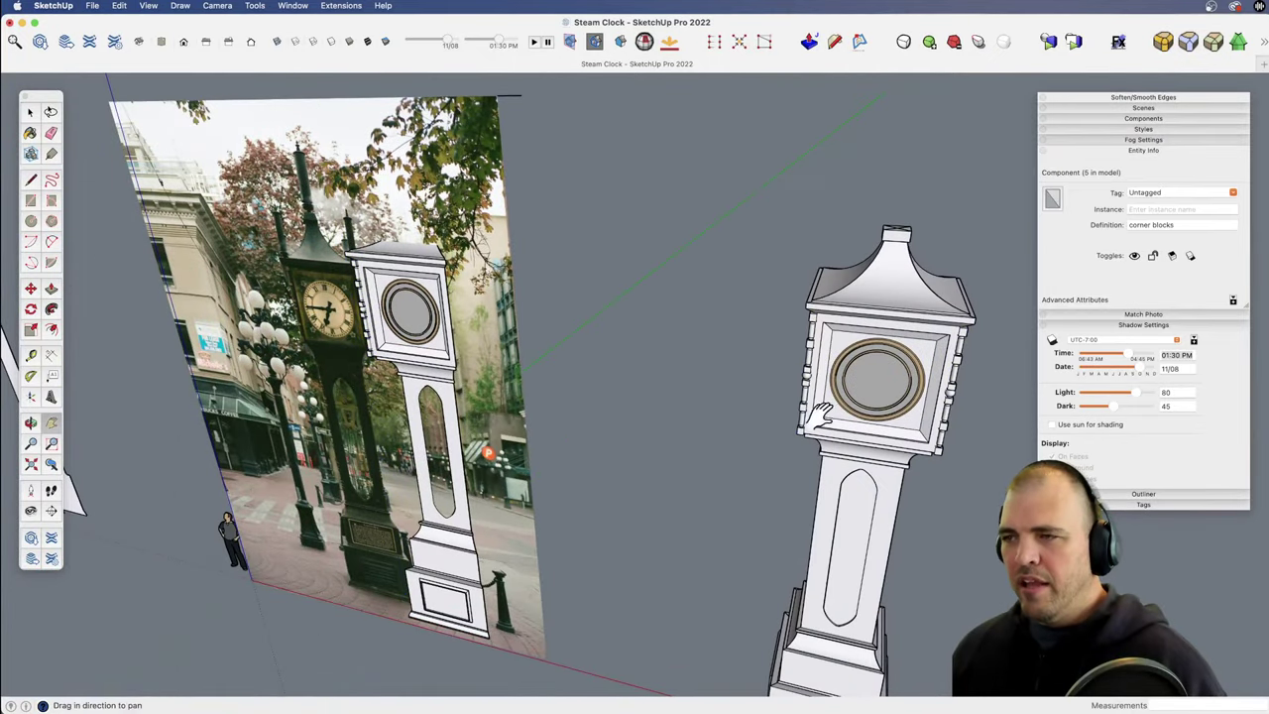
middle_click_drag(821, 419, 575, 380, "shift")
left_click(578, 386)
scroll(597, 417, "up", 5)
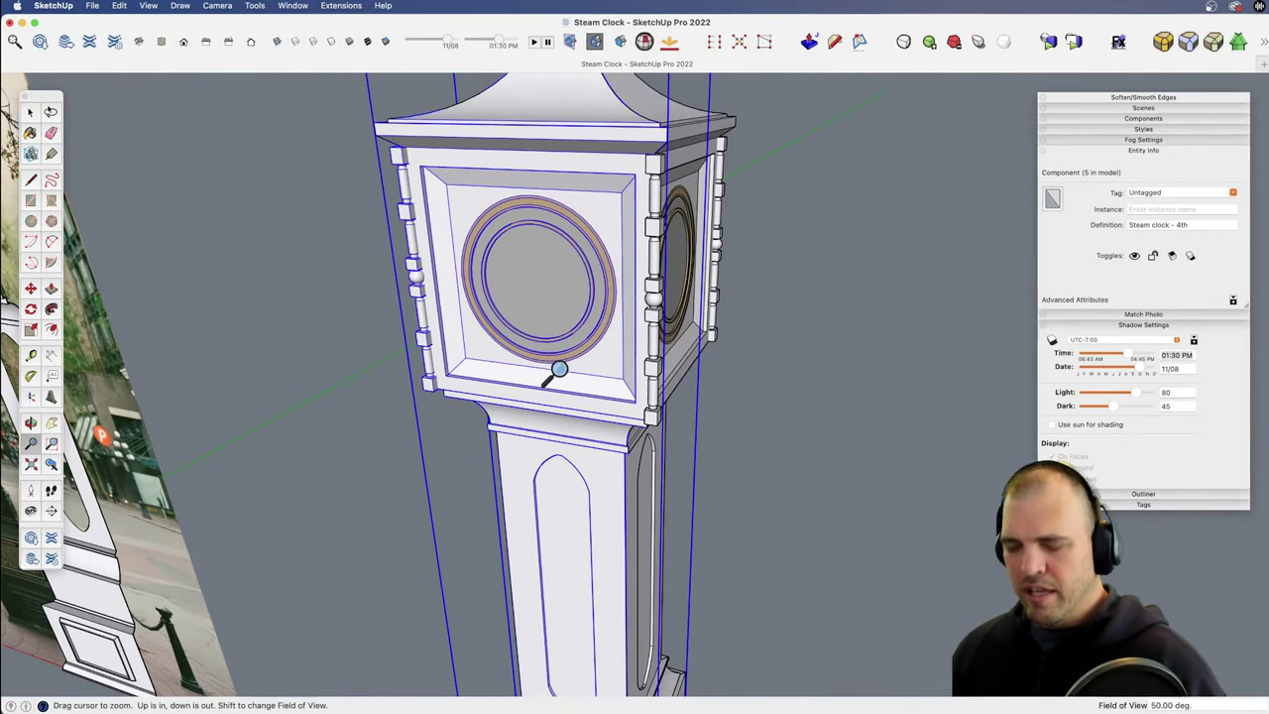
key("m")
left_click(583, 383)
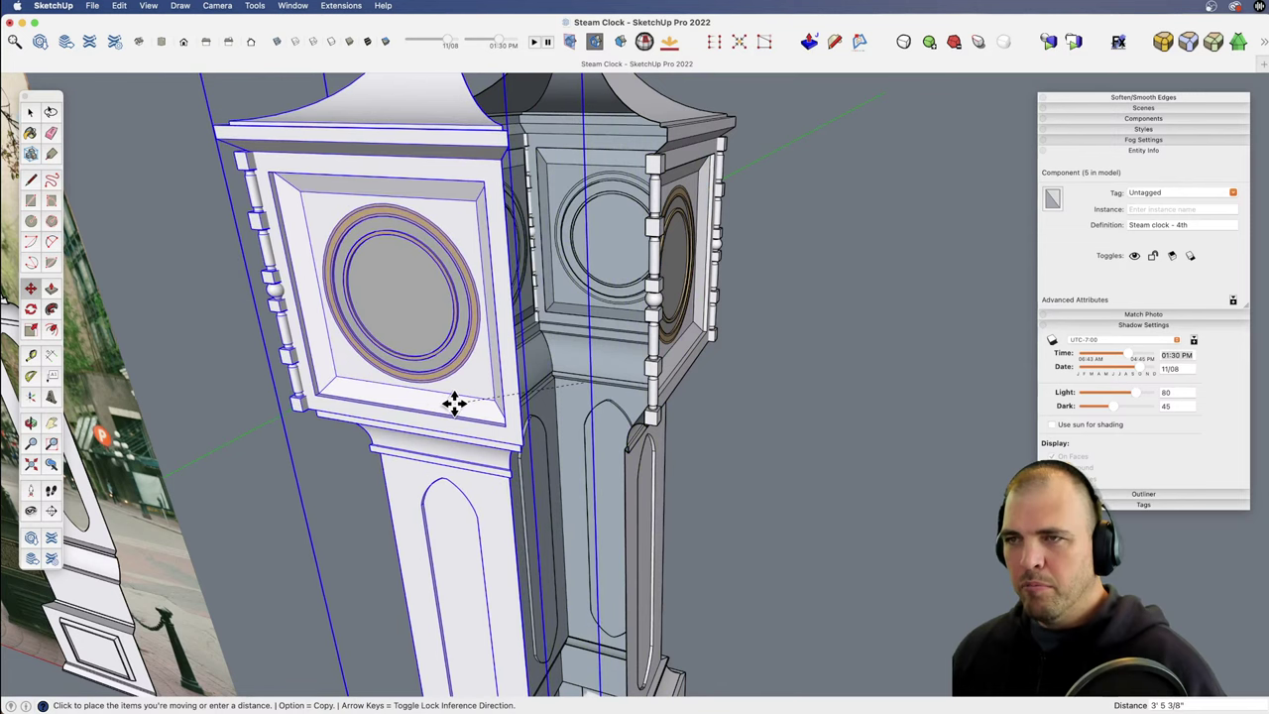
key("space")
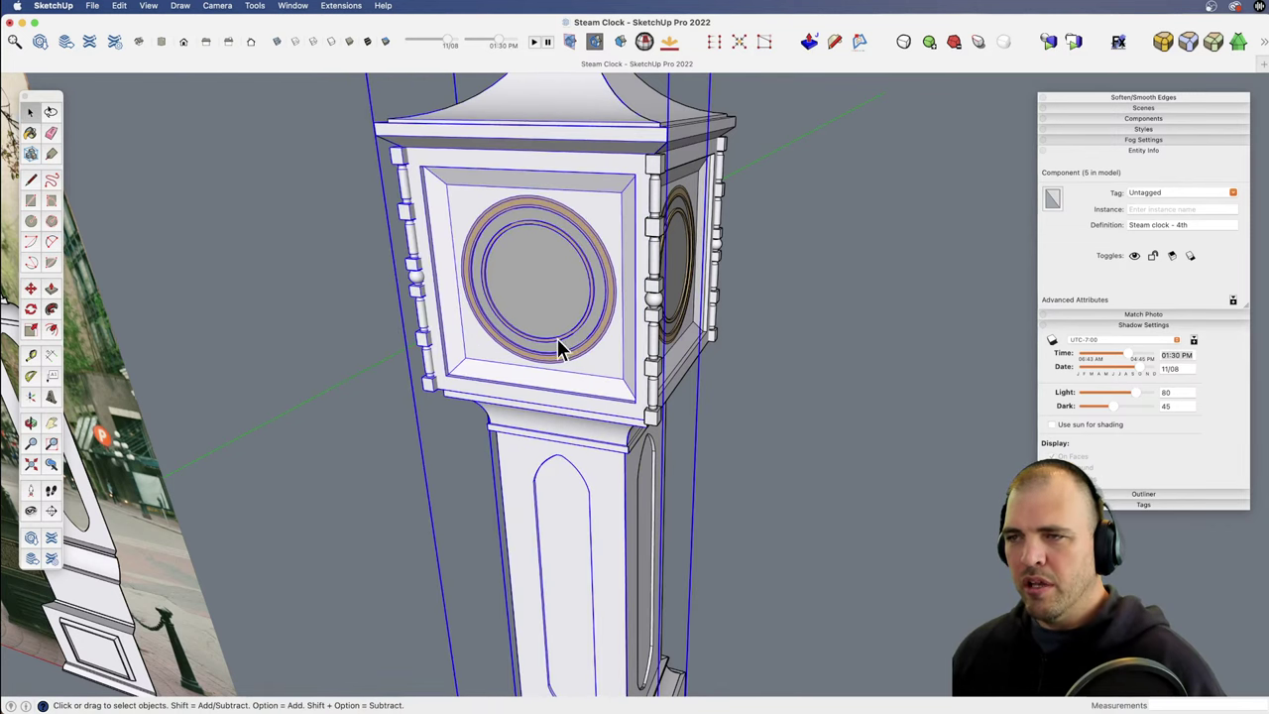
Step: Examine the finished head trim around the clock and the matching corner ornament along the shaft in the reference photo
middle_click_drag(637, 377, 557, 294)
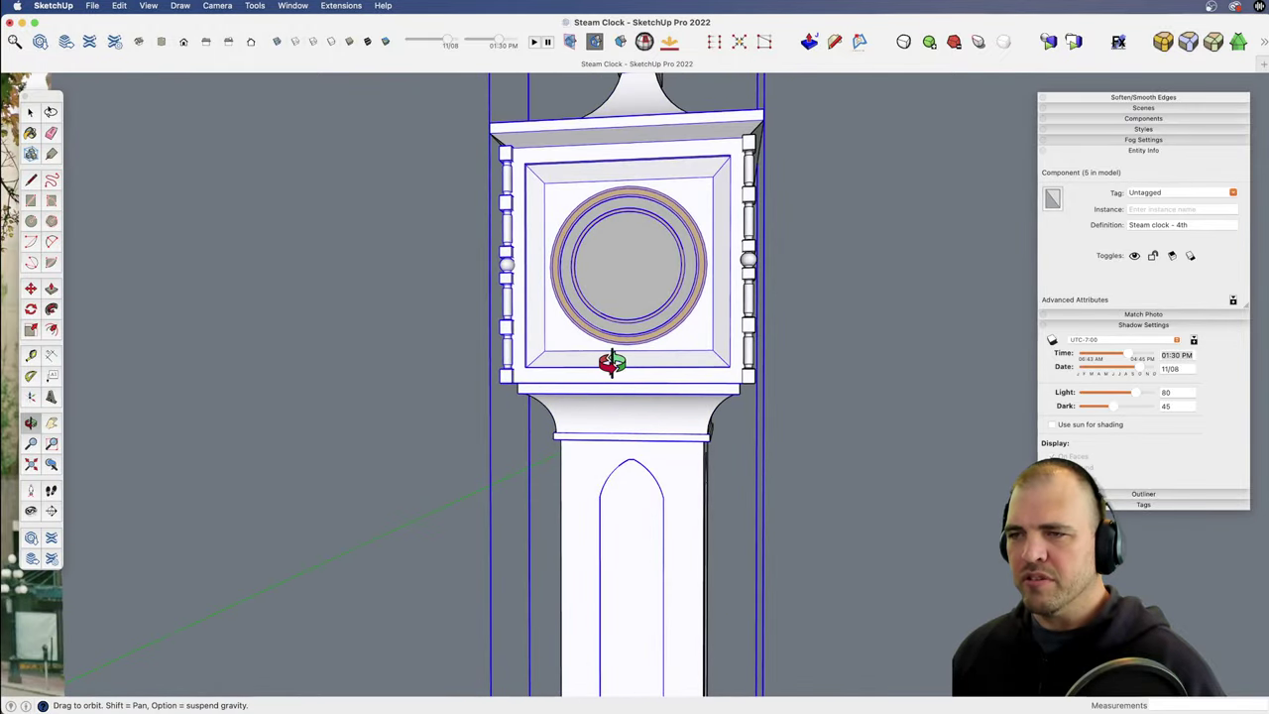
scroll(603, 347, "down", 4)
middle_click_drag(602, 342, 606, 402, "shift")
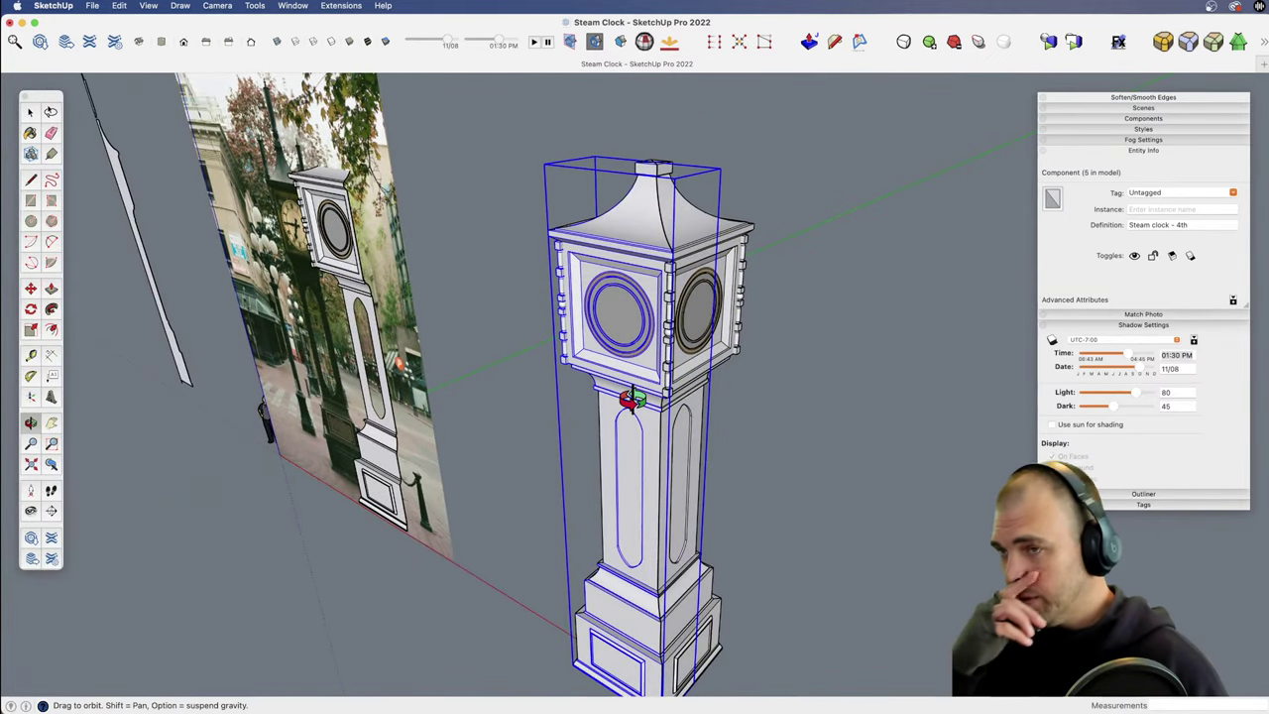
middle_click_drag(604, 368, 740, 331)
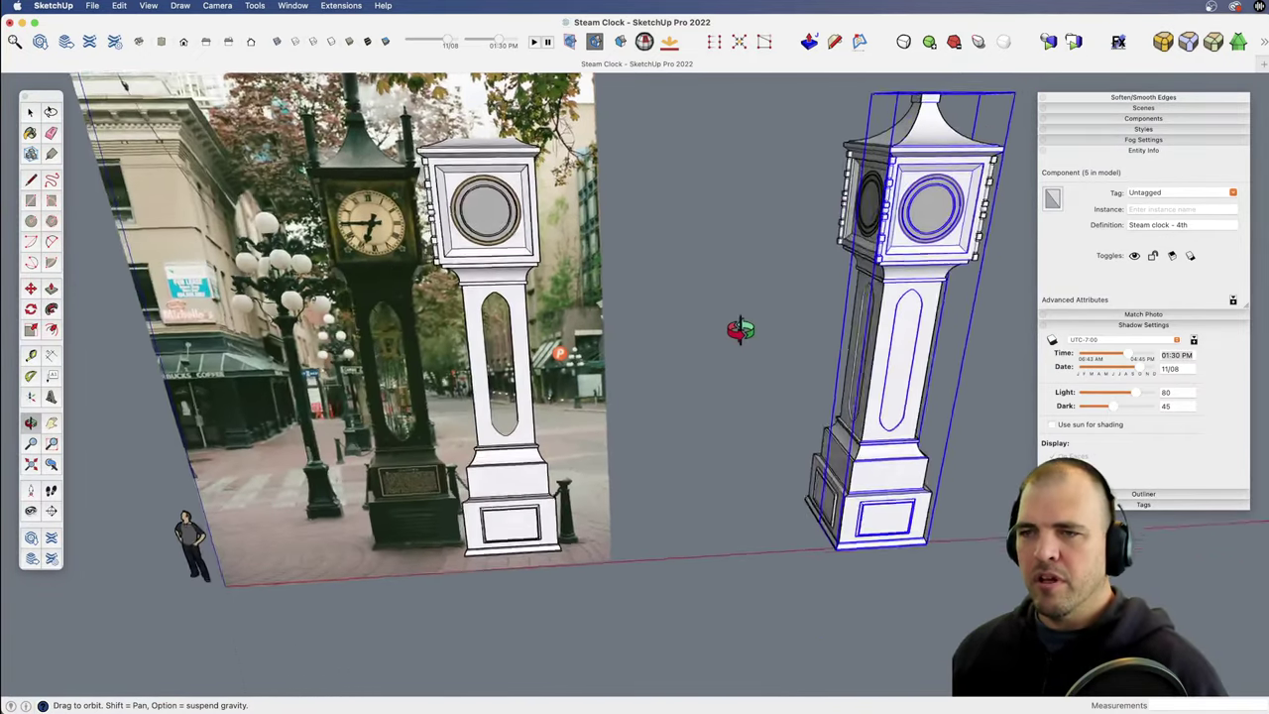
scroll(508, 337, "up", 5)
scroll(503, 342, "up", 3)
middle_click_drag(466, 369, 688, 307, "shift")
scroll(561, 243, "up", 4)
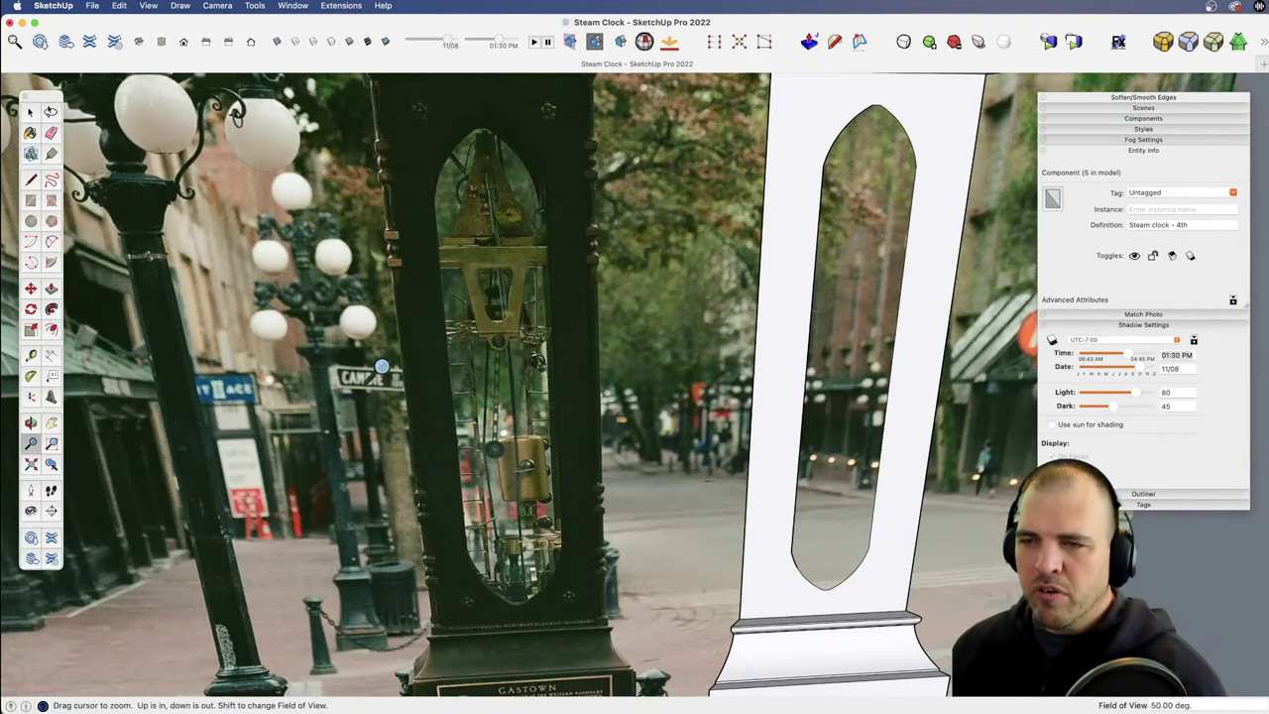
middle_click_drag(415, 237, 395, 521, "shift")
scroll(691, 272, "down", 3)
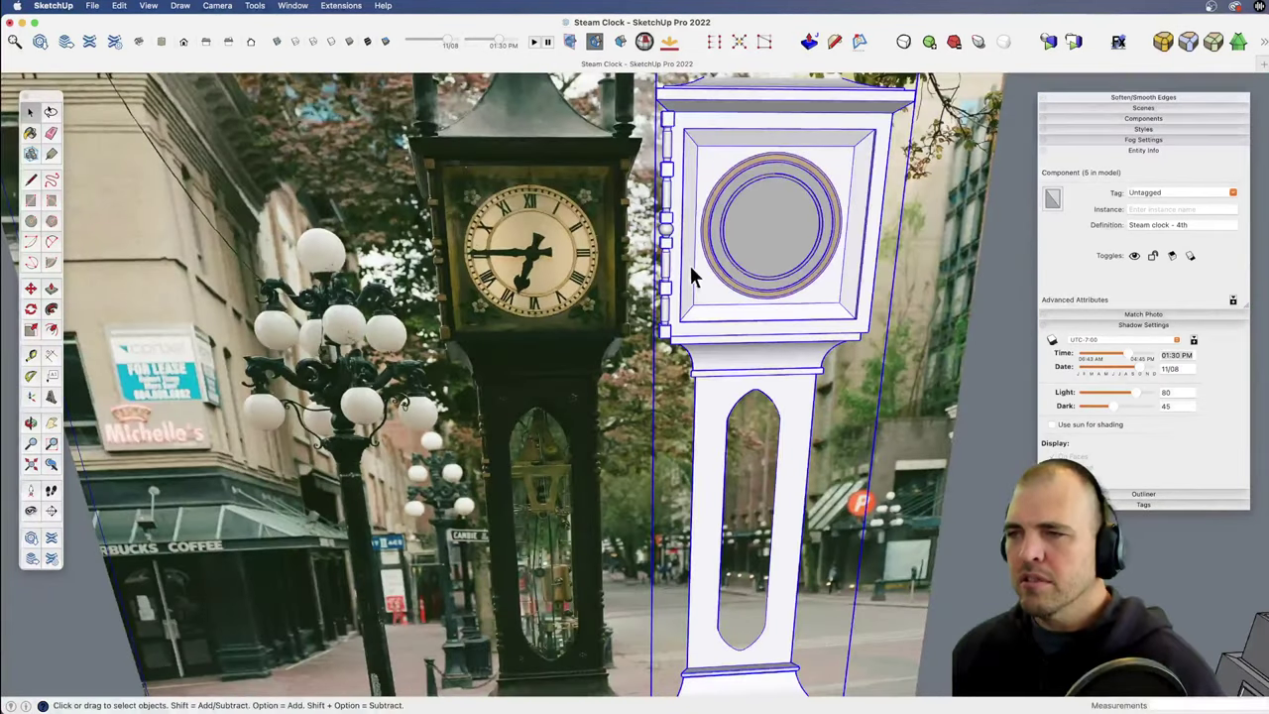
Step: Open the clock quarter component and copy the corner blocks from the head down to the outer edge of the shaft
double_click(670, 215)
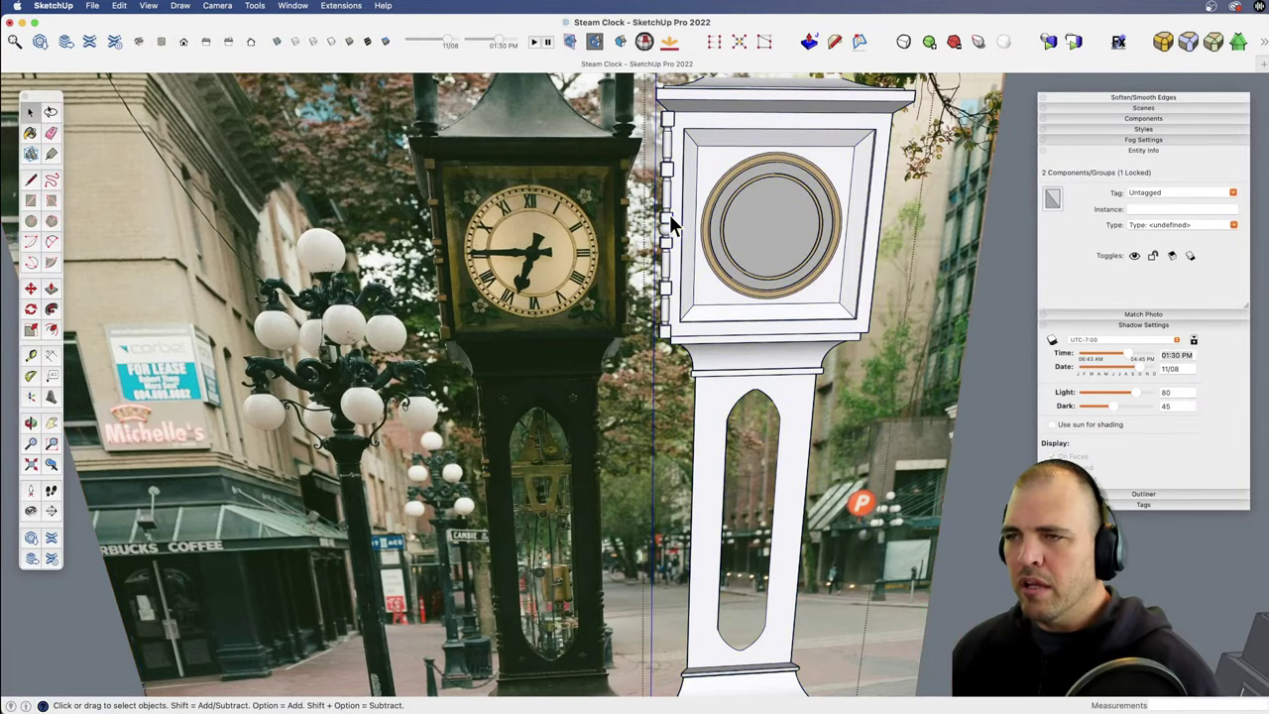
left_click(670, 214)
scroll(681, 191, "down", 3)
middle_click_drag(697, 346, 406, 383, "shift")
scroll(581, 314, "up", 2)
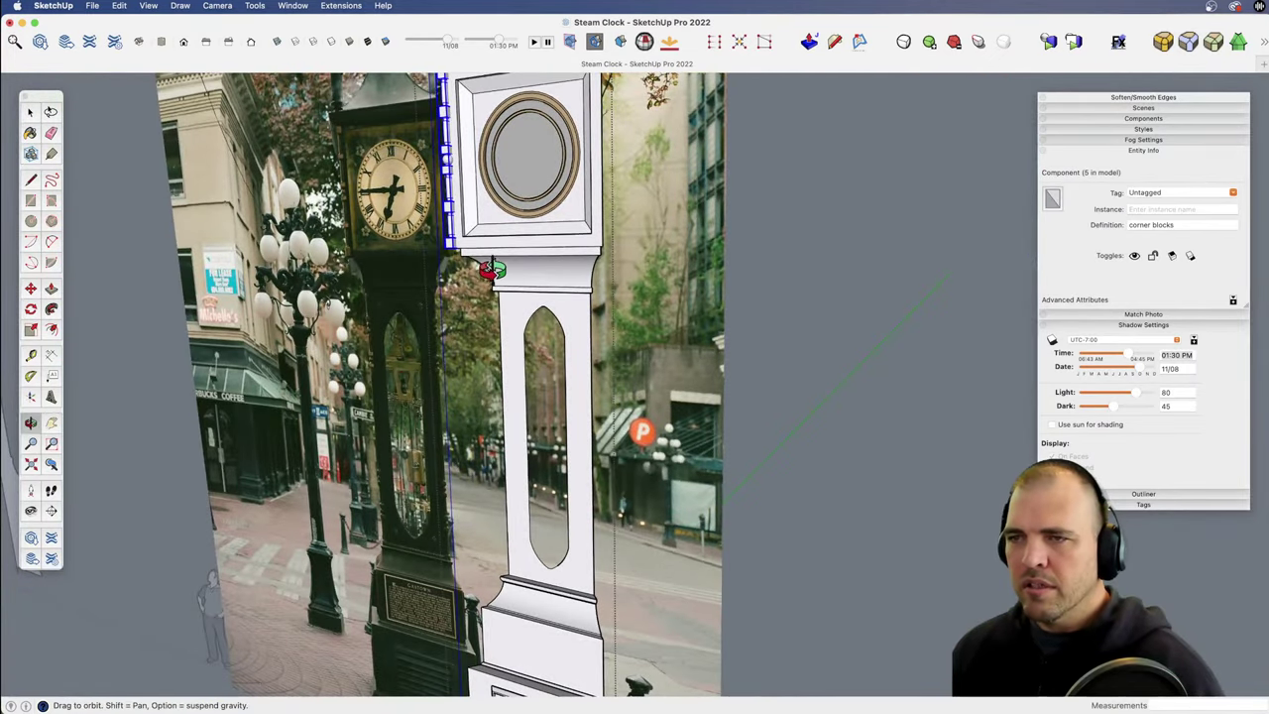
key("z")
left_click_drag(481, 263, 453, 178)
key("m")
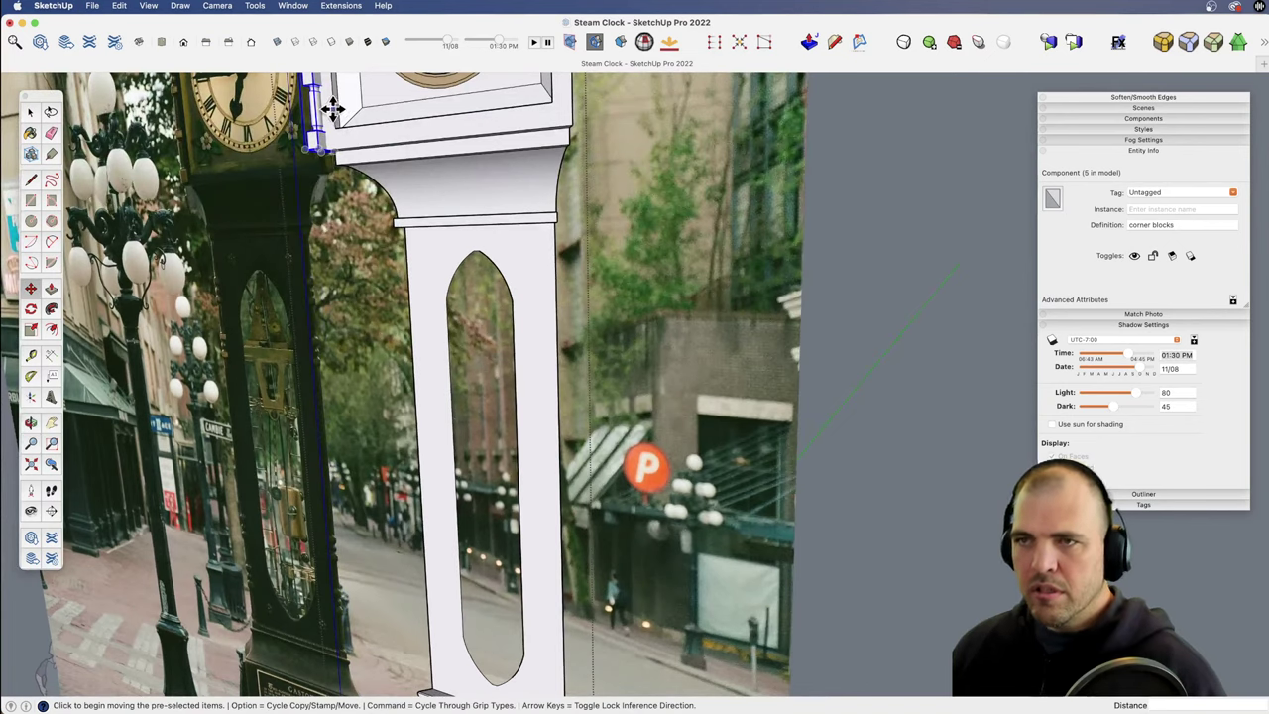
left_click(326, 108)
key("alt")
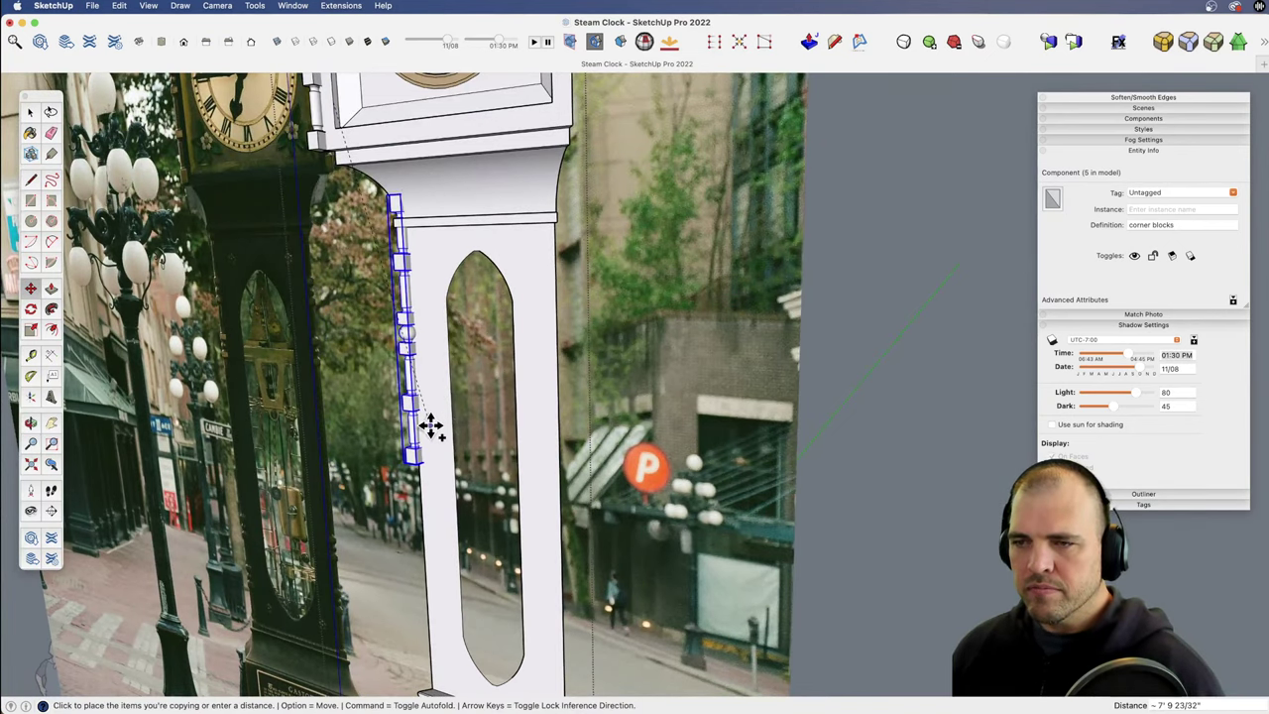
middle_click_drag(447, 398, 598, 414)
scroll(533, 149, "up", 5)
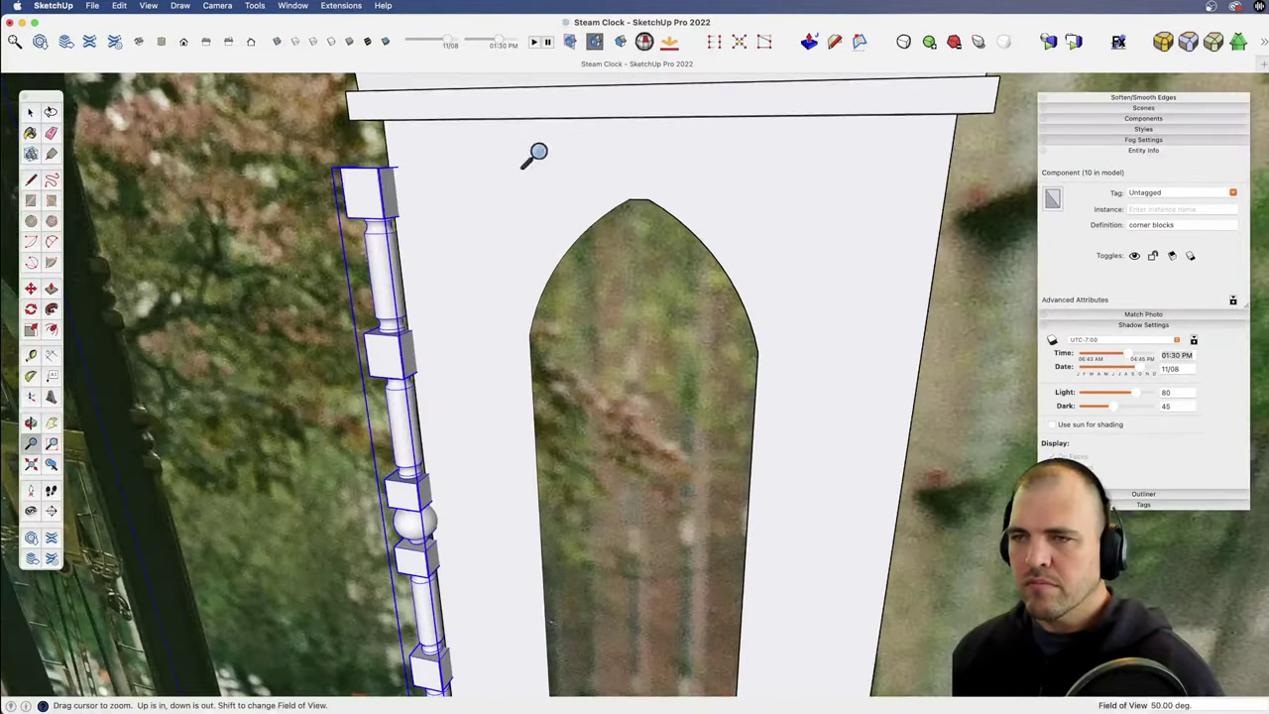
Step: Move the copied shaft trim sideways about 1 13/32" so its outer edge lines up with the molding above
middle_click_drag(533, 150, 660, 269)
scroll(586, 386, "up", 3)
middle_click_drag(586, 386, 635, 198, "shift")
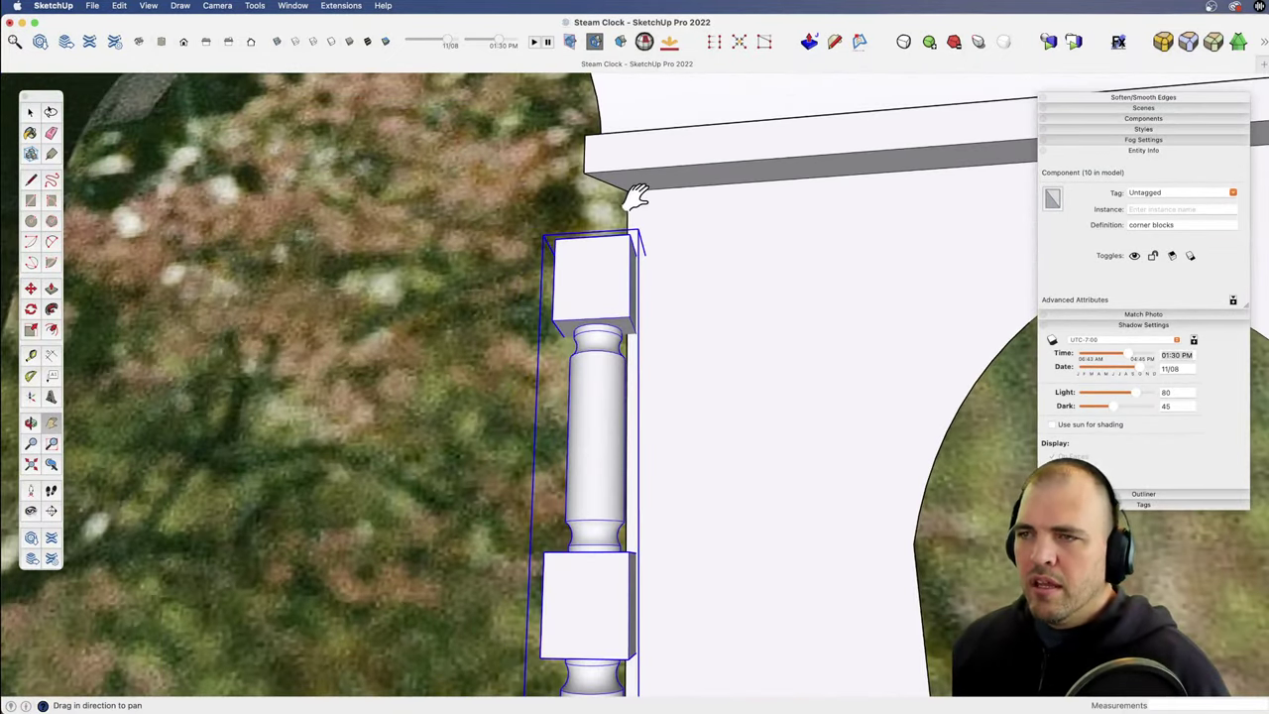
key("m")
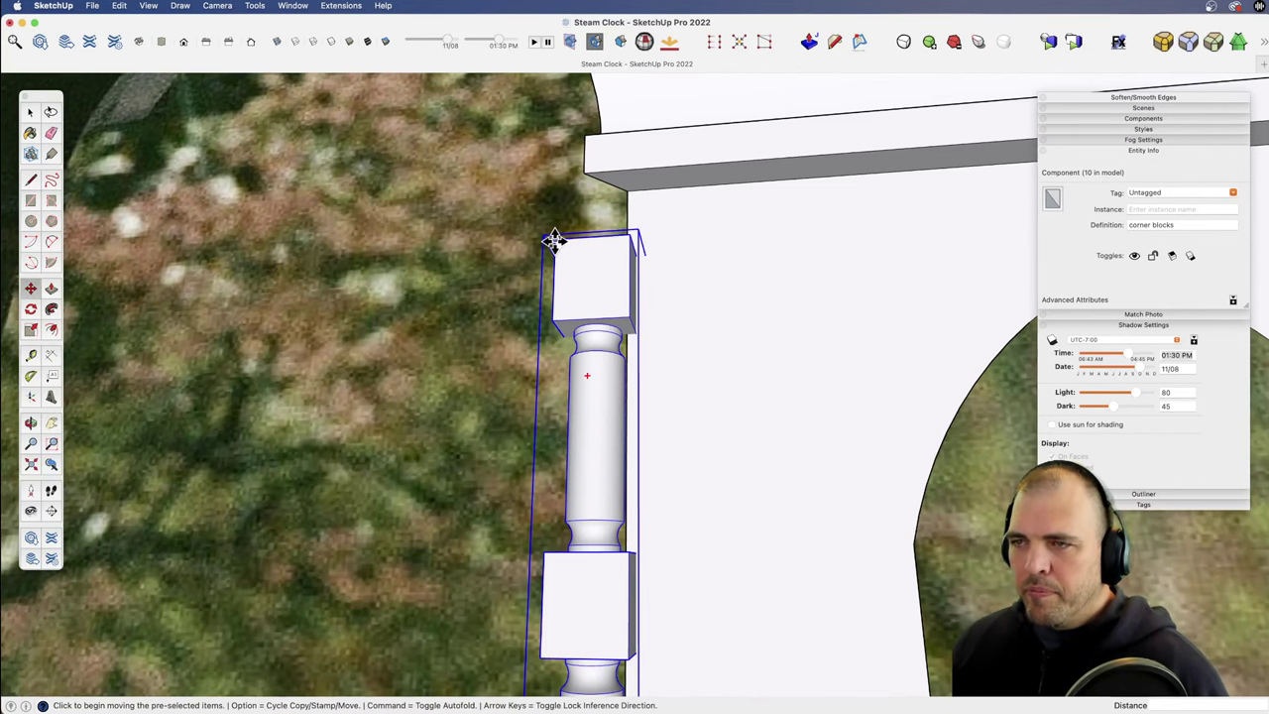
left_click(595, 175)
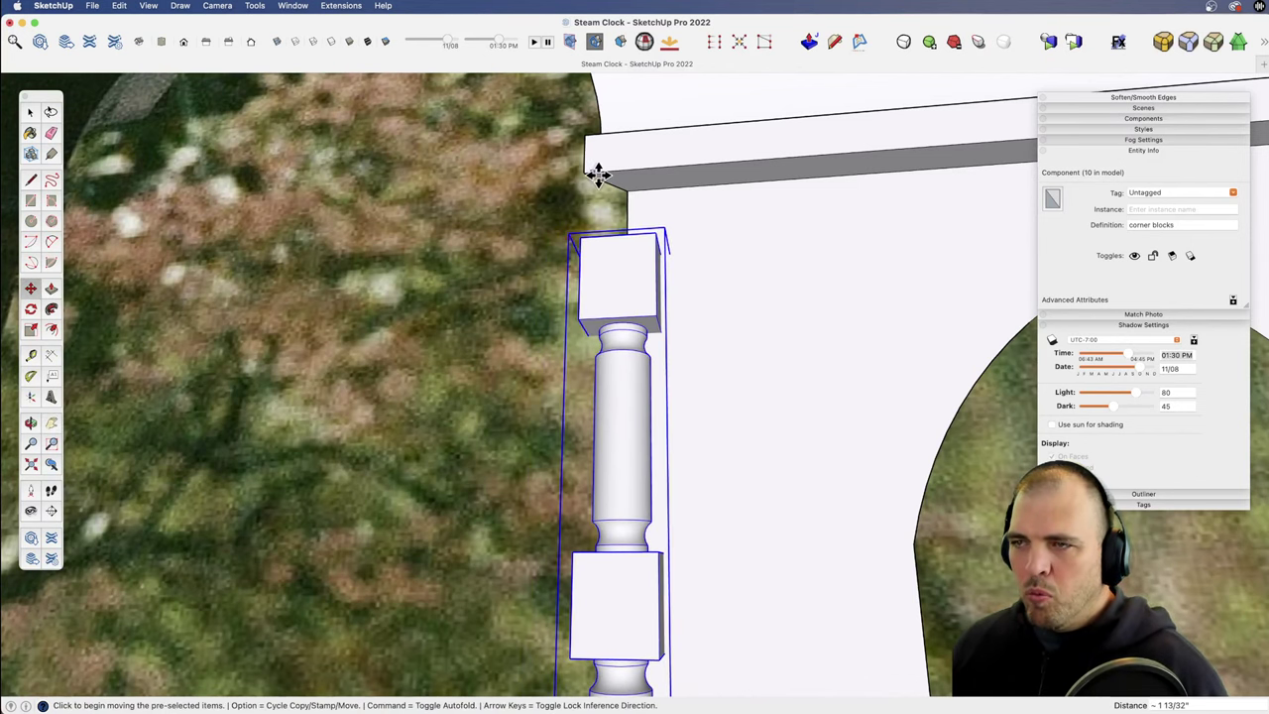
Step: Raise the copied shaft trim about 4 9/32" to meet the underside of the molding
middle_click_drag(633, 292, 577, 297)
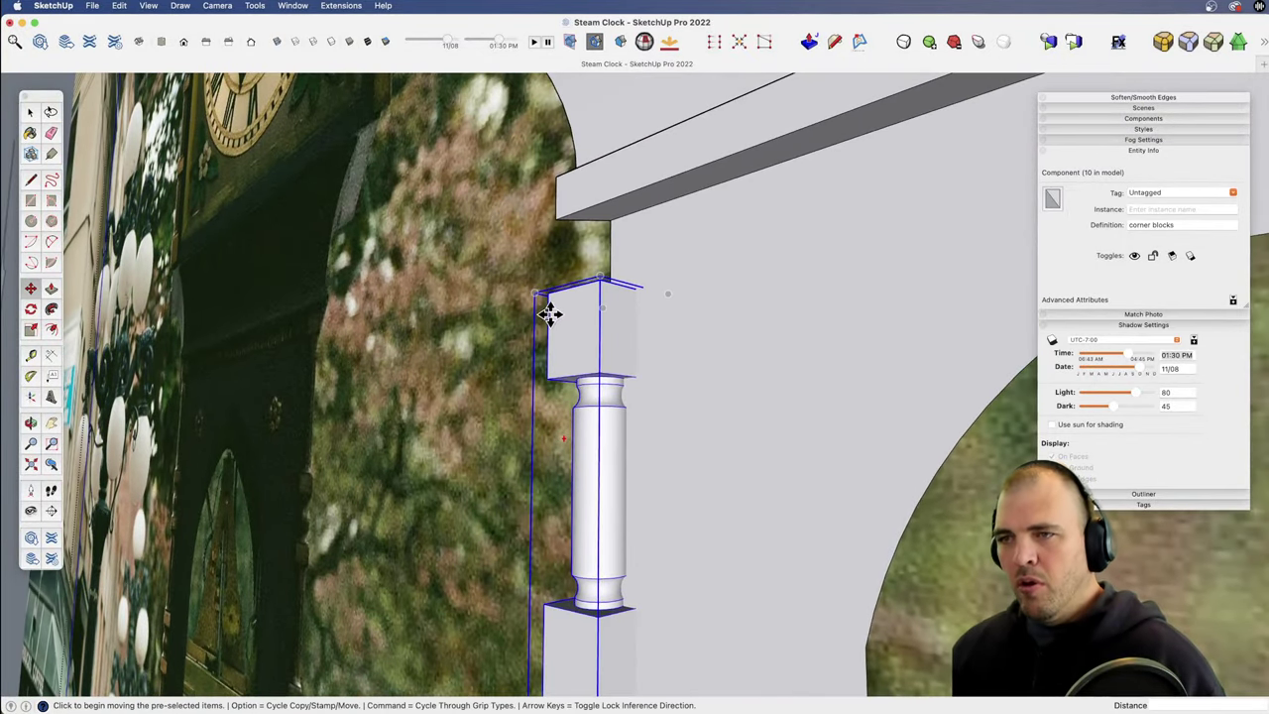
left_click(548, 295)
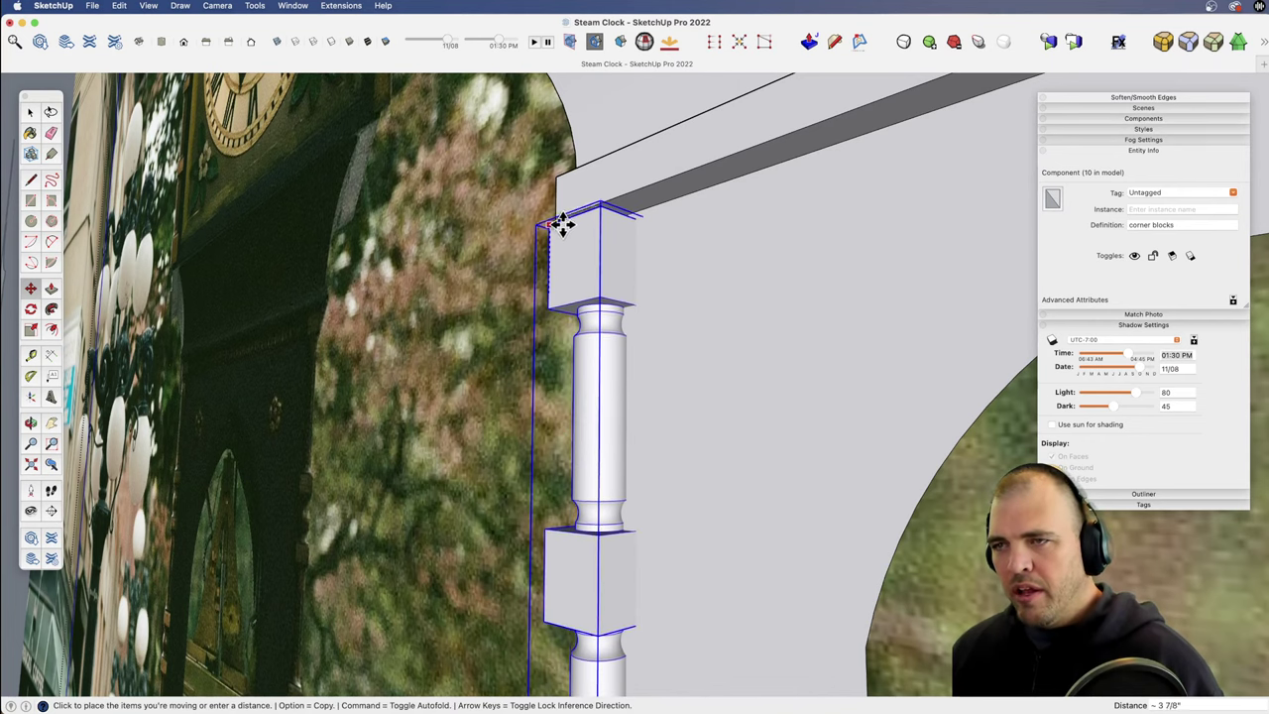
left_click(643, 203)
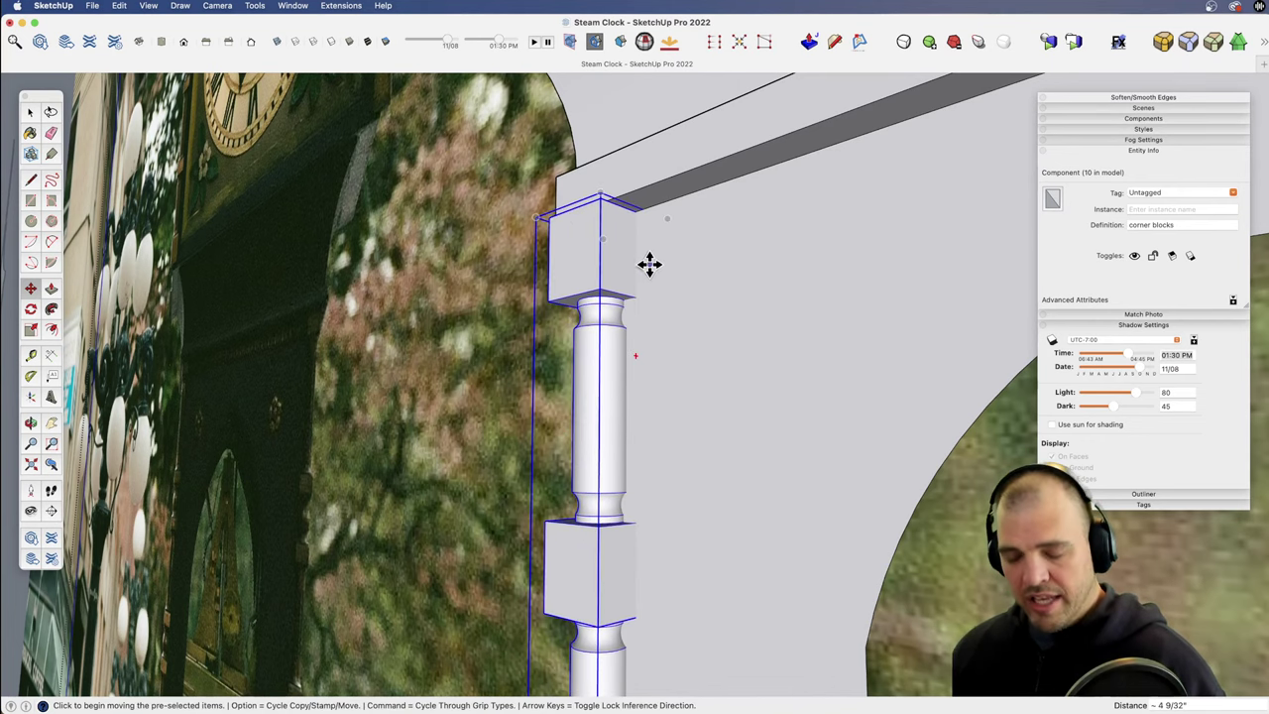
Step: Move the shaft trim about 7/16" so its top block's outer corner aligns with the molding's corner
middle_click_drag(605, 278, 589, 319)
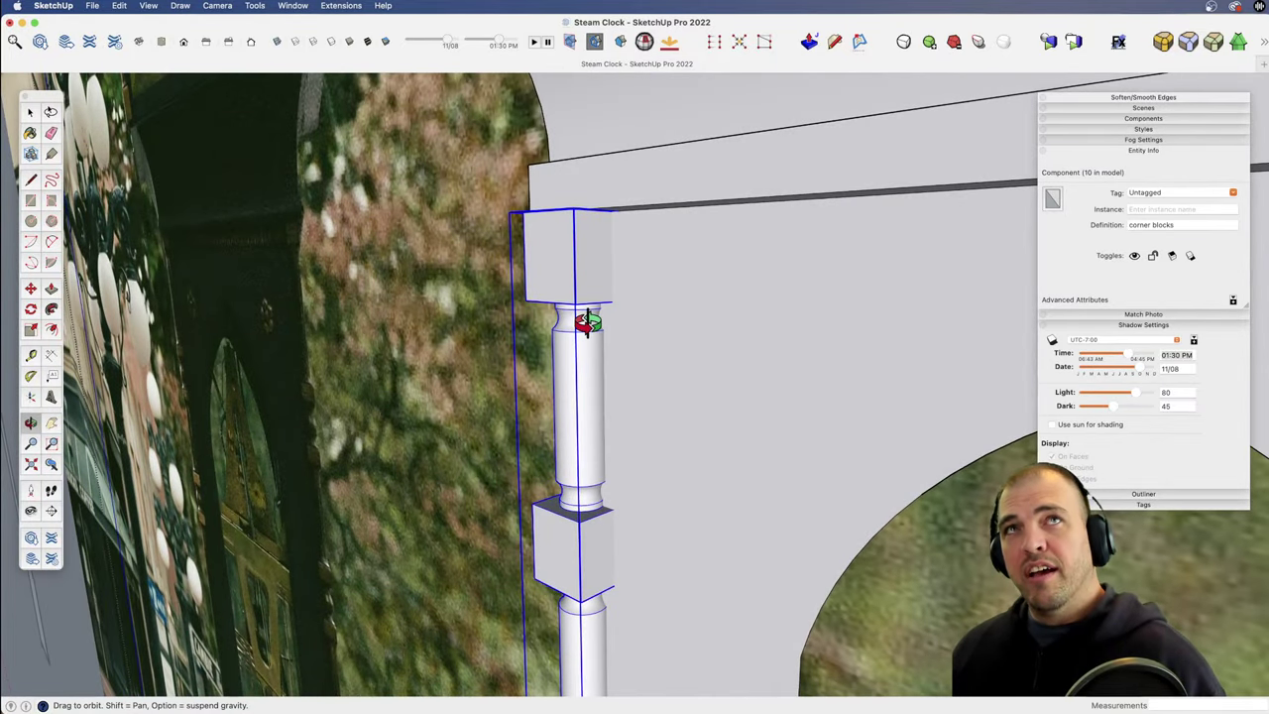
middle_click_drag(589, 326, 558, 291)
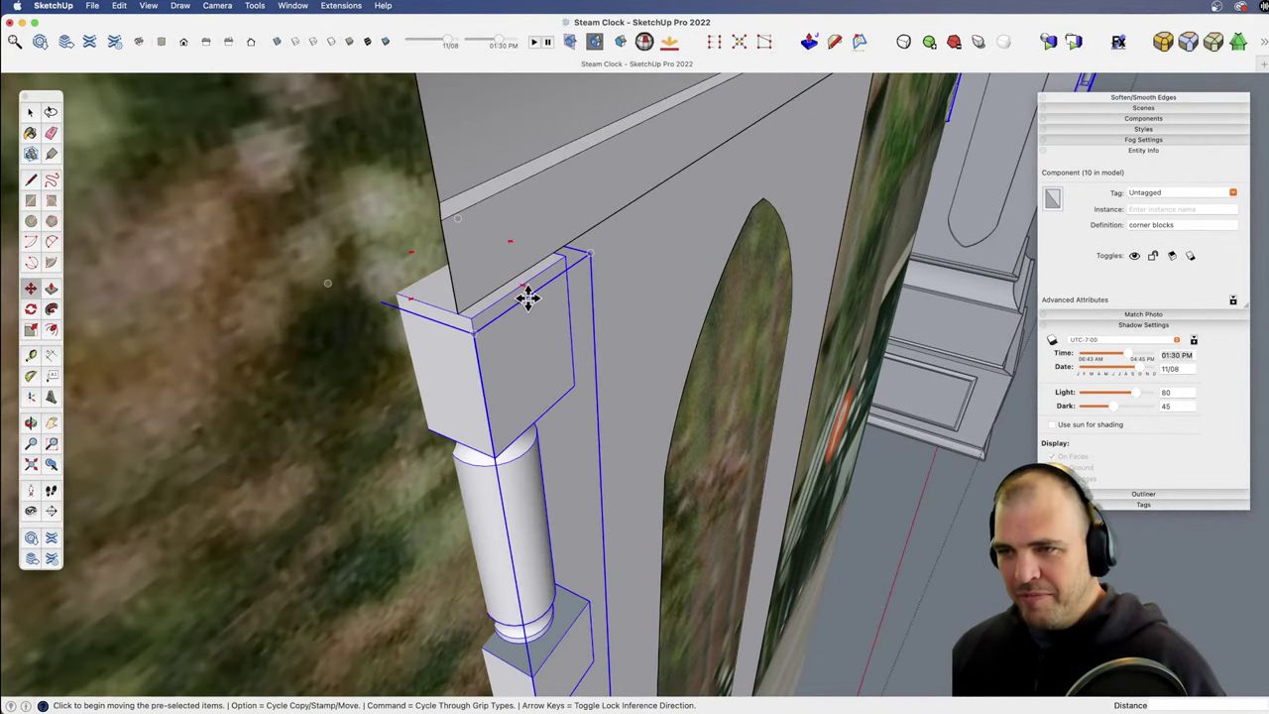
left_click(471, 317)
left_click(456, 310)
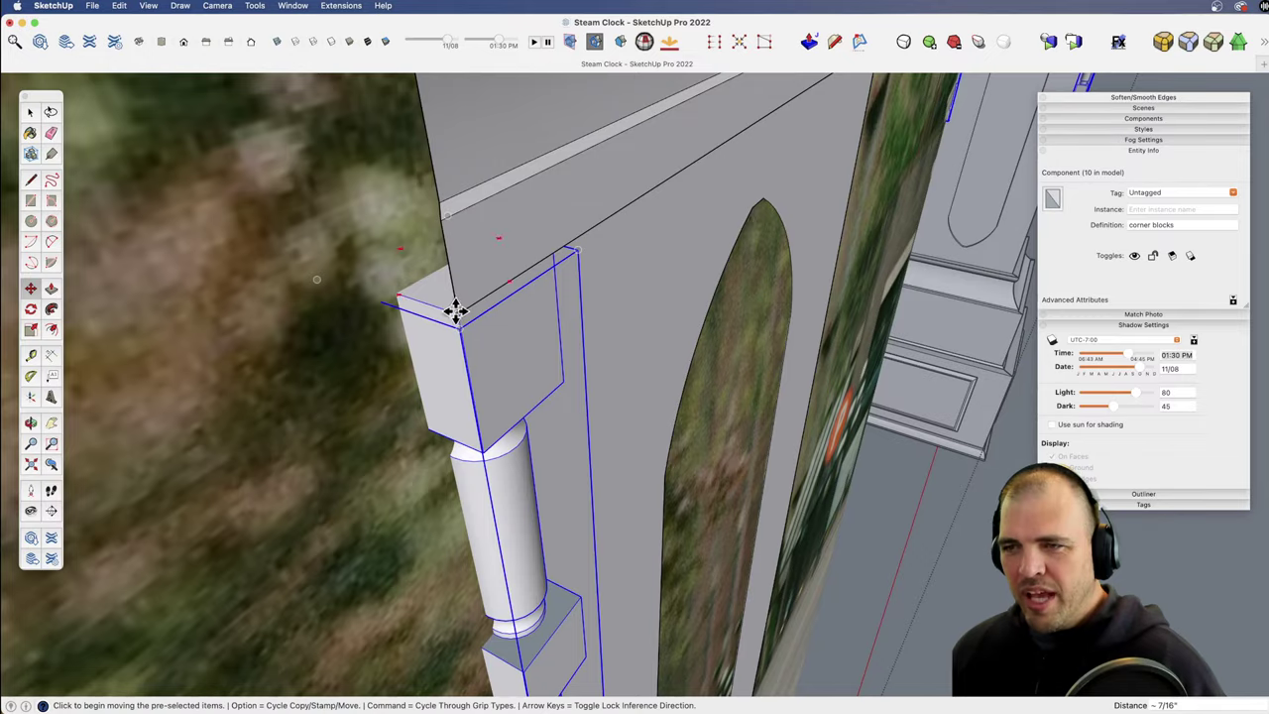
Step: Explode the copied corner blocks component on the shaft into its separate pieces
key("z")
left_click_drag(564, 313, 563, 429)
middle_click_drag(569, 423, 662, 262)
key("space")
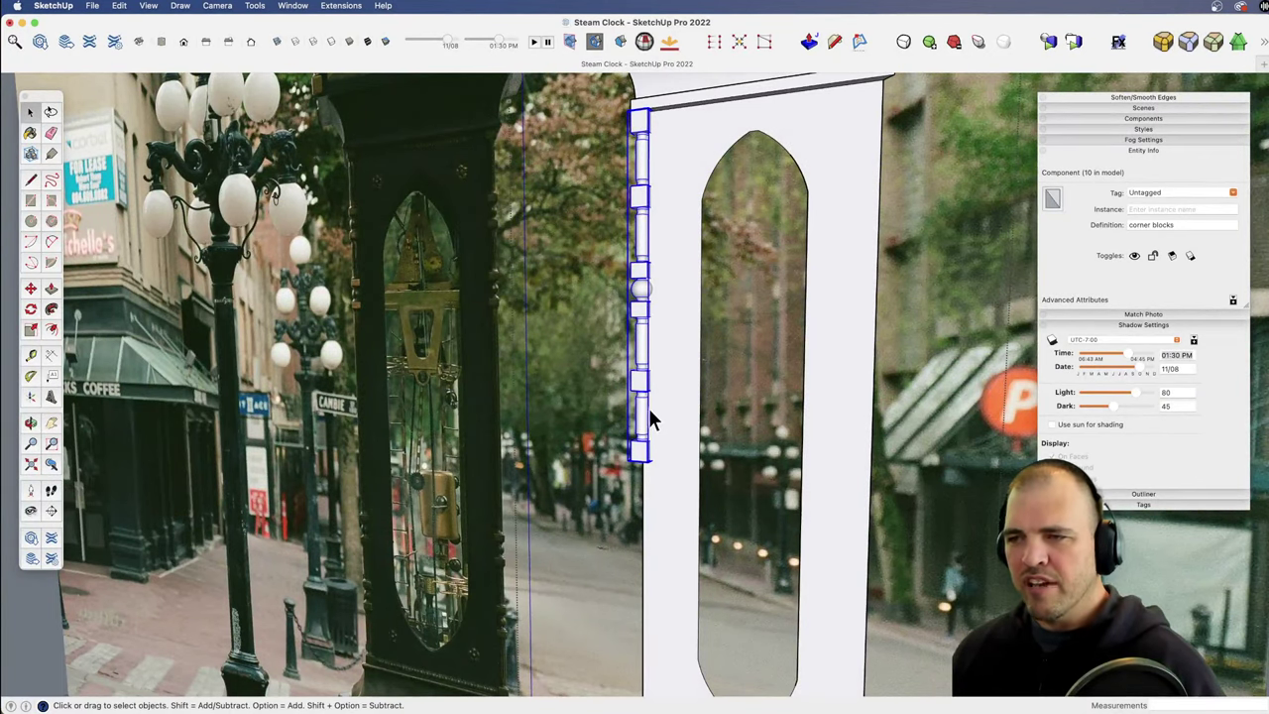
scroll(660, 297, "down", 5)
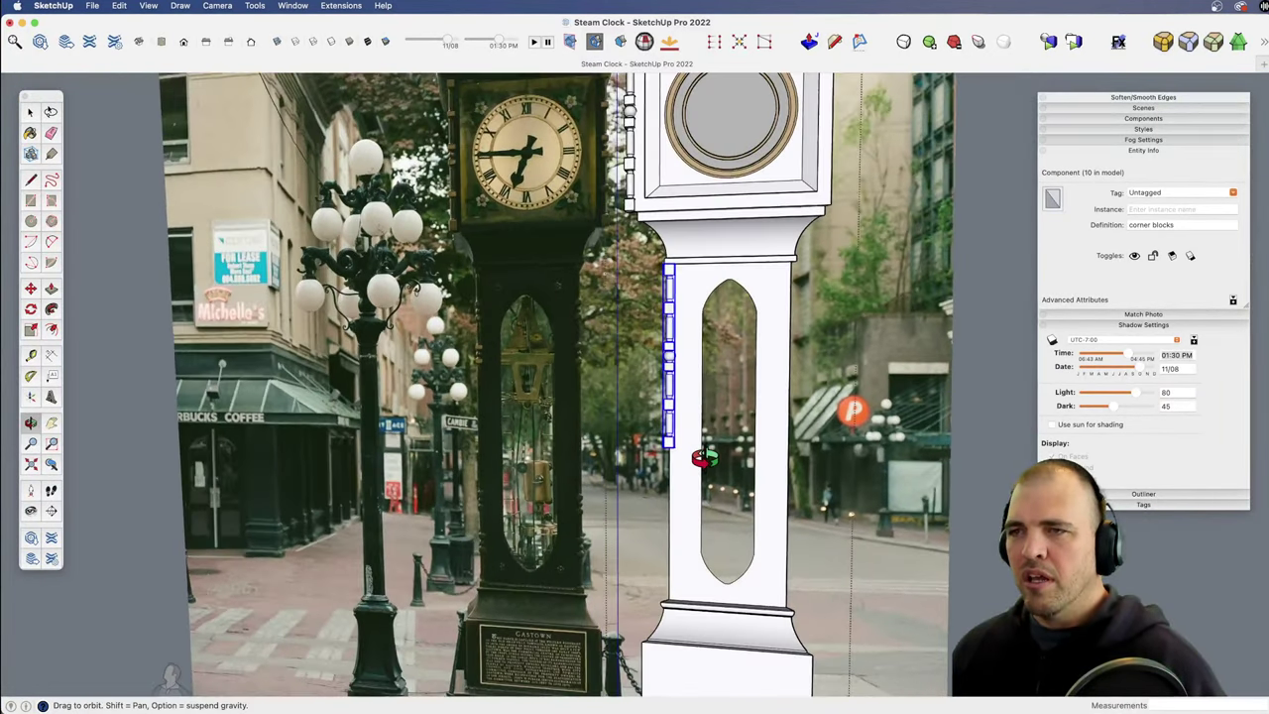
key("space")
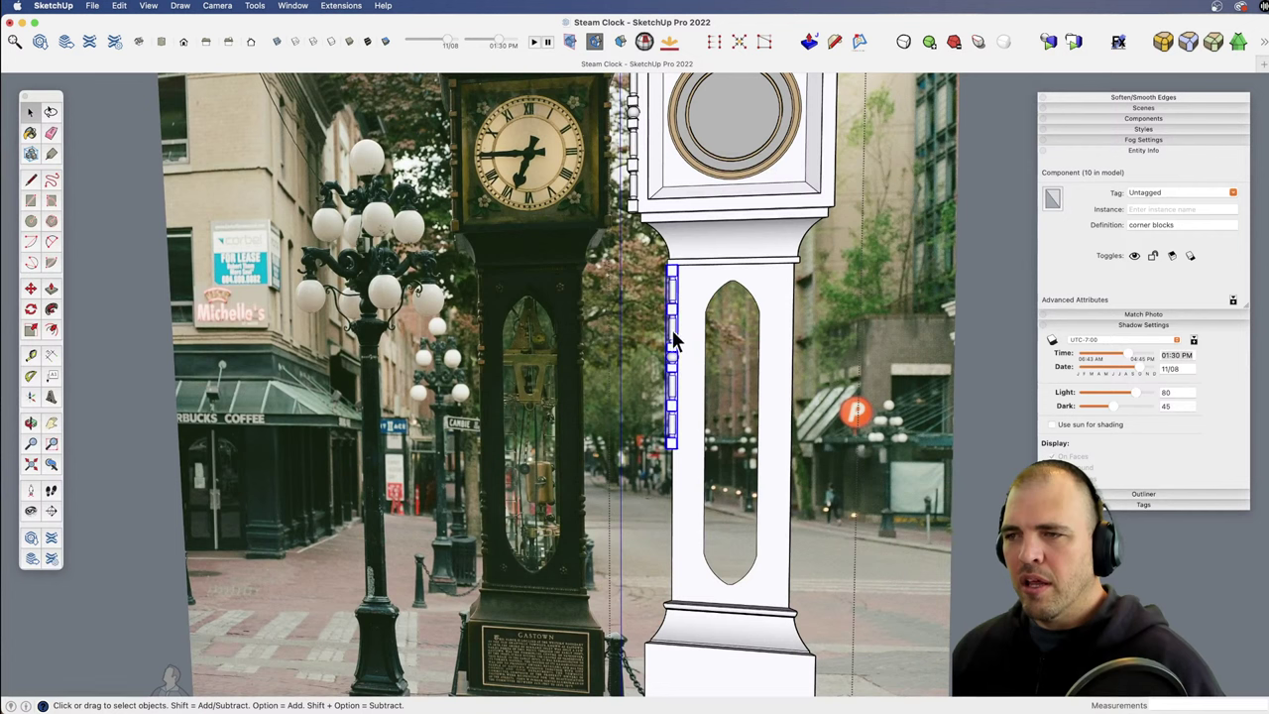
double_click(672, 338)
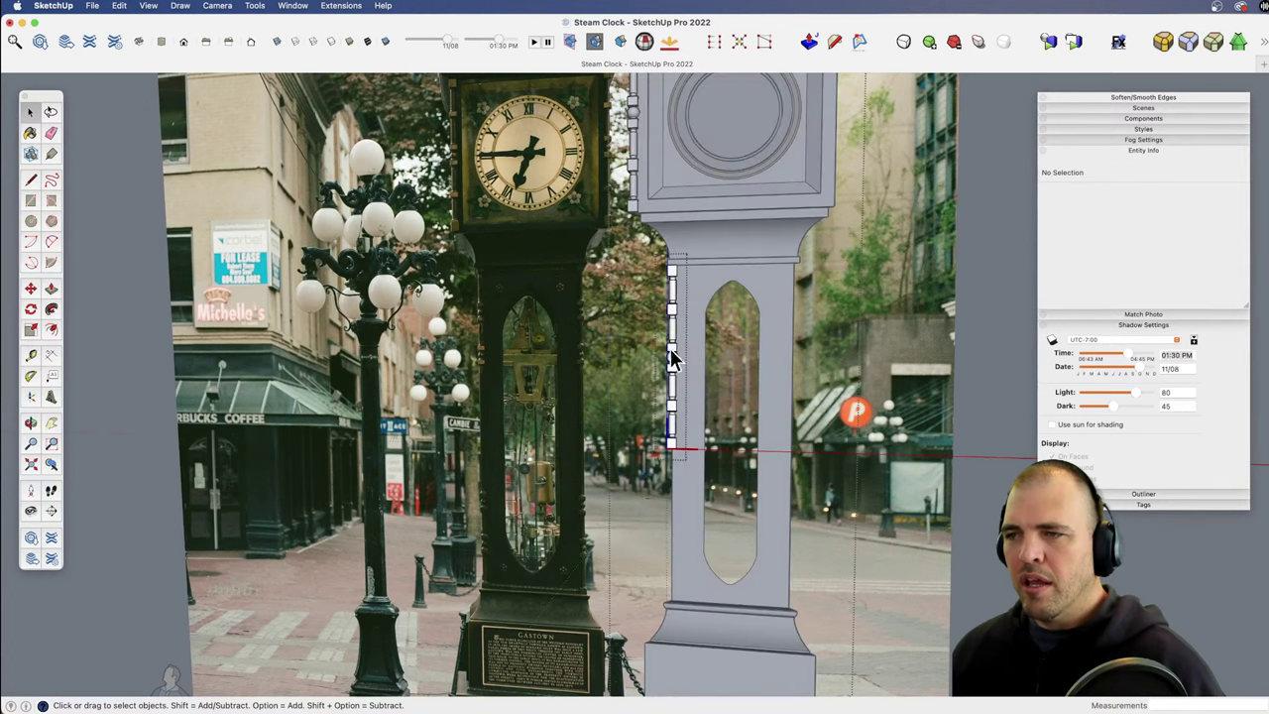
left_click(682, 424)
left_click(730, 419)
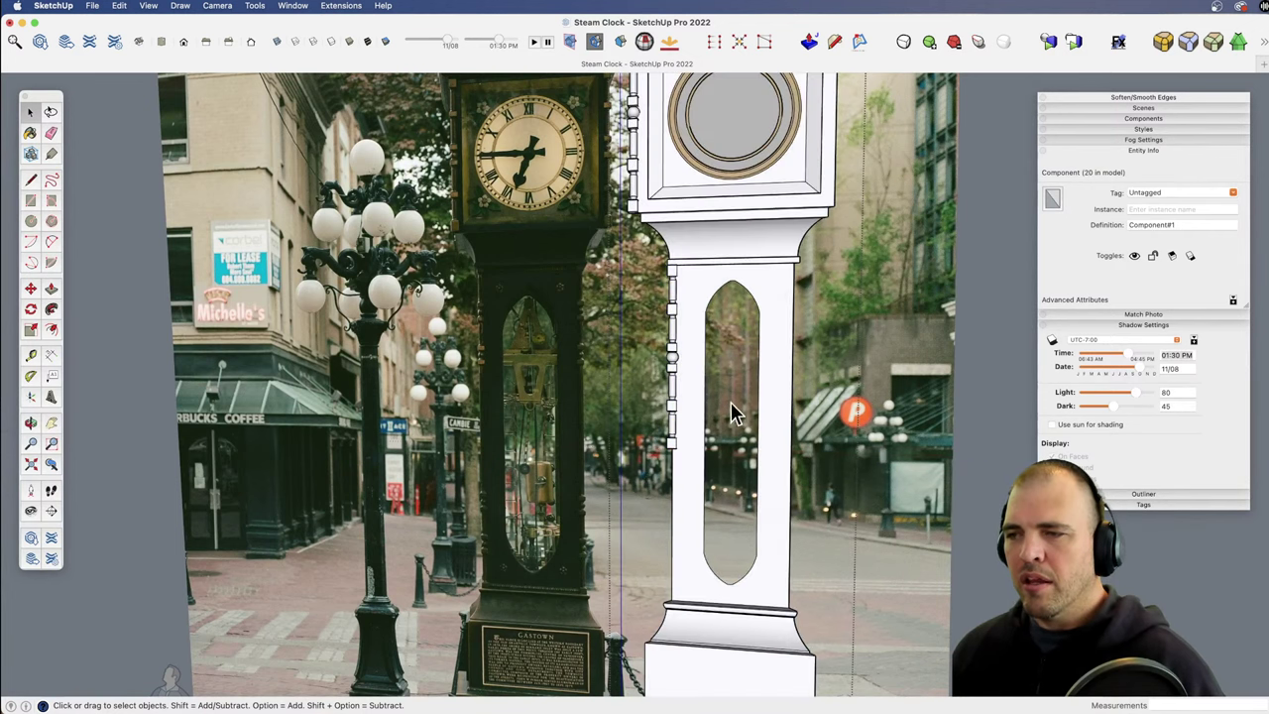
left_click(675, 385)
key("shift+x")
Step: Erase the lower run of turned posts and blocks beneath the ball on the shaft's corner trim
left_click(676, 416)
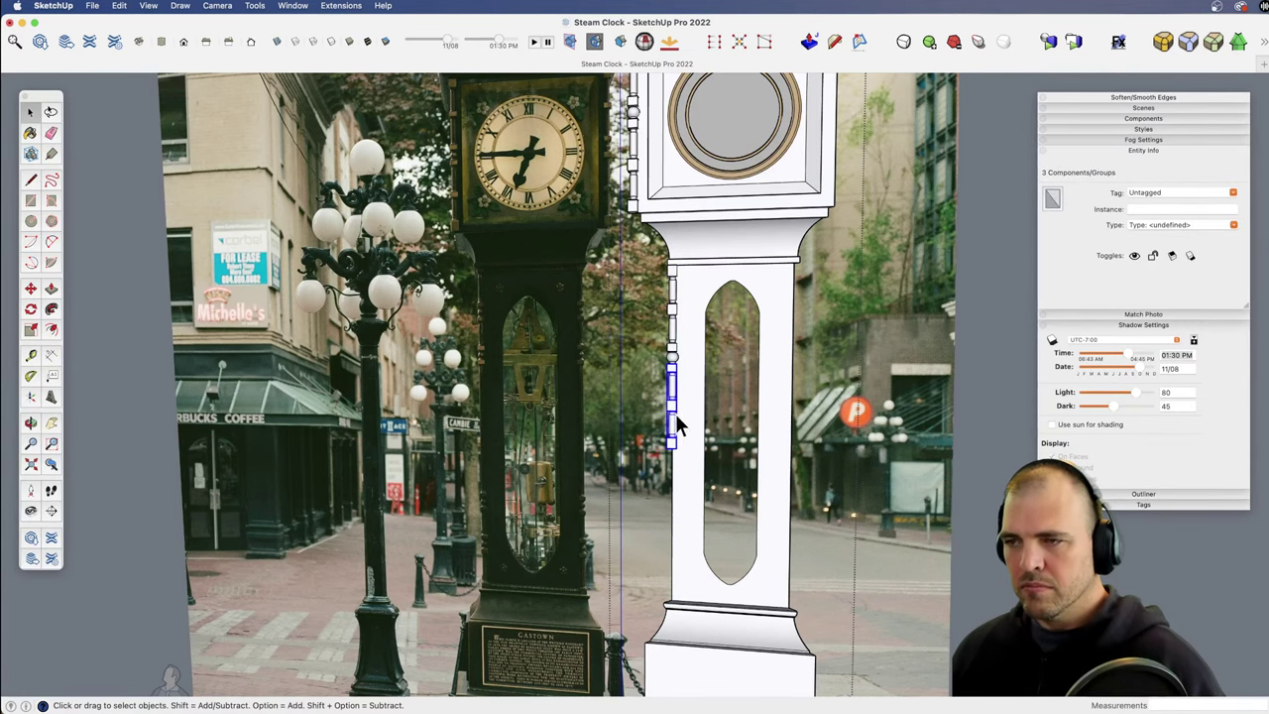
mouse_move(679, 424)
middle_mouse_down("shift")
mouse_move(685, 445)
mouse_move(683, 327)
mouse_move(680, 447)
middle_mouse_up("shift")
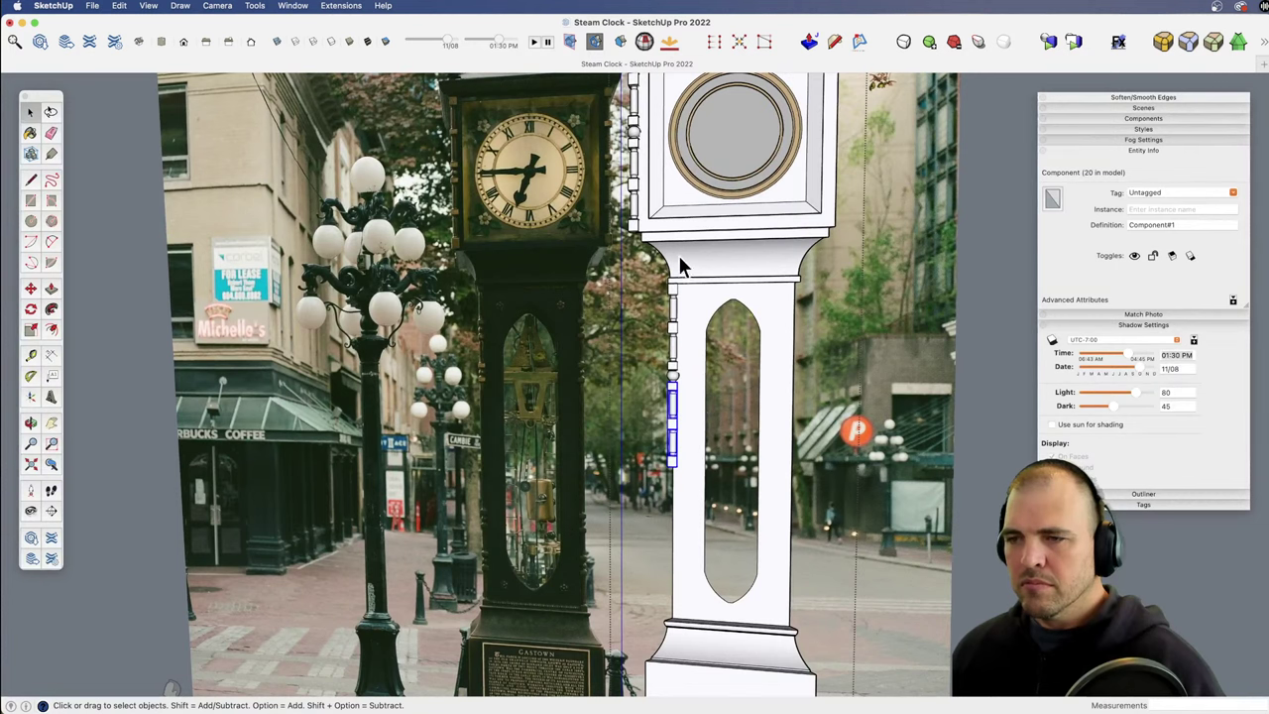
scroll(690, 362, "up", 5)
middle_click_drag(730, 304, 743, 332, "shift")
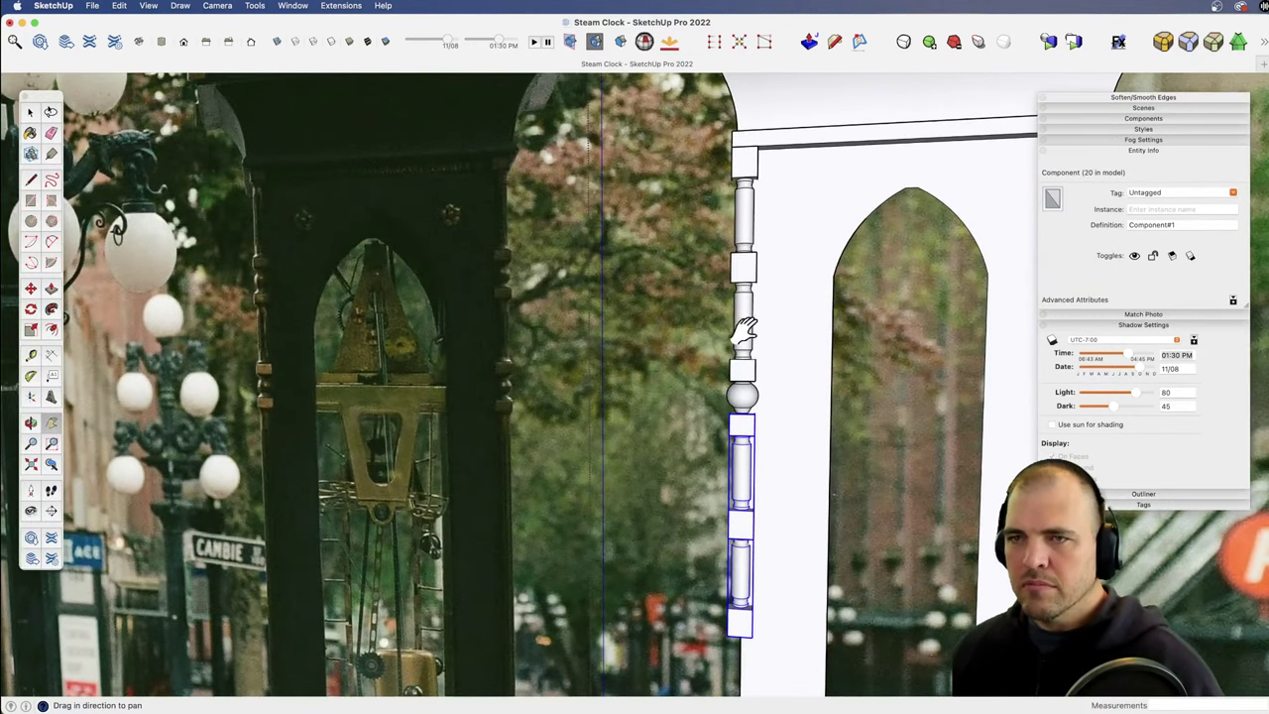
key("e")
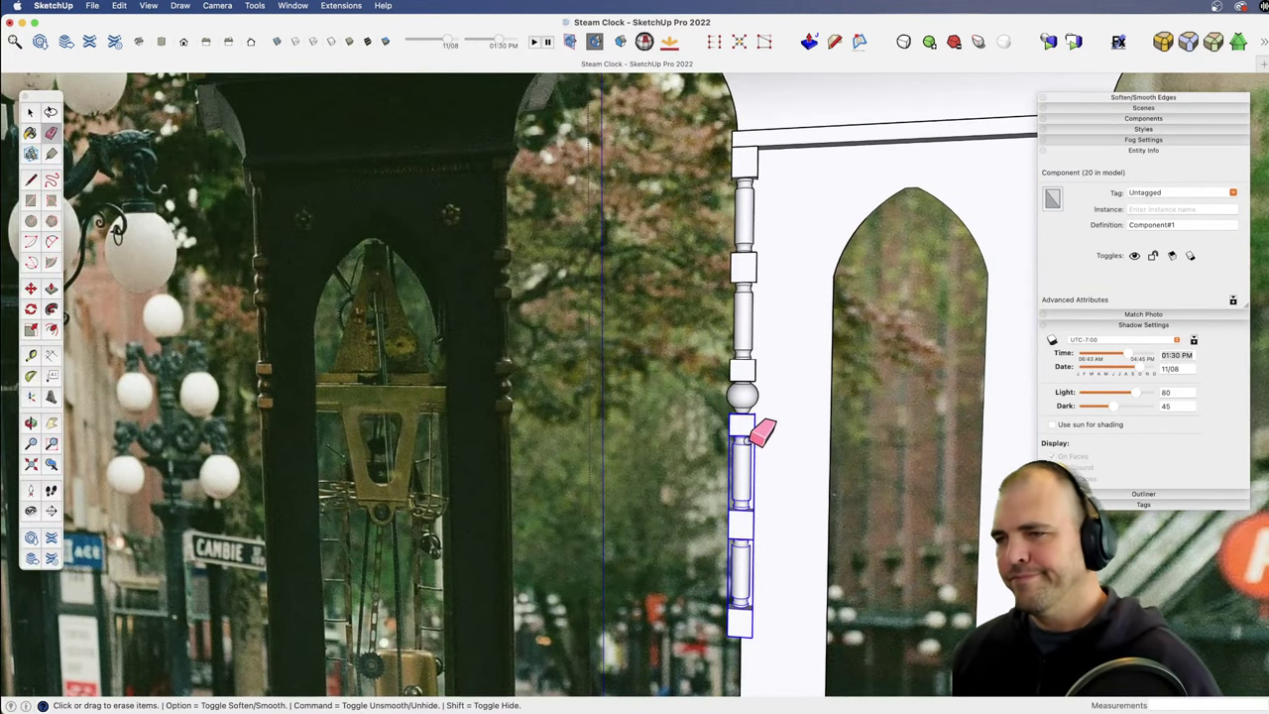
left_click(756, 436)
Step: Make the remaining upper post-and-block component on the shaft unique
key("space")
left_click(744, 340)
right_click(744, 333)
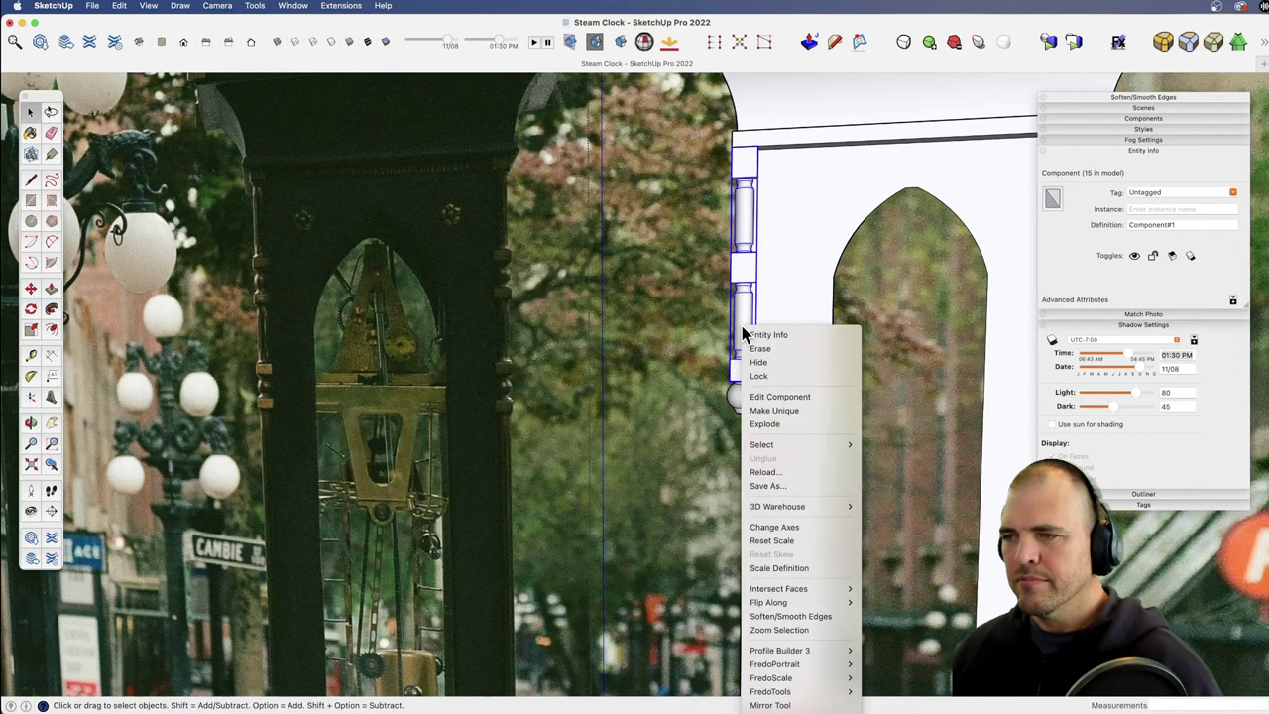
left_click(788, 410)
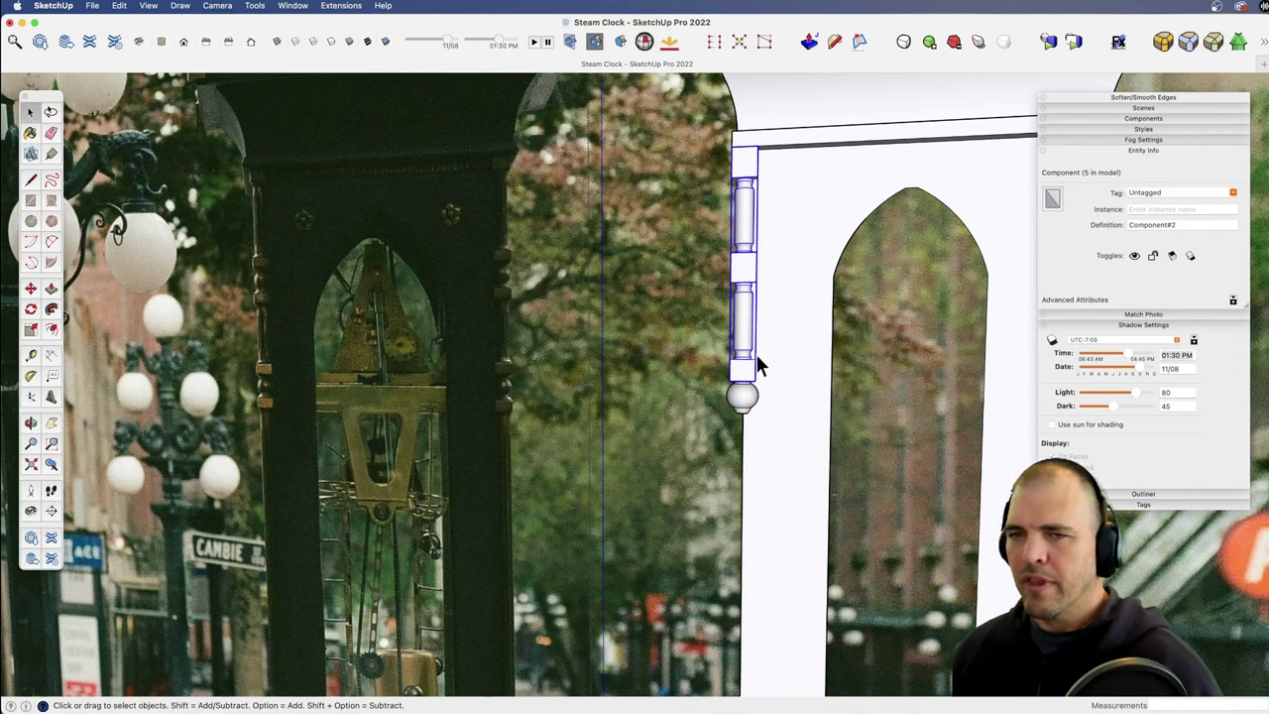
Step: Move the ball straight down the shaft's edge, leaving a gap below the upper trim piece
left_click(744, 402)
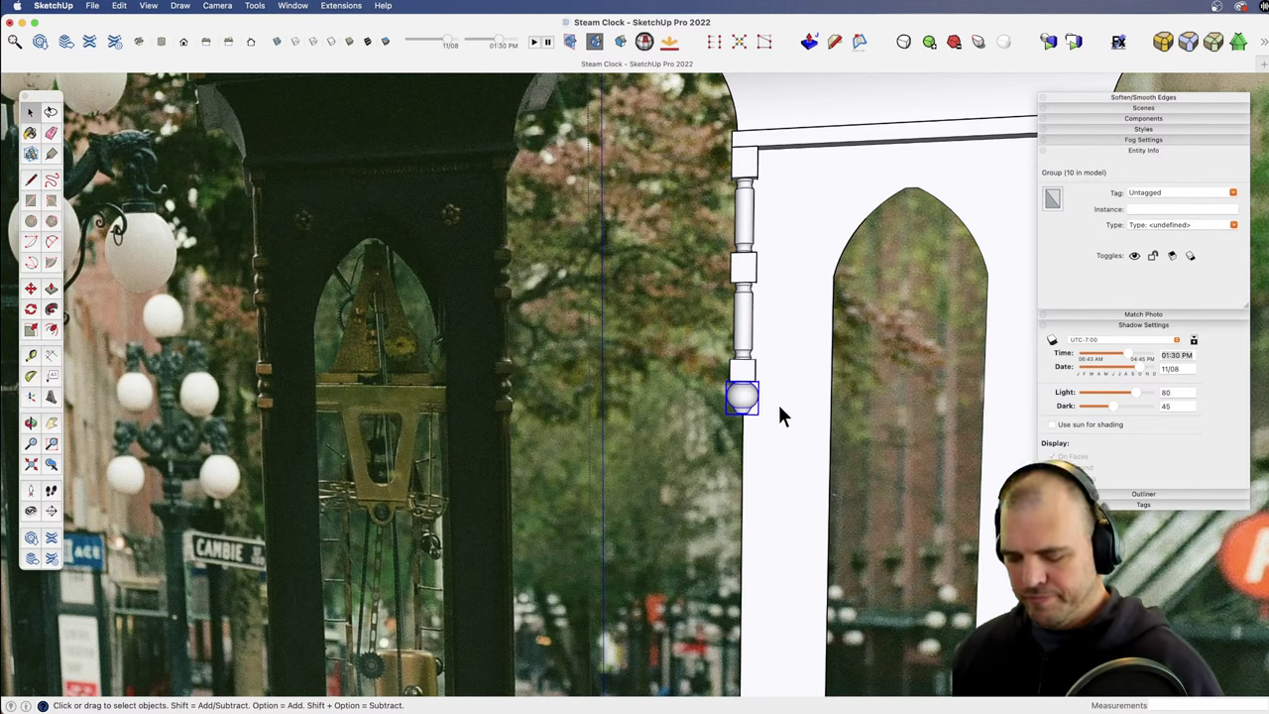
key("m")
left_click(781, 401)
left_click(781, 501)
key("space")
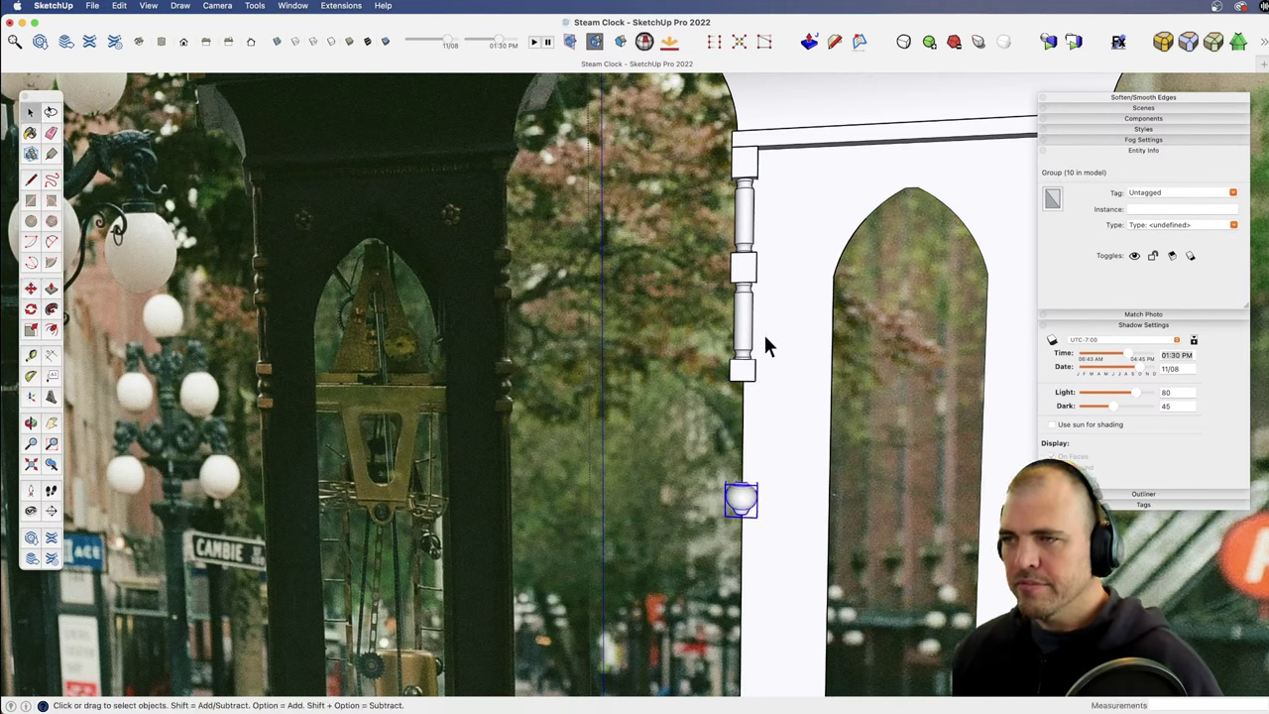
Step: Open the upper trim piece and move its middle block and everything below it down about 9 1/8" to lengthen the upper post
double_click(739, 270)
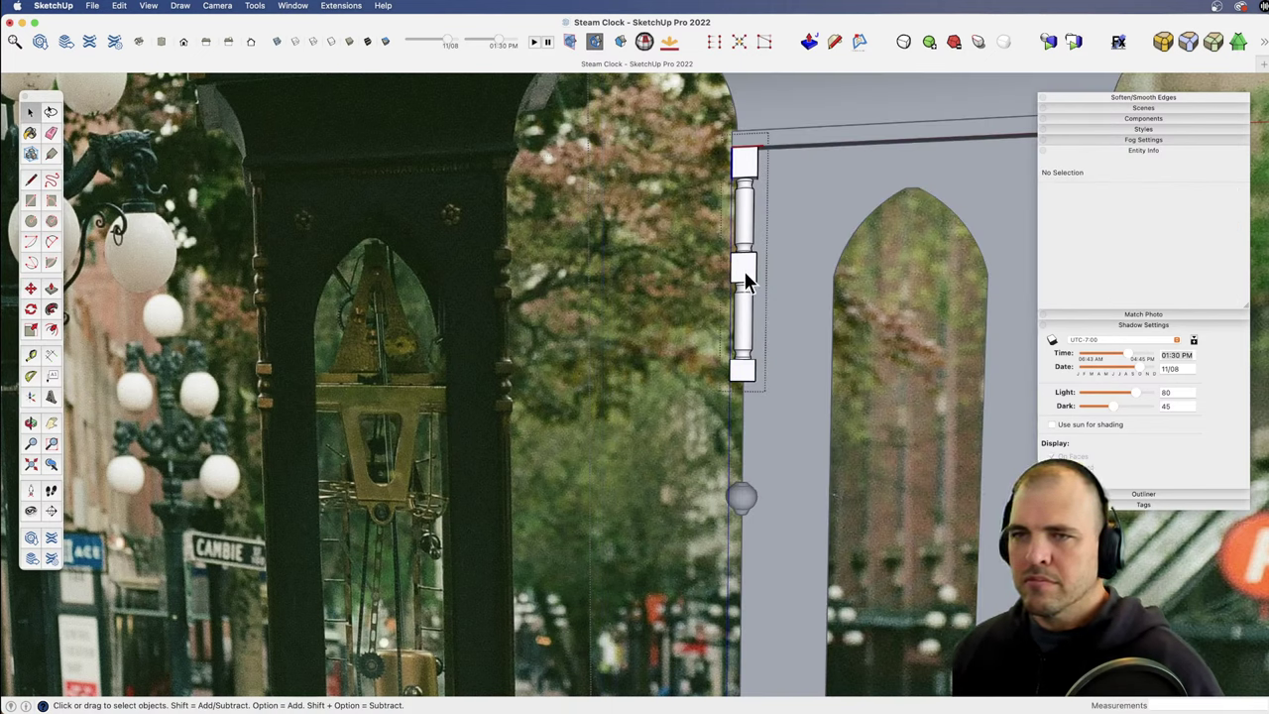
left_click_drag(734, 287, 840, 448)
key("m")
left_click(795, 310)
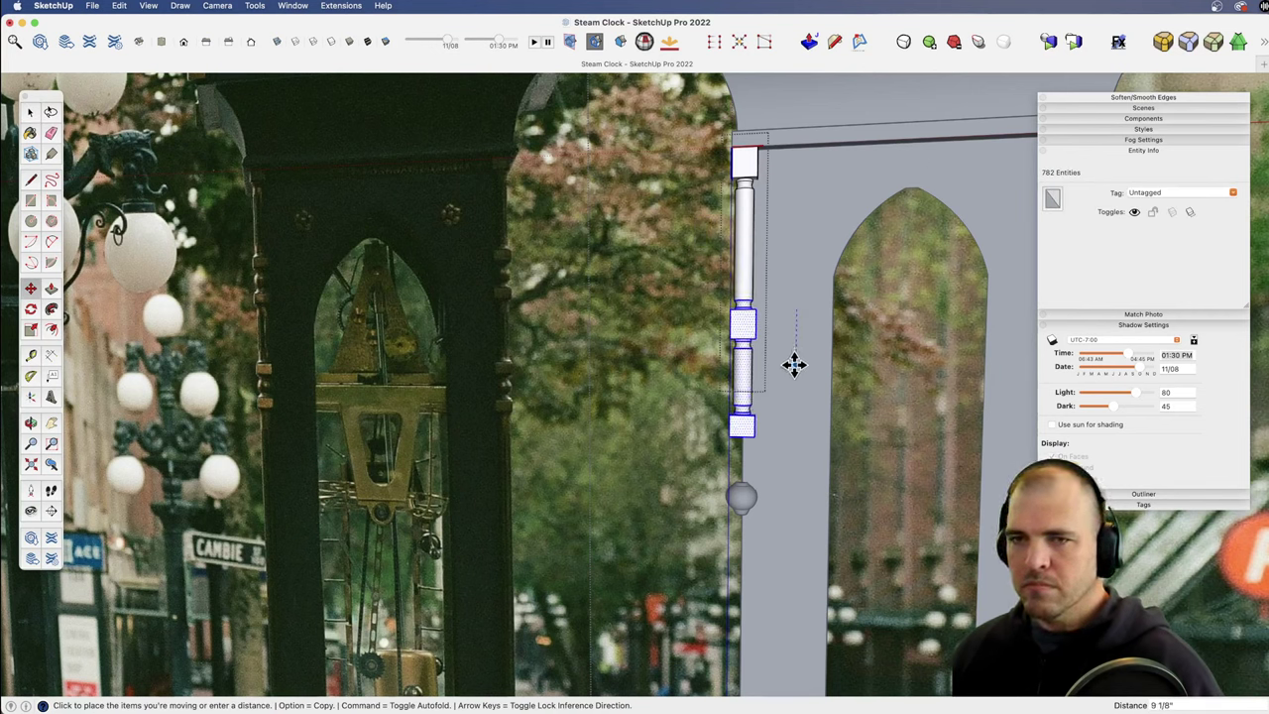
left_click(795, 361)
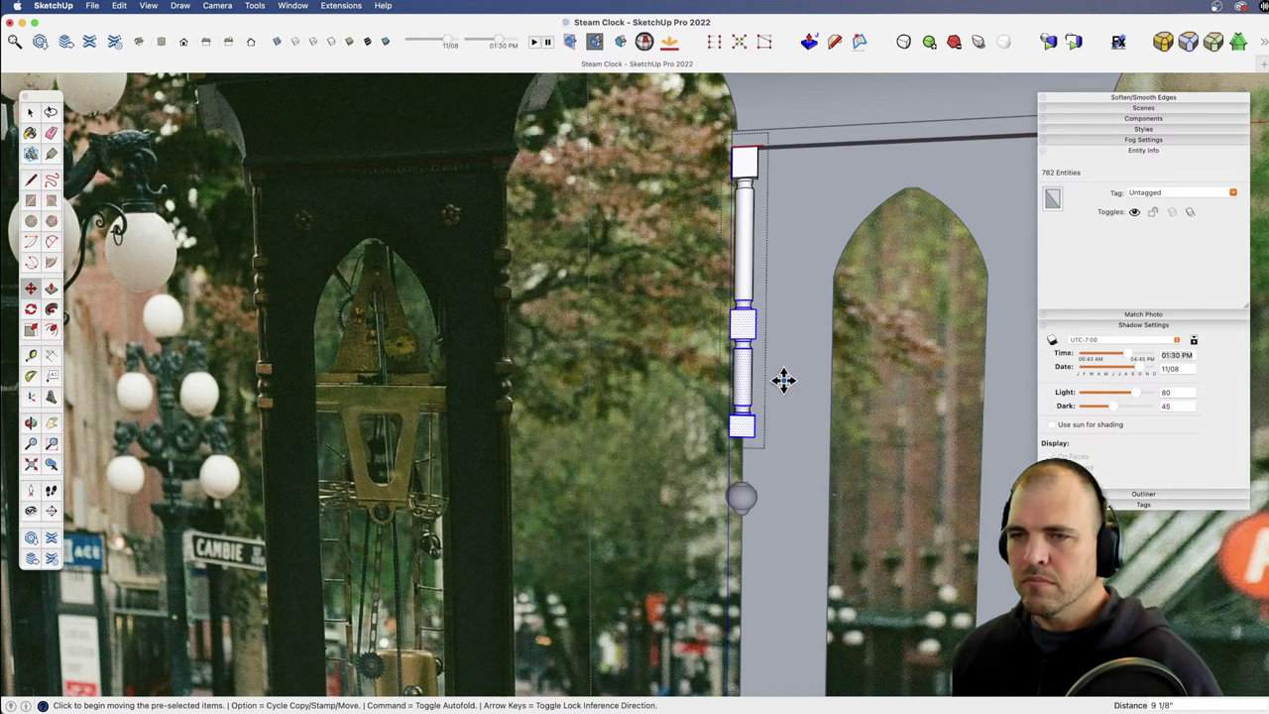
key("space")
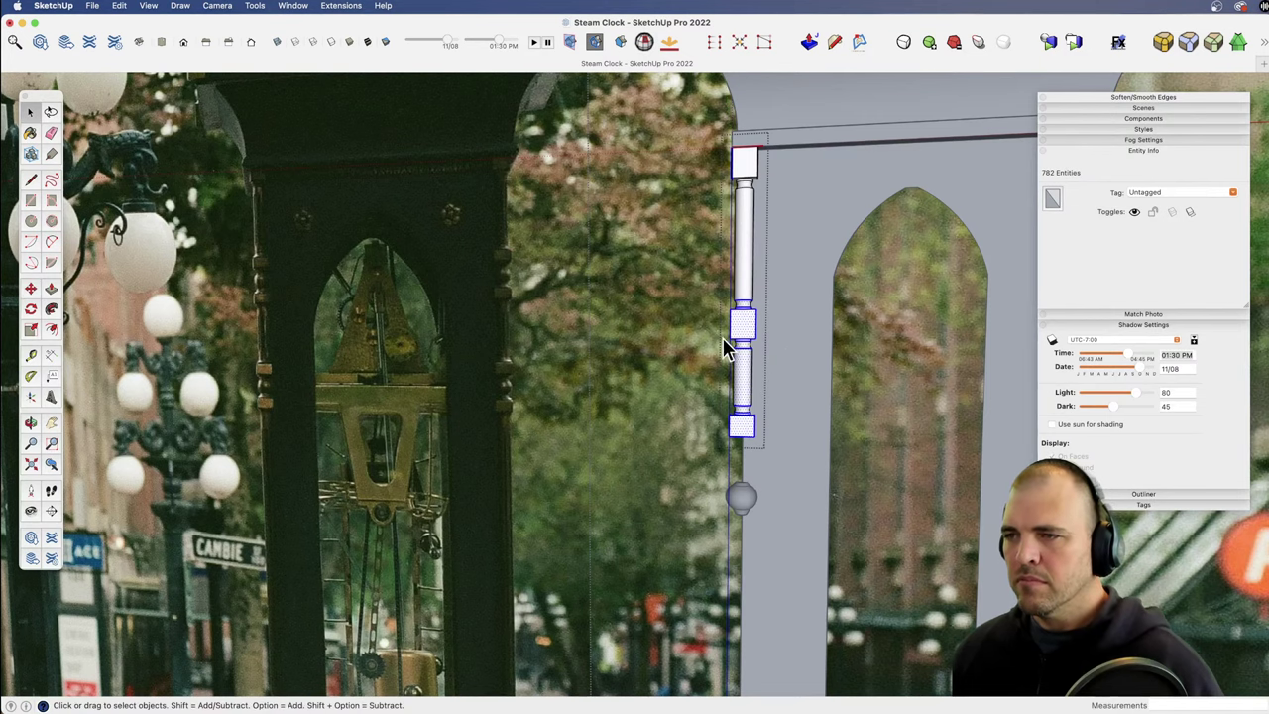
Step: Shorten the middle block by moving its underside, the lower post and the bottom block up about 2 11/16"
mouse_move(786, 457)
left_mouse_down()
mouse_move(785, 414)
mouse_move(778, 433)
left_mouse_up()
key("m")
left_click(782, 395)
key("space")
key("z")
scroll(777, 433, "up", 2)
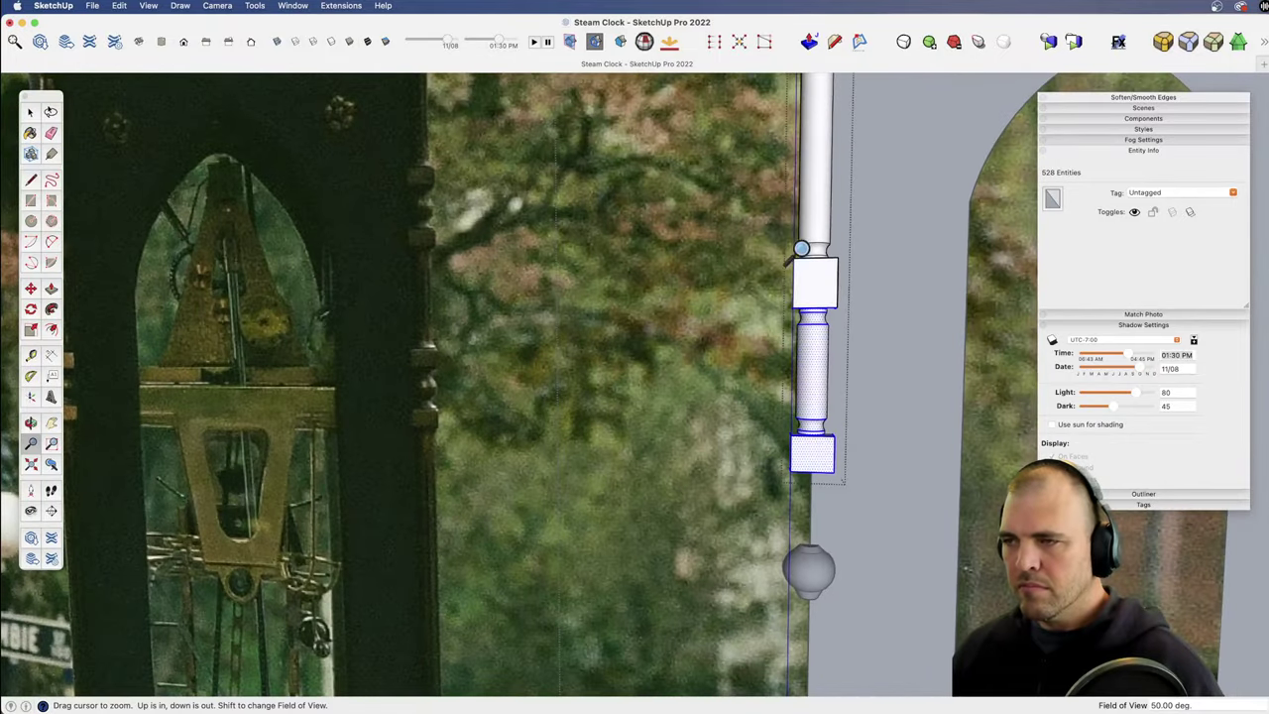
scroll(684, 397, "up", 3)
key("m")
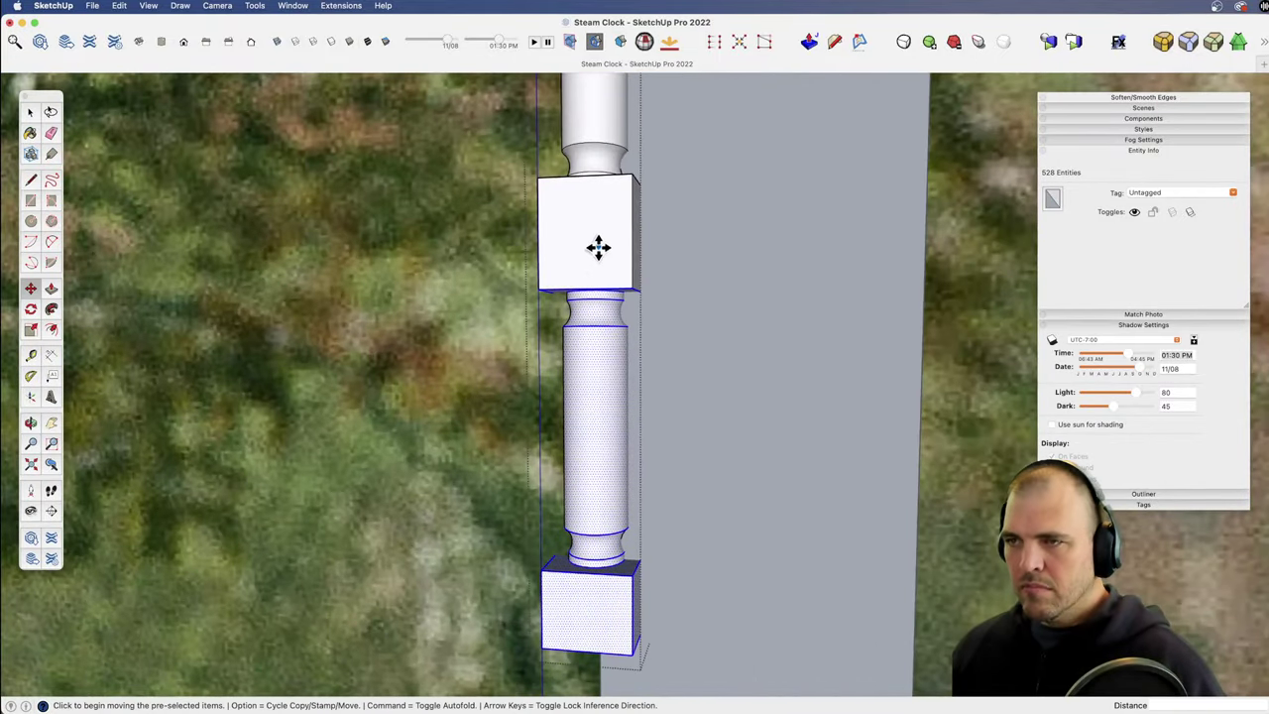
left_click(598, 247)
left_click(599, 201)
Step: Shorten the top block by moving its underside and all trim geometry below it up about 1 3/4"
key("z")
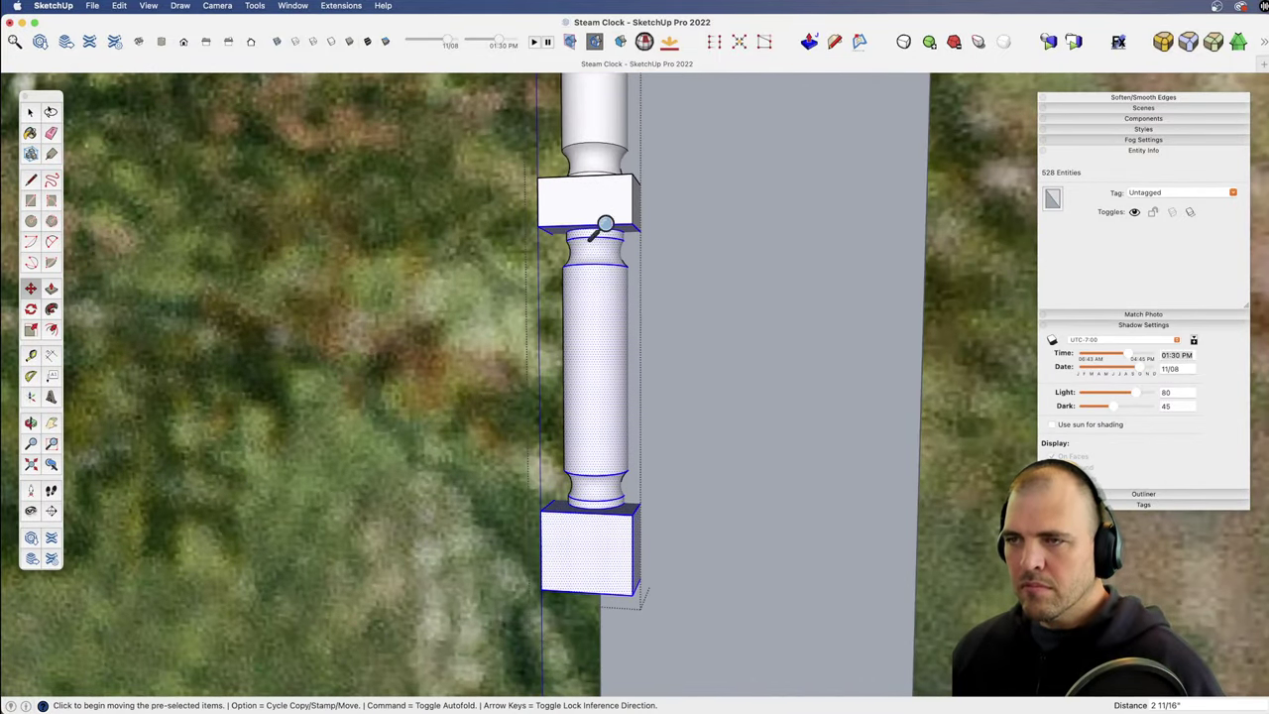
left_click_drag(604, 227, 627, 416)
middle_click_drag(635, 416, 723, 445, "shift")
key("z")
left_click_drag(727, 324, 724, 278)
key("h")
left_click_drag(727, 287, 622, 441)
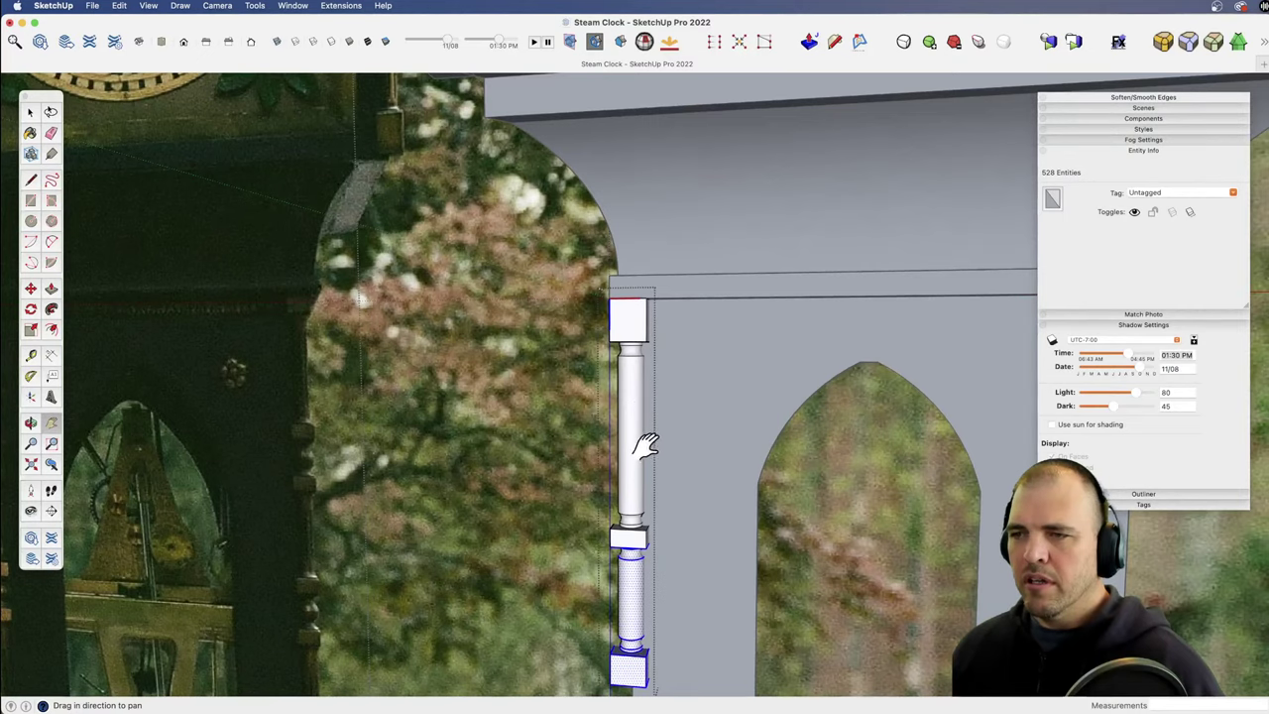
middle_click_drag(646, 445, 642, 312, "shift")
key("space")
left_click_drag(588, 245, 694, 632)
key("z")
left_click_drag(682, 592, 644, 422)
middle_click_drag(616, 337, 609, 479, "shift")
left_click_drag(610, 480, 619, 330)
key("m")
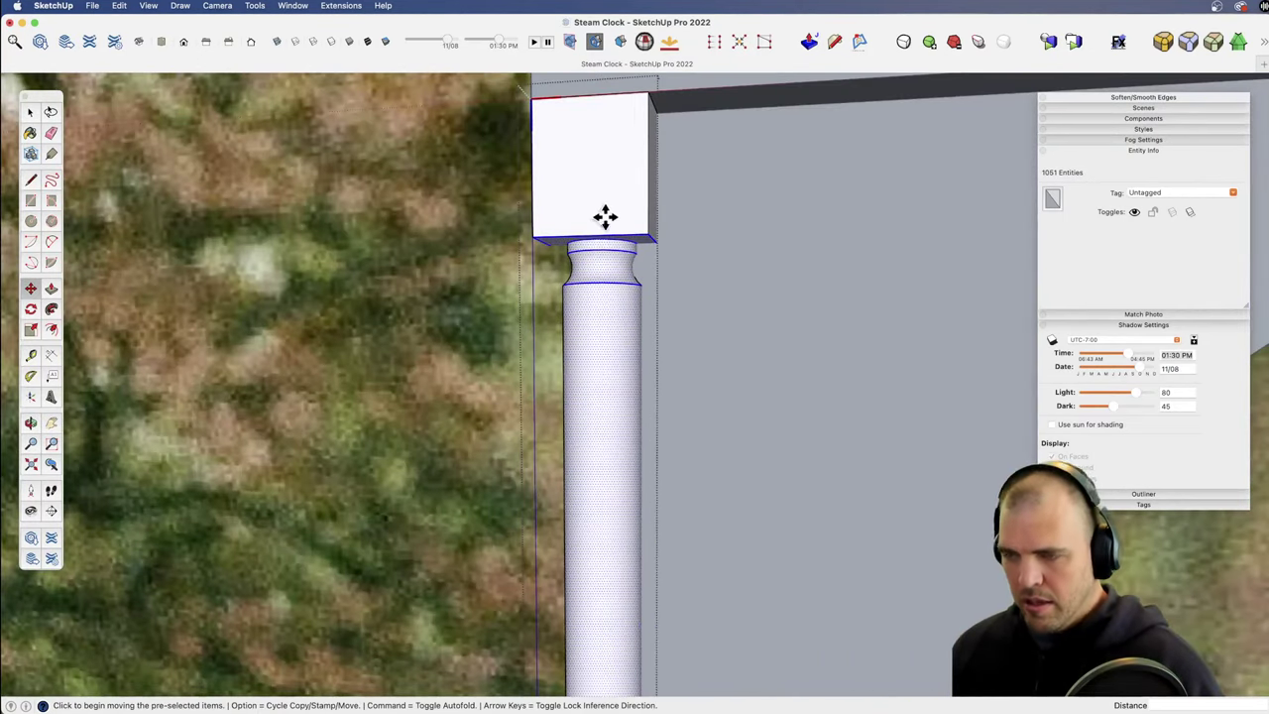
left_click(615, 209)
left_click(618, 157)
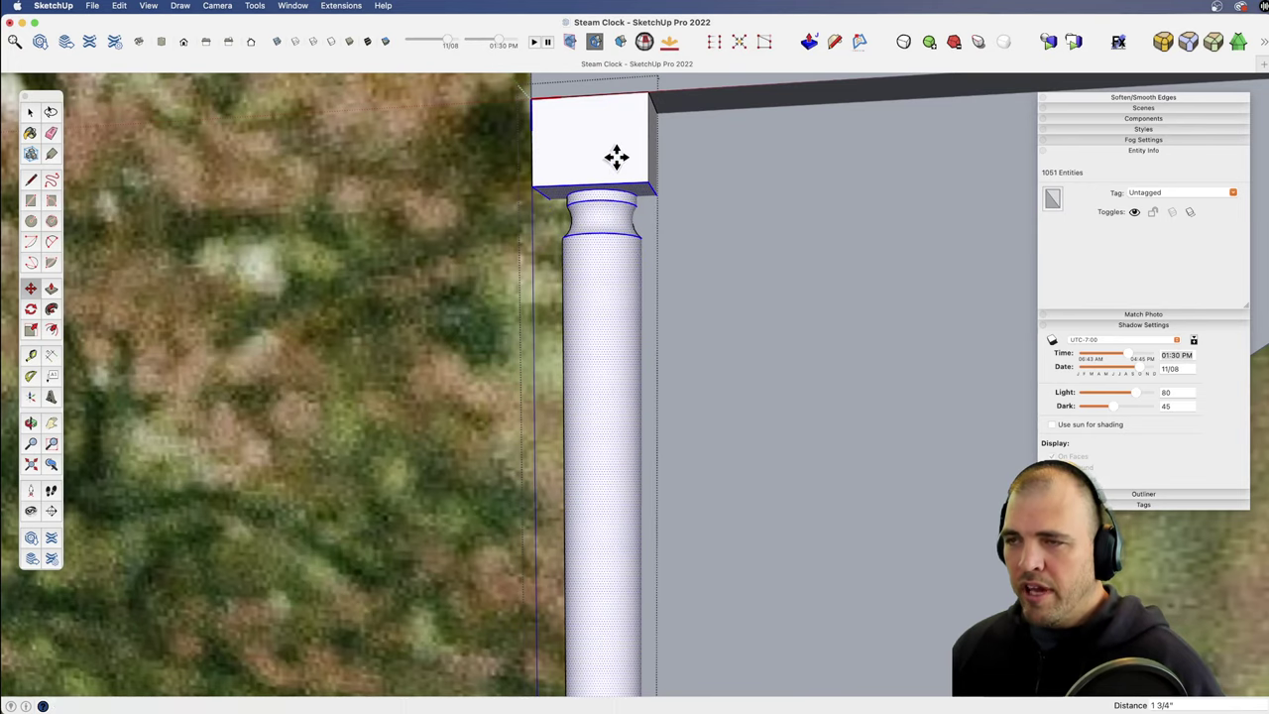
Step: Compare the proportions and placement of the shaft's corner trim with the clock in the reference photo
key("z")
left_click_drag(616, 209, 624, 471)
middle_click_drag(636, 484, 647, 250, "shift")
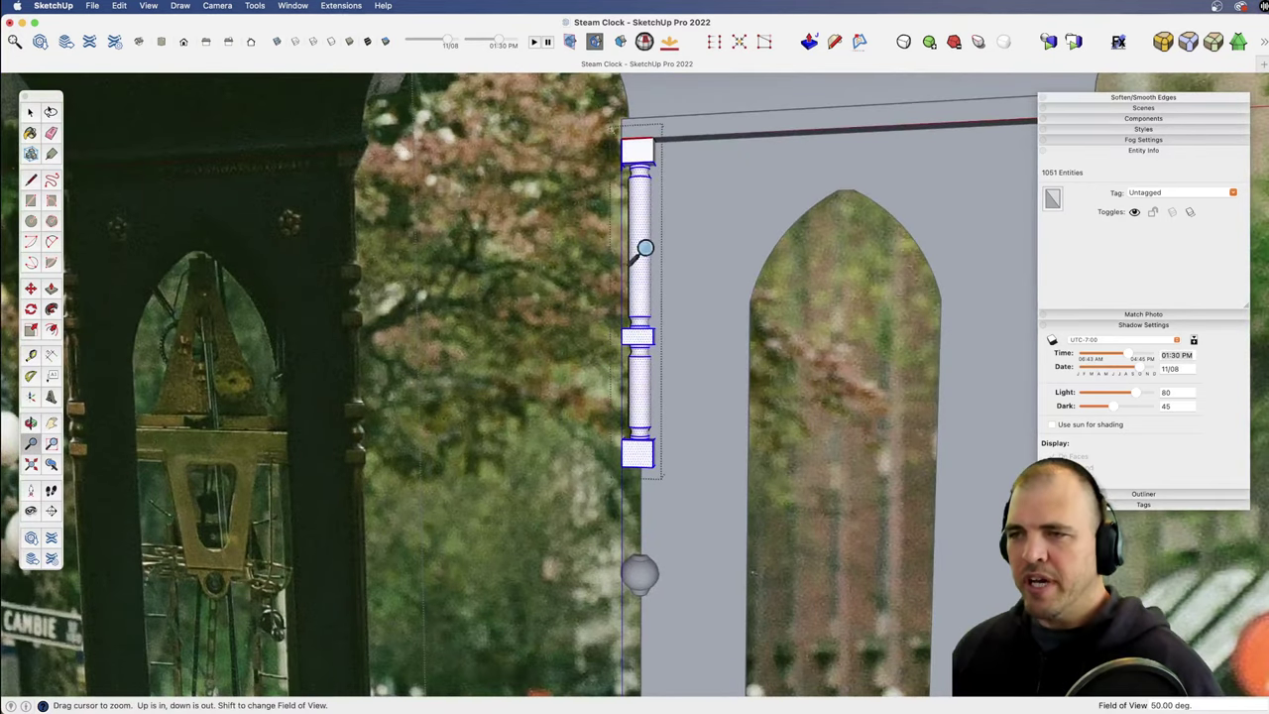
left_click_drag(636, 309, 637, 346)
middle_click_drag(644, 325, 712, 322, "shift")
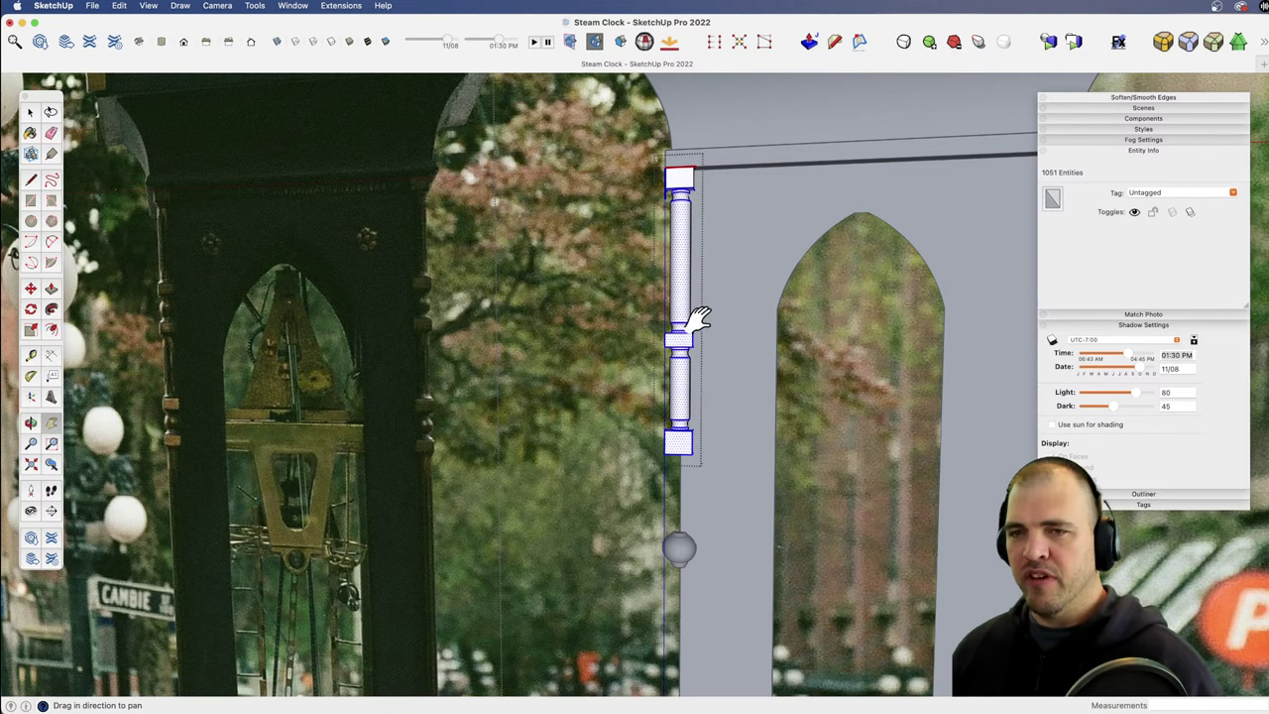
key("z")
left_click_drag(683, 343, 710, 349)
key("h")
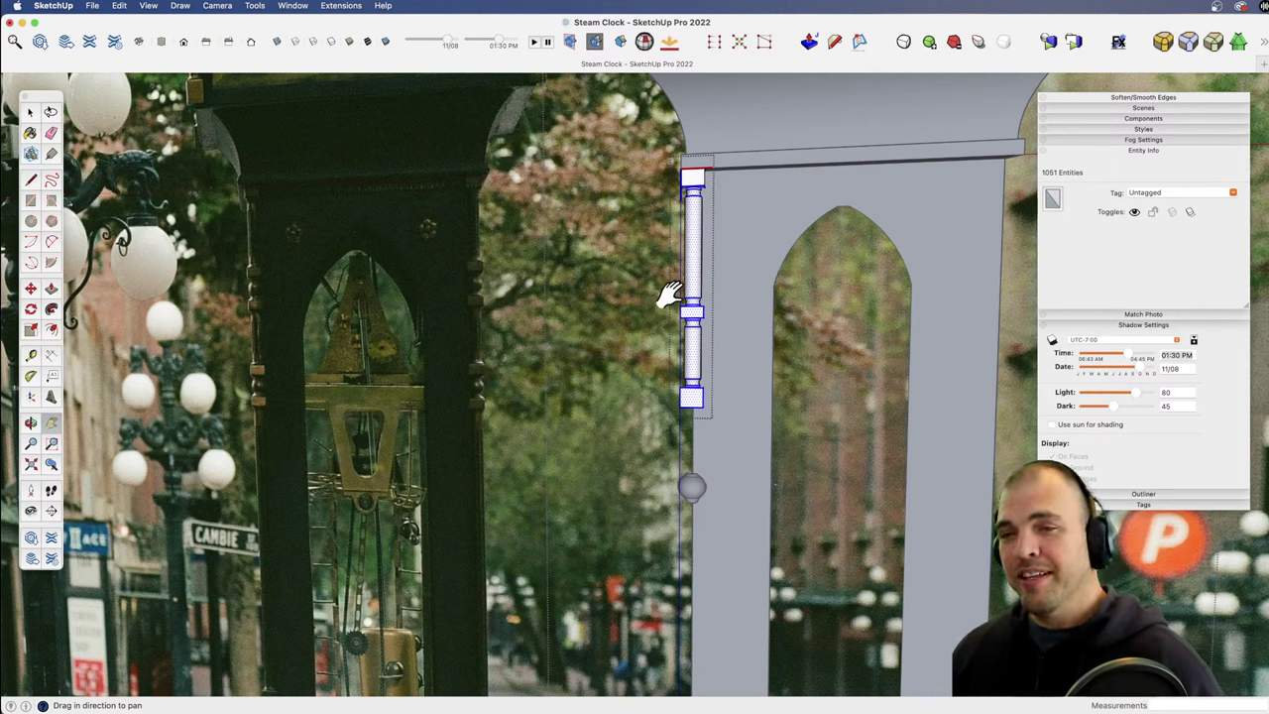
key("space")
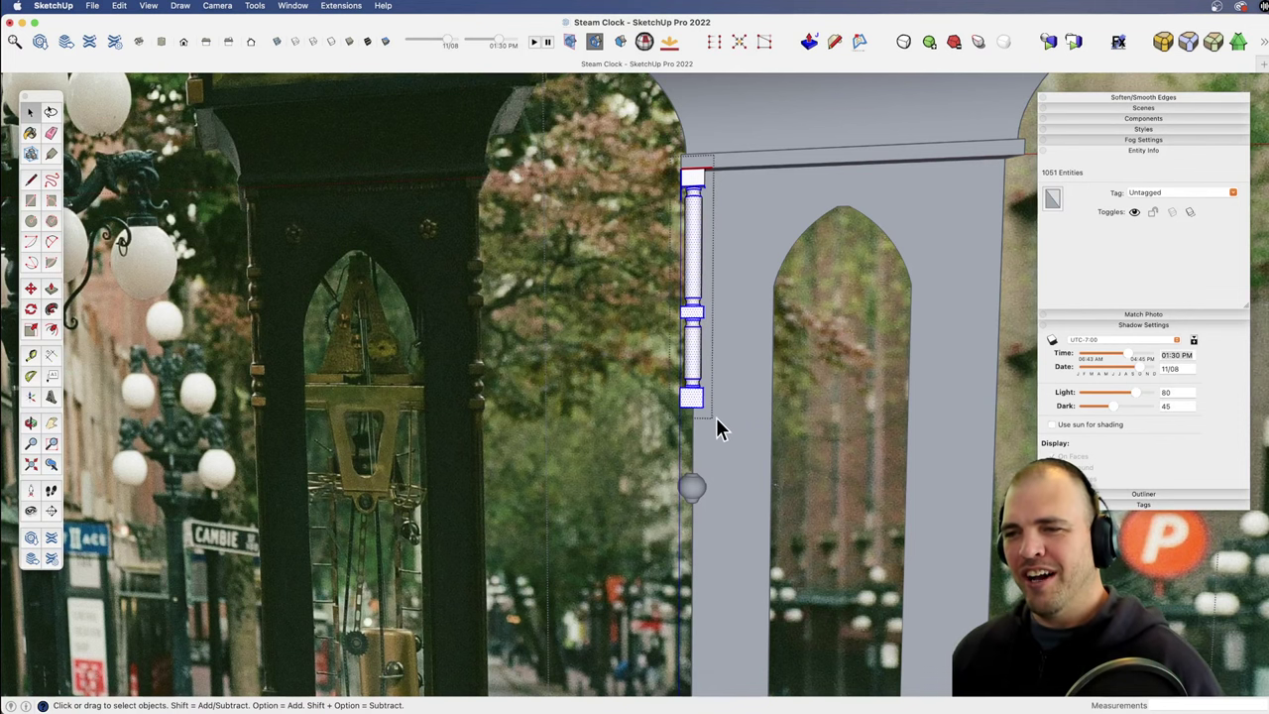
middle_click_drag(694, 421, 753, 337)
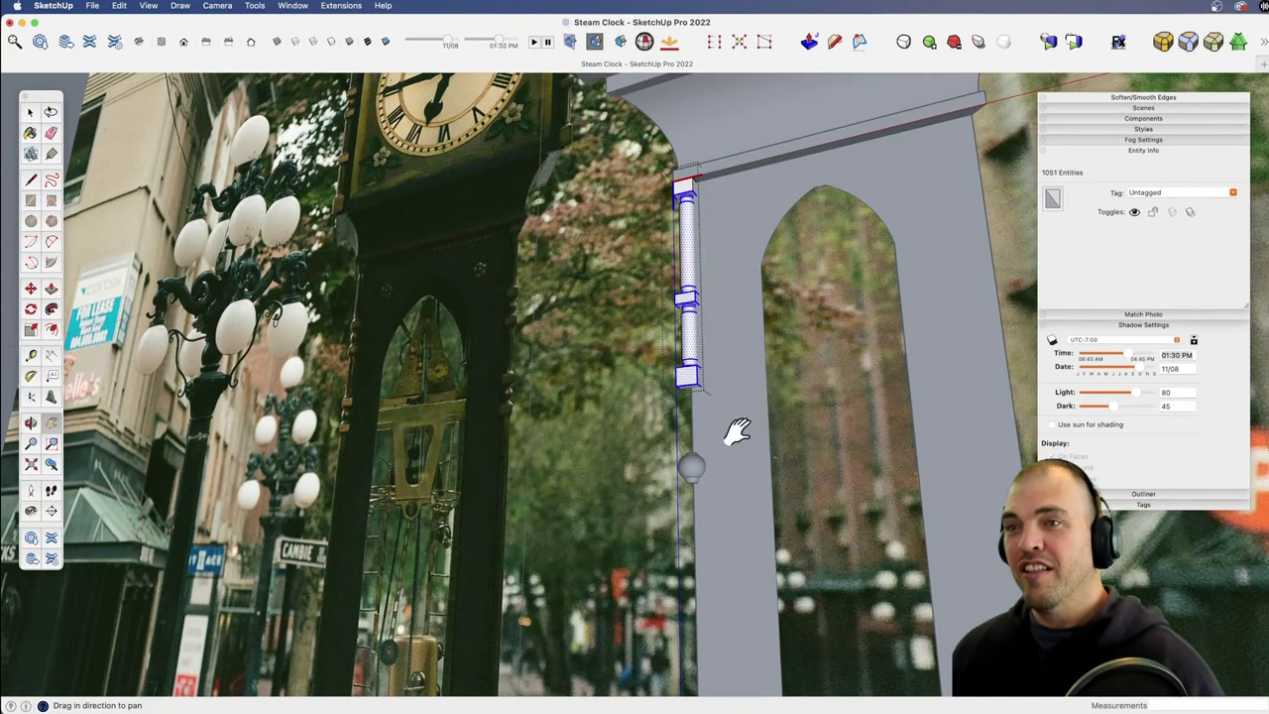
middle_click_drag(737, 431, 725, 482, "shift")
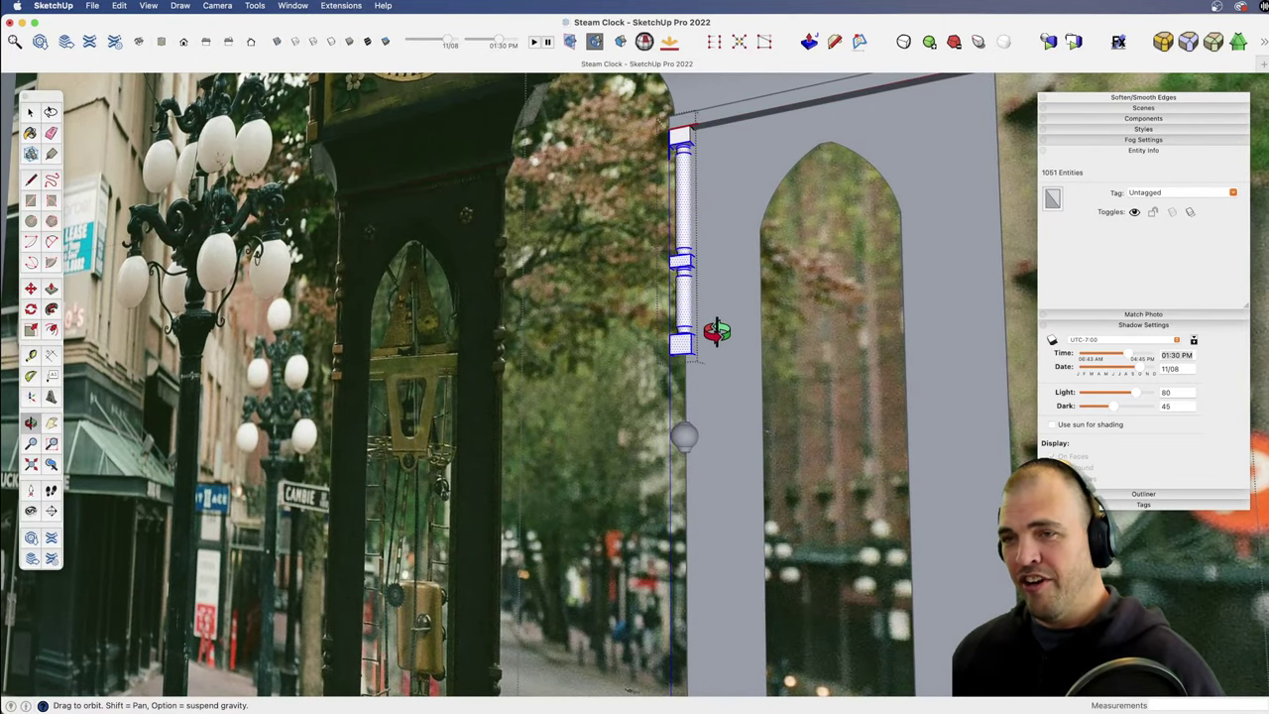
key("space")
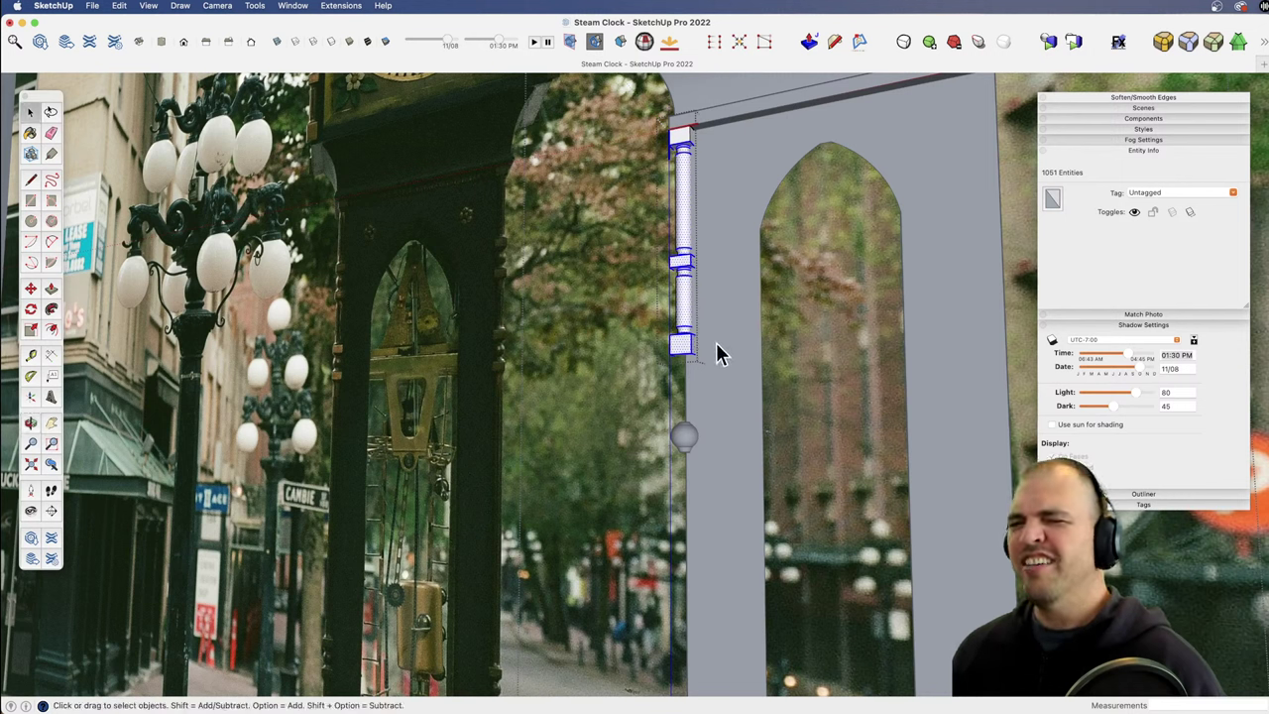
middle_click_drag(710, 349, 765, 470)
key("z")
left_click_drag(683, 251, 680, 443)
key("h")
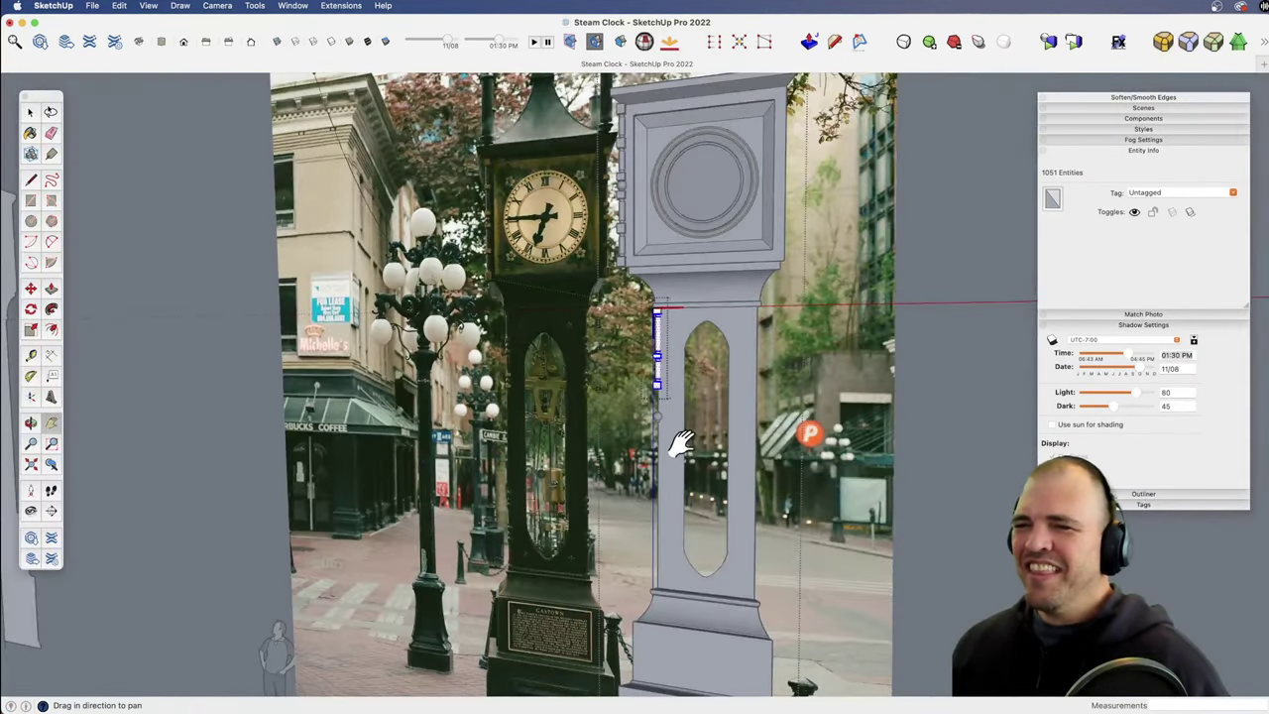
middle_click_drag(680, 444, 833, 417, "shift")
Step: Close the trim for editing and compare the shaft's corner trim and the loose ball below it with the clock in the photo
key("space")
left_click(903, 400)
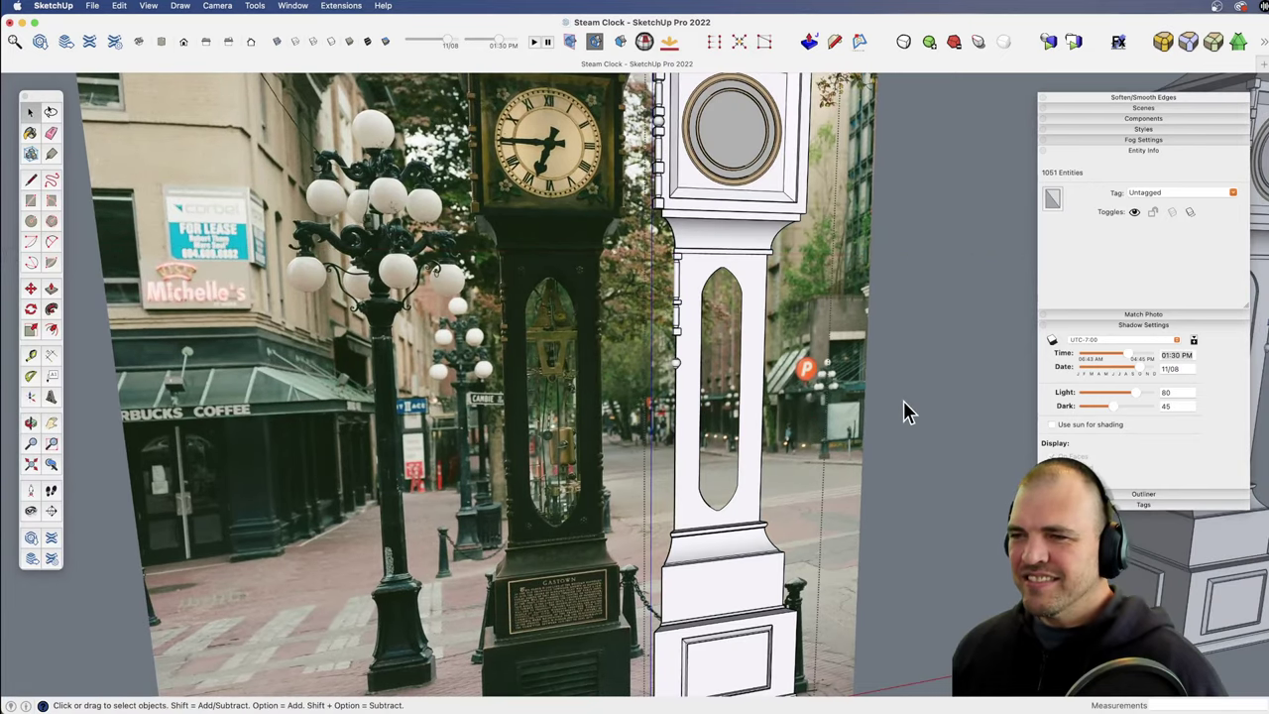
left_click(688, 329)
left_click(678, 361)
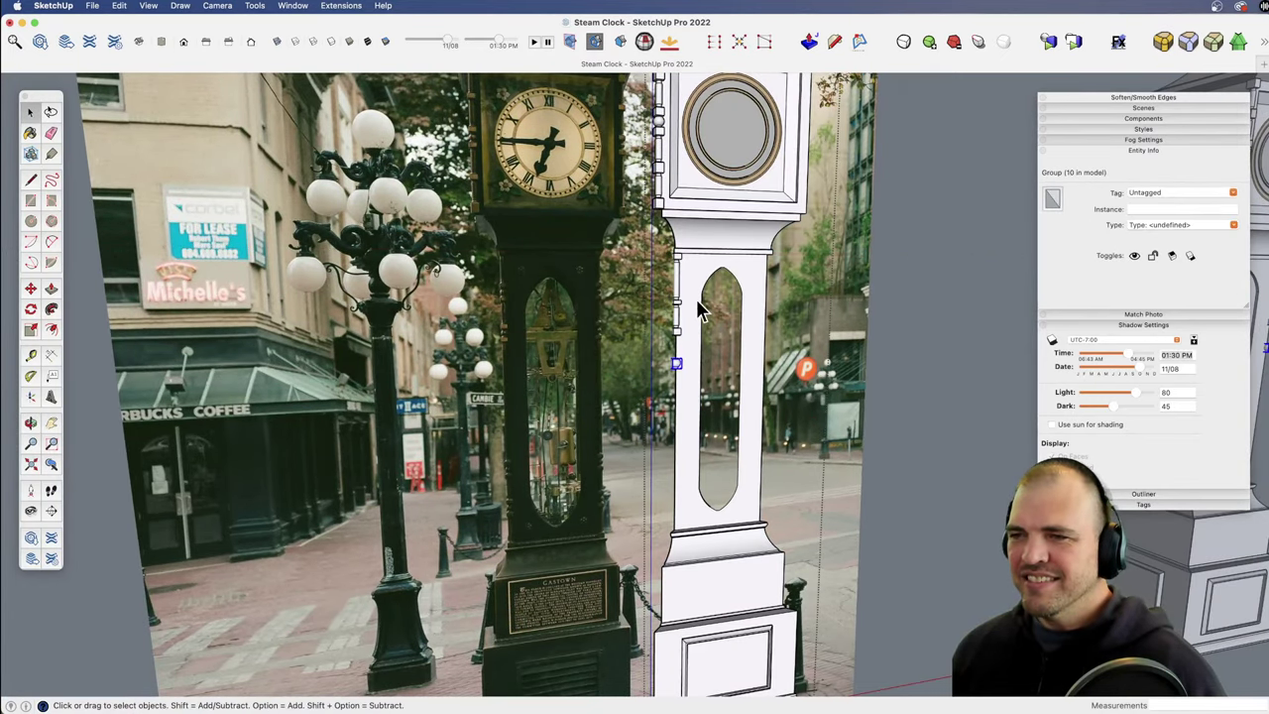
key("z")
mouse_move(697, 450)
left_mouse_down()
mouse_move(696, 437)
mouse_move(691, 493)
mouse_move(700, 428)
left_mouse_up()
key("h")
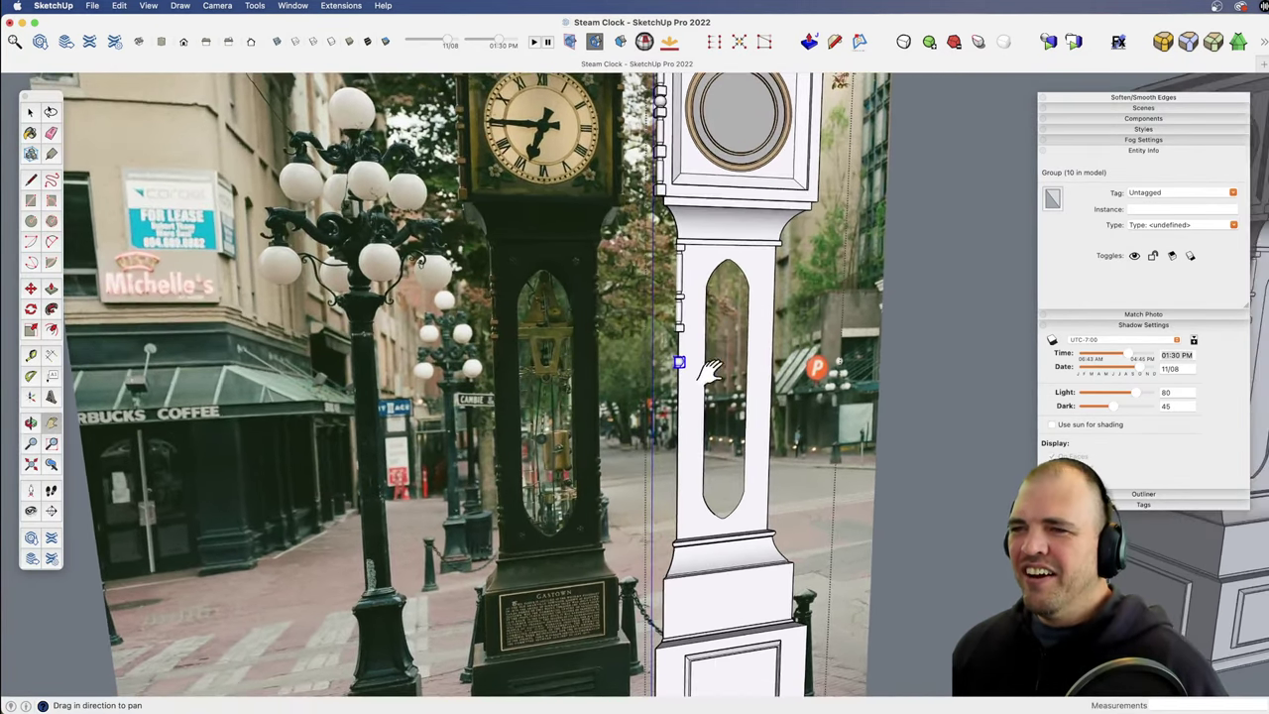
left_click_drag(708, 368, 677, 406)
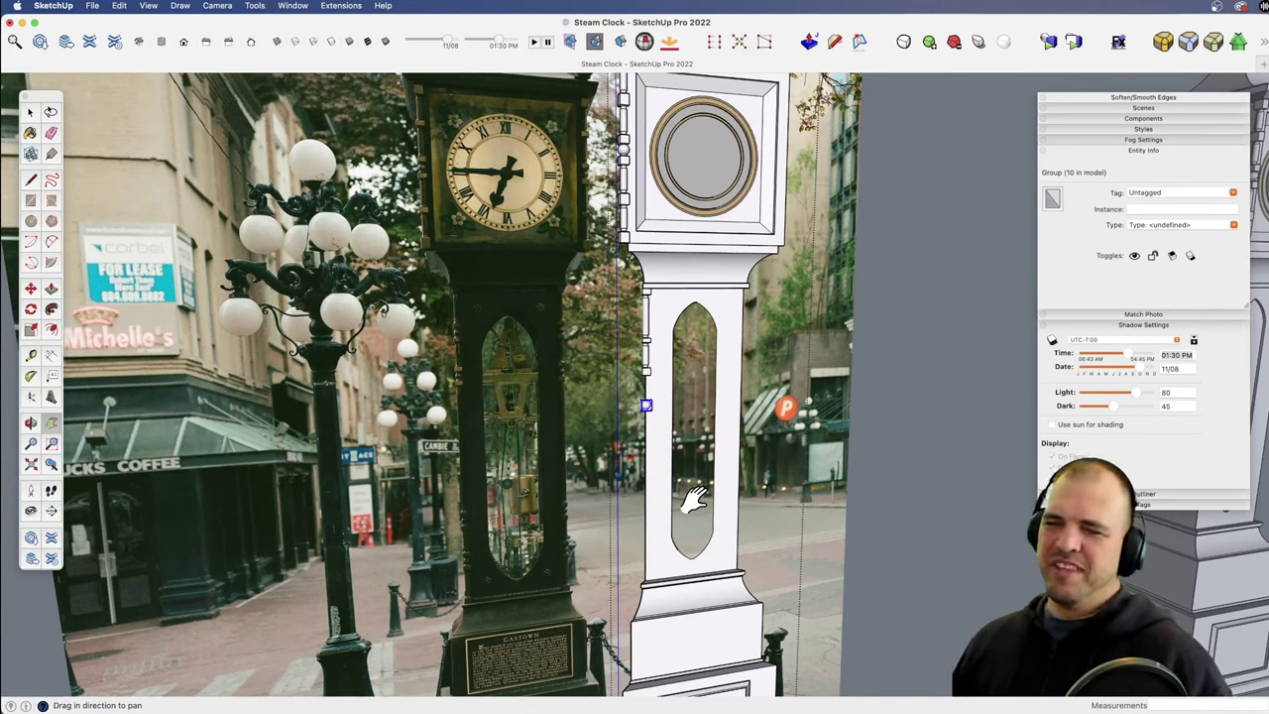
key("z")
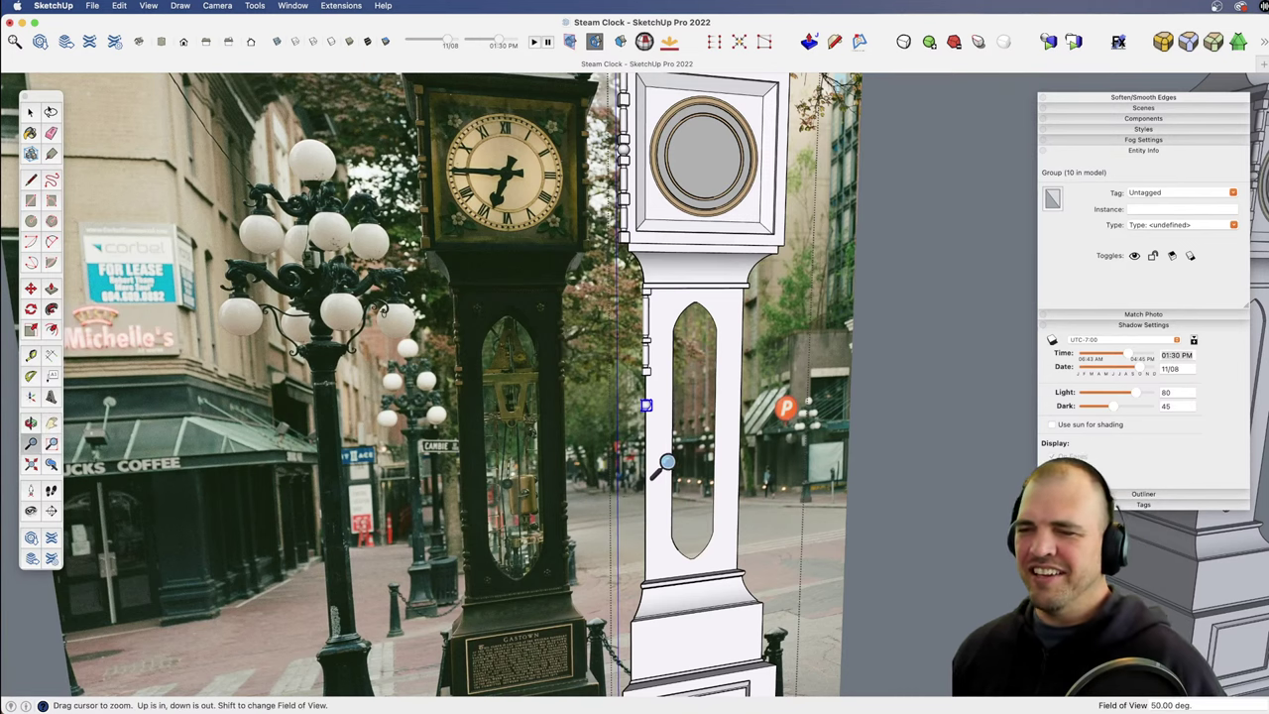
left_click_drag(654, 453, 676, 395)
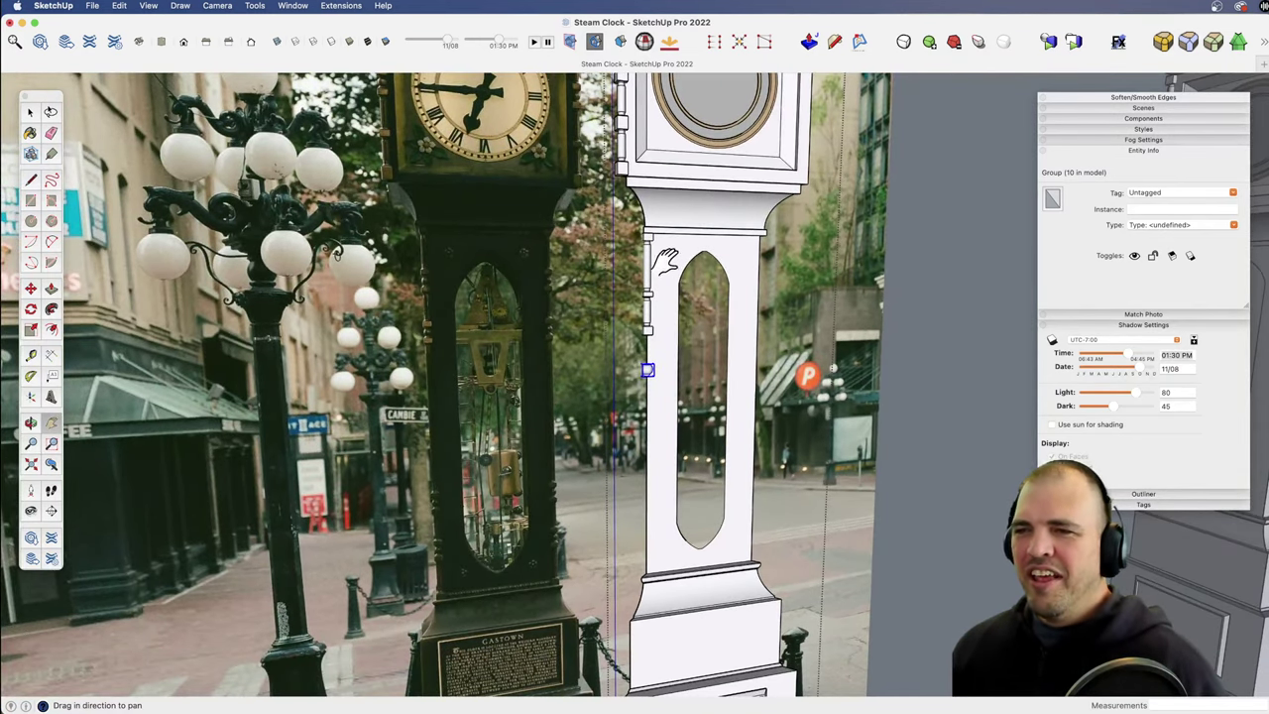
key("space")
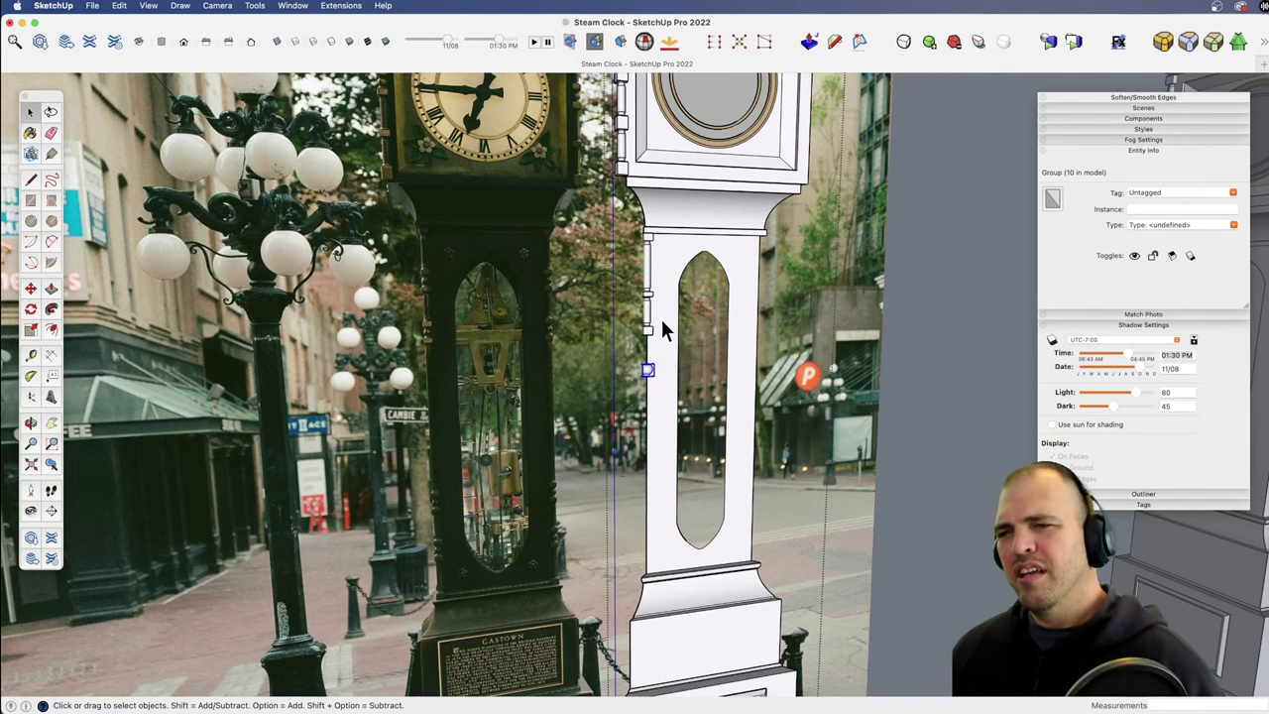
Step: Cut the loose ball that sits on the shaft's corner below the upper trim
middle_click_drag(664, 333, 585, 389)
left_click_drag(474, 402, 631, 178)
key("z")
left_click_drag(586, 446, 597, 238)
key("h")
left_click_drag(544, 372, 657, 331)
key("space")
middle_click_drag(630, 262, 617, 430, "shift")
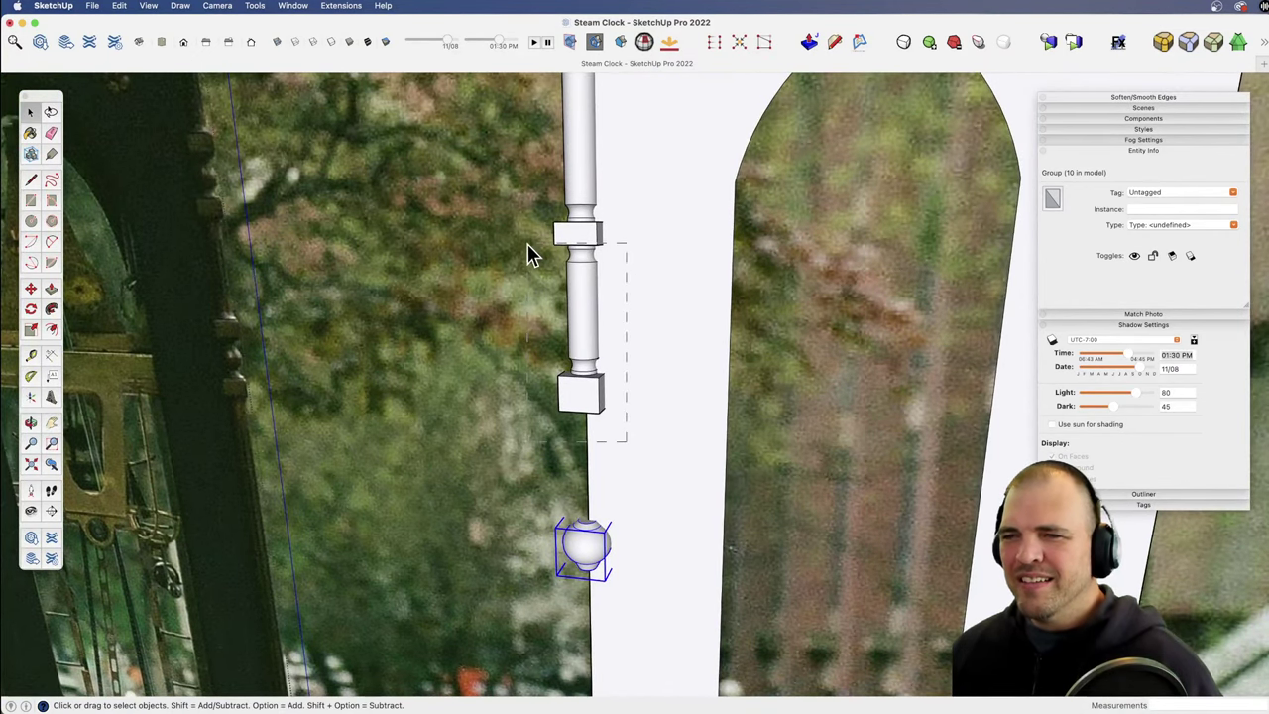
left_click(568, 263)
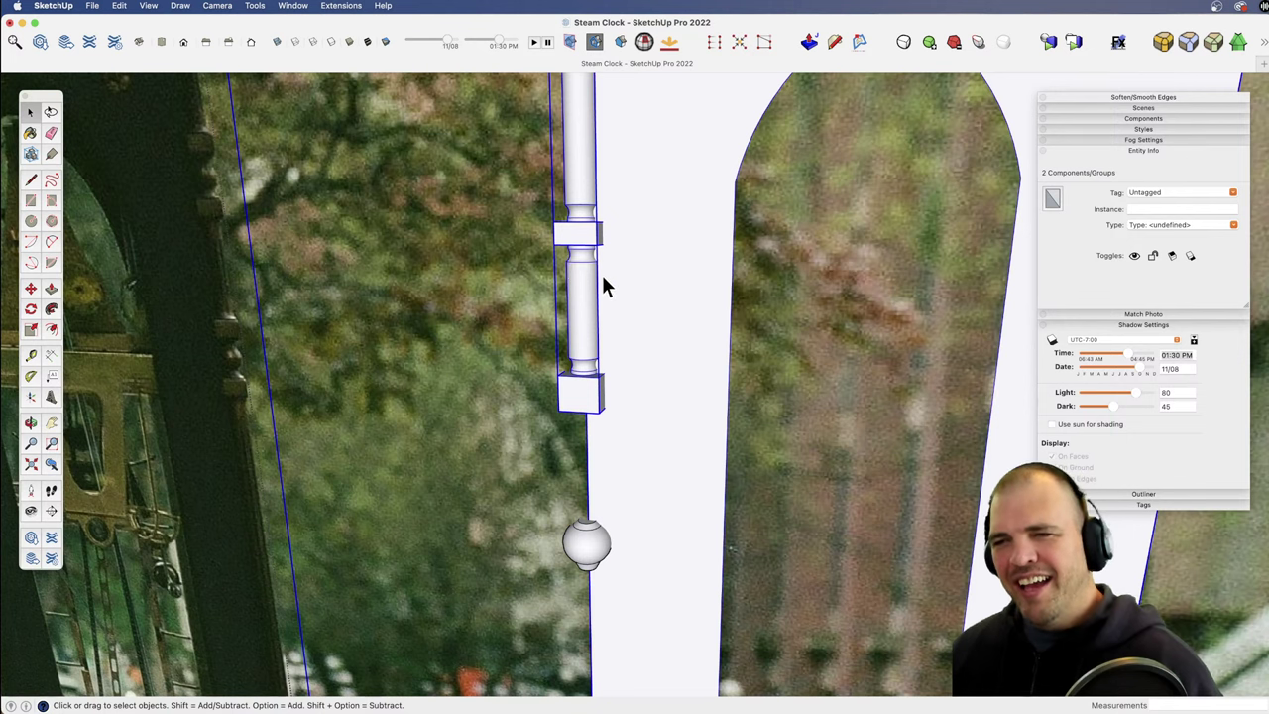
left_click(593, 539)
middle_click_drag(589, 539, 634, 144)
middle_click_drag(649, 476, 626, 396, "shift")
key("z")
left_click_drag(626, 396, 632, 292)
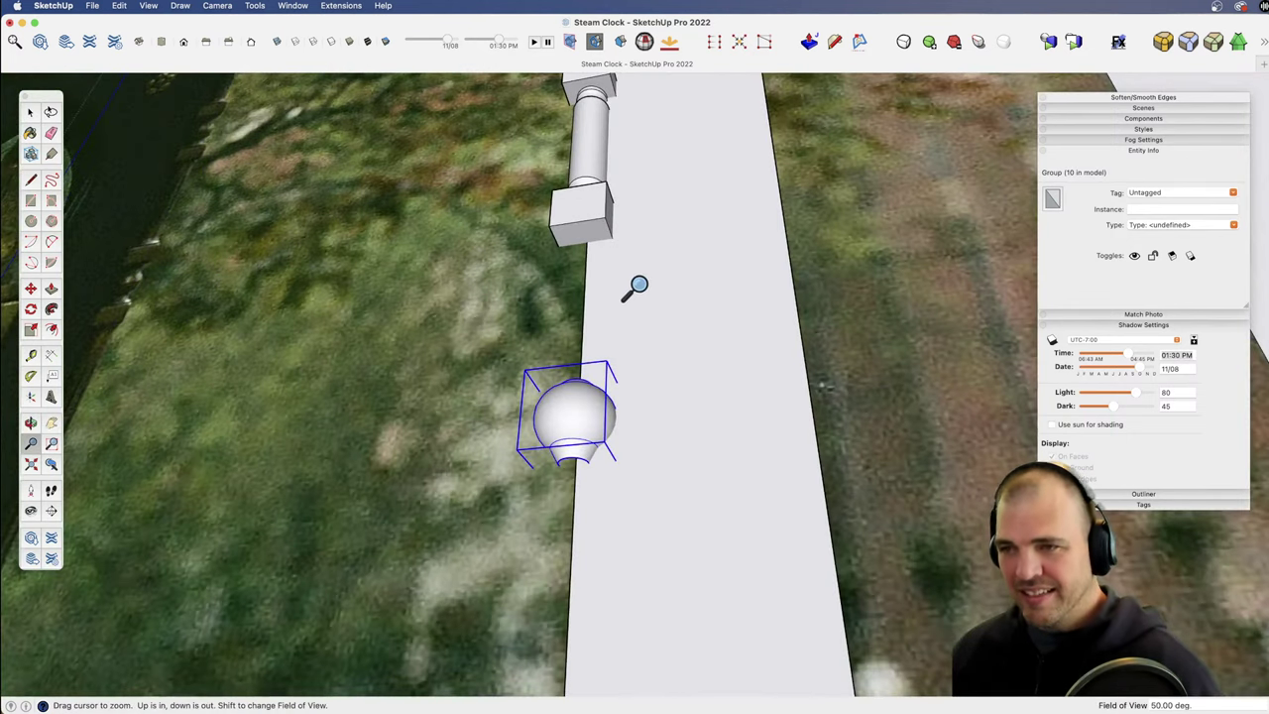
key("Delete")
Step: Open the upper corner trim component and paste the ball in place inside it
key("space")
left_click(600, 231)
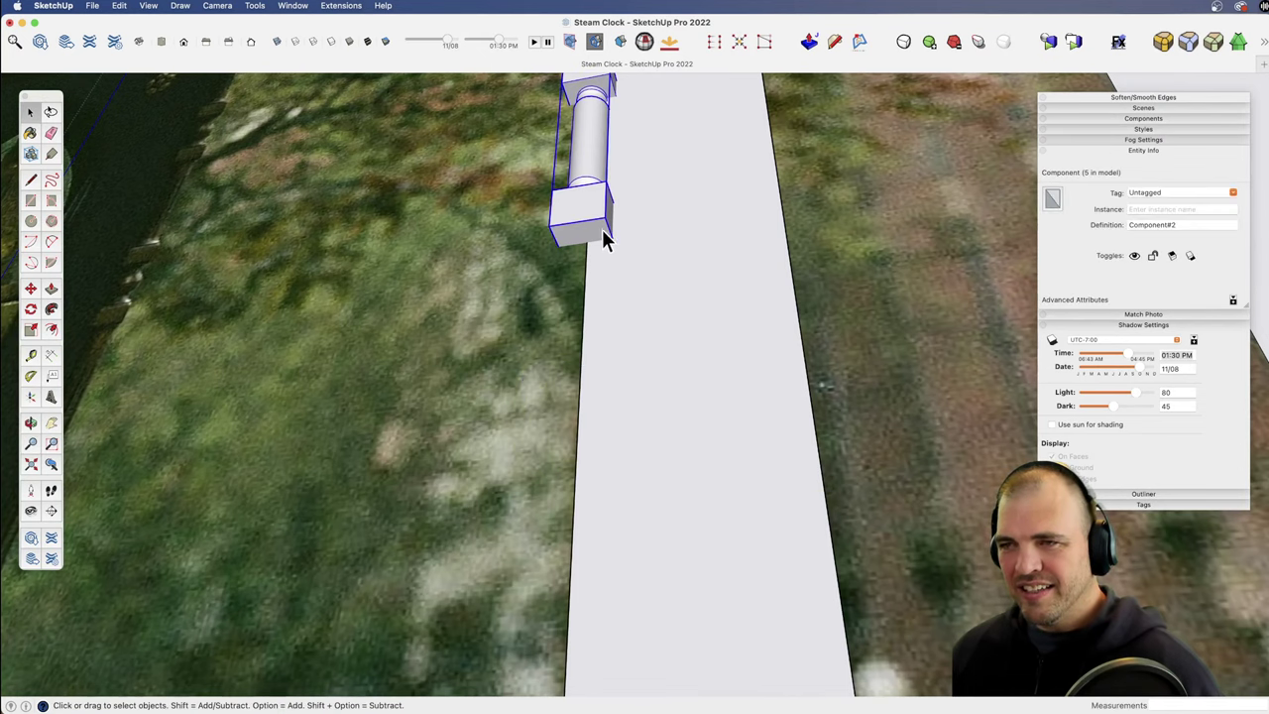
double_click(595, 224)
key("super+shift+v")
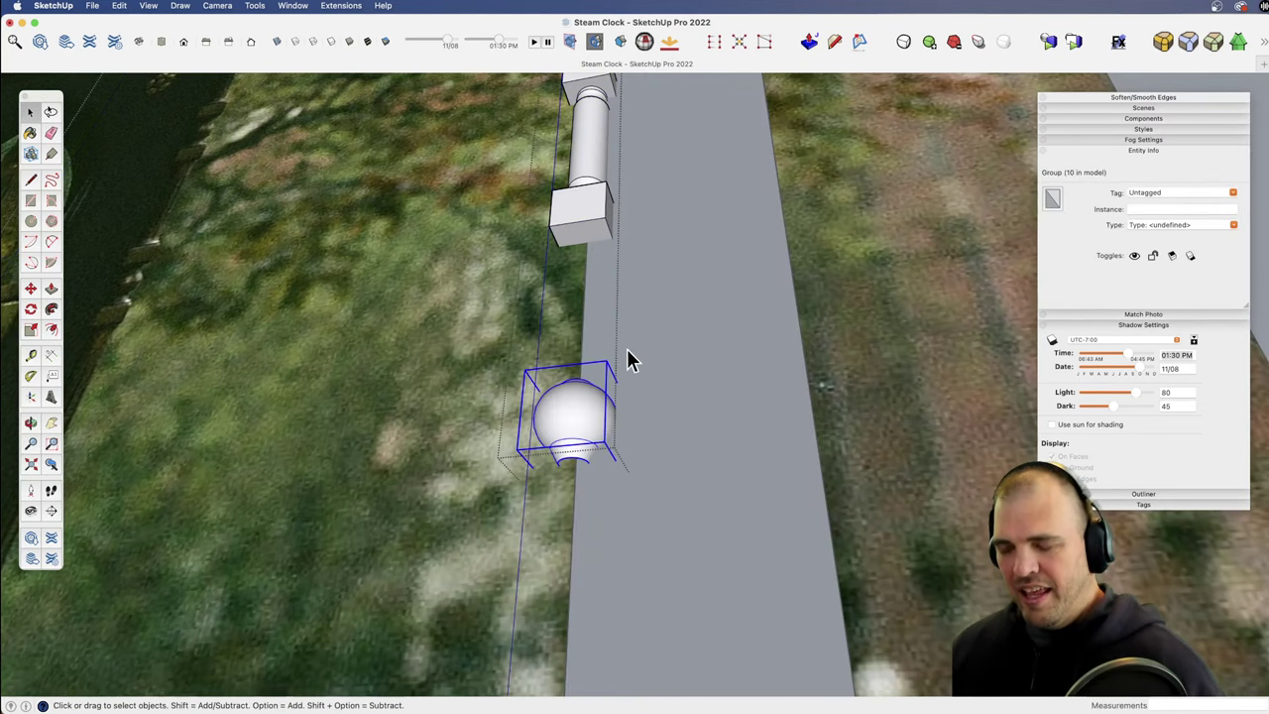
Step: Move the ball up about 1' 1/4" so its top meets the underside of the trim's bottom block
middle_click_drag(627, 348, 622, 472)
key("z")
left_click_drag(623, 472, 609, 317)
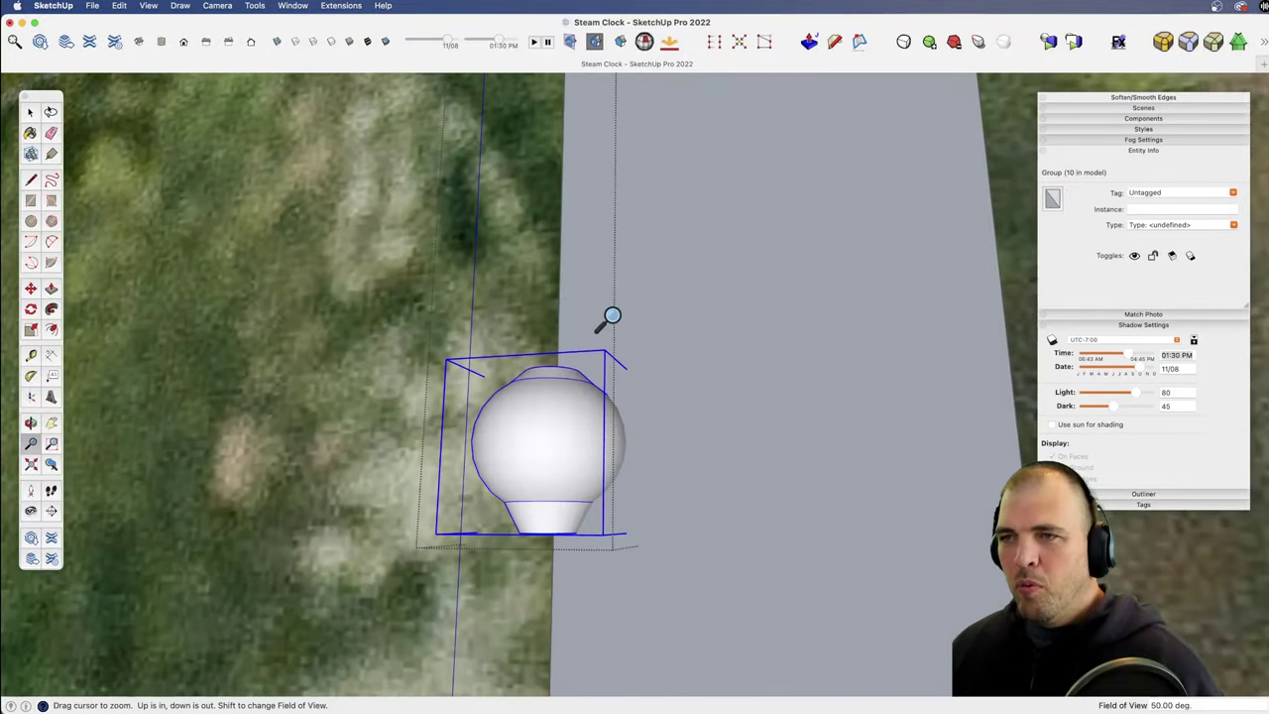
middle_click_drag(609, 349, 592, 383, "shift")
key("m")
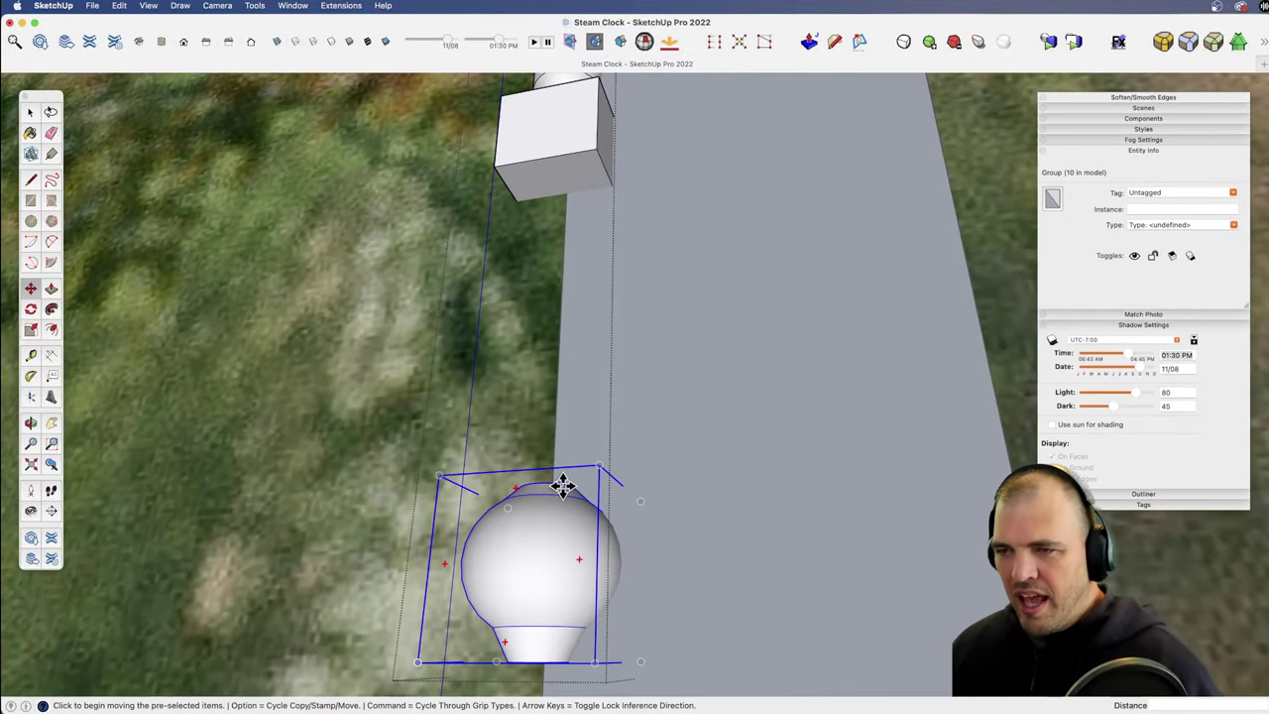
left_click(564, 484)
left_click(578, 166)
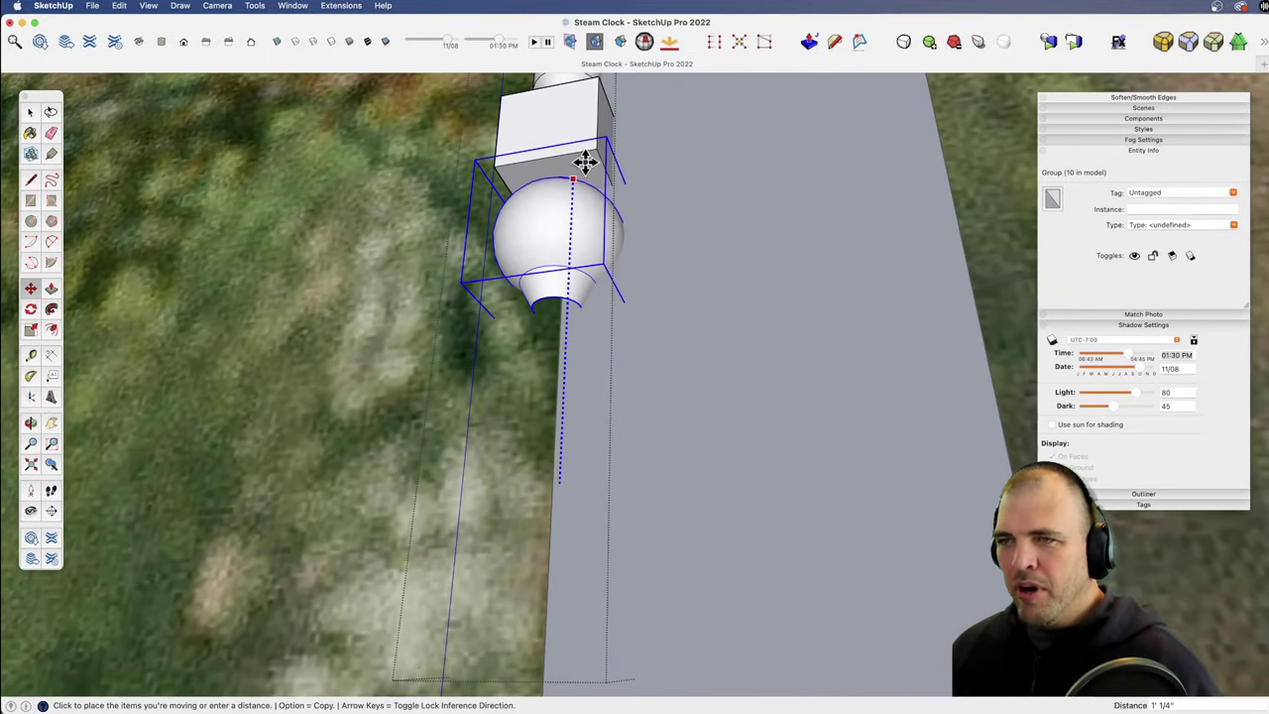
key("space")
Step: Open the ball group and close the underside of its neck with a face by tracing a segment of the rim
double_click(572, 293)
key("z")
left_click_drag(576, 287, 579, 119)
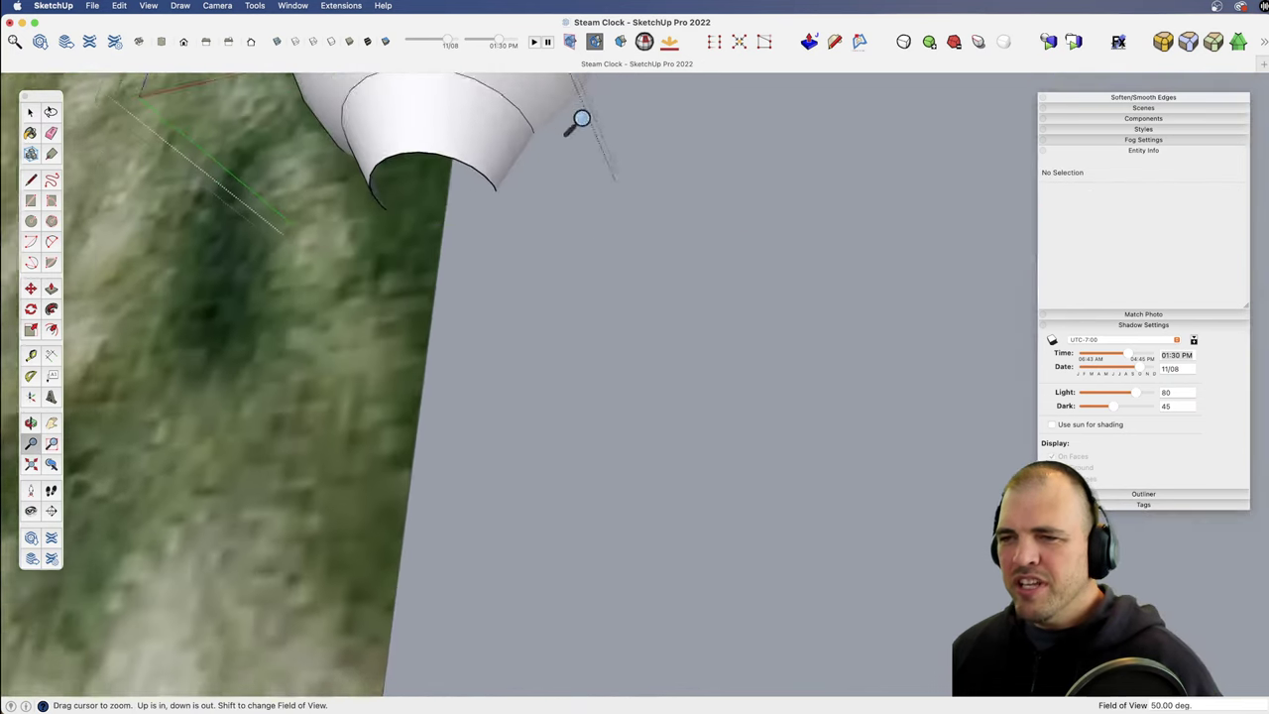
middle_click_drag(579, 119, 655, 437, "shift")
scroll(640, 390, "up", 3)
key("space")
key("l")
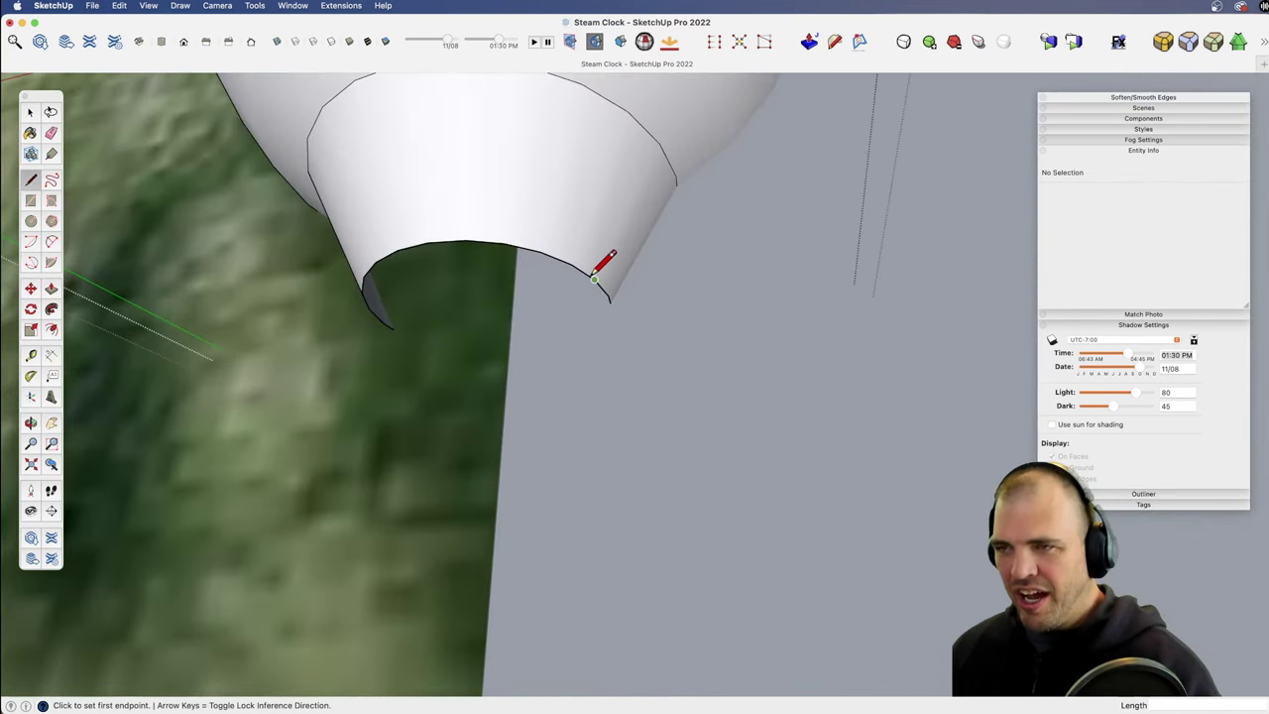
left_click(594, 278)
left_click(572, 265)
key("z")
left_click_drag(591, 248, 579, 507)
left_click_drag(610, 307, 649, 555)
key("o")
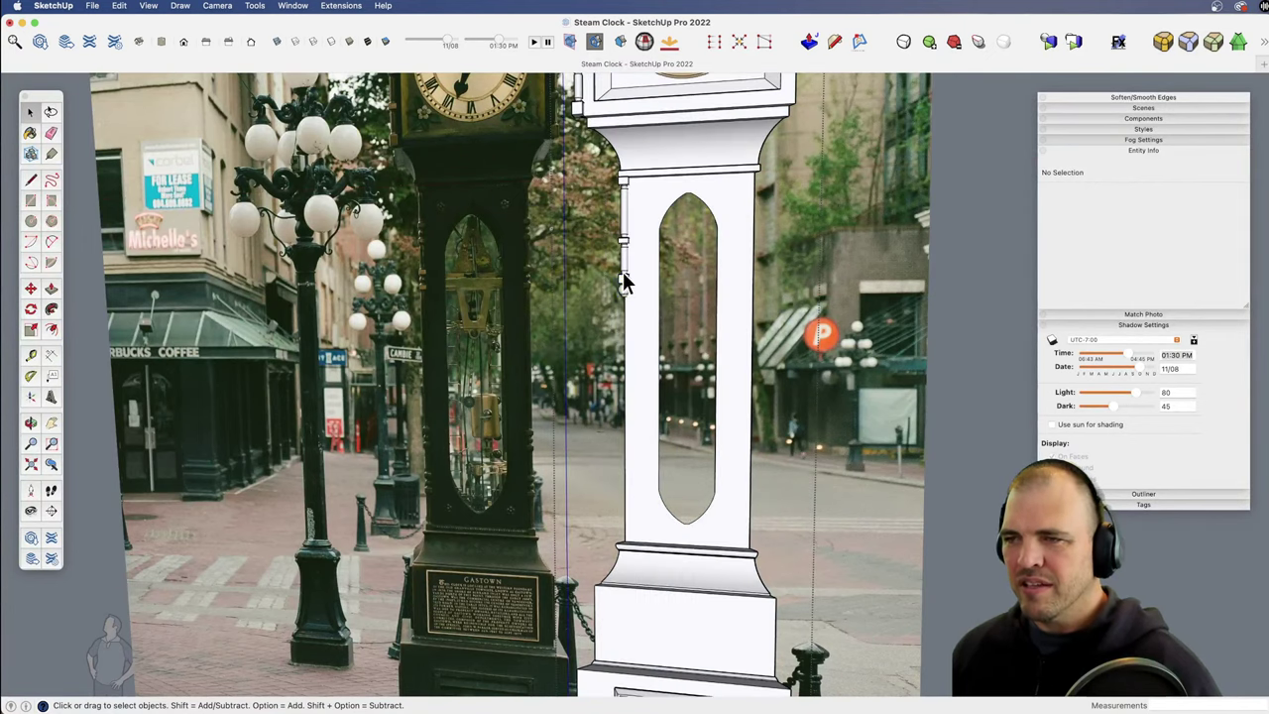
Step: Mirror a copy of the upper corner trim vertically to the lower end of the shaft's corner
left_click(624, 277)
key("z")
scroll(657, 377, "up", 5)
left_click_drag(746, 524, 725, 348)
key("h")
key("shift+m")
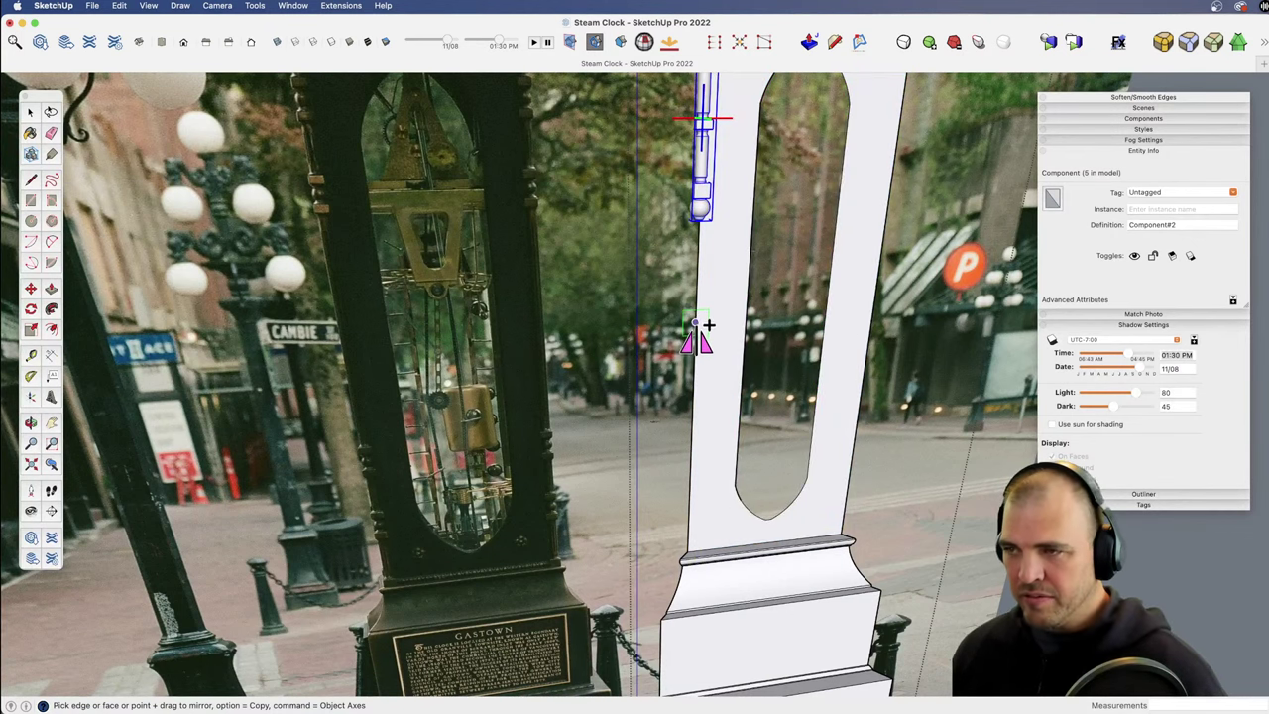
left_click_drag(695, 322, 700, 375)
middle_click_drag(712, 508, 706, 500, "shift")
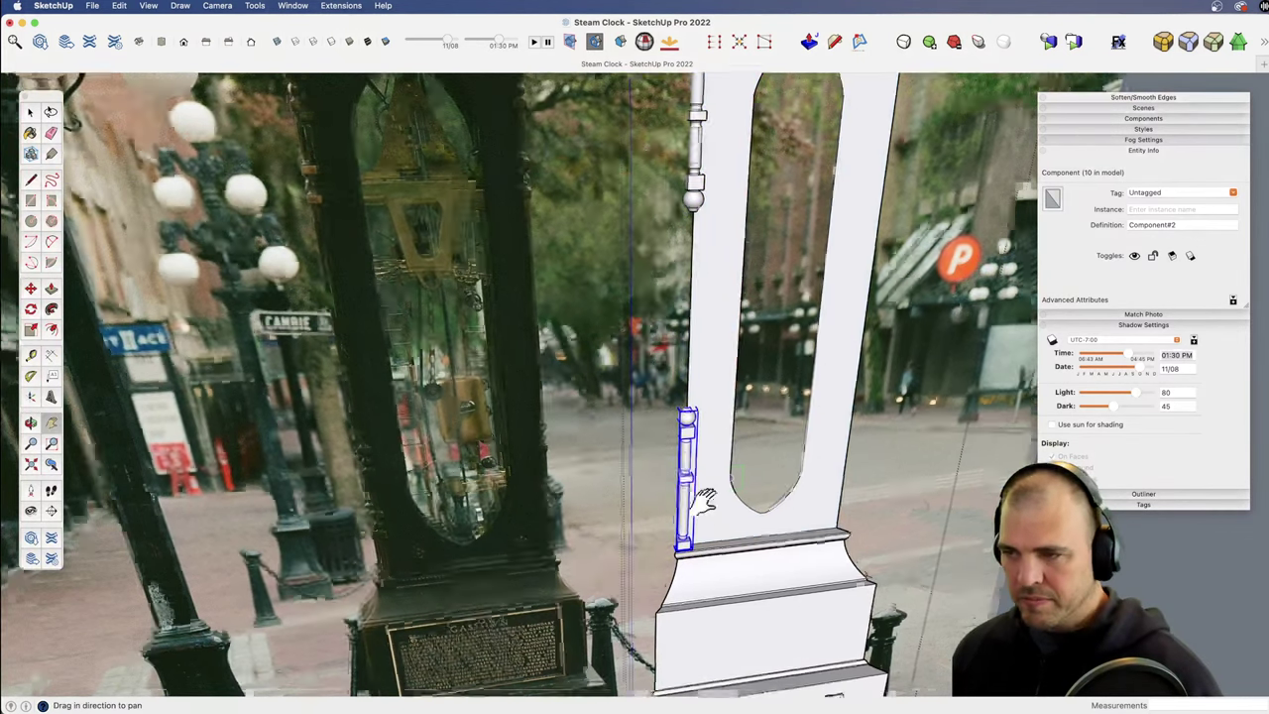
Step: Raise the mirrored trim copy about 2 7/8" off the base moulding and continue moving it up from its bottom block's lower corner
scroll(629, 346, "up", 8)
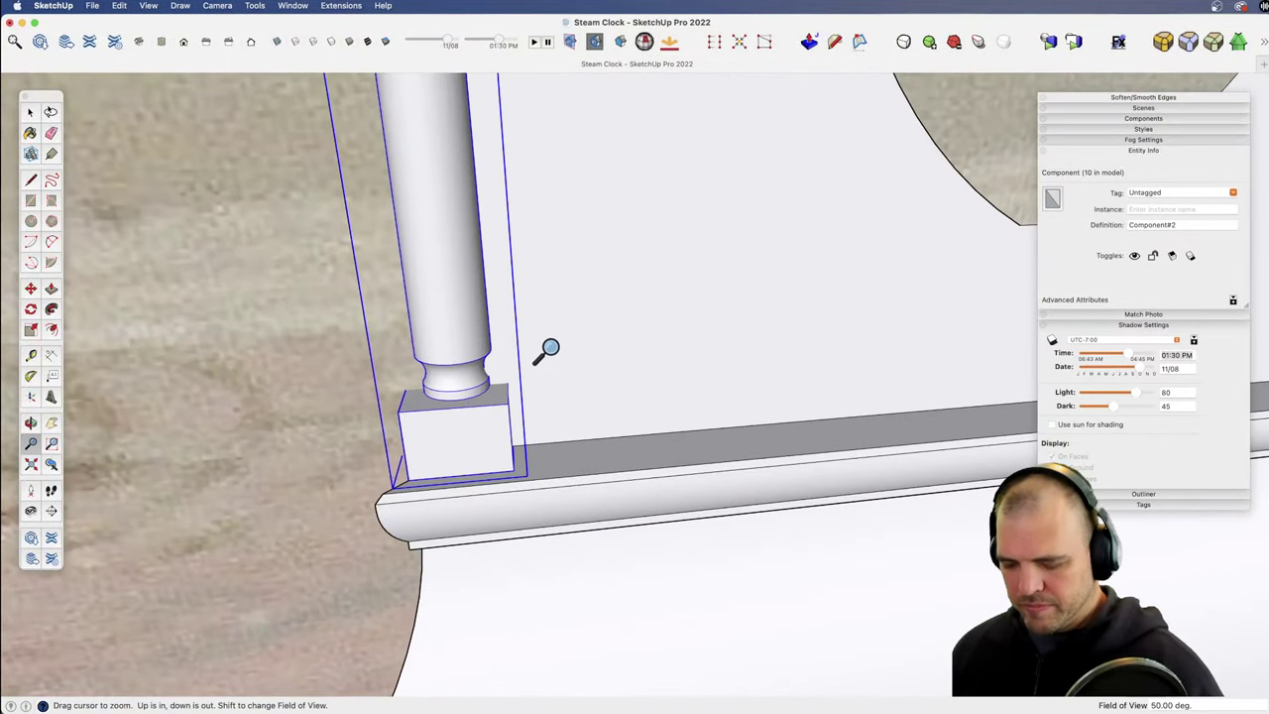
key("m")
left_click(494, 428)
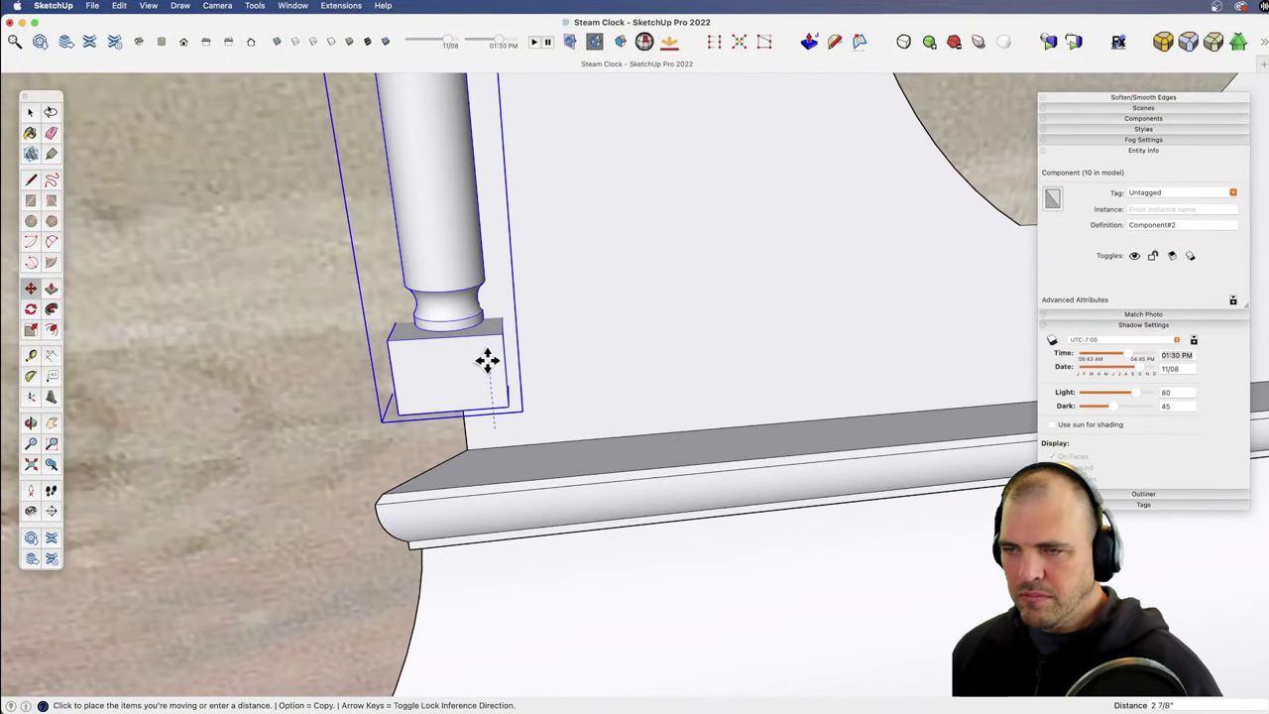
left_click(487, 362)
left_click(506, 401)
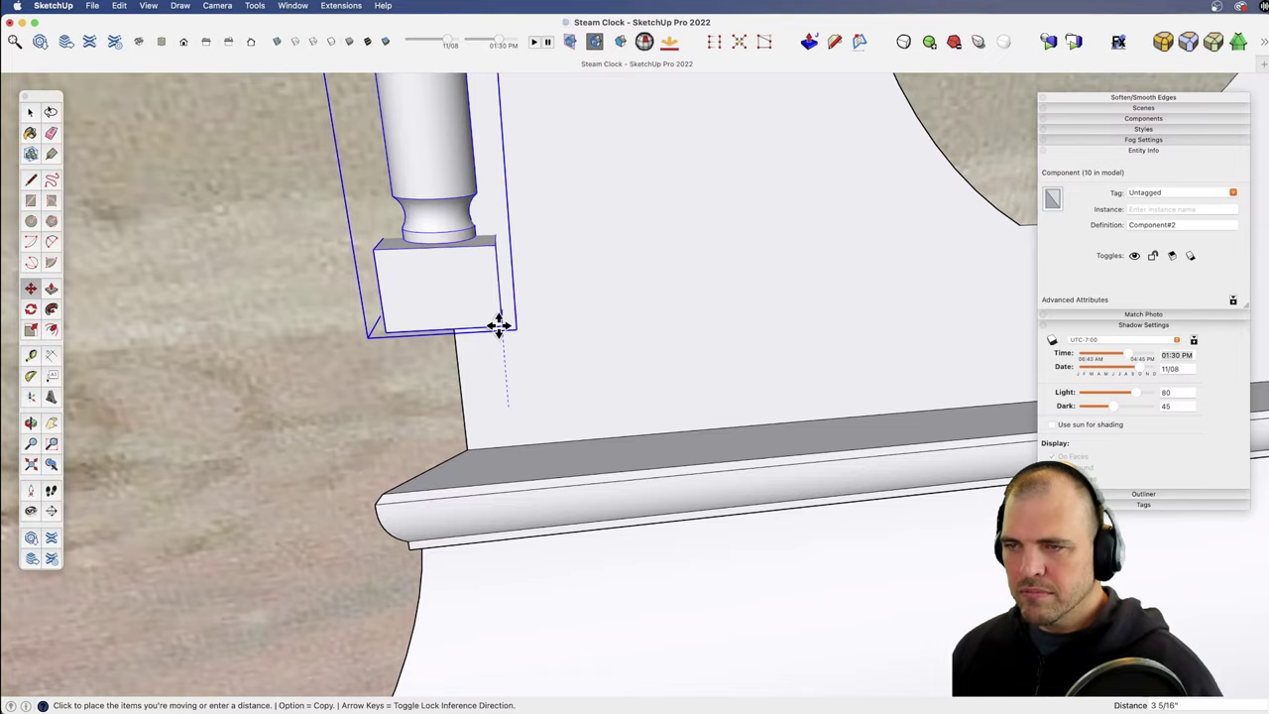
Step: Move the selected corner colonnette down so its square base rests on the ledge above the lower moulding, and deselect it
left_click(589, 442)
scroll(595, 535, "down", 10)
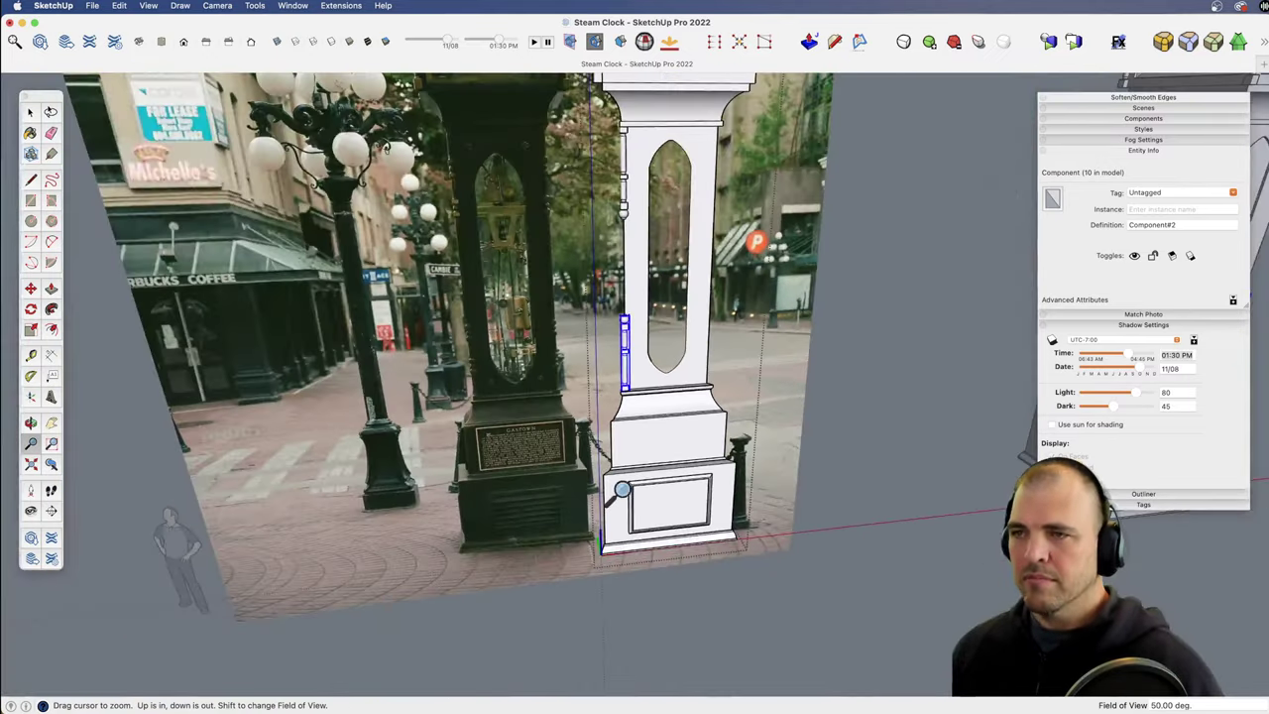
middle_click_drag(618, 487, 466, 421, "shift")
left_click(807, 373)
scroll(657, 331, "down", 4)
middle_click_drag(754, 410, 492, 376, "shift")
scroll(581, 426, "down", 2)
middle_click_drag(580, 426, 598, 436, "shift")
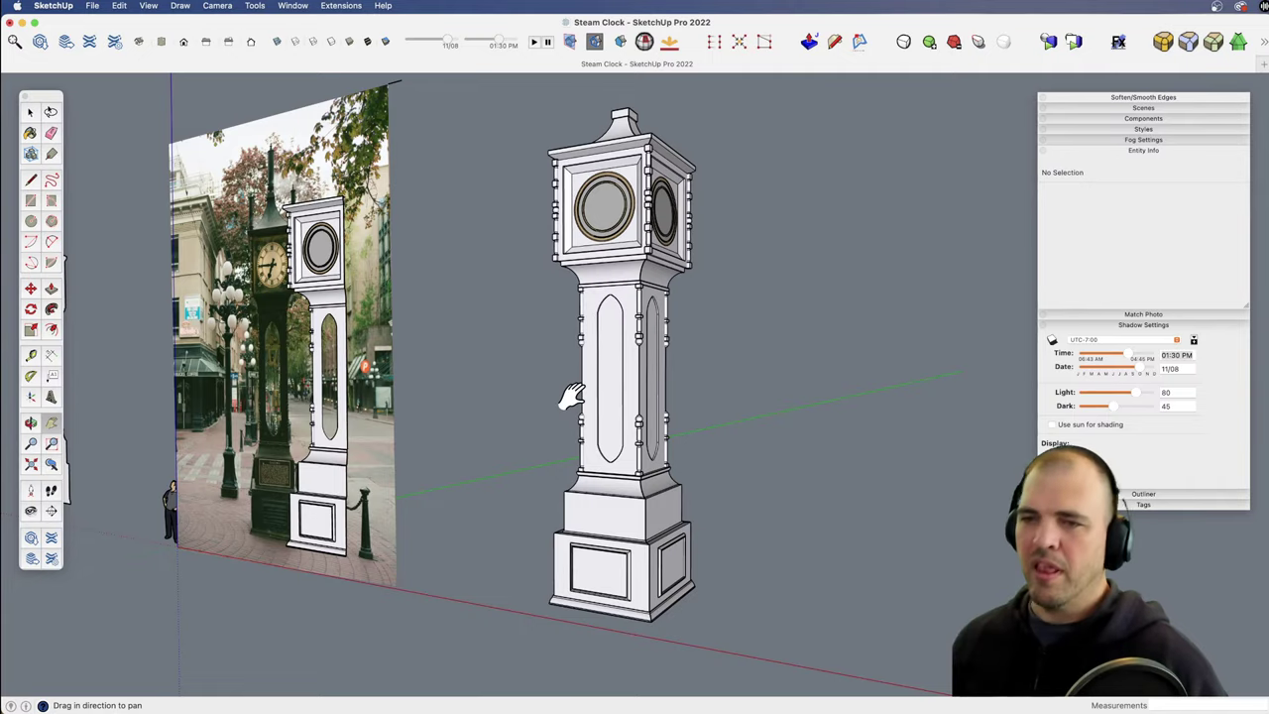
Step: Open the lower corner colonnette component for editing and select the ball finial group on its upper end
key("z")
left_click_drag(589, 508, 662, 161)
key("h")
key("z")
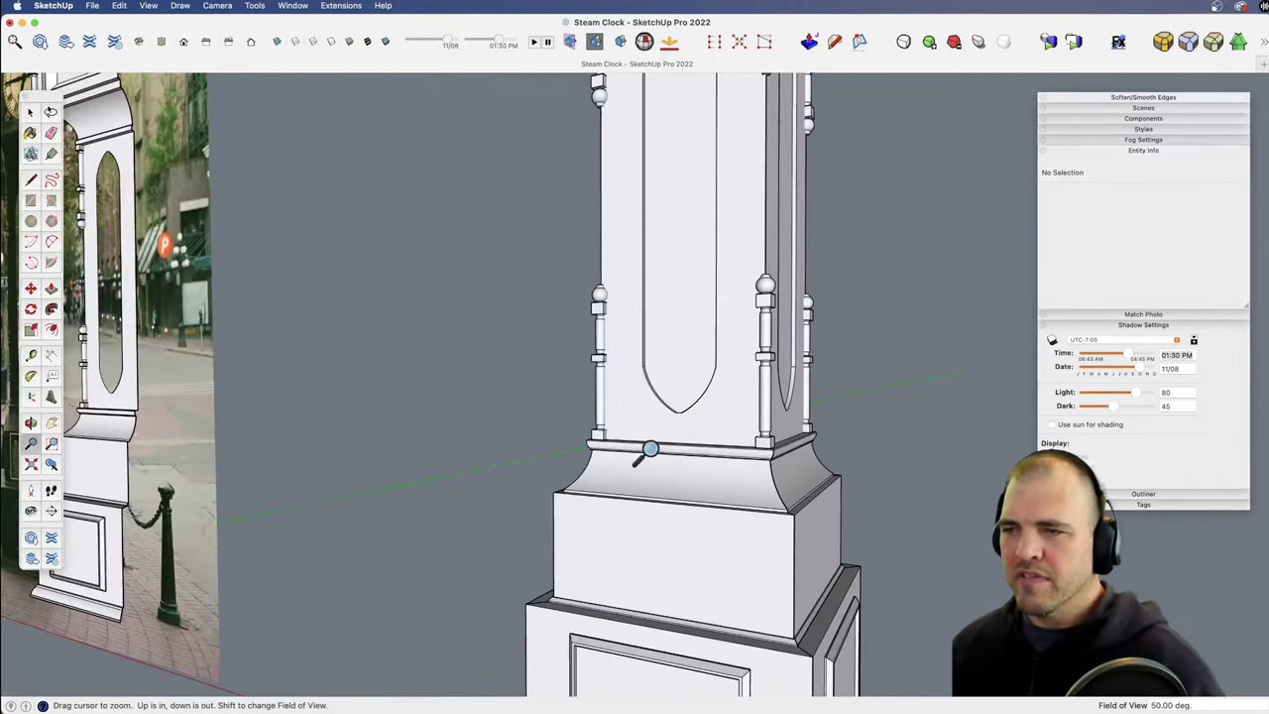
left_click_drag(650, 448, 575, 238)
middle_click_drag(569, 232, 612, 248, "shift")
middle_click_drag(613, 248, 624, 585)
middle_click_drag(626, 367, 640, 506, "shift")
key("space")
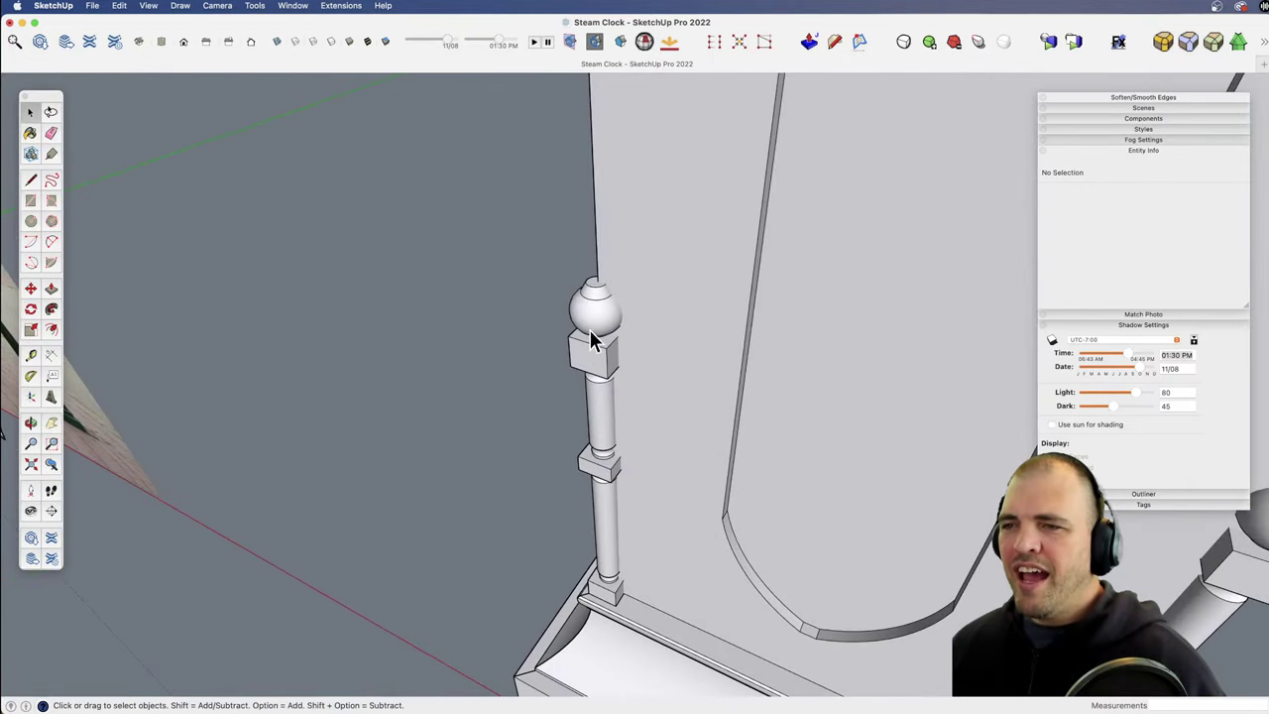
left_click(599, 315)
double_click(596, 307)
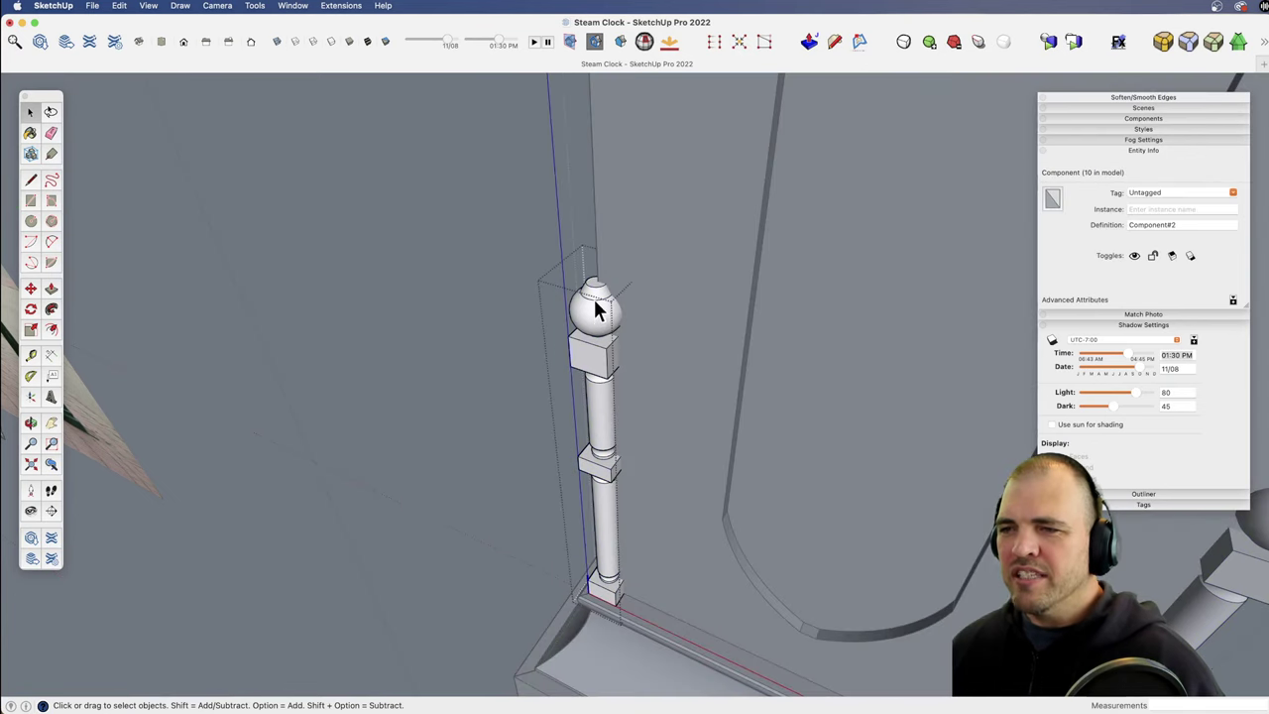
left_click(596, 311)
scroll(609, 351, "up", 10)
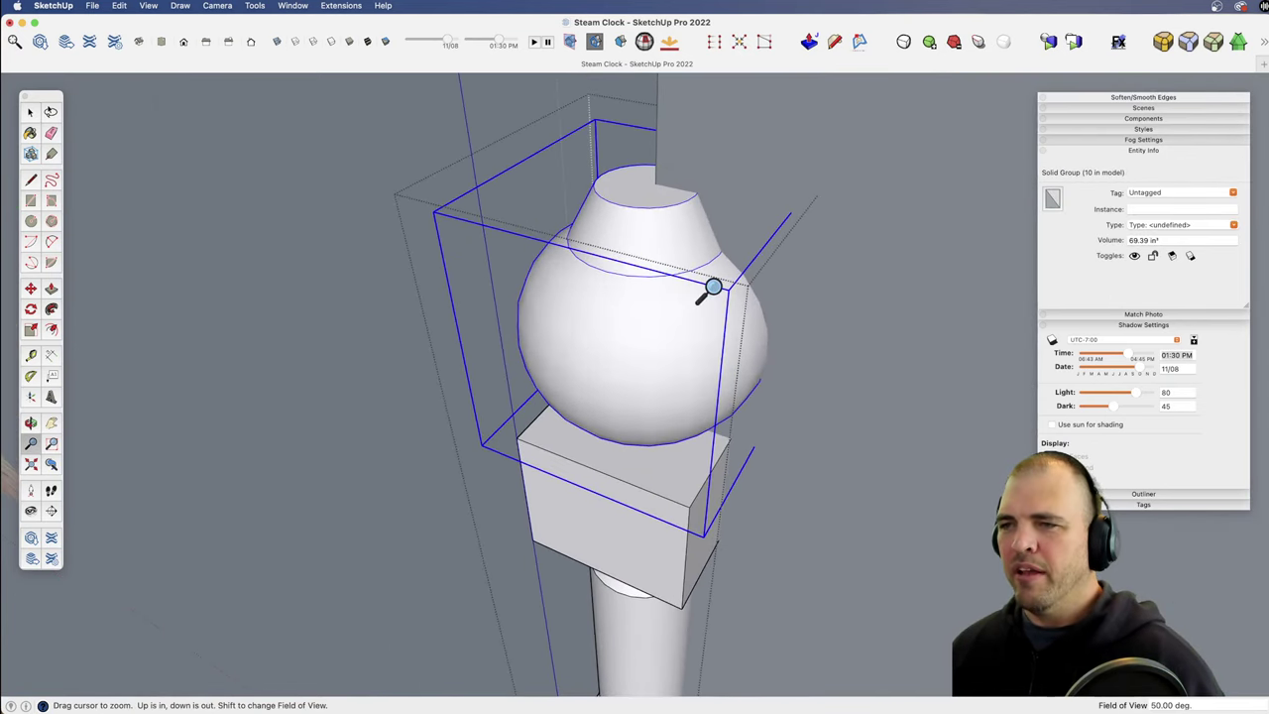
Step: Scale the ball finial group down uniformly about its center so it is narrower than the square block beneath it
key("s")
left_click(434, 211)
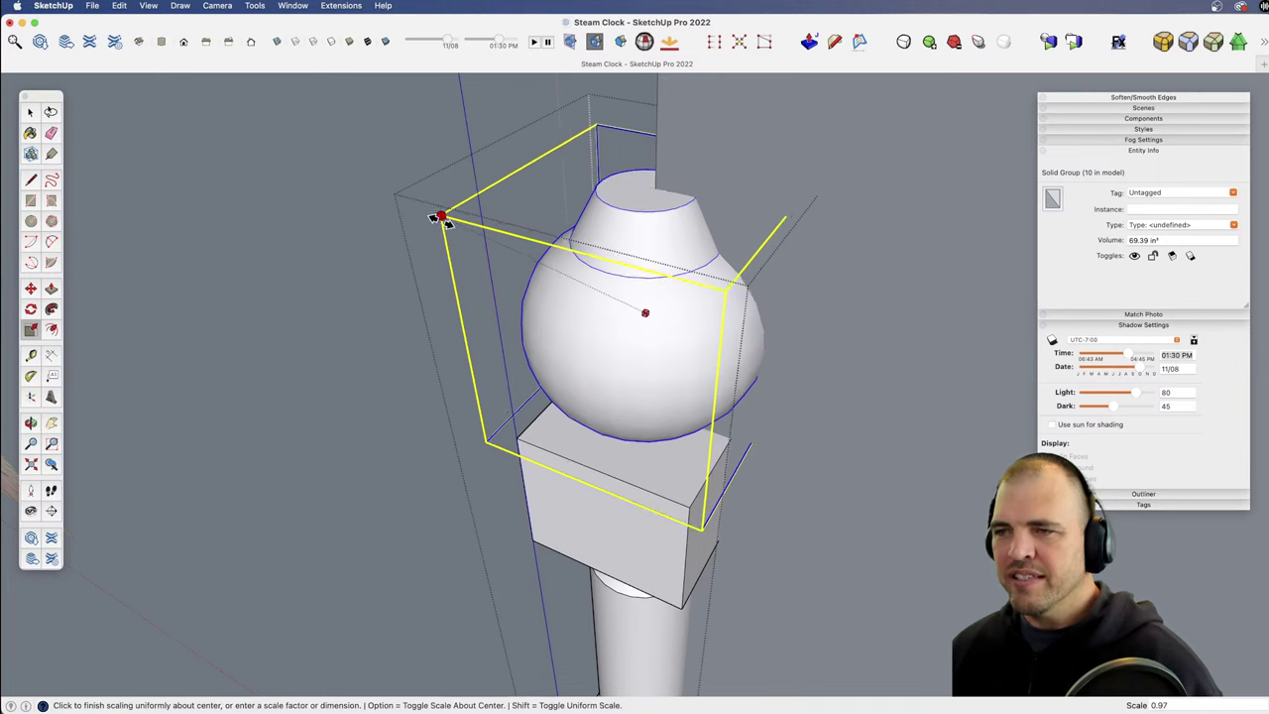
left_click(507, 297)
middle_click_drag(507, 298, 590, 215)
middle_click_drag(618, 382, 598, 300, "shift")
Step: Lower the scaled ball finial vertically so its base sits on the square block, and close the component
key("m")
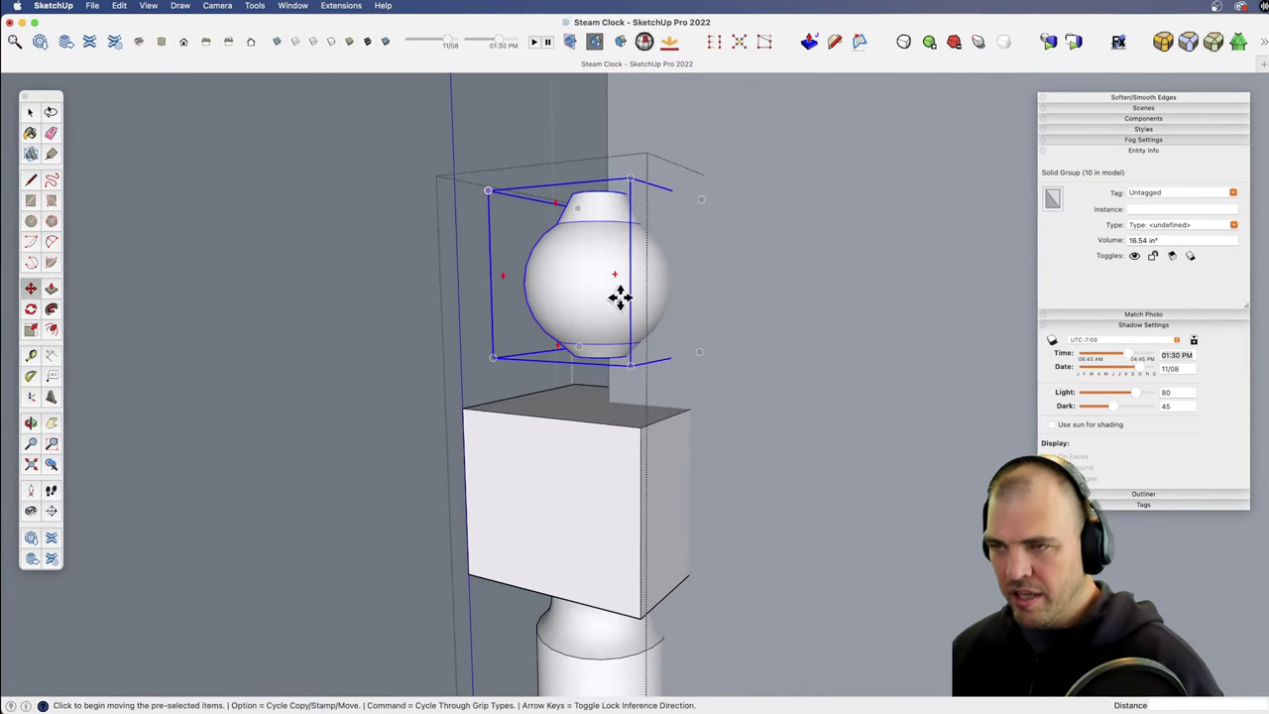
left_click(613, 286)
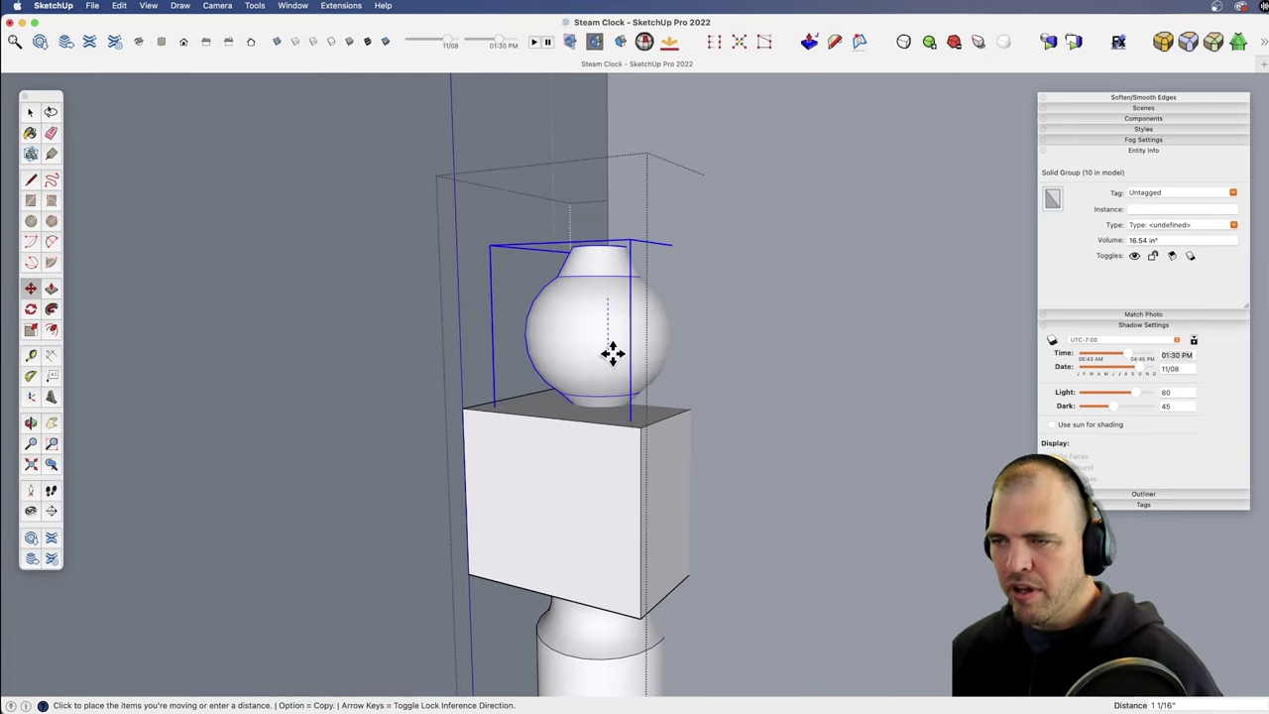
left_click(612, 351)
key("z")
key("m")
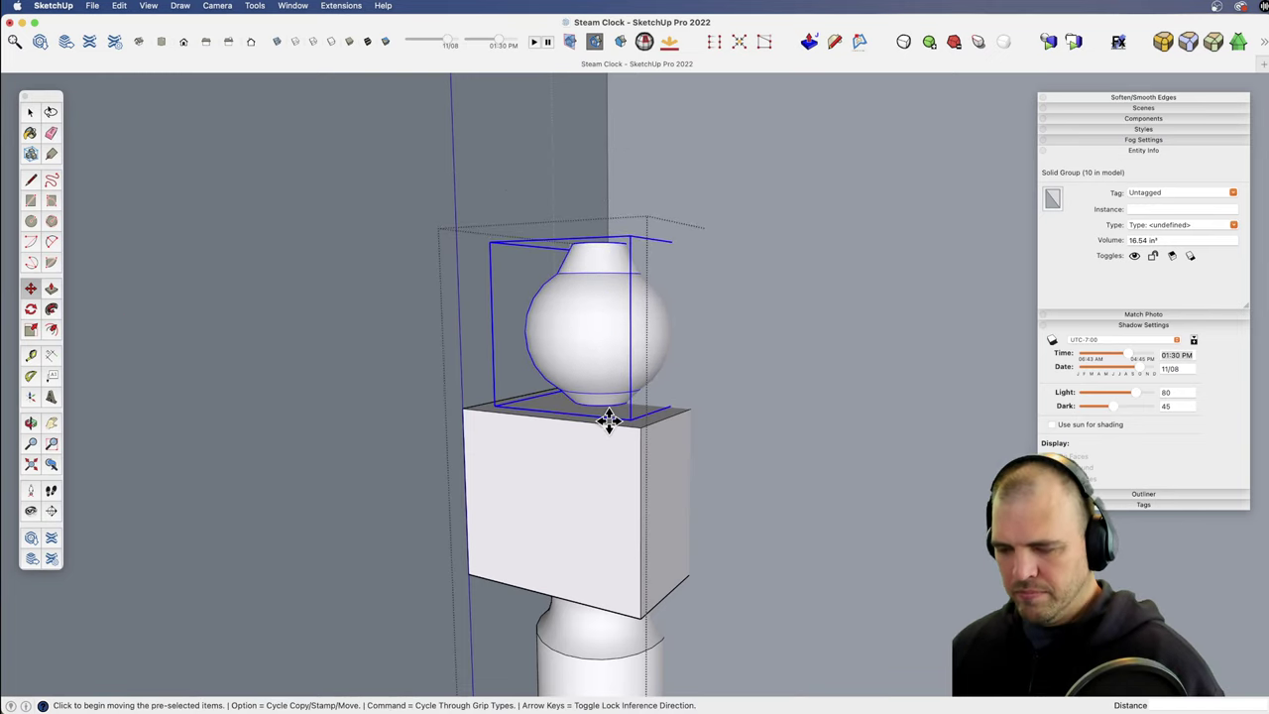
left_click(600, 406)
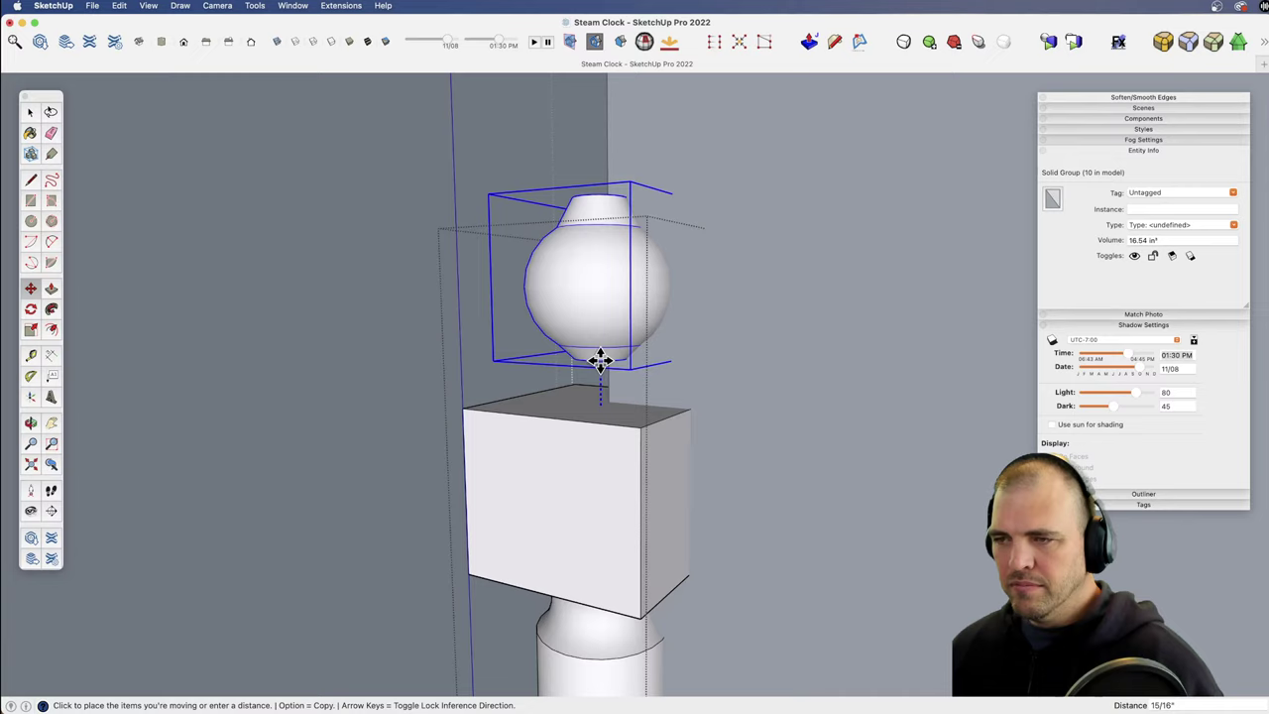
left_click(605, 416)
key("z")
left_click_drag(605, 169, 621, 561)
key("space")
left_click(574, 432)
Step: Compare the modelled clock head and its corner colonnettes with the clock in the reference photo
key("z")
left_click_drag(620, 267, 640, 506)
key("space")
key("o")
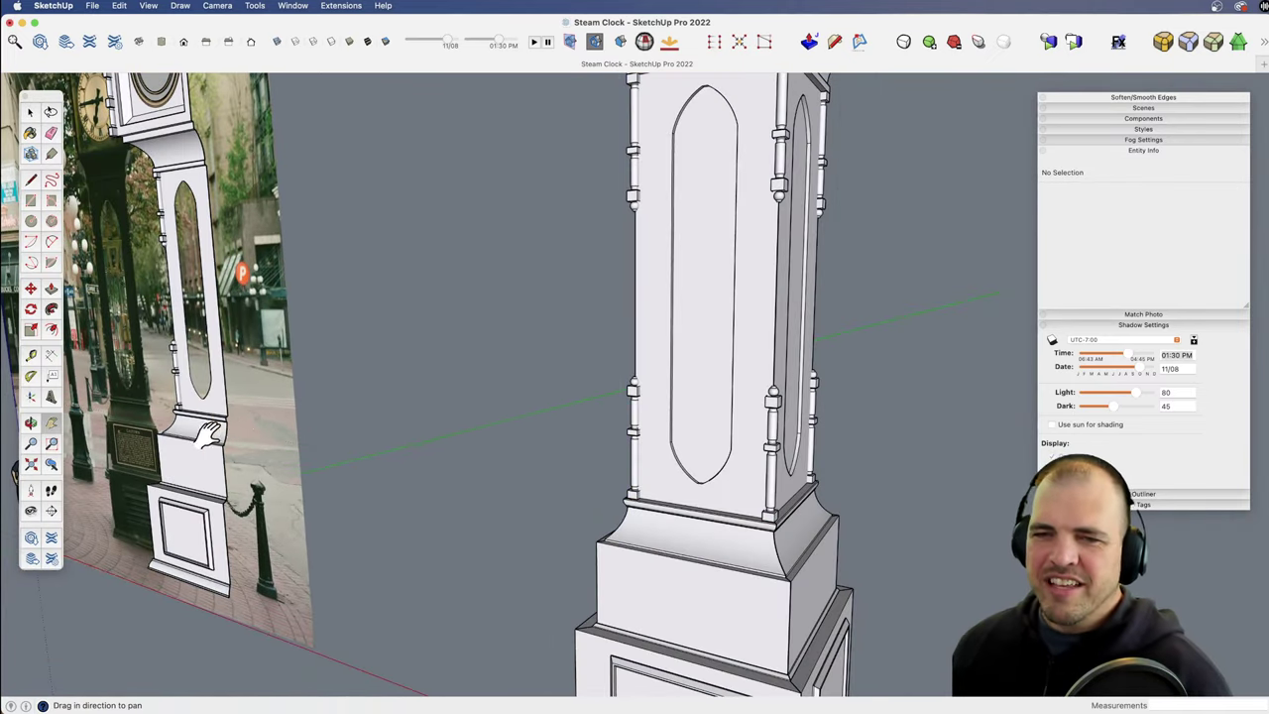
left_click_drag(513, 382, 608, 471)
key("h")
left_click_drag(485, 322, 506, 461)
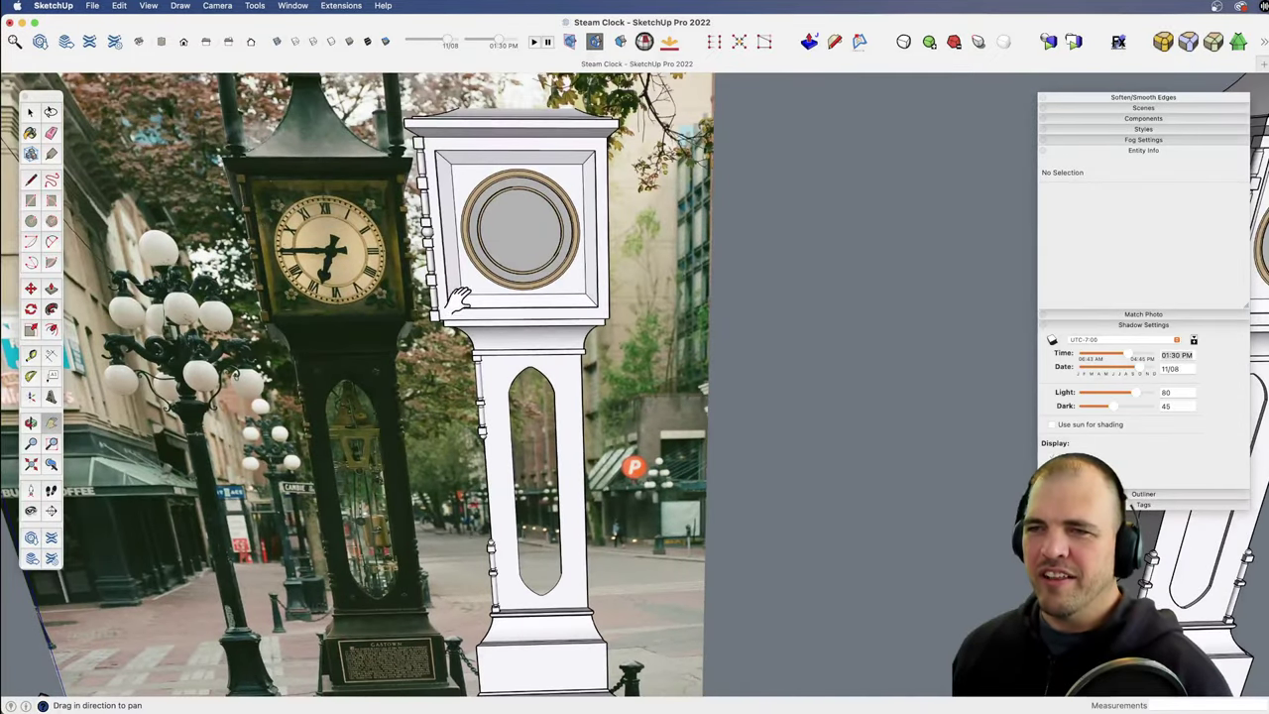
key("z")
key("h")
left_click_drag(317, 342, 672, 417)
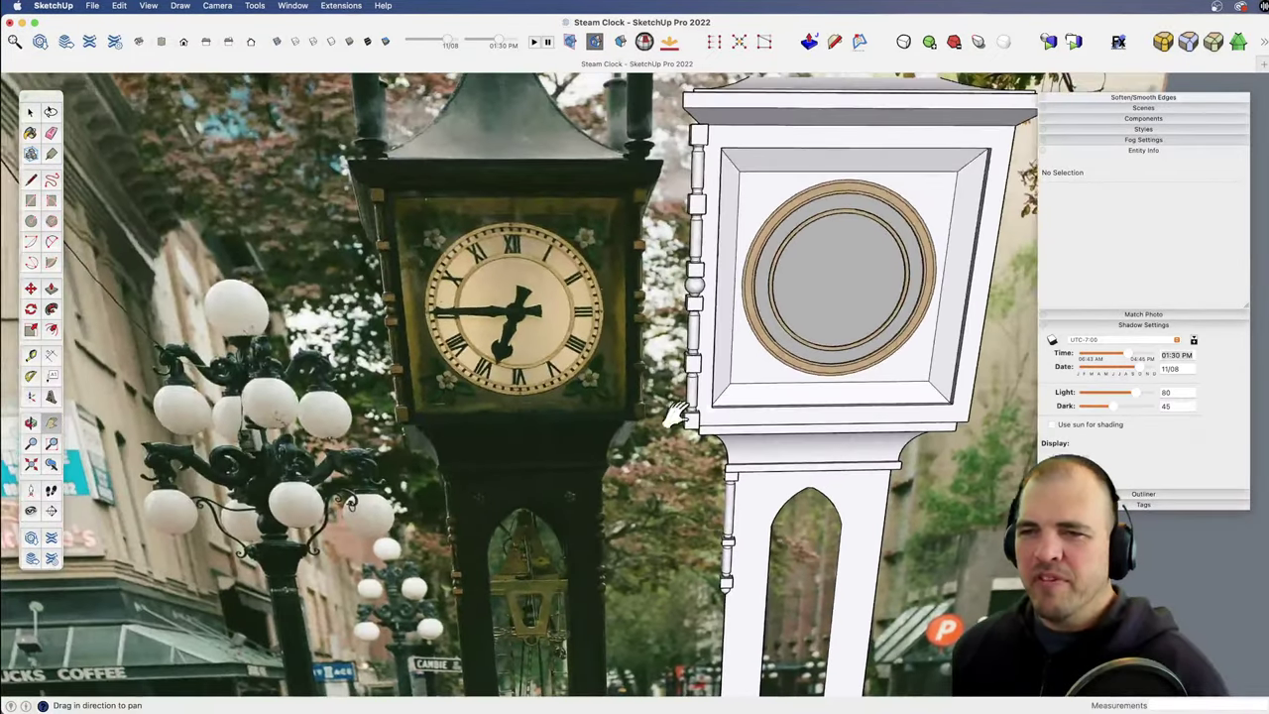
key("z")
left_click_drag(595, 422, 501, 238)
key("h")
left_click_drag(451, 288, 642, 359)
middle_click_drag(641, 359, 730, 464, "shift")
middle_click_drag(513, 298, 617, 303)
key("z")
left_click_drag(514, 288, 545, 466)
key("h")
left_click_drag(608, 416, 443, 341)
Step: Examine the dial, flower ornaments and corner details of the clock in the reference photo
key("o")
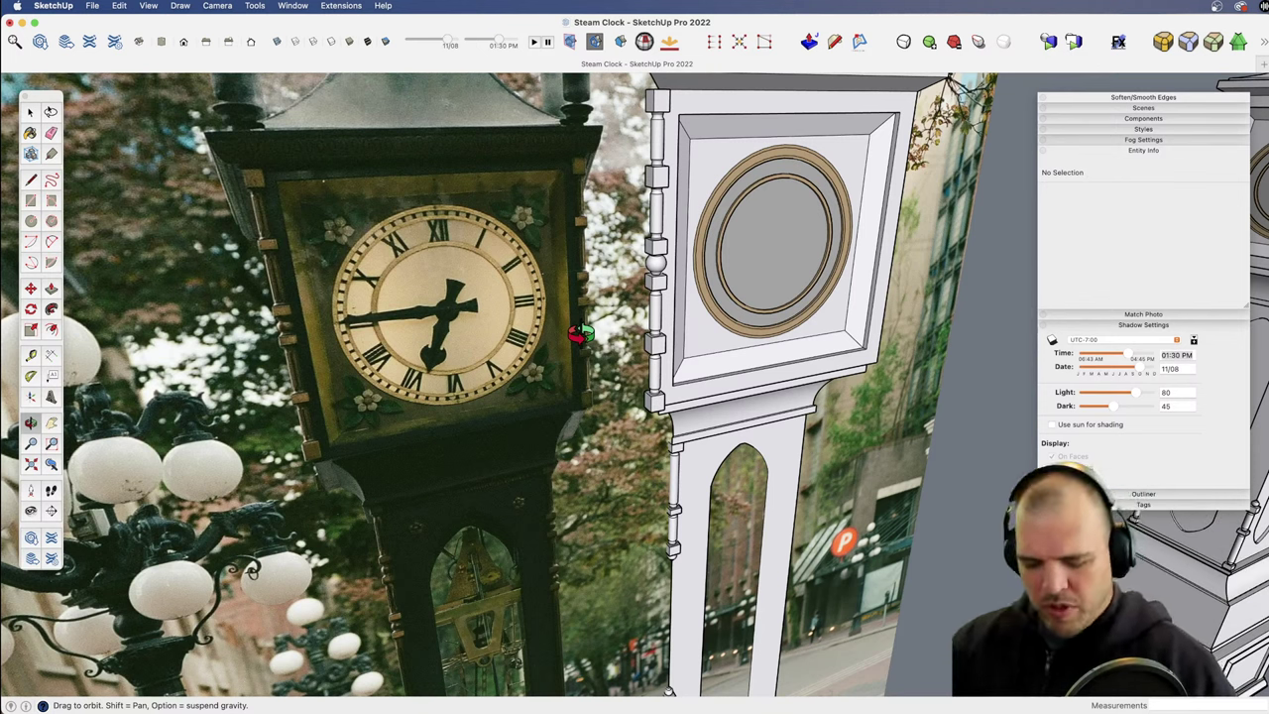
key("h")
left_click_drag(505, 405, 711, 367)
key("z")
left_click_drag(631, 388, 649, 163)
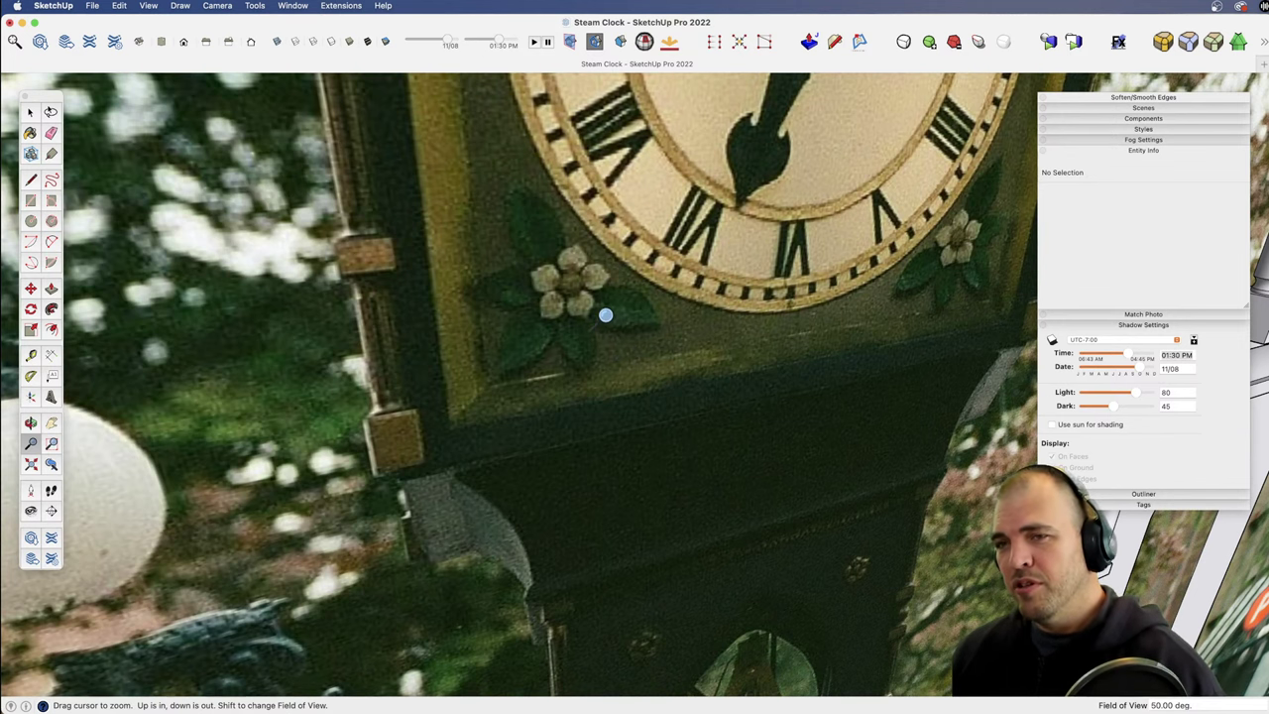
left_click_drag(639, 195, 586, 433)
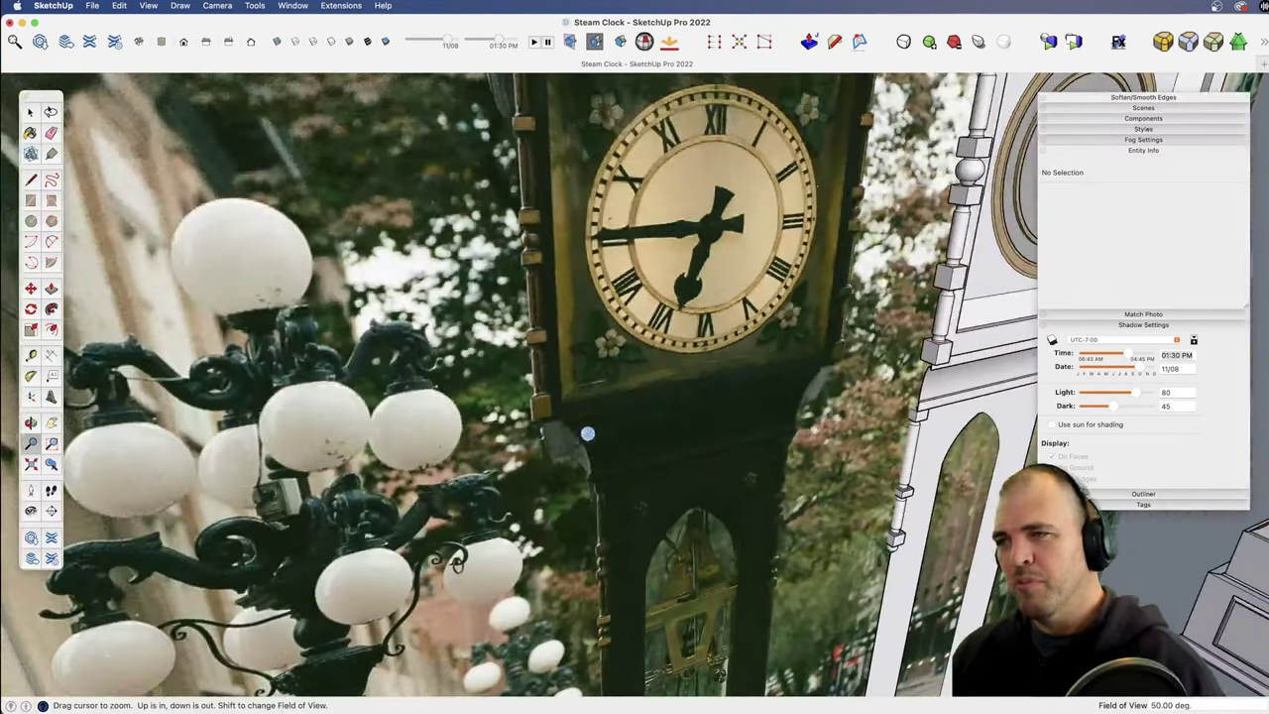
key("h")
left_click_drag(644, 399, 481, 479)
key("z")
left_click_drag(502, 357, 495, 380)
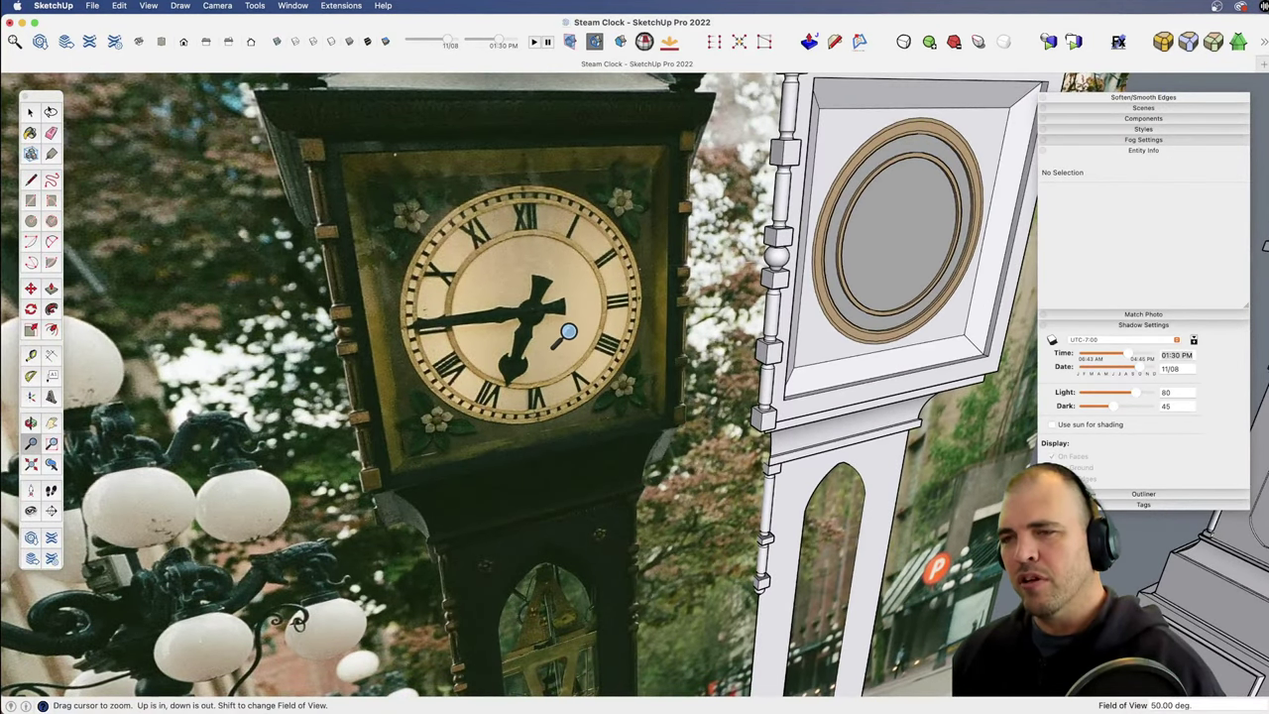
middle_click_drag(519, 334, 600, 319)
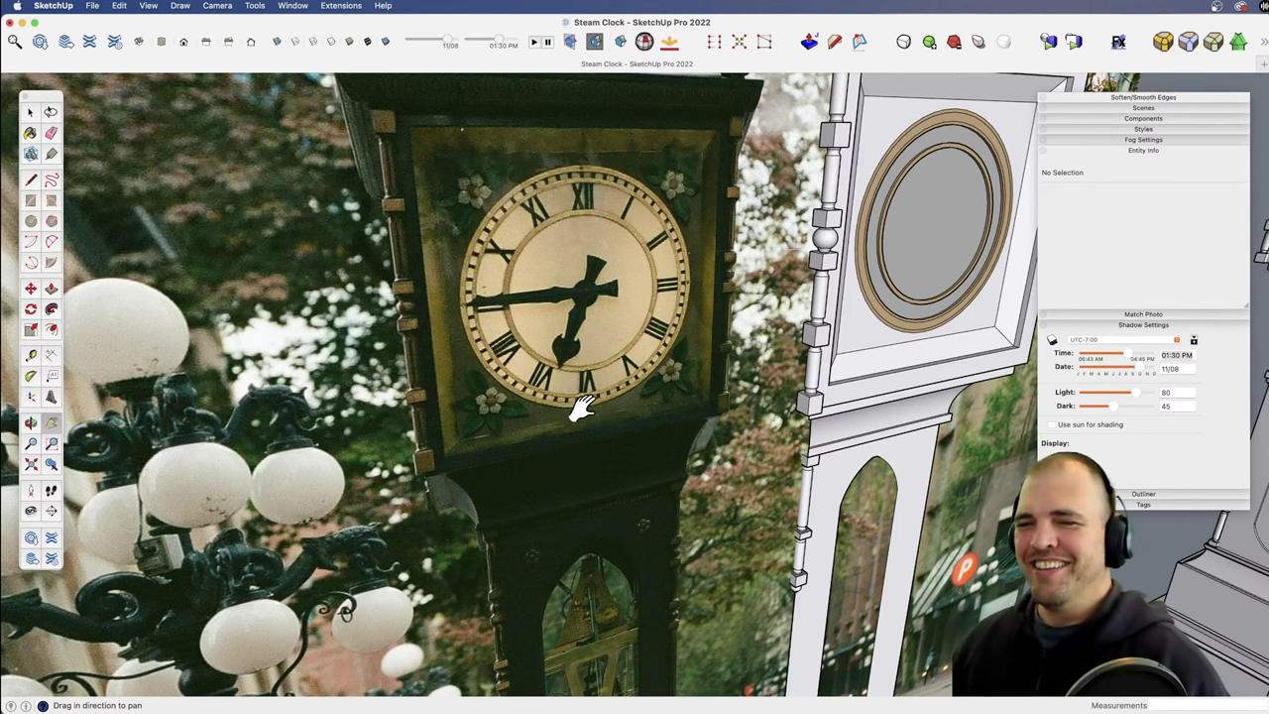
left_click_drag(756, 379, 608, 416)
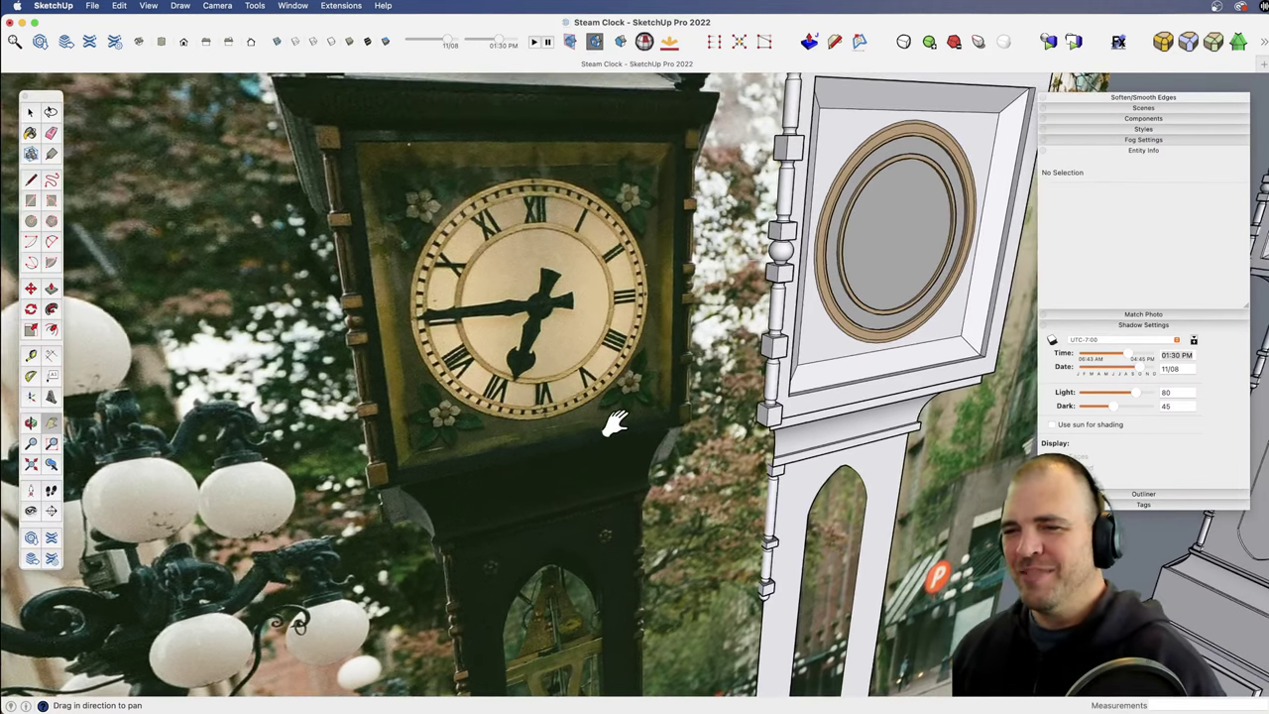
key("space")
key("h")
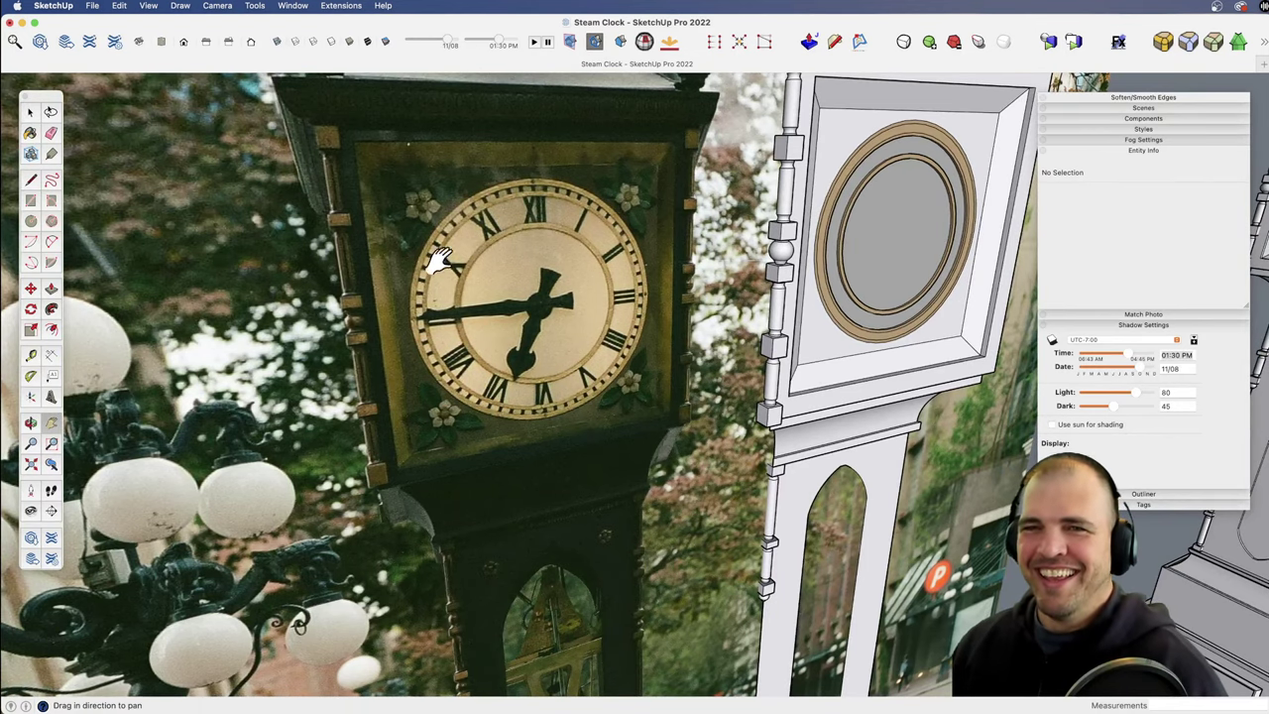
left_click_drag(439, 260, 495, 237)
key("space")
left_click(145, 8)
mouse_move(215, 60)
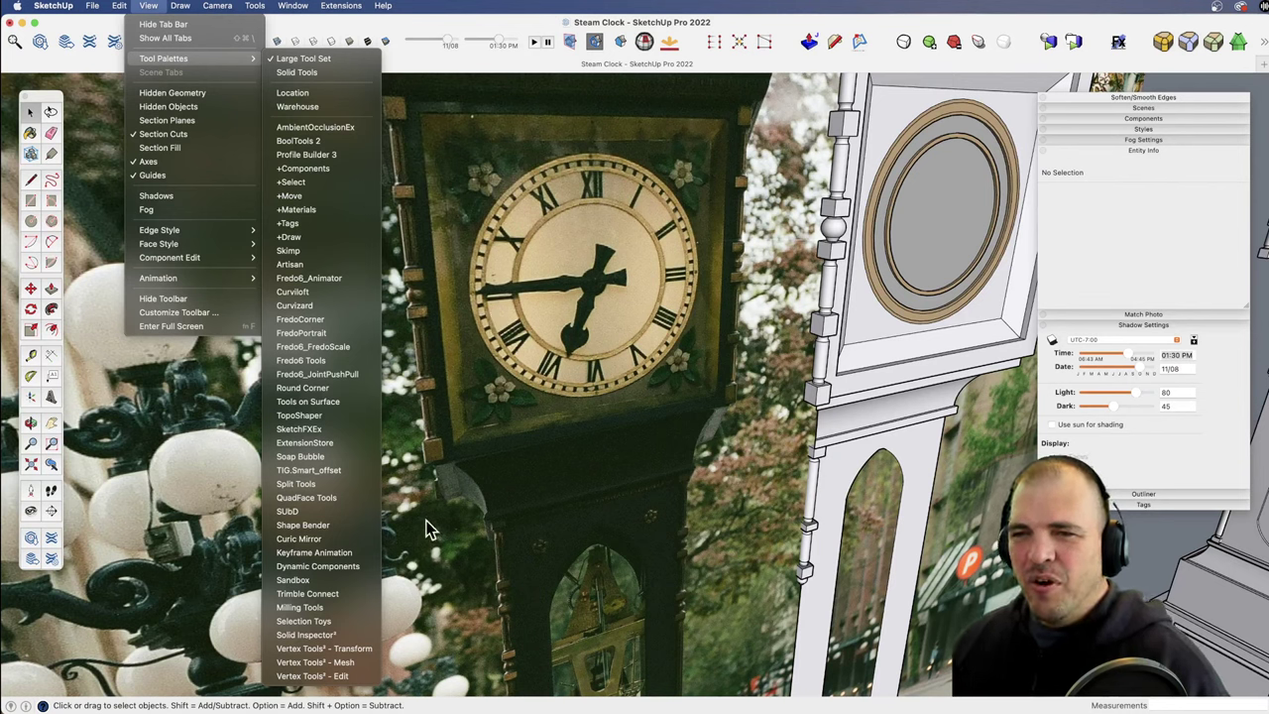
left_click(547, 347)
Step: Draw a rectangle on the reference photo between the lower flower ornament and the Roman numeral VII on the dial
key("z")
left_click_drag(532, 453, 544, 168)
middle_click_drag(516, 347, 648, 334, "shift")
left_click_drag(648, 334, 555, 252)
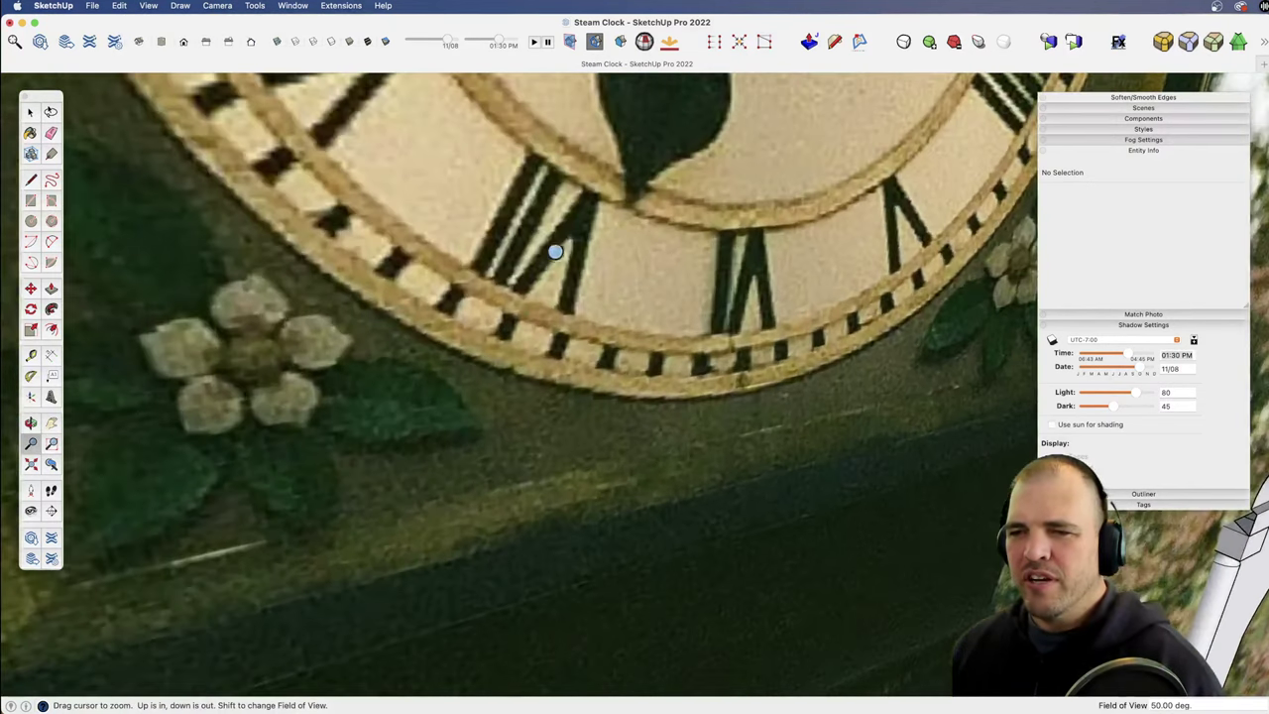
key("r")
left_click(403, 395)
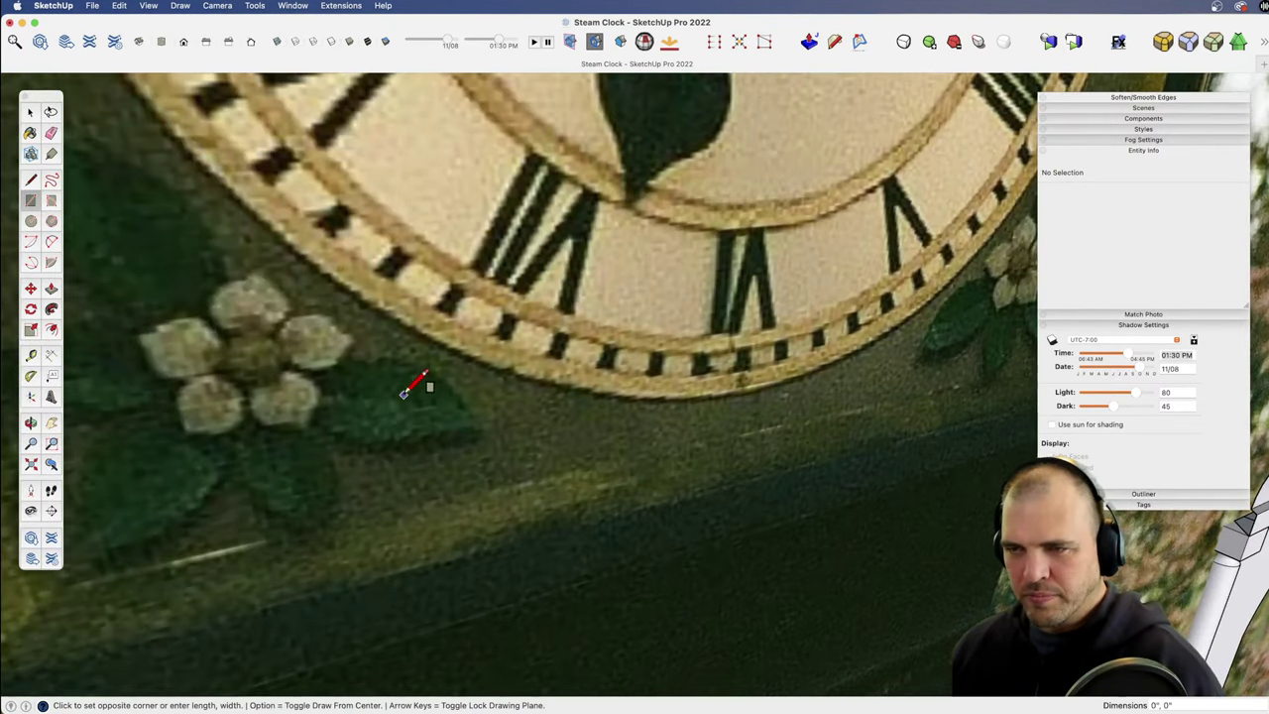
left_click(601, 248)
scroll(546, 311, "up", 3)
middle_click_drag(546, 311, 635, 369, "shift")
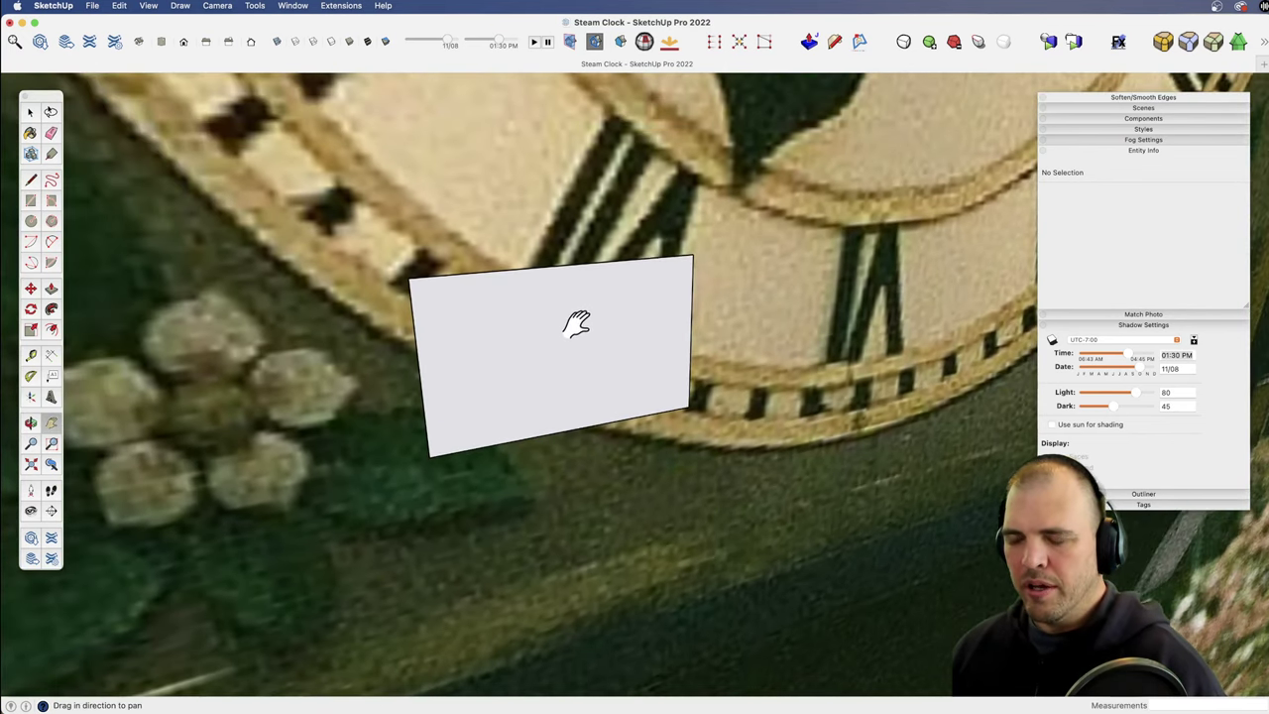
Step: Draw four diagonal lines across the rectangle's corners, with the two on the numeral side meeting at one point on that edge
key("l")
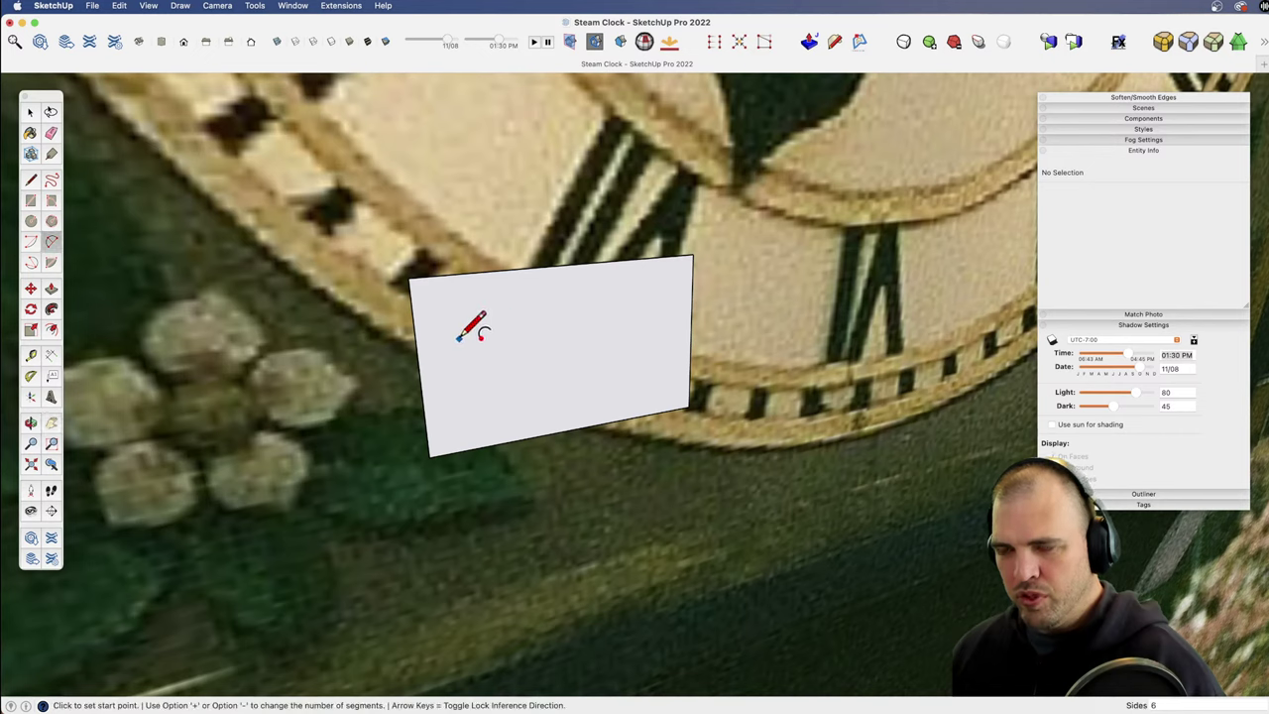
left_click(415, 338)
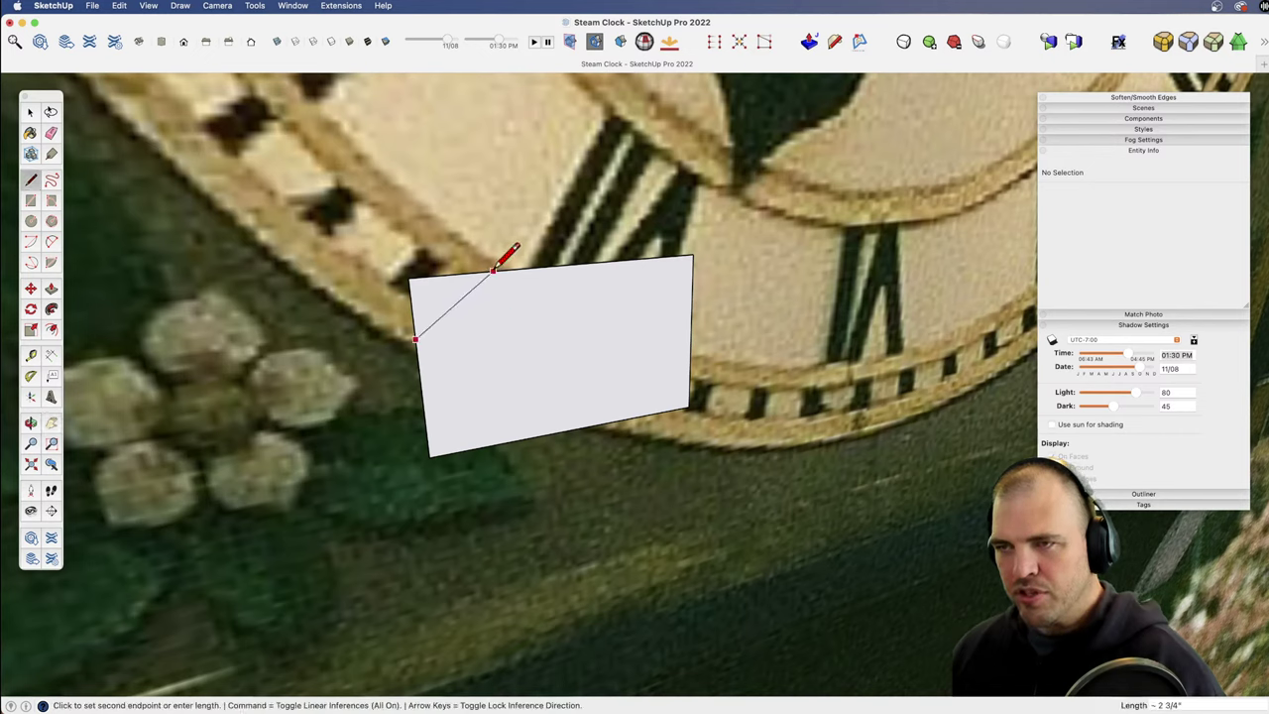
left_click(571, 263)
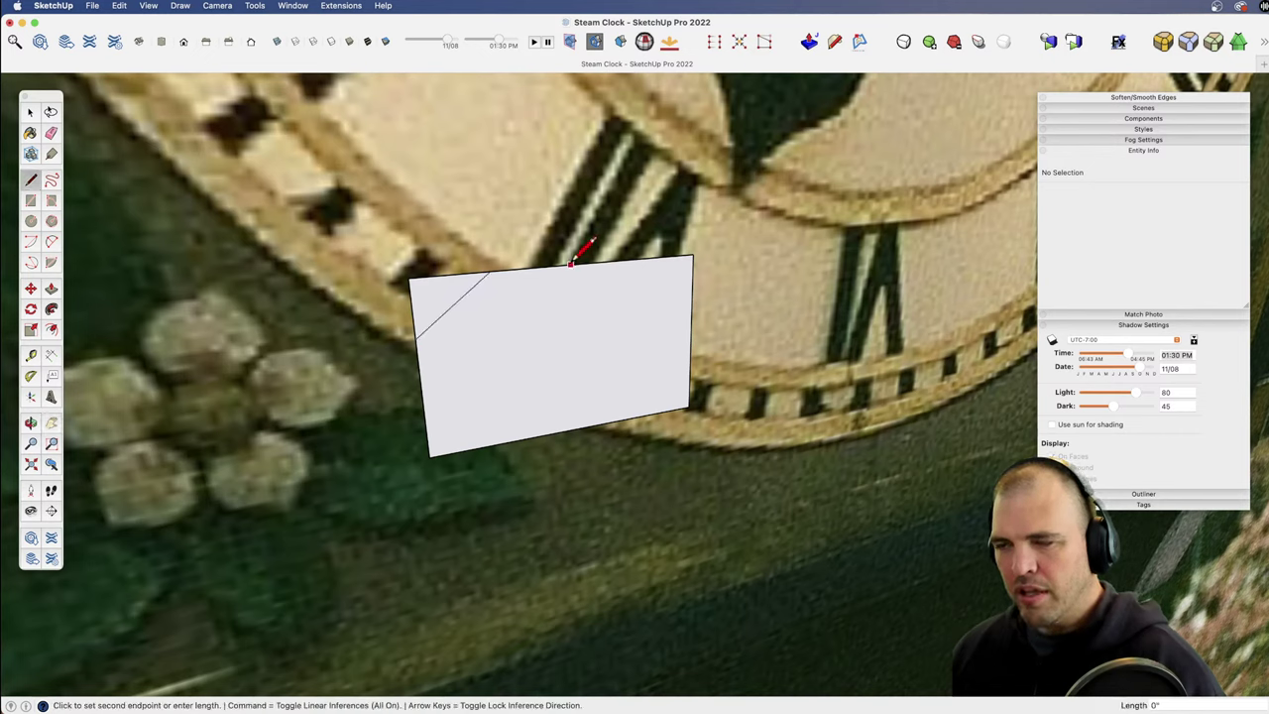
left_click(691, 330)
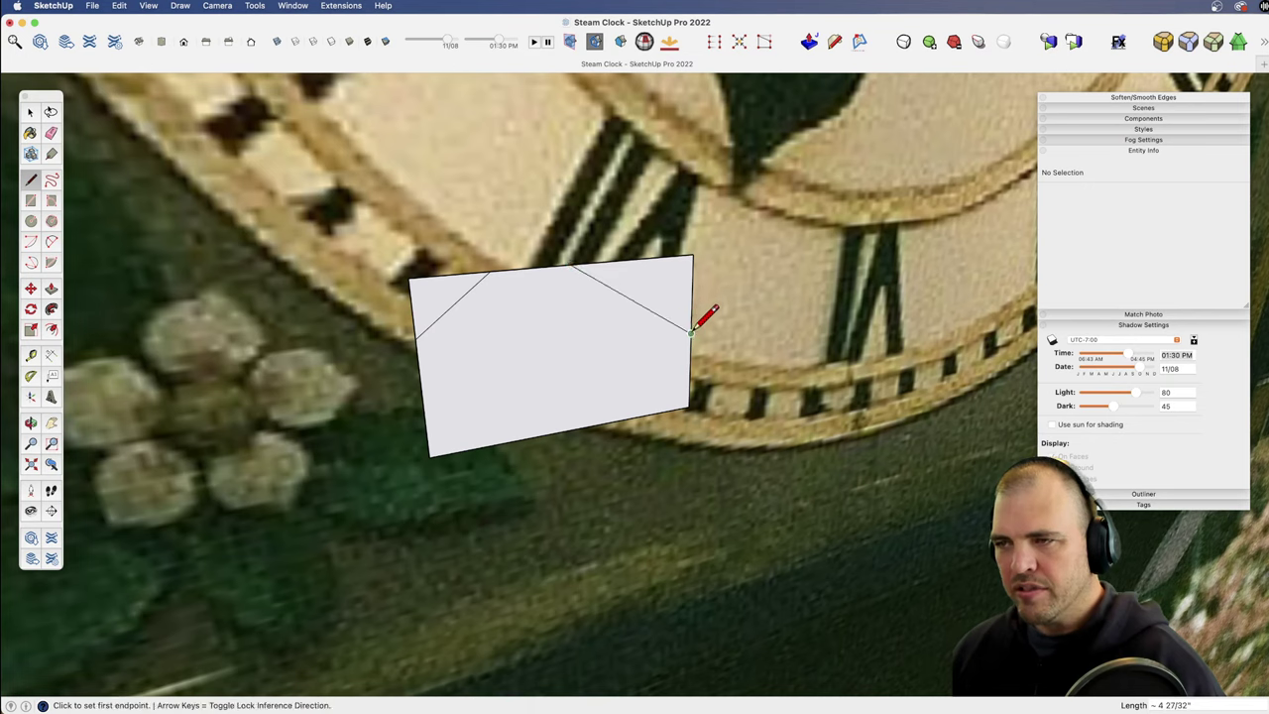
left_click(691, 331)
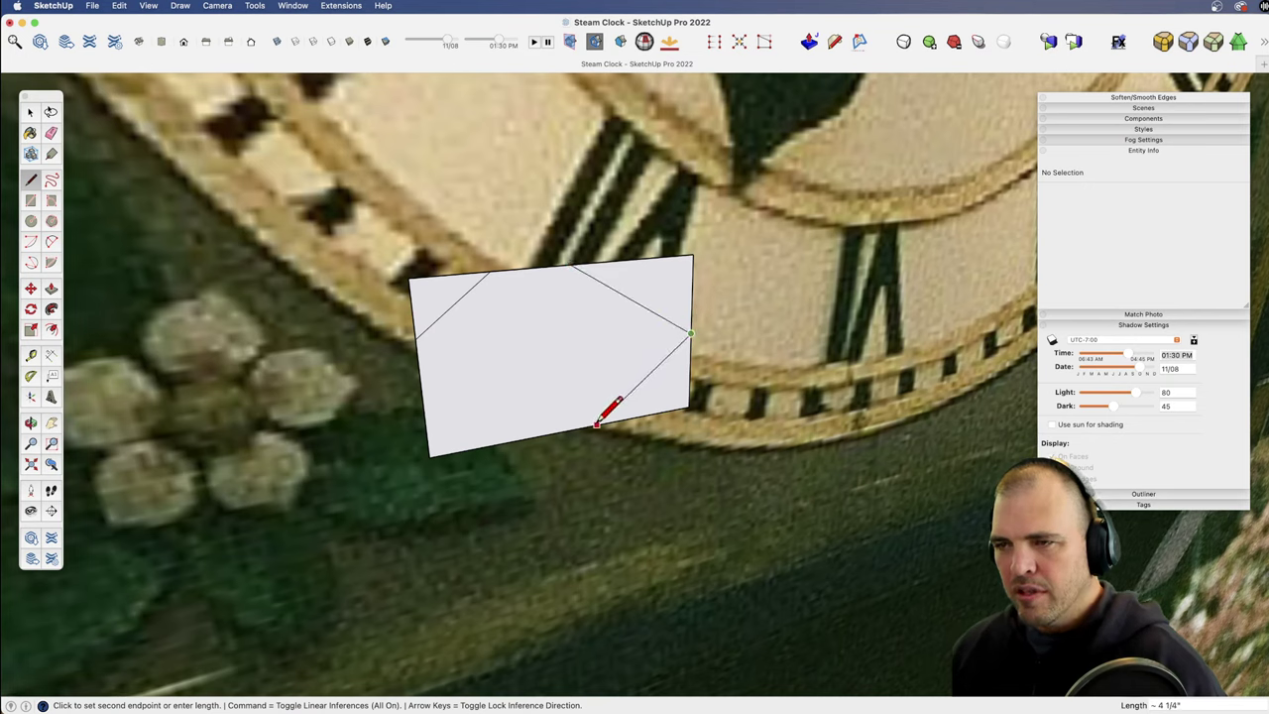
left_click(593, 426)
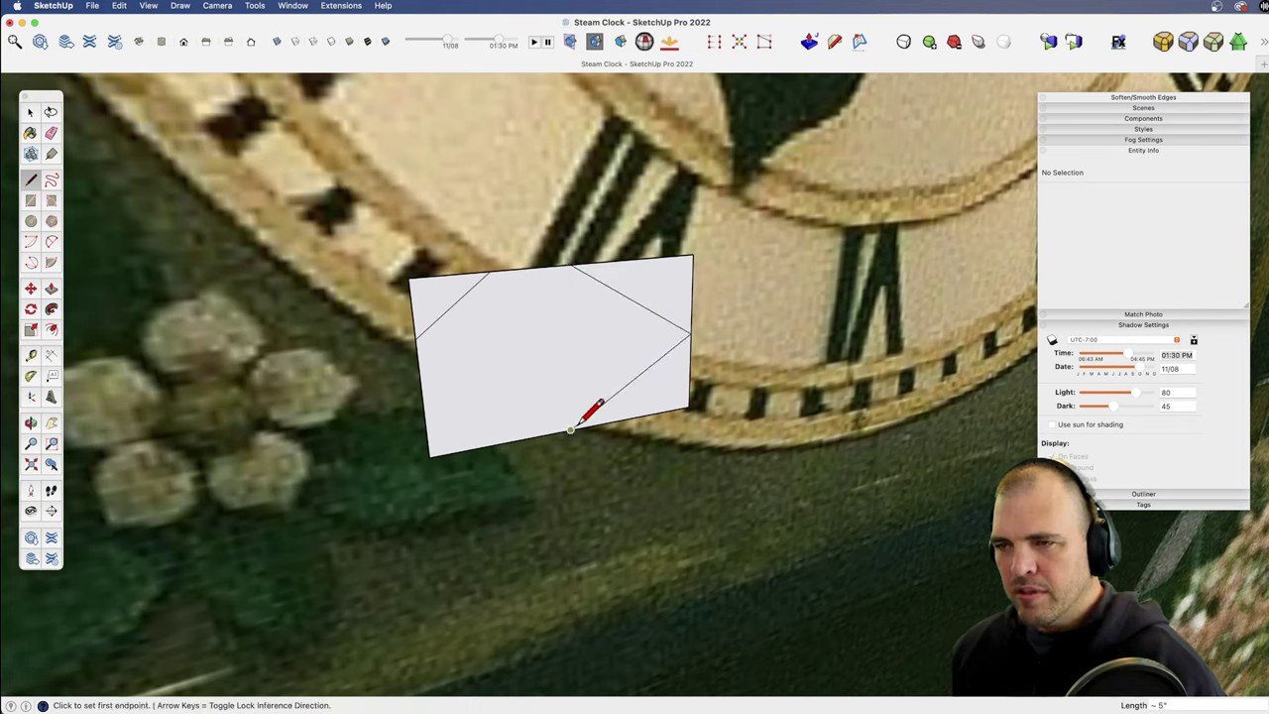
left_click(495, 443)
left_click(425, 413)
Step: Erase the four cut-off corners and their leftover edges, leaving a single irregular seven-sided face
key("e")
left_click_drag(451, 466, 442, 432)
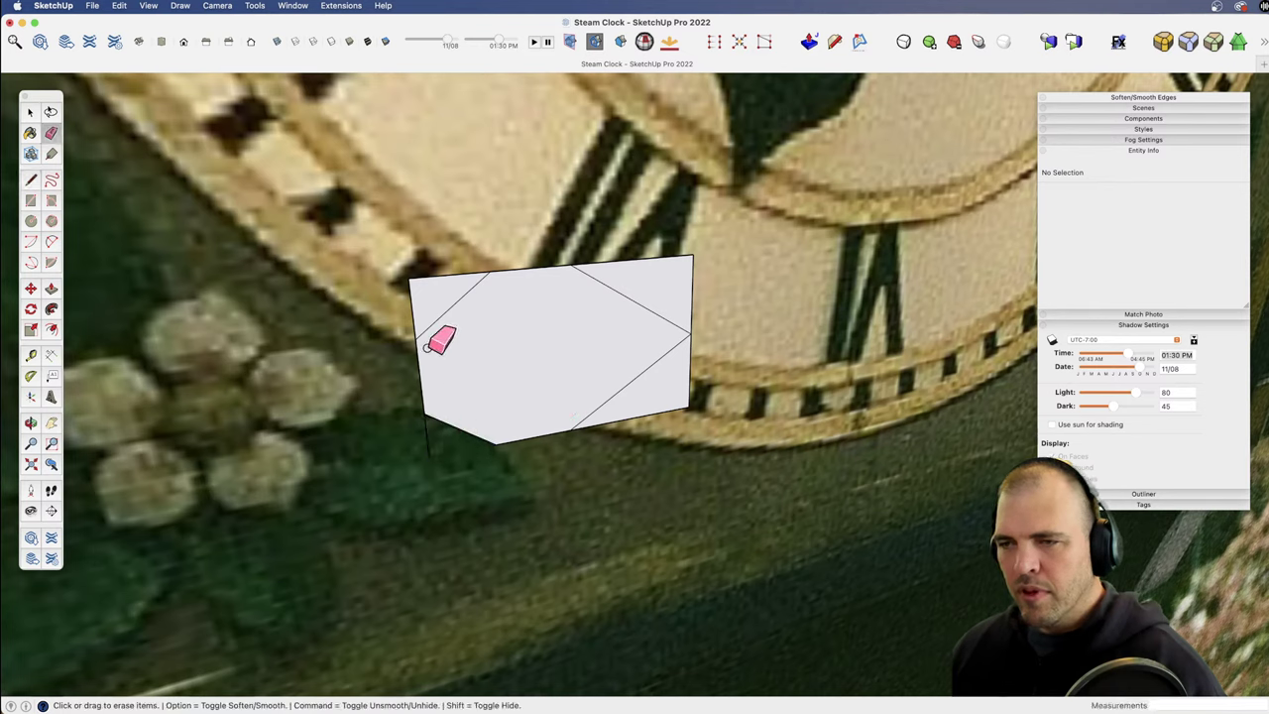
left_click_drag(410, 293, 466, 266)
left_click_drag(704, 281, 684, 255)
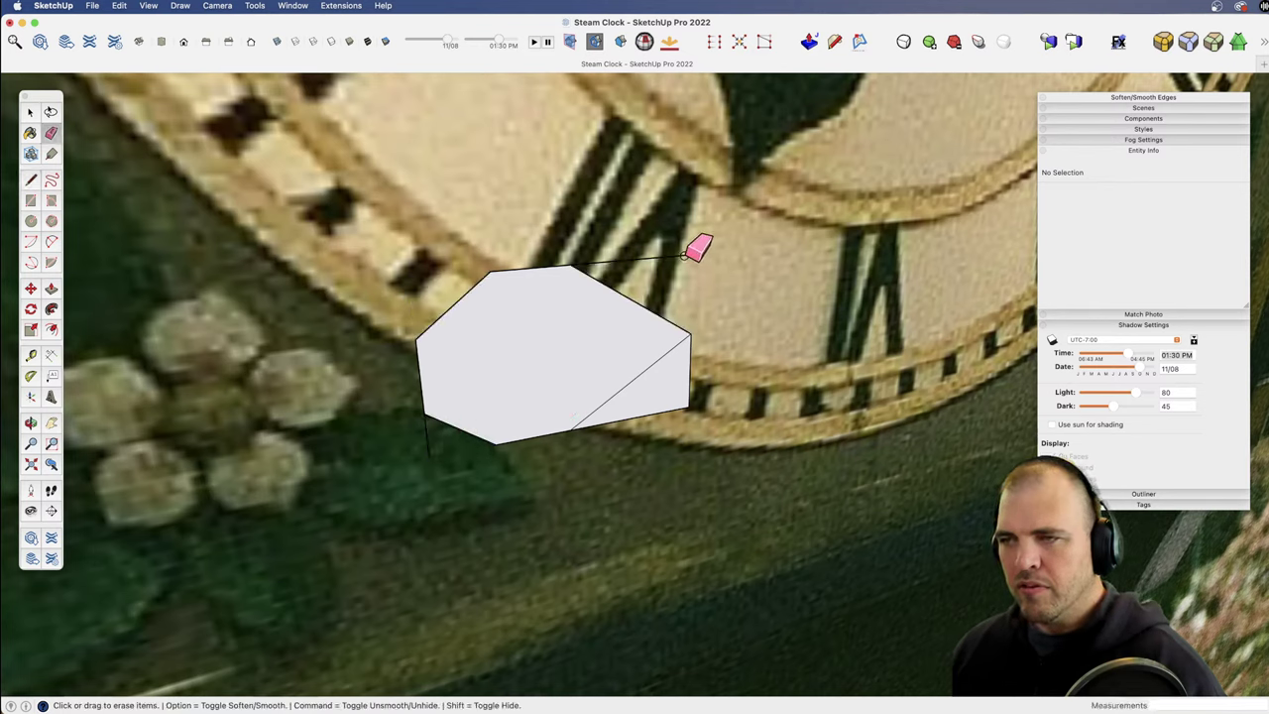
left_click_drag(689, 342, 664, 424)
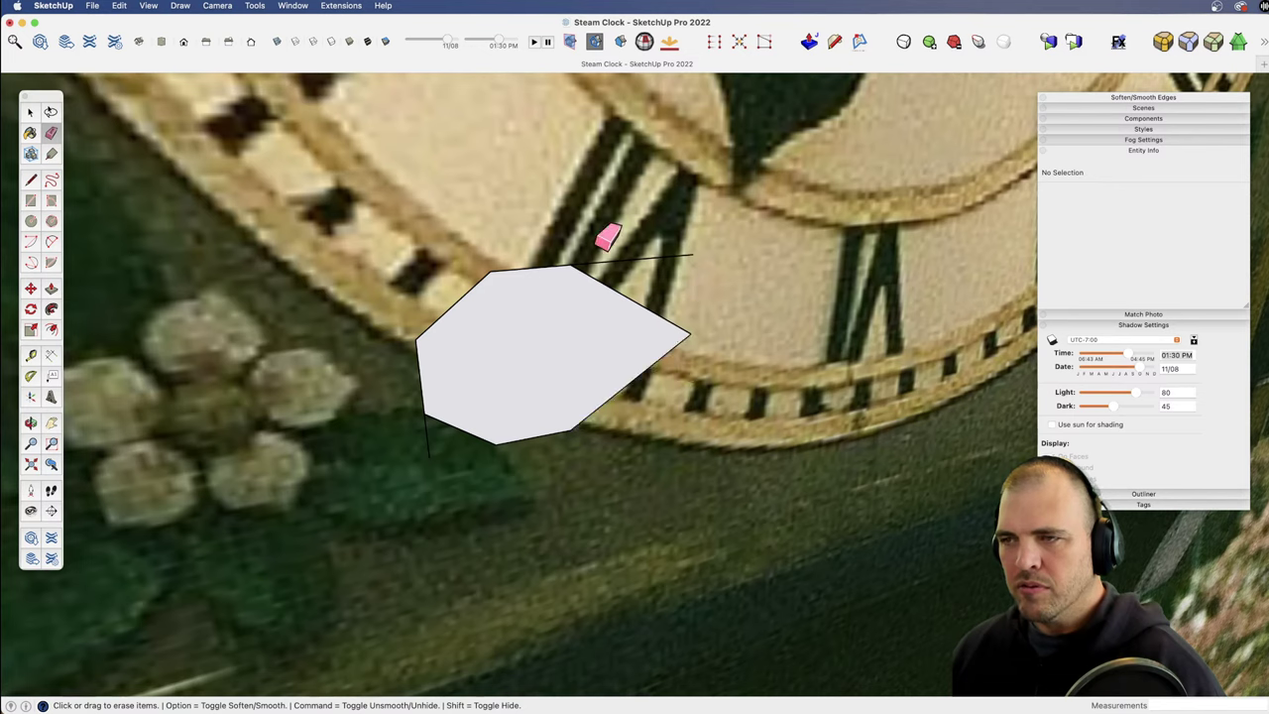
left_click(434, 436)
left_click(624, 260)
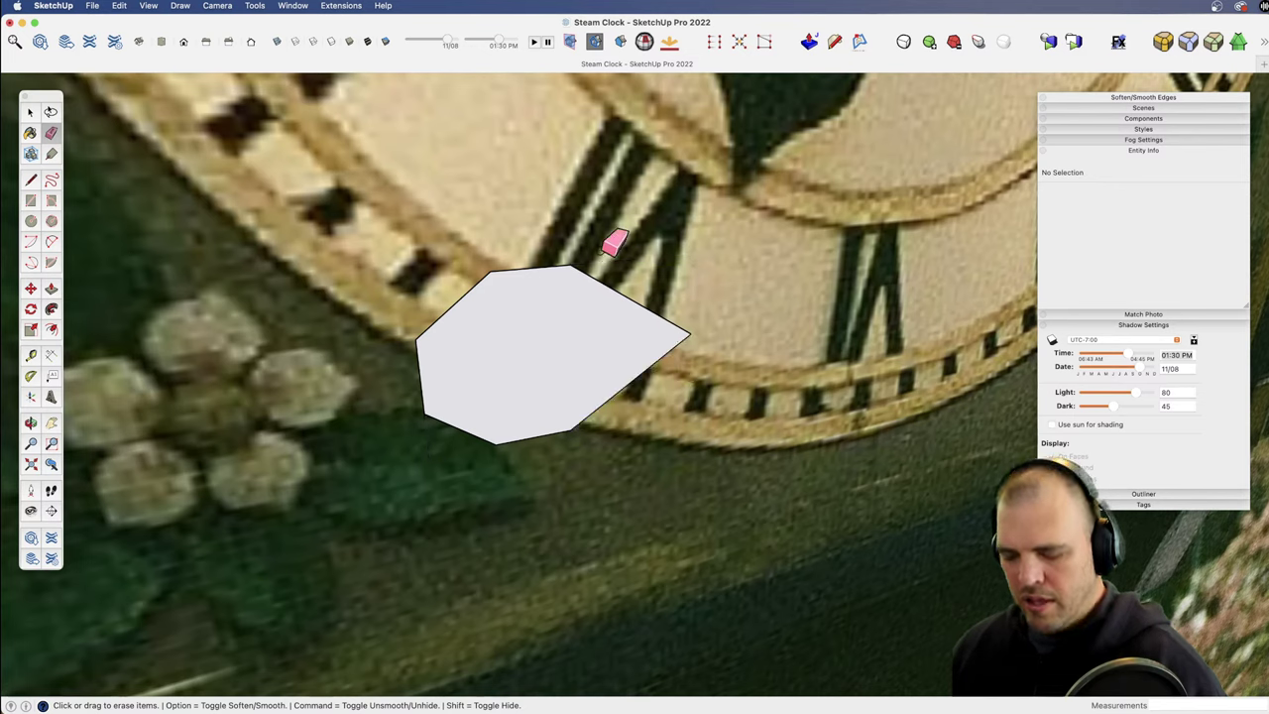
Step: Divide the seven-sided face with two cross lines between facing corners and a lengthwise line from the tip to the opposite edge's midpoint
key("p")
left_click(690, 332)
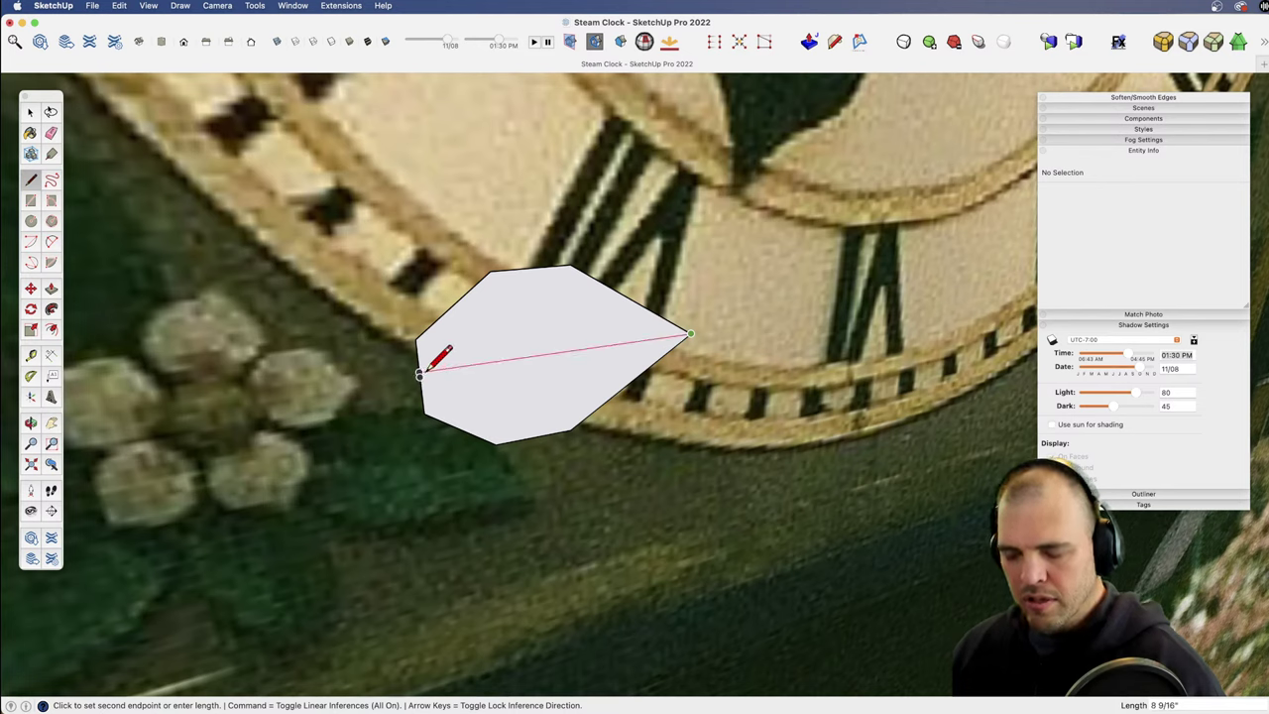
key("Escape")
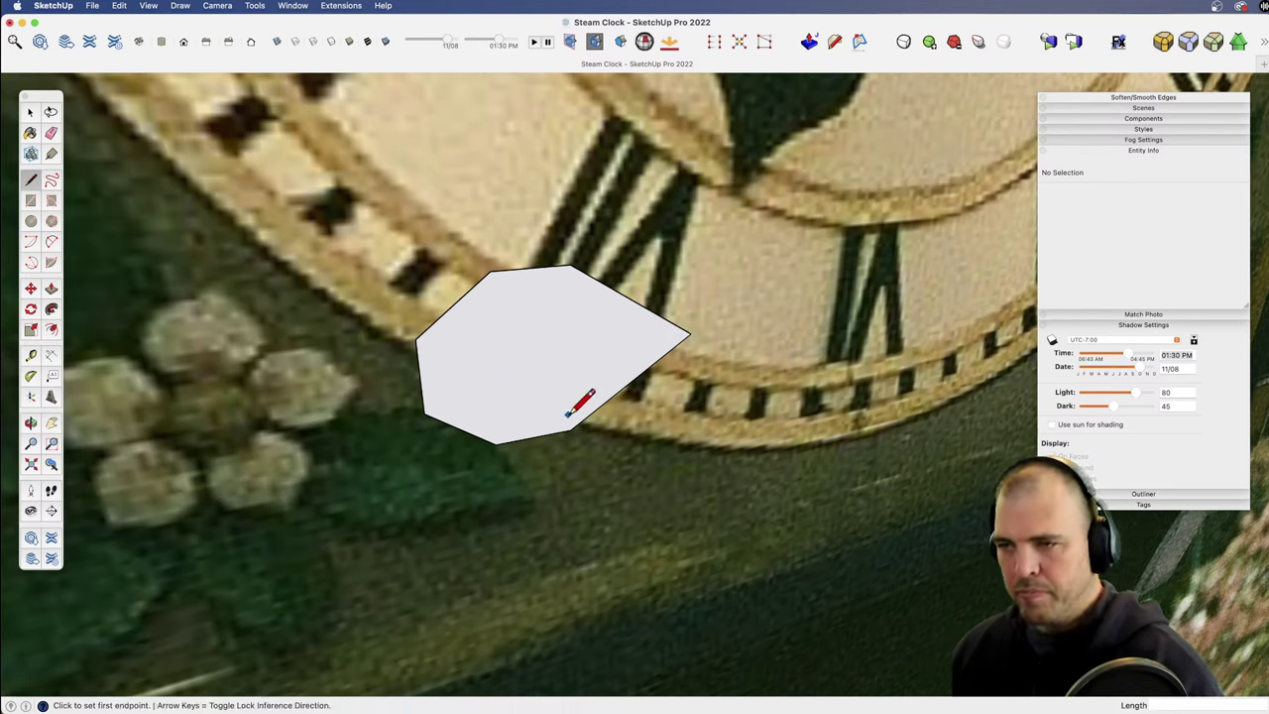
left_click(571, 429)
left_click(571, 264)
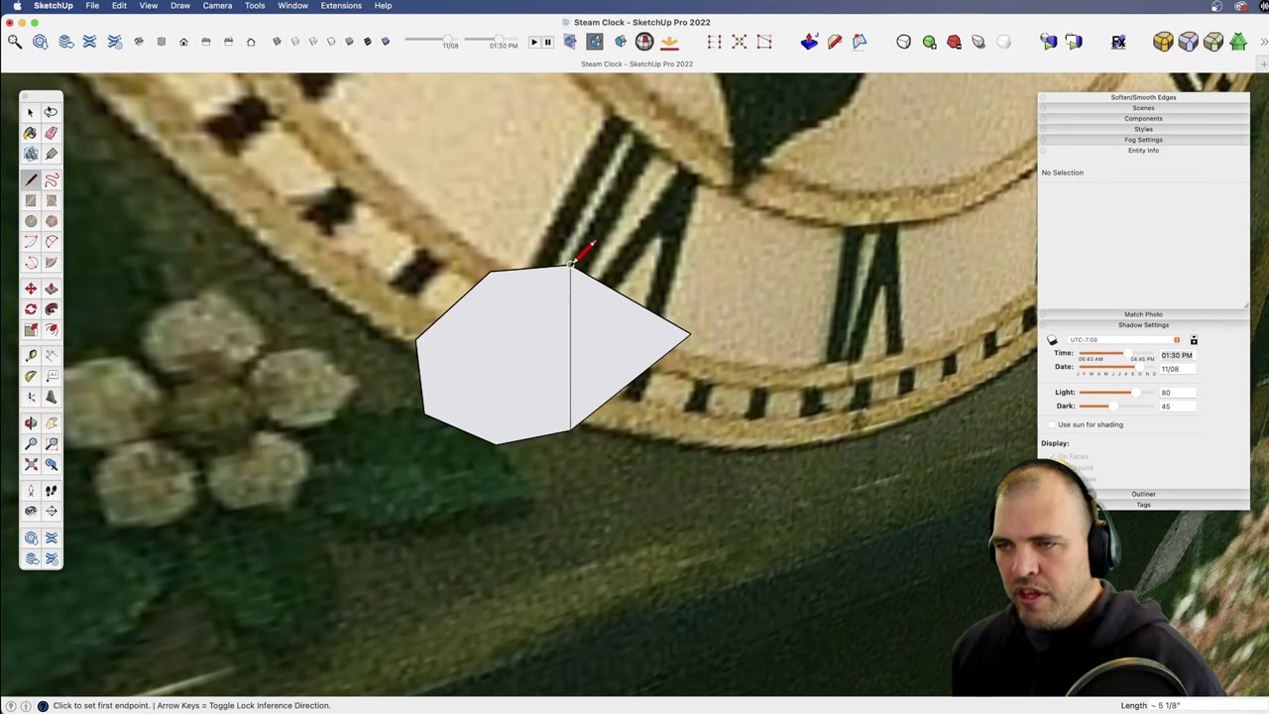
left_click(491, 269)
left_click(494, 444)
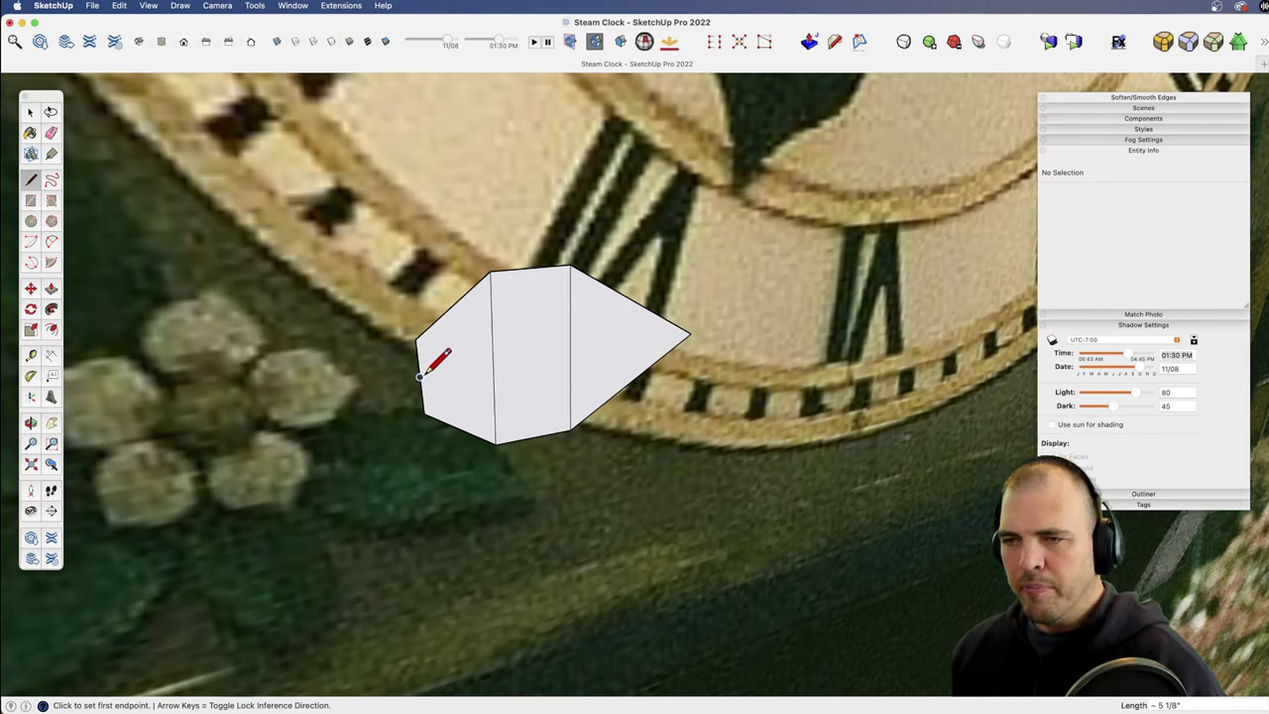
left_click(690, 333)
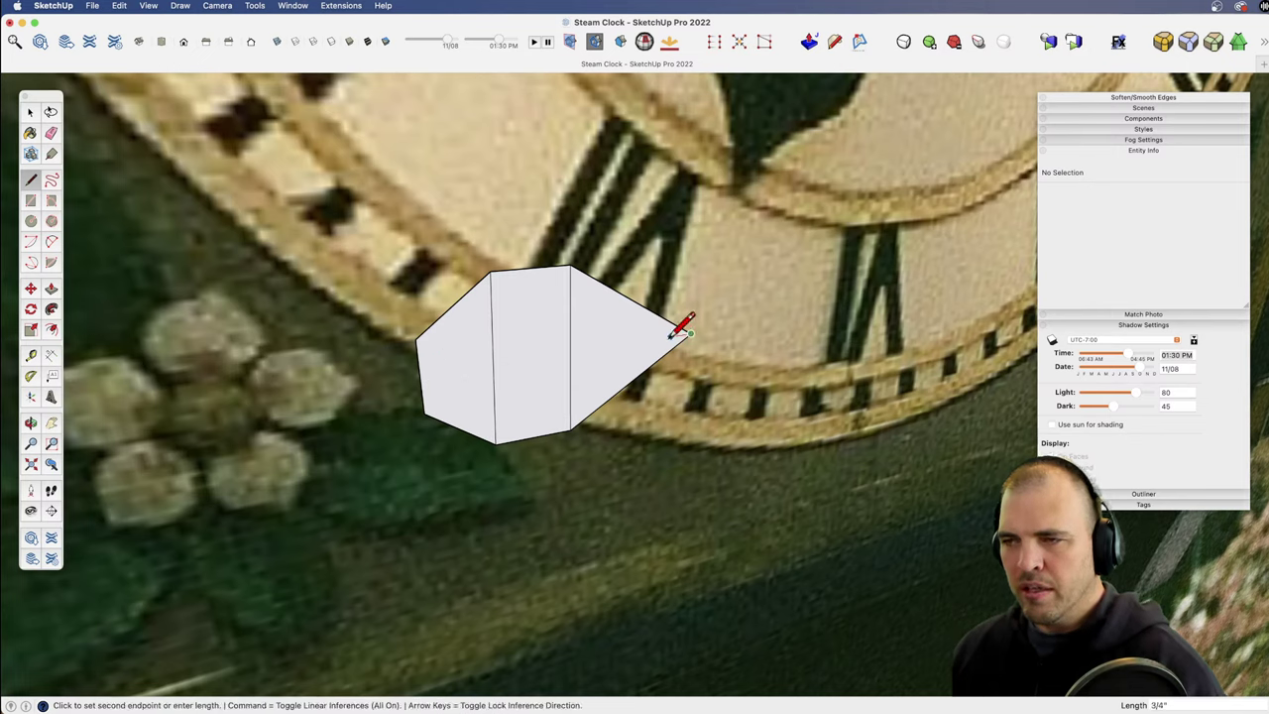
left_click(420, 376)
Step: Try to pull the middle segment of the lengthwise line about 9/16" away from the face
middle_click_drag(567, 377, 626, 407)
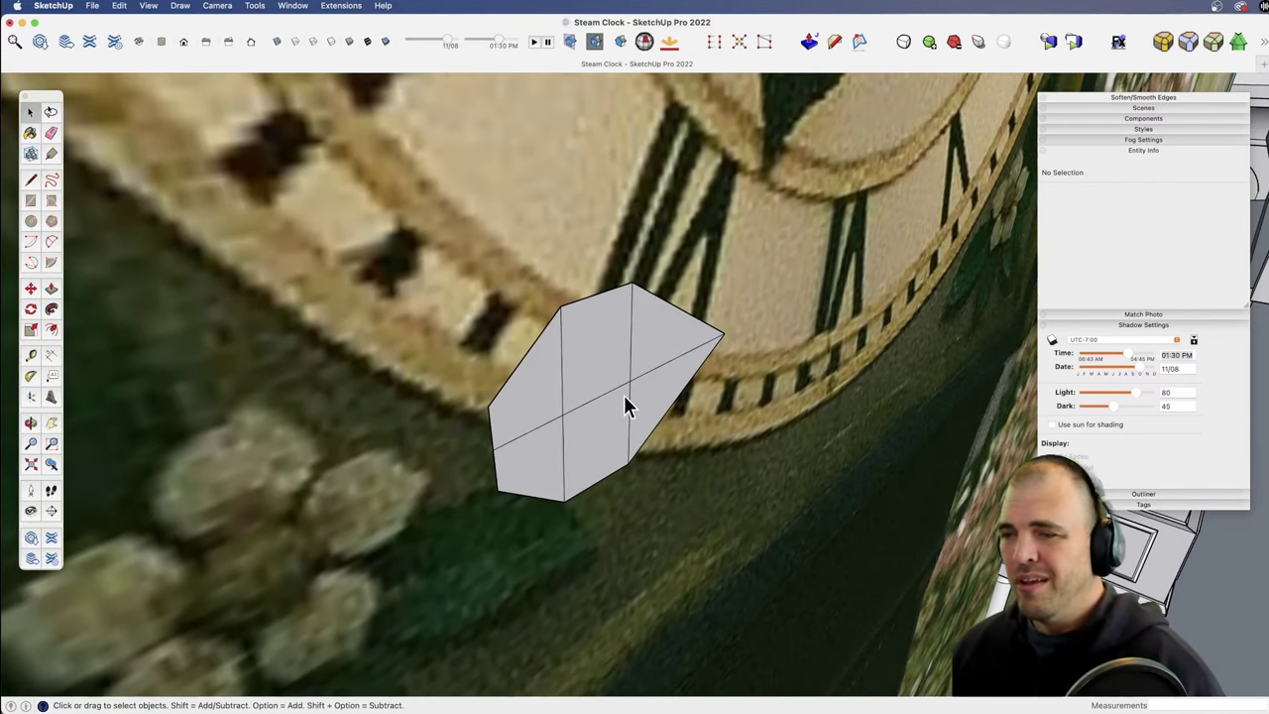
left_click(601, 405)
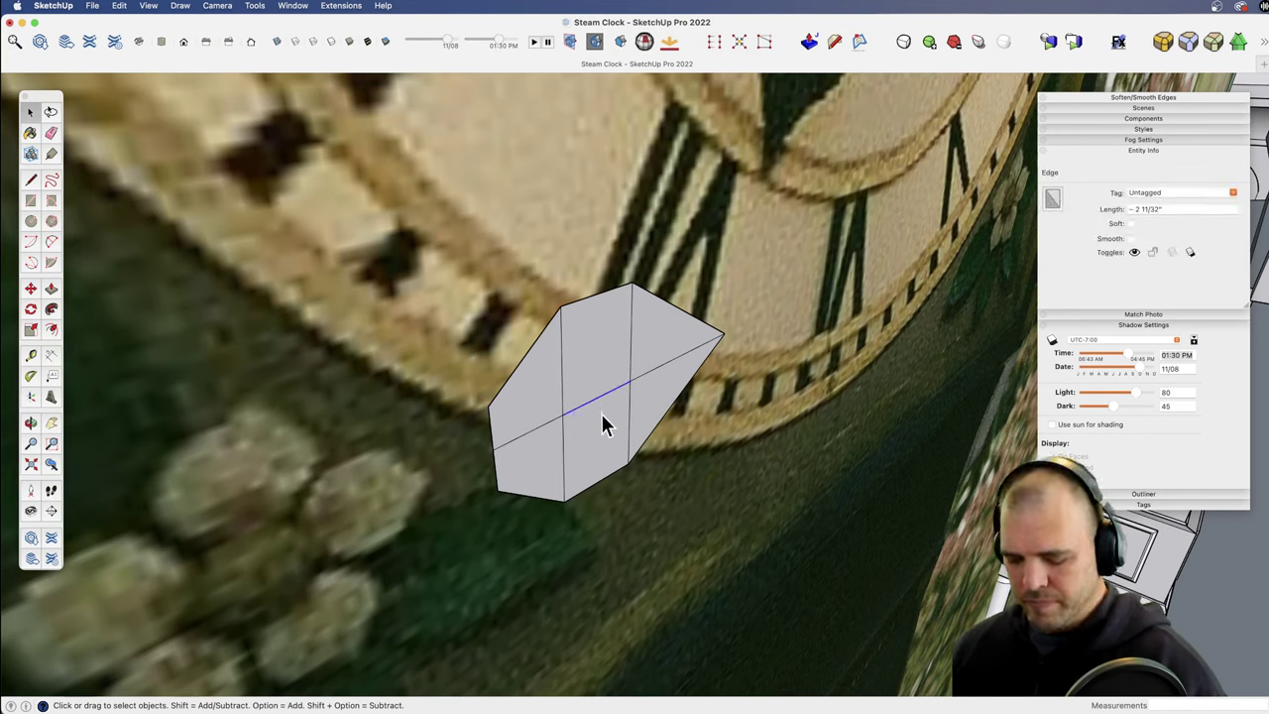
key("m")
left_click(598, 407)
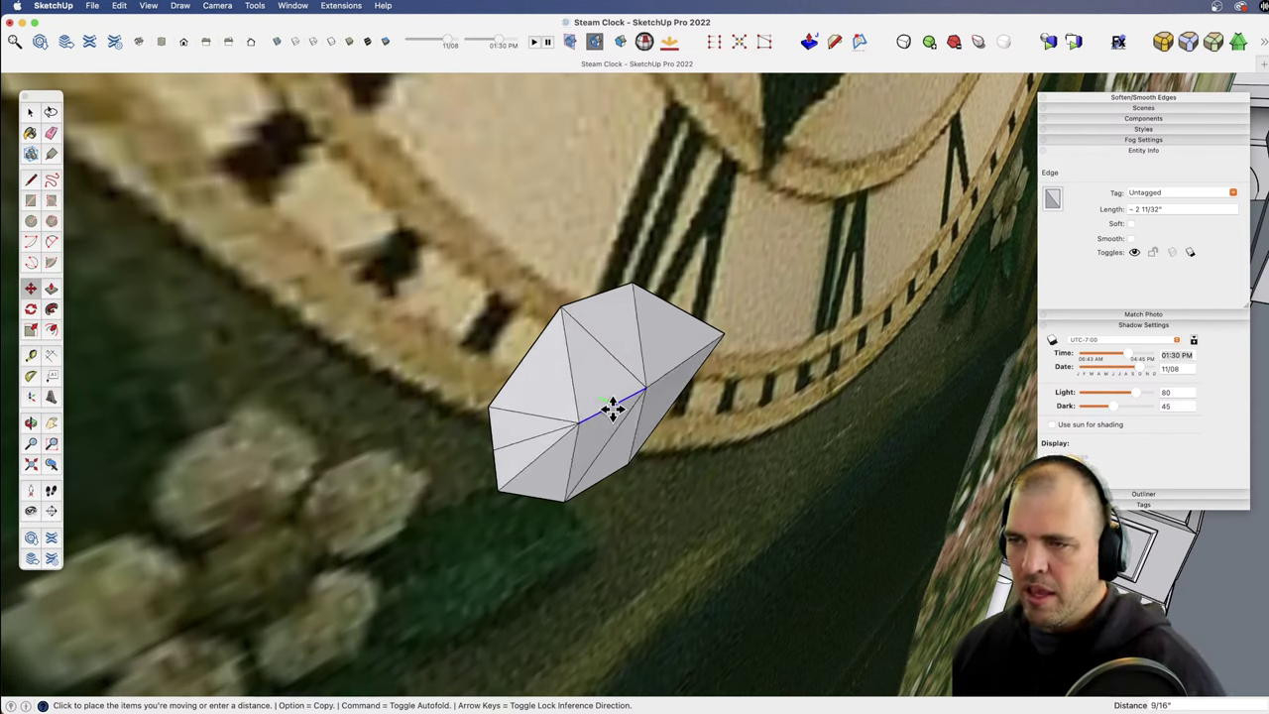
left_click(610, 407)
key("space")
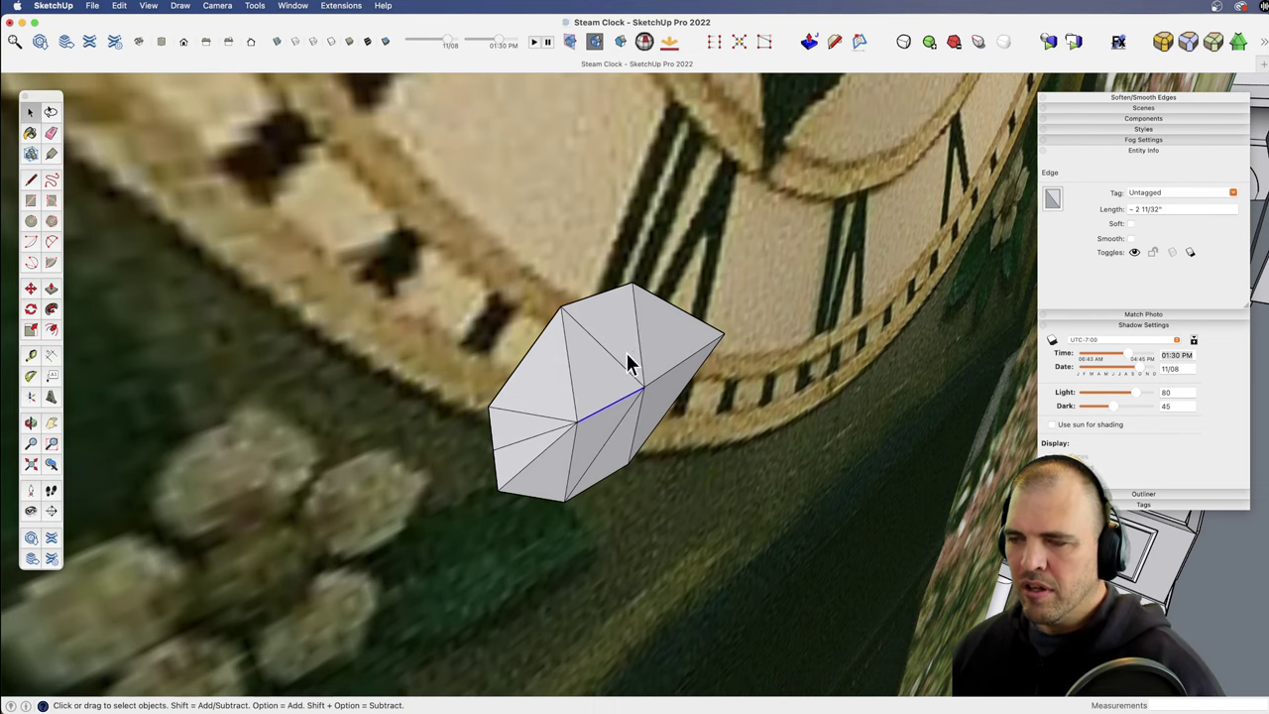
Step: Erase the lengthwise line and both cross lines so the seven-sided shape is a single face
key("z")
left_click_drag(586, 401, 564, 552)
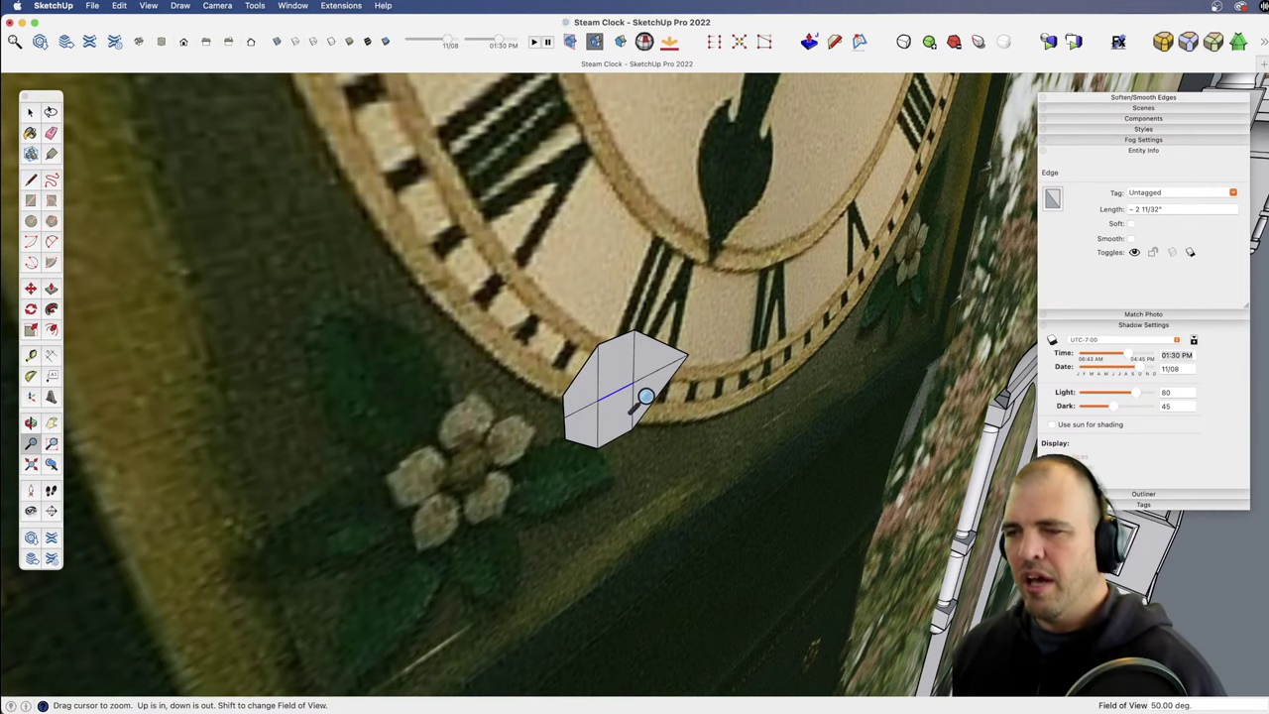
mouse_move(641, 407)
left_mouse_down()
mouse_move(629, 433)
mouse_move(624, 398)
left_mouse_up()
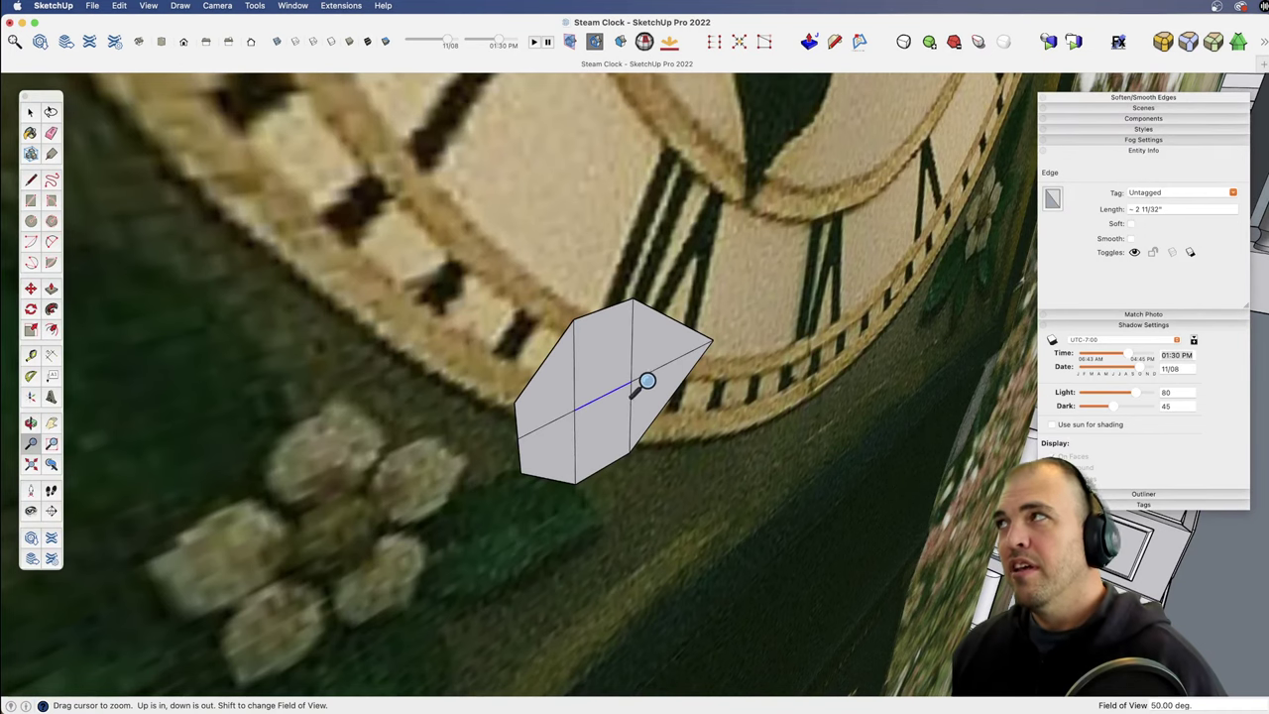
middle_click_drag(635, 382, 655, 462)
left_click_drag(654, 462, 675, 355)
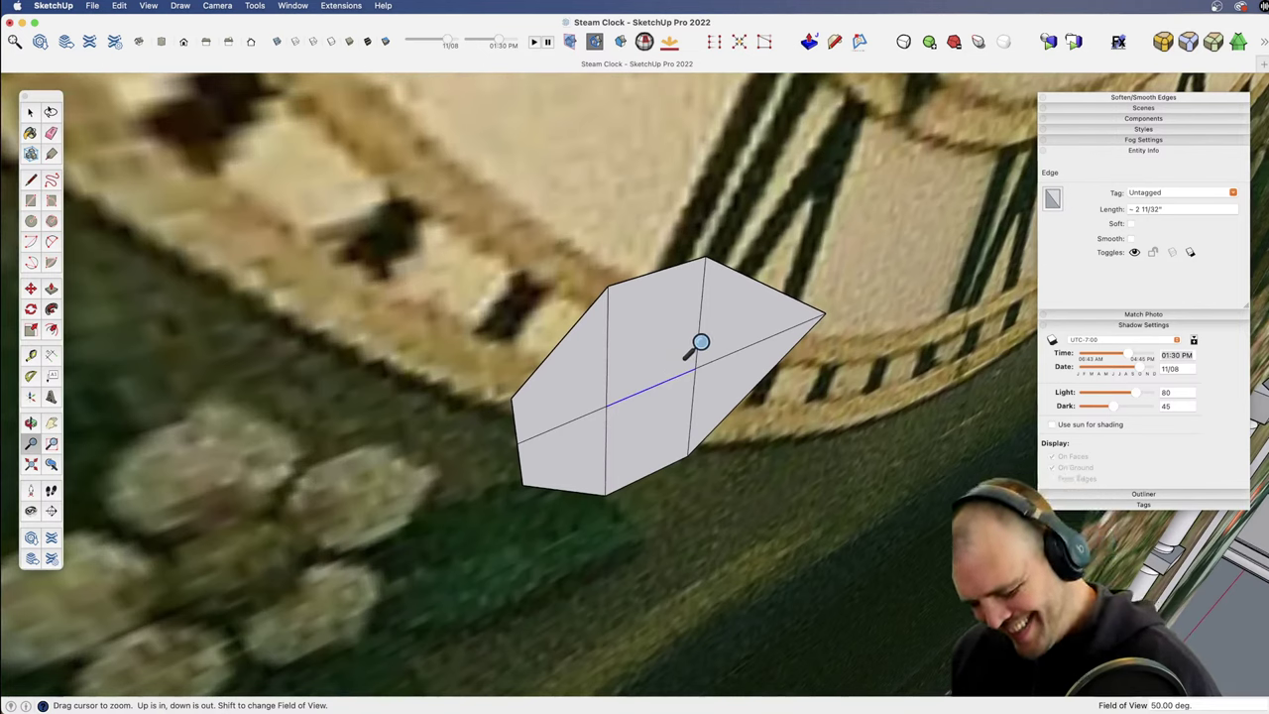
key("e")
mouse_move(698, 363)
left_mouse_down()
mouse_move(691, 380)
mouse_move(607, 403)
mouse_move(613, 389)
left_mouse_up()
key("space")
Step: Offset the seven-sided outline inward by about 11/16"
left_click(615, 395)
key("f")
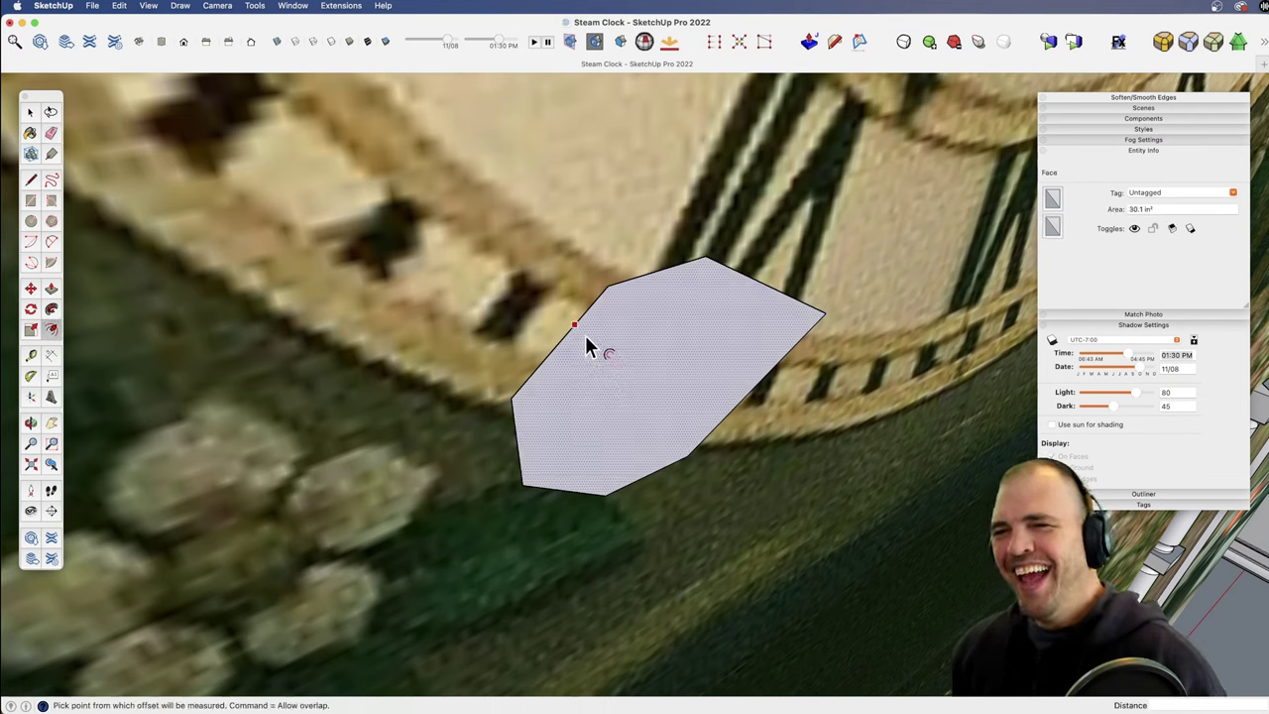
left_click(584, 335)
left_click(594, 348)
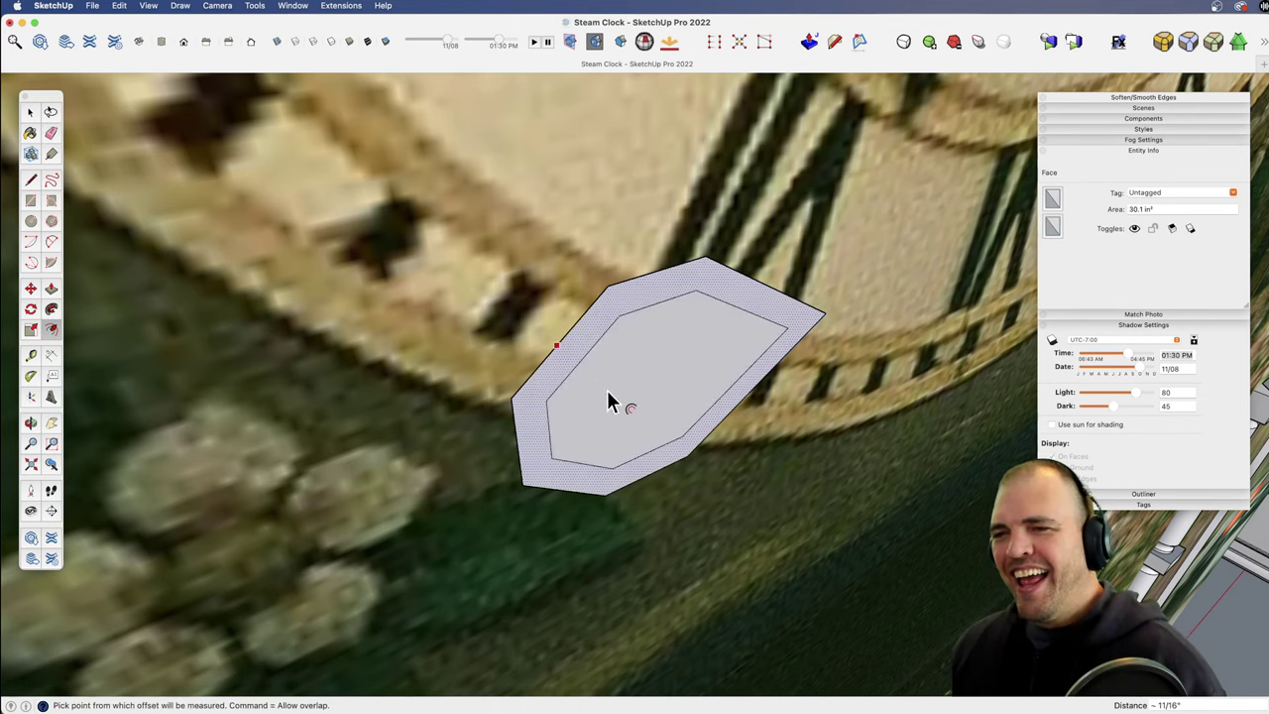
Step: Try to move the inner outline's short end edge onto the matching outer edge, about 11/16" outward
key("space")
left_click(550, 427)
key("m")
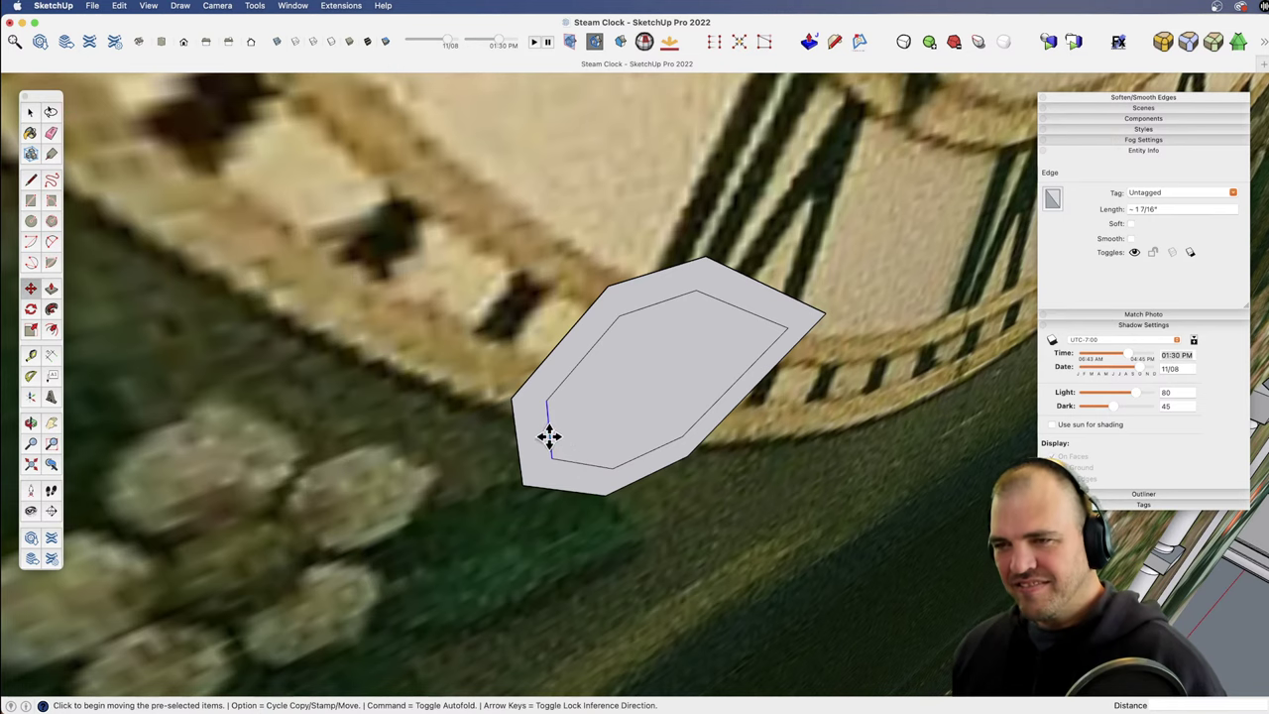
left_click(546, 430)
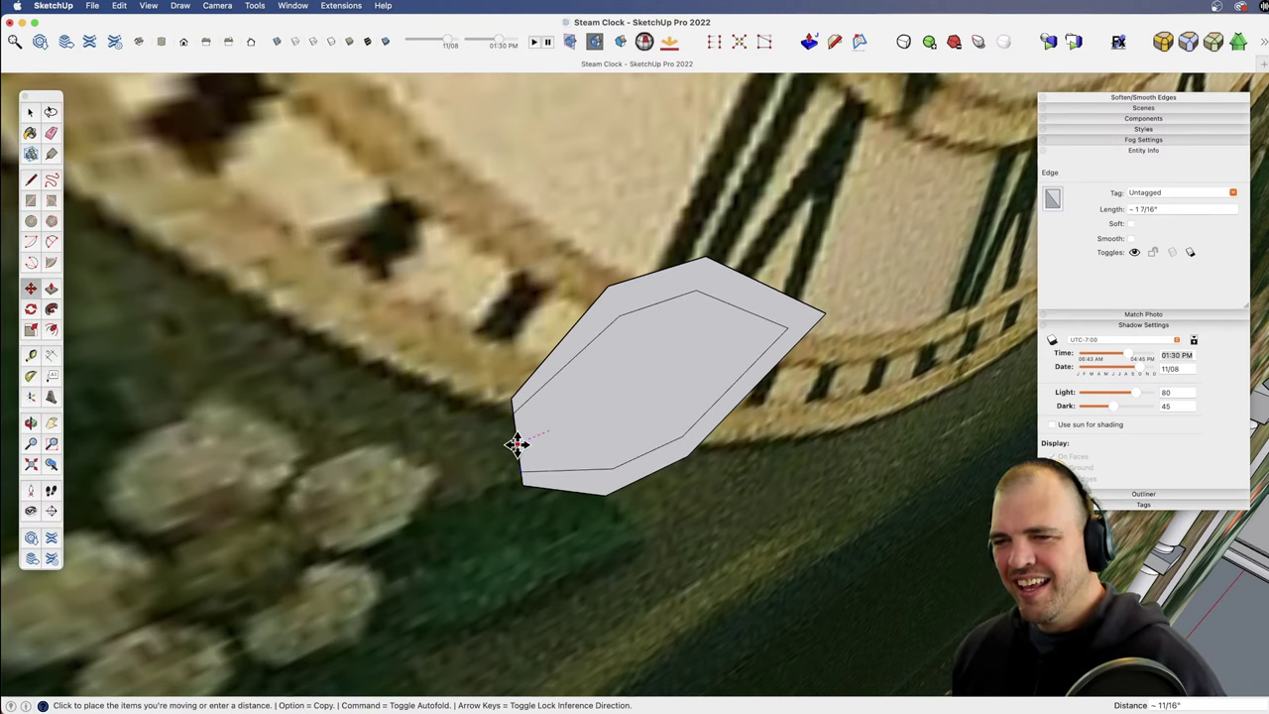
left_click(516, 444)
key("space")
Step: Draw a line joining an inner outline corner to the matching outer corner, and select the border face between the outlines
middle_click_drag(646, 400, 674, 366)
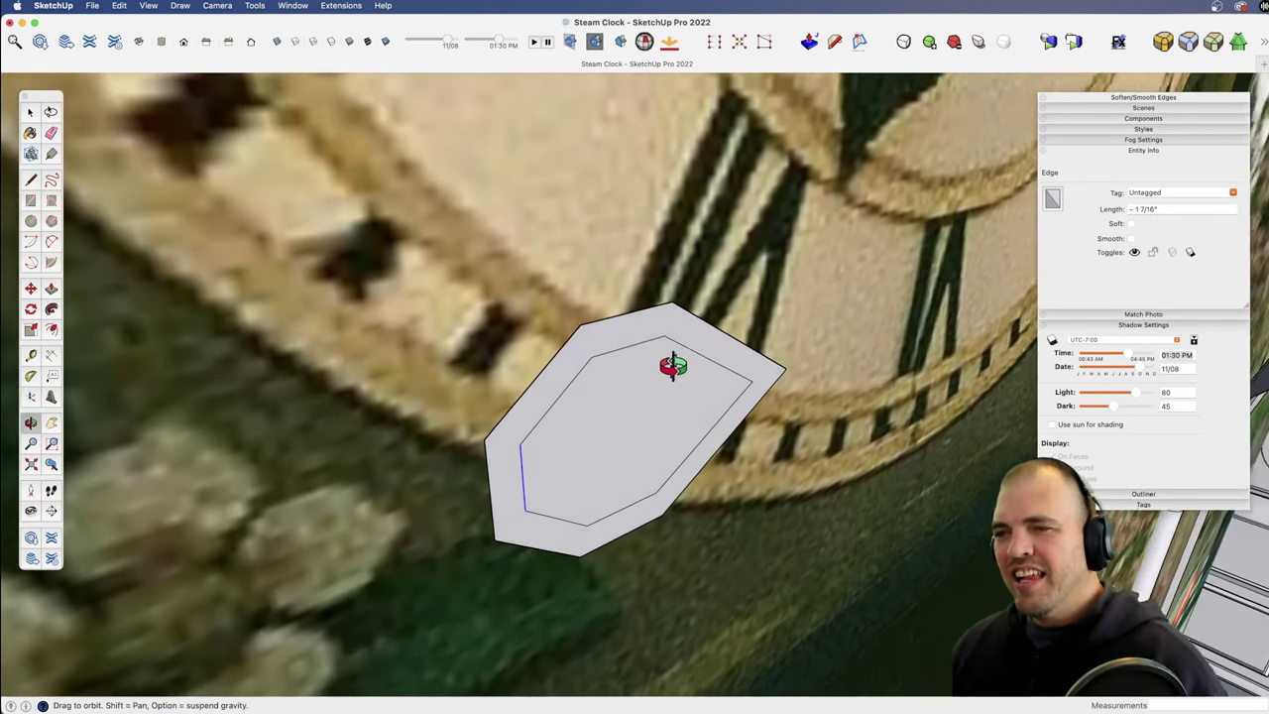
key("l")
left_click(590, 355)
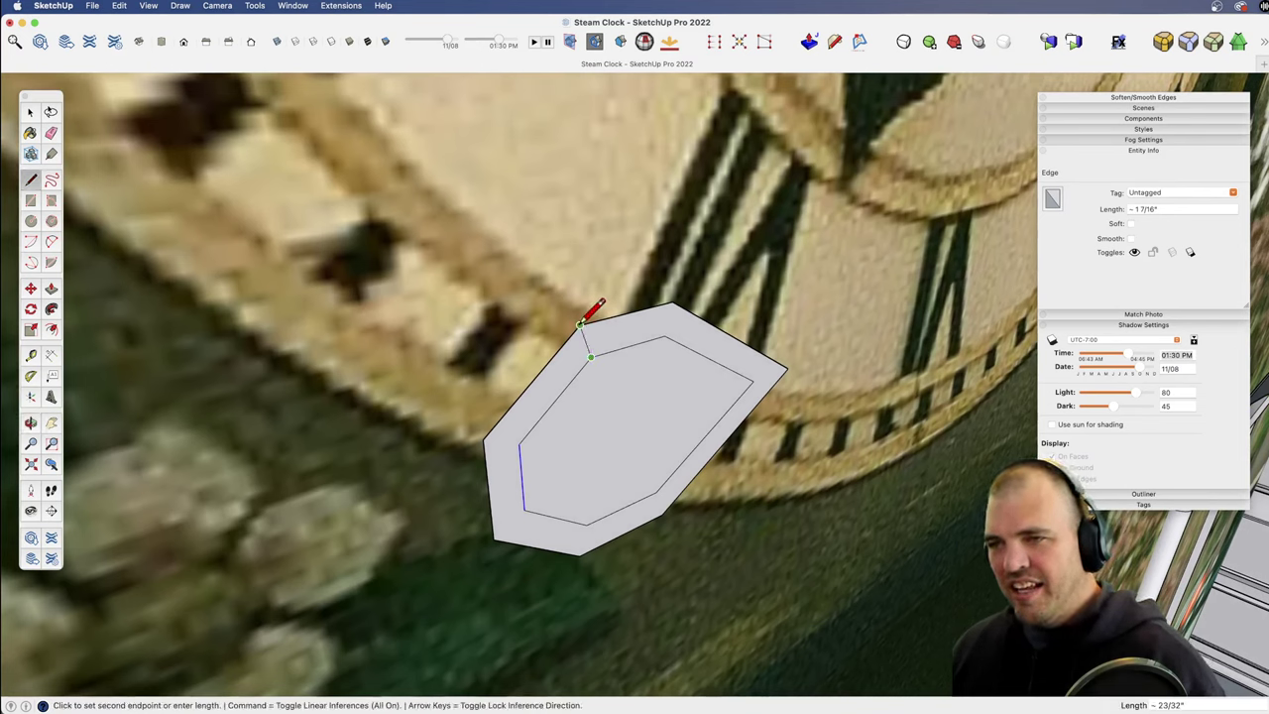
left_click(581, 324)
key("space")
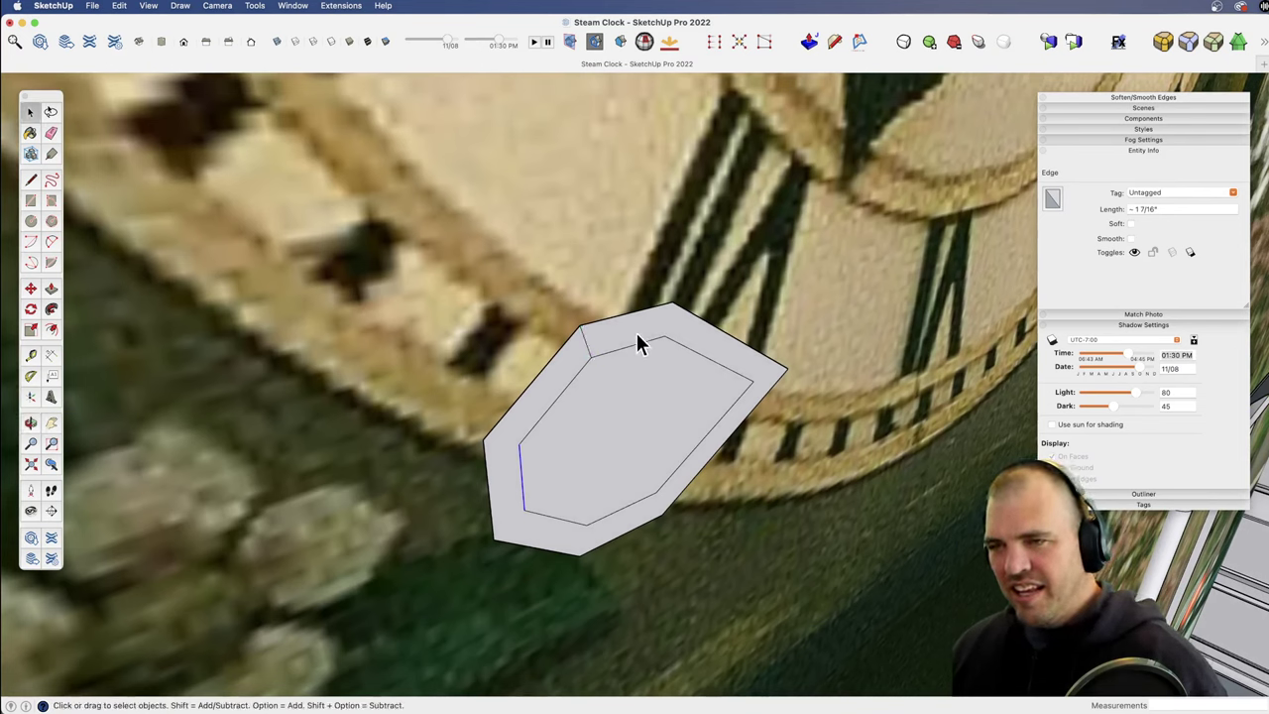
left_click(612, 337)
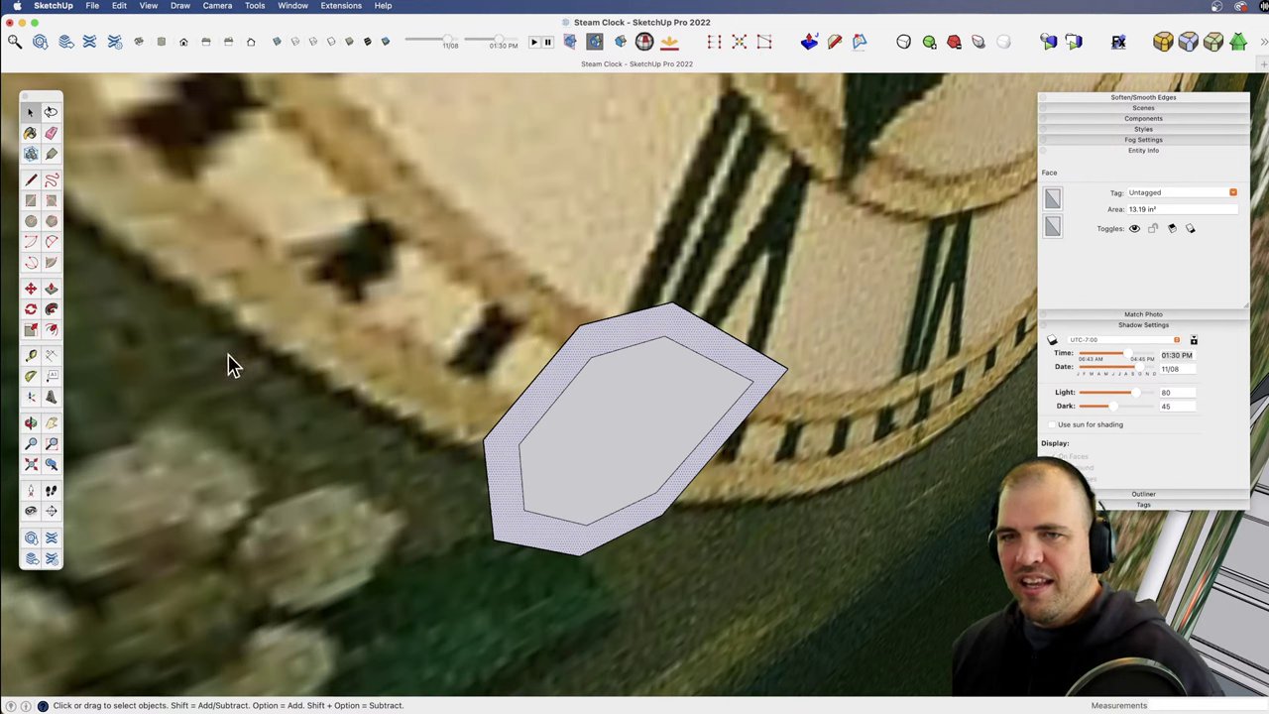
Step: Display the TIG.Smart_offset tool palette beside the model
left_click(148, 6)
mouse_move(213, 59)
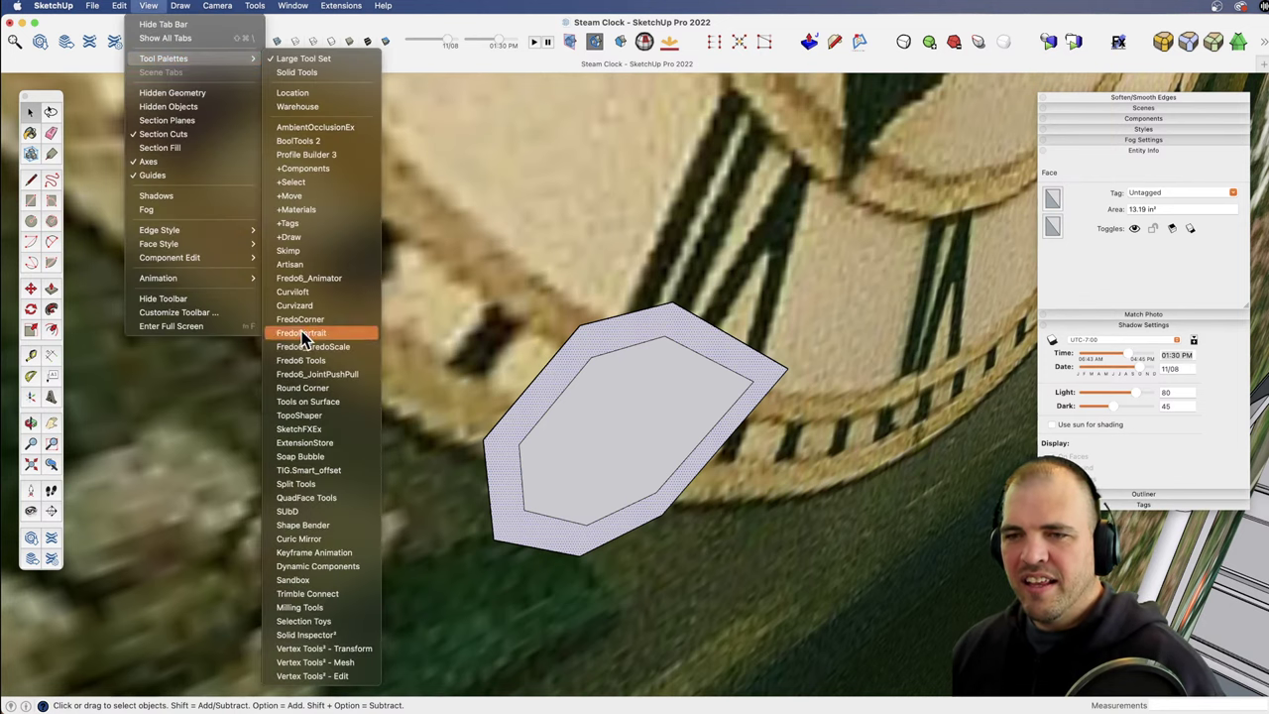
left_click(305, 485)
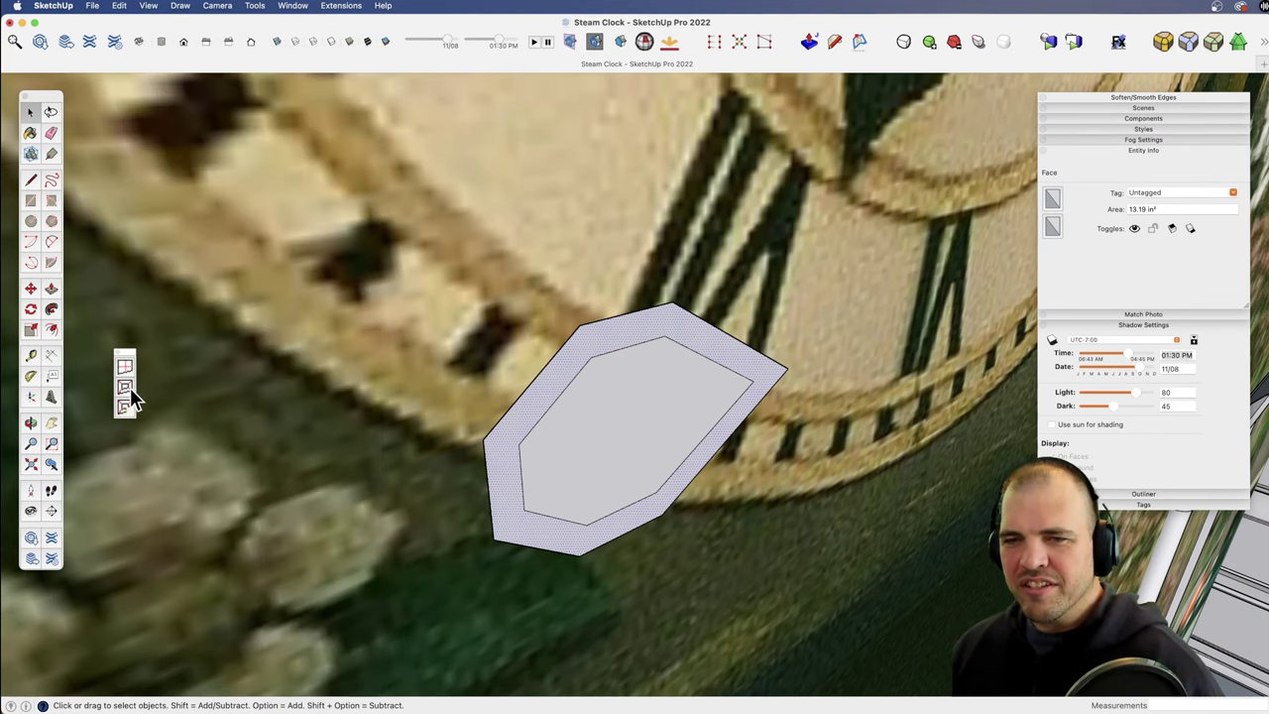
left_click(130, 390)
Step: Move the inner face 5/16" off the outer outline's plane so the border forms sloped sides
left_click(638, 453)
middle_click_drag(601, 436, 632, 489, "shift")
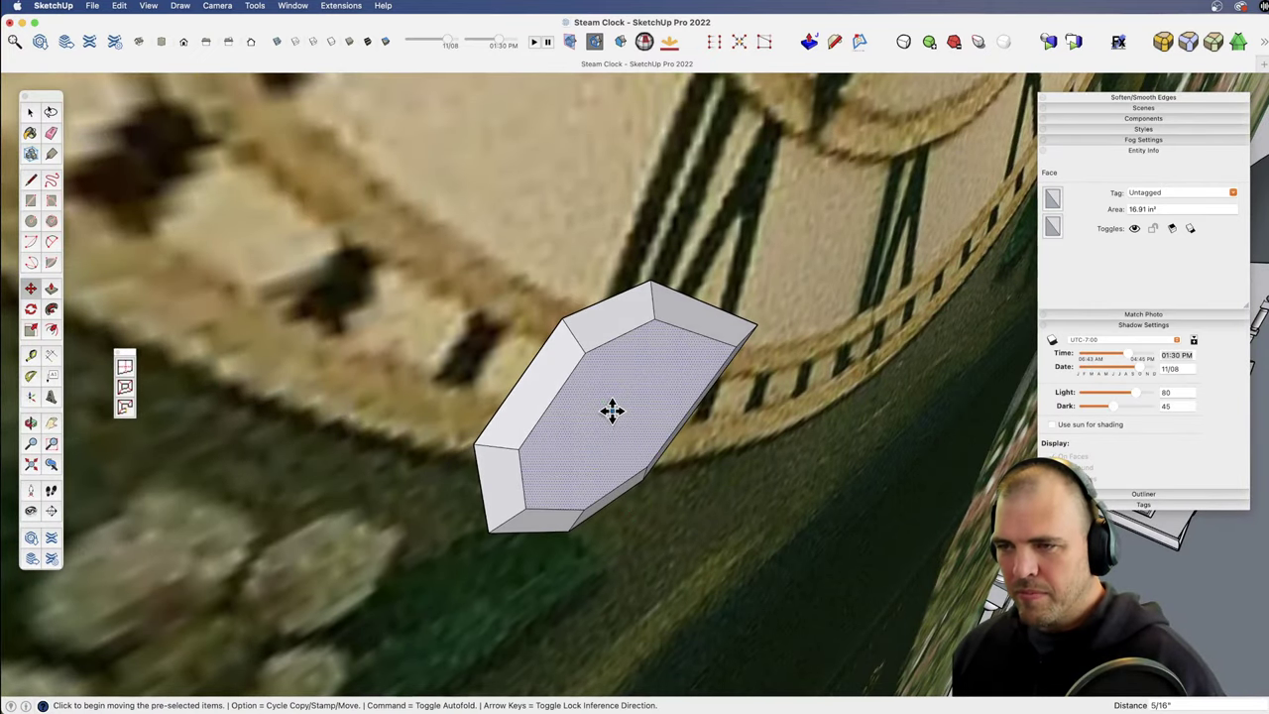
mouse_move(609, 411)
middle_mouse_down()
mouse_move(536, 397)
mouse_move(549, 406)
middle_mouse_up()
Step: Draw a bent two-segment line across the inner face, running from its short end edge toward the tip
key("l")
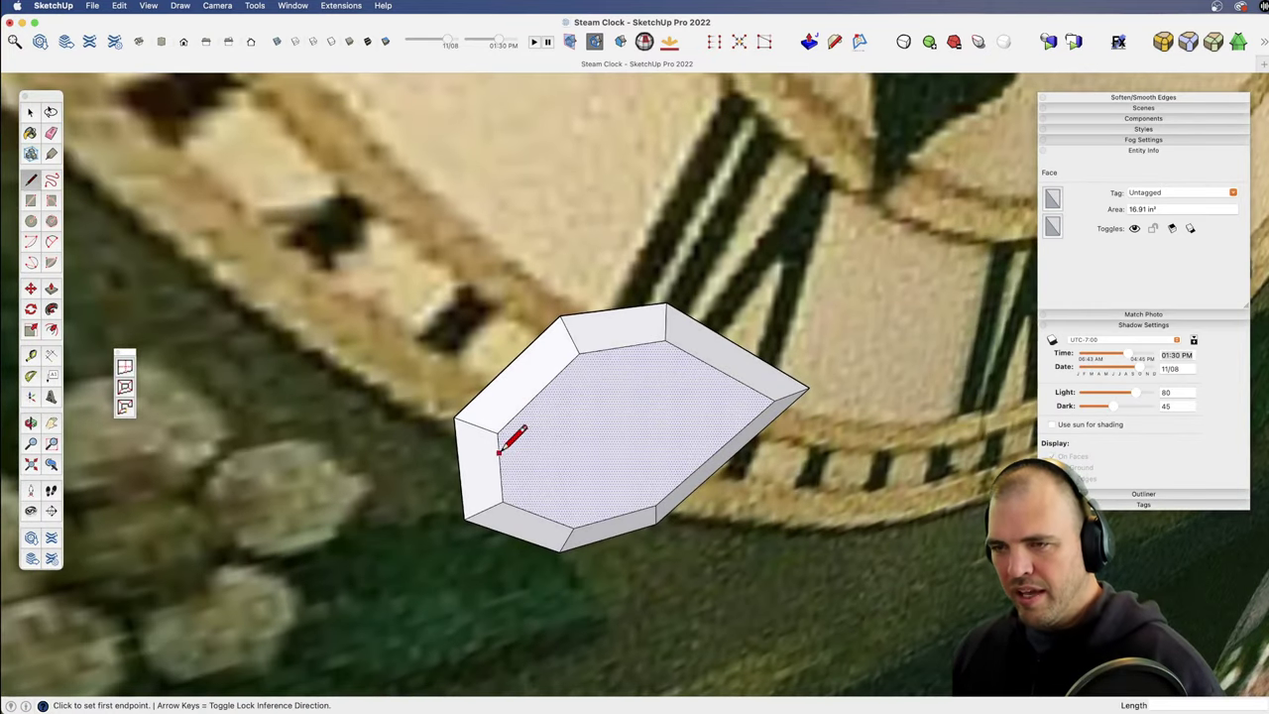
left_click(499, 451)
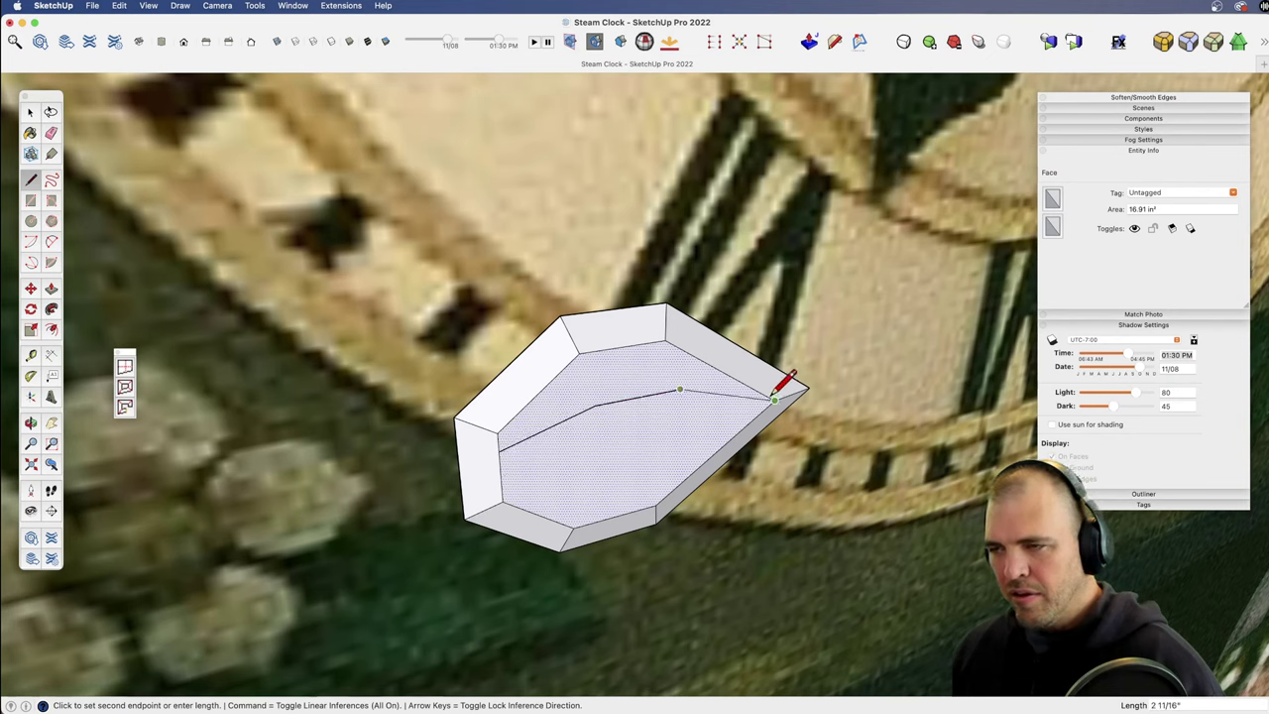
key("space")
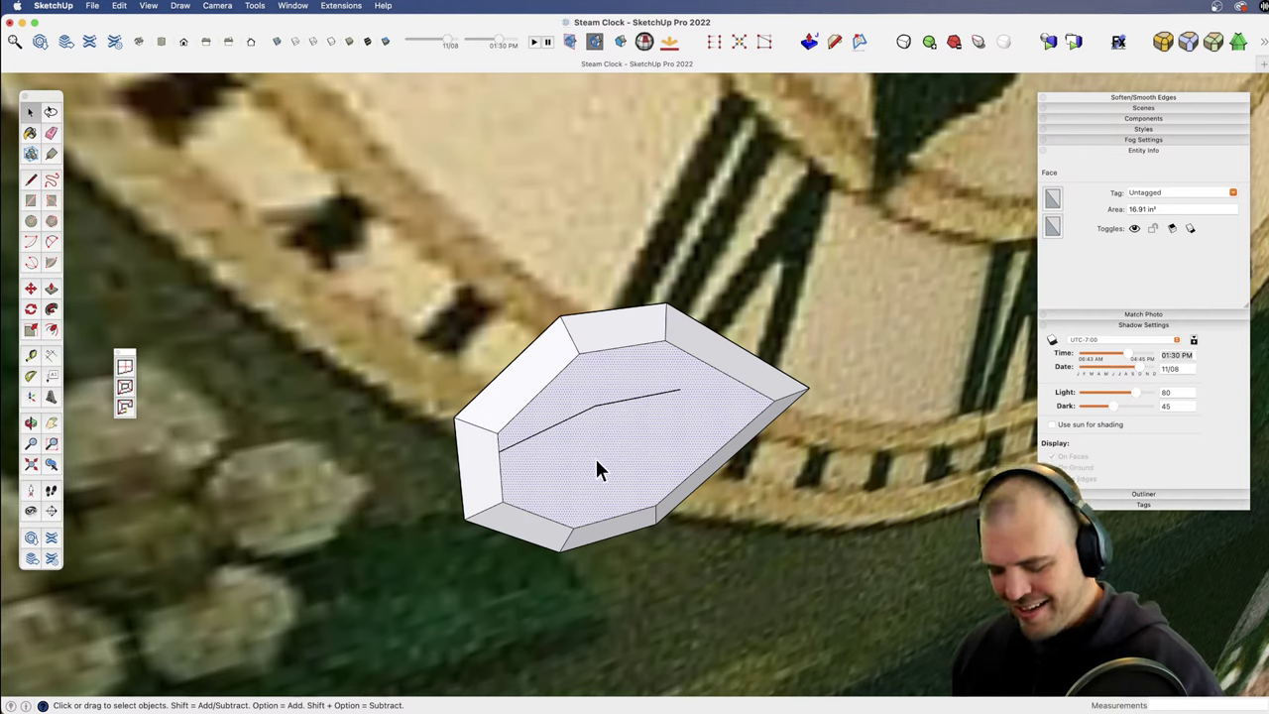
Step: Draw a second bent line below the first, from the same end edge toward the tip of the inner face
key("l")
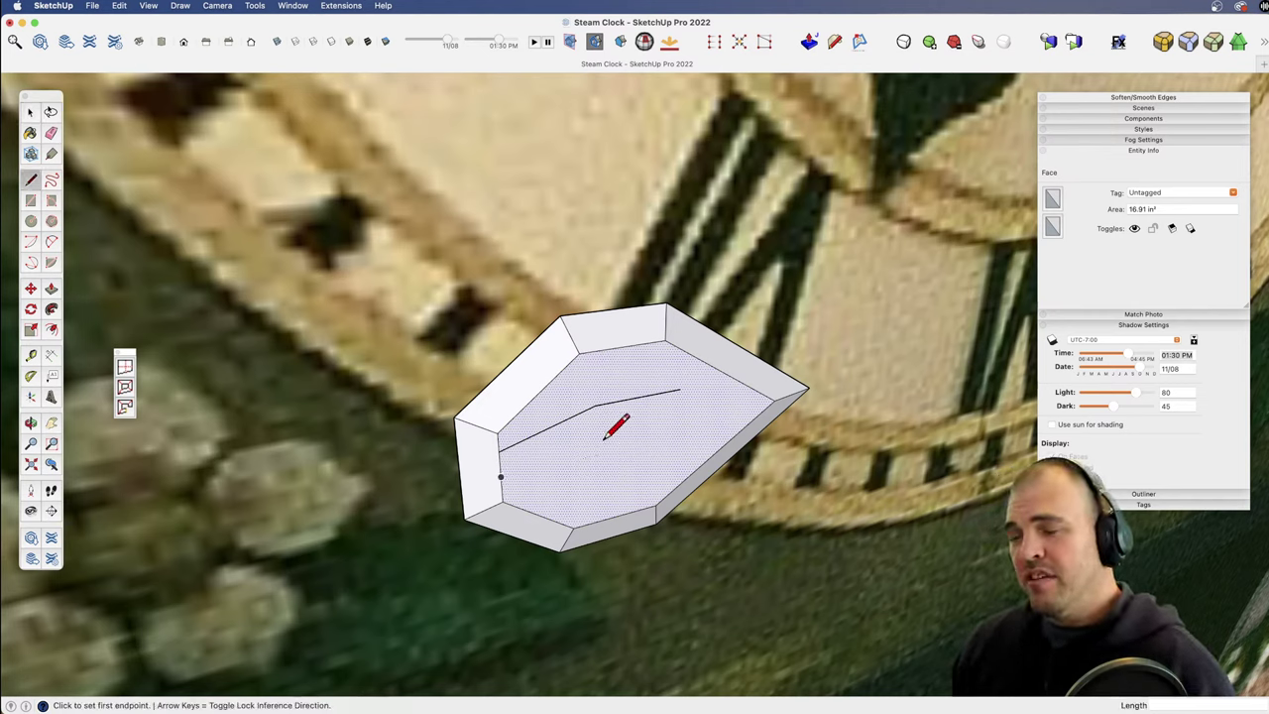
left_click(501, 477)
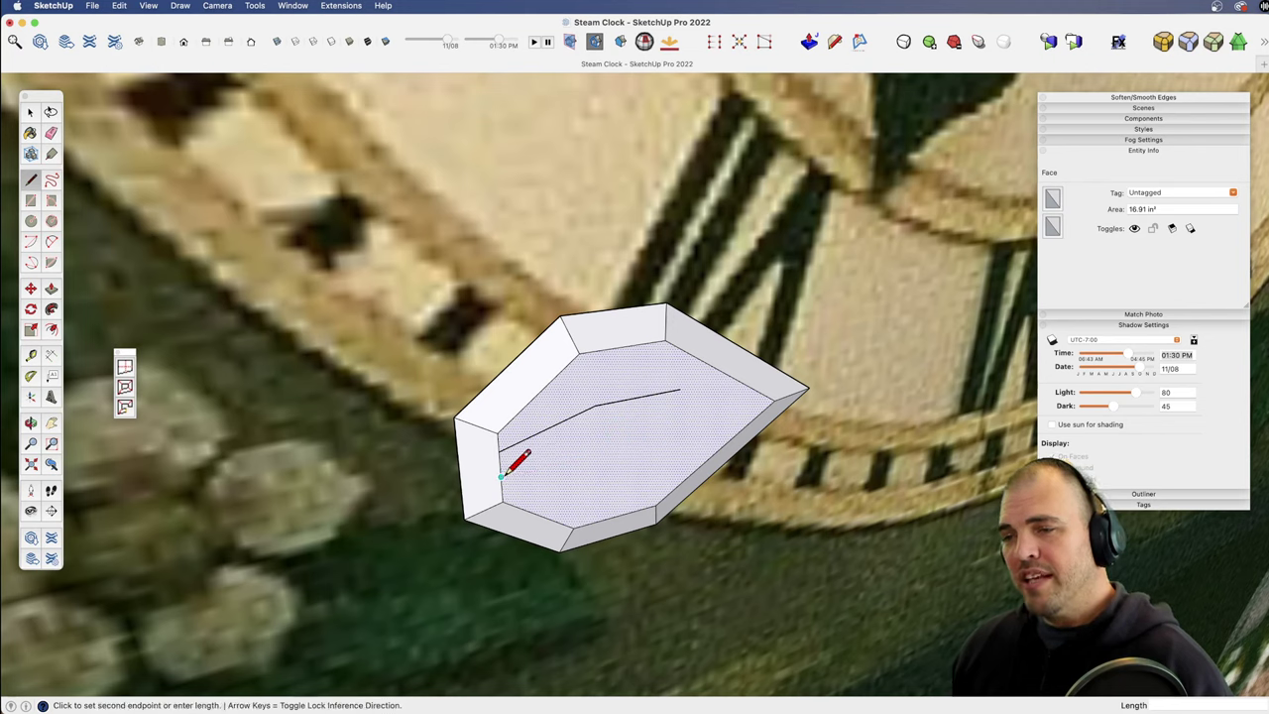
left_click(603, 476)
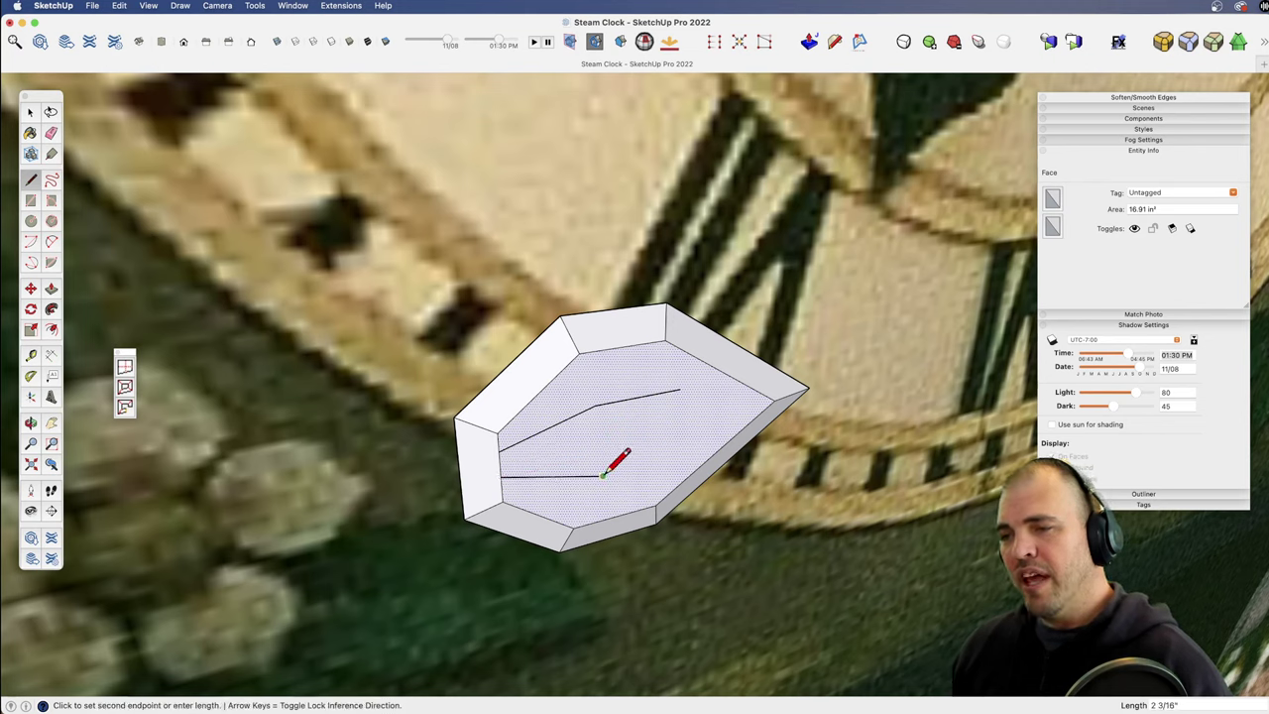
left_click(714, 424)
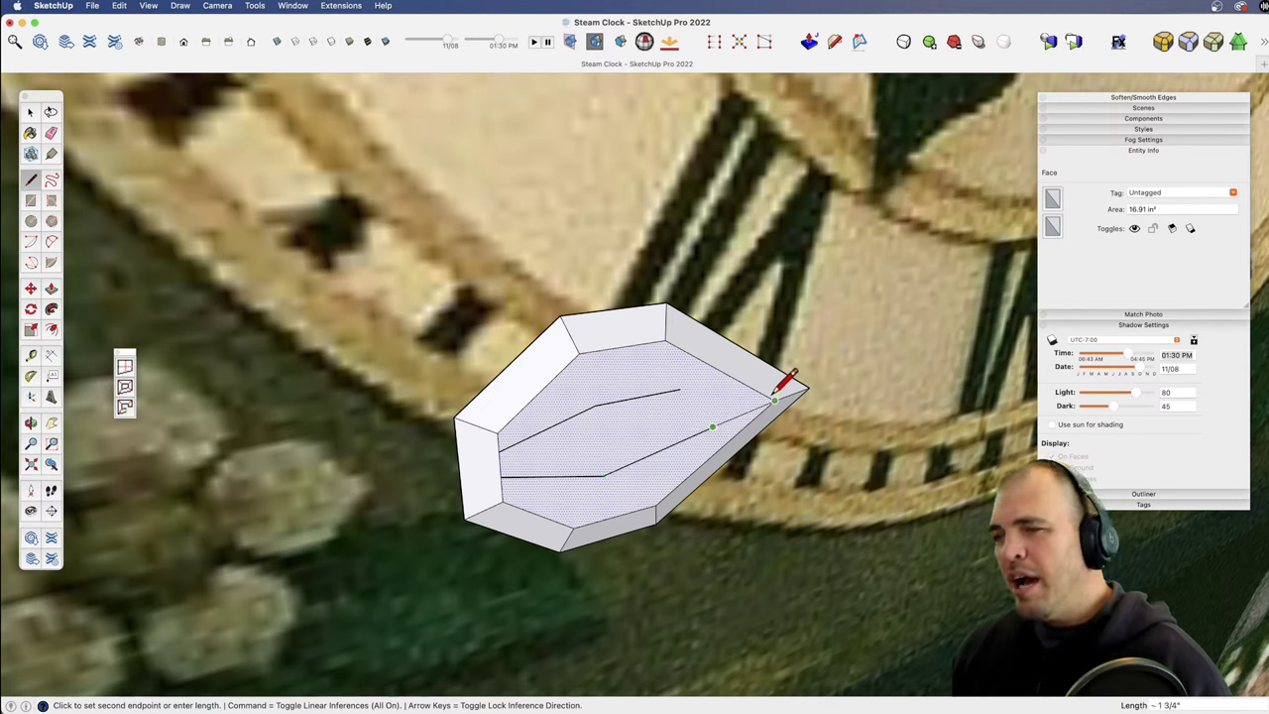
key("space")
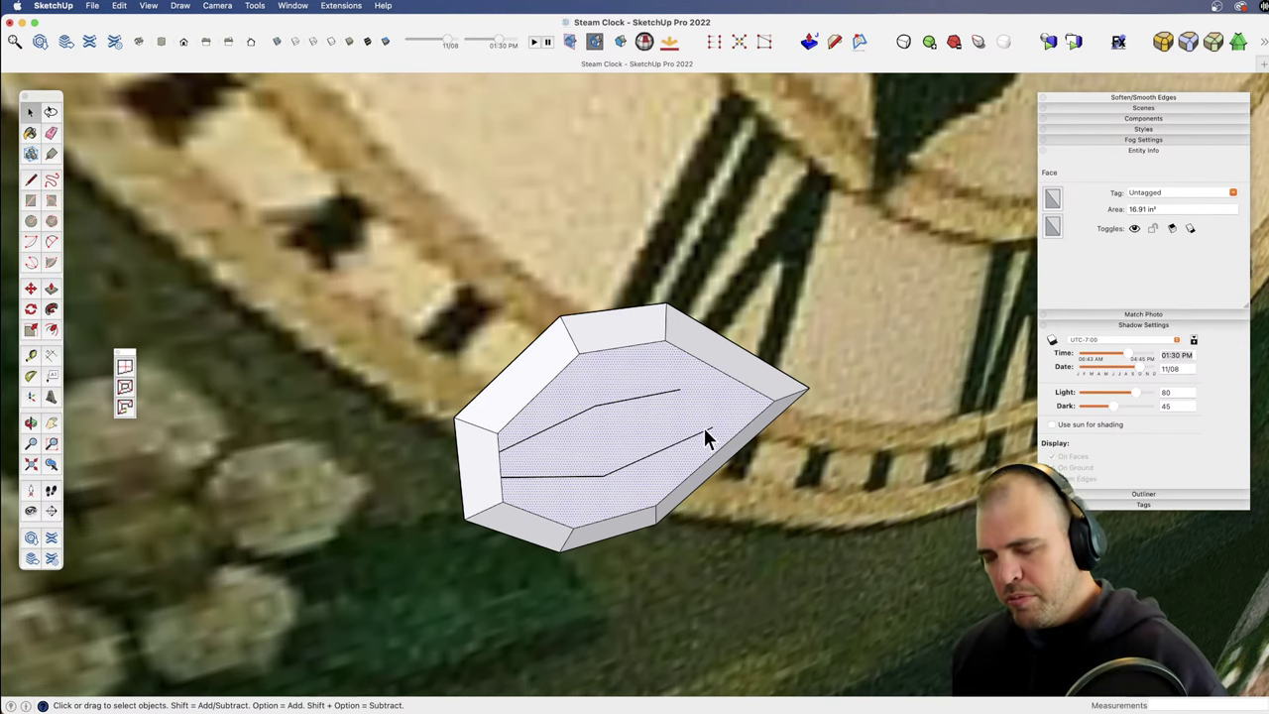
Step: Connect the open ends of both bent lines to the inner face's pointed corner, enclosing a middle strip
middle_click_drag(635, 458, 669, 445)
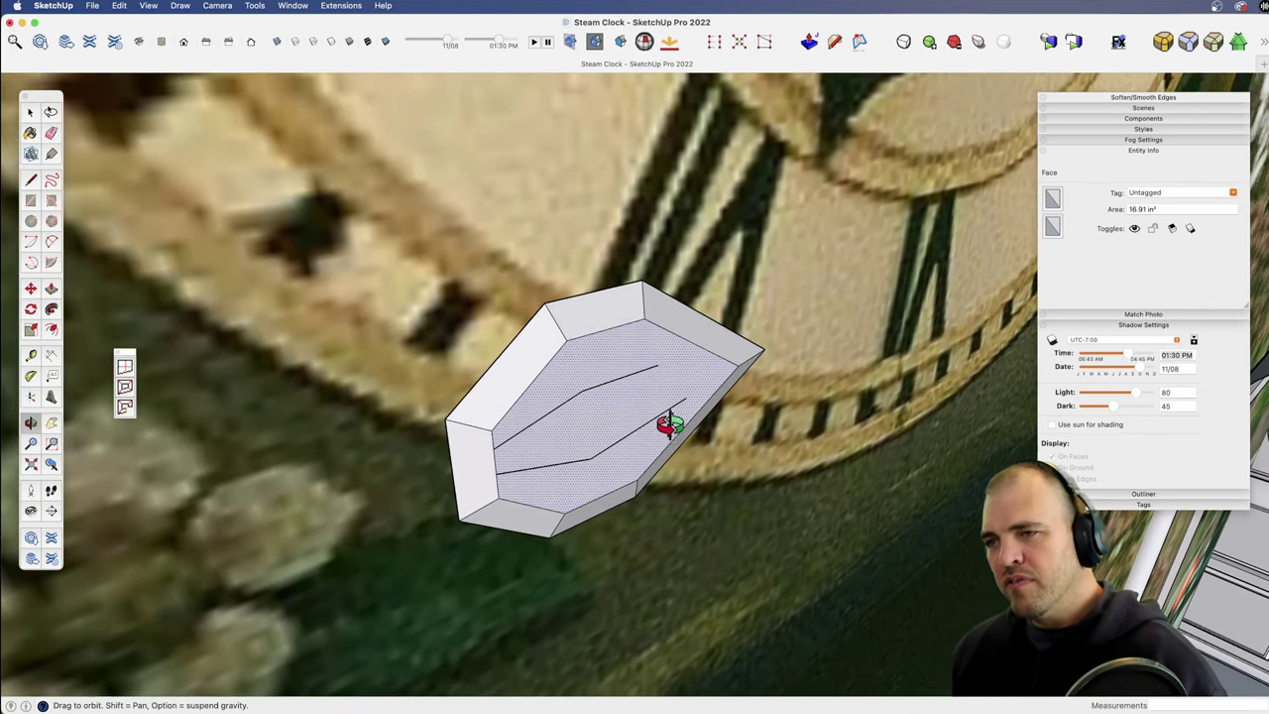
key("l")
left_click(658, 365)
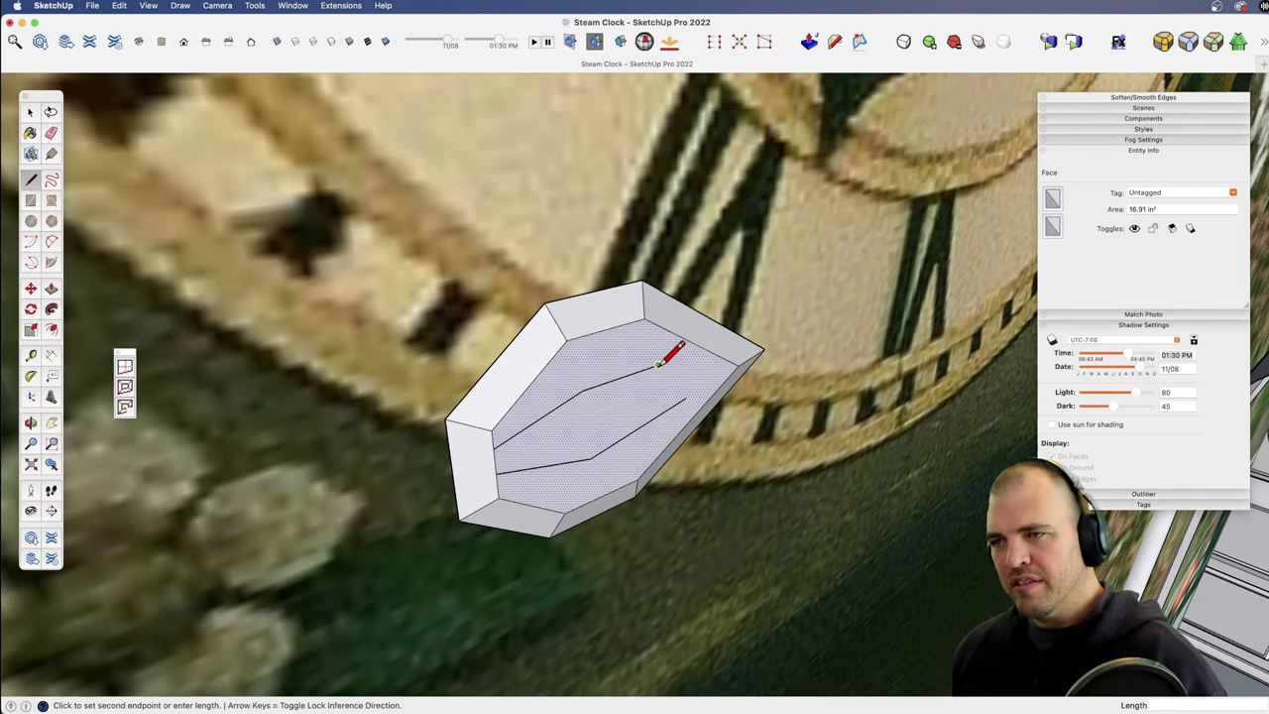
left_click(734, 367)
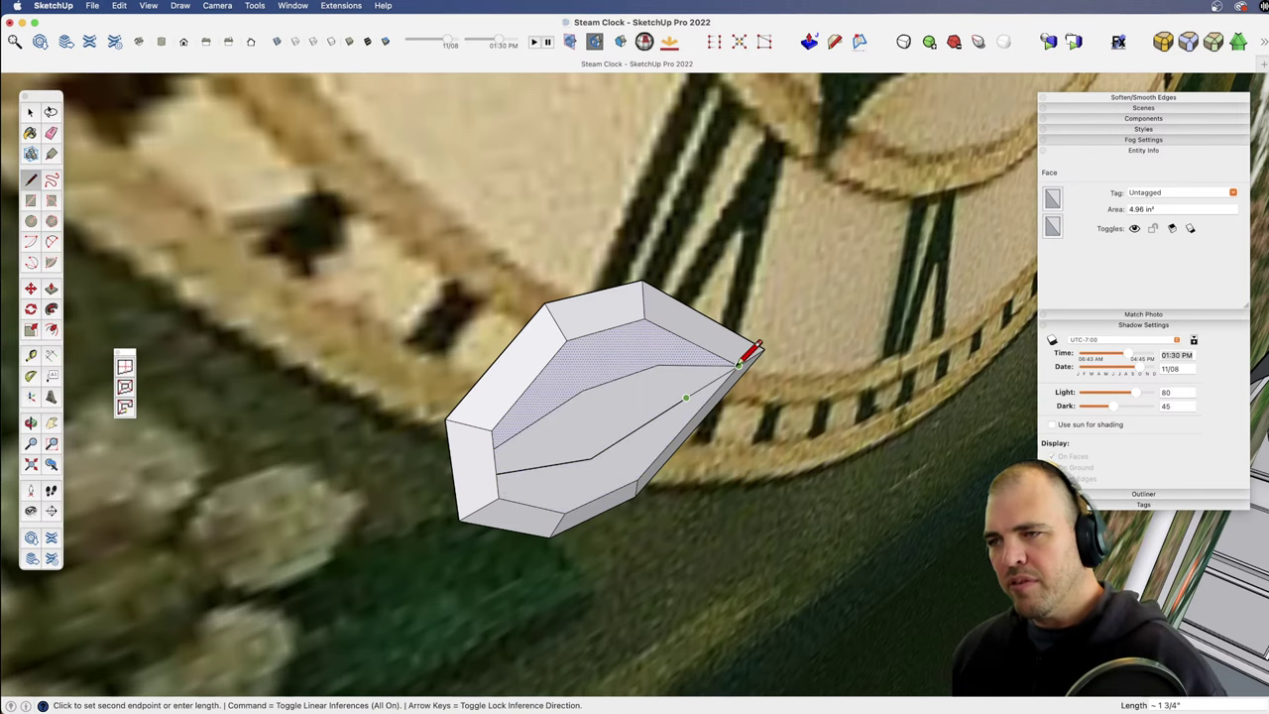
key("space")
mouse_move(637, 419)
middle_mouse_down()
mouse_move(637, 510)
mouse_move(649, 399)
middle_mouse_up()
key("m")
left_click(650, 405)
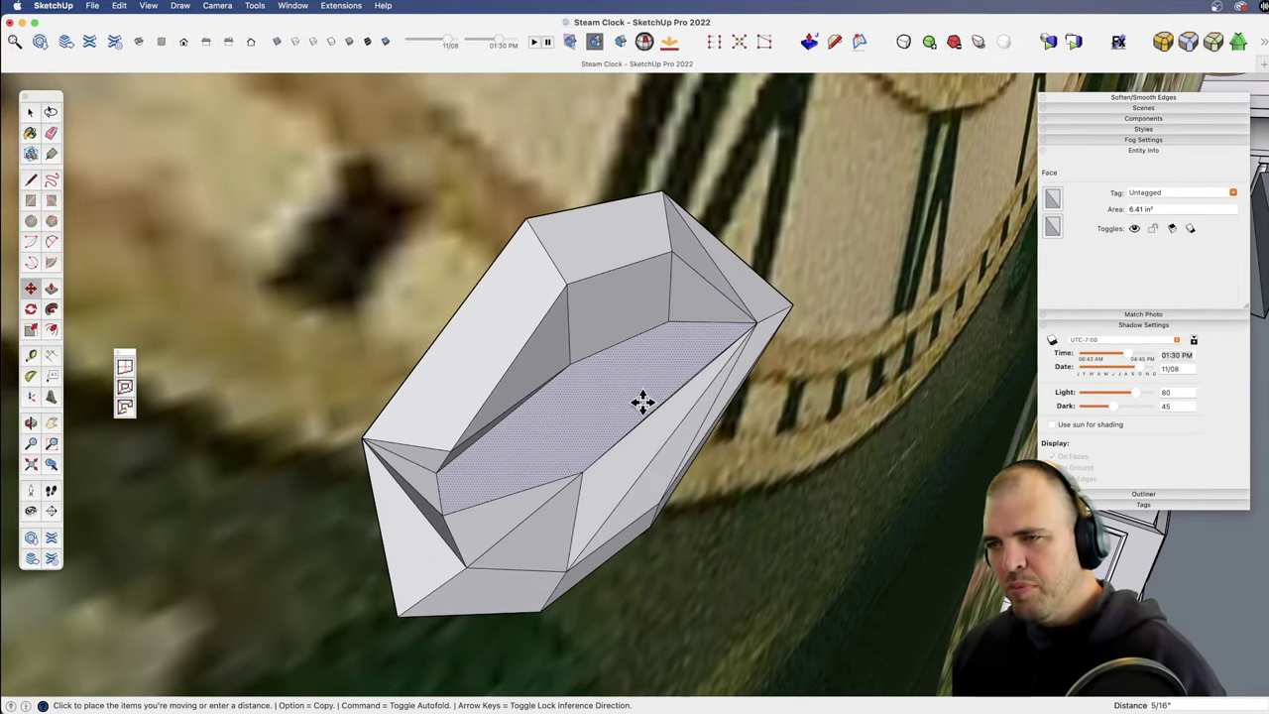
key("space")
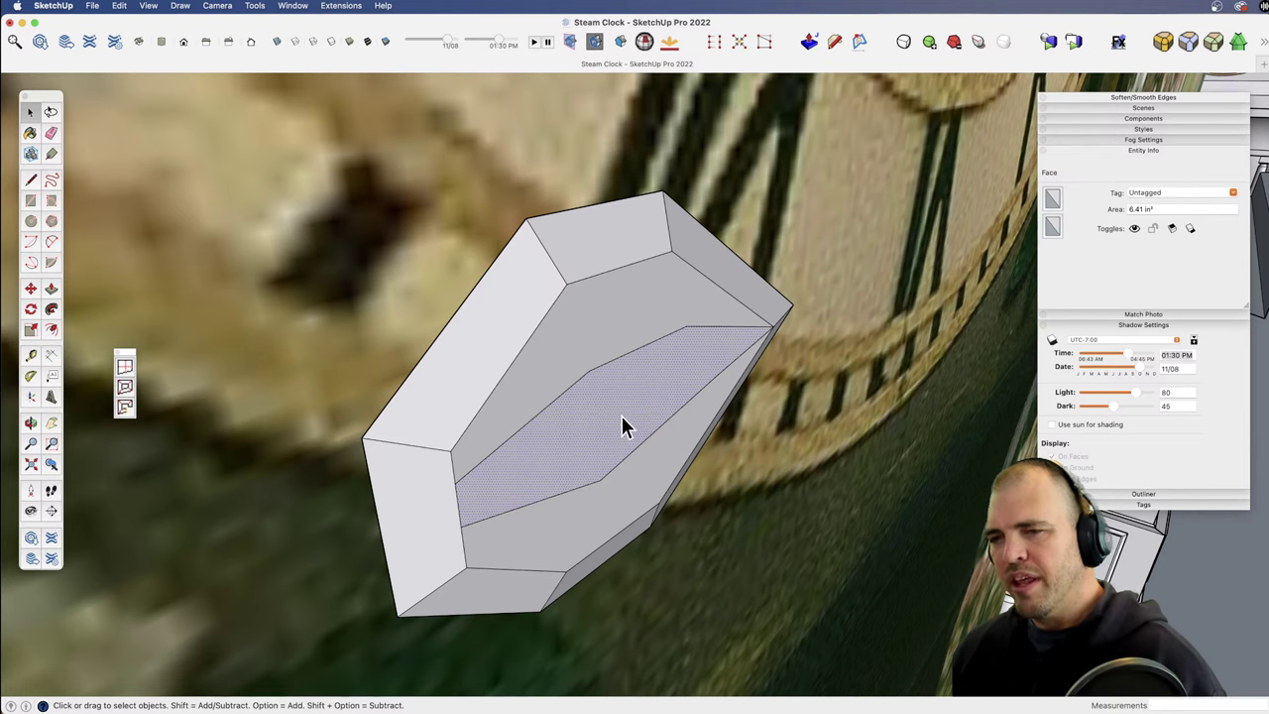
Step: Connect both corners at the middle strip's short end to the nearest outer corners, splitting the sloped end face
key("l")
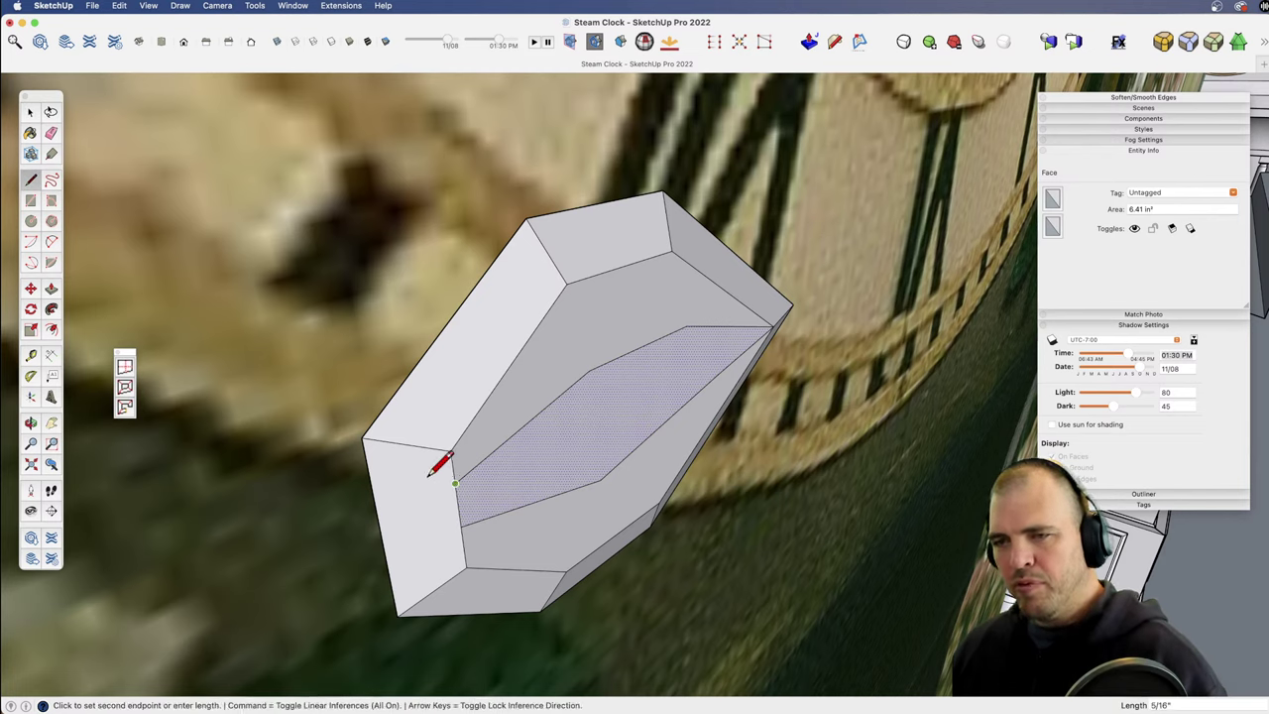
left_click(362, 437)
left_click(461, 525)
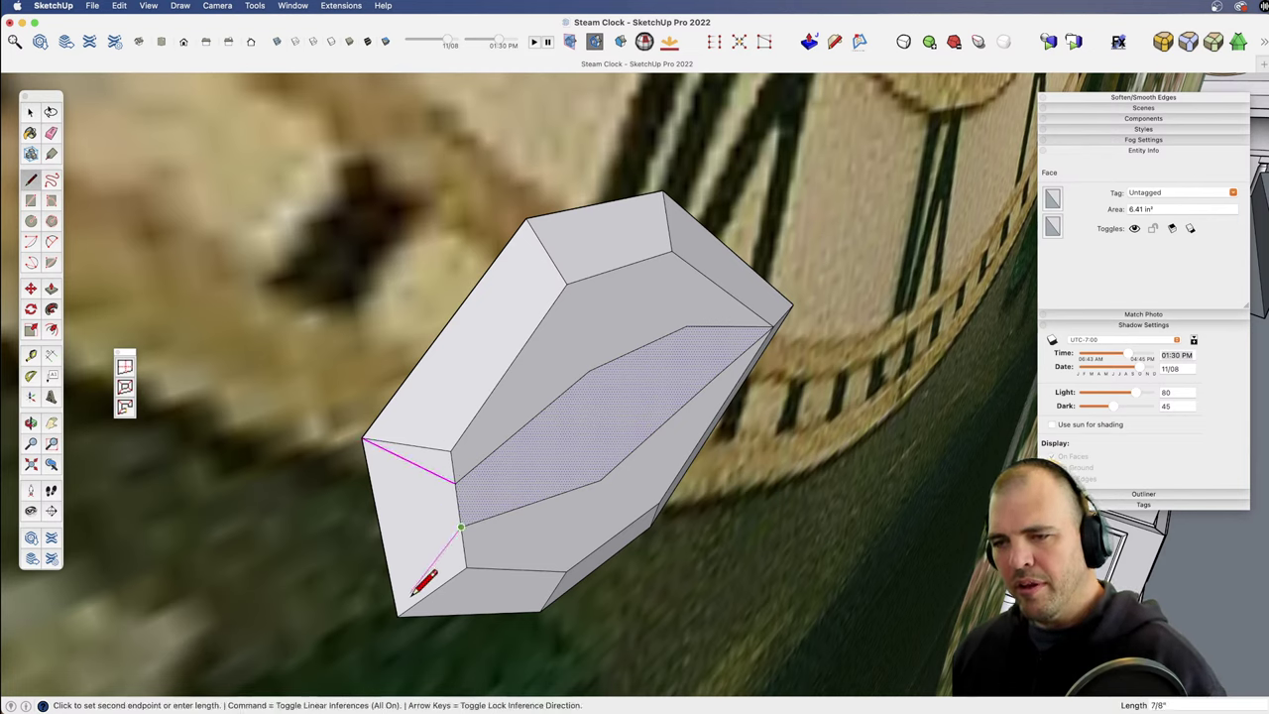
left_click(398, 616)
key("space")
Step: Sink the middle strip face behind the surrounding inner faces to form a recessed groove with sloping walls
mouse_move(555, 476)
middle_mouse_down("shift")
mouse_move(576, 405)
mouse_move(589, 489)
middle_mouse_up("shift")
key("z")
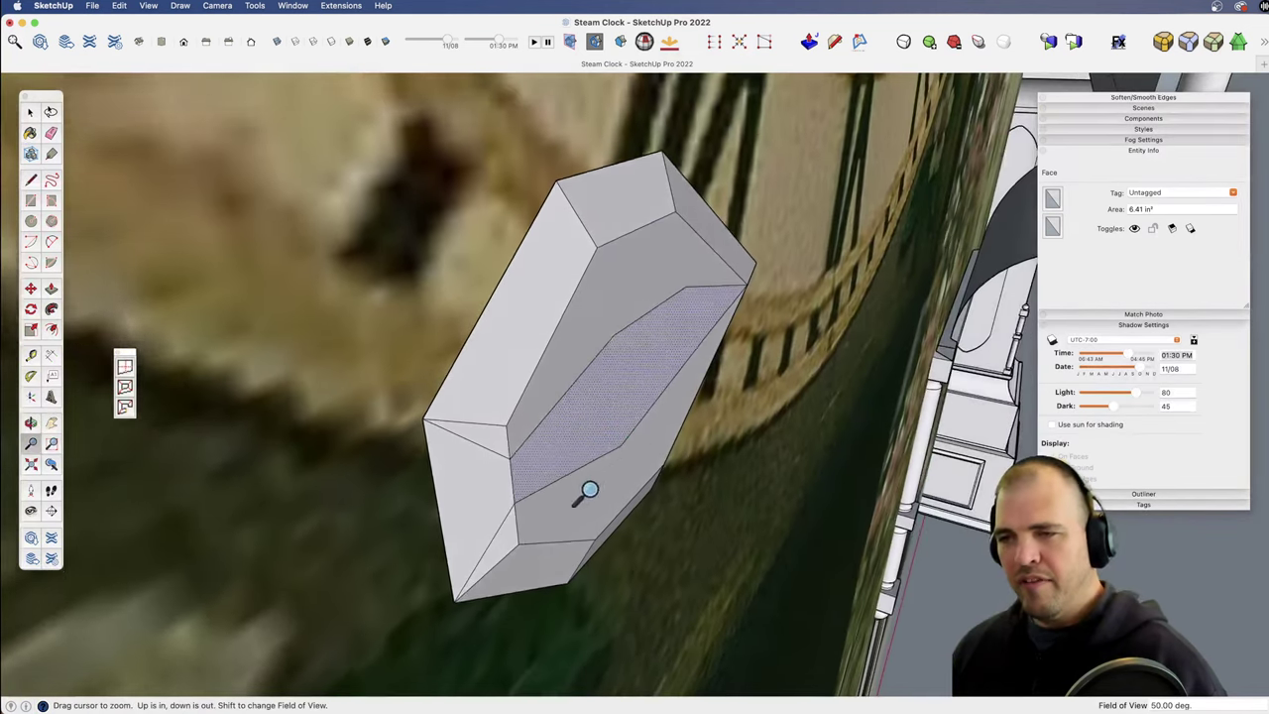
left_click_drag(588, 490, 590, 431)
key("space")
key("m")
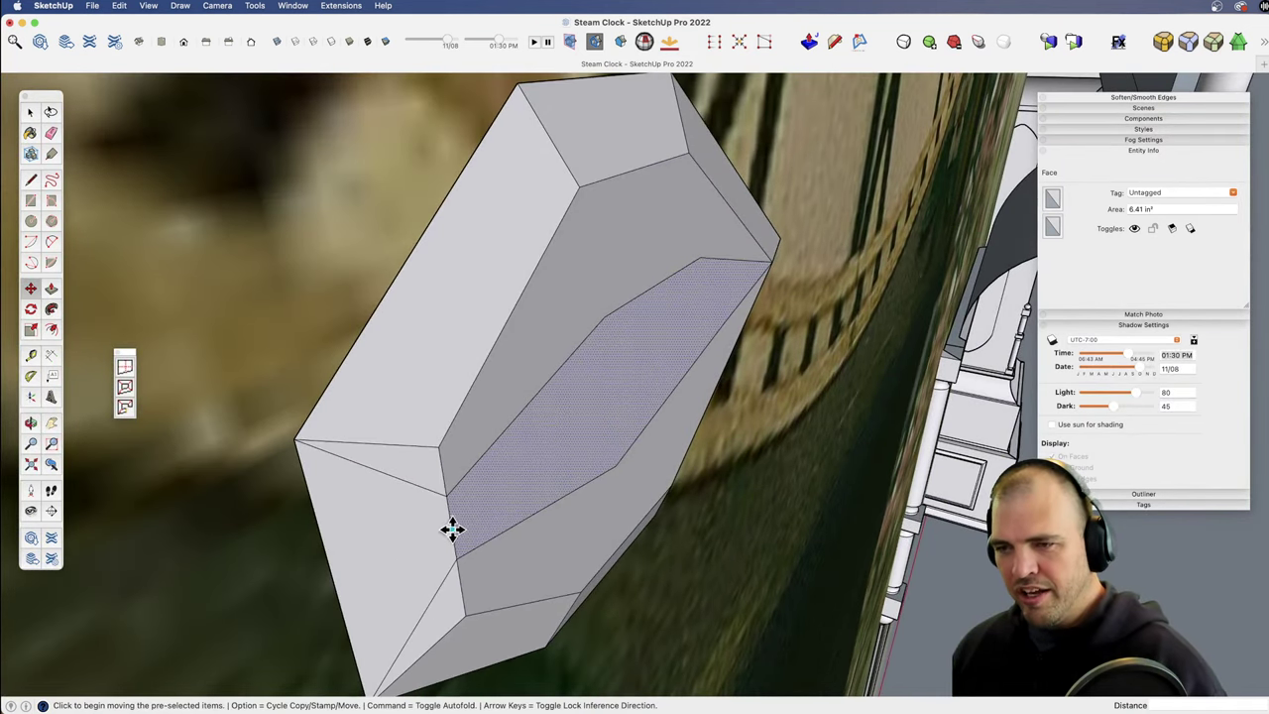
left_click(453, 530)
key("o")
left_click_drag(430, 517, 318, 346)
left_click_drag(672, 397, 631, 419)
key("space")
Step: Select the entire leaf piece and move it along the green axis, away from the reference photo
key("super+a")
scroll(621, 338, "down", 5)
middle_click_drag(608, 437, 673, 469, "shift")
key("m")
left_click(646, 451)
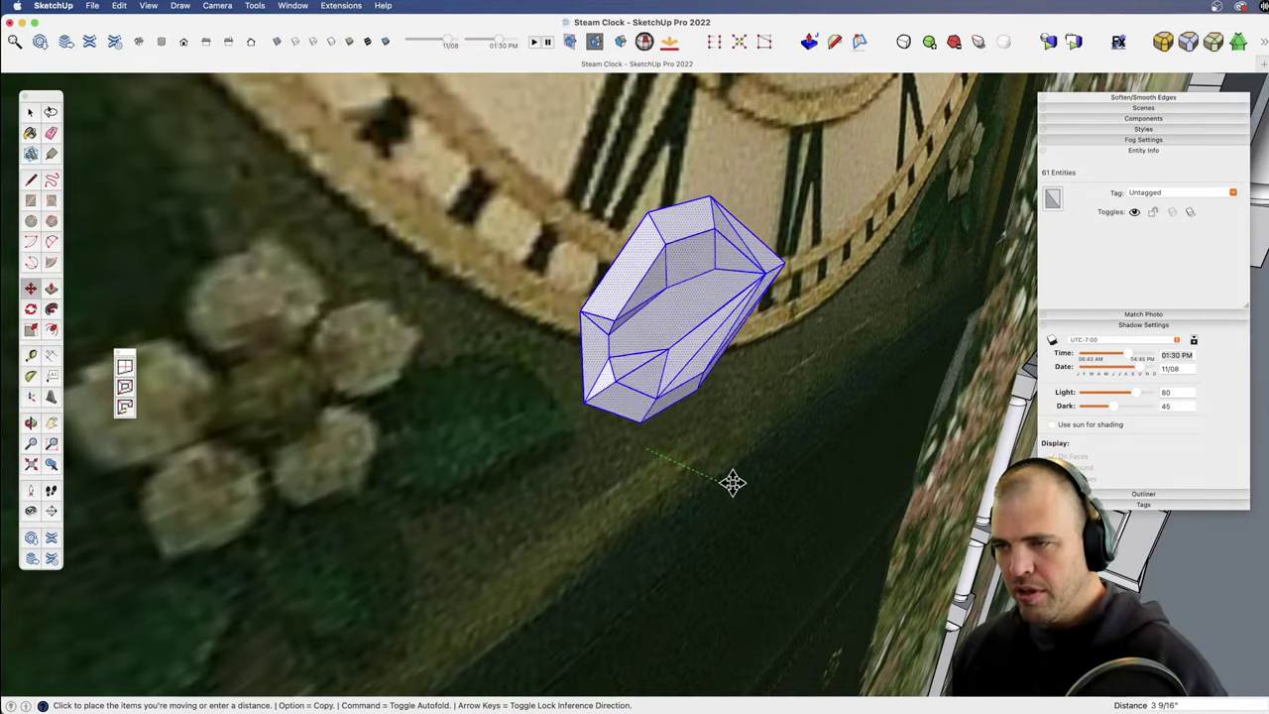
middle_click_drag(760, 494, 694, 368)
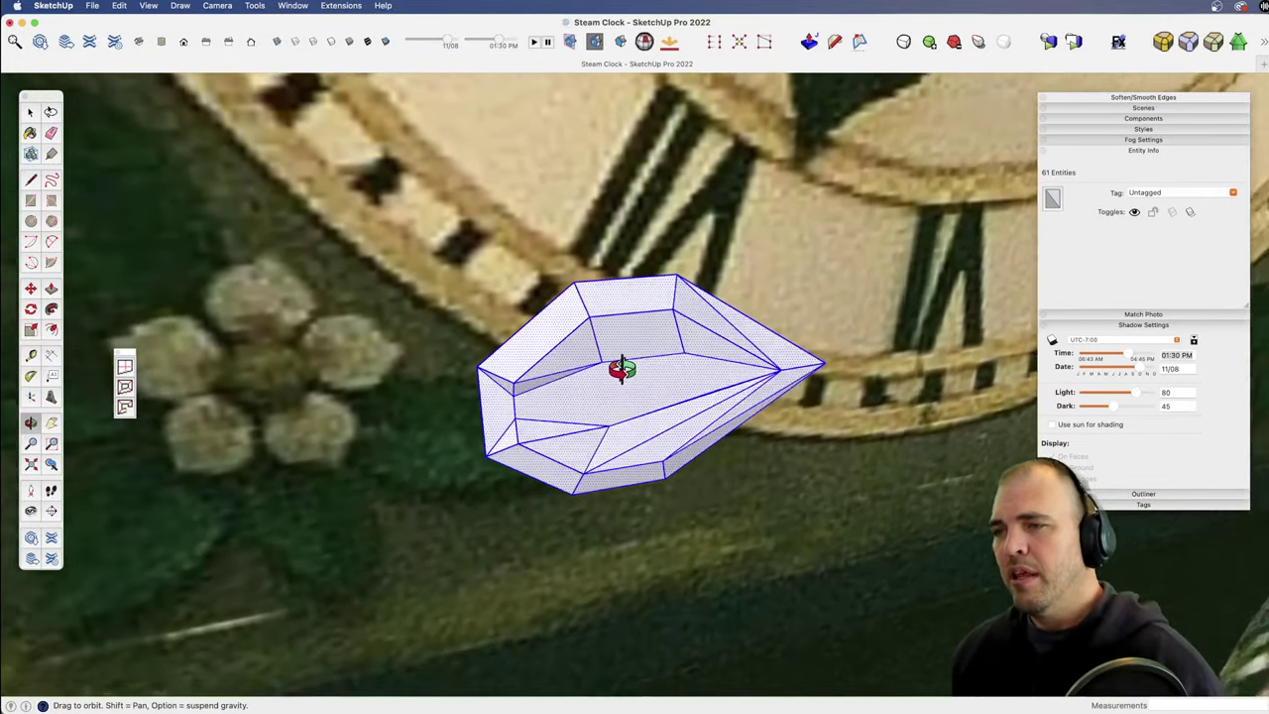
key("z")
left_click_drag(674, 431, 674, 364)
key("space")
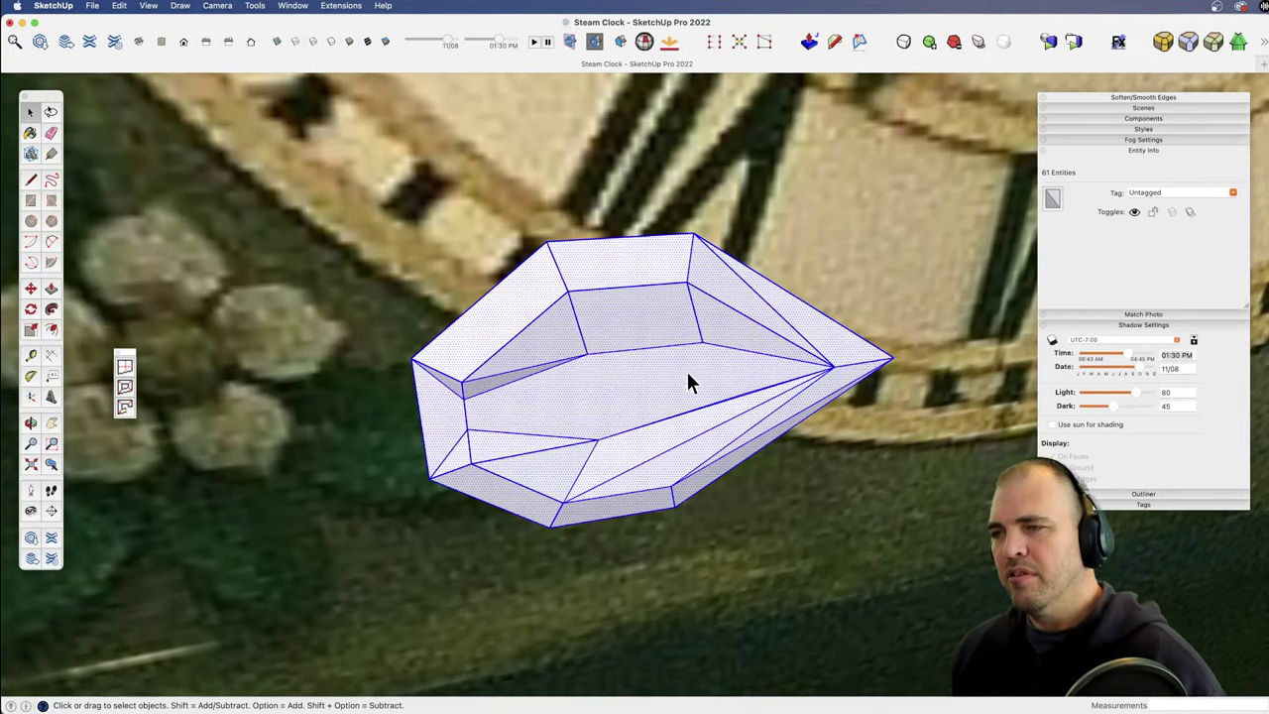
middle_click_drag(691, 382, 735, 449)
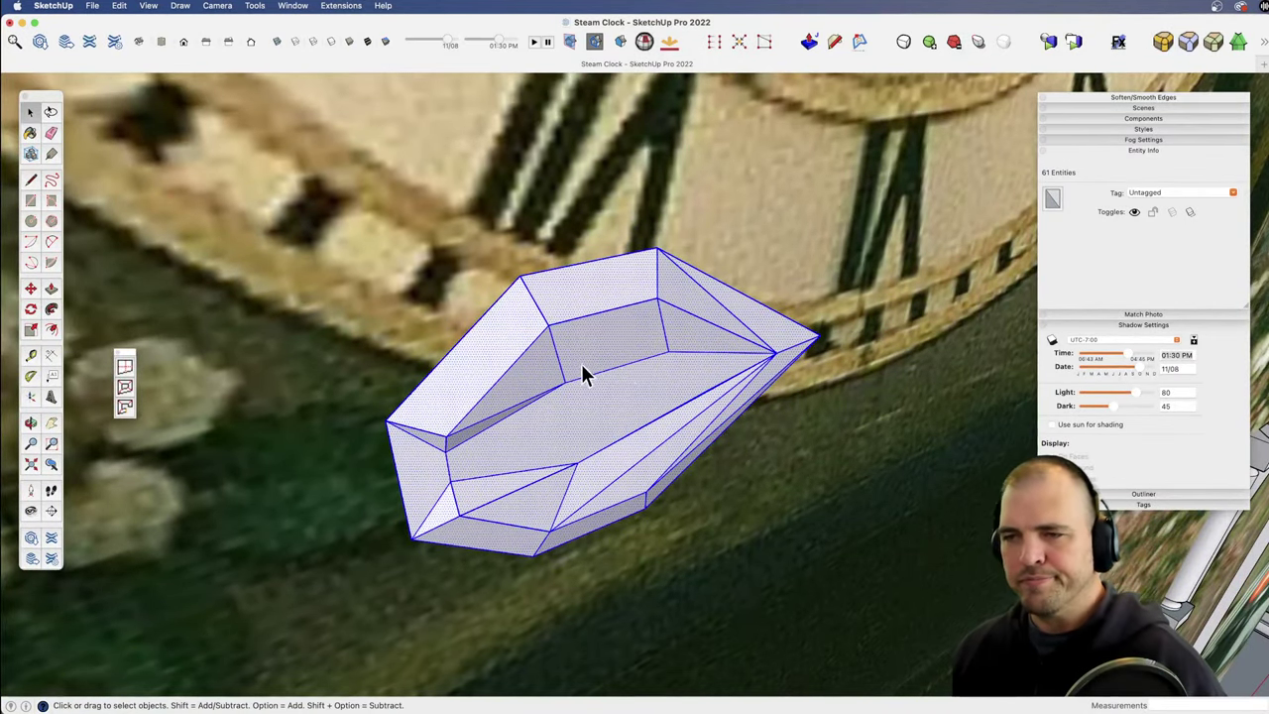
Step: Close the open back of the piece with a face by tracing one of its rear outline edges
middle_click_drag(582, 365, 754, 439)
middle_click_drag(552, 427, 788, 483, "shift")
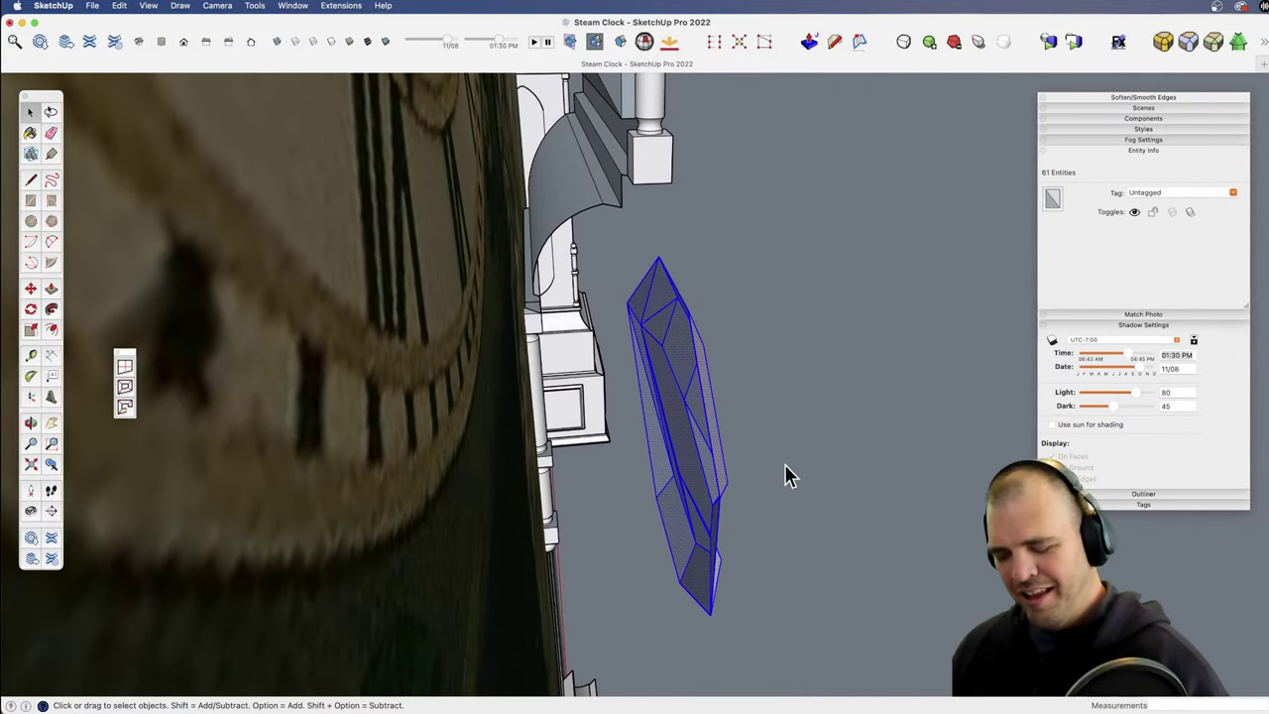
key("l")
left_click(718, 498)
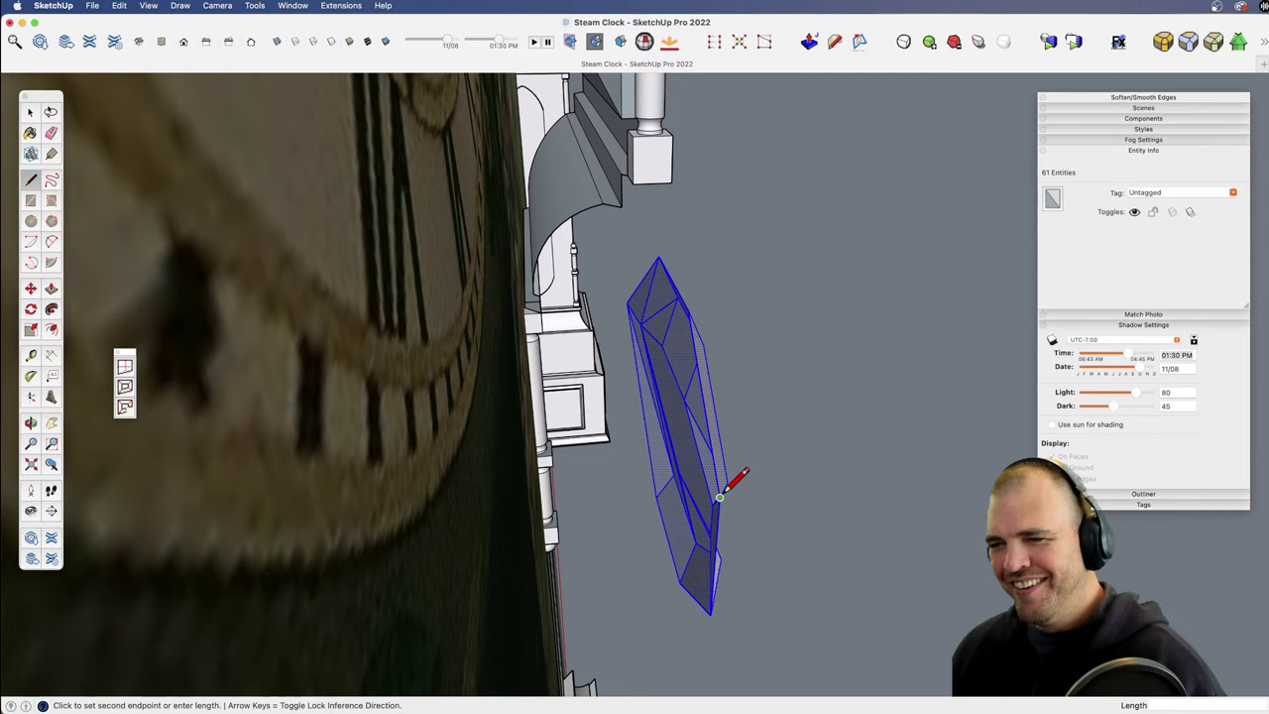
left_click(711, 607)
Step: Push/Pull the back face outward into a thin rim, then delete that back face to leave the shell open
key("p")
left_click_drag(694, 577, 693, 652)
key("space")
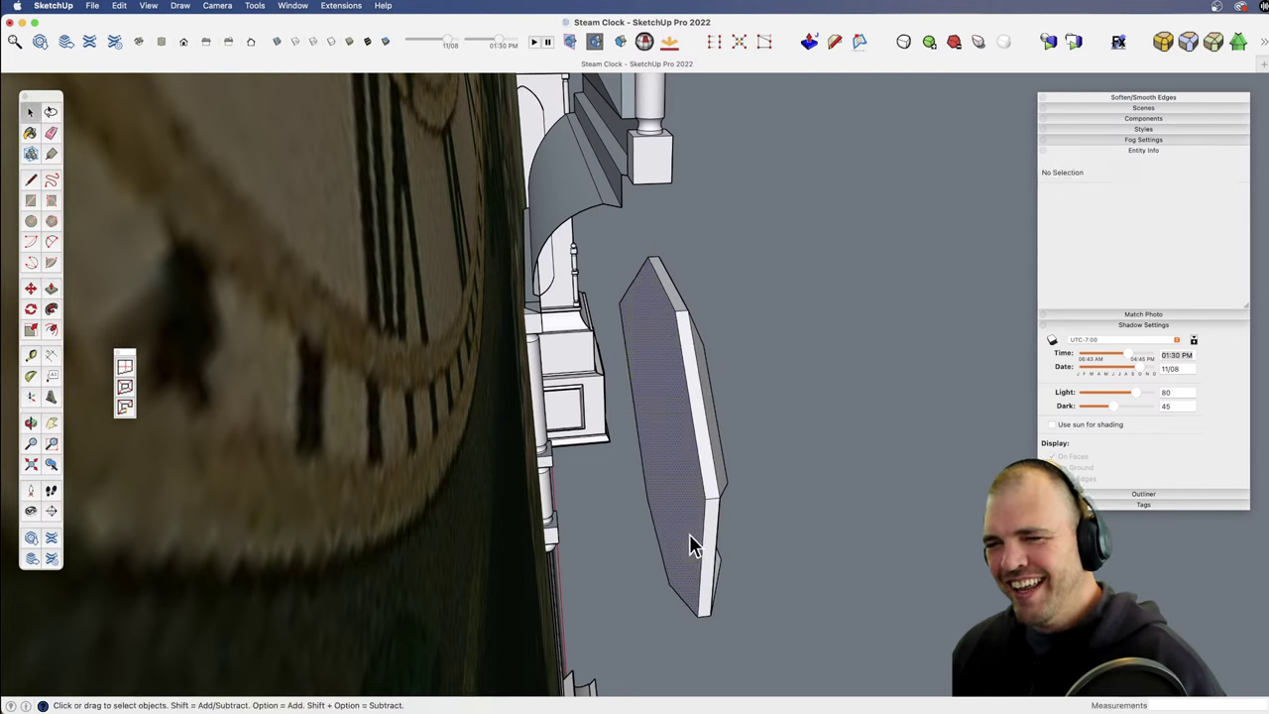
left_click(693, 507)
key("Delete")
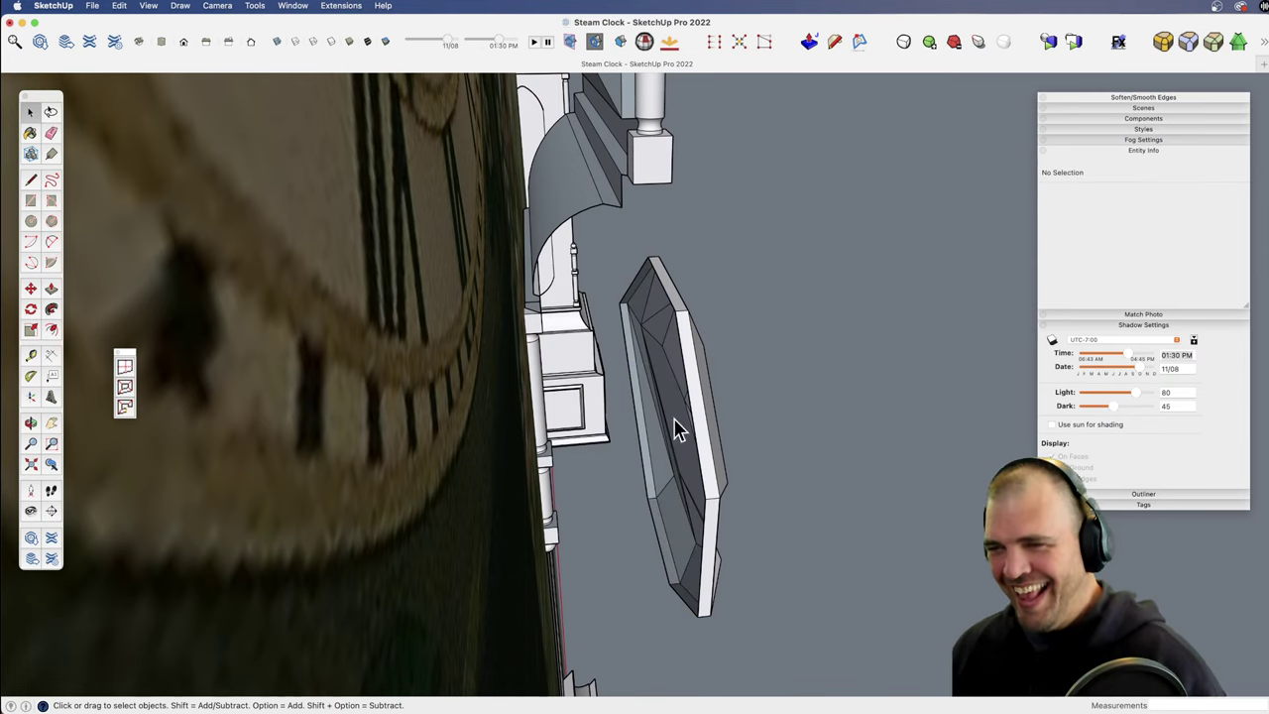
Step: Select all connected geometry of the open shell and move it farther from the clock face
left_click(699, 474)
triple_click(693, 474)
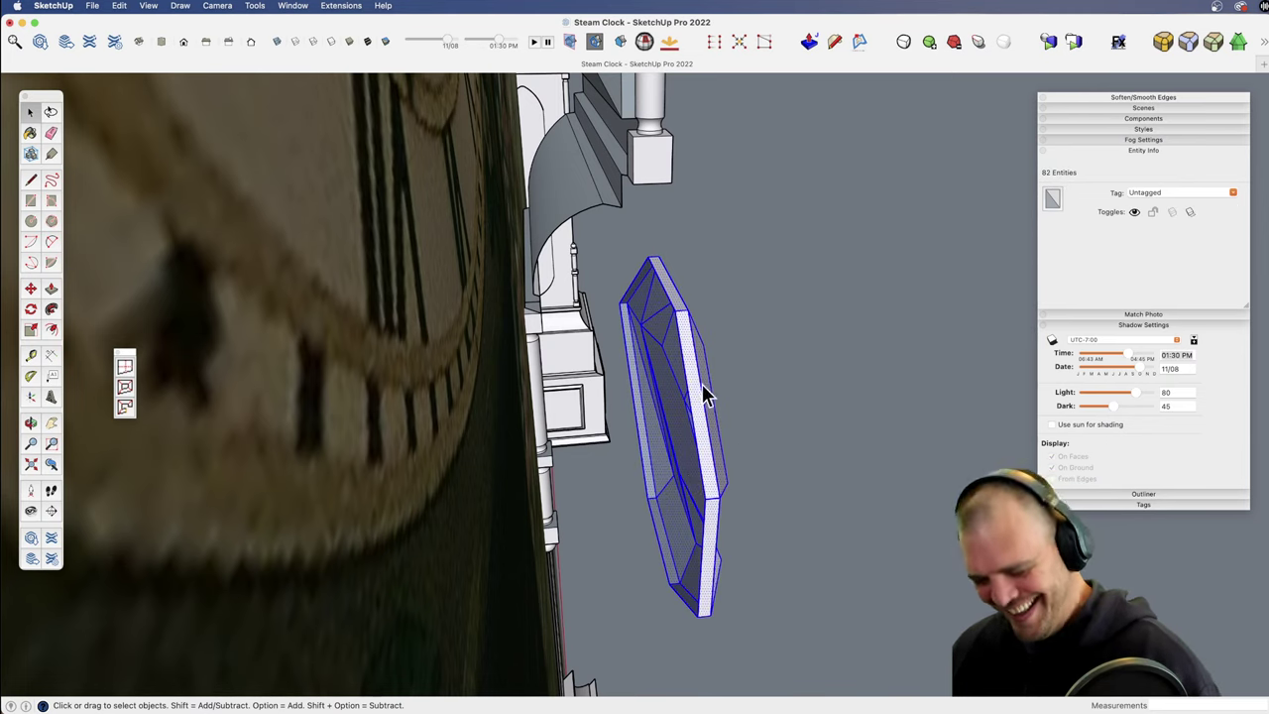
key("m")
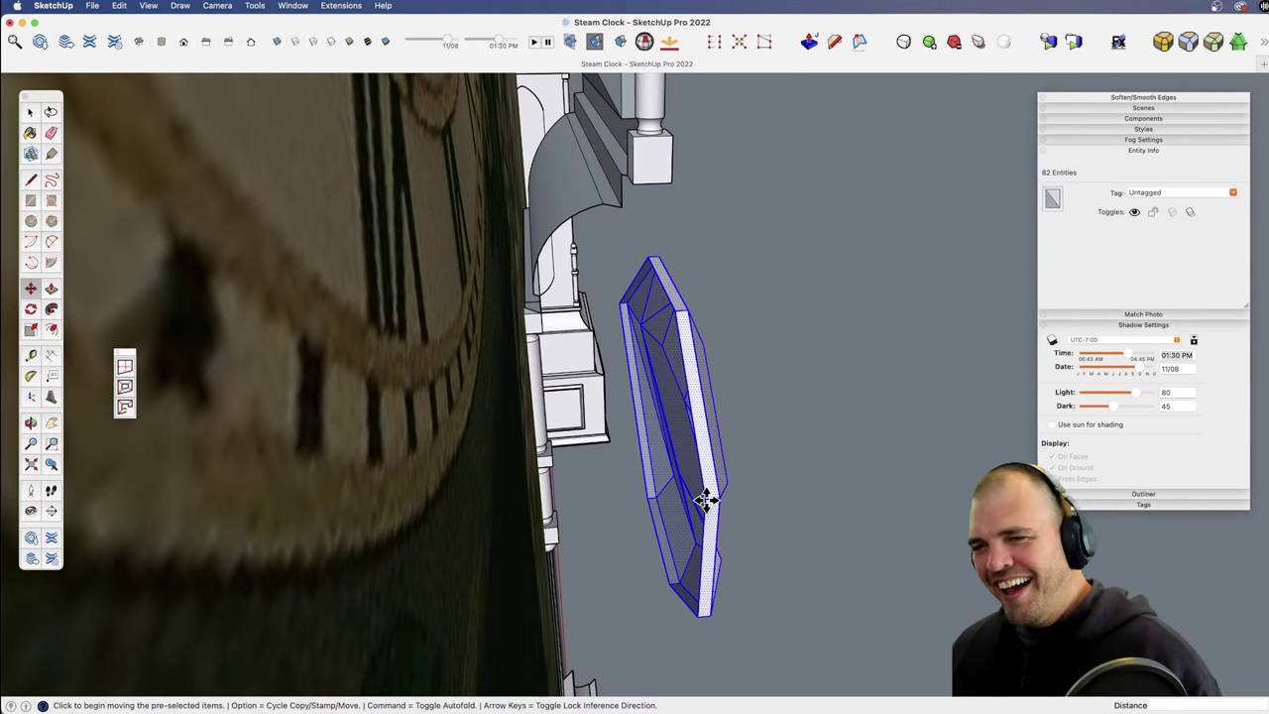
left_click(706, 499)
left_click(960, 467)
middle_click_drag(878, 470, 776, 477, "shift")
Step: Copy the selected shell about 1" away from the original along the green axis
scroll(776, 477, "up", 1)
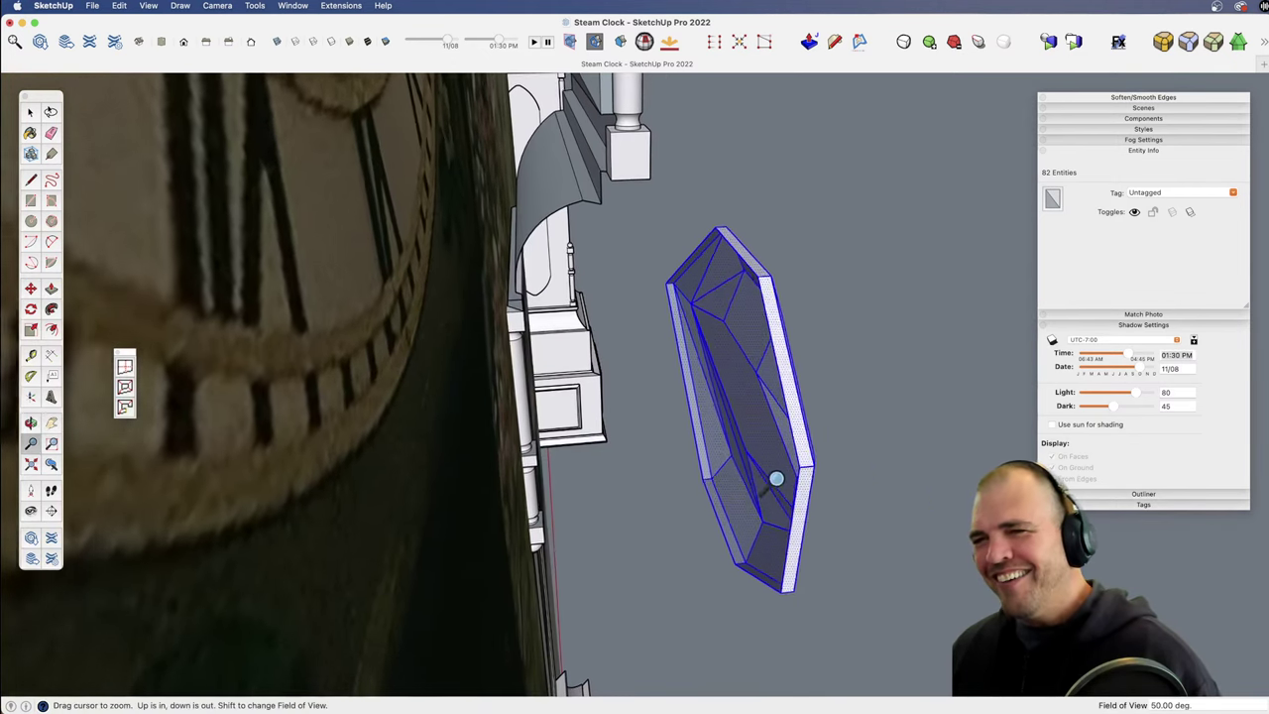
scroll(776, 479, "up", 2)
key("space")
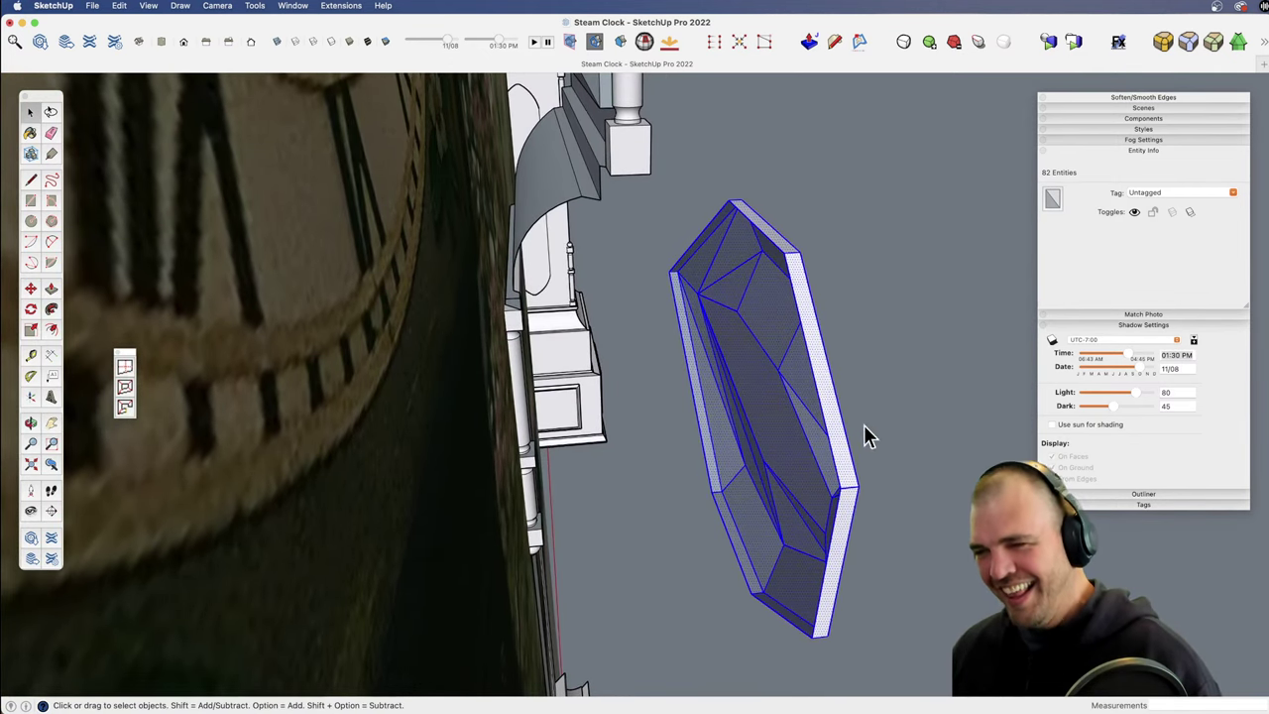
key("m")
key("alt")
left_click(842, 489)
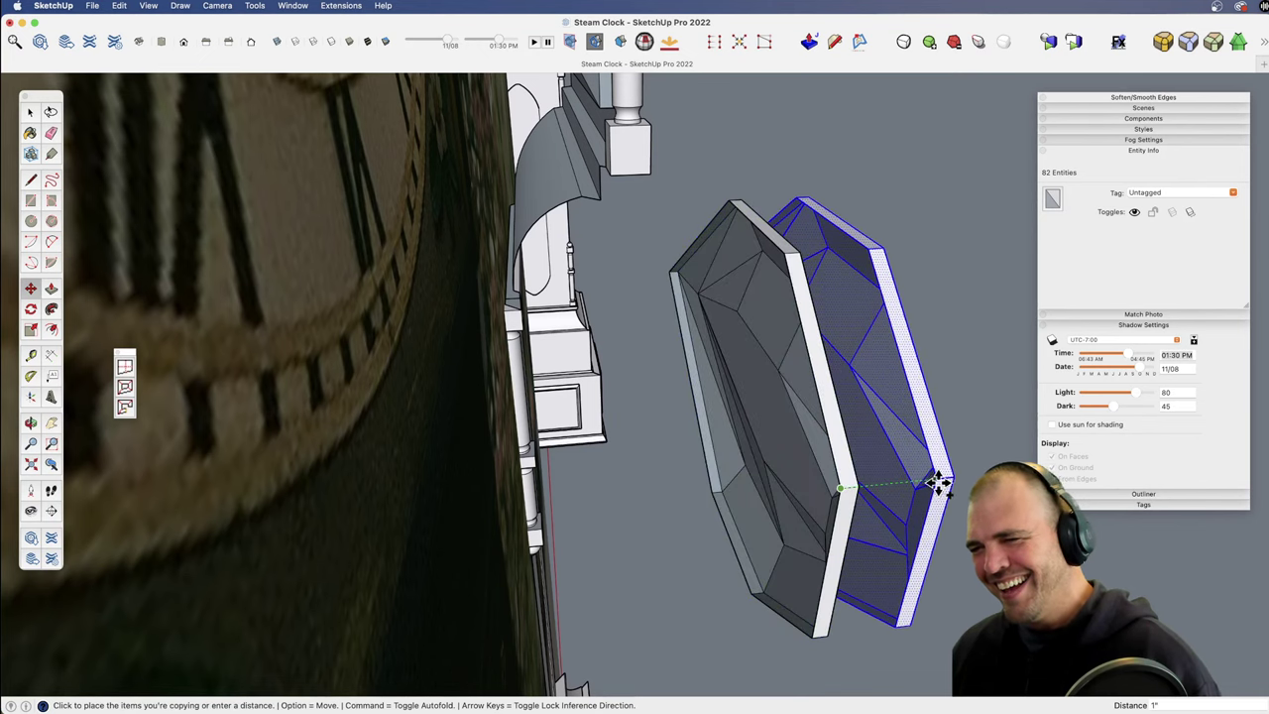
left_click(946, 484)
Step: Mirror the copied shell by scaling it by -1 along the green axis
middle_click_drag(861, 484, 706, 466)
key("s")
left_click(712, 382)
type("-1")
key("Return")
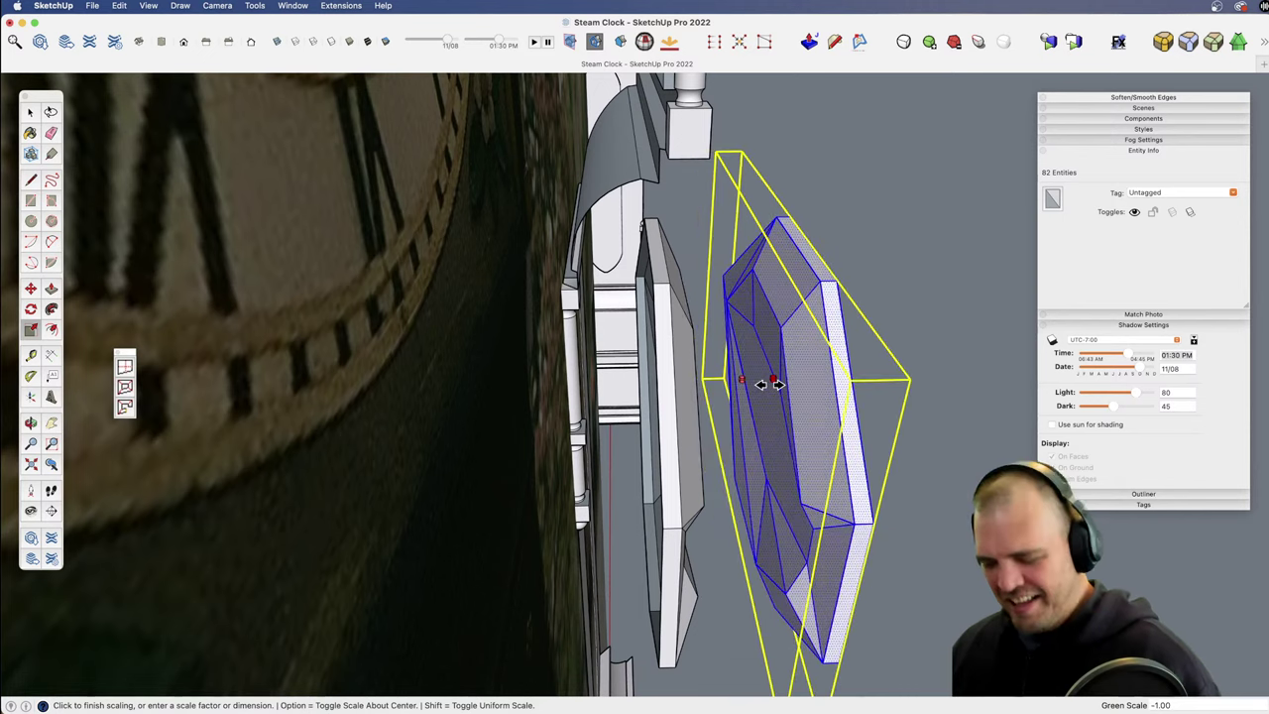
Step: Move the mirrored shell from its rim corner onto the original's matching corner so both halves meet back to back
key("m")
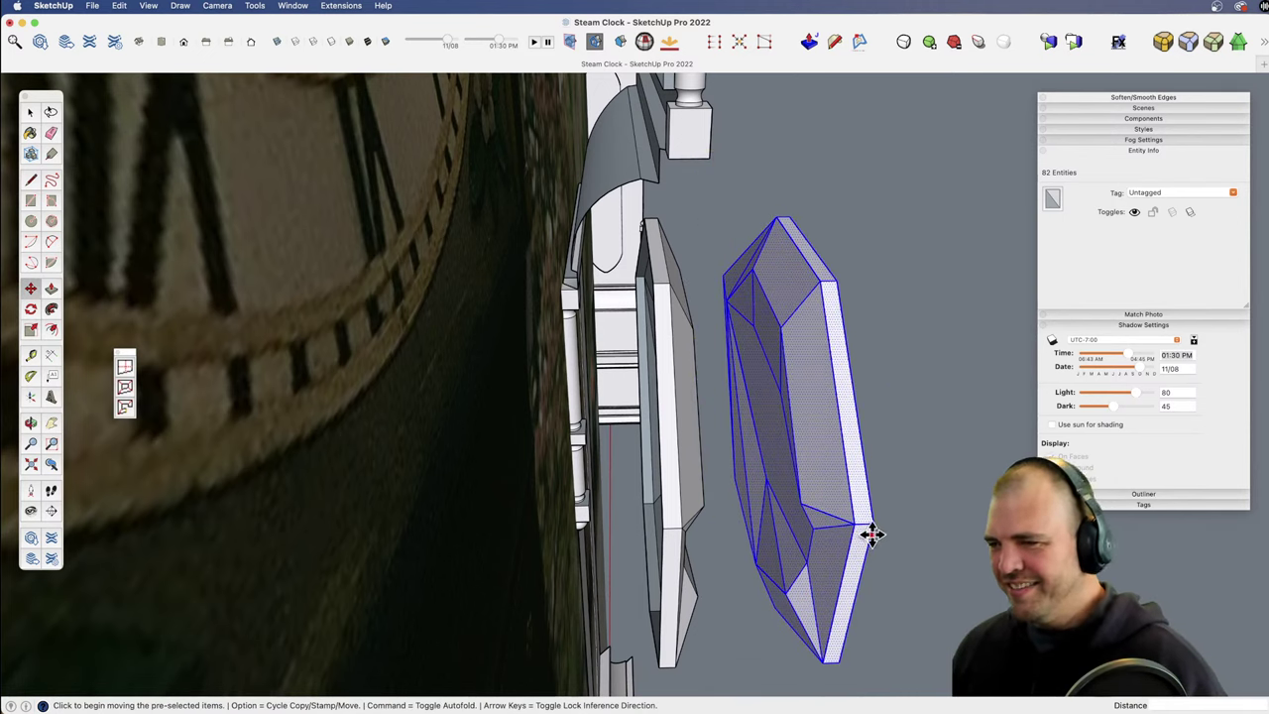
left_click(873, 522)
left_click(665, 523)
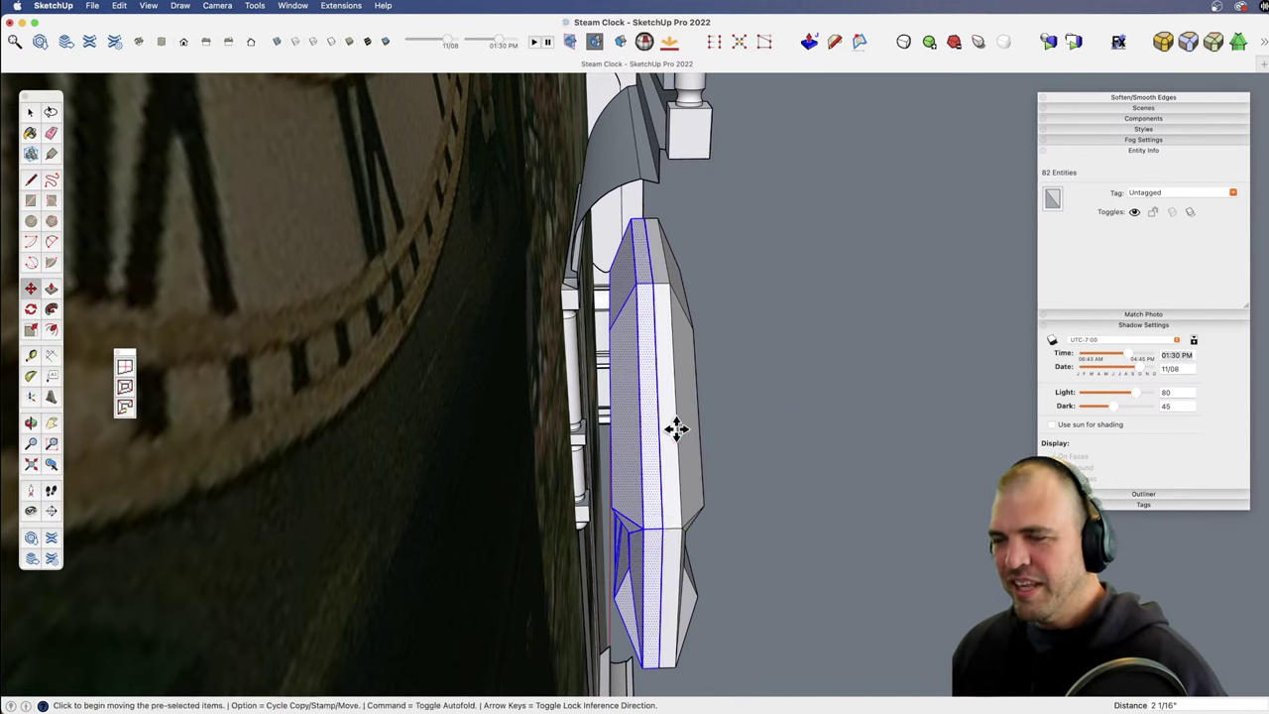
Step: Erase the seam edges around the rim where the two mirrored halves meet
key("e")
left_click(658, 363)
left_click(652, 266)
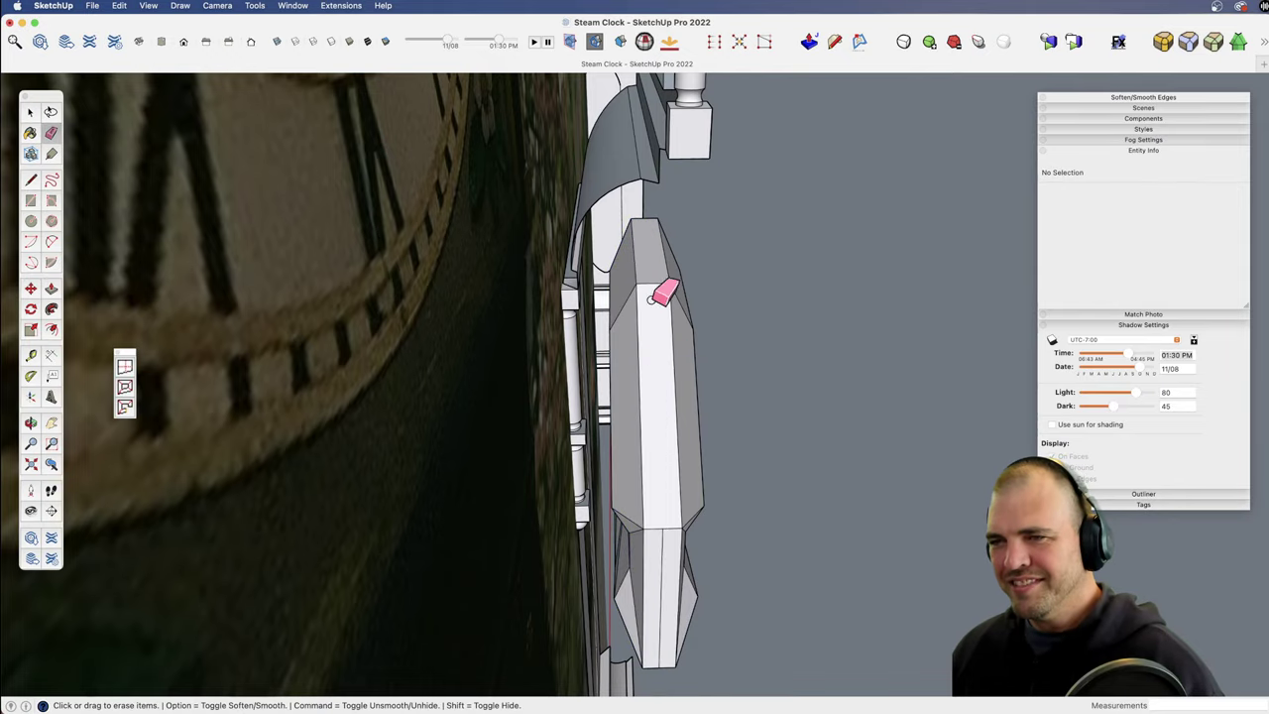
key("space")
key("e")
mouse_move(680, 439)
middle_mouse_down()
mouse_move(658, 509)
mouse_move(535, 505)
mouse_move(622, 463)
mouse_move(515, 459)
mouse_move(743, 467)
mouse_move(527, 541)
mouse_move(783, 592)
mouse_move(634, 555)
mouse_move(638, 499)
mouse_move(448, 245)
mouse_move(550, 368)
mouse_move(564, 192)
middle_mouse_up()
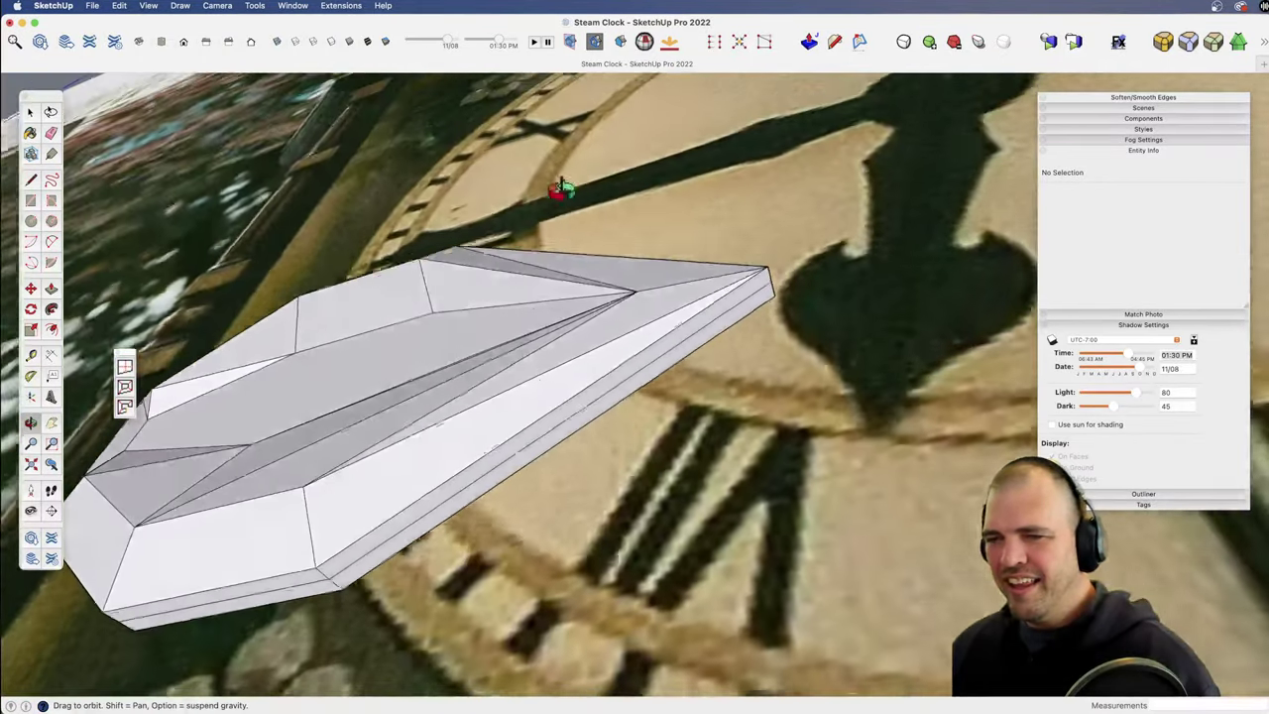
key("e")
mouse_move(313, 583)
middle_mouse_down()
mouse_move(264, 544)
mouse_move(586, 462)
mouse_move(431, 454)
middle_mouse_up()
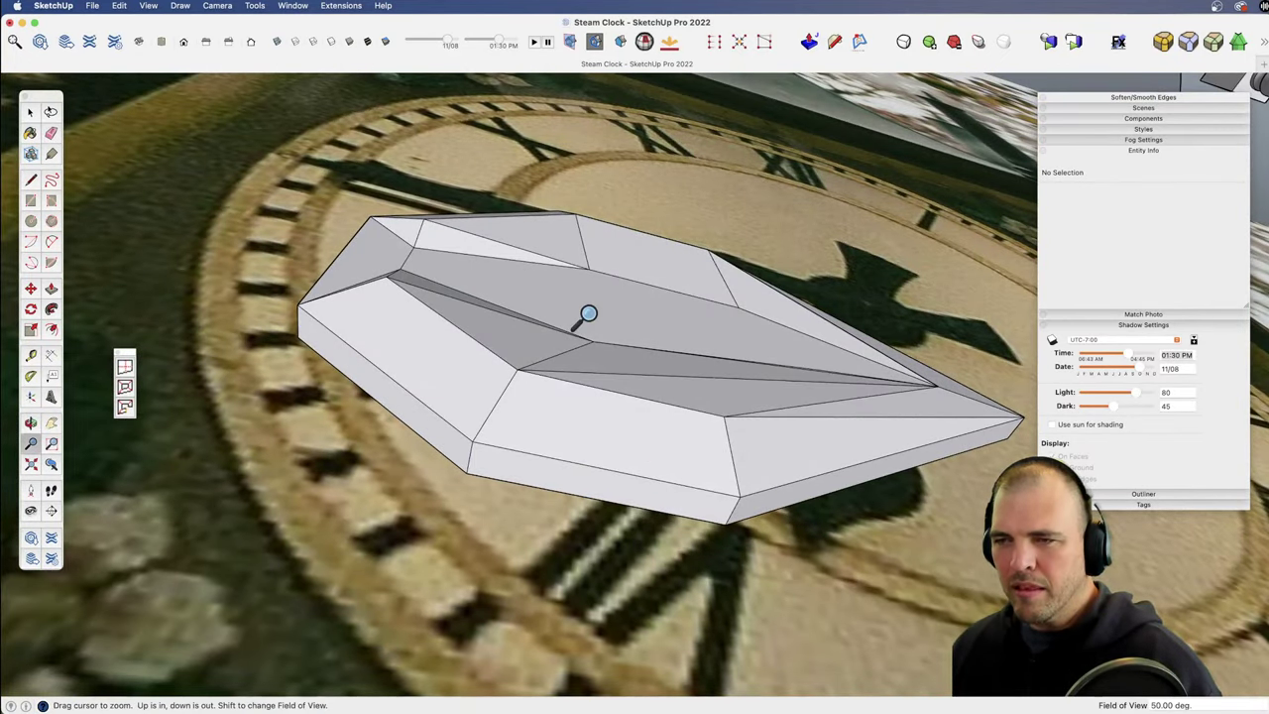
Step: Select all geometry of the joined leaf piece and make it a group
middle_click_drag(587, 317, 625, 359)
key("space")
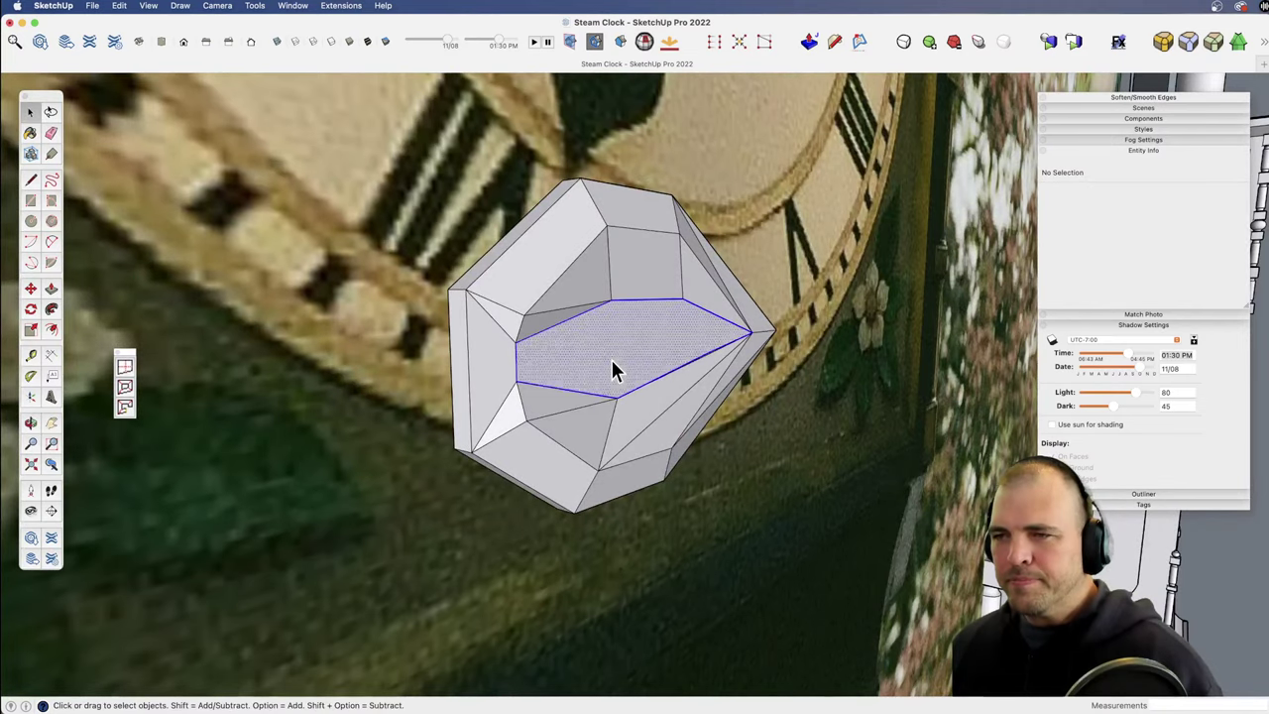
triple_click(611, 359)
key("g")
Step: Examine the grouped leaf piece from several distances and angles against the flowers in the reference photo
middle_click_drag(616, 359, 518, 538)
key("z")
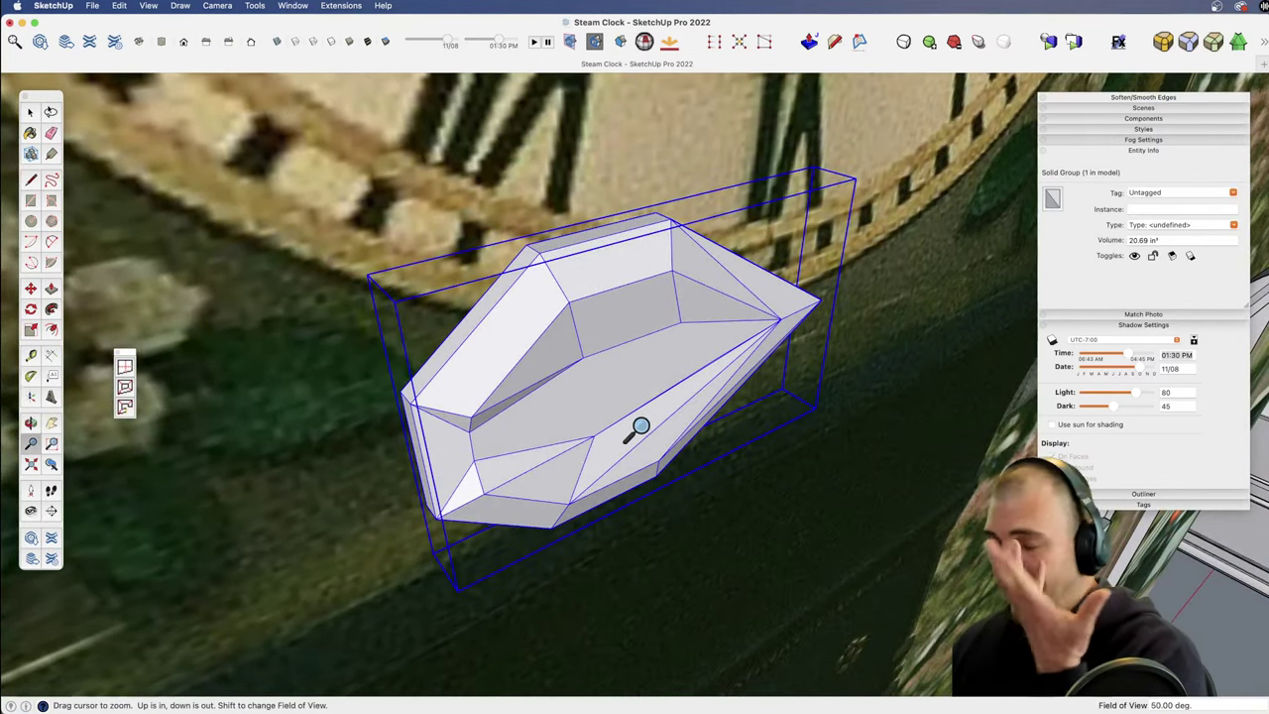
left_click_drag(629, 284, 623, 323)
middle_click_drag(623, 324, 598, 329, "shift")
left_click_drag(580, 188, 560, 516)
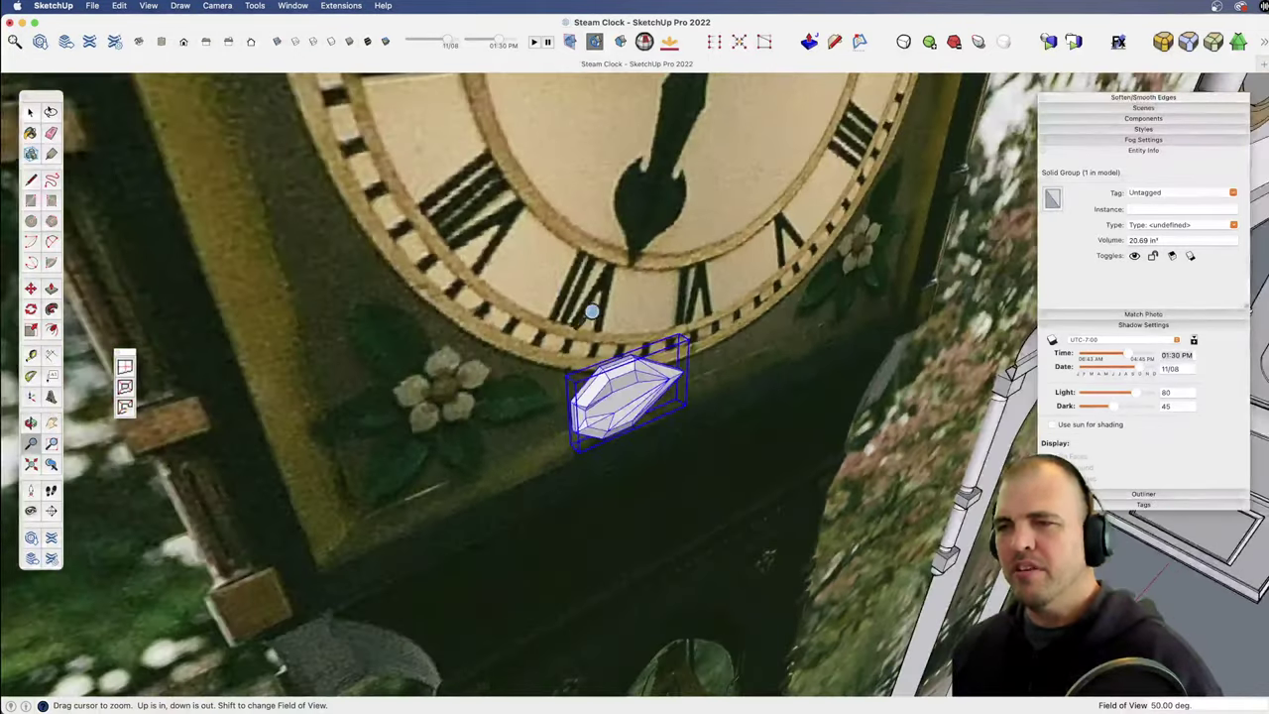
left_click_drag(594, 307, 638, 230)
scroll(637, 230, "up", 5)
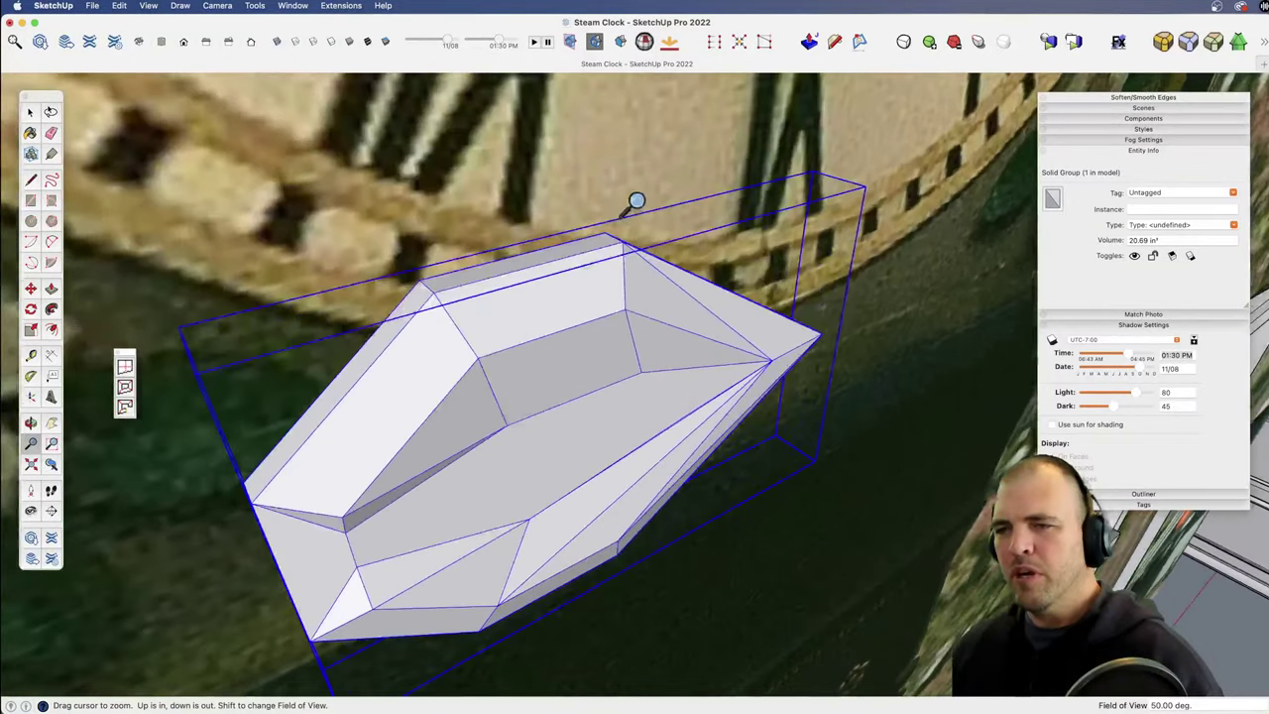
middle_click_drag(558, 348, 609, 381, "shift")
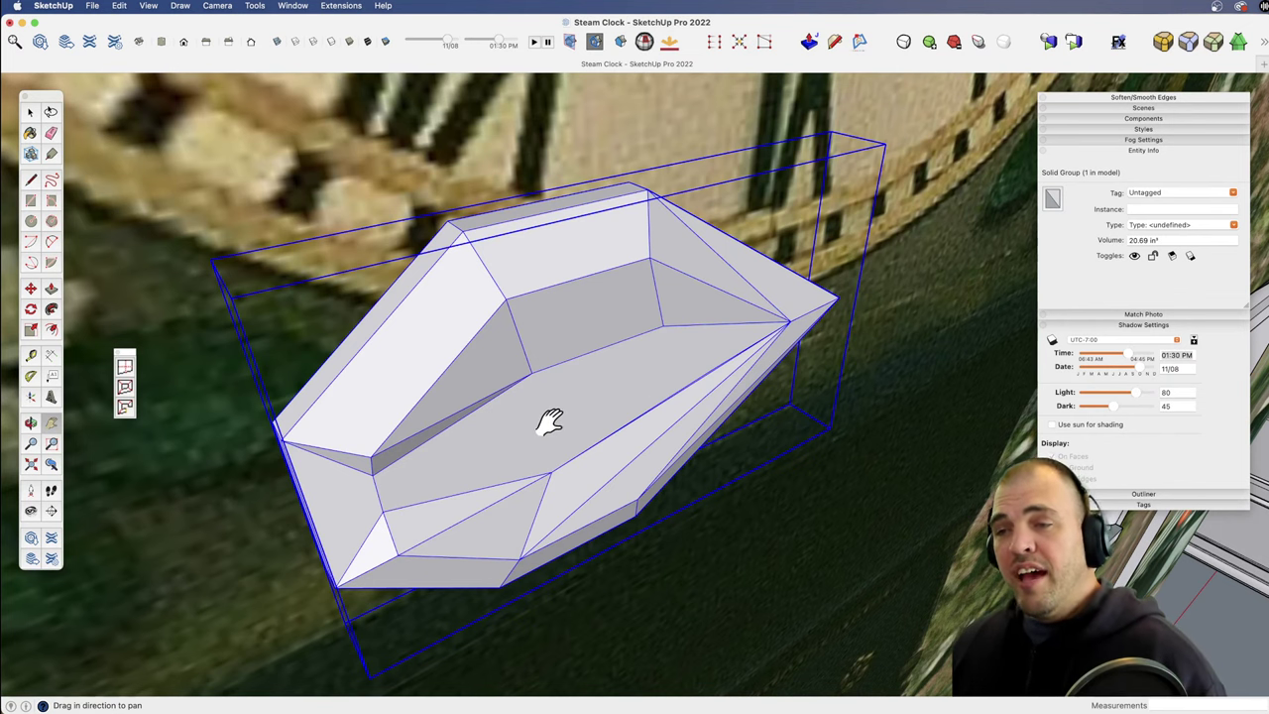
middle_click_drag(542, 416, 635, 368)
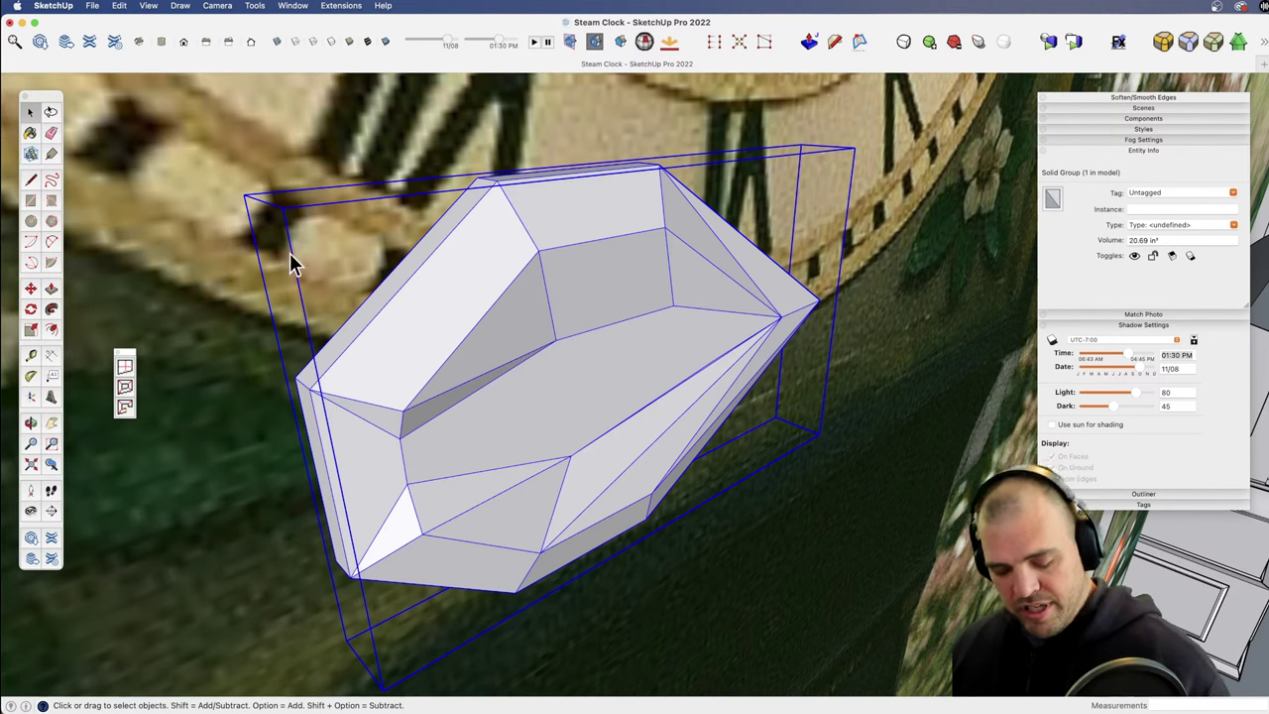
Step: Make the SUbD tools available and subdivide the grouped leaf piece into a smooth, rounded form
left_click(148, 6)
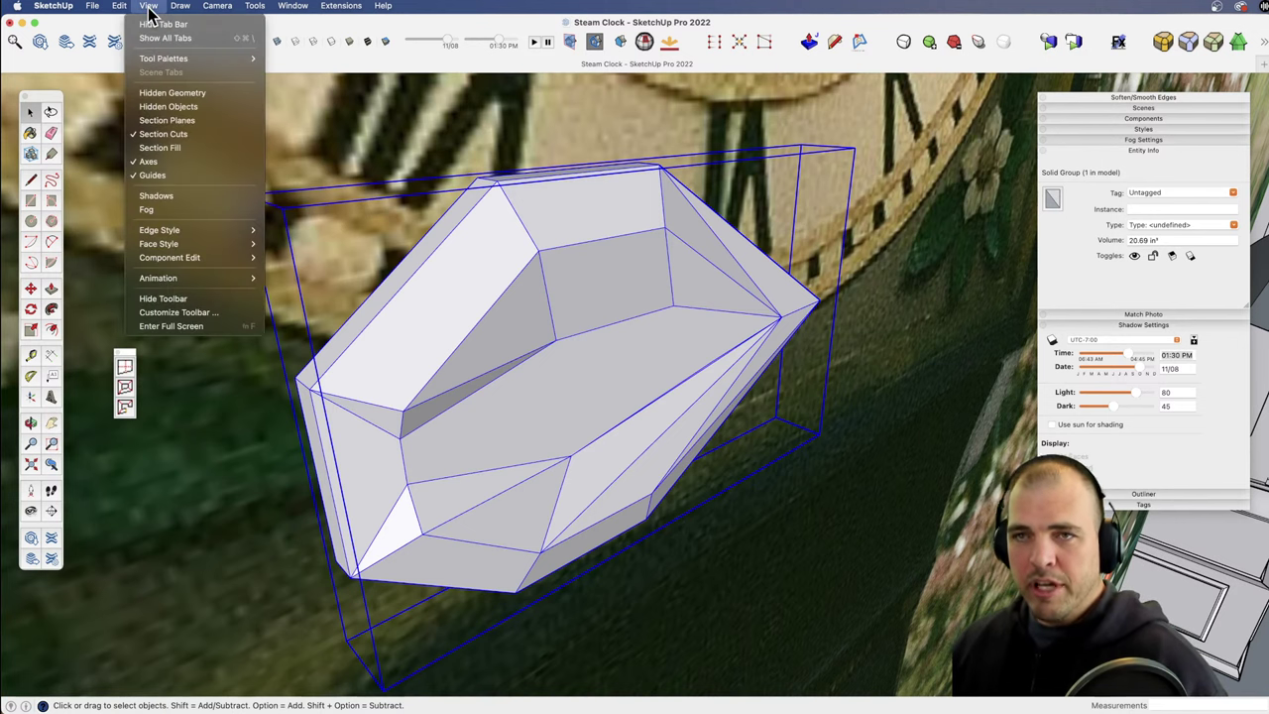
mouse_move(214, 57)
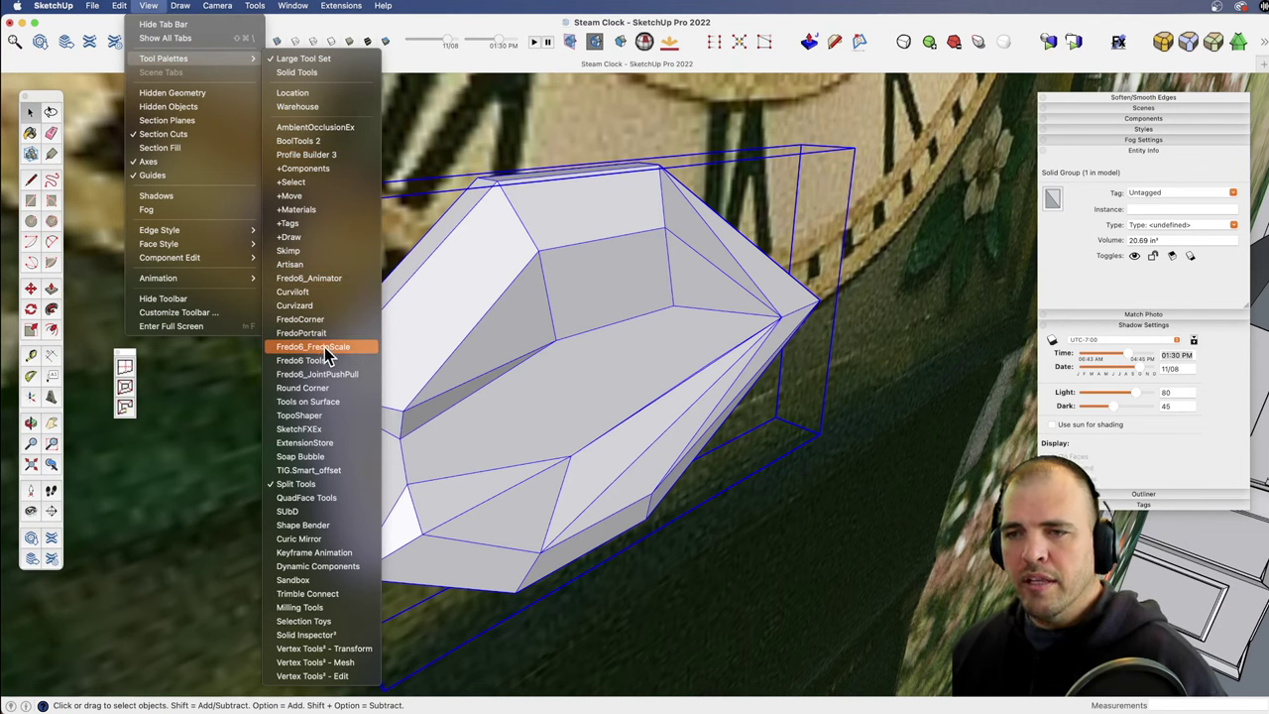
left_click(327, 510)
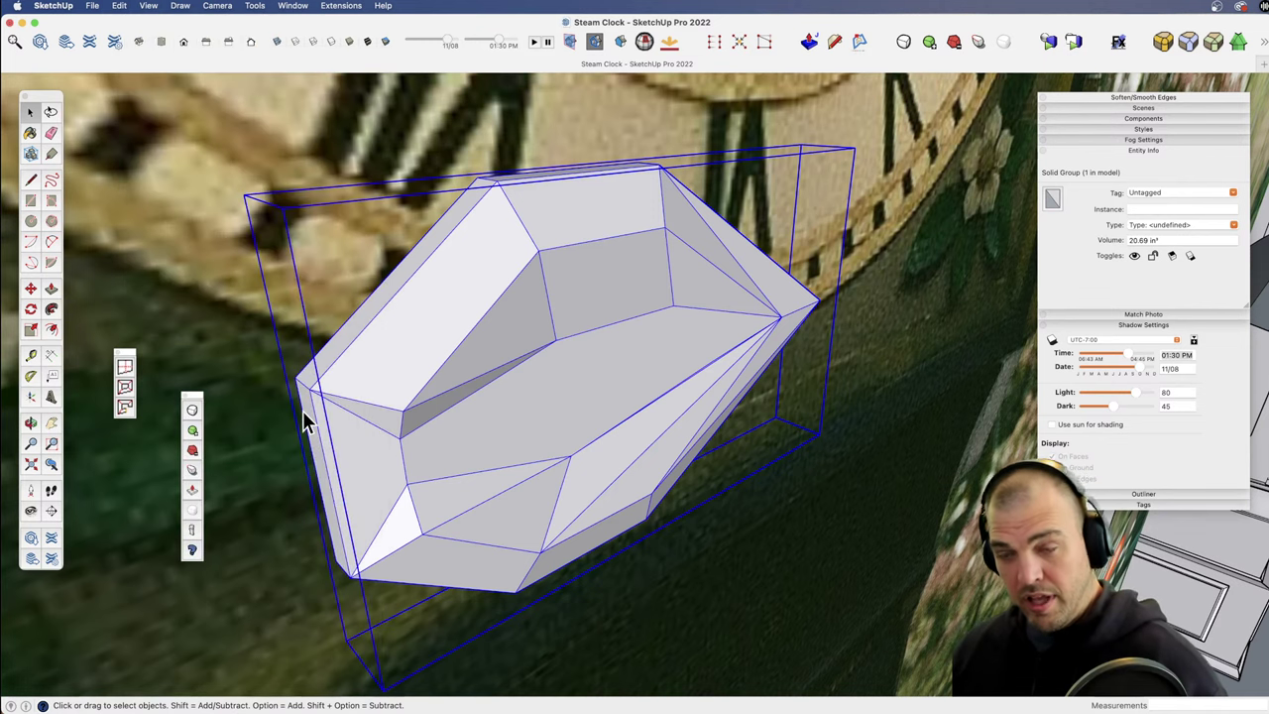
left_click(192, 409)
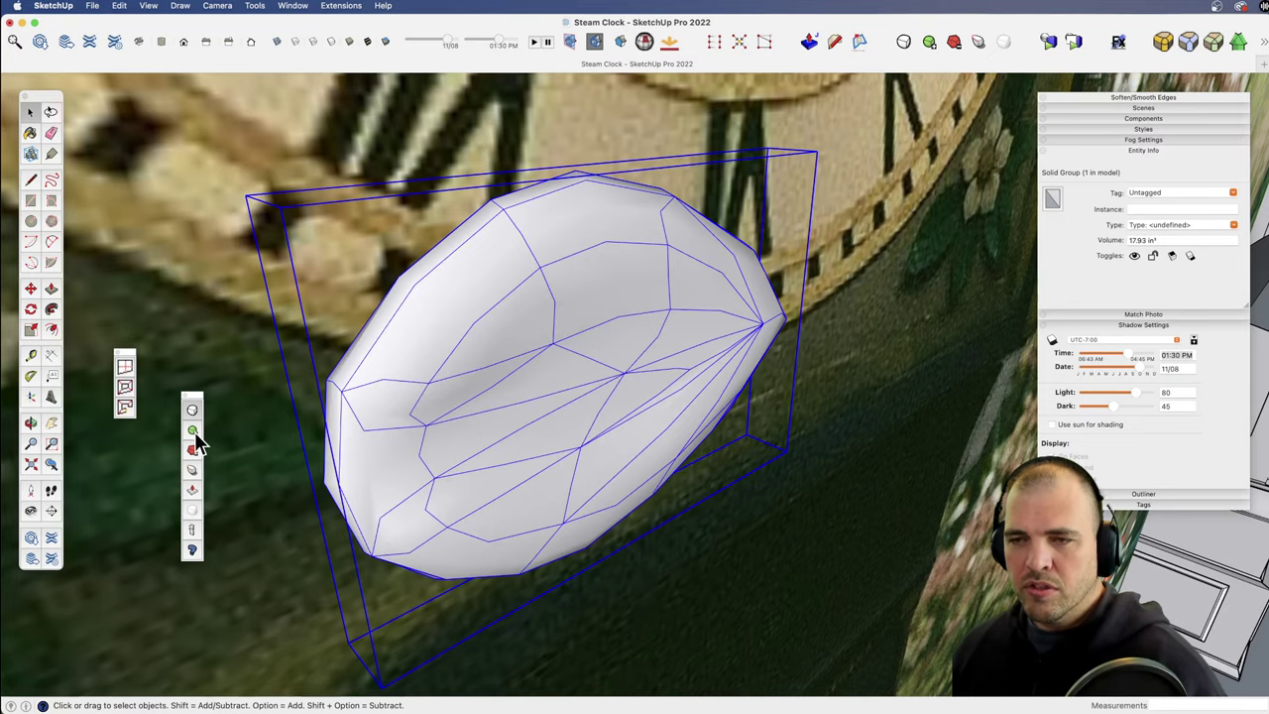
Step: Increase the leaf group's subdivision by one level and open the group for editing
middle_click_drag(298, 412, 466, 400)
left_click(192, 430)
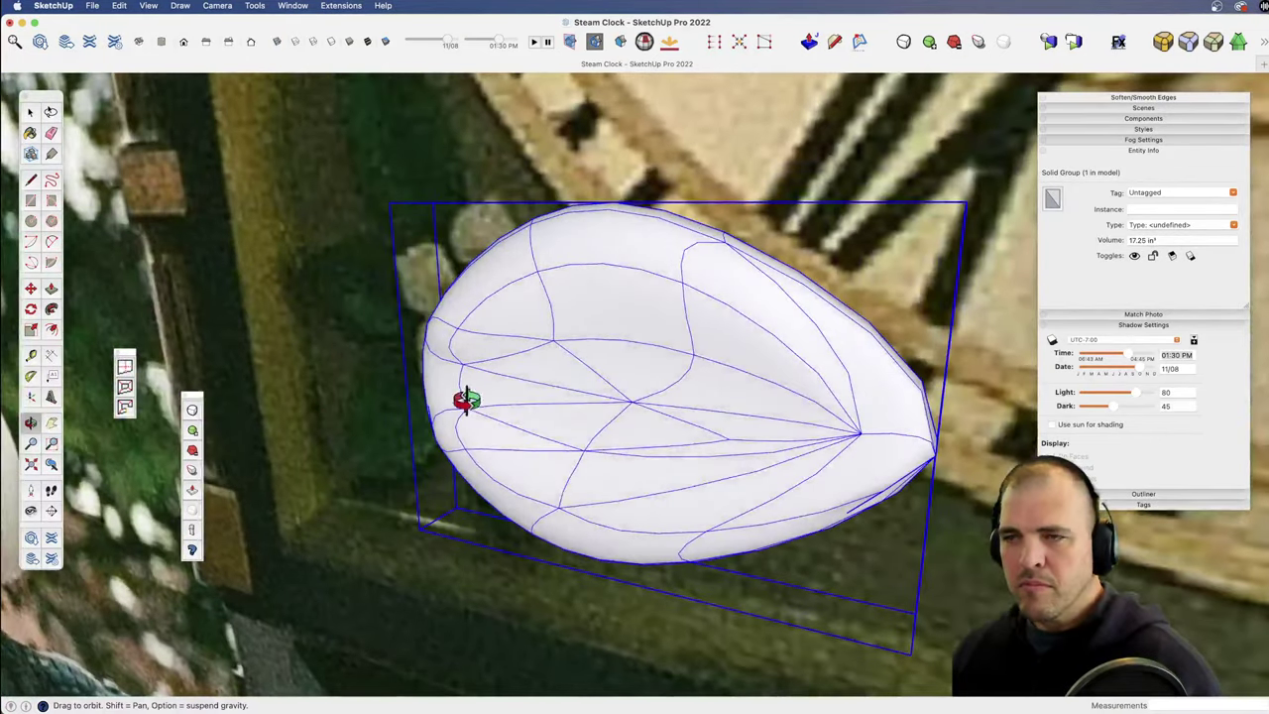
double_click(769, 336)
Step: Select the edges outlining the leaf's inner hollow and crease them to a sharpness of about 0.72
left_click(759, 326)
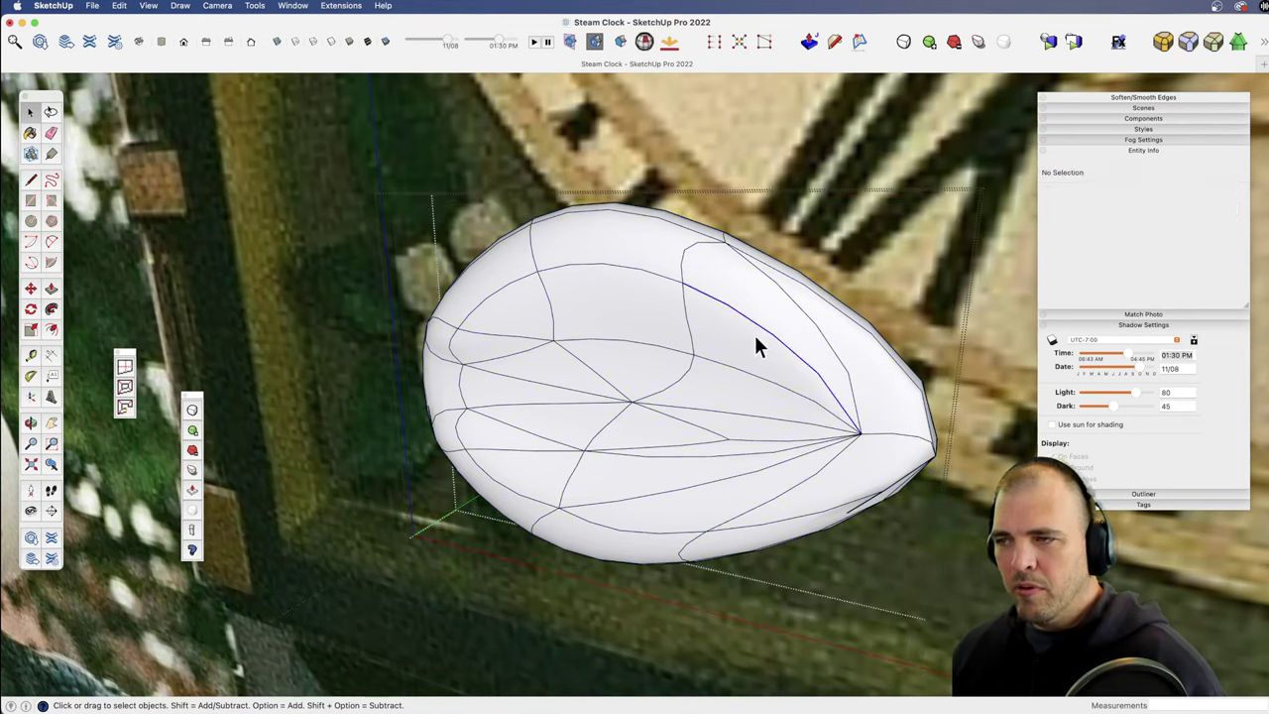
left_click(651, 274, "shift")
left_click(506, 282, "shift")
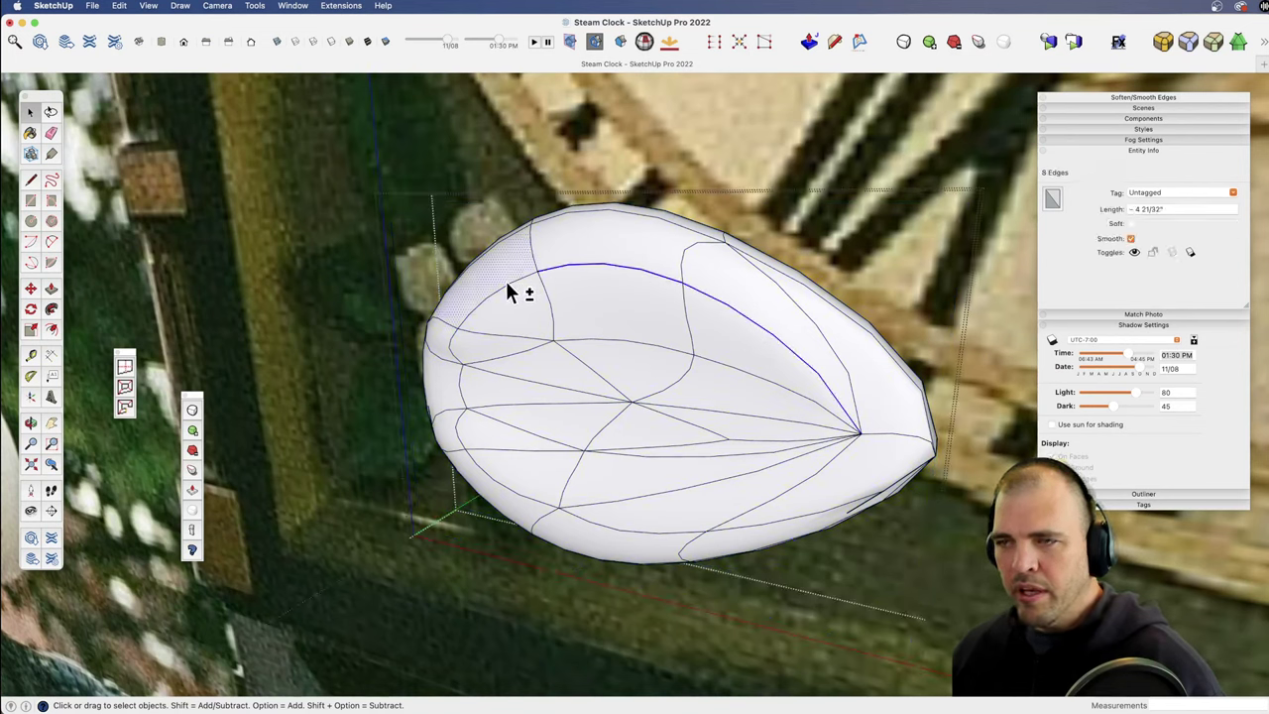
left_click(507, 280, "shift")
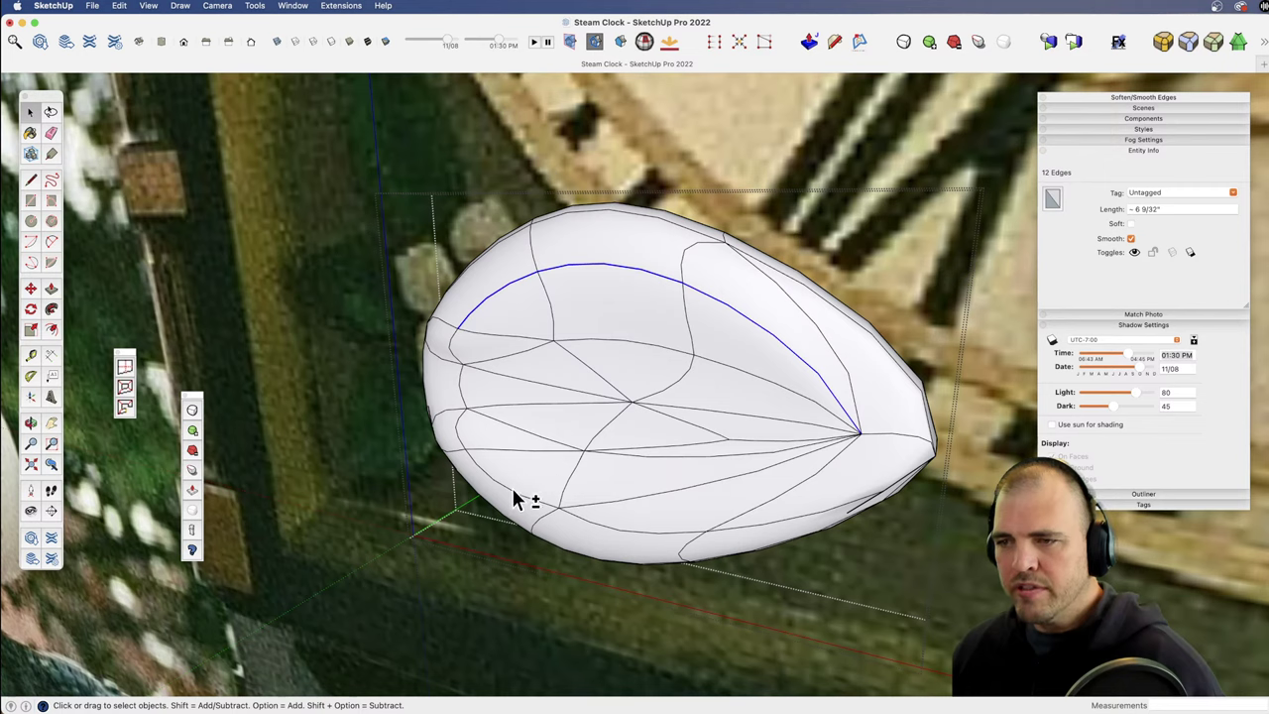
left_click(553, 495, "shift")
left_click(545, 499, "shift")
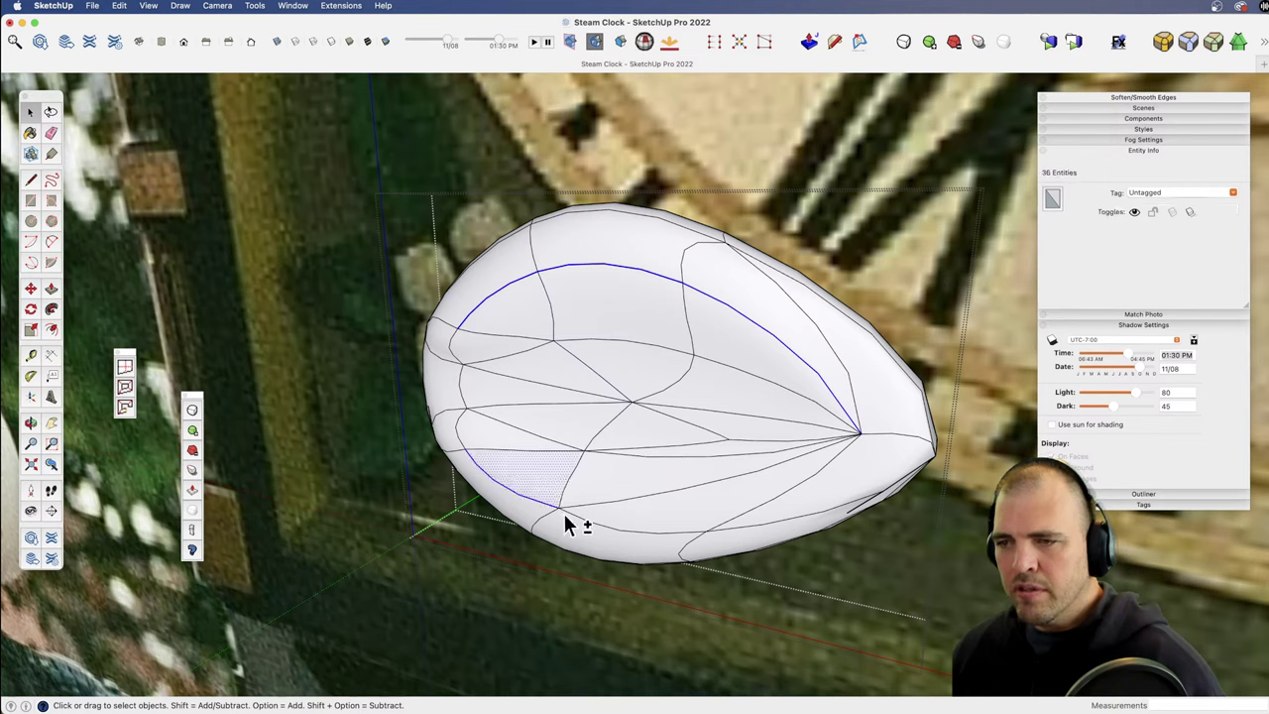
left_click(736, 525, "shift")
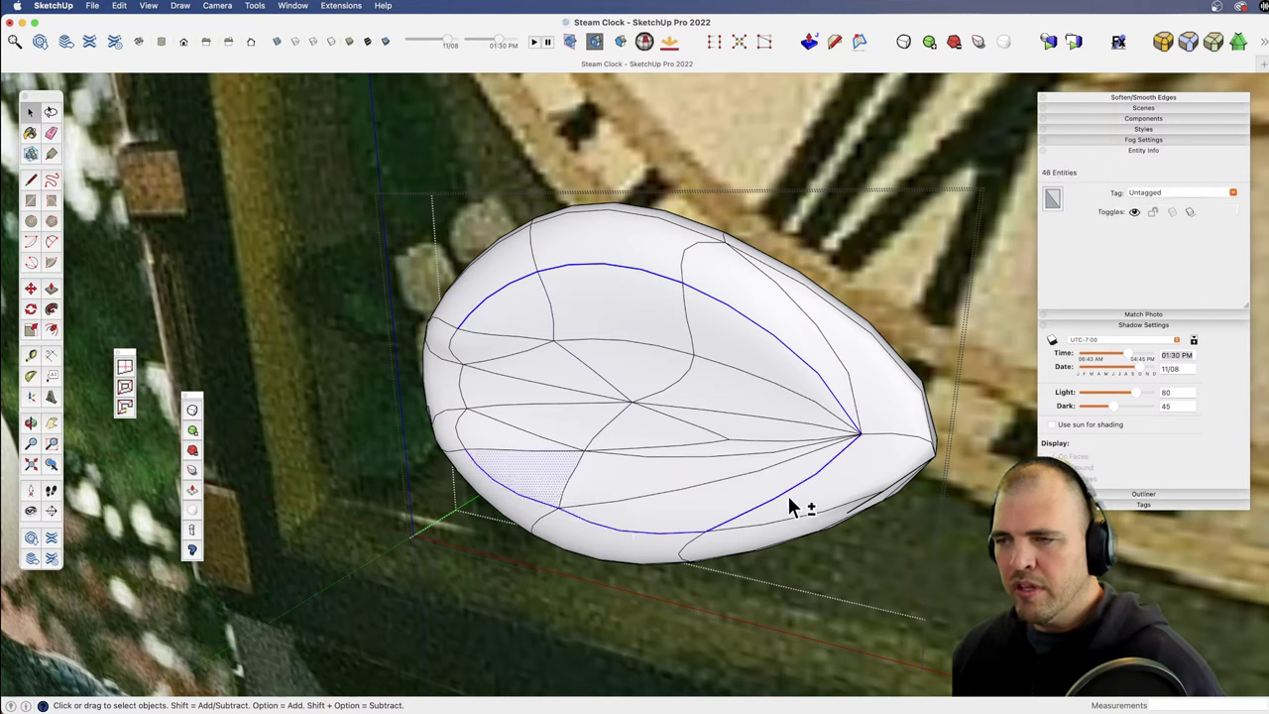
left_click(194, 474)
left_click_drag(787, 323, 793, 277)
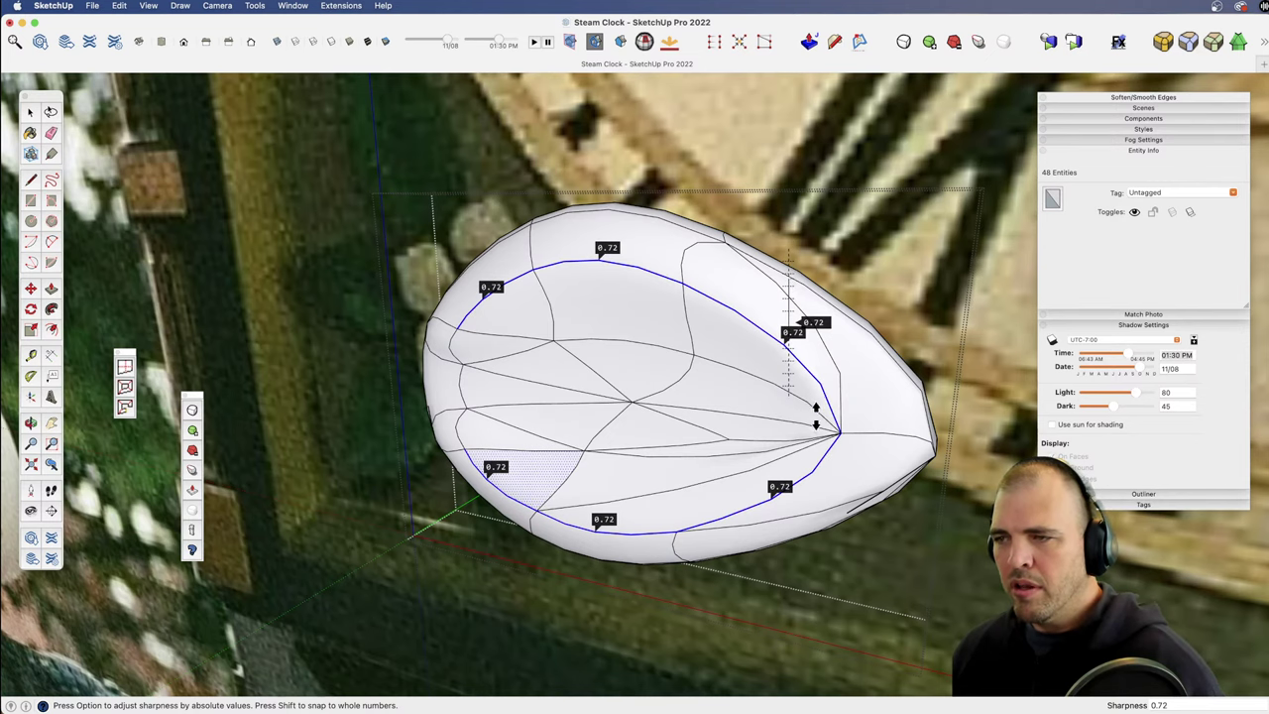
Step: Select the outer rim edges leading to the leaf's tip and the short tip edge, and crease them to about 0.95
middle_click_drag(770, 594, 743, 420)
key("space")
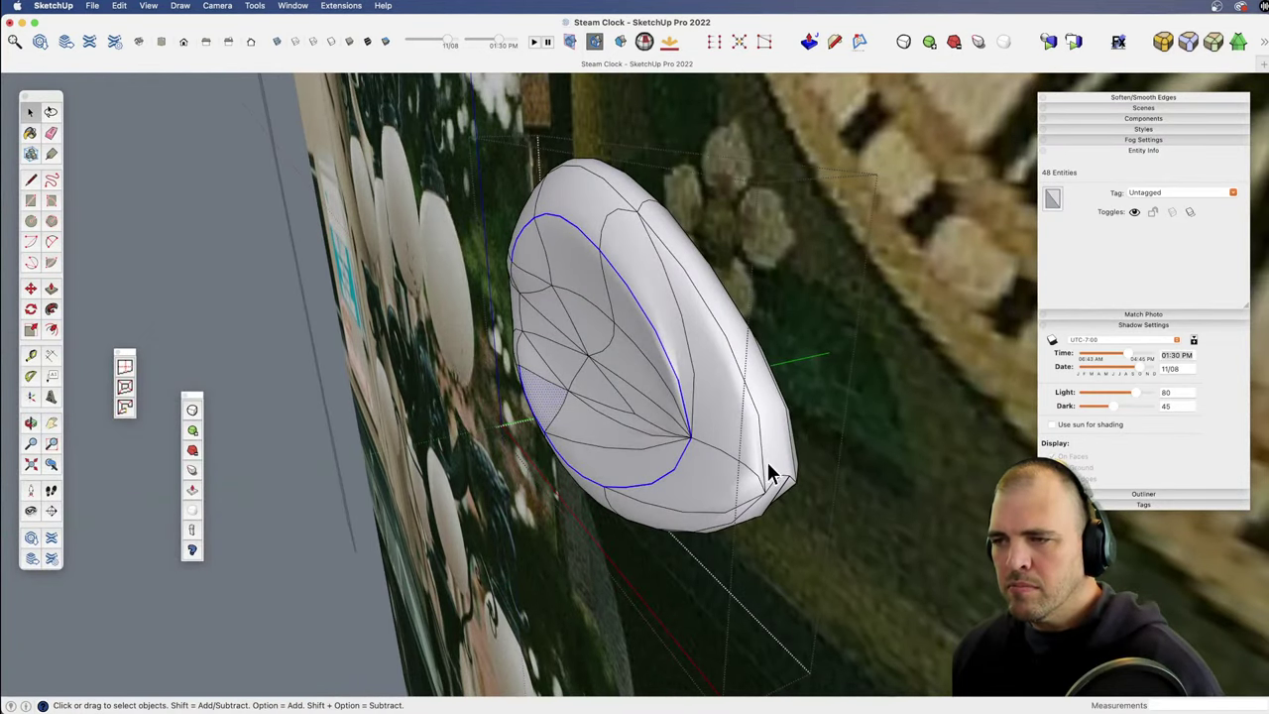
left_click(761, 458)
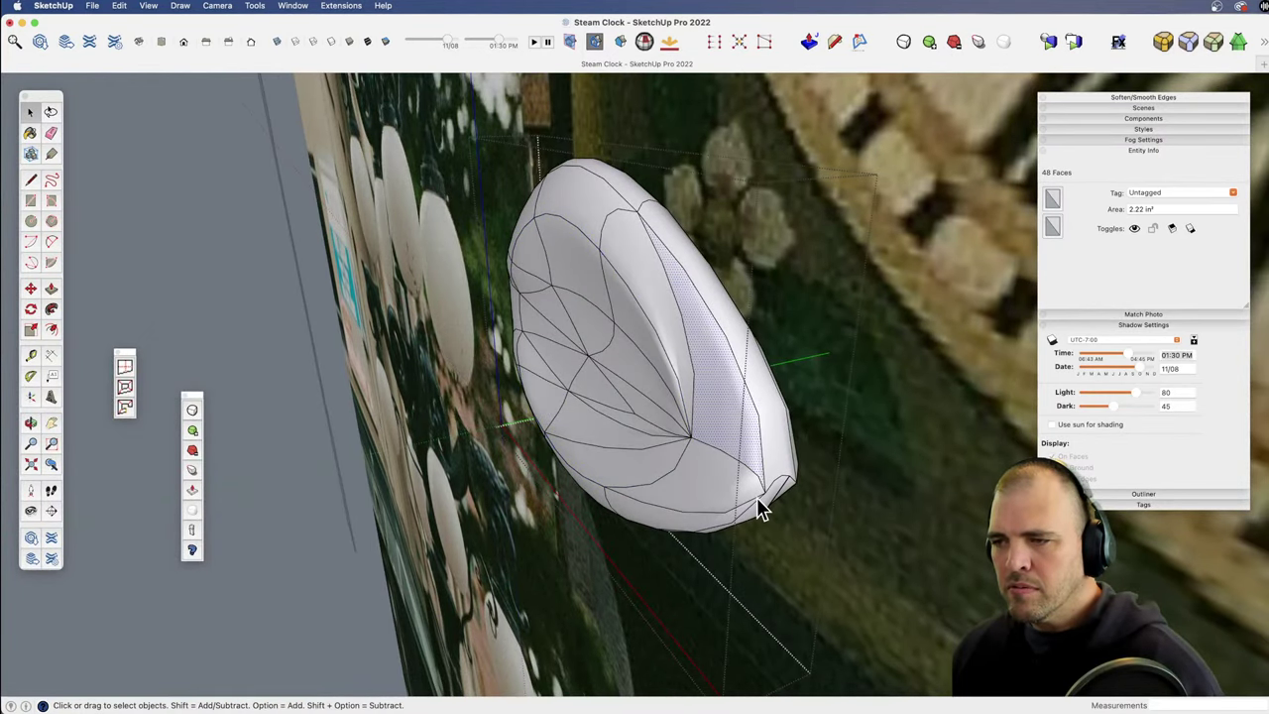
left_click(769, 501)
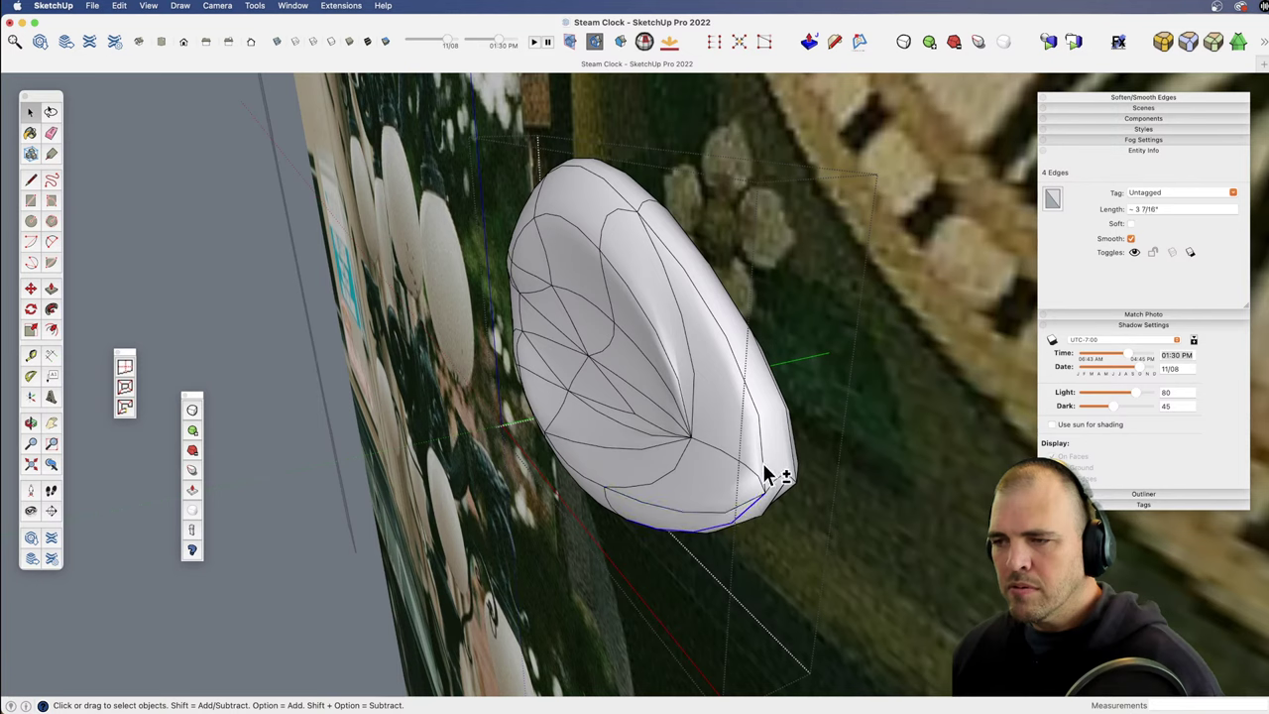
left_click(765, 477, "shift")
left_click(779, 491, "shift")
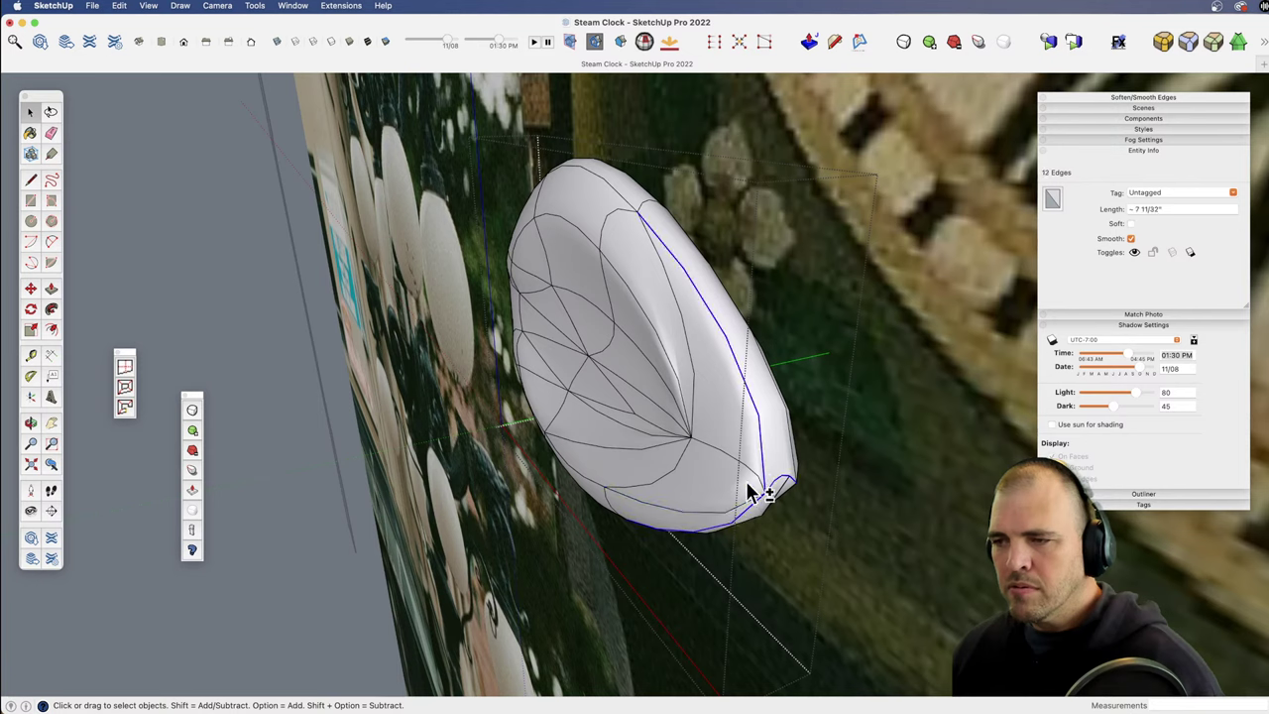
left_click(193, 481)
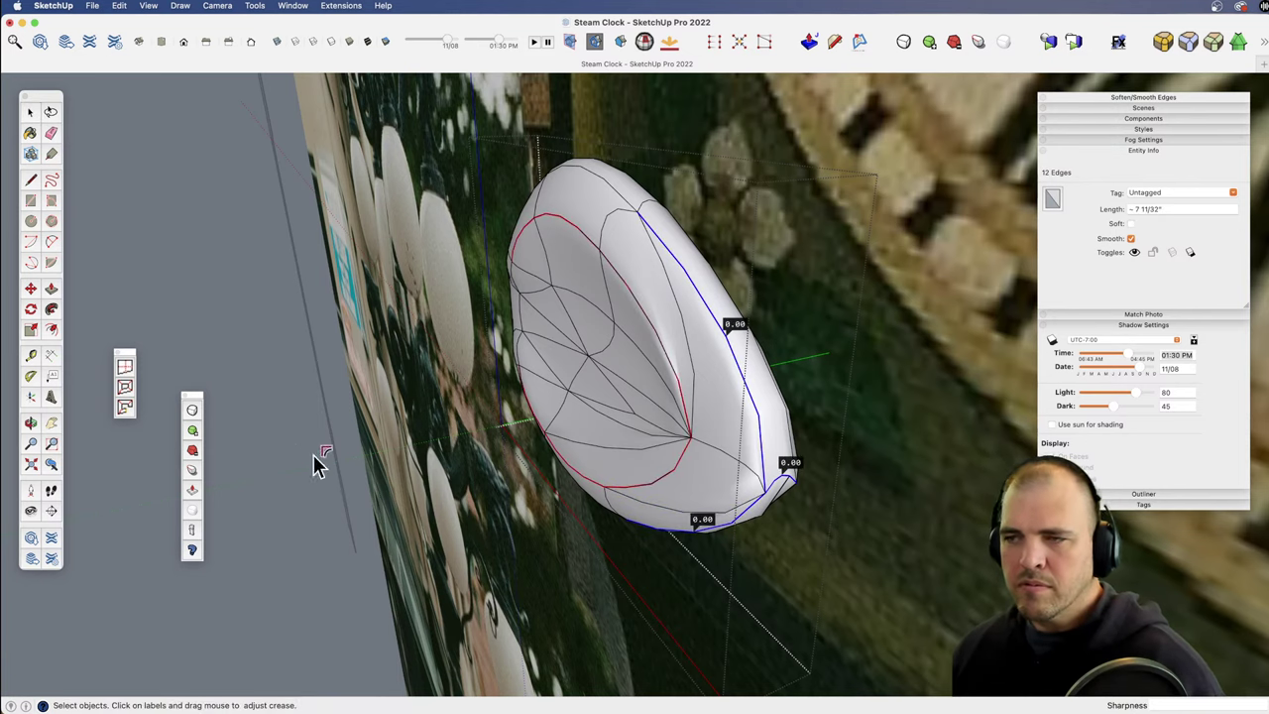
left_click_drag(737, 324, 749, 266)
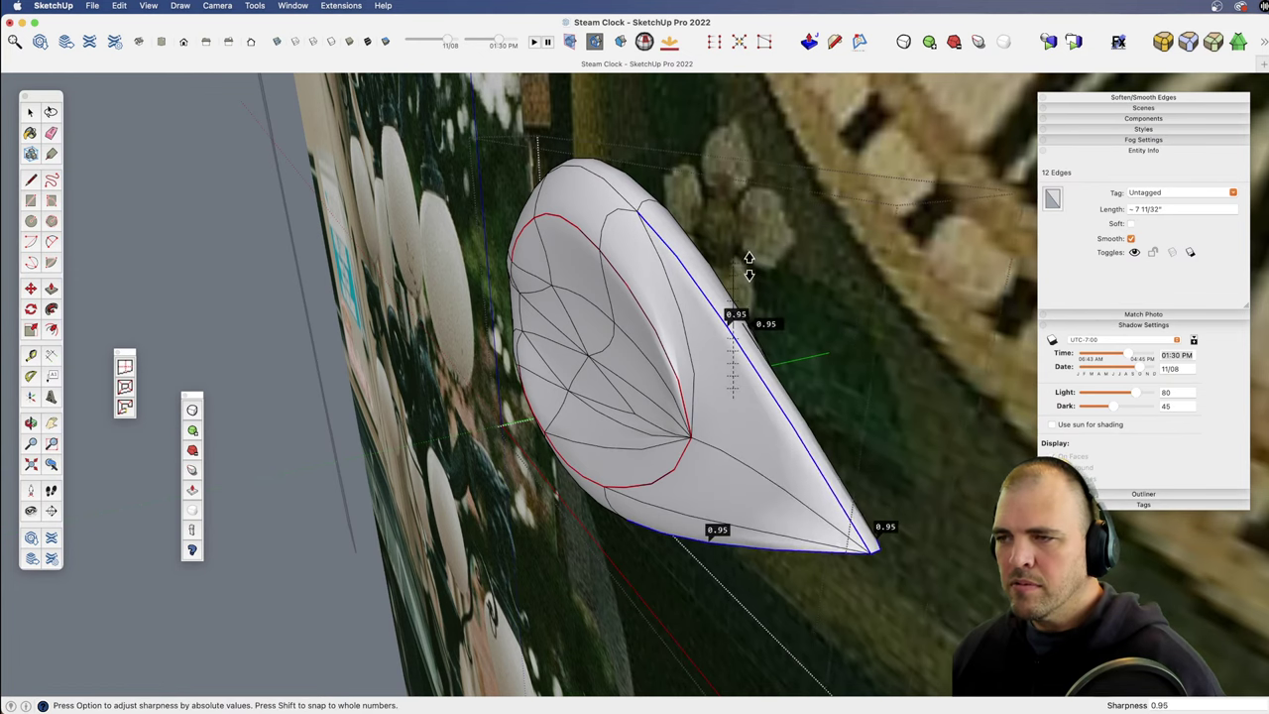
Step: Try to adjust the crease sharpness of only the short edge at the leaf's pointed tip
middle_click_drag(767, 432, 730, 377)
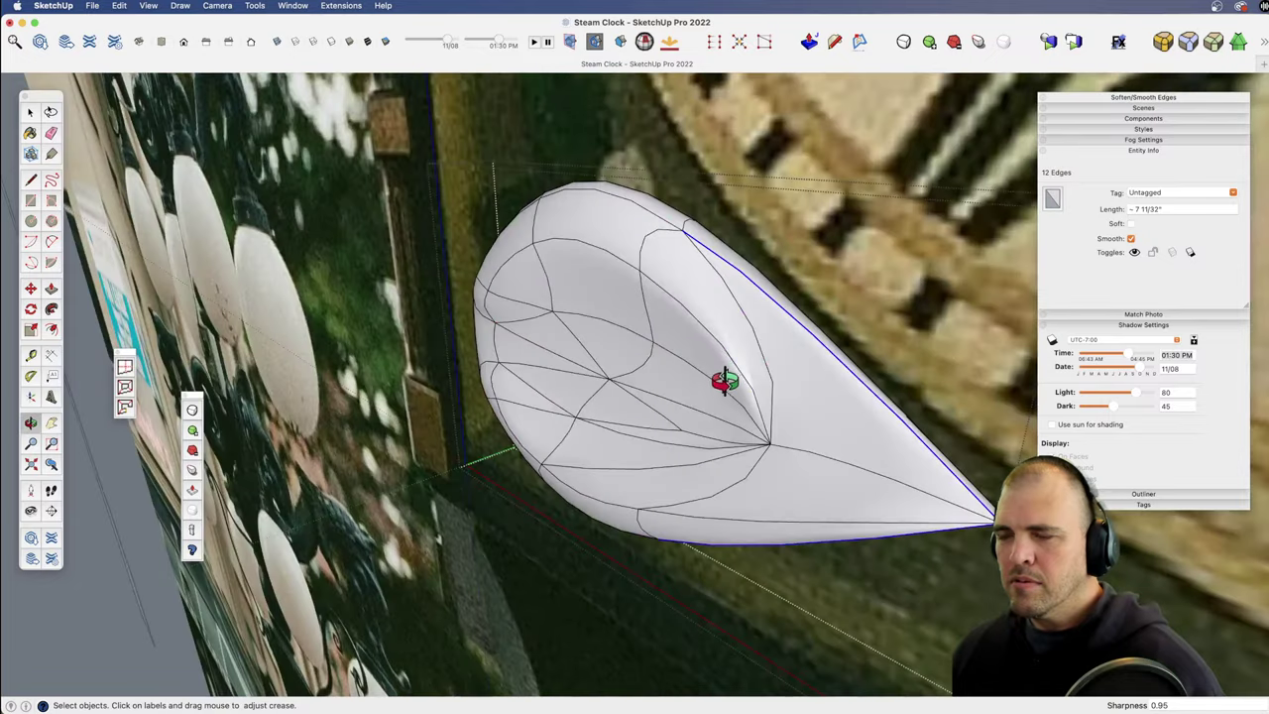
middle_click_drag(717, 419, 515, 436)
scroll(568, 456, "down", 2)
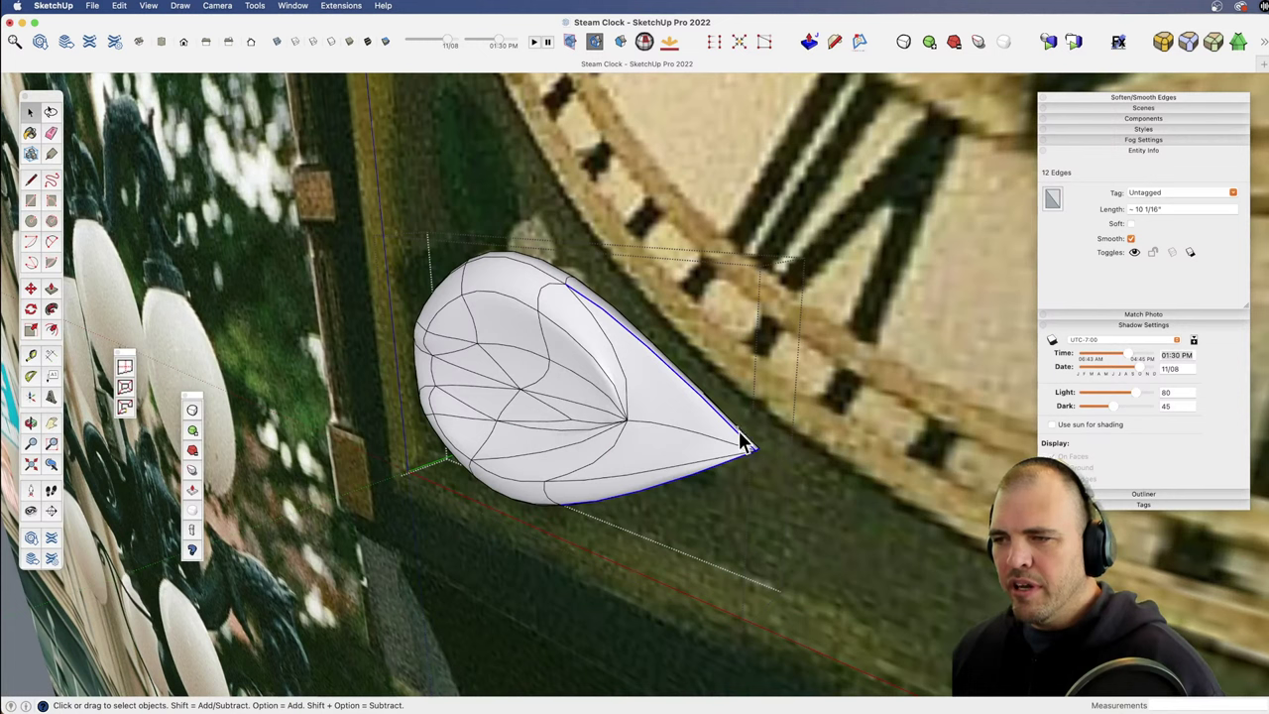
left_click(192, 490)
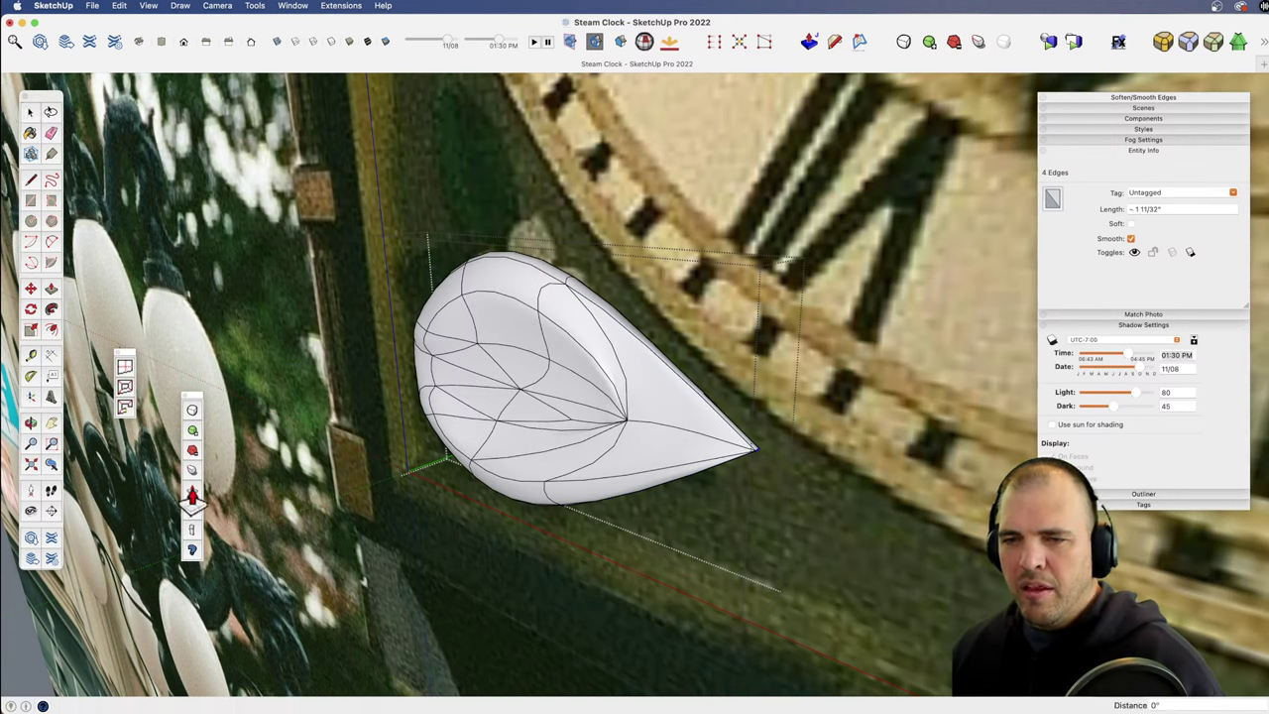
key("space")
left_click(759, 451)
middle_click_drag(688, 473, 615, 448, "shift")
key("z")
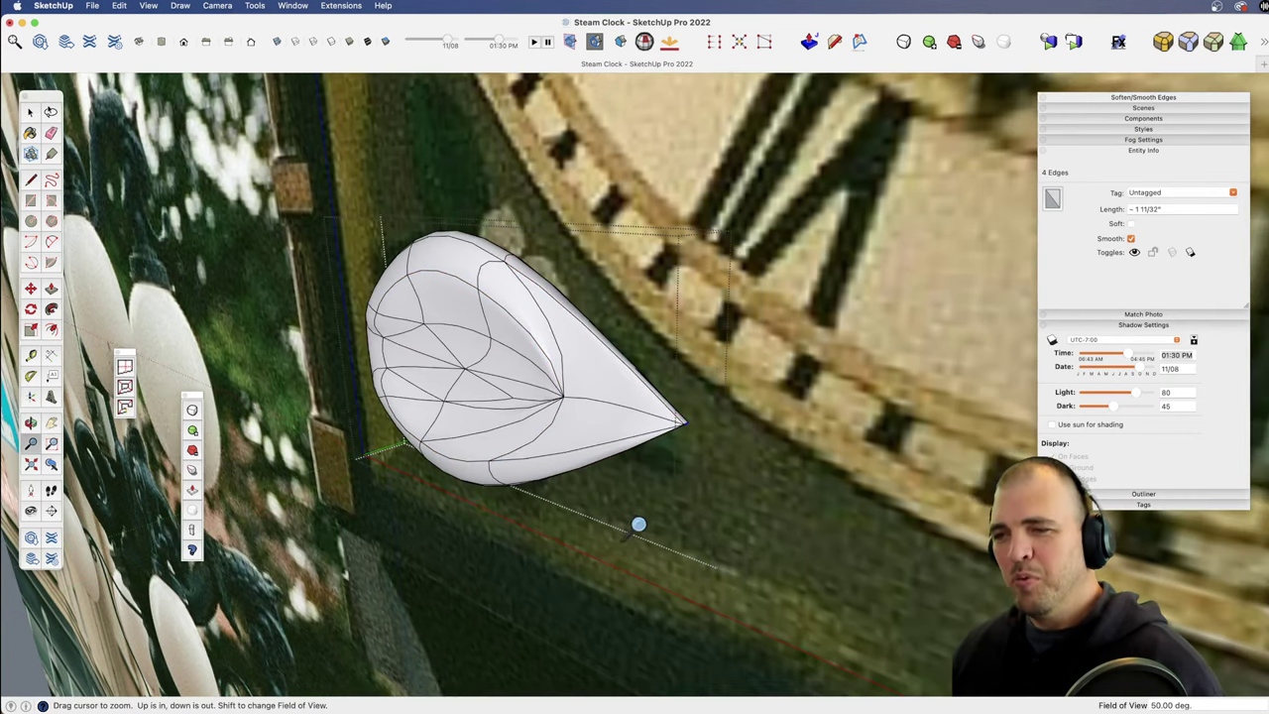
left_click_drag(640, 525, 650, 376)
key("space")
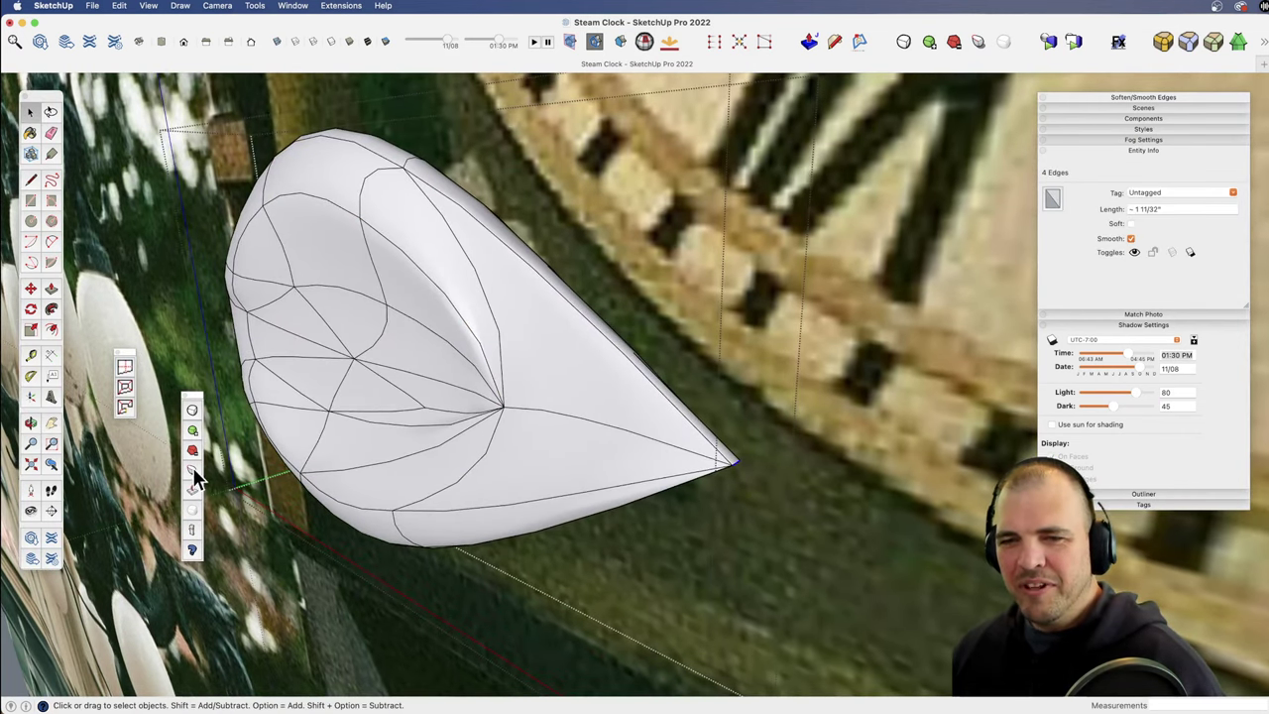
left_click(193, 470)
left_click_drag(741, 442, 746, 445)
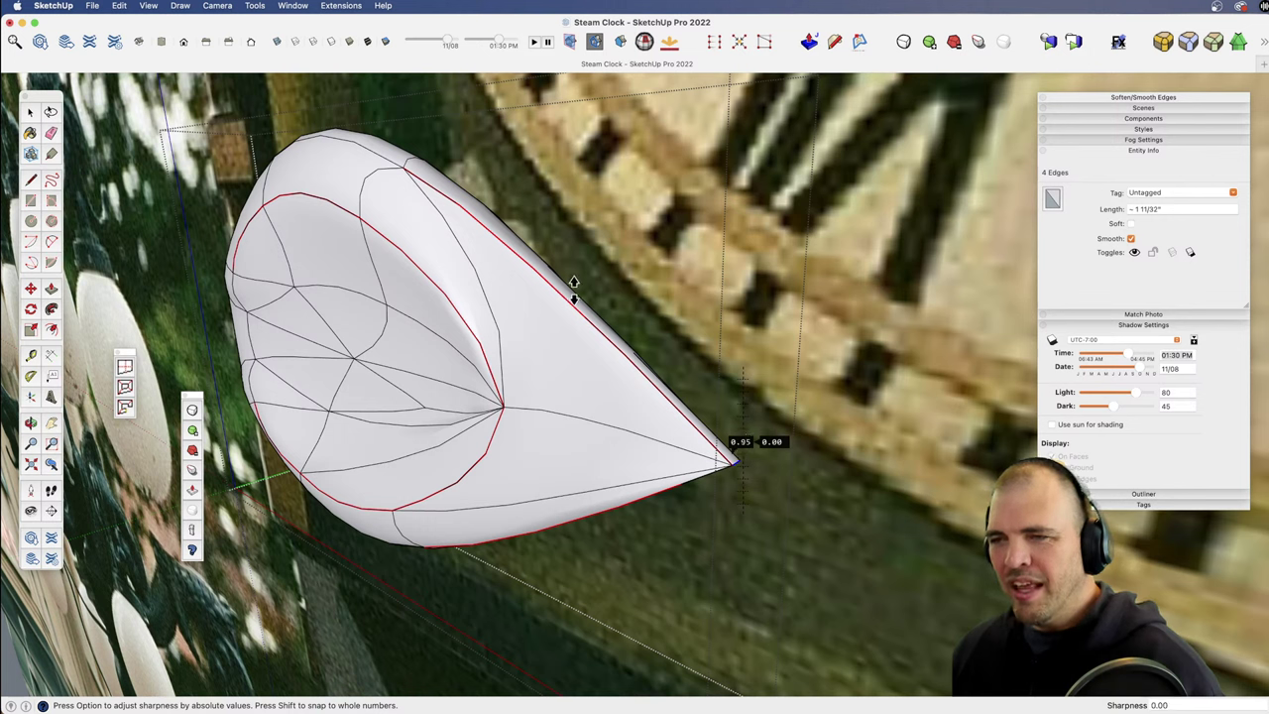
key("space")
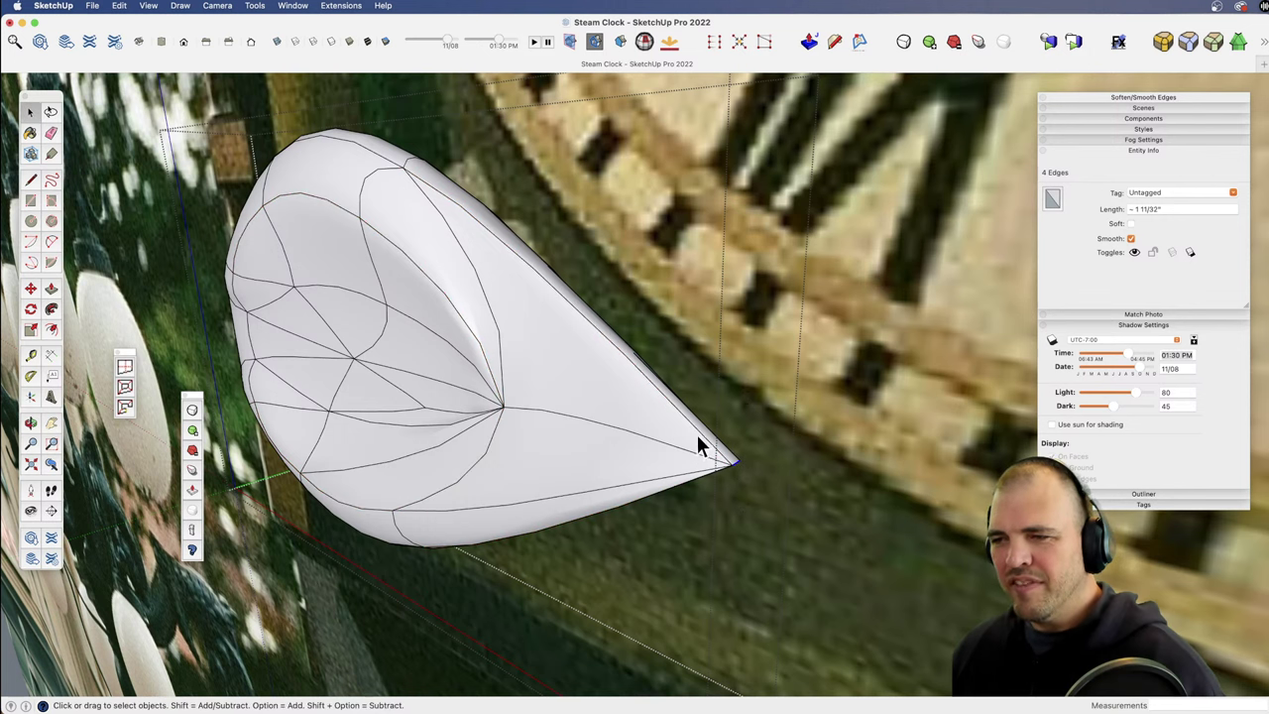
Step: Lower the crease of the two long rim edges that meet at the leaf's tip to a sharpness of about 0.35
left_click(699, 436)
left_click(701, 484, "shift")
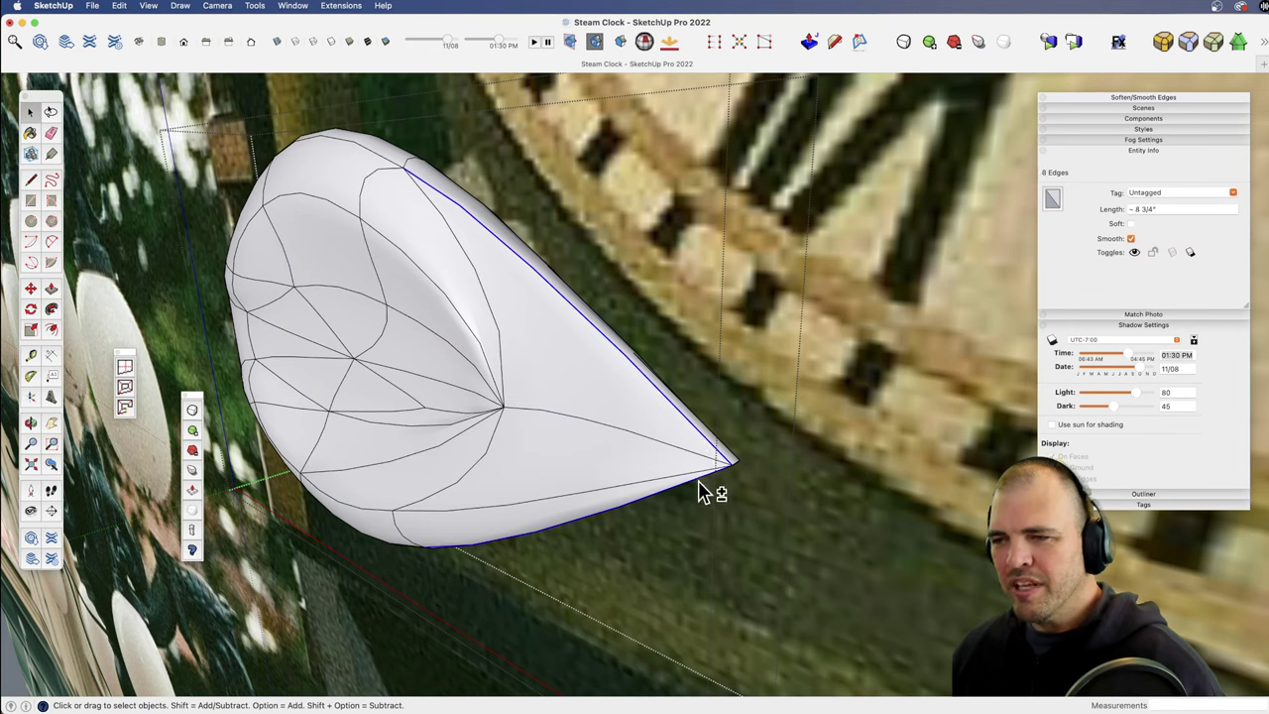
left_click(192, 481)
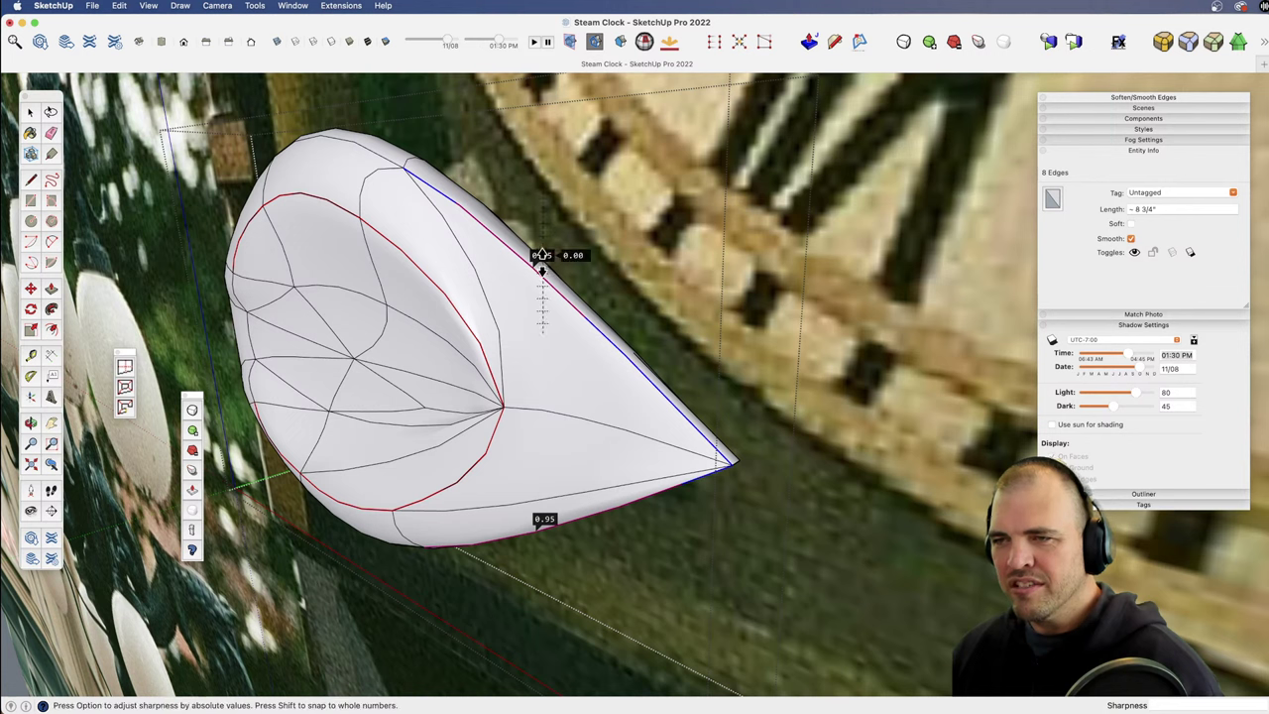
left_click_drag(542, 255, 546, 313)
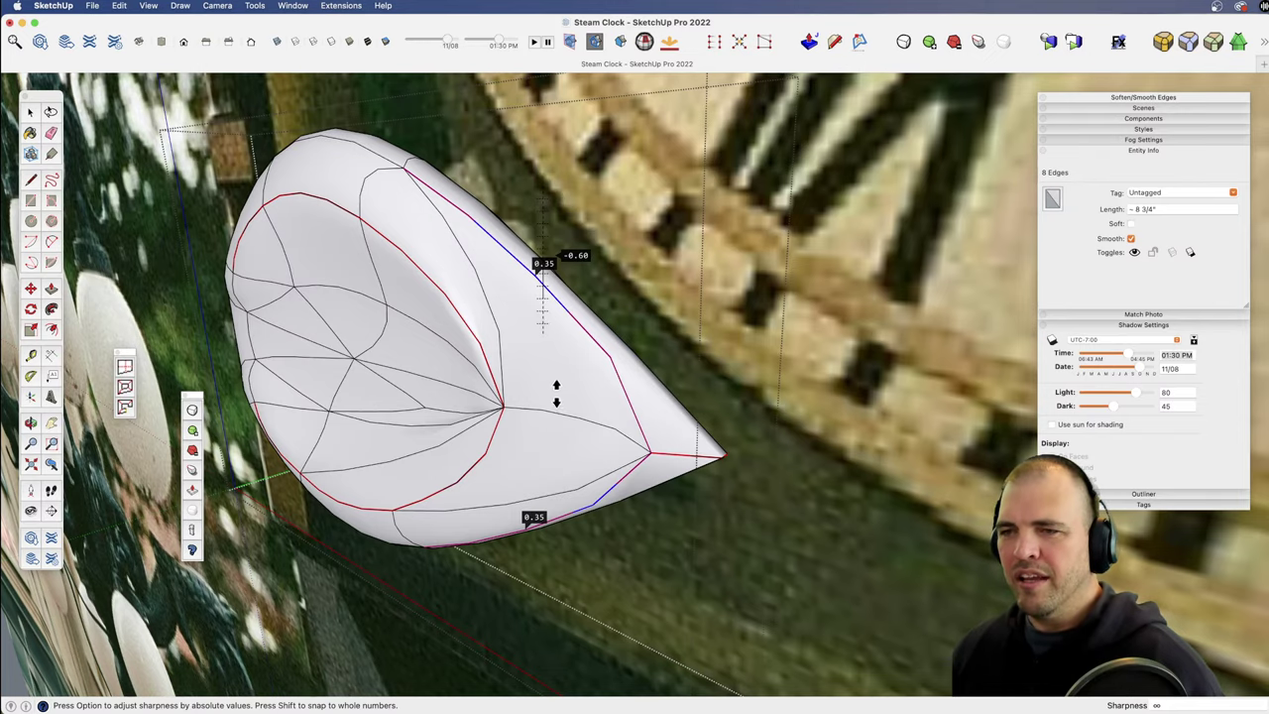
Step: Examine the creased leaf from several distances and angles against the flower leaves in the reference photo
scroll(556, 388, "down", 4)
middle_click_drag(545, 379, 793, 374, "shift")
scroll(603, 396, "up", 1)
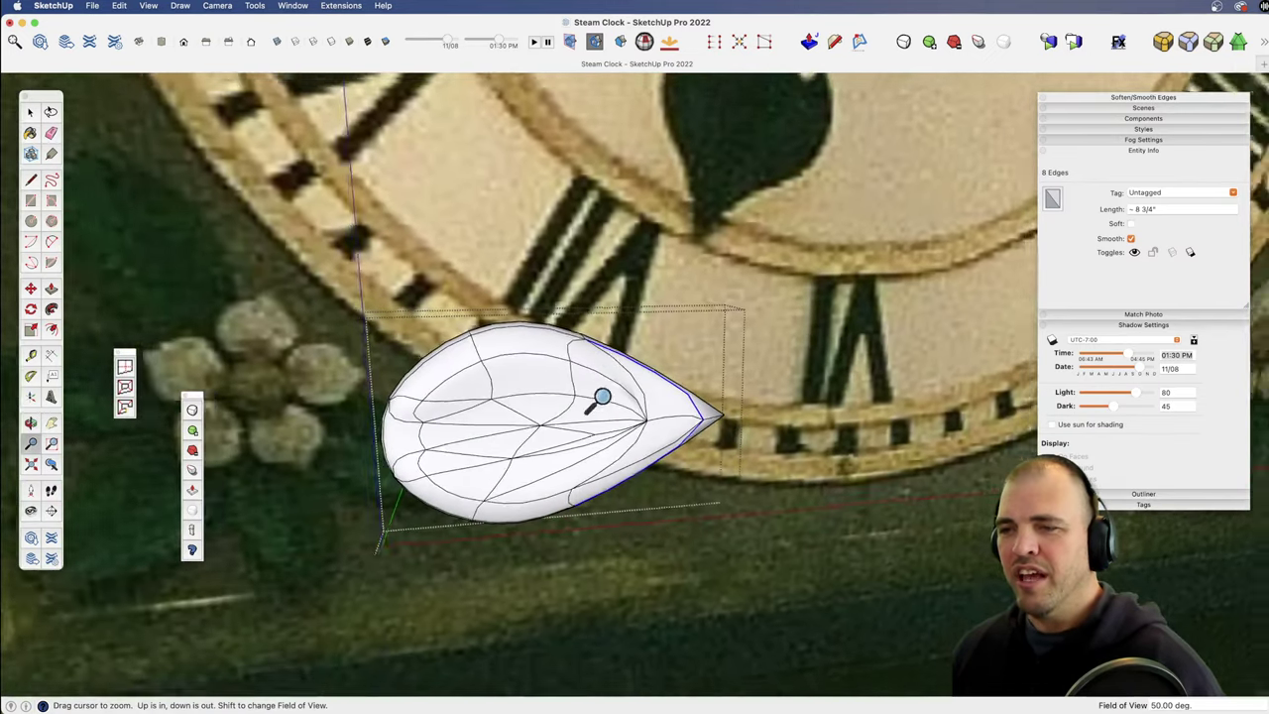
scroll(601, 397, "down", 3)
middle_click_drag(558, 396, 623, 347)
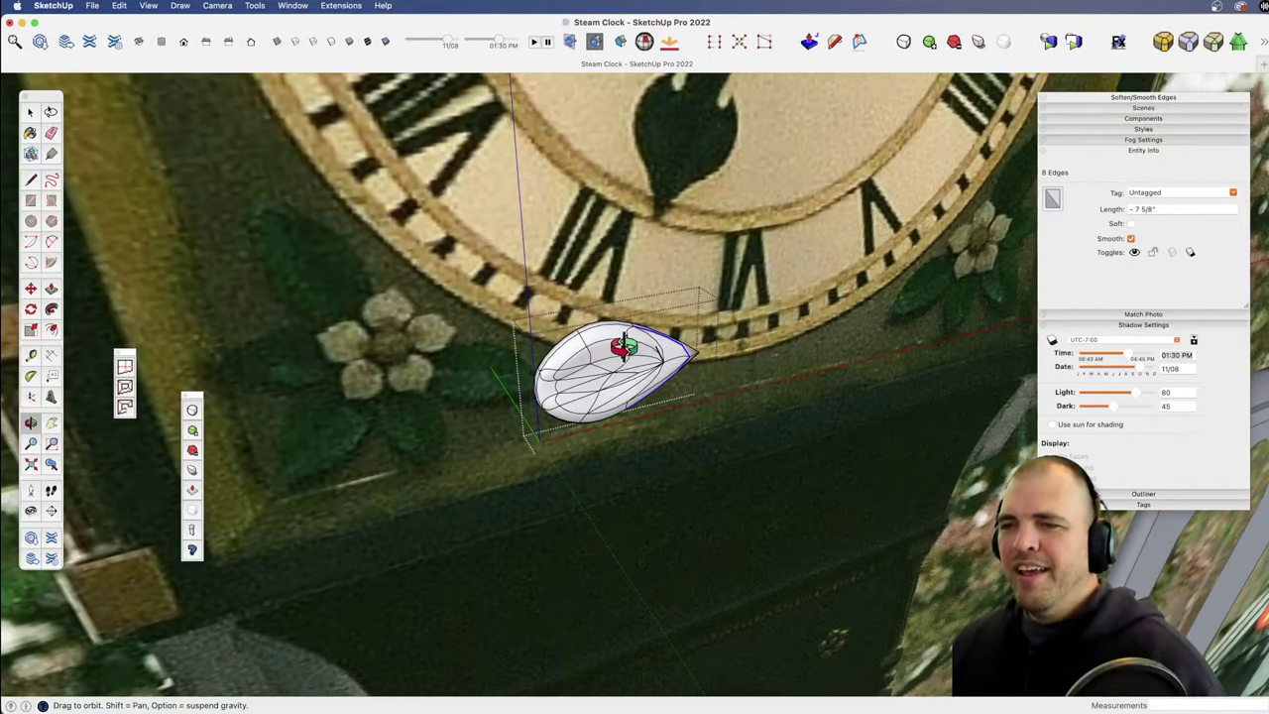
scroll(624, 365, "up", 2)
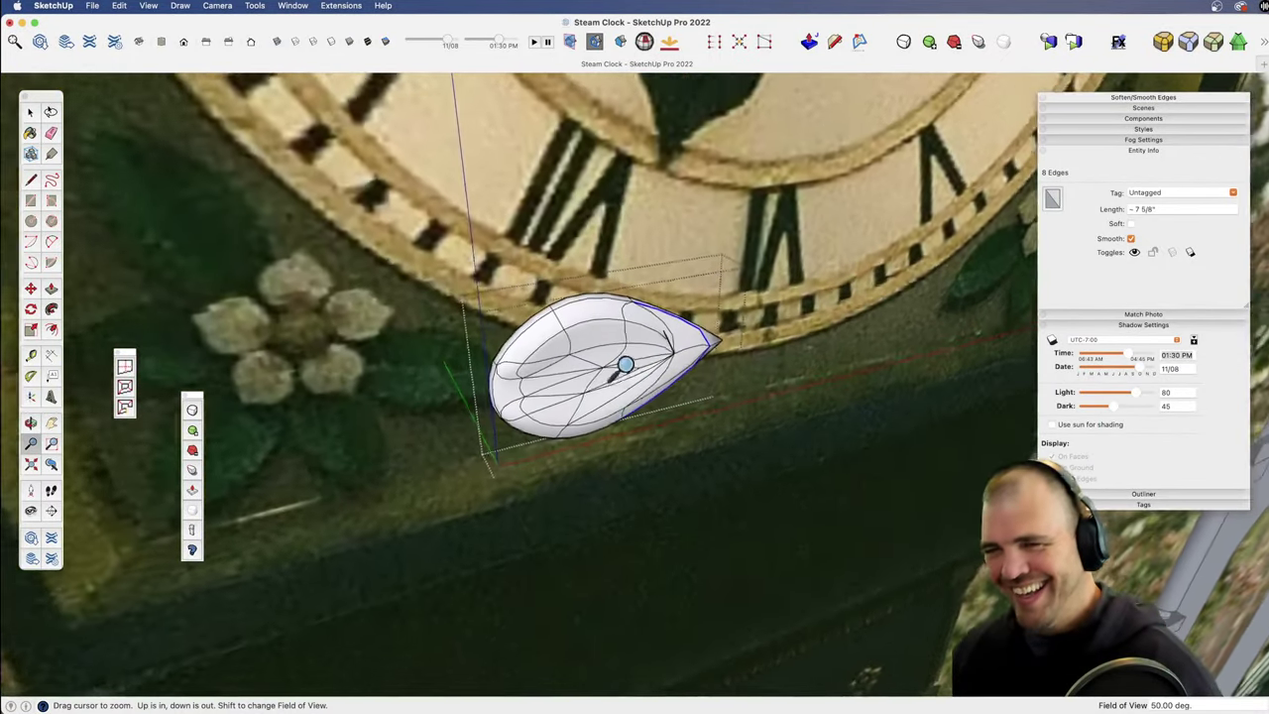
scroll(625, 365, "up", 2)
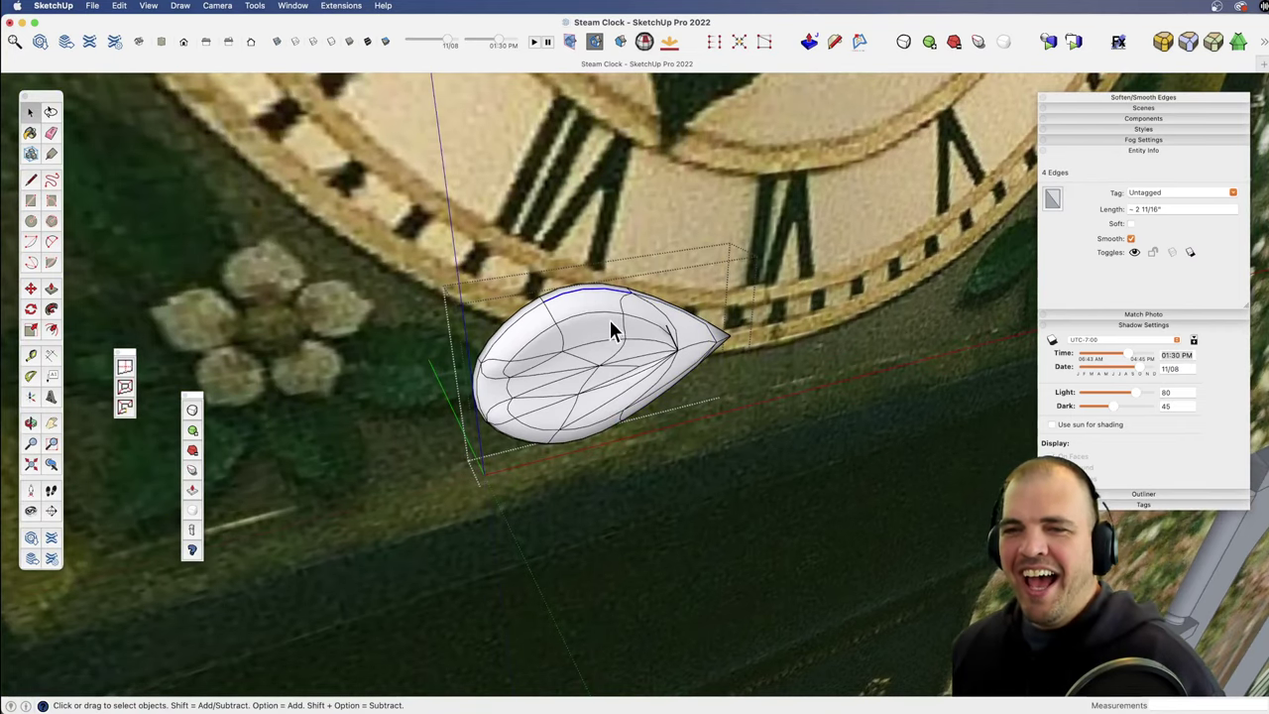
middle_click_drag(612, 332, 657, 406)
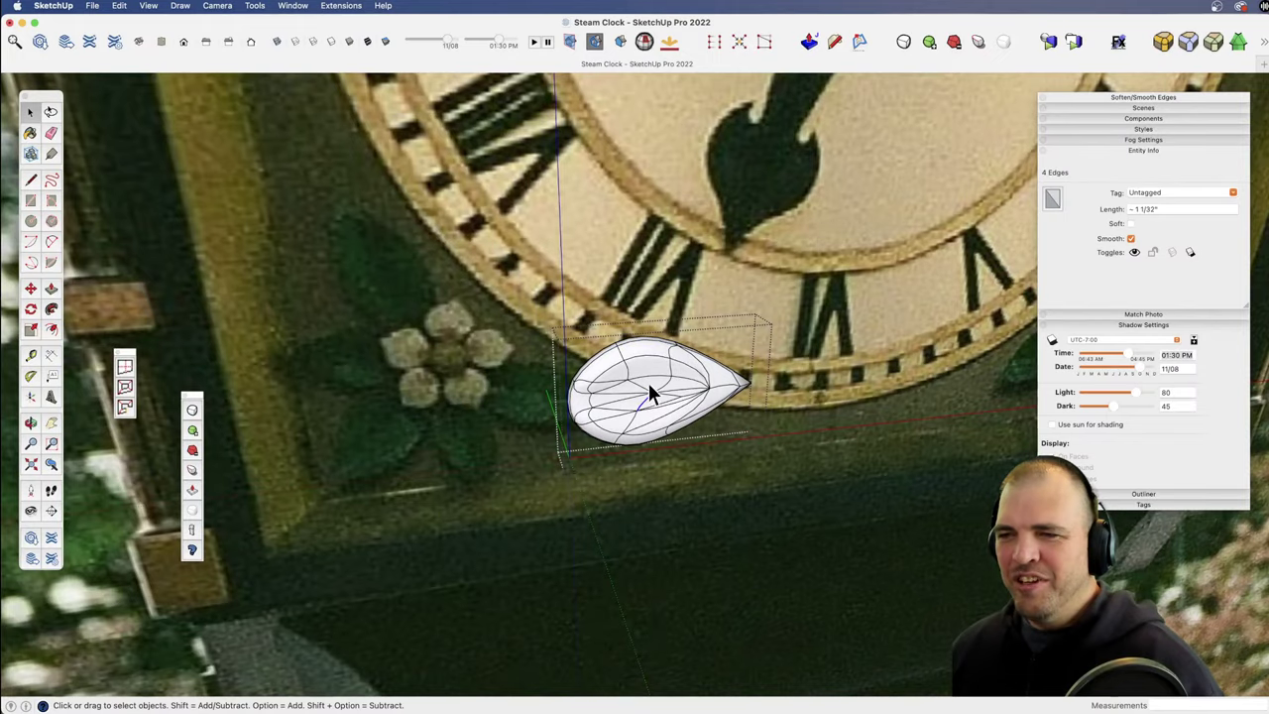
Step: Select all of the leaf's geometry and paint it with a custom dark green color
triple_click(652, 394)
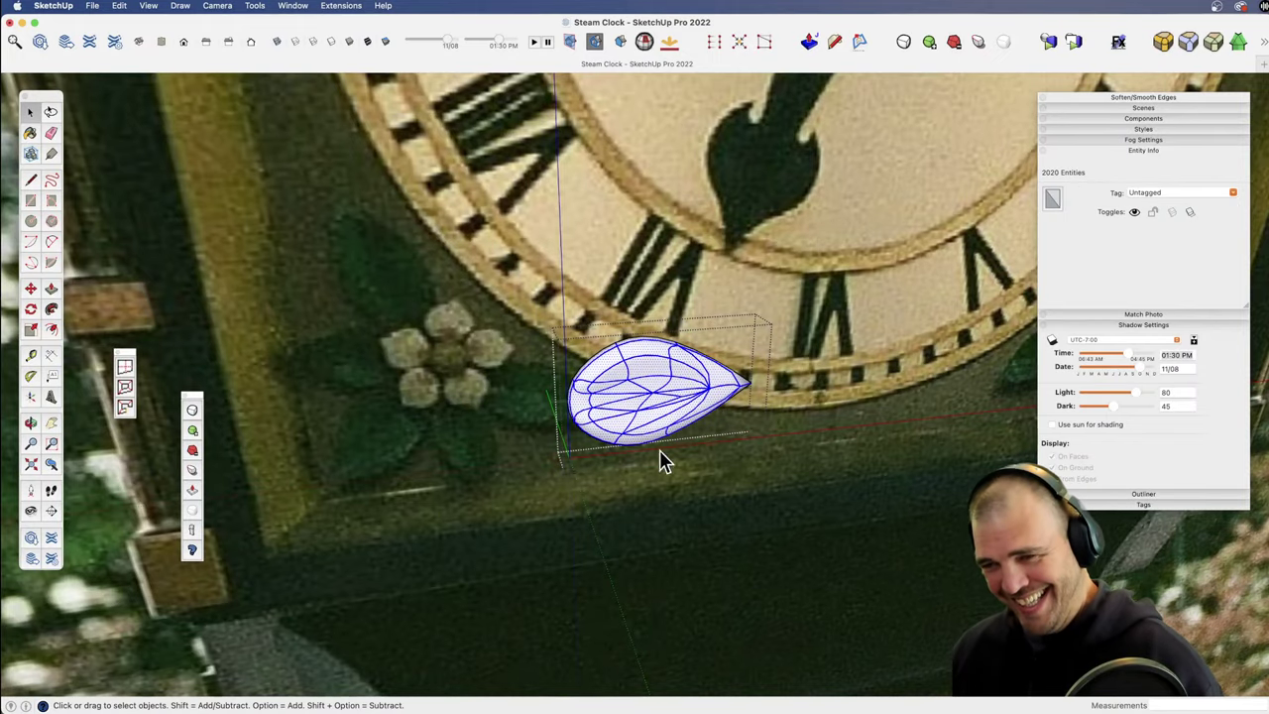
middle_click_drag(661, 459, 587, 408)
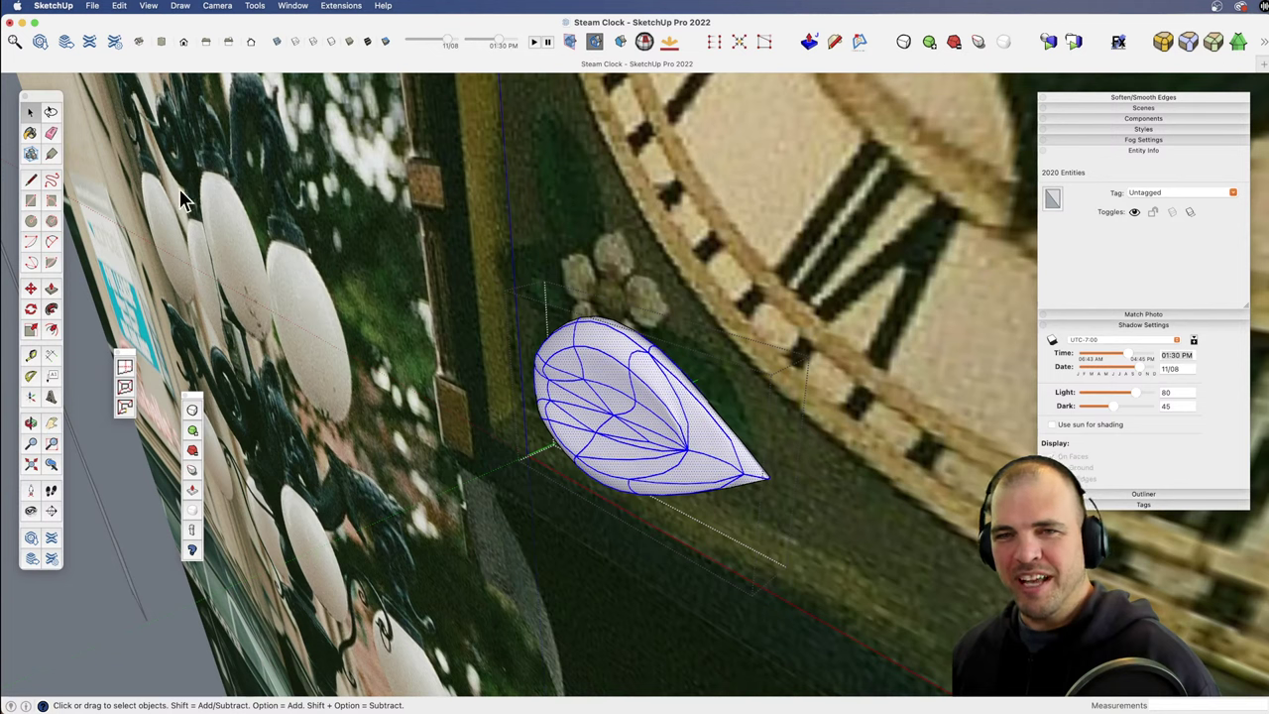
left_click(31, 155)
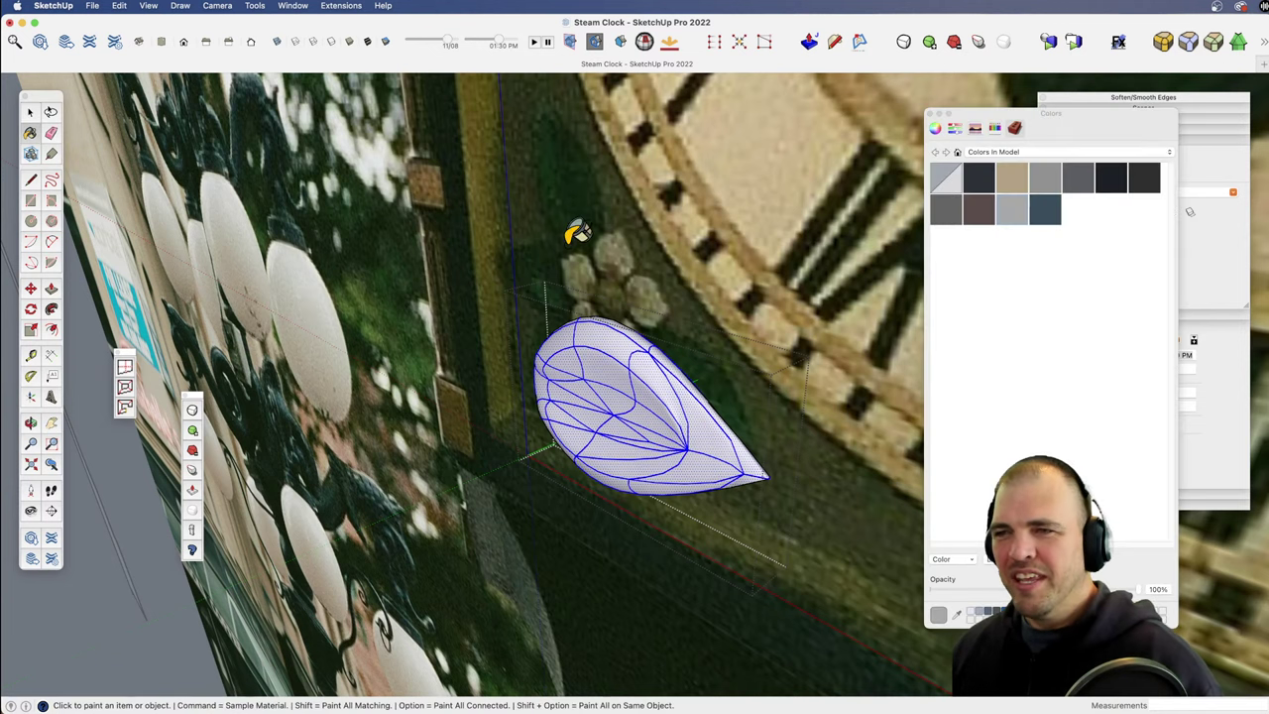
left_click(936, 128)
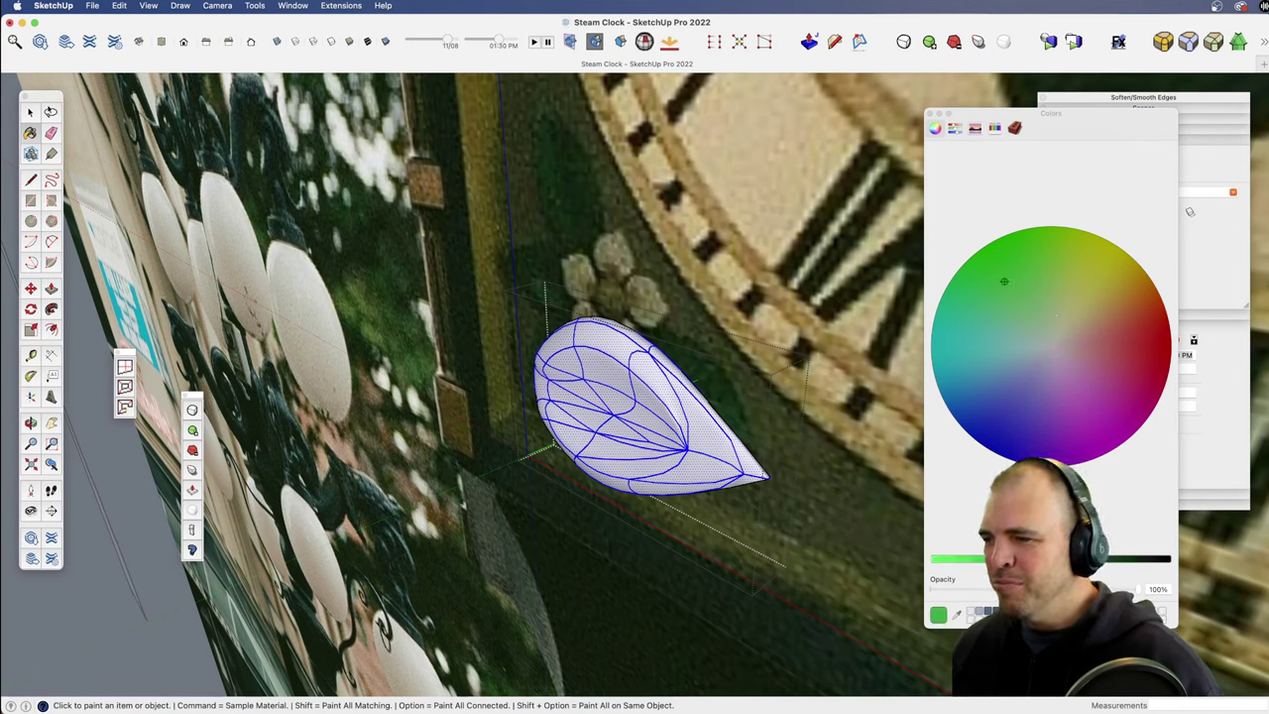
left_click_drag(995, 559, 1051, 558)
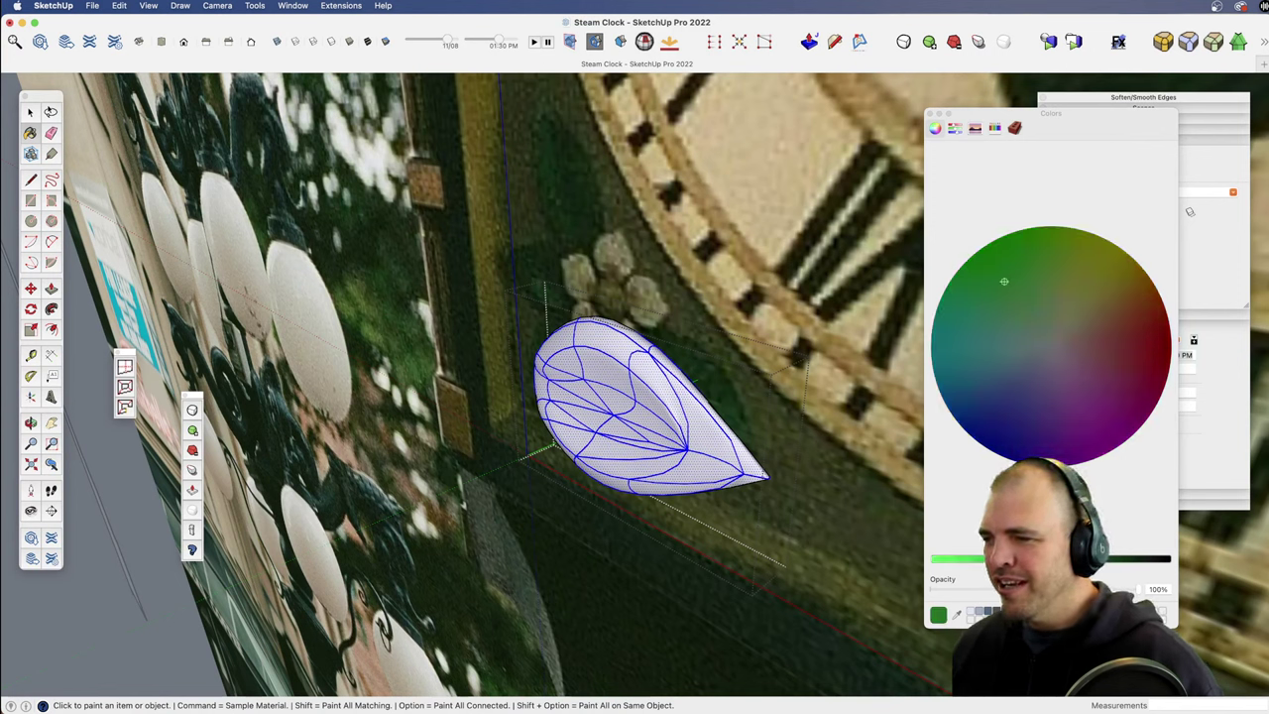
left_click(684, 411)
key("space")
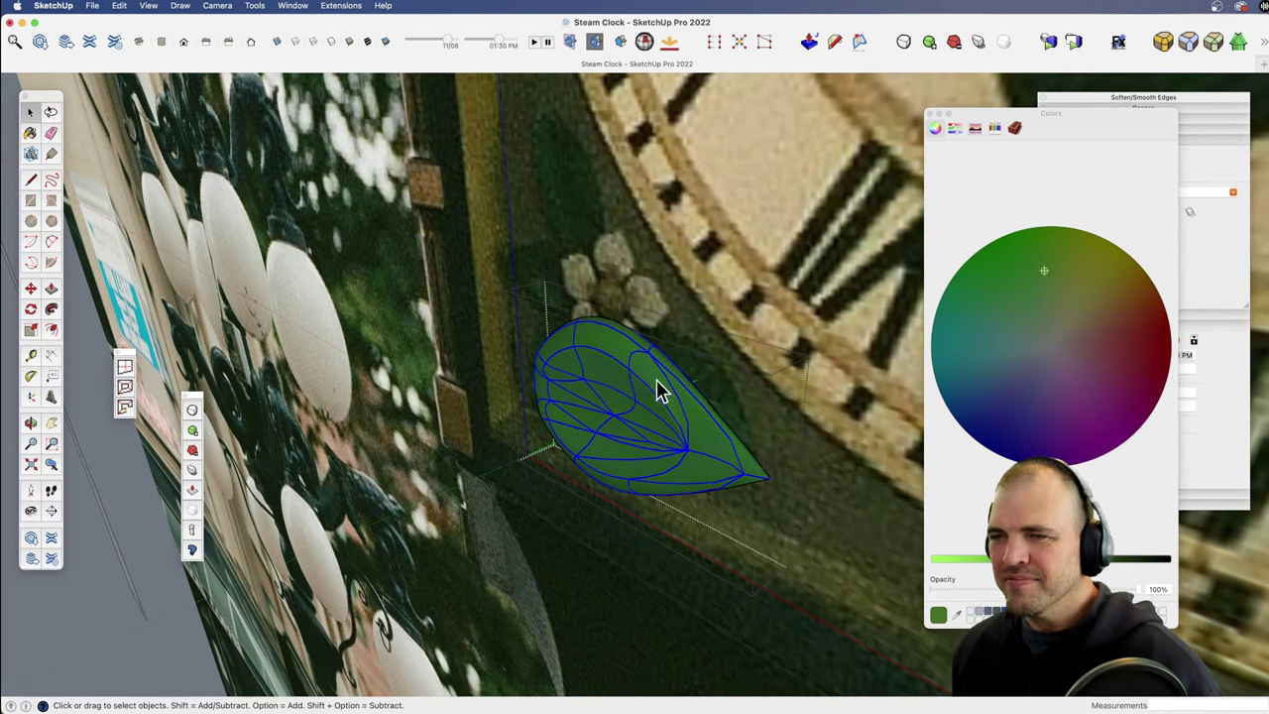
left_click(930, 116)
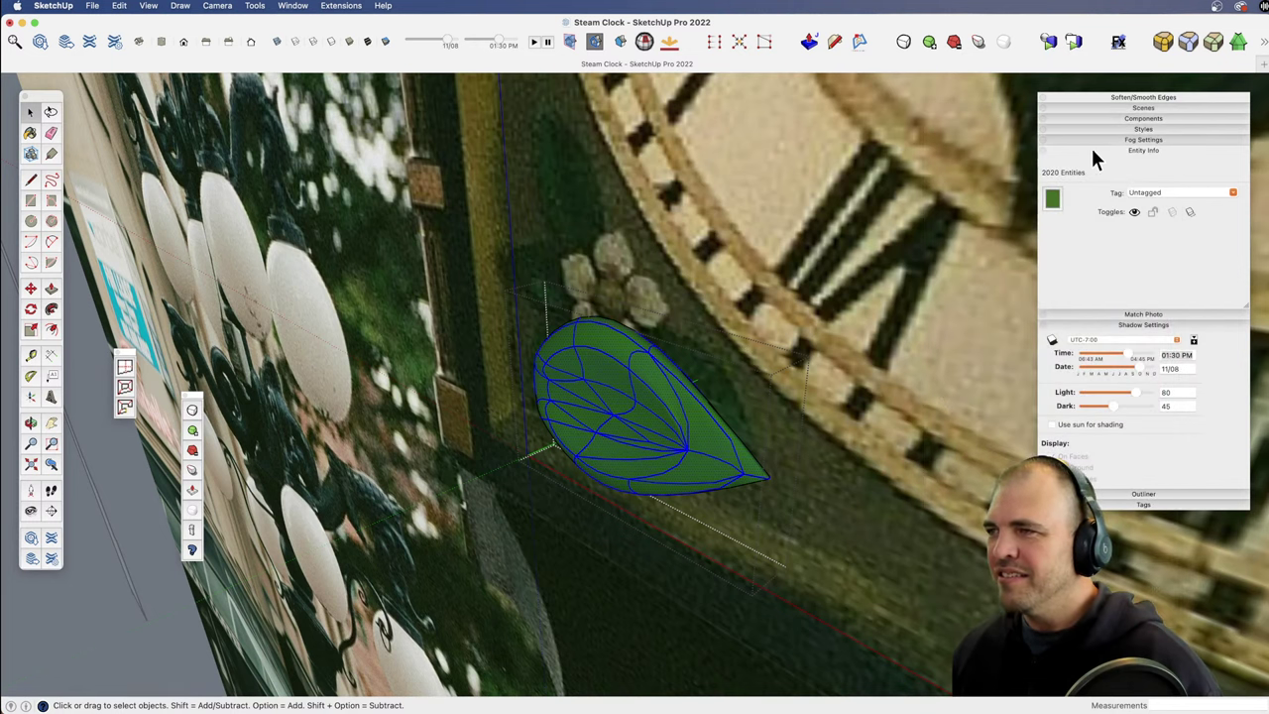
Step: Soften the leaf's edges at an angle between normals of 52 degrees, with smooth normals and soften coplanar enabled
left_click(1140, 98)
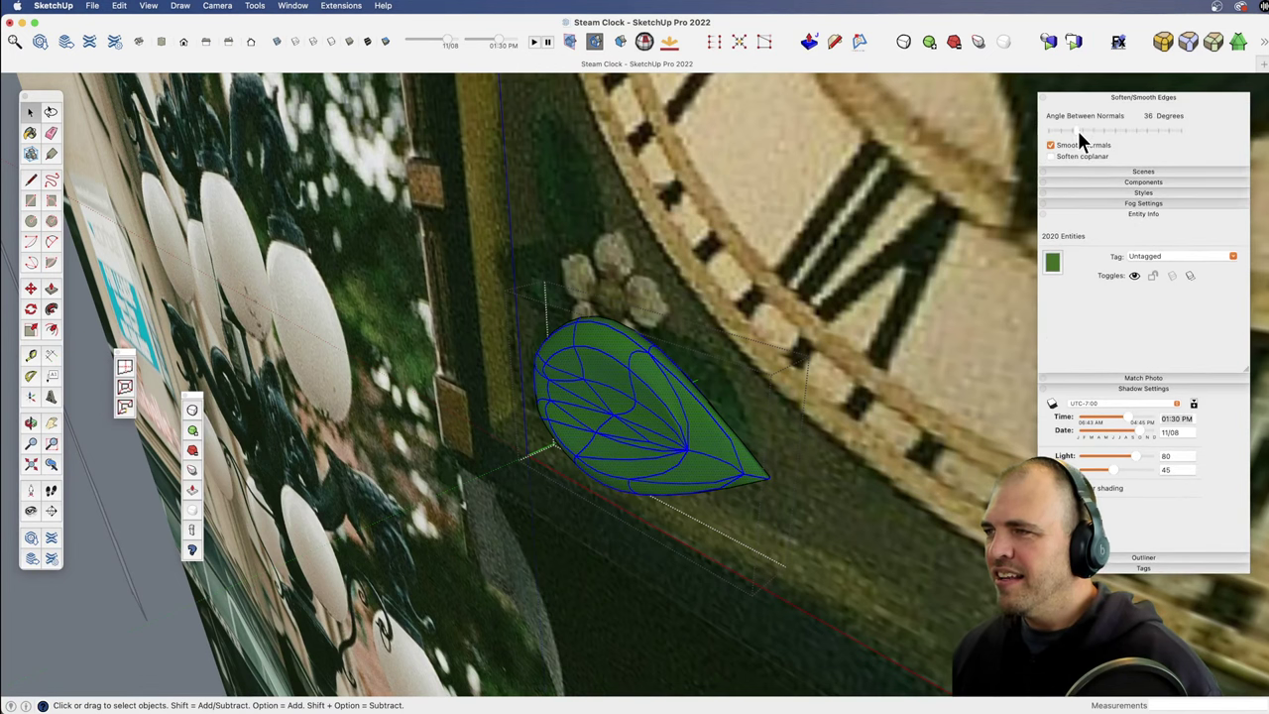
left_click_drag(1081, 136, 1074, 130)
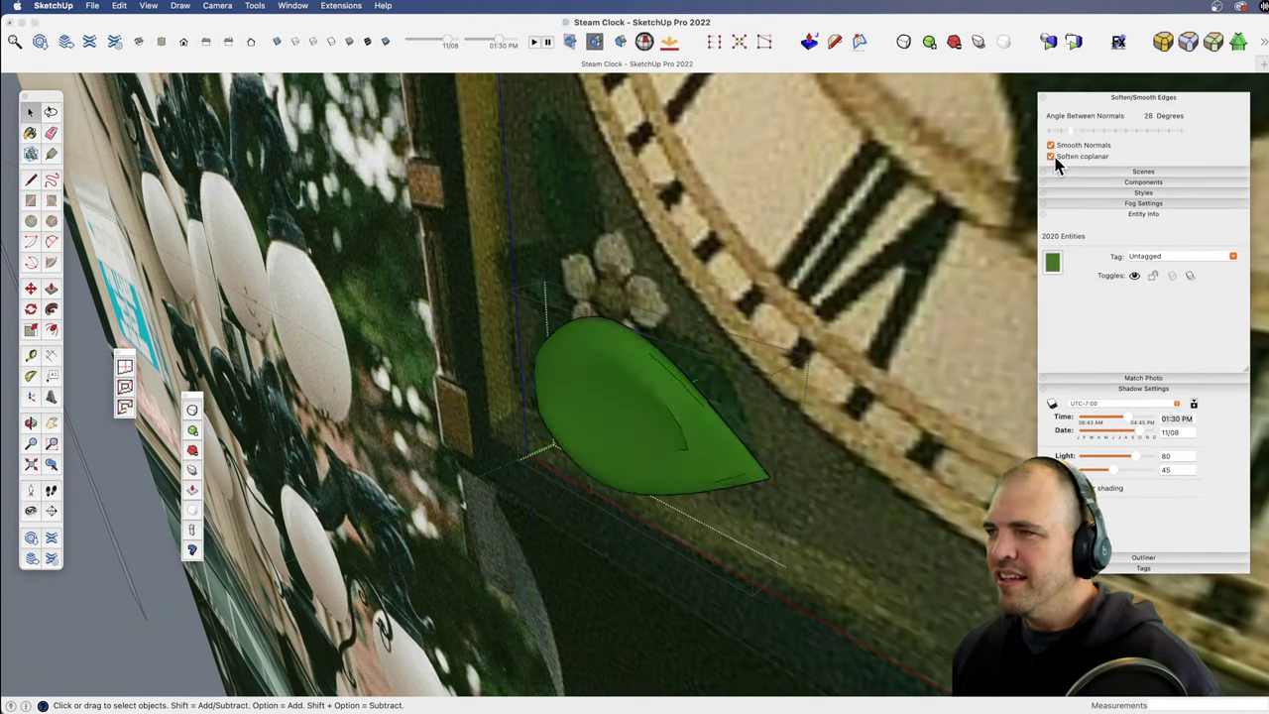
mouse_move(1070, 139)
left_mouse_down()
mouse_move(1056, 135)
mouse_move(1082, 141)
left_mouse_up()
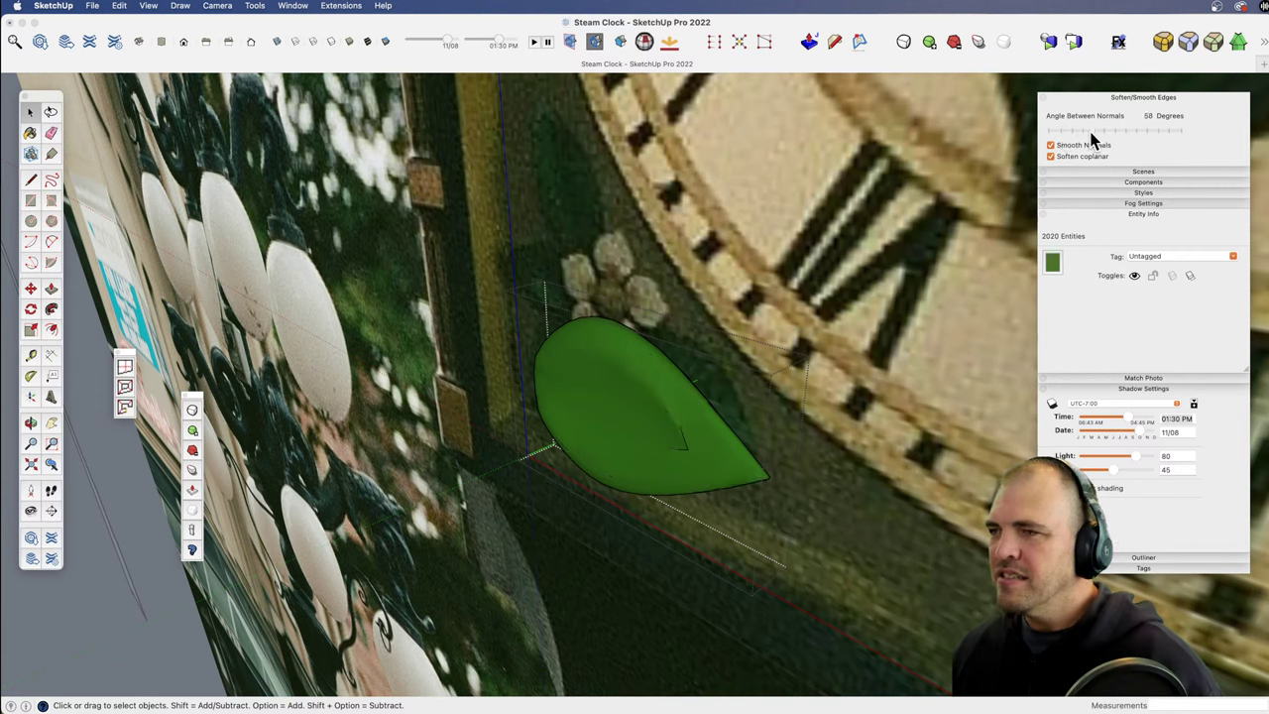
left_click(657, 403)
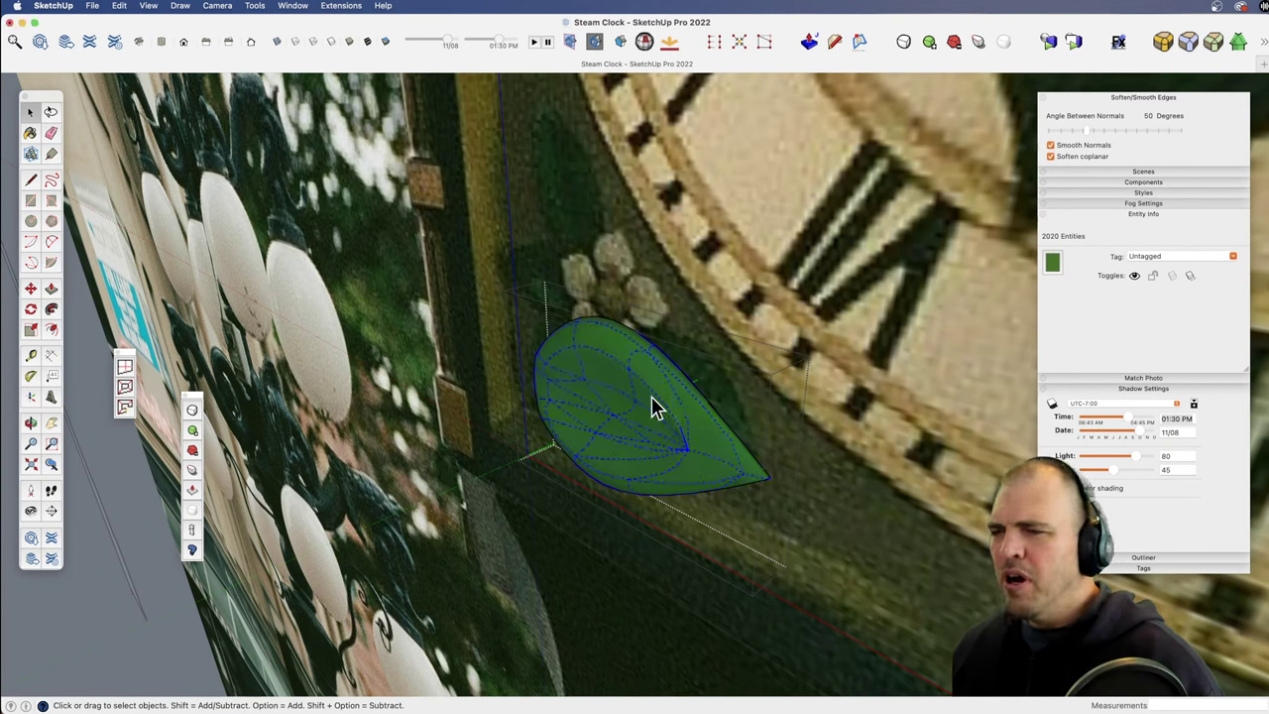
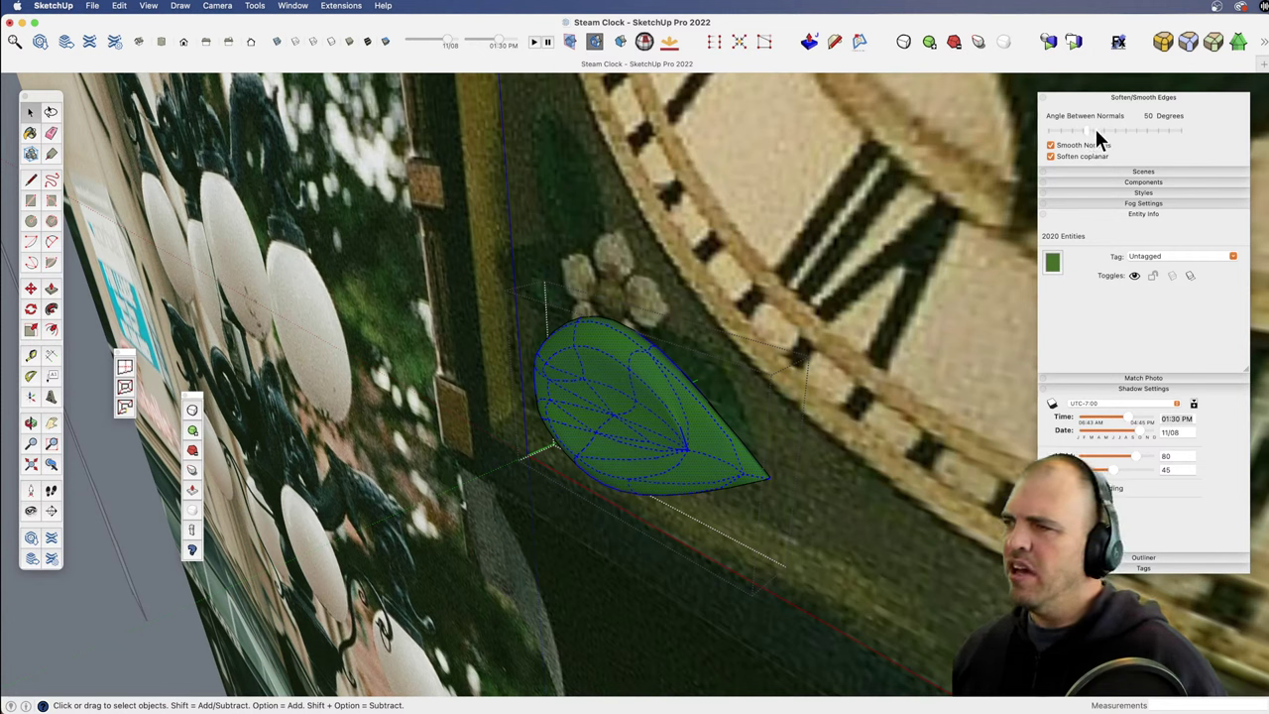
left_click(1088, 130)
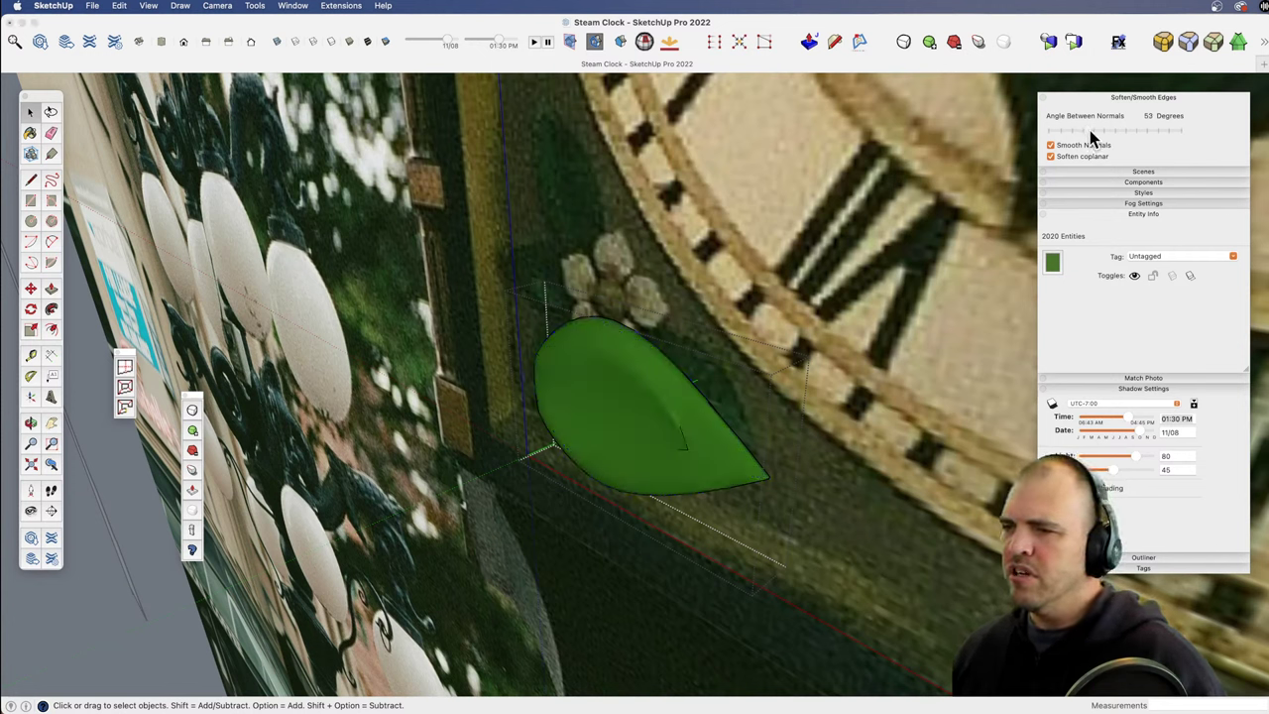
left_click(725, 472)
Step: Try to soften the crease edge still showing inside the leaf with the Eraser and close the leaf group
key("e")
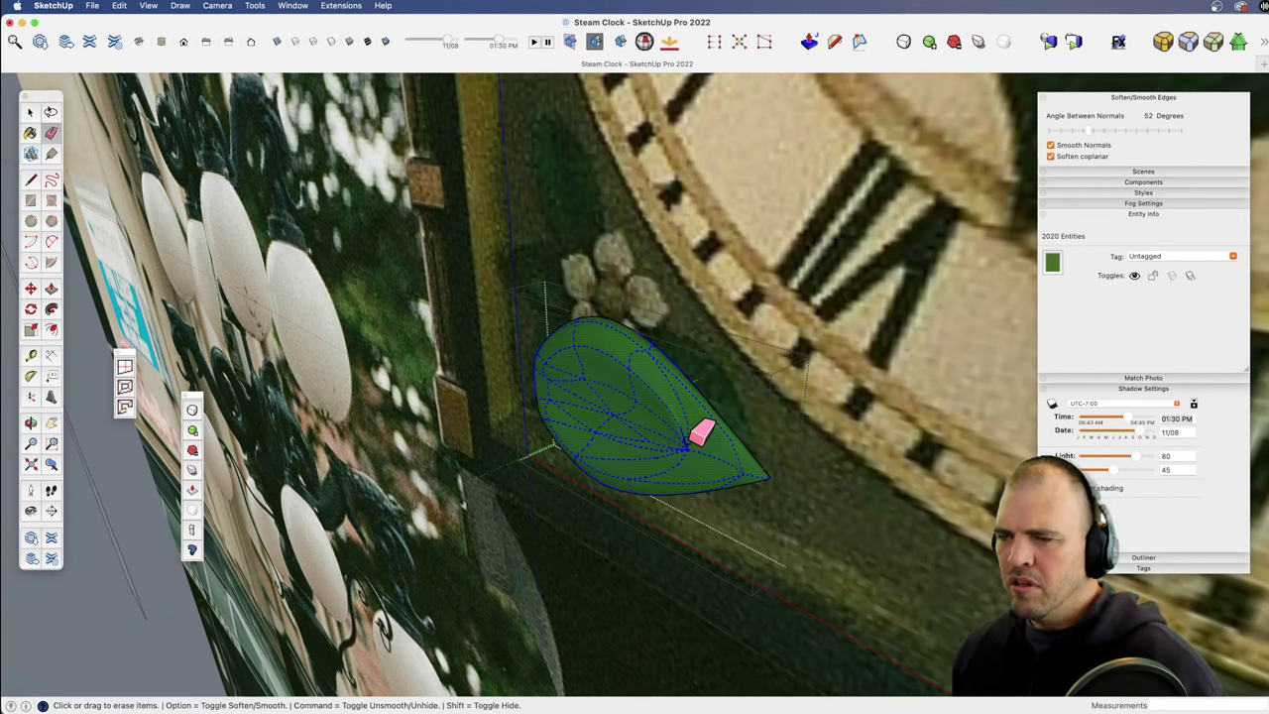
mouse_move(683, 392)
left_mouse_down("alt")
mouse_move(700, 424)
mouse_move(675, 613)
left_mouse_up("alt")
key("z")
key("space")
left_click(644, 563)
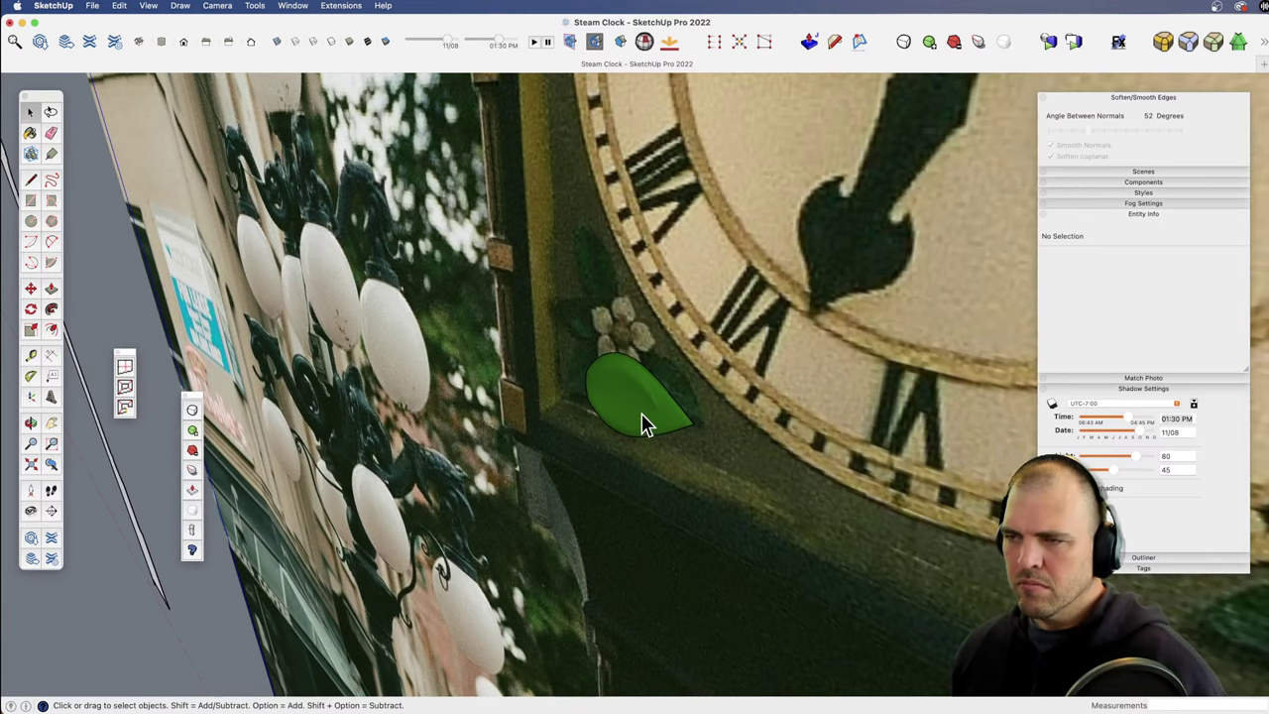
Step: Edit the leaf's green material to a darker, slightly purer green that suits the flower leaves in the reference photo
left_click(642, 414)
middle_click_drag(702, 410, 708, 459, "shift")
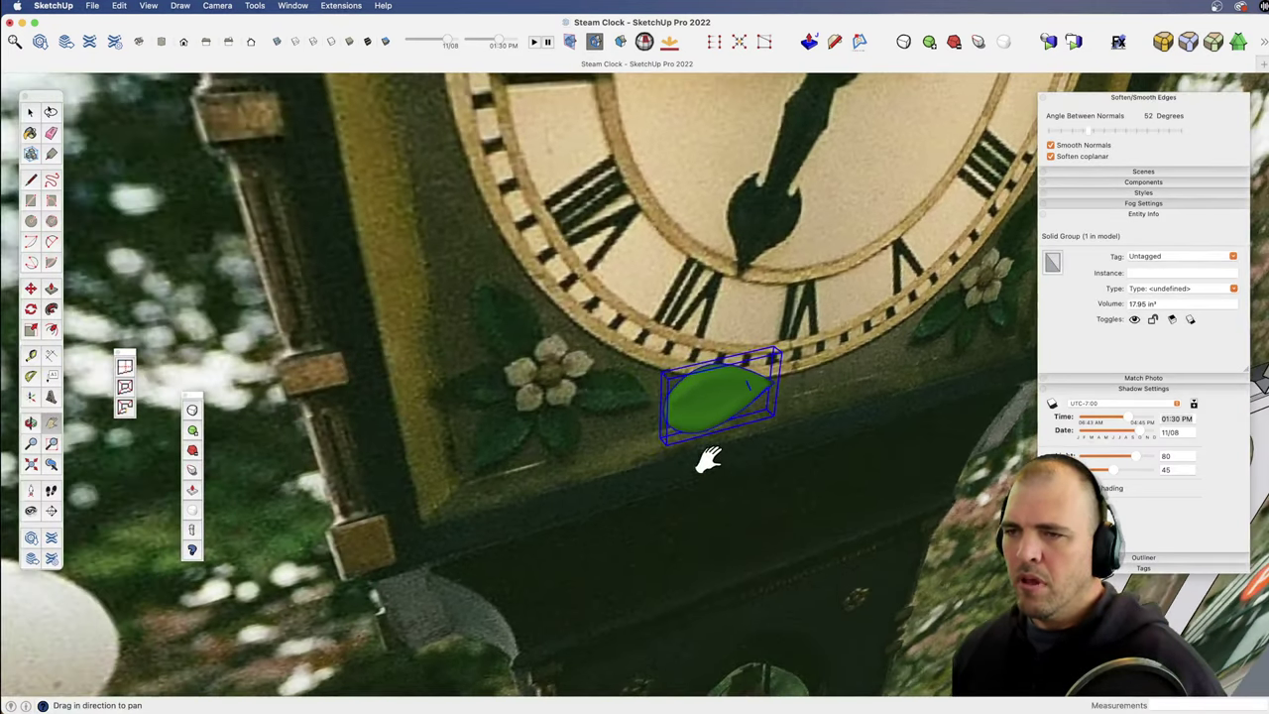
left_click(31, 132)
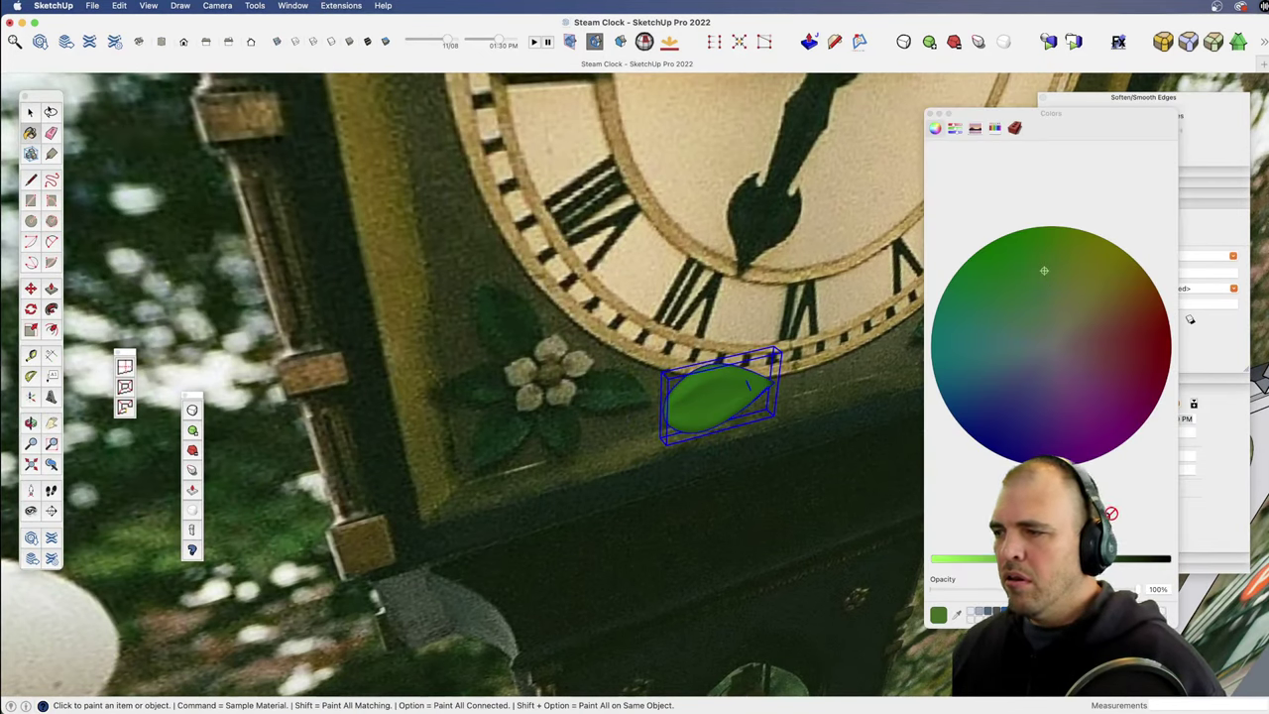
left_click(1093, 558)
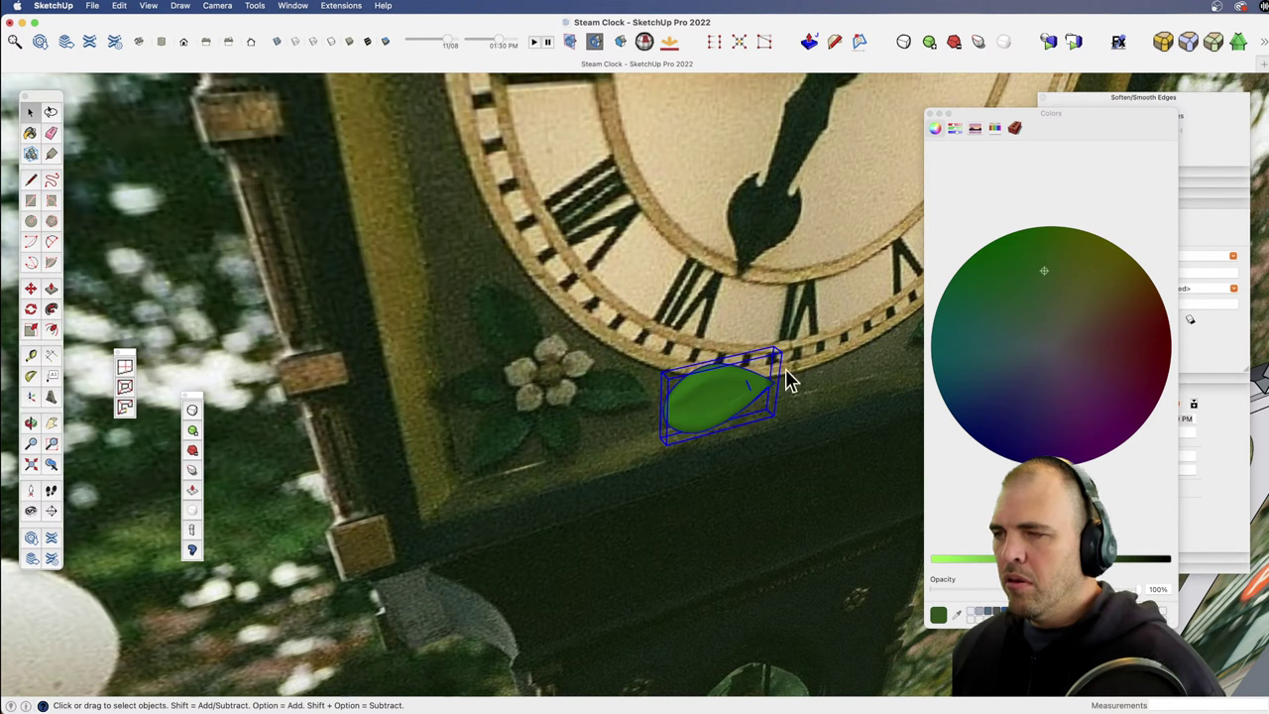
left_click(975, 128)
left_click(1083, 210)
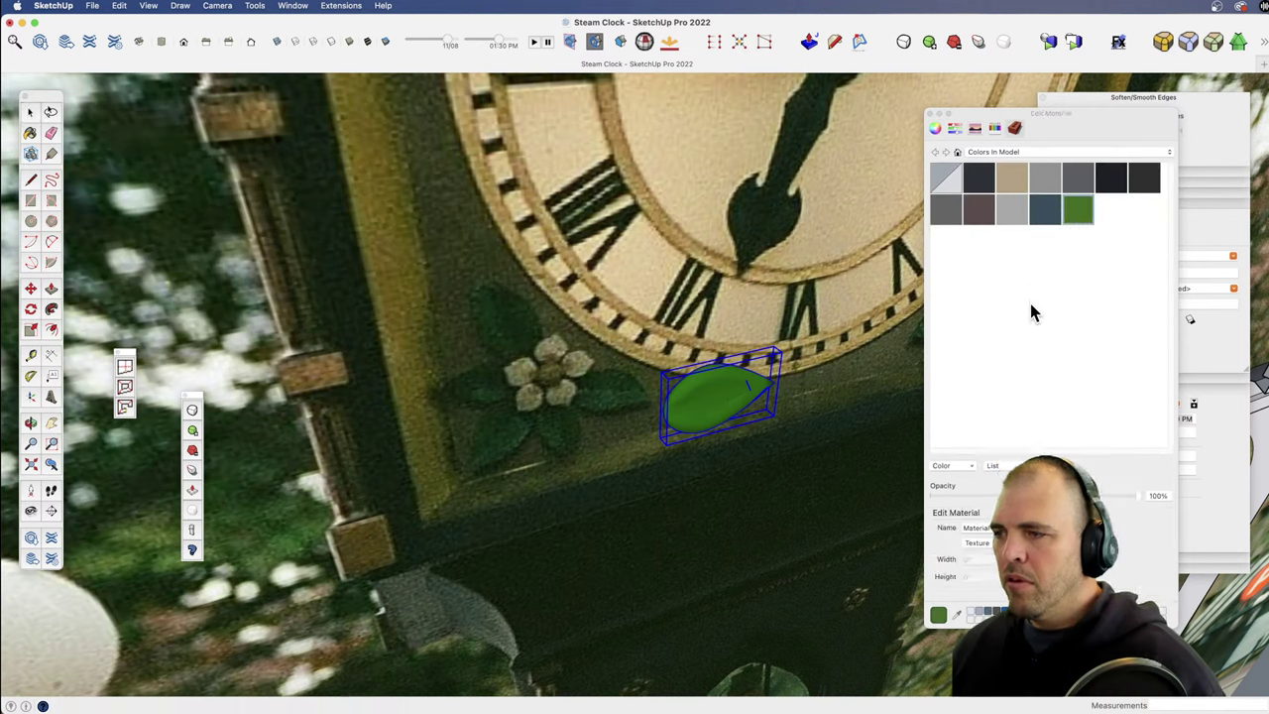
left_click(935, 128)
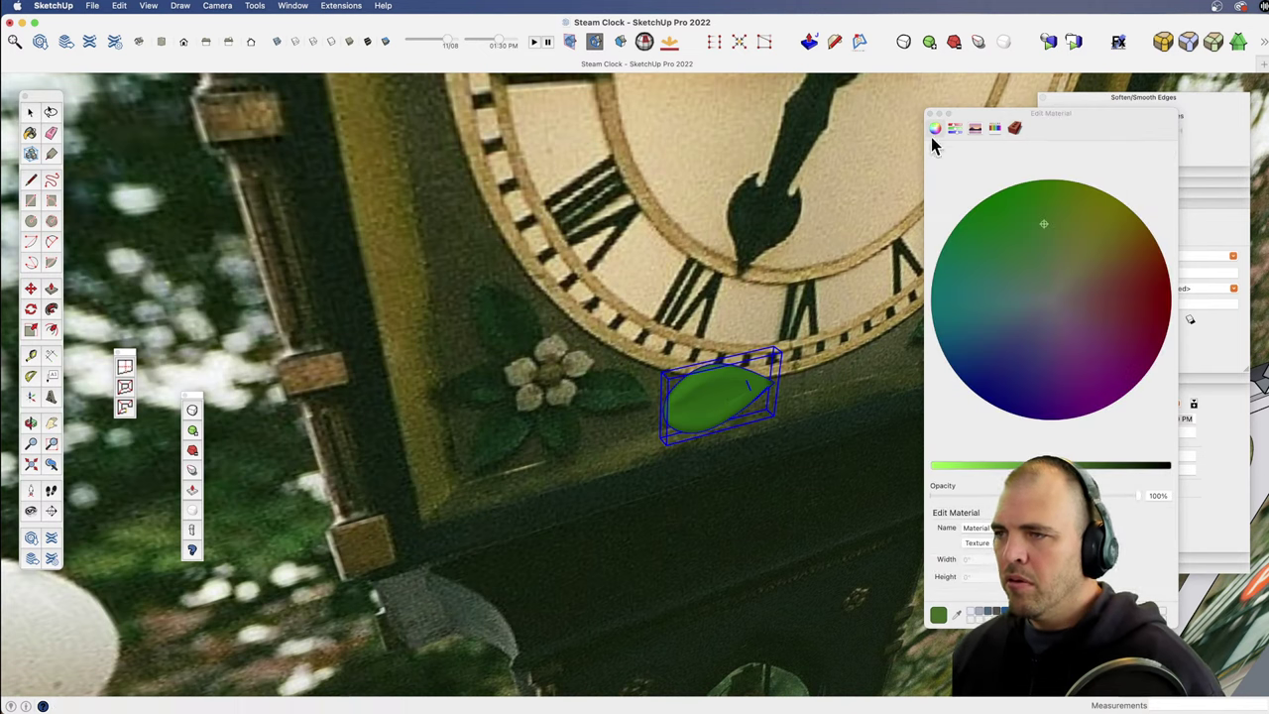
left_click(1103, 465)
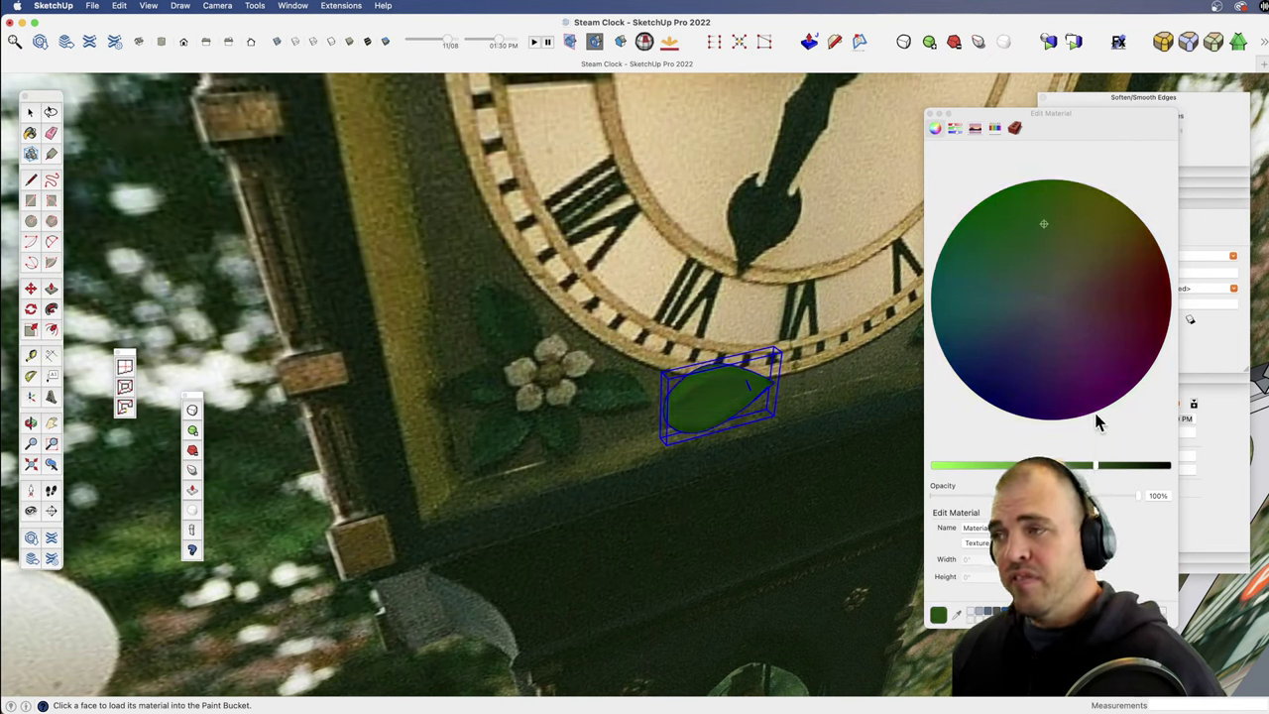
mouse_move(1044, 238)
left_mouse_down()
mouse_move(1051, 246)
mouse_move(1036, 227)
left_mouse_up()
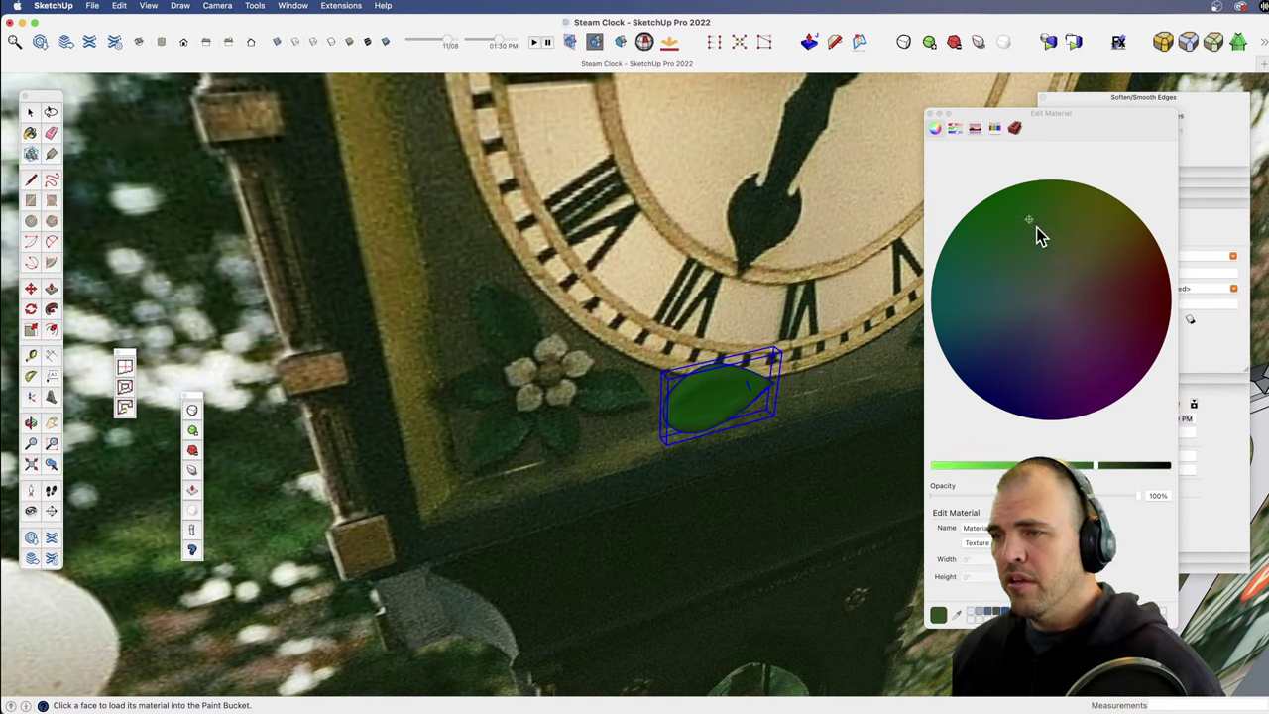
left_click(930, 114)
key("space")
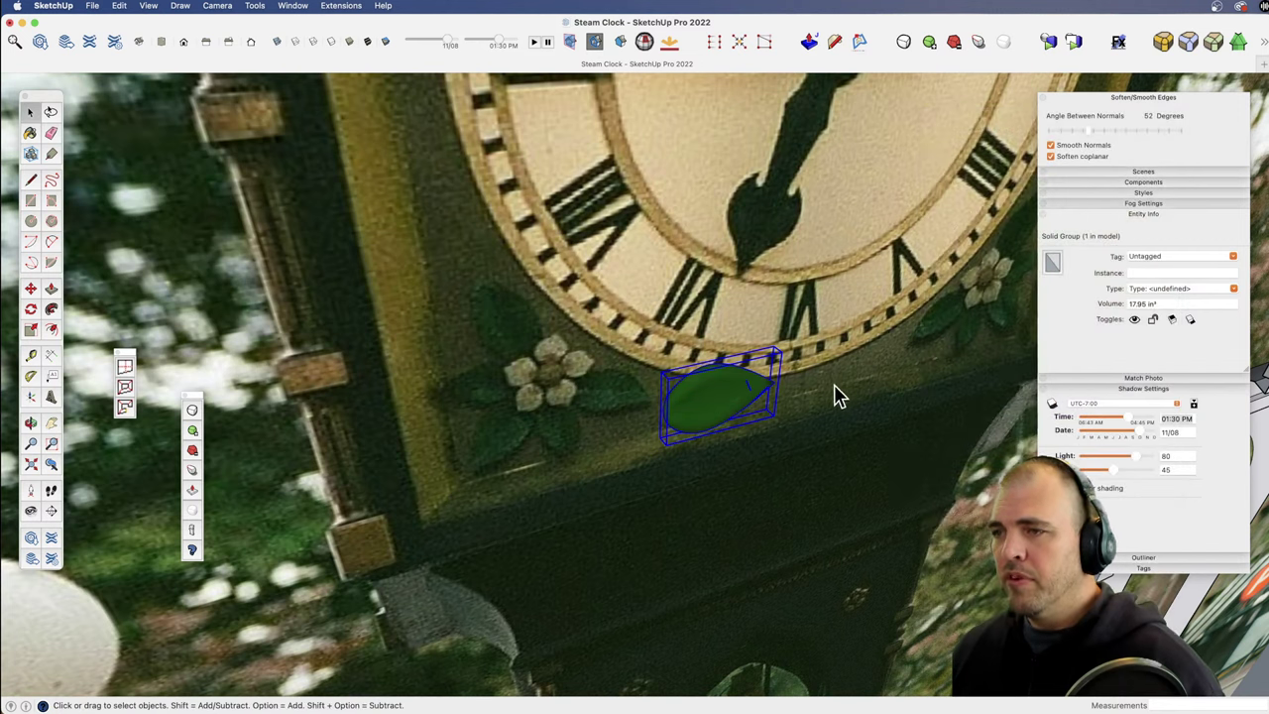
Step: Try to soften the short stray line near the leaf's pointed tip inside the group
left_click(831, 389)
left_click(736, 414)
double_click(747, 398)
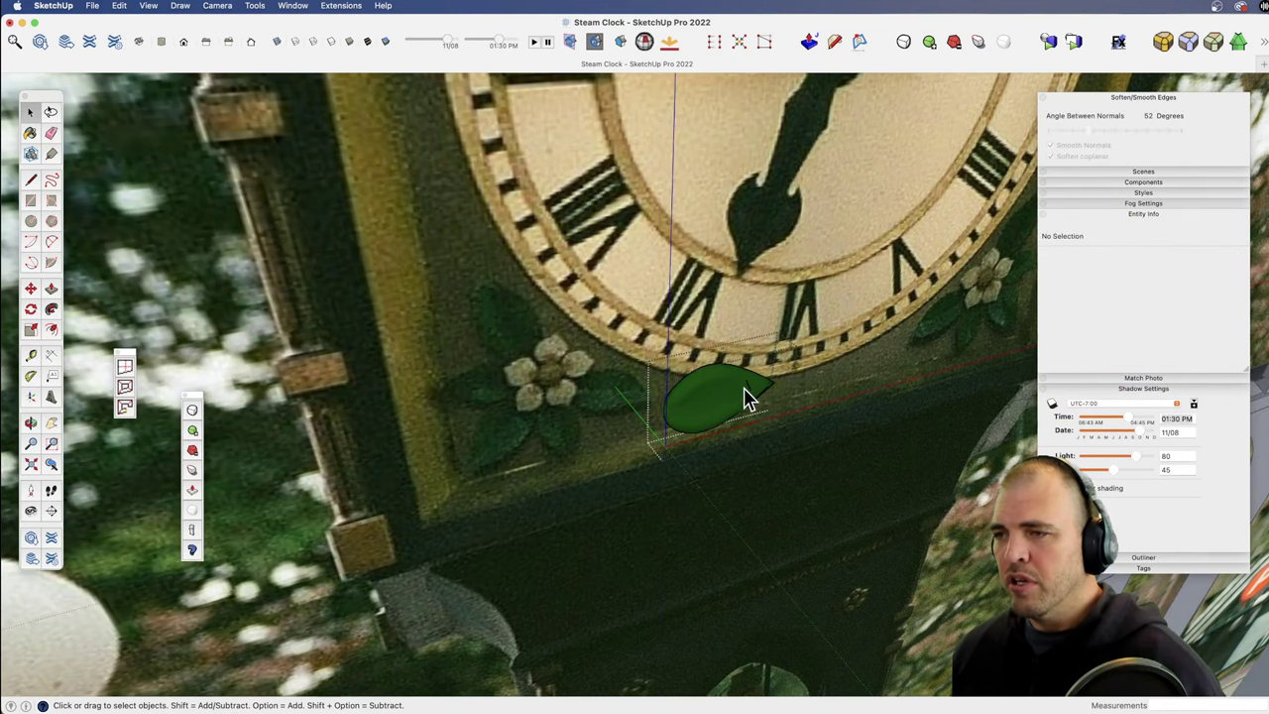
key("z")
left_click_drag(745, 396, 780, 221)
key("e")
key("alt")
left_click_drag(888, 396, 891, 378)
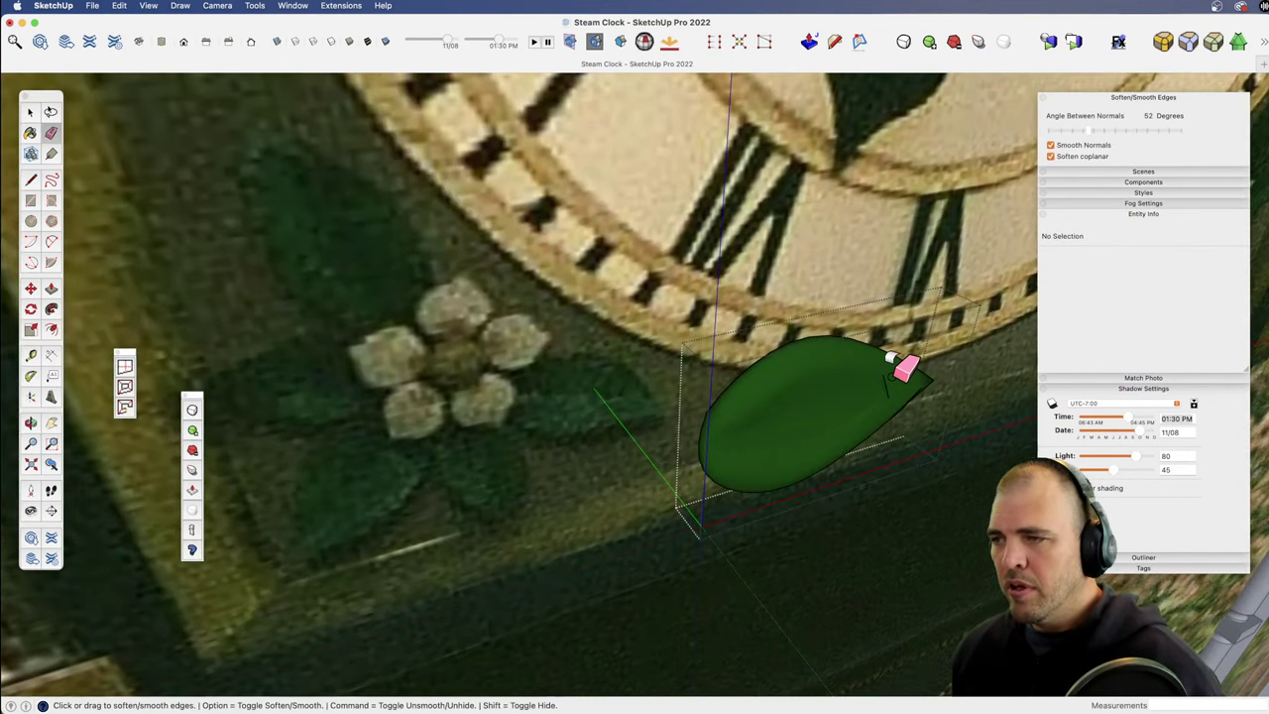
middle_click_drag(910, 374, 802, 595)
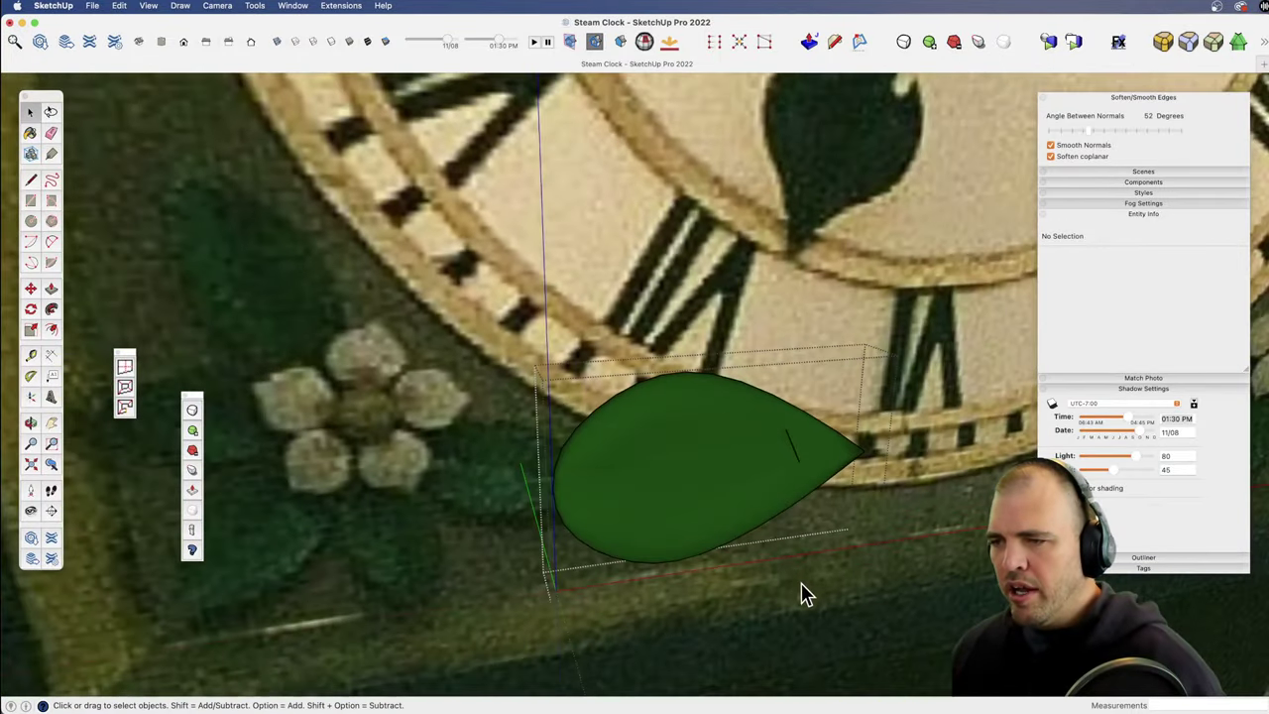
Step: Move the leaf group from below the clock dial onto the right side of the flower in the reference photo
key("z")
scroll(733, 459, "down", 5)
middle_click_drag(733, 459, 822, 511)
key("space")
left_click(773, 406)
key("m")
left_click(728, 382)
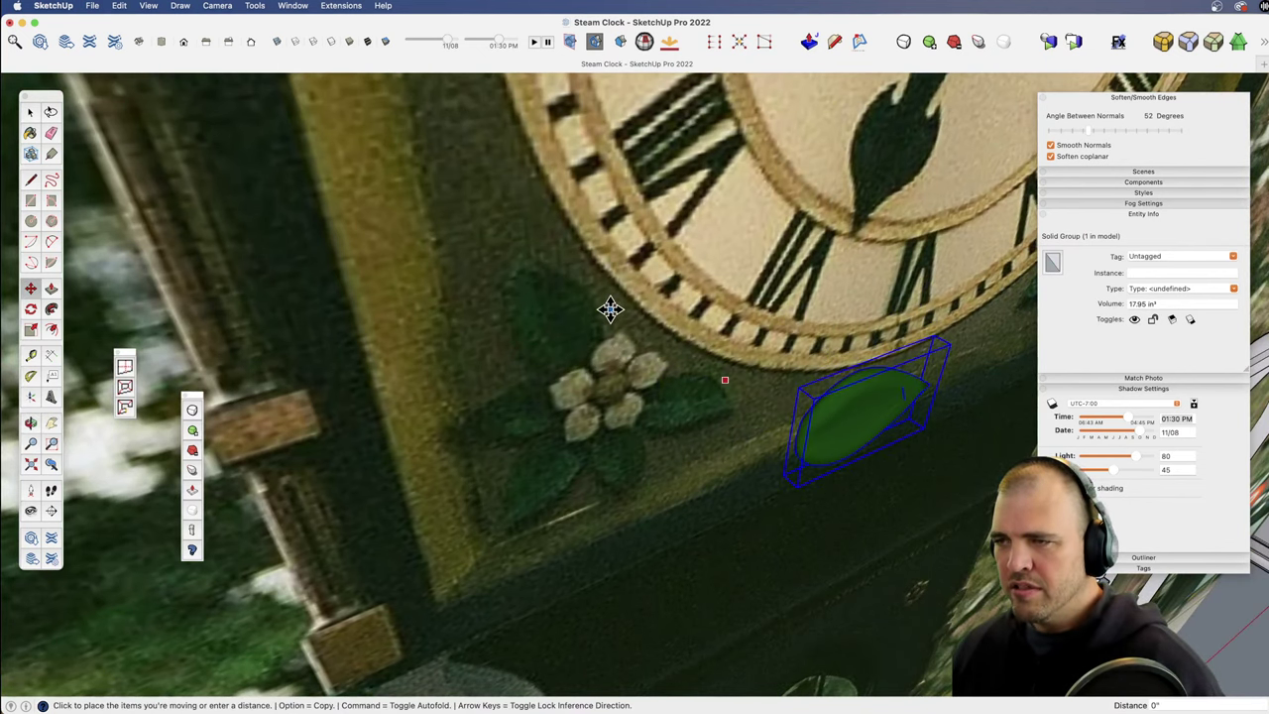
left_click(654, 322)
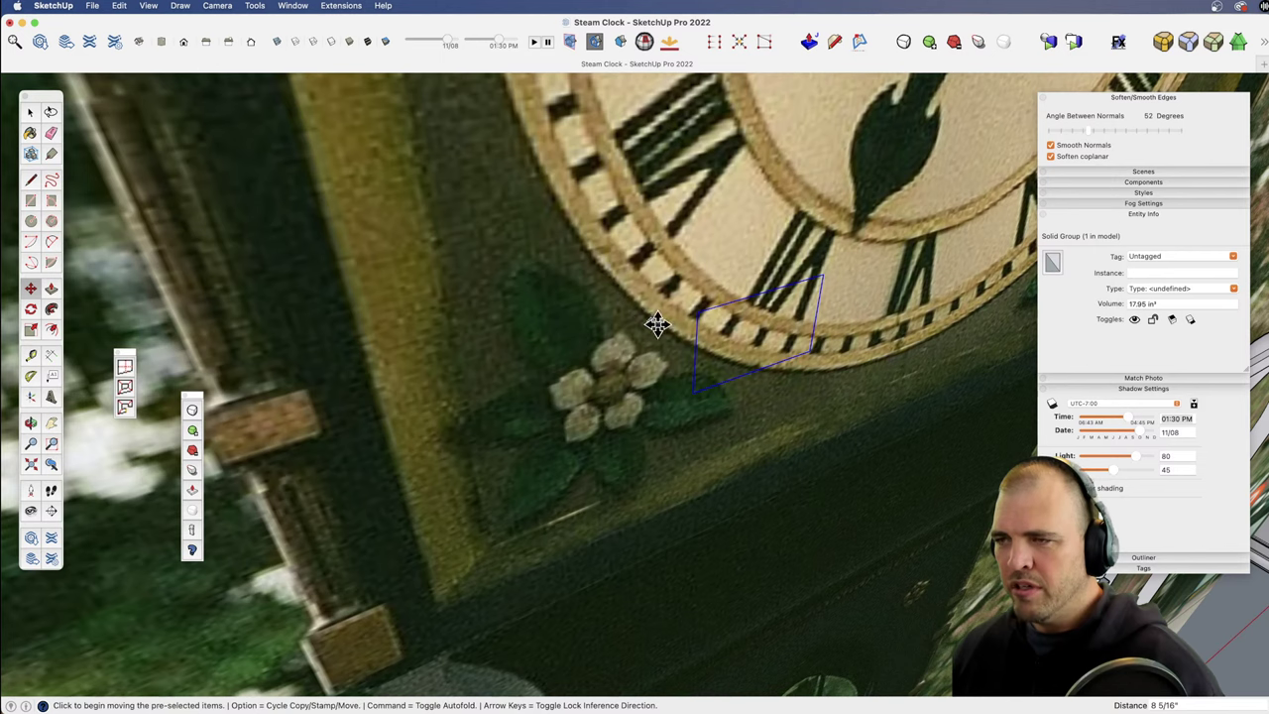
left_click(772, 409)
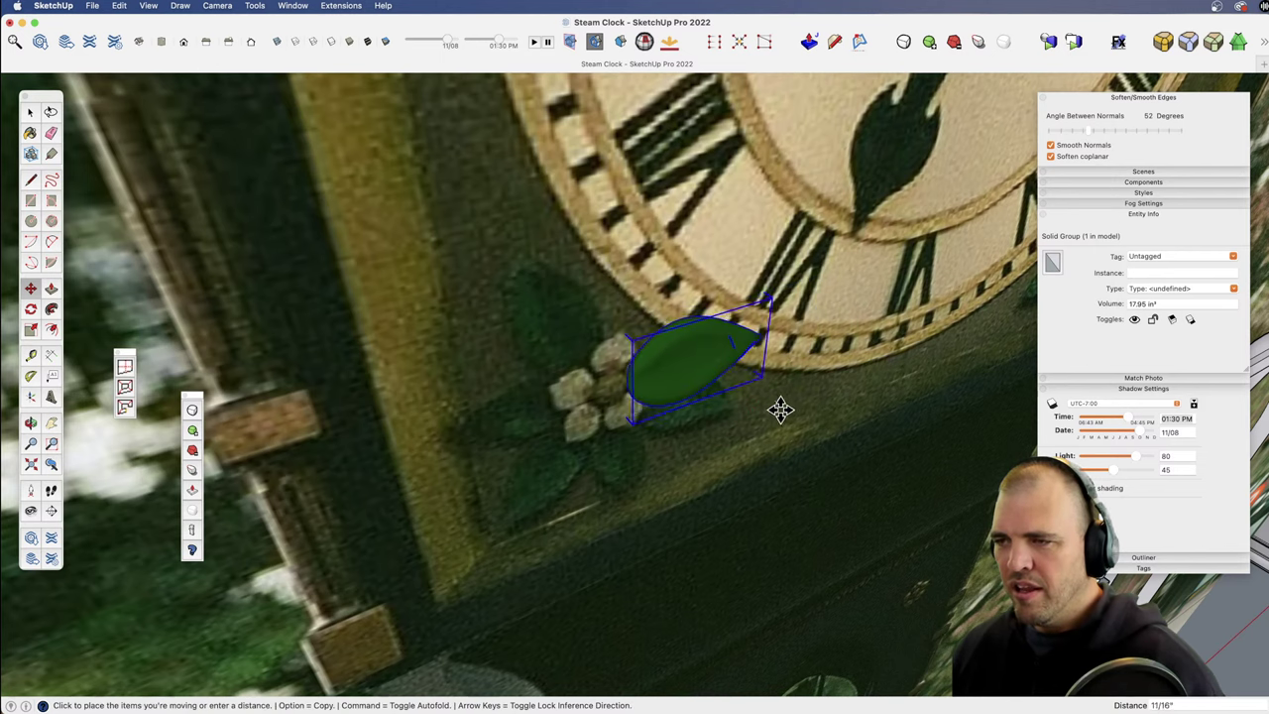
left_click(783, 414)
Step: Rotate the leaf clockwise to follow the flower's lower-right leaf and move it down about 2 15/16" into place
middle_click_drag(734, 403, 536, 278)
key("z")
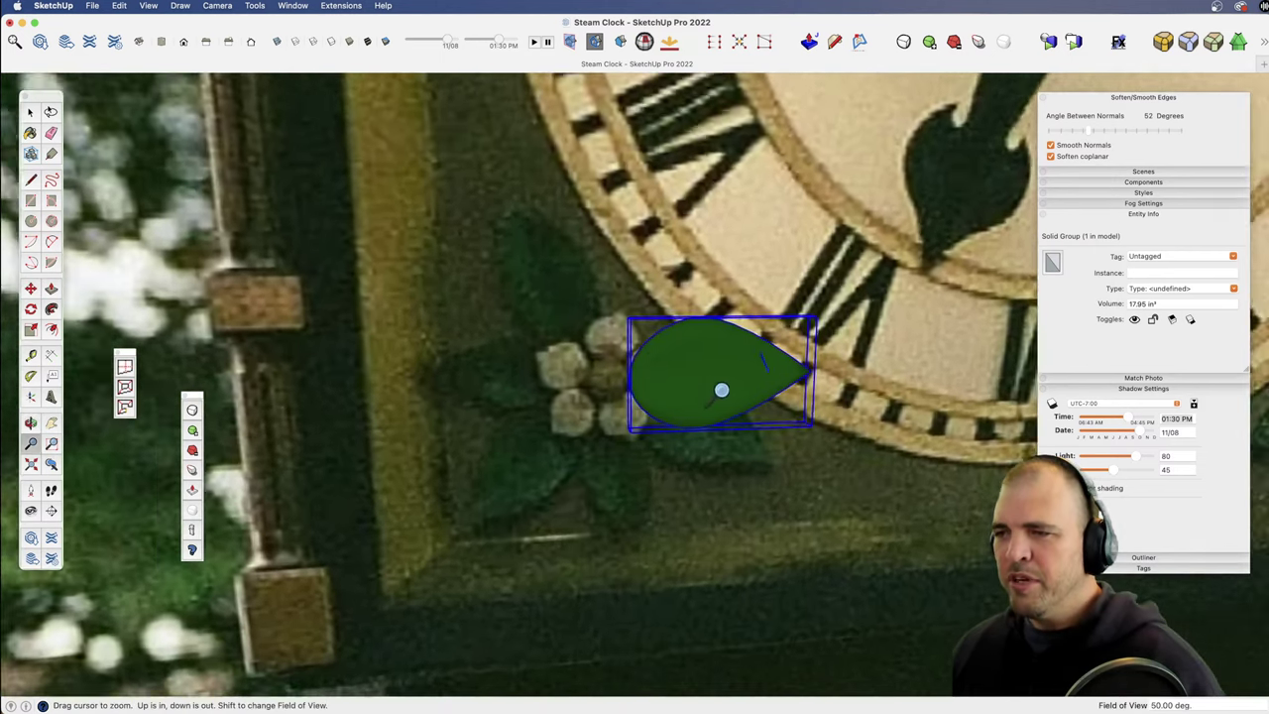
left_click_drag(720, 387, 745, 315)
key("m")
left_click(859, 366)
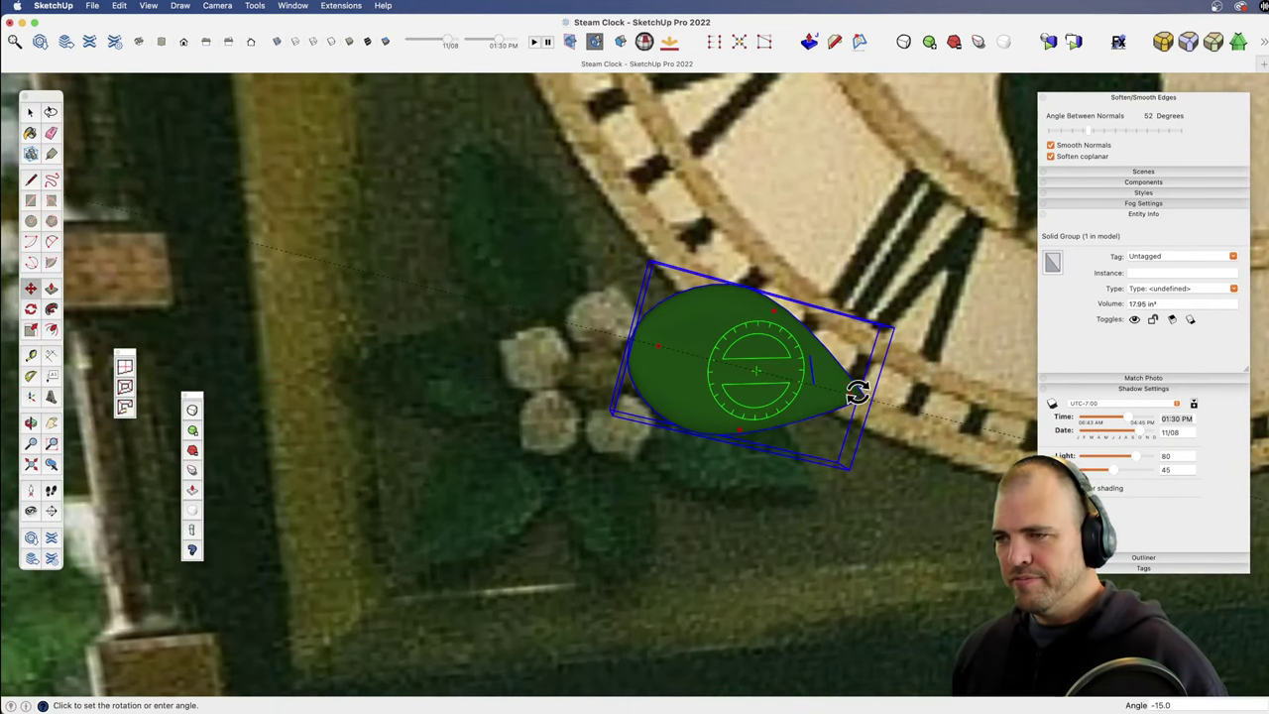
left_click(849, 428)
left_click(787, 422)
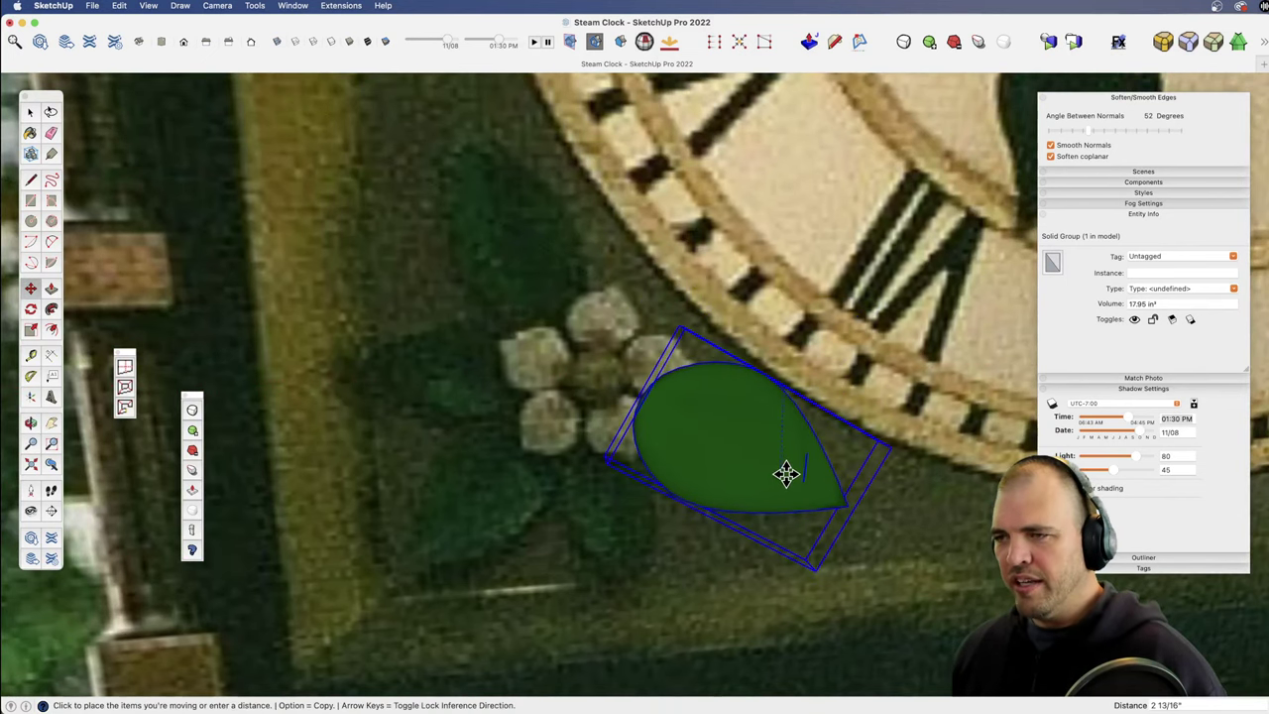
left_click(793, 453)
Step: Convert the leaf group into a component, keeping the default definition name
key("g")
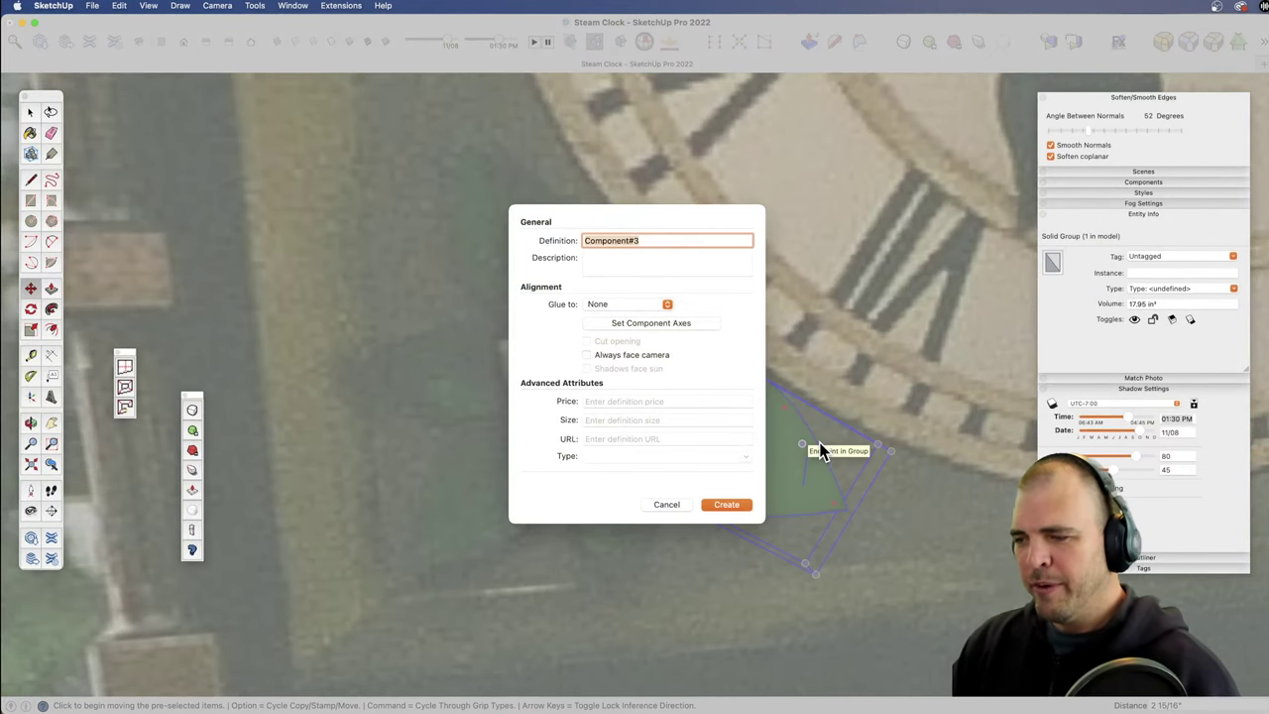
key("Return")
key("space")
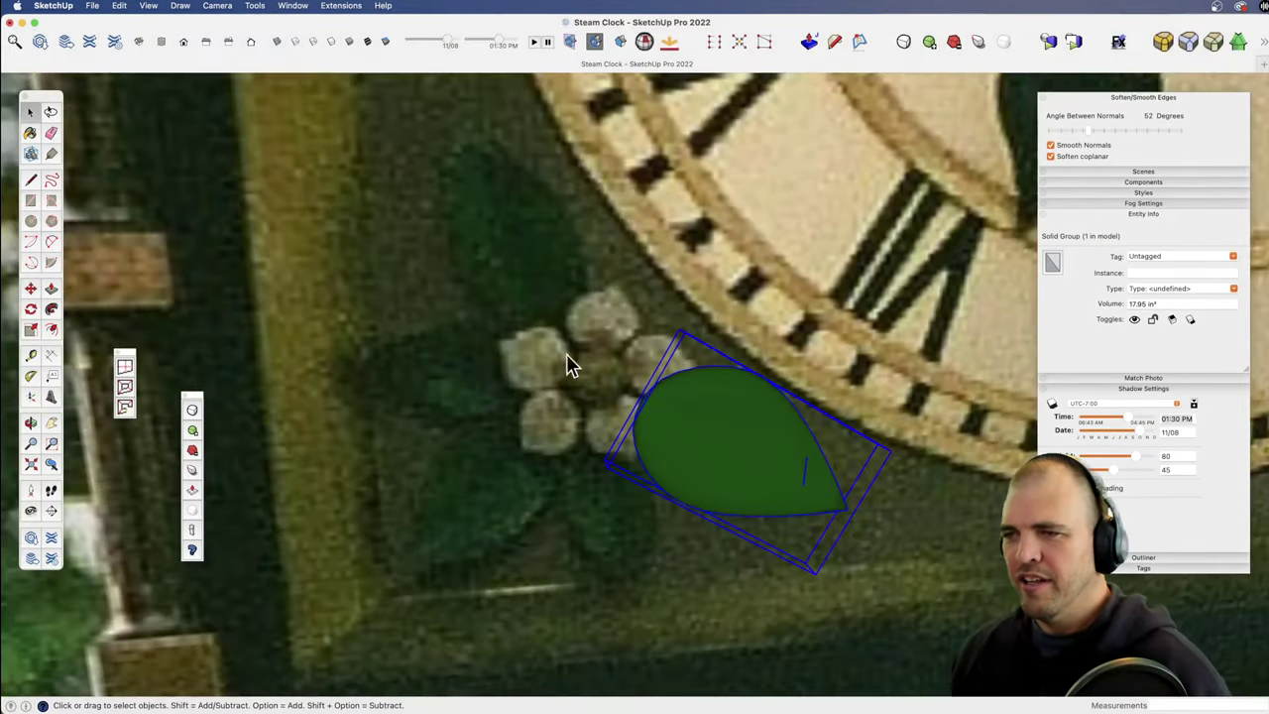
Step: Scale the leaf component down uniformly by a factor of 0.84 to fit the leaf in the photo
key("z")
left_click_drag(754, 386, 720, 527)
key("s")
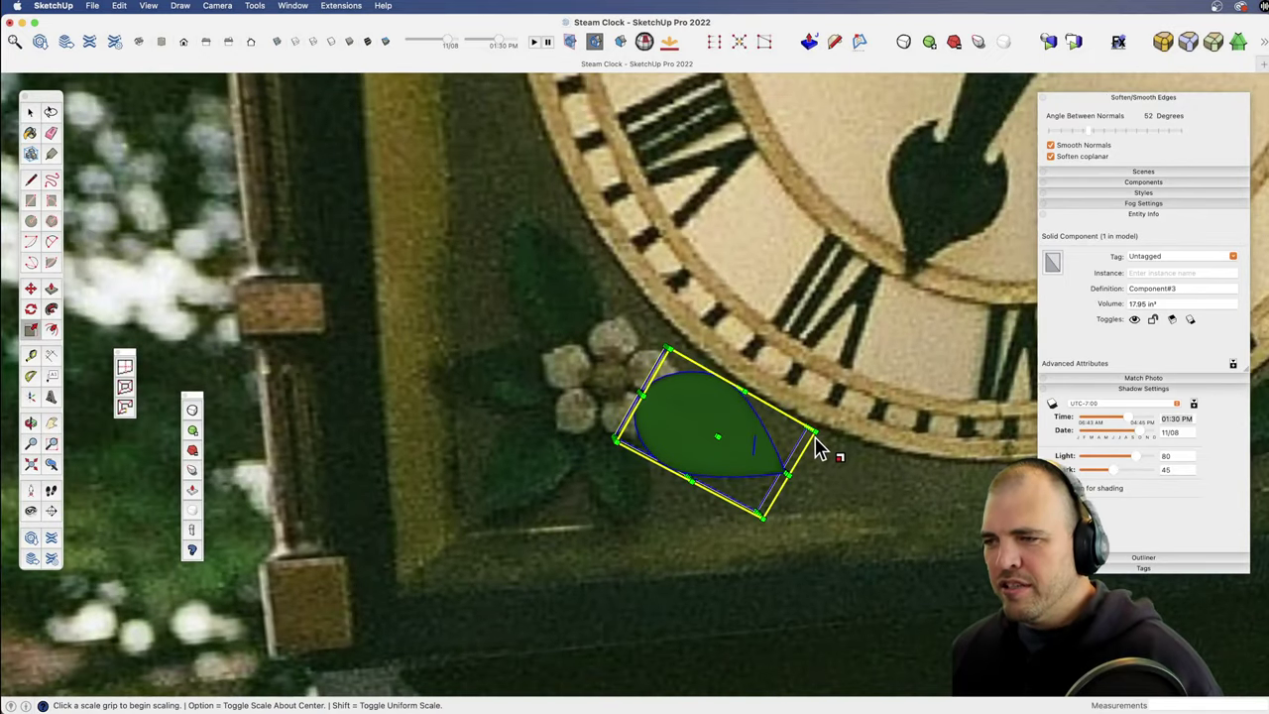
left_click(813, 433)
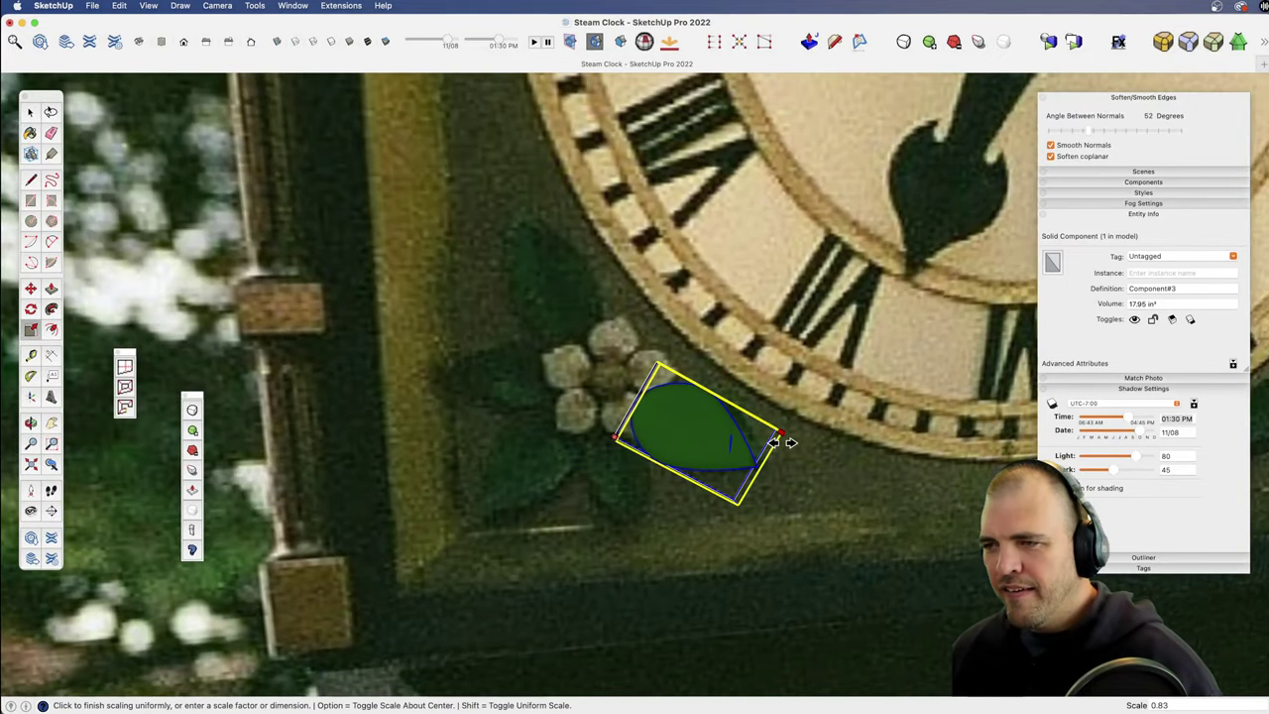
left_click(779, 439)
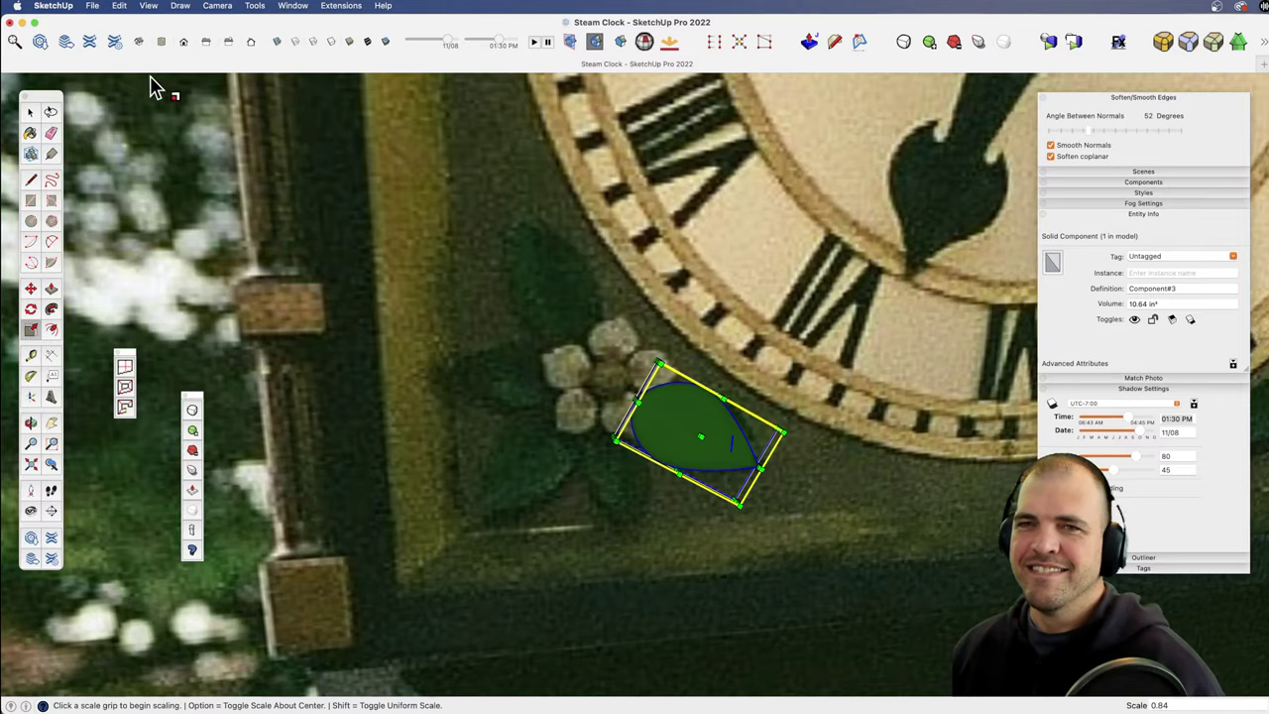
Step: Rotate a copy of the leaf about 140.5° counterclockwise around the flower's centre onto the photo's upper-left leaf
key("z")
left_click_drag(694, 317, 698, 257)
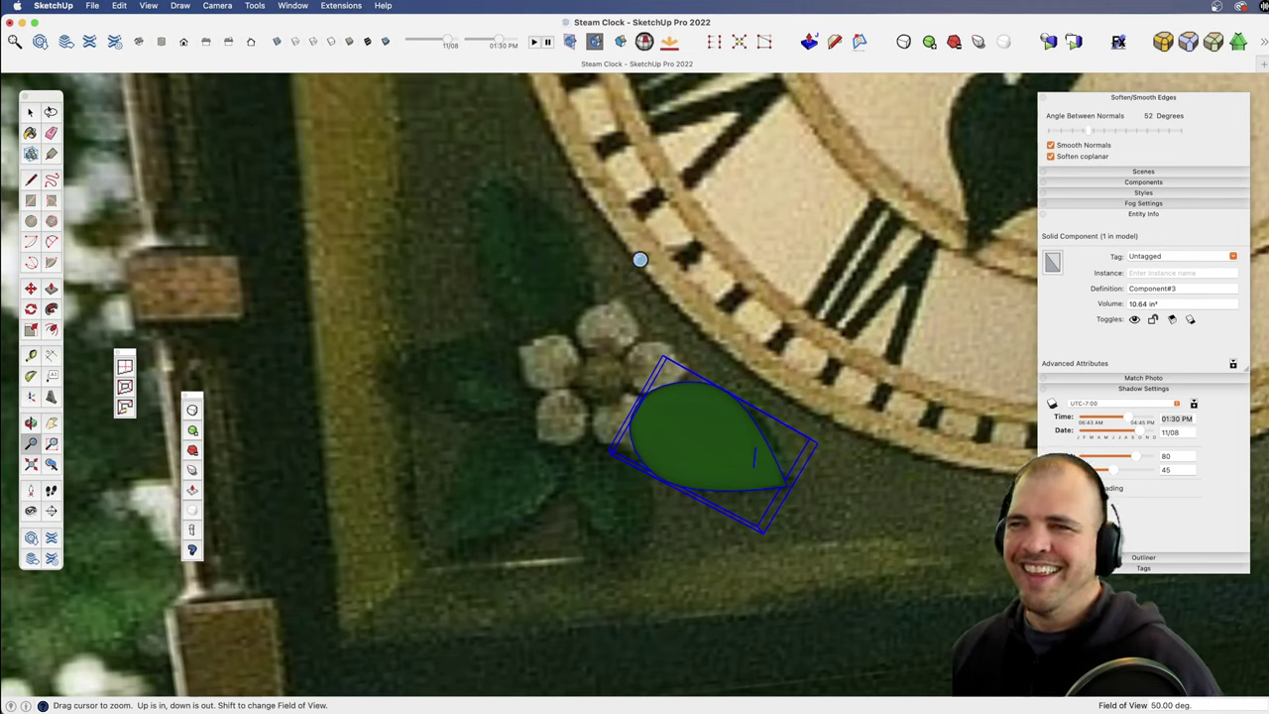
left_click(184, 42)
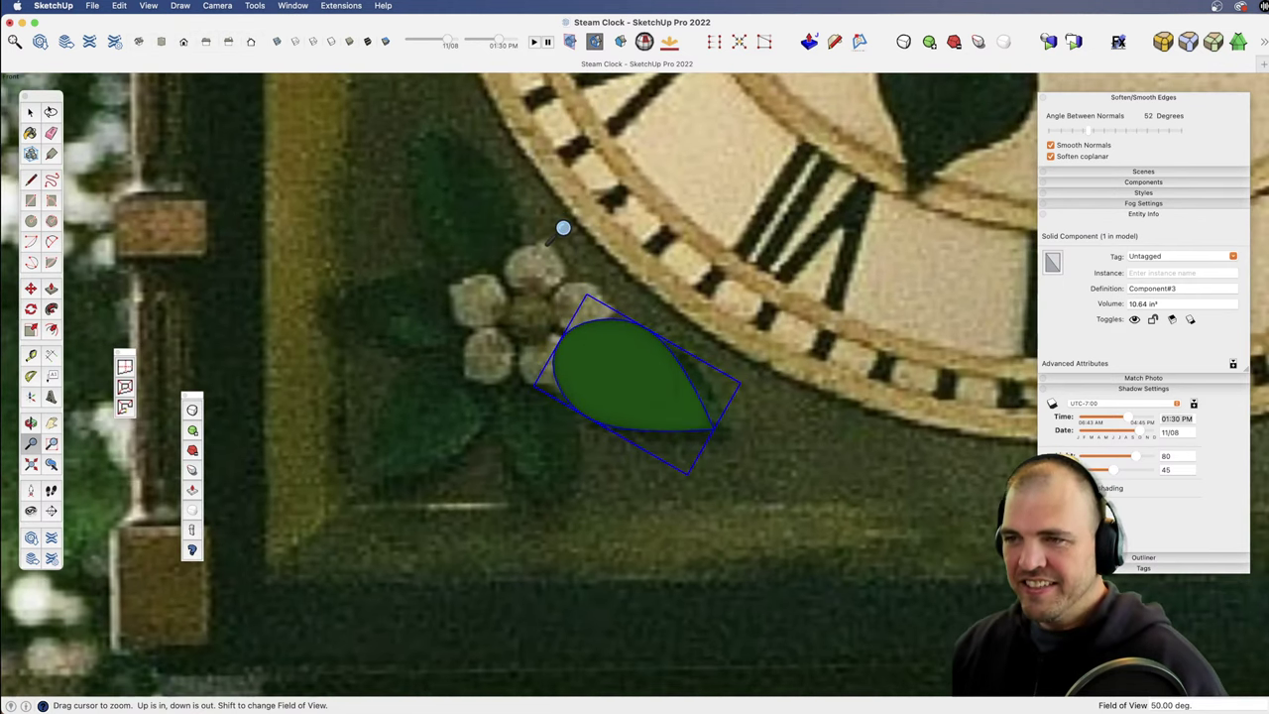
key("h")
left_click_drag(569, 263, 619, 261)
key("q")
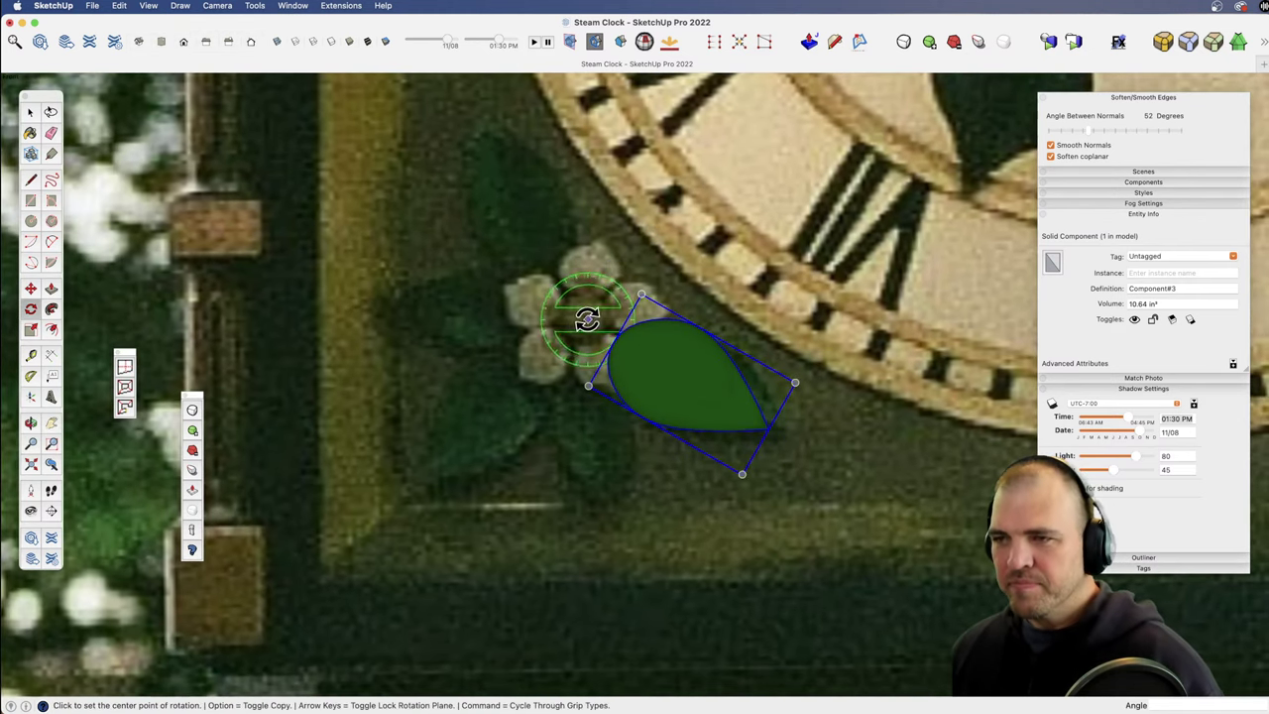
left_click(578, 331)
left_click(736, 315)
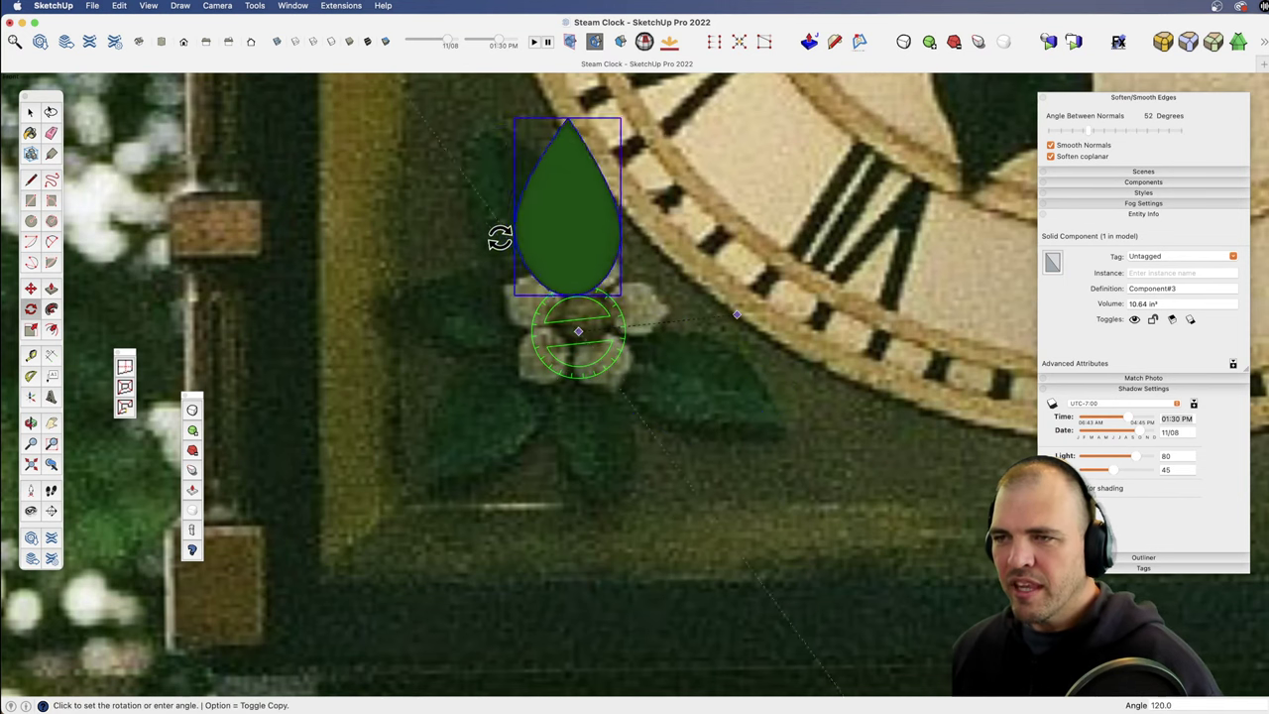
key("alt")
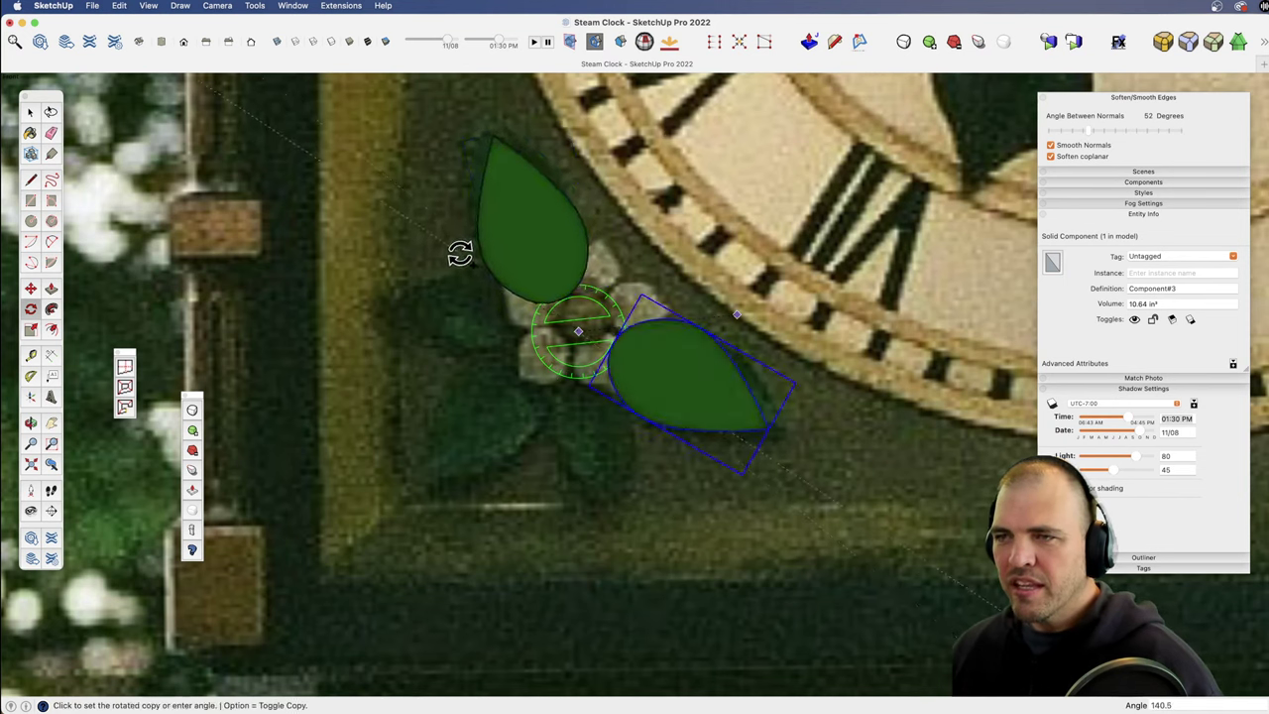
left_click(459, 251)
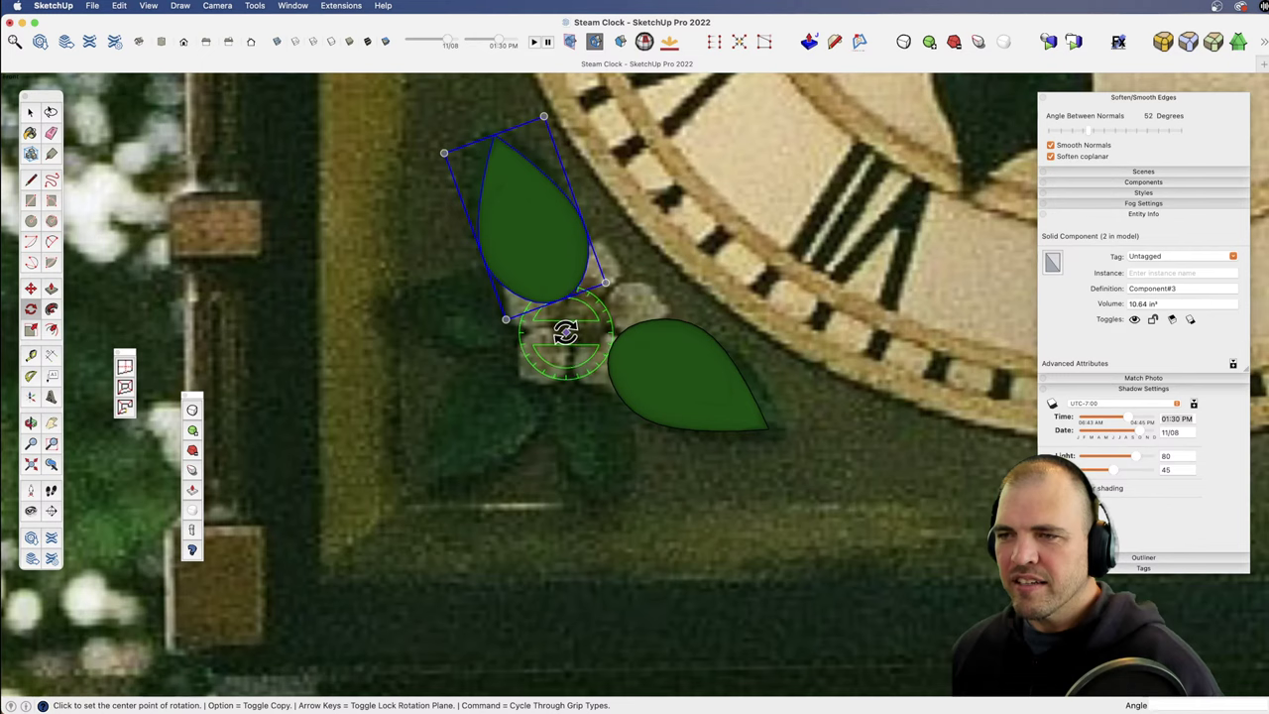
Step: Rotate a copy of the upper leaf 60° counterclockwise onto the photo's left leaf and scale it uniformly by 0.89
left_click(565, 332)
left_click(828, 331)
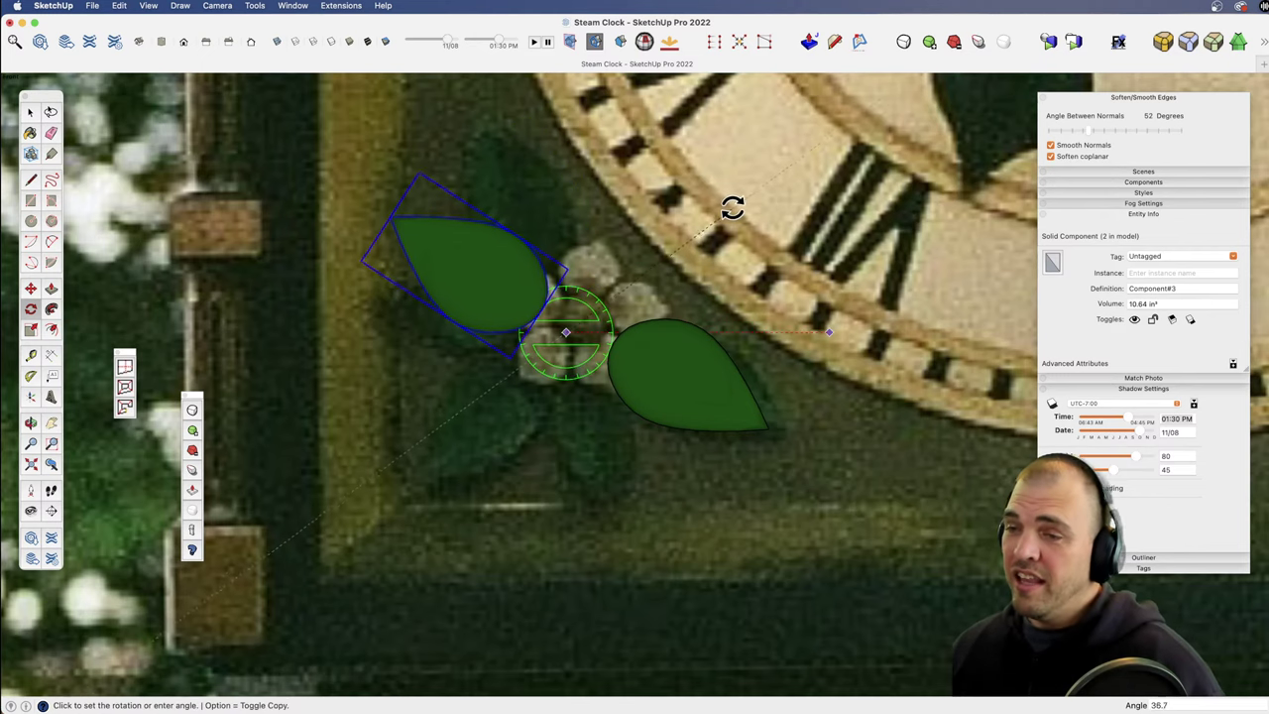
key("alt")
left_click(656, 168)
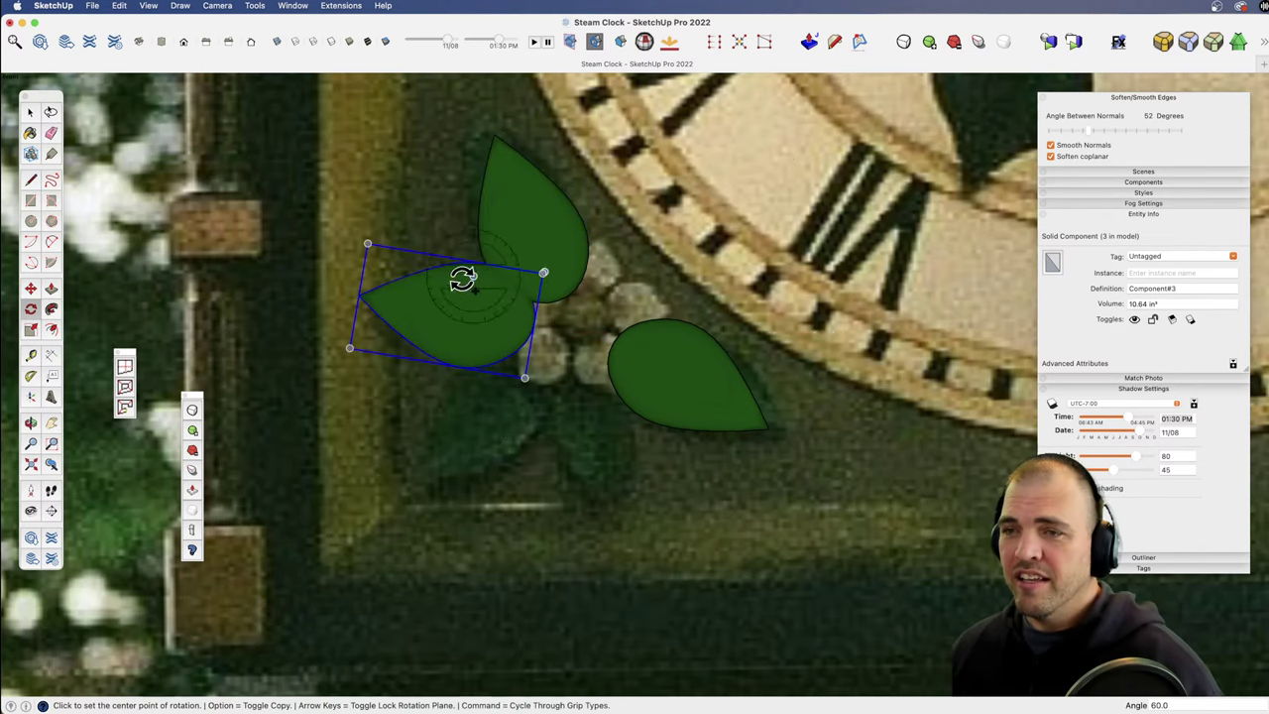
key("s")
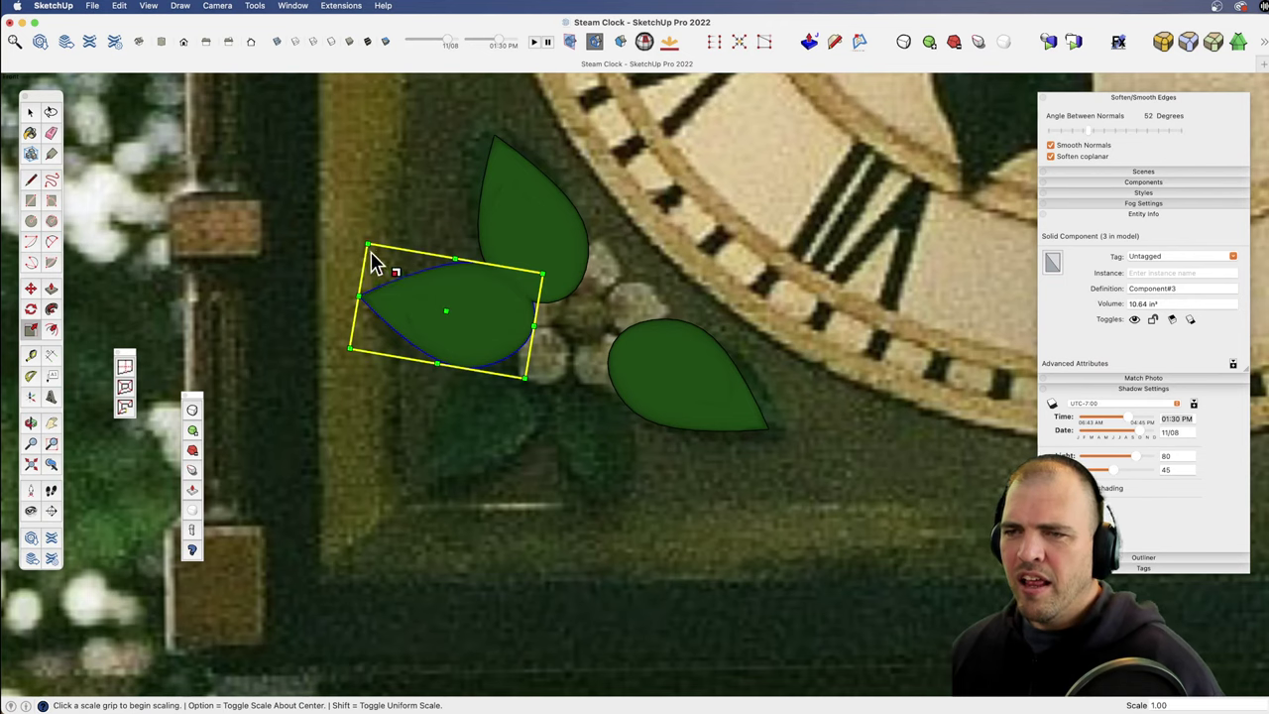
left_click(368, 245)
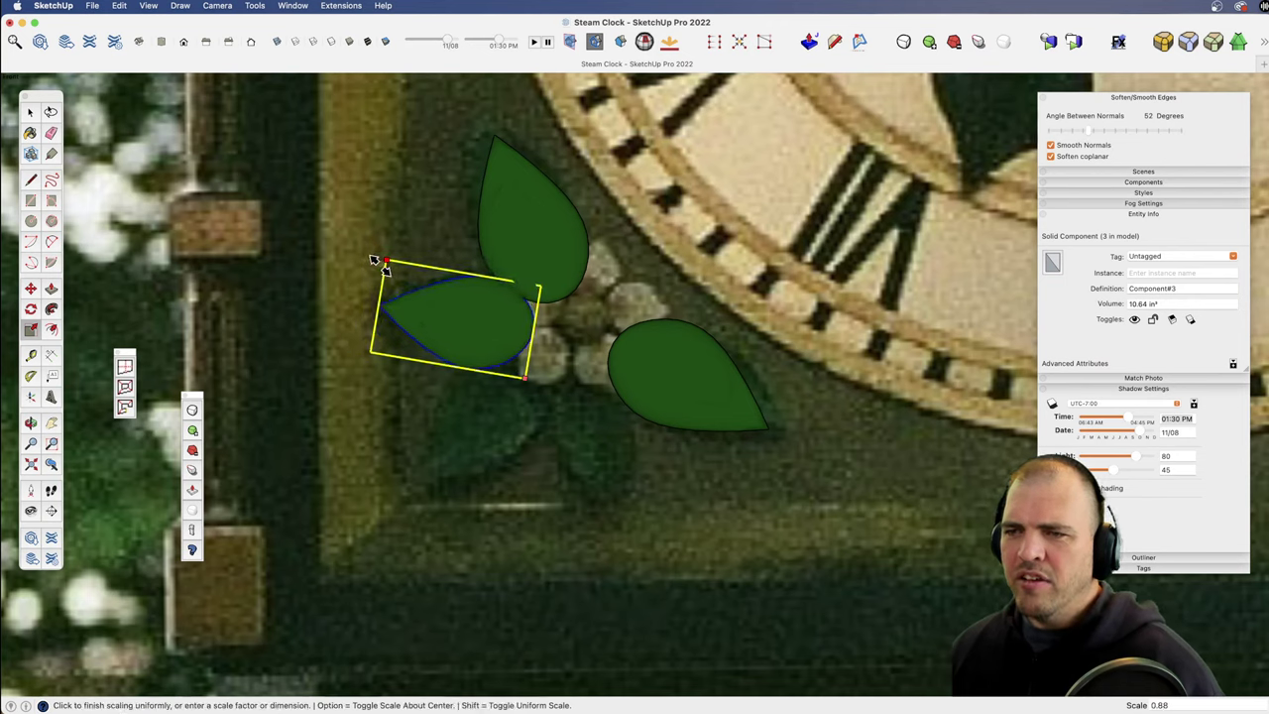
left_click(384, 263)
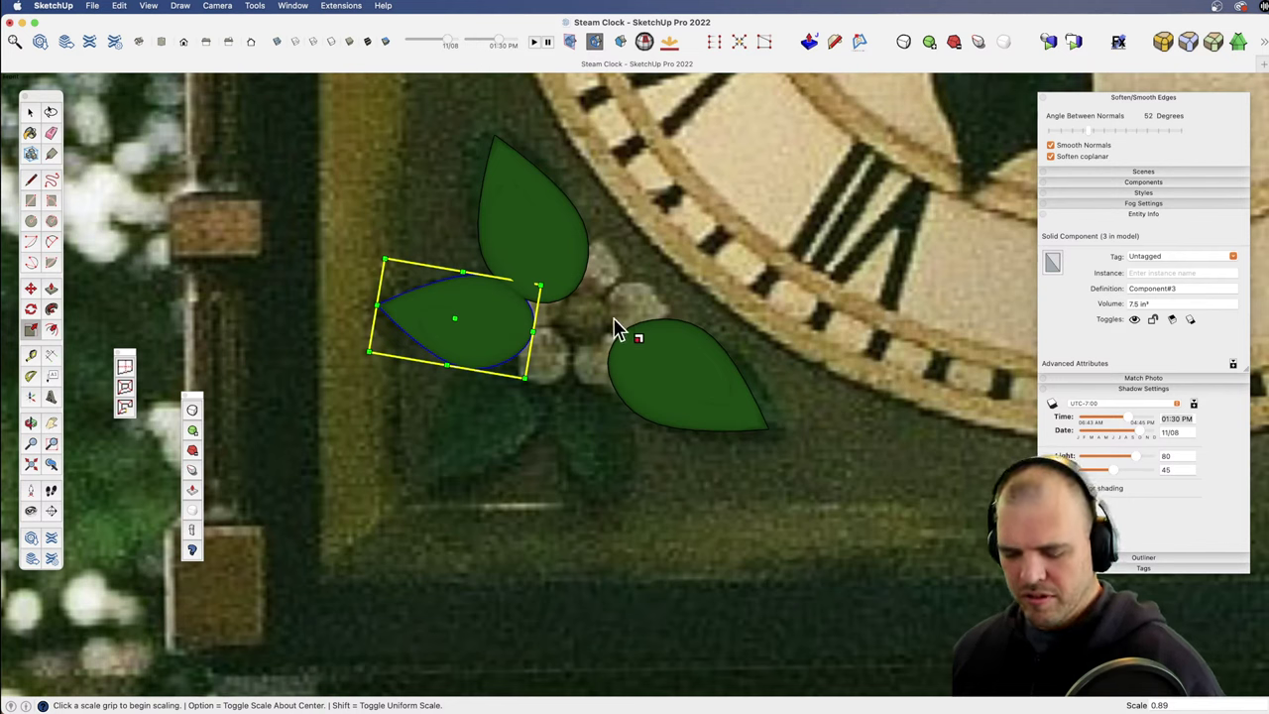
Step: Rotate a copy of the left leaf counterclockwise onto the photo's lower-left leaf and shift it about 7/16" into place
key("q")
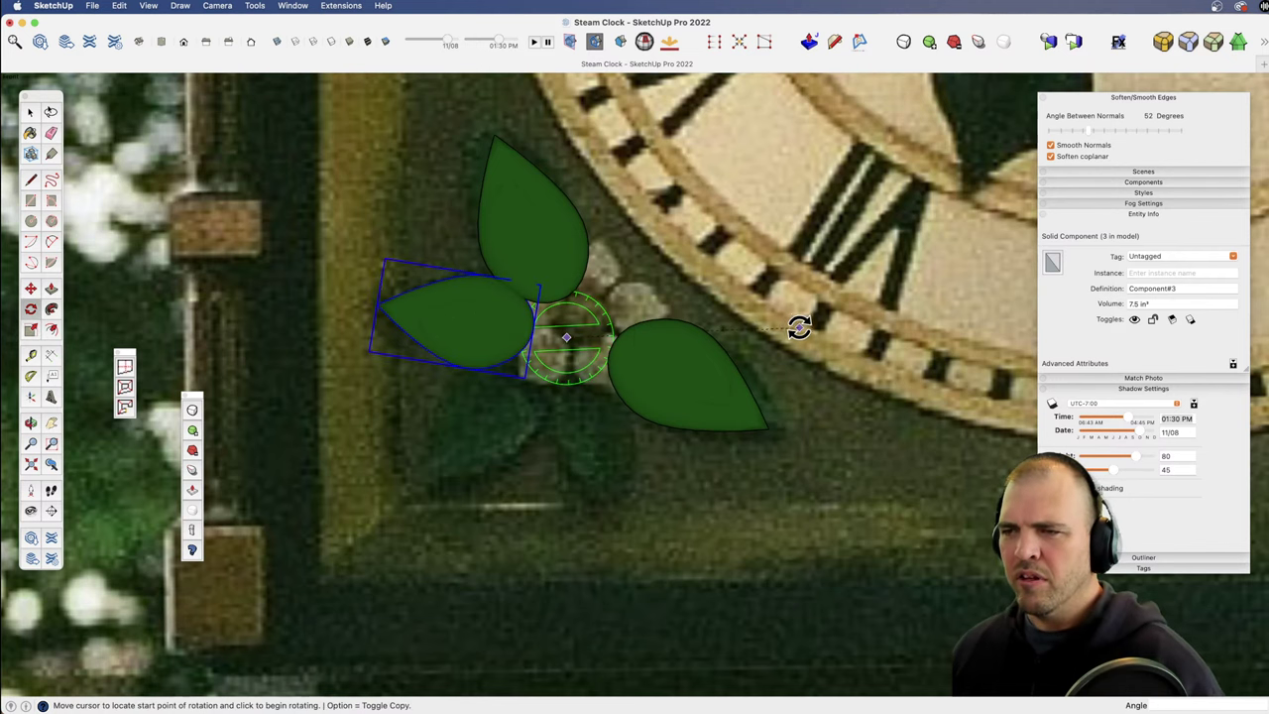
key("alt")
left_click(802, 283)
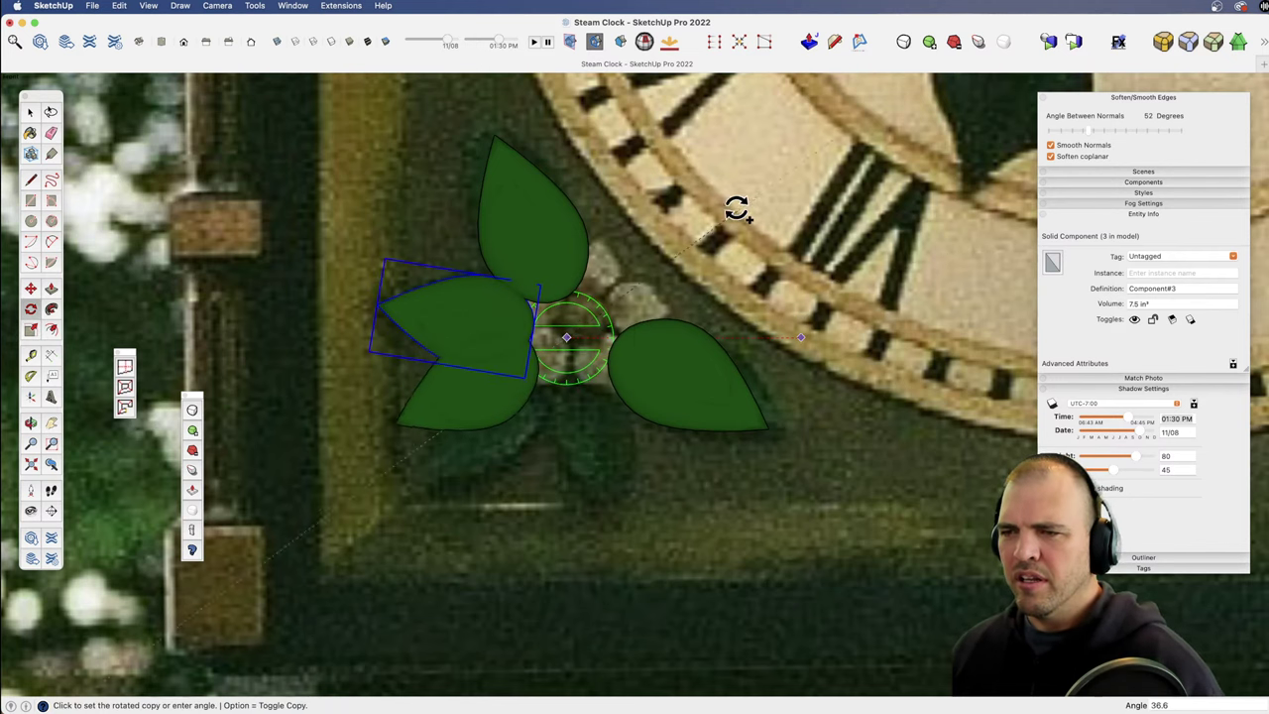
left_click(672, 195)
key("m")
left_click(596, 422)
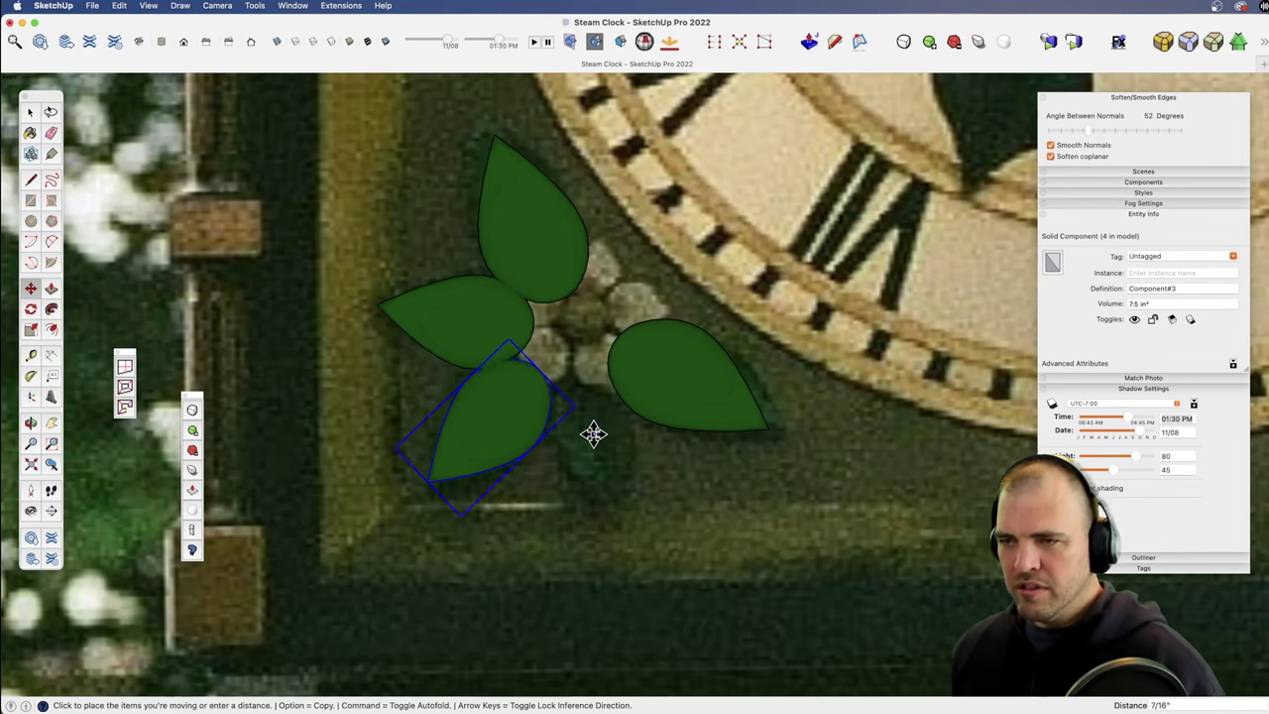
left_click(593, 433)
key("space")
Step: Rotate a copy of the lower-left leaf 45° counterclockwise to point straight down and scale it down uniformly to fit the photo
key("q")
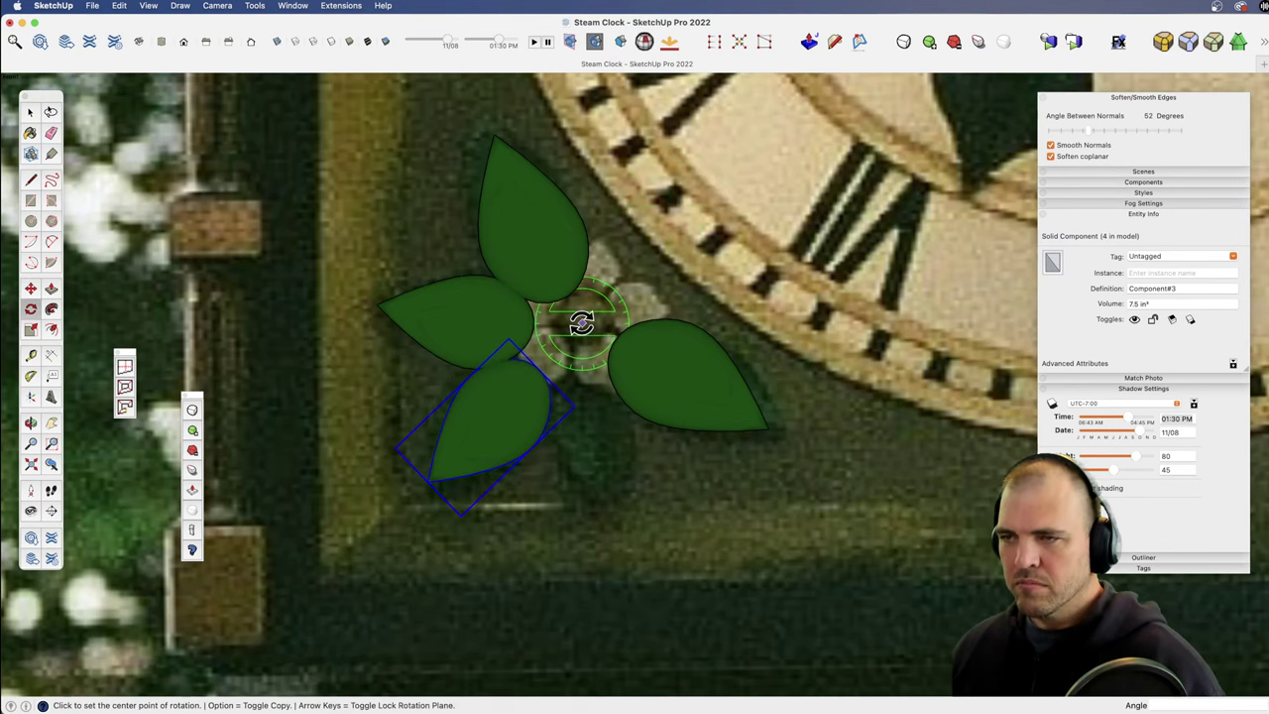
left_click(582, 319)
left_click(819, 319)
key("alt")
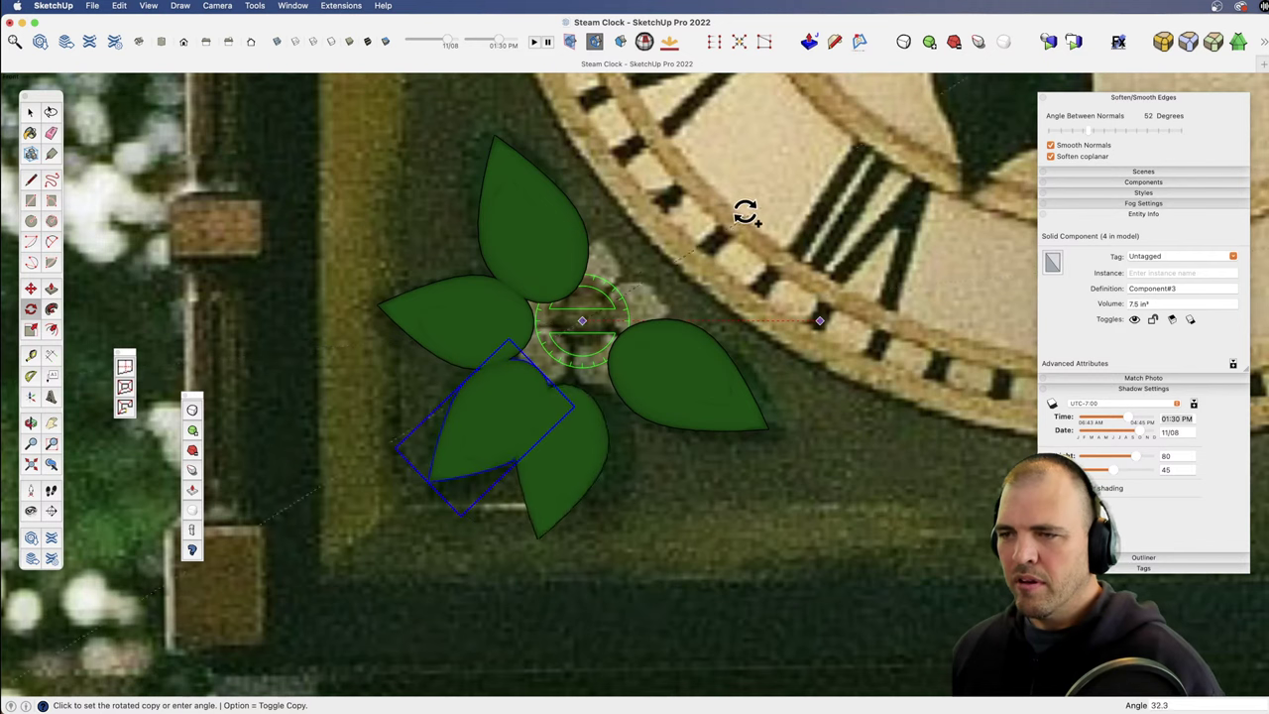
left_click(708, 187)
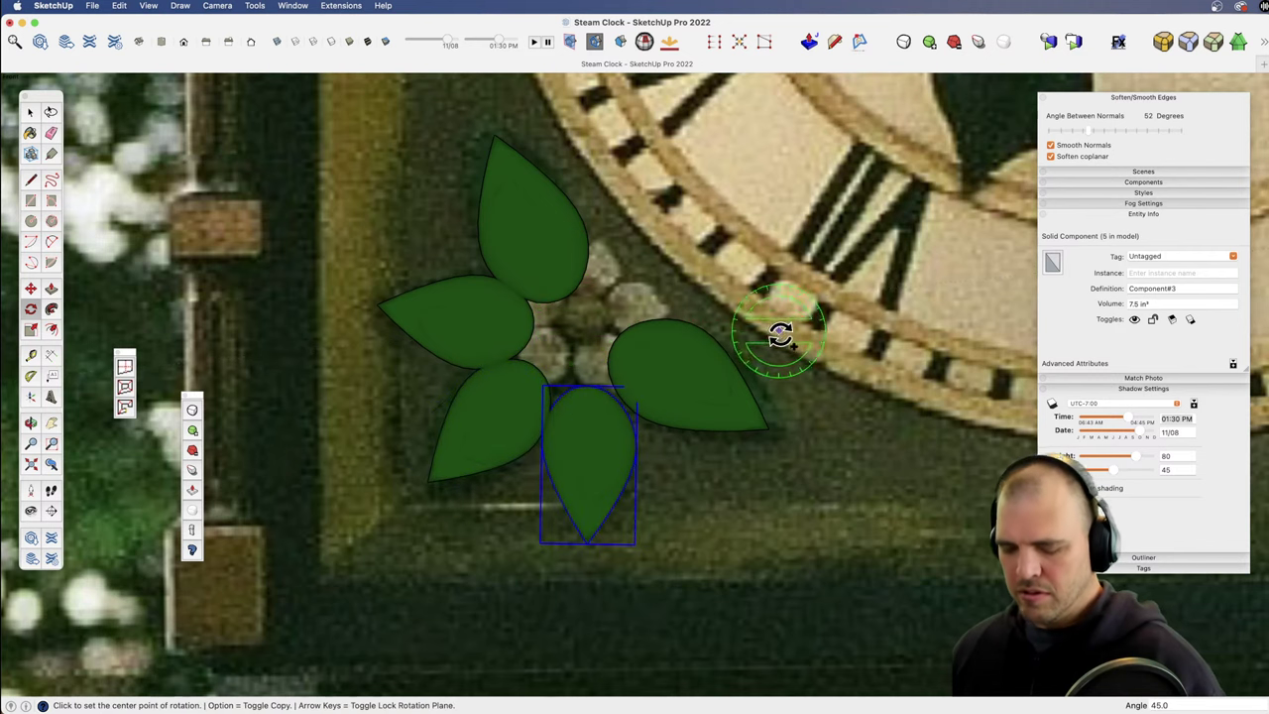
key("s")
left_click(635, 543)
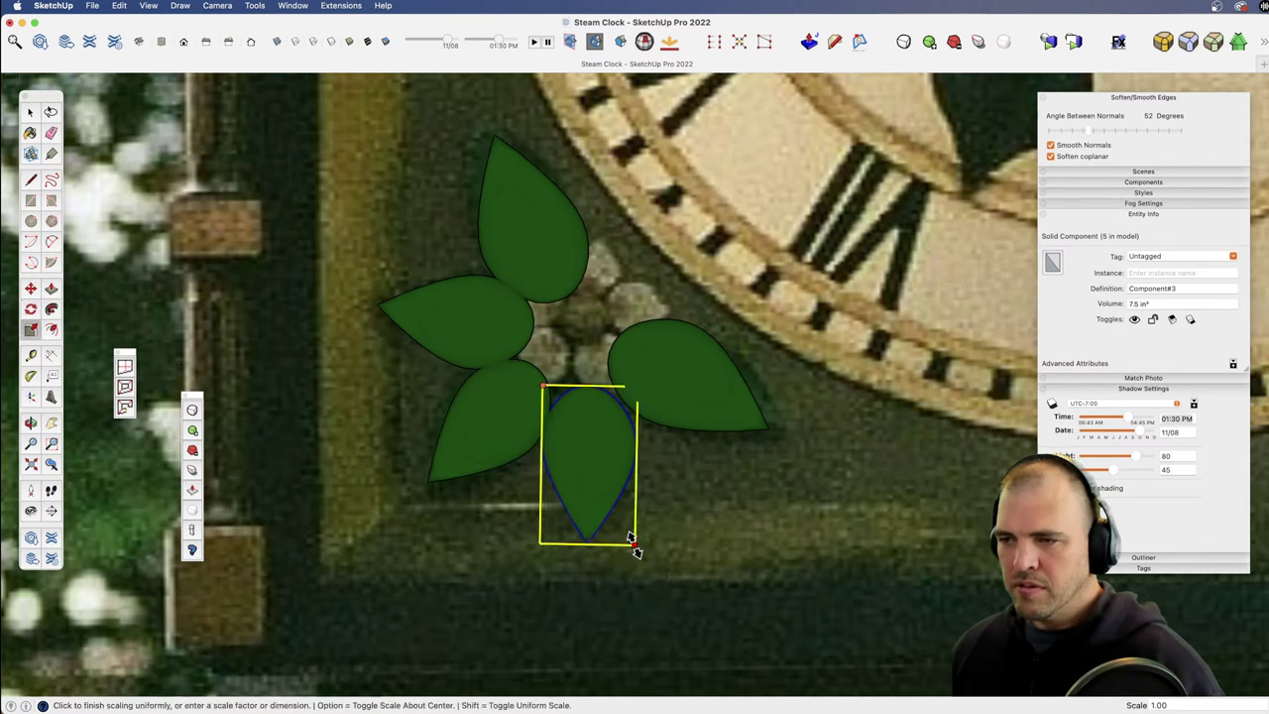
left_click(623, 518)
Step: Shift the bottom leaf slightly right and tilt it a few degrees to follow the leaf in the photo
key("m")
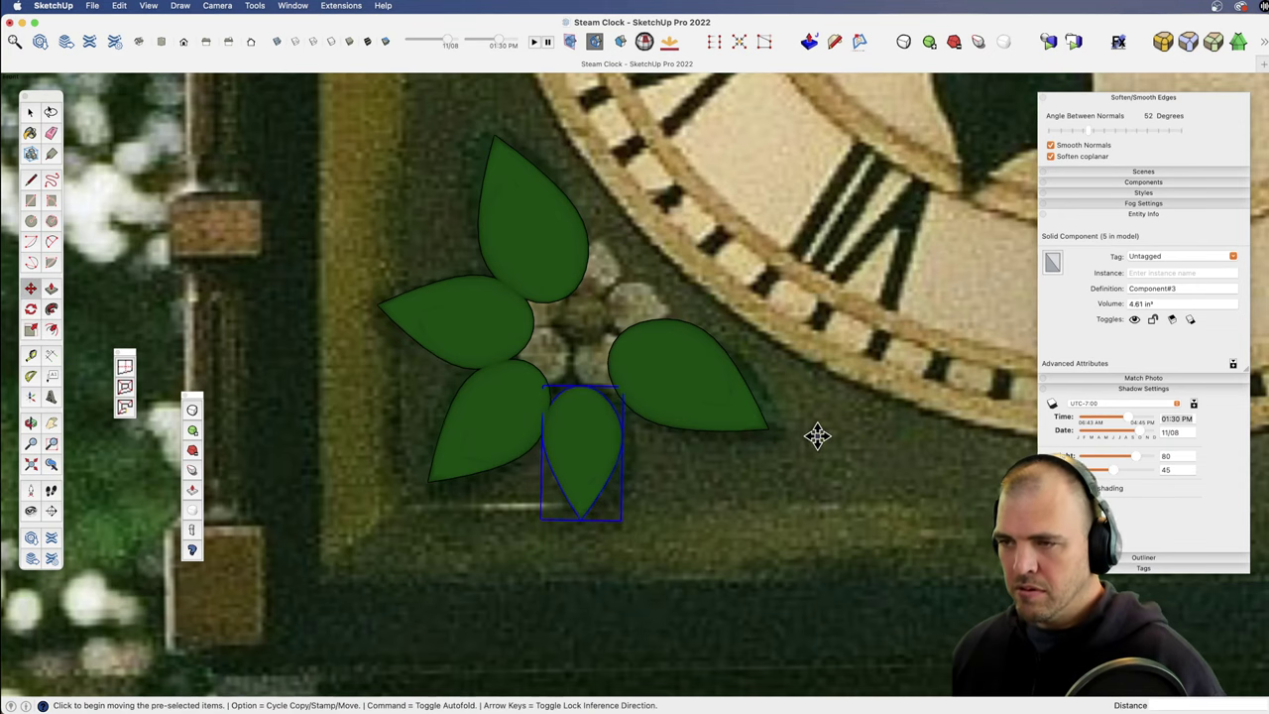
left_click(816, 437)
left_click(825, 436)
left_click(589, 397)
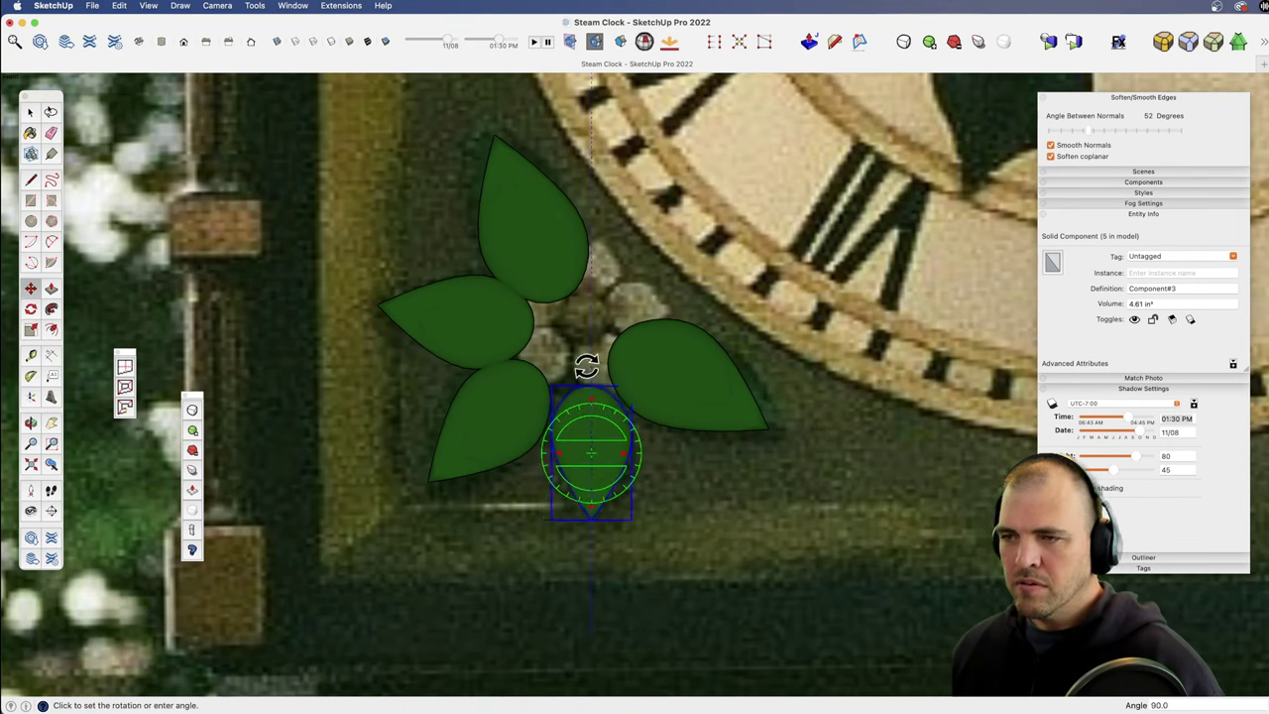
left_click(574, 317)
Step: Move the lower-left leaf about 5/16" to the right, closer to the bottom leaf
key("space")
left_click(536, 403)
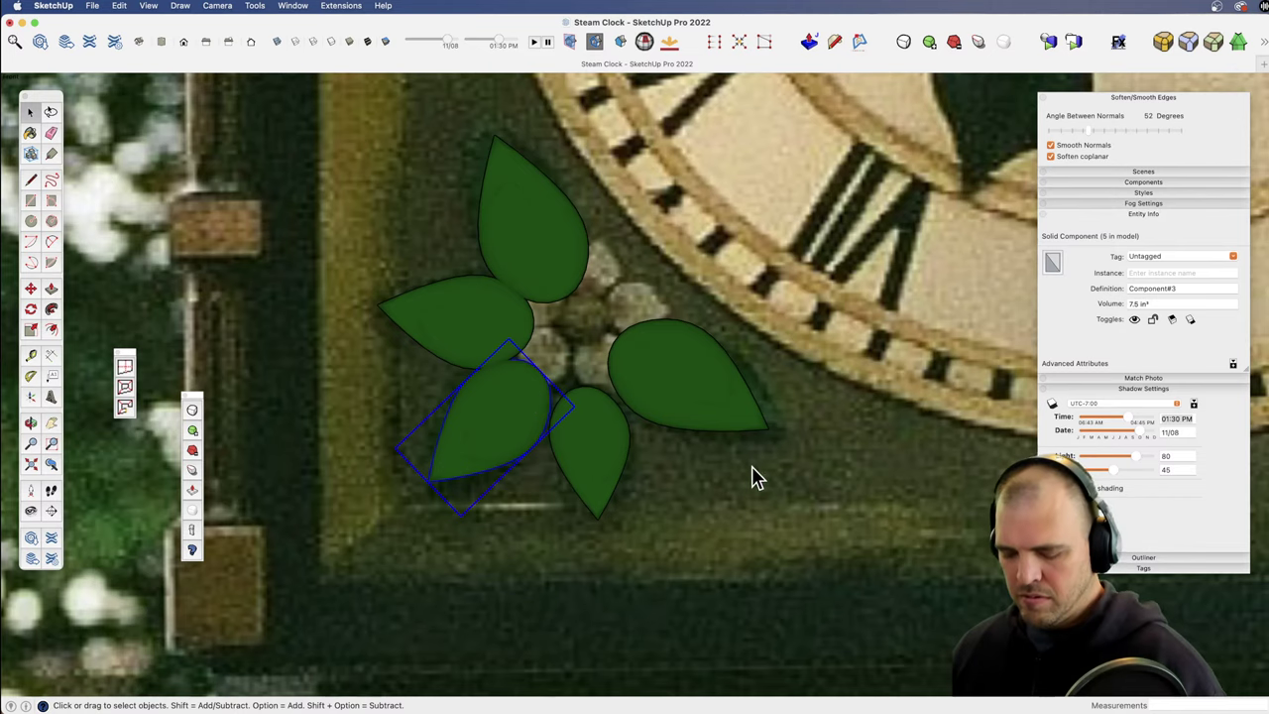
key("m")
left_click(717, 495)
left_click(728, 481)
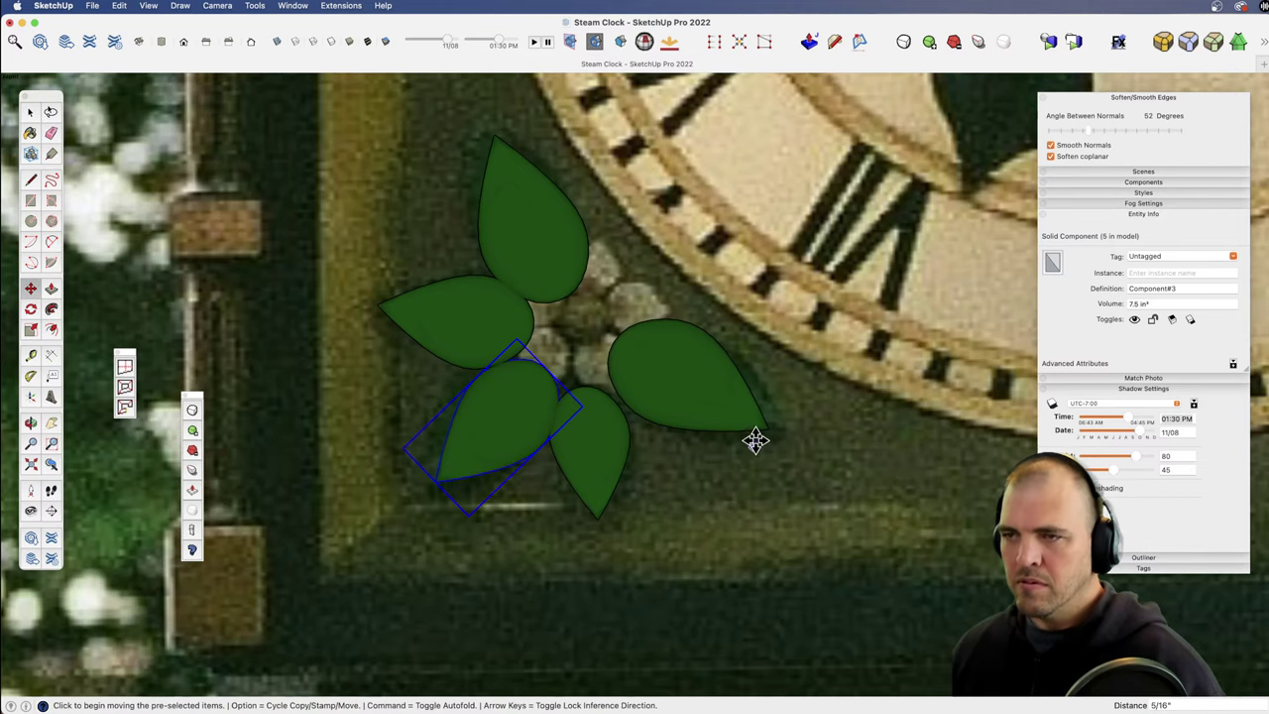
Step: Move the bottom leaf about 3/8" in depth to offset it from the lower-left leaf
middle_click_drag(634, 310, 922, 485)
key("z")
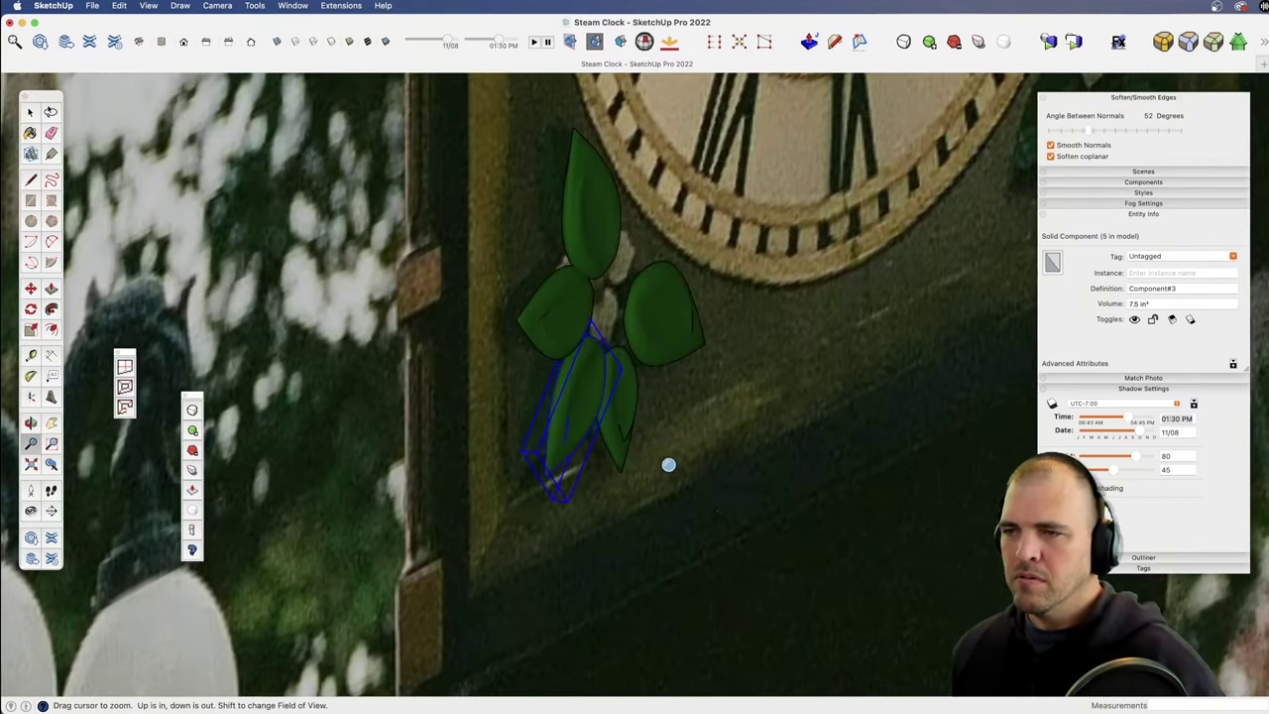
left_click_drag(668, 464, 671, 176)
middle_click_drag(671, 177, 768, 279, "shift")
left_click_drag(683, 505, 684, 458)
middle_click_drag(684, 458, 695, 331, "shift")
key("space")
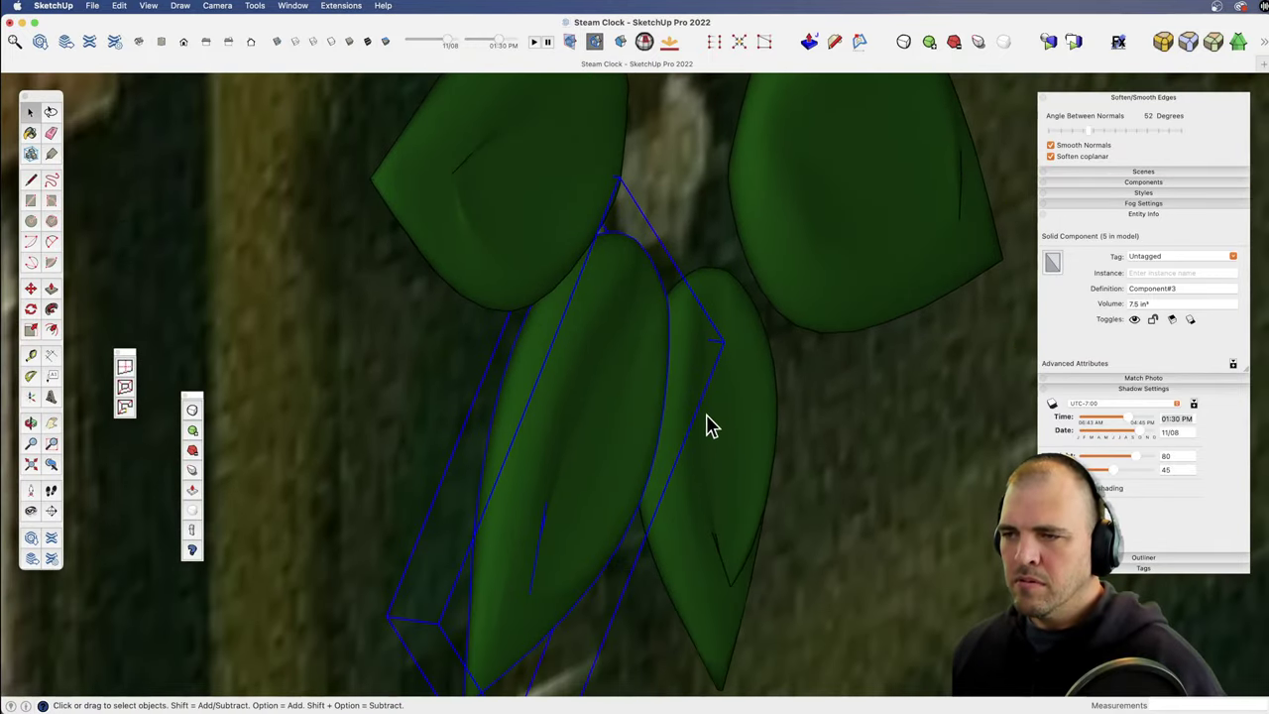
left_click(731, 439)
key("m")
left_click(823, 426)
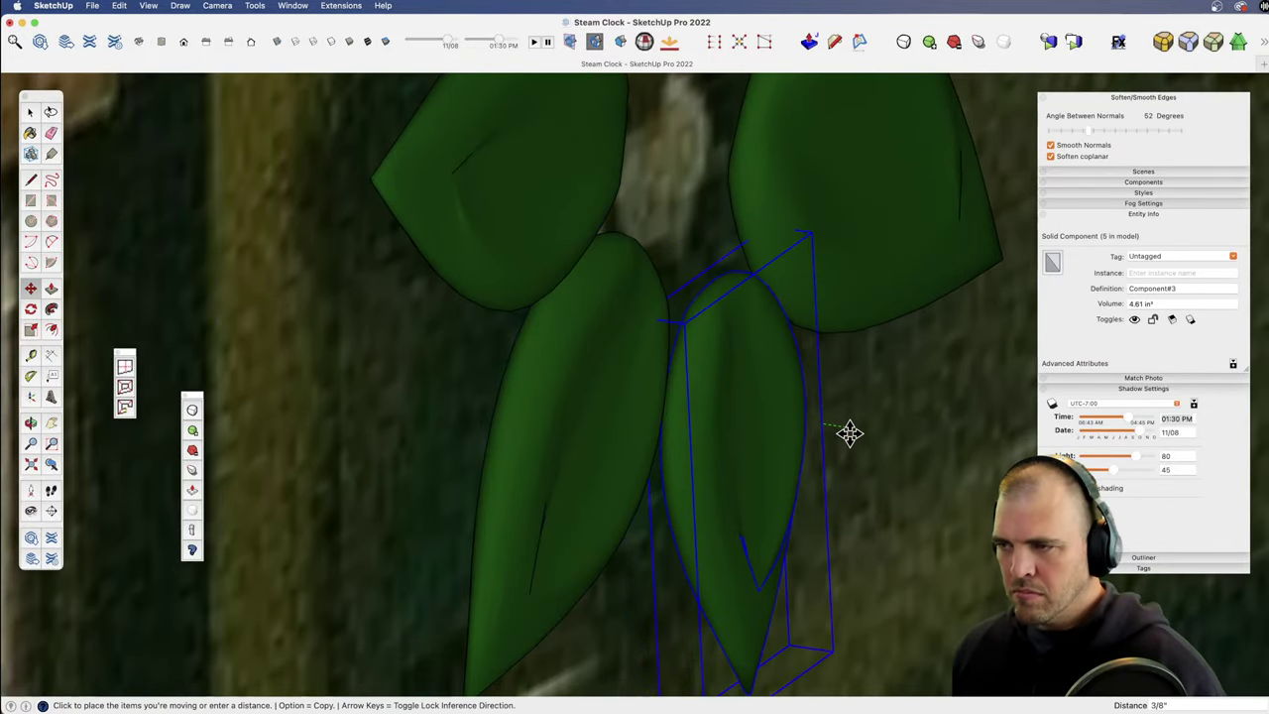
left_click(845, 429)
Step: Move the top leaf about 1/4" along the green axis to offset it from the left leaf
middle_click_drag(708, 394, 690, 543, "shift")
key("space")
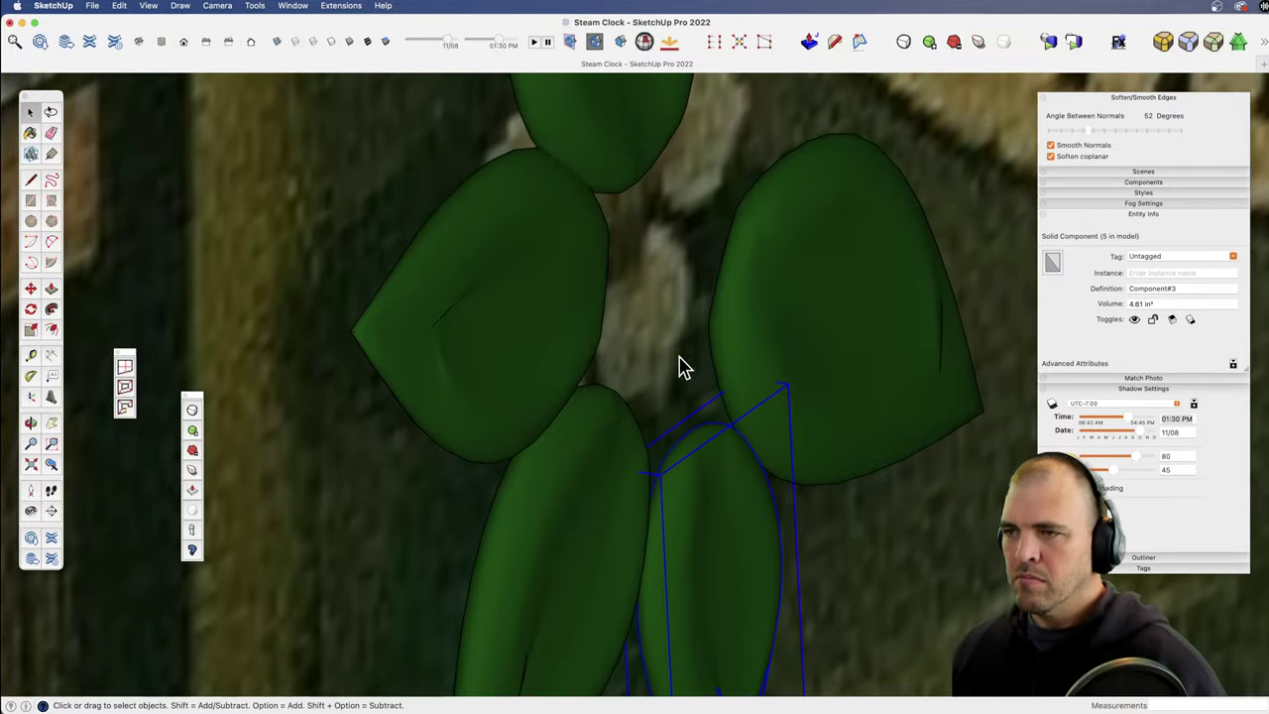
left_click(772, 348)
key("m")
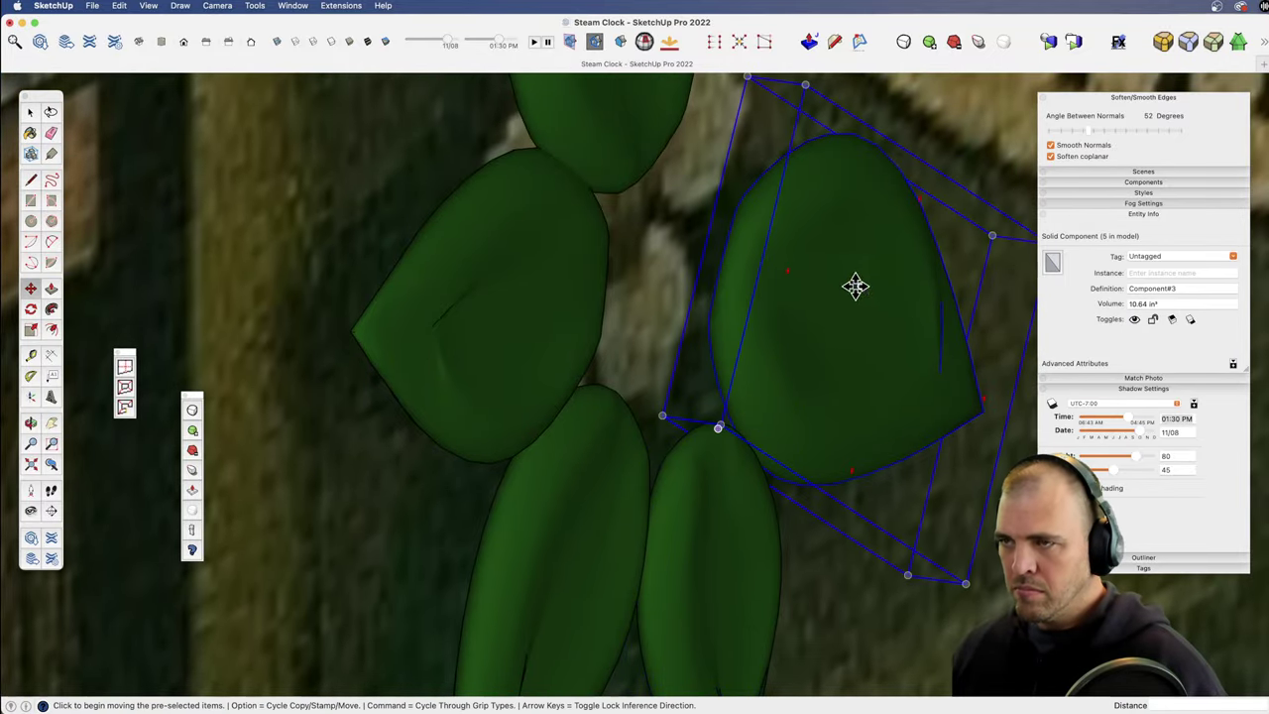
key("space")
left_click(611, 151)
key("m")
left_click(646, 310)
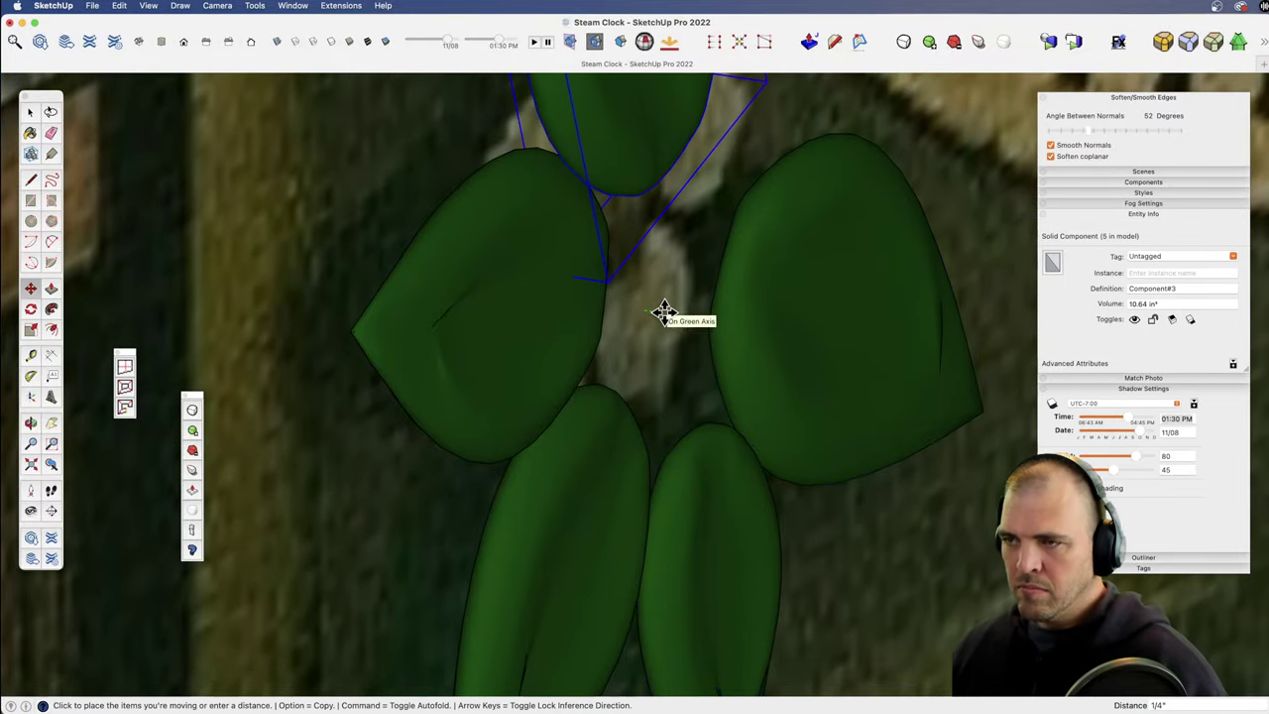
left_click(658, 312)
Step: Move the left leaf about 5/32" so it sits at its own depth between its neighbouring leaves
key("z")
left_click_drag(598, 187, 610, 443)
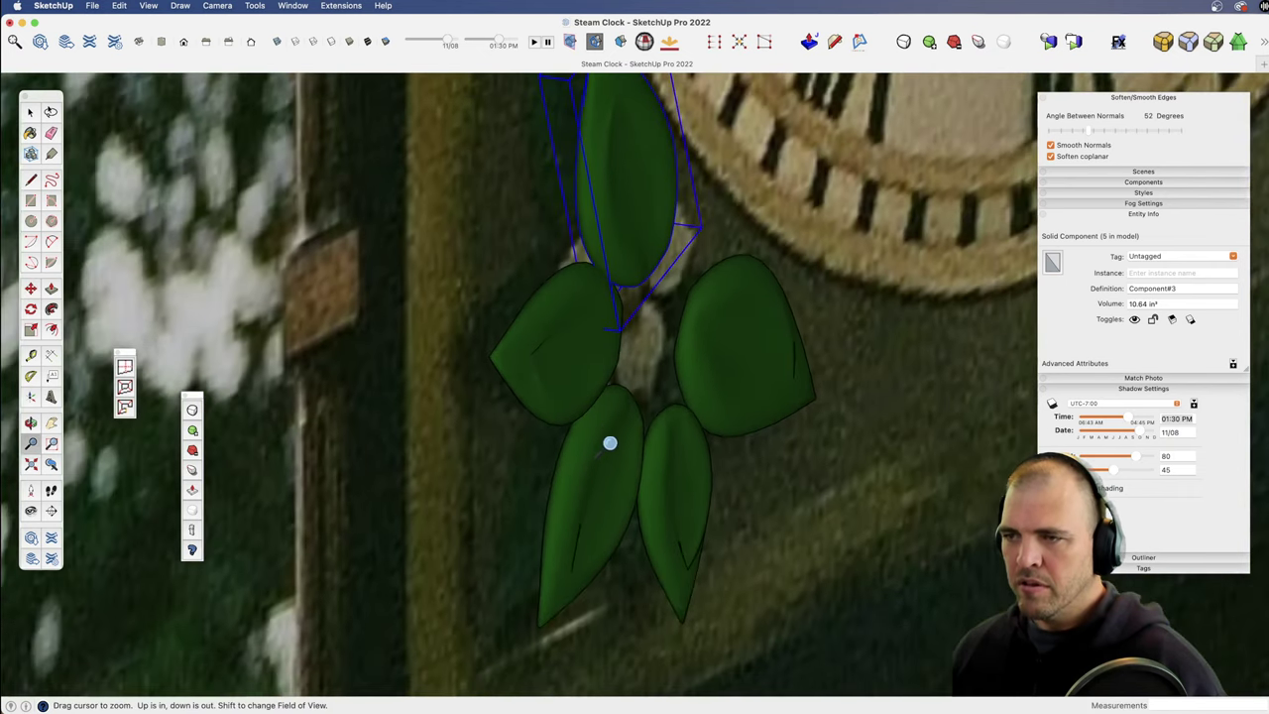
key("space")
left_click(601, 366)
middle_click_drag(621, 337, 694, 442)
key("z")
left_click_drag(694, 443, 732, 341)
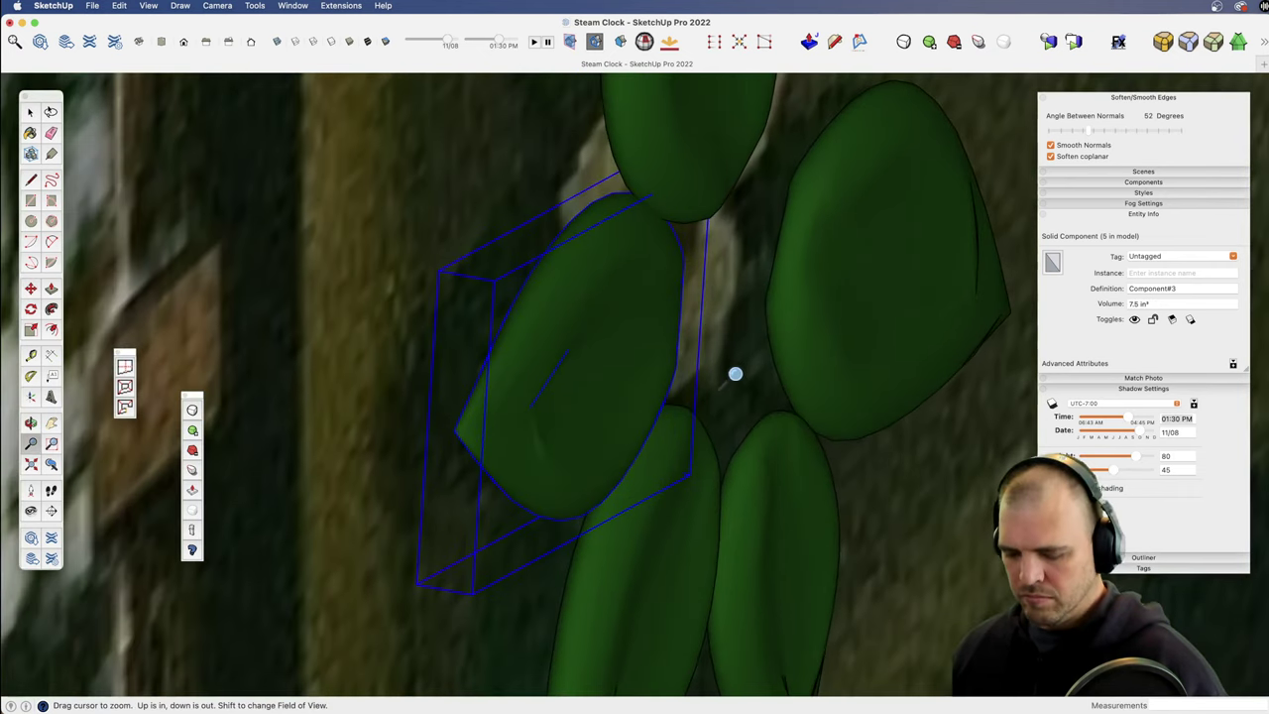
key("m")
left_click(736, 375)
key("space")
key("m")
left_click(673, 362)
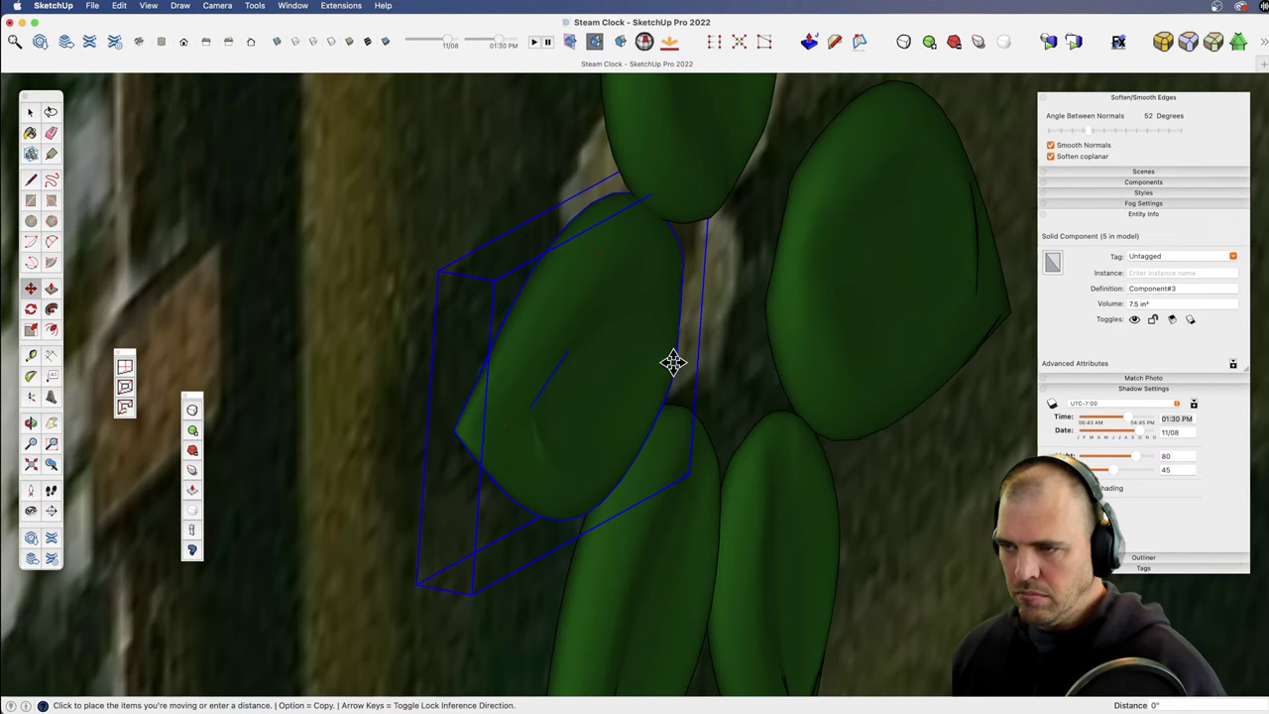
left_click(676, 339)
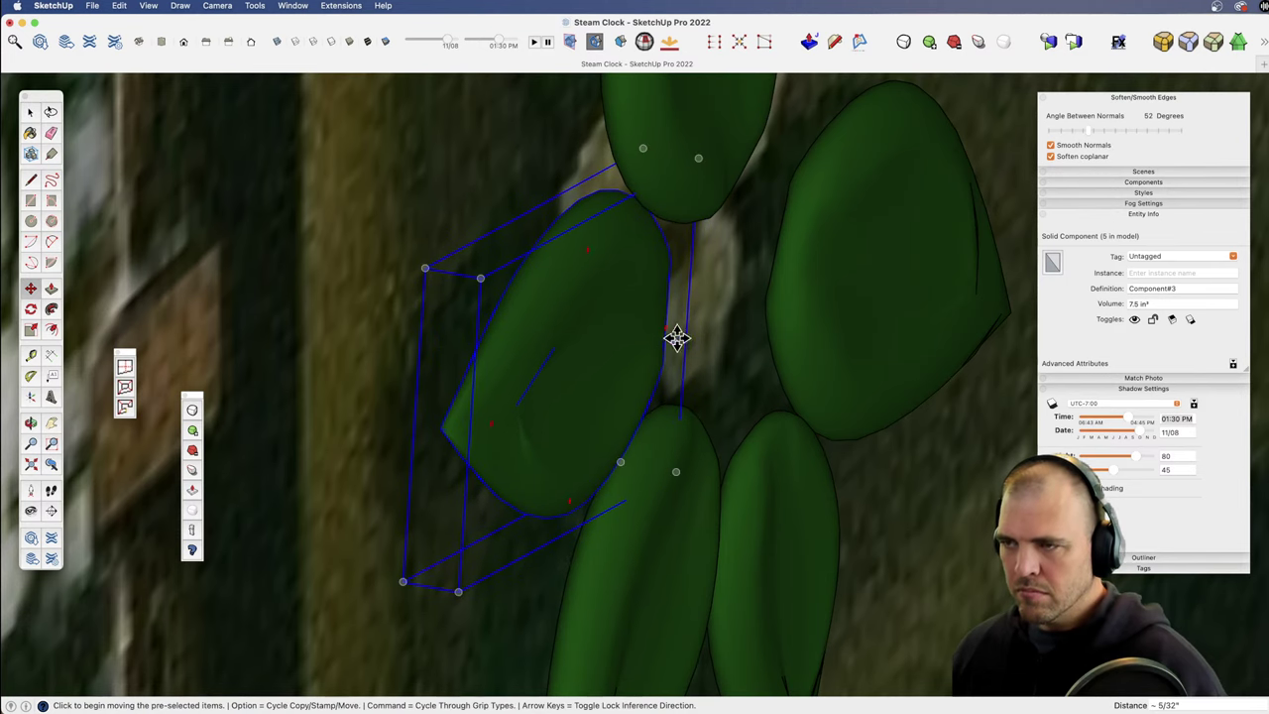
Step: Select all five leaf components around the flower and combine them into one group
key("z")
left_click_drag(677, 338, 649, 453)
middle_click_drag(648, 453, 531, 396)
key("space")
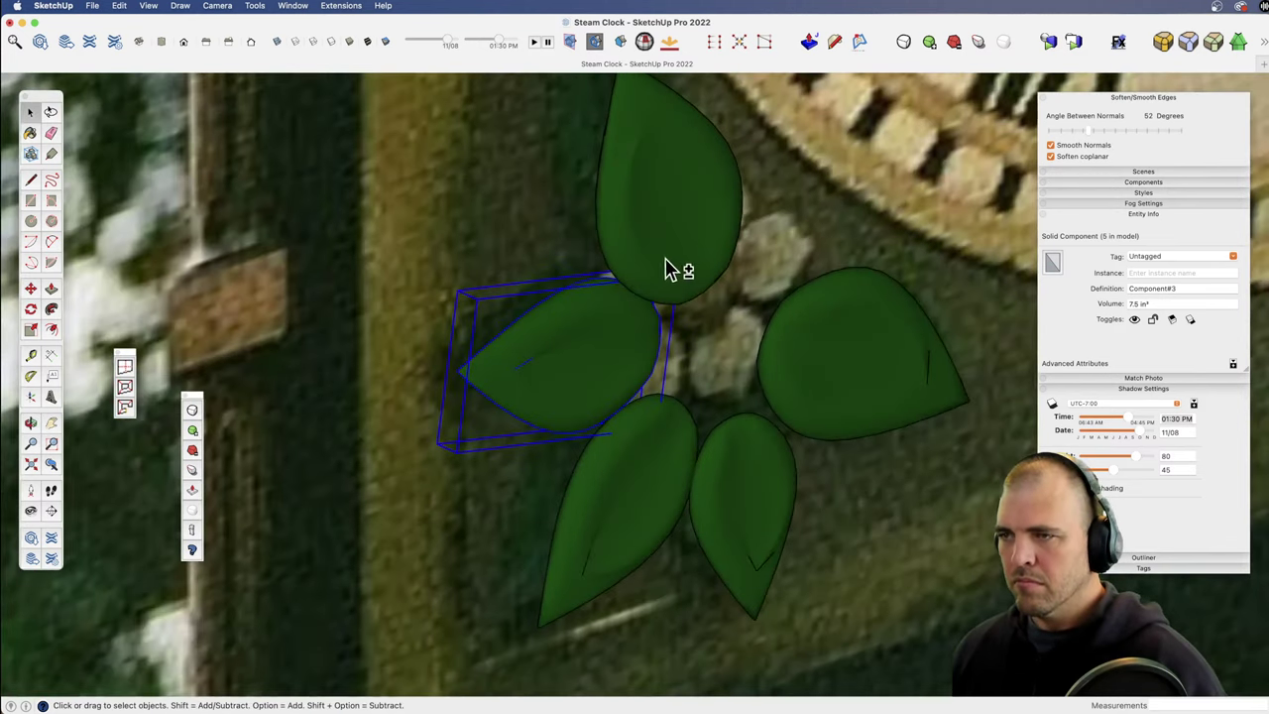
left_click(803, 384, "shift")
left_click(684, 263, "shift")
left_click(710, 488, "shift")
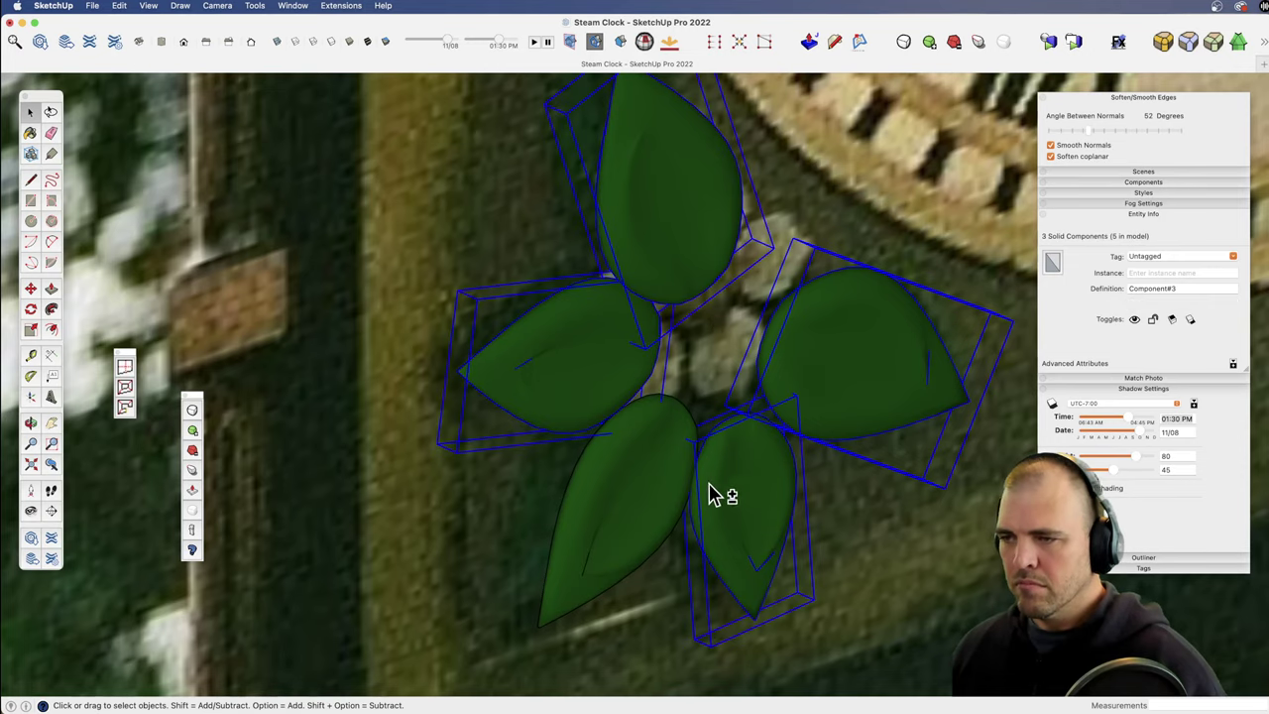
left_click(670, 421, "shift")
key("z")
left_click_drag(717, 281, 642, 487)
left_click_drag(678, 314, 652, 473)
key("super+g")
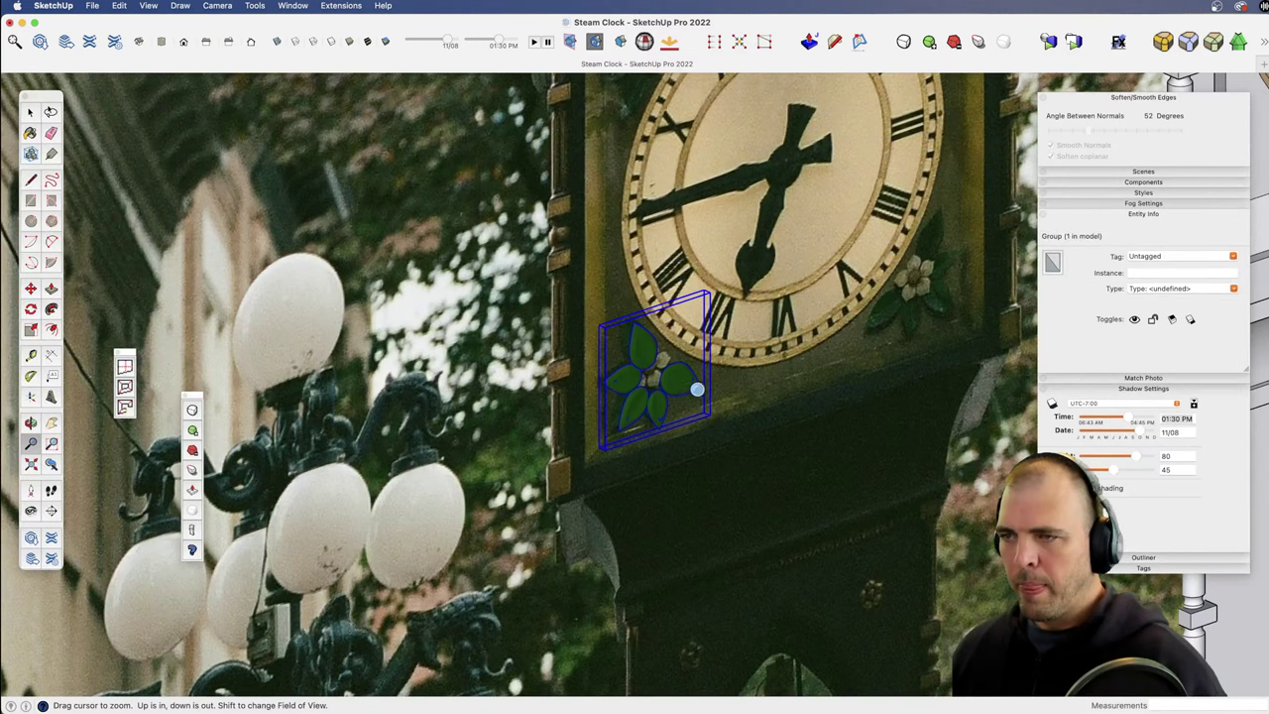
Step: Turn the grouped leaves beside the photo's dial into a component with the definition name leaves
type("g")
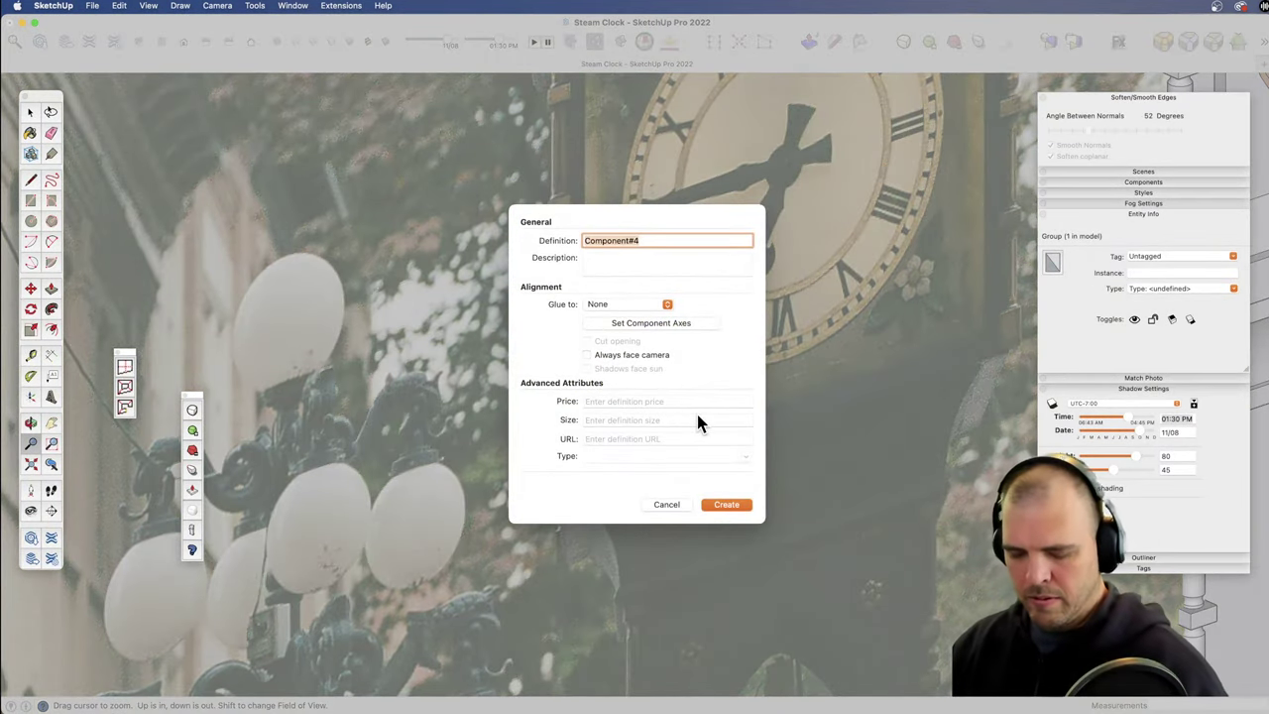
type("leaves")
key("Return")
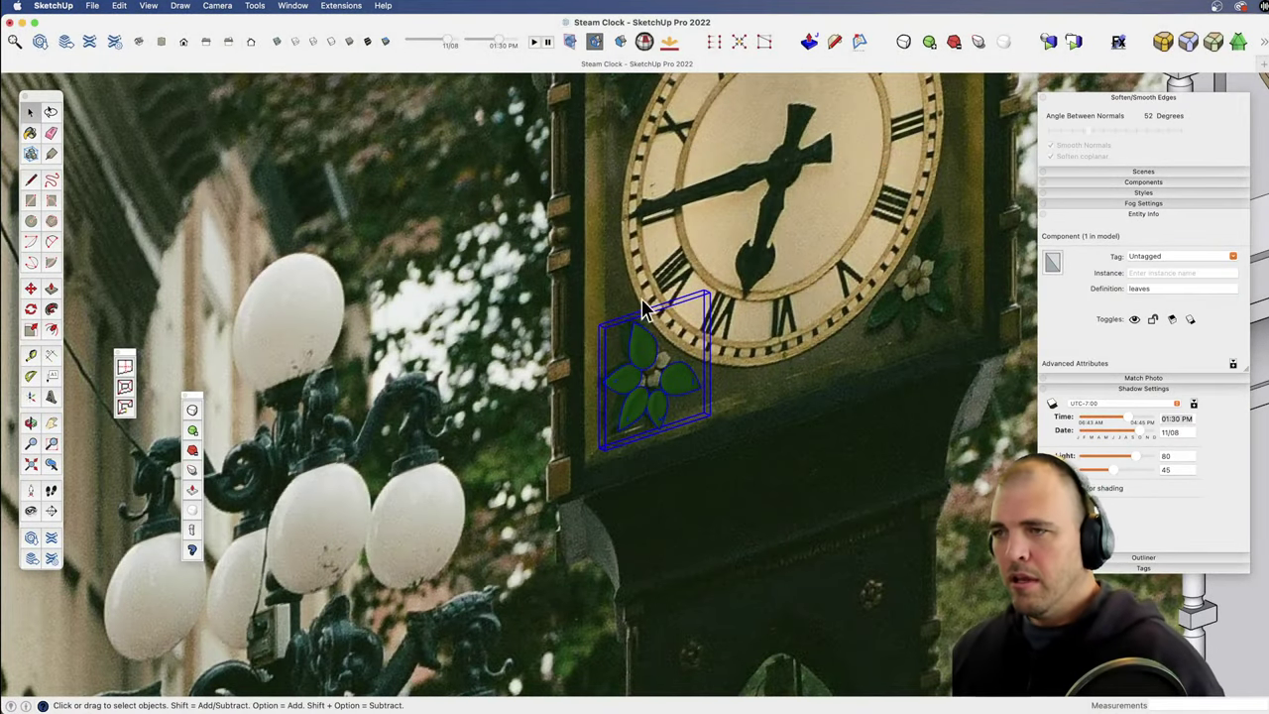
Step: Copy the leaves component about 7' 1 17/32" from the photo to the lower-left corner of the modelled clock's dial panel
key("z")
left_click_drag(717, 280, 713, 426)
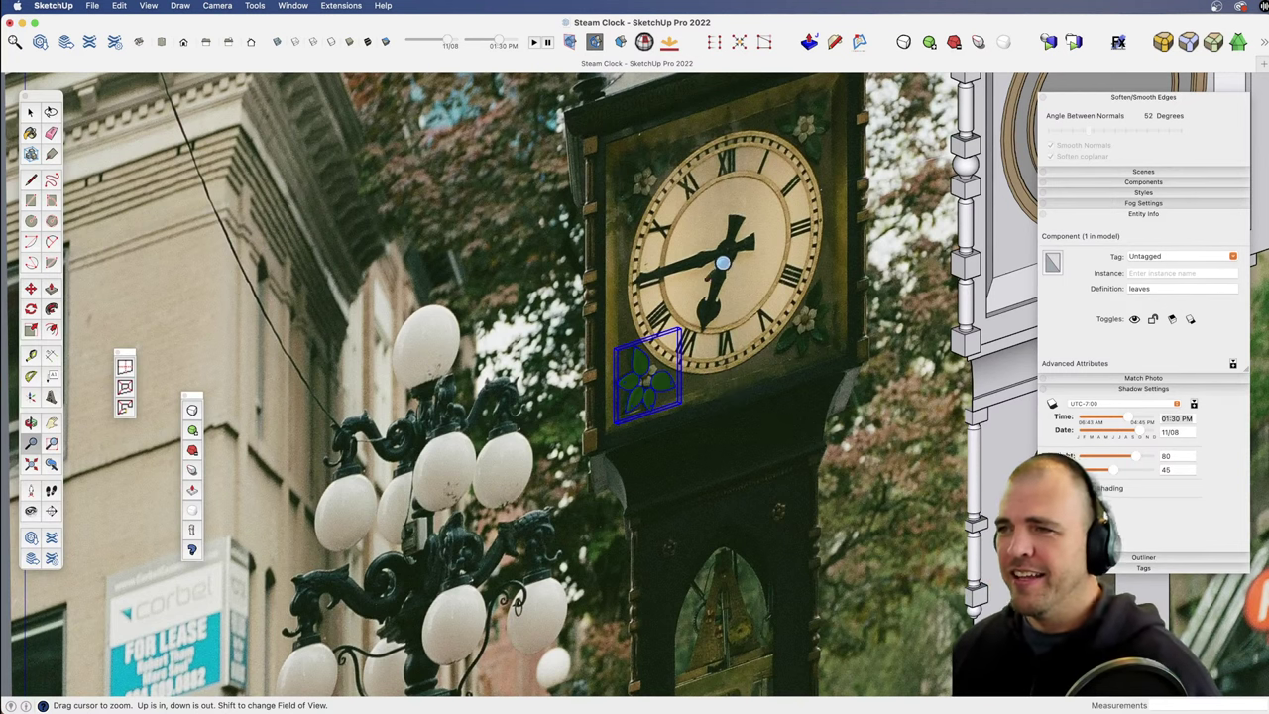
key("h")
mouse_move(707, 419)
left_mouse_down()
mouse_move(728, 427)
mouse_move(653, 462)
mouse_move(684, 417)
left_mouse_up()
key("o")
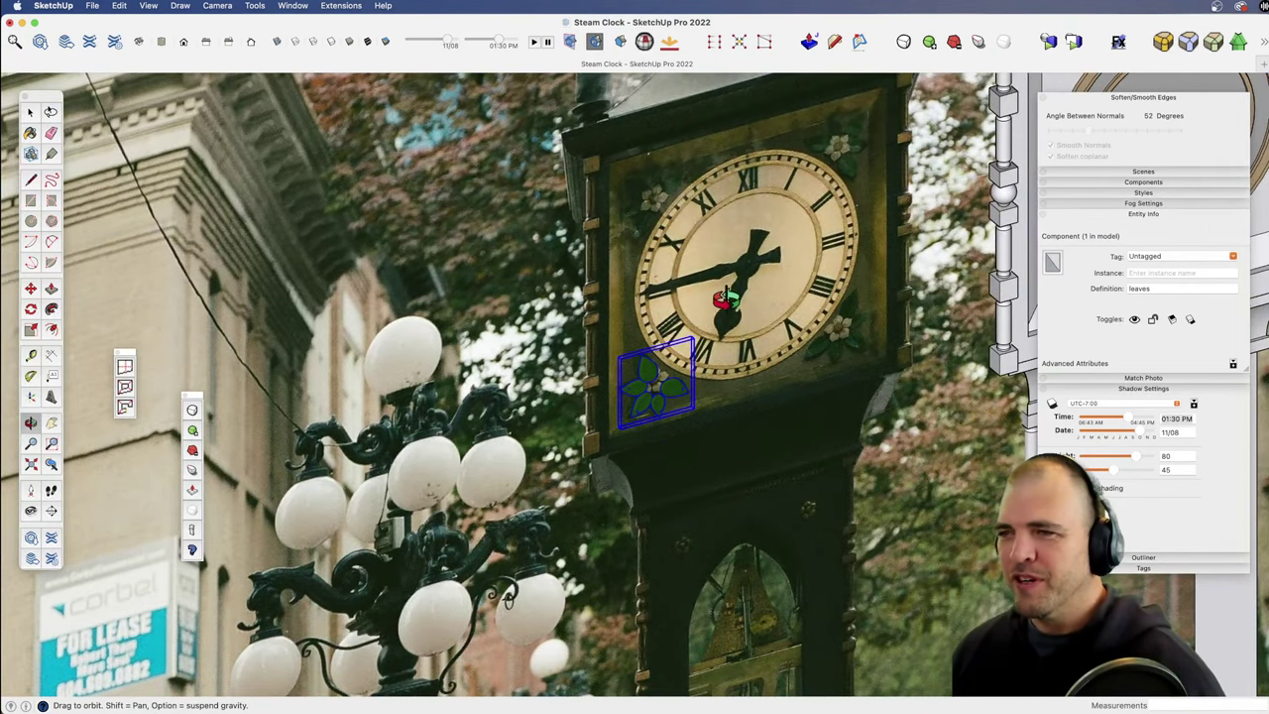
scroll(708, 332, "down", 4)
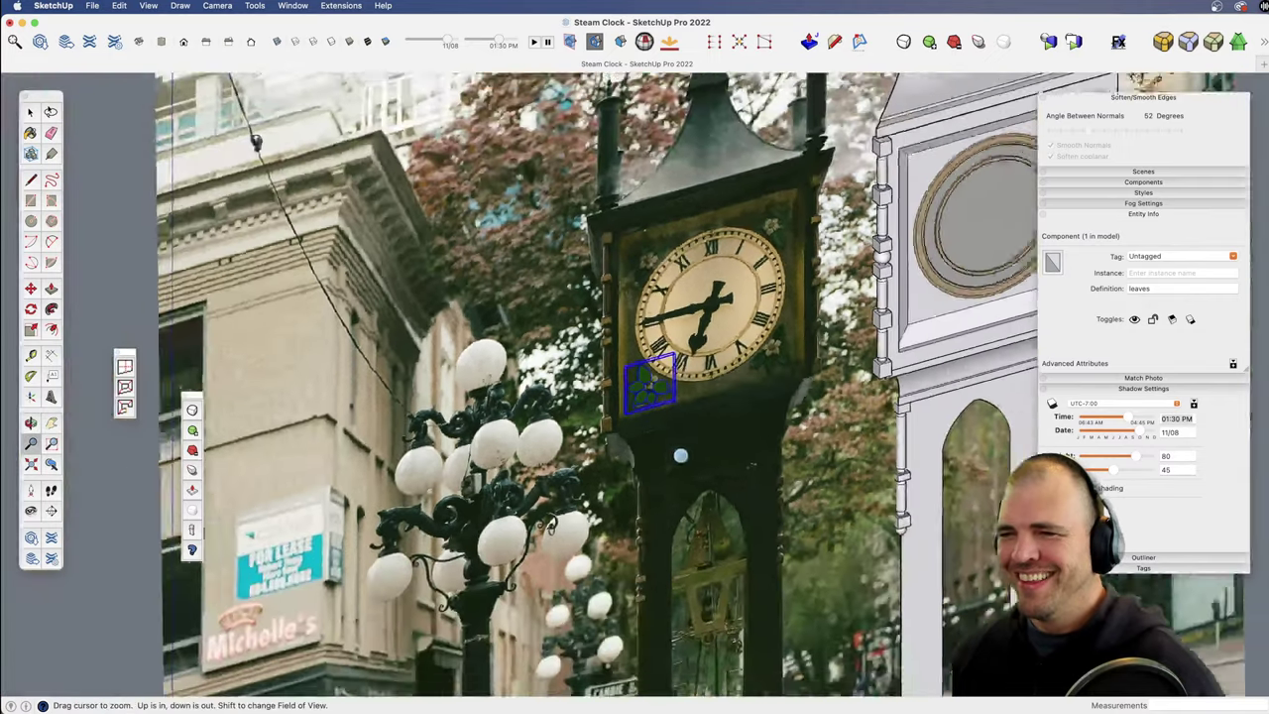
middle_click_drag(687, 445, 599, 490, "shift")
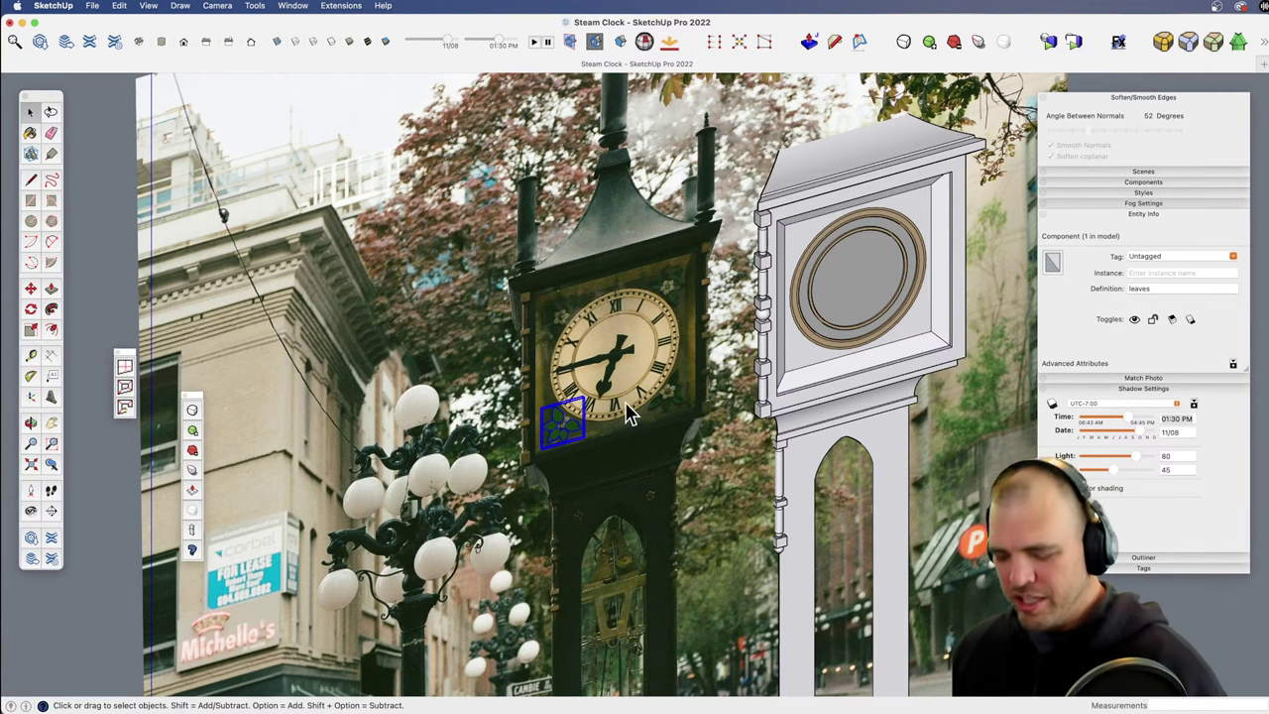
key("m")
left_click(584, 400)
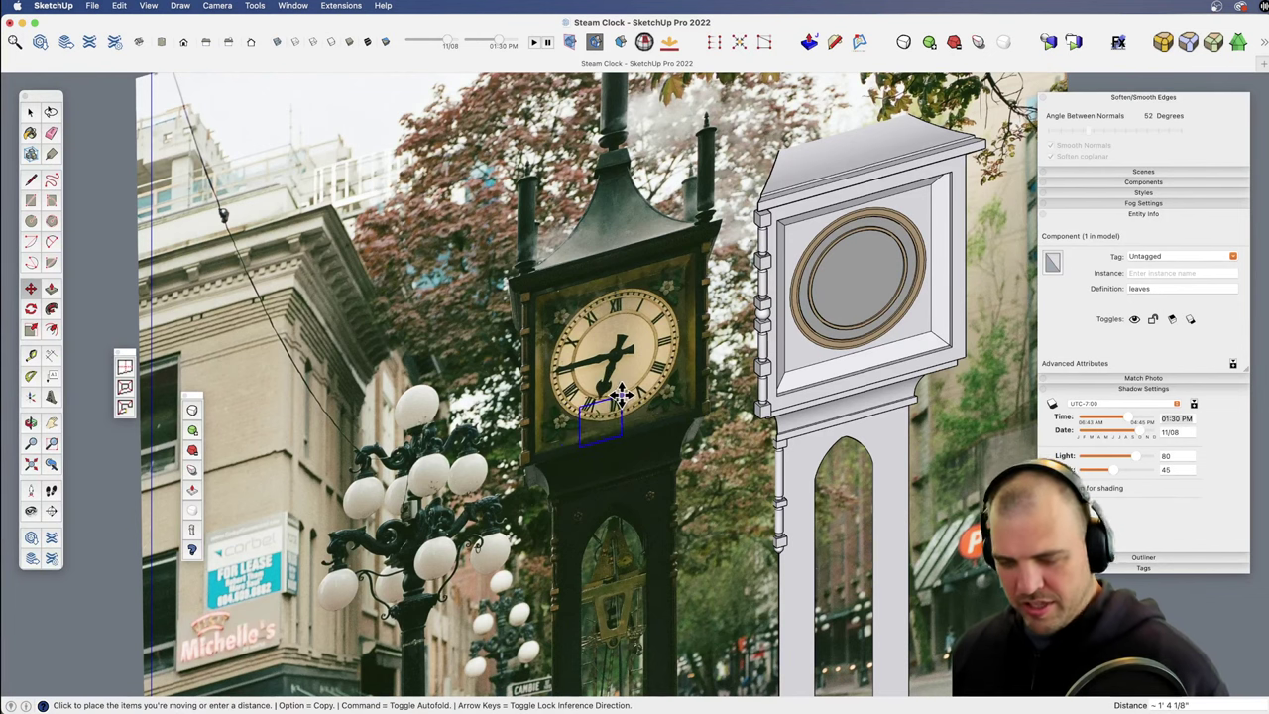
key("Escape")
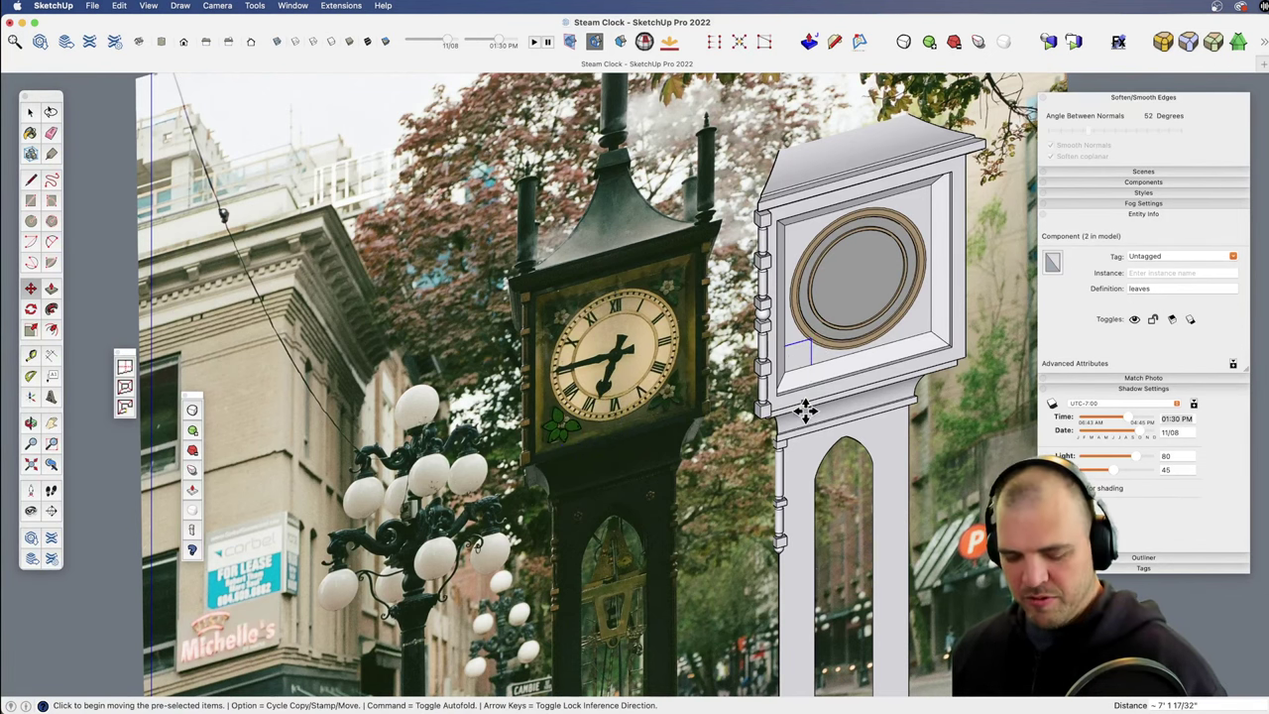
Step: Move the copied leaves 4" forward so they stand out from the modelled clock's recessed dial panel
scroll(805, 409, "up", 10)
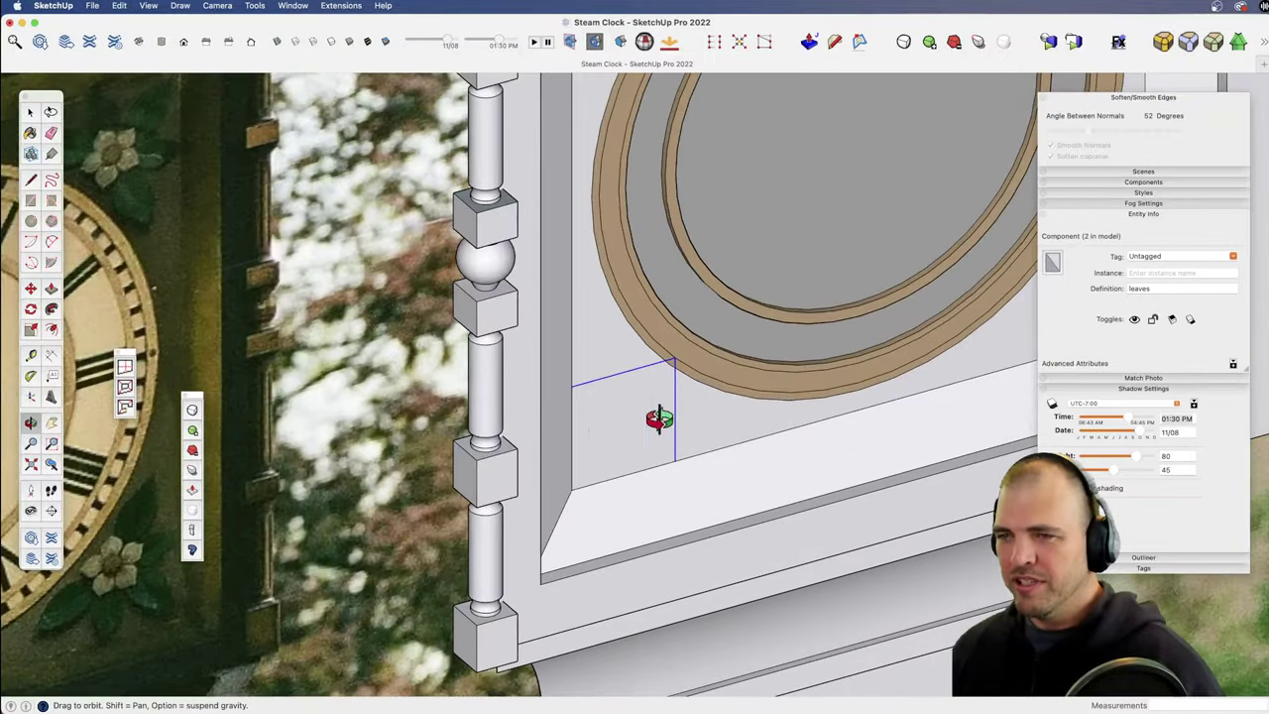
middle_click_drag(659, 418, 706, 551)
key("m")
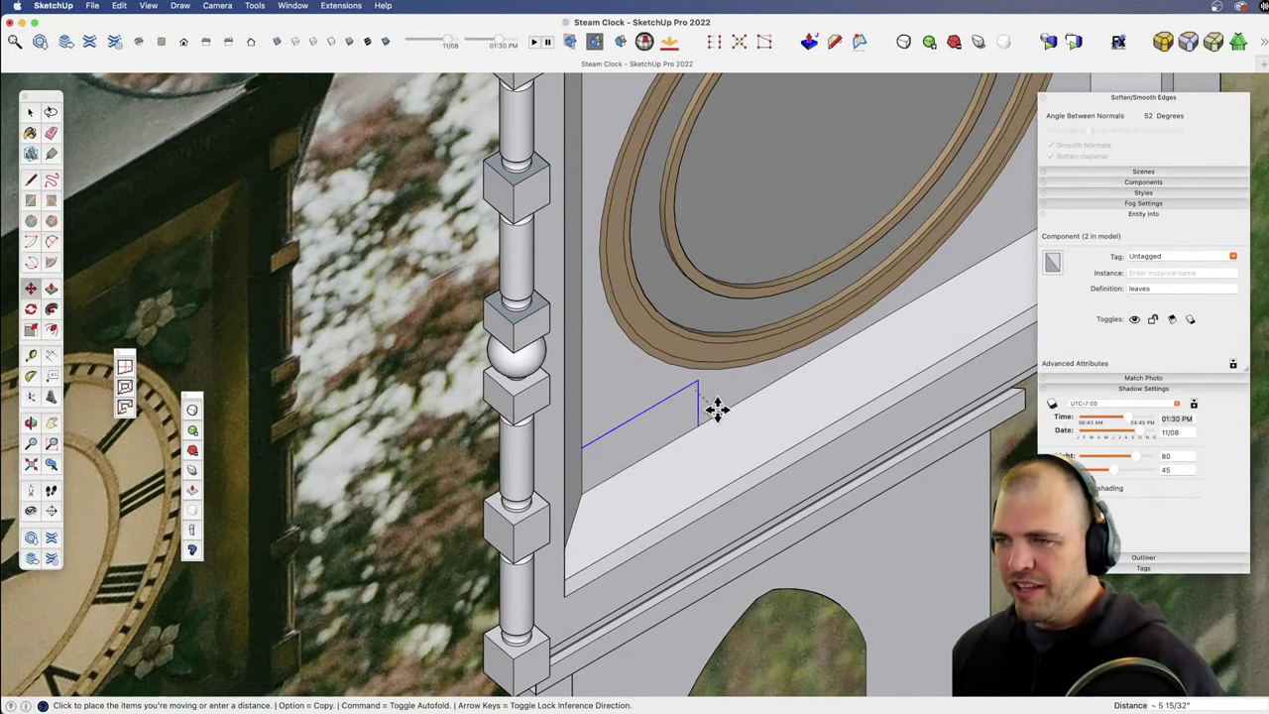
left_click(697, 406)
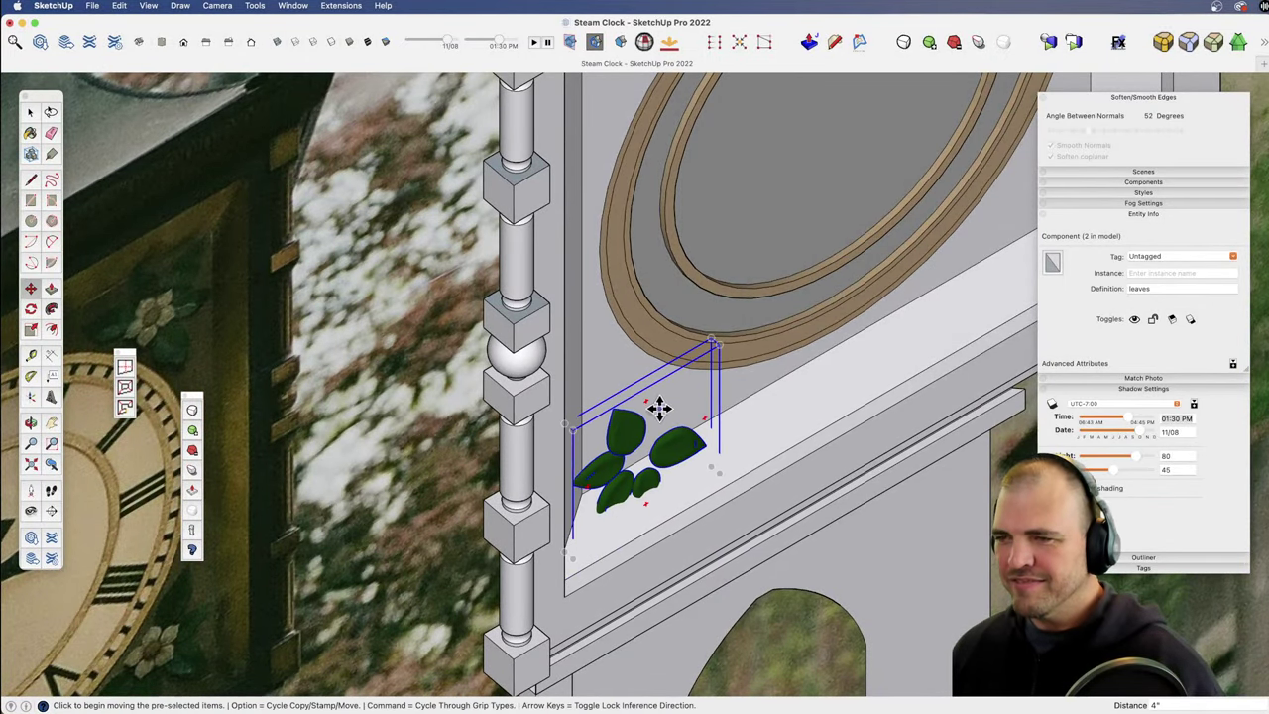
left_click(654, 363)
Step: In a front view, shift the leaves 1 1/2" sideways toward the dial and 1 1/2" down into the panel's lower-left corner
middle_click_drag(655, 363, 543, 386)
left_click_drag(546, 386, 401, 149)
key("z")
left_click_drag(652, 366, 619, 565)
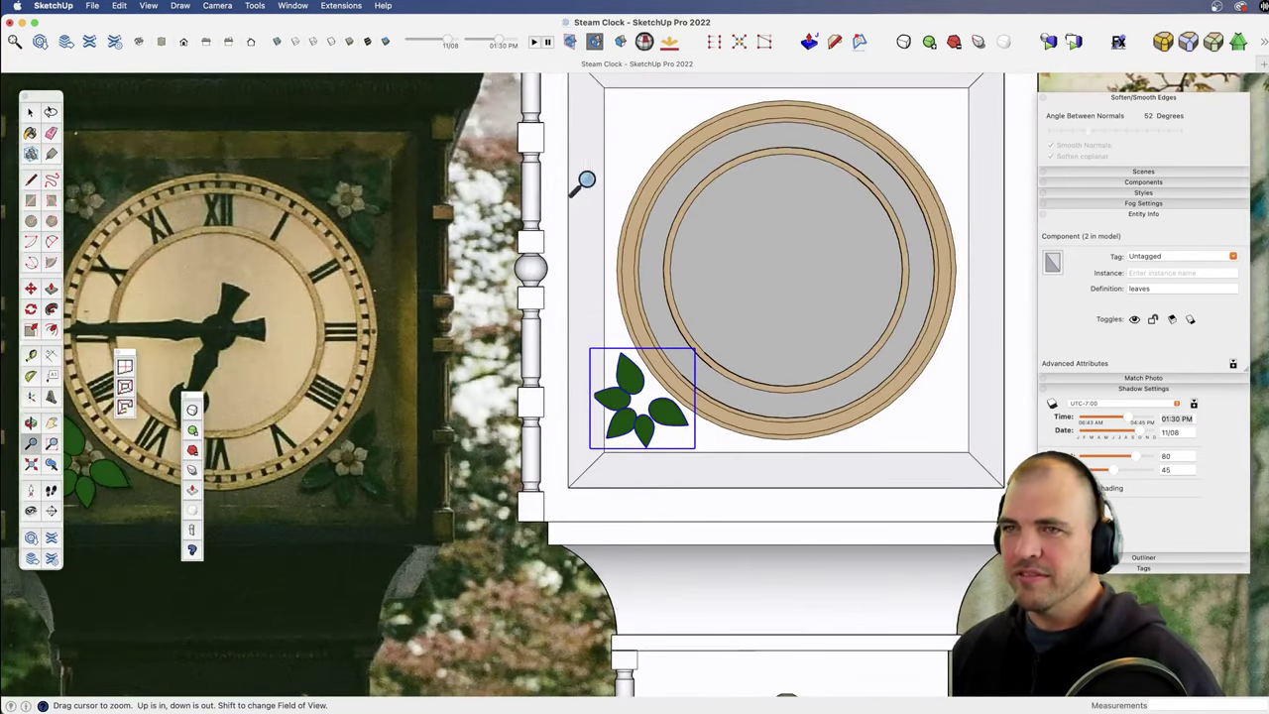
left_click(163, 43)
left_click(183, 42)
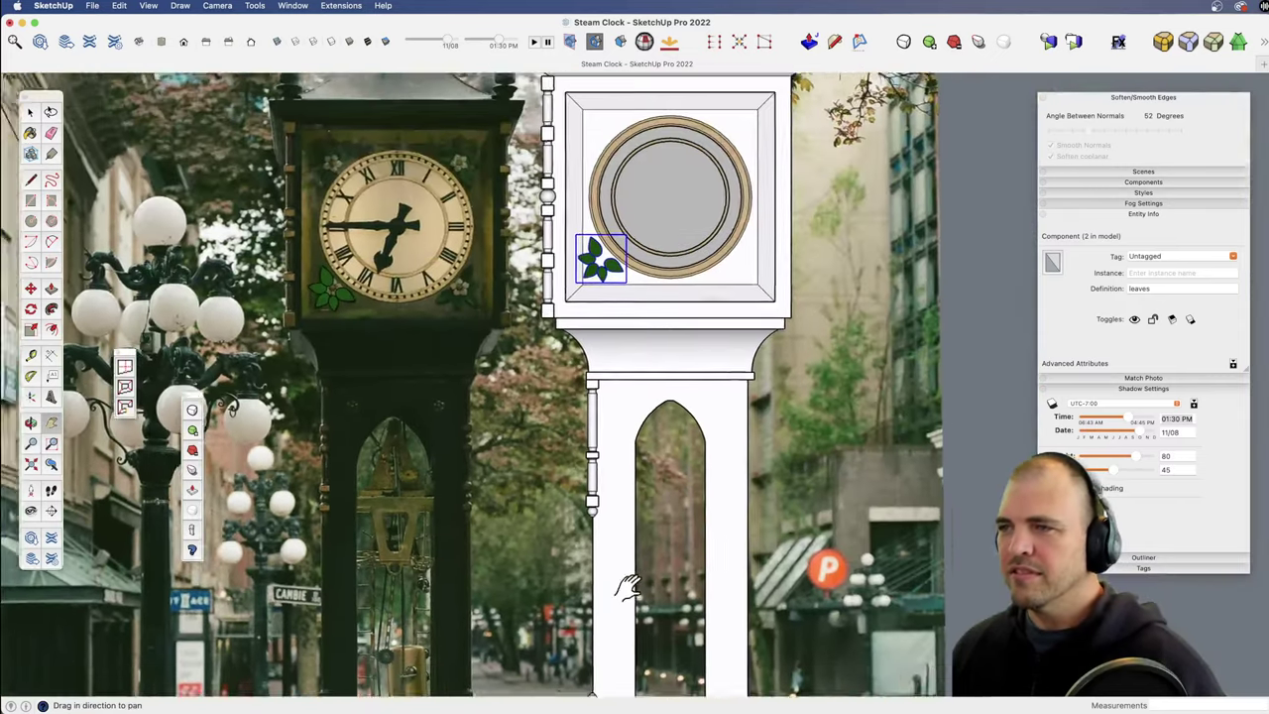
scroll(625, 352, "up", 5)
scroll(629, 349, "up", 1)
key("h")
left_click_drag(637, 346, 631, 607)
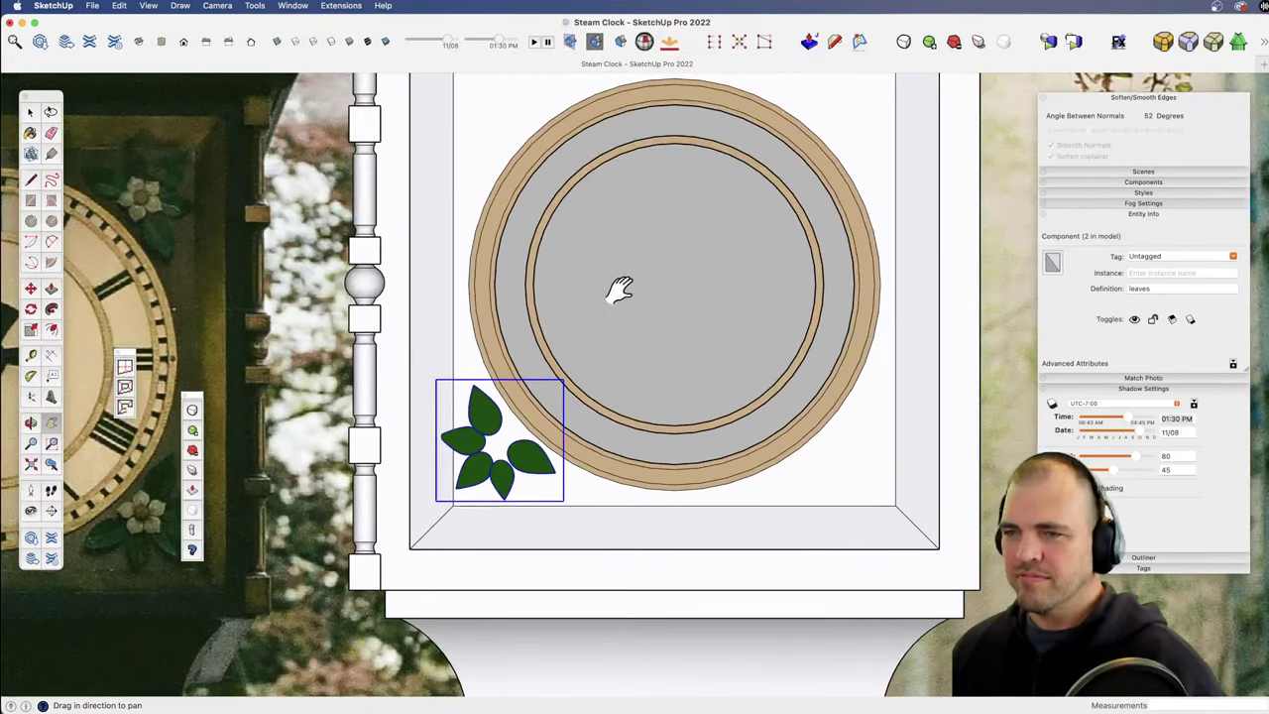
key("m")
left_click(599, 301)
left_click(608, 301)
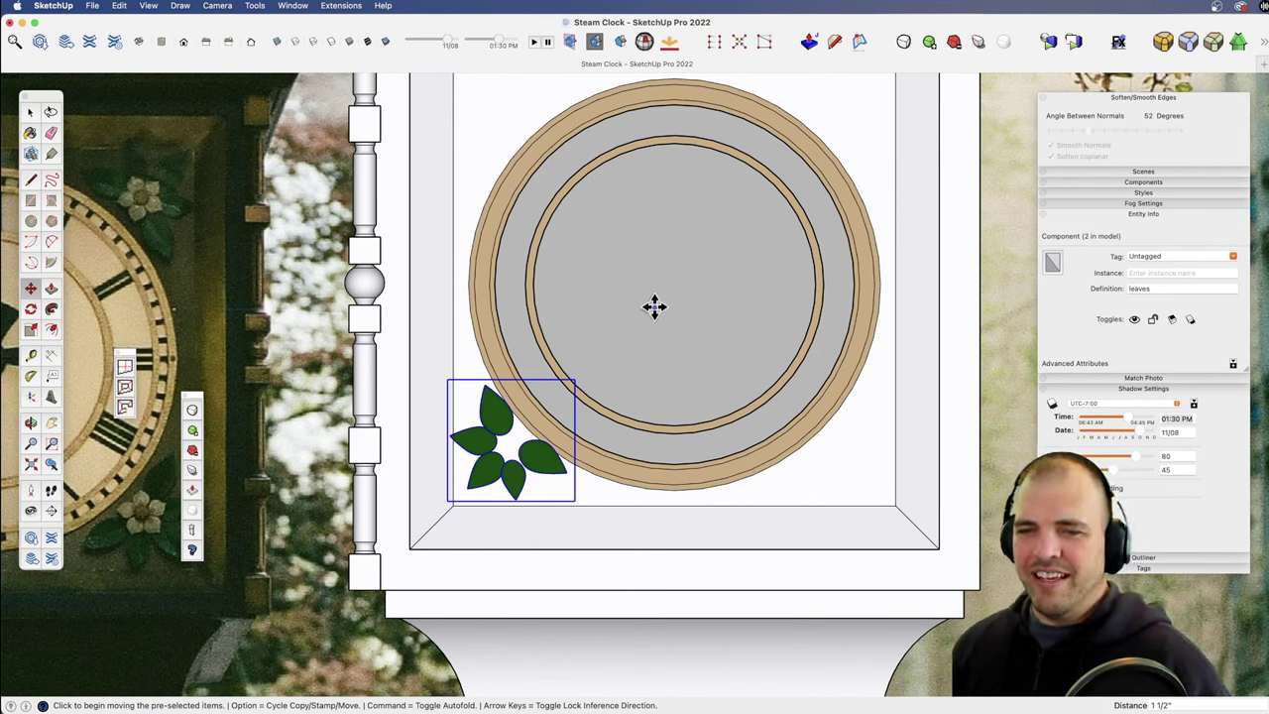
left_click(631, 287)
left_click(629, 301)
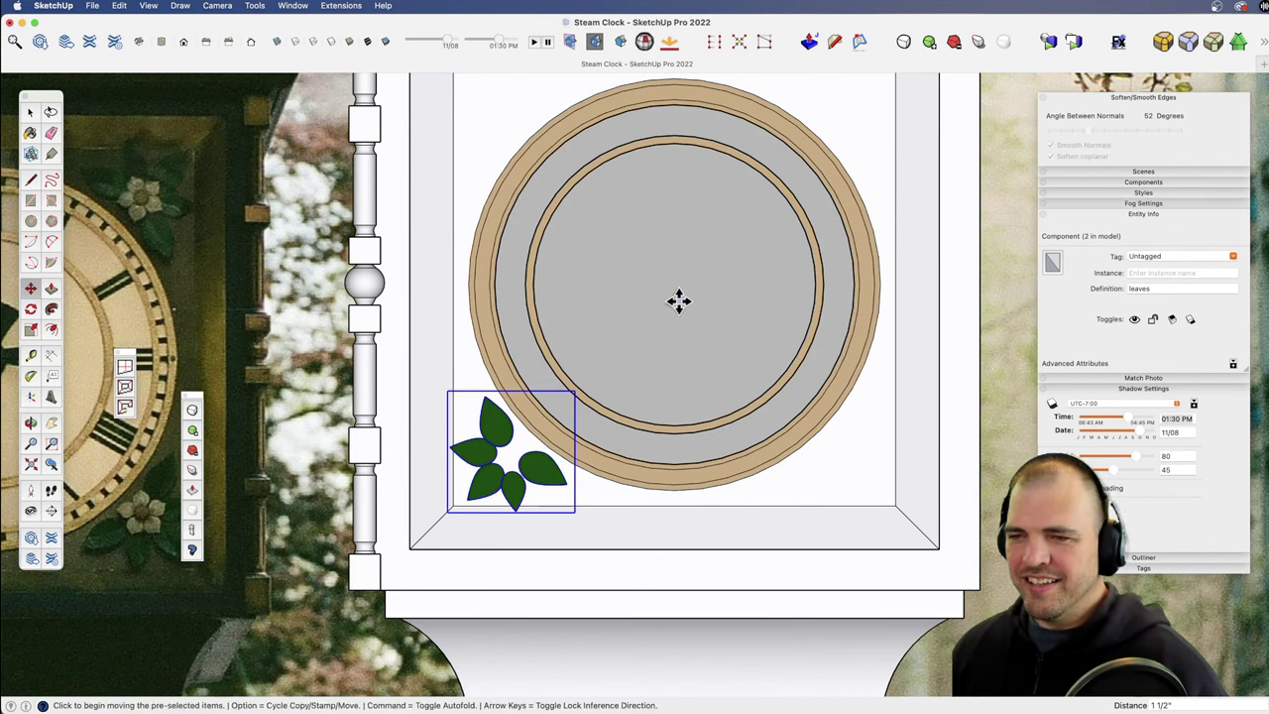
left_click(666, 311)
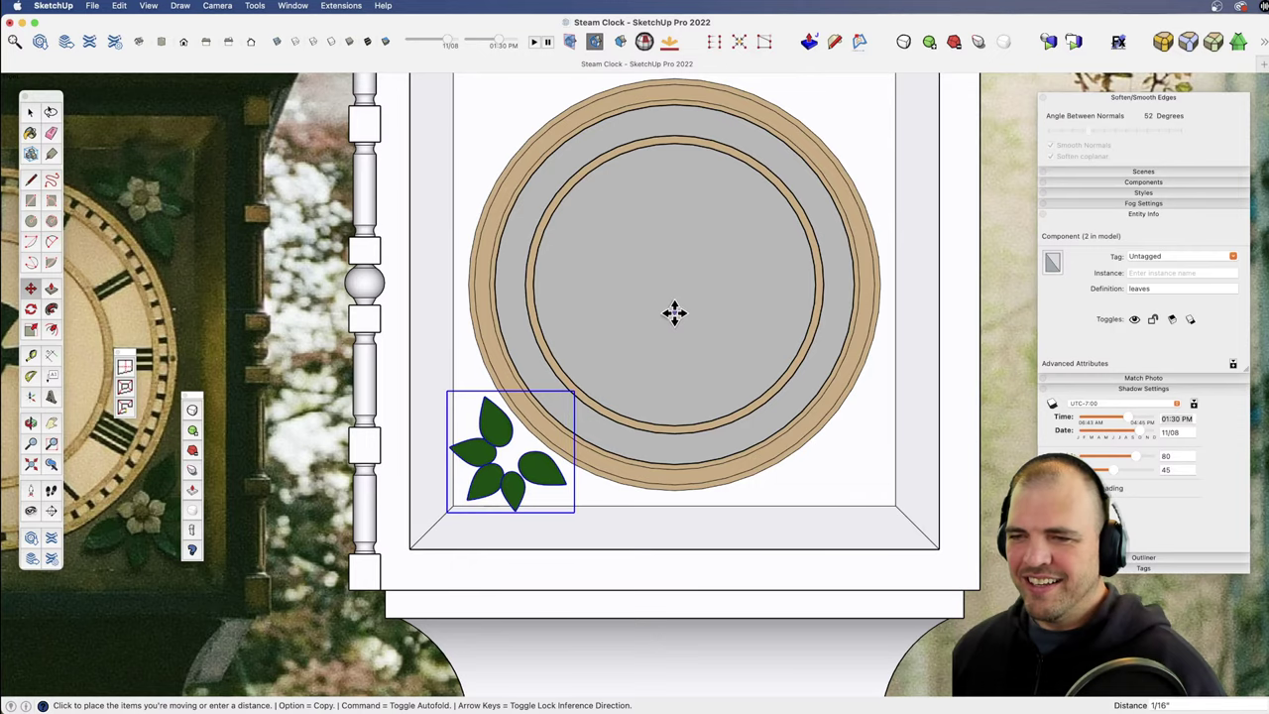
left_click(674, 314)
Step: Rotate-copy the leaves about the dial's centre to create three copies, one in each remaining corner of the panel
key("z")
left_click_drag(660, 282, 656, 354)
key("h")
left_click_drag(663, 352, 645, 453)
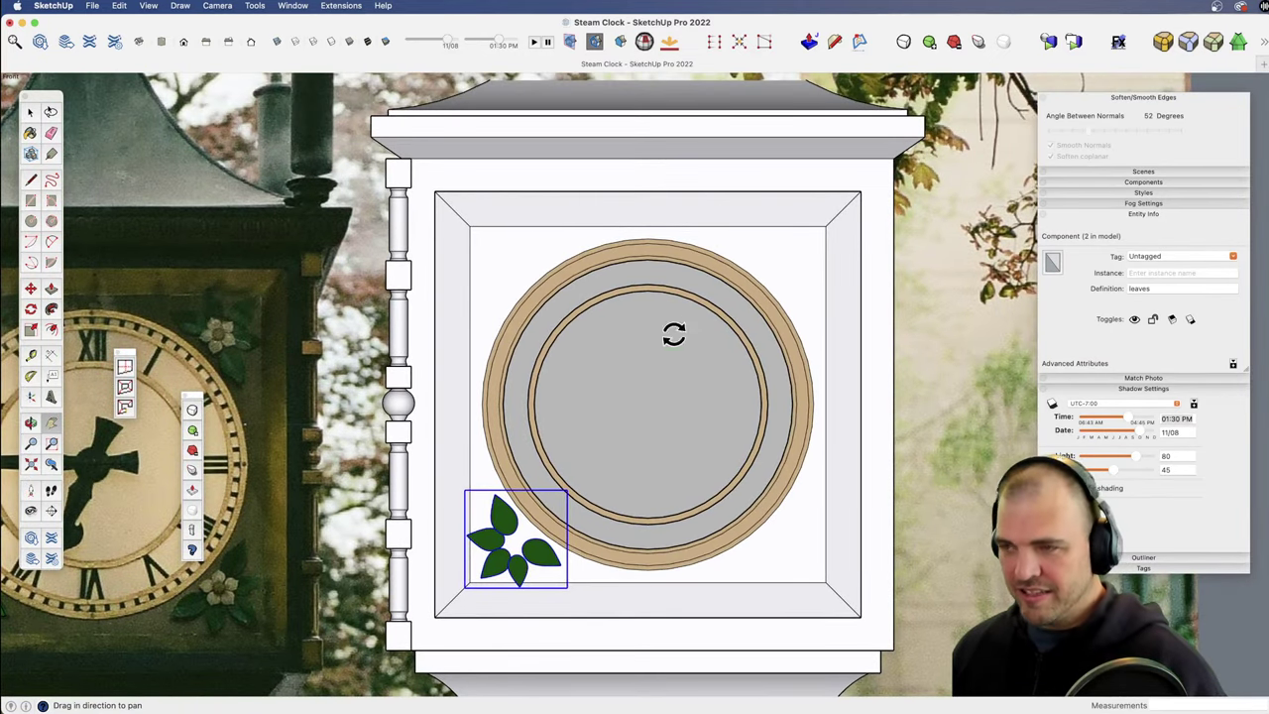
key("q")
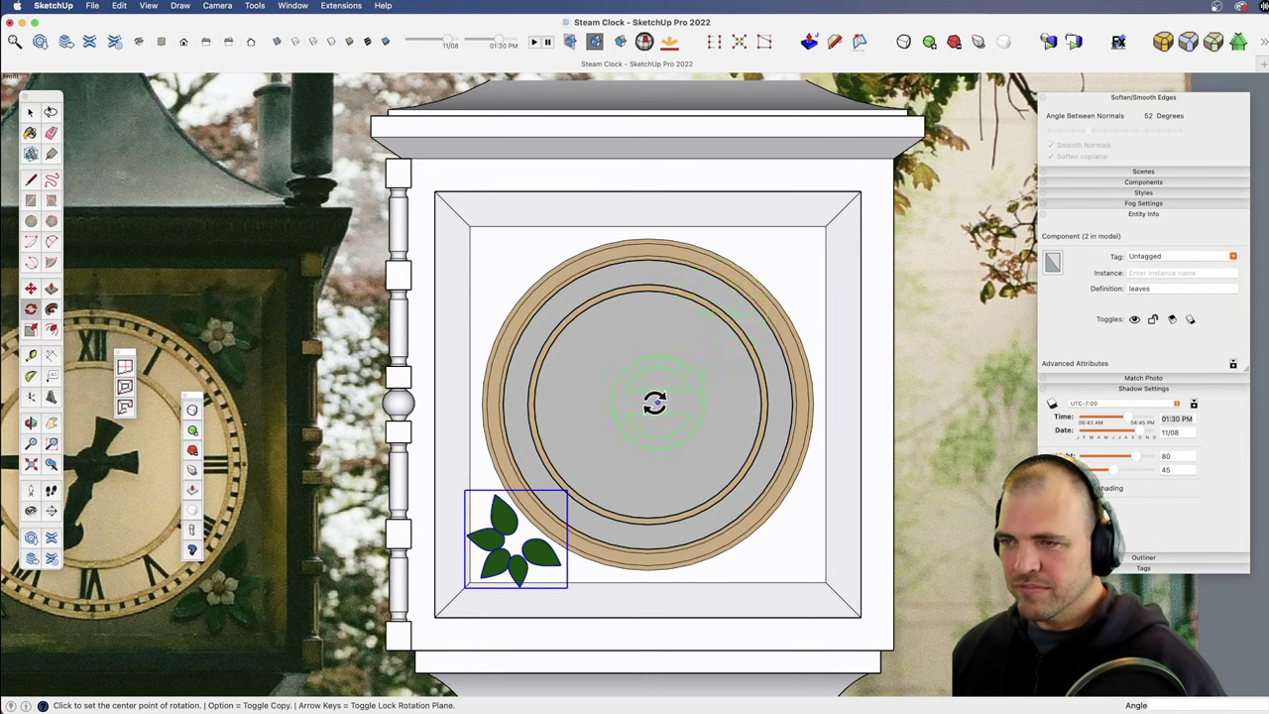
left_click(646, 404)
key("alt")
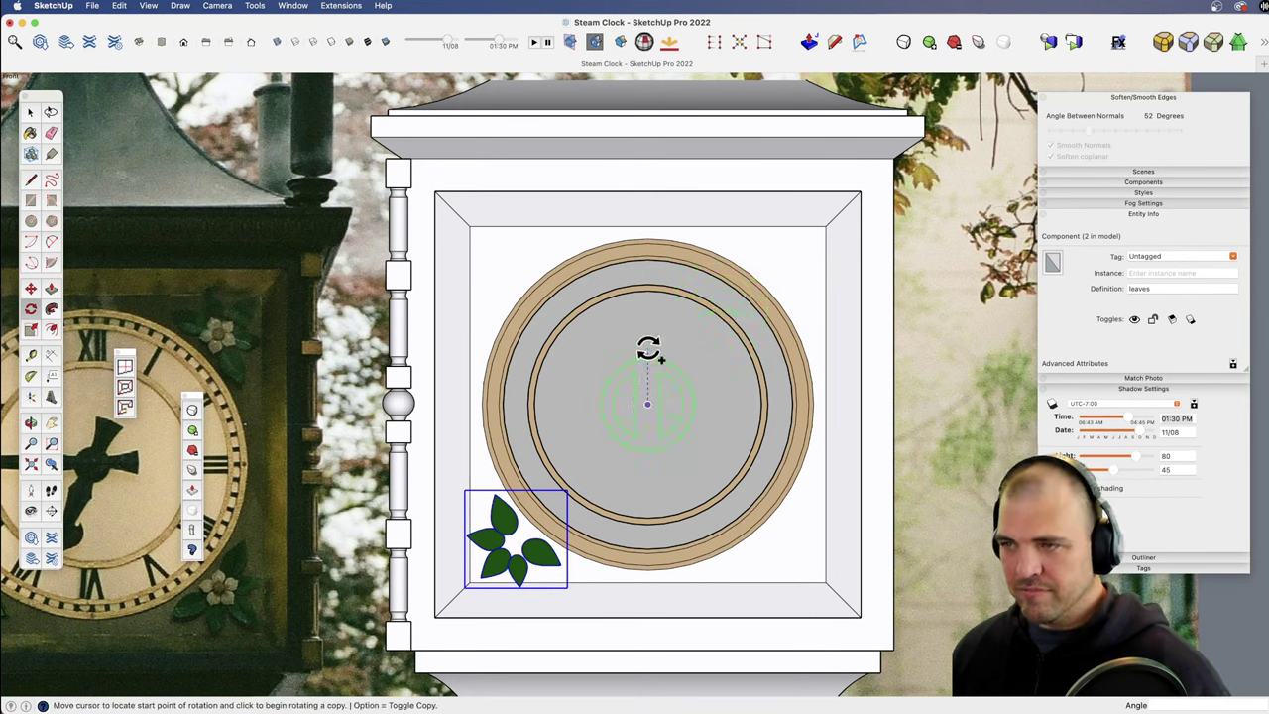
left_click(648, 349)
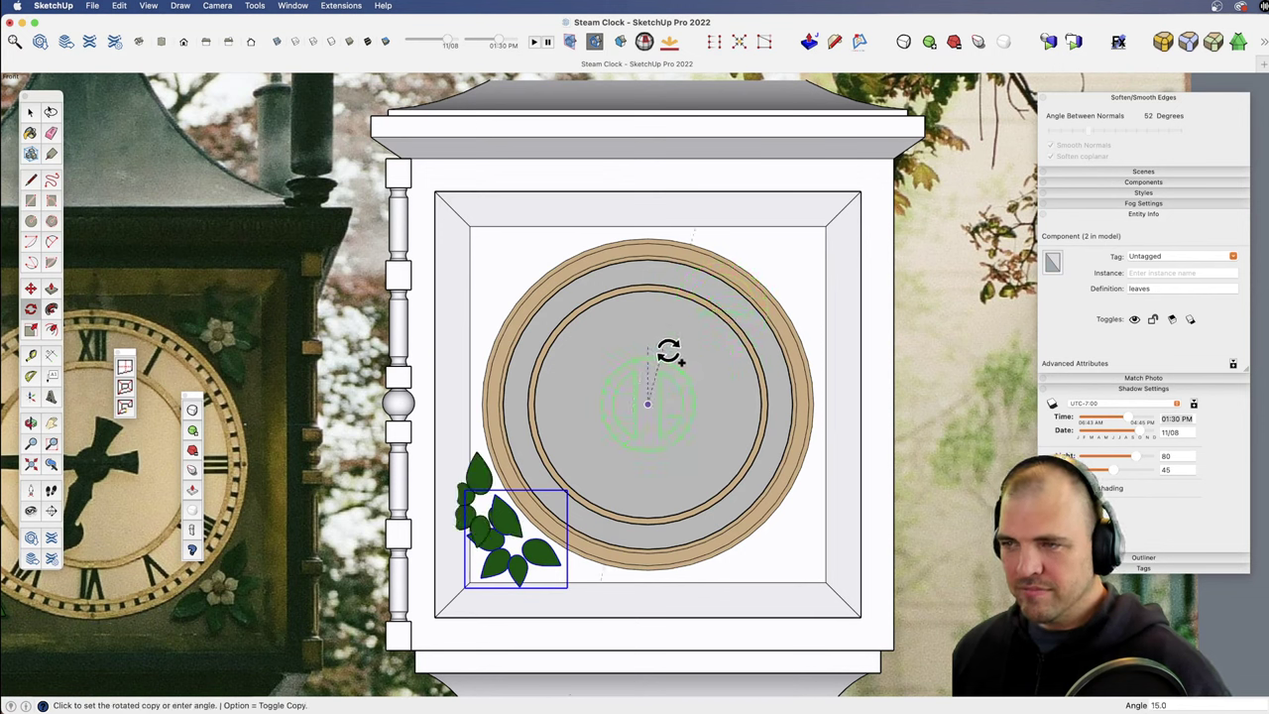
left_click(718, 407)
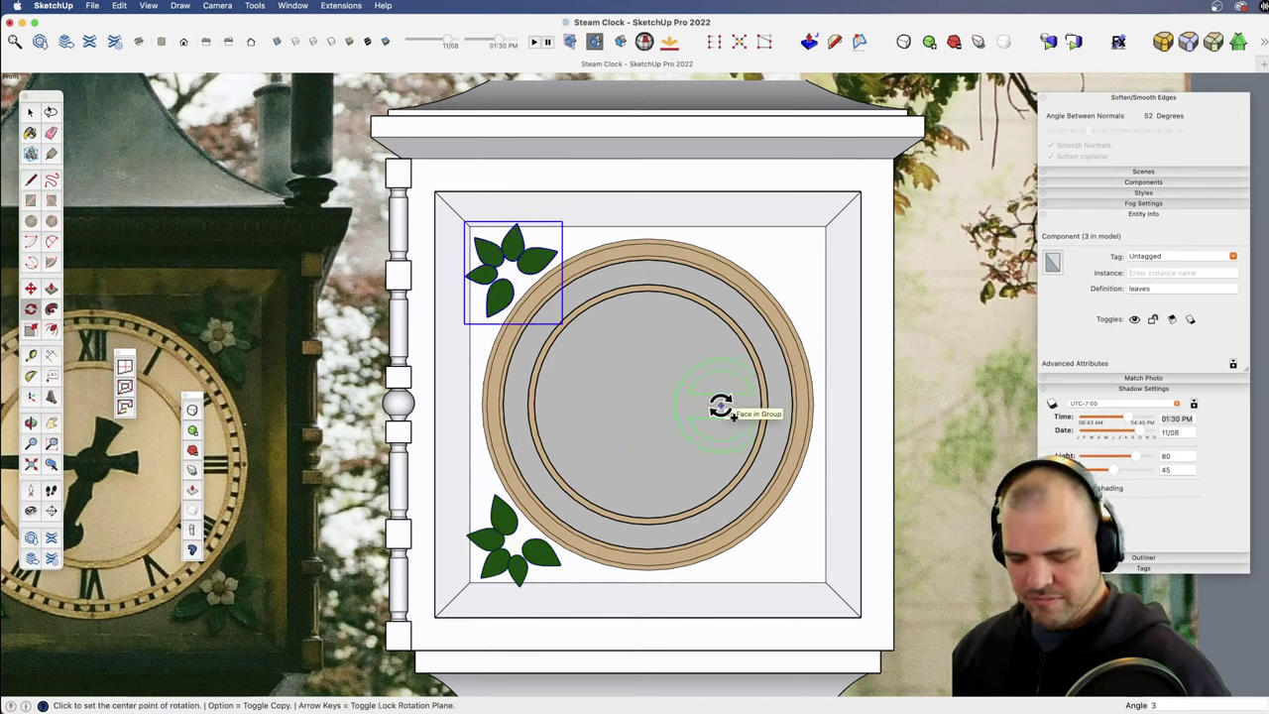
key("Return")
key("space")
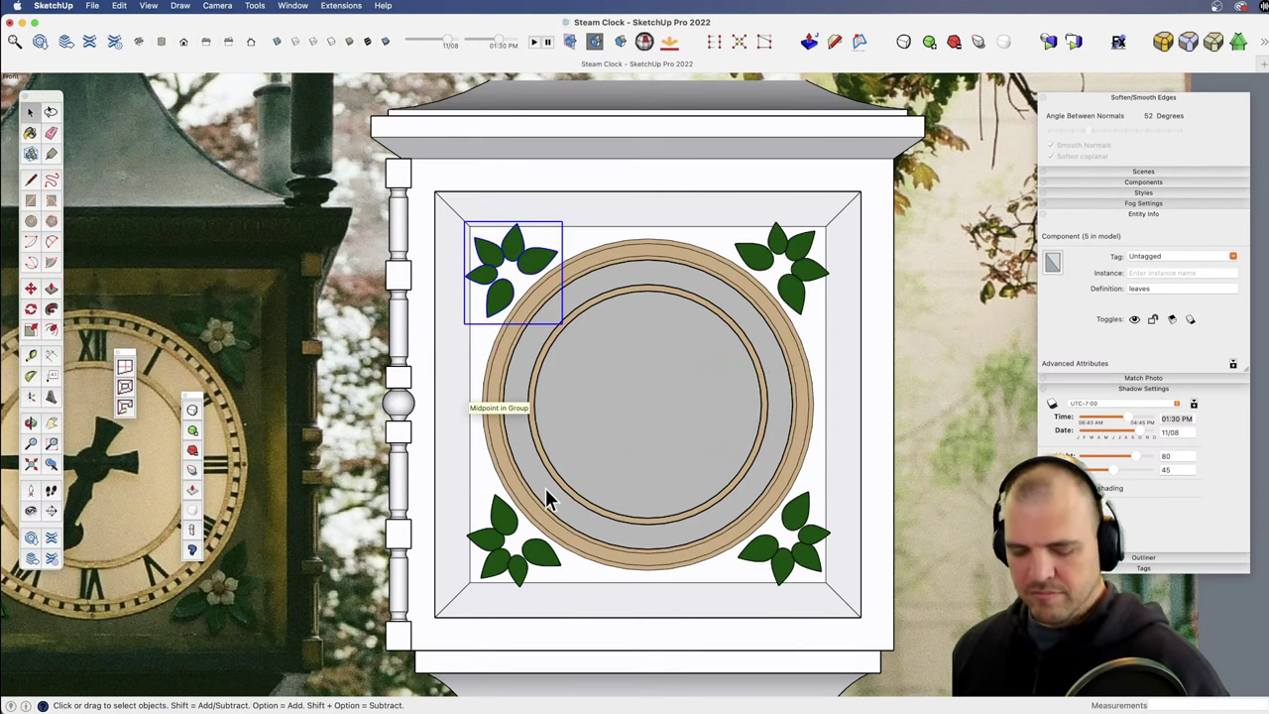
Step: Cut the four corner leaves components and paste them in place inside the Steam clock - 4th component, leaving its editing context
left_click(512, 536)
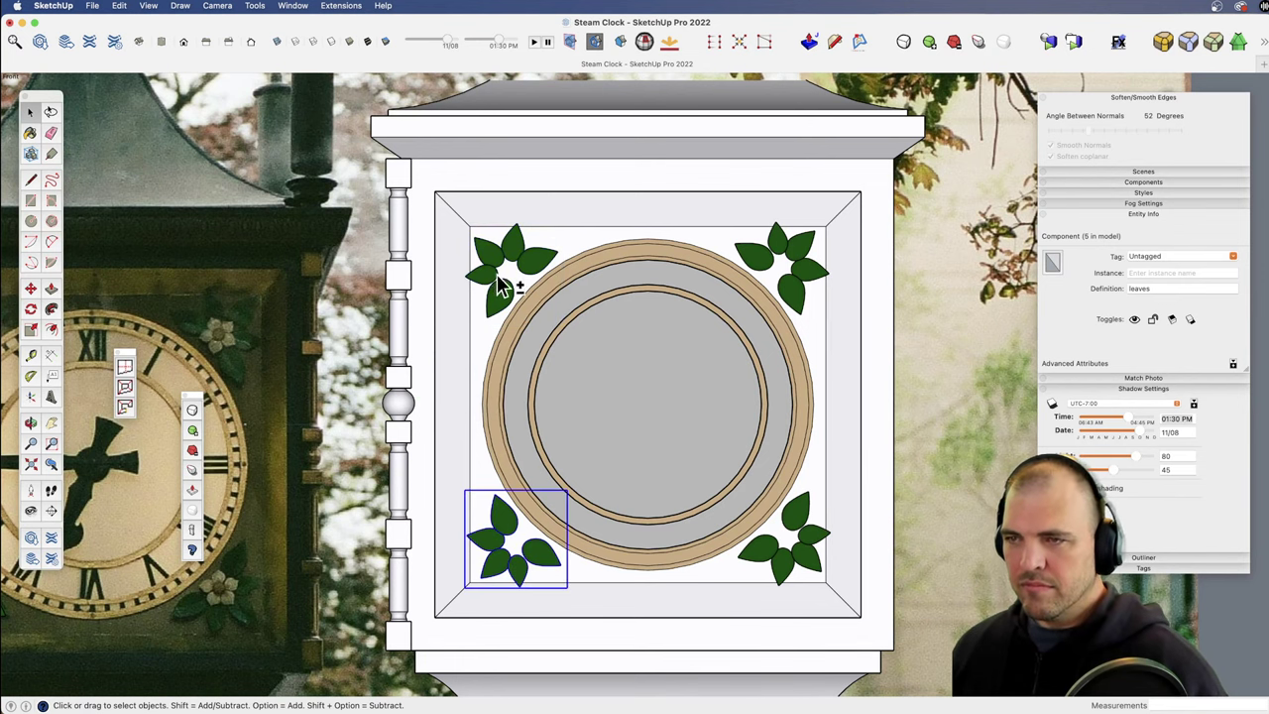
left_click(501, 286, "shift")
left_click(771, 270, "shift")
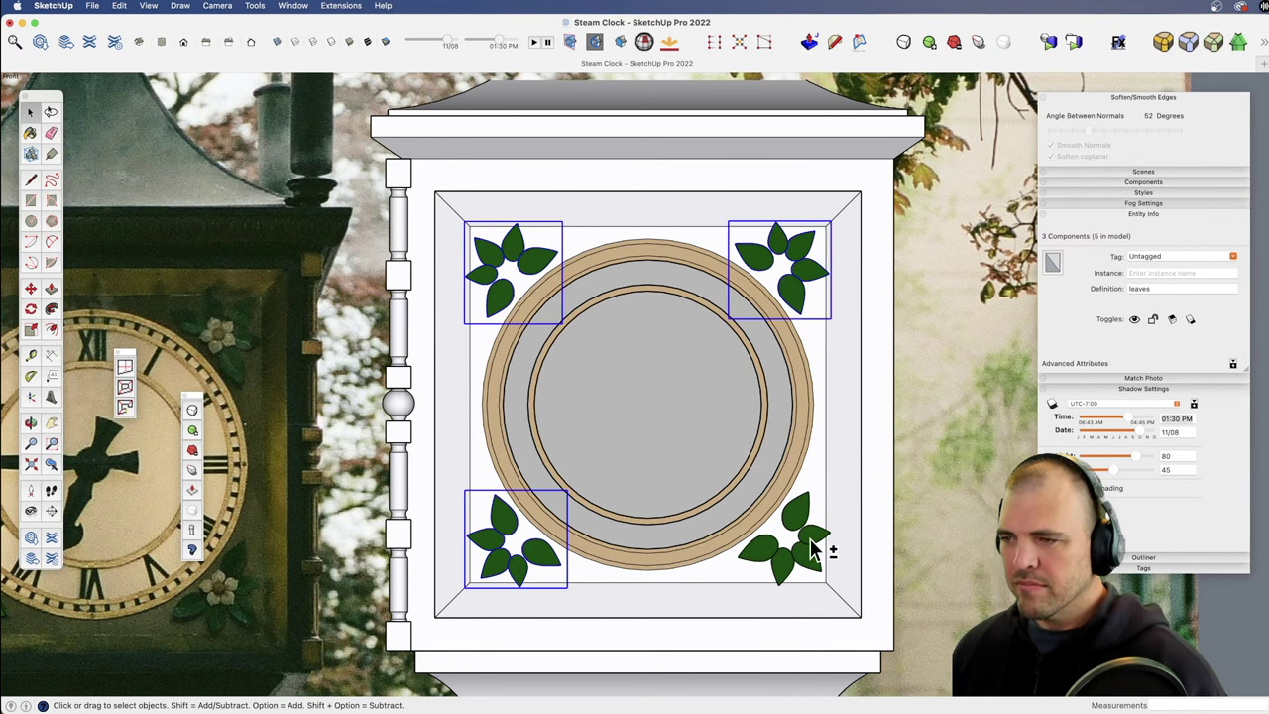
middle_click_drag(763, 511, 651, 437)
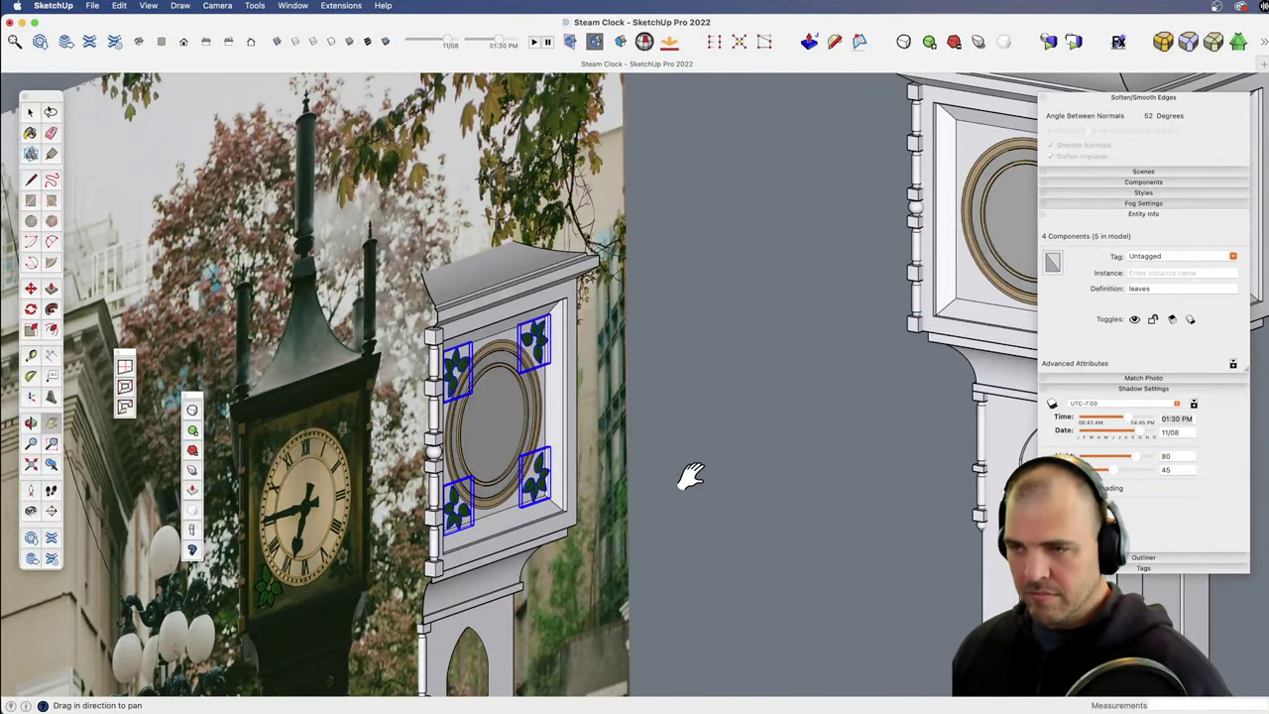
key("Delete")
left_click(549, 482)
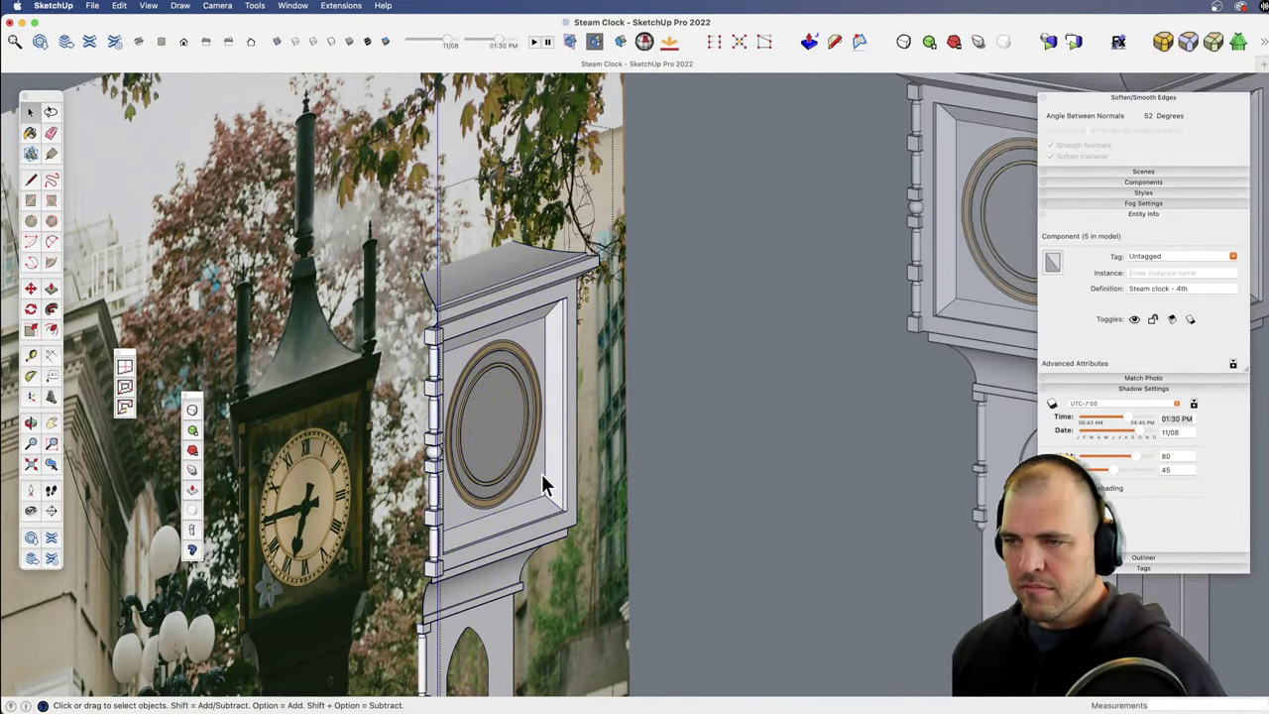
key("super+z")
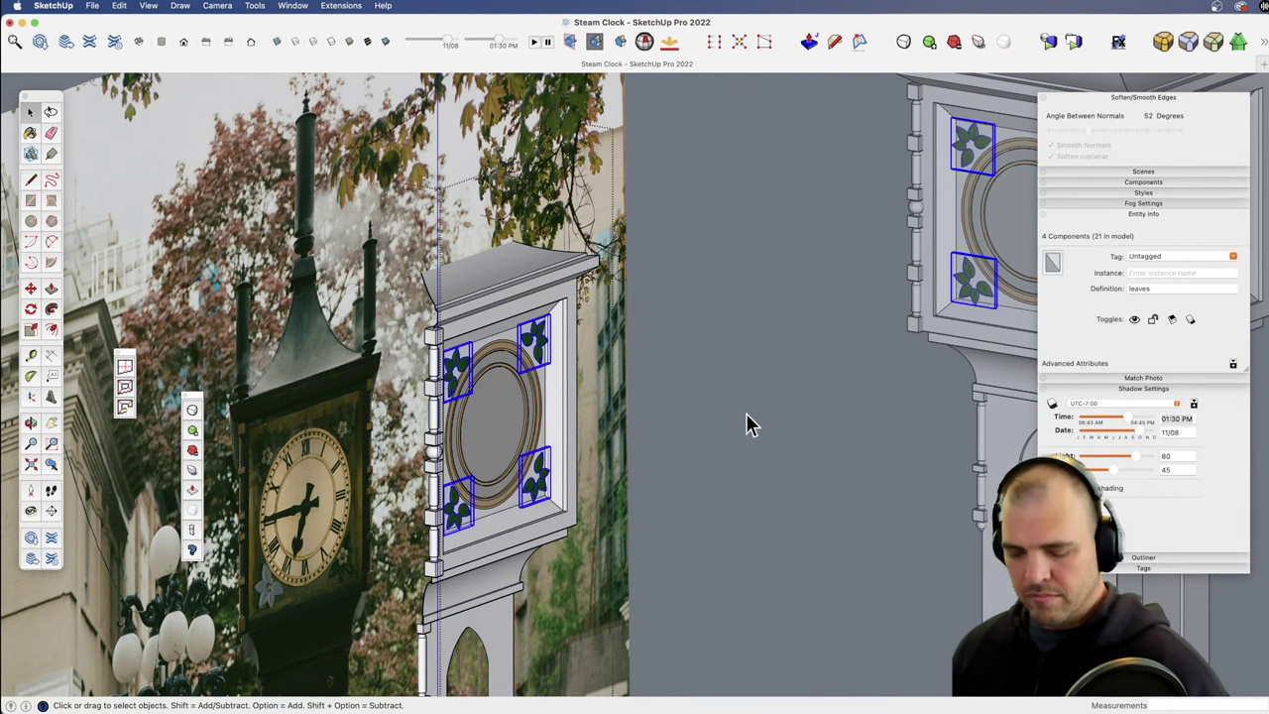
key("z")
left_click_drag(679, 475, 642, 353)
key("h")
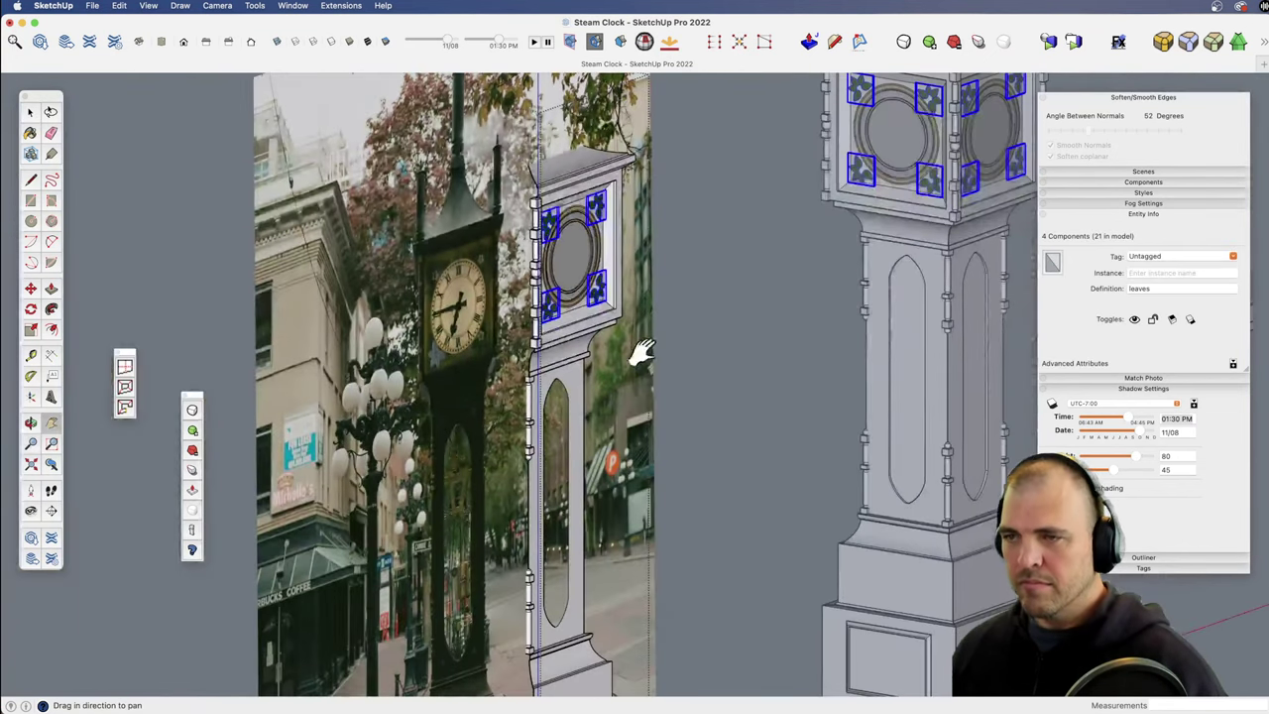
key("space")
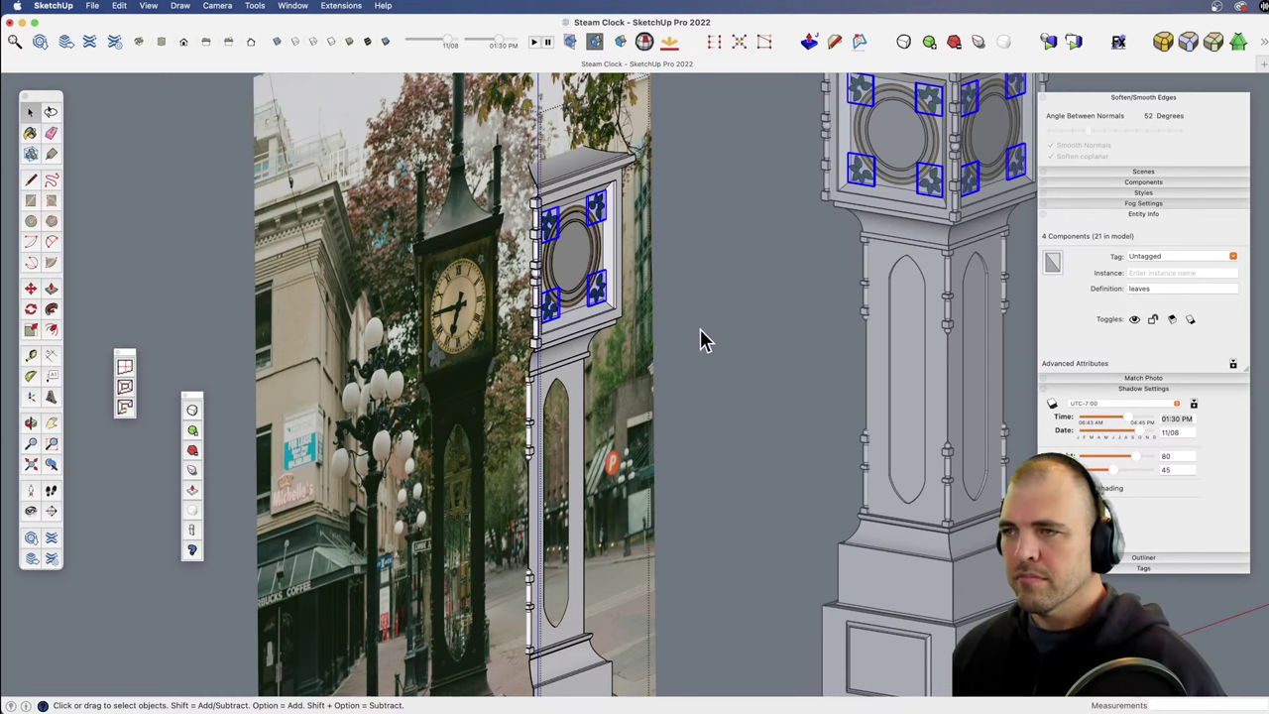
left_click(710, 377)
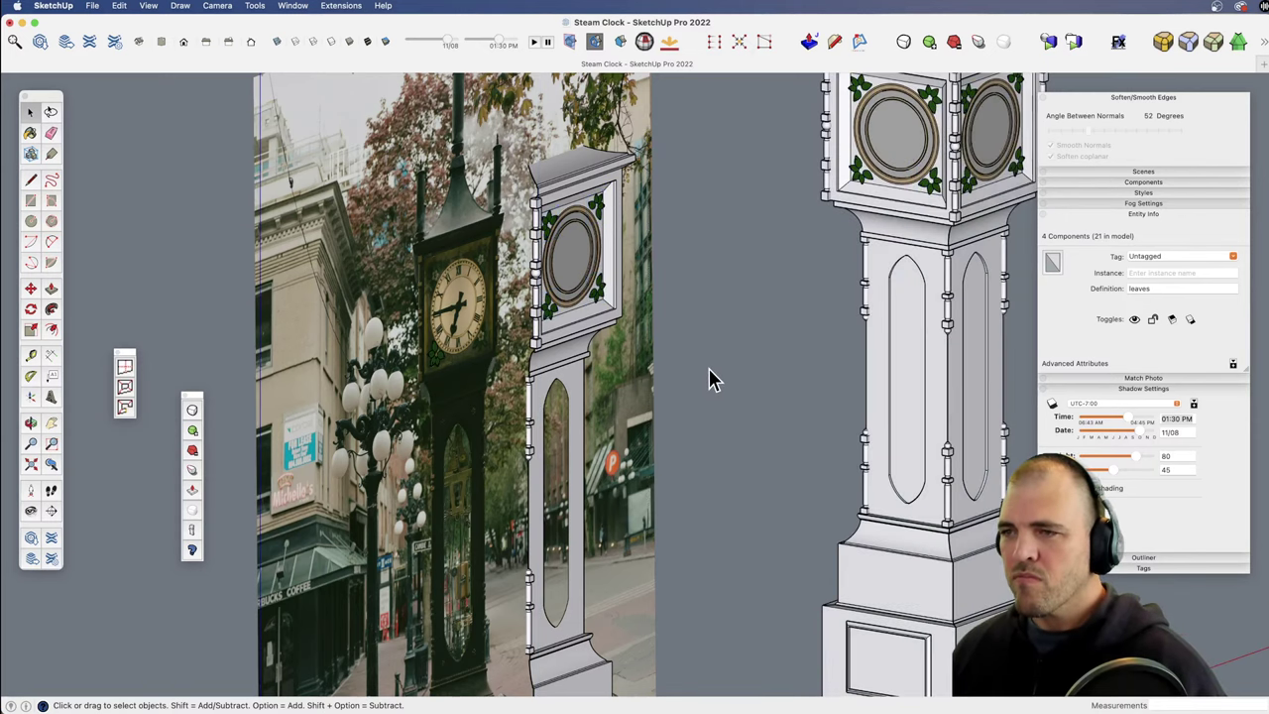
Step: Examine the clock models with their leaves, the separate side profile, and the roof and central pipe in the reference photo
middle_click_drag(665, 334, 602, 450)
middle_click_drag(601, 297, 575, 409, "shift")
scroll(654, 352, "up", 5)
scroll(575, 408, "down", 10)
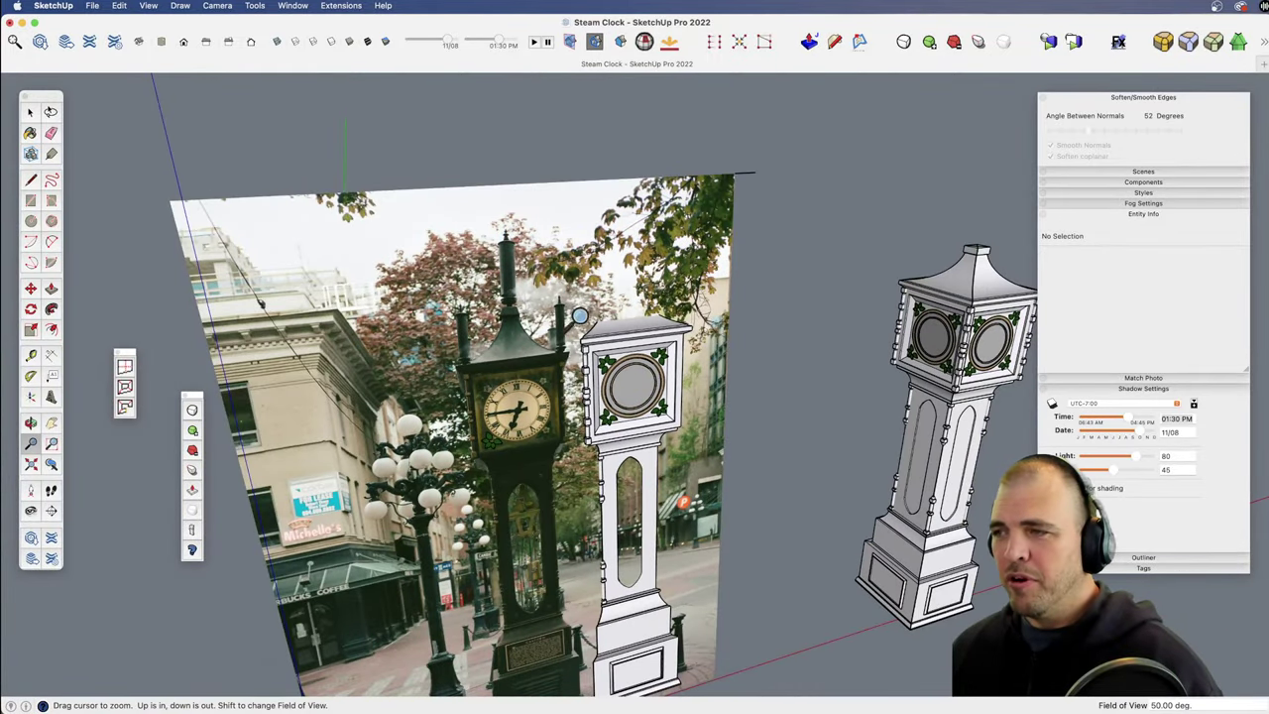
middle_click_drag(675, 393, 558, 371)
scroll(558, 370, "down", 5)
middle_click_drag(493, 499, 718, 481, "shift")
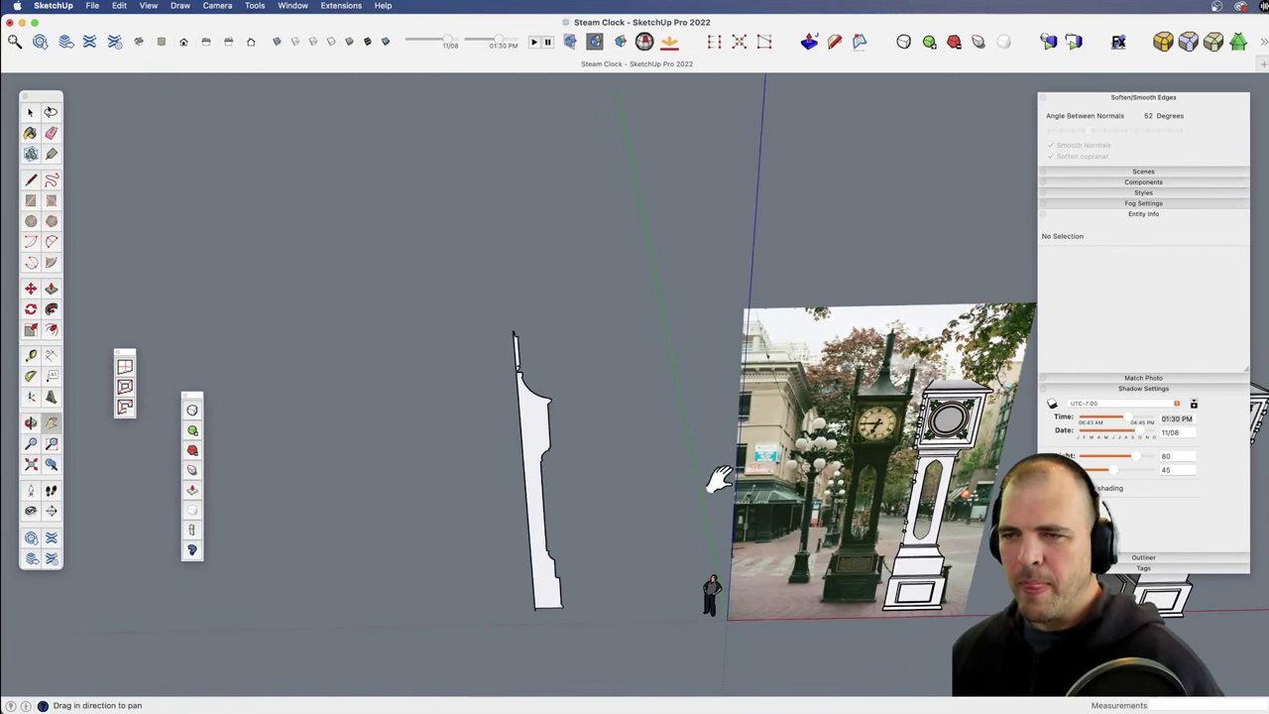
left_click_drag(531, 504, 538, 420)
middle_click_drag(538, 419, 424, 401, "shift")
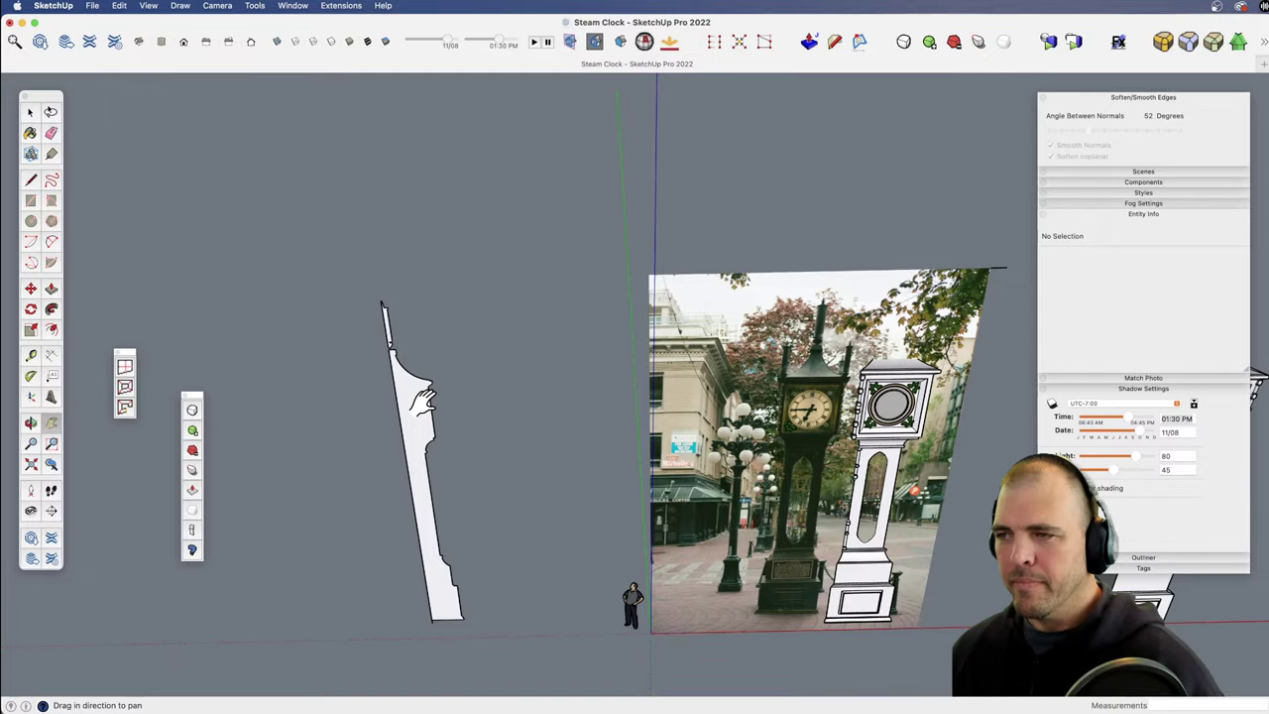
left_click_drag(544, 383, 430, 366)
left_click_drag(692, 408, 644, 262)
key("z")
key("h")
left_click_drag(645, 263, 638, 373)
scroll(637, 375, "up", 3)
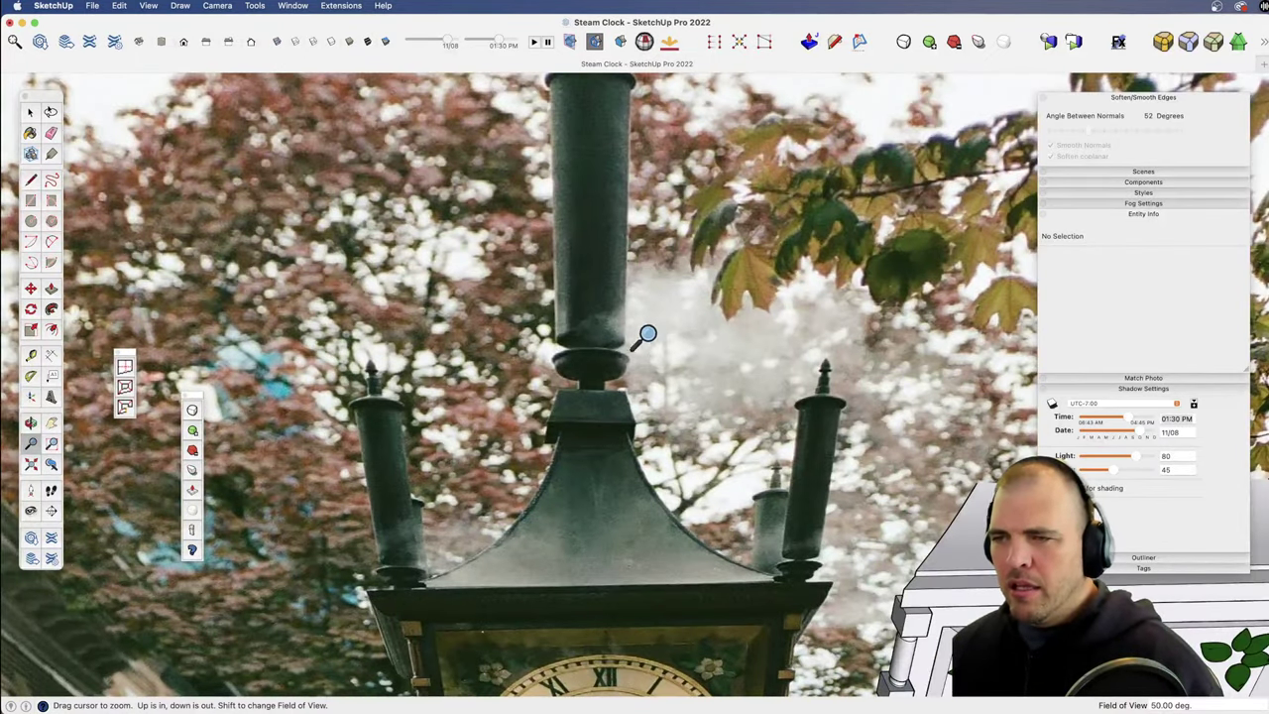
Step: Compare the central pipe, roof and corner pipes in the reference photo with the pipe and roof sections of the side profile
middle_click_drag(594, 383, 601, 276, "shift")
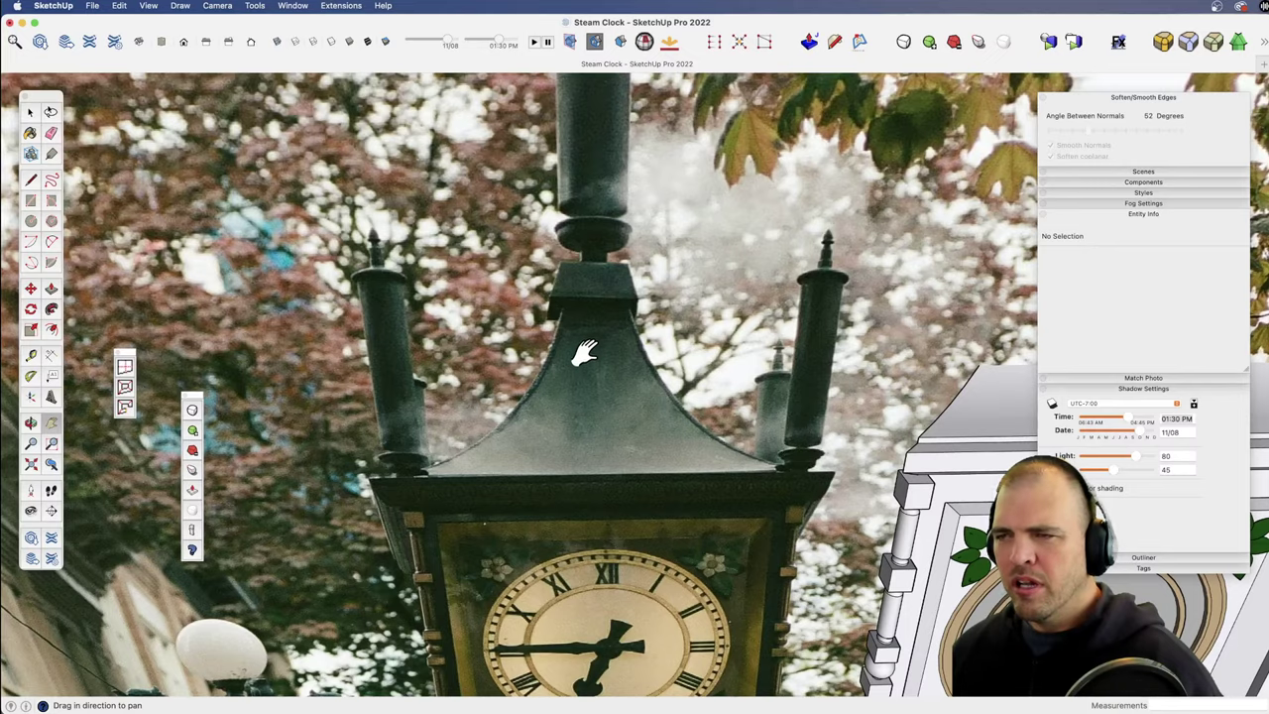
scroll(634, 287, "down", 8)
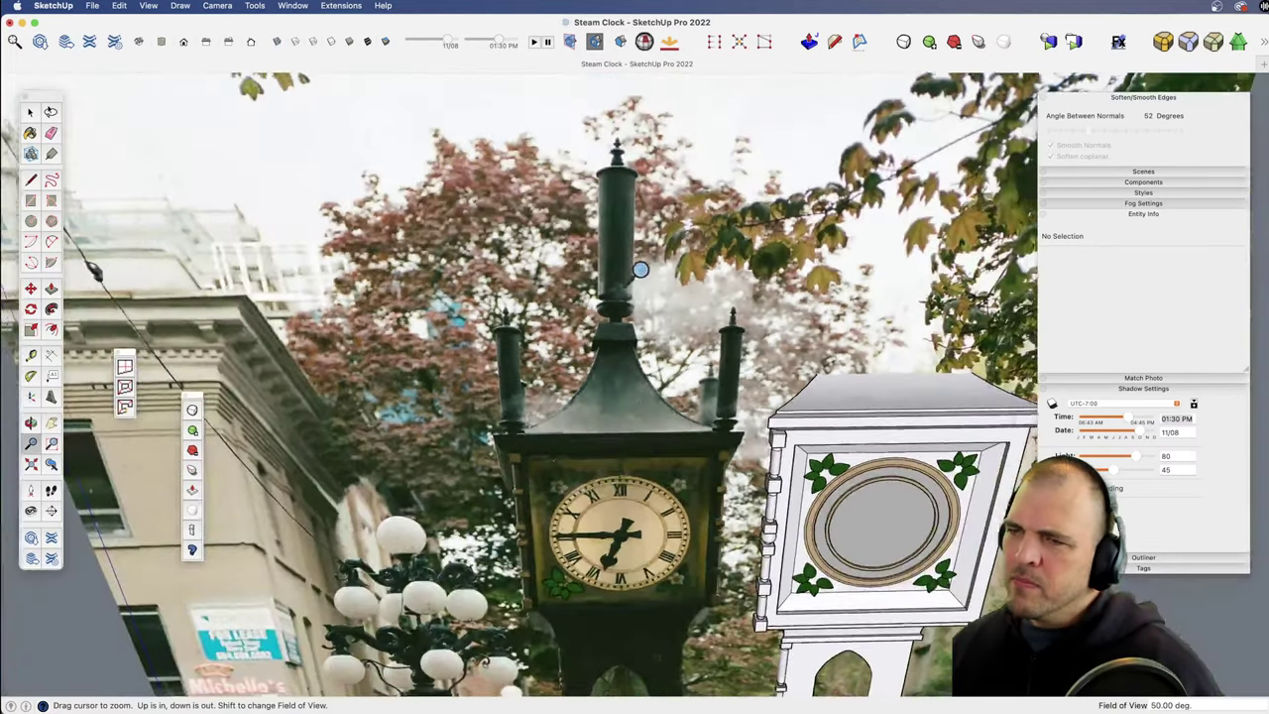
scroll(639, 284, "up", 2)
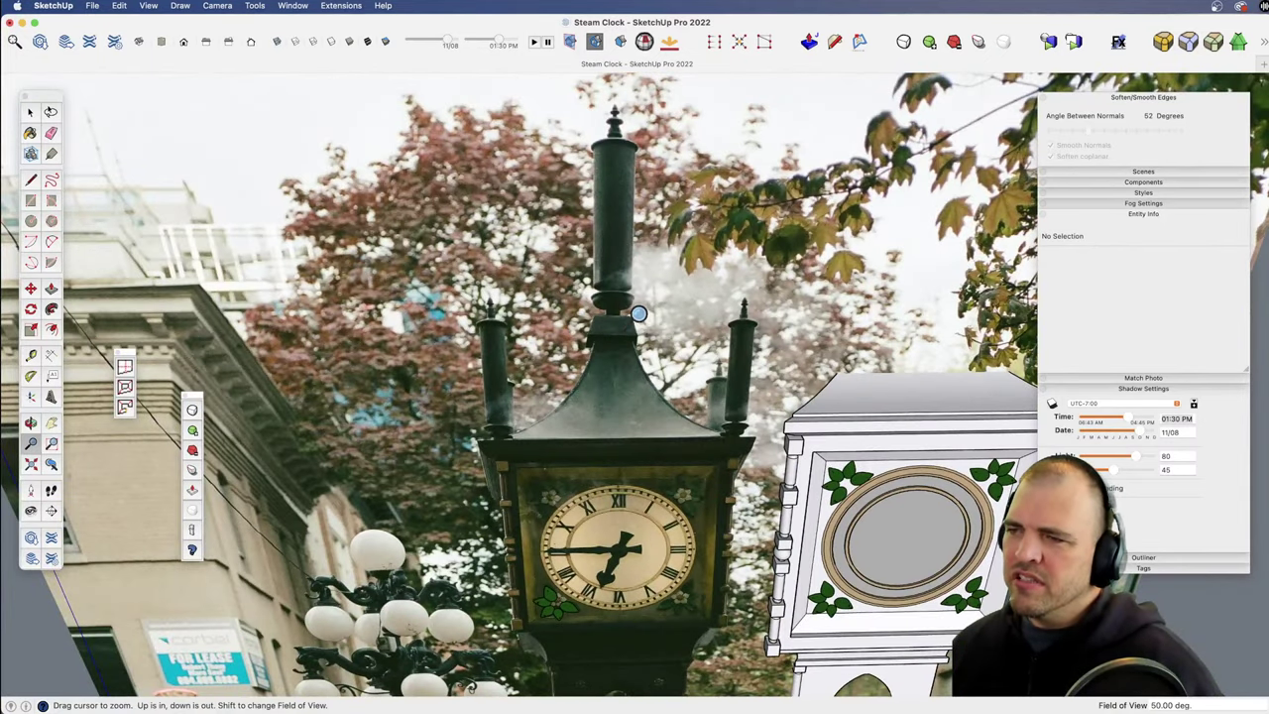
left_click_drag(638, 314, 636, 448)
left_click_drag(614, 321, 622, 456)
middle_click_drag(623, 456, 1026, 432, "shift")
left_click_drag(575, 517, 507, 340)
middle_click_drag(507, 340, 744, 393, "shift")
left_click_drag(691, 541, 691, 240)
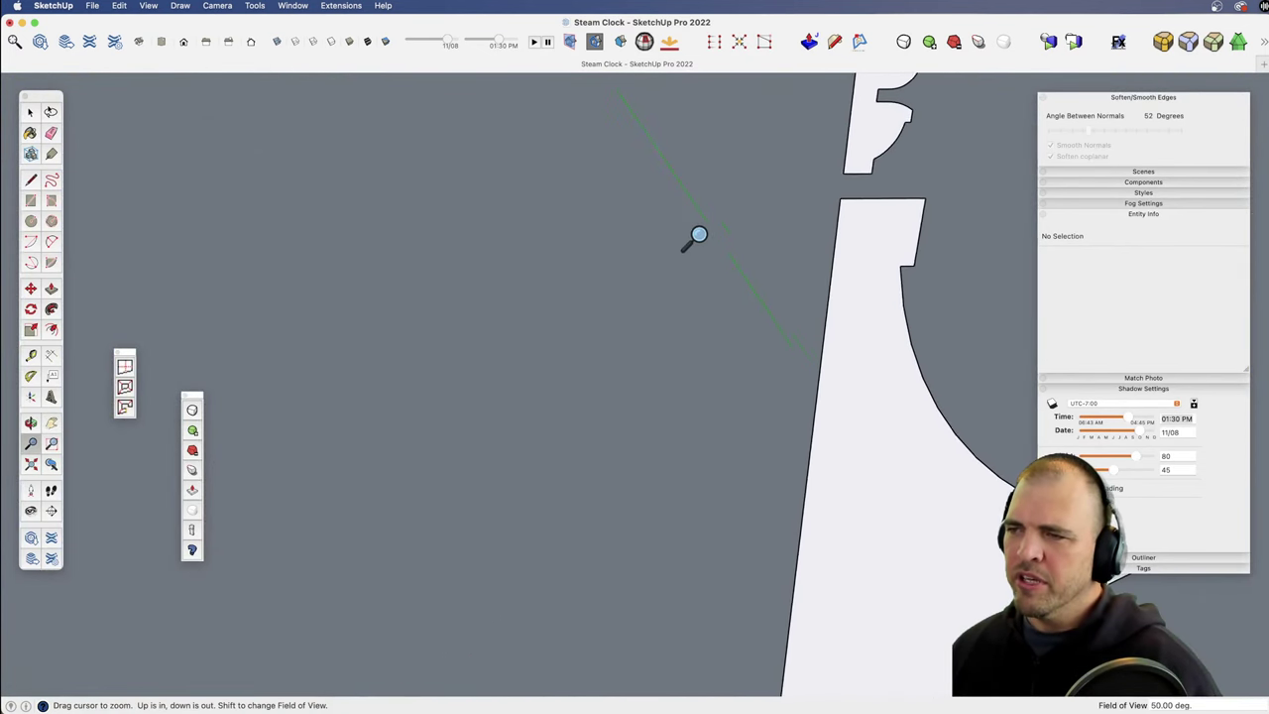
Step: Draw a horizontal circle with a radius of about 1 15/16" at the axis, just below the pipe section of the profile
middle_click_drag(829, 280, 631, 426, "shift")
key("space")
left_click(680, 294)
middle_click_drag(680, 294, 615, 555, "shift")
key("shift+x")
key("z")
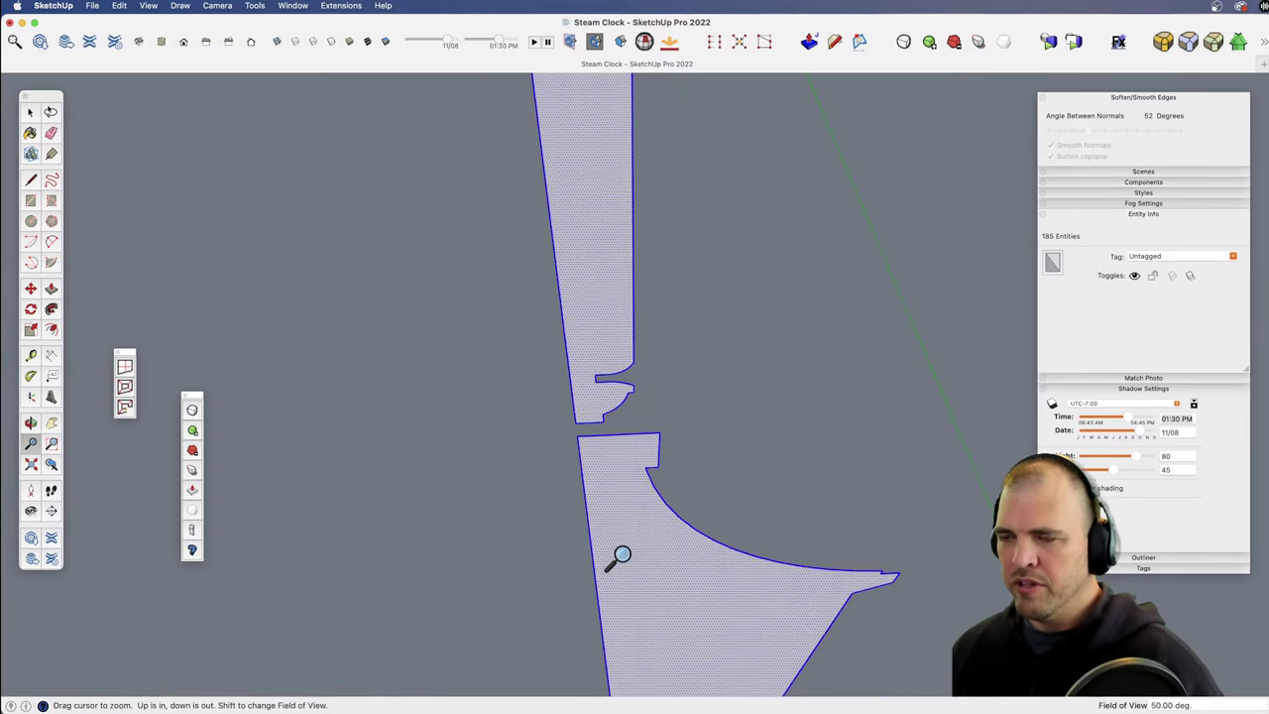
left_click_drag(614, 556, 585, 389)
middle_click_drag(585, 389, 587, 388, "shift")
left_click_drag(587, 389, 603, 460)
middle_click_drag(598, 462, 649, 459, "shift")
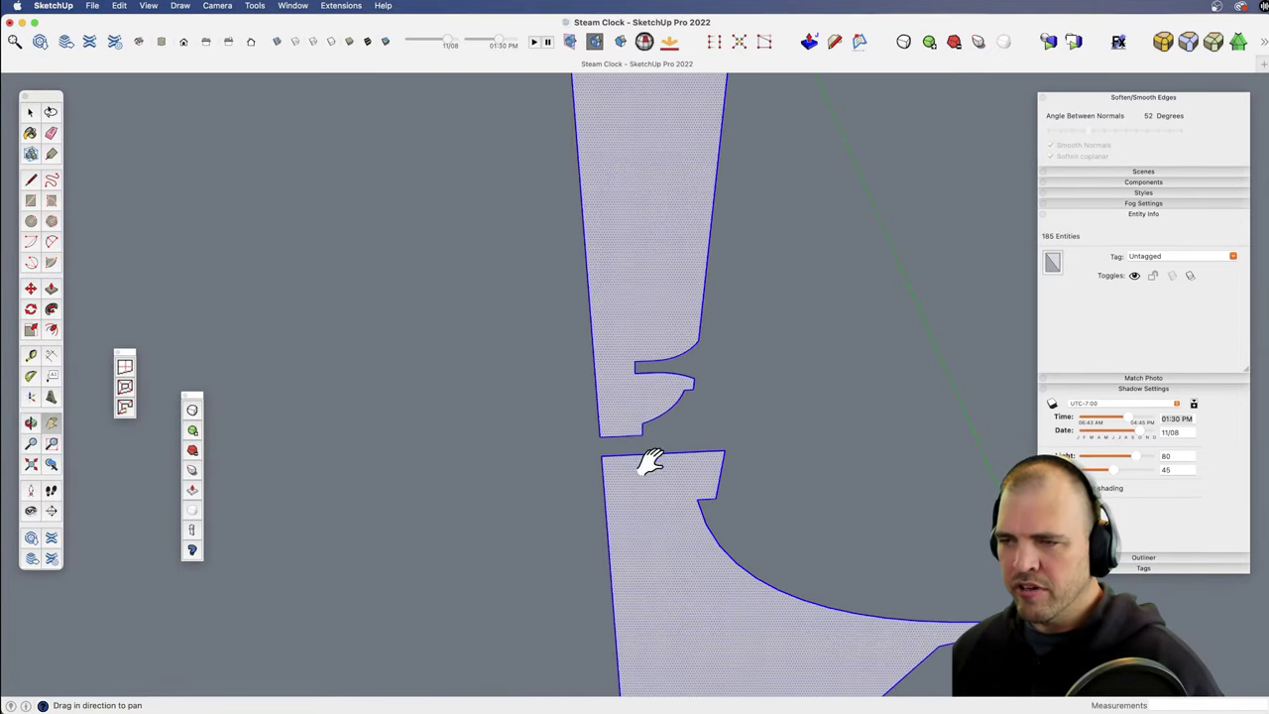
left_click_drag(648, 459, 612, 416)
key("space")
key("c")
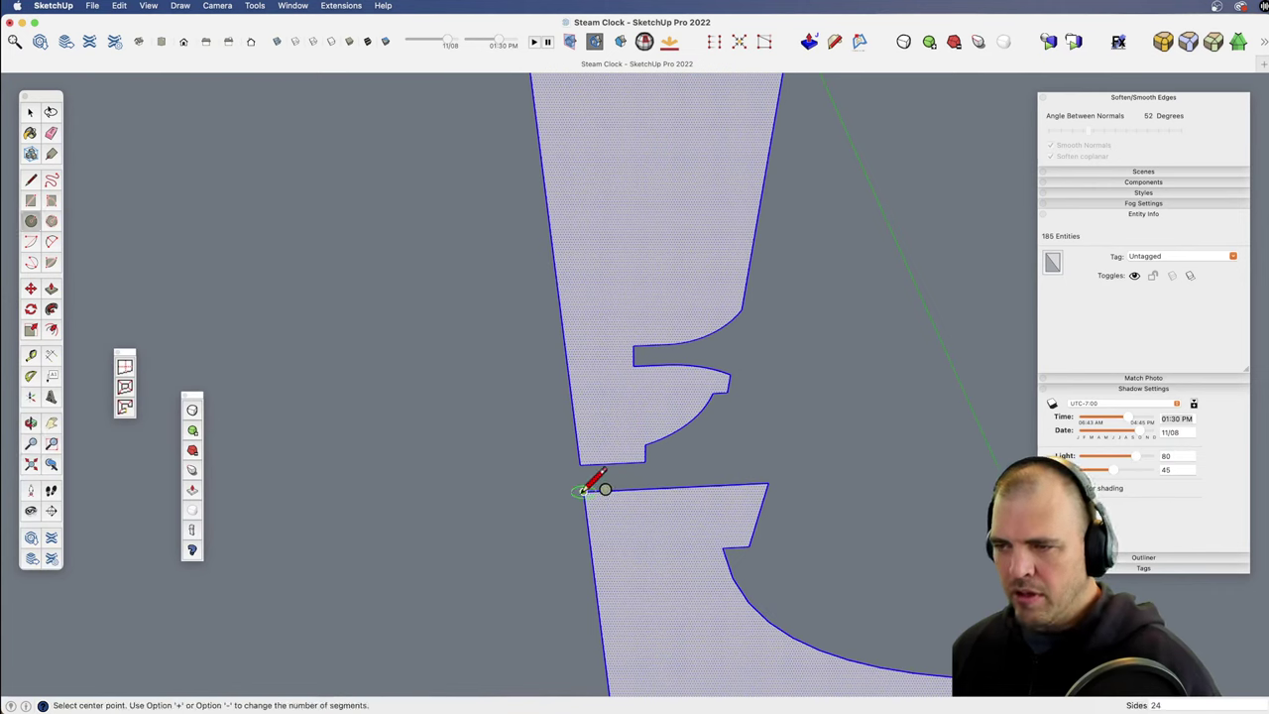
middle_click_drag(635, 458, 665, 377)
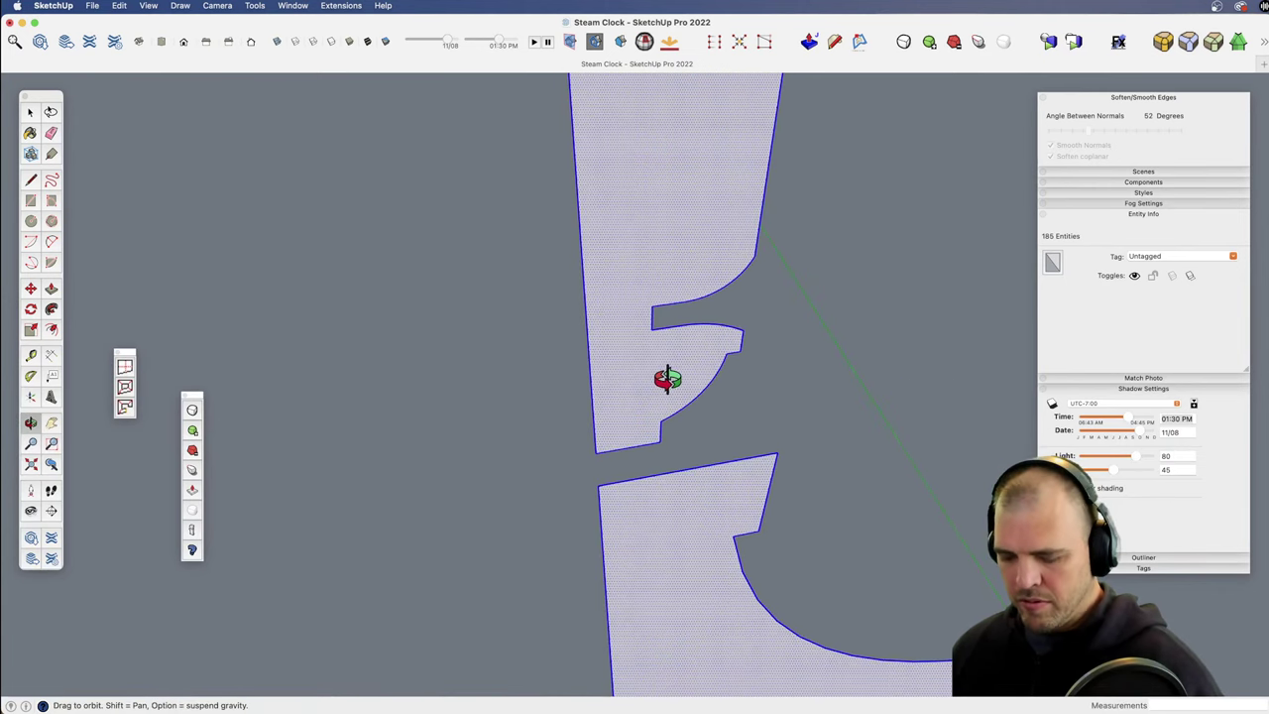
left_click(597, 472)
left_click(663, 448)
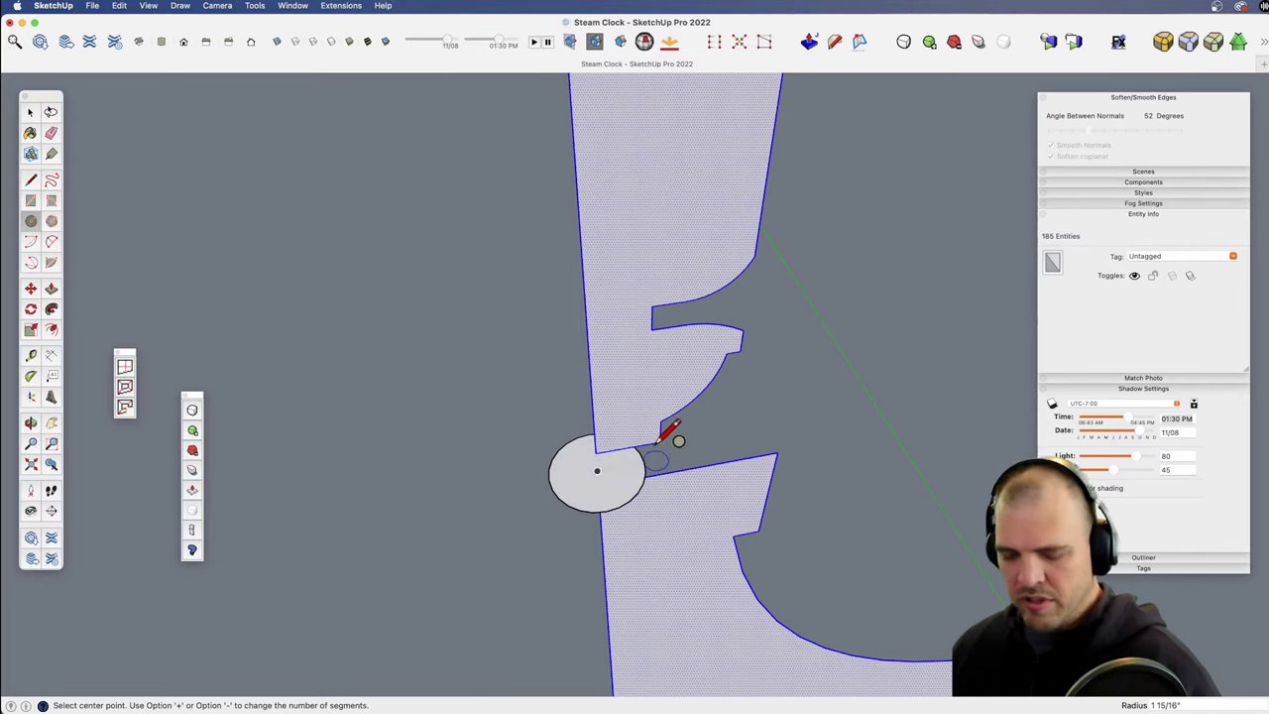
Step: Try to sweep the pipe section of the profile around the circle with Follow Me, and undo it
key("space")
left_click(617, 486)
key("shift+f")
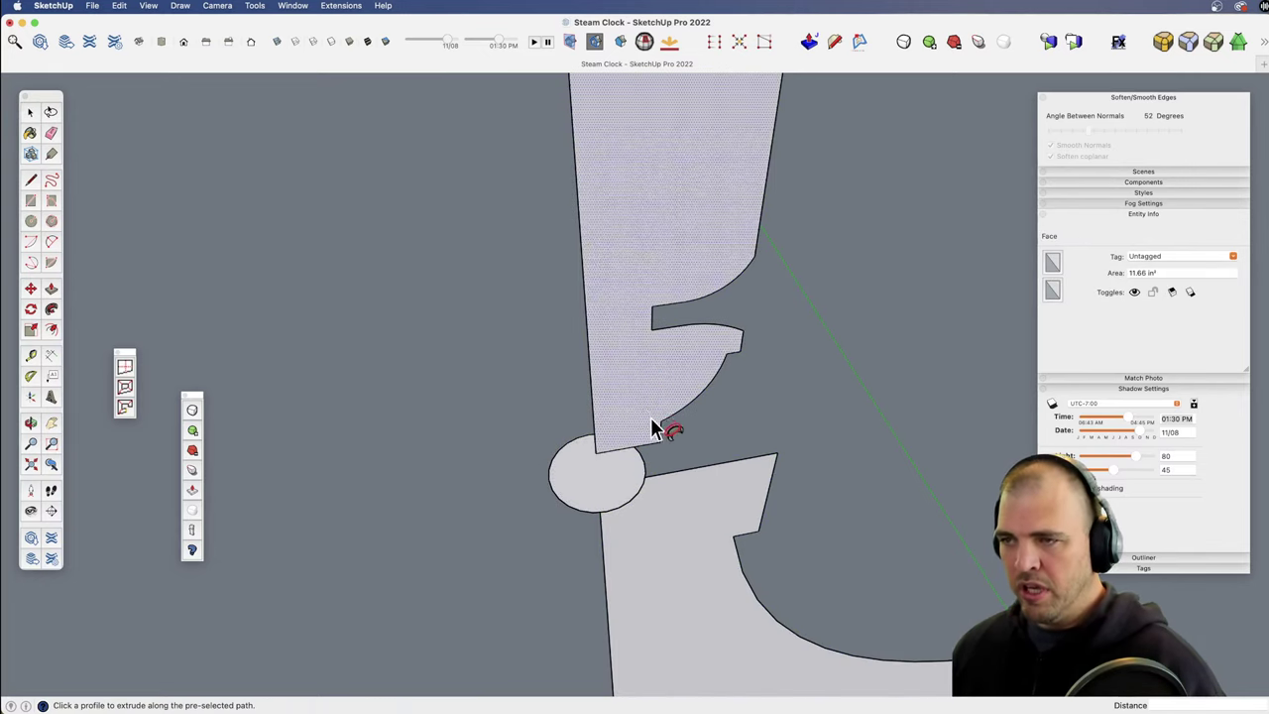
left_click(651, 415)
key("z")
left_click_drag(640, 202, 565, 328)
key("o")
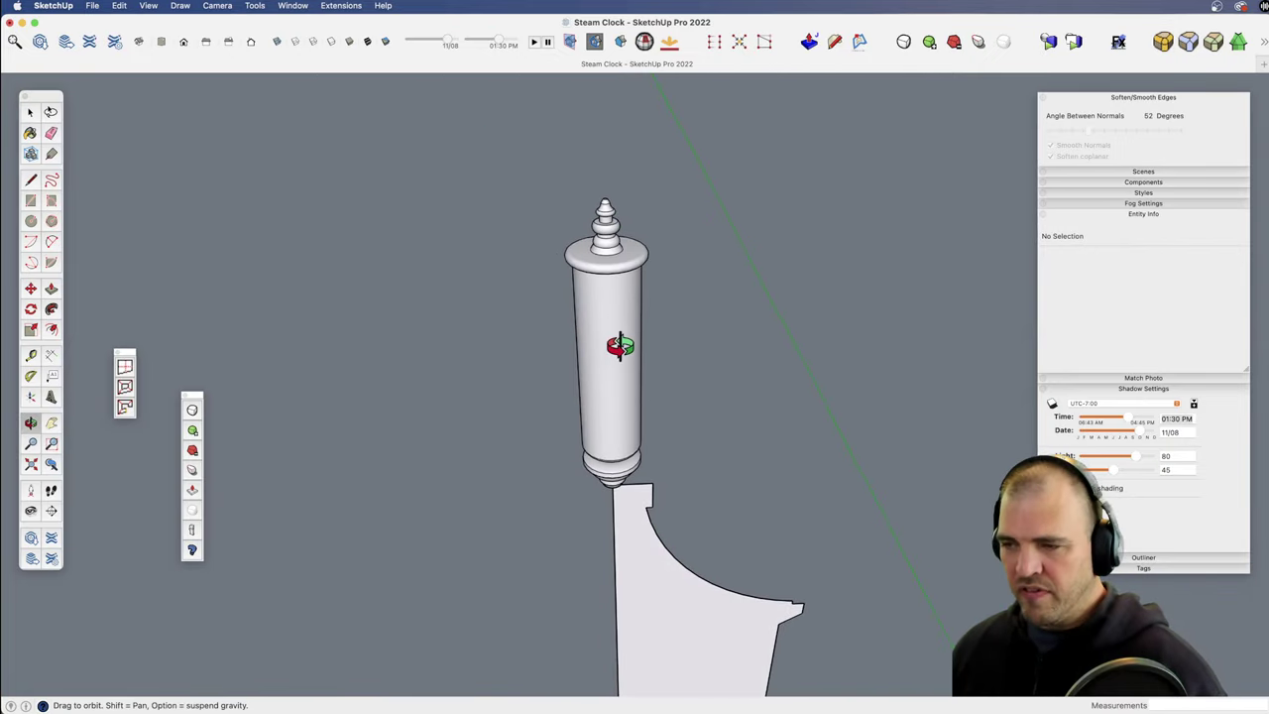
key("super+z")
Step: Revolve the pipe section of the profile around the small circle with Follow Me to form the solid pipe and finial
key("f")
key("z")
left_click_drag(643, 545, 635, 416)
key("space")
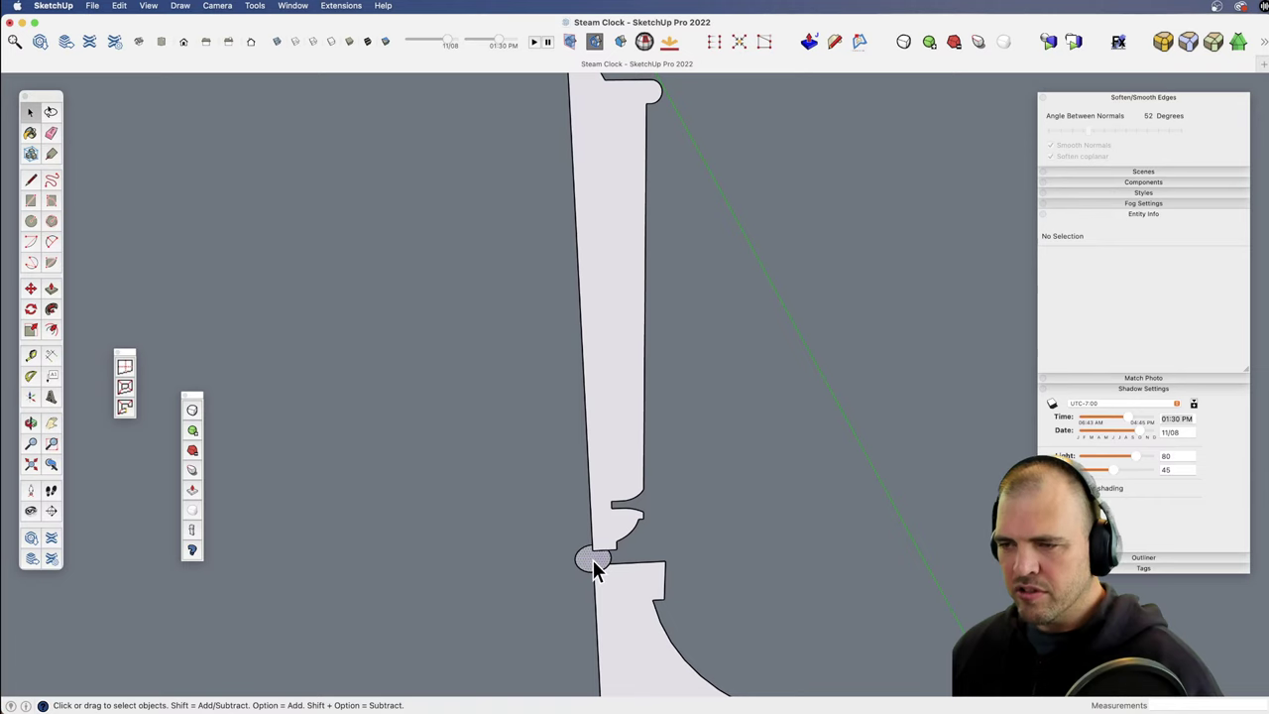
key("f")
left_click(620, 471)
Step: Turn the complete revolved pipe geometry into a component named "chime"
key("space")
triple_click(595, 419)
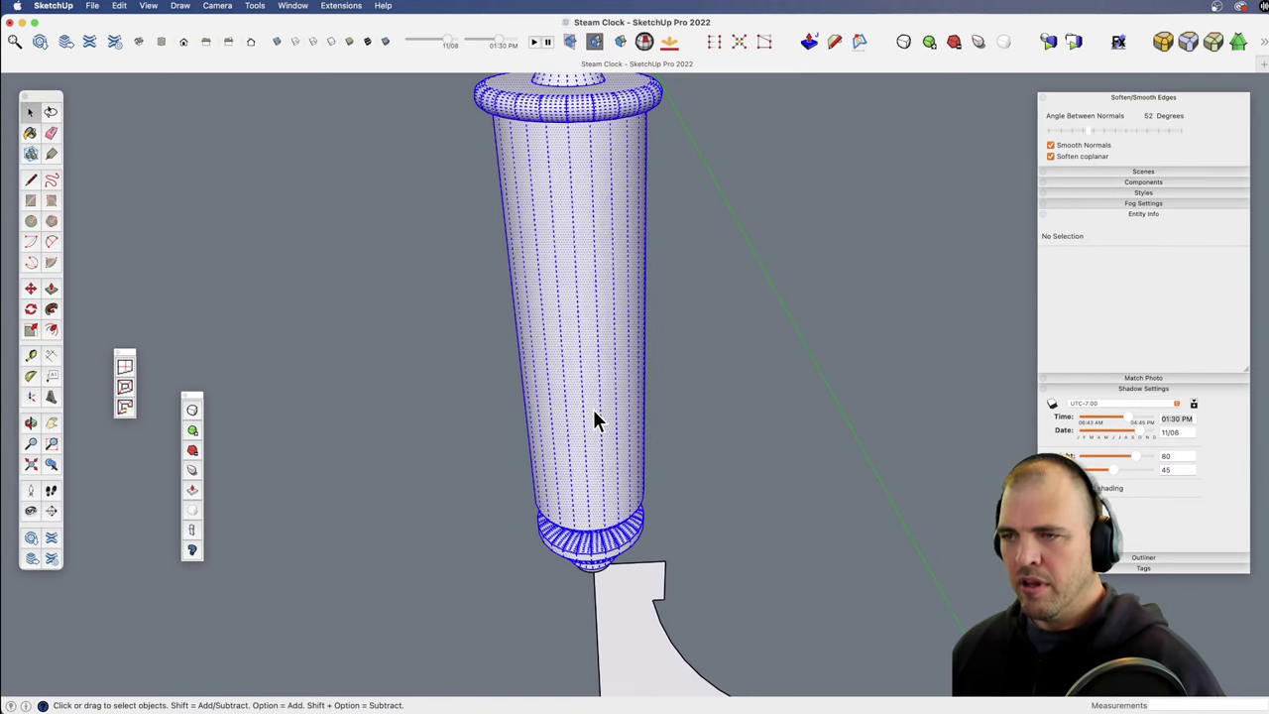
key("g")
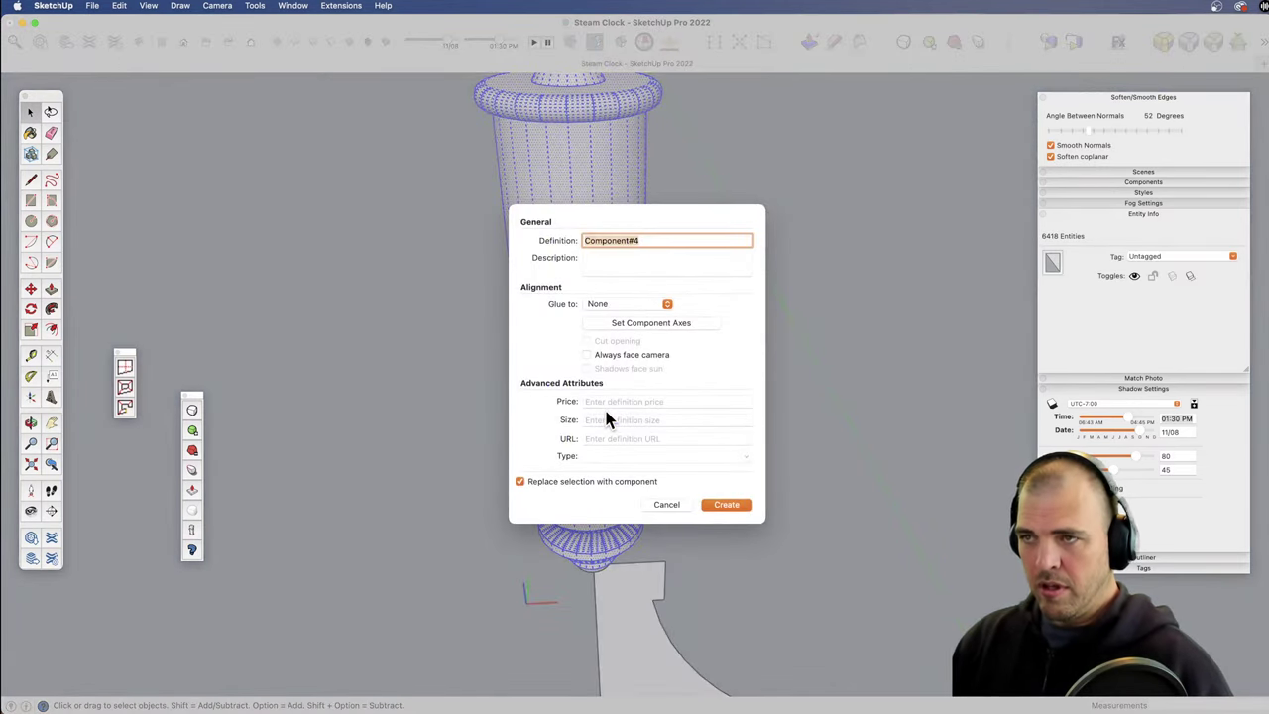
type("chime")
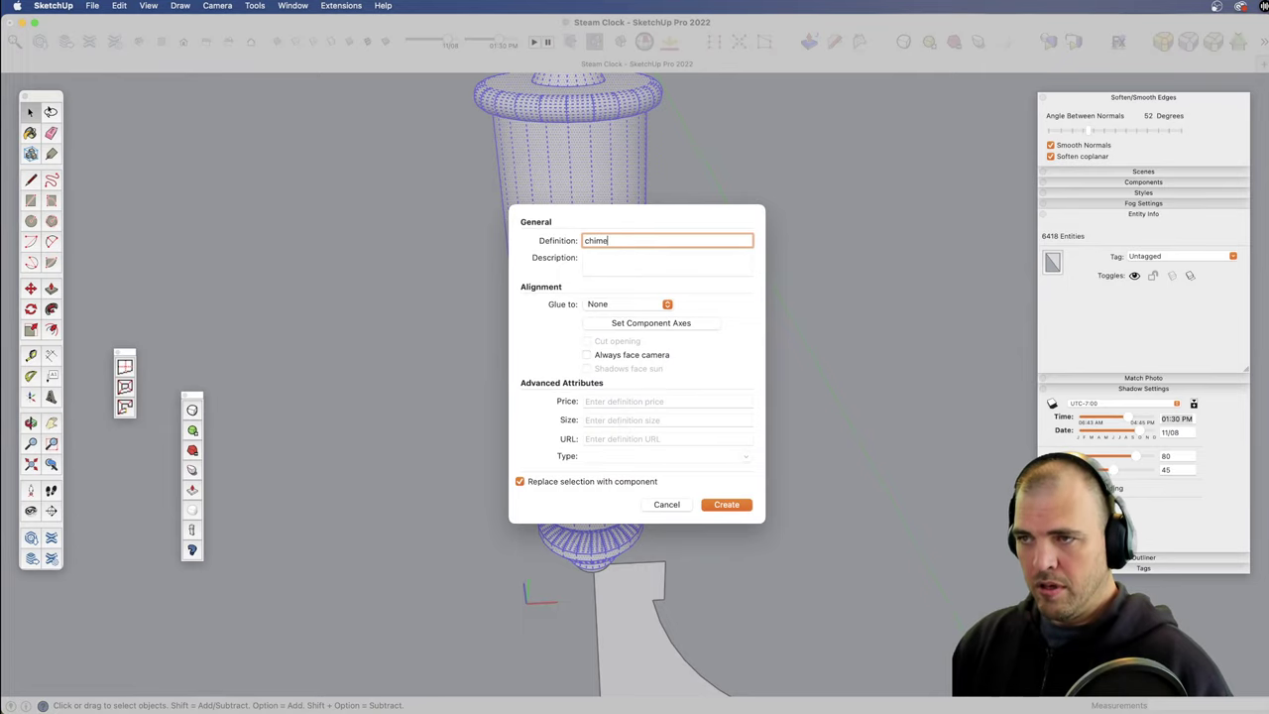
key("Return")
Step: Move the chime component about 71' 9 9/16" from the side profile to beside the clock model with the curved roof
scroll(581, 363, "down", 10)
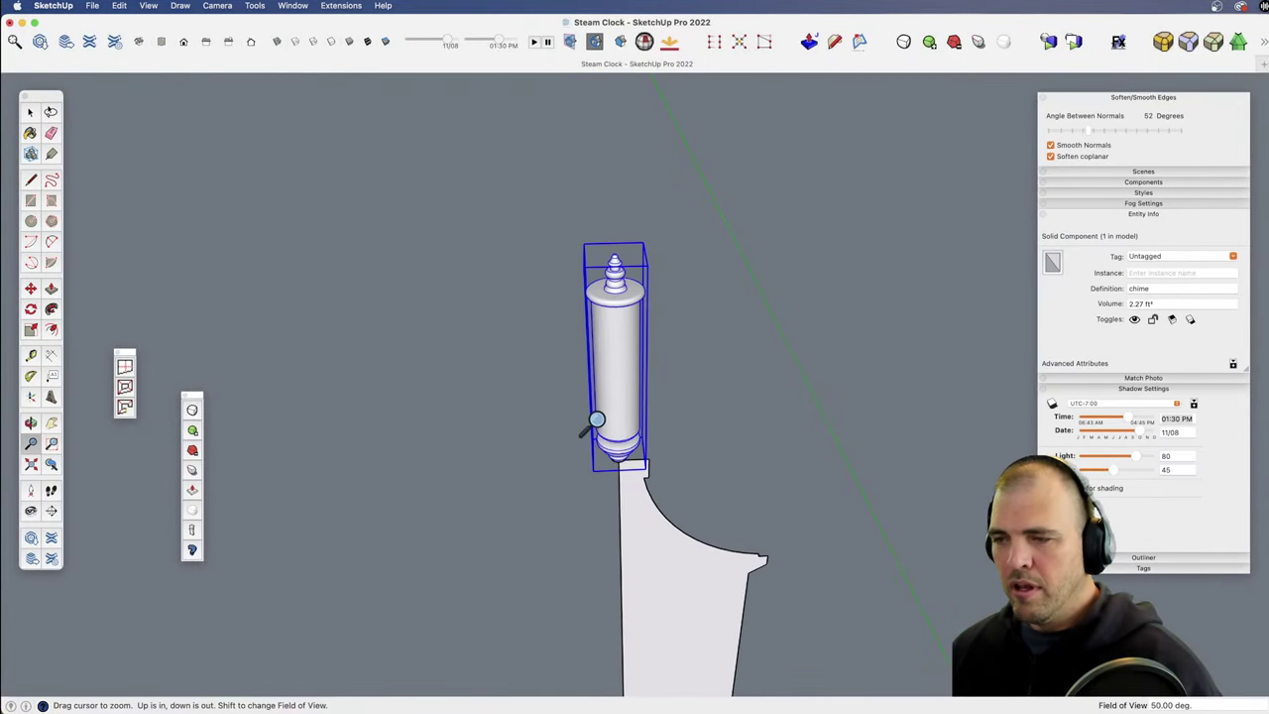
middle_click_drag(660, 518, 327, 546, "shift")
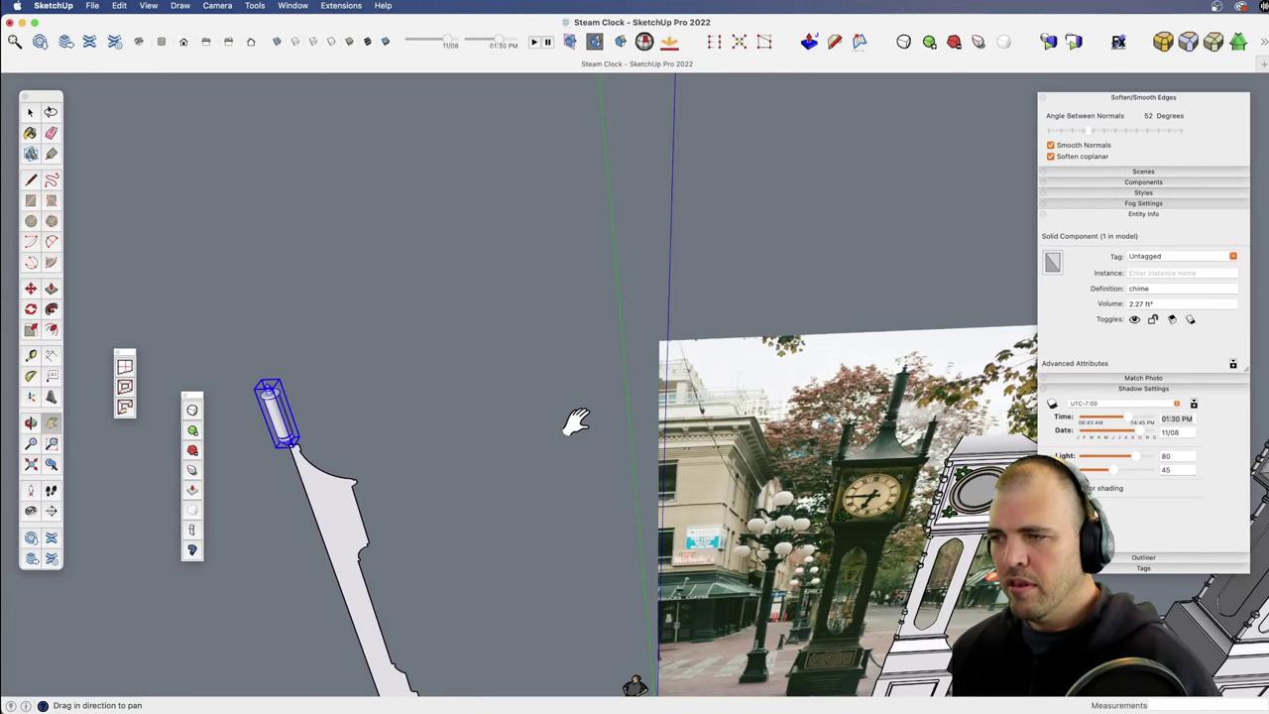
scroll(505, 446, "down", 3)
middle_click_drag(524, 532, 489, 446, "shift")
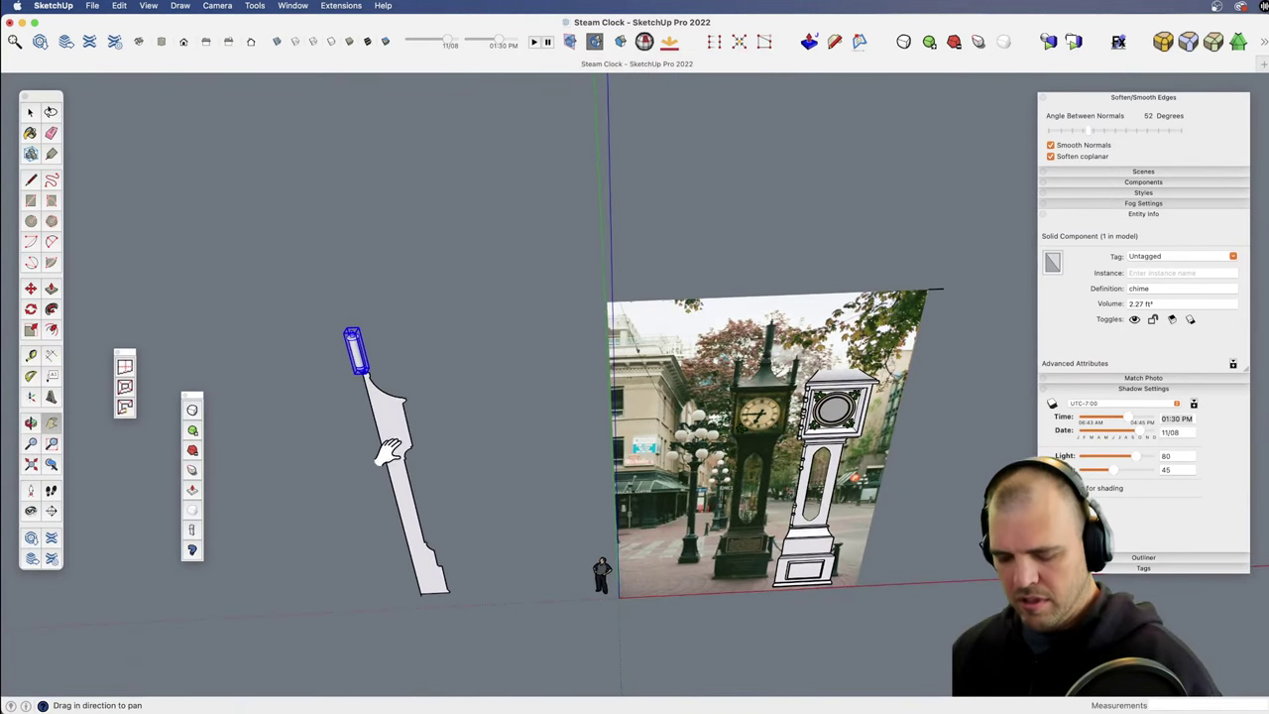
key("m")
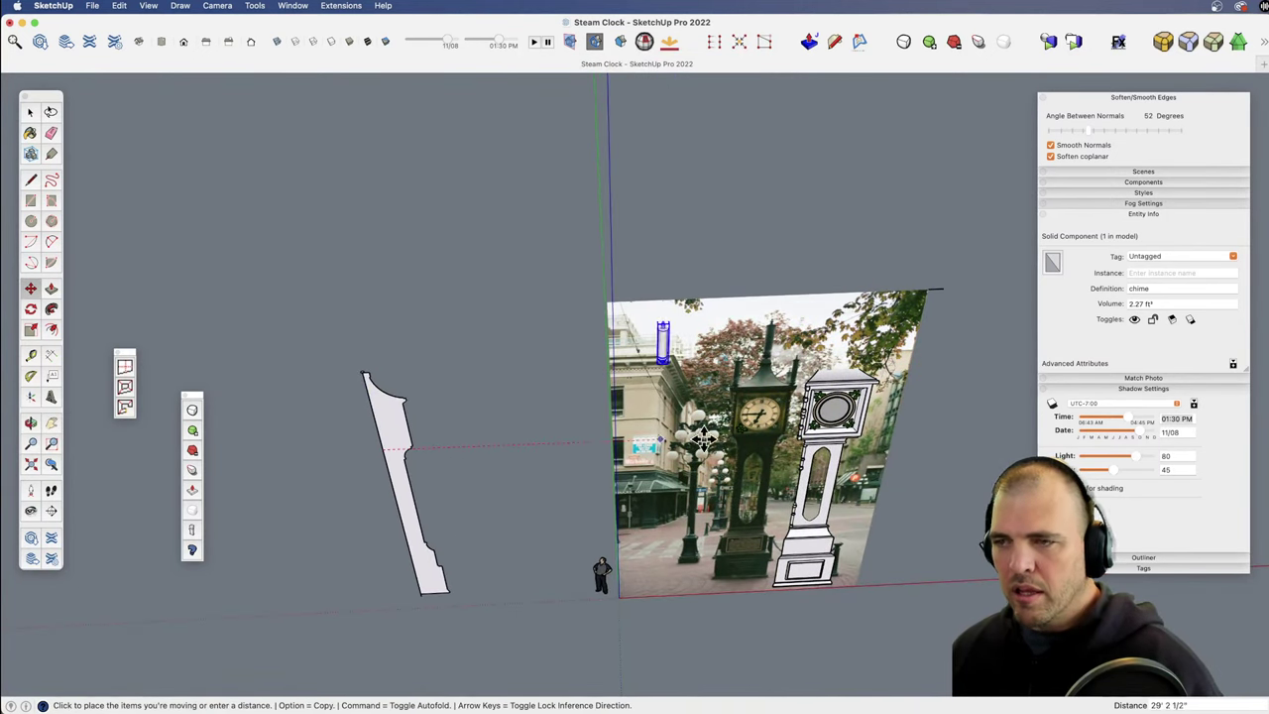
middle_click_drag(387, 451, 565, 516)
key("z")
left_click_drag(581, 525, 589, 294)
key("Escape")
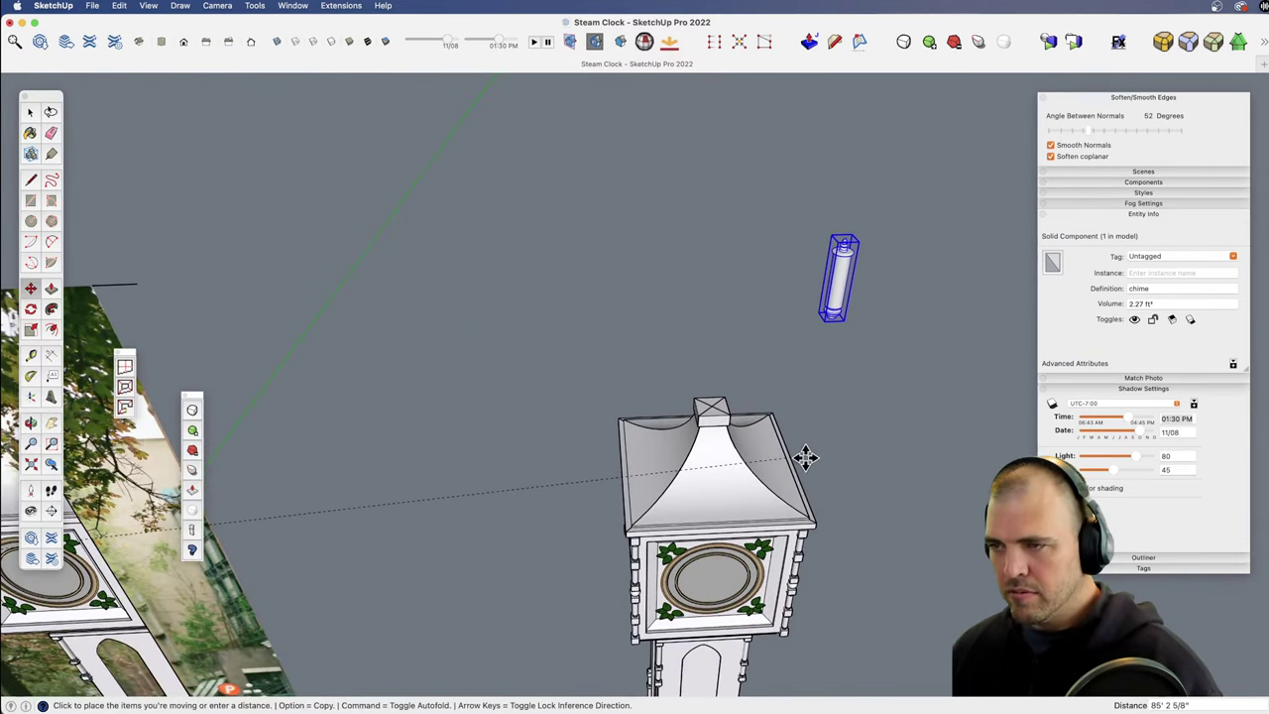
left_click(600, 601)
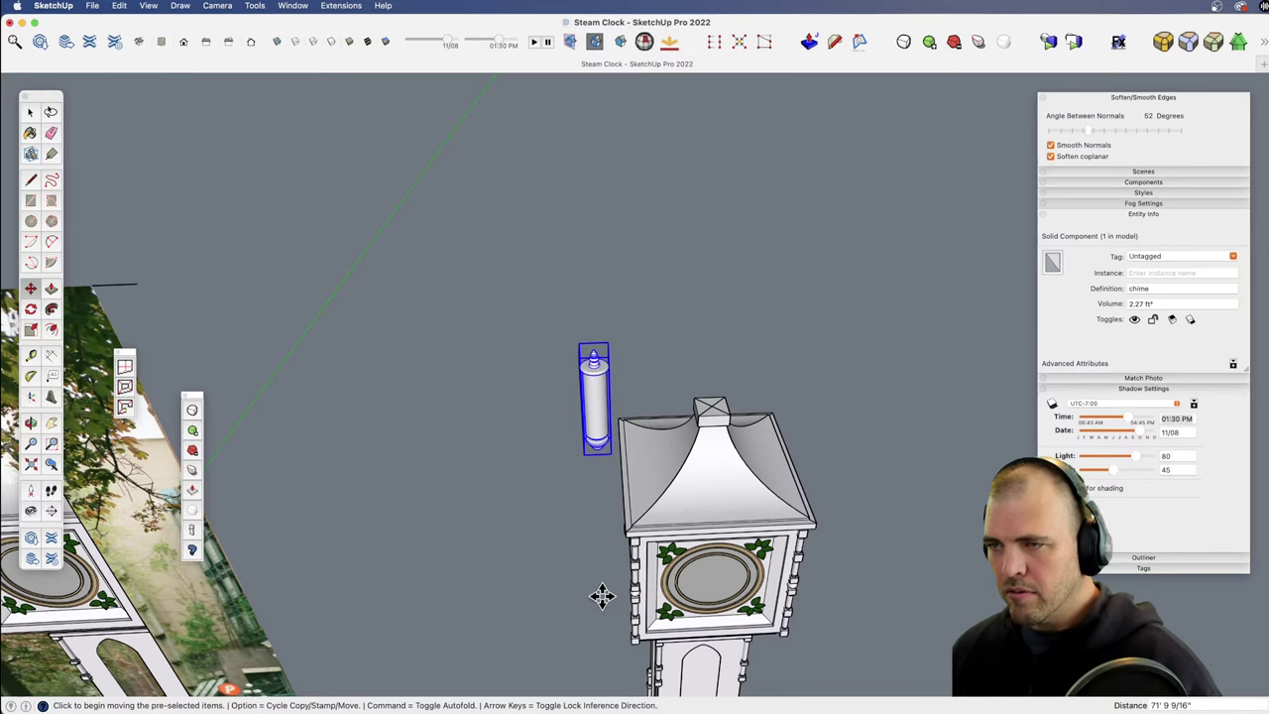
Step: Open the chime component for editing, close to its lower end
key("z")
left_click_drag(615, 597, 625, 327)
middle_click_drag(595, 510, 663, 369, "shift")
left_click_drag(663, 370, 658, 273)
key("space")
double_click(685, 329)
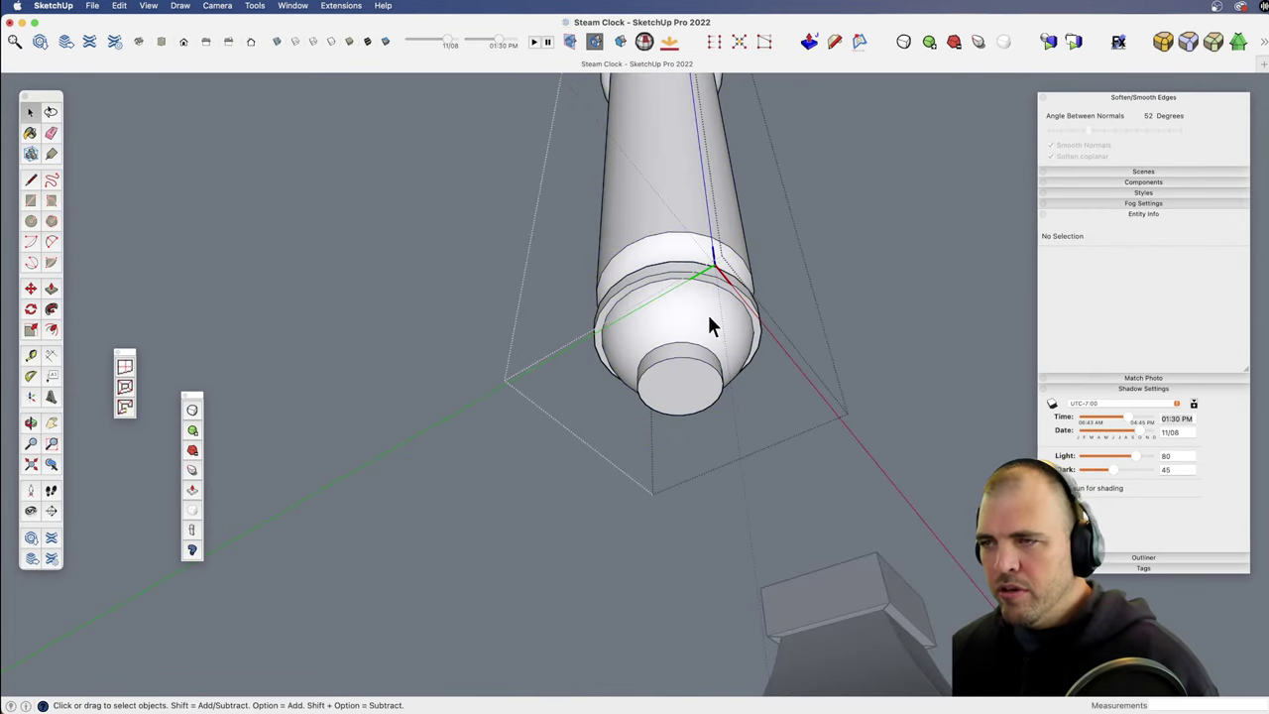
Step: Inspect the surfaces and edges around the chime's base, including the stub's side surface and the curve around its bottom face
middle_click_drag(708, 326, 608, 322)
left_click_drag(608, 322, 581, 301)
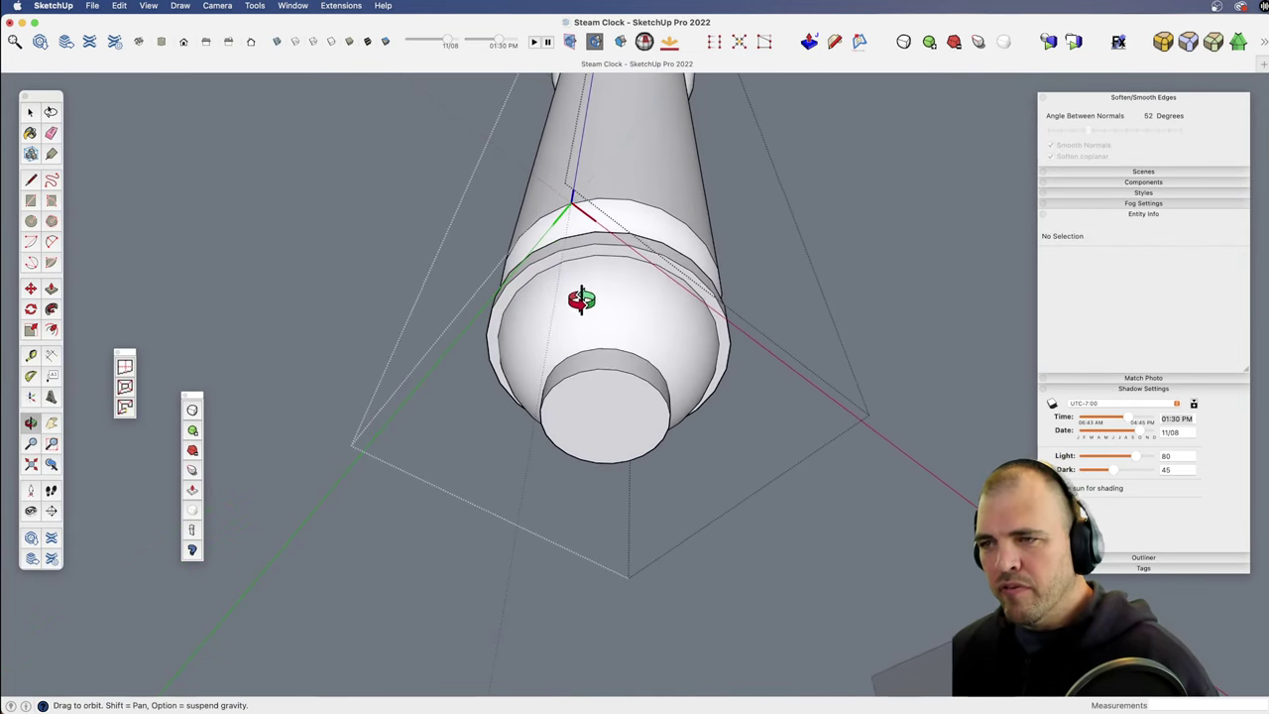
key("l")
key("space")
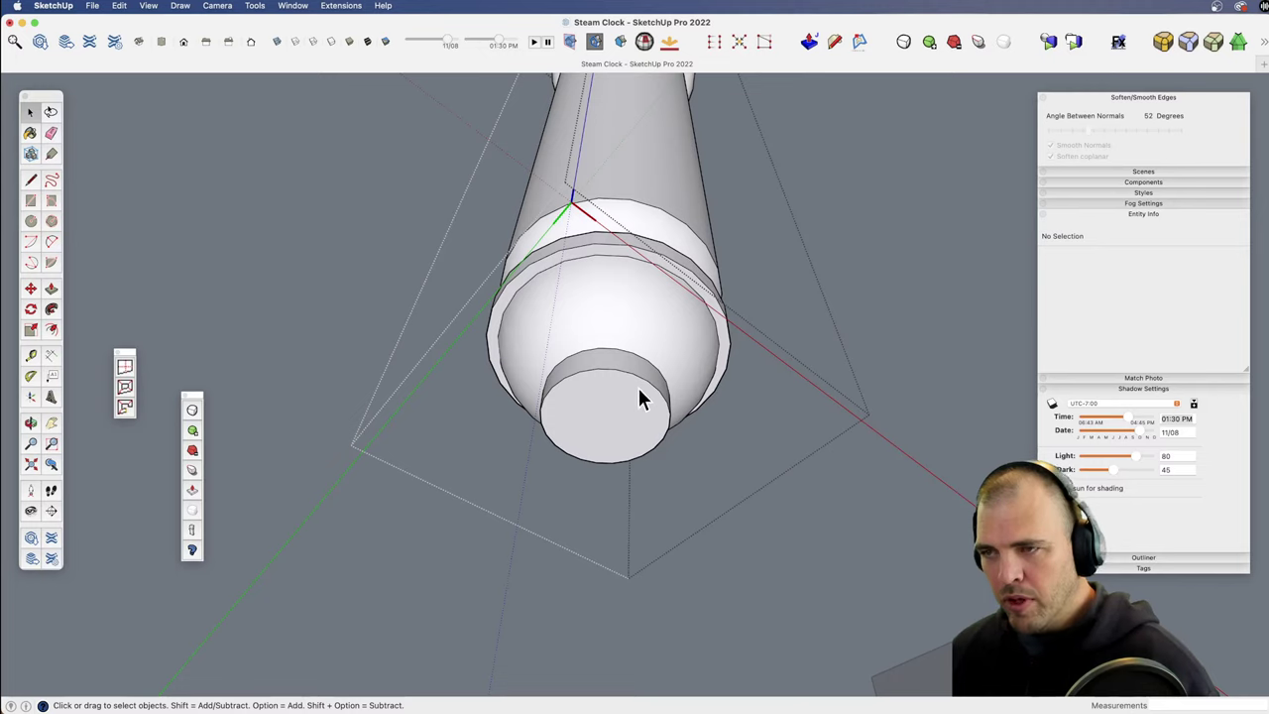
left_click(639, 372)
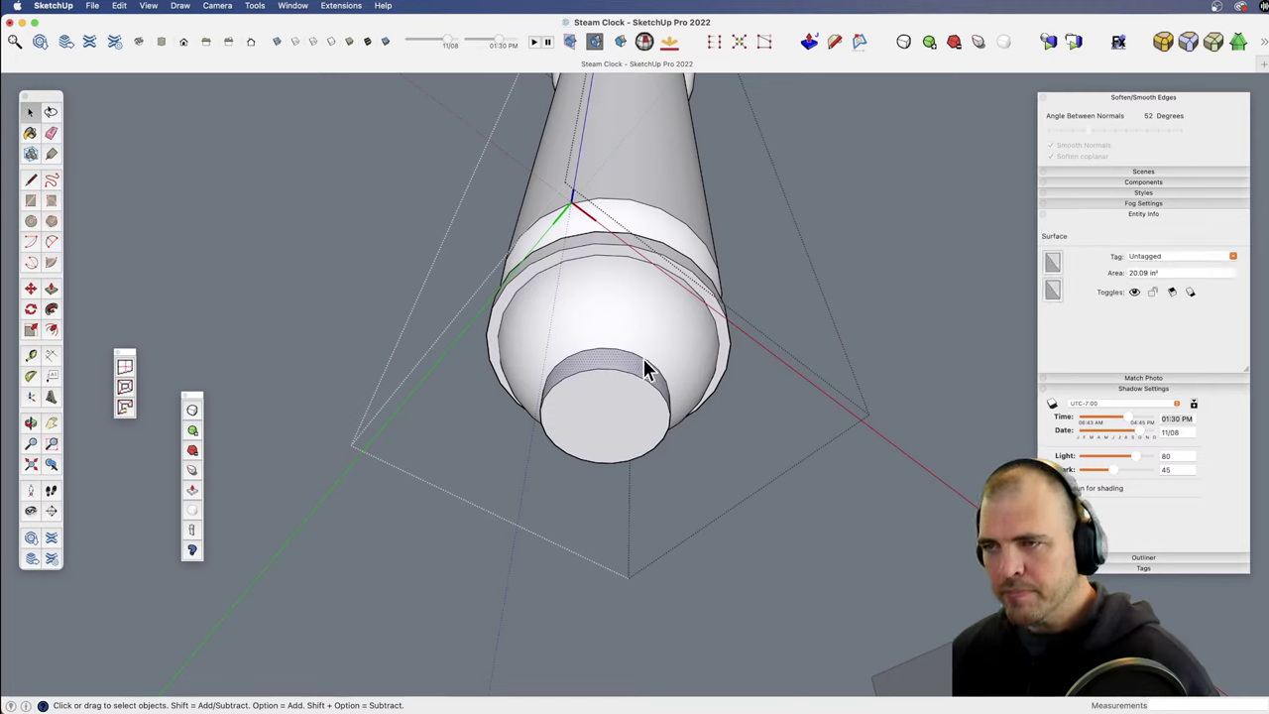
left_click(659, 257)
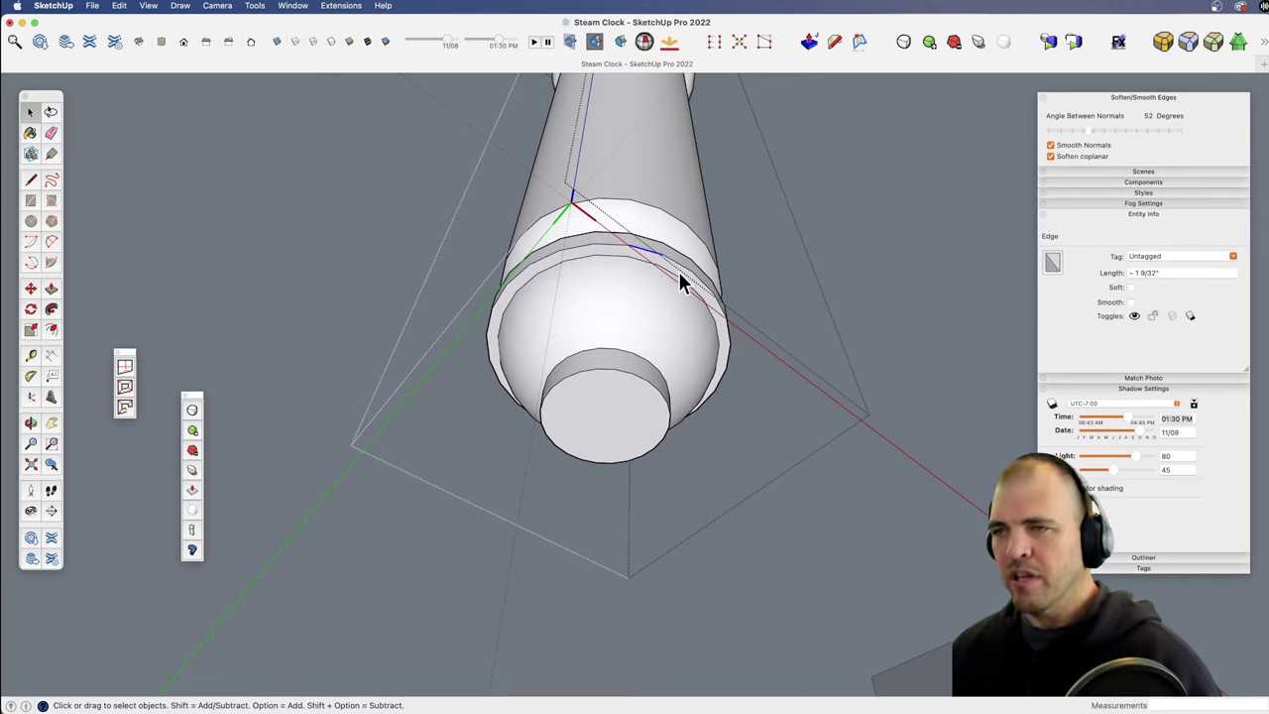
double_click(612, 361)
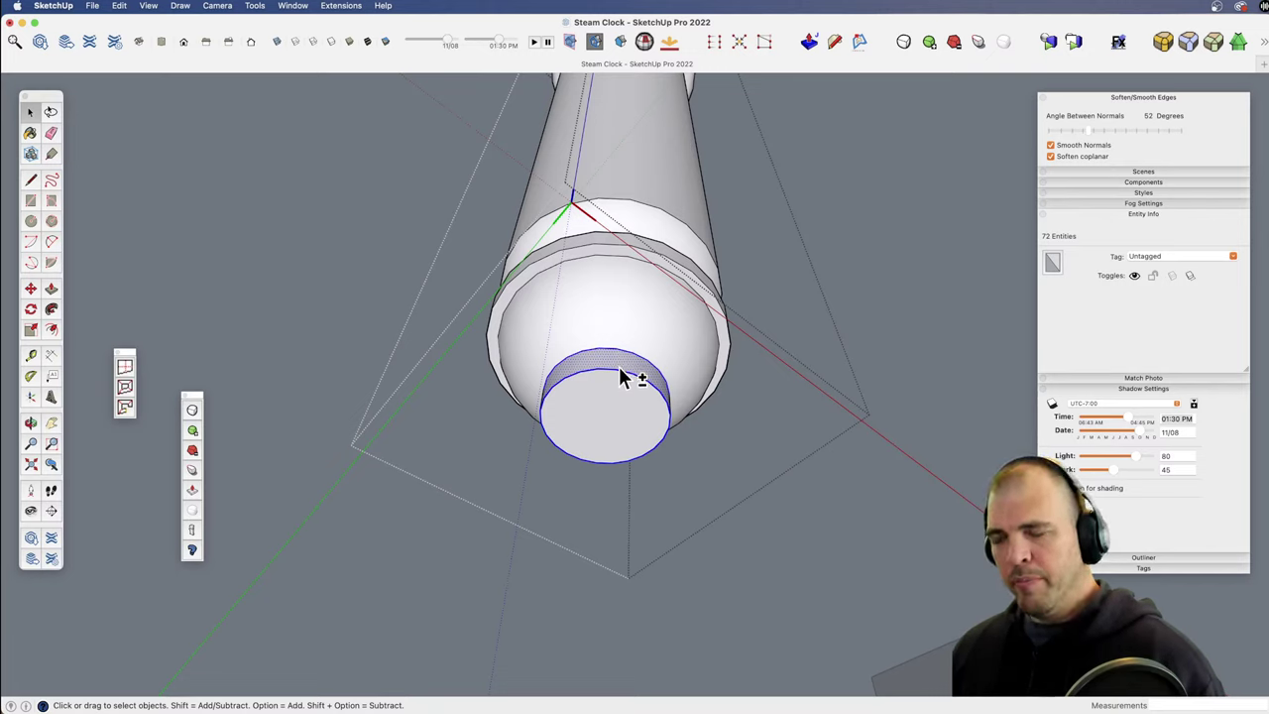
left_click(632, 373)
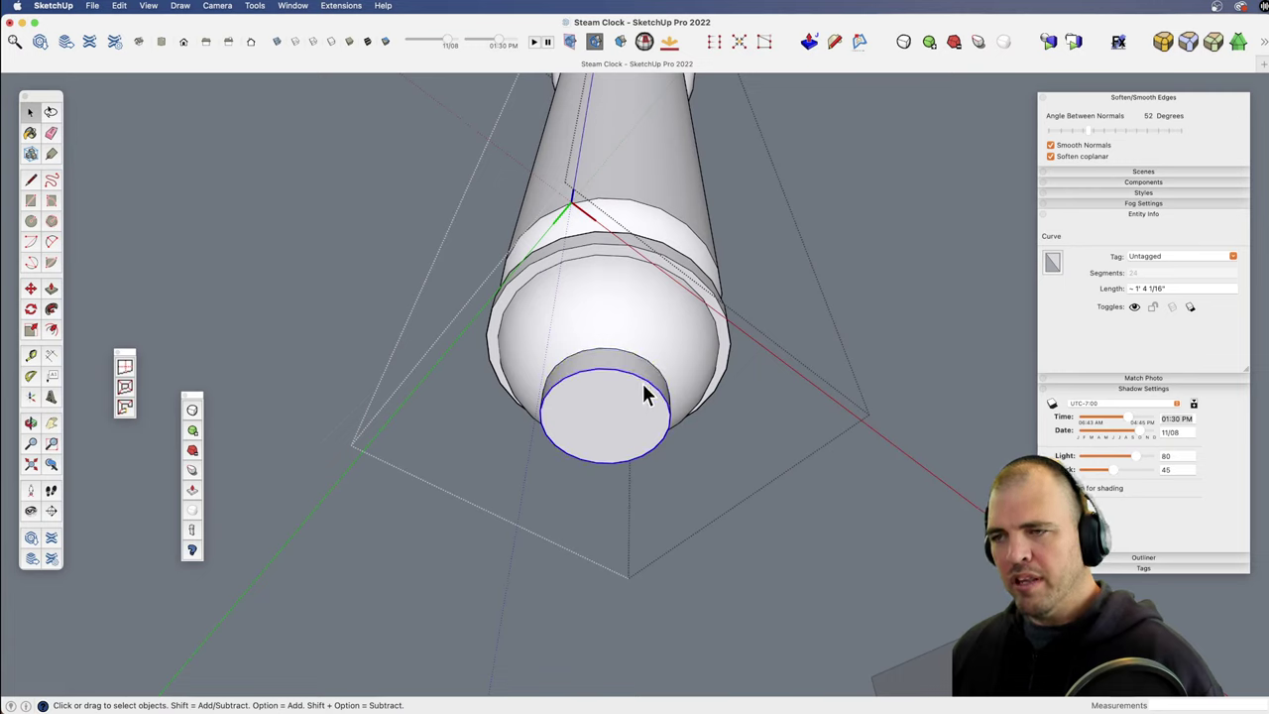
key("l")
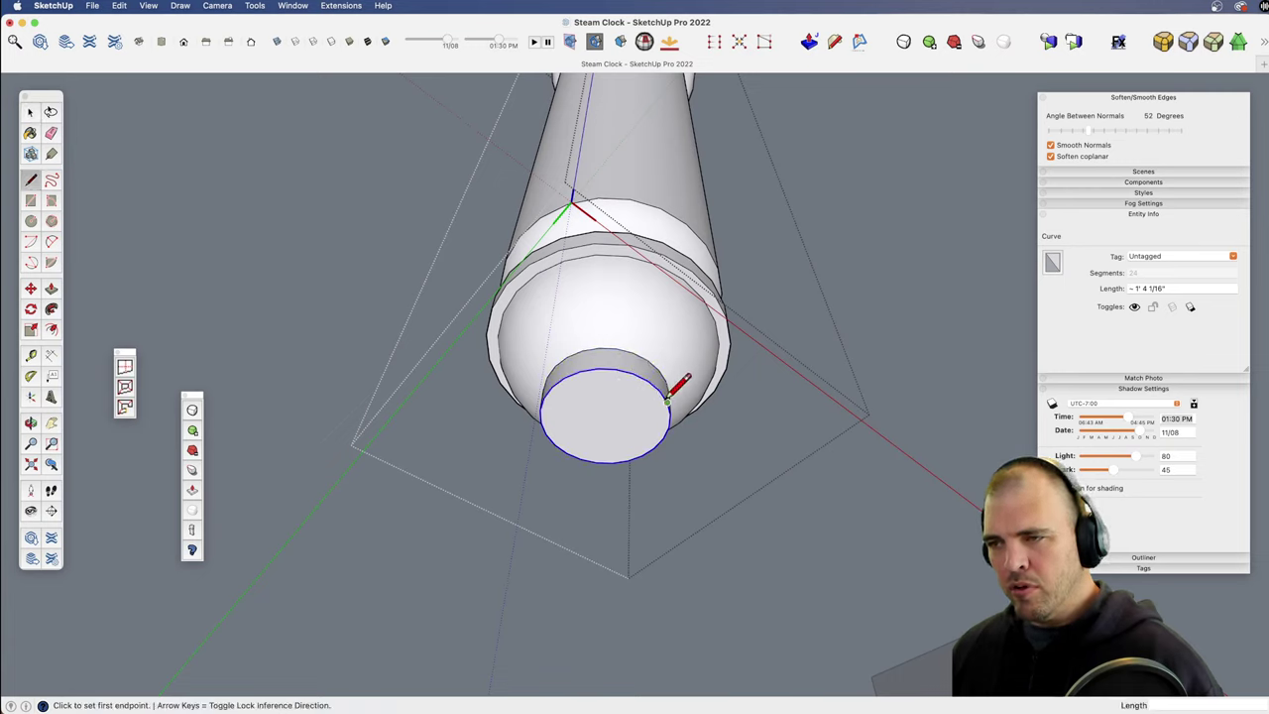
Step: Try a smaller concentric circle on the chime's bottom face, and erase it
key("c")
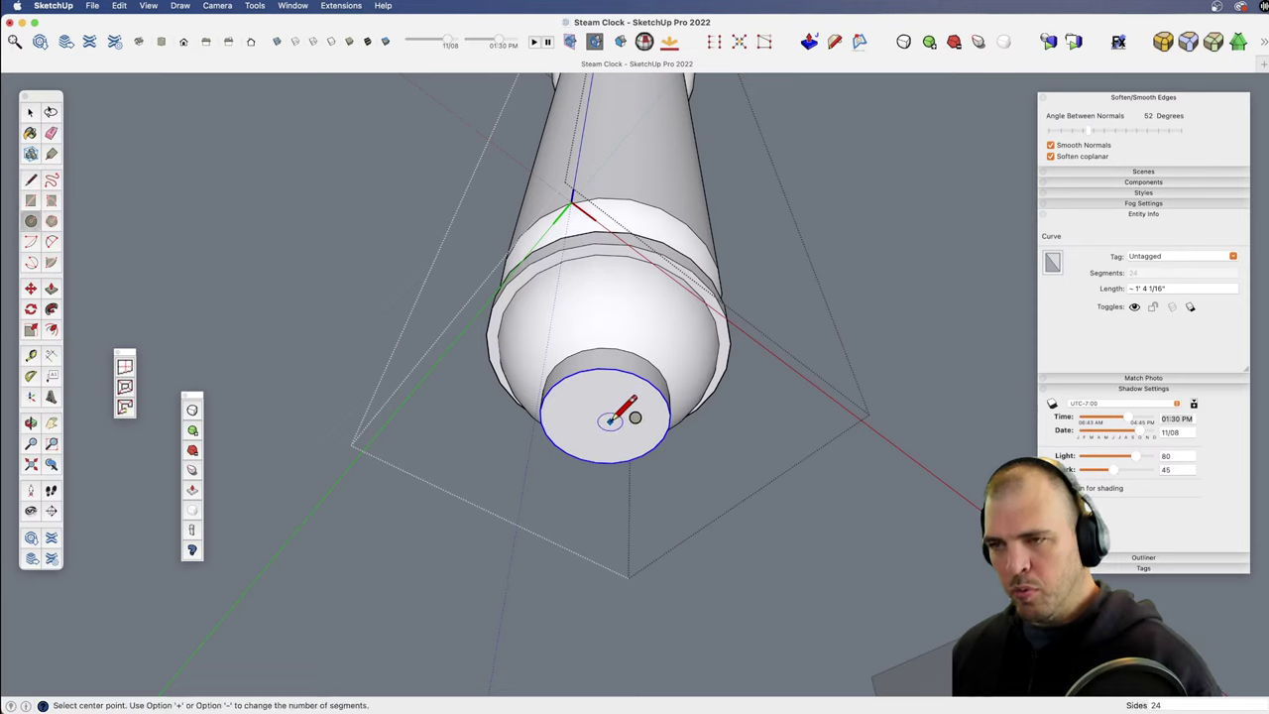
left_click(607, 417)
left_click(640, 416)
key("space")
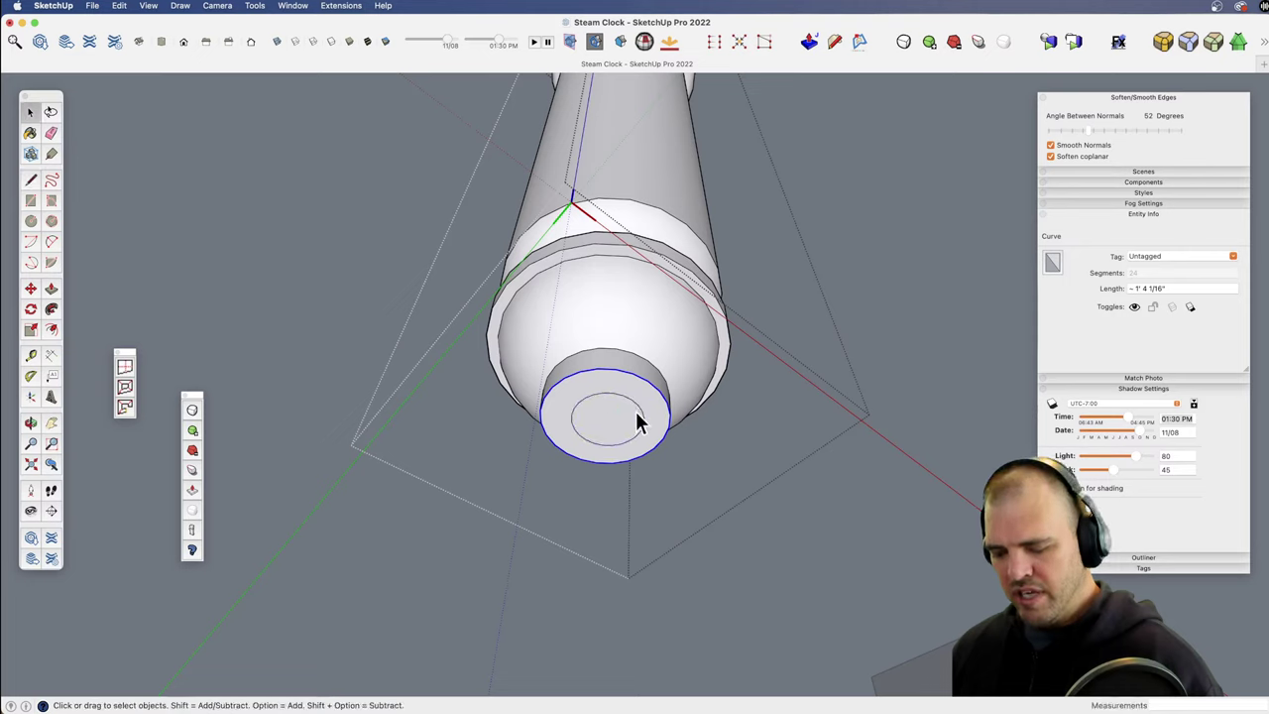
key("l")
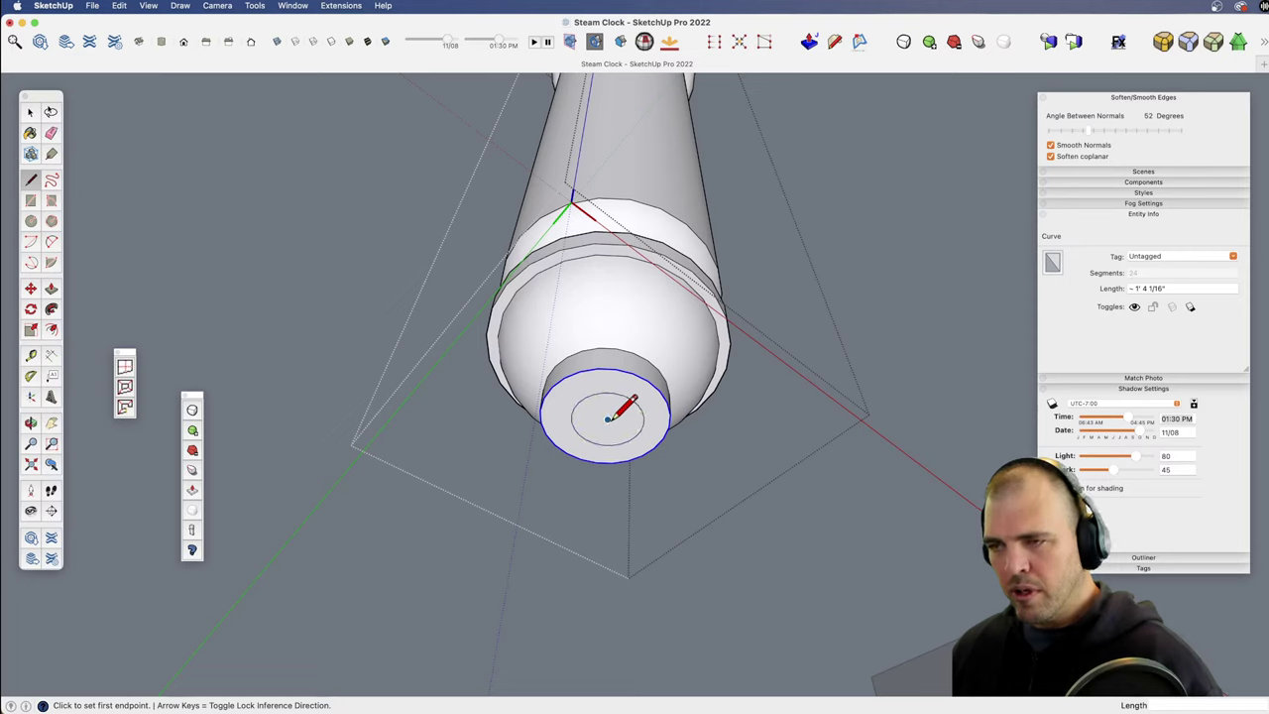
key("e")
left_click(636, 400)
key("space")
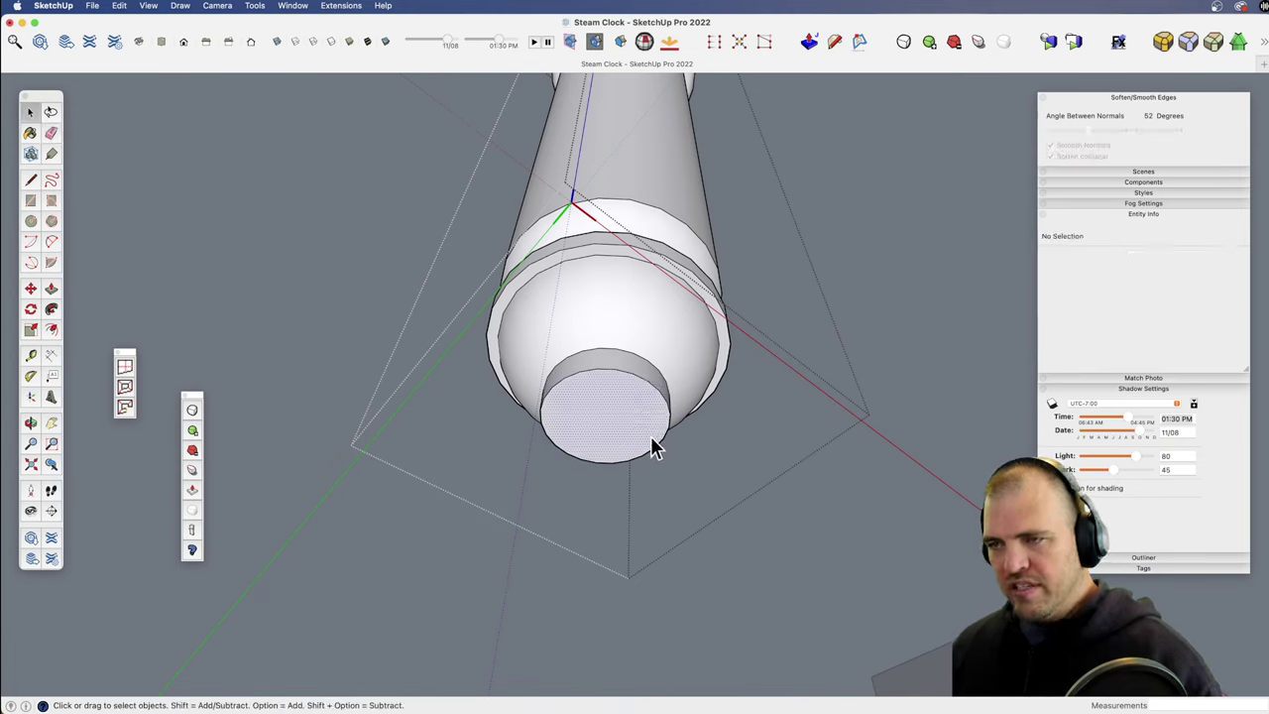
Step: Examine the rounded cup, the collar band and its edge curves, and the lower end of the chime's main tube
left_click(655, 325)
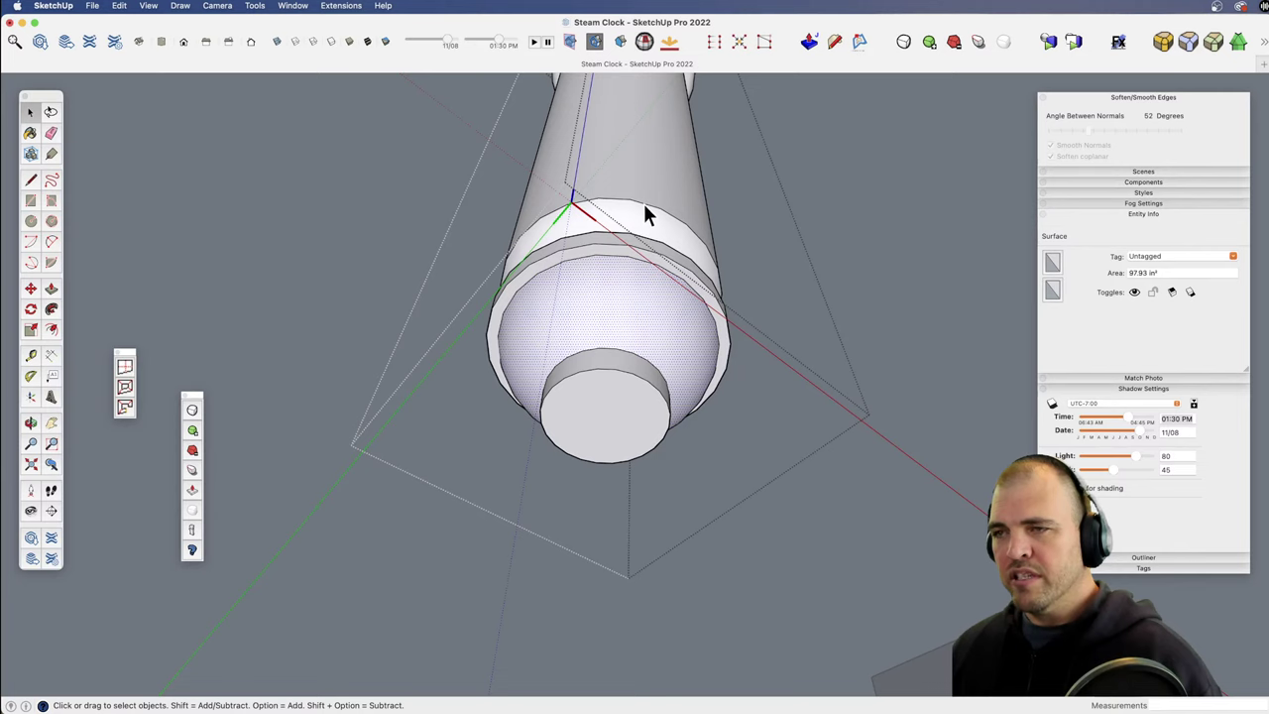
left_click(639, 250)
middle_click_drag(636, 255, 628, 293)
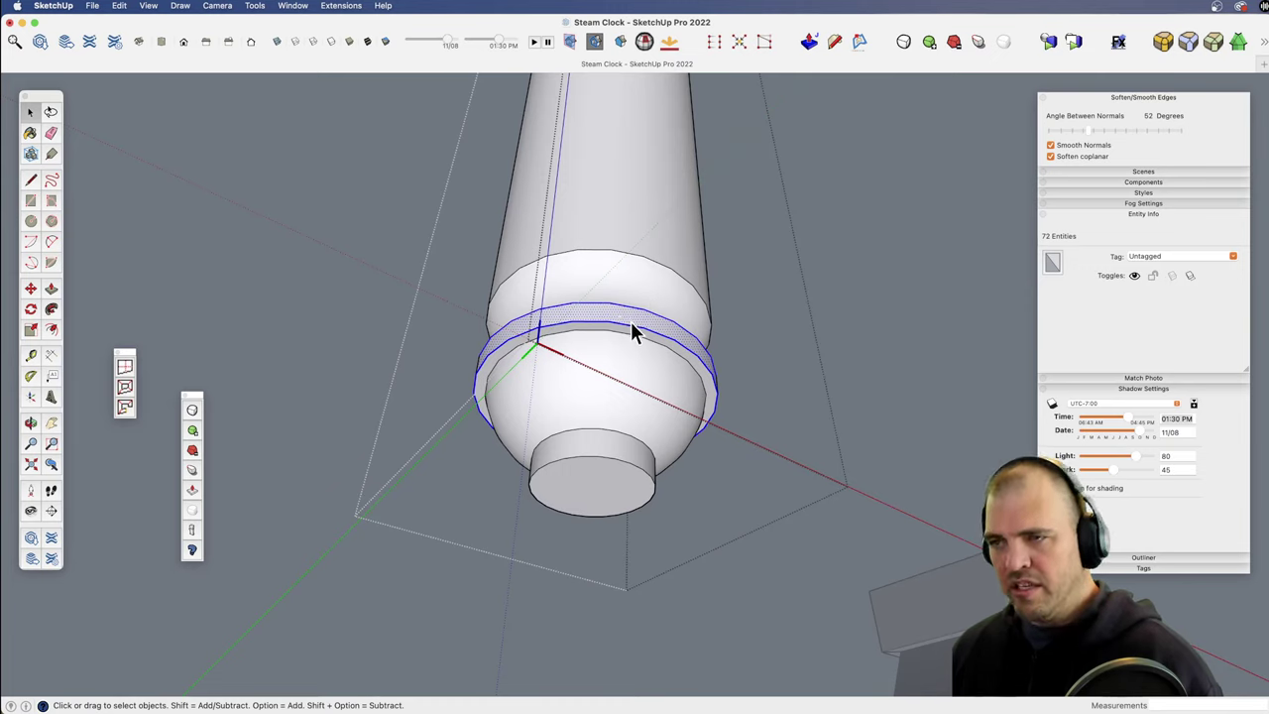
left_click(634, 328)
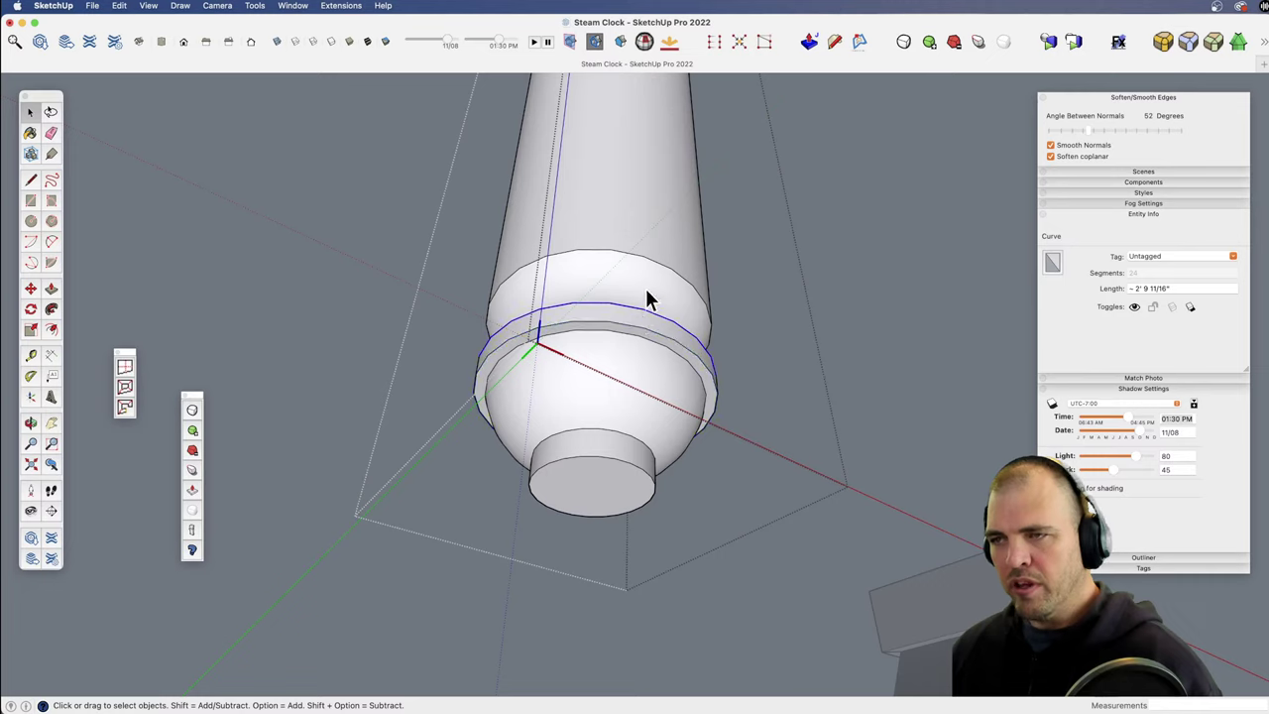
left_click(644, 238)
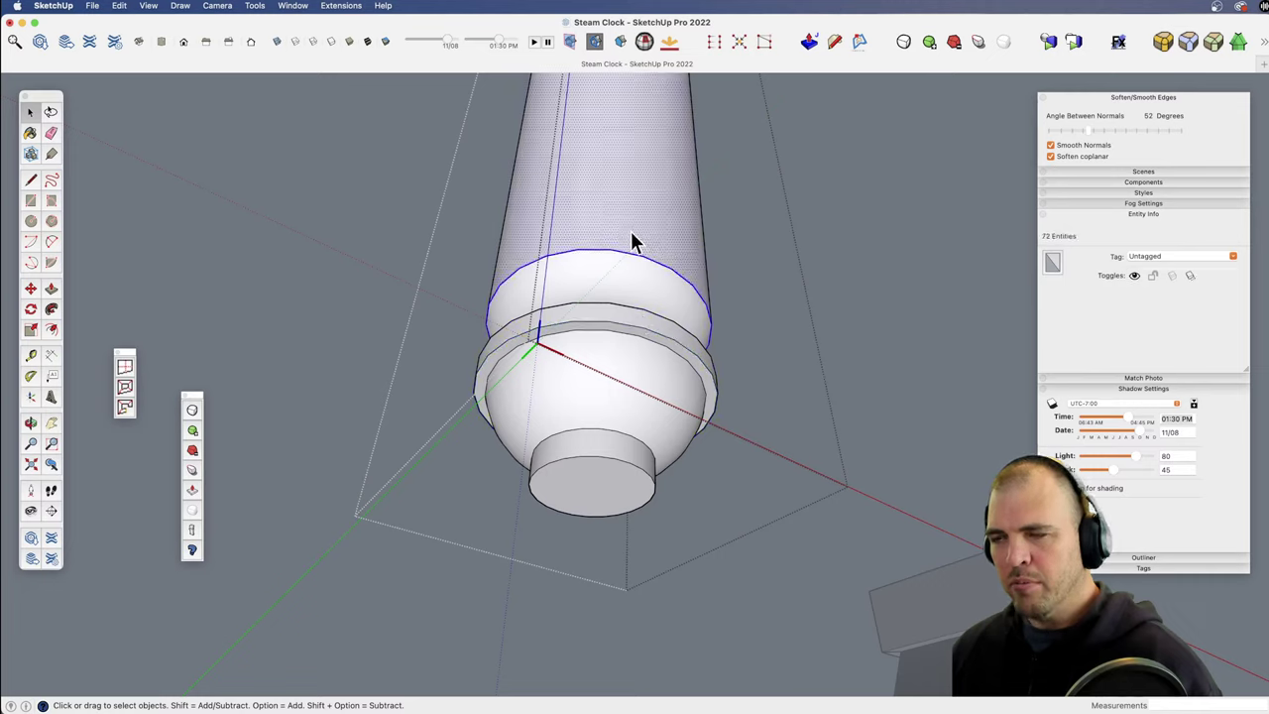
left_click(647, 257)
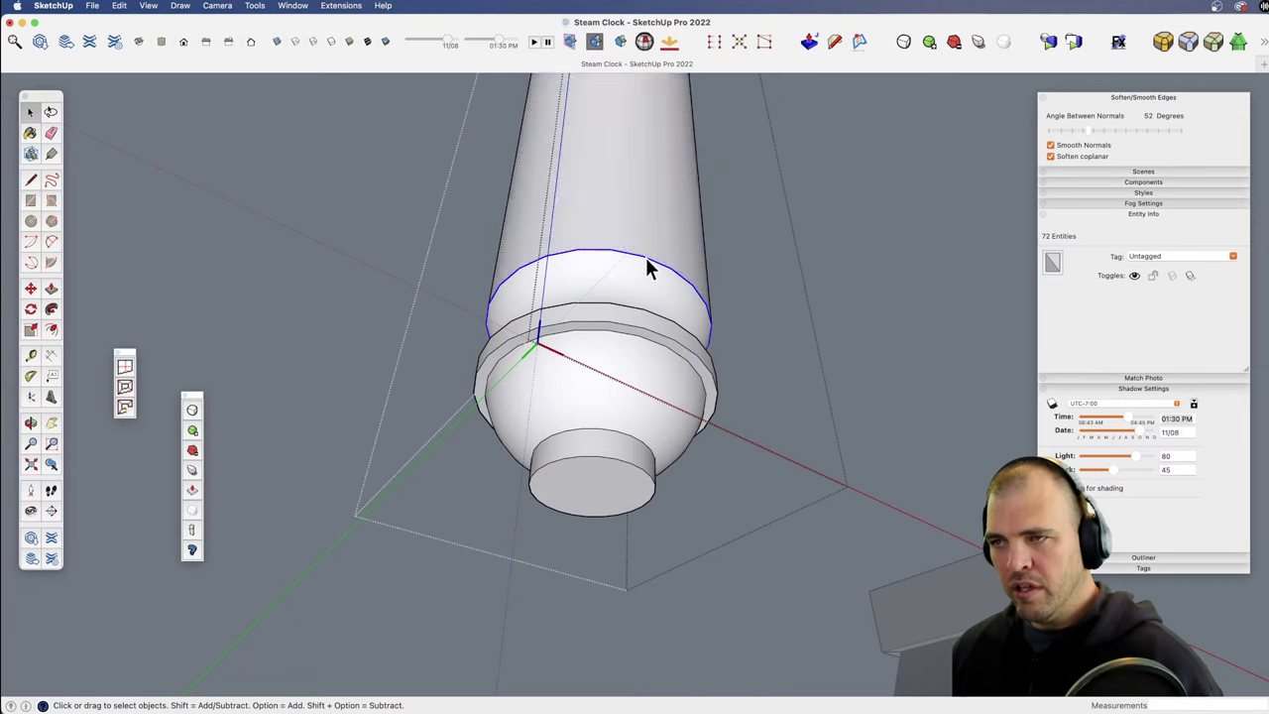
middle_click_drag(628, 168, 624, 260, "shift")
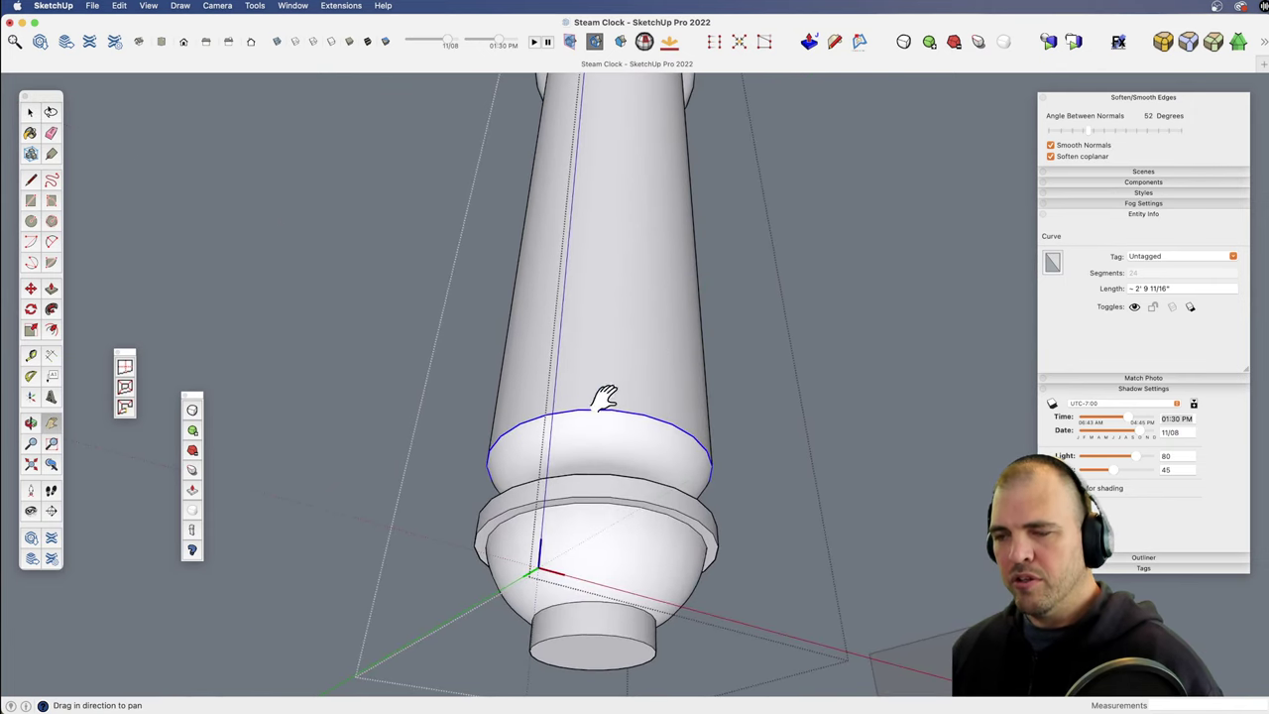
middle_click_drag(605, 396, 627, 411, "shift")
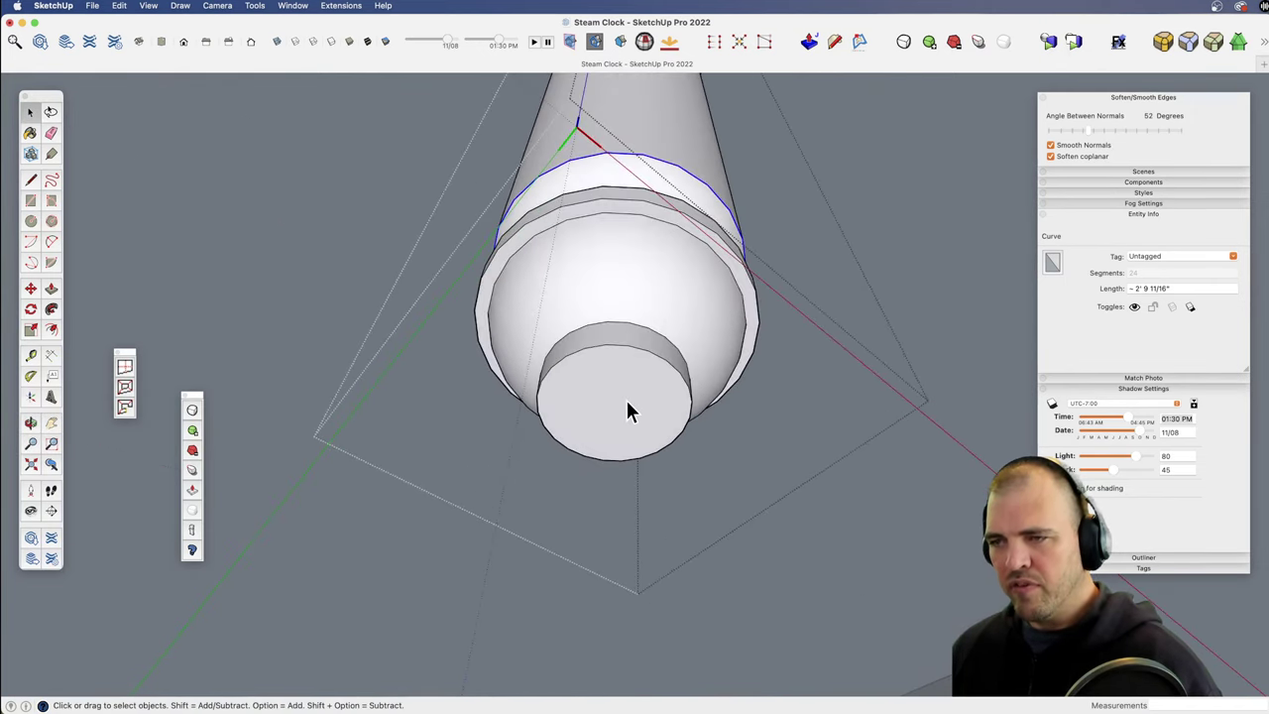
Step: Draw two crossing diameter lines on the chime's circular bottom face to mark its centre
left_click(627, 411)
key("l")
left_click(667, 360)
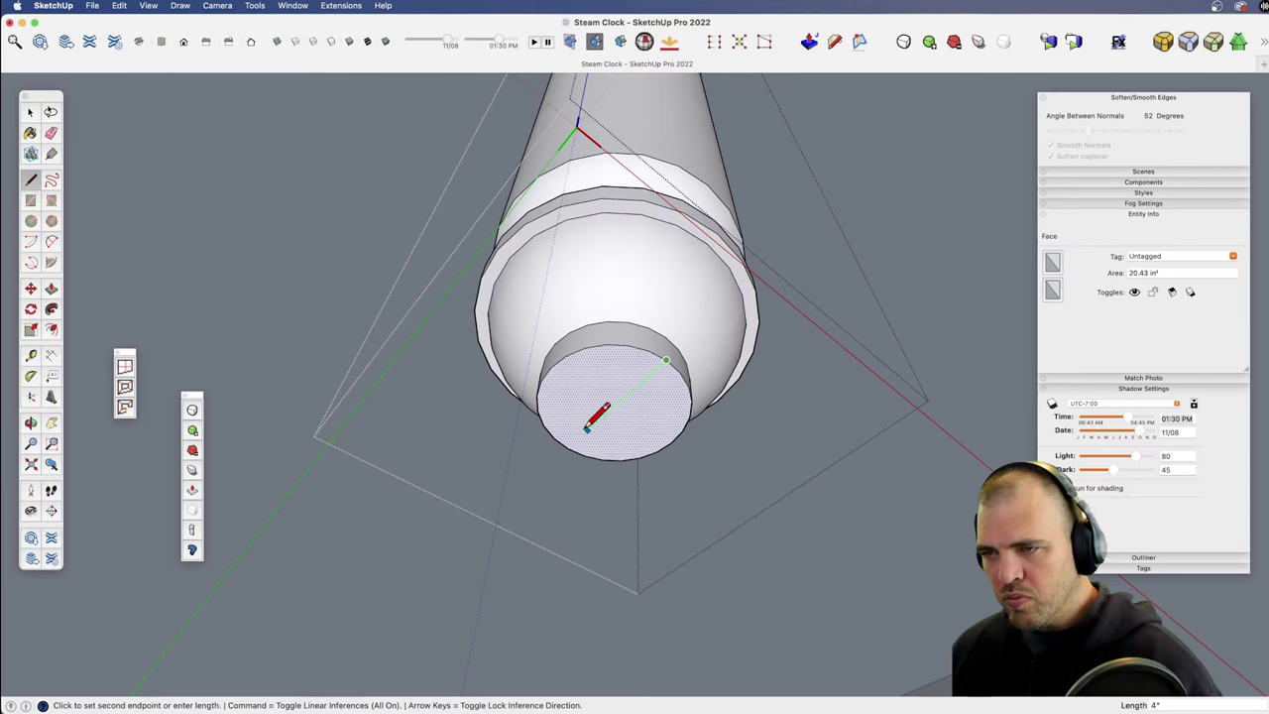
left_click(568, 447)
left_click(551, 367)
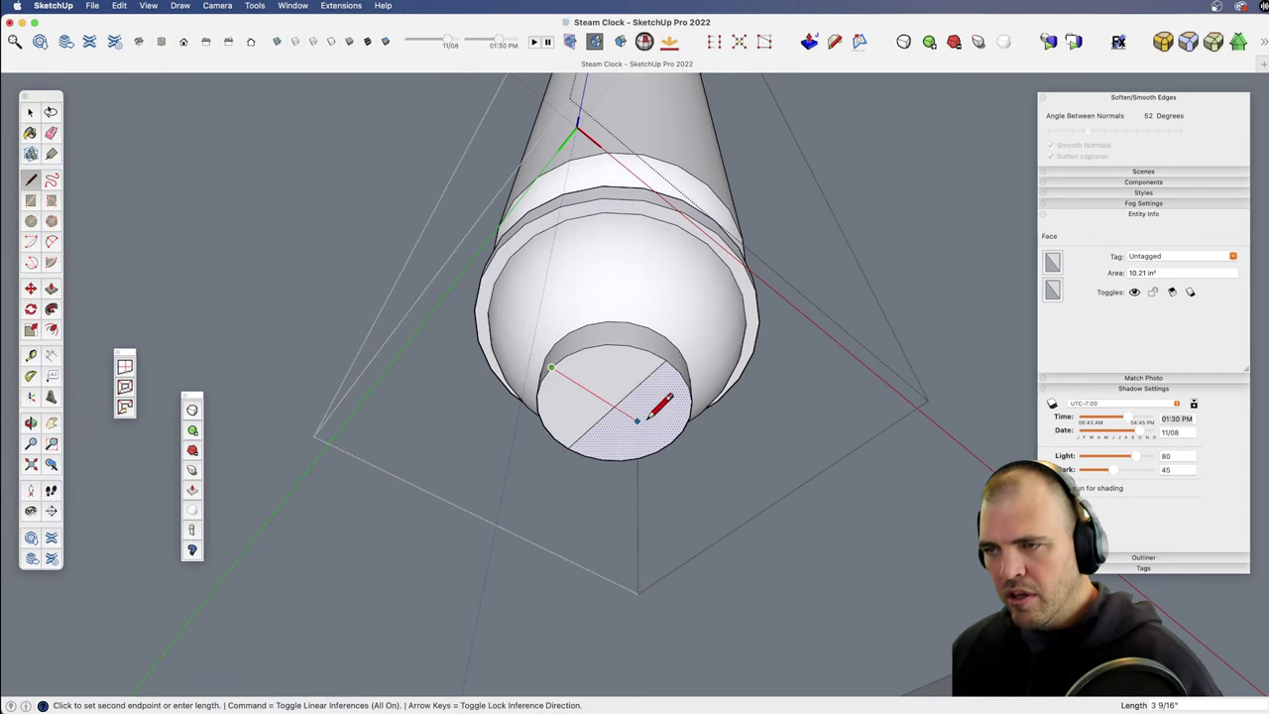
left_click(672, 442)
middle_click_drag(651, 411, 586, 354)
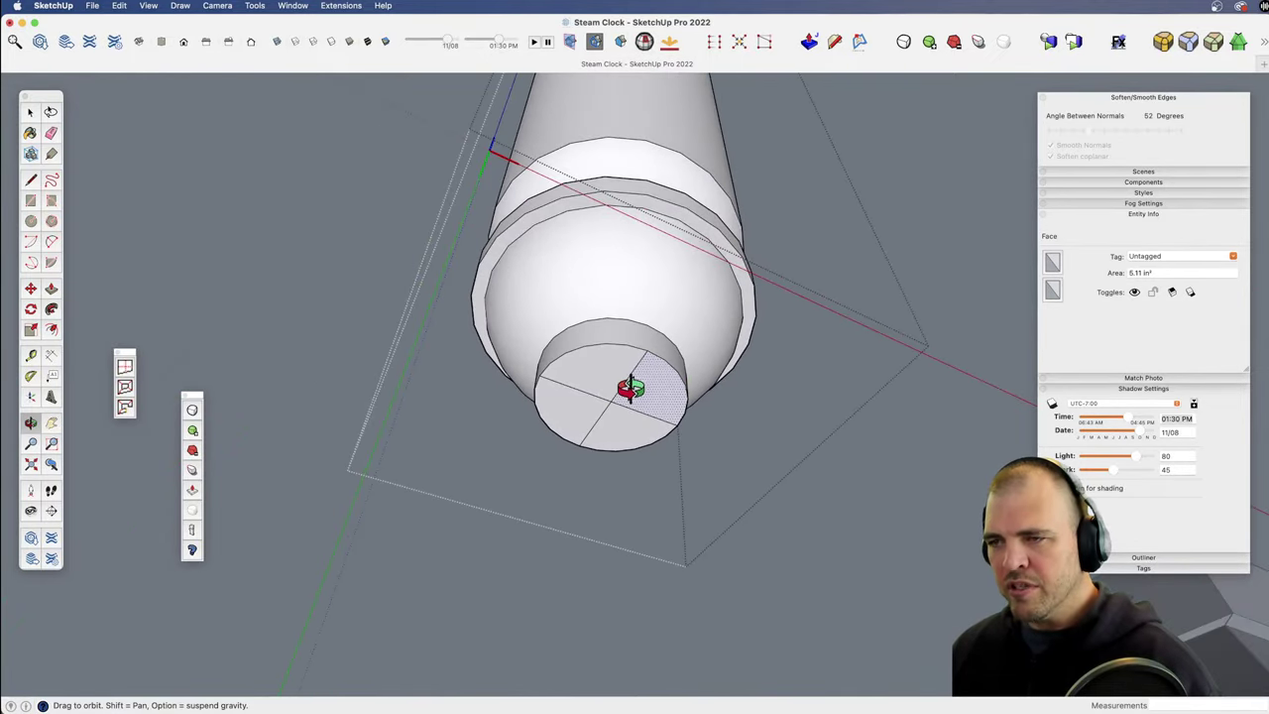
Step: Close the chime component and move it by its bottom-face centre onto the centre of the roof cap
key("z")
left_click_drag(645, 179, 663, 531)
key("space")
left_click(662, 520)
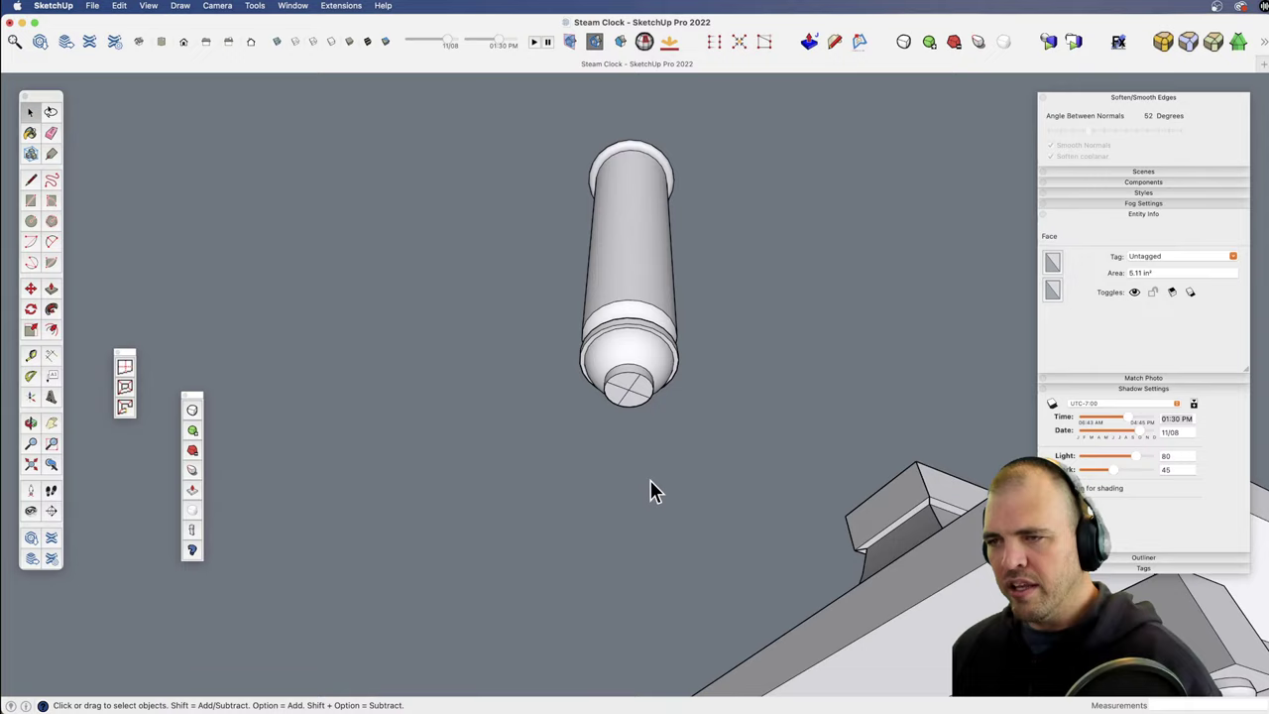
key("m")
left_click(628, 390)
middle_click_drag(815, 419, 612, 544)
key("z")
left_click_drag(616, 546, 624, 499)
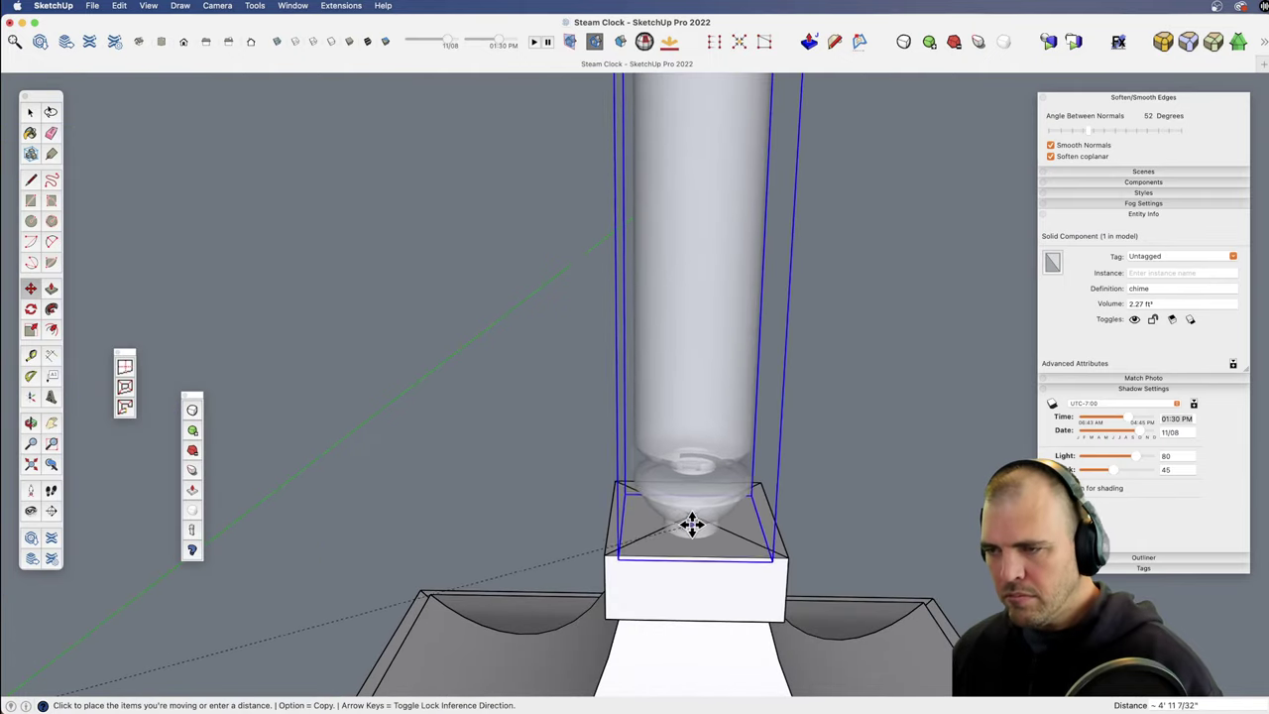
left_click(691, 515)
scroll(671, 320, "down", 5)
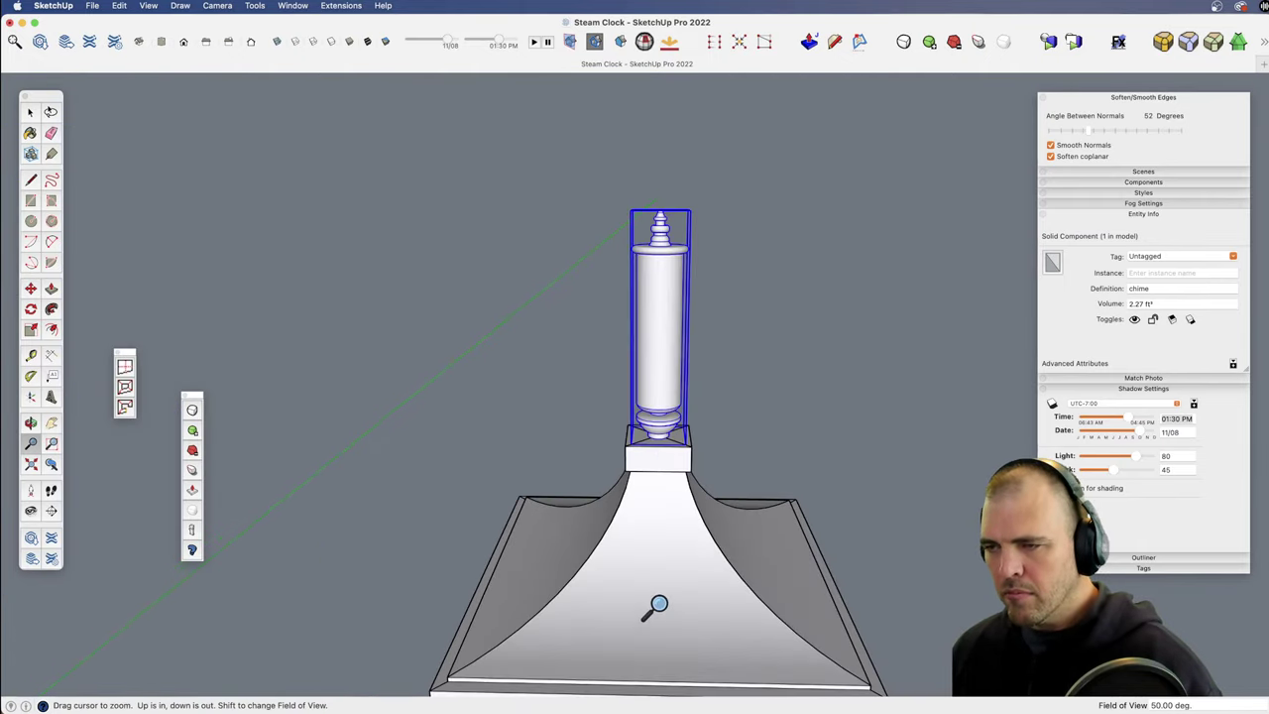
middle_click_drag(651, 604, 592, 479)
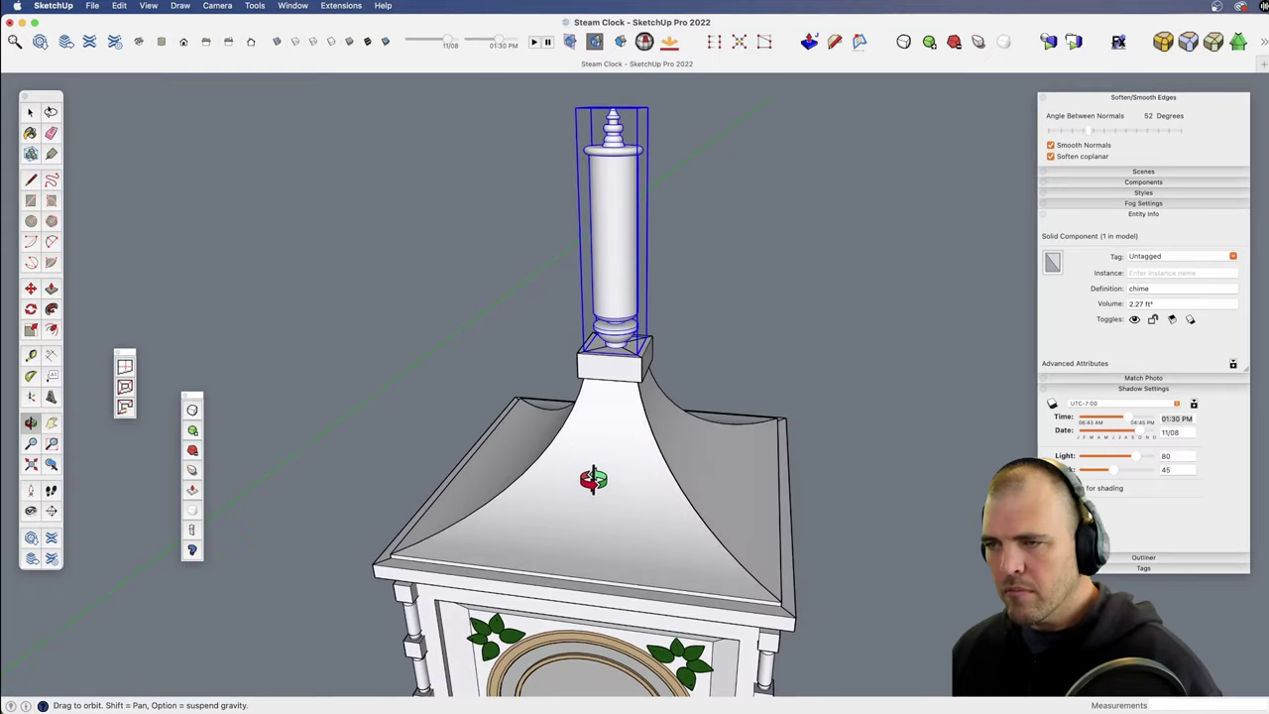
key("z")
left_click_drag(592, 479, 606, 417)
middle_click_drag(605, 416, 724, 461, "shift")
scroll(724, 461, "up", 3)
key("m")
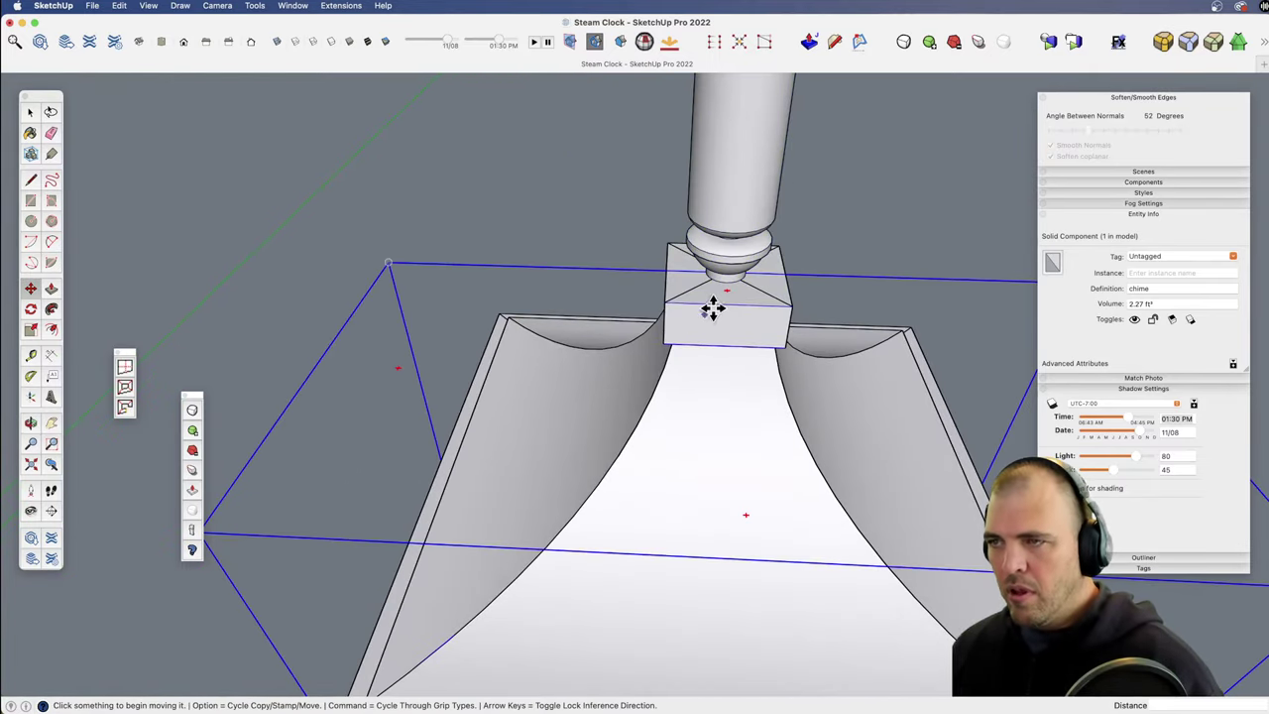
key("alt")
left_click(723, 288)
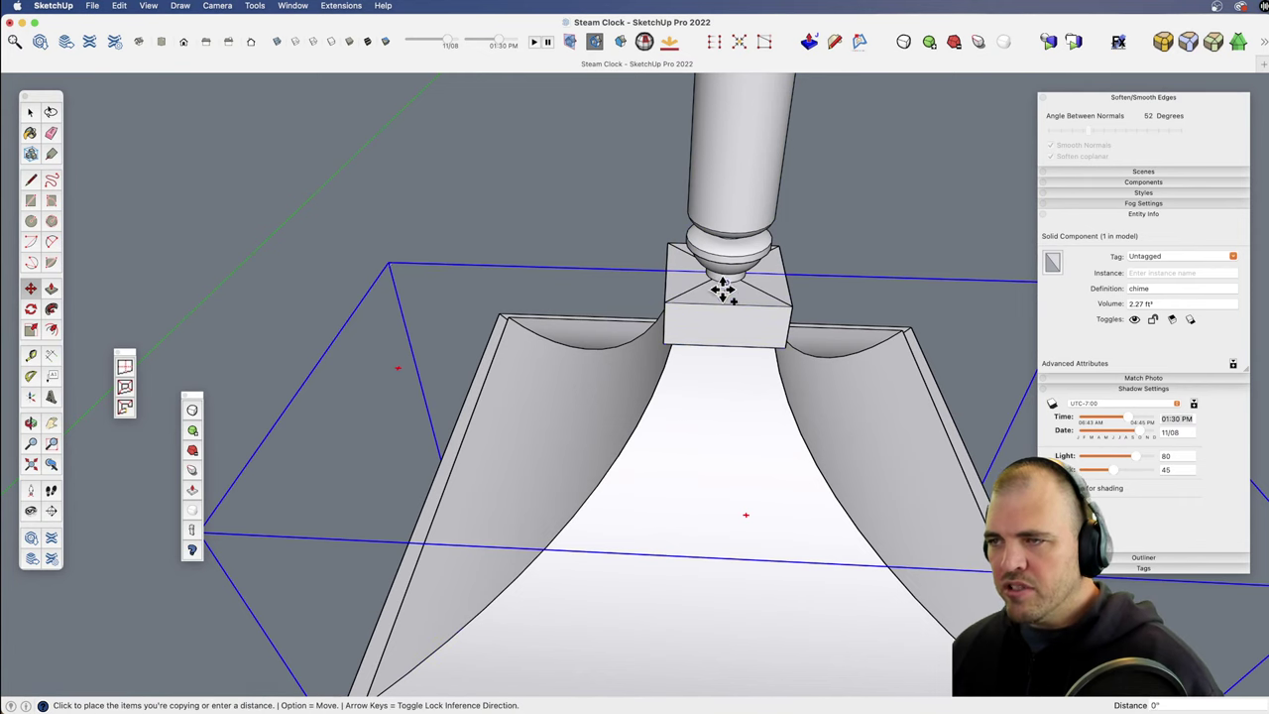
key("z")
key("space")
Step: Copy the central chime from the roof cap's corner to the front outer corner of the roof
left_click(735, 282)
scroll(714, 297, "down", 5)
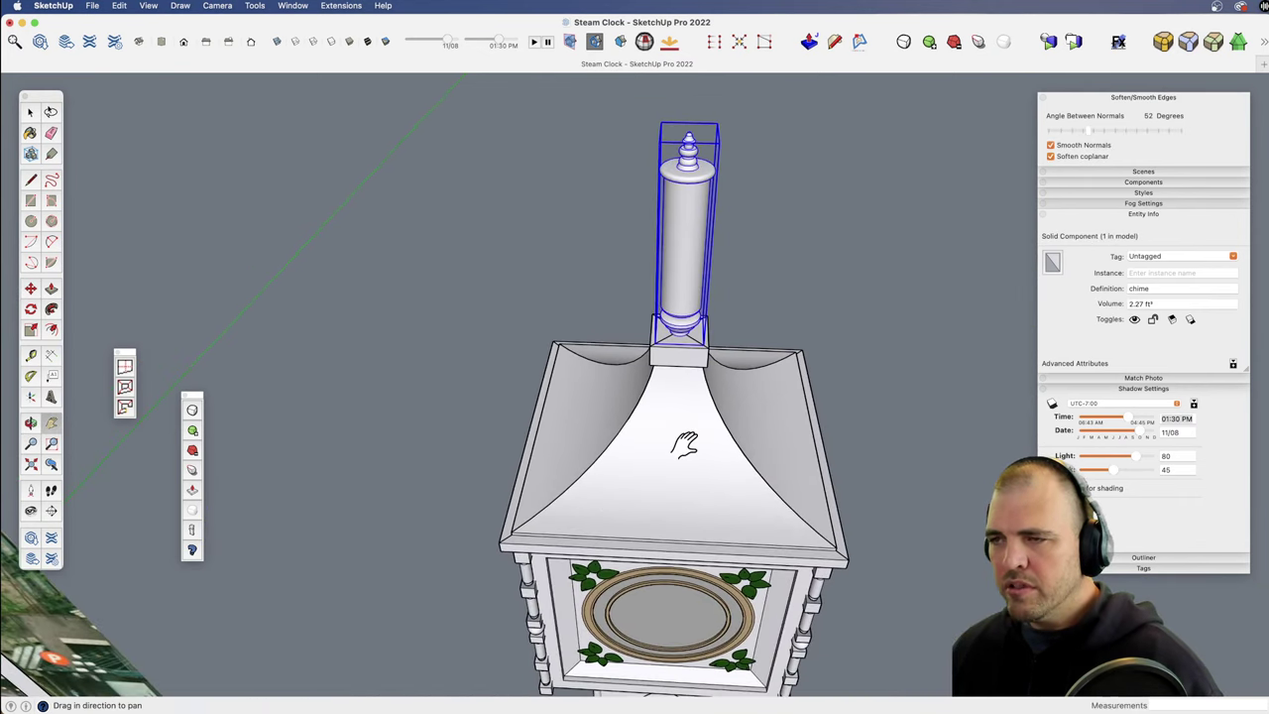
middle_click_drag(685, 445, 688, 339, "shift")
key("m")
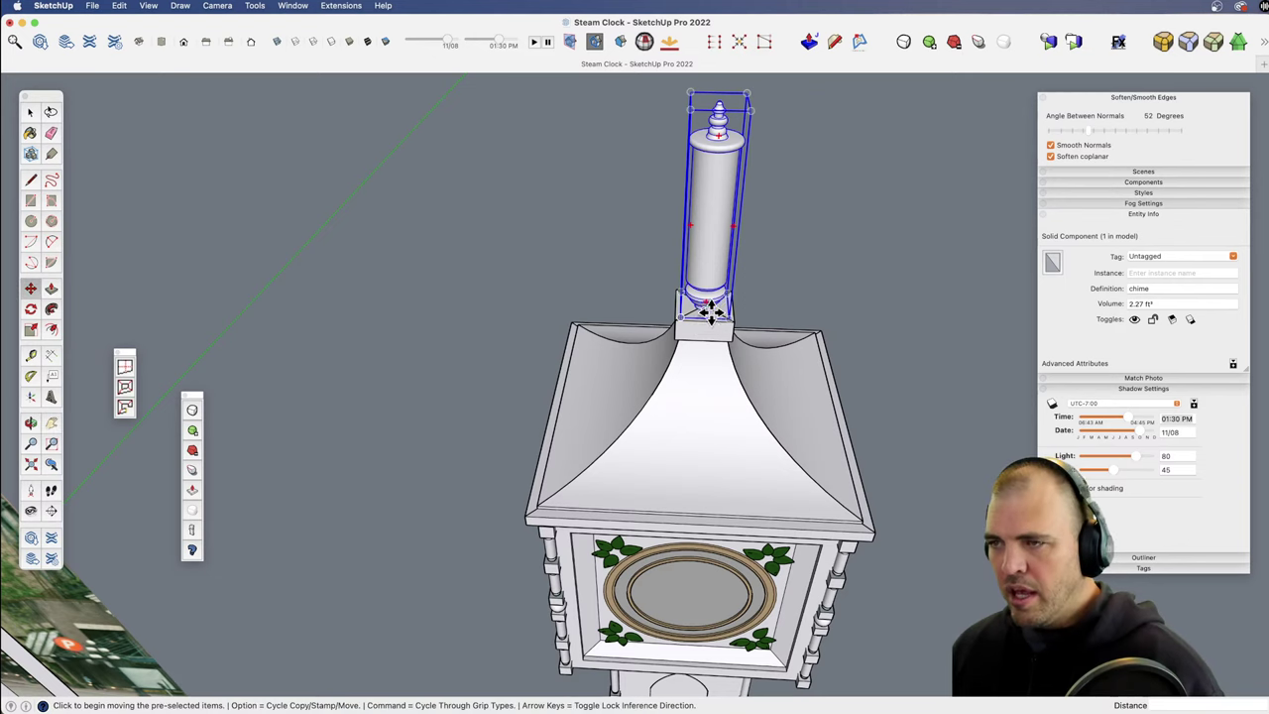
left_click(674, 319)
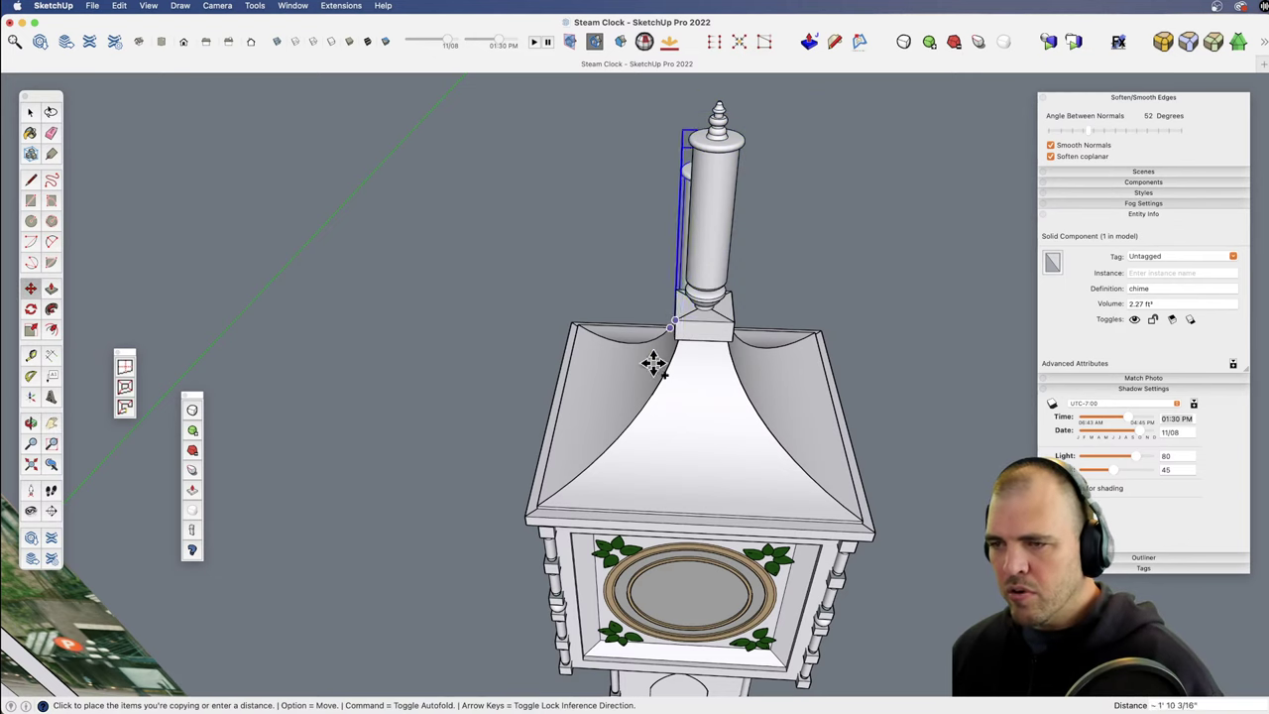
left_click(523, 516)
middle_click_drag(524, 516, 685, 426)
Step: Scale the copied corner chime uniformly to 0.78
key("z")
left_click_drag(664, 363, 670, 456)
middle_click_drag(670, 456, 688, 605, "shift")
left_click_drag(688, 606, 669, 331)
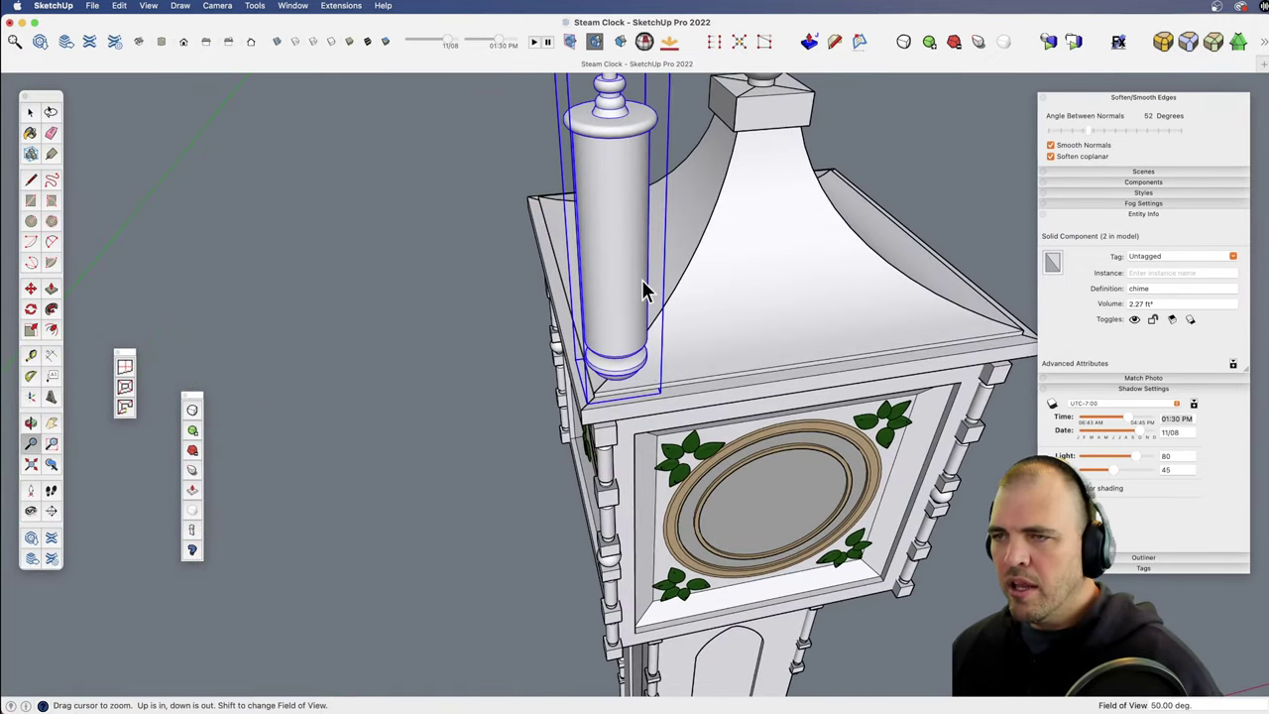
middle_click_drag(624, 229, 637, 410, "shift")
middle_click_drag(611, 266, 627, 248)
key("s")
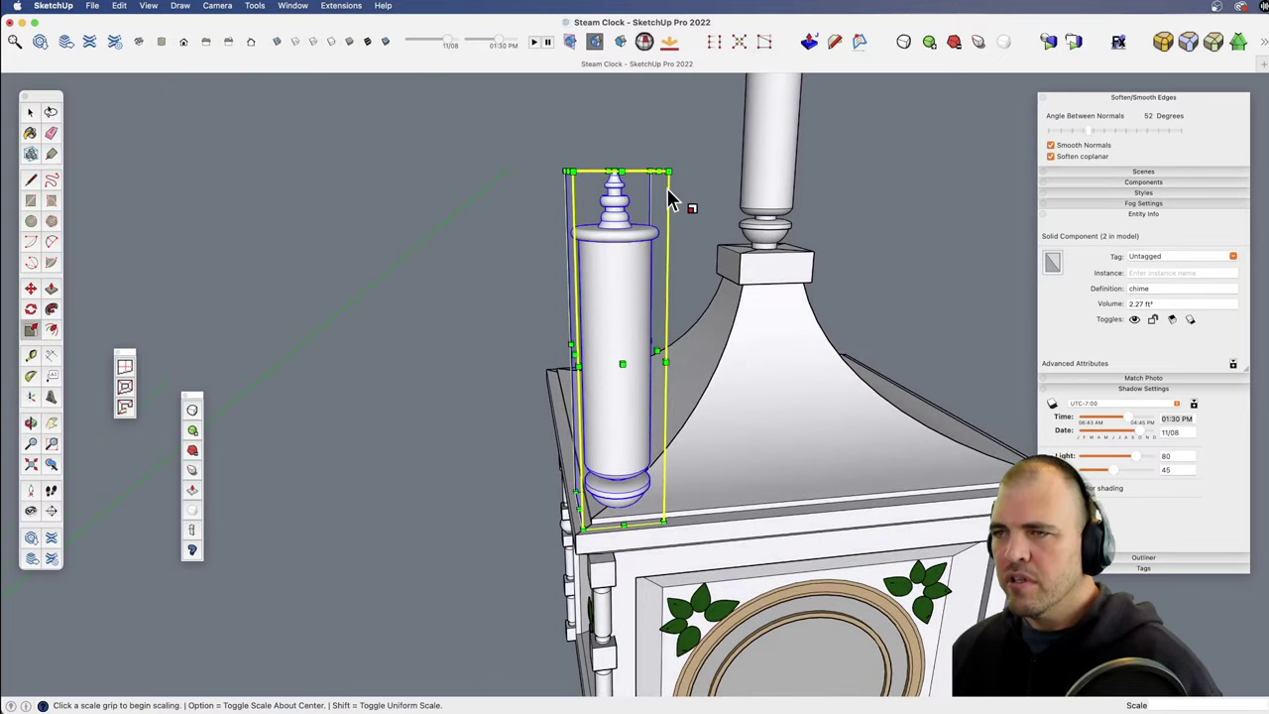
left_click(670, 174)
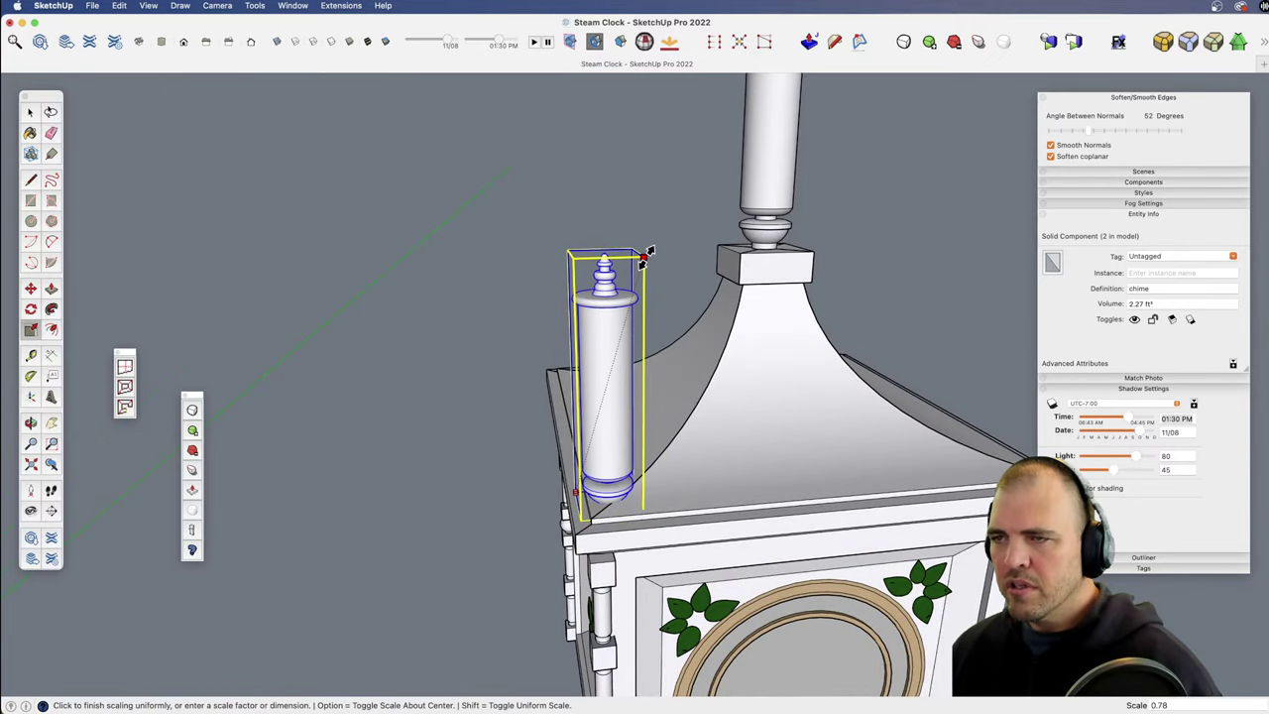
left_click(645, 258)
Step: With X-ray display on, shift the smaller chime toward the roof's outer corner and back inward about 4 29/32" to adjust its position
scroll(634, 476, "down", 3)
middle_click_drag(635, 476, 674, 474, "shift")
scroll(674, 474, "up", 1)
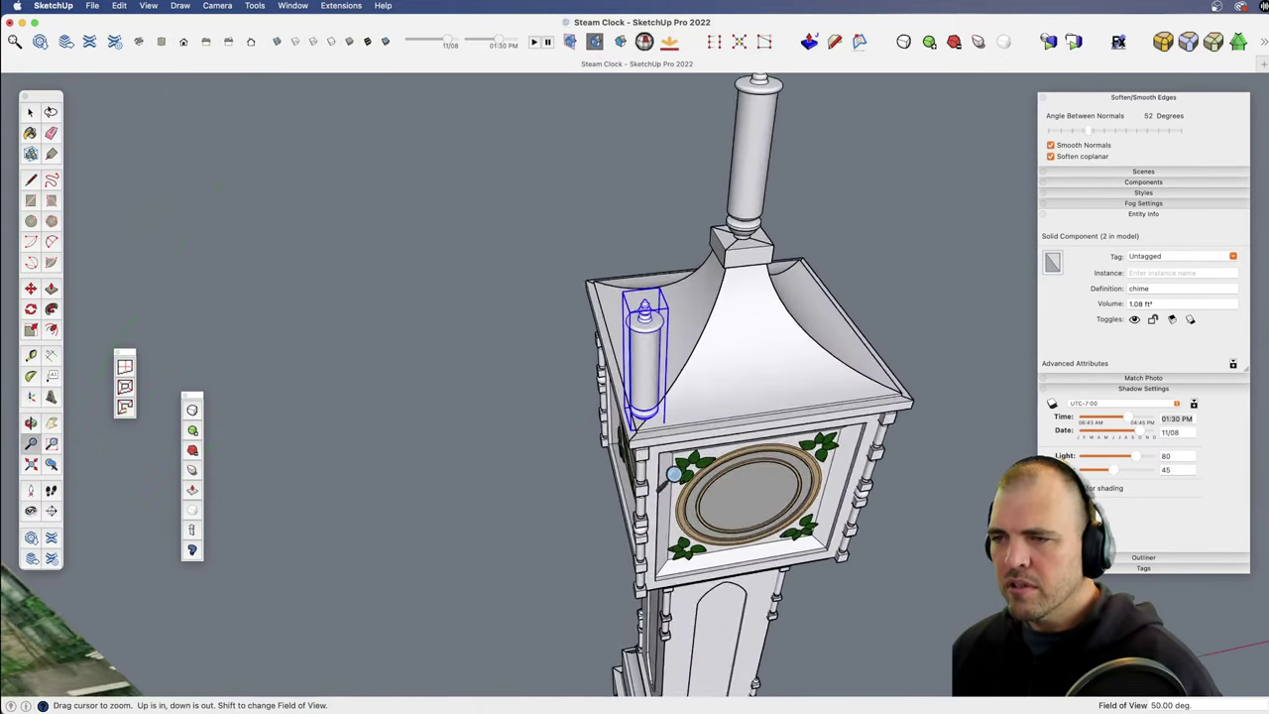
scroll(654, 417, "up", 5)
middle_click_drag(648, 371, 746, 475)
scroll(627, 486, "up", 4)
middle_click_drag(629, 466, 652, 93)
mouse_move(649, 362)
middle_mouse_down()
mouse_move(596, 324)
mouse_move(606, 445)
mouse_move(617, 368)
mouse_move(624, 396)
mouse_move(635, 345)
middle_mouse_up()
key("x")
scroll(635, 501, "up", 3)
middle_click_drag(635, 345, 562, 446)
key("m")
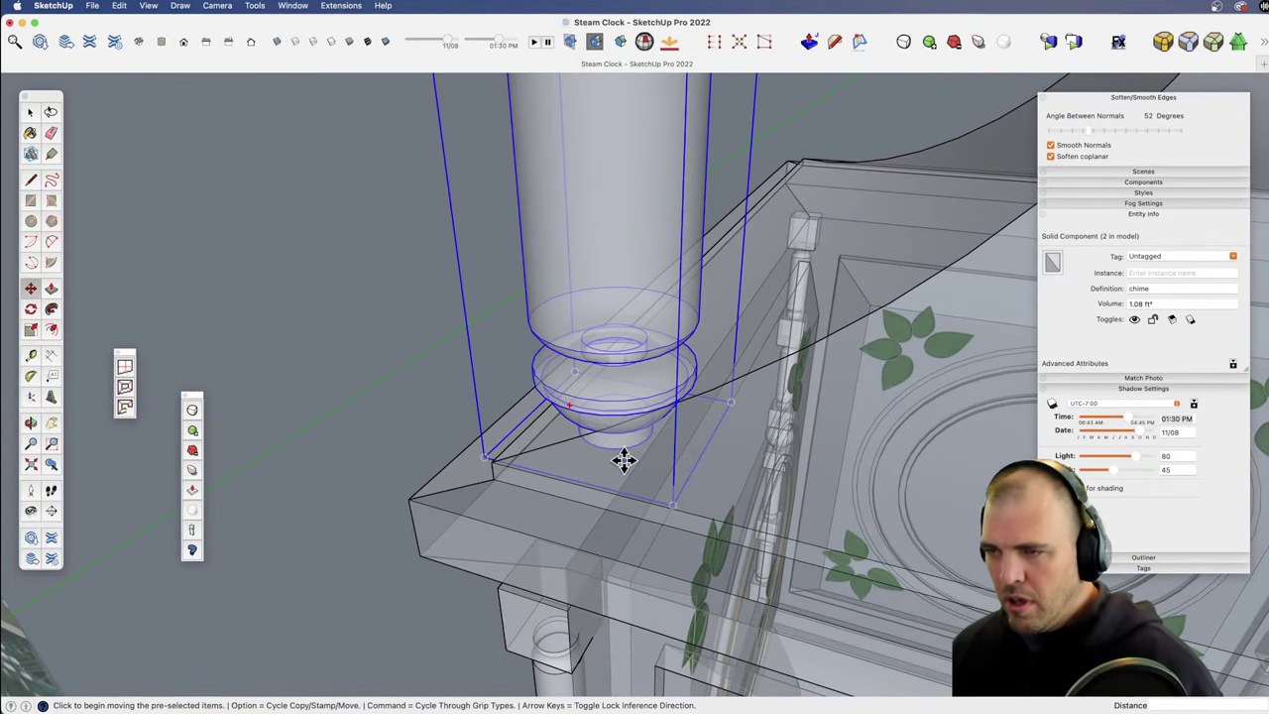
left_click_drag(617, 429, 521, 461)
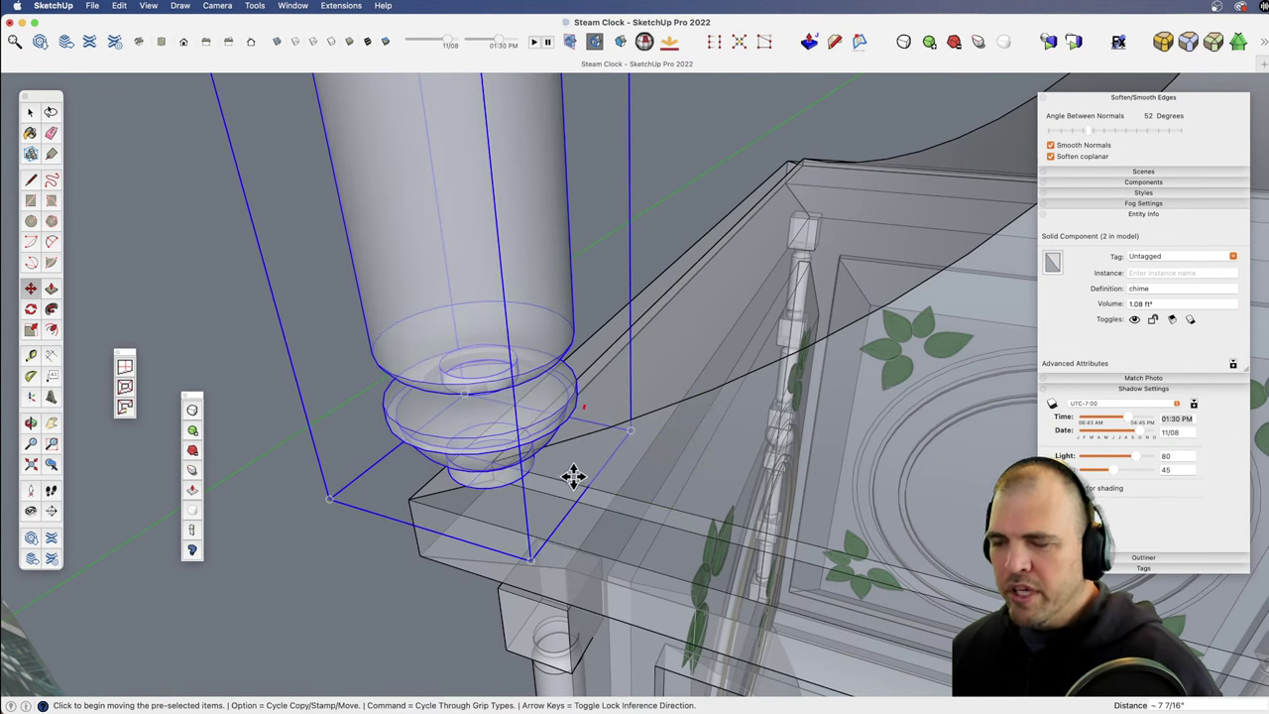
left_click(601, 429)
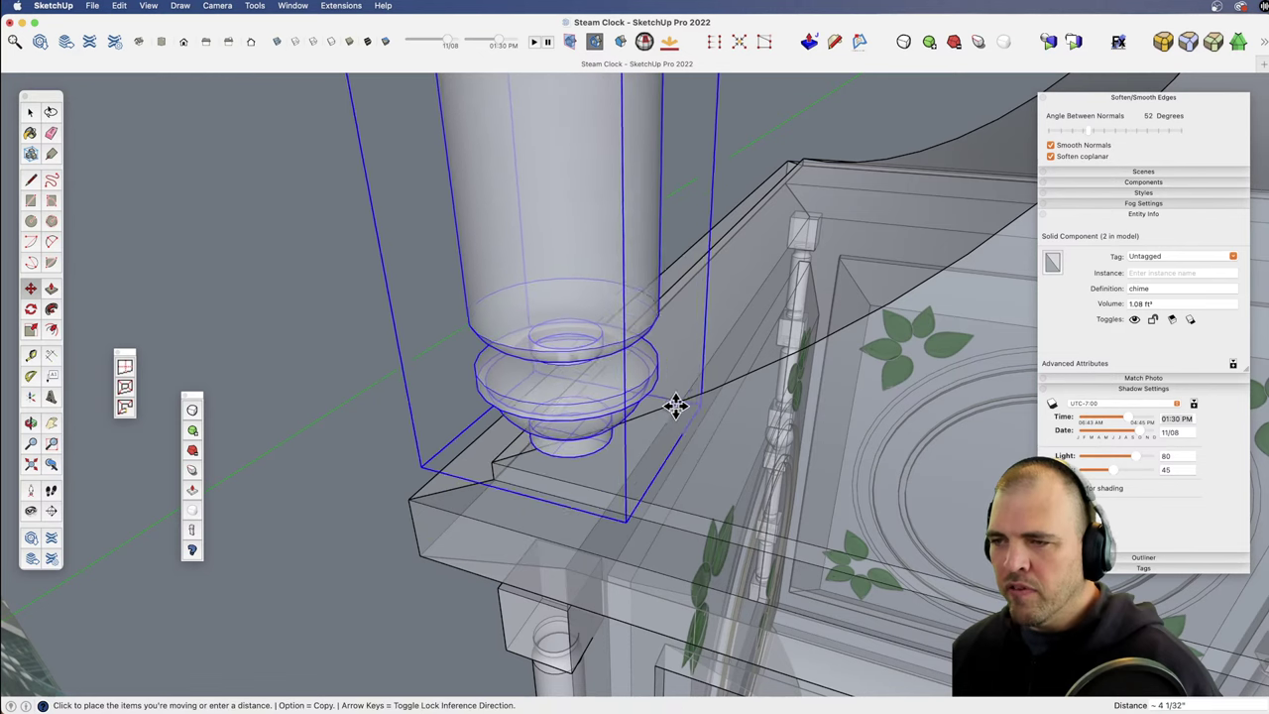
left_click(688, 396)
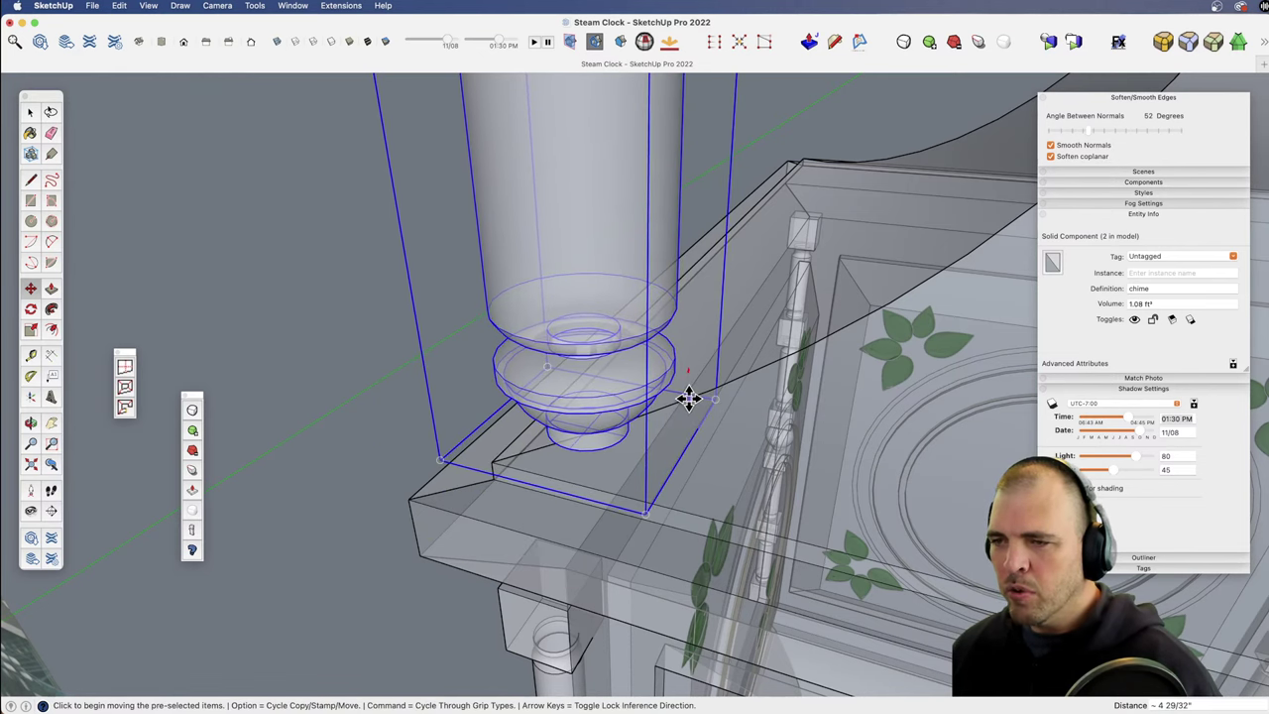
Step: Cut the smaller corner chime from the top level of the model and turn off X-ray display
key("space")
key("z")
left_click_drag(425, 317, 581, 564)
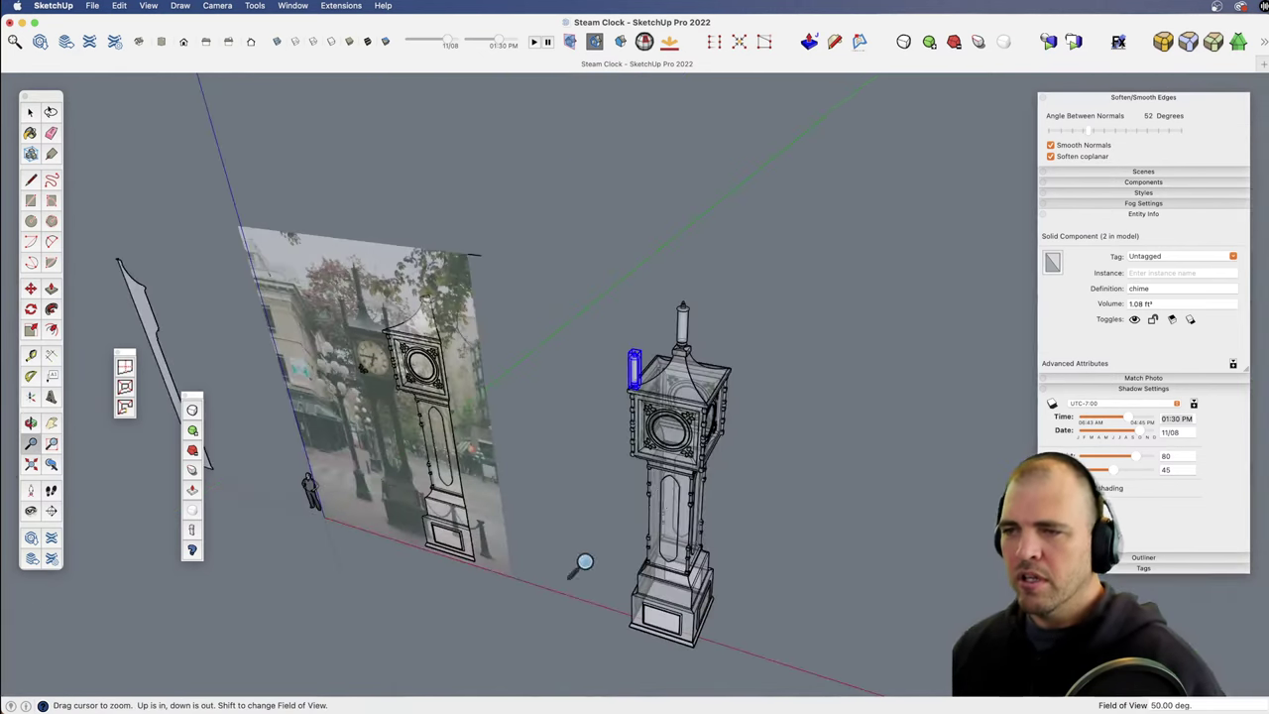
key("h")
left_click_drag(654, 477, 640, 445)
scroll(595, 519, "up", 8)
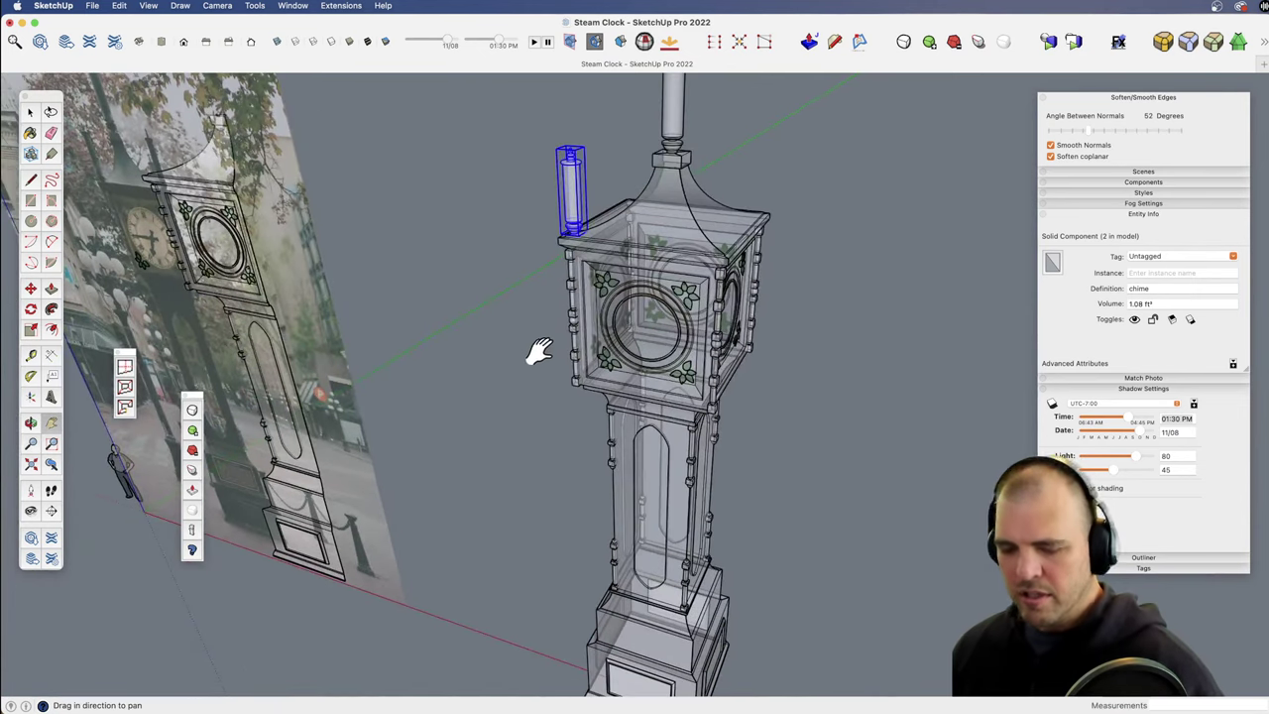
key("Delete")
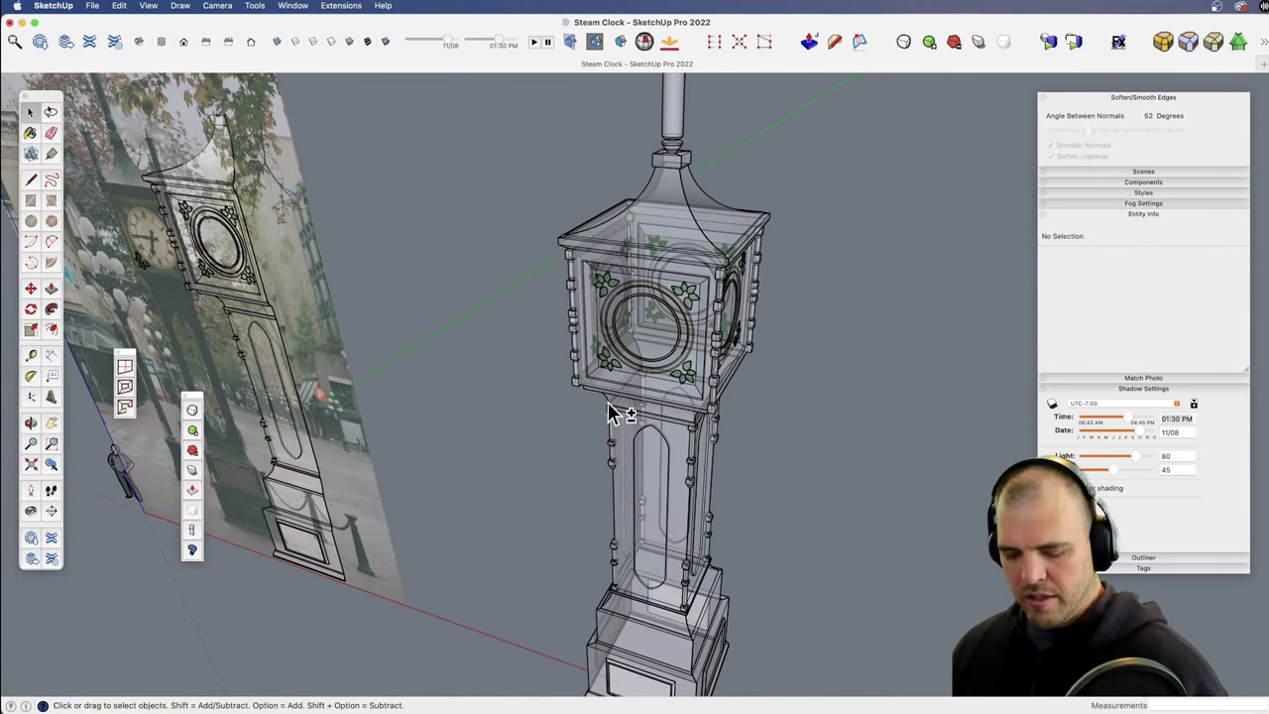
key("x")
Step: Paste the cut chime in place inside the Steam clock - 4th component and leave the component
left_click(626, 397)
double_click(628, 407)
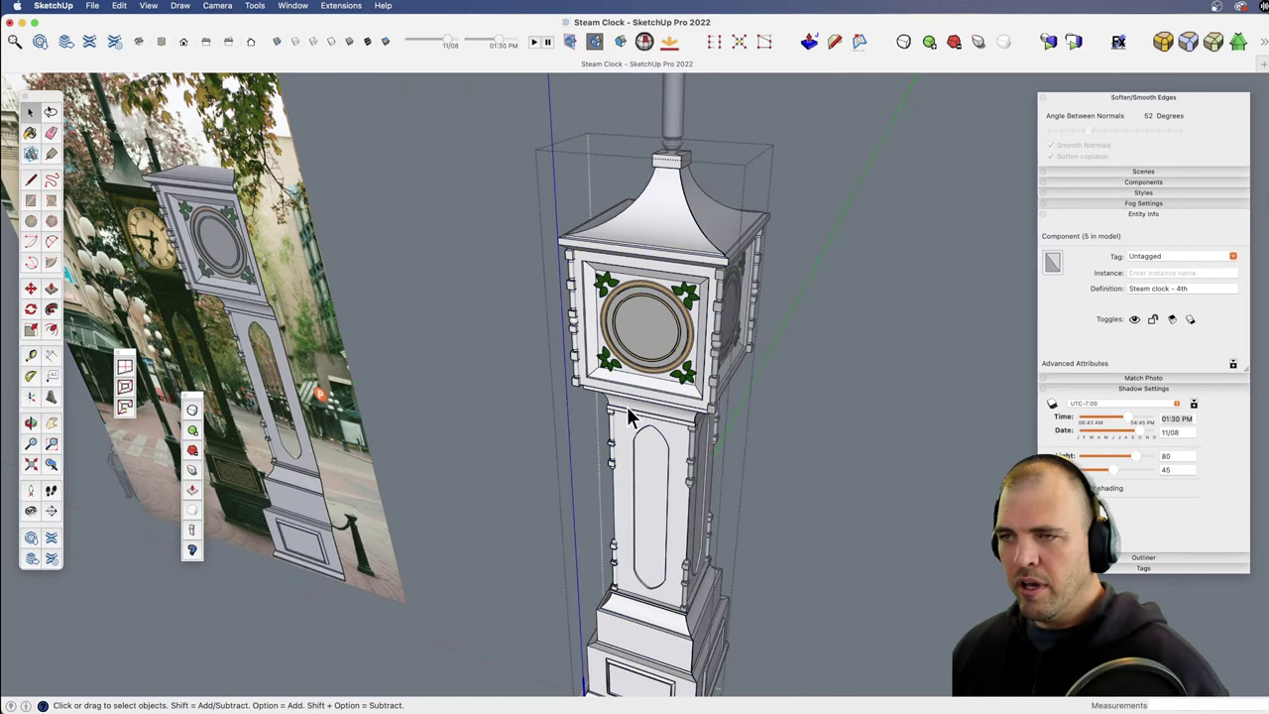
key("super+z")
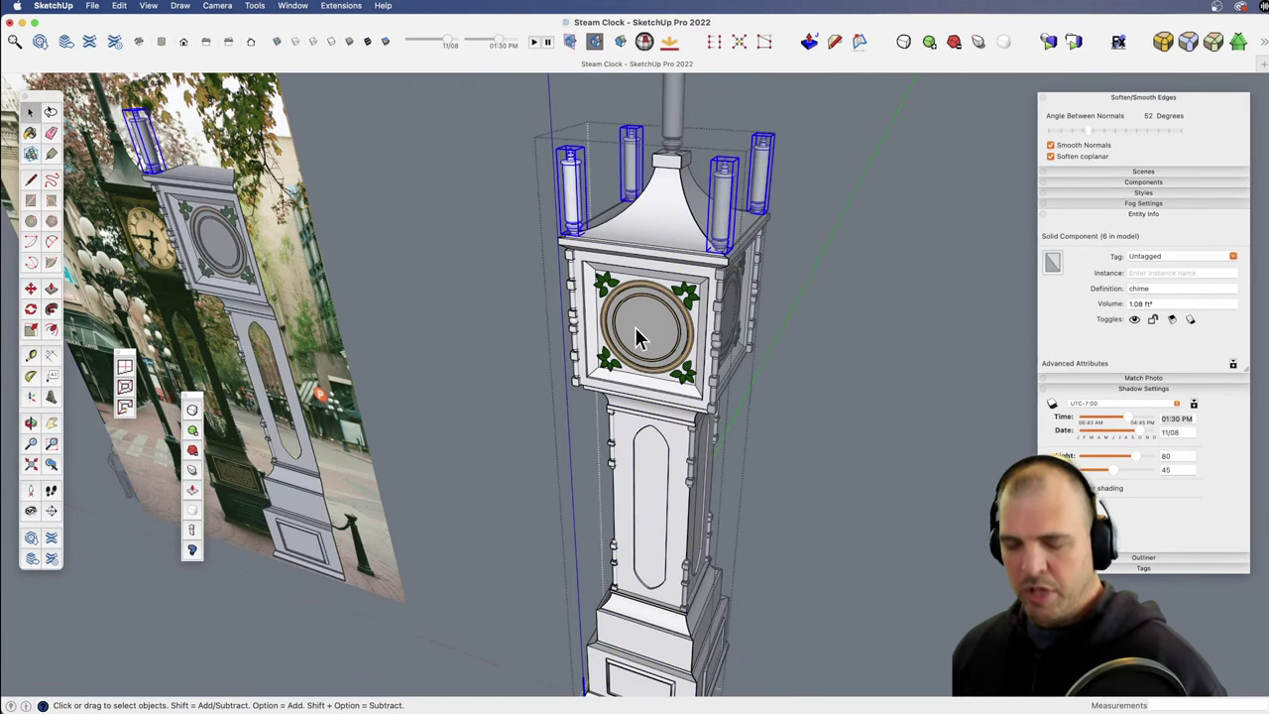
middle_click_drag(680, 392, 770, 430)
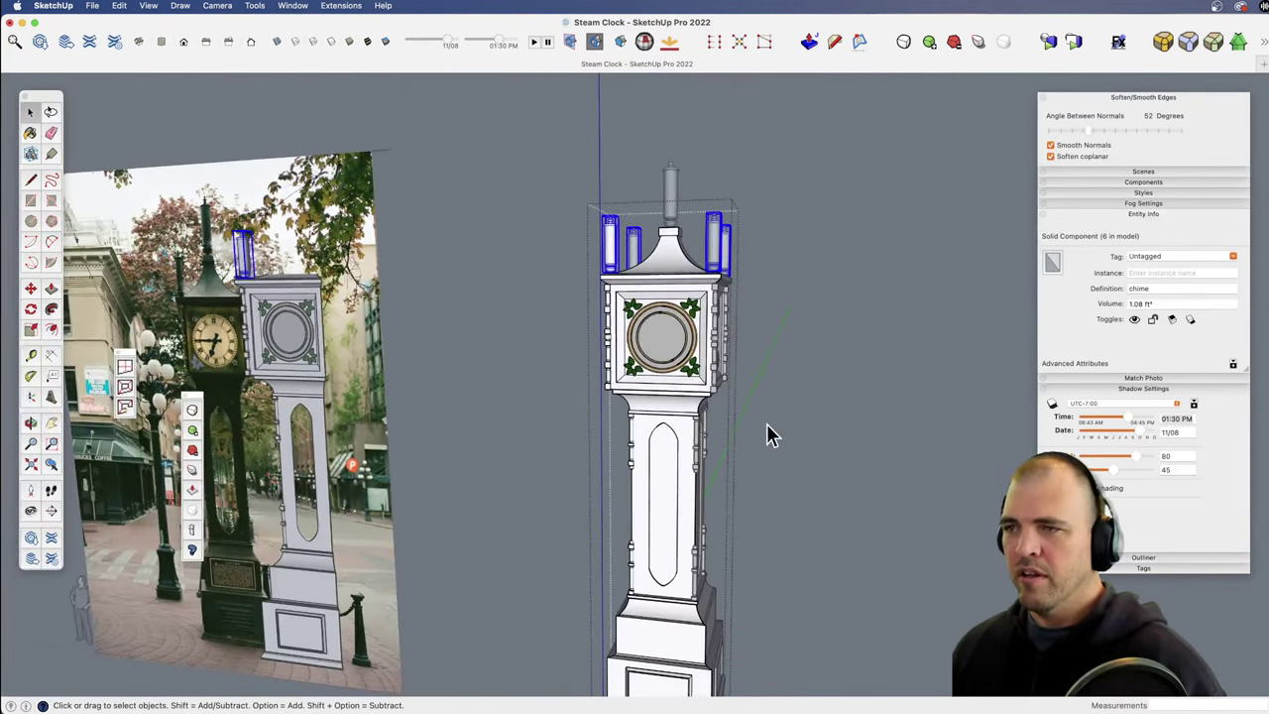
left_click(770, 430)
Step: Compare the modelled clock's roof chimes and blank dial with the hands and Roman numerals in the reference photo
scroll(688, 434, "up", 1)
middle_click_drag(674, 375, 686, 318, "shift")
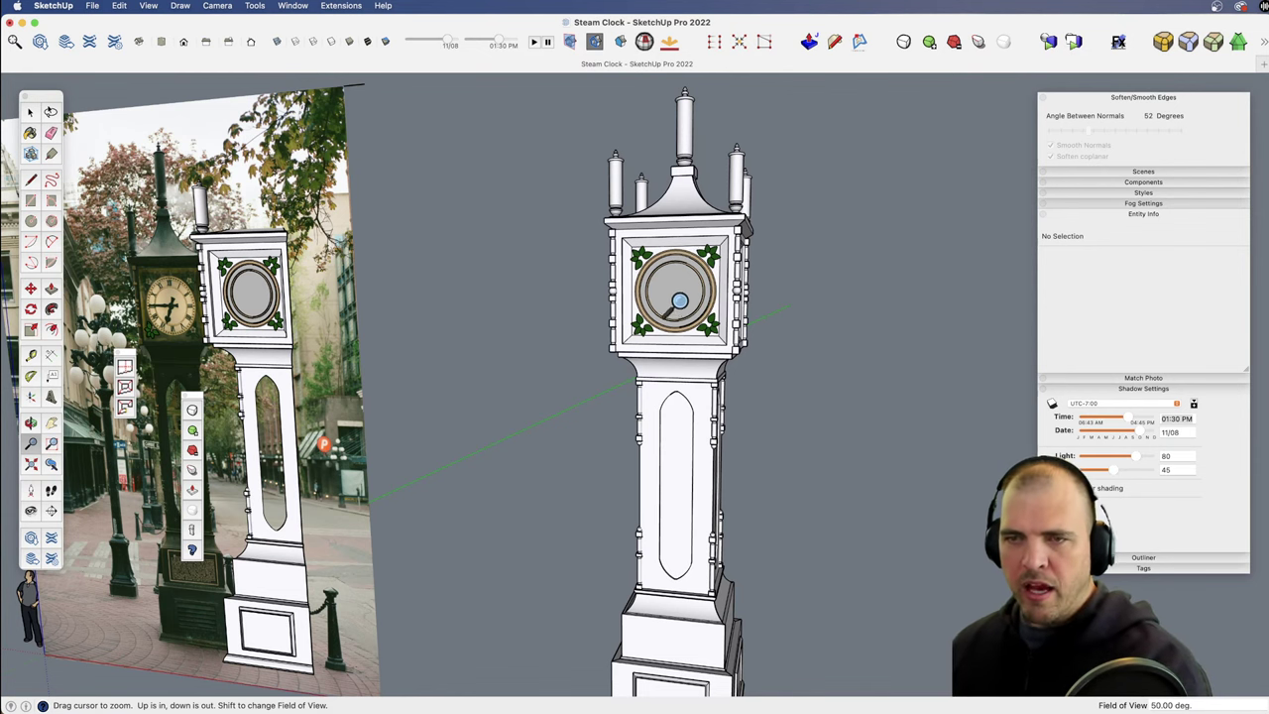
key("h")
left_click_drag(362, 394, 600, 379)
middle_click_drag(500, 350, 606, 381)
left_click_drag(602, 380, 589, 187)
key("z")
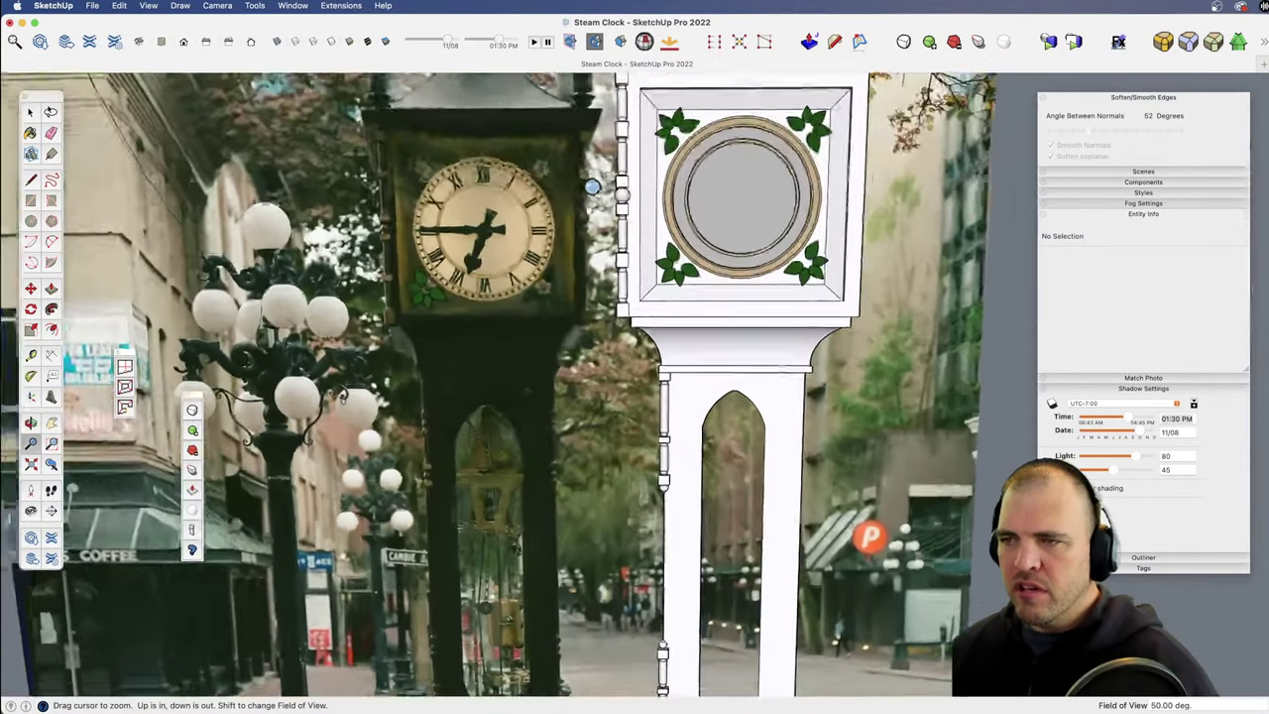
middle_click_drag(555, 311, 629, 448, "shift")
left_click_drag(629, 451, 618, 266)
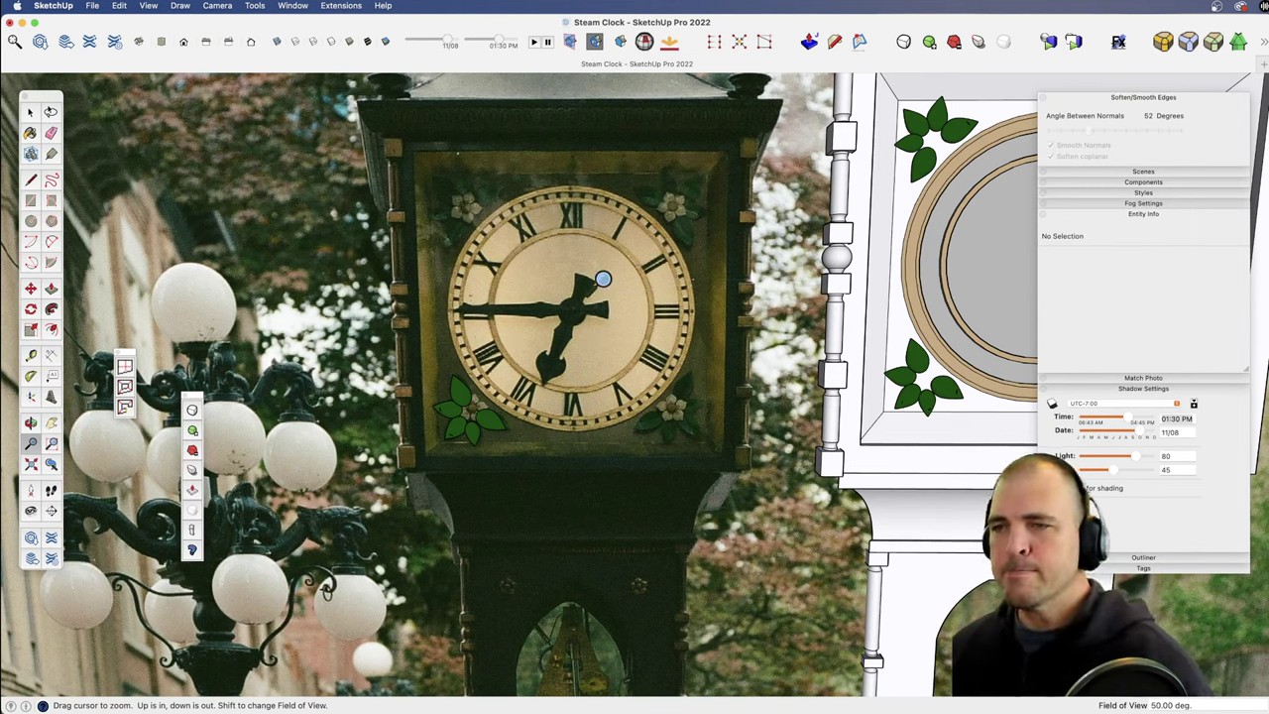
left_click_drag(592, 308, 595, 434)
middle_click_drag(607, 433, 584, 412, "shift")
left_click_drag(585, 411, 572, 332)
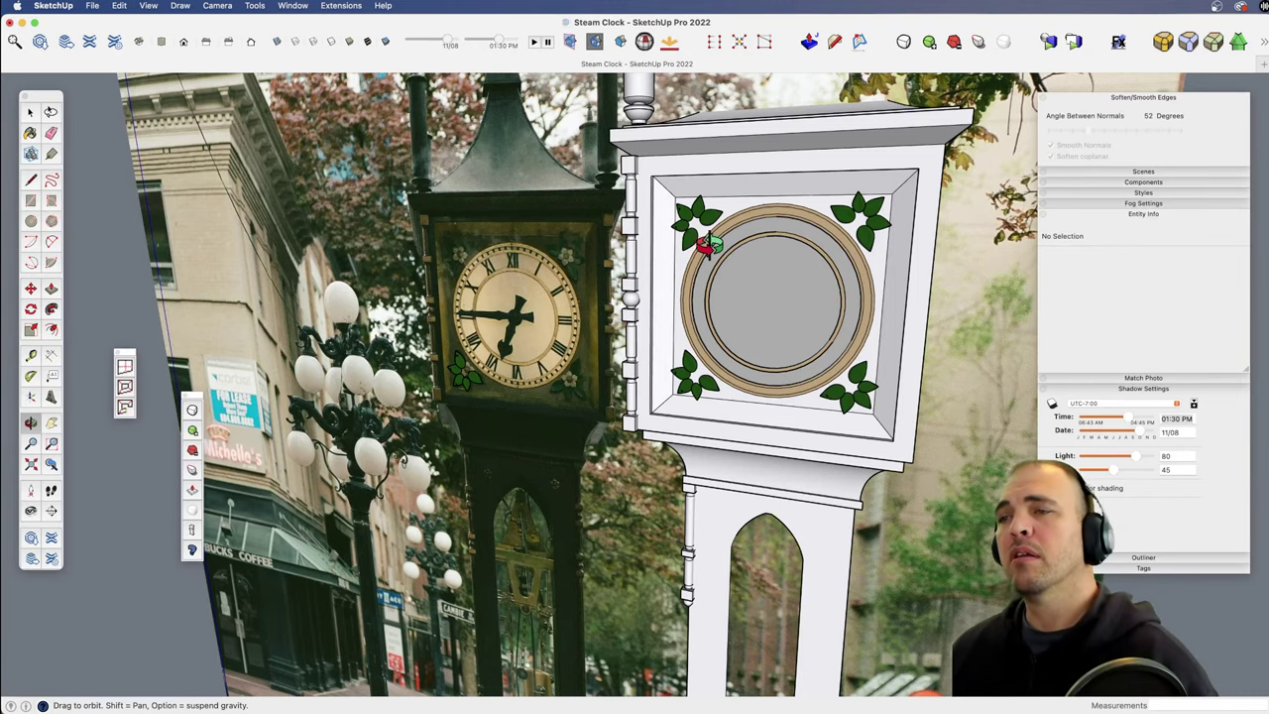
Step: Examine the modelled dial's rings, recessed frame and leaf ornaments from several angles beside the photo
left_click_drag(708, 346, 657, 371)
left_click_drag(534, 388, 546, 271)
key("z")
key("o")
left_click_drag(630, 417, 674, 443)
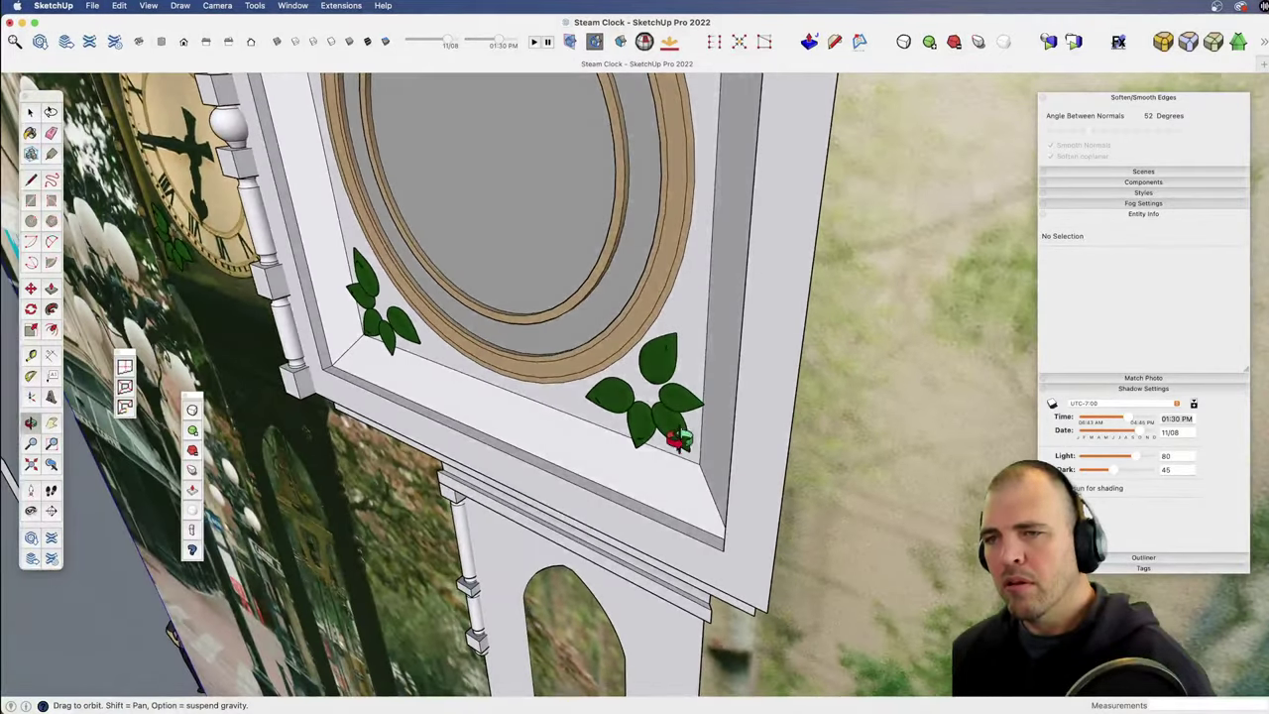
key("z")
left_click_drag(471, 231, 525, 436)
key("h")
middle_click_drag(542, 397, 522, 367, "shift")
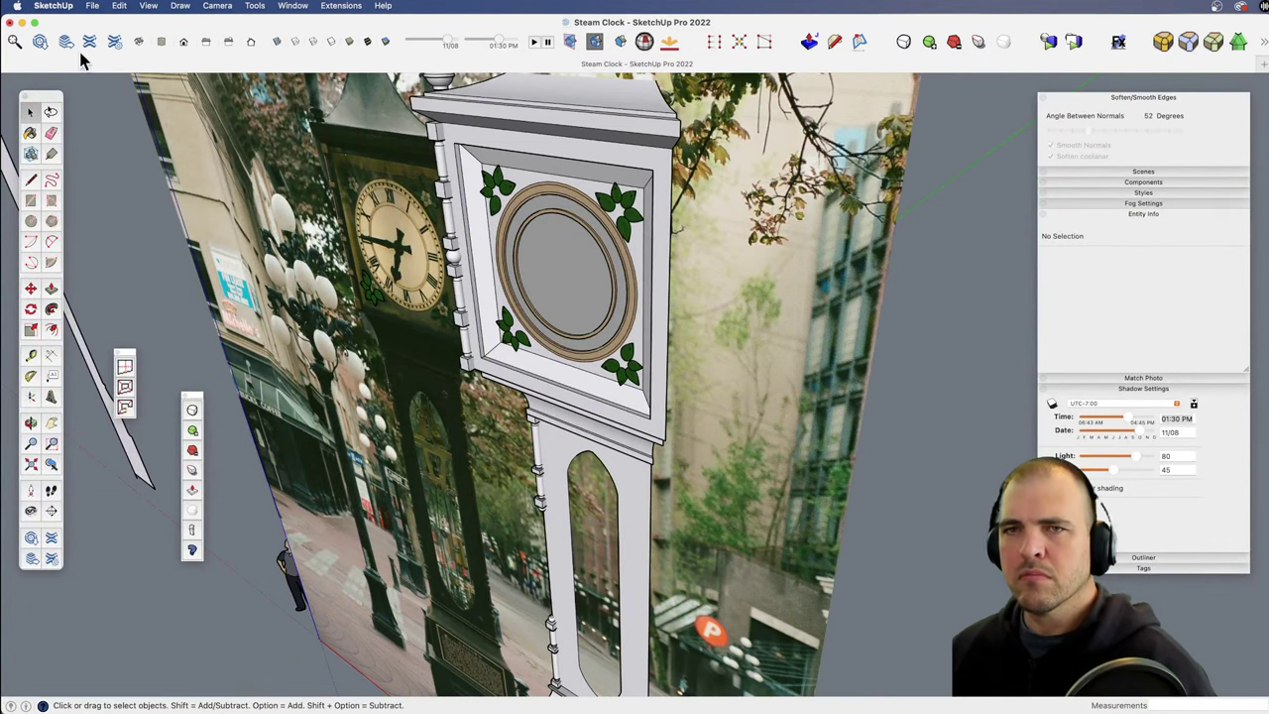
Step: Search the available commands for "text" and examine the blank dial up close against the photo's numerals
left_click(14, 43)
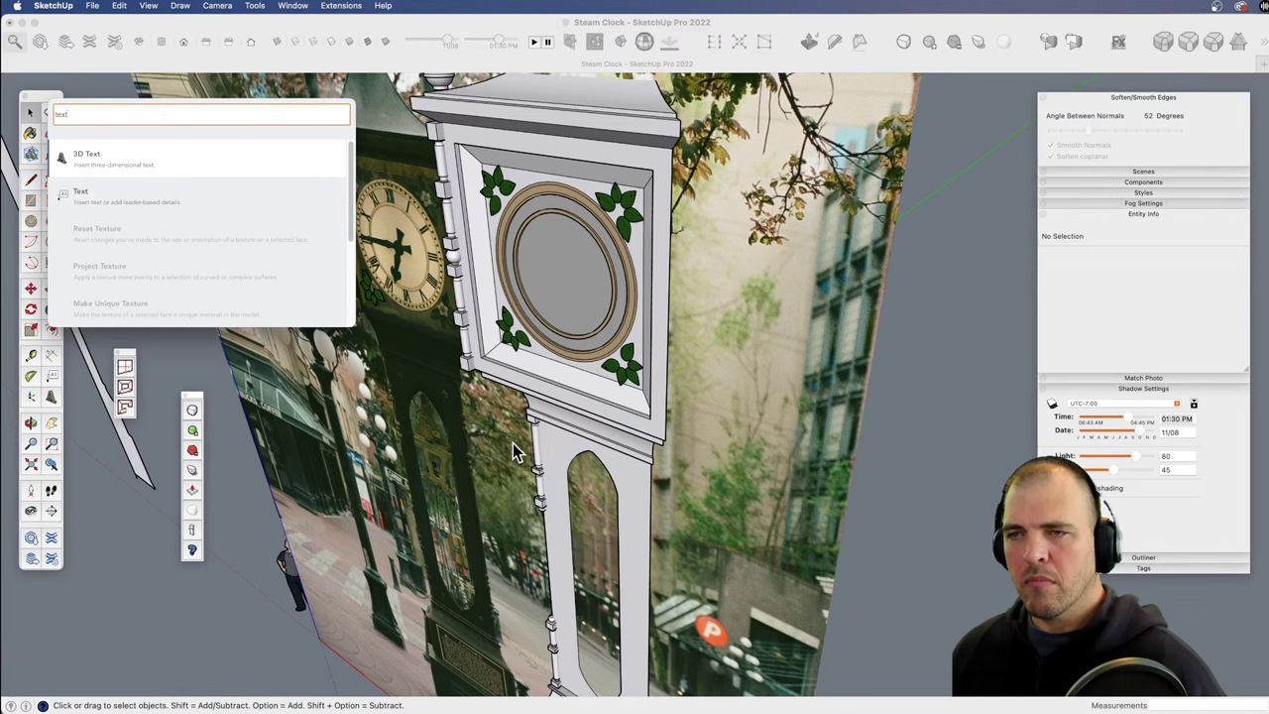
key("Escape")
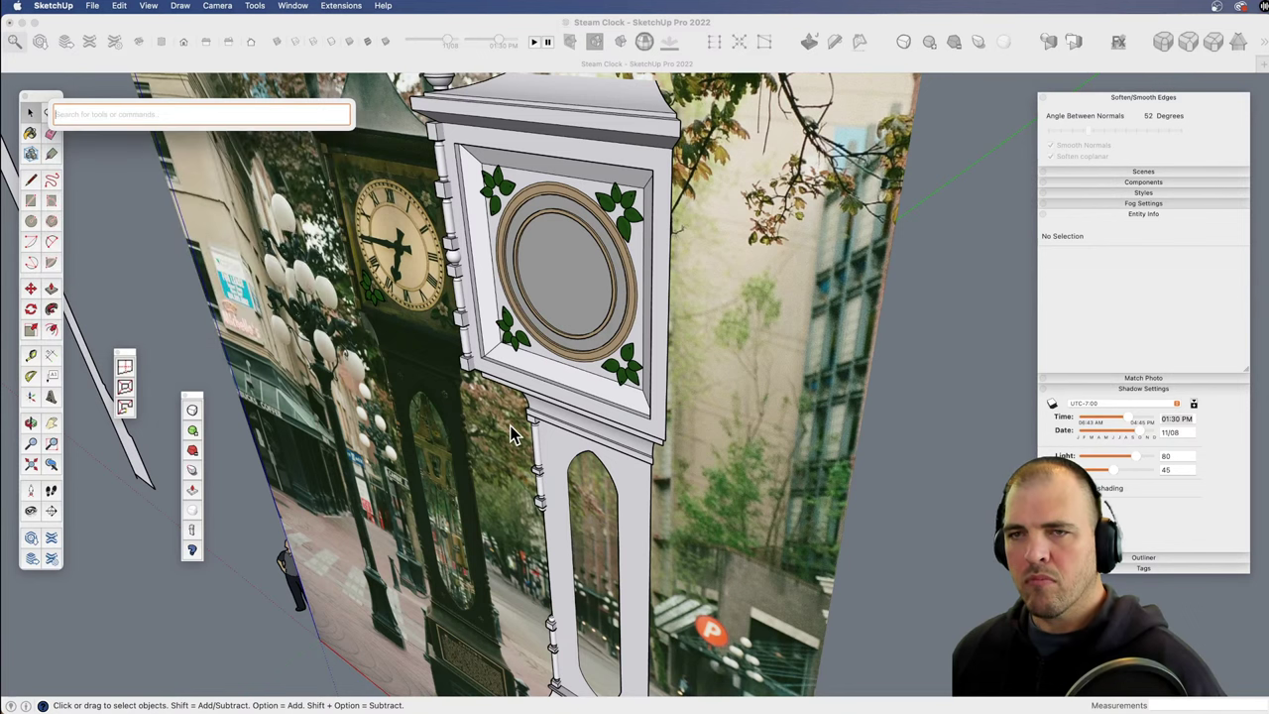
key("z")
left_click_drag(555, 387, 552, 453)
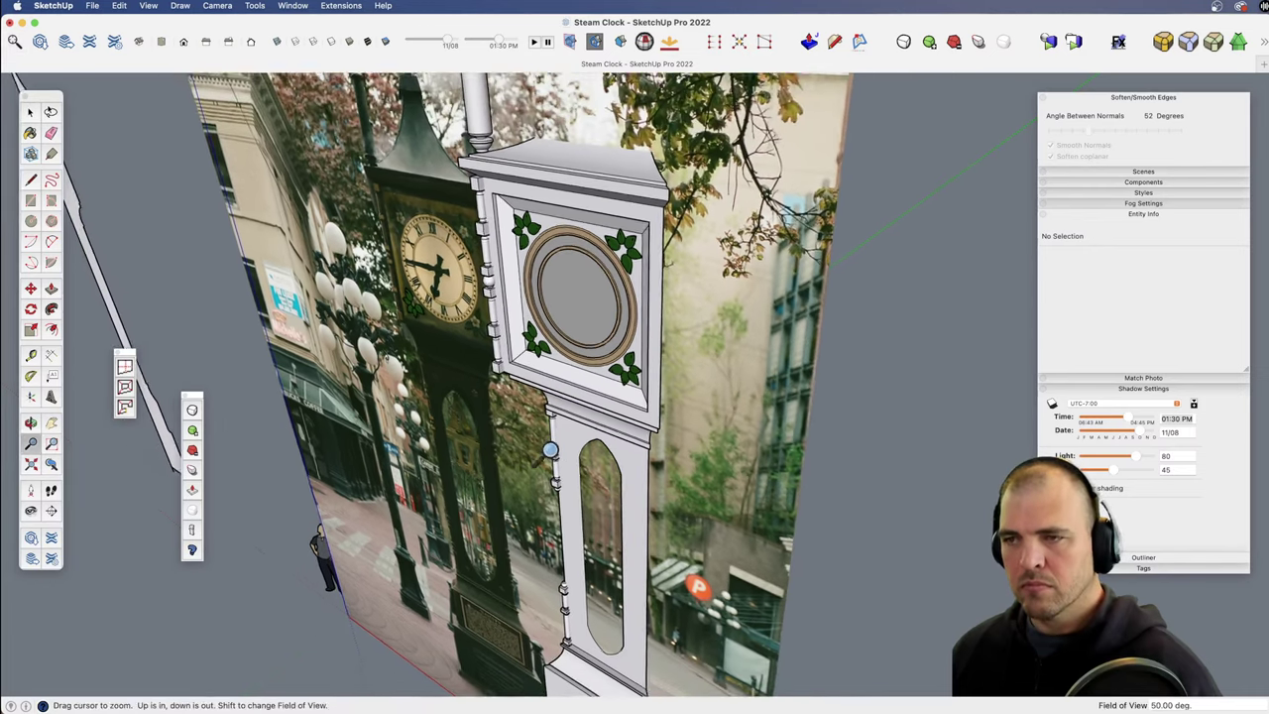
key("o")
left_click_drag(481, 492, 549, 446)
left_click_drag(641, 397, 613, 434, "shift")
middle_click_drag(612, 433, 654, 401)
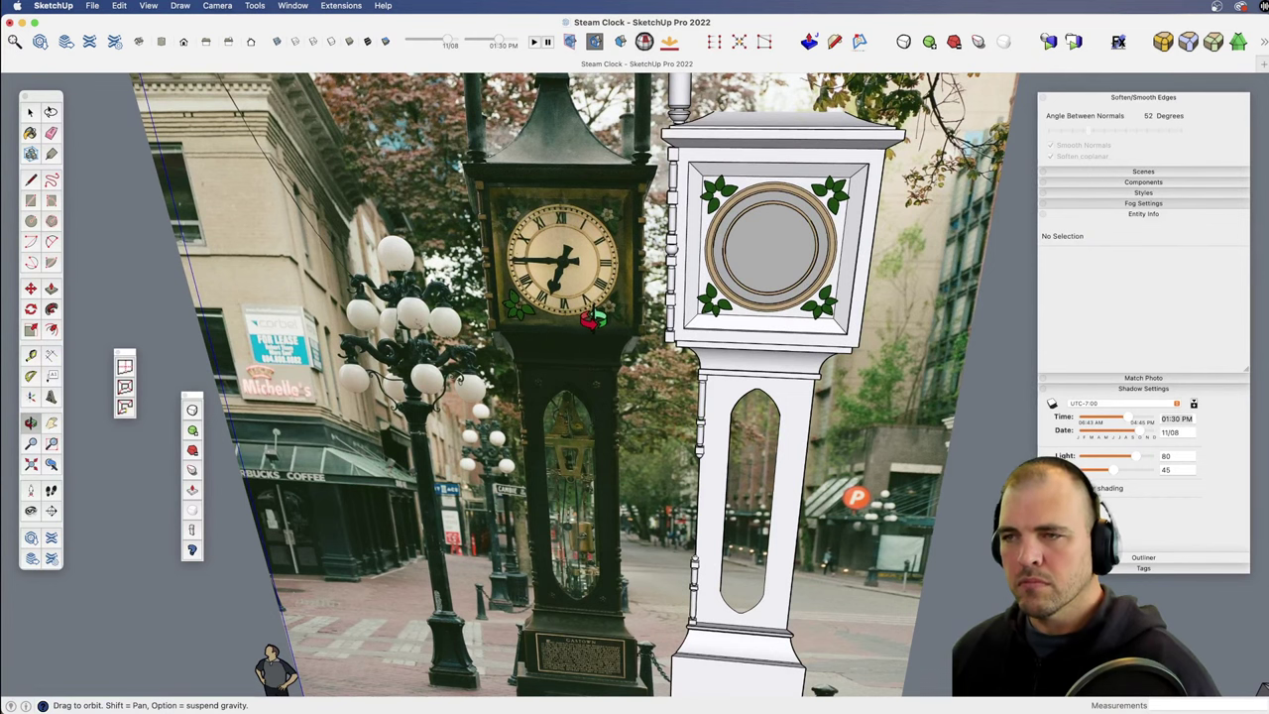
middle_click_drag(742, 269, 624, 327)
scroll(694, 277, "up", 5)
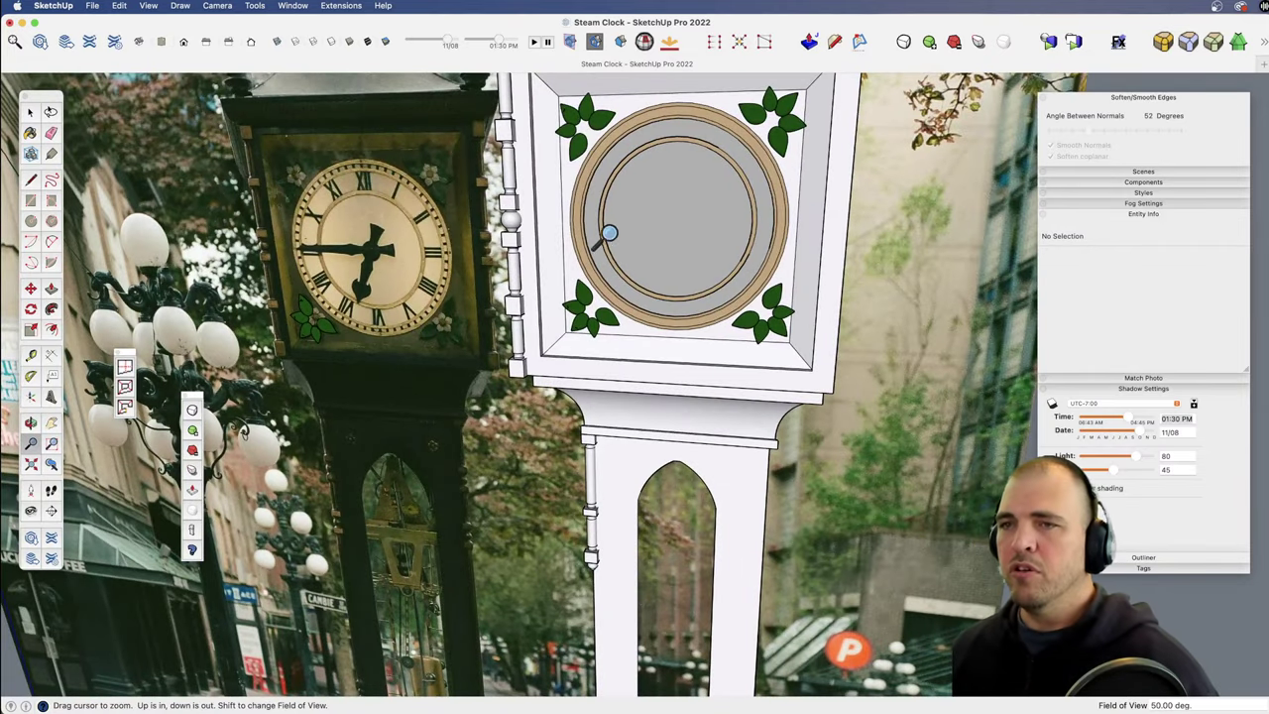
scroll(635, 199, "up", 3)
middle_click_drag(646, 175, 607, 390, "shift")
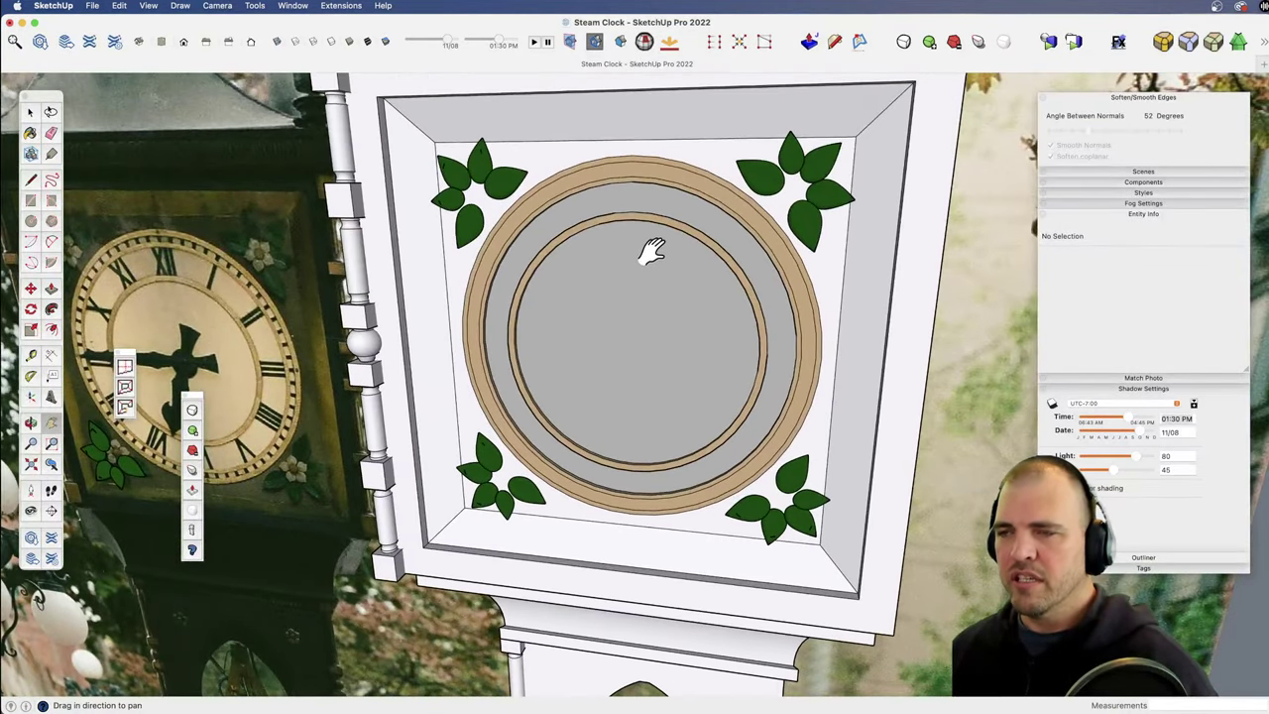
Step: Open the Steam clock - 4th component for editing and check the dial face inside its nested group
key("space")
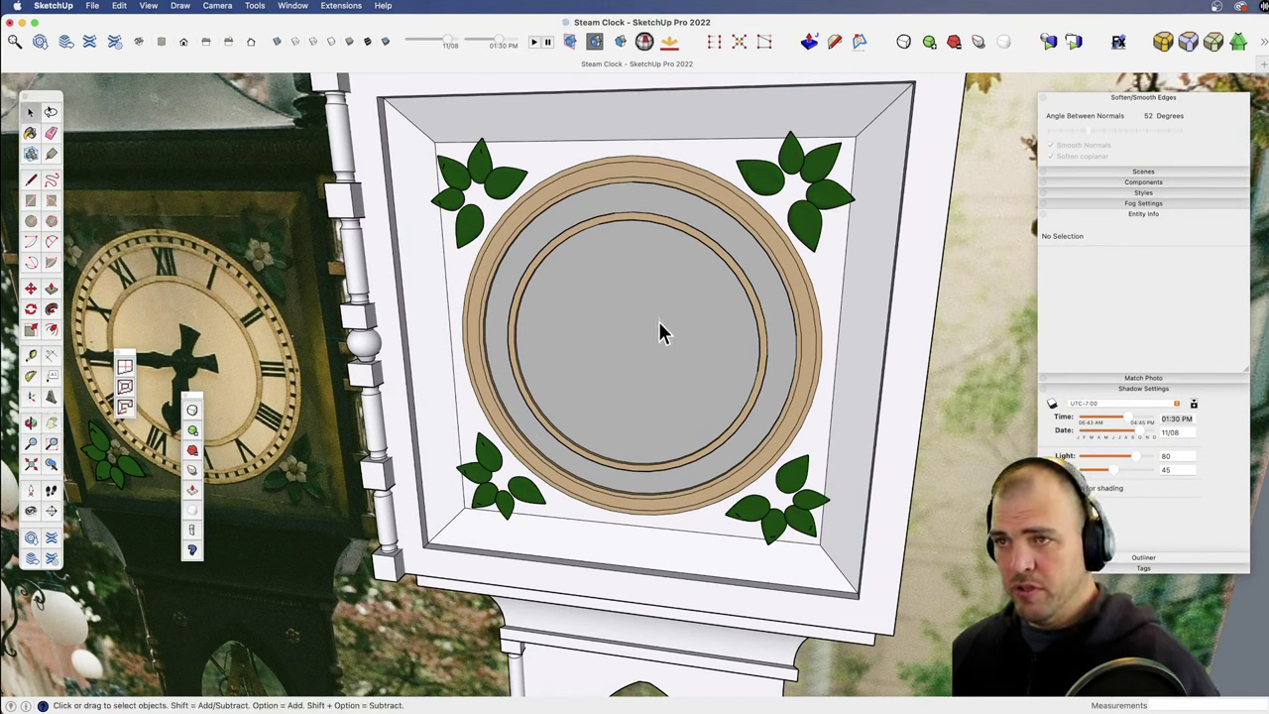
left_click(648, 325)
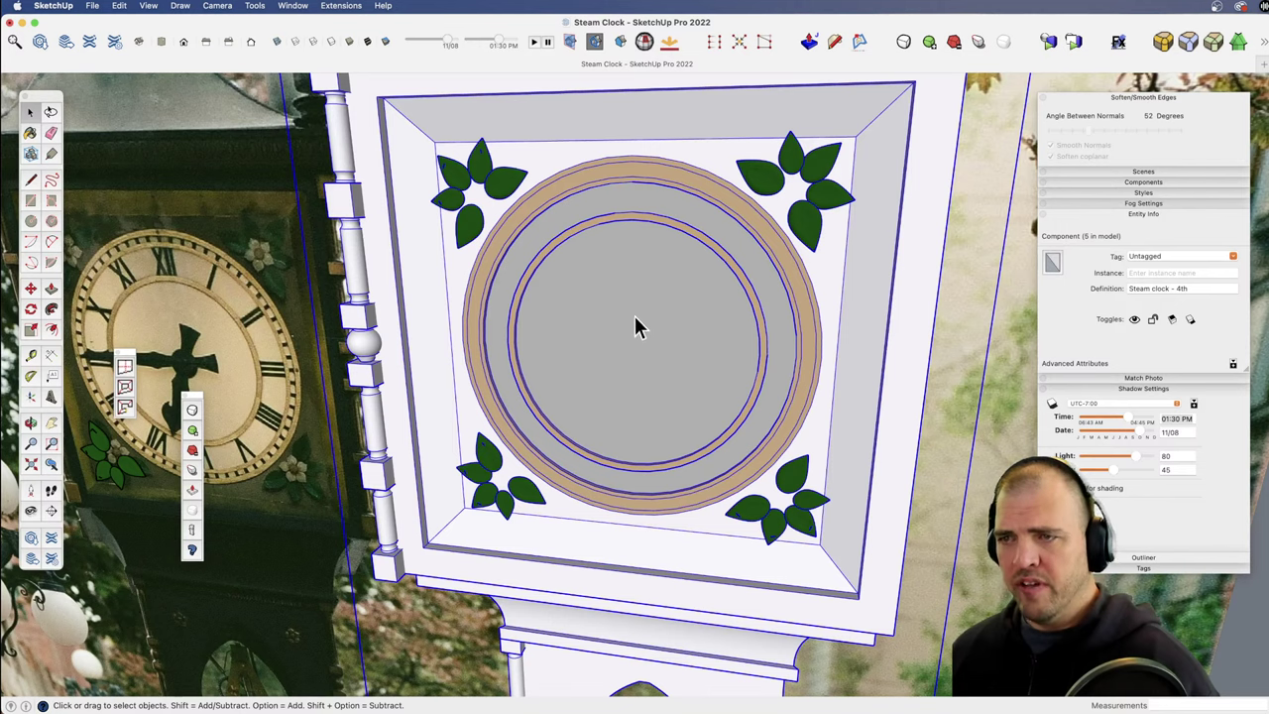
double_click(640, 324)
left_click(644, 322)
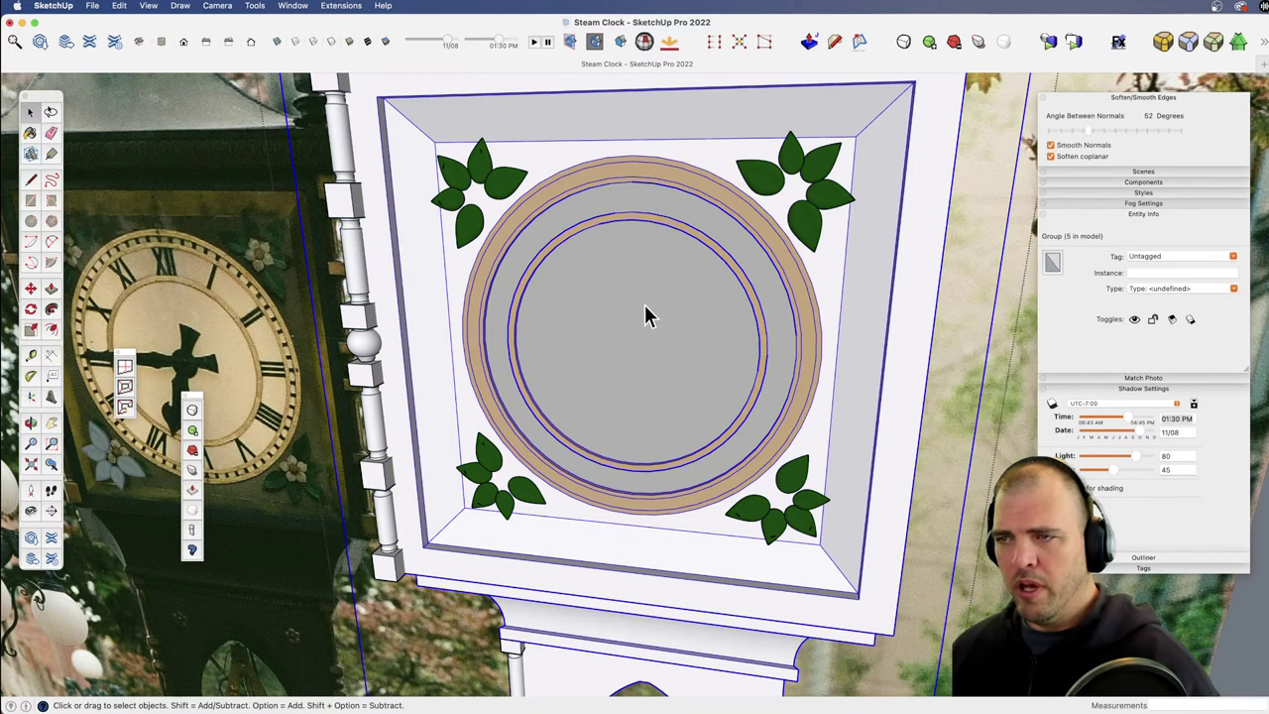
double_click(646, 333)
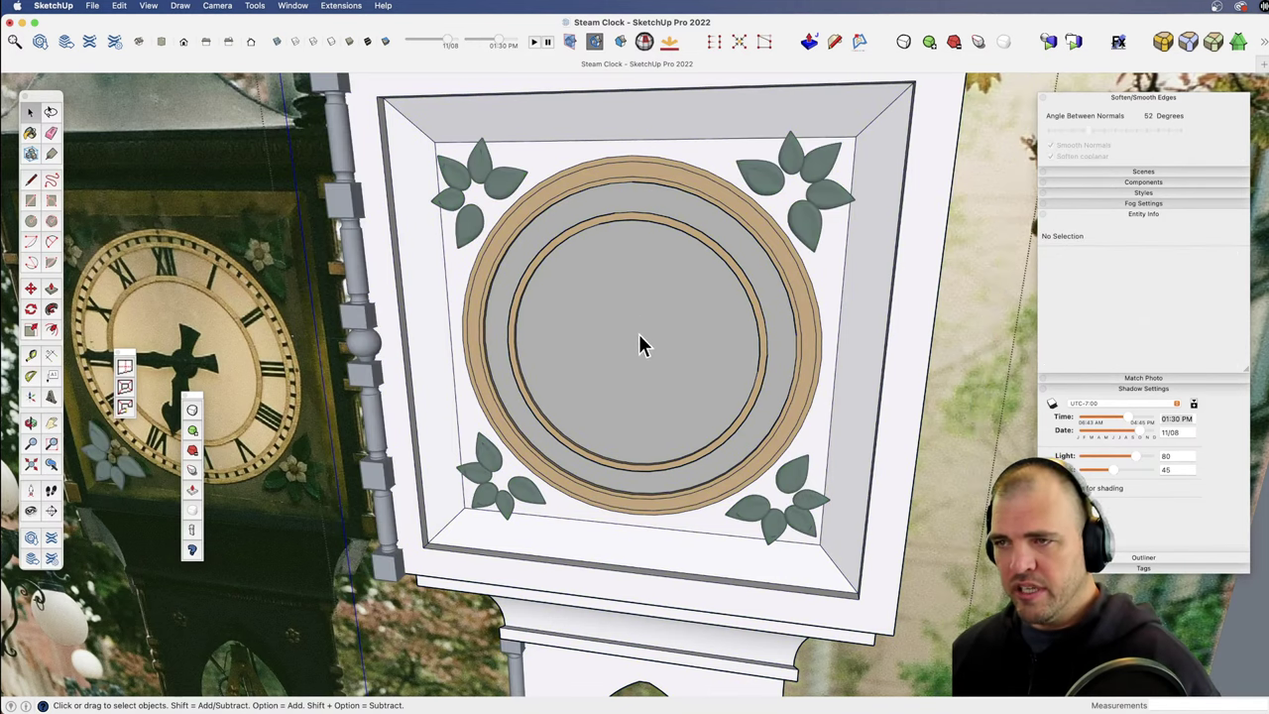
left_click(637, 307)
scroll(638, 313, "down", 8)
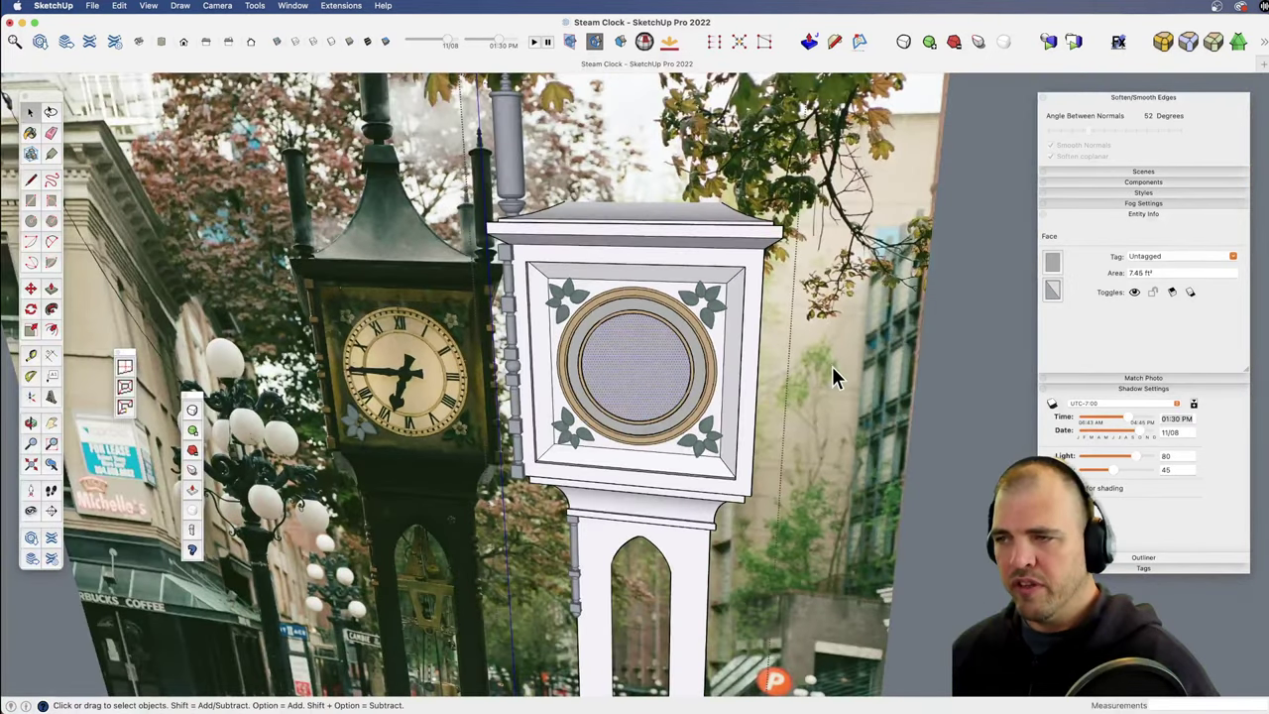
left_click(833, 377)
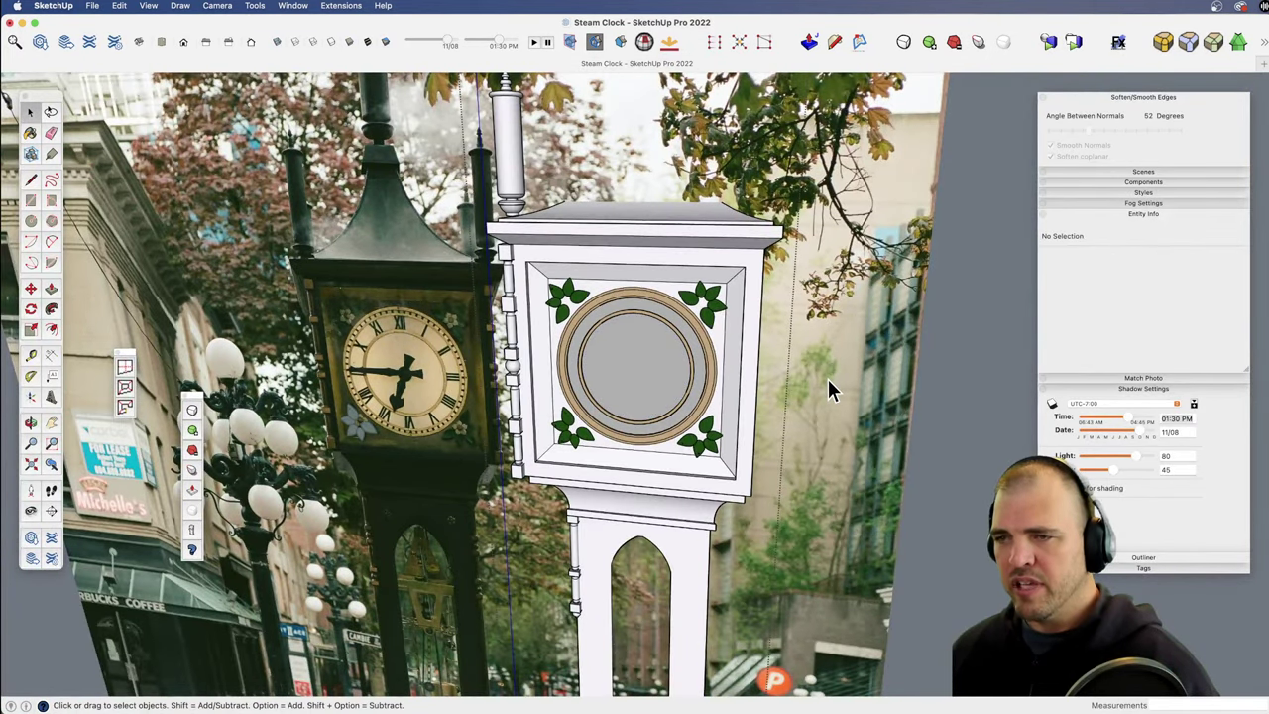
Step: Place a filled, unextruded 3D text "I" in 1' Cinzel on the dial's inner face
key("h")
scroll(741, 453, "up", 5)
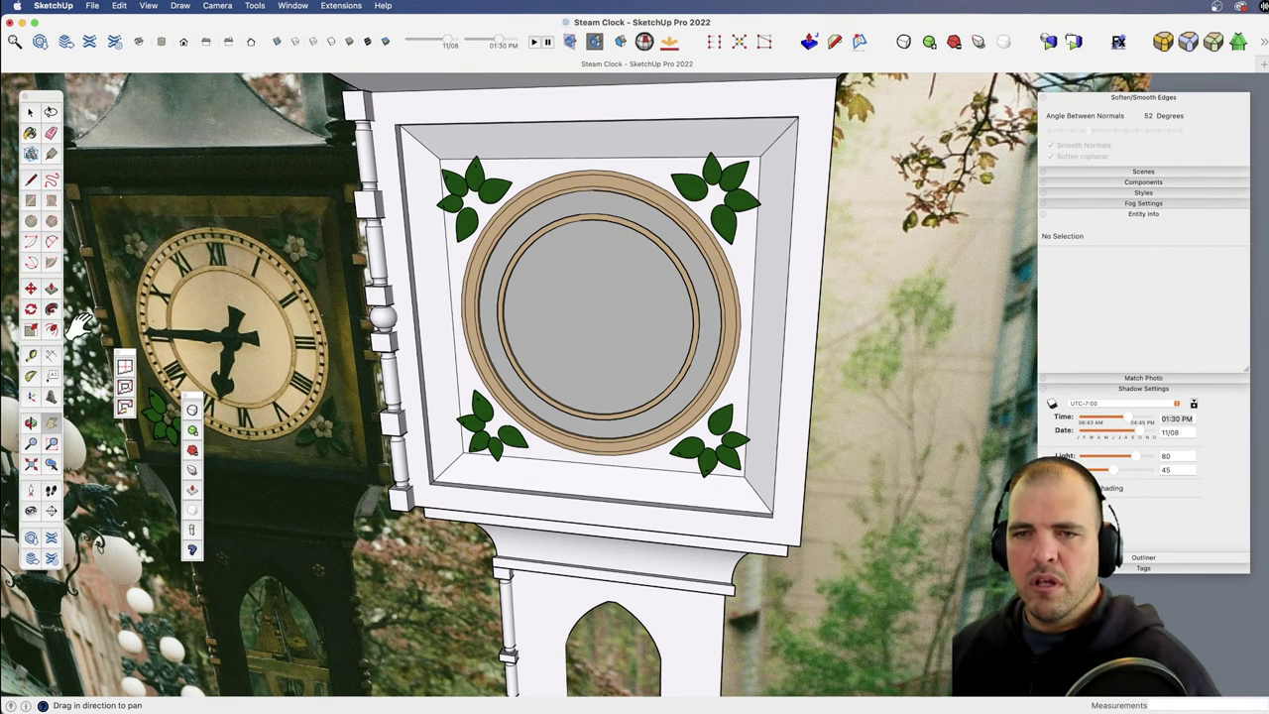
left_click(50, 397)
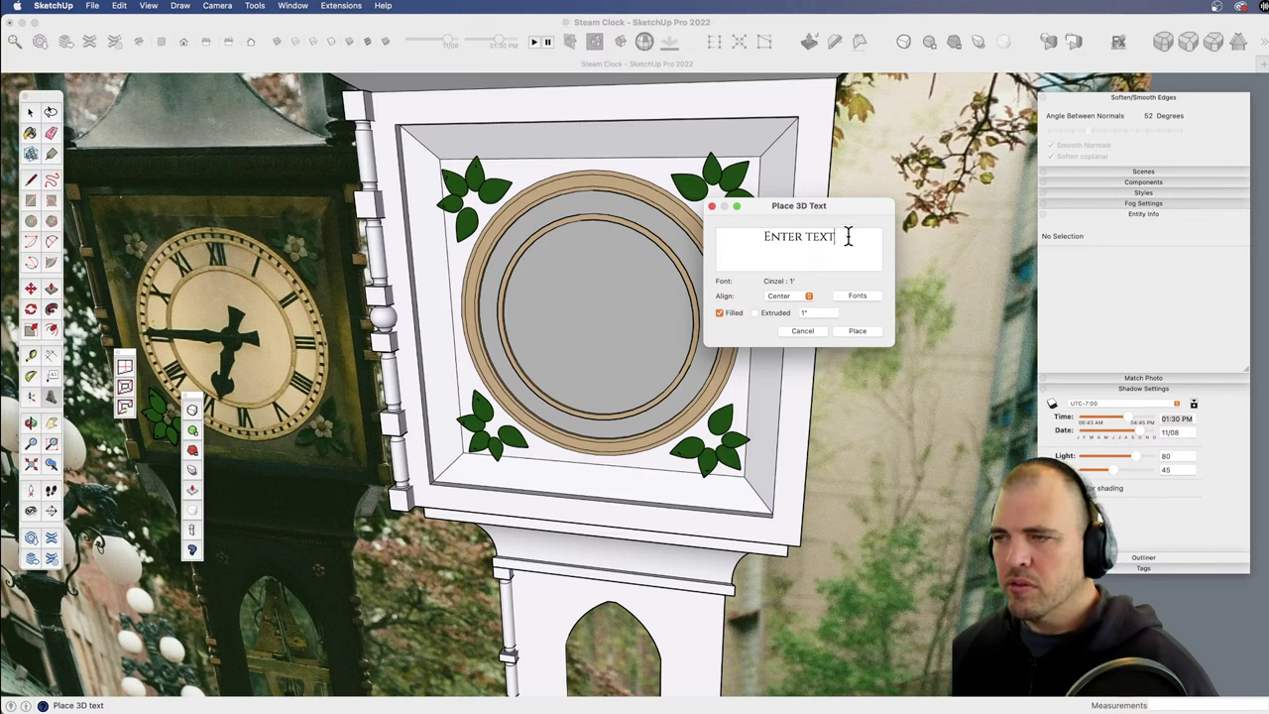
left_click_drag(847, 236, 735, 240)
key("BackSpace")
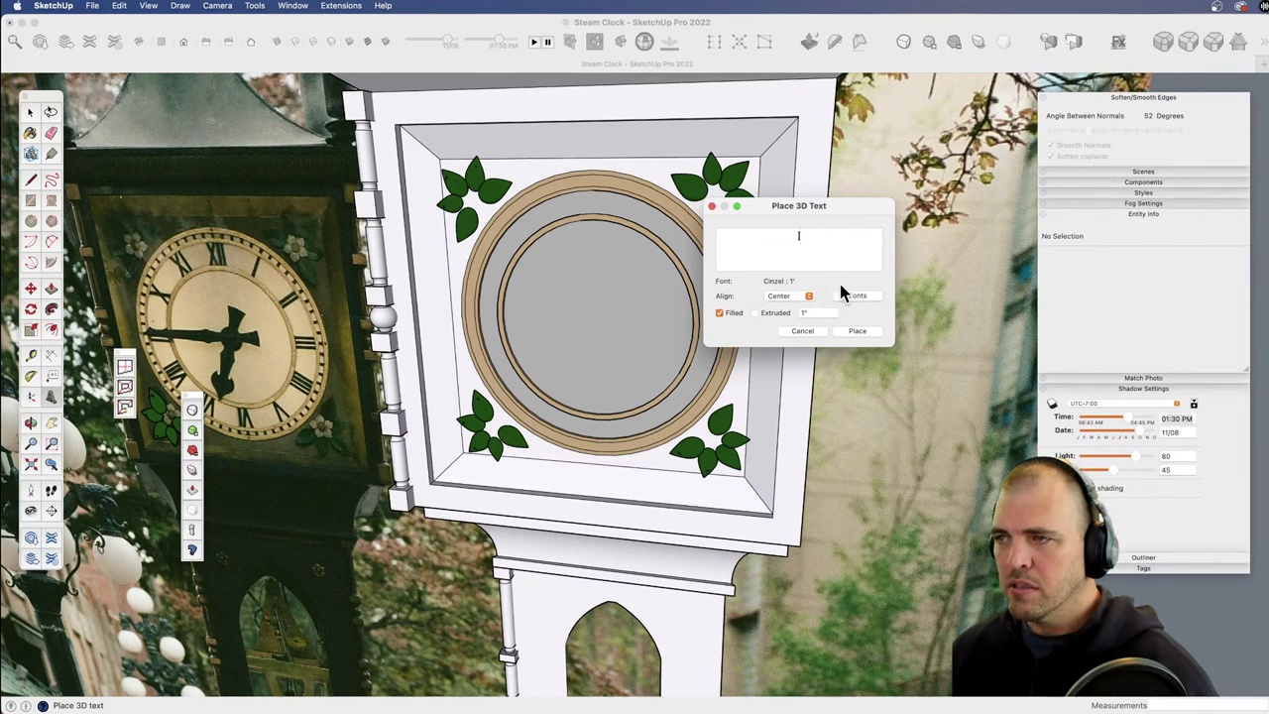
left_click(856, 331)
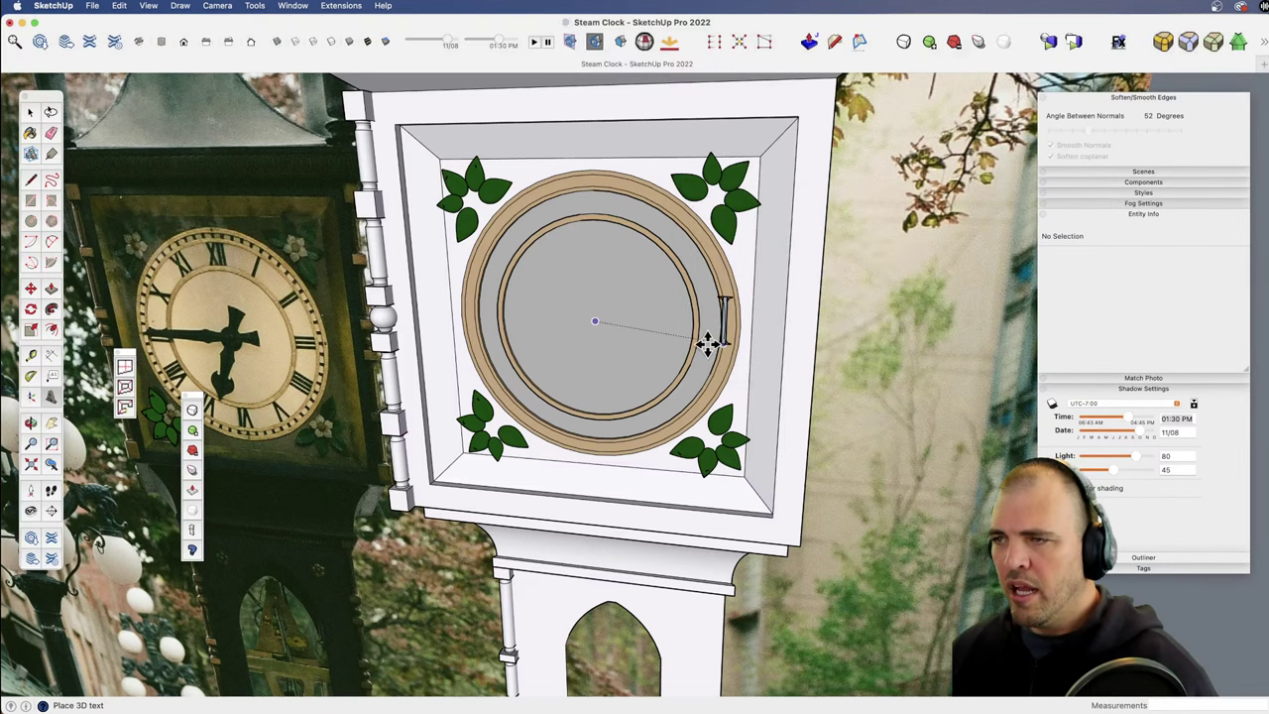
left_click(573, 332)
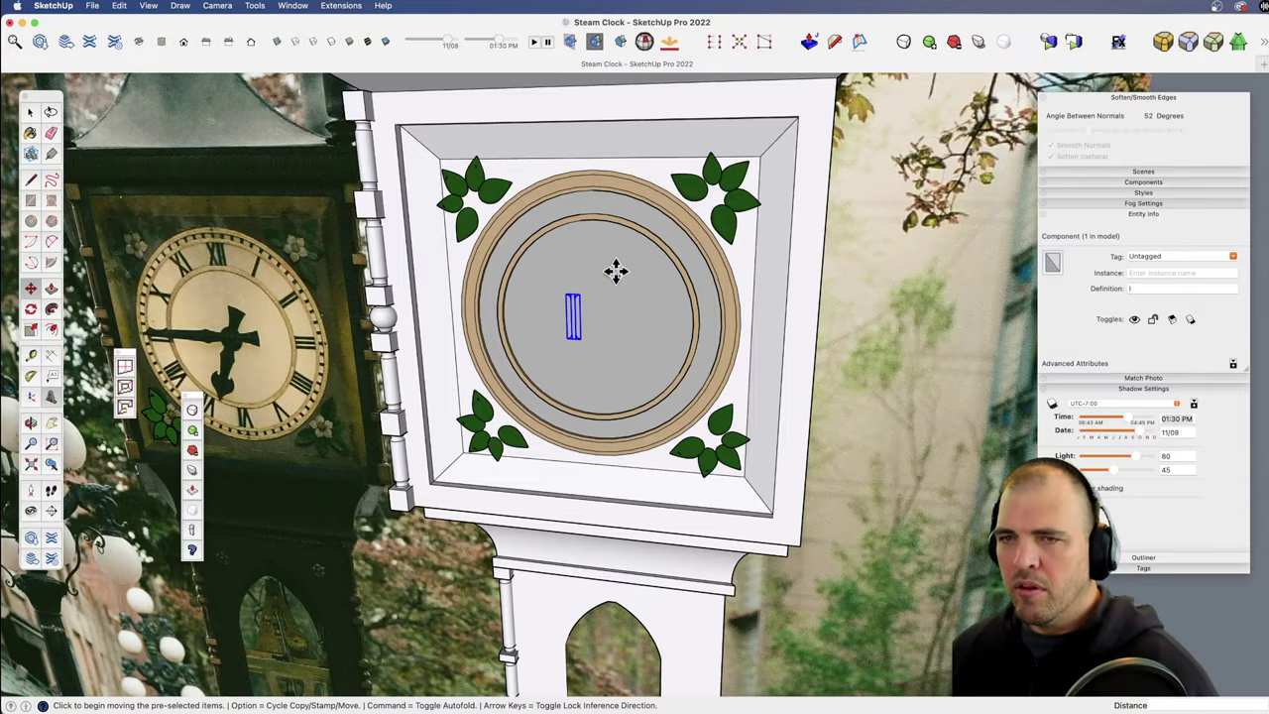
Step: Inspect the flat numeral on the dial and erase it
scroll(604, 300, "up", 3)
middle_click_drag(604, 301, 589, 398, "shift")
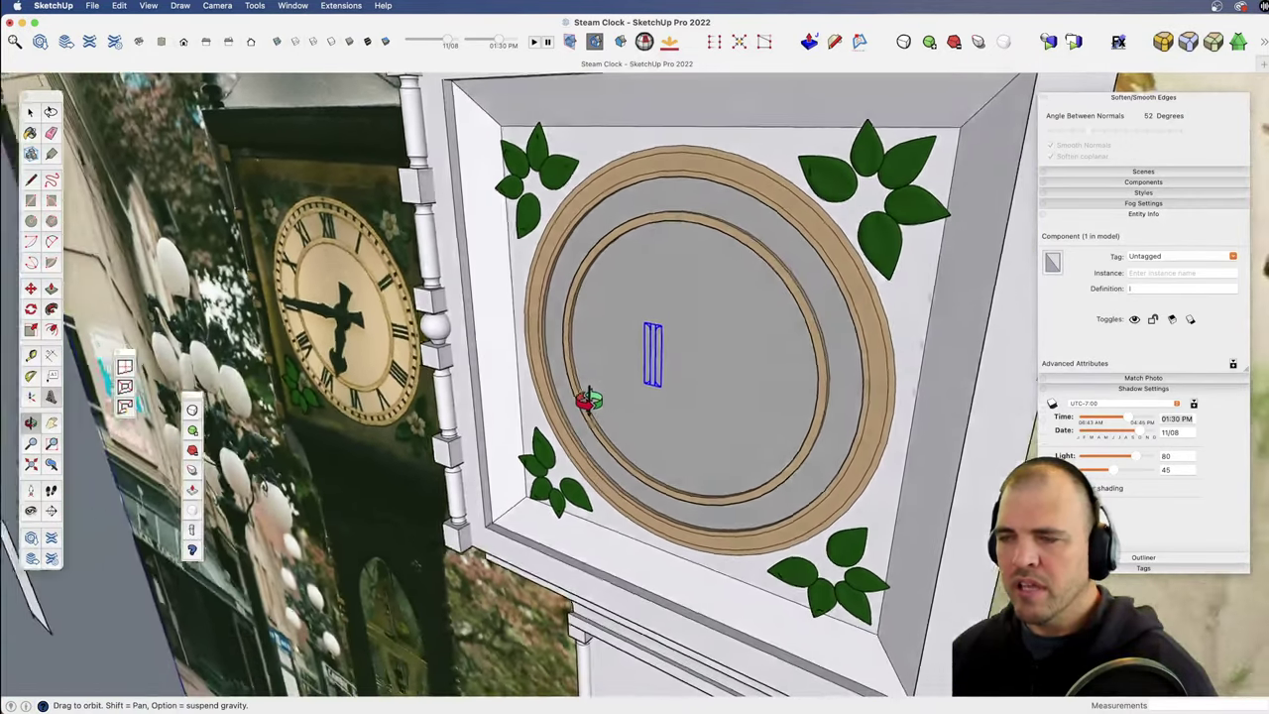
scroll(668, 192, "up", 5)
middle_click_drag(668, 136, 697, 188, "shift")
scroll(667, 318, "down", 5)
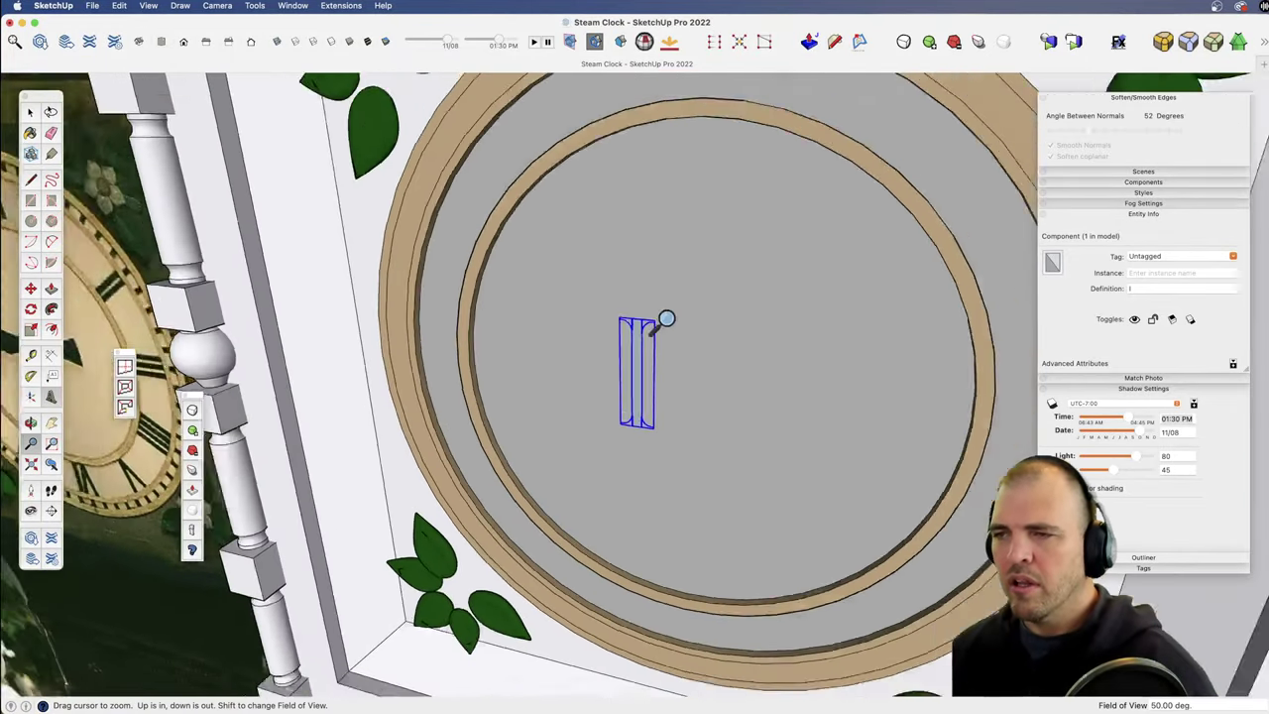
scroll(666, 318, "down", 5)
key("e")
left_click(640, 369)
key("space")
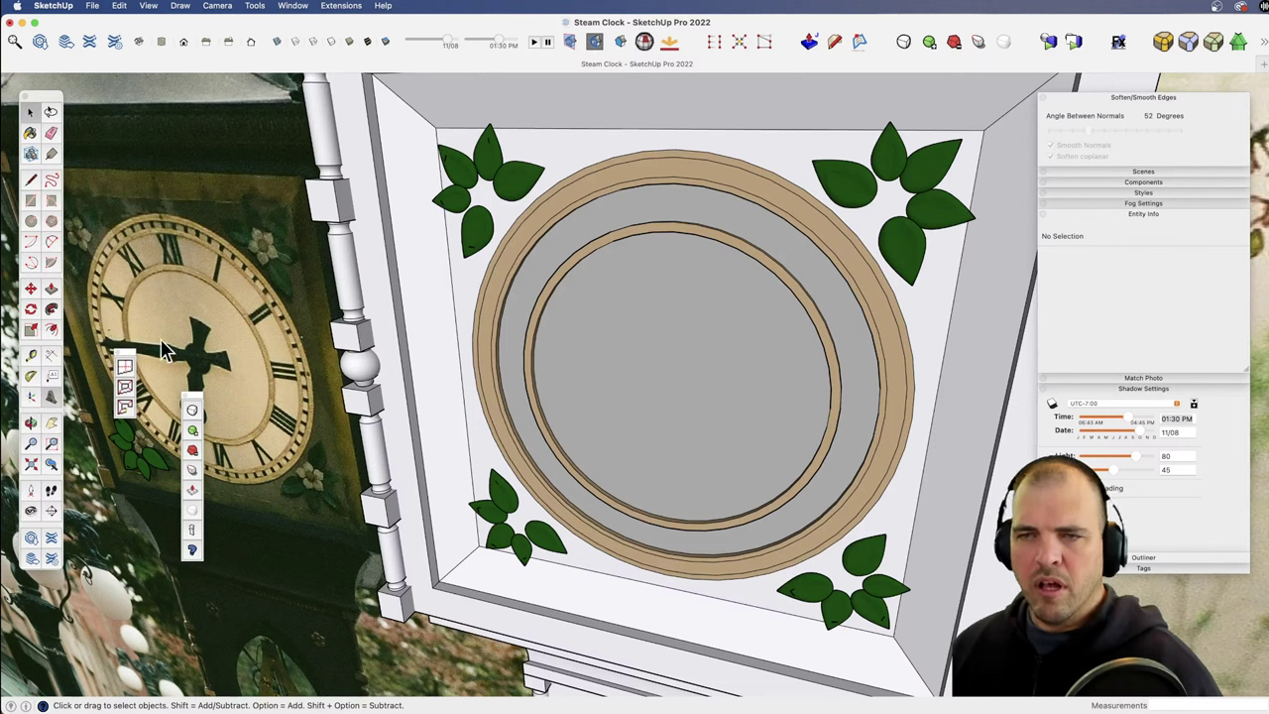
Step: Place a filled 3D text "I" in 1' Cinzel, extruded 3", on the dial's inner face
left_click(51, 397)
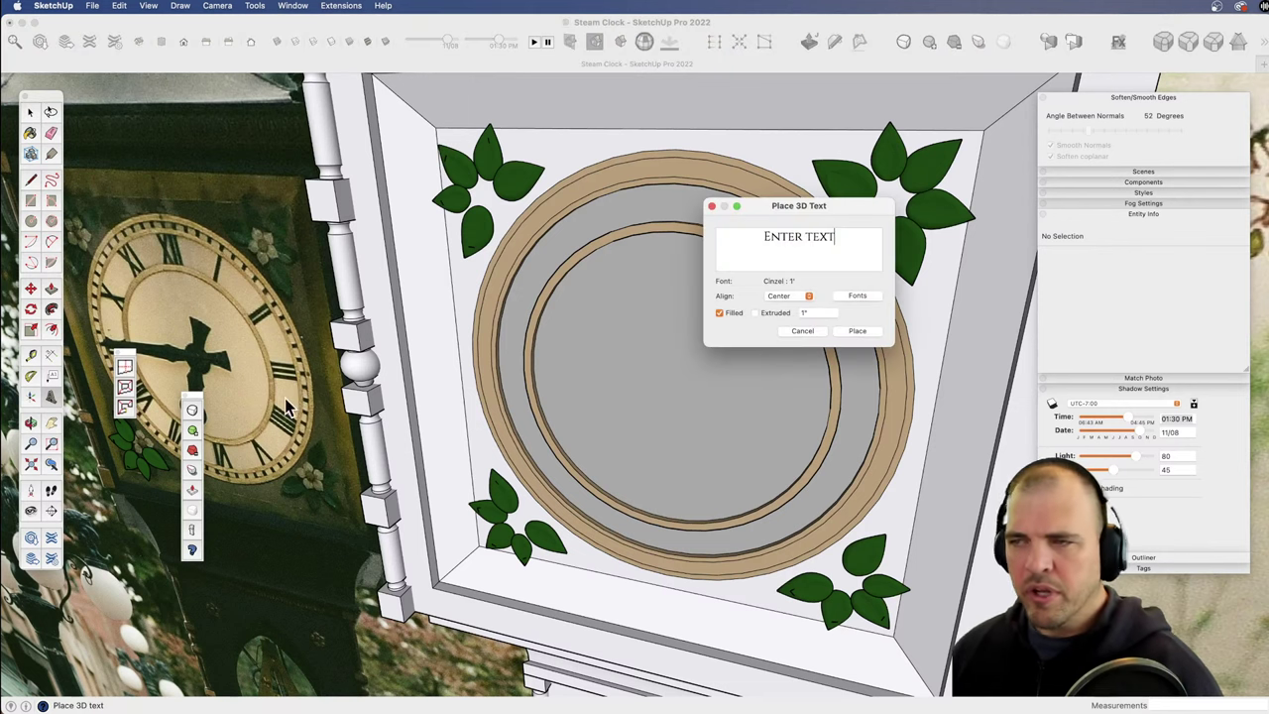
left_click(759, 313)
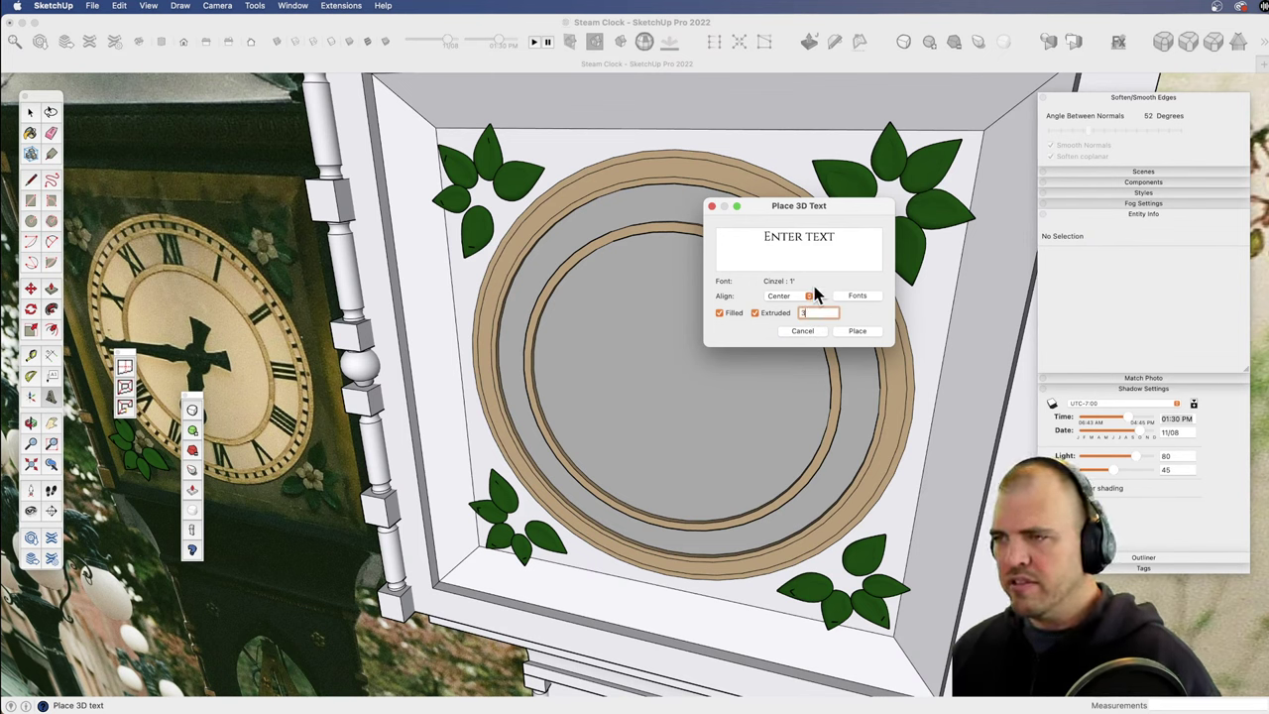
left_click_drag(851, 238, 768, 236)
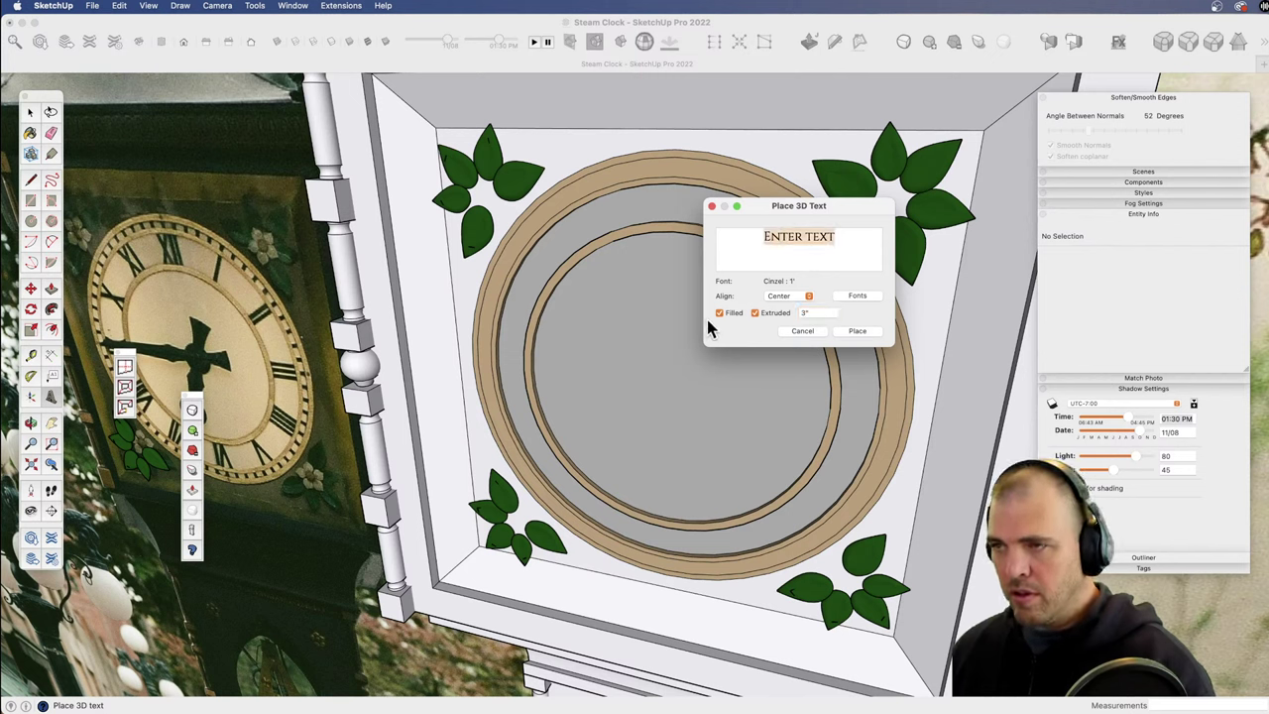
key("BackSpace")
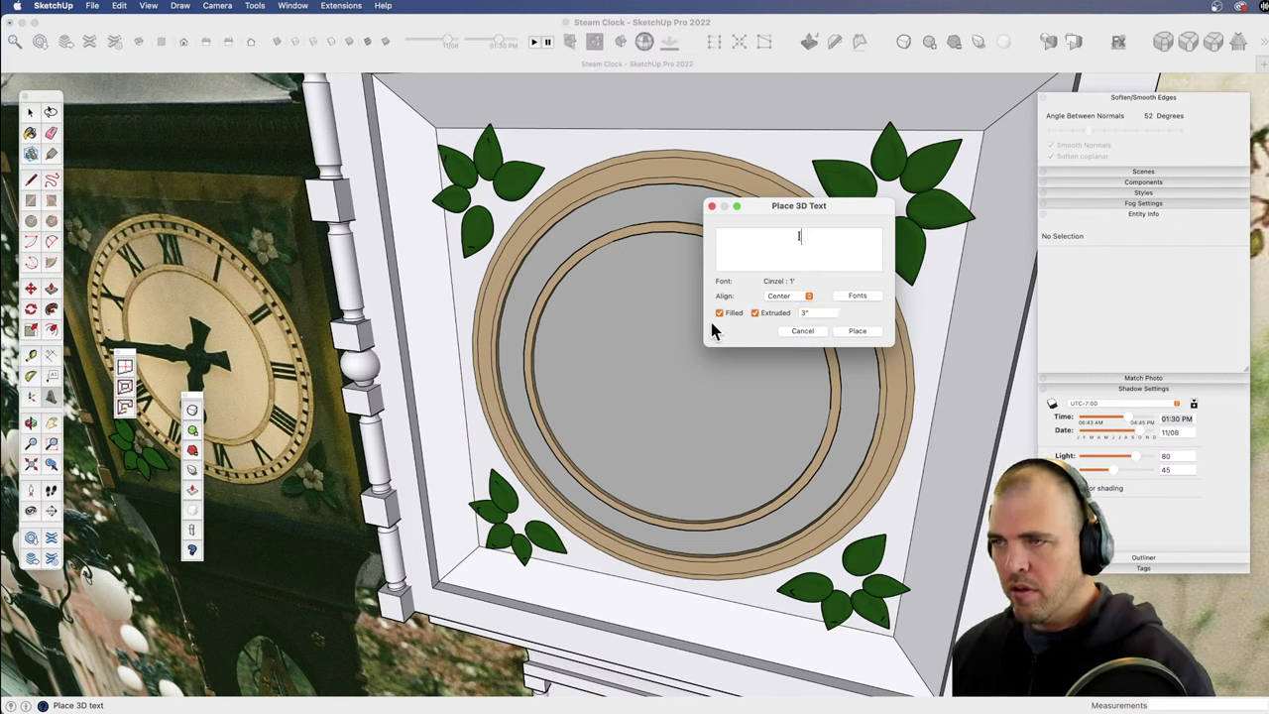
type("I")
left_click(858, 331)
left_click(662, 406)
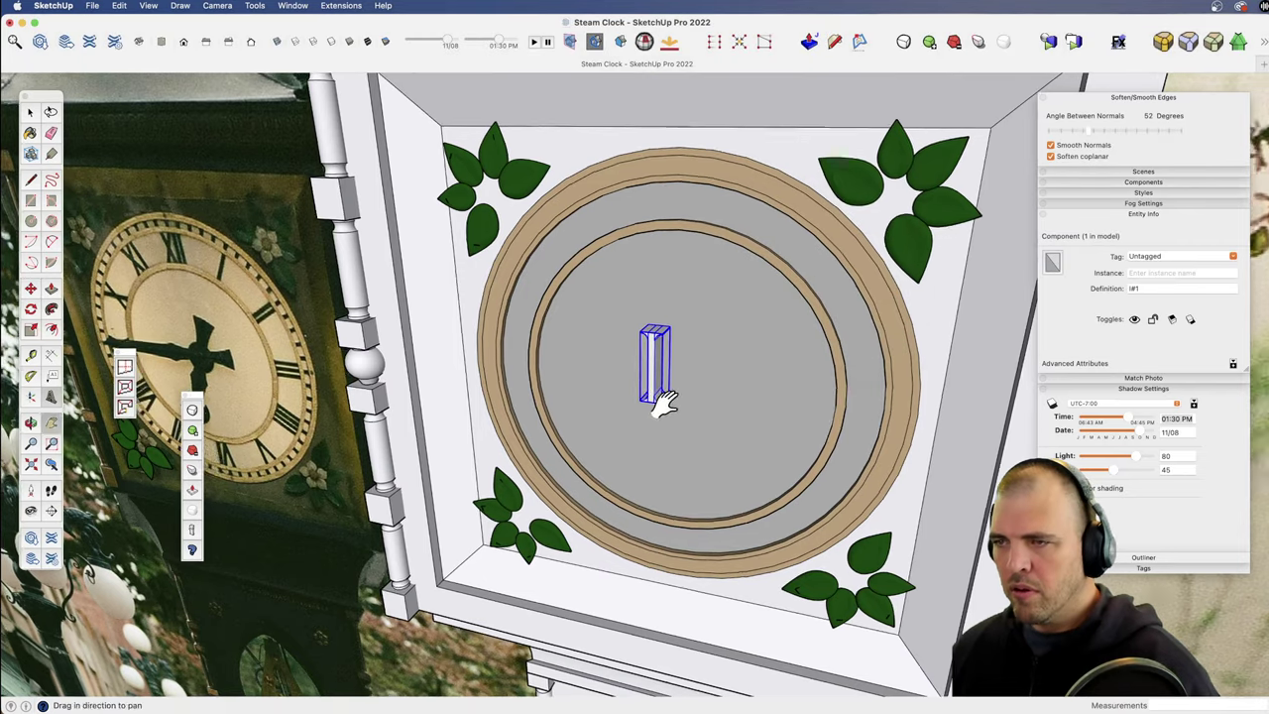
Step: Scale the extruded "I" numeral along its depth so it sits much thinner on the dial face
middle_click_drag(669, 403, 593, 456)
scroll(595, 451, "up", 6)
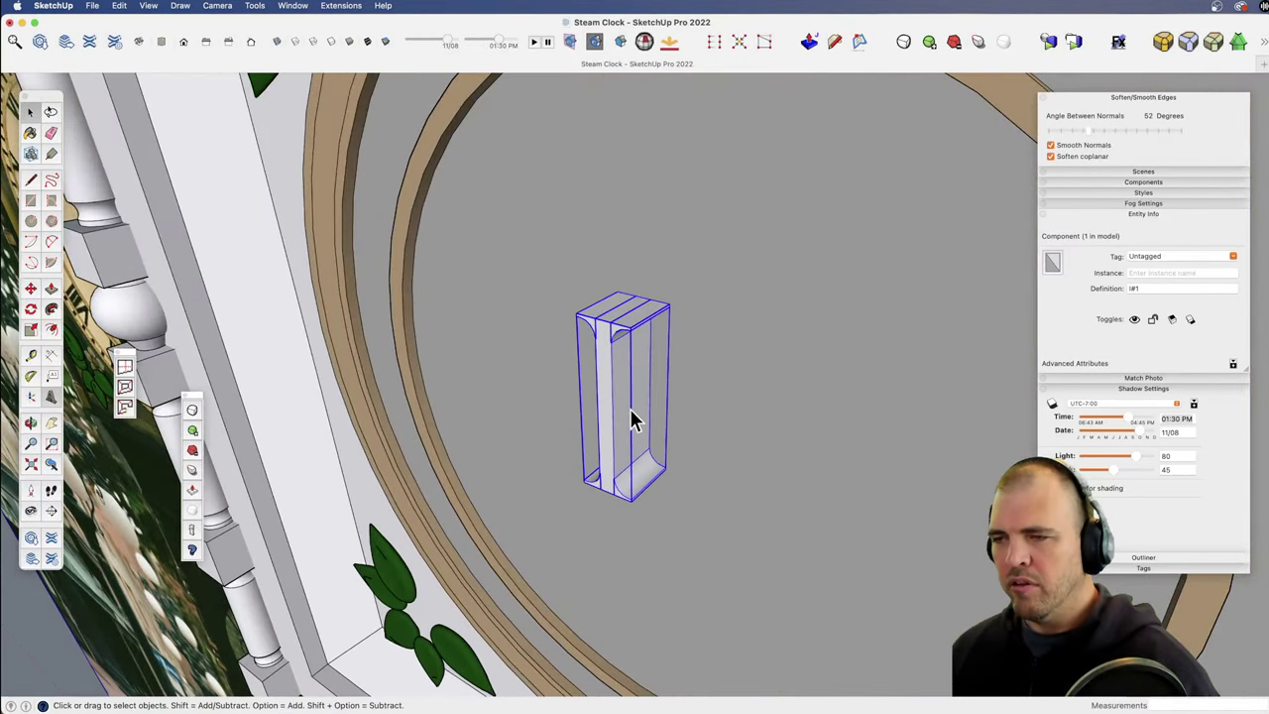
scroll(630, 476, "up", 2)
left_click_drag(631, 498, 635, 375)
key("s")
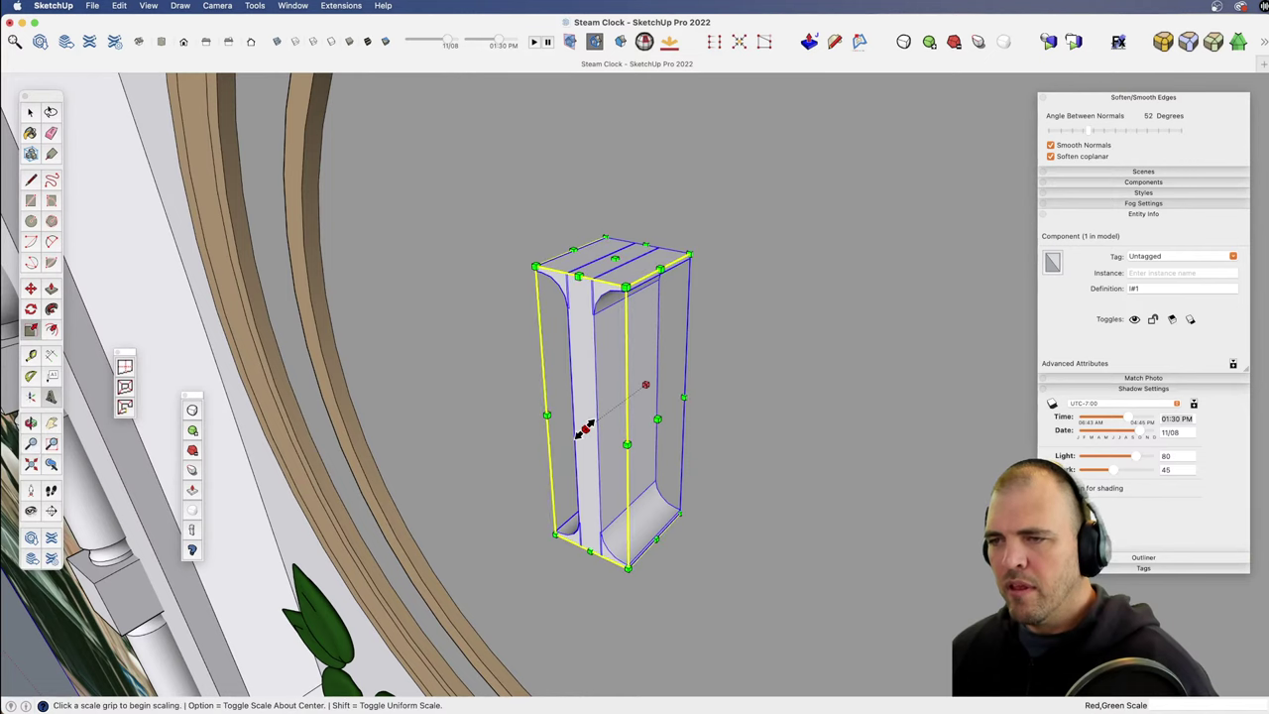
left_click(585, 433)
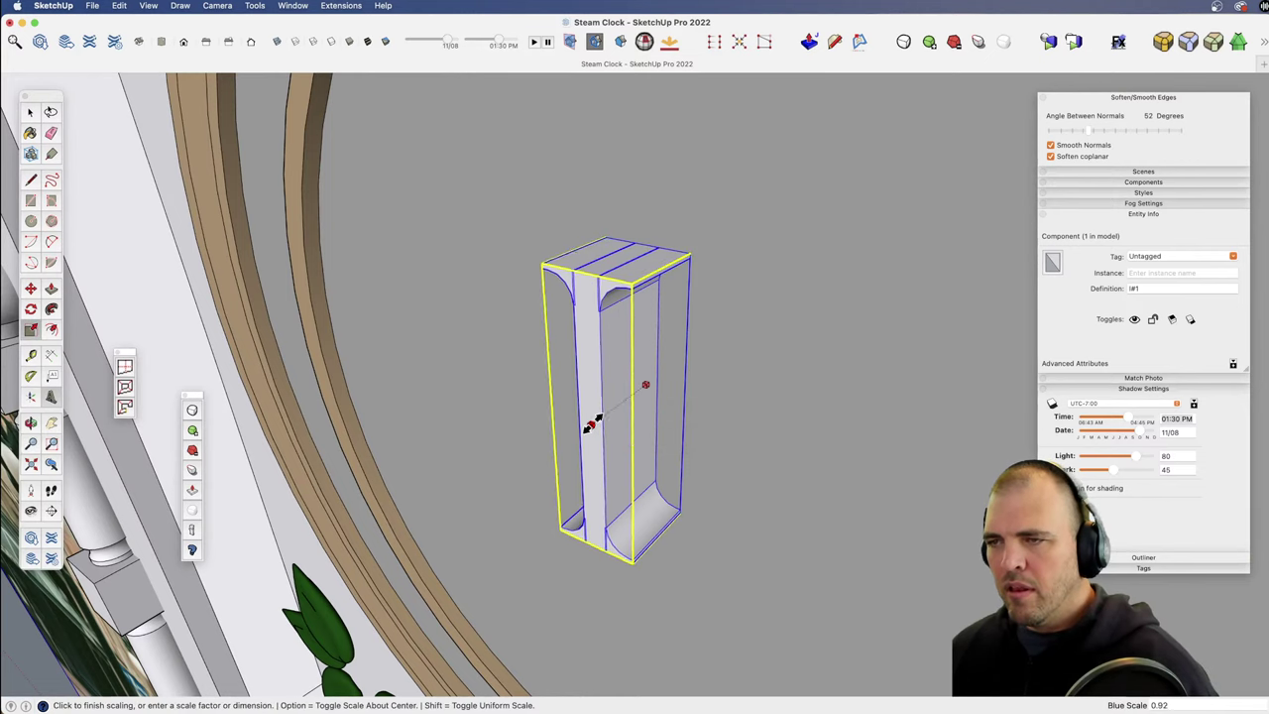
left_click(638, 390)
Step: Scale the "I" numeral down uniformly from its upper corner to about 0.44 of its size
left_click(680, 255)
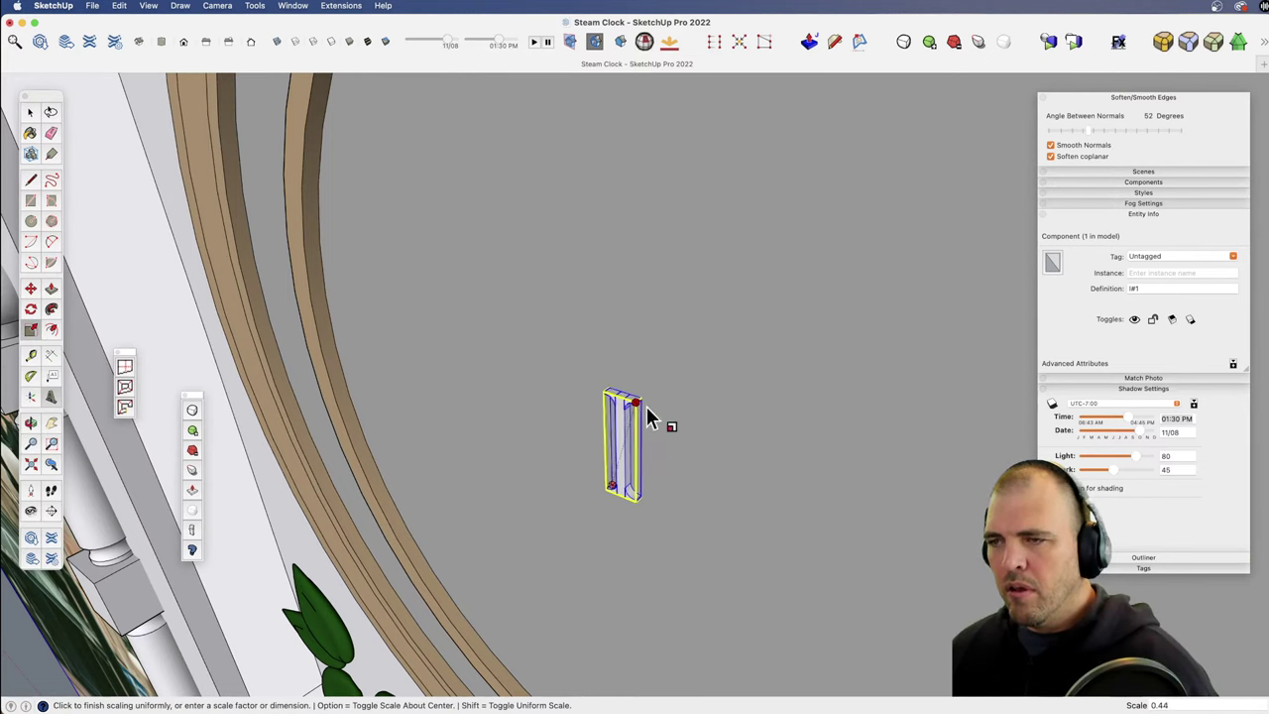
left_click(660, 421)
key("z")
left_click_drag(651, 426, 618, 684)
middle_click_drag(623, 523, 763, 427, "shift")
scroll(688, 417, "down", 6)
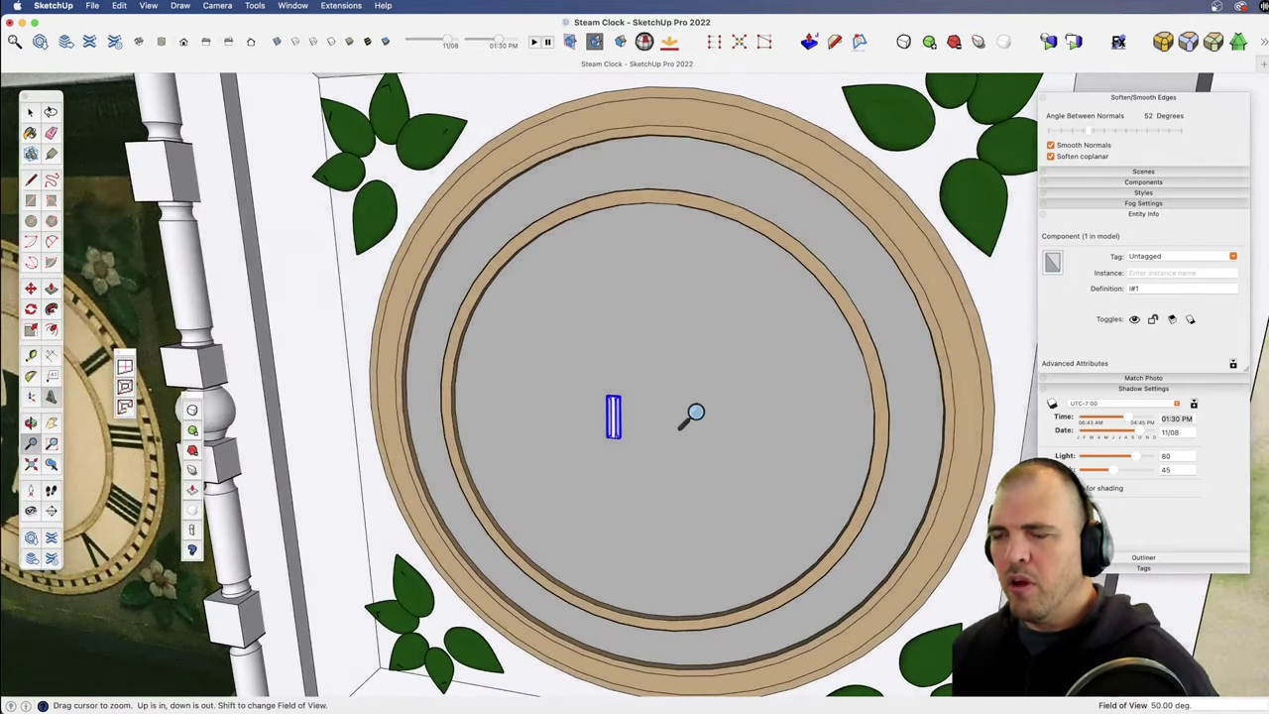
Step: Move the "I" numeral about 1' 9 1/4" to the twelve o'clock spot between the dial's two rings
key("m")
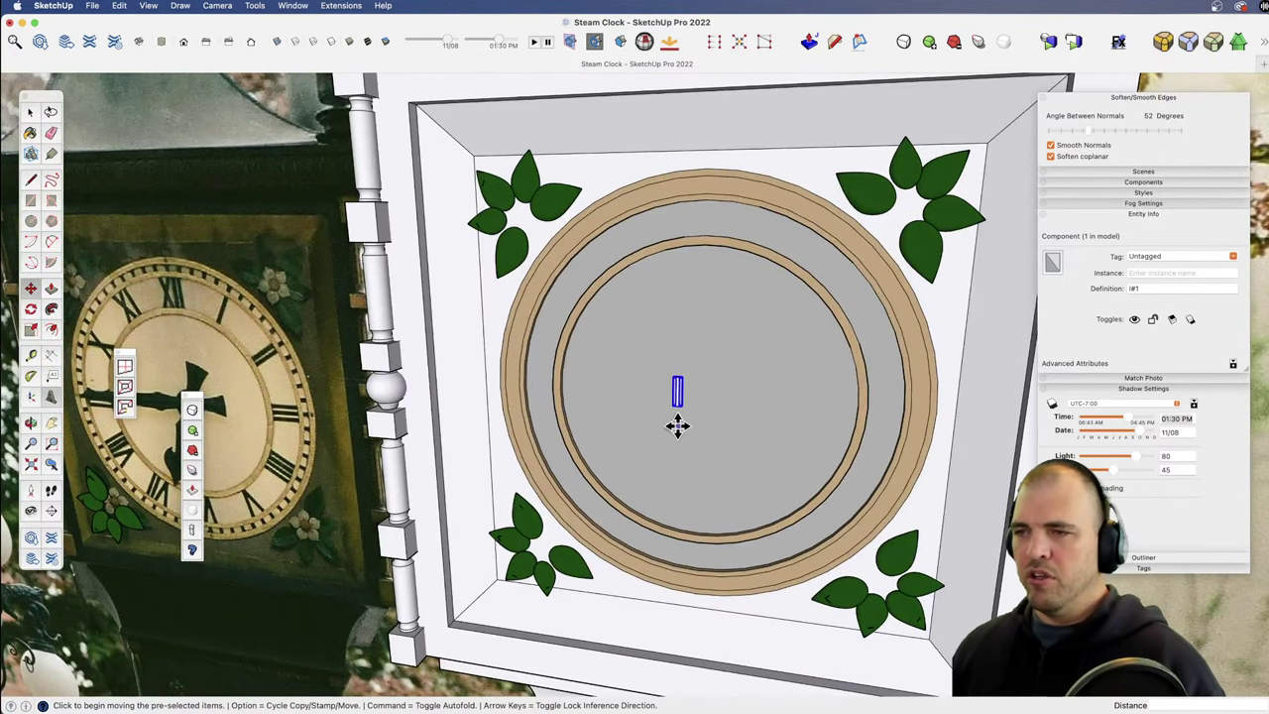
left_click(677, 424)
left_click(708, 266)
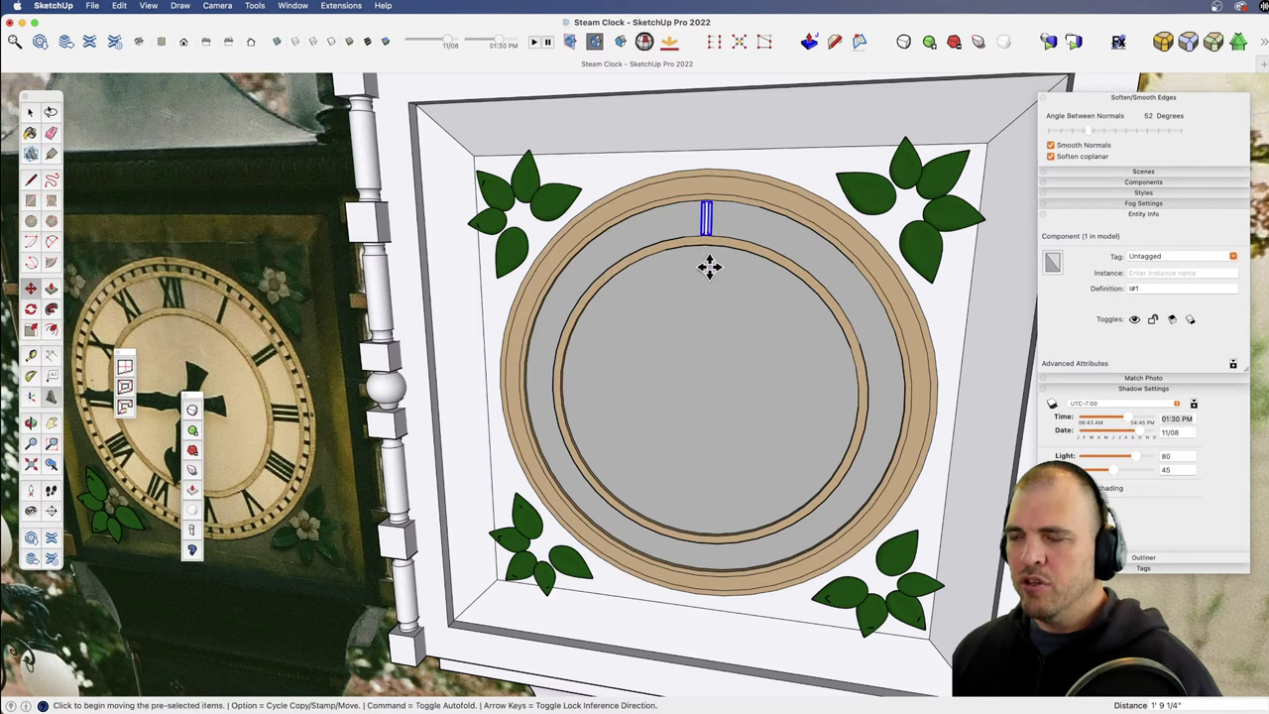
Step: Rotate-copy the "I" numeral about the dial's center at 45 degrees, making an array of four copies
key("q")
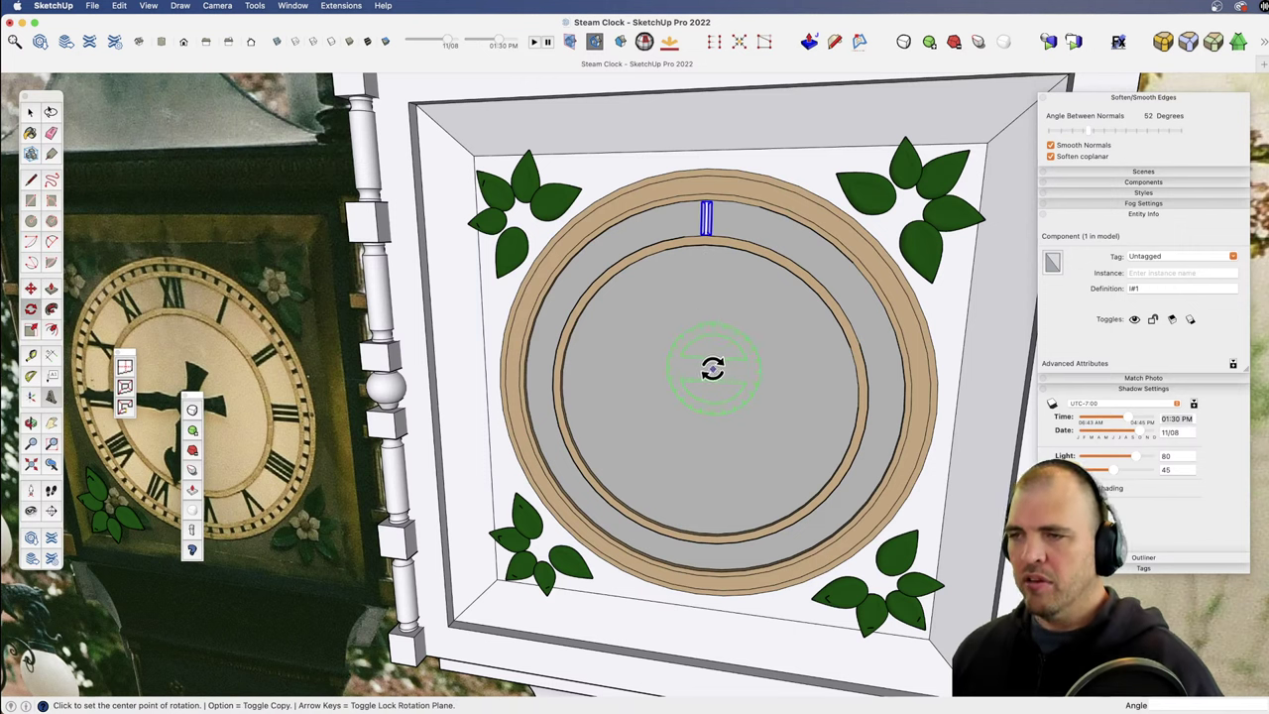
left_click(705, 385)
left_click(708, 312)
key("alt")
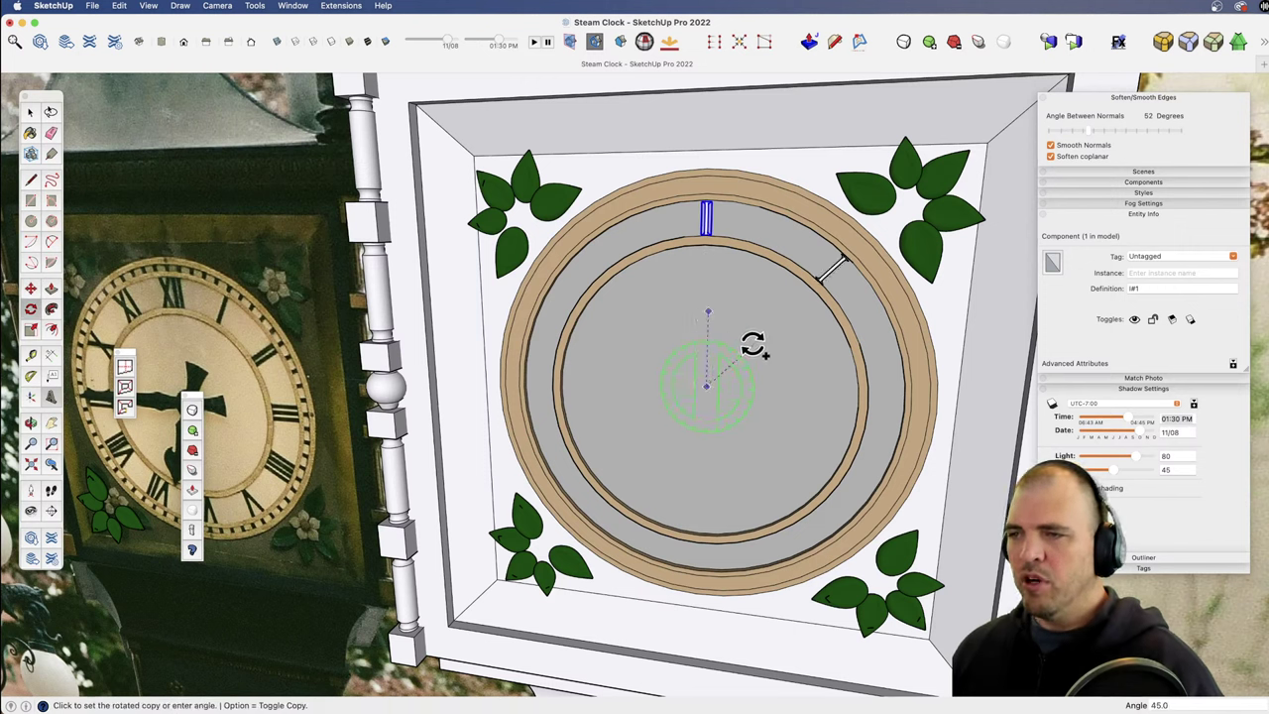
left_click(754, 340)
type("4xx")
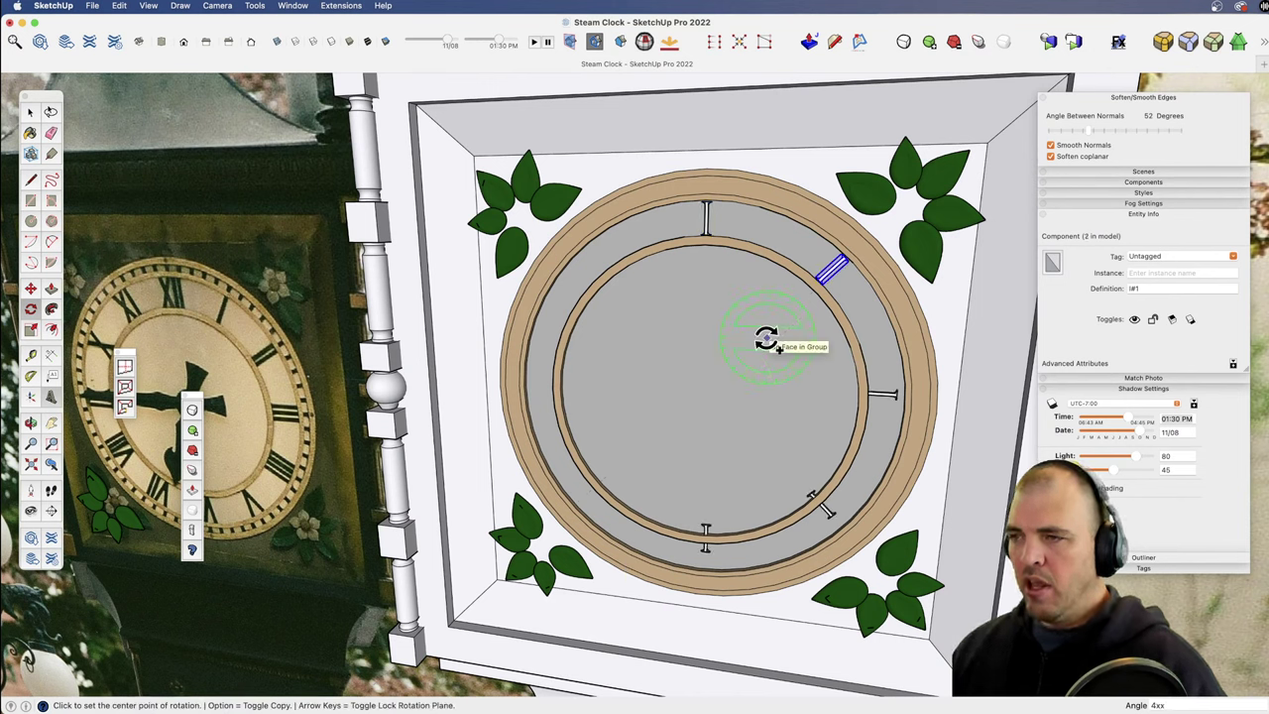
key("Return")
Step: Erase the "I" numeral and all its copies from the clock dial
key("space")
left_click(888, 396)
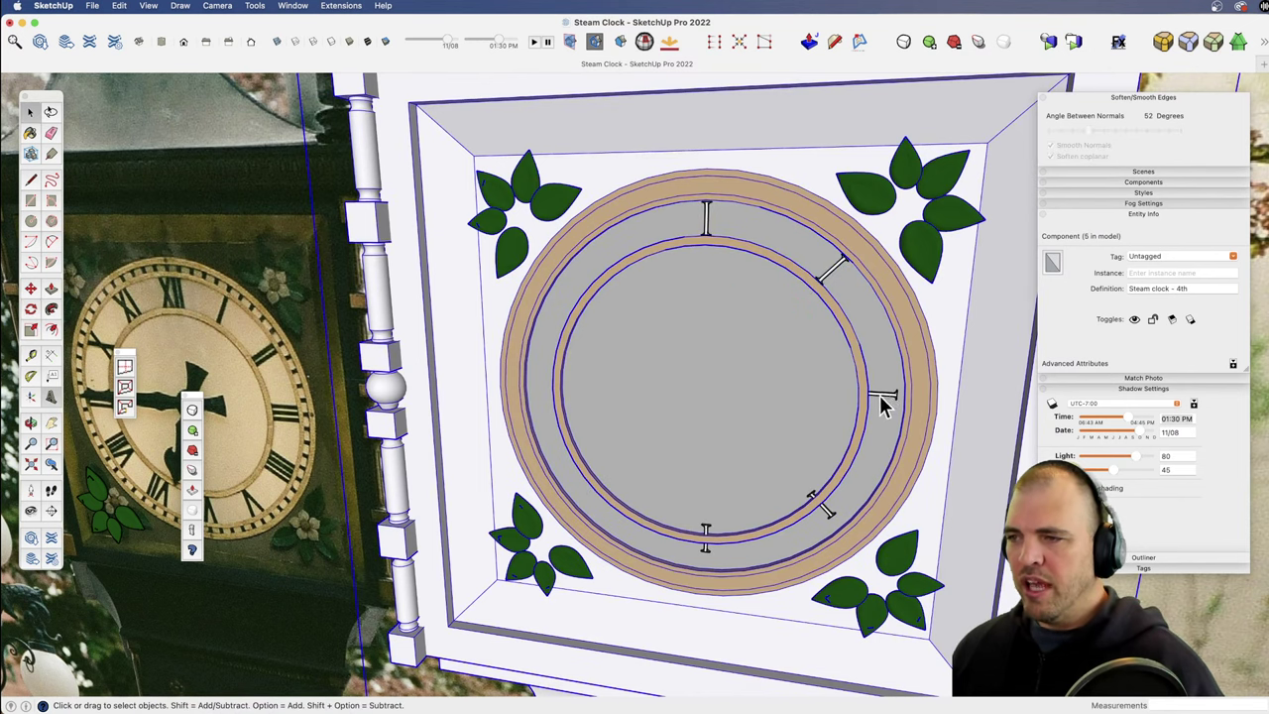
double_click(882, 402)
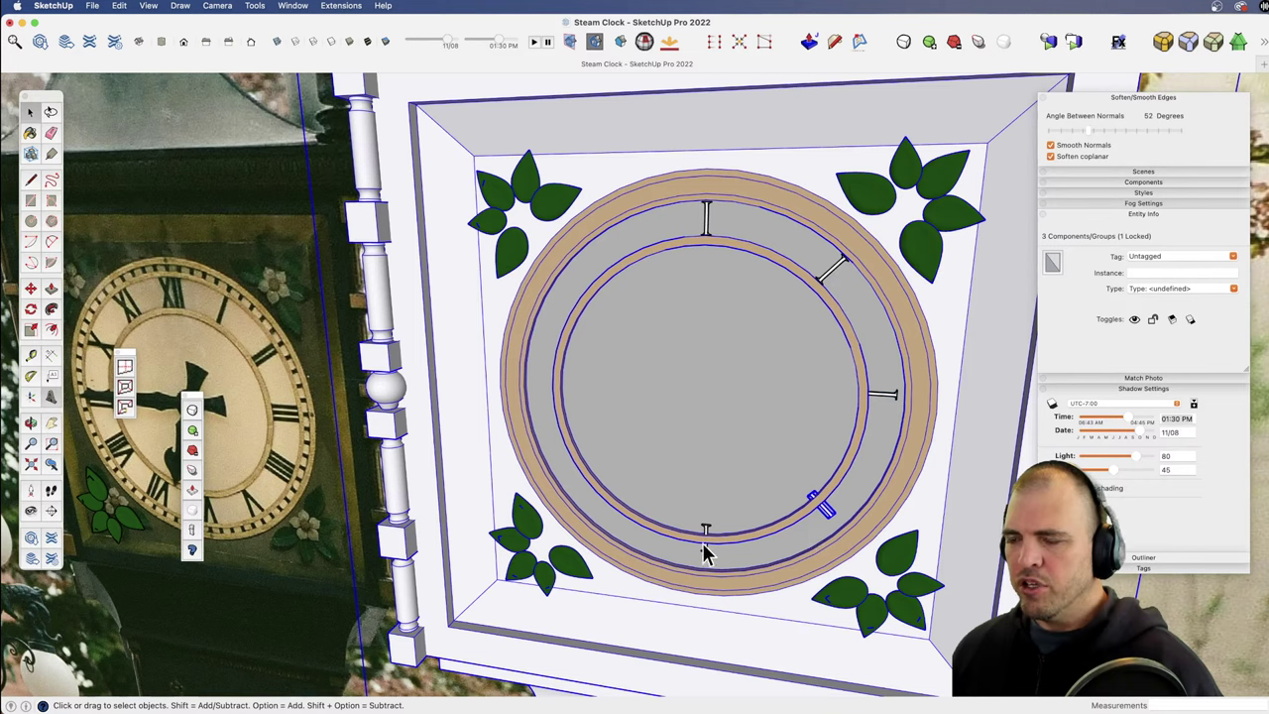
left_click(725, 430)
key("e")
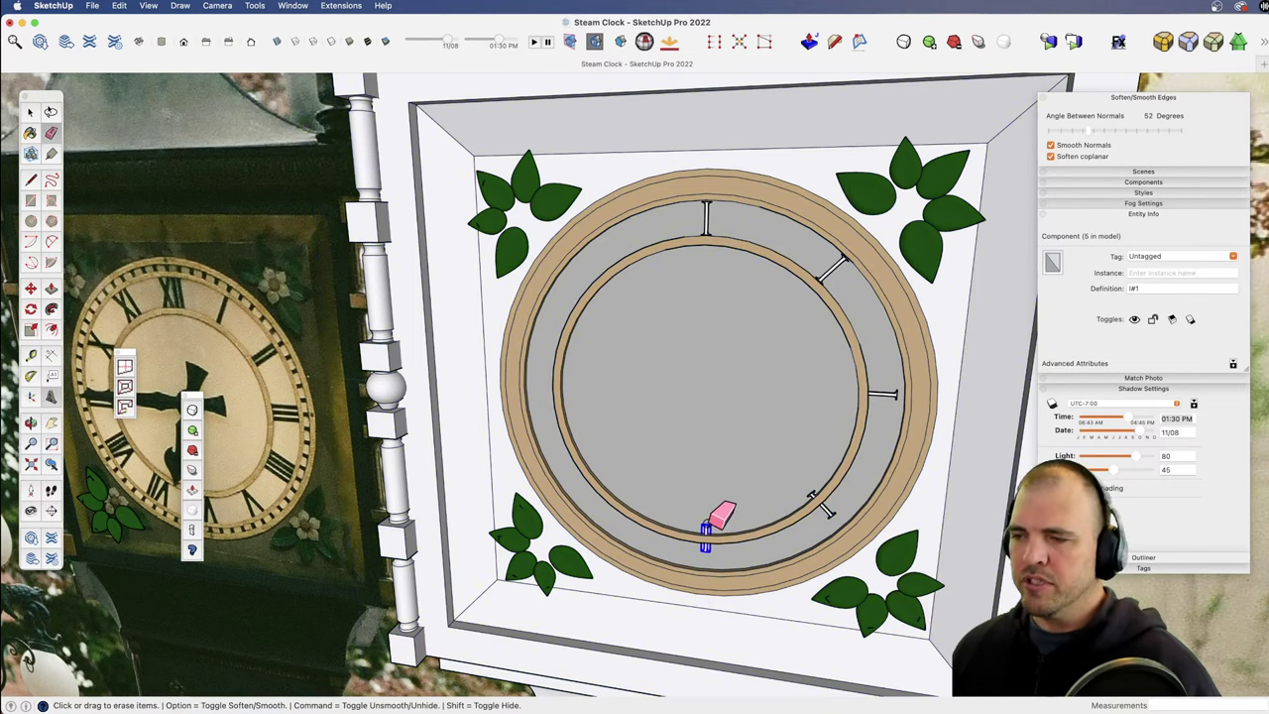
mouse_move(815, 508)
left_mouse_down()
mouse_move(839, 504)
mouse_move(878, 429)
mouse_move(893, 365)
mouse_move(845, 277)
mouse_move(805, 254)
mouse_move(729, 280)
mouse_move(716, 220)
mouse_move(650, 277)
left_mouse_up()
key("z")
scroll(675, 439, "down", 10)
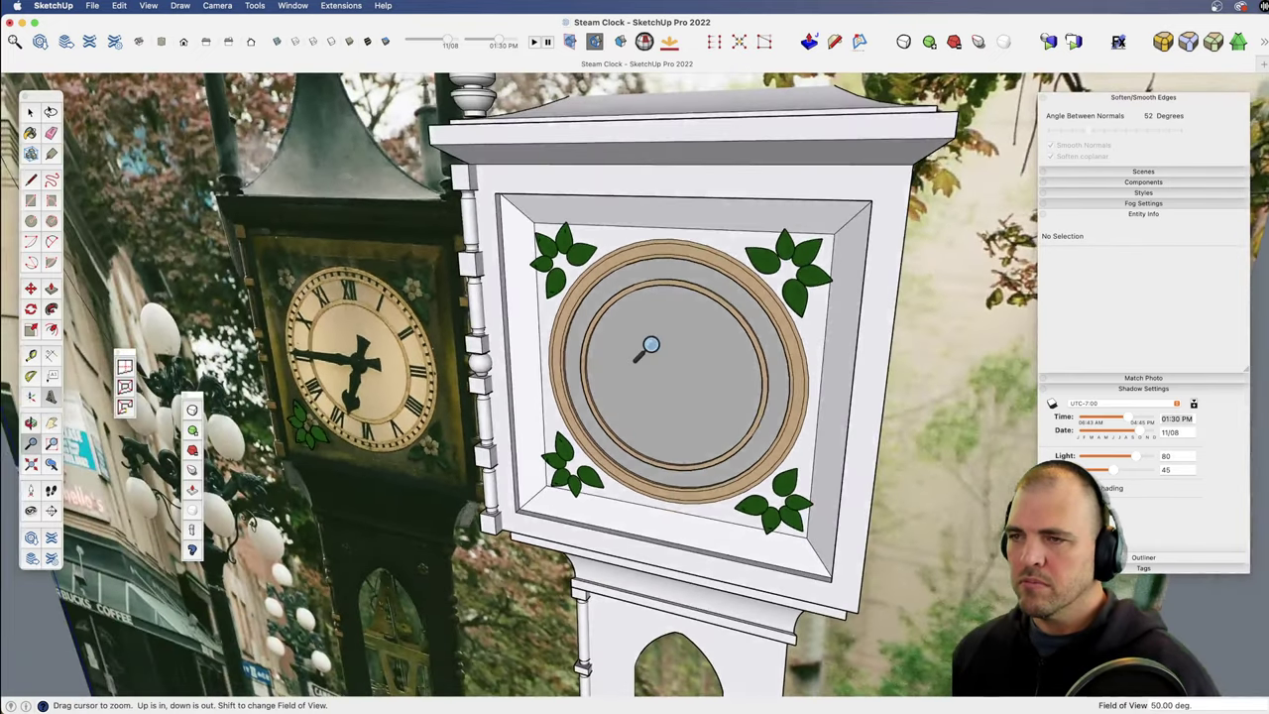
Step: Try to sign in to the SketchUp account through the browser and minimize the Chrome window
key("space")
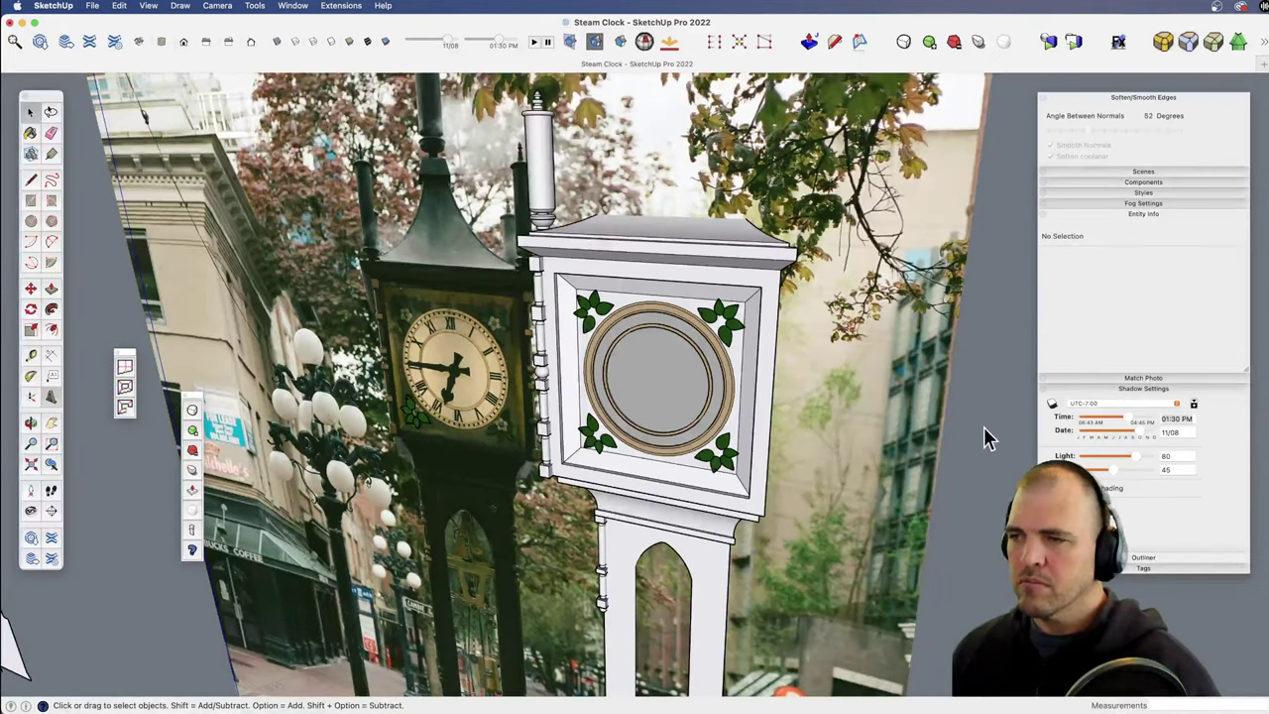
left_click(90, 44)
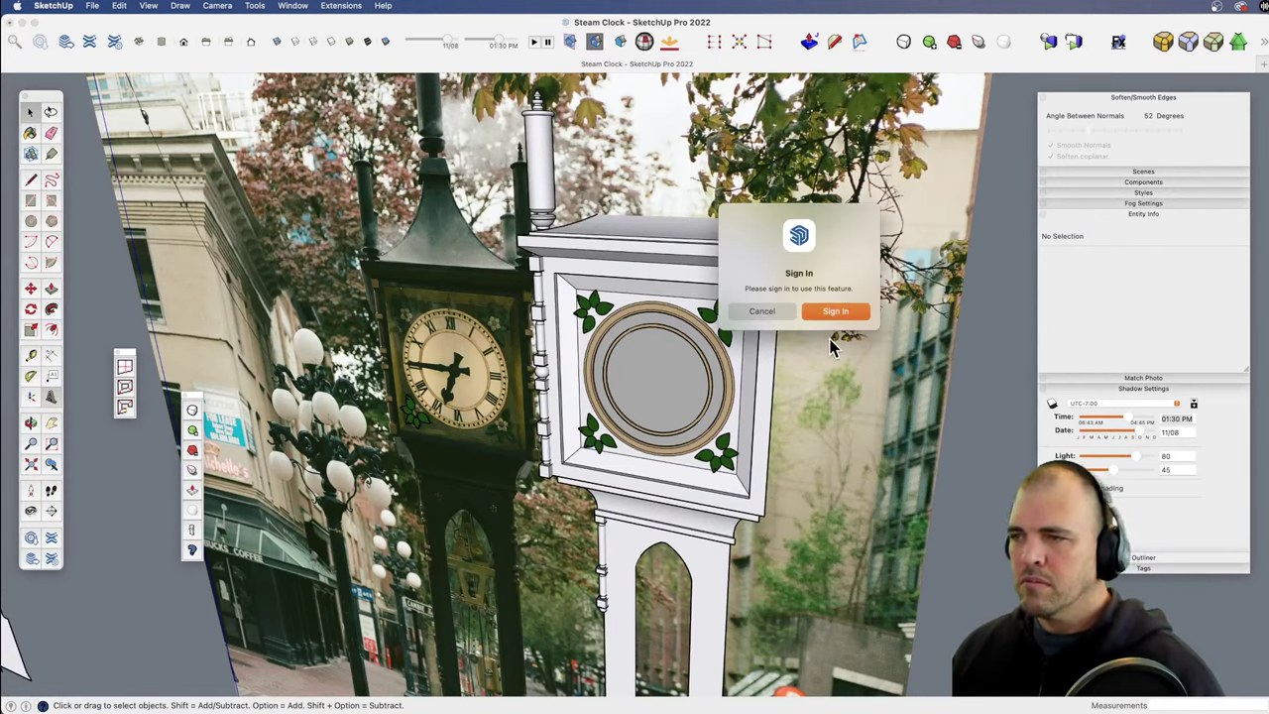
left_click(833, 315)
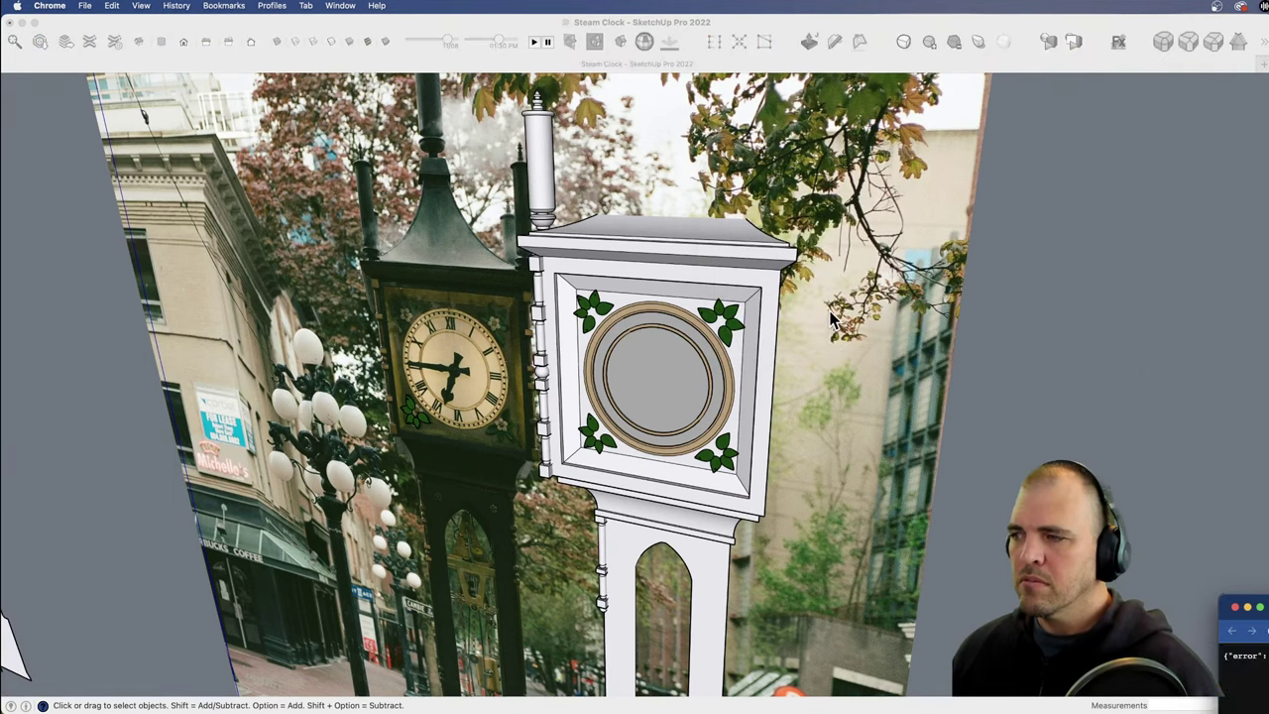
left_click(1155, 544)
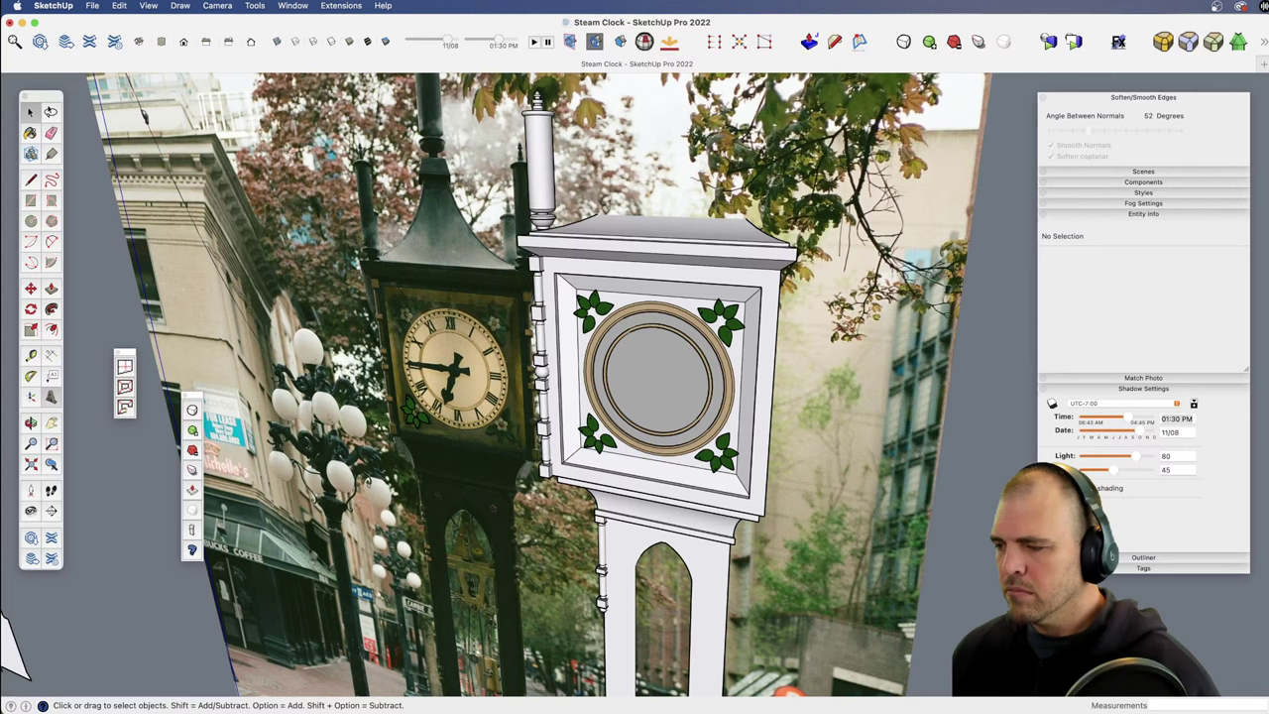
left_click(1059, 705)
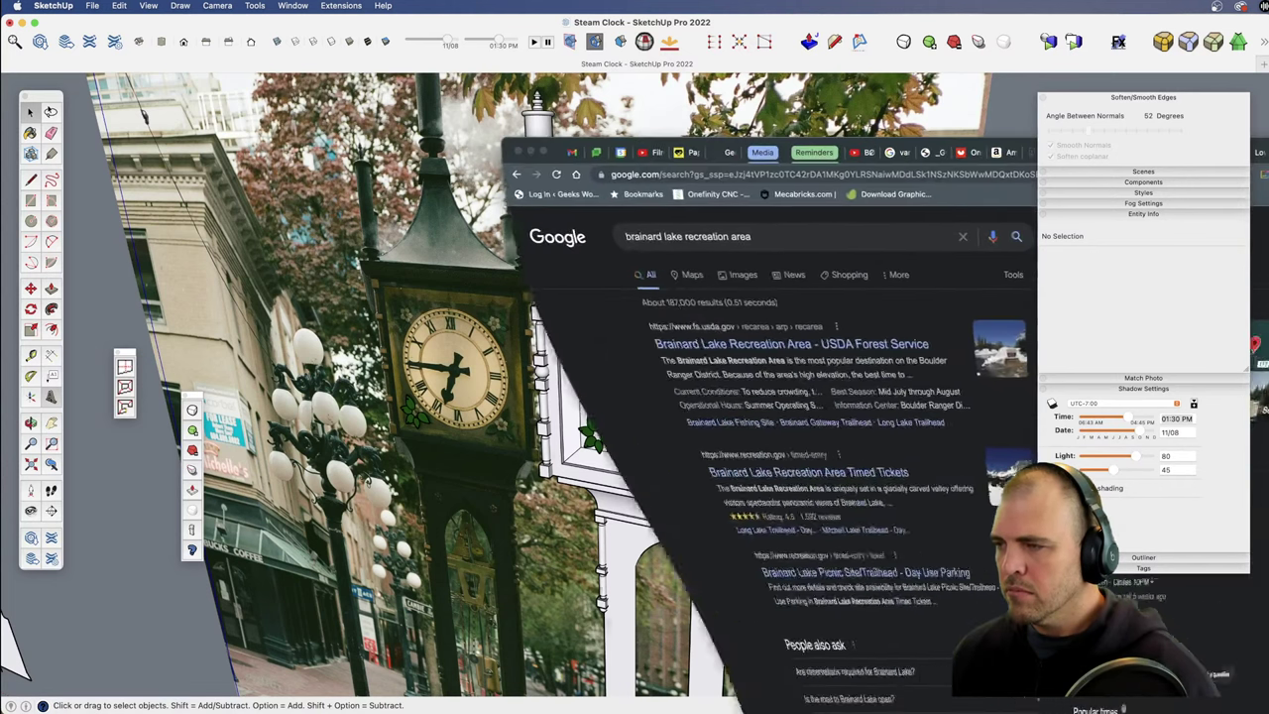
left_click(531, 151)
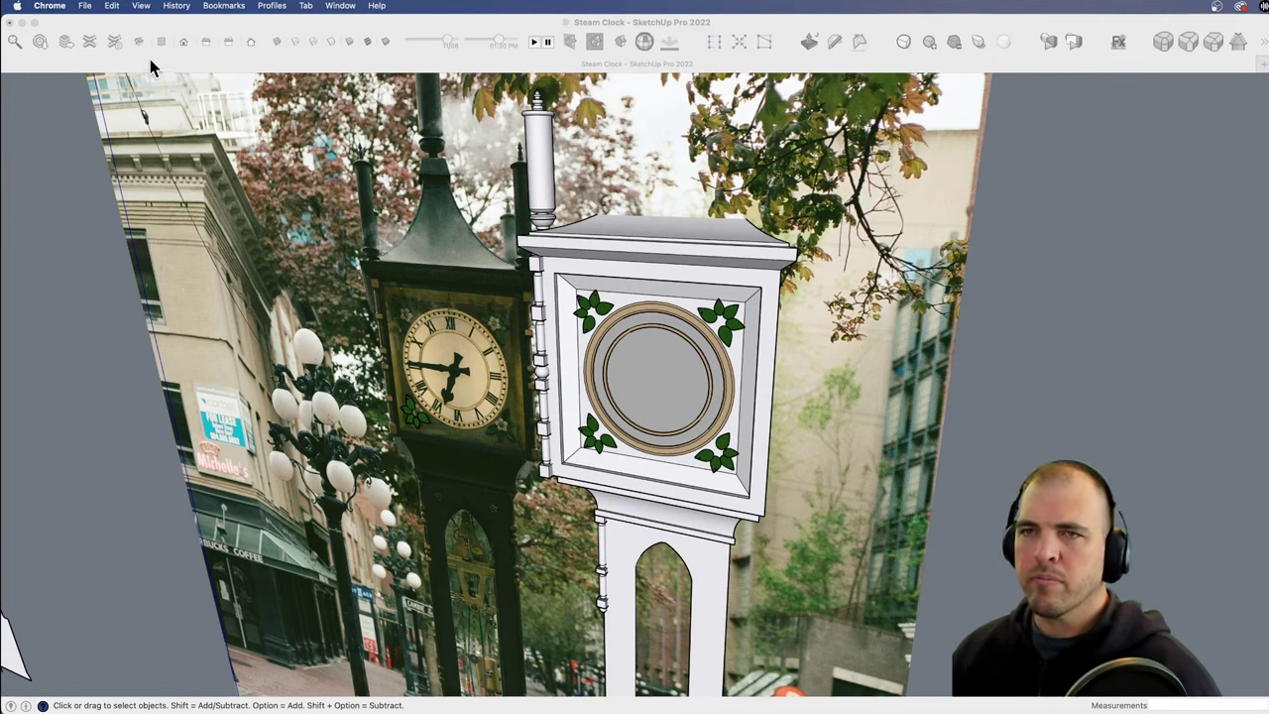
Step: Request the SketchUp account sign-in again from the model window
left_click(111, 91)
left_click(90, 45)
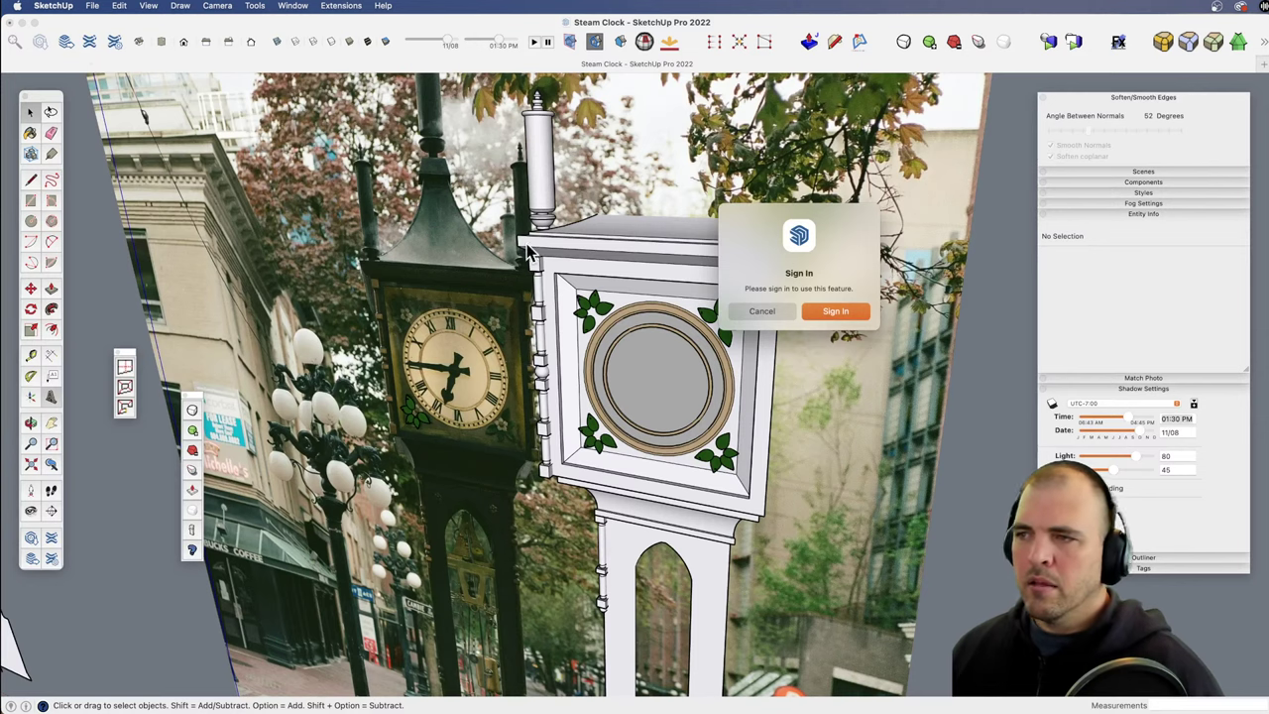
Step: Accept the sign-in prompt and return to the Steam Clock model in SketchUp
left_click(836, 313)
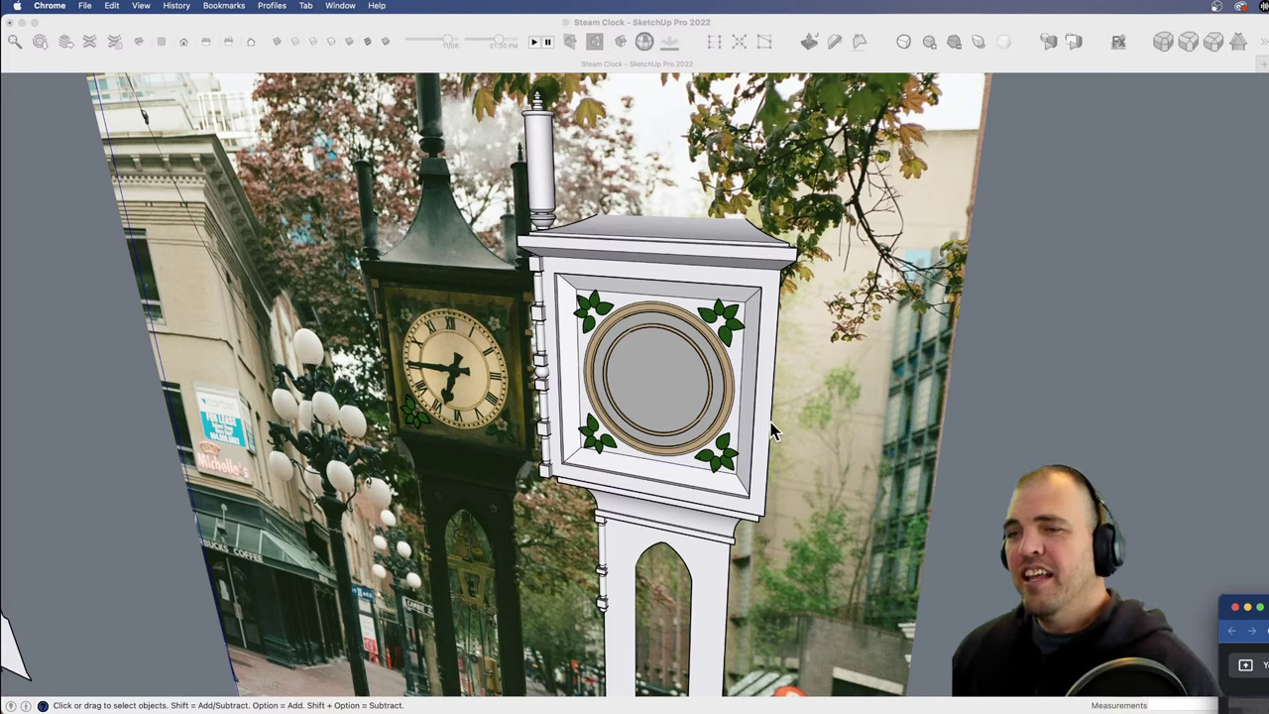
left_click(671, 408)
key("z")
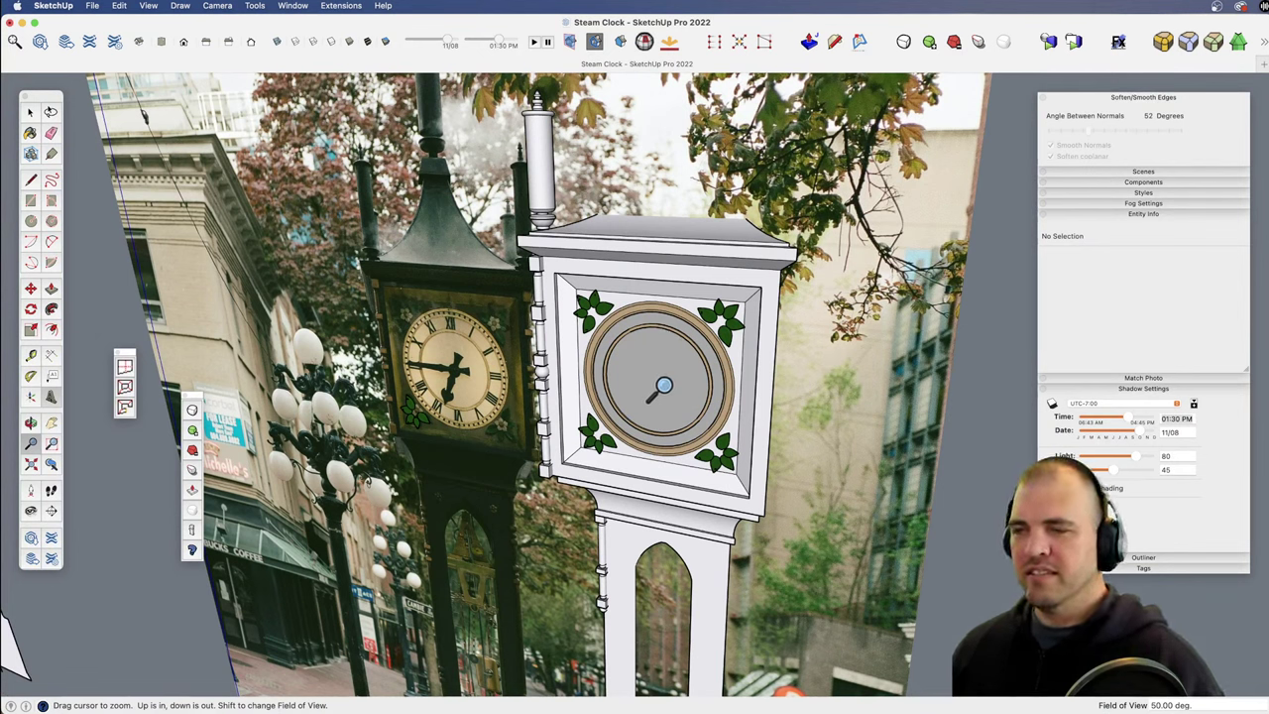
key("space")
key("z")
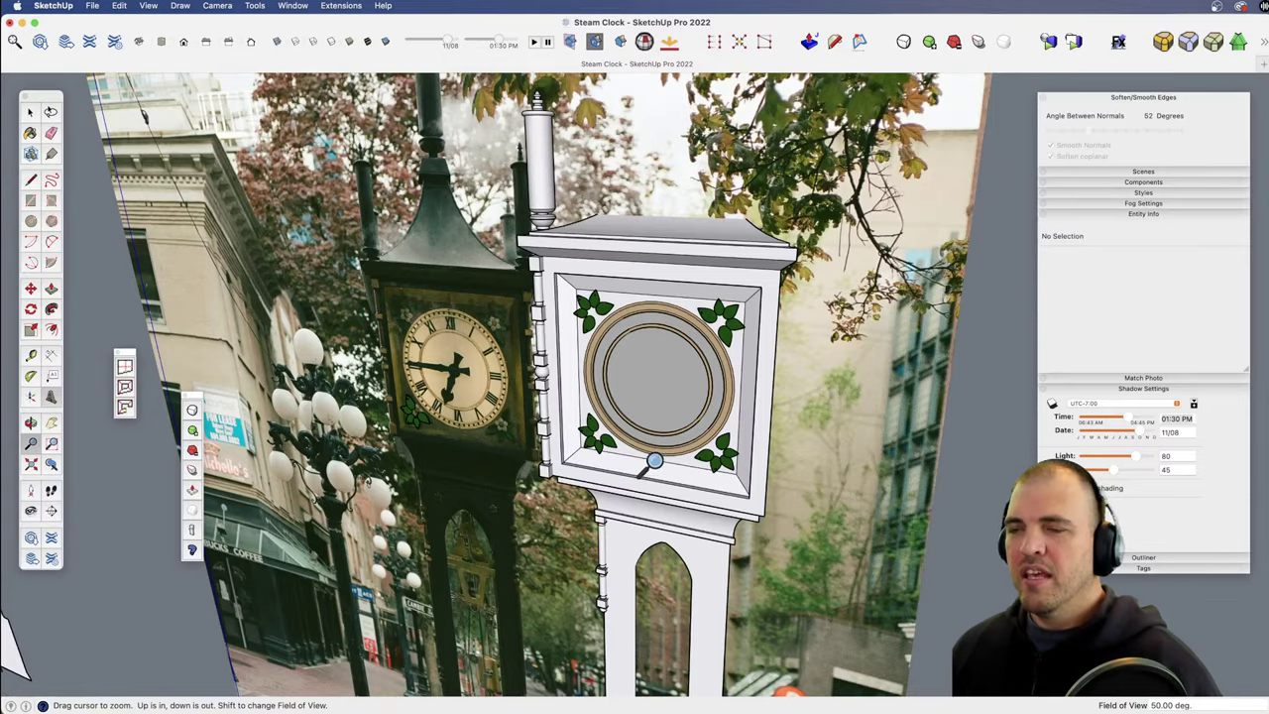
Step: Move the small floating toolbar beside the large tool set, clear of the photographed clock
left_click_drag(654, 460, 654, 243)
mouse_move(655, 244)
middle_mouse_down("shift")
mouse_move(648, 300)
mouse_move(742, 277)
mouse_move(716, 256)
mouse_move(665, 280)
mouse_move(677, 295)
mouse_move(694, 283)
middle_mouse_up("shift")
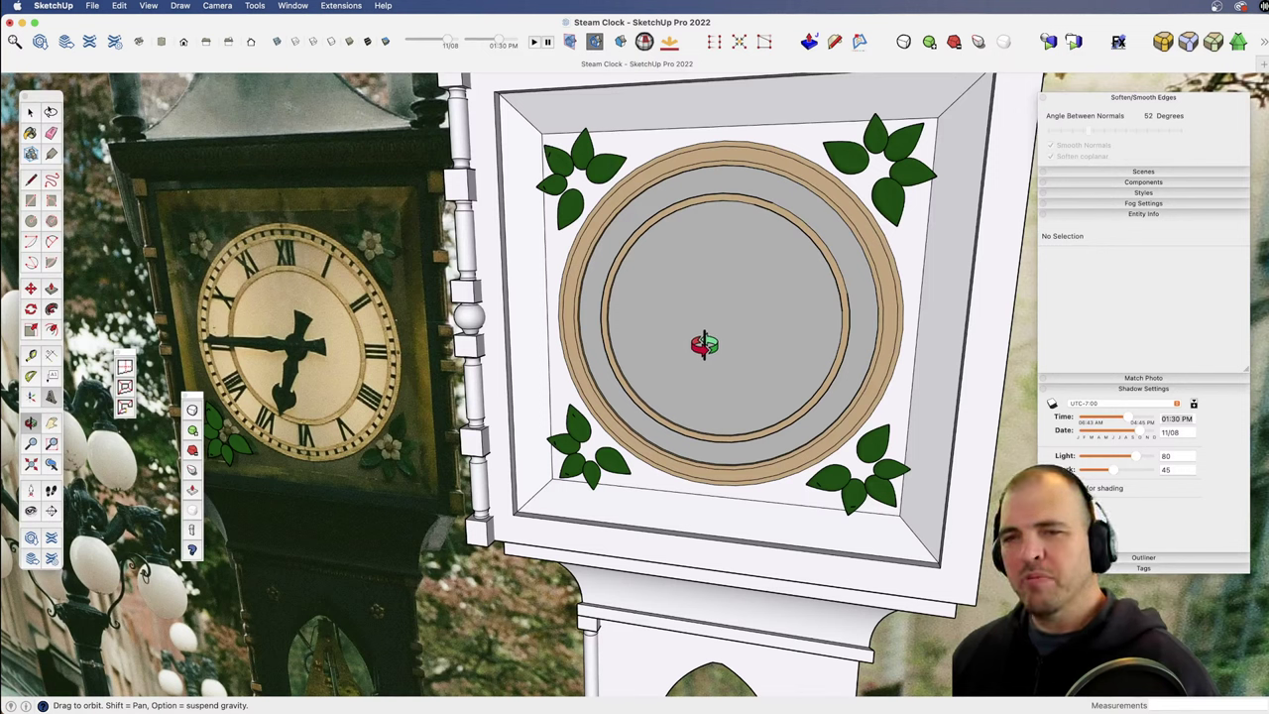
key("space")
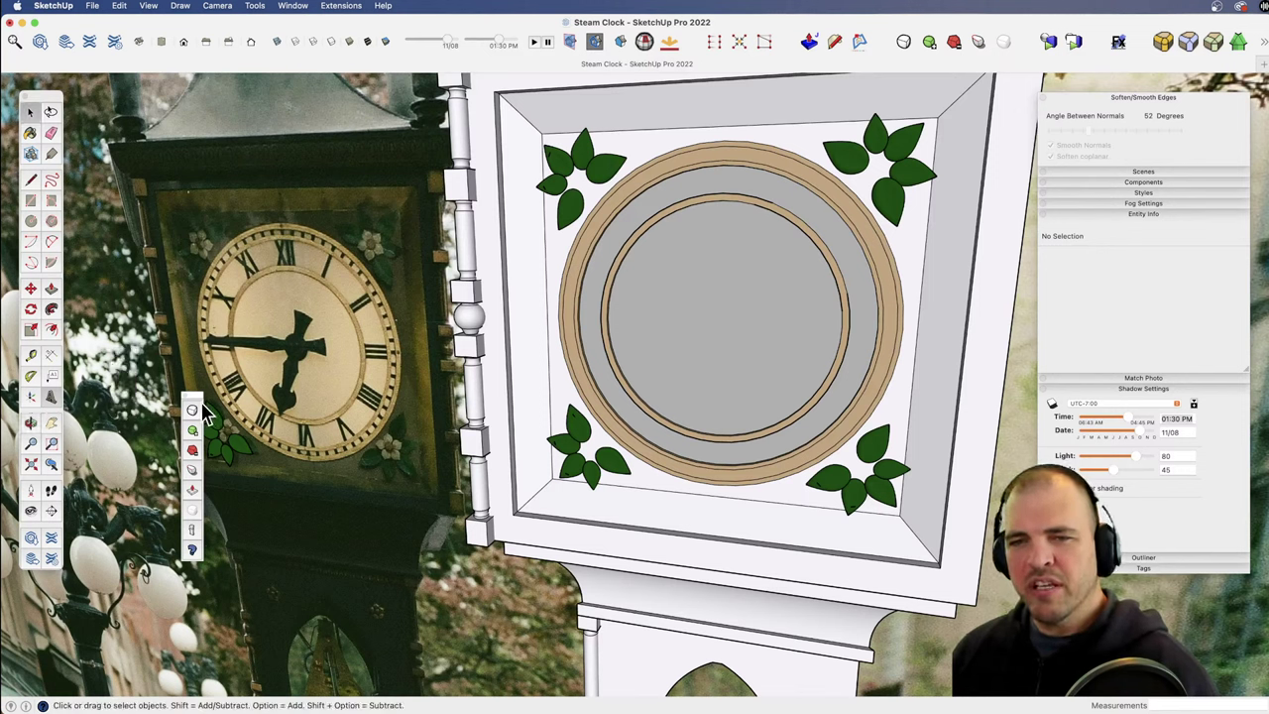
left_click_drag(196, 407, 88, 104)
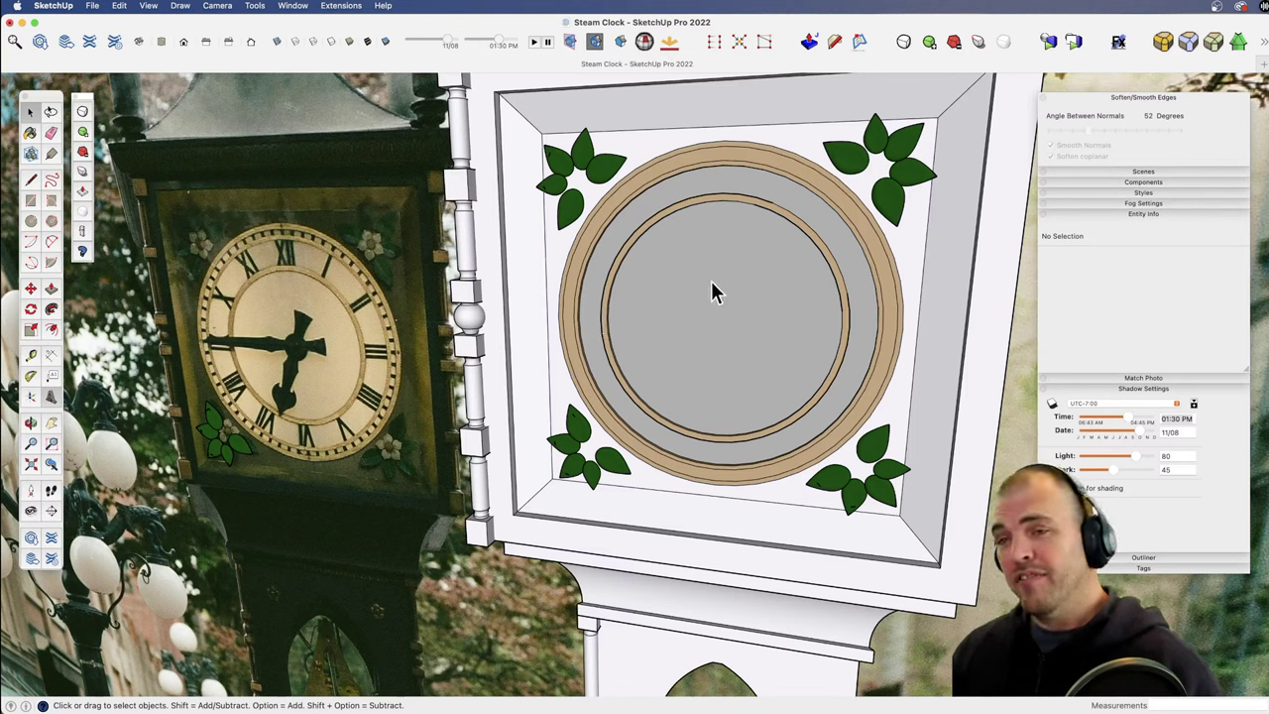
Step: Examine the modelled clock face against the photographed clock from several distances and angles
key("z")
left_click_drag(708, 290, 680, 440)
middle_click_drag(680, 439, 643, 349, "shift")
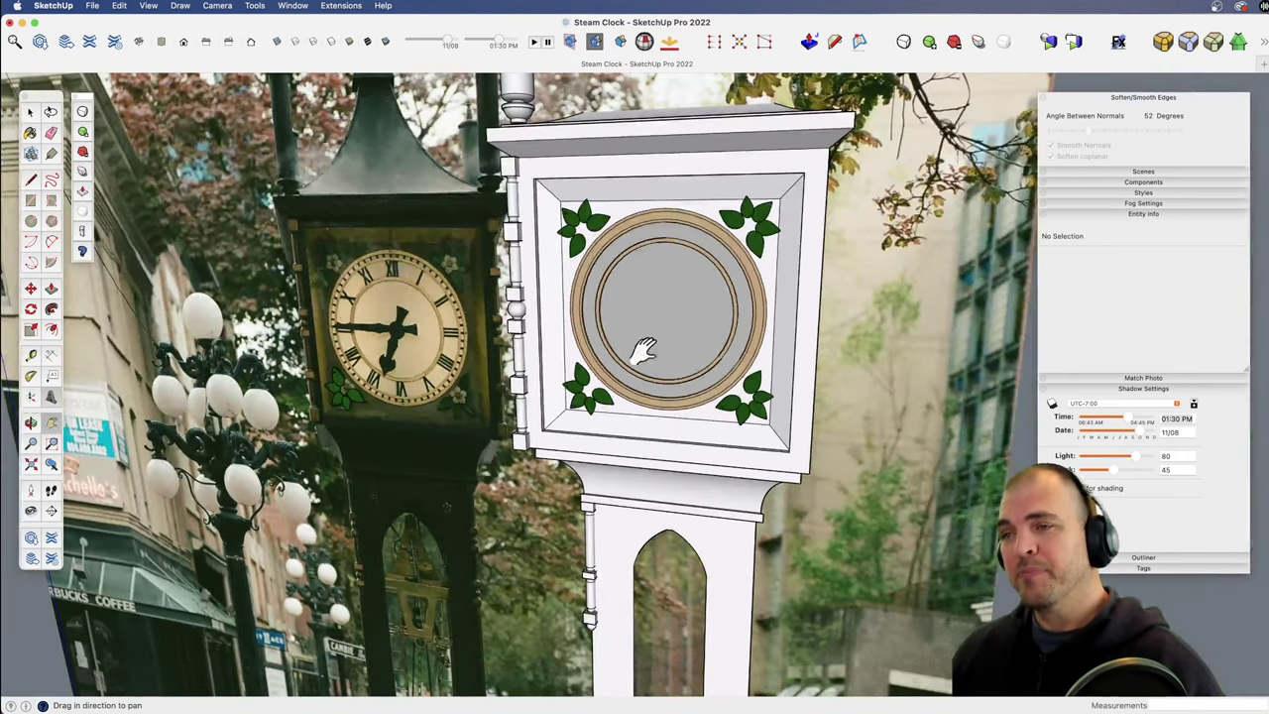
key("o")
left_click_drag(652, 357, 668, 404)
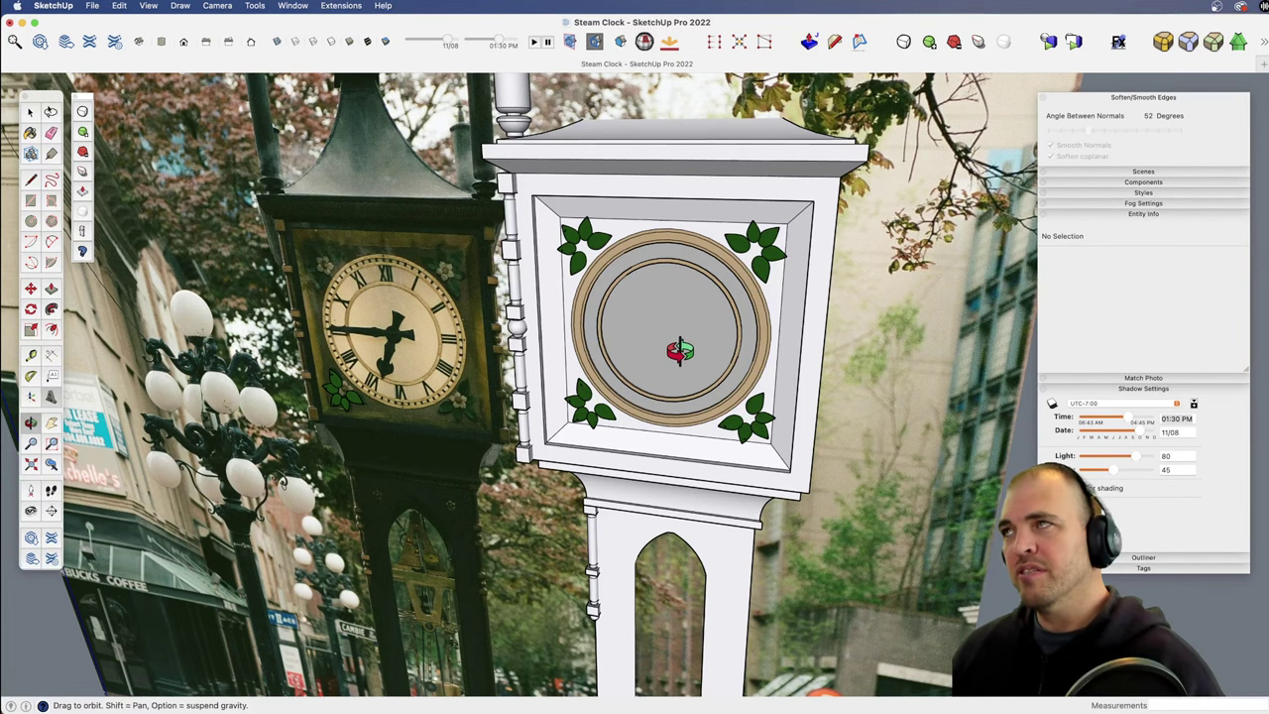
key("z")
left_click_drag(676, 357, 682, 277)
key("h")
mouse_move(682, 277)
middle_mouse_down()
mouse_move(673, 331)
mouse_move(680, 292)
middle_mouse_up()
key("space")
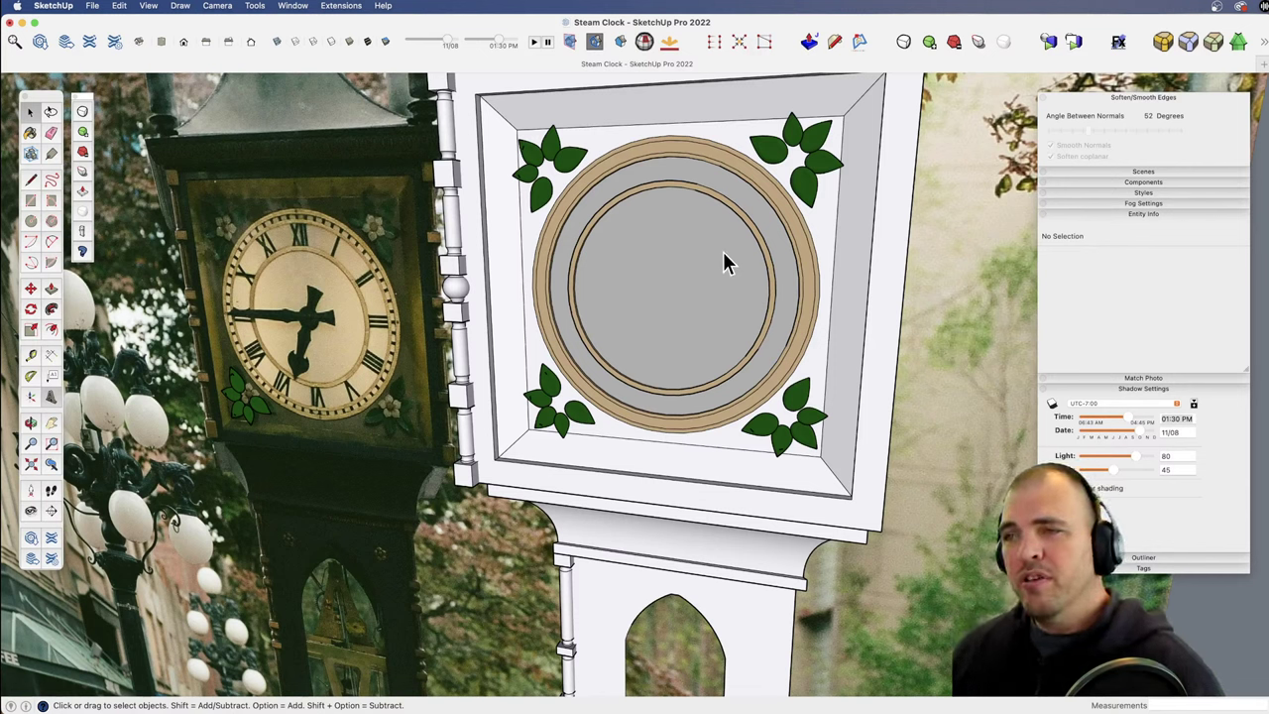
middle_click_drag(728, 280, 674, 266)
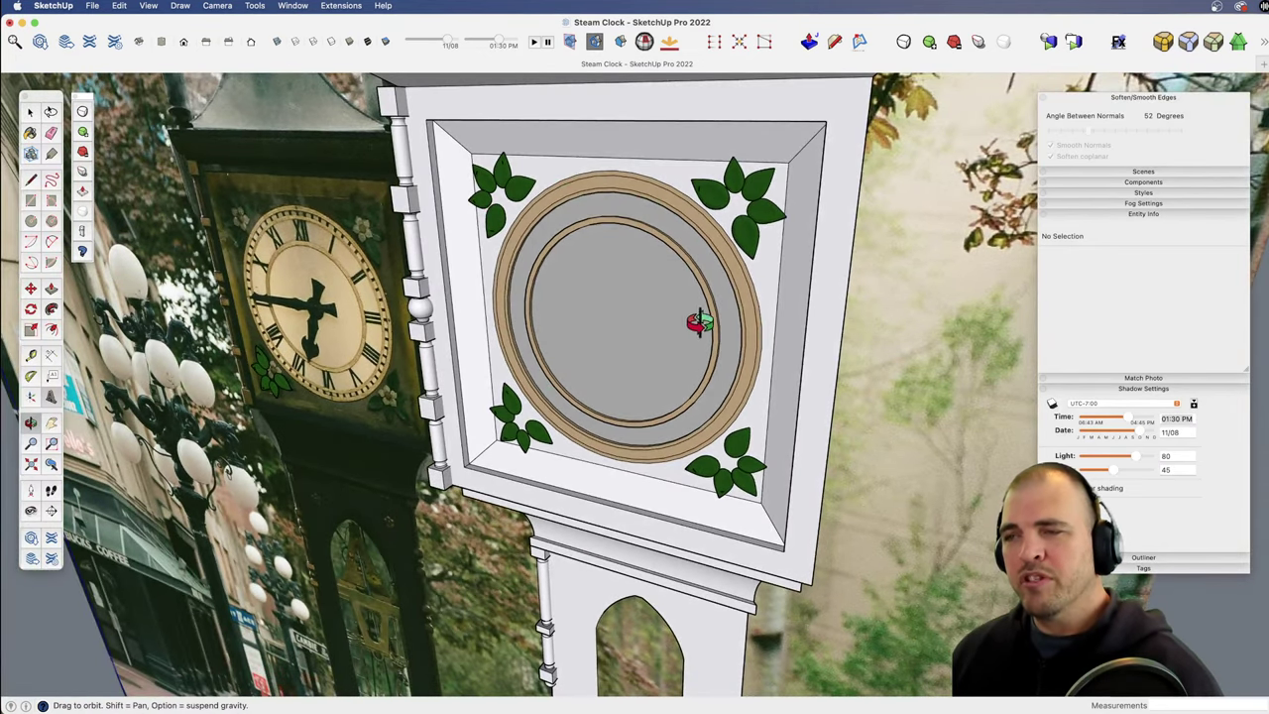
Step: Open the clock face for editing and push its raised tan inner ring flush with the grey dial face
key("z")
left_click_drag(682, 417, 712, 165)
middle_click_drag(711, 164, 668, 380, "shift")
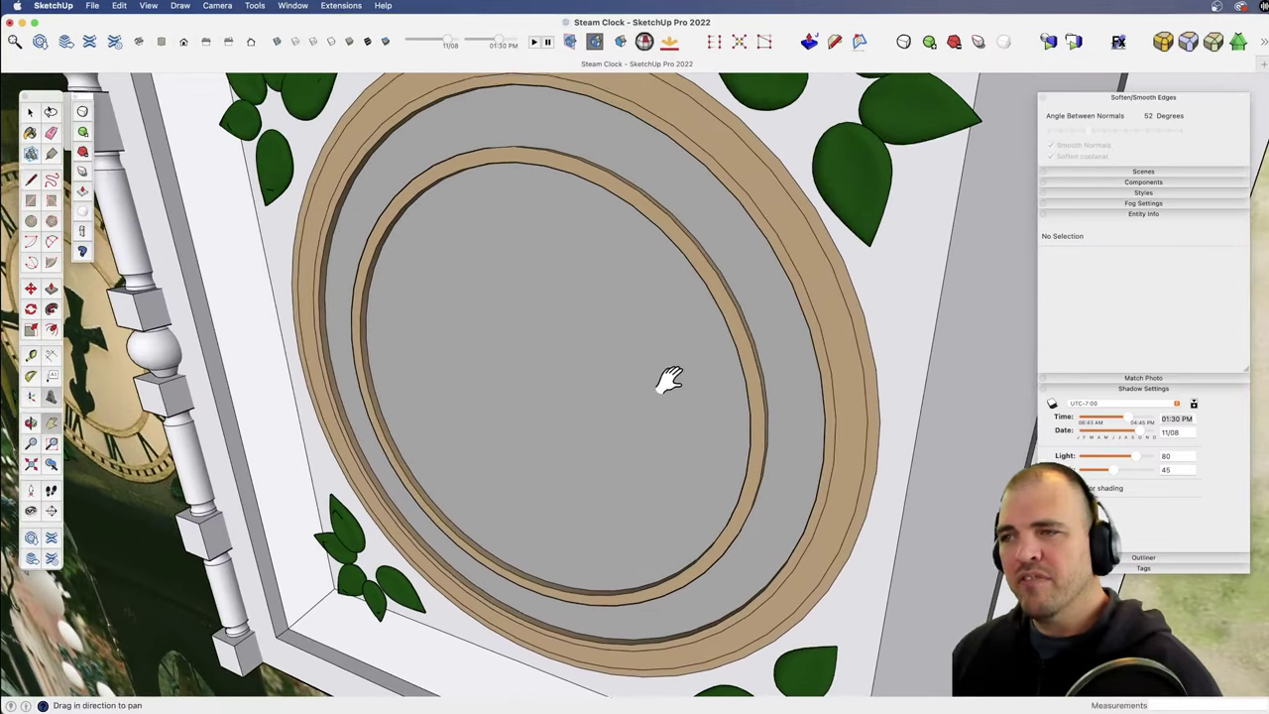
left_click_drag(699, 362, 719, 266)
key("space")
triple_click(761, 261)
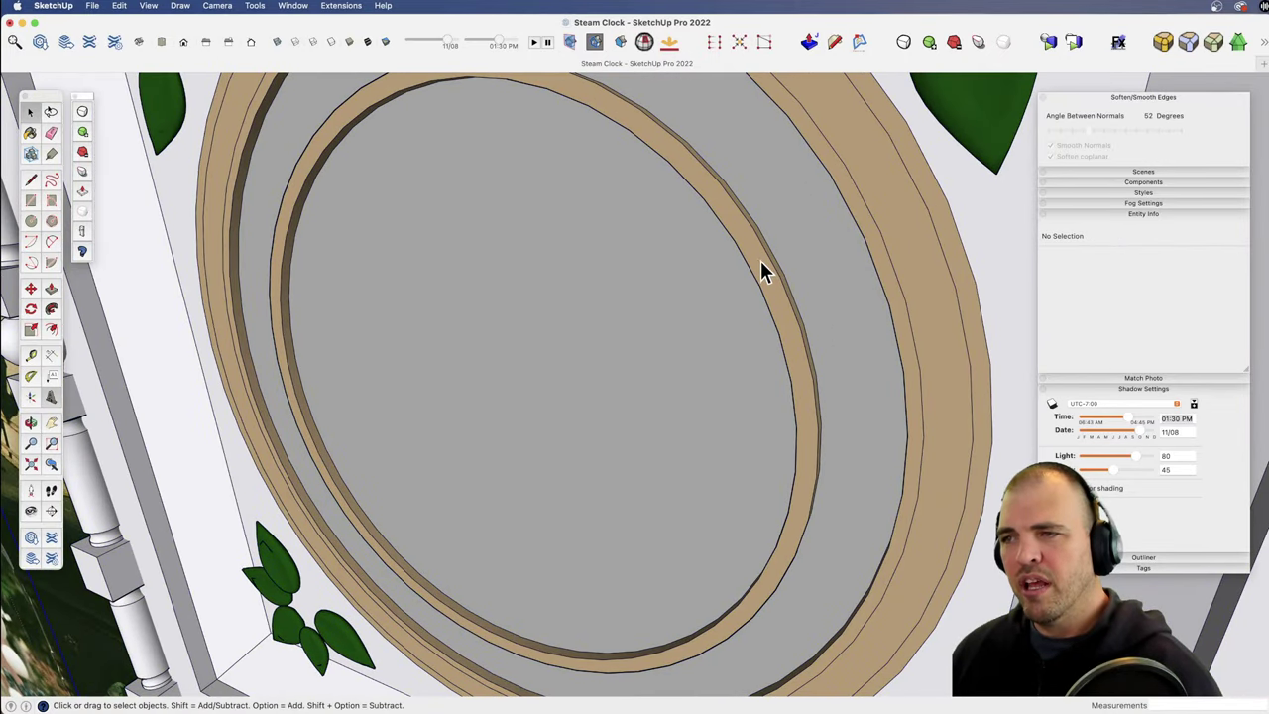
left_click(751, 247)
key("p")
left_click(761, 282)
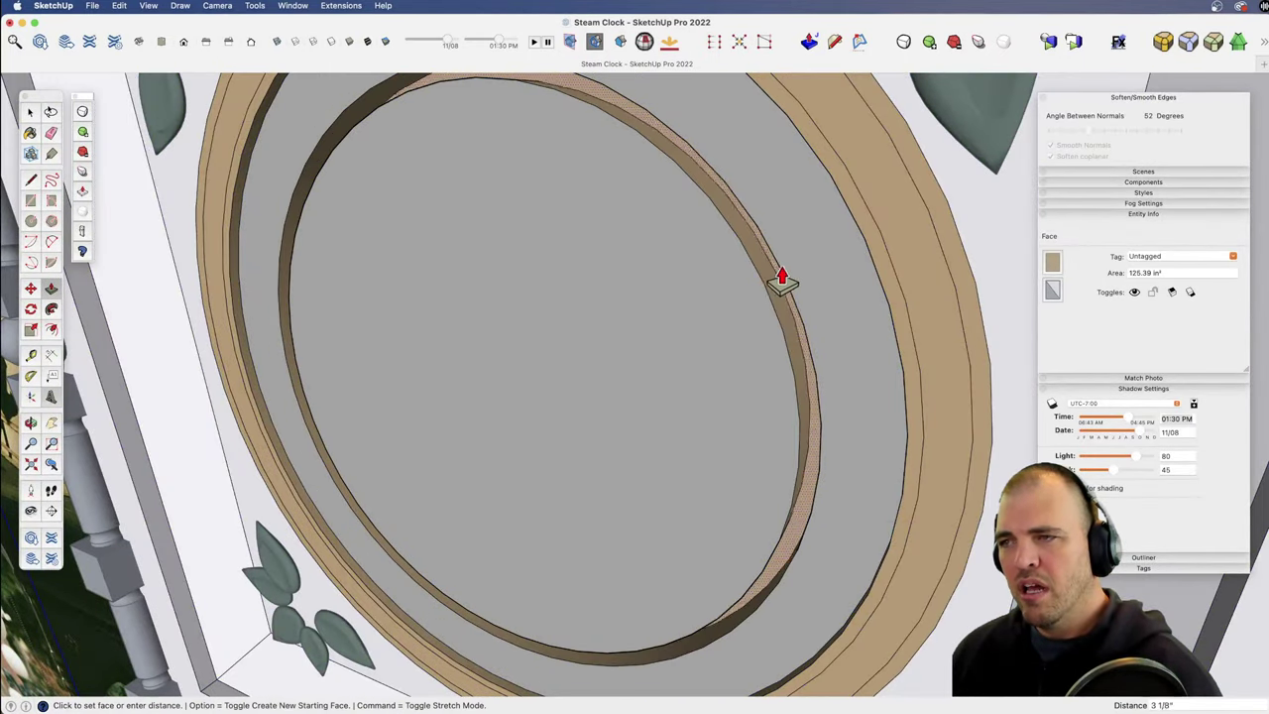
left_click(798, 279)
Step: Offset the flattened ring's inner circle slightly inward and erase the ring's outer circle from the dial
key("space")
left_click(766, 291)
key("f")
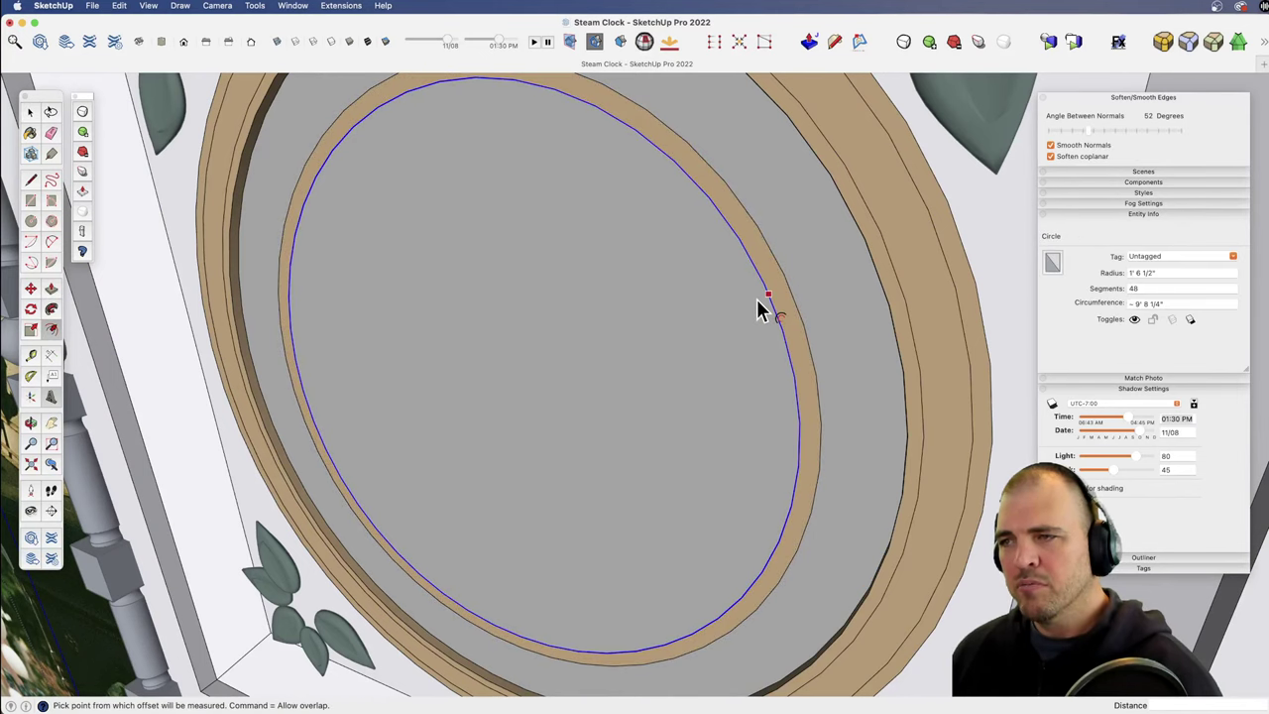
left_click(759, 299)
left_click(750, 308)
key("e")
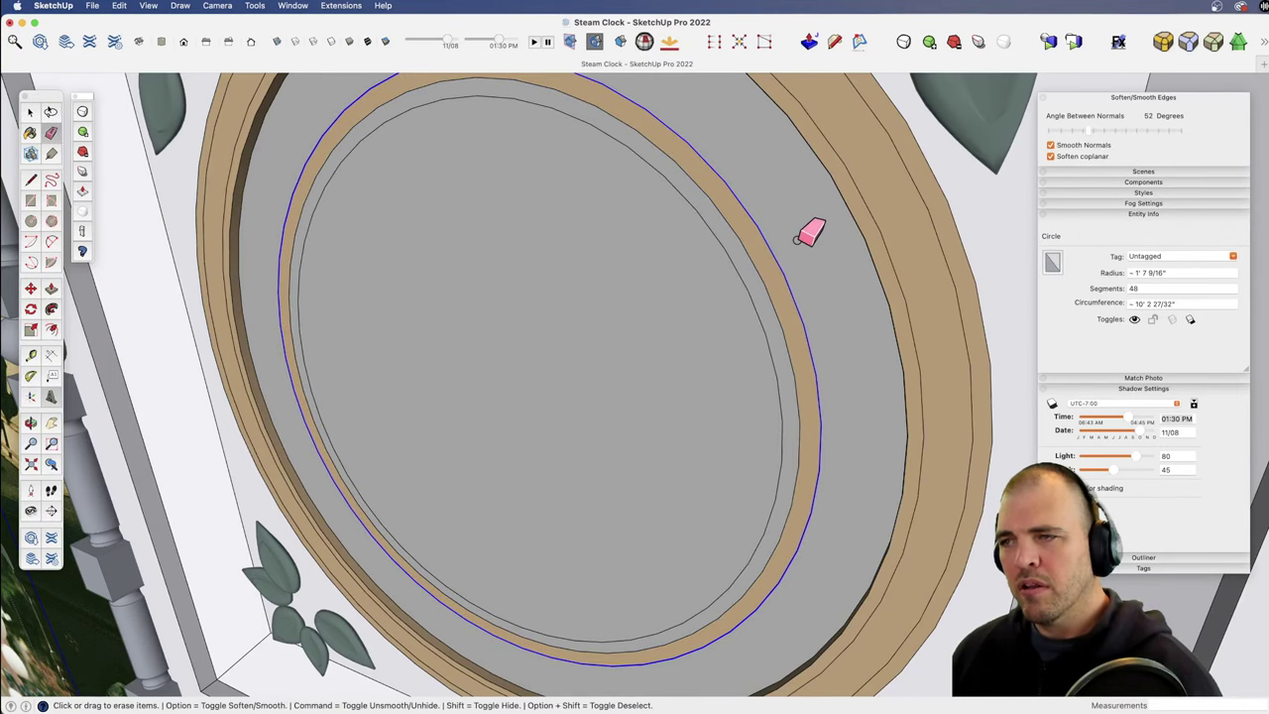
middle_click_drag(761, 210, 740, 277)
Step: Pull the narrow ring between the two circles out about 11/16" from the dial and close the clock face for editing
key("z")
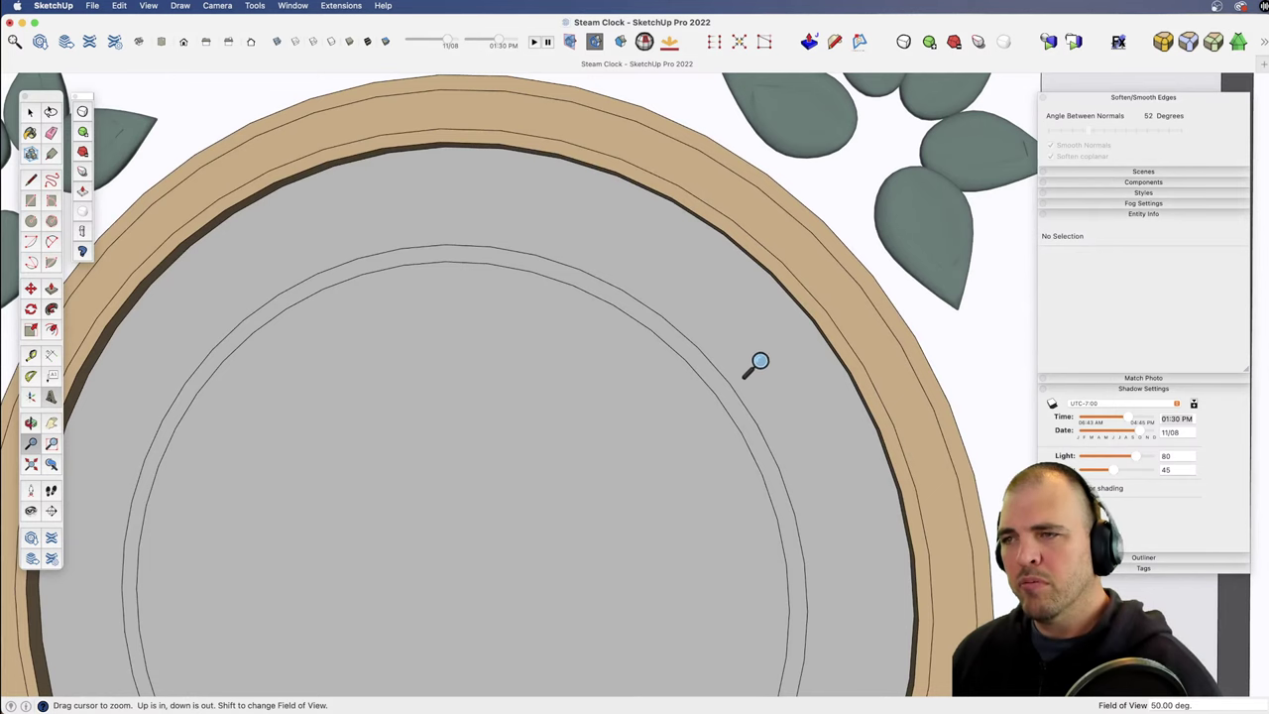
mouse_move(703, 389)
middle_mouse_down("shift")
mouse_move(685, 357)
mouse_move(700, 387)
middle_mouse_up("shift")
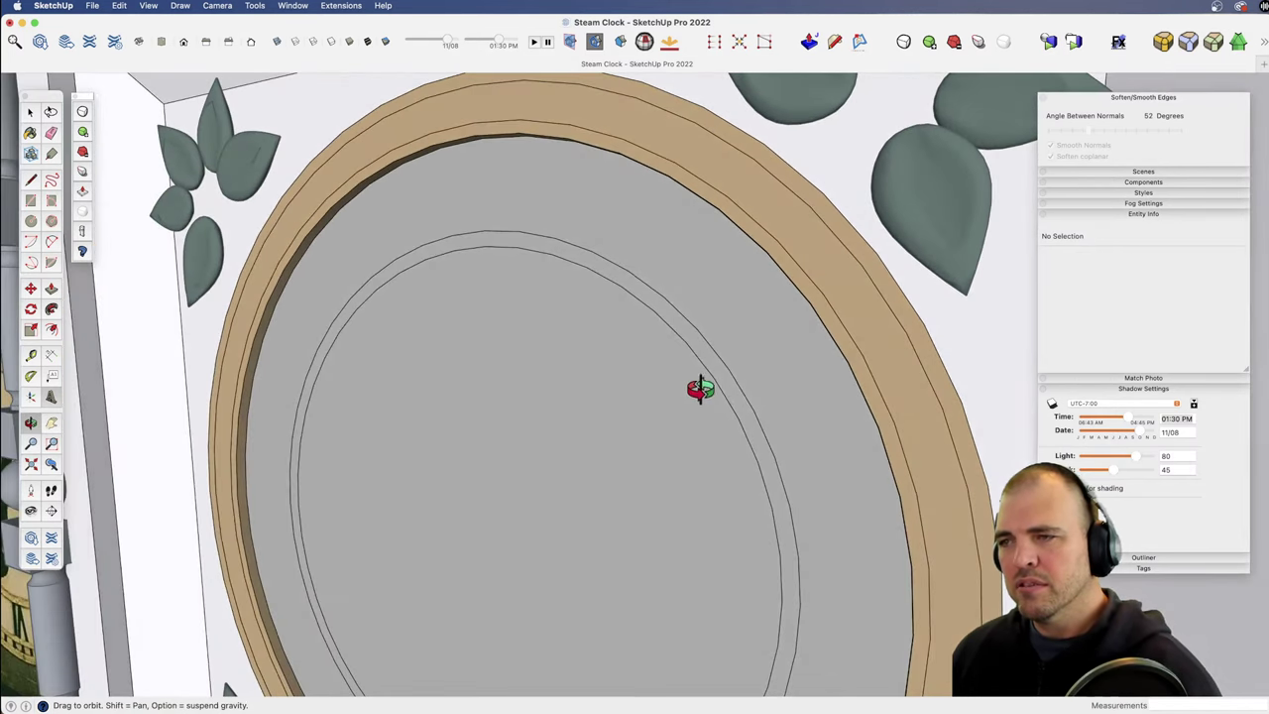
key("p")
left_click(724, 389)
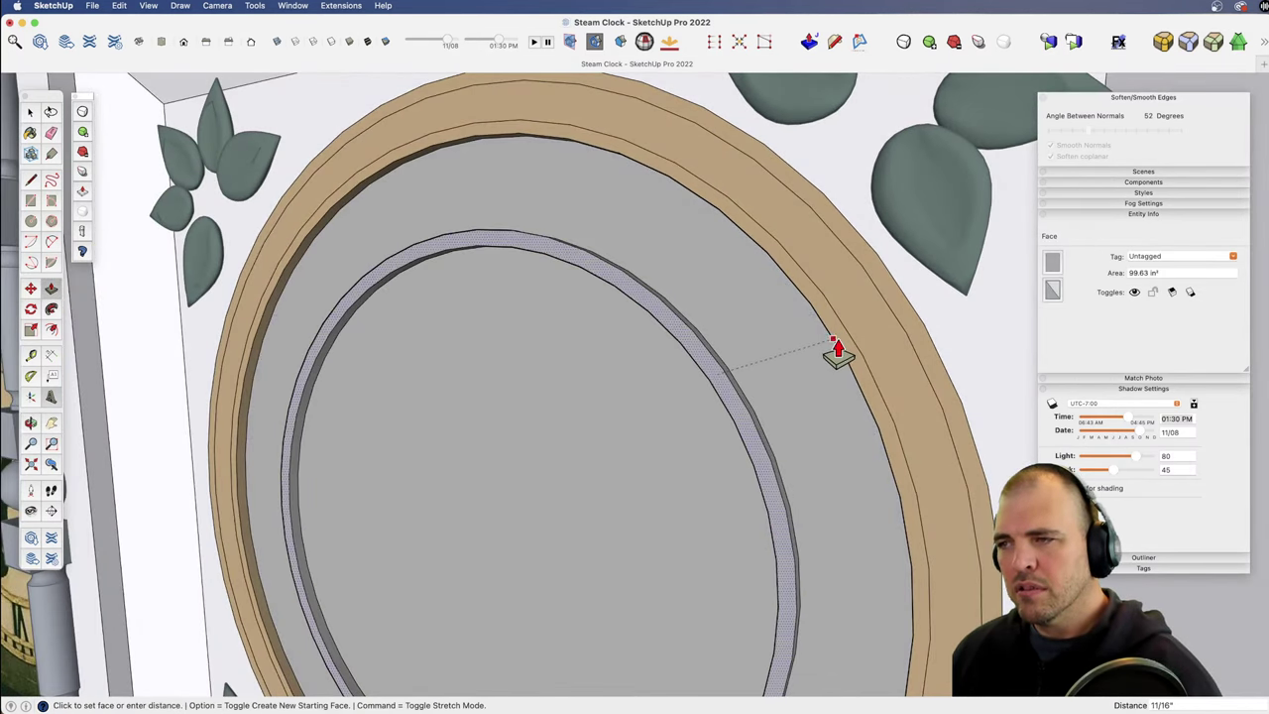
left_click(835, 355)
key("z")
left_click_drag(661, 244, 657, 470)
middle_click_drag(656, 470, 669, 390, "shift")
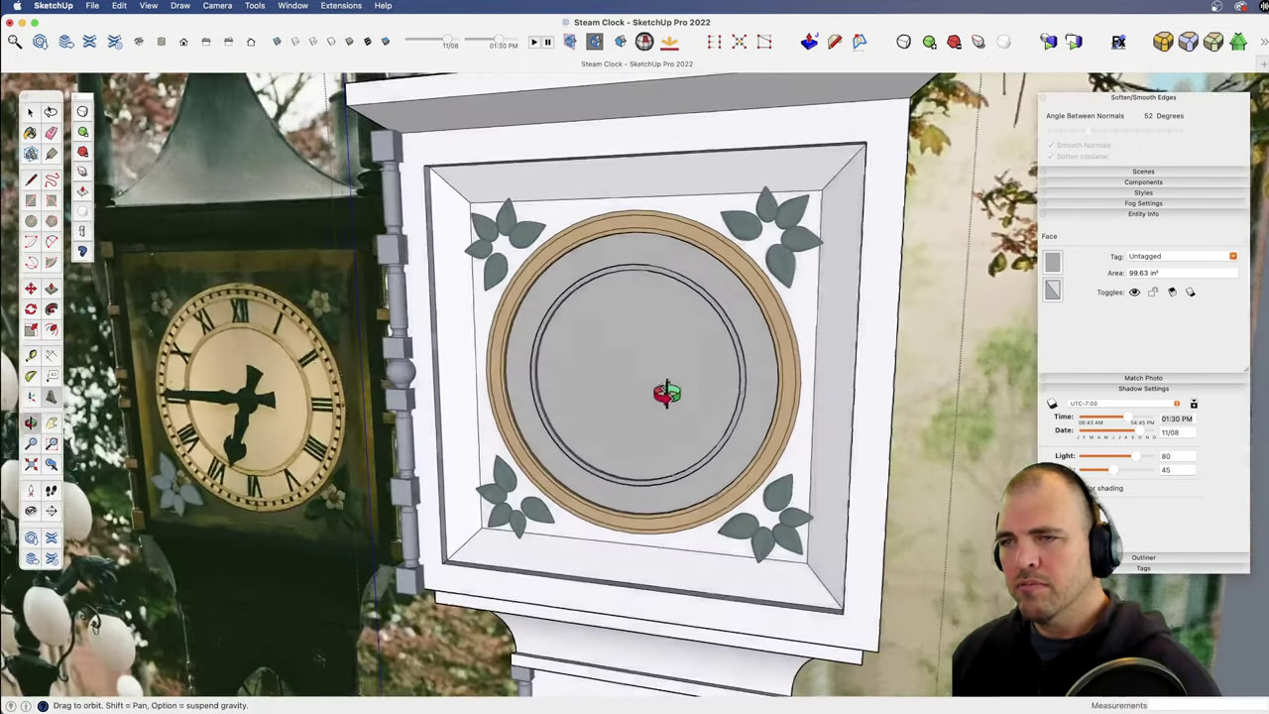
mouse_move(669, 391)
left_mouse_down()
mouse_move(682, 462)
mouse_move(675, 369)
left_mouse_up()
key("space")
left_click(975, 401)
left_click(974, 401)
Step: Show the whole dial straight on in the standard front view
key("z")
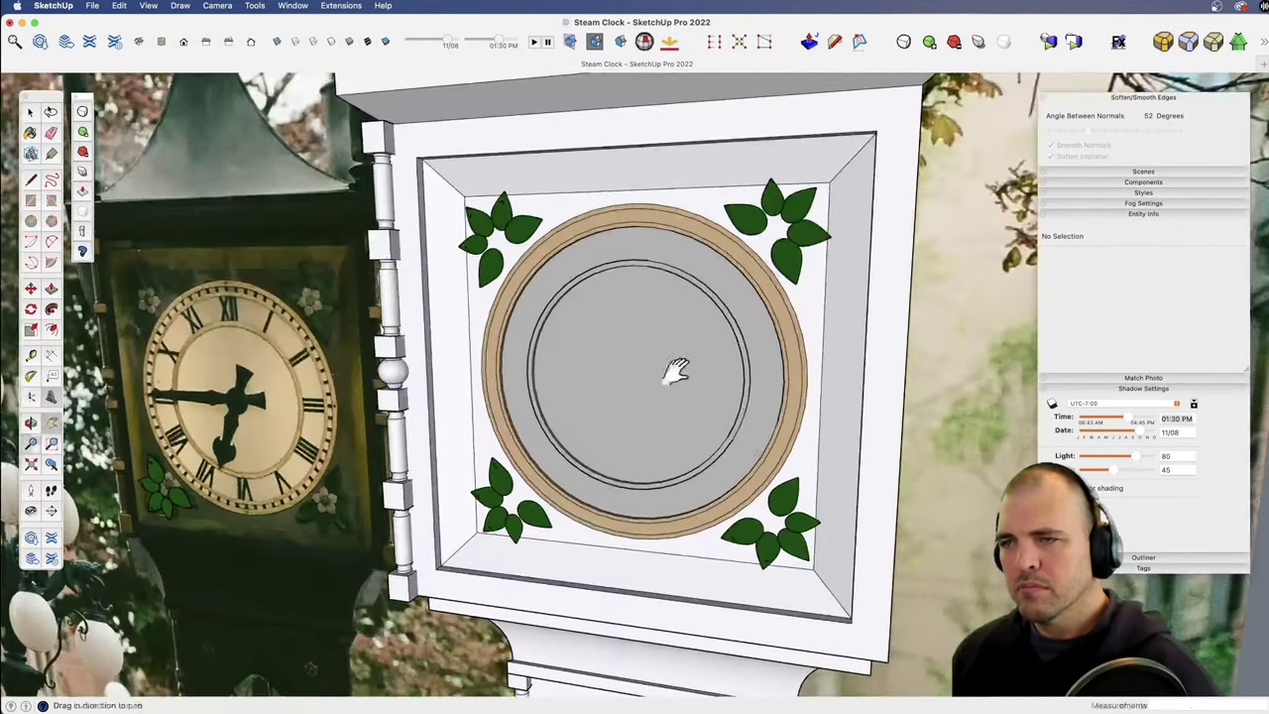
mouse_move(675, 369)
middle_mouse_down("shift")
mouse_move(649, 268)
mouse_move(668, 348)
mouse_move(643, 387)
mouse_move(652, 374)
middle_mouse_up("shift")
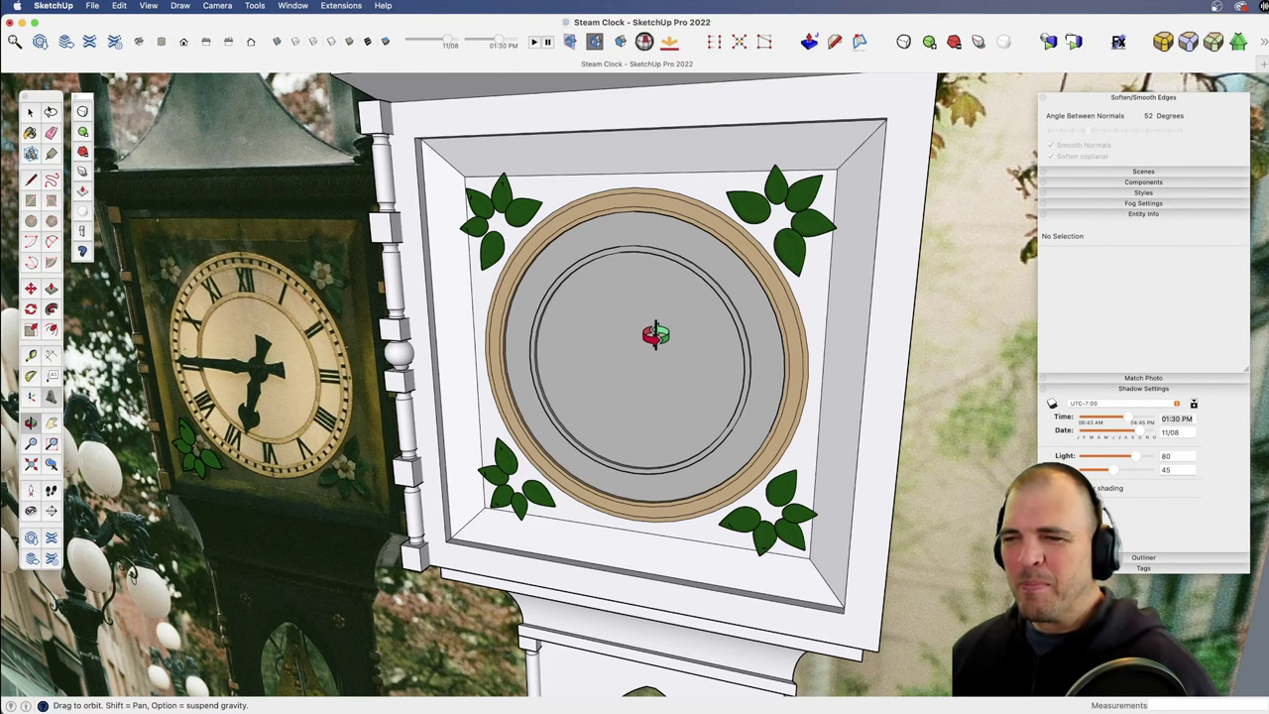
mouse_move(664, 370)
middle_mouse_down()
mouse_move(657, 354)
mouse_move(680, 383)
mouse_move(678, 411)
mouse_move(679, 382)
middle_mouse_up()
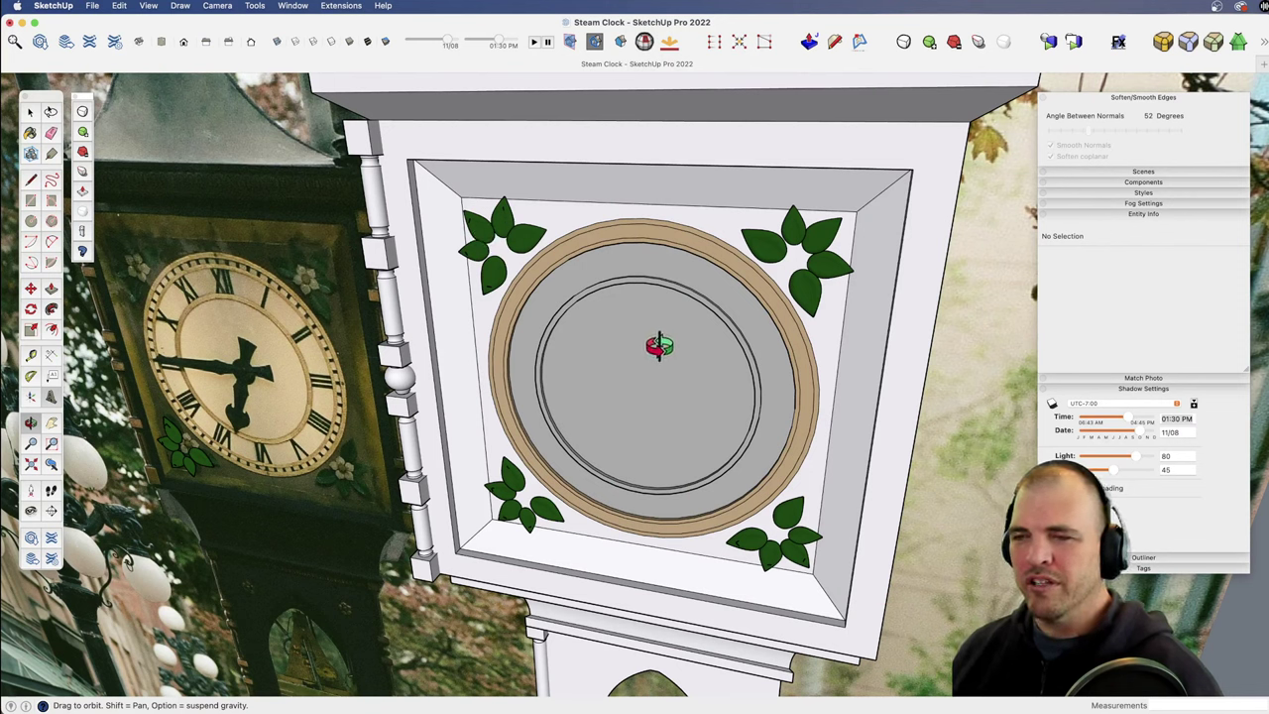
key("z")
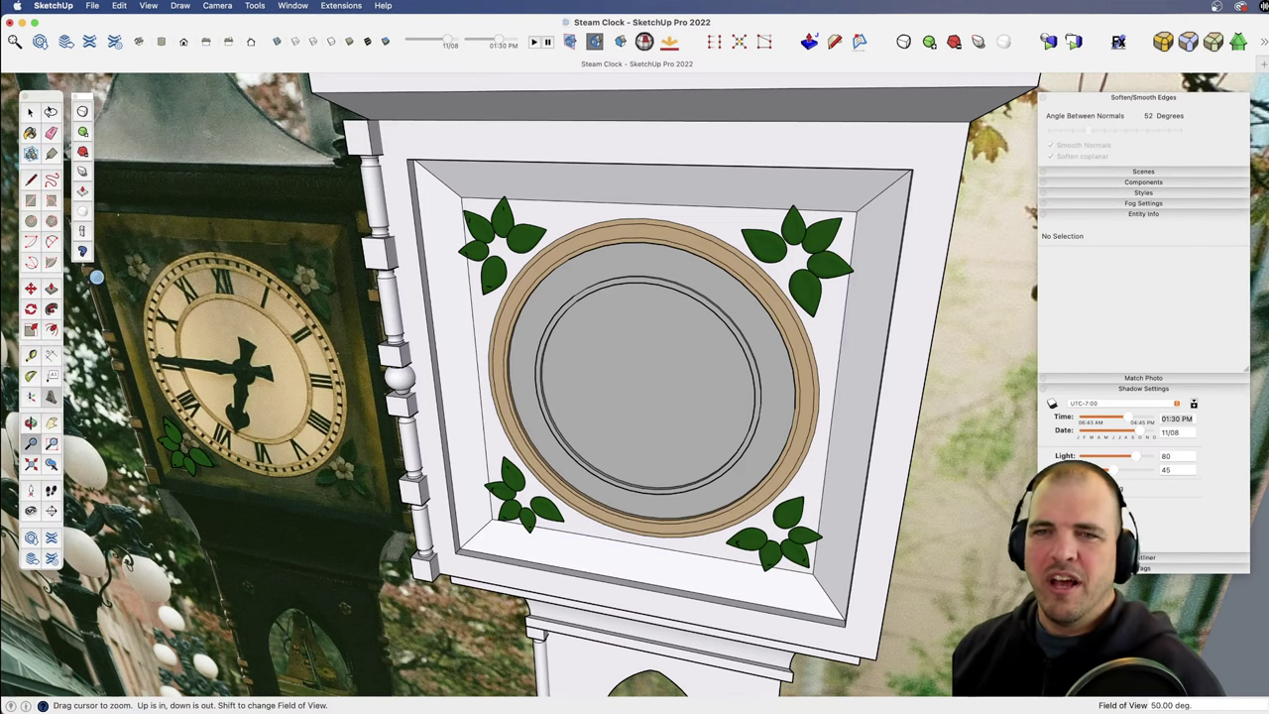
left_click(182, 43)
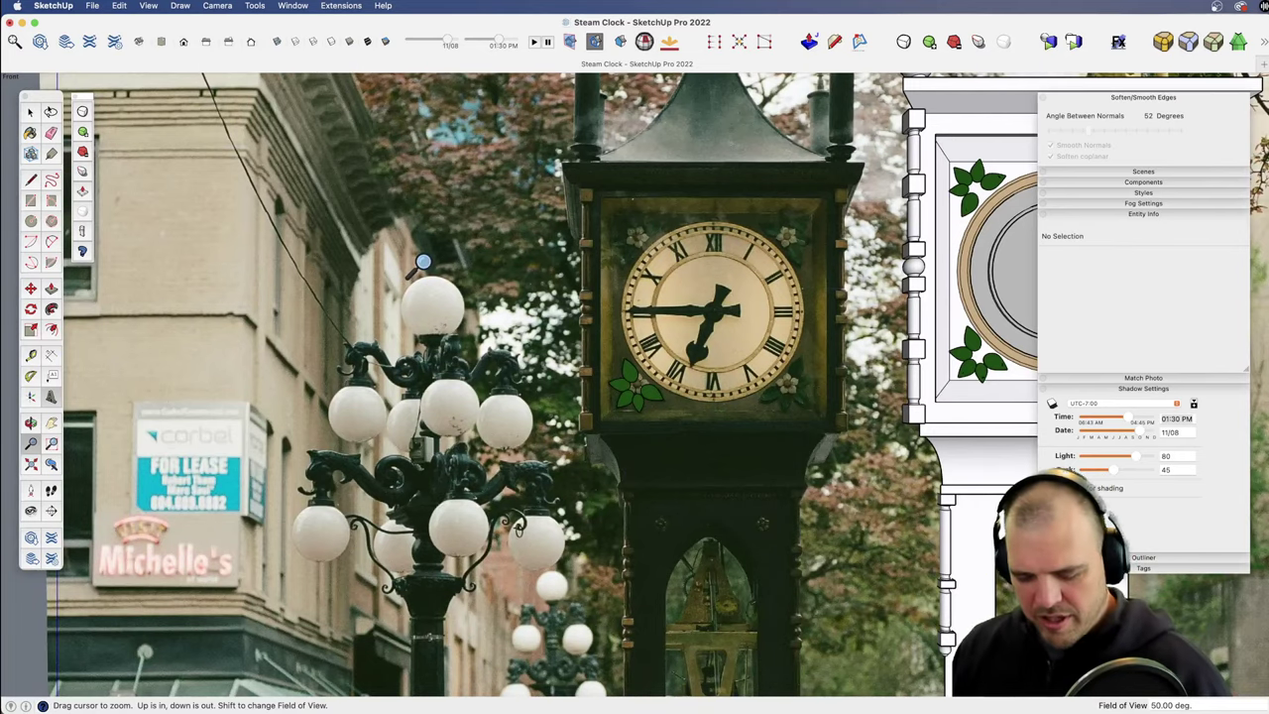
scroll(639, 299, "up", 10)
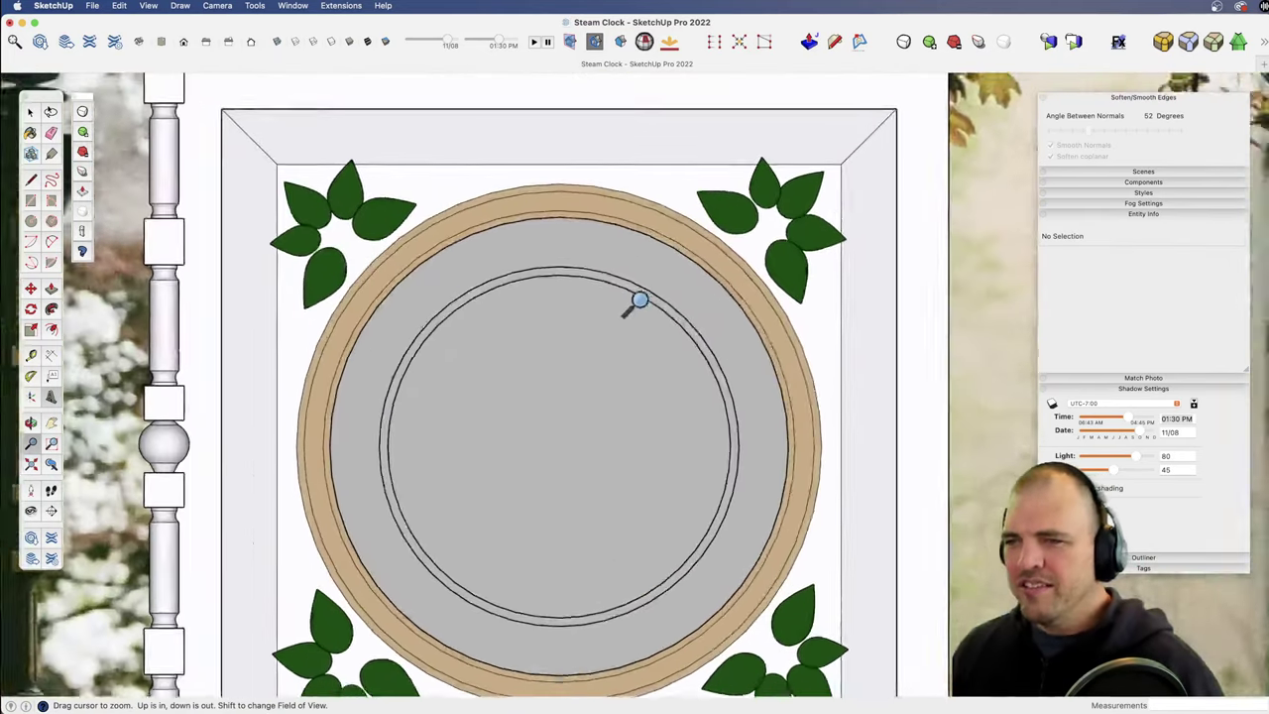
scroll(640, 299, "up", 1)
middle_click_drag(634, 421, 645, 404, "shift")
key("space")
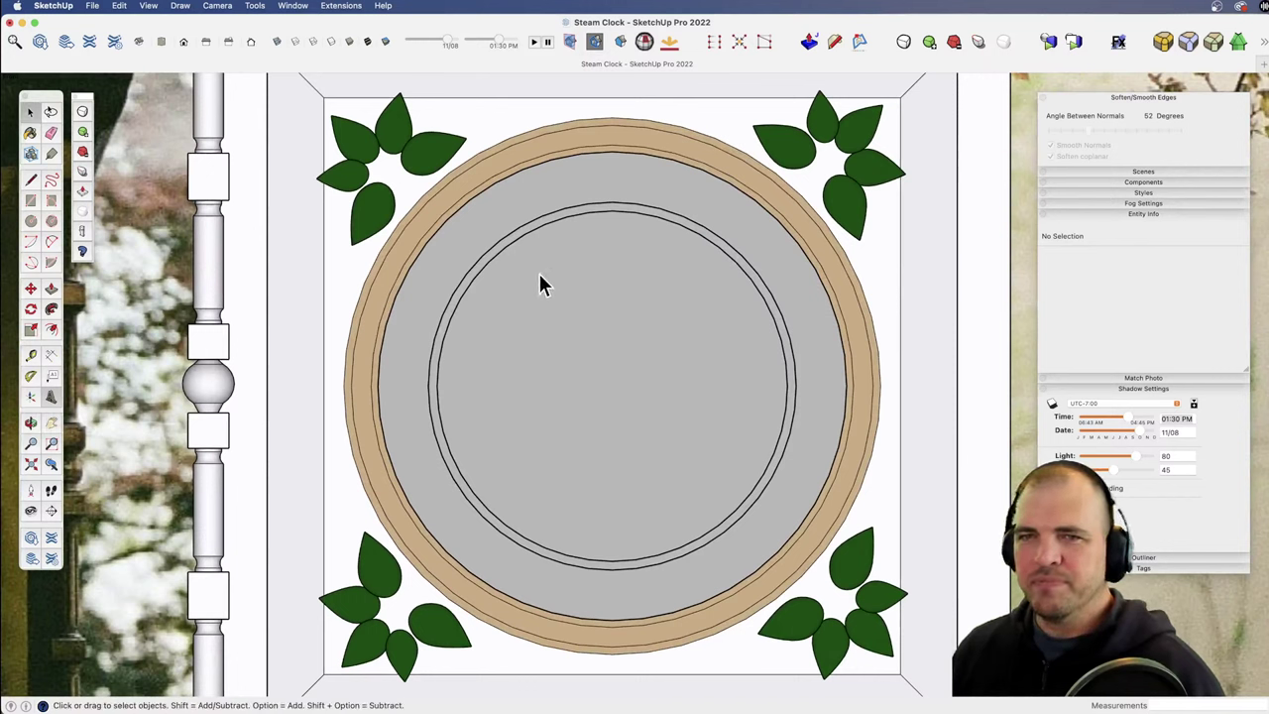
Step: Start a 3D text, clear its placeholder text and set the extrusion depth to .5
left_click(51, 396)
left_click_drag(837, 238, 791, 233)
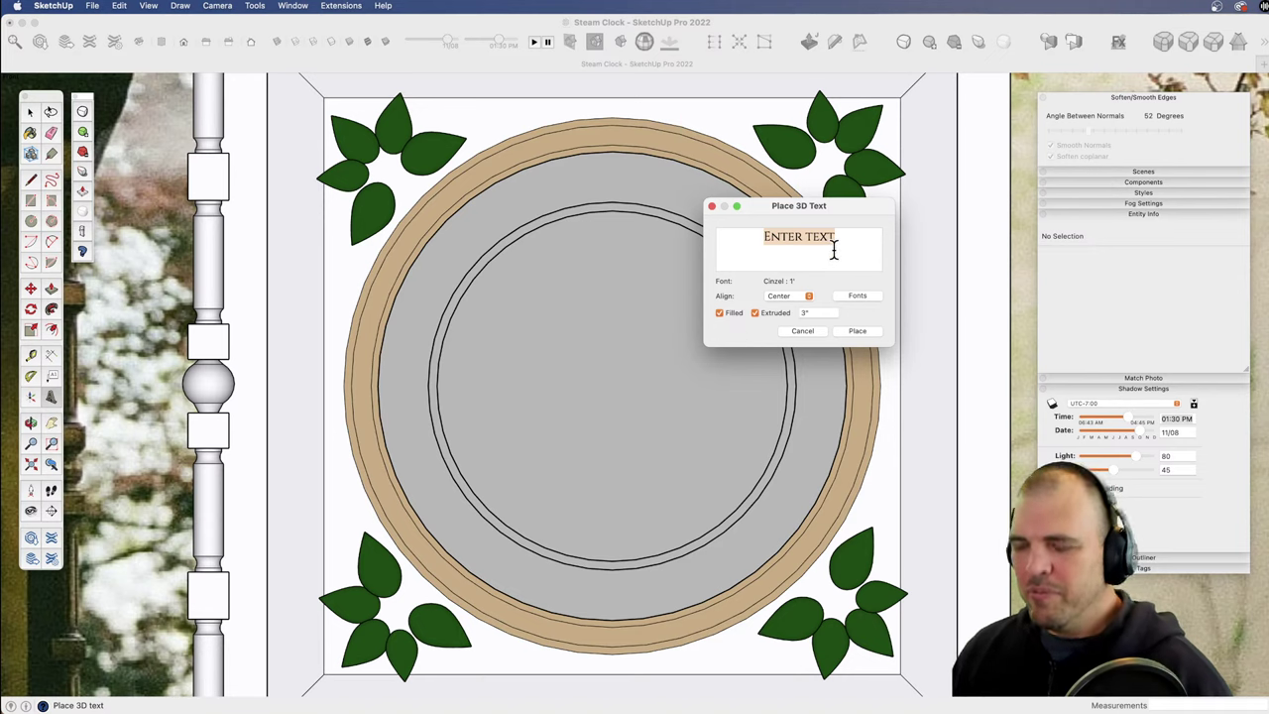
key("BackSpace")
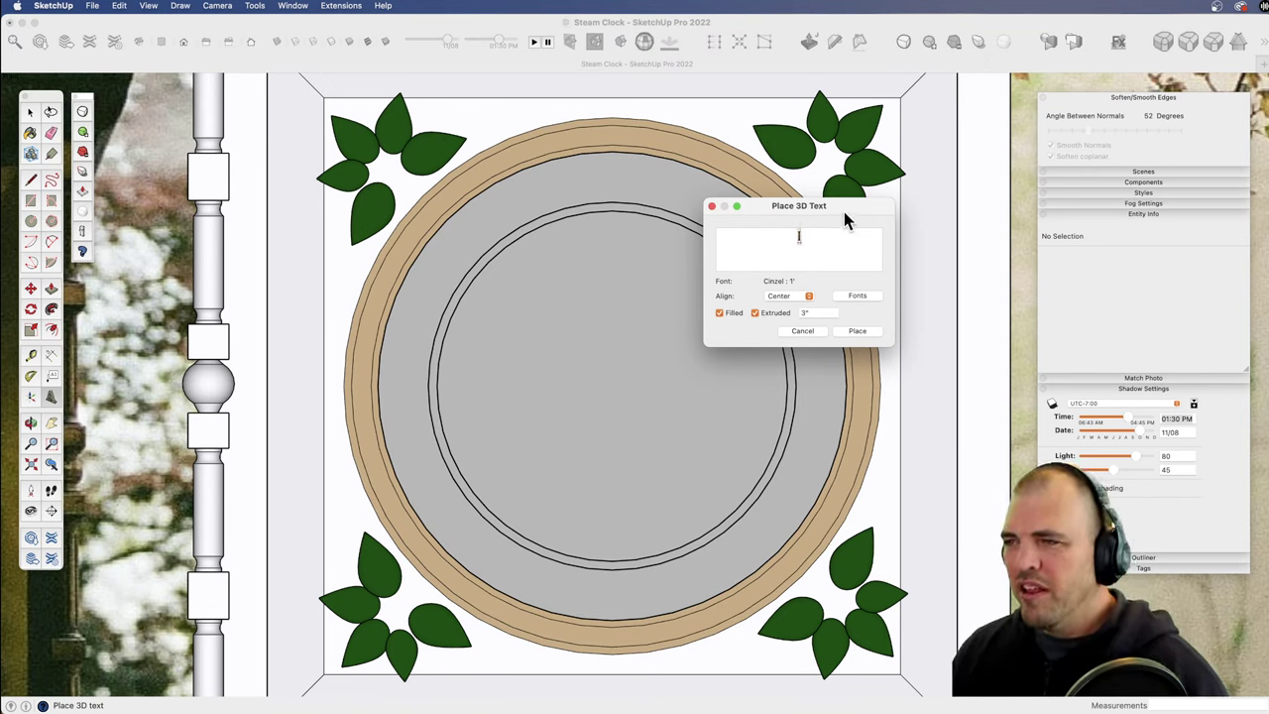
left_click(820, 313)
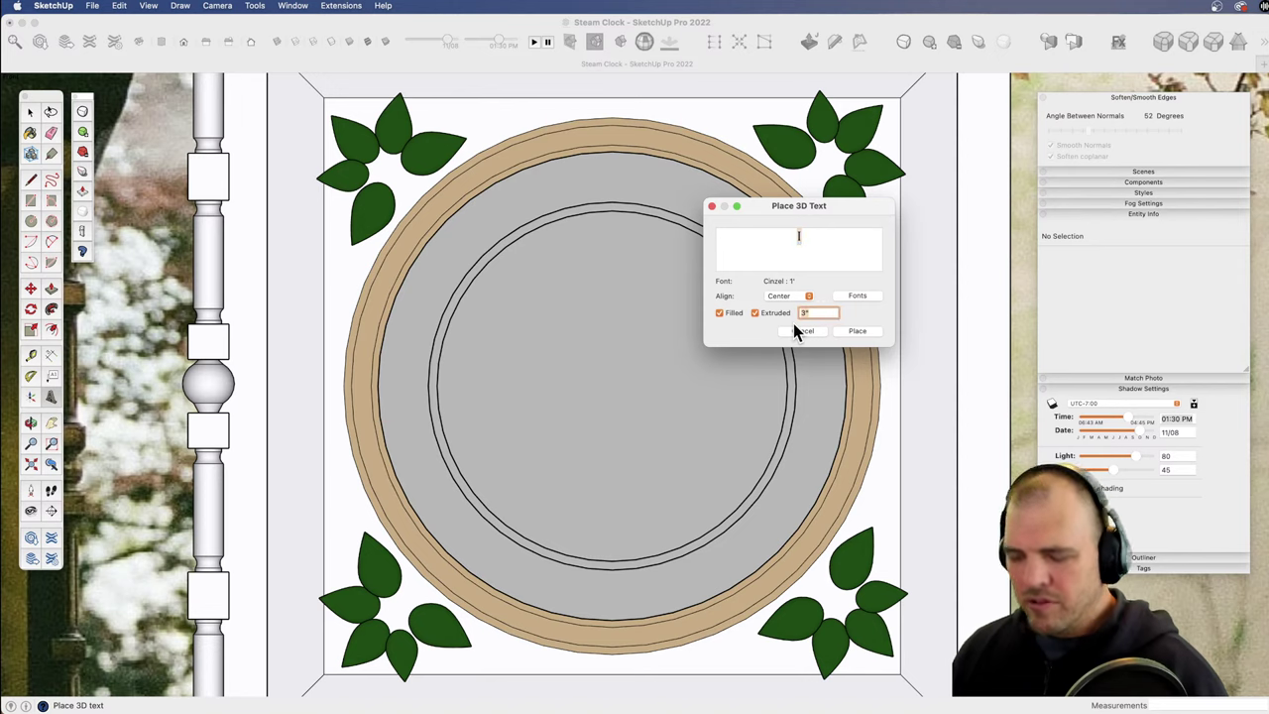
type(".5")
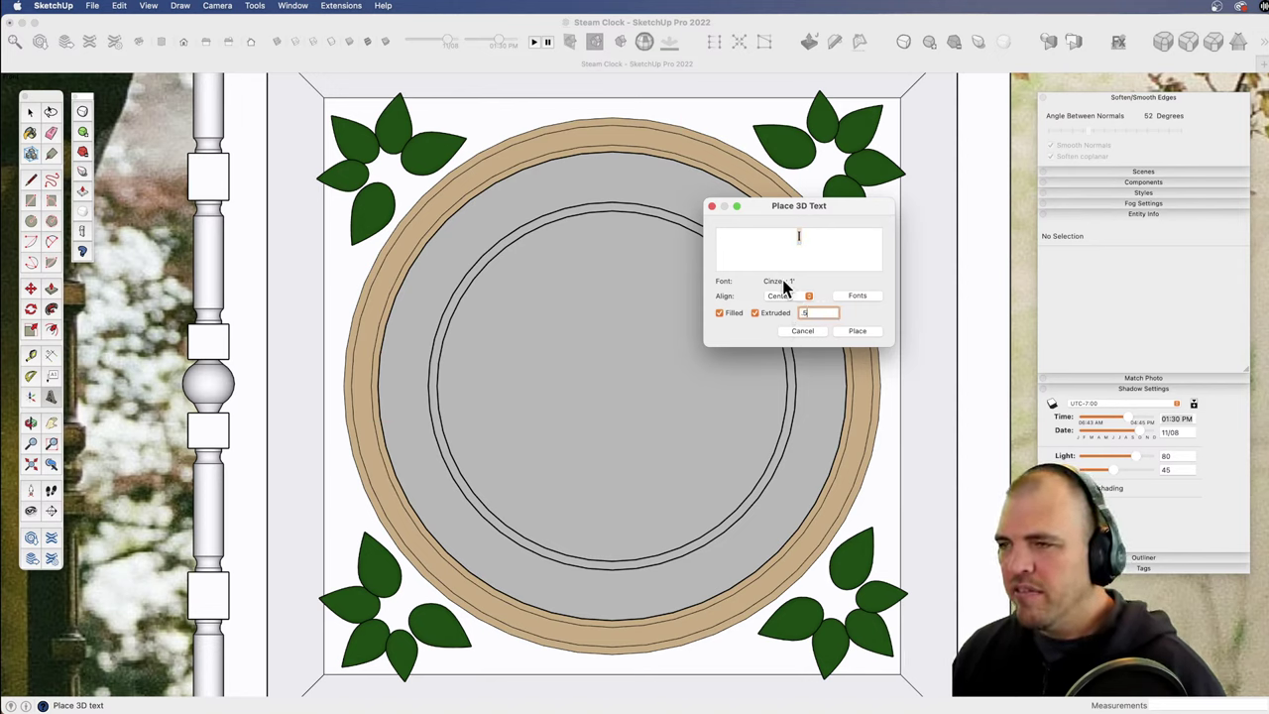
Step: Set the height of the Cinzel Regular 3D text font to 7"
left_click(858, 296)
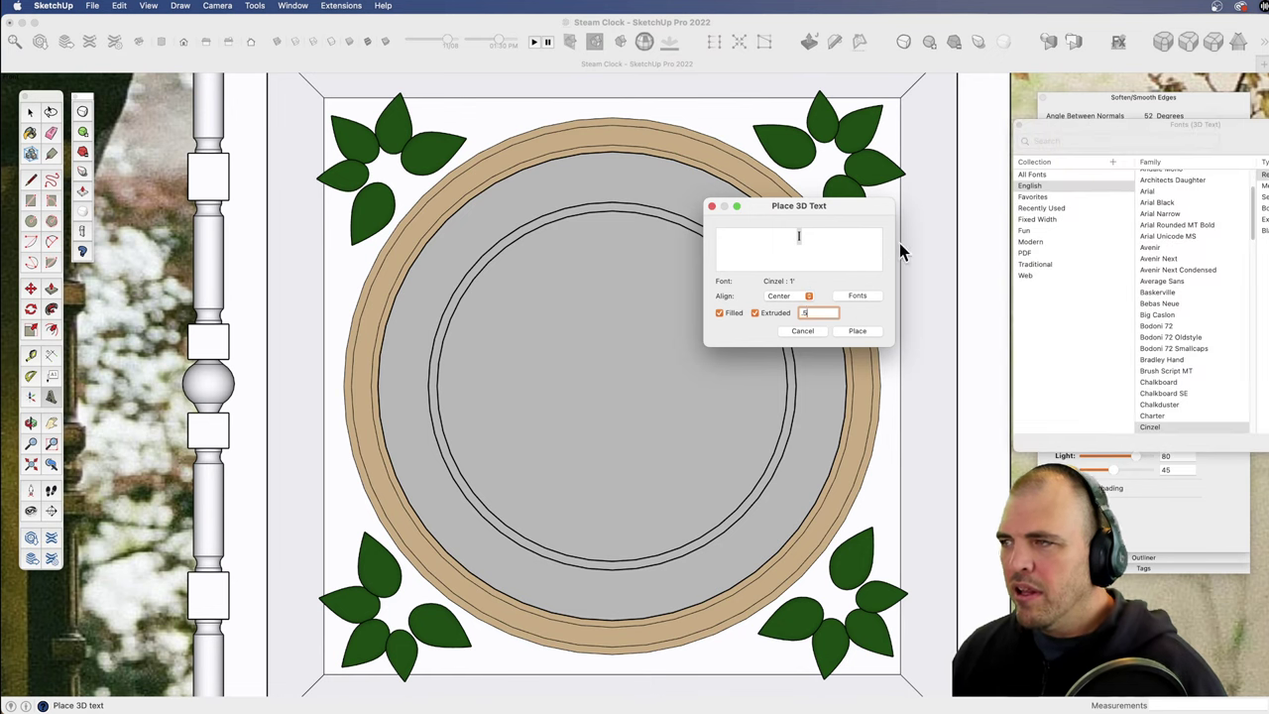
left_click_drag(1181, 141, 858, 271)
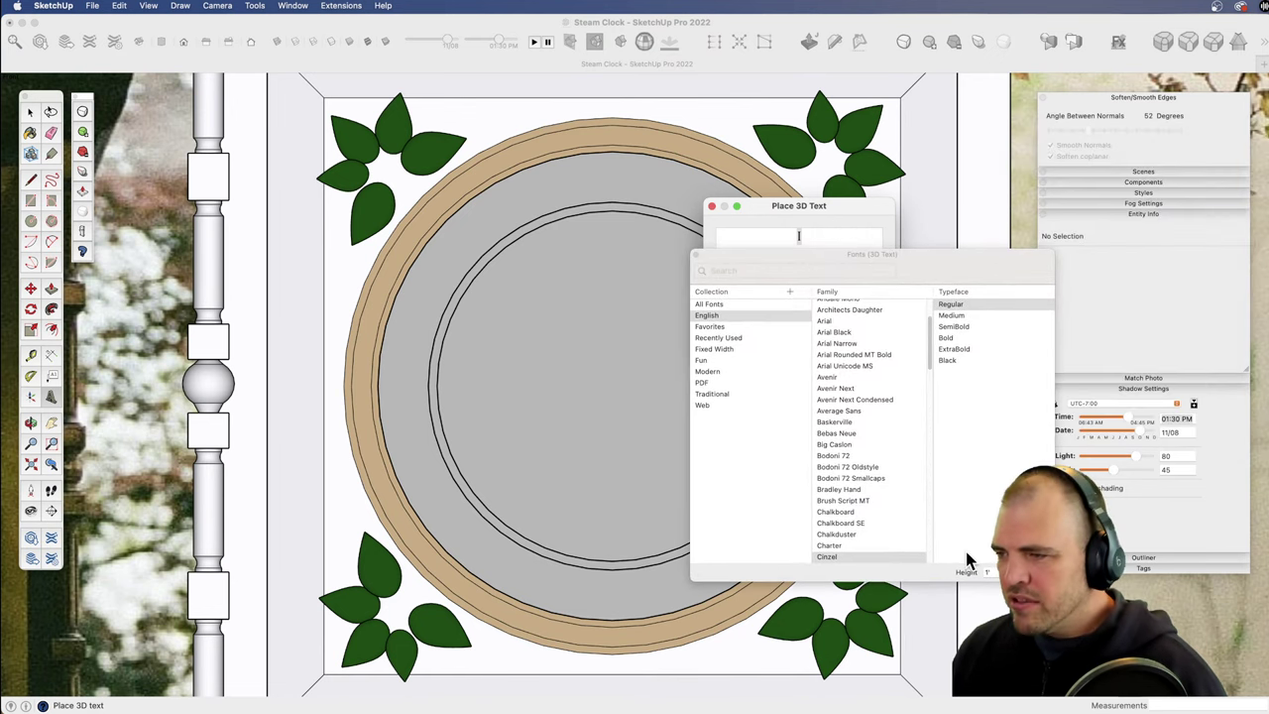
left_click_drag(999, 572, 967, 580)
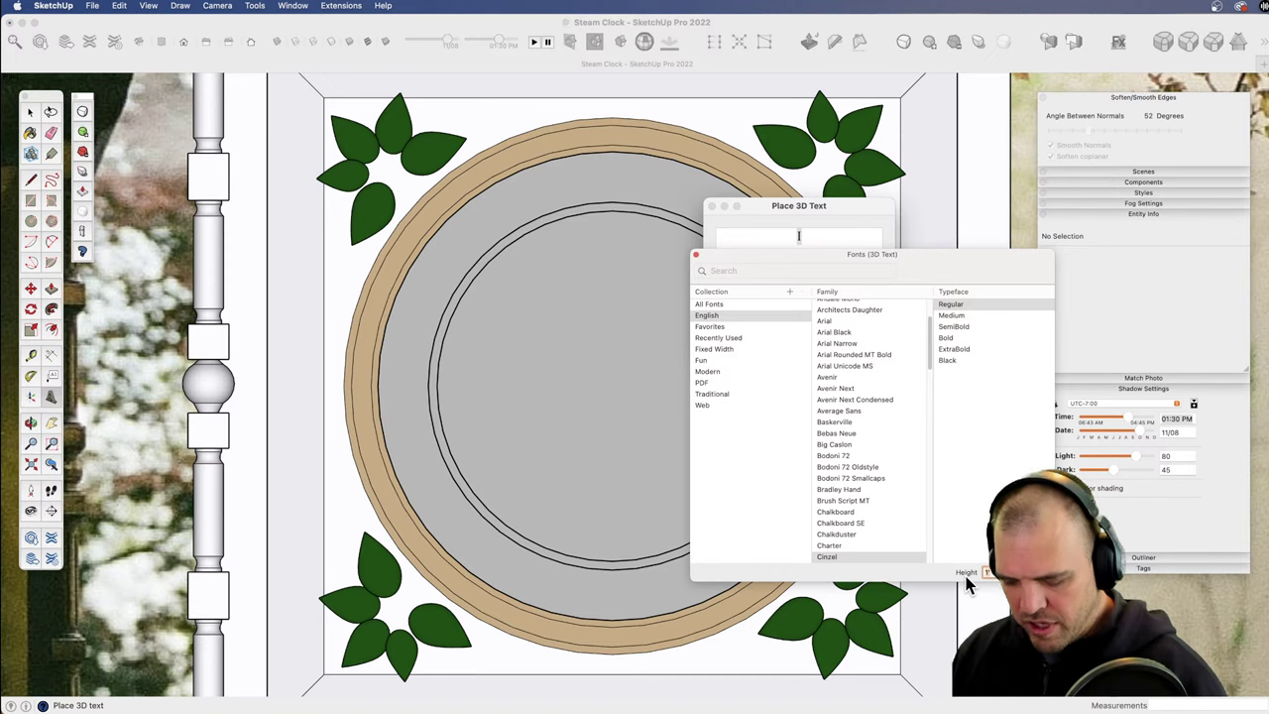
type("7")
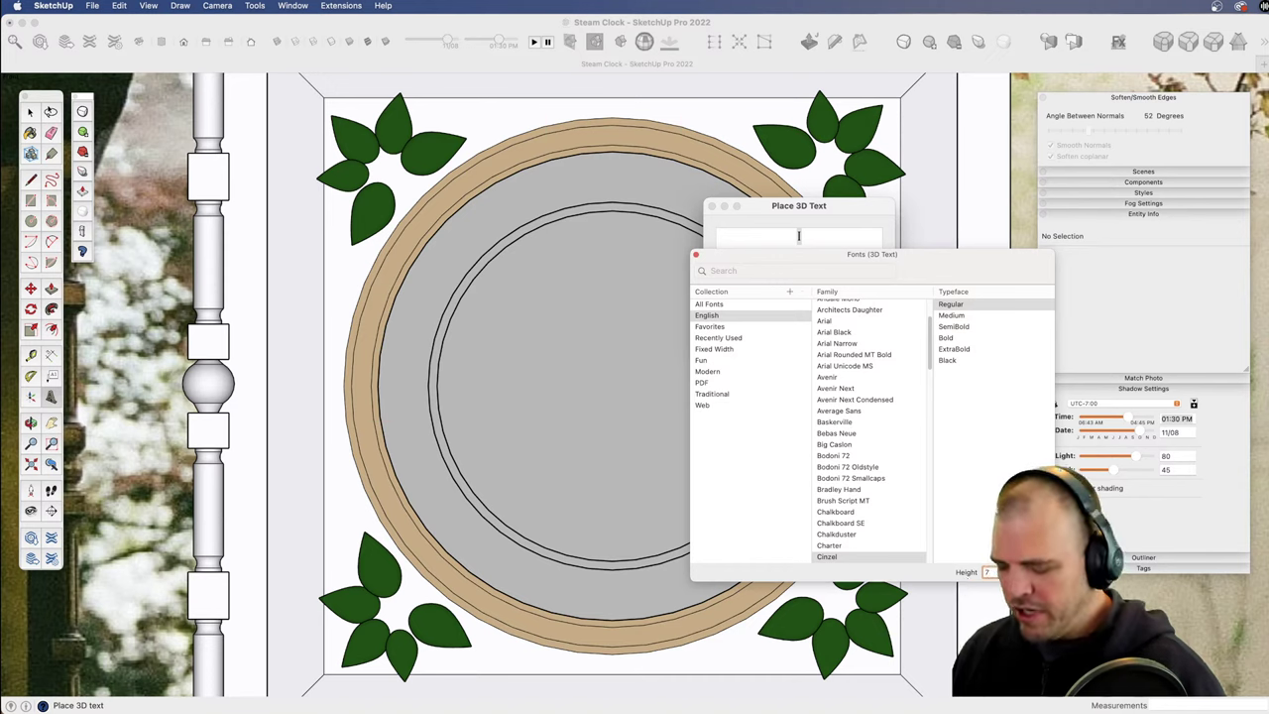
type("\"")
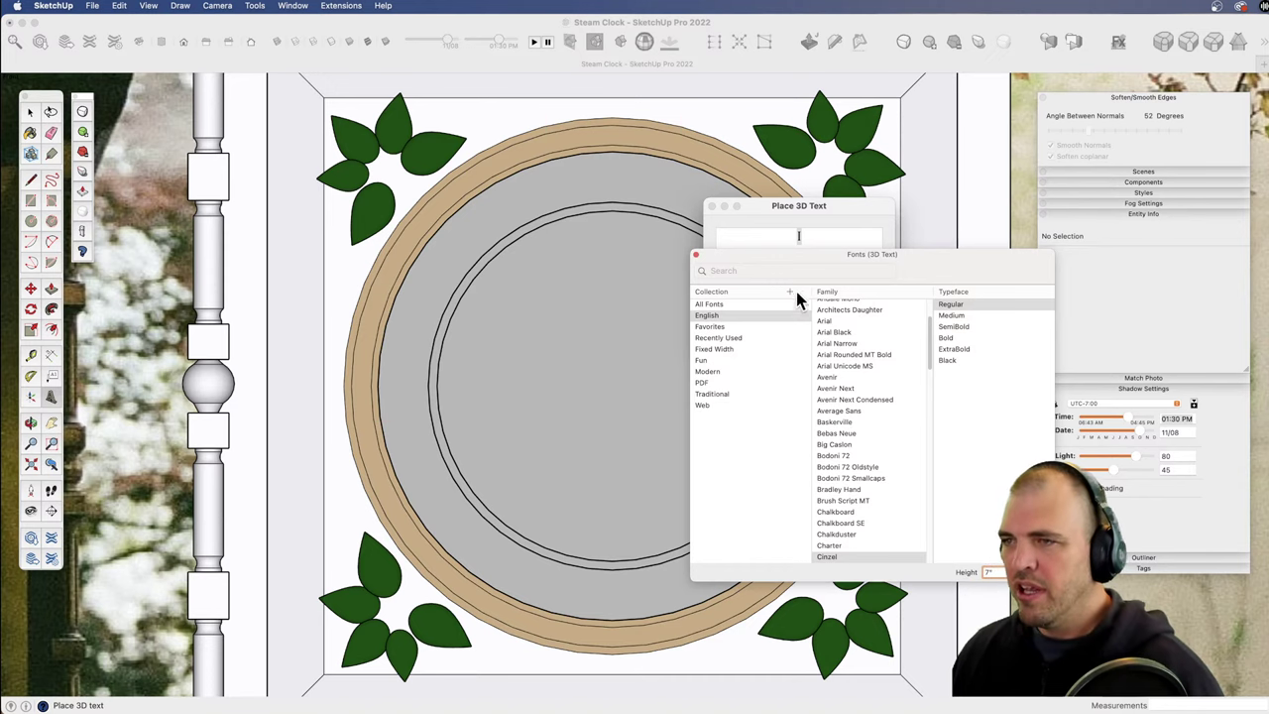
Step: Place the extruded 3D text I on the upper part of the dial, overlapping the inner ring
left_click(696, 255)
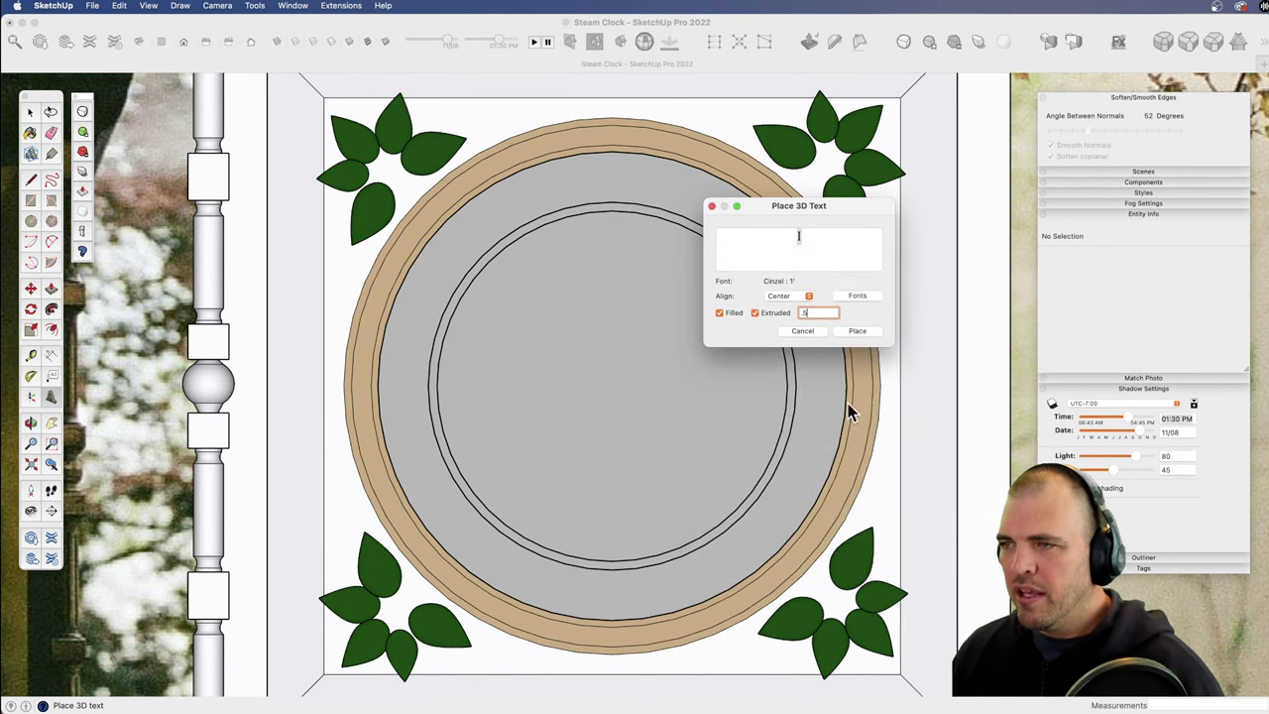
left_click(857, 331)
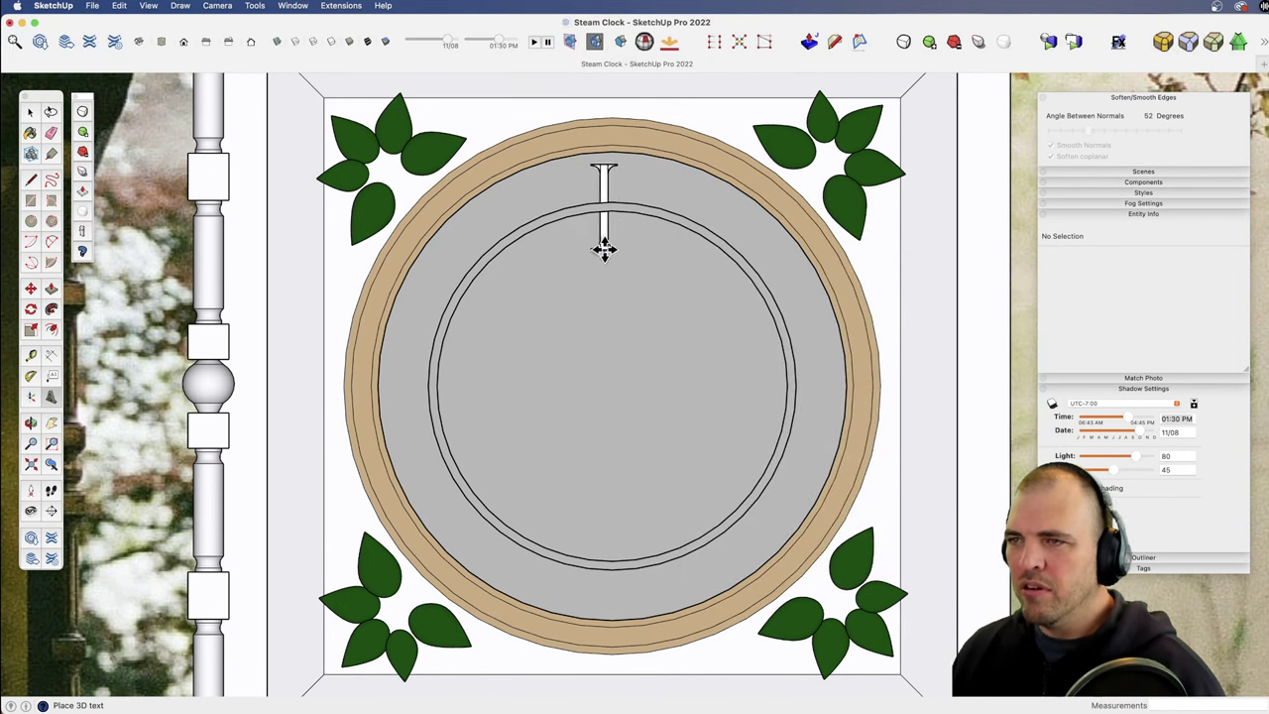
left_click(611, 250)
key("m")
key("space")
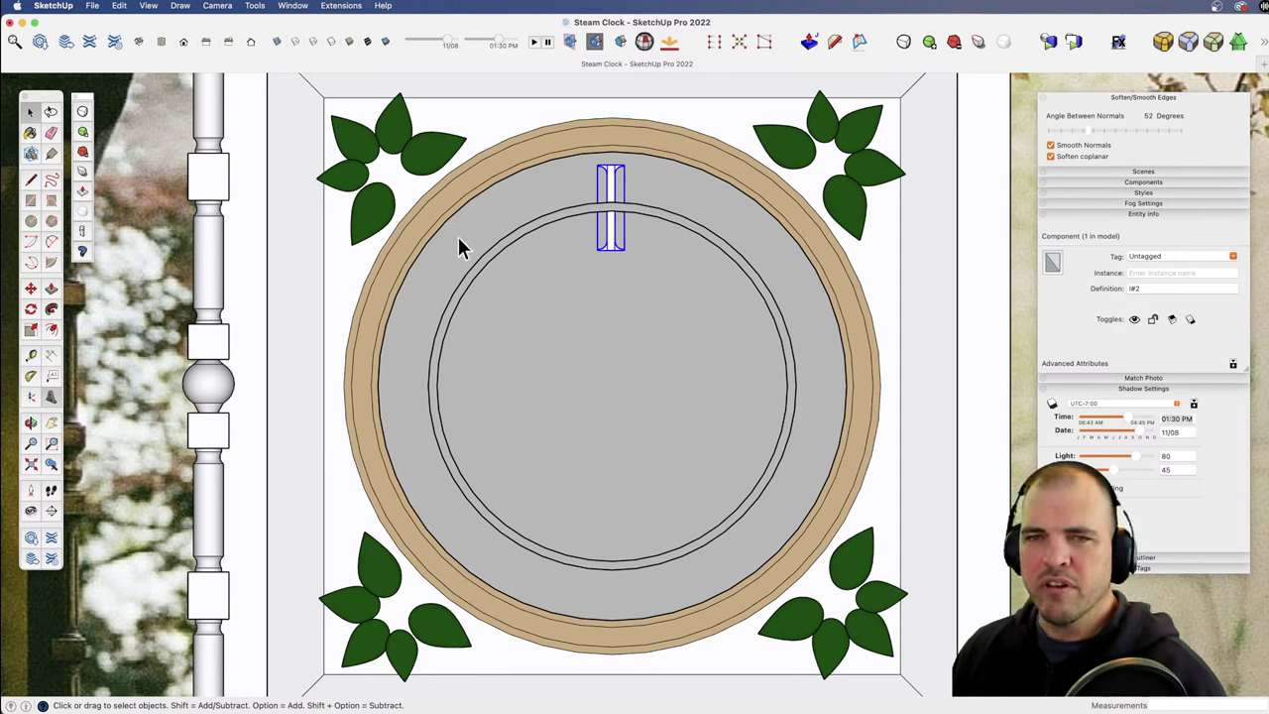
Step: Start another 3D text and set its Cinzel font height to 7"
left_click(52, 396)
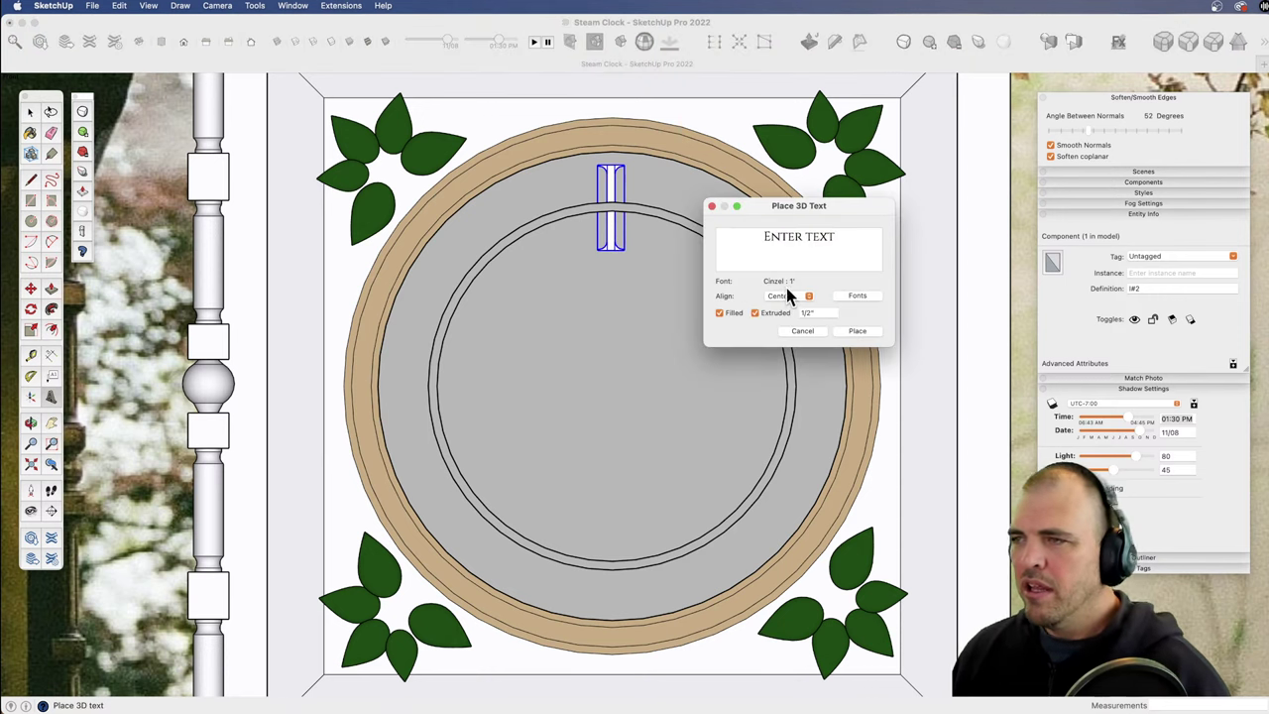
left_click(856, 296)
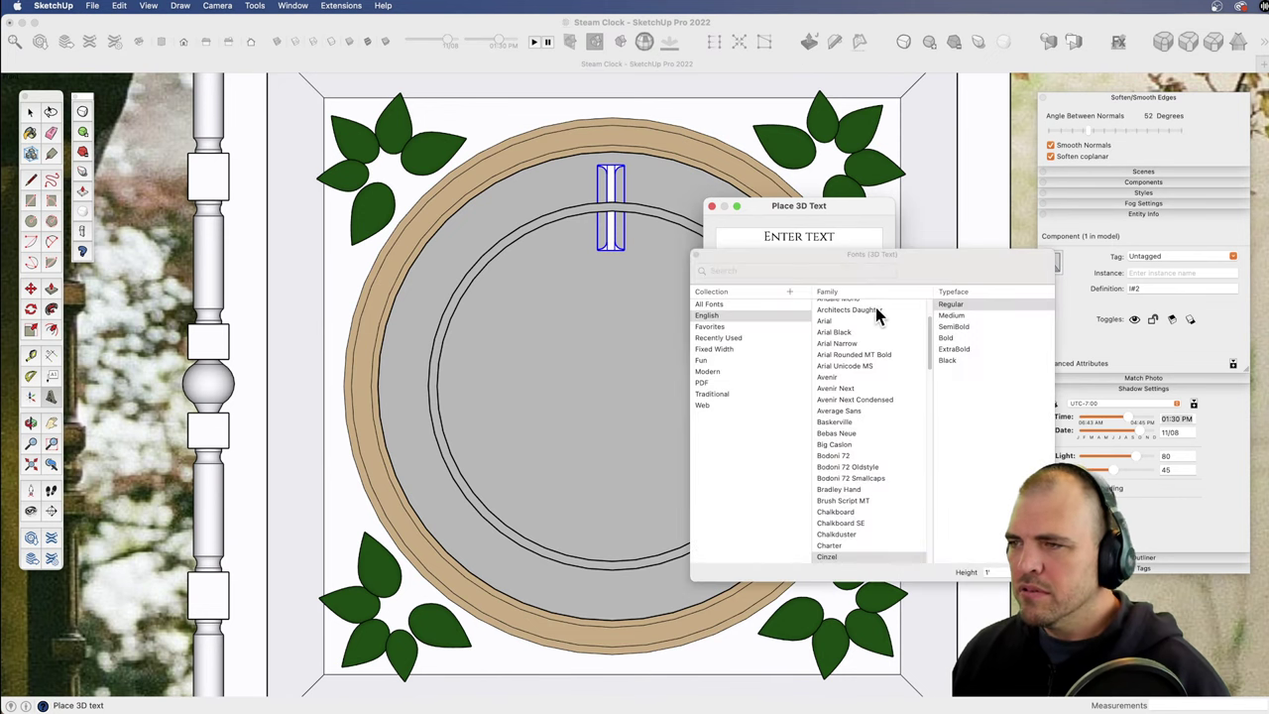
double_click(991, 572)
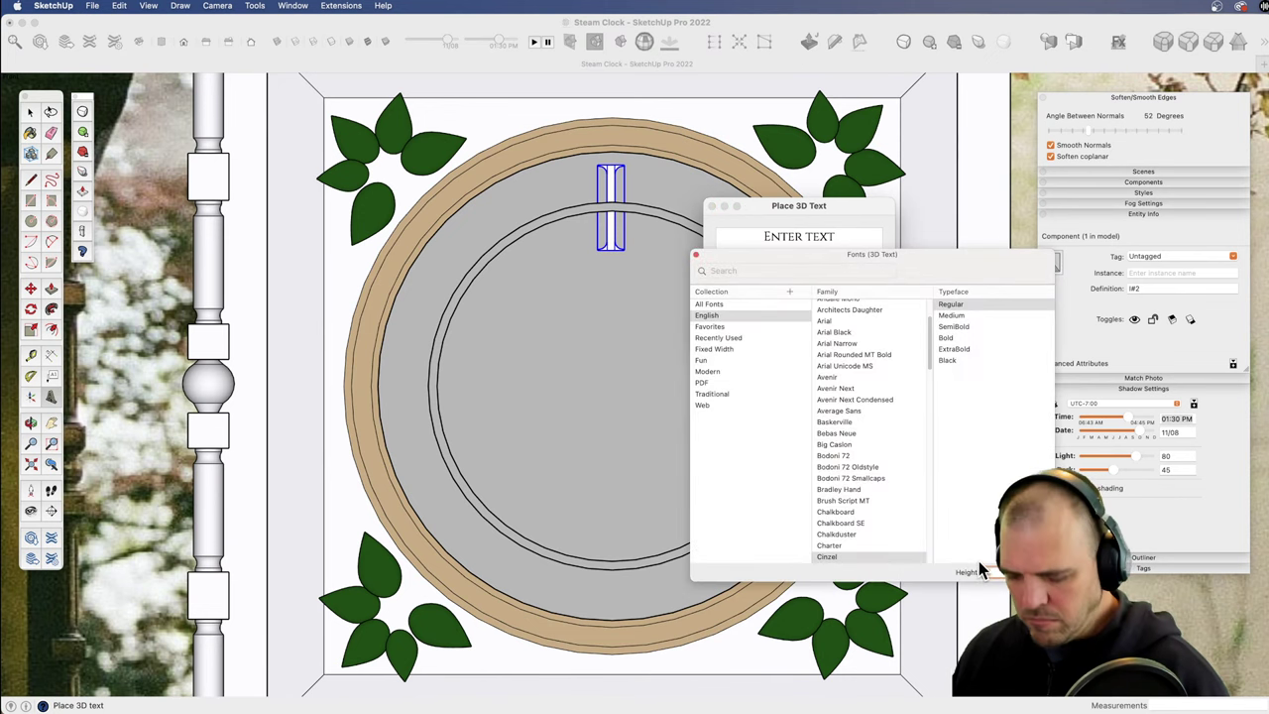
type("7")
key("Return")
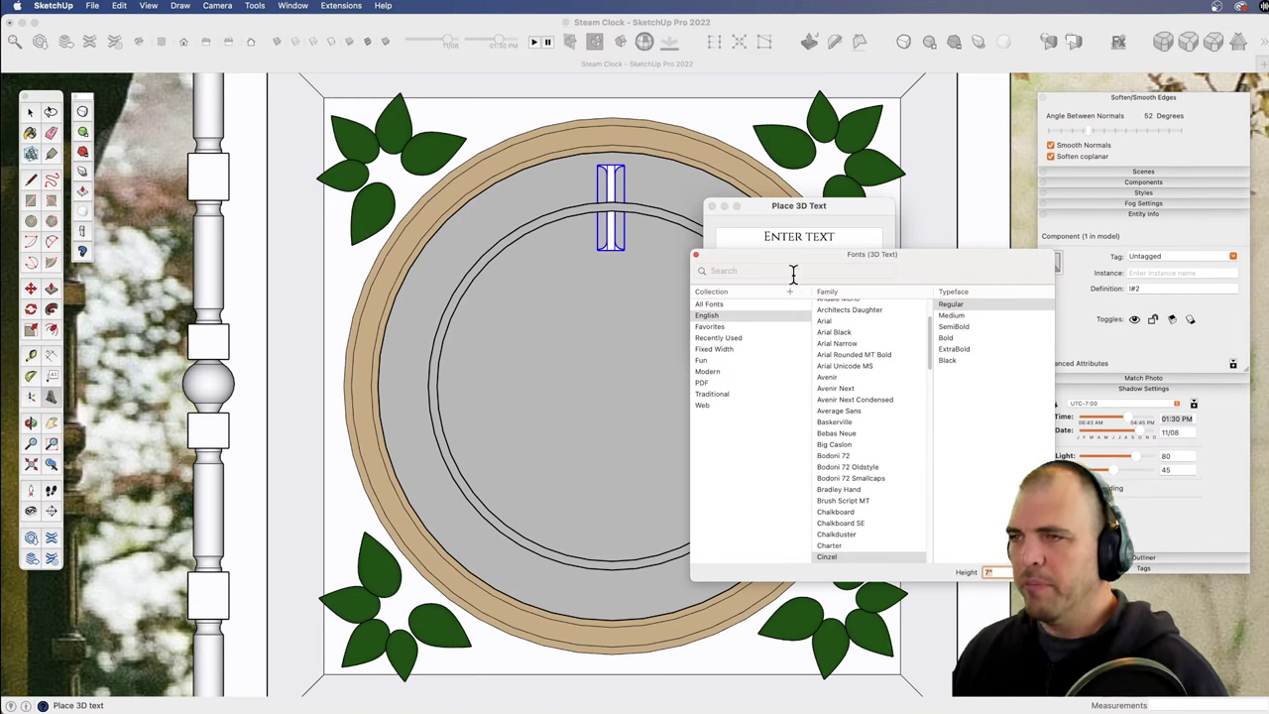
left_click(696, 255)
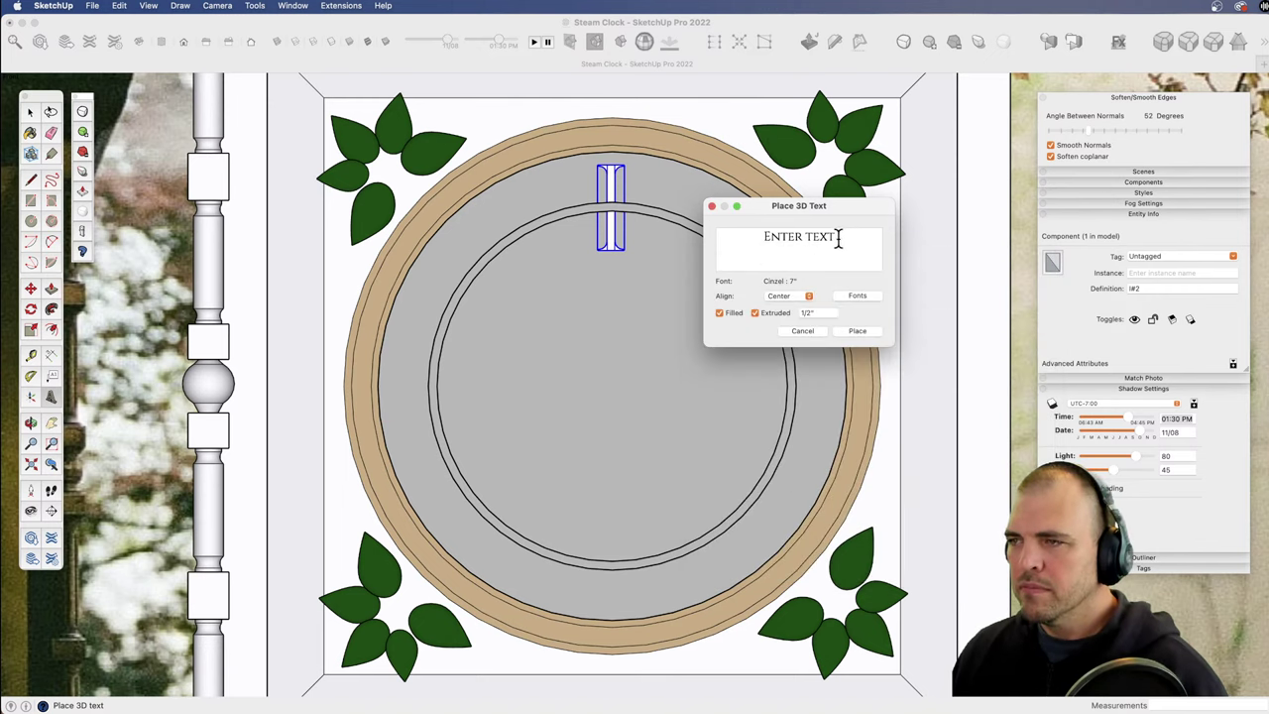
Step: Replace the placeholder text with I and place the numeral inside the inner ring, below the first one
left_click_drag(837, 237, 737, 241)
key("BackSpace")
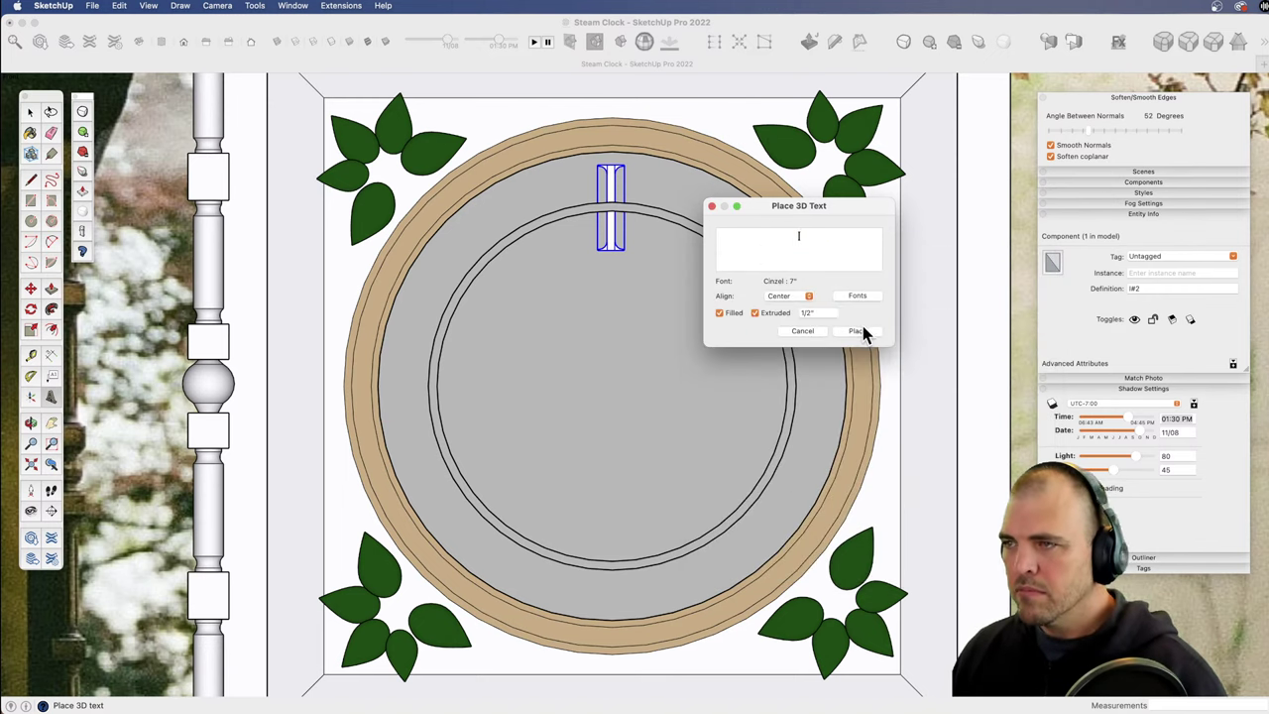
left_click(834, 331)
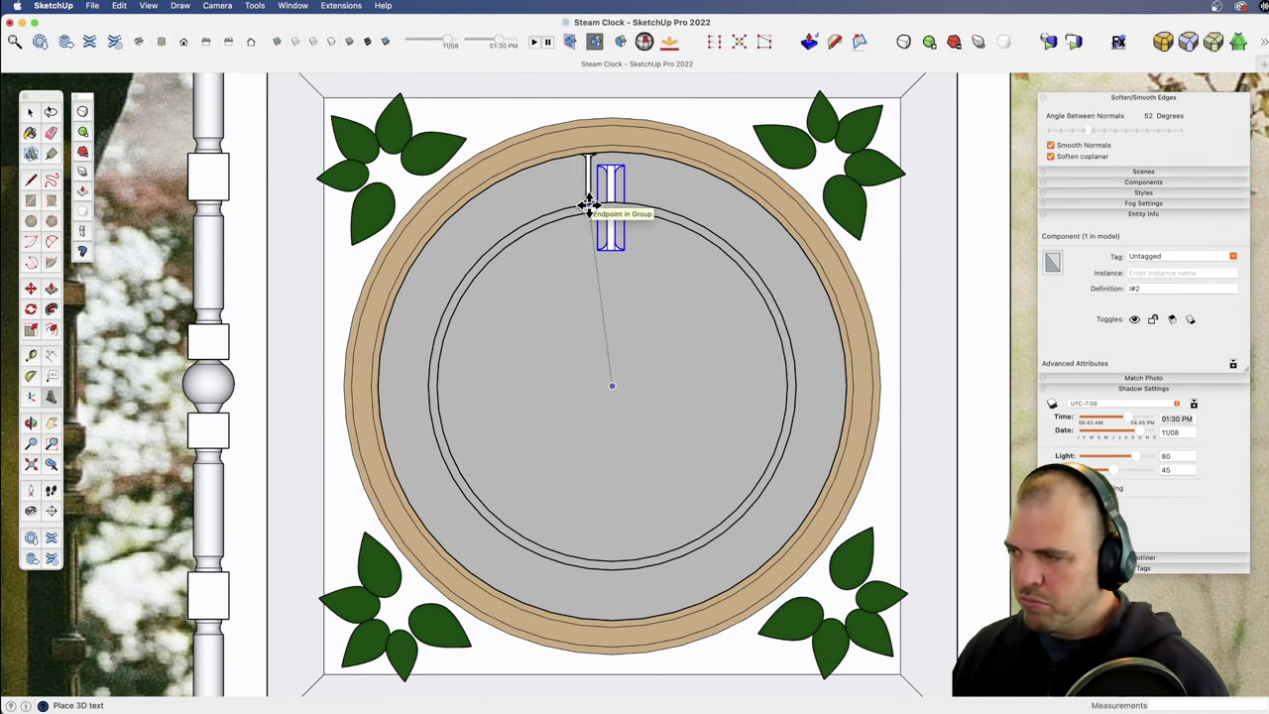
left_click(650, 317)
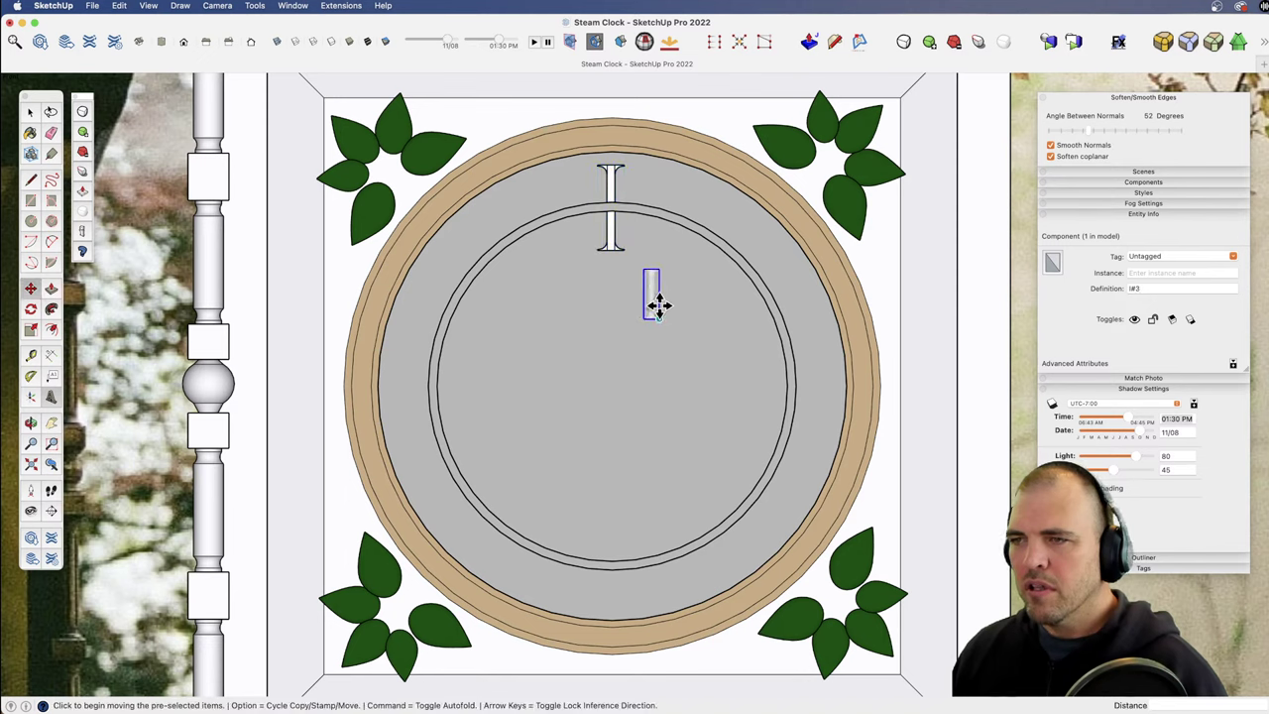
Step: Erase both I numerals from the dial
key("e")
left_click(608, 238)
left_click(647, 292)
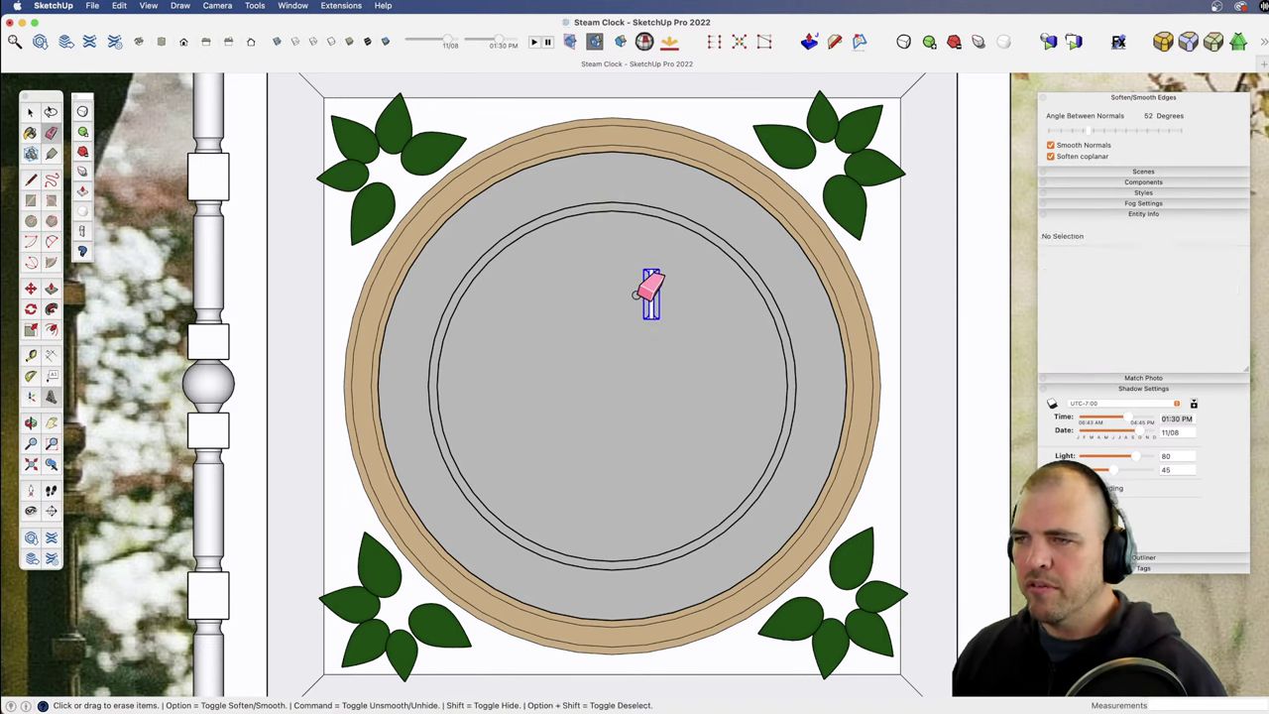
key("space")
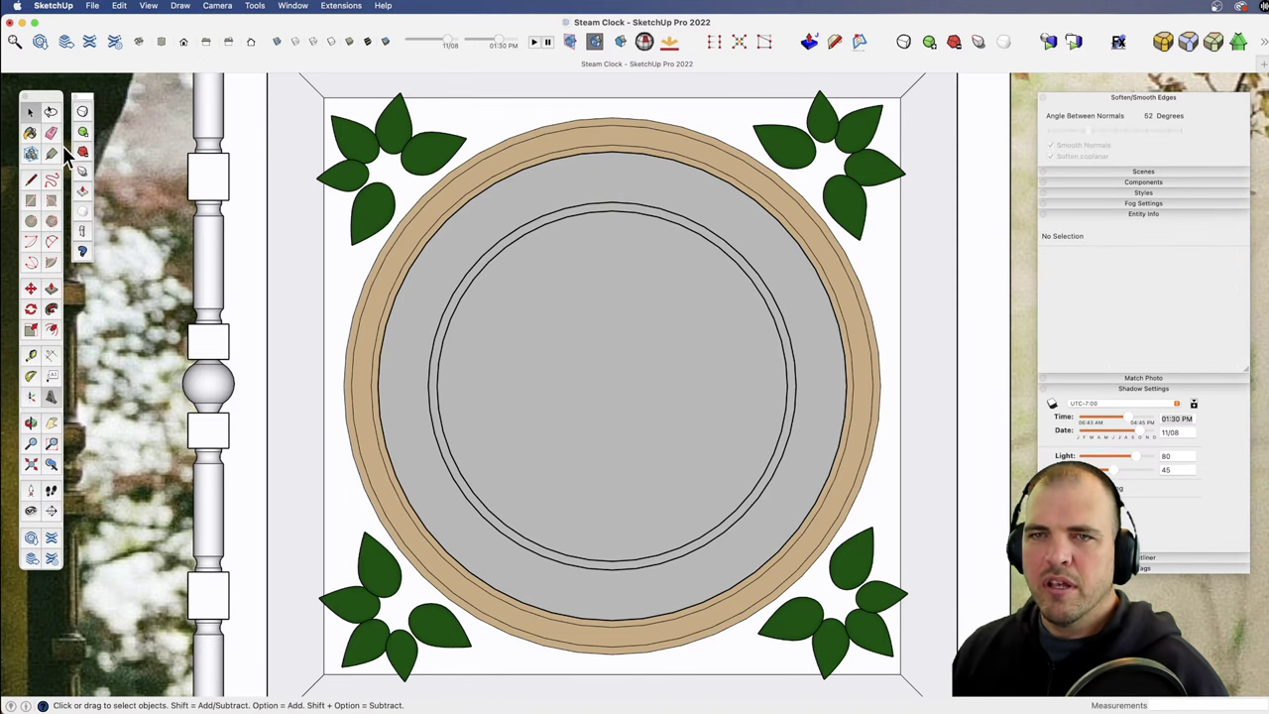
Step: Start a new 3D text, replace its placeholder text and set the Cinzel font height to 6"
left_click(50, 397)
left_click_drag(836, 236, 714, 232)
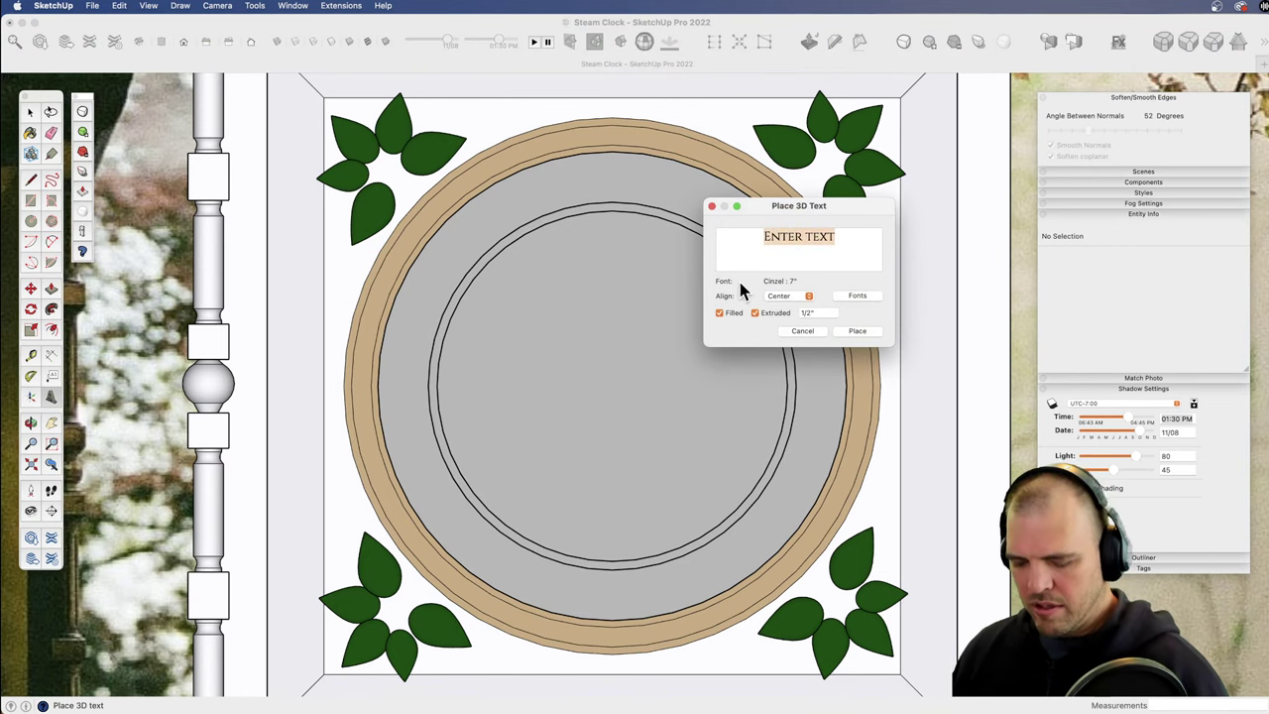
type("6")
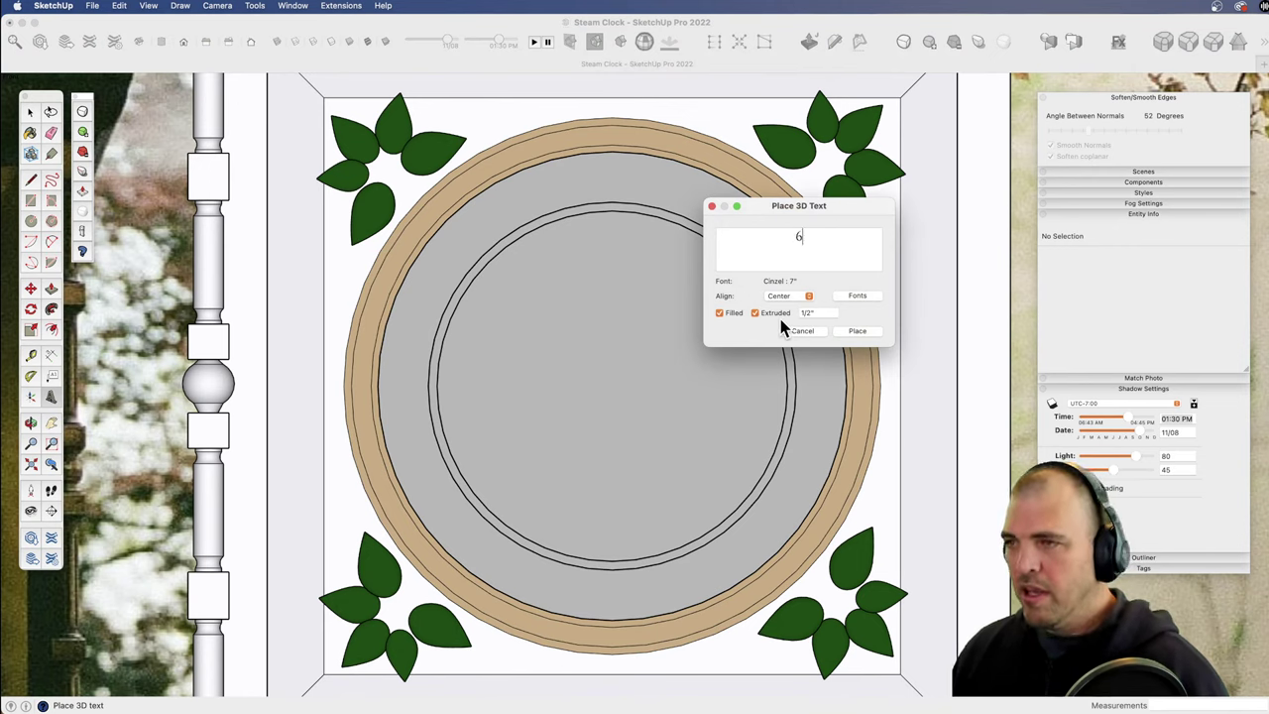
left_click(857, 296)
left_click(838, 275)
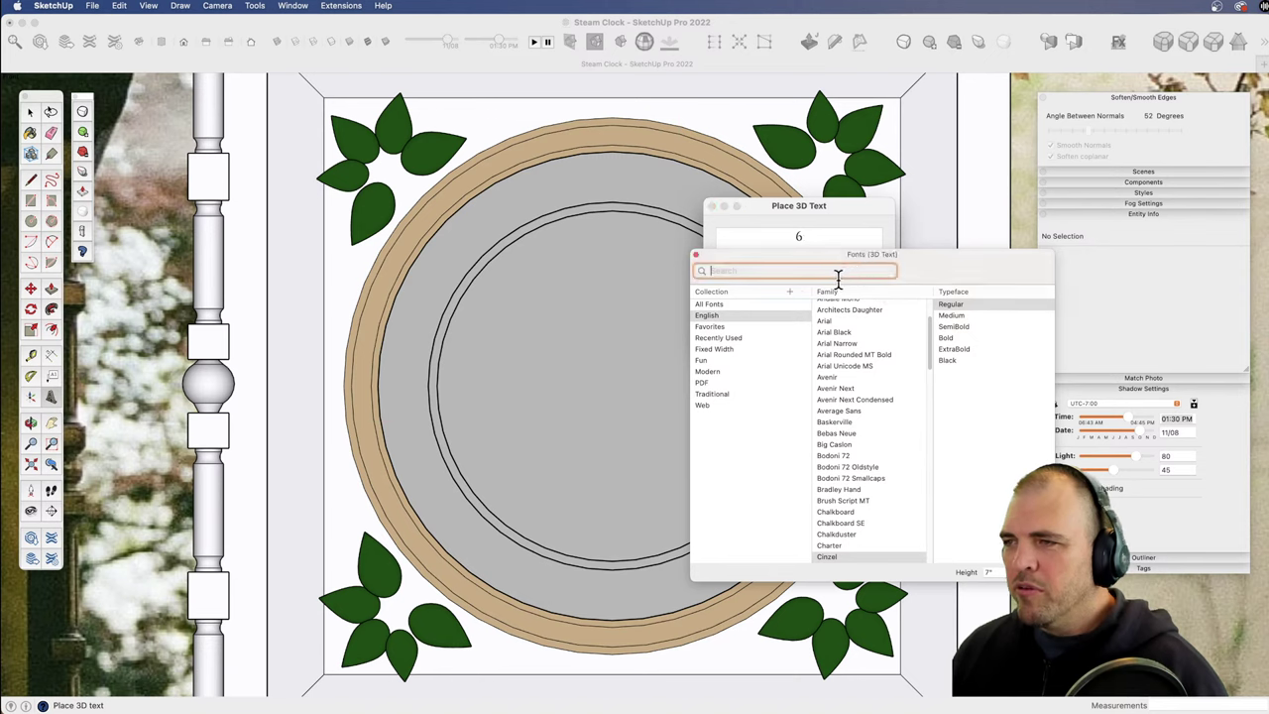
left_click_drag(903, 268, 871, 268)
double_click(956, 573)
type("6")
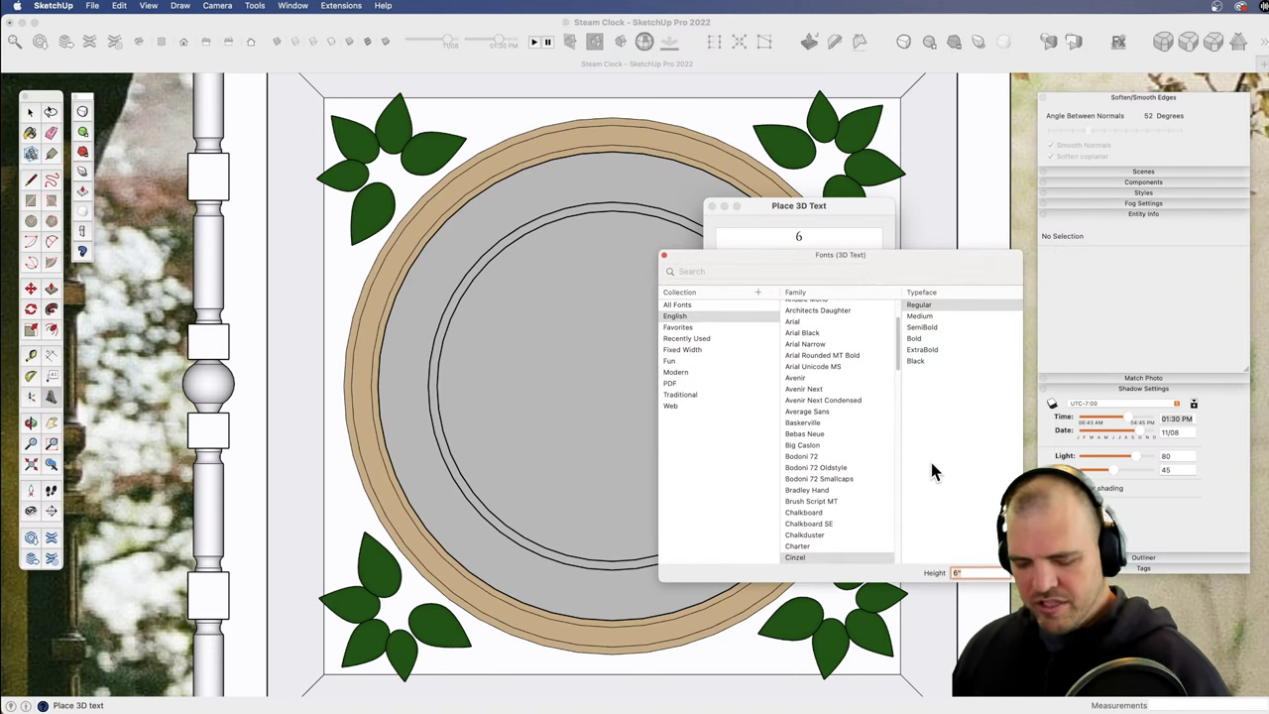
key("Return")
key("Return")
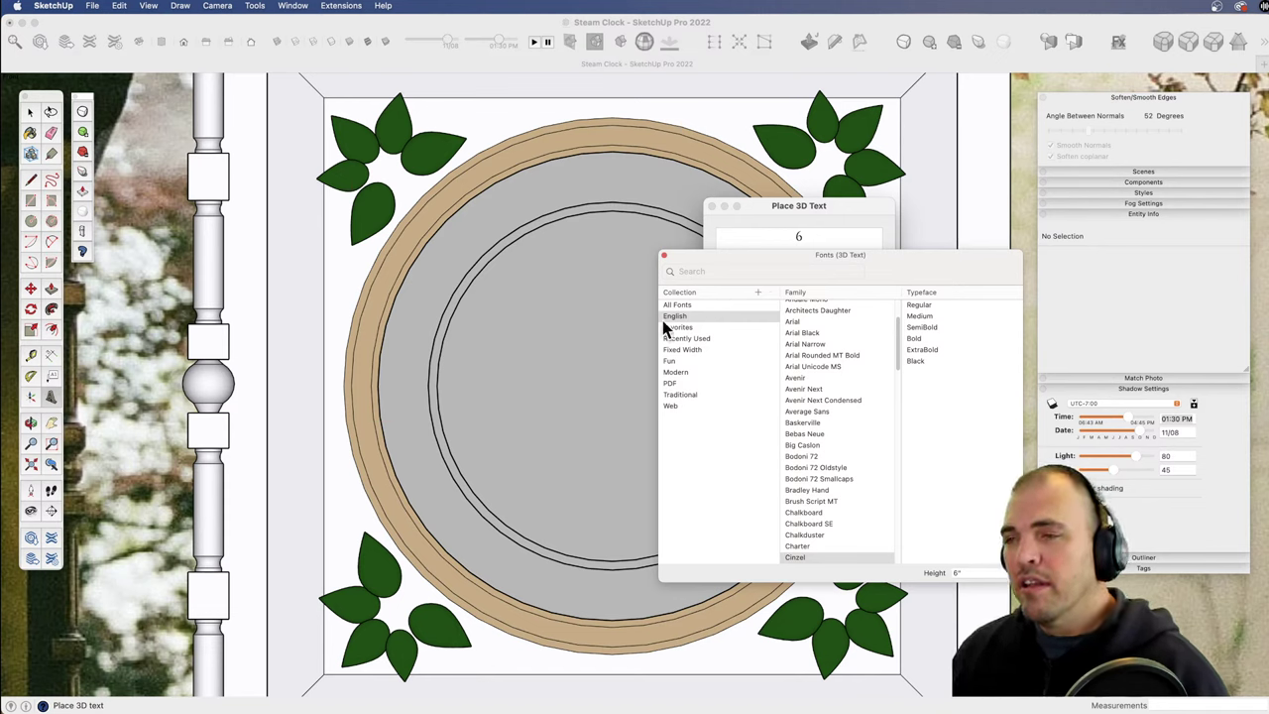
Step: Place the 6" high 3D text I inside the inner ring, directly above the dial's center
left_click(664, 255)
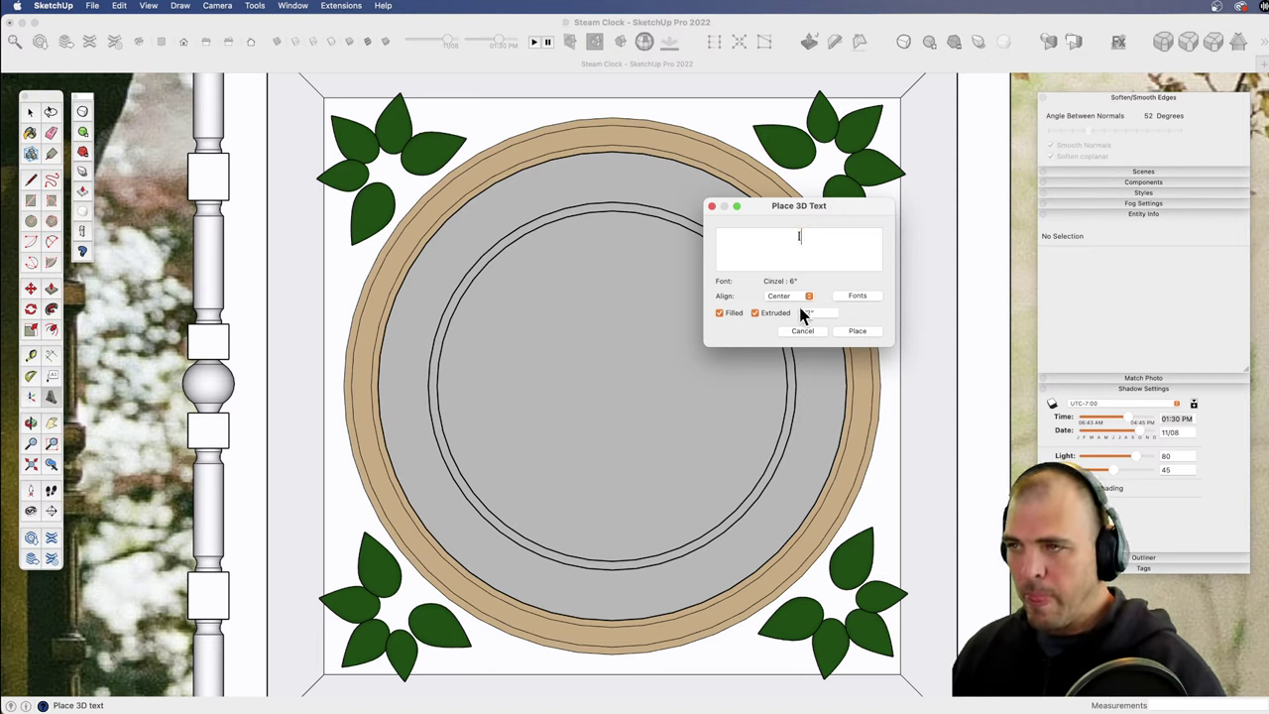
left_click(855, 331)
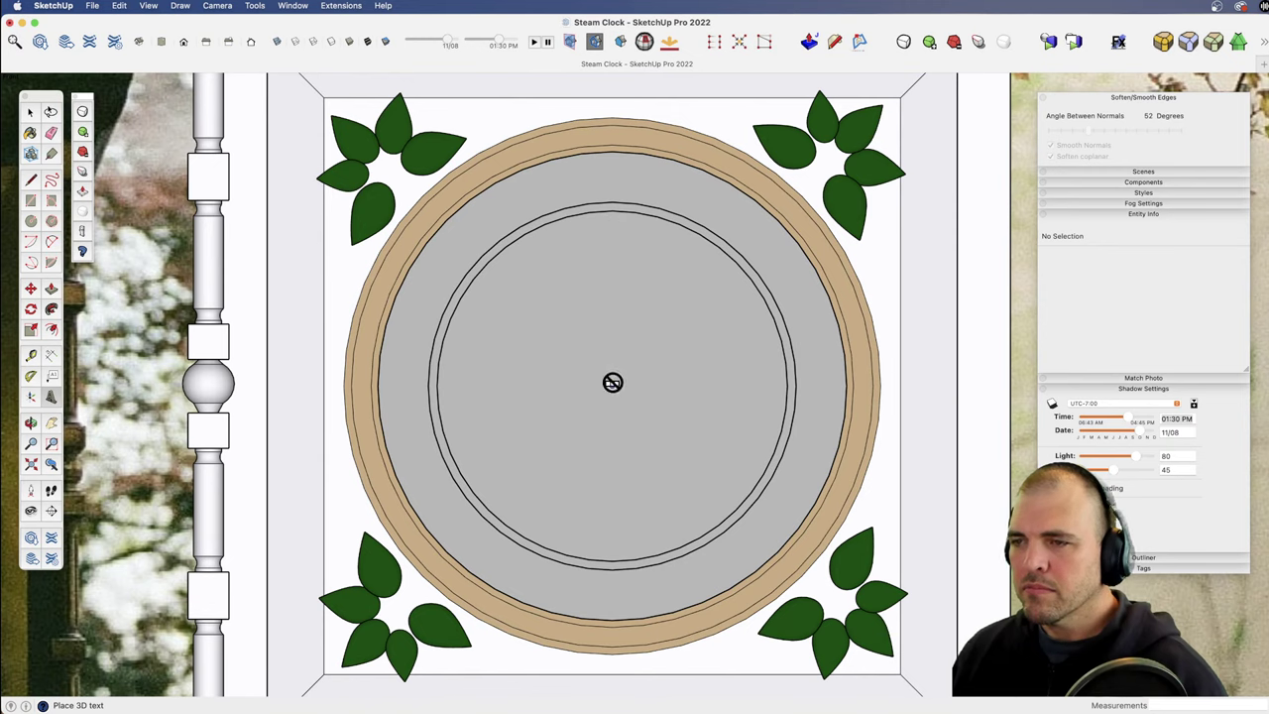
left_click(611, 284)
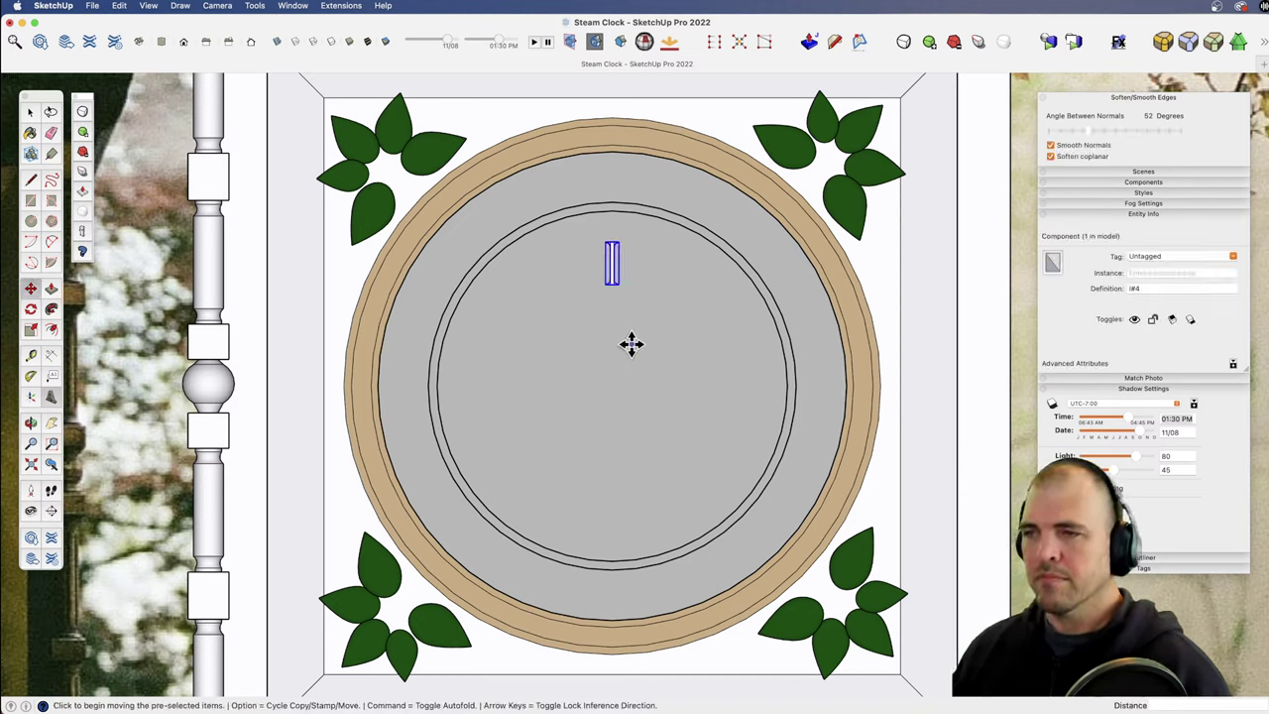
Step: Draw a vertical line about 2' 11 1/4" long across the dial, from the top to the bottom of the ring's inner circle
key("z")
left_click_drag(622, 414, 615, 396)
middle_click_drag(651, 404, 657, 426, "shift")
middle_click_drag(657, 426, 666, 198)
left_click_drag(643, 385, 644, 320)
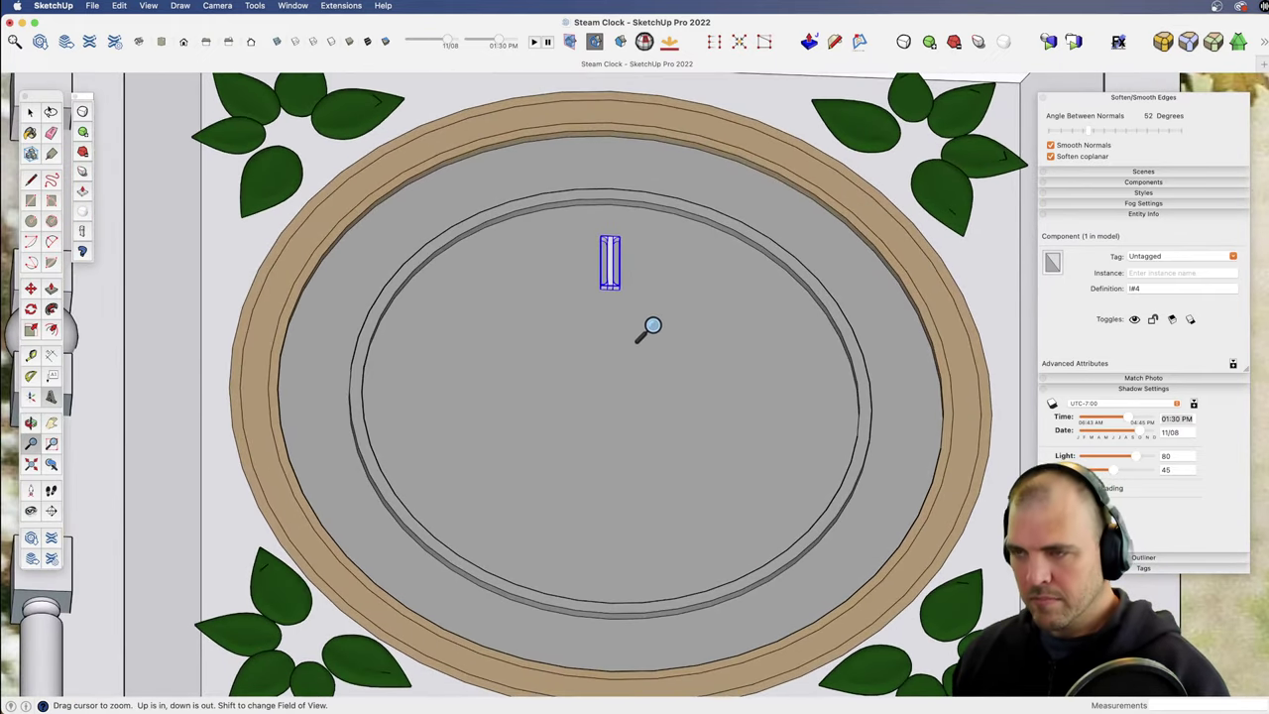
key("space")
left_click(651, 301)
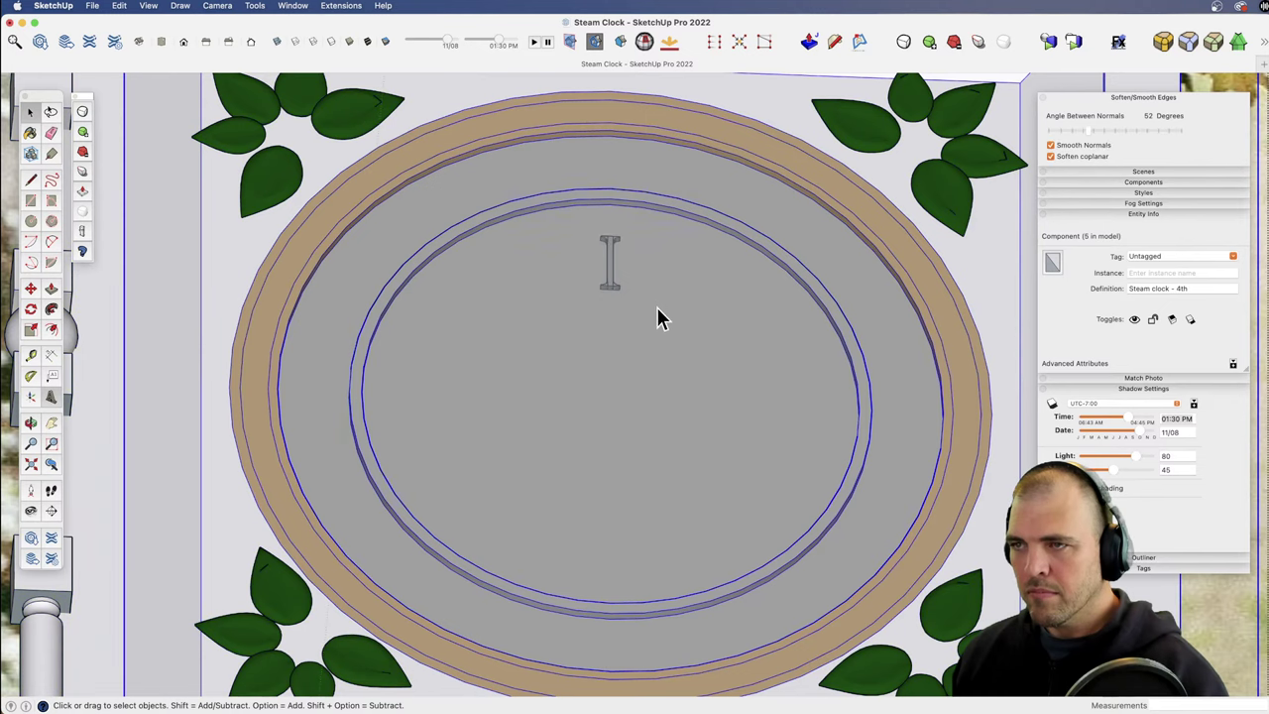
key("l")
left_click(610, 203)
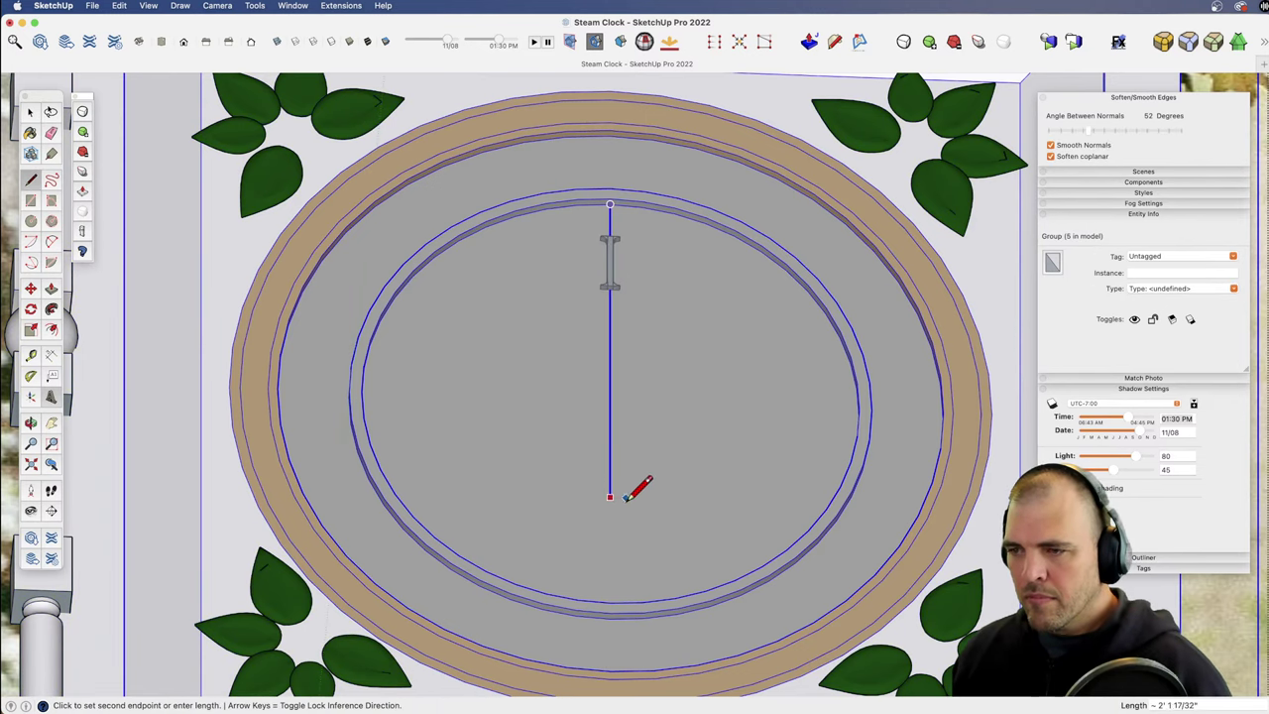
left_click(610, 592)
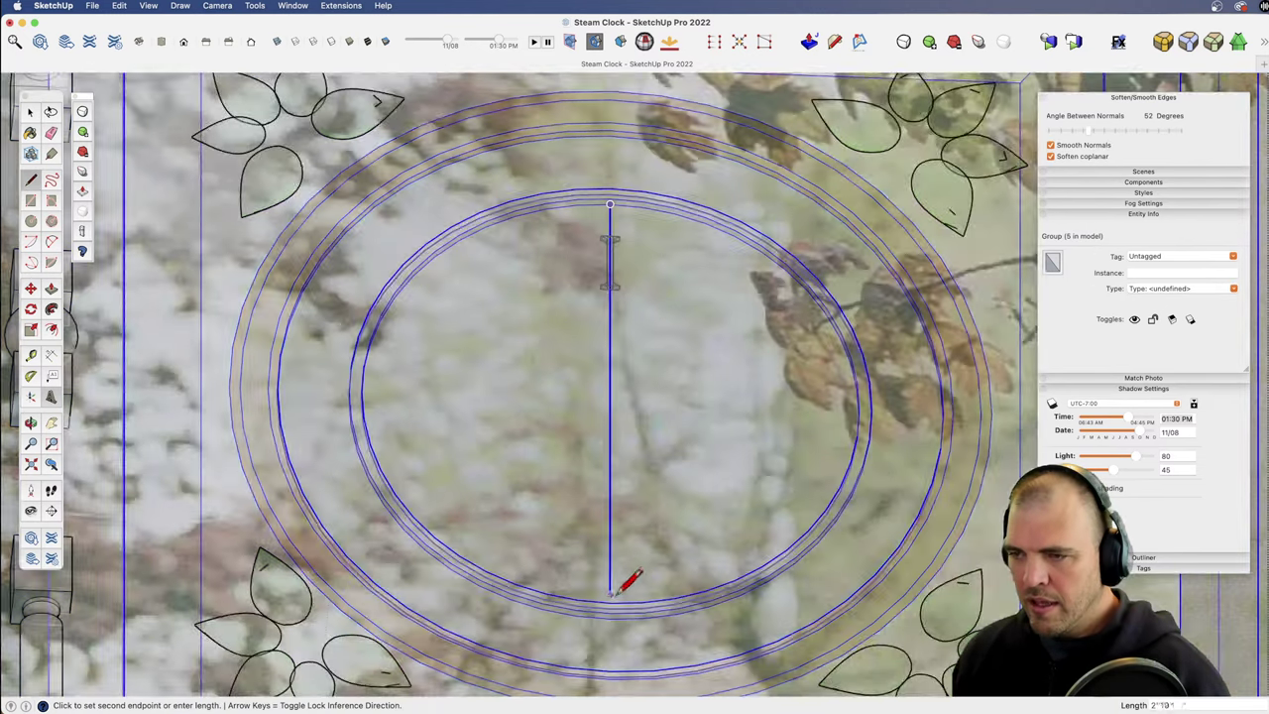
key("x")
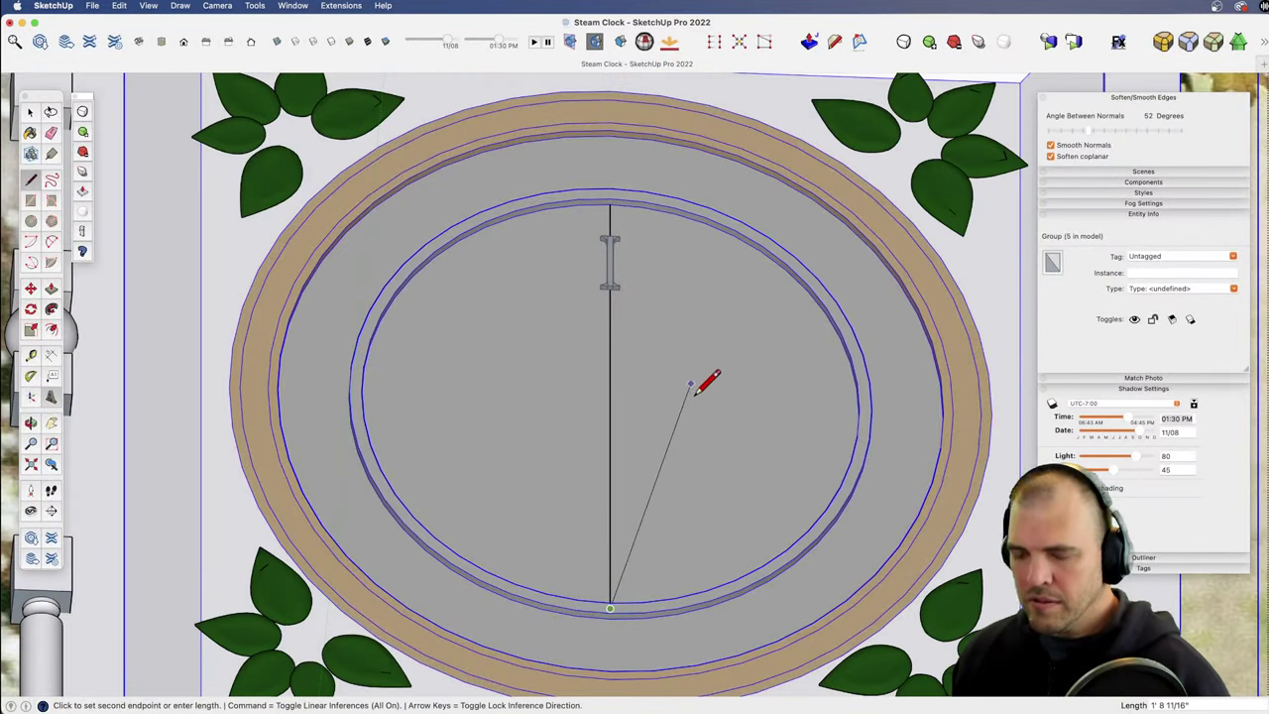
Step: Return to the standard front view and frame the whole dial with its new vertical line
mouse_move(662, 436)
middle_mouse_down("shift")
mouse_move(609, 657)
mouse_move(671, 297)
mouse_move(645, 470)
middle_mouse_up("shift")
key("z")
left_click_drag(646, 470, 611, 379)
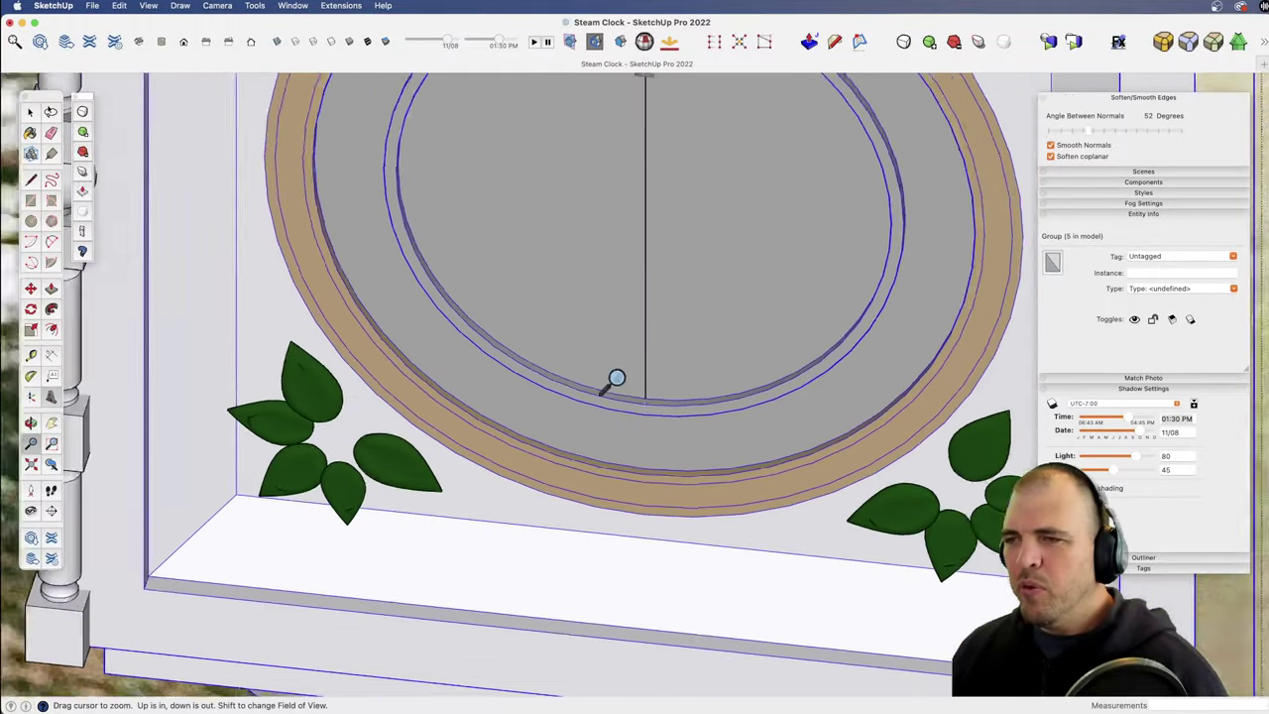
middle_click_drag(612, 380, 694, 291)
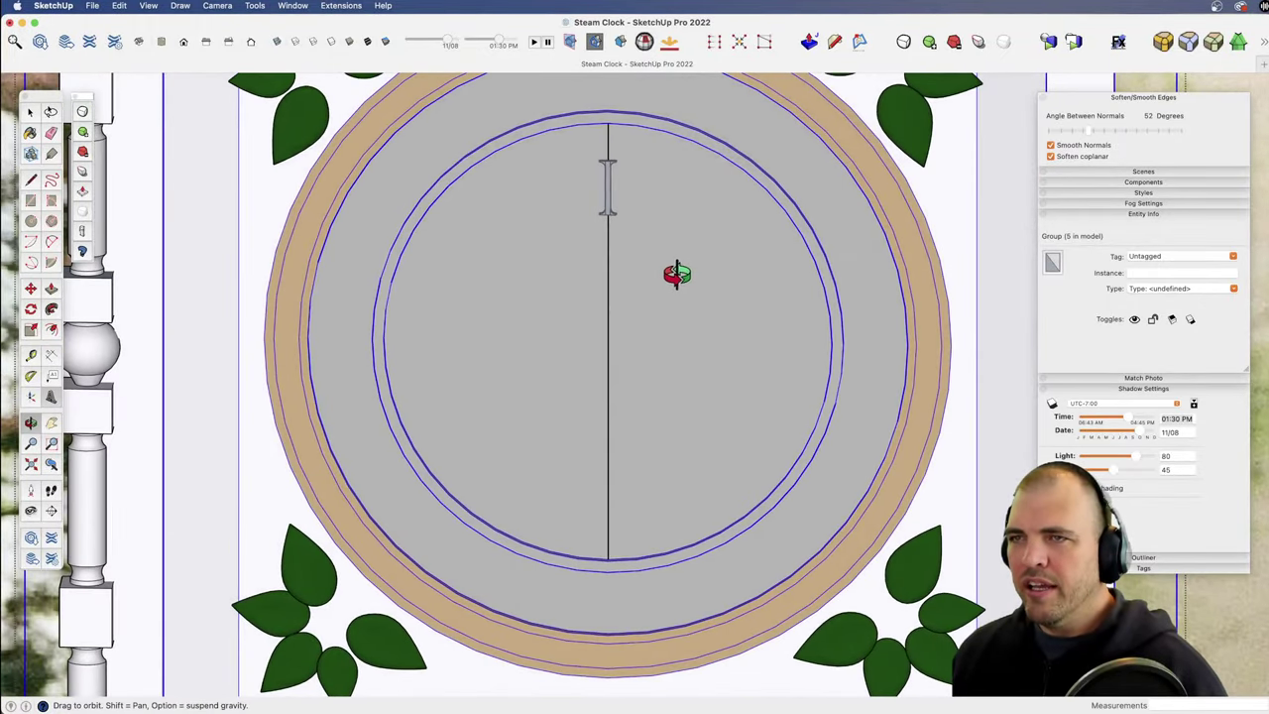
left_click(183, 43)
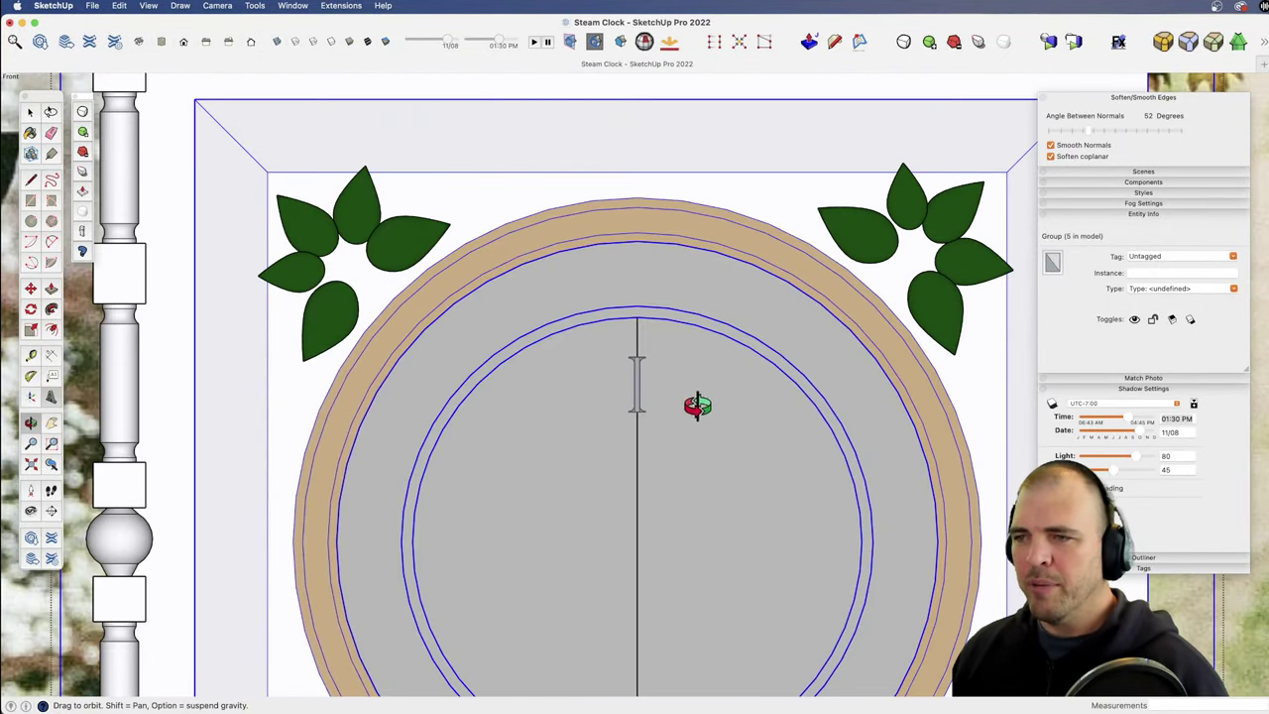
key("z")
left_click_drag(695, 434, 680, 559)
middle_click_drag(691, 494, 701, 343, "shift")
left_click_drag(694, 435, 700, 362)
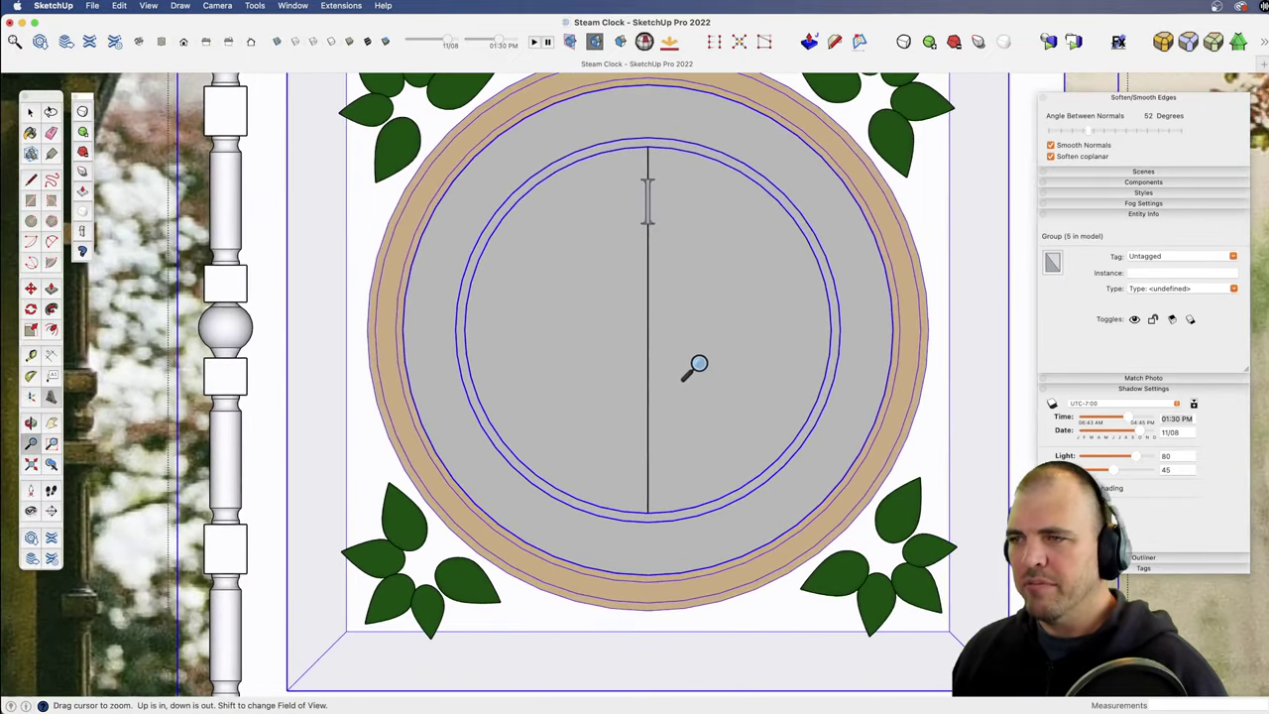
middle_click_drag(700, 363, 688, 417, "shift")
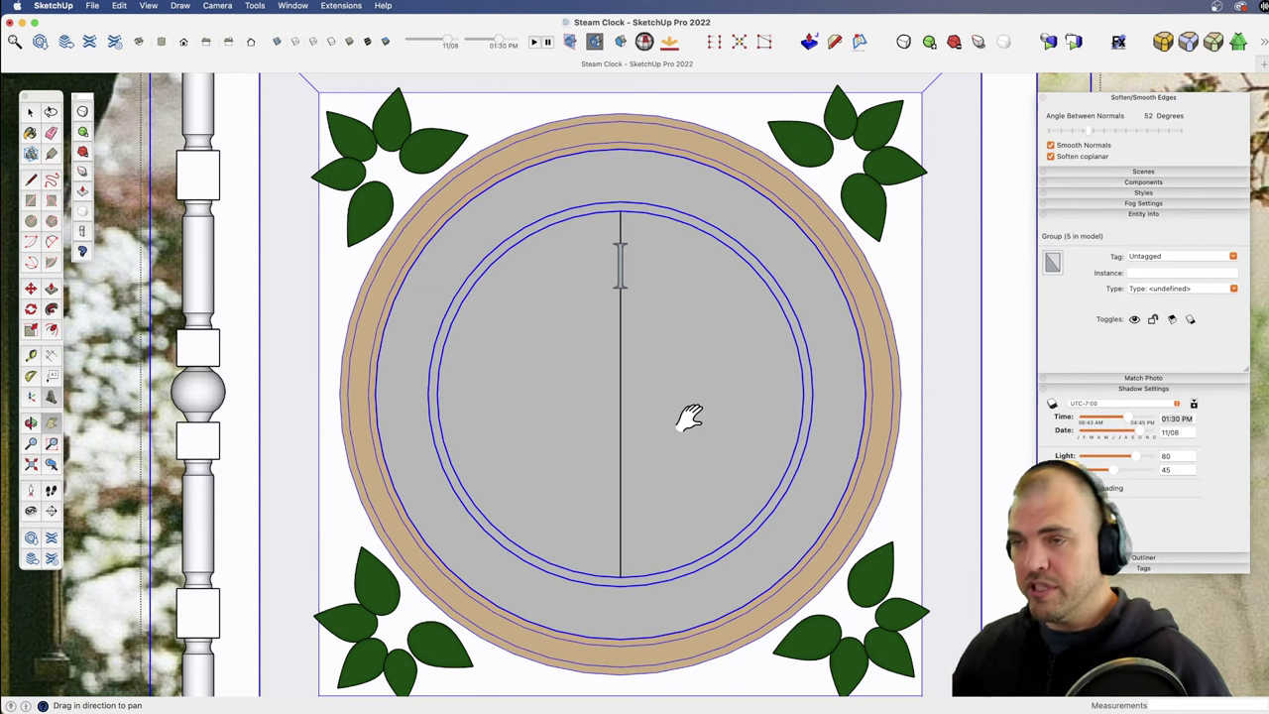
key("space")
double_click(621, 286)
left_click(621, 287)
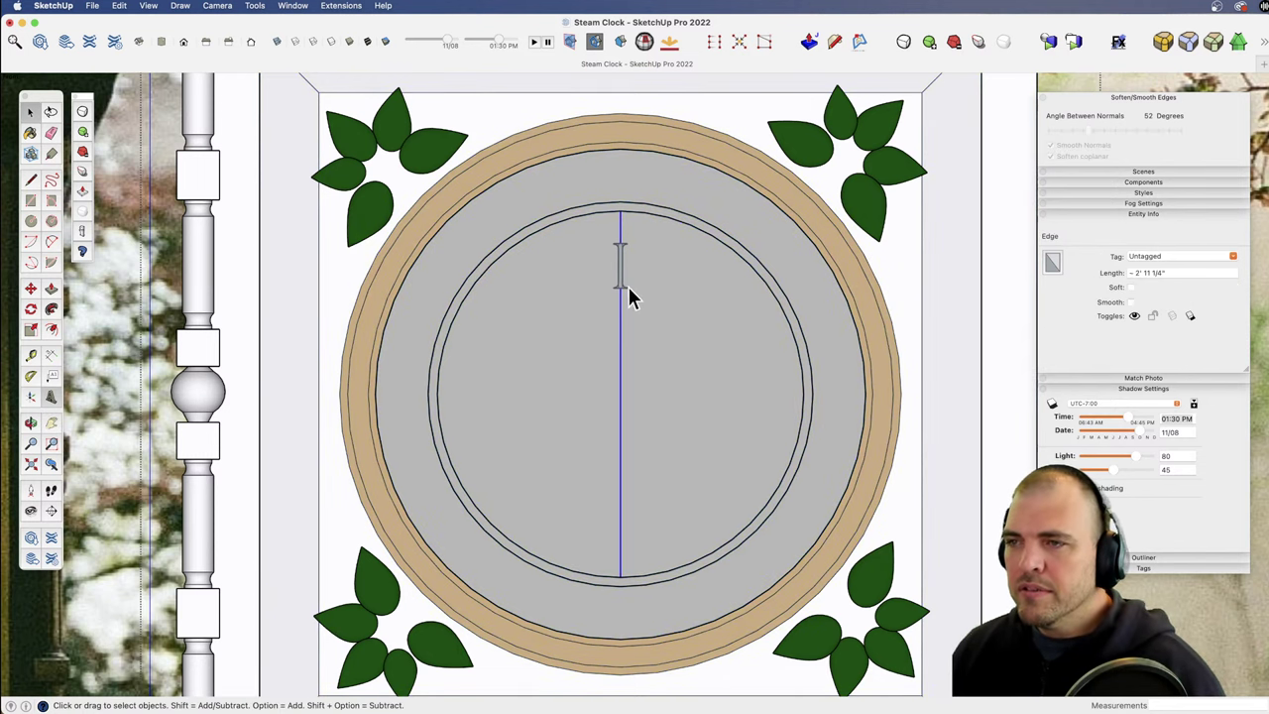
scroll(709, 309, "down", 3)
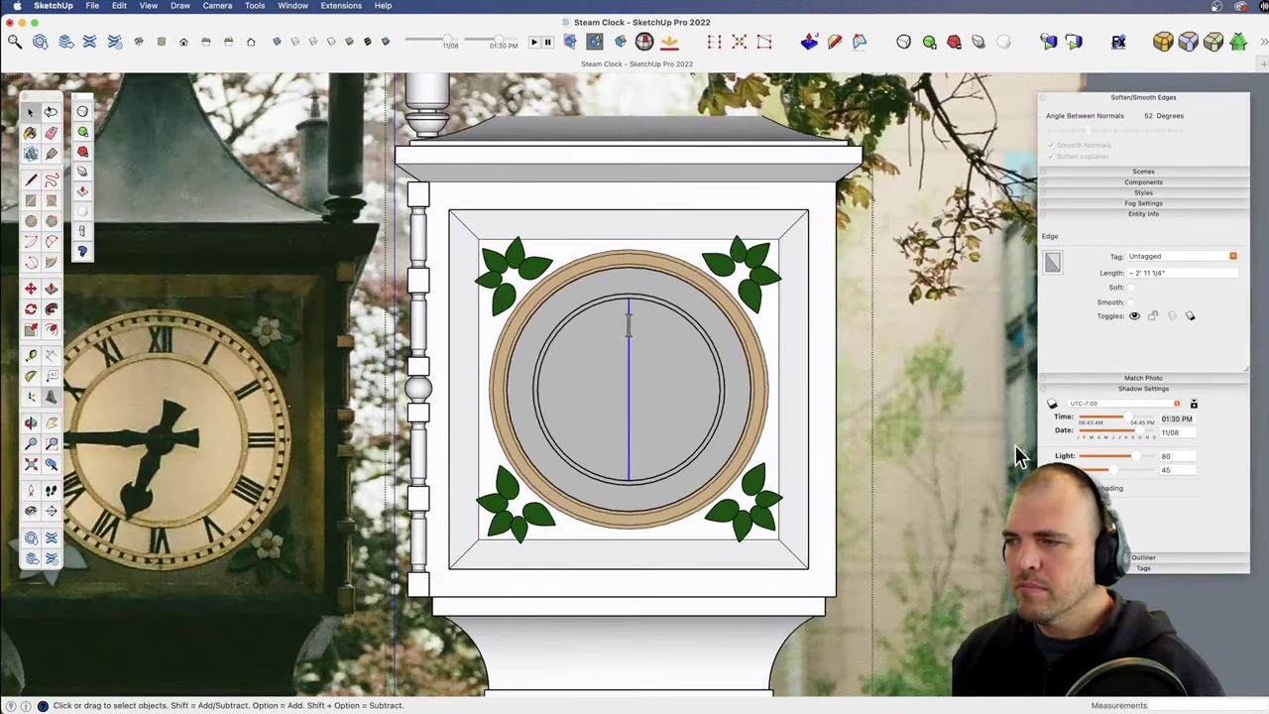
key("Escape")
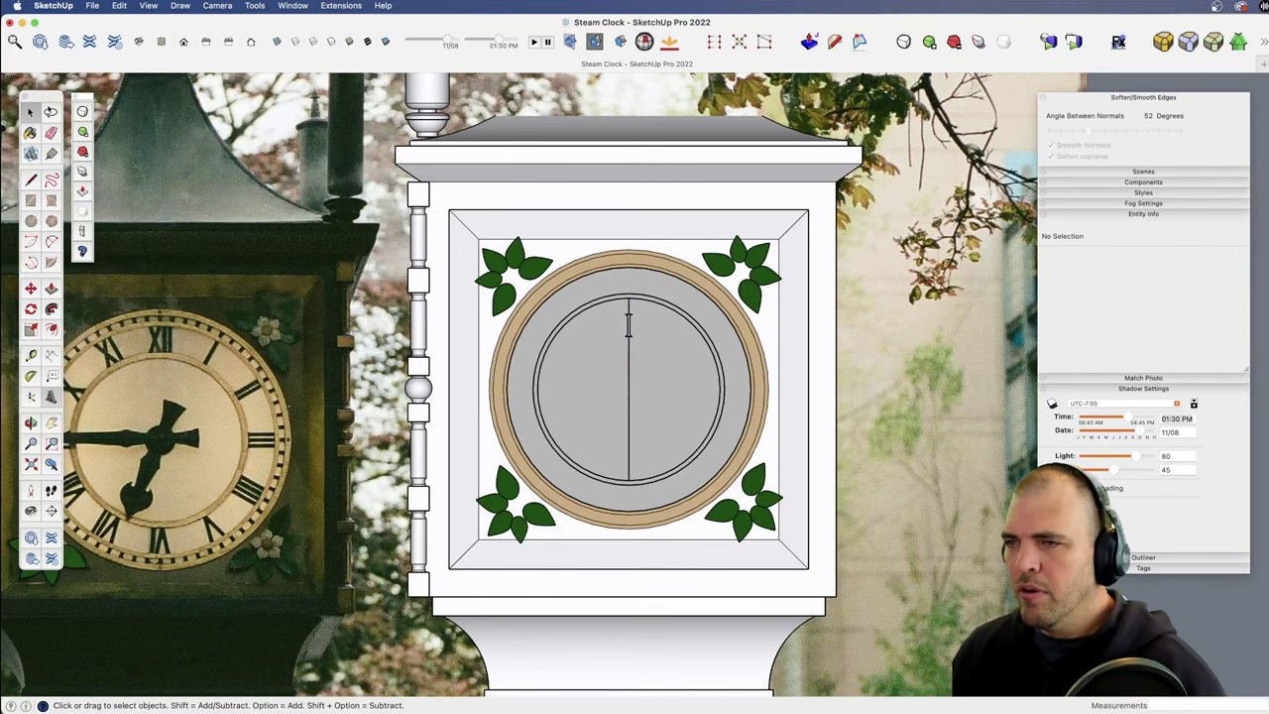
Step: Examine the numeral I's size and placement on the dial against the numerals on the photo's clock face
left_click(629, 327)
key("z")
left_click_drag(628, 334, 660, 188)
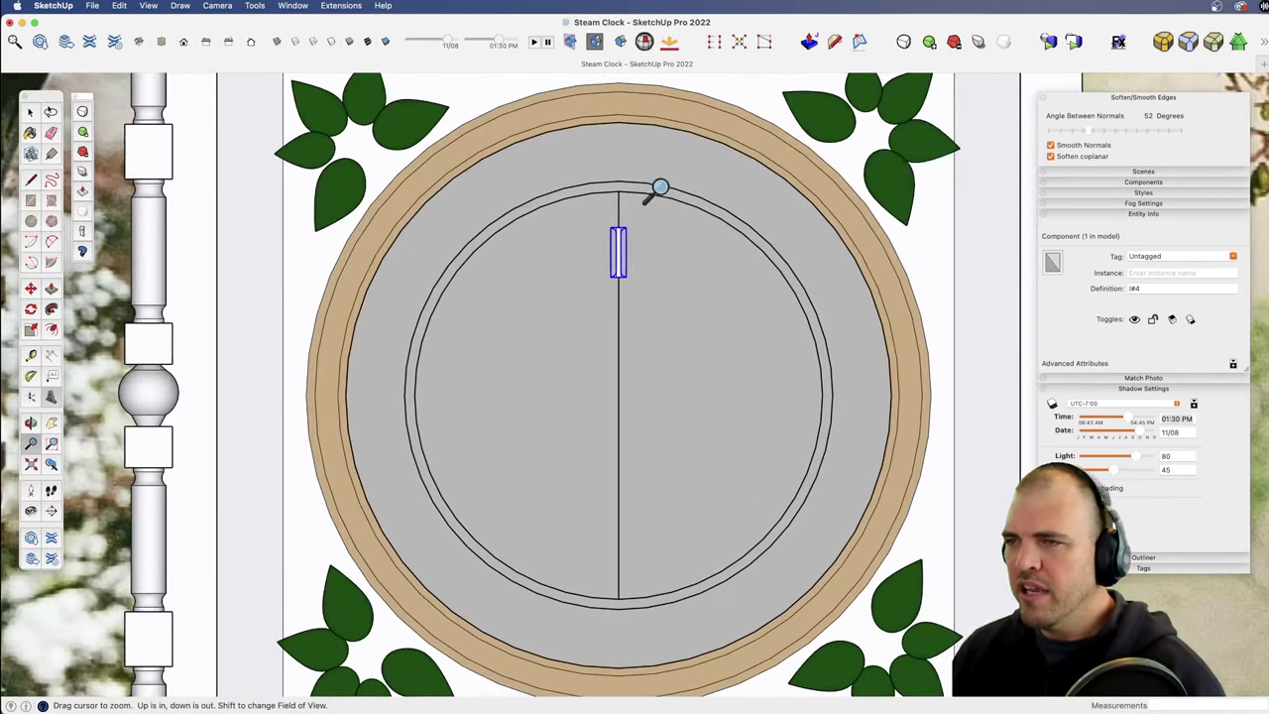
key("h")
left_click_drag(650, 347, 640, 368)
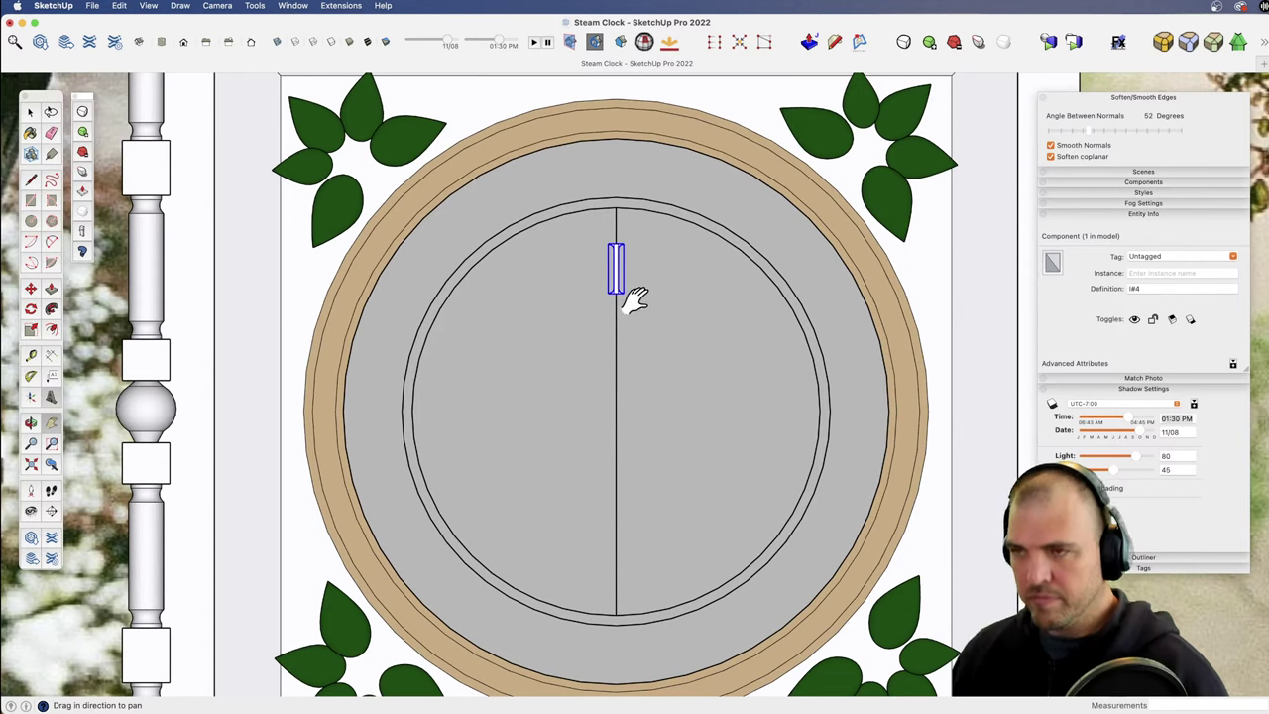
key("c")
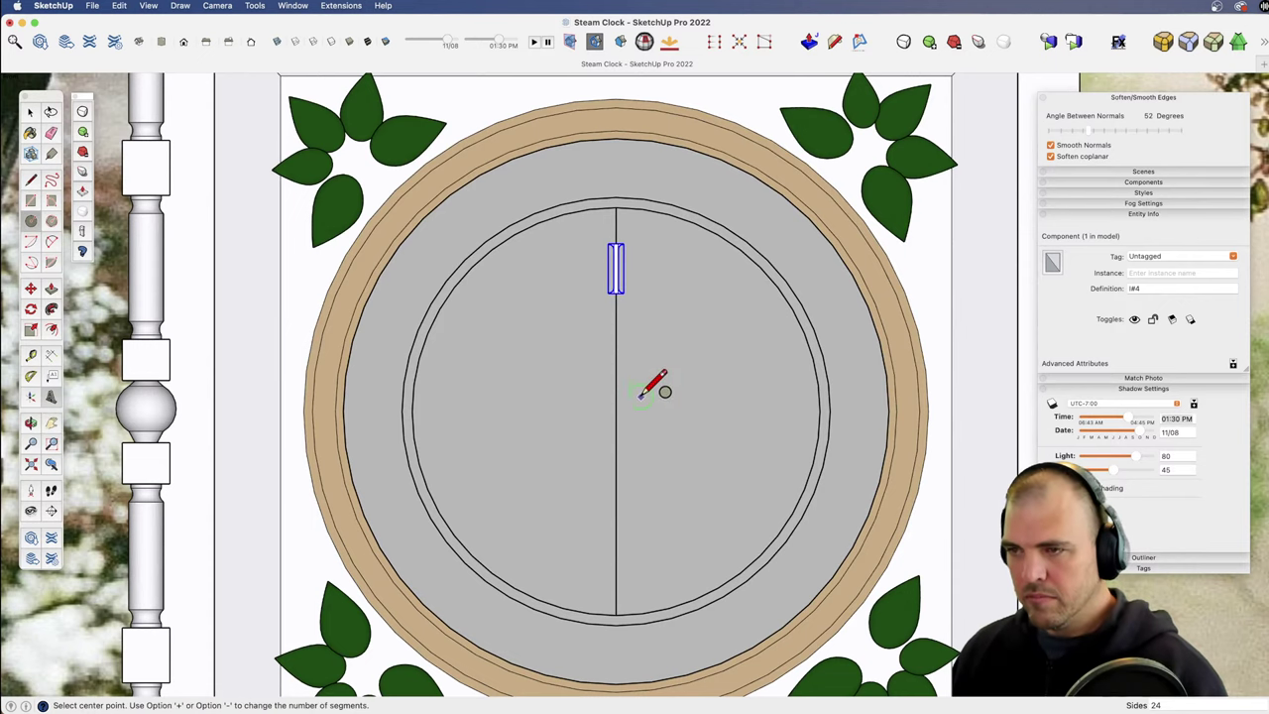
key("space")
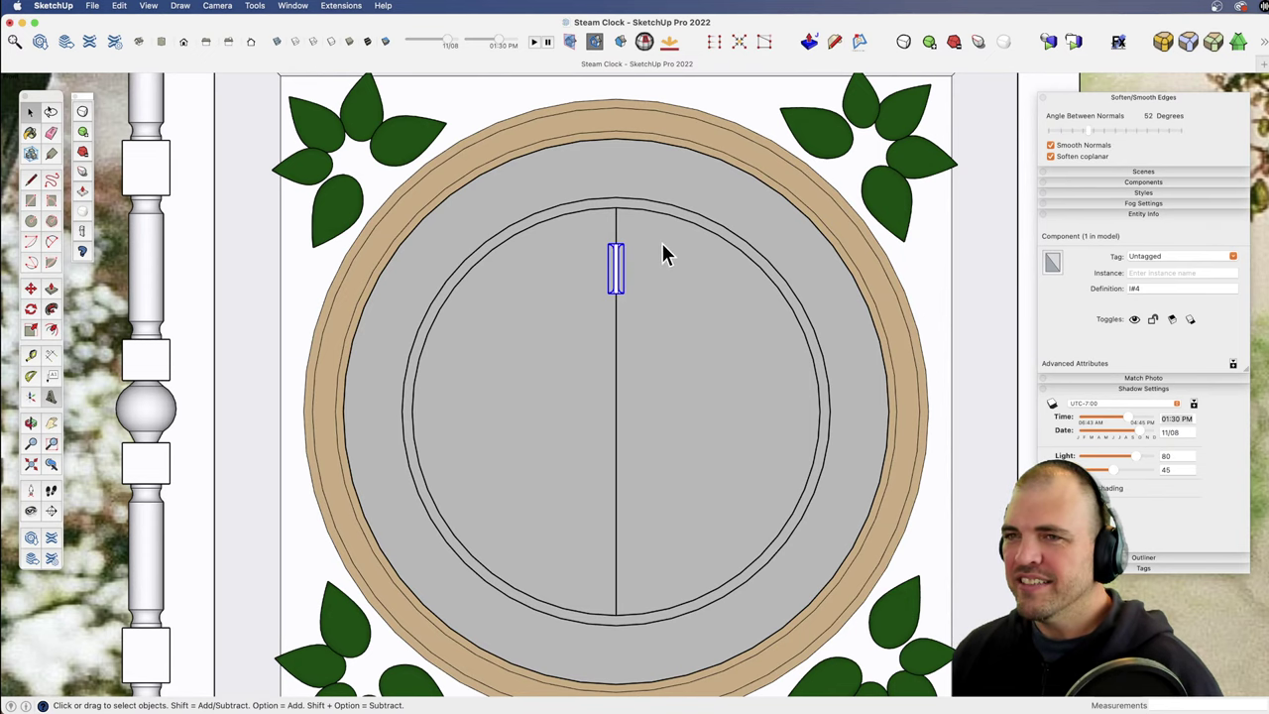
key("z")
left_click_drag(642, 261, 612, 448)
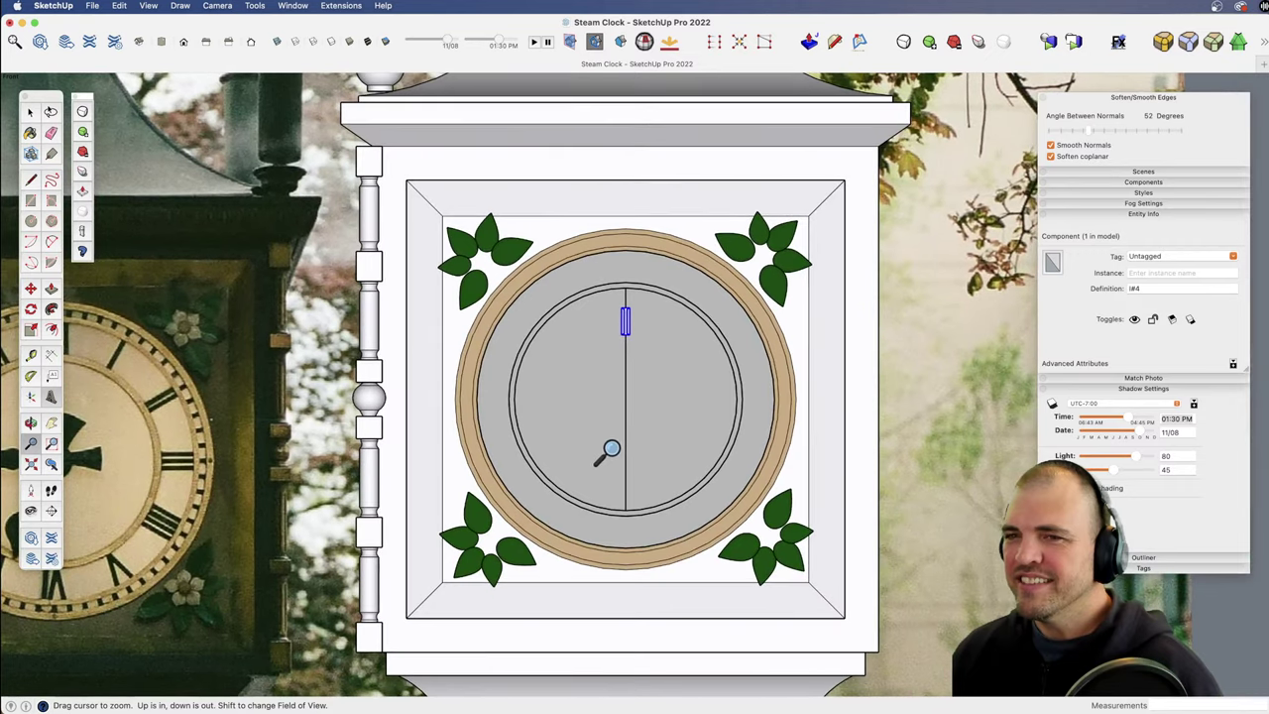
left_click_drag(629, 349, 612, 439)
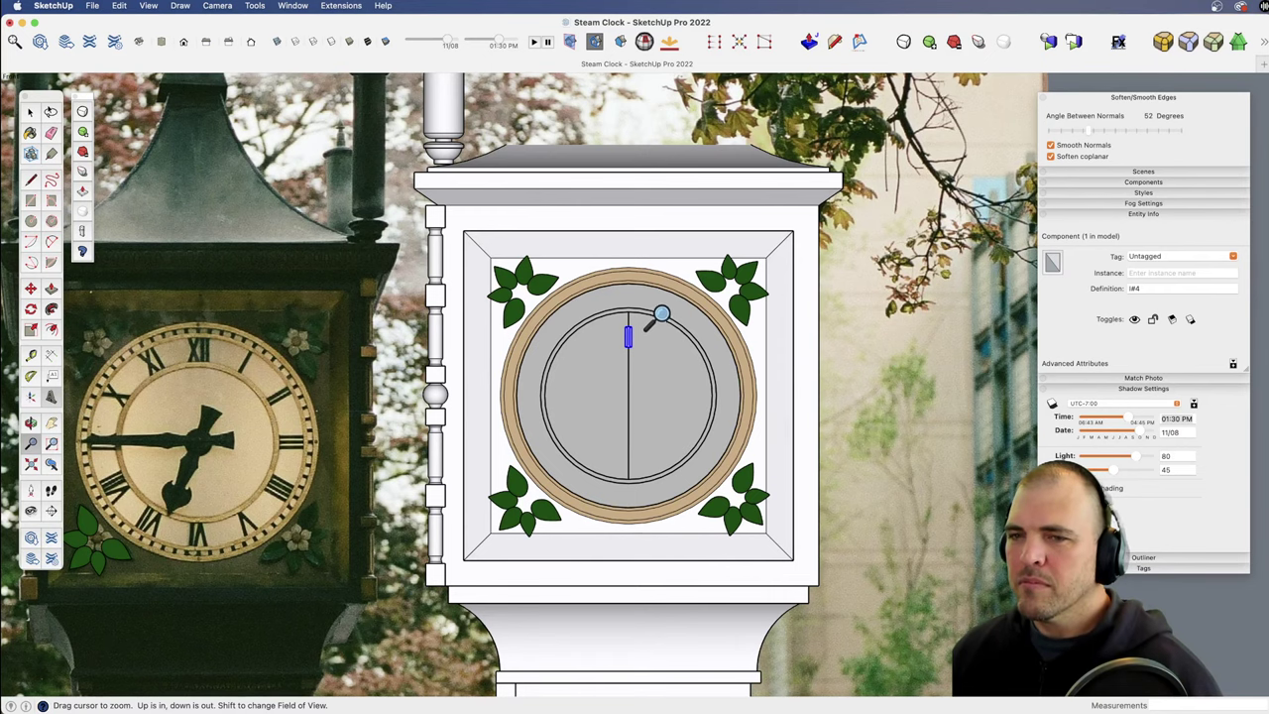
left_click_drag(643, 444, 643, 422)
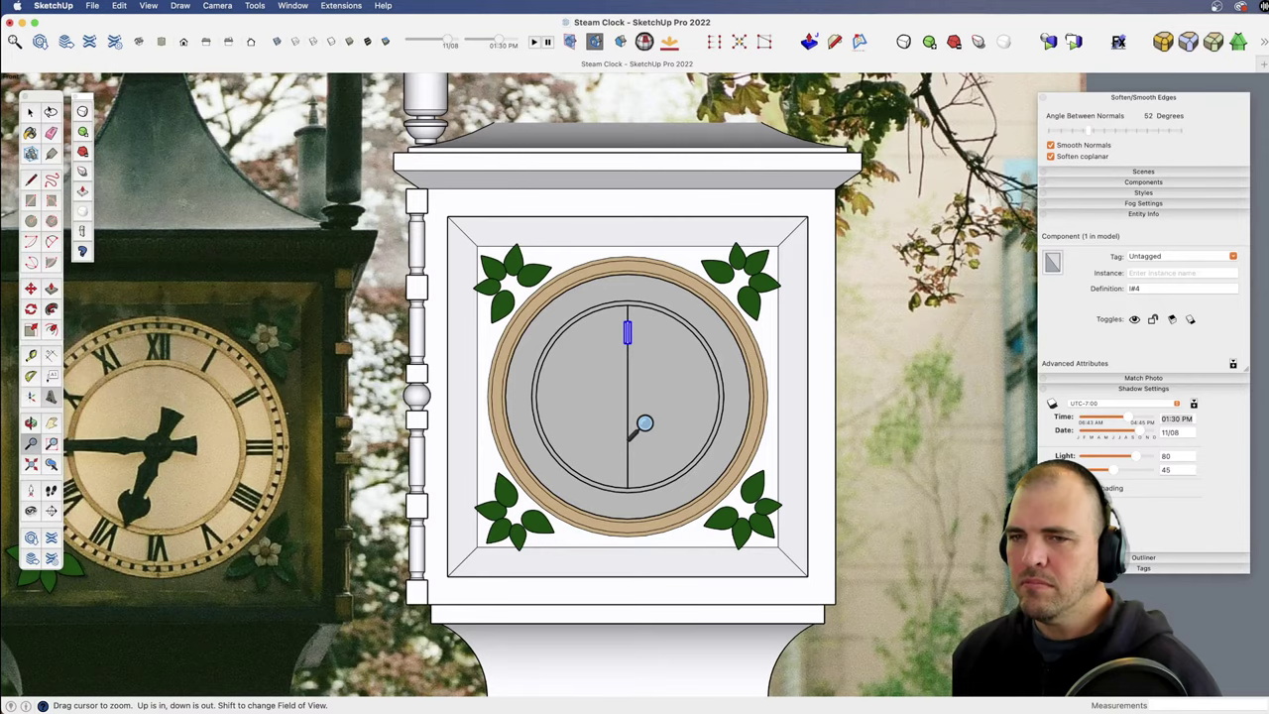
left_click_drag(644, 423, 694, 331)
Step: Compare the dial with the photo by temporarily carrying everything except the numeral I over the photographed clock in X-ray view
key("h")
key("space")
key("super+shift+i")
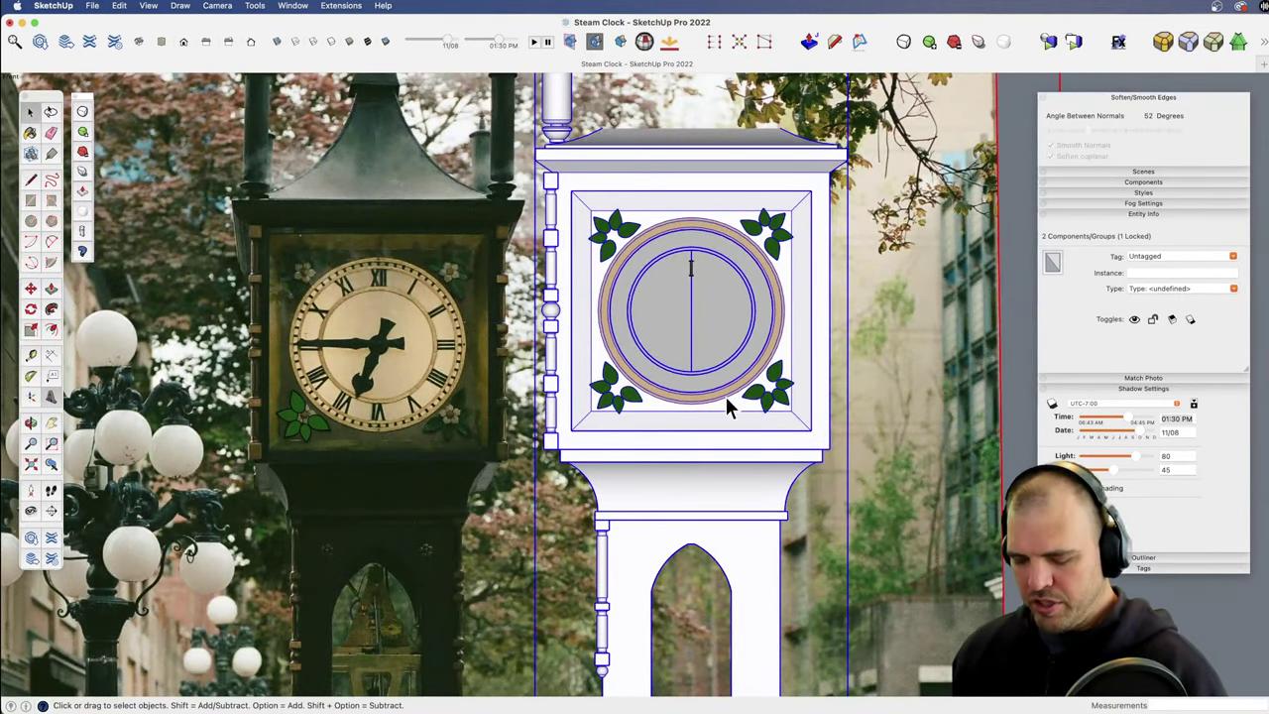
key("m")
left_click(732, 437)
key("x")
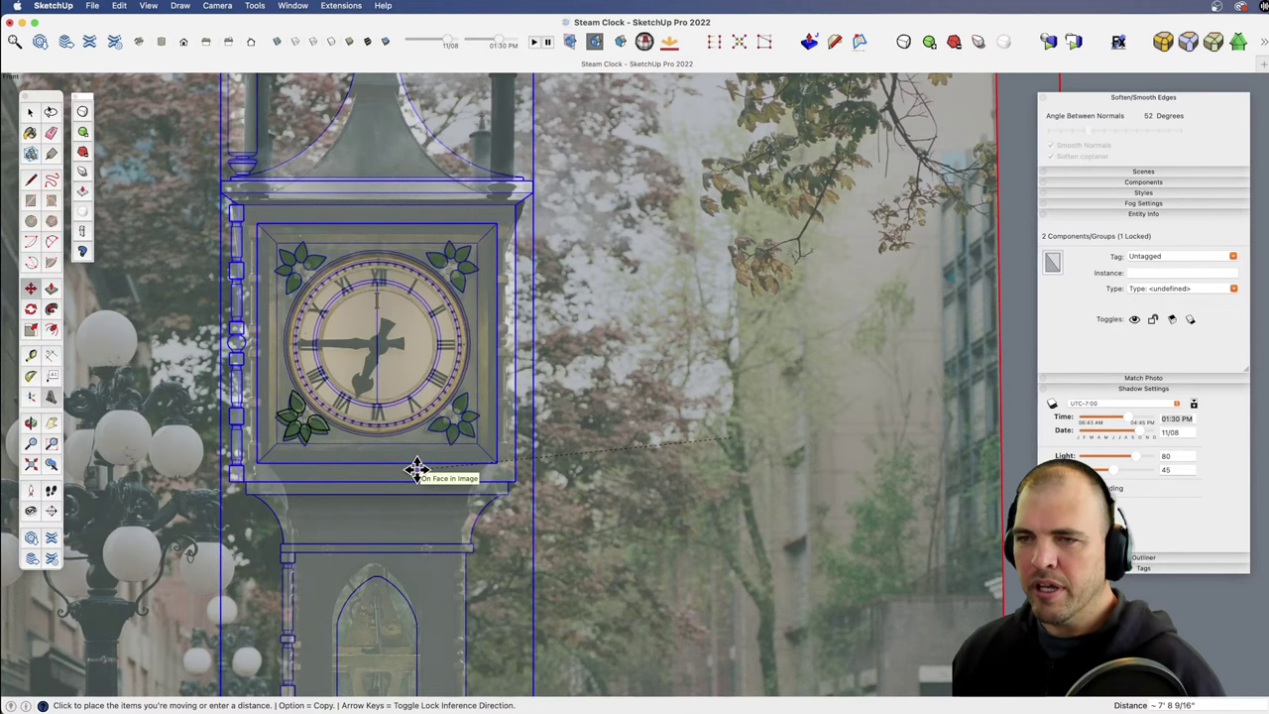
key("Escape")
key("space")
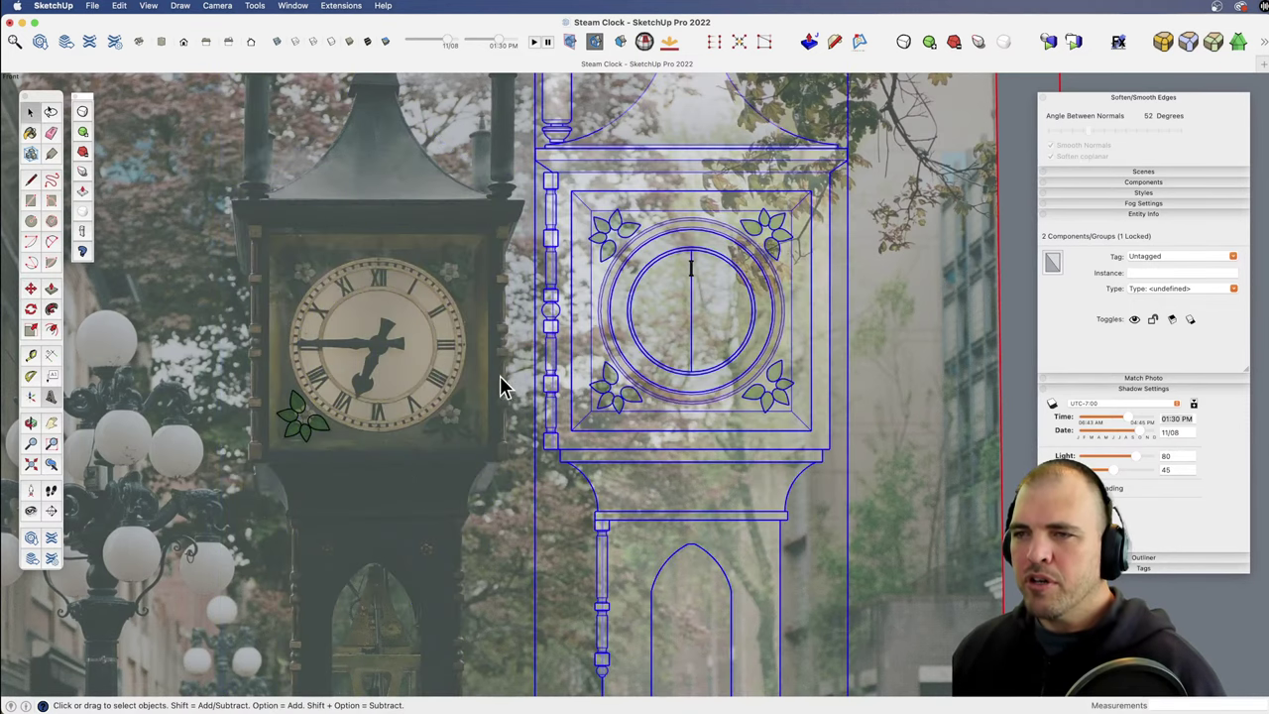
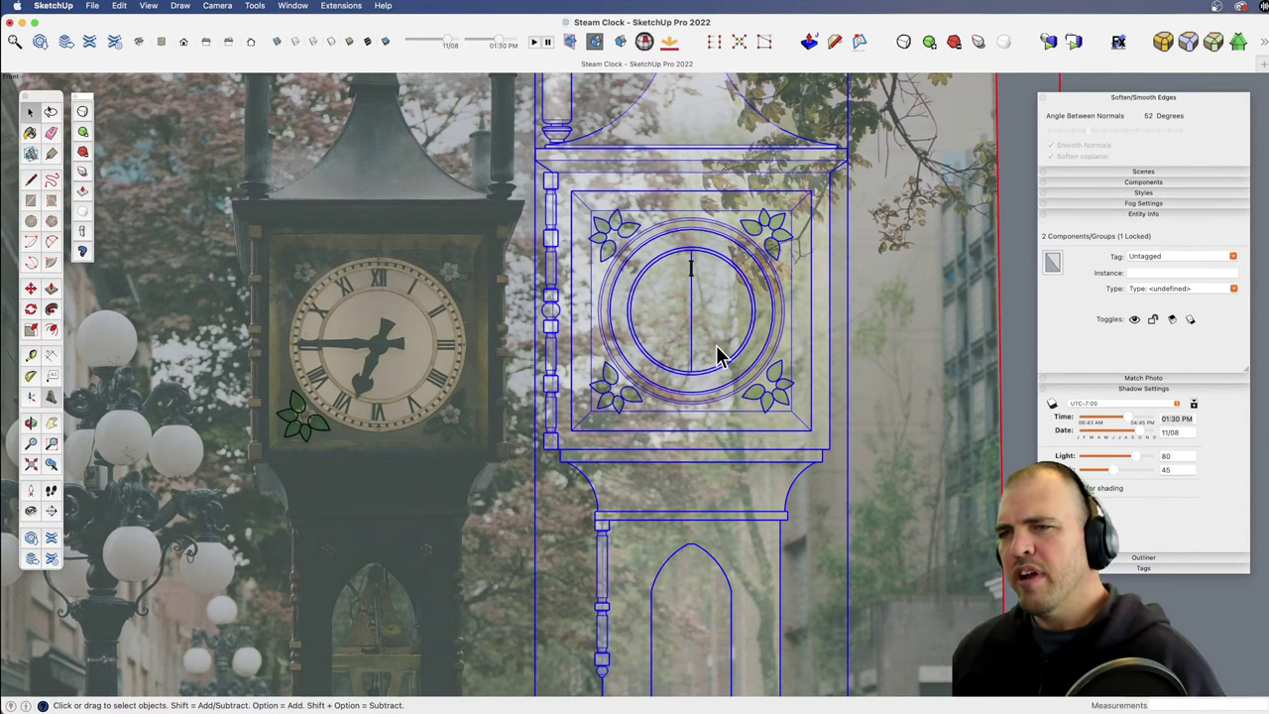
Step: Clear the selection, turn off X-ray view and frame the whole dial again
middle_click_drag(738, 351, 656, 383, "shift")
scroll(655, 443, "up", 1)
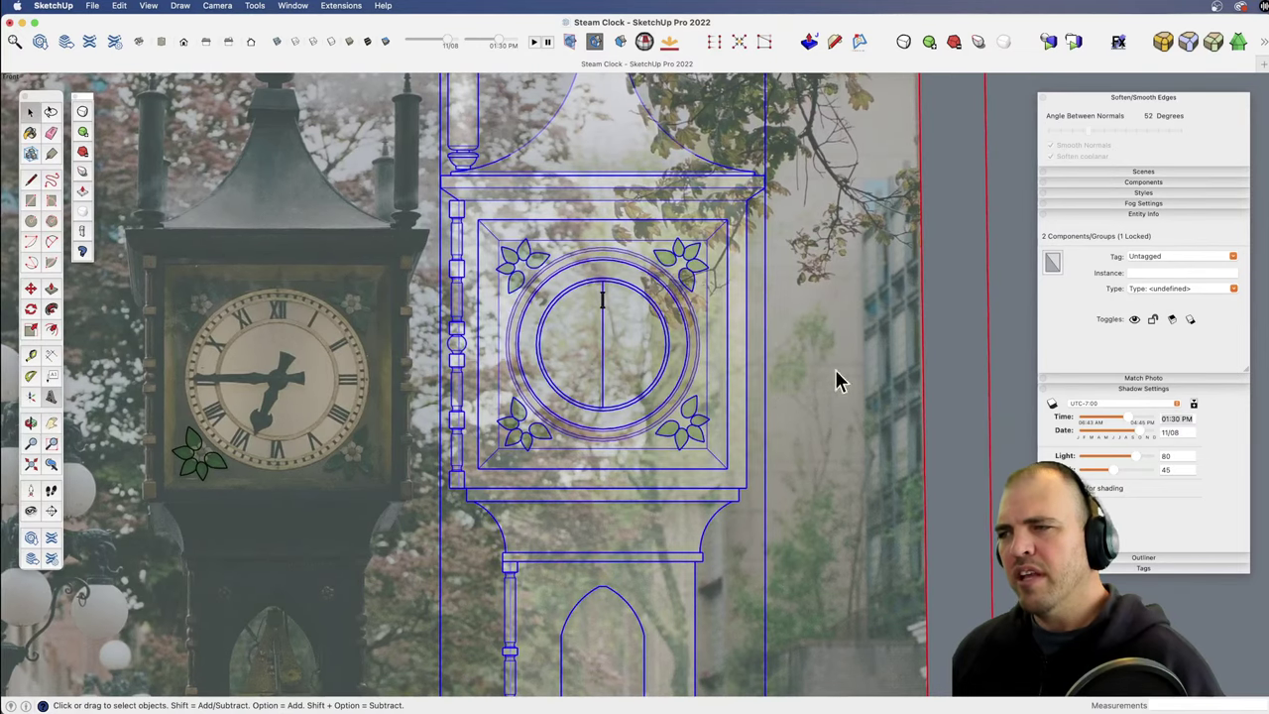
left_click(1004, 339)
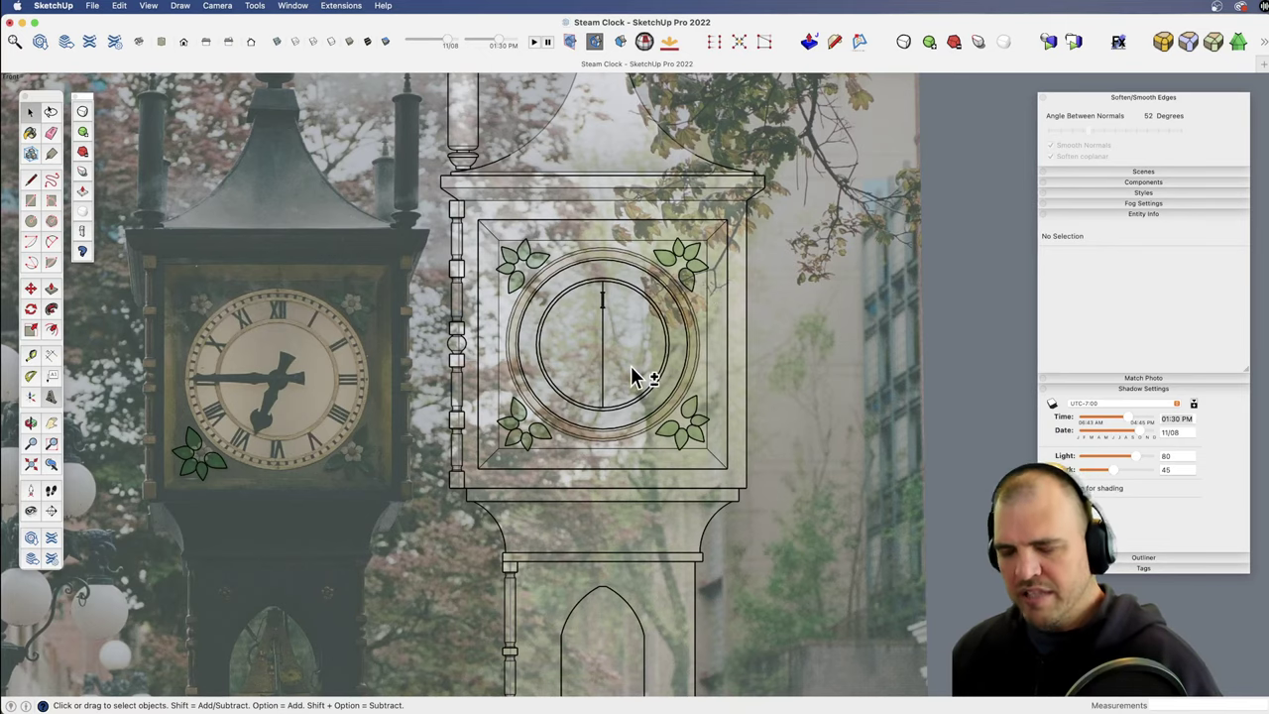
key("x")
key("z")
left_click_drag(612, 504, 624, 220)
key("h")
left_click_drag(607, 287, 664, 356)
key("space")
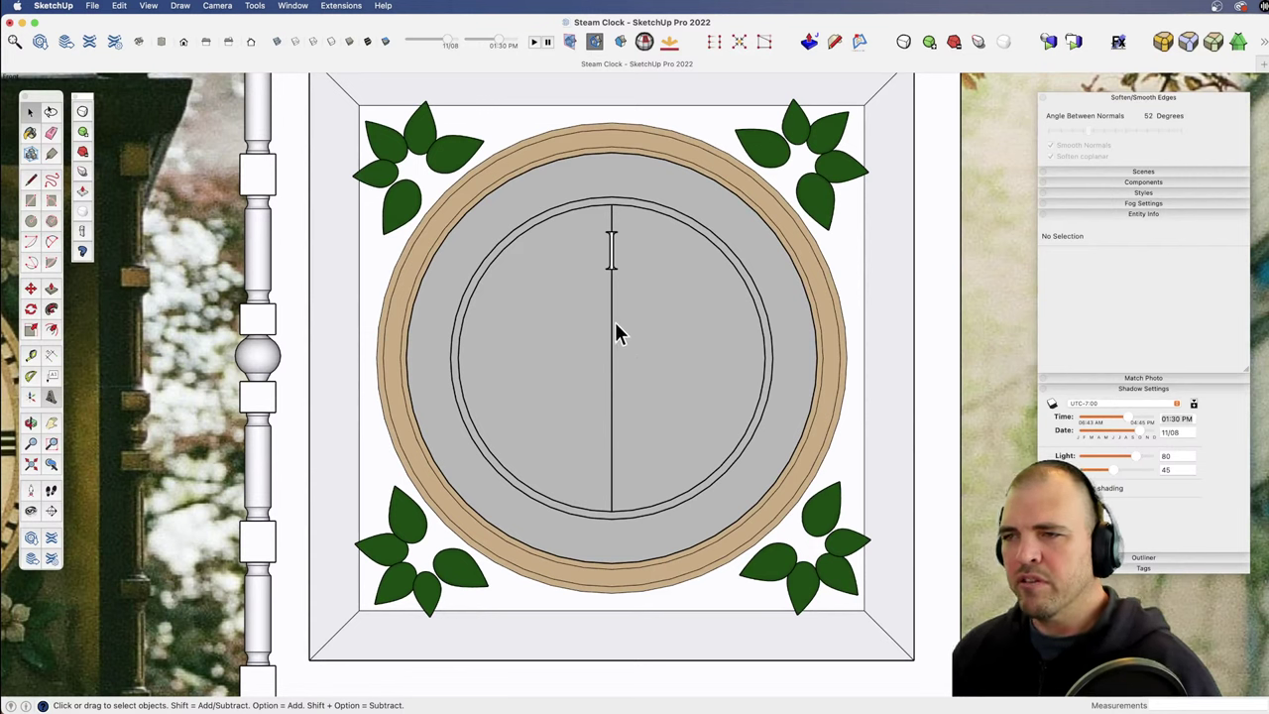
Step: Place an extruded Cinzel 3D text II, 6" high and 1/2" deep, centered on the dial's vertical line just above its center
left_click(51, 397)
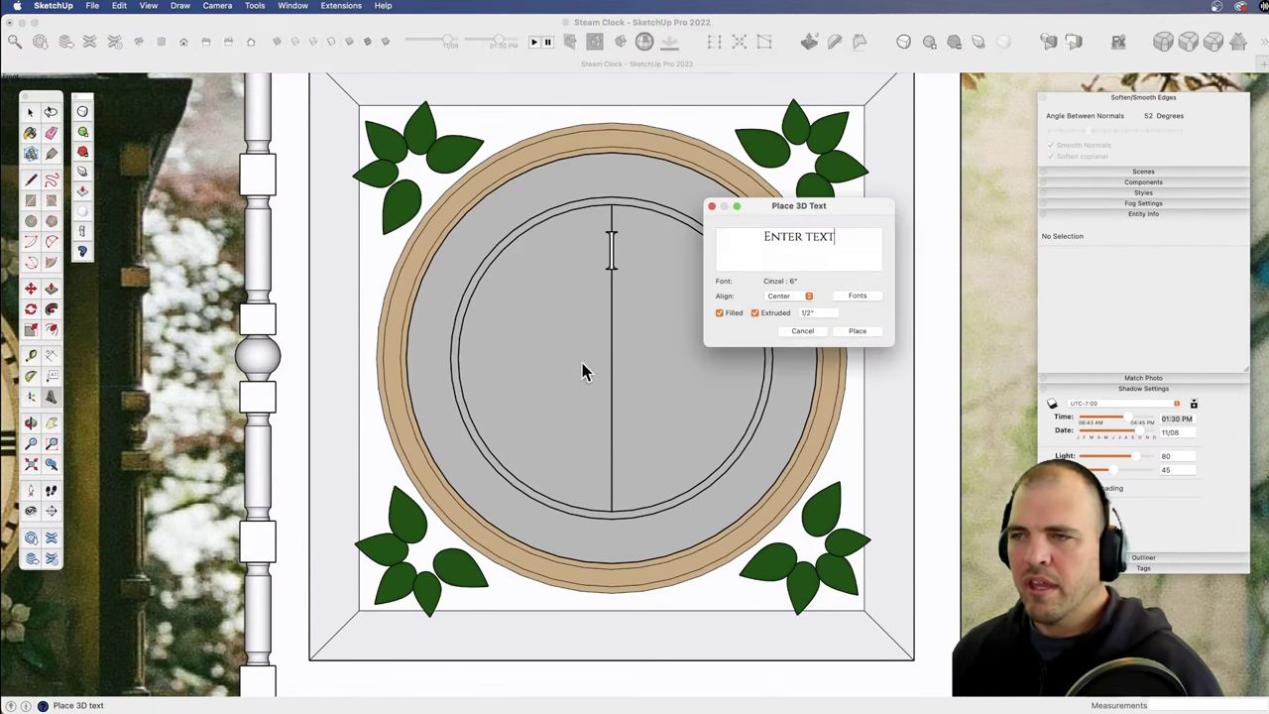
left_click_drag(840, 245, 733, 230)
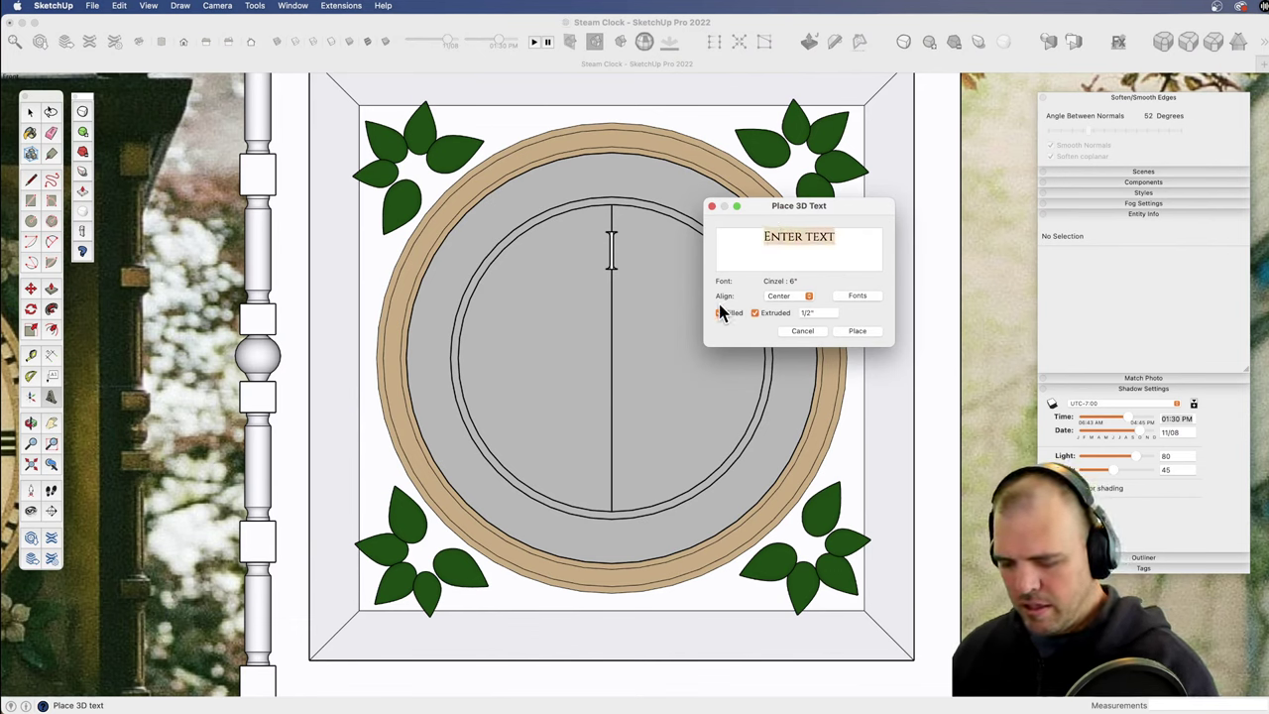
key("BackSpace")
type("II")
left_click(858, 331)
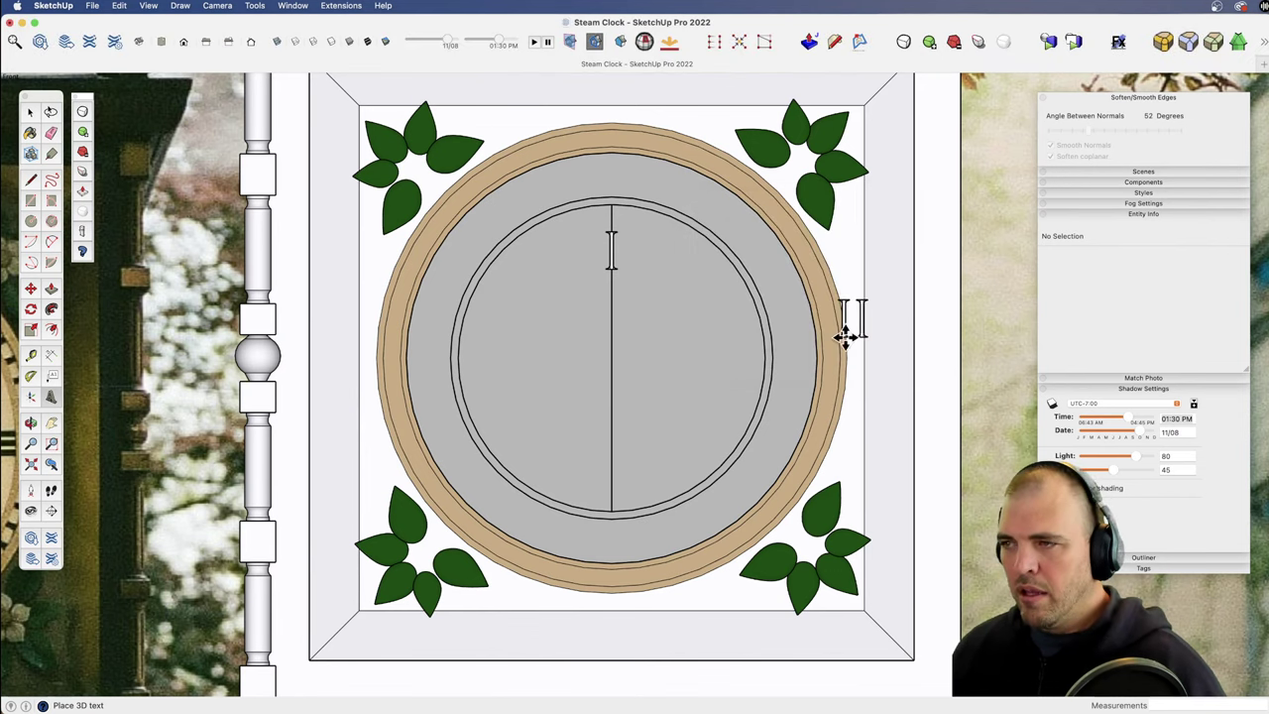
left_click(612, 357)
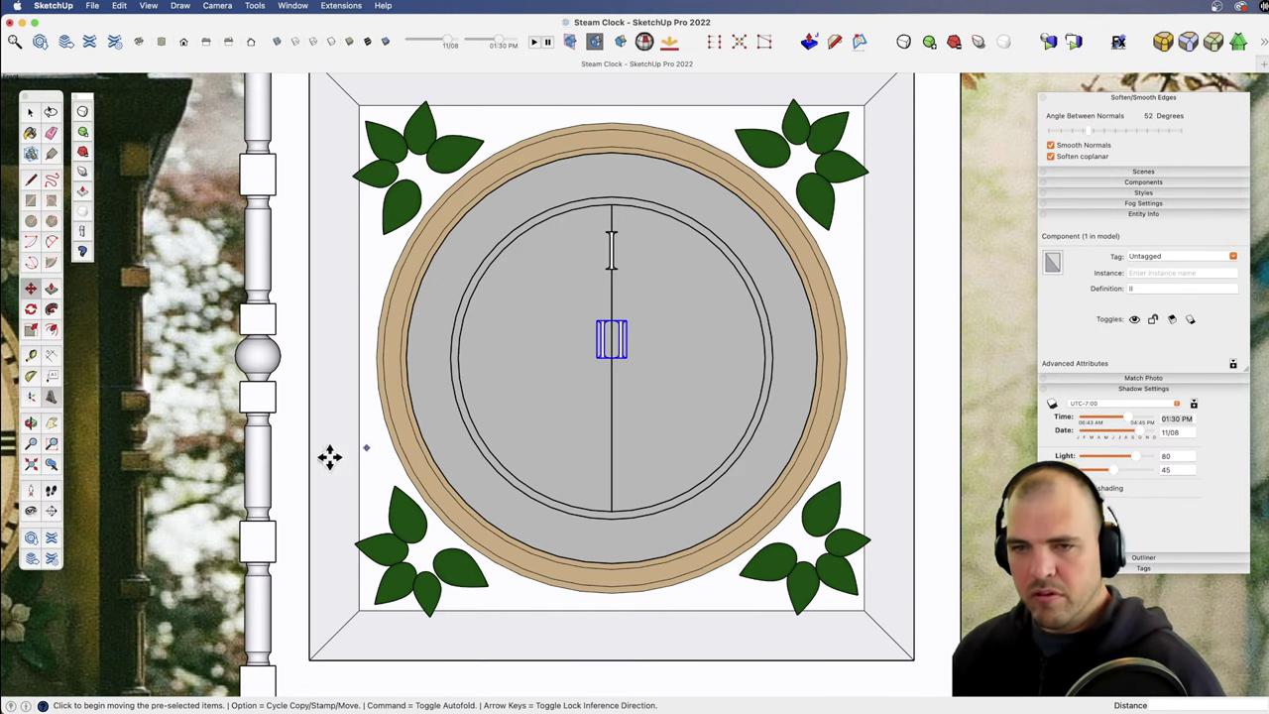
Step: Try to place a 6" high Cinzel 3D text III with 1/2" extrusion at the dial's center
left_click(51, 396)
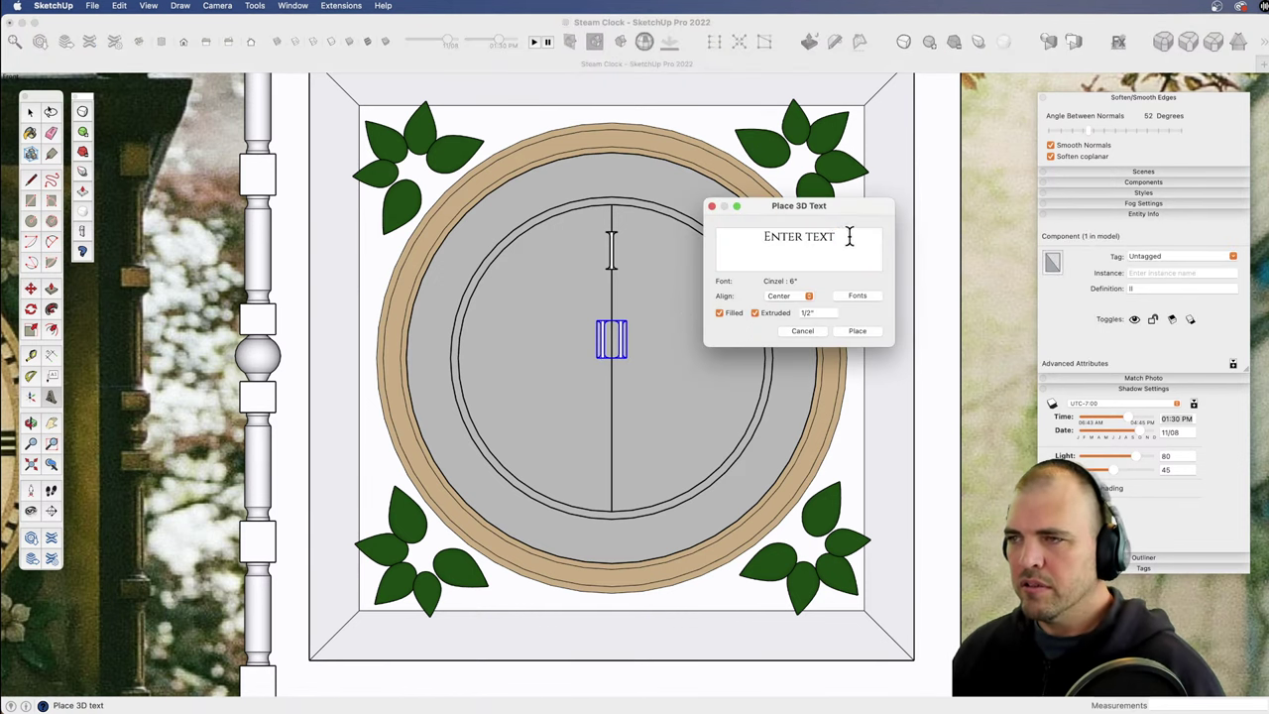
left_click_drag(848, 236, 724, 238)
type("III")
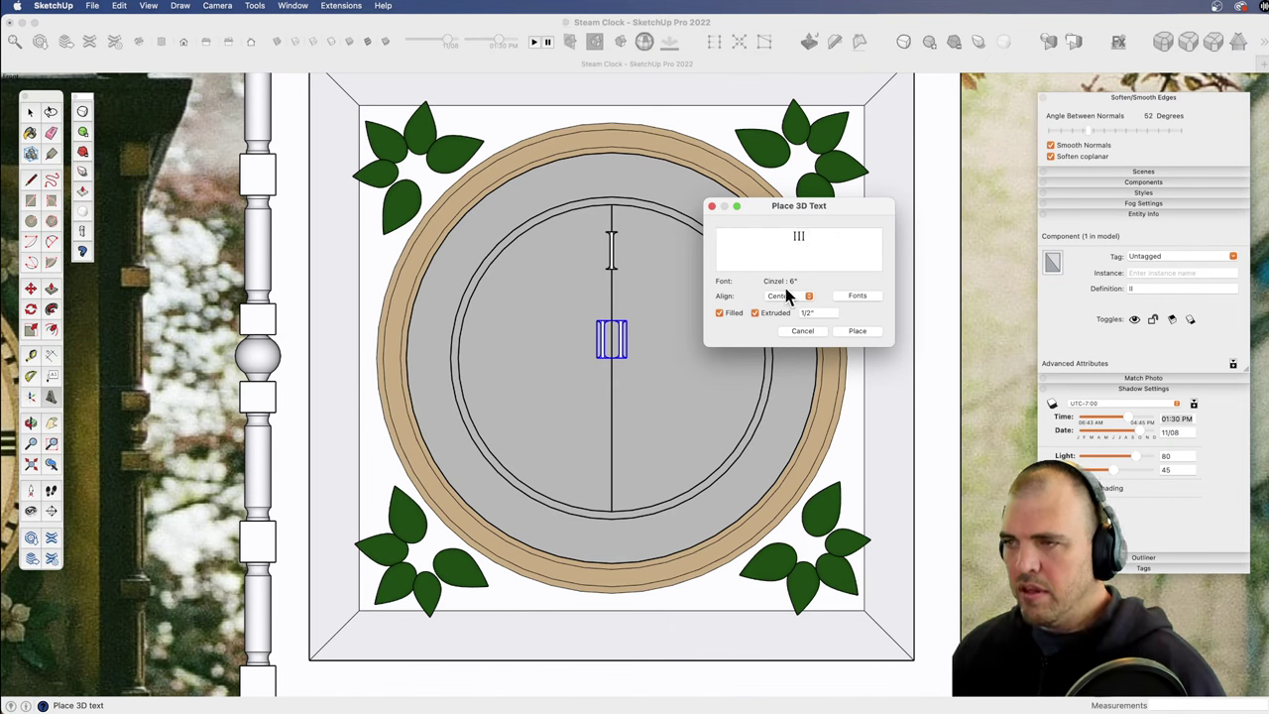
left_click(855, 297)
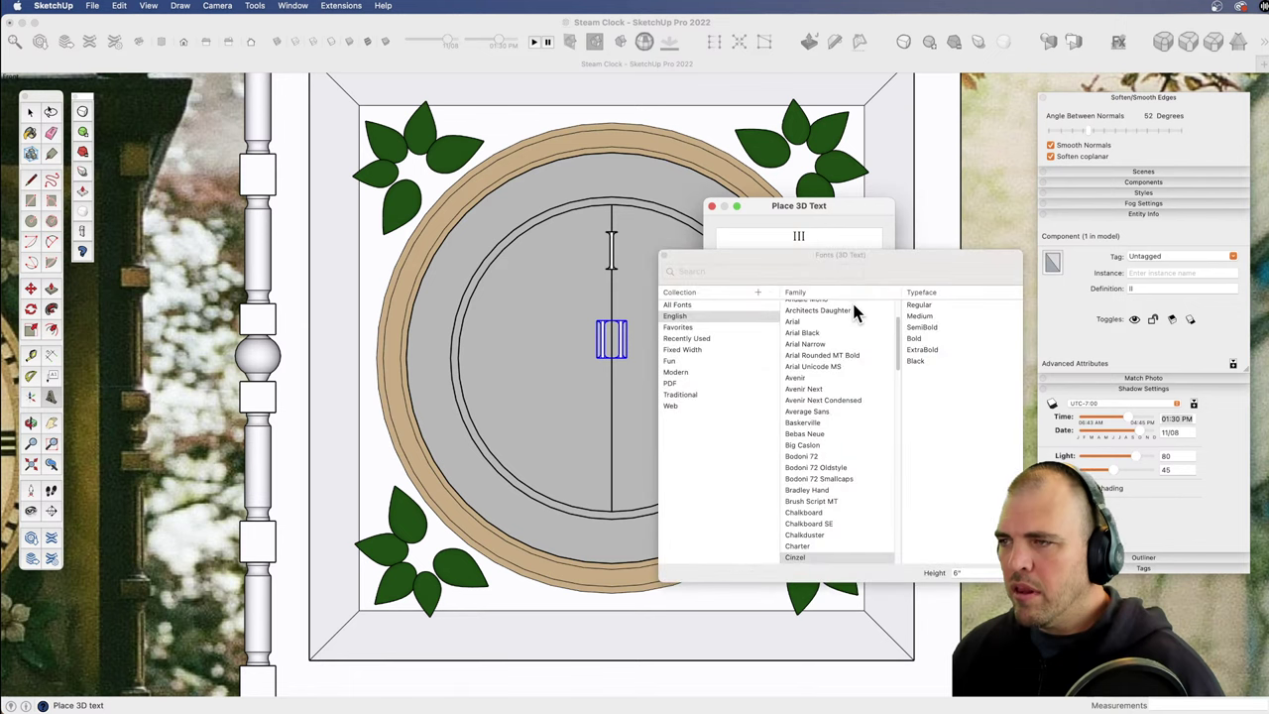
left_click(665, 256)
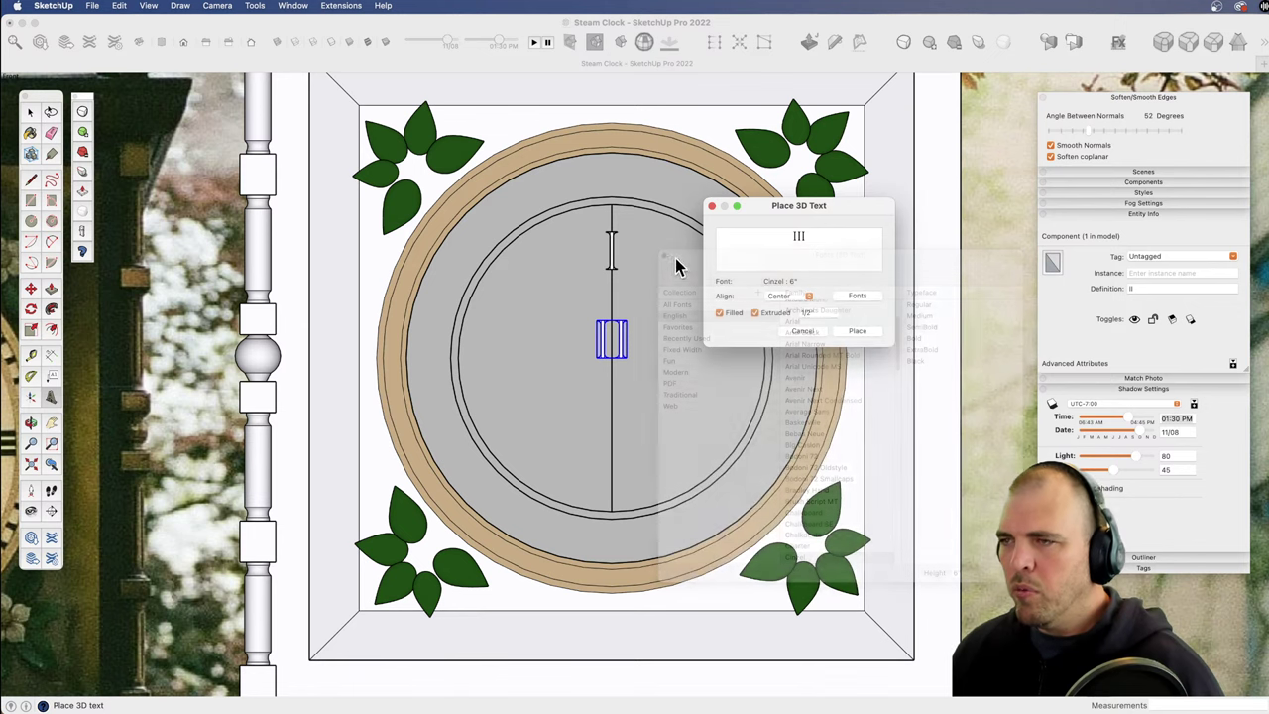
left_click(862, 331)
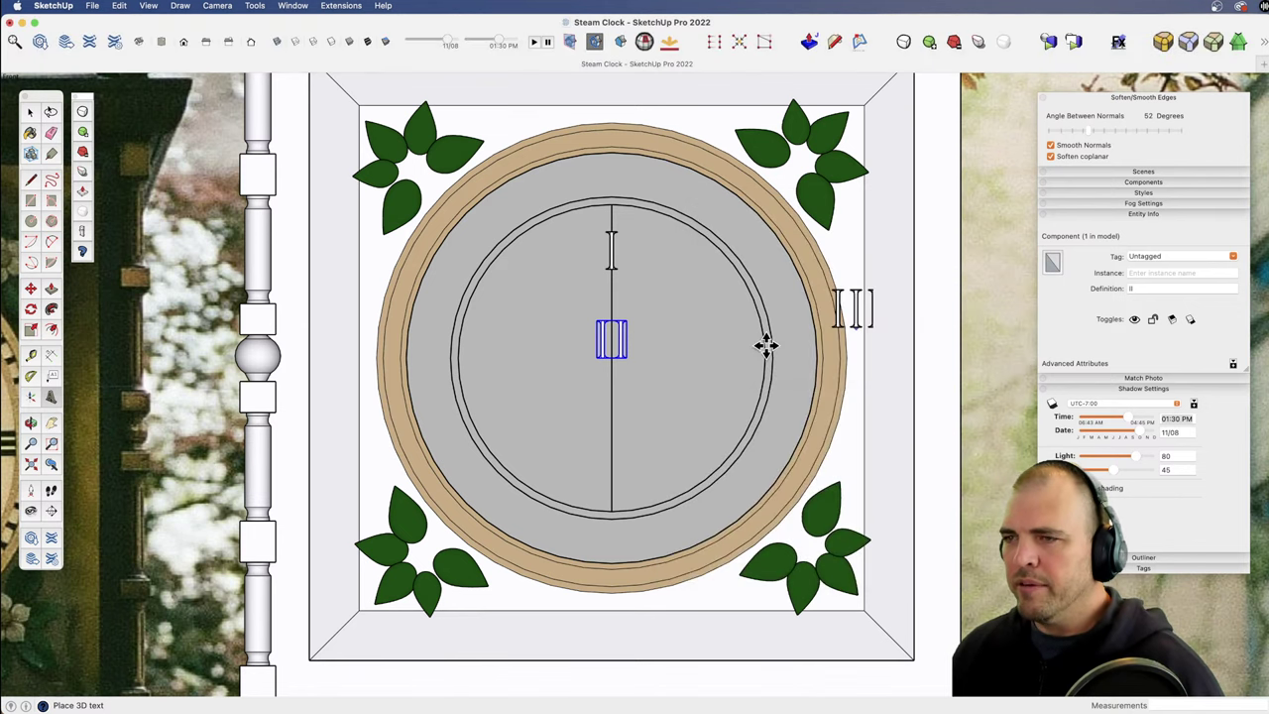
left_click(612, 358)
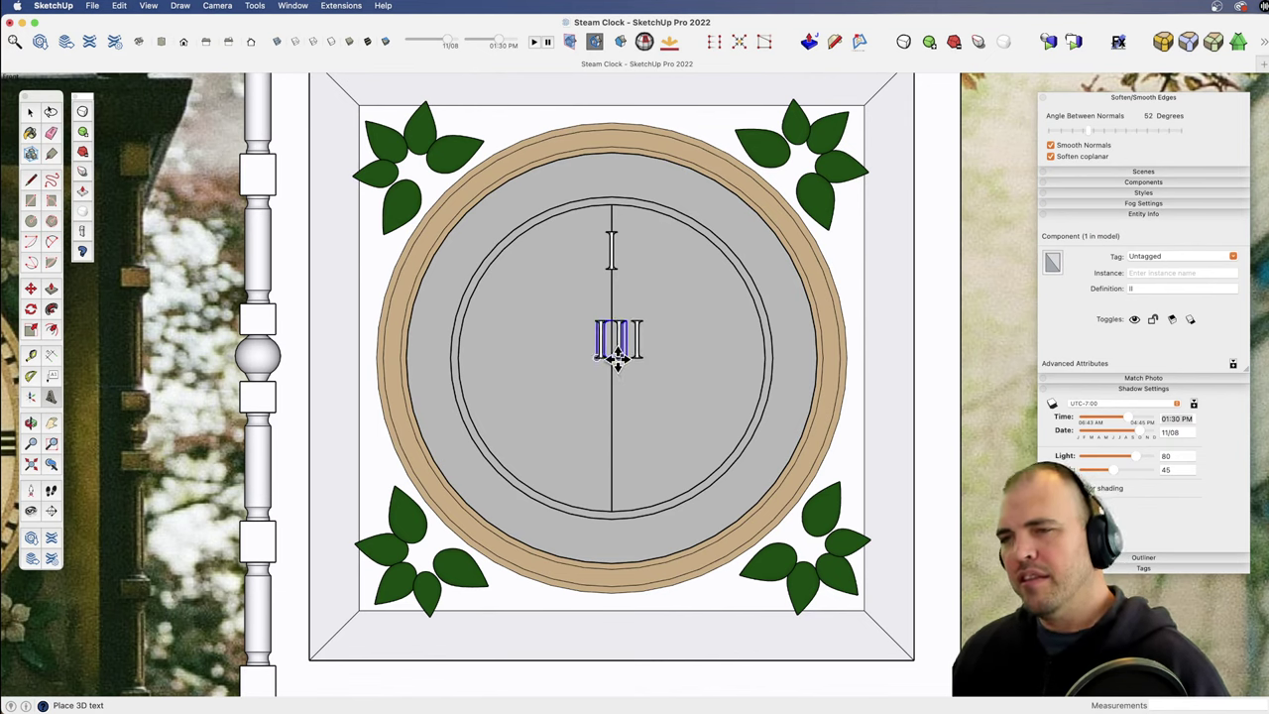
key("space")
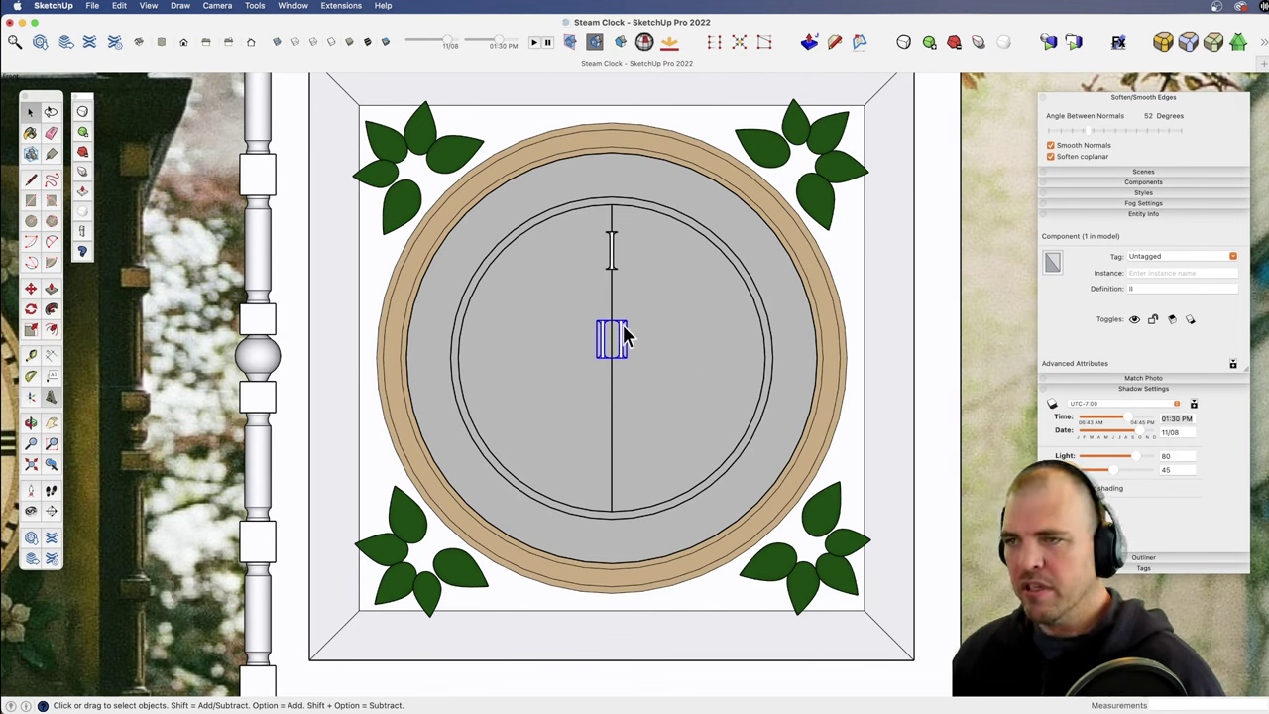
Step: Remove the 3D text II from the dial's center
key("e")
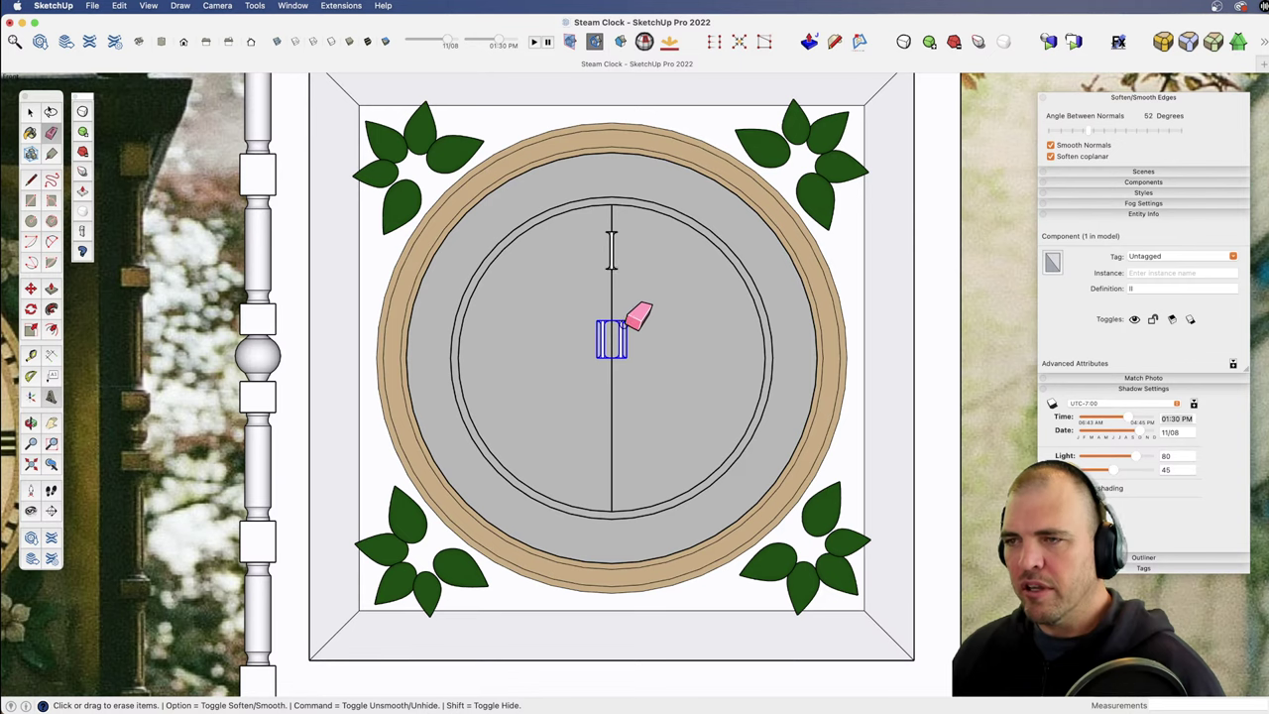
key("space")
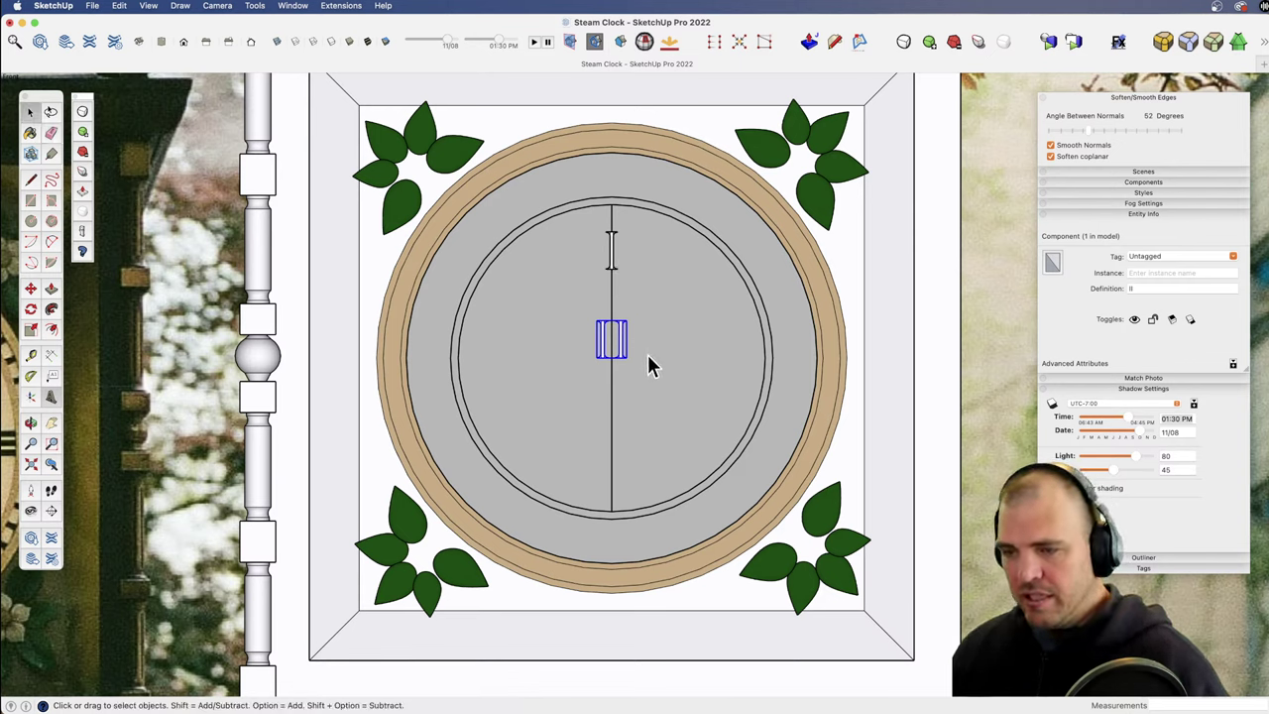
key("e")
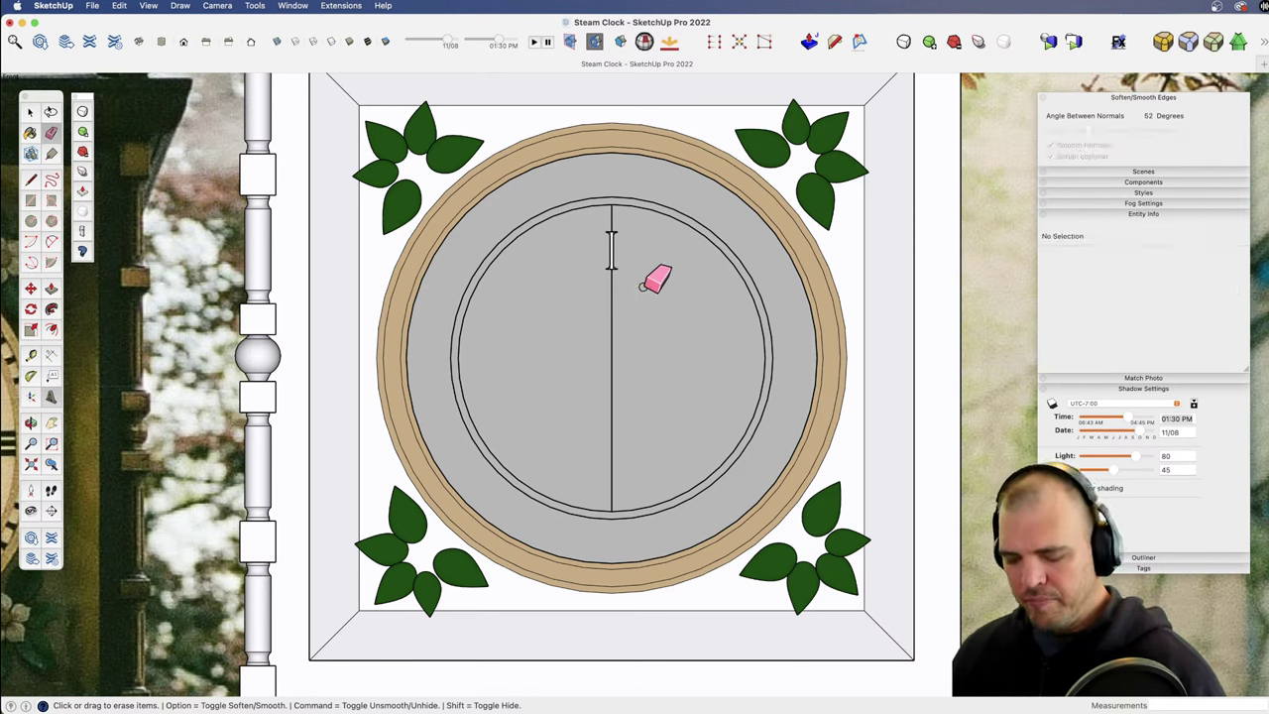
Step: Draw a 12-sided guide polygon centered on the dial, about 1' 3 9/16" in radius, with a corner on the vertical line
key("c")
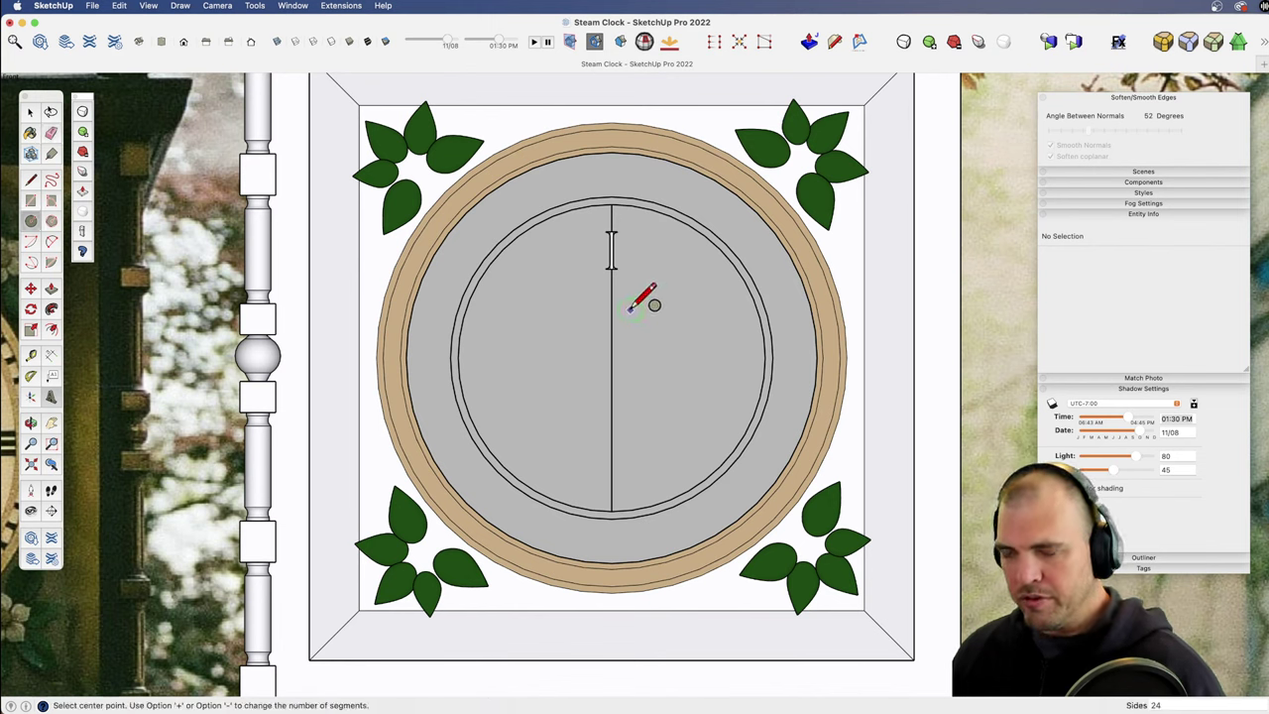
key("l")
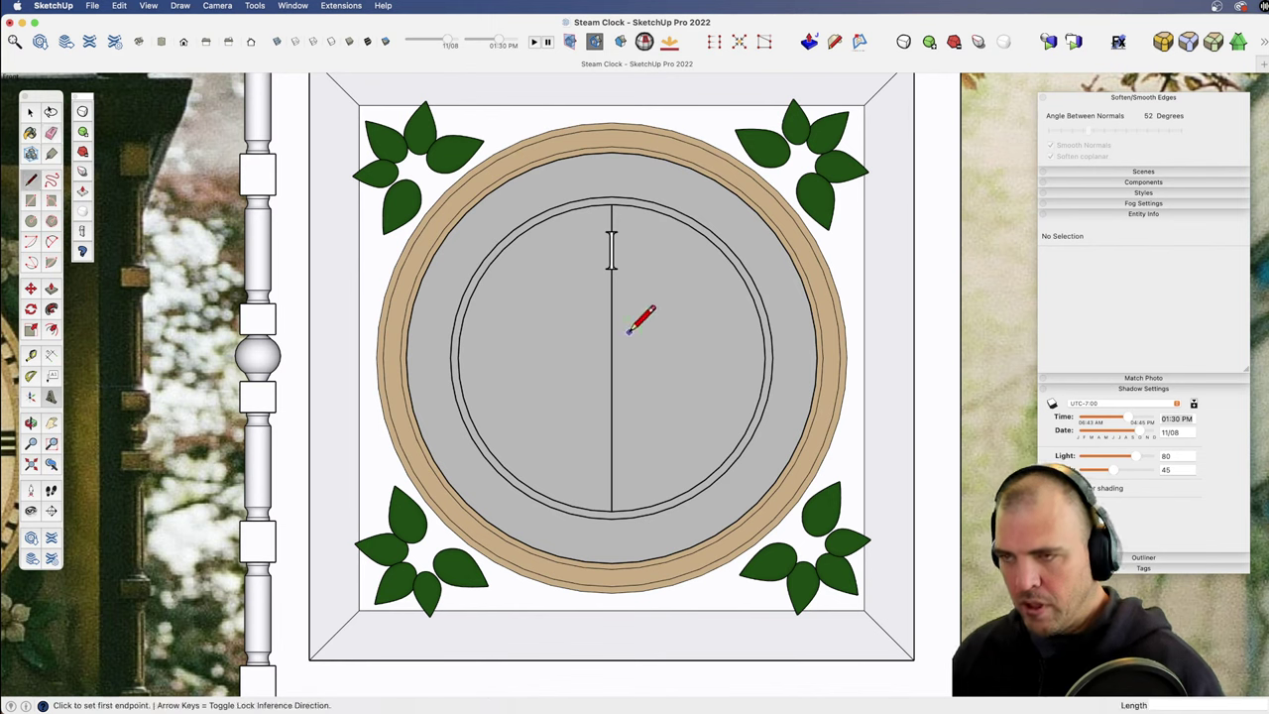
key("g")
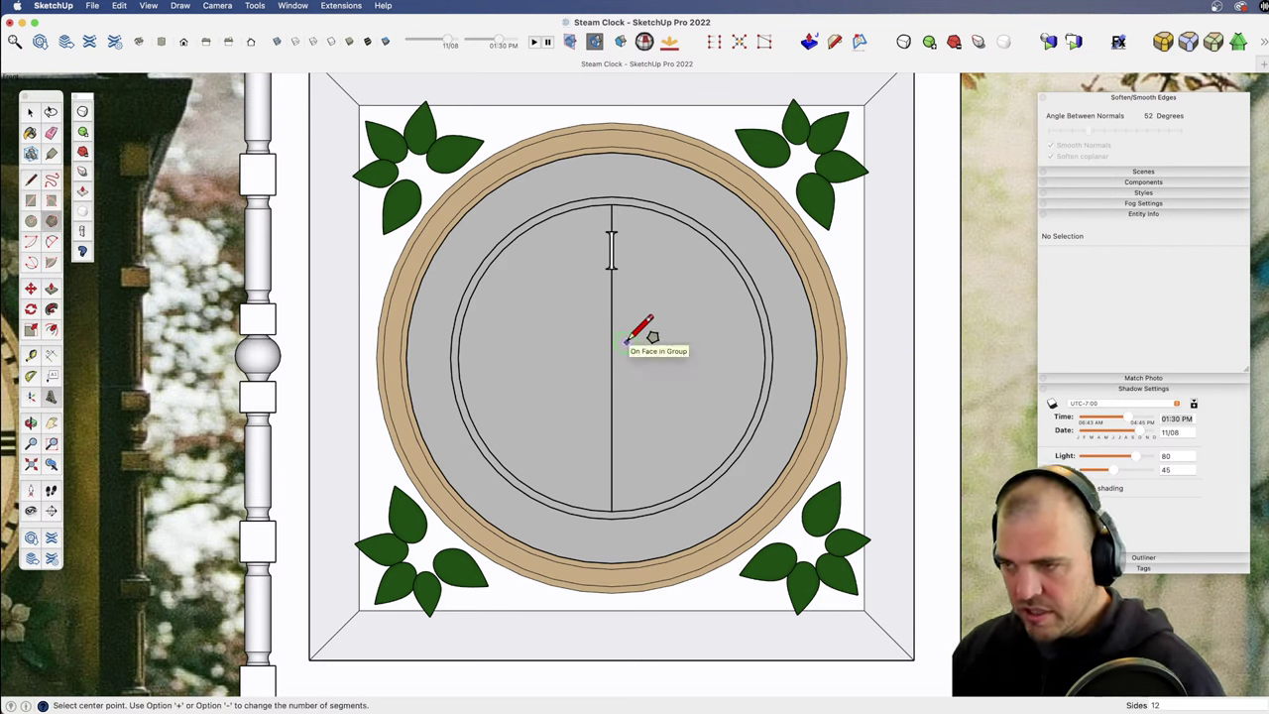
left_click(612, 357)
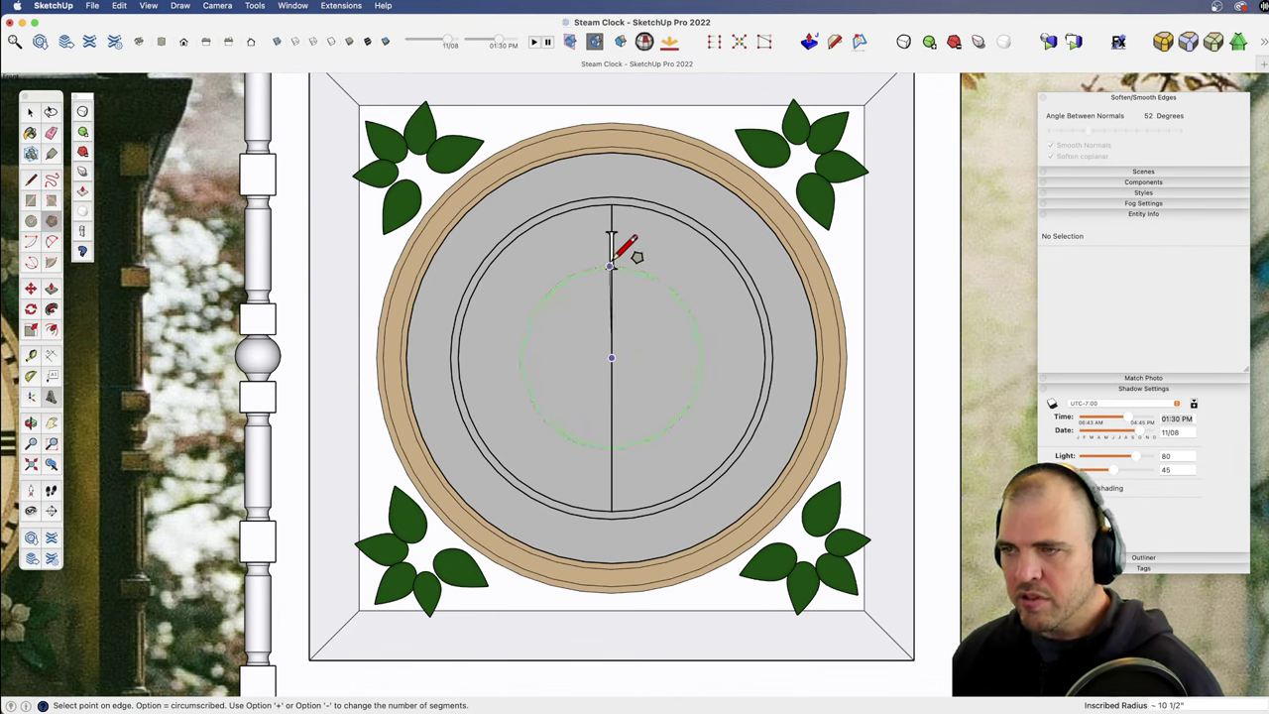
left_click(613, 219)
key("space")
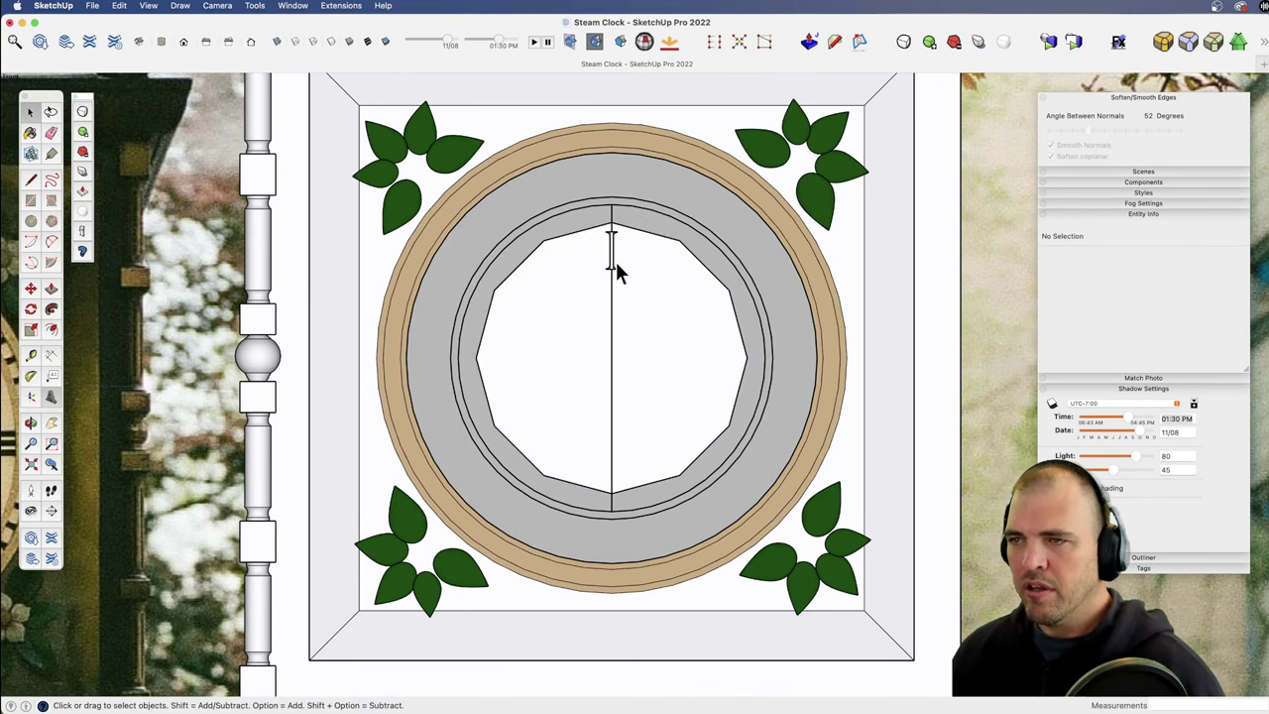
Step: Remove the 3D text I inside the upper part of the guide polygon
left_click(612, 260)
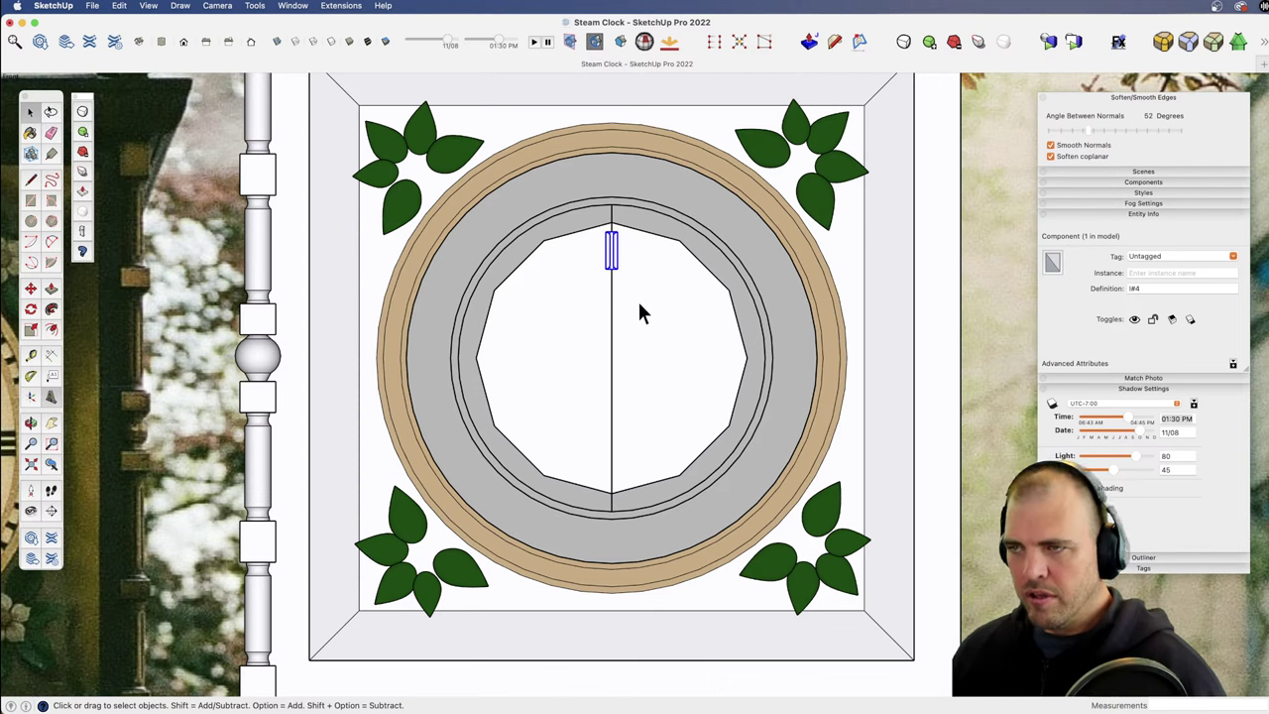
key("Delete")
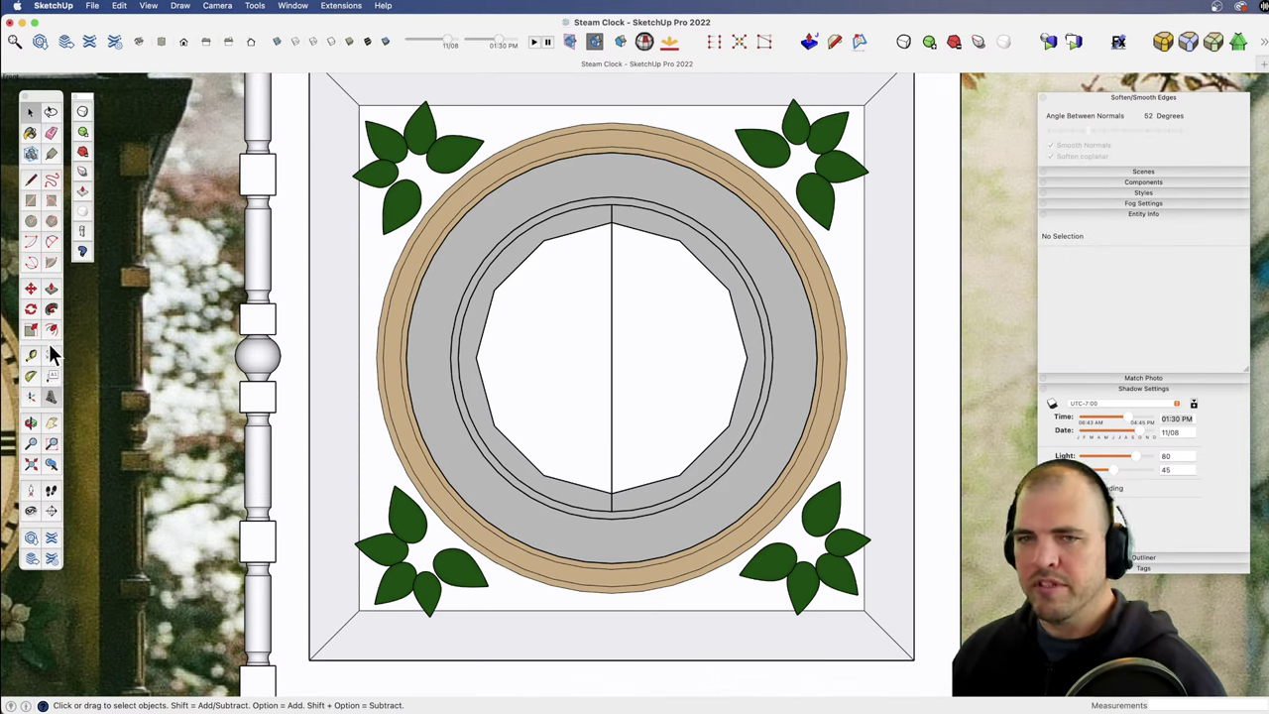
key("z")
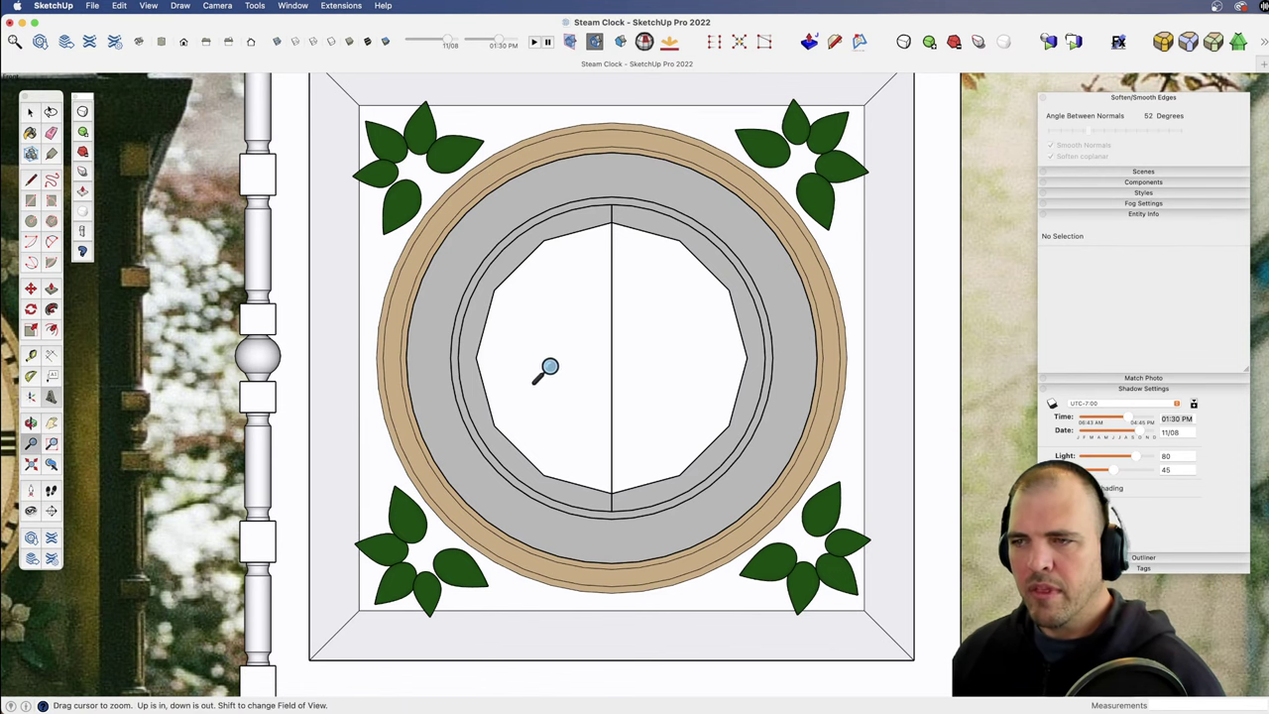
middle_click_drag(549, 368, 759, 385, "shift")
left_click_drag(759, 388, 668, 459)
middle_click_drag(660, 441, 624, 425, "shift")
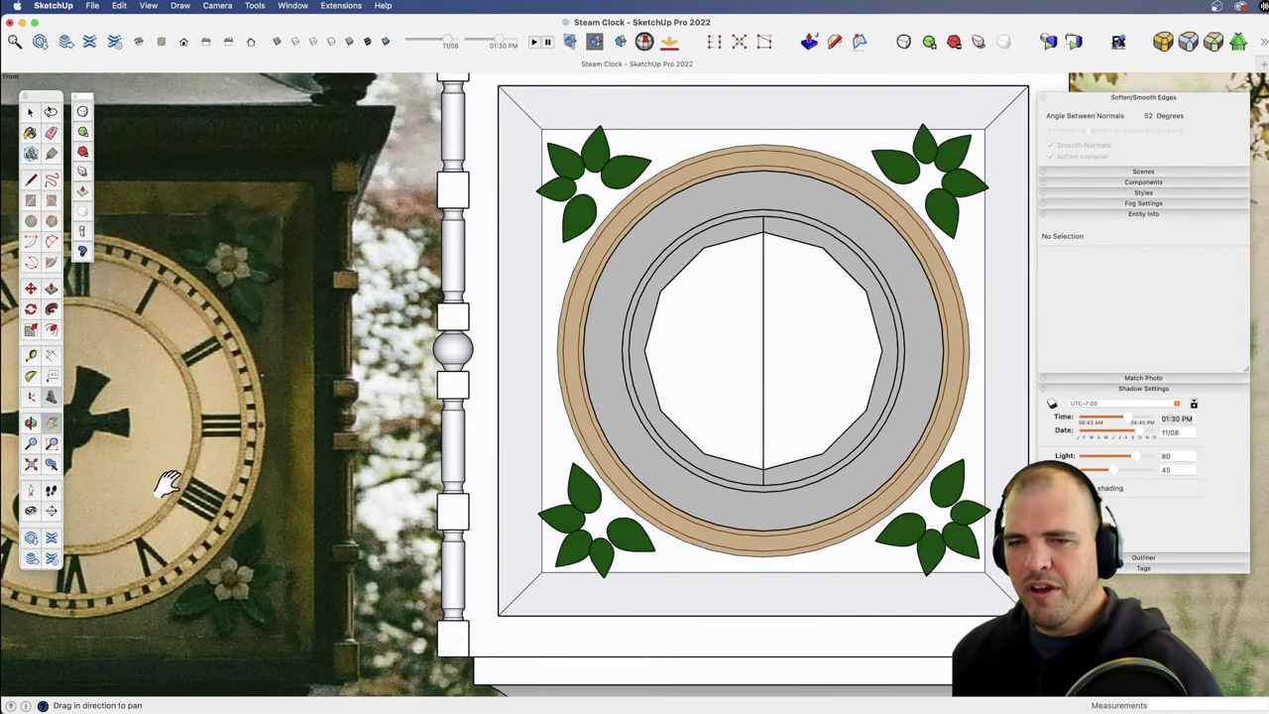
left_click(53, 398)
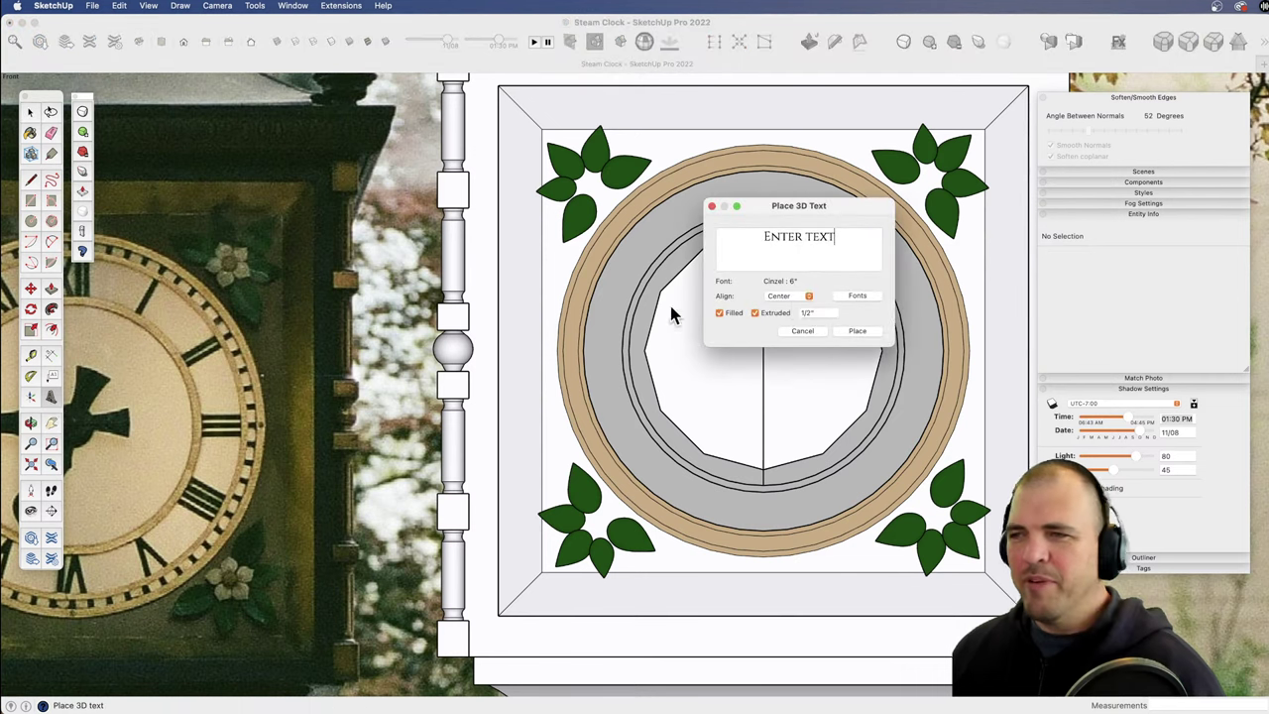
left_click_drag(849, 241, 733, 234)
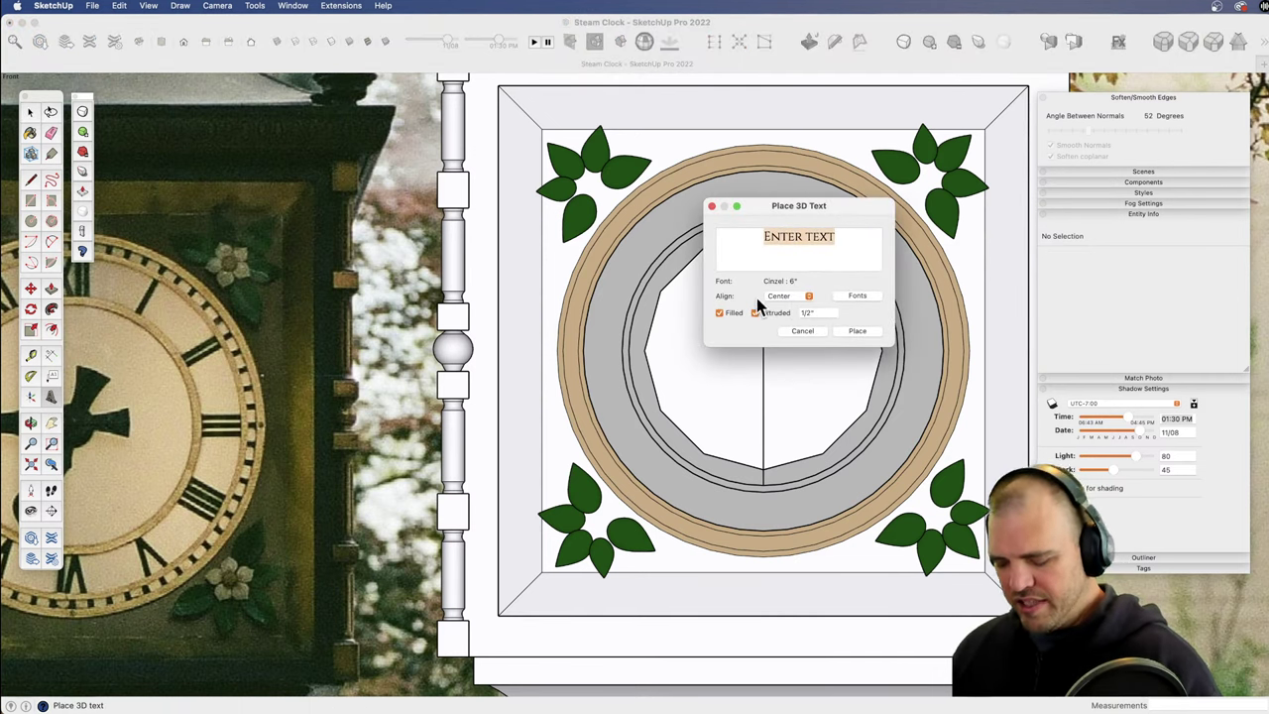
key("BackSpace")
left_click(859, 333)
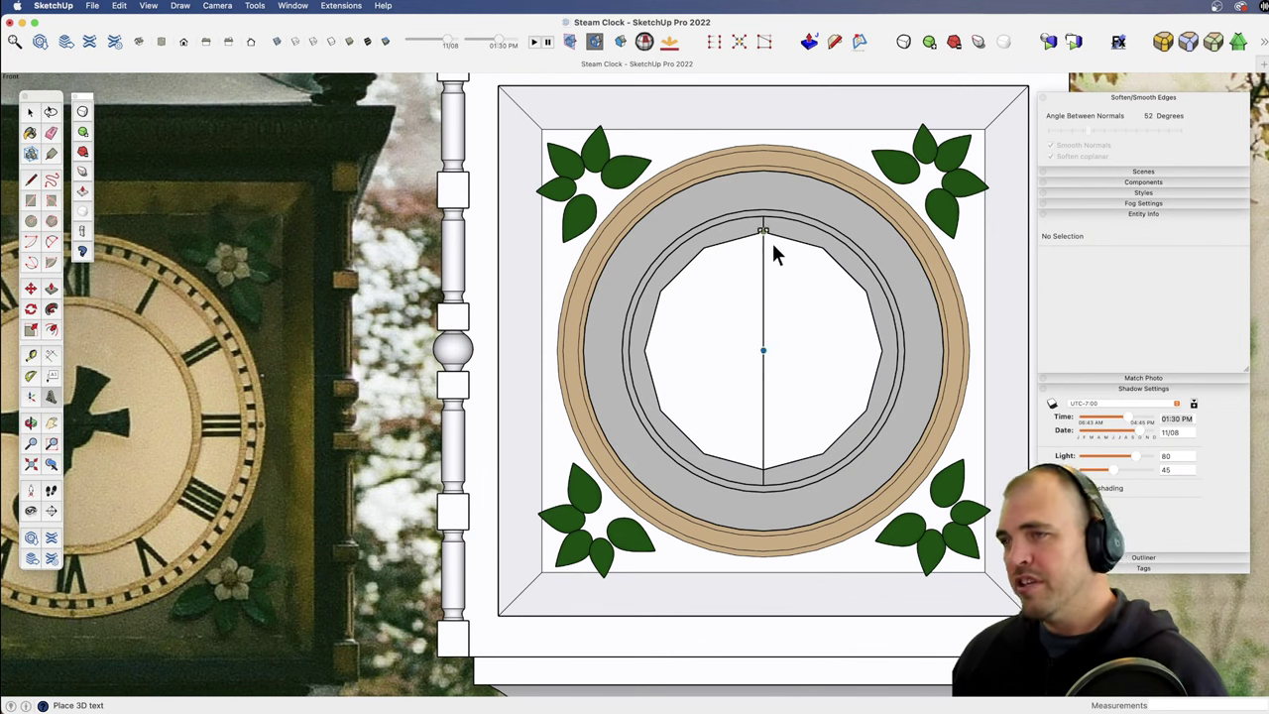
key("space")
Step: Delete the guide polygon's face, keeping only its edges
left_click(801, 301)
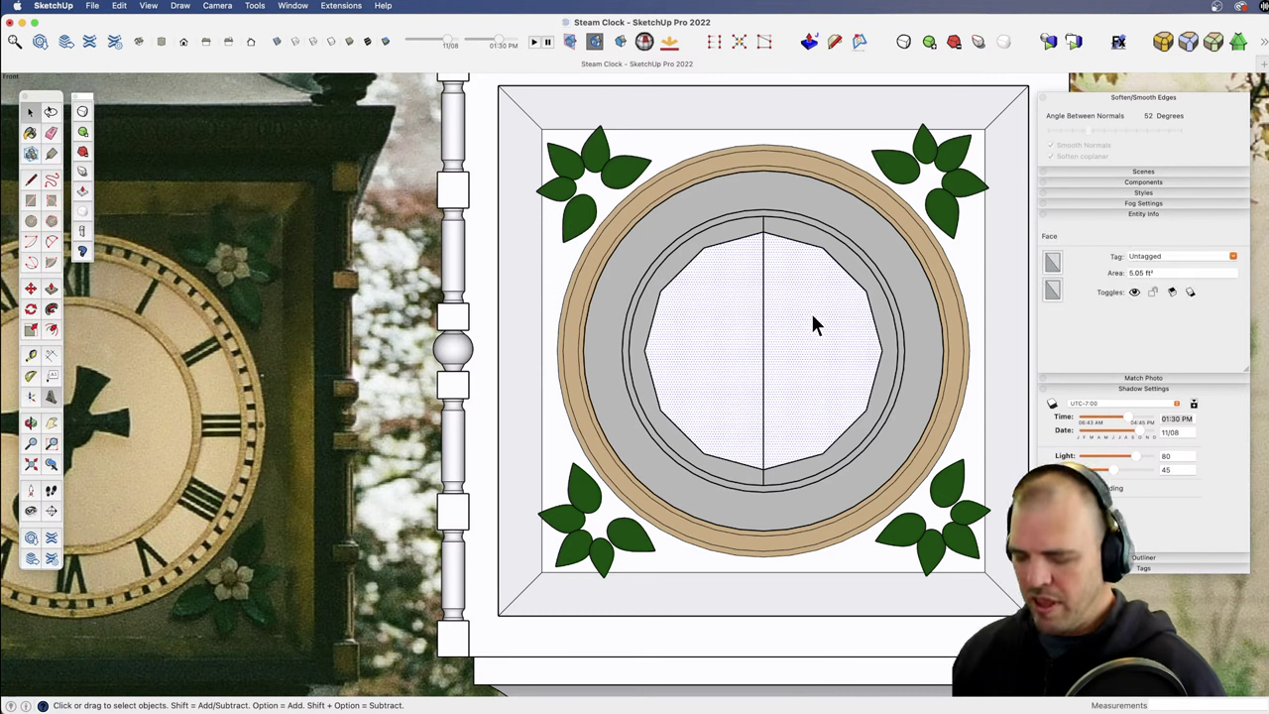
key("Delete")
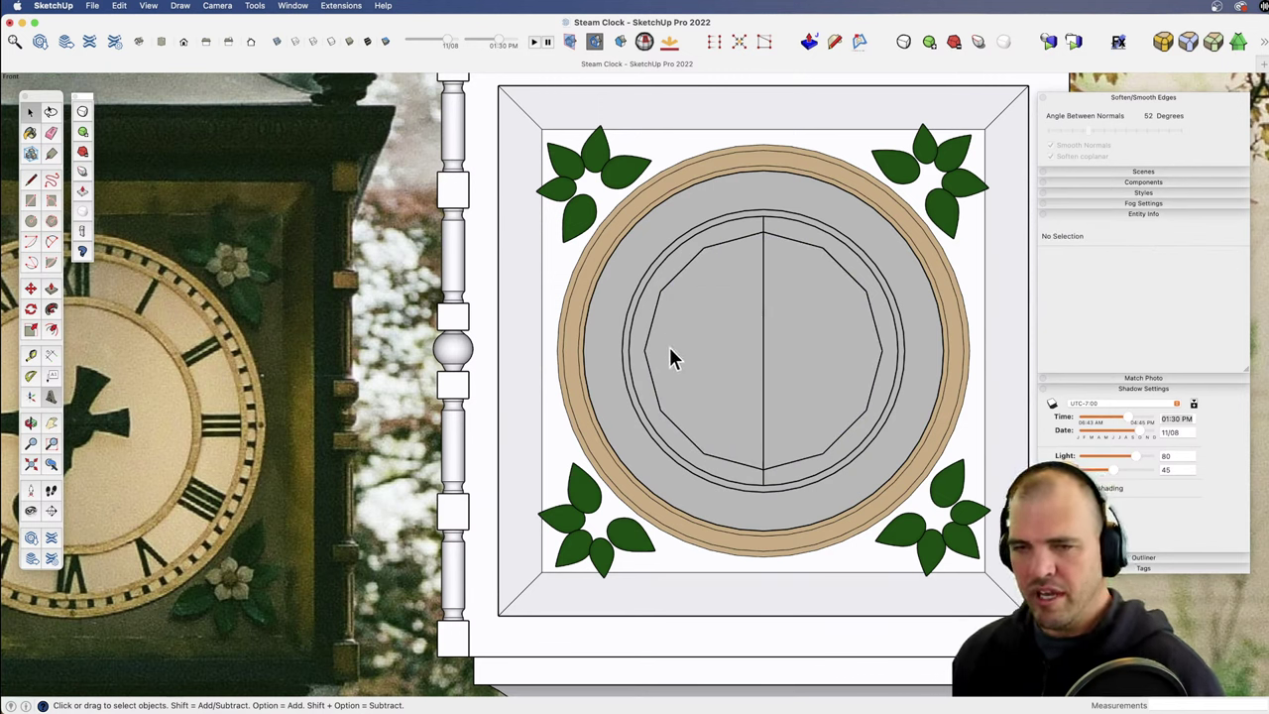
Step: Place a 6" high Cinzel 3D text I with 1/2" extrusion on the dial's vertical line, inside the polygon's upper corner
left_click(51, 397)
left_click_drag(846, 236, 737, 231)
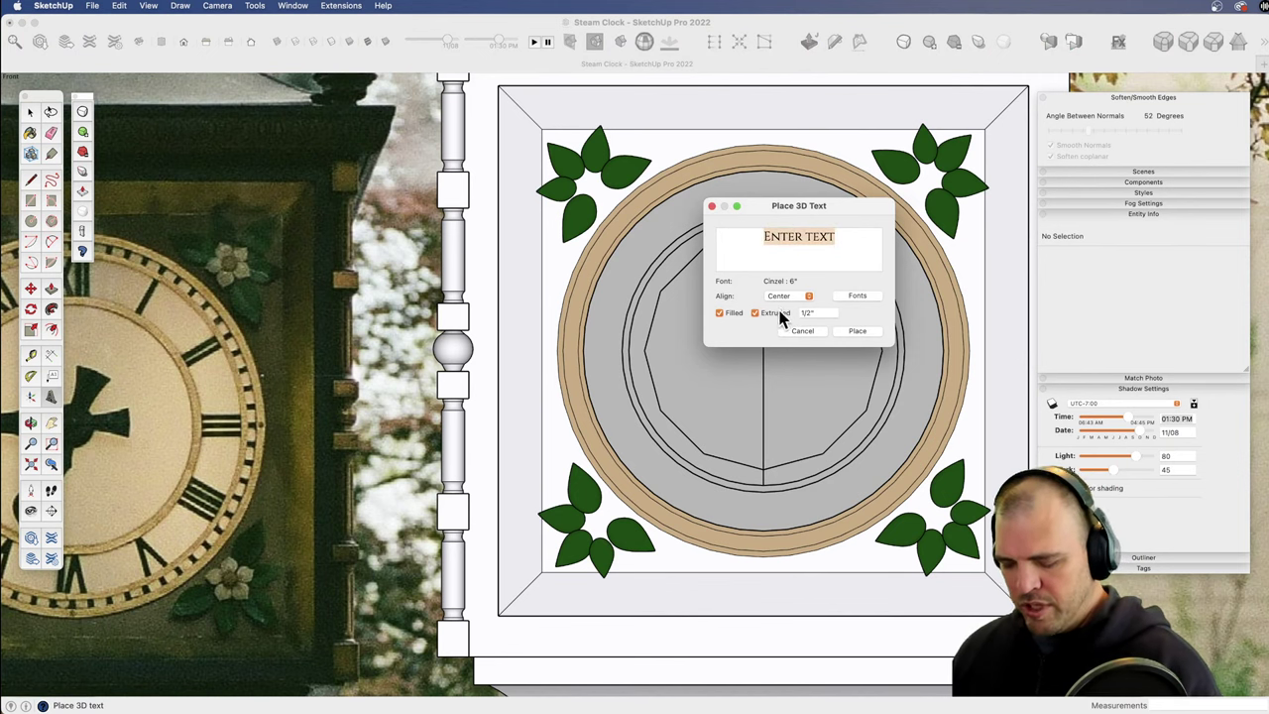
key("BackSpace")
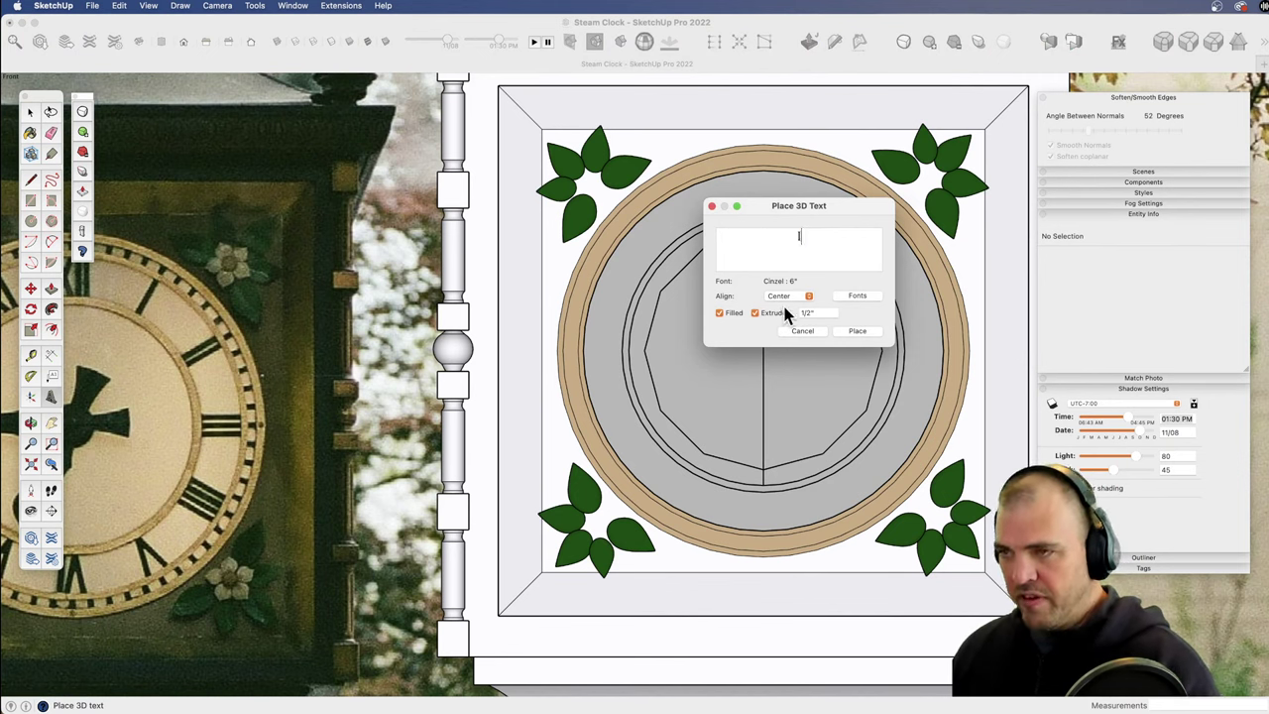
left_click(857, 333)
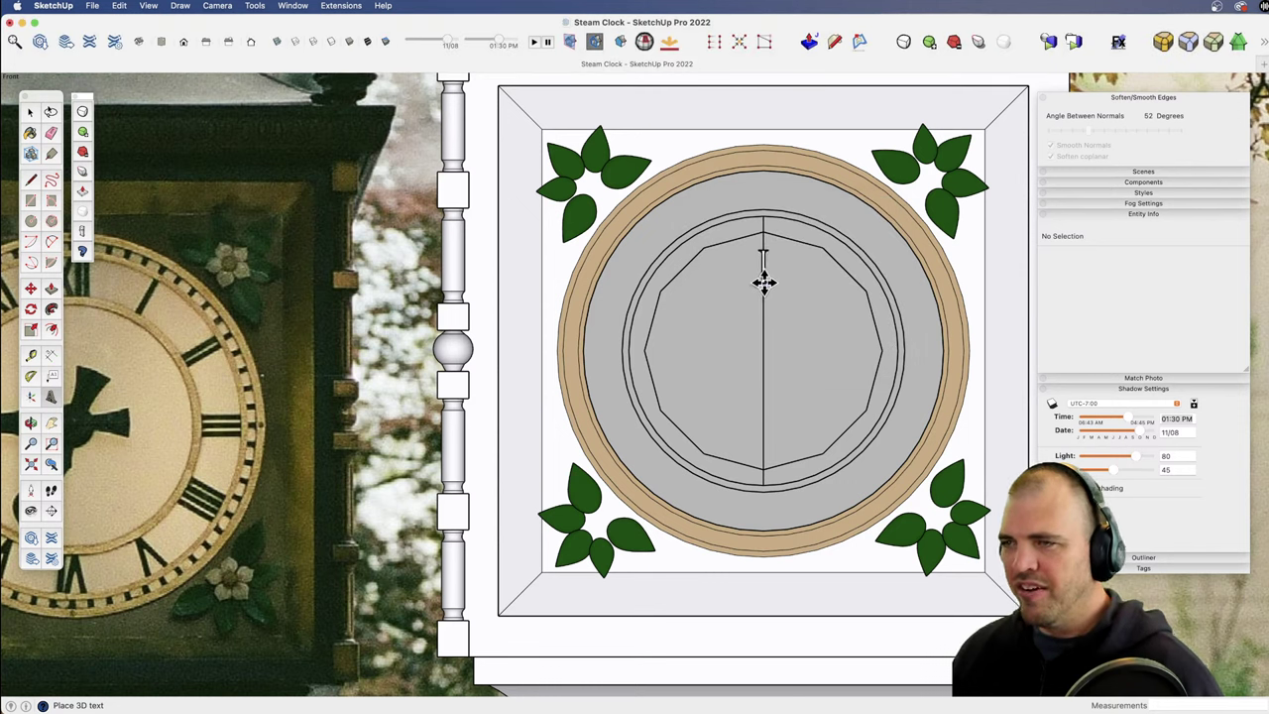
left_click(762, 282)
Step: Move the 3D text I straight up about 9 13/16" onto the gray outer ring at the twelve o'clock position
key("m")
left_click(789, 372)
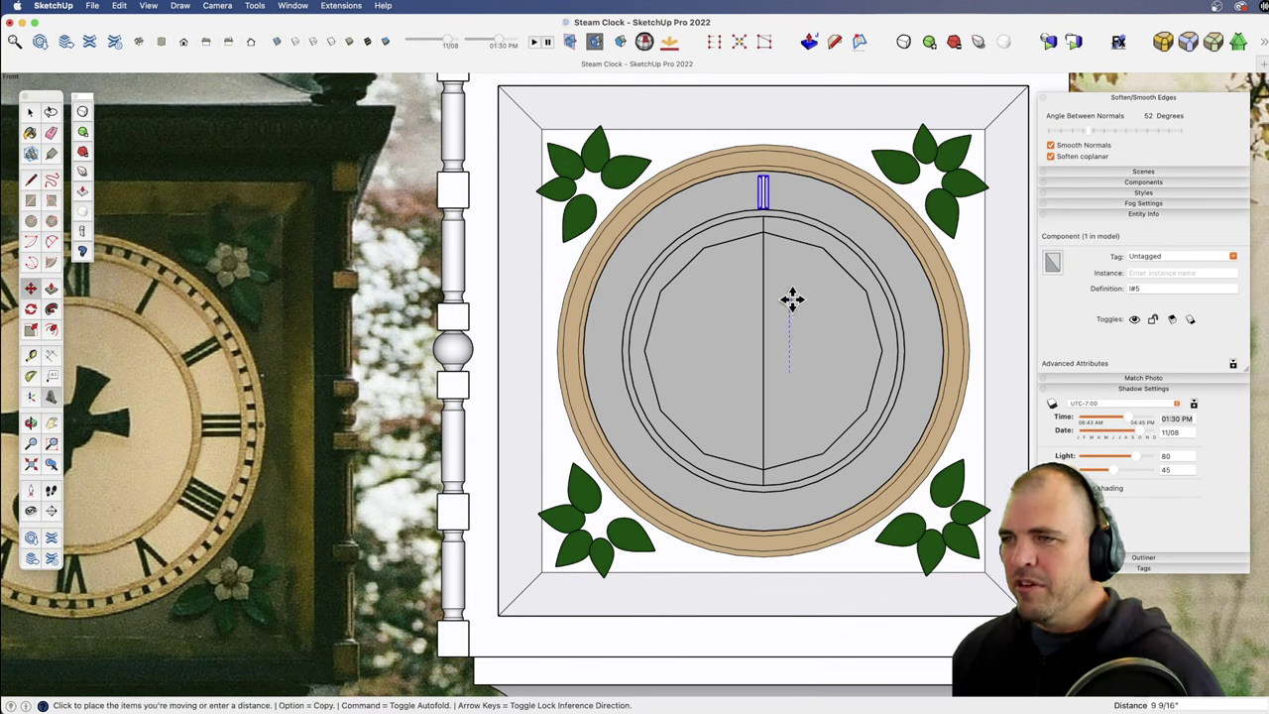
left_click(793, 298)
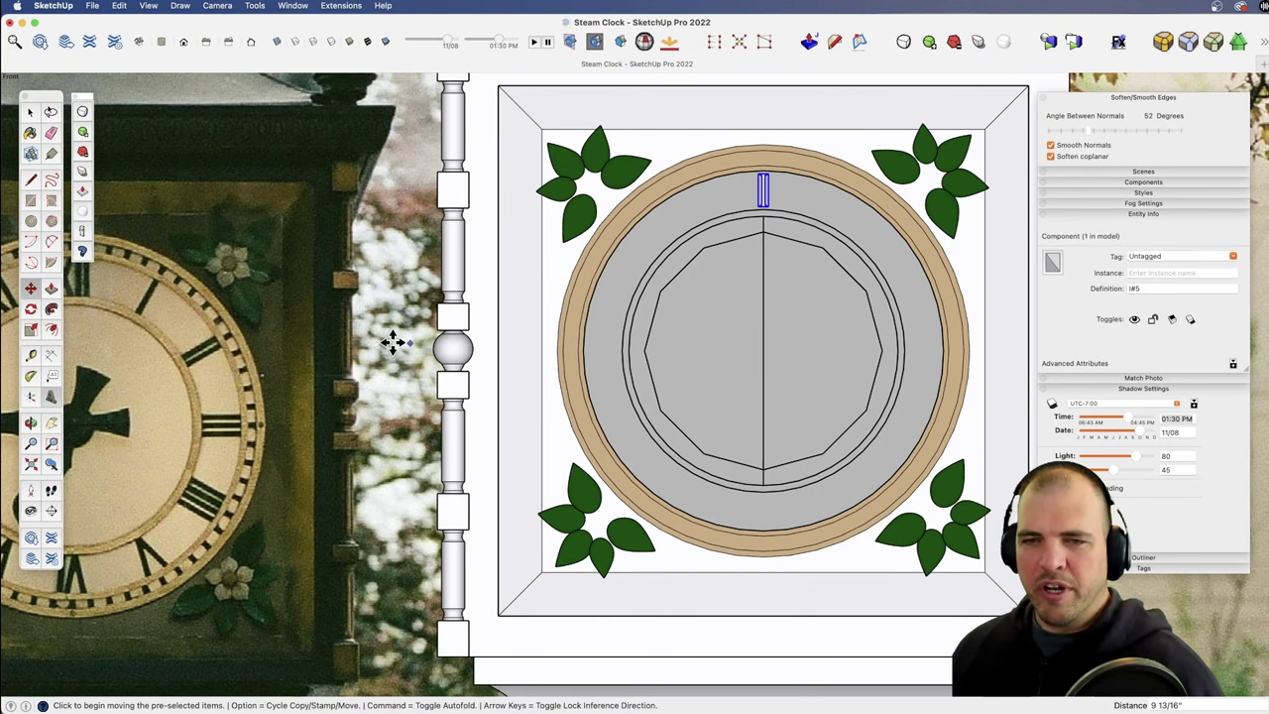
Step: Place a 6" high Cinzel 3D text II with 1/2" extrusion on the vertical line just above the dial's center
left_click(51, 397)
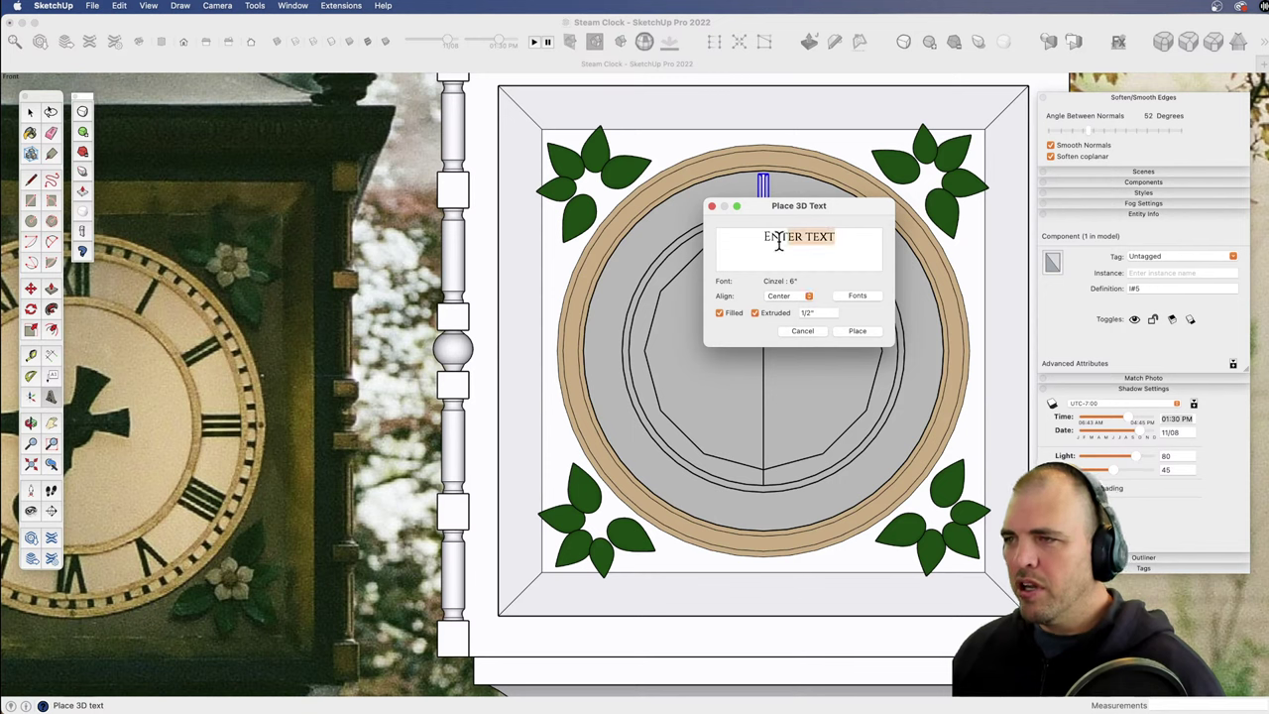
type("II")
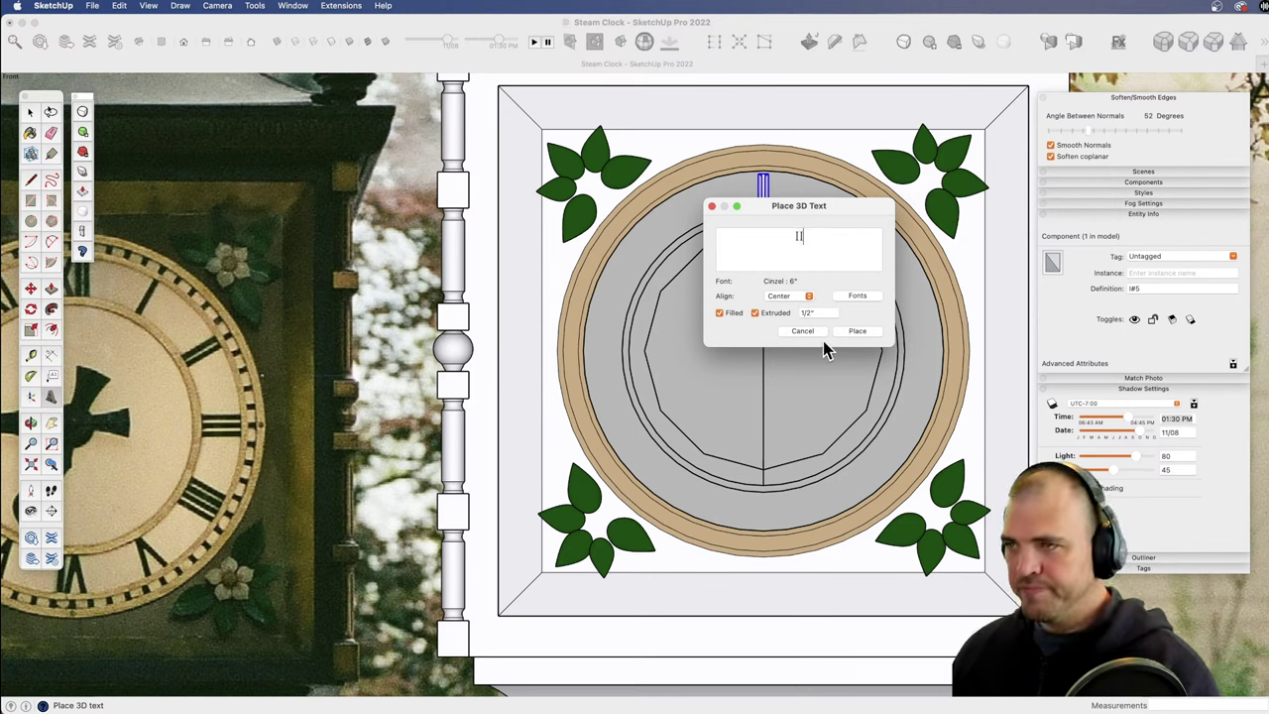
left_click(858, 331)
left_click(765, 325)
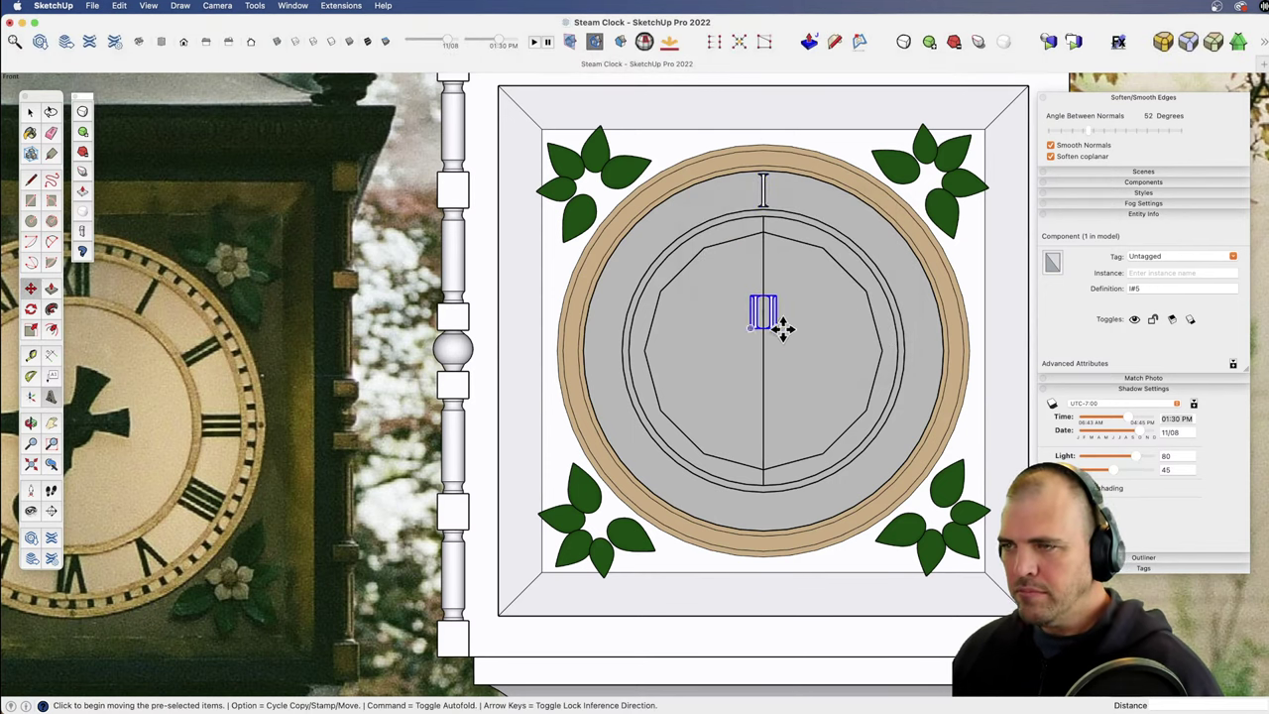
Step: Rotate the 3D text II 30° clockwise about the dial's center
key("q")
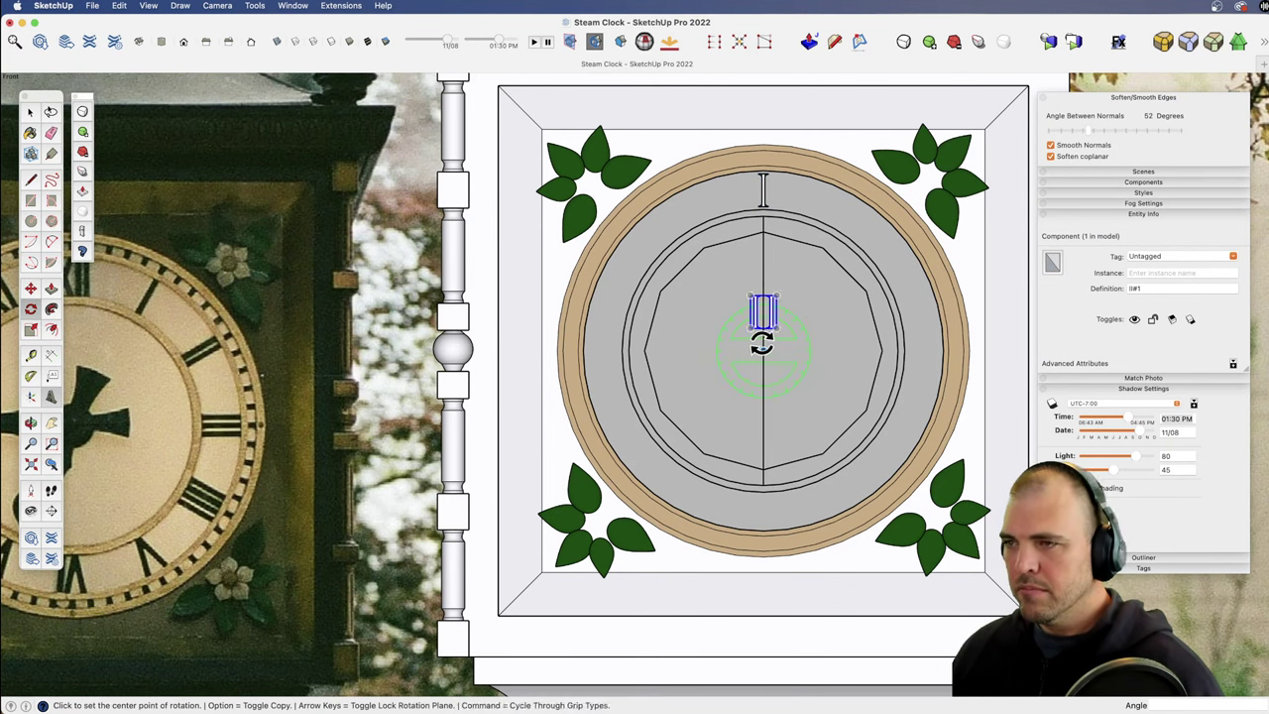
left_click(763, 349)
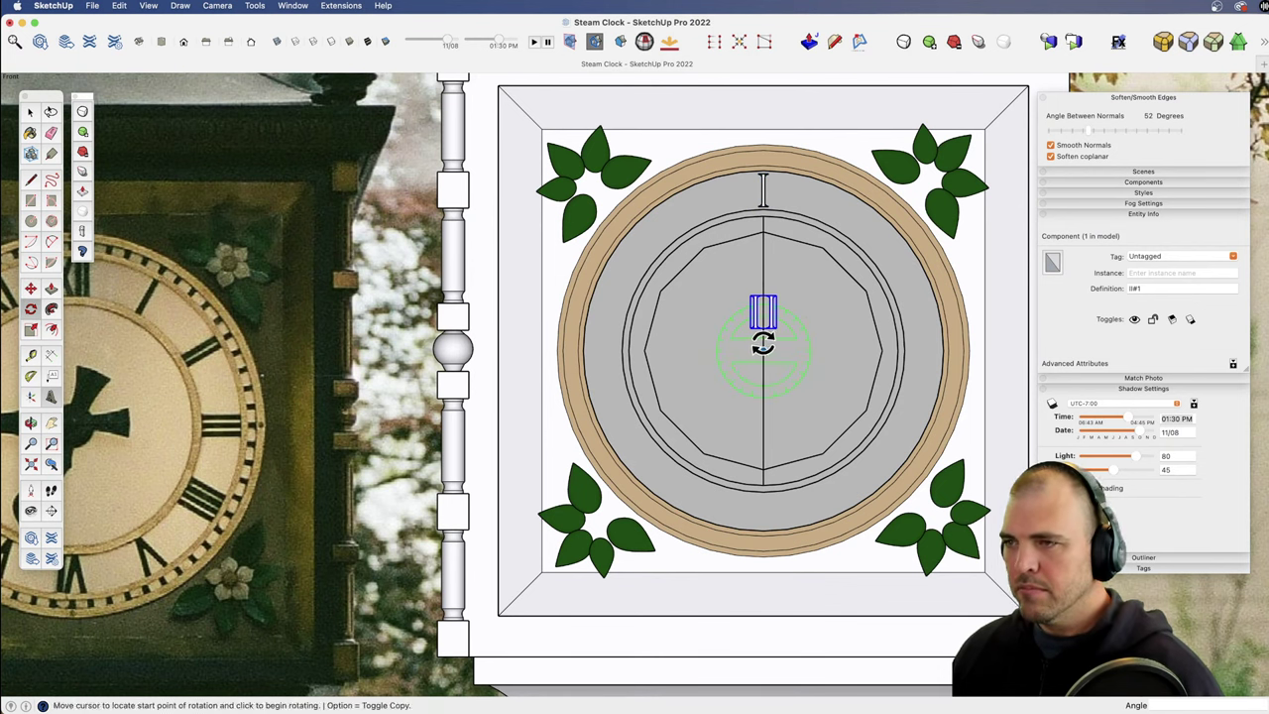
left_click(763, 234)
left_click(821, 250)
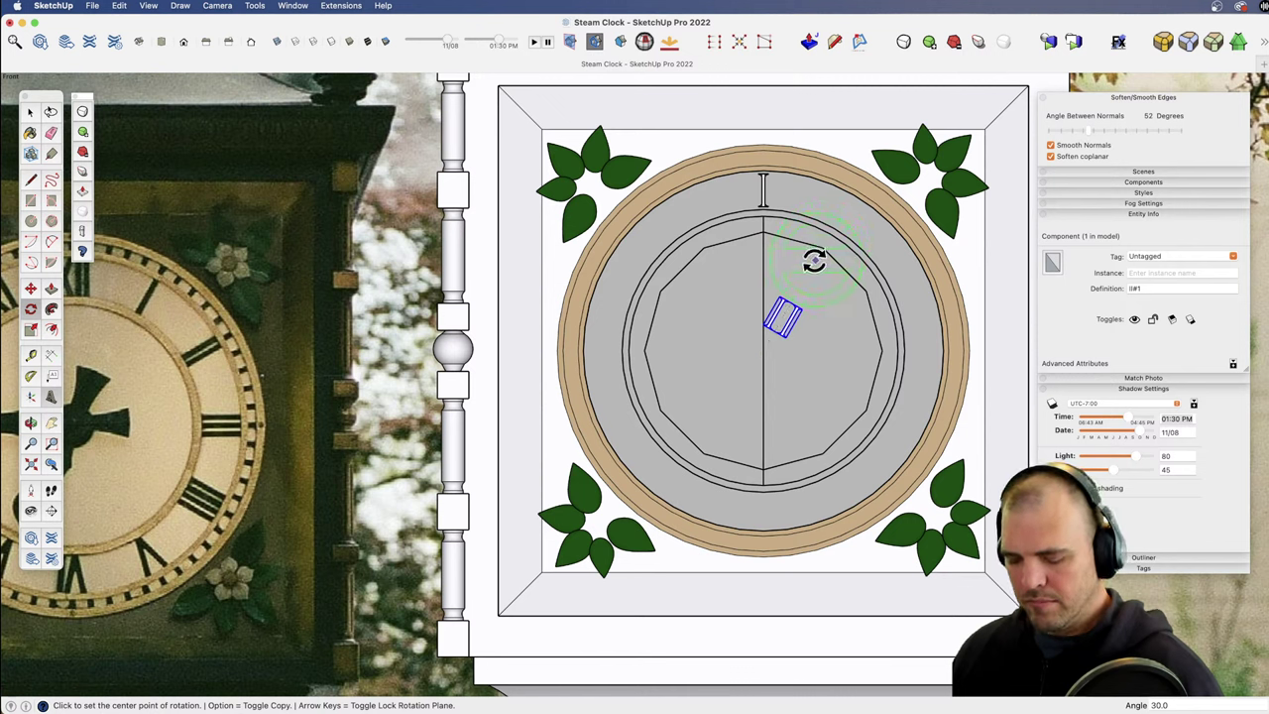
key("space")
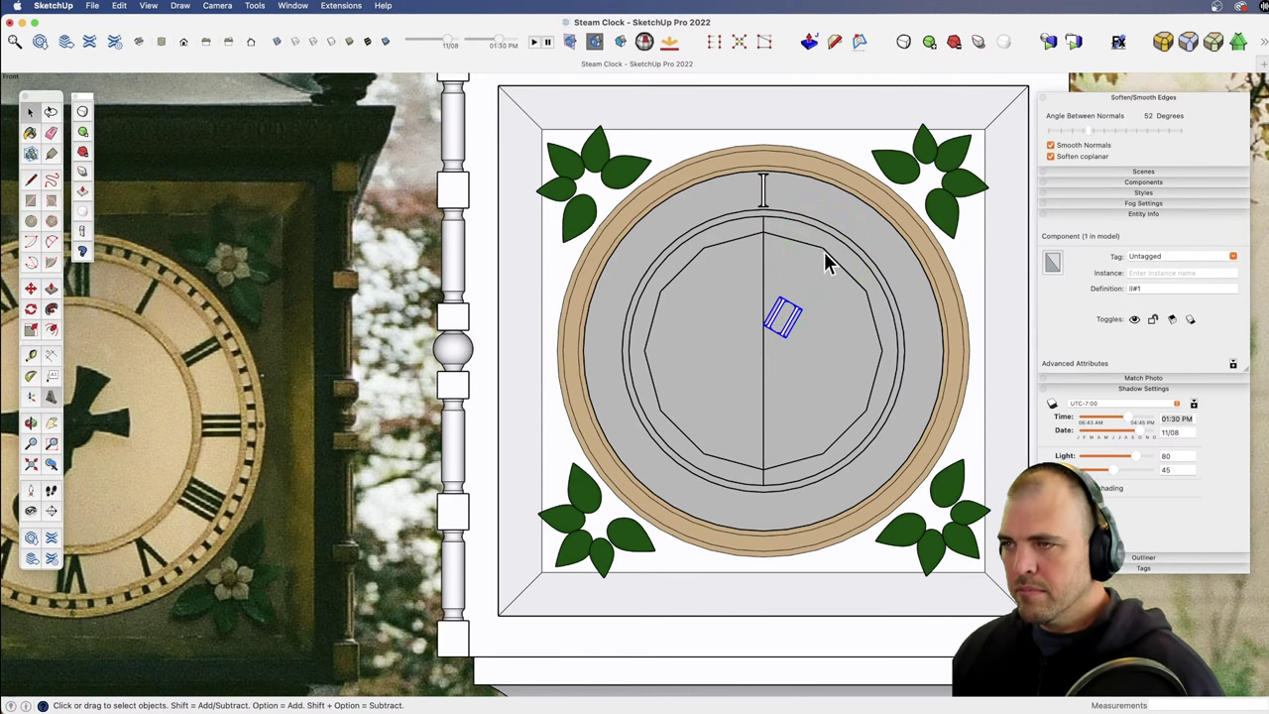
Step: Draw a guide line from the polygon's one o'clock corner to the dial's center
key("l")
left_click(822, 247)
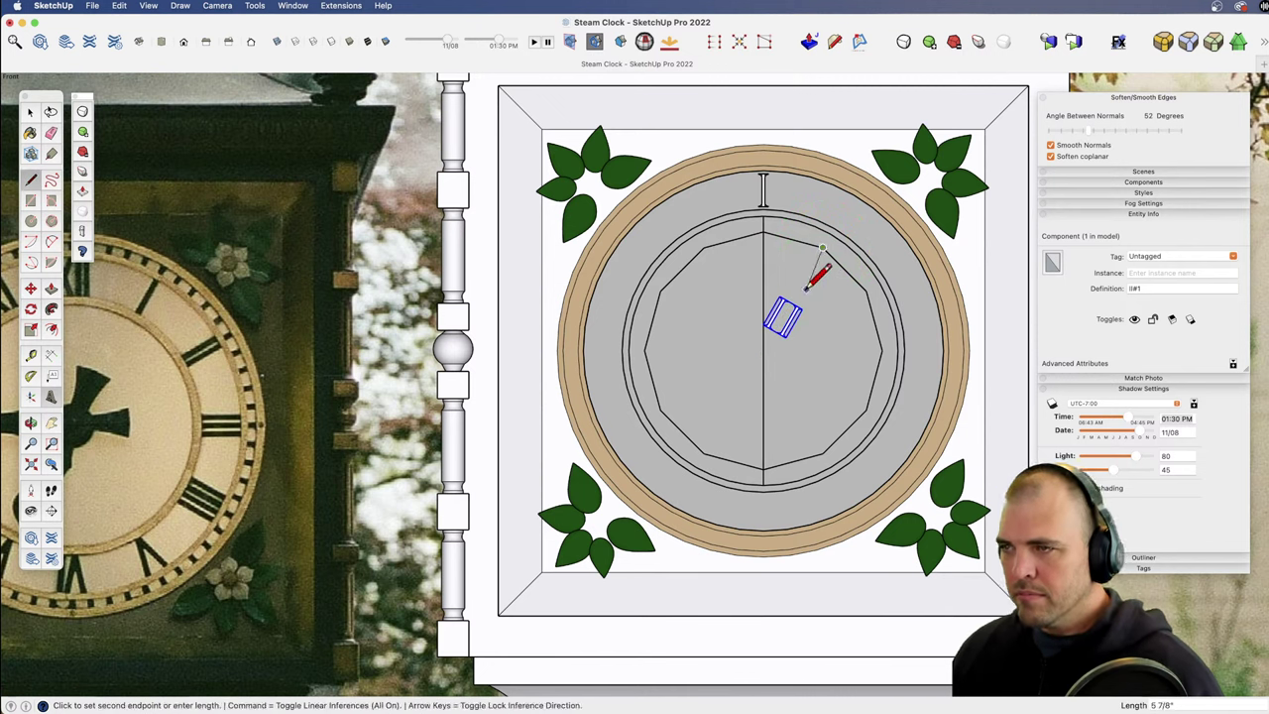
left_click(763, 349)
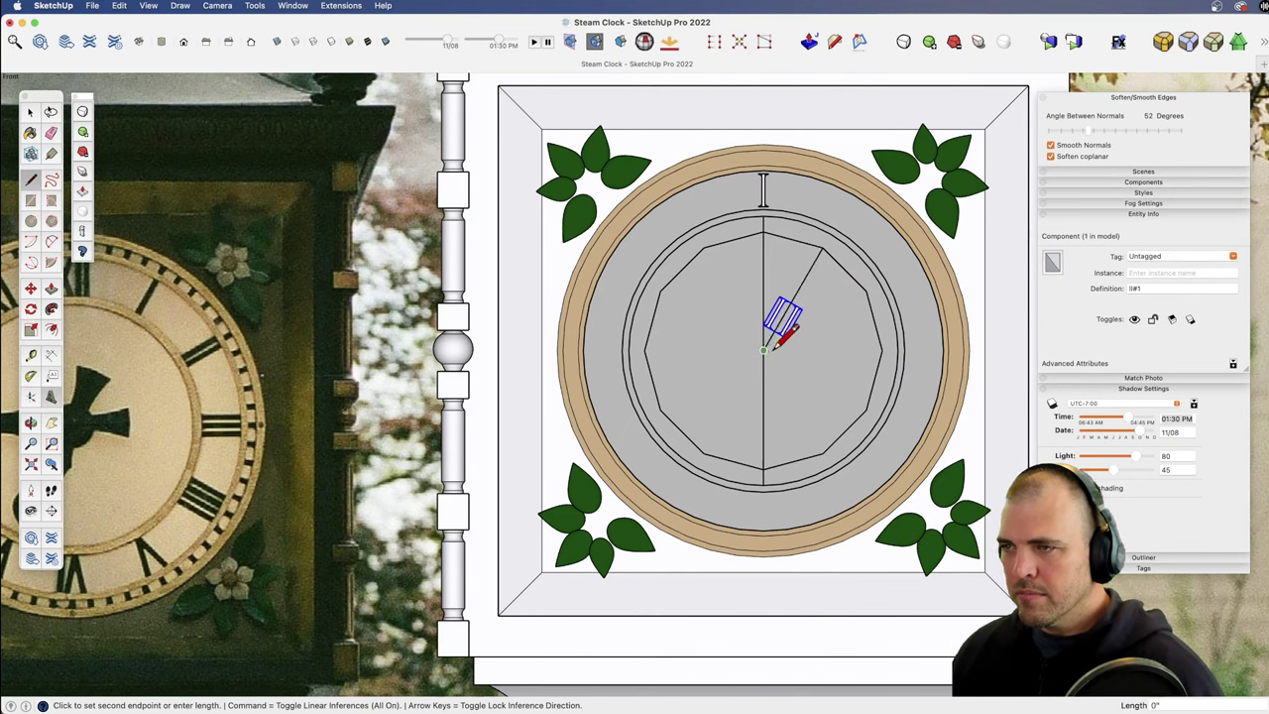
key("space")
Step: Copy the one o'clock guide line around the dial's center in 30° steps, so a spoke reaches every polygon corner
left_click(808, 276)
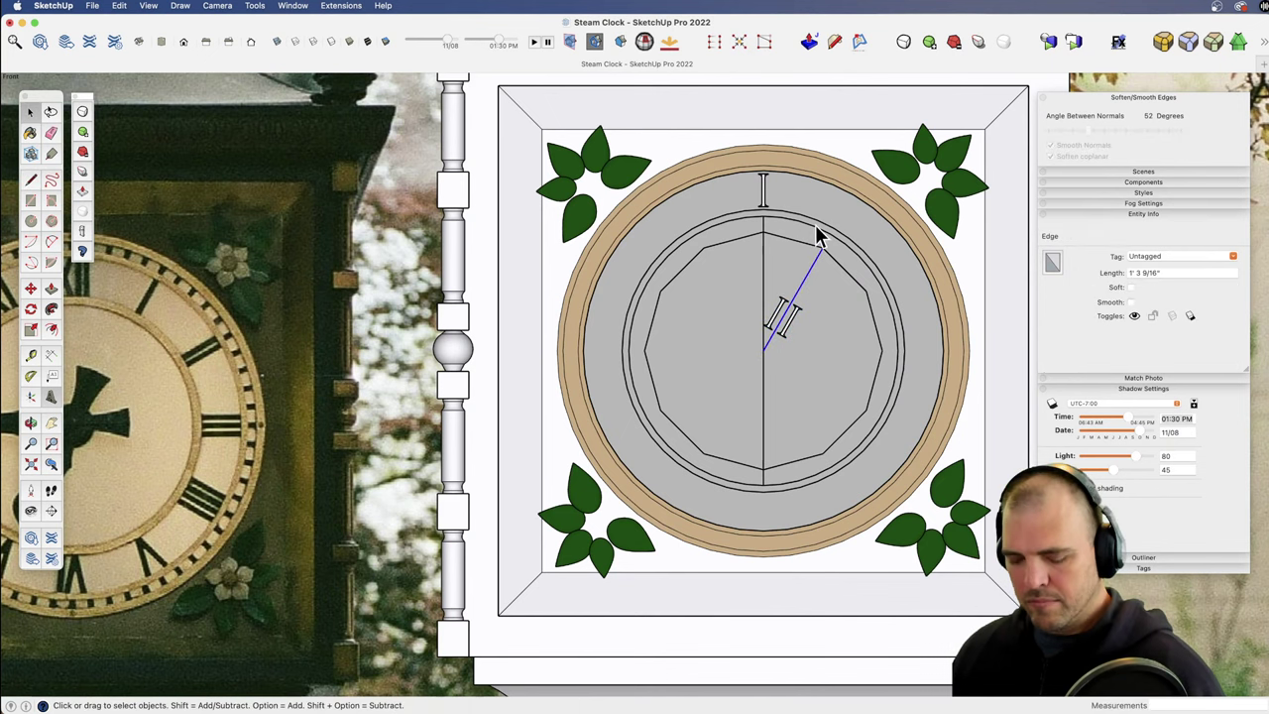
key("q")
left_click(764, 349)
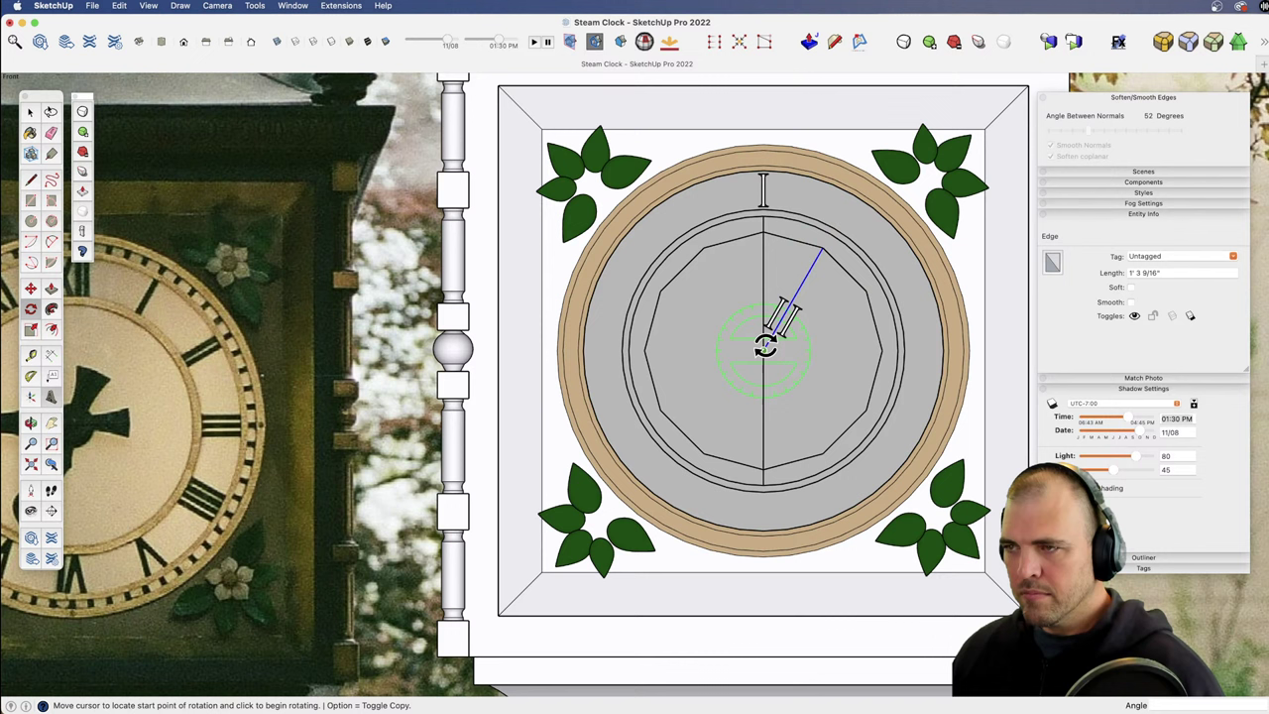
left_click(763, 270)
left_click(815, 259)
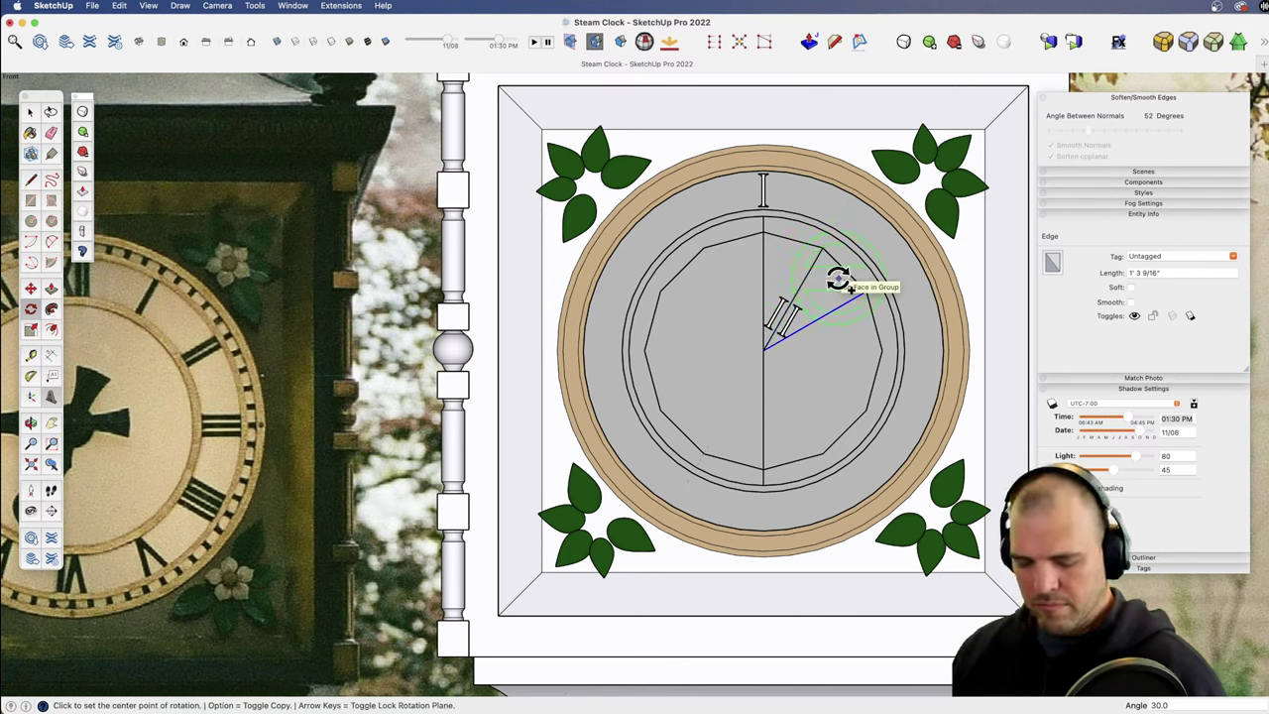
key("Return")
key("space")
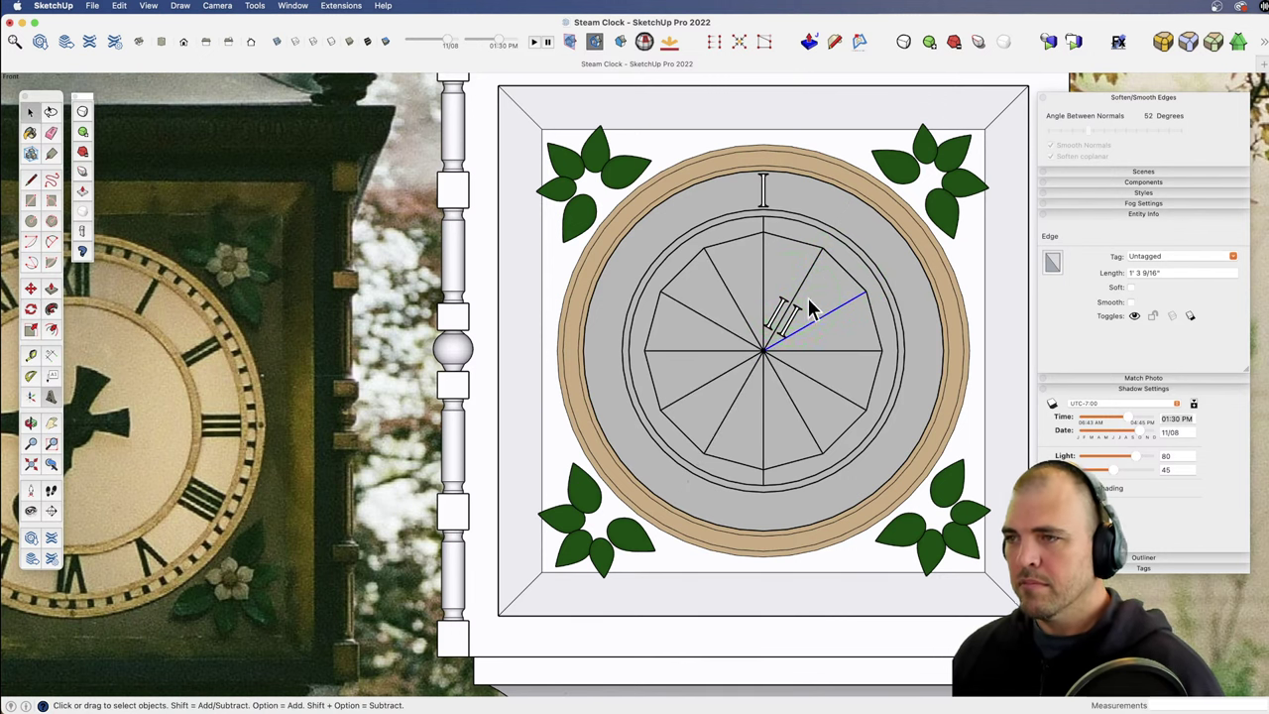
Step: Move the 3D text II outward about 1' 3 3/4" along the one o'clock spoke onto the gray outer ring
left_click(793, 325)
key("m")
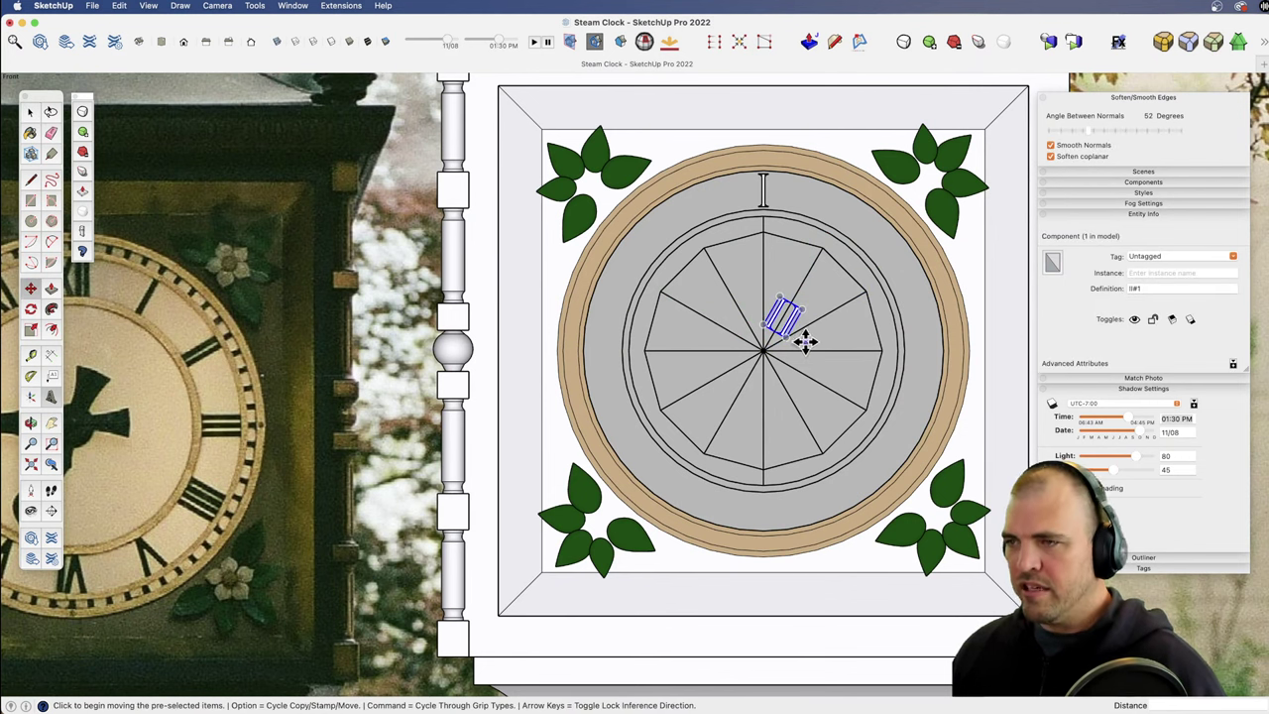
left_click(800, 290)
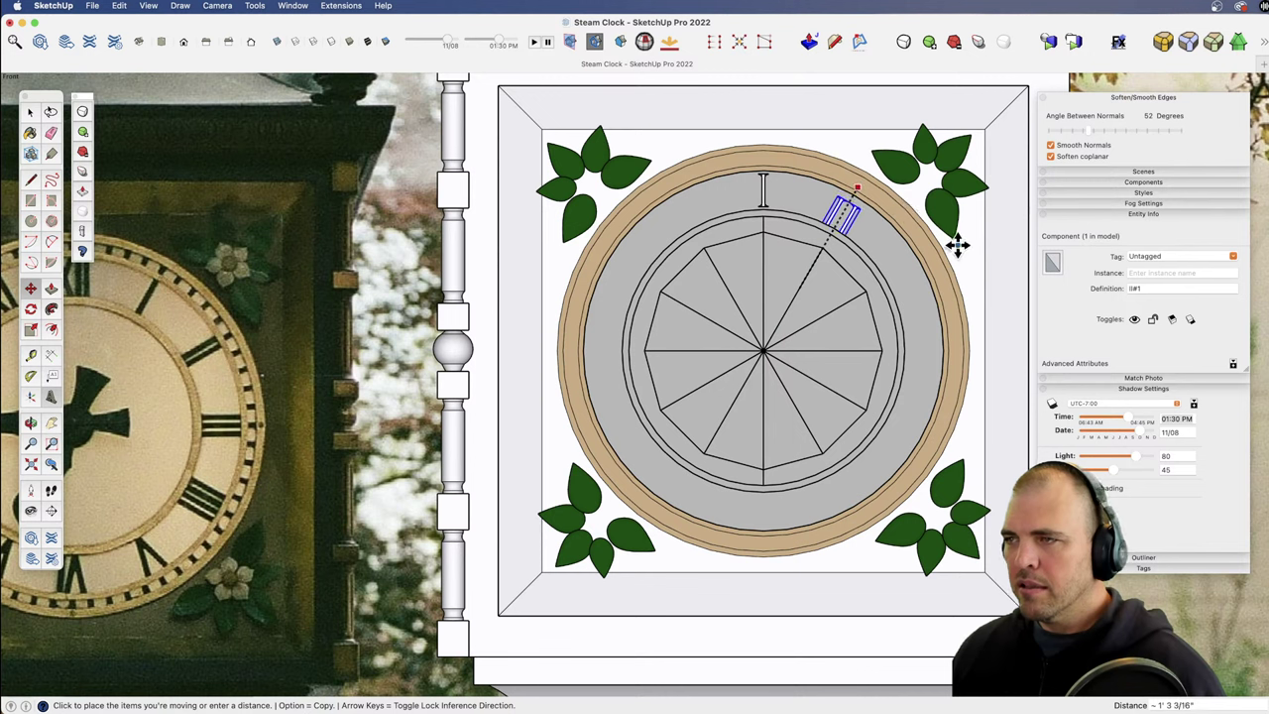
left_click(963, 243)
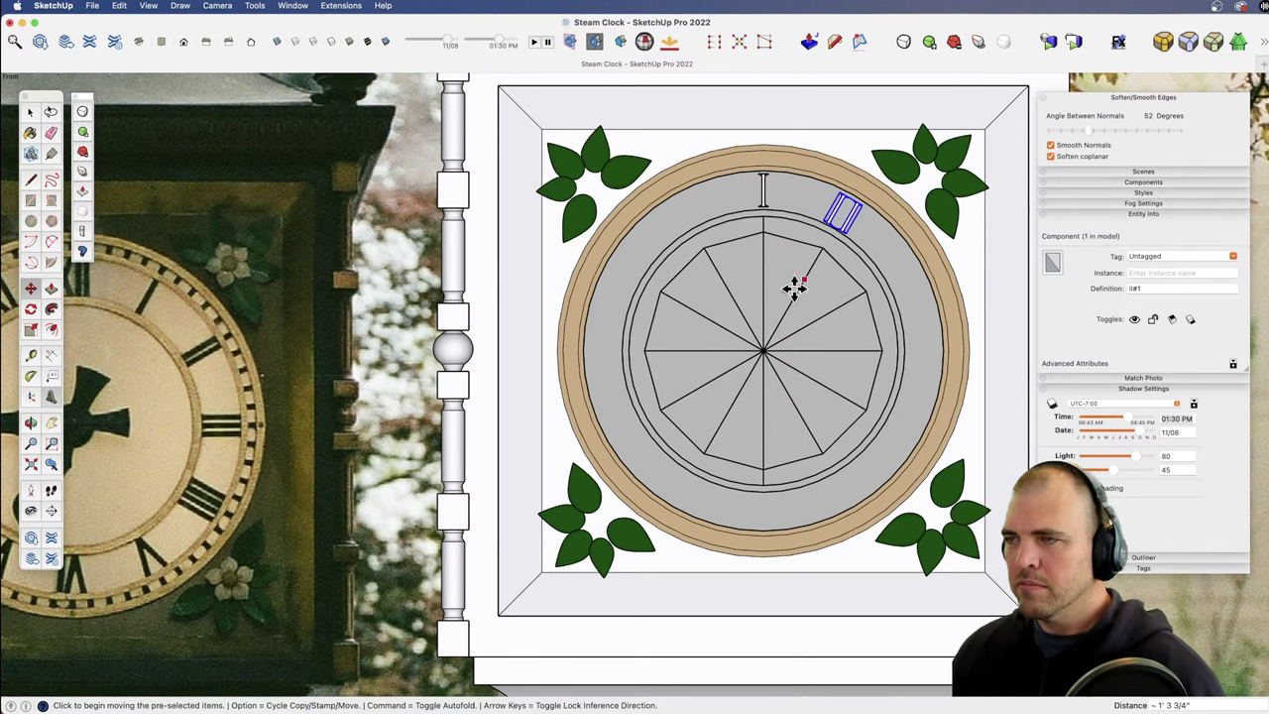
Step: Place the 3D text III above the dial's center and shift it about 1 1/2" to center it on the vertical spoke
key("space")
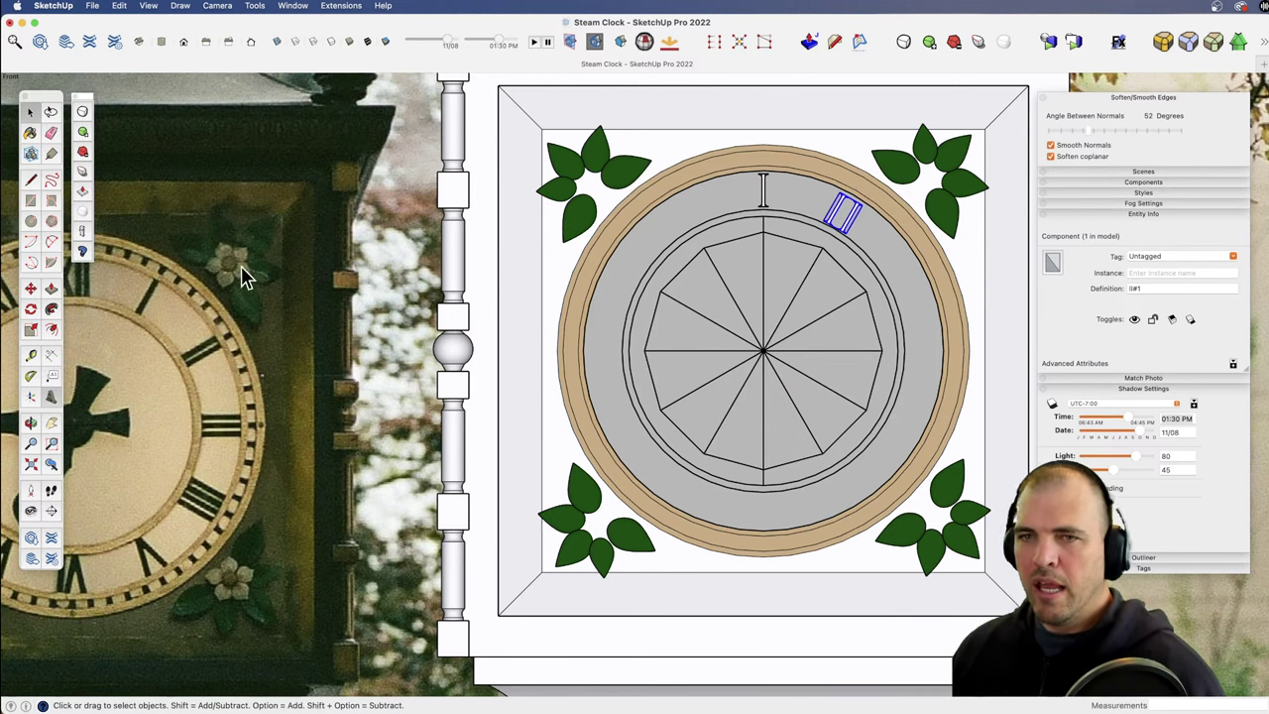
left_click(50, 397)
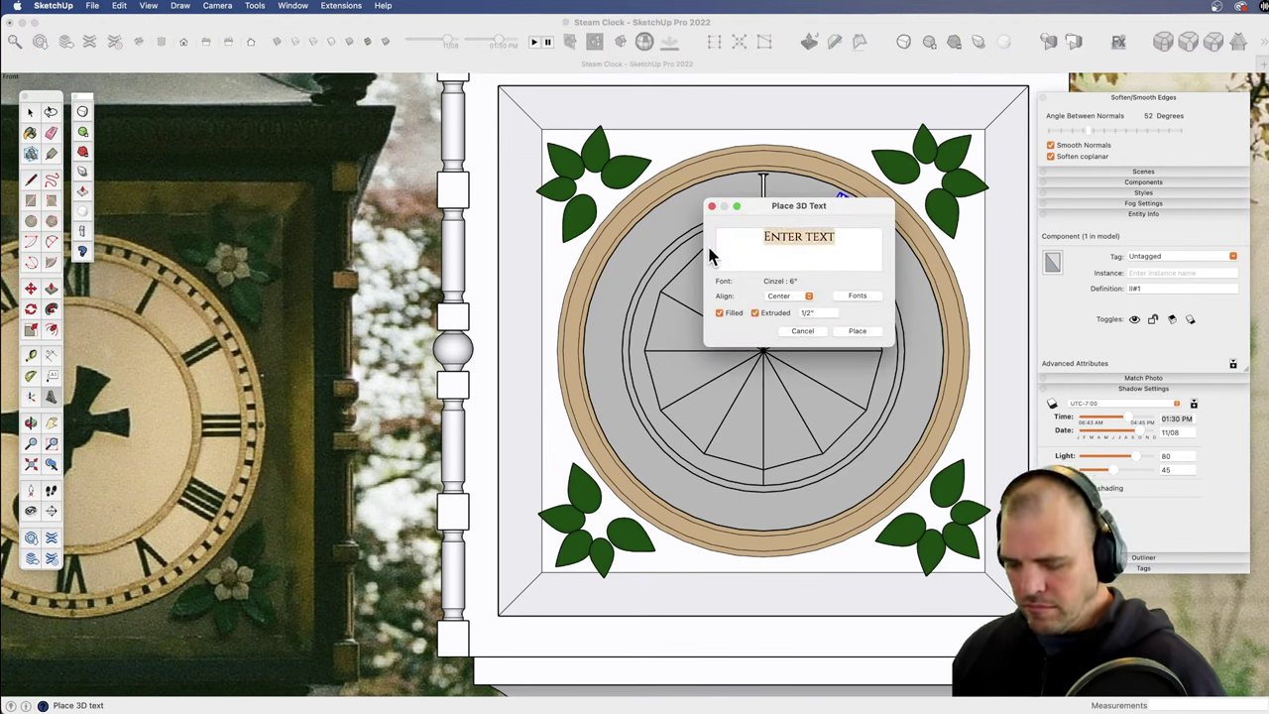
type("III")
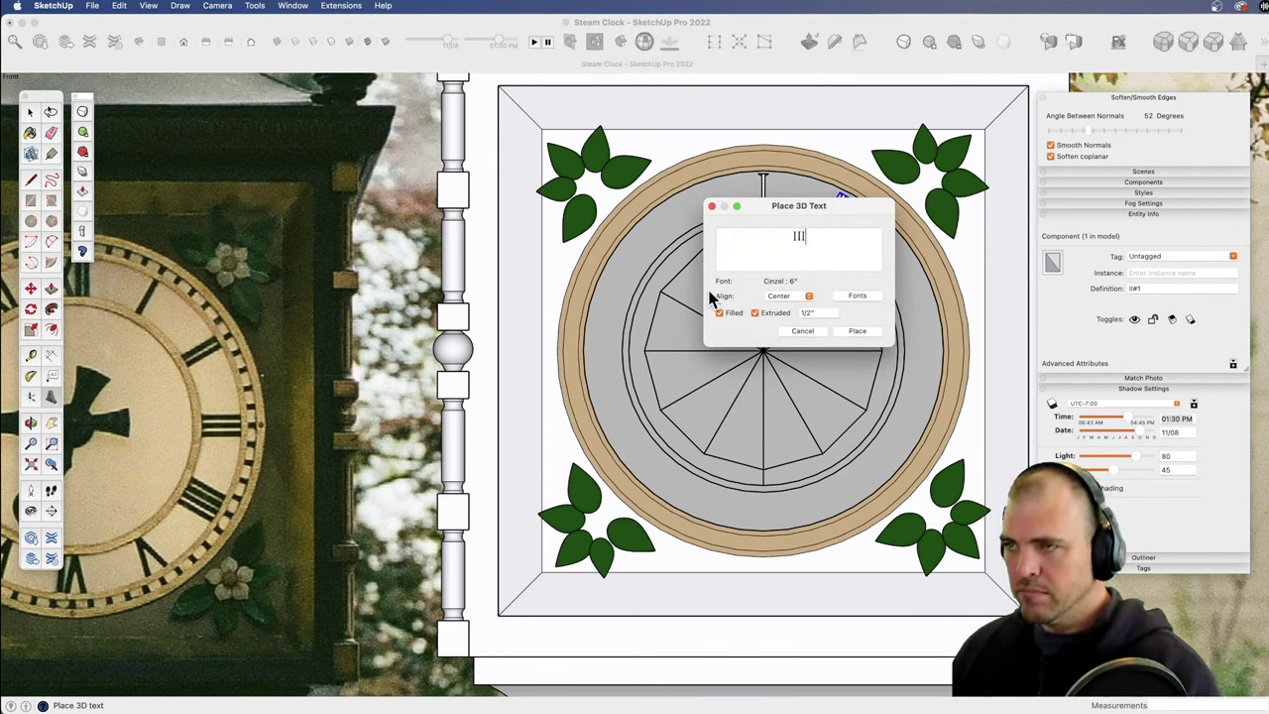
left_click(857, 332)
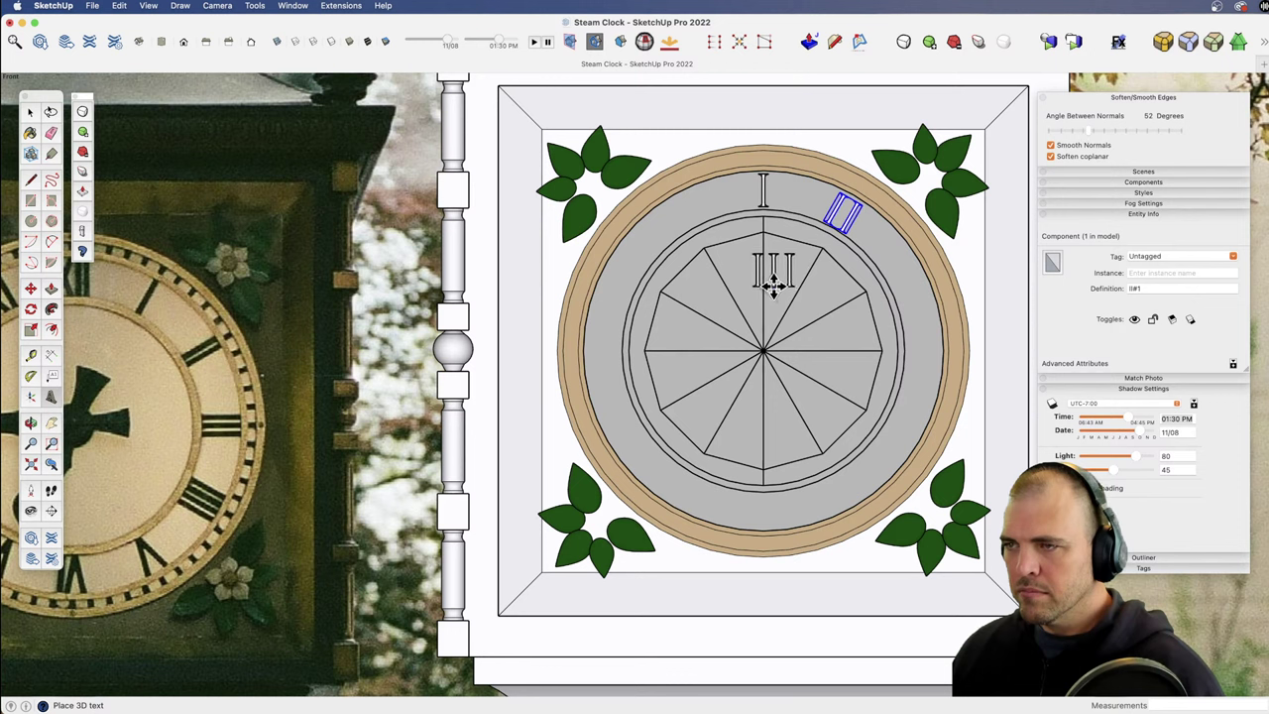
left_click(774, 285)
left_click(774, 285)
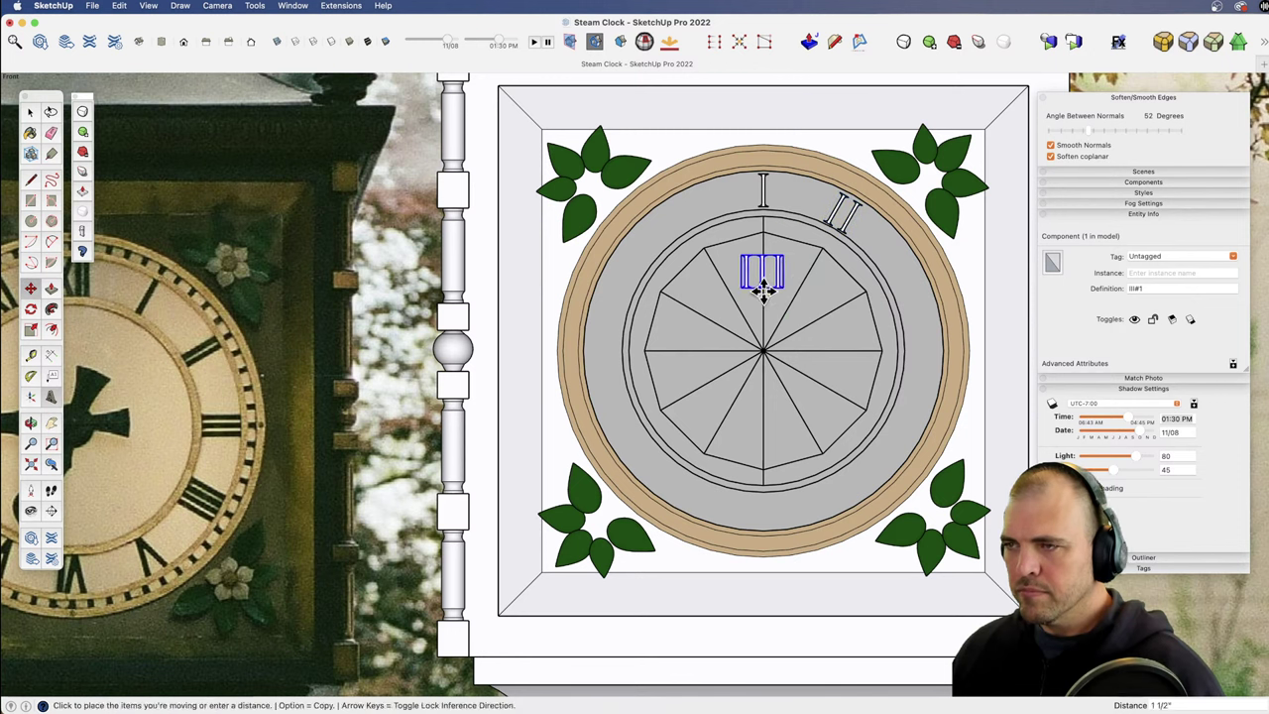
left_click(758, 327)
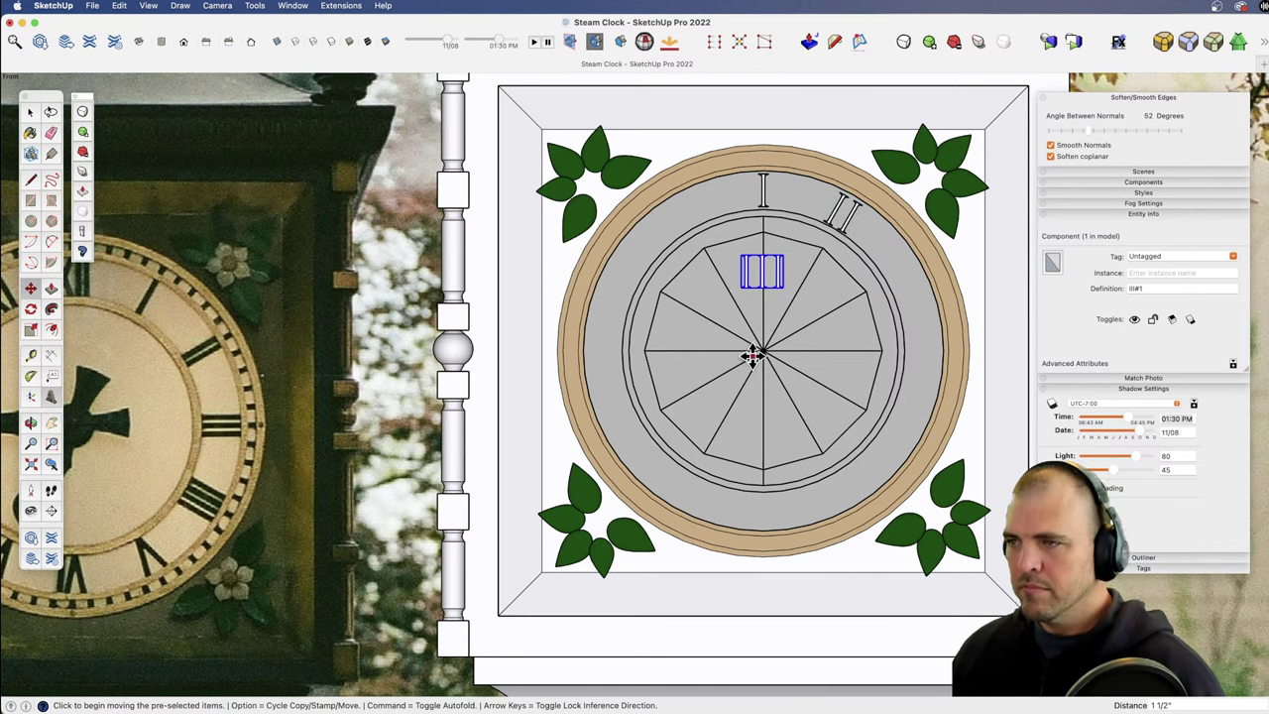
Step: Rotate the 3D text III 60° clockwise about the dial's center
key("q")
left_click(764, 352)
left_click(763, 315)
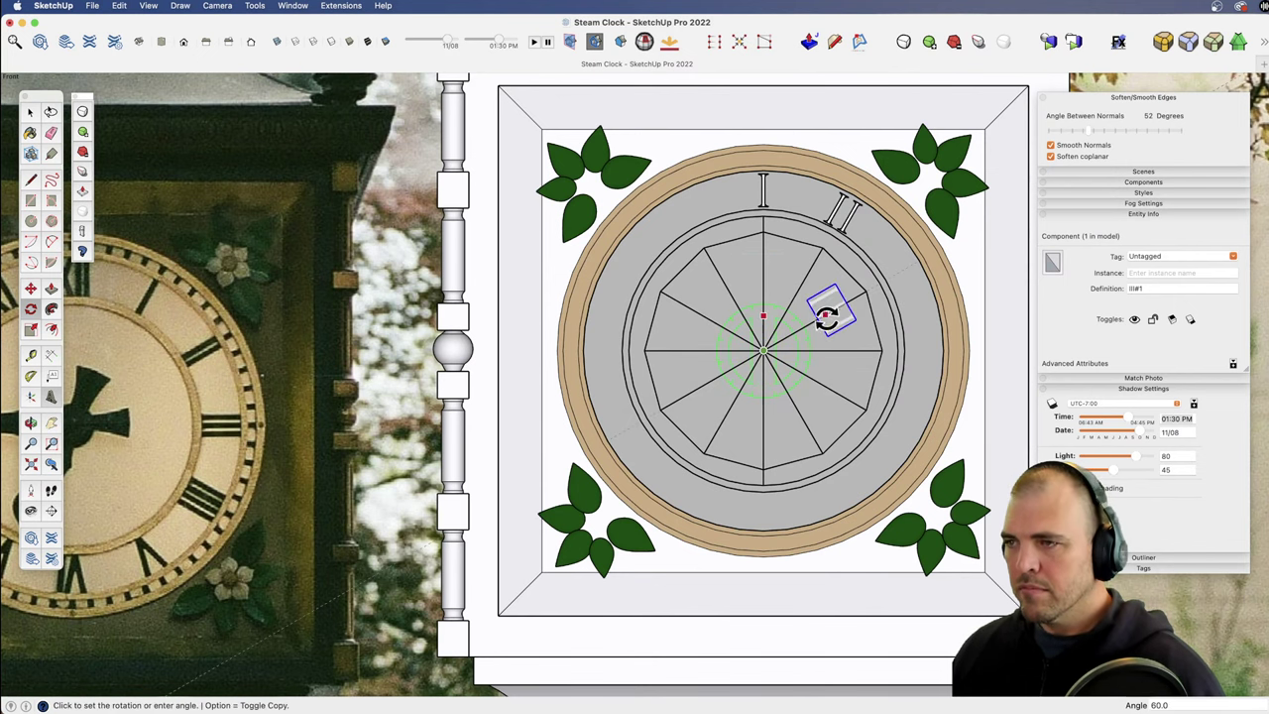
left_click(827, 309)
Step: Move the 3D text III outward about 10 1/2" along the two o'clock spoke onto the gray outer ring
key("z")
left_click_drag(816, 404, 813, 360)
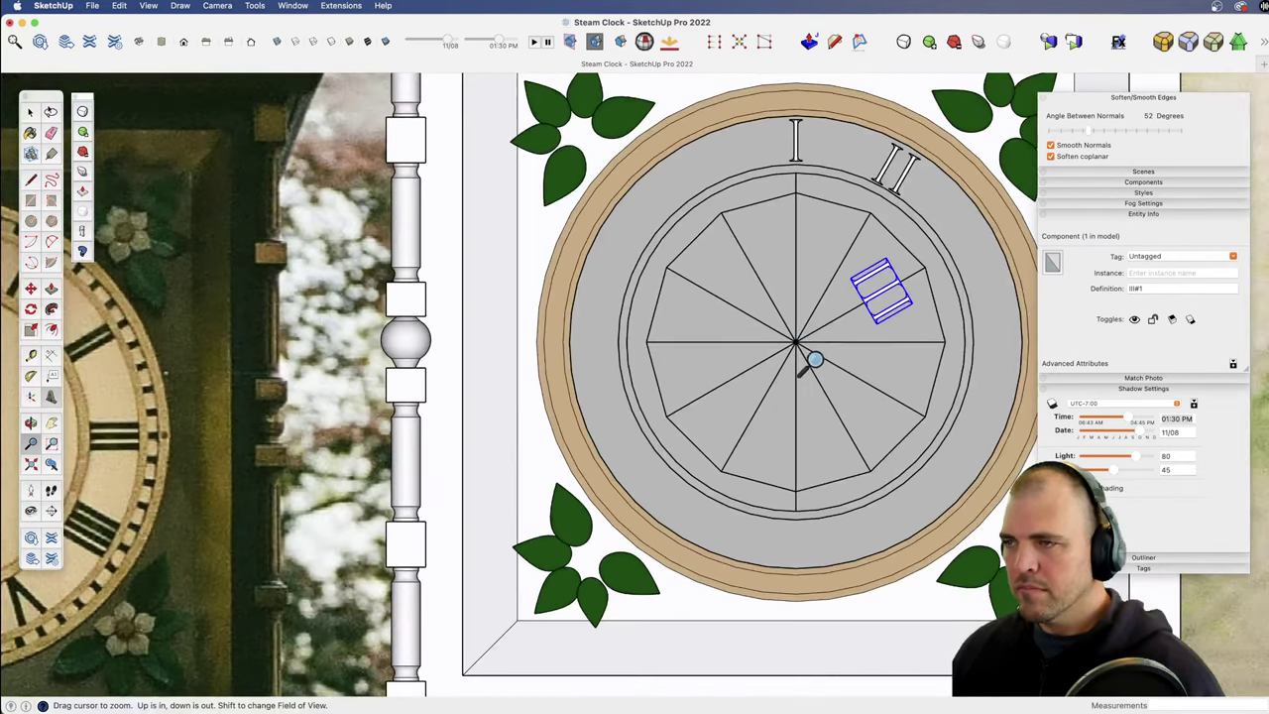
middle_click_drag(794, 387, 605, 425, "shift")
key("m")
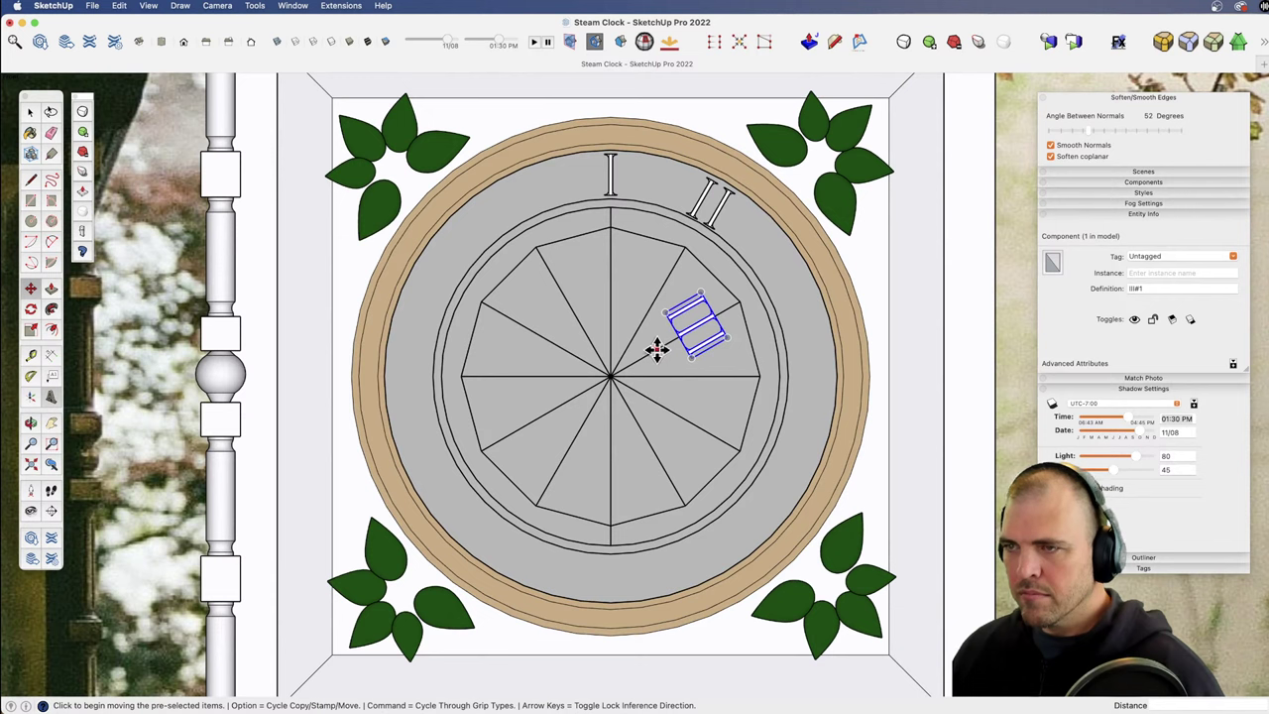
left_click(632, 369)
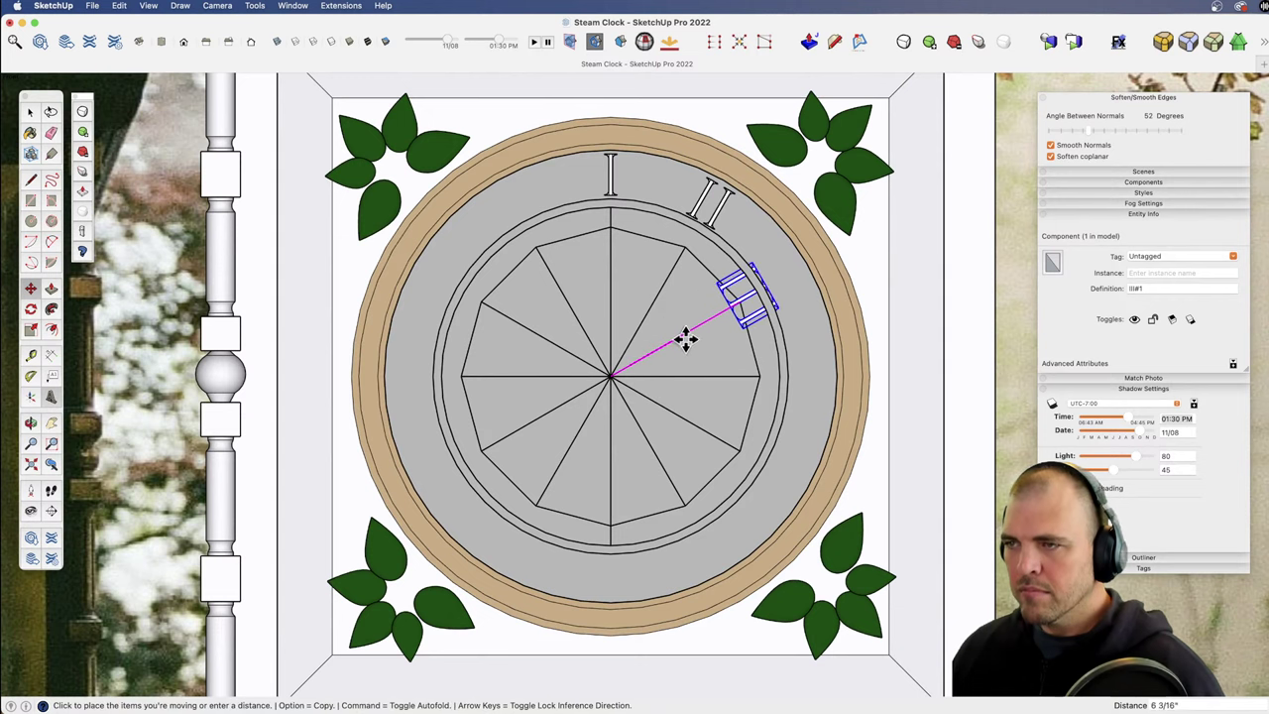
left_click(720, 320)
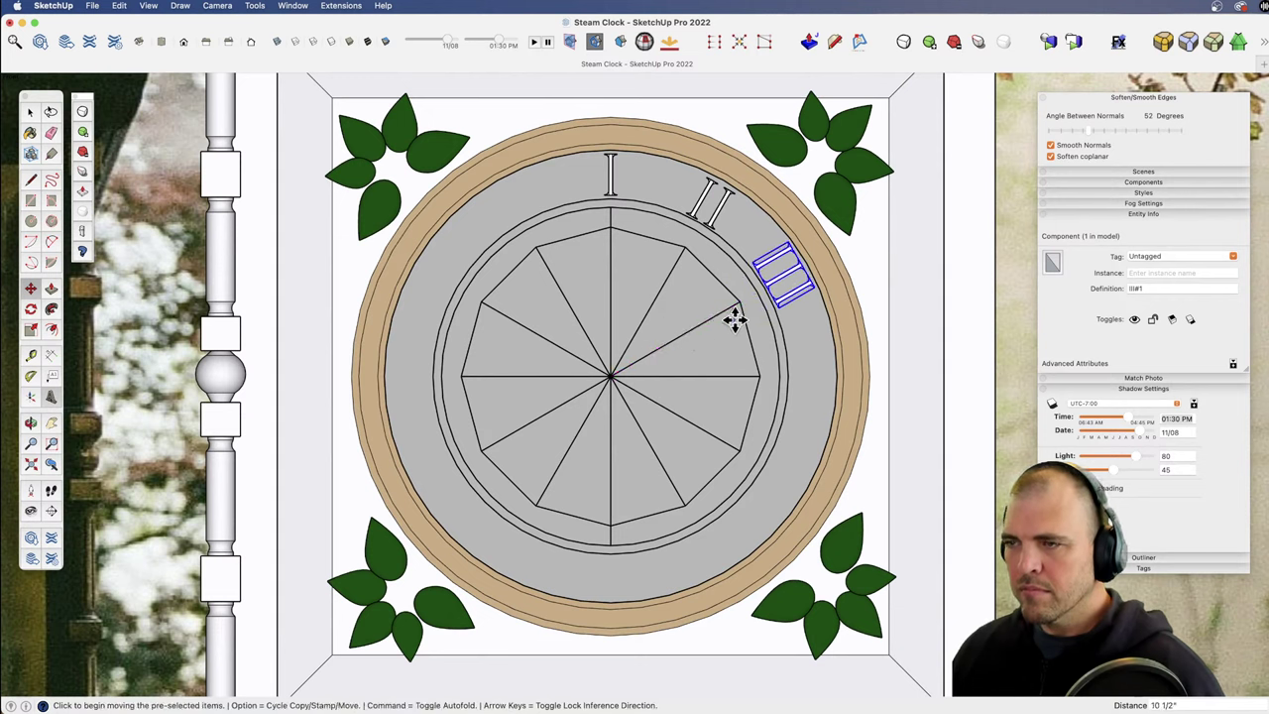
Step: Place the 3D text IIII above the dial's center and center it on the vertical spoke
scroll(704, 429, "down", 2)
middle_click_drag(705, 429, 692, 421, "shift")
left_click_drag(691, 421, 816, 396)
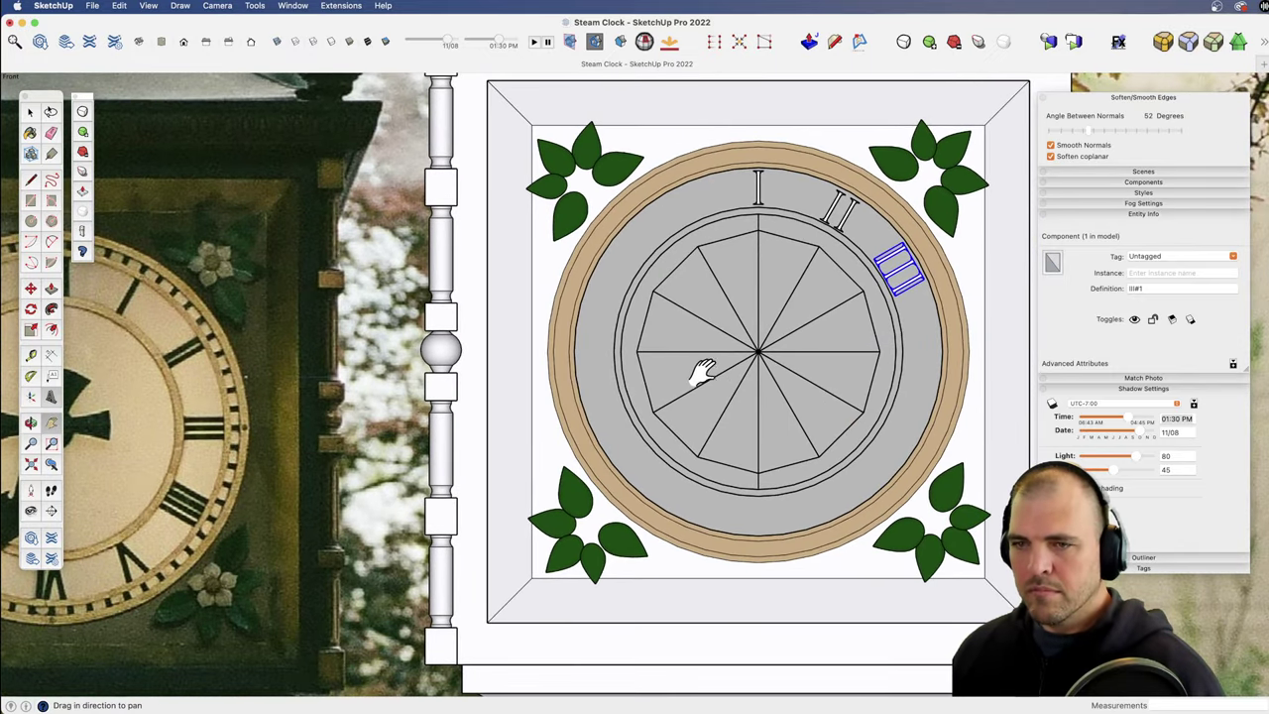
left_click(52, 396)
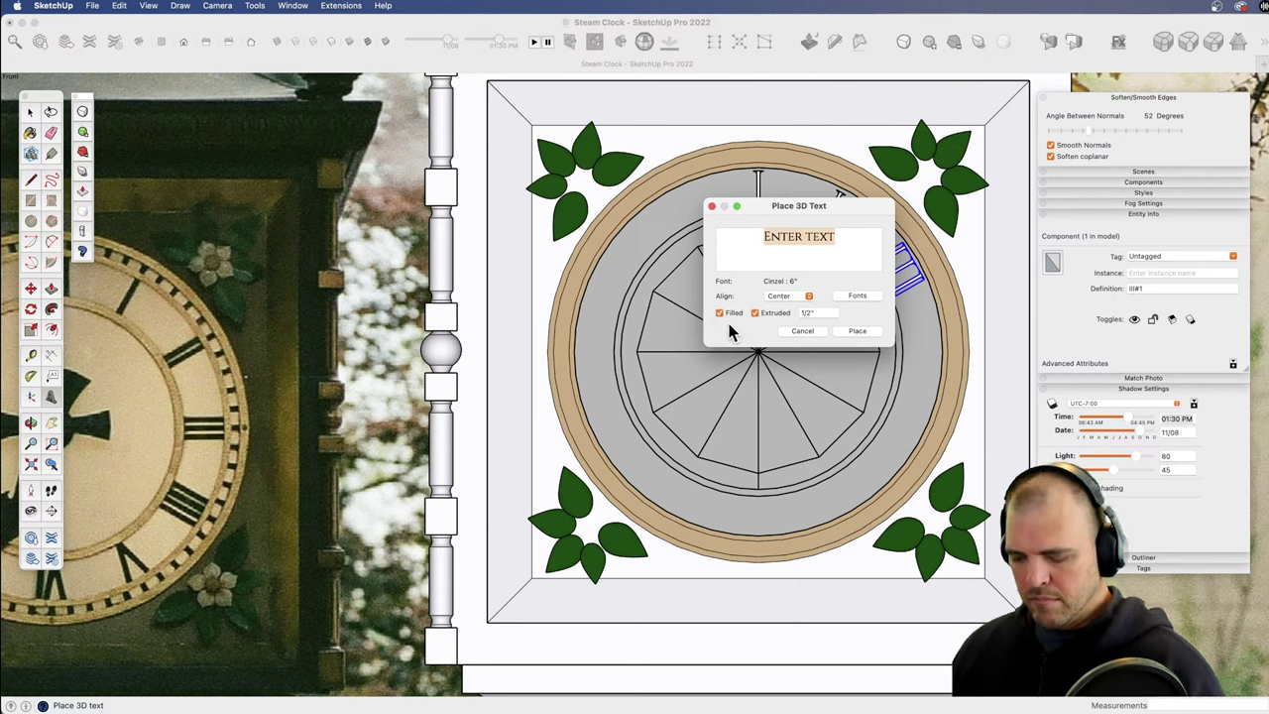
type("IIII")
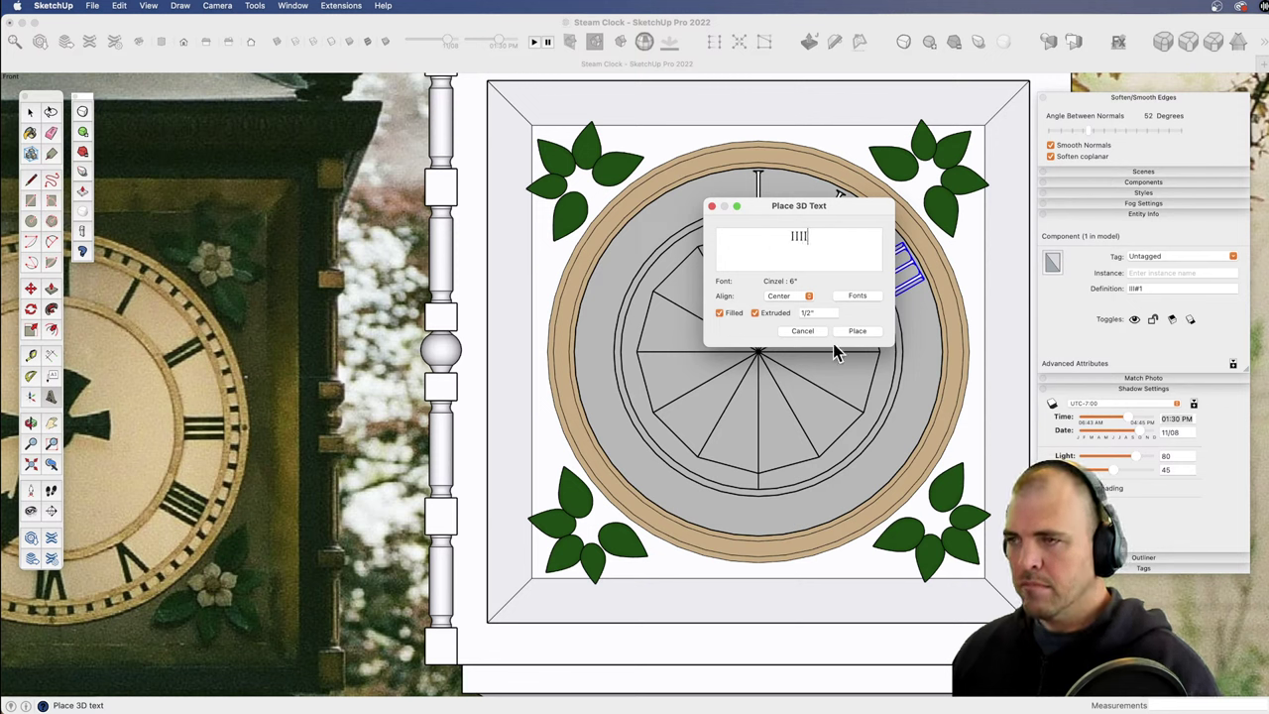
left_click(856, 335)
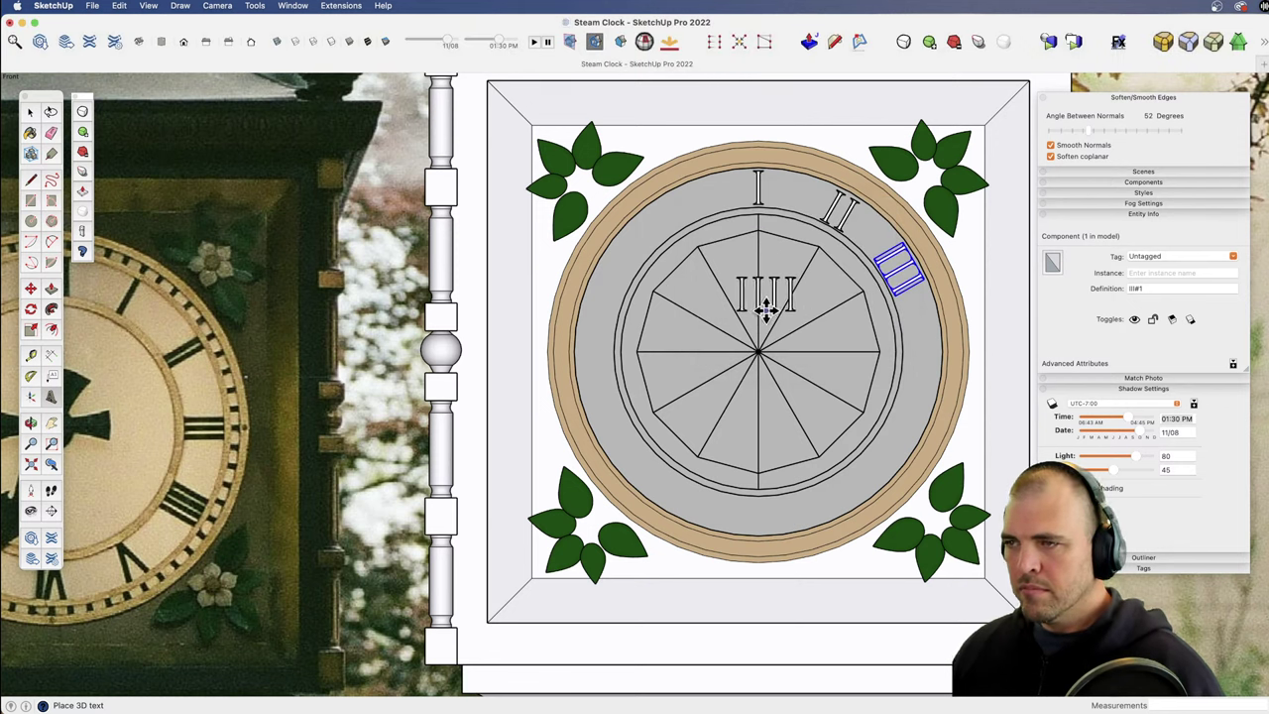
left_click(768, 317)
scroll(773, 294, "up", 3)
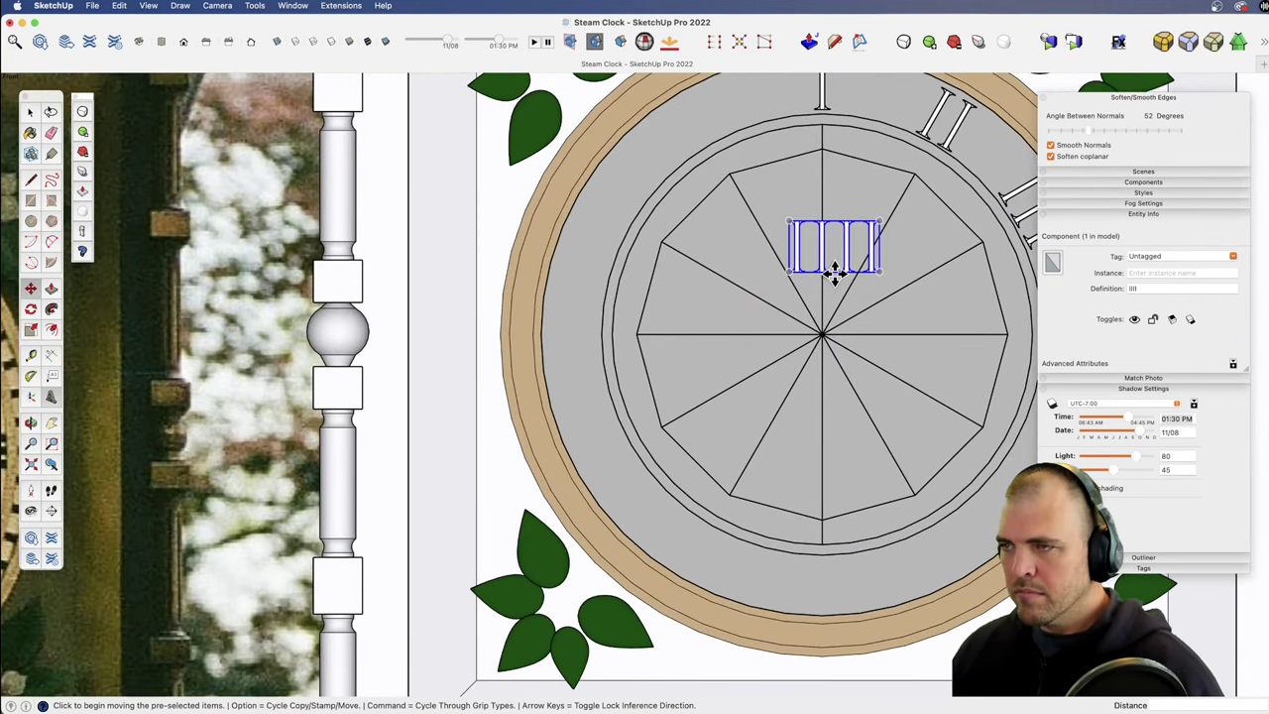
left_click(834, 270)
scroll(829, 287, "down", 5)
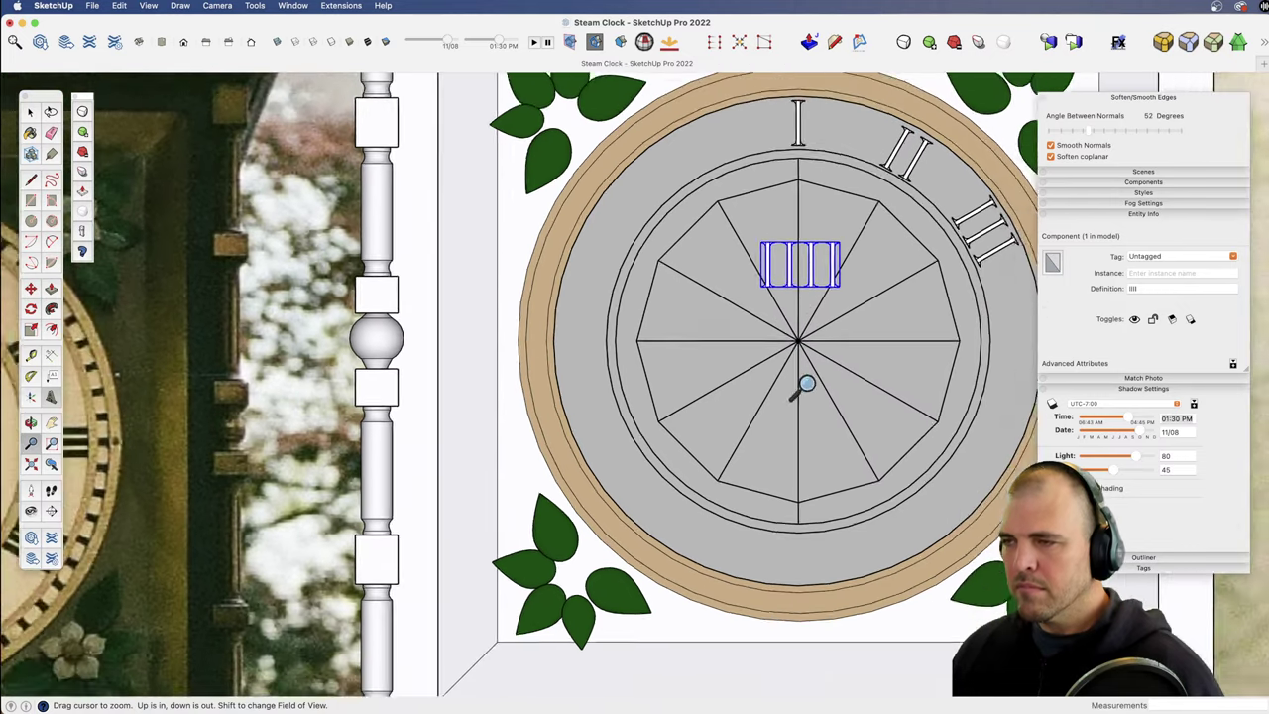
Step: Rotate the 3D text IIII 120° clockwise about the dial's center
key("q")
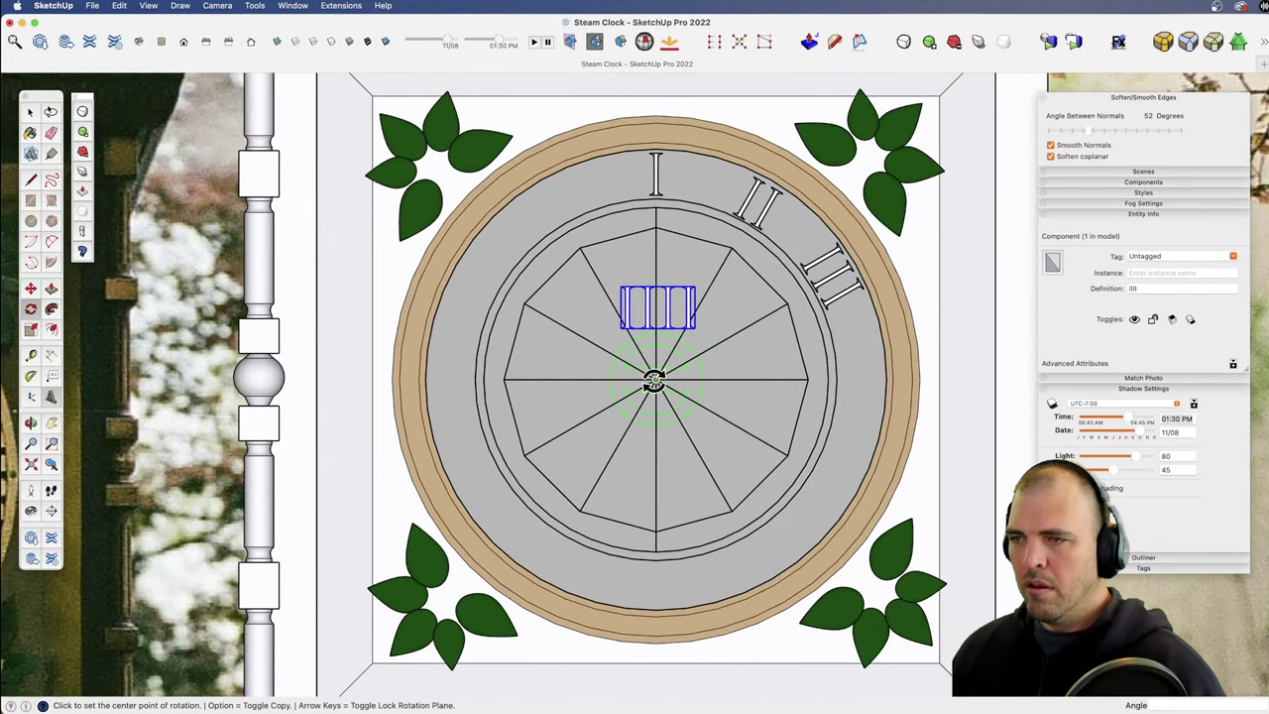
left_click(656, 378)
left_click(655, 343)
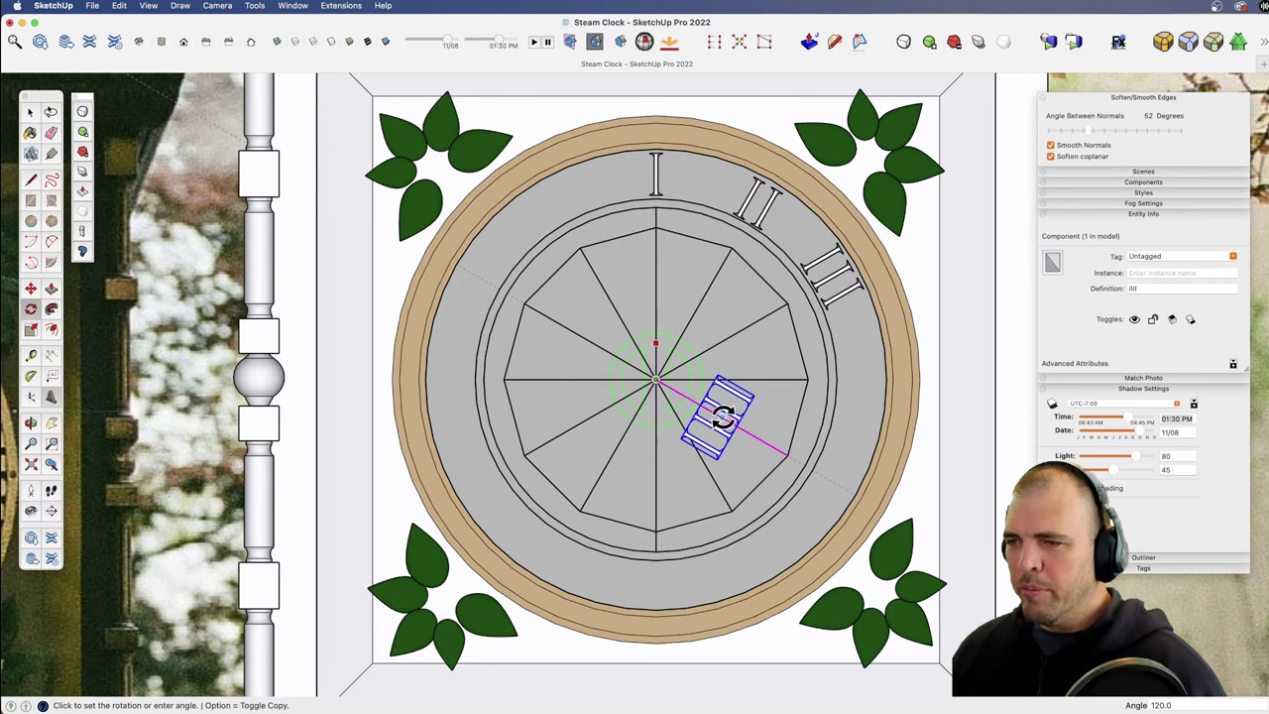
left_click(727, 421)
key("space")
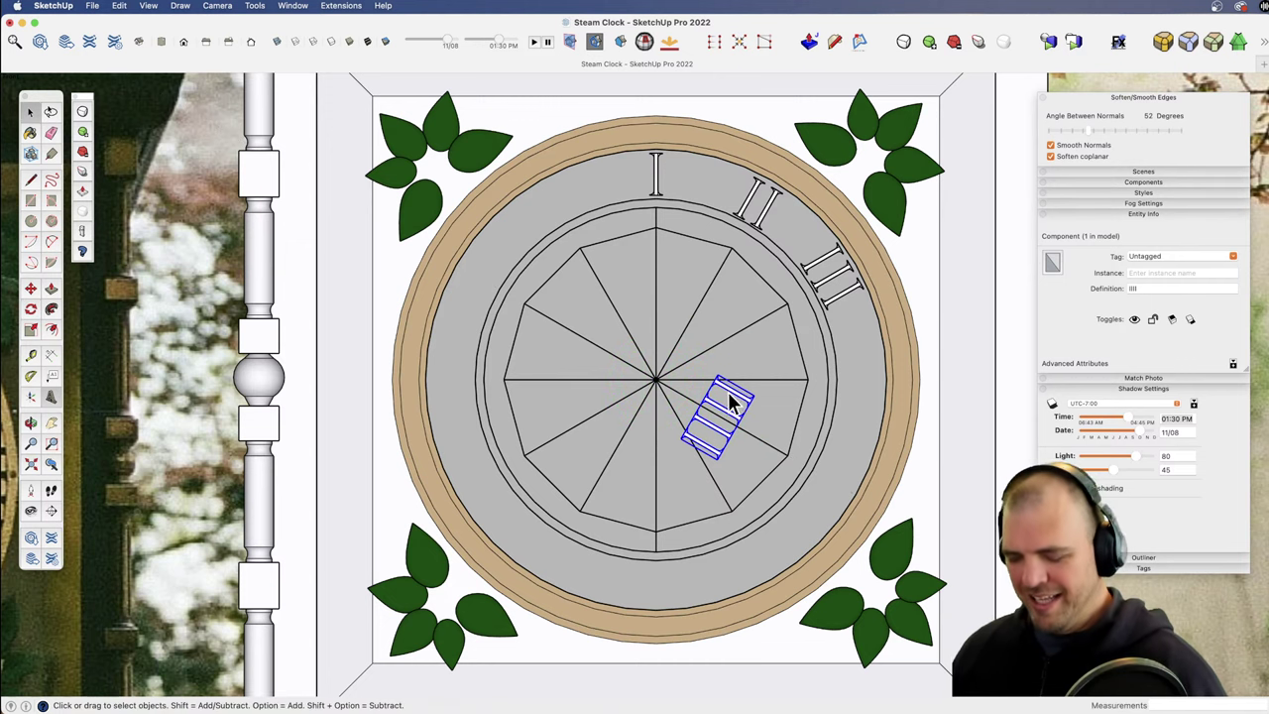
Step: Move the 3D text IIII outward about 1' 1 15/32" along the four o'clock spoke onto the gray outer ring
key("m")
left_click(673, 389)
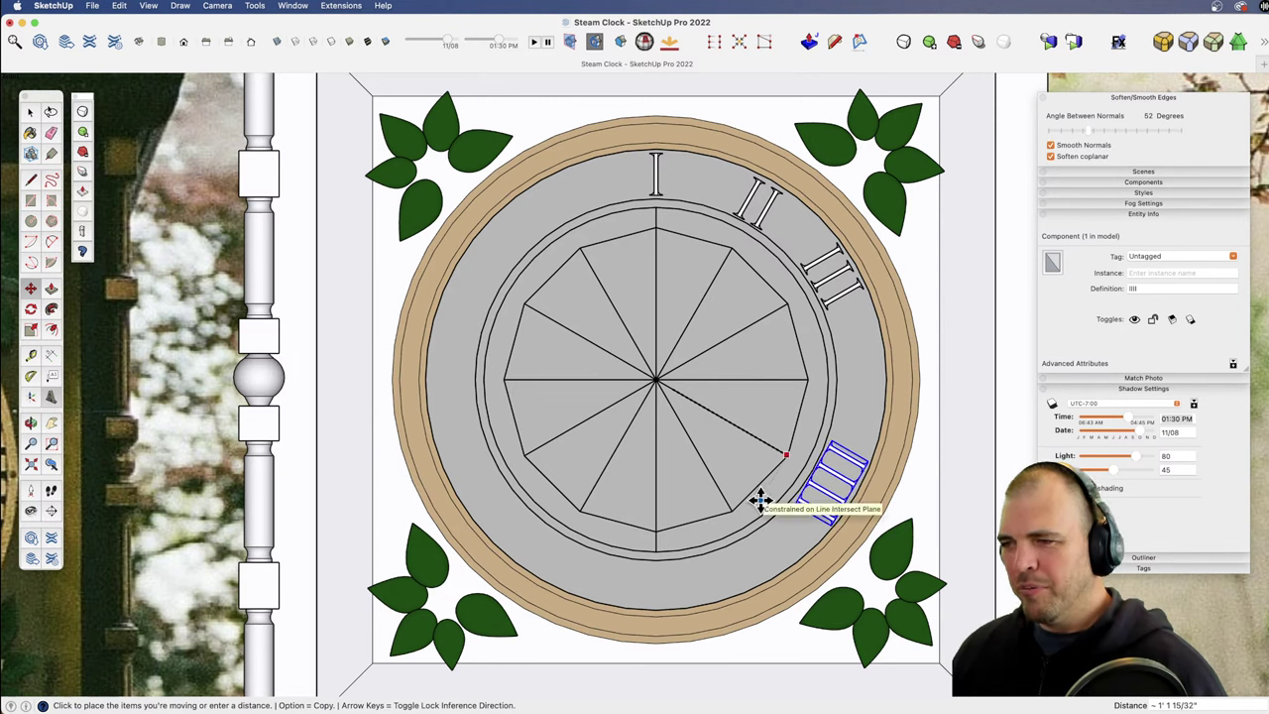
left_click(759, 501)
key("space")
Step: Rotate the numerals I, II and III together 30° clockwise about the dial's center to their one, two and three o'clock positions
left_click(831, 295)
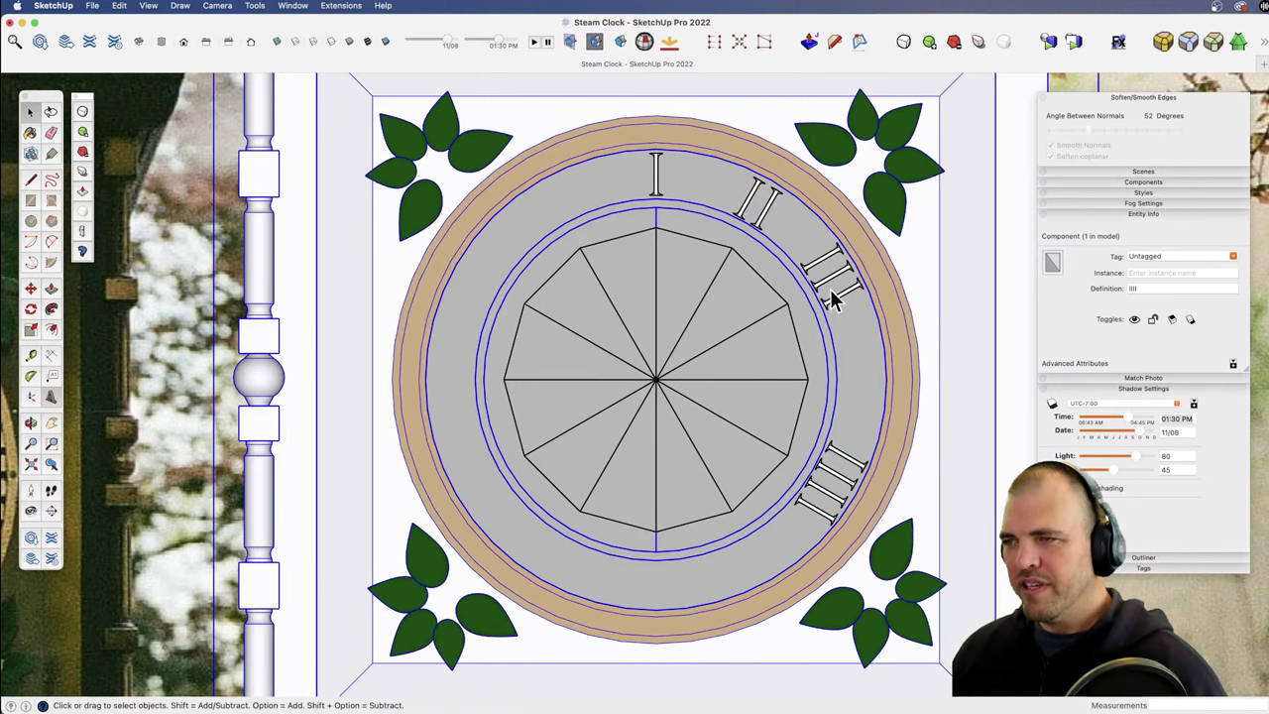
left_click(759, 206, "shift")
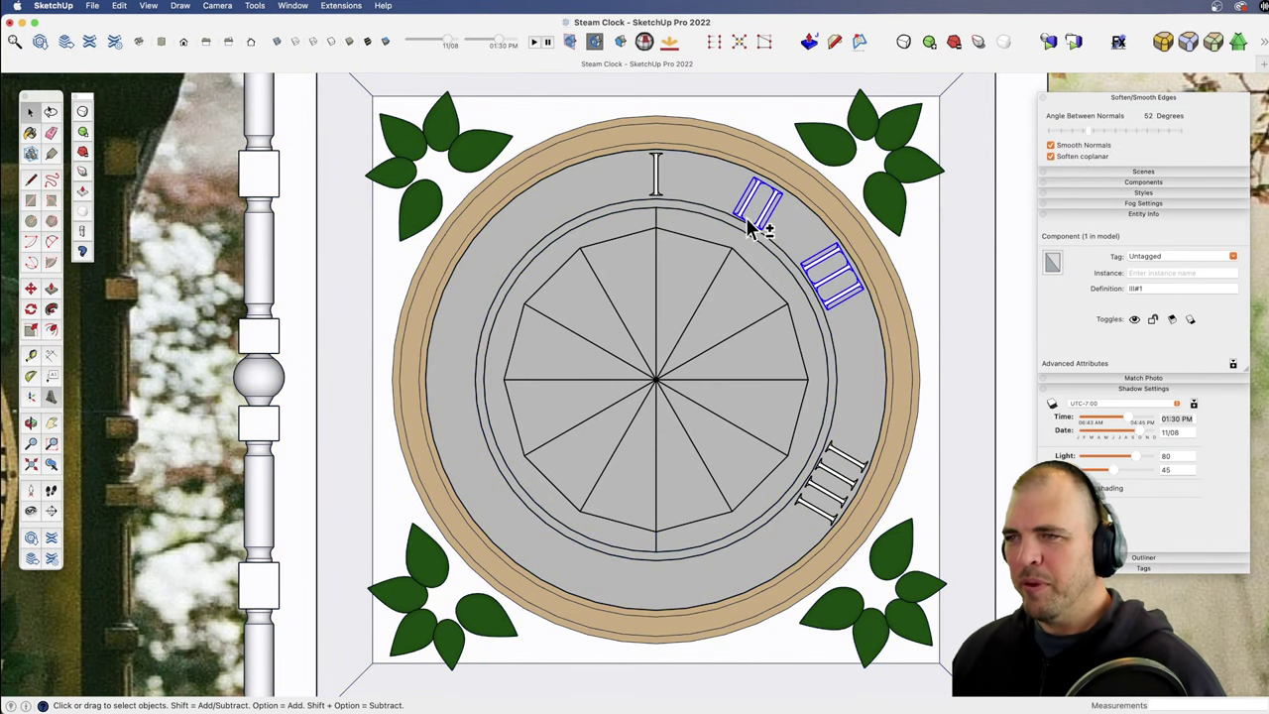
left_click(657, 180, "shift")
key("q")
left_click(656, 380)
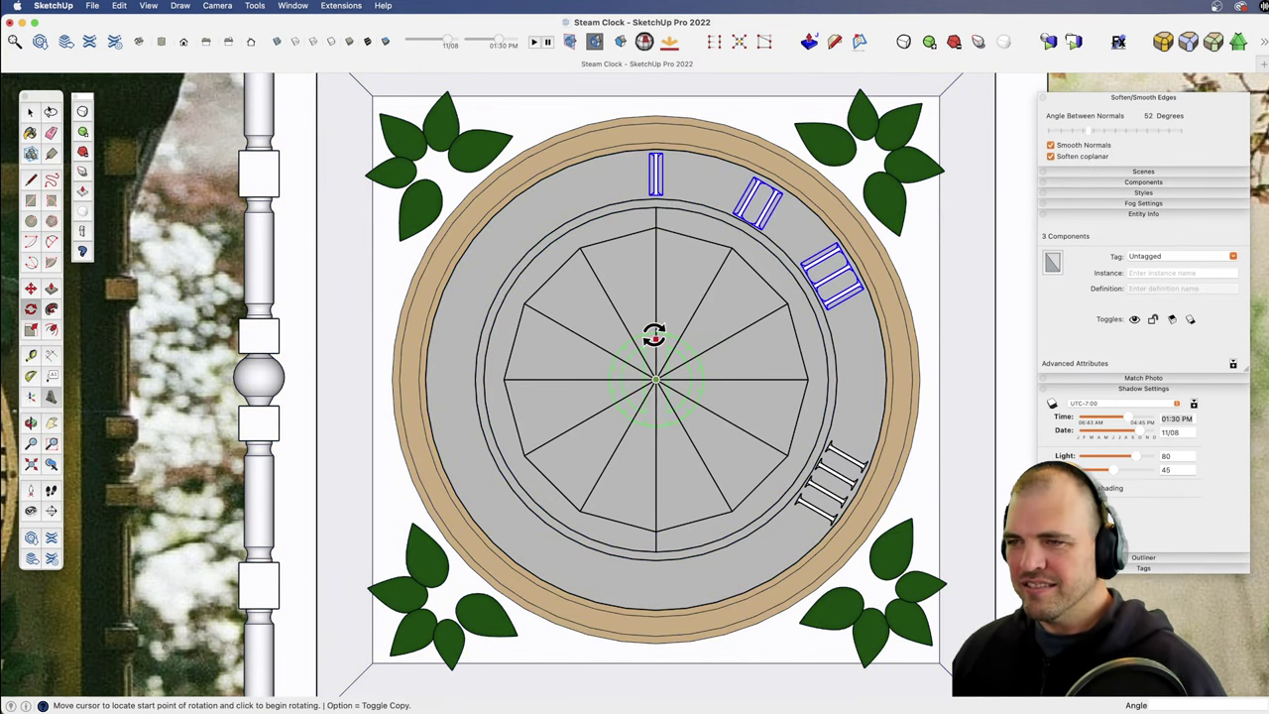
left_click(655, 314)
left_click(699, 300)
Step: Place the 3D text V inside the guide polygon, just above the dial's center beside the vertical spoke
key("z")
left_click_drag(745, 308, 745, 405)
key("h")
middle_click_drag(746, 405, 751, 401, "shift")
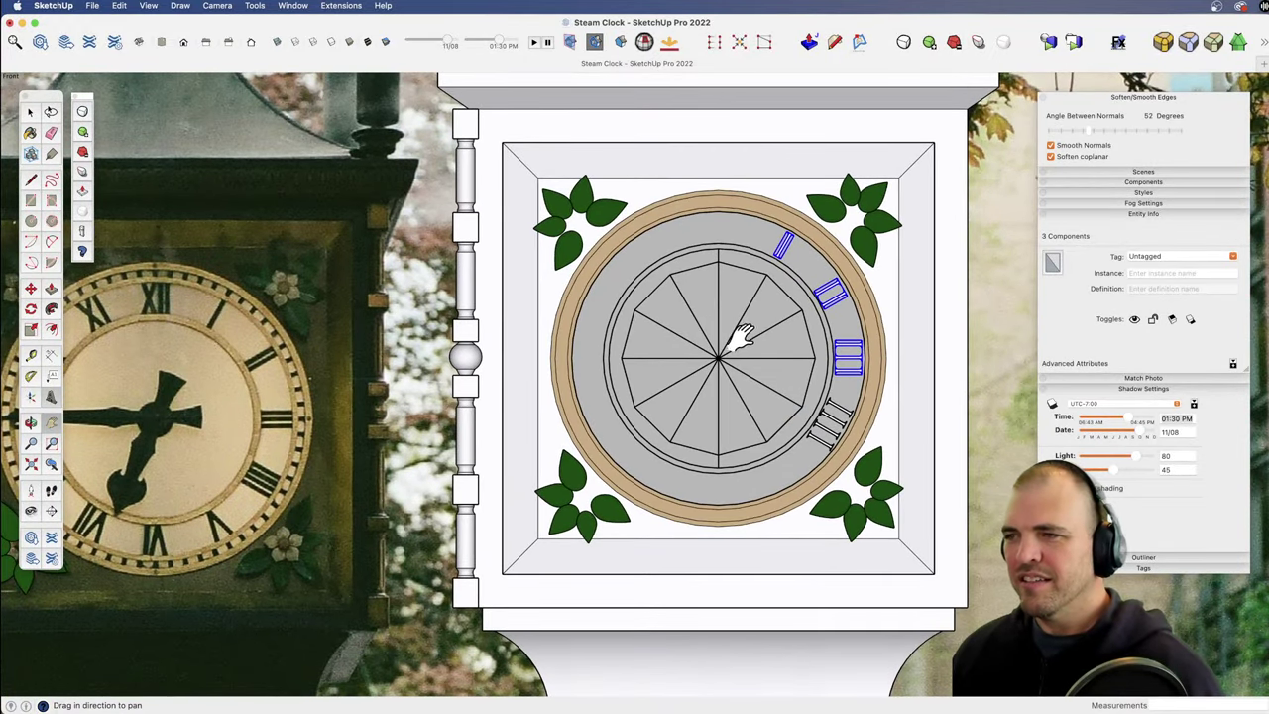
key("z")
left_click_drag(728, 414, 748, 385)
key("h")
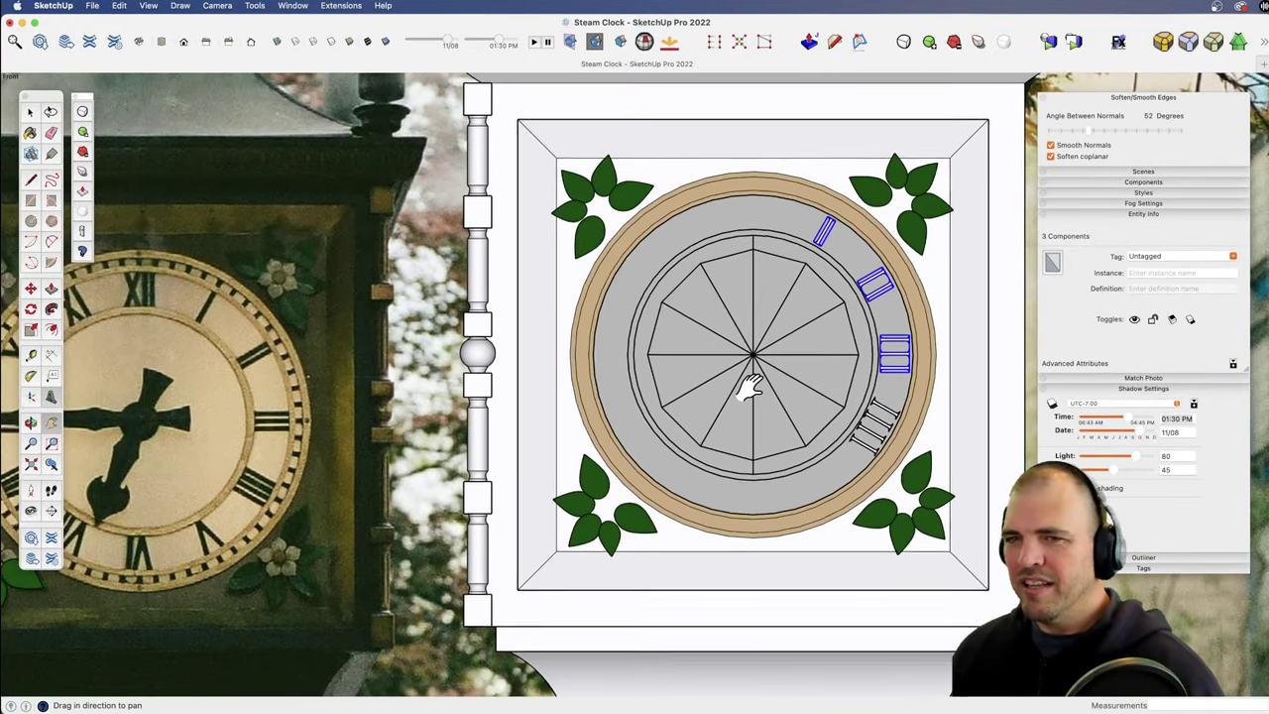
key("space")
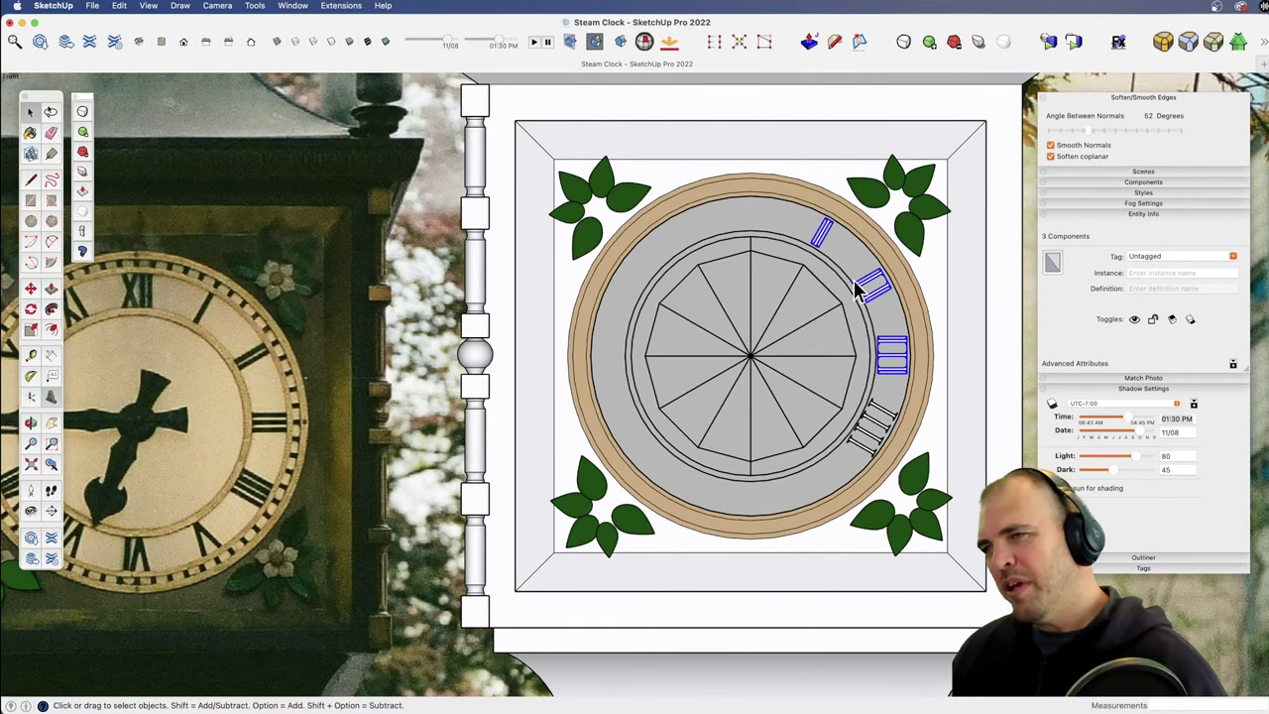
left_click(54, 398)
left_click_drag(836, 236, 751, 261)
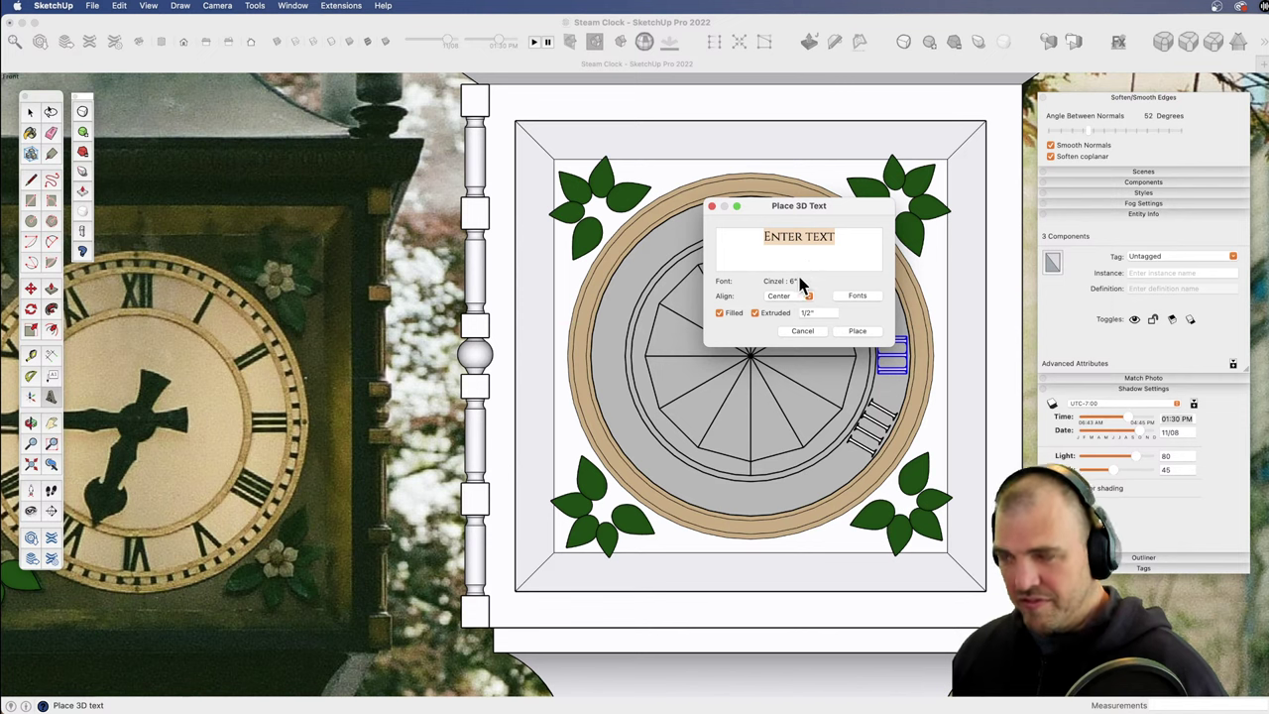
type("V")
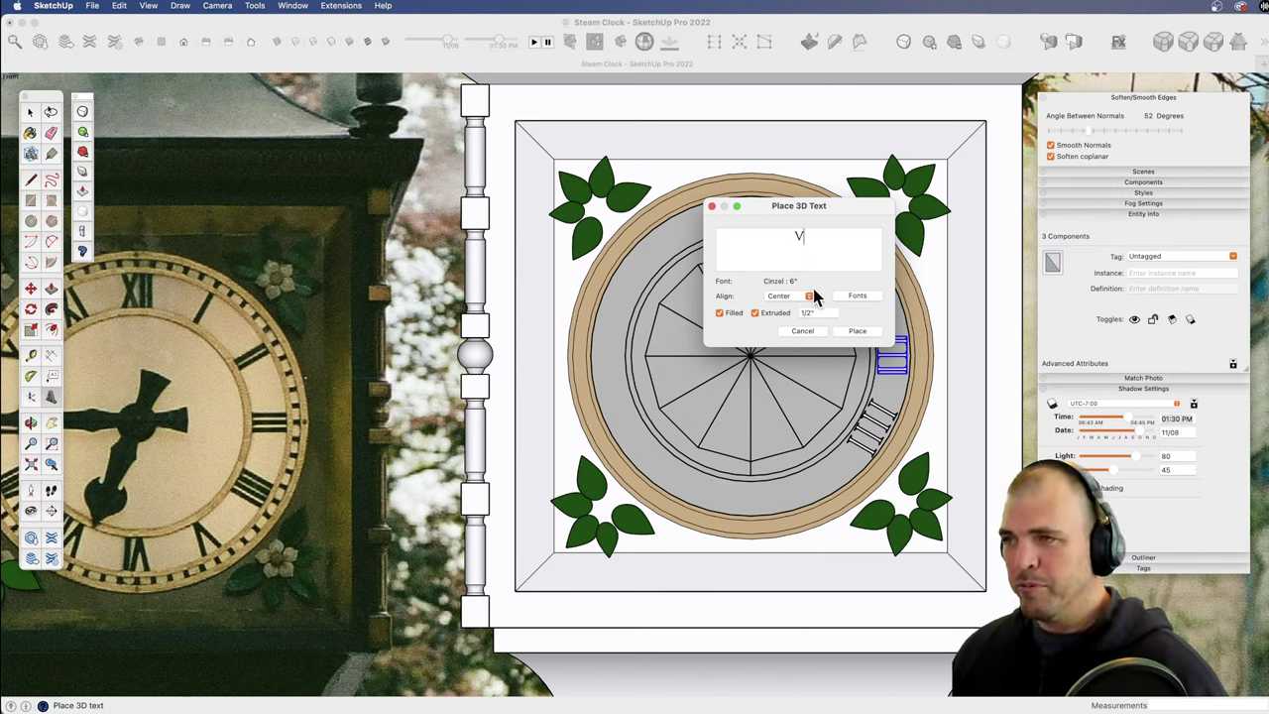
left_click(857, 331)
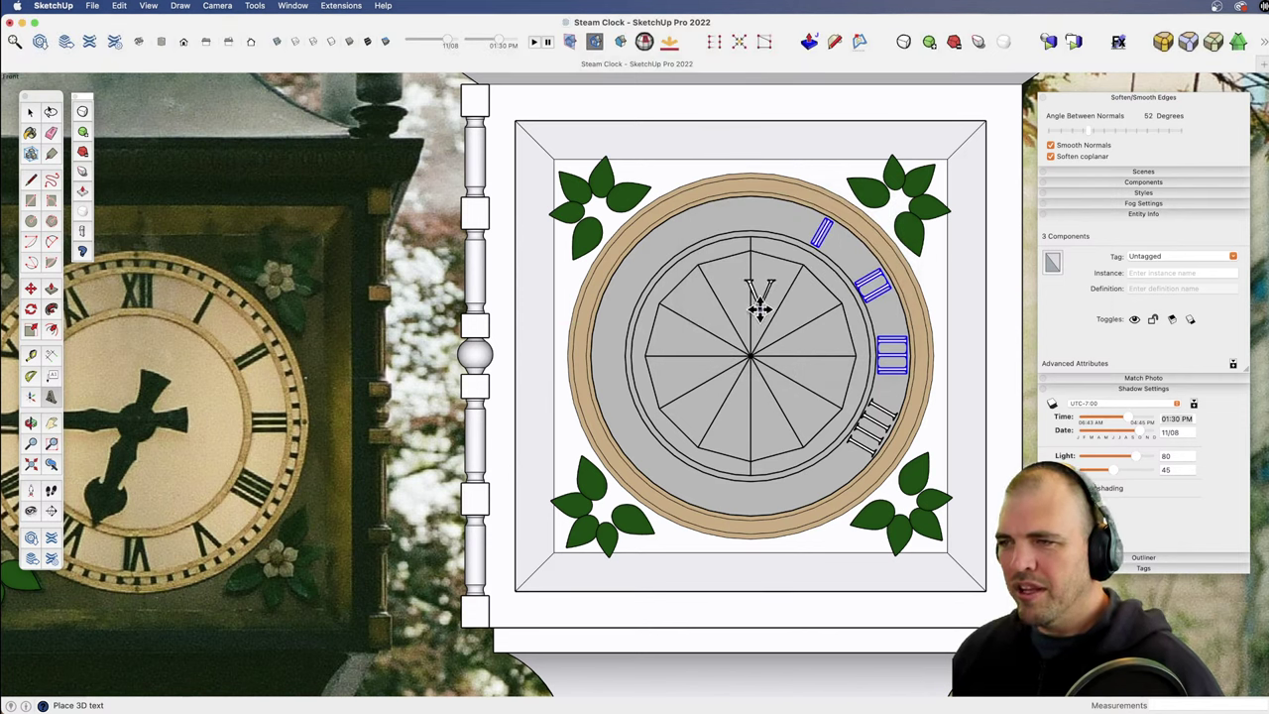
left_click(759, 308)
Step: Place the 3D text VI inside the guide polygon, above the dial's center and just left of the V
key("z")
mouse_move(762, 446)
left_mouse_down()
mouse_move(797, 291)
mouse_move(744, 496)
mouse_move(787, 346)
left_mouse_up()
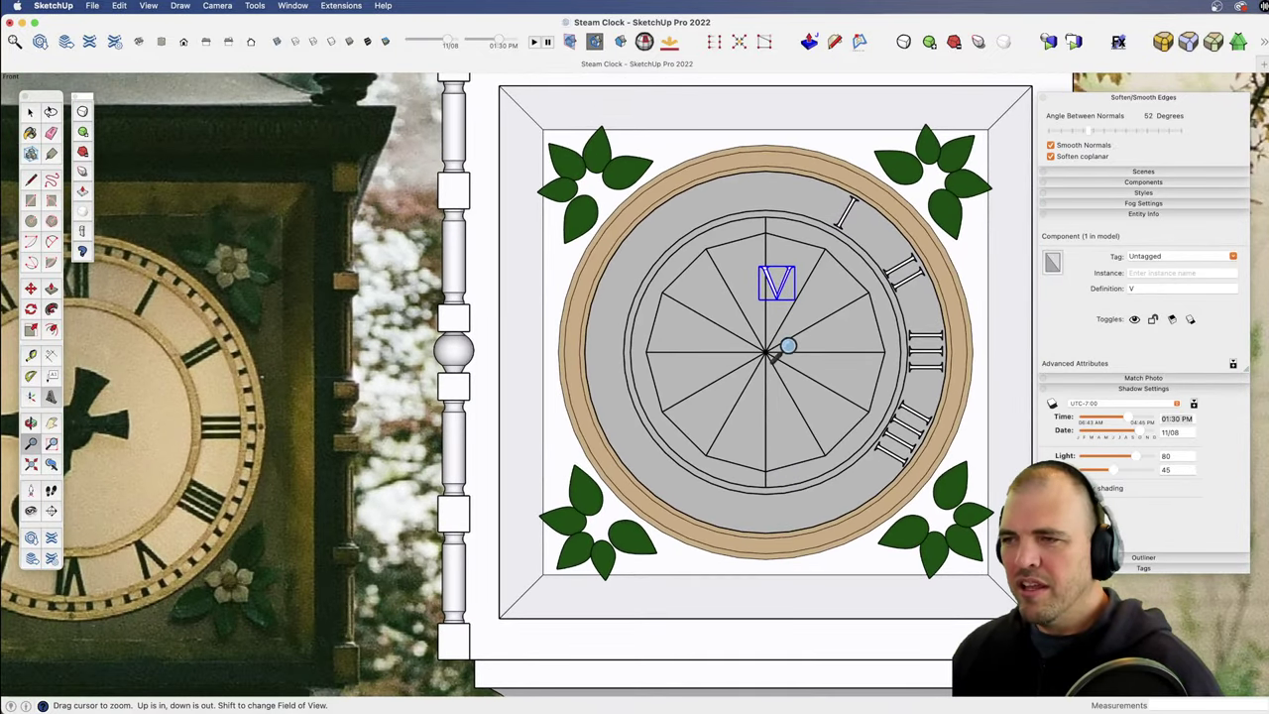
middle_click_drag(788, 346, 707, 348, "shift")
key("h")
left_click_drag(707, 428, 764, 367)
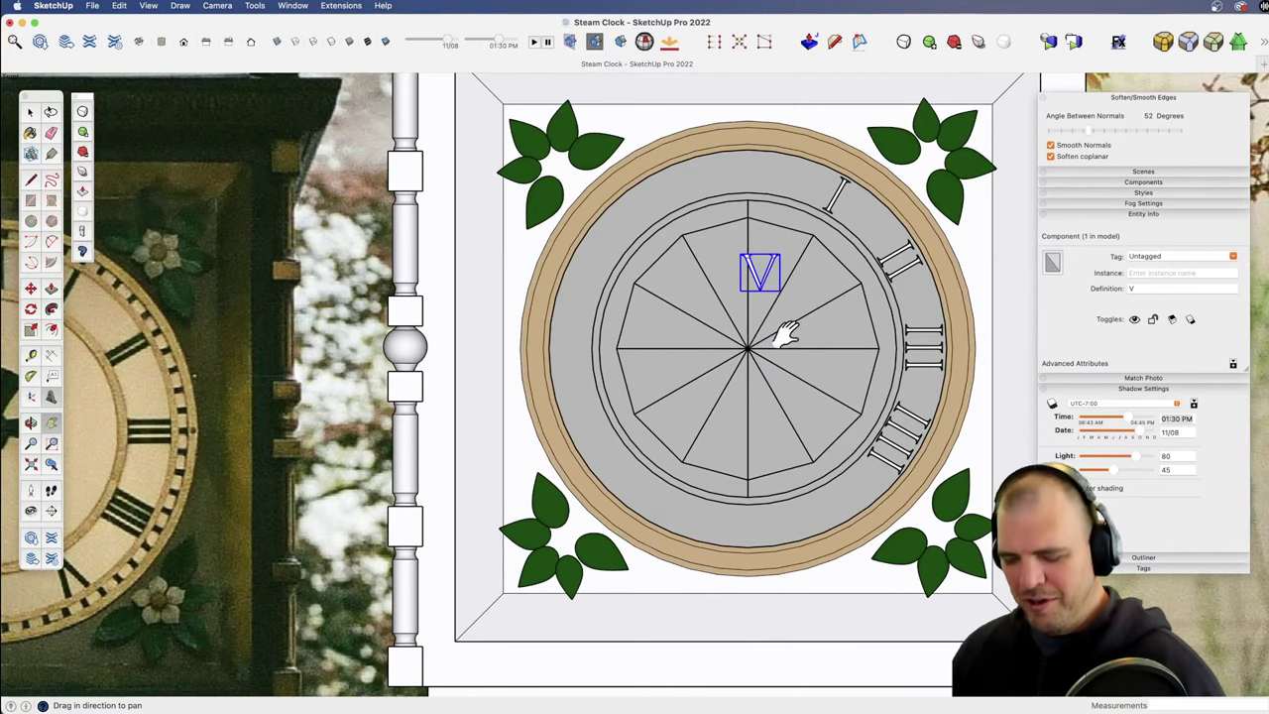
left_click(52, 395)
left_click_drag(851, 238, 731, 227)
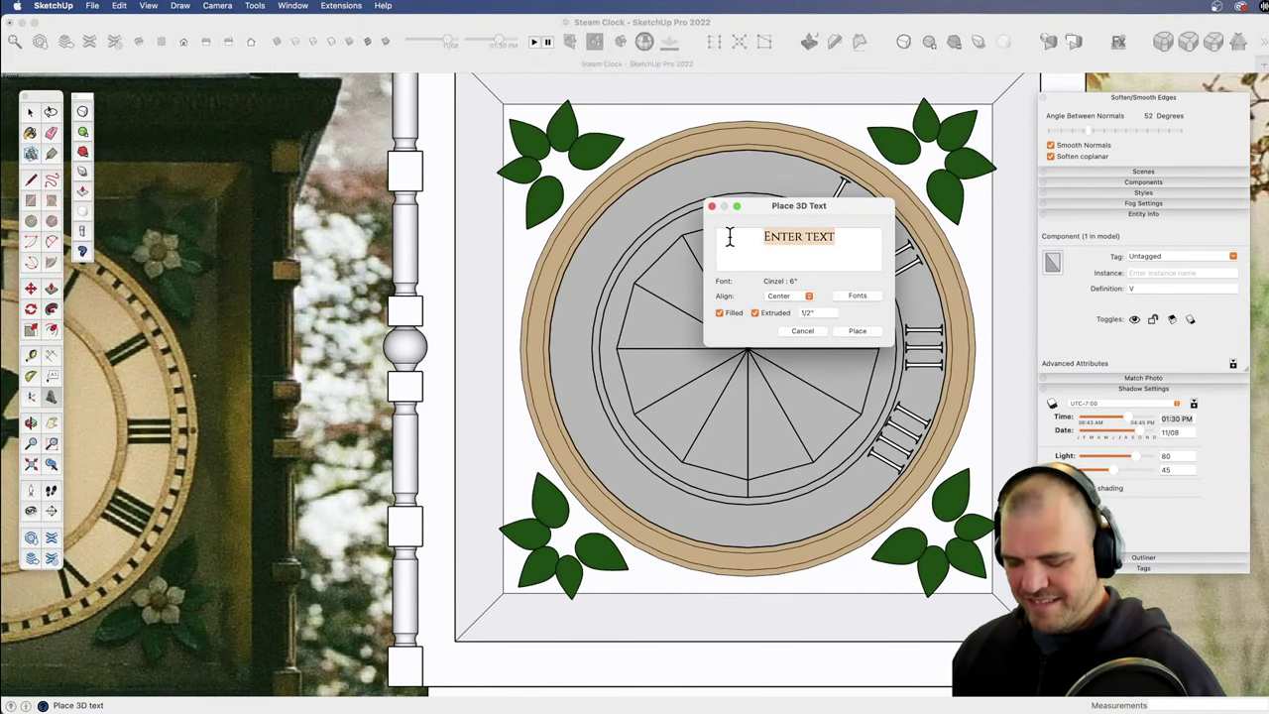
type("VI")
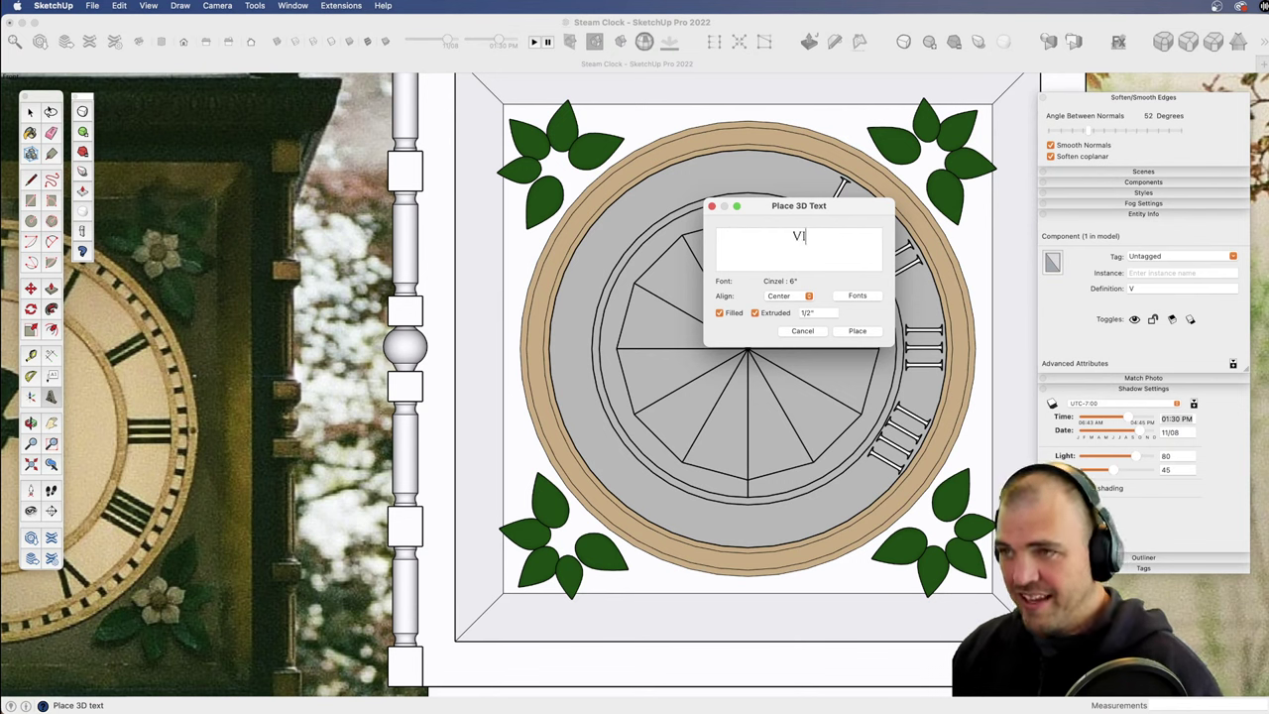
left_click(859, 331)
left_click(721, 270)
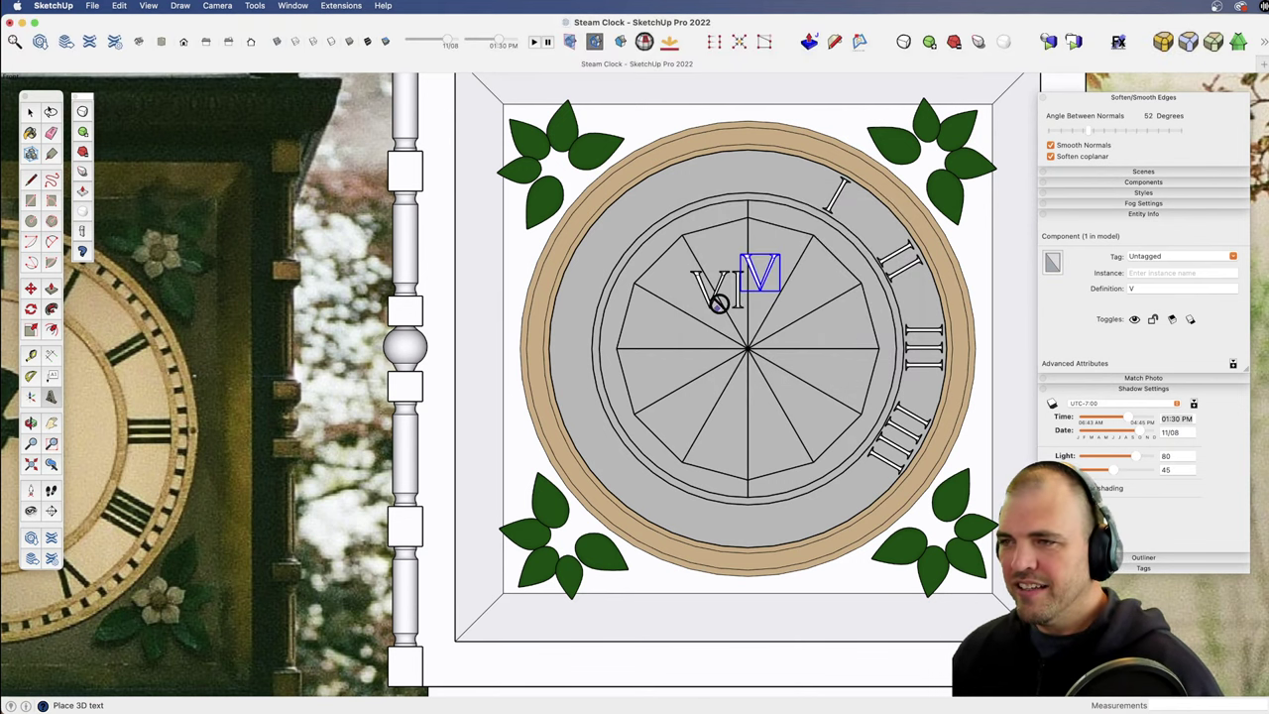
key("m")
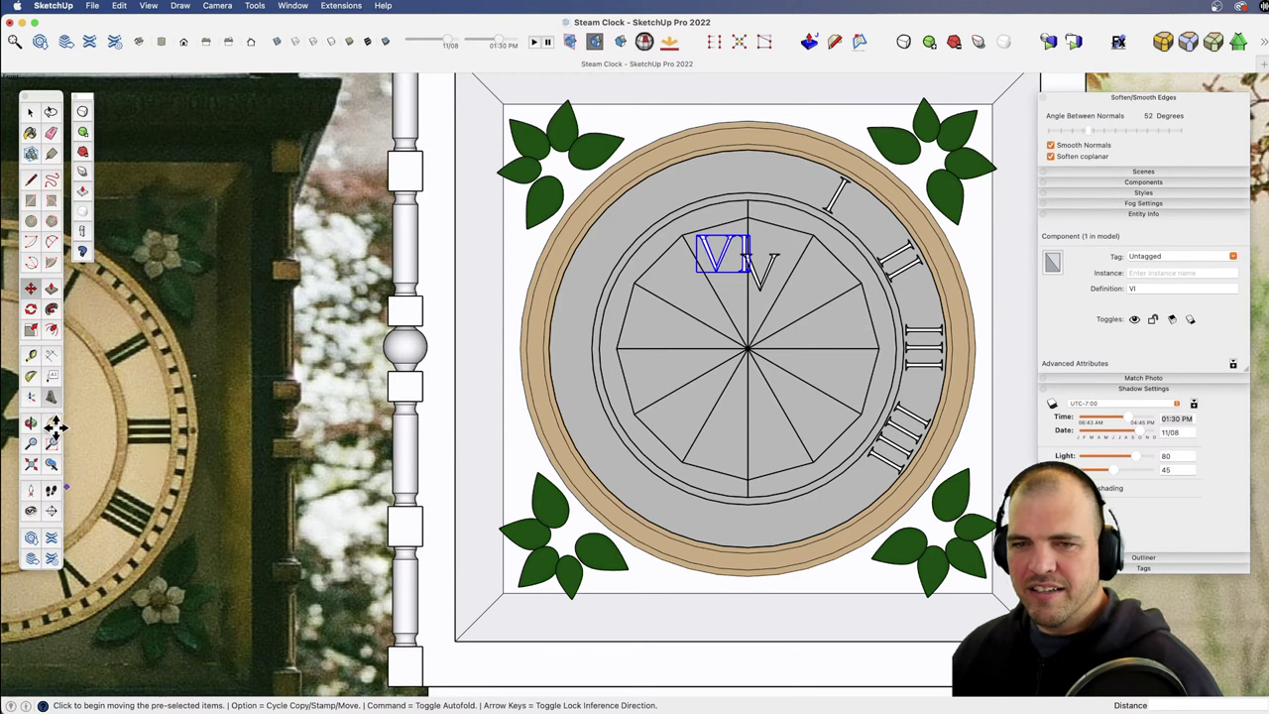
Step: Place the 3D text VII inside the guide polygon, just right of the V
left_click(50, 397)
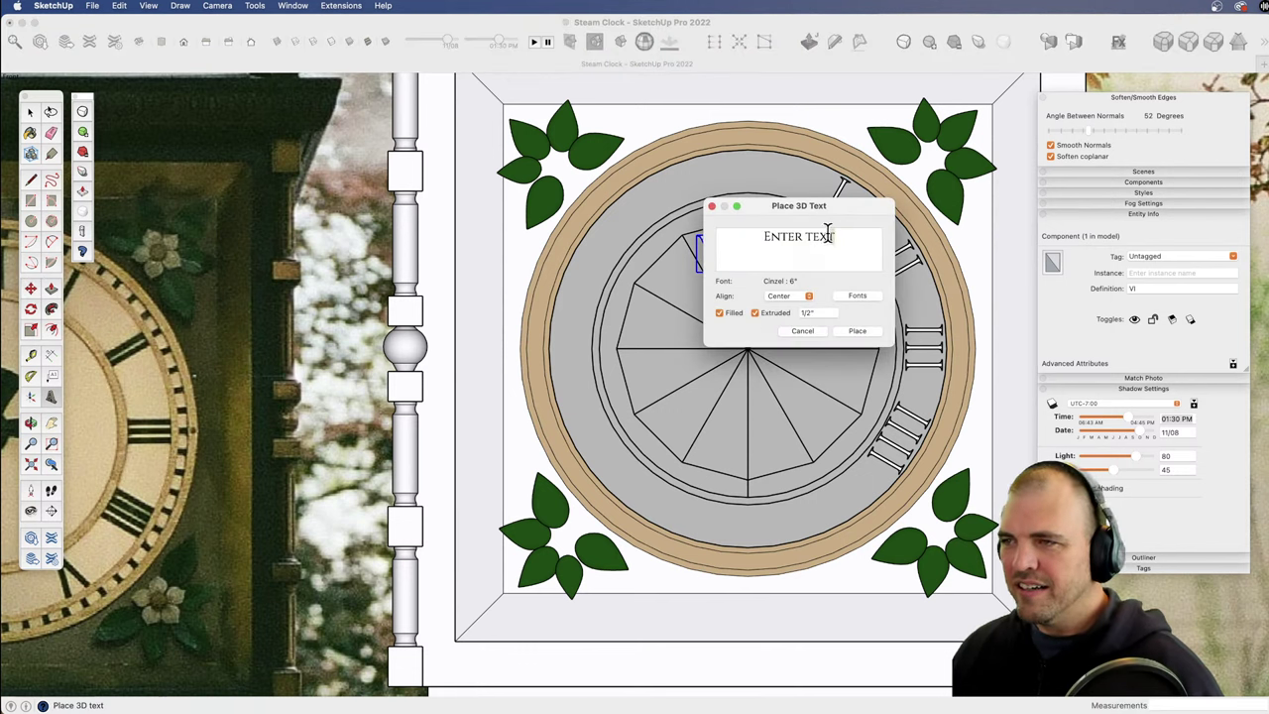
left_click_drag(828, 236, 730, 242)
type("VII")
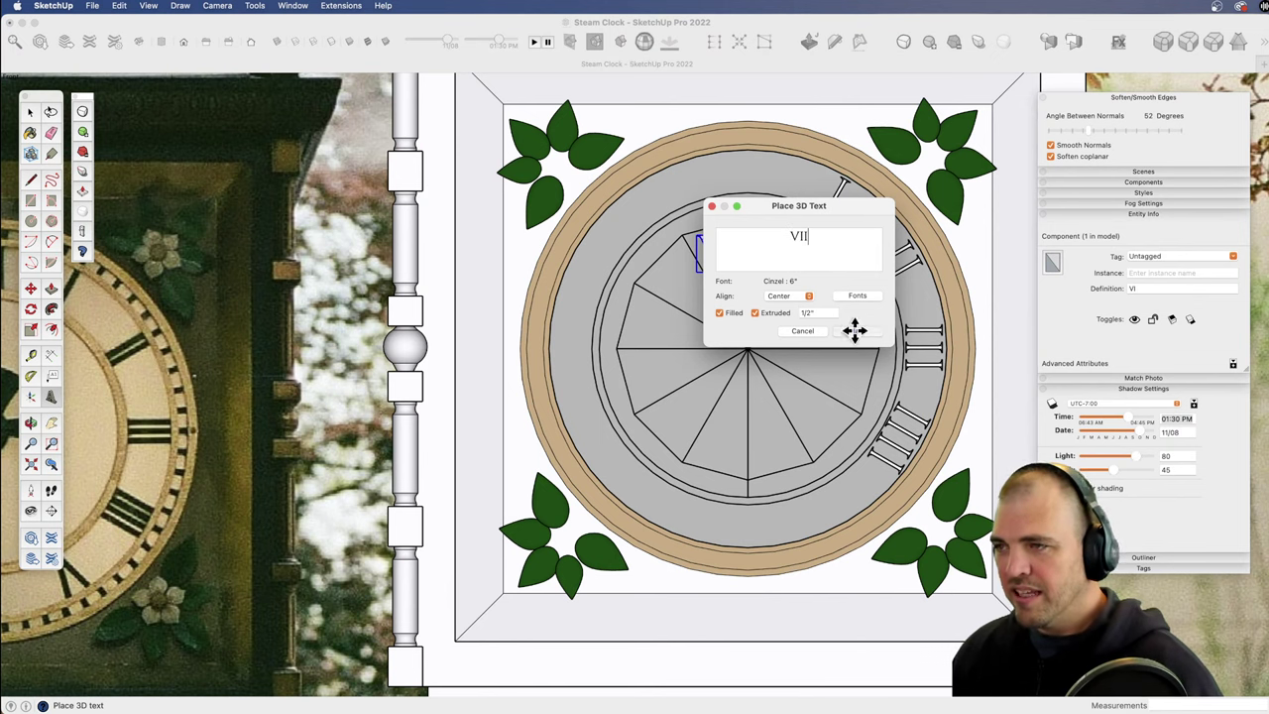
left_click(855, 330)
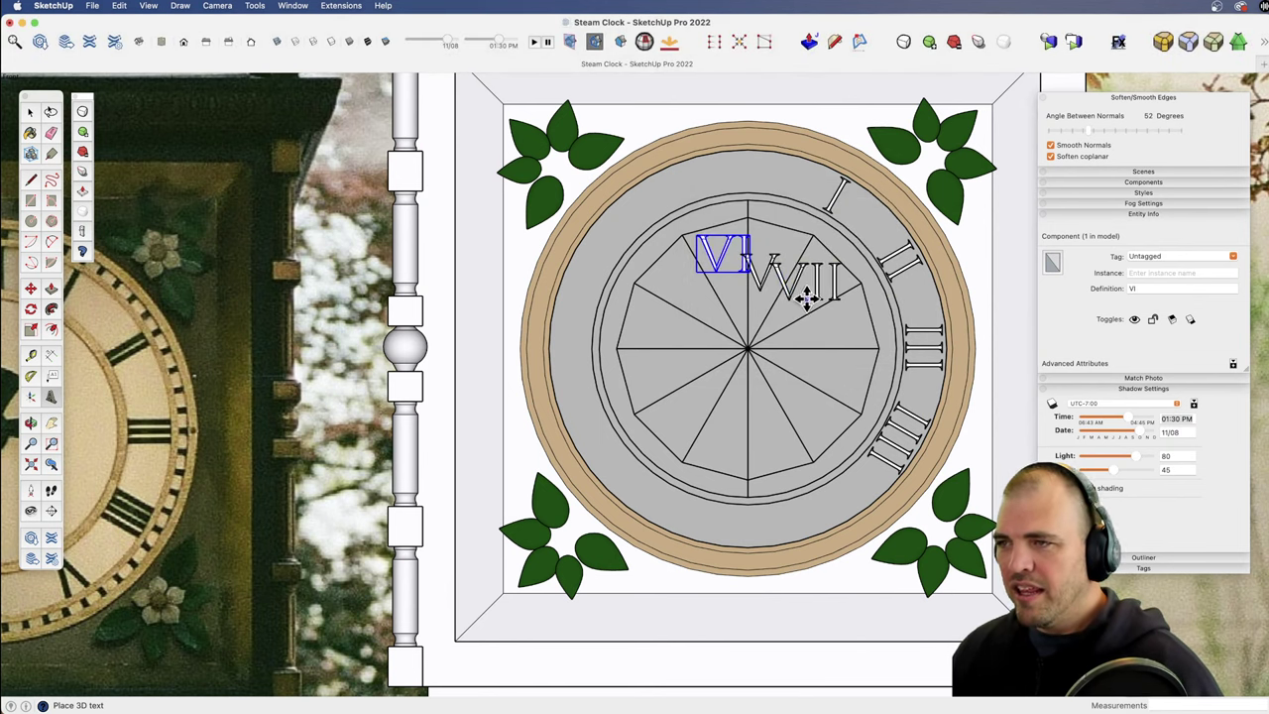
left_click(808, 298)
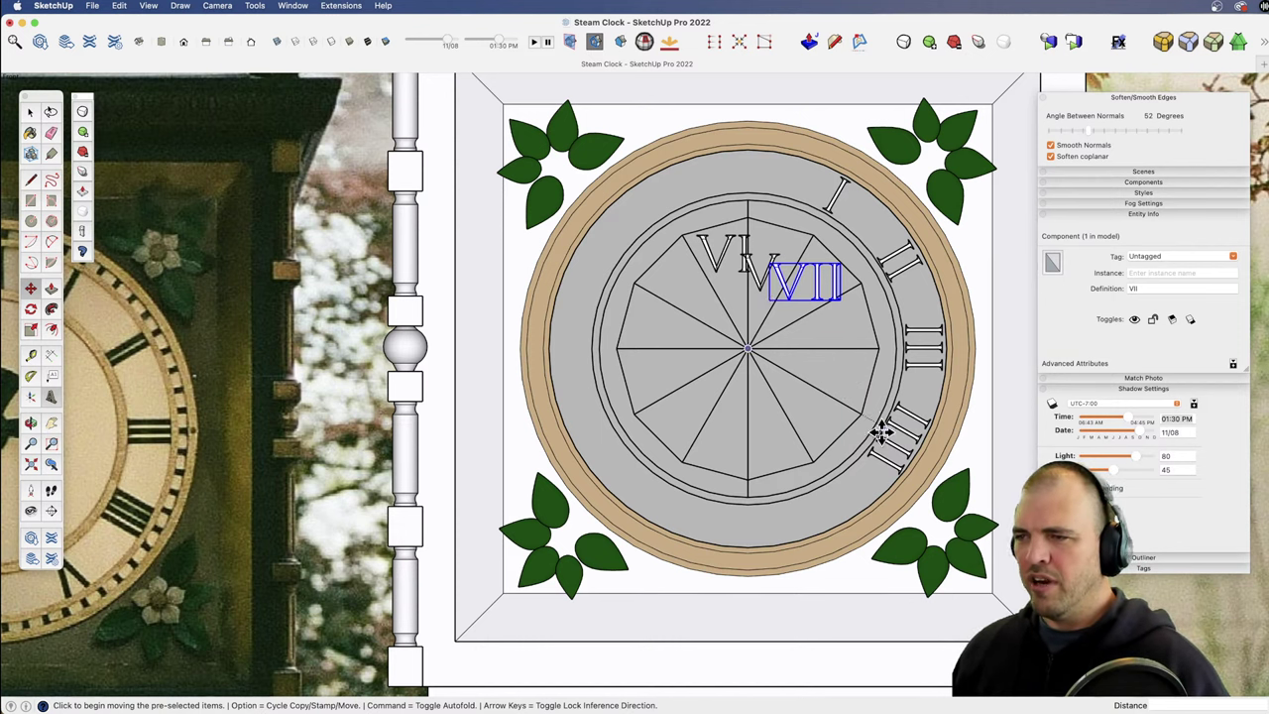
Step: Move the 3D text V horizontally so that it is centered on the vertical twelve o'clock spoke
key("space")
left_click(758, 284)
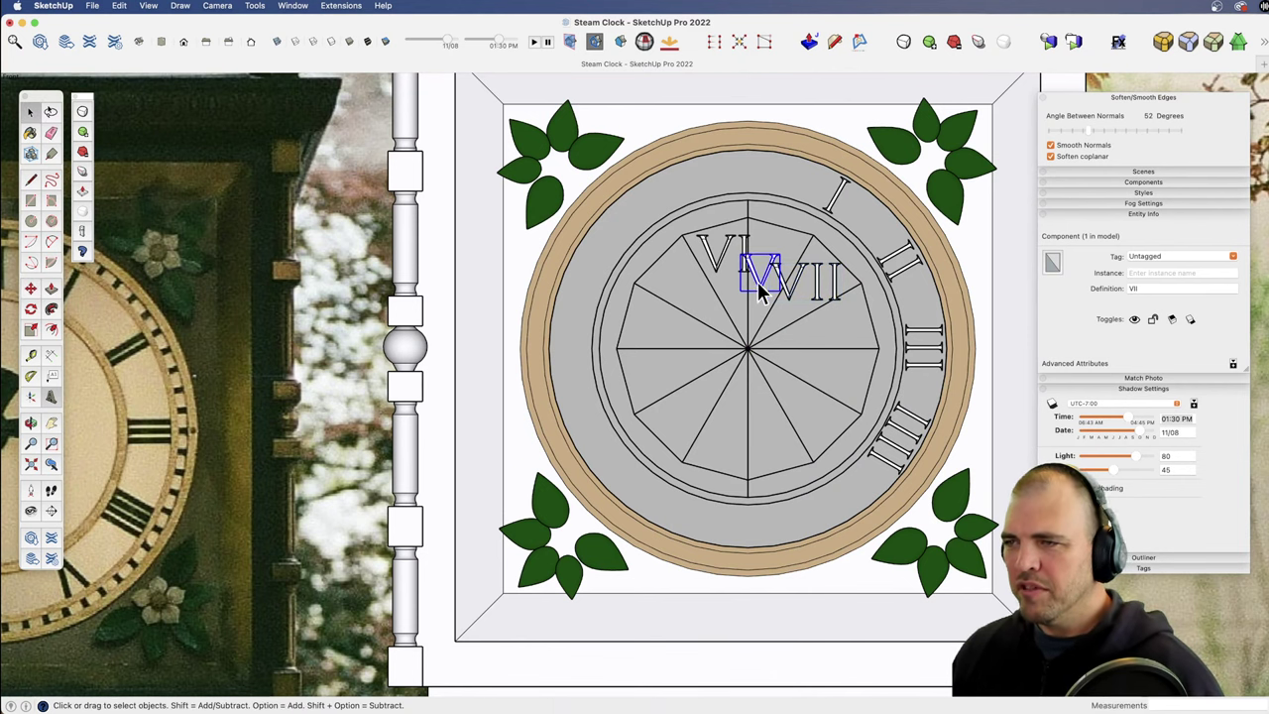
key("z")
left_click_drag(790, 430, 791, 401)
key("h")
left_click_drag(784, 417, 721, 436)
key("m")
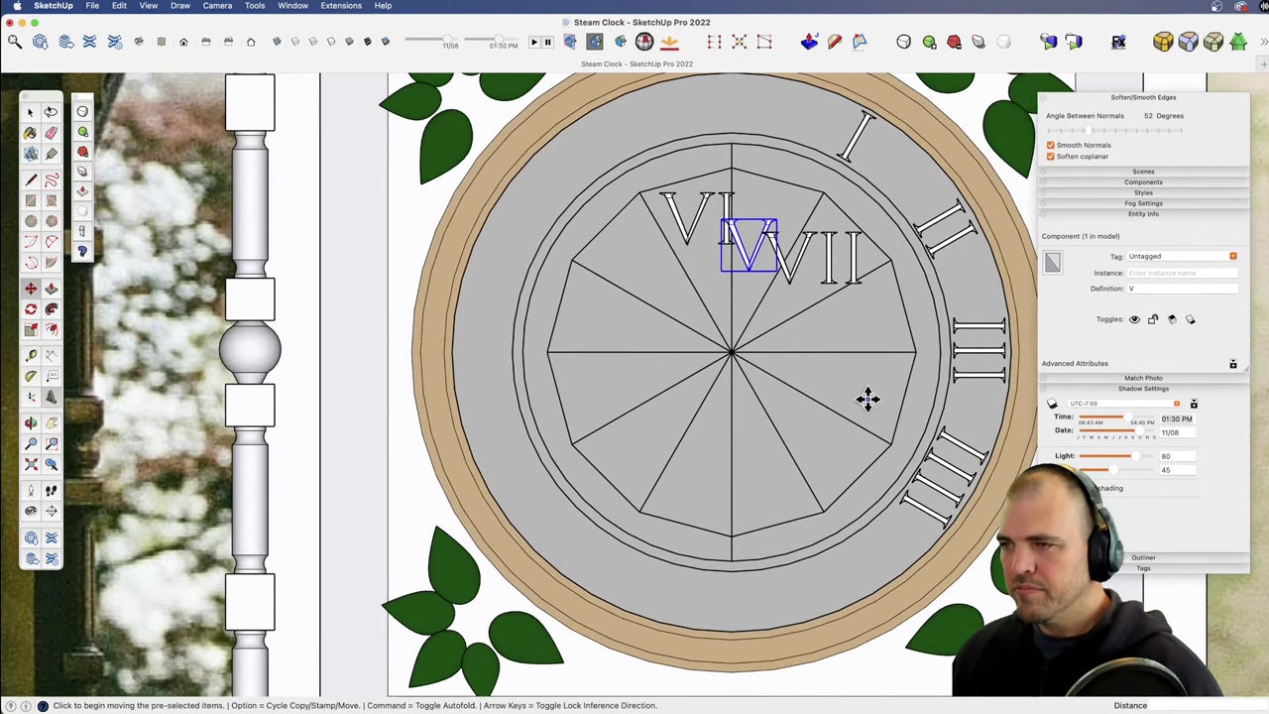
left_click(867, 399)
left_click(851, 401)
Step: Rotate the 3D text V 150° clockwise about the dial's center and move it outward along the five o'clock spoke onto the gray ring
key("q")
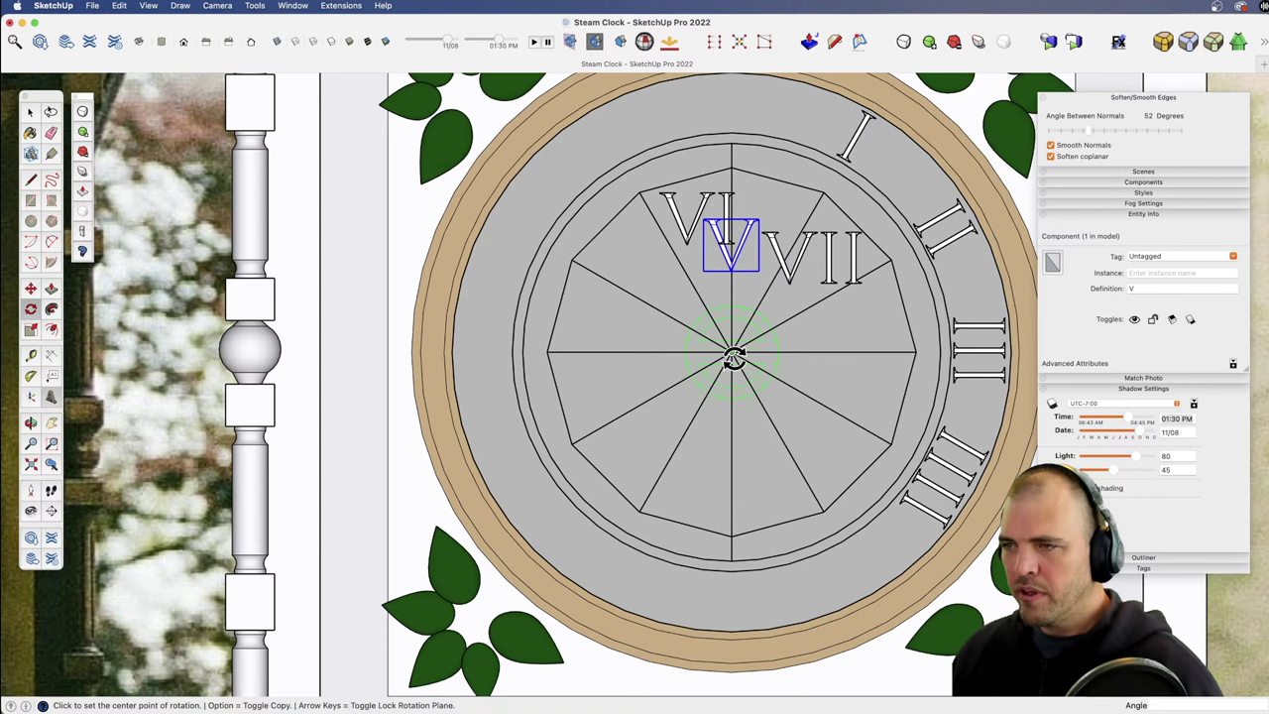
left_click(802, 352)
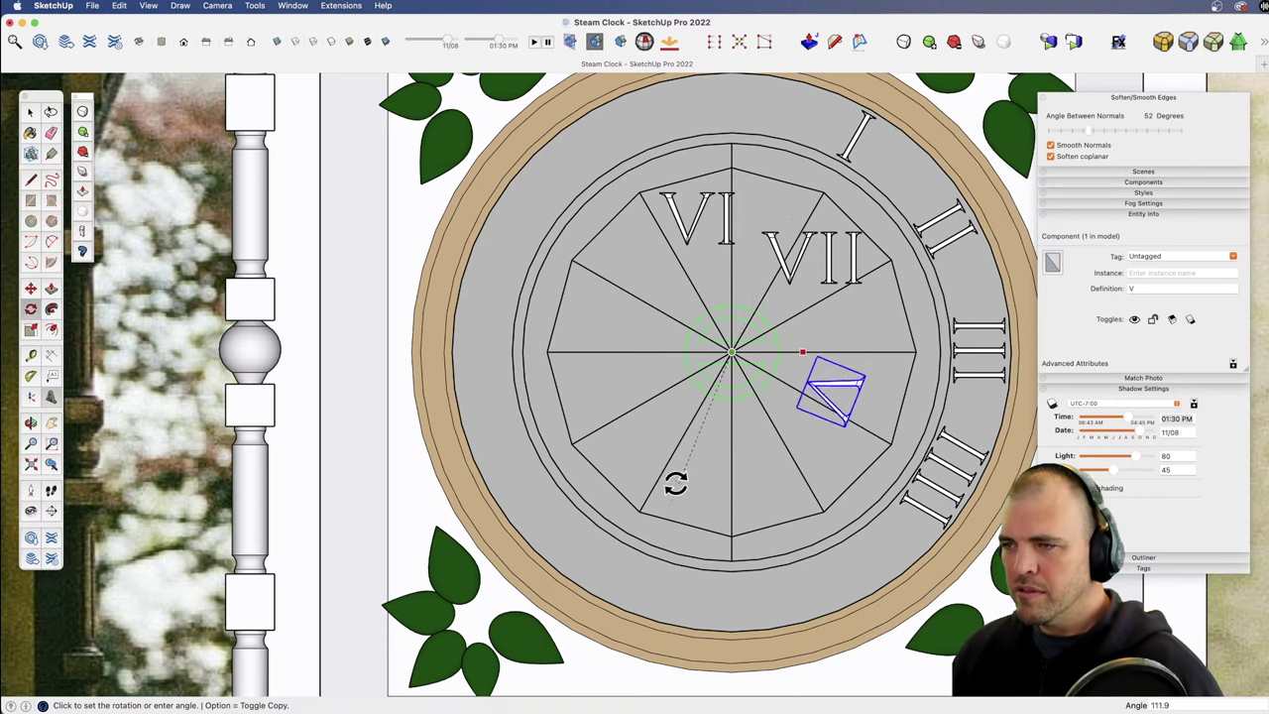
left_click(615, 419)
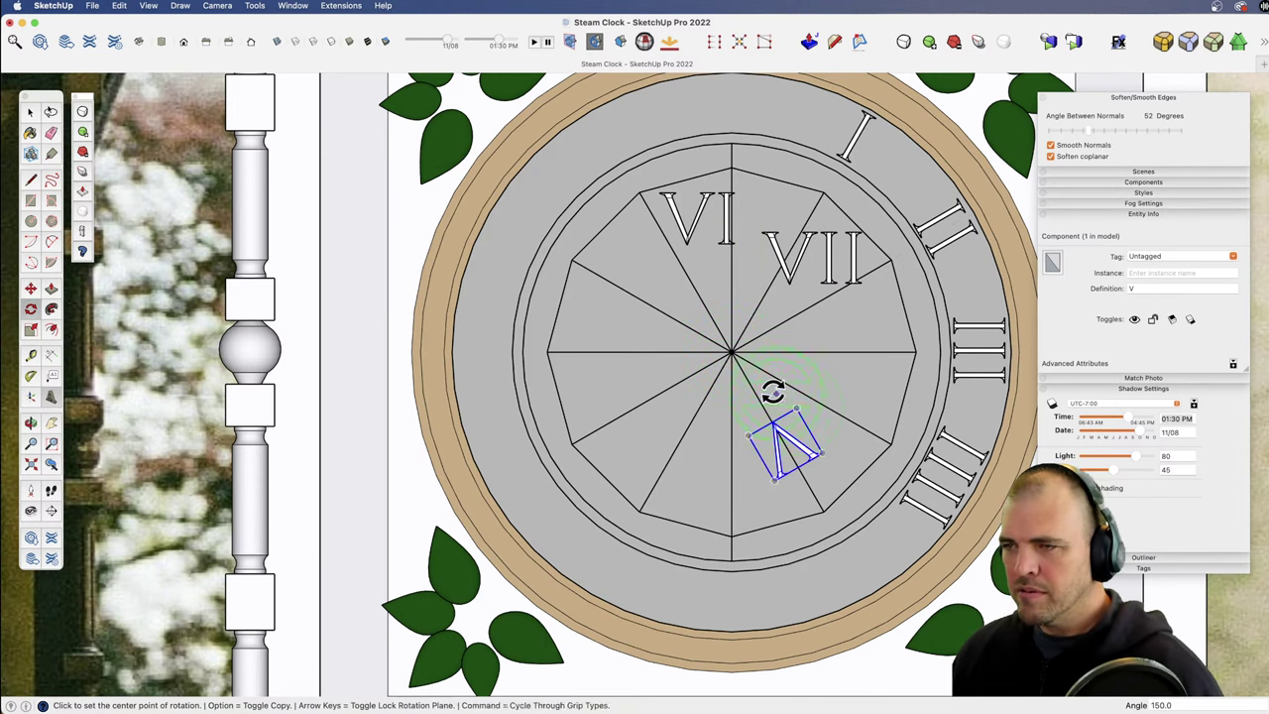
key("m")
left_click(744, 371)
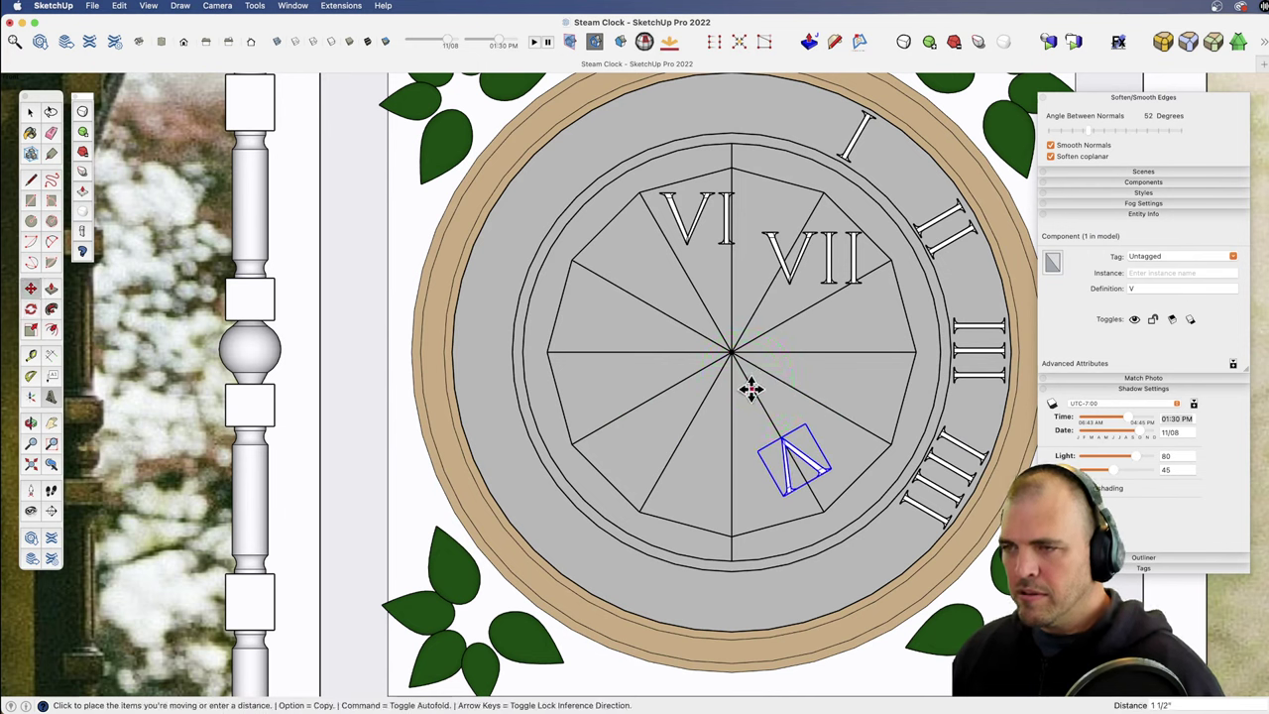
left_click(829, 486)
Step: Move the 3D text VI about 1 31/32" to the right, centering it on the vertical spoke
key("space")
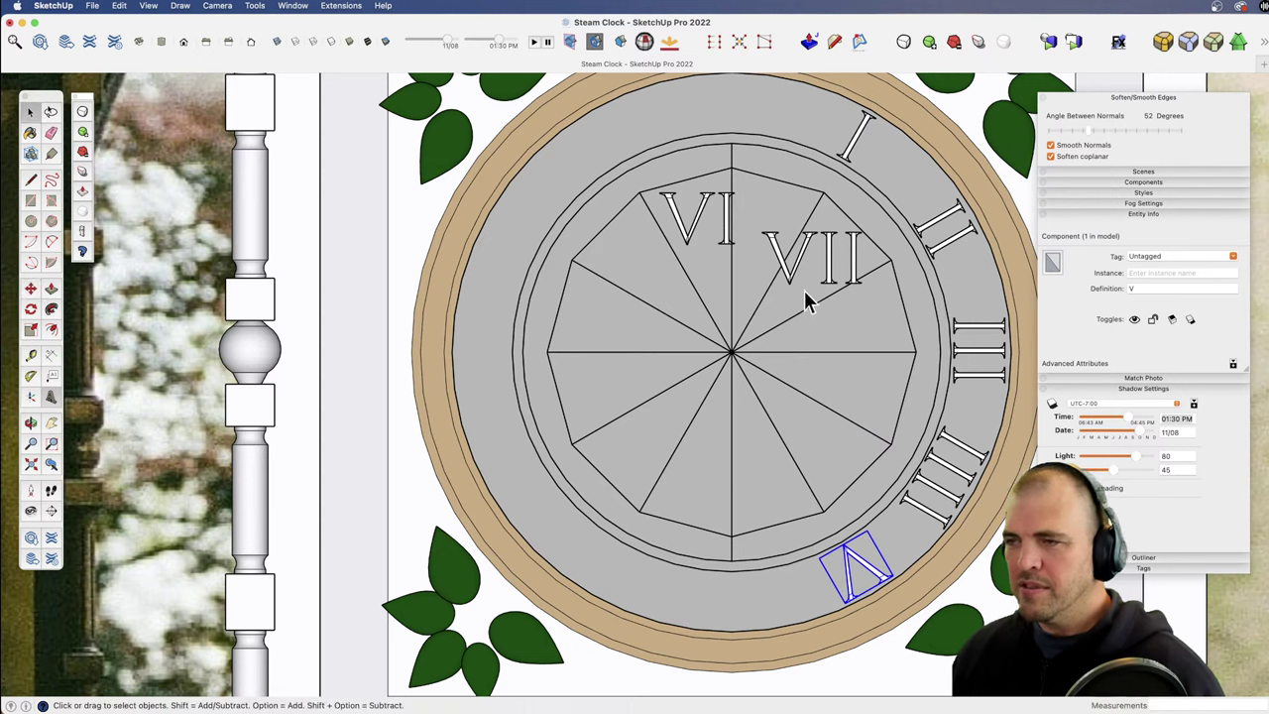
left_click(724, 256)
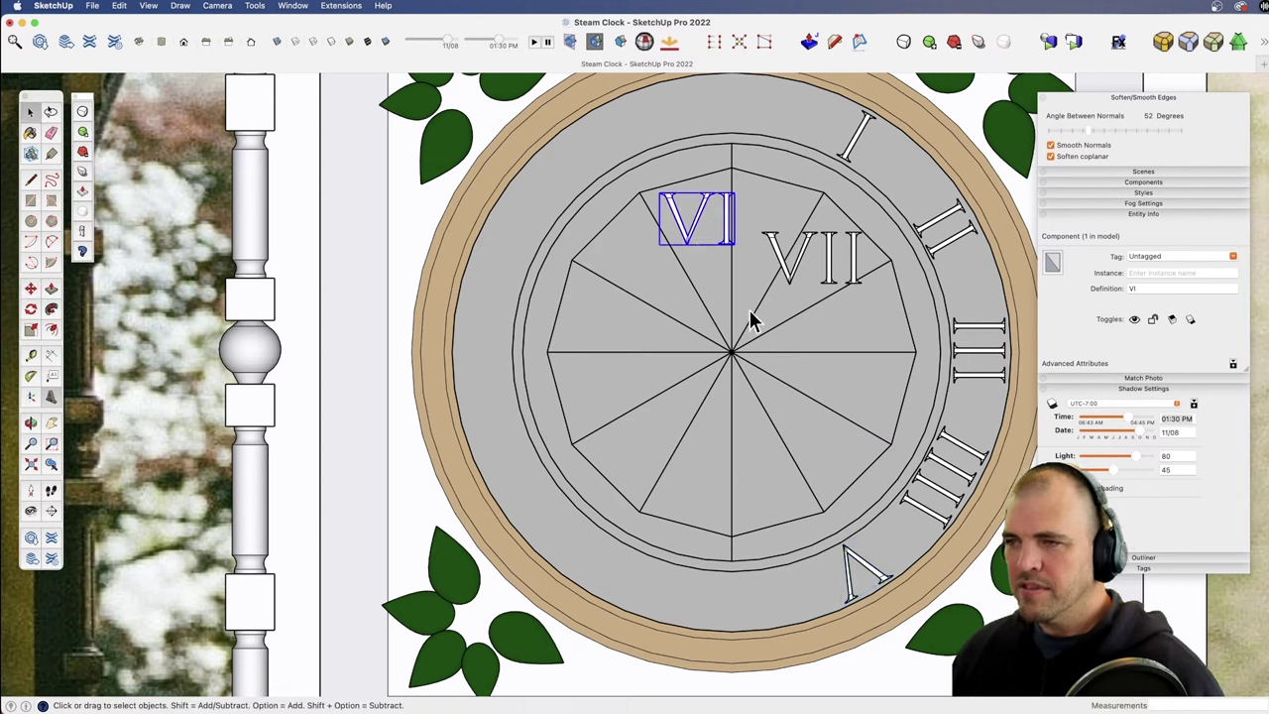
key("m")
left_click(708, 275)
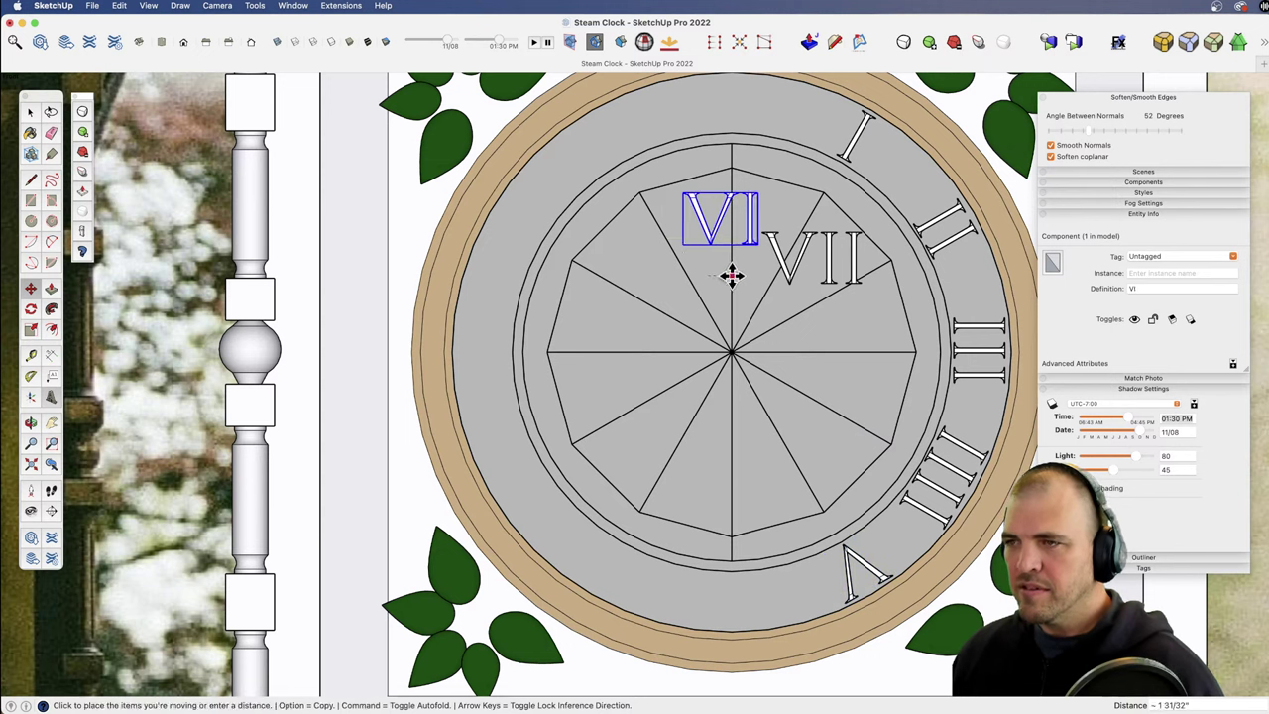
left_click(729, 275)
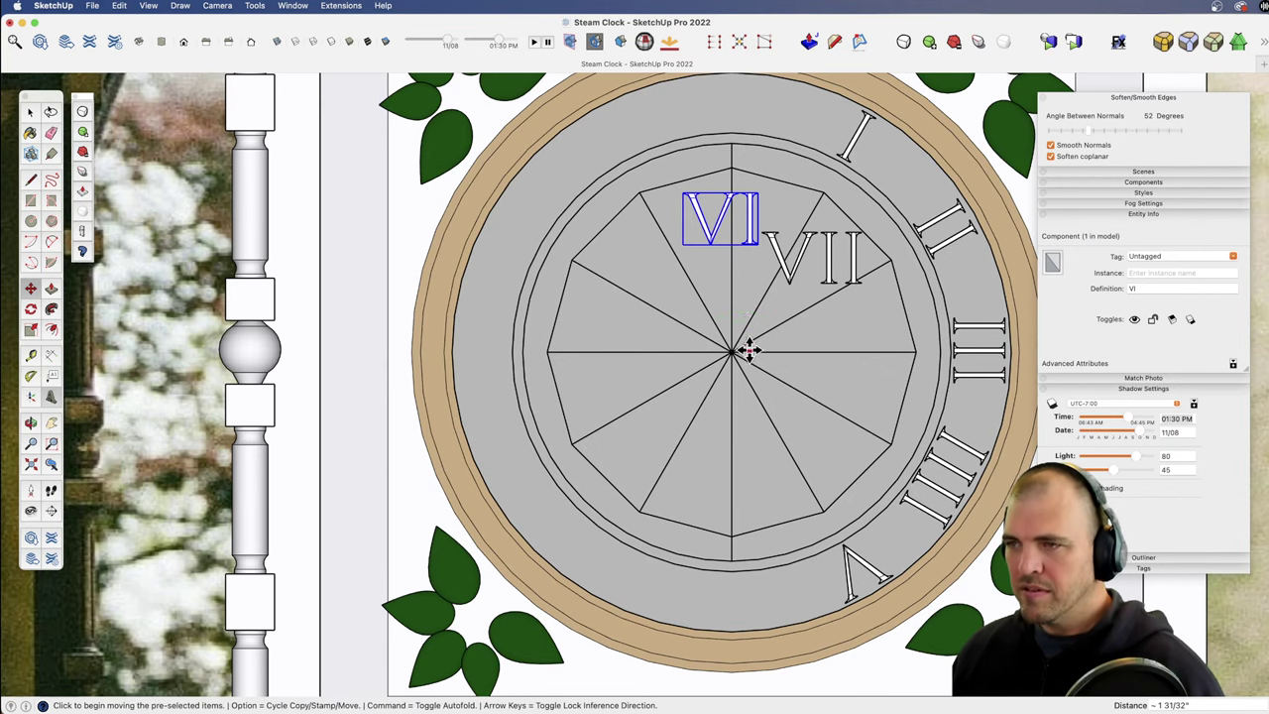
Step: Rotate the 3D text VI 180° about the dial's center
key("q")
left_click(731, 351)
left_click(731, 290)
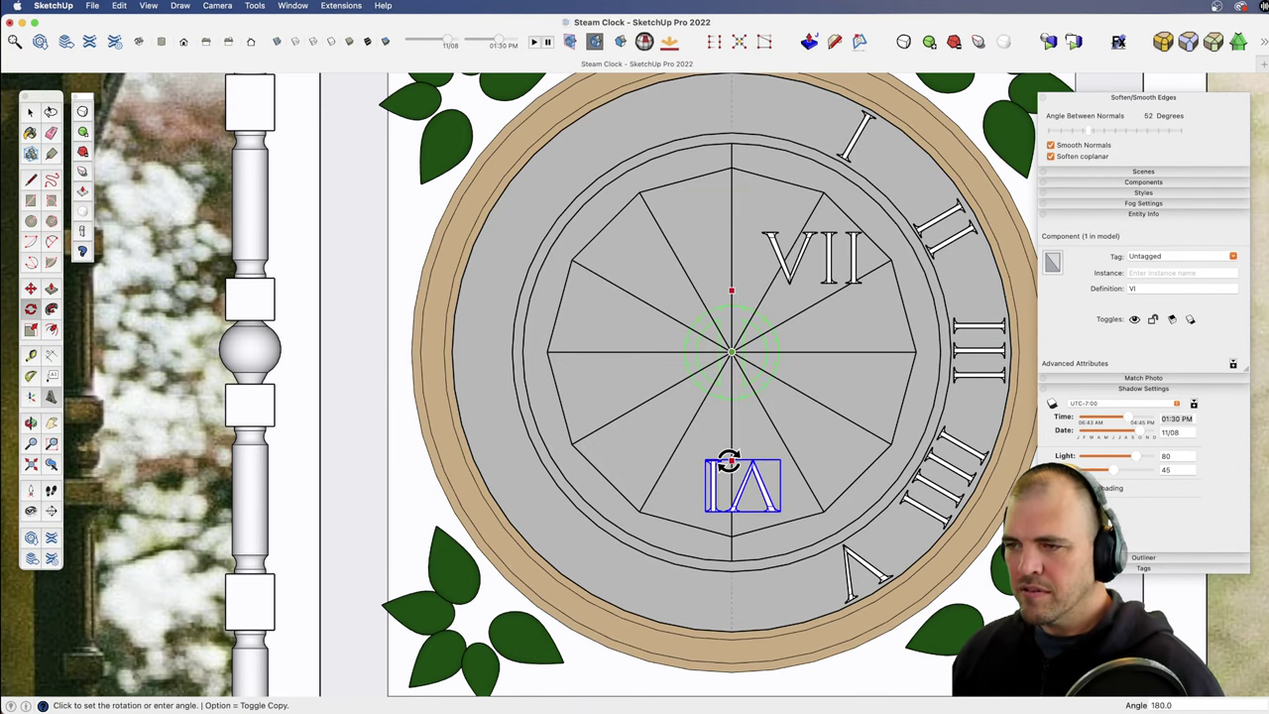
left_click(729, 461)
Step: Move the 3D text VI about 9 5/8" down along the six o'clock spoke onto the gray outer ring
key("z")
mouse_move(749, 428)
left_mouse_down()
mouse_move(724, 560)
mouse_move(743, 423)
left_mouse_up()
key("m")
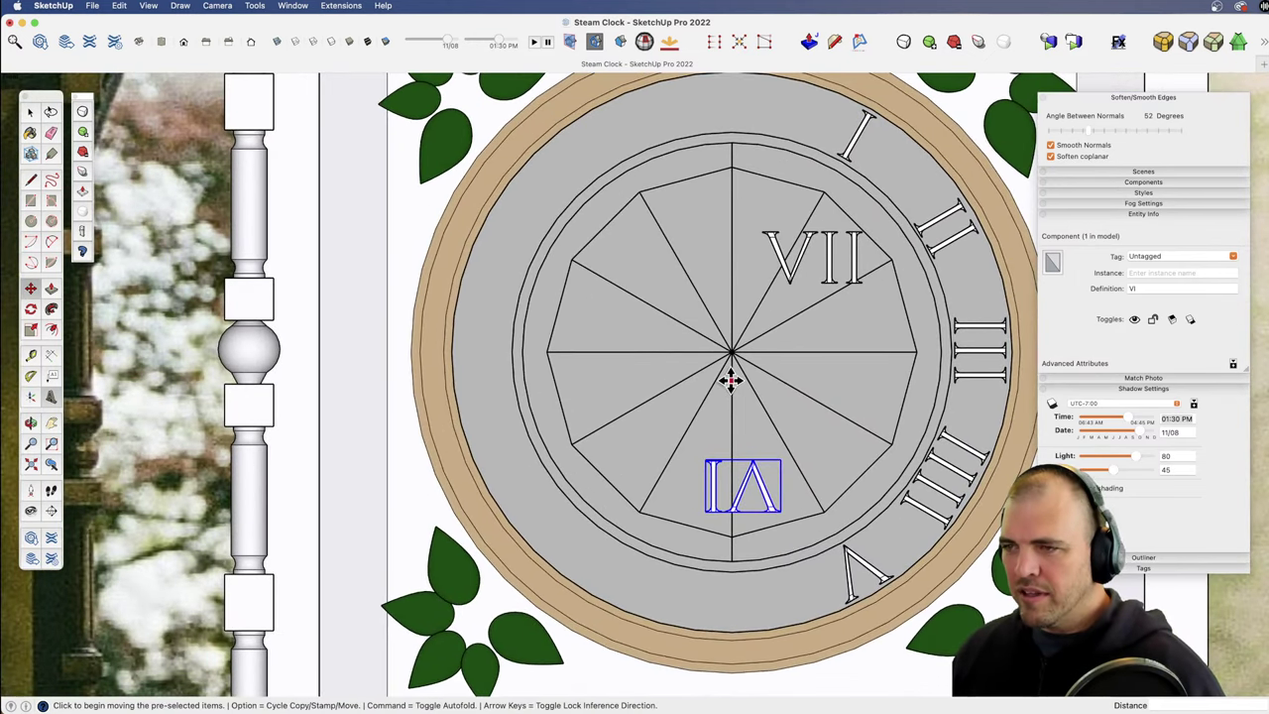
left_click(729, 380)
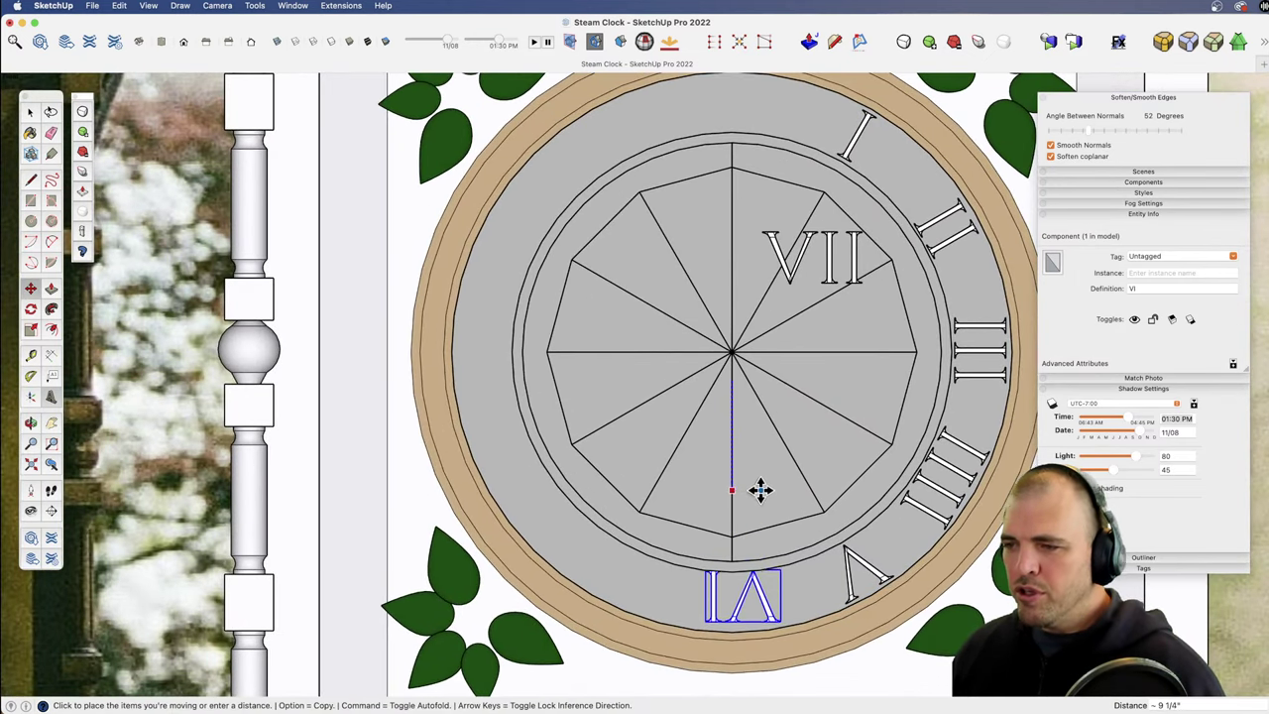
left_click(760, 496)
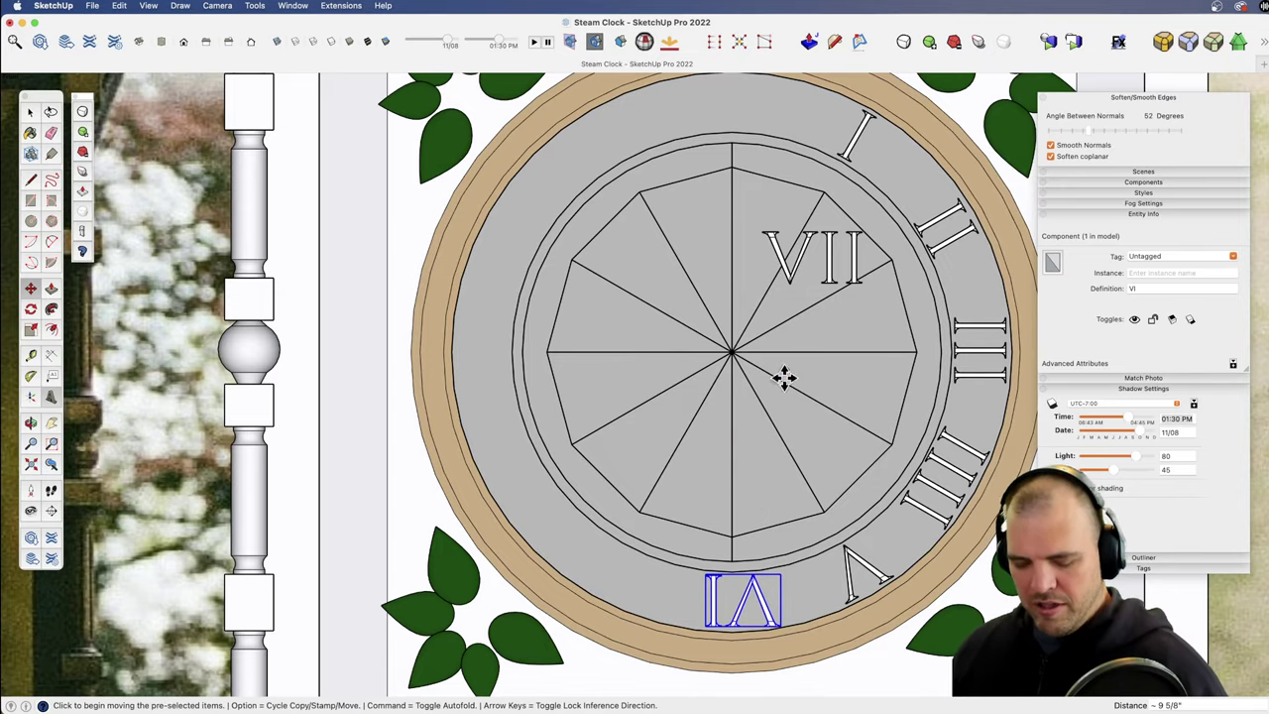
Step: Move the 3D text VII about 7 1/4" to the left, centering it on the vertical spoke
scroll(754, 421, "down", 5)
key("space")
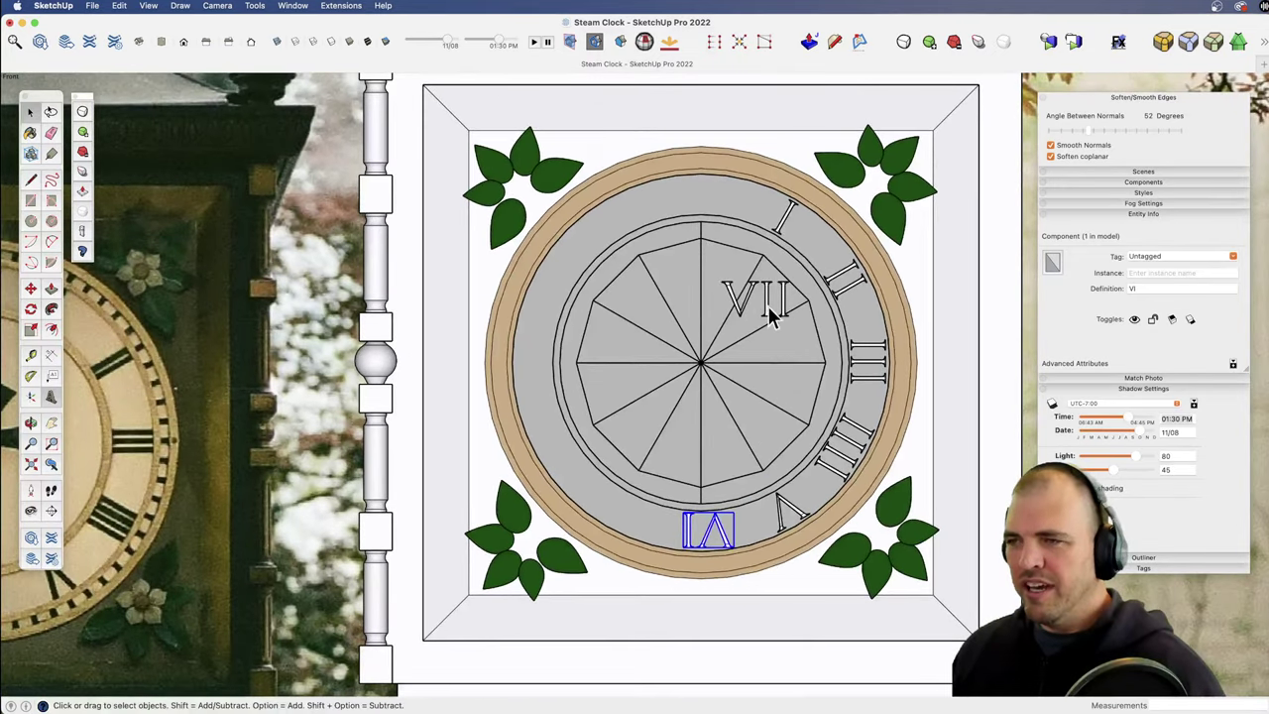
left_click(765, 307)
key("h")
scroll(784, 397, "up", 4)
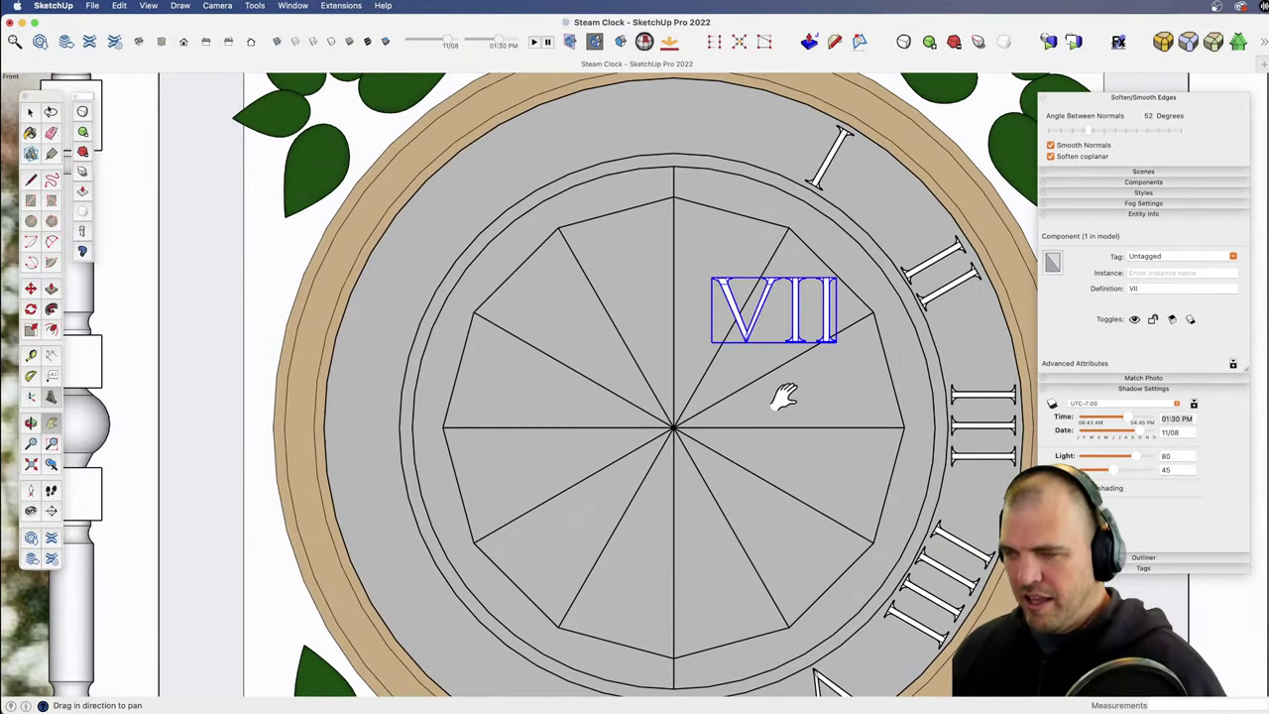
key("m")
left_click(871, 397)
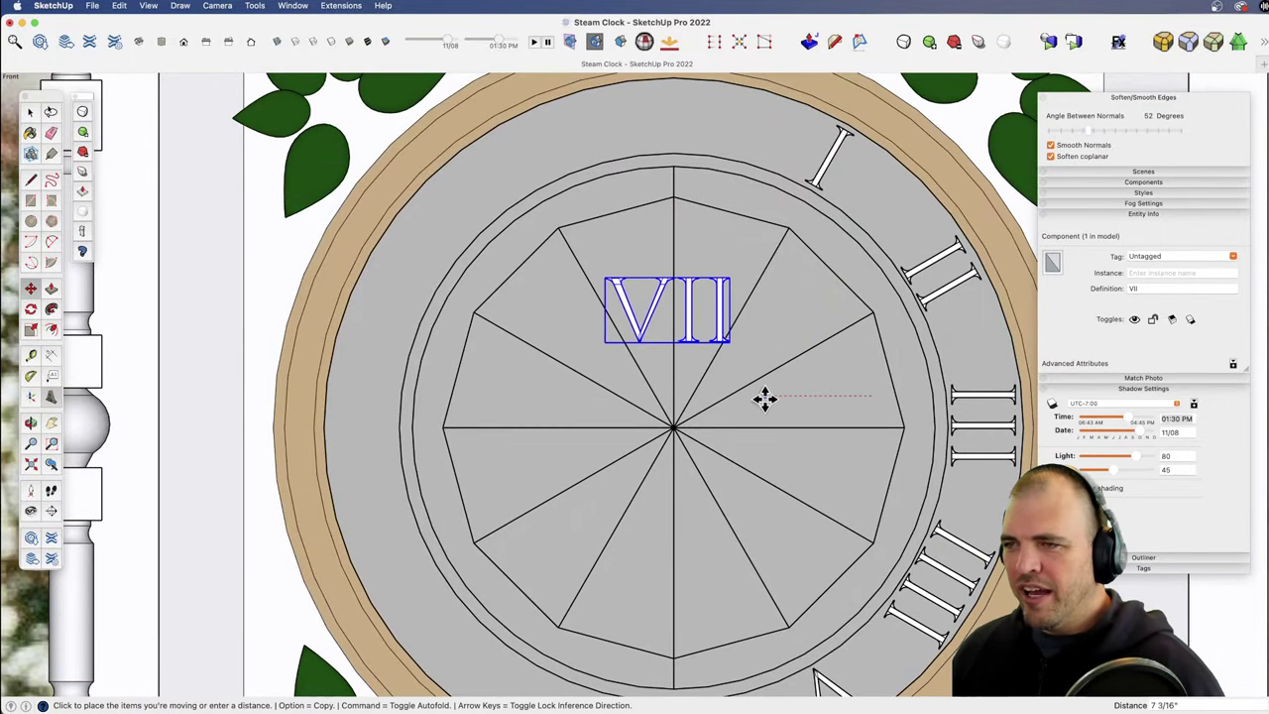
left_click(764, 399)
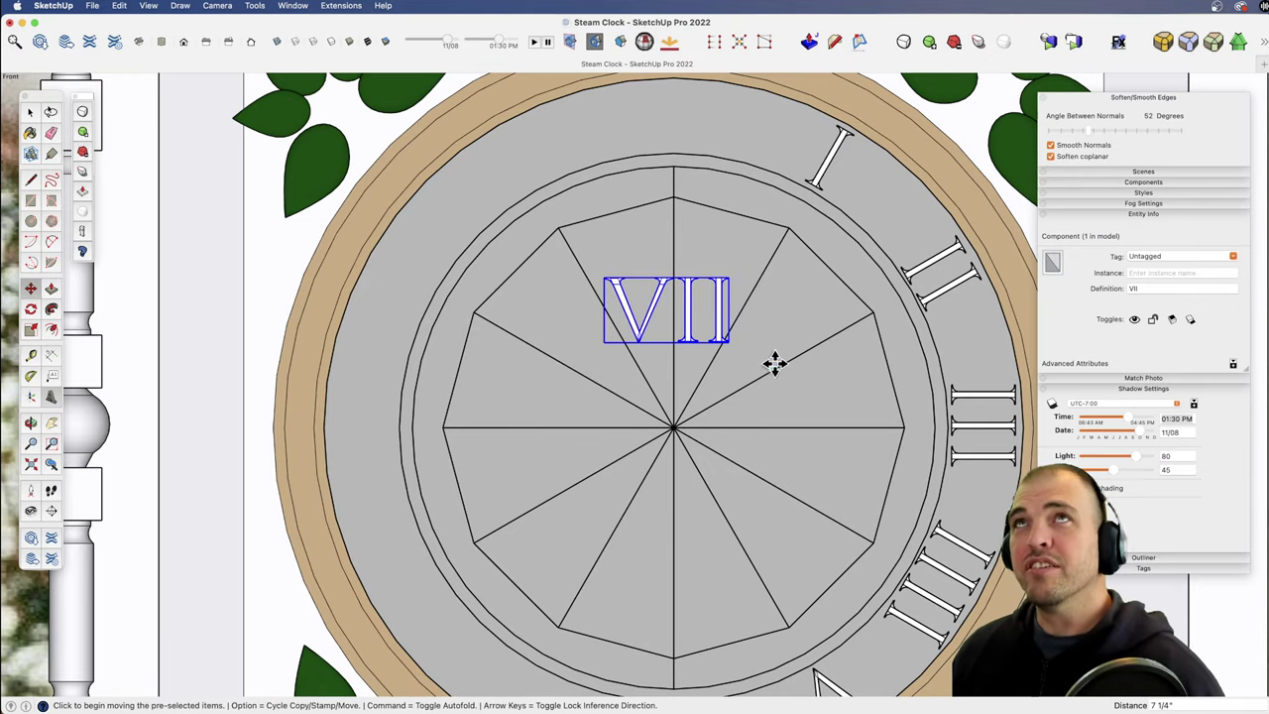
Step: Rotate the 3D text VII 150° counterclockwise about the dial's center onto the seven o'clock spoke
scroll(733, 441, "down", 5)
mouse_move(707, 509)
middle_mouse_down("shift")
mouse_move(815, 419)
mouse_move(793, 362)
mouse_move(764, 431)
middle_mouse_up("shift")
scroll(780, 363, "up", 3)
key("q")
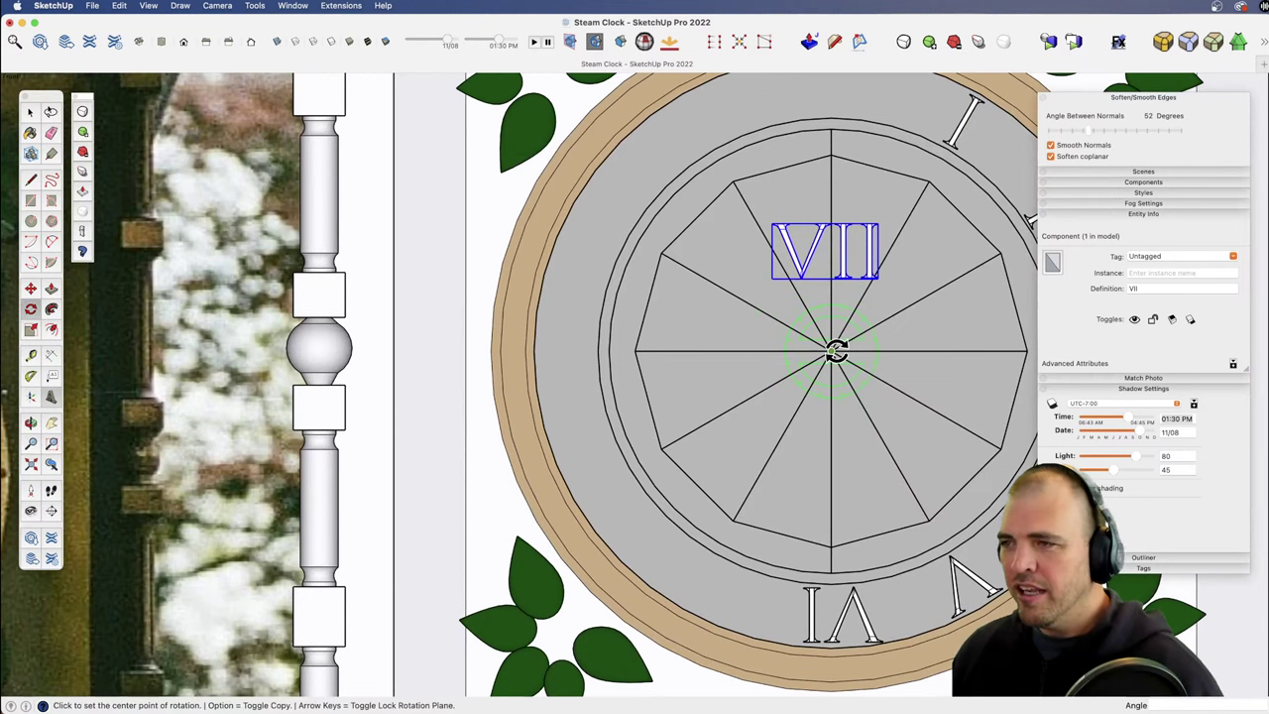
left_click(833, 351)
left_click(830, 301)
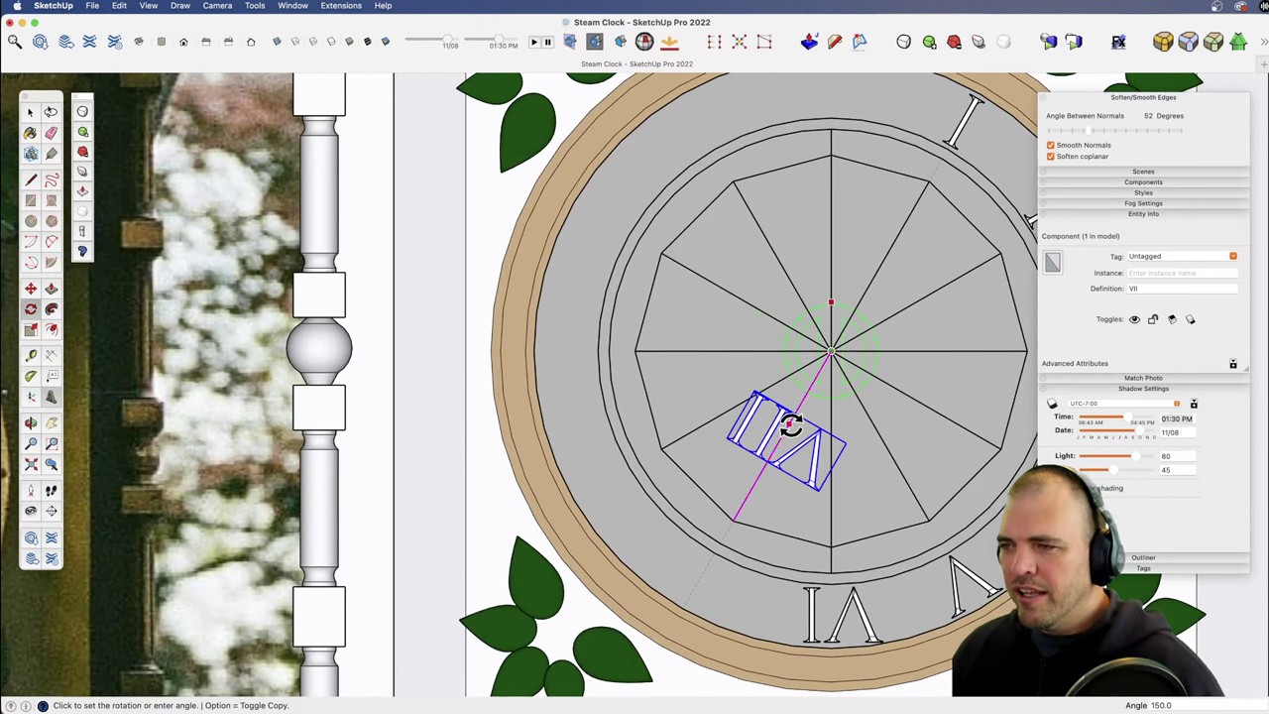
left_click(791, 424)
Step: Move the 3D text VII outward about 1' along the seven o'clock spoke onto the gray outer ring
key("m")
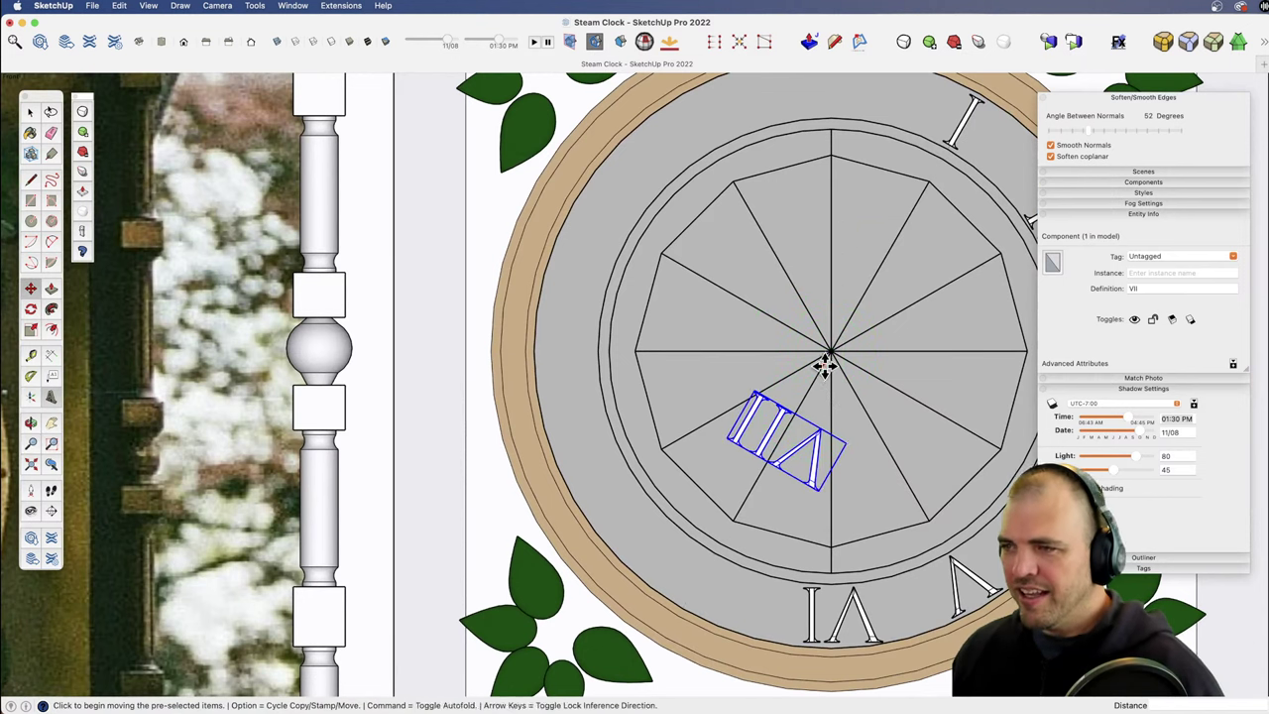
left_click(826, 365)
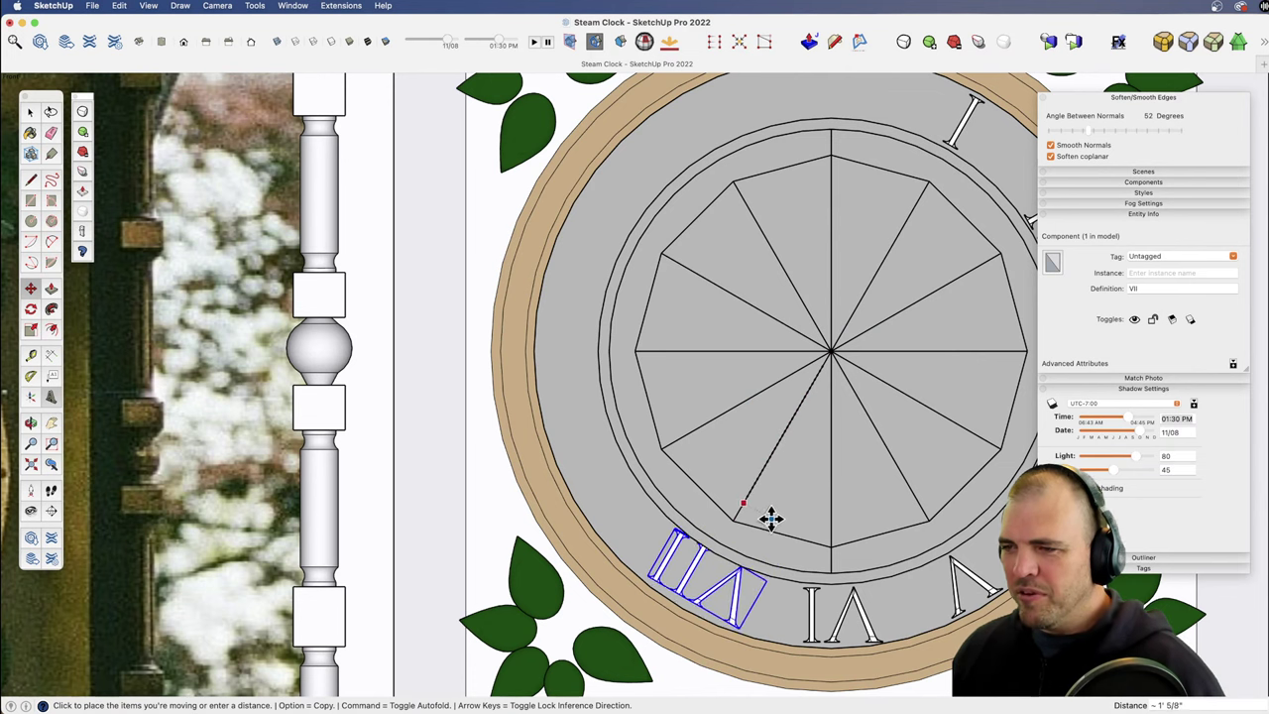
left_click(768, 516)
Step: Compare the modeled dial's numerals with the clock face in the reference photo
key("z")
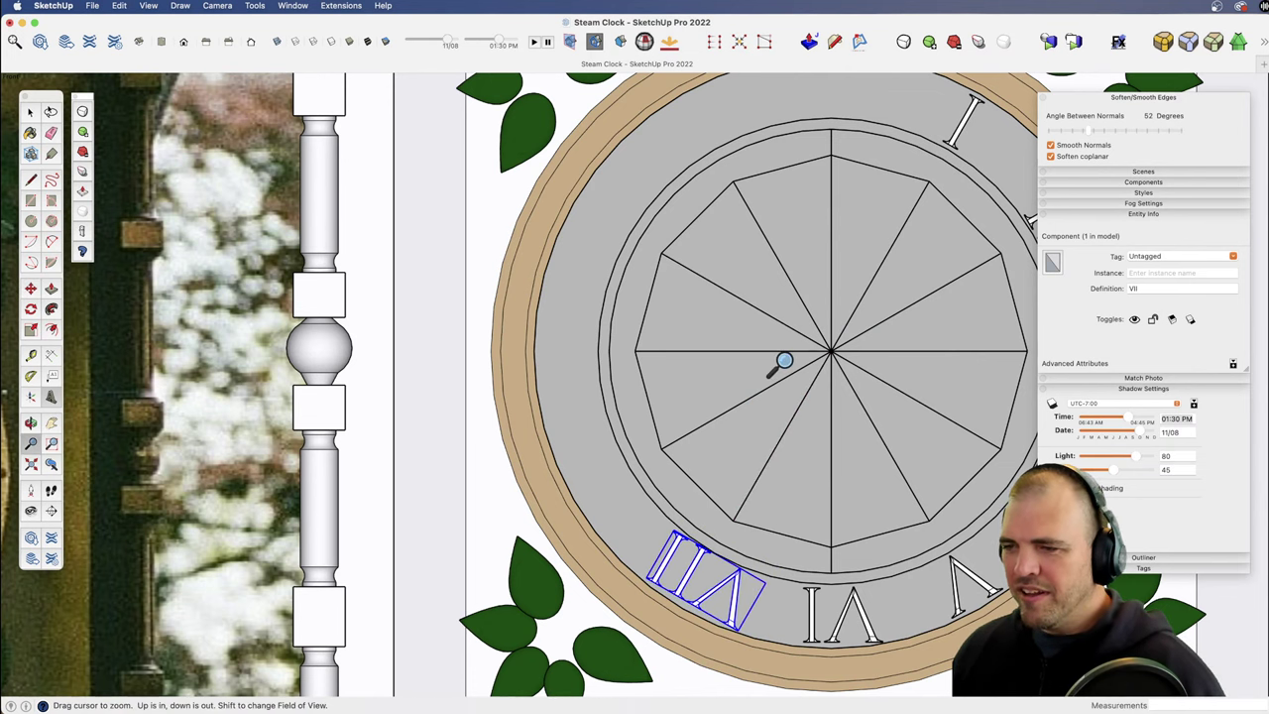
left_click_drag(783, 361, 763, 536)
left_click_drag(779, 299, 754, 436)
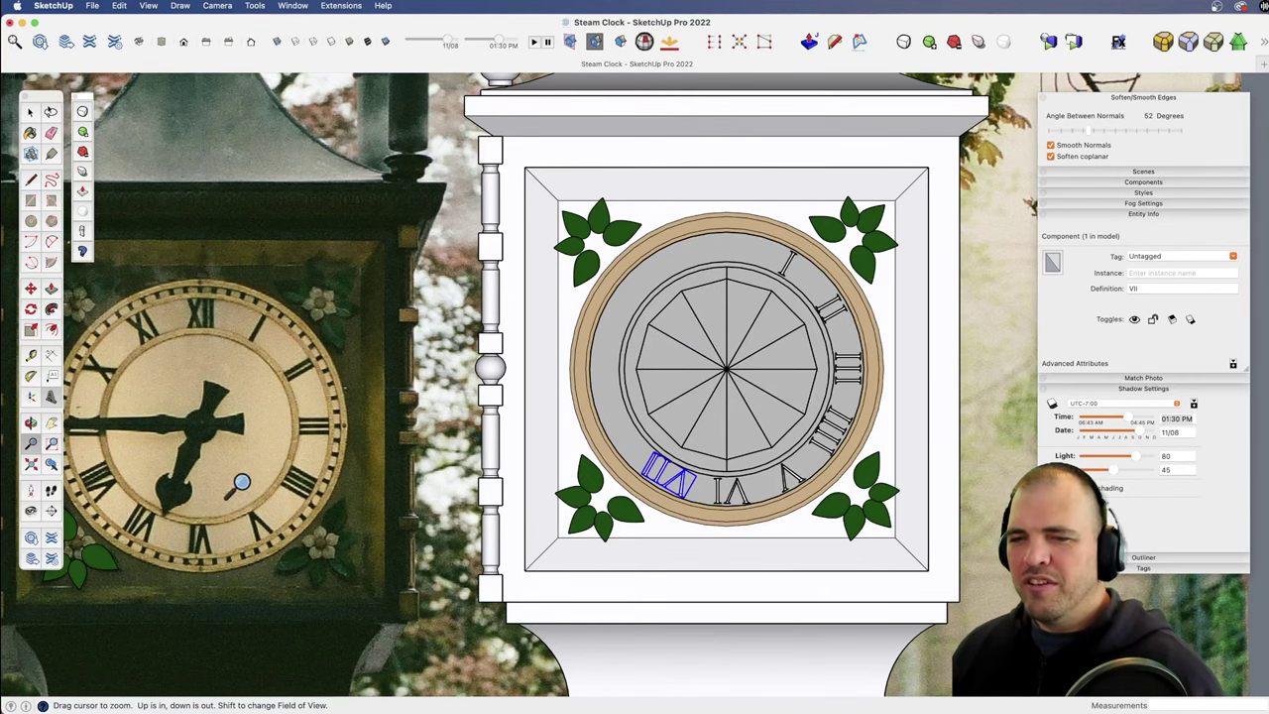
key("h")
left_click_drag(241, 447, 467, 459)
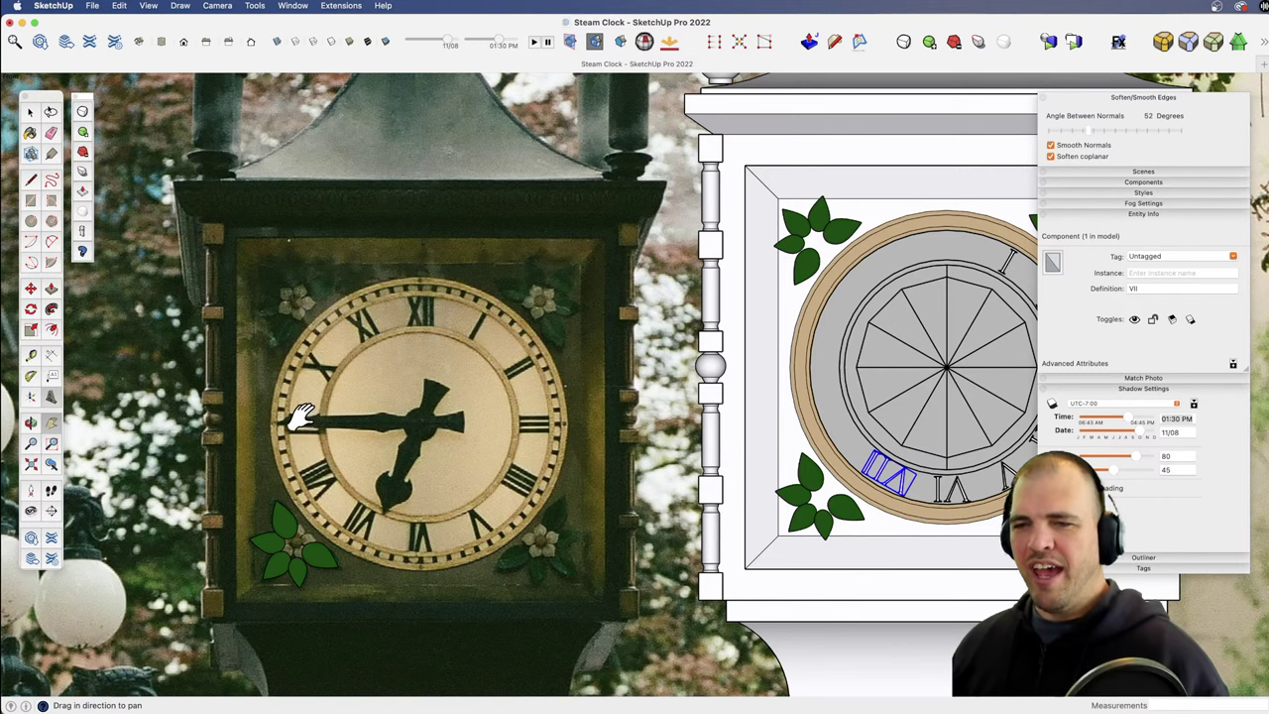
Step: Examine the spacing and orientation of the numerals placed so far on the modeled dial beside the reference clock
left_click_drag(501, 471, 363, 440)
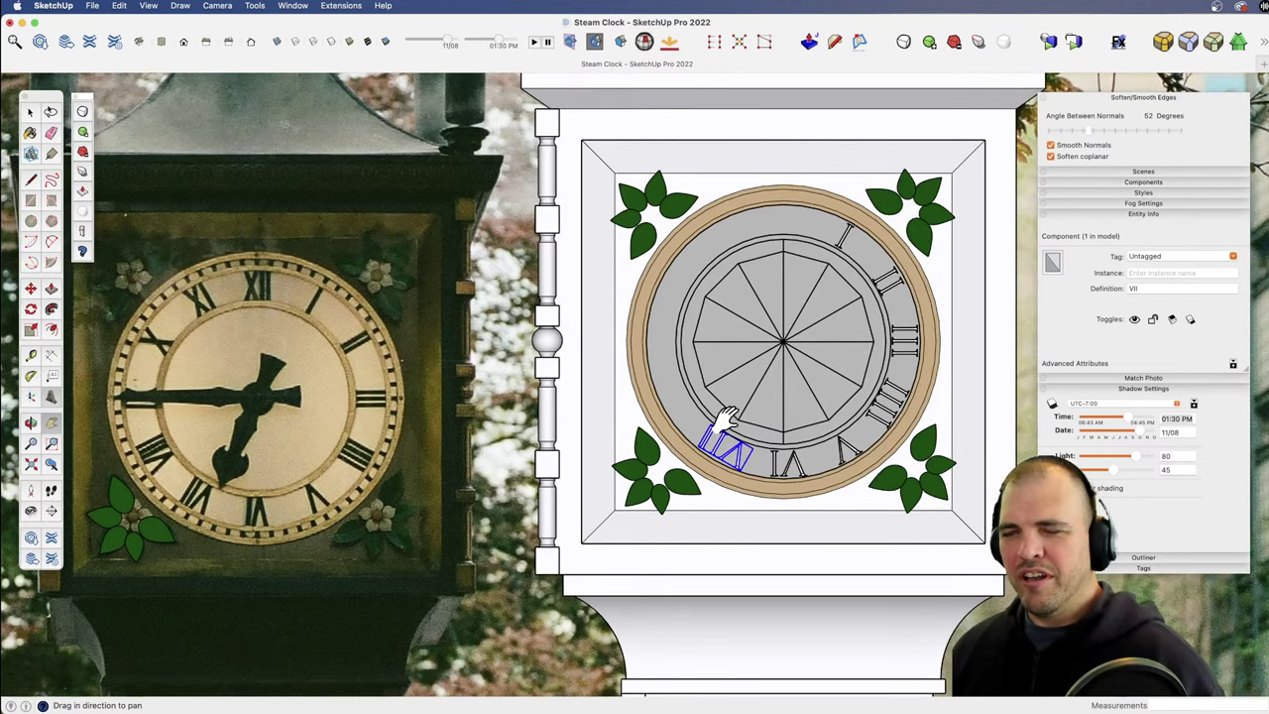
key("z")
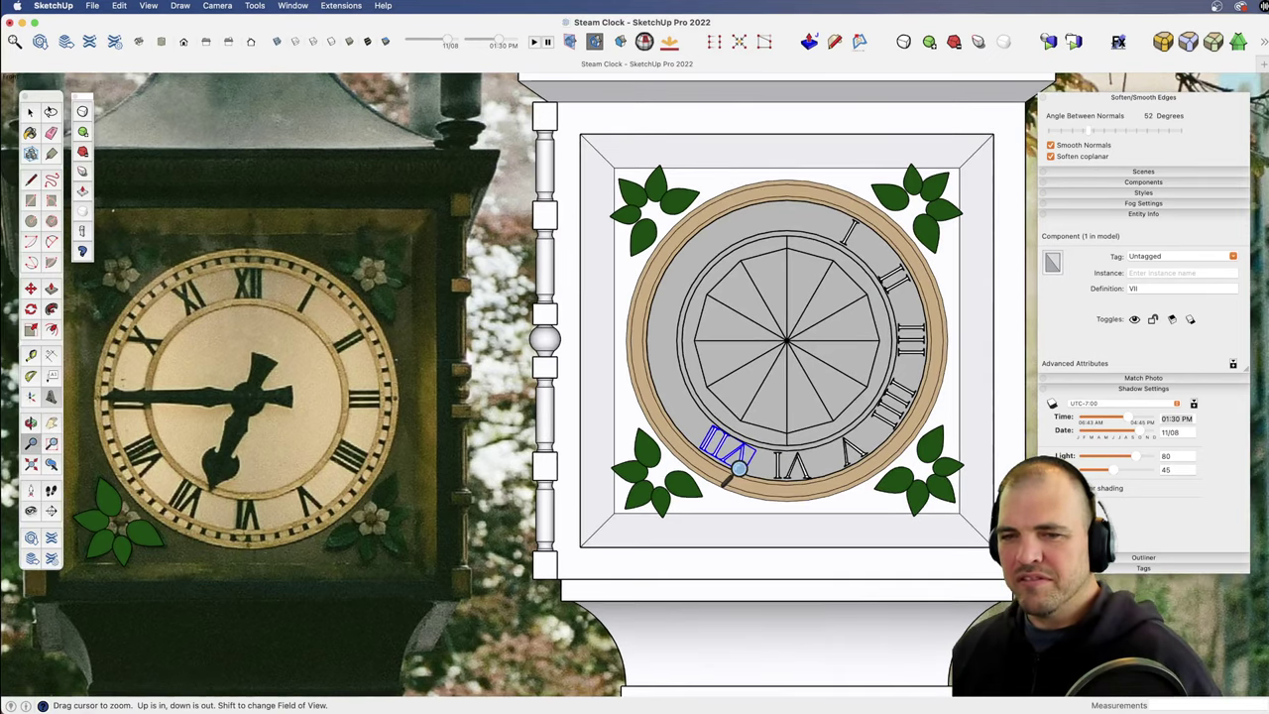
scroll(733, 454, "up", 3)
key("h")
left_click_drag(740, 458, 683, 391)
key("space")
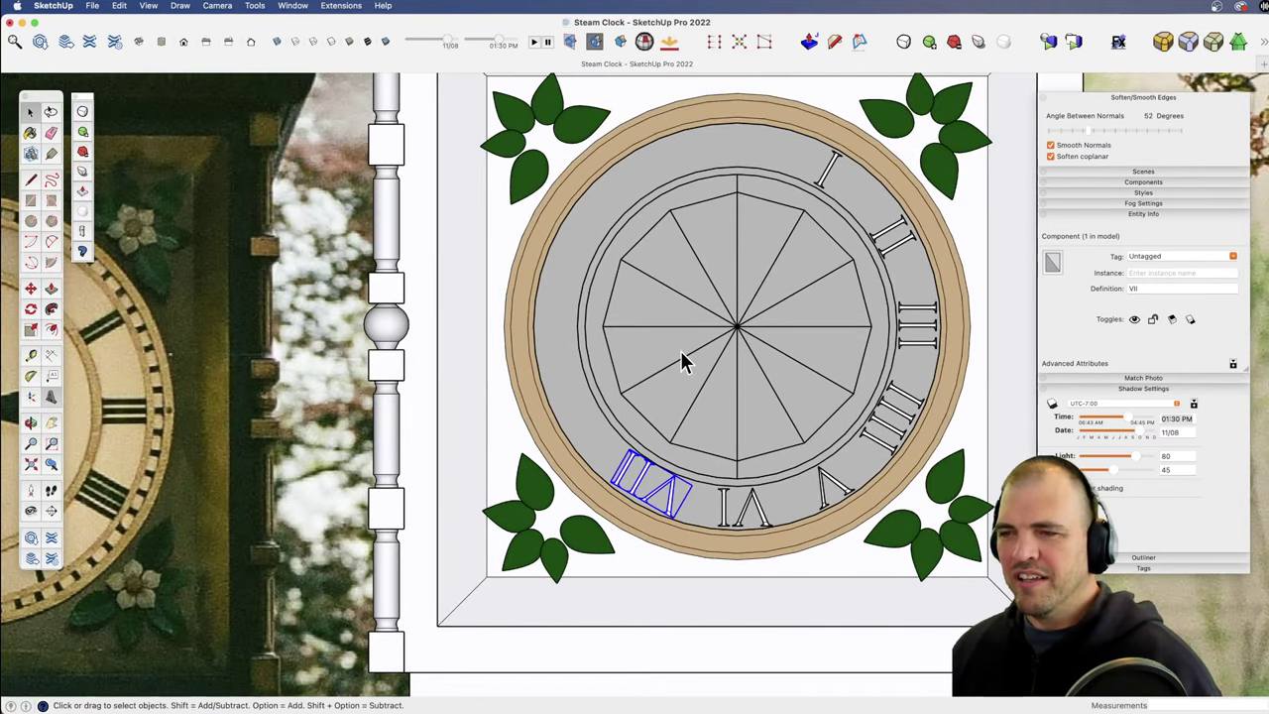
key("z")
scroll(615, 446, "down", 4)
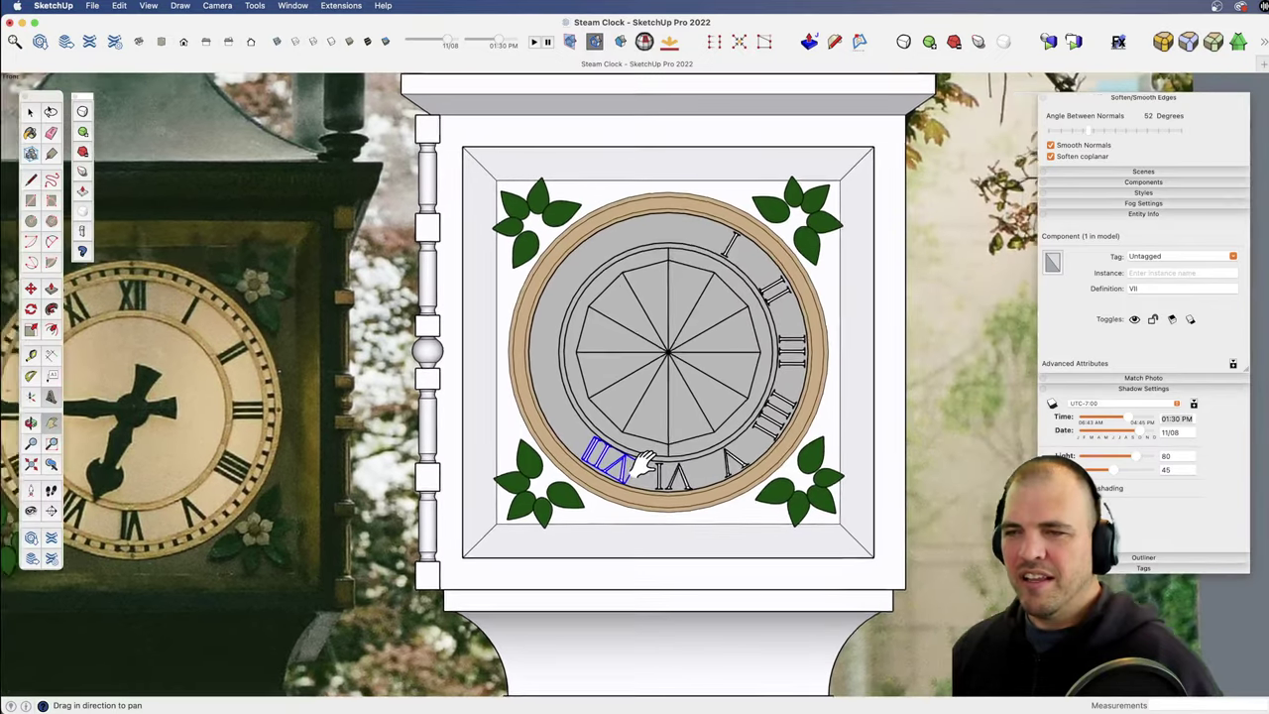
scroll(625, 458, "up", 3)
key("space")
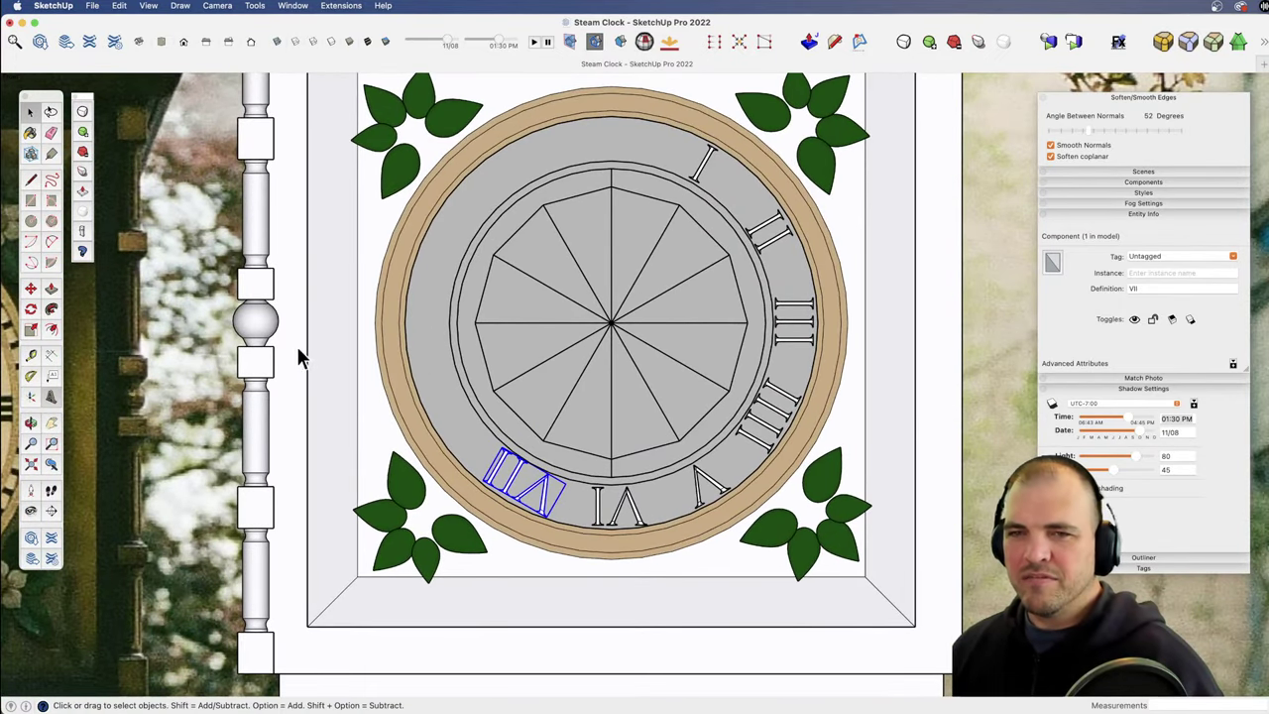
Step: Place the 3D text VIII in 6" Cinzel, filled and extruded 1/2", on the upper part of the dial's inner face
left_click(52, 397)
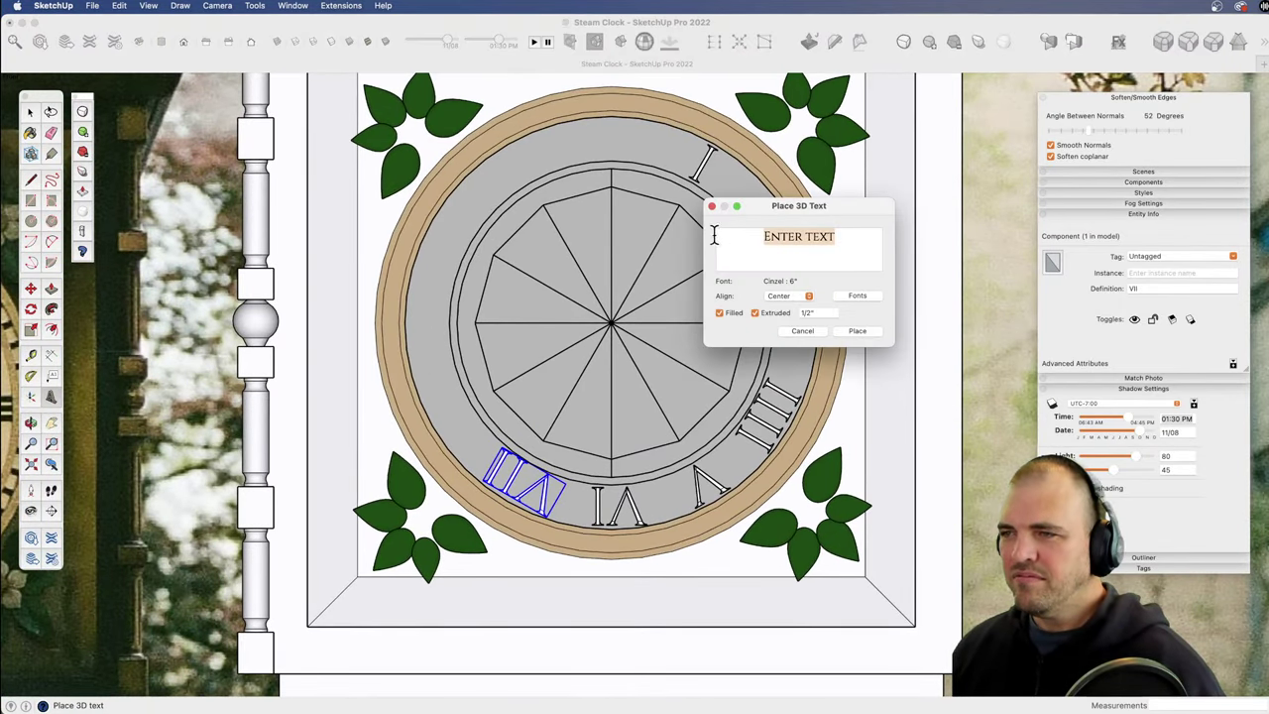
type("VIII")
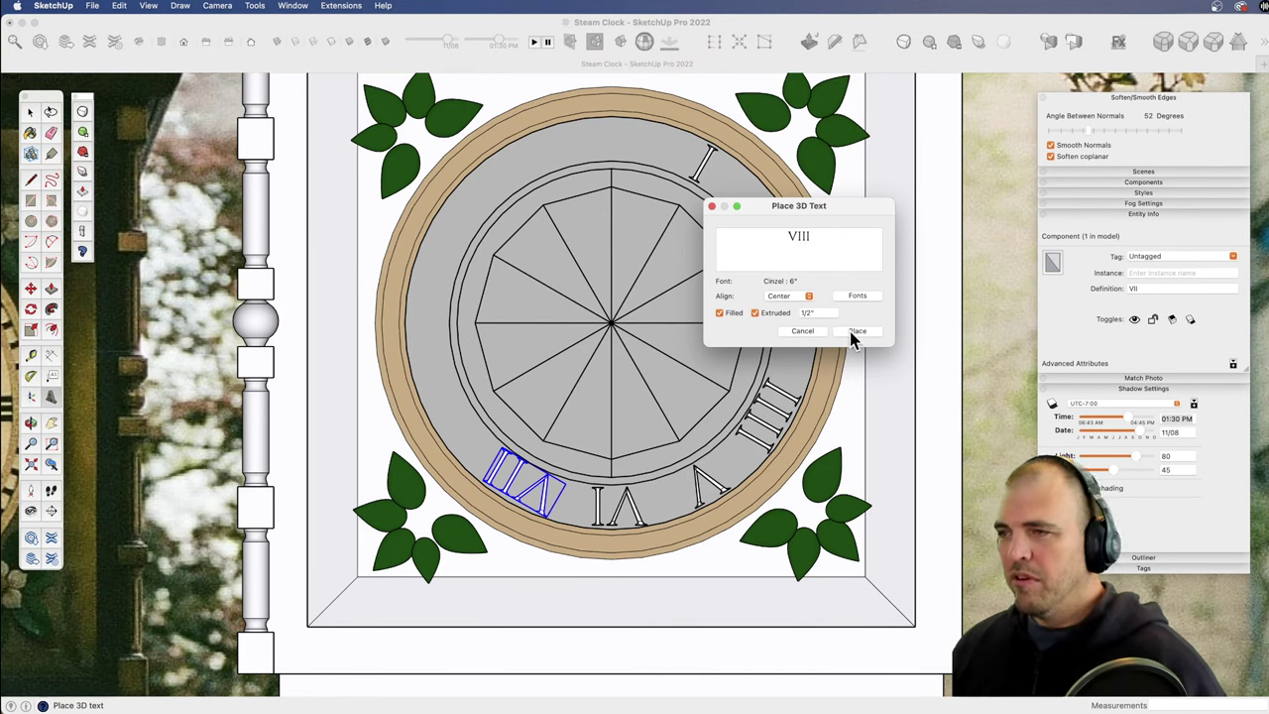
left_click(855, 331)
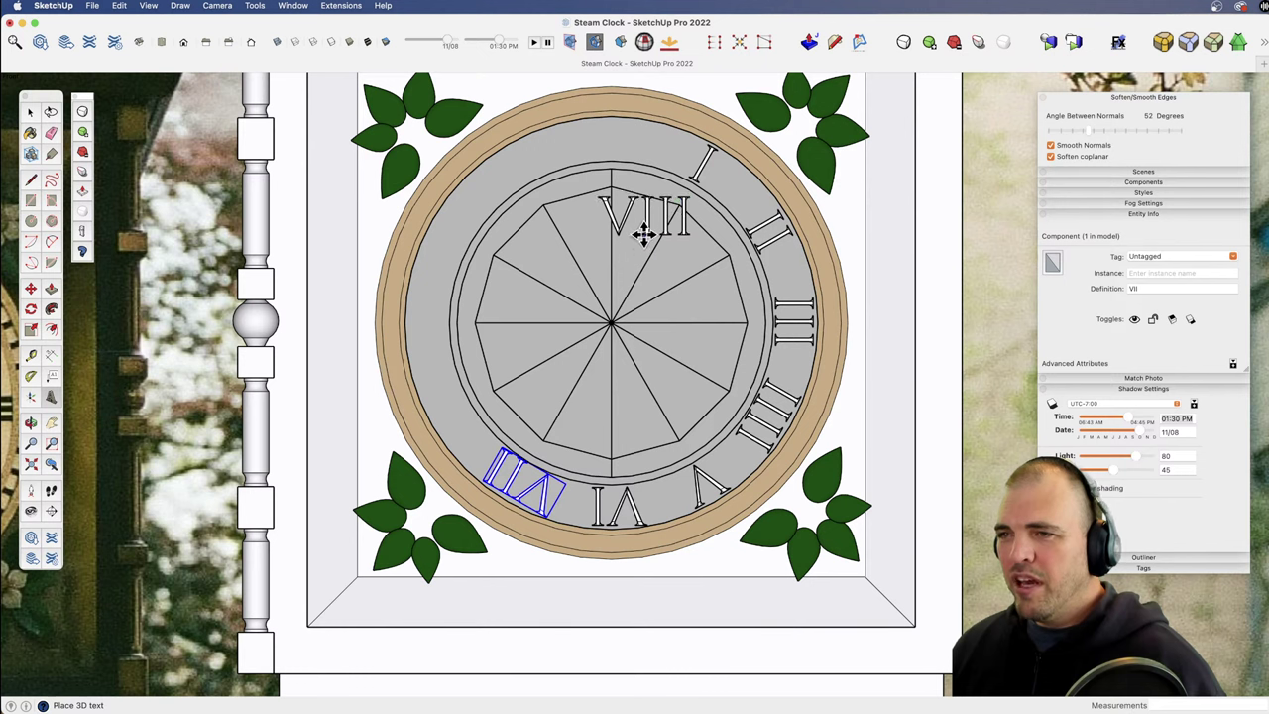
left_click(643, 231)
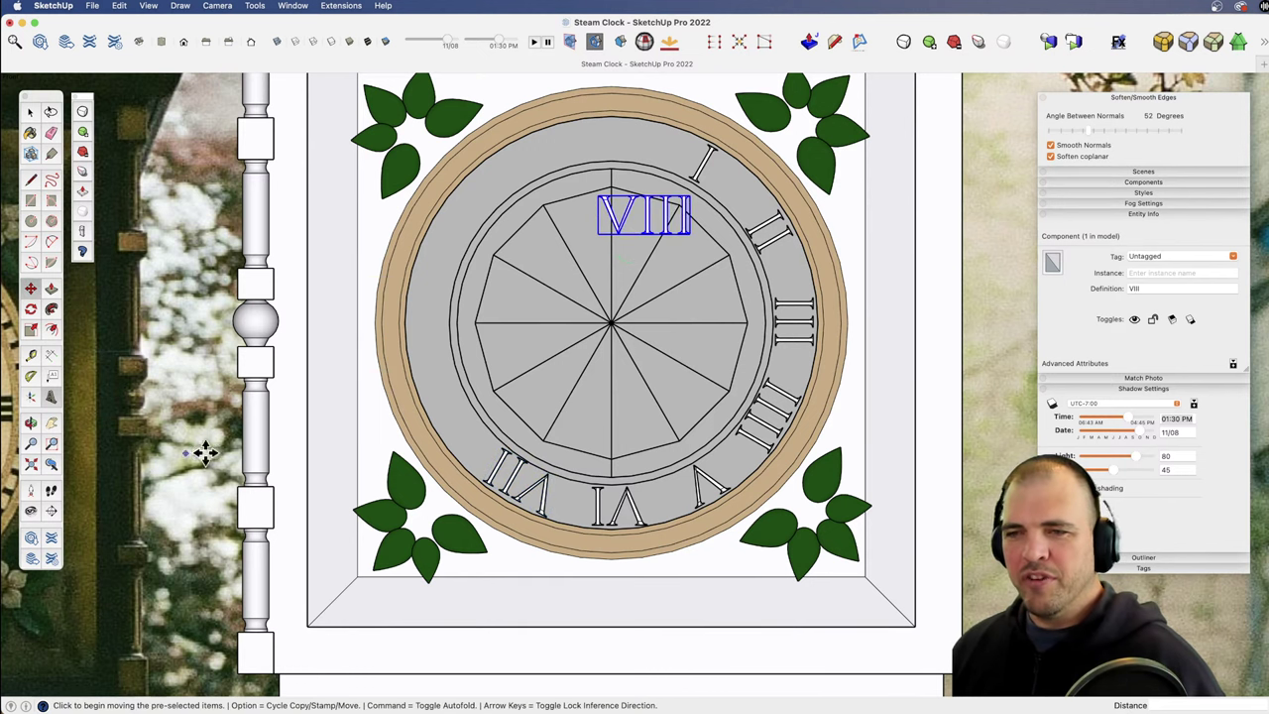
Step: Place the 3D text IX, extruded 1/2", on the upper-left part of the dial's inner face
left_click(52, 396)
left_click_drag(845, 235, 732, 232)
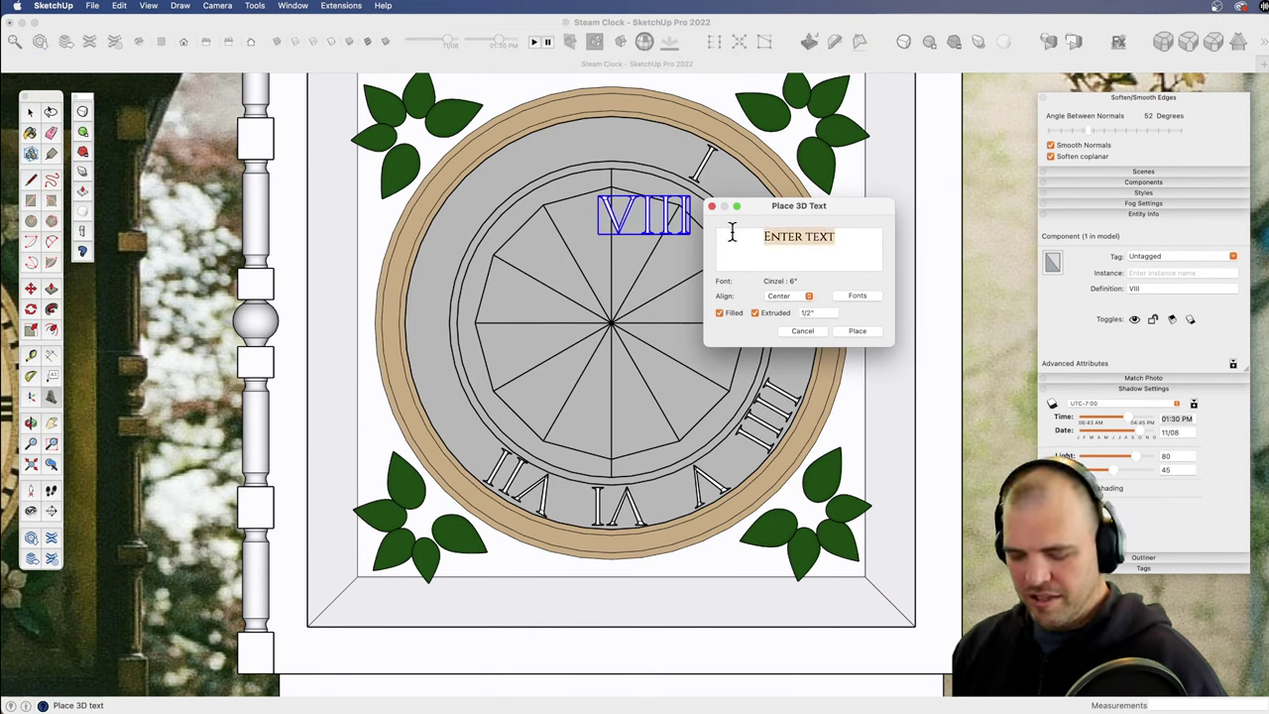
key("BackSpace")
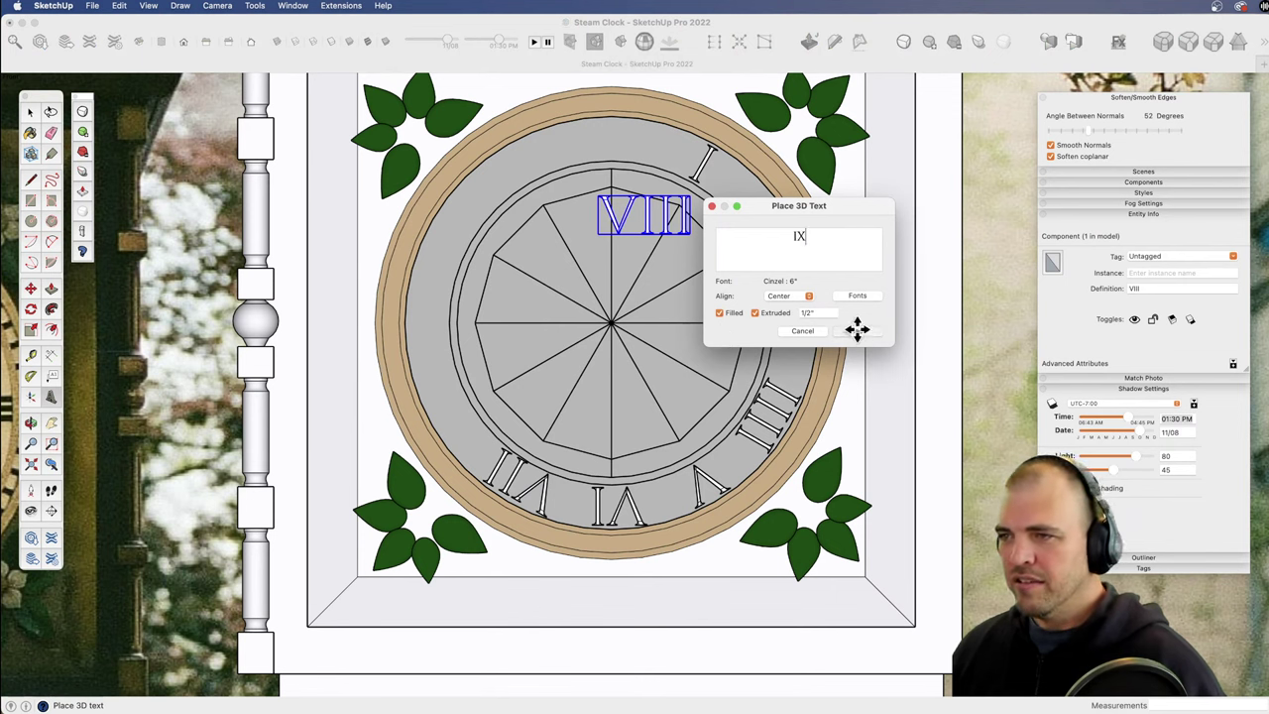
type("IX")
left_click(856, 330)
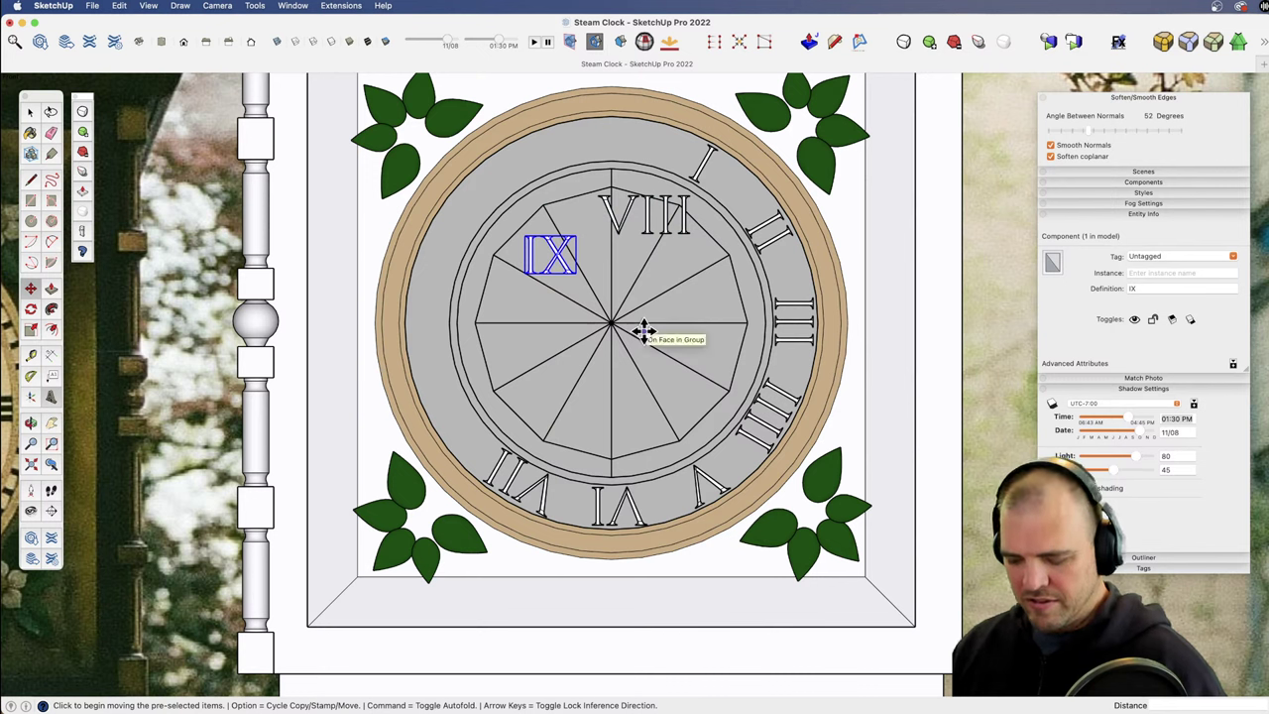
Step: Place the 3D text X, extruded 1/2", just below the VIII near the vertical spoke
left_click(52, 397)
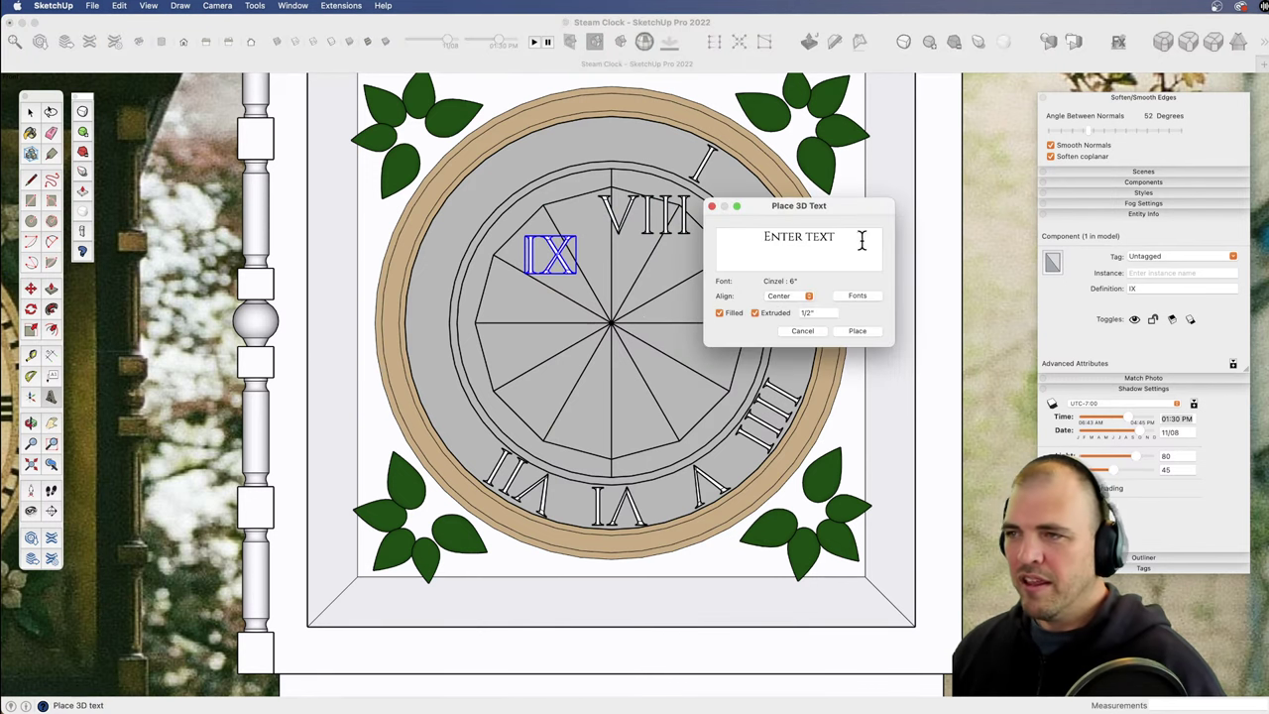
left_click_drag(848, 238, 767, 238)
type("X")
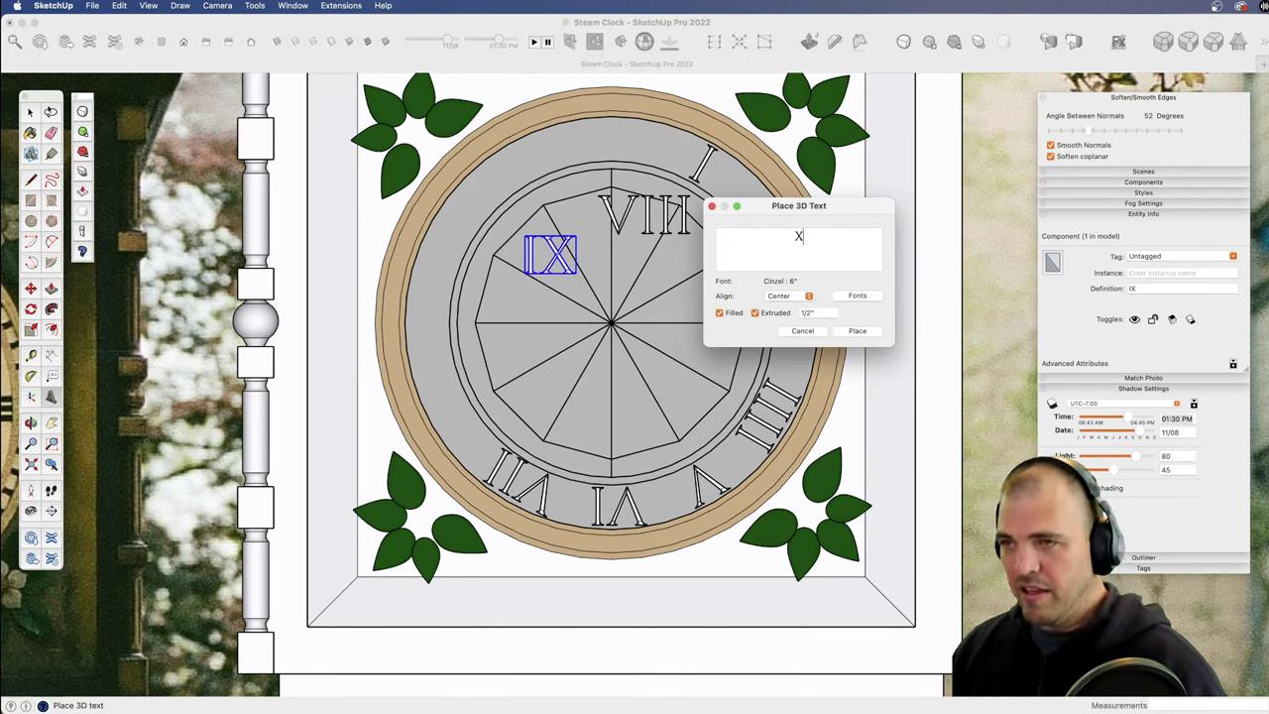
left_click(856, 331)
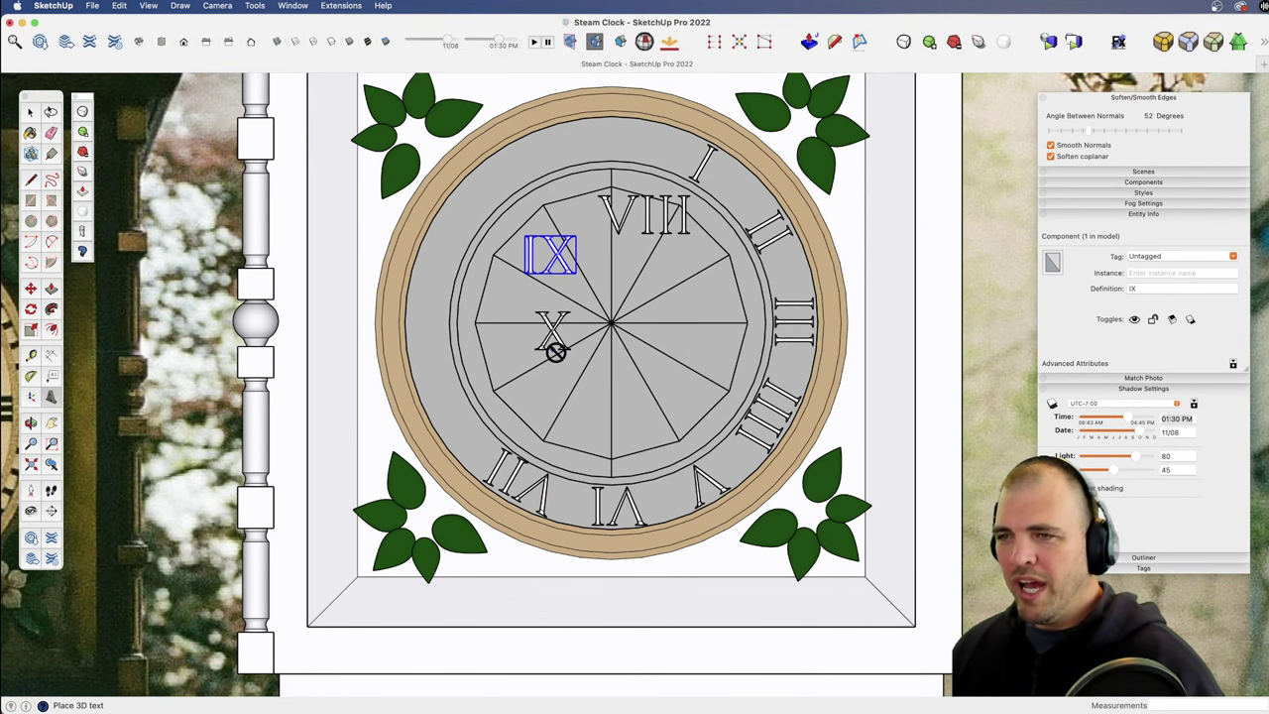
left_click(626, 278)
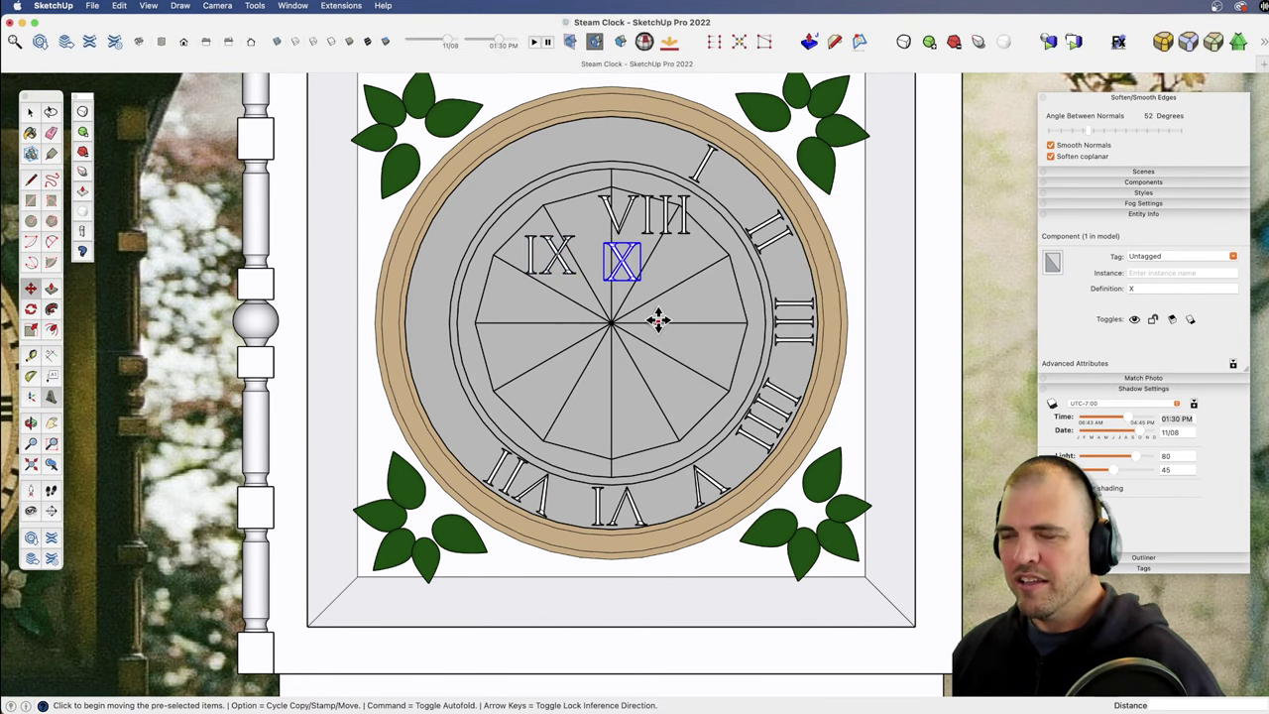
key("space")
Step: Move the 3D text VIII about 3 15/16" to the left, centering it on the vertical spoke
scroll(650, 317, "up", 5)
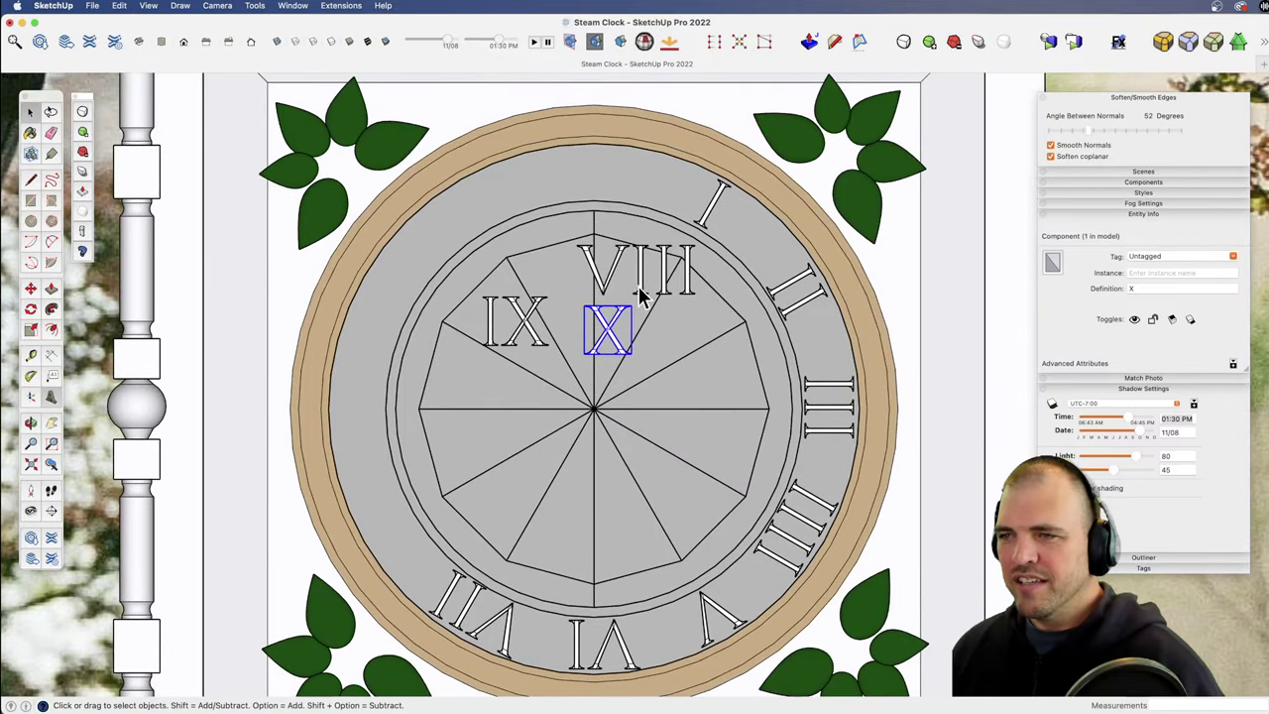
key("m")
left_click(743, 382)
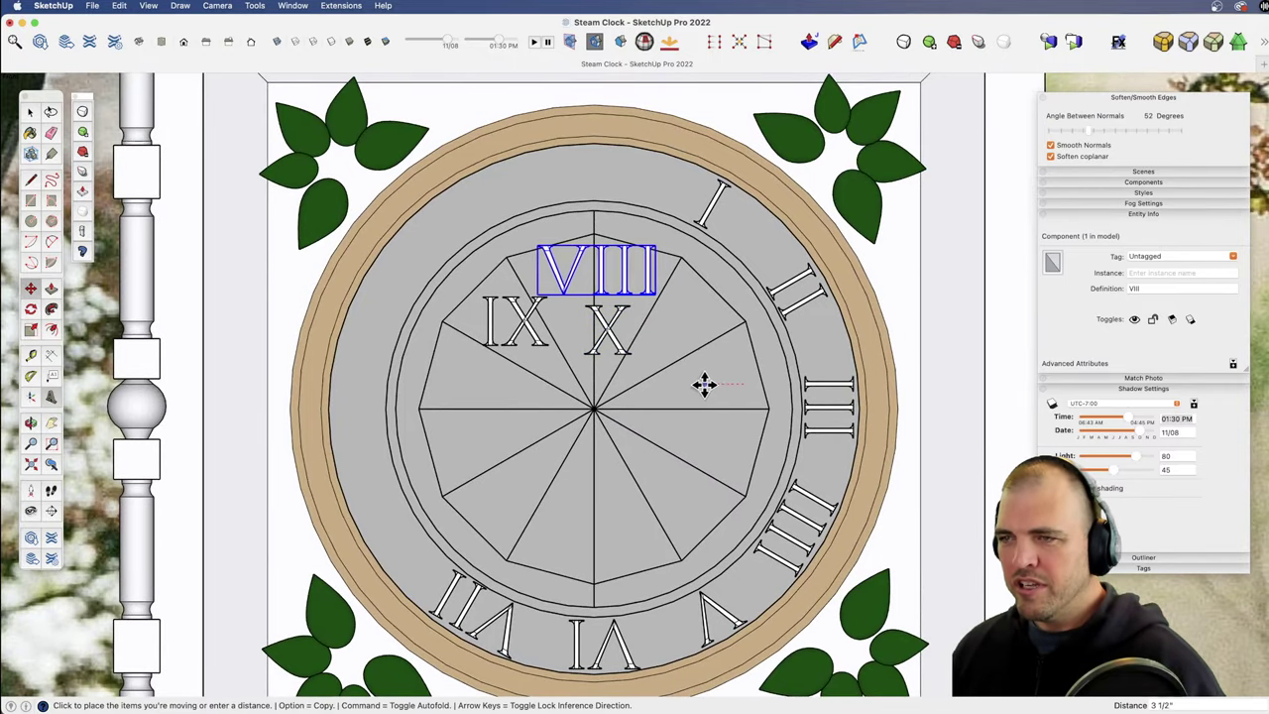
left_click(699, 383)
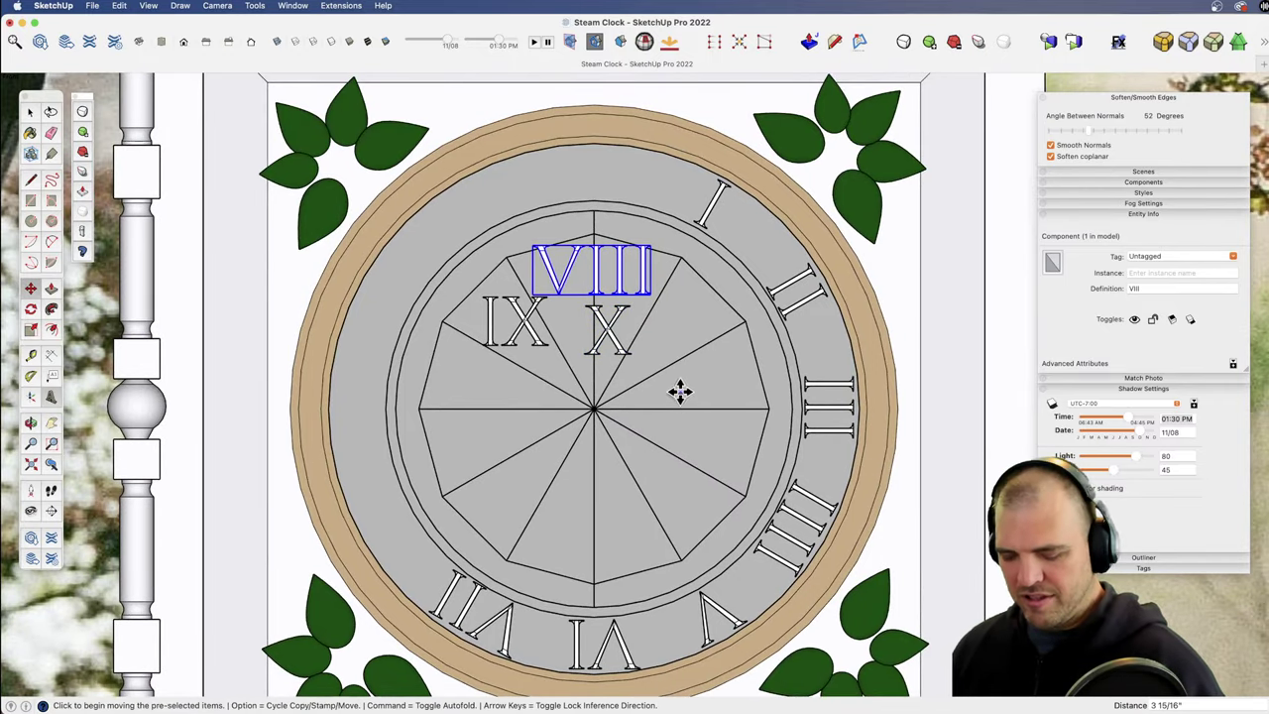
Step: Rotate the 3D text VIII 120° counterclockwise about the dial's center onto the eight o'clock spoke
key("q")
left_click(593, 408)
left_click(592, 372)
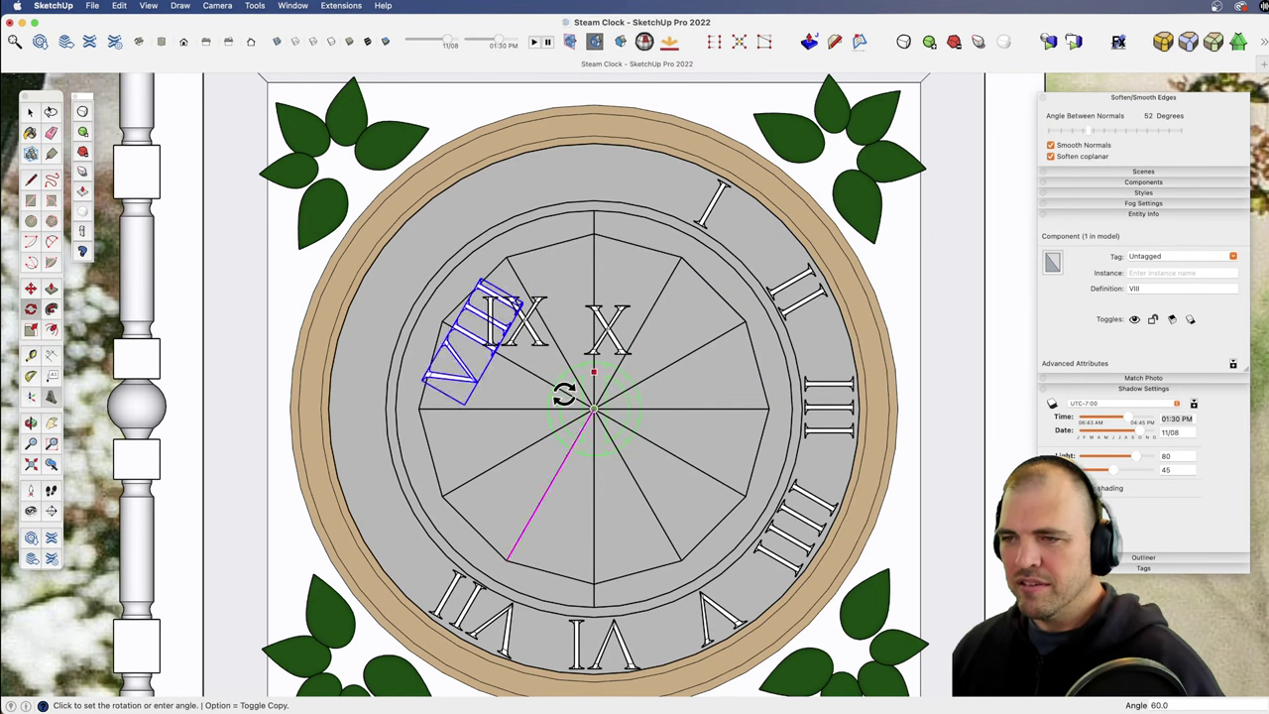
left_click(541, 439)
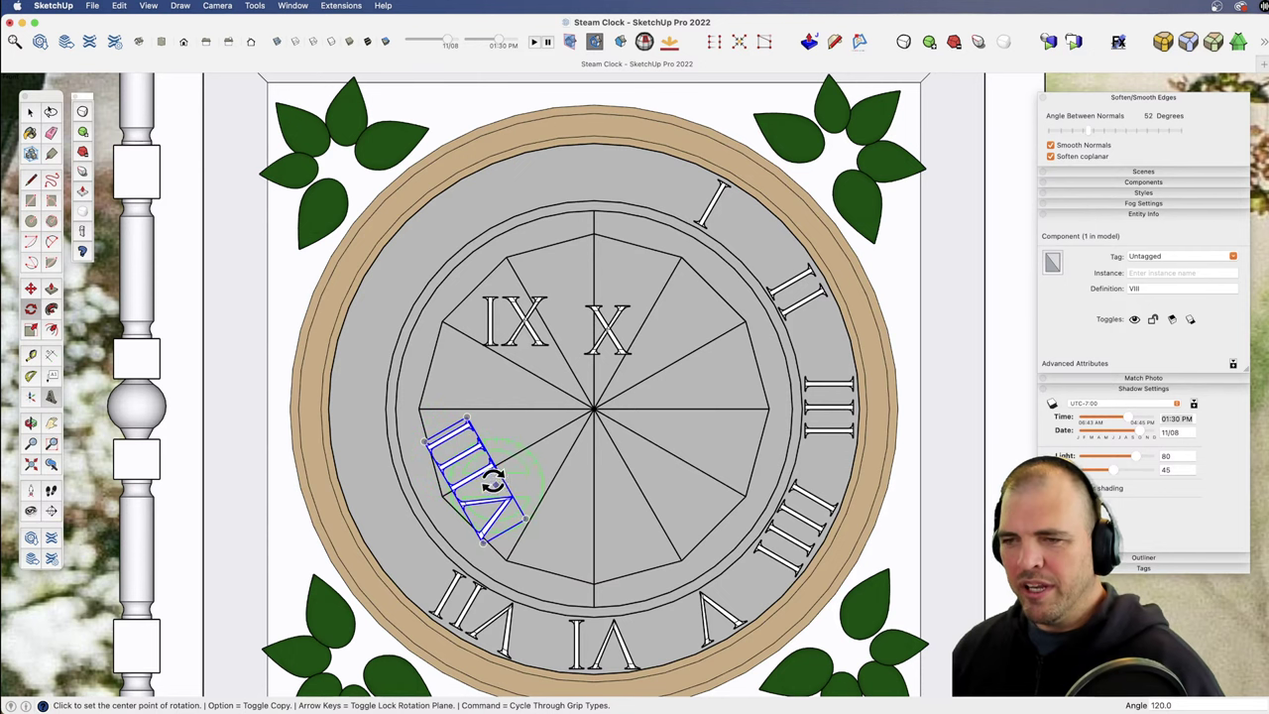
Step: Move the 3D text VIII outward about 8 1/4" along the eight o'clock spoke onto the gray outer ring, and deselect it
key("m")
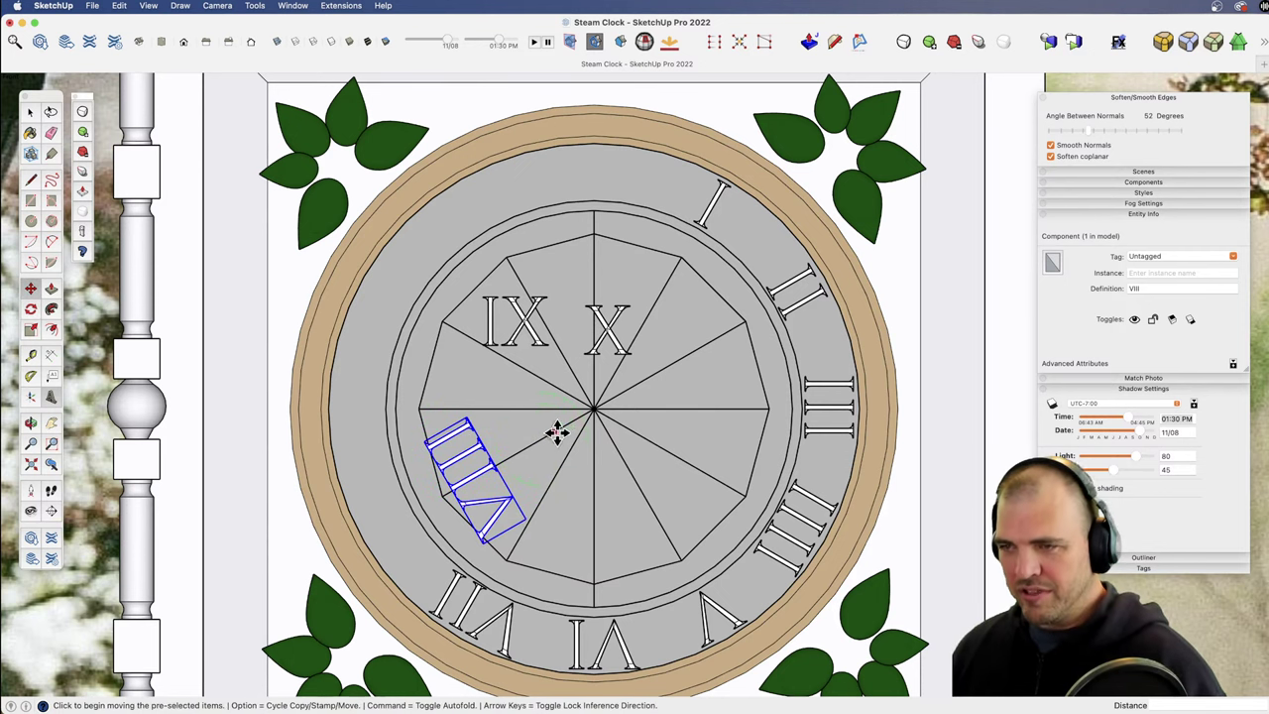
left_click(577, 417)
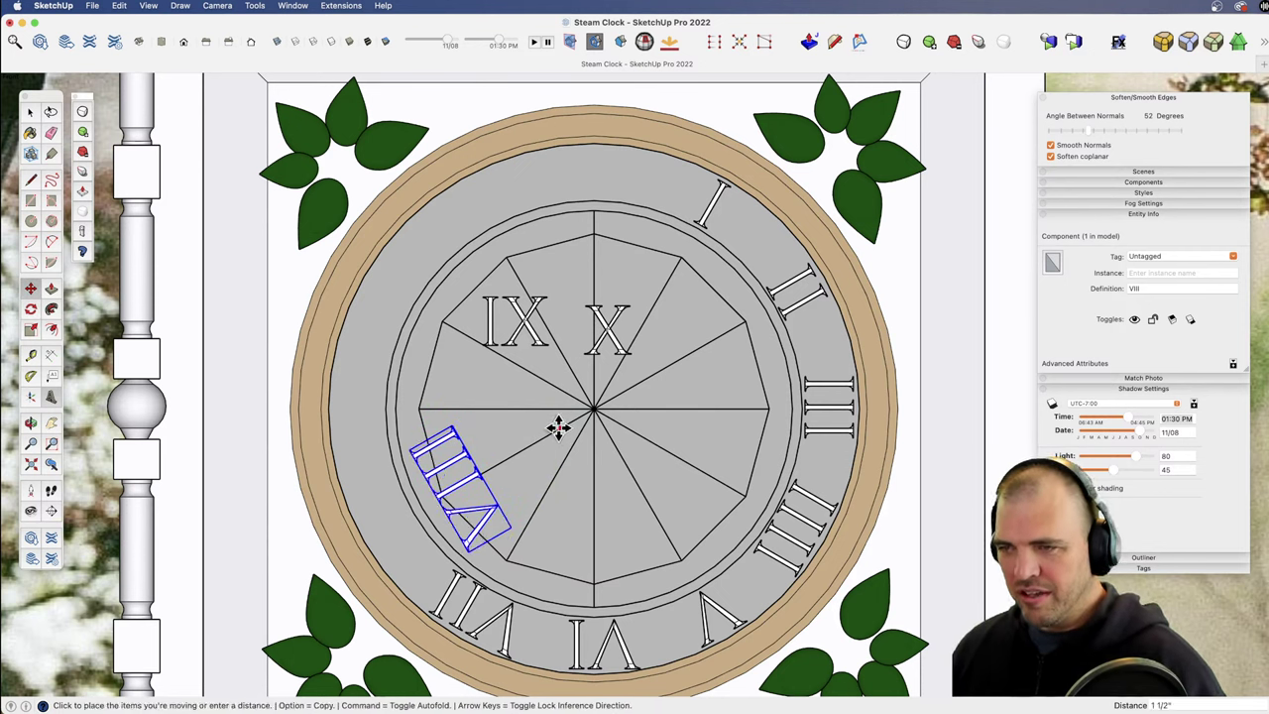
left_click(505, 485)
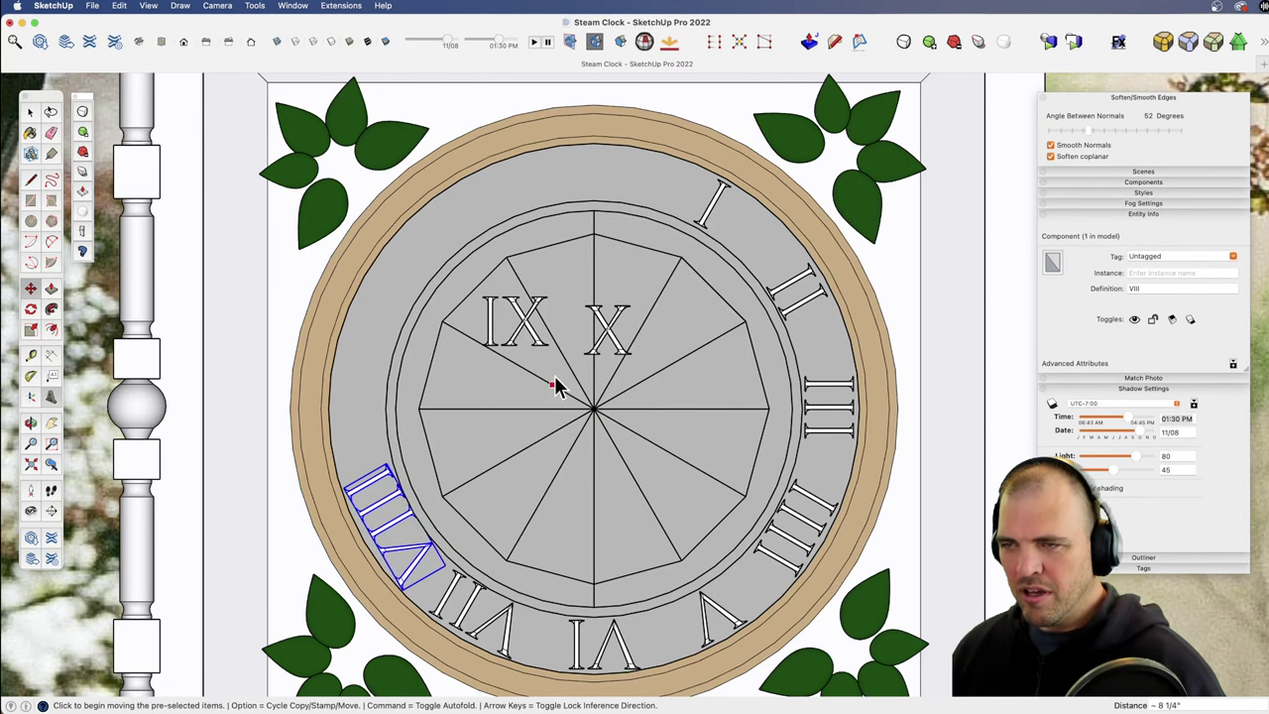
key("space")
key("super+shift+a")
Step: Center the 3D text X on the vertical spoke with small horizontal moves along the red axis
left_click(613, 335)
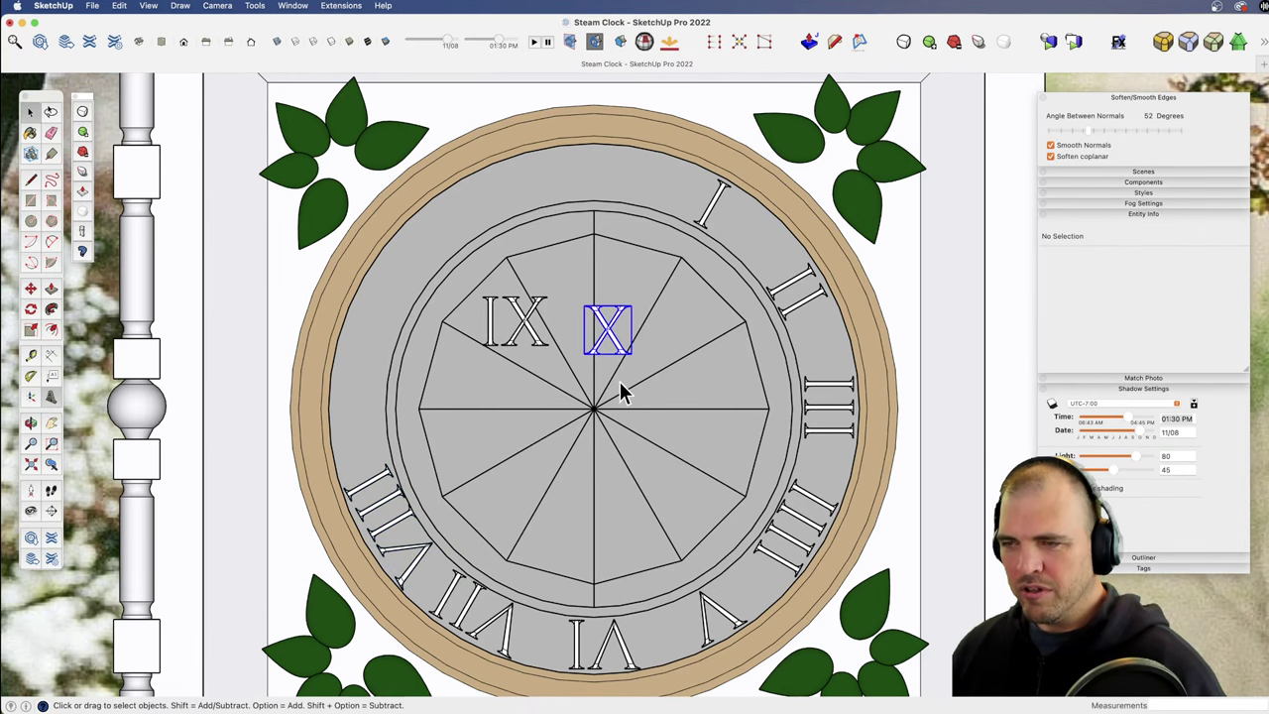
scroll(600, 436, "up", 5)
key("m")
left_click(720, 389)
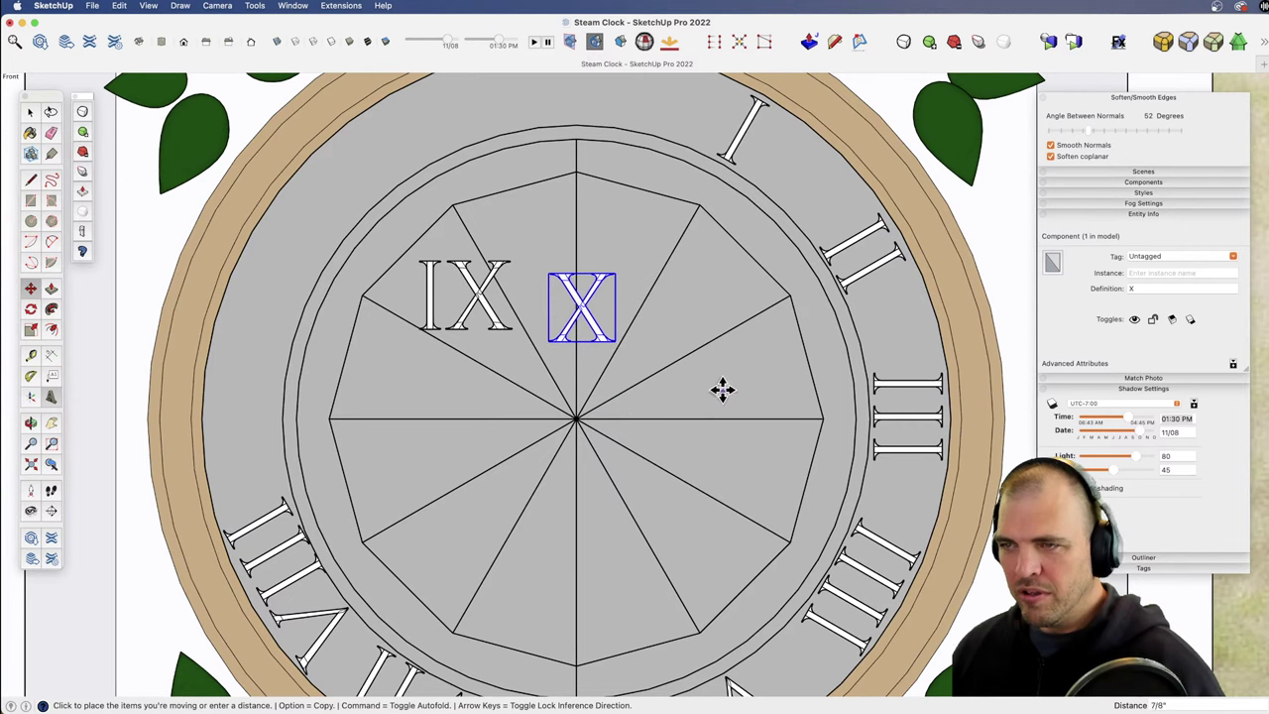
left_click(720, 389)
left_click(678, 394)
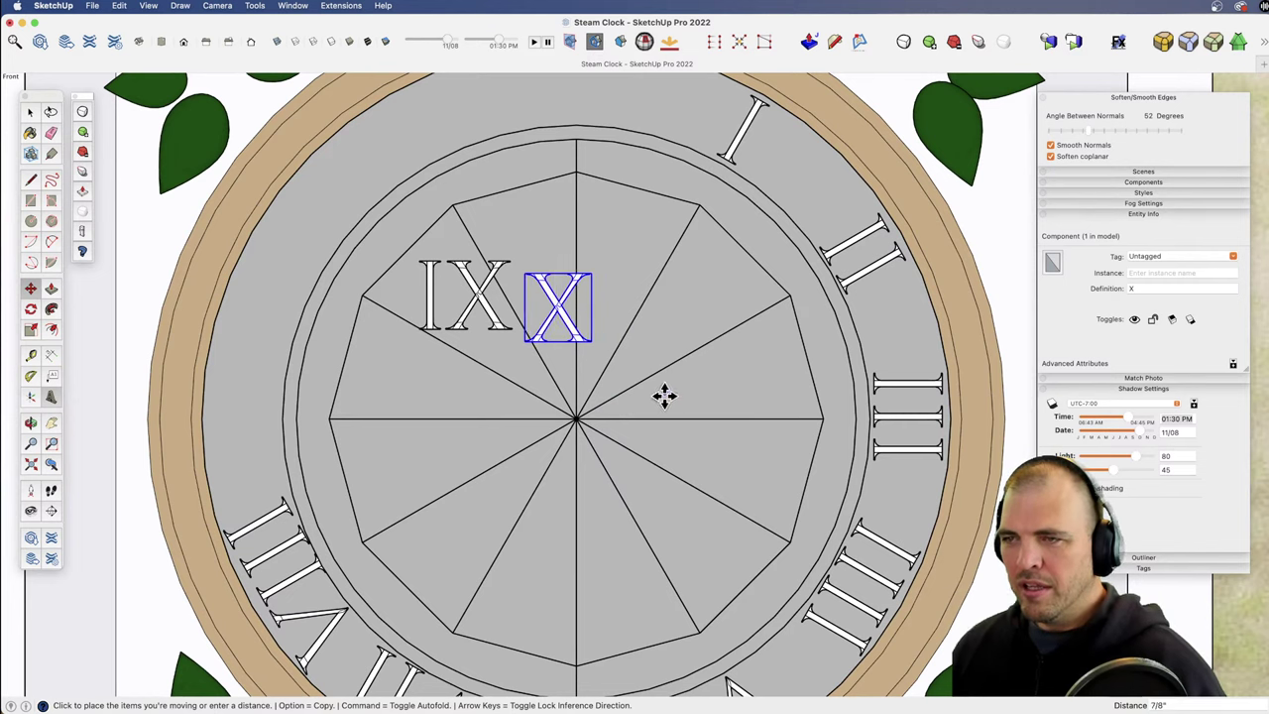
left_click(661, 390)
left_click(666, 387)
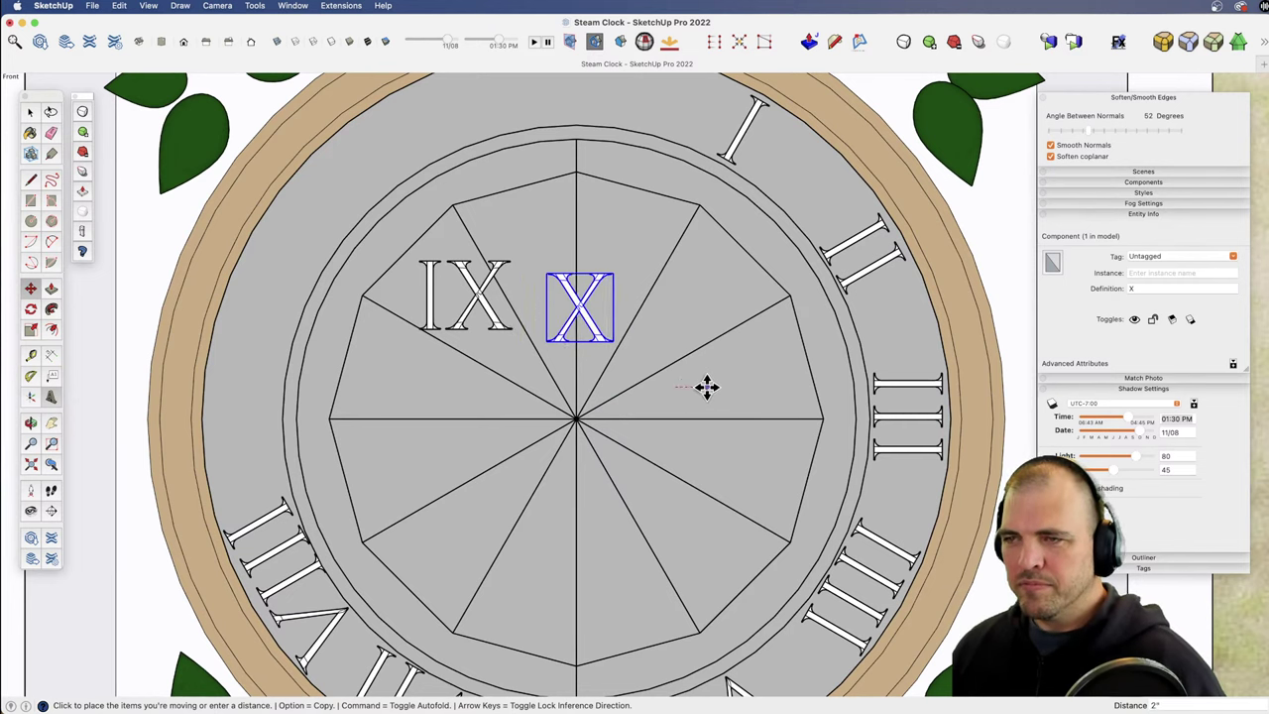
key("Right")
left_click(701, 398)
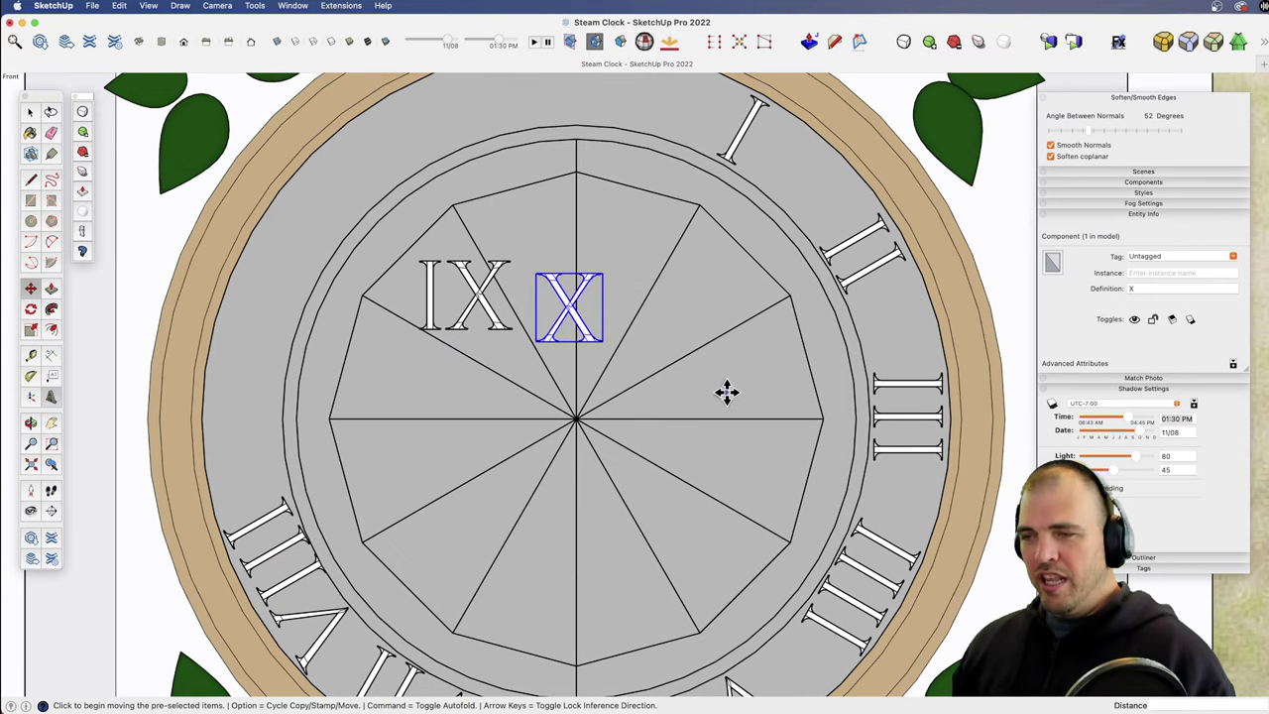
left_click(726, 392)
left_click(682, 389)
left_click(694, 368)
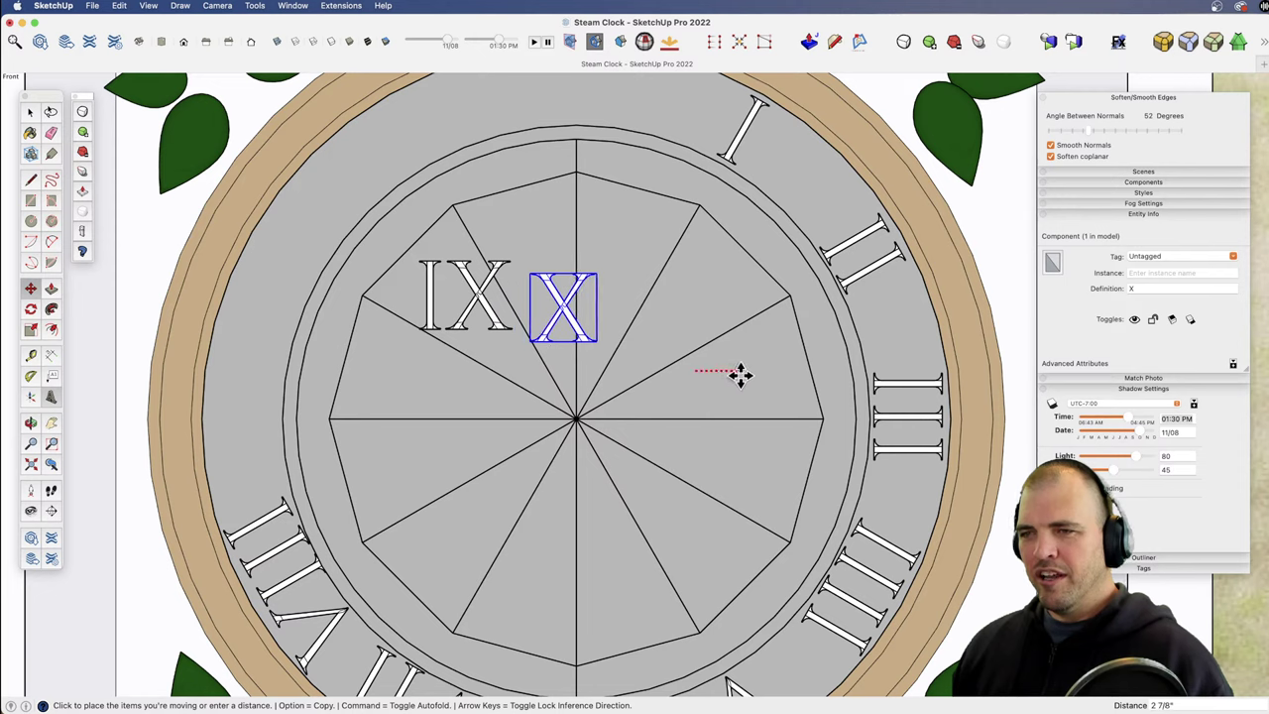
left_click(754, 374)
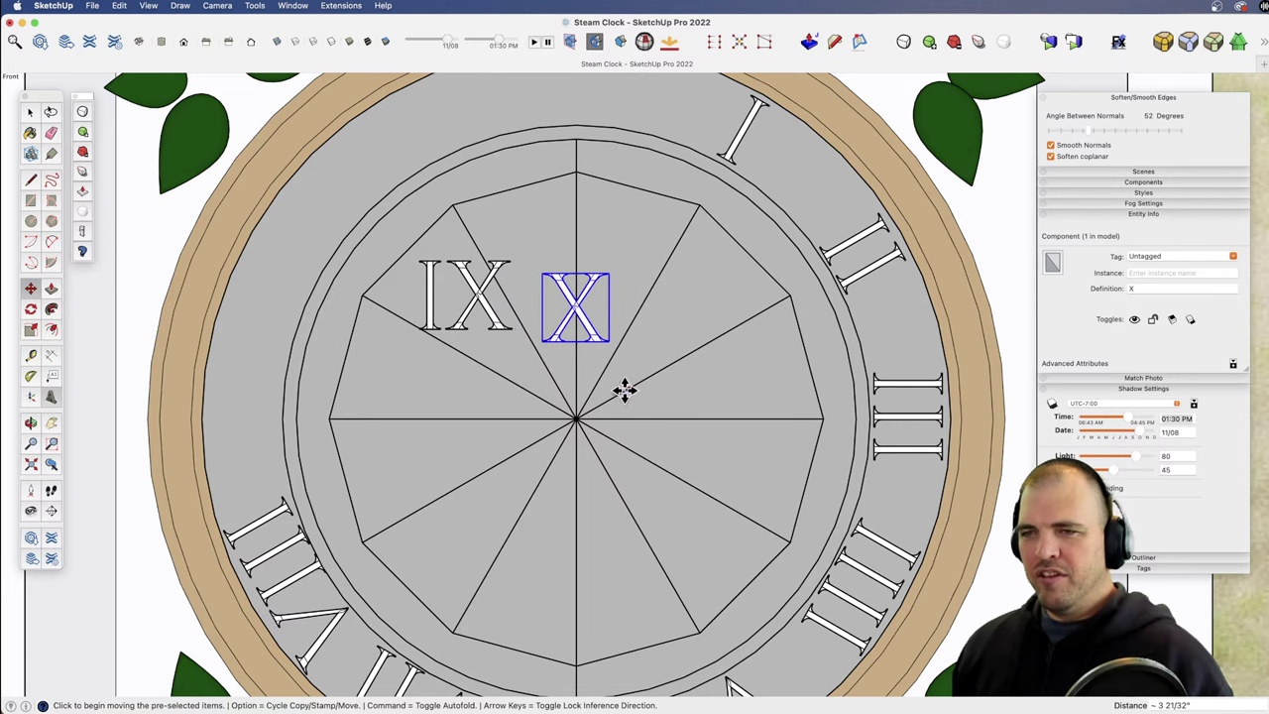
Step: Rotate the 3D text X 60° counterclockwise about the dial's center onto the ten o'clock spoke
key("q")
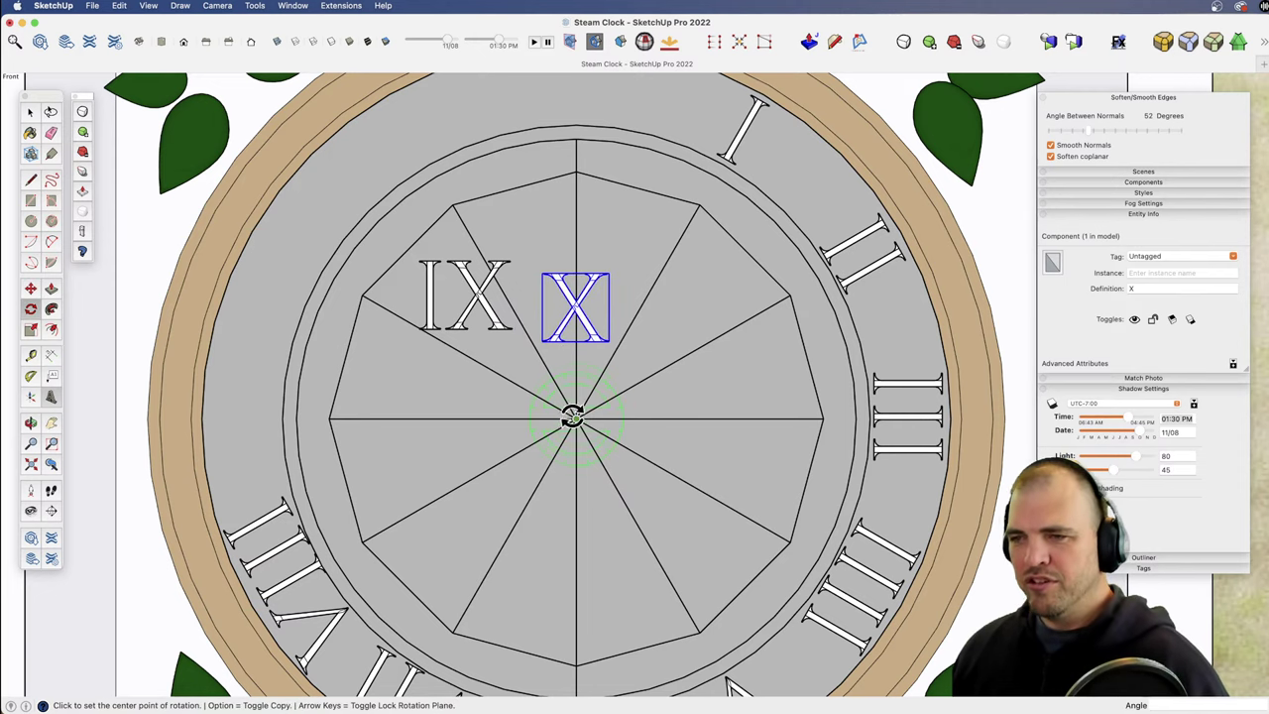
left_click(576, 421)
left_click(576, 364)
left_click(515, 381)
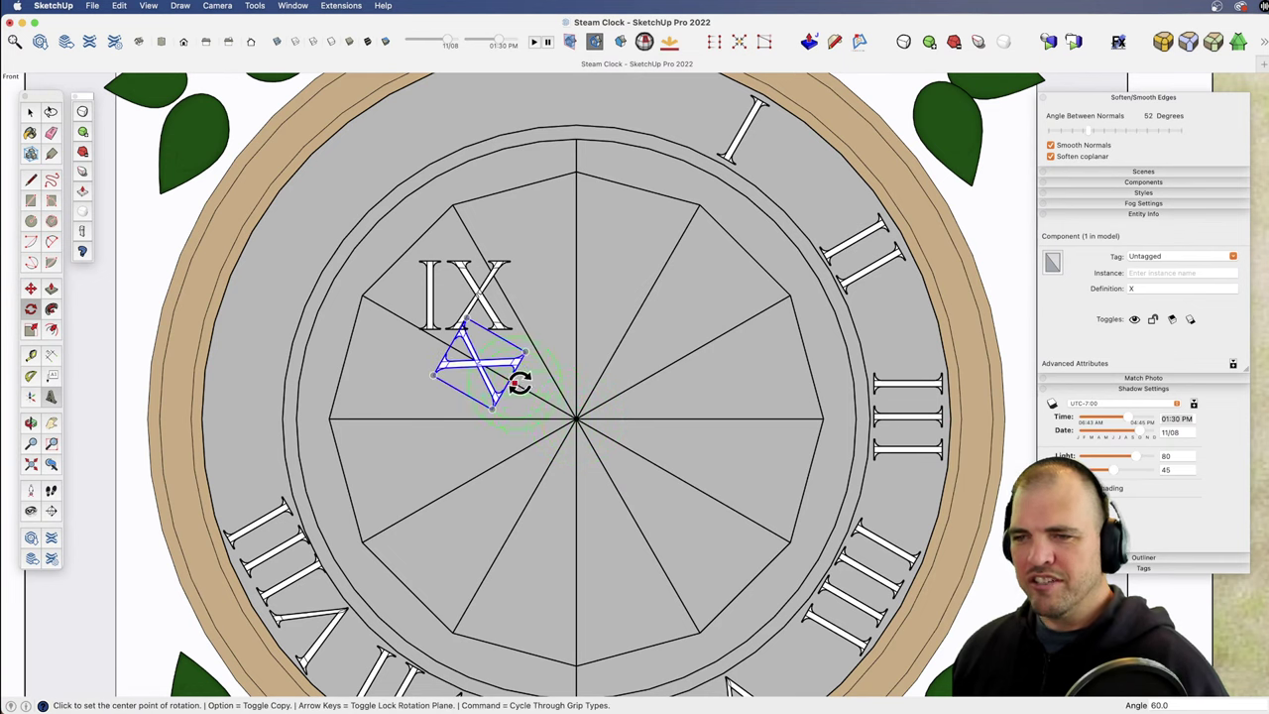
Step: Move the 3D text X outward about 1' 1 3/4" along the ten o'clock spoke onto the gray outer ring
key("m")
left_click(555, 409)
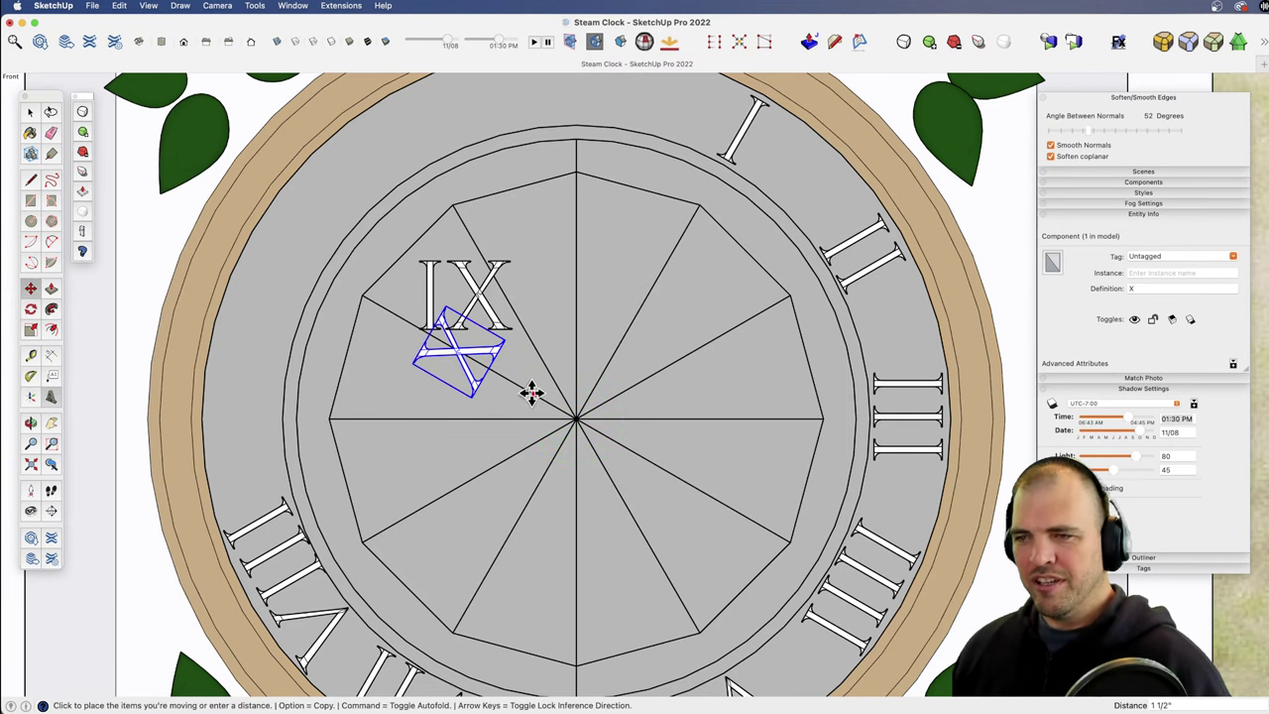
left_click(348, 336)
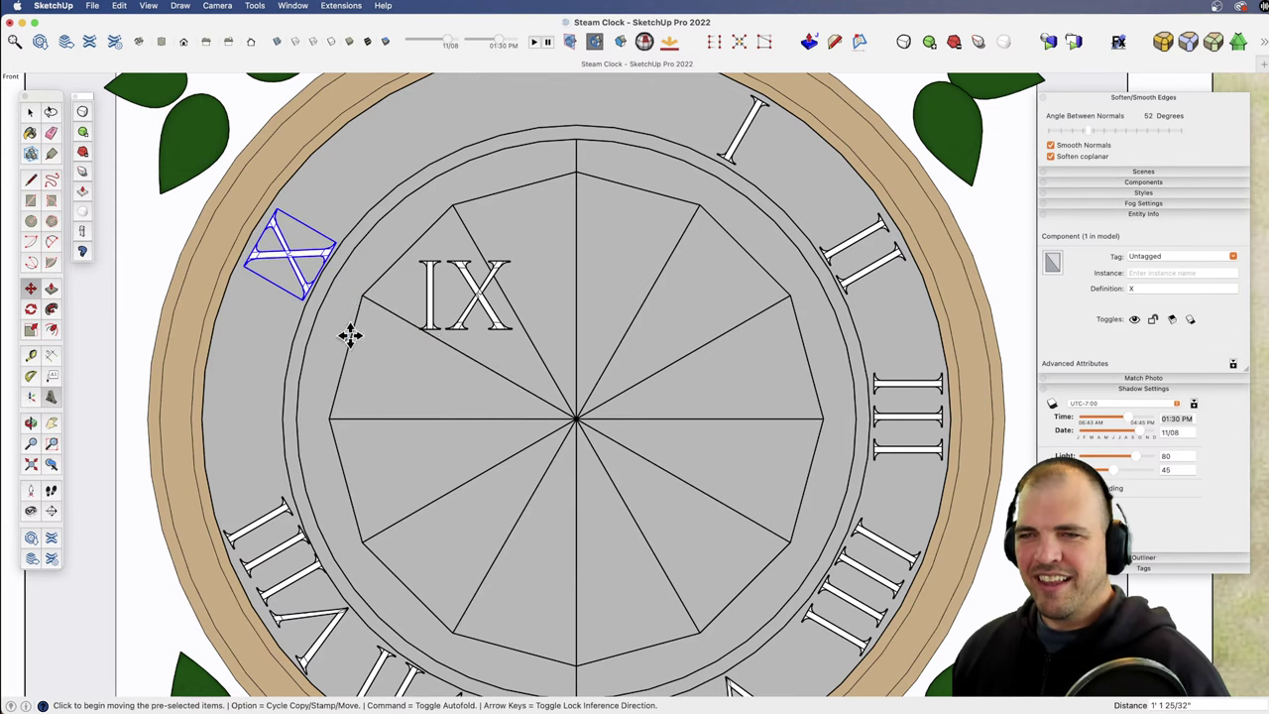
Step: Move the 3D text IX about 7 1/2" along the red axis to center it on the vertical spoke
key("space")
left_click(499, 328)
key("m")
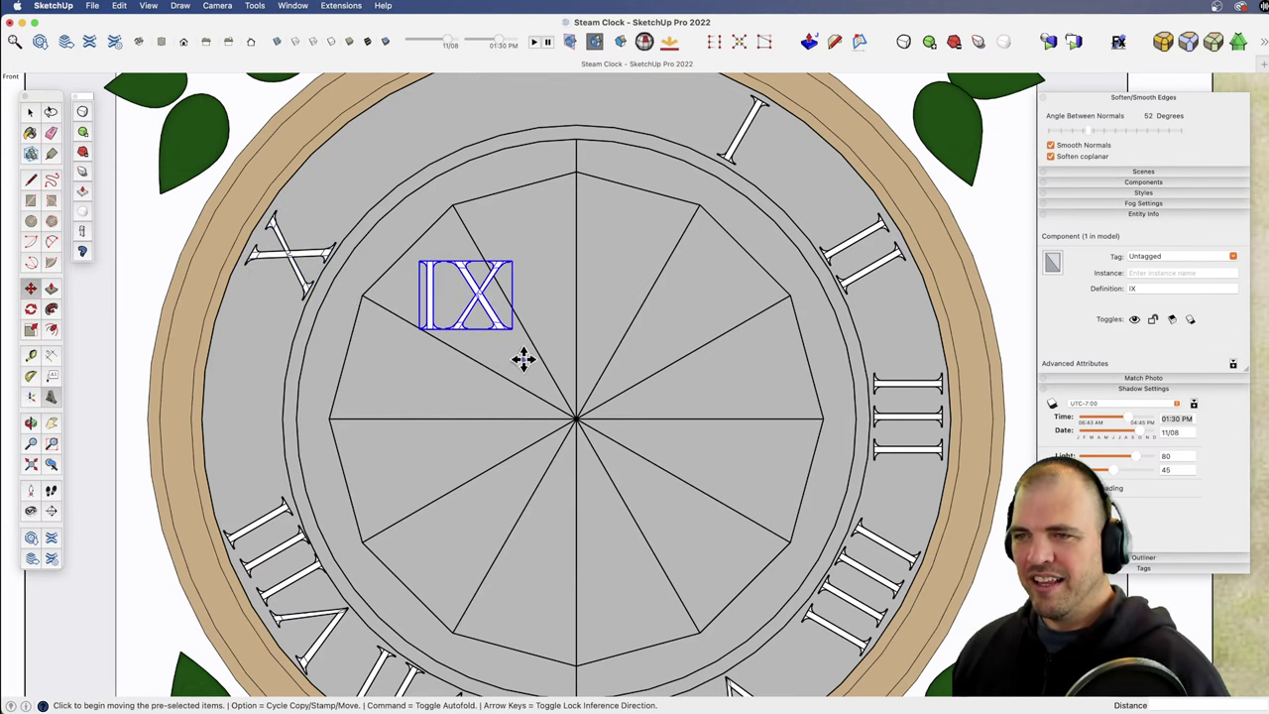
left_click(592, 295)
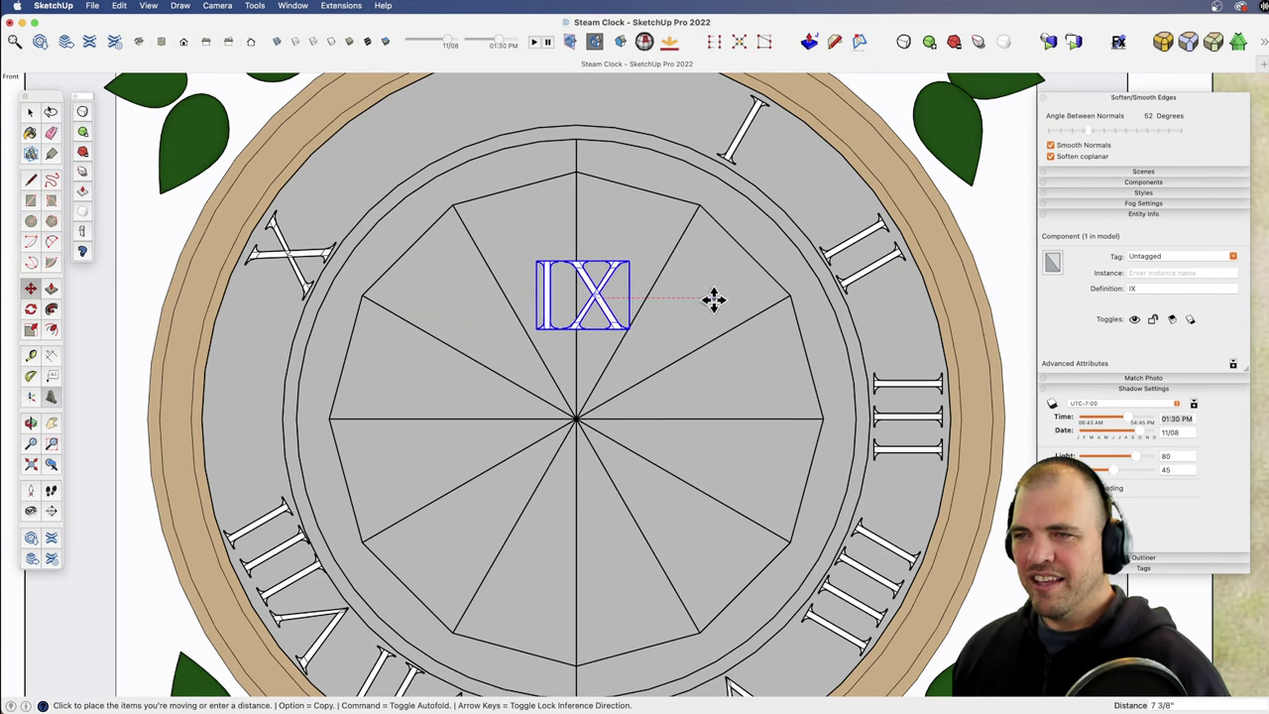
left_click(717, 299)
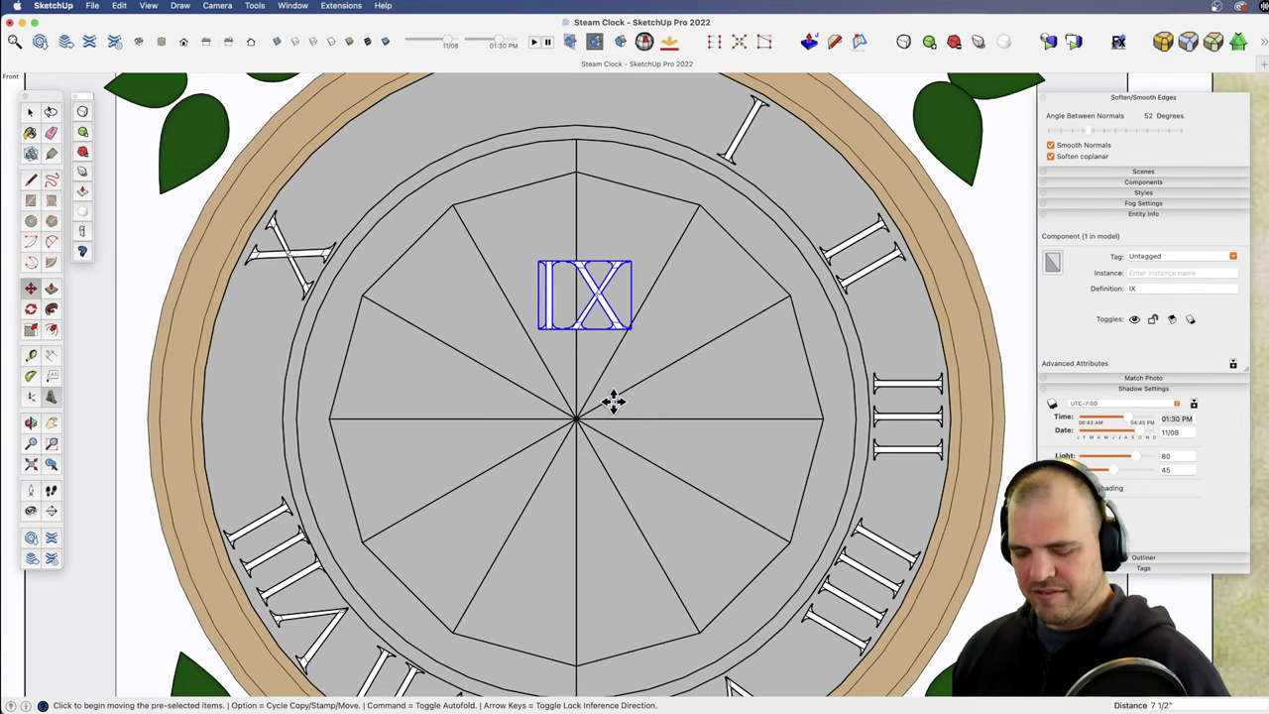
Step: Rotate the 3D text IX 90° counterclockwise about the dial's center onto the nine o'clock spoke
key("q")
left_click(576, 420)
left_click(576, 361)
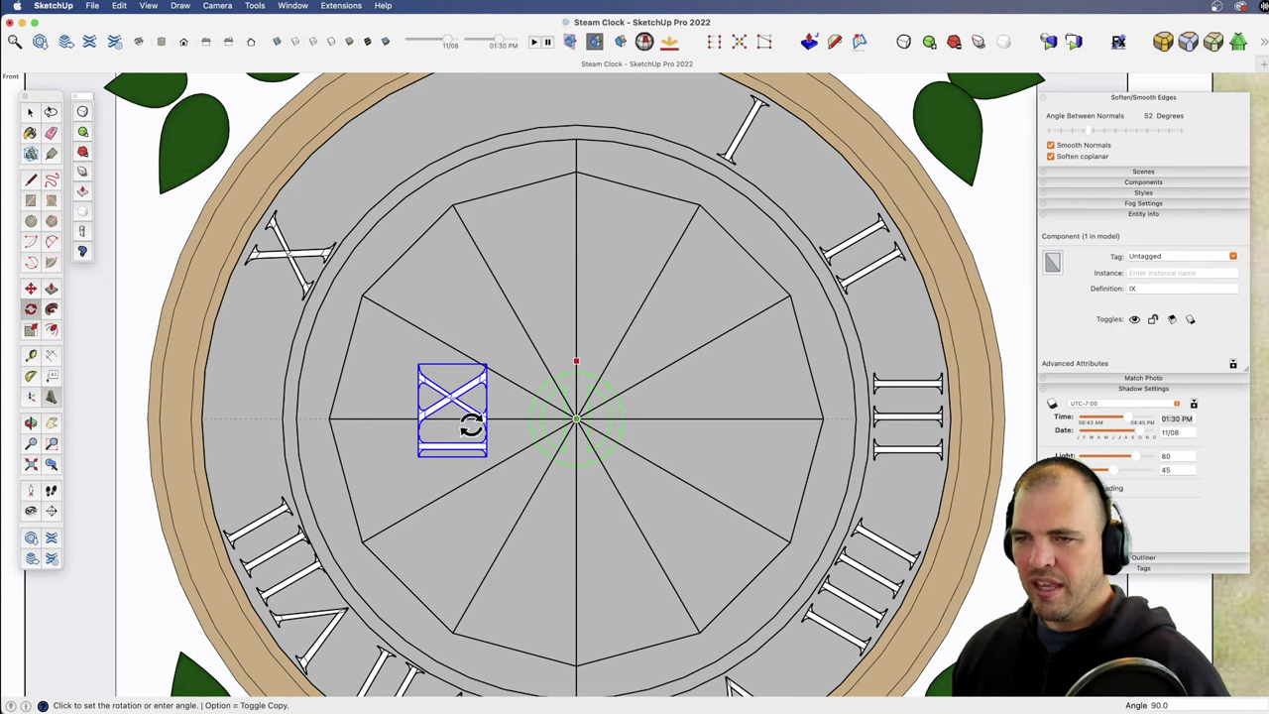
left_click(471, 424)
Step: Move the 3D text IX outward about 1' 1" along the nine o'clock spoke onto the gray outer ring
key("m")
left_click(553, 420)
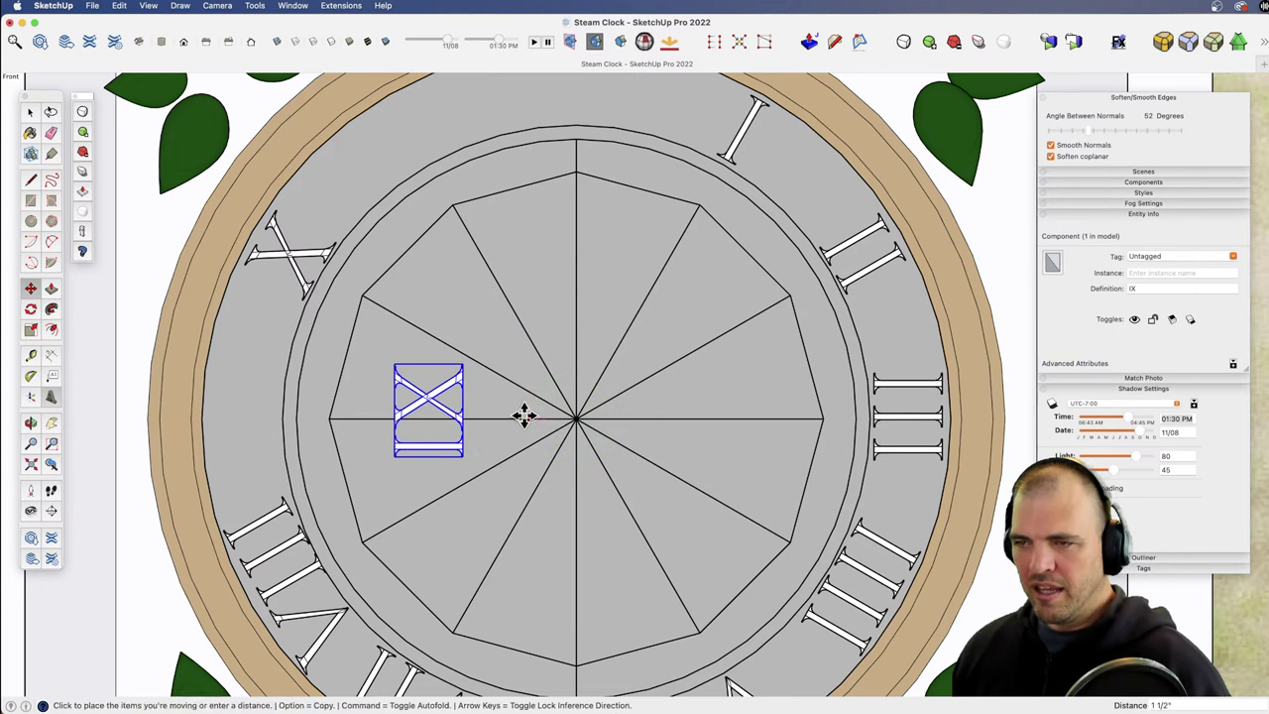
left_click(346, 446)
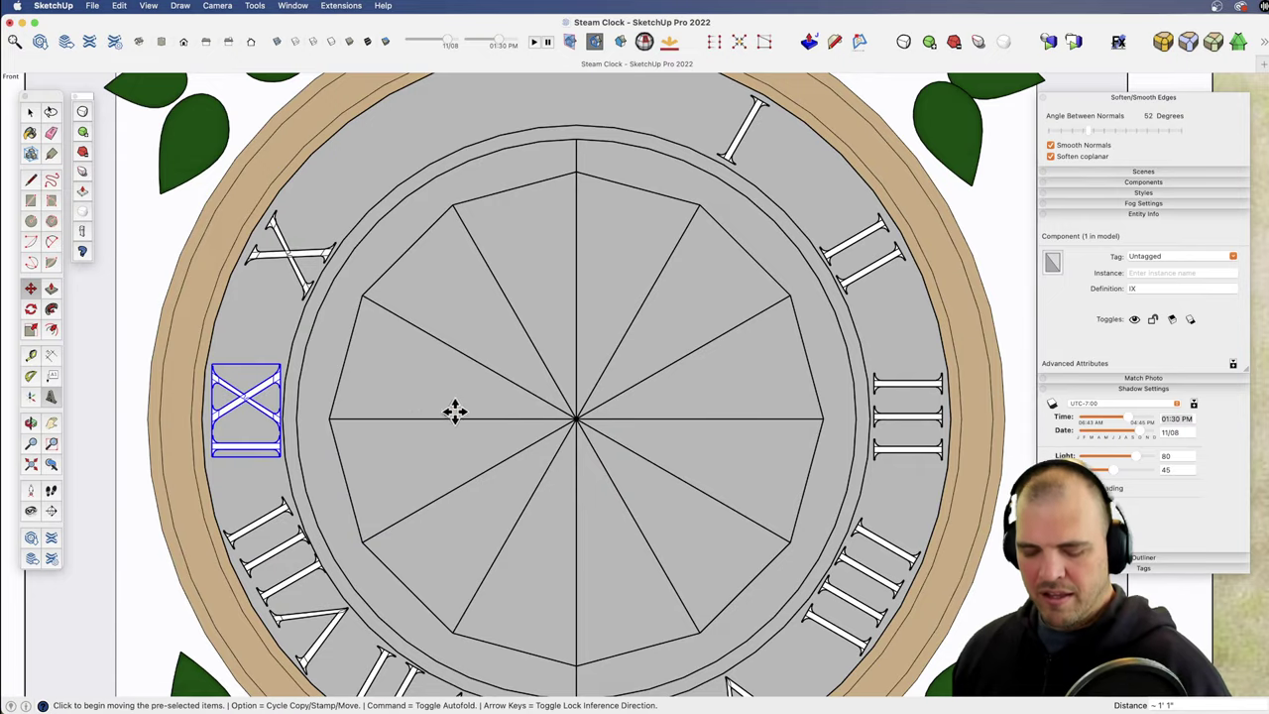
Step: Place the 3D text XI in 6" Cinzel, filled and extruded 1/2", on the dial near the eleven o'clock spoke
key("z")
left_click_drag(559, 363, 591, 527)
middle_click_drag(592, 528, 621, 430, "shift")
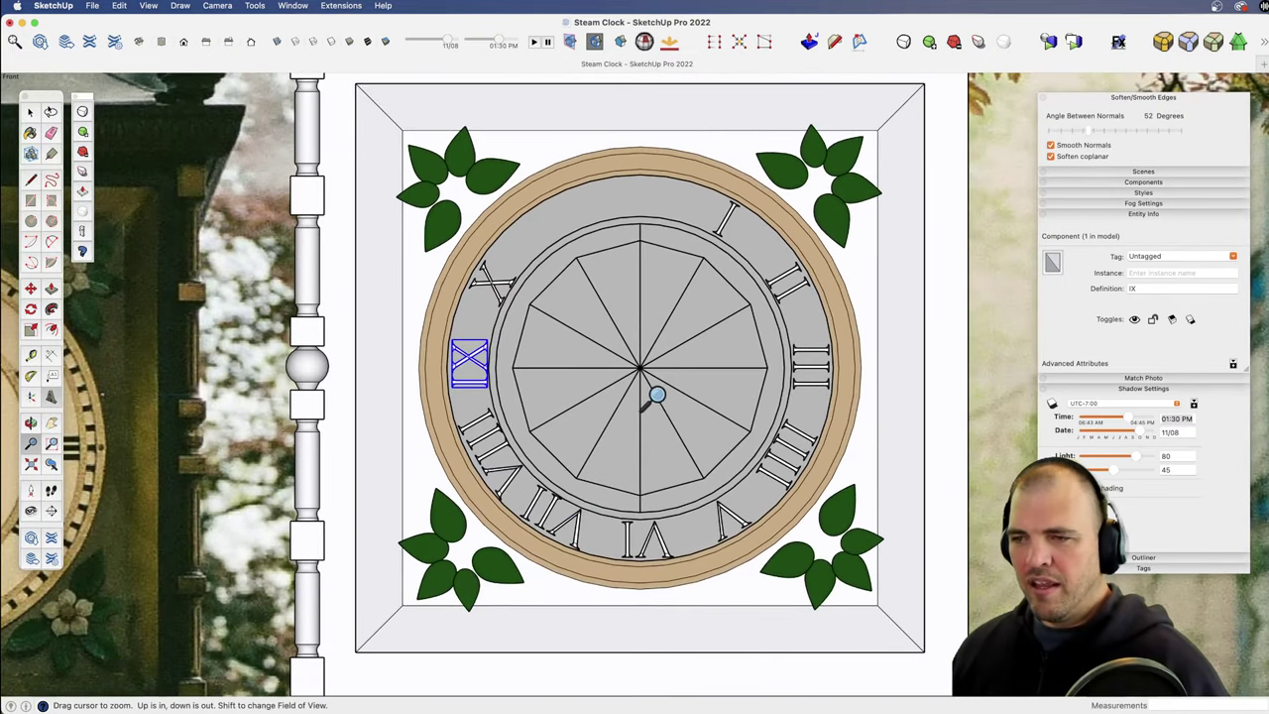
left_click_drag(656, 395, 648, 336)
middle_click_drag(644, 355, 624, 437, "shift")
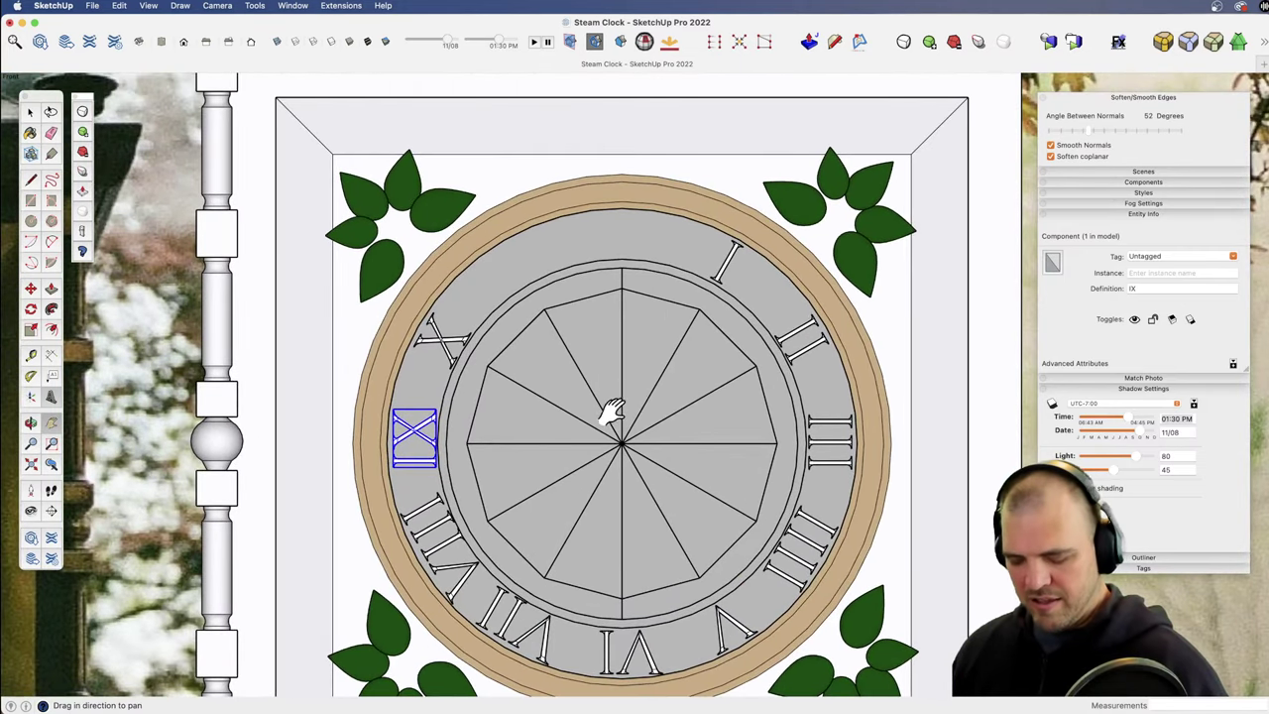
key("space")
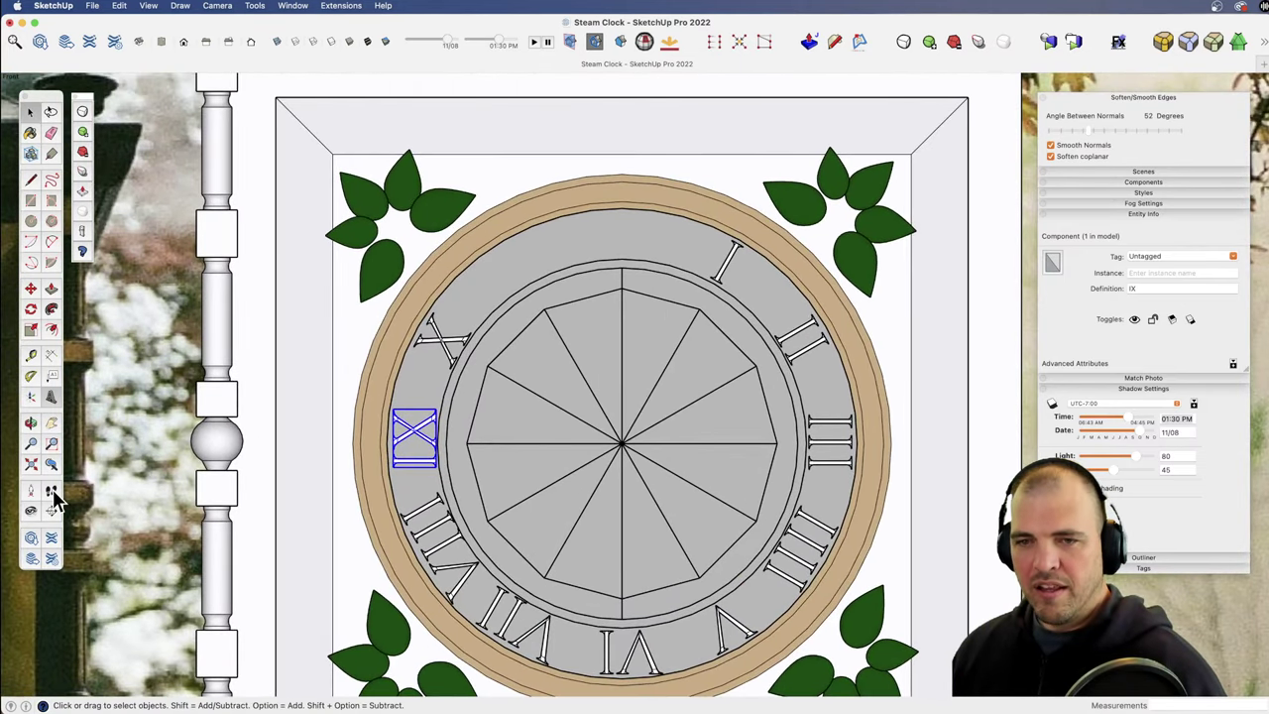
left_click(52, 397)
left_click_drag(843, 235, 696, 252)
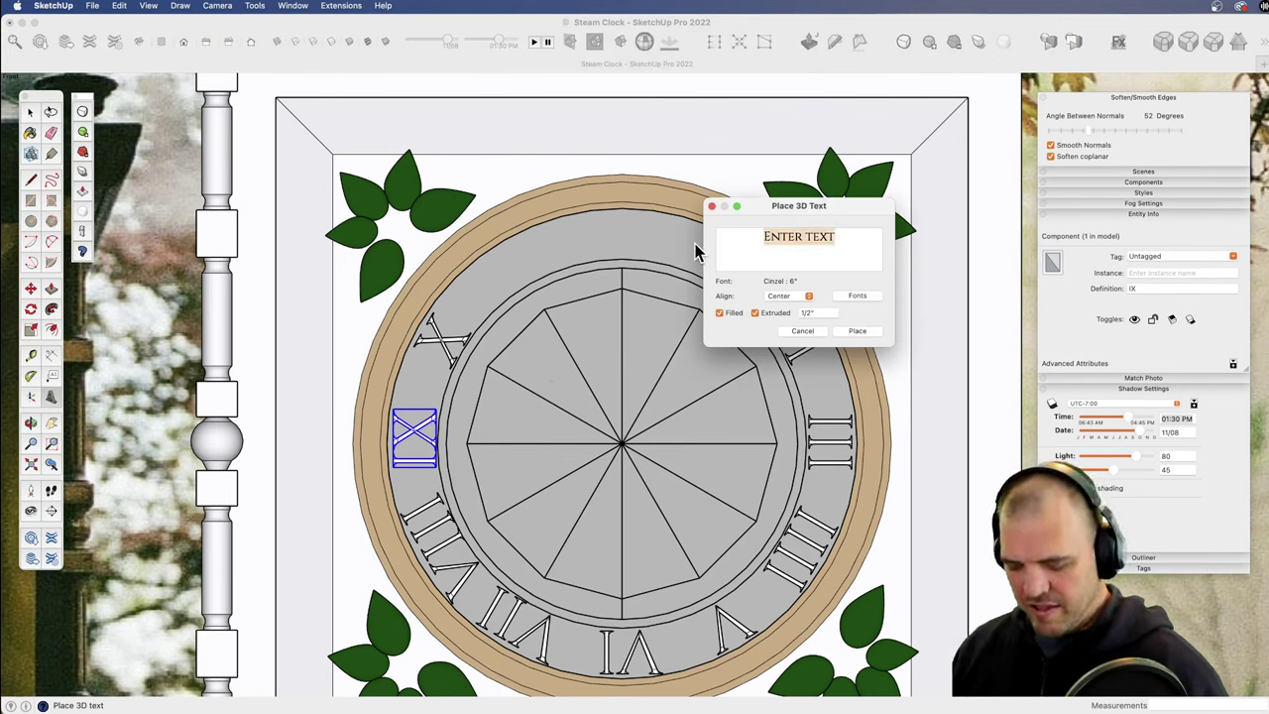
type("XI")
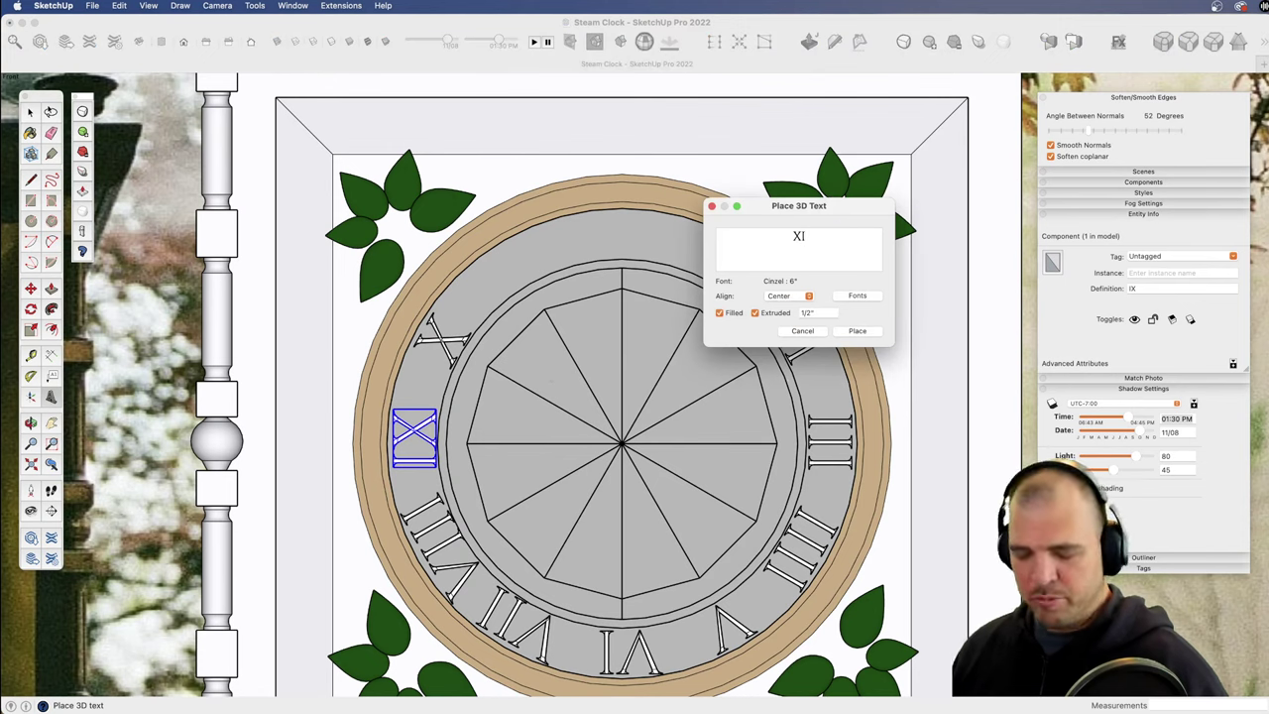
left_click(849, 327)
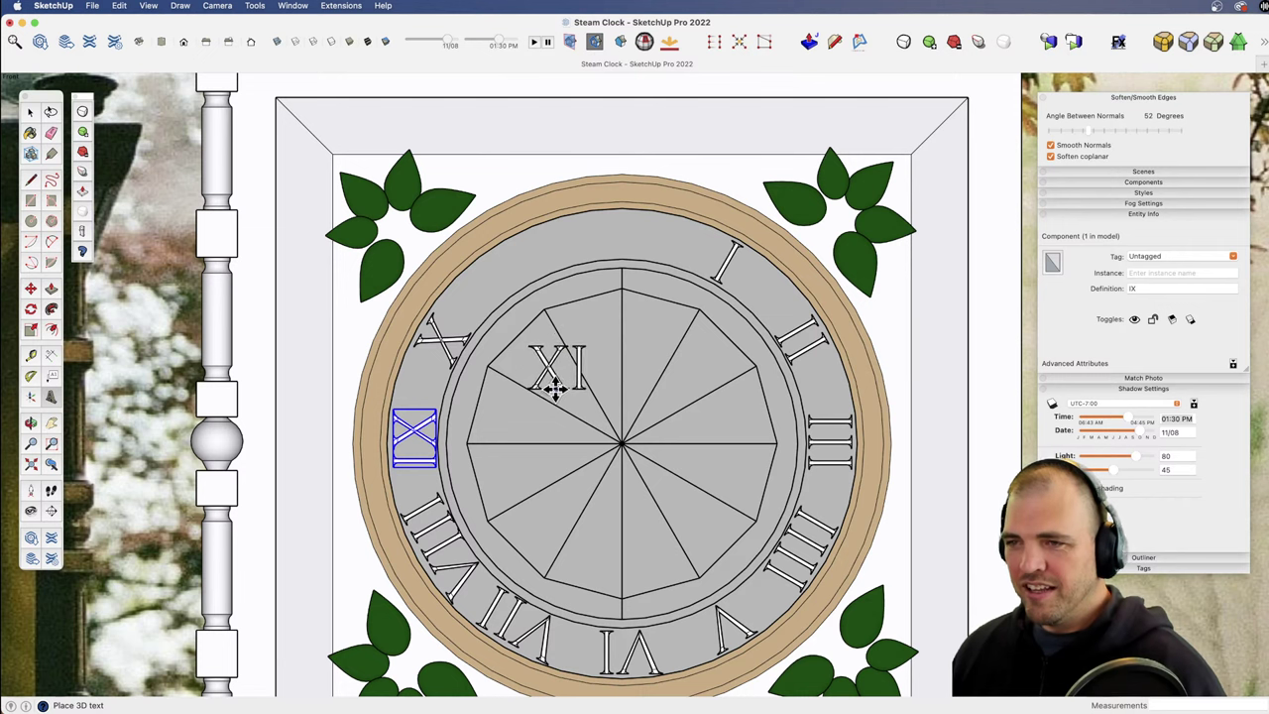
left_click(555, 387)
Step: Place the 3D text XII in 6" Cinzel, filled and extruded 1/2", on the dial near the twelve o'clock spoke
left_click(52, 397)
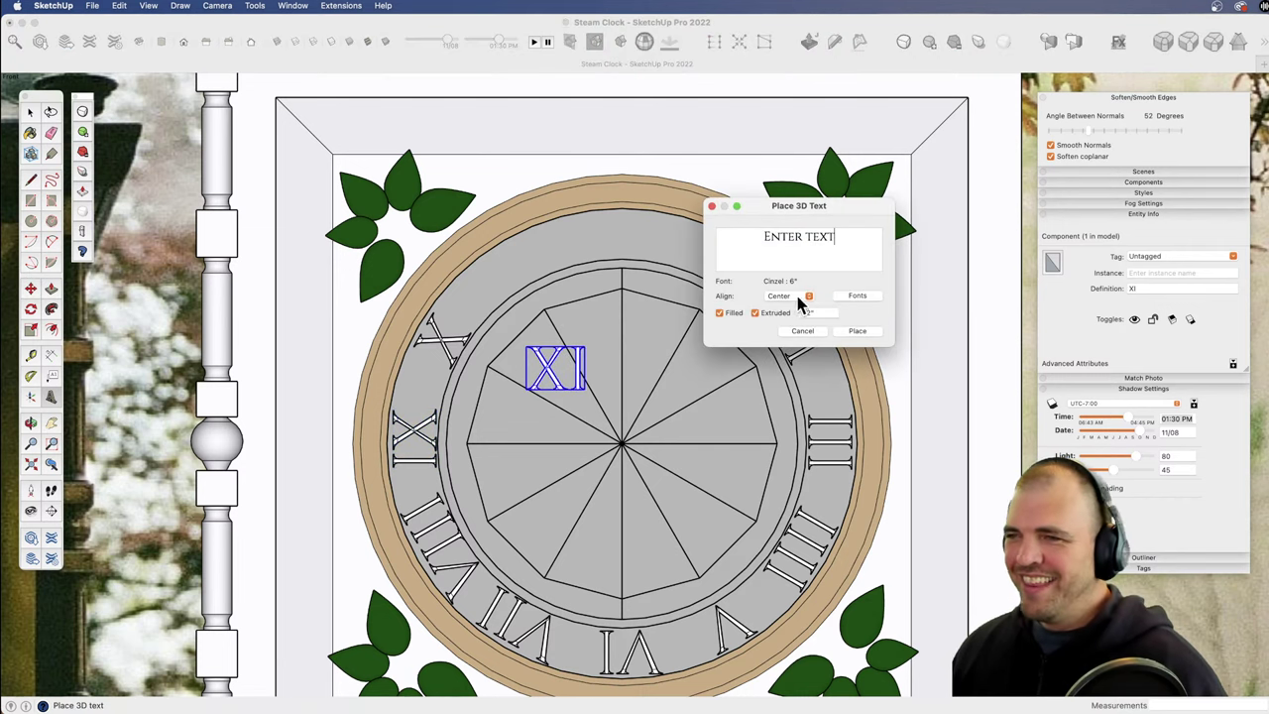
type("XII")
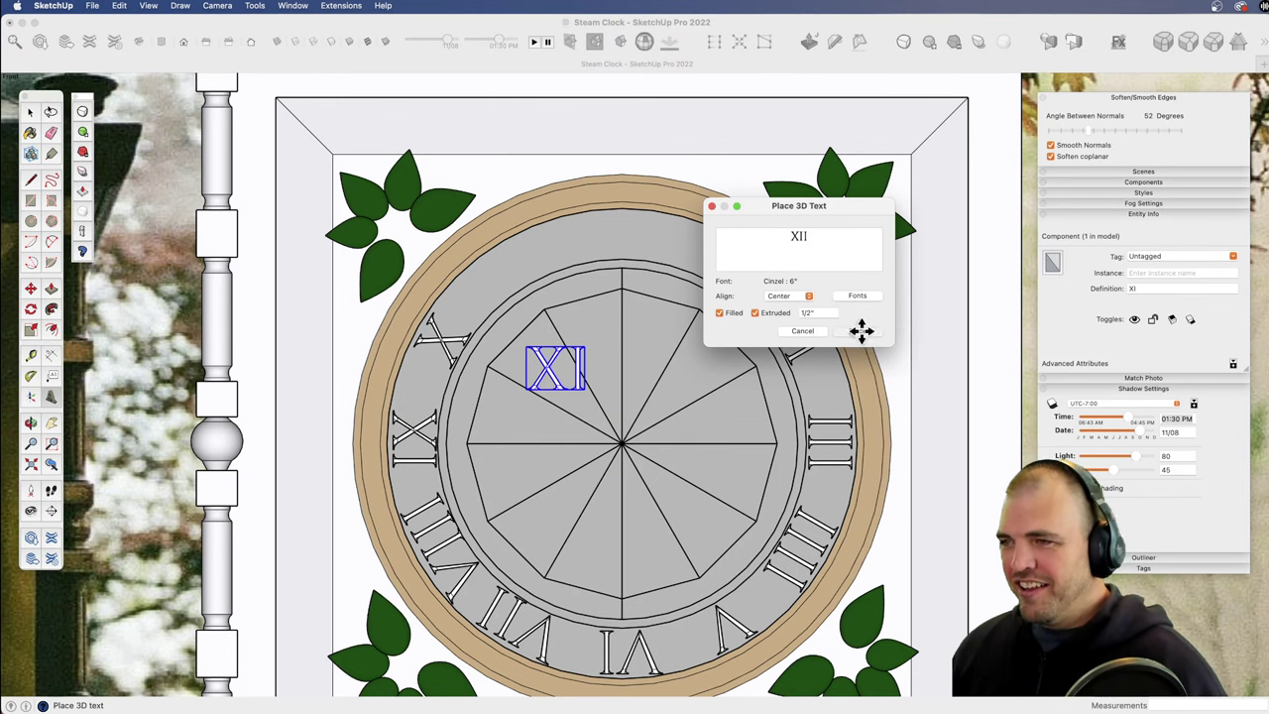
left_click(861, 331)
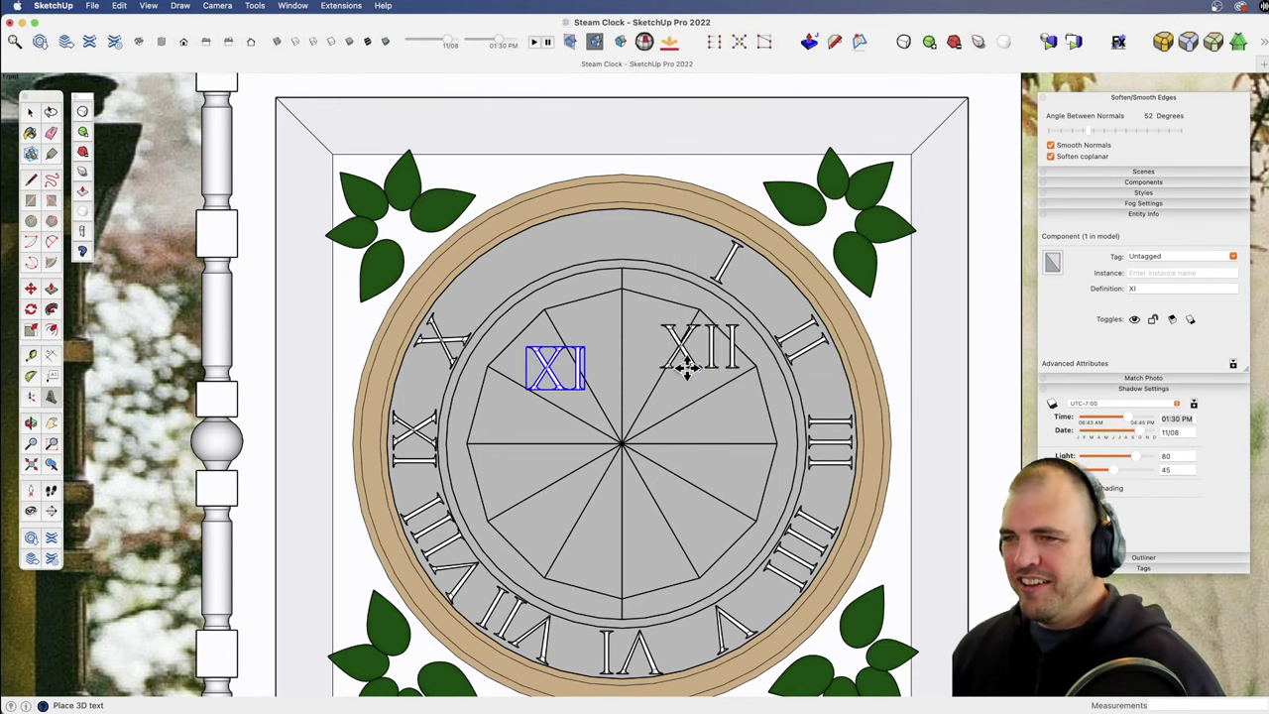
left_click(630, 343)
Step: Center the 3D text XII on the vertical spoke, move it up about 8 5/8" onto the gray outer ring, and deselect it
key("z")
left_click_drag(646, 427, 663, 287)
middle_click_drag(666, 375, 682, 495, "shift")
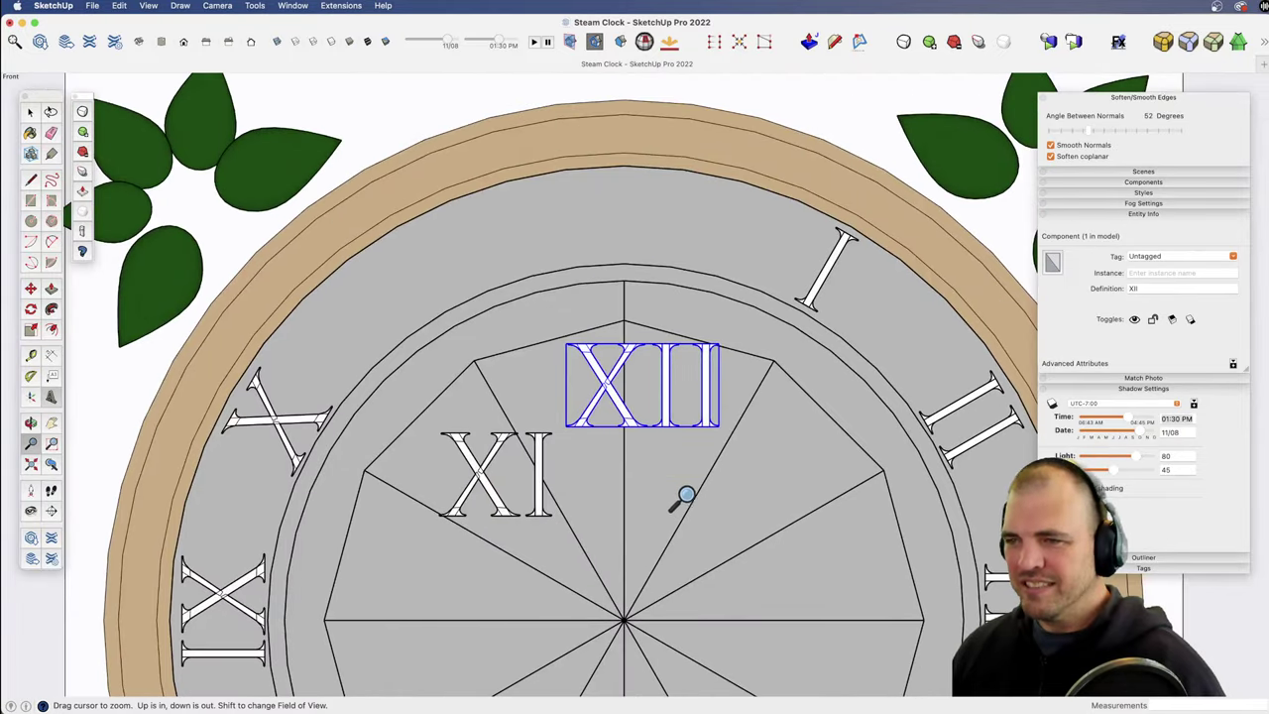
key("m")
left_click_drag(807, 467, 791, 465)
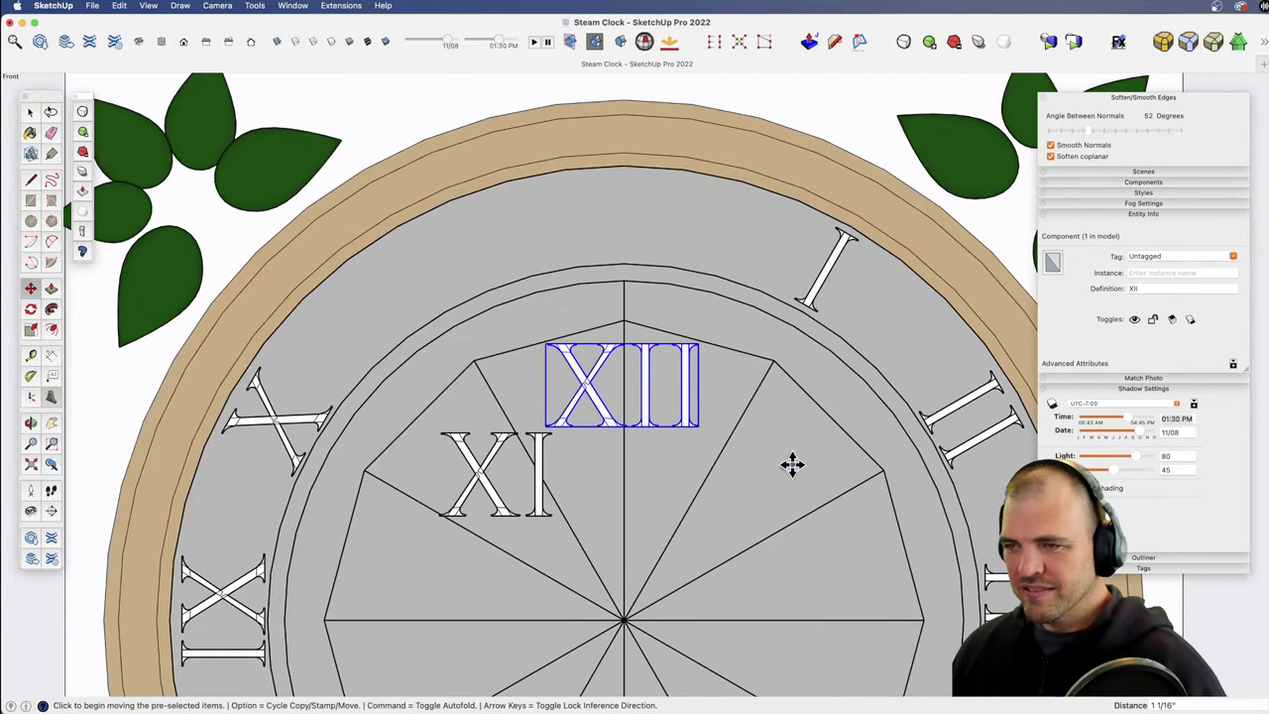
left_click(623, 591)
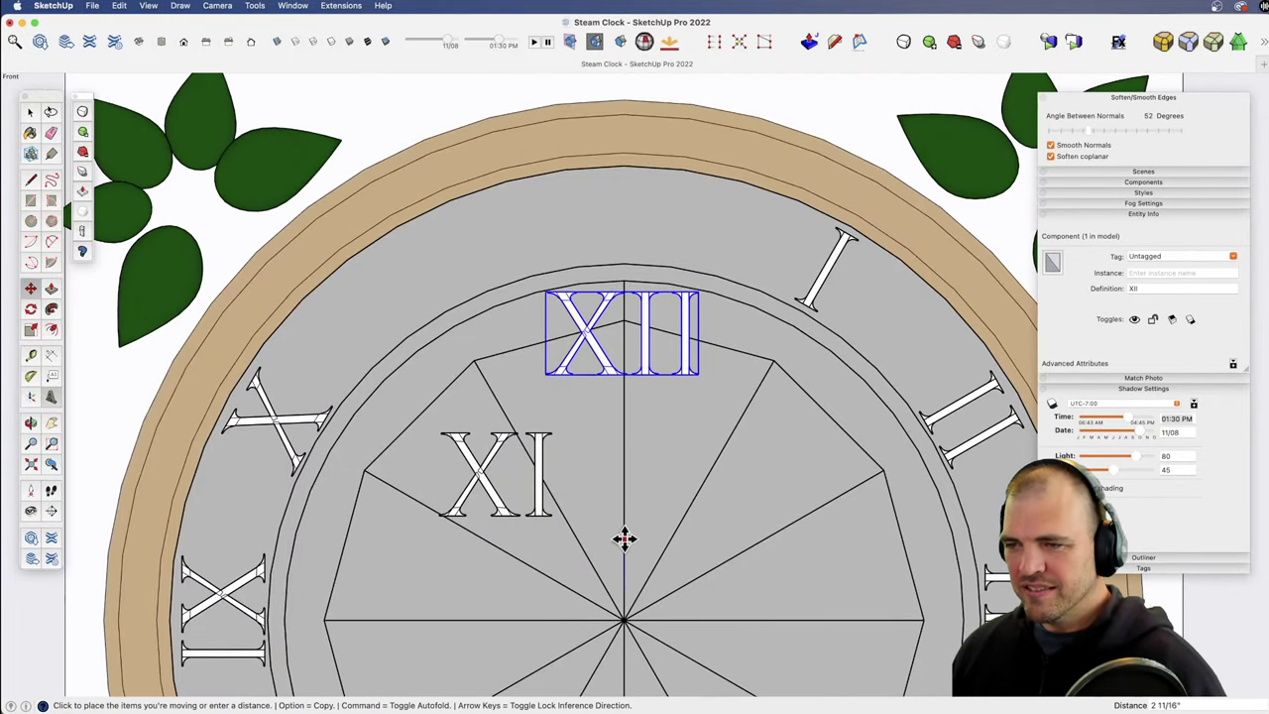
left_click(671, 424)
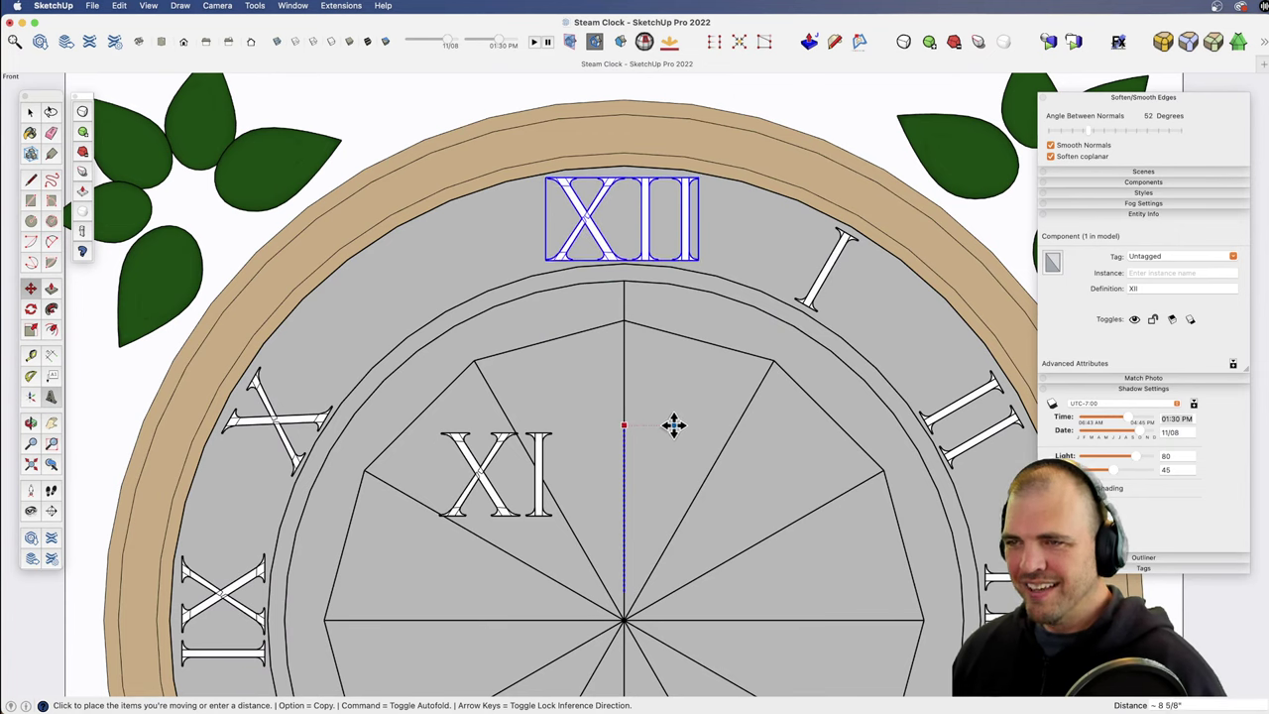
key("space")
key("super+shift+a")
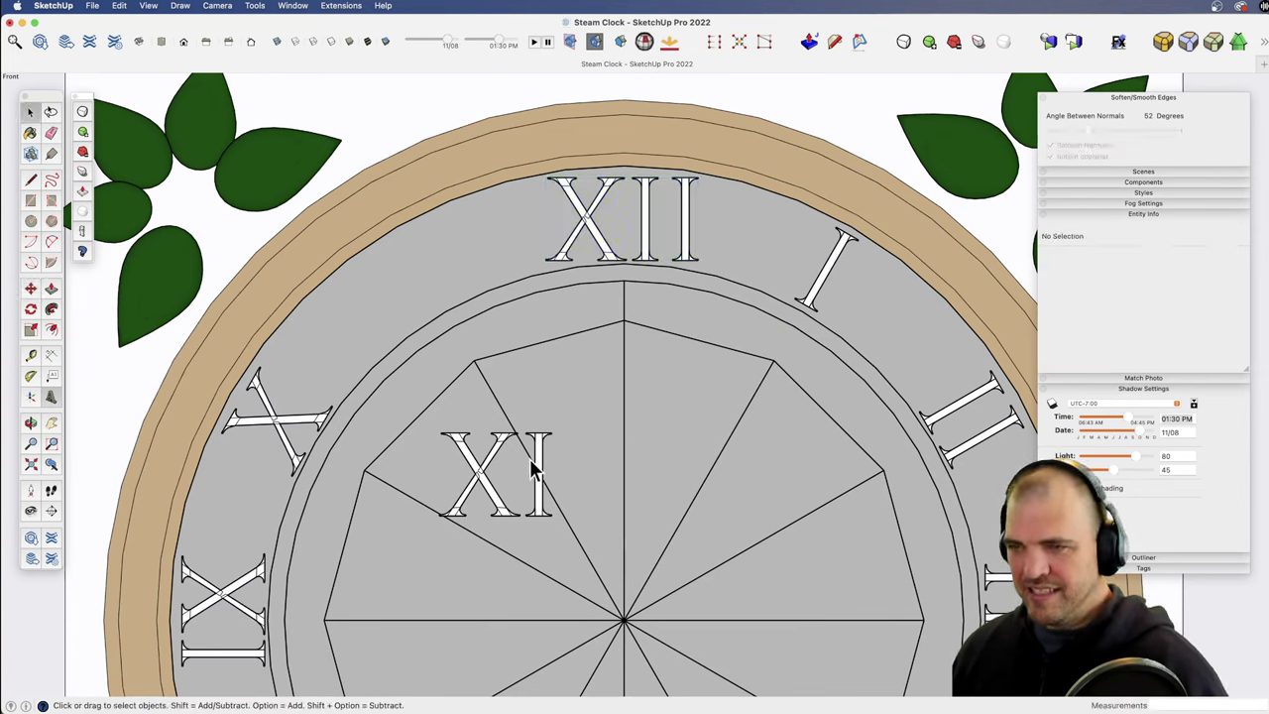
Step: Center the 3D text XI on the vertical spoke with a move of about 5 15/16" and a 7/16" horizontal adjustment
left_click(532, 472)
key("m")
left_click(550, 402)
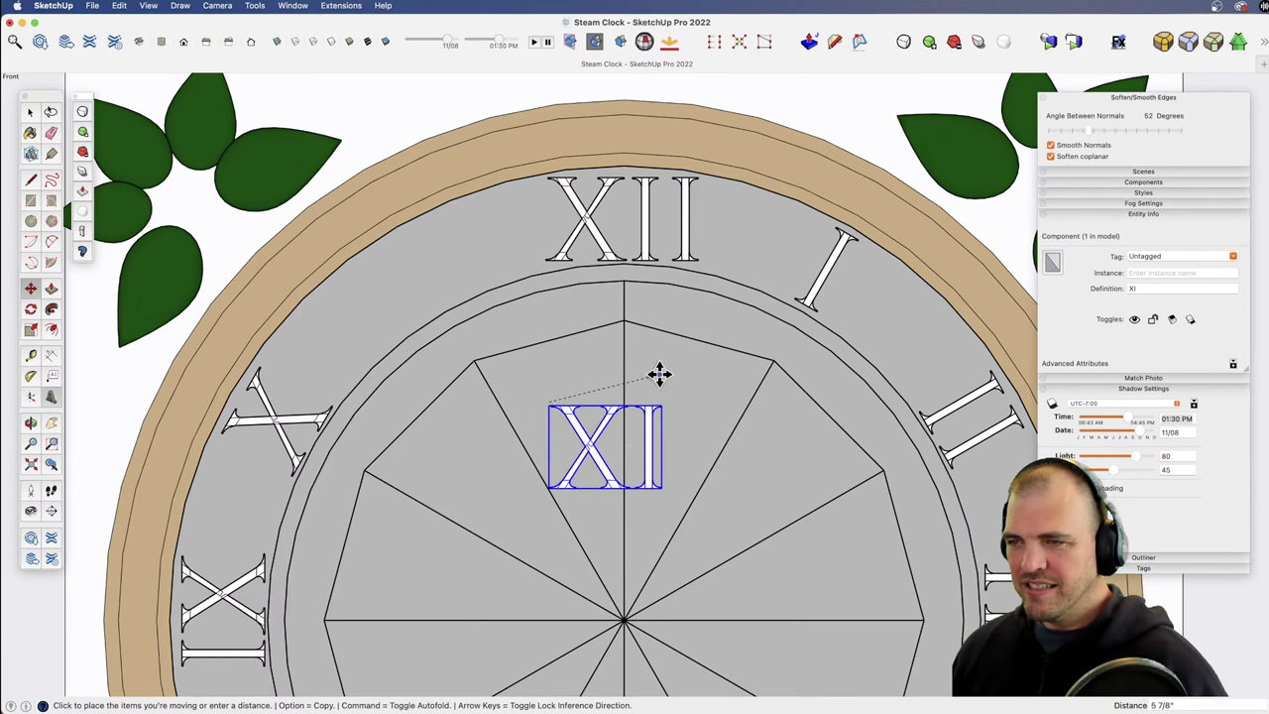
left_click(662, 379)
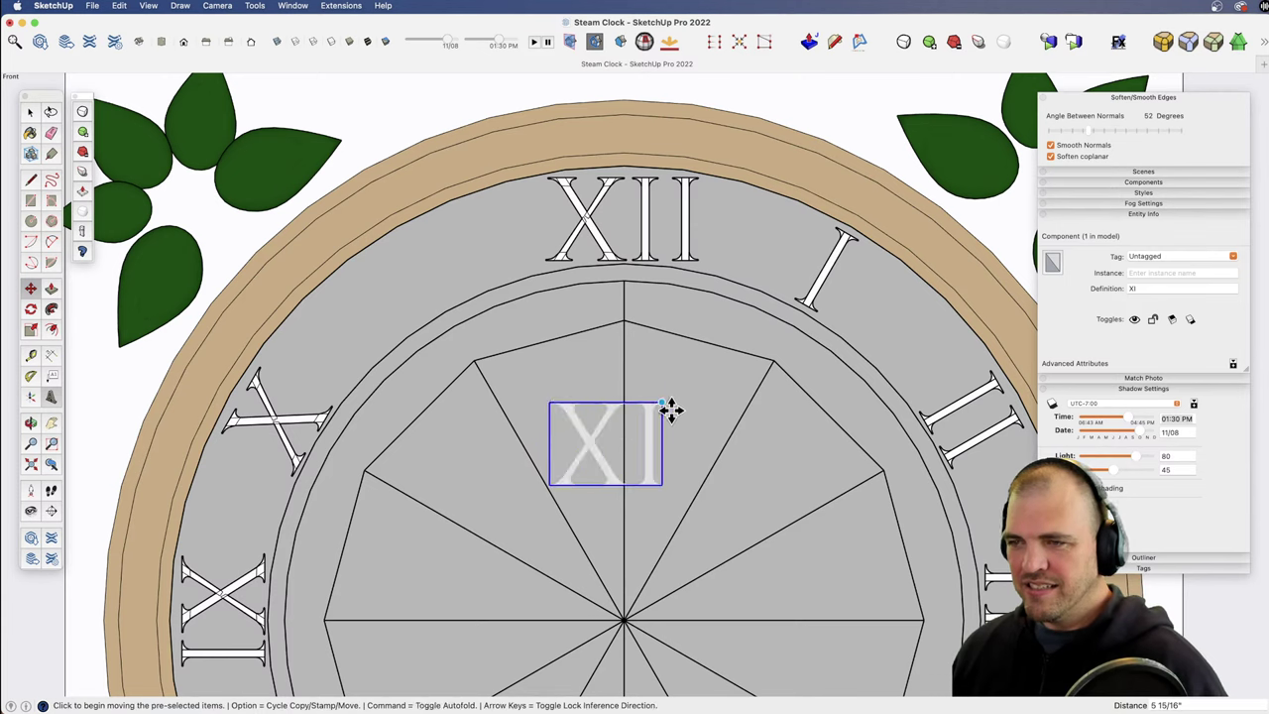
left_click(650, 507)
left_click(657, 505)
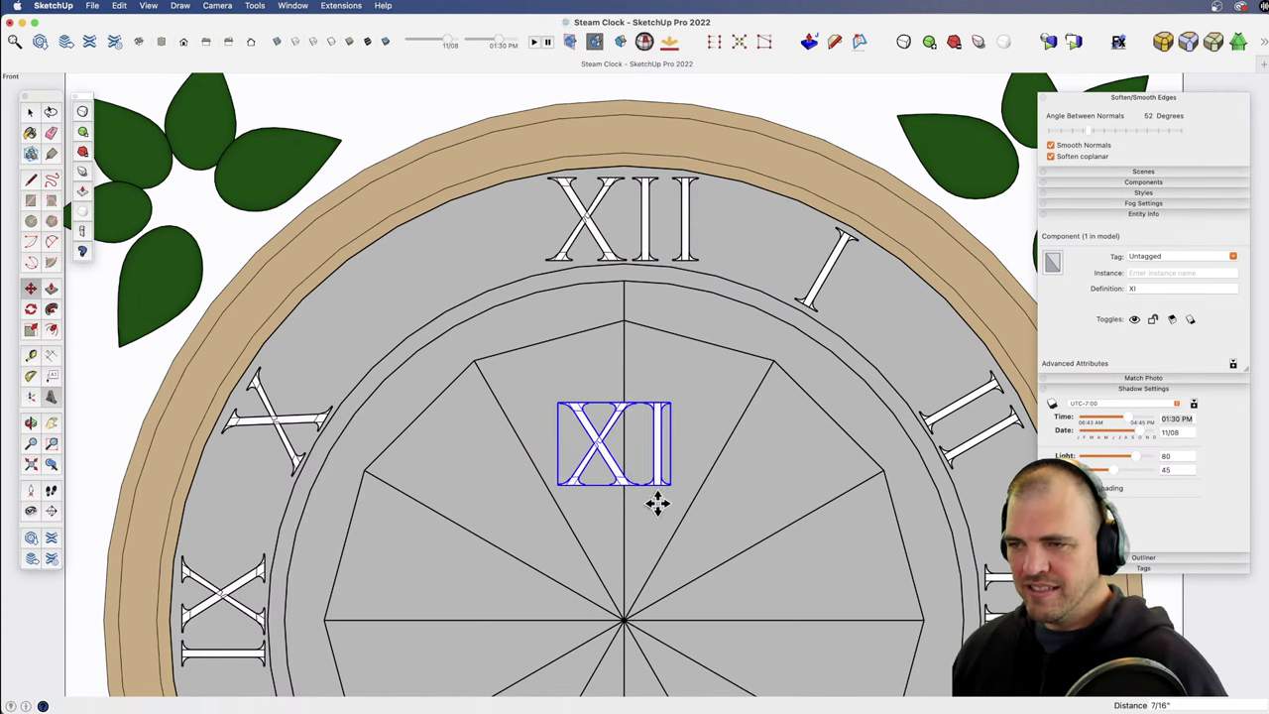
Step: Rotate the 3D text XI 30° counterclockwise about the dial's center onto the eleven o'clock spoke
key("q")
left_click(623, 613)
left_click(624, 565)
left_click(589, 559)
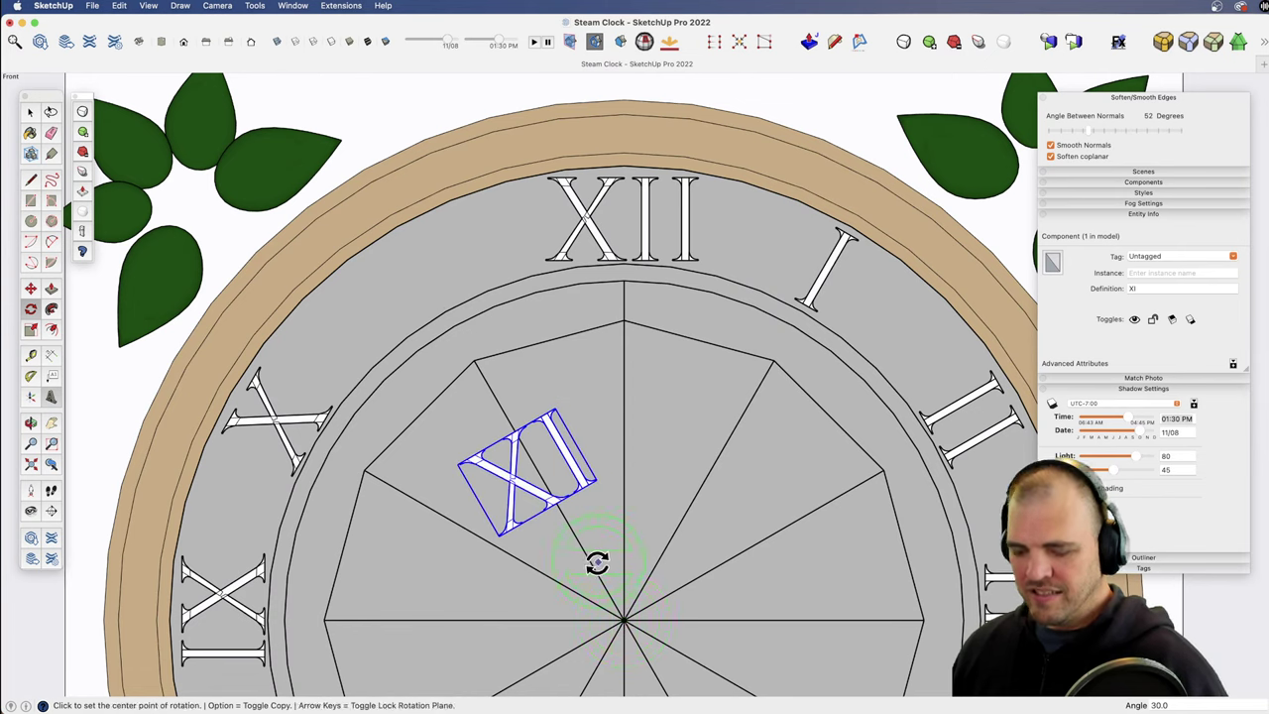
Step: Move the 3D text XI outward along the eleven o'clock spoke onto the gray outer ring
key("m")
left_click(612, 600)
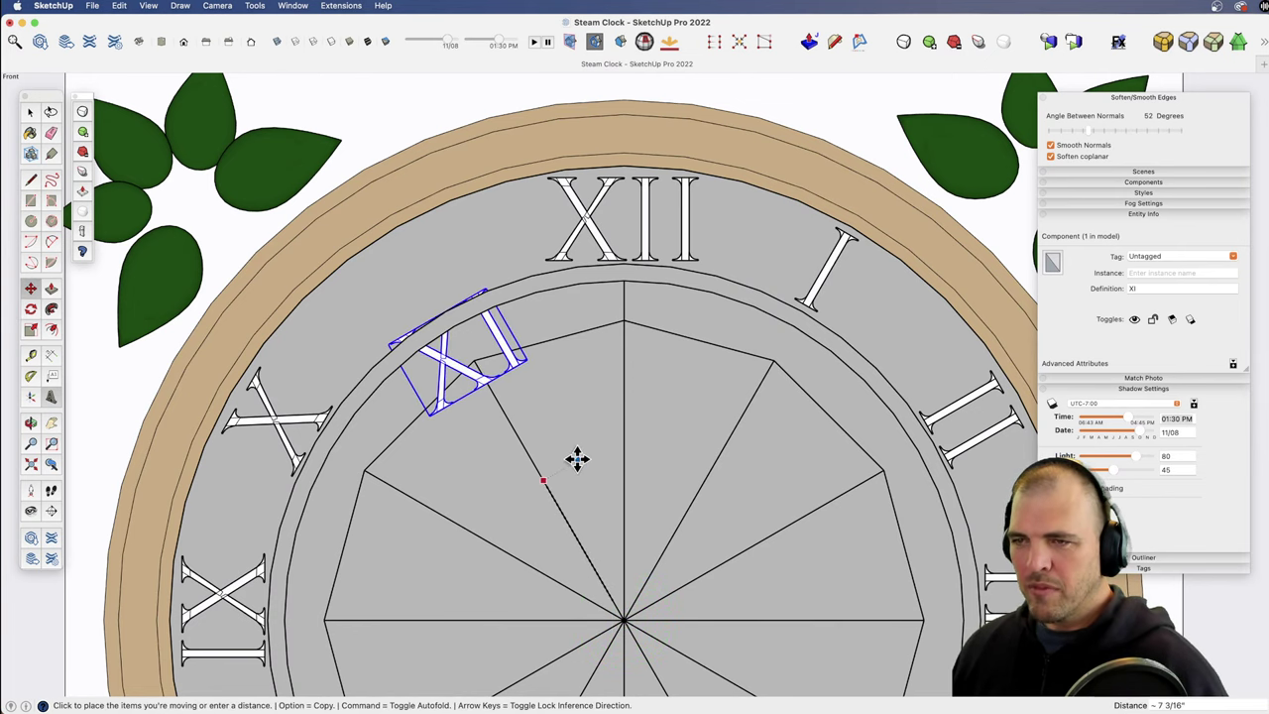
left_click(543, 380)
Step: Select all twelve Roman numerals together and paint them with the near-black color from the colors in the model
key("z")
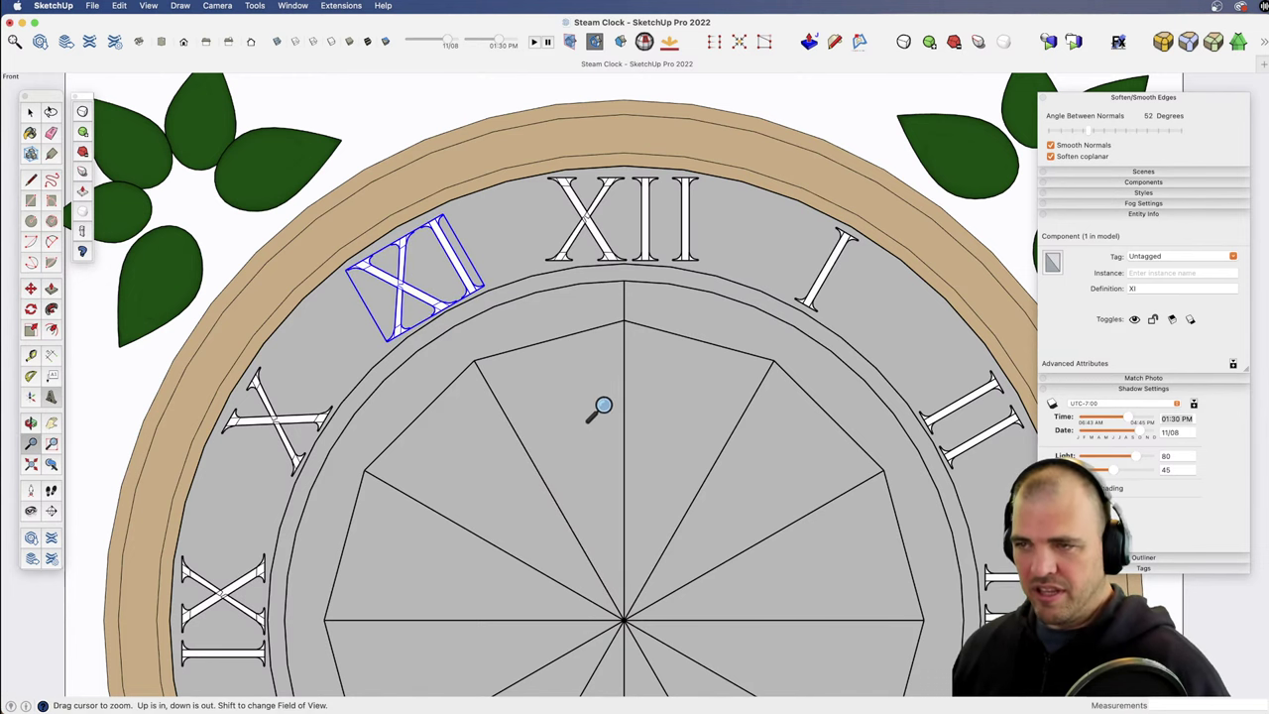
left_click_drag(603, 408, 622, 476)
key("space")
left_click_drag(613, 313, 580, 644, "shift")
left_click(473, 412)
key("z")
key("space")
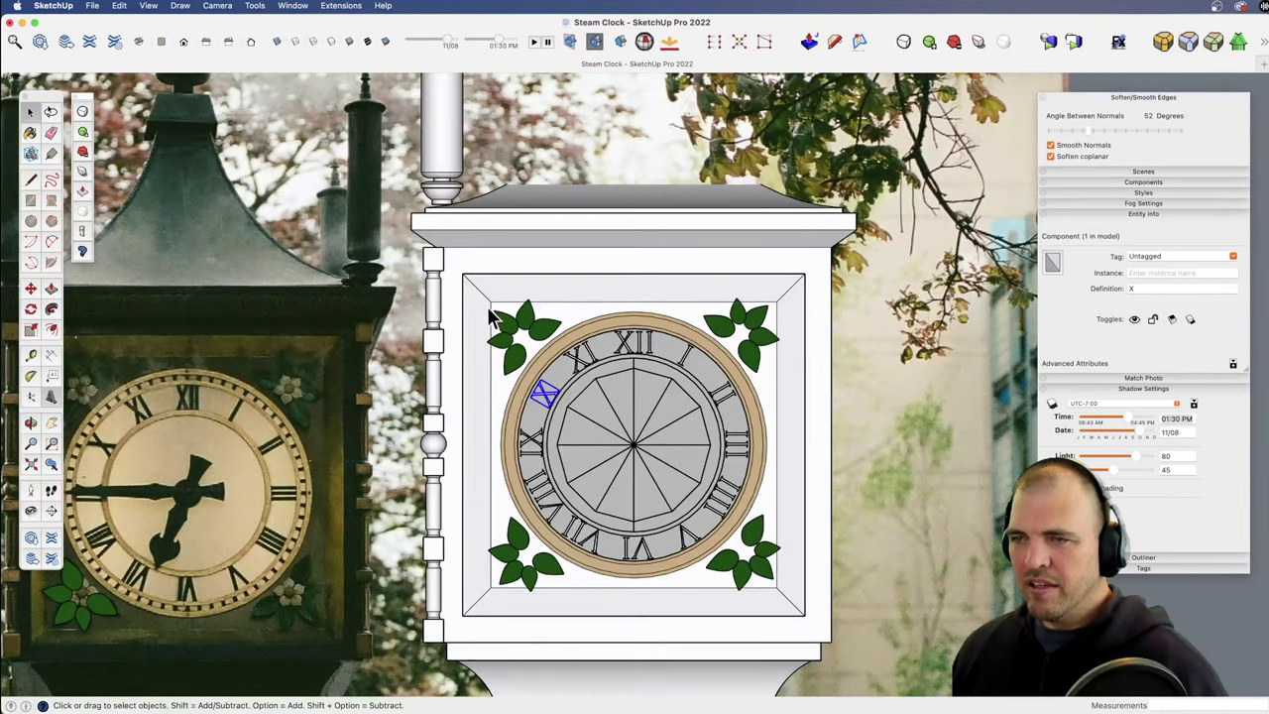
left_click_drag(486, 300, 793, 552)
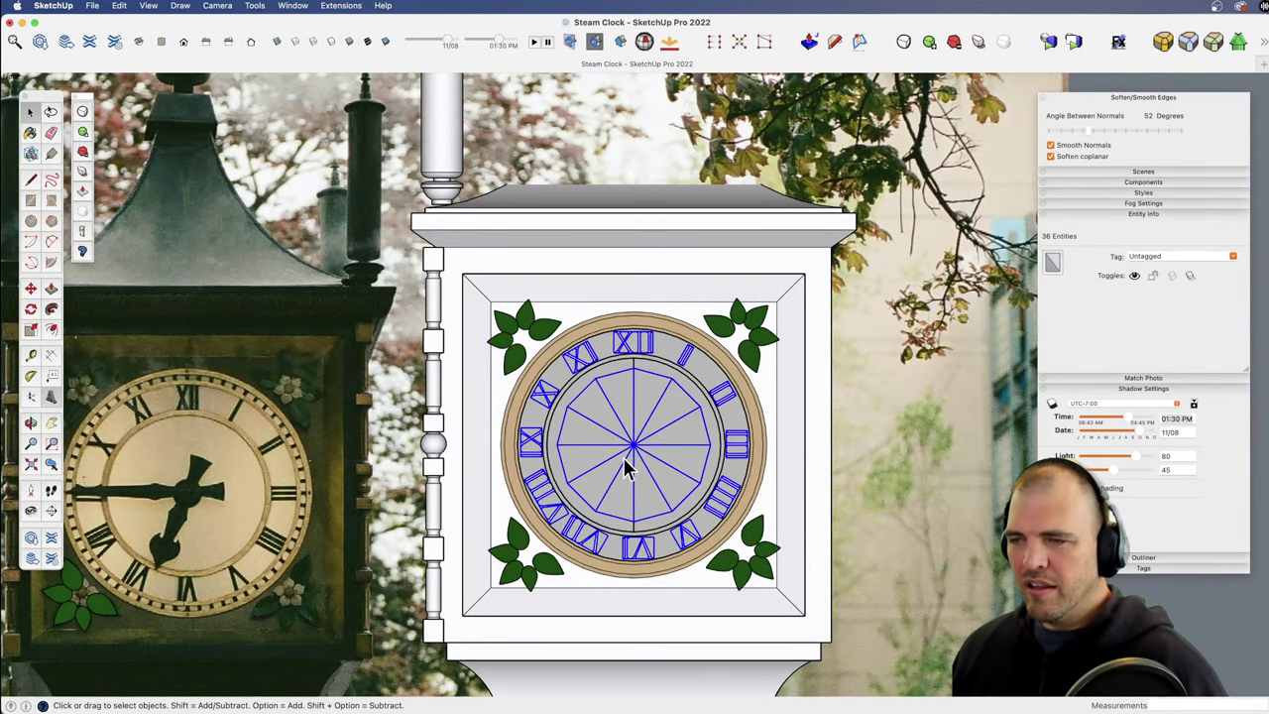
key("z")
left_click_drag(643, 451, 555, 297)
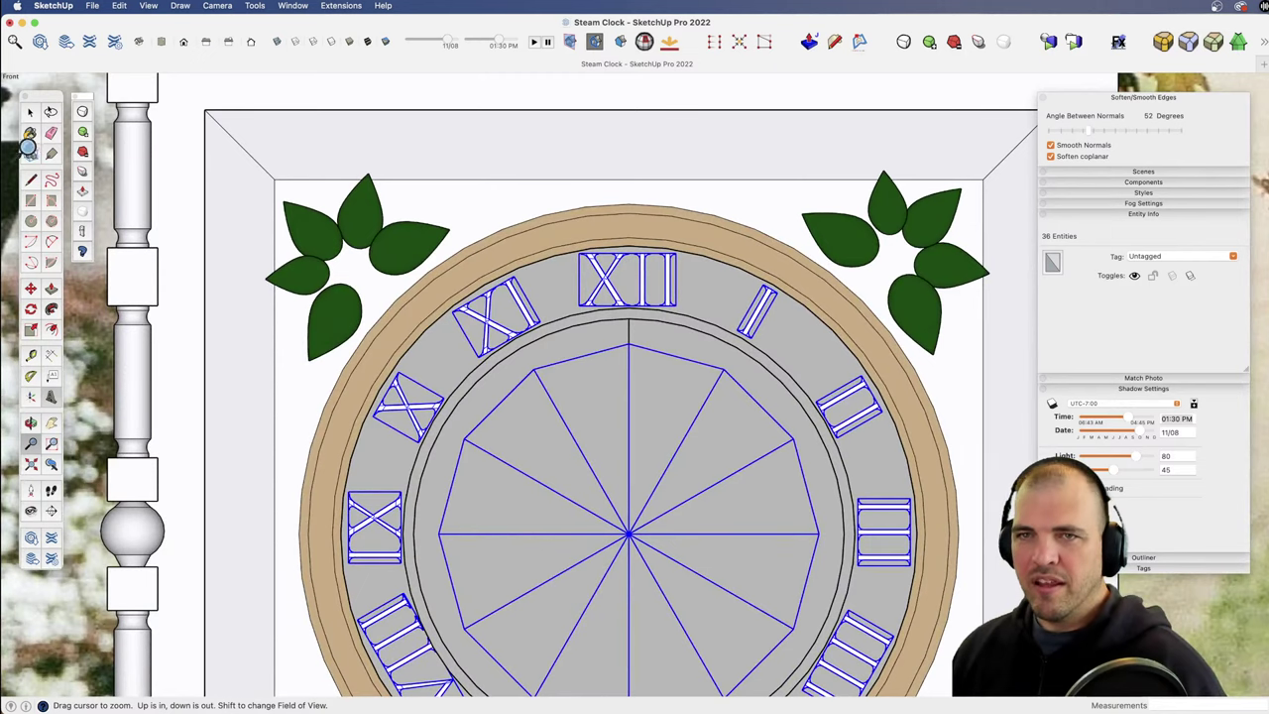
left_click(30, 151)
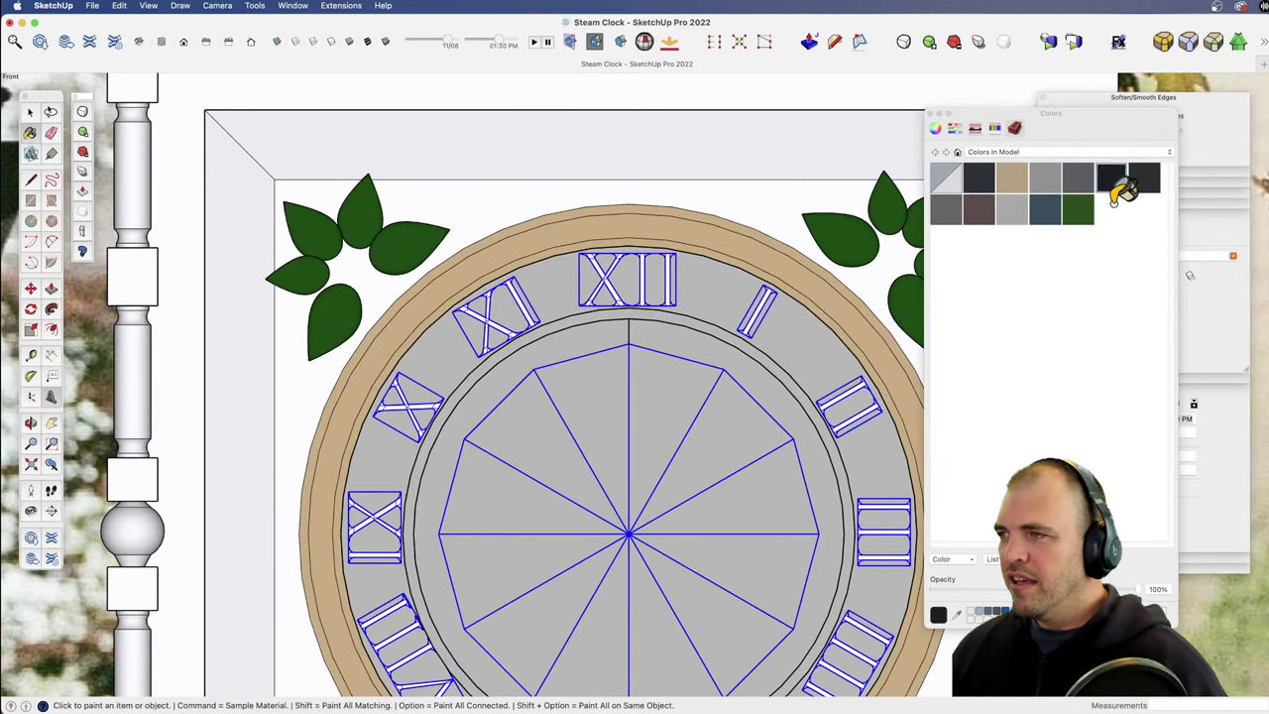
left_click(1112, 181)
left_click(649, 281)
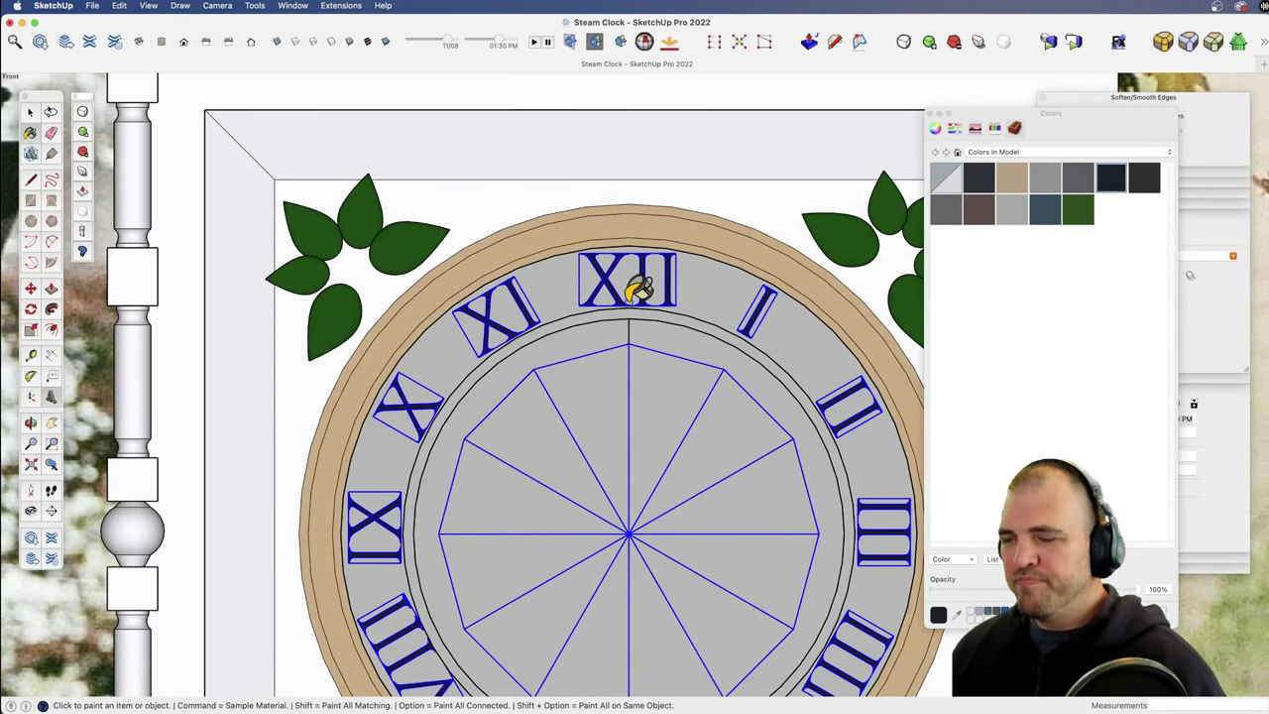
Step: Compare the finished dial numerals with the photographed clock and the complete clock model
scroll(649, 476, "down", 5)
key("e")
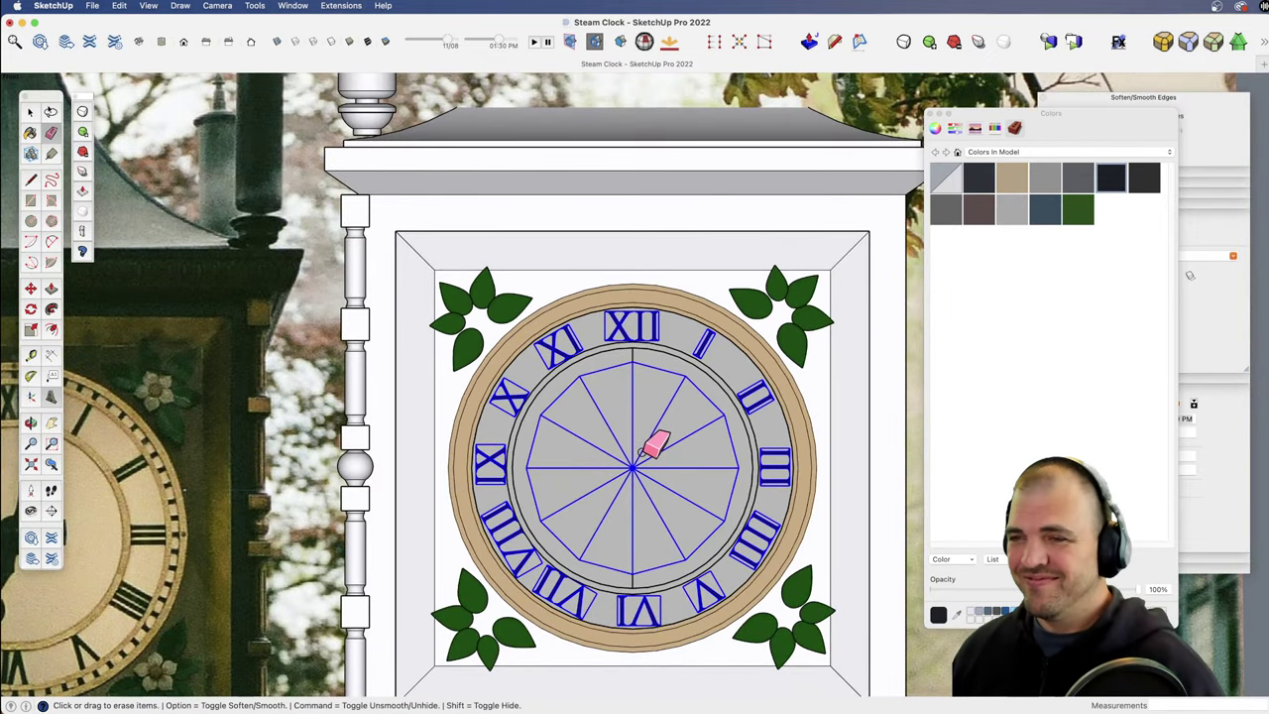
key("z")
left_click_drag(620, 417, 620, 593)
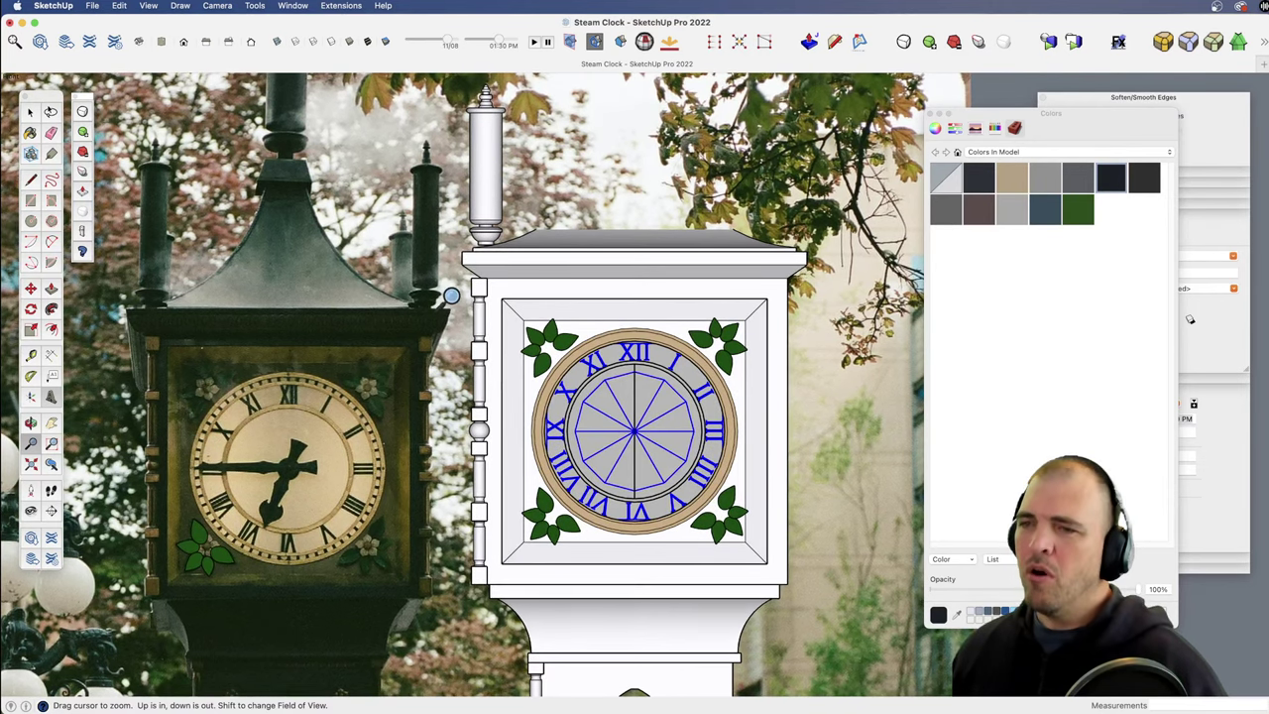
key("space")
left_click(480, 362)
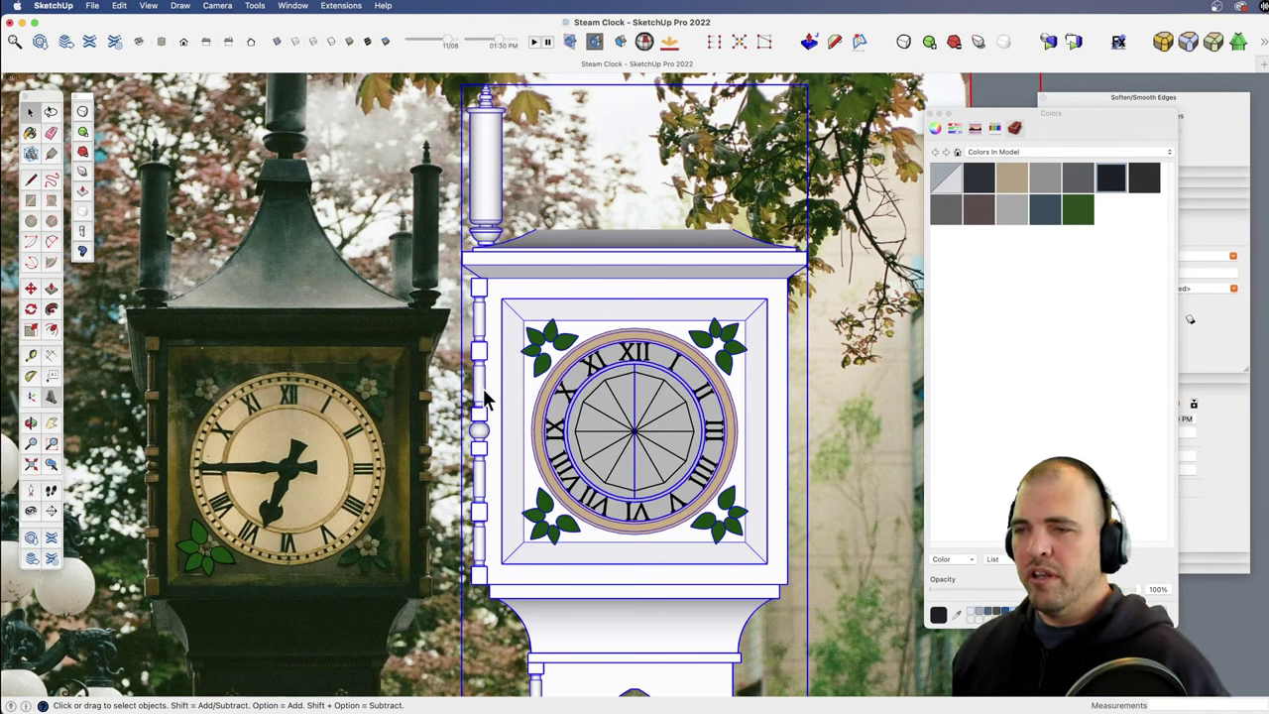
key("z")
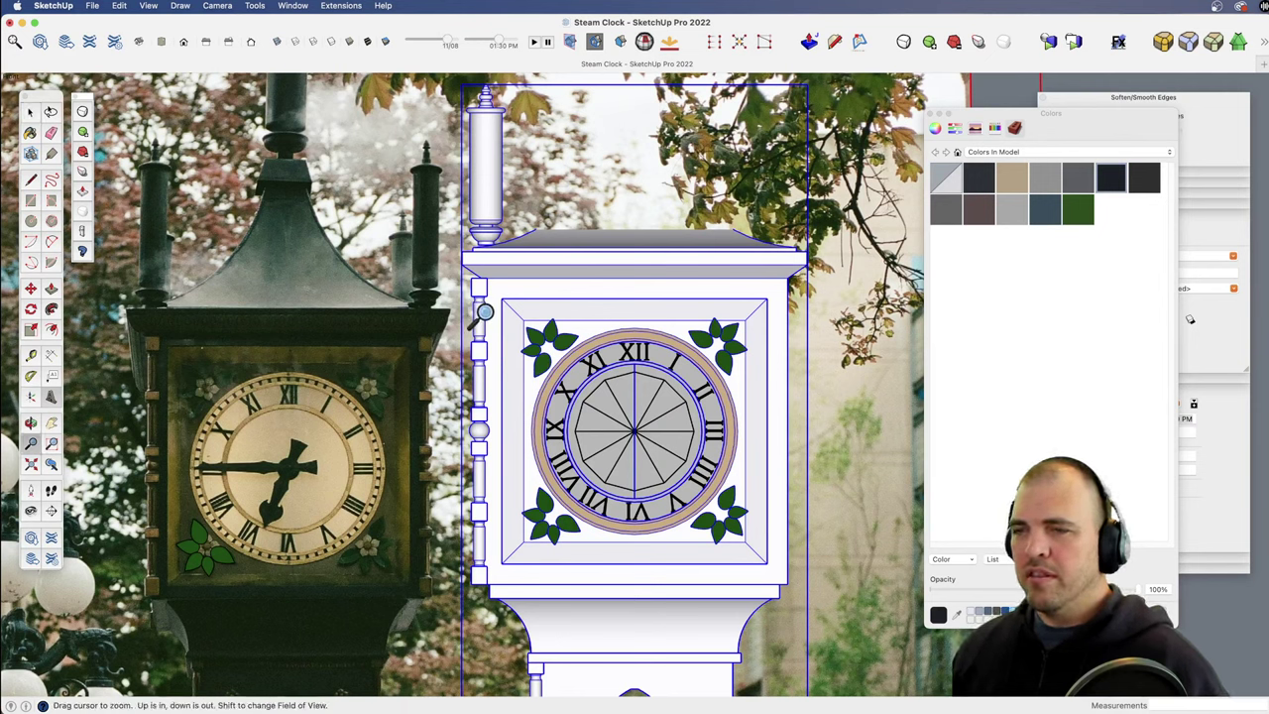
left_click_drag(582, 299, 561, 525)
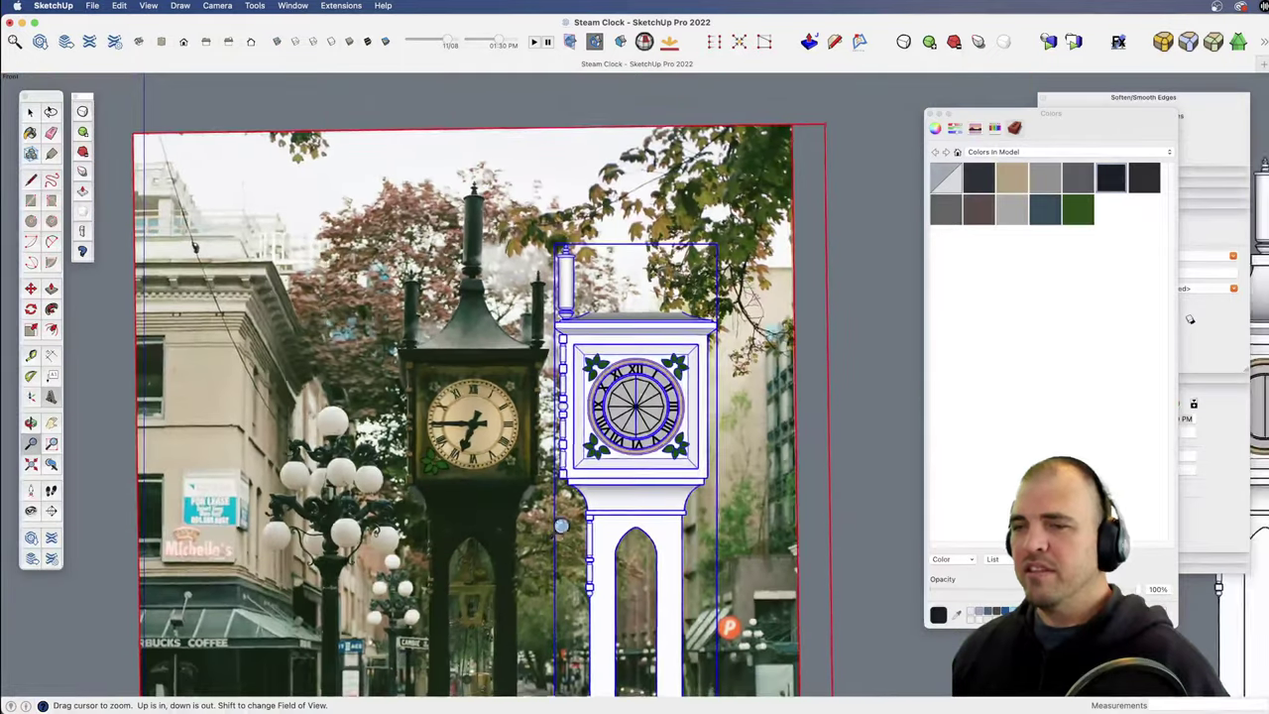
middle_click_drag(578, 455, 207, 406, "shift")
middle_click_drag(680, 442, 803, 507)
key("space")
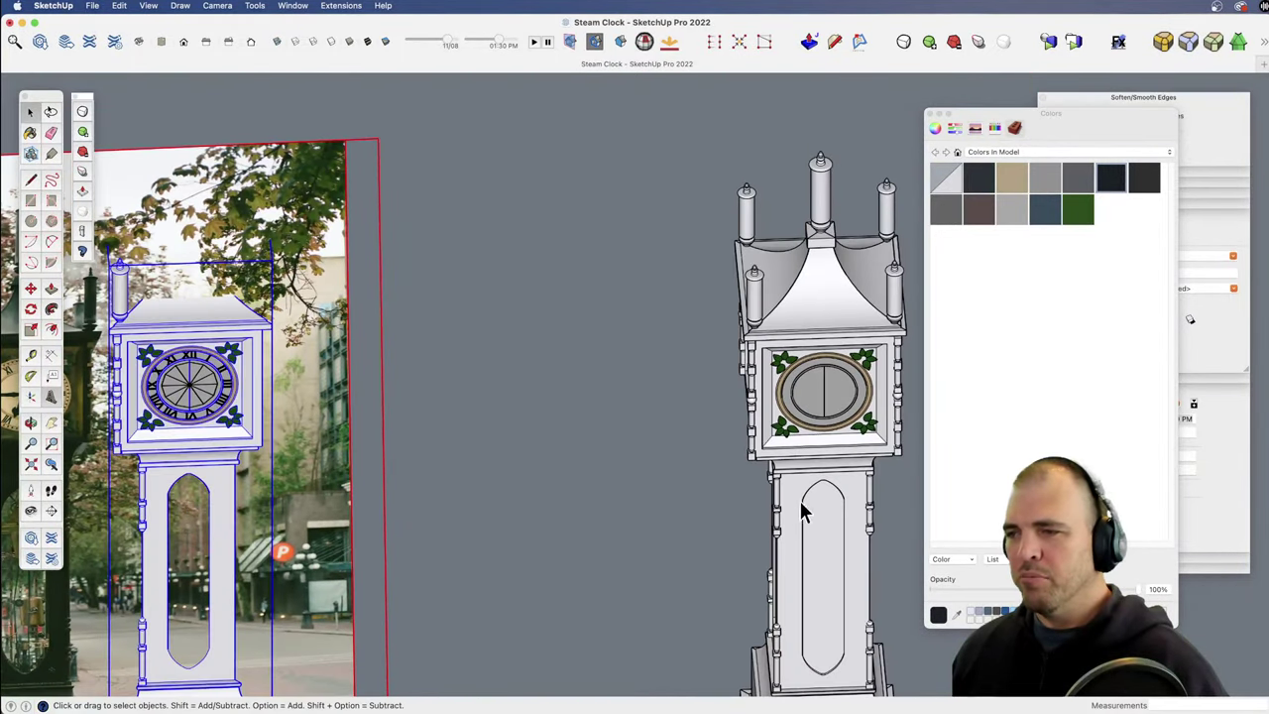
left_click(823, 468)
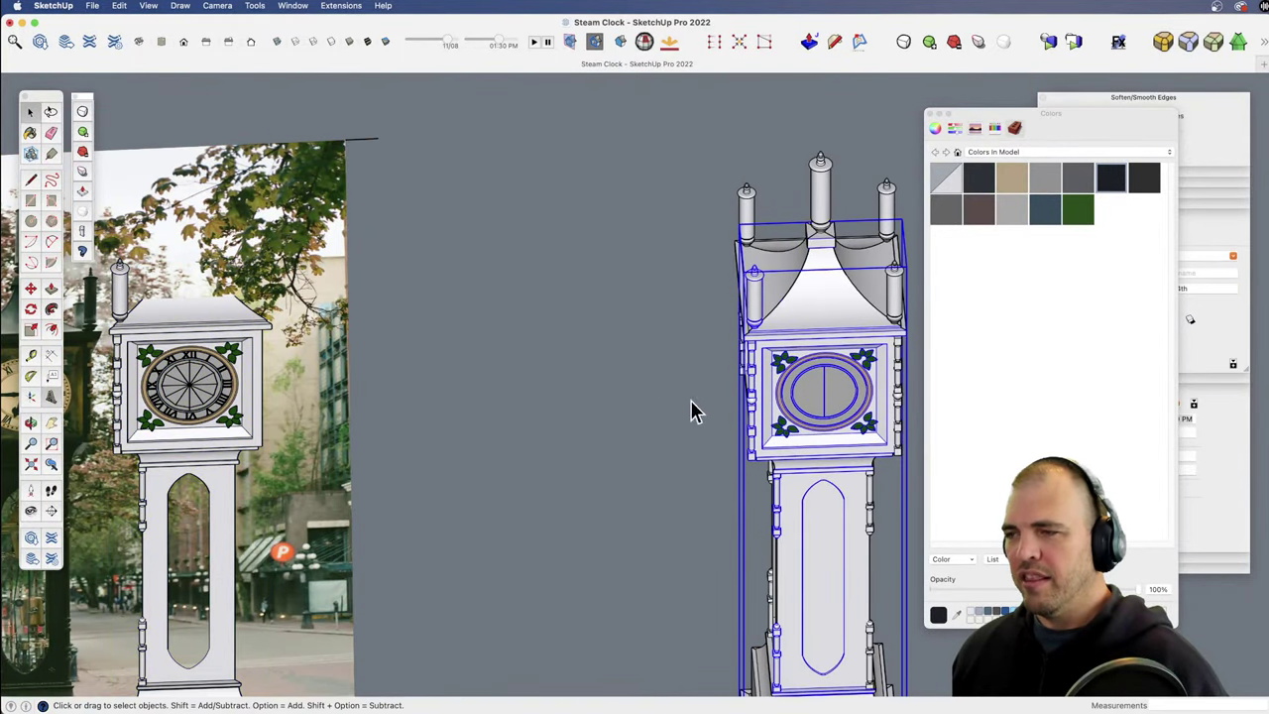
scroll(684, 422, "up", 3)
key("m")
left_click(704, 490)
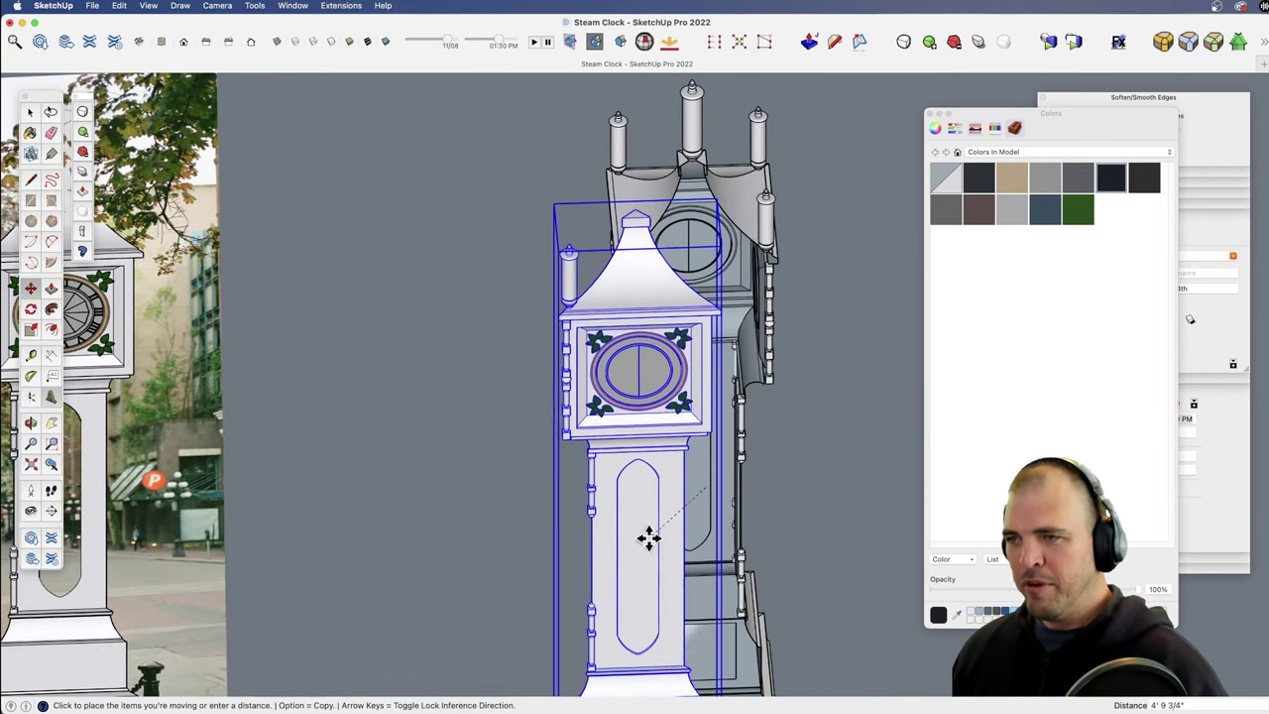
key("space")
Step: Examine the painted Roman numerals on the clock standing beside the photo's clock
key("z")
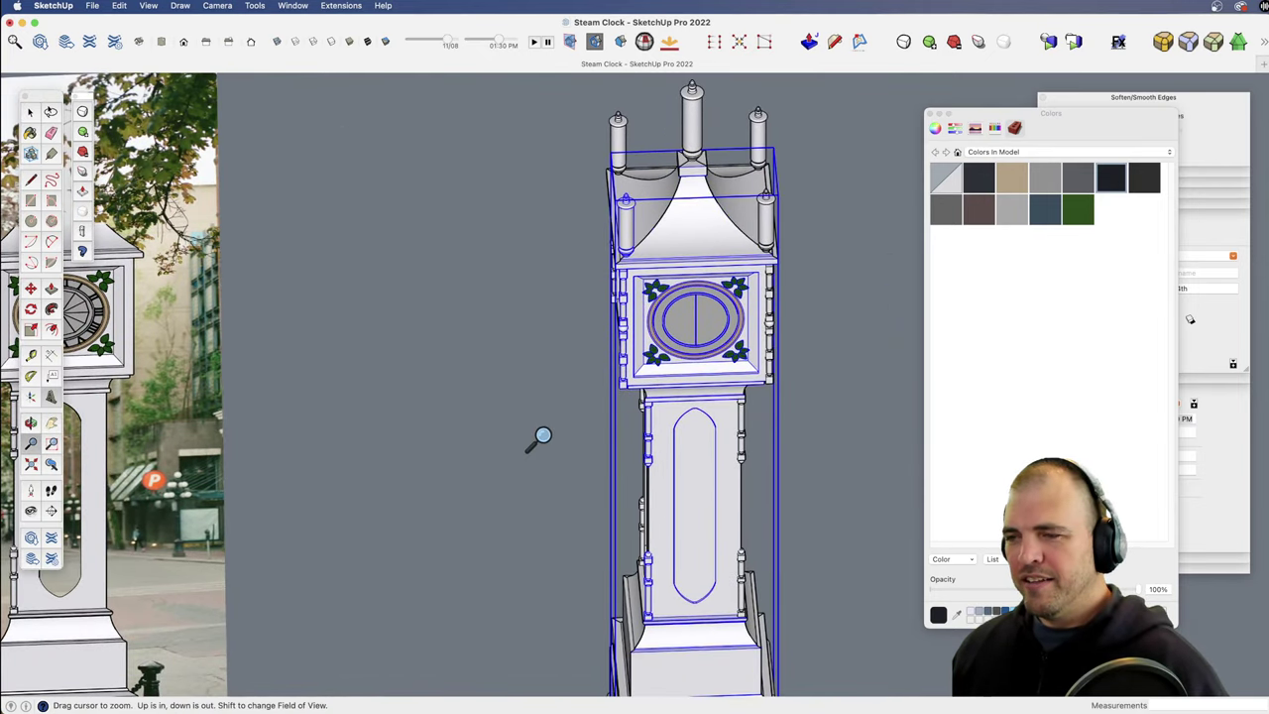
left_click_drag(535, 436, 526, 476)
key("h")
left_click_drag(431, 488, 578, 436)
left_click_drag(477, 451, 577, 443)
left_click_drag(402, 443, 568, 455)
key("z")
key("h")
left_click_drag(556, 502, 682, 463)
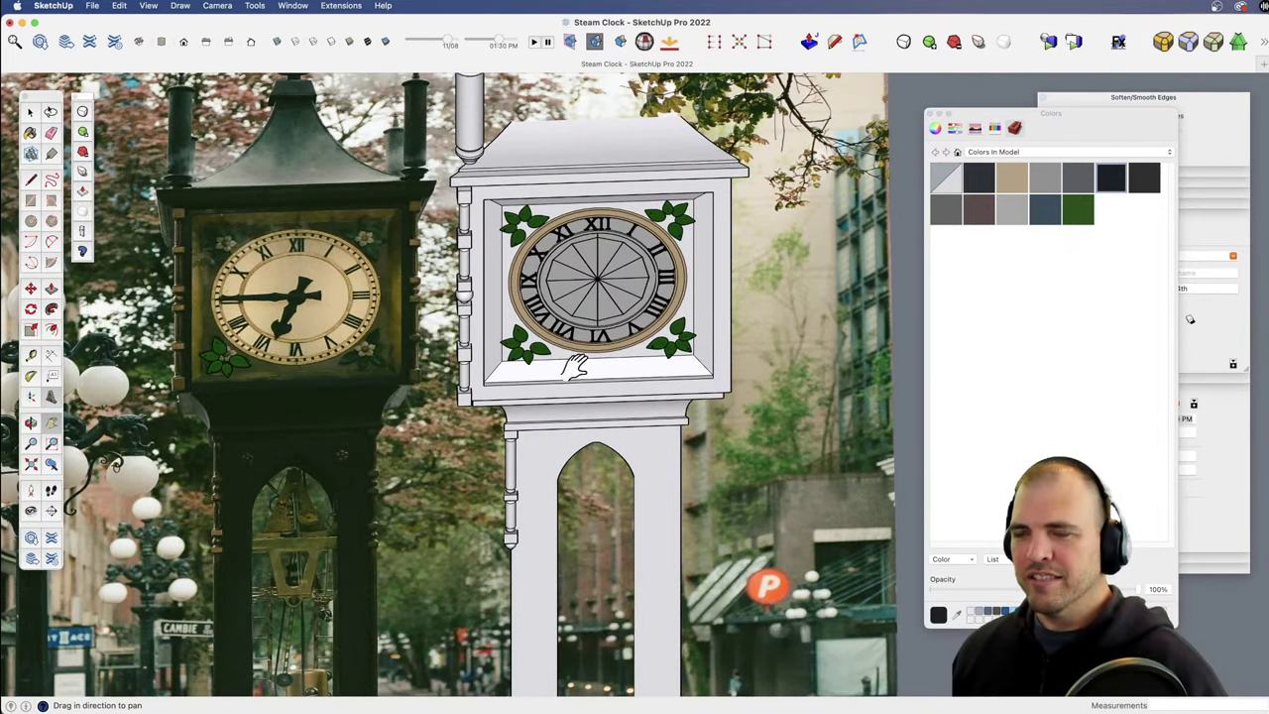
middle_click_drag(587, 306, 503, 299)
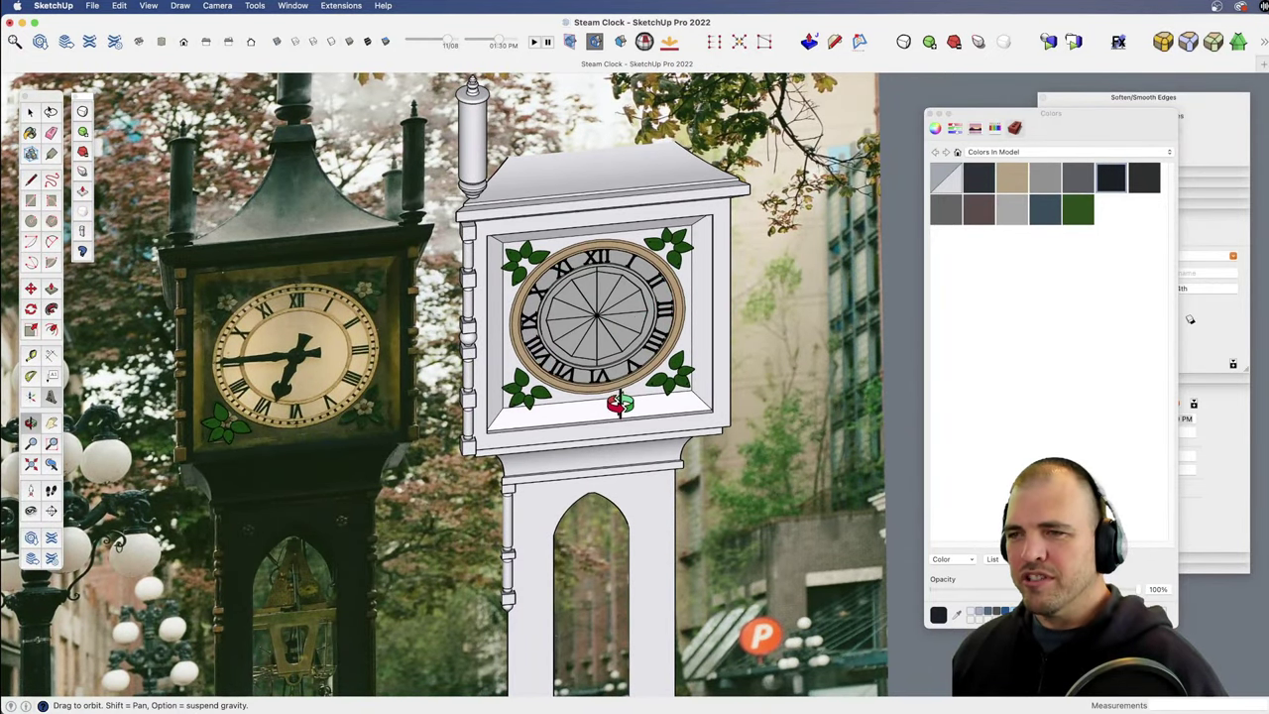
Step: Open the Roman numerals group for editing and hide the rest of the model
scroll(619, 404, "up", 5)
left_click(622, 363)
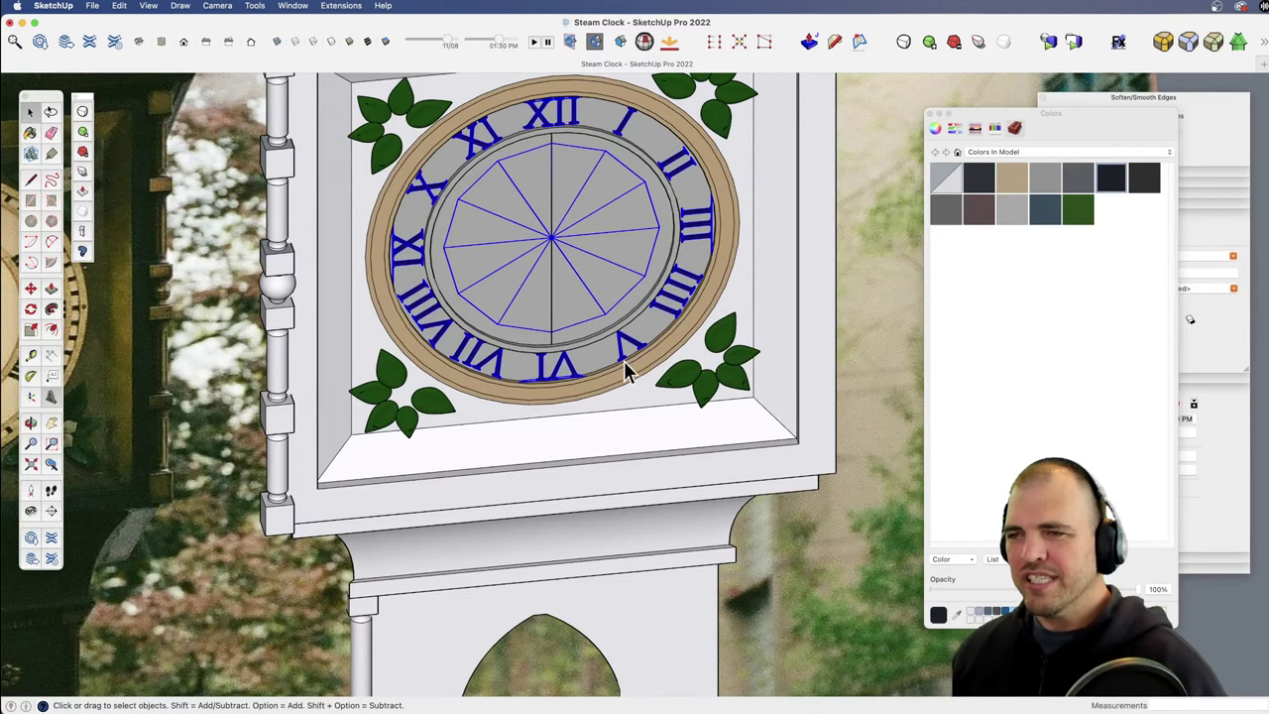
double_click(623, 363)
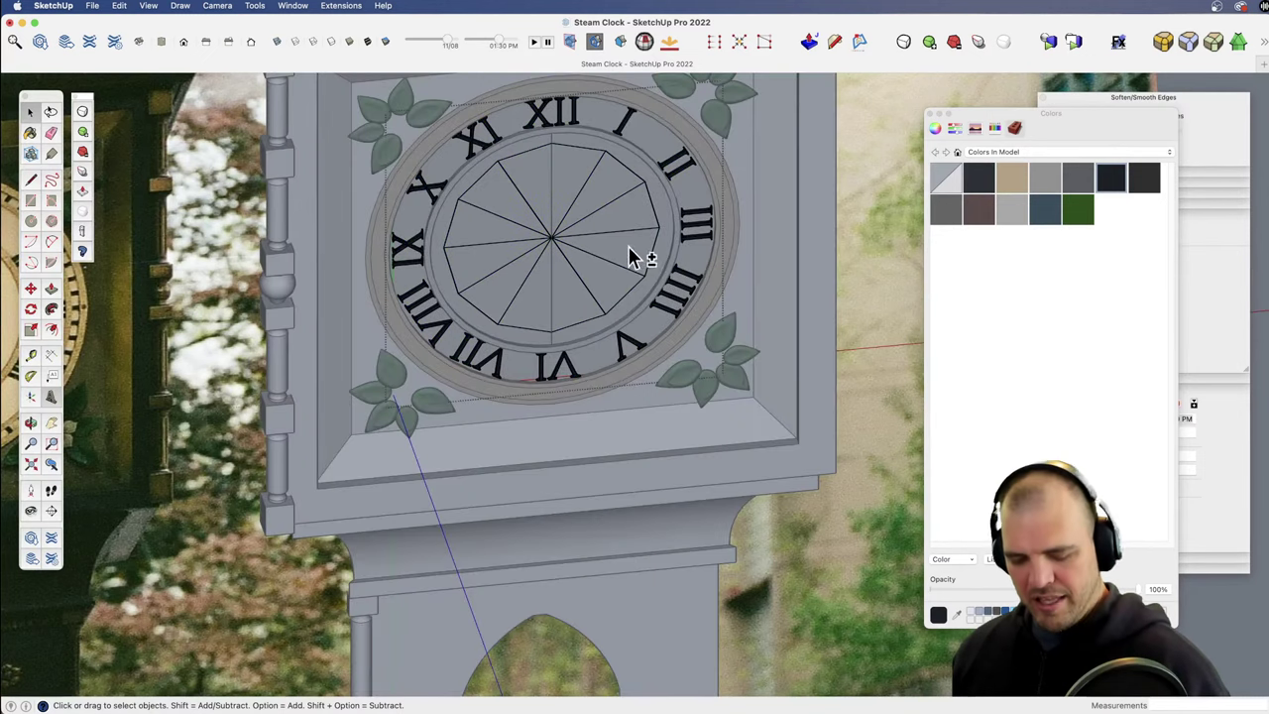
key("shift+h")
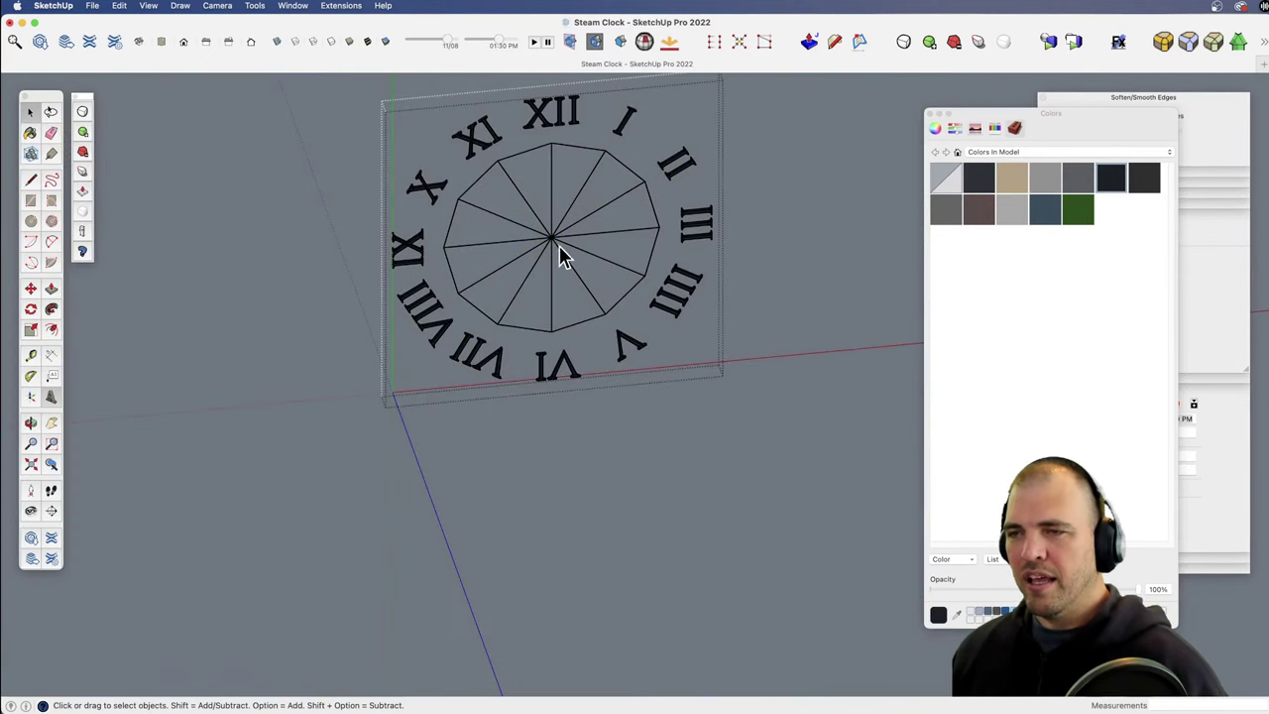
Step: Erase the twelve-sided guide polygon and its spokes from the numerals group, keeping the vertical line and the nine o'clock spoke
key("e")
mouse_move(569, 198)
left_mouse_down()
mouse_move(572, 265)
mouse_move(575, 253)
mouse_move(527, 249)
mouse_move(533, 218)
left_mouse_up()
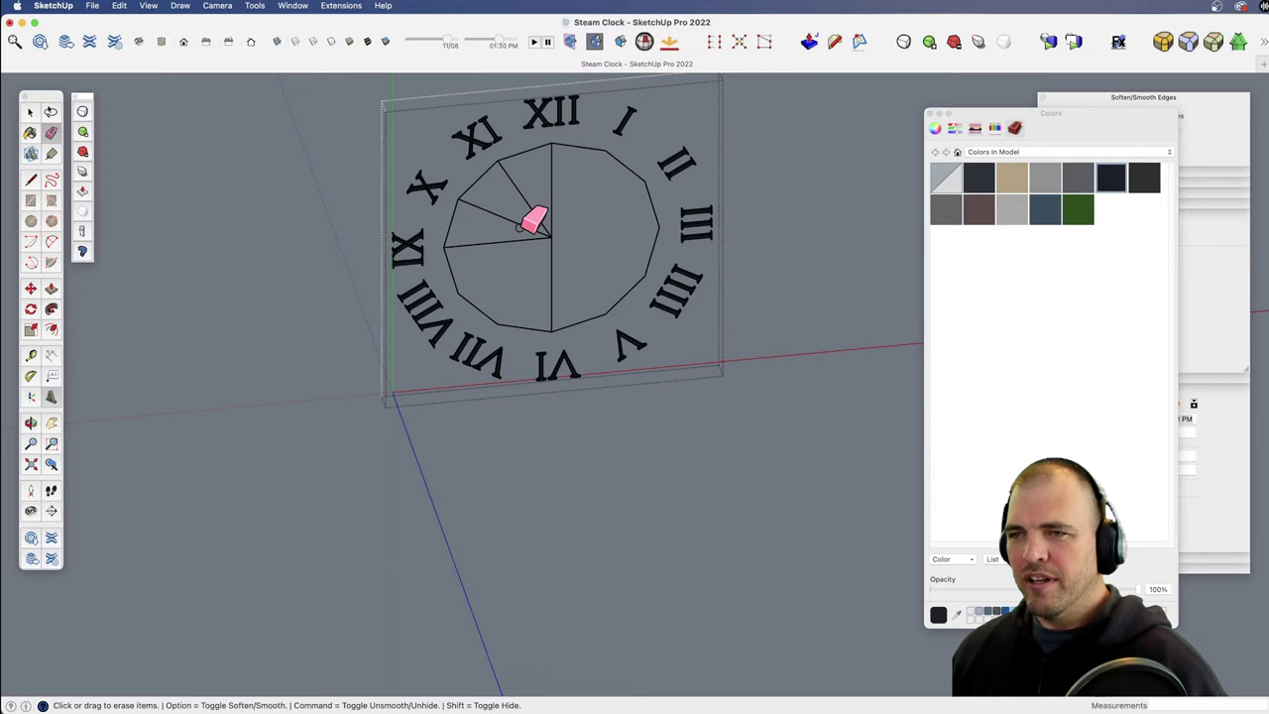
left_click(627, 160)
mouse_move(518, 169)
left_mouse_down()
mouse_move(498, 148)
mouse_move(512, 303)
mouse_move(531, 332)
left_mouse_up()
key("z")
left_click_drag(581, 274, 645, 483)
key("space")
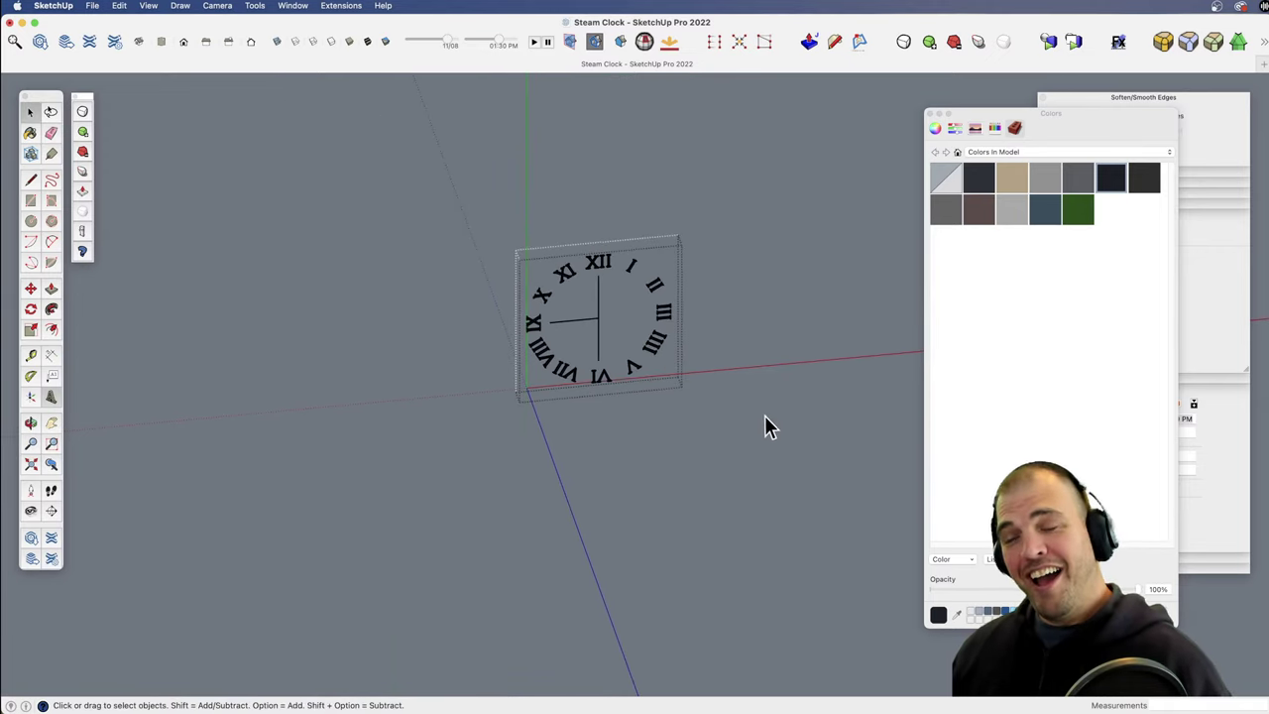
left_click(759, 421)
Step: Cut the Roman numerals group and paste it in place inside the clock's nested body component
scroll(619, 337, "up", 5)
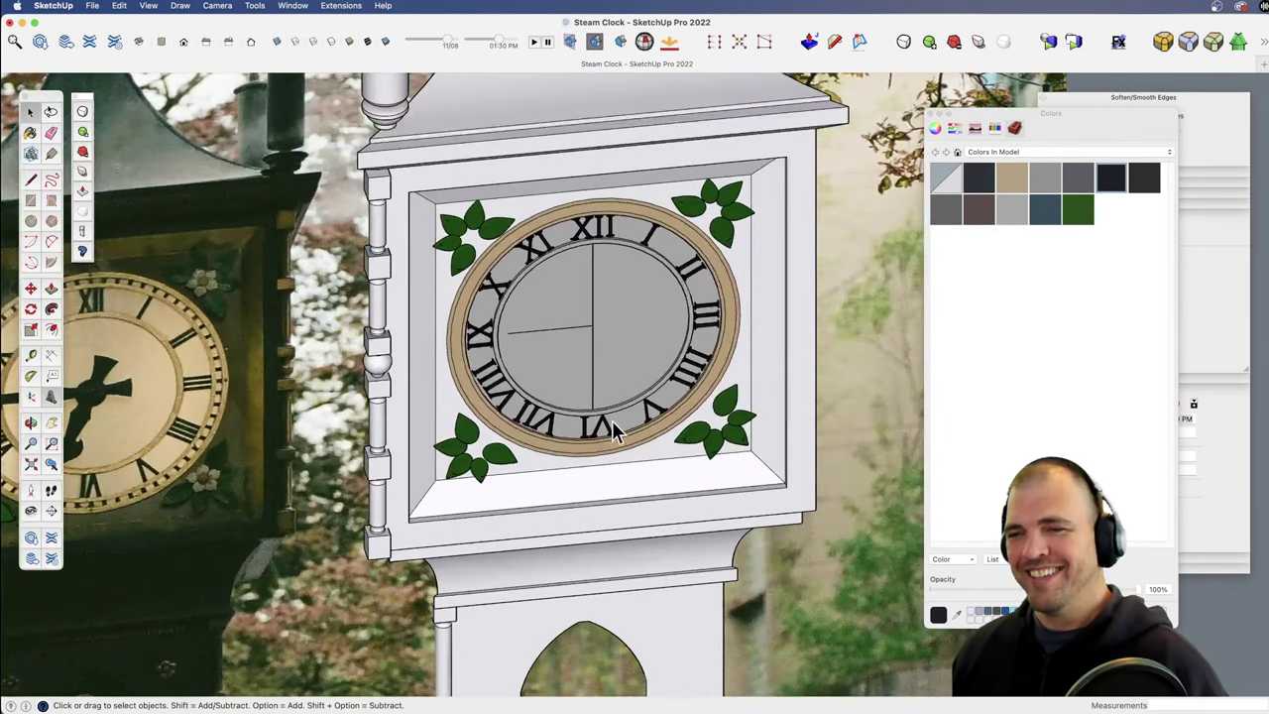
left_click(614, 431)
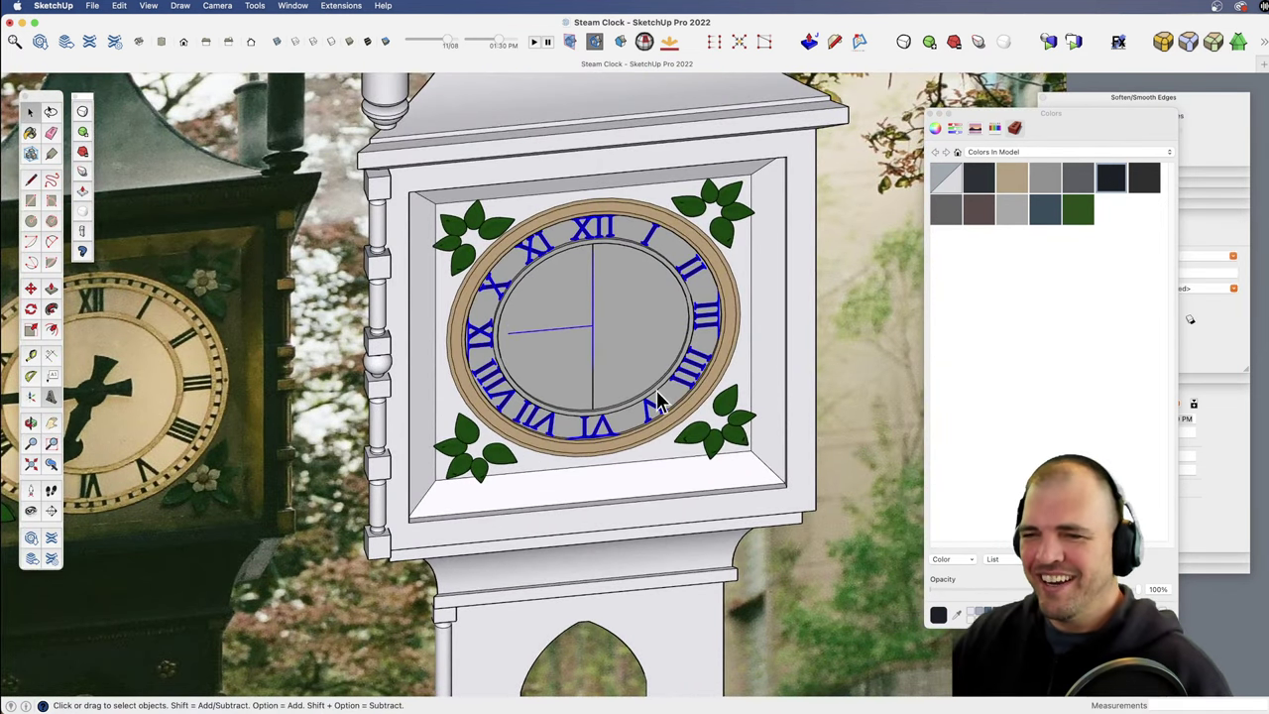
key("Delete")
left_click(691, 385)
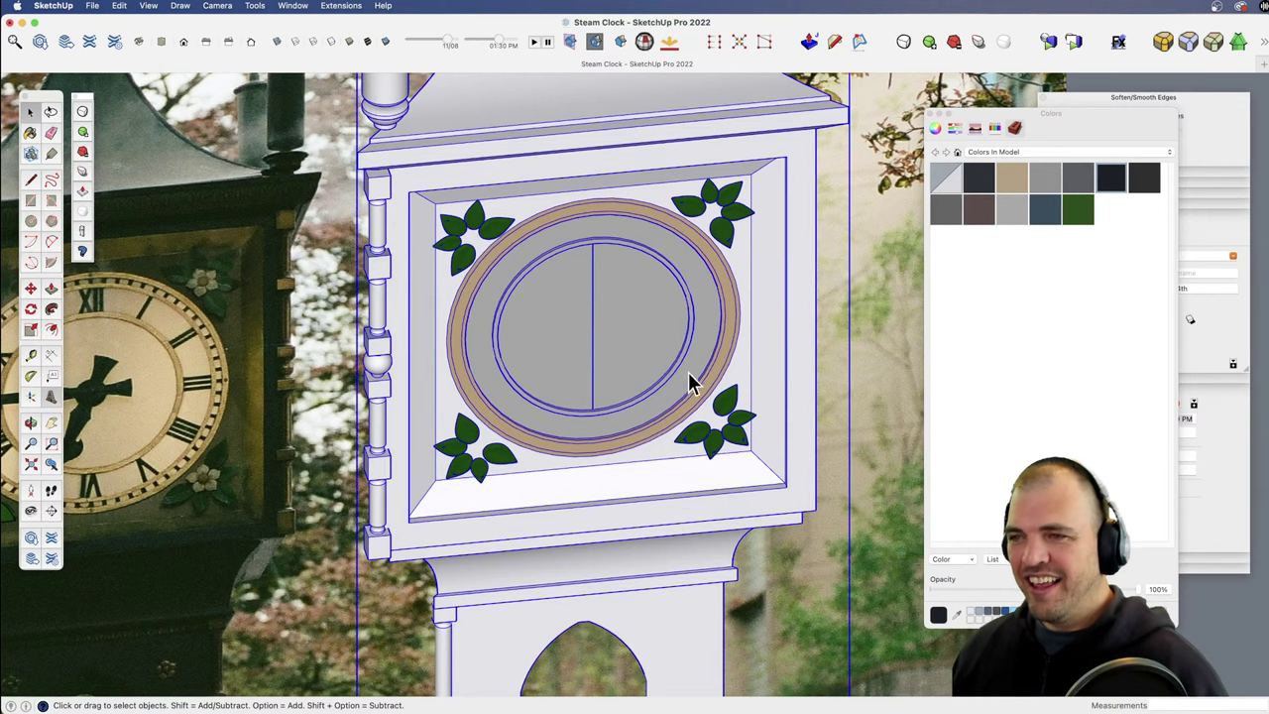
double_click(702, 344)
double_click(702, 345)
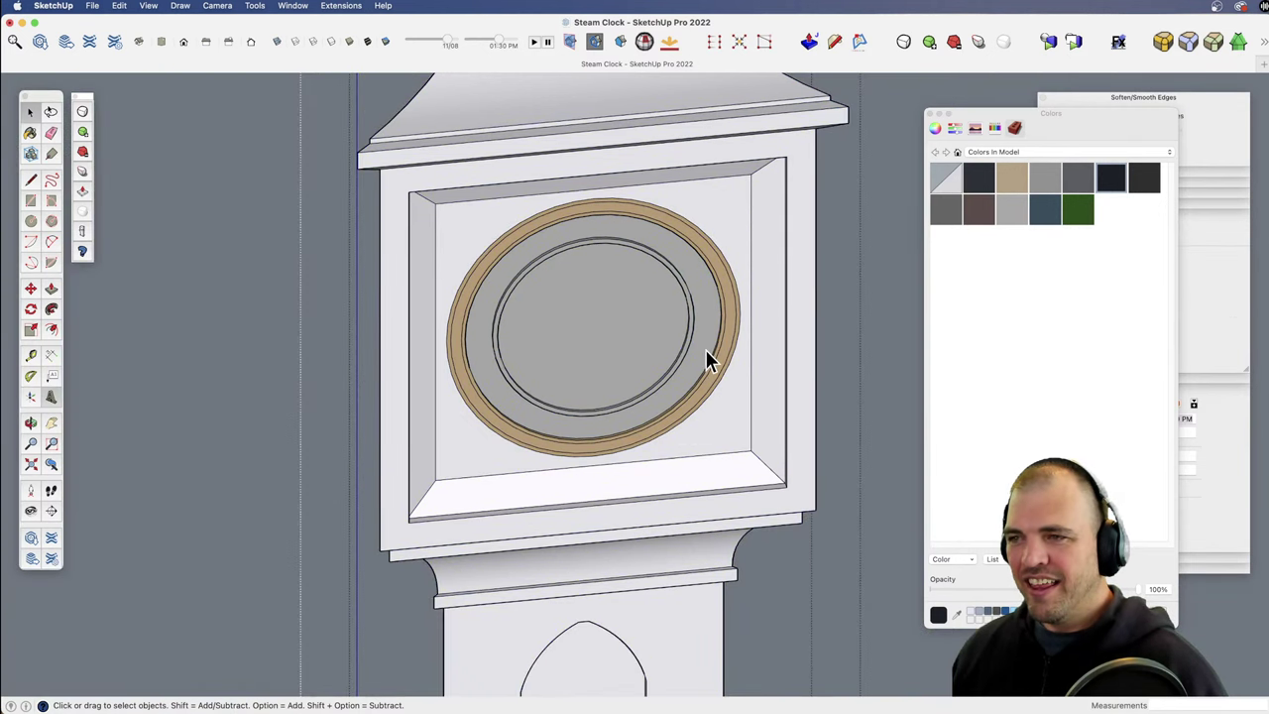
left_click(709, 354)
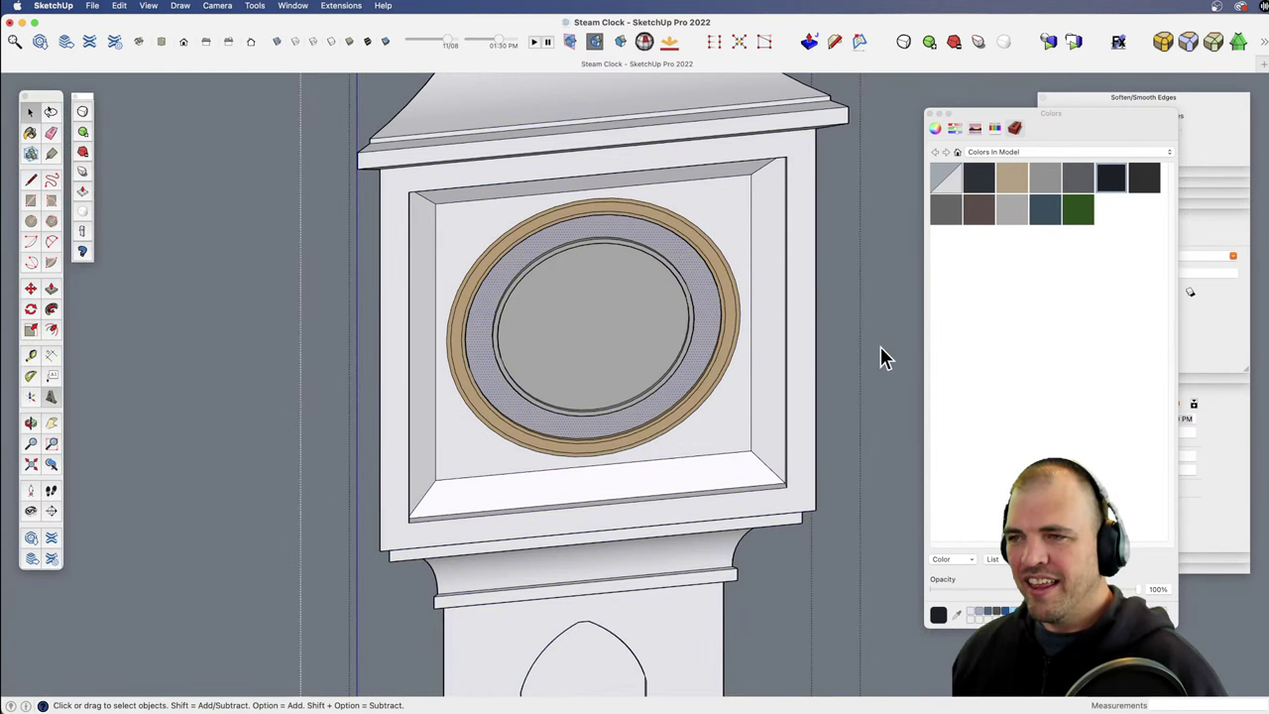
key("super+shift+v")
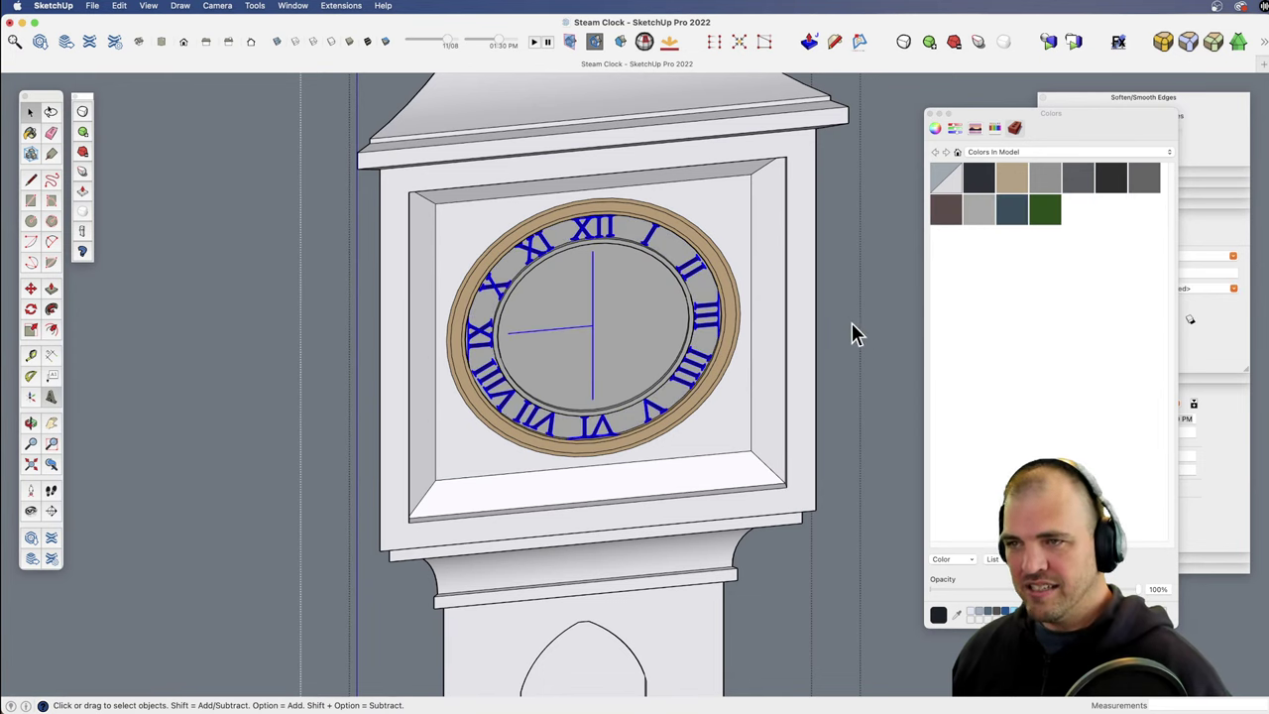
key("z")
left_click_drag(648, 308, 620, 486)
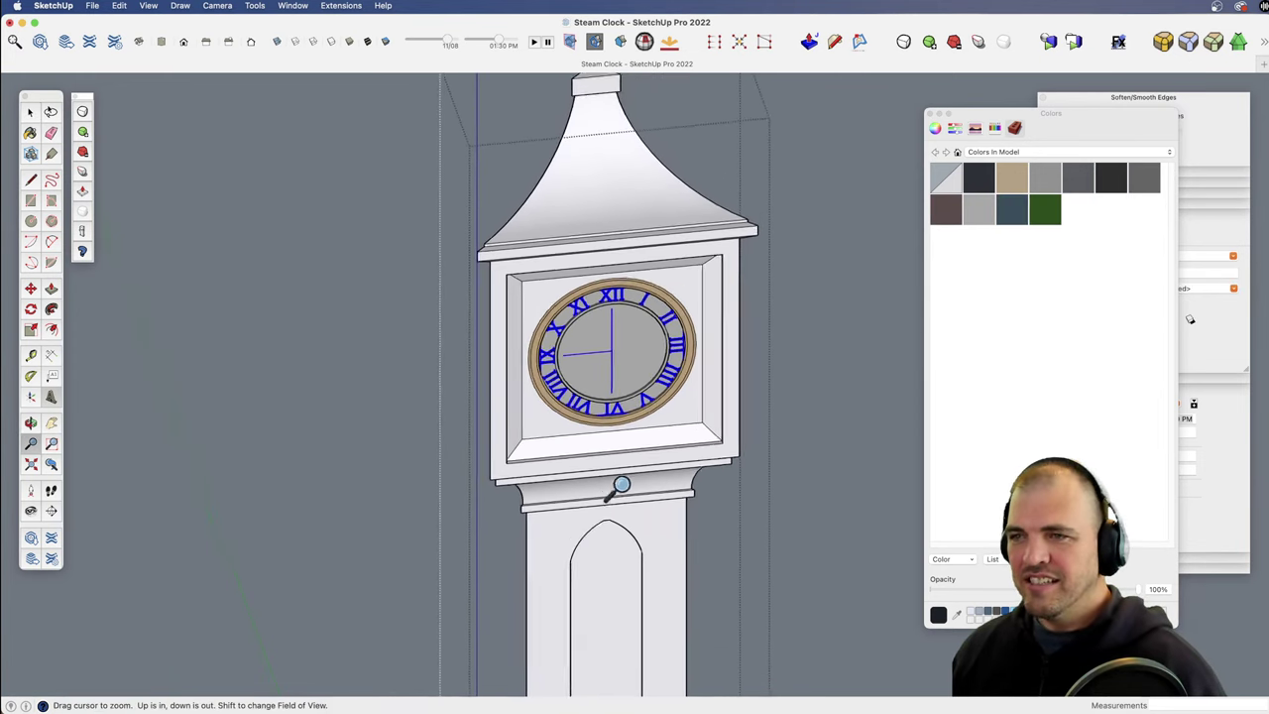
middle_click_drag(626, 427, 654, 448, "shift")
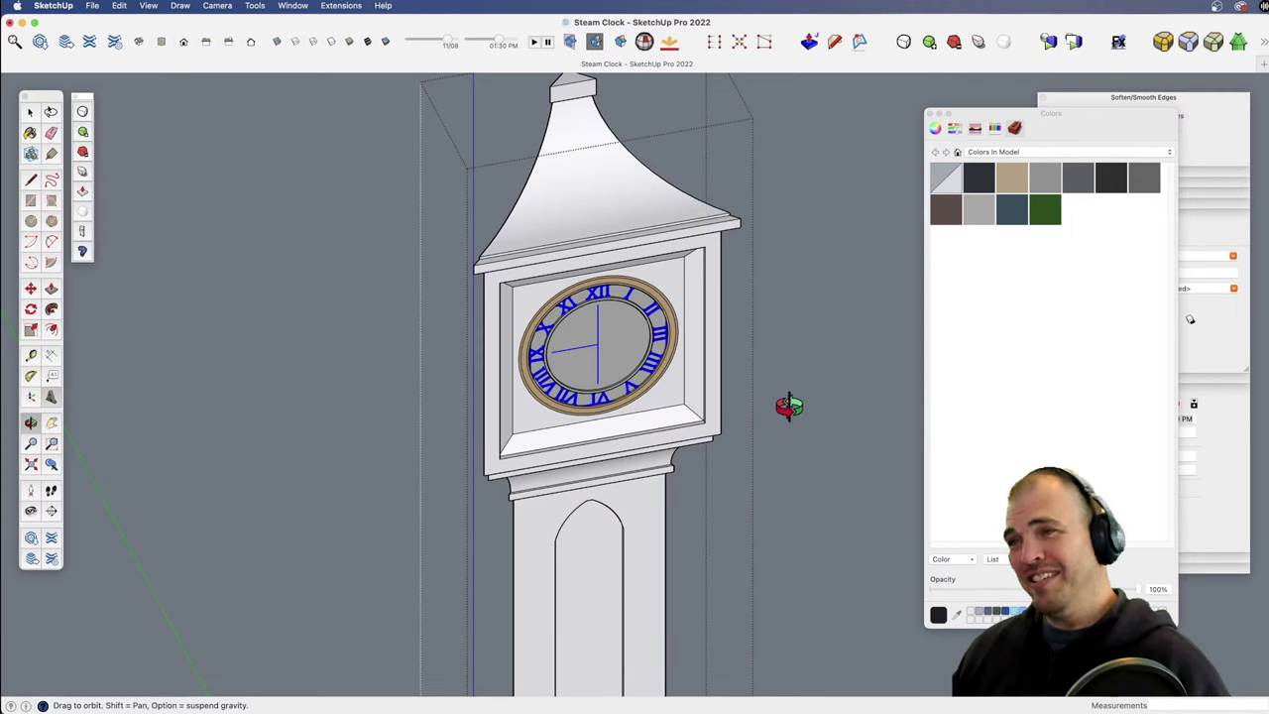
key("space")
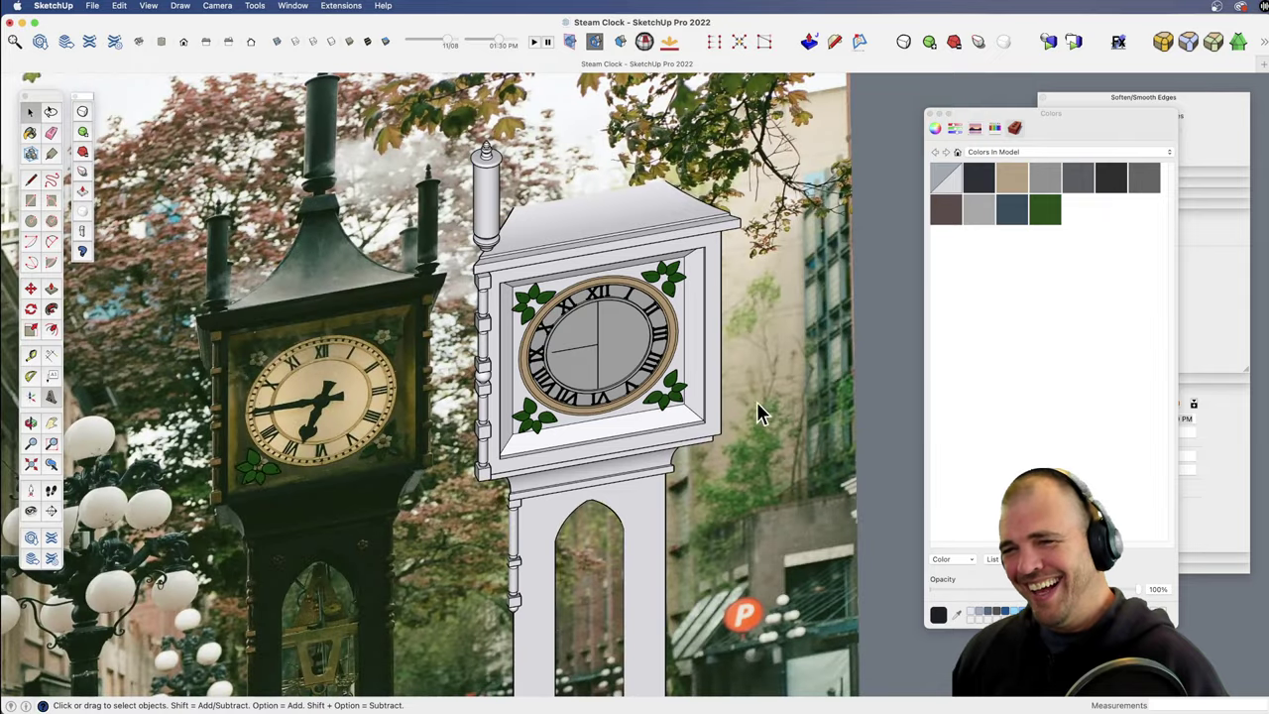
Step: Examine the Roman numerals on the dials of the complete clock model from several sides
key("z")
left_click_drag(655, 436, 657, 505)
key("h")
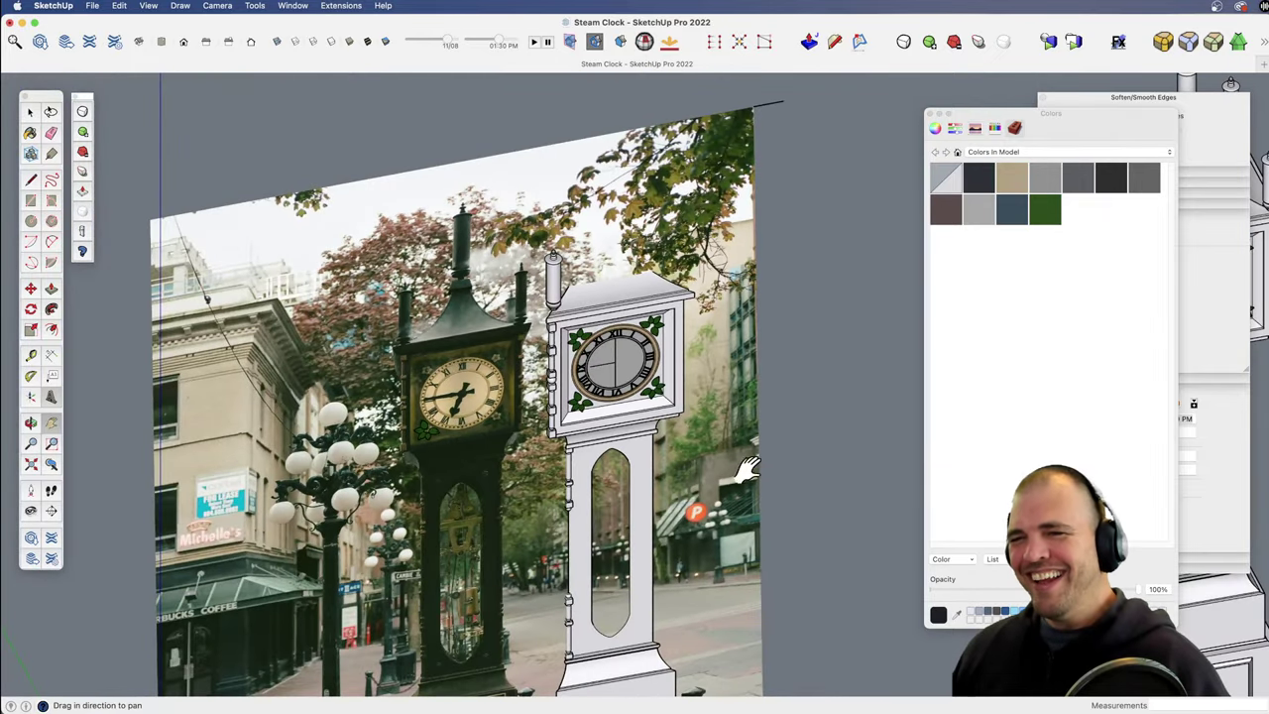
left_click_drag(744, 482, 538, 484)
left_click_drag(664, 397, 634, 421)
middle_click_drag(635, 421, 519, 433, "shift")
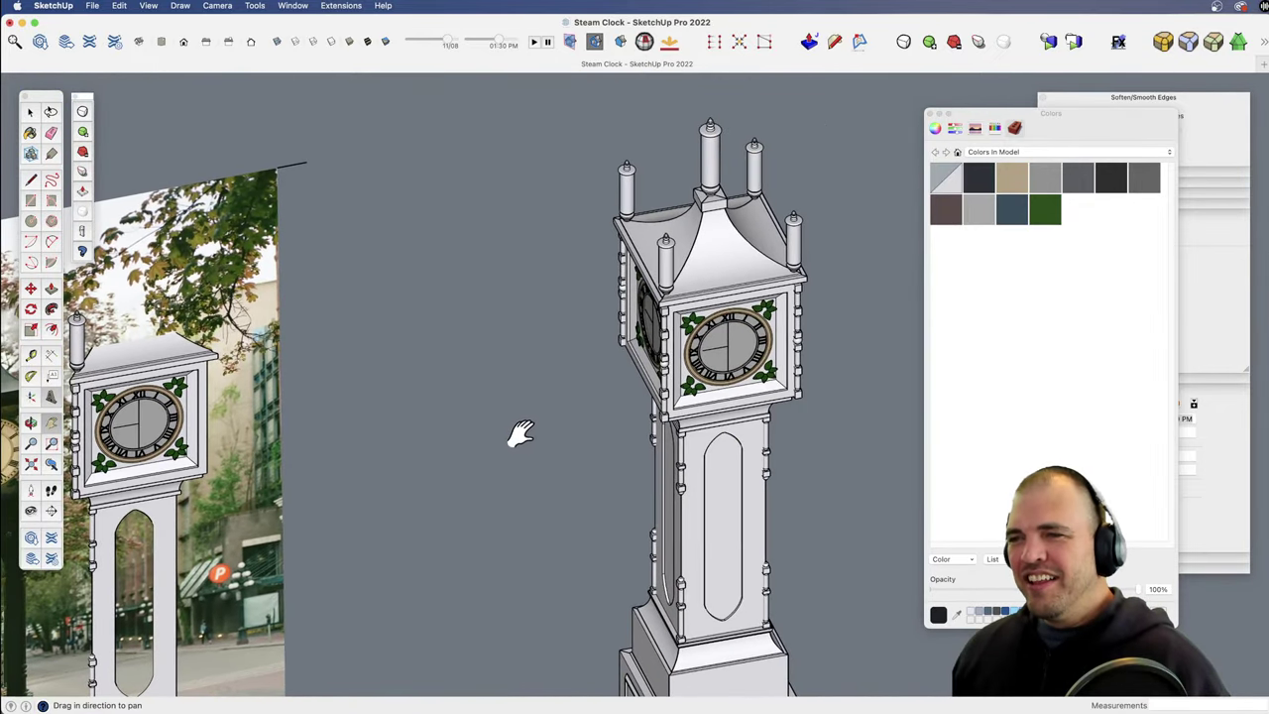
middle_click_drag(657, 402, 751, 322)
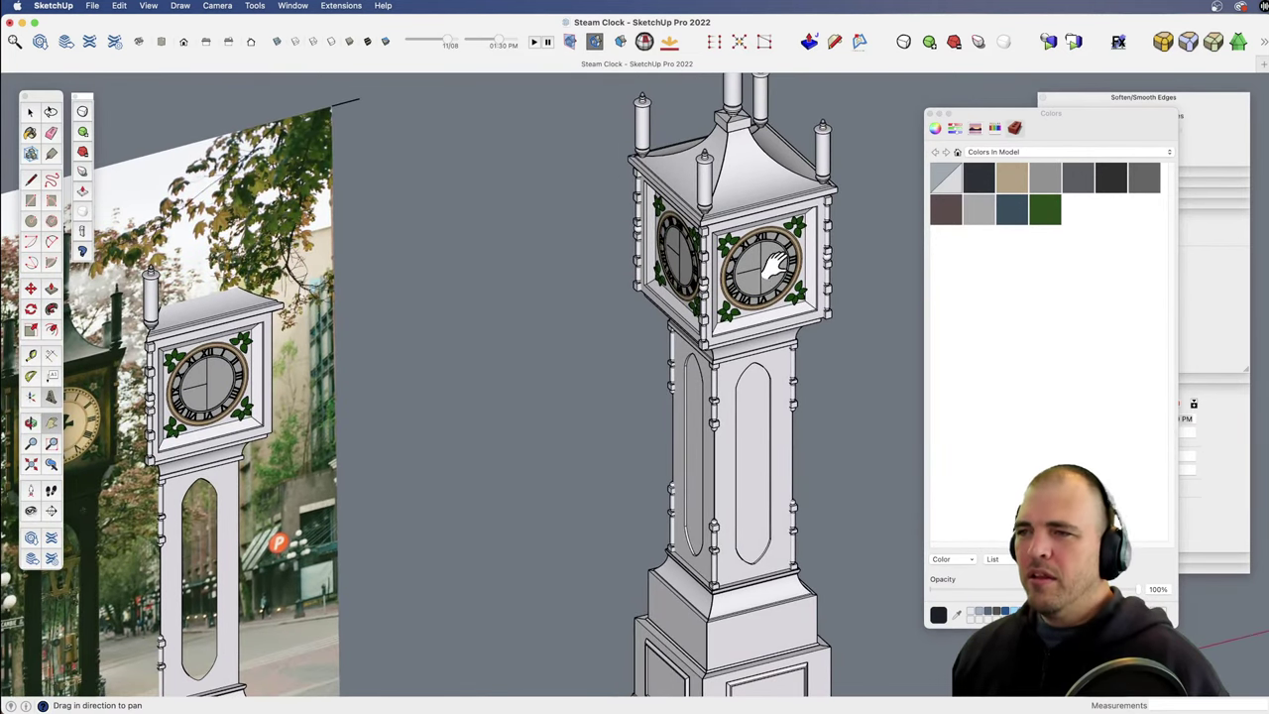
Step: Examine the hands and dial of the clock in the reference photo against the modeled clock
middle_click_drag(296, 469, 694, 359, "shift")
scroll(639, 429, "up", 2)
scroll(546, 365, "up", 3)
middle_click_drag(547, 365, 752, 375, "shift")
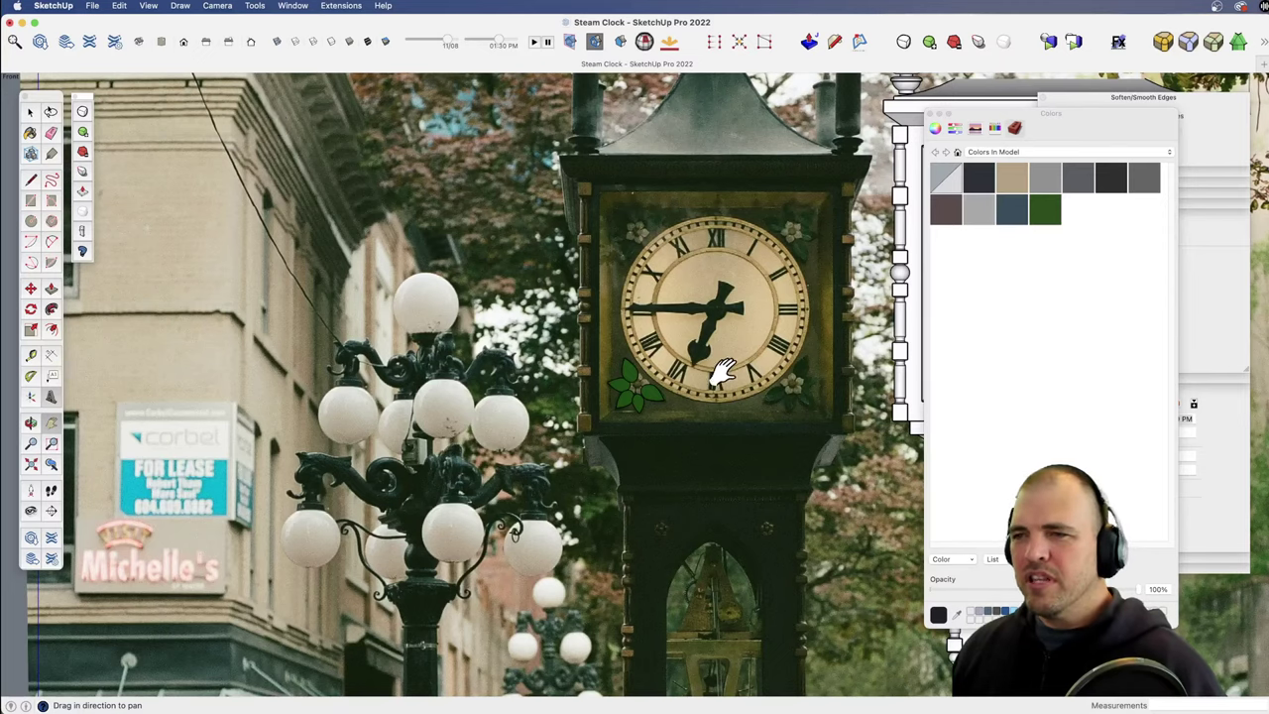
key("z")
left_click_drag(724, 363, 702, 527)
key("h")
left_click_drag(737, 483, 629, 462)
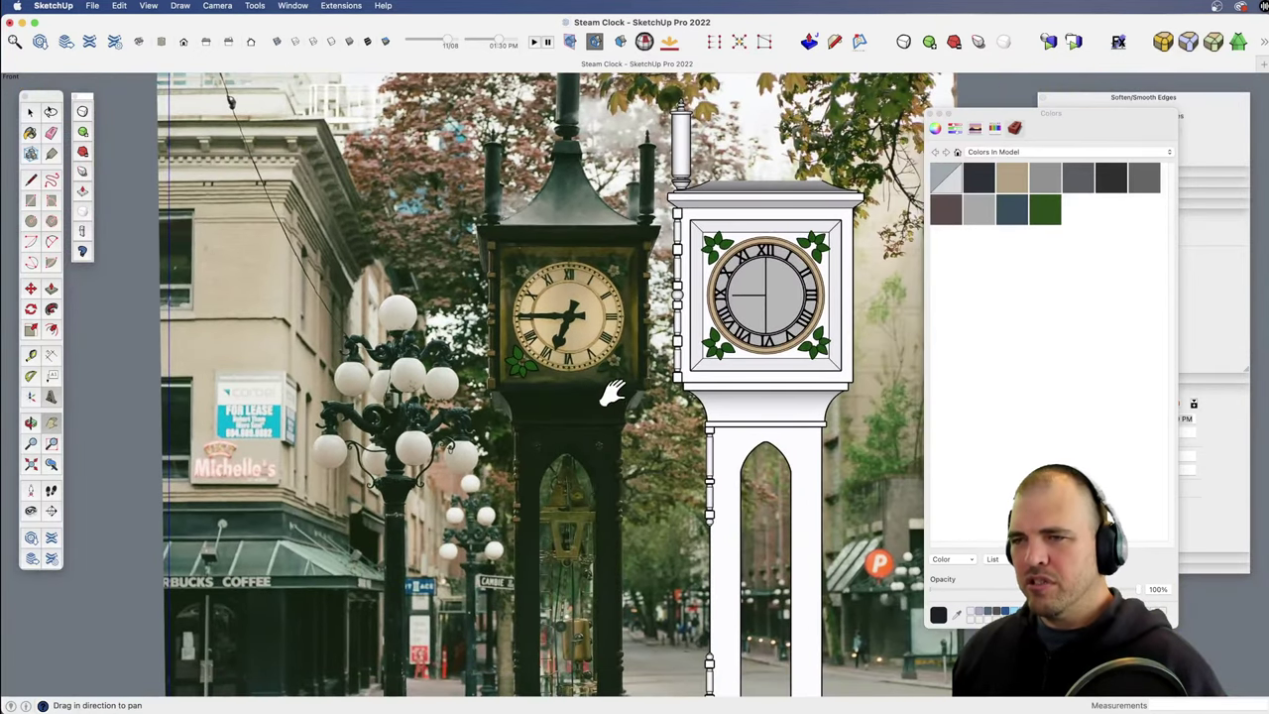
key("z")
left_click_drag(593, 393, 596, 463)
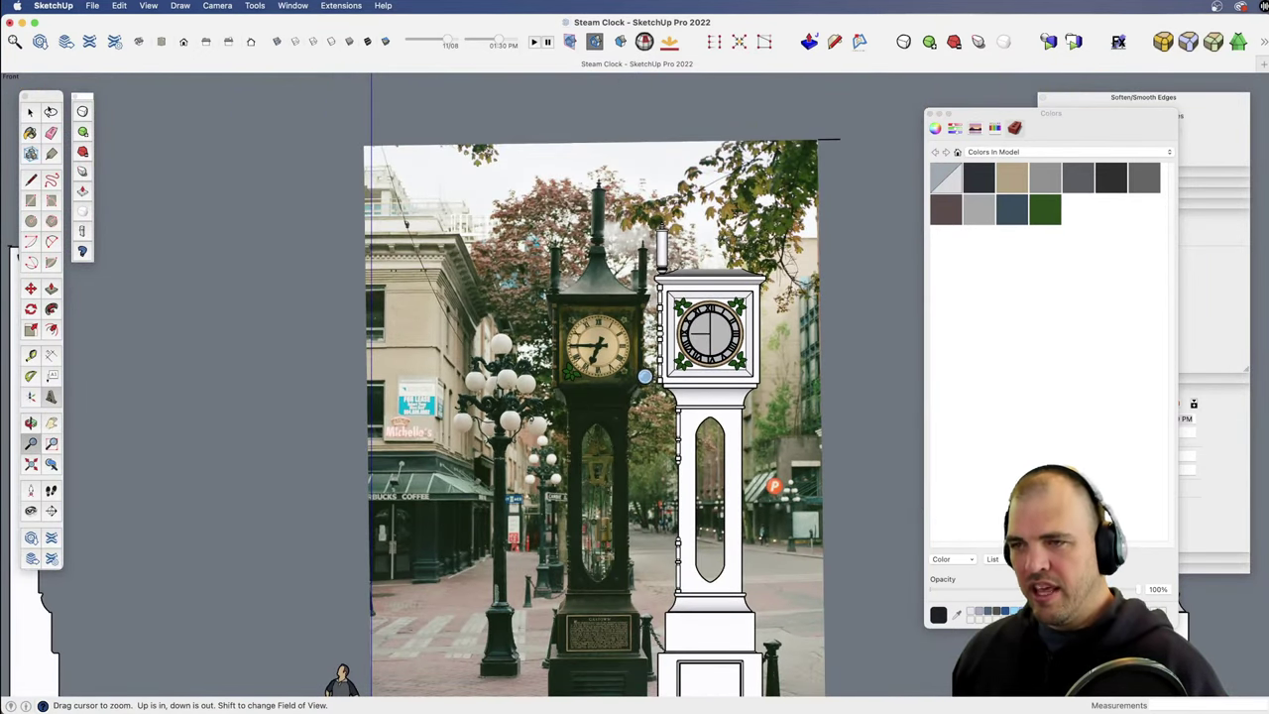
Step: Turn on X-ray transparency for the model and photo in preparation for working on the photographed clock's hands
key("x")
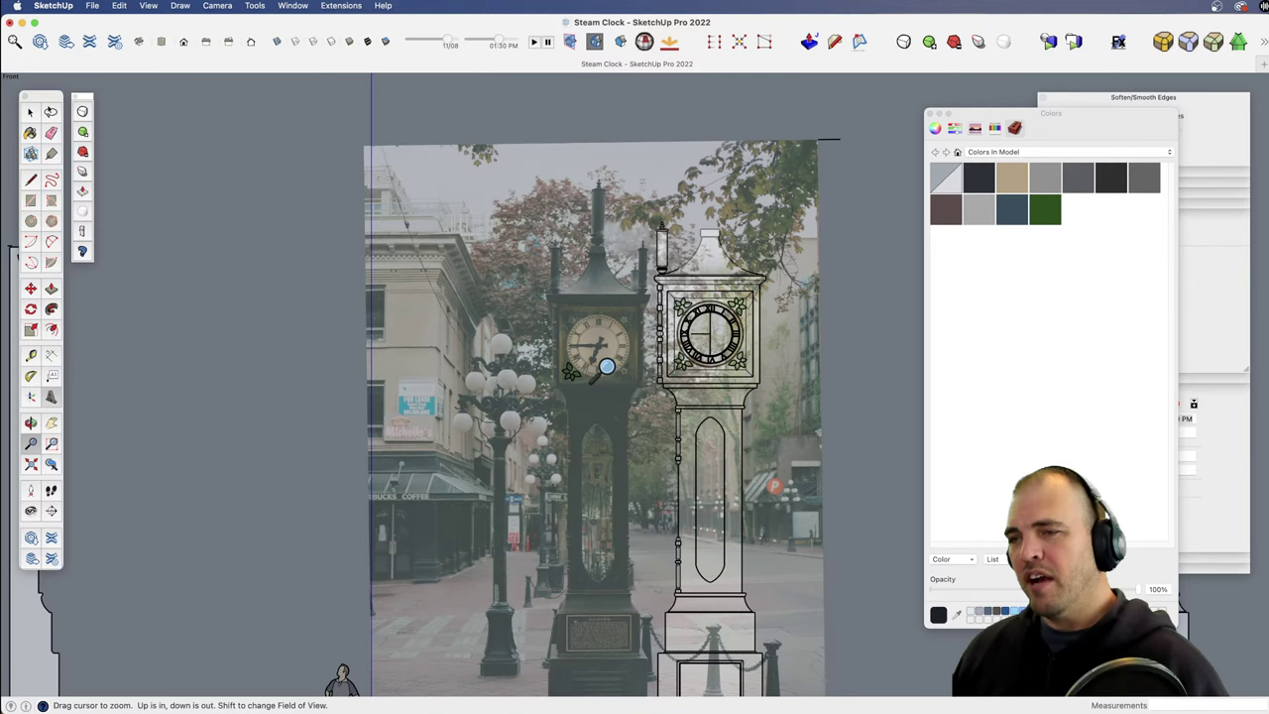
left_click_drag(609, 480, 621, 207)
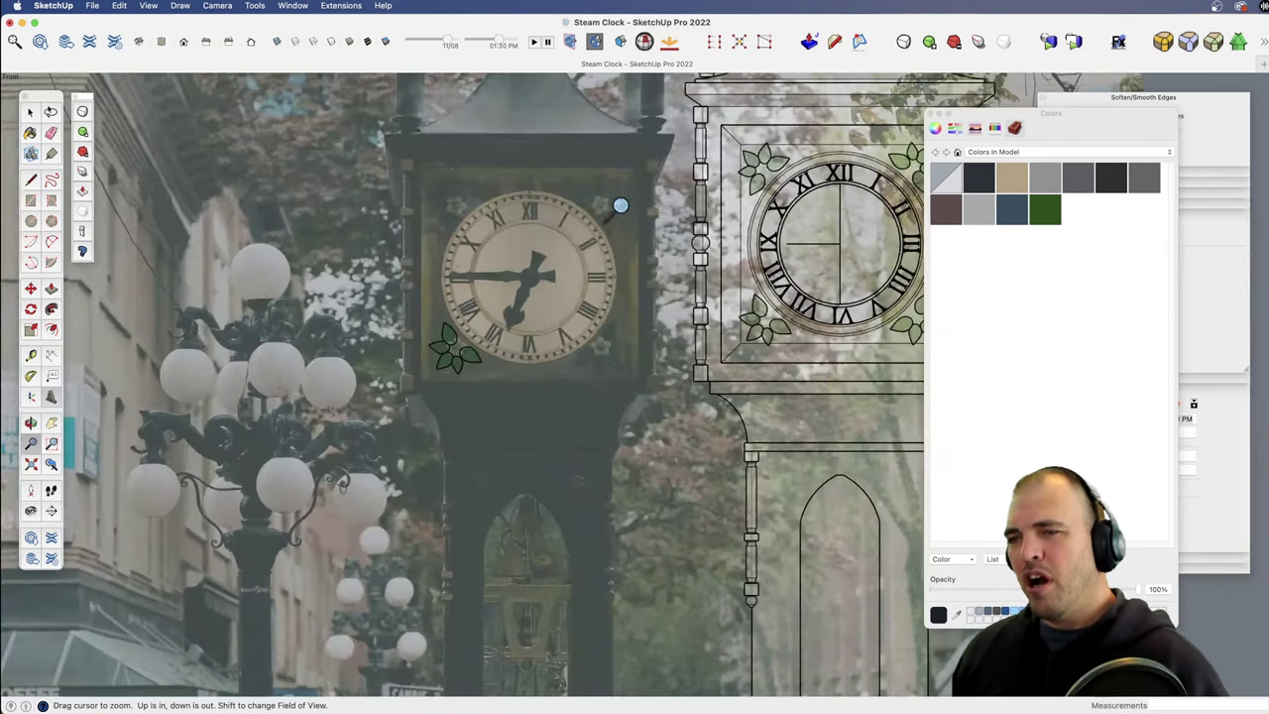
key("h")
left_click_drag(583, 328, 615, 429)
key("space")
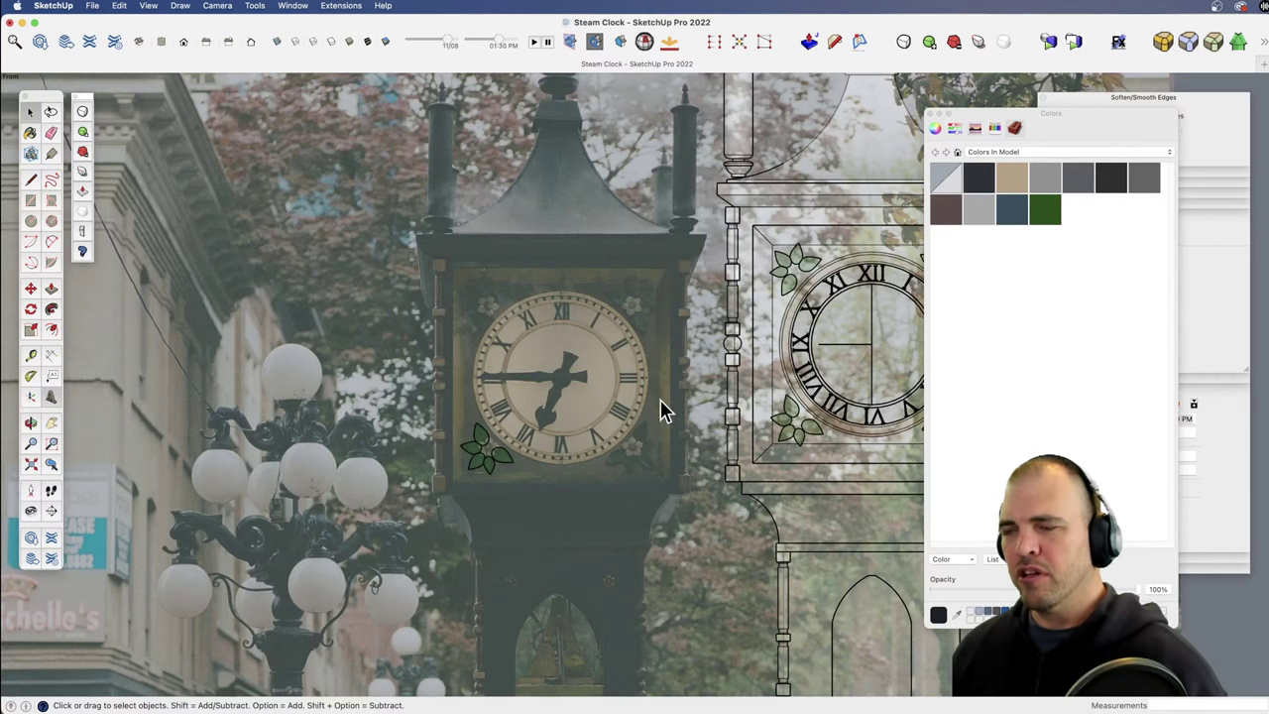
scroll(629, 362, "up", 3)
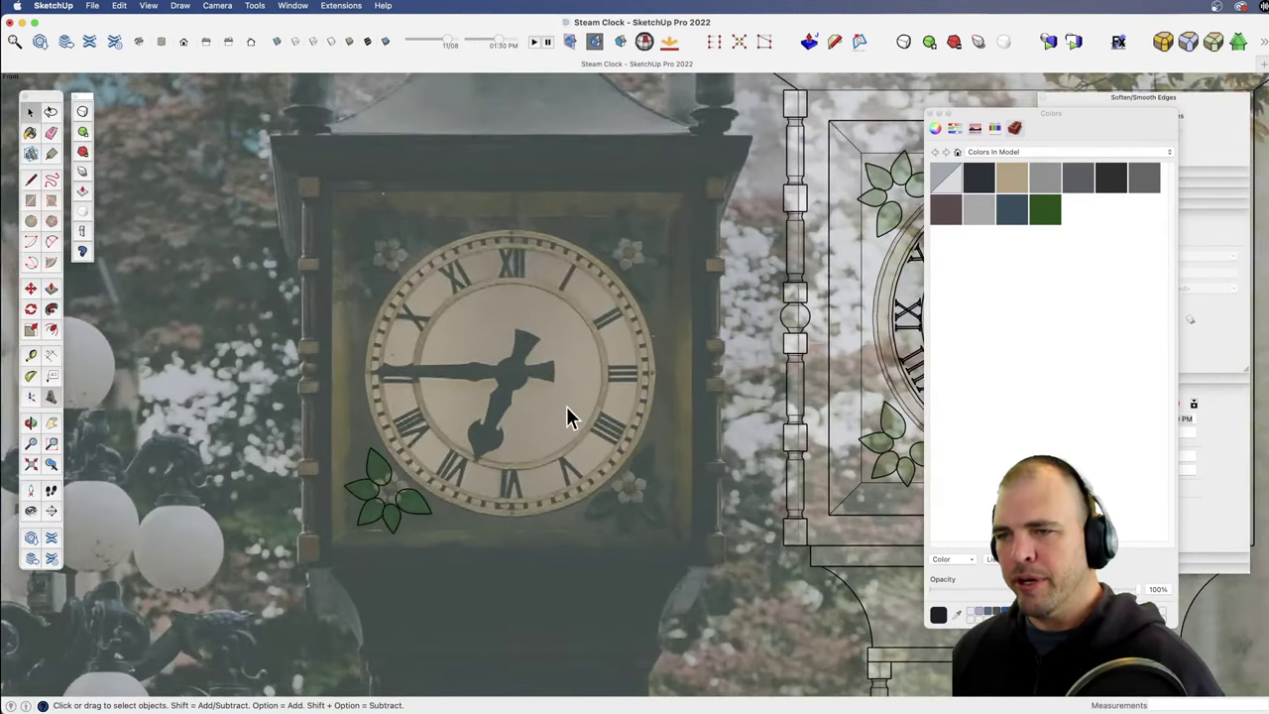
Step: Draw a closed half-outline of the photographed minute hand from centreline to upper edge, with a pointed tip and an upper edge about 2' 5 13/16" long
middle_click_drag(572, 419, 654, 414, "shift")
scroll(653, 267, "up", 4)
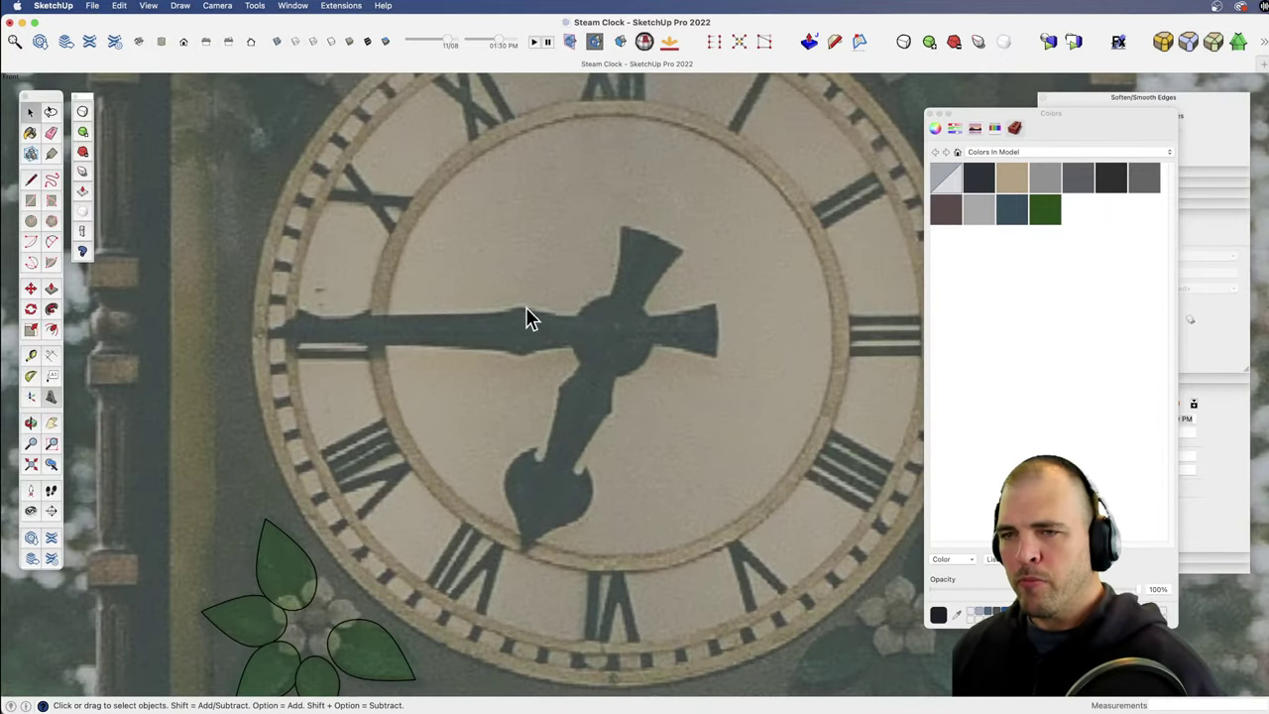
key("l")
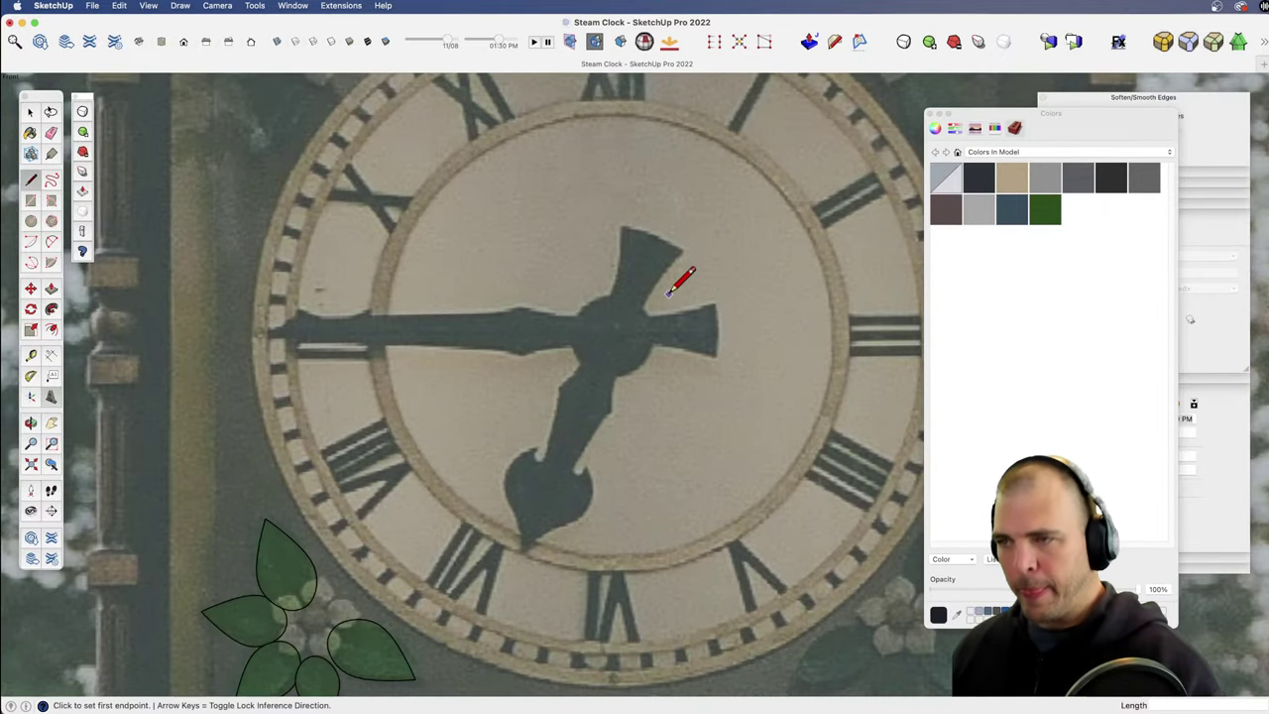
left_click(717, 329)
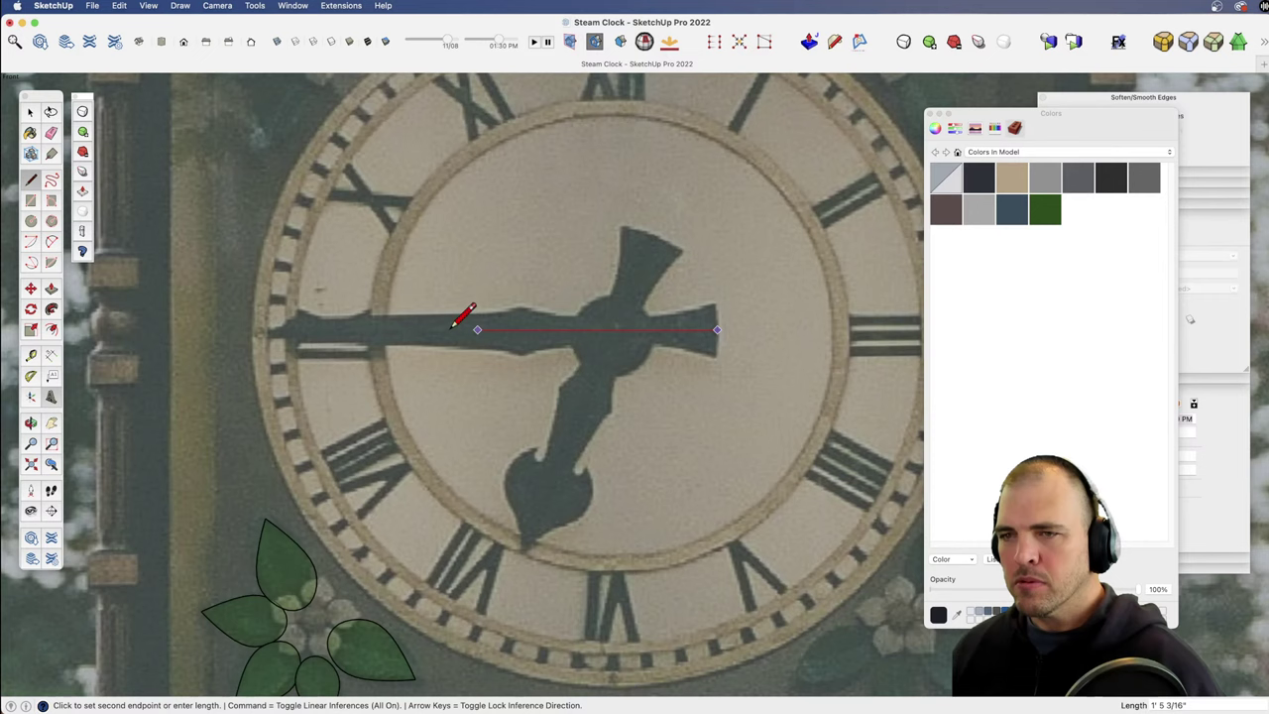
left_click(271, 329)
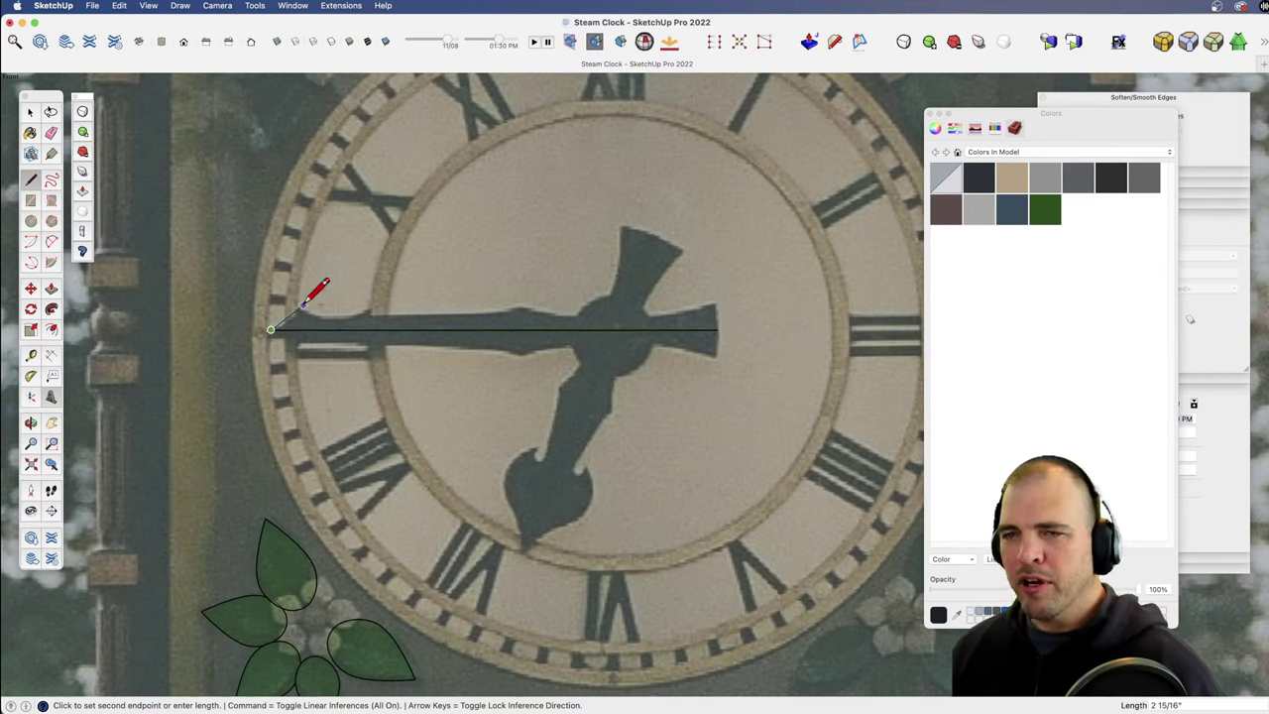
left_click(298, 307)
left_click(716, 307)
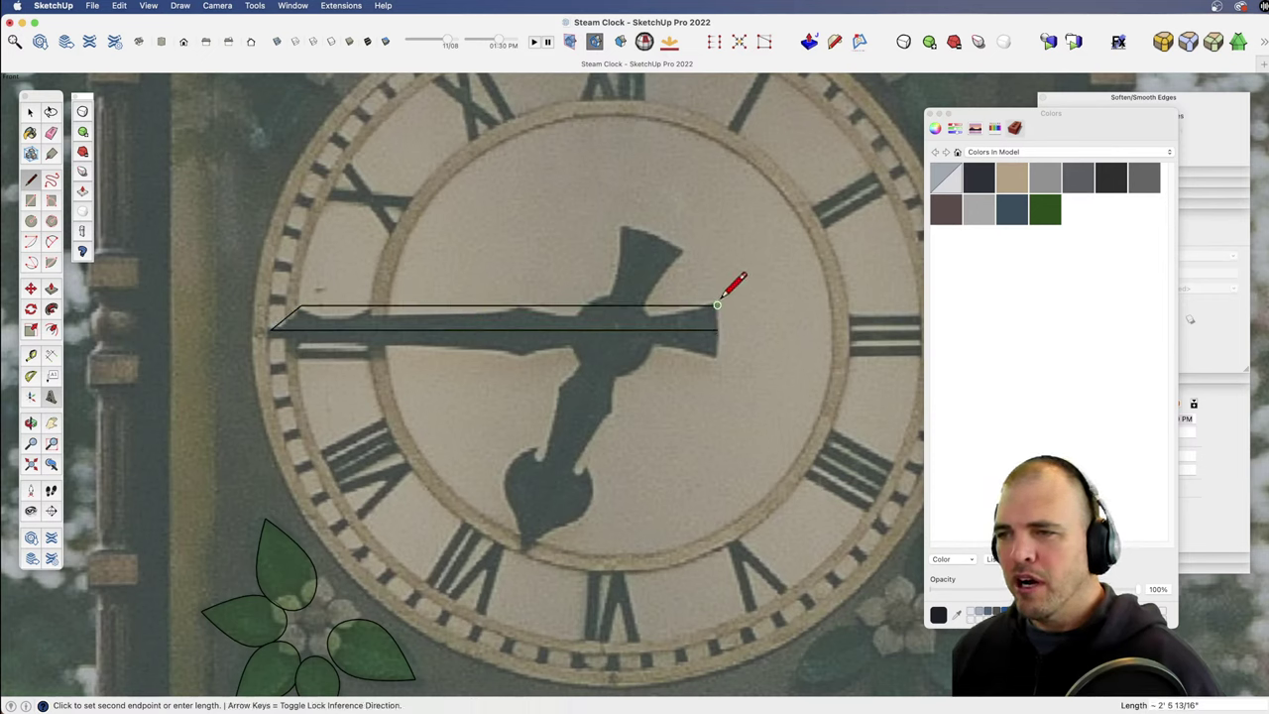
left_click(716, 329)
Step: Trace the minute hand's upper contour inside the half-outline, from the barb near the tip past the raised point to the hub
scroll(641, 331, "up", 5)
middle_click_drag(641, 331, 740, 375, "shift")
key("z")
left_click_drag(740, 376, 644, 427)
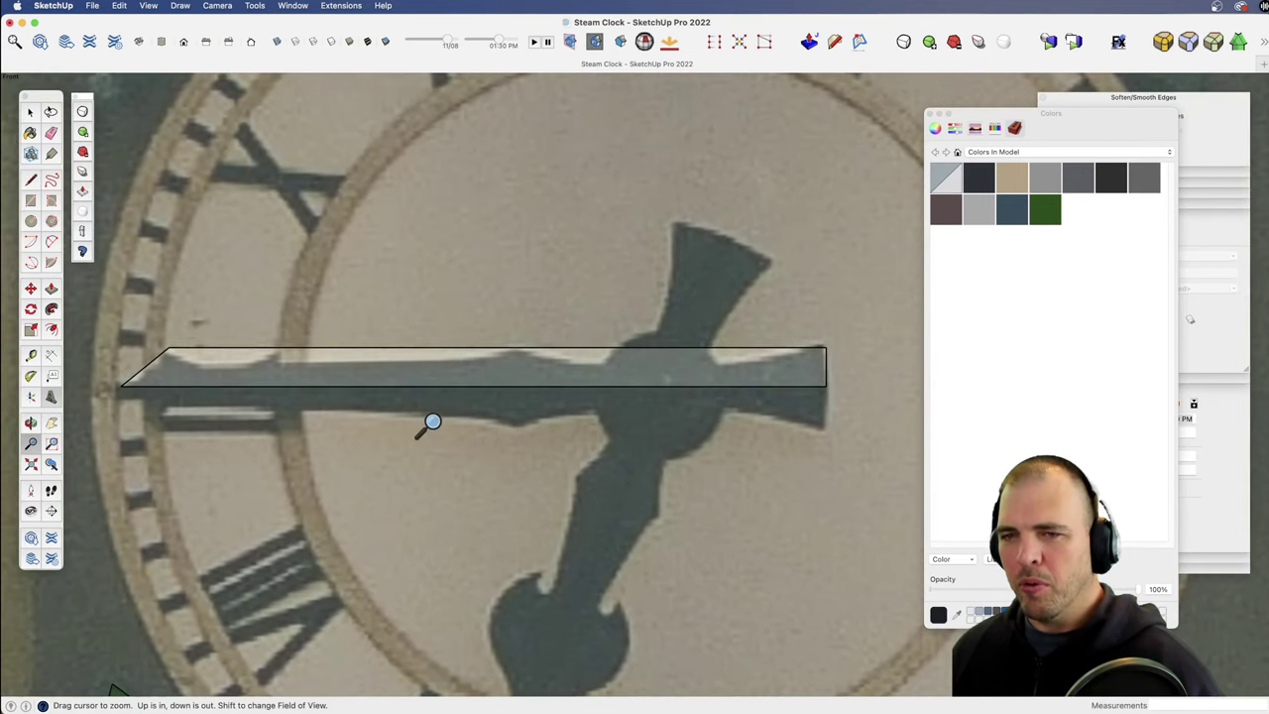
middle_click_drag(380, 401, 551, 409, "shift")
left_click_drag(482, 406, 456, 358)
key("space")
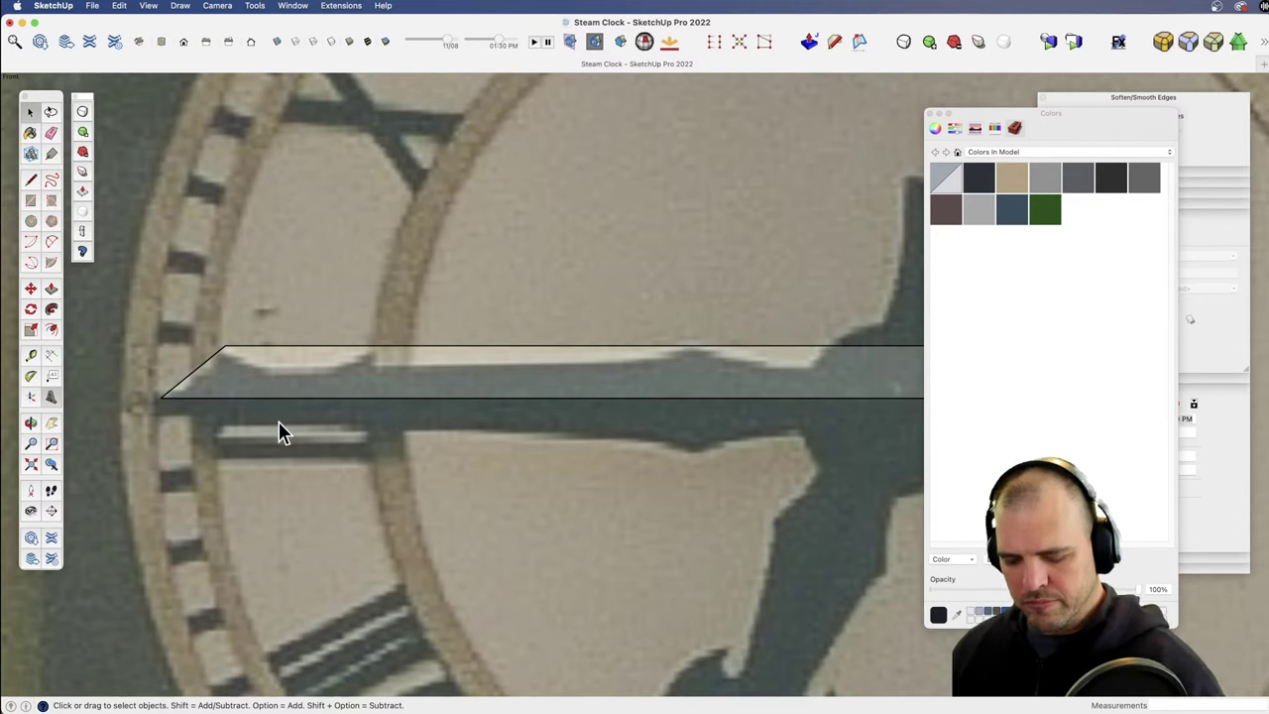
key("l")
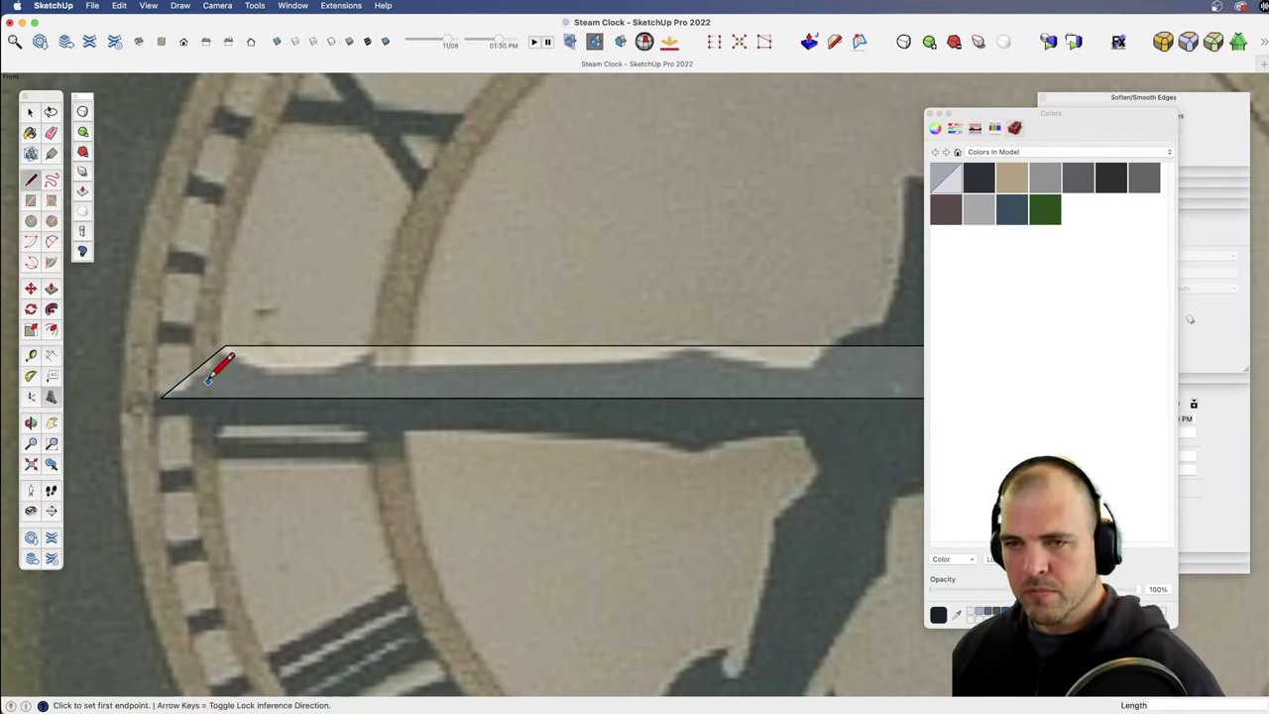
left_click(227, 345)
left_click(274, 377)
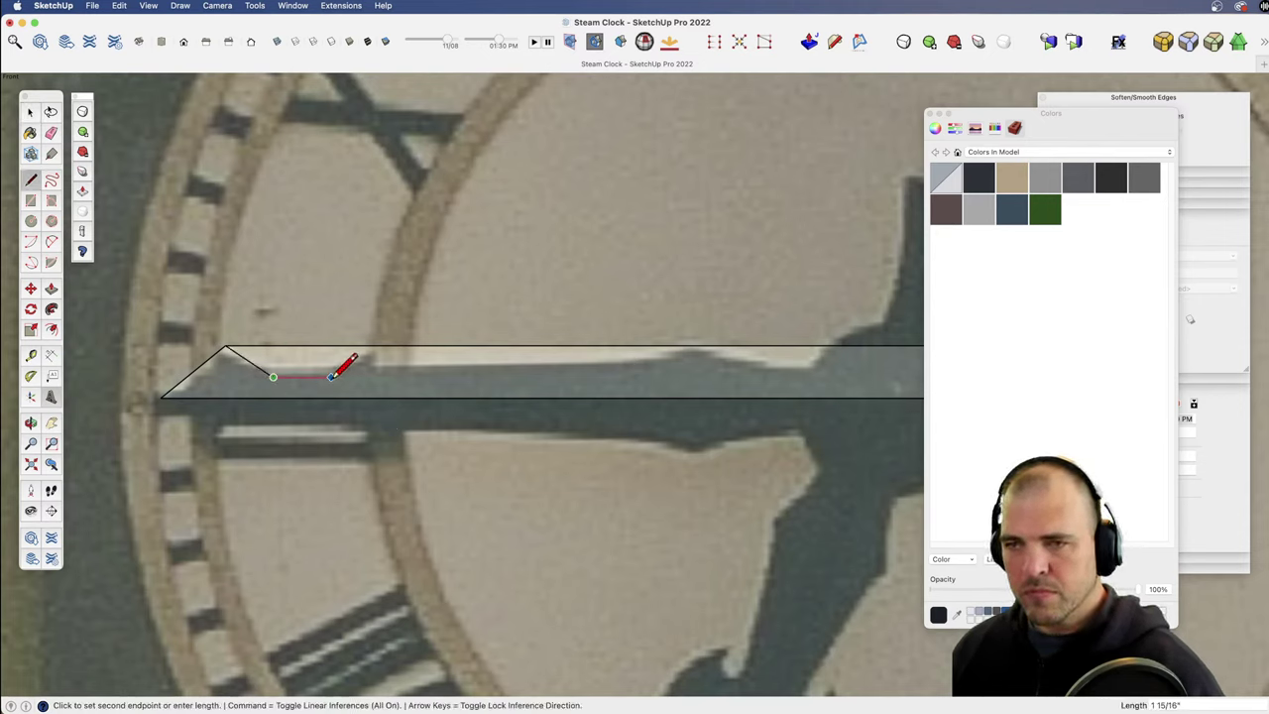
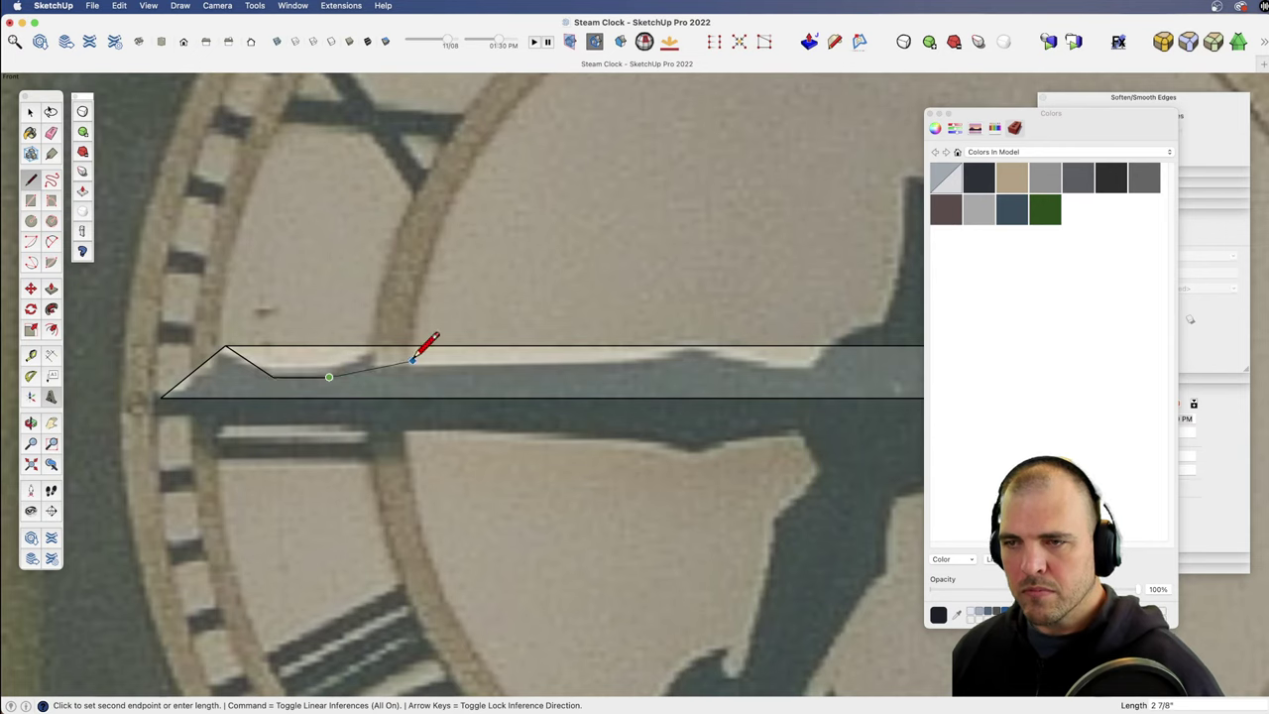
left_click(654, 360)
left_click(685, 344)
left_click(697, 345)
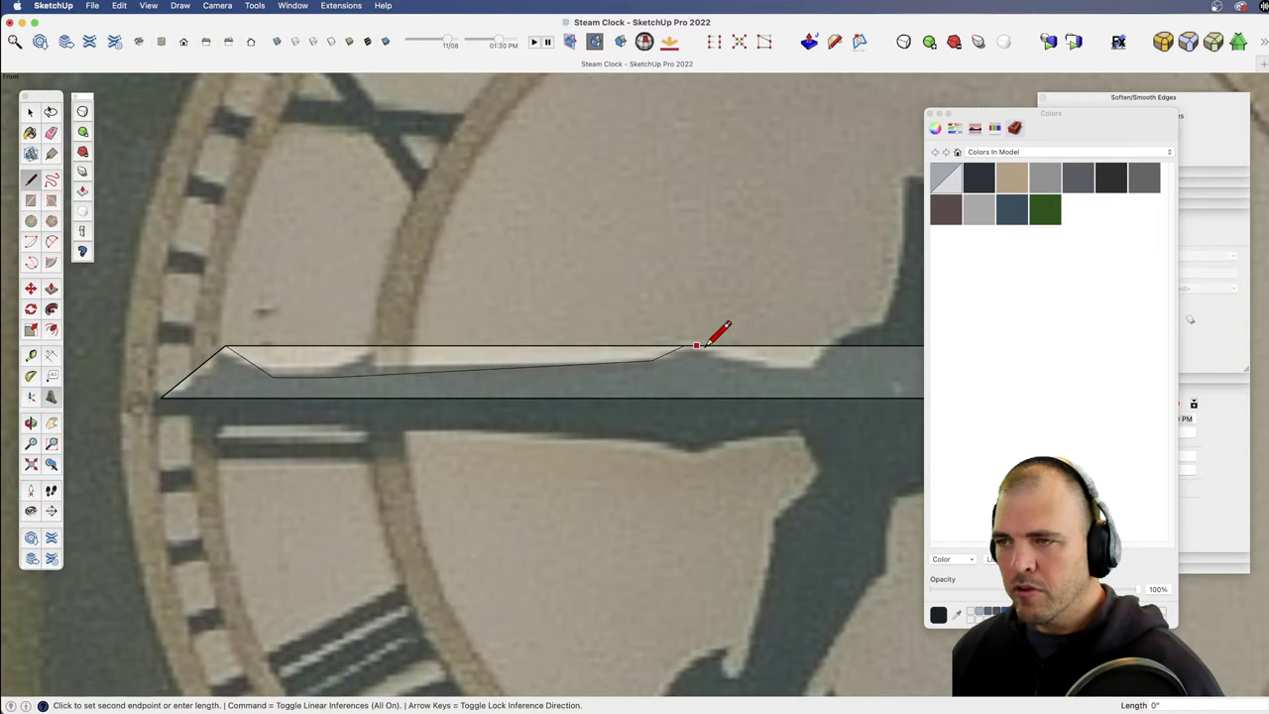
left_click(839, 367)
Step: Draw a 24-sided circle with a radius of about 2 5/32" over the clock hands' hub
key("h")
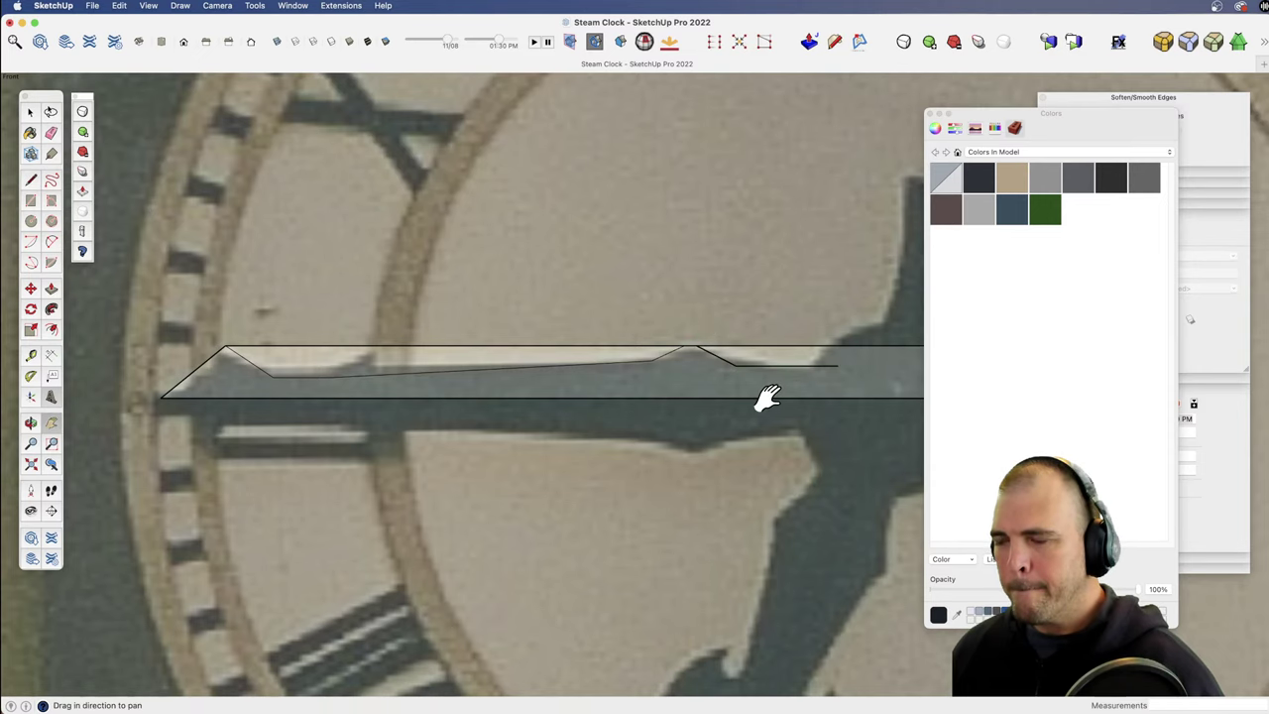
left_click_drag(764, 403, 581, 416)
key("z")
key("h")
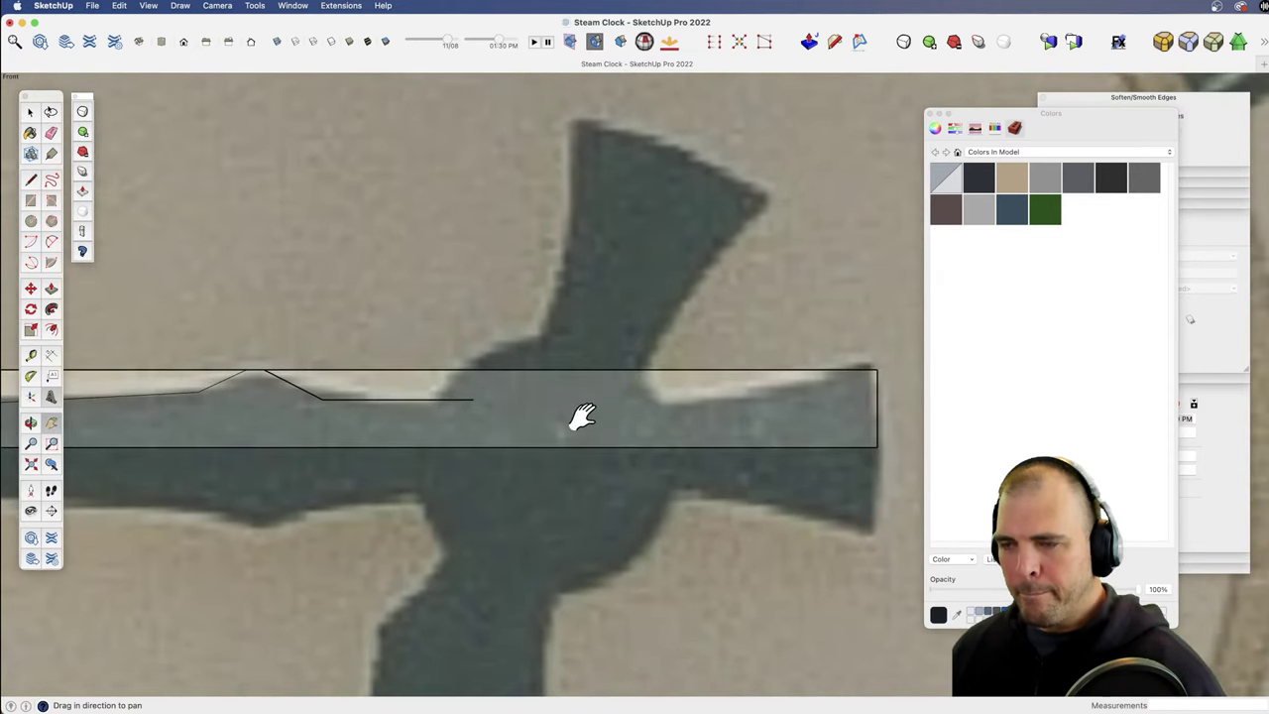
key("c")
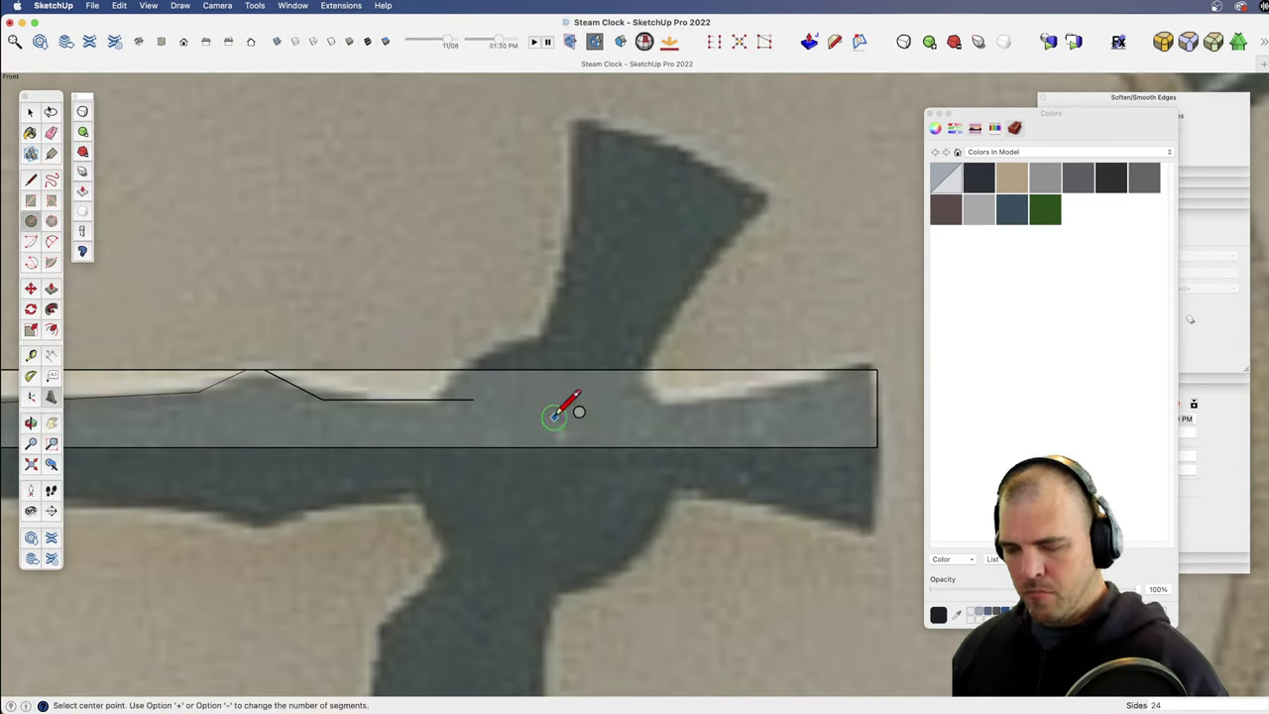
left_click(549, 414)
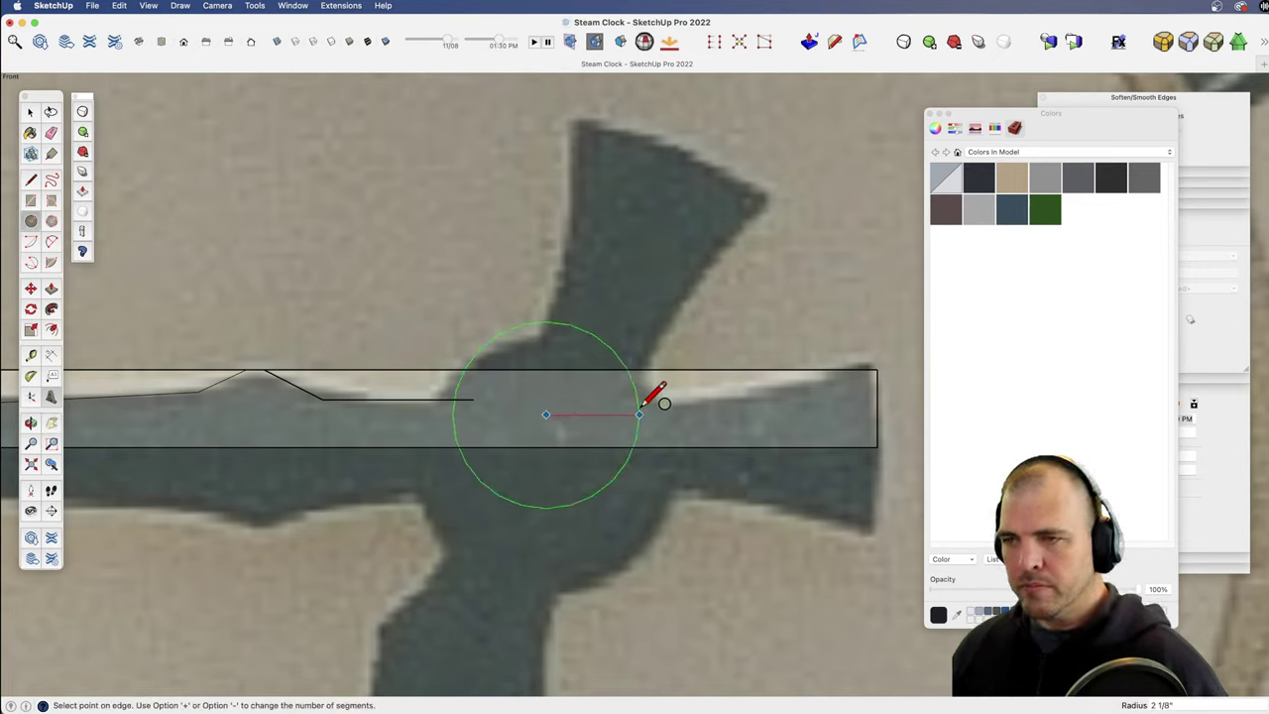
left_click(641, 402)
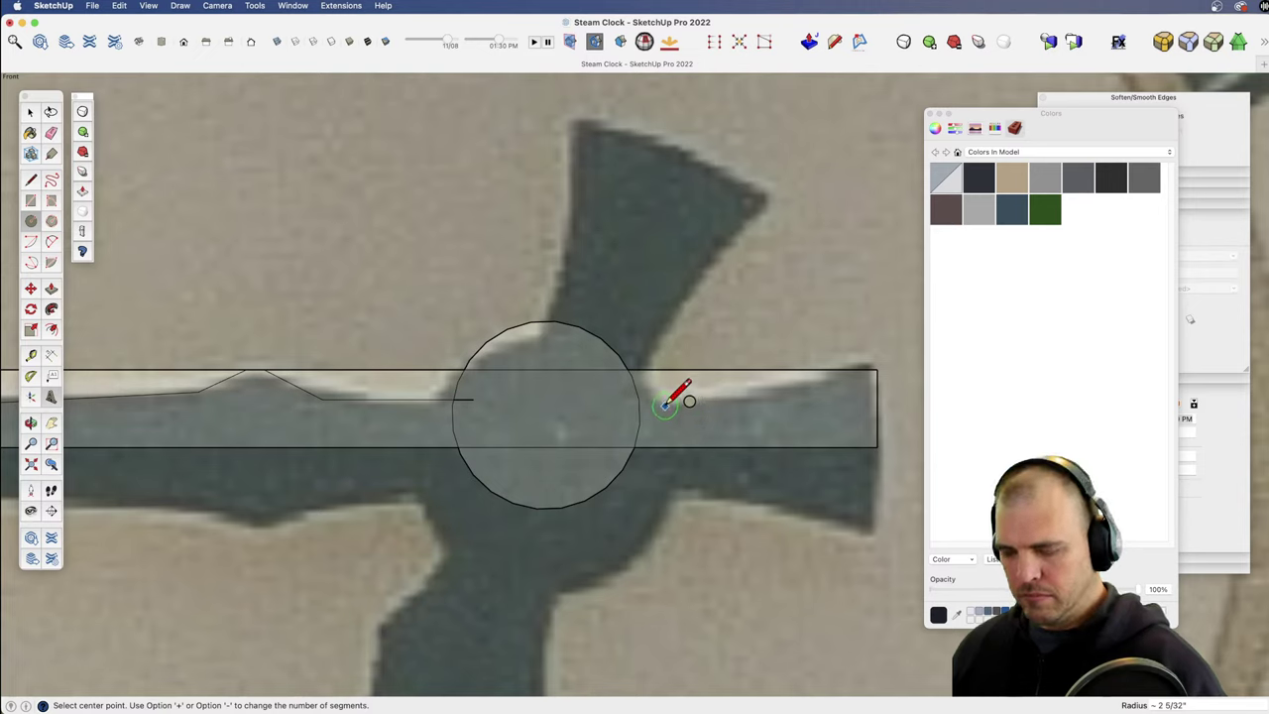
Step: Draw a flared tail with a bevelled corner at the minute hand's short end and erase the leftover square corner
key("l")
left_click(701, 369)
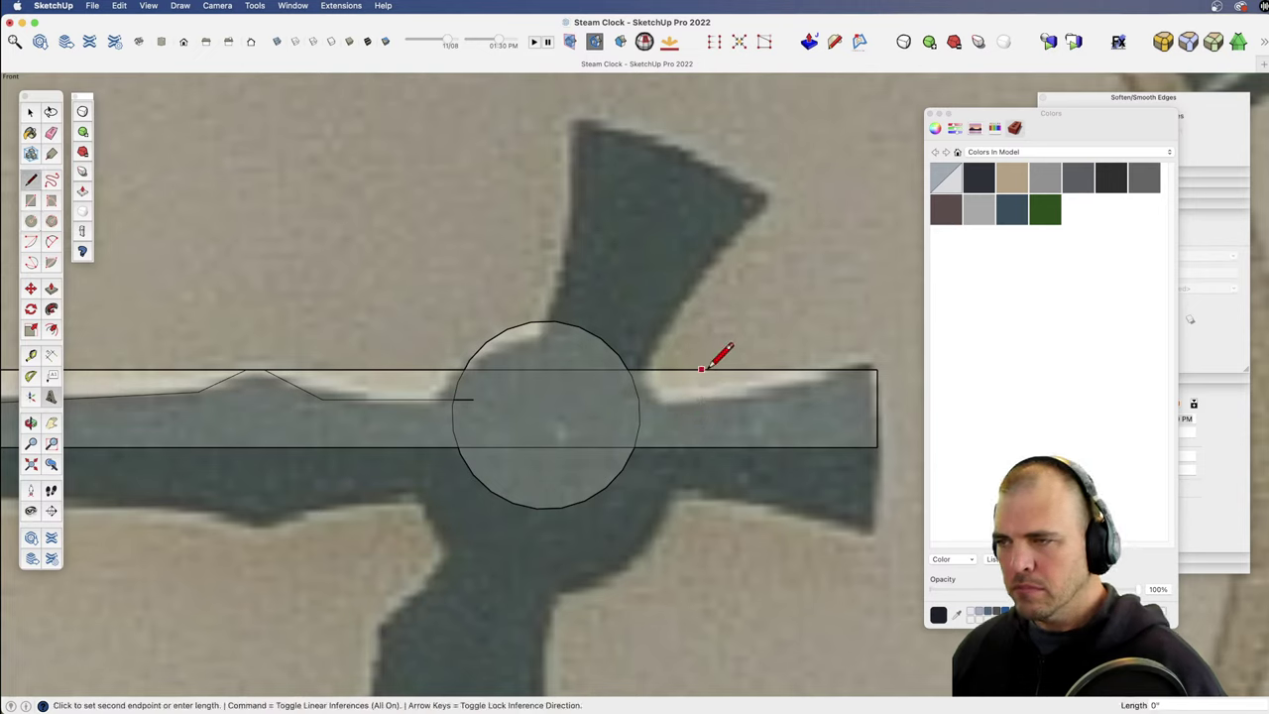
left_click(876, 327)
left_click(877, 368)
left_click(851, 334)
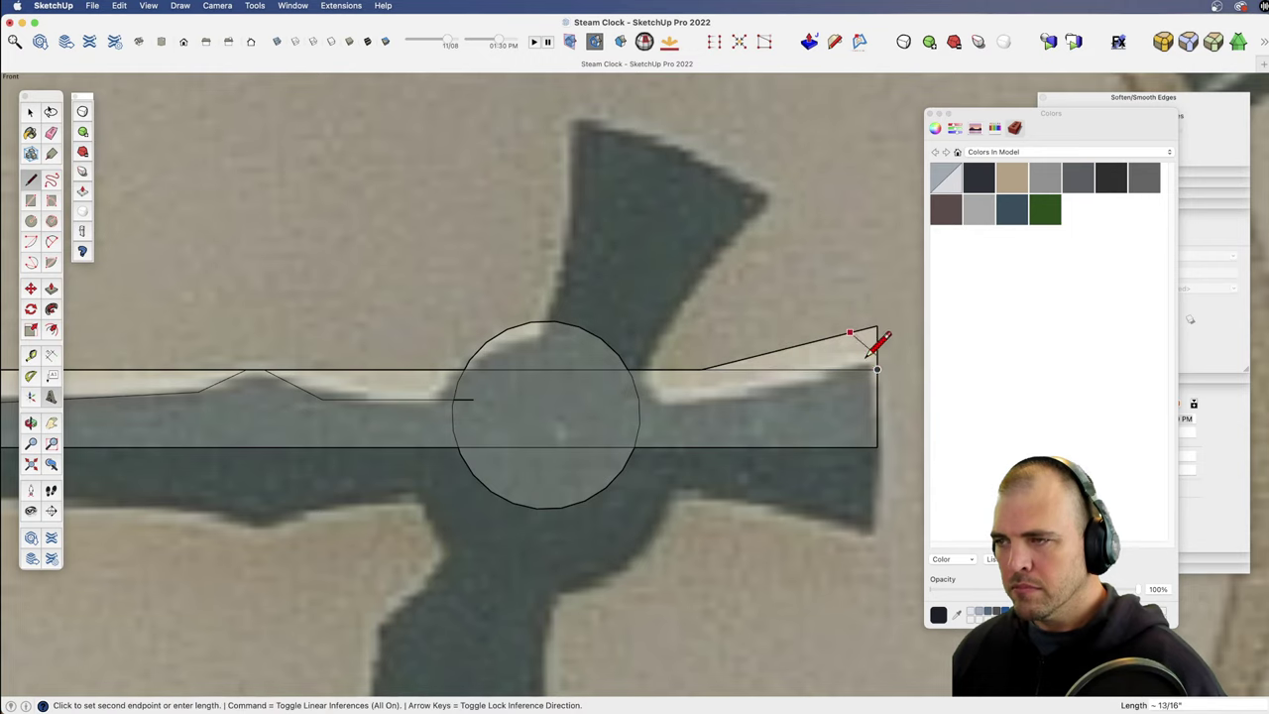
left_click(877, 368)
key("e")
left_click_drag(883, 346, 860, 309)
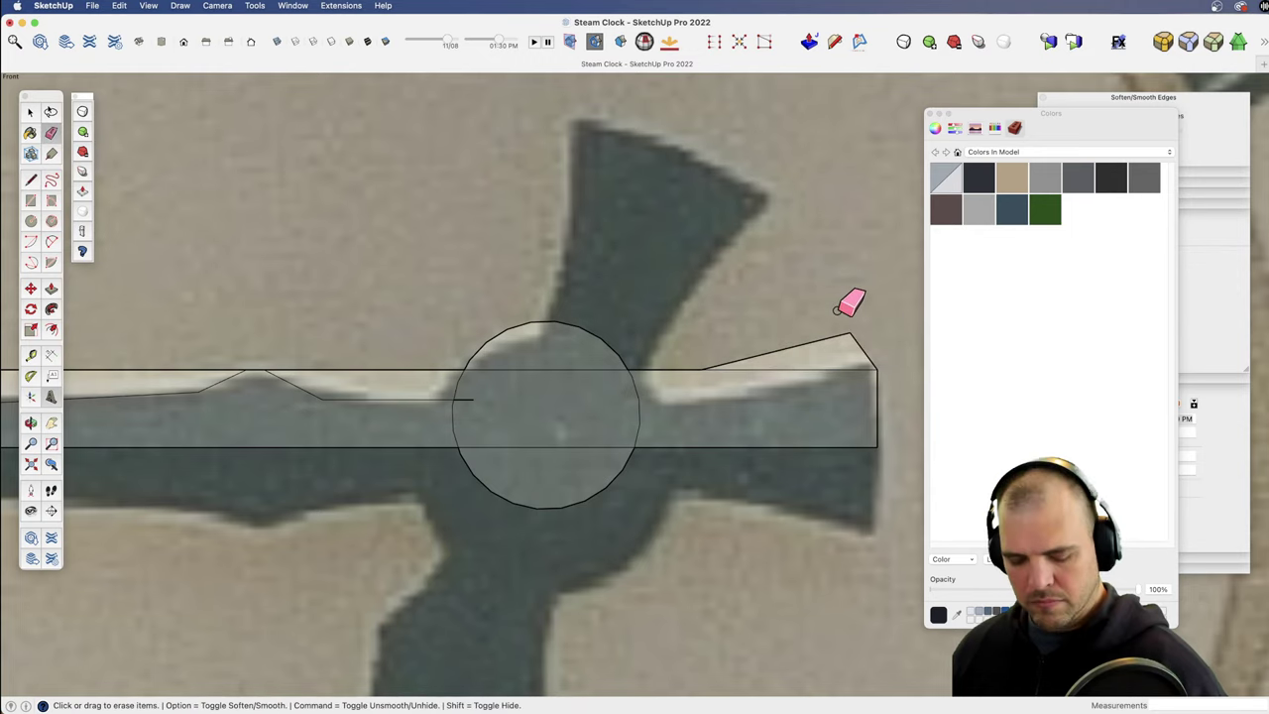
Step: Try erasing the outline edges crossing the hub circle and beside it, and undo the erasures
key("z")
mouse_move(825, 397)
left_mouse_down()
mouse_move(828, 371)
mouse_move(822, 385)
left_mouse_up()
key("e")
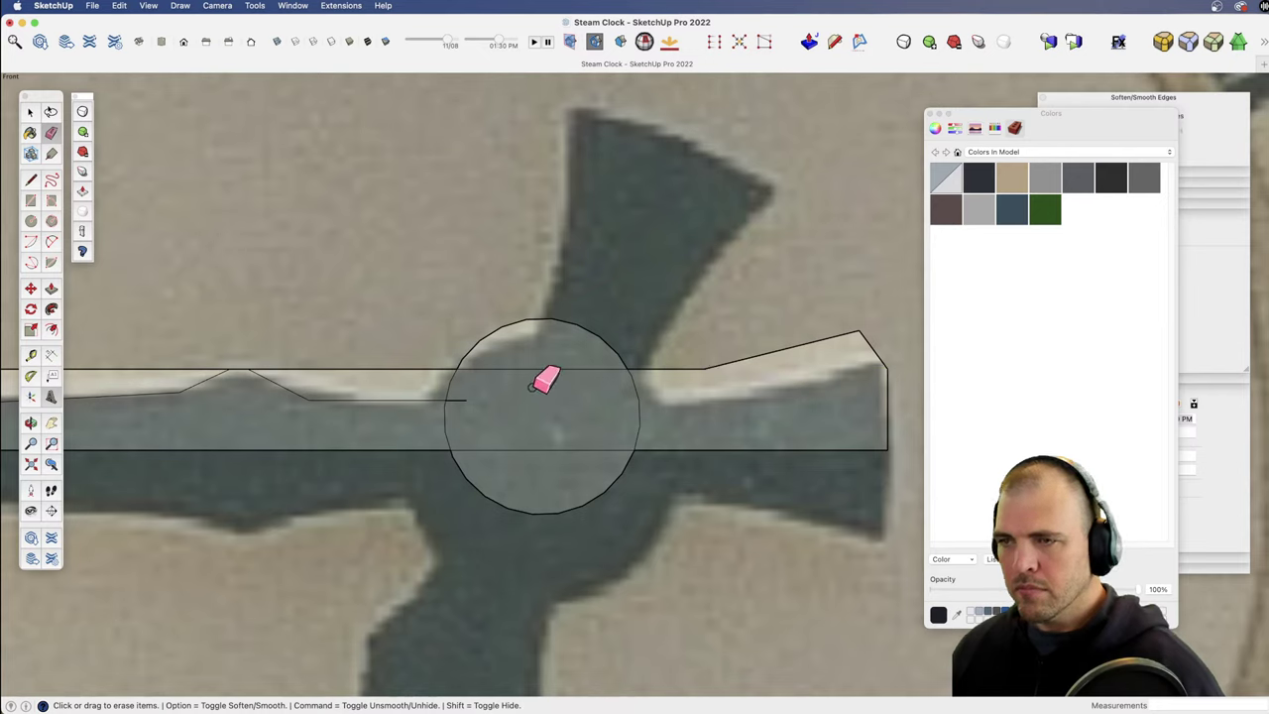
left_click(554, 450)
left_click(551, 368)
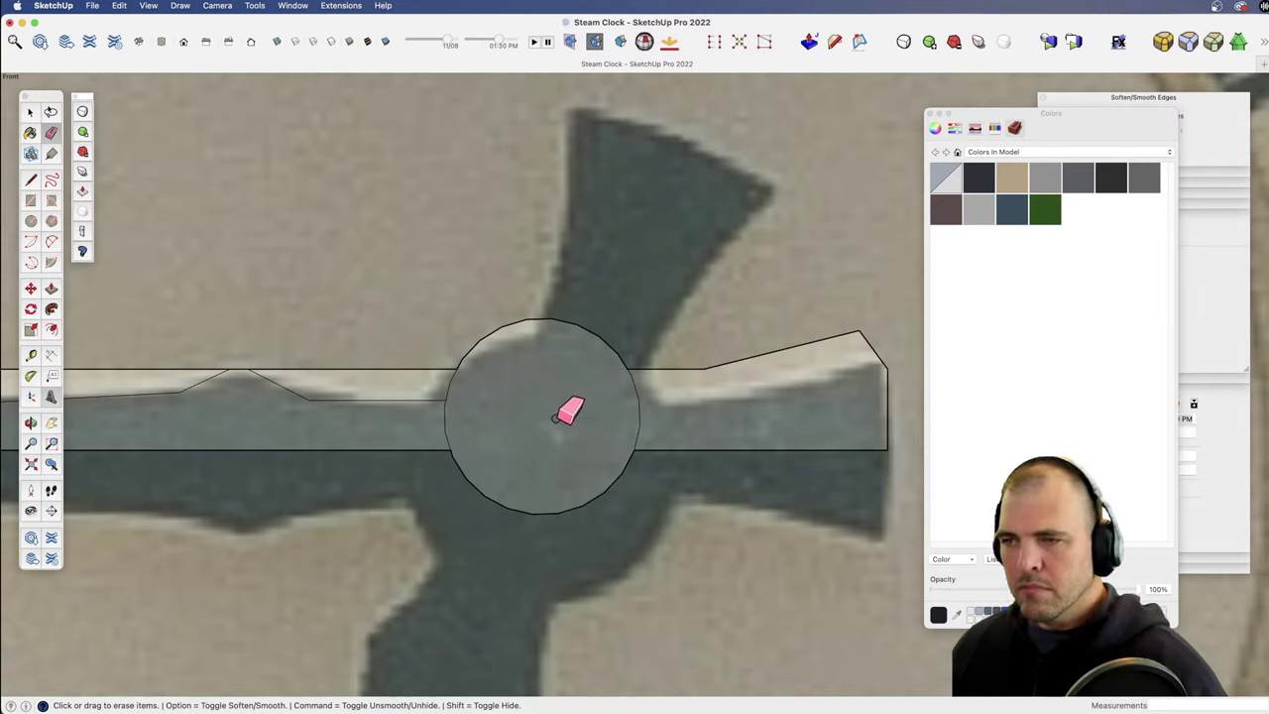
left_click(427, 368)
key("z")
left_click_drag(503, 351, 530, 542)
key("h")
mouse_move(490, 472)
left_mouse_down()
mouse_move(688, 447)
mouse_move(499, 487)
mouse_move(445, 478)
left_mouse_up()
key("super+z")
key("super+z")
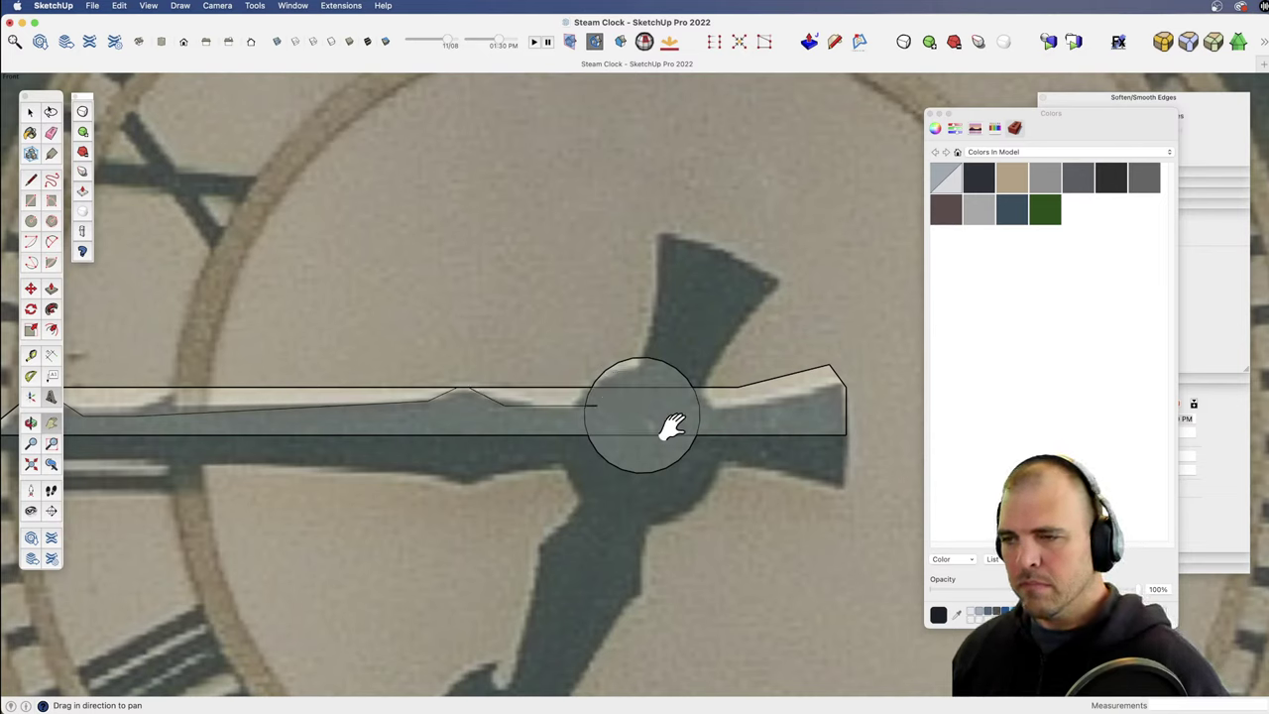
Step: Erase most of the hub circle and continue the hand's contour straight across the hub and up the tail's flare to its bevel
key("e")
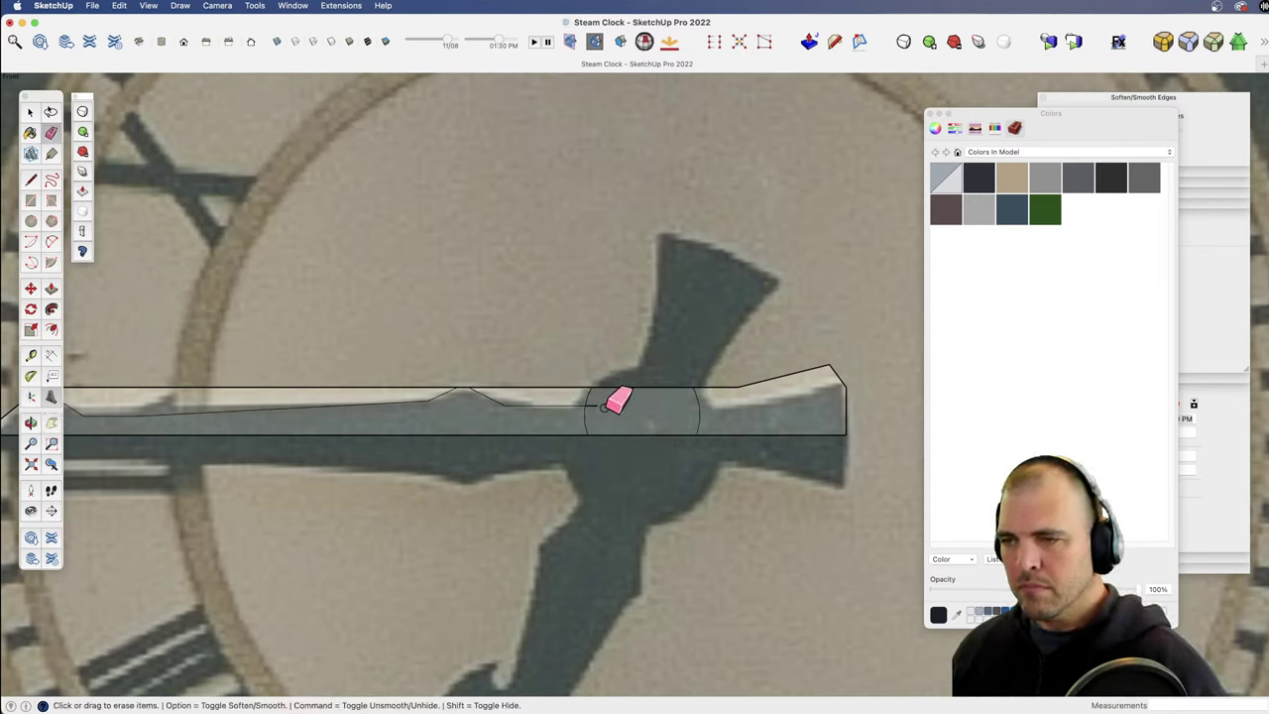
middle_click_drag(688, 420, 618, 425, "shift")
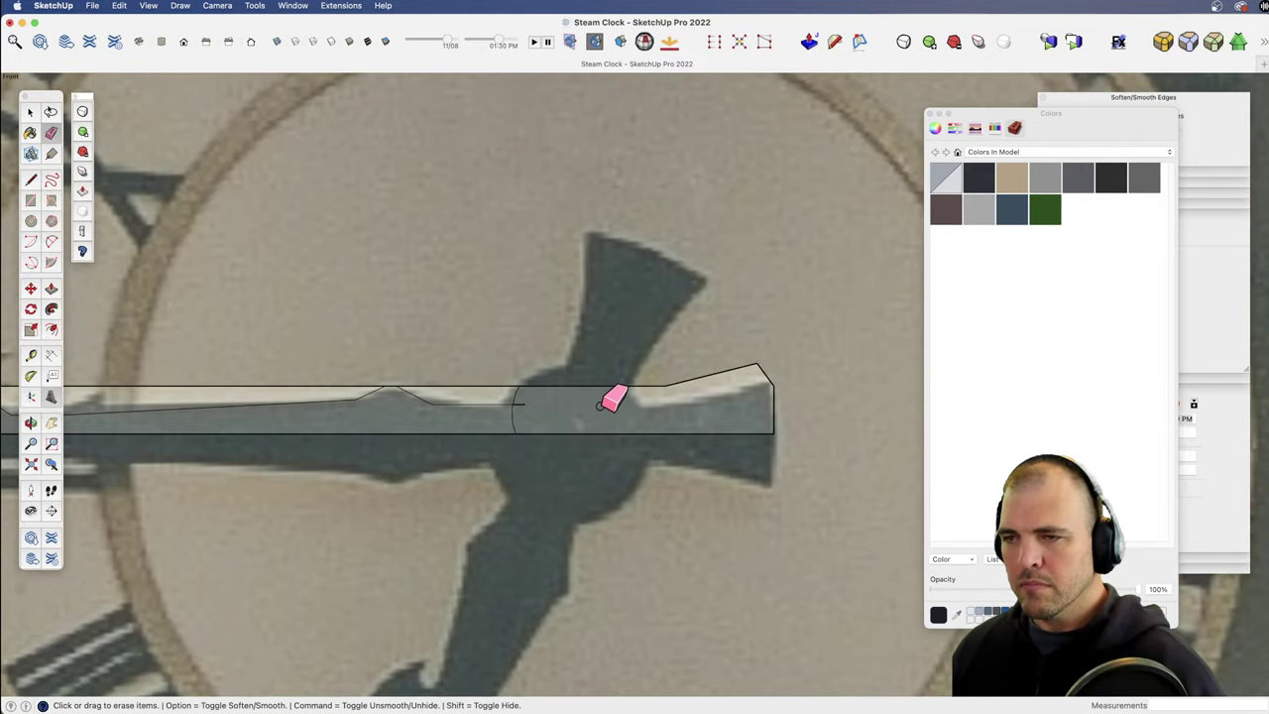
key("z")
left_click_drag(594, 453, 607, 400)
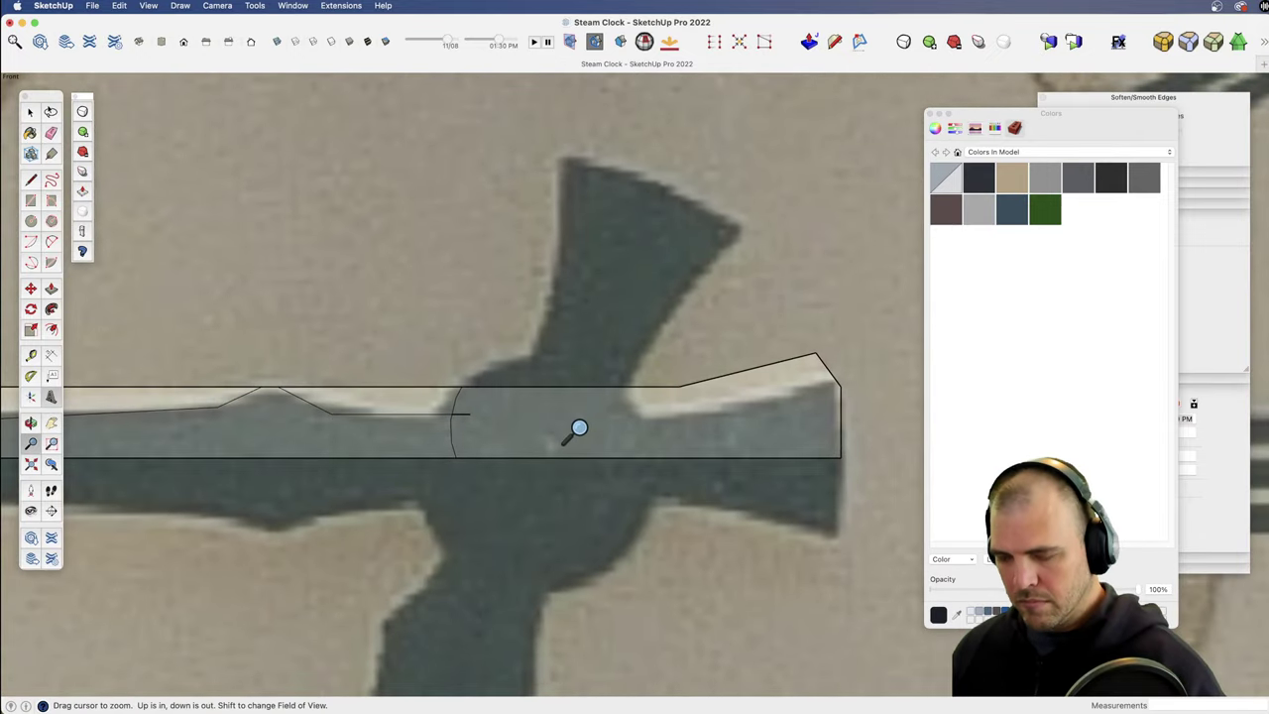
key("l")
left_click(470, 413)
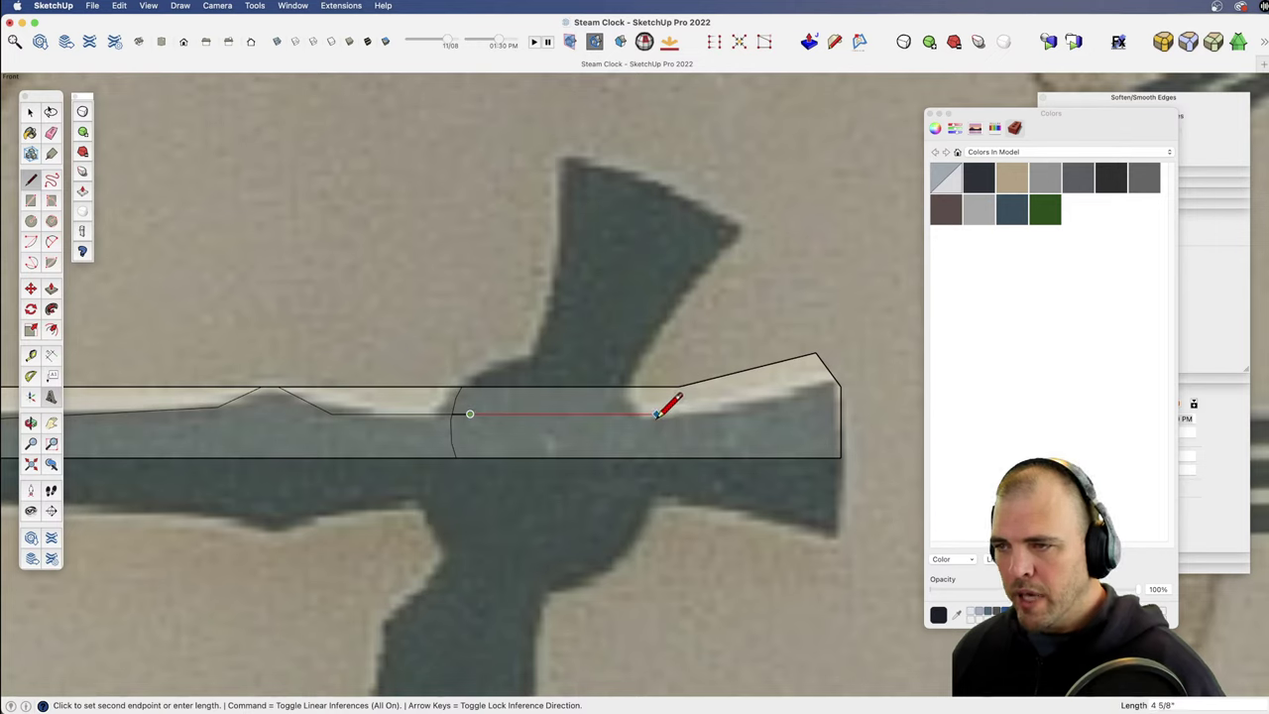
left_click(671, 413)
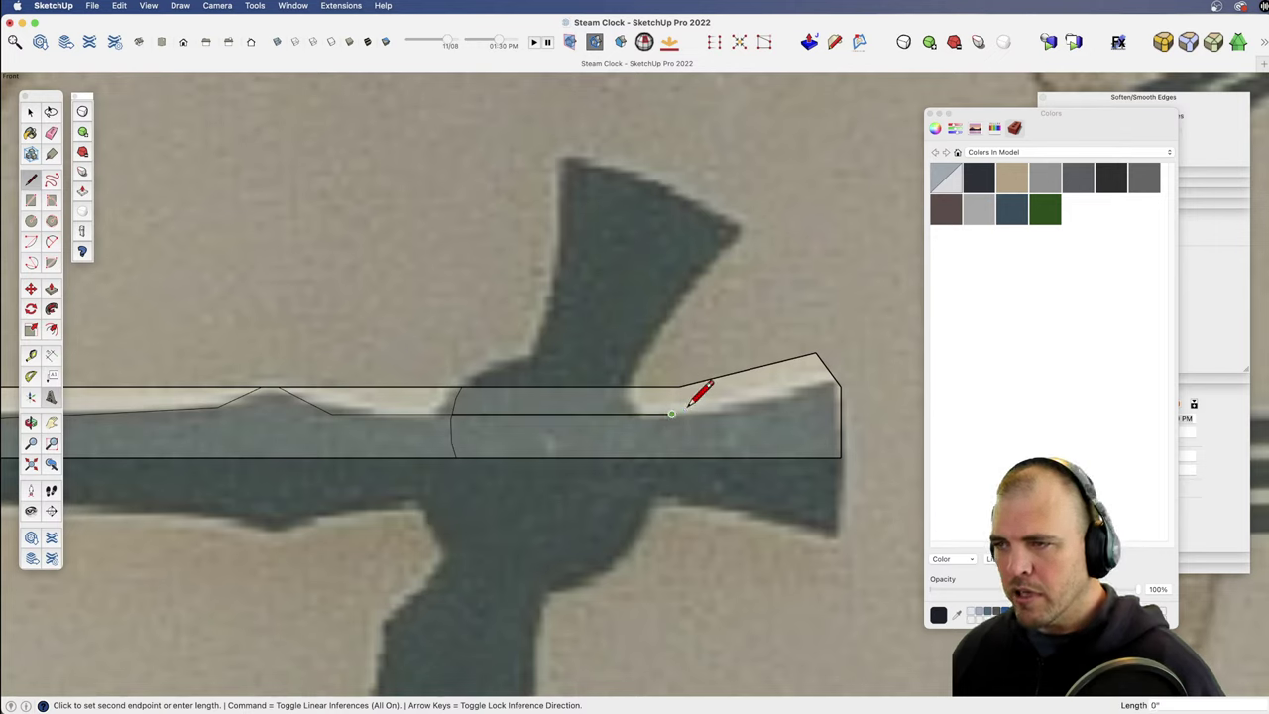
left_click(828, 369)
Step: Erase the previous flare, the old upper edge near the hub and the remaining arc of the hub circle
key("e")
left_click_drag(824, 354, 801, 358)
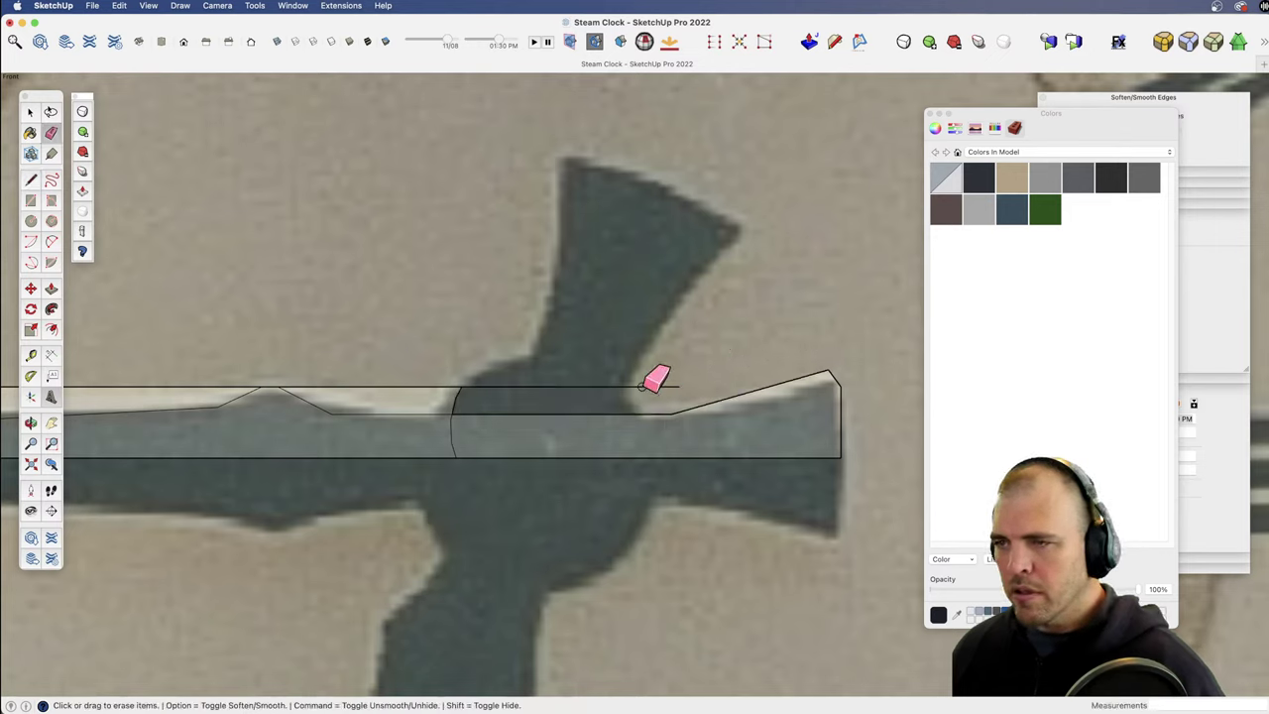
left_click_drag(476, 396, 451, 366)
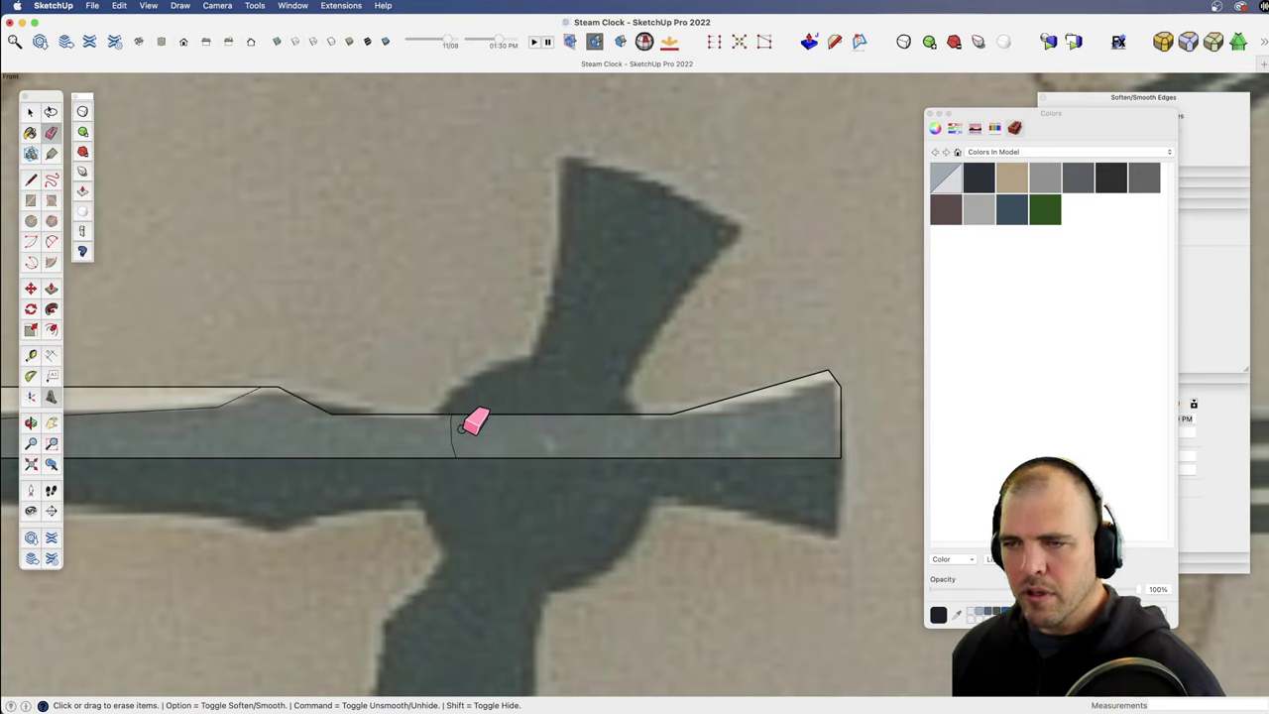
left_click_drag(462, 428, 444, 439)
Step: Draw a hub circle with a radius of about 1 1/2" centred on the minute hand's centreline
key("c")
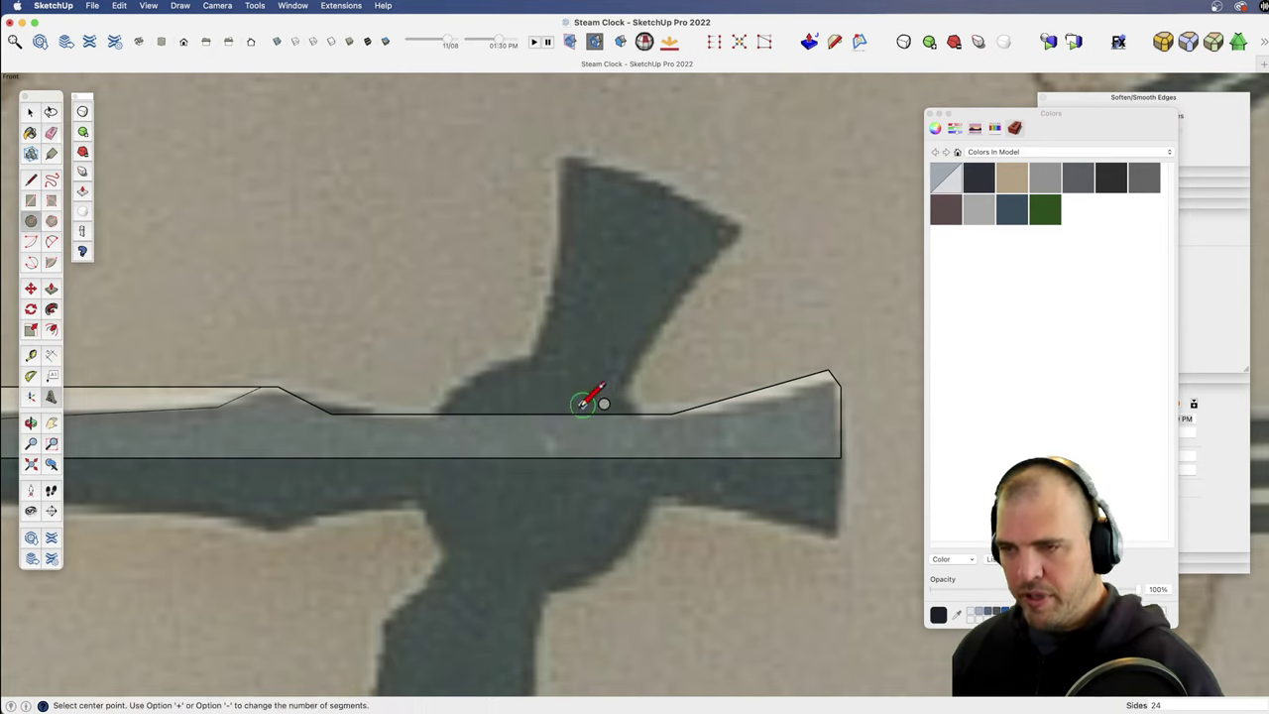
left_click(524, 457)
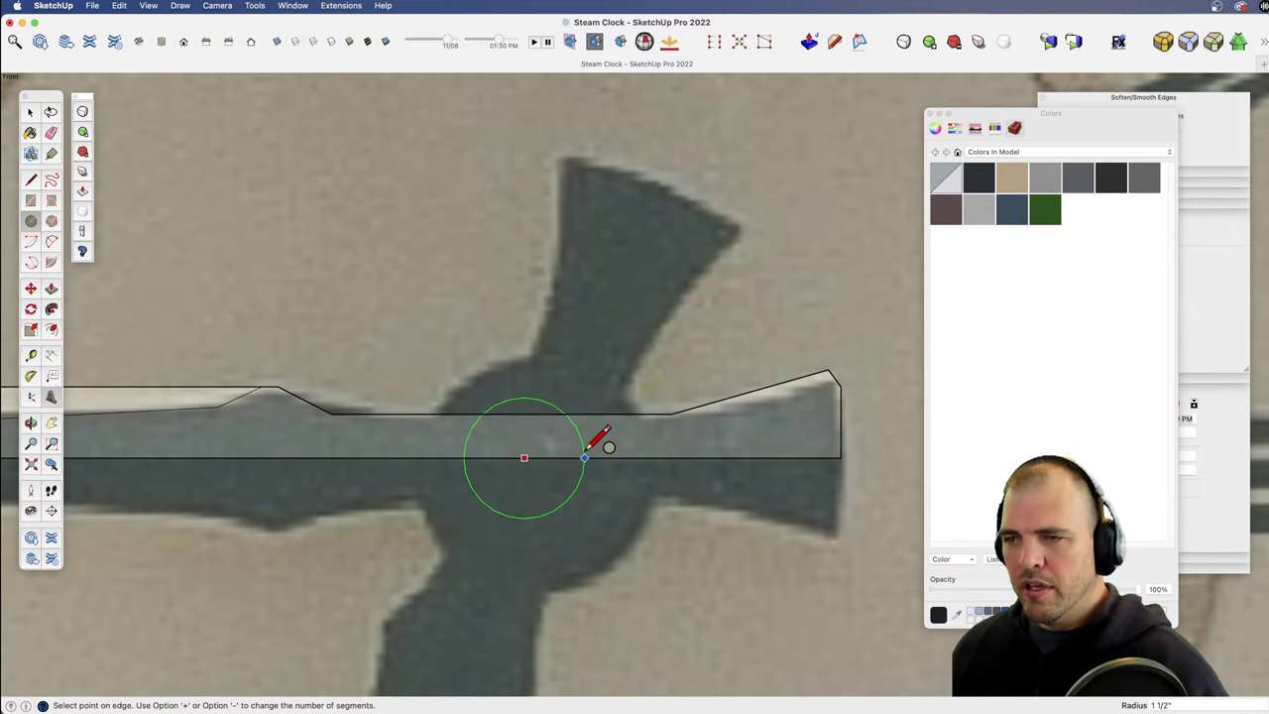
left_click(581, 428)
Step: Erase the straight guide edge above the traced minute hand contour and the half of the hub circle below the centreline
key("e")
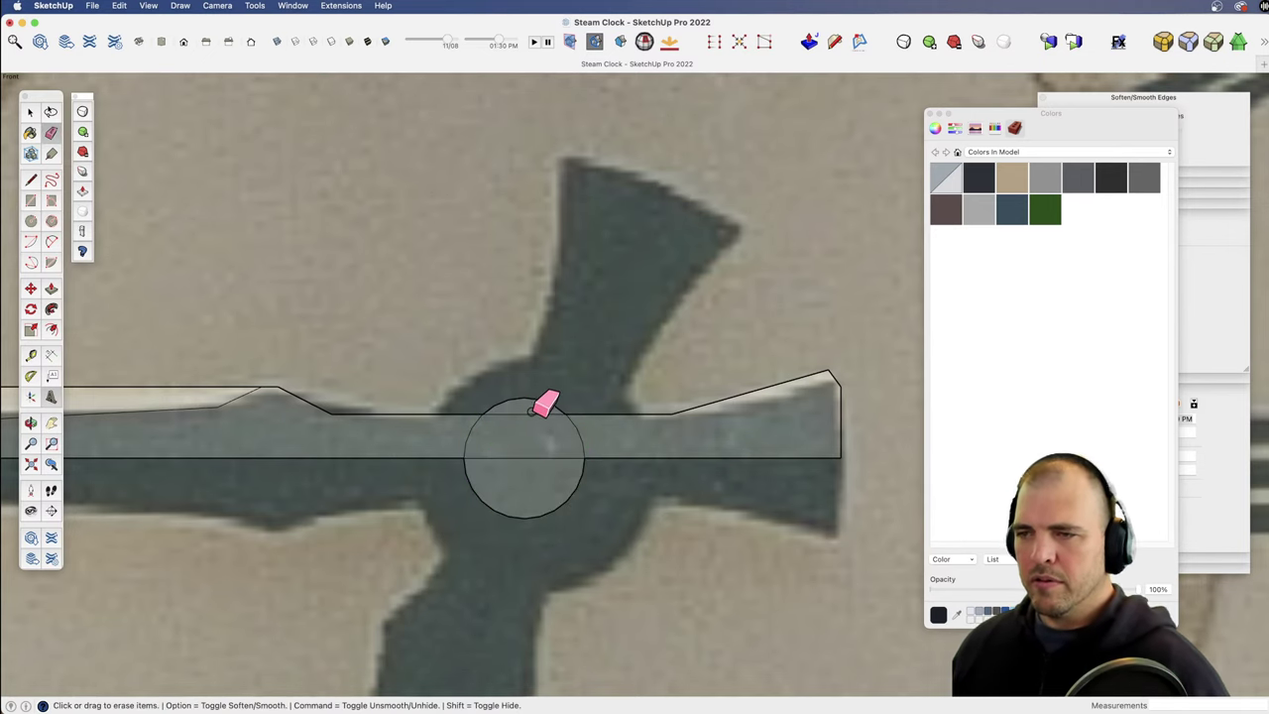
key("z")
left_click_drag(561, 426, 515, 567)
middle_click_drag(496, 488, 763, 471, "shift")
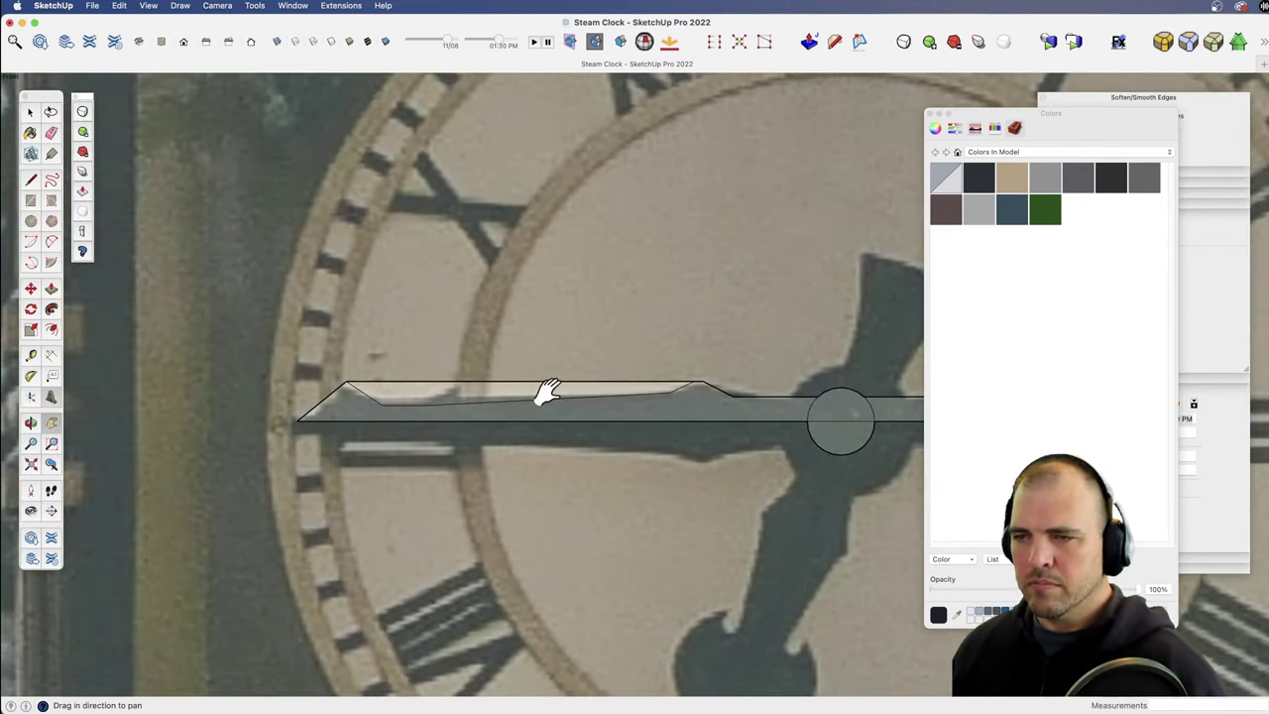
key("e")
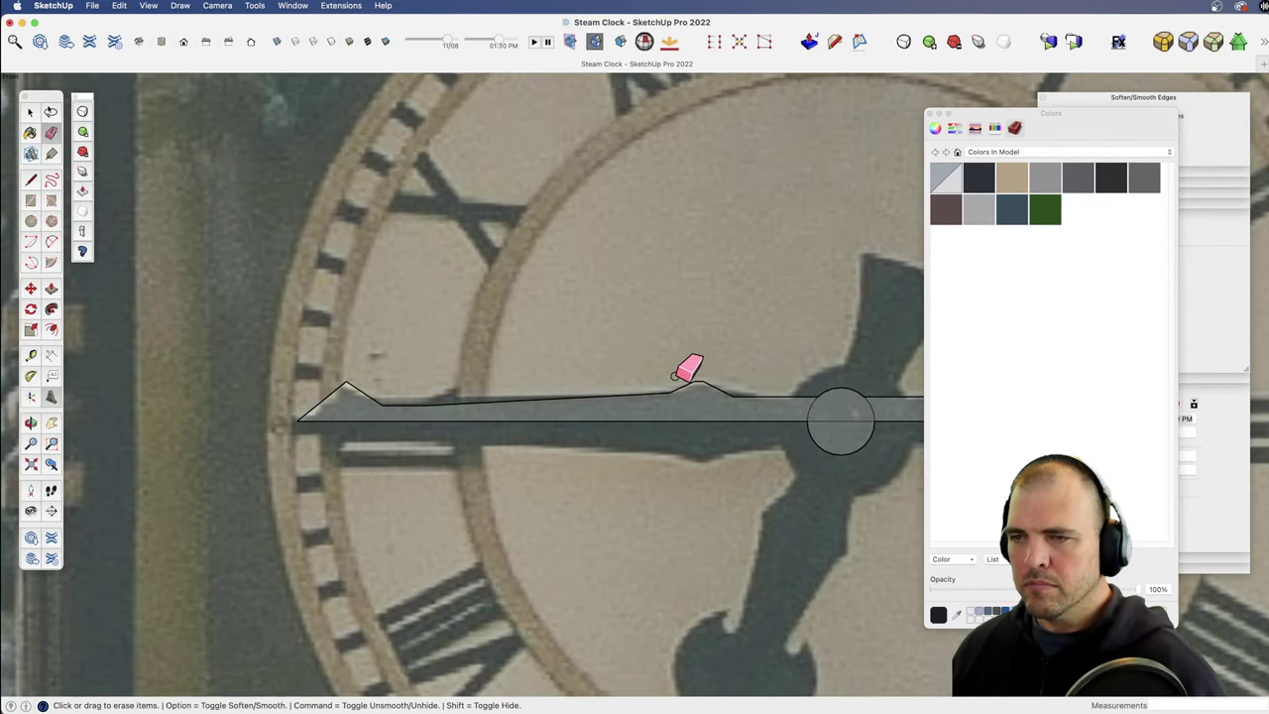
middle_click_drag(683, 427, 482, 448, "shift")
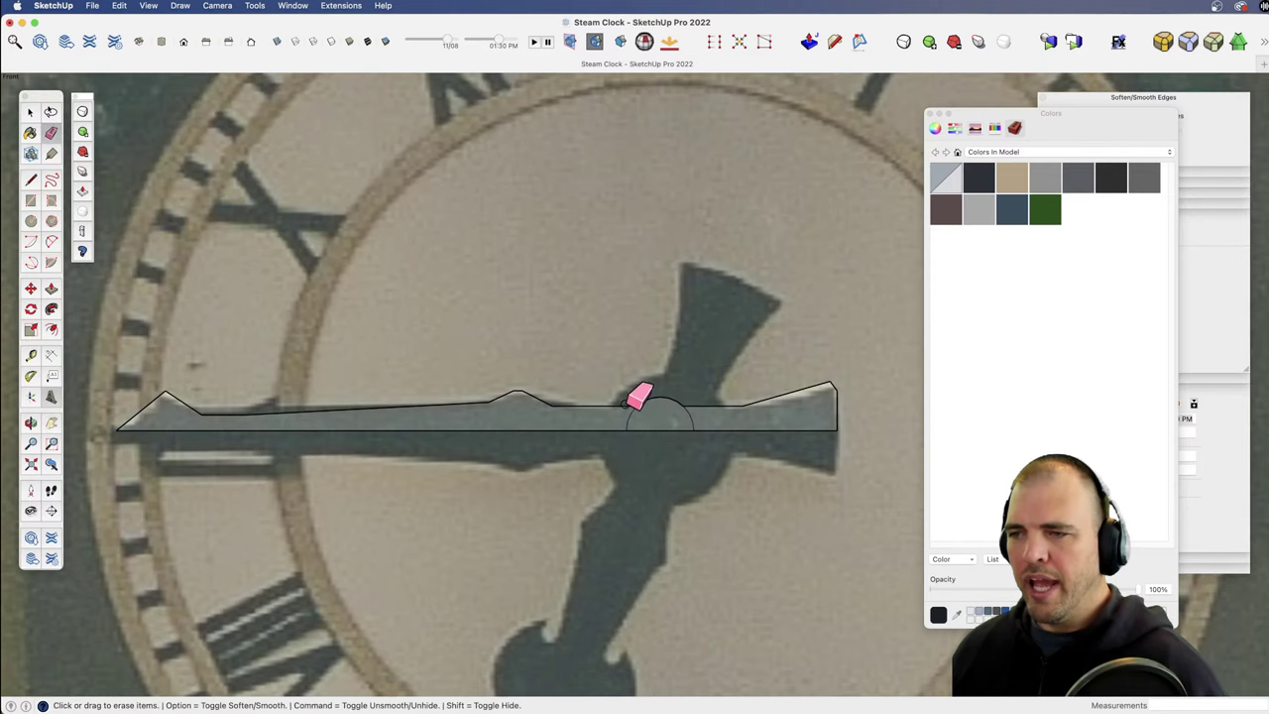
Step: Shape the minute hand's pointed tip with an arc bulging about 3/8" and erase the straight edges of the old peak above it
middle_click_drag(503, 432, 888, 451, "shift")
key("z")
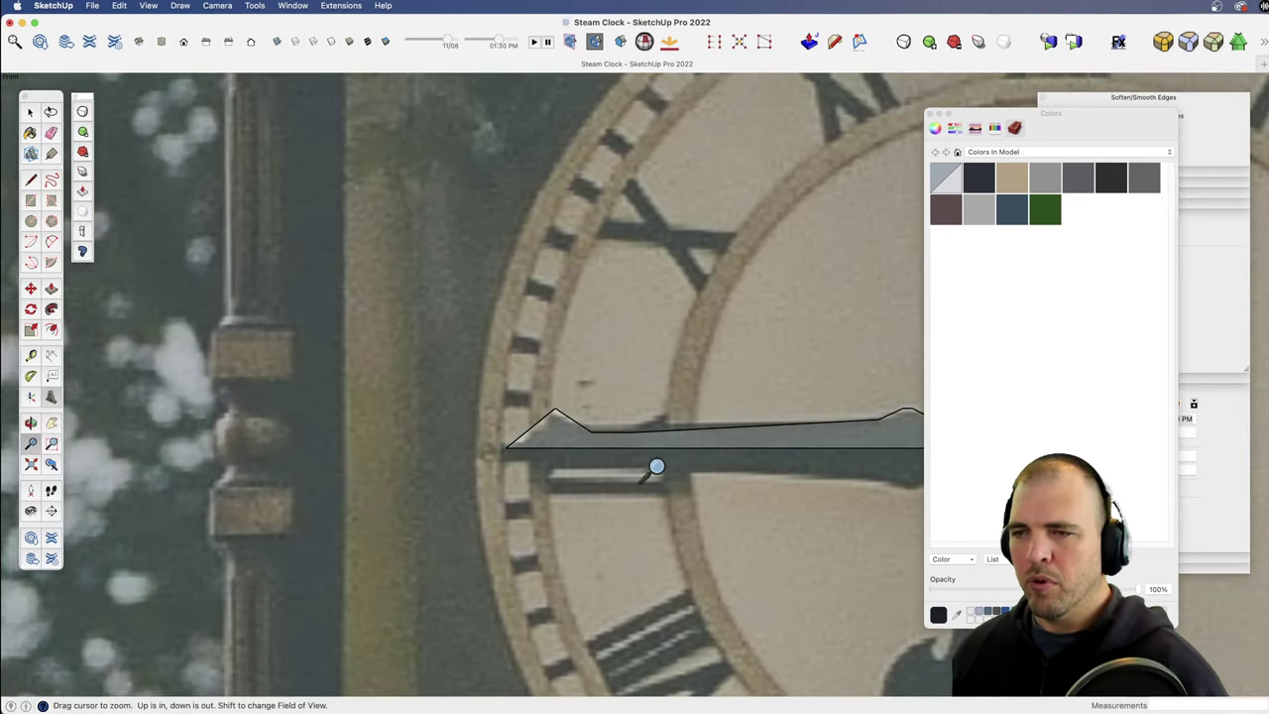
left_click_drag(654, 467, 558, 299)
key("a")
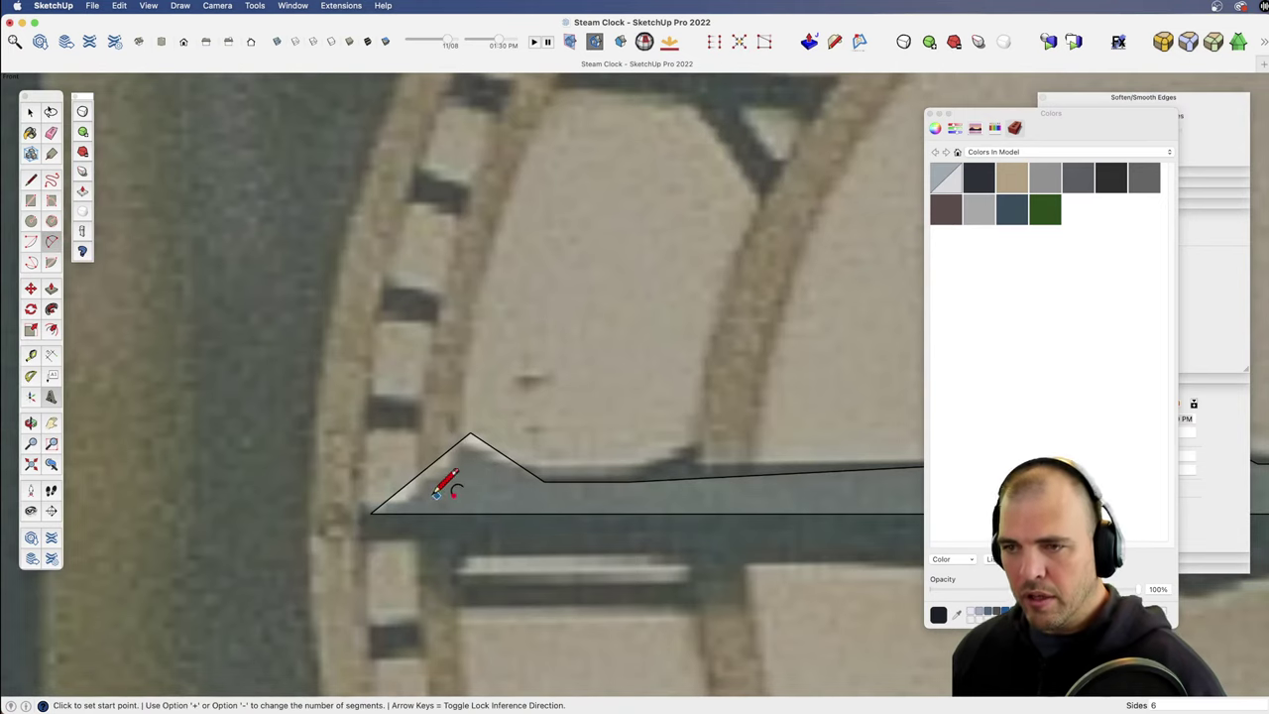
left_click(383, 503)
left_click(508, 456)
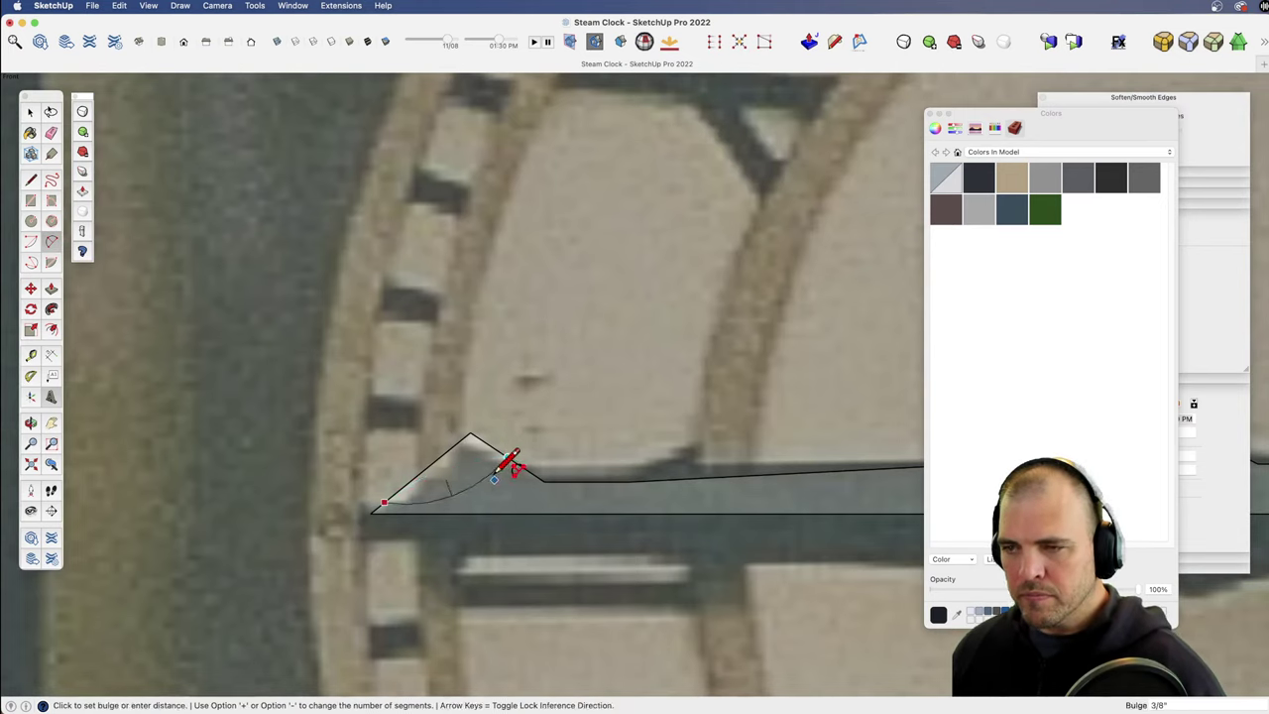
left_click(460, 486)
key("e")
left_click_drag(458, 436, 492, 447)
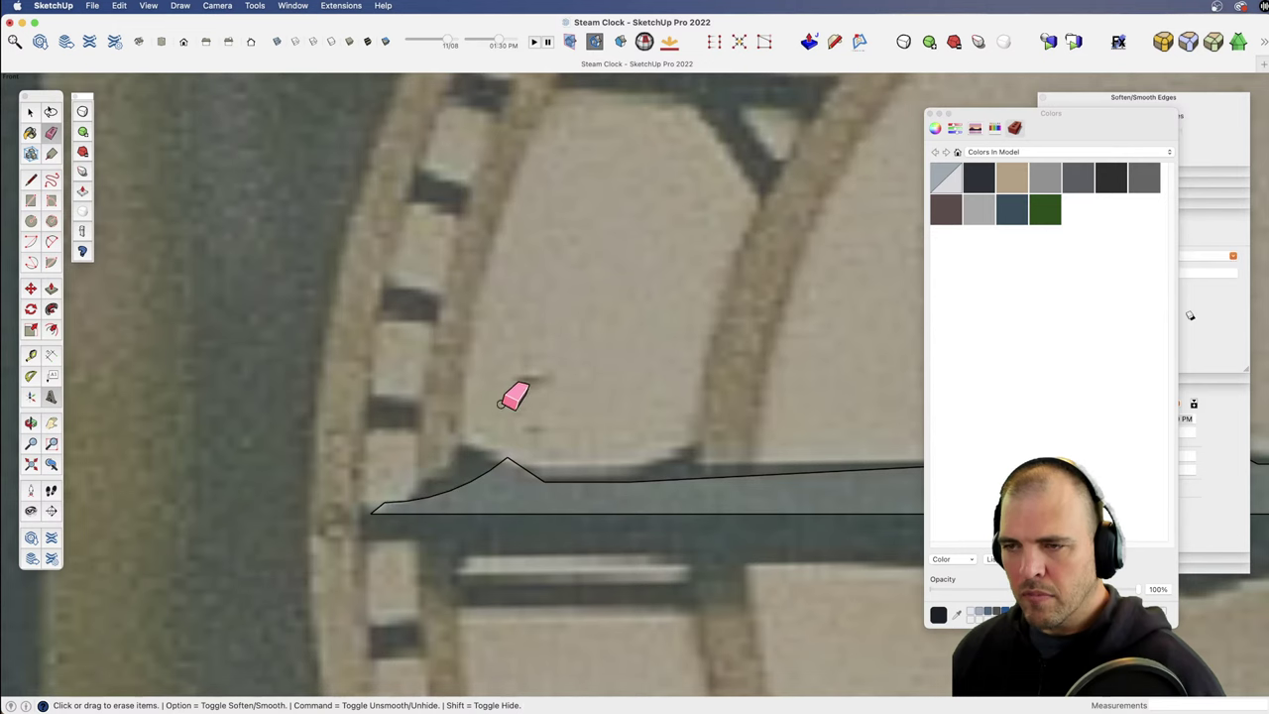
Step: Try to mirror the faces of the traced half of the minute hand across its centreline
key("z")
left_click_drag(506, 396, 518, 551)
middle_click_drag(763, 491, 337, 467, "shift")
key("space")
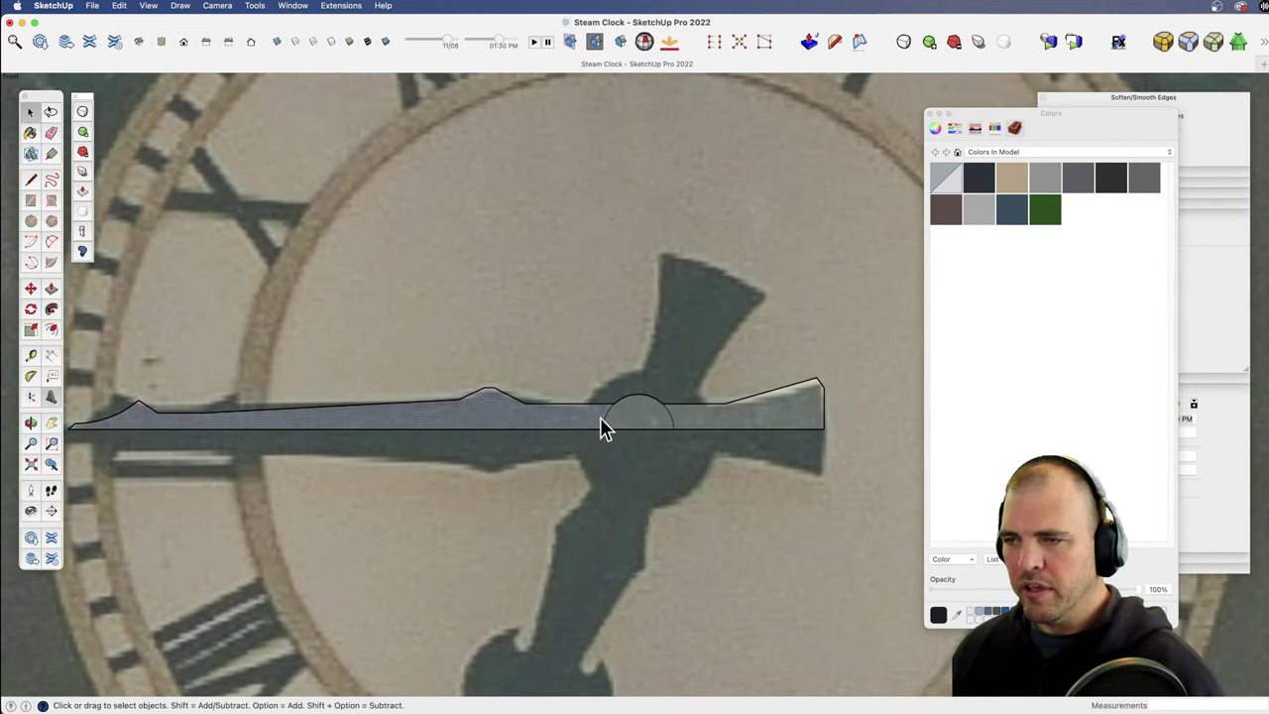
left_click(601, 420)
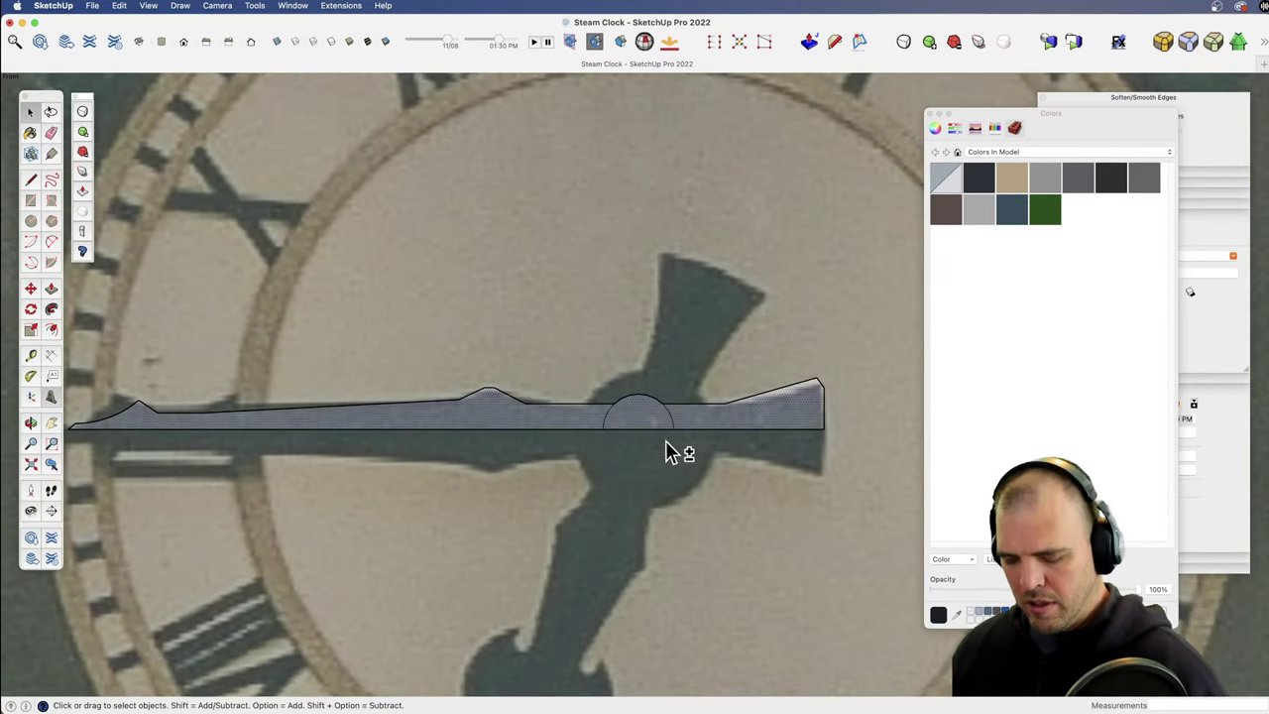
key("shift+m")
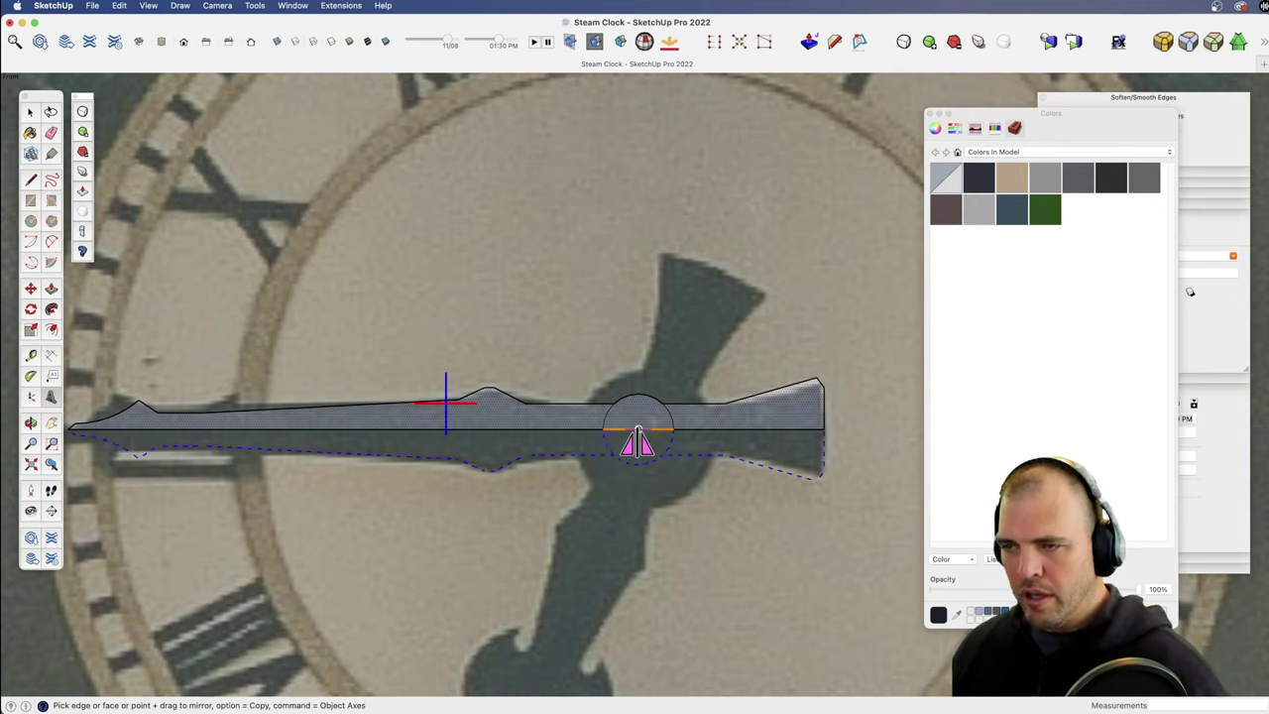
left_click_drag(637, 432, 567, 443)
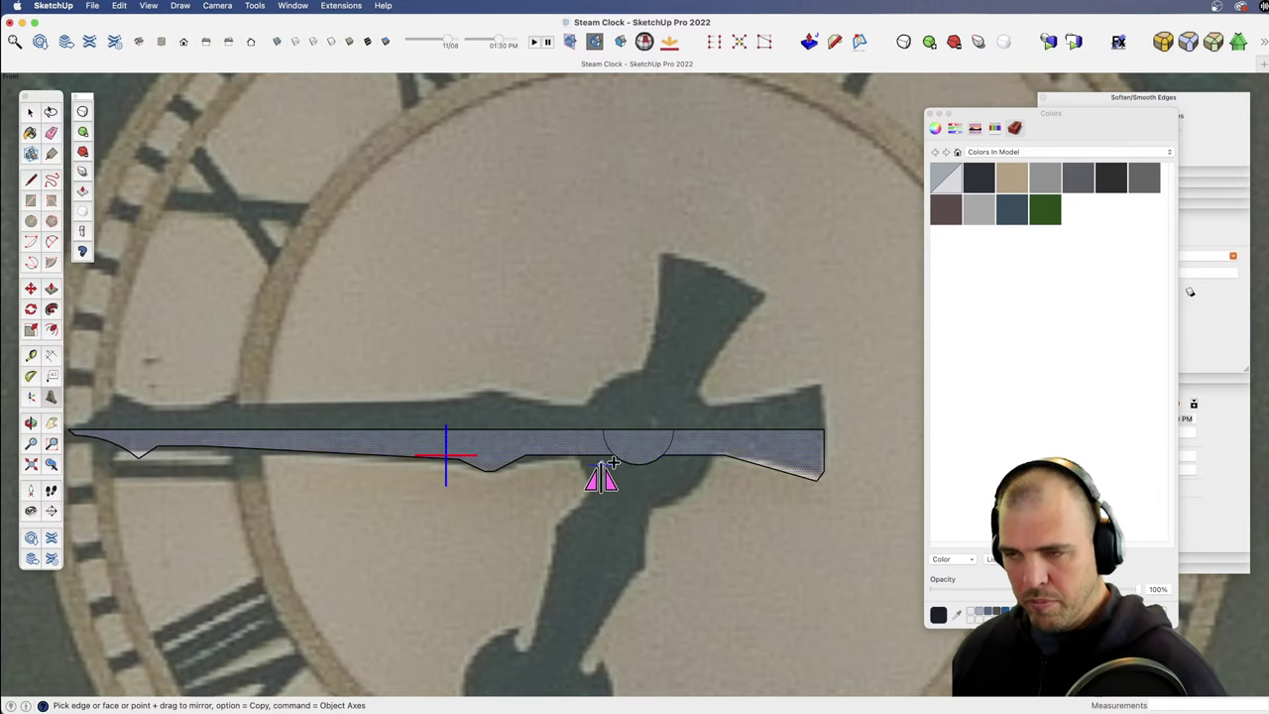
key("super+z")
Step: Select the half hand's faces with their edges and mirror a copy across the centreline to complete the minute hand's outline
key("space")
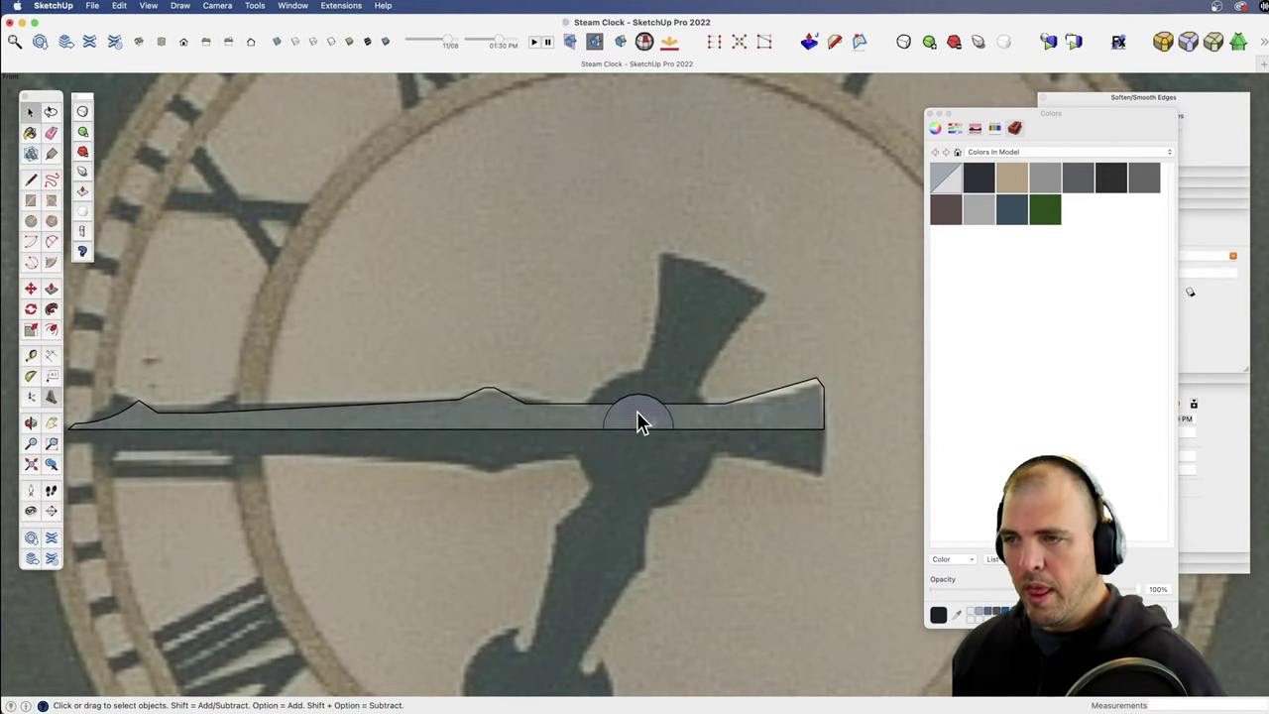
double_click(637, 411)
key("shift+f")
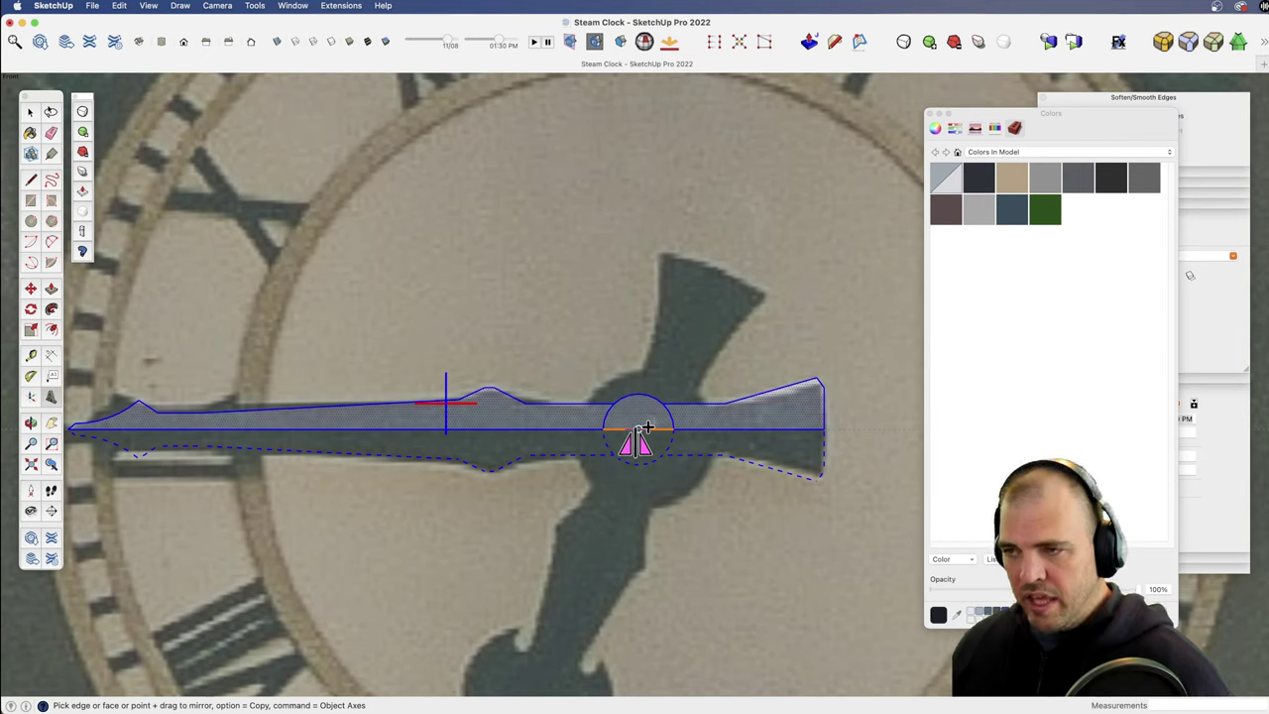
left_click_drag(637, 429, 549, 429)
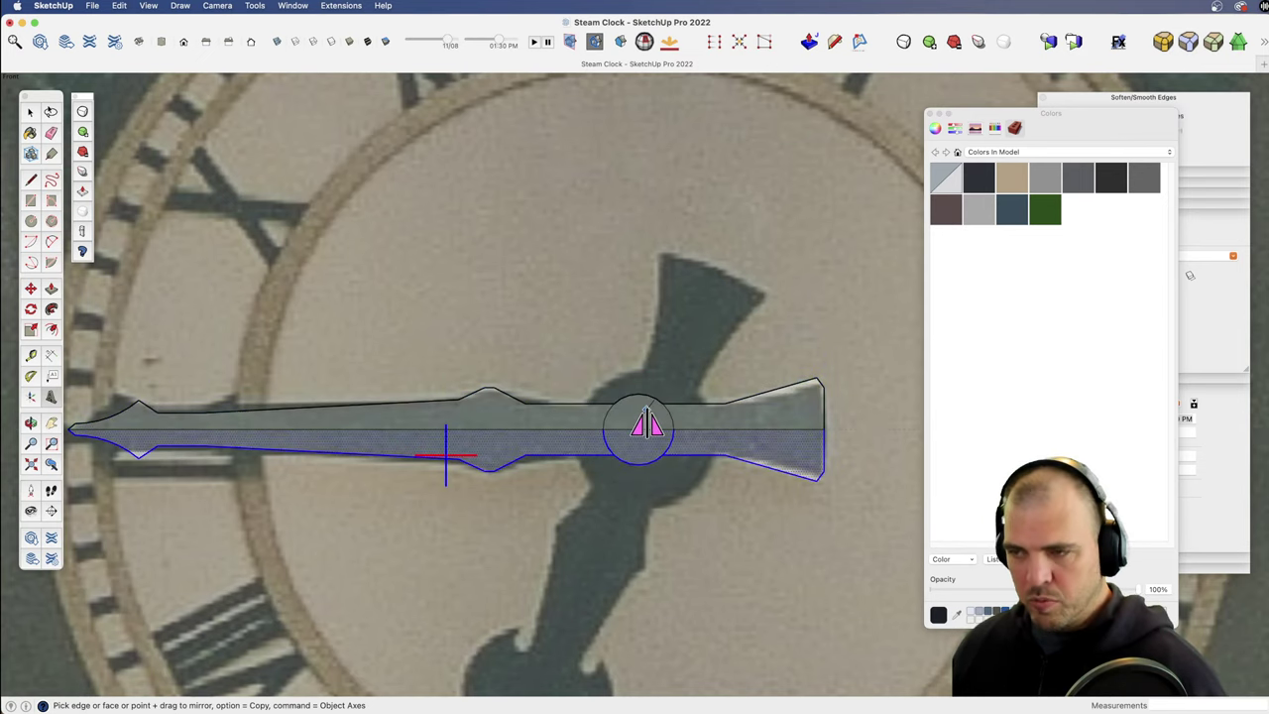
Step: Erase the centreline edges running lengthwise through the minute hand and its hub
key("z")
left_click_drag(710, 433, 645, 436)
key("e")
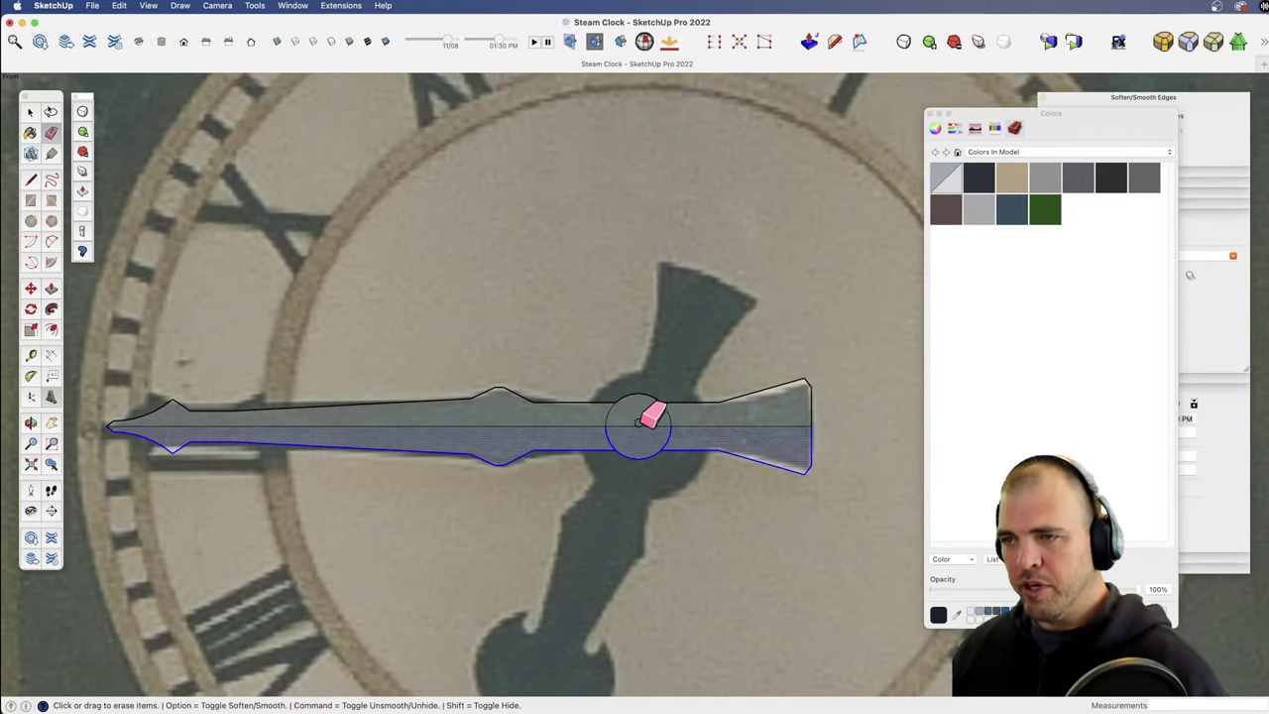
mouse_move(727, 416)
left_mouse_down("alt")
mouse_move(612, 419)
mouse_move(598, 433)
left_mouse_up("alt")
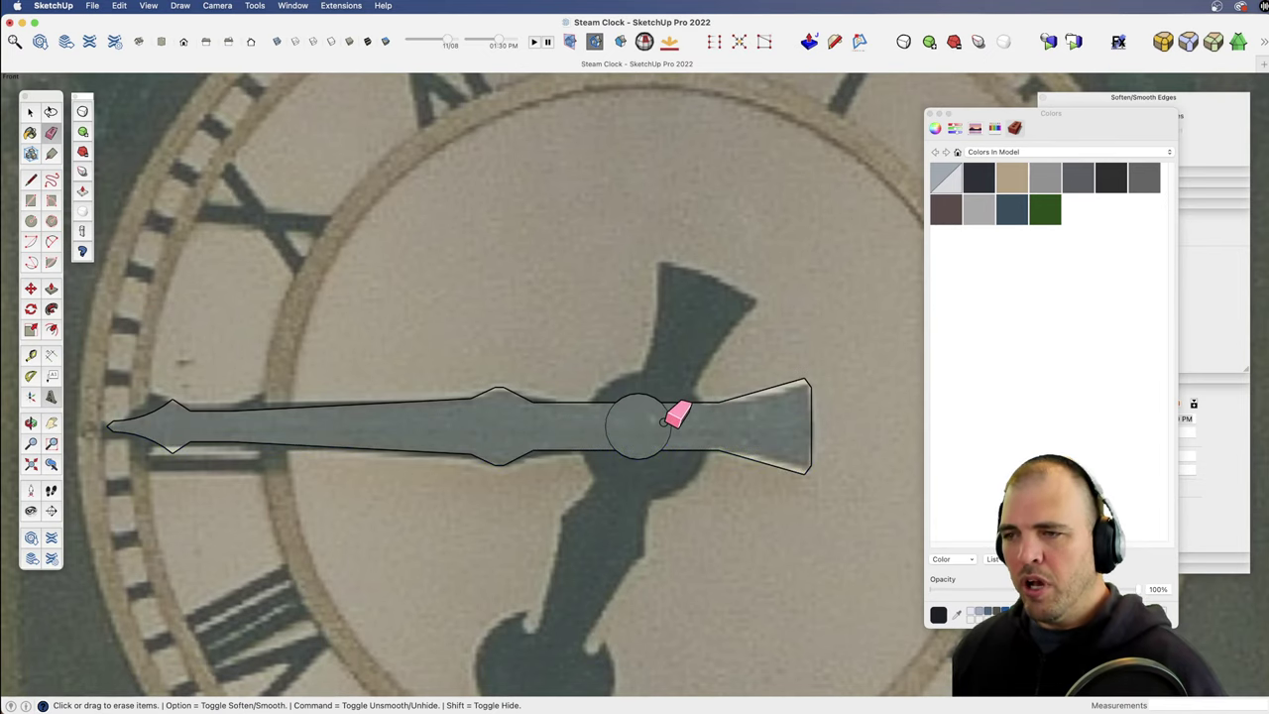
Step: Draw a circle with a radius of about 5/8" at the hub's centre and delete its face to open a hole
key("z")
left_click_drag(676, 543, 682, 458)
key("h")
key("c")
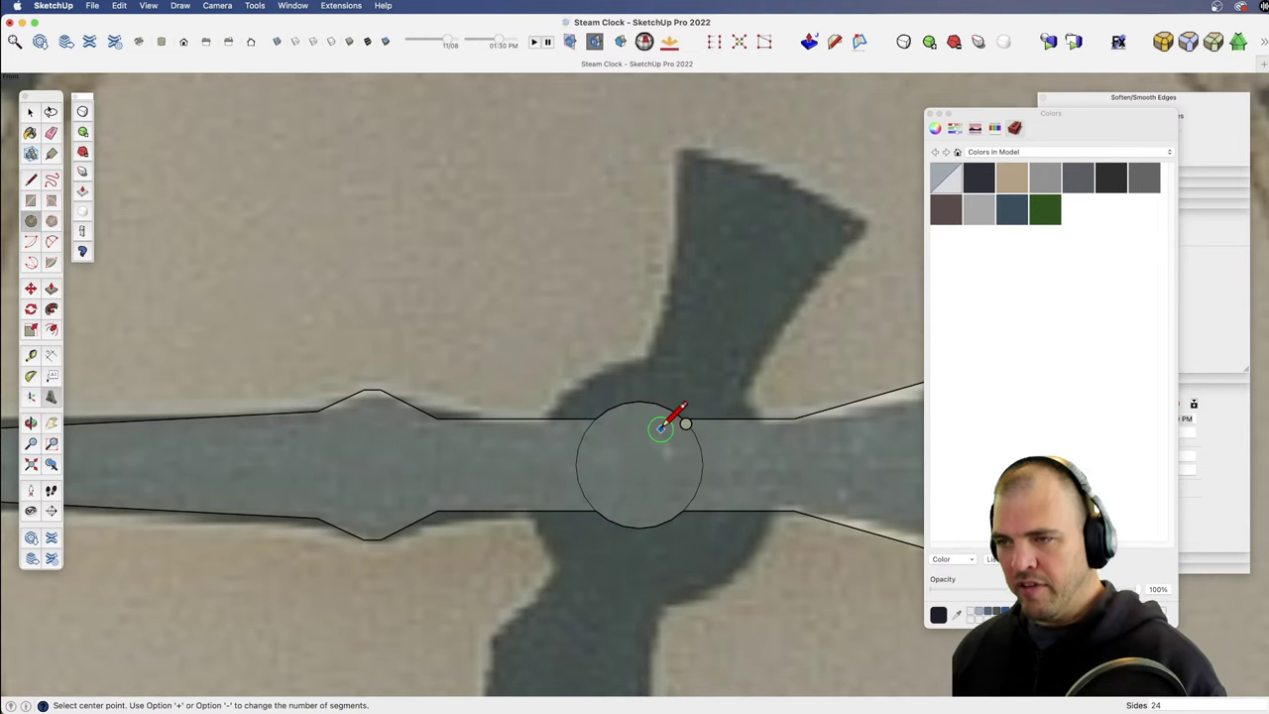
left_click(639, 463)
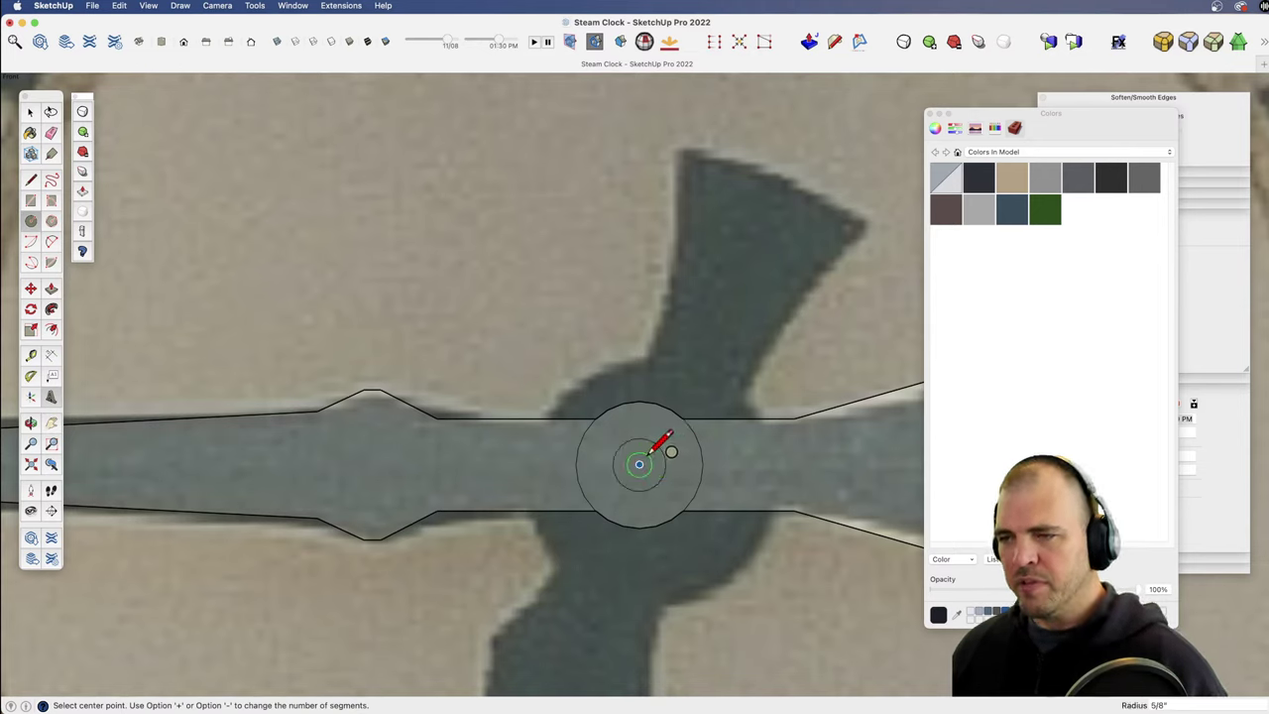
left_click(654, 451)
key("space")
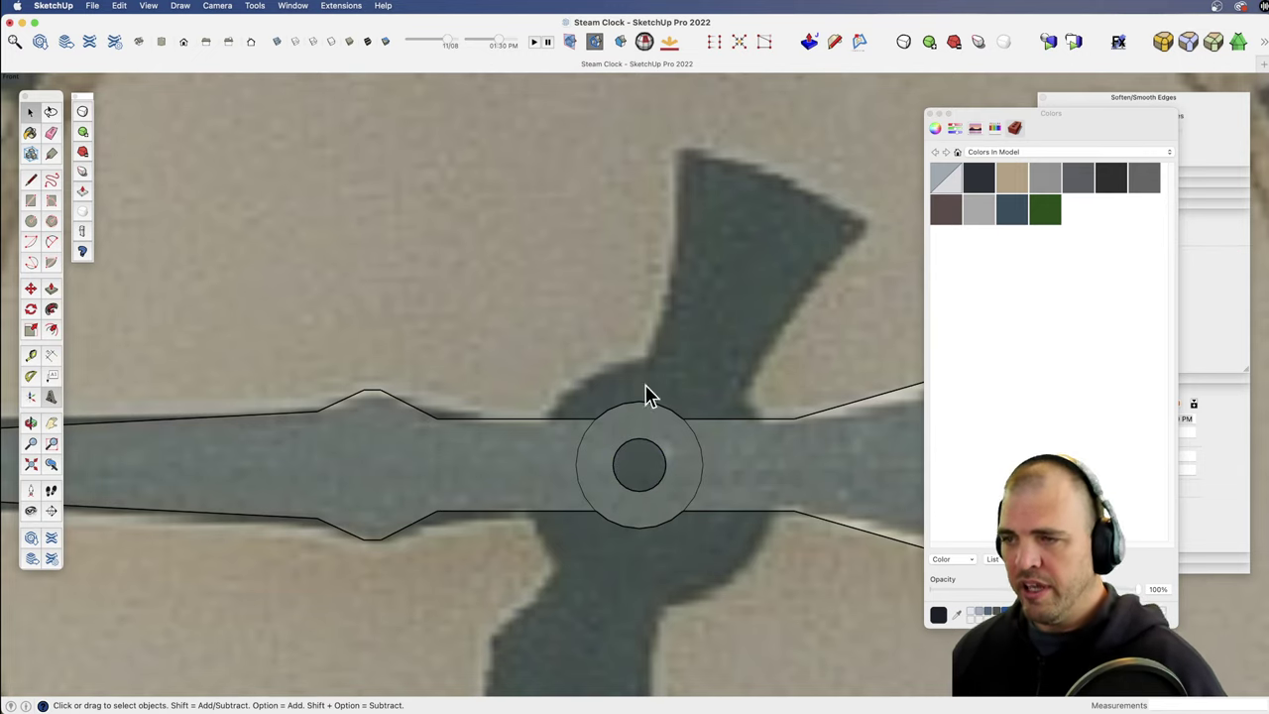
Step: Erase the hub circle's arcs crossing the inside of the minute hand, keeping its rounded outer outline and the centre hole
key("e")
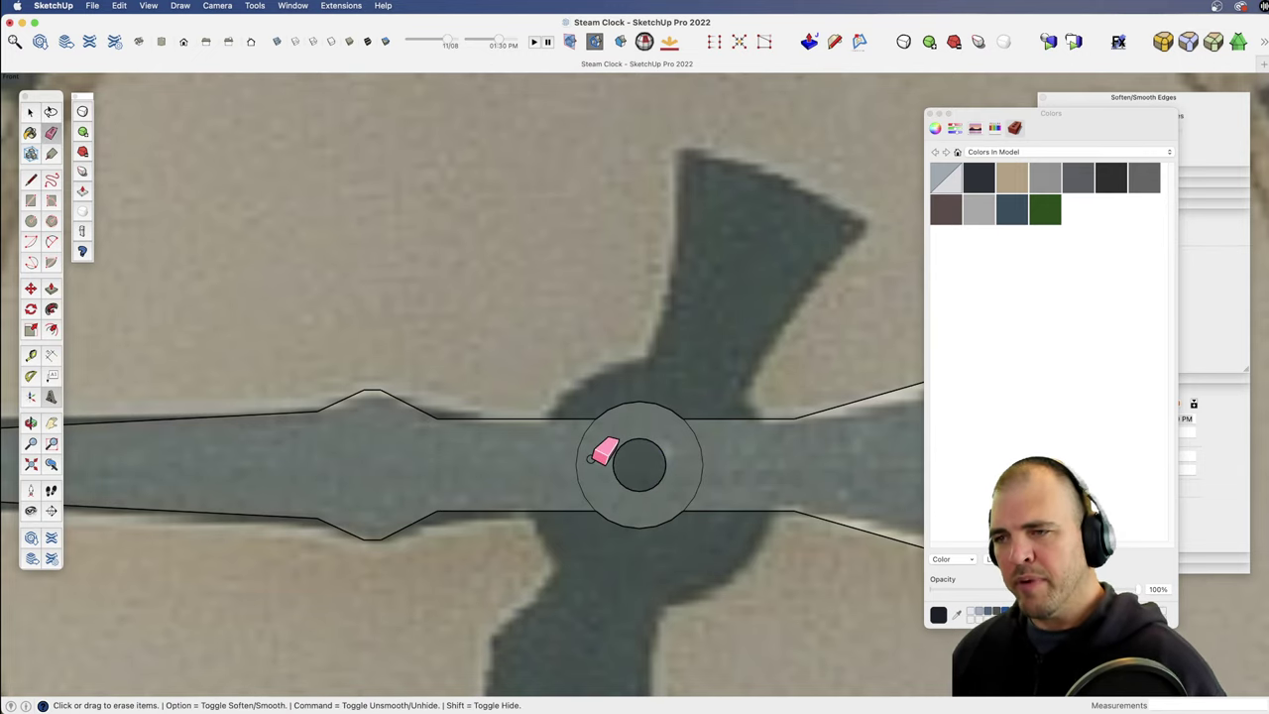
key("z")
left_click_drag(595, 447, 586, 648)
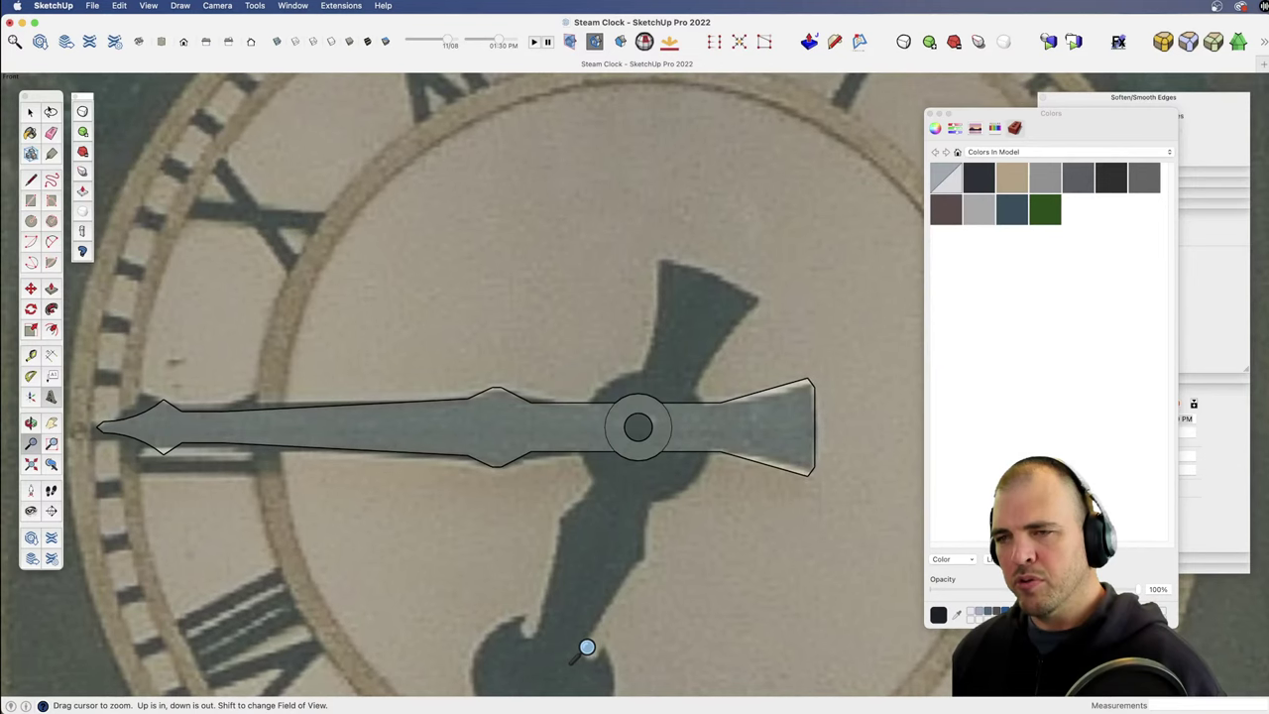
key("e")
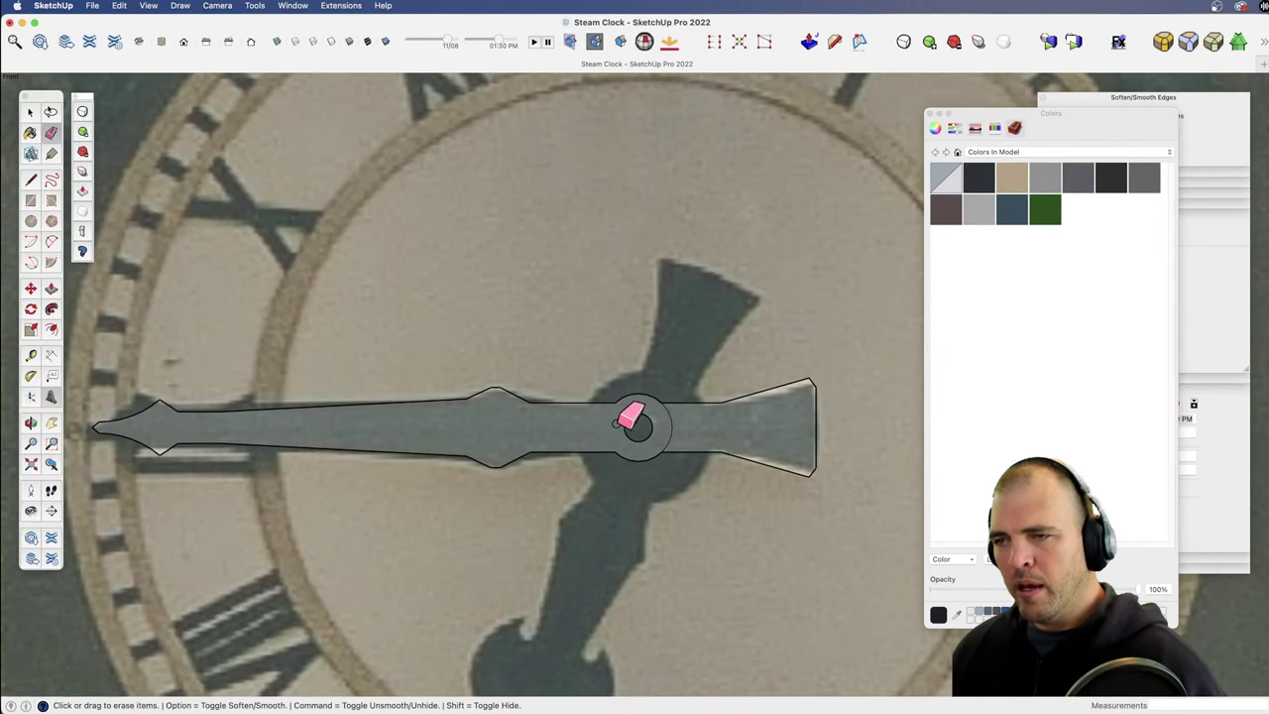
left_click(671, 425)
Step: Push/Pull the minute hand's face outward from the dial photo to give the hand a thin thickness
key("z")
left_click_drag(602, 436, 547, 627)
key("h")
left_click_drag(600, 445, 595, 393)
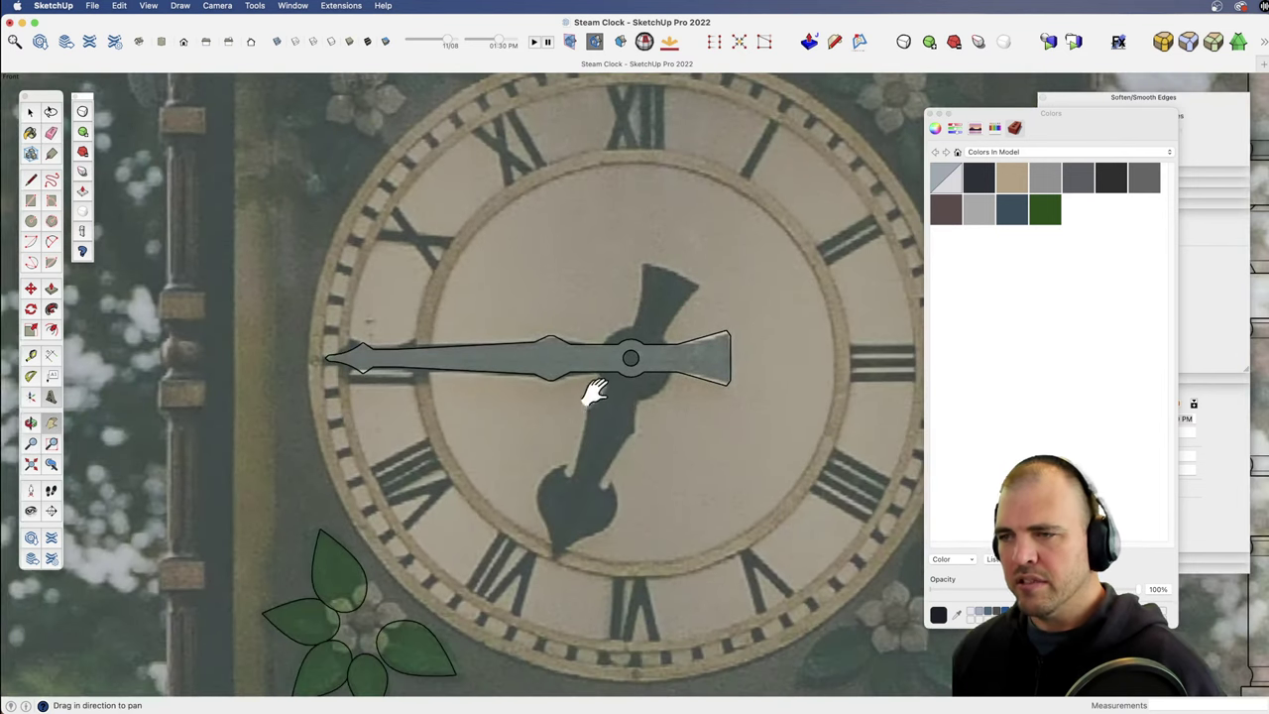
key("o")
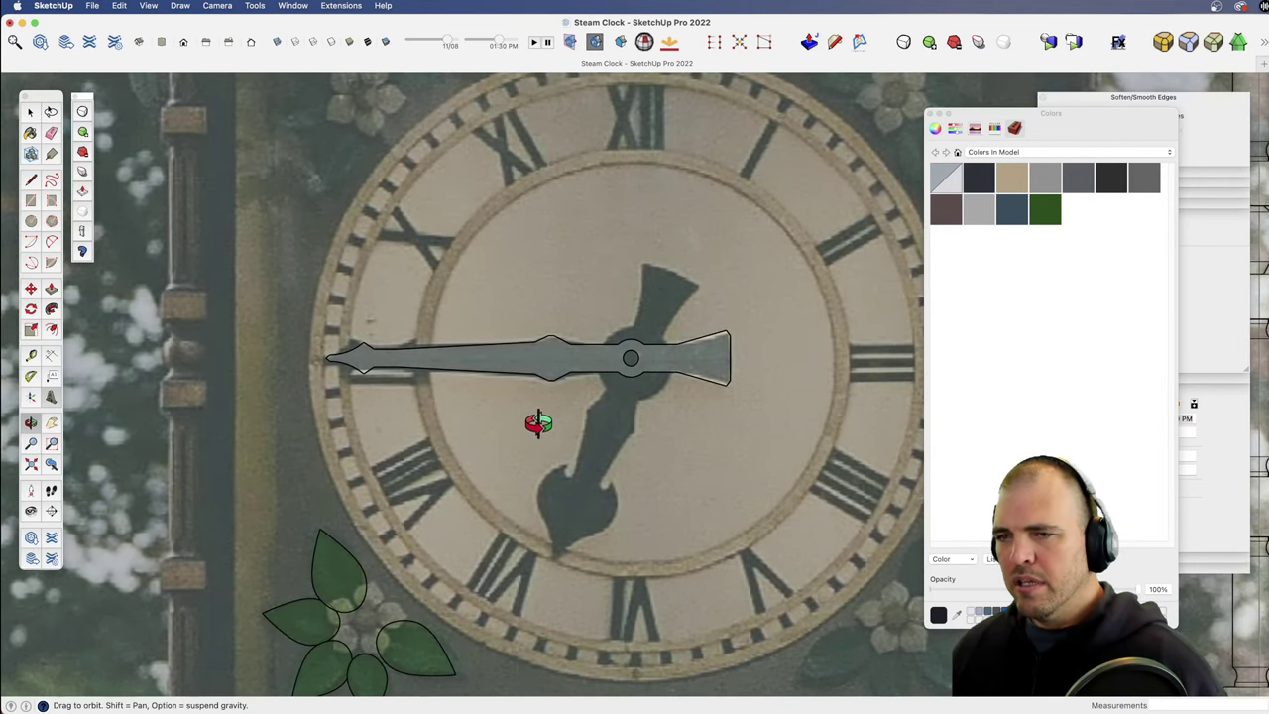
left_click_drag(665, 377, 745, 606)
key("p")
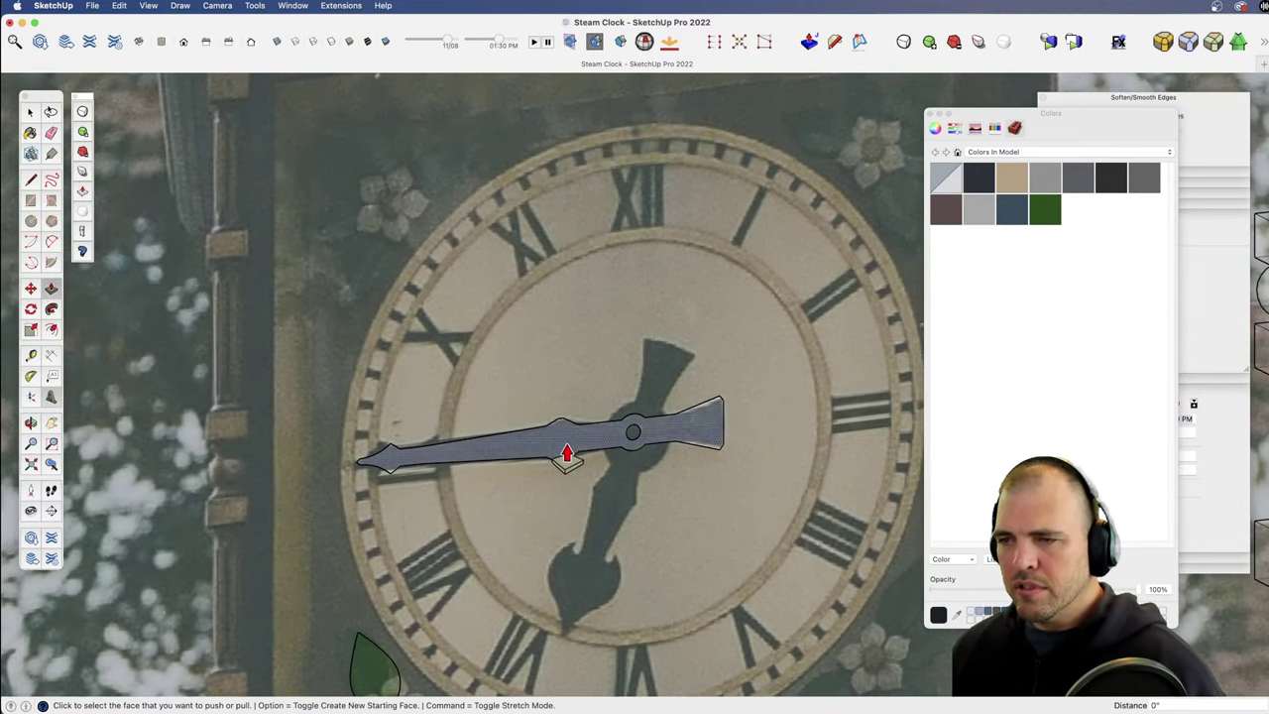
left_click(570, 458)
key("space")
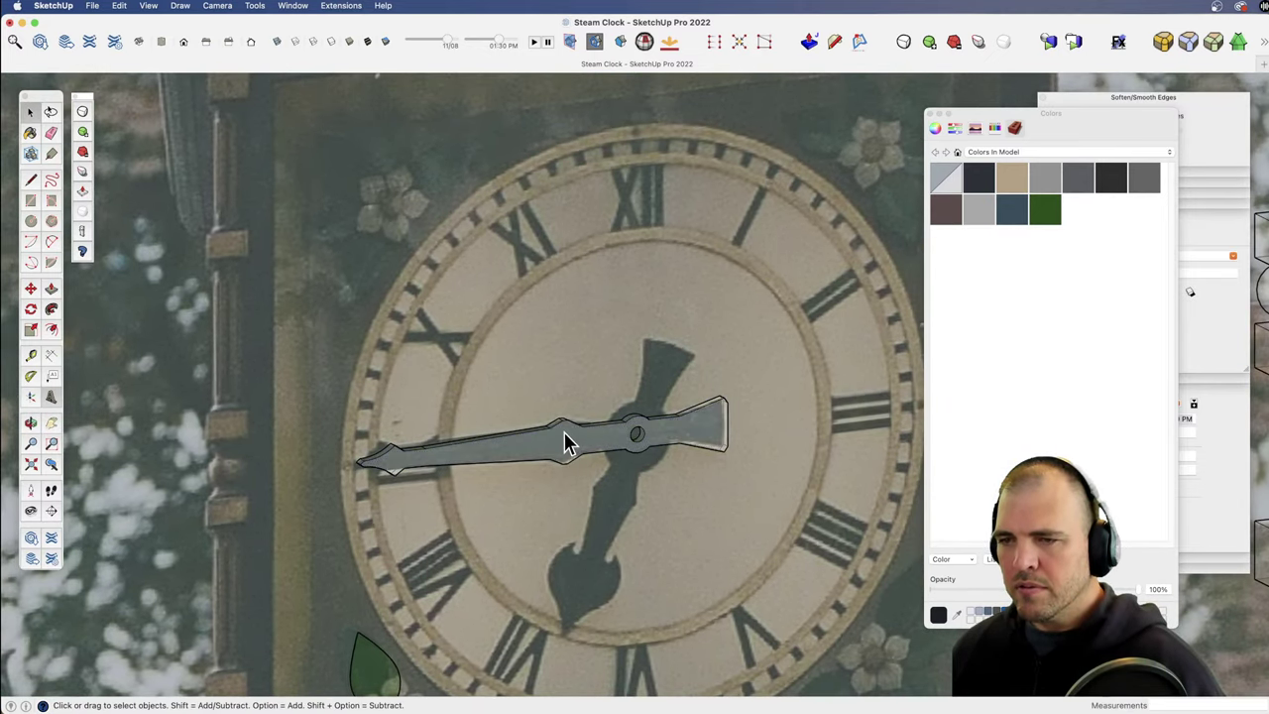
Step: Make the clock's minute hand a component named "minute hand"
left_click(567, 444)
key("g")
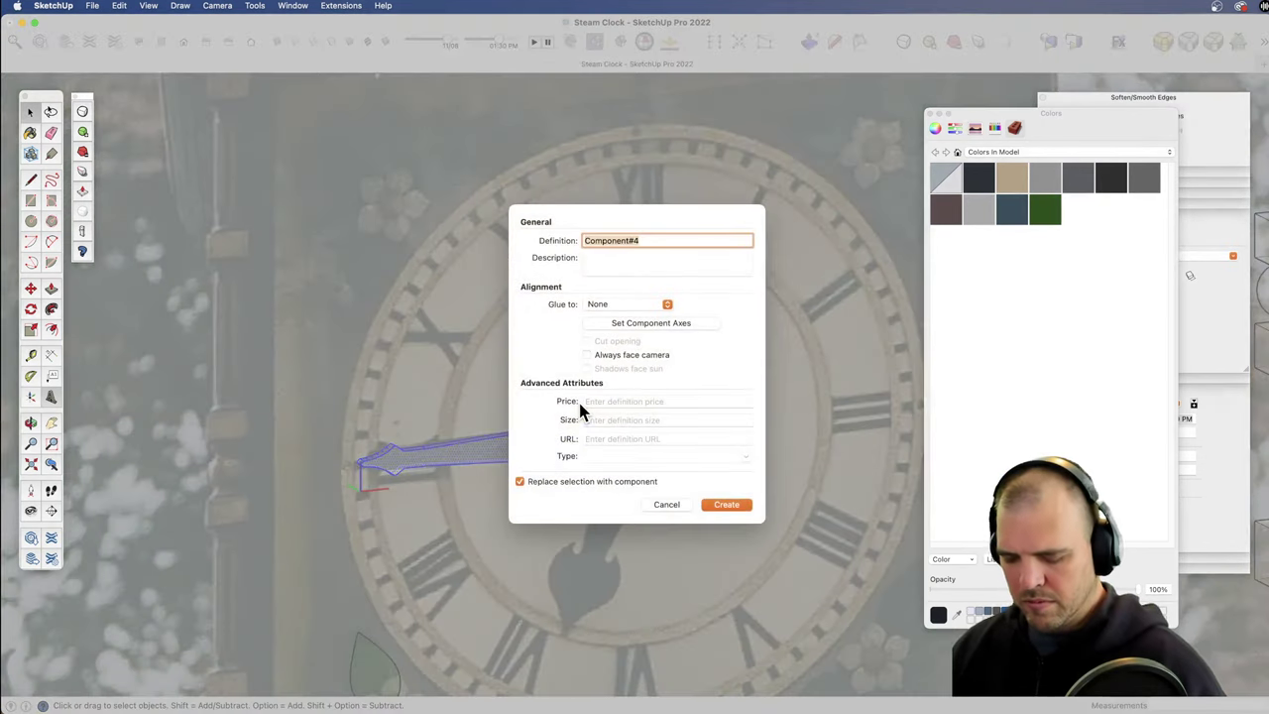
type("minute")
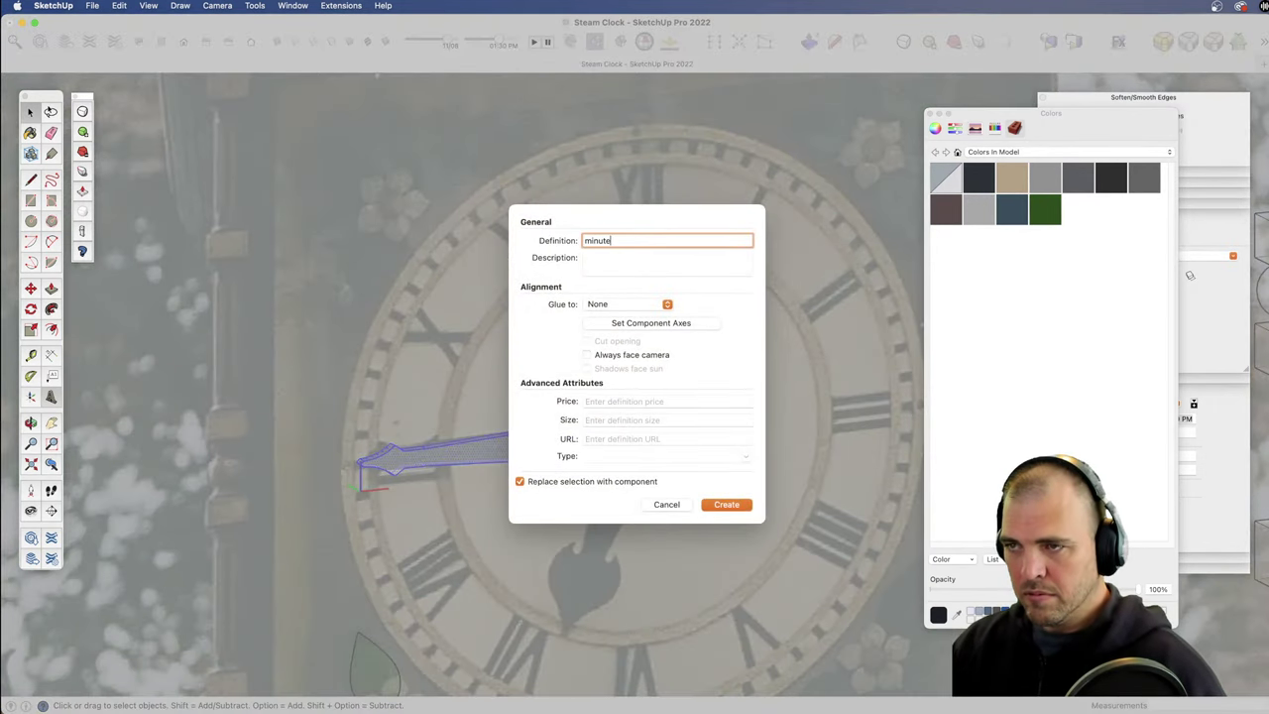
type(" hand")
key("Return")
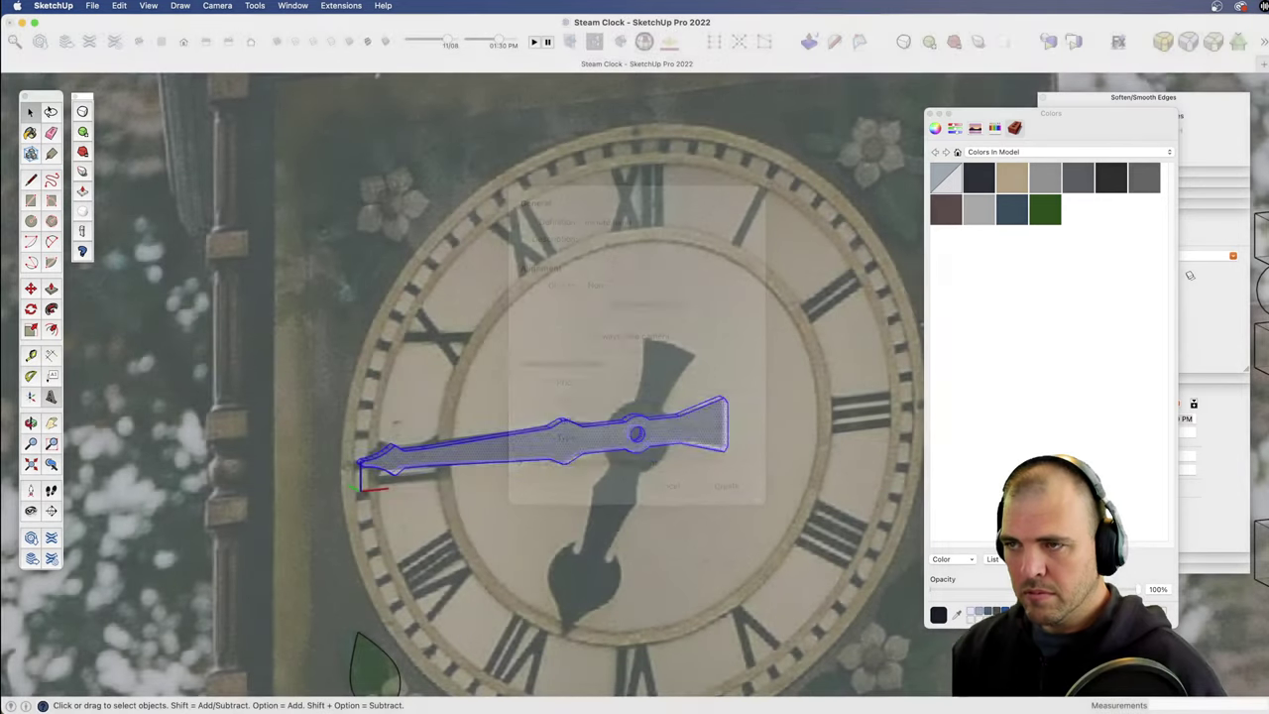
Step: Move the minute hand about 3' 6 5/8" to the right, clear of the hands in the reference photo
scroll(615, 426, "down", 5)
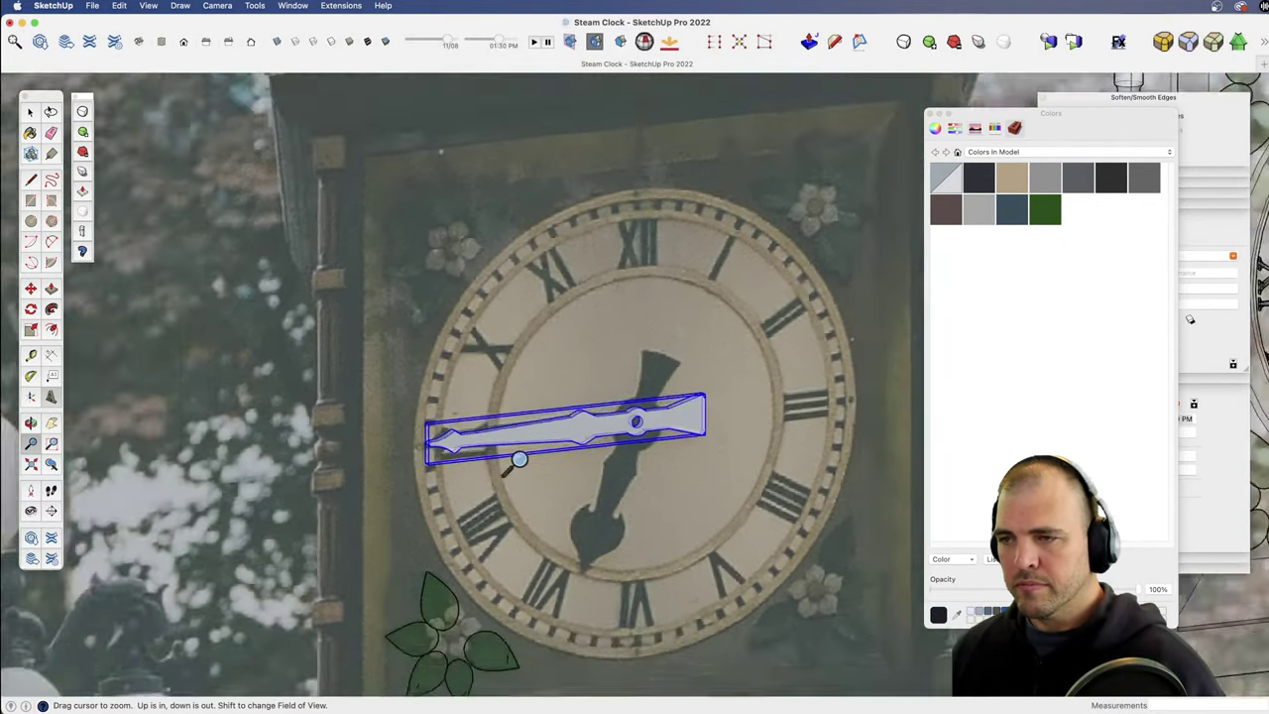
key("m")
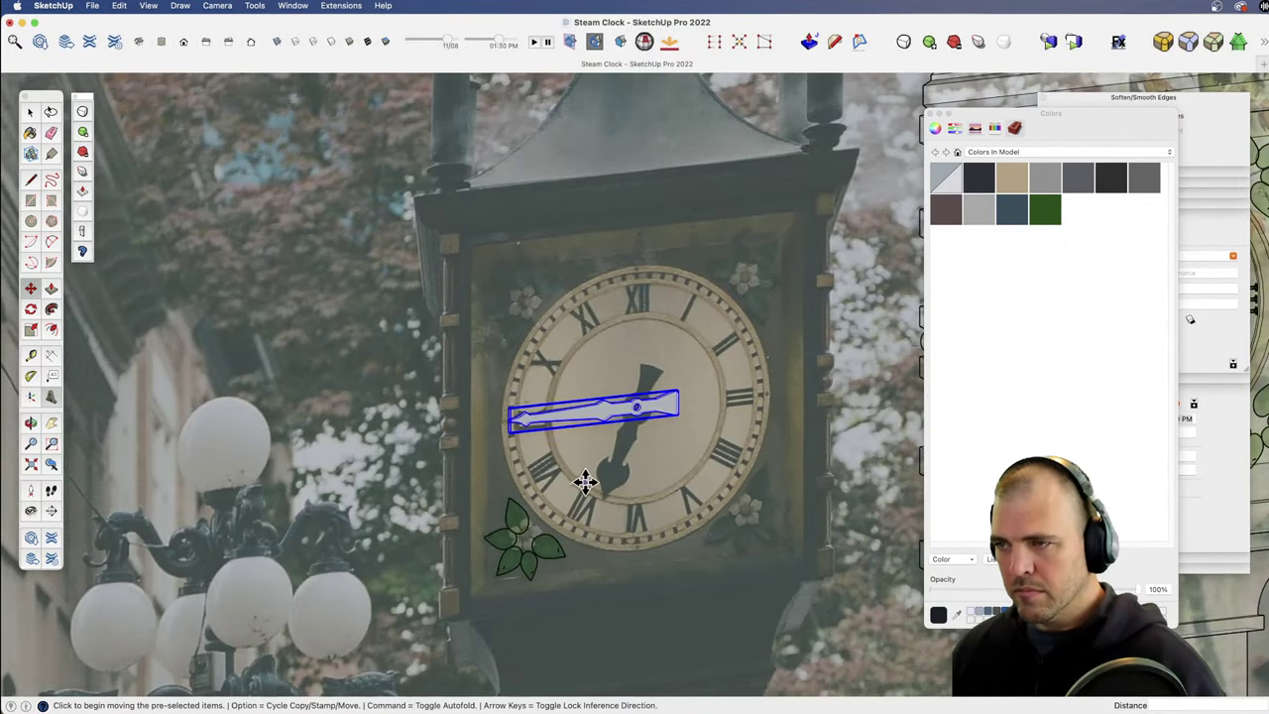
left_click_drag(584, 482, 800, 459)
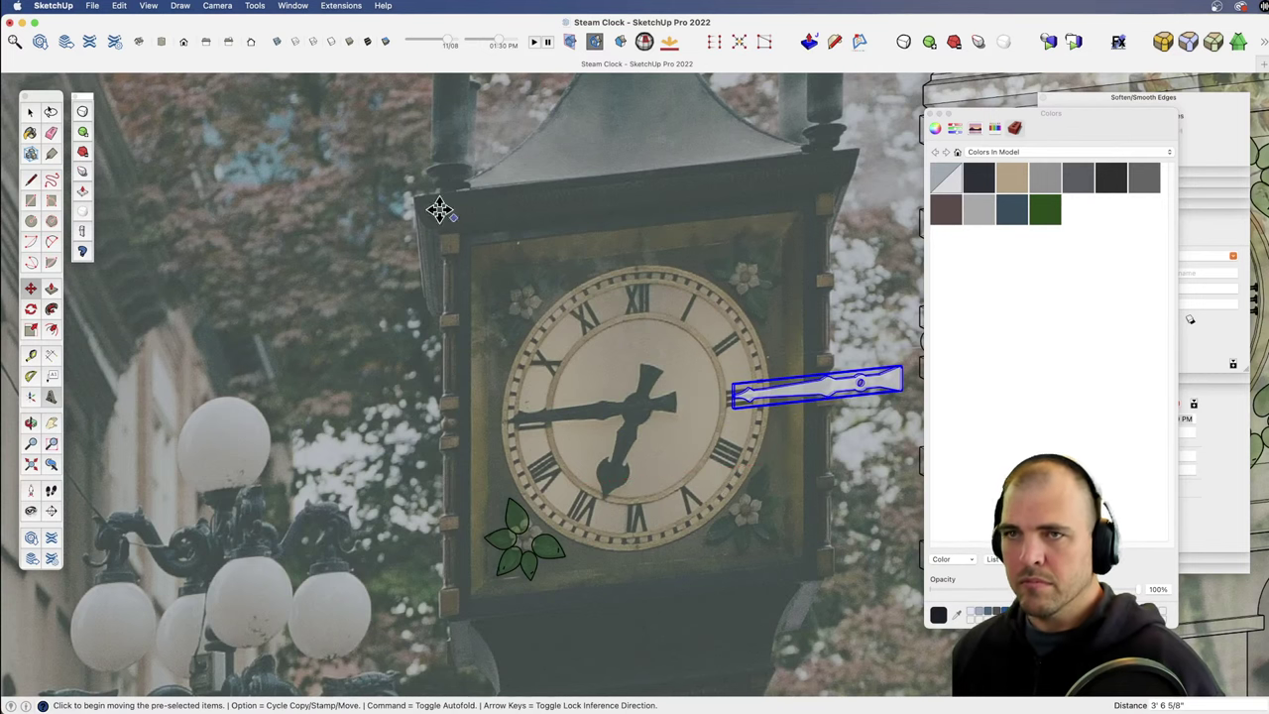
key("space")
Step: In the front view, draw a centre line about 2' 11/16" long through the photographed hour hand, from tail end to tip
left_click(184, 45)
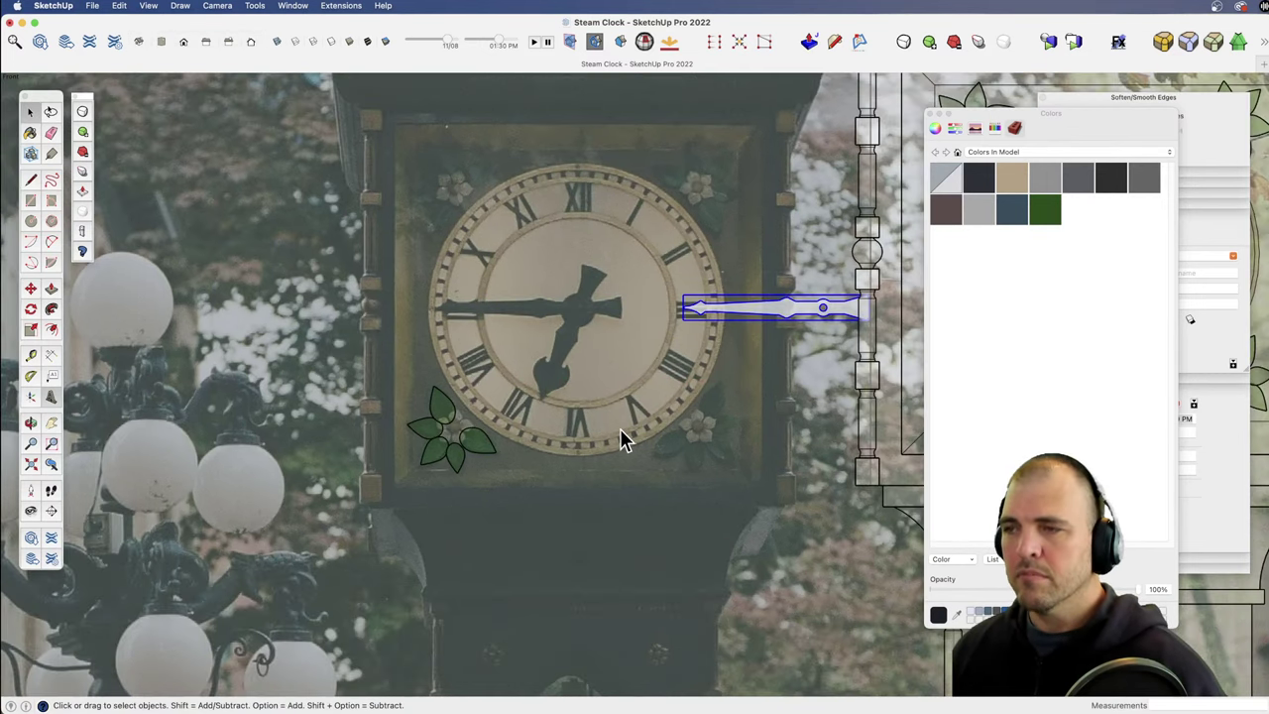
key("z")
left_click_drag(617, 430, 624, 303)
key("h")
left_click_drag(660, 377, 732, 445)
key("z")
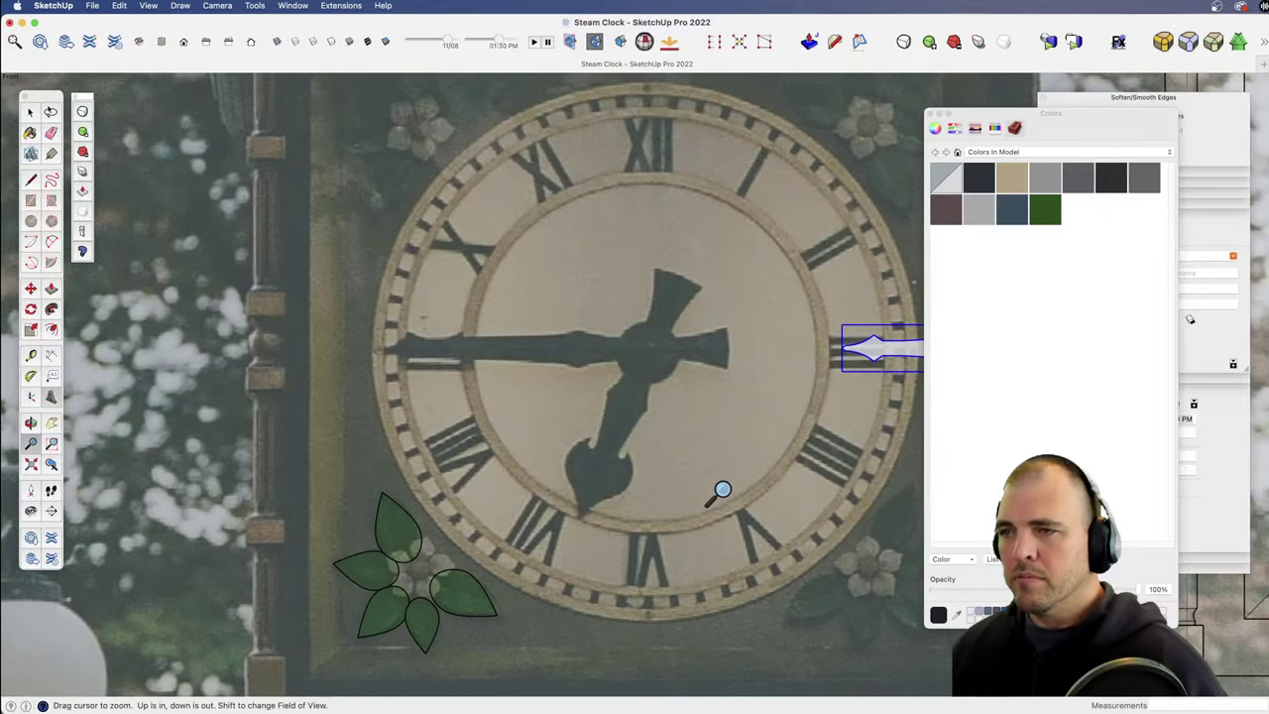
left_click_drag(722, 490, 731, 359)
key("h")
left_click_drag(727, 413, 601, 445)
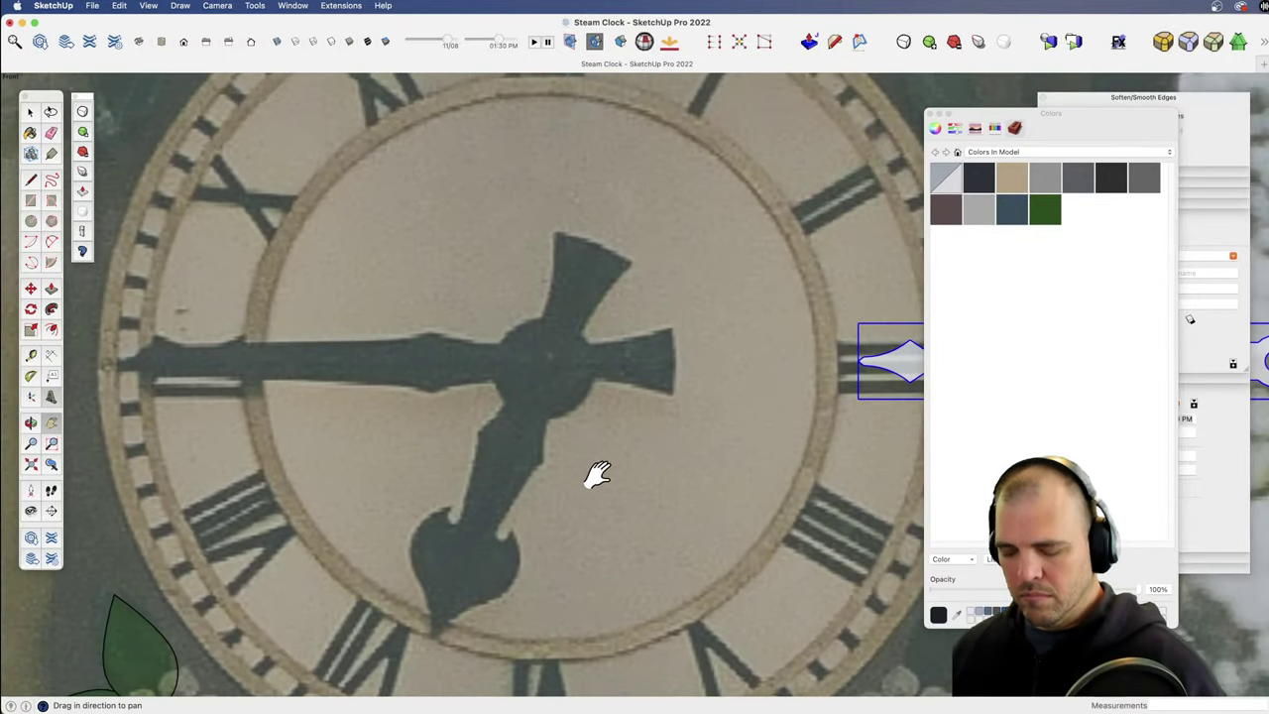
middle_click_drag(598, 474, 592, 487, "shift")
key("space")
key("l")
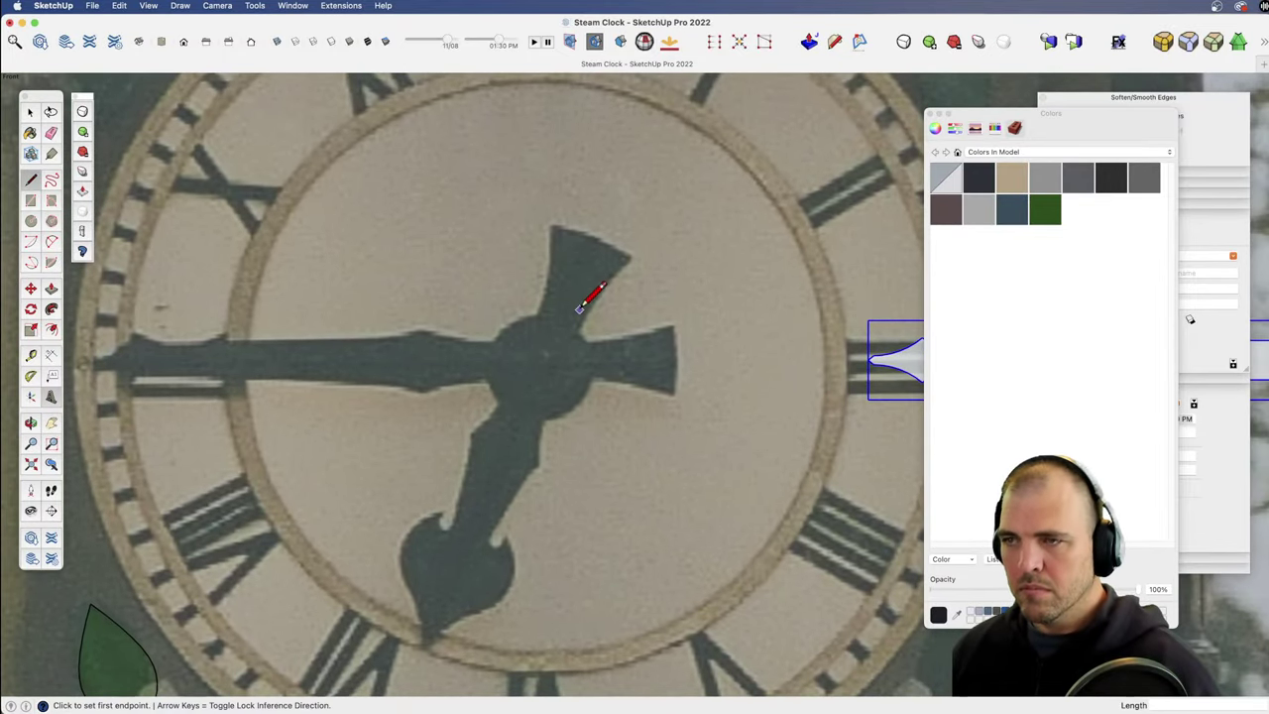
left_click(591, 237)
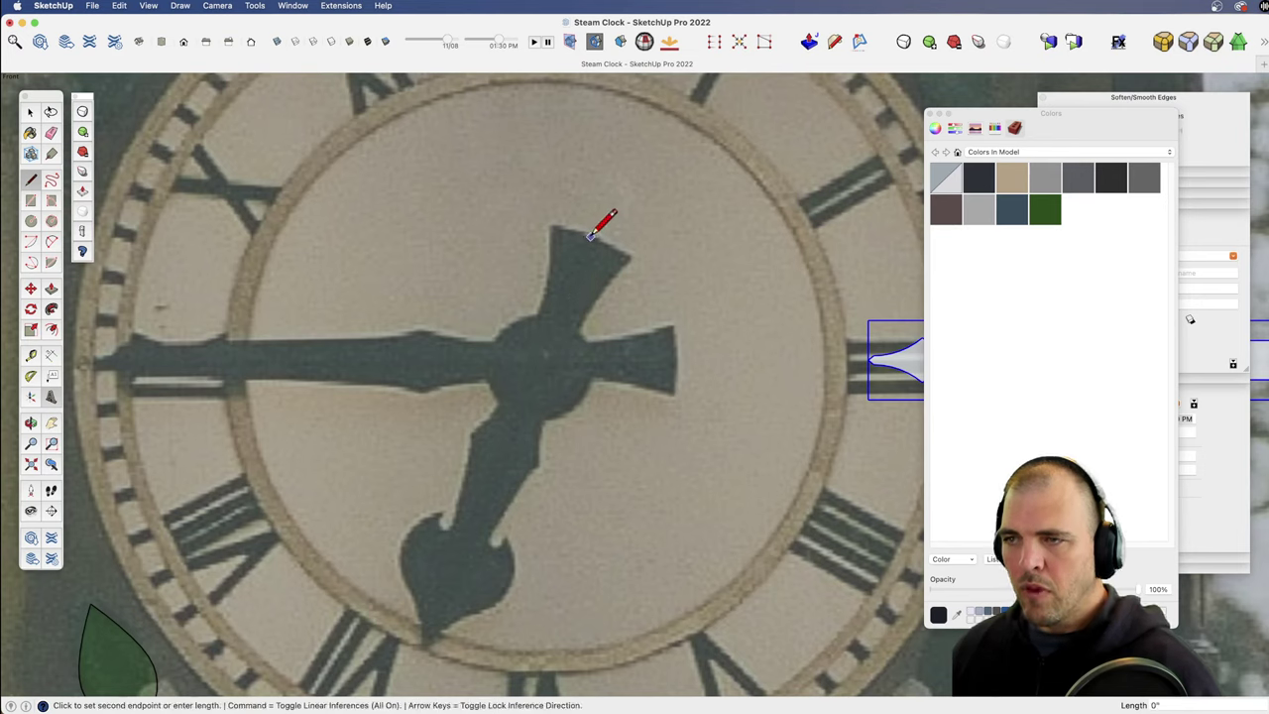
left_click(422, 649)
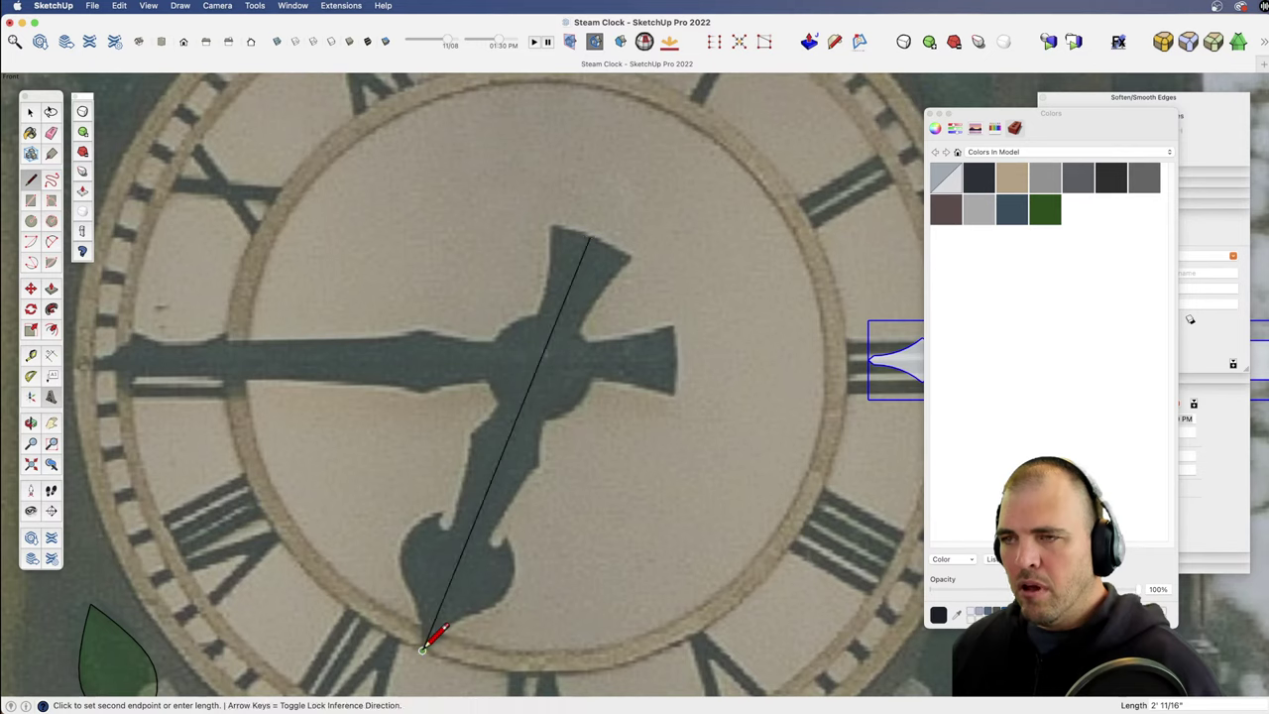
Step: Enclose the left half of the hour hand with straight lines from the tip past the heart's widest point to the tail end
left_click(399, 546)
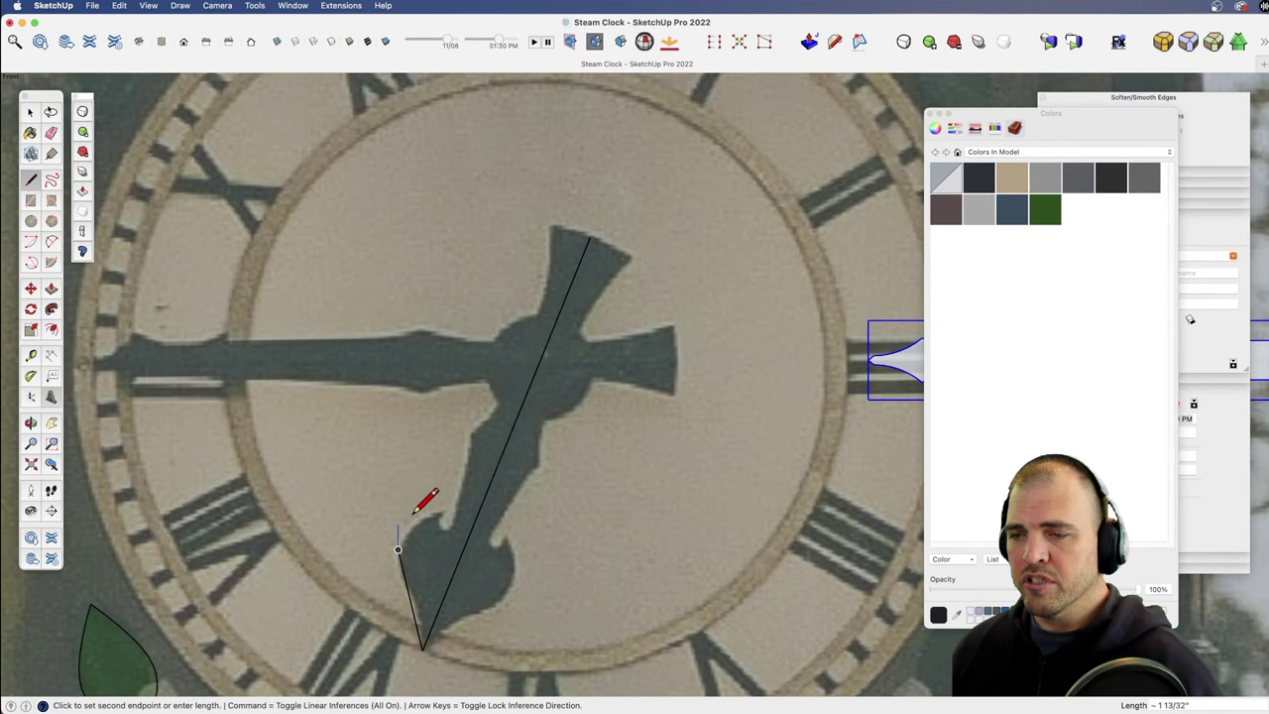
left_click(555, 220)
left_click(591, 236)
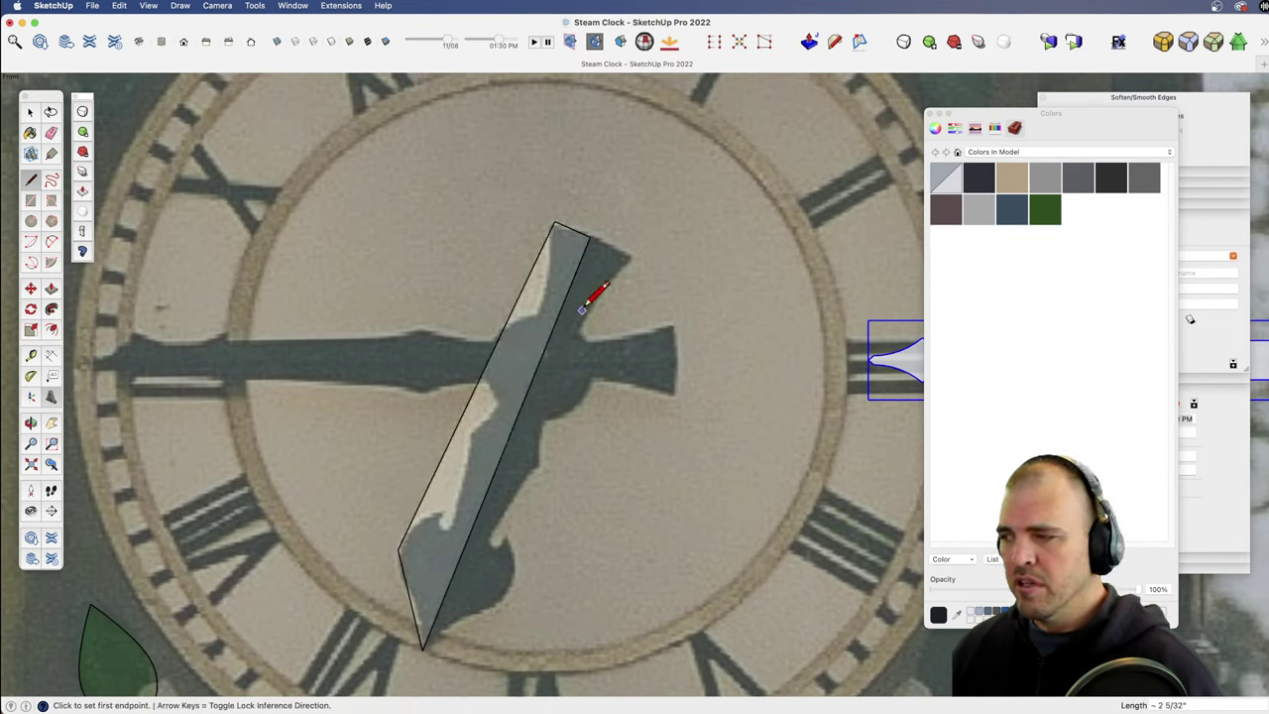
Step: Draw a circle of about 2 13/32" radius on the centre line at the hour hand's hub
key("c")
left_click(538, 365)
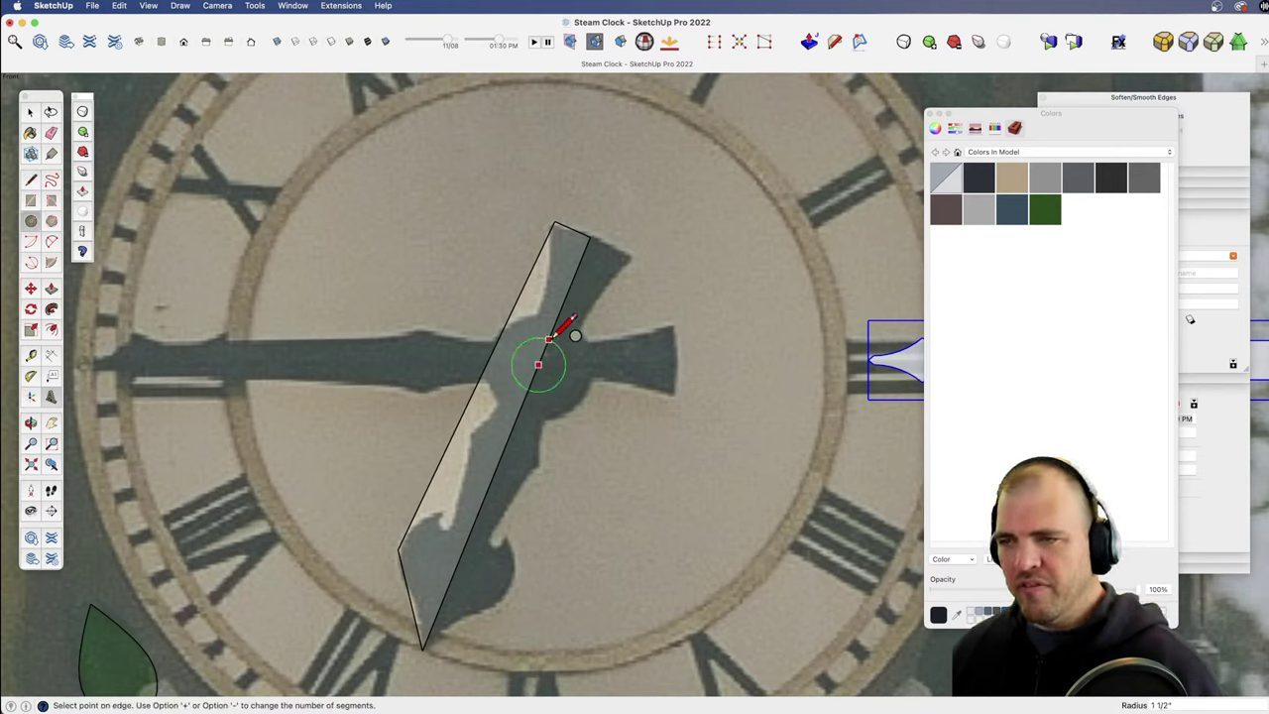
left_click(556, 324)
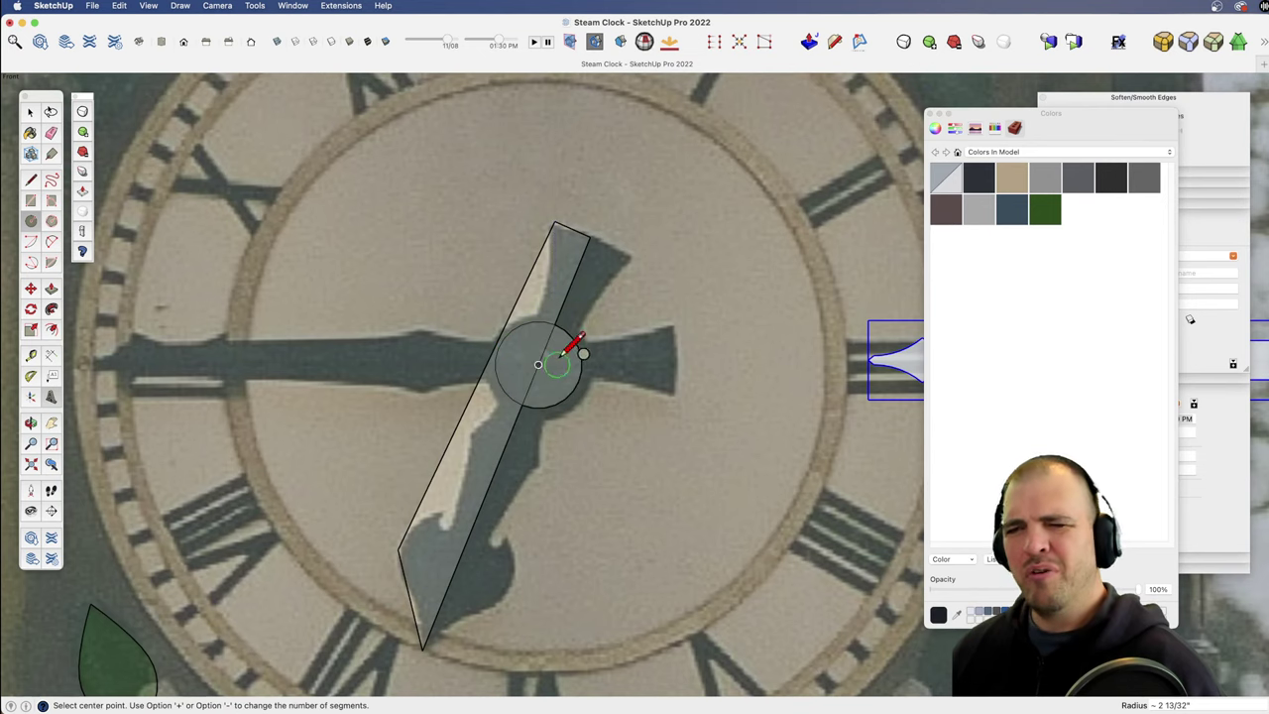
Step: Trace the left edge of the hour hand's tail with two lines from the hub circle to the outer outline
key("z")
left_click_drag(548, 425, 543, 256)
key("h")
left_click_drag(495, 380, 657, 462)
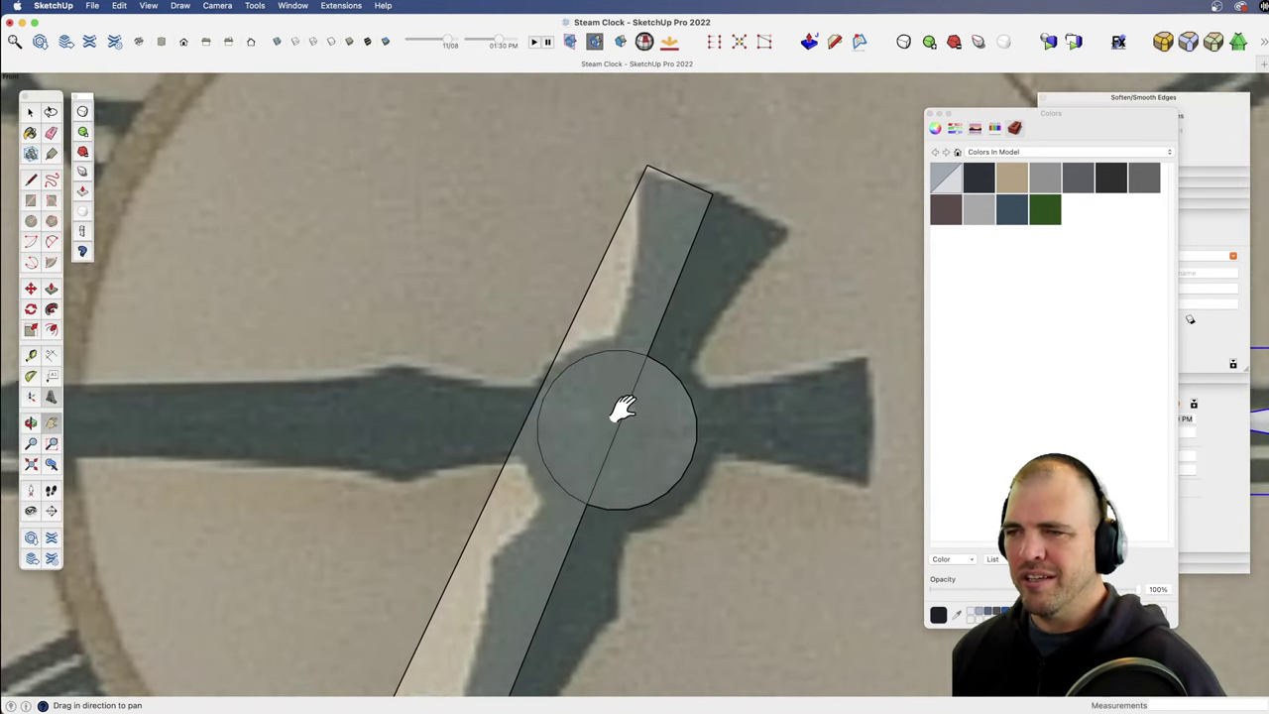
left_click_drag(621, 410, 623, 504)
key("l")
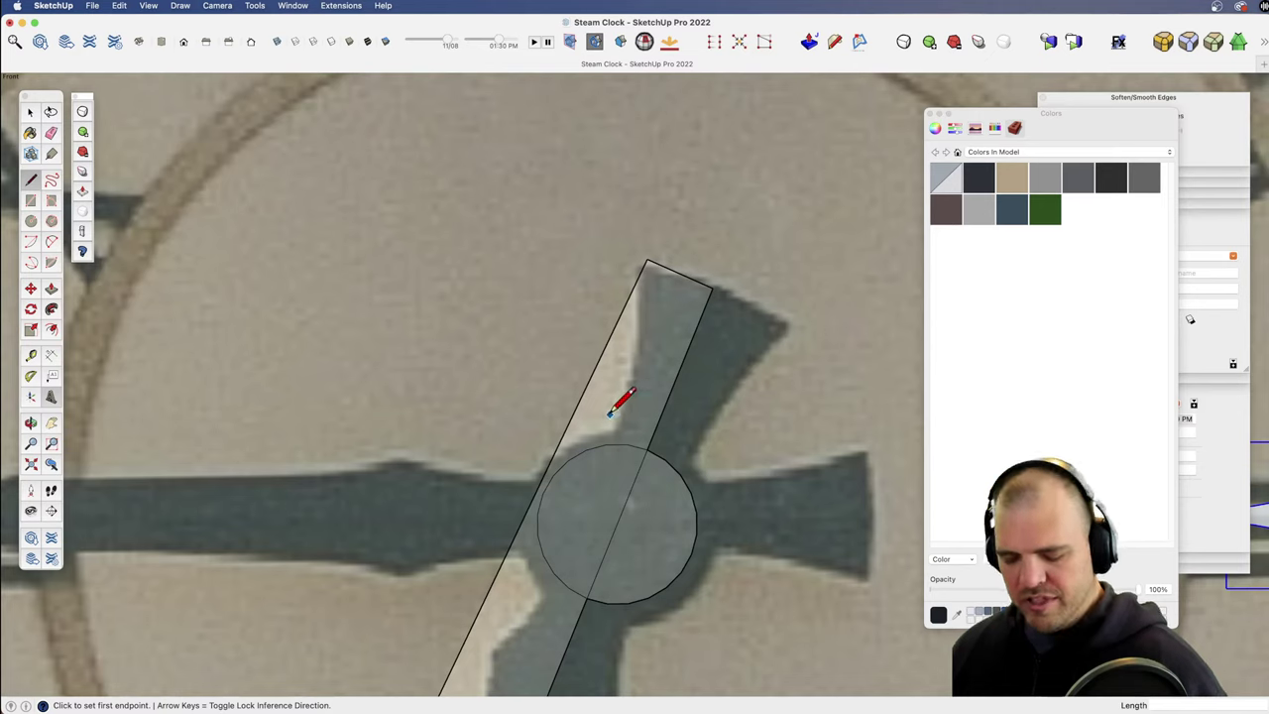
left_click(606, 445)
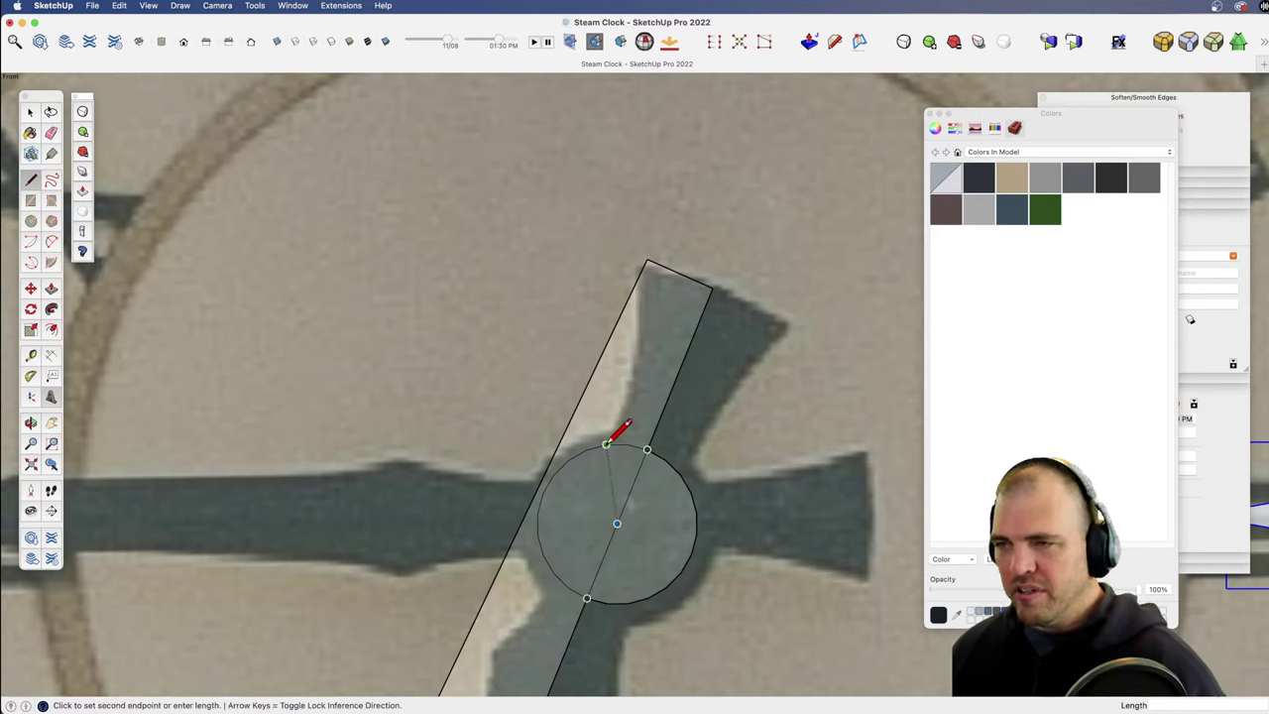
left_click(625, 395)
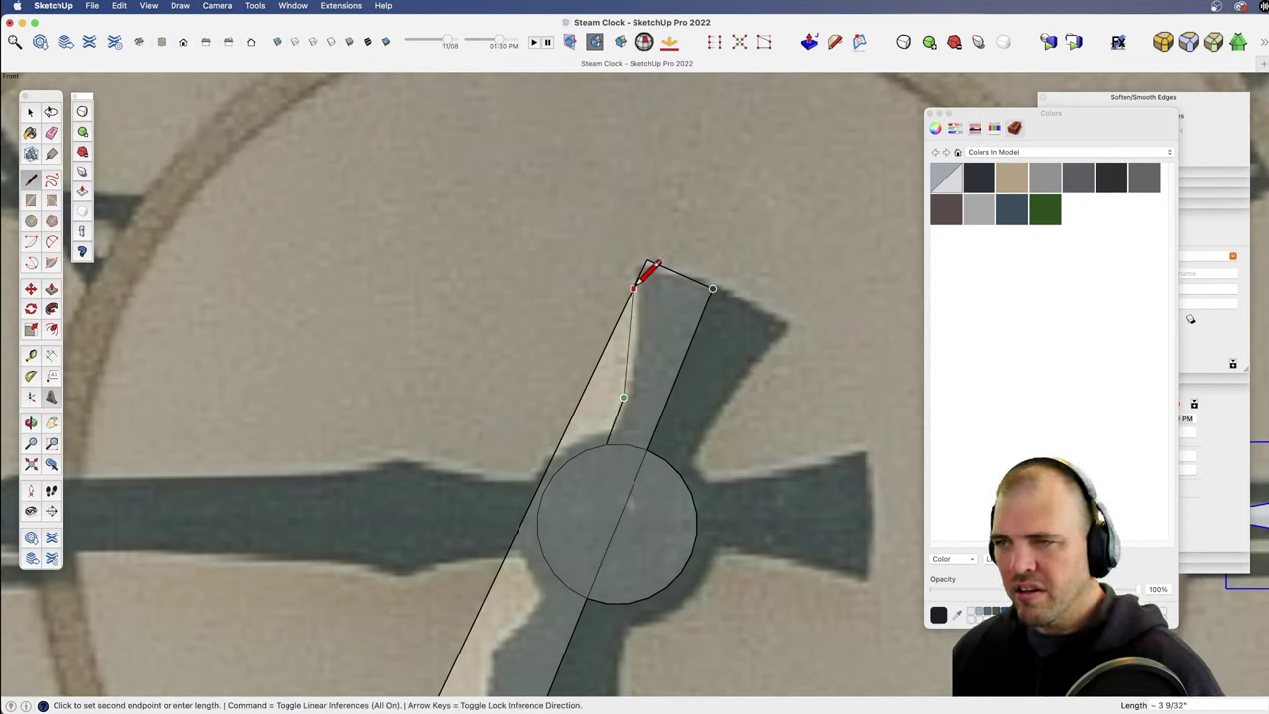
left_click(647, 266)
Step: Cut off the outline's upper corner at the hour hand's tail with a short line and erase the excess edges
left_click(647, 260)
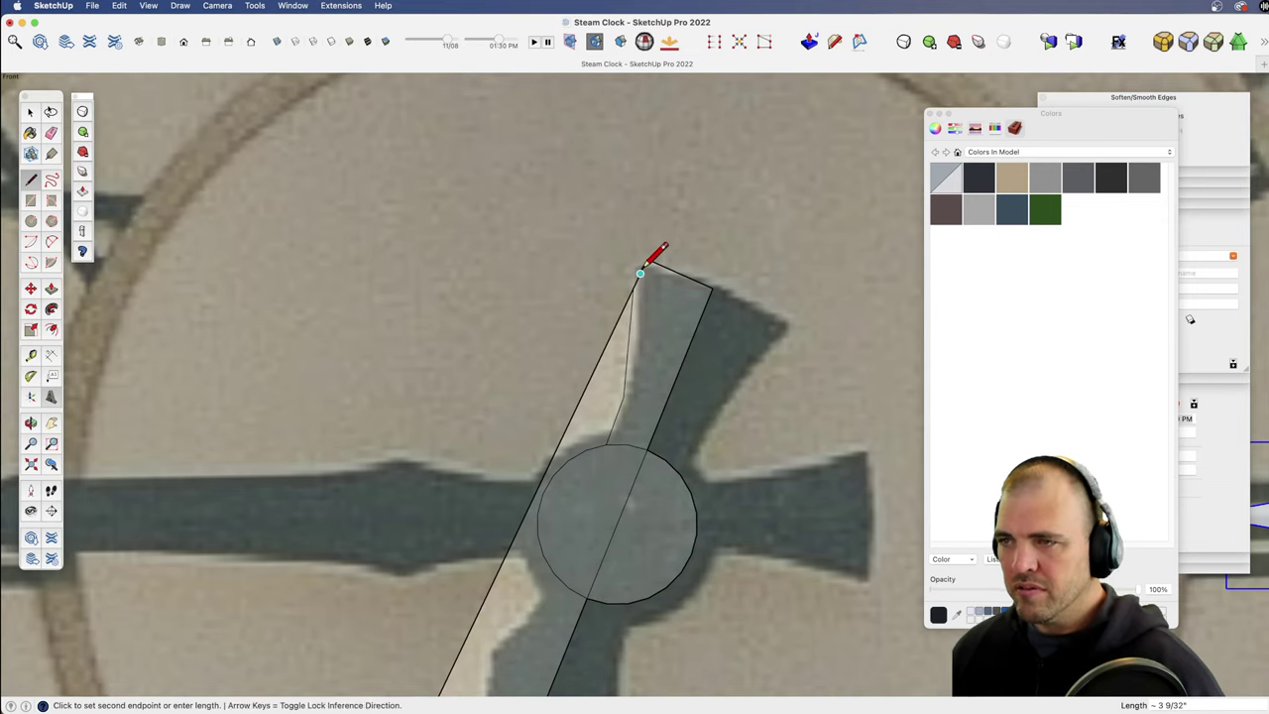
key("e")
left_click_drag(663, 256, 667, 262)
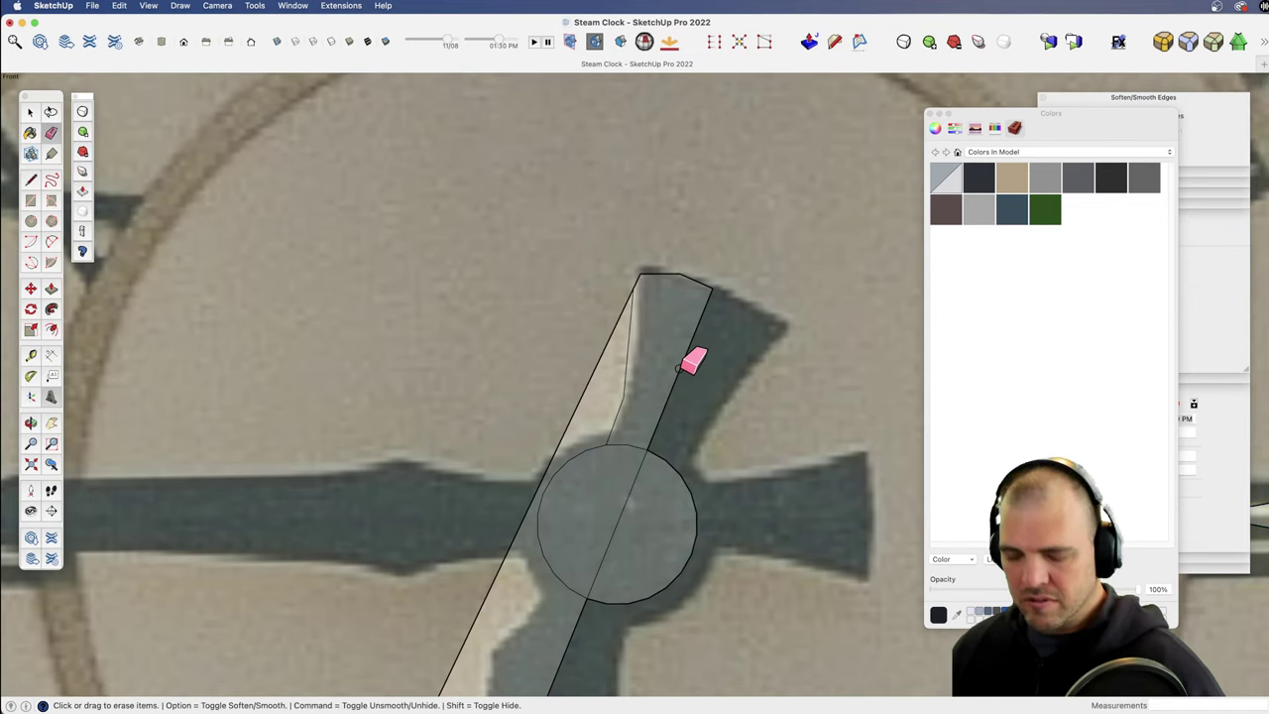
Step: Trace the left side of the hour hand's heart shape with connected arcs from the tip to the upper lobe point
scroll(646, 423, "down", 3)
mouse_move(635, 496)
middle_mouse_down("shift")
mouse_move(659, 422)
mouse_move(663, 319)
middle_mouse_up("shift")
scroll(661, 318, "up", 3)
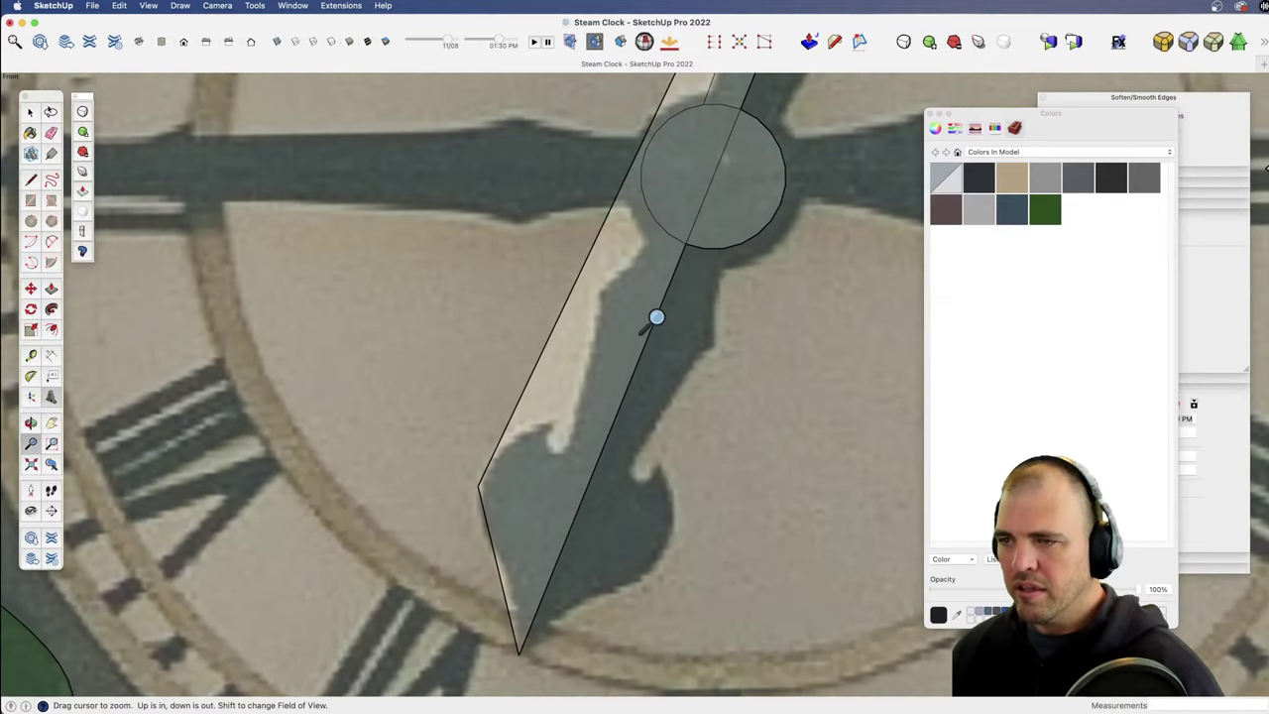
key("a")
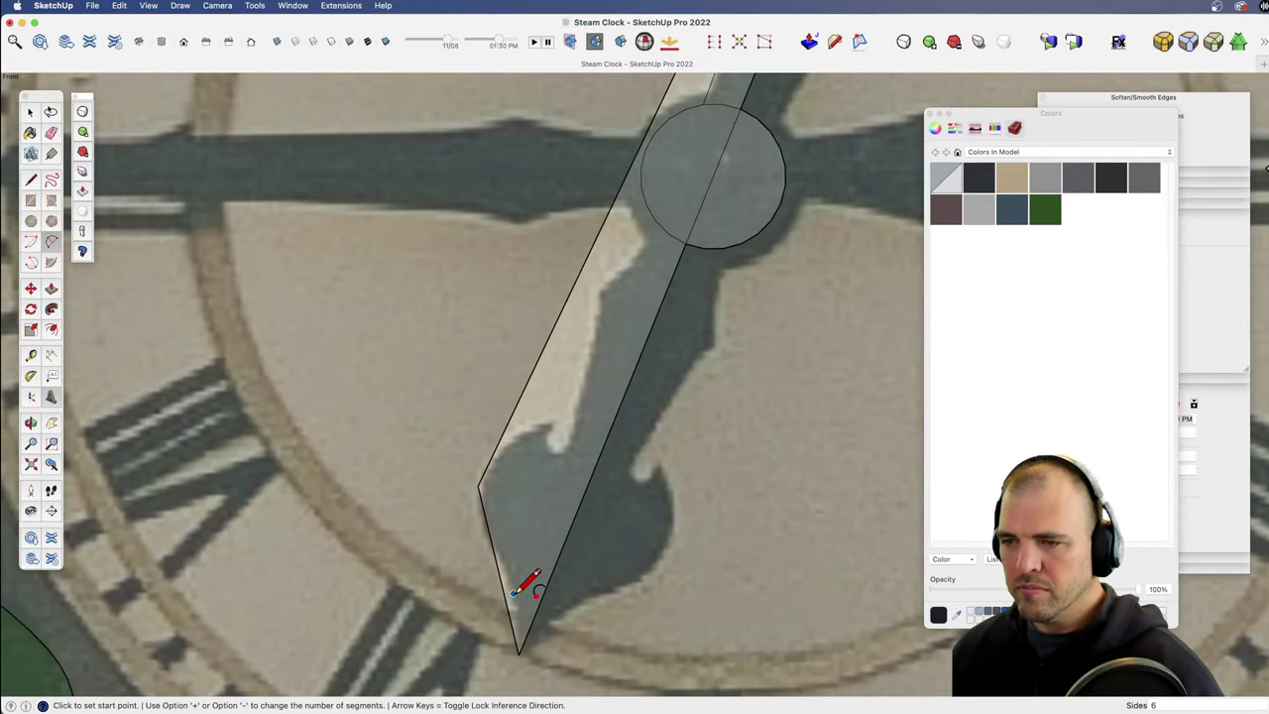
left_click(519, 654)
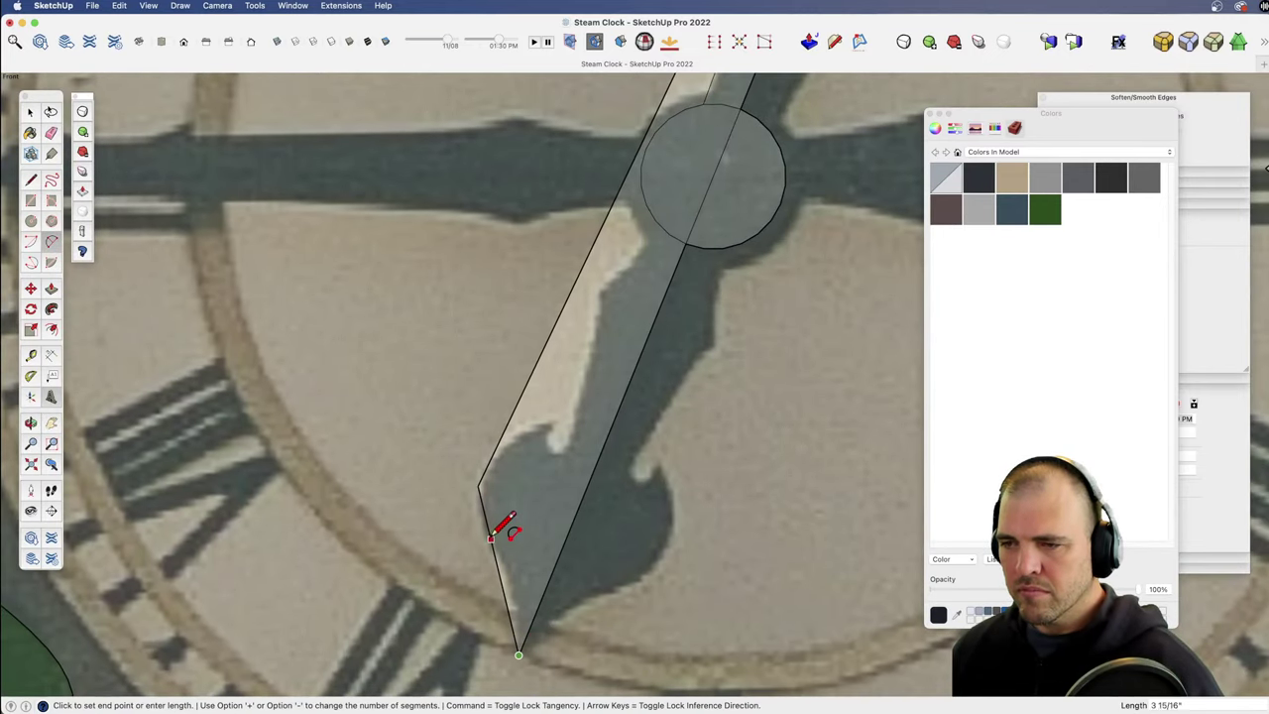
left_click(490, 541)
left_click(526, 564)
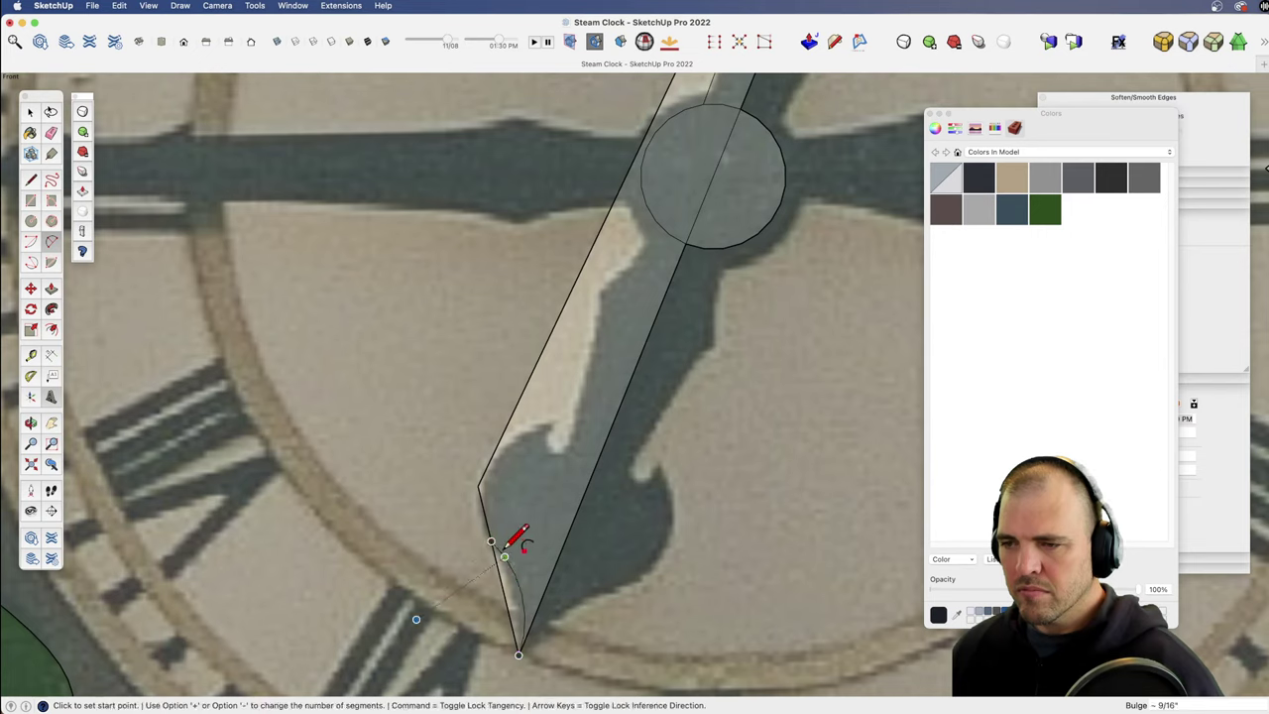
left_click(504, 556)
left_click(505, 455)
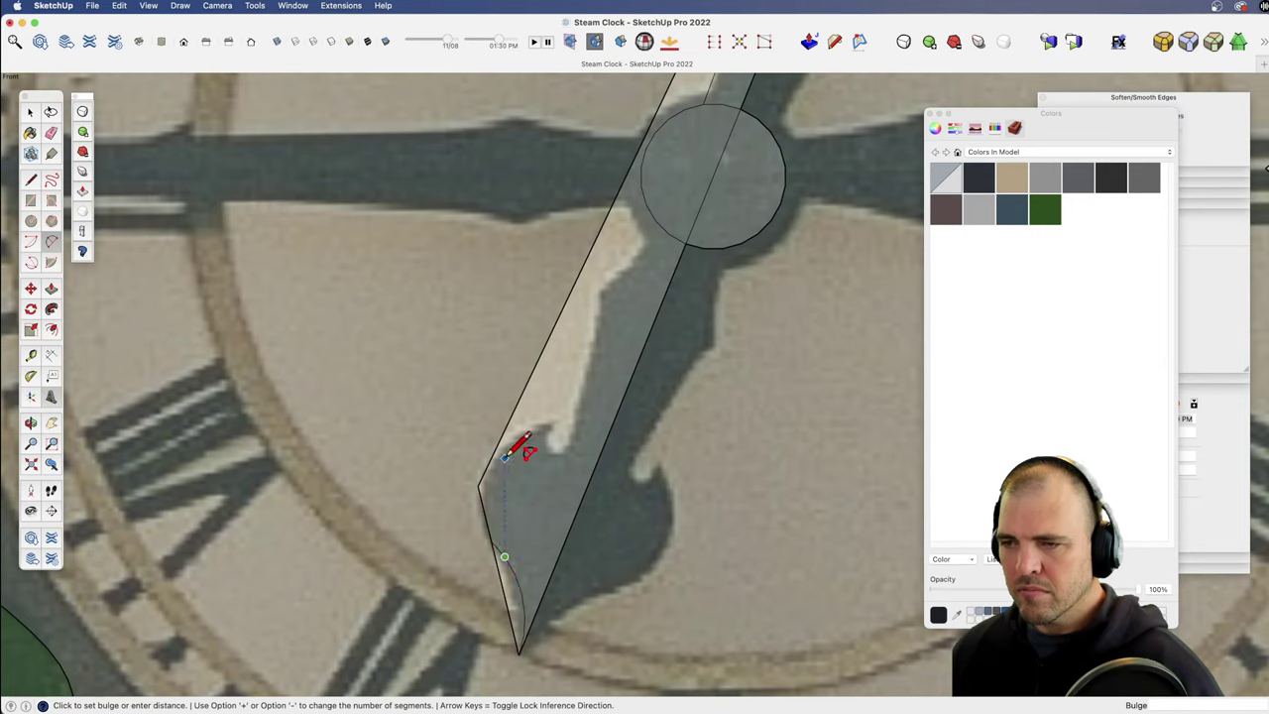
left_click(497, 507)
left_click(504, 456)
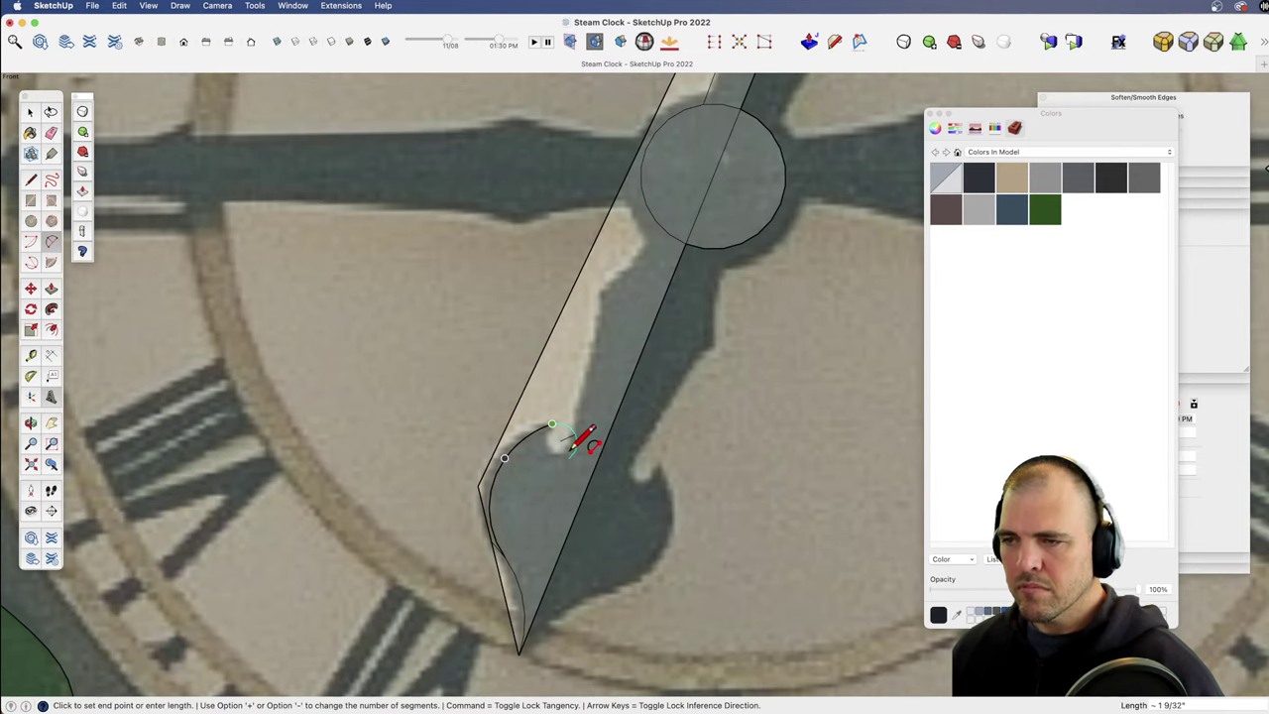
Step: Draw an arc with a bulge of about 15/32" for the notch between the heart's lobe and the hour hand's shaft
key("z")
left_click_drag(581, 529, 564, 467)
key("Escape")
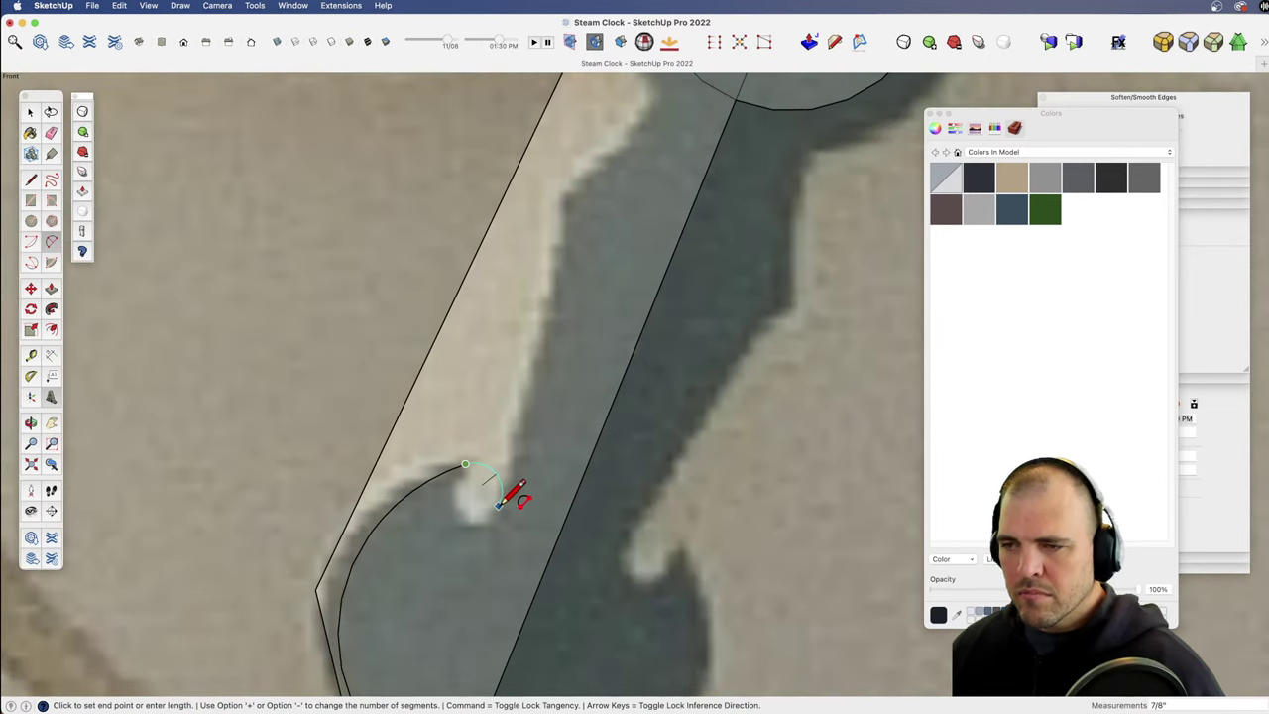
left_click(502, 507)
left_click(481, 513)
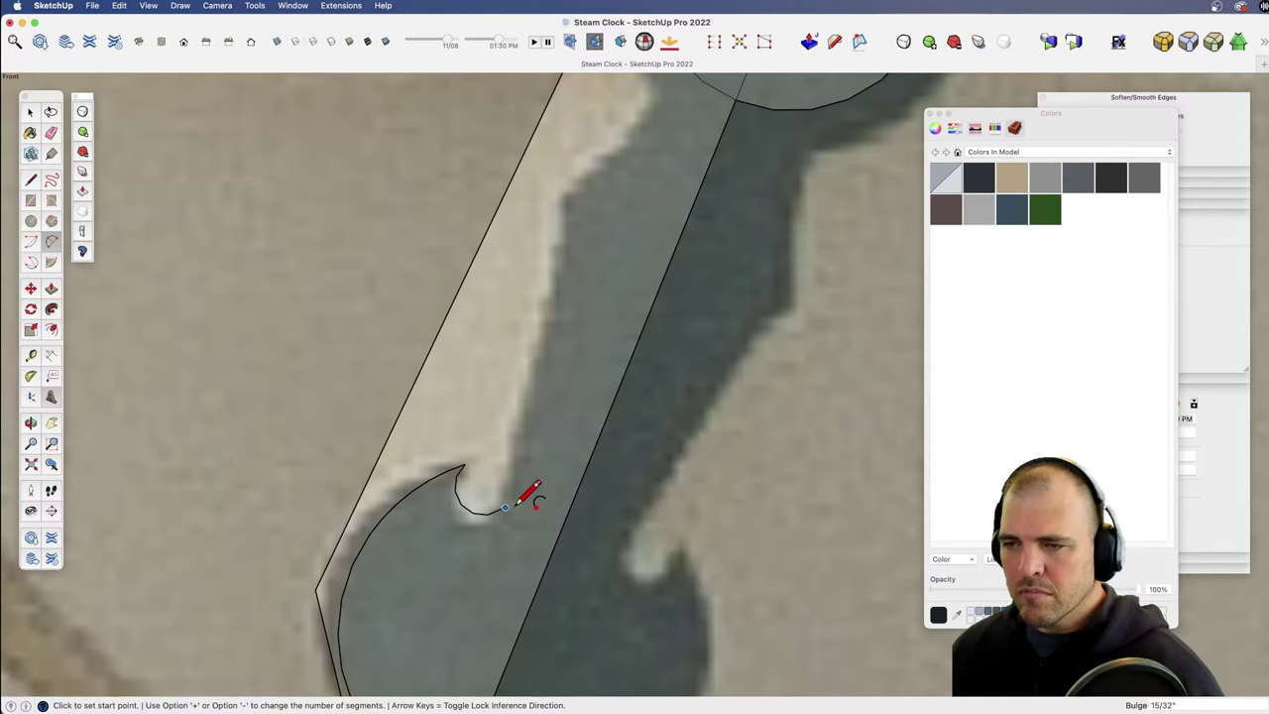
Step: Draw an arc with a 1/4" bulge along the left edge of the hour hand's shaft, from the notch to the shoulder
key("h")
left_click_drag(526, 434, 536, 570)
key("z")
key("Escape")
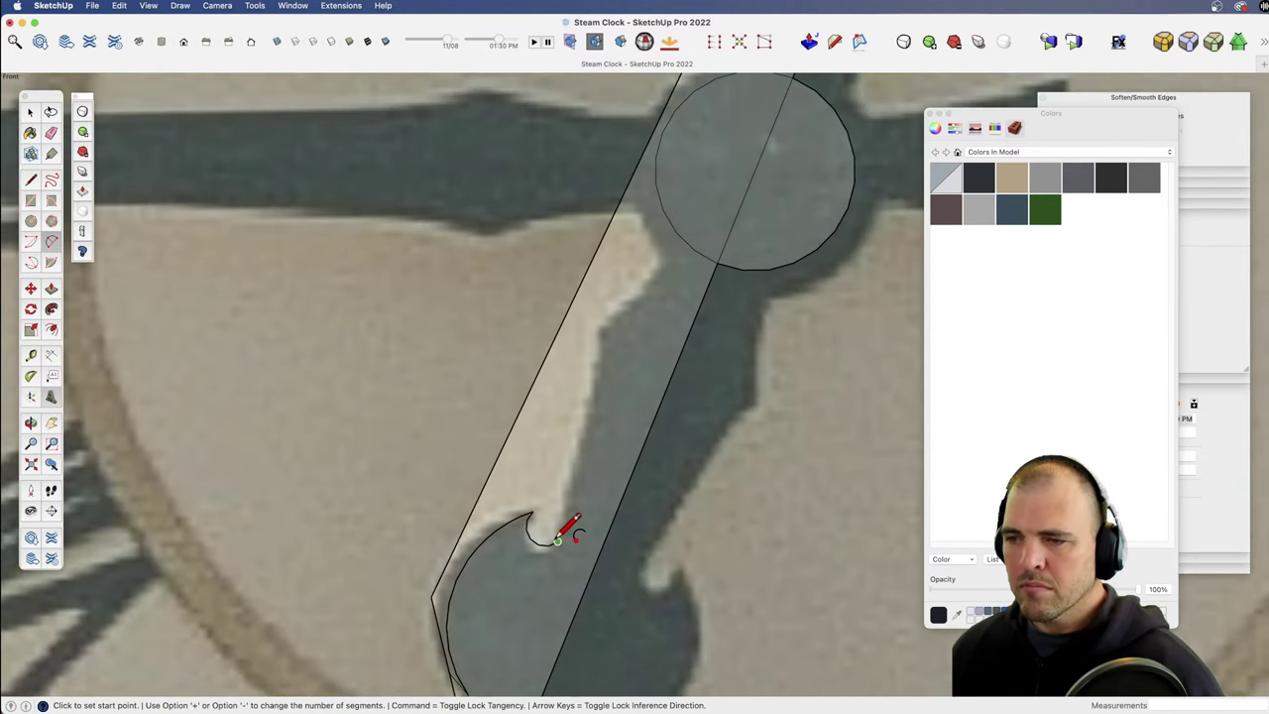
left_click(558, 541)
left_click(599, 327)
left_click(605, 415)
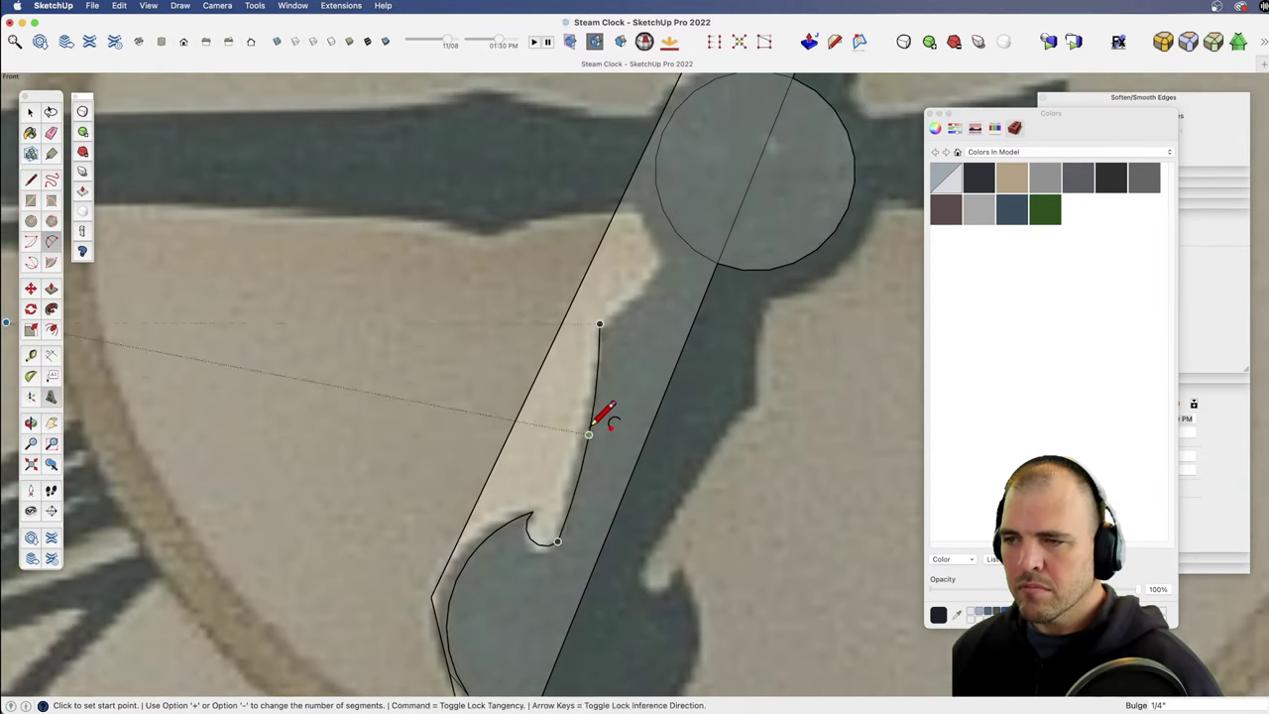
Step: Connect the shaft's shoulder to the hub circle with an arc following the hour hand's left edge
key("h")
left_click_drag(620, 403, 547, 486)
key("a")
left_click(505, 486)
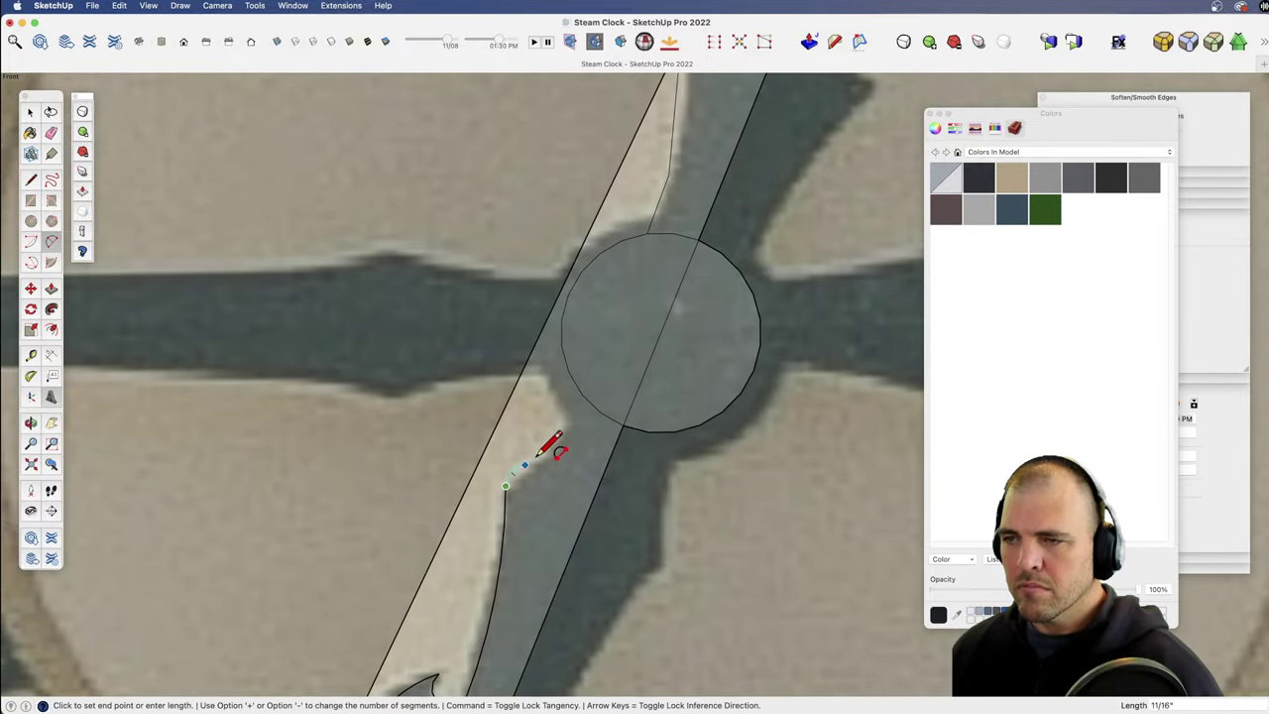
left_click(582, 394)
left_click(567, 431)
Step: Erase the part of the hub circle to the right of the hour hand's centre line
key("z")
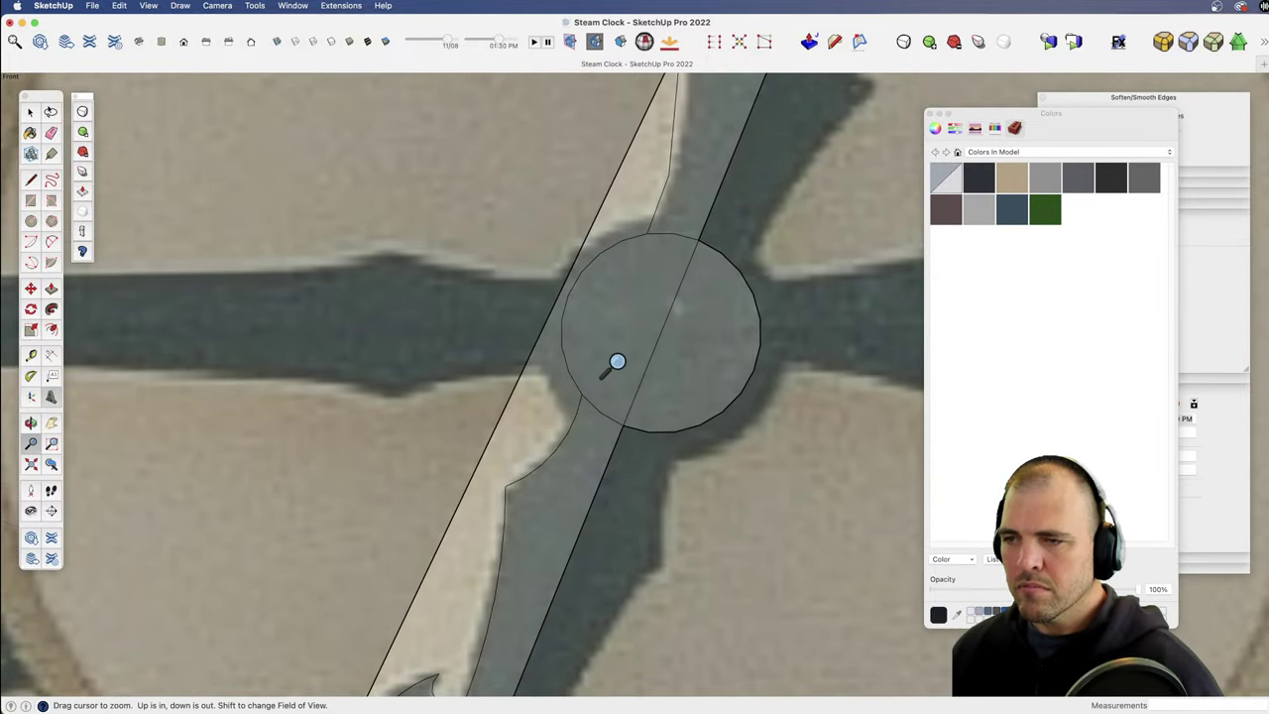
key("h")
mouse_move(618, 363)
left_mouse_down()
mouse_move(611, 525)
mouse_move(615, 507)
left_mouse_up()
key("e")
left_click(688, 357)
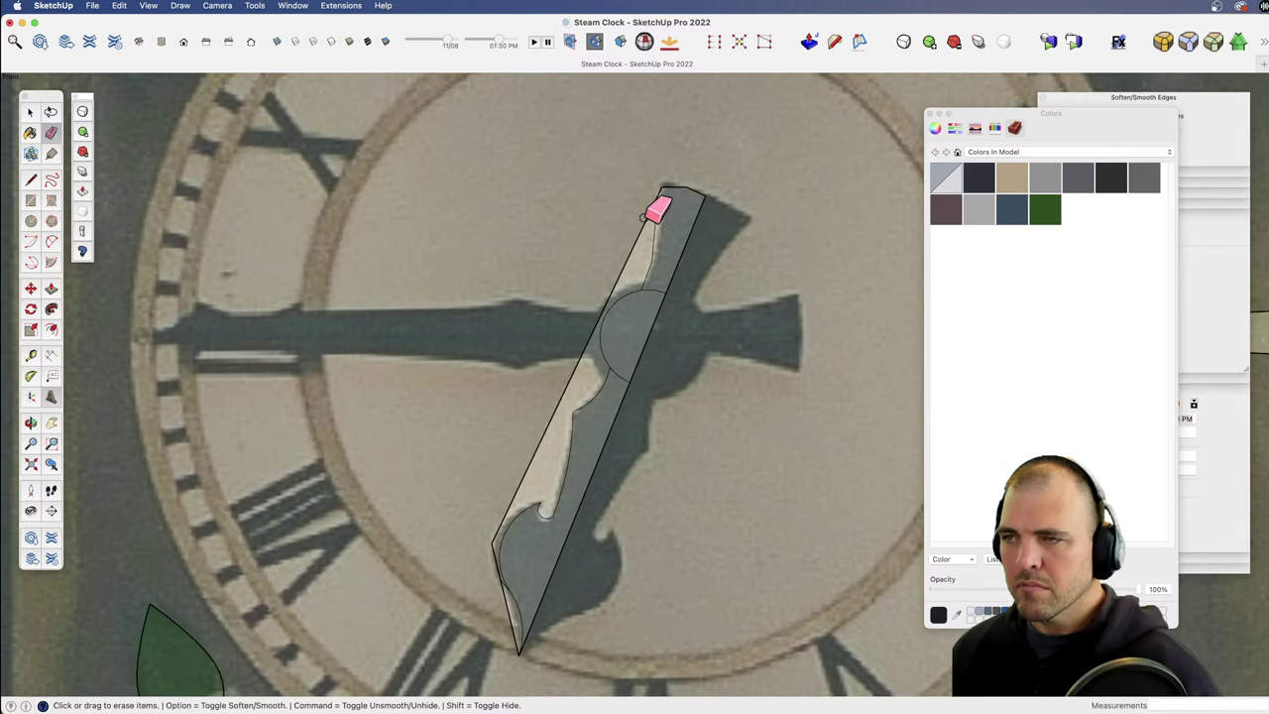
Step: Erase the leftover straight construction edges outside the traced left side of the hour hand
left_click(641, 240)
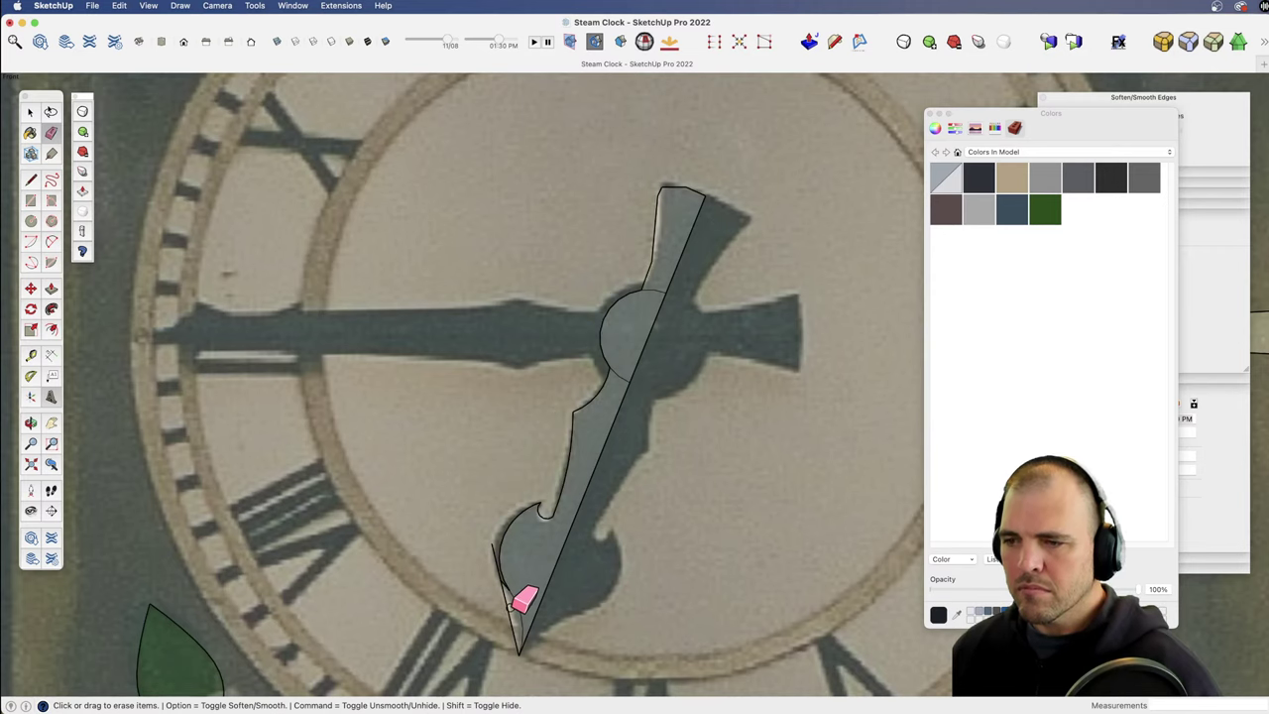
scroll(644, 466, "up", 5)
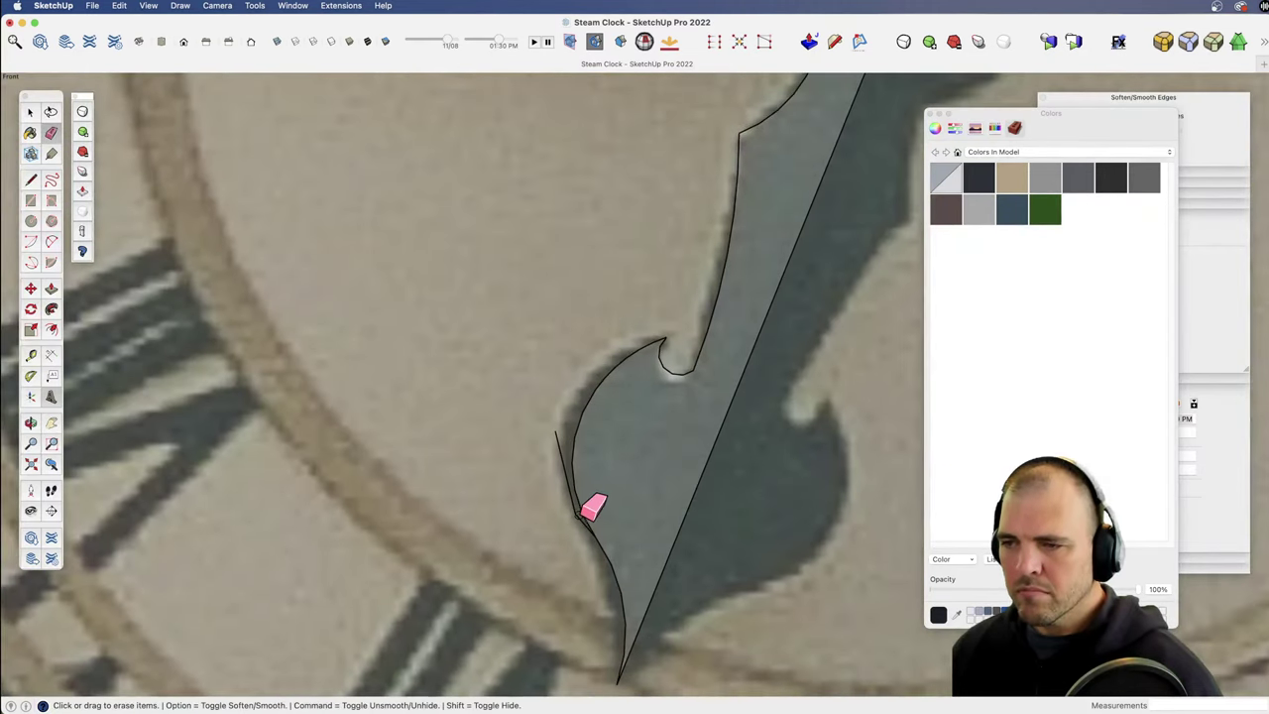
left_click_drag(572, 513, 568, 482)
key("z")
left_click_drag(632, 388, 599, 598)
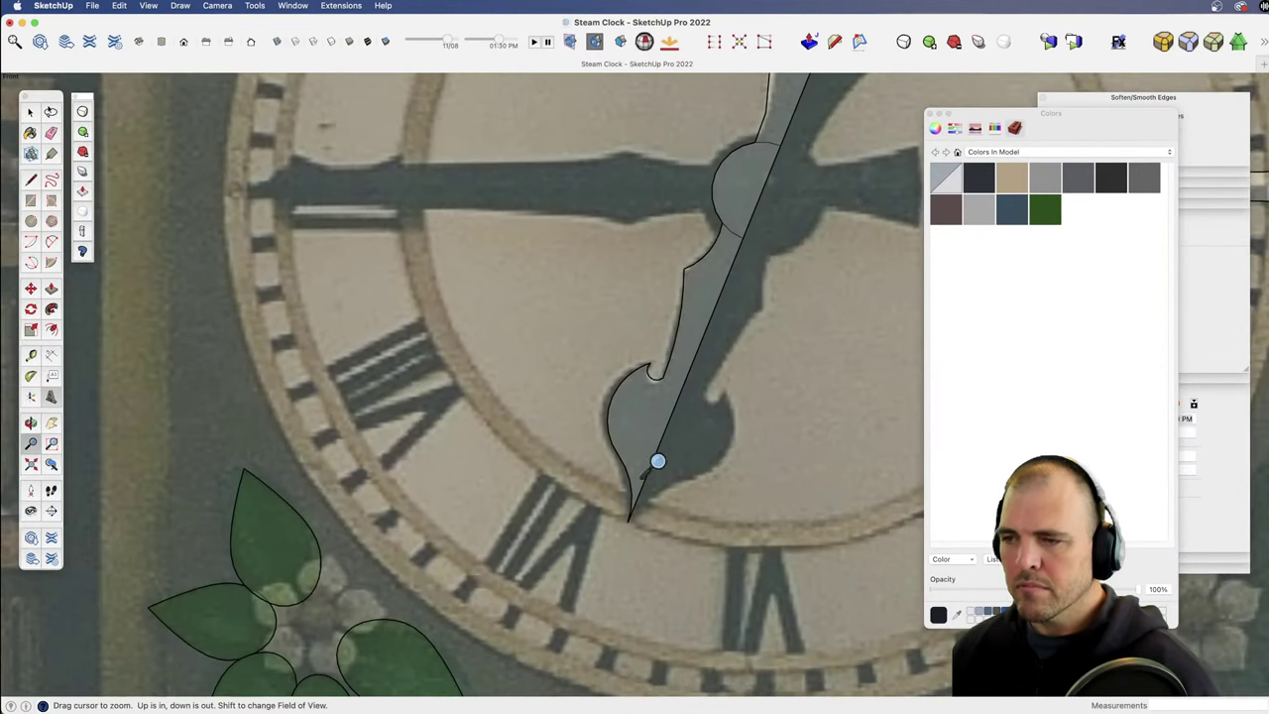
left_click_drag(658, 459, 651, 549)
middle_click_drag(655, 481, 595, 579, "shift")
Step: Rotate the half hour-hand profile 15 degrees counterclockwise about the hub's centre
key("space")
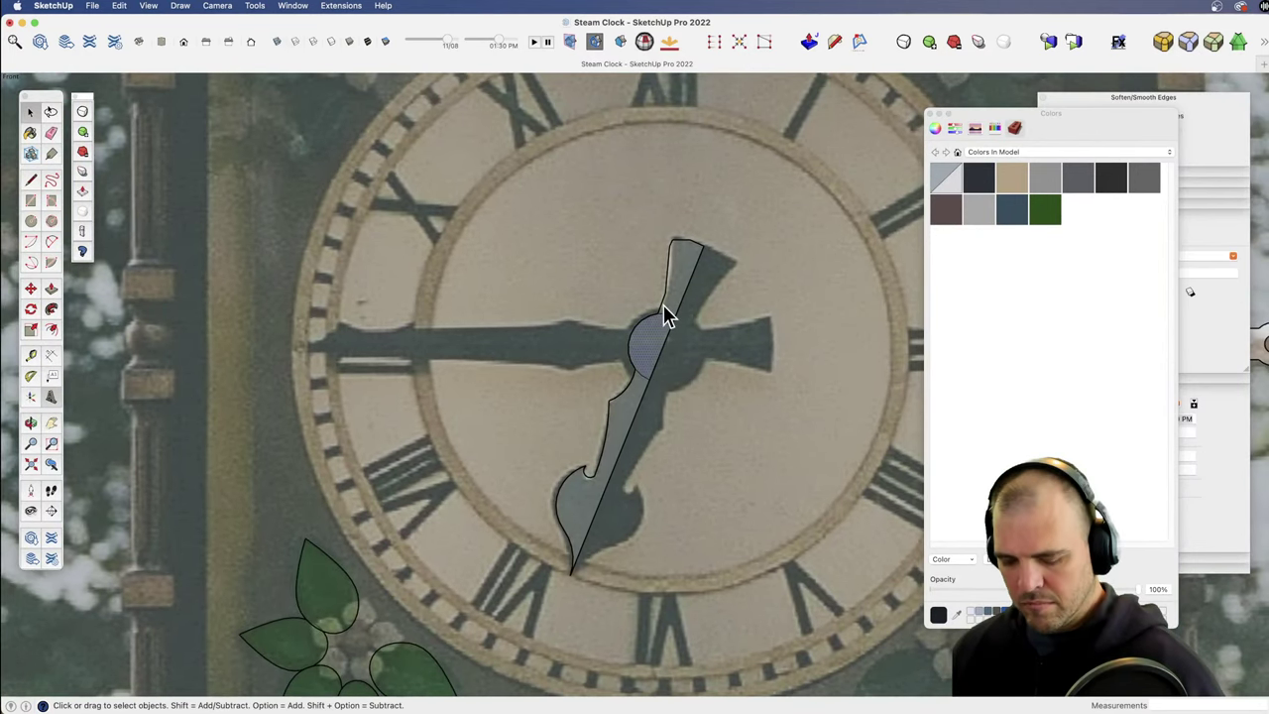
key("q")
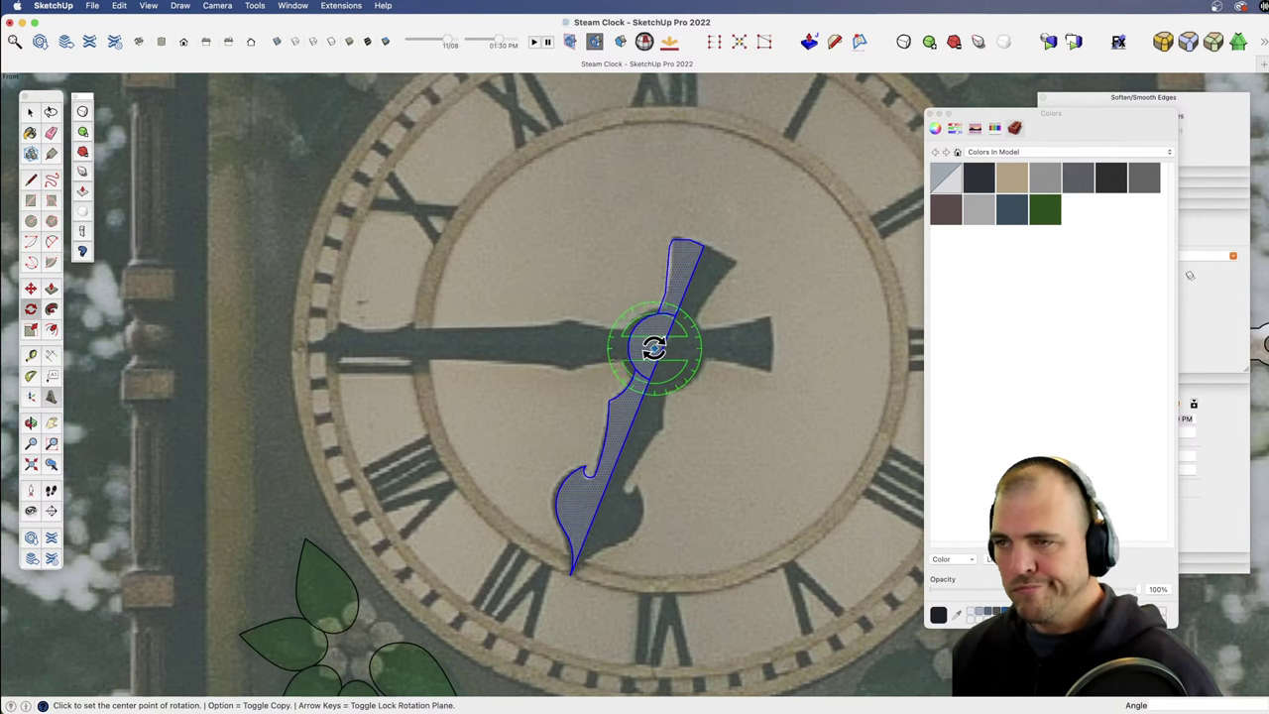
left_click(662, 347)
left_click(637, 409)
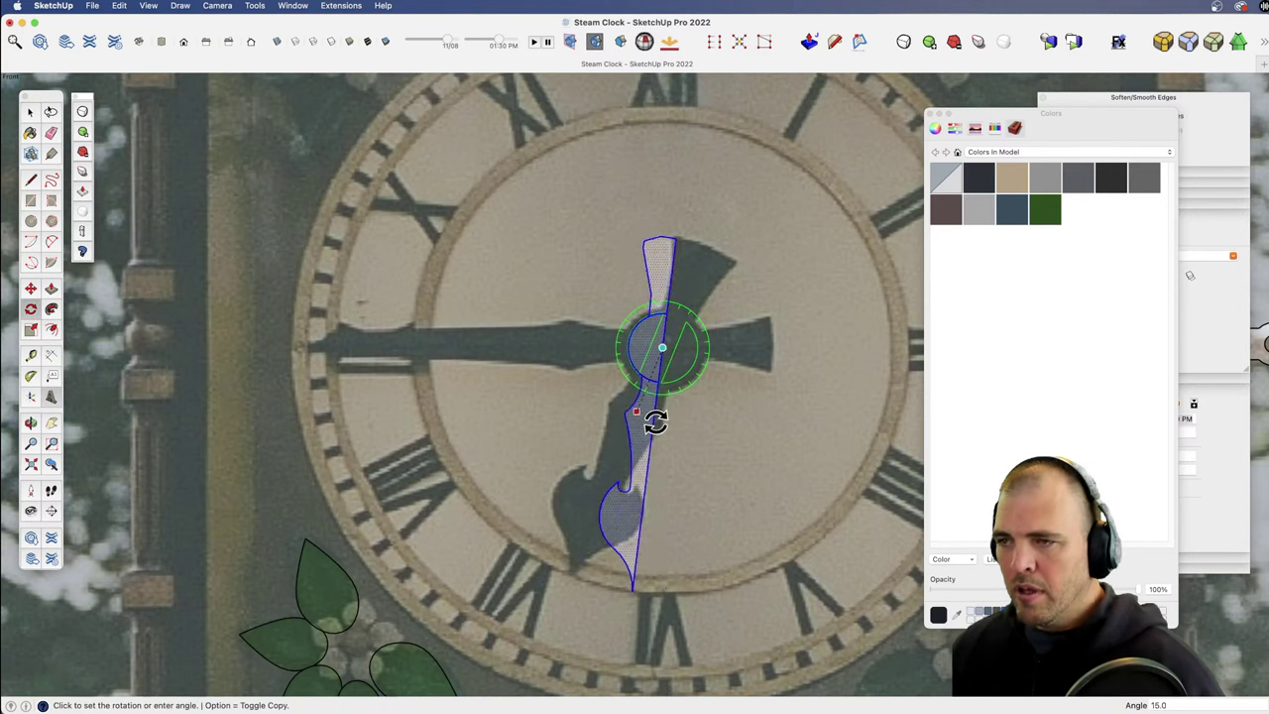
left_click(657, 422)
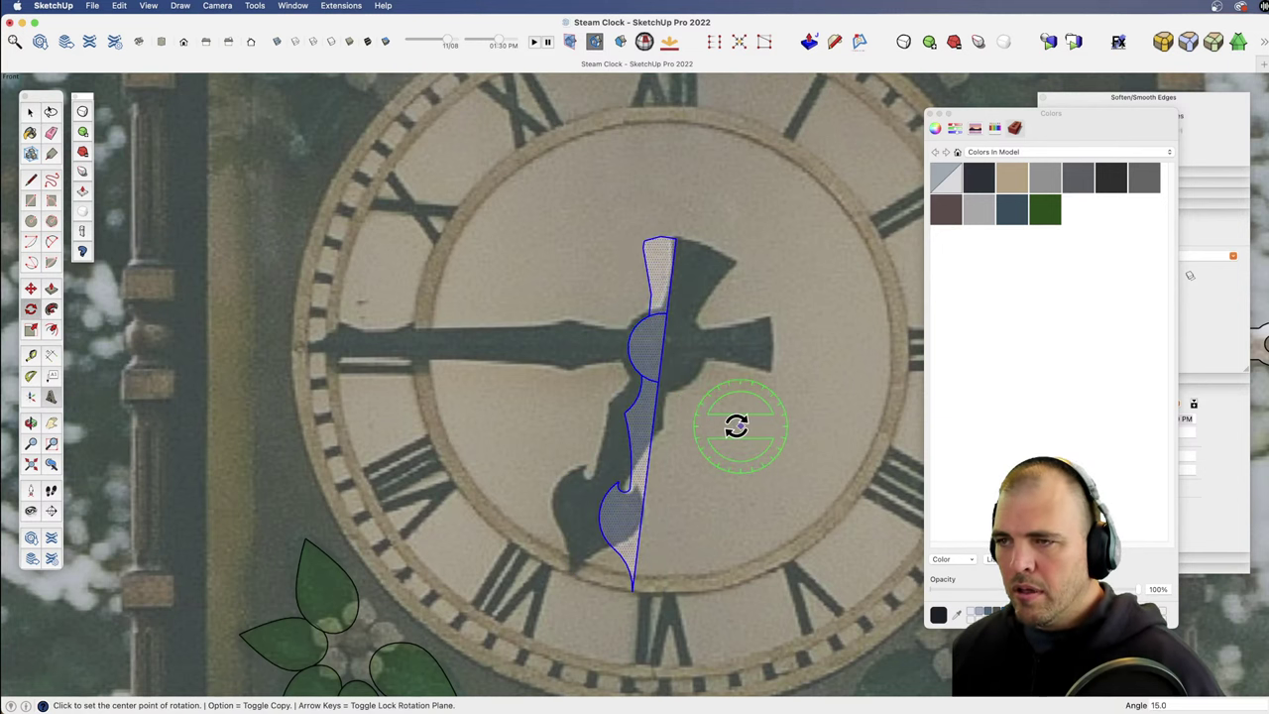
left_click(662, 347)
left_click(635, 578)
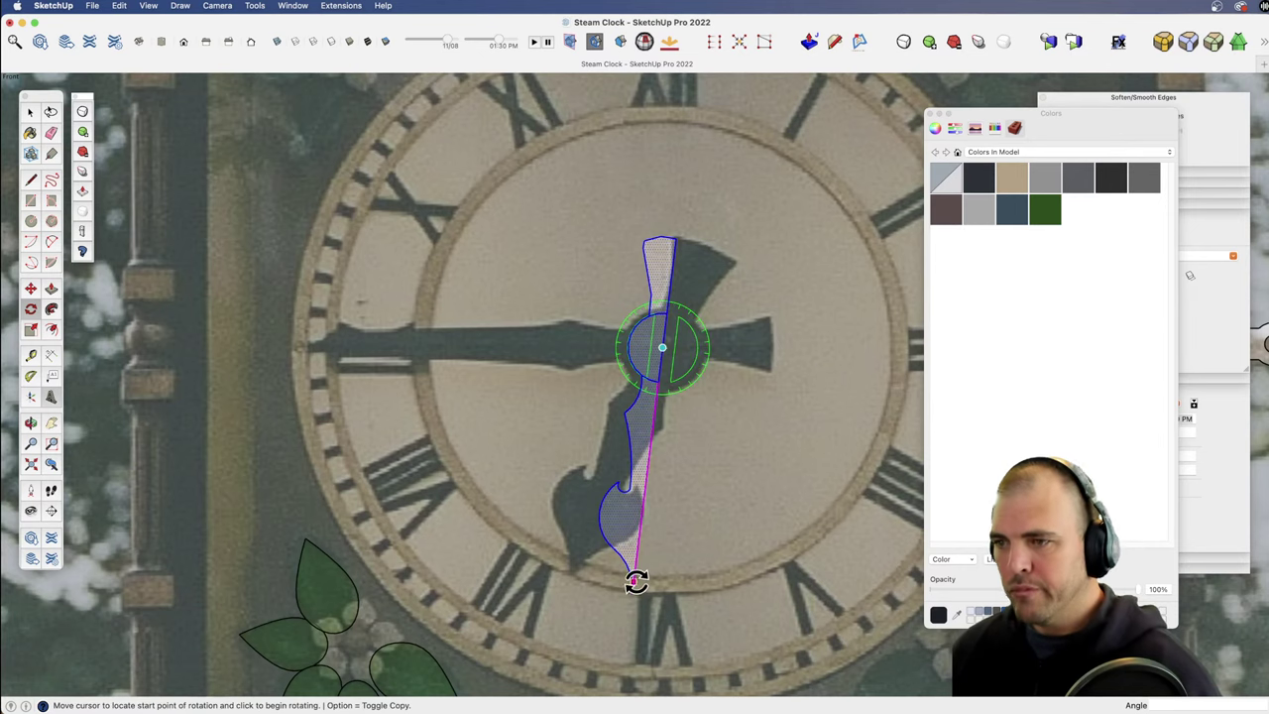
key("space")
Step: Draw a vertical reference line straight down from the hub's centre
key("z")
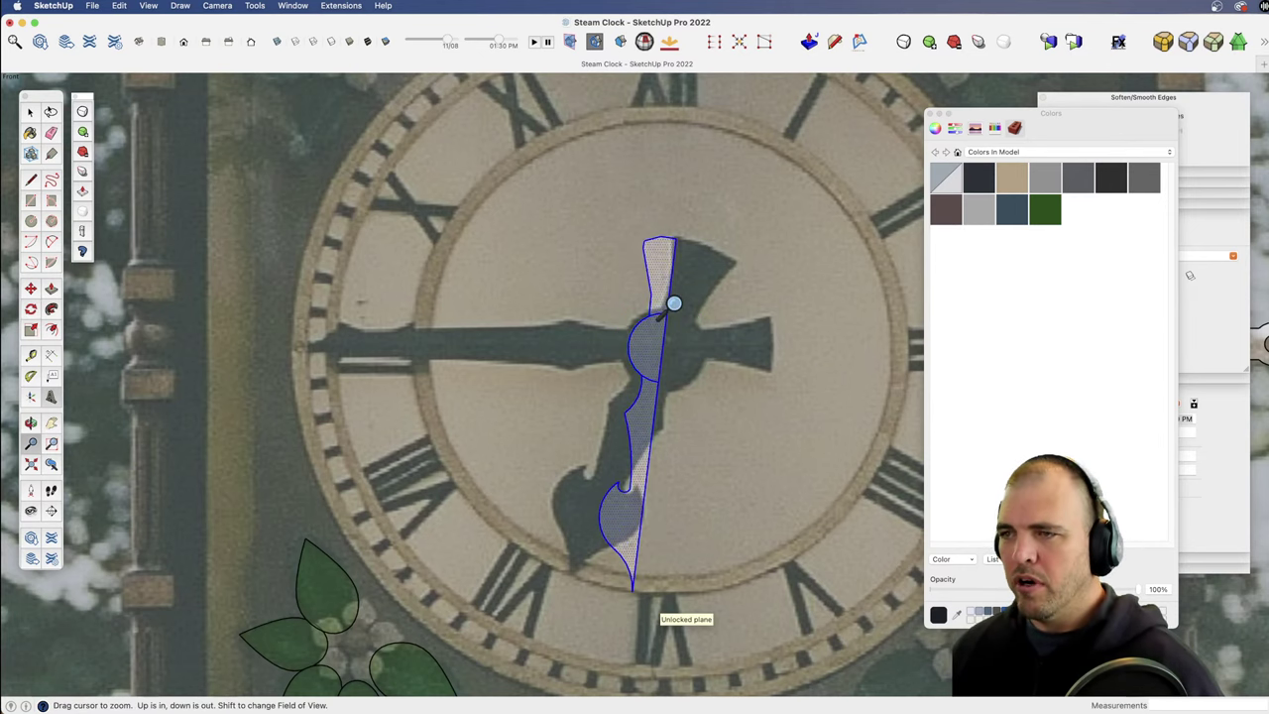
left_click_drag(675, 303, 668, 472)
middle_click_drag(669, 473, 666, 464, "shift")
left_click_drag(666, 463, 658, 437)
key("l")
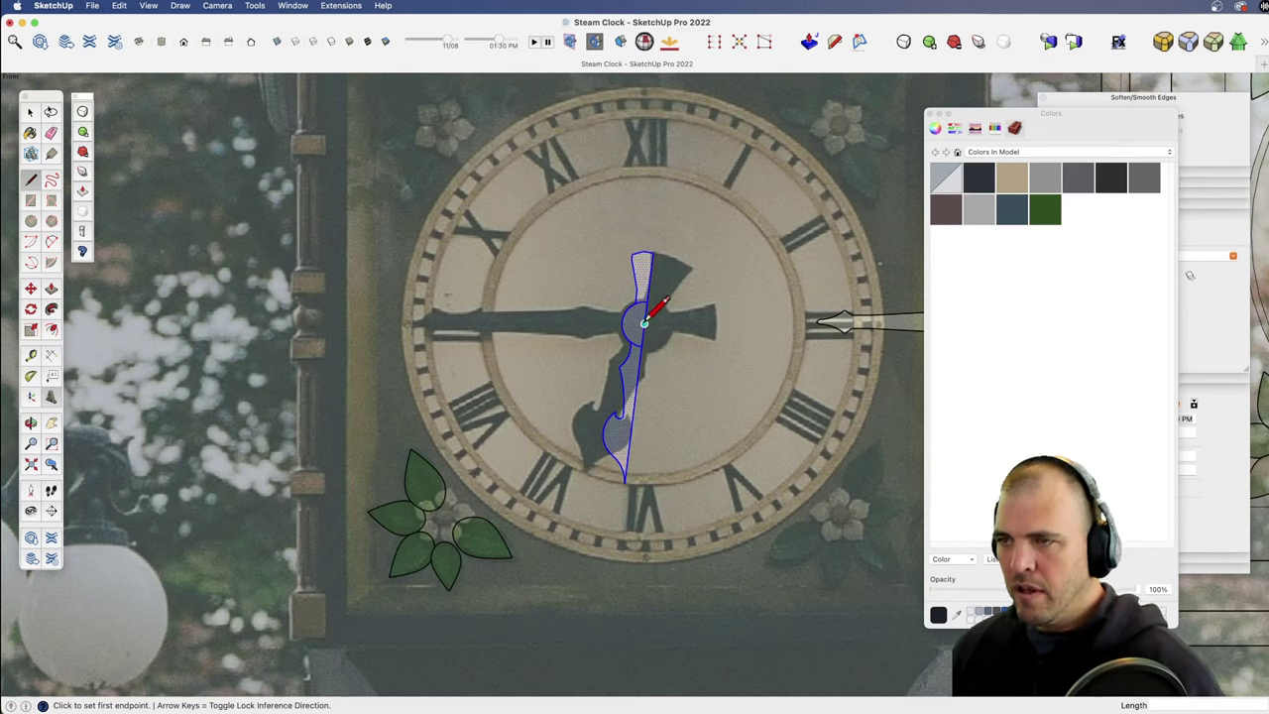
left_click(644, 323)
left_click(644, 414)
key("space")
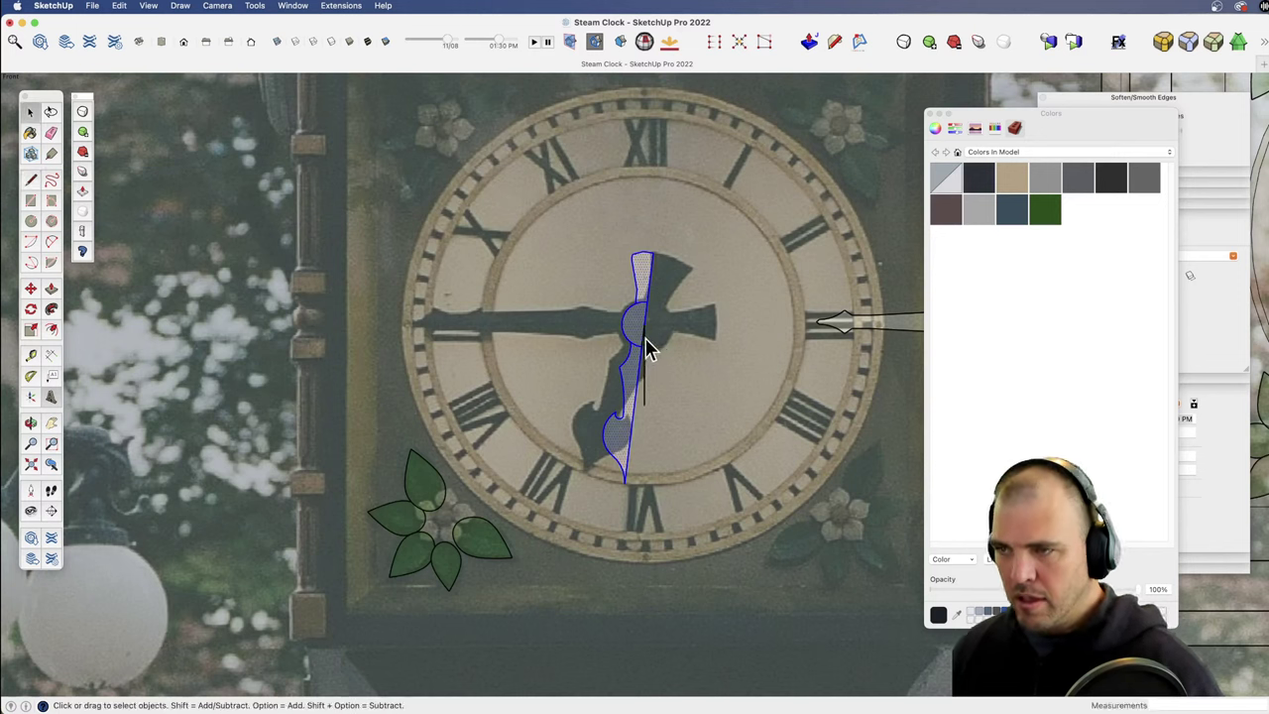
Step: Rotate the half profile about the hub's centre by about 7.1 degrees to align its straight edge with the vertical reference line
key("q")
left_click(645, 323)
left_click(642, 396)
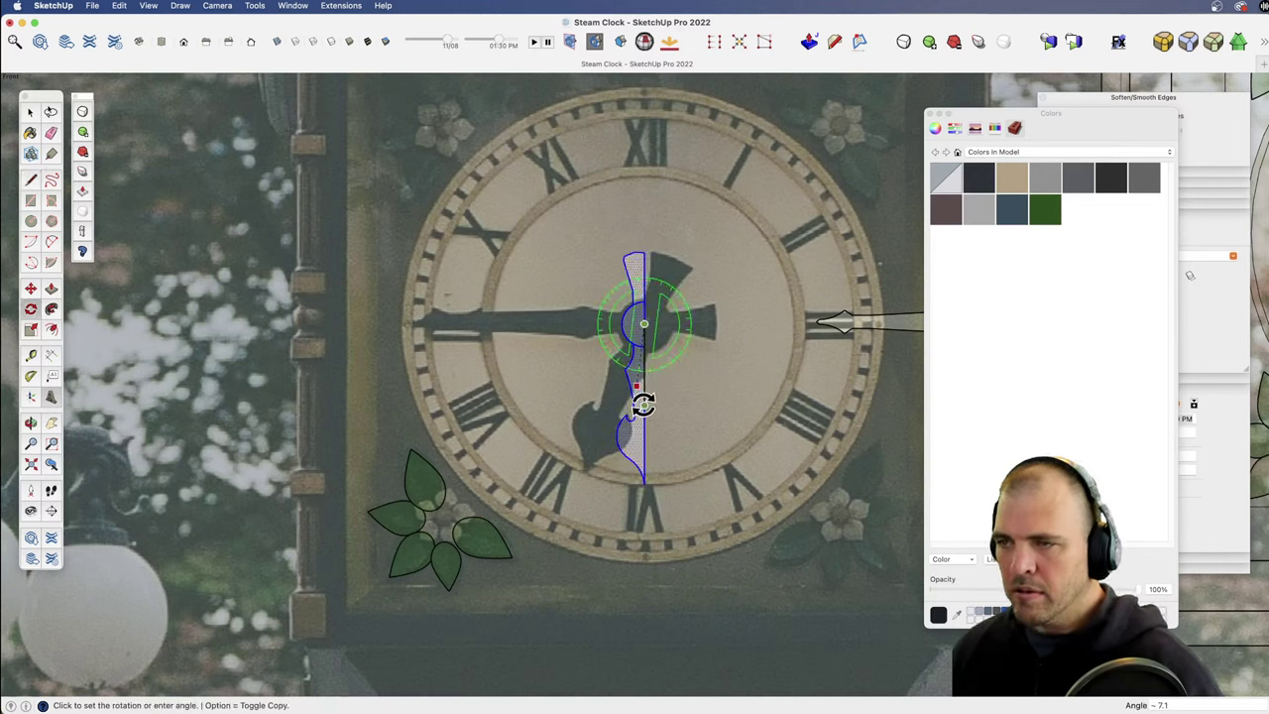
left_click(643, 403)
key("space")
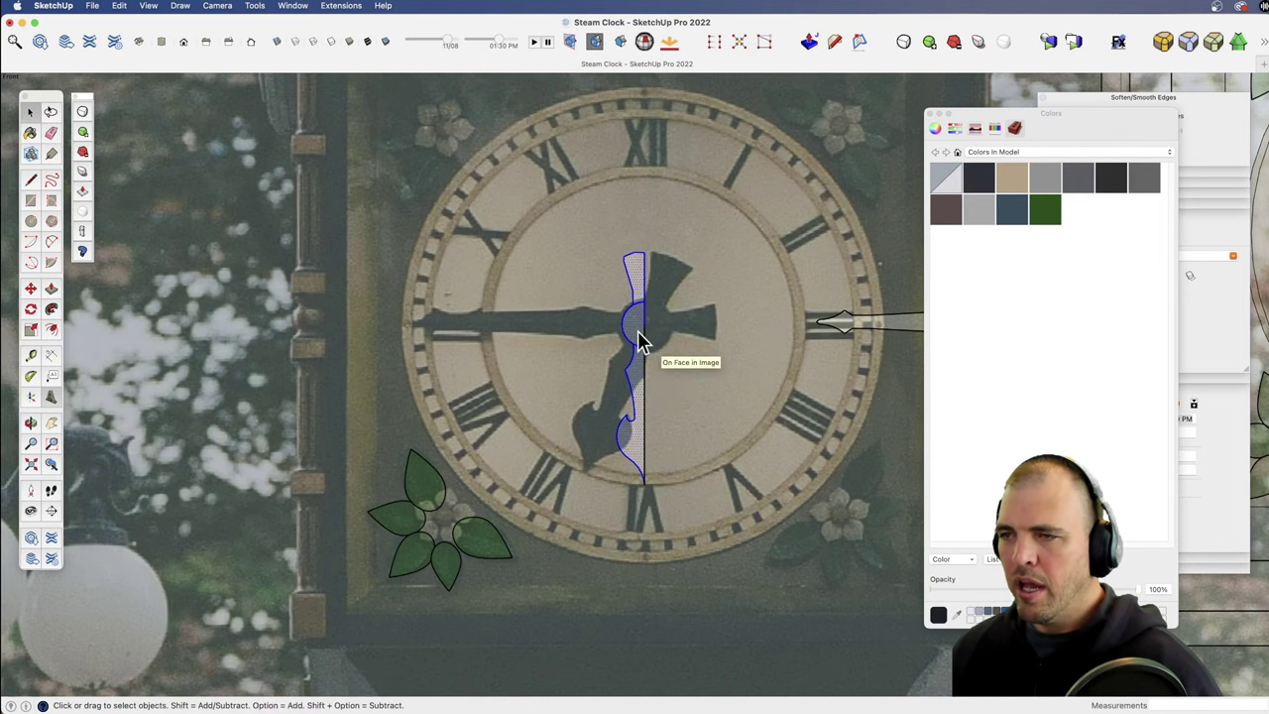
Step: Erase the upper and lower hub arcs that divide the half profile, leaving one continuous face
left_click(640, 337)
scroll(654, 399, "up", 5)
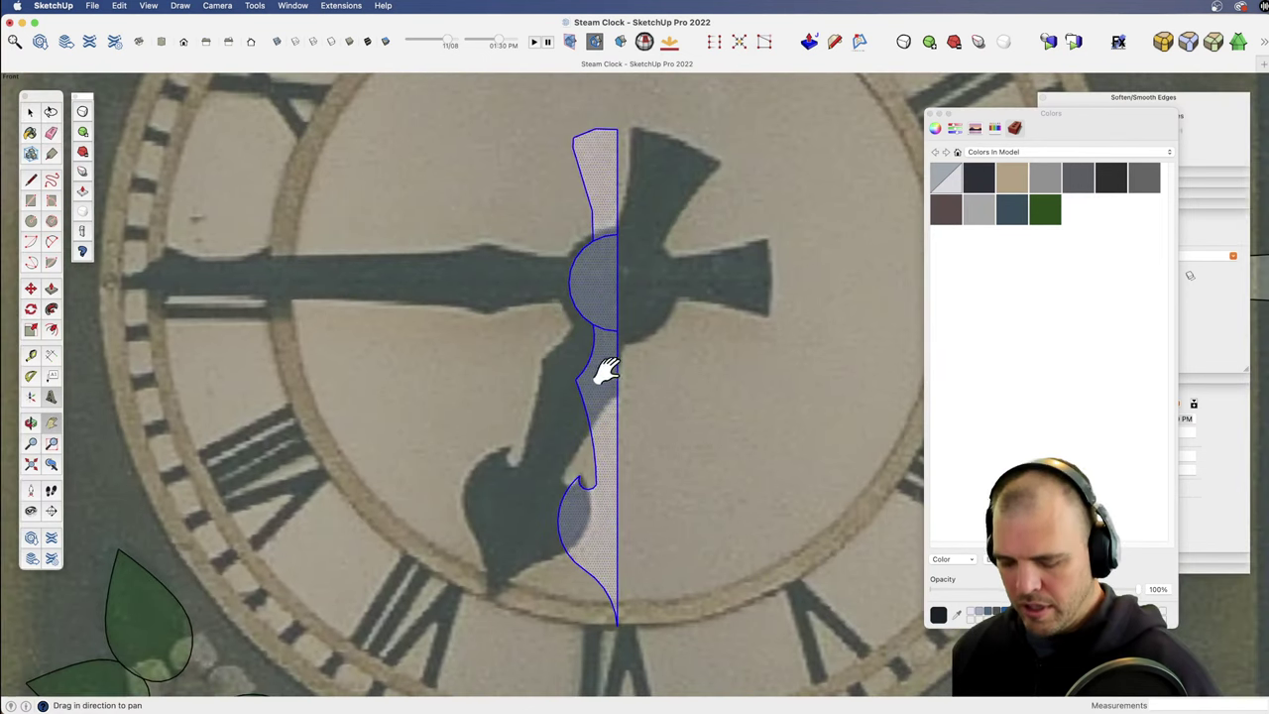
key("m")
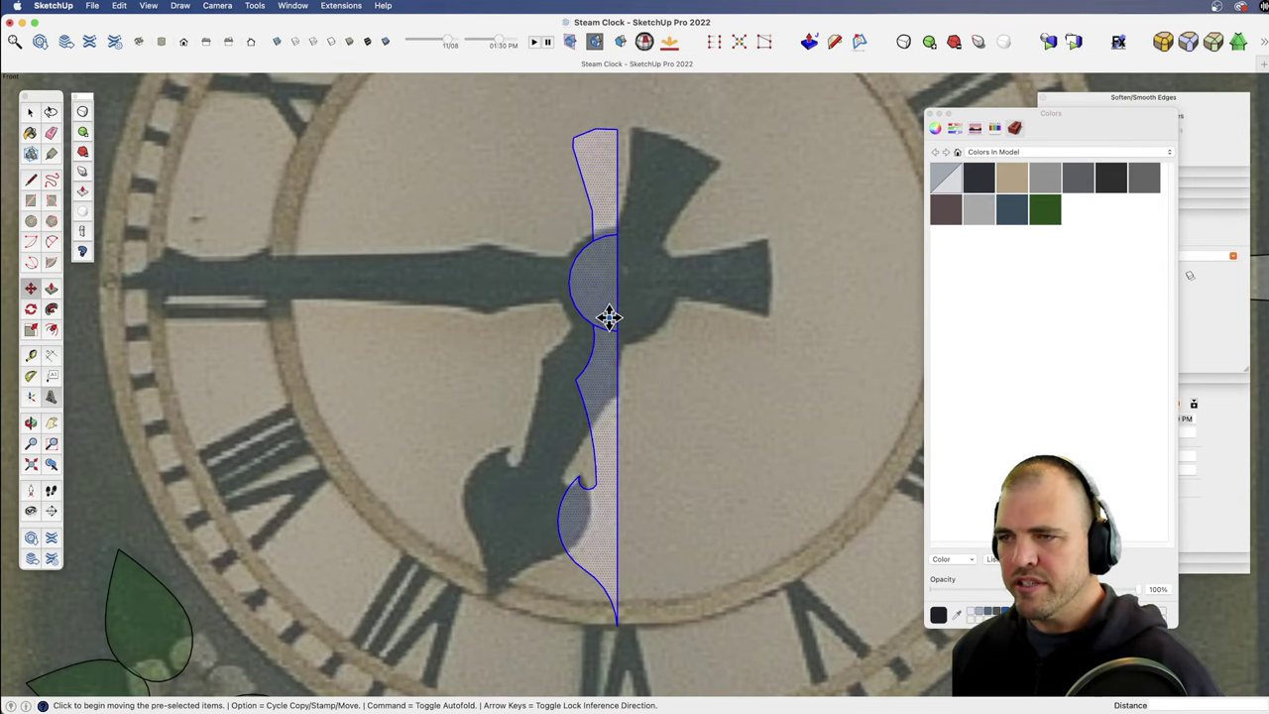
scroll(619, 357, "up", 3)
key("e")
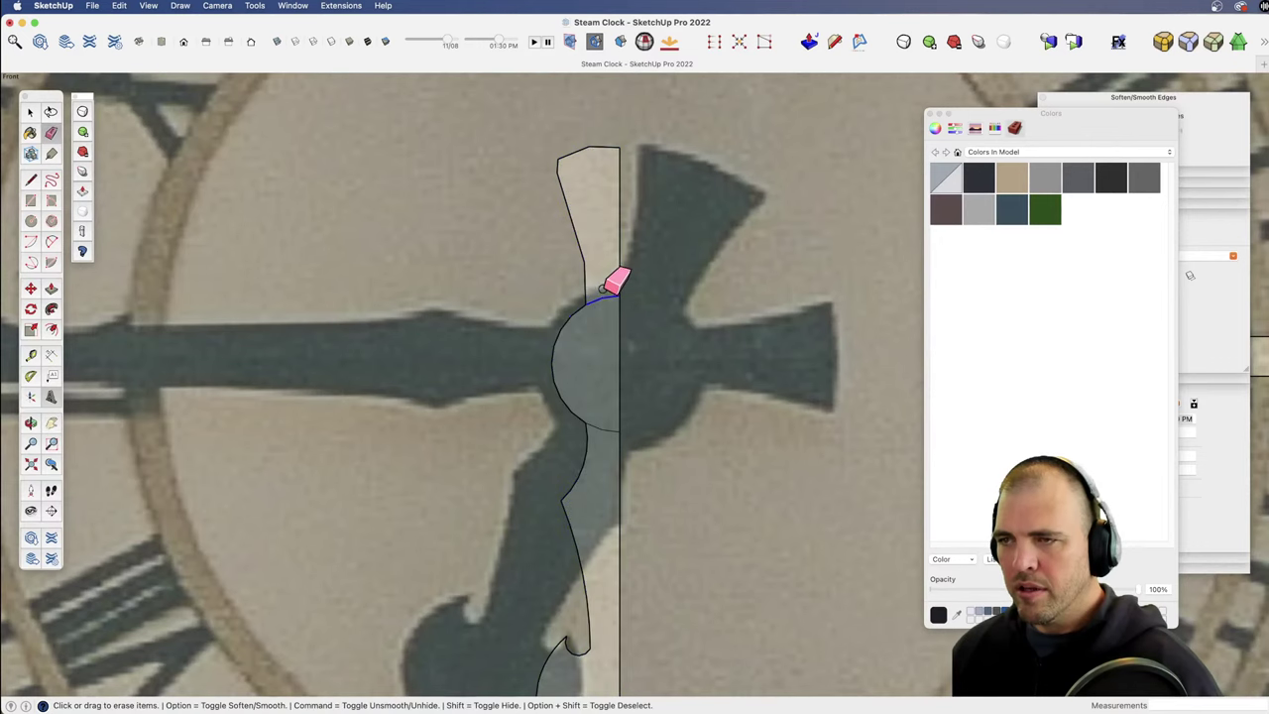
left_click(603, 288)
left_click(607, 429)
Step: Examine the minute hand component beside the clock face against the half hour-hand profile
key("z")
left_click_drag(561, 283, 630, 480)
key("h")
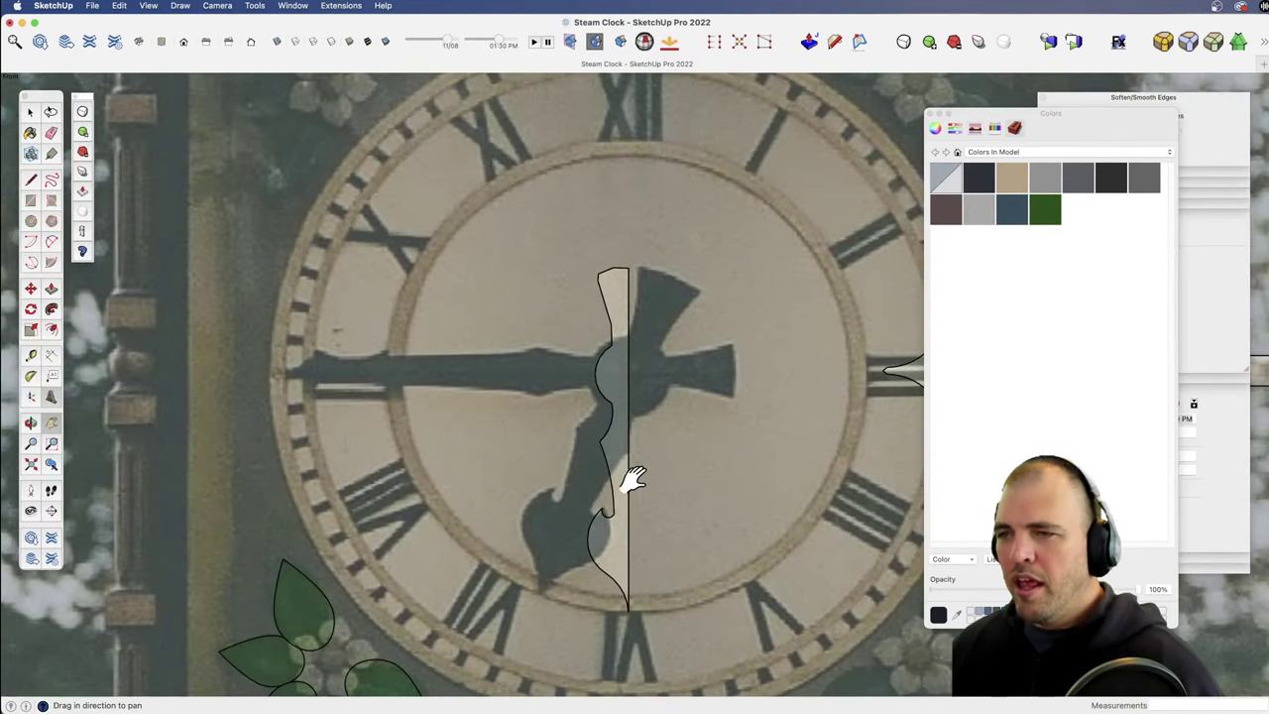
middle_click_drag(634, 481, 622, 372, "shift")
key("z")
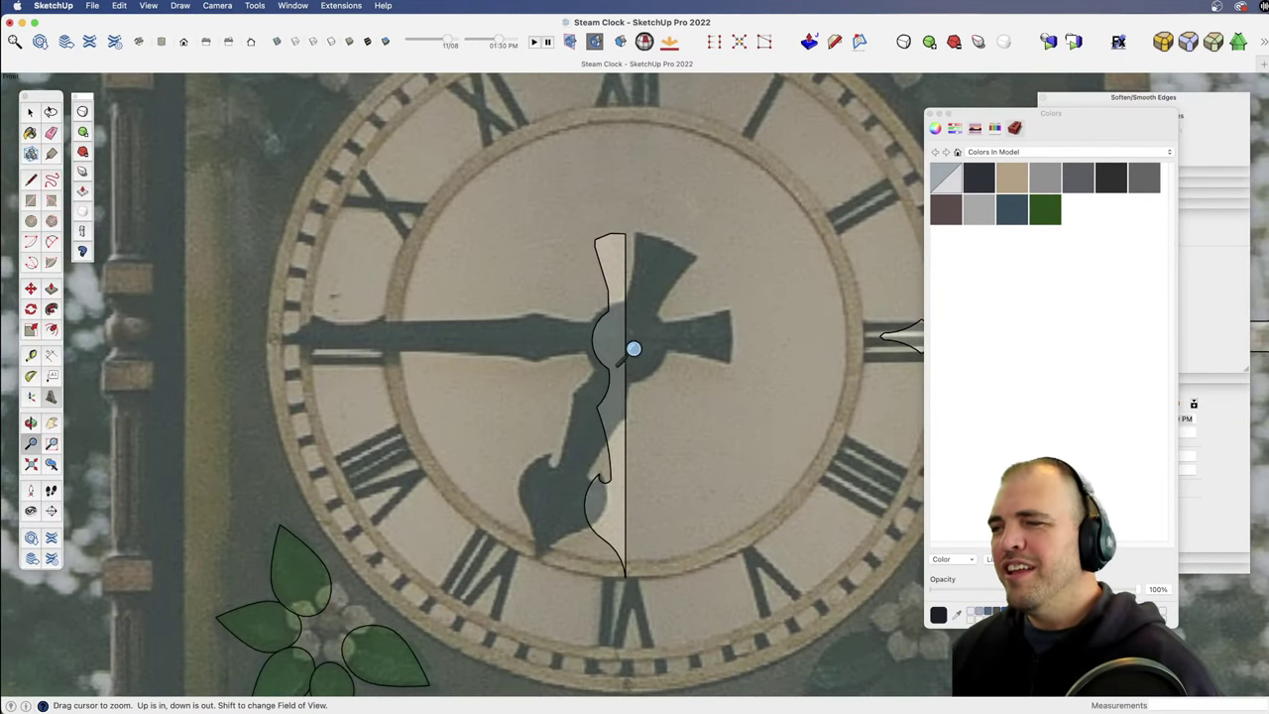
key("h")
left_click_drag(815, 390, 373, 416)
key("space")
left_click(724, 372)
key("z")
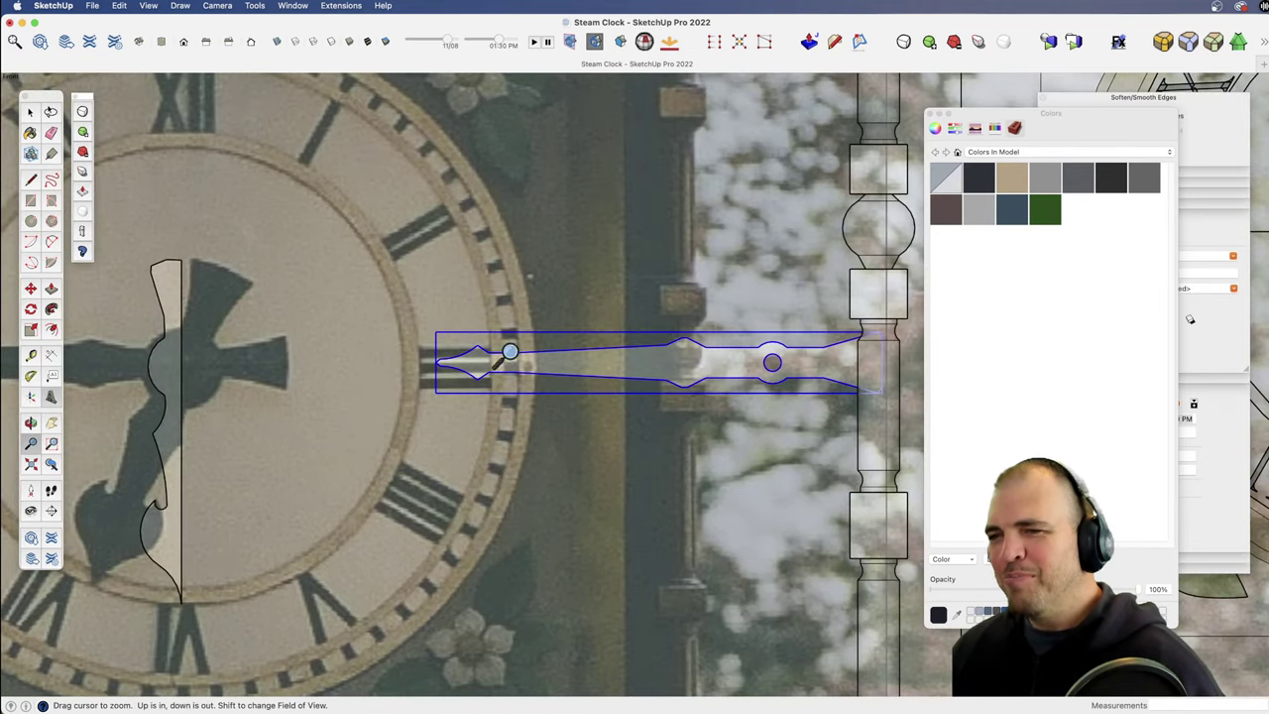
left_click_drag(510, 354, 436, 435)
middle_click_drag(430, 436, 708, 411, "shift")
left_click_drag(599, 505, 588, 251)
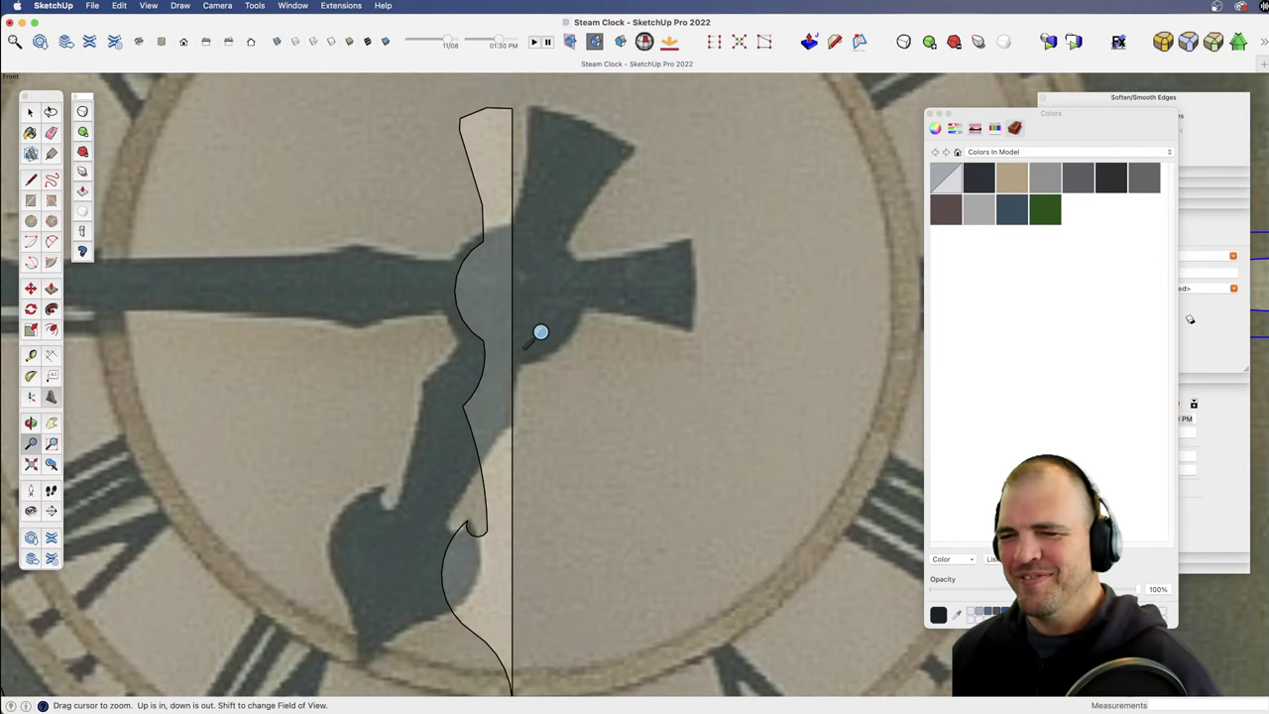
Step: Mirror a copy of the half profile across its vertical centre line to complete the hour hand's outline
key("space")
left_click(496, 302)
key("z")
mouse_move(494, 316)
left_mouse_down()
mouse_move(501, 362)
mouse_move(537, 331)
mouse_move(515, 340)
mouse_move(540, 337)
left_mouse_up()
key("m")
key("alt")
Step: Erase the centre edge between the two halves of the hour hand
key("e")
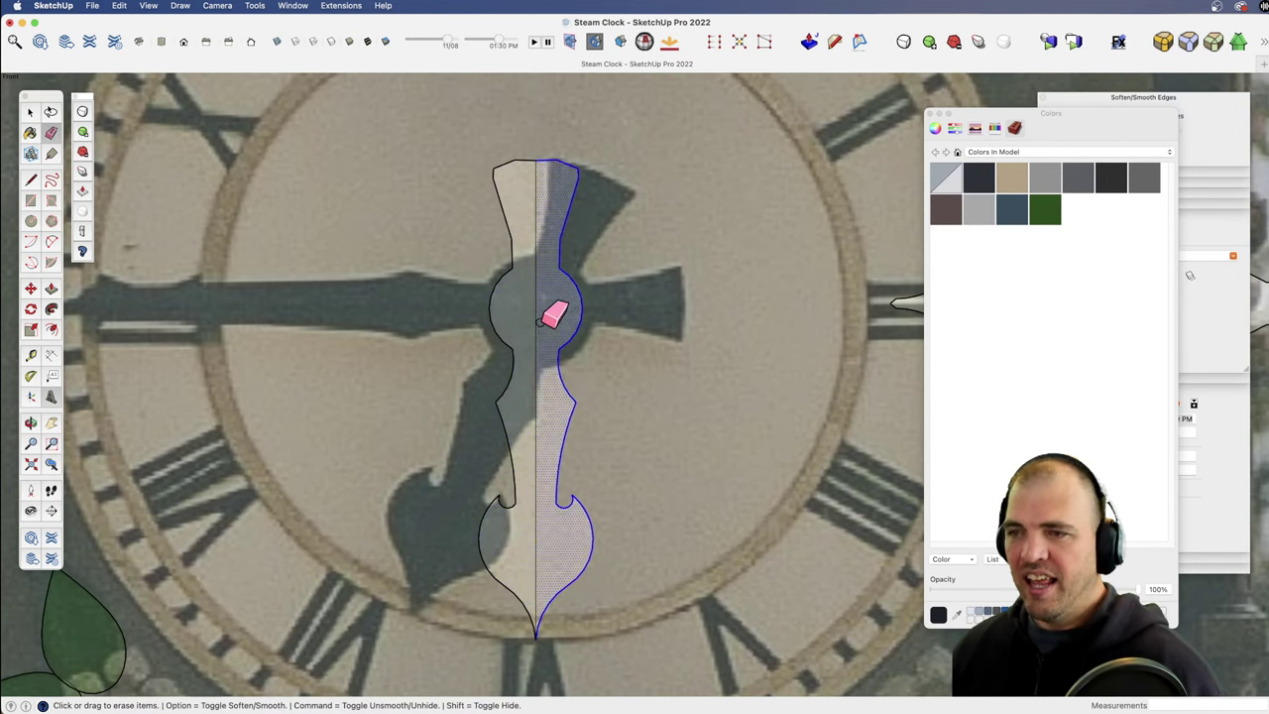
left_click(537, 410)
middle_click_drag(536, 405, 592, 432, "shift")
Step: Draw a circle with a radius of about 1 1/2" at the hour hand's hub centre and delete its inner face to make a hole
key("z")
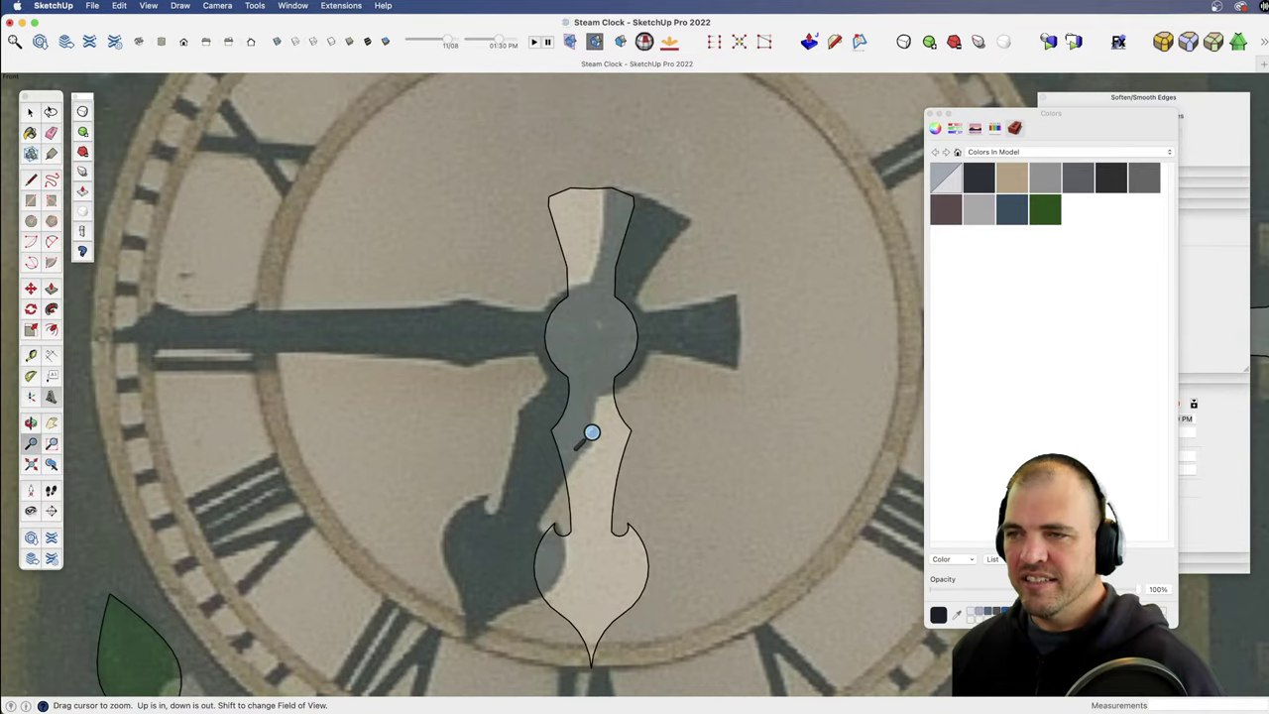
left_click_drag(591, 432, 584, 328)
key("space")
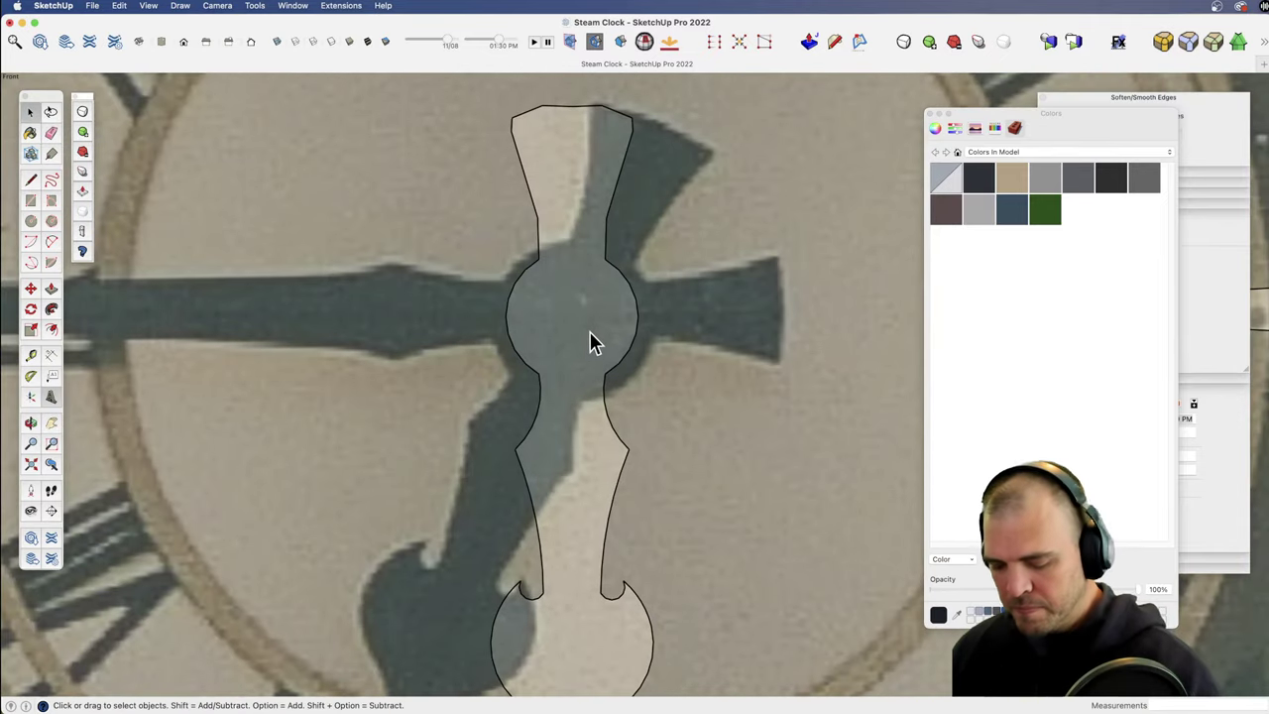
key("c")
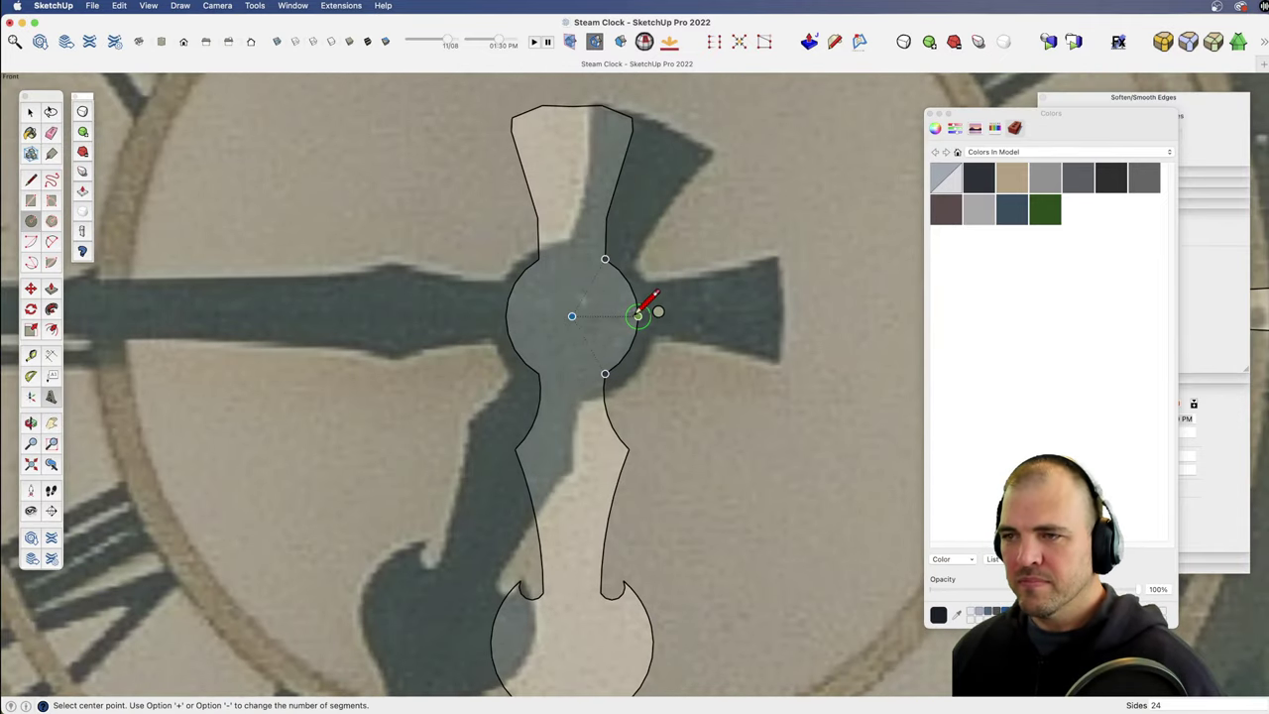
left_click(571, 315)
left_click(613, 315)
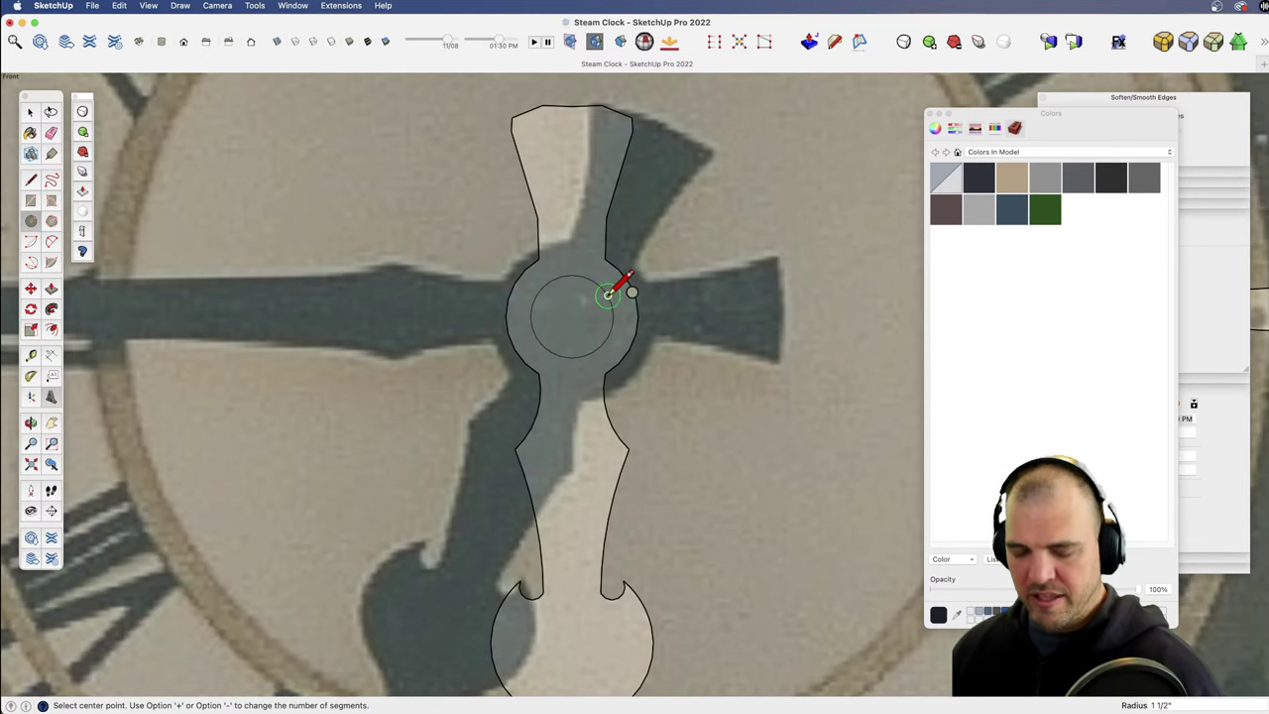
key("space")
left_click(597, 320)
Step: Extrude the hour hand's face about 3/8" with Push/Pull
scroll(613, 403, "down", 3)
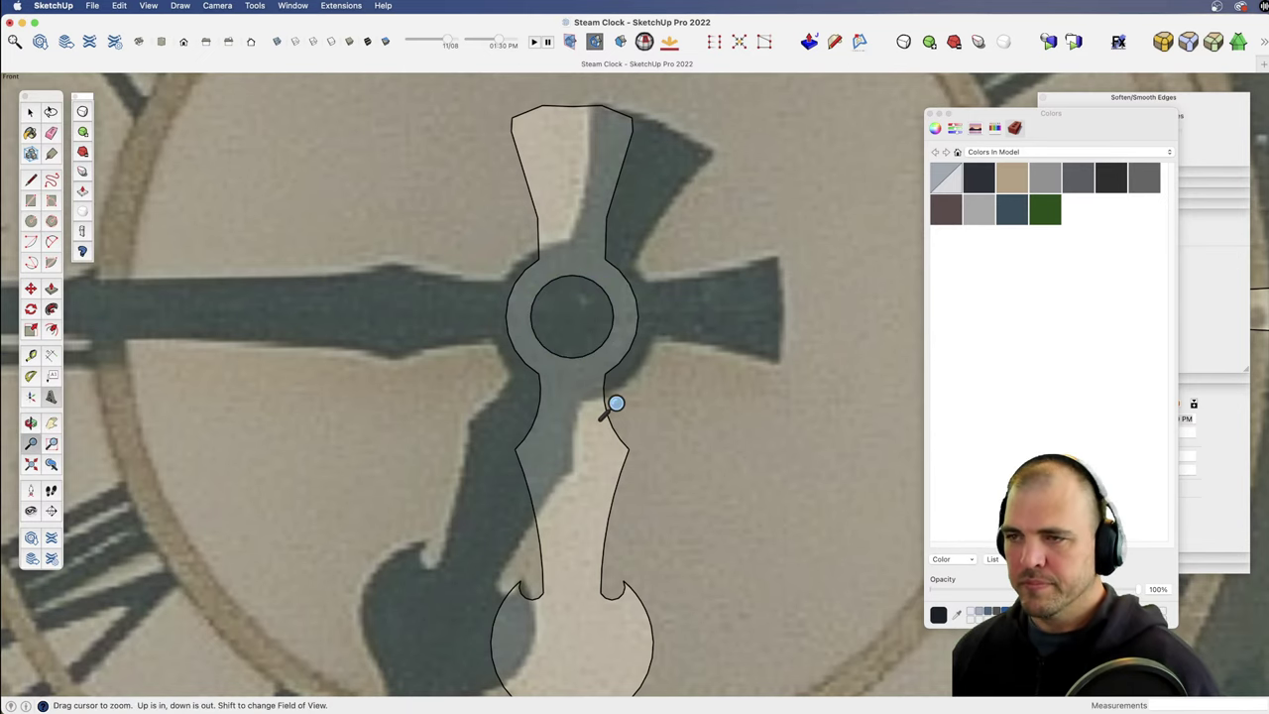
middle_click_drag(613, 404, 893, 497)
key("p")
left_click(605, 441)
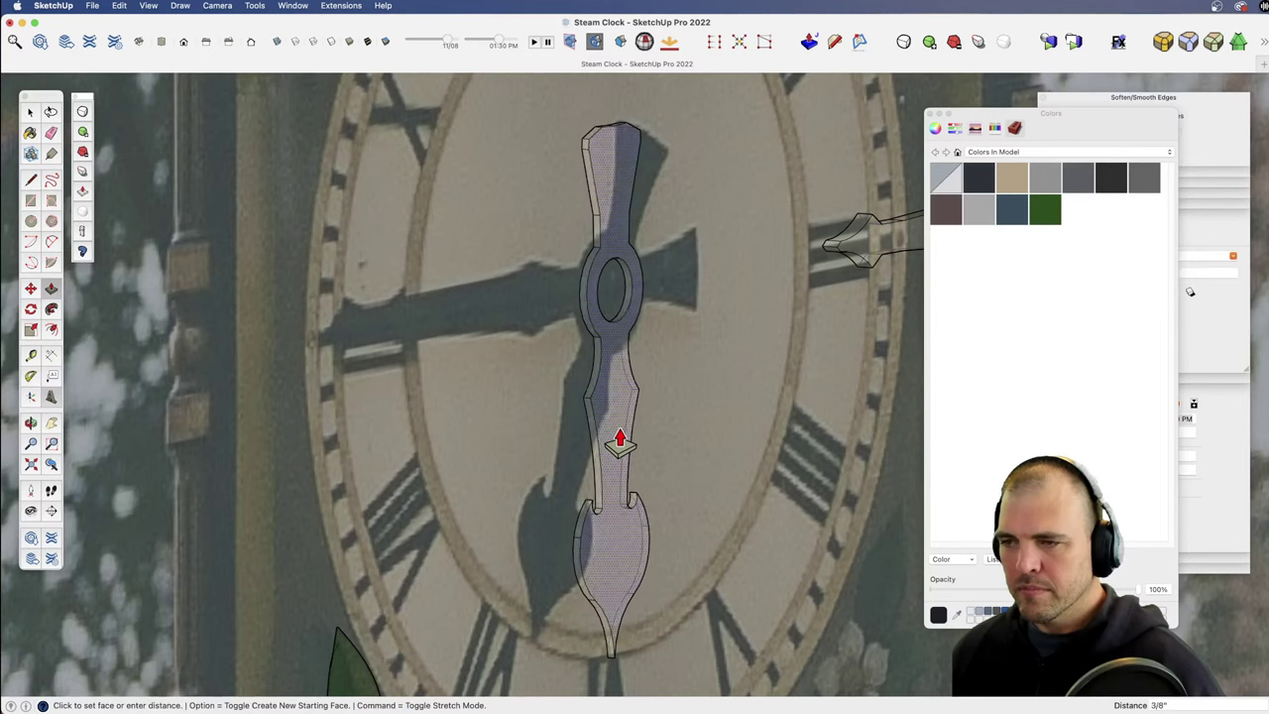
left_click(619, 442)
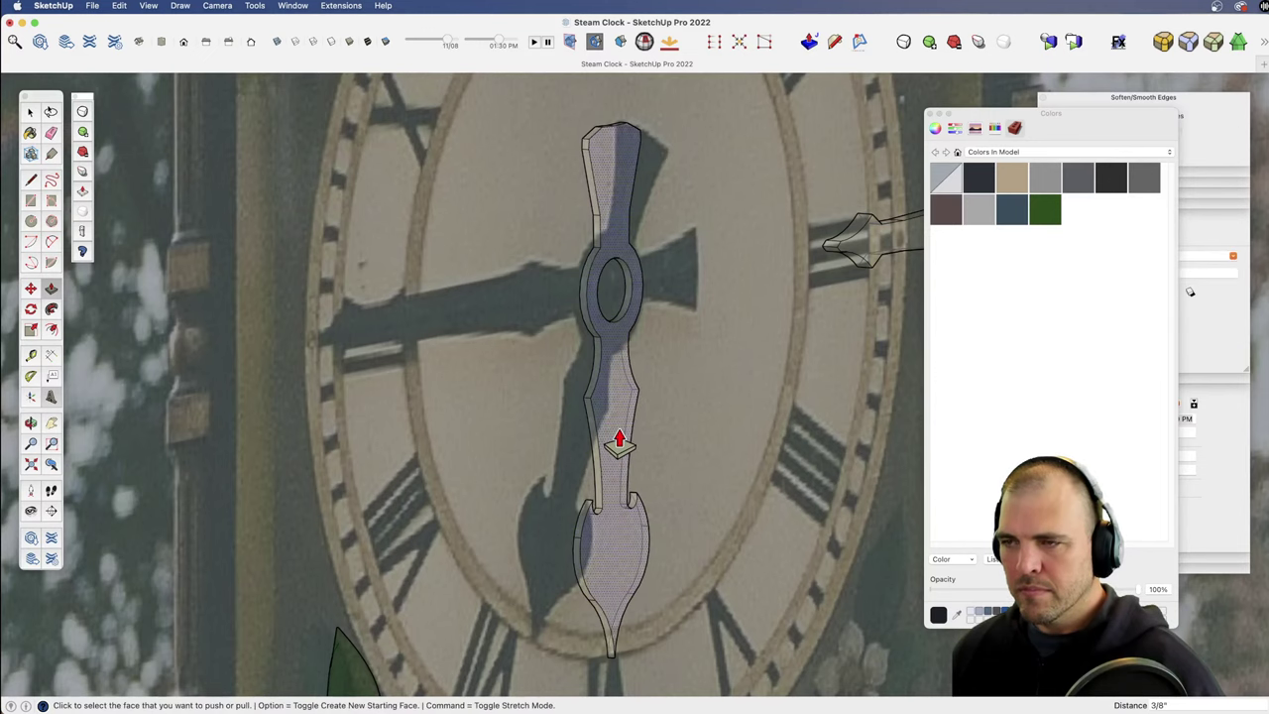
Step: Select the whole extruded hour hand and make it a component named "hour hand"
key("space")
triple_click(626, 397)
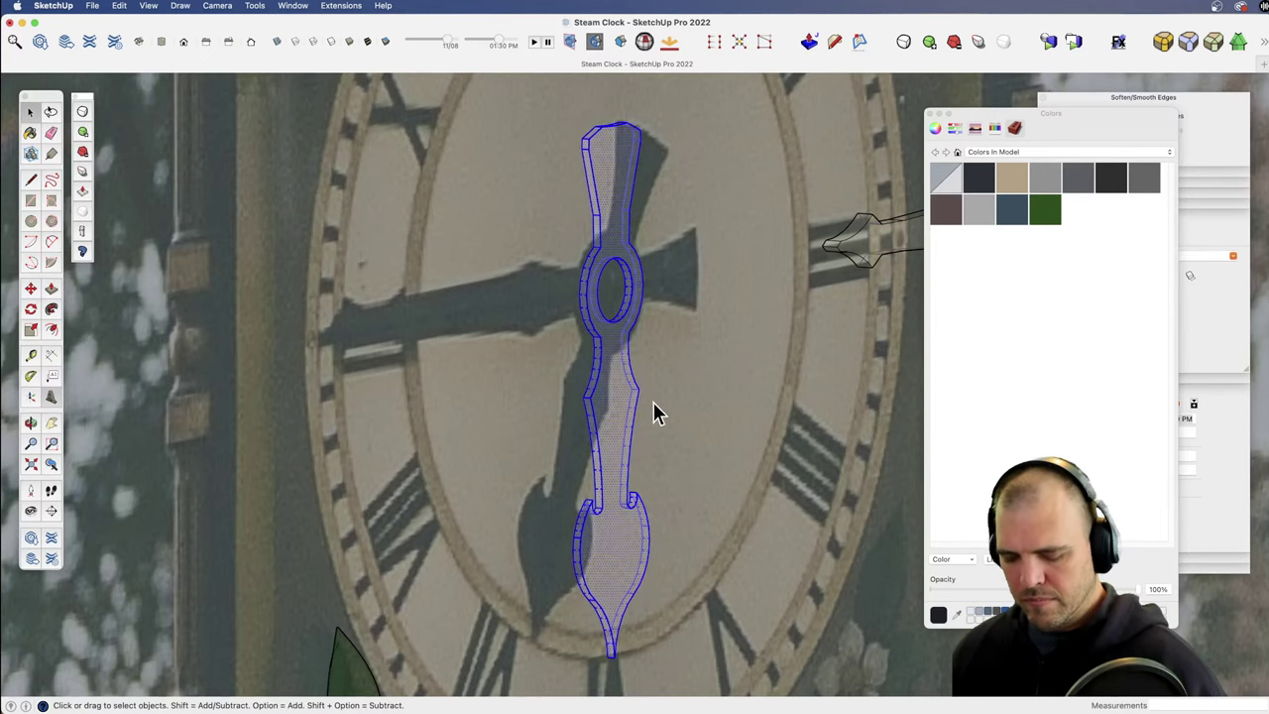
type("ghour hand")
key("Return")
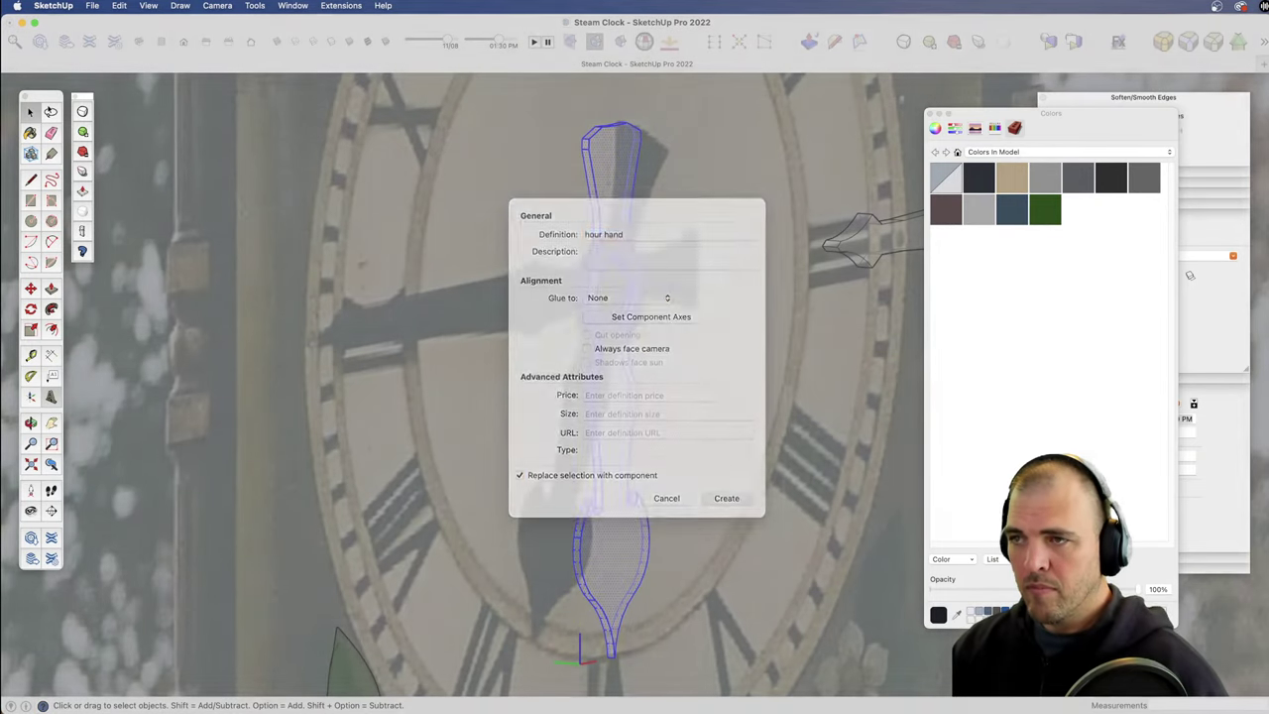
Step: Move the minute hand component horizontally from beside the clock face to lie over the hour hand's hub
key("z")
left_click_drag(495, 347, 488, 495)
key("h")
left_click_drag(621, 407, 609, 405)
middle_click_drag(609, 404, 608, 443)
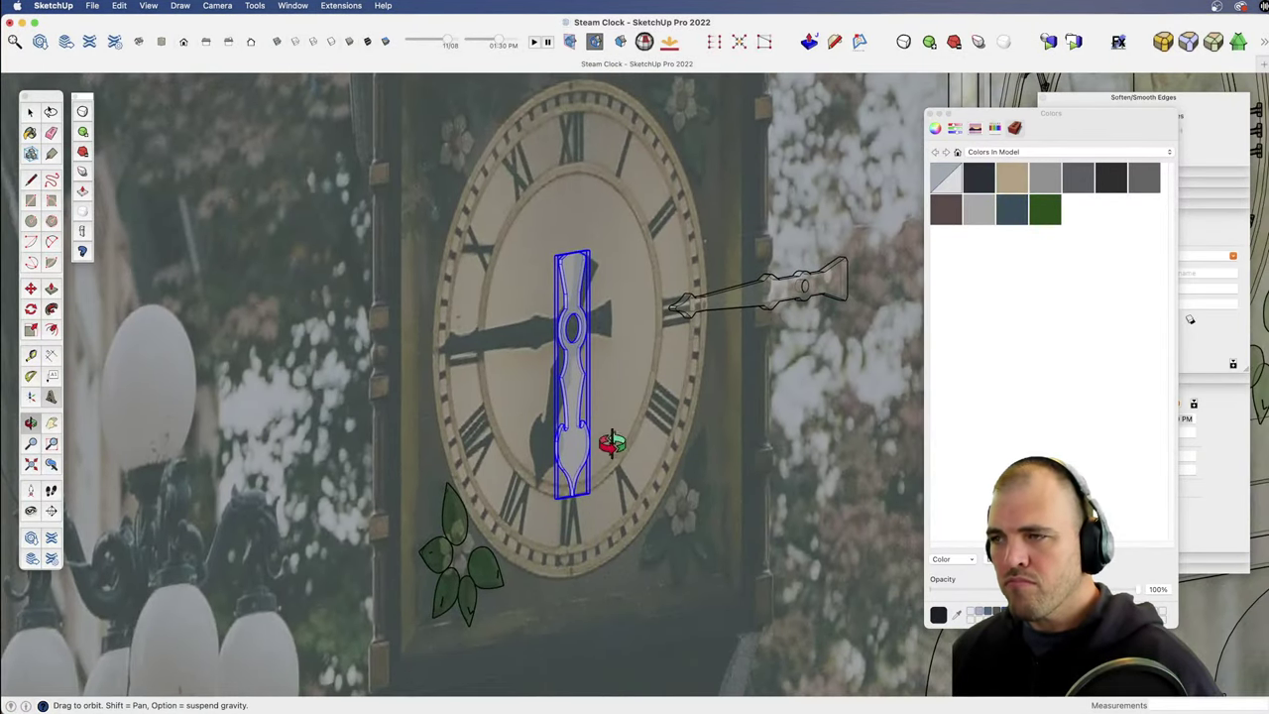
left_click(783, 294)
middle_click_drag(764, 311, 635, 396)
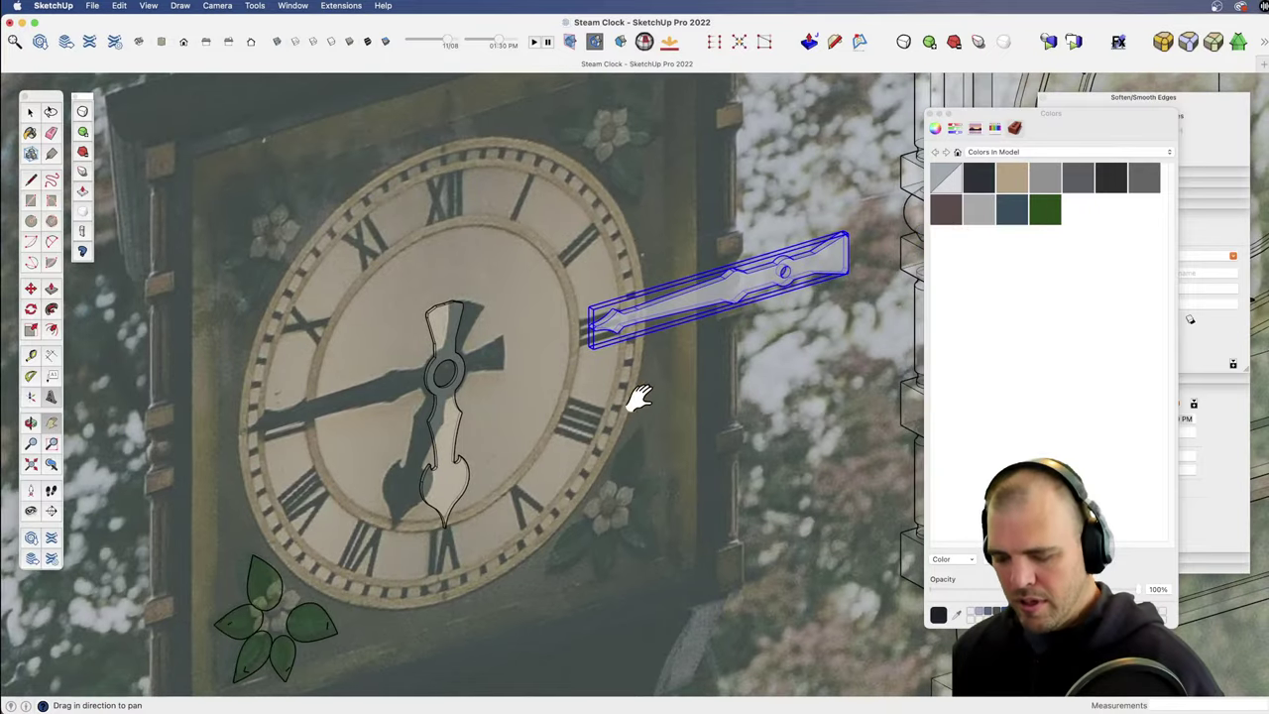
key("m")
left_click(694, 405)
left_click(514, 459)
left_click(670, 408)
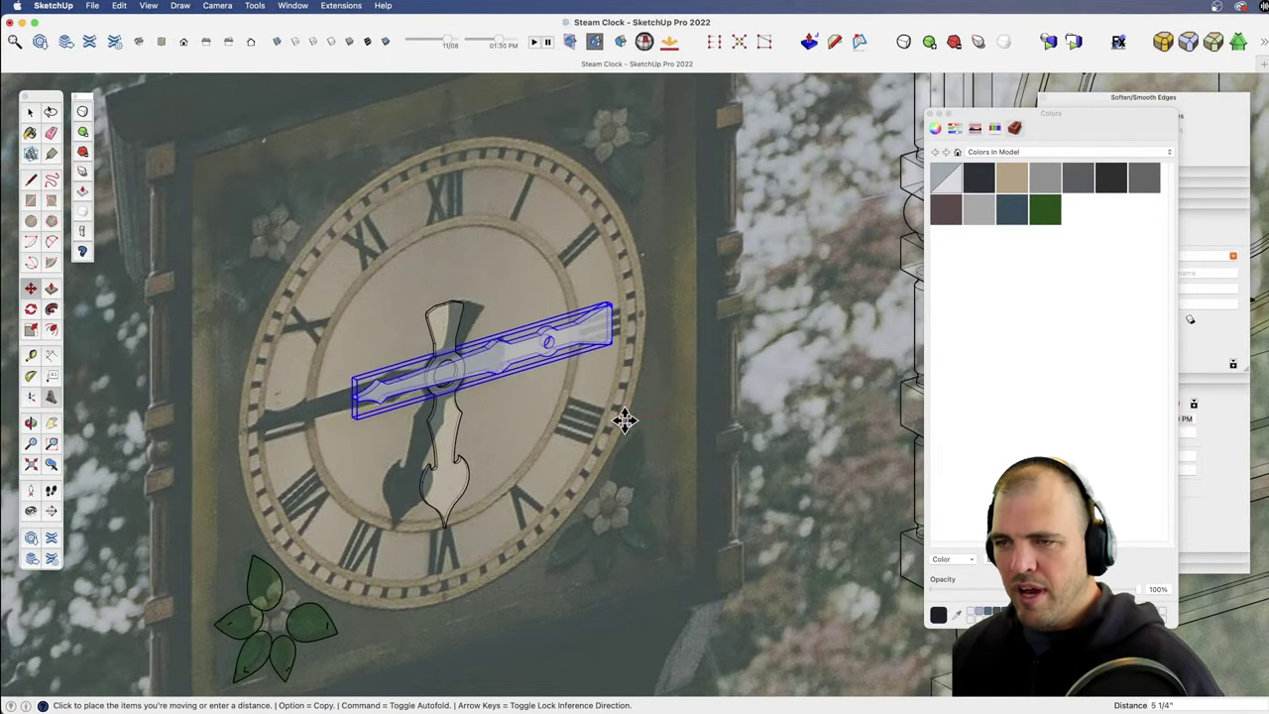
left_click(541, 446)
Step: Move the minute hand horizontally about 1 9/16" so its hub lines up sideways with the hour hand's hub
key("z")
left_click_drag(541, 446, 658, 417)
key("o")
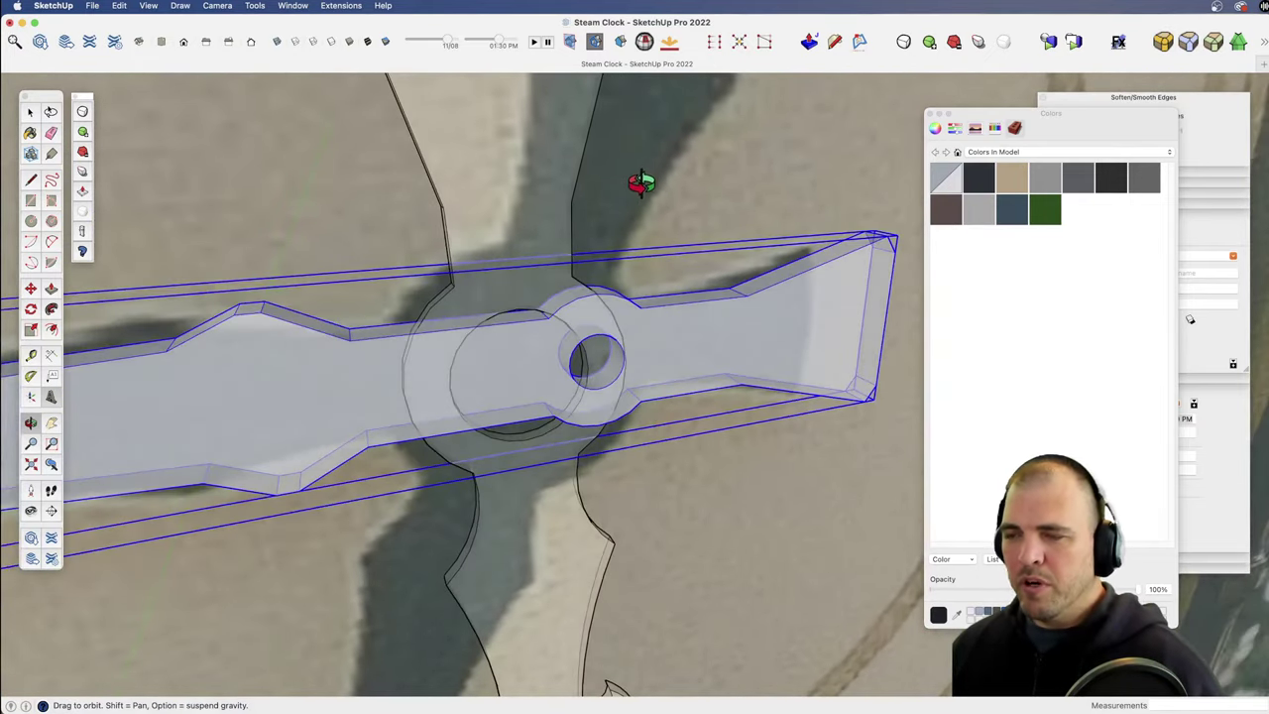
key("z")
left_click_drag(642, 170, 619, 595)
mouse_move(623, 354)
left_mouse_down()
mouse_move(629, 513)
mouse_move(651, 153)
left_mouse_up()
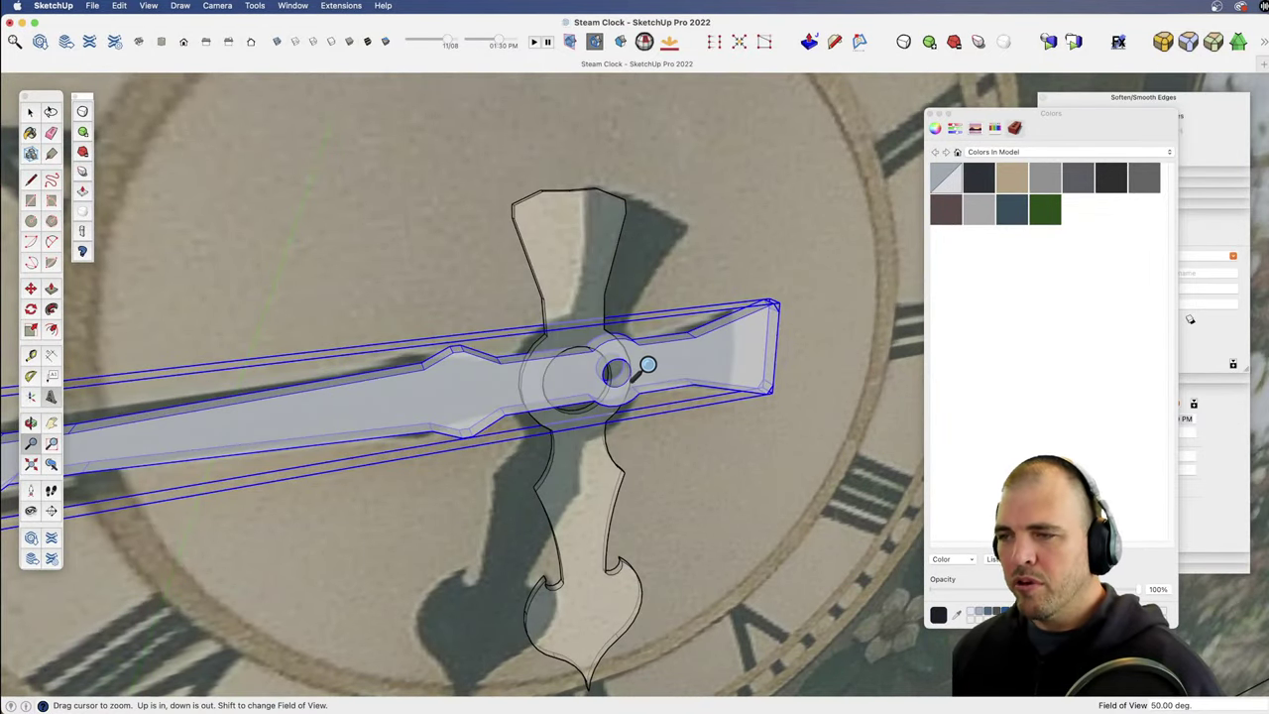
middle_click_drag(658, 296, 662, 451)
left_click_drag(662, 469, 673, 234)
key("m")
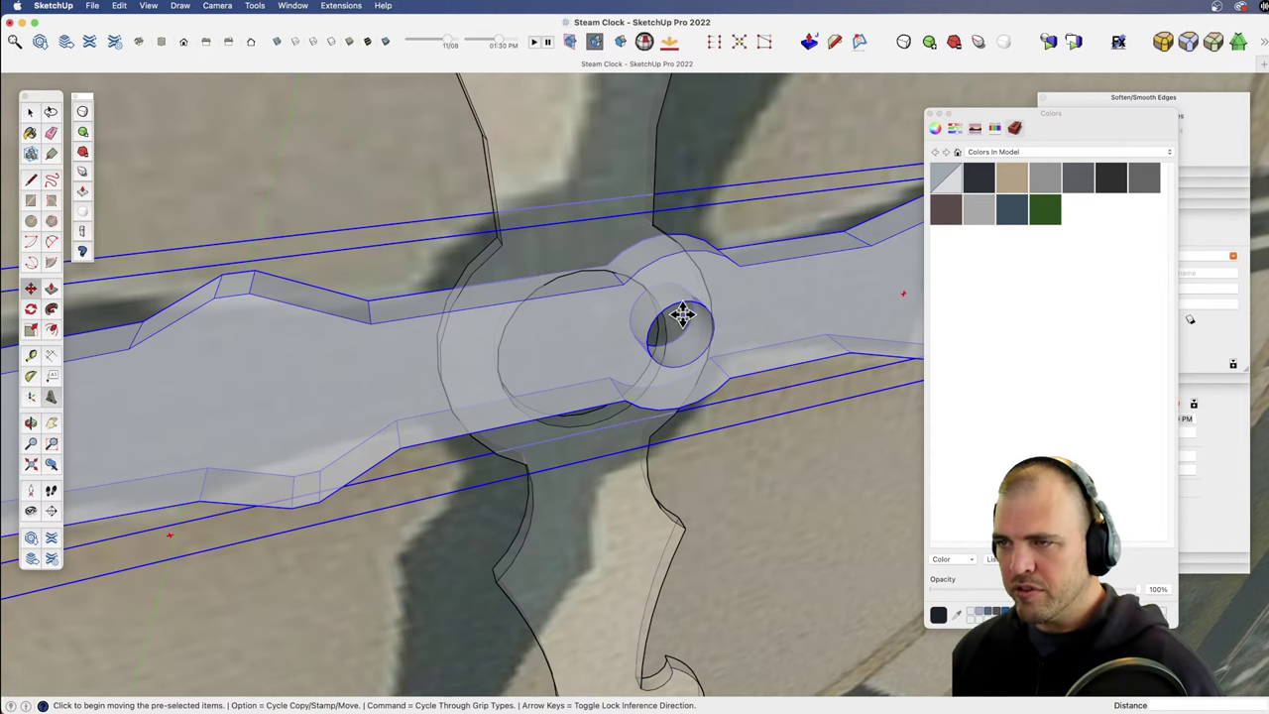
left_click(681, 304)
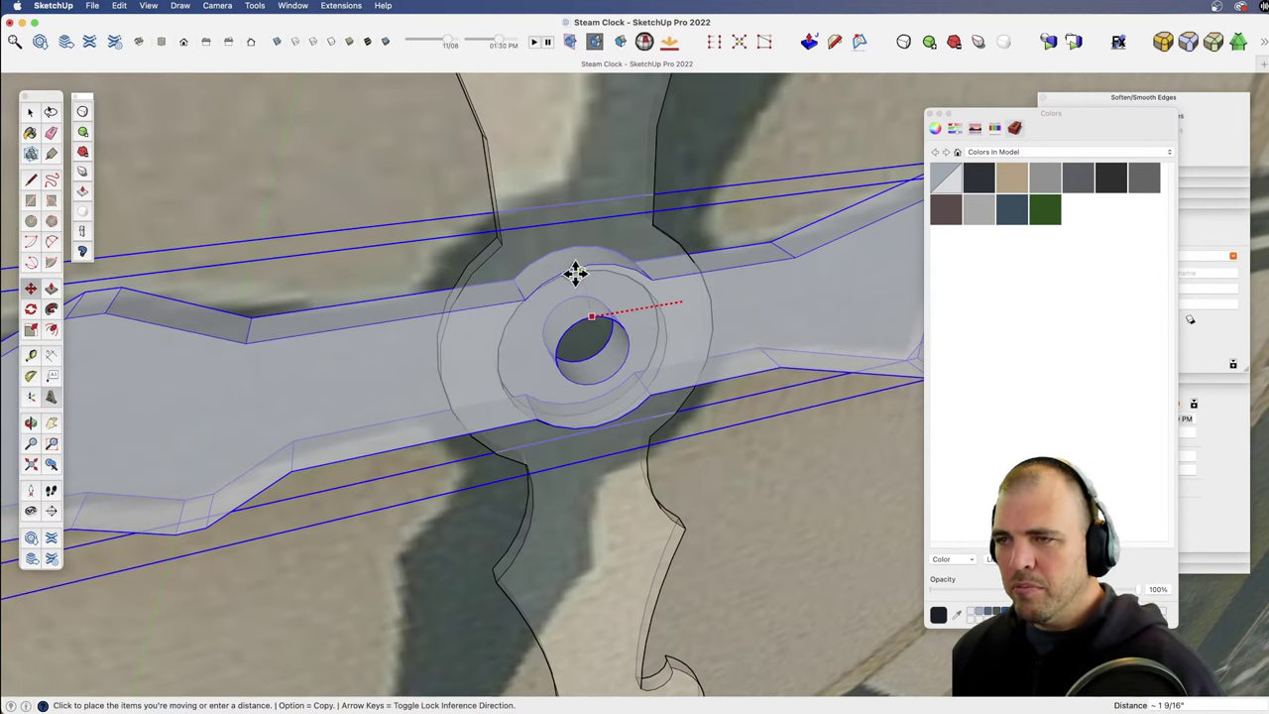
left_click(581, 274)
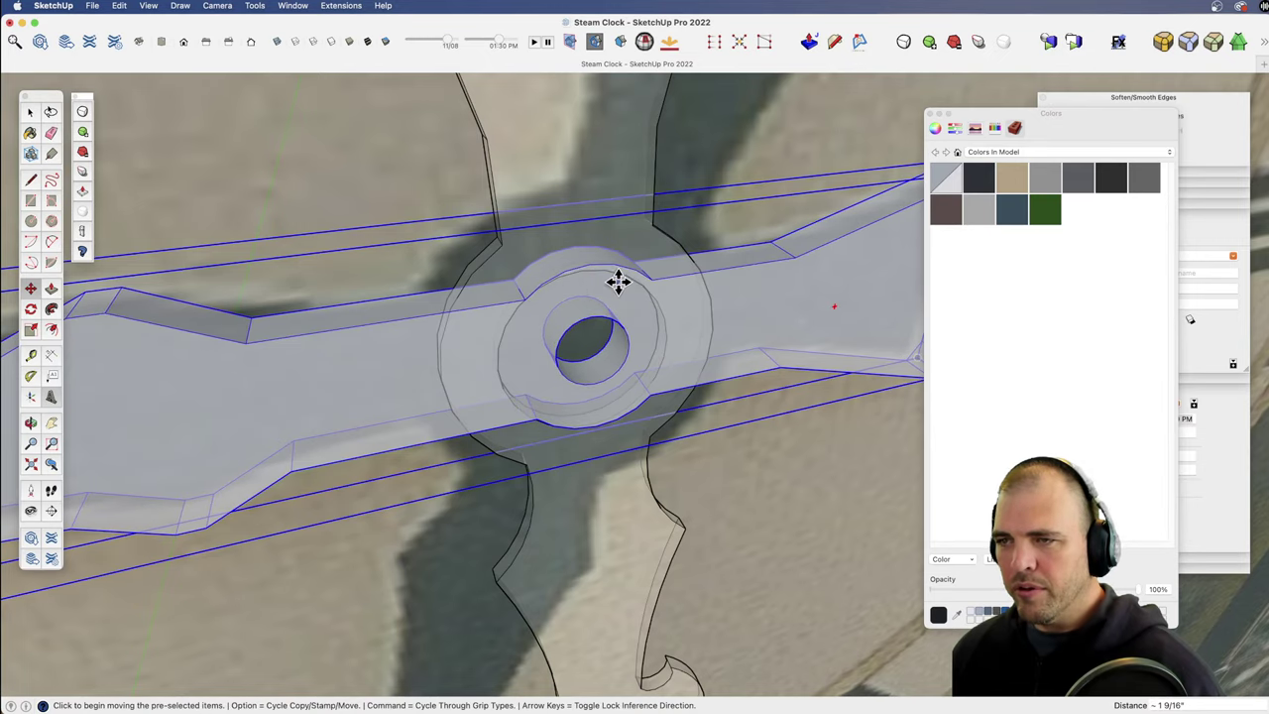
Step: Move the minute hand vertically about 9/32" so its hub is centred on the hour hand's hub
key("z")
left_click_drag(680, 317, 604, 509)
middle_click_drag(604, 509, 446, 287)
left_click_drag(446, 286, 508, 297)
scroll(635, 371, "up", 3)
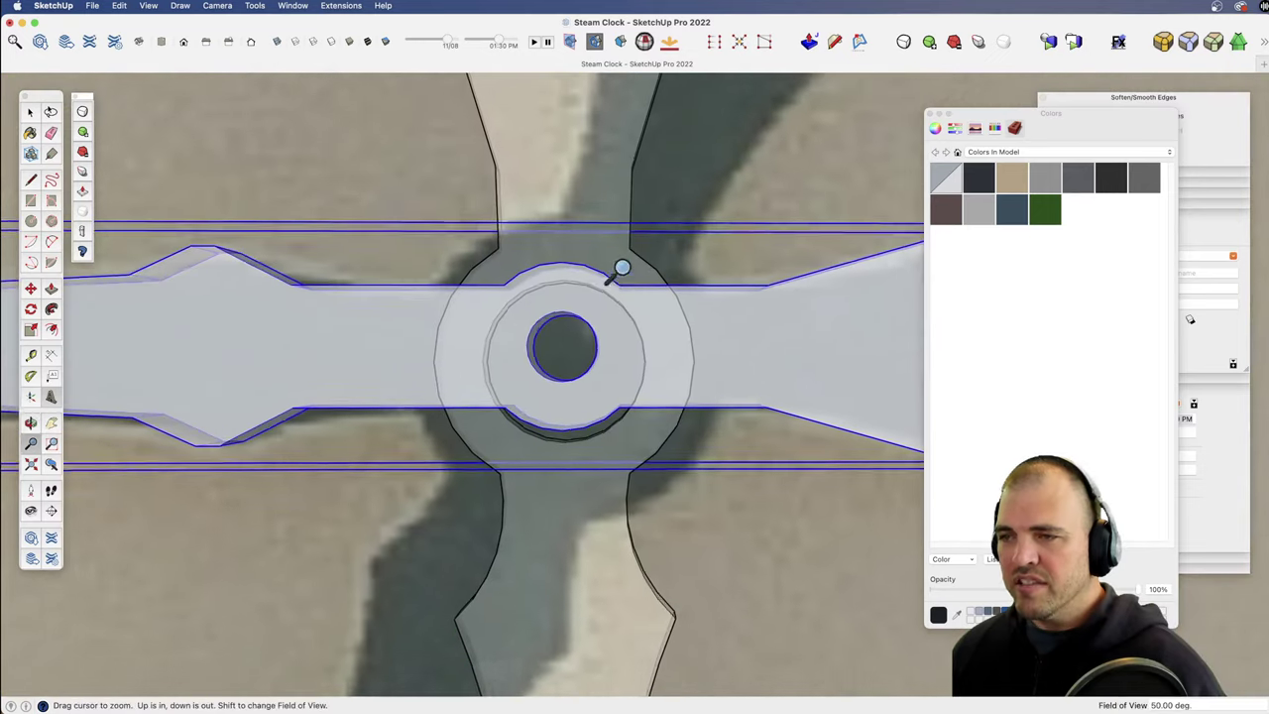
left_click_drag(624, 267, 604, 321)
key("z")
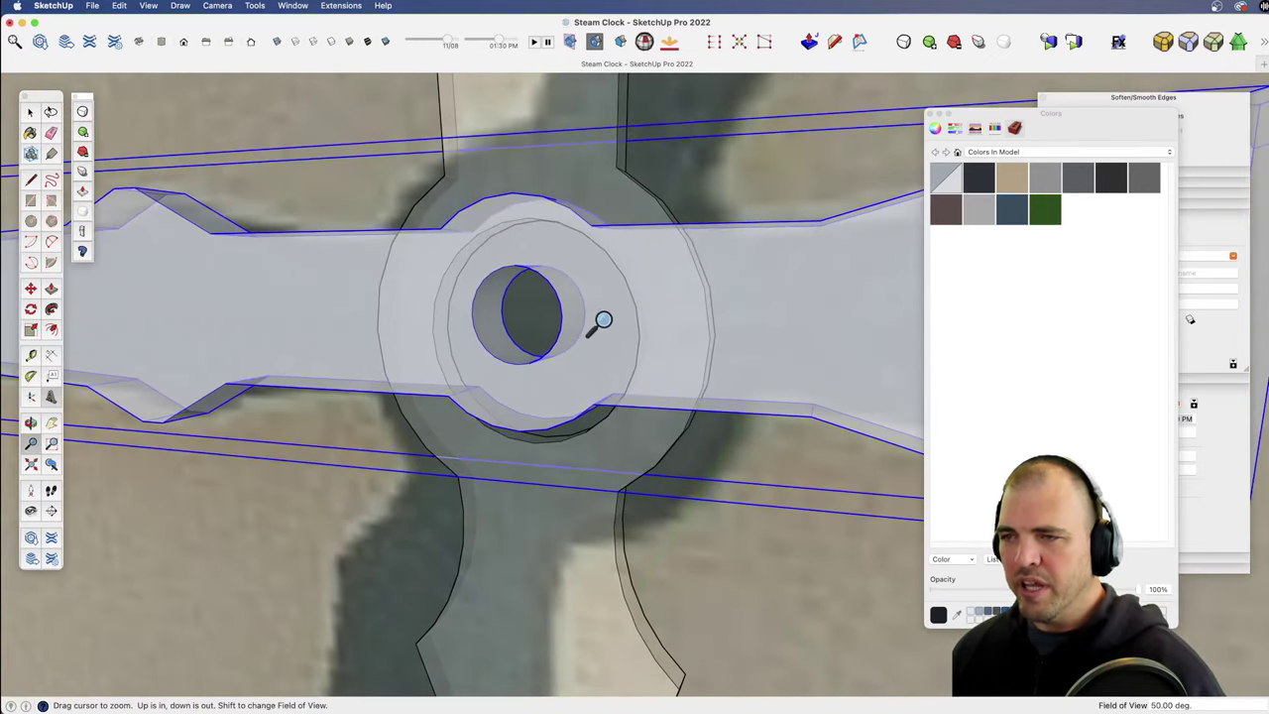
key("m")
left_click(584, 315)
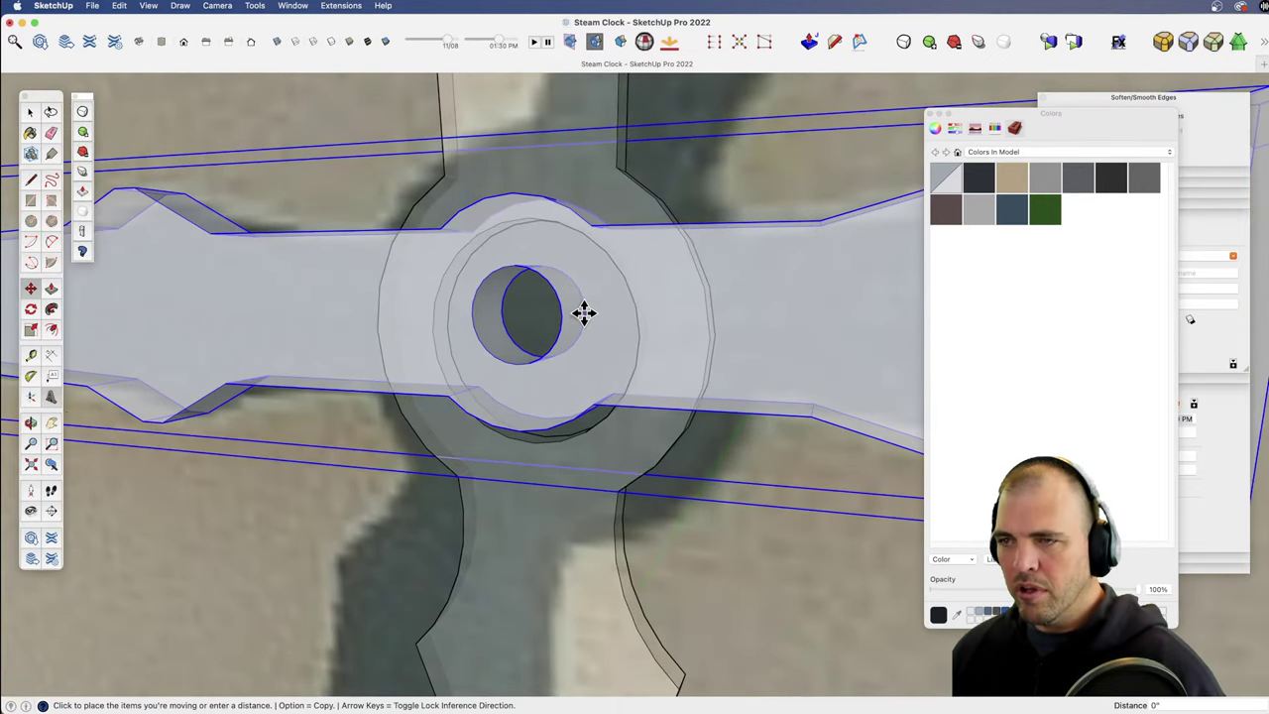
left_click(637, 337)
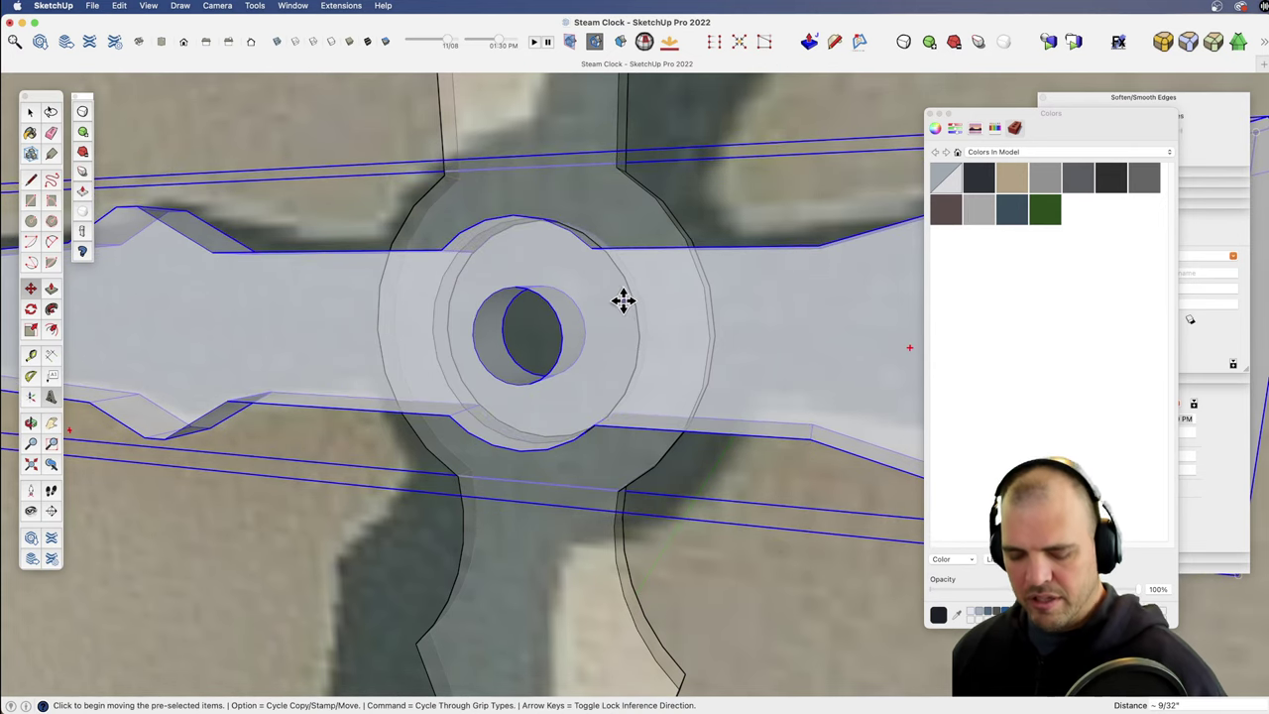
Step: Add the hour hand to the selected minute hand and copy both components to the clipboard
key("z")
left_click_drag(569, 260, 591, 452)
left_click_drag(578, 241, 551, 525)
key("space")
left_click(620, 420, "shift")
scroll(611, 365, "down", 5)
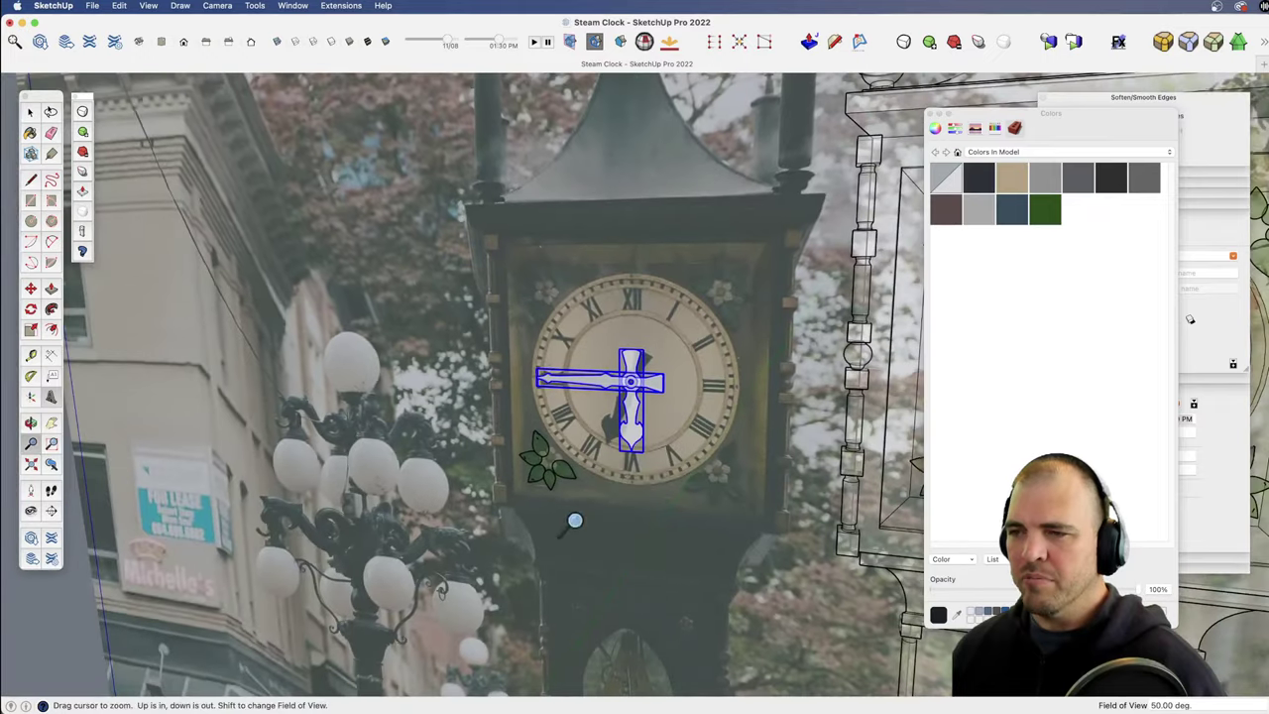
middle_click_drag(575, 519, 545, 437)
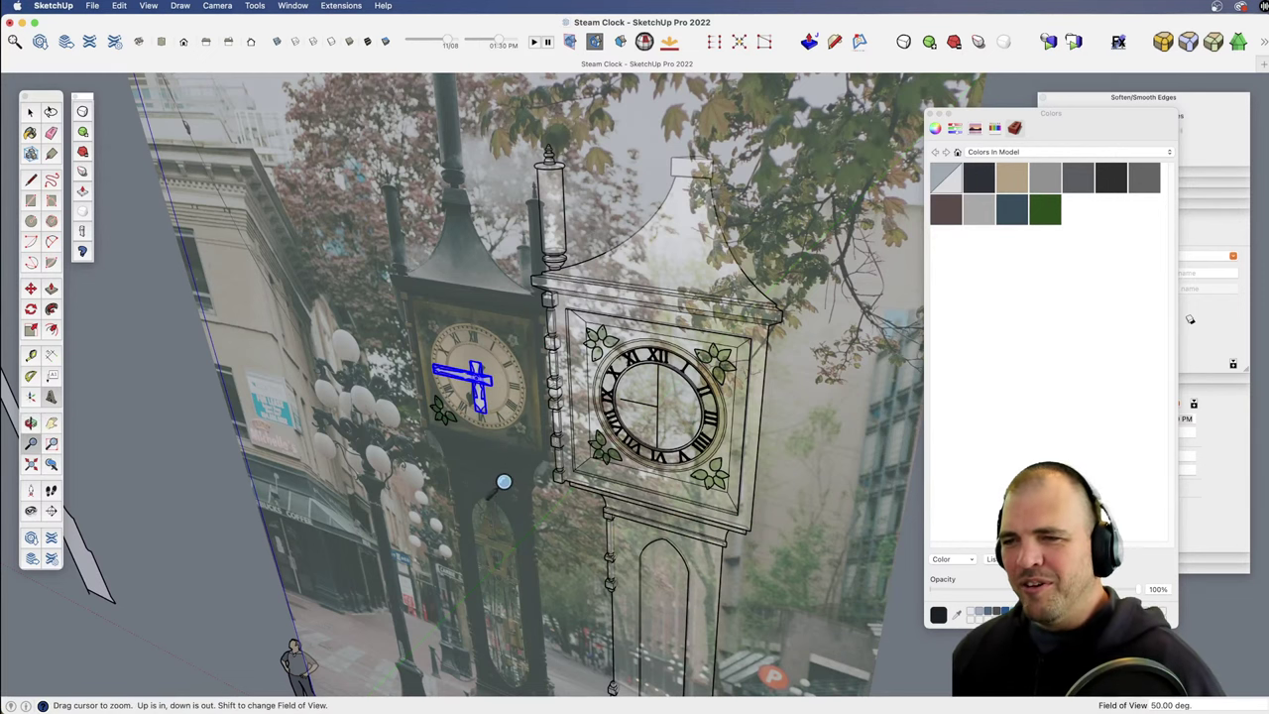
scroll(502, 476, "up", 5)
middle_click_drag(502, 476, 561, 355, "shift")
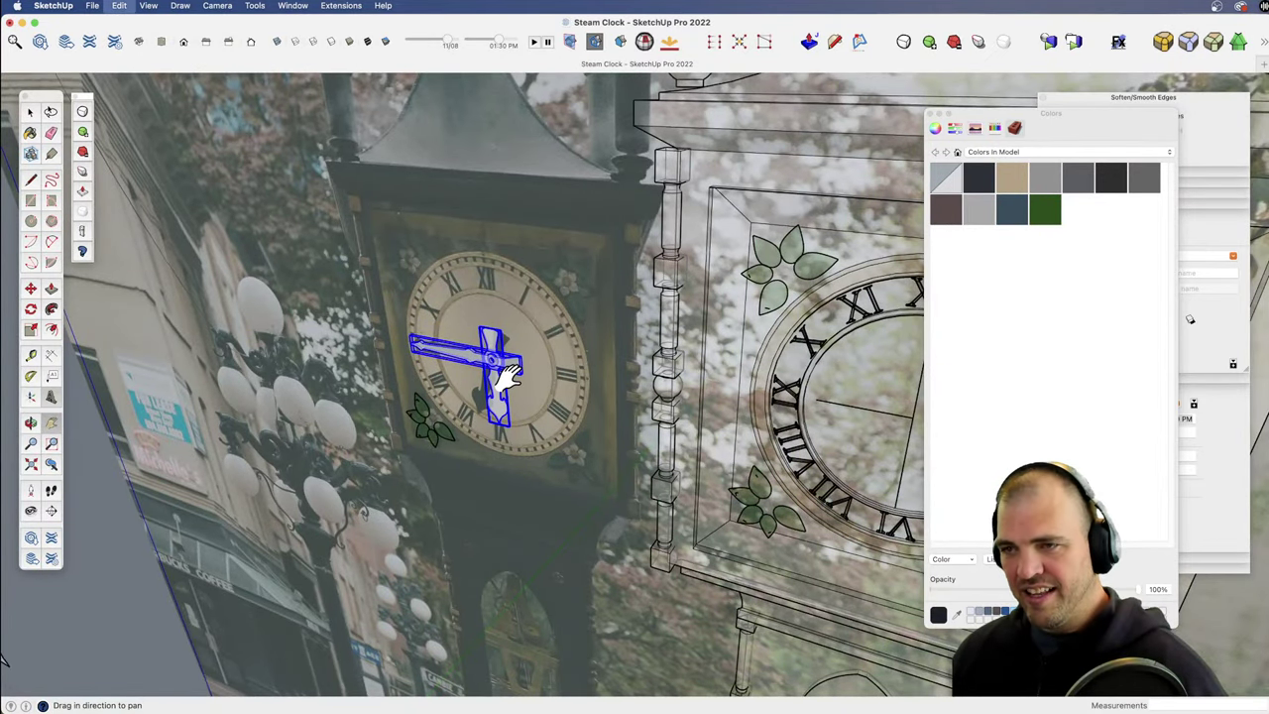
Step: Paste the two hands onto the modelled clock face and move them roughly to its centre
middle_click_drag(510, 375, 407, 458, "shift")
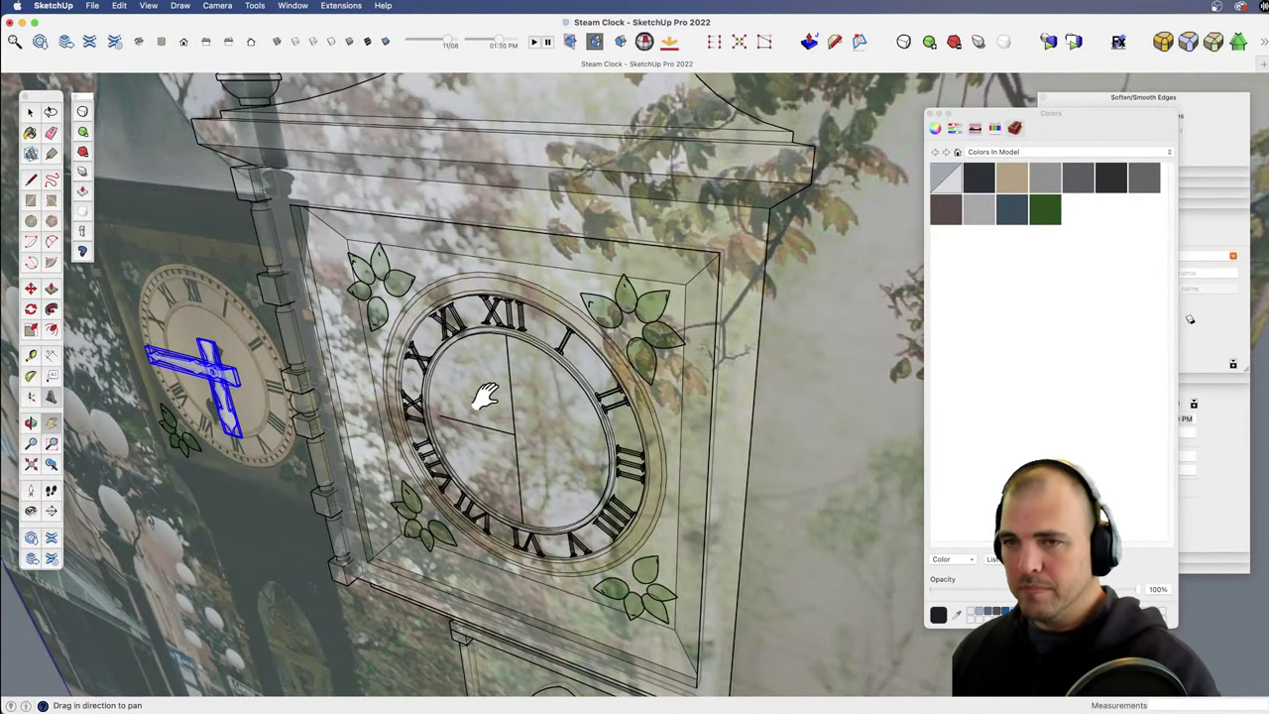
scroll(526, 394, "down", 3)
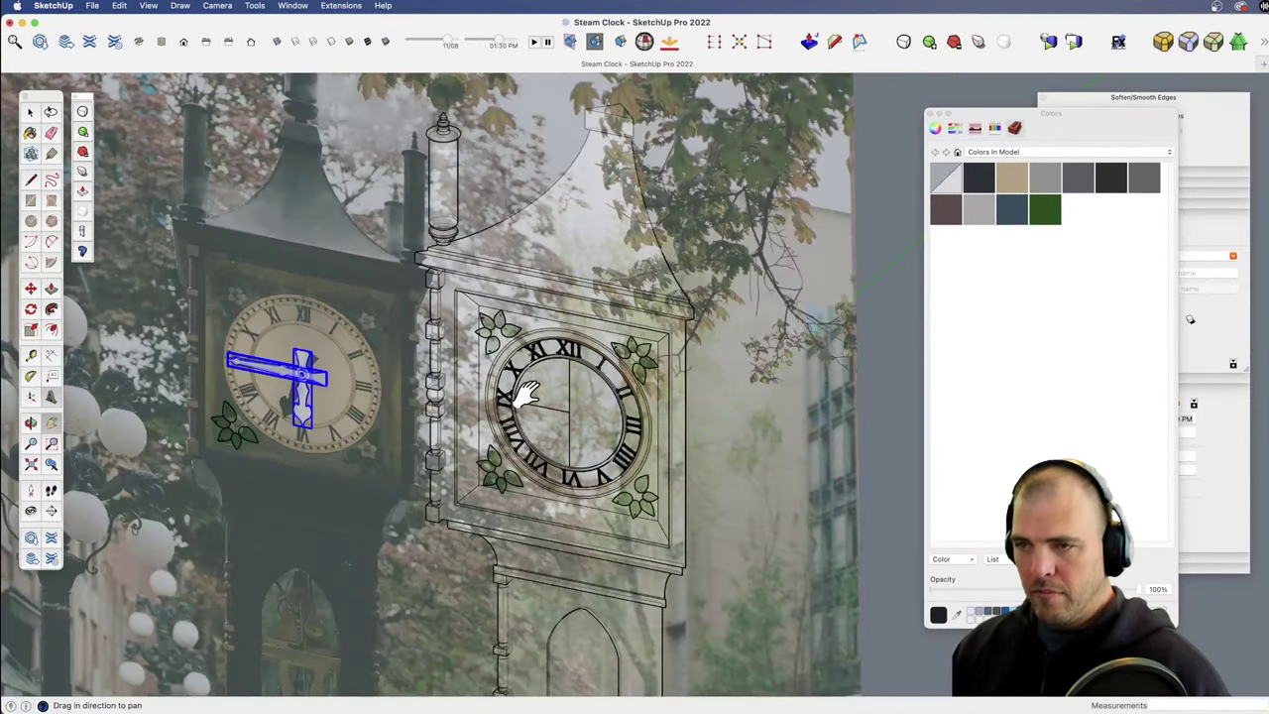
scroll(526, 395, "up", 3)
scroll(525, 395, "down", 3)
scroll(526, 394, "up", 3)
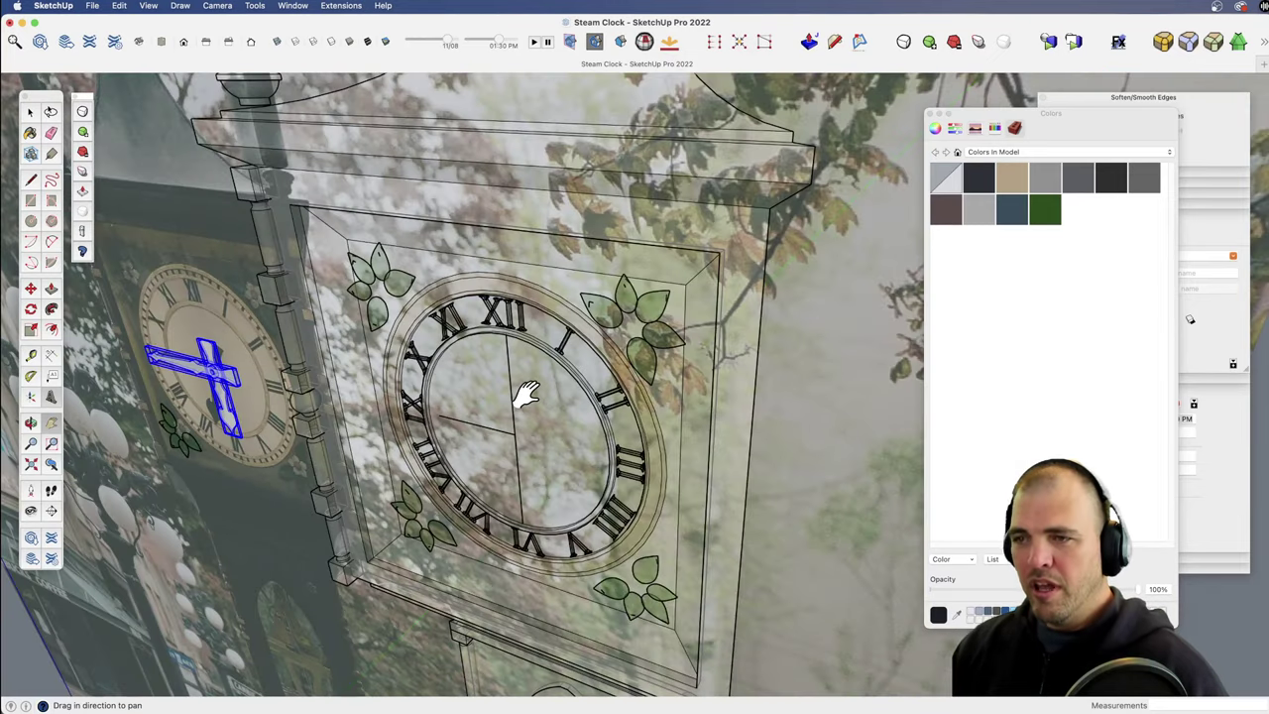
scroll(525, 395, "down", 3)
scroll(526, 395, "up", 3)
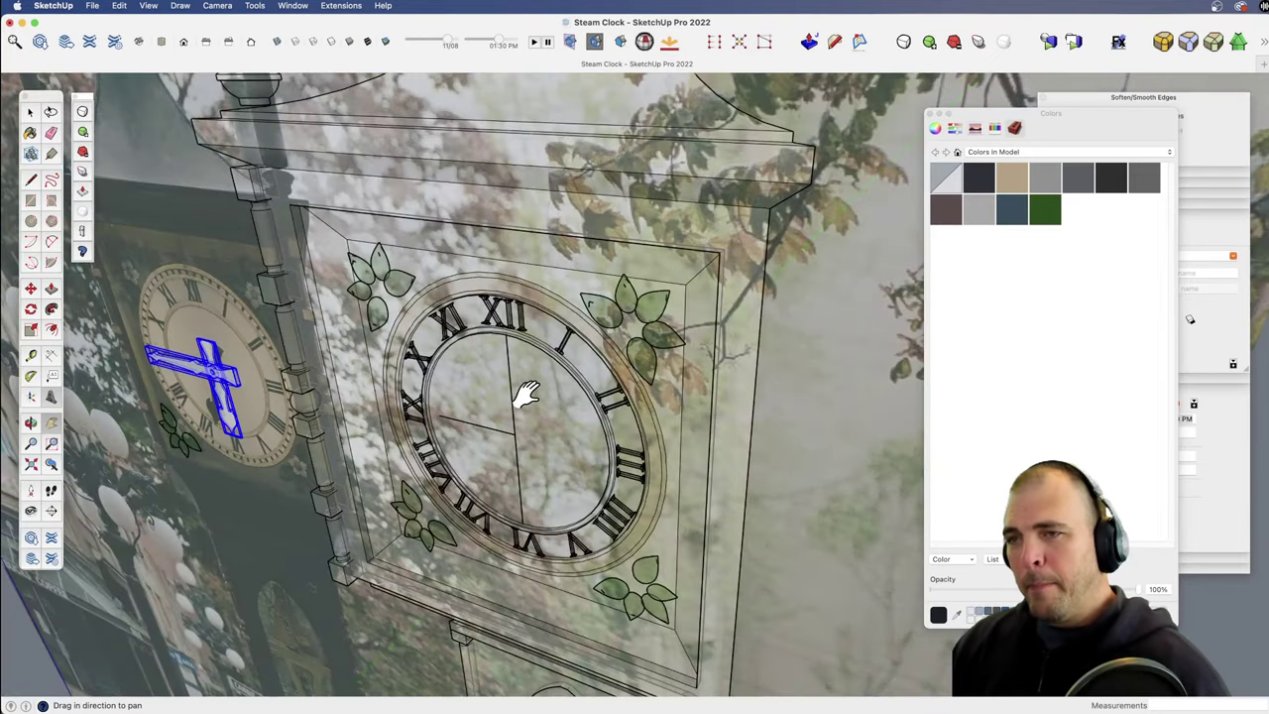
left_click_drag(431, 411, 651, 382)
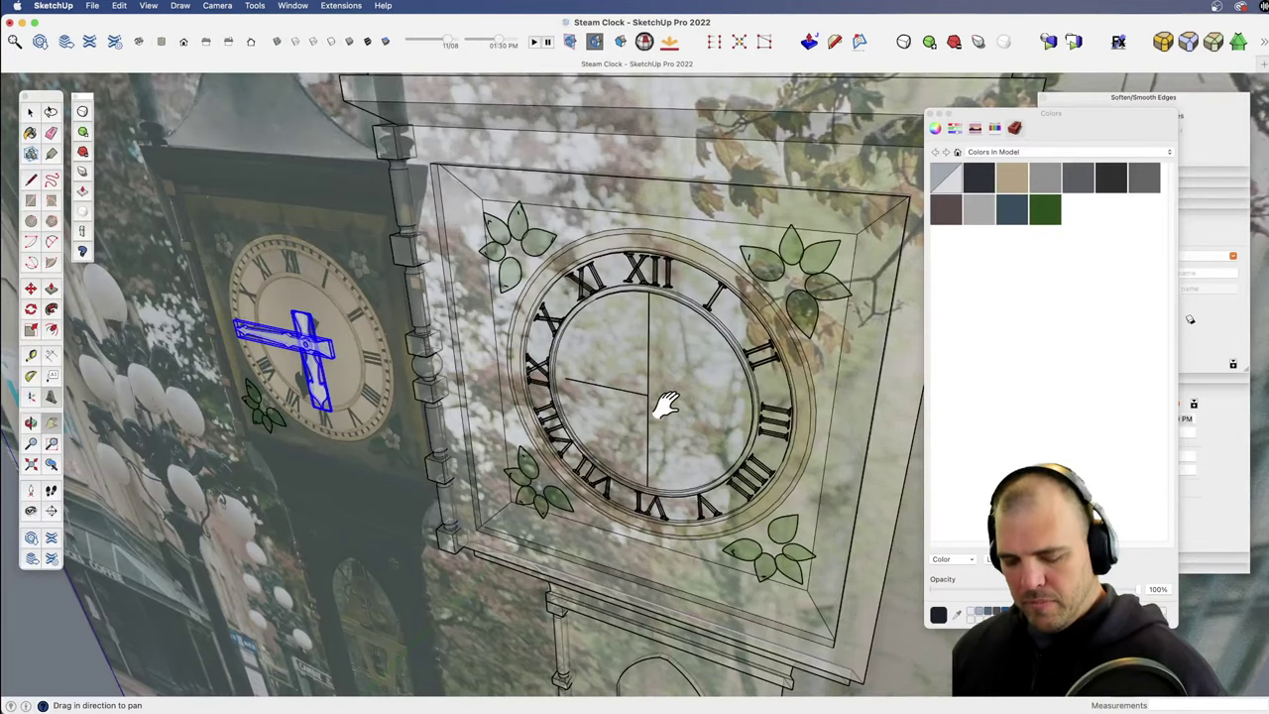
key("super+v")
left_click(620, 430)
left_click(711, 401)
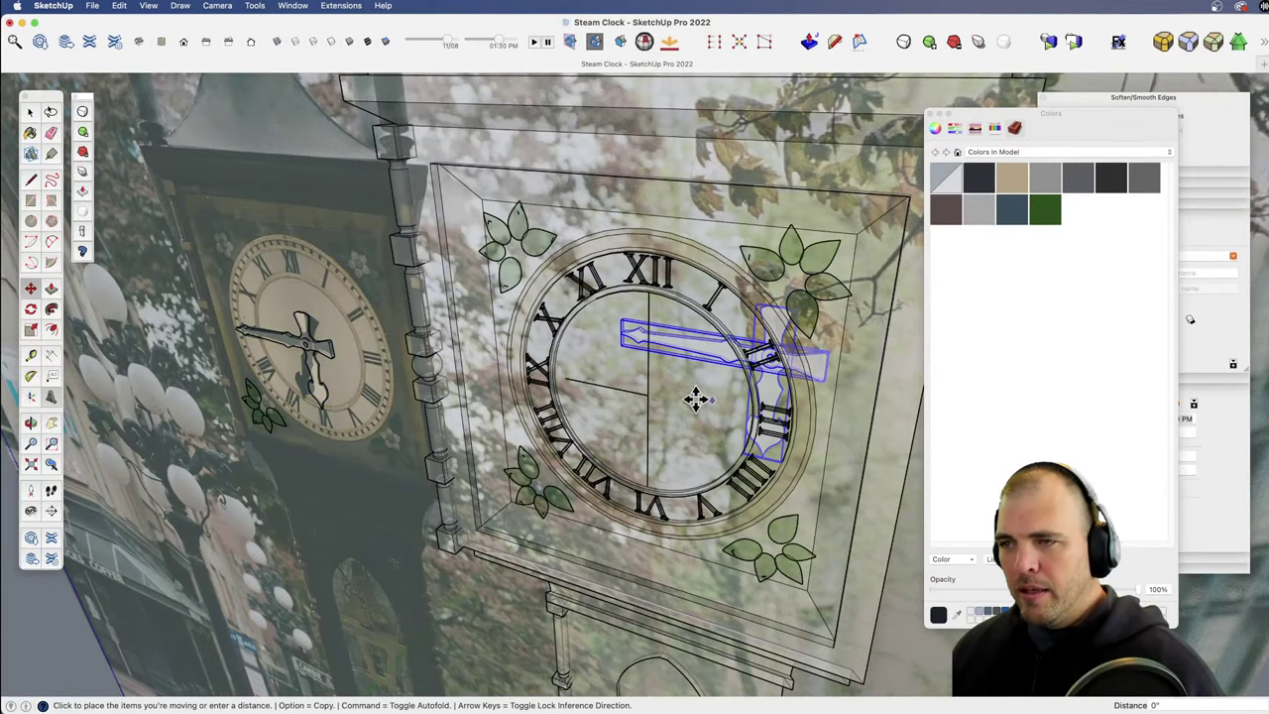
left_click(612, 417)
Step: Move the pasted hands by their hub hole towards the crossing of the clock face's centre lines
key("z")
left_click_drag(654, 455, 685, 192)
middle_click_drag(703, 385, 662, 409, "shift")
scroll(635, 416, "up", 6)
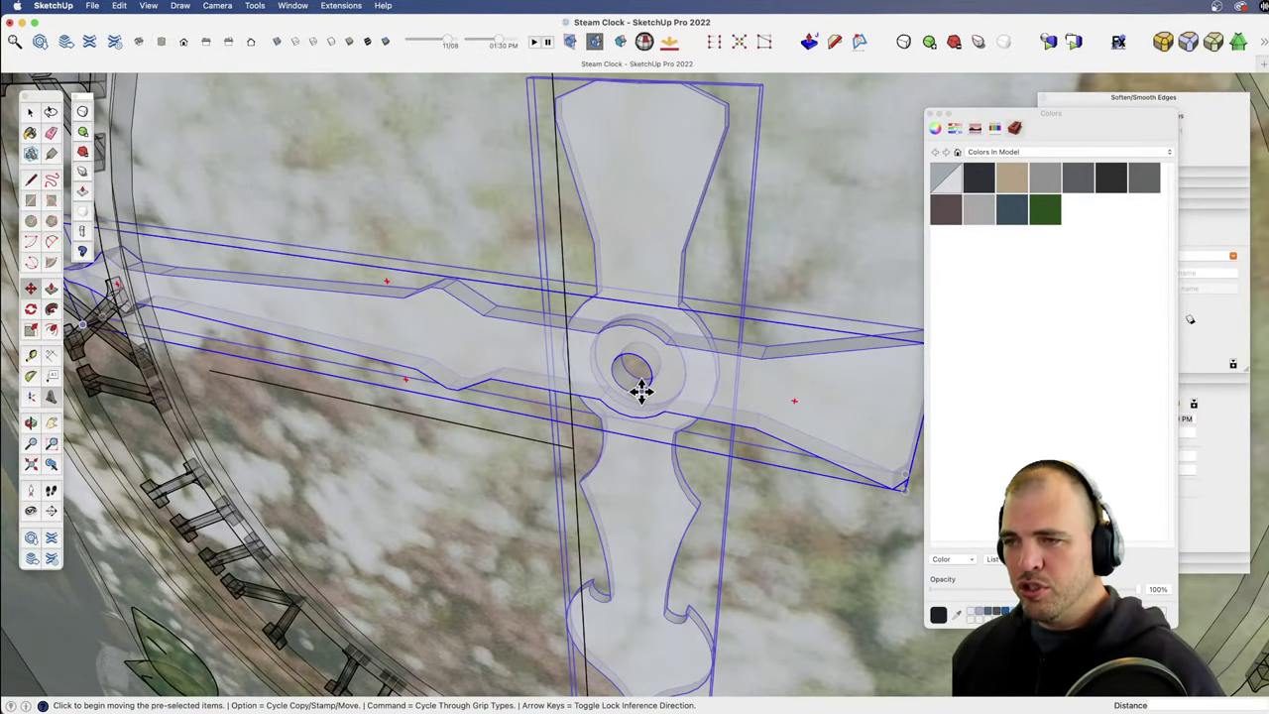
left_click(635, 369)
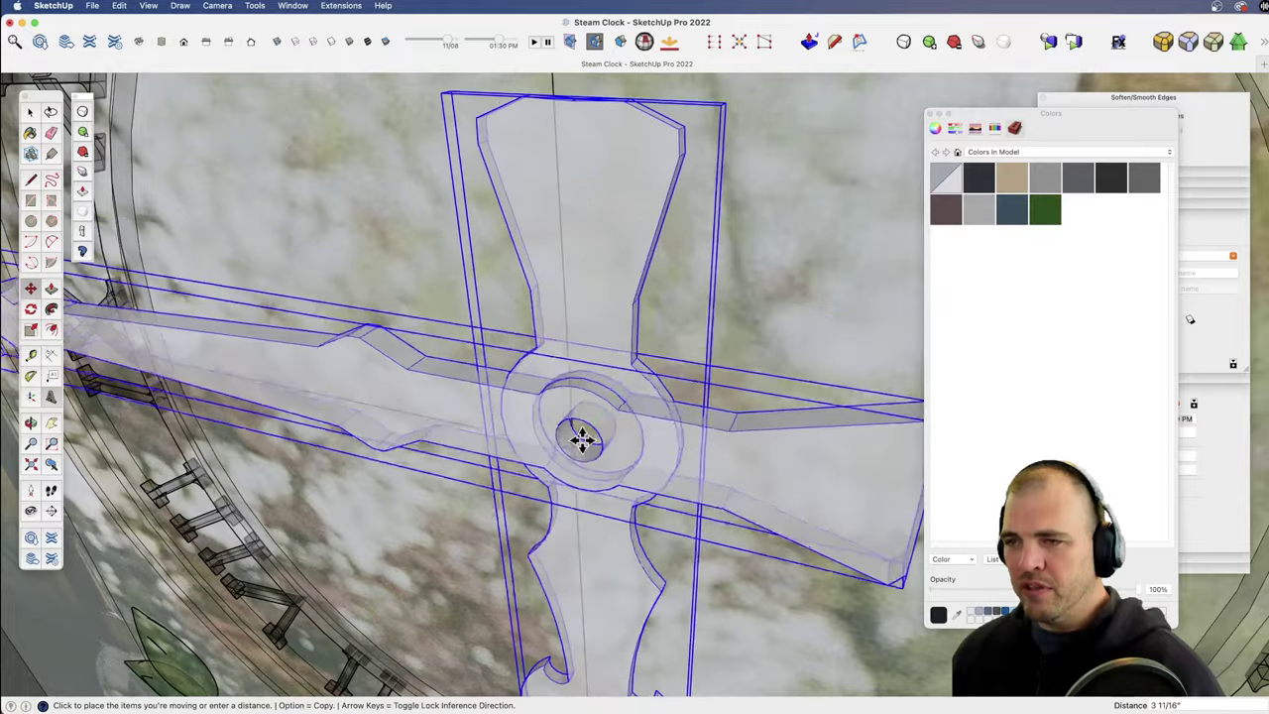
left_click(570, 447)
Step: Move both hands from the hub hole's centre exactly onto the endpoint where the face's centre lines meet
middle_click_drag(595, 442, 668, 493)
scroll(634, 362, "up", 5)
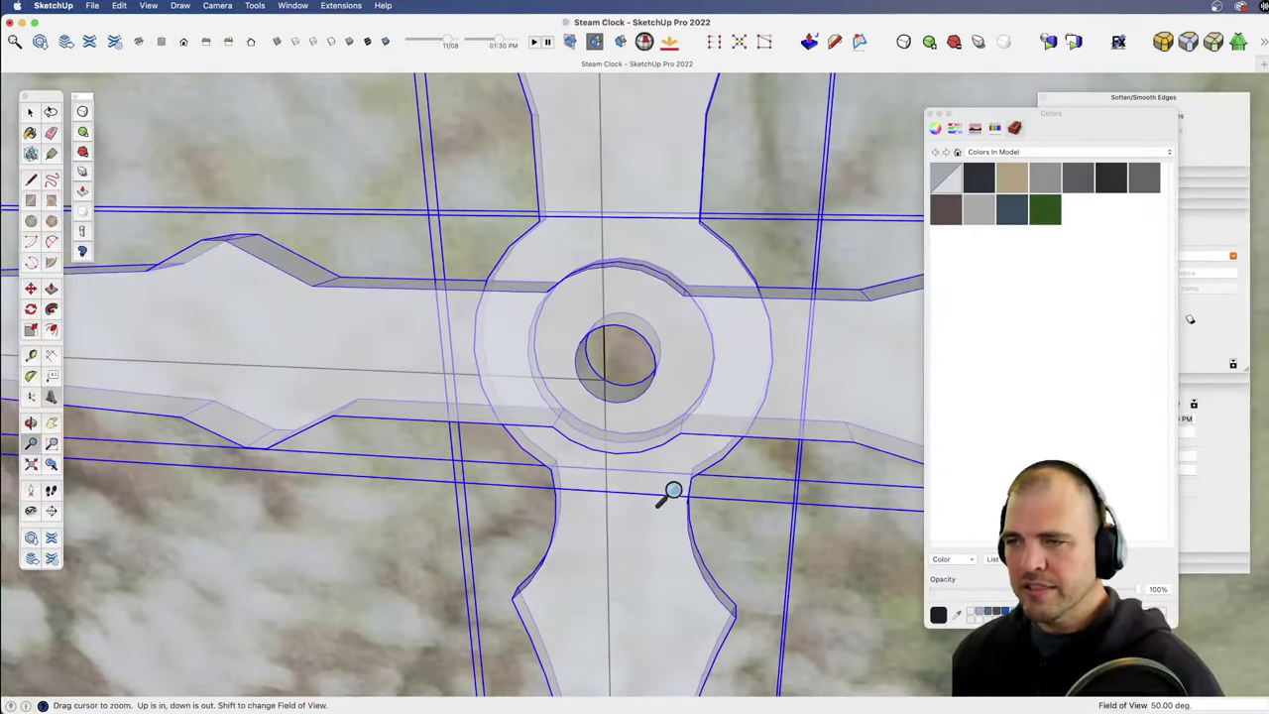
scroll(663, 377, "up", 3)
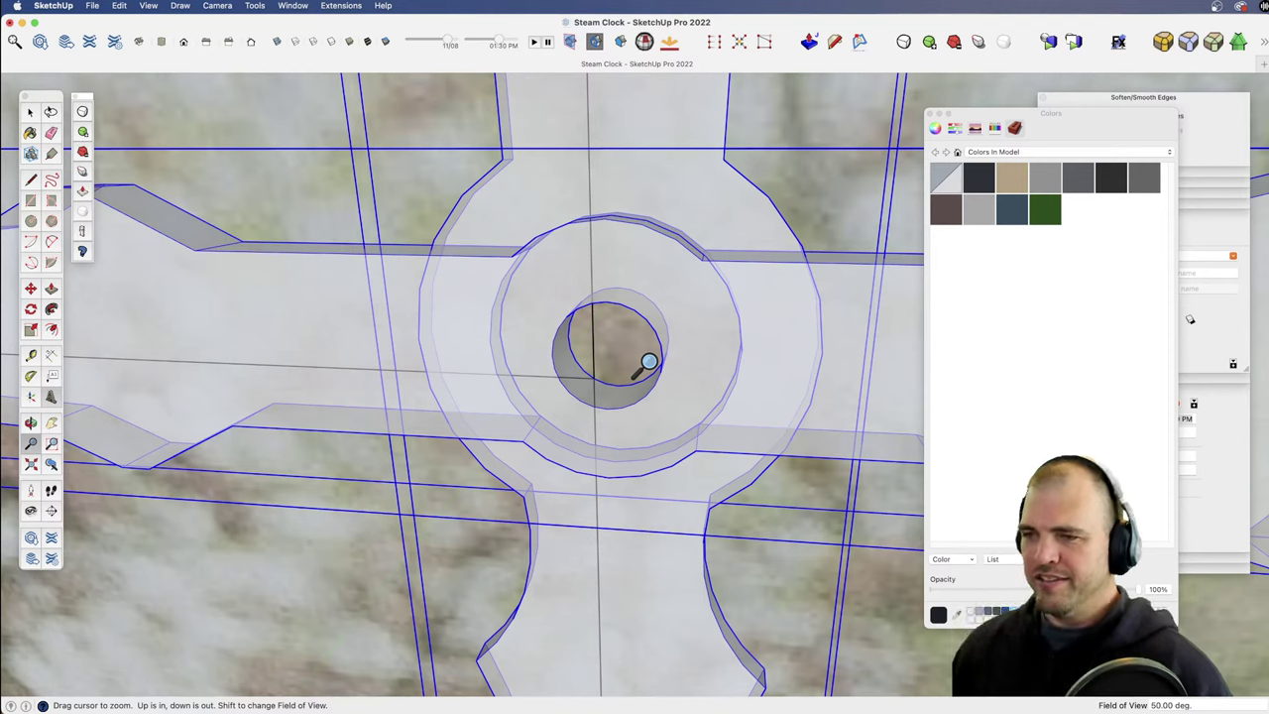
key("m")
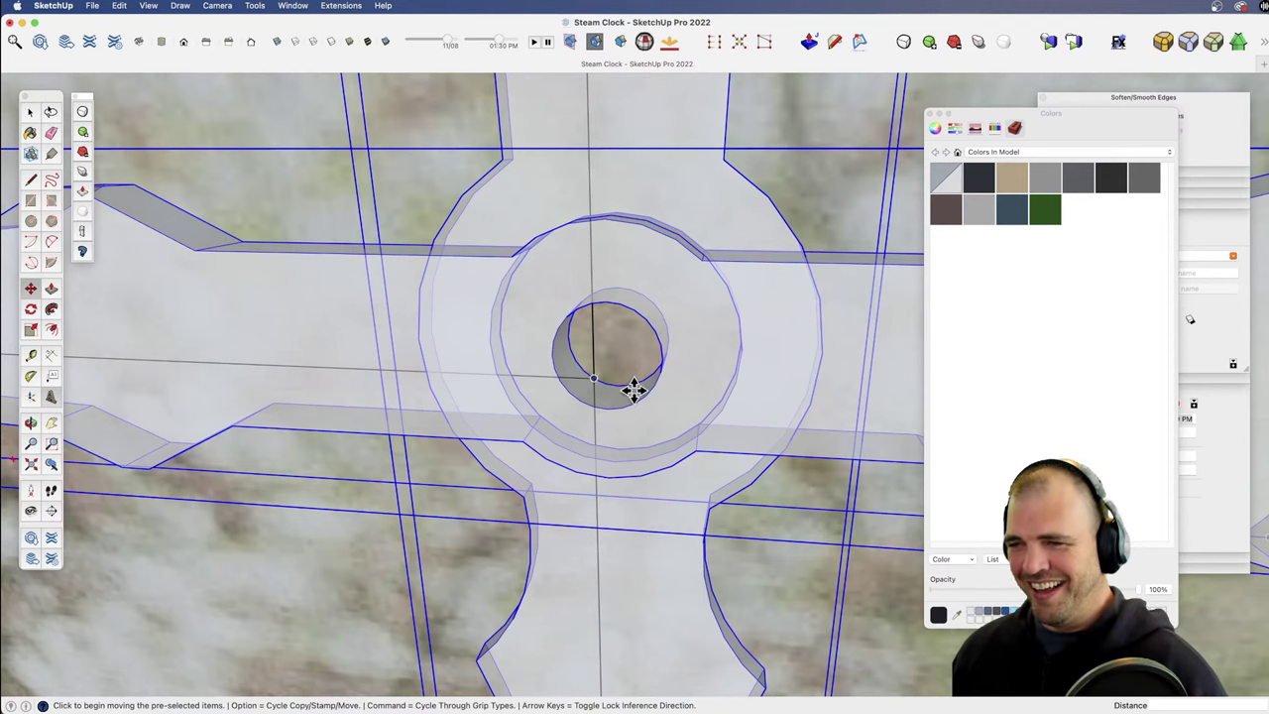
left_click(618, 338)
left_click(594, 379)
Step: Rotate only the hour hand clockwise past VI about the hub centre, with the rotation plane locked parallel to the clock face
key("z")
left_click_drag(623, 335, 625, 564)
middle_click_drag(626, 564, 694, 558)
key("space")
scroll(674, 377, "up", 8)
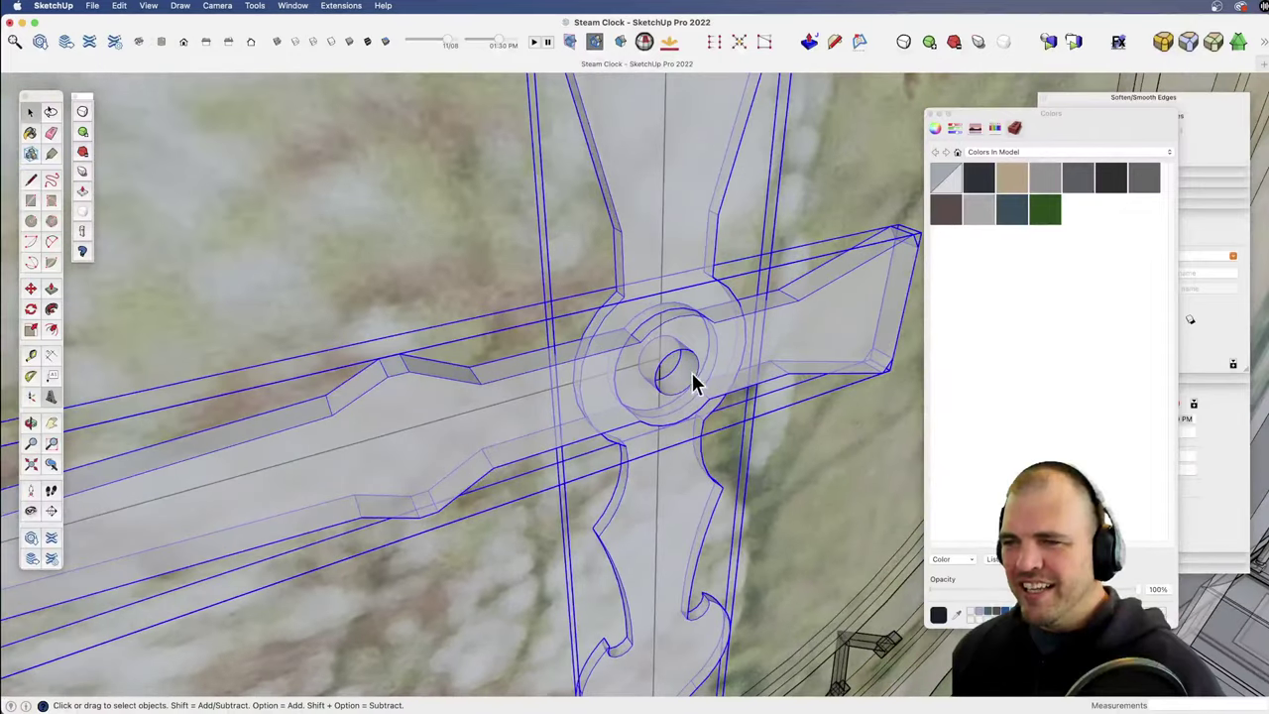
middle_click_drag(678, 389, 601, 453)
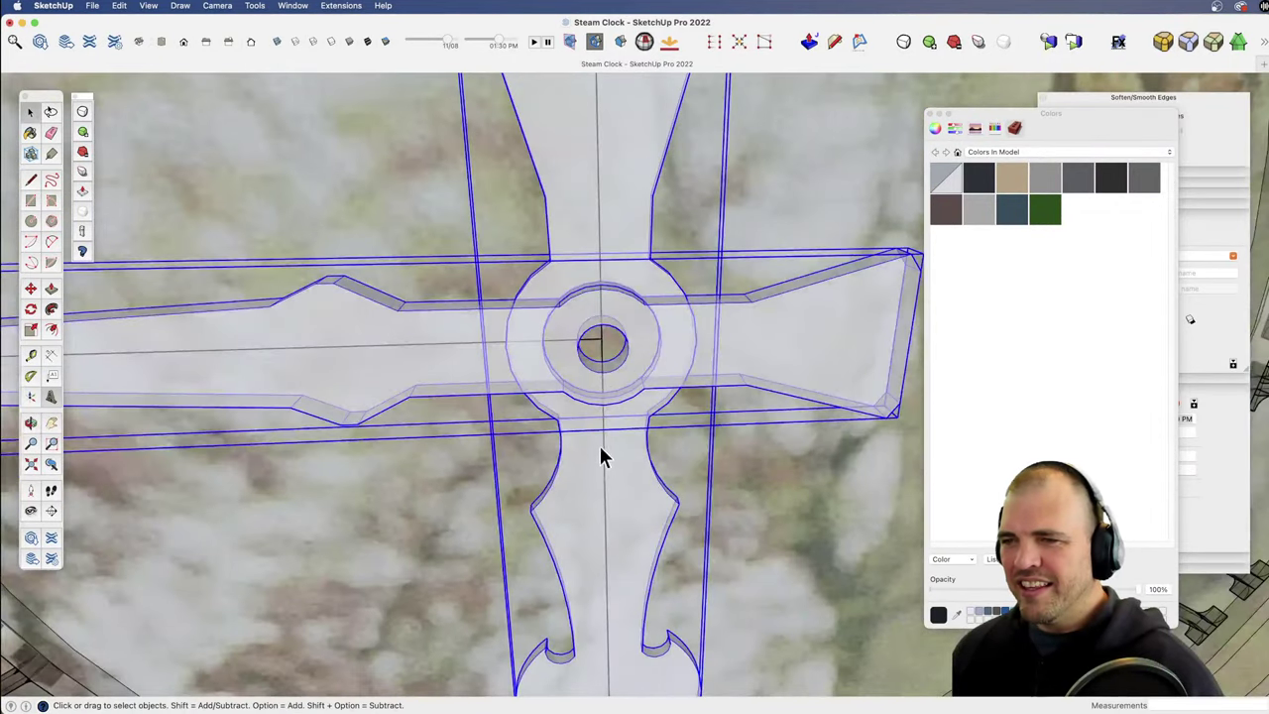
left_click(601, 496)
key("q")
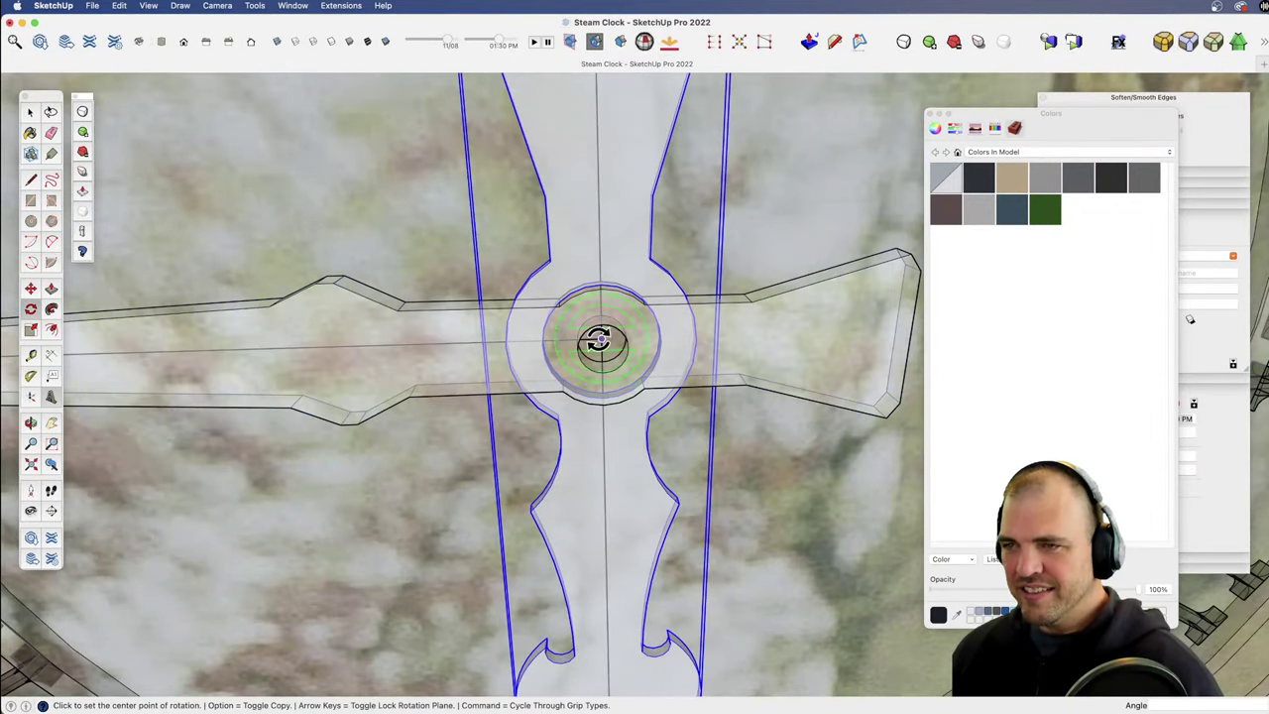
left_click(600, 340)
key("Escape")
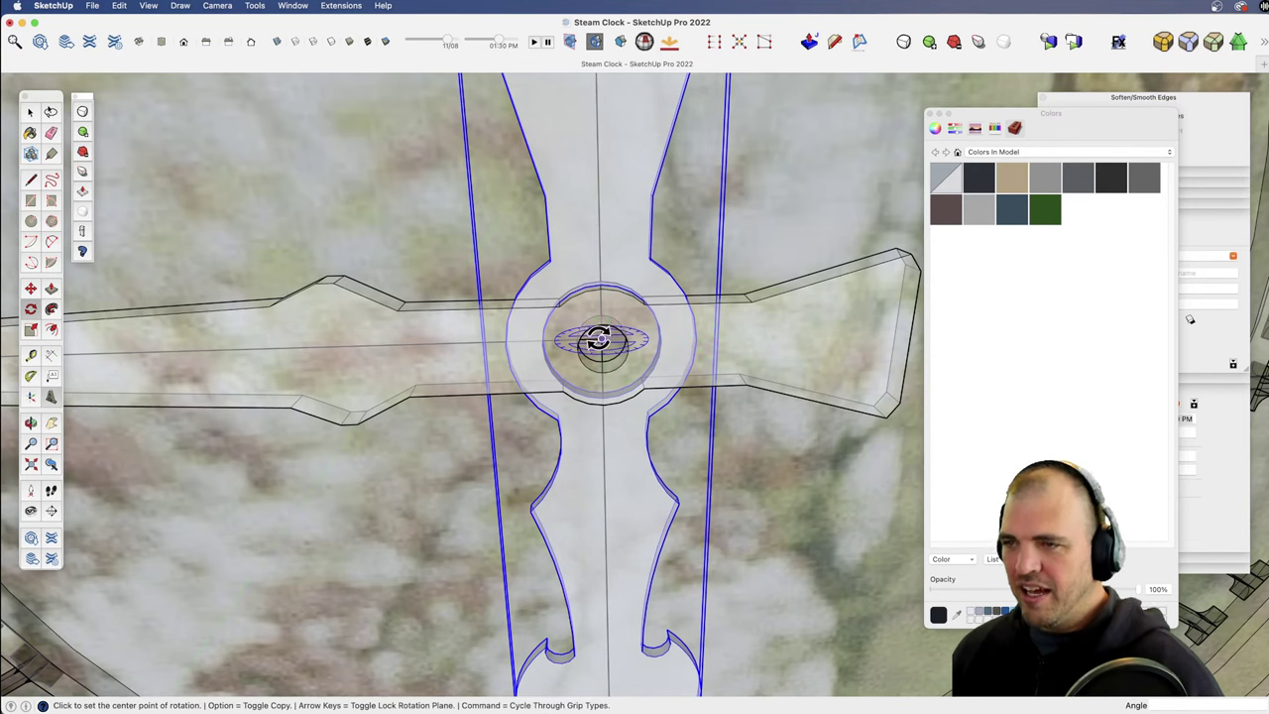
key("Right")
left_click(599, 340)
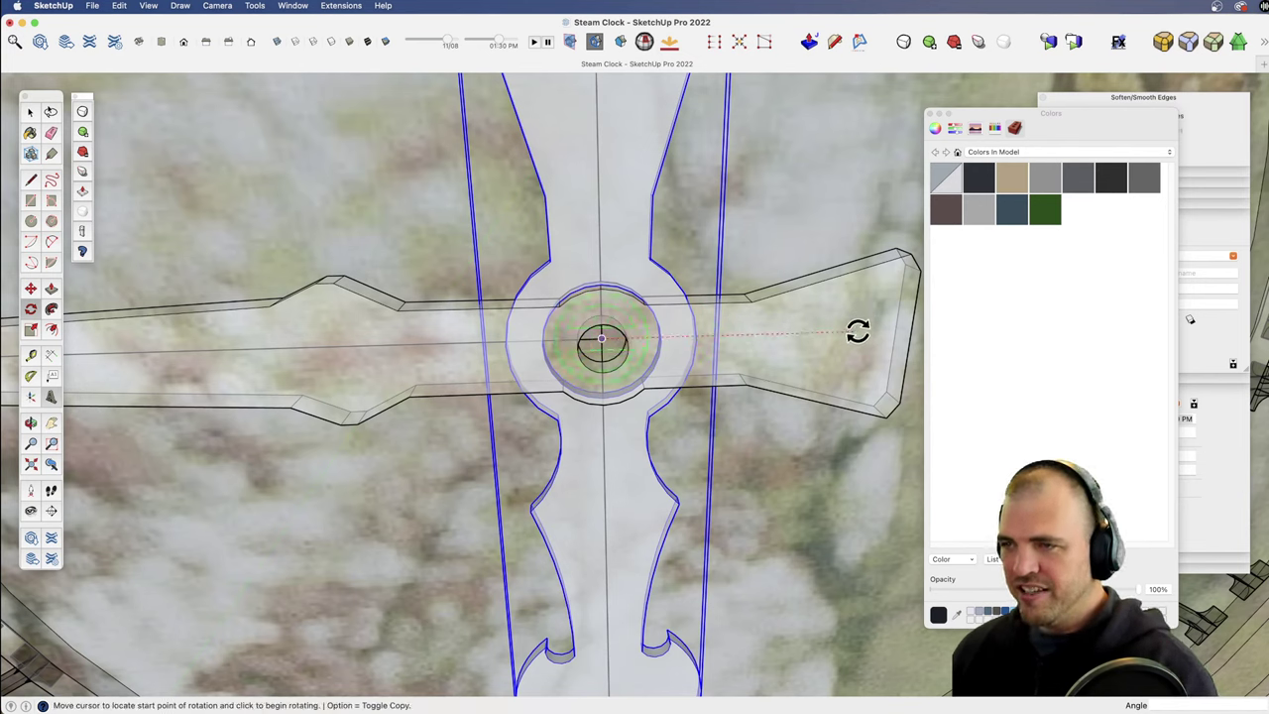
left_click(880, 333)
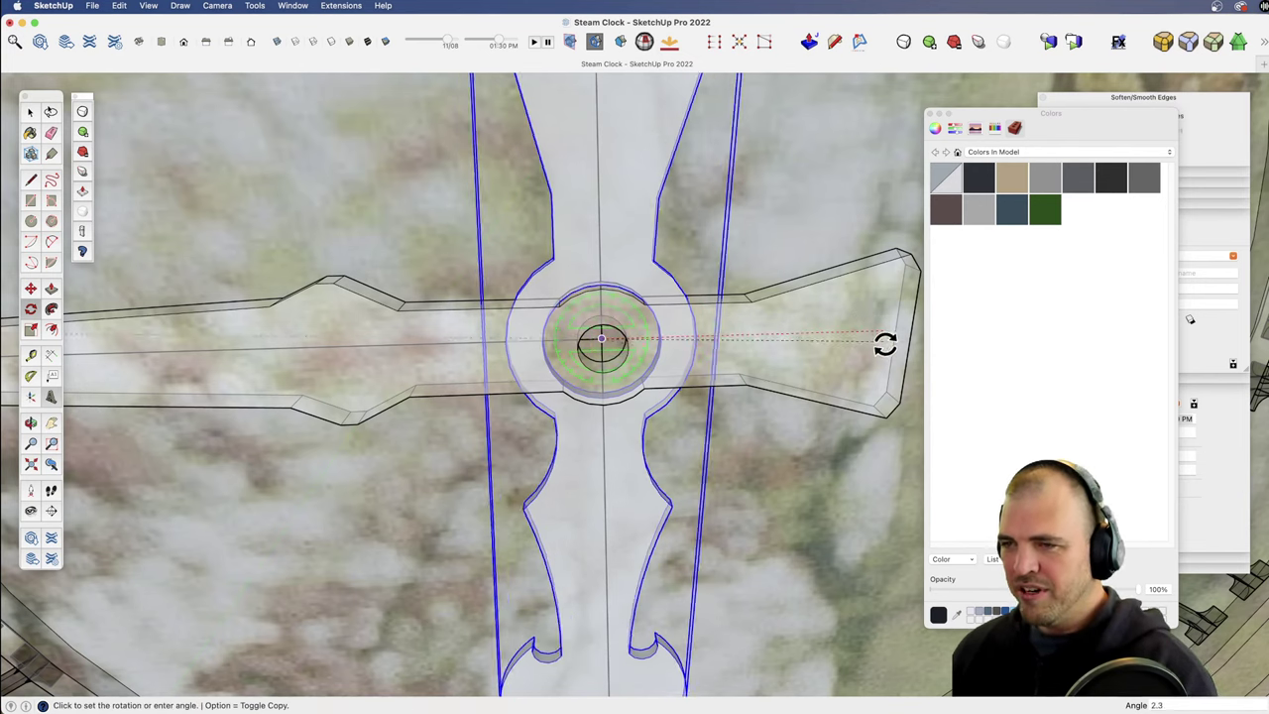
left_click(844, 438)
Step: Rotate the minute hand clockwise about the same hub centre to just past IX
key("space")
left_click(810, 342)
key("q")
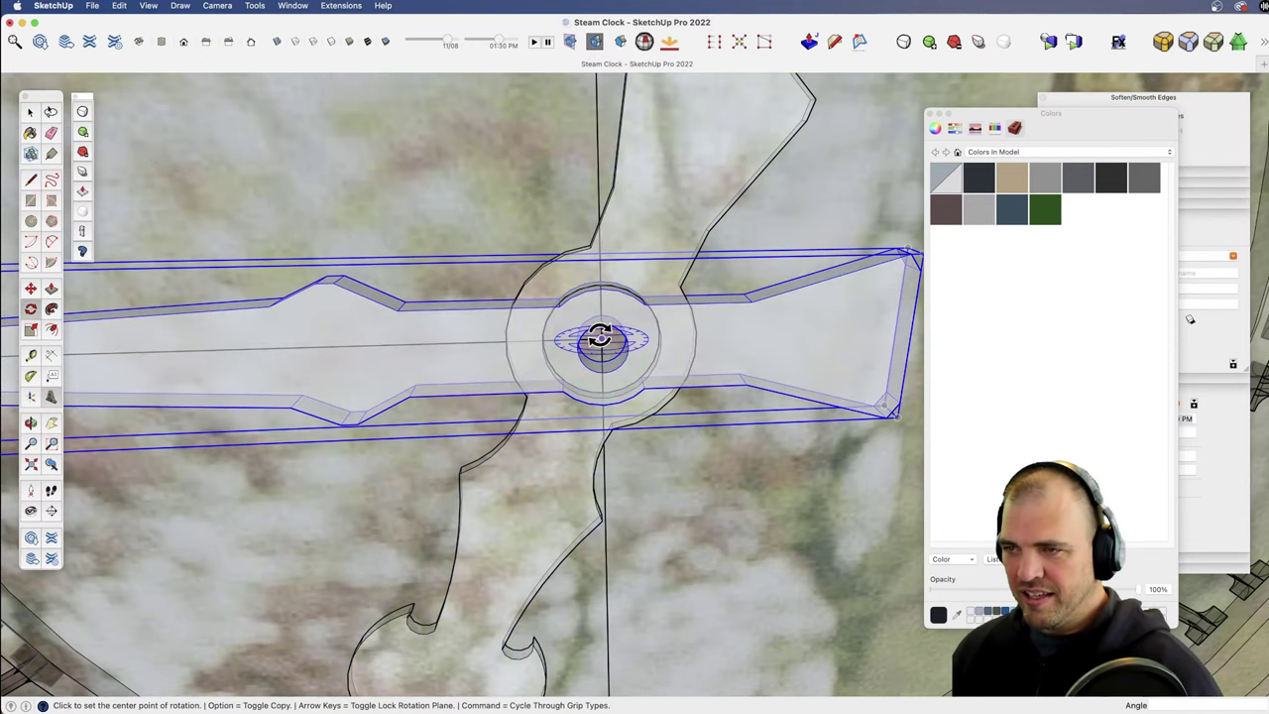
left_click(600, 340)
left_click(838, 330)
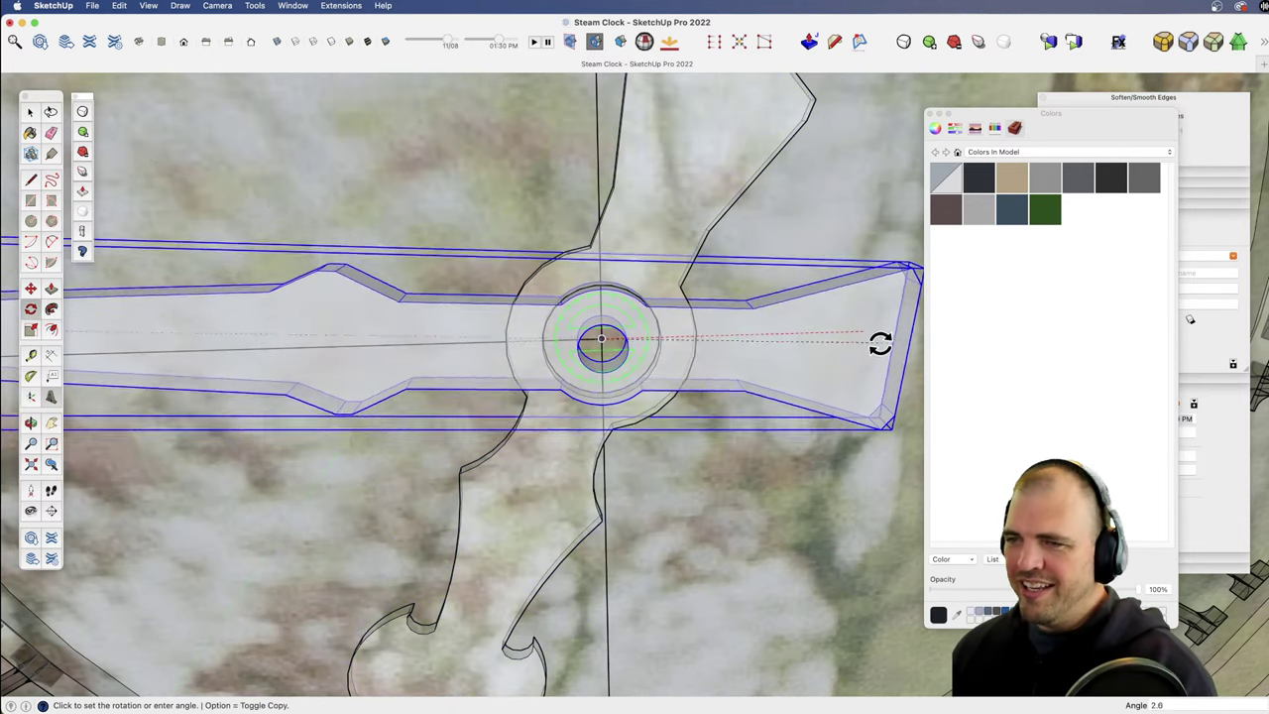
left_click(864, 386)
Step: Examine the assembled hands and their hub on the clock face from oblique angles
key("z")
left_click_drag(728, 329, 623, 412)
key("h")
key("o")
left_click_drag(680, 496, 995, 572)
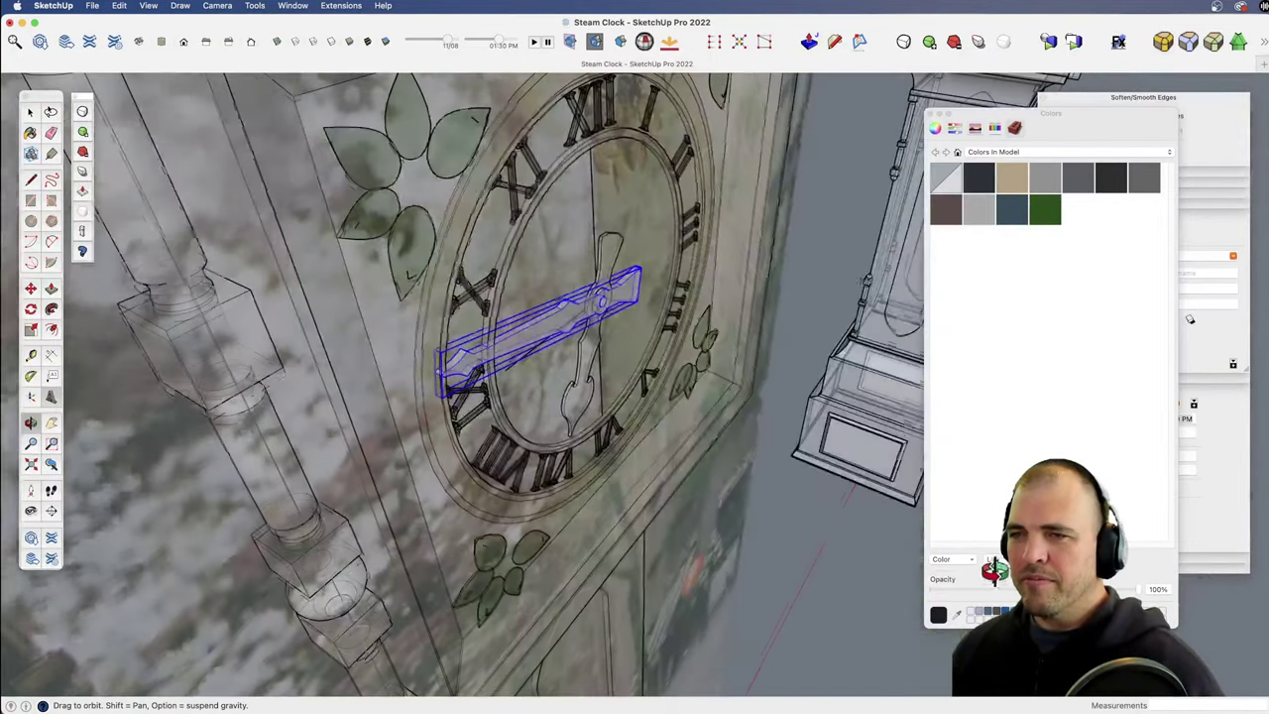
key("z")
left_click_drag(653, 521, 653, 440)
scroll(654, 440, "up", 5)
middle_click_drag(680, 431, 686, 281, "shift")
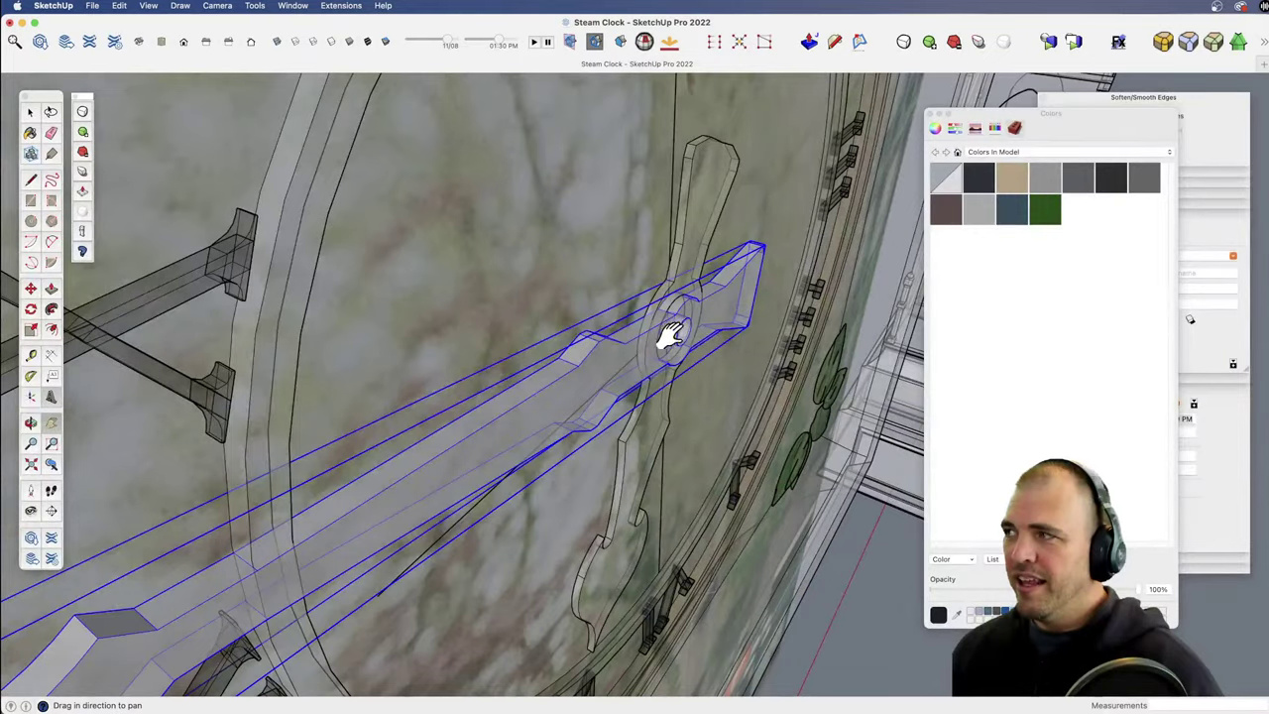
middle_click_drag(670, 335, 726, 347, "shift")
middle_click_drag(726, 347, 596, 356)
left_click_drag(596, 356, 681, 449)
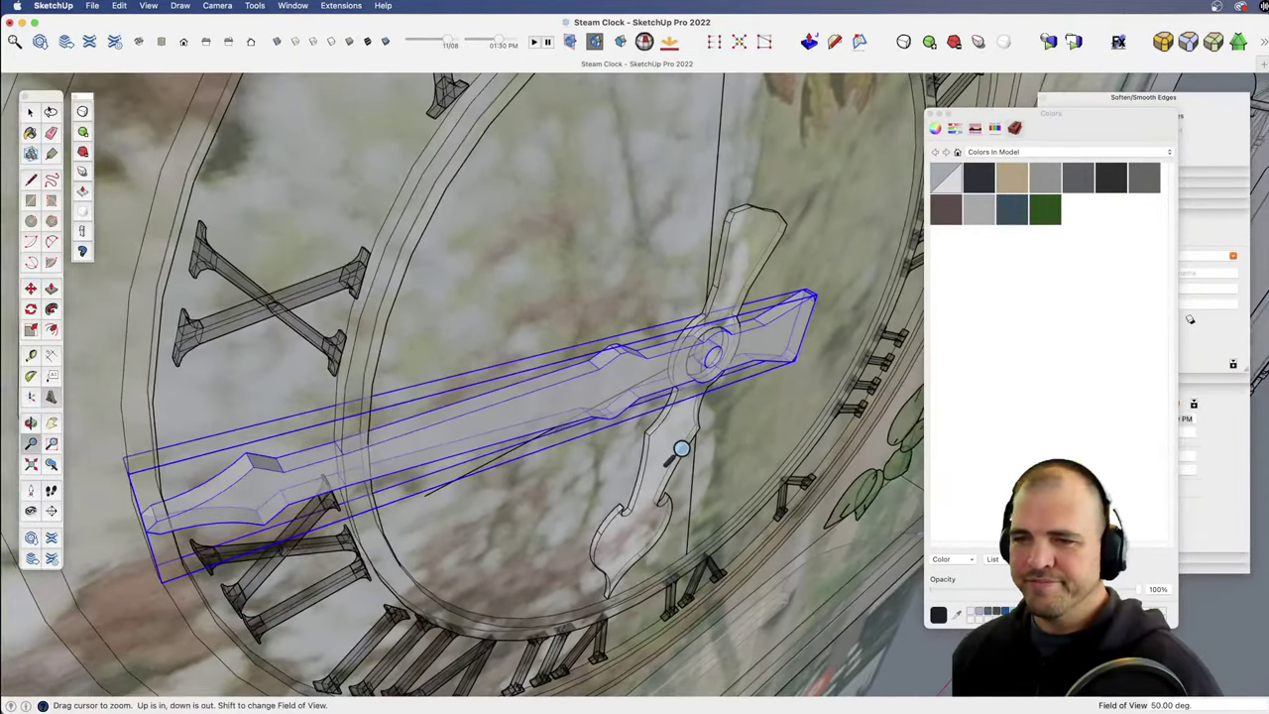
middle_click_drag(680, 449, 694, 368)
scroll(680, 380, "up", 5)
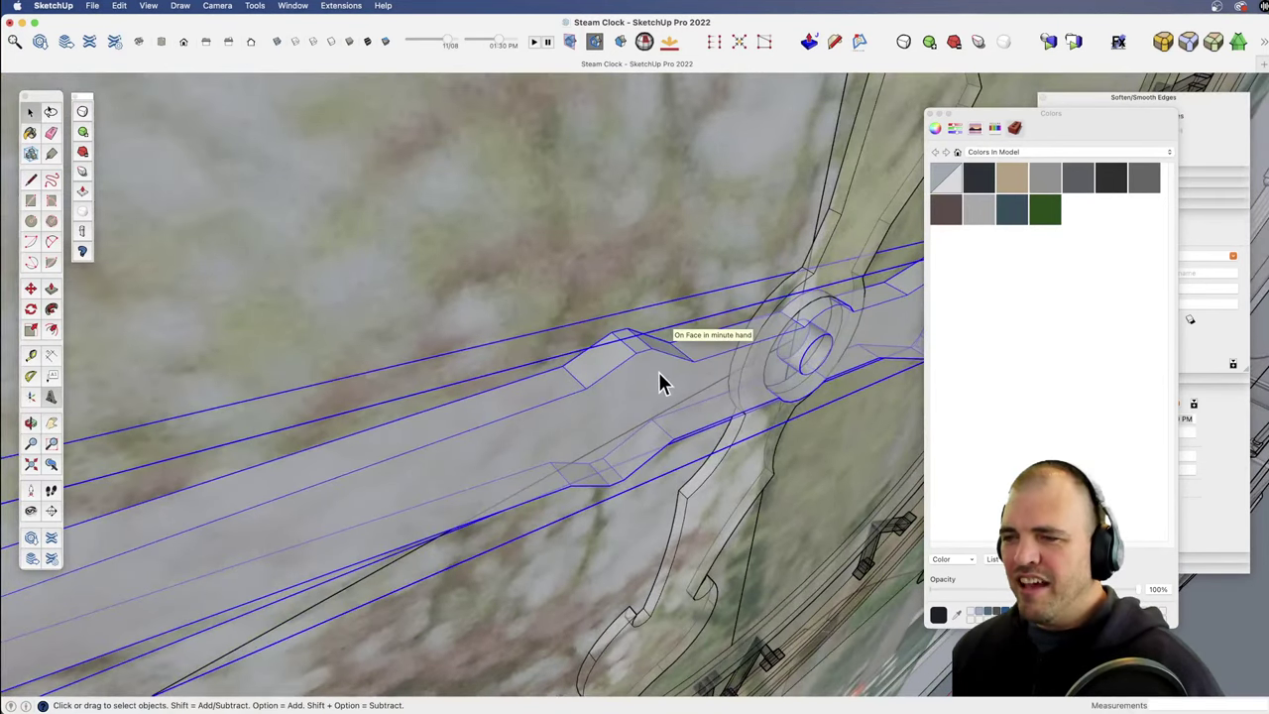
Step: Thin the minute hand by pushing its front face back 7/16" inside the component
double_click(648, 354)
key("p")
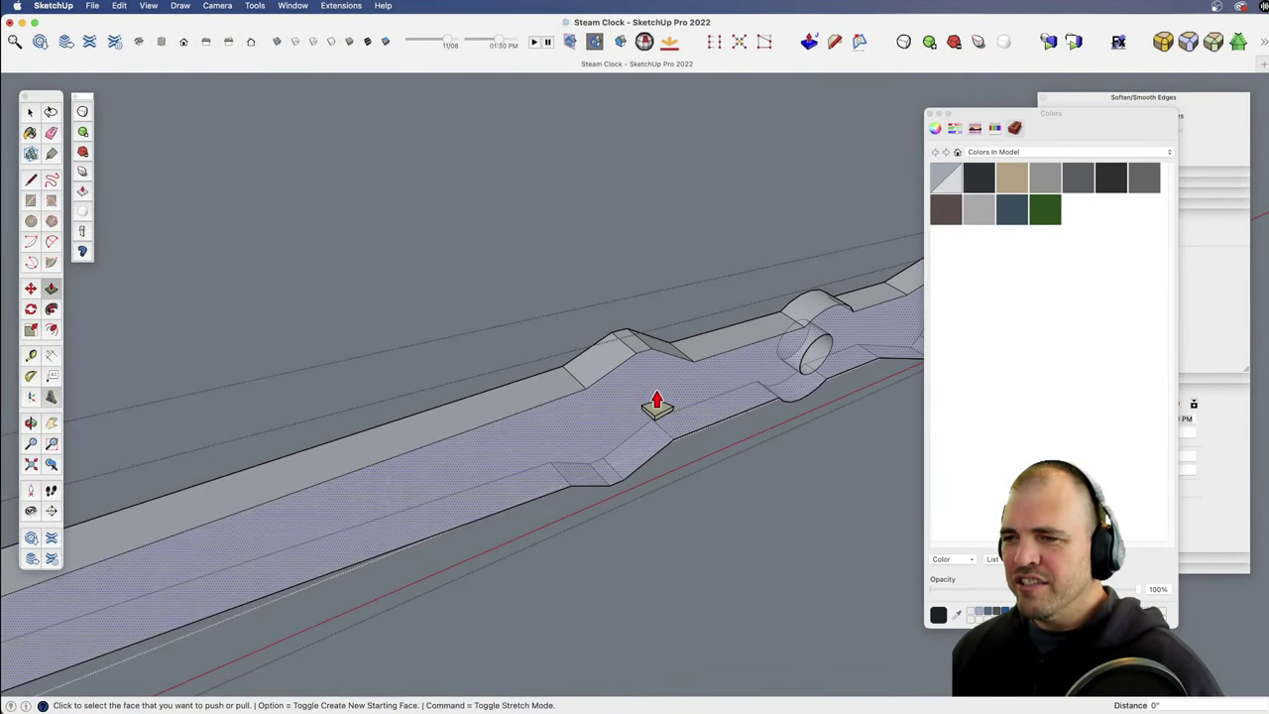
left_click(658, 395)
left_click(645, 395)
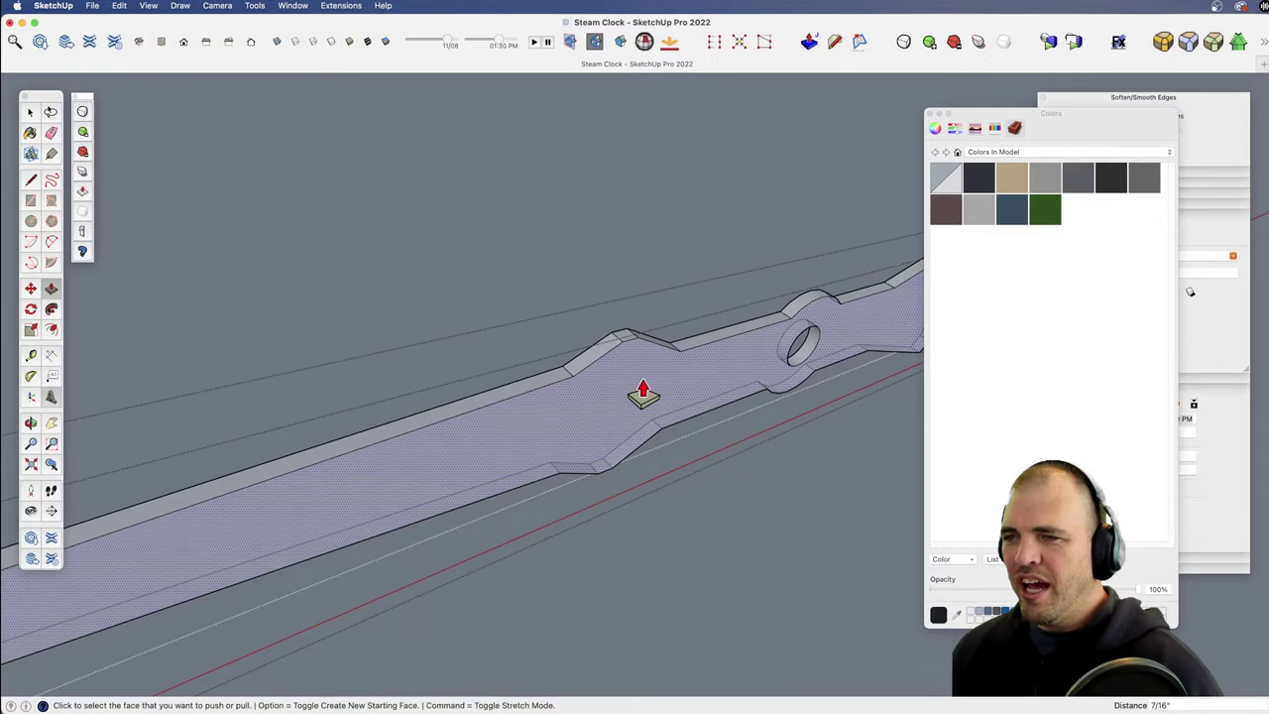
key("z")
left_click_drag(644, 417, 635, 509)
key("space")
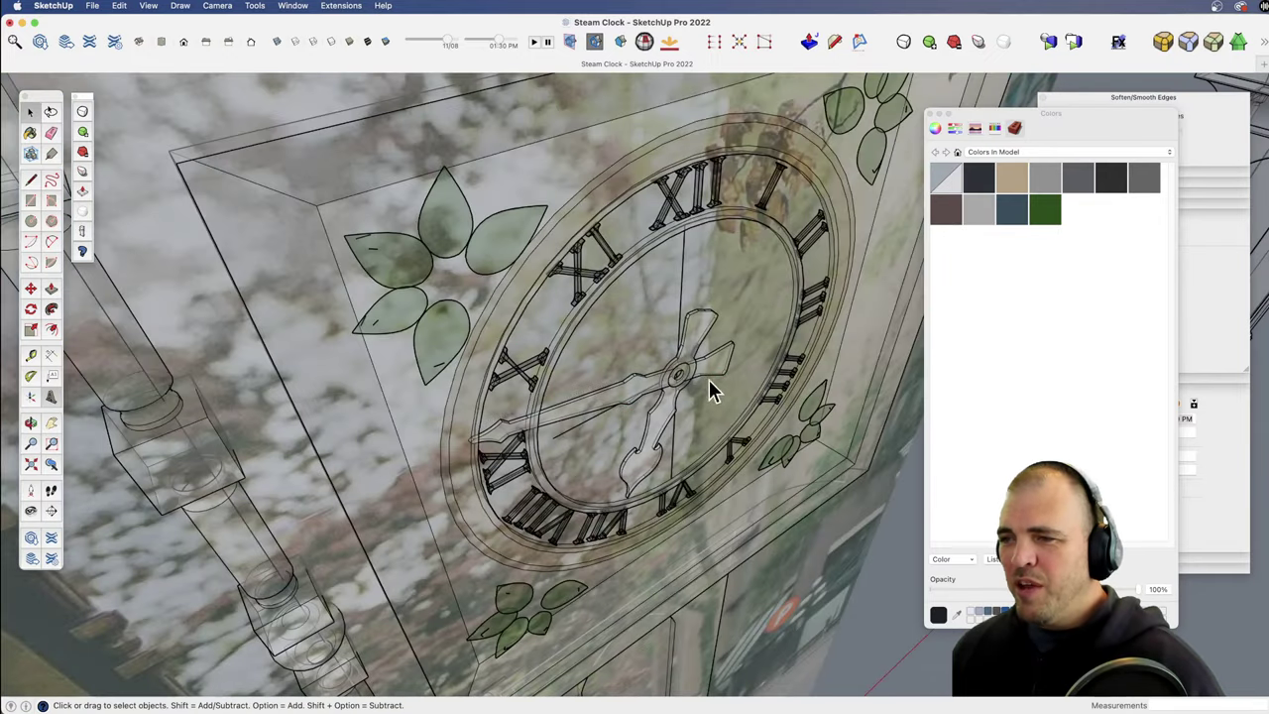
Step: Compare the hands on the clock face with the reference photo and inspect how they stack at the hub
key("z")
left_click_drag(708, 381, 575, 416)
key("h")
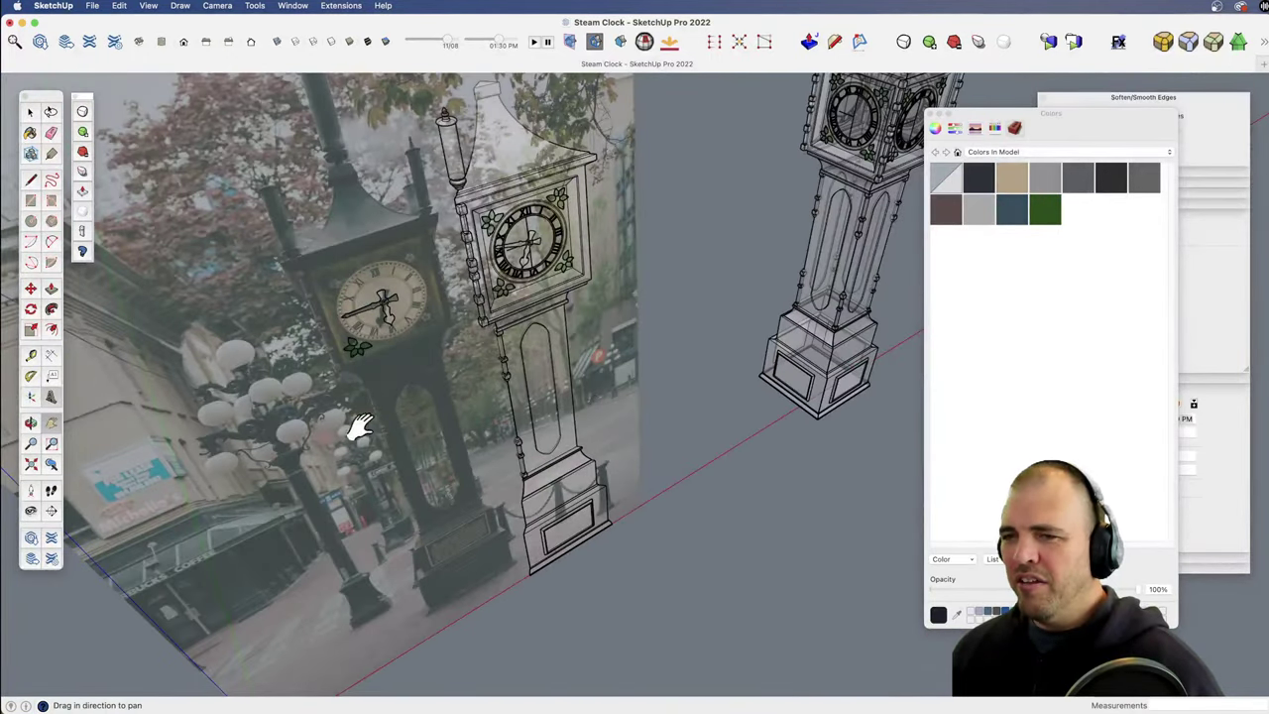
scroll(628, 391, "up", 6)
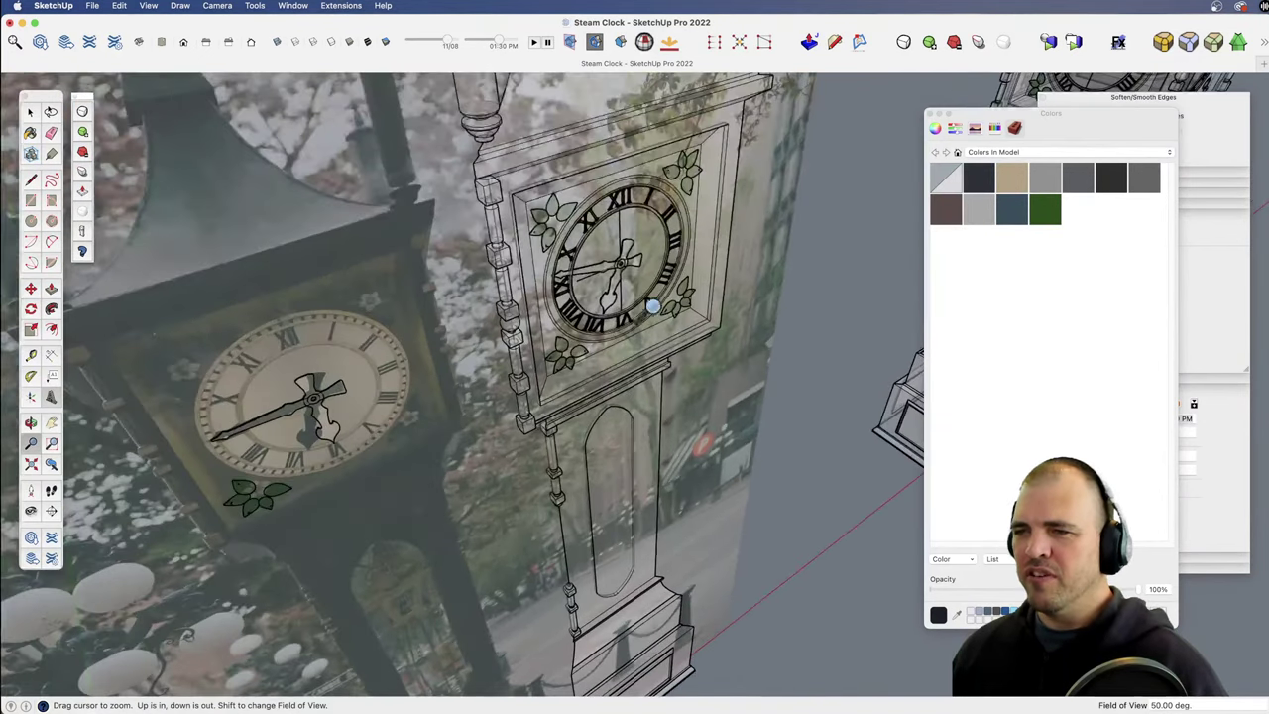
middle_click_drag(653, 307, 642, 474, "shift")
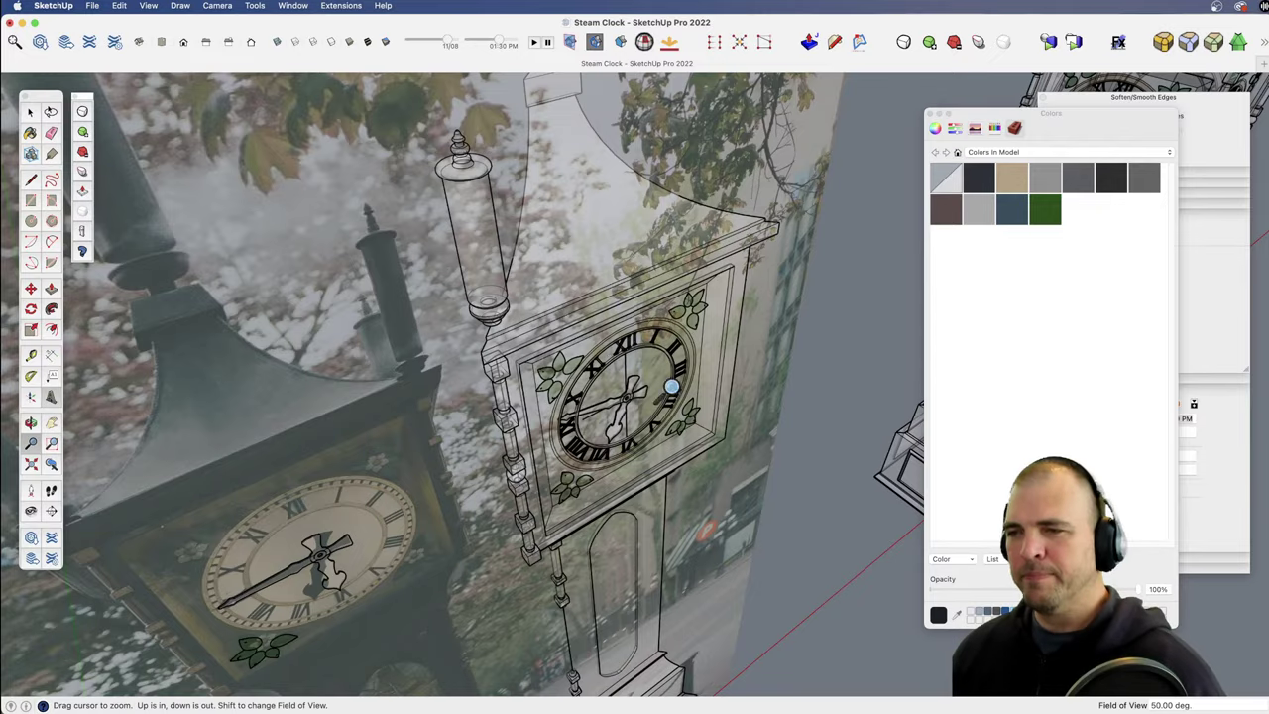
scroll(667, 392, "up", 6)
left_click_drag(654, 474, 679, 397)
middle_click_drag(671, 403, 649, 501)
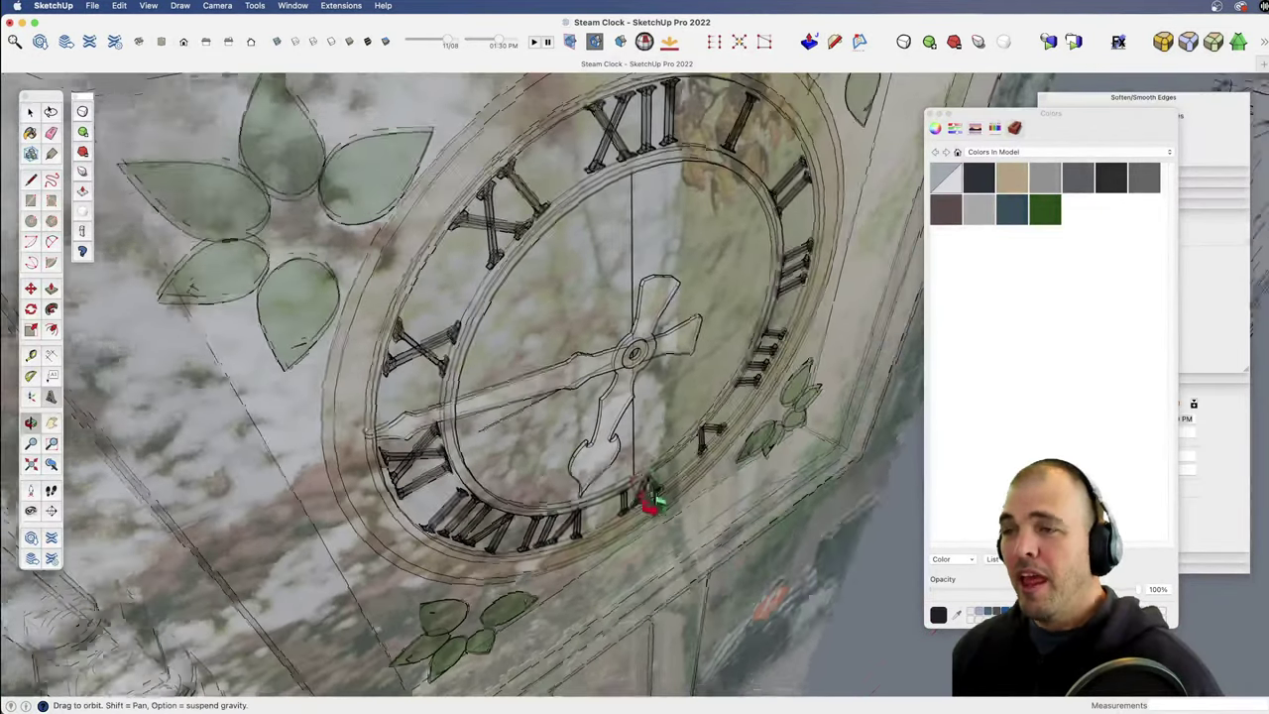
key("z")
mouse_move(655, 575)
left_mouse_down()
mouse_move(663, 493)
mouse_move(645, 340)
left_mouse_up()
key("h")
middle_click_drag(646, 342, 688, 389, "shift")
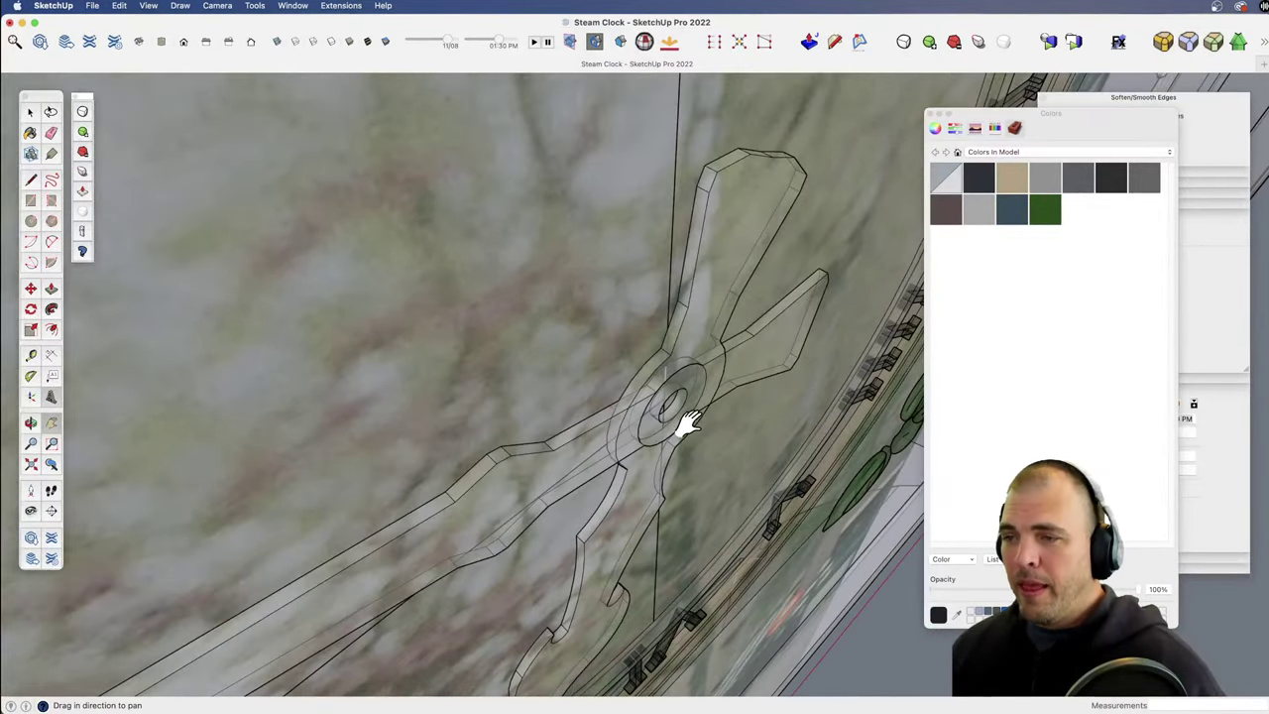
key("z")
left_click_drag(664, 479, 659, 379)
key("m")
left_click(643, 365)
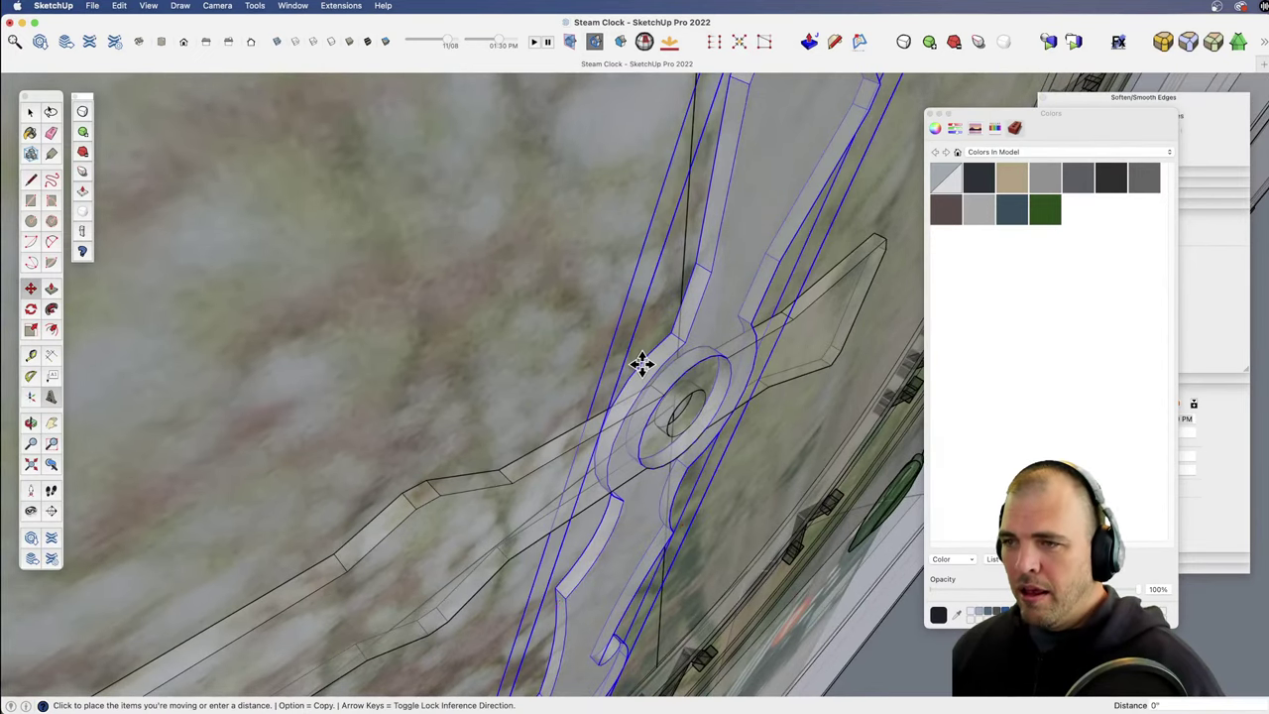
key("Escape")
key("space")
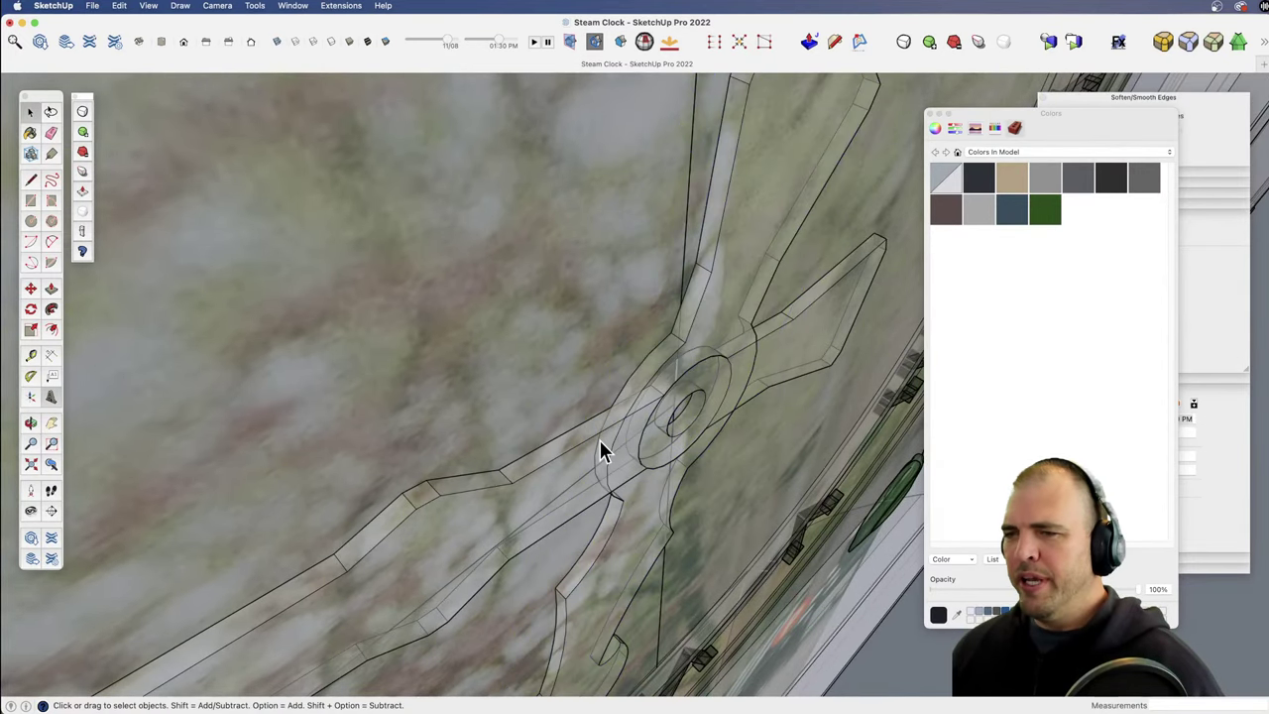
key("m")
left_click(505, 469)
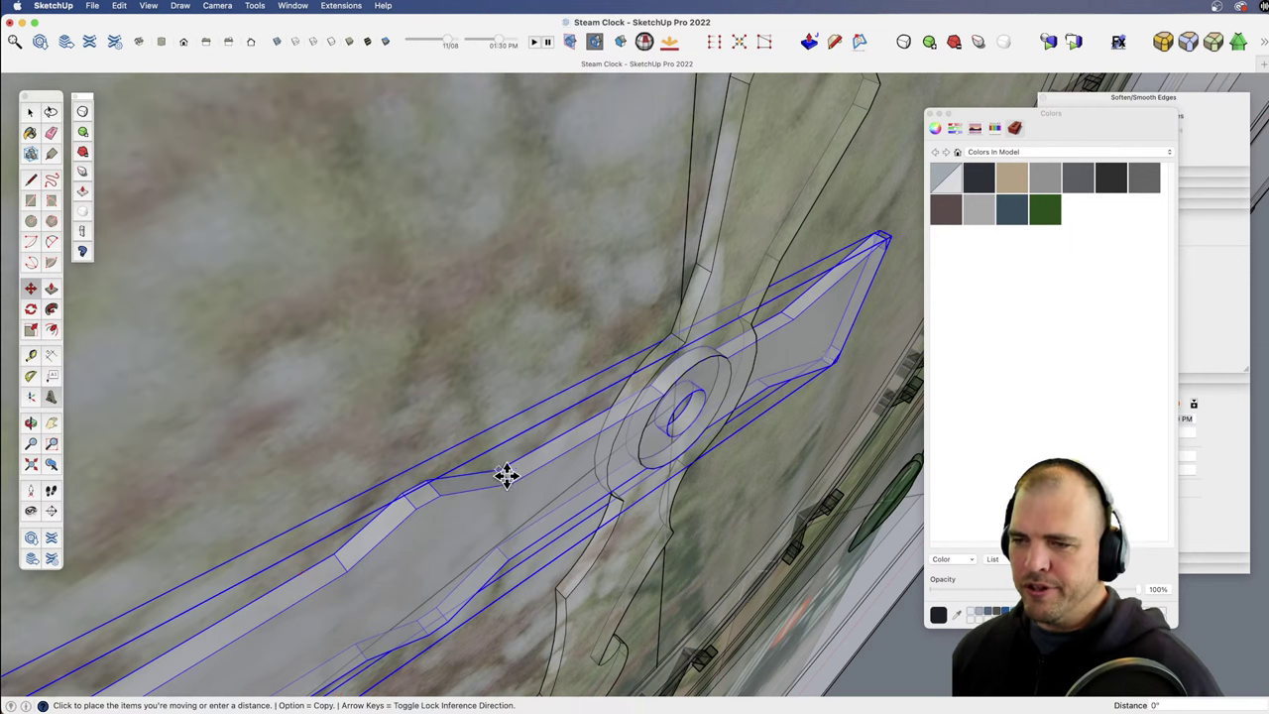
key("Escape")
key("space")
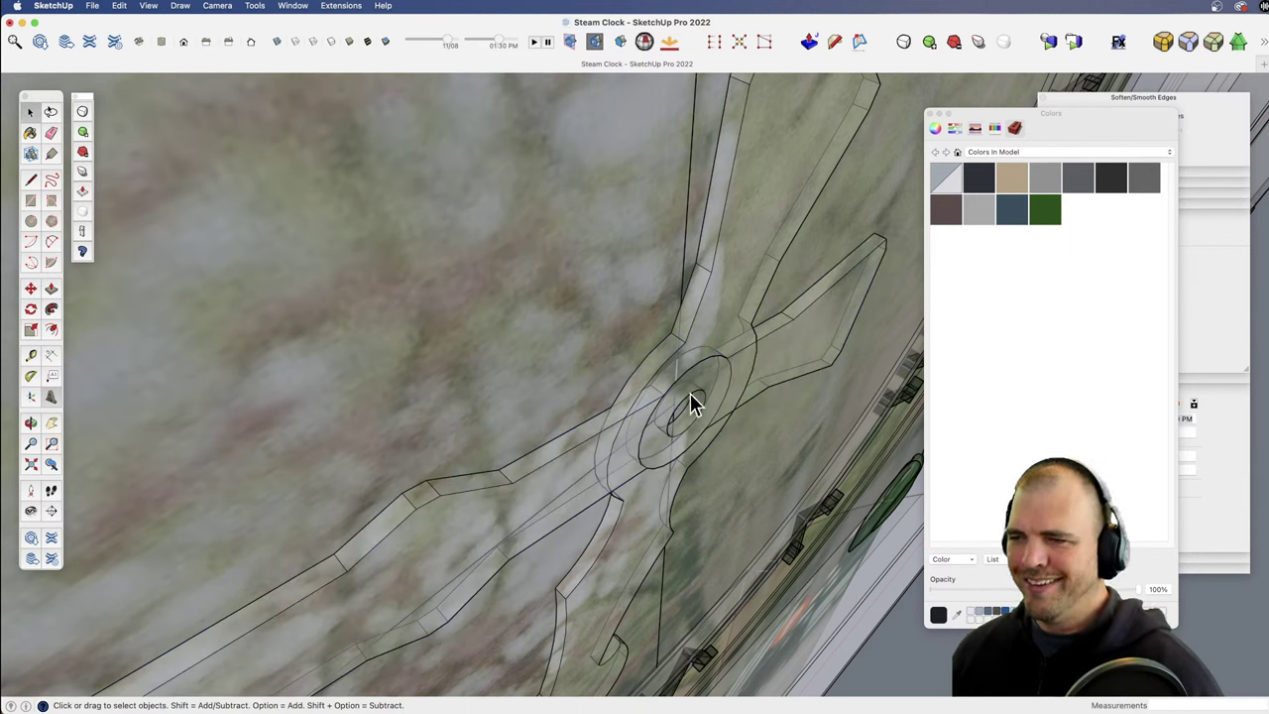
Step: Move the minute hand perpendicular to the clock face, using the hour hand's edge beside the hub as reference
key("m")
left_click(502, 466)
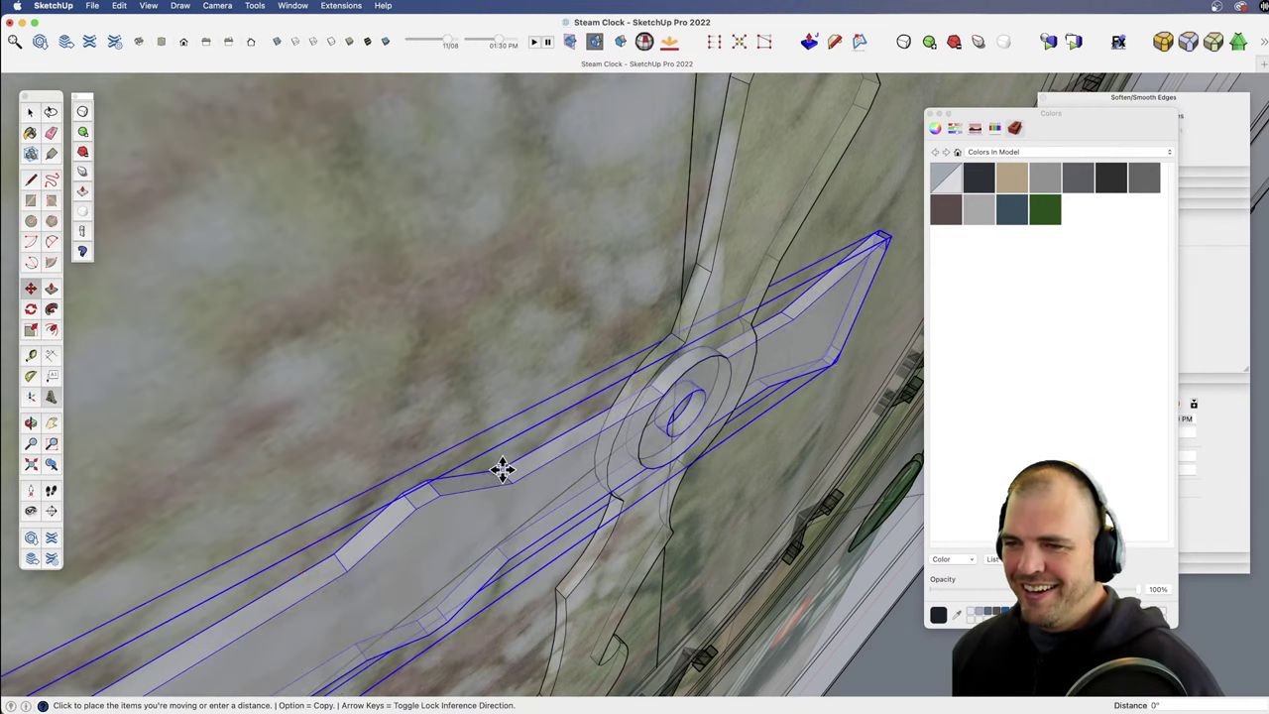
left_click(683, 344)
Step: Select both the minute hand and the hour hand and cut them from the top level of the model
key("z")
left_click_drag(725, 372, 723, 446)
middle_click_drag(723, 476, 555, 377)
left_click_drag(577, 402, 596, 513)
middle_click_drag(596, 513, 620, 328)
key("space")
left_click(620, 328)
left_click(615, 314)
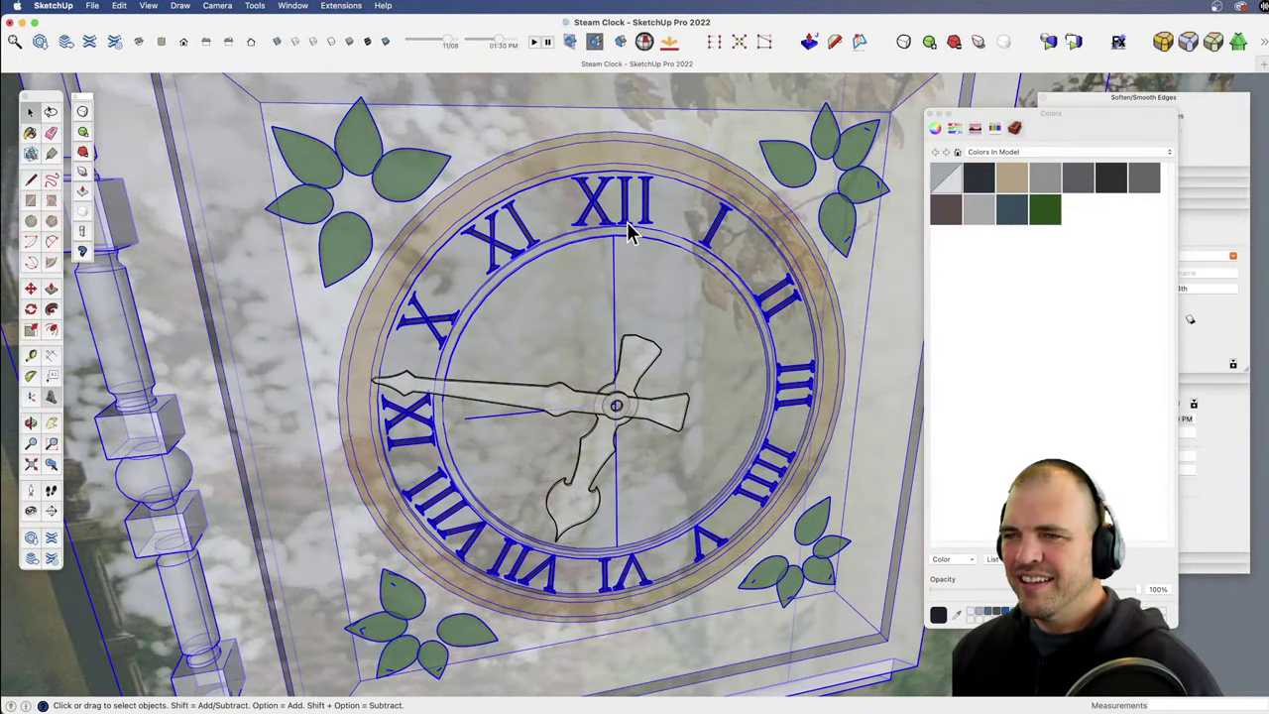
double_click(630, 410)
left_click(666, 415, "shift")
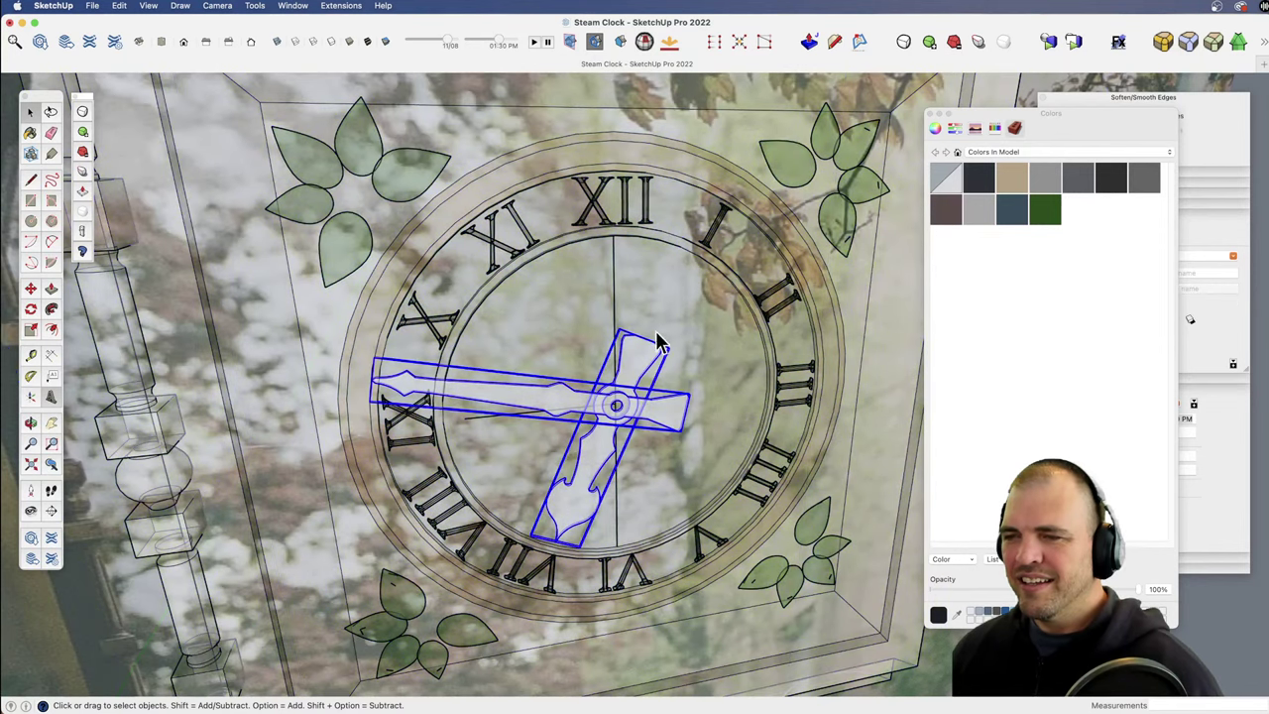
middle_click_drag(658, 340, 674, 433)
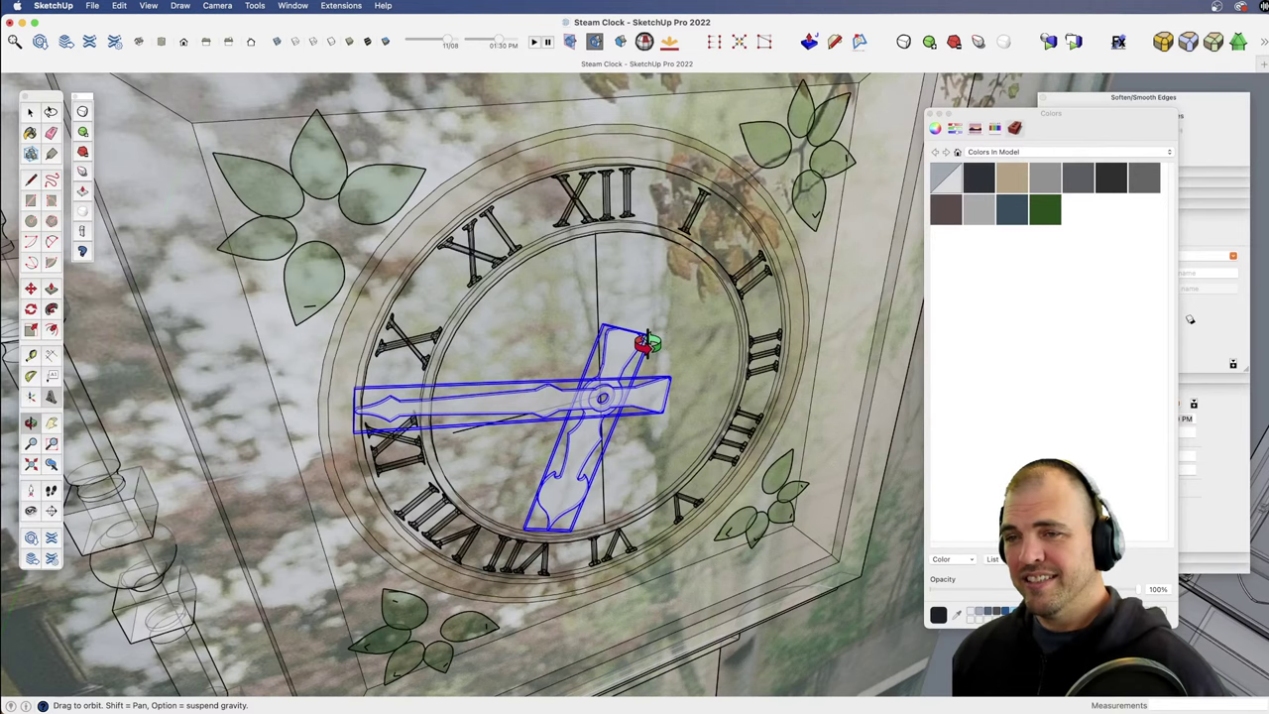
key("super+x")
Step: Open the clock's nested components down to the Roman numerals and paste both hands in place there
key("space")
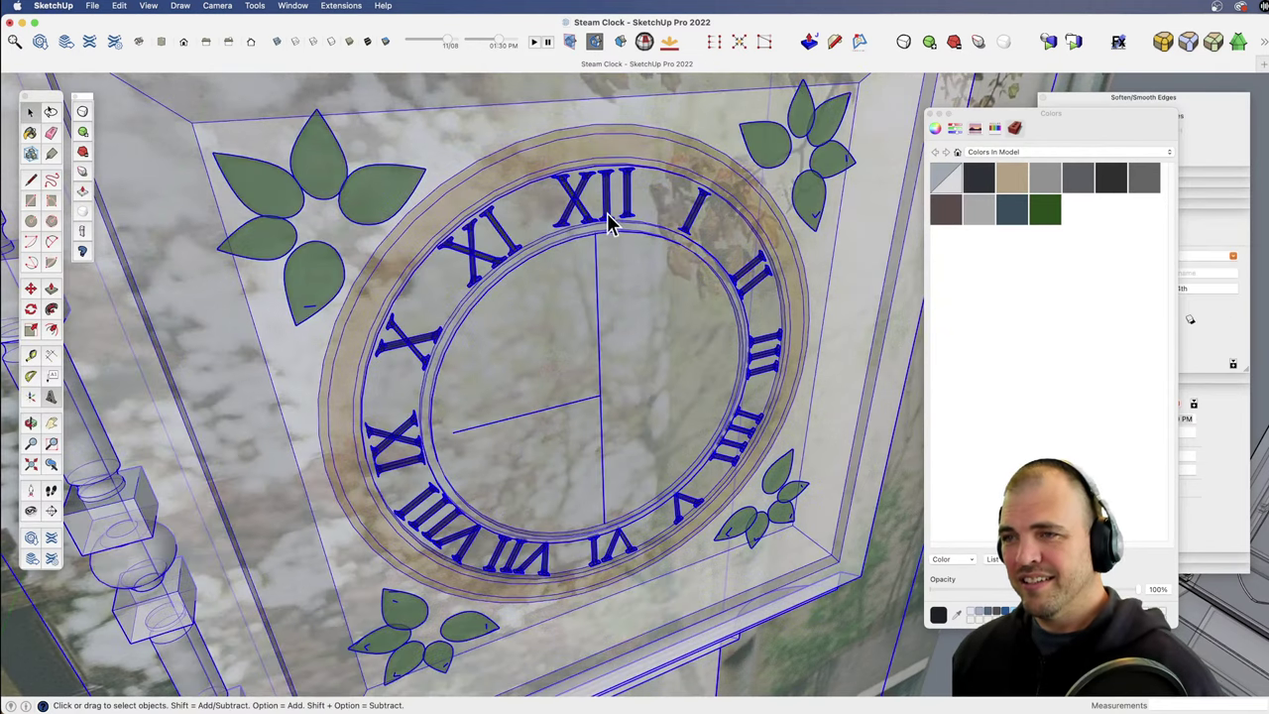
key("Escape")
key("Escape")
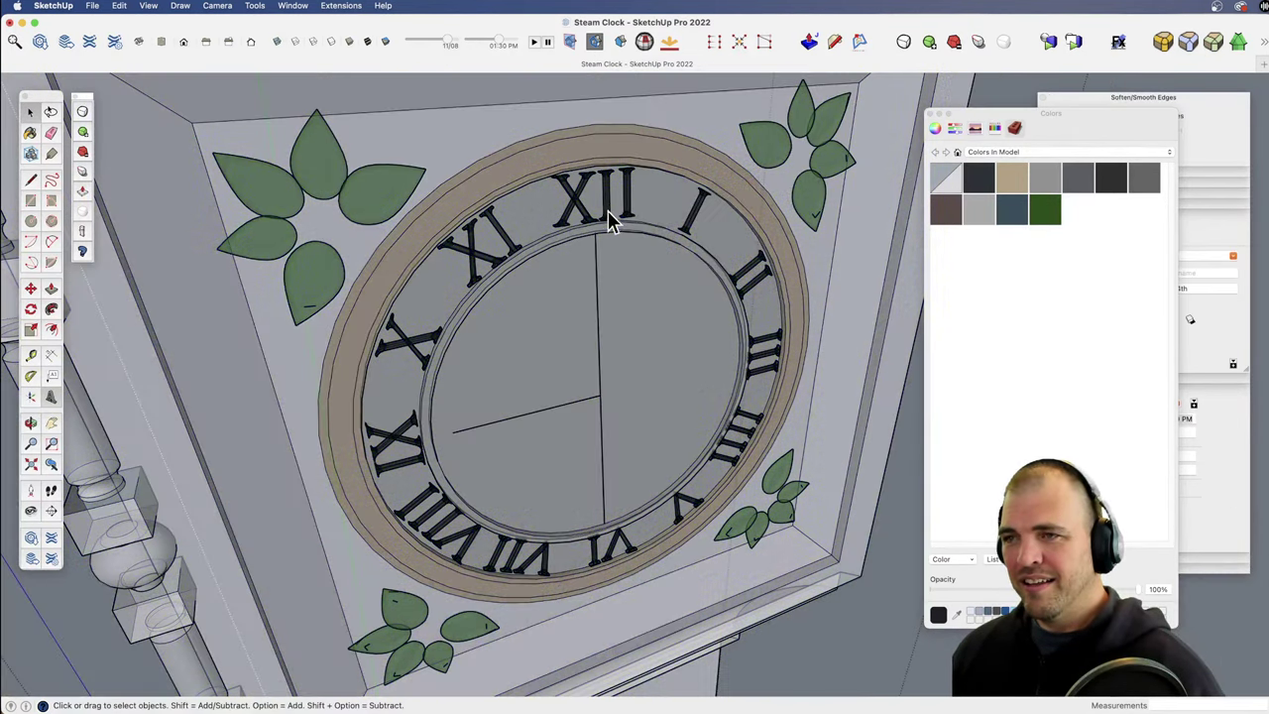
right_click(605, 203)
left_click(619, 211)
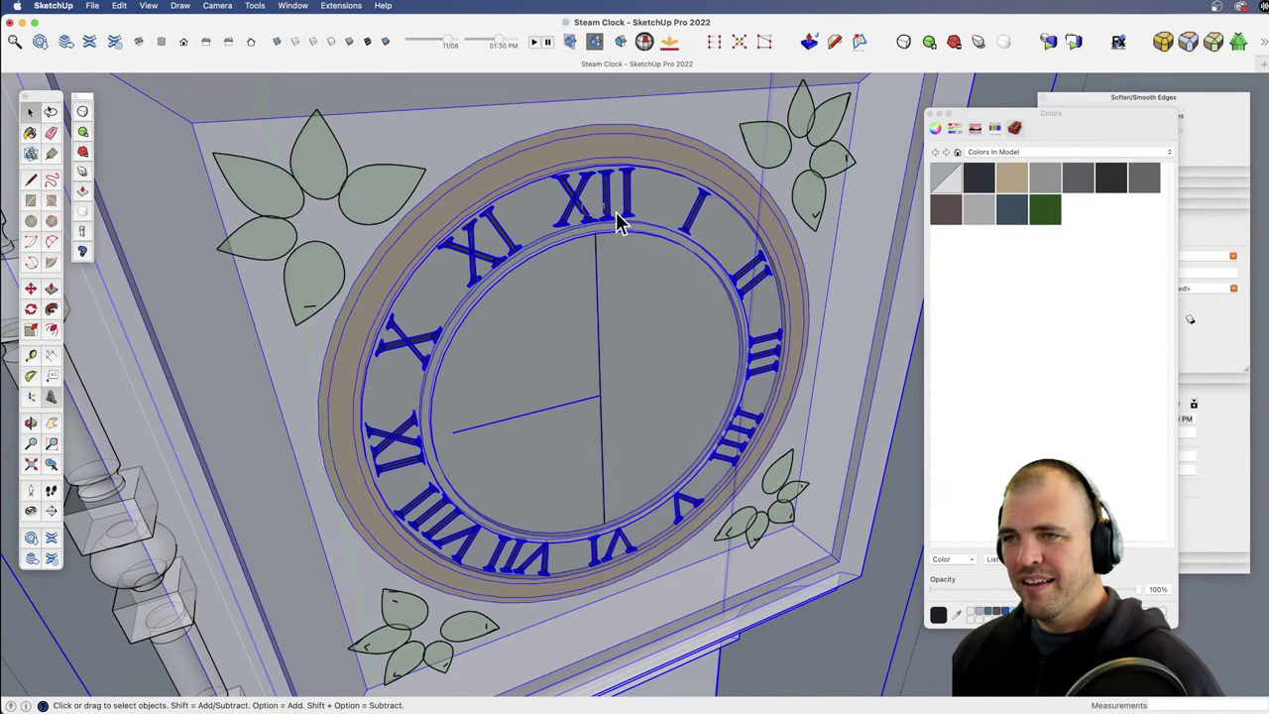
double_click(609, 223)
left_click(637, 233)
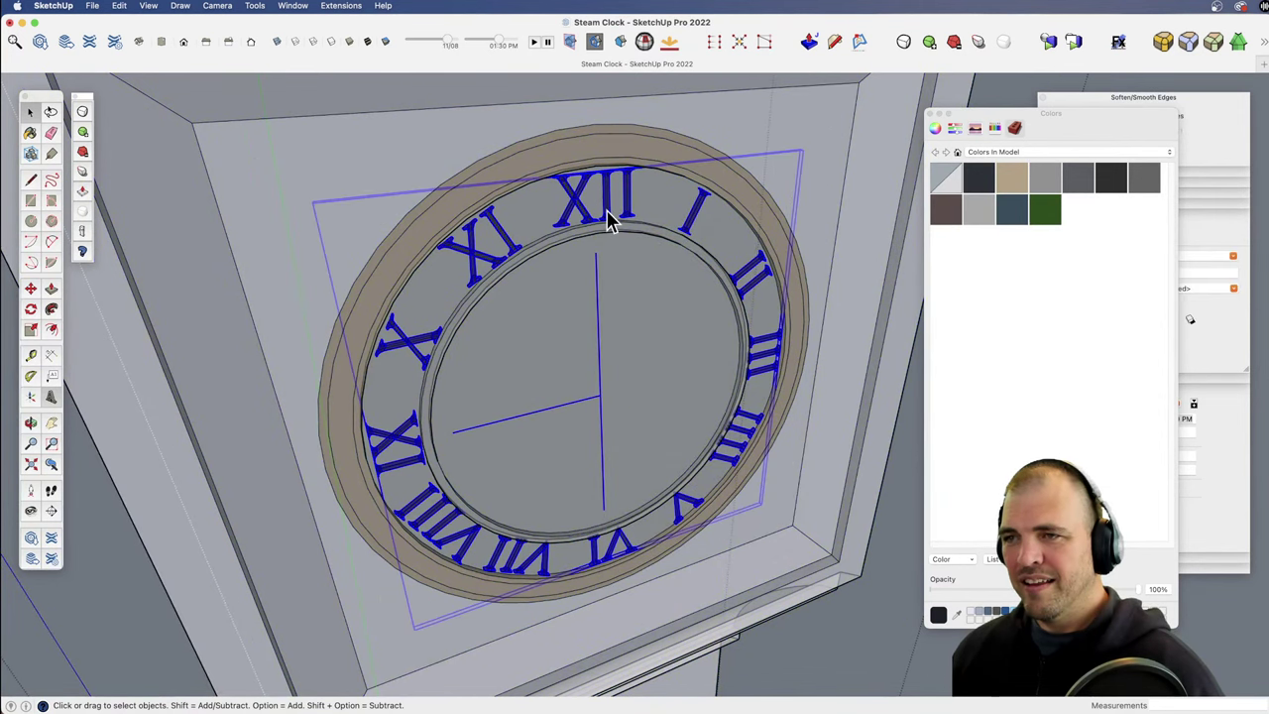
double_click(611, 219)
scroll(635, 360, "down", 3)
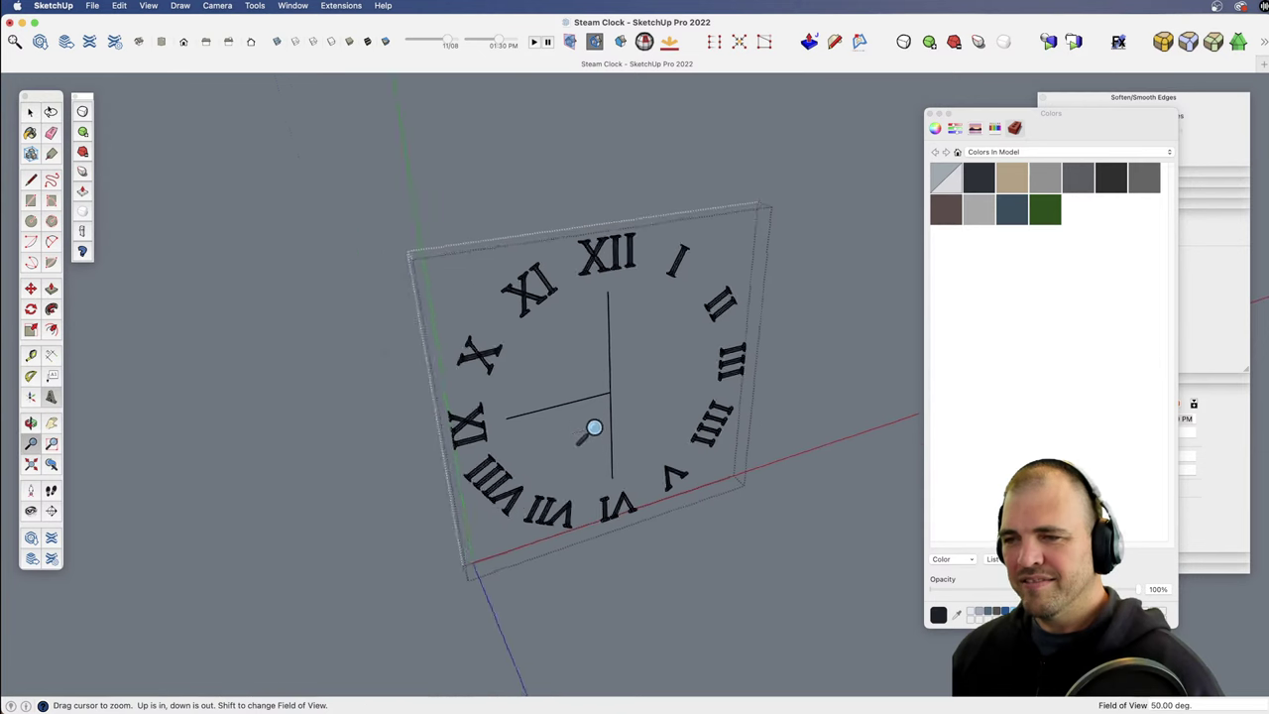
middle_click_drag(595, 431, 606, 405)
key("super+shift+v")
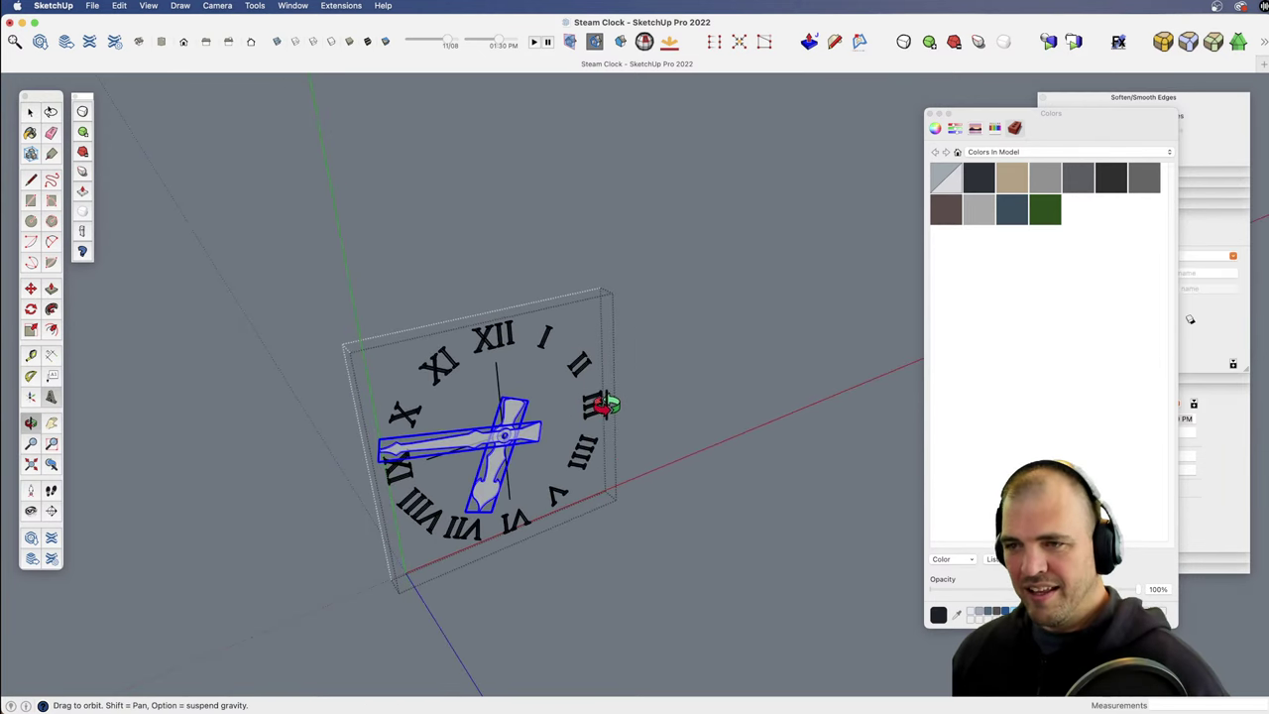
Step: Erase the vertical and horizontal construction lines that meet at the dial's centre
middle_click_drag(582, 334, 552, 425)
scroll(578, 304, "up", 3)
key("e")
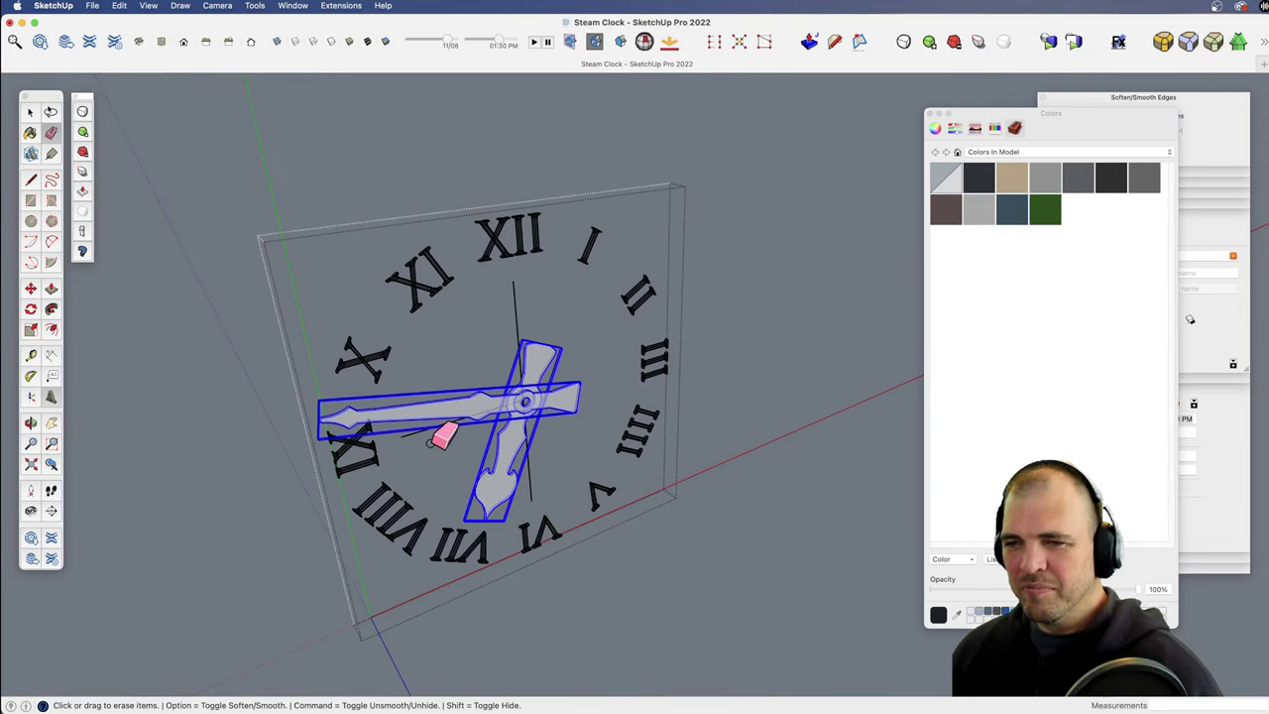
left_click_drag(525, 315, 503, 330)
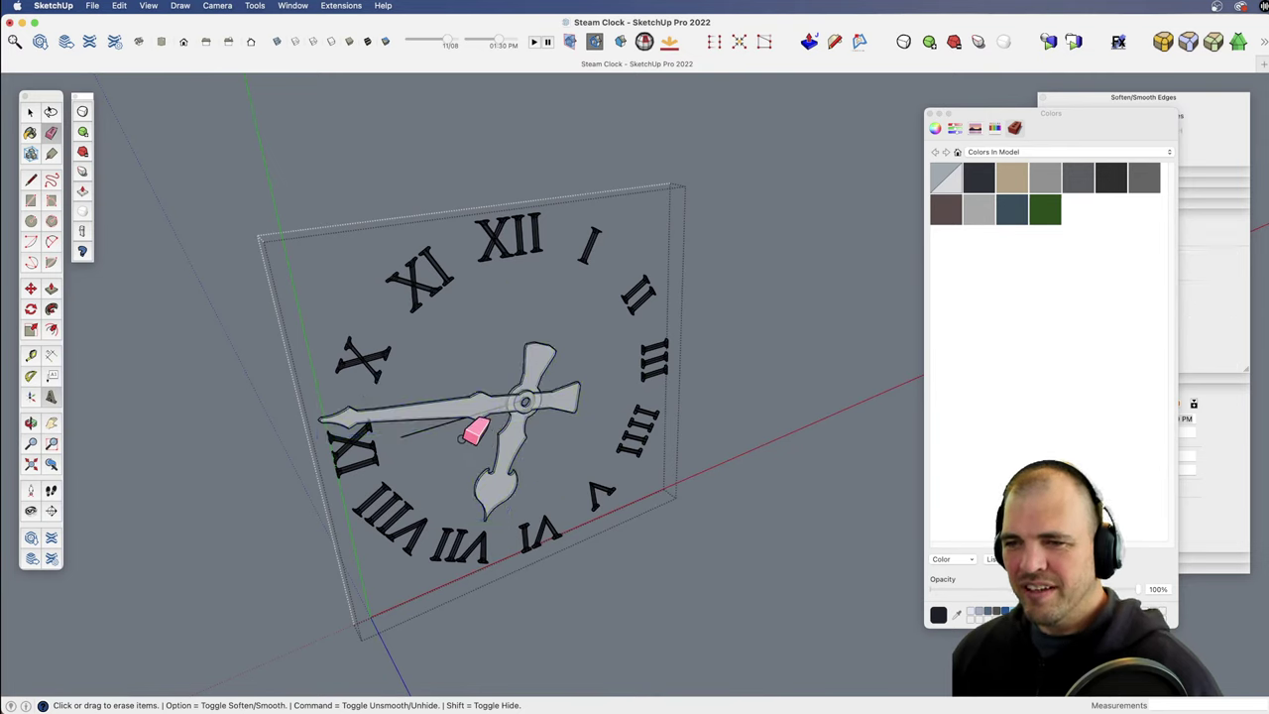
left_click(429, 430)
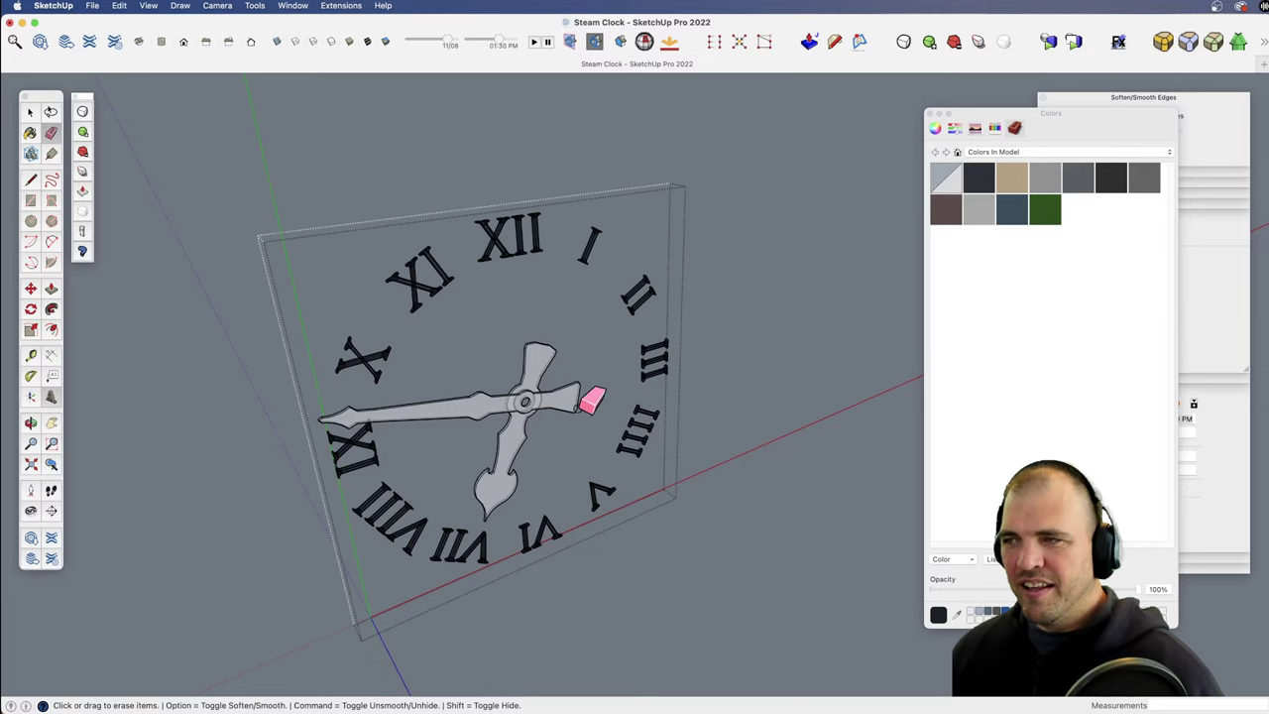
Step: Paint both hands with the model's dark charcoal colour
key("space")
left_click(1097, 185)
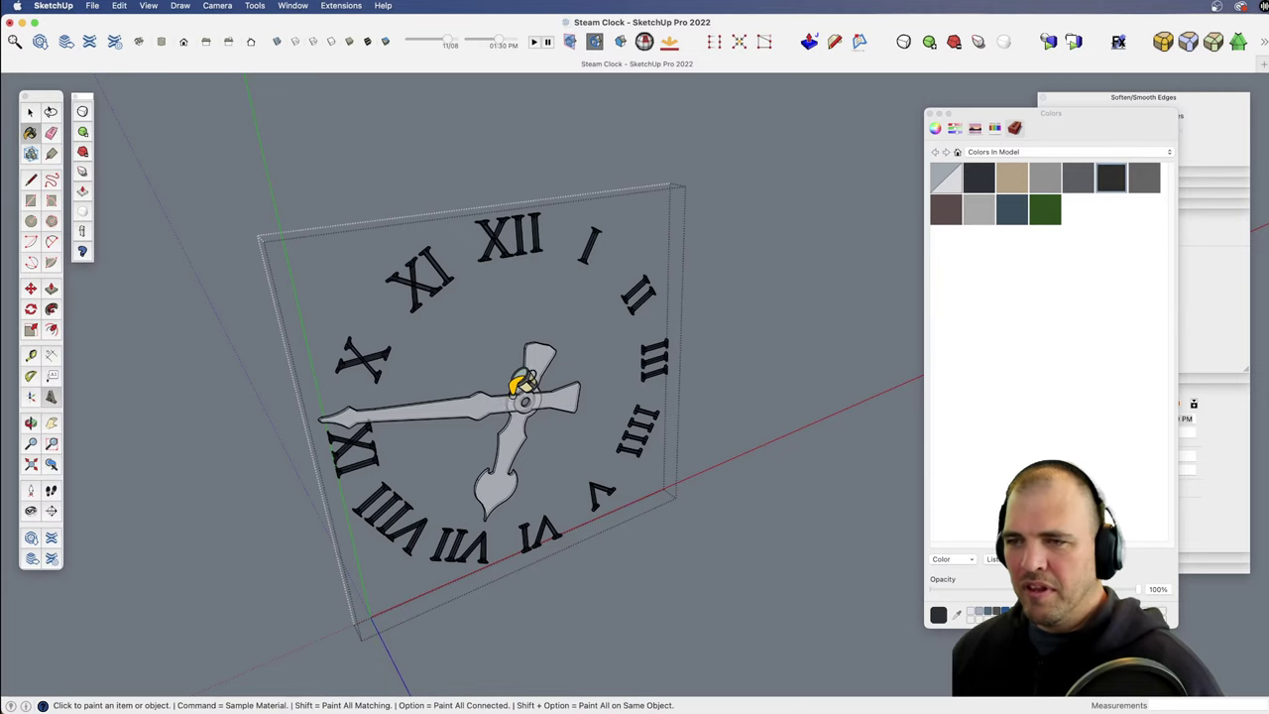
left_click(511, 396)
left_click(551, 372)
Step: Close the numerals component and its parent components to return to the top level of the model
scroll(615, 327, "down", 3)
middle_click_drag(580, 359, 662, 451, "shift")
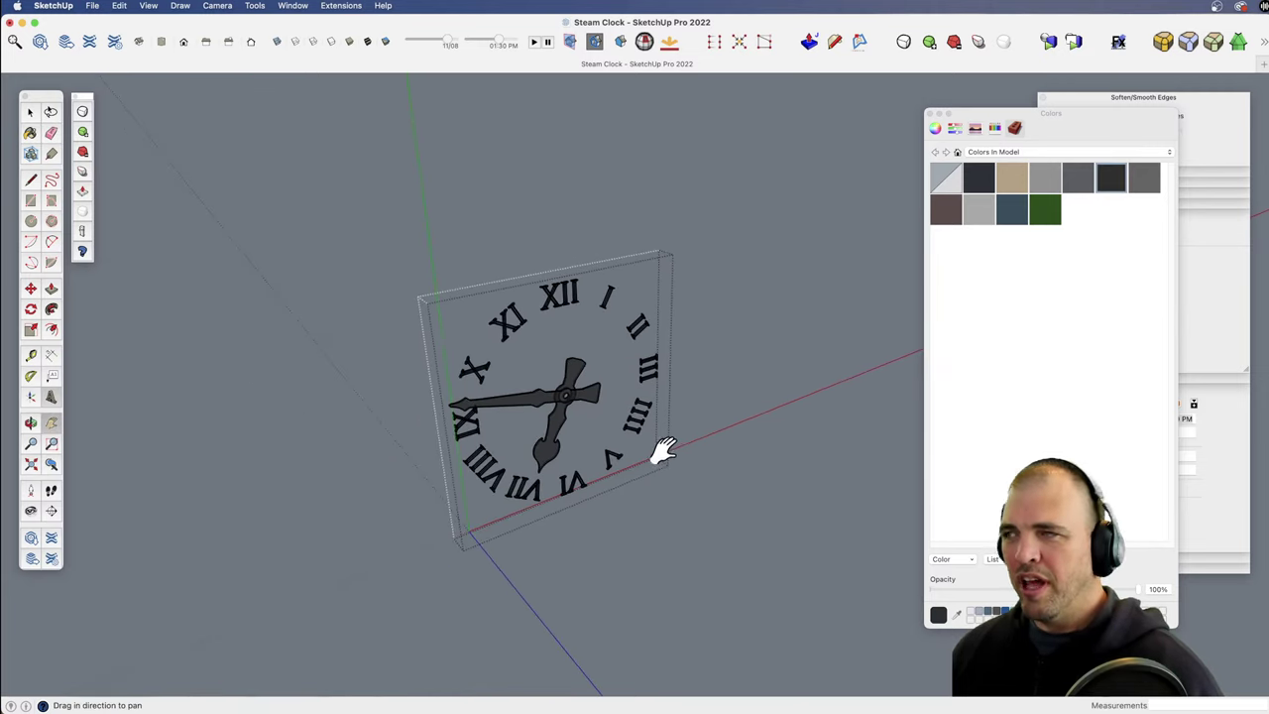
middle_click_drag(722, 372, 593, 387, "shift")
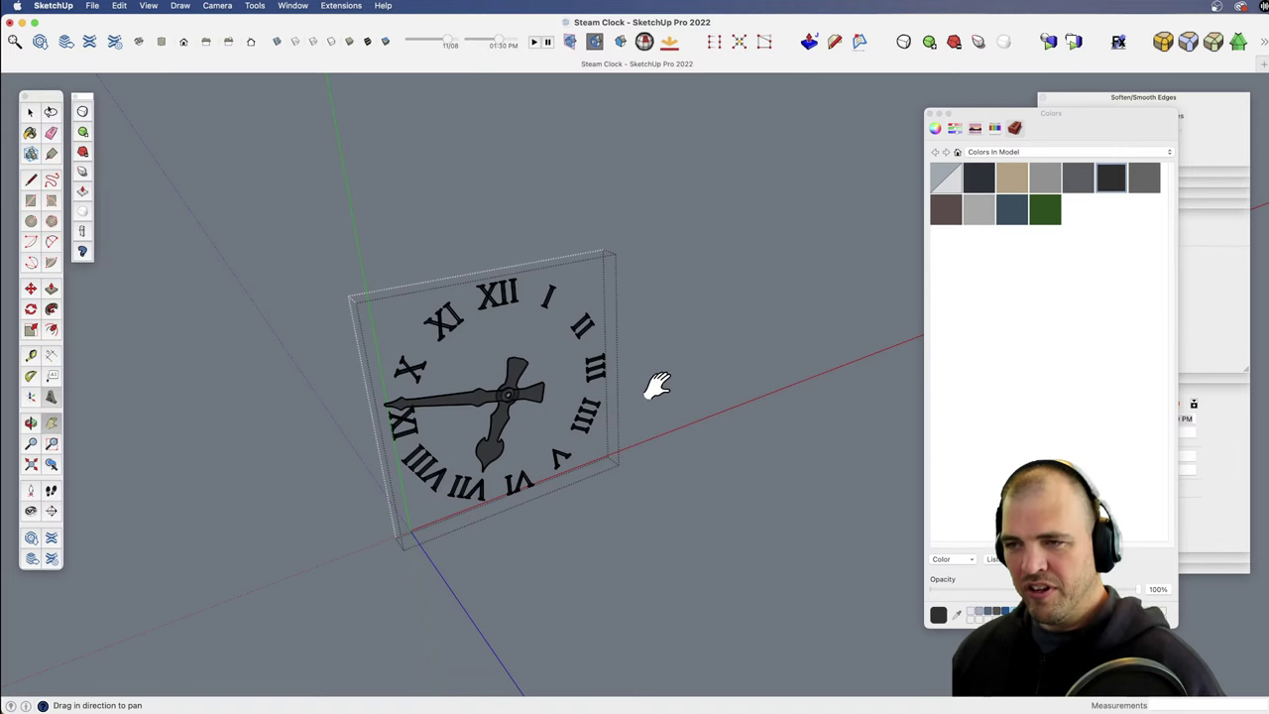
key("space")
left_click(720, 424)
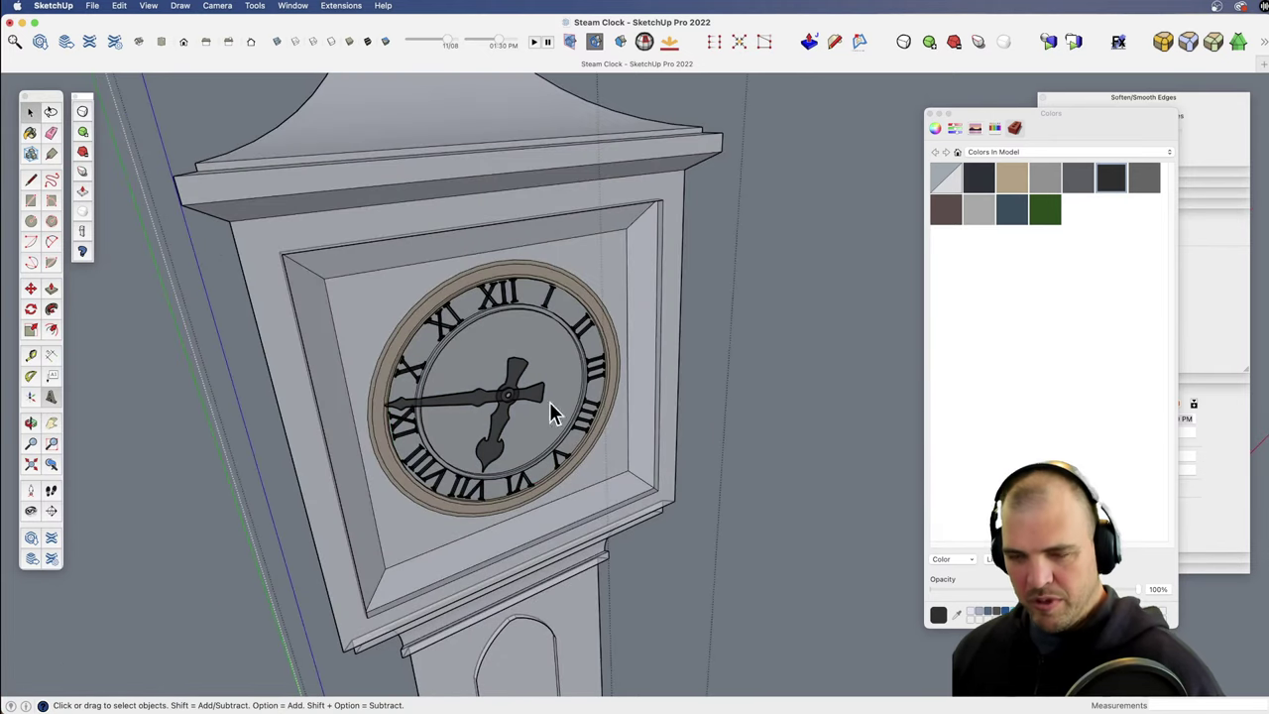
key("z")
left_click_drag(551, 406, 566, 539)
key("h")
left_click_drag(704, 515, 629, 368)
key("space")
left_click(685, 329)
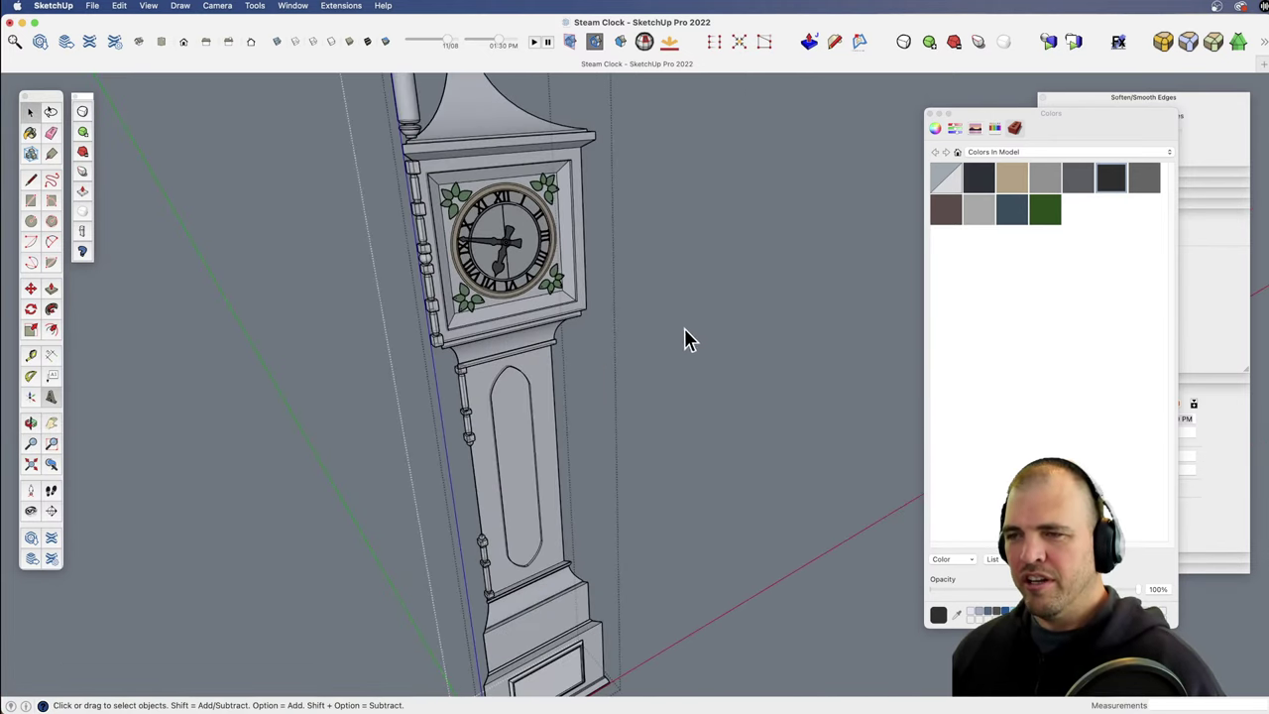
left_click(680, 349)
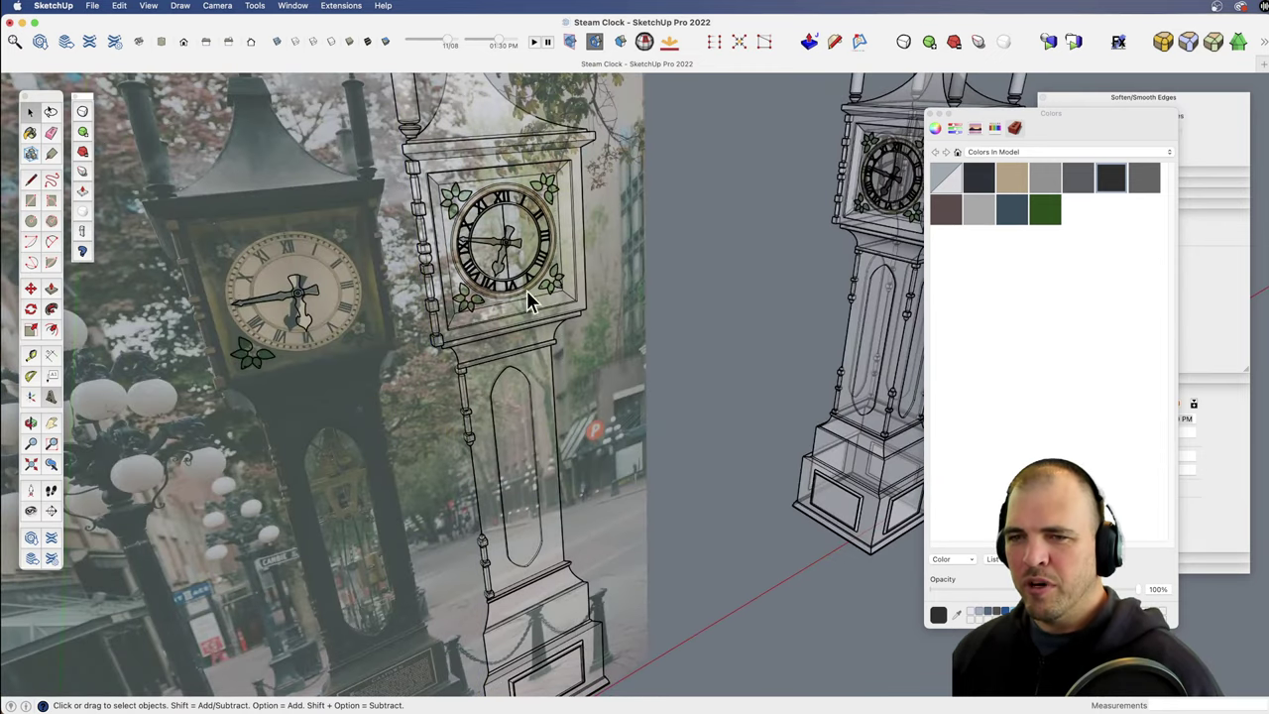
Step: Examine the whole clock with its finished hands beside the reference photo and the assembled four-sided copy
key("h")
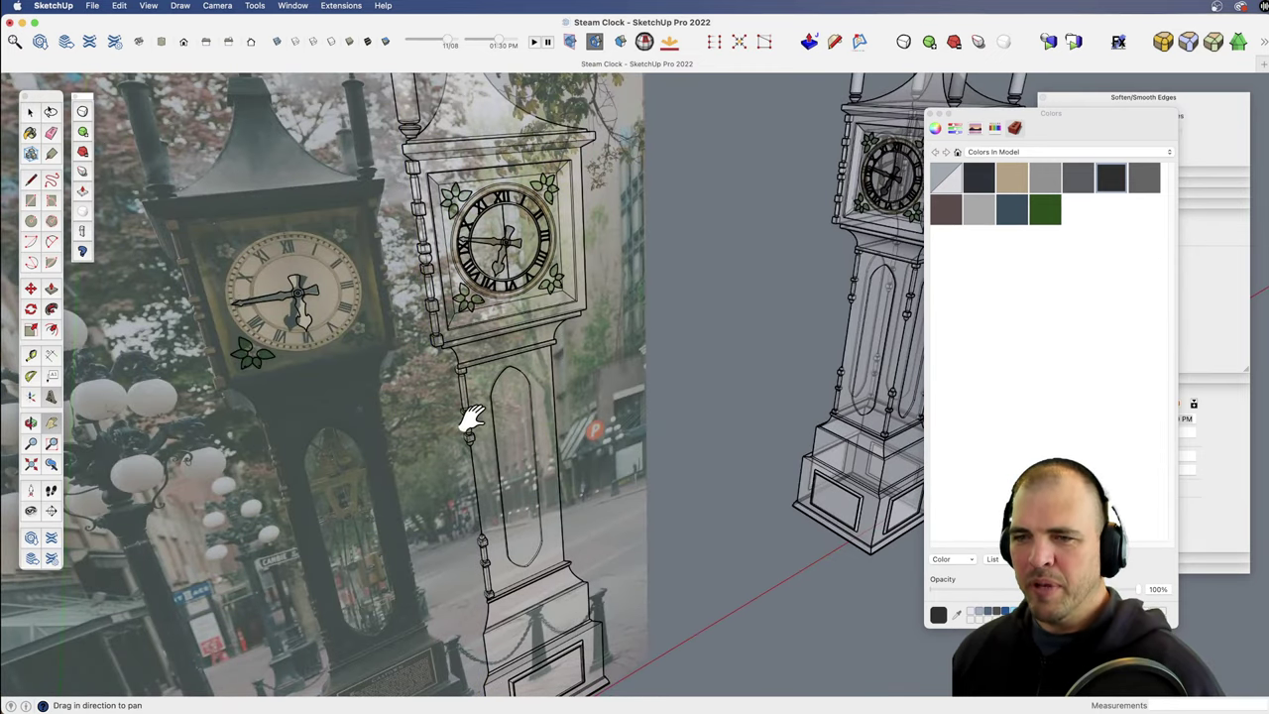
left_click_drag(470, 423, 754, 295)
key("z")
left_click_drag(608, 437, 406, 399)
key("h")
key("z")
left_click_drag(531, 357, 552, 462)
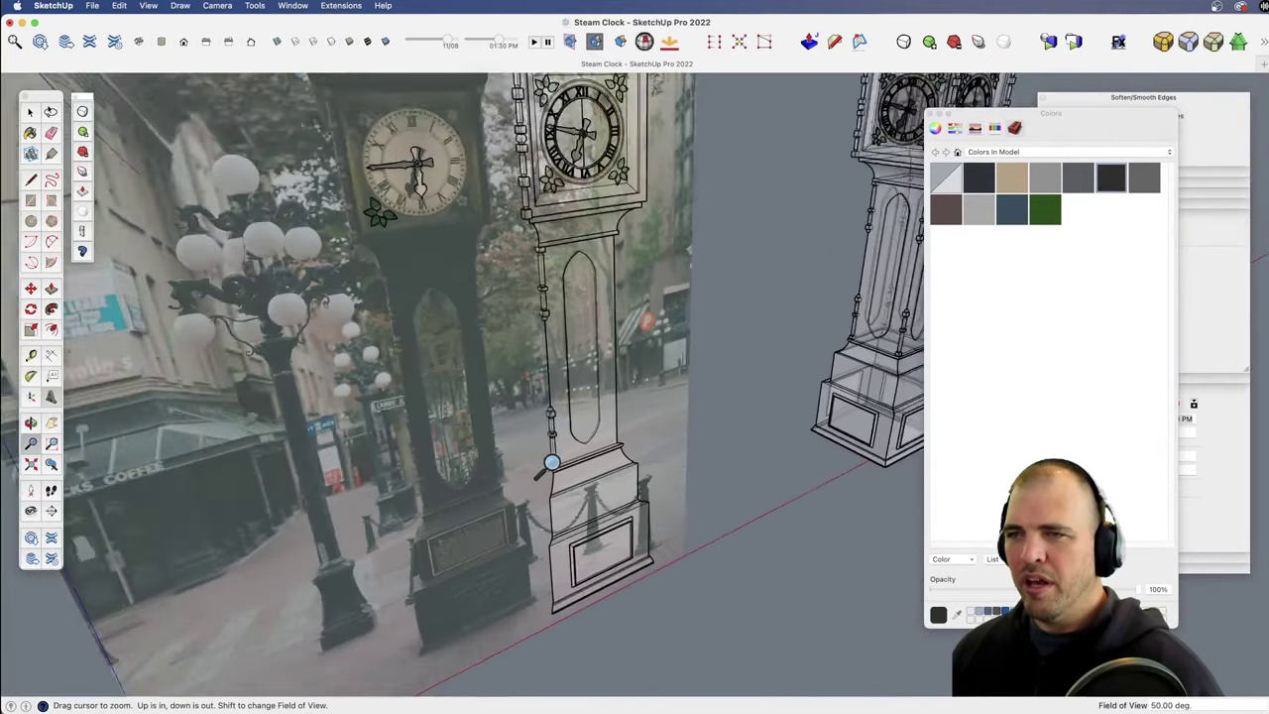
middle_click_drag(552, 463, 595, 431)
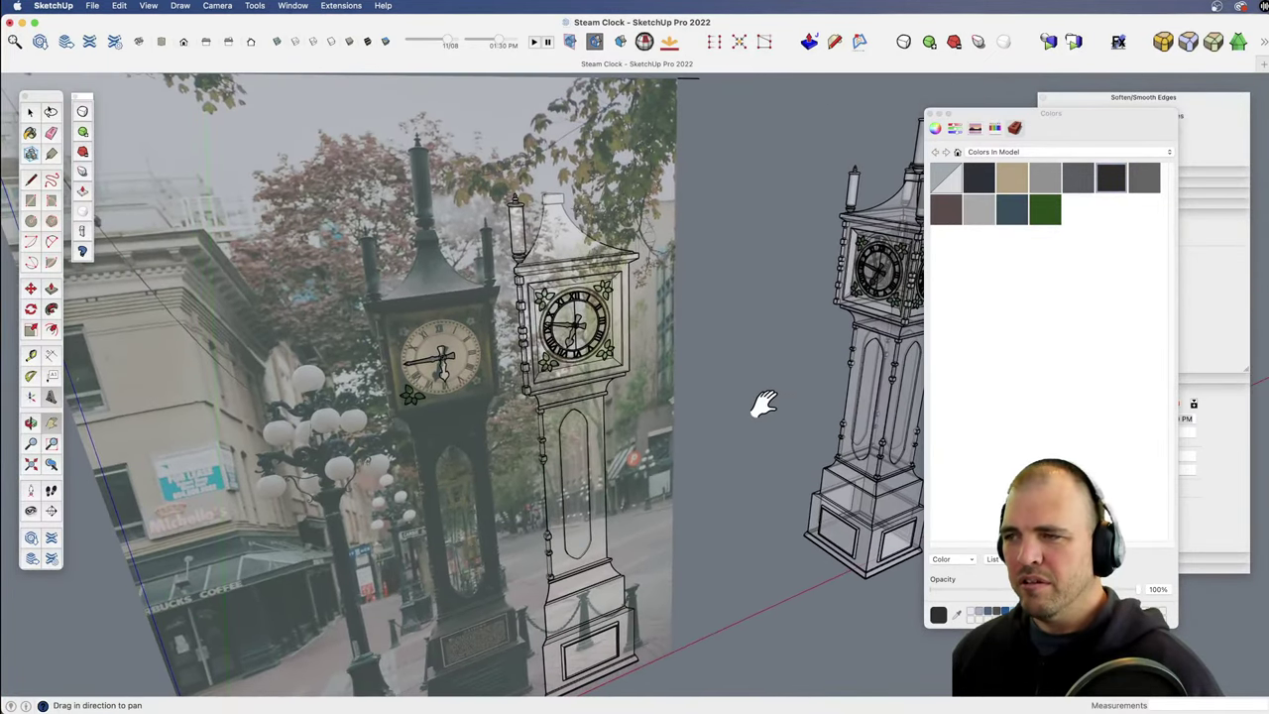
left_click_drag(763, 405, 767, 395)
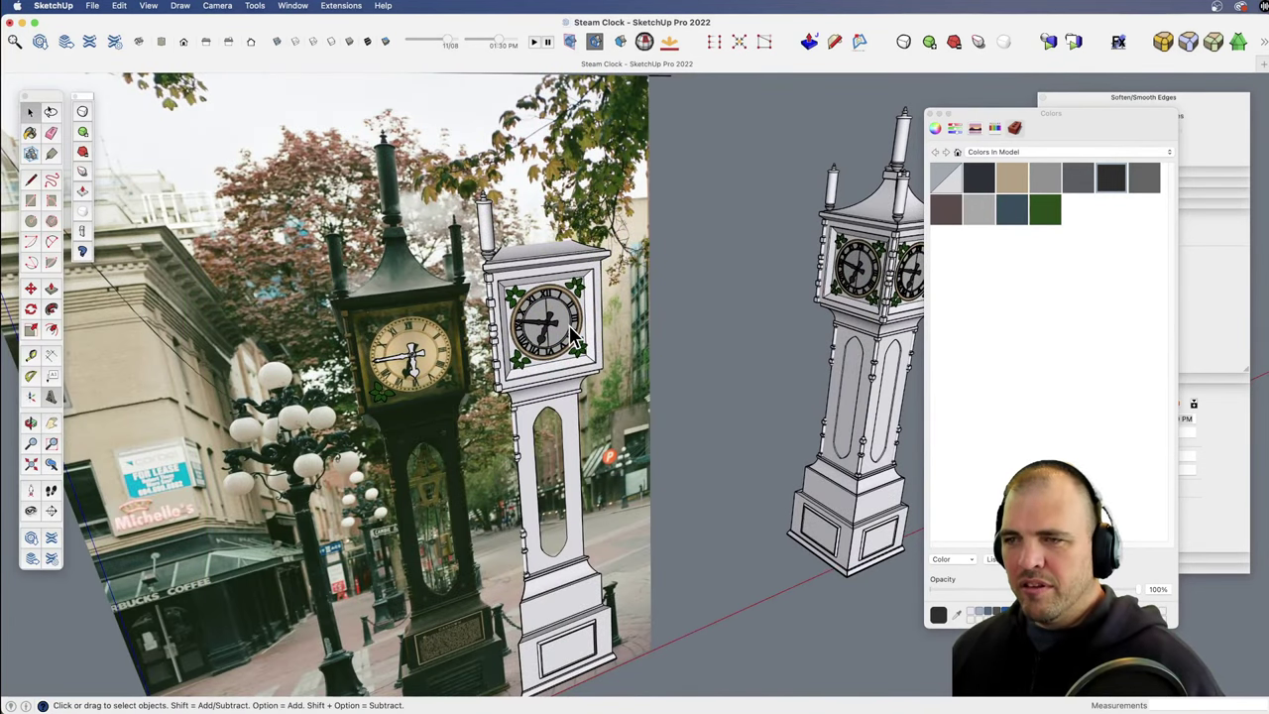
Step: Paint all the connected body geometry inside the assembled clock's repeated face component with the model's dark reddish-brown colour
middle_click_drag(570, 327, 531, 392)
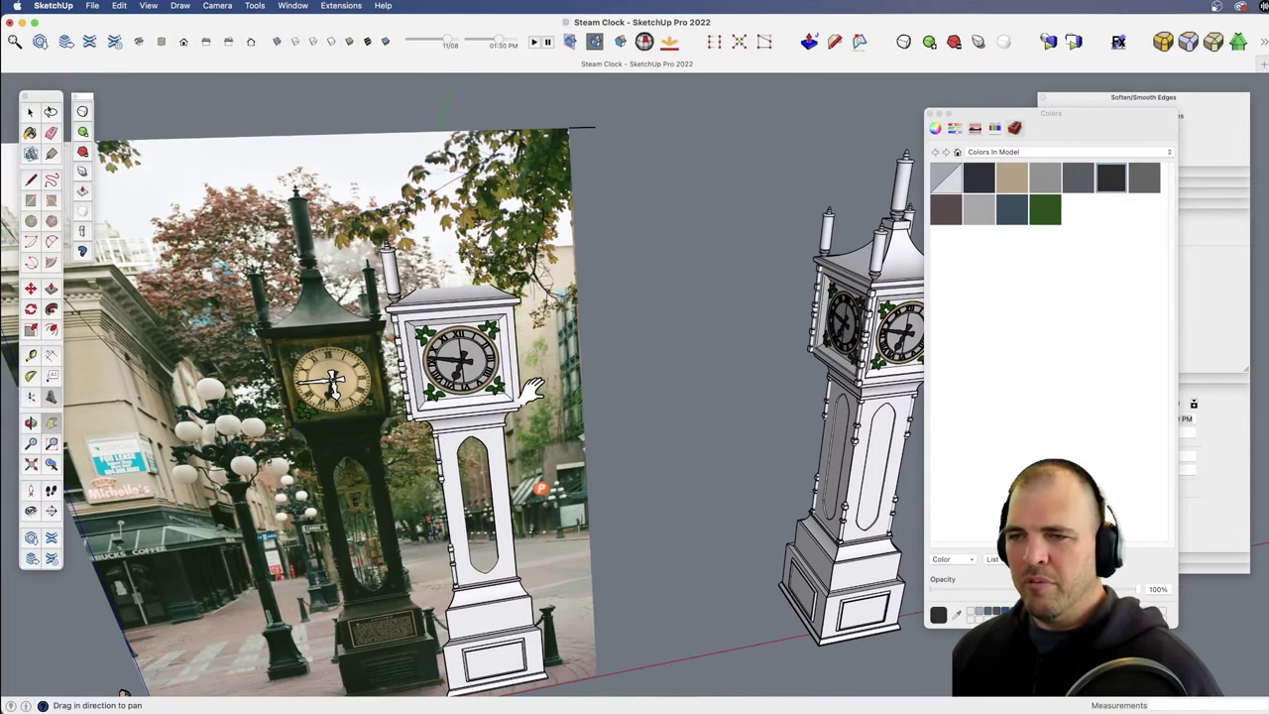
middle_click_drag(813, 405, 585, 337)
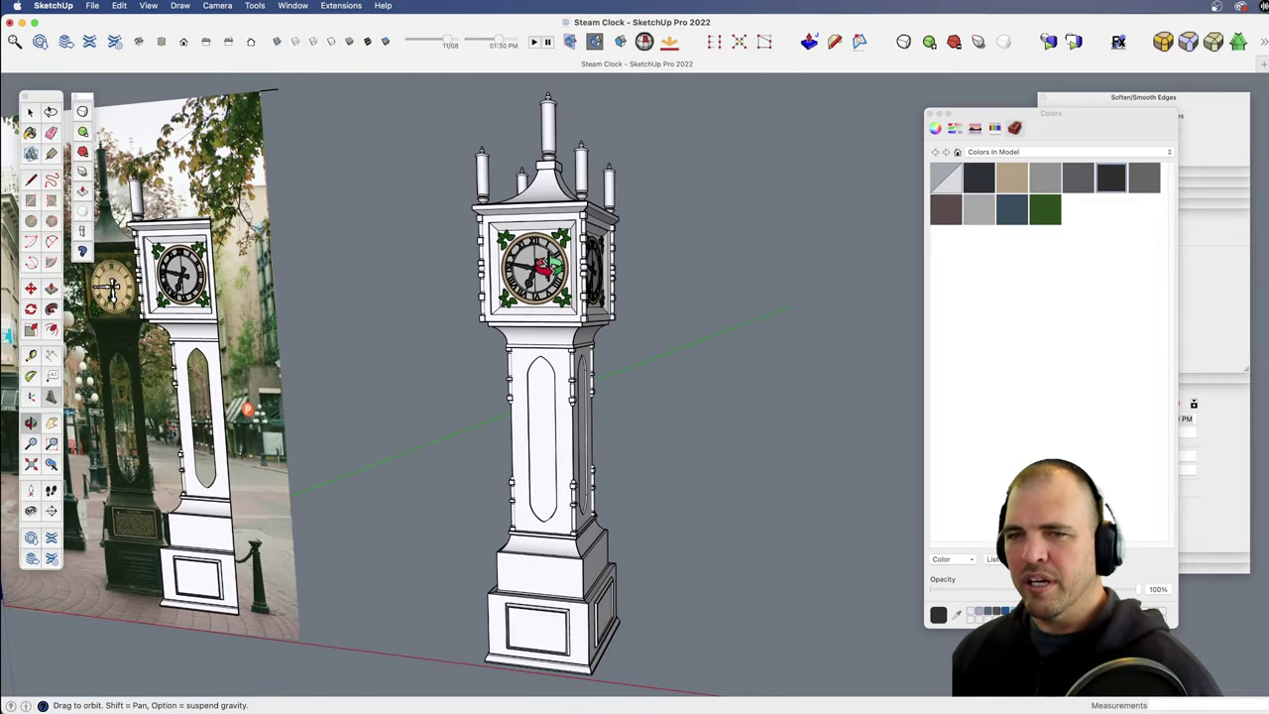
middle_click_drag(543, 290, 643, 427)
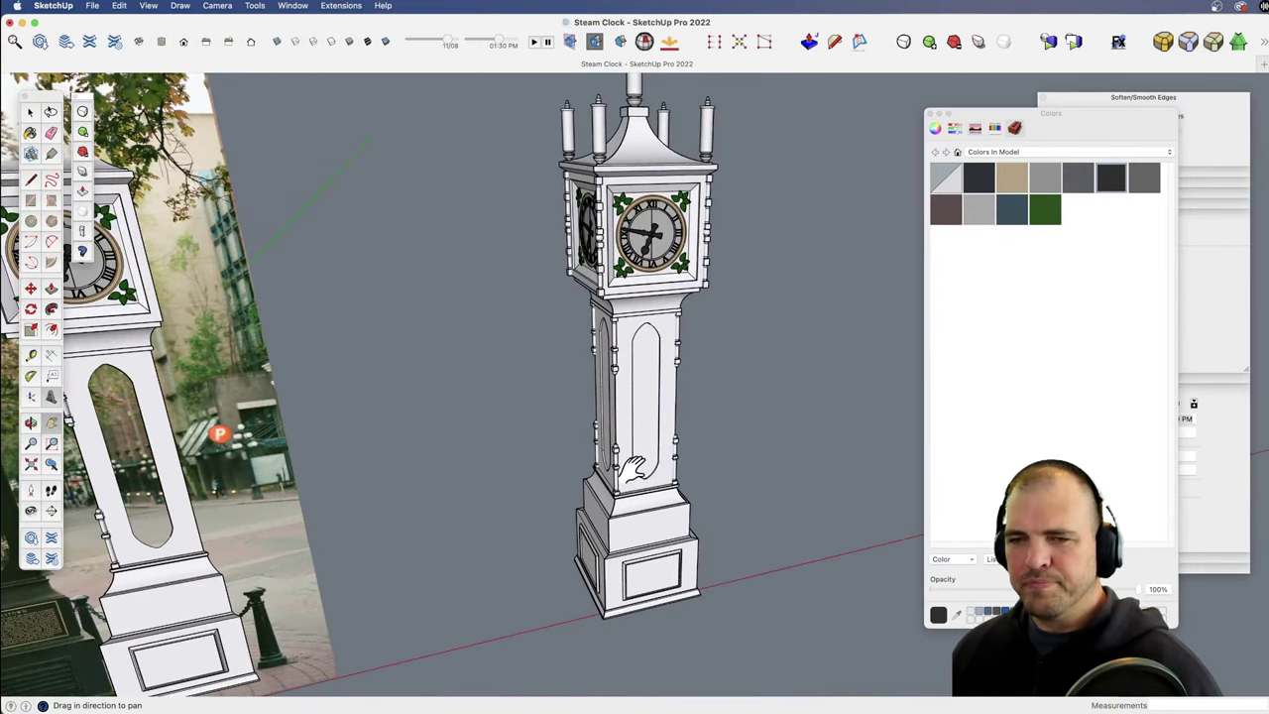
left_click(678, 463)
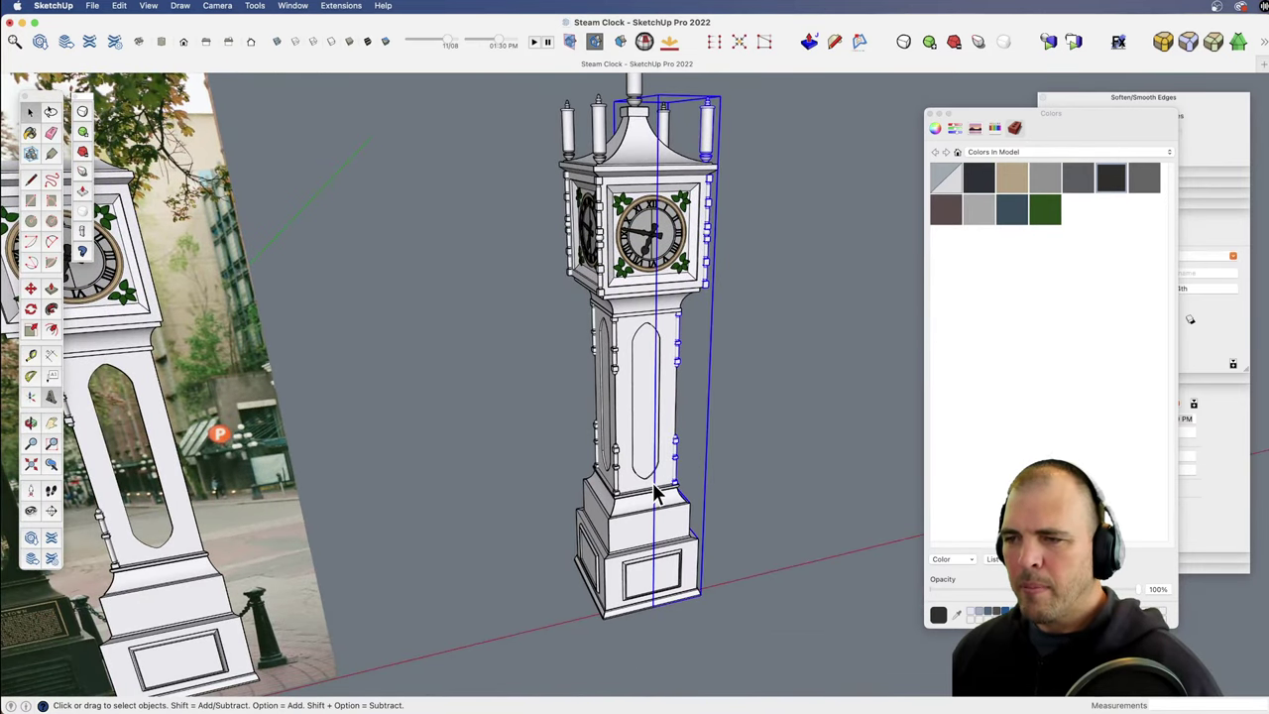
triple_click(655, 486)
triple_click(660, 478)
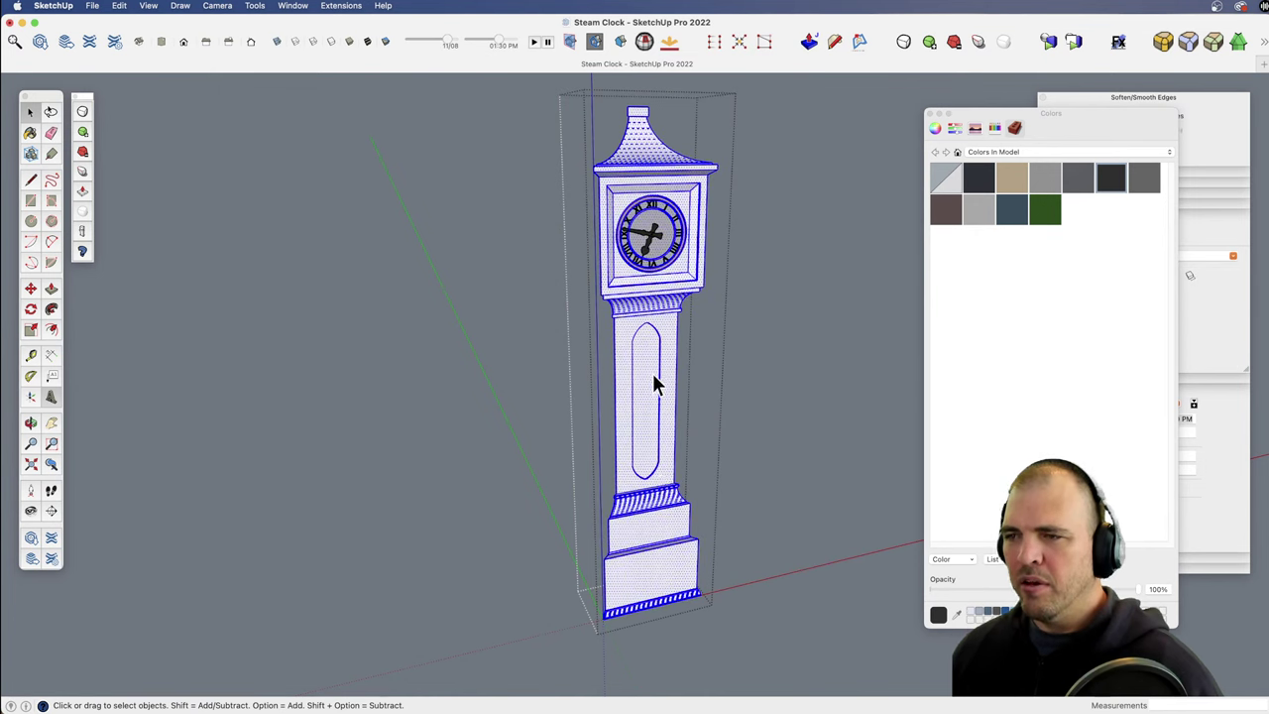
left_click(961, 211)
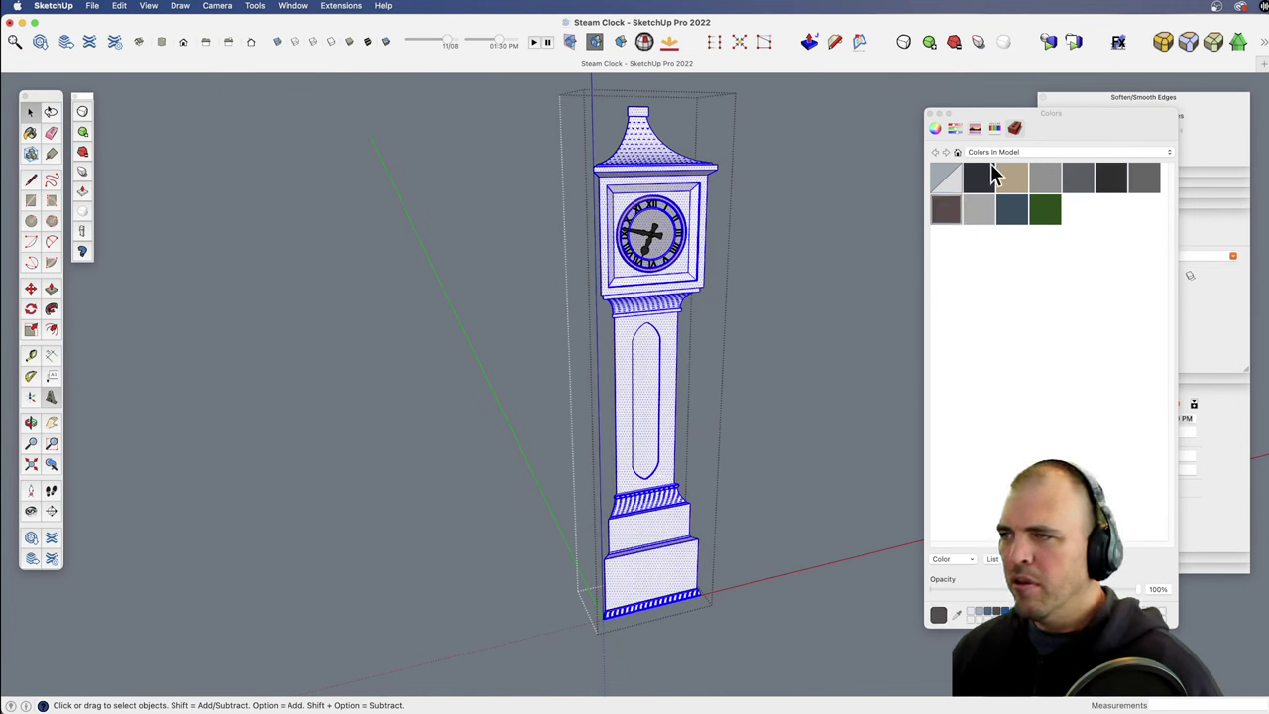
left_click(935, 127)
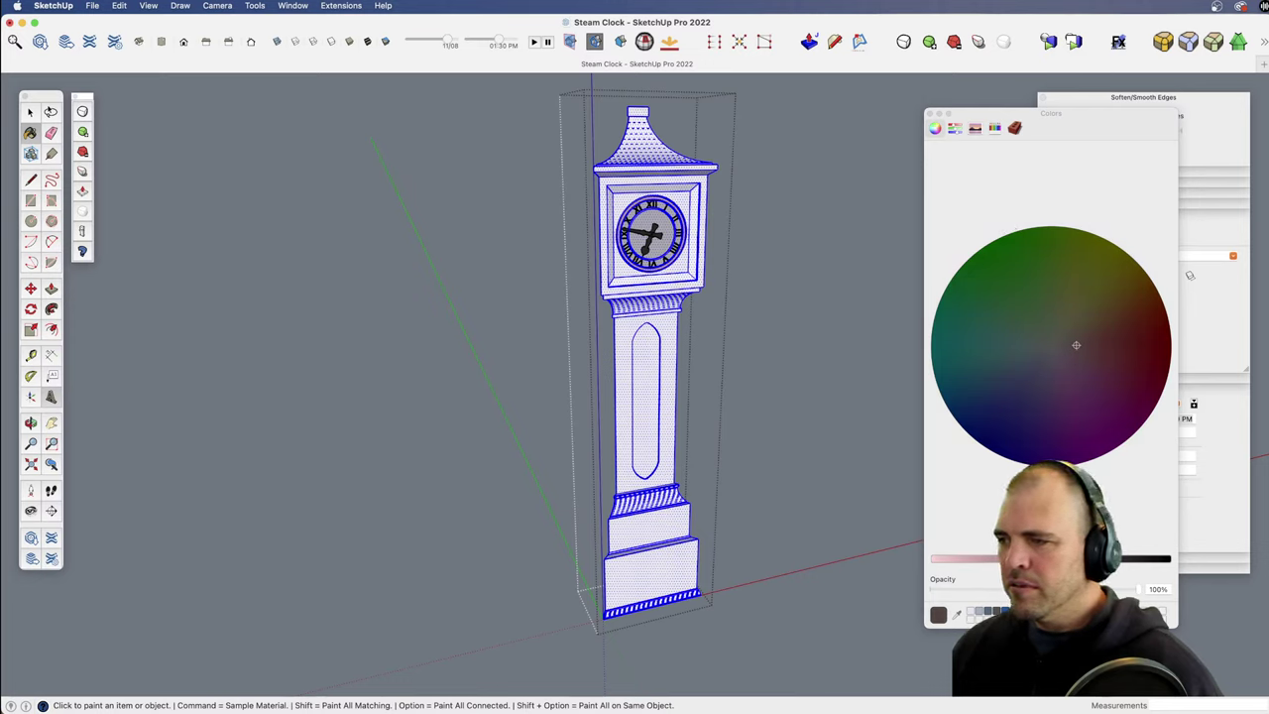
left_click(679, 526)
key("space")
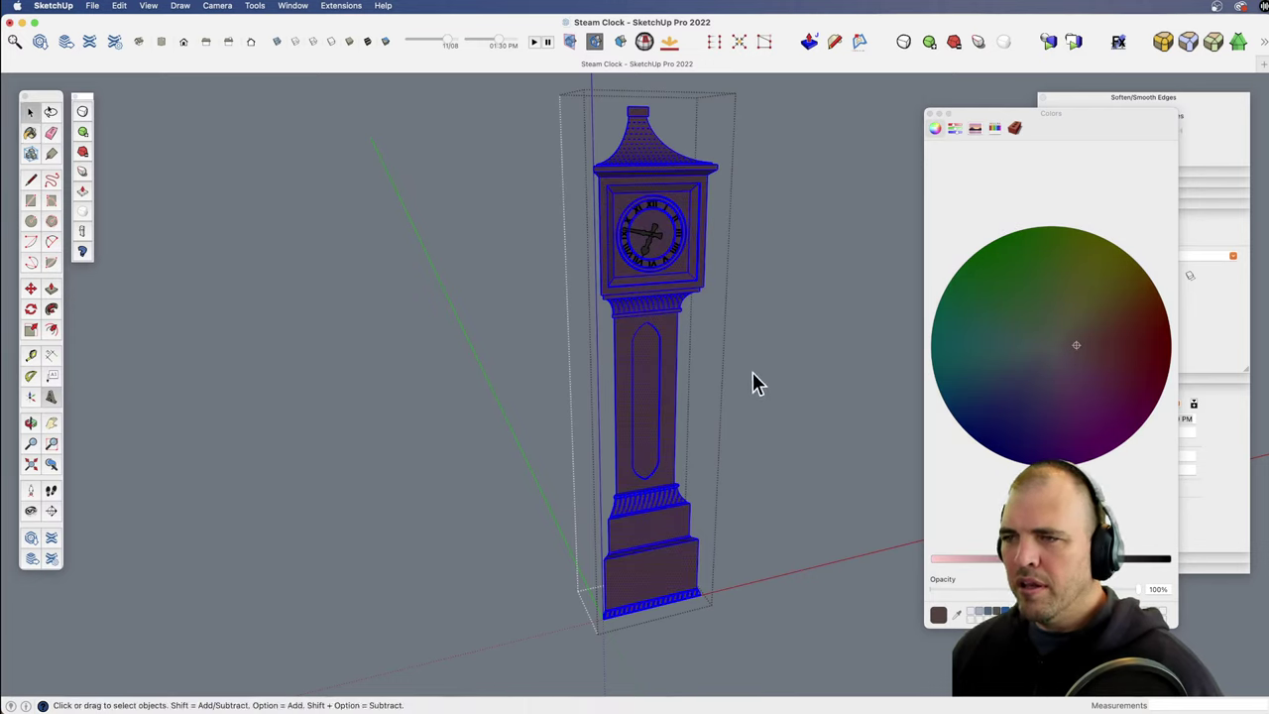
Step: Push/Pull the back face of the tall arched window panel outward by about 7/8" to give the panel thickness
left_click(639, 391)
key("z")
left_click_drag(664, 517, 664, 255)
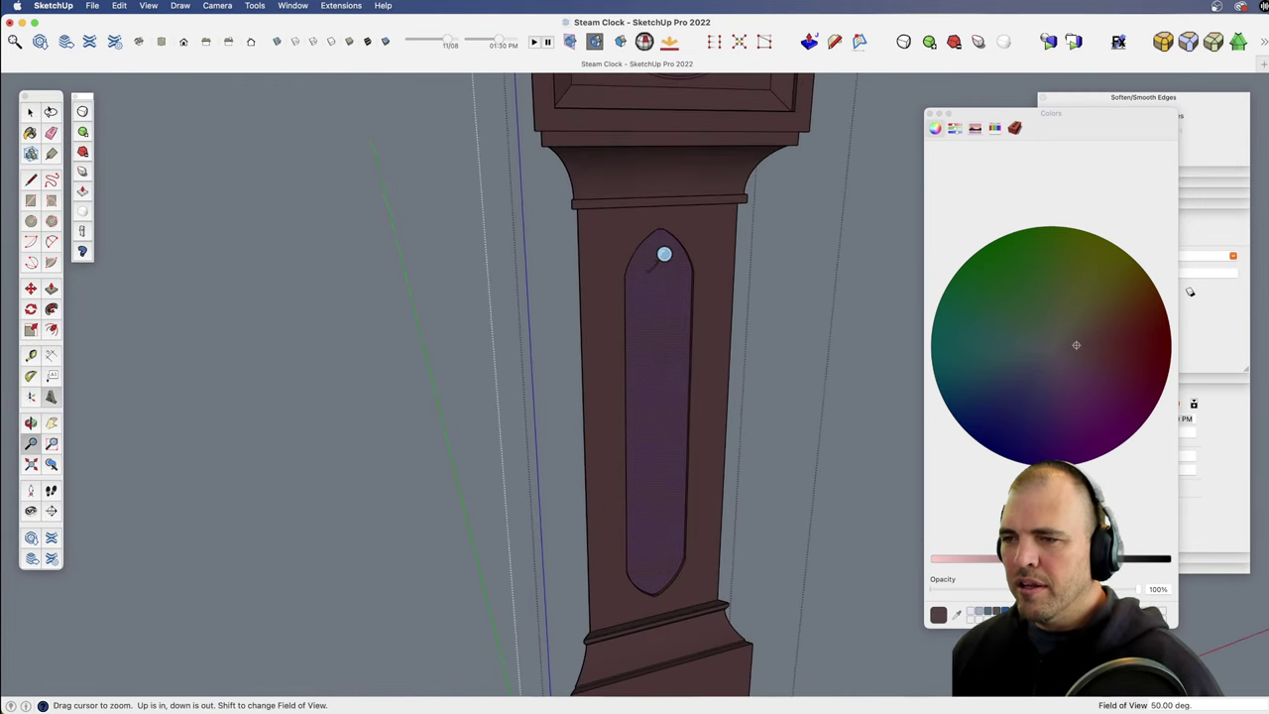
mouse_move(679, 447)
middle_mouse_down("shift")
mouse_move(649, 367)
mouse_move(705, 453)
mouse_move(689, 444)
middle_mouse_up("shift")
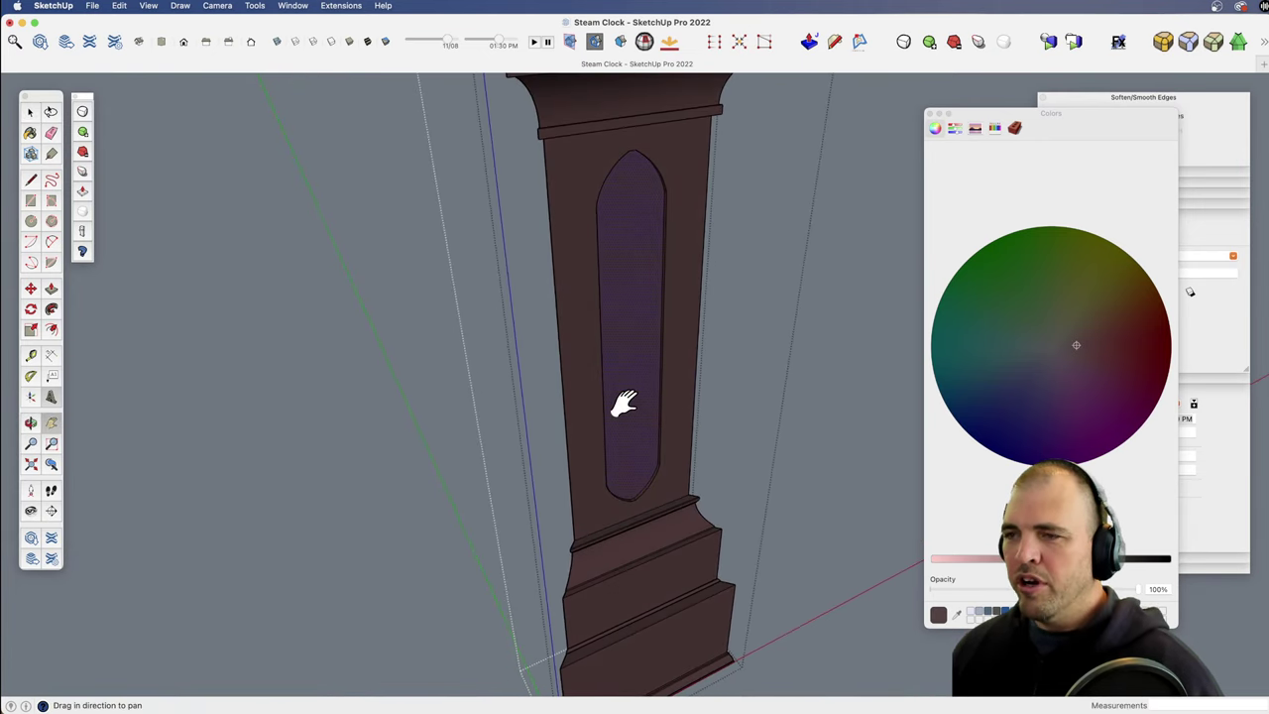
middle_click_drag(621, 402, 631, 426, "shift")
middle_click_drag(632, 426, 1147, 454)
middle_click_drag(743, 453, 784, 454)
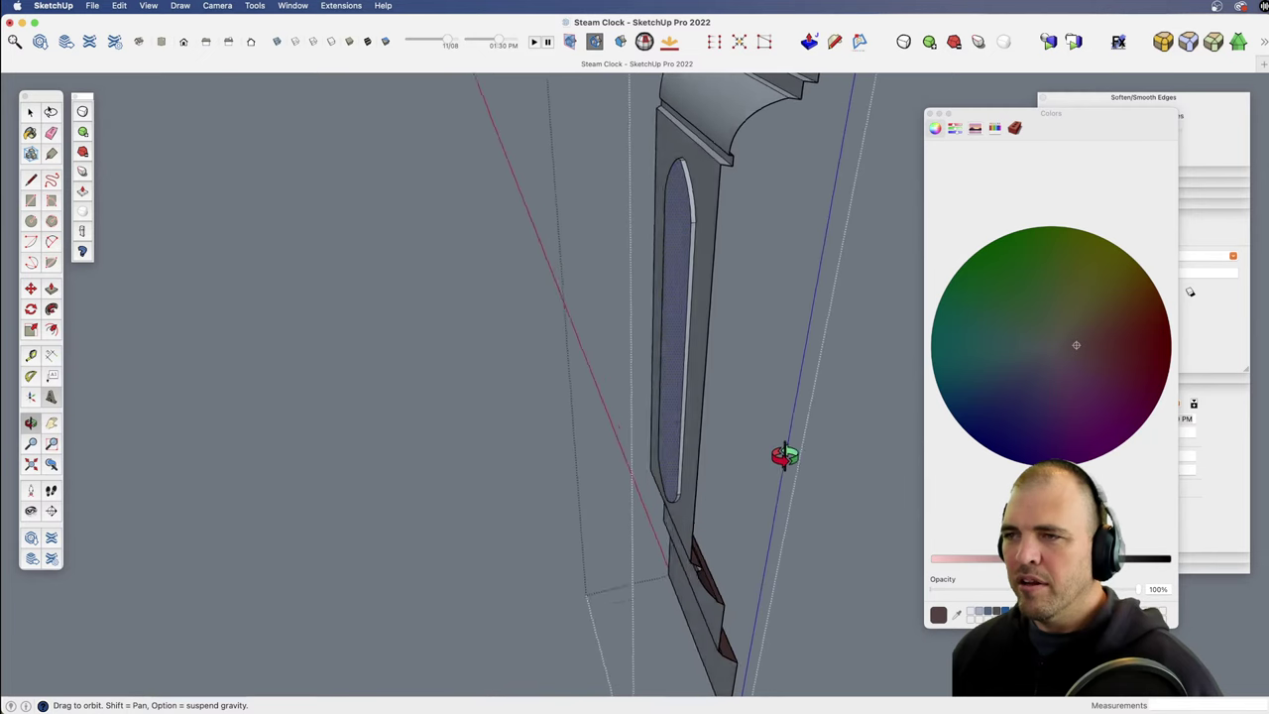
scroll(682, 453, "up", 3)
left_click_drag(681, 454, 640, 476)
key("h")
key("p")
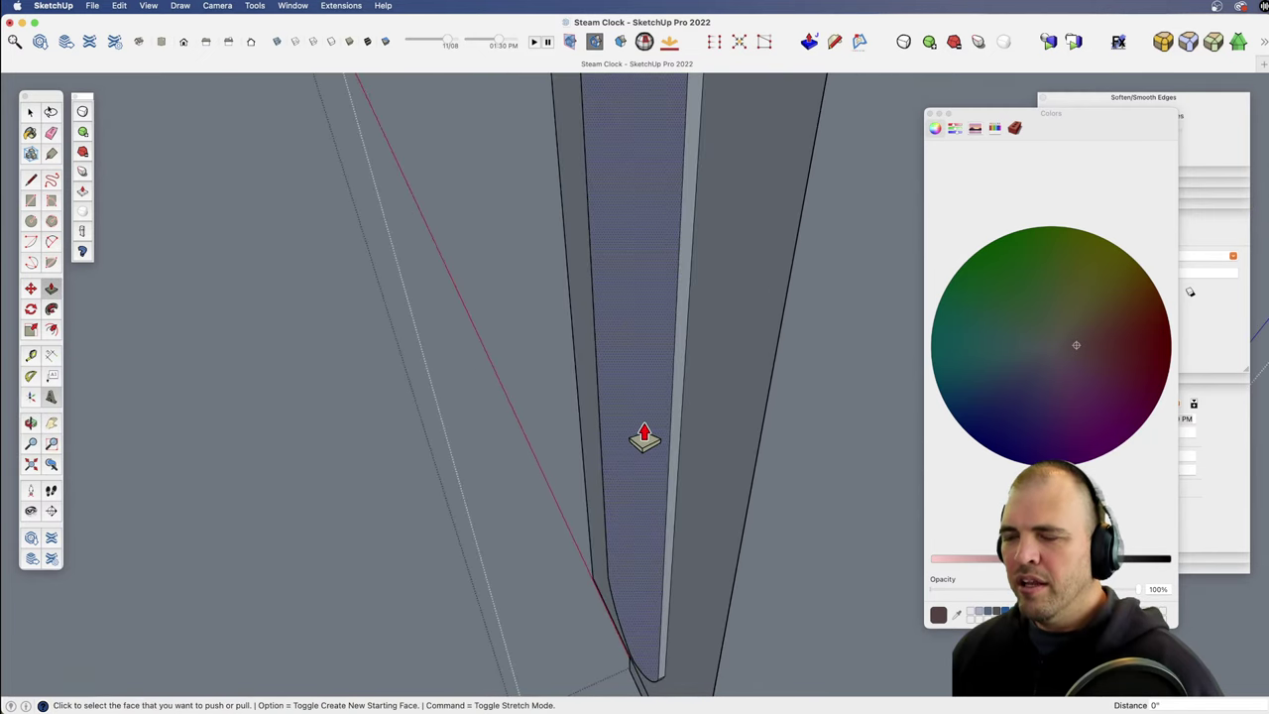
left_click(631, 395)
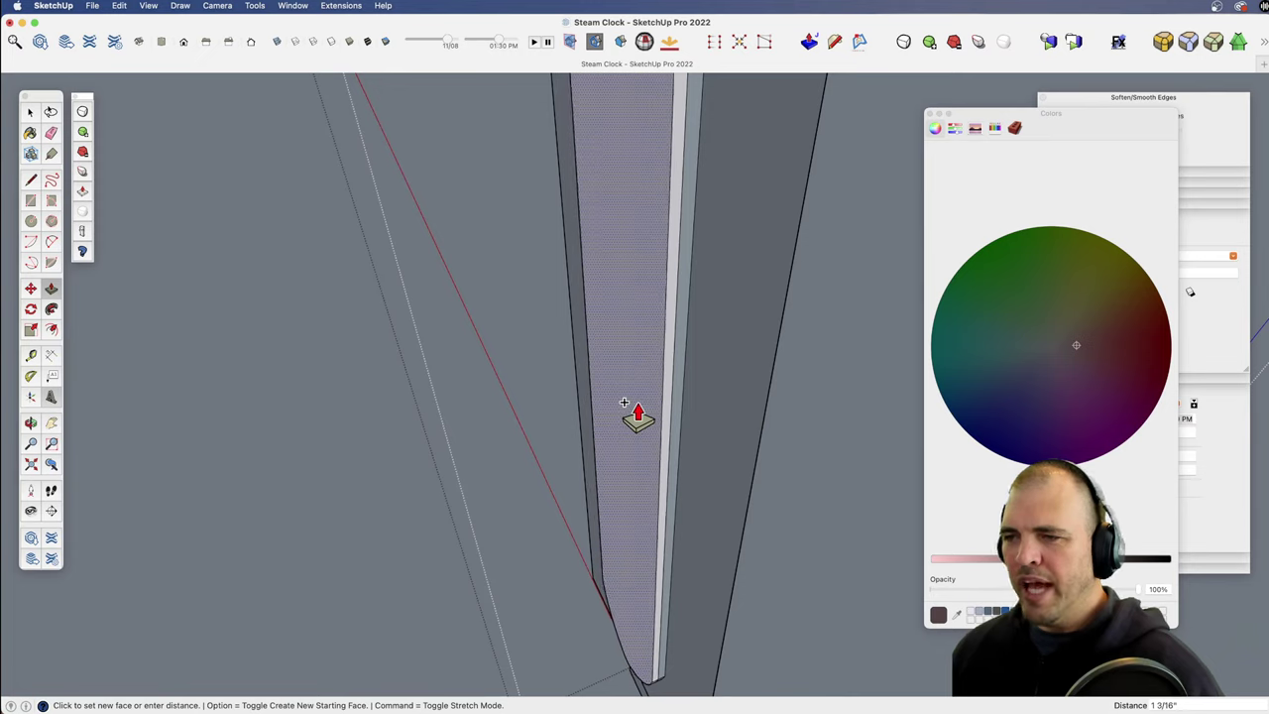
left_click(626, 401)
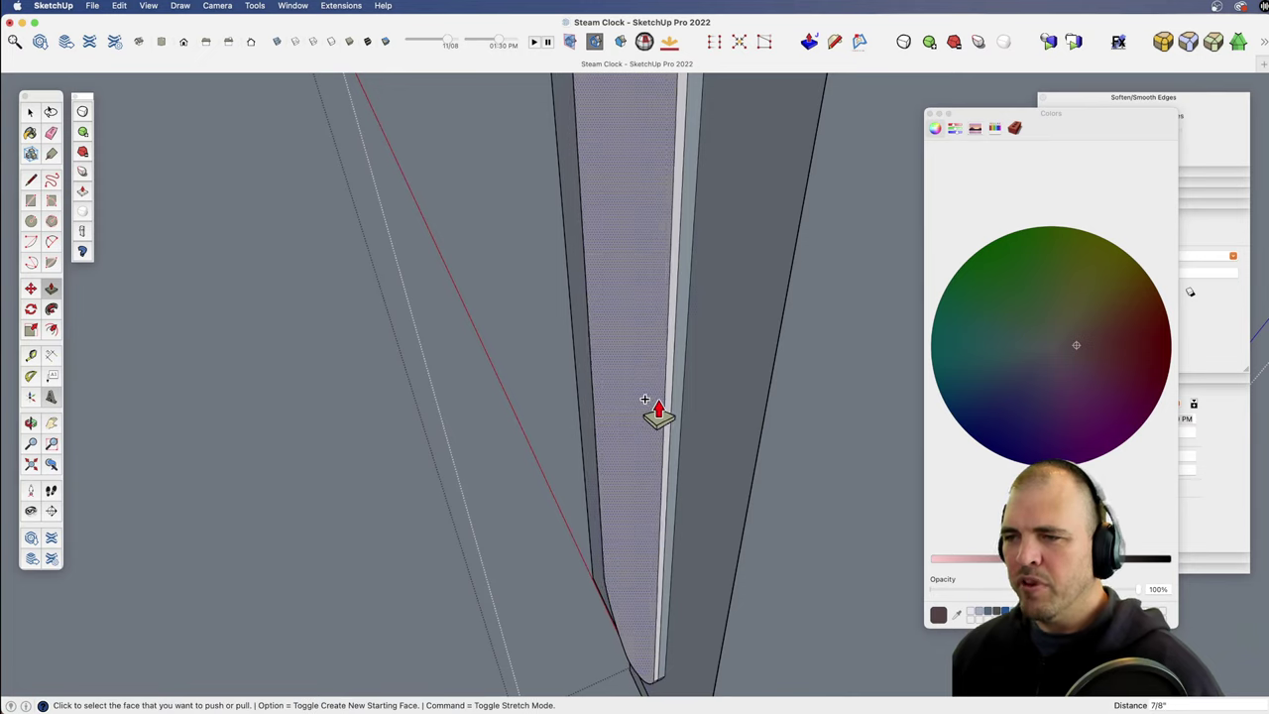
key("space")
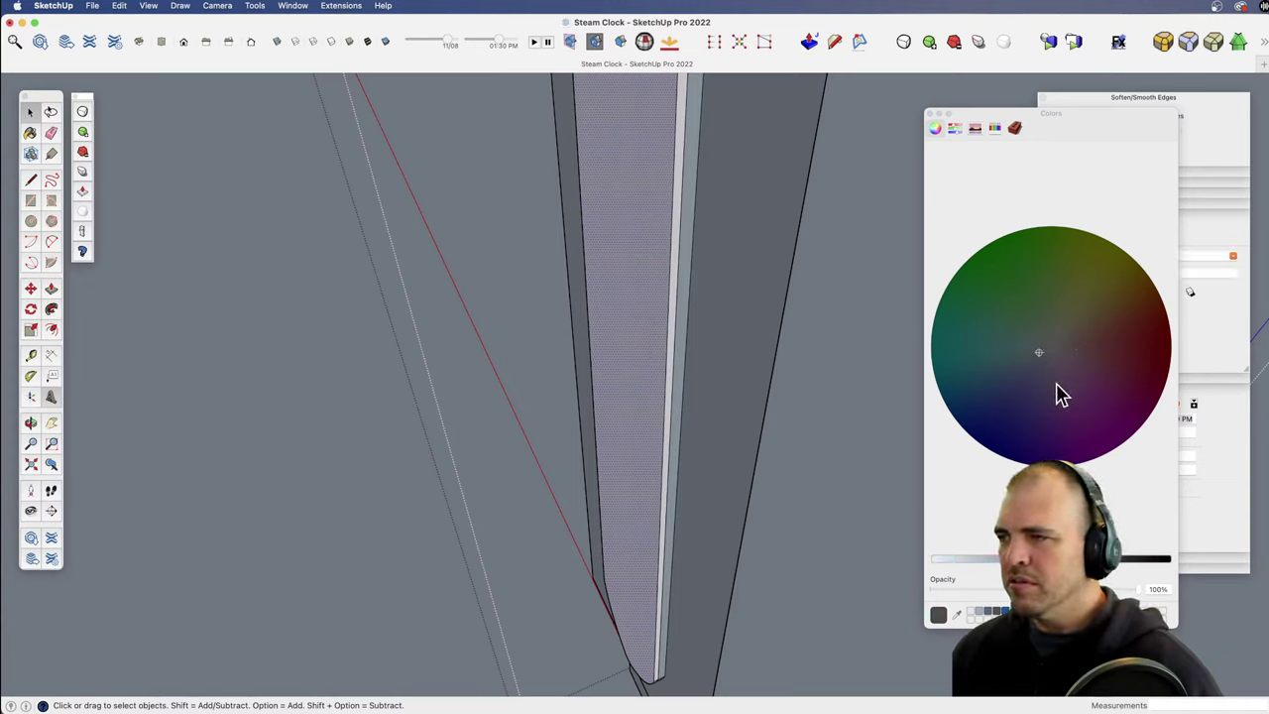
Step: Mix a light grey-blue glass colour at 54% opacity and paint the back of the arched window panel with it
key("b")
left_click(993, 557)
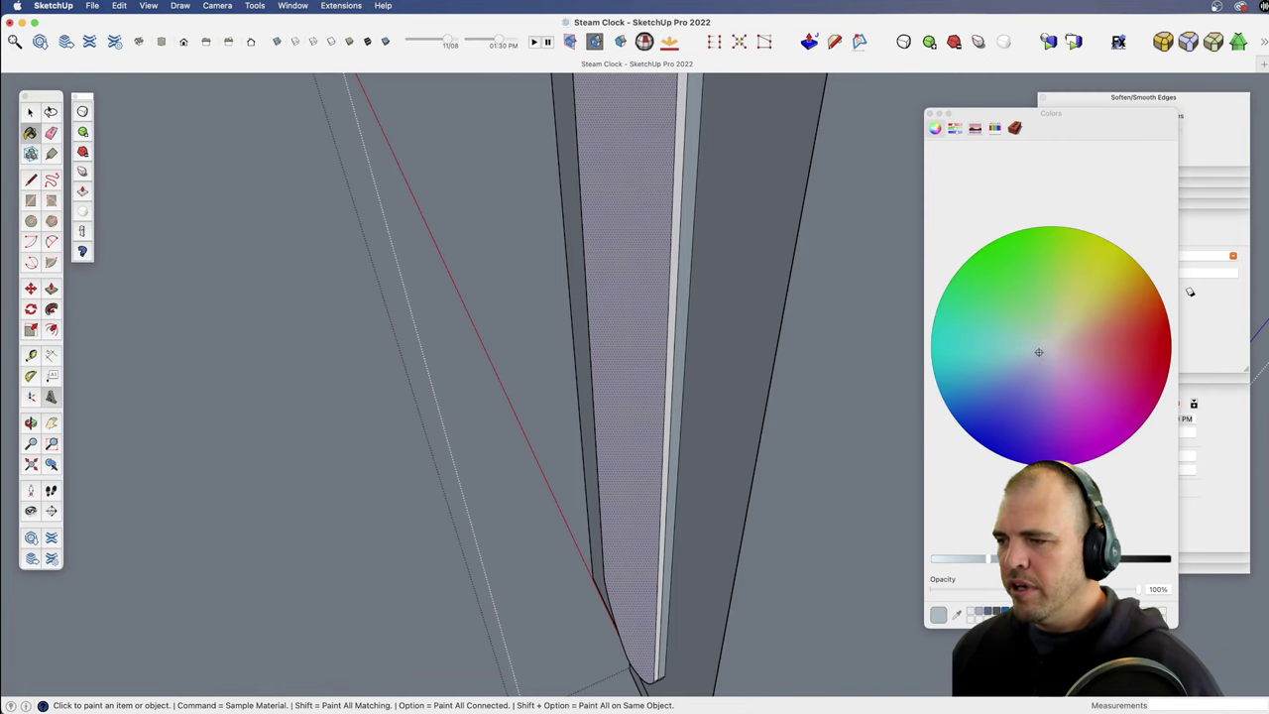
left_click(655, 404)
Step: Delete the front face of the arched window panel and paint the visible side of the remaining pane with the translucent grey-blue
mouse_move(649, 393)
middle_mouse_down()
mouse_move(521, 445)
mouse_move(481, 439)
middle_mouse_up()
key("p")
left_click(704, 457)
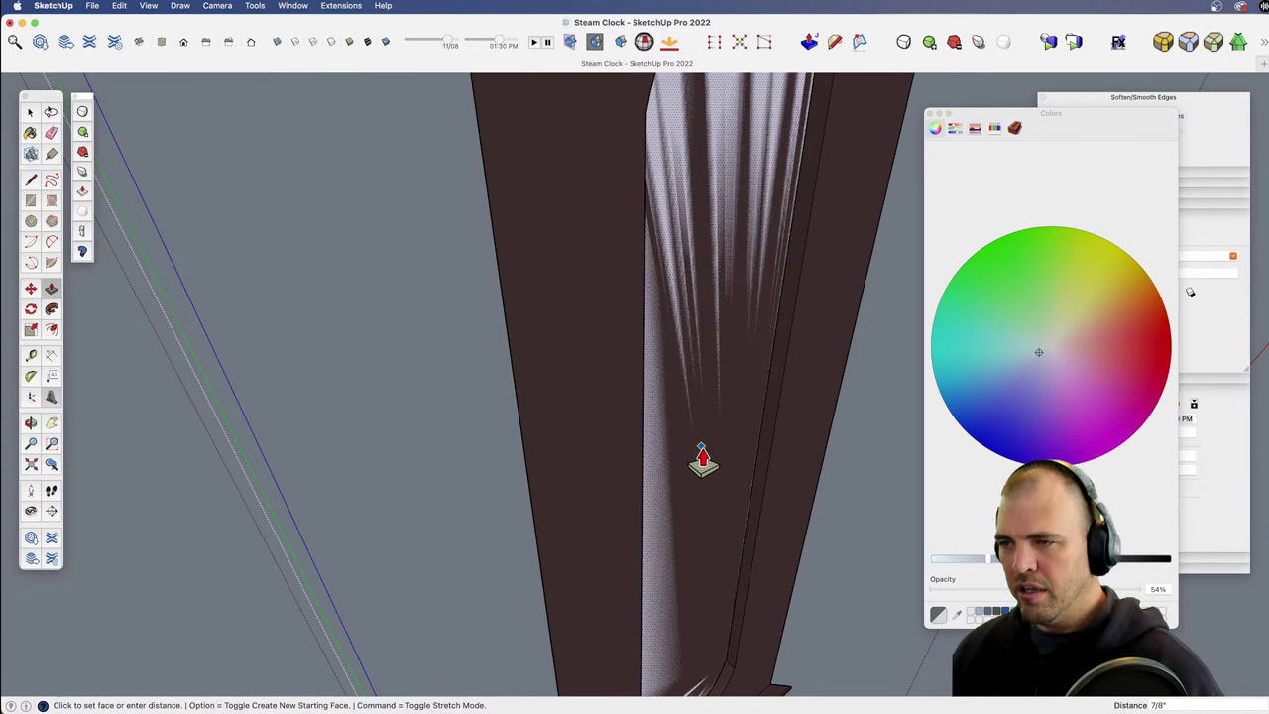
key("space")
left_click(723, 466)
key("Delete")
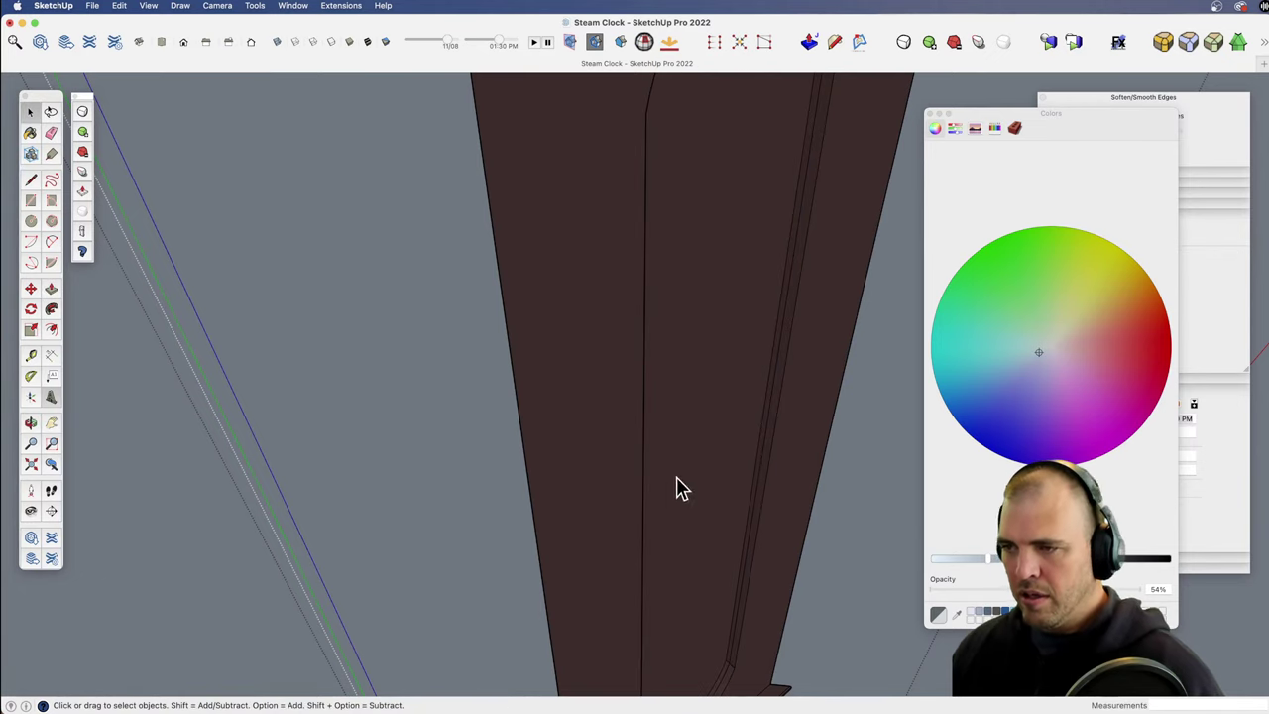
key("b")
left_click(723, 453)
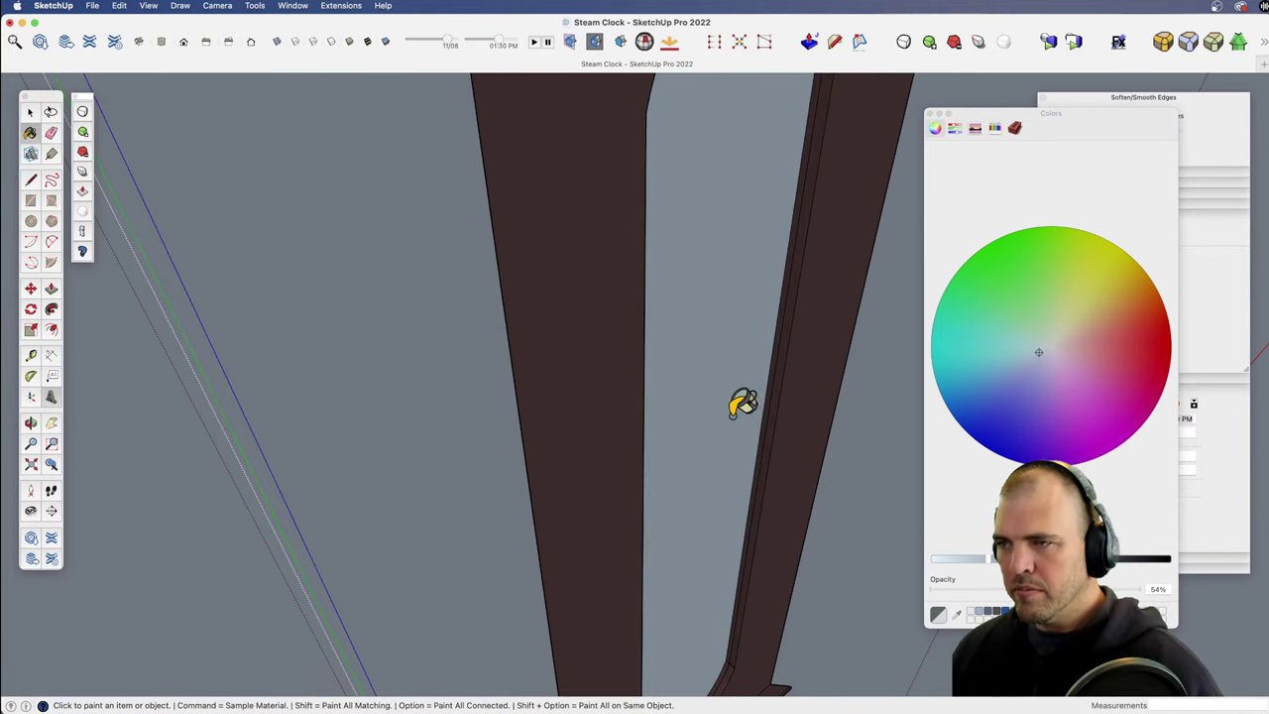
Step: Close the body component and its parent components to return to the top level of the model
mouse_move(742, 405)
middle_mouse_down("shift")
mouse_move(691, 533)
mouse_move(181, 538)
mouse_move(650, 427)
mouse_move(700, 527)
mouse_move(681, 374)
middle_mouse_up("shift")
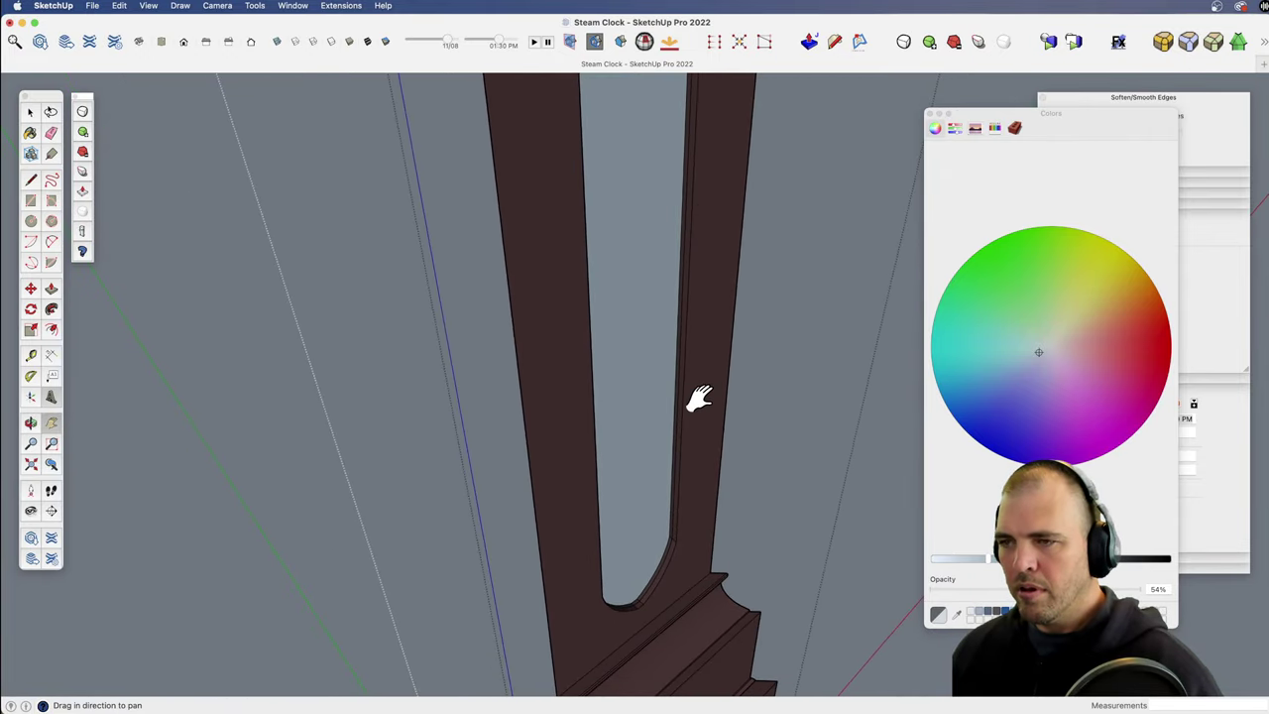
scroll(699, 390, "down", 5)
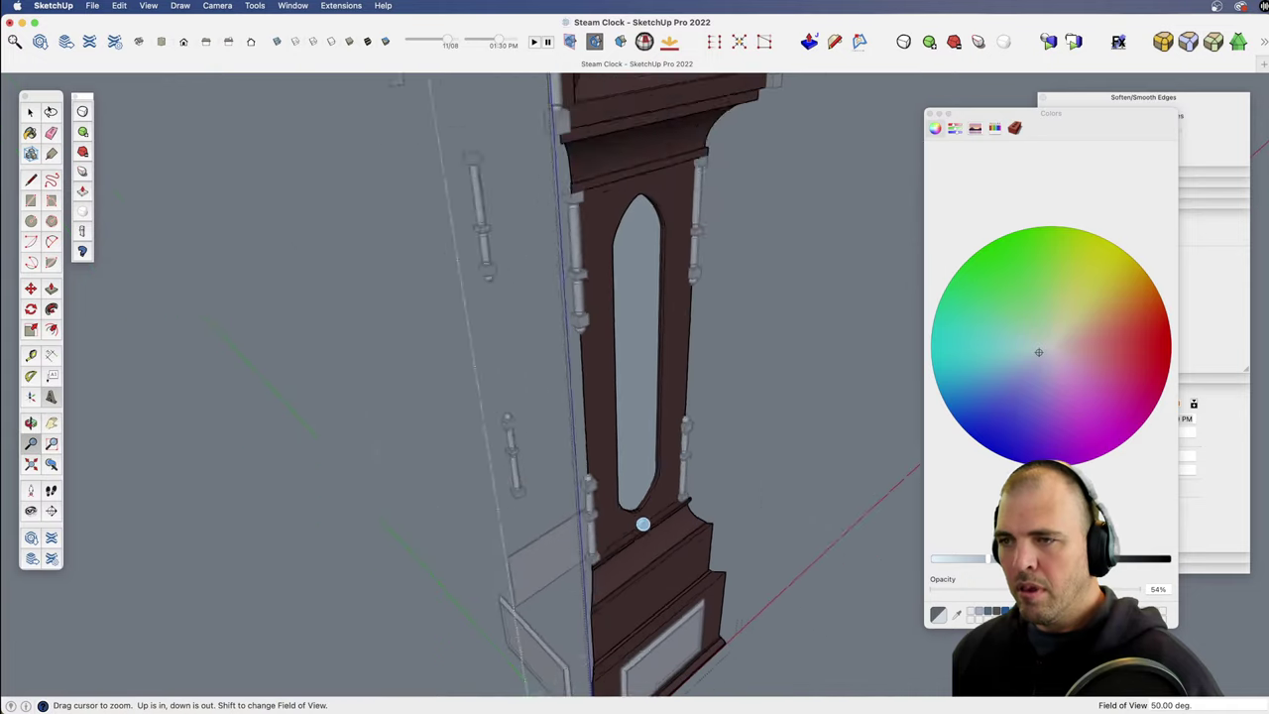
key("space")
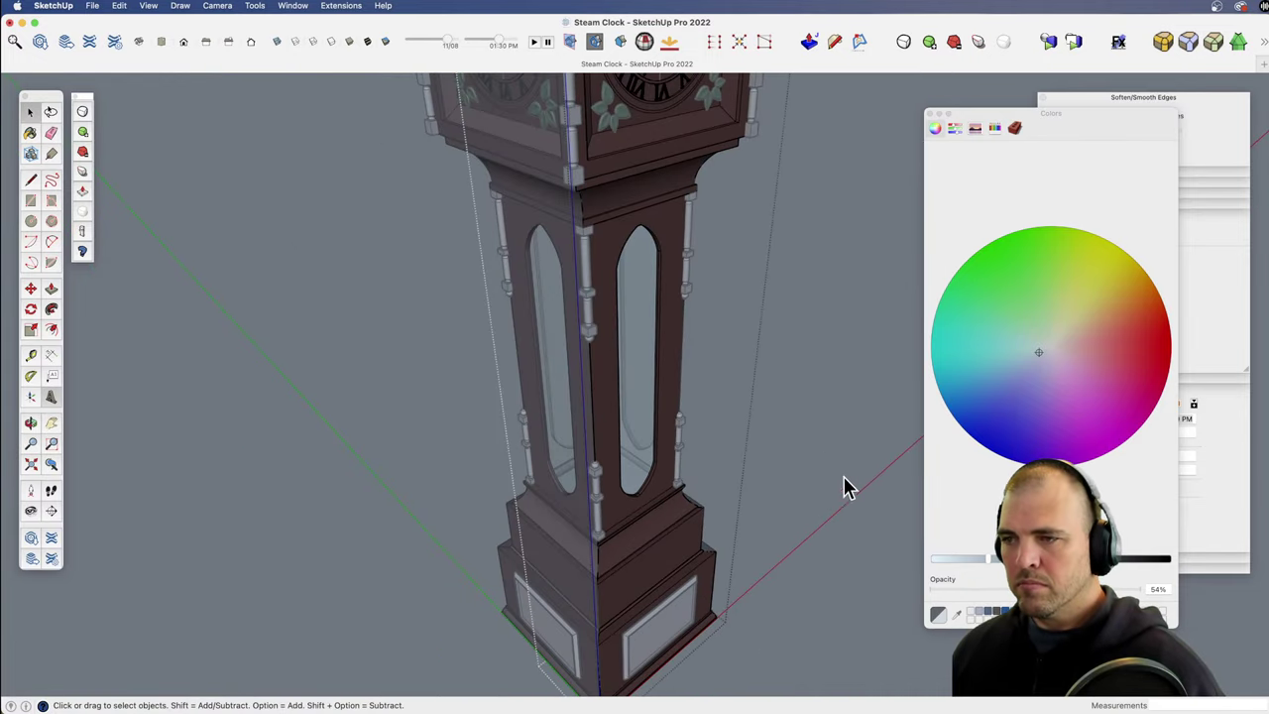
middle_click_drag(841, 487, 650, 330)
middle_click_drag(734, 303, 674, 354)
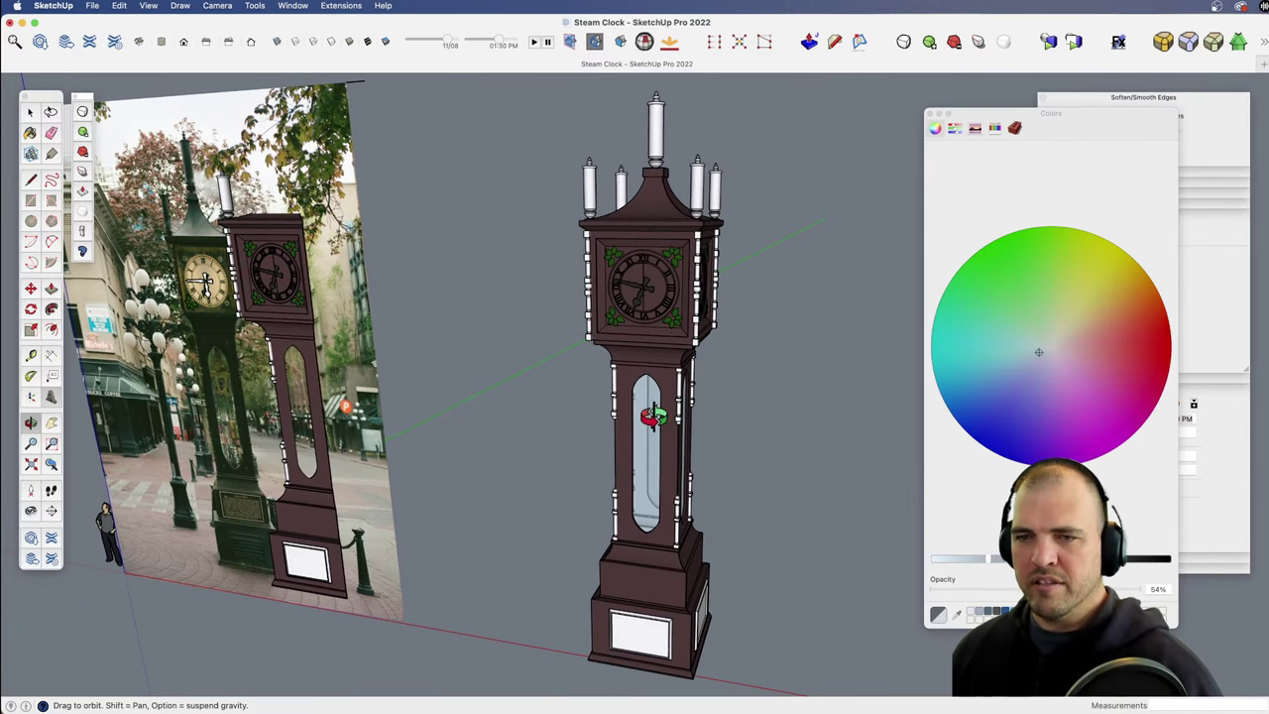
Step: Compare the painted clock's body and glass windows with the steam clock in the reference photo
key("z")
left_click_drag(644, 516, 647, 483)
key("h")
left_click_drag(651, 328, 663, 376)
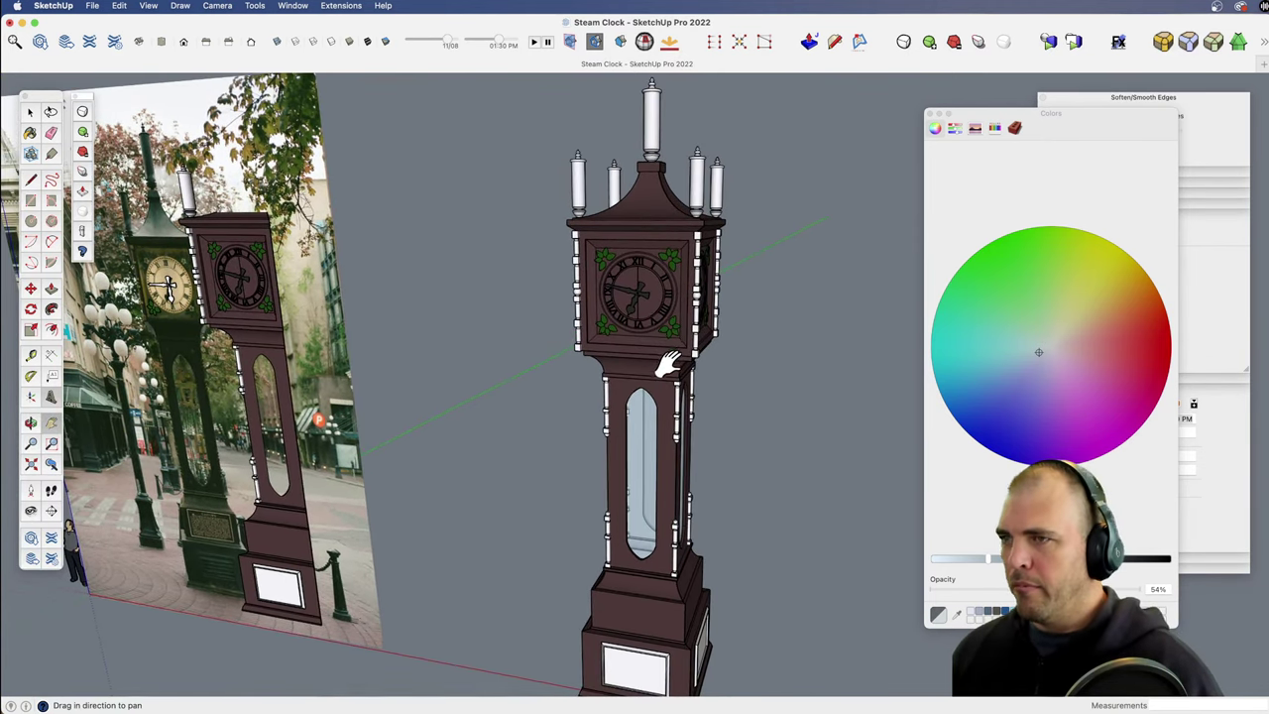
left_click_drag(640, 331, 645, 300)
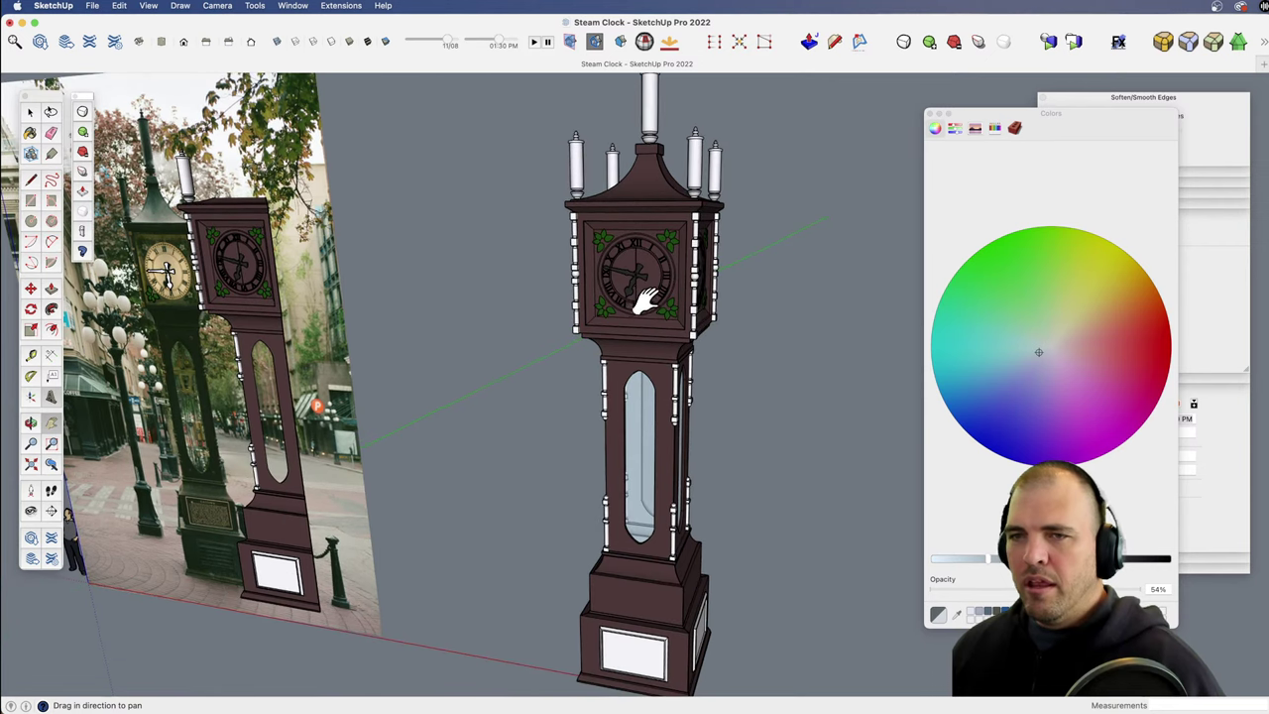
left_click_drag(314, 396, 311, 404)
middle_click_drag(311, 405, 508, 369, "shift")
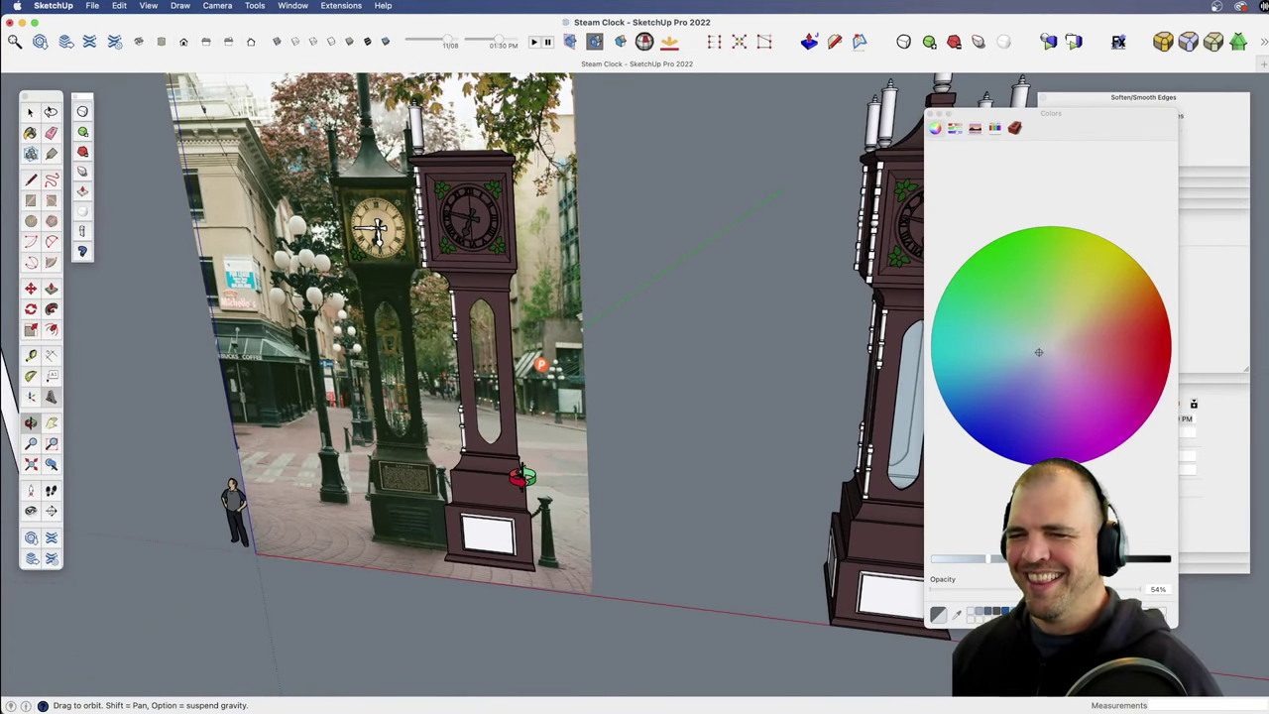
scroll(504, 440, "up", 5)
scroll(637, 426, "up", 8)
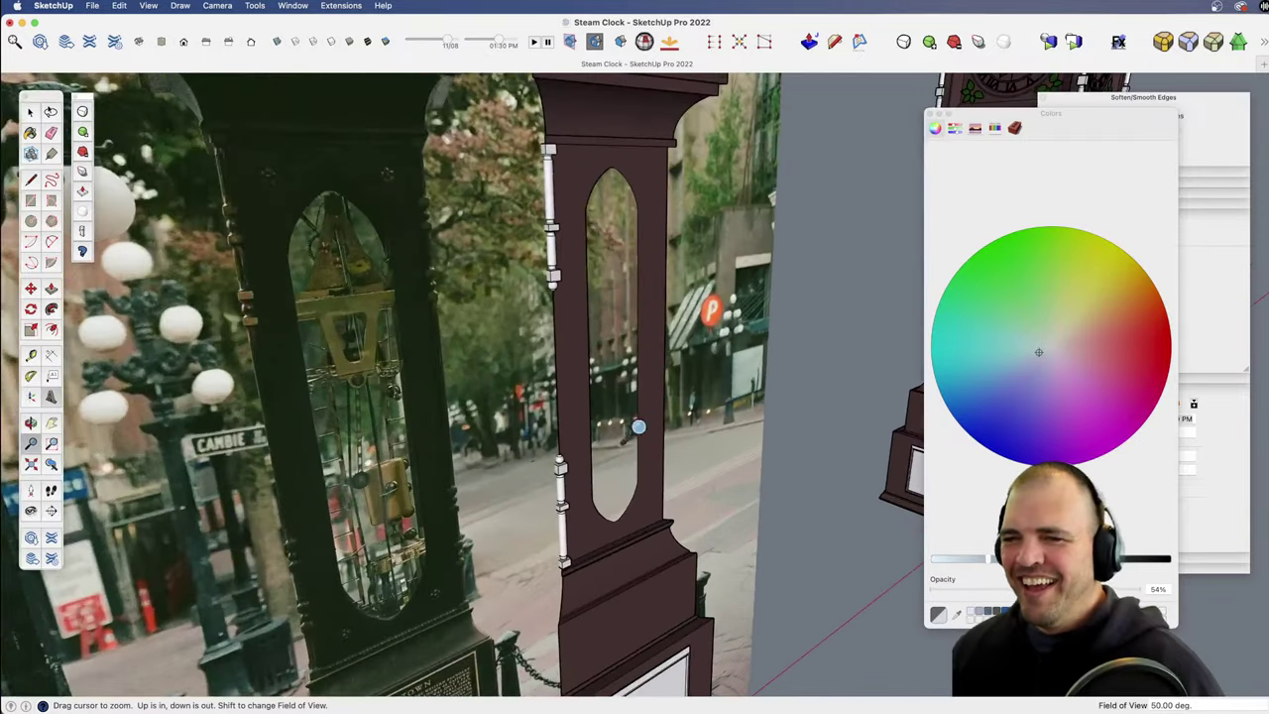
Step: Edit the body's reddish-brown material to a dark olive green matching the photographed clock, and close the material editor
key("space")
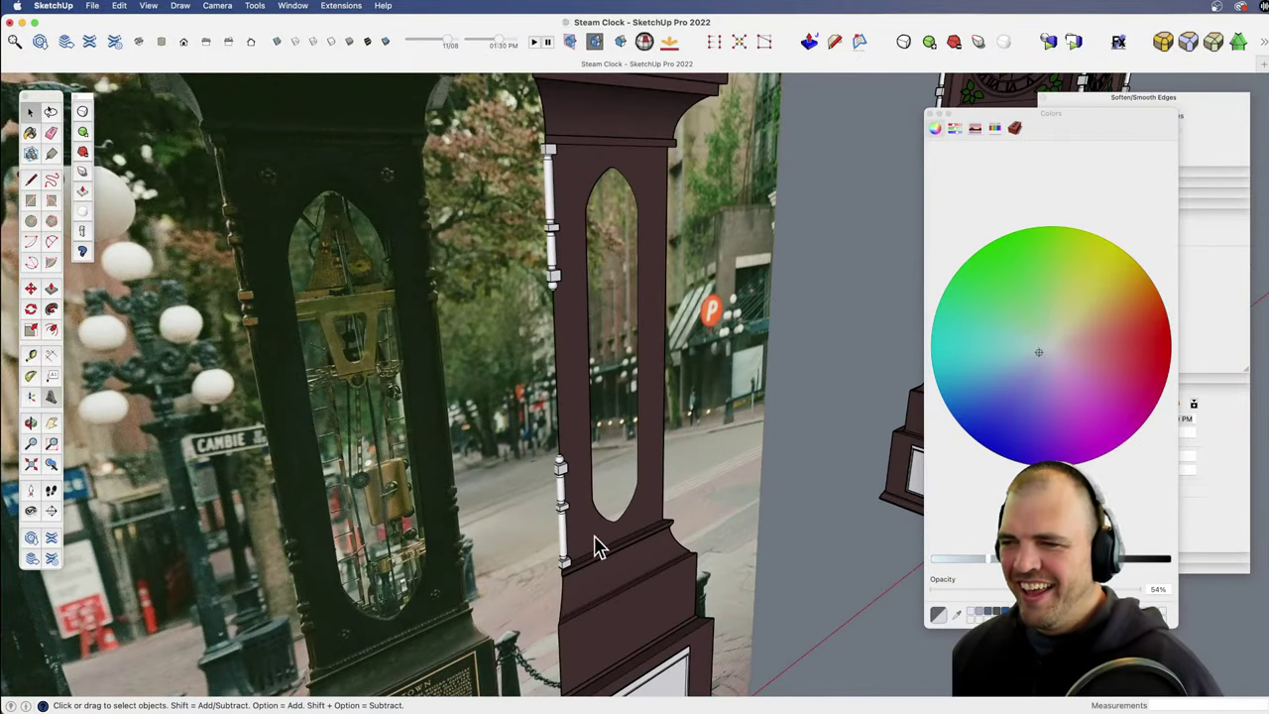
left_click(1014, 127)
double_click(1079, 210)
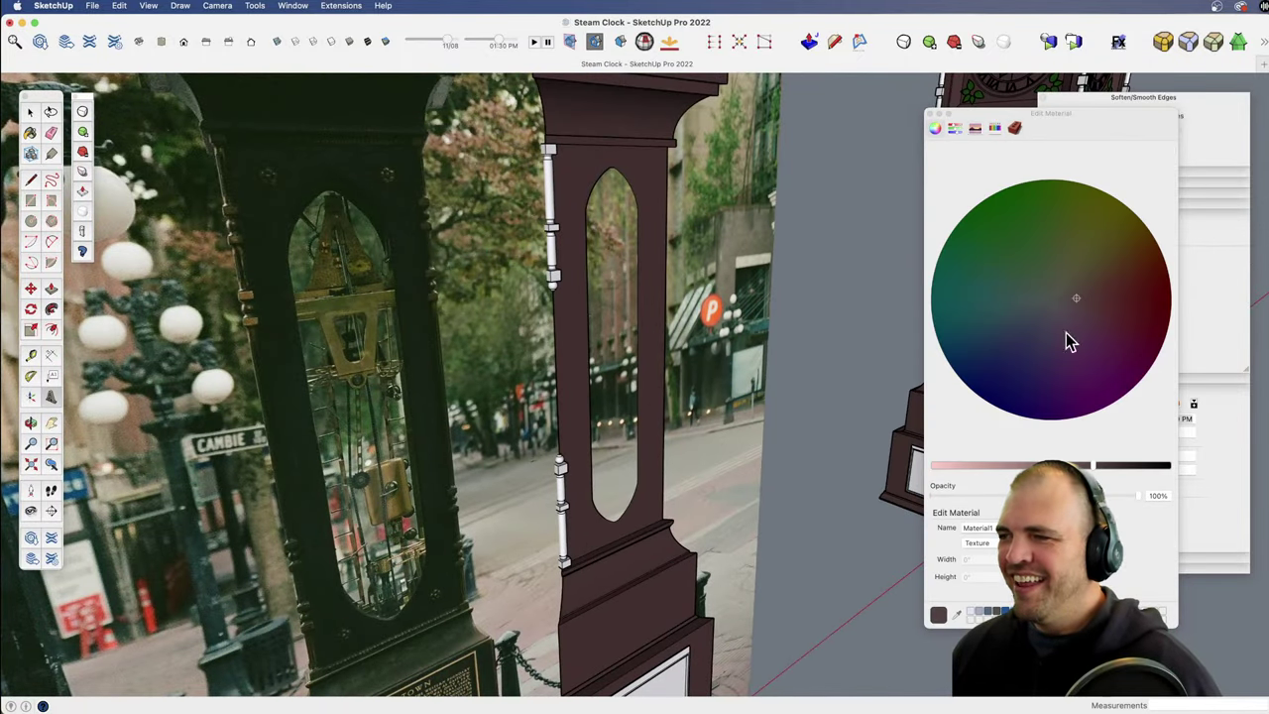
left_click_drag(1107, 465, 1117, 471)
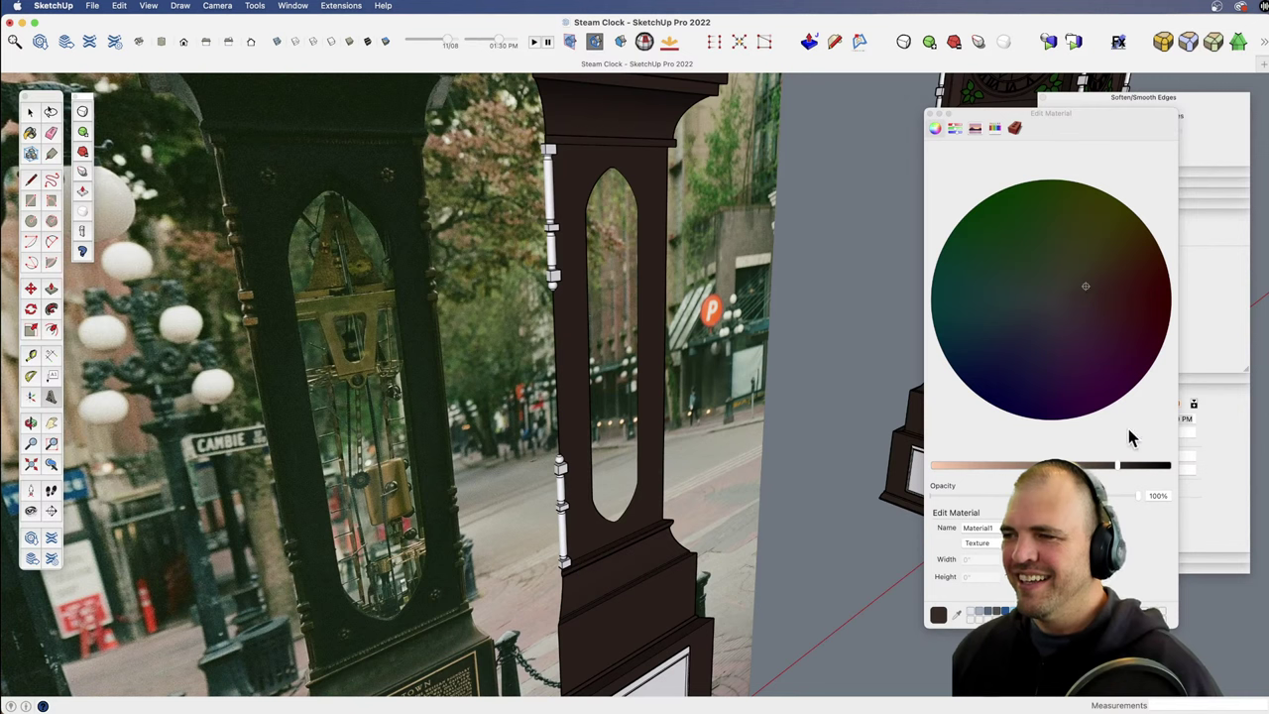
left_click_drag(1117, 466, 1129, 474)
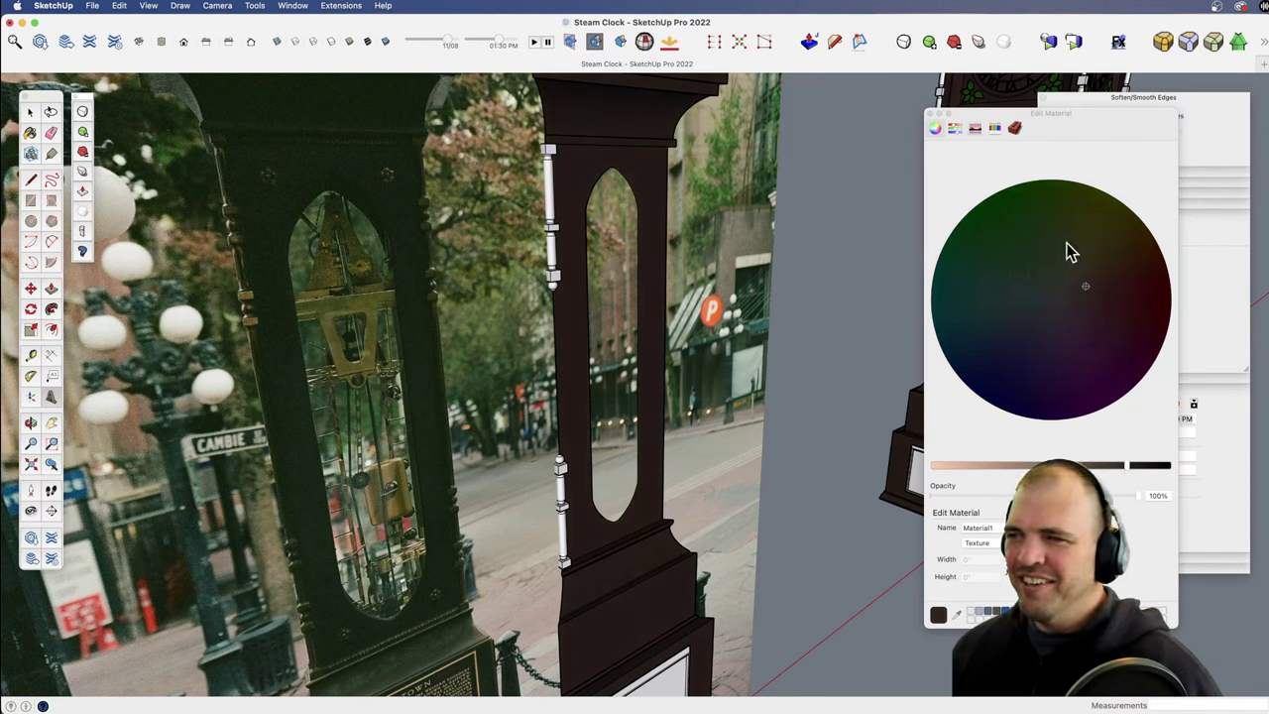
left_click_drag(1015, 322, 1078, 288)
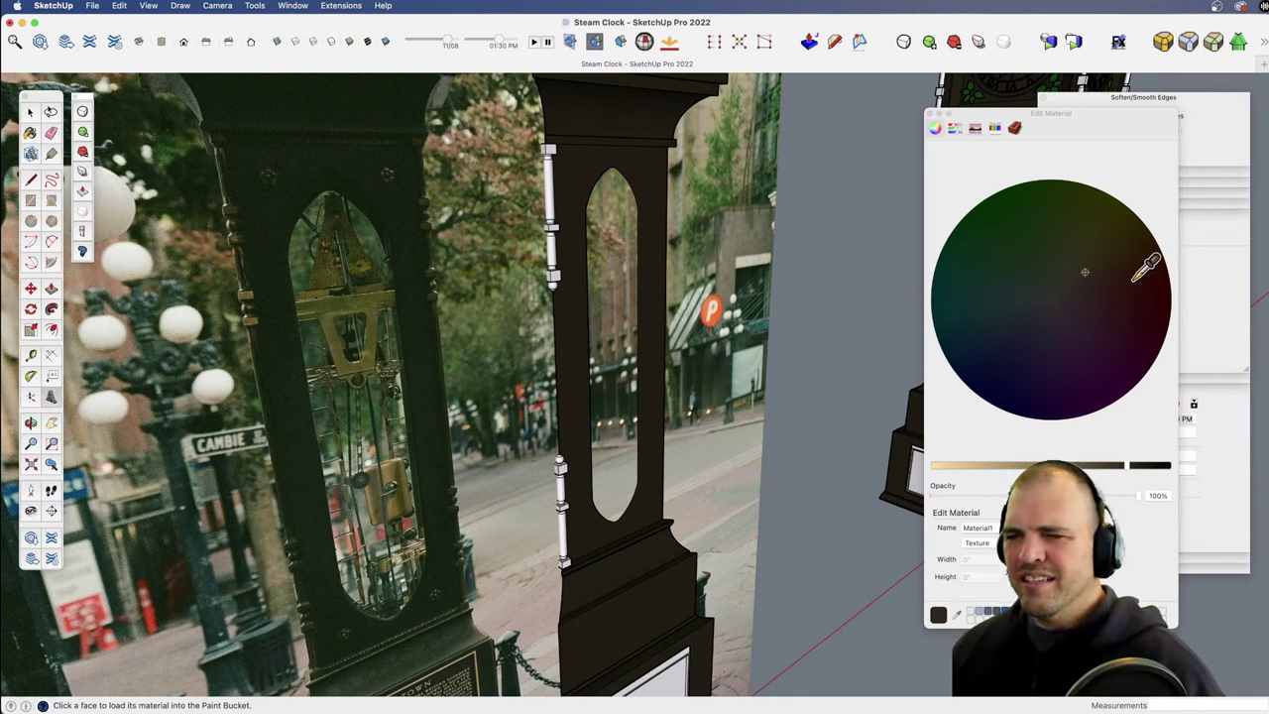
left_click(1066, 265)
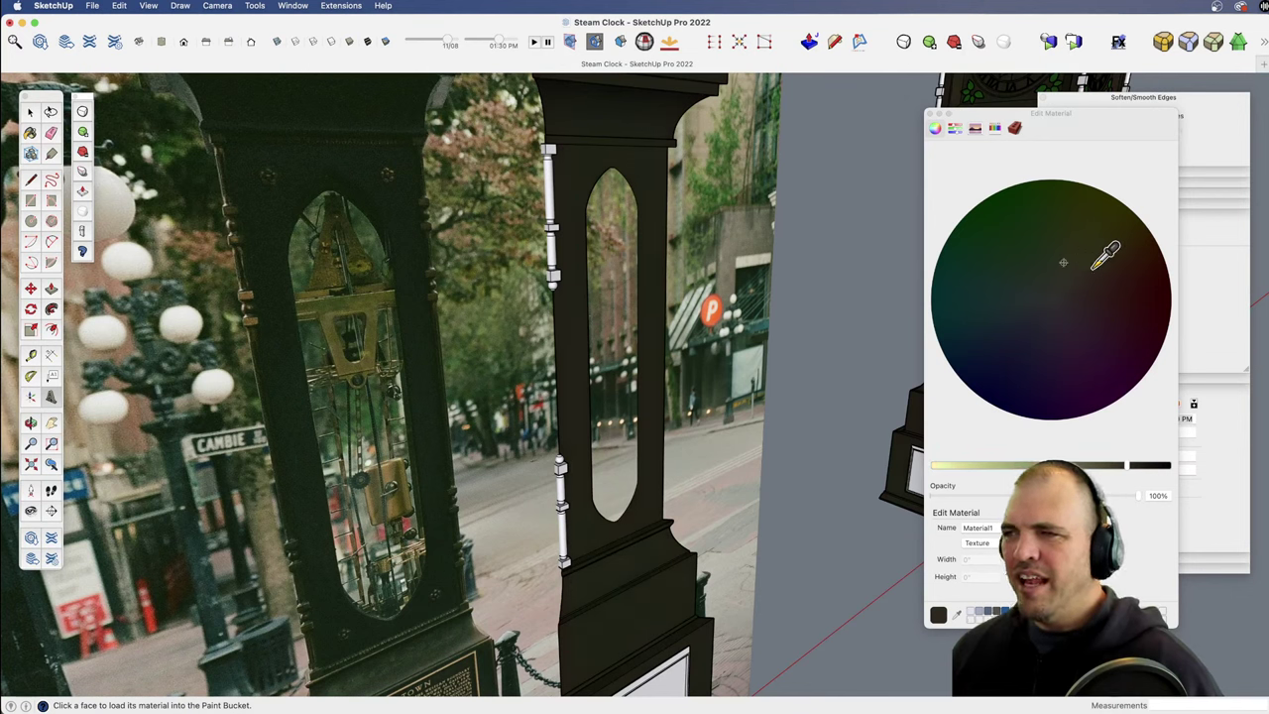
mouse_move(1133, 465)
left_mouse_down()
mouse_move(1164, 465)
mouse_move(1110, 465)
mouse_move(1124, 465)
left_mouse_up()
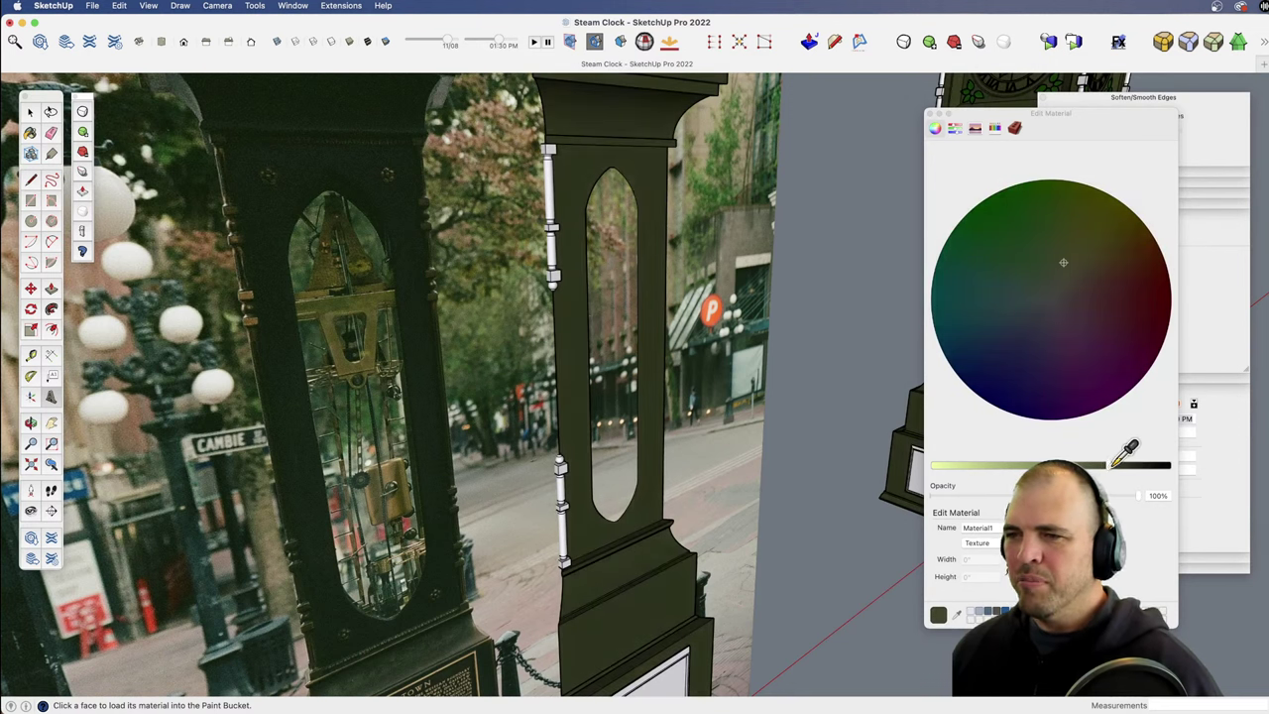
left_click(931, 113)
key("space")
key("z")
left_click_drag(760, 368, 720, 502)
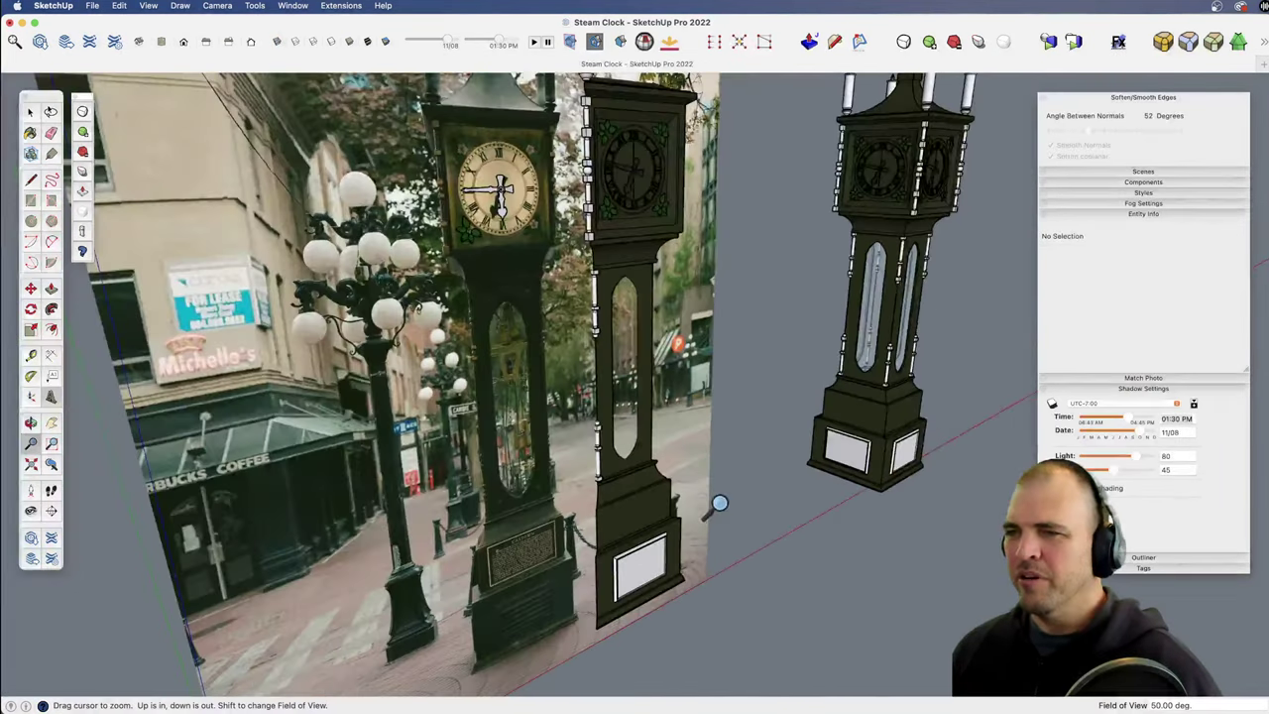
Step: Open the front side component of the standalone clock for editing
key("space")
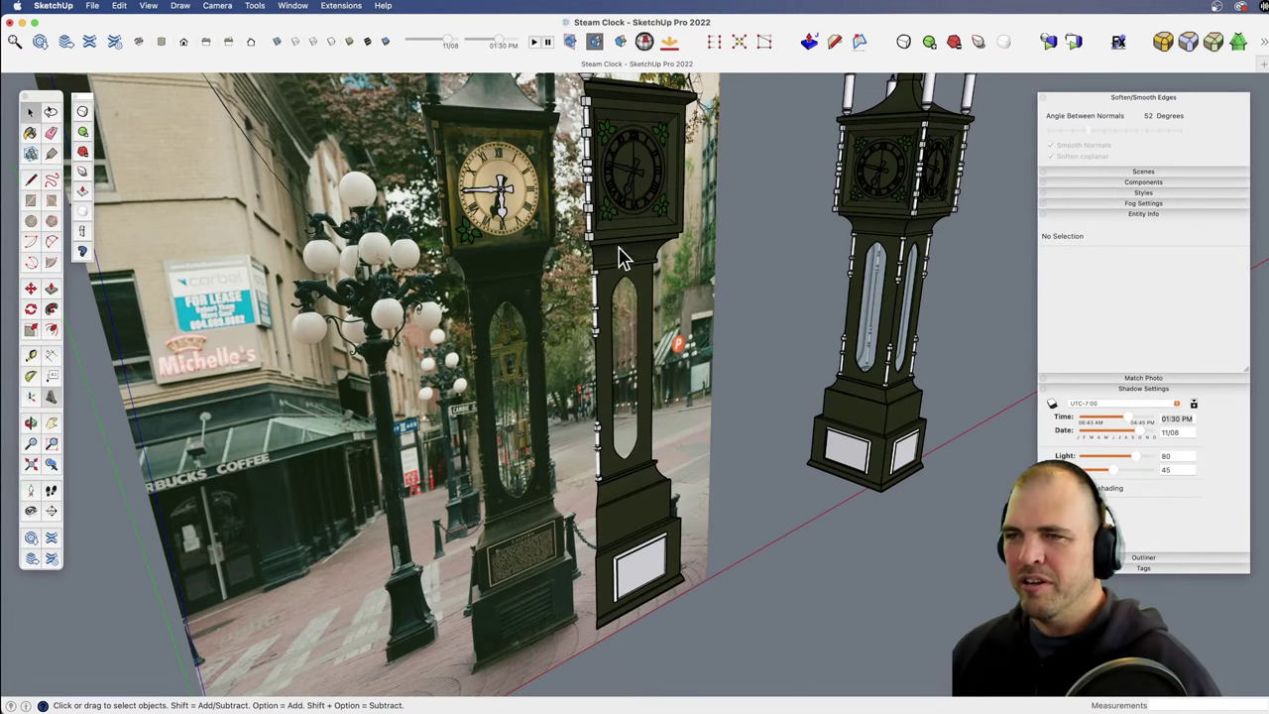
key("o")
left_click_drag(619, 256, 544, 315)
key("z")
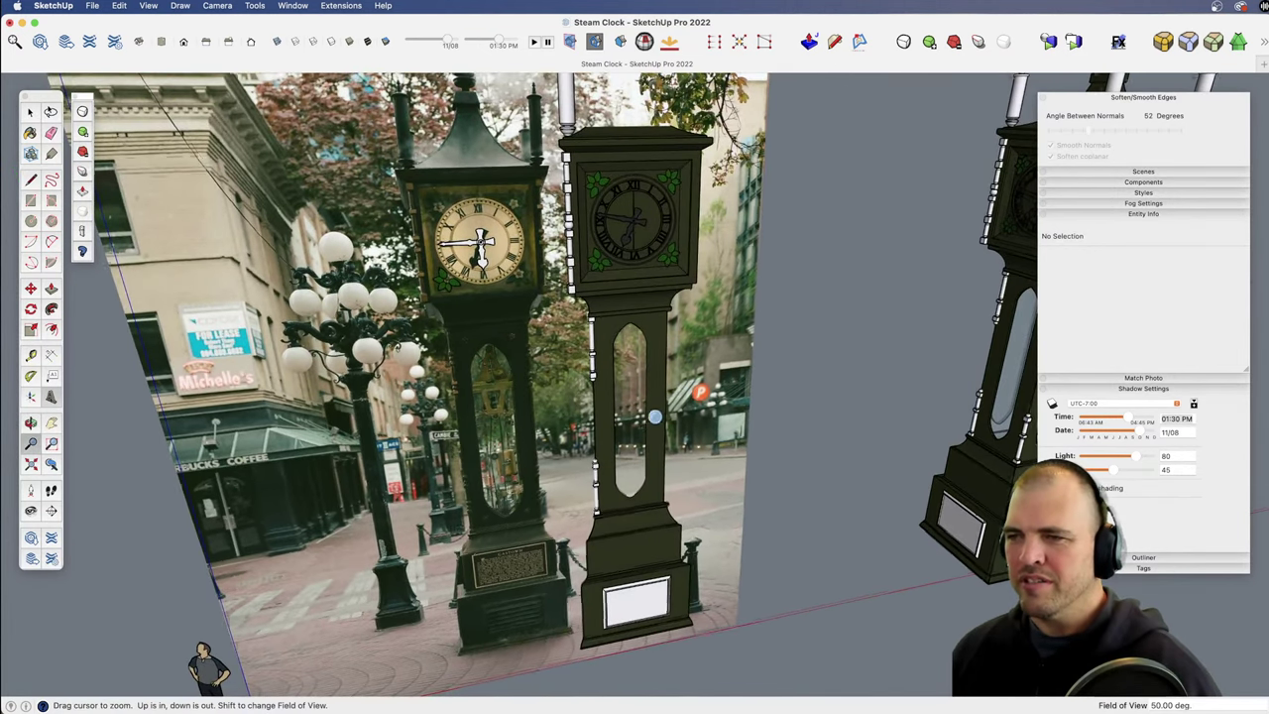
scroll(655, 416, "down", 2)
middle_click_drag(615, 463, 331, 367, "shift")
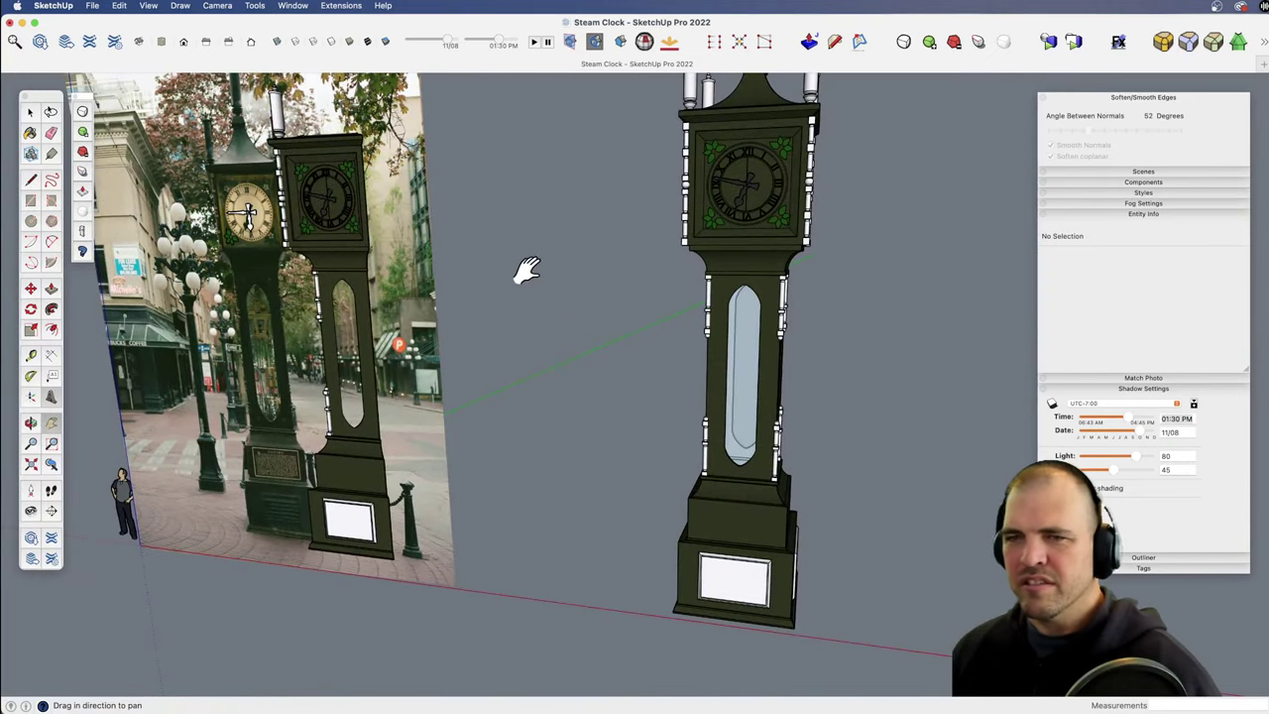
key("space")
left_click(729, 297)
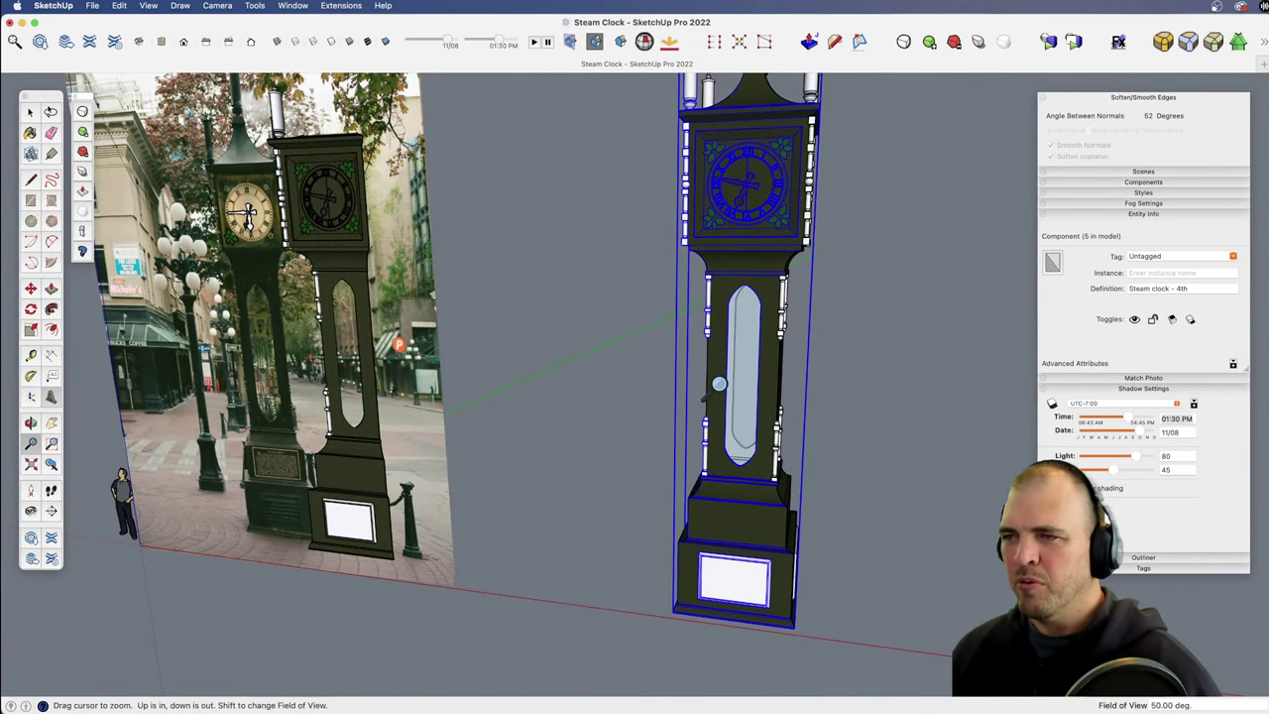
scroll(739, 302, "up", 3)
double_click(742, 303)
Step: Paint the slender corner columns beside the dial and the arched window a muted brown, and close the component
left_click(739, 283)
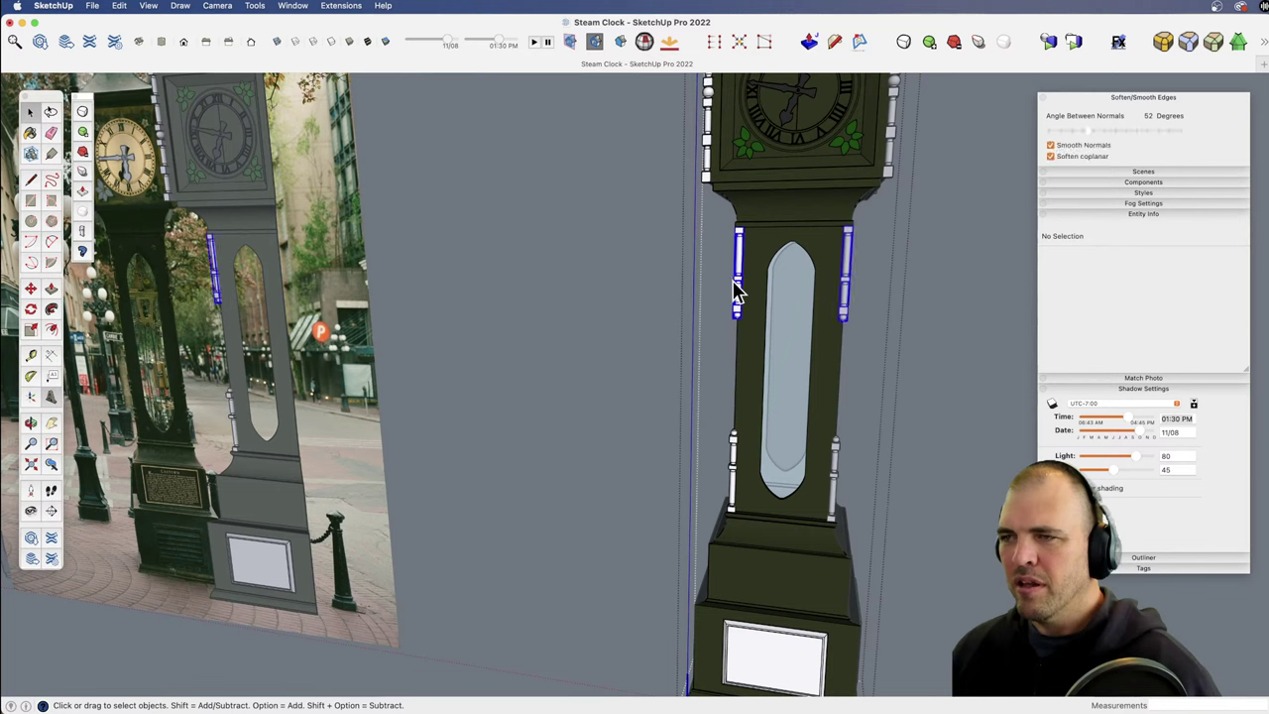
left_click(712, 178, "shift")
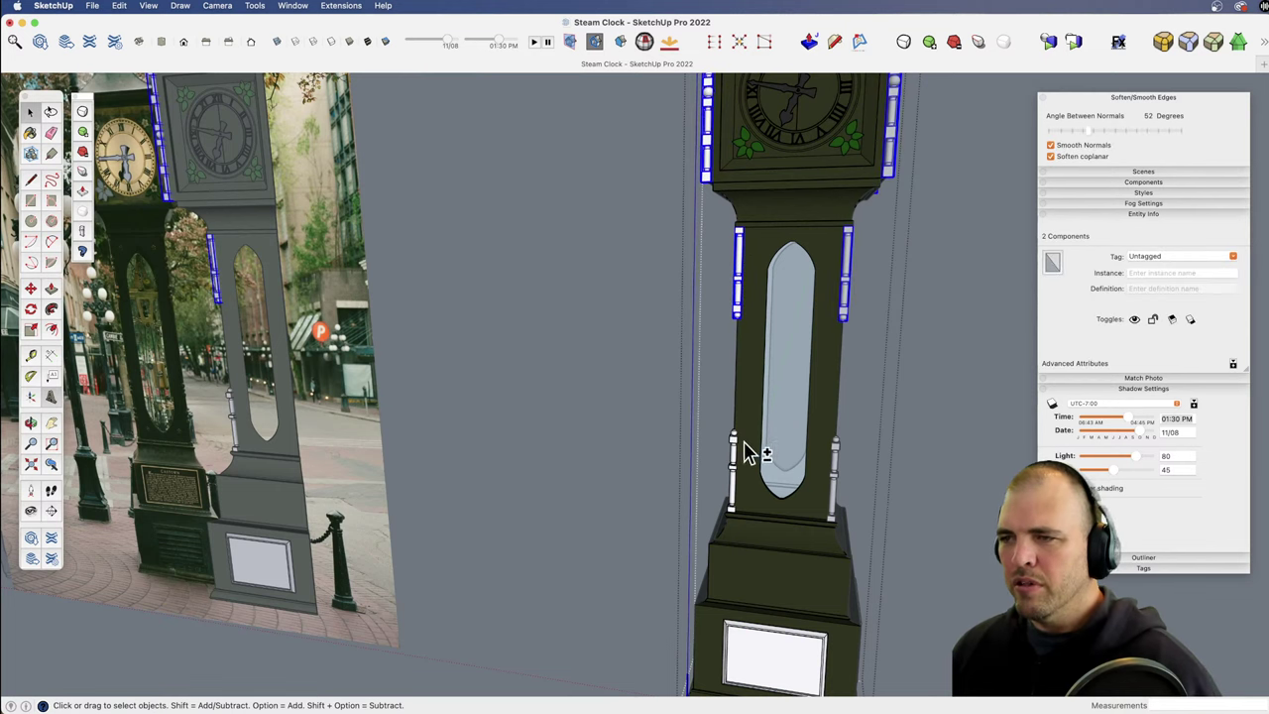
left_click(29, 132)
left_click(936, 127)
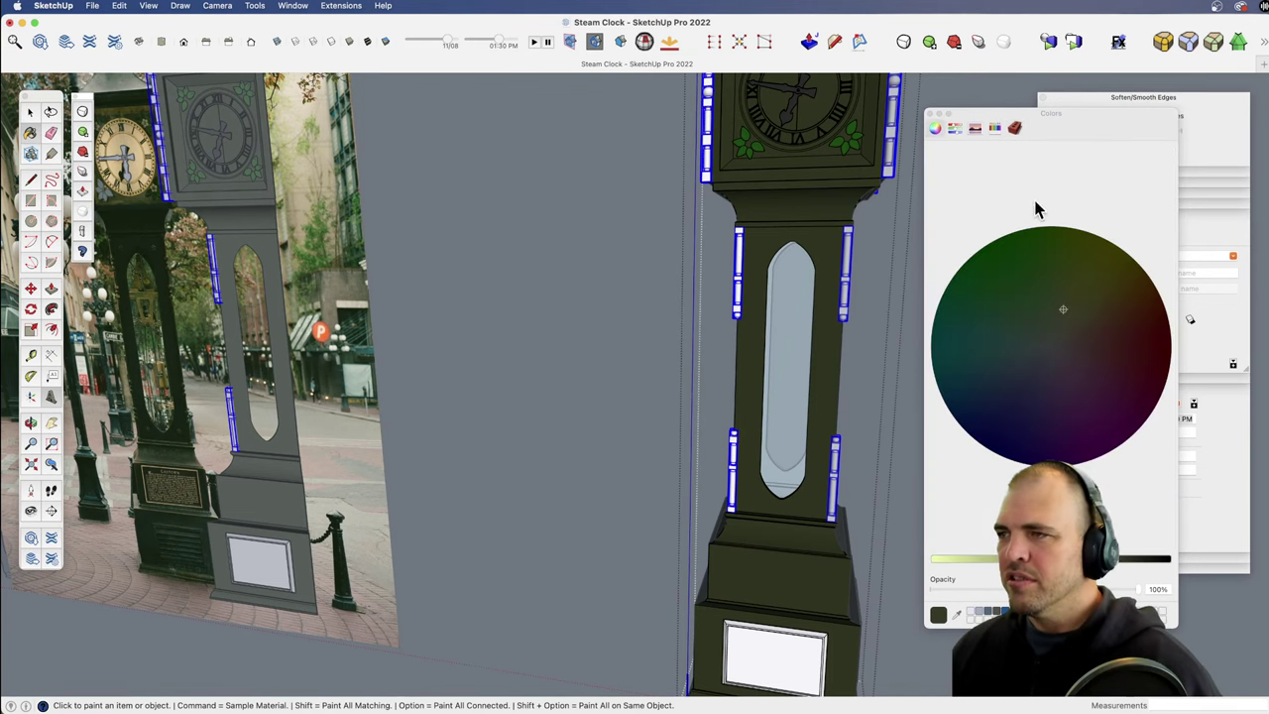
left_click(1053, 559)
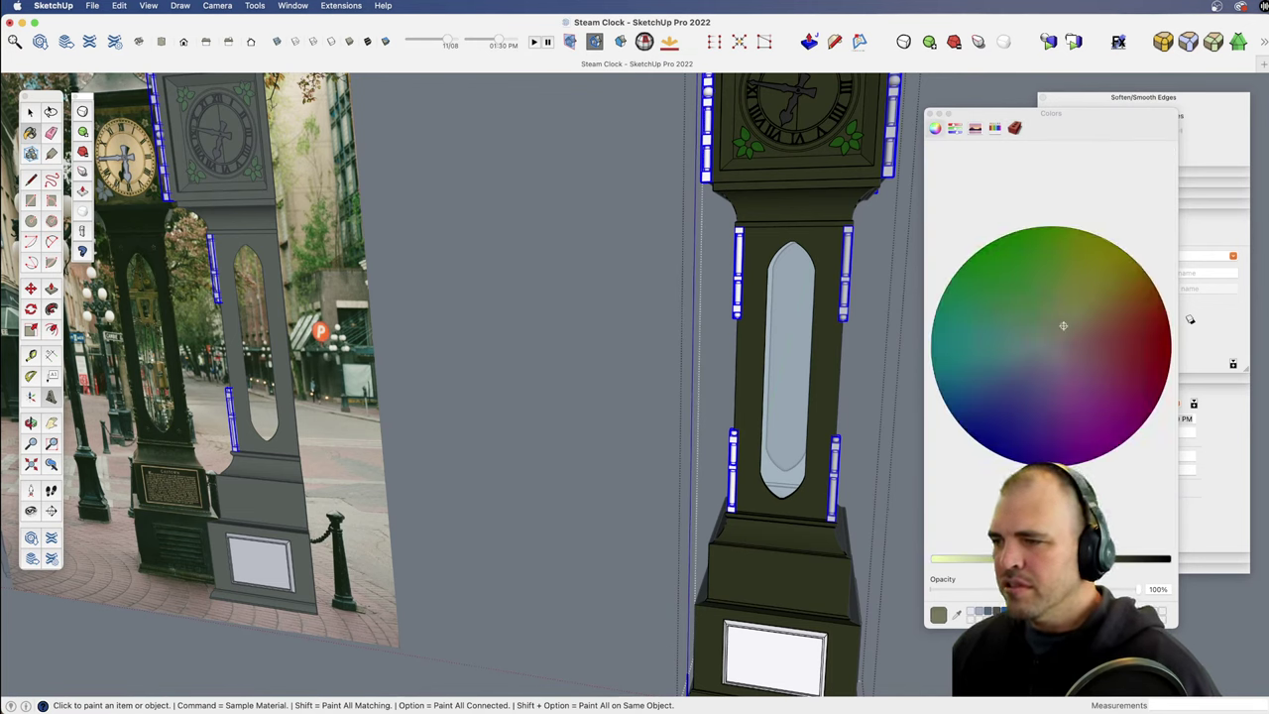
left_click_drag(1077, 328, 1081, 326)
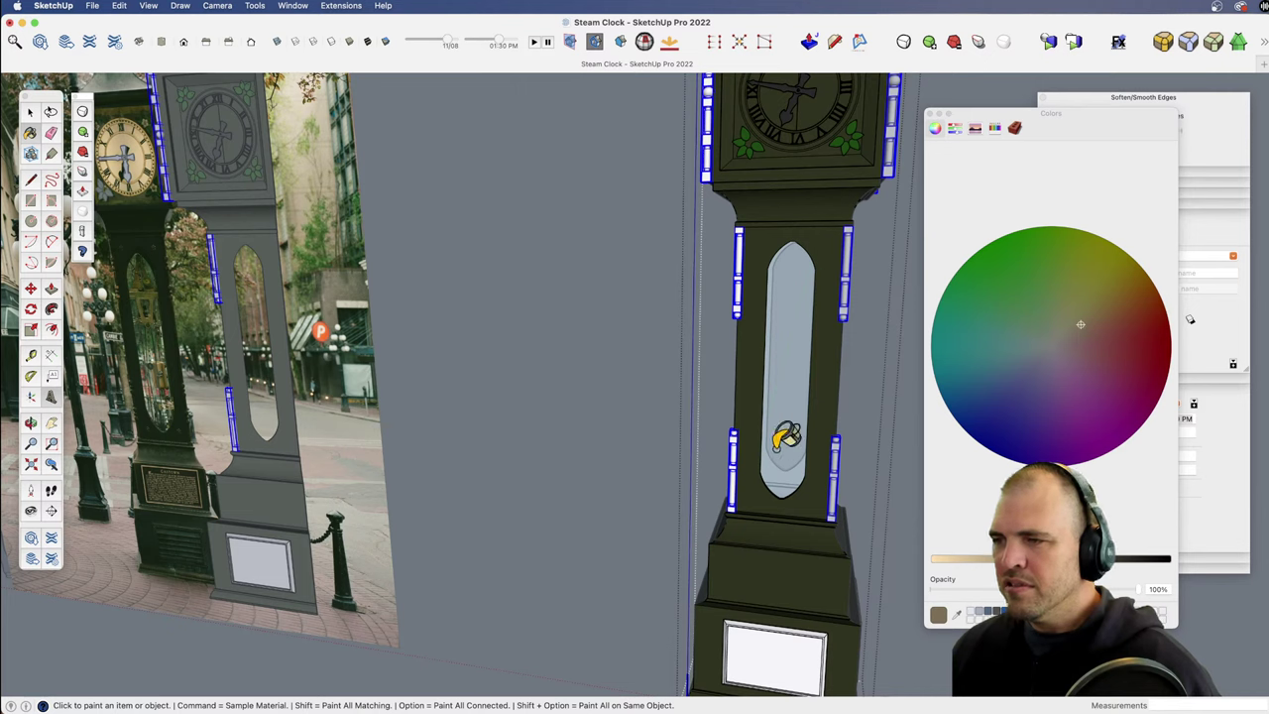
left_click(740, 289)
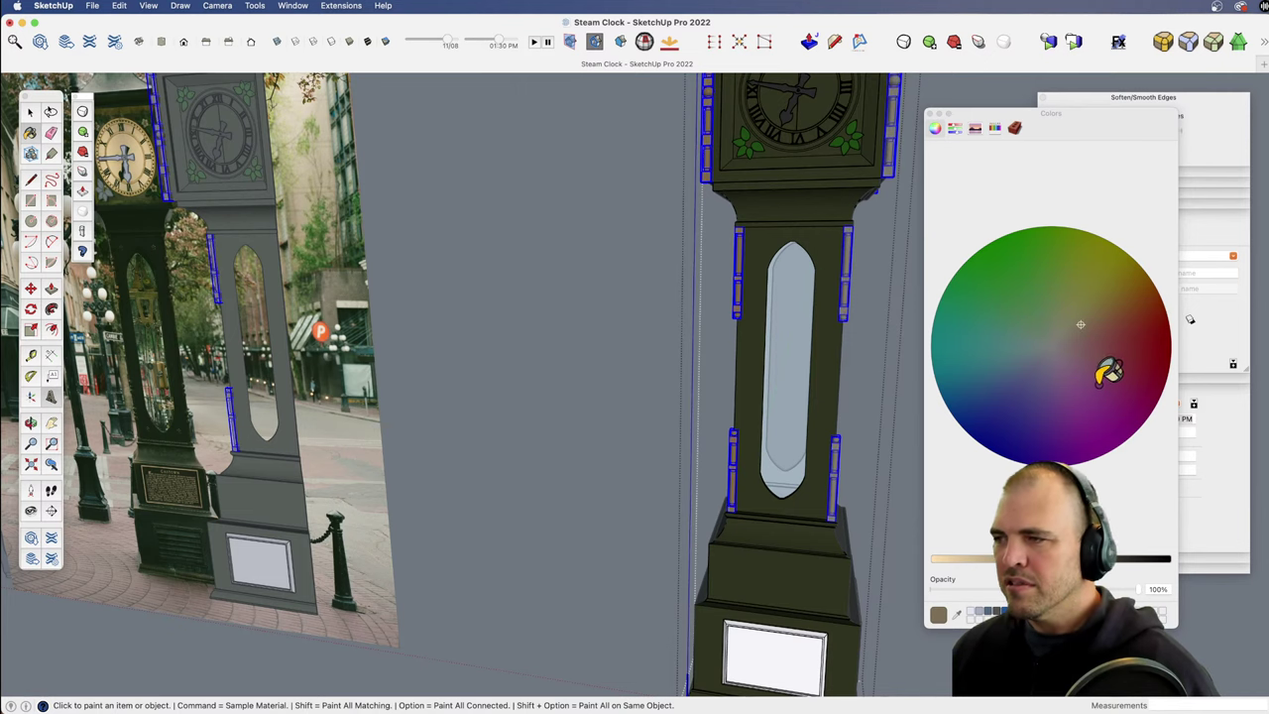
left_click_drag(1053, 558, 1066, 558)
key("space")
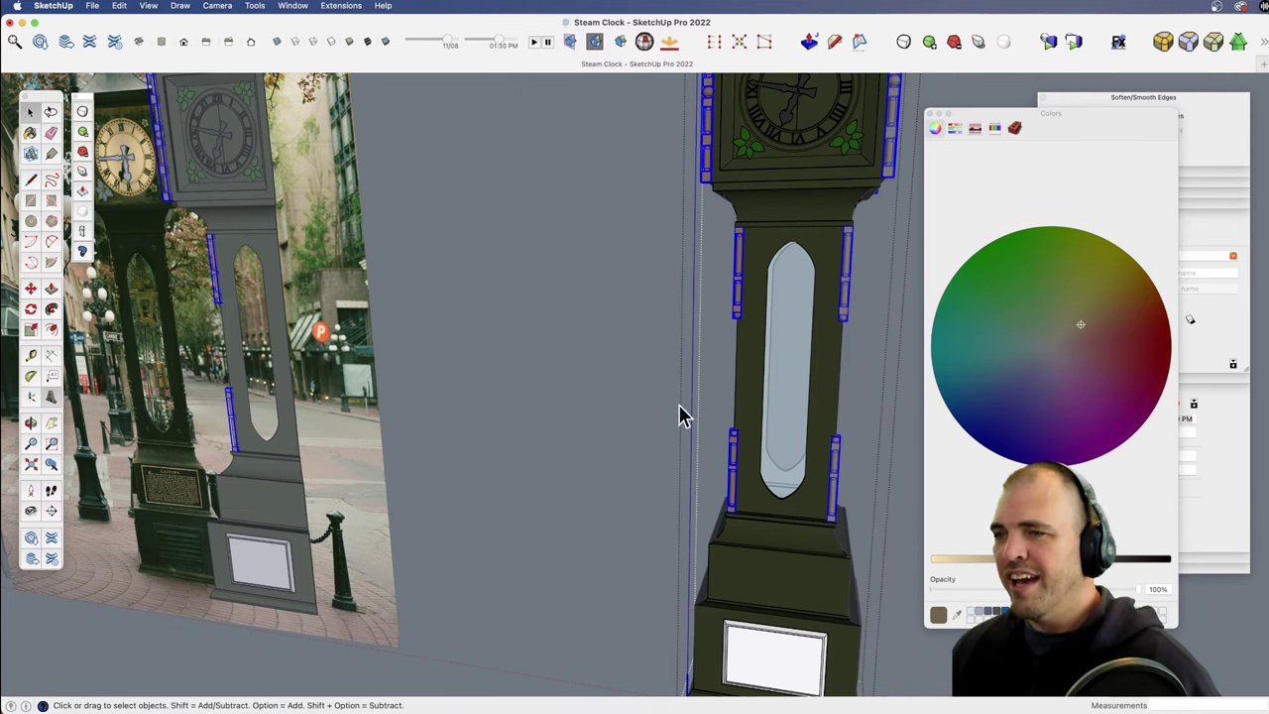
left_click(661, 423)
Step: Reopen the clock's front side component for editing at the dial
key("z")
left_click_drag(706, 369, 815, 470)
key("h")
left_click_drag(652, 335, 343, 443)
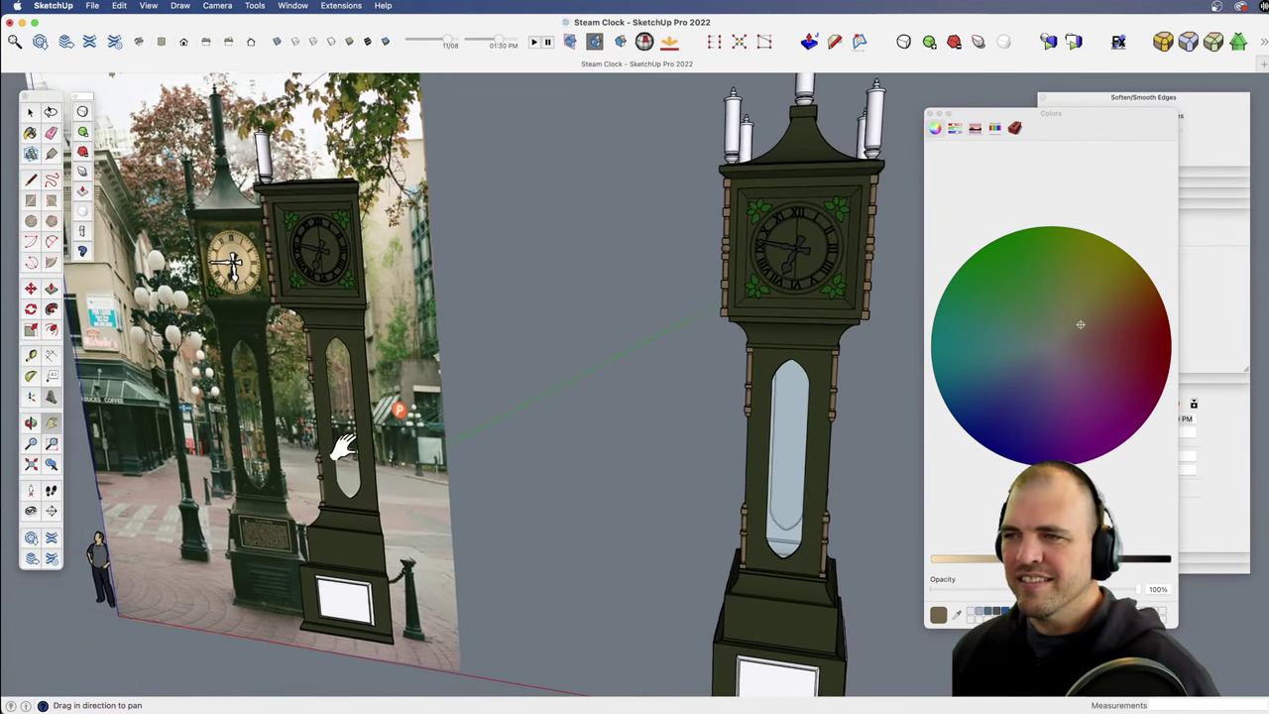
left_click_drag(765, 294, 595, 349)
key("z")
left_click_drag(629, 416, 672, 376)
key("h")
key("z")
key("space")
left_click(669, 335)
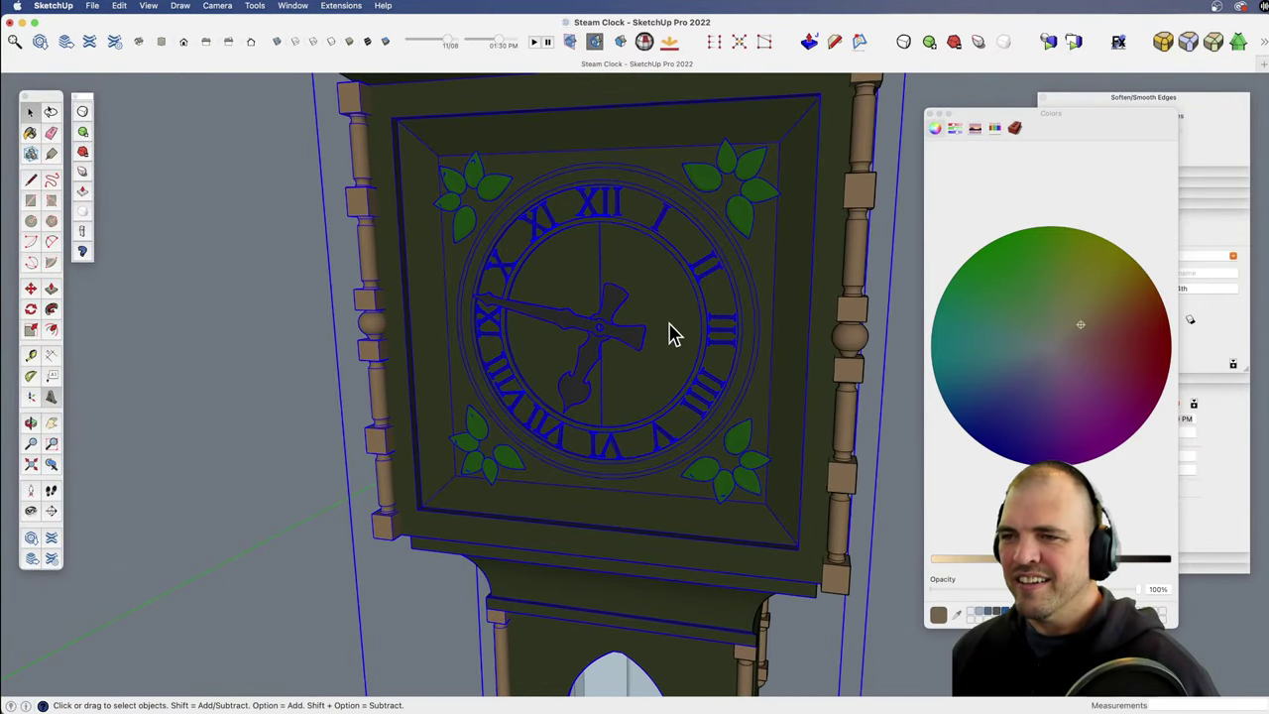
double_click(679, 297)
Step: Paint the dial's centre, numeral ring and outer ring light tan, and close the component
left_click(654, 305)
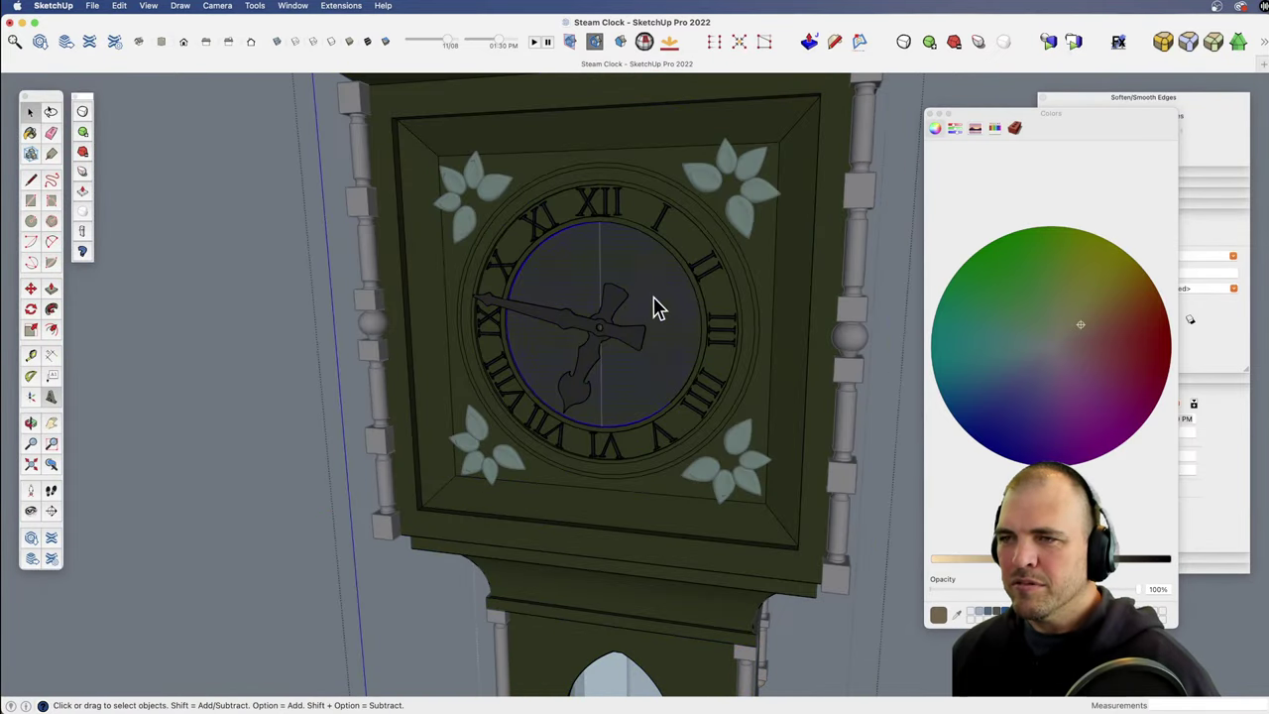
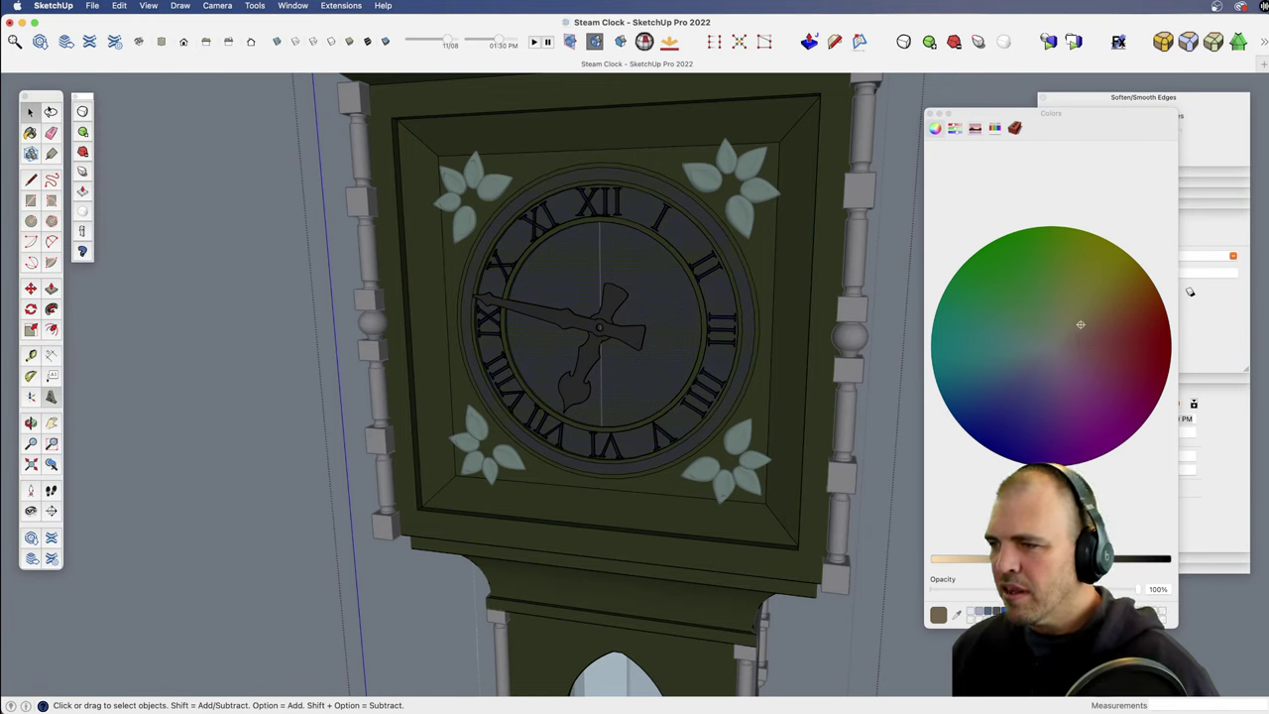
key("b")
left_click(694, 307)
key("z")
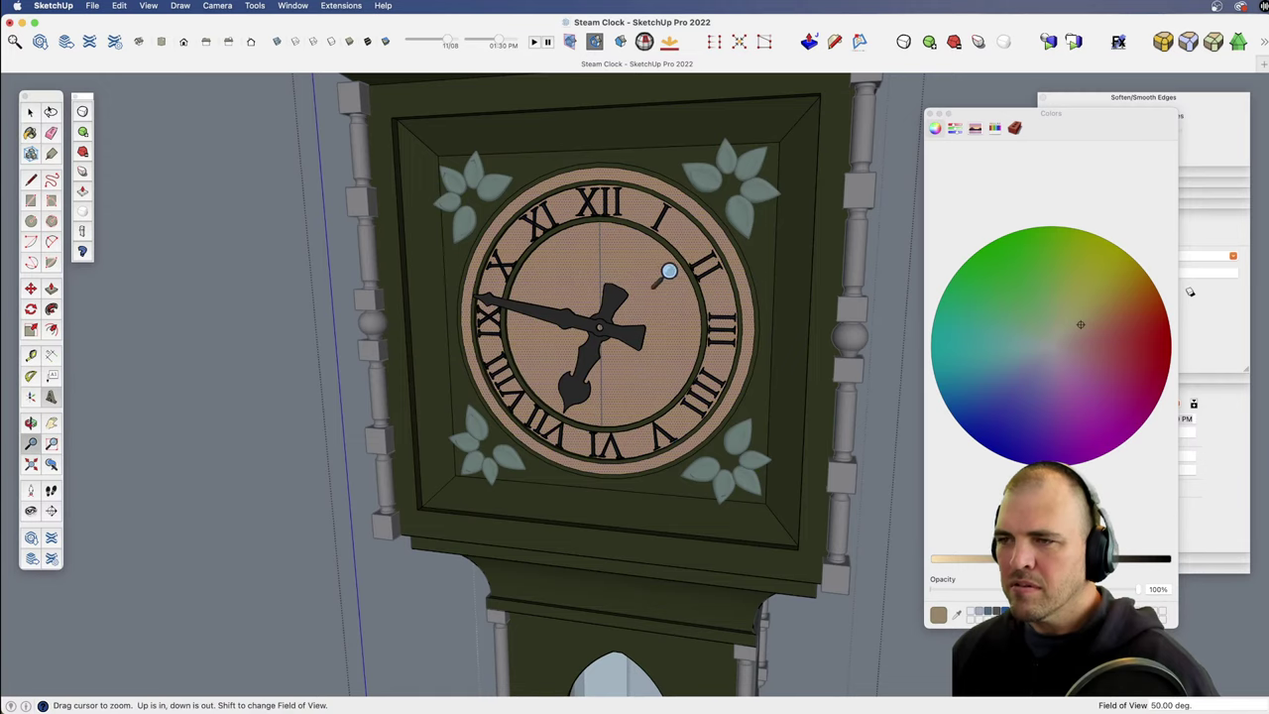
left_click_drag(669, 271, 551, 532)
key("space")
left_click(410, 488)
Step: Sample the body's dark olive green from the roof for painting the central column on top of the clock
scroll(584, 368, "down", 2)
middle_click_drag(694, 372, 368, 346)
scroll(569, 499, "down", 1)
middle_click_drag(569, 498, 661, 304)
scroll(552, 337, "down", 3)
scroll(433, 354, "up", 4)
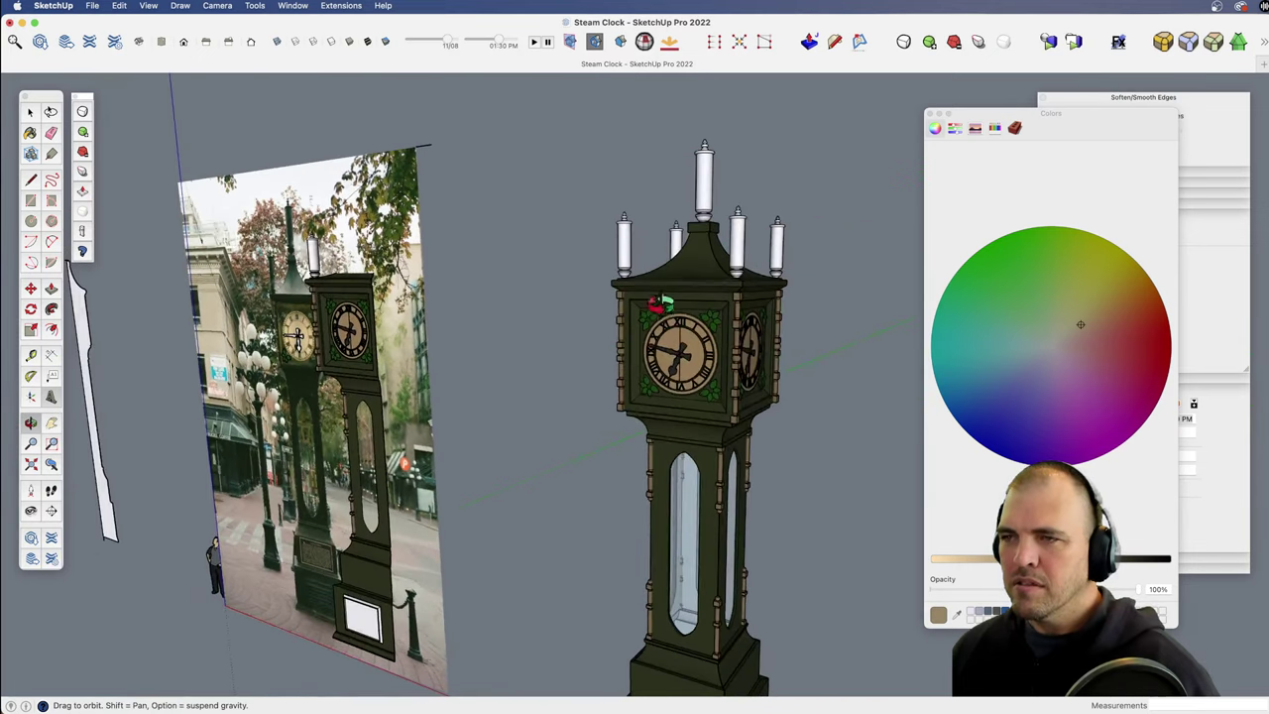
left_click(646, 266)
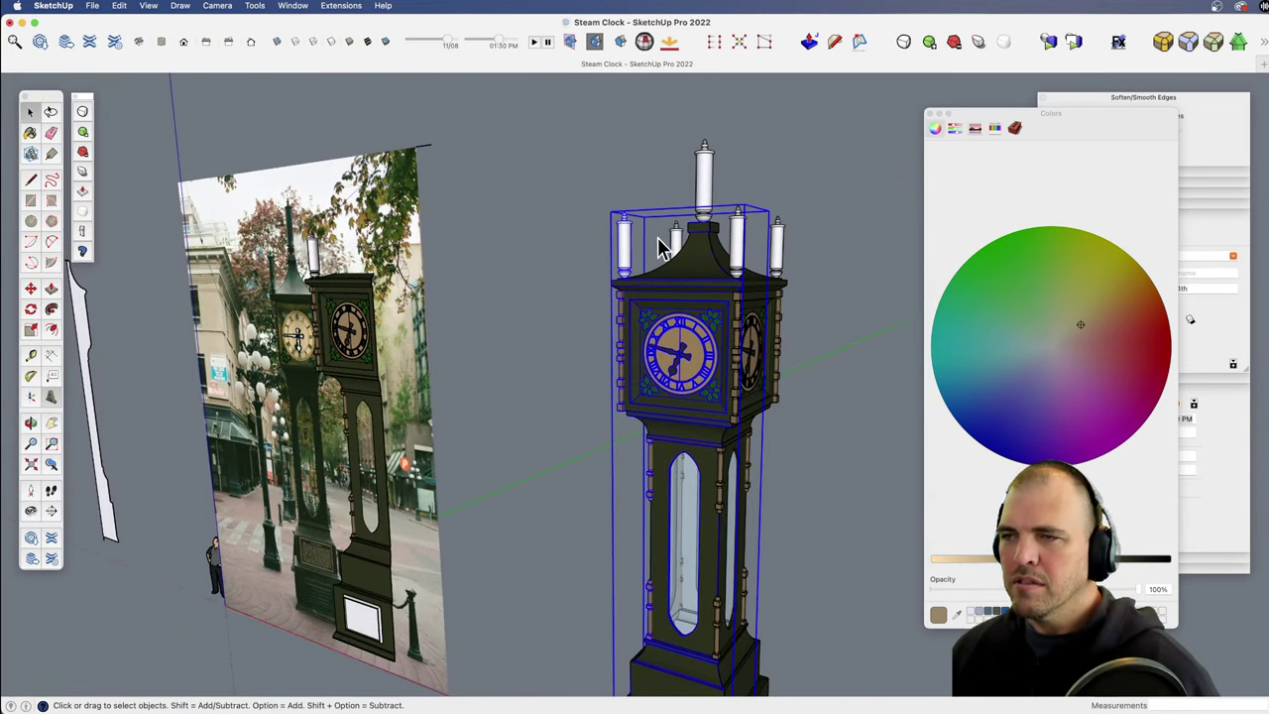
left_click(711, 201)
key("b")
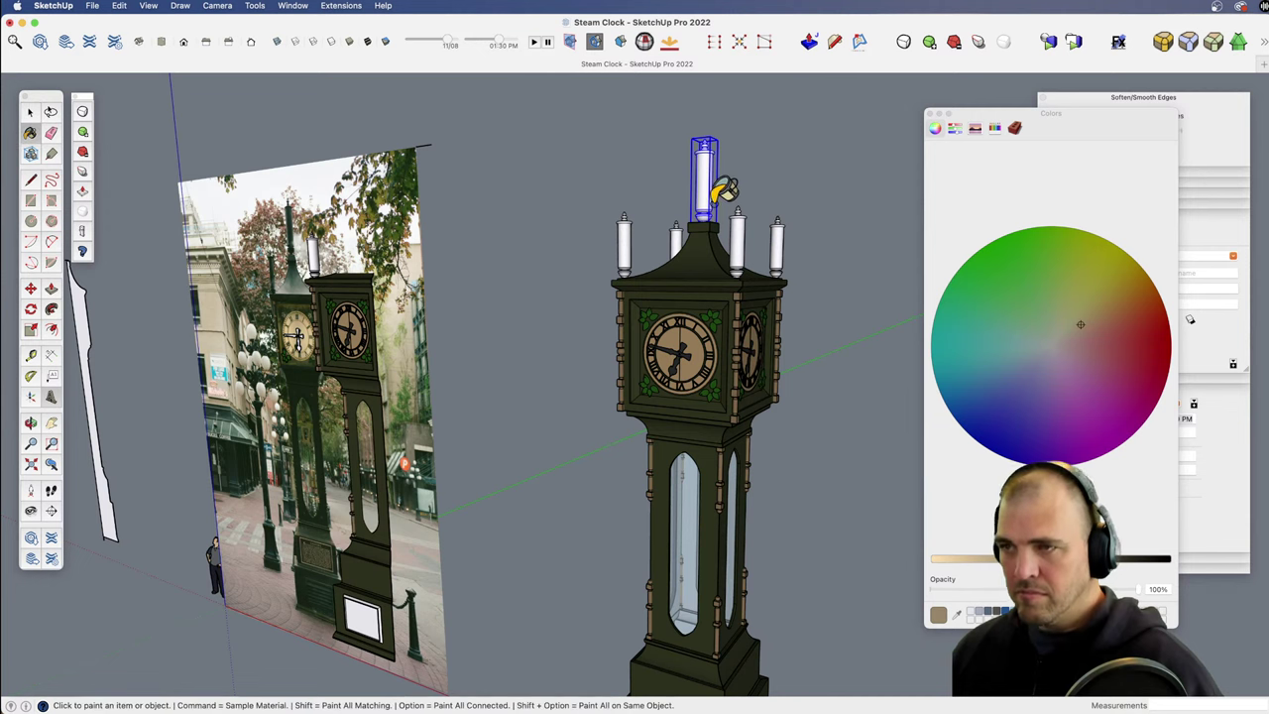
left_click(698, 266, "super")
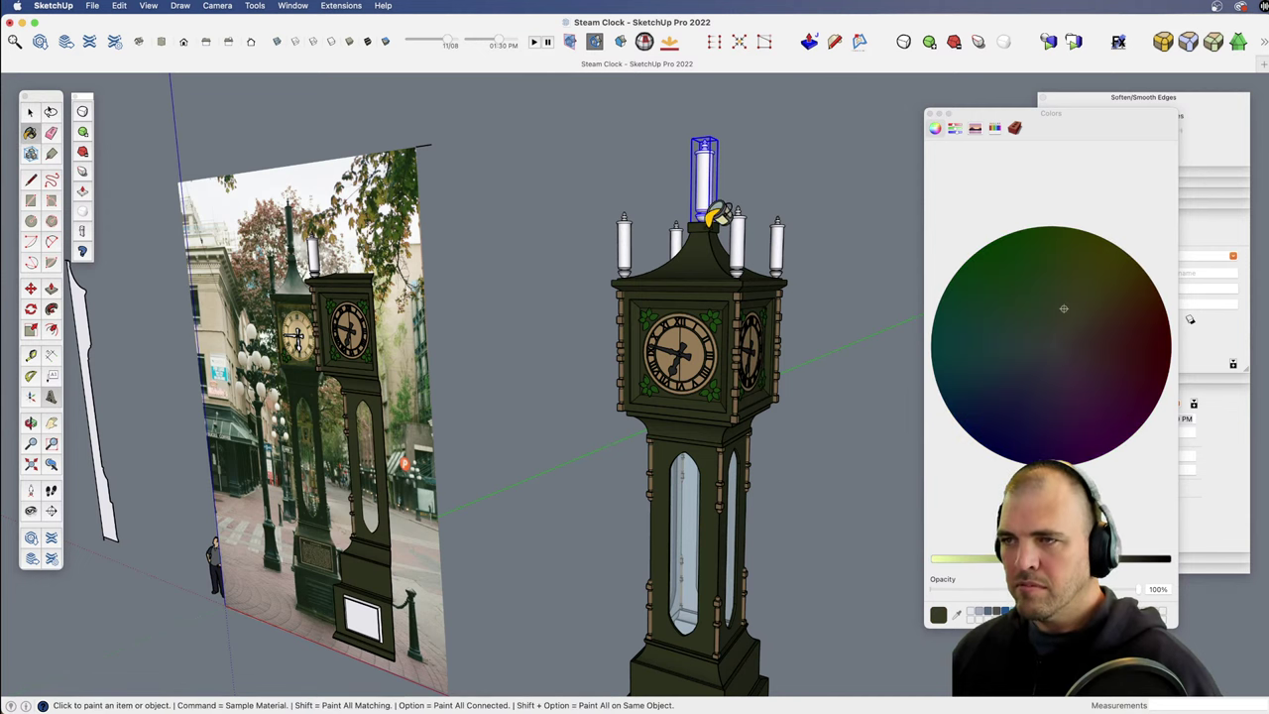
Step: Paint the repeated columns at the roof corners dark olive green inside their component, and close it
key("space")
left_click(635, 250)
double_click(631, 252)
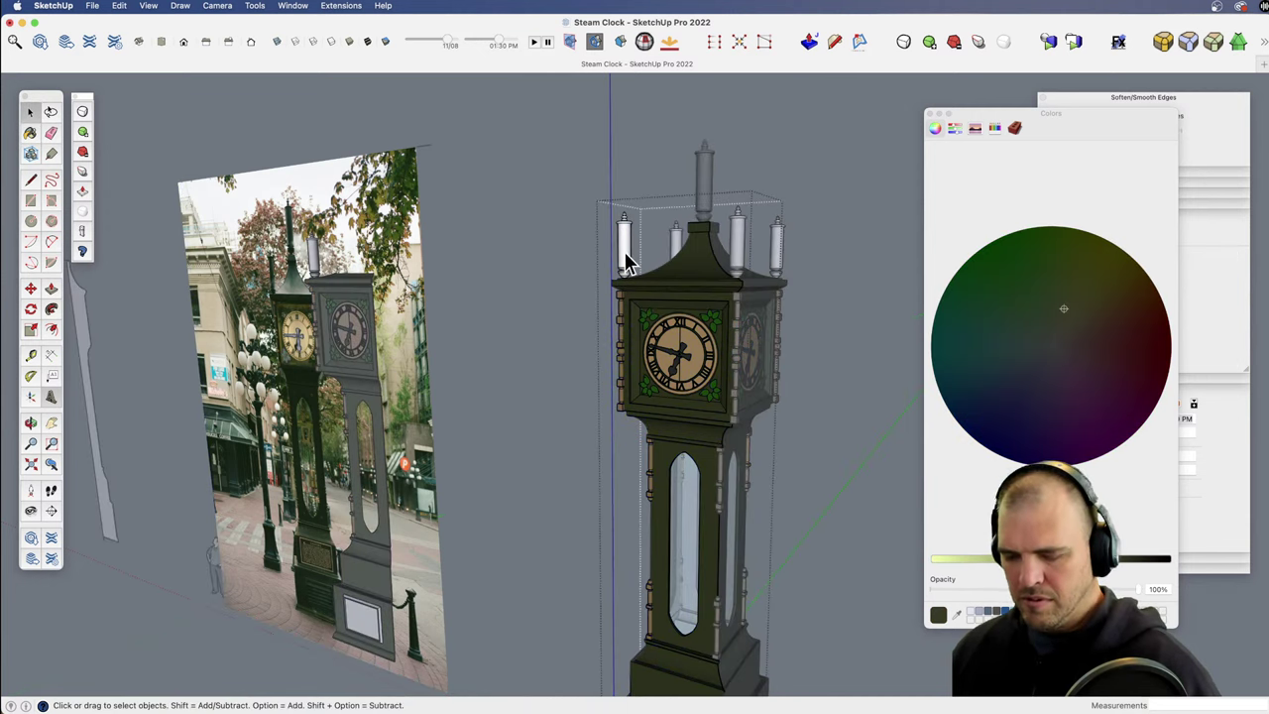
key("b")
left_click(625, 246)
key("space")
left_click(568, 349)
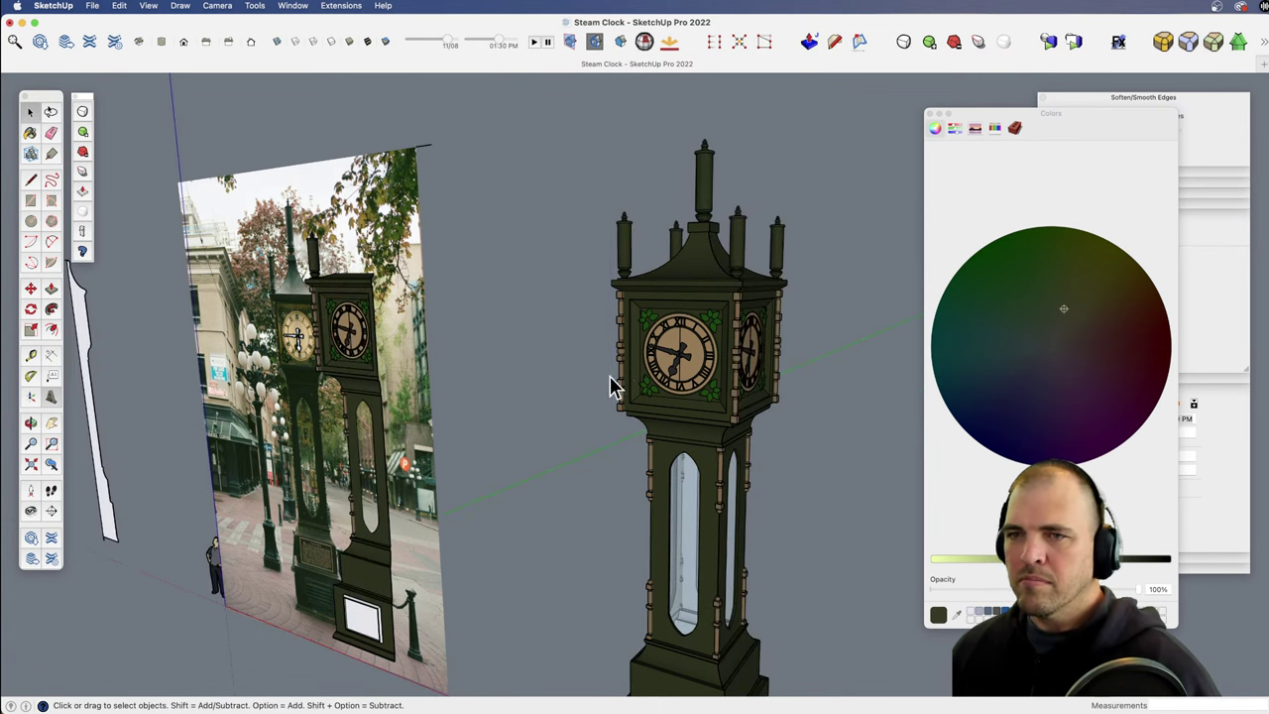
Step: Paint the rectangular raised panel on the clock's base dark olive green inside its component, and close it
scroll(635, 398, "down", 1)
mouse_move(635, 398)
middle_mouse_down()
mouse_move(635, 338)
mouse_move(591, 294)
mouse_move(631, 389)
middle_mouse_up()
left_click(624, 582)
double_click(612, 585)
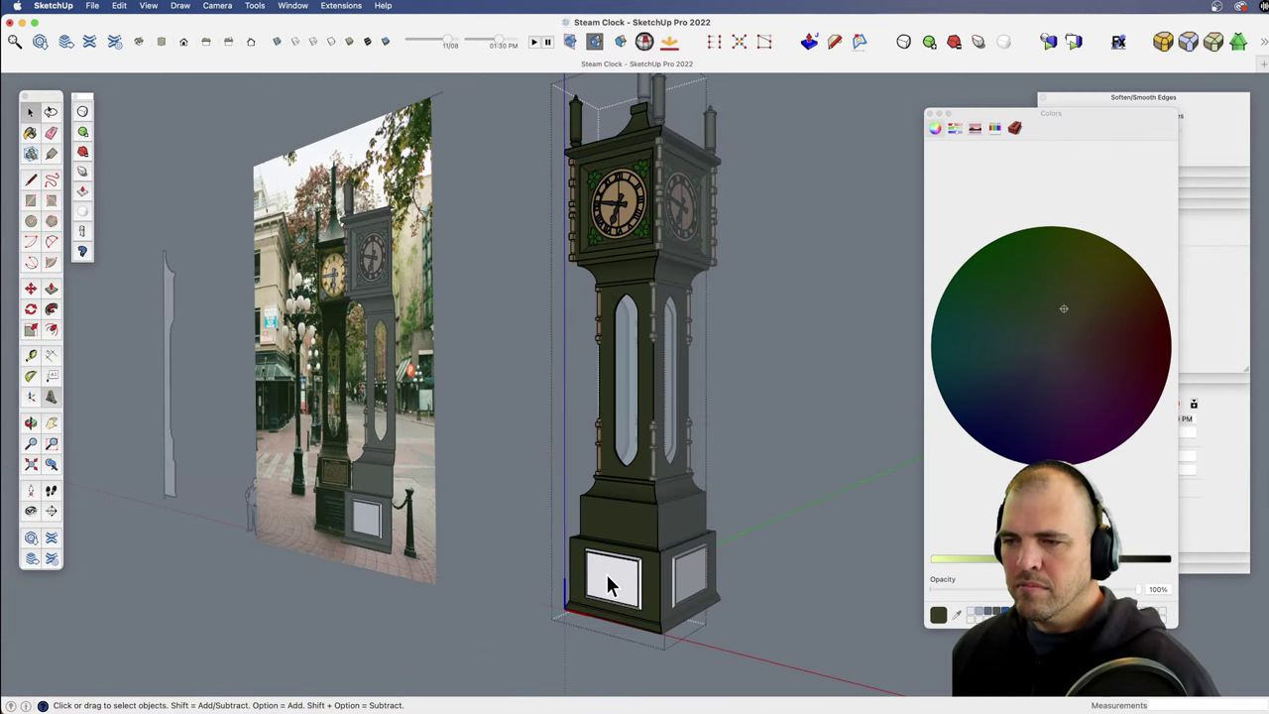
key("b")
left_click(613, 579)
key("space")
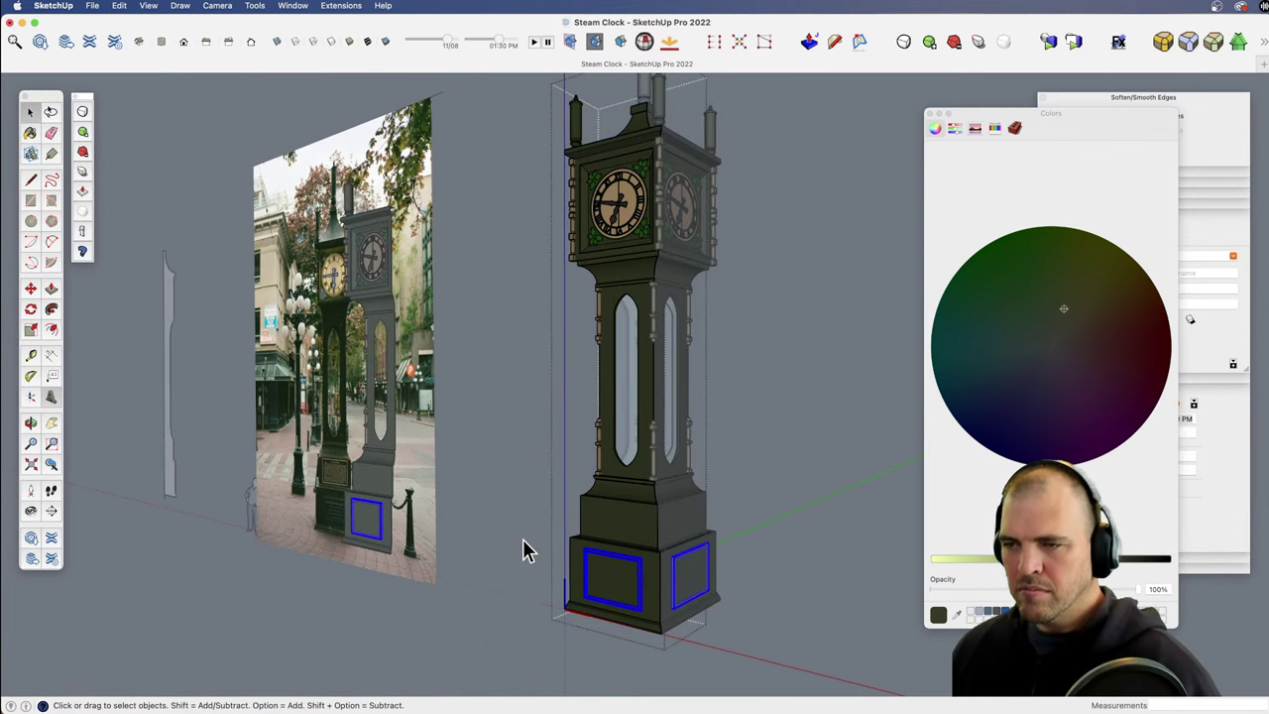
left_click(526, 548)
Step: Open the leaf cluster over the photographed clock's dial corner for editing
middle_click_drag(590, 417, 912, 501)
key("z")
left_click_drag(754, 416, 644, 139)
middle_click_drag(522, 262, 662, 481, "shift")
left_click_drag(661, 531, 637, 209)
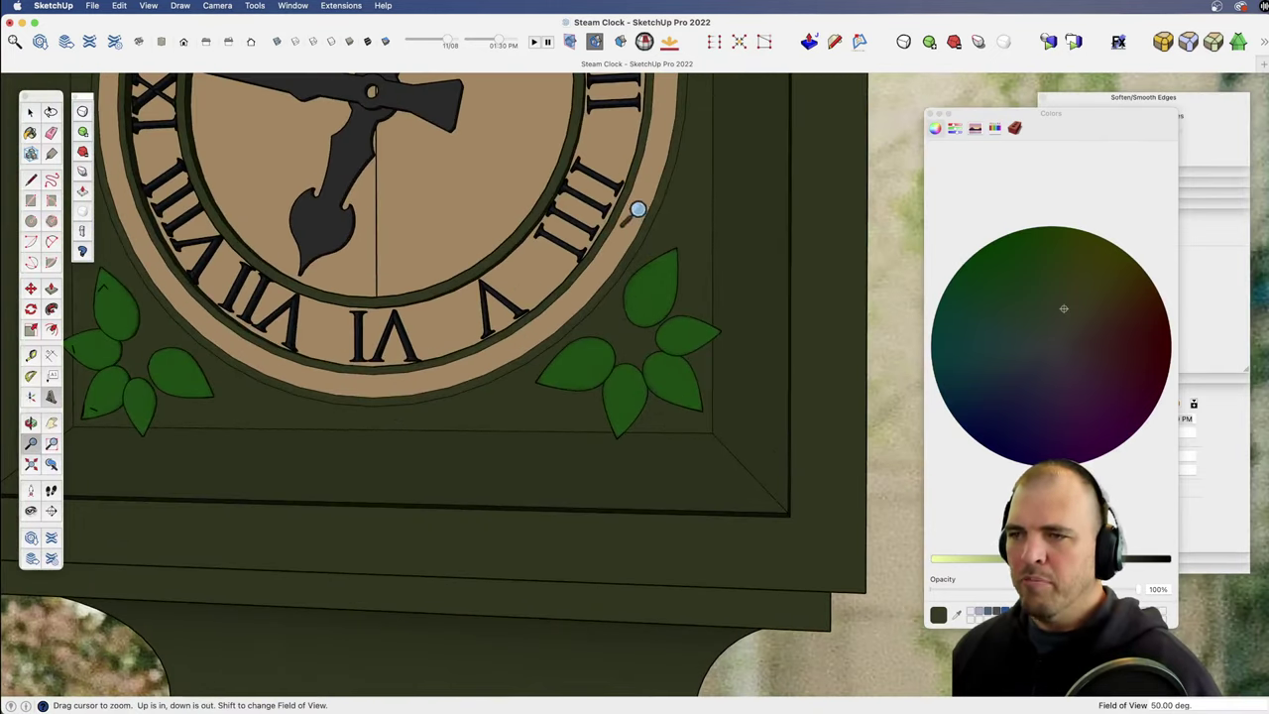
left_click(648, 324)
key("z")
scroll(634, 288, "down", 5)
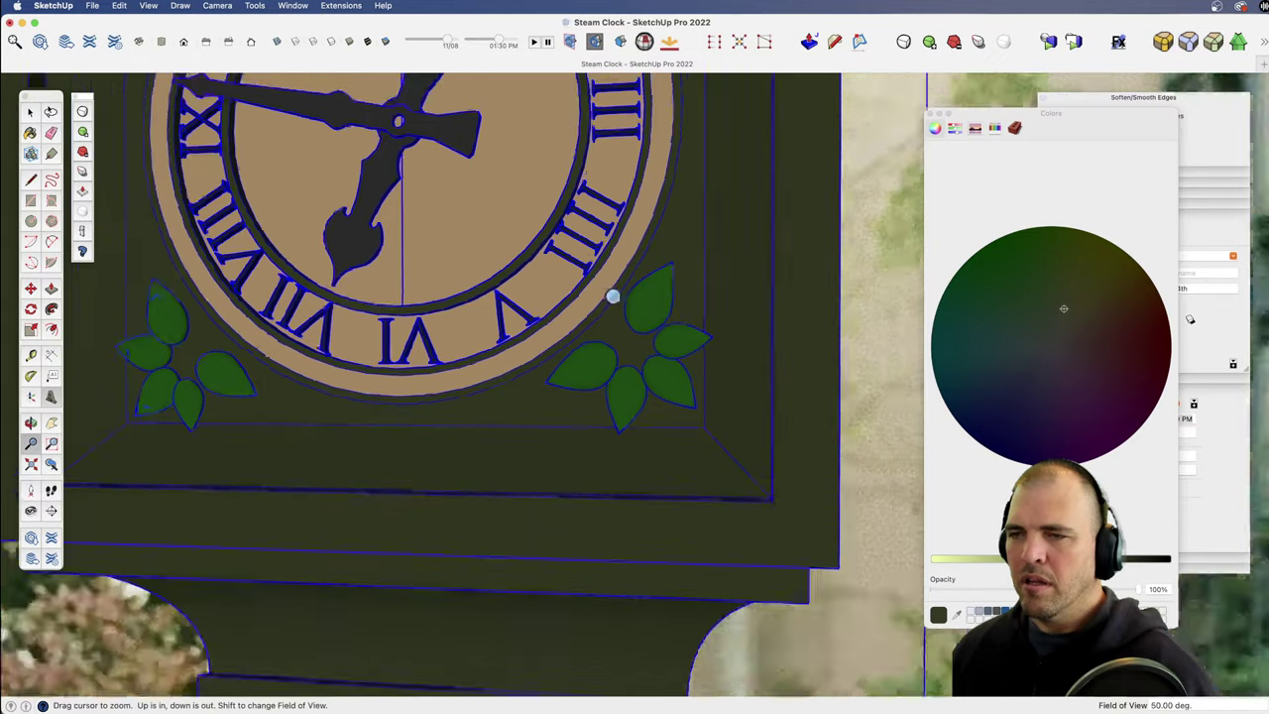
middle_click_drag(466, 351, 819, 366, "shift")
left_click(325, 402)
middle_click_drag(351, 417, 589, 430)
middle_click_drag(456, 345, 534, 314, "shift")
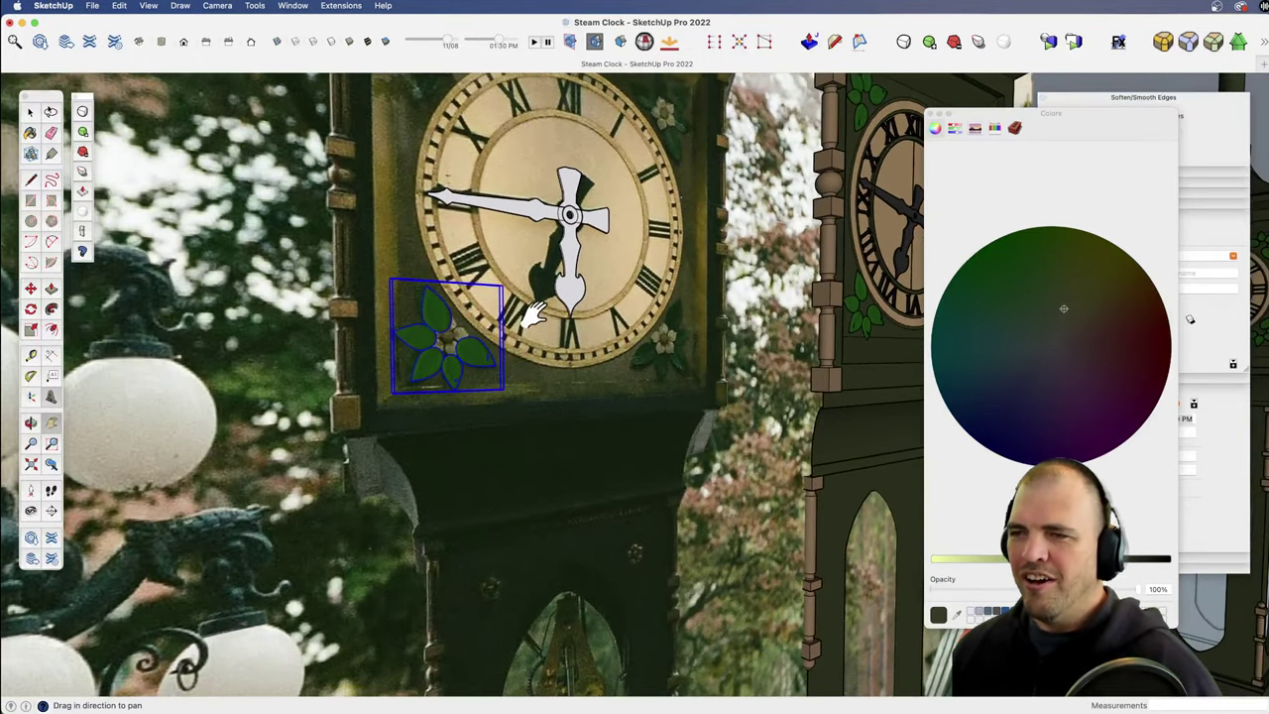
double_click(470, 349)
Step: Copy the smallest leaf of the cluster and place the copy above it over the photographed dial's edge
left_click_drag(494, 448, 416, 244)
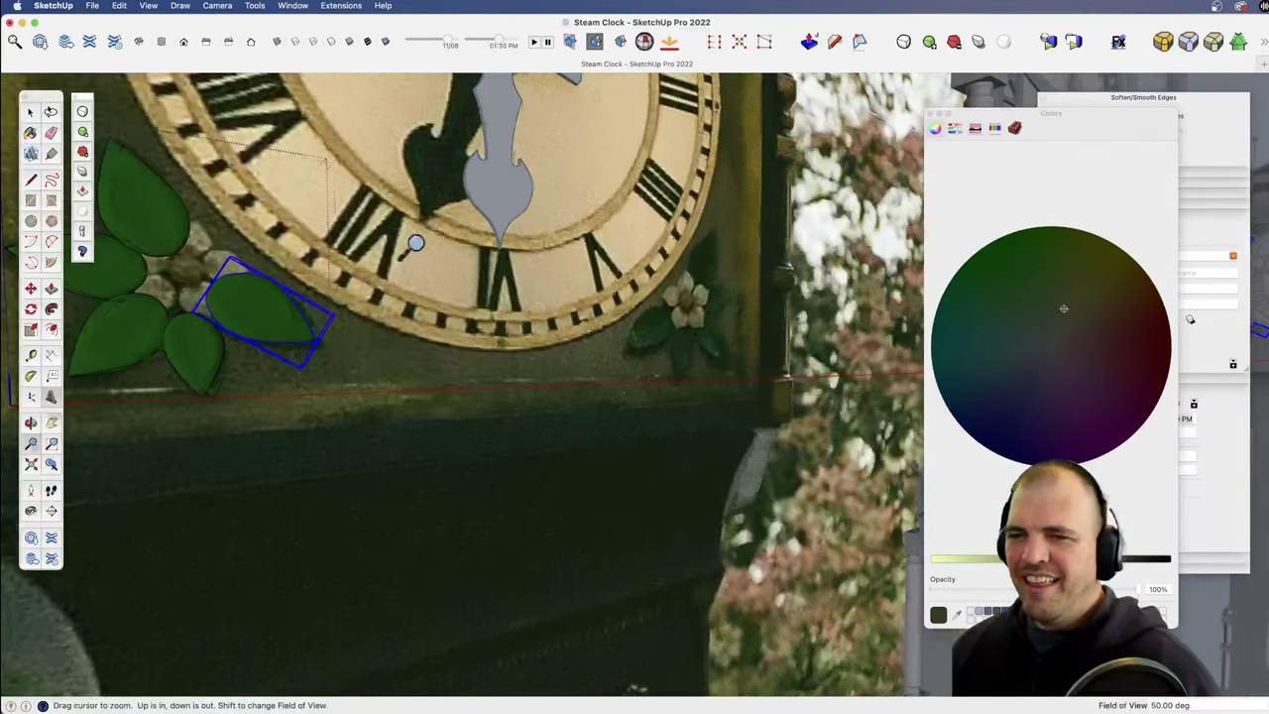
middle_click_drag(304, 364, 610, 429, "shift")
left_click(516, 421)
key("m")
scroll(519, 510, "up", 3)
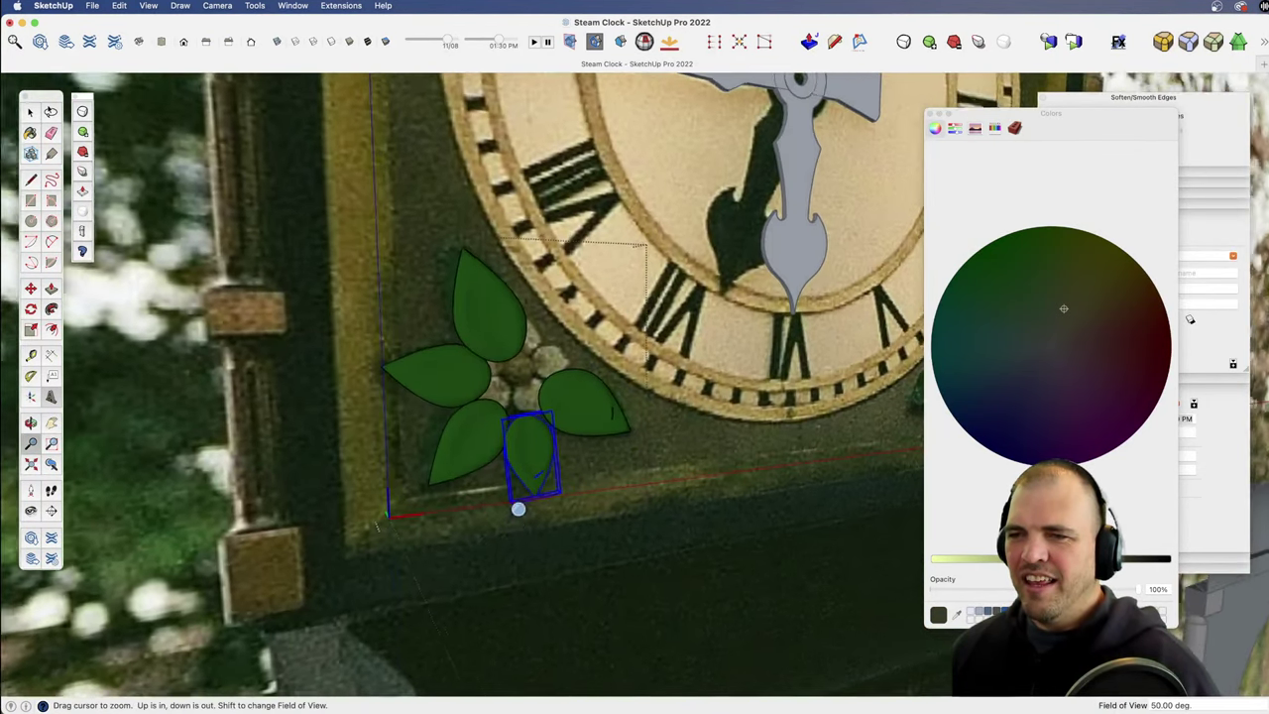
key("alt")
left_click(515, 325)
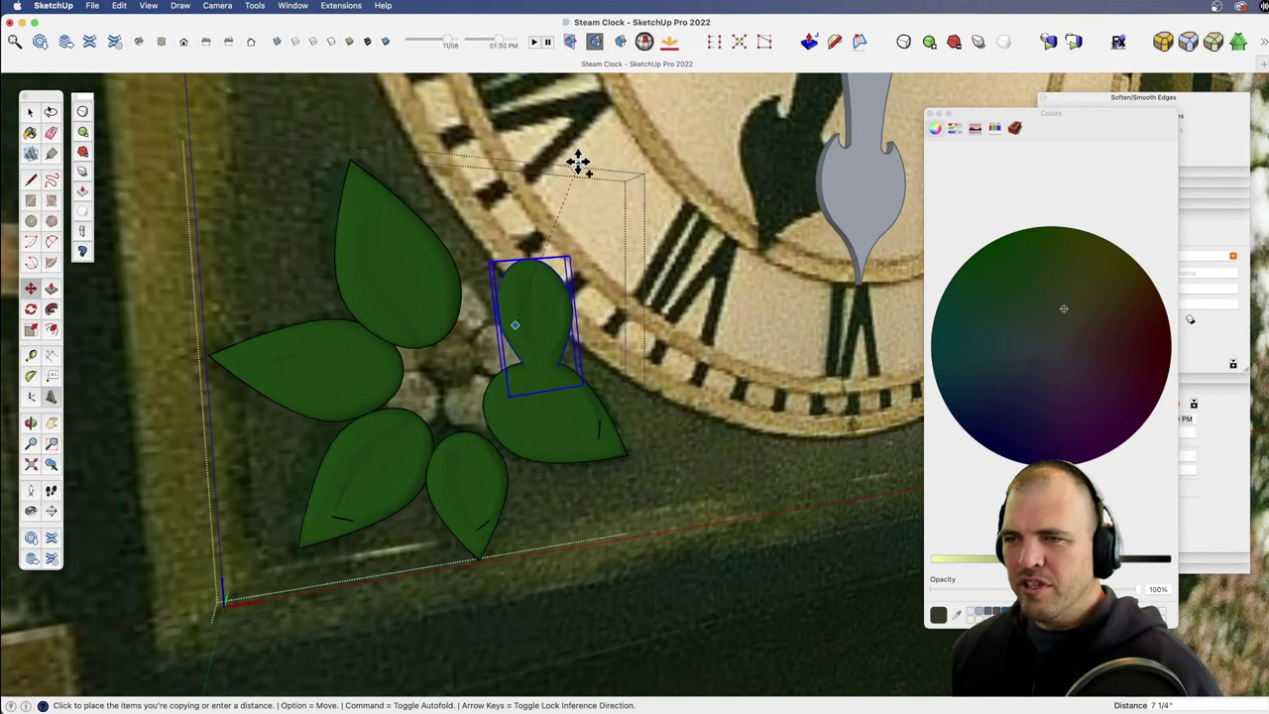
left_click(631, 269)
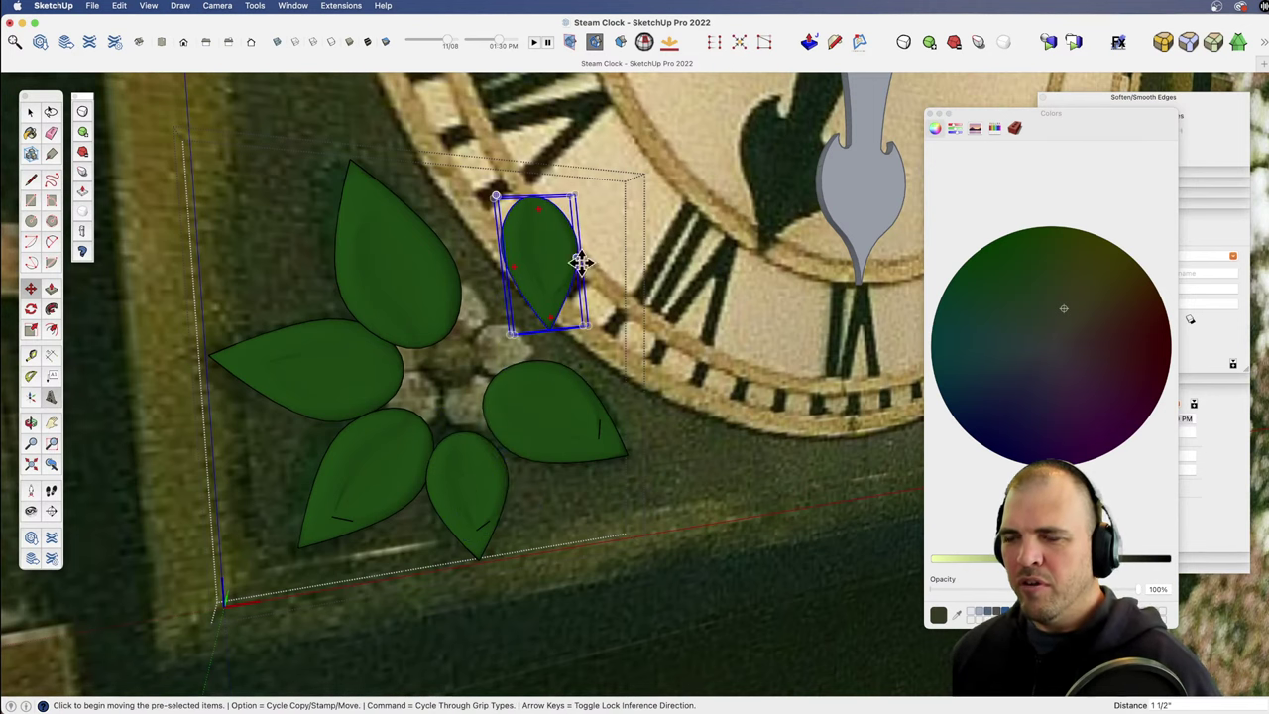
Step: Scale the copied leaf down uniformly in two passes, the second by a factor of 0.63
key("h")
left_click_drag(555, 318, 593, 355)
key("z")
left_click_drag(594, 395, 566, 334)
key("s")
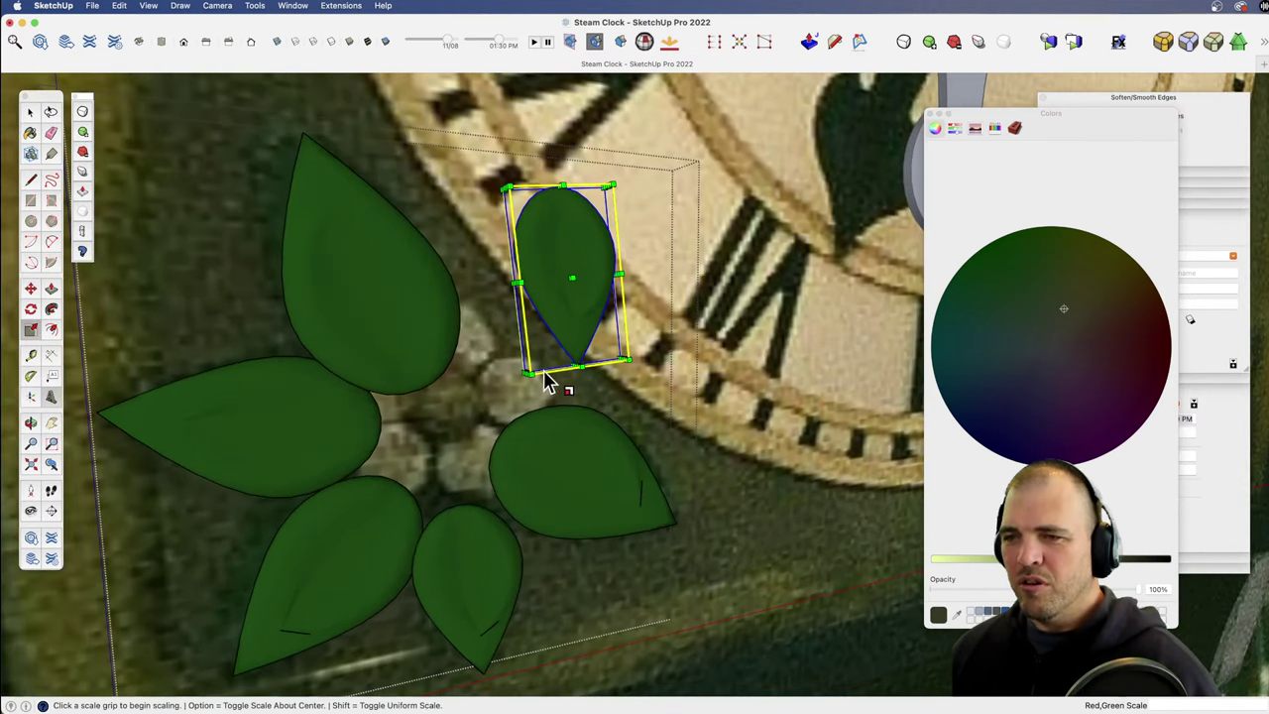
left_click(527, 375)
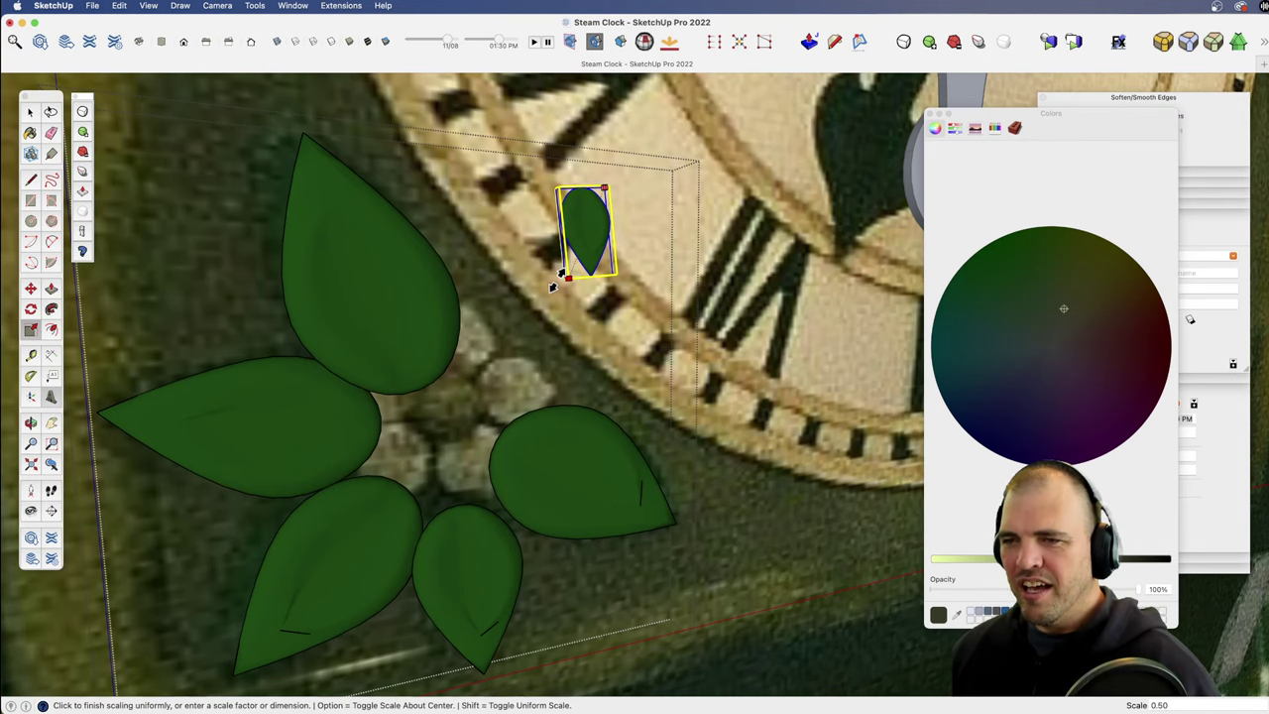
left_click(555, 302)
middle_click_drag(555, 302, 597, 464)
scroll(622, 347, "up", 3)
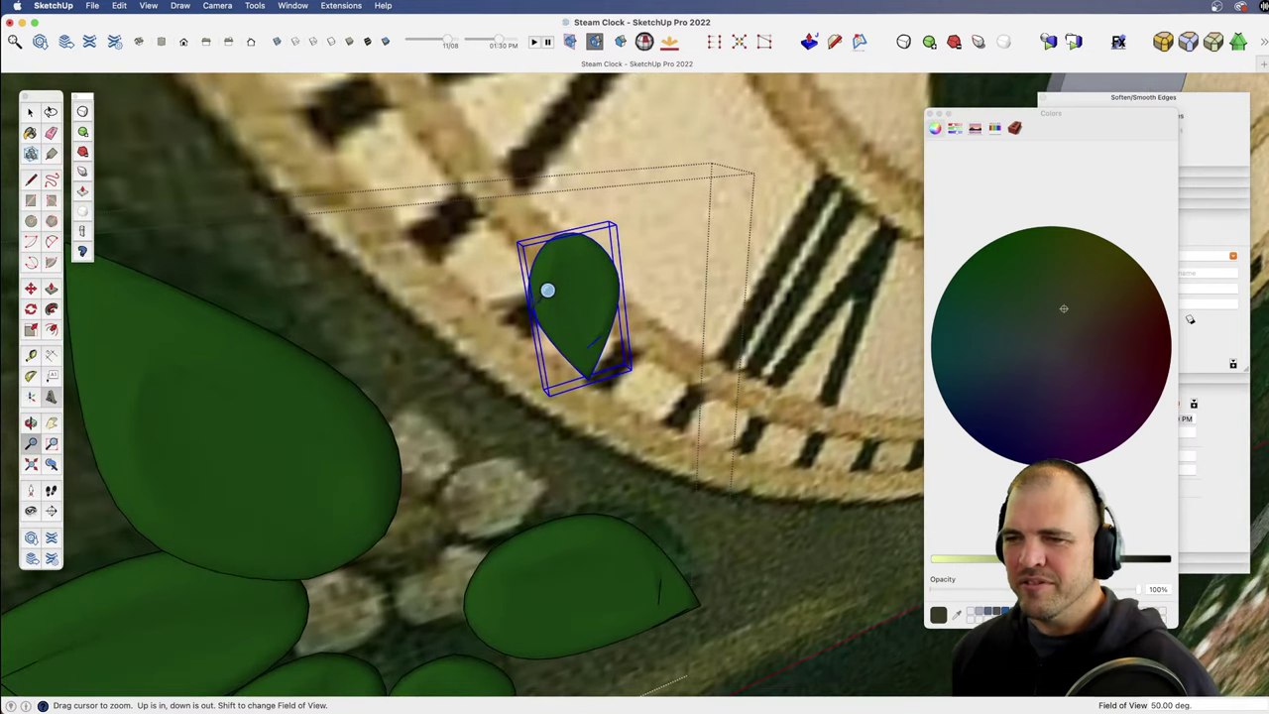
mouse_move(622, 298)
left_mouse_down()
mouse_move(629, 286)
mouse_move(635, 298)
left_mouse_up()
left_click_drag(547, 396, 570, 337)
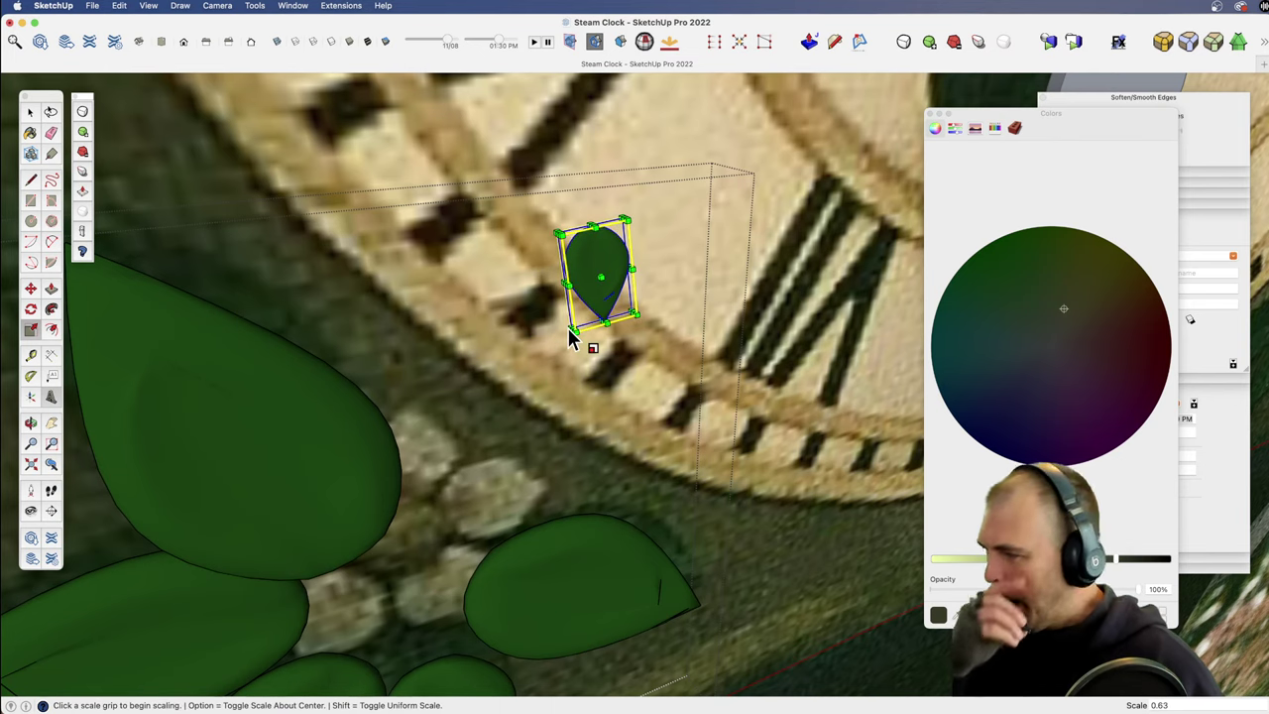
Step: Move the scaled-down leaf copy down onto the outer edge of the photographed dial, nearer the photographed flower
middle_click_drag(581, 333, 496, 239)
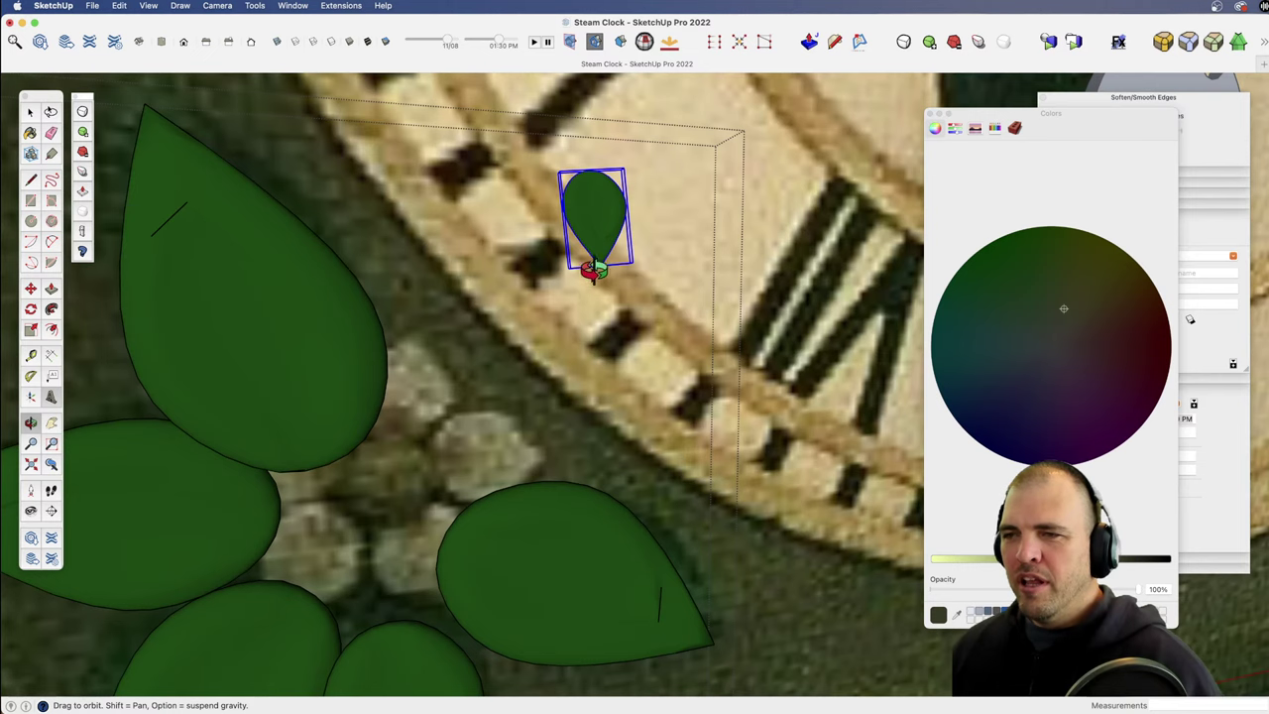
middle_click_drag(591, 273, 626, 357)
key("m")
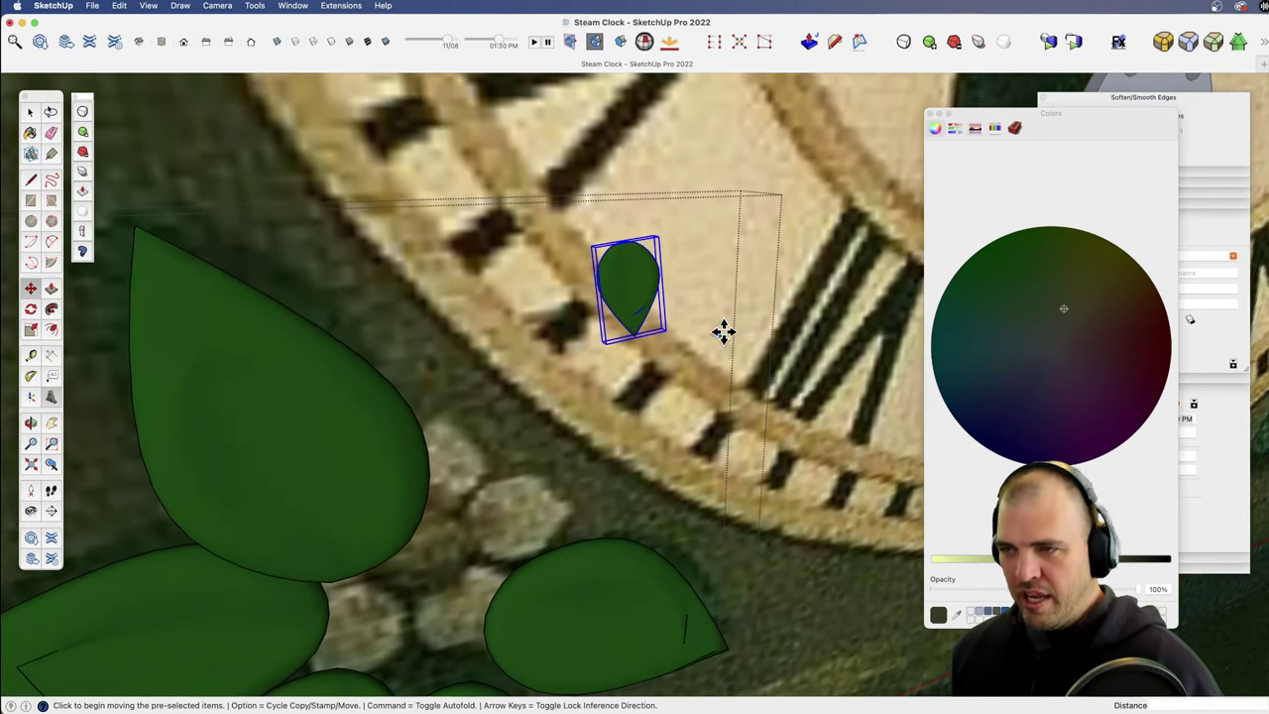
left_click_drag(722, 332, 717, 431)
key("z")
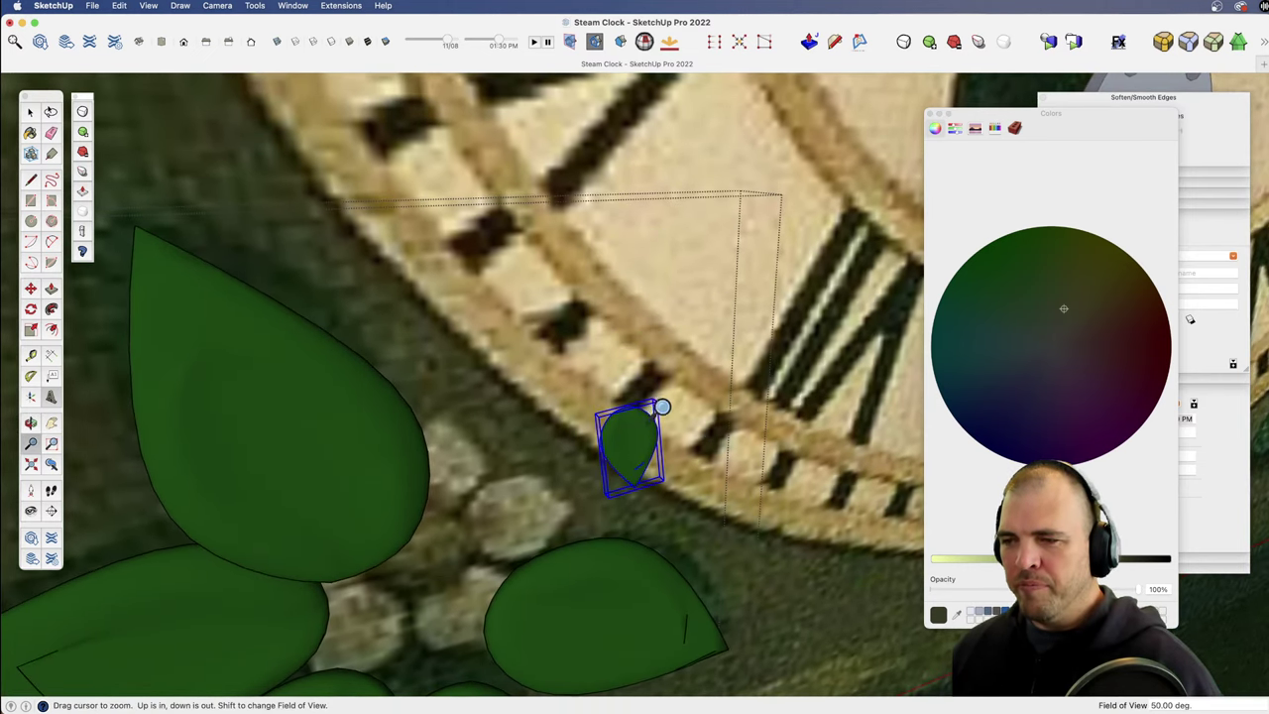
scroll(646, 445, "down", 5)
key("space")
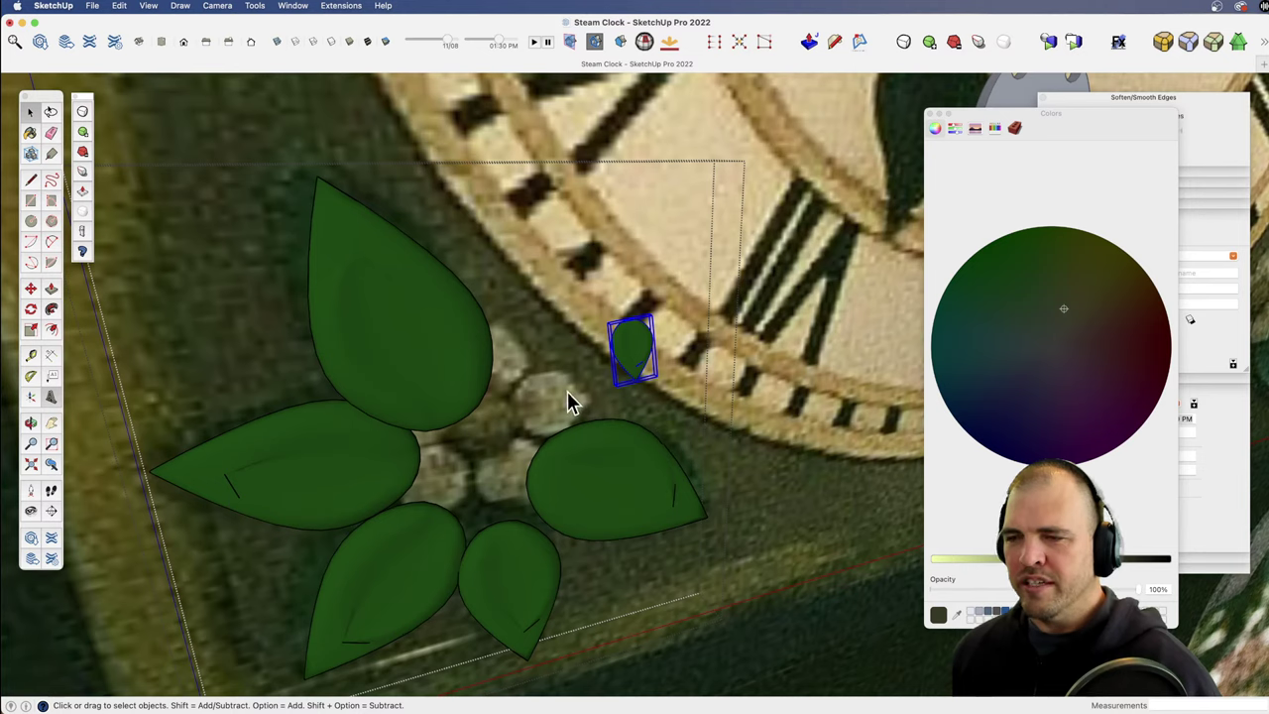
Step: Choose a light beige paint colour and make the small leaf at the dial's edge unique
left_click(1062, 329)
left_click(987, 558)
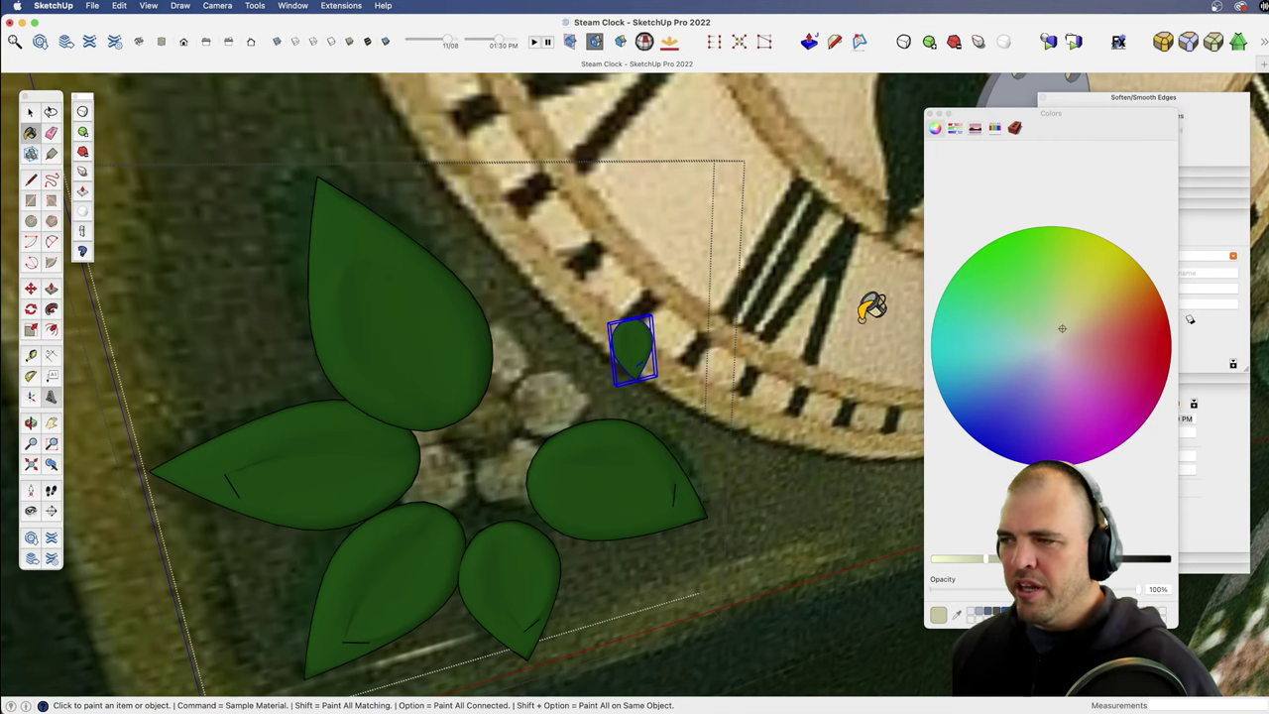
key("space")
mouse_move(637, 356)
middle_mouse_down("shift")
mouse_move(683, 442)
mouse_move(701, 378)
middle_mouse_up("shift")
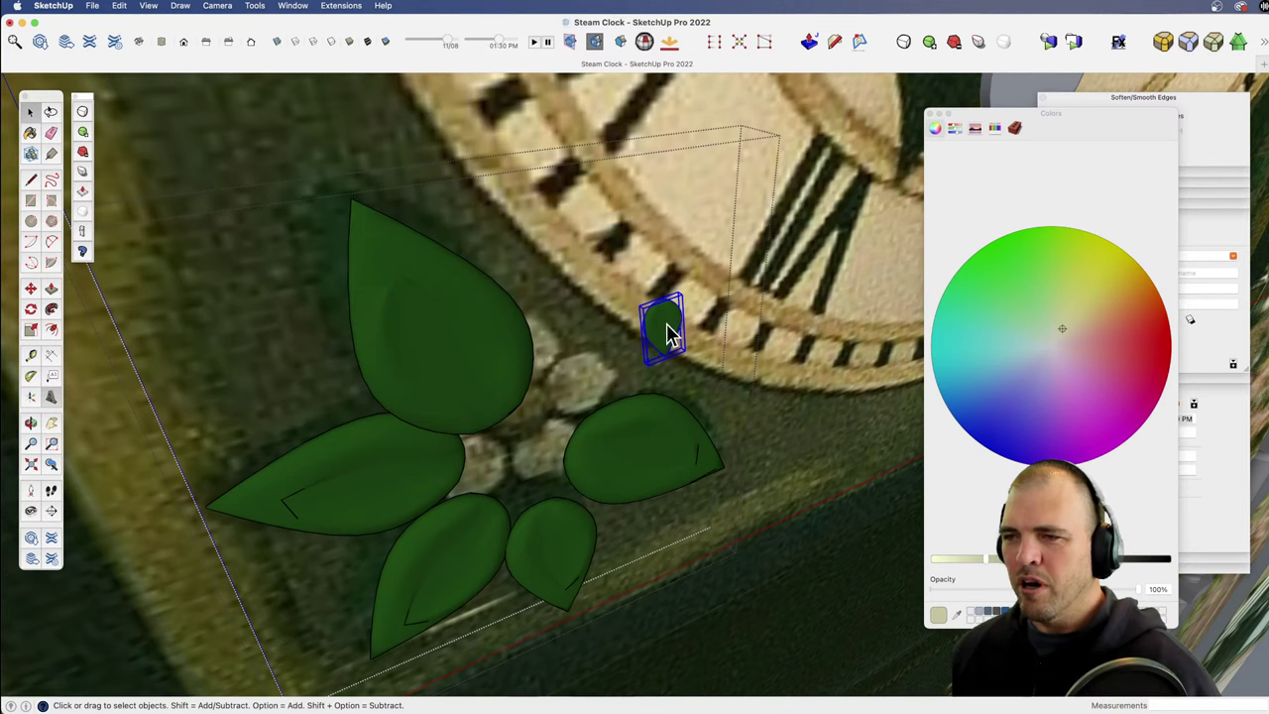
triple_click(667, 323)
left_click(743, 333)
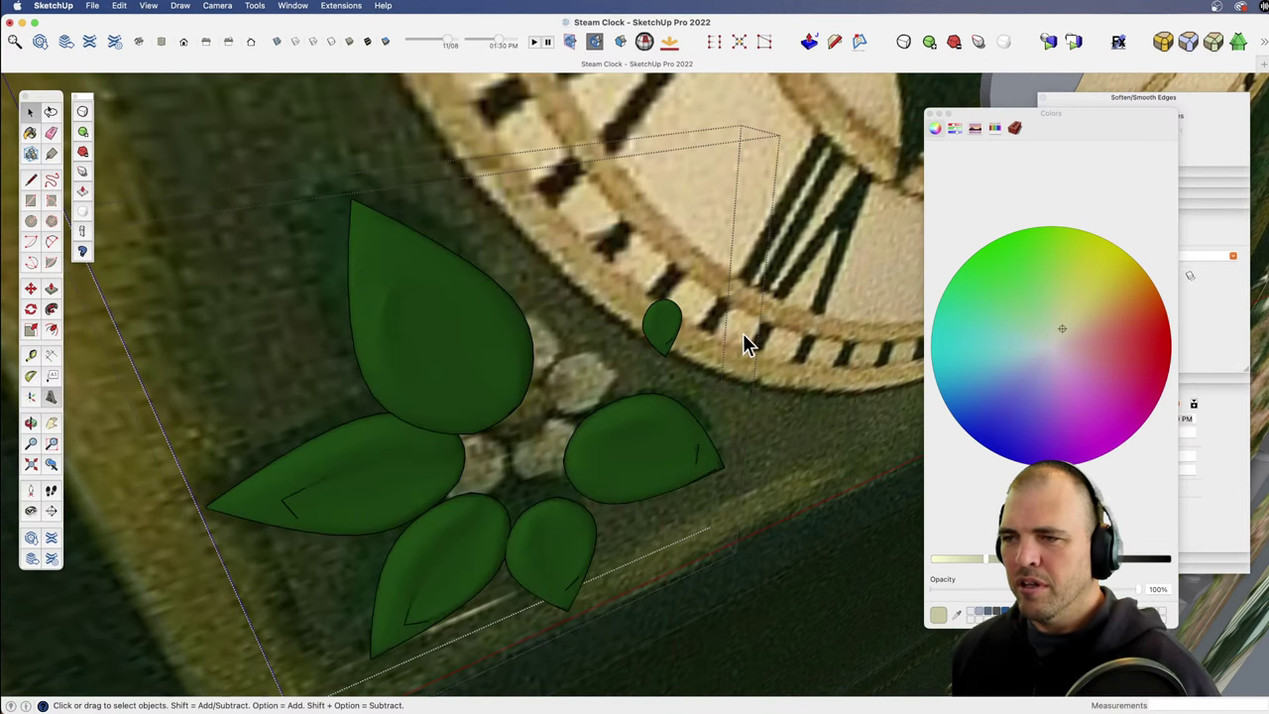
left_click(666, 332)
right_click(665, 329)
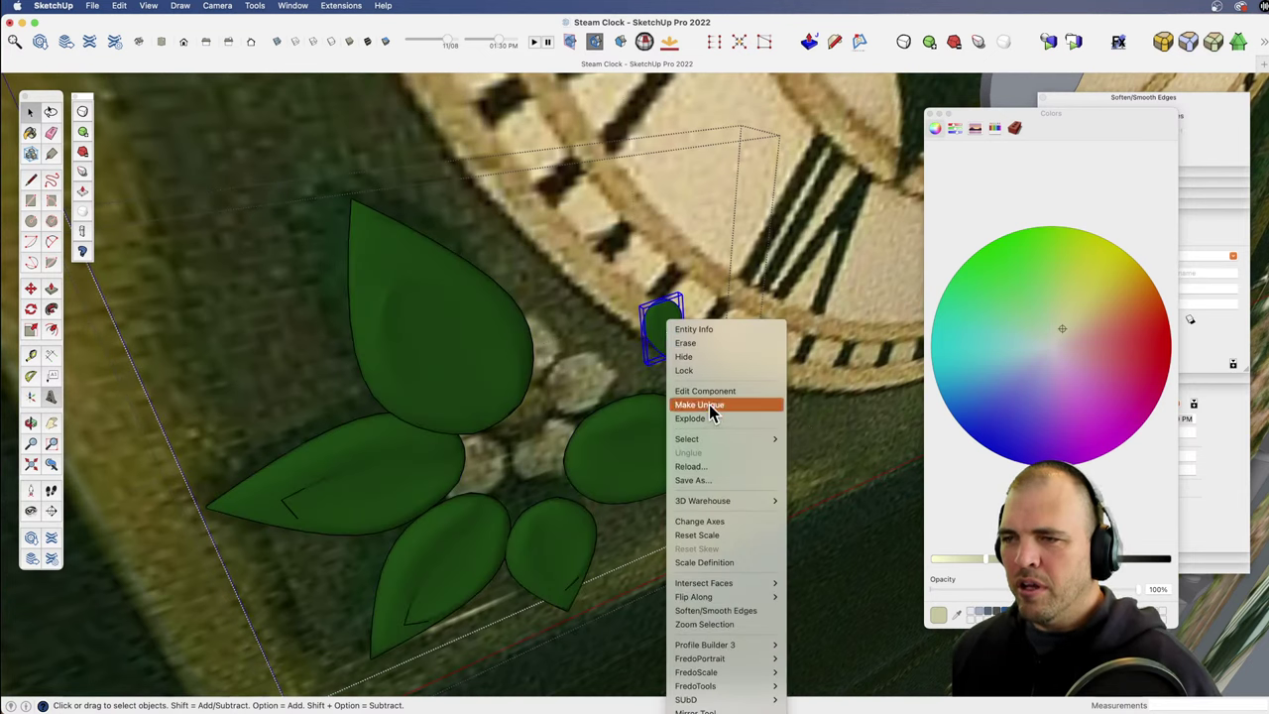
left_click(711, 405)
Step: Open the small leaf component, paint all of its faces light beige, and close it
double_click(663, 333)
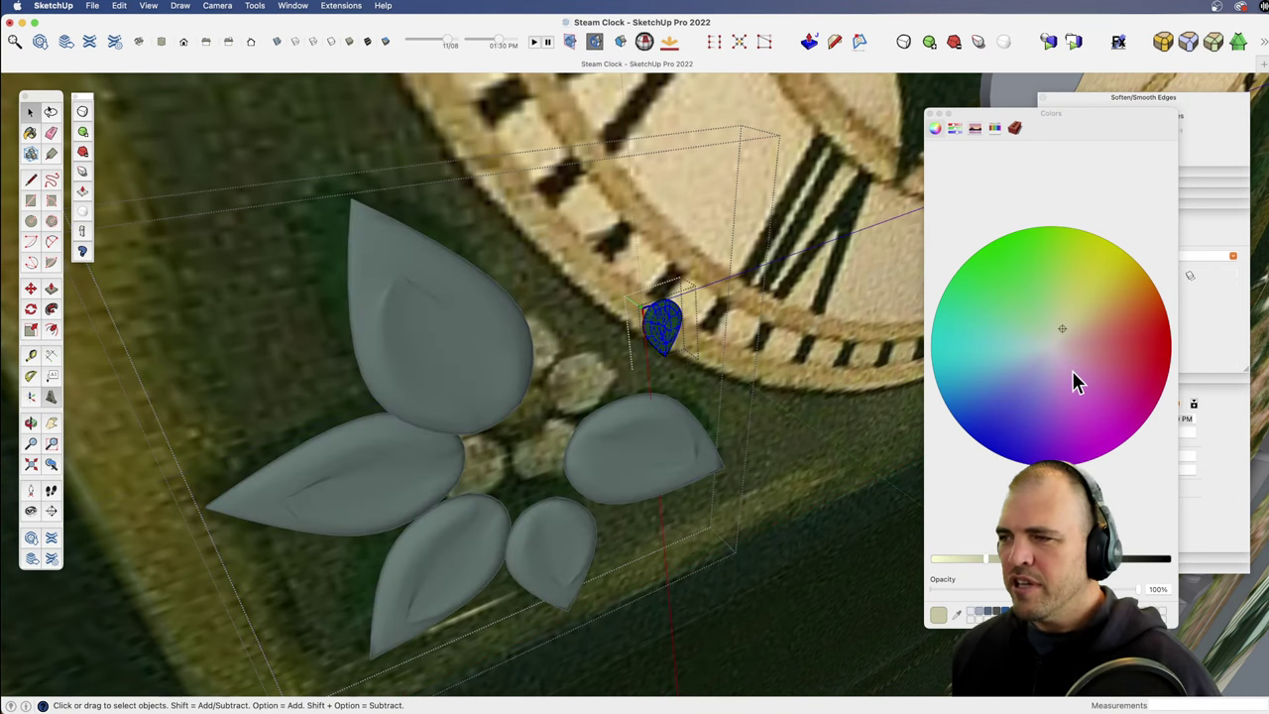
left_click(989, 560)
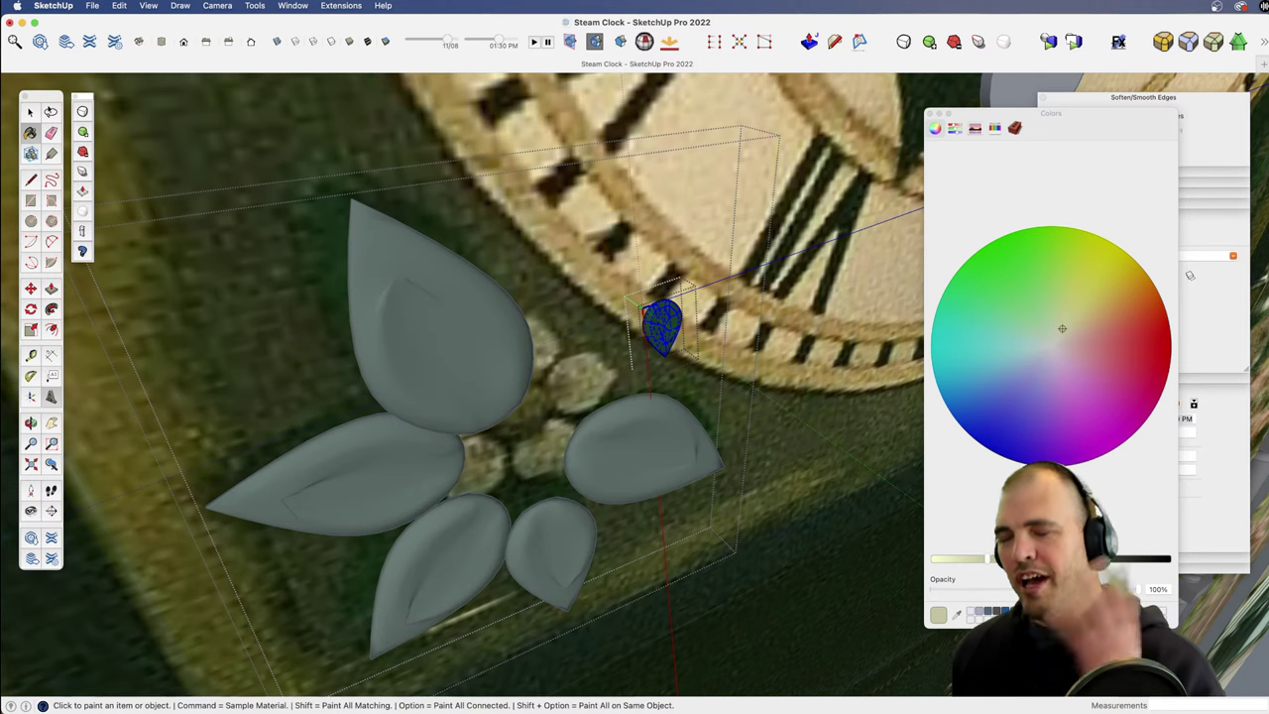
left_click(662, 315)
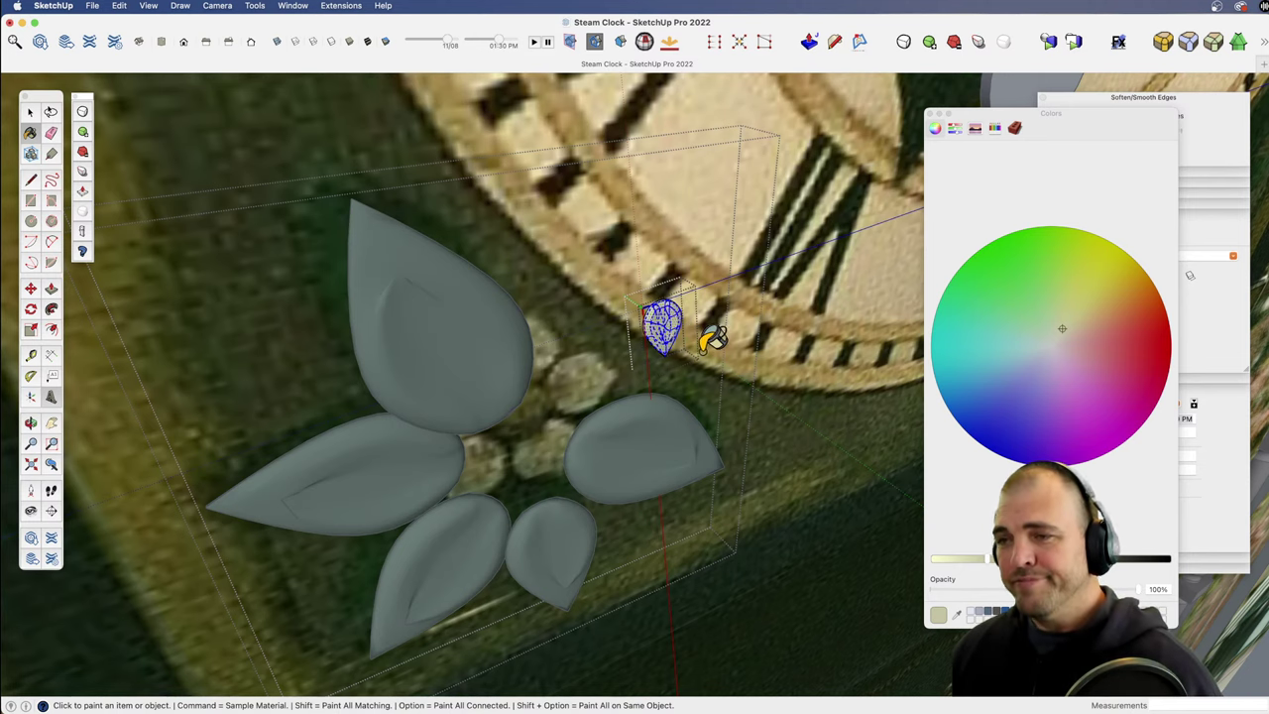
key("space")
left_click(697, 362)
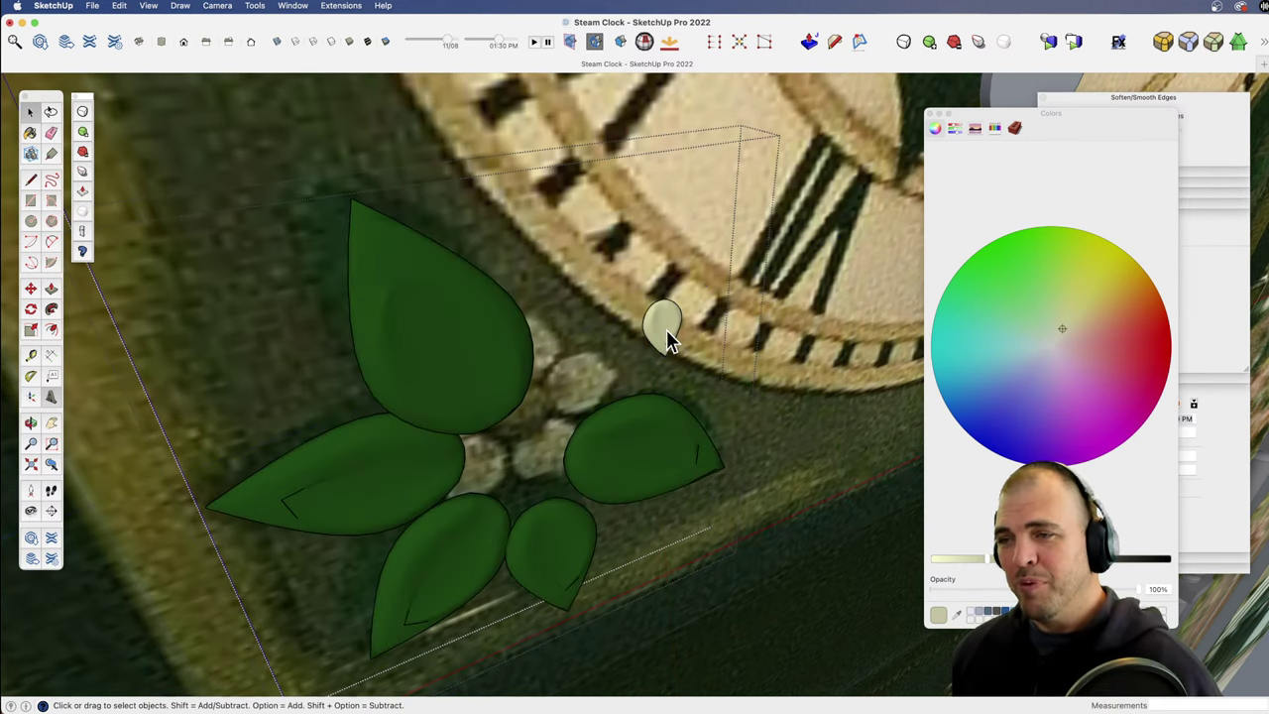
Step: Rotate the beige petal so its tip points outward towards the dial, and move it over the photographed flower's petal
left_click(668, 339)
middle_click_drag(668, 339, 639, 354)
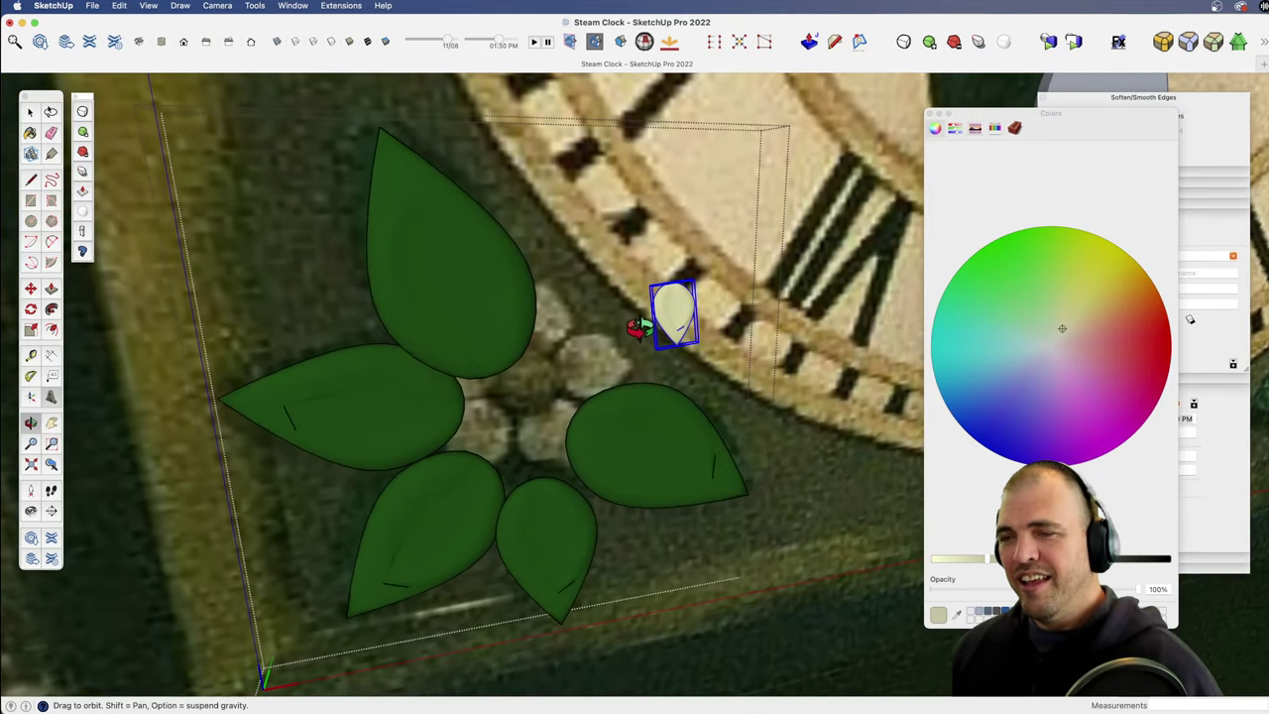
key("m")
left_click(672, 294)
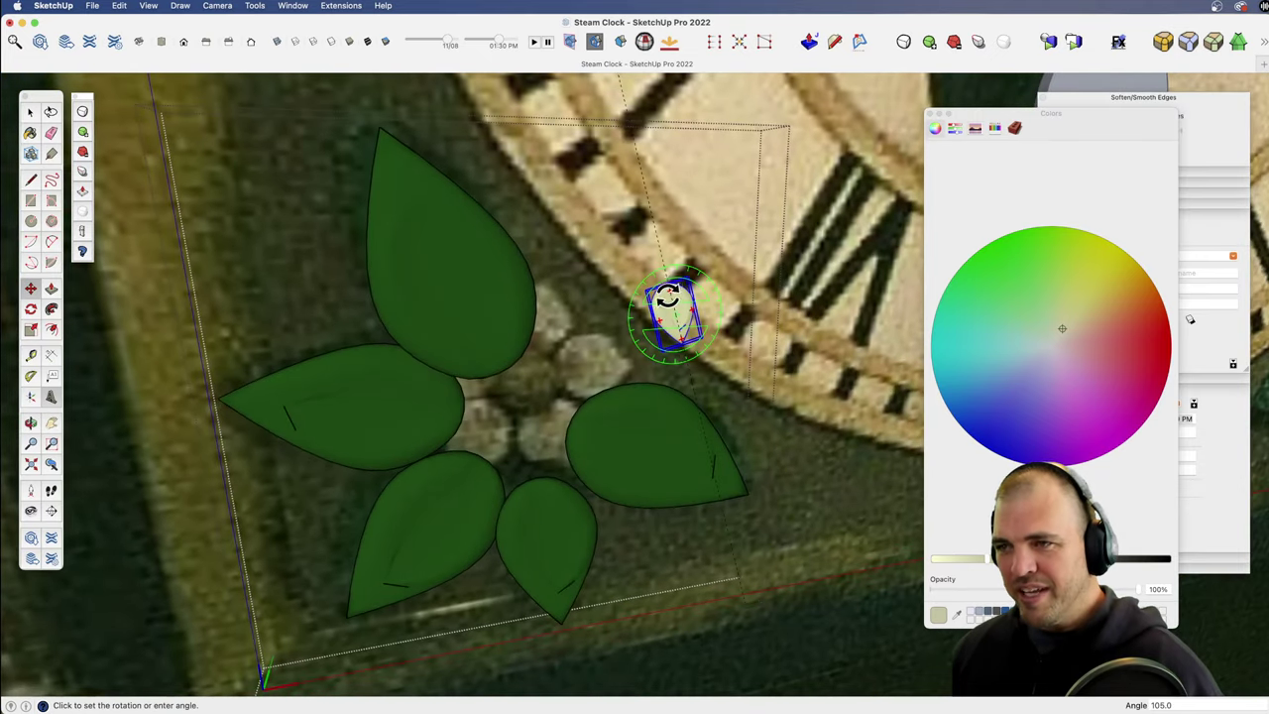
left_click(627, 335)
key("m")
left_click(745, 280)
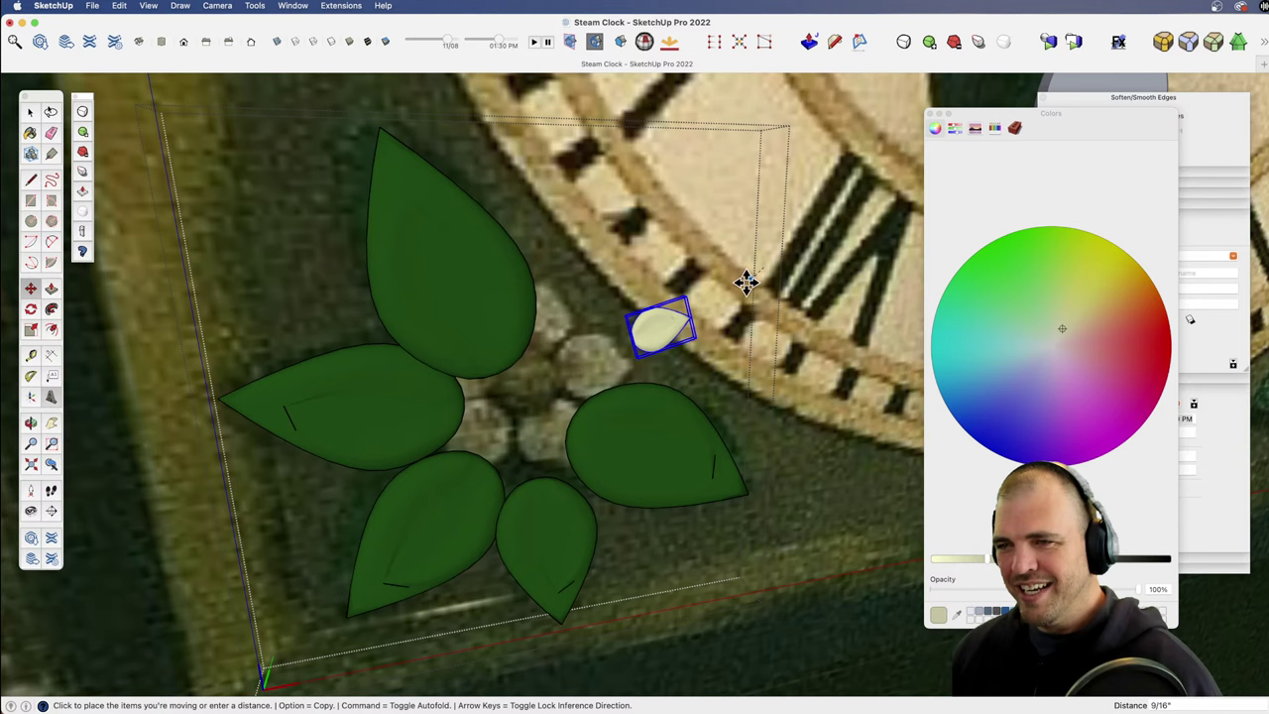
left_click(691, 310)
scroll(628, 360, "up", 3)
middle_click_drag(626, 289, 693, 444)
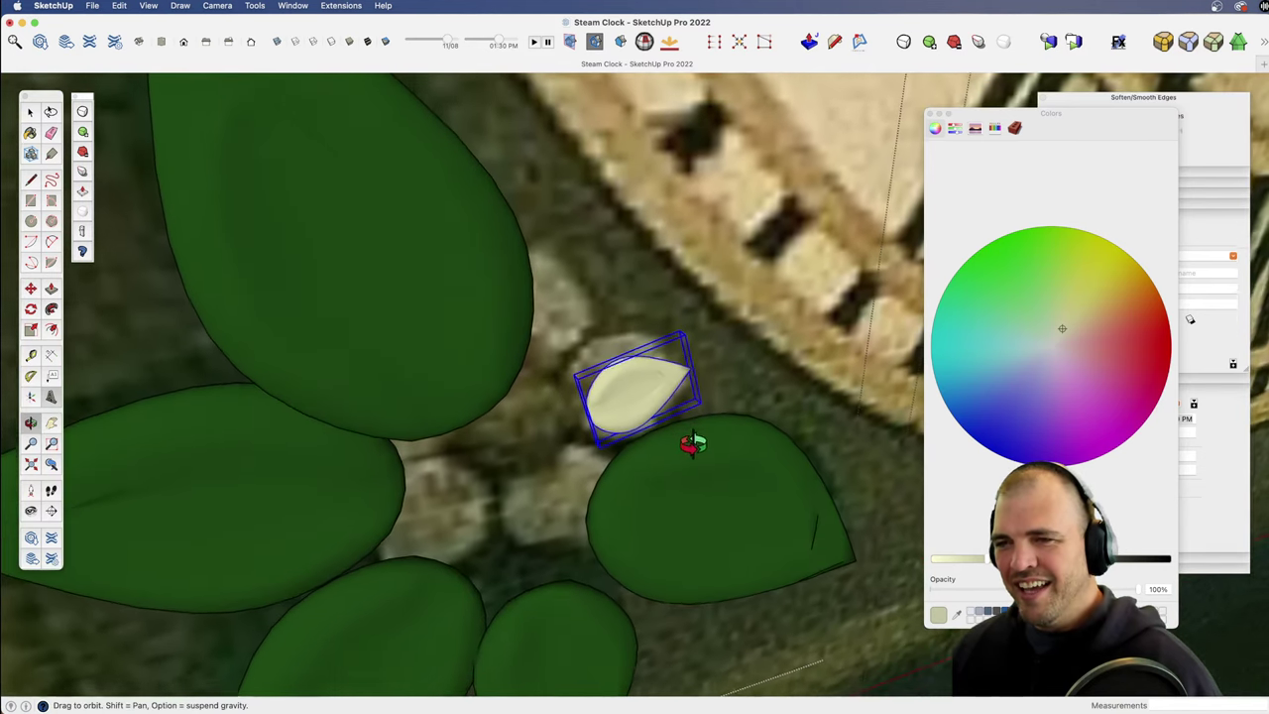
Step: Scale the beige petal up uniformly by about 1.37 and adjust its position beside the adjoining green leaf
key("s")
left_click(685, 334)
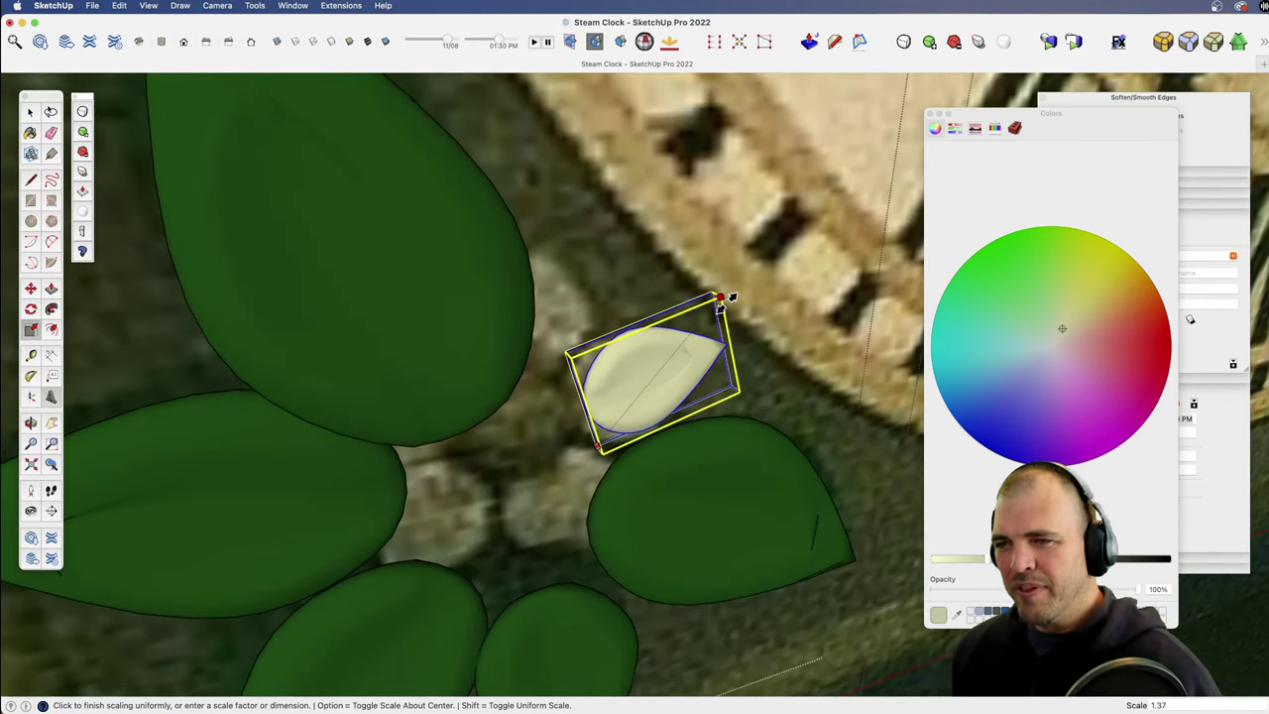
left_click(728, 293)
middle_click_drag(728, 293, 629, 215)
key("m")
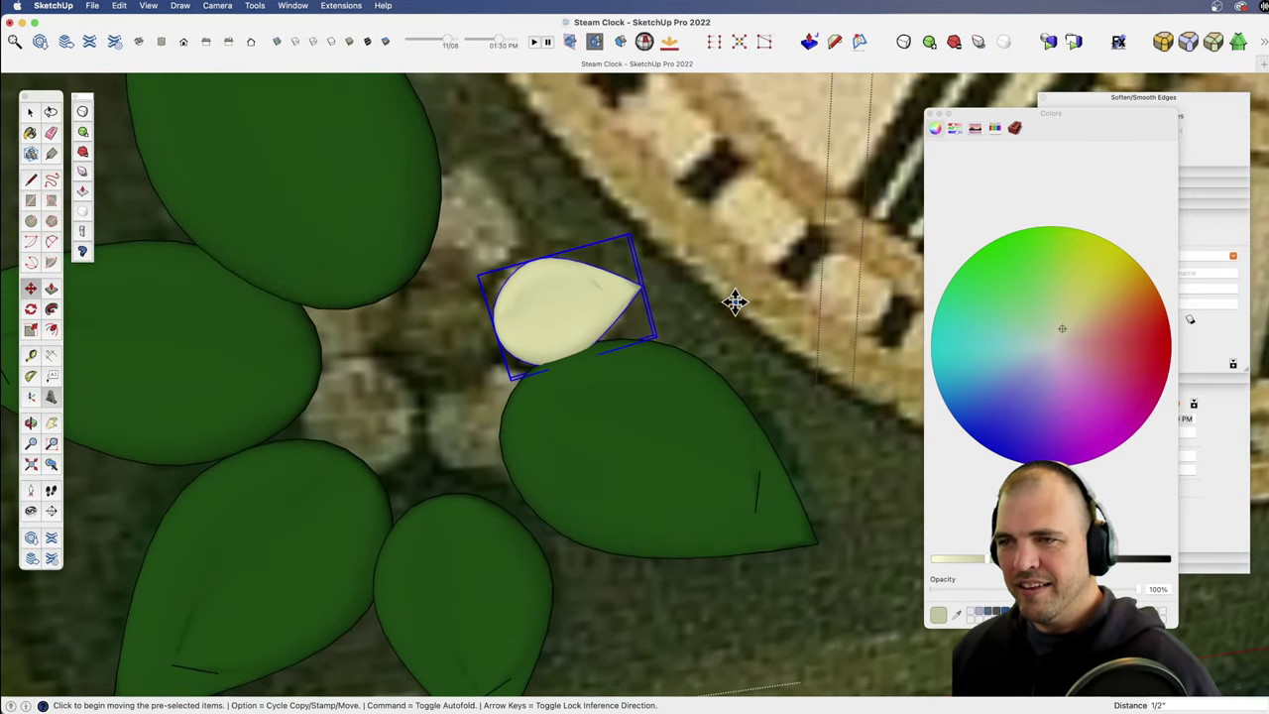
scroll(634, 342, "down", 2)
middle_click_drag(634, 342, 746, 426, "shift")
scroll(746, 426, "up", 2)
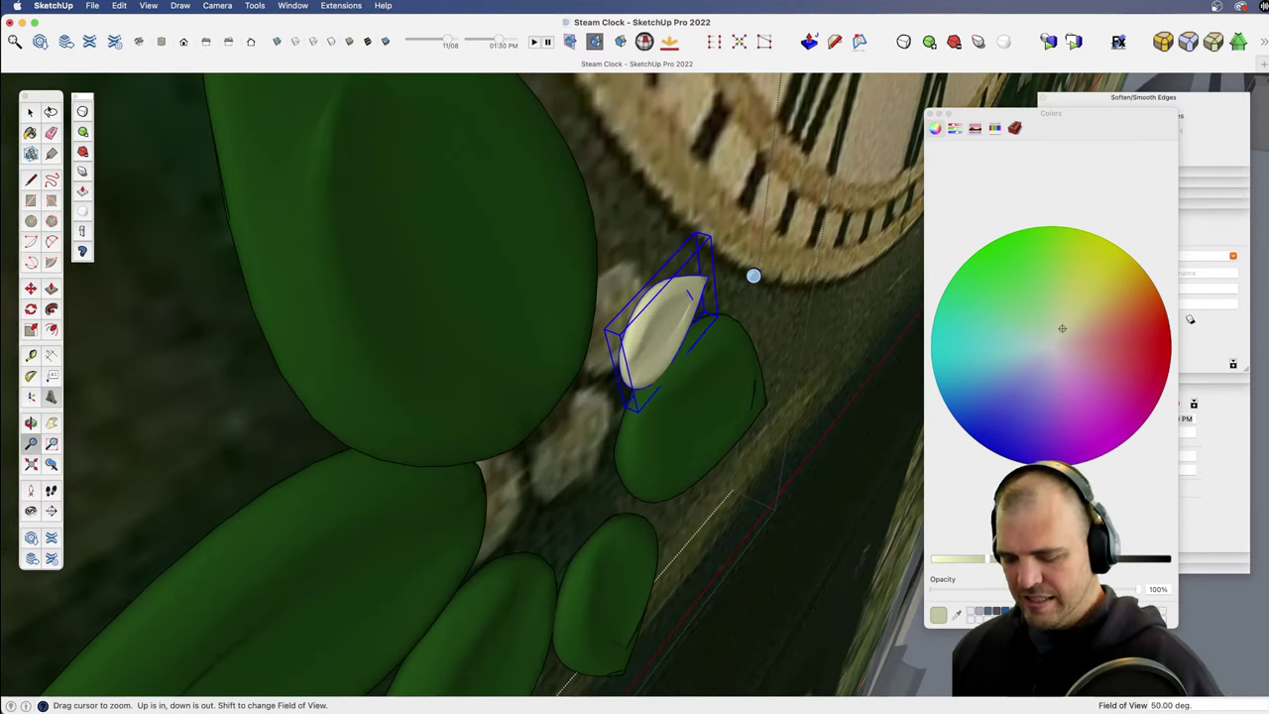
left_click(754, 275)
left_click(781, 276)
Step: Scale the beige petal up uniformly by 1.15 and shift it 5/16 inch over the photographed petal
middle_click_drag(781, 275, 682, 315)
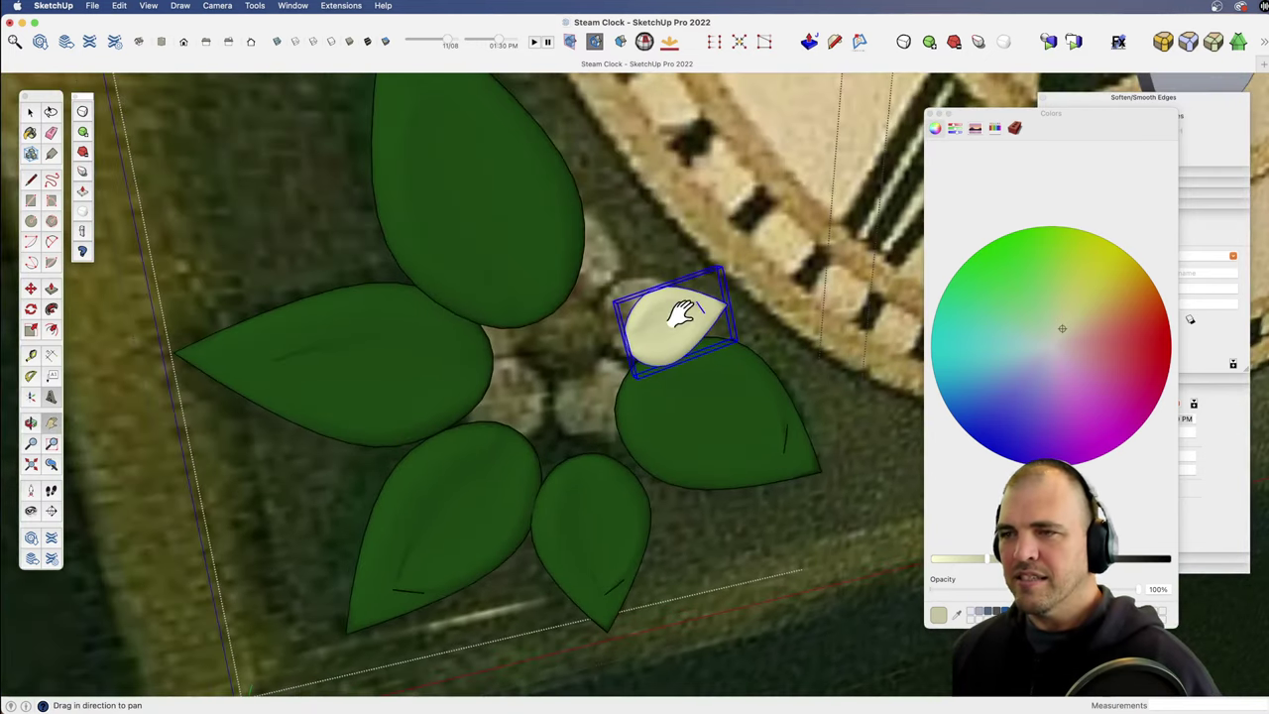
key("s")
left_click(726, 262)
left_click(735, 256)
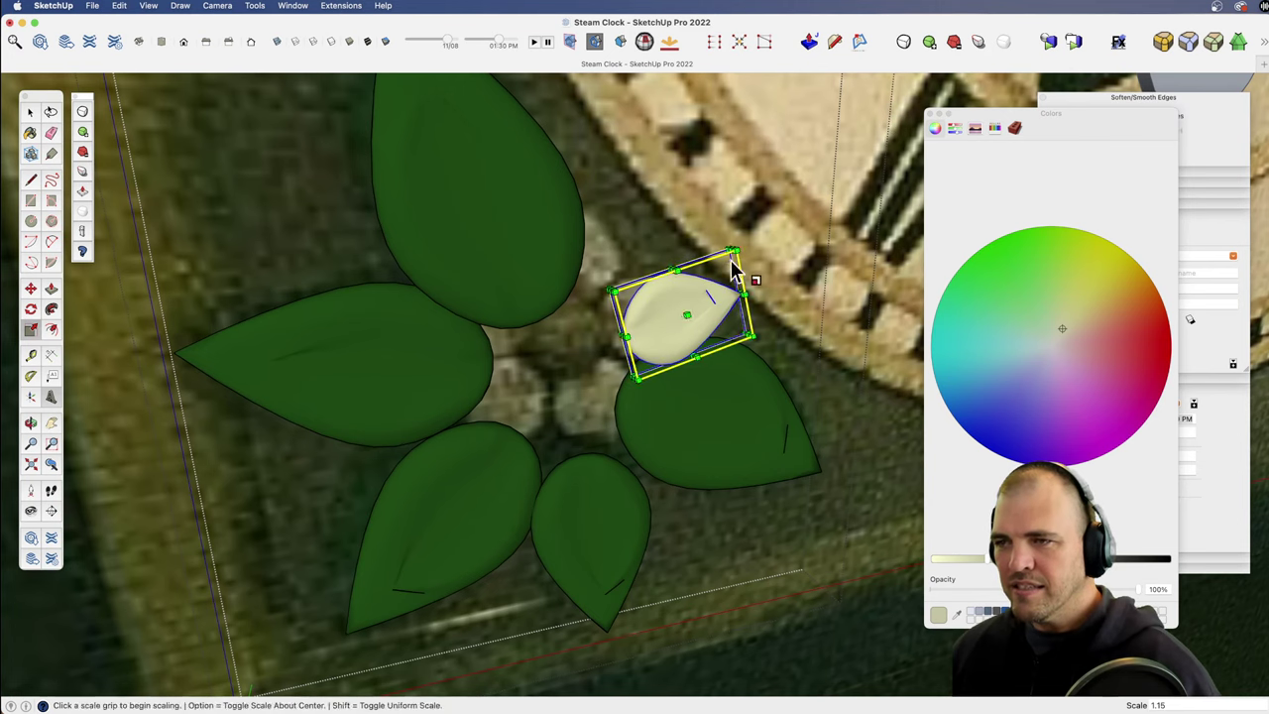
middle_click_drag(733, 268, 669, 359)
key("m")
left_click(791, 327)
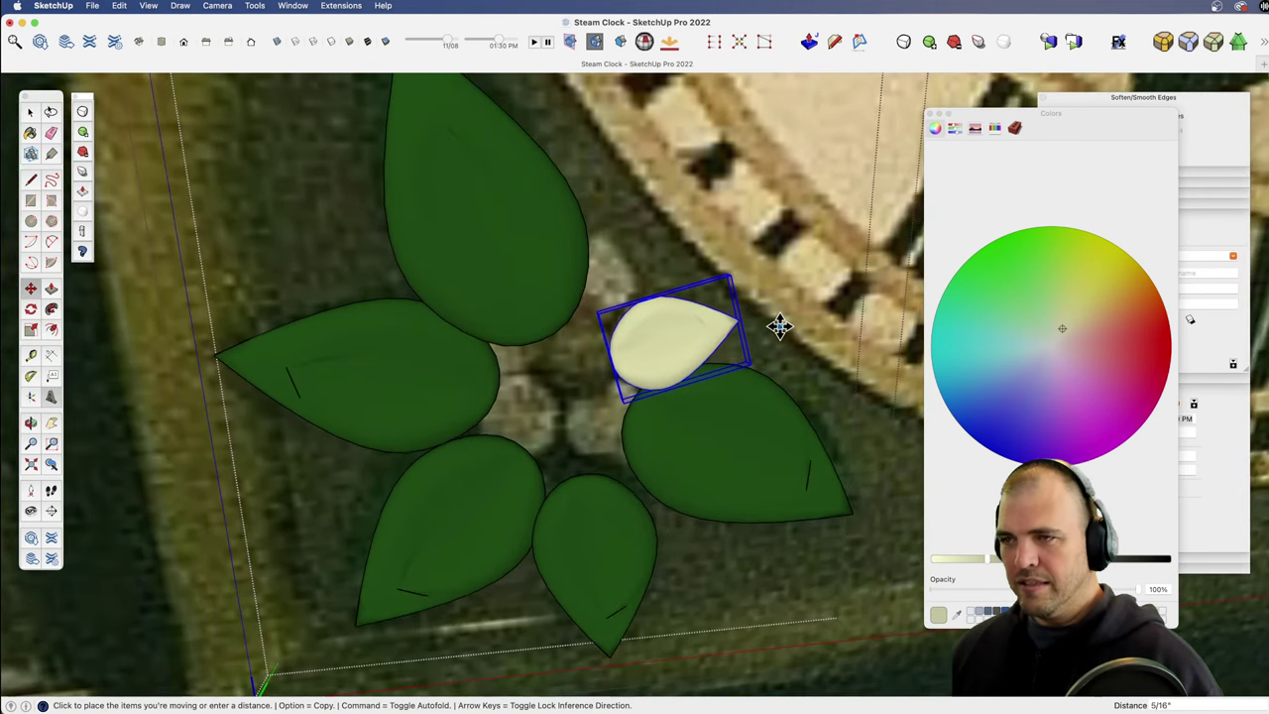
key("Escape")
left_click(802, 321)
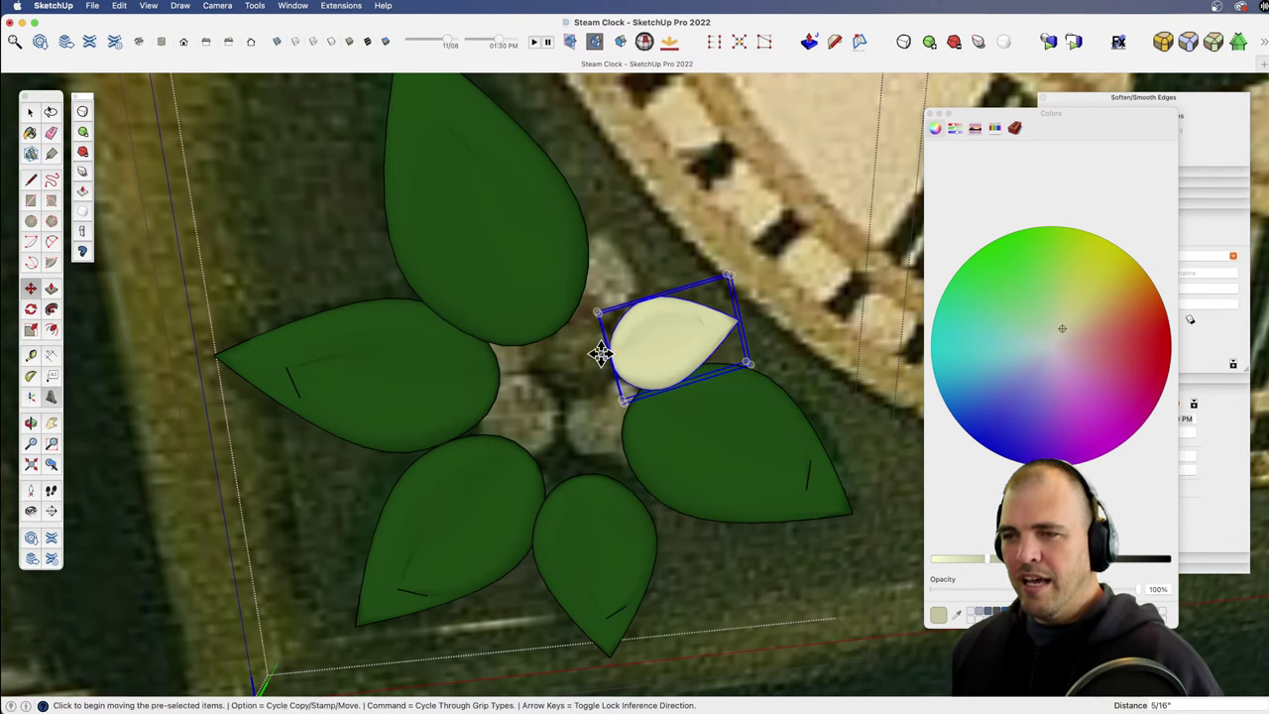
Step: Make a rotated copy of the beige petal around the photographed flower's centre and multiply it to four copies
key("t")
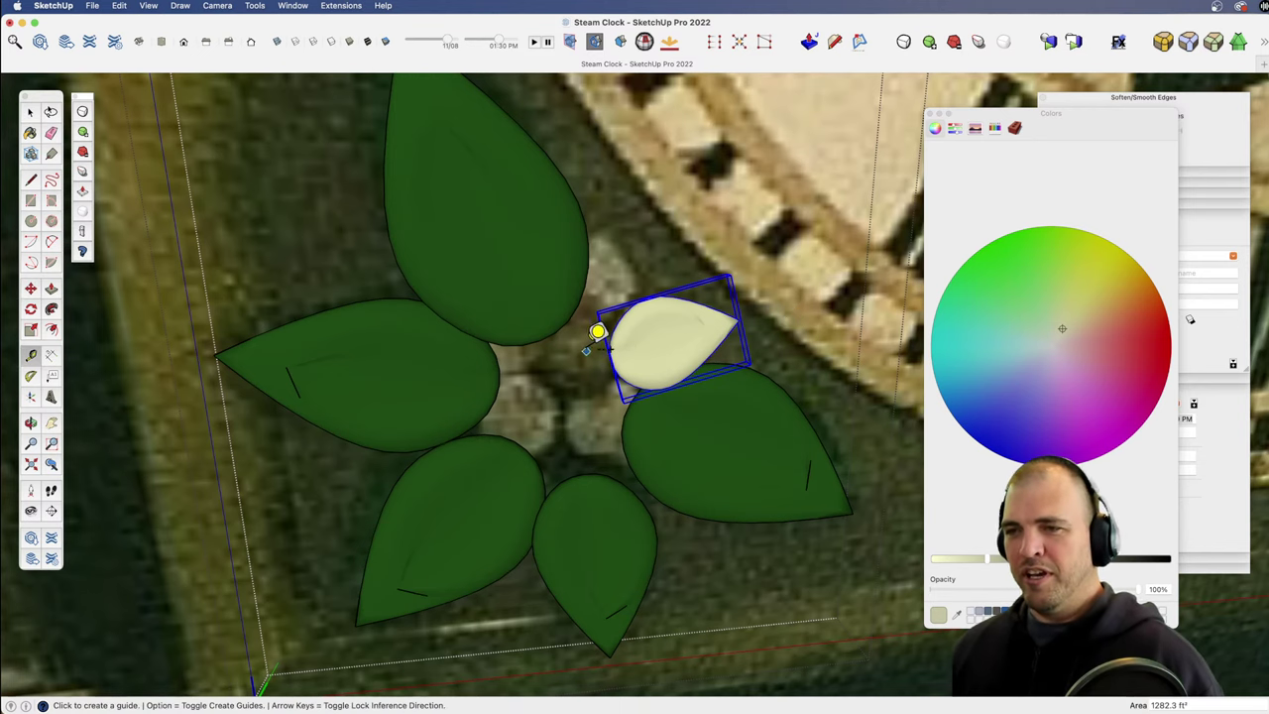
key("q")
left_click(585, 354)
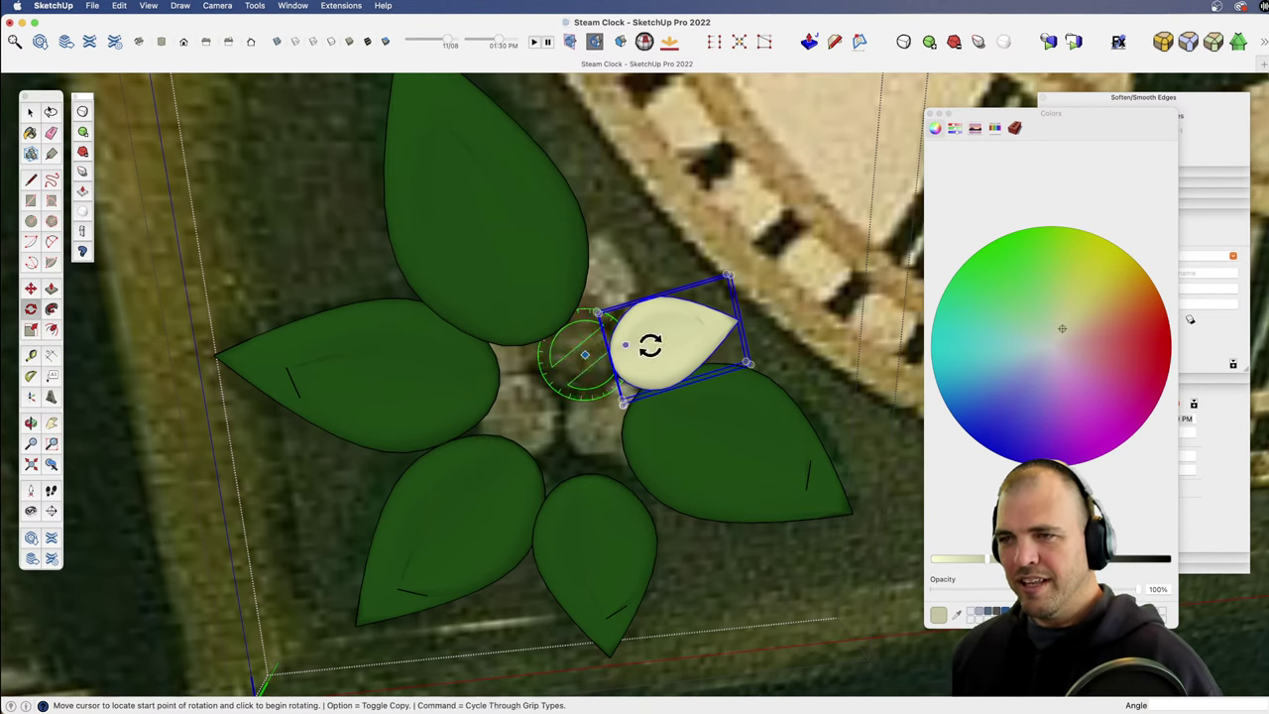
left_click(835, 346)
key("alt")
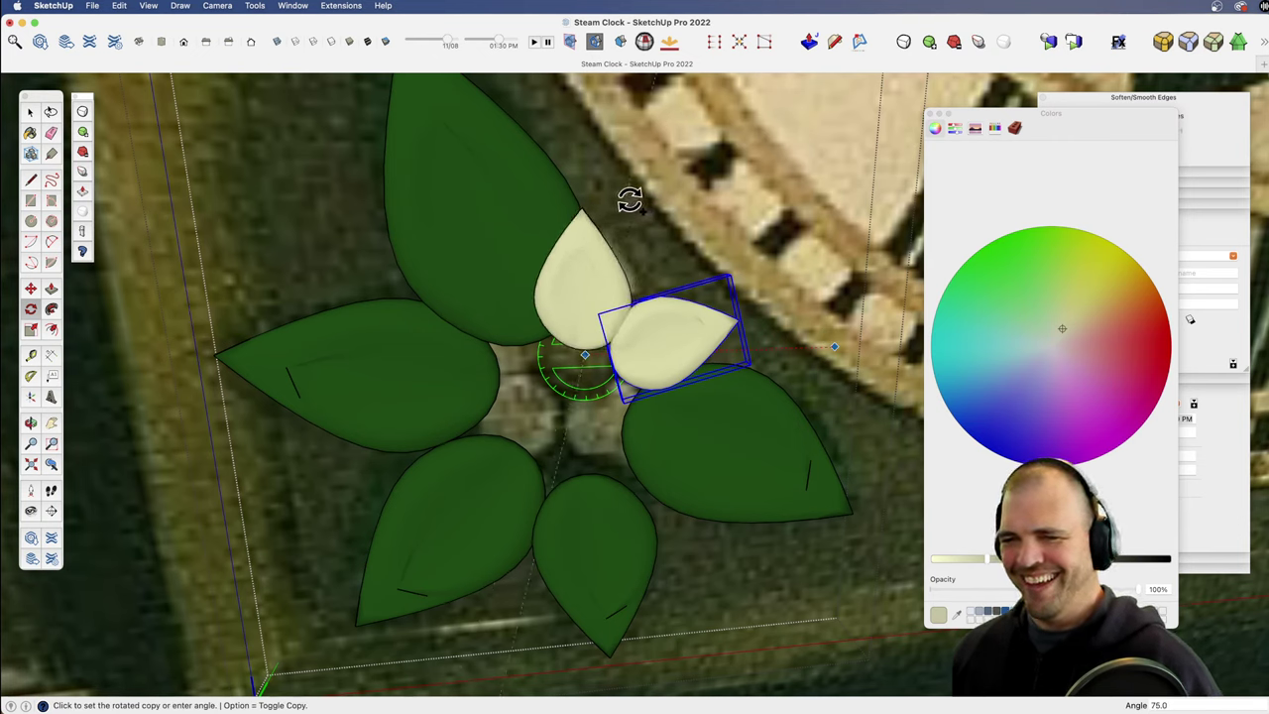
left_click(631, 201)
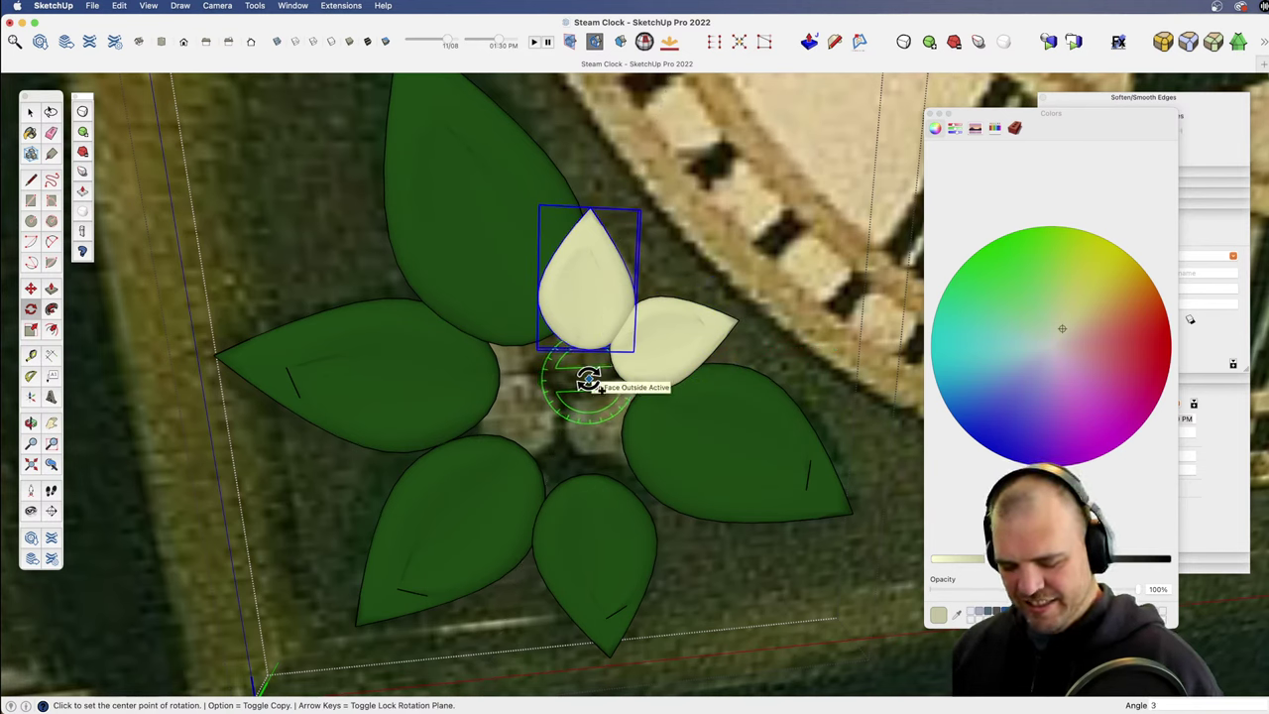
type("3x")
key("Return")
type("4")
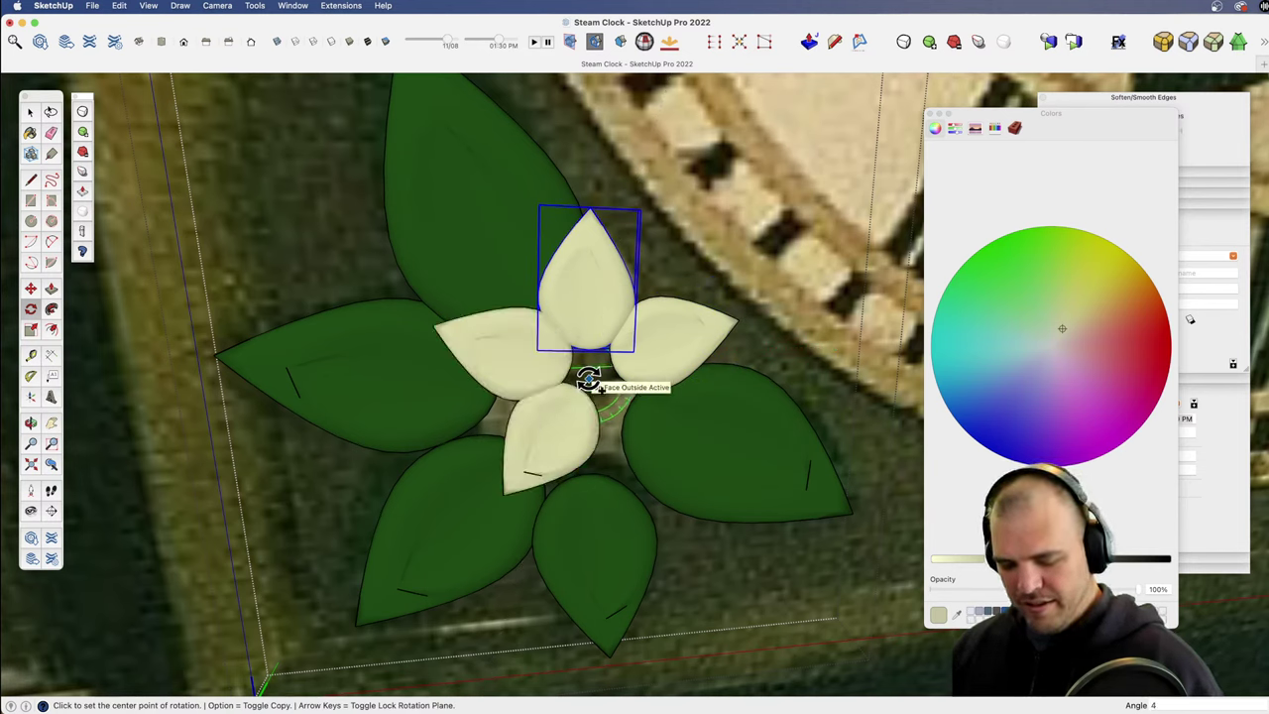
type("x")
key("Return")
middle_click_drag(637, 330, 629, 429)
middle_click_drag(583, 384, 671, 486)
key("m")
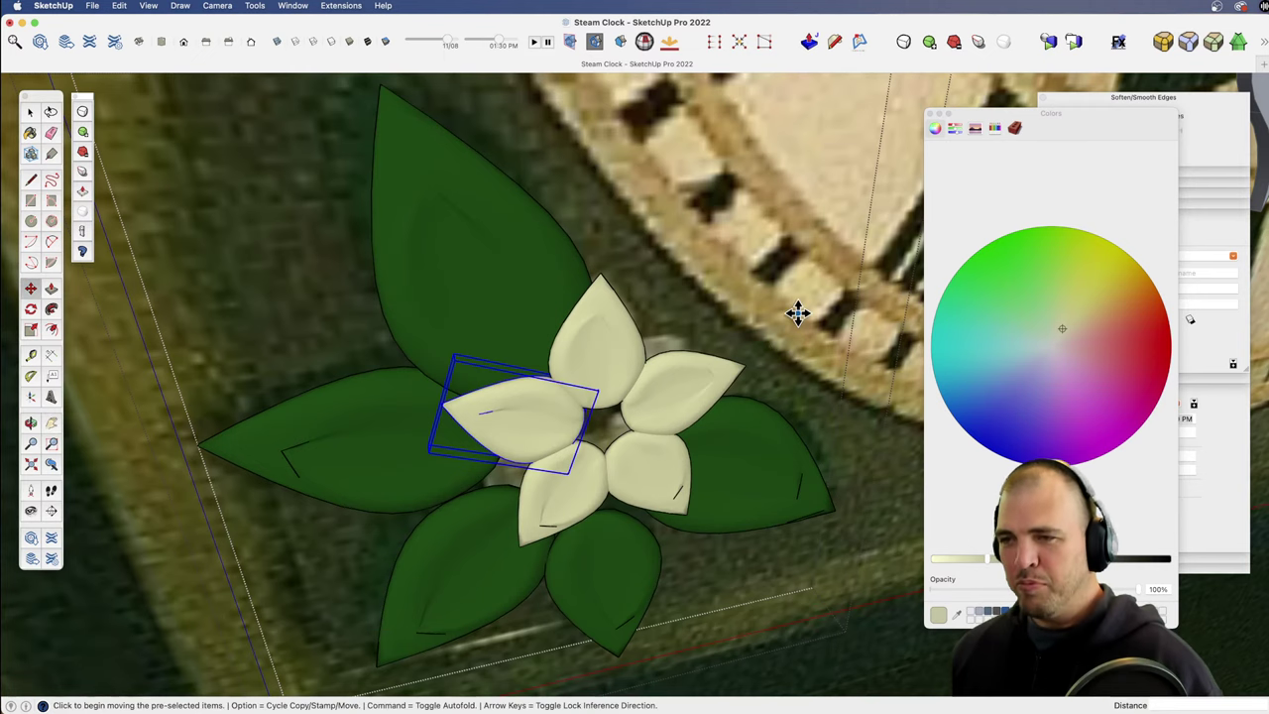
left_click(787, 315)
key("space")
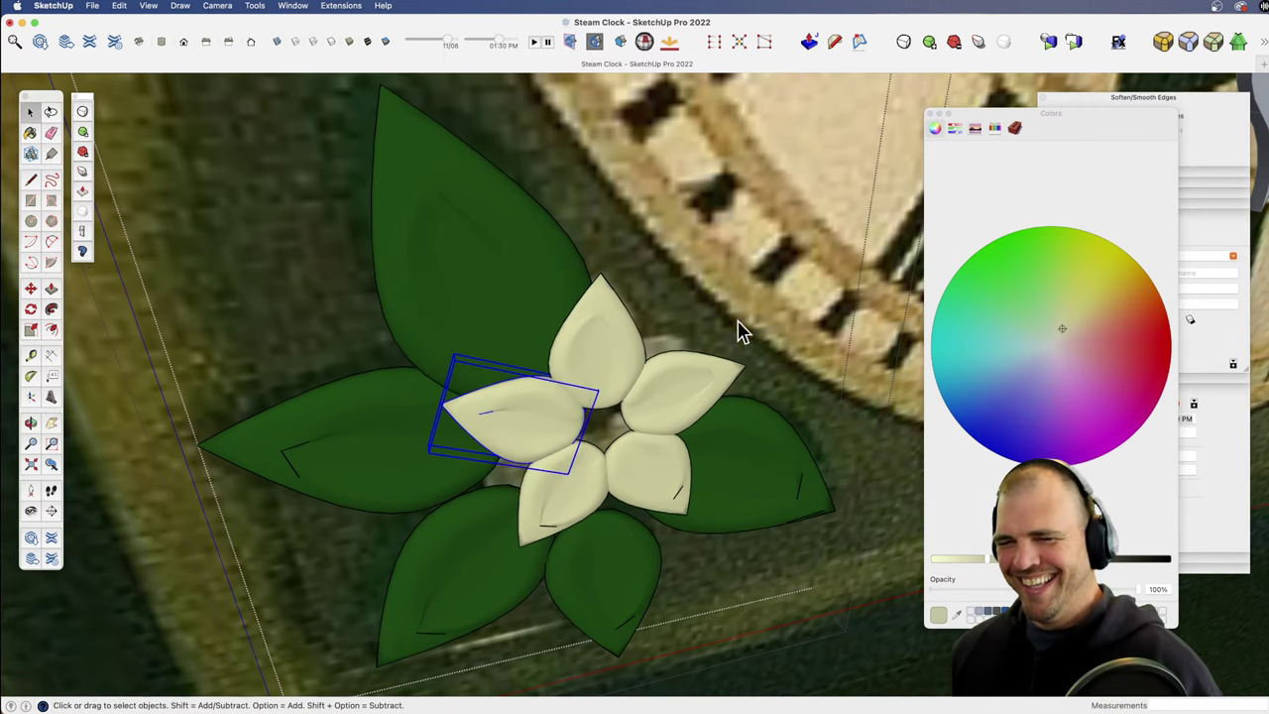
Step: Shift the flower's lower beige petal nearest the smaller side leaf slightly away from the leaf's surface
middle_click_drag(600, 465, 731, 422)
left_click(712, 410)
key("z")
left_click_drag(711, 410, 737, 340)
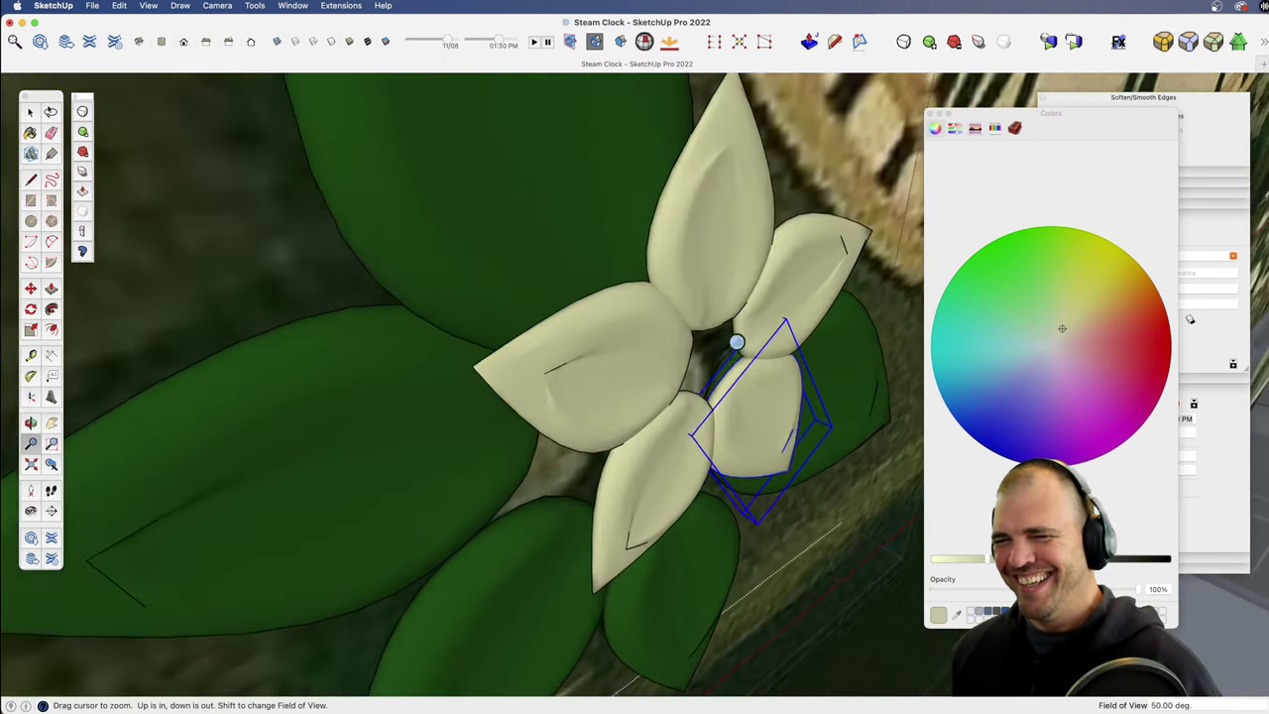
middle_click_drag(737, 340, 724, 458)
key("m")
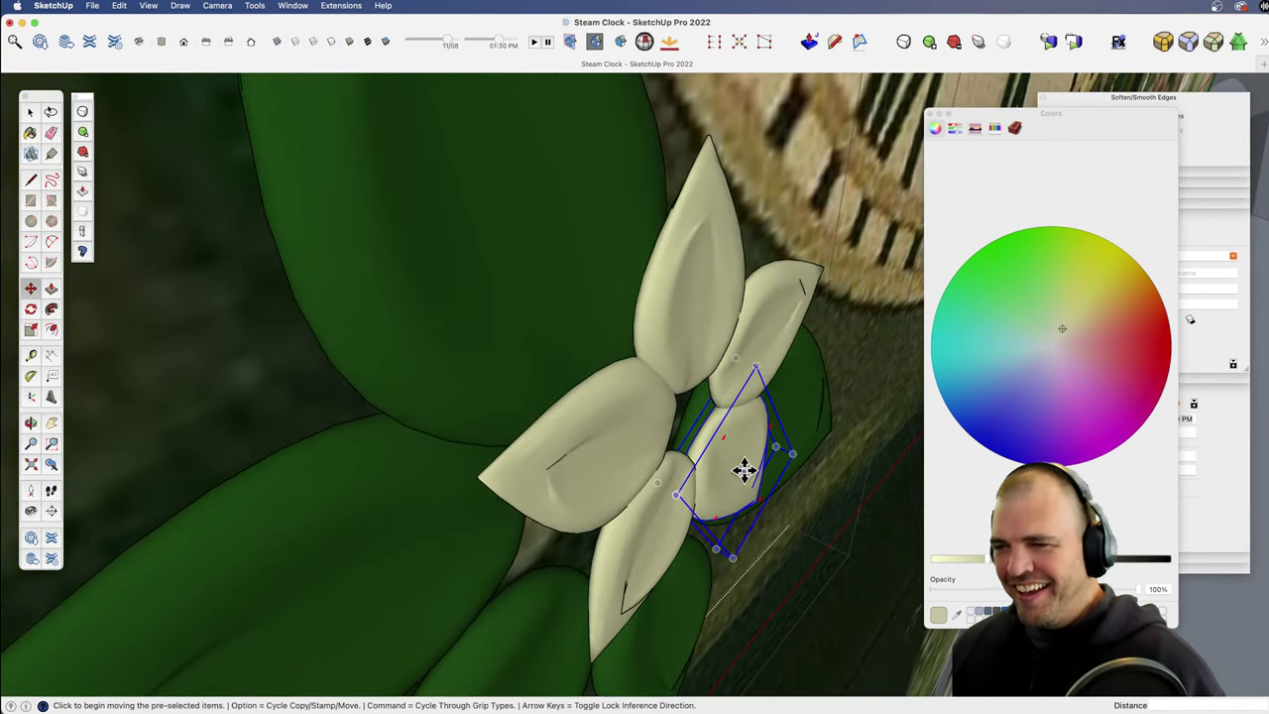
left_click(744, 465)
left_click(750, 470)
Step: Move the flower's uppermost beige petal by about 1/8 inch
key("space")
left_click(699, 329)
key("h")
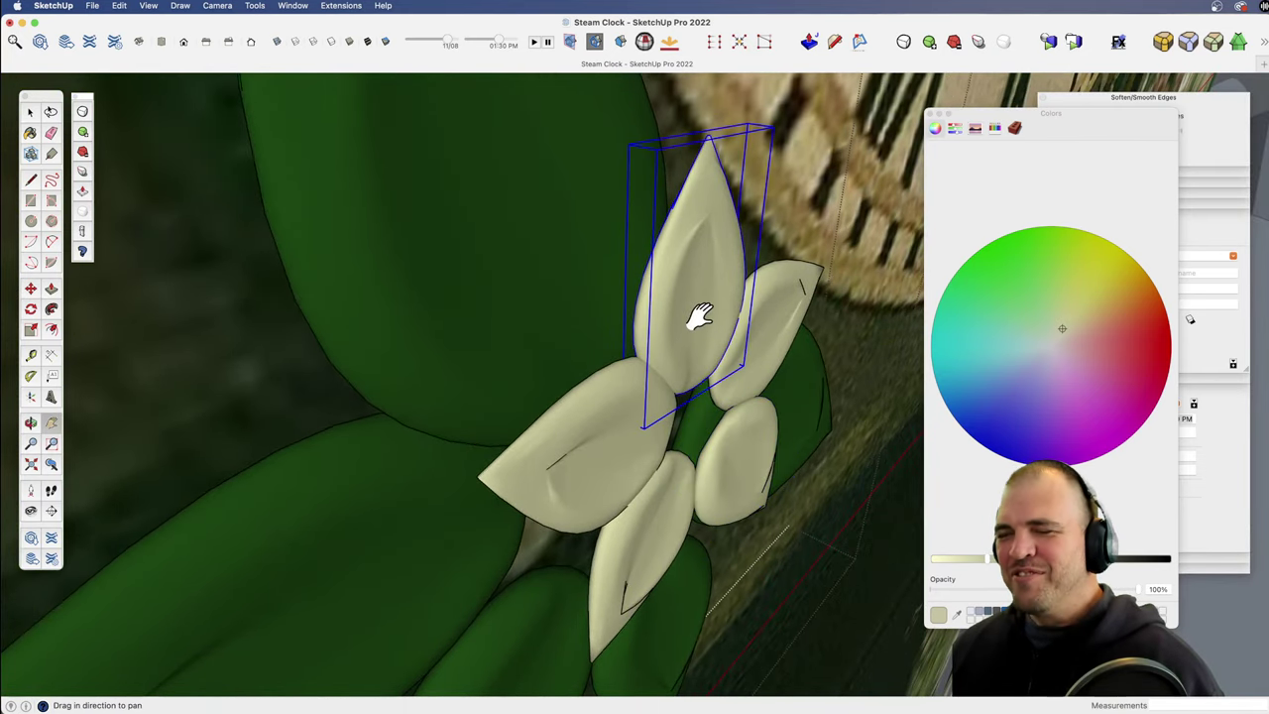
left_click_drag(699, 318, 691, 370)
key("m")
left_click(675, 332)
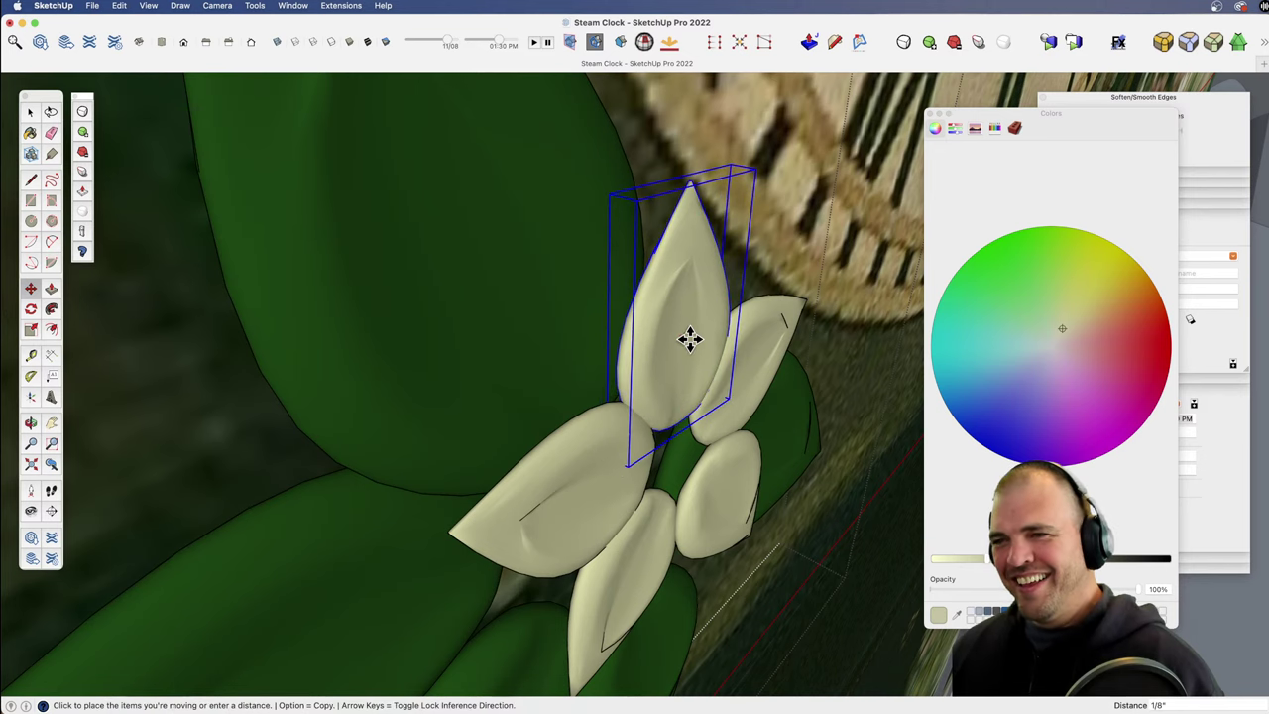
Step: Move the flower's lower petal beside the largest side petal by about 1/16 inch to adjust its depth over the leaves
key("space")
left_click(660, 569)
key("z")
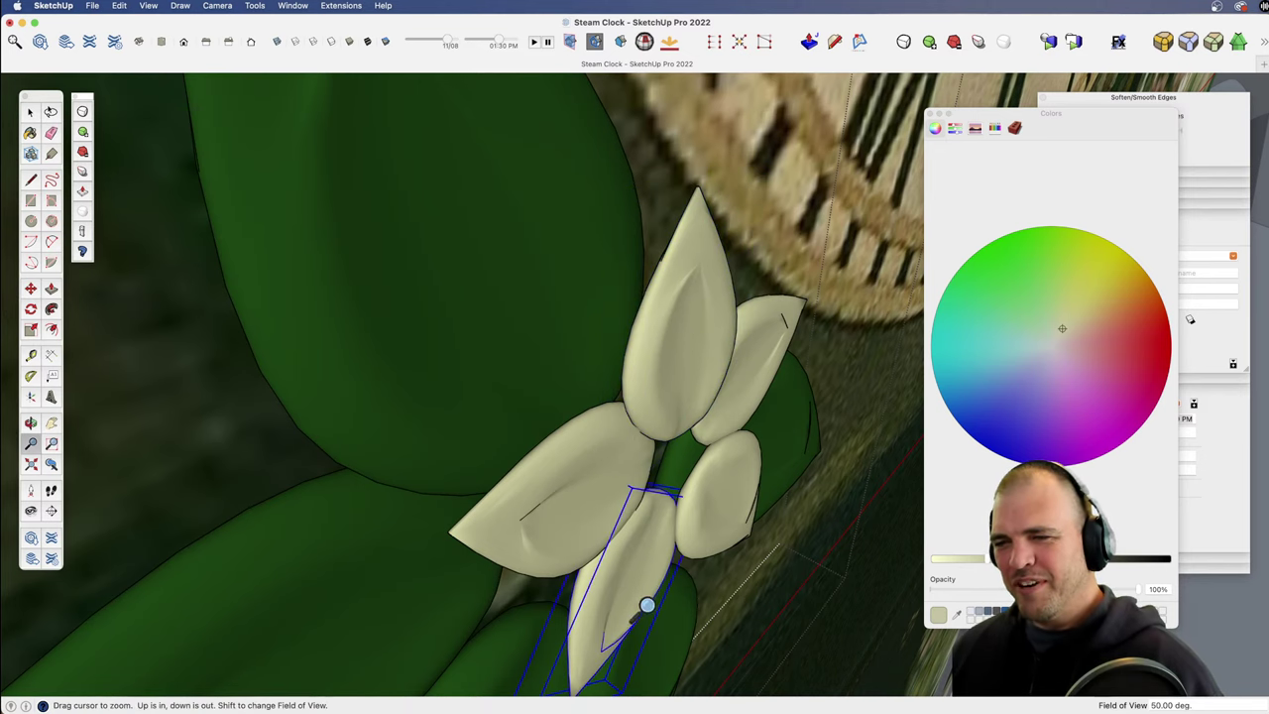
left_click_drag(645, 604, 648, 515)
key("h")
left_click_drag(650, 555, 644, 410)
key("m")
left_click(645, 506)
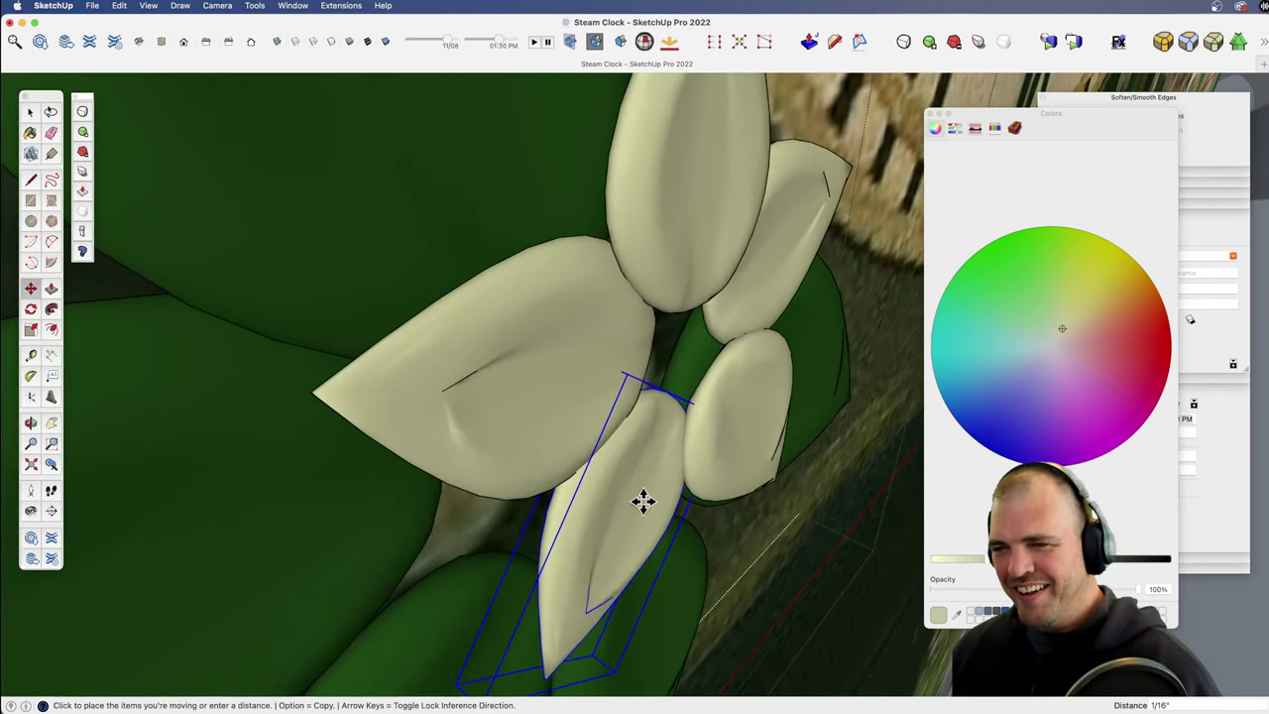
key("z")
left_click_drag(657, 319, 666, 436)
key("o")
left_click_drag(679, 441, 469, 333)
Step: Scale the flower's lower-left beige petal up slightly and uniformly from its outer corner
key("space")
left_click(482, 366)
middle_click_drag(483, 368, 592, 315, "shift")
left_click_drag(579, 265, 558, 404)
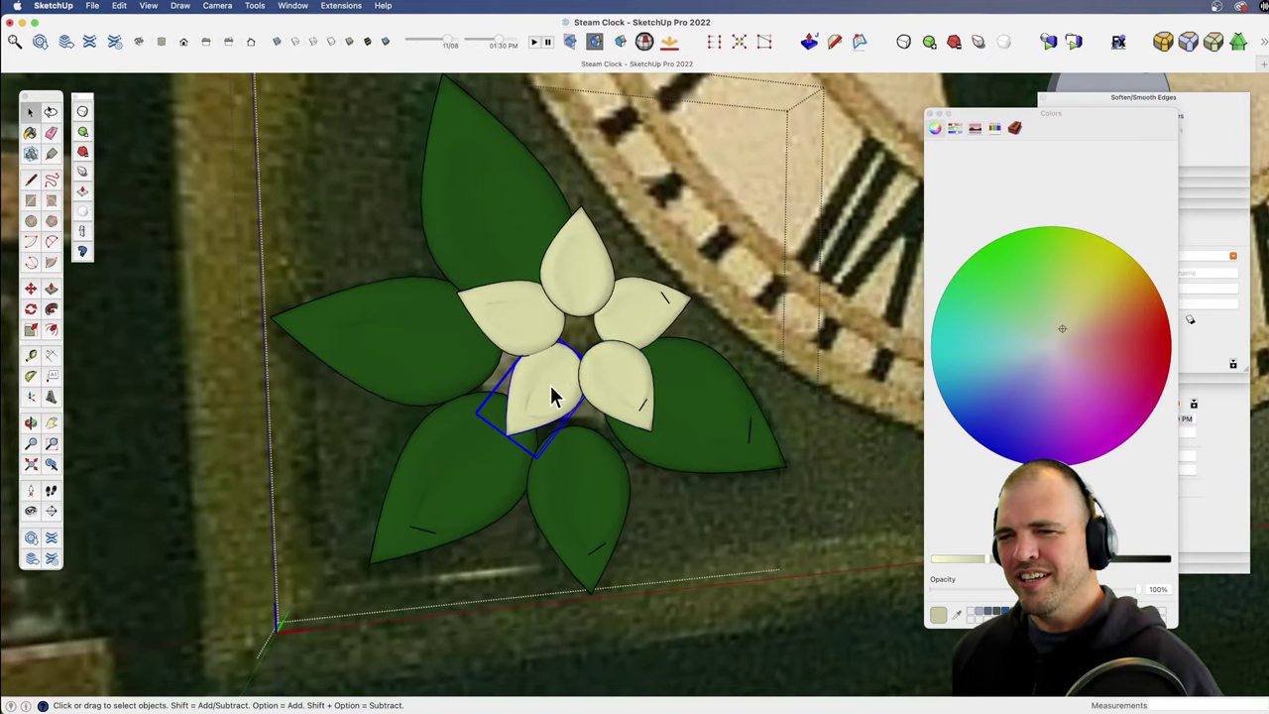
scroll(604, 397, "down", 5)
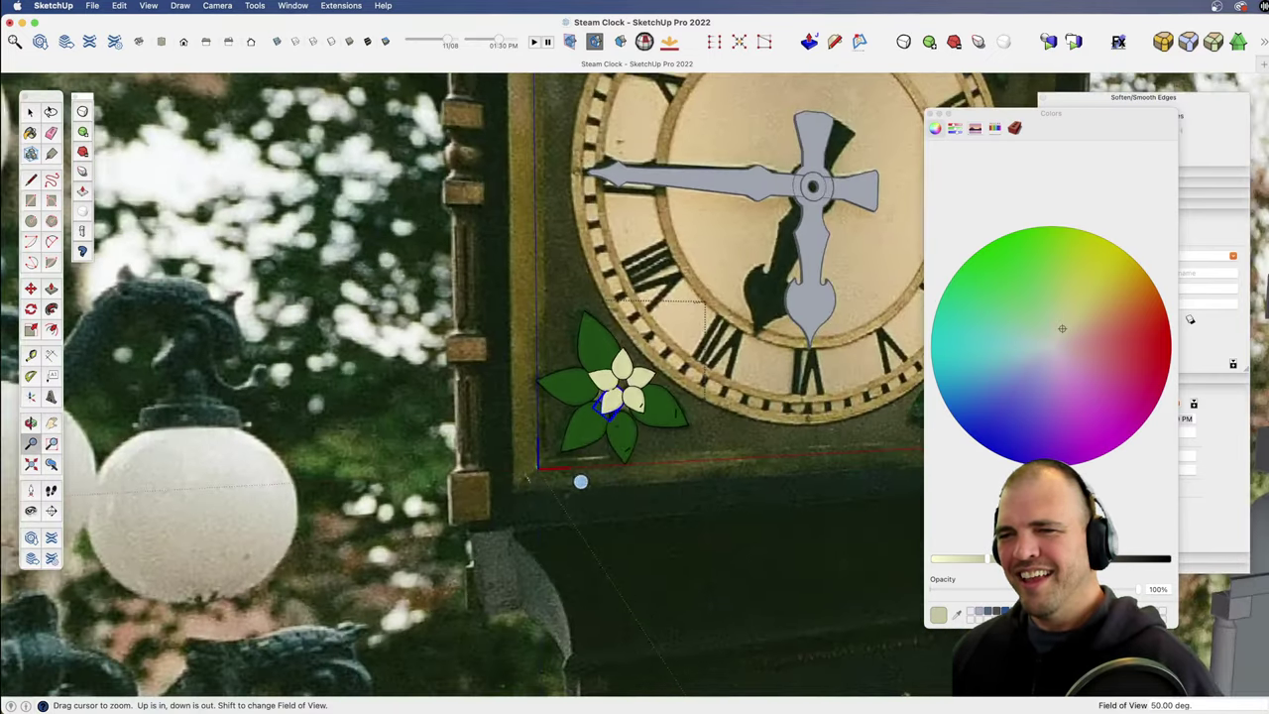
middle_click_drag(656, 348, 583, 348, "shift")
key("z")
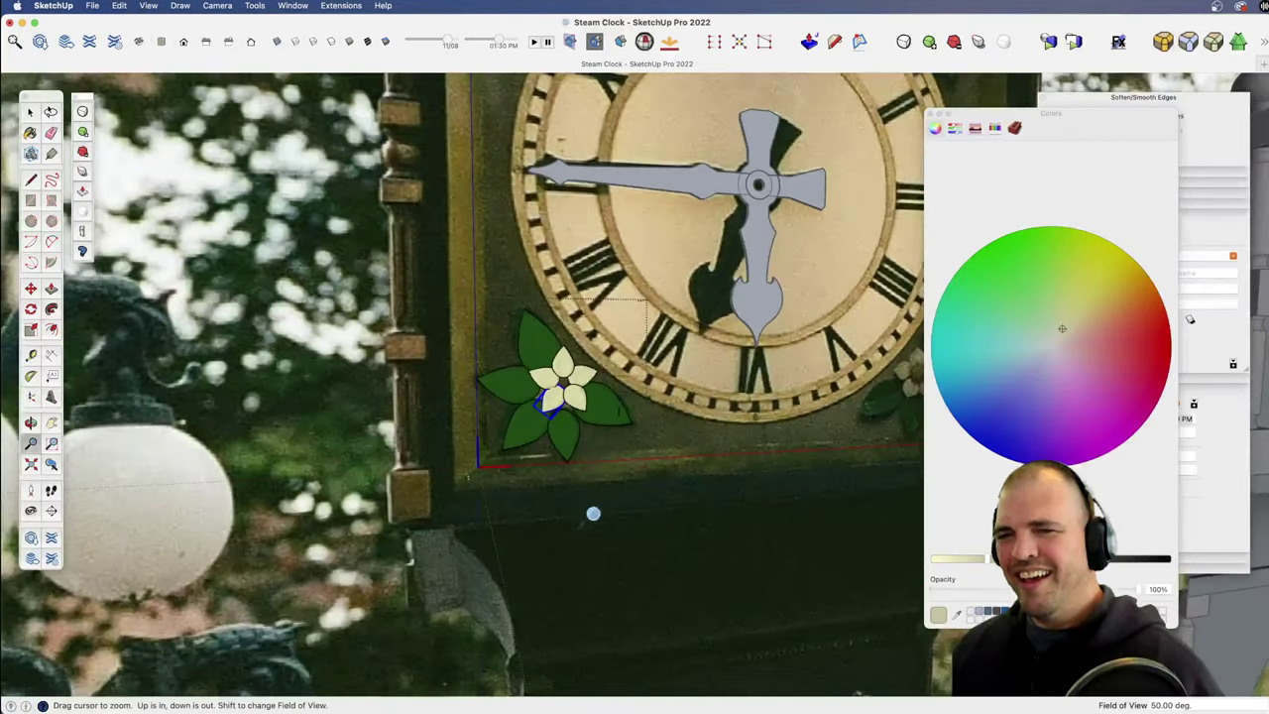
left_click_drag(592, 513, 526, 342)
middle_click_drag(526, 345, 680, 339, "shift")
left_click_drag(637, 467, 585, 290)
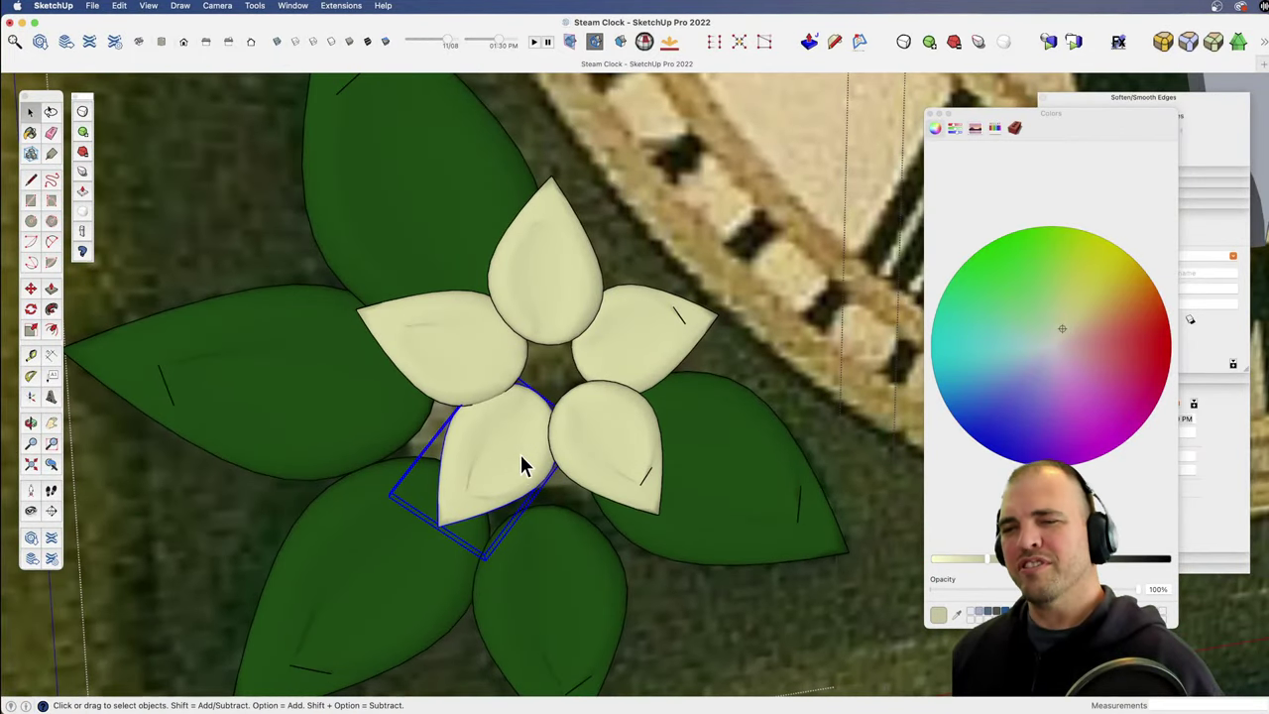
key("z")
left_click_drag(521, 458, 513, 391)
middle_click_drag(513, 391, 734, 426)
key("s")
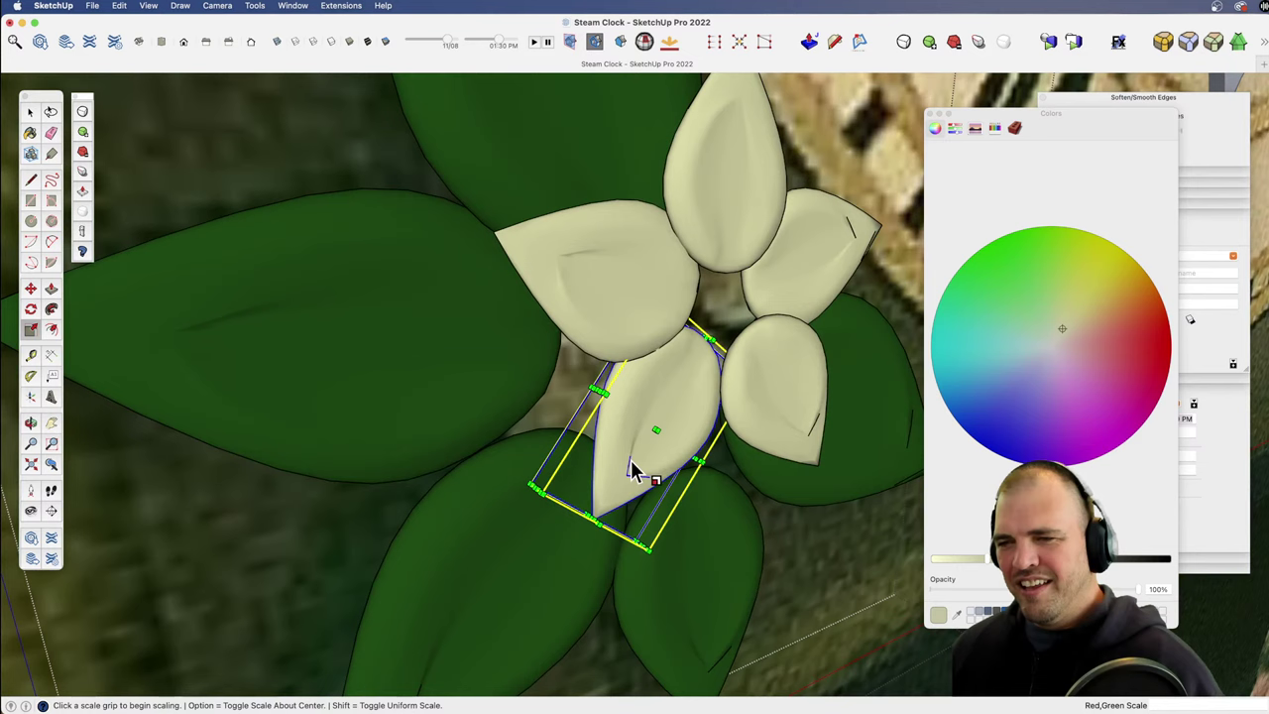
left_click(534, 492)
left_click(526, 503)
key("space")
Step: Scale the flower's upper-left beige petal uniformly by about 1.04
left_click(609, 332)
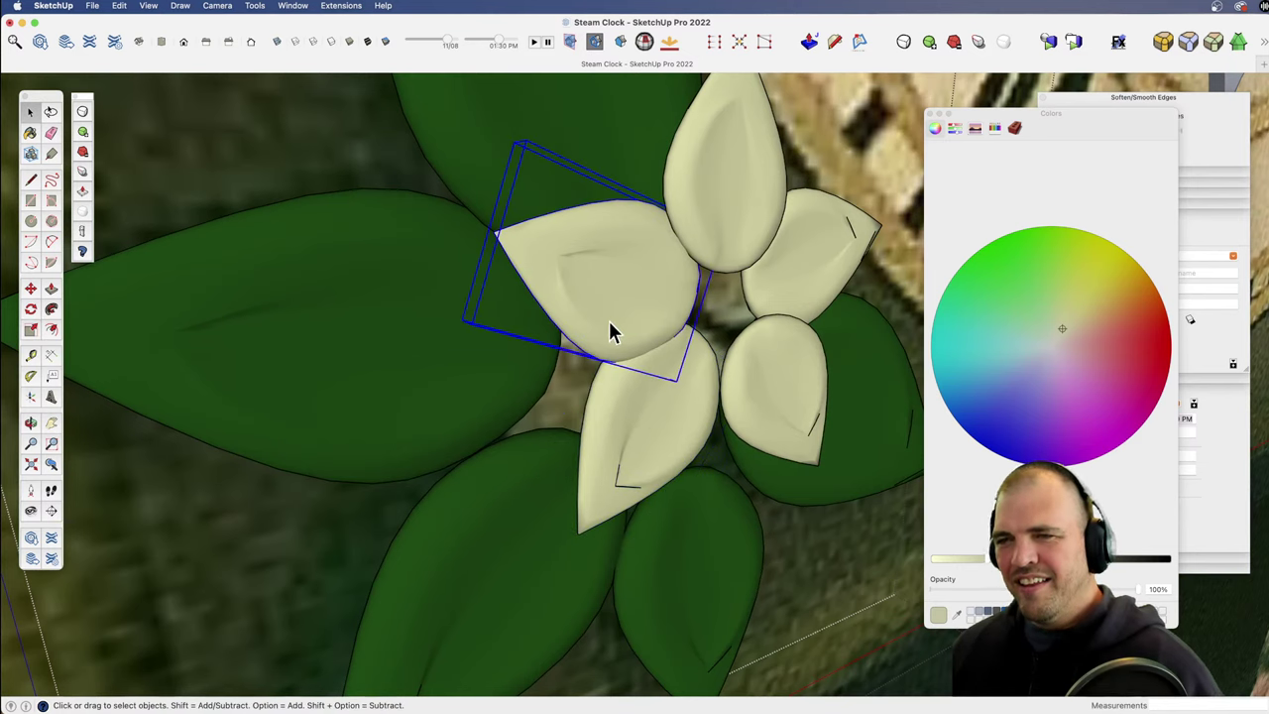
key("s")
left_click(472, 325)
left_click(450, 331)
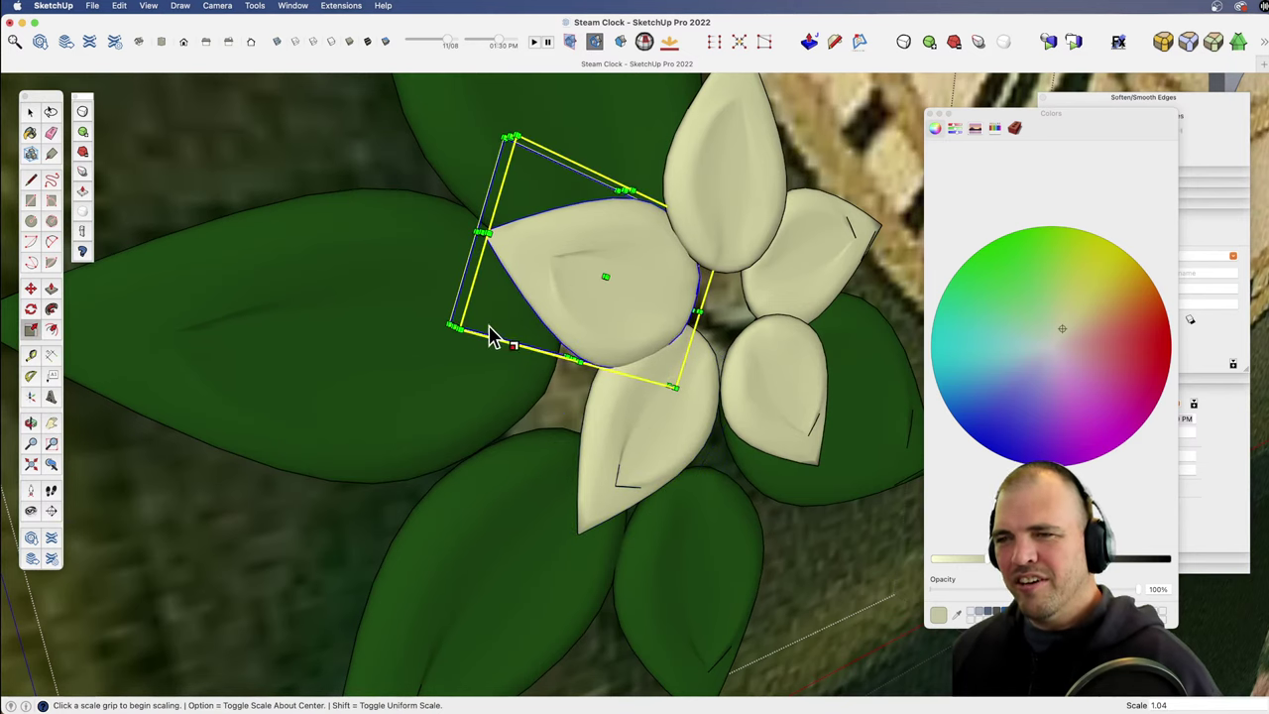
Step: Scale the flower's upper-right beige petal, nearest the dial, down uniformly to about 0.94
key("space")
left_click(790, 397)
middle_click_drag(790, 397, 549, 317)
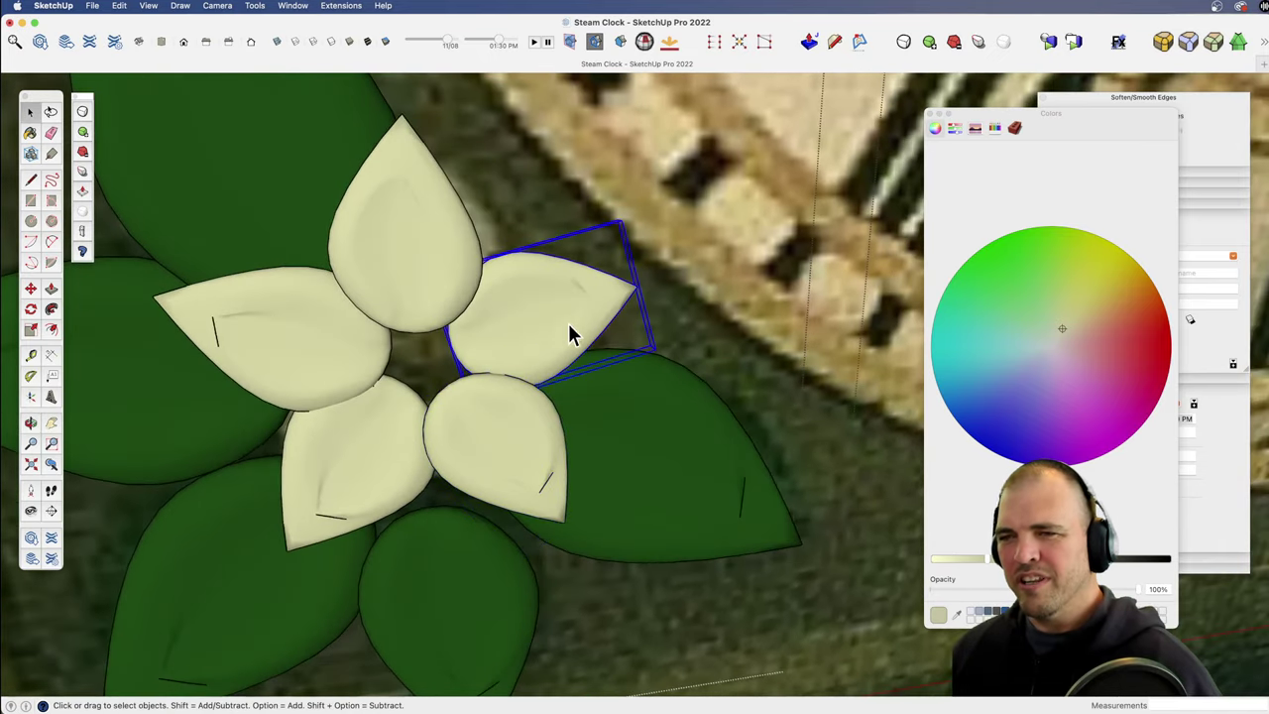
key("s")
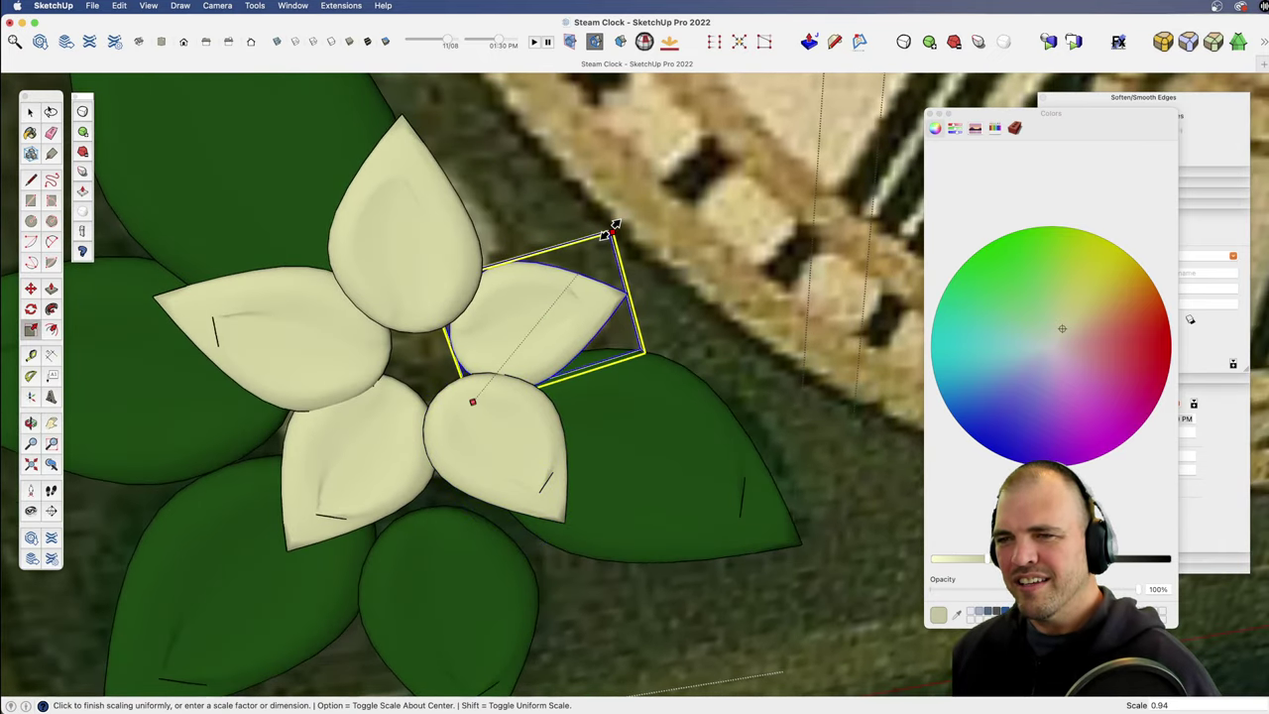
left_click(615, 221)
Step: Scale the flower's uppermost beige petal down slightly and uniformly from its outer corner
key("space")
left_click(462, 292)
key("s")
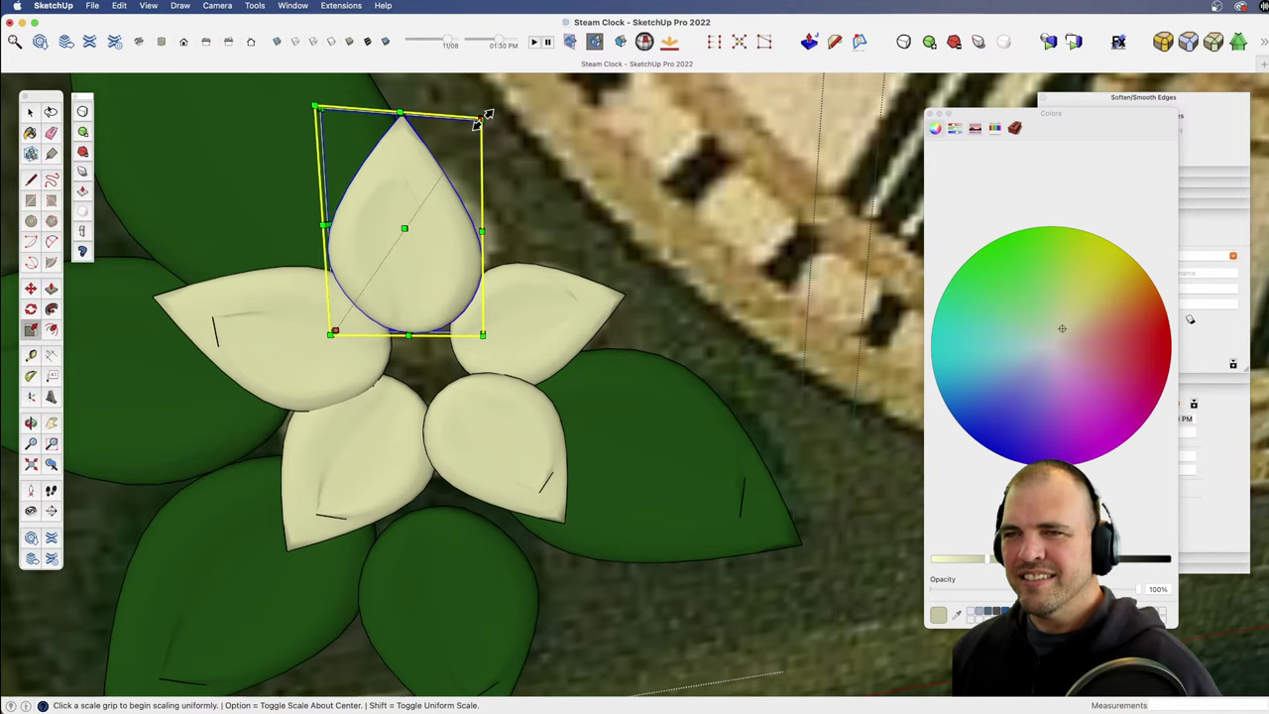
left_click_drag(483, 118, 479, 128)
middle_click_drag(487, 347, 644, 307)
scroll(626, 403, "down", 5)
middle_click_drag(665, 409, 612, 325, "shift")
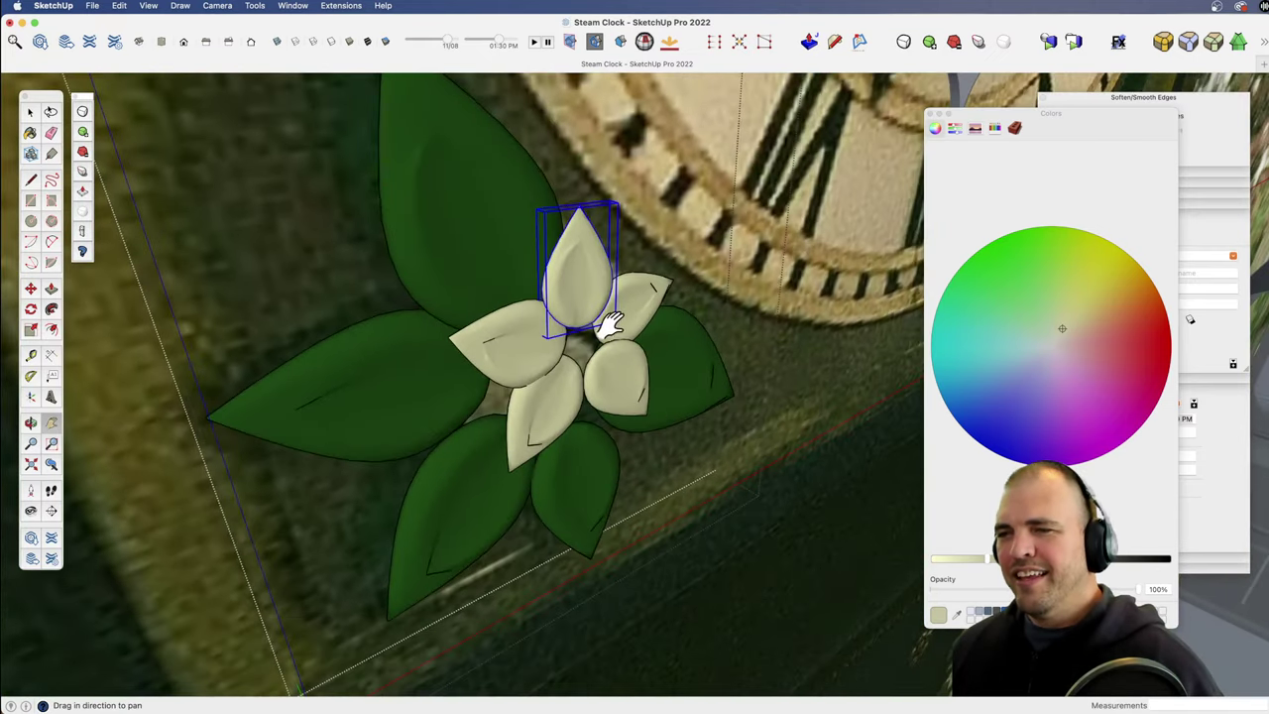
Step: Draw a circle of about 1 inch radius over the photographed dial's rim beside the flower and extrude it into a short disc
scroll(646, 423, "up", 6)
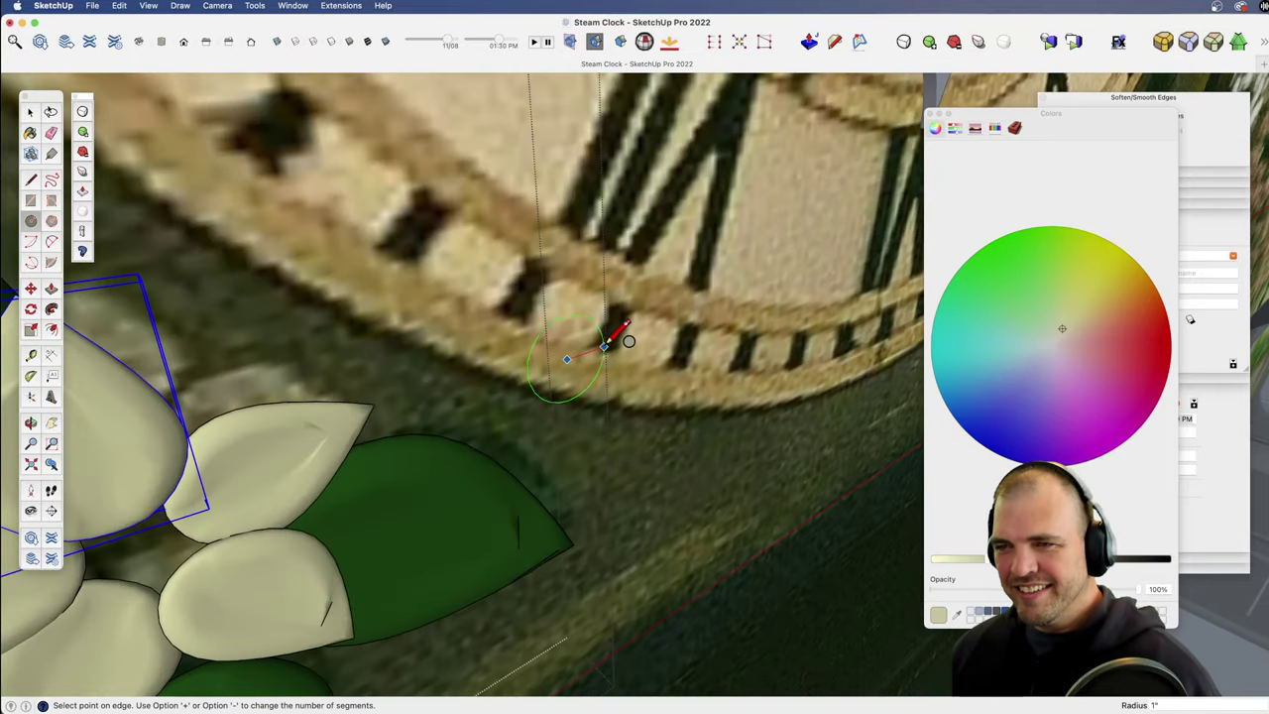
left_click(604, 346)
key("p")
left_click(567, 381)
left_click(584, 393)
key("space")
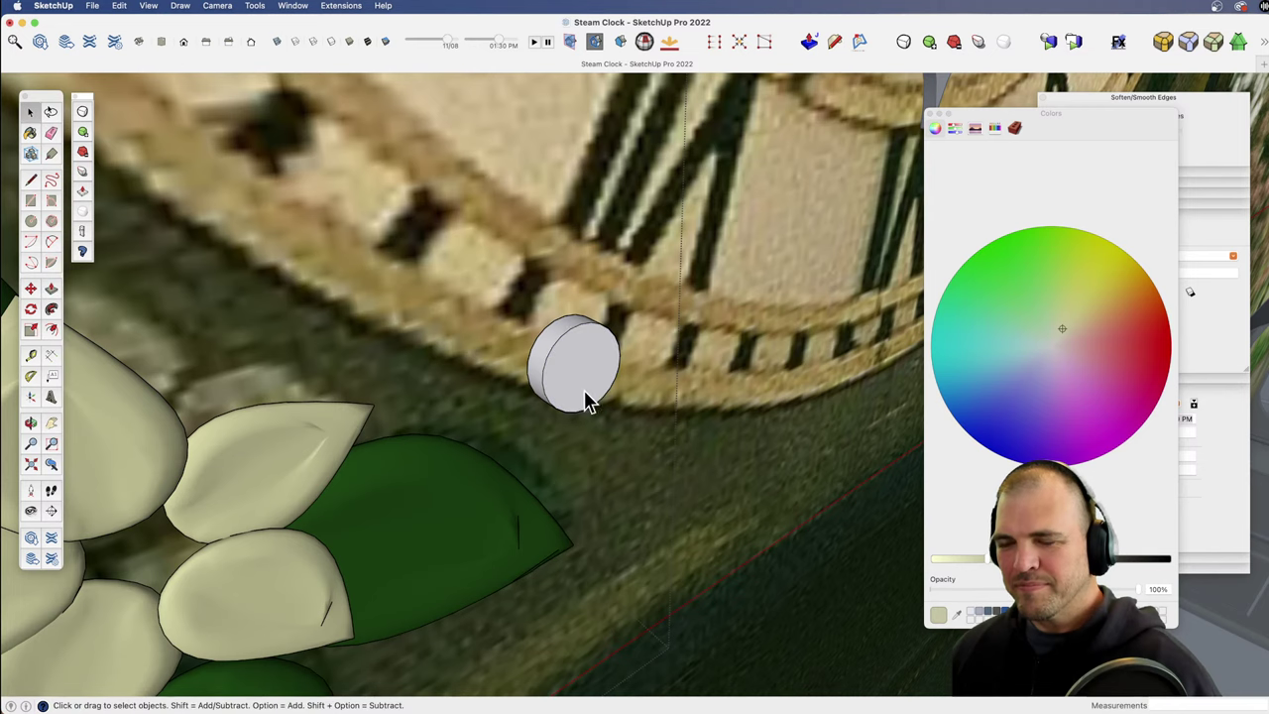
Step: Scale the disc's front face about its centre to about 0.88 to taper the rim
scroll(585, 401, "up", 3)
middle_click_drag(595, 212, 646, 411)
key("p")
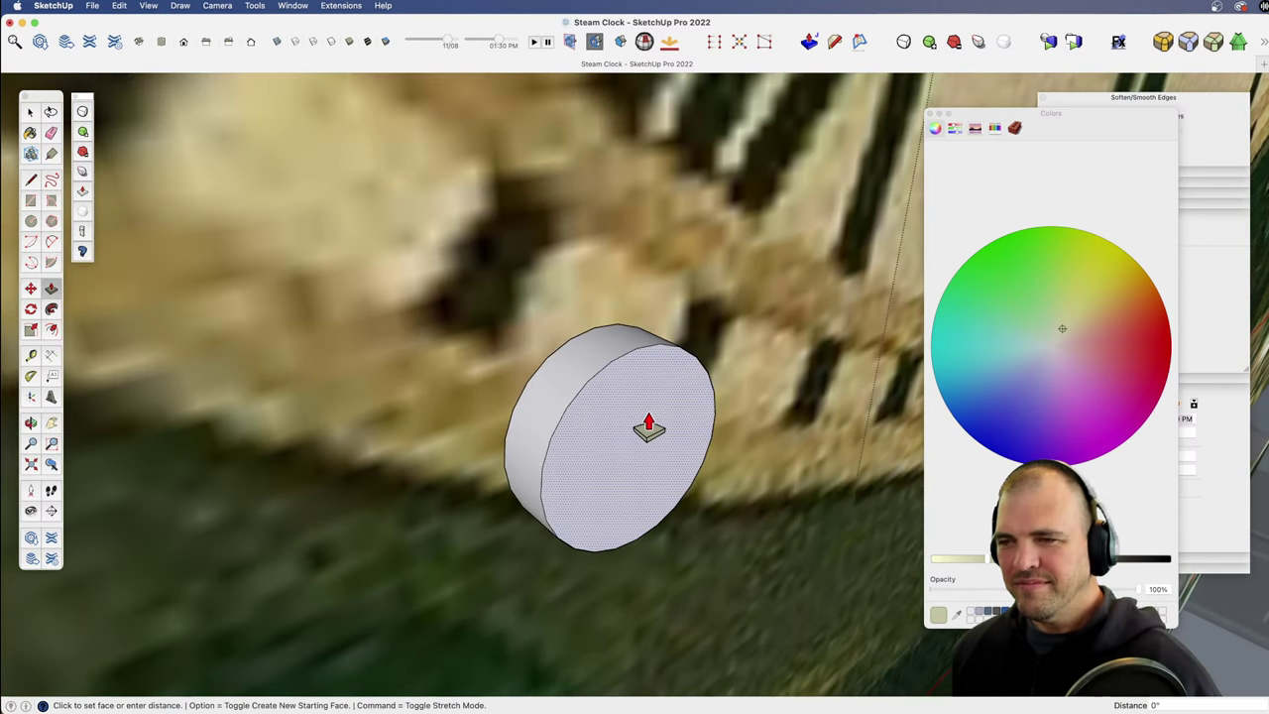
key("Escape")
key("space")
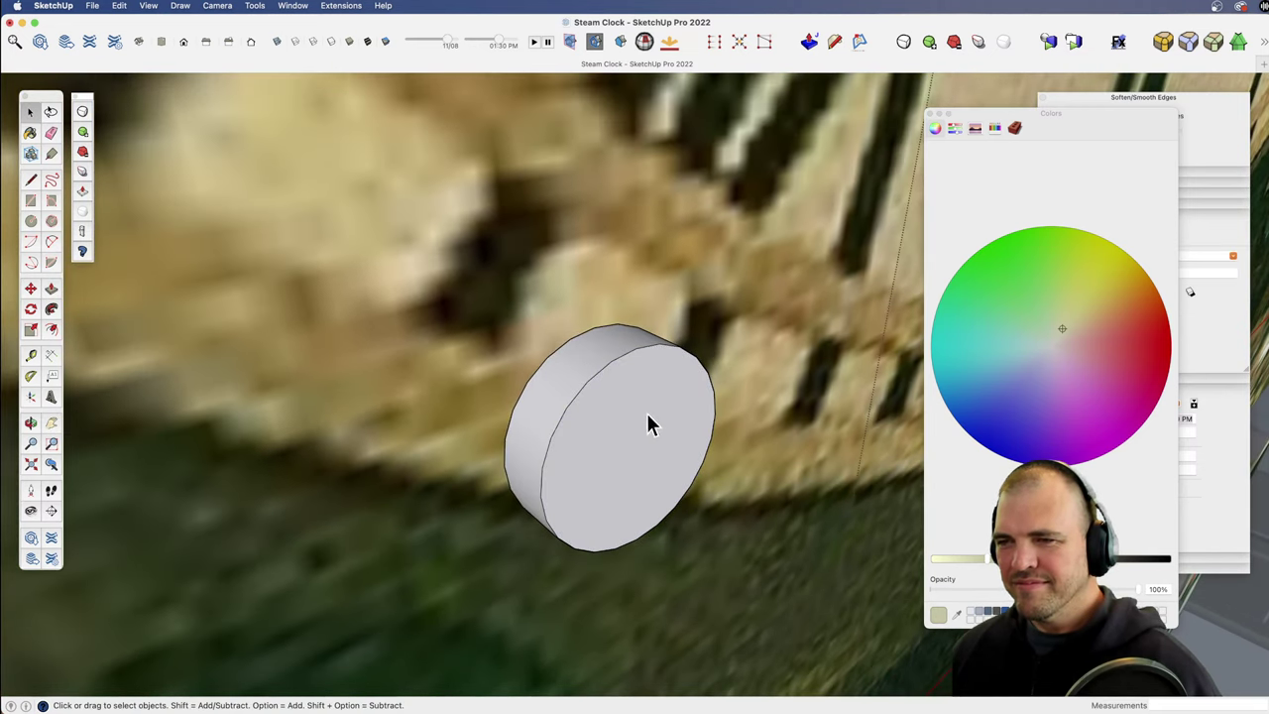
key("s")
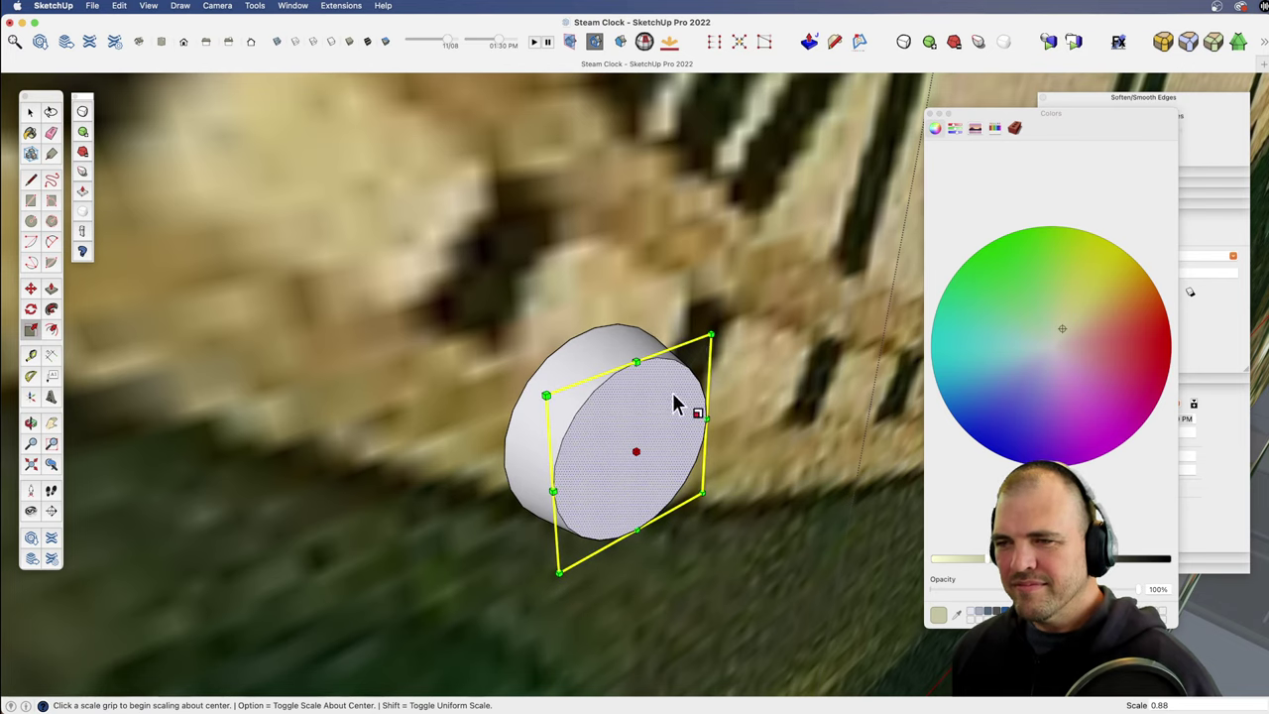
Step: Extrude the tapered disc's front face slightly and scale the new face about its centre to about 0.69
key("p")
key("s")
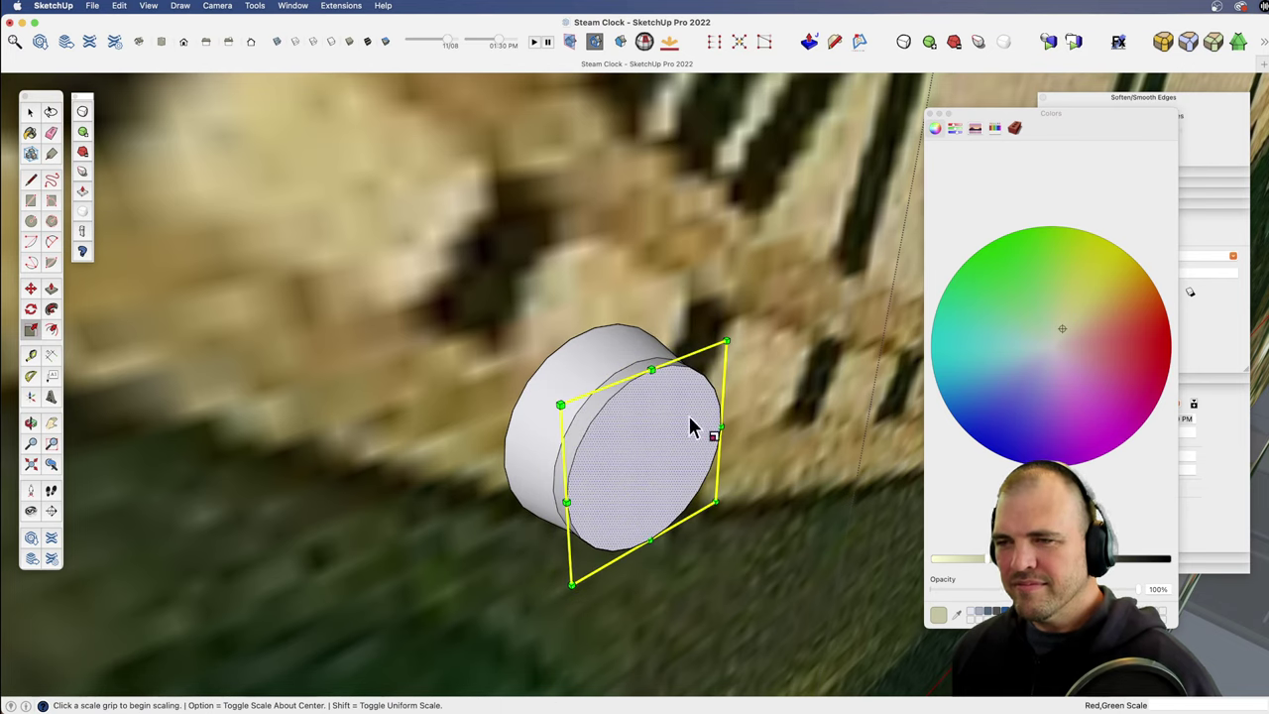
left_click(725, 333)
left_click(711, 371)
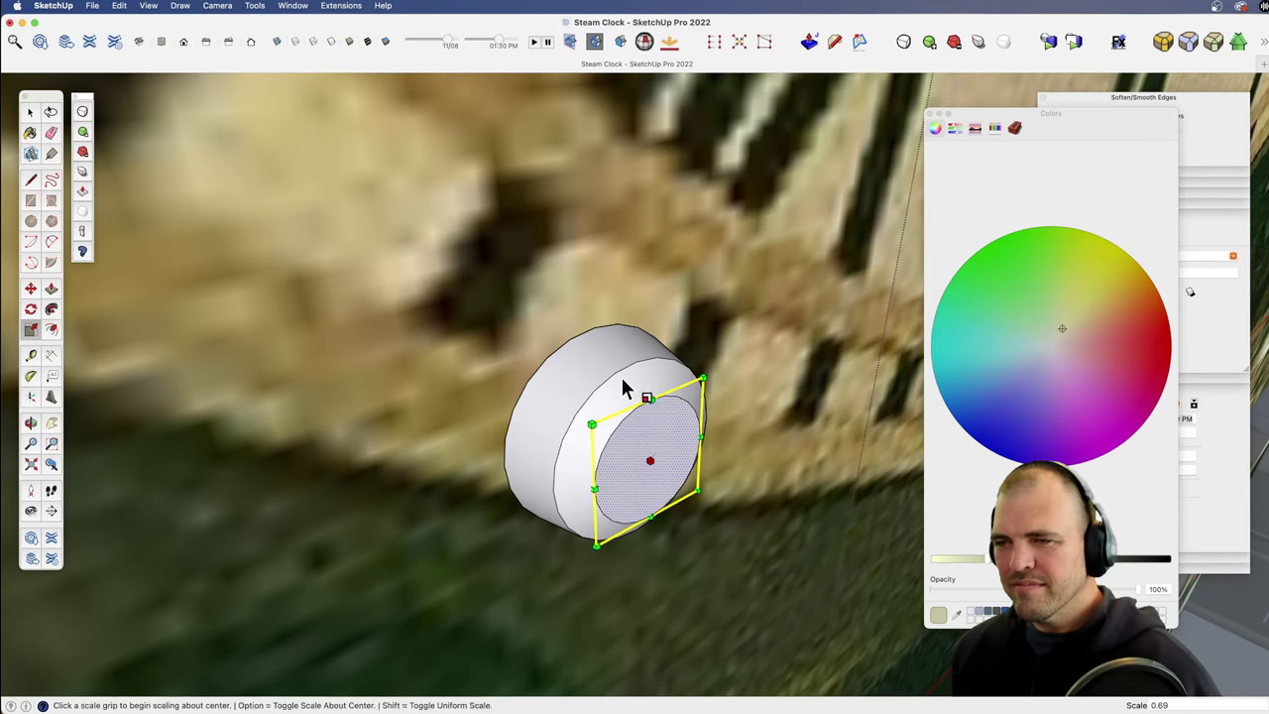
Step: Extrude the small front face a little further and scale it down again about its centre to round off the dome
key("p")
key("s")
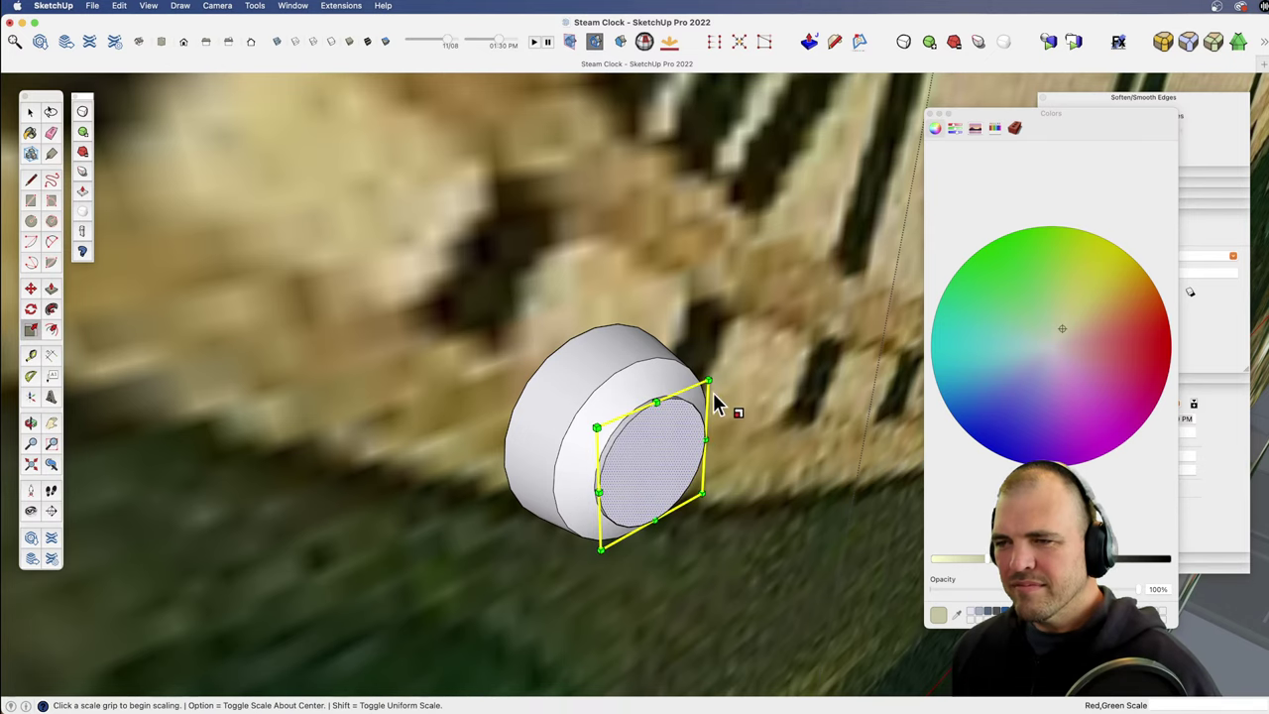
left_click(713, 372)
left_click(691, 398)
Step: Soften the dome's ring edges and group its whole geometry
key("e")
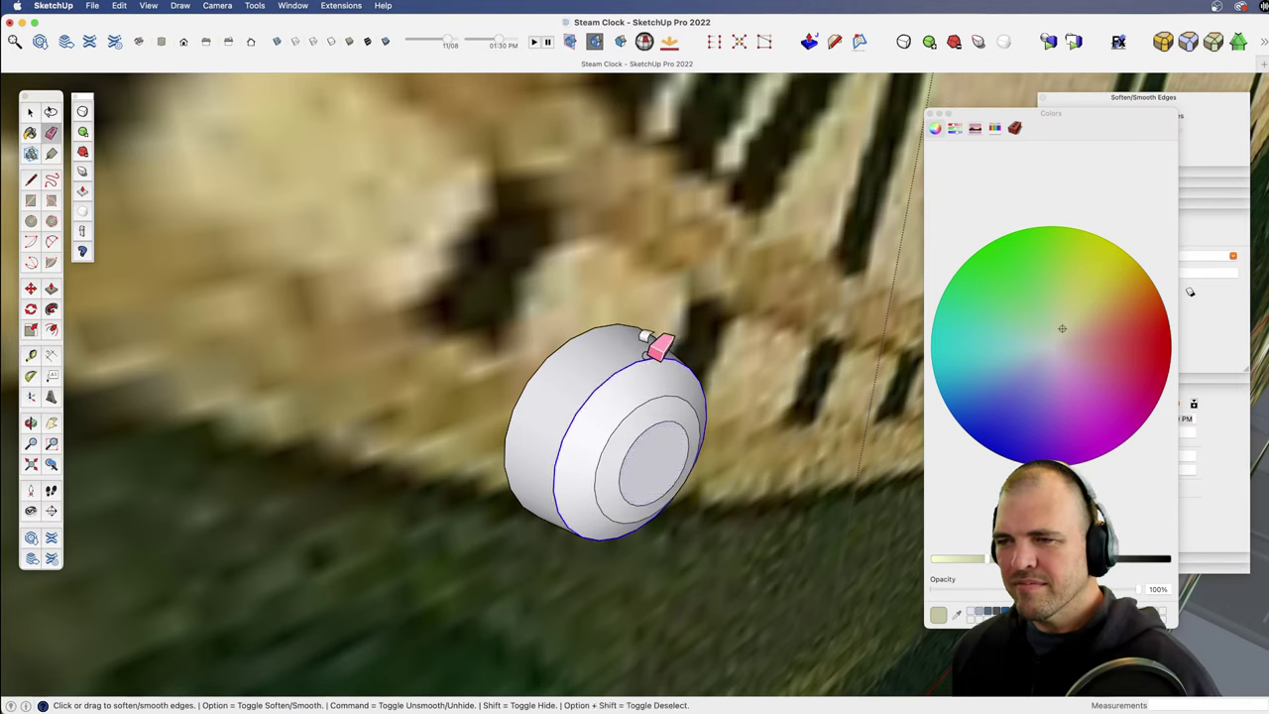
left_click_drag(654, 429, 645, 415)
key("space")
triple_click(641, 410)
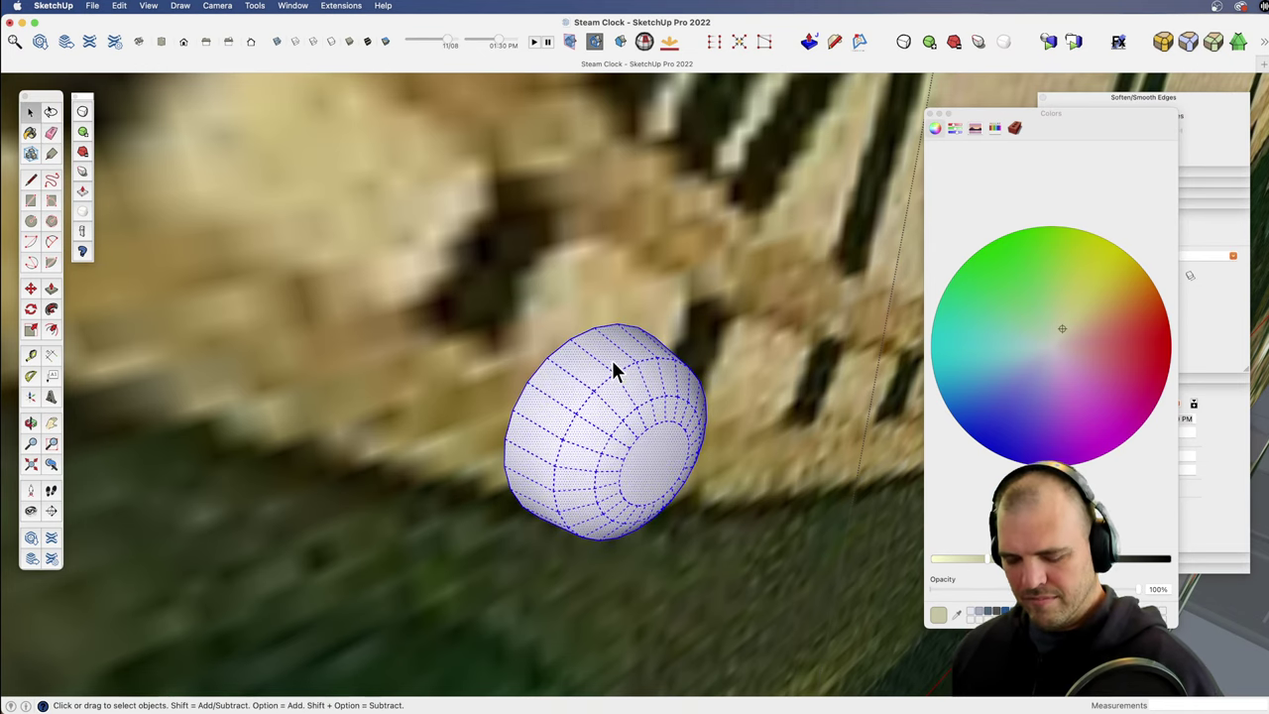
key("super+g")
Step: Paint the dome group a darker shade of the petal colour and move it to the centre of the five petals
left_click(973, 556)
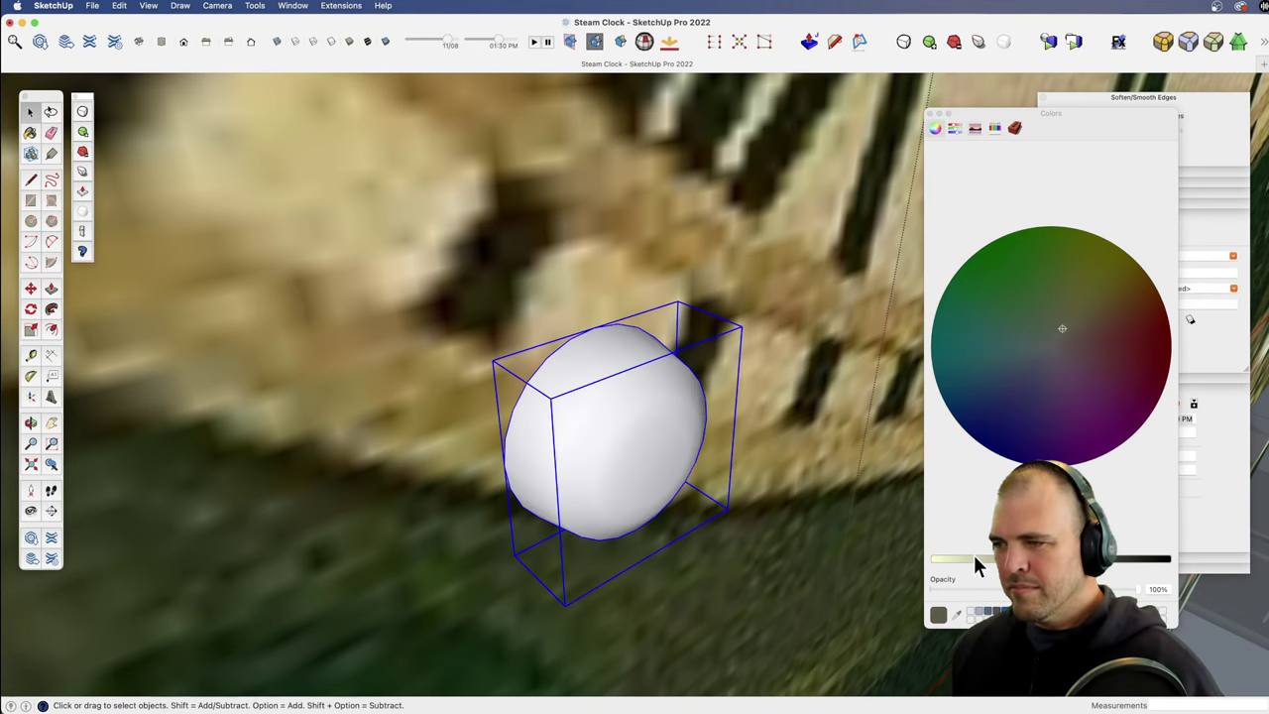
left_click(668, 446)
middle_click_drag(586, 649, 582, 416)
key("space")
key("m")
left_click(725, 377)
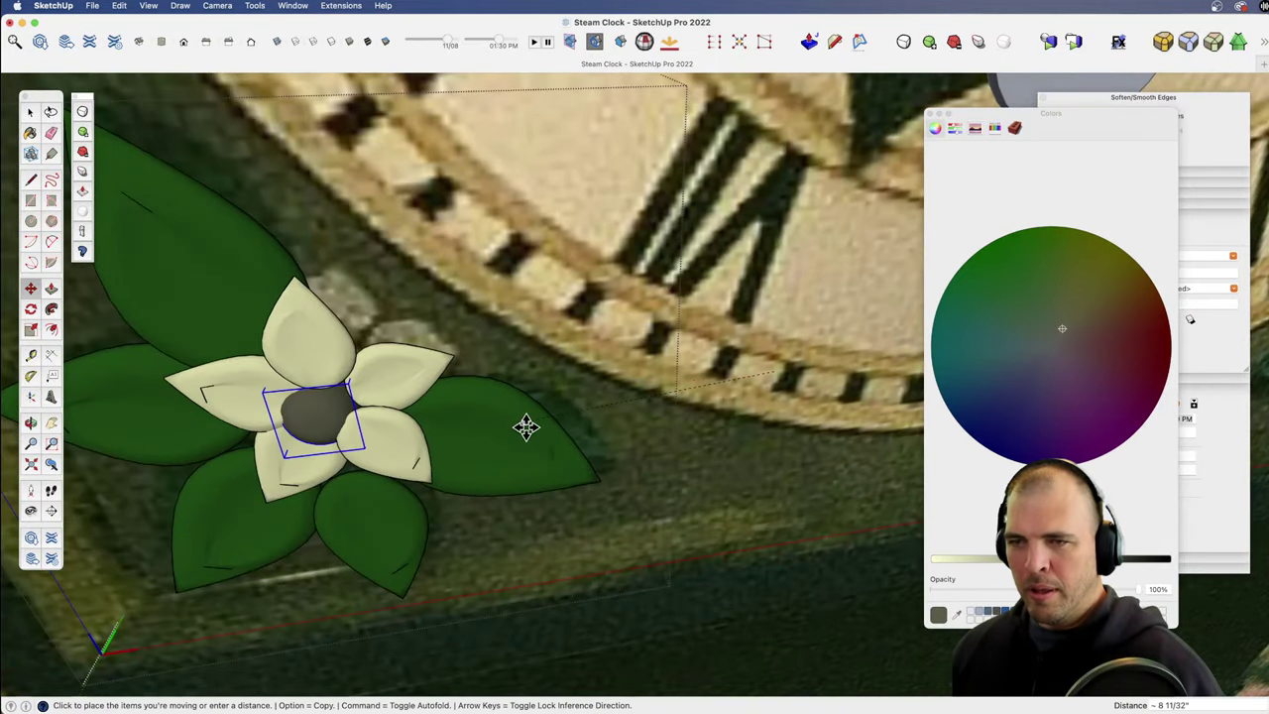
left_click(556, 394)
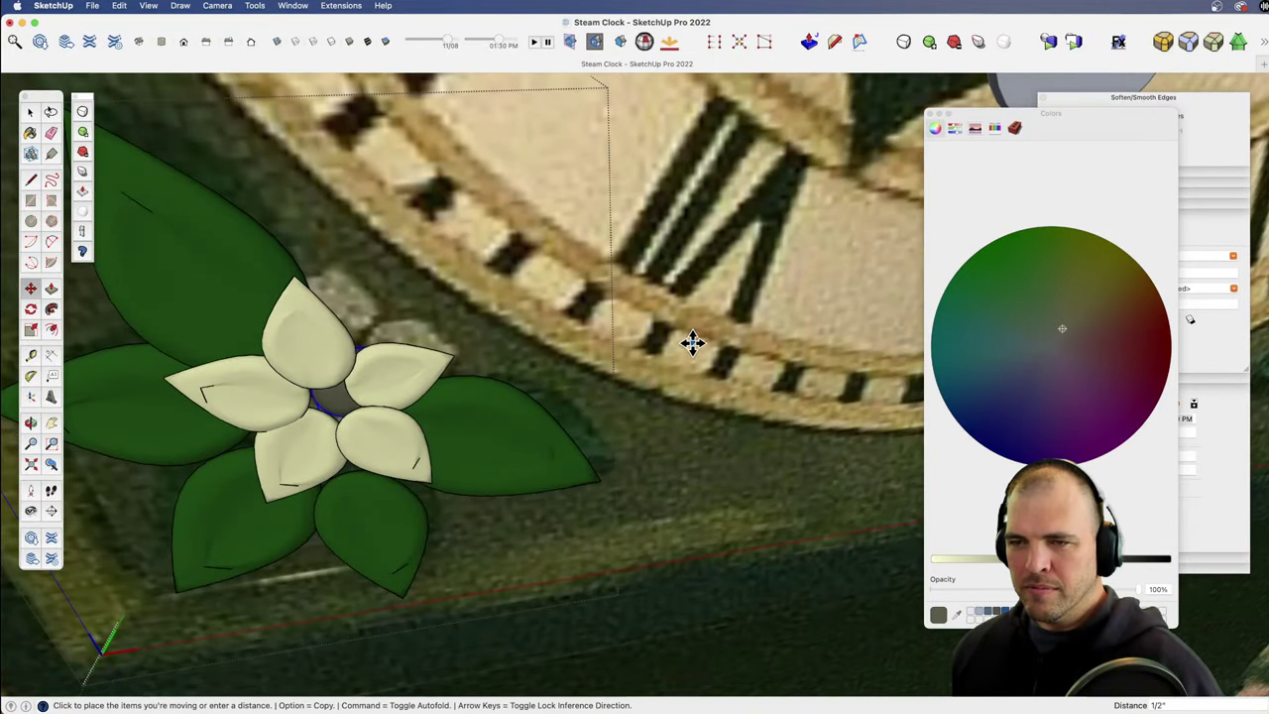
Step: Move the dark dome outward by about 1 1/4 inch so it sits in front of the petal bases
middle_click_drag(569, 406, 734, 402)
scroll(668, 436, "up", 3)
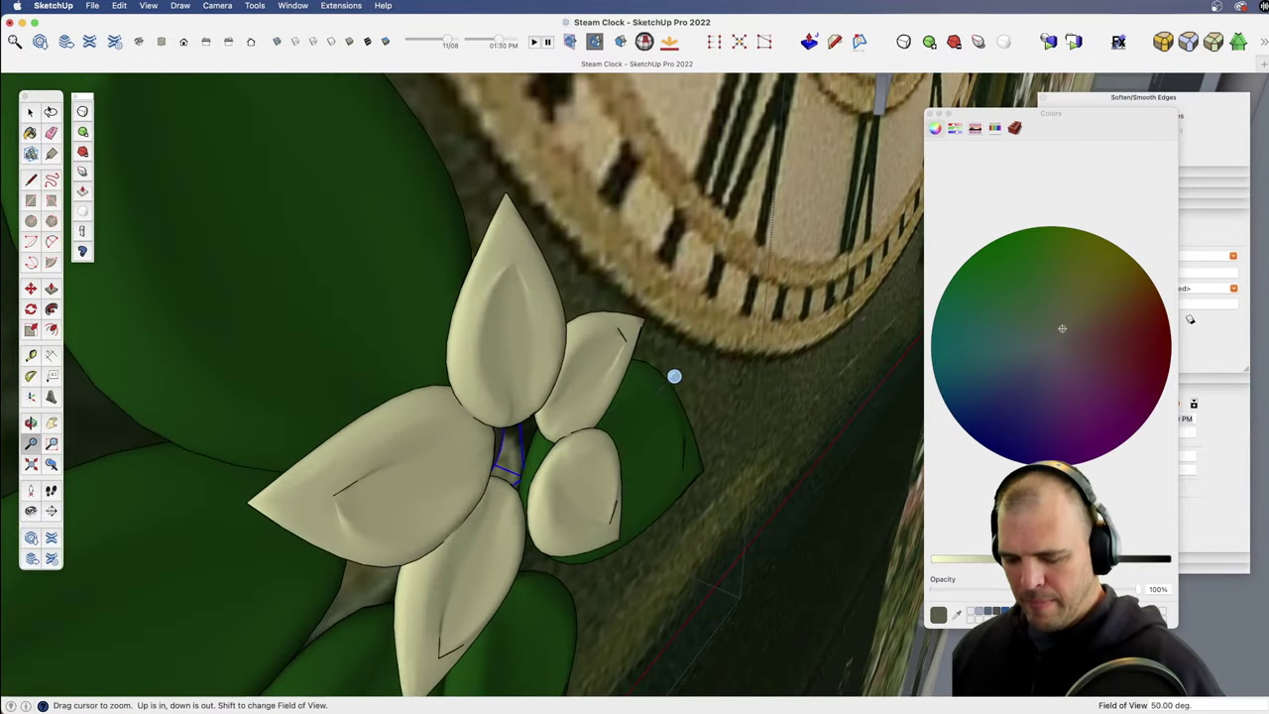
key("m")
left_click(688, 424)
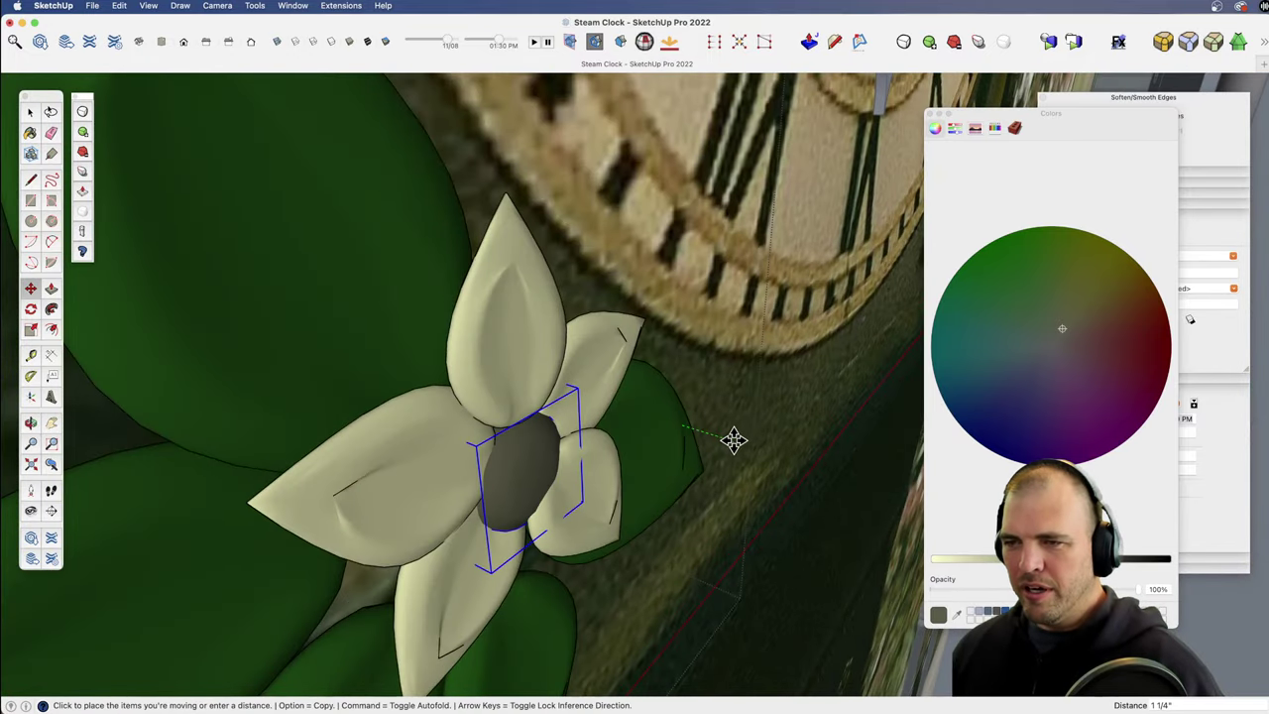
Step: Select all five beige petals together with the dark flower centre
scroll(736, 439, "down", 3)
middle_click_drag(595, 439, 598, 391)
key("space")
left_click(610, 388)
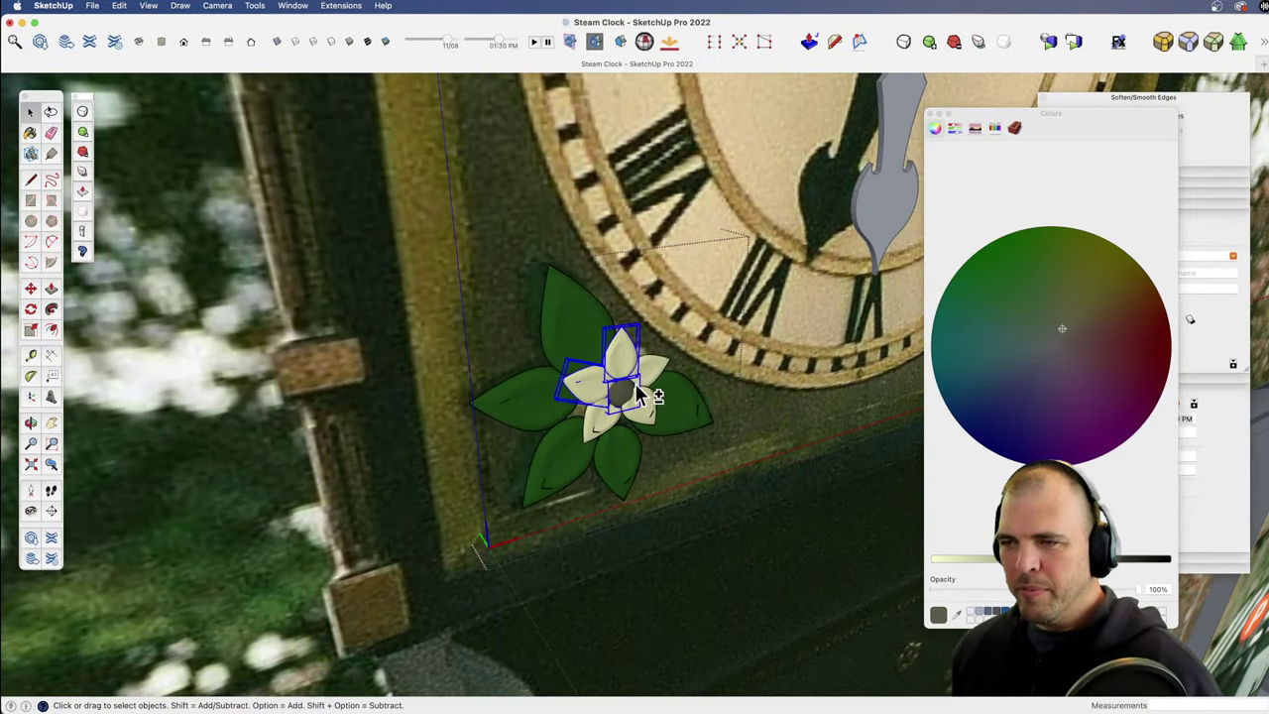
left_click(656, 424, "shift")
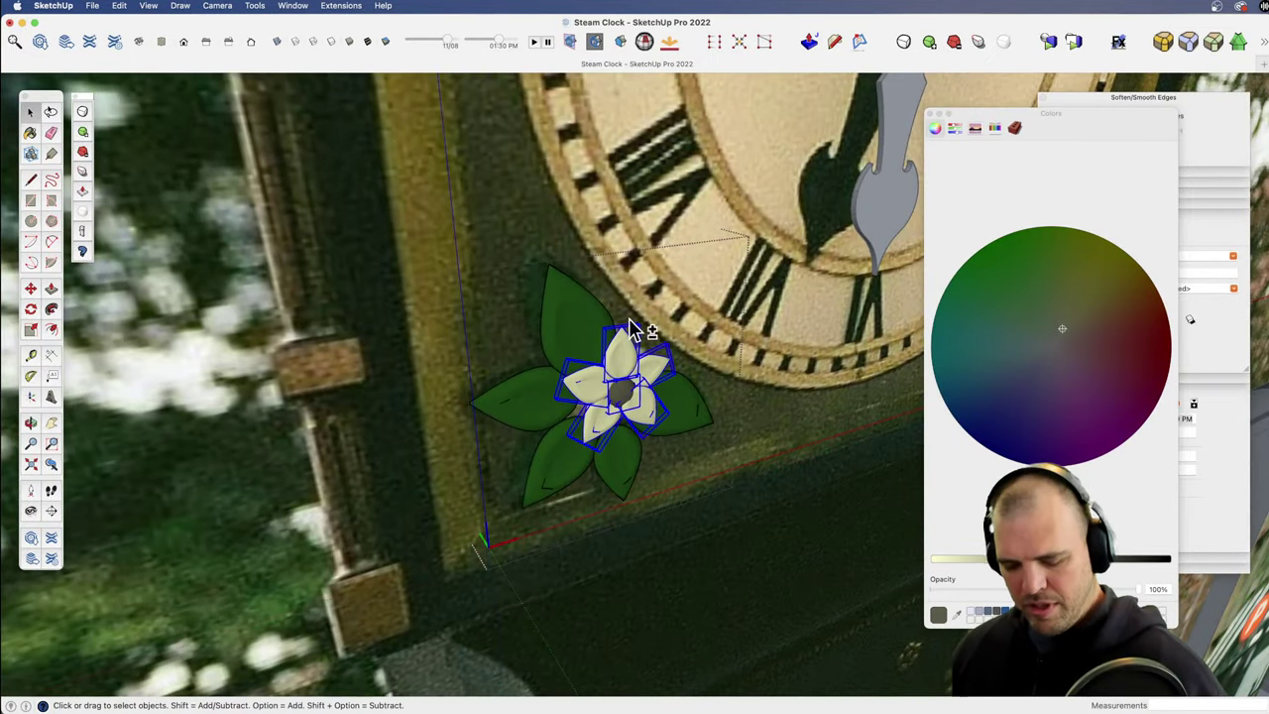
key("z")
left_click_drag(684, 314, 593, 563)
key("h")
left_click_drag(654, 353, 590, 453)
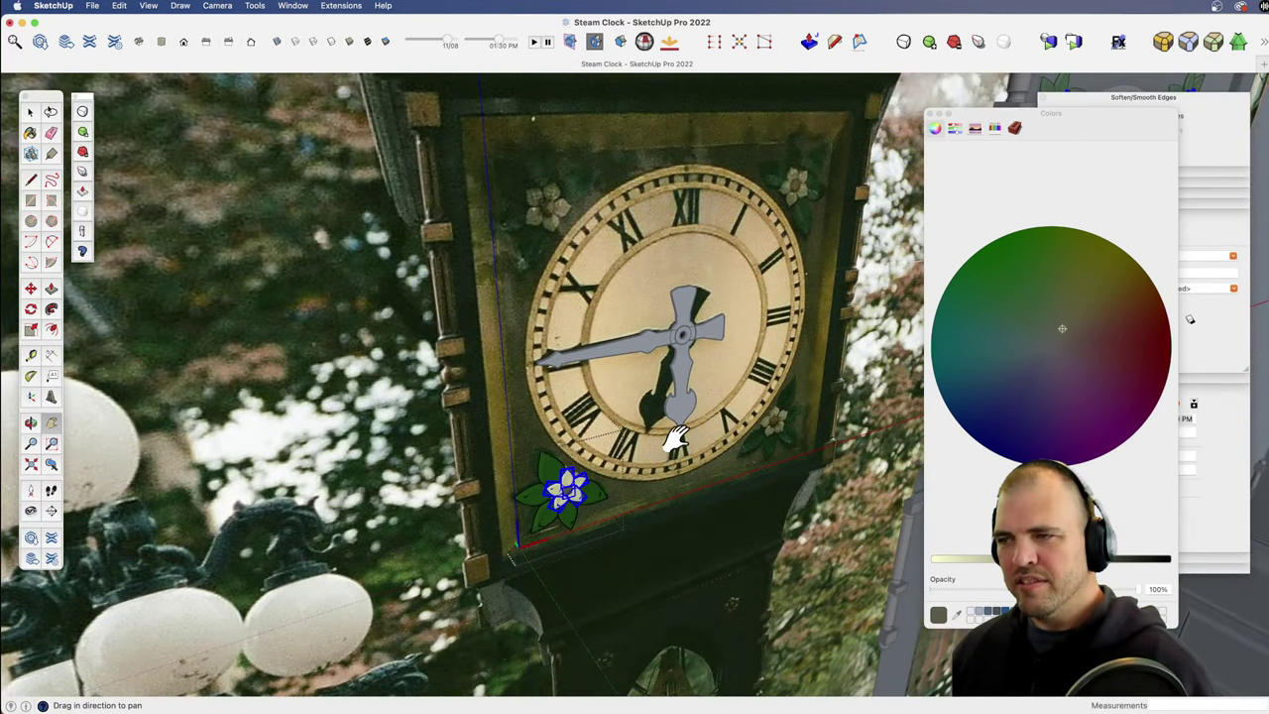
Step: Finish editing the leaf cluster that contains the flower
left_click_drag(772, 406, 499, 390)
key("space")
key("h")
left_click_drag(727, 381, 394, 487)
key("space")
left_click(831, 343)
Step: Examine the corner flowers on the clock model's dials and compare the model's body with the reference photo
key("h")
left_click_drag(646, 315, 440, 364)
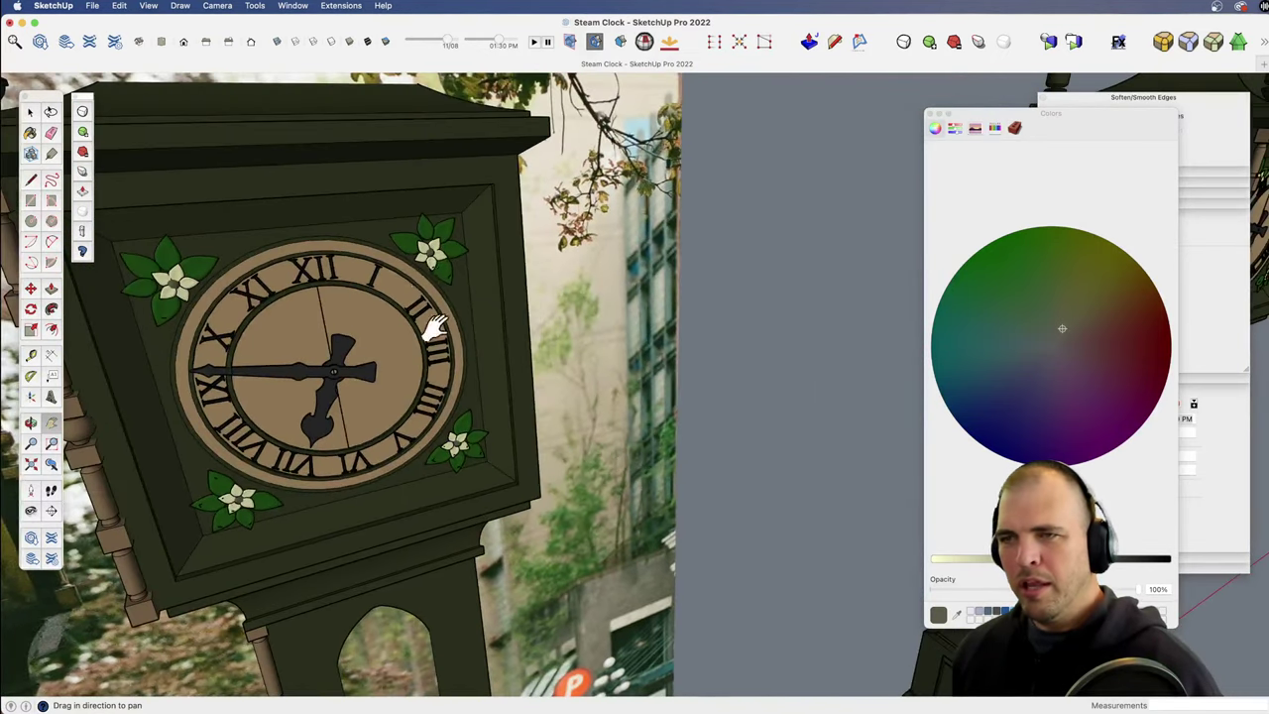
key("z")
left_click_drag(428, 311, 587, 446)
key("h")
key("o")
left_click_drag(793, 426, 535, 297)
key("h")
left_click_drag(655, 328, 667, 333)
left_click_drag(502, 381, 690, 349)
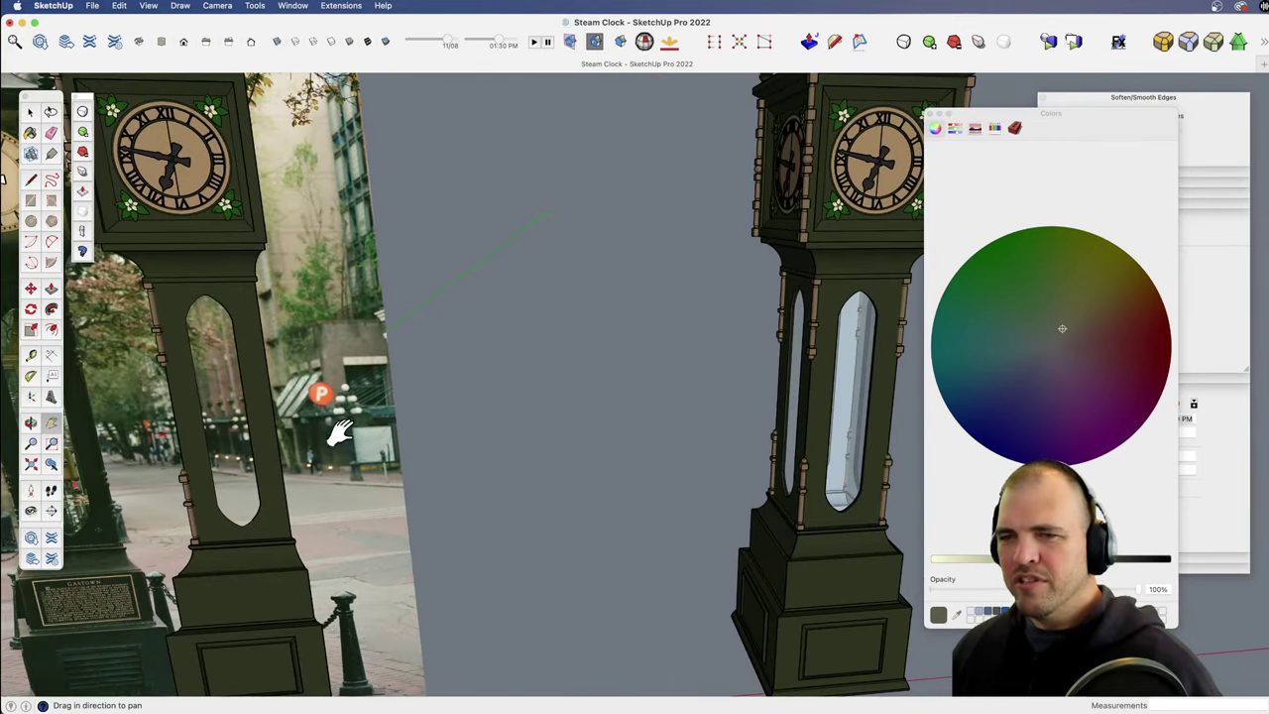
left_click_drag(340, 433, 580, 436)
key("o")
left_click_drag(580, 436, 684, 481)
key("h")
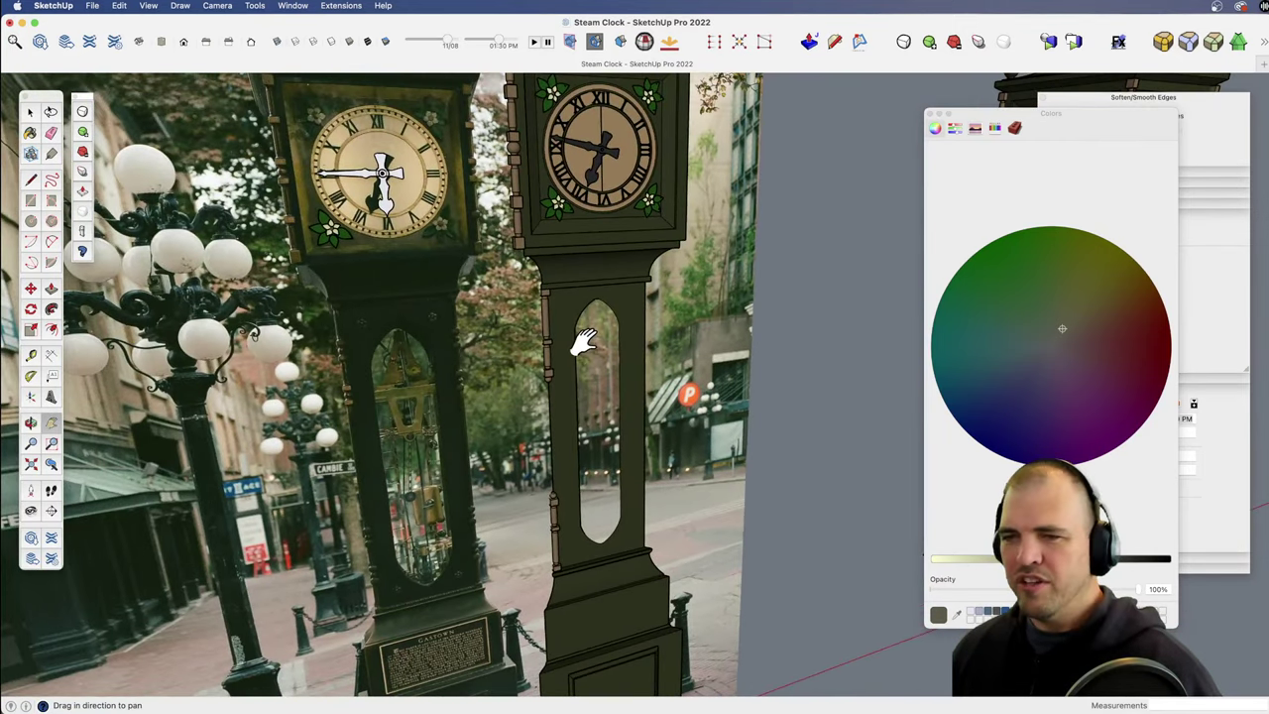
Step: Open the clock body for editing and paste the copied flower beside the top of the arched opening
middle_click_drag(581, 403, 585, 505)
scroll(575, 363, "up", 2)
left_click(580, 392)
double_click(575, 361)
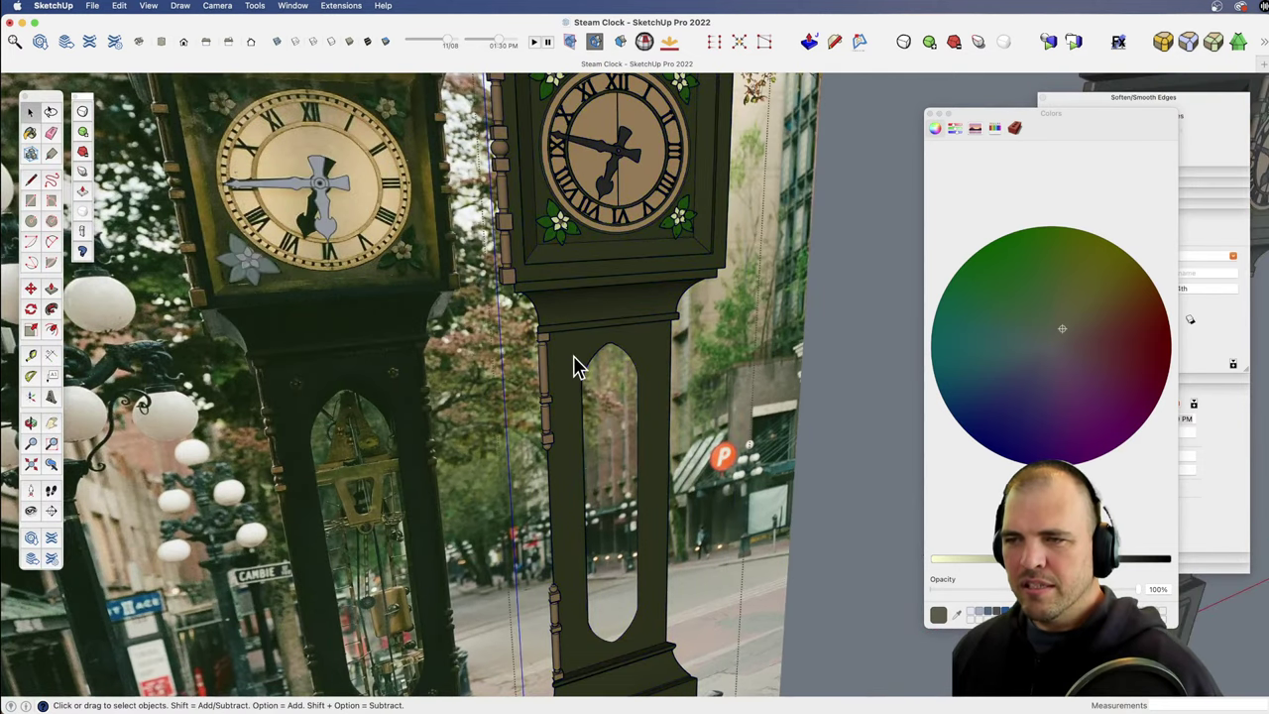
left_click(570, 368)
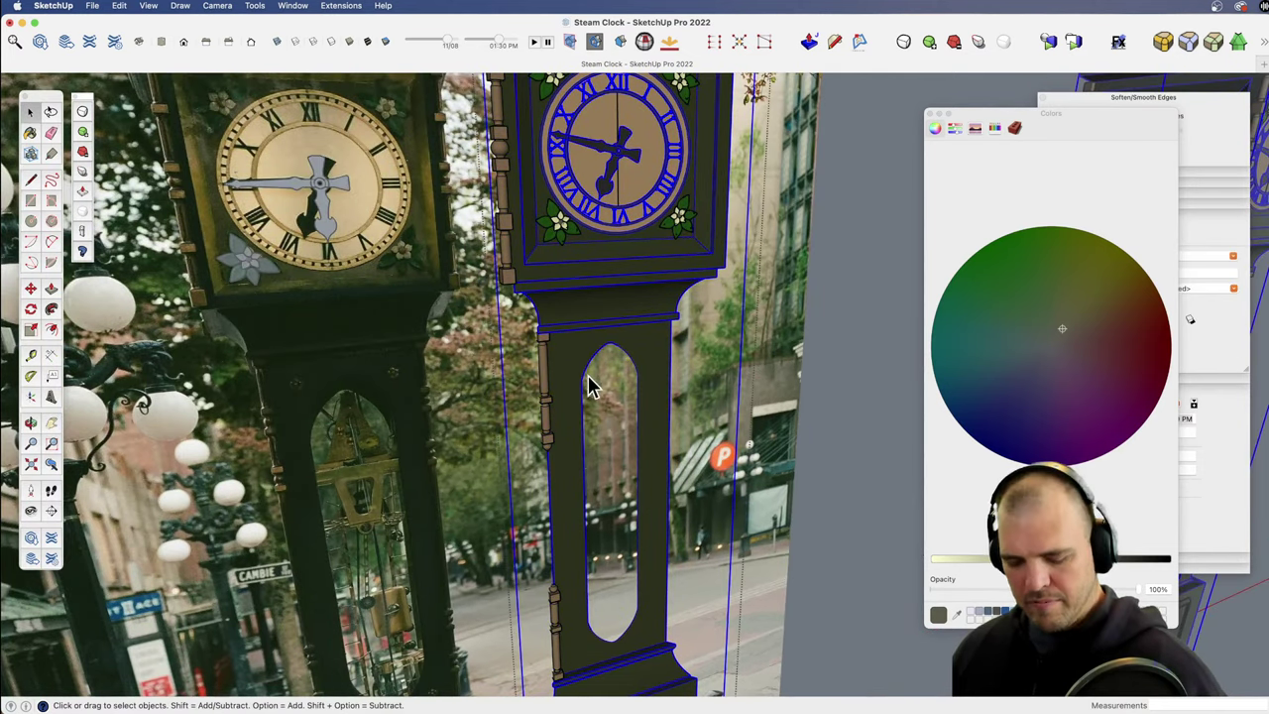
Step: Move the pasted flower about 5 7/8 inch out from the body's front and make it a component named flo
key("m")
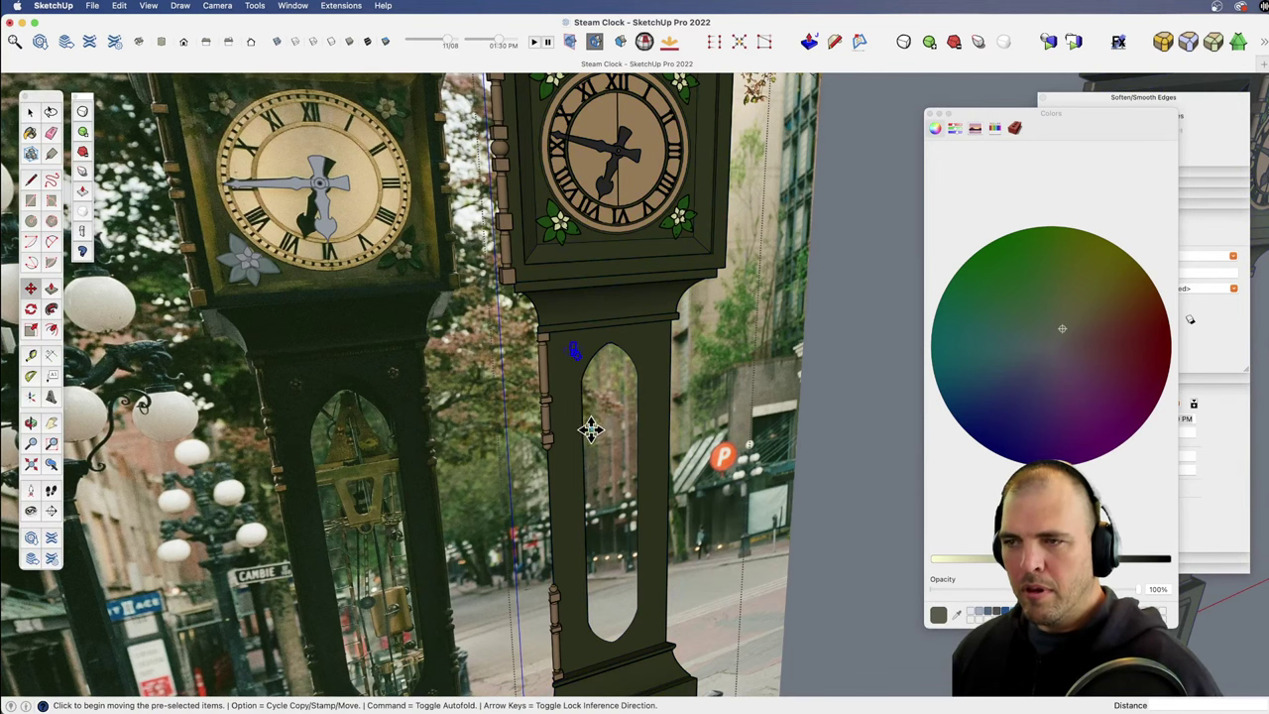
middle_click_drag(585, 442, 643, 525, "shift")
key("z")
left_click_drag(644, 524, 622, 427)
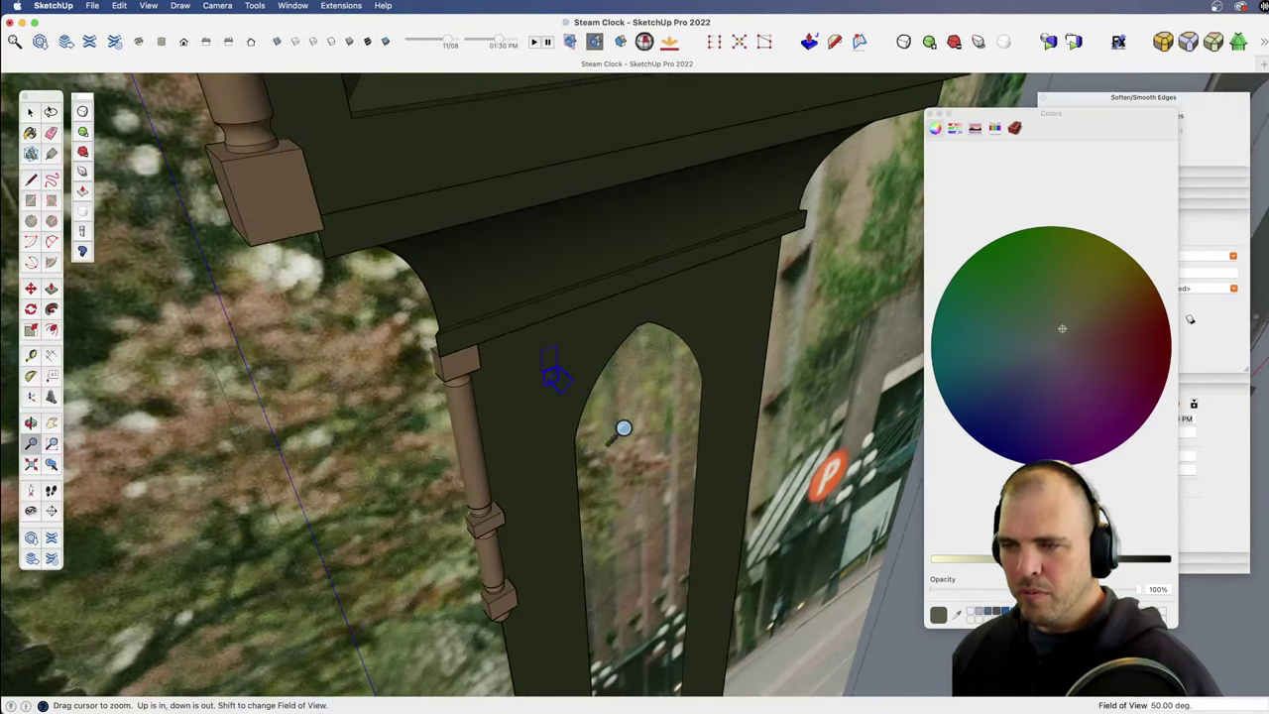
key("m")
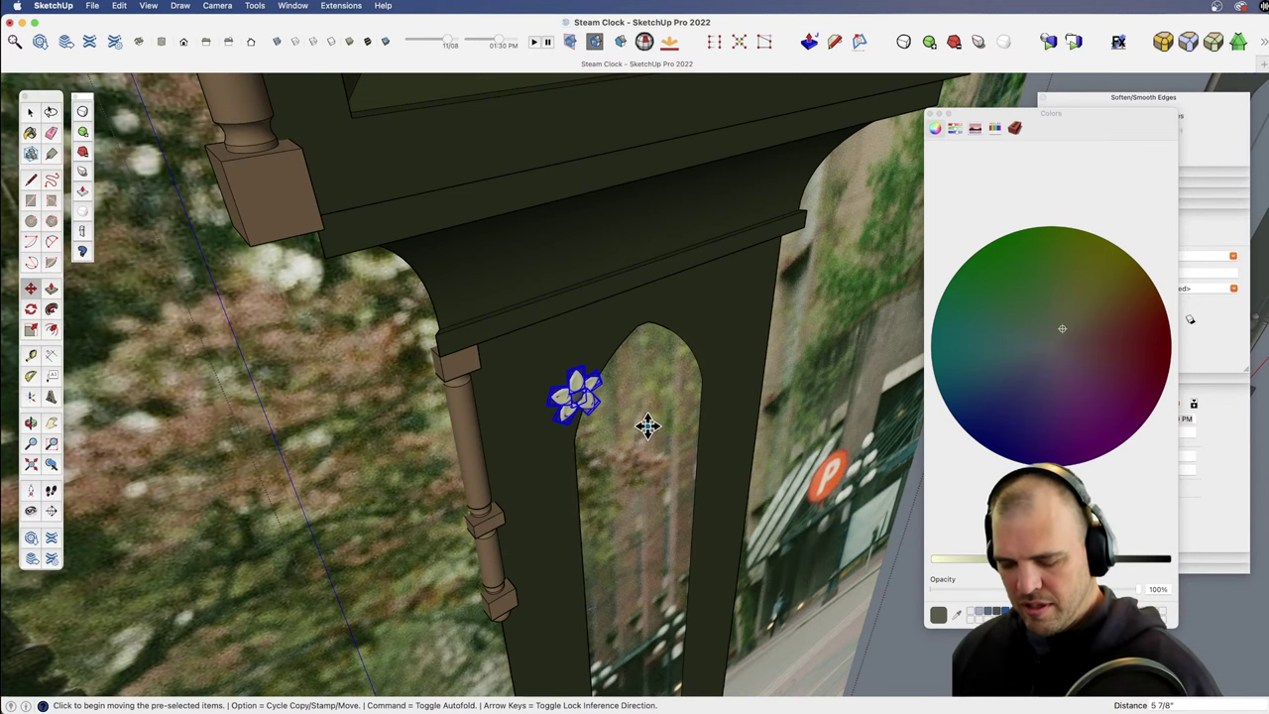
type("gflo")
key("Return")
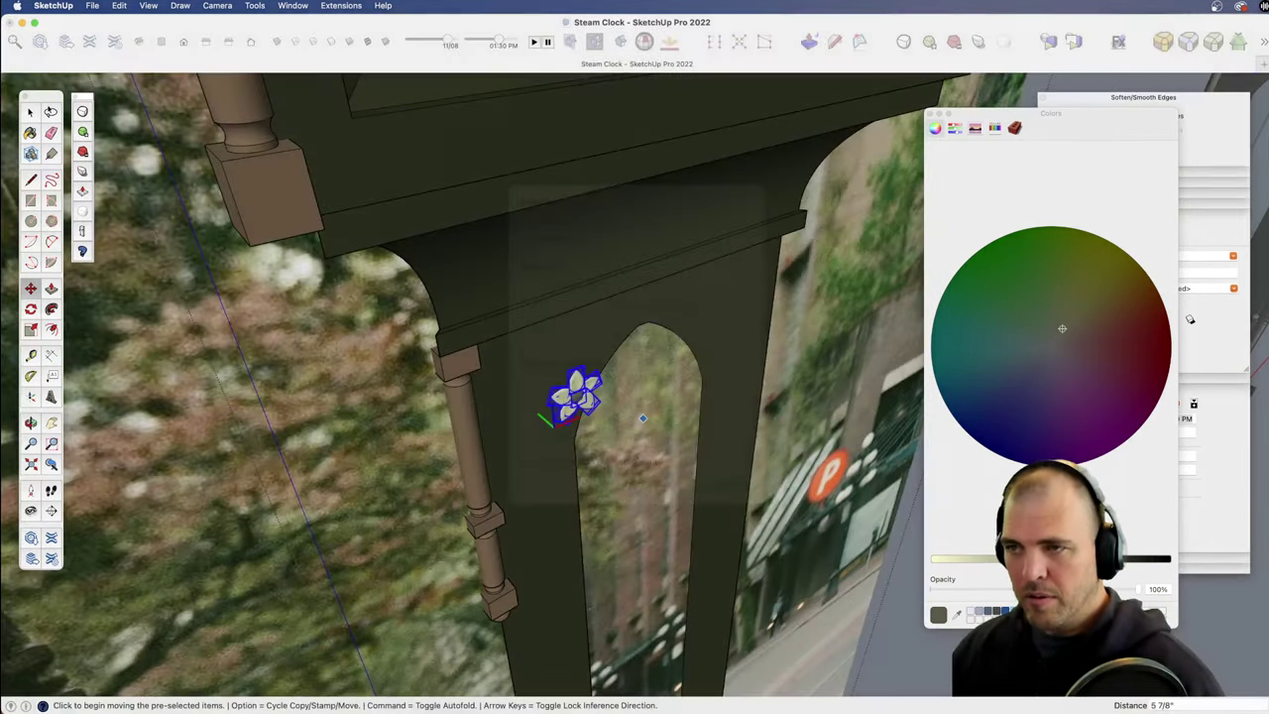
Step: Move the flower by its centre about 5 1/8 inch onto the front panel, between the corner column and the arched opening
middle_click_drag(570, 421, 628, 482)
scroll(634, 373, "up", 3)
left_click_drag(634, 371, 693, 386)
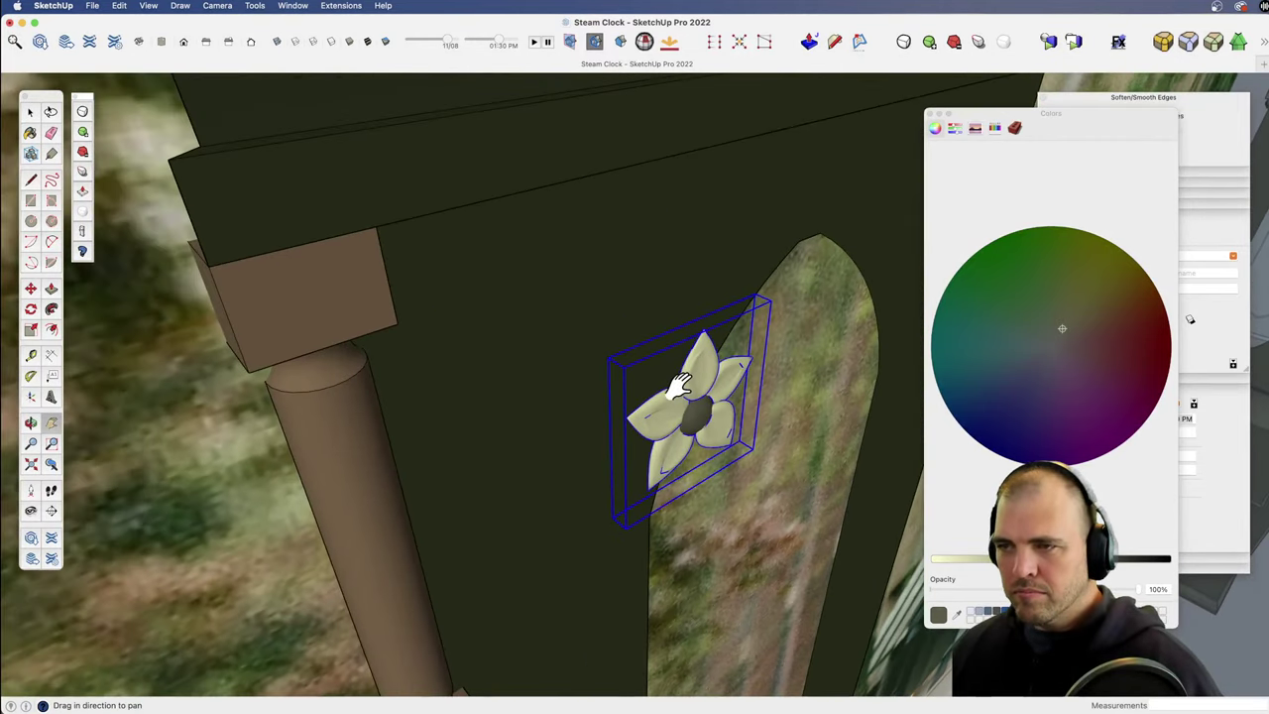
key("m")
left_click(699, 418)
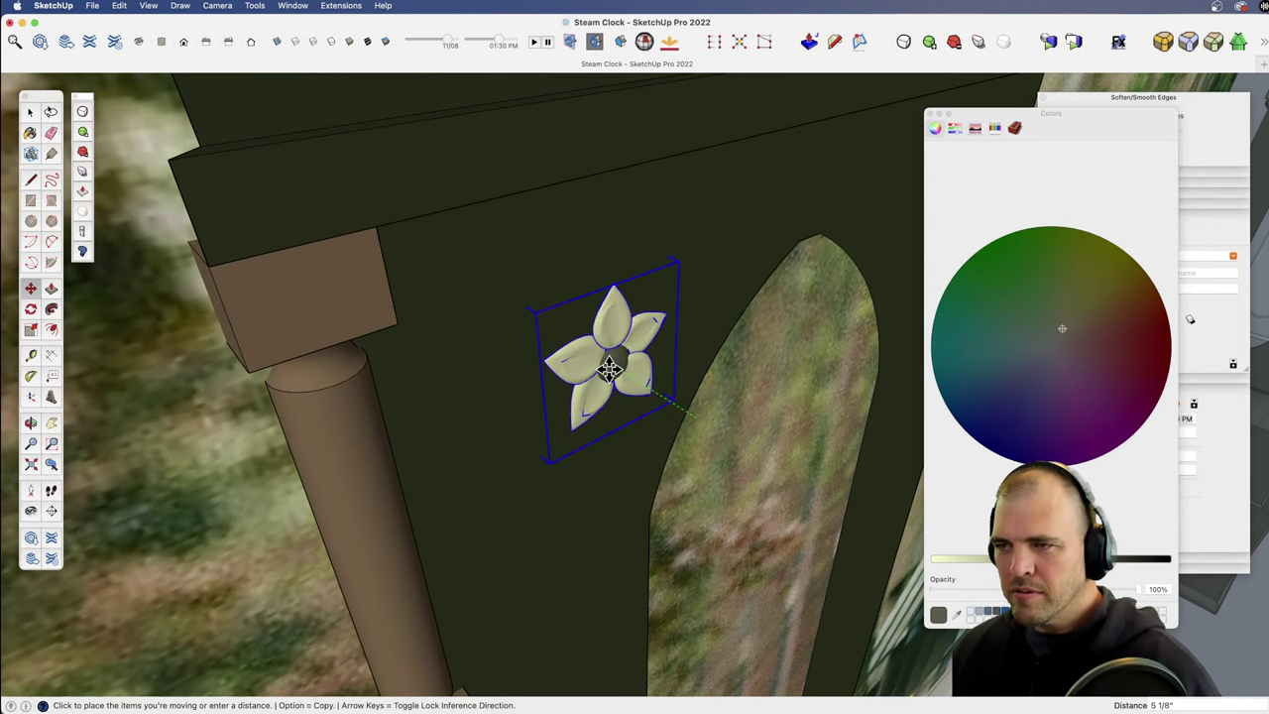
left_click(606, 367)
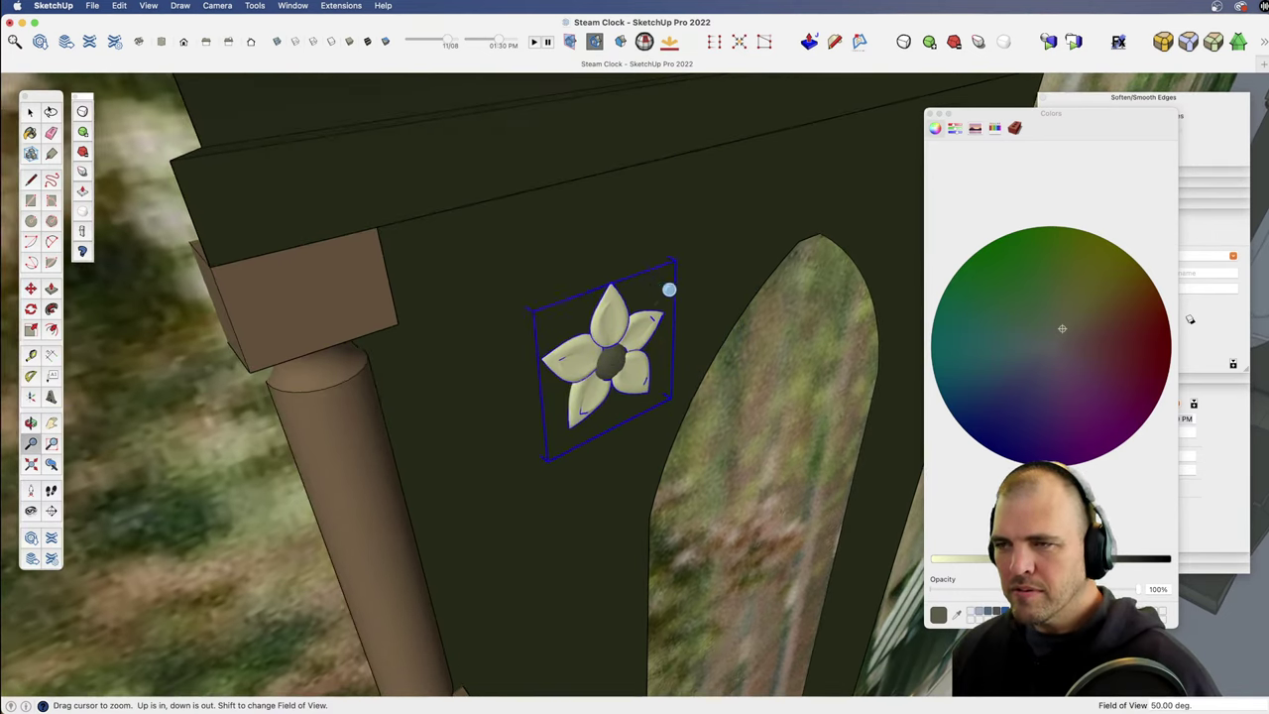
Step: Scale the flower down from its corner so it fits on the narrow strip beside the arch
key("s")
left_click(676, 265)
left_click(651, 291)
scroll(620, 544, "down", 6)
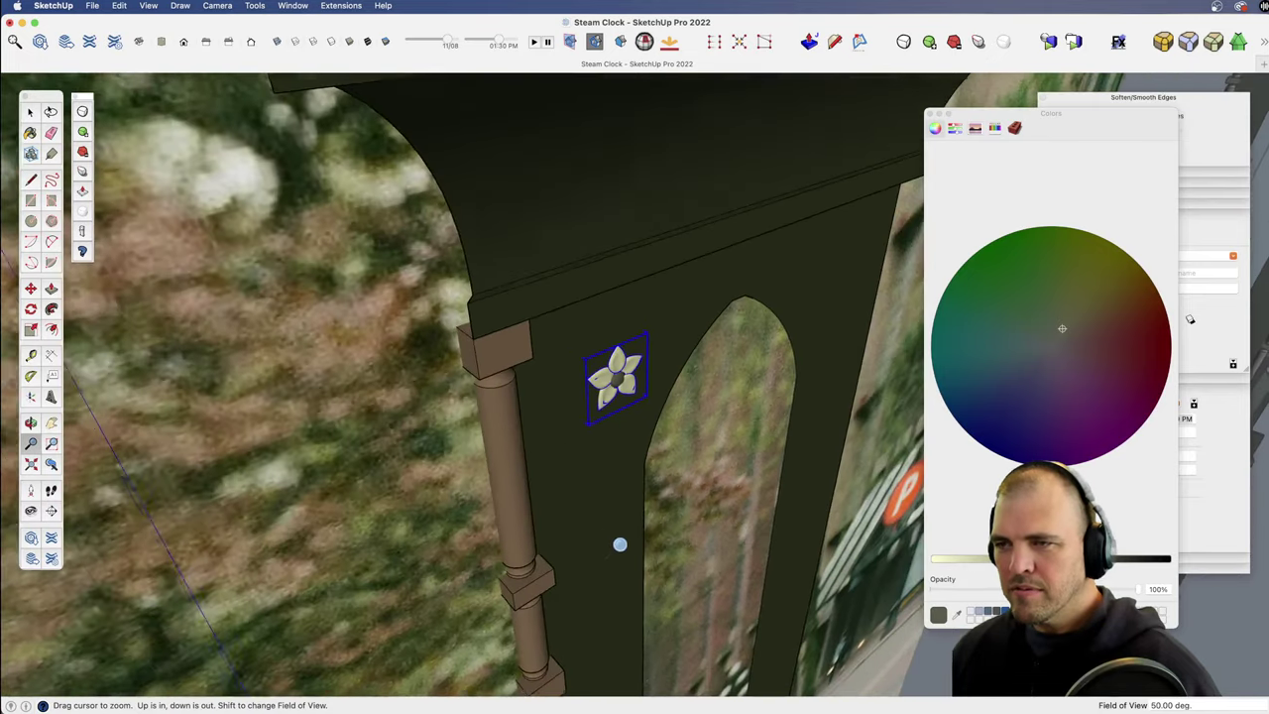
Step: Shift the small flower about 1 1/2 inch sideways toward the corner column
middle_click_drag(621, 545, 467, 365, "shift")
scroll(522, 483, "down", 3)
middle_click_drag(523, 484, 506, 377, "shift")
key("z")
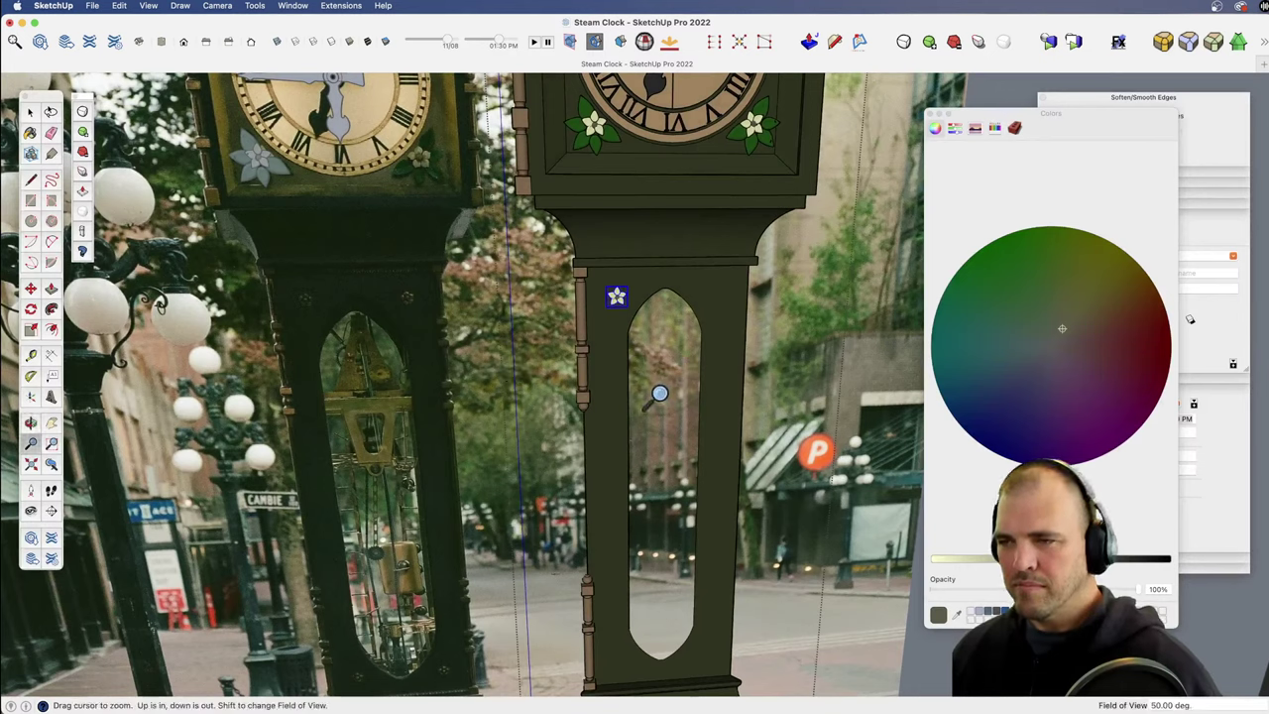
key("m")
left_click(674, 369)
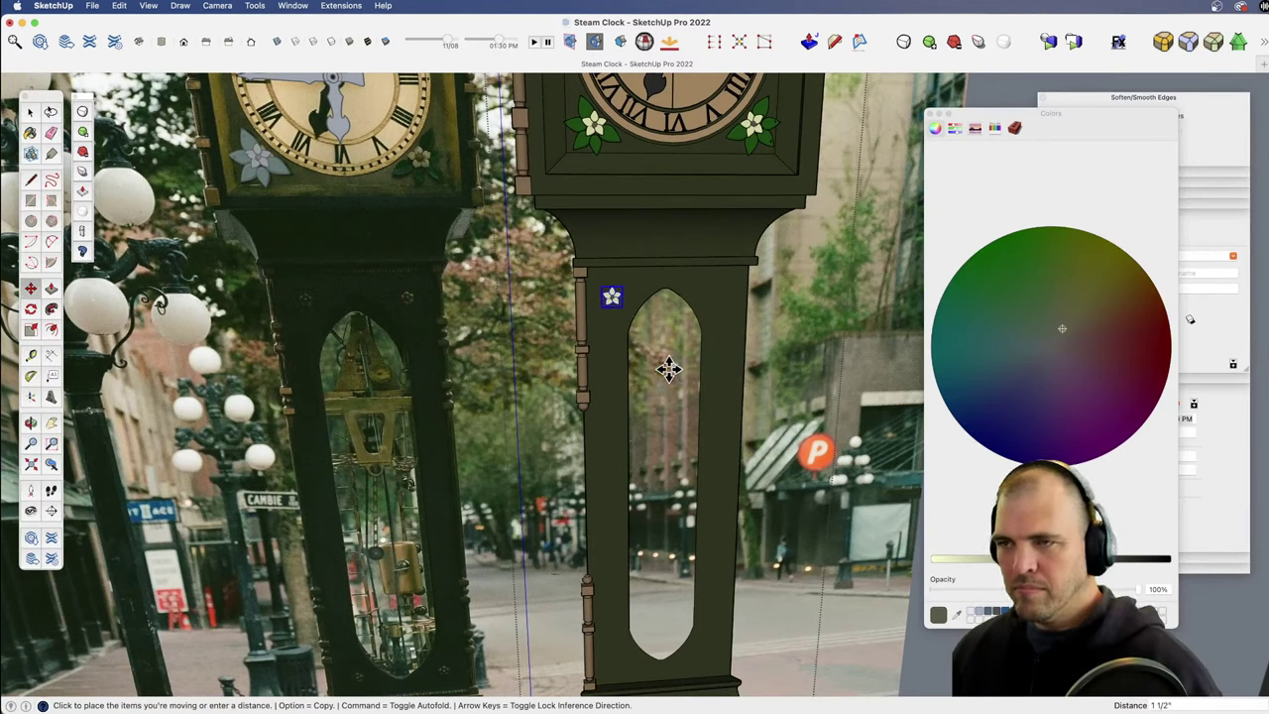
left_click(669, 369)
Step: Copy the small flower about 2' 9 3/4" across to the other side of the arched opening
key("alt")
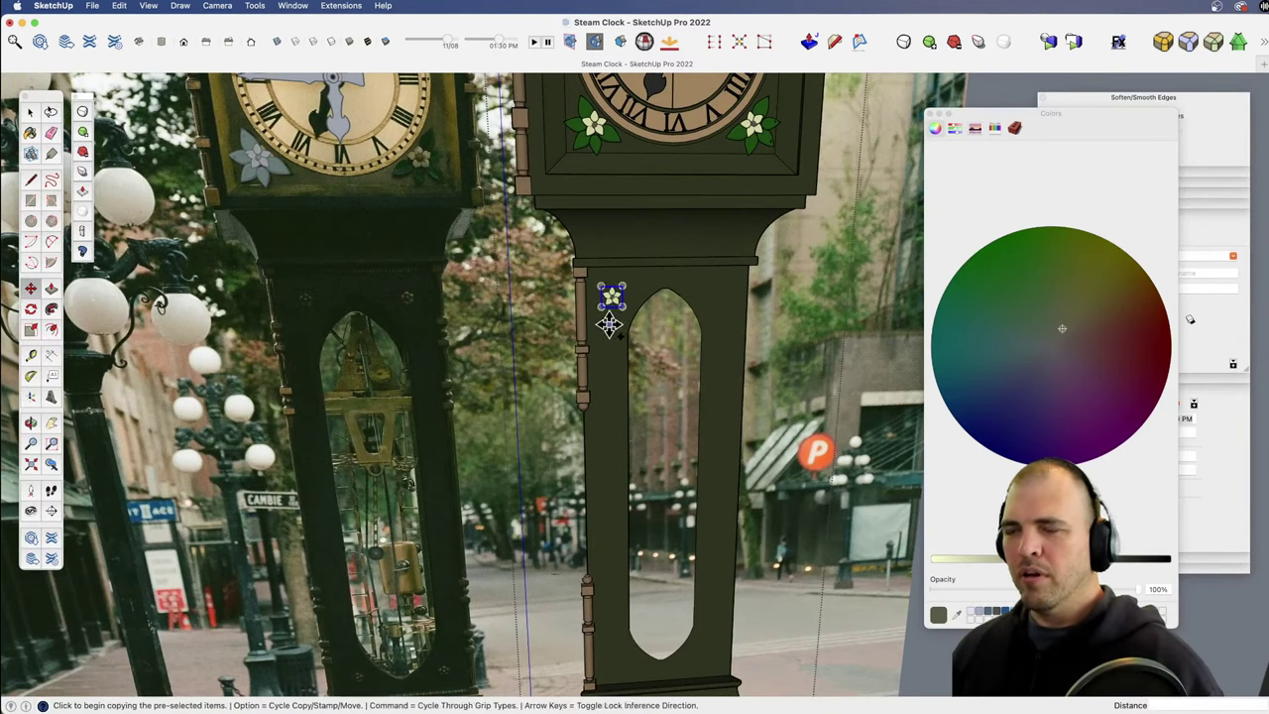
left_click(609, 324)
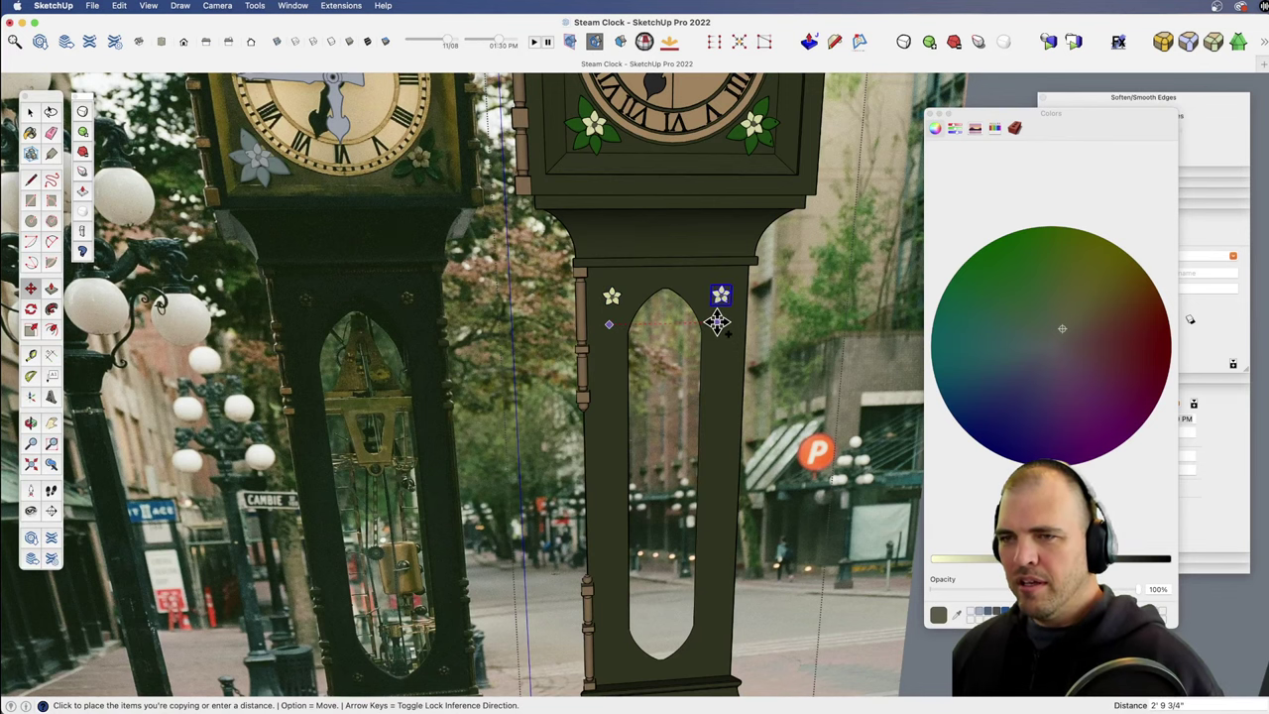
left_click(718, 322)
Step: Copy both small flowers about 10' 10" straight down to the lower corners of the arched opening
key("z")
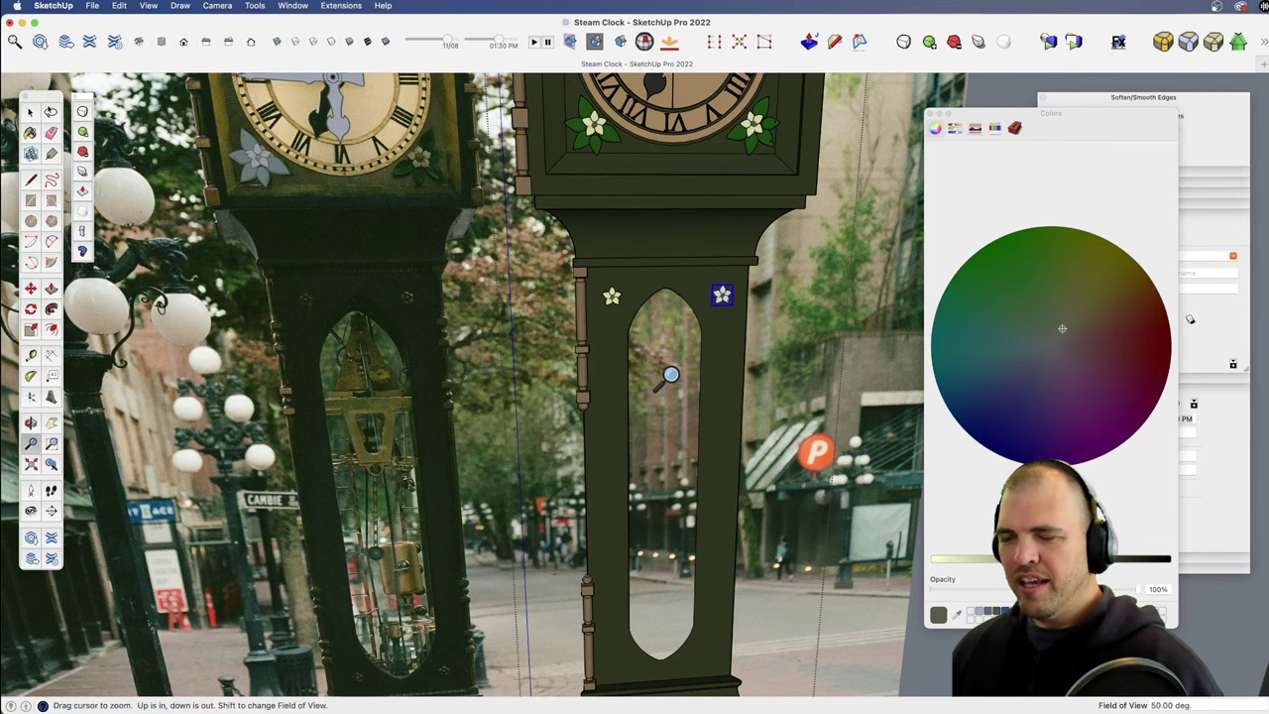
scroll(634, 367, "down", 3)
key("space")
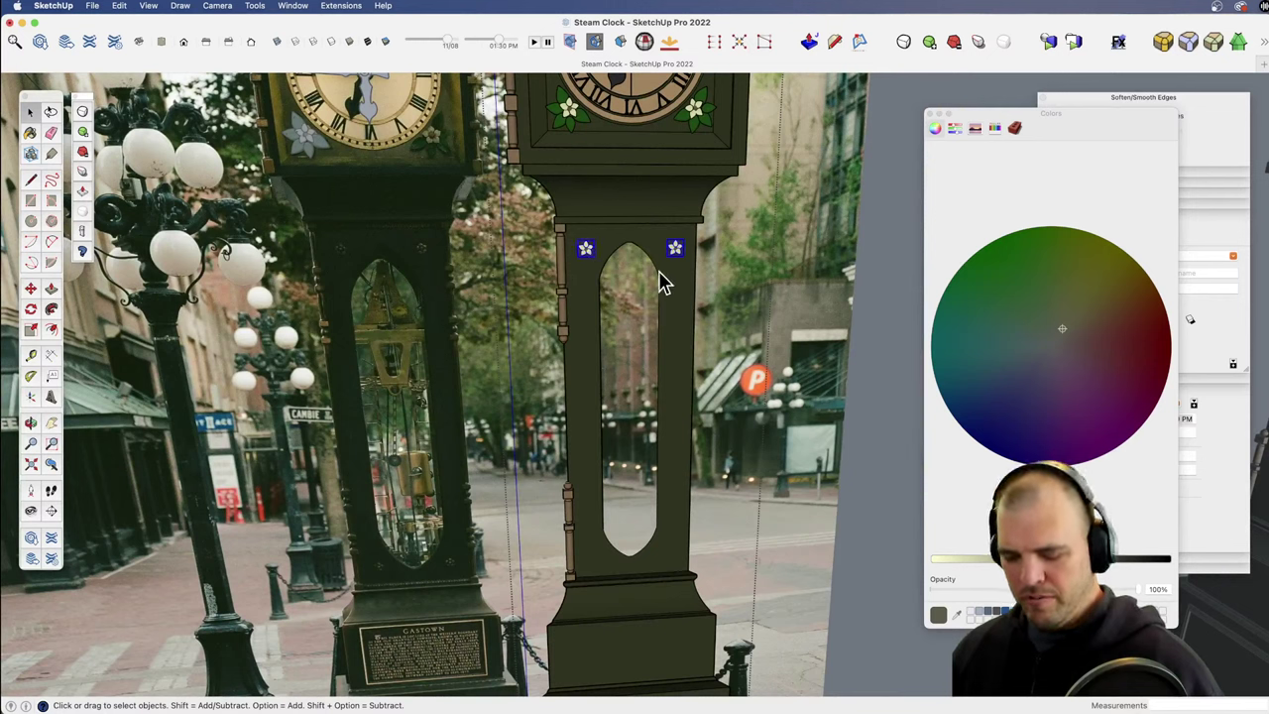
key("m")
key("alt")
left_click(631, 259)
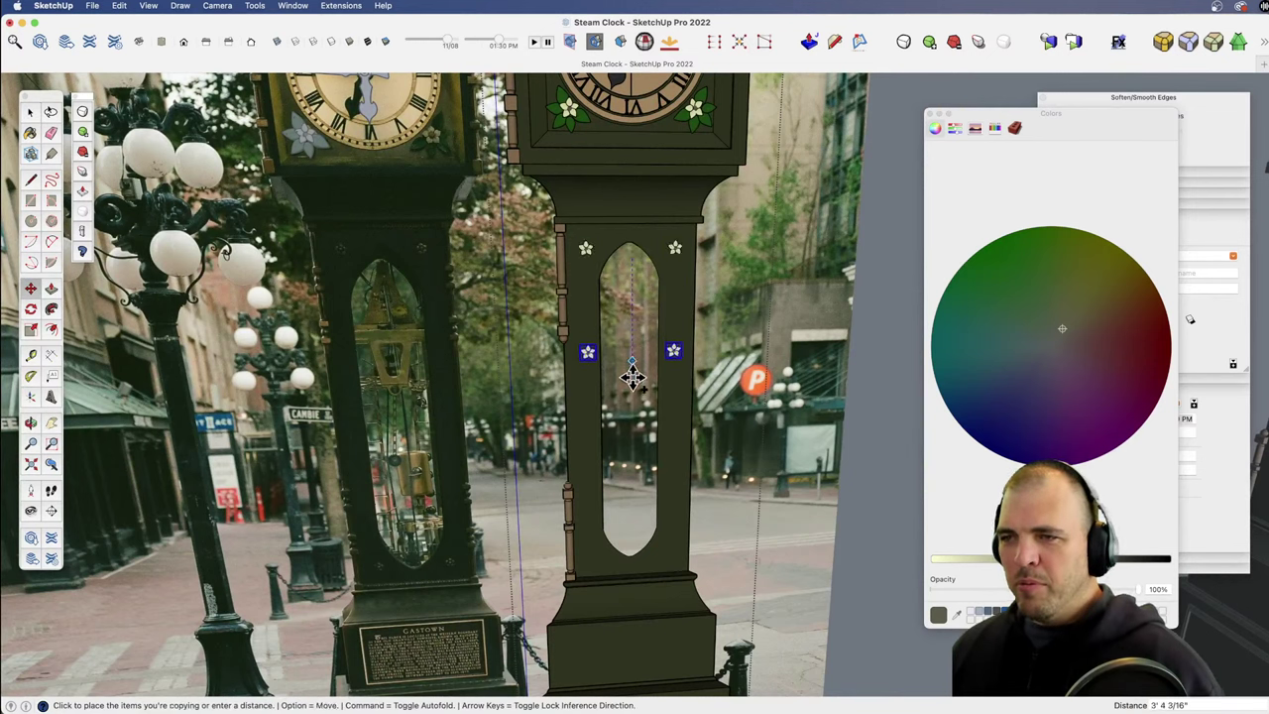
left_click(623, 561)
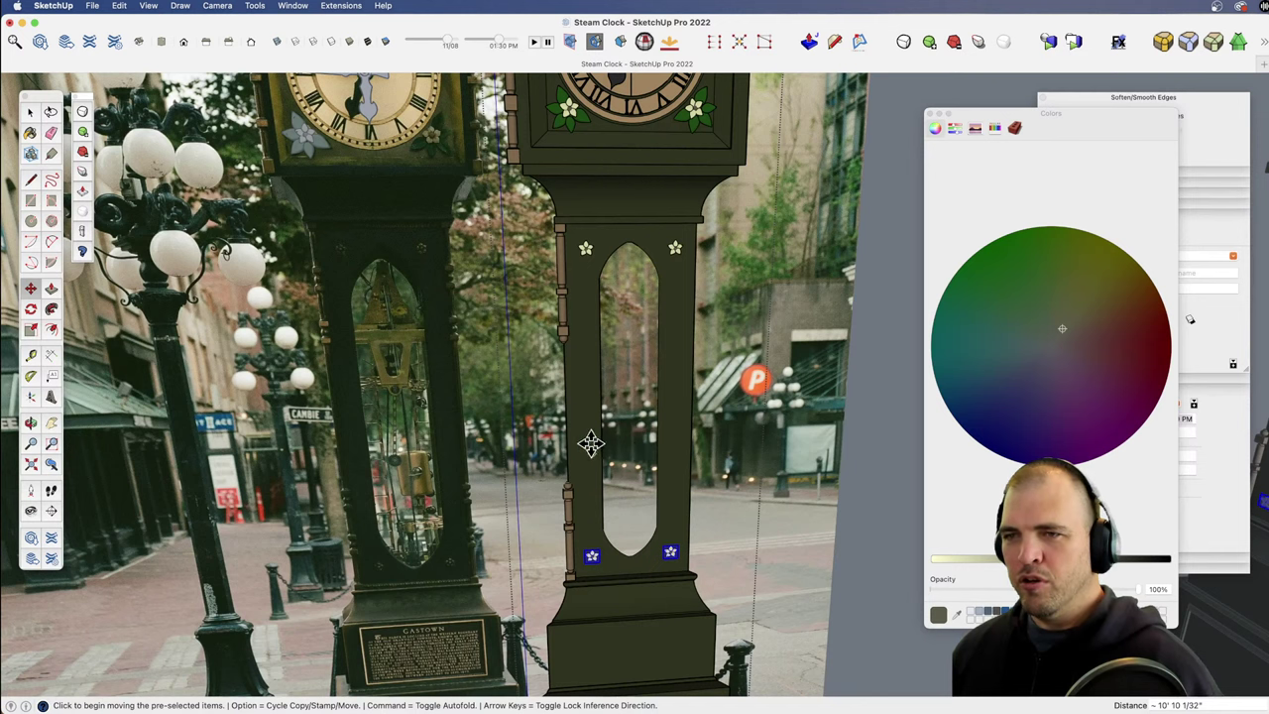
Step: Examine the flowers around the arched opening and compare the full clock with the reference photo from several angles
middle_click_drag(593, 398, 595, 294)
key("z")
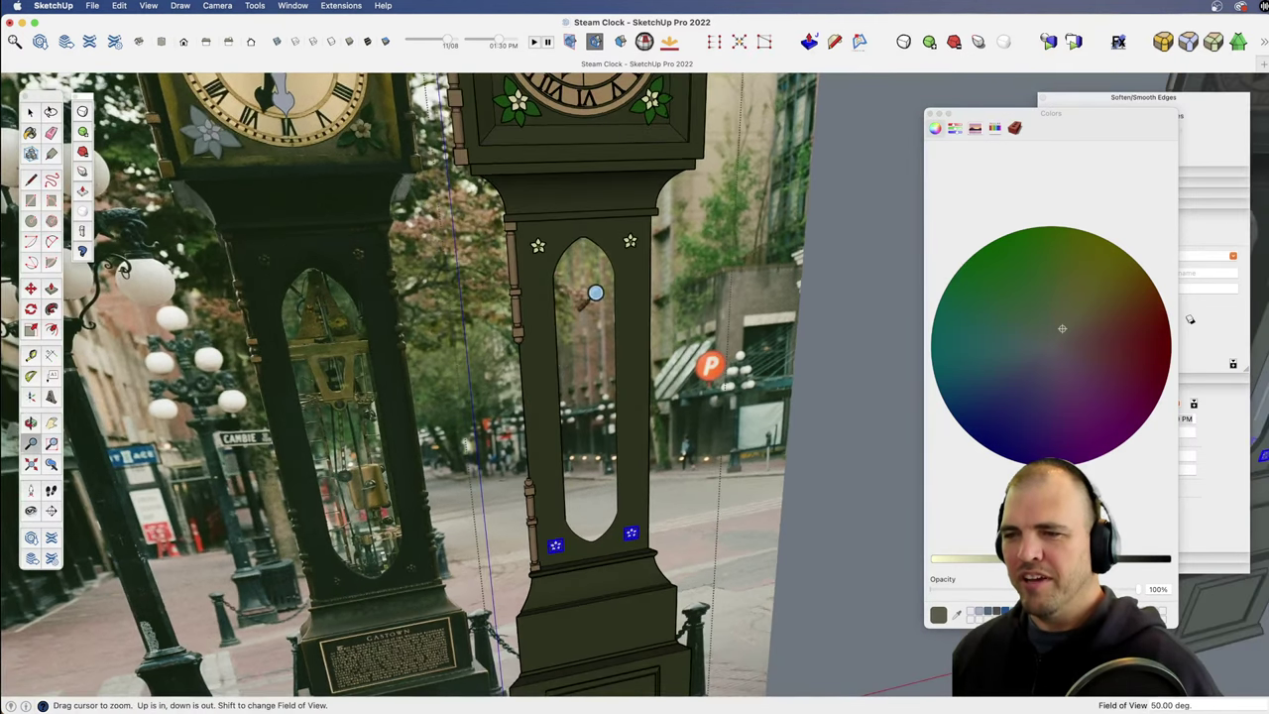
left_click_drag(595, 295, 759, 470)
key("space")
middle_click_drag(739, 485, 629, 392)
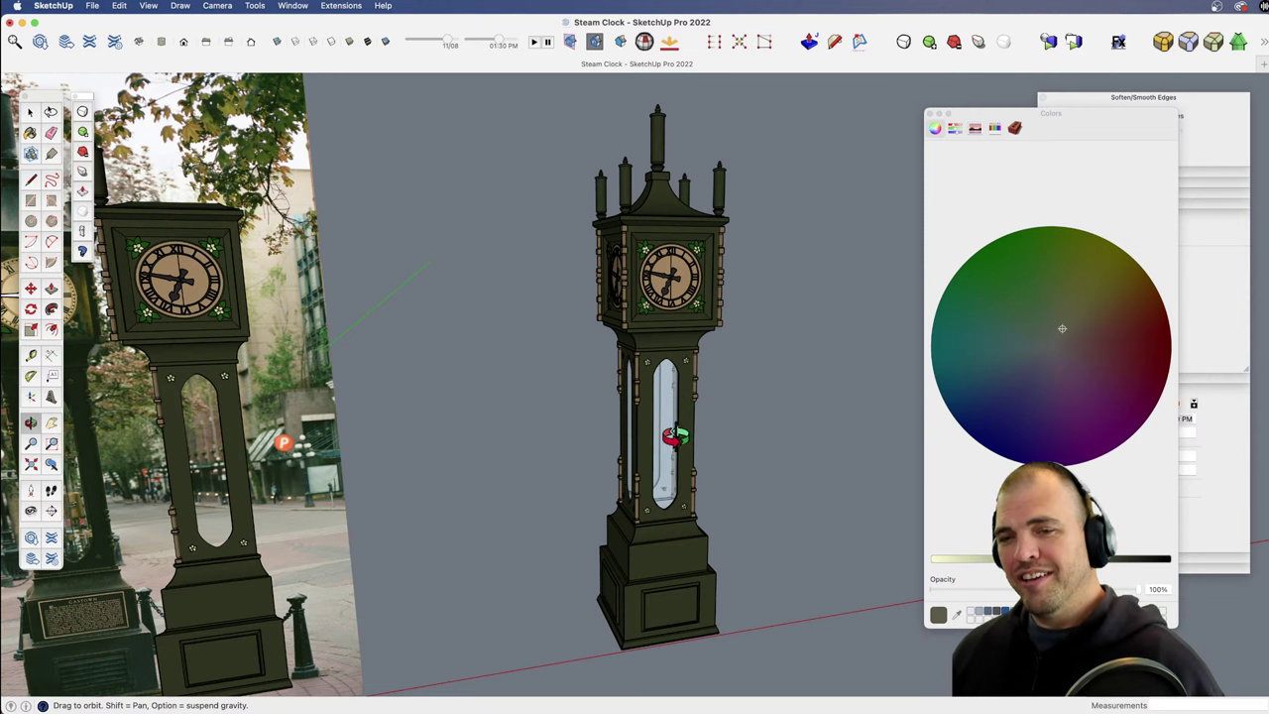
mouse_move(665, 496)
left_mouse_down("shift")
mouse_move(660, 430)
mouse_move(750, 430)
mouse_move(743, 453)
mouse_move(651, 447)
mouse_move(512, 466)
left_mouse_up("shift")
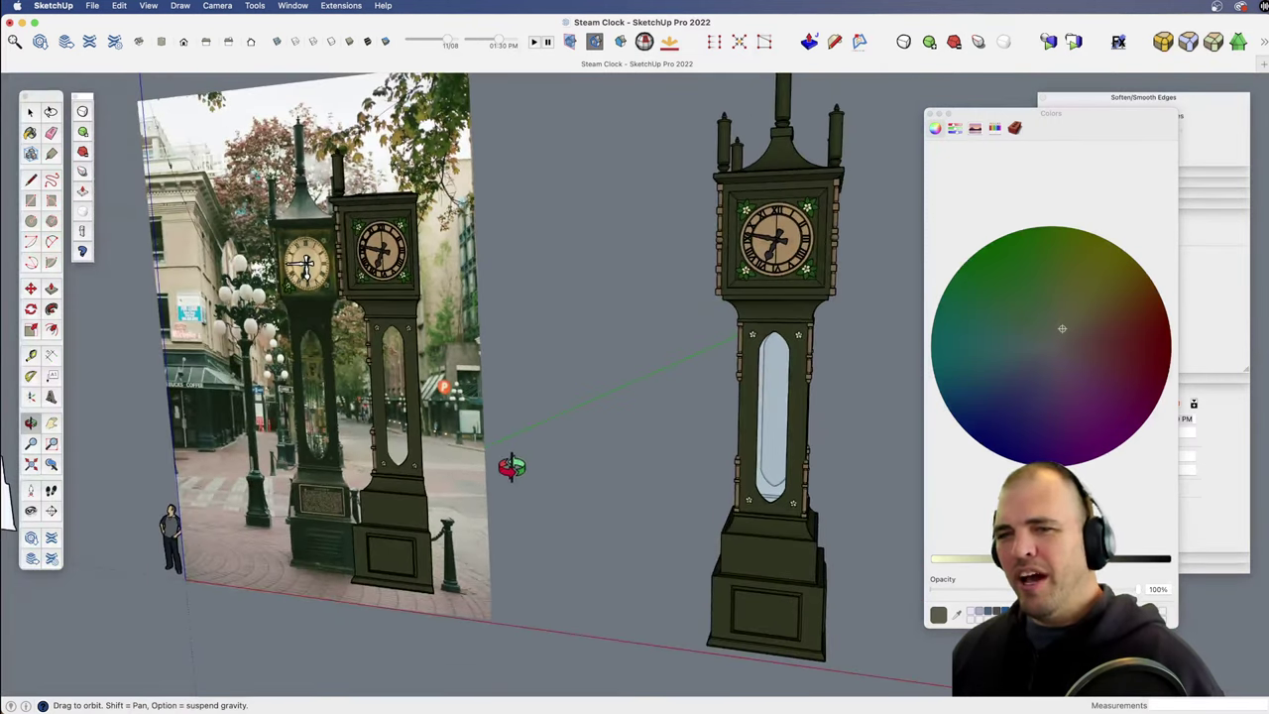
left_click_drag(674, 442, 550, 455, "shift")
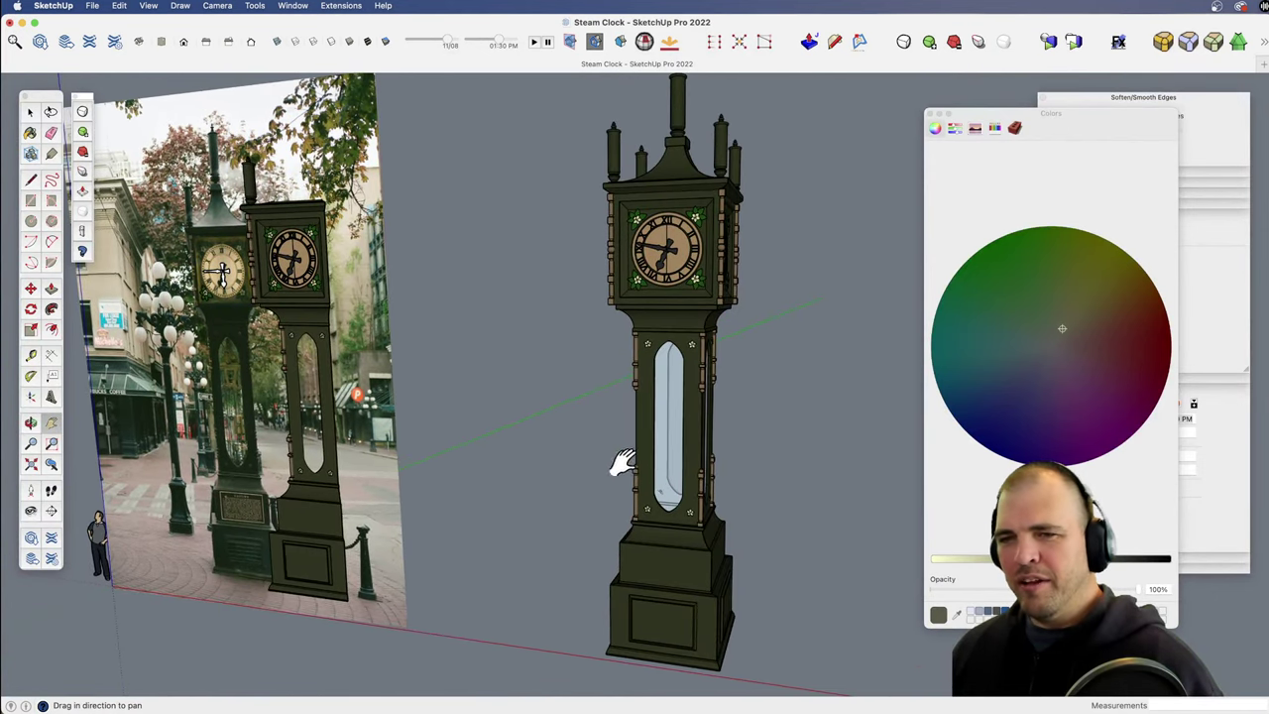
middle_click_drag(557, 457, 542, 459, "shift")
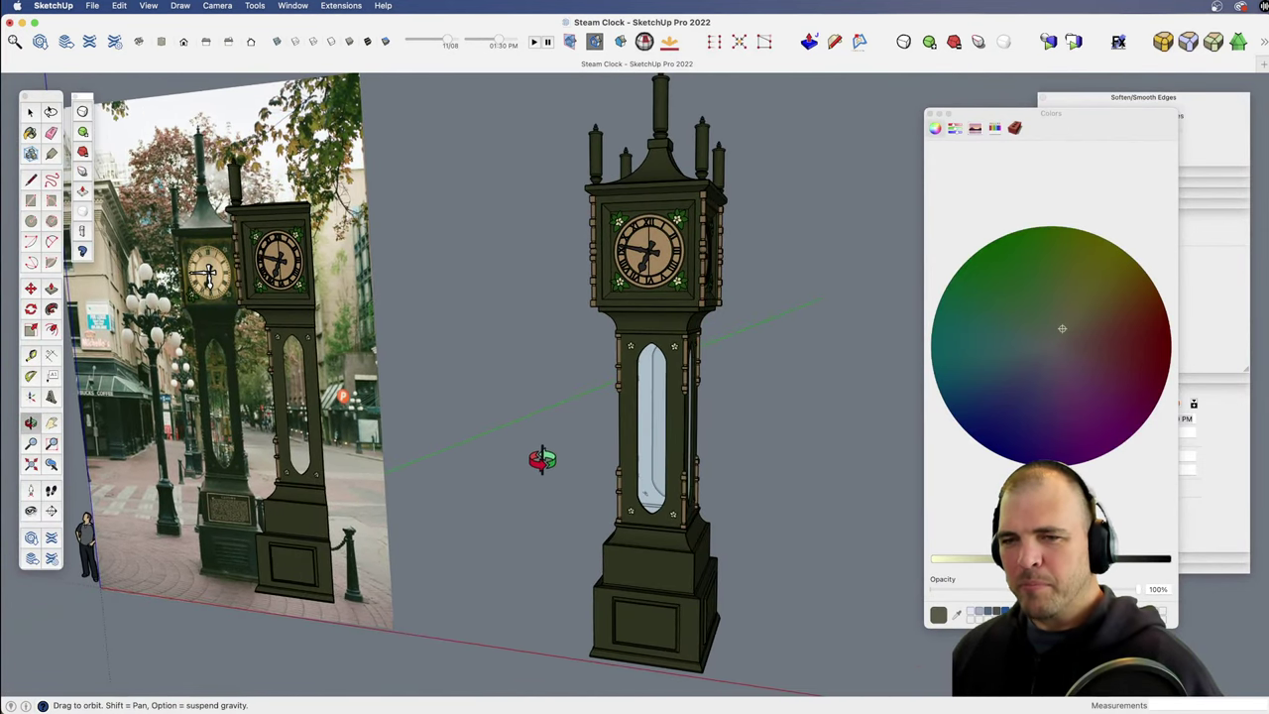
mouse_move(542, 459)
left_mouse_down()
mouse_move(456, 447)
mouse_move(685, 417)
mouse_move(641, 454)
left_mouse_up()
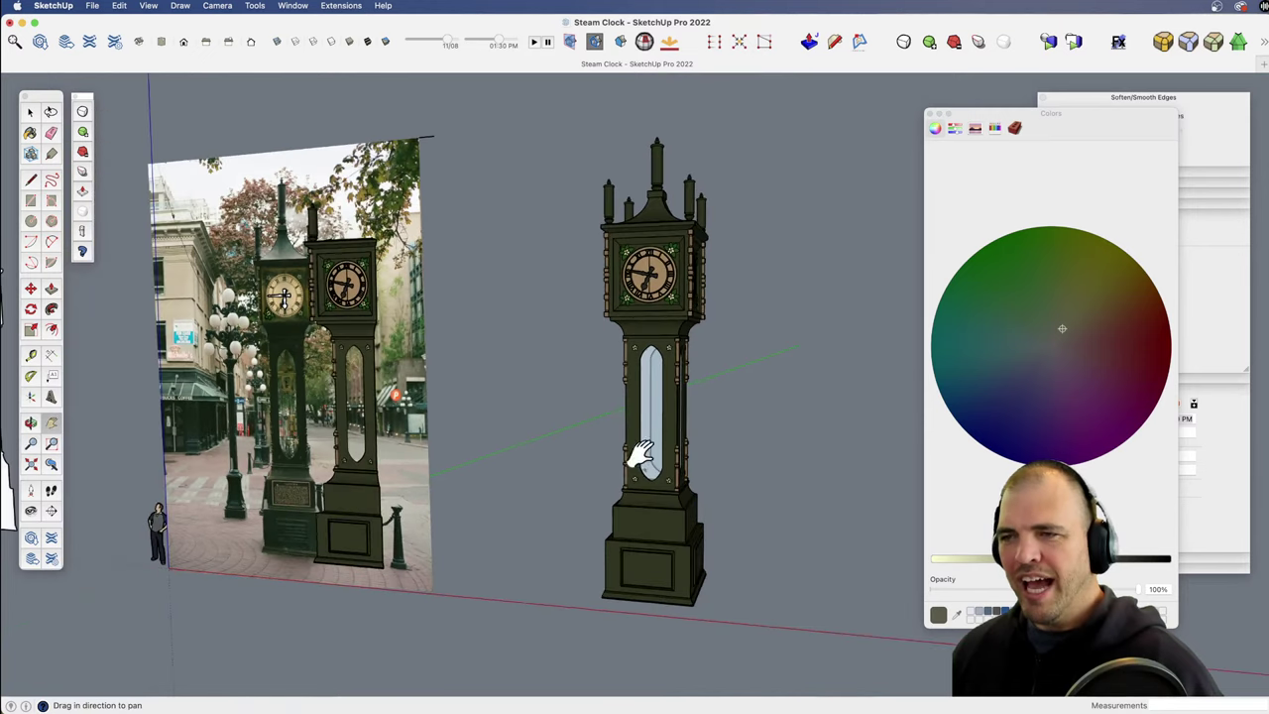
middle_click_drag(642, 454, 588, 390, "shift")
Step: Select the entire freestanding clock with its spires and combine it into one group
left_click(585, 425)
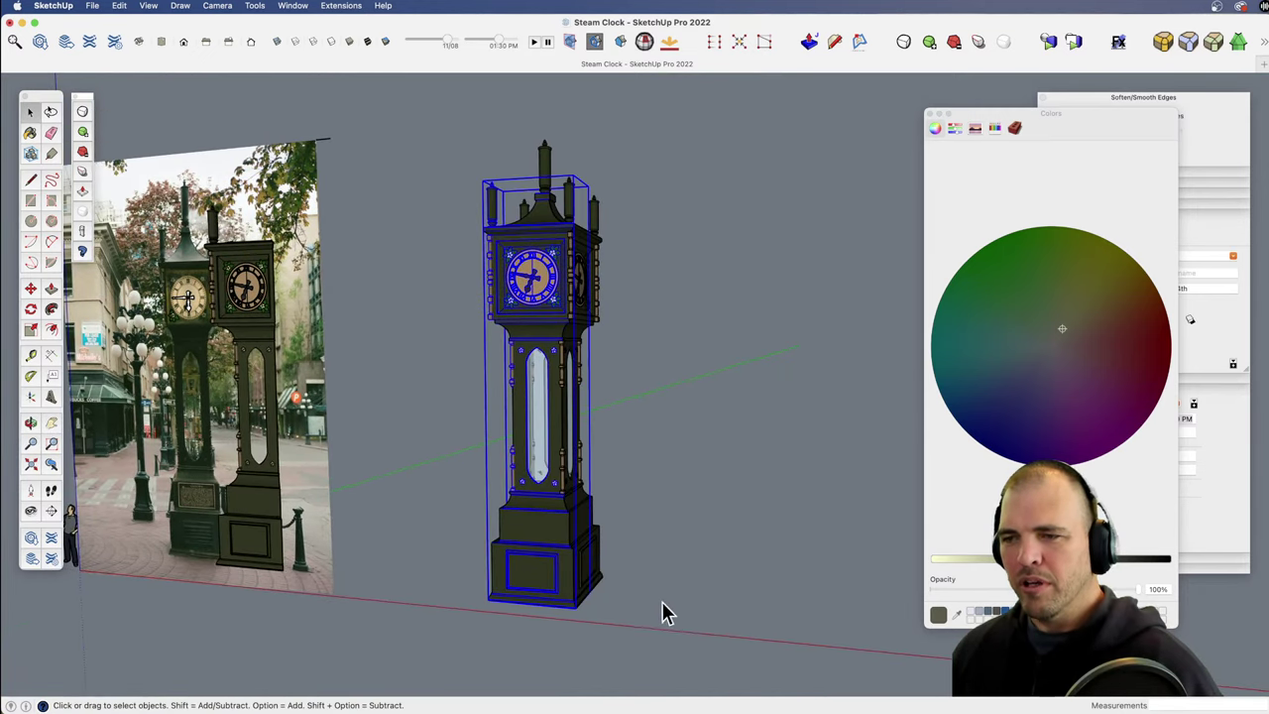
left_click_drag(426, 135, 430, 176)
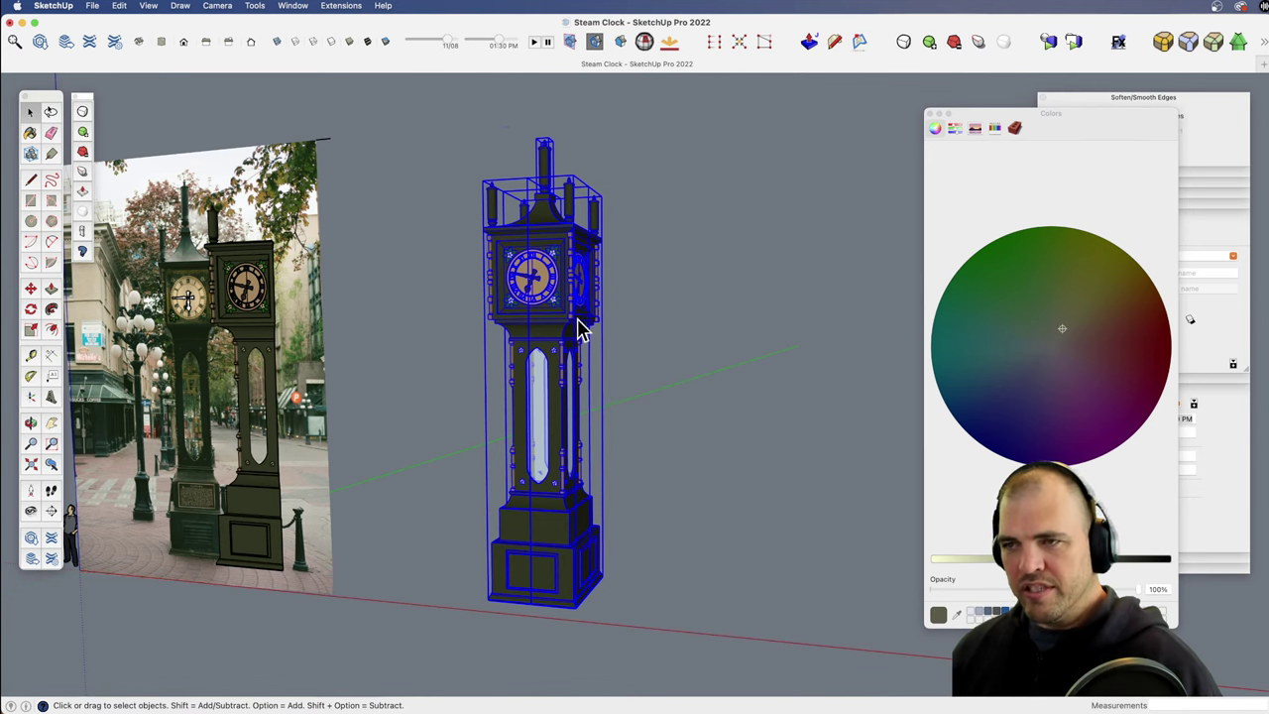
left_click(543, 198)
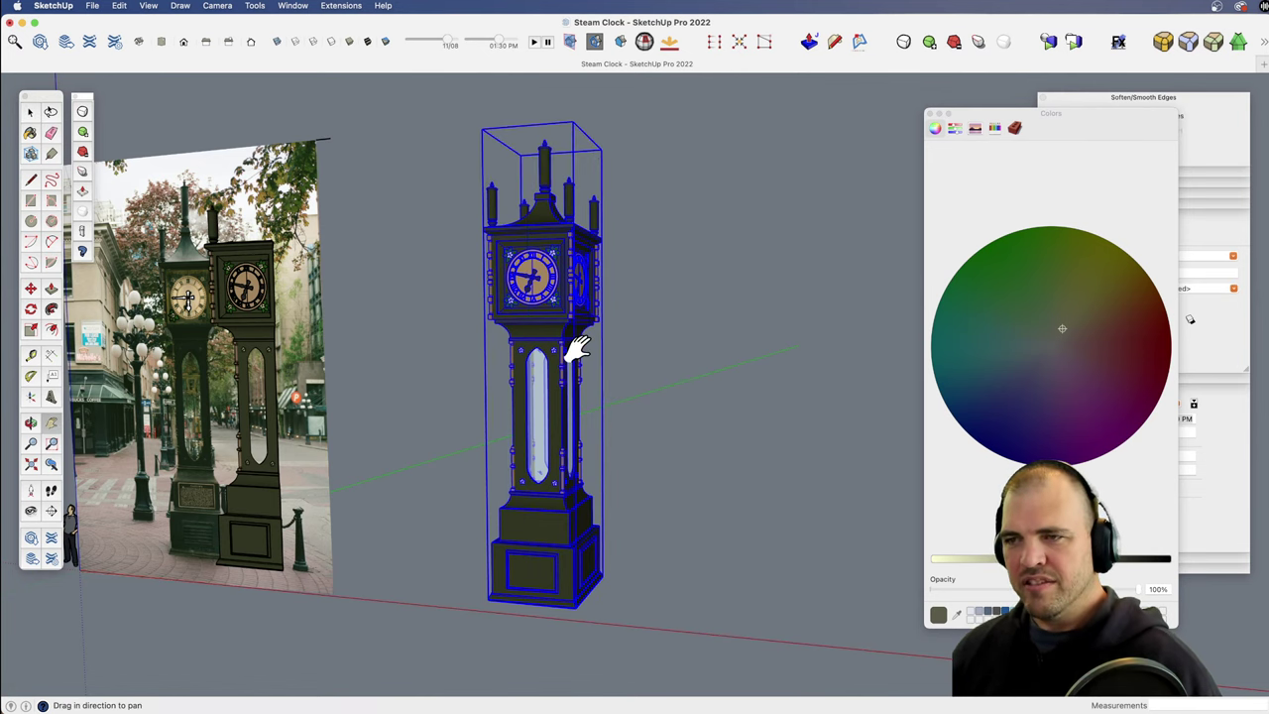
middle_click_drag(575, 346, 642, 477)
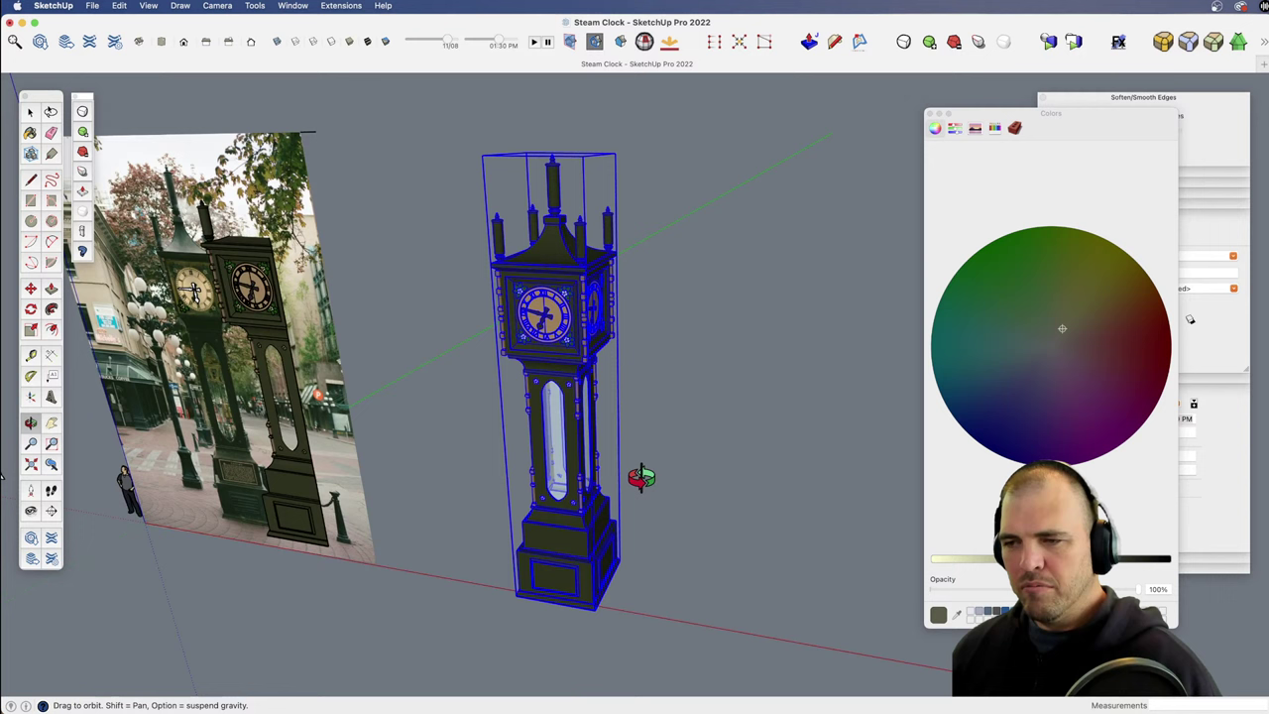
Step: Inside the clock's group, draw a vertical line beside the clock from ground level to the height of the central spire's tip
double_click(597, 549)
key("l")
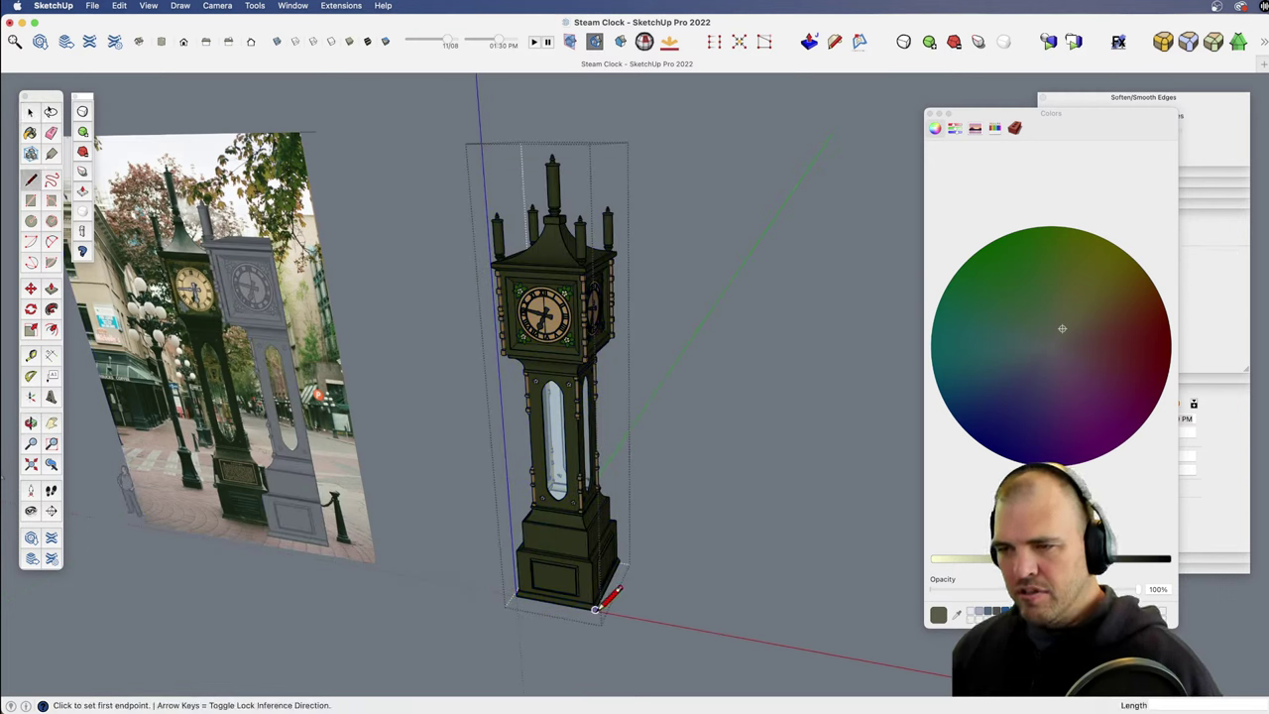
left_click(668, 622)
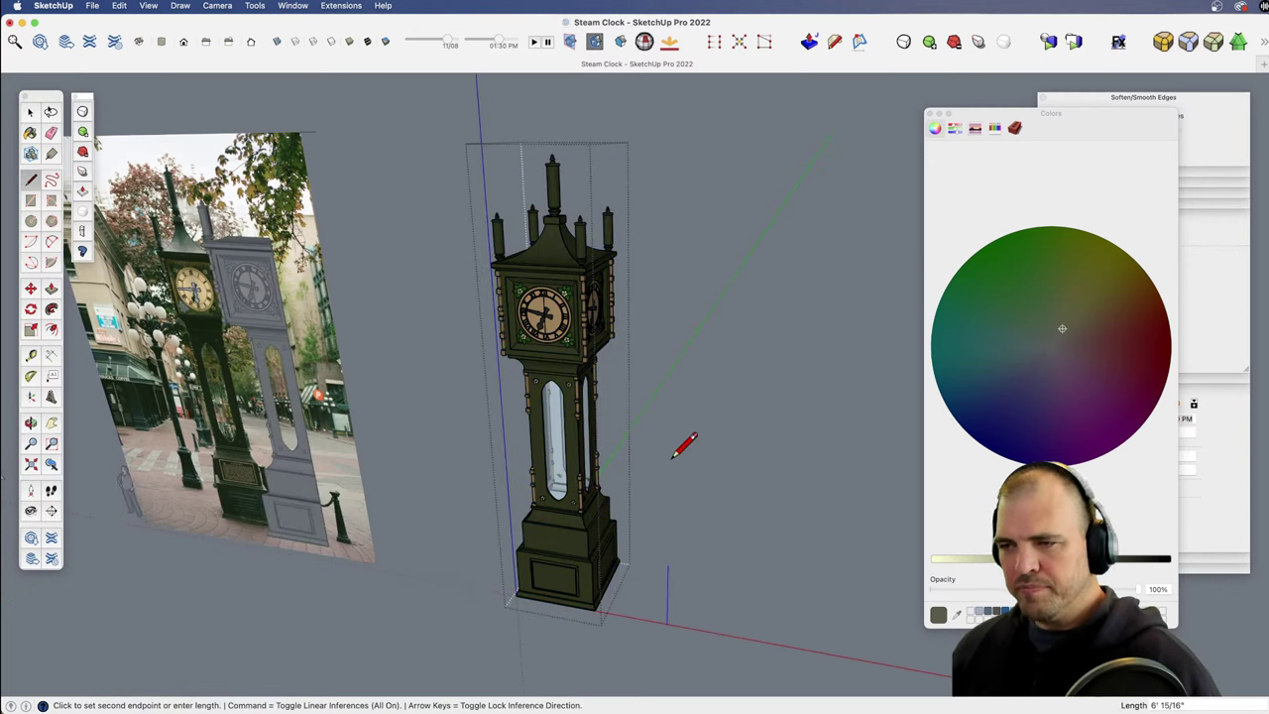
left_click(552, 157)
key("space")
key("z")
left_click_drag(696, 337, 710, 420)
Step: Measure the vertical line from end to end with Tape Measure and resize the clock group to a height of 16' 8.5
key("t")
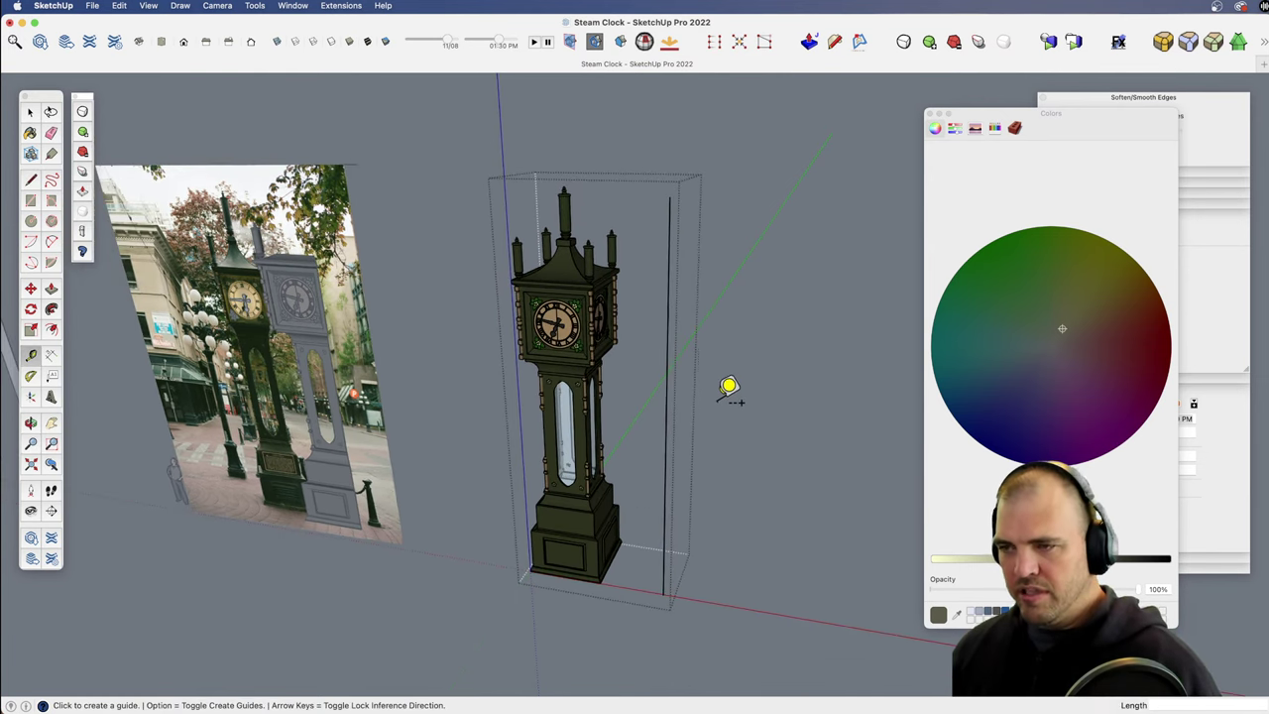
left_click(663, 594)
left_click(672, 194)
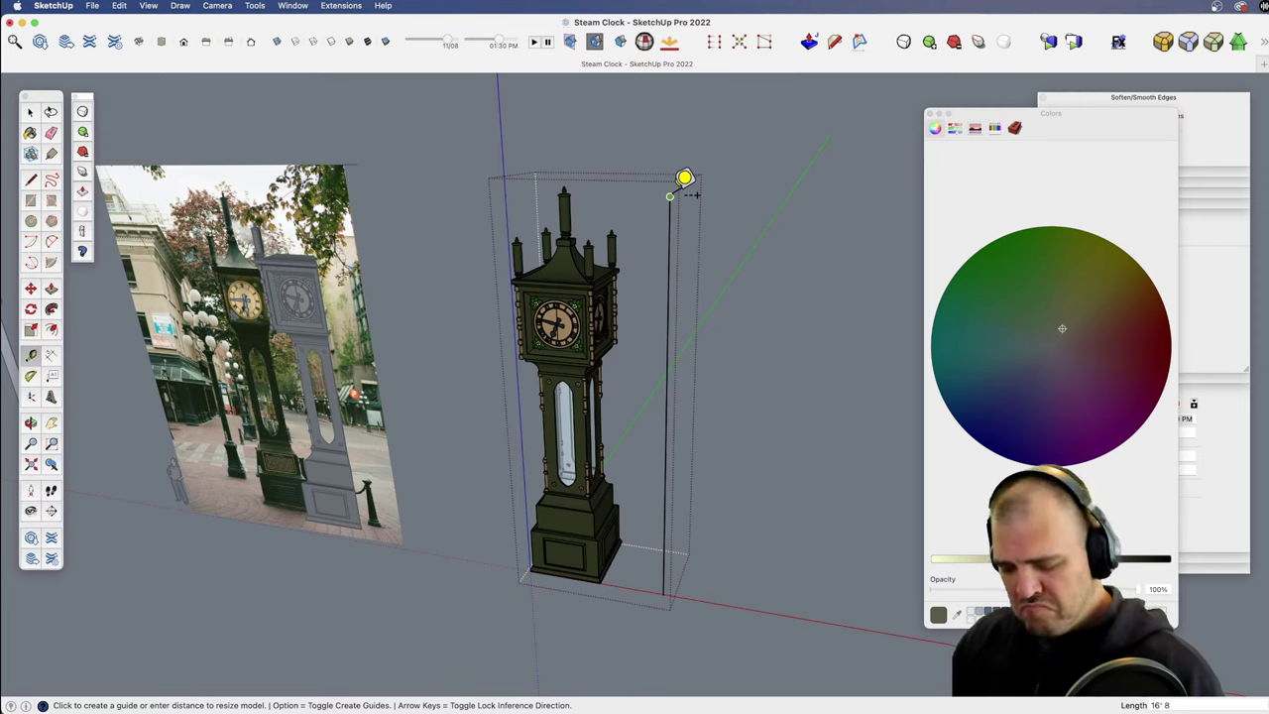
key("Return")
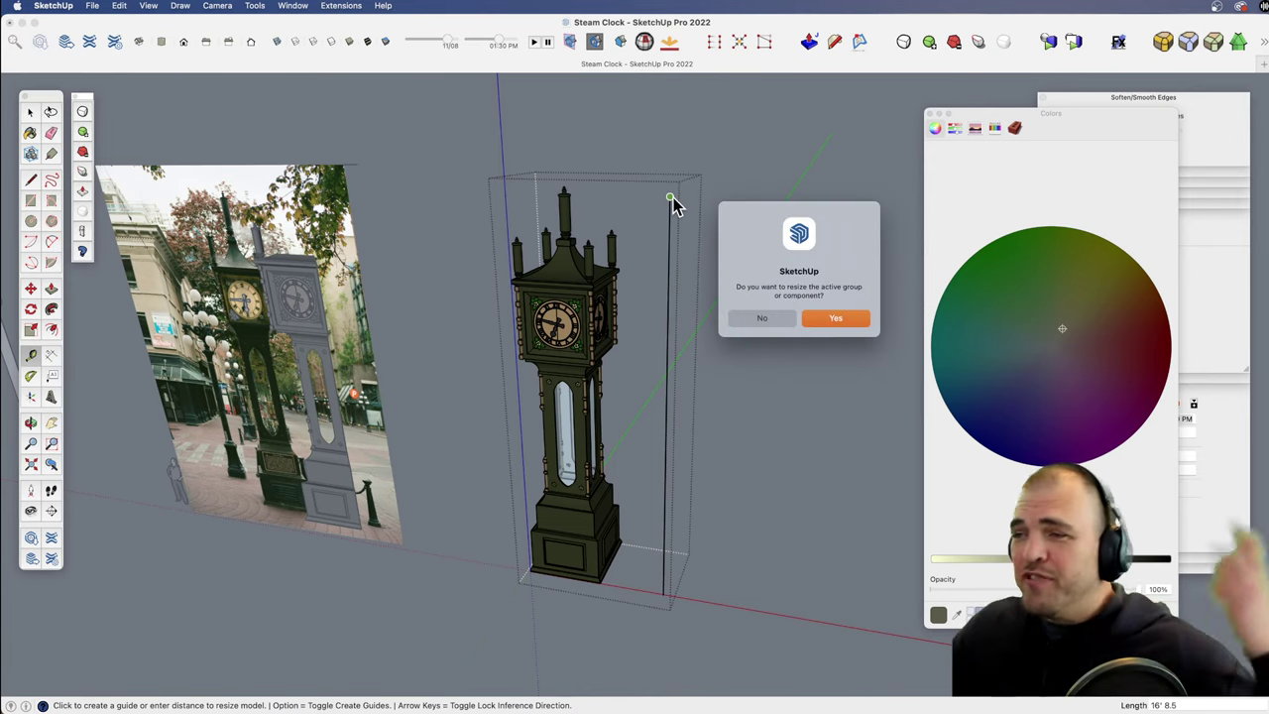
left_click(831, 318)
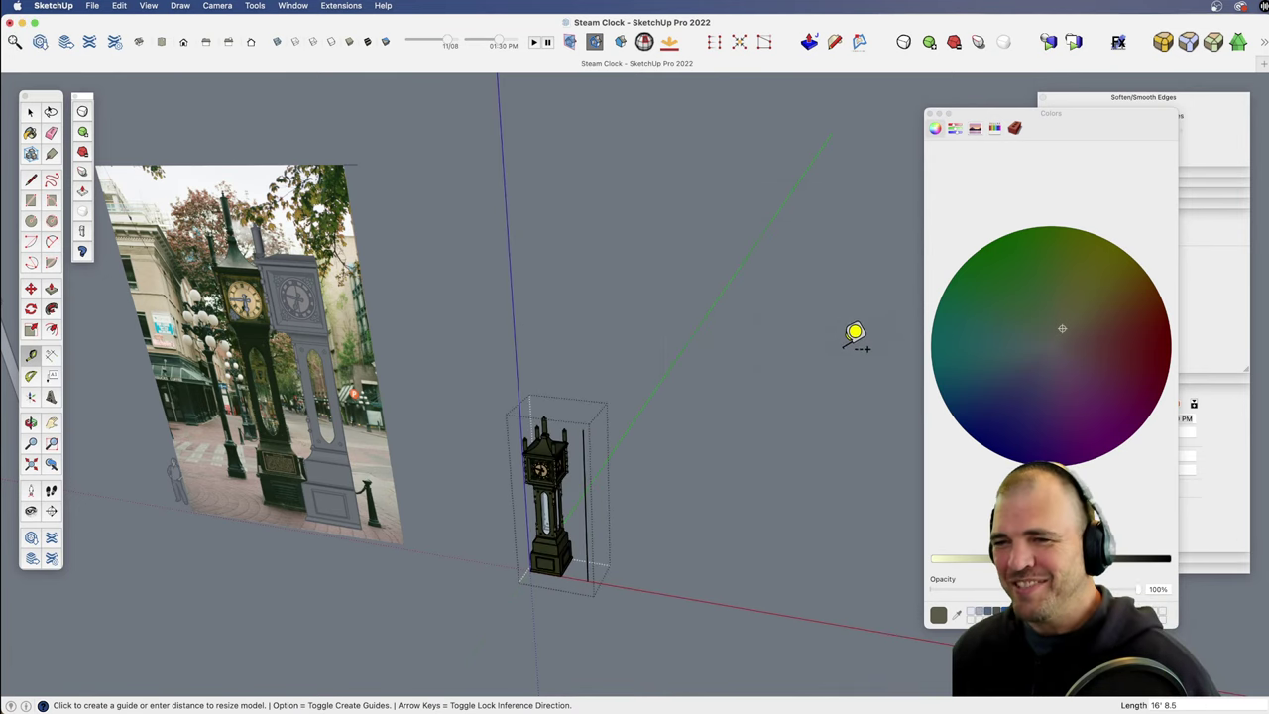
key("space")
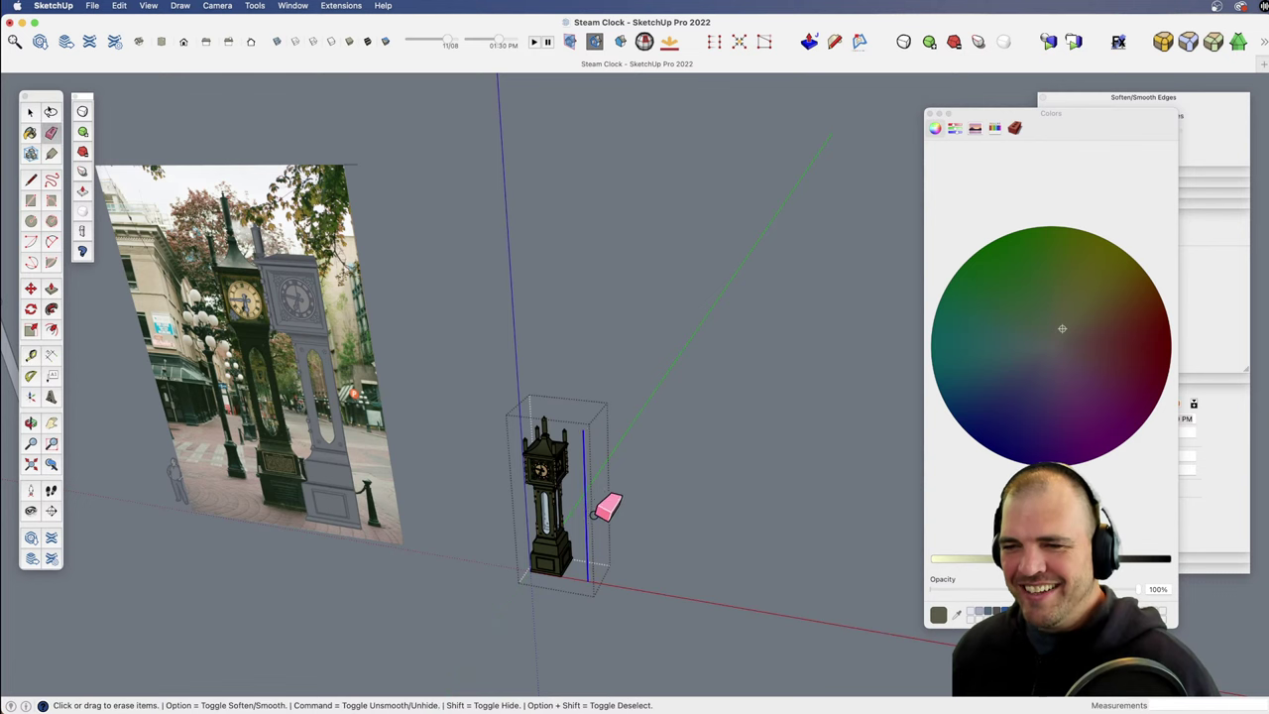
Step: Erase the vertical measuring line beside the clock and leave the clock's group
middle_click_drag(604, 504, 706, 519)
left_click(586, 544)
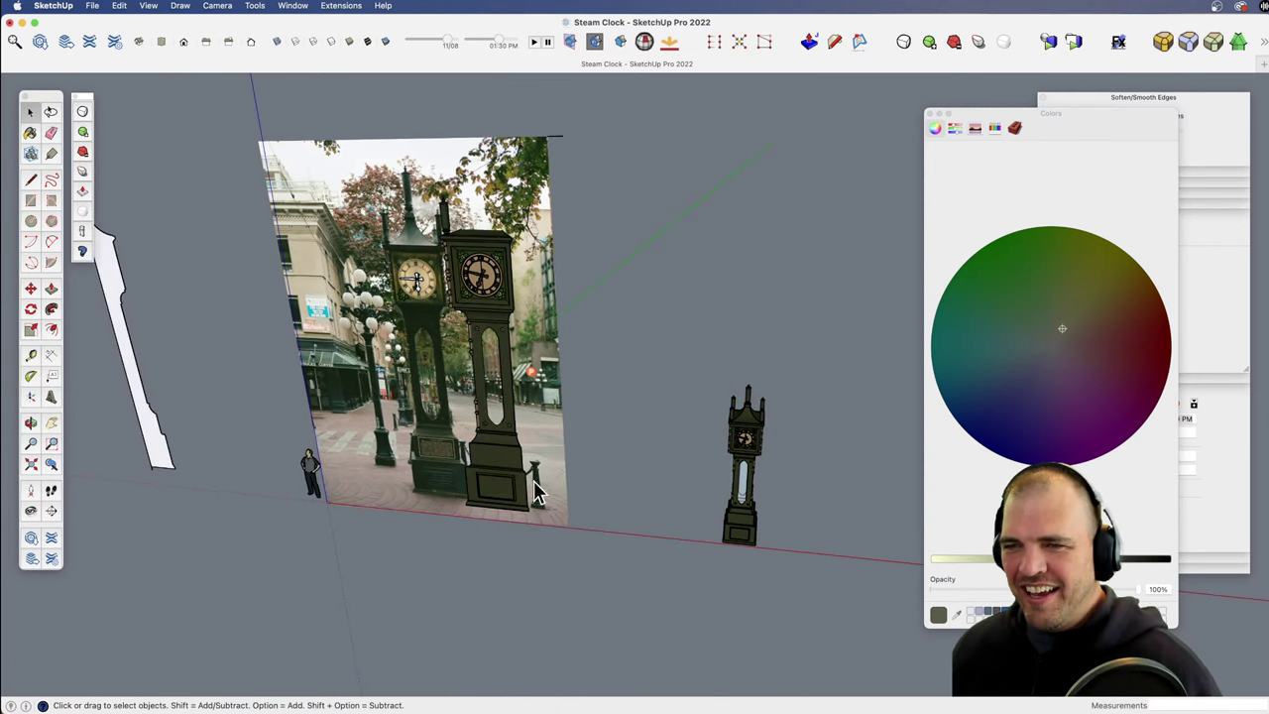
left_click(517, 473)
Step: Move the human figure from beside the reference photo to stand next to the freestanding clock
left_click(309, 483)
key("m")
left_click(471, 573)
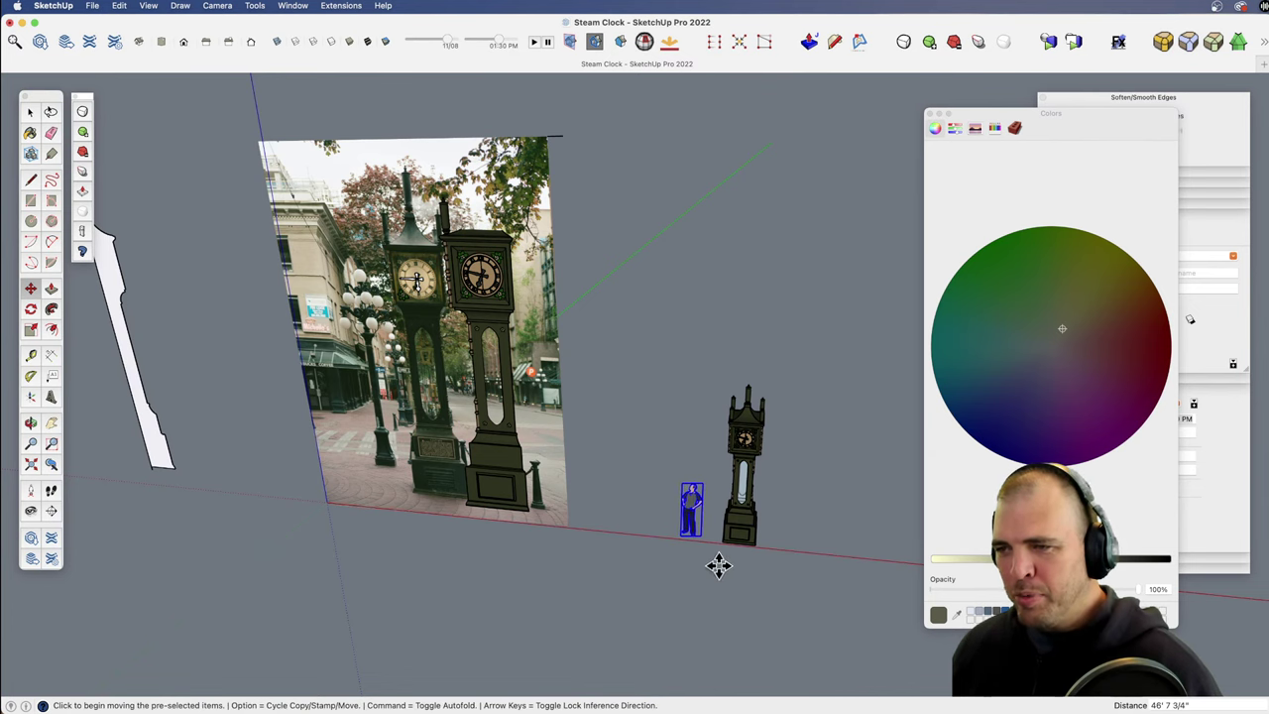
left_click(825, 584)
middle_click_drag(651, 572, 722, 387, "shift")
scroll(694, 452, "up", 3)
key("space")
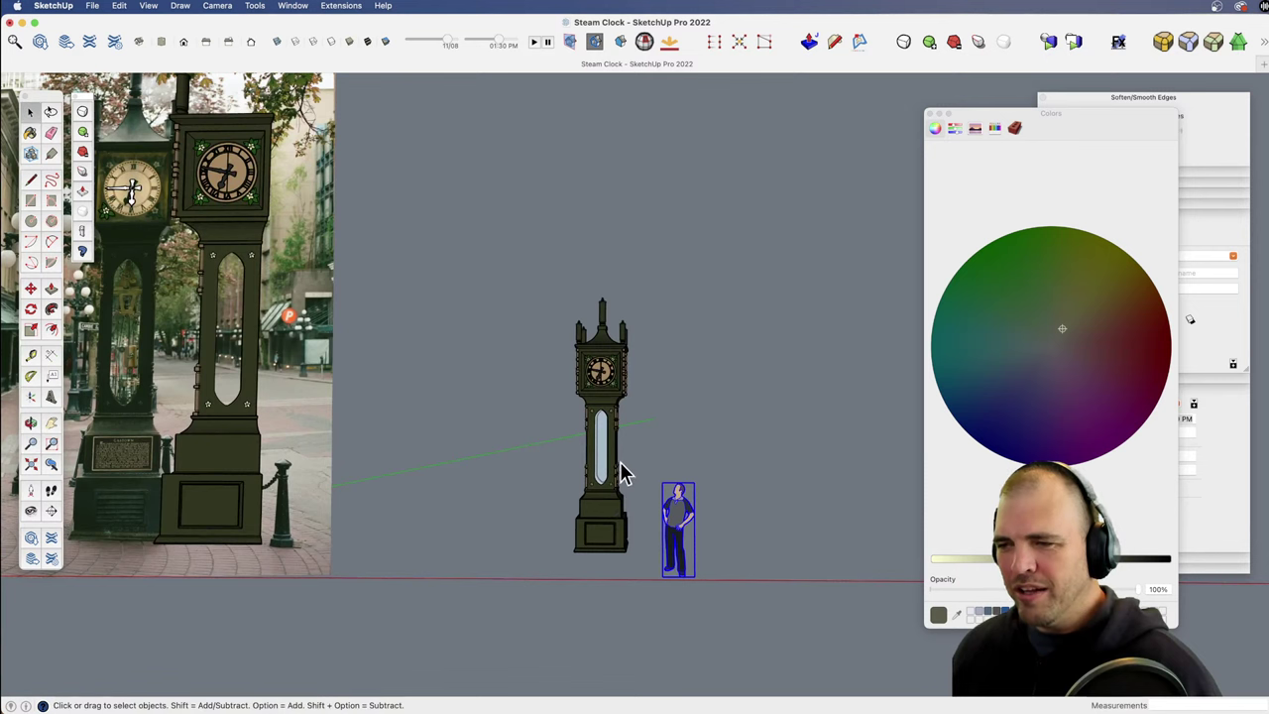
Step: Move the clock group forward into line with the reference photo's lower corner, so it stands on the red axis beside the figure
left_click(623, 528)
middle_click_drag(637, 504, 621, 586, "shift")
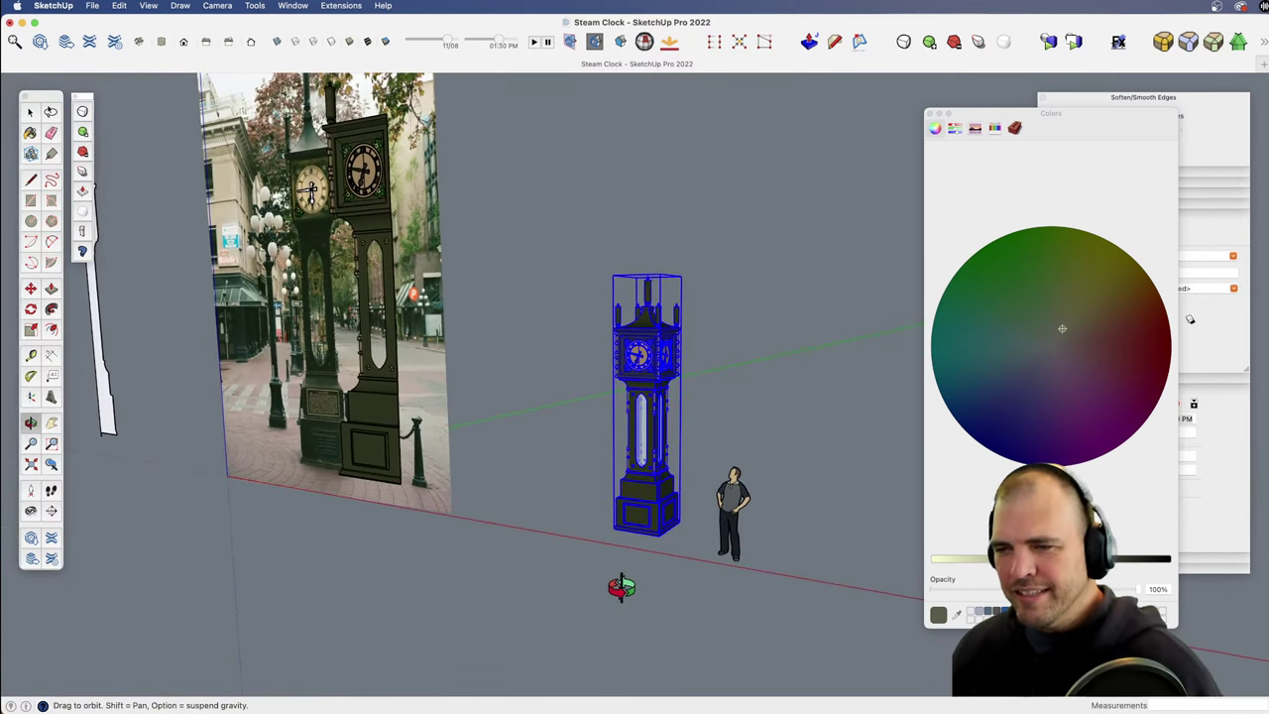
scroll(674, 560, "up", 1)
scroll(678, 555, "up", 2)
key("m")
left_click(668, 592)
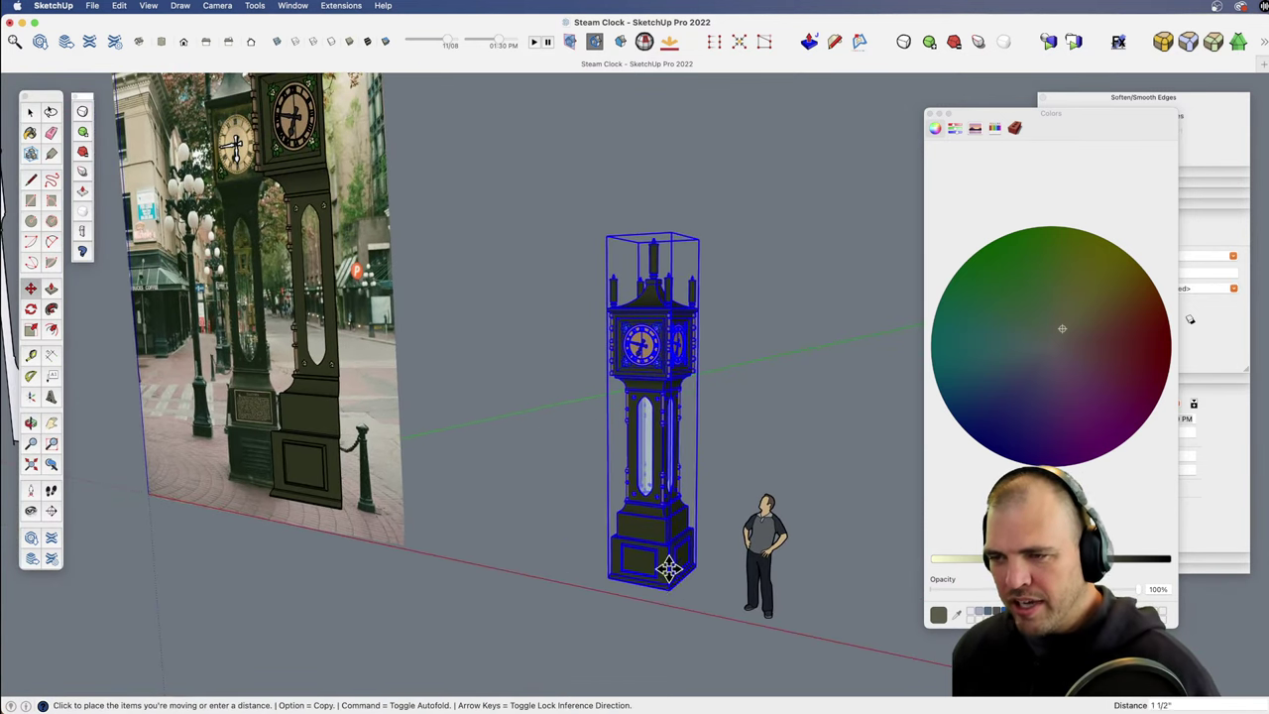
left_click(148, 494)
middle_click_drag(598, 544, 742, 555)
key("space")
left_click(770, 540)
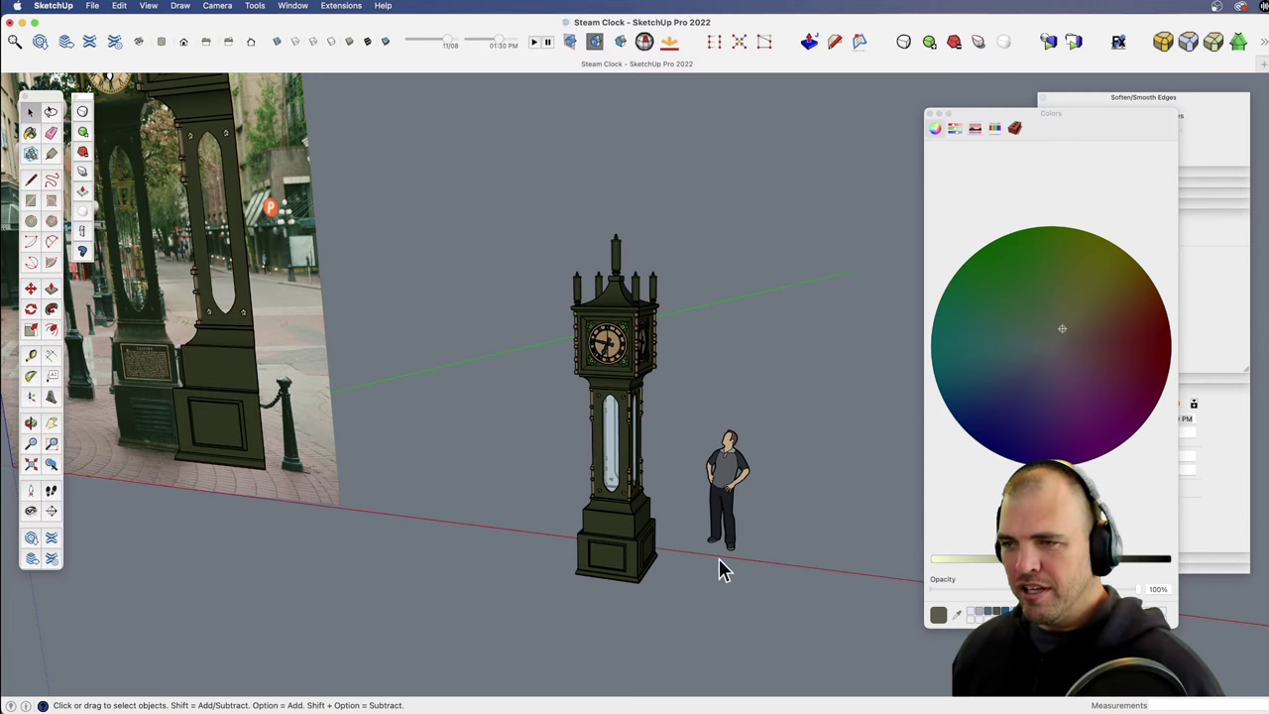
Step: Turn on shadows and frame the clock and standing figure together from a low front angle
middle_click_drag(688, 518, 650, 540)
scroll(609, 525, "up", 2)
middle_click_drag(576, 468, 671, 407, "shift")
left_click_drag(661, 430, 660, 412)
middle_click_drag(660, 412, 667, 471, "shift")
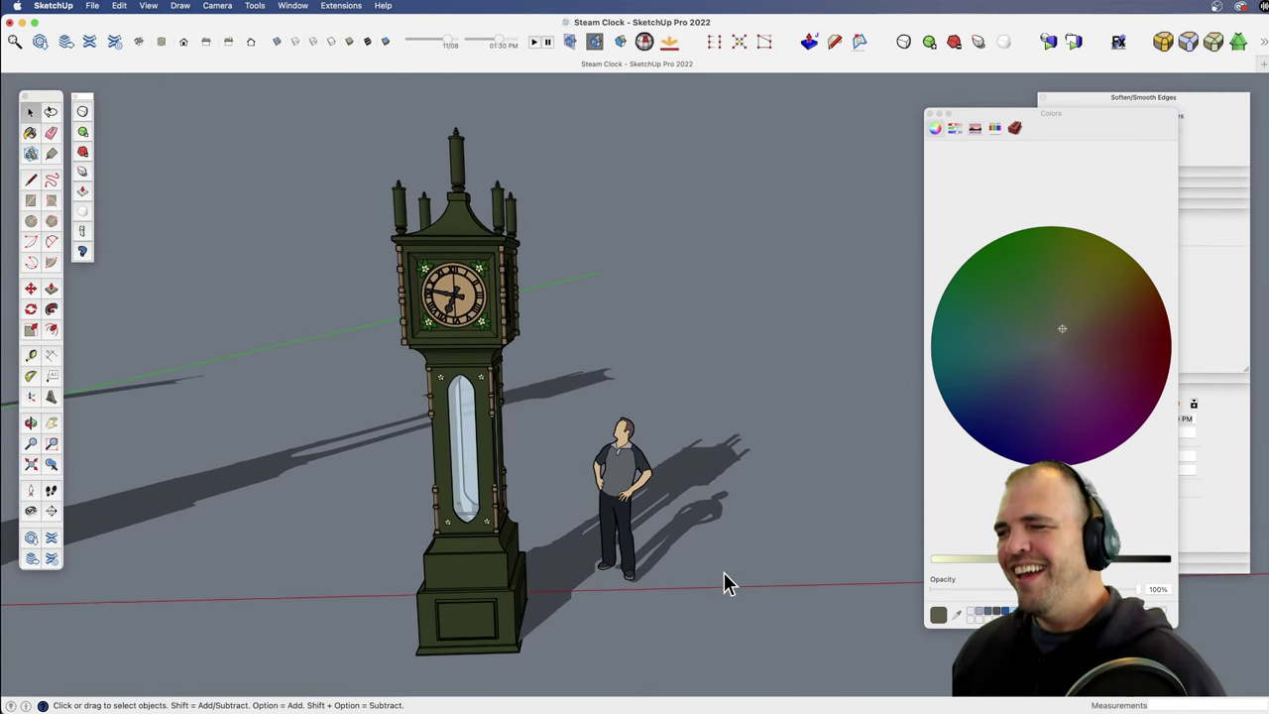
middle_click_drag(711, 506, 684, 530)
key("z")
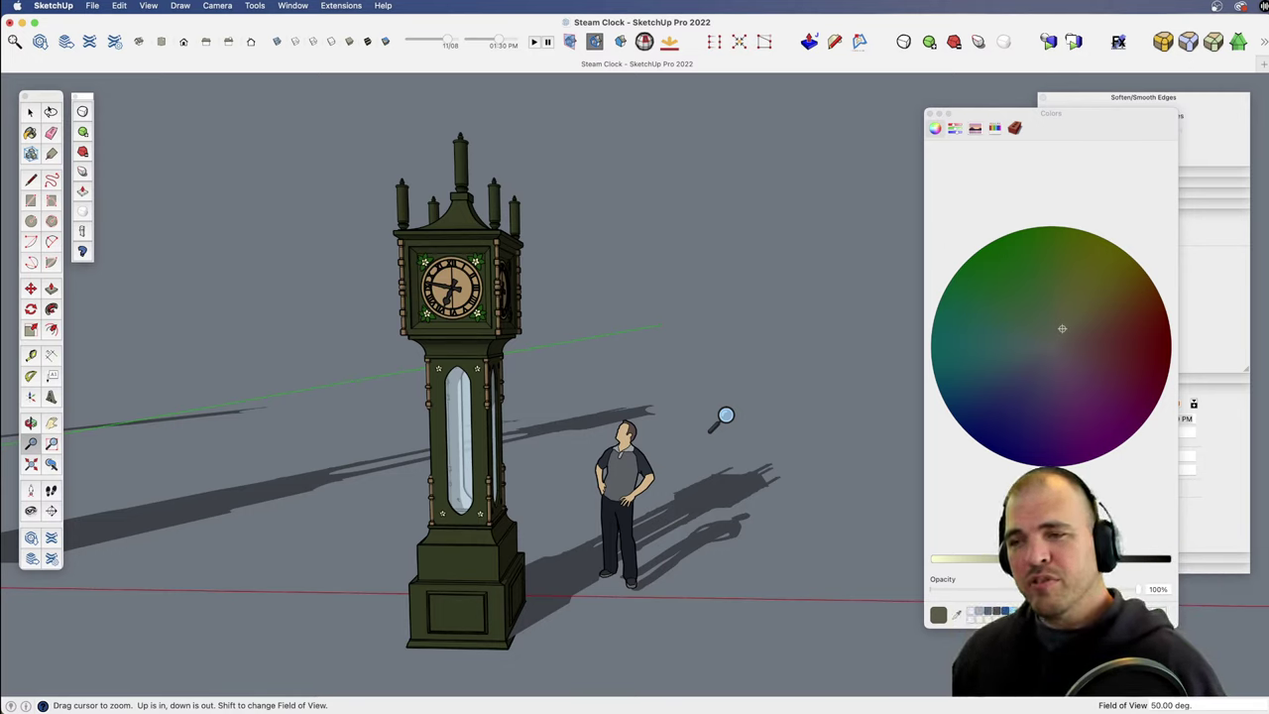
key("o")
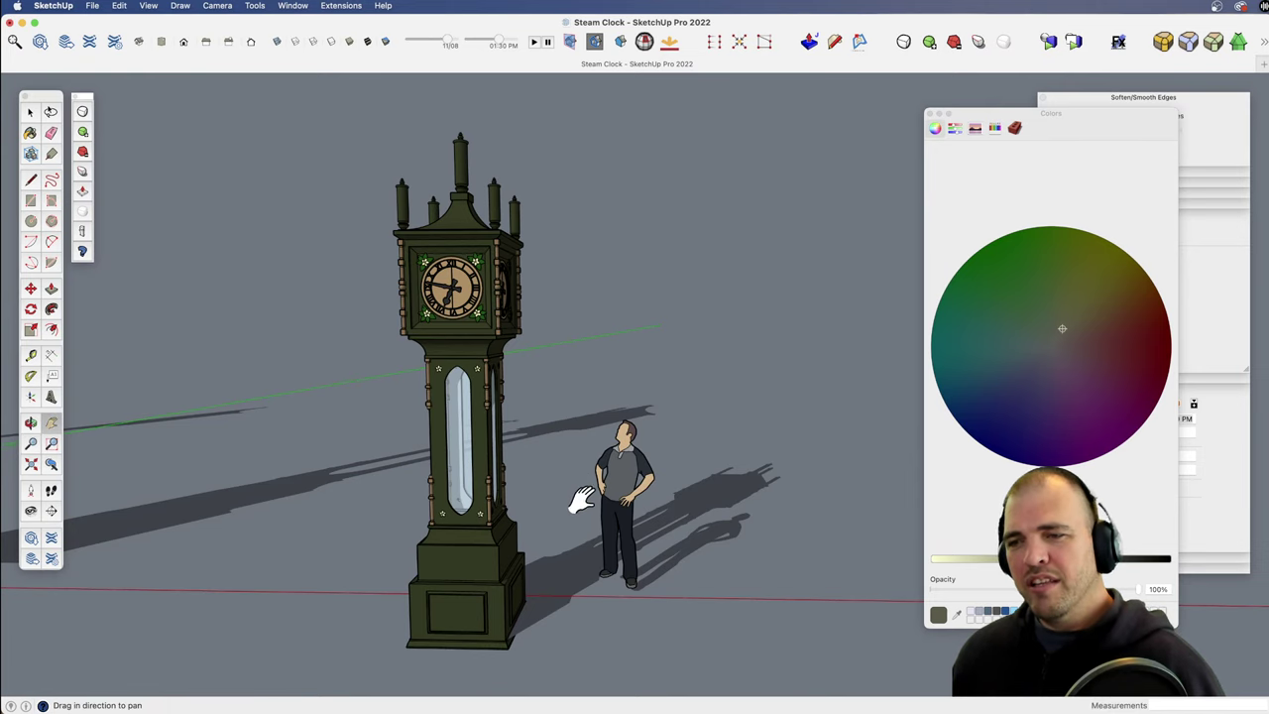
left_click_drag(586, 502, 589, 474)
key("space")
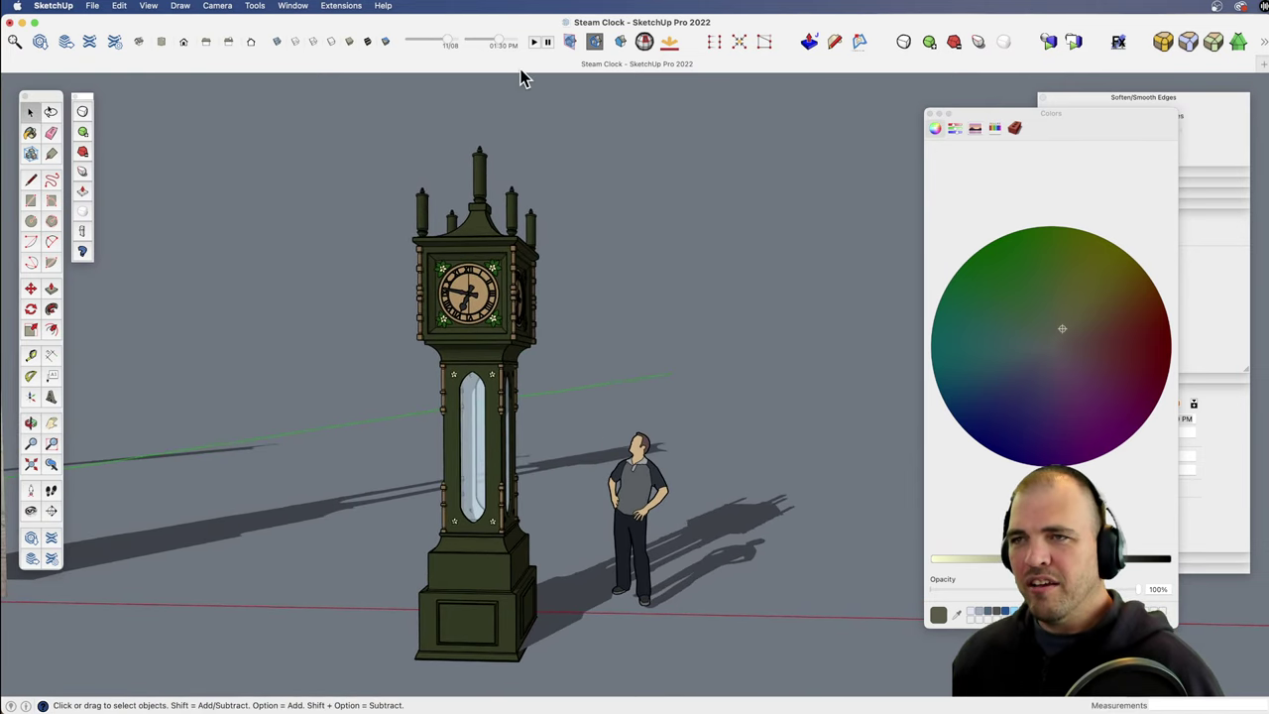
Step: Set the shadow date to 08/19 and the shadow time to 12:46 PM
left_click_drag(490, 41, 434, 39)
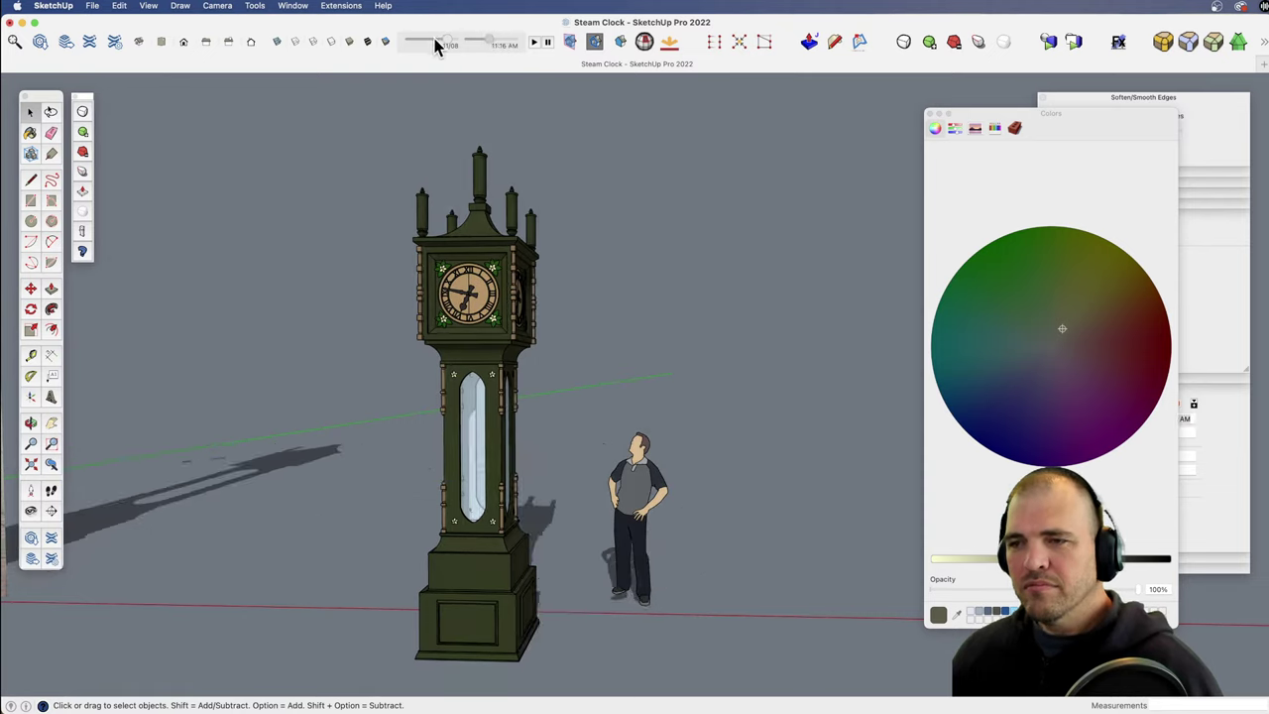
left_click(436, 40)
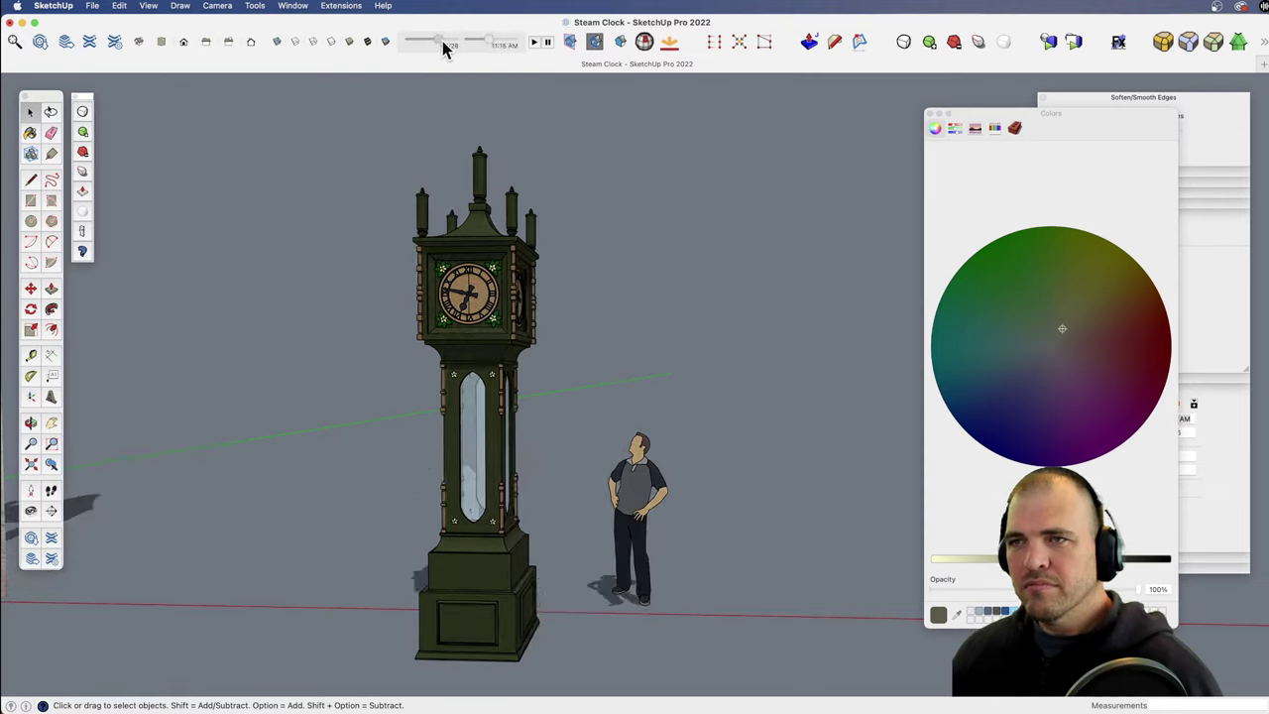
left_click(505, 45)
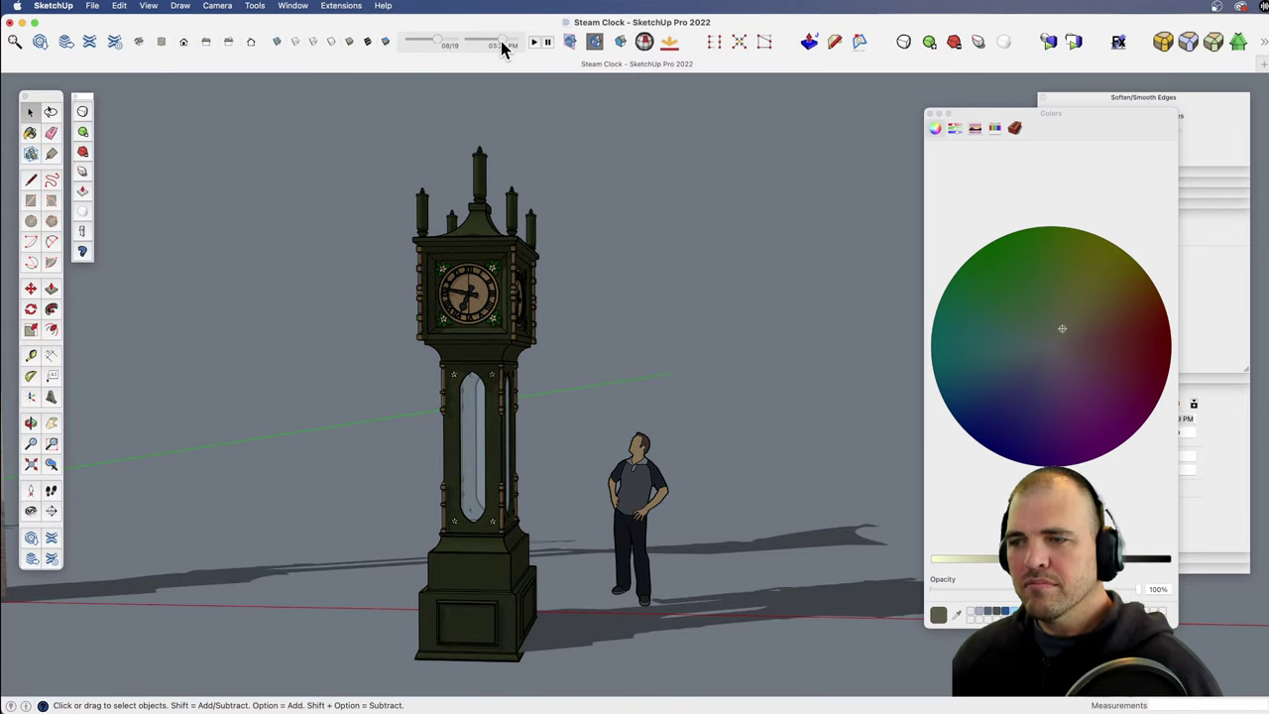
left_click(503, 45)
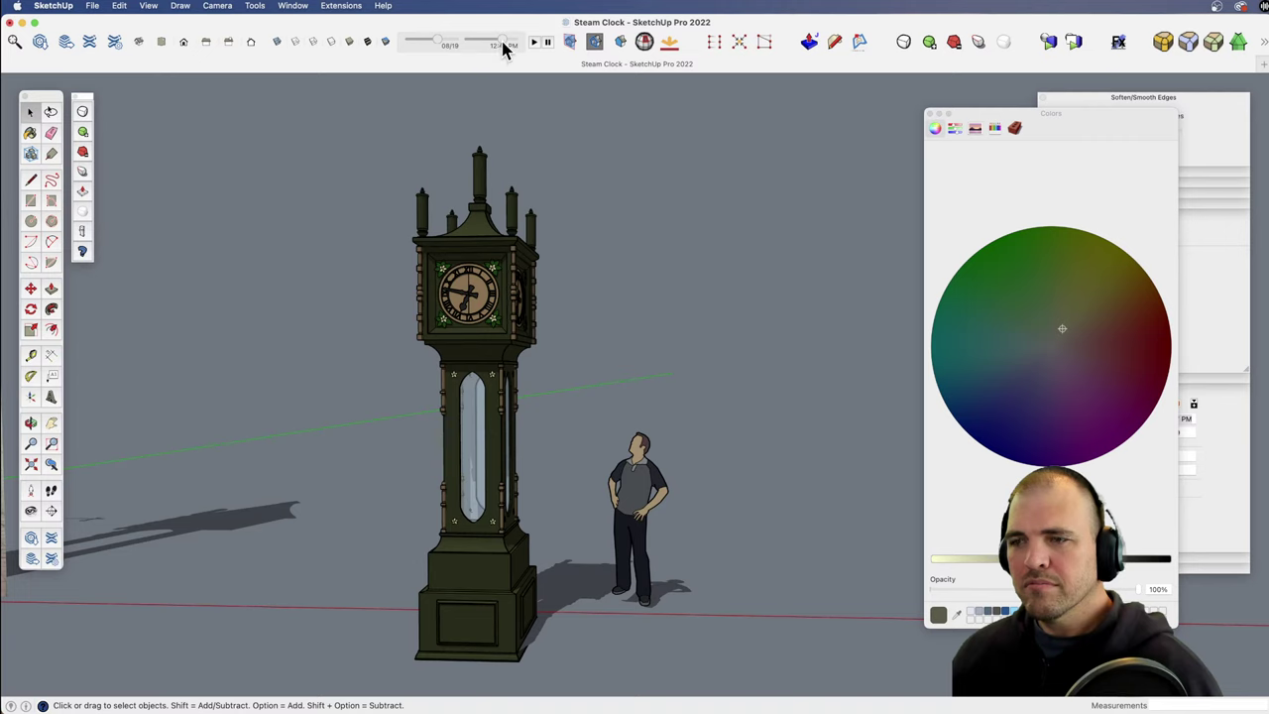
Step: From a low view of the clock's other front corner, move the human figure slightly farther from the clock and toward the viewer
middle_click_drag(546, 445, 636, 453)
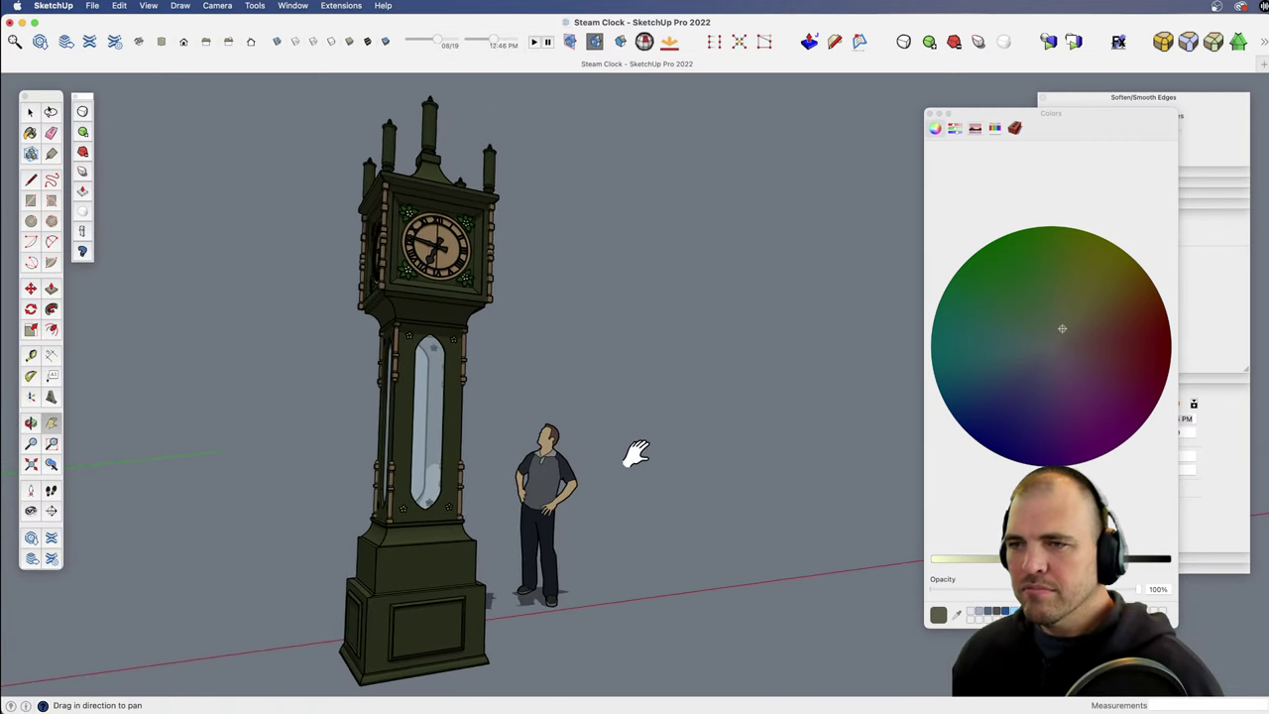
scroll(623, 482, "down", 3)
key("m")
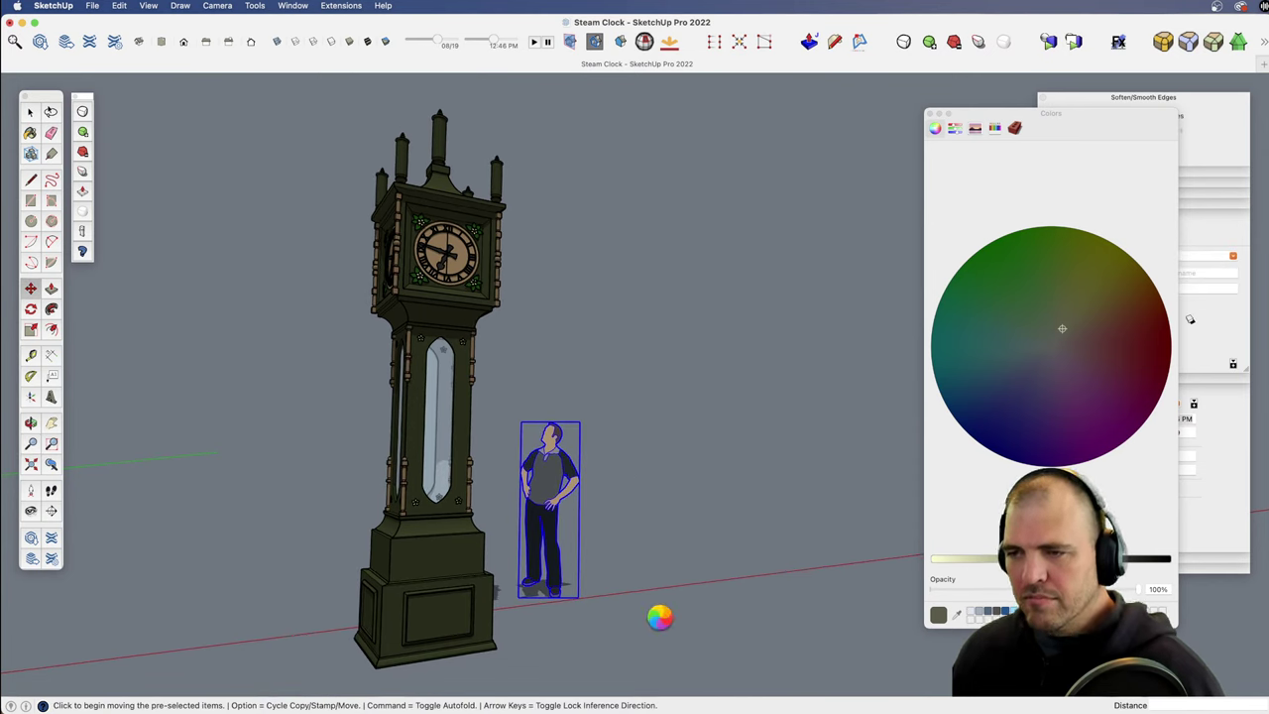
left_click(660, 617)
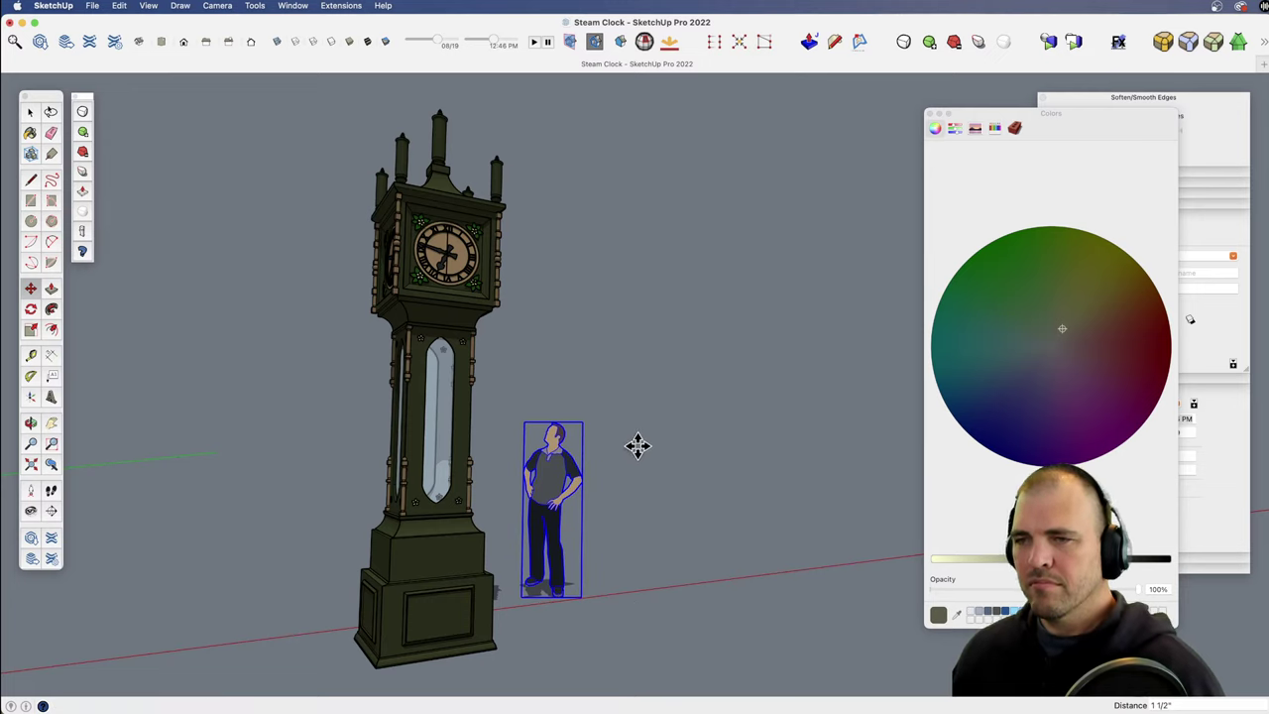
key("space")
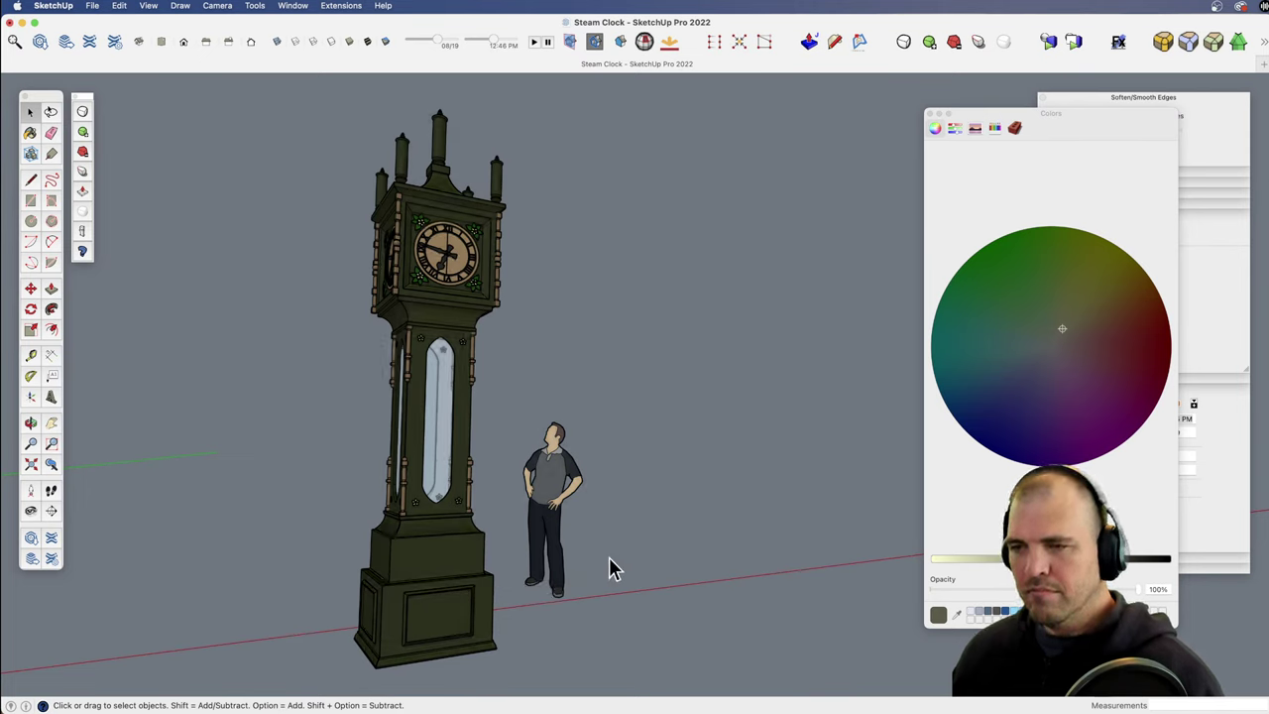
left_click(557, 557)
key("m")
left_click(626, 595)
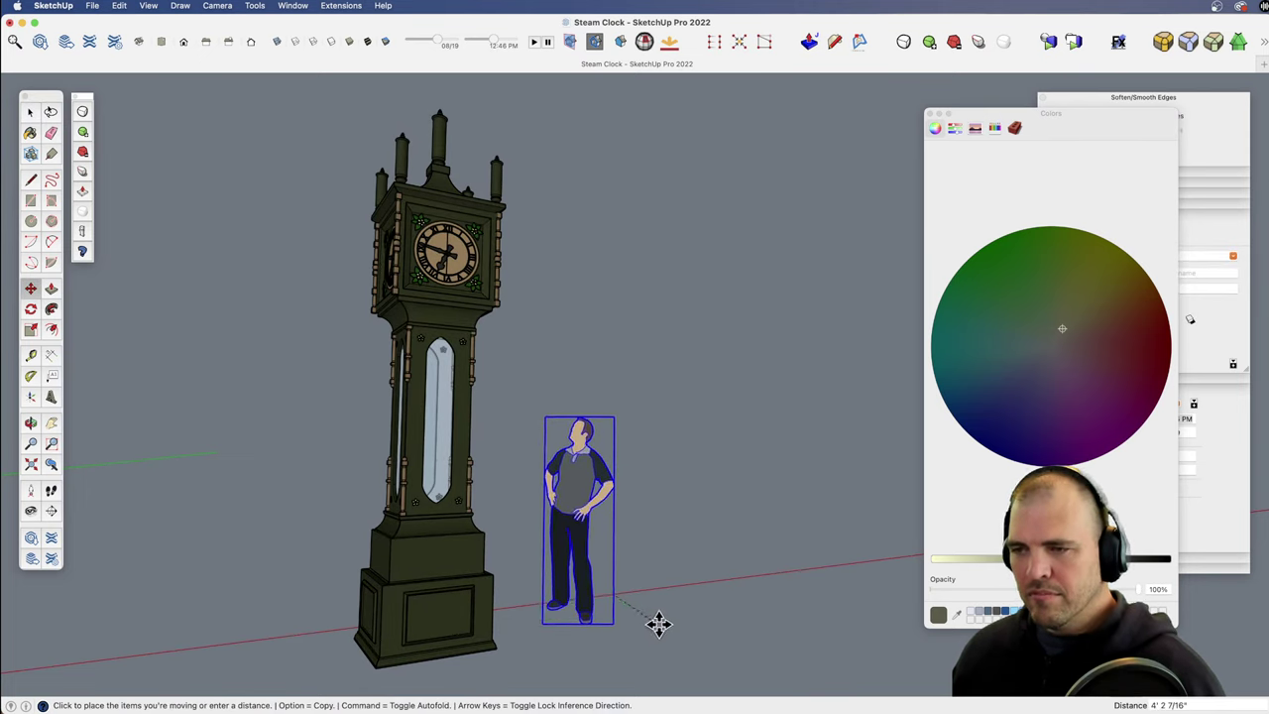
left_click(674, 617)
key("space")
left_click(691, 510)
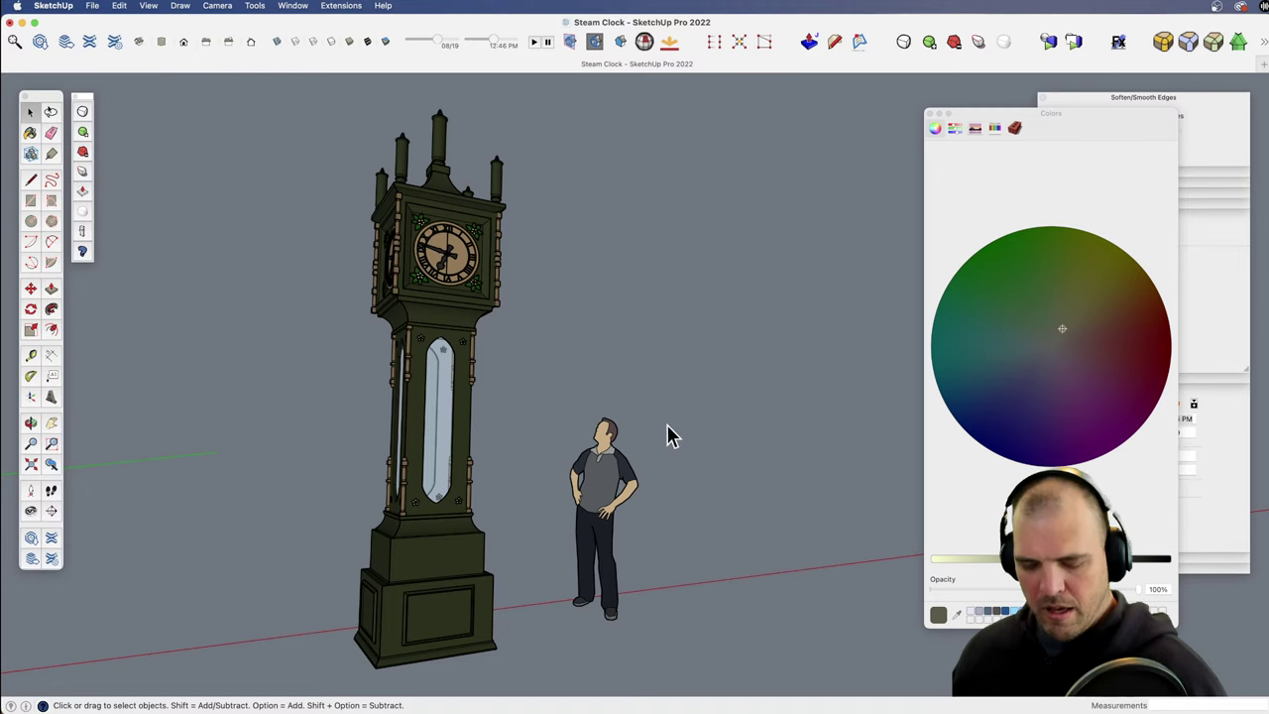
Step: Draw a large ground circle centered between the clock and the figure, reaching well past both
key("z")
left_click_drag(553, 526, 546, 519)
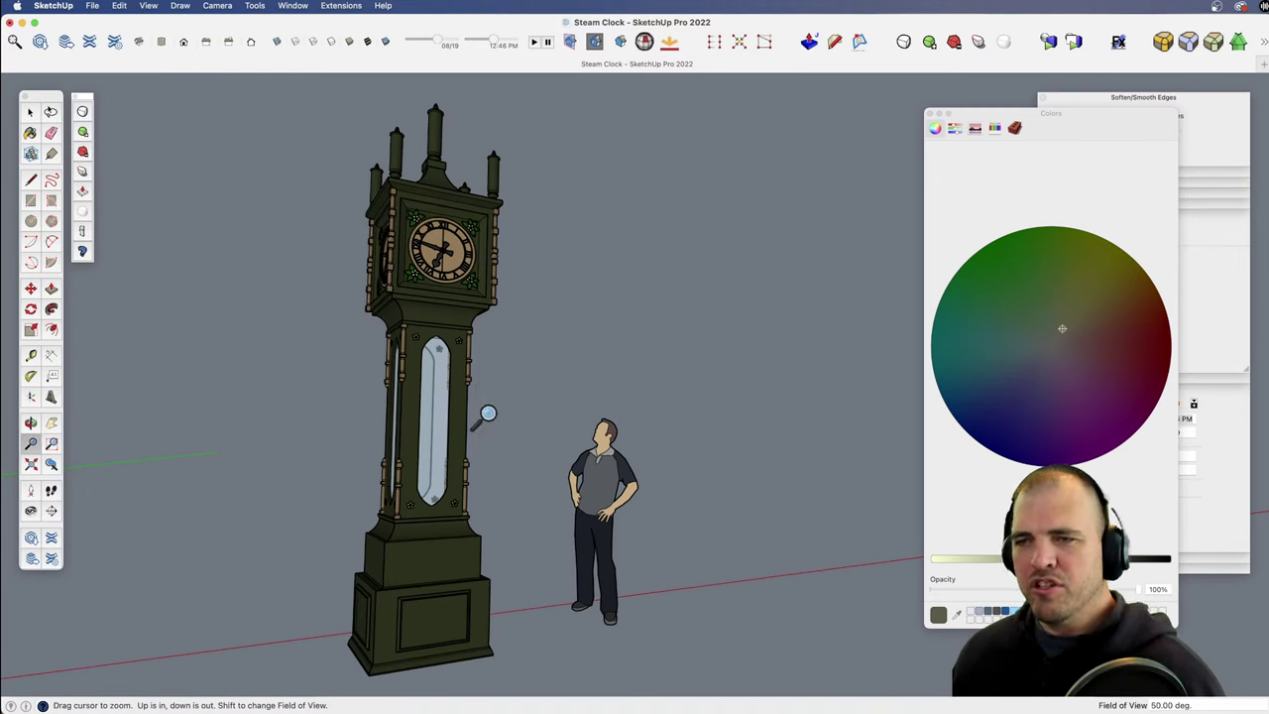
key("space")
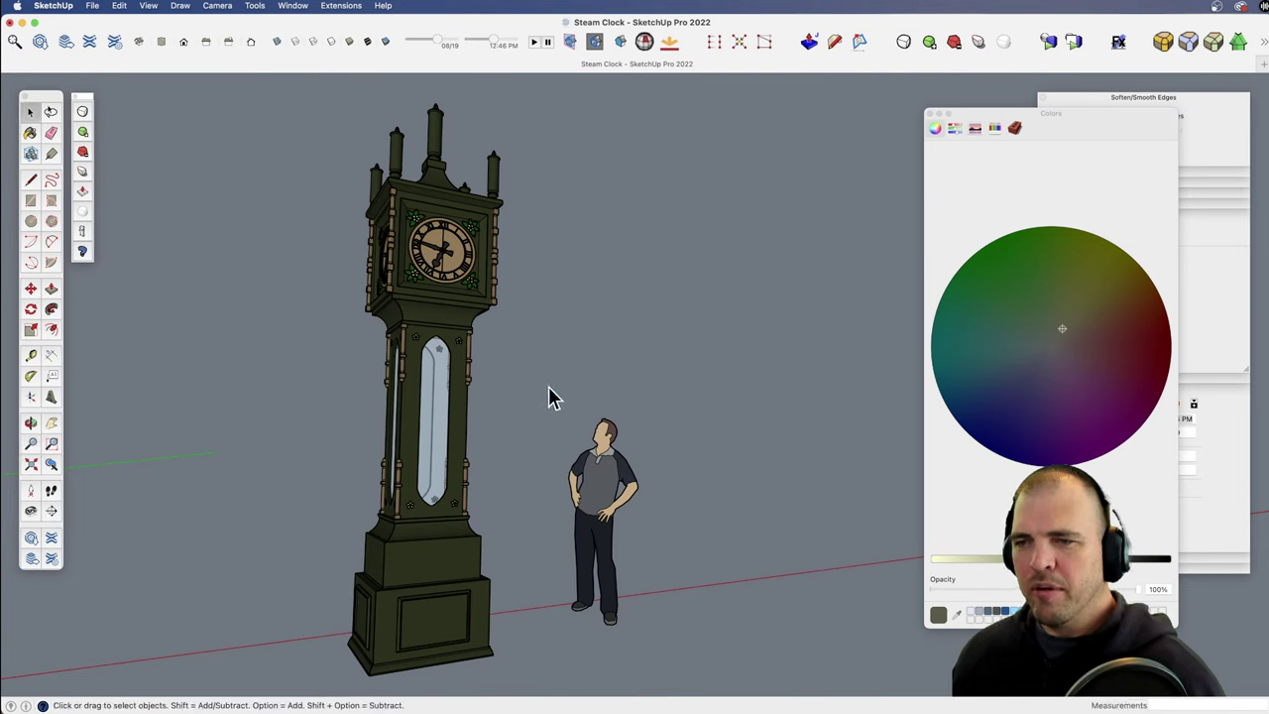
key("h")
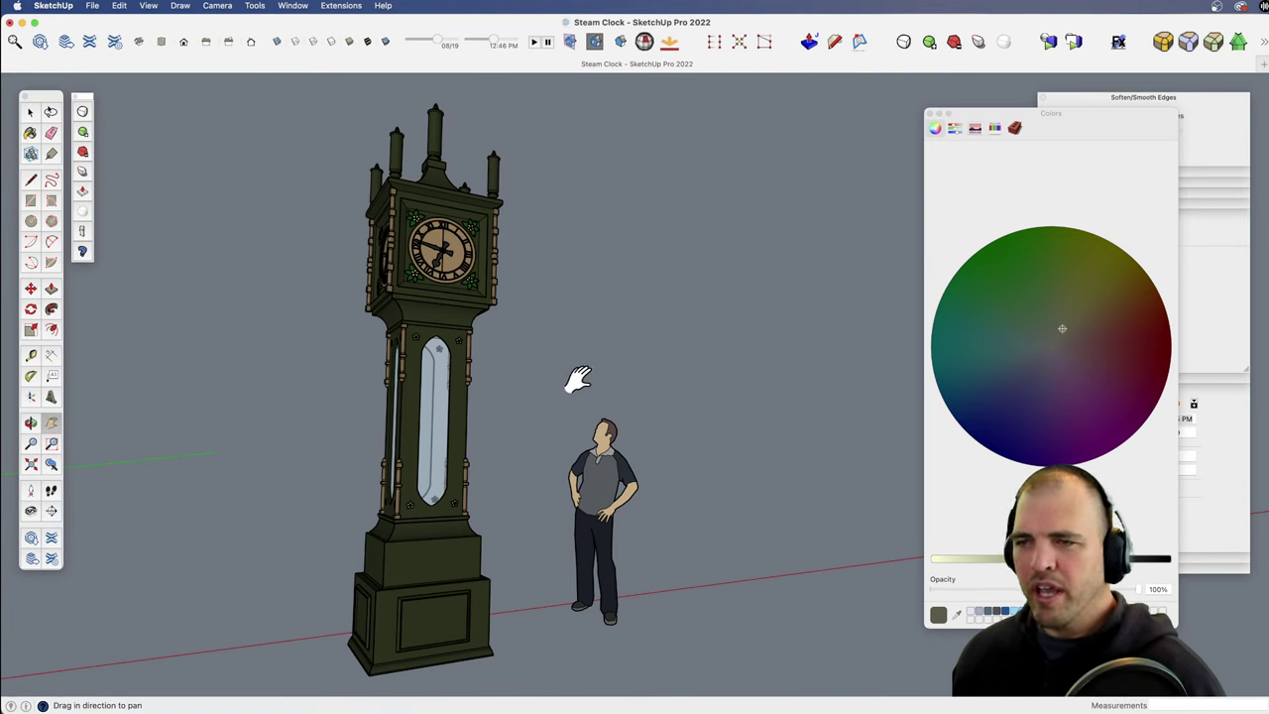
left_click_drag(578, 379, 601, 368)
key("o")
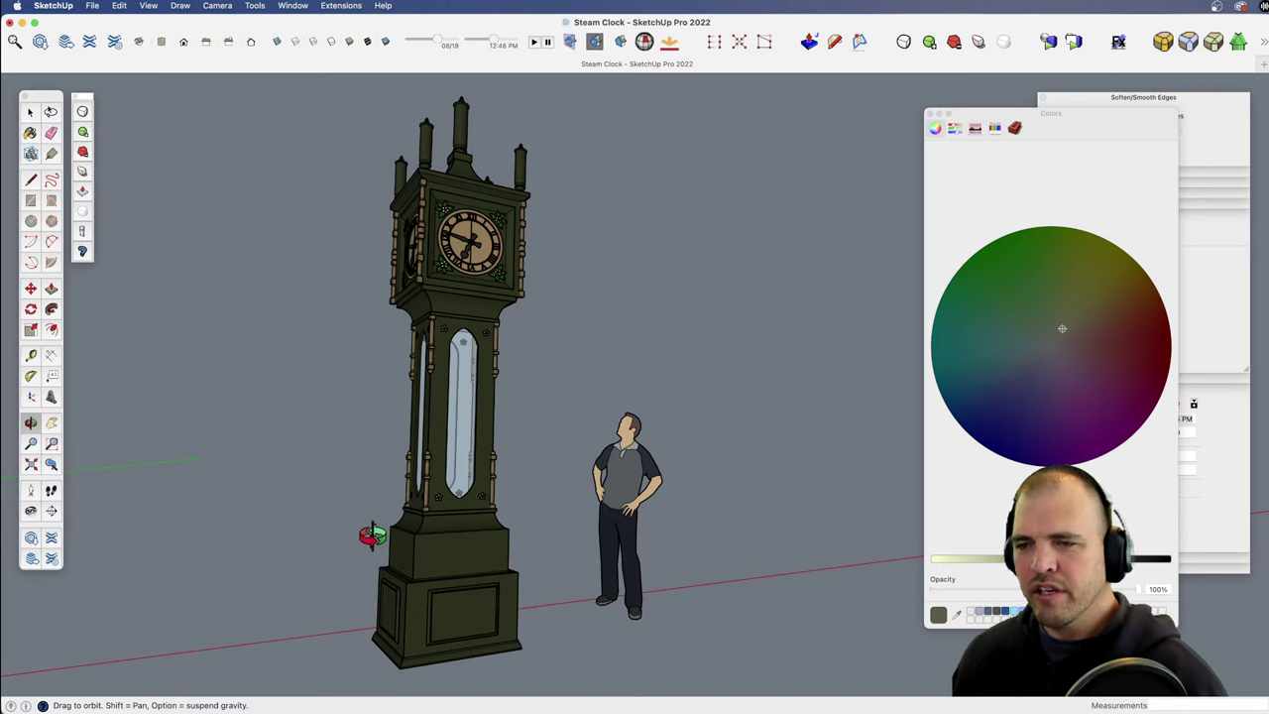
key("r")
key("c")
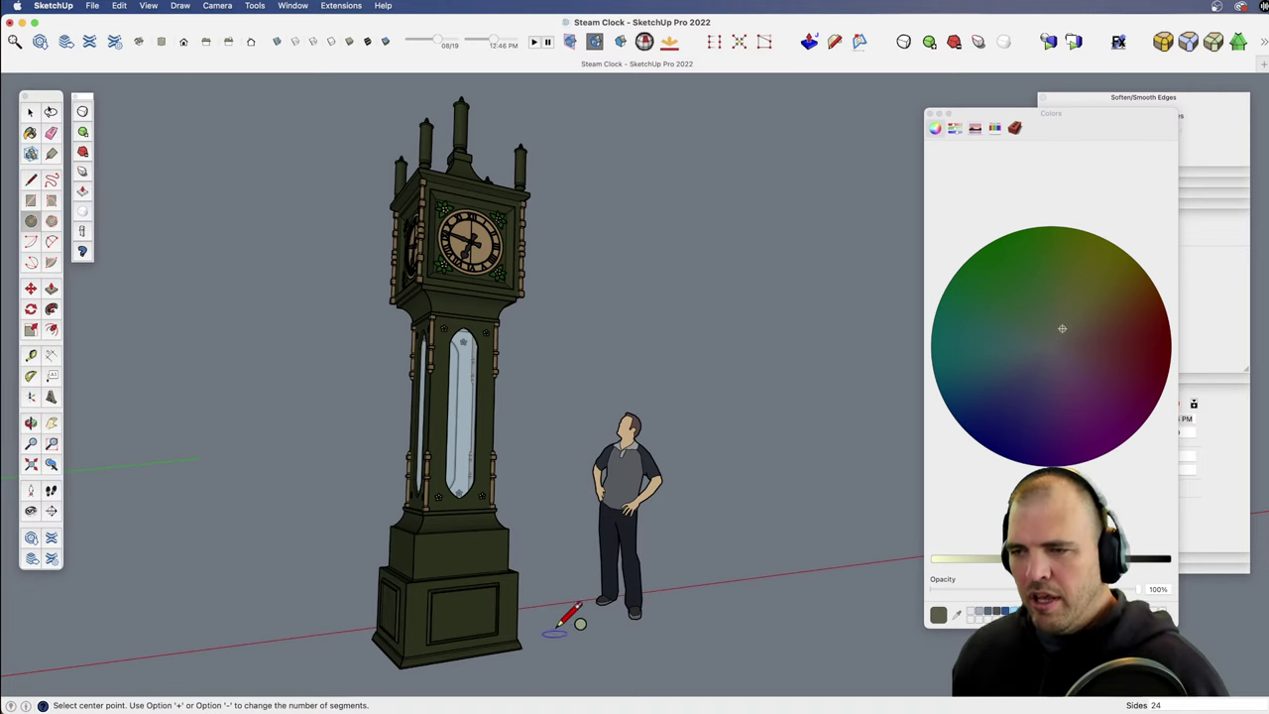
left_click(554, 630)
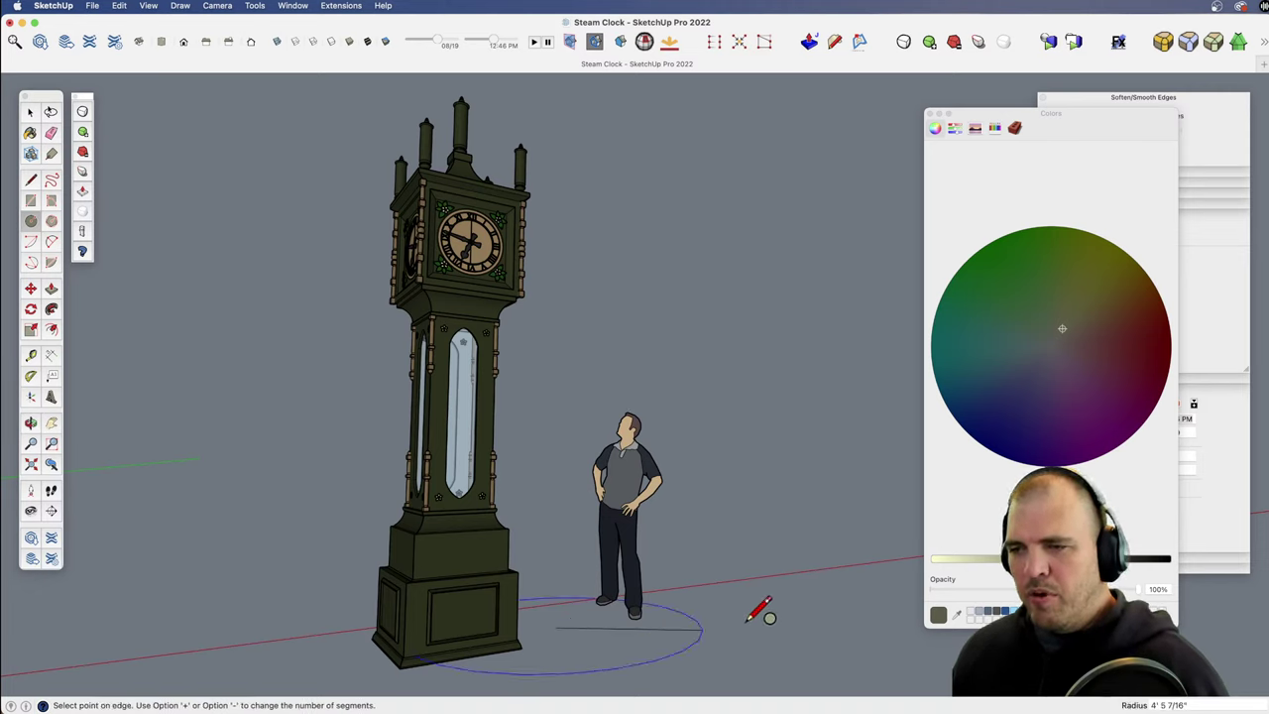
left_click(837, 577)
Step: Move the ground circle back beneath the clock and figure, then lower it level with the clock's bottom corner
key("m")
left_click(800, 643)
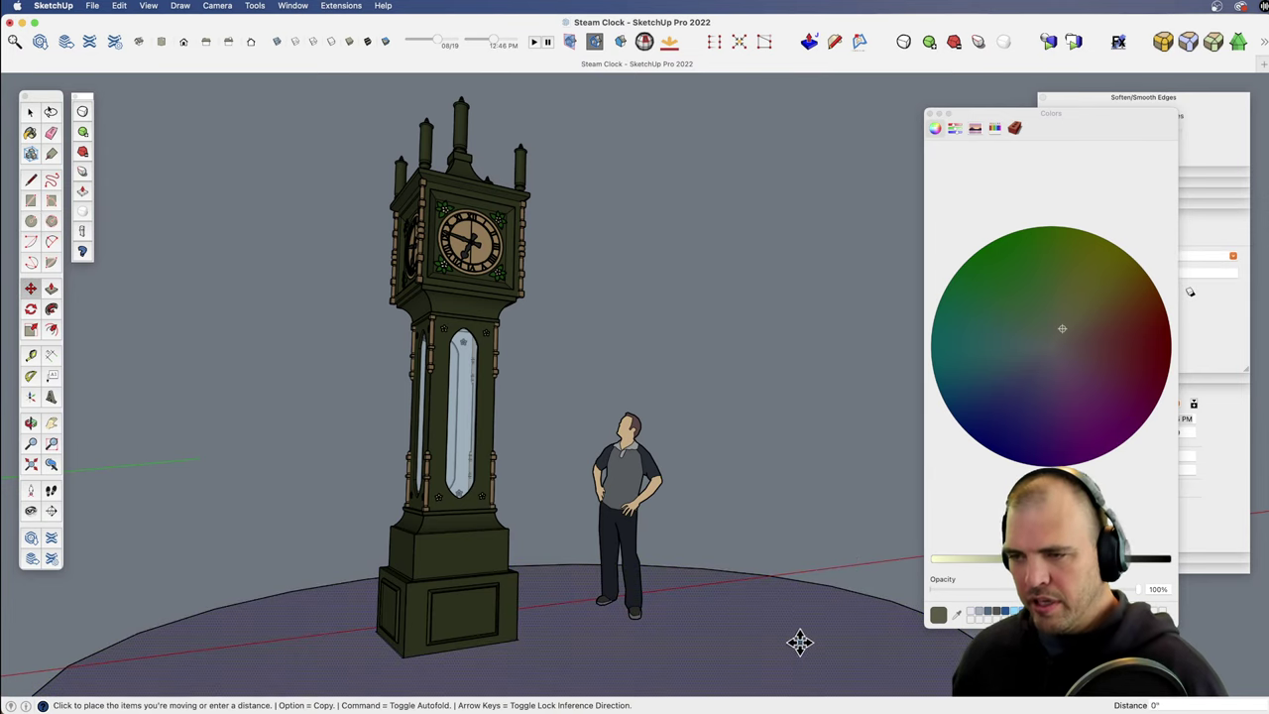
left_click(759, 604)
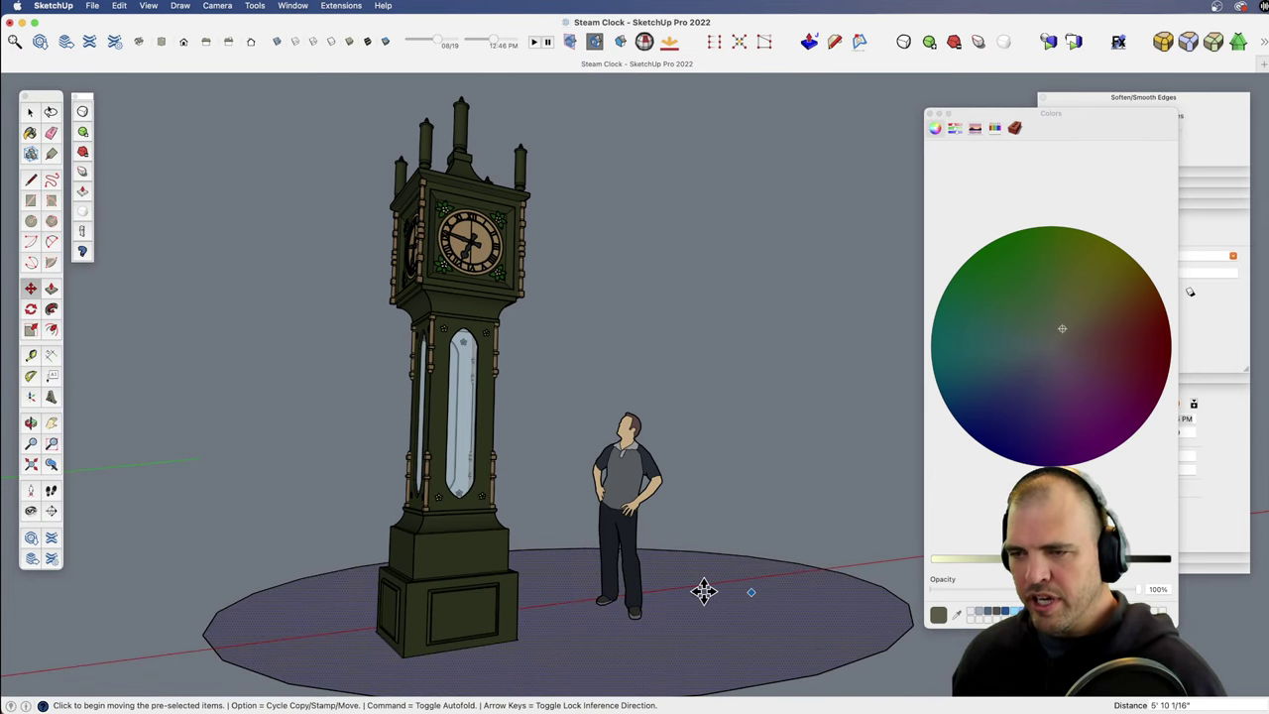
left_click(541, 629)
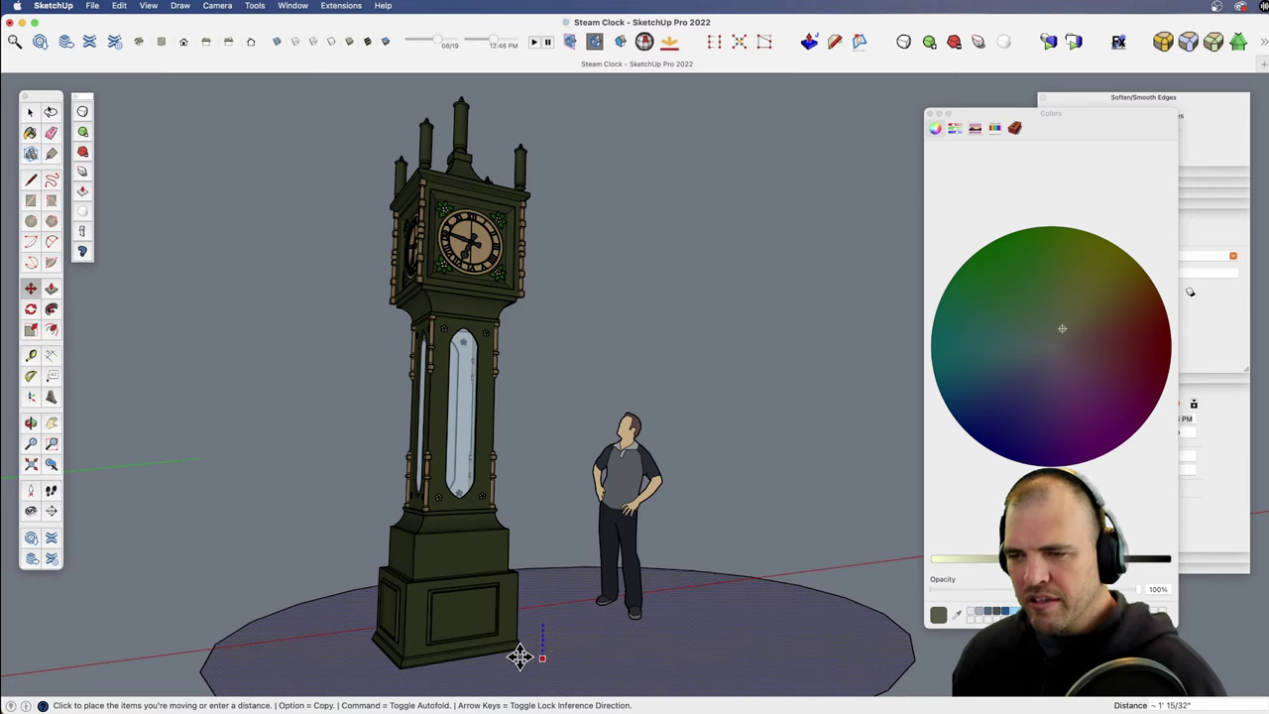
left_click(518, 654)
key("space")
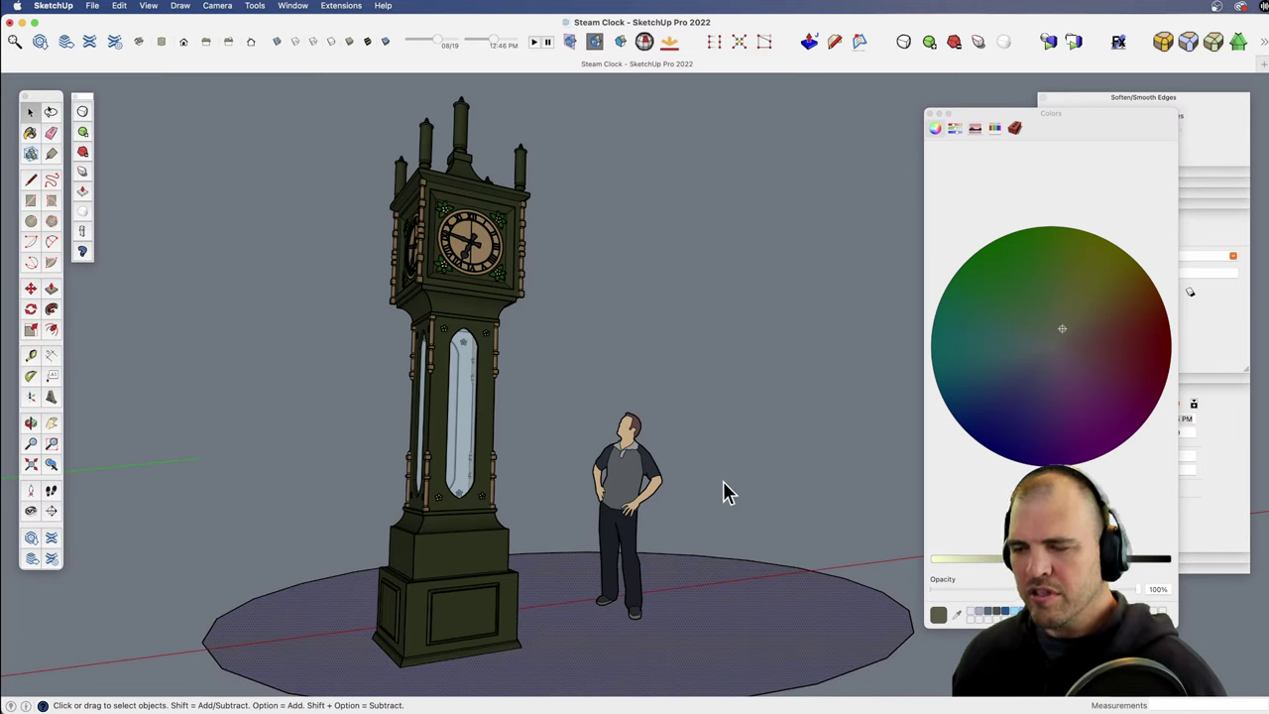
Step: Scale the ground circle up uniformly about its center until it runs past the view's edges, and make it a group
key("s")
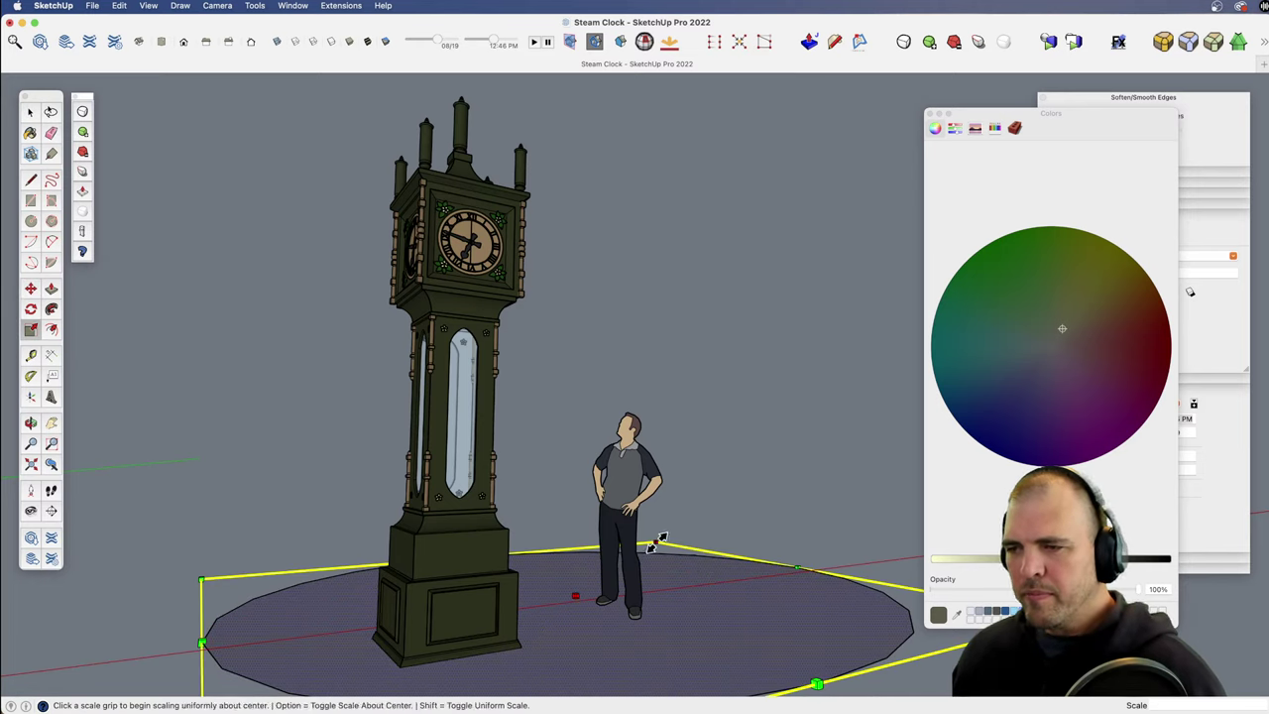
left_click(652, 541)
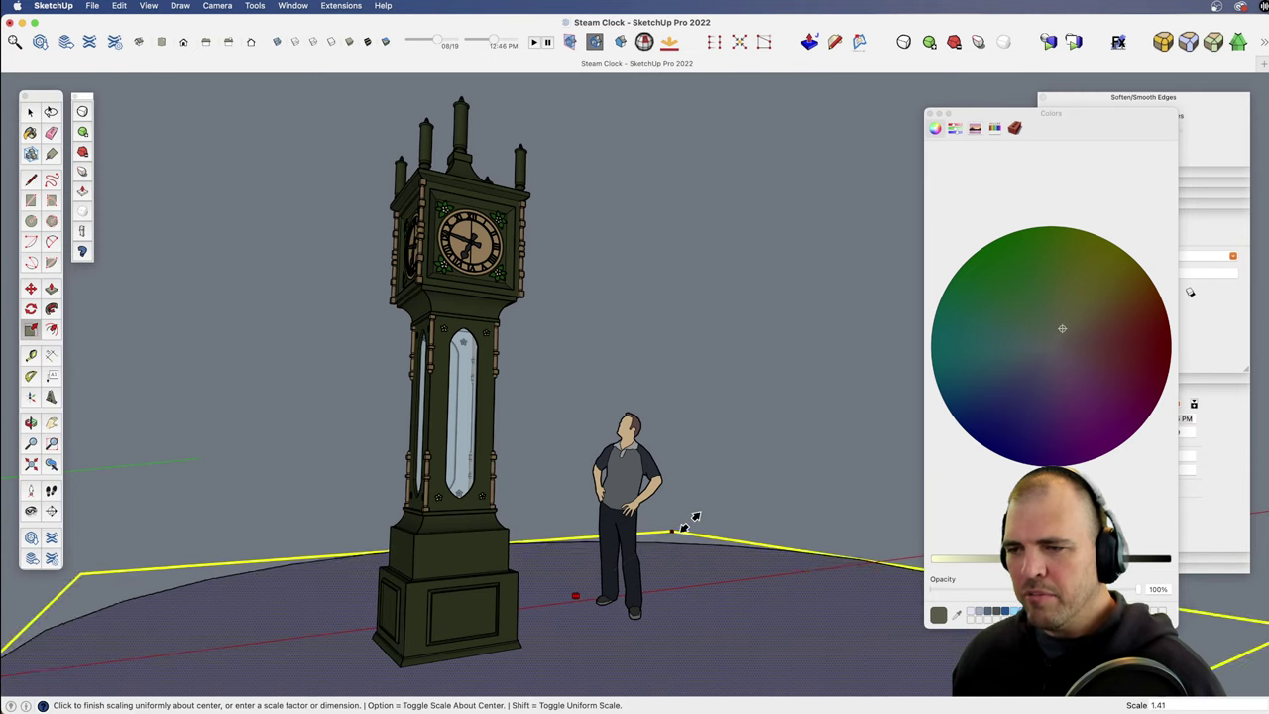
left_click(685, 523)
key("space")
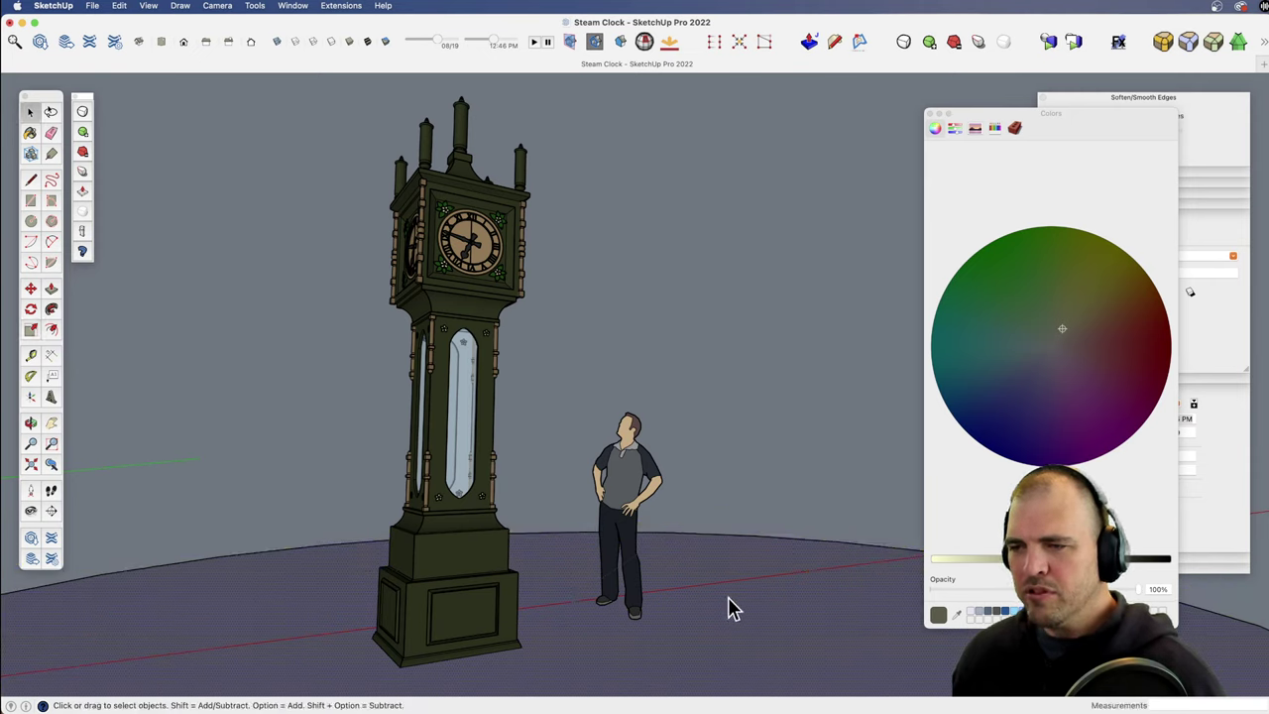
left_click(695, 525)
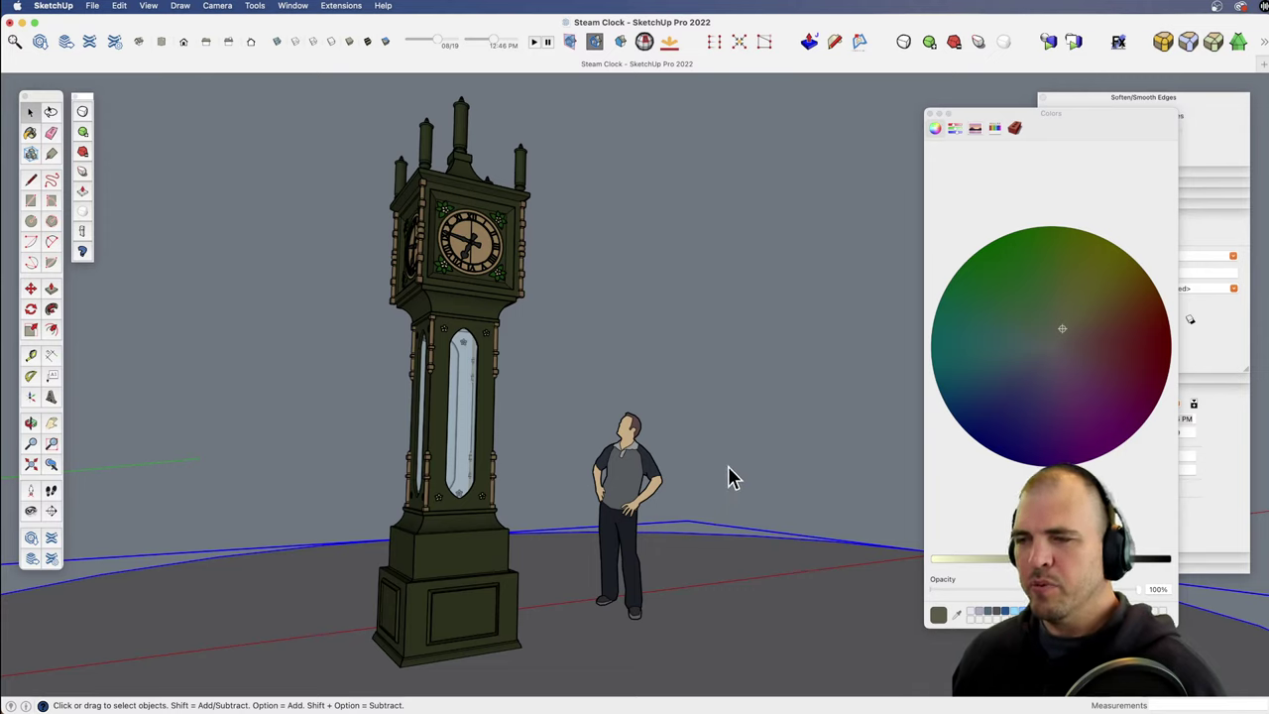
left_click(728, 467)
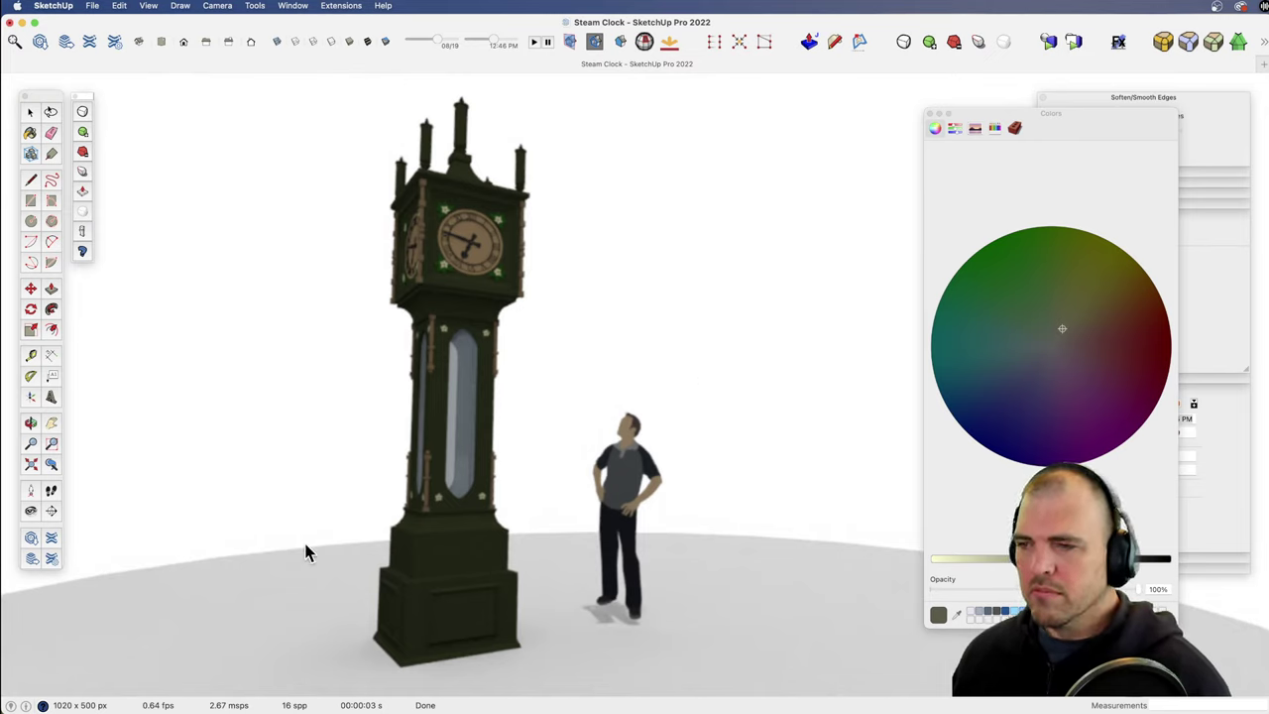
Step: Render the clock and figure with ambient occlusion in a separate 1920 x 1080 px window, and close that window
key("o")
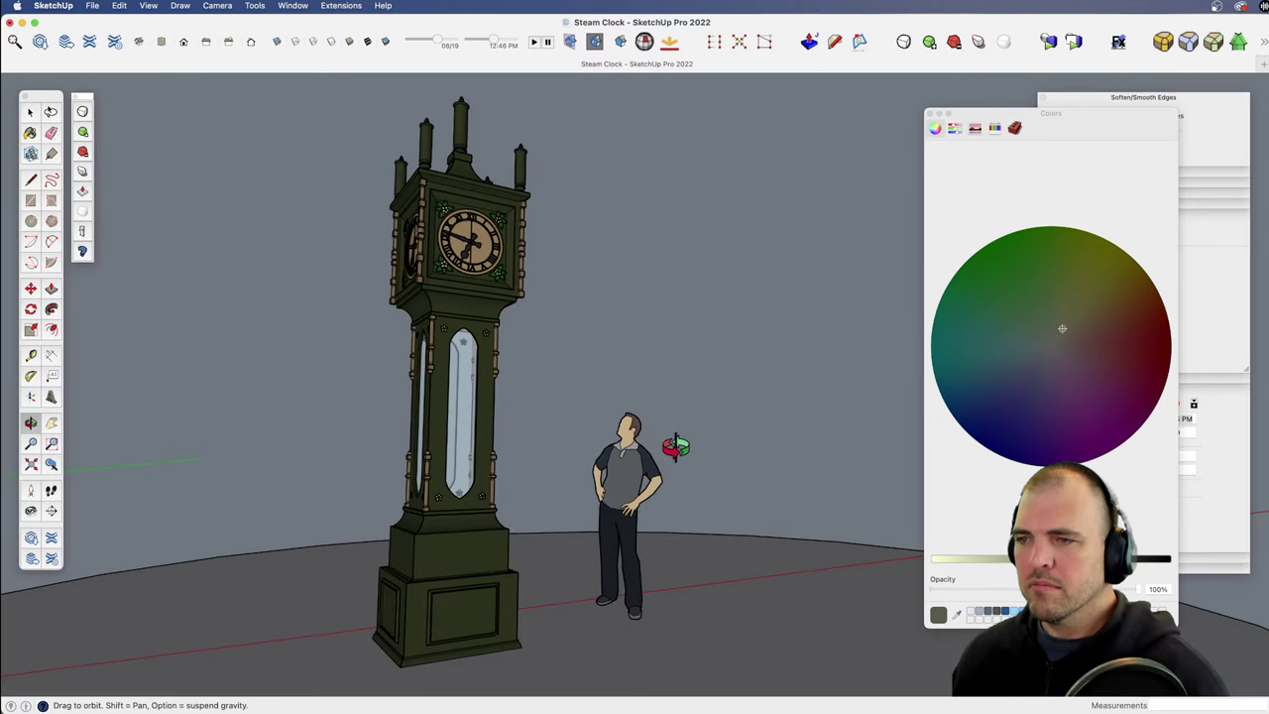
key("space")
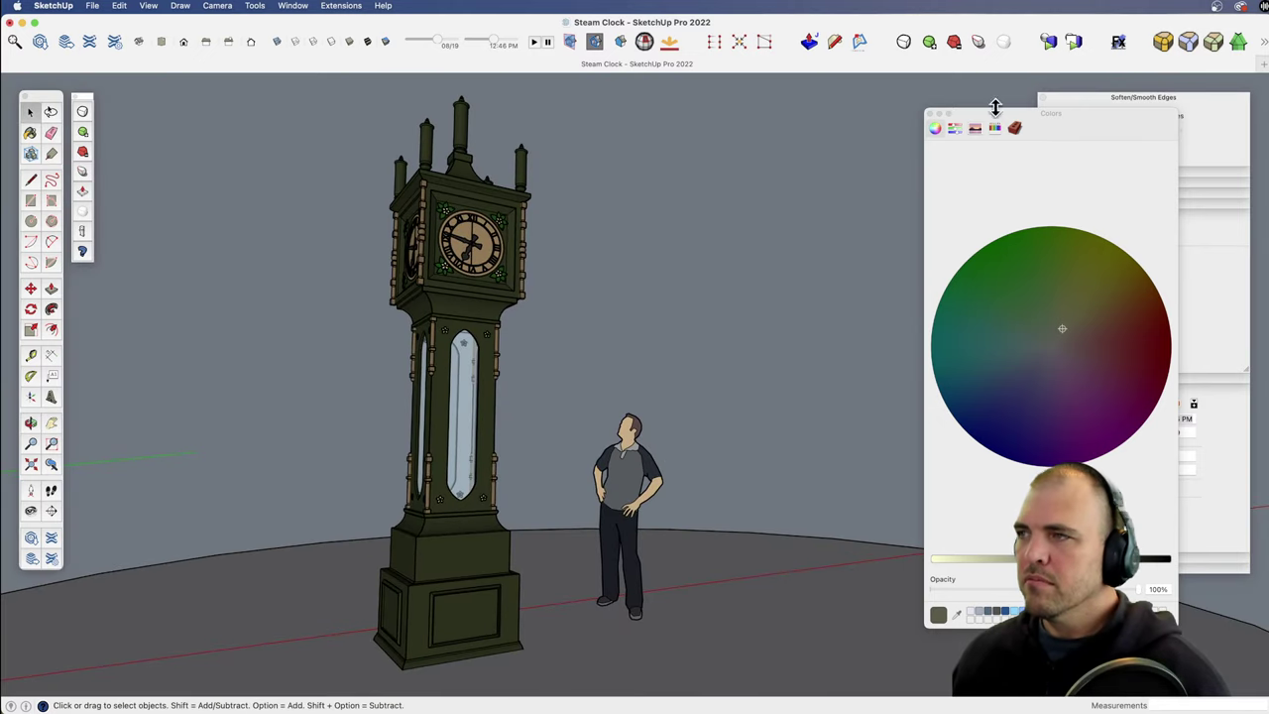
left_click(1074, 41)
left_click_drag(403, 46, 484, 99)
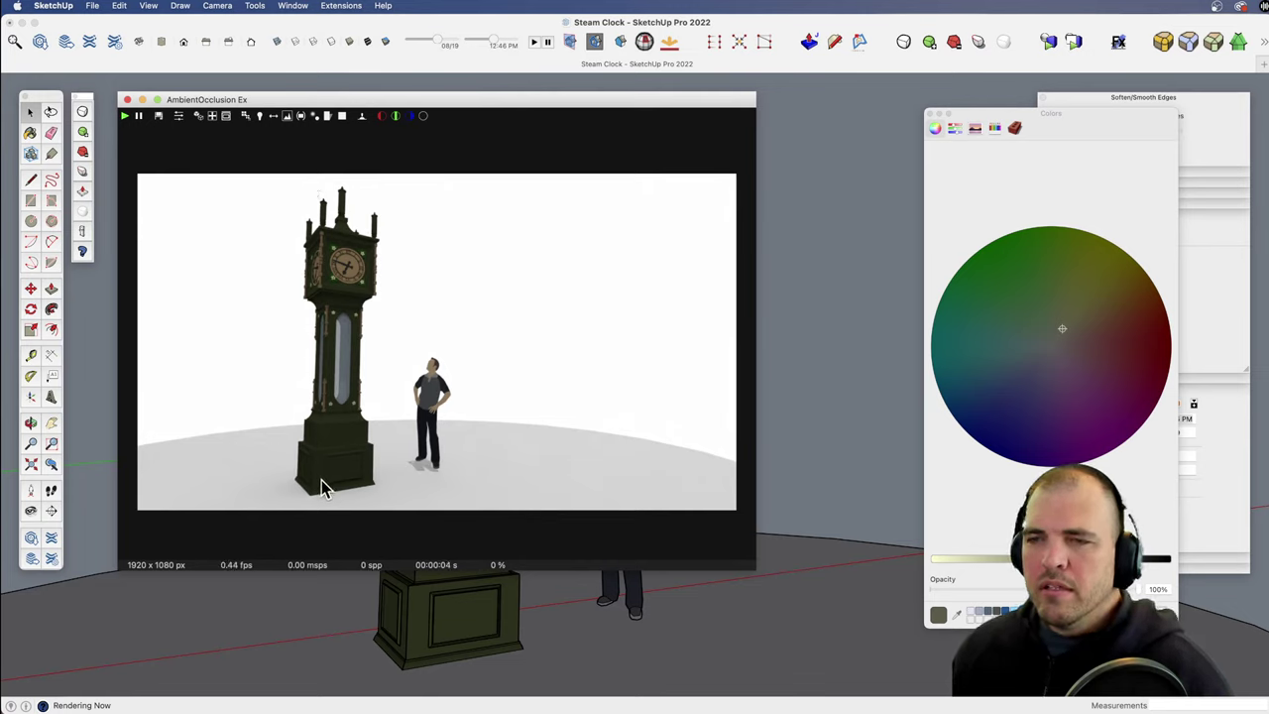
left_click(127, 98)
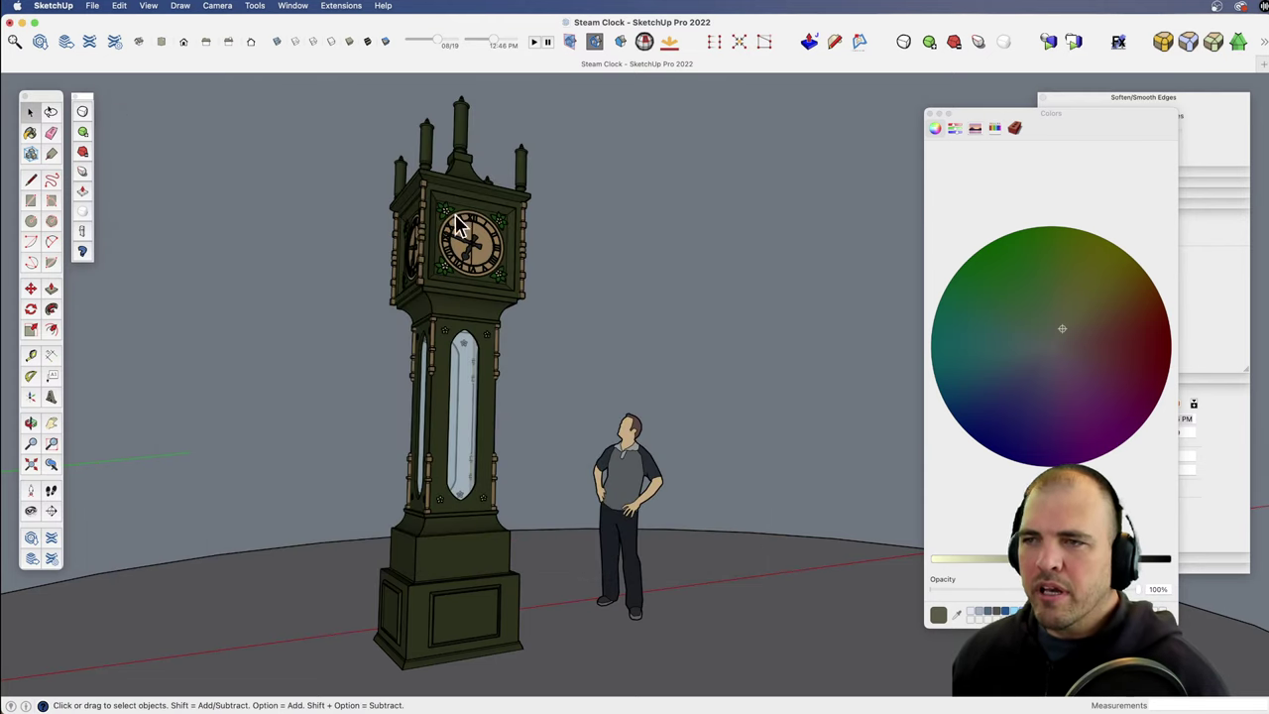
Step: Apply the SketchFX preset Architectural 2 AO to the clock and figure scene and run the effect render
left_click(1118, 42)
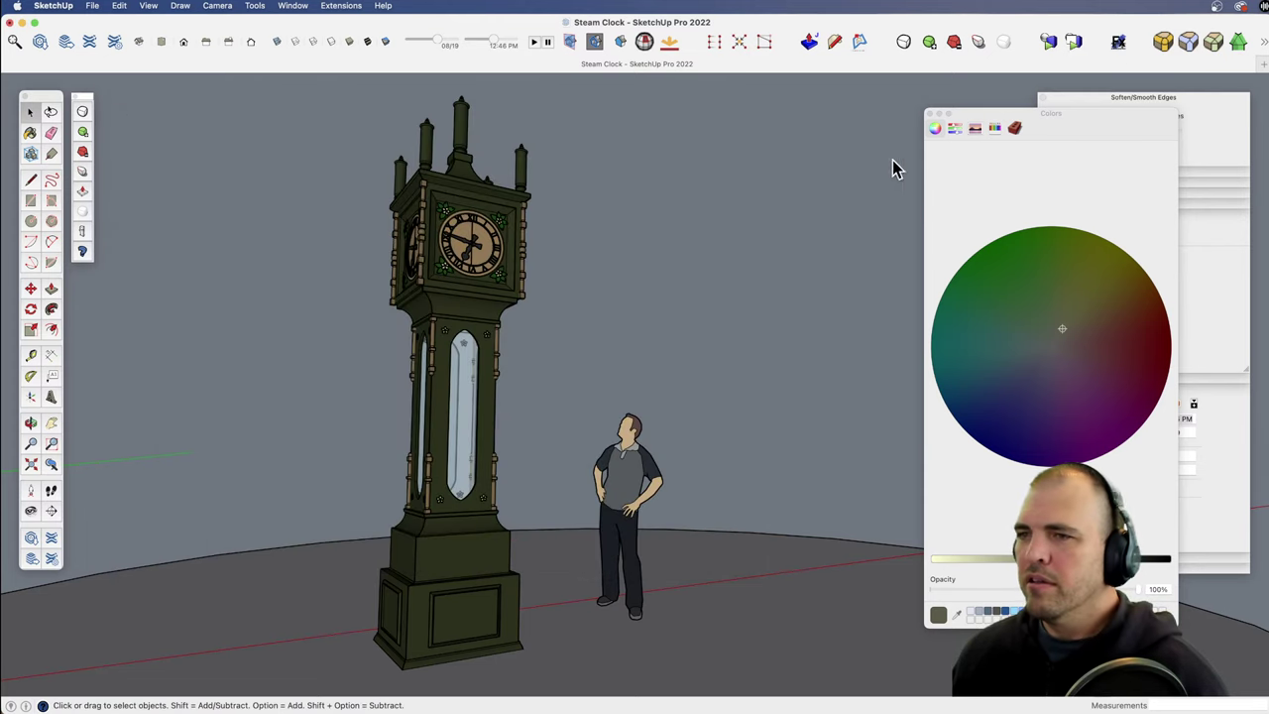
left_click_drag(200, 68, 245, 88)
left_click(209, 165)
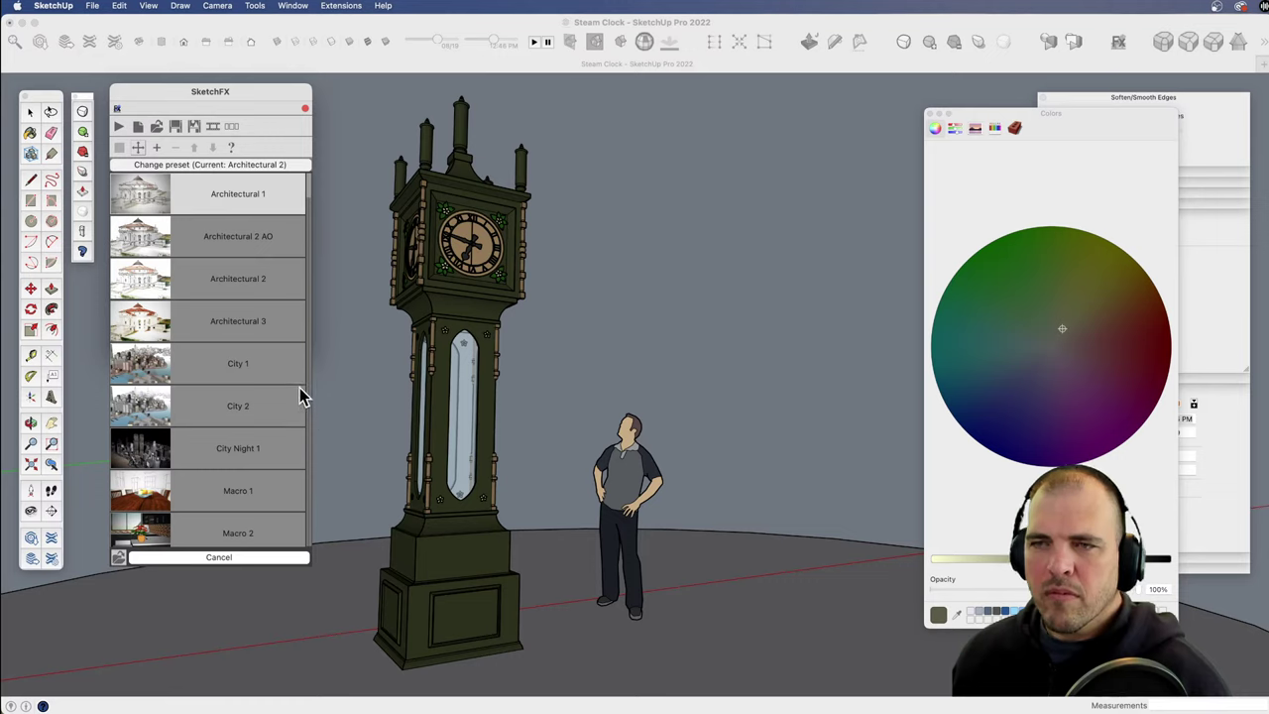
left_click(210, 240)
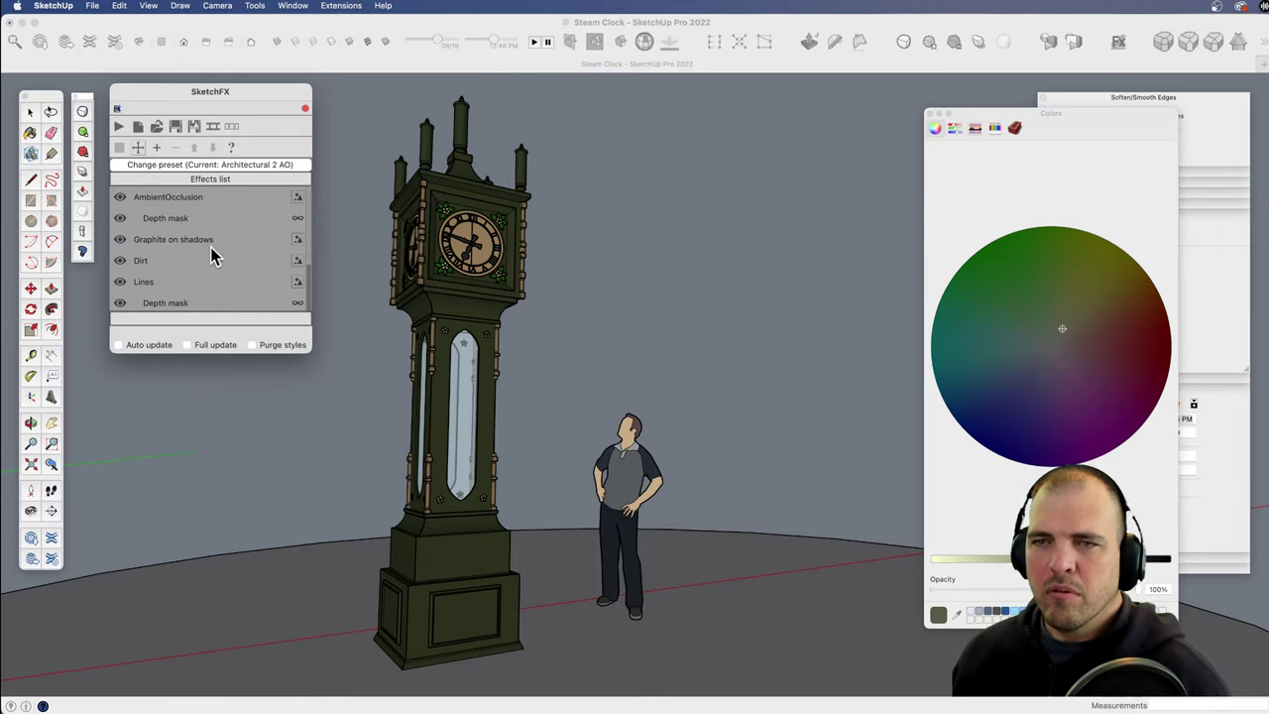
left_click(118, 126)
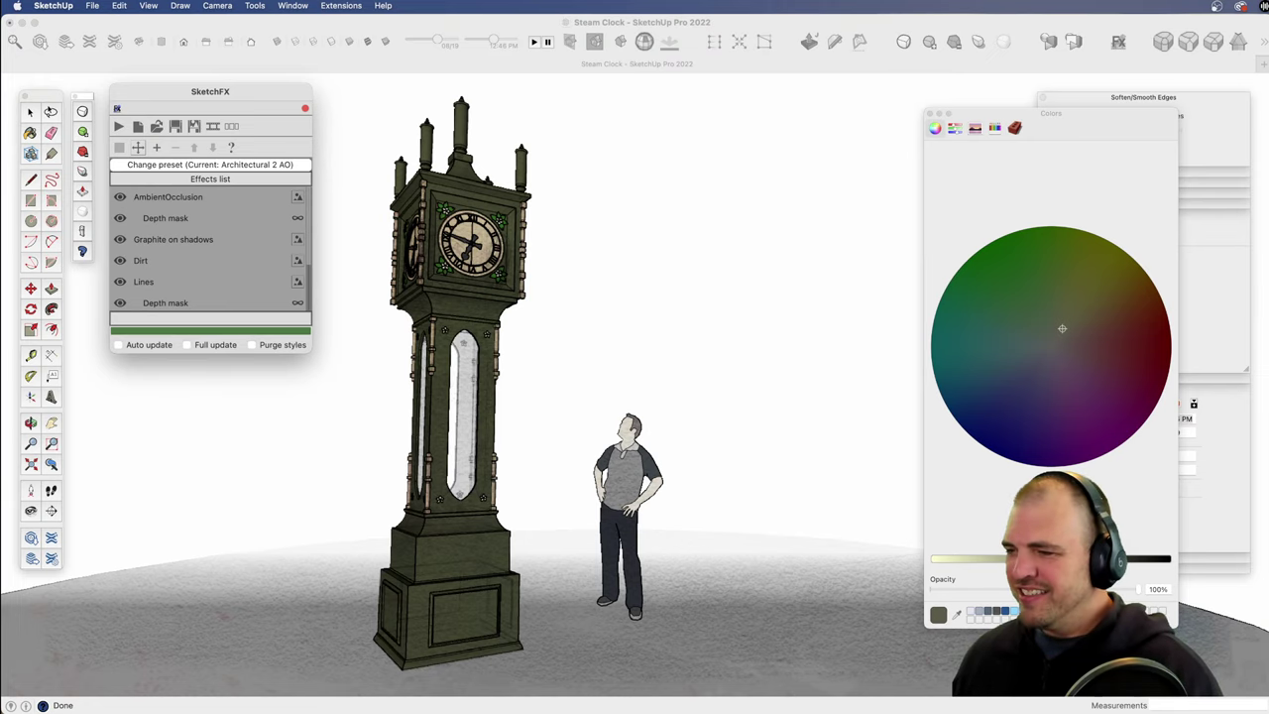
key("ctrl+Up")
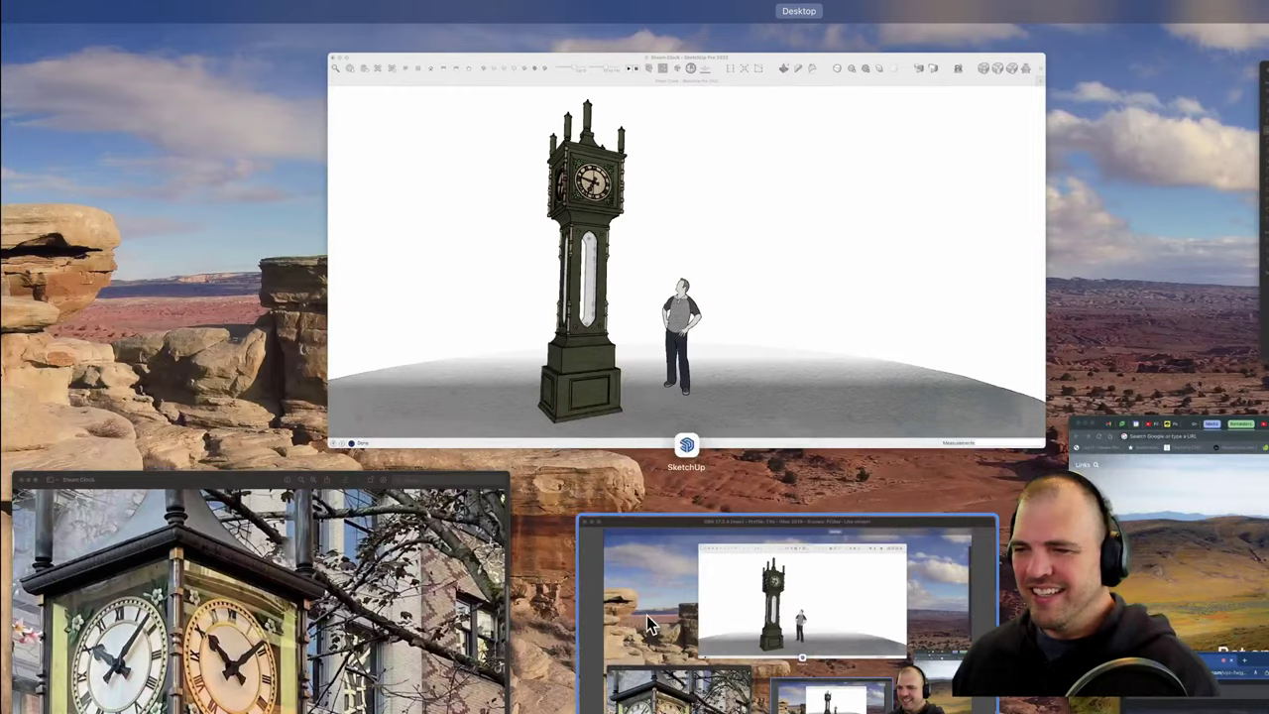
left_click(741, 688)
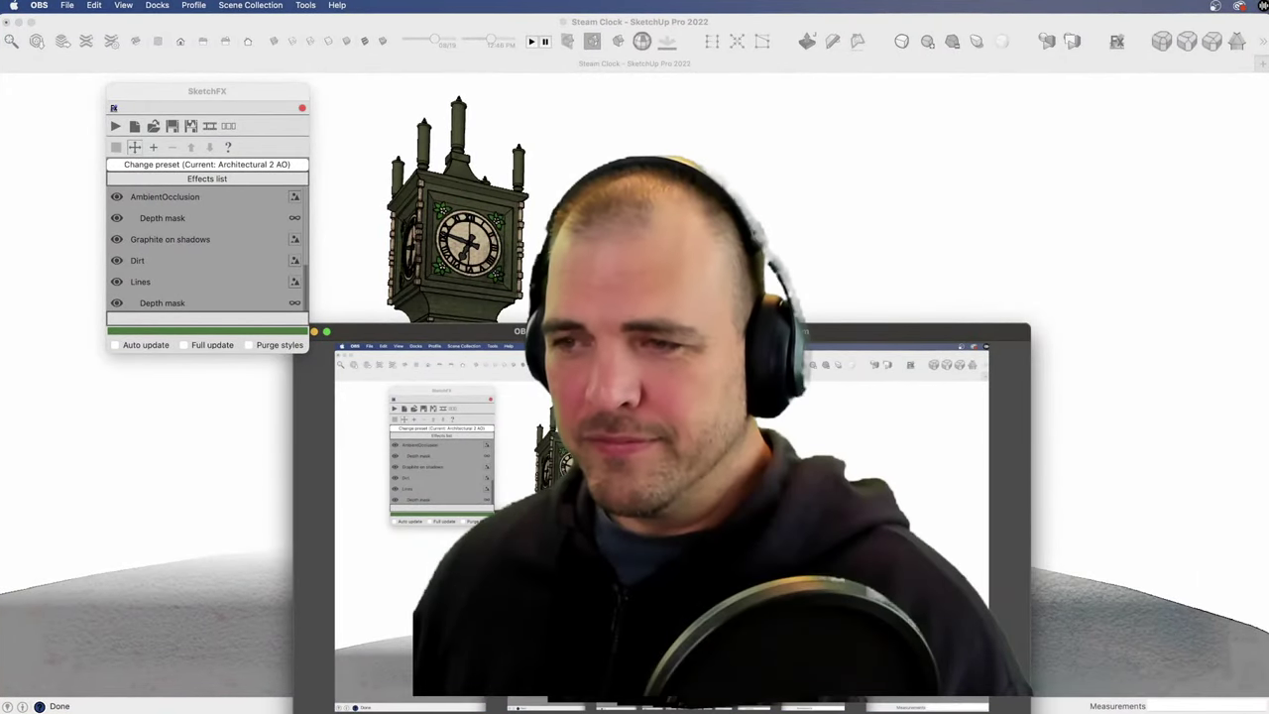